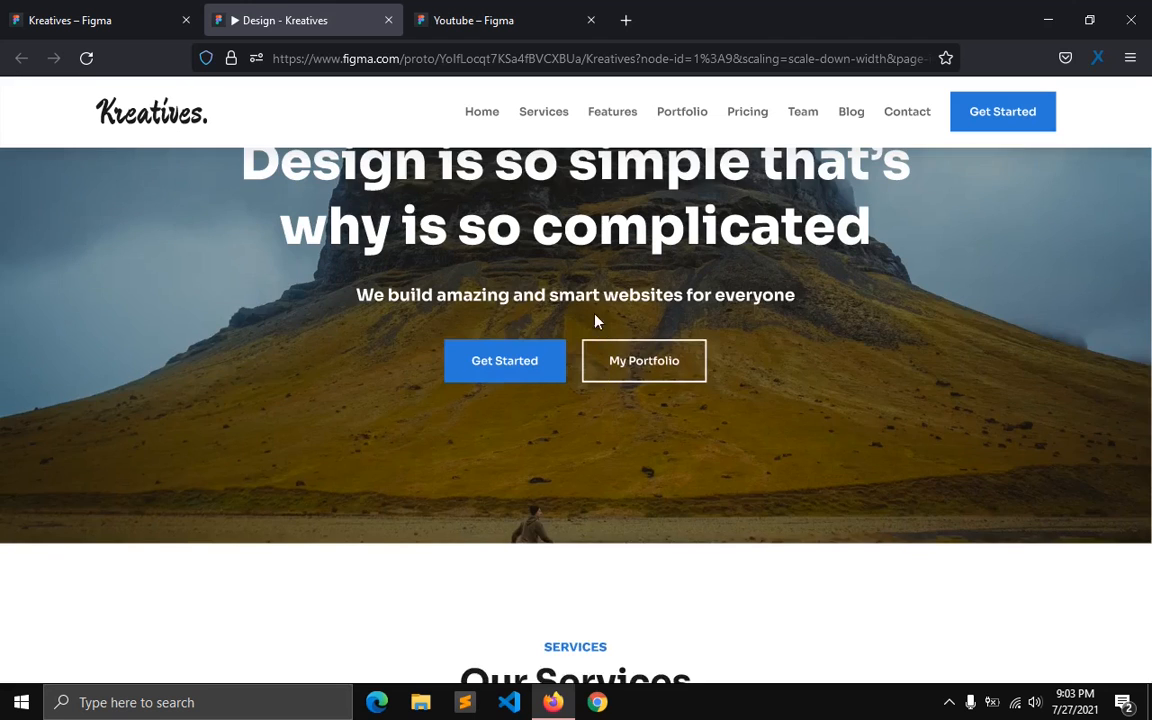
Step: Examine the Home, Services, Features and Portfolio sections of the Kreatives prototype using its navigation links
{"action": "left_click", "coordinate": [540, 115]}
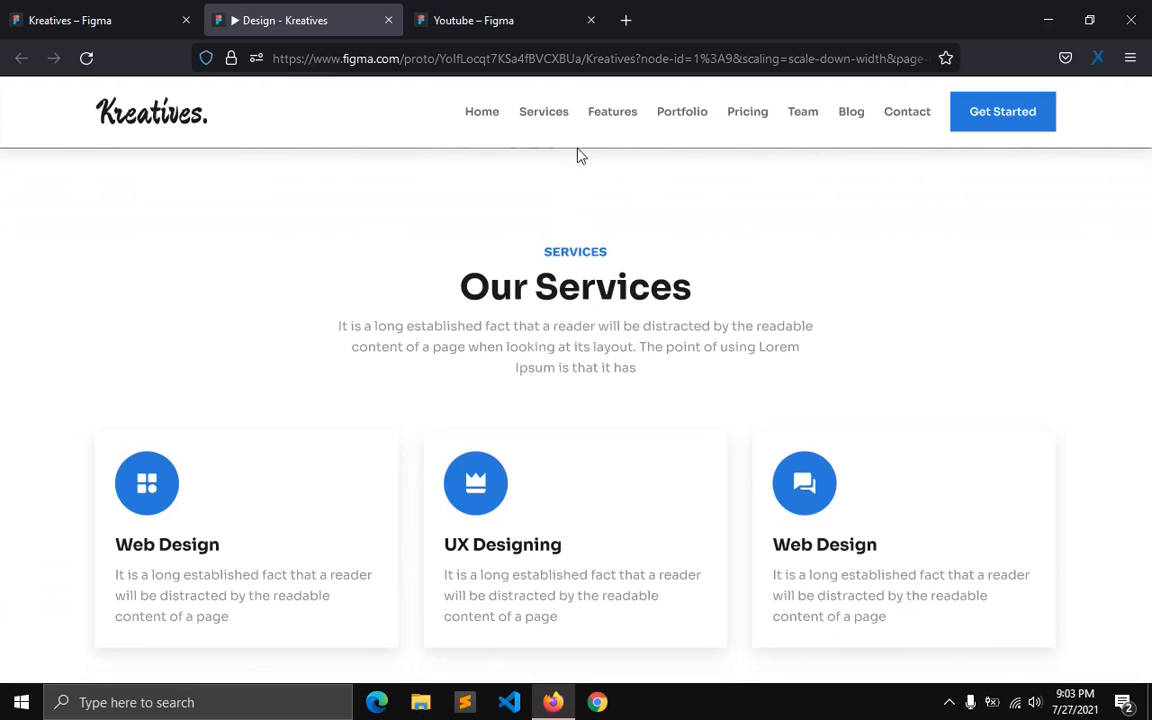
{"action": "left_click", "coordinate": [485, 115]}
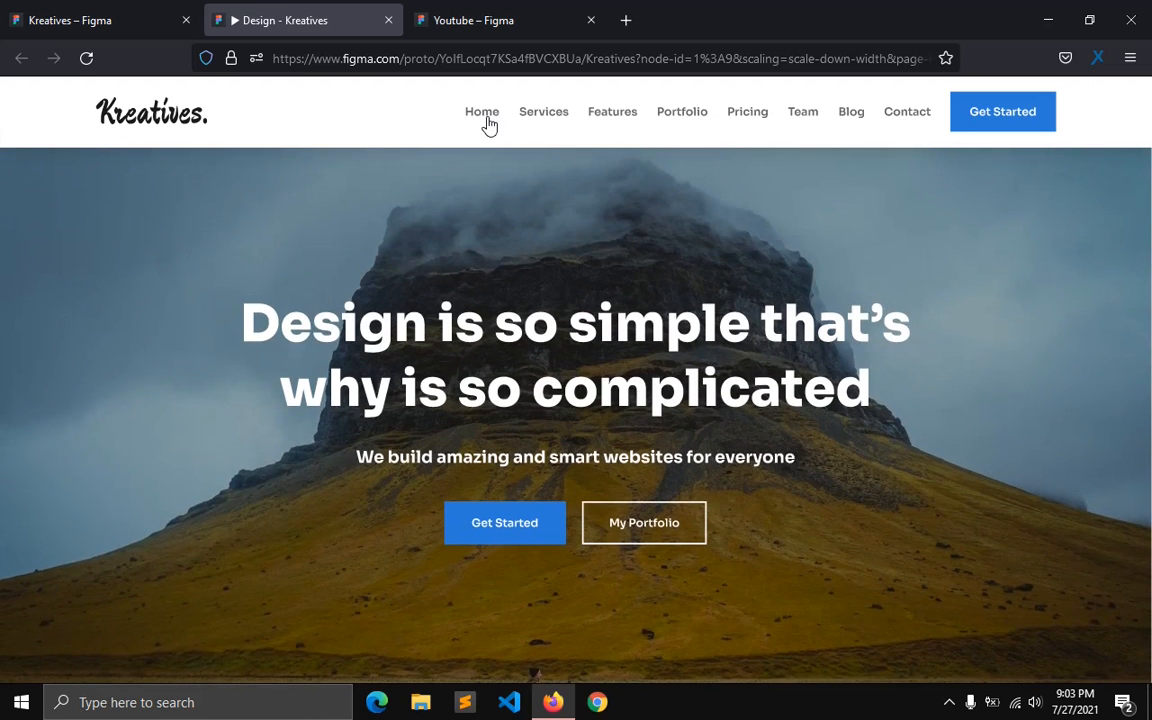
{"action": "left_click", "coordinate": [614, 113]}
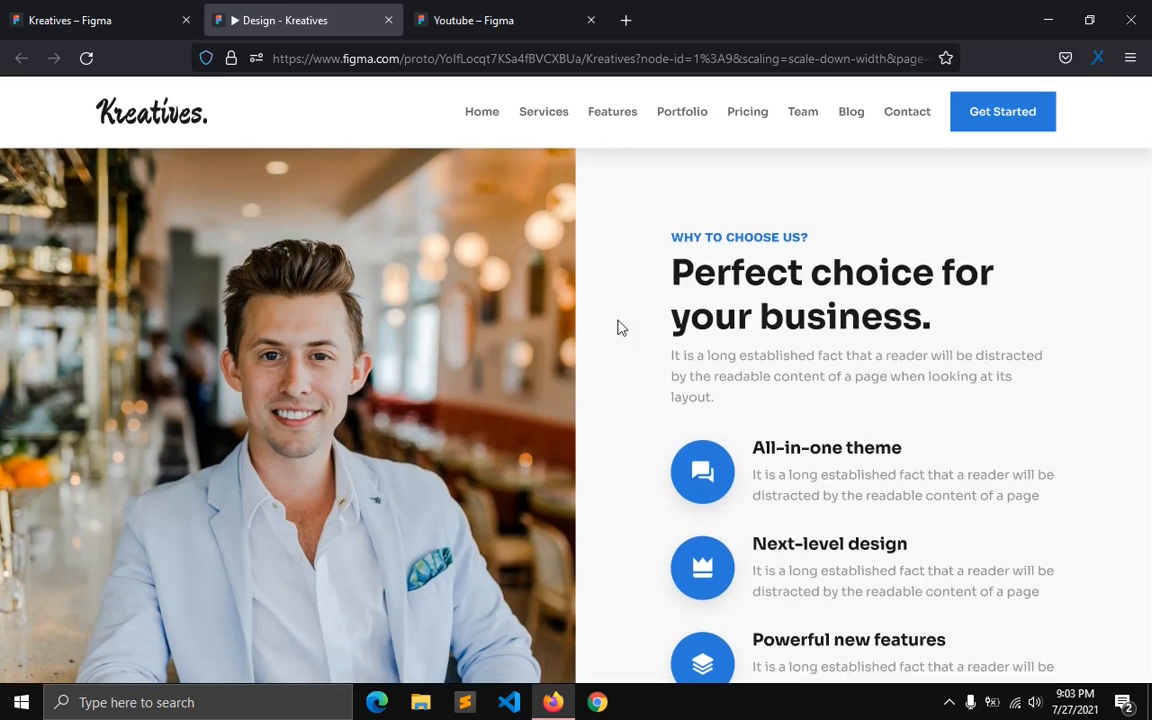
{"action": "scroll", "coordinate": [690, 414], "scroll_direction": "down", "scroll_amount": 1}
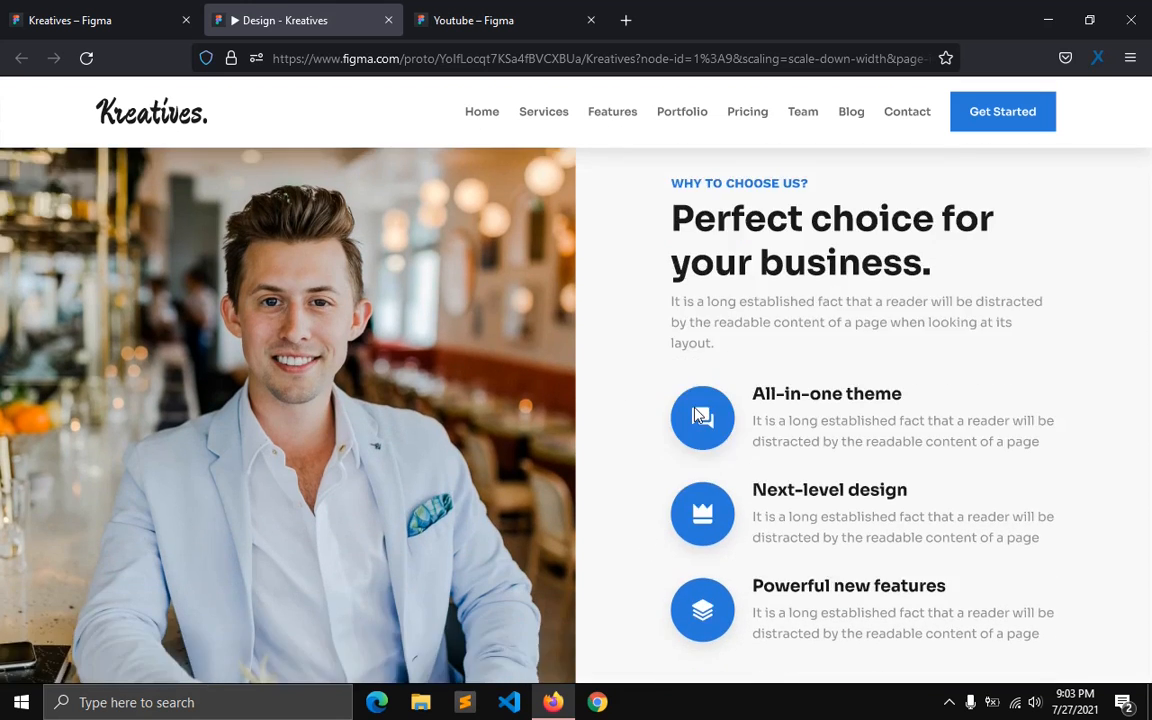
{"action": "scroll", "coordinate": [733, 278], "scroll_direction": "down", "scroll_amount": 3}
{"action": "scroll", "coordinate": [733, 278], "scroll_direction": "up", "scroll_amount": 2}
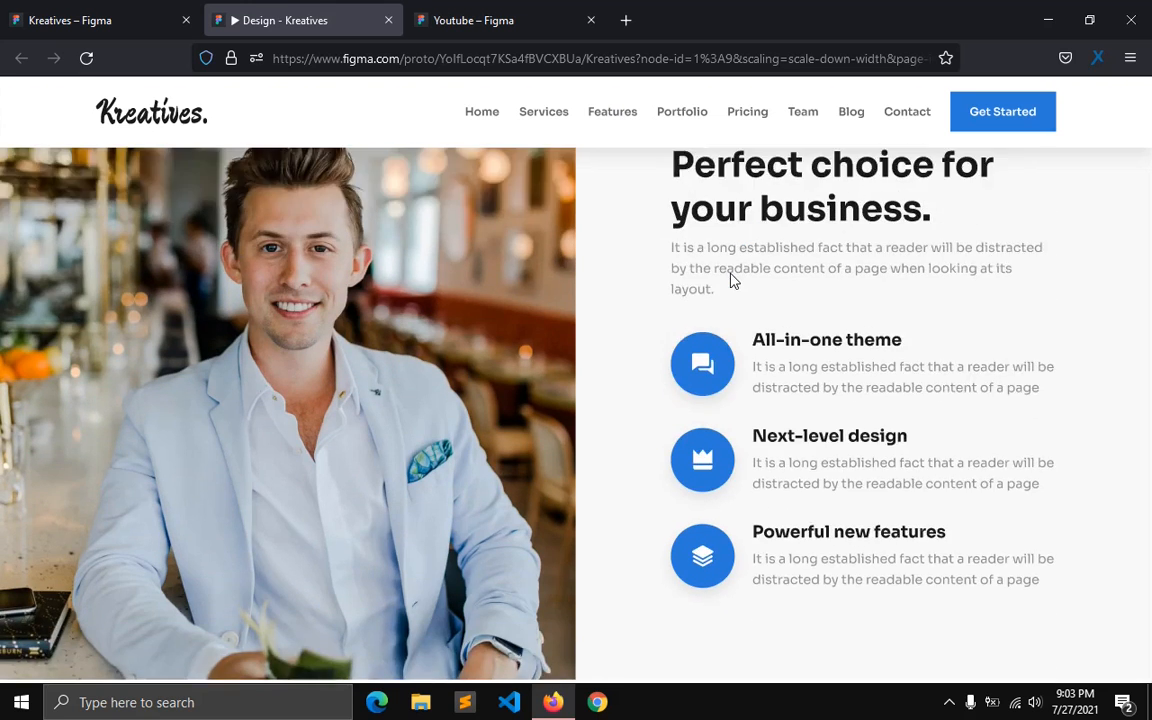
{"action": "scroll", "coordinate": [733, 280], "scroll_direction": "up", "scroll_amount": 6}
{"action": "scroll", "coordinate": [733, 280], "scroll_direction": "up", "scroll_amount": 10}
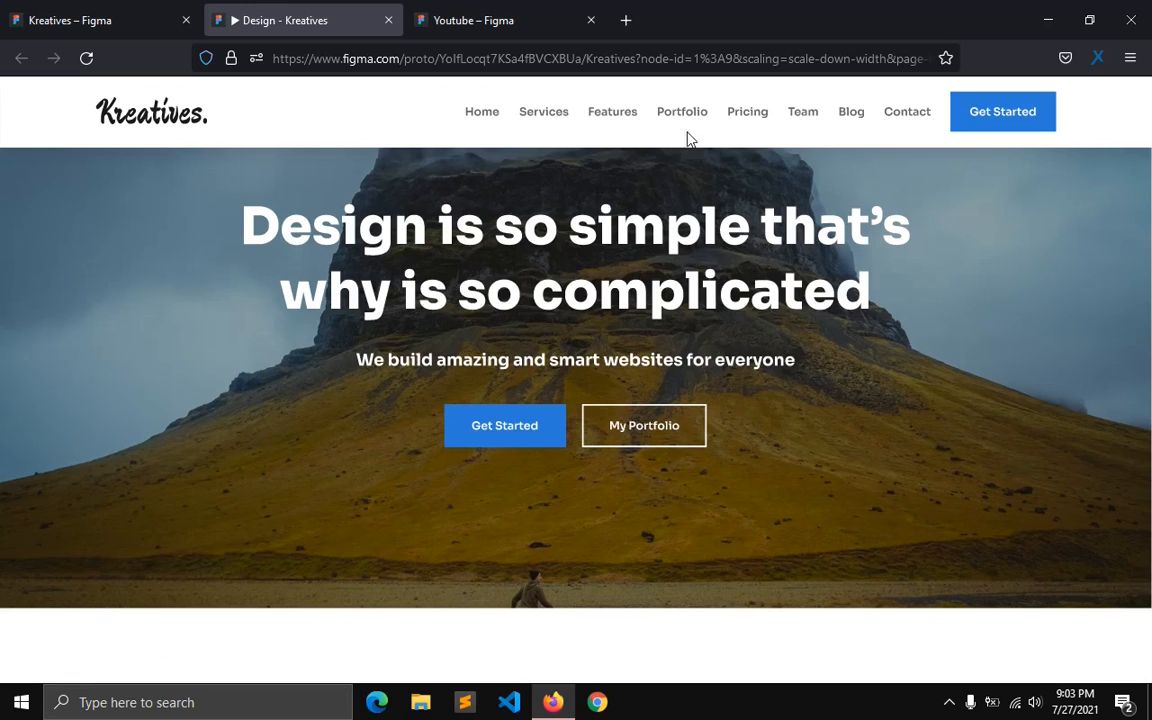
{"action": "left_click", "coordinate": [688, 124]}
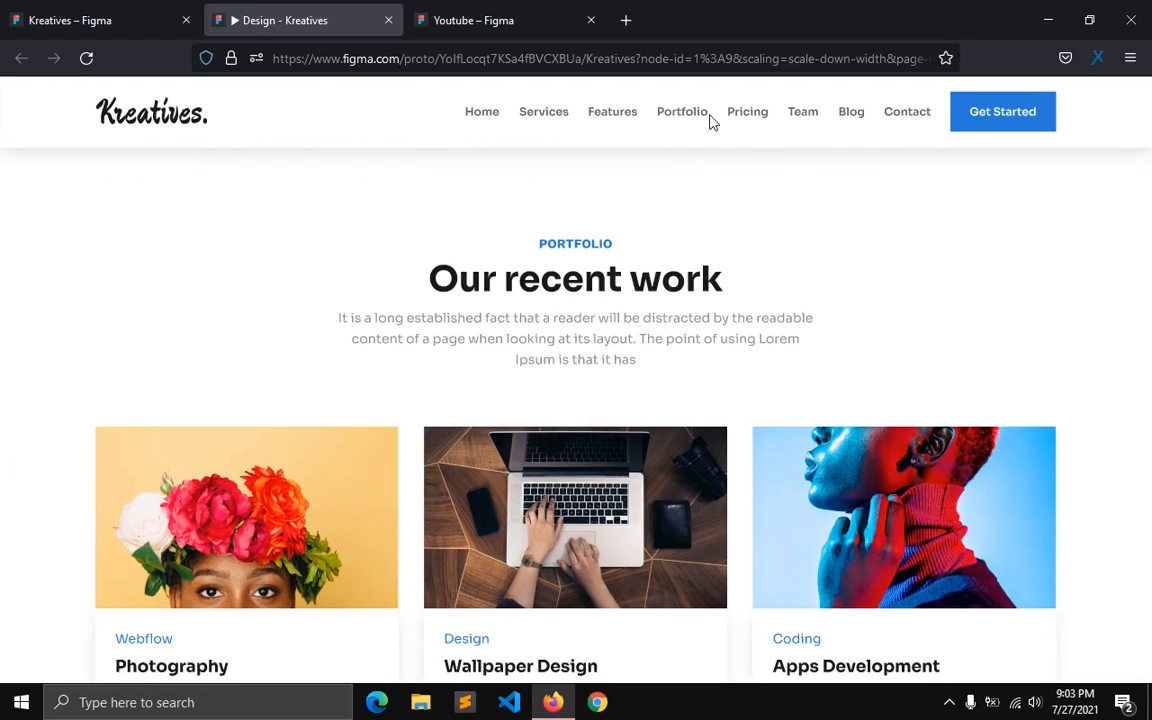
{"action": "scroll", "coordinate": [455, 397], "scroll_direction": "down", "scroll_amount": 6}
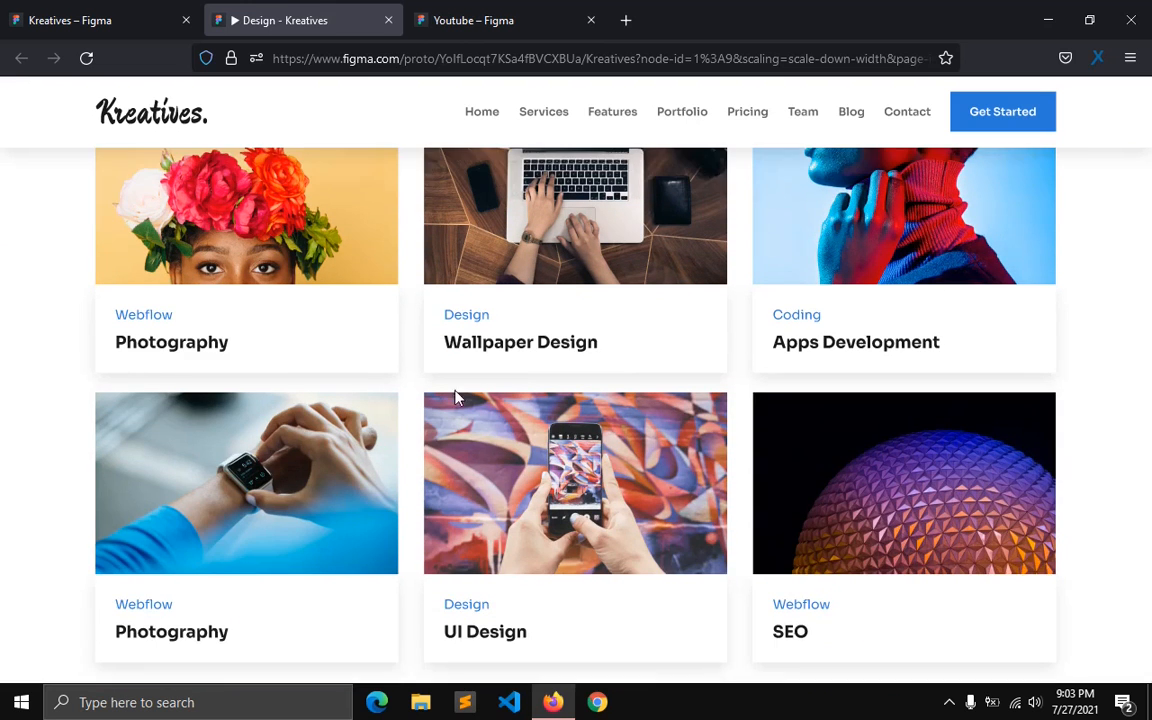
Step: Examine the prototype's Pricing, Team, Blog and Contact sections and test the header's logo link
{"action": "left_click", "coordinate": [750, 118]}
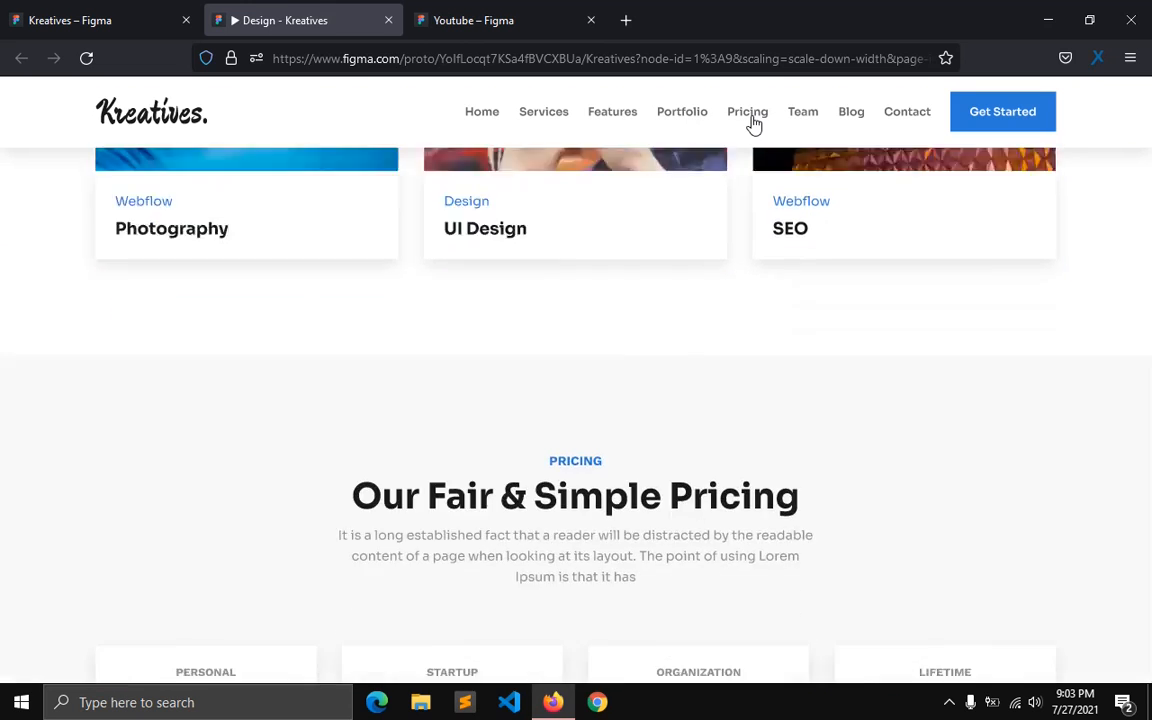
{"action": "scroll", "coordinate": [577, 370], "scroll_direction": "down", "scroll_amount": 3}
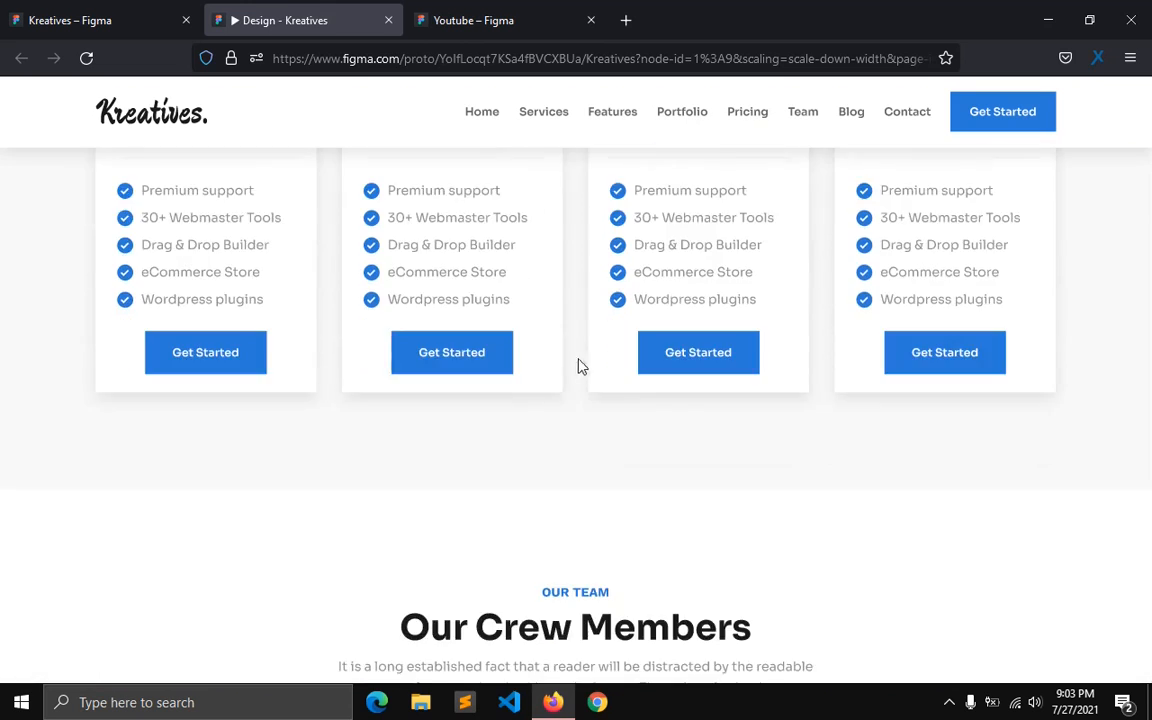
{"action": "left_click", "coordinate": [756, 121]}
{"action": "left_click", "coordinate": [800, 121]}
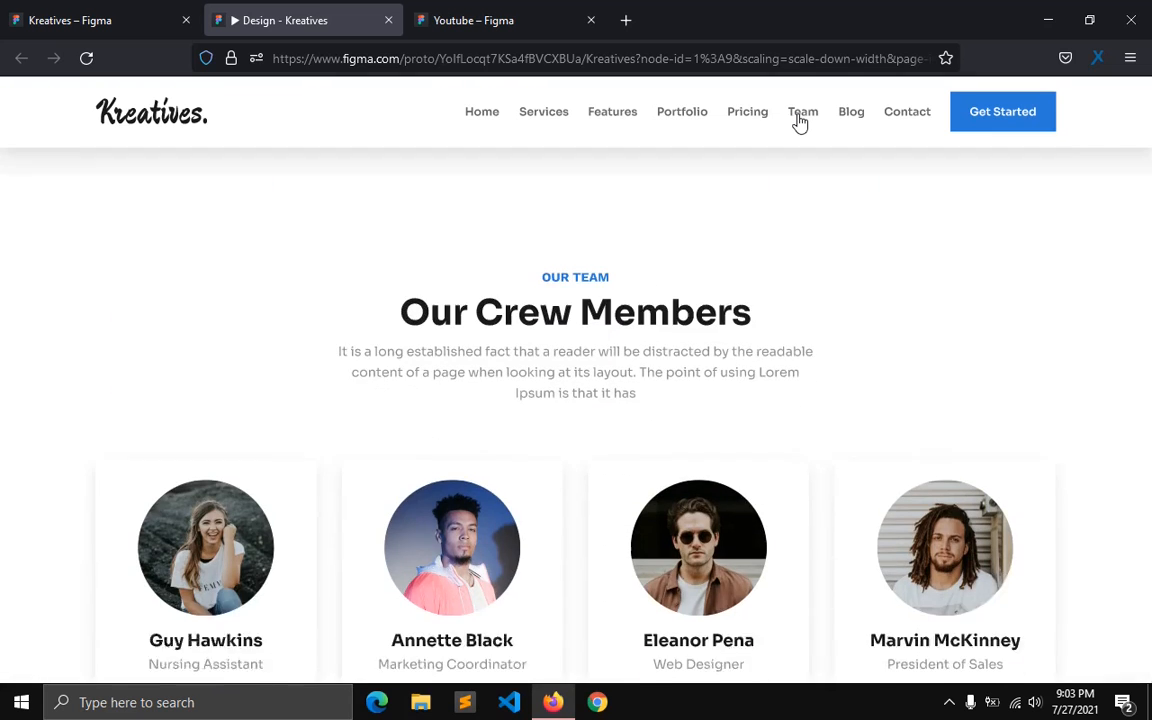
{"action": "left_click", "coordinate": [852, 116]}
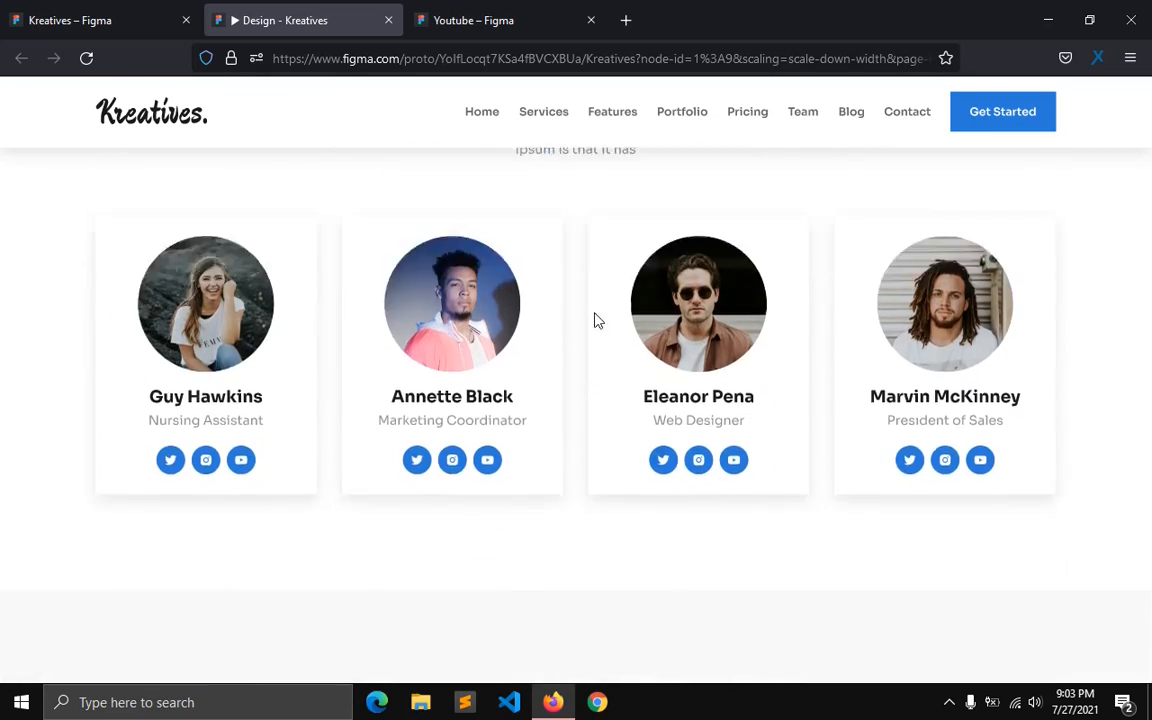
{"action": "scroll", "coordinate": [550, 340], "scroll_direction": "down", "scroll_amount": 5}
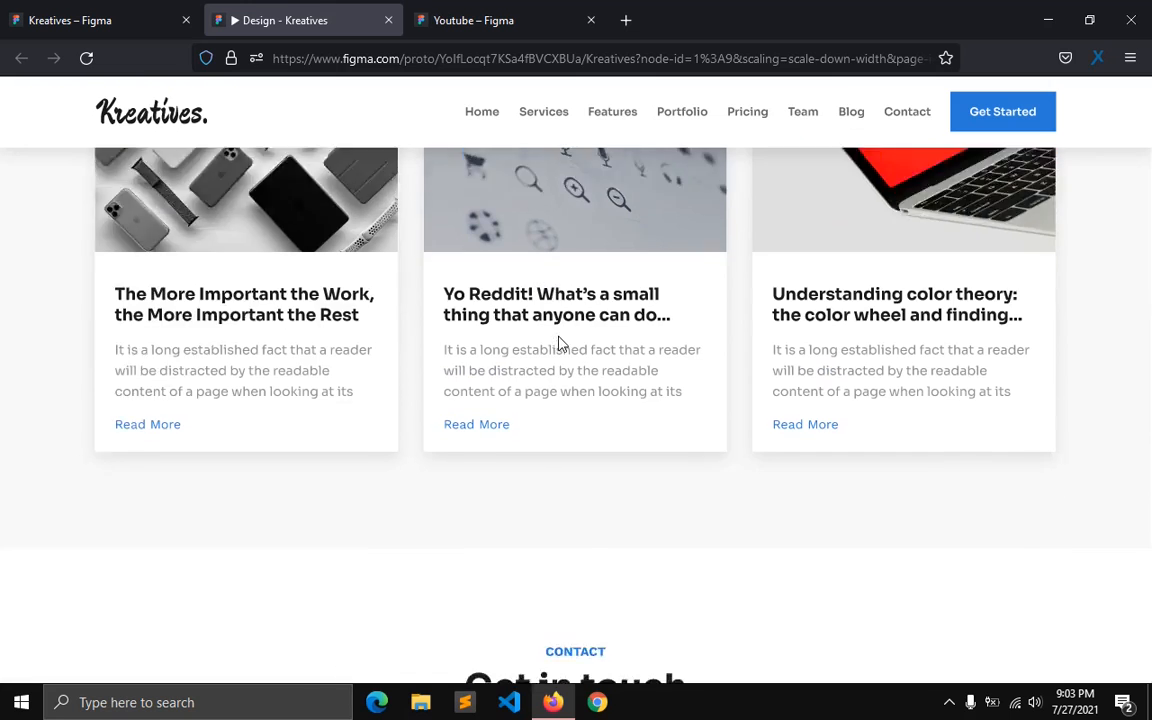
{"action": "scroll", "coordinate": [730, 298], "scroll_direction": "down", "scroll_amount": 4}
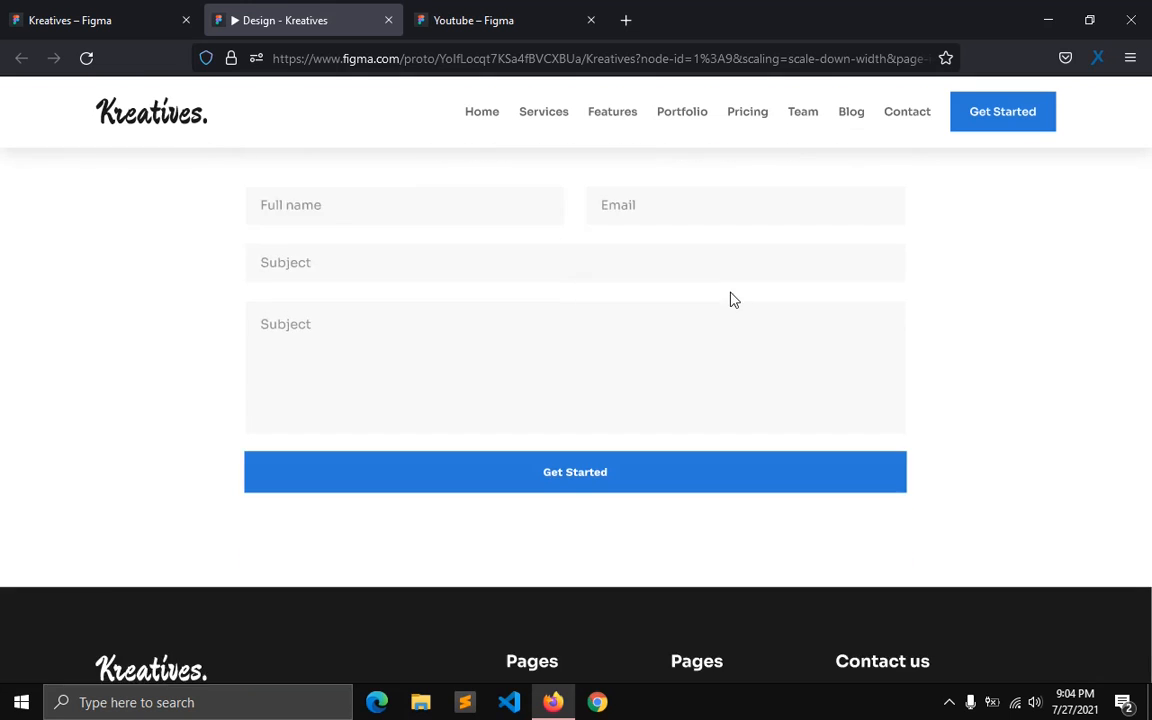
{"action": "left_click", "coordinate": [854, 116]}
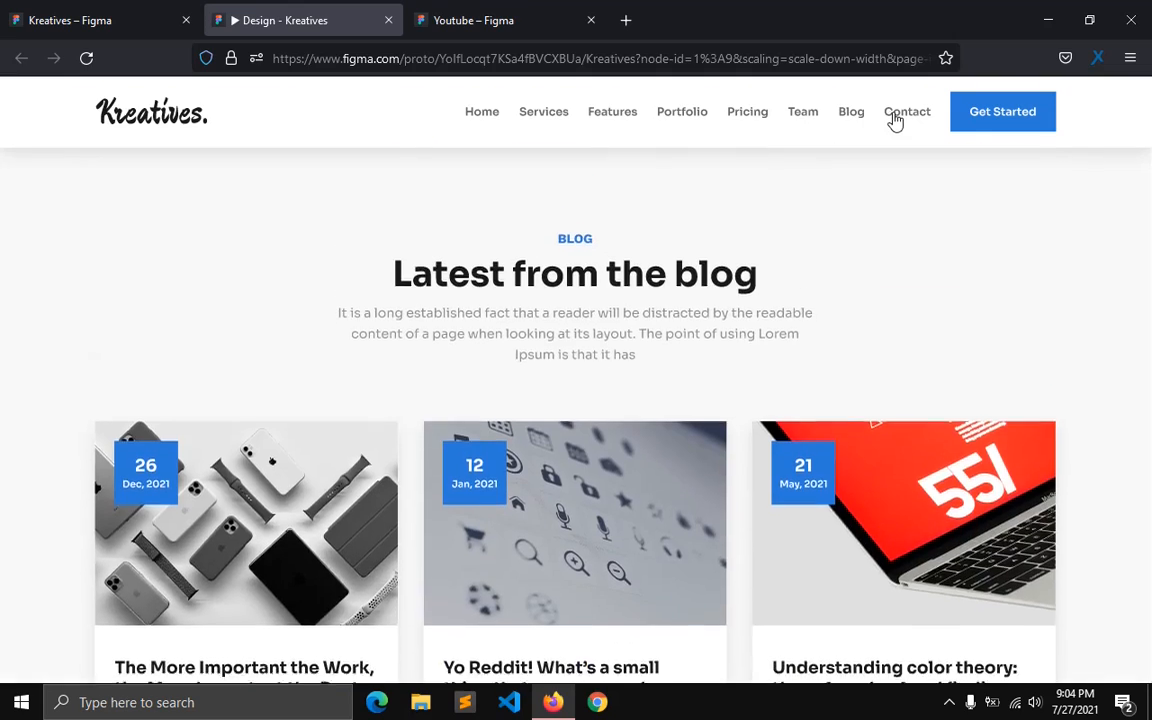
{"action": "left_click", "coordinate": [893, 118]}
{"action": "left_click", "coordinate": [157, 106]}
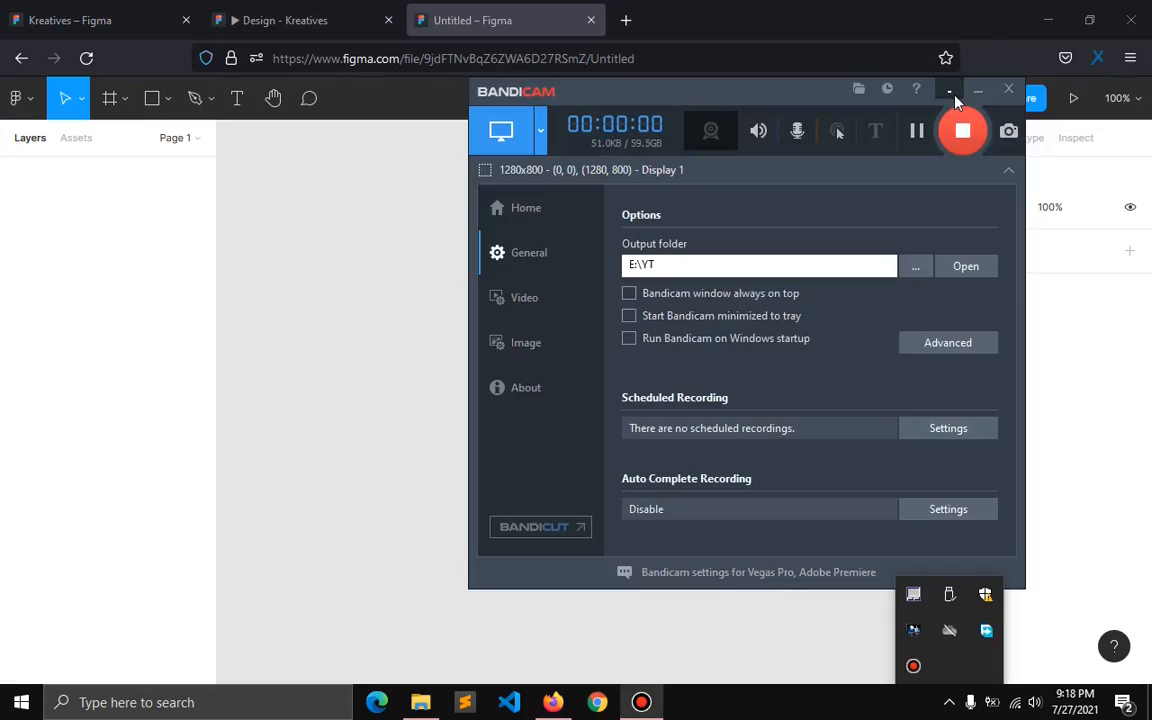
Step: Create a 1440 × 1024 Desktop frame in the Untitled Figma file
{"action": "left_click", "coordinate": [950, 92]}
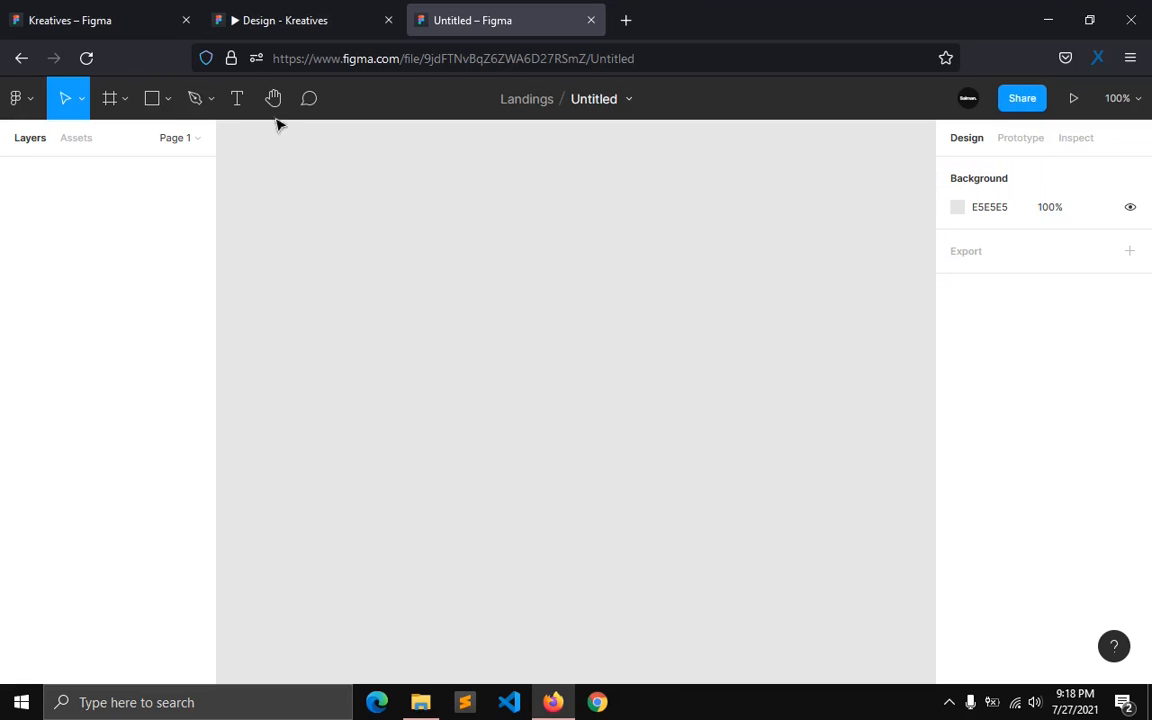
{"action": "left_click", "coordinate": [126, 100]}
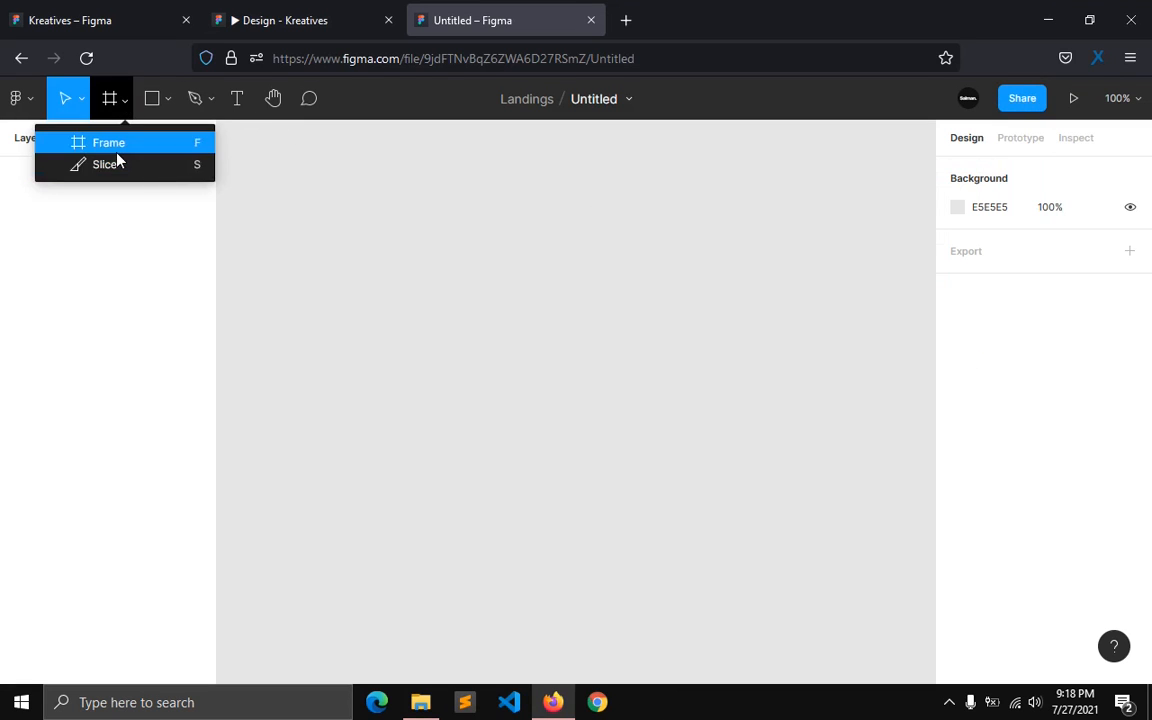
{"action": "left_click", "coordinate": [113, 148]}
{"action": "left_click", "coordinate": [965, 290]}
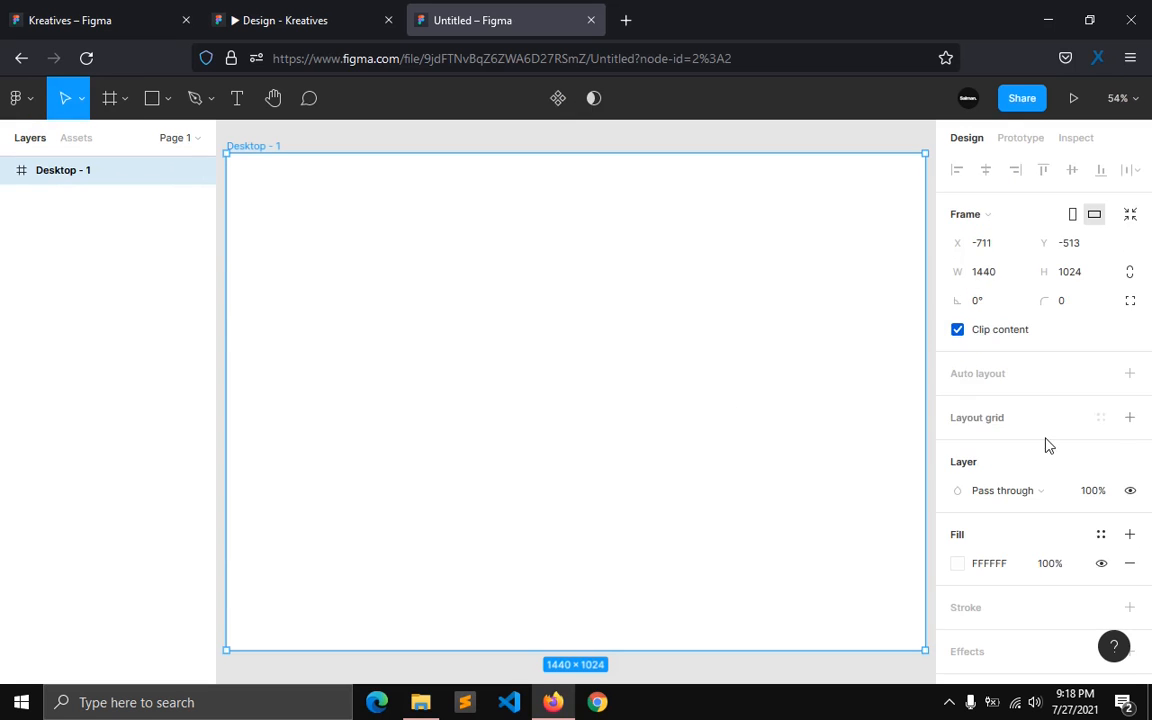
Step: Add a layout grid to the desktop frame and configure it as 12 columns
{"action": "scroll", "coordinate": [1049, 443], "scroll_direction": "down", "scroll_amount": 2}
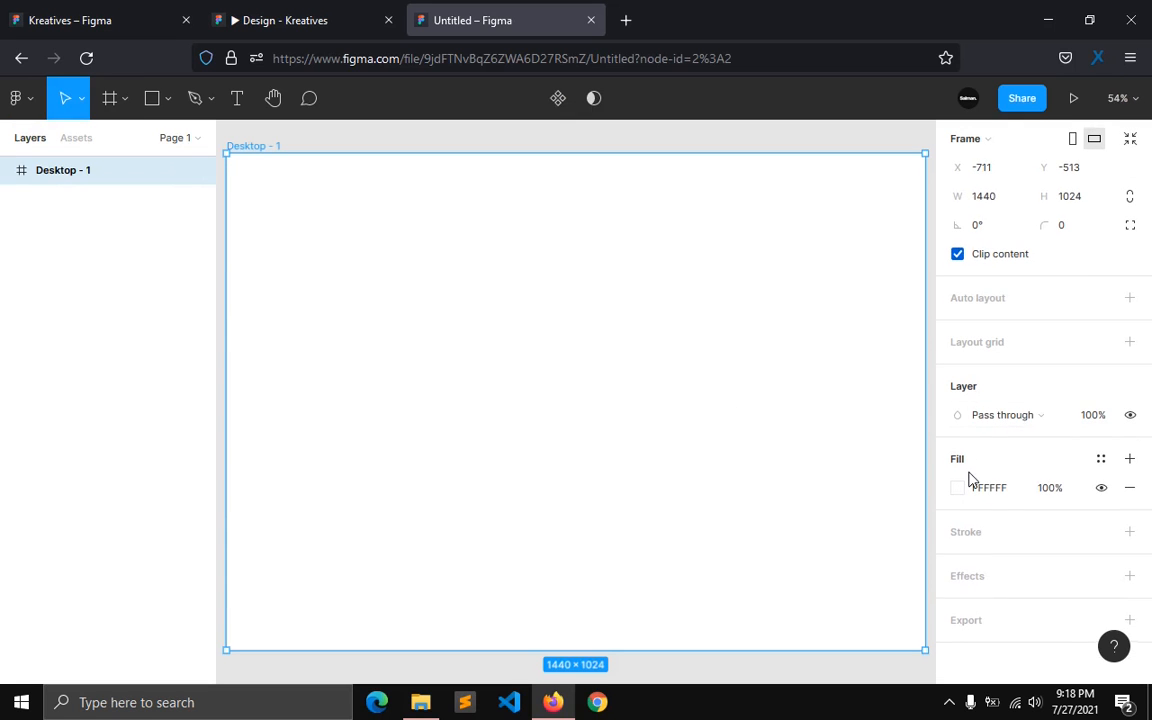
{"action": "scroll", "coordinate": [971, 440], "scroll_direction": "down", "scroll_amount": 1}
{"action": "left_click", "coordinate": [977, 345]}
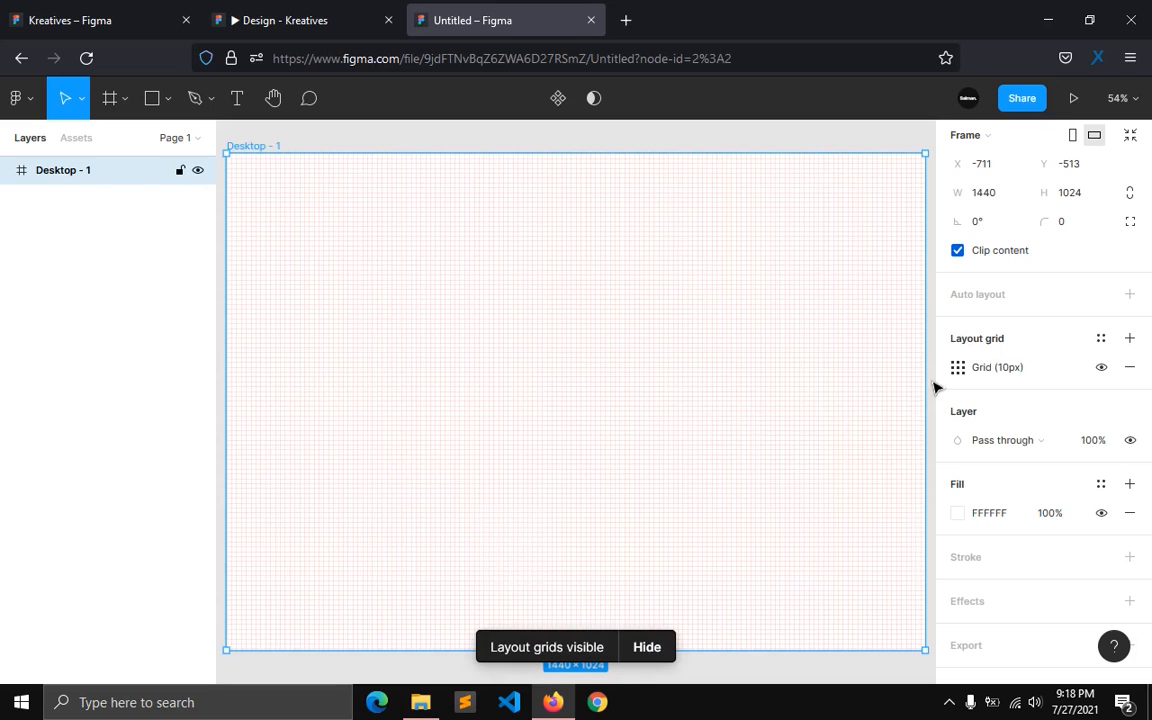
{"action": "left_click", "coordinate": [958, 367]}
{"action": "left_click", "coordinate": [748, 371]}
{"action": "left_click", "coordinate": [765, 391]}
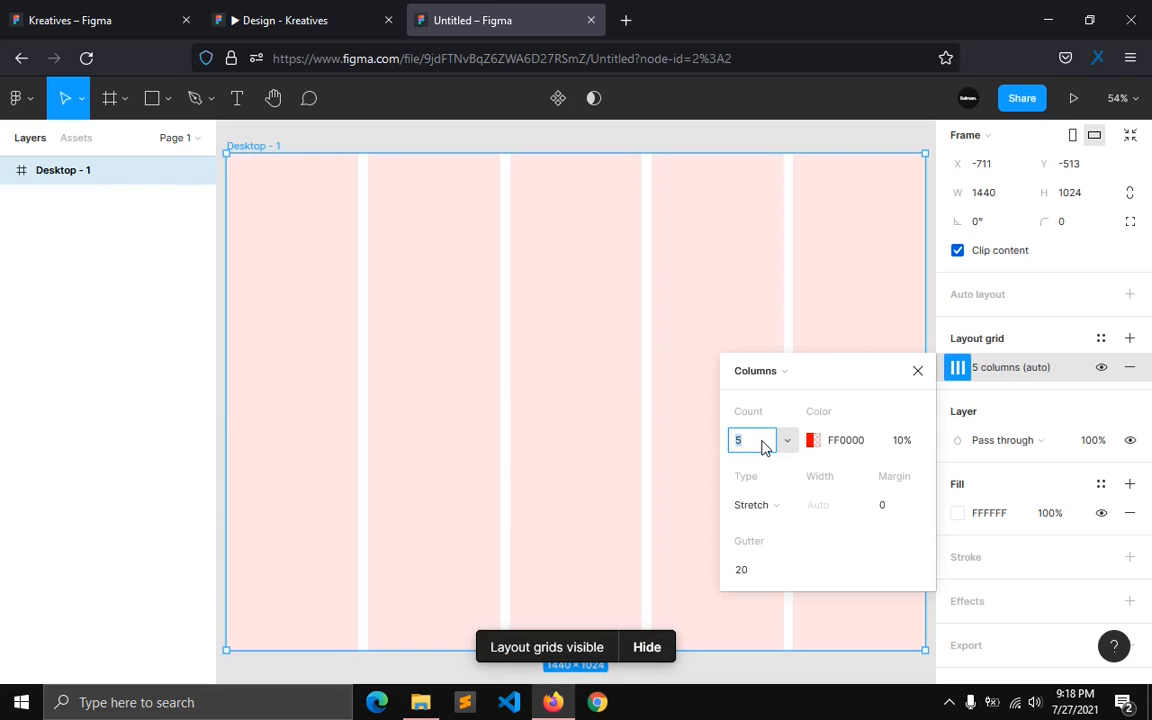
{"action": "type", "text": "12"}
{"action": "key", "text": "Return"}
Step: Set the column grid's gutter to 32, its margin to 120 and its colour opacity to 5%
{"action": "left_click", "coordinate": [768, 572]}
{"action": "type", "text": "32"}
{"action": "key", "text": "Return"}
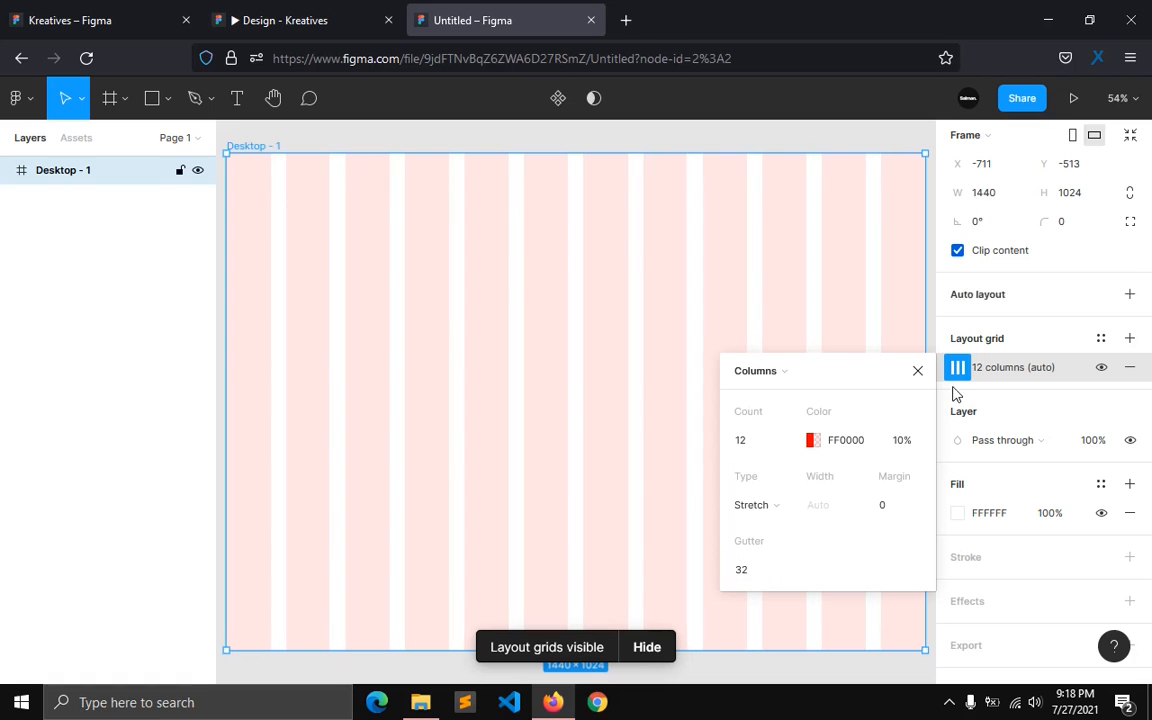
{"action": "left_click", "coordinate": [897, 504]}
{"action": "type", "text": "1"}
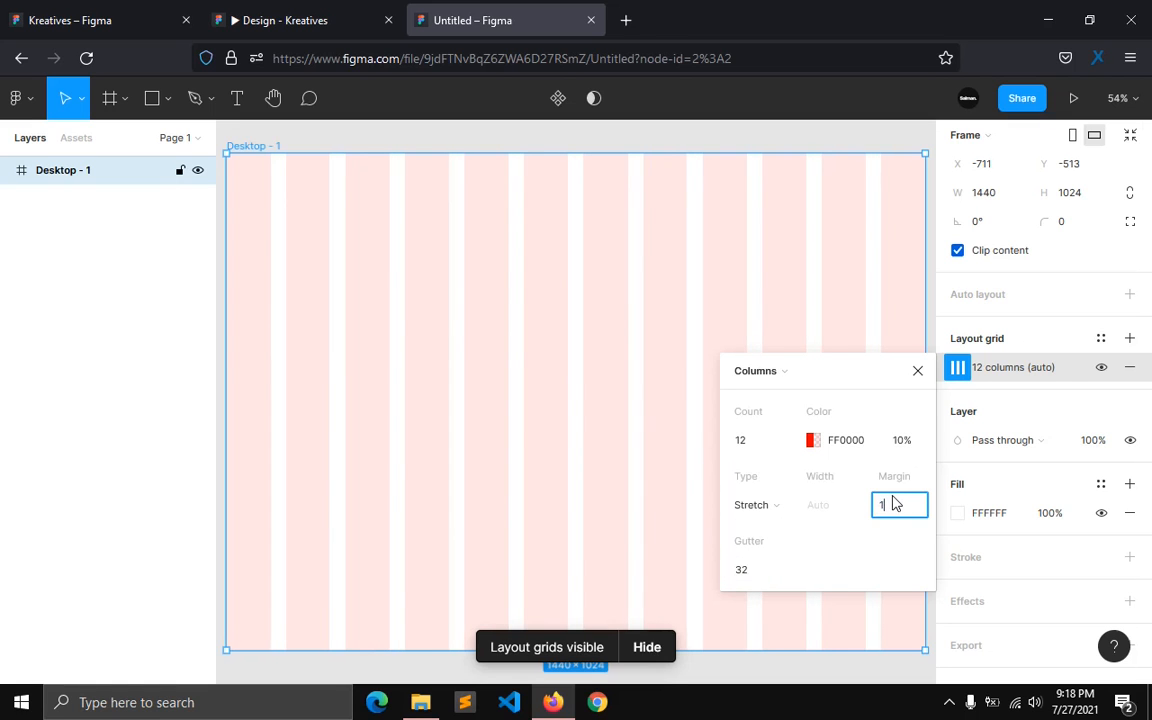
{"action": "type", "text": "20"}
{"action": "key", "text": "Return"}
{"action": "left_click", "coordinate": [903, 452]}
{"action": "key", "text": "Return"}
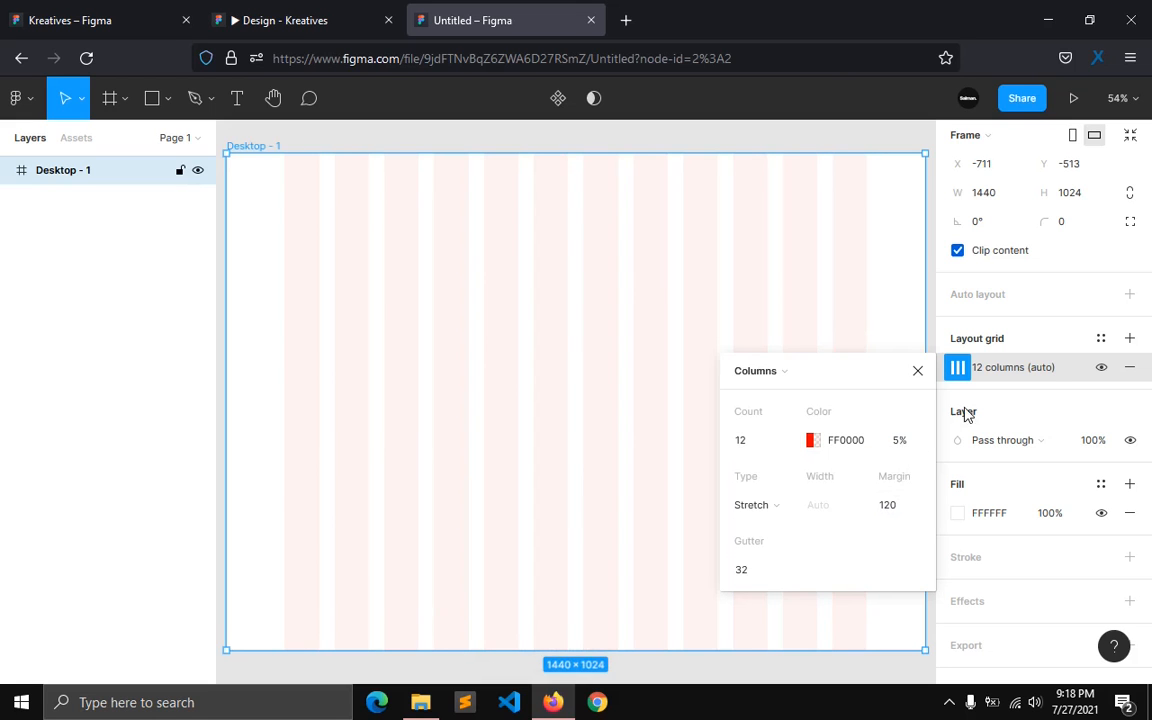
Step: Save the column layout as a grid style named "grid" and hide the layout grids
{"action": "left_click", "coordinate": [1097, 340]}
{"action": "left_click", "coordinate": [1121, 372]}
{"action": "type", "text": "grid"}
{"action": "key", "text": "Return"}
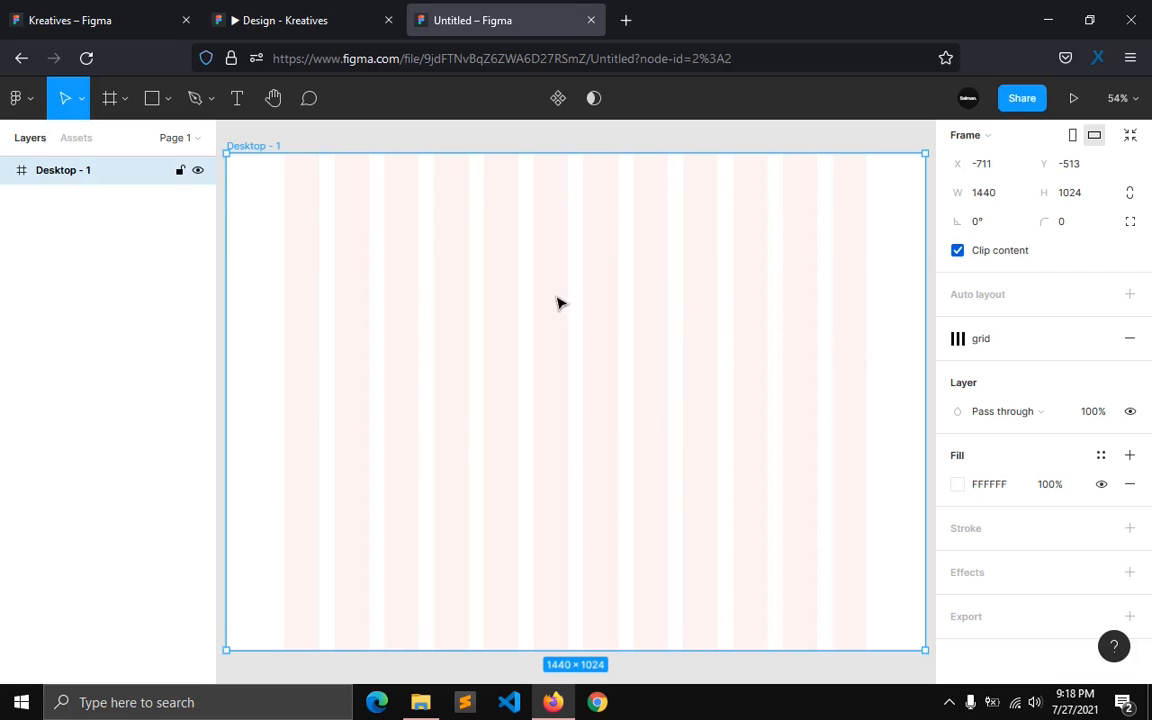
{"action": "key", "text": "ctrl+shift+4"}
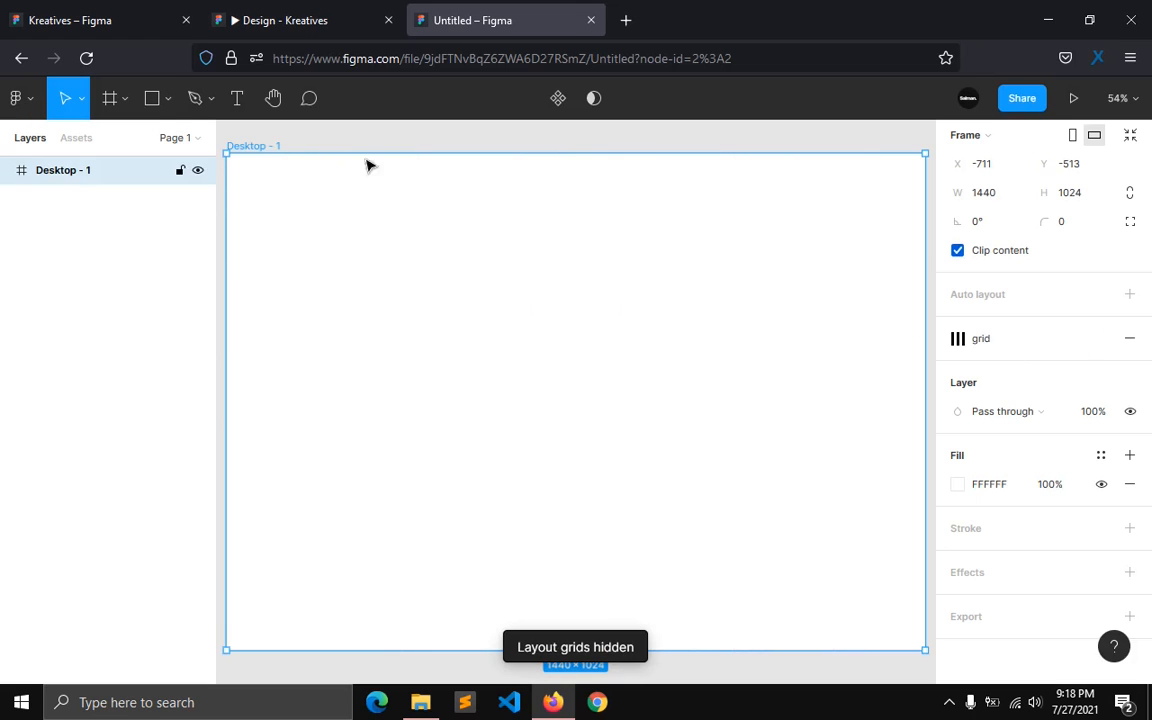
Step: Draw a full-width frame along the top edge of the desktop frame and set its height to 90
{"action": "left_click", "coordinate": [125, 99]}
{"action": "left_click", "coordinate": [106, 140]}
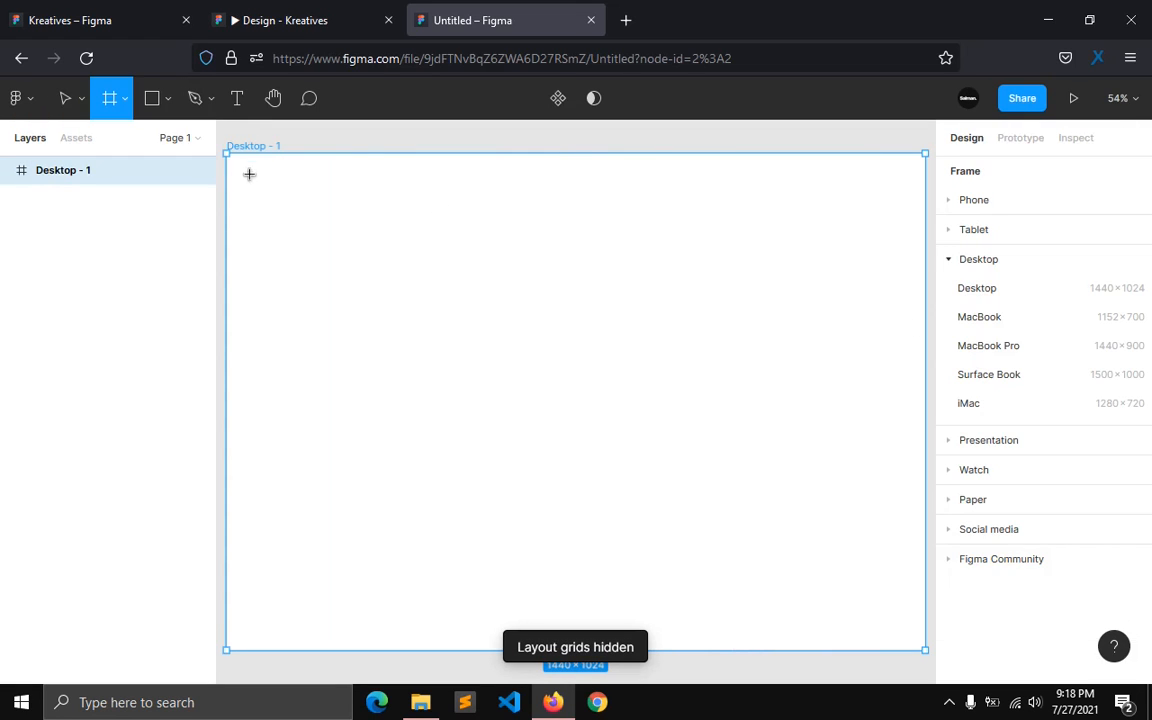
{"action": "left_click_drag", "start_coordinate": [225, 154], "coordinate": [905, 198]}
{"action": "left_click", "coordinate": [1096, 281]}
{"action": "type", "text": "90"}
{"action": "key", "text": "Return"}
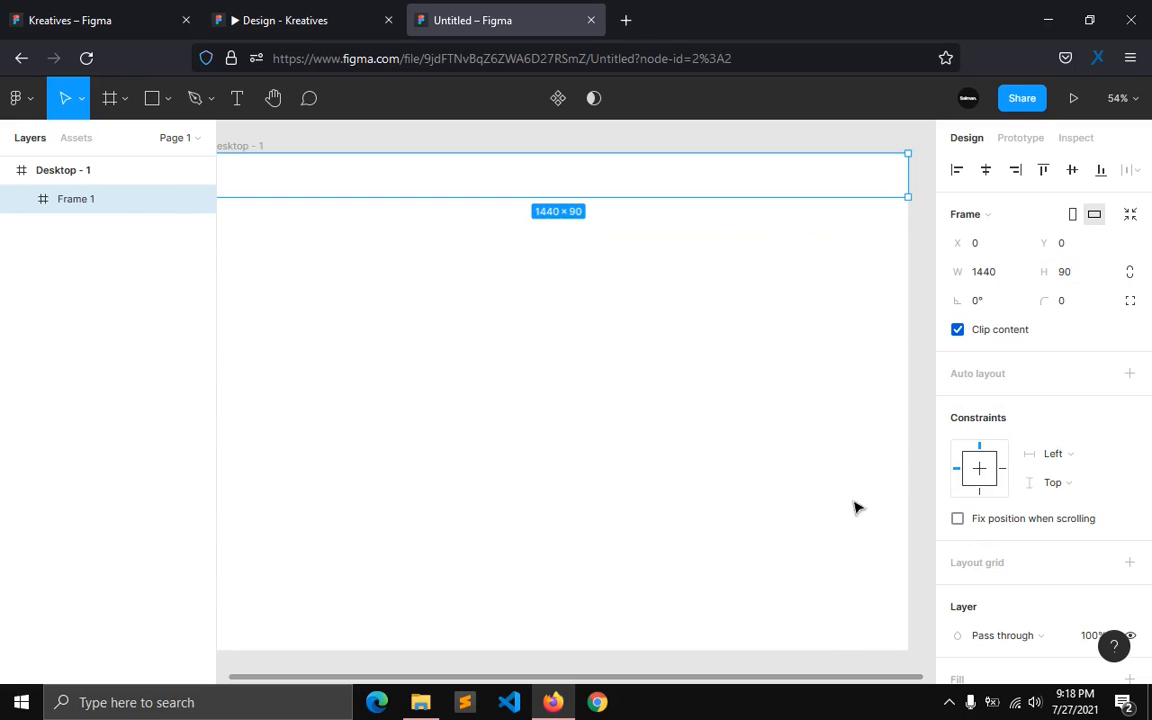
Step: Add a white FFFFFF fill to the header frame
{"action": "scroll", "coordinate": [805, 686], "scroll_direction": "left", "scroll_amount": 3}
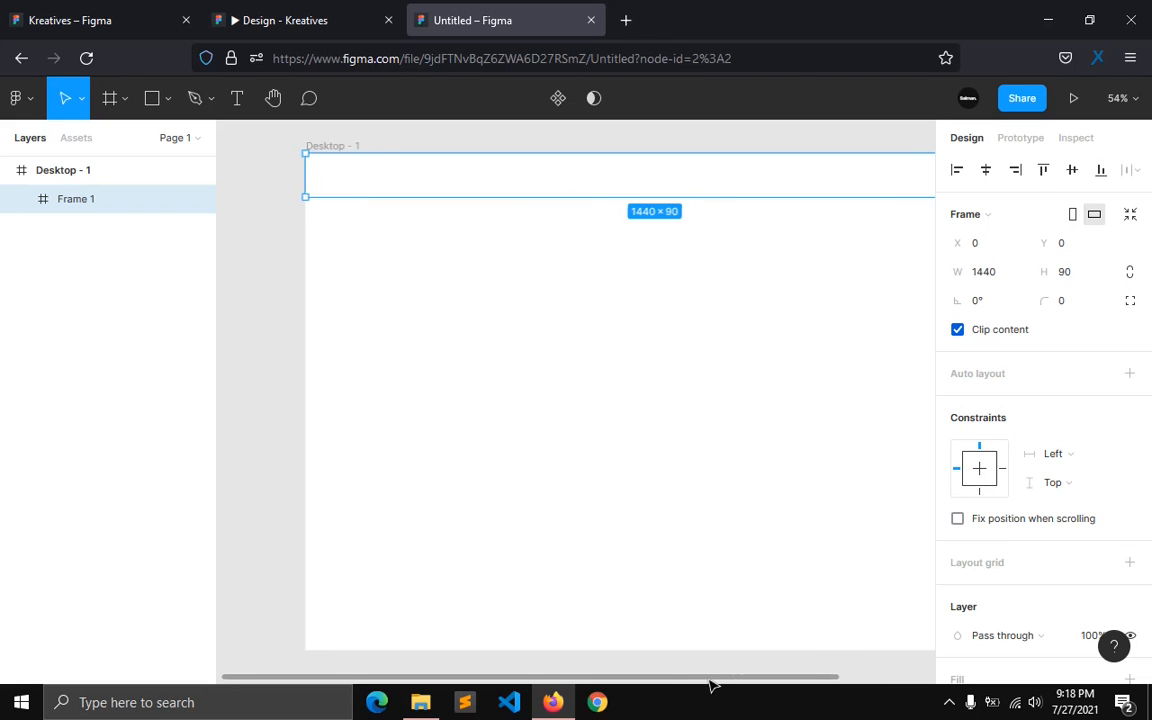
{"action": "scroll", "coordinate": [954, 625], "scroll_direction": "down", "scroll_amount": 3}
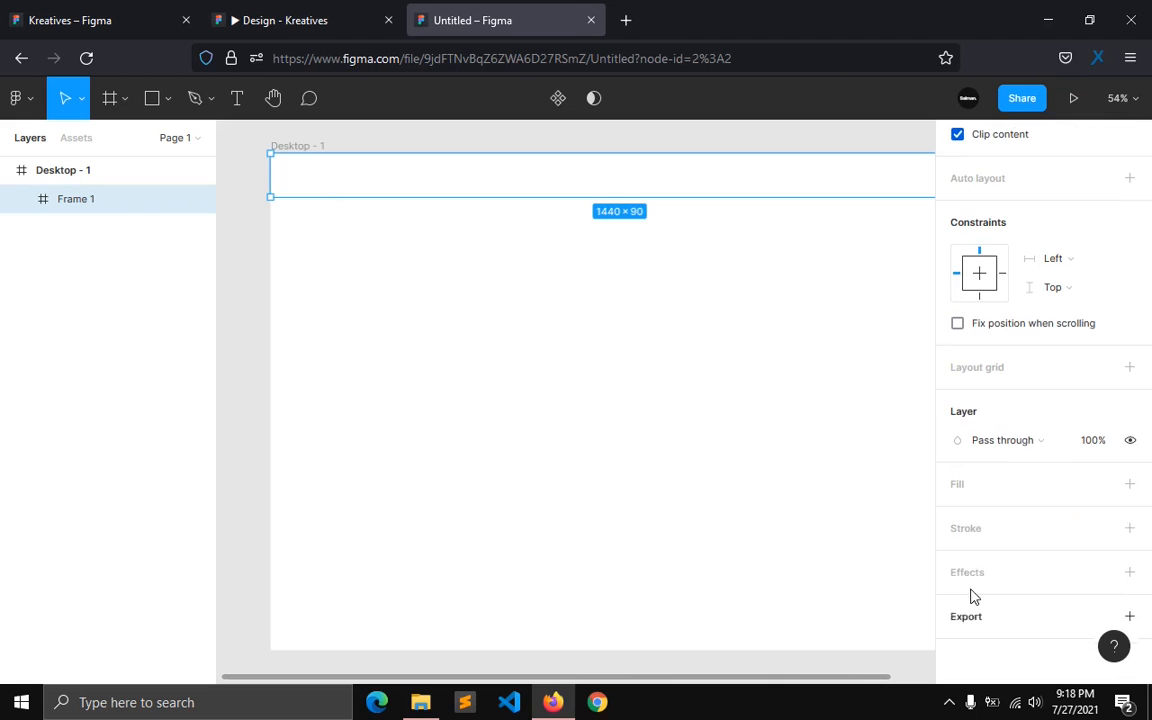
{"action": "left_click", "coordinate": [972, 490]}
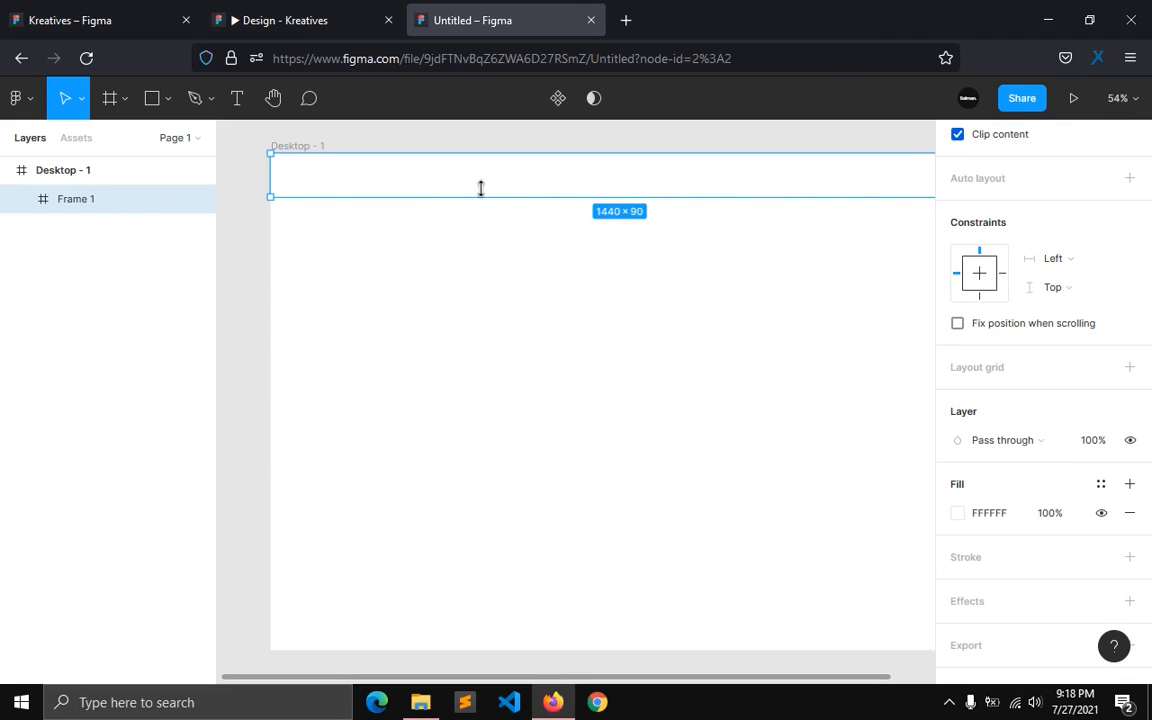
{"action": "scroll", "coordinate": [990, 566], "scroll_direction": "down", "scroll_amount": 1}
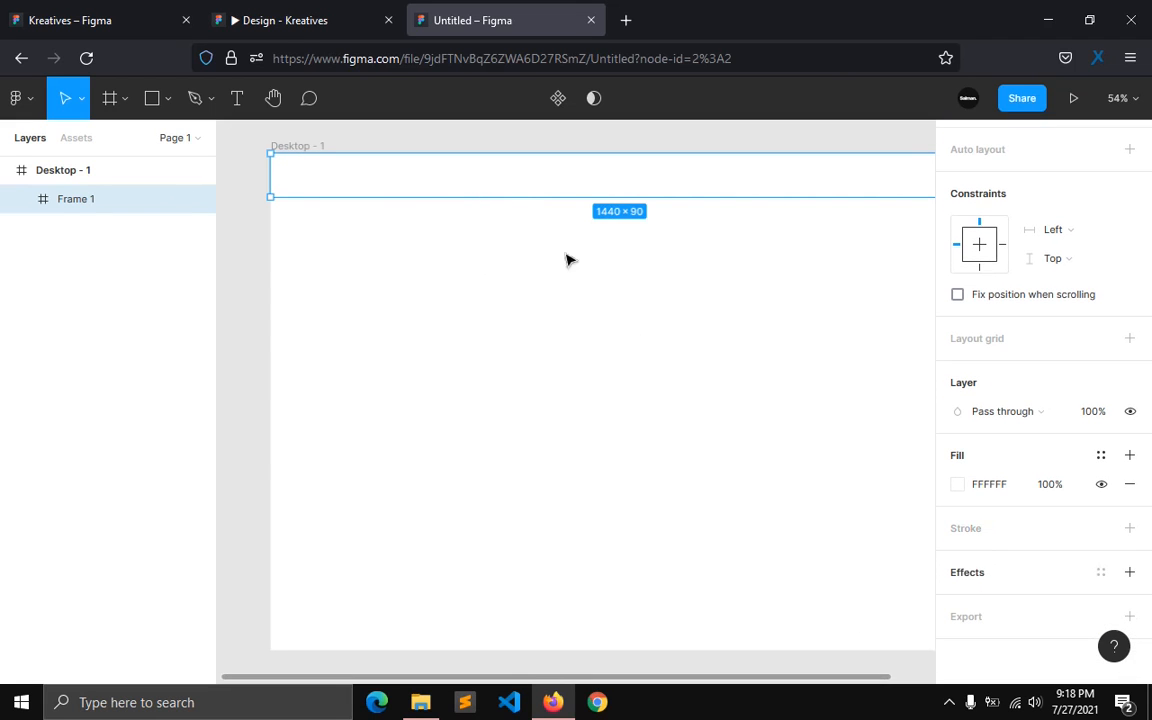
Step: Check how the fixed header looks over the content in the Kreatives prototype and return to the Untitled file
{"action": "left_click", "coordinate": [340, 18]}
{"action": "scroll", "coordinate": [525, 257], "scroll_direction": "down", "scroll_amount": 5}
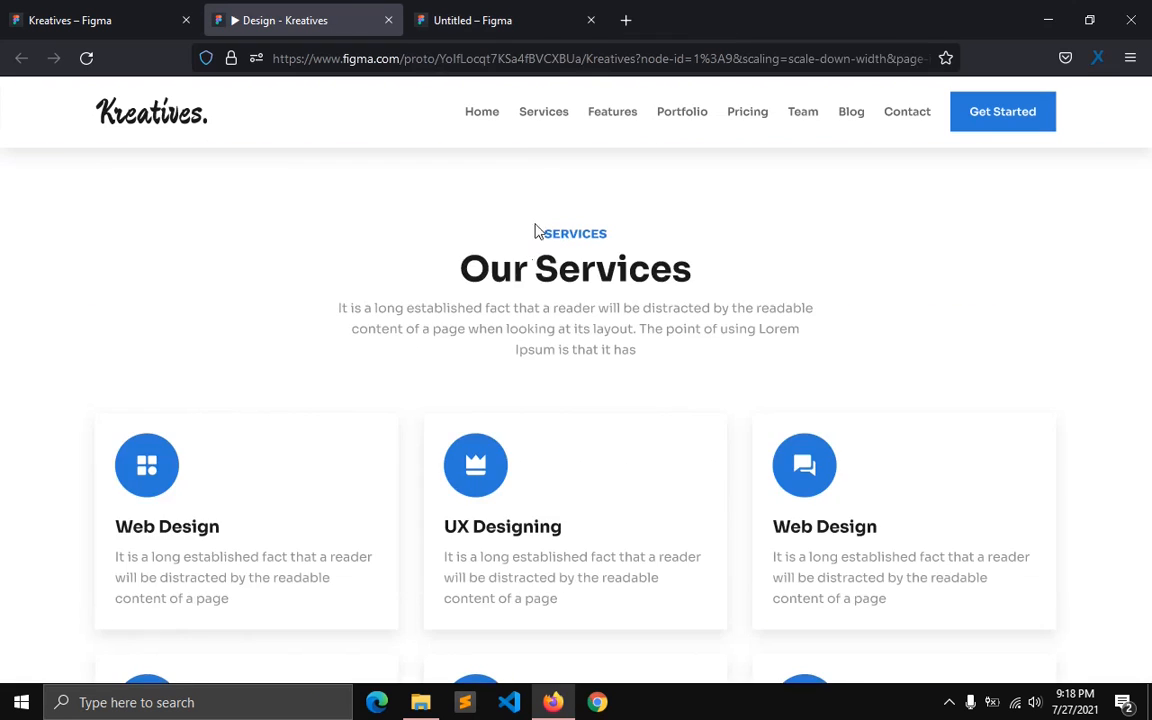
{"action": "left_click", "coordinate": [478, 24]}
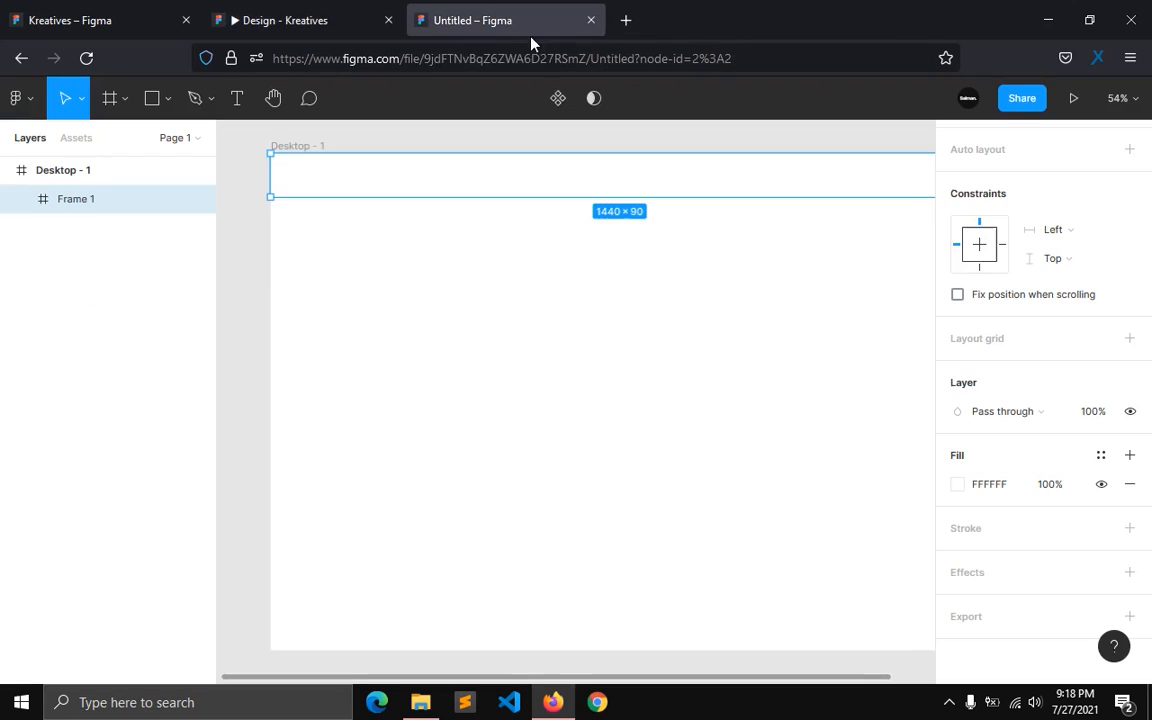
Step: Add a drop shadow to the header frame with Y offset 8, blur 24 and 8% opacity
{"action": "left_click", "coordinate": [1008, 571]}
{"action": "left_click", "coordinate": [956, 601]}
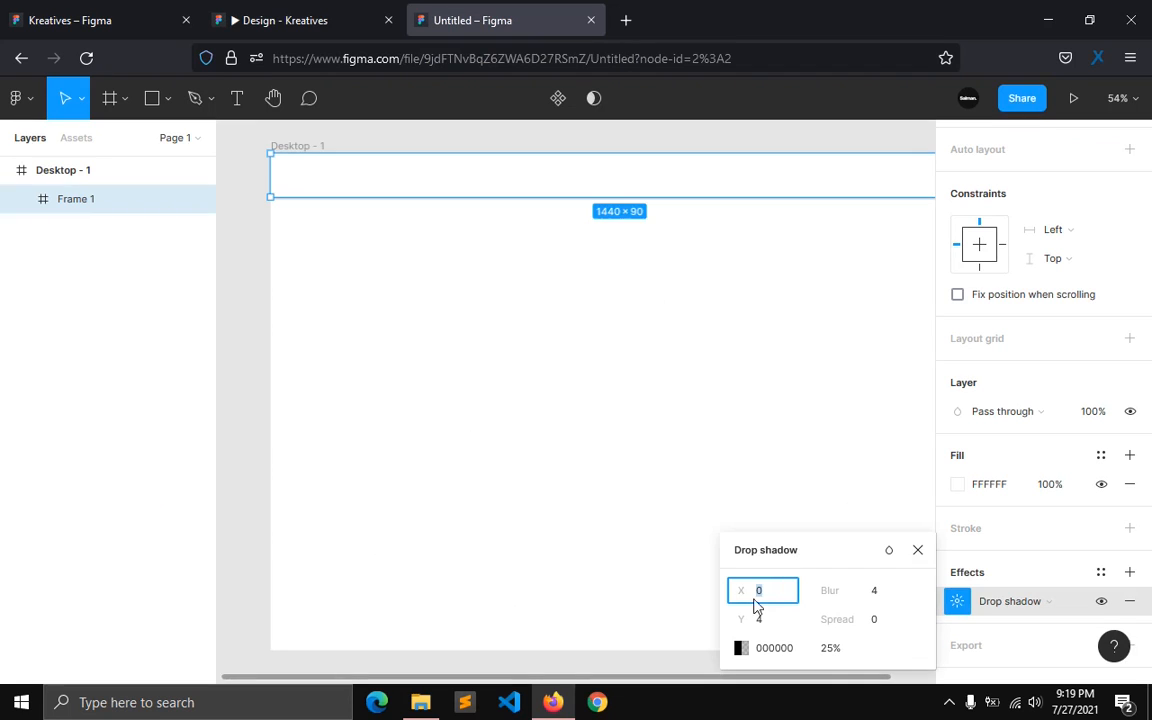
{"action": "left_click", "coordinate": [890, 591]}
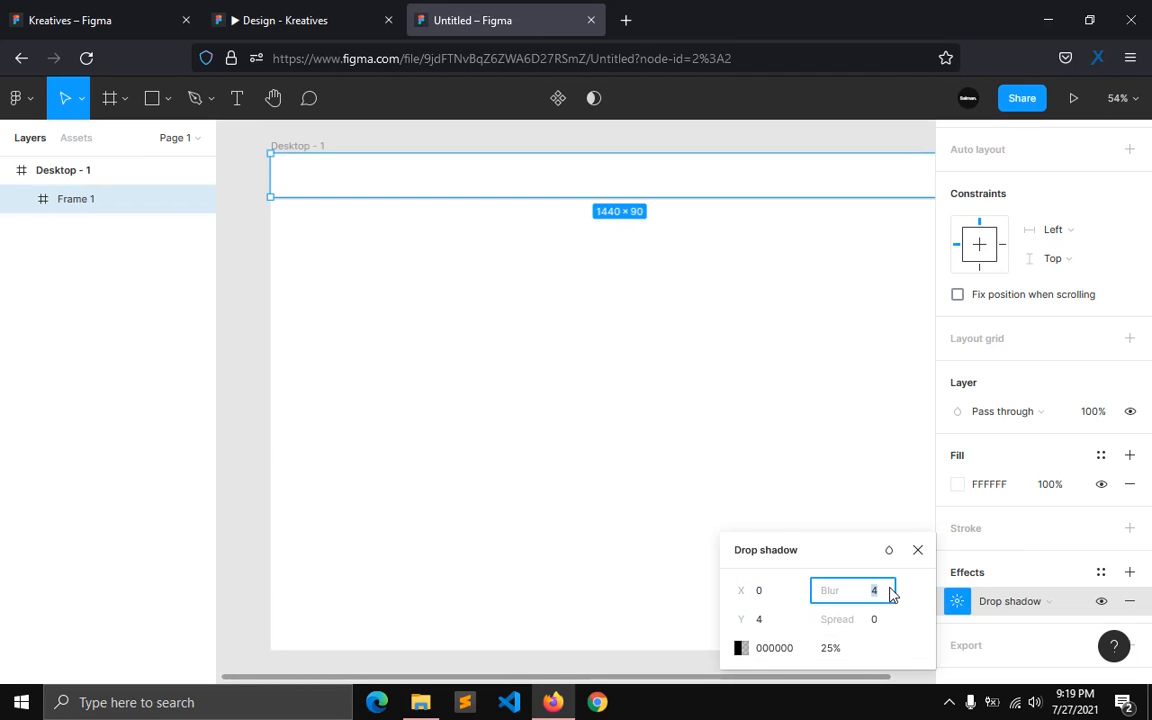
{"action": "type", "text": "24"}
{"action": "key", "text": "Return"}
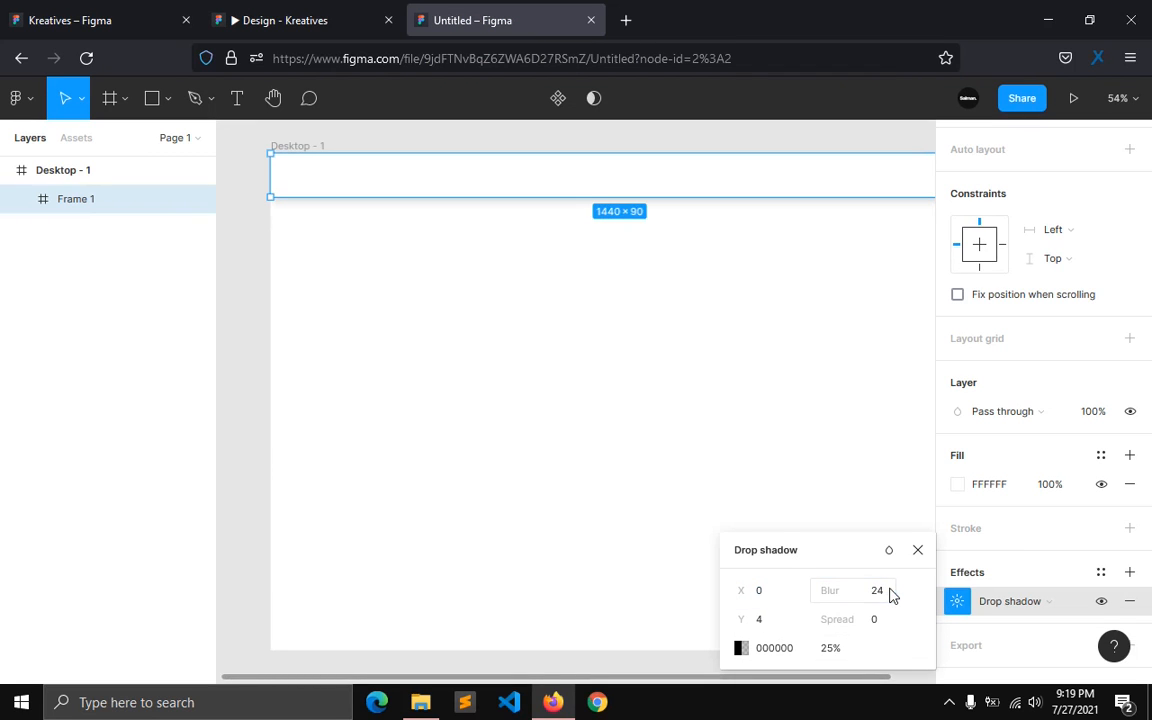
{"action": "left_click", "coordinate": [824, 658]}
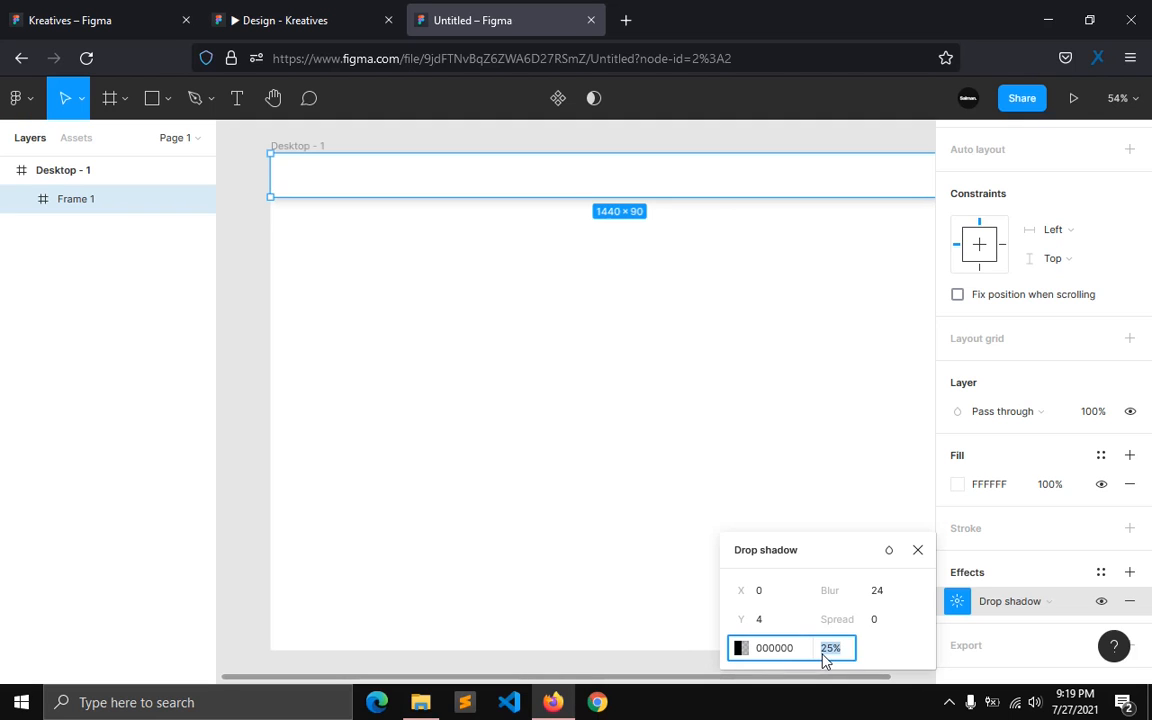
{"action": "type", "text": "8"}
{"action": "key", "text": "Return"}
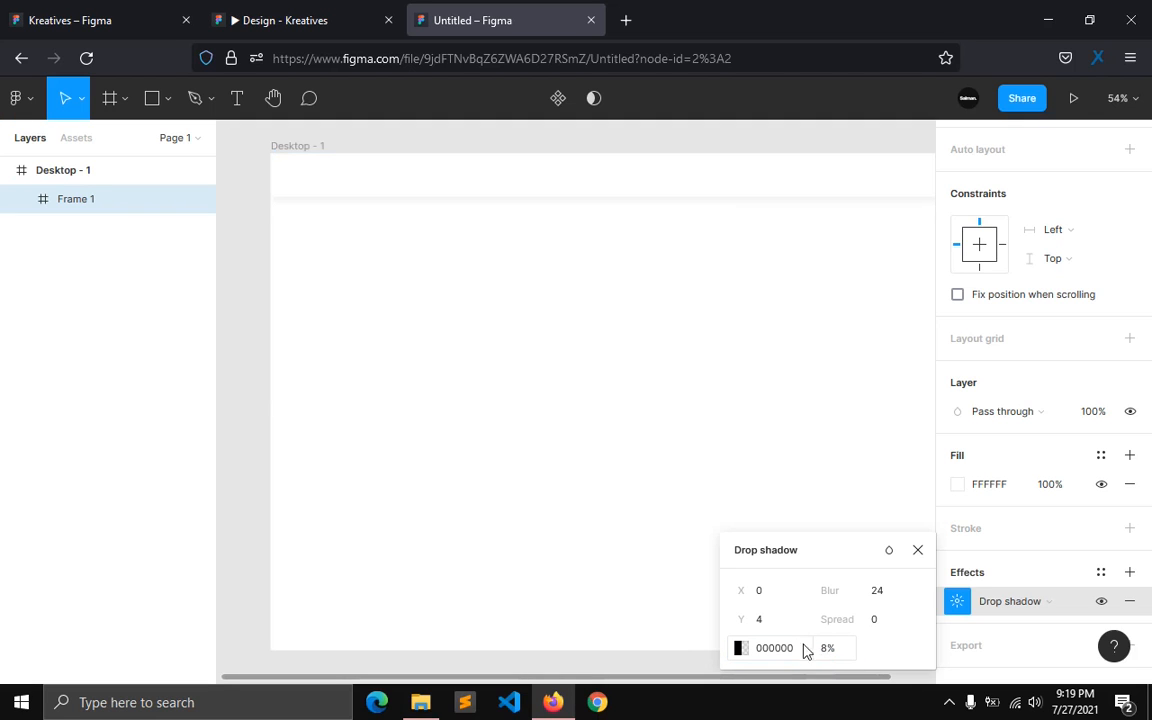
{"action": "left_click", "coordinate": [771, 621]}
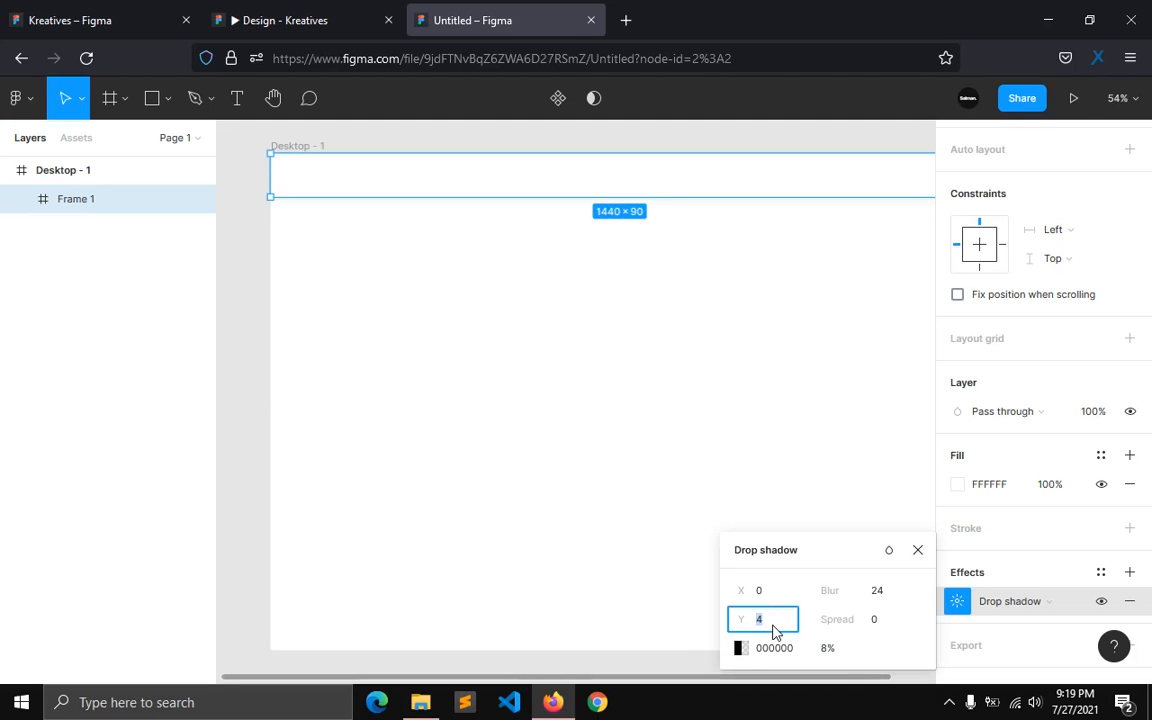
{"action": "type", "text": "8"}
{"action": "key", "text": "Return"}
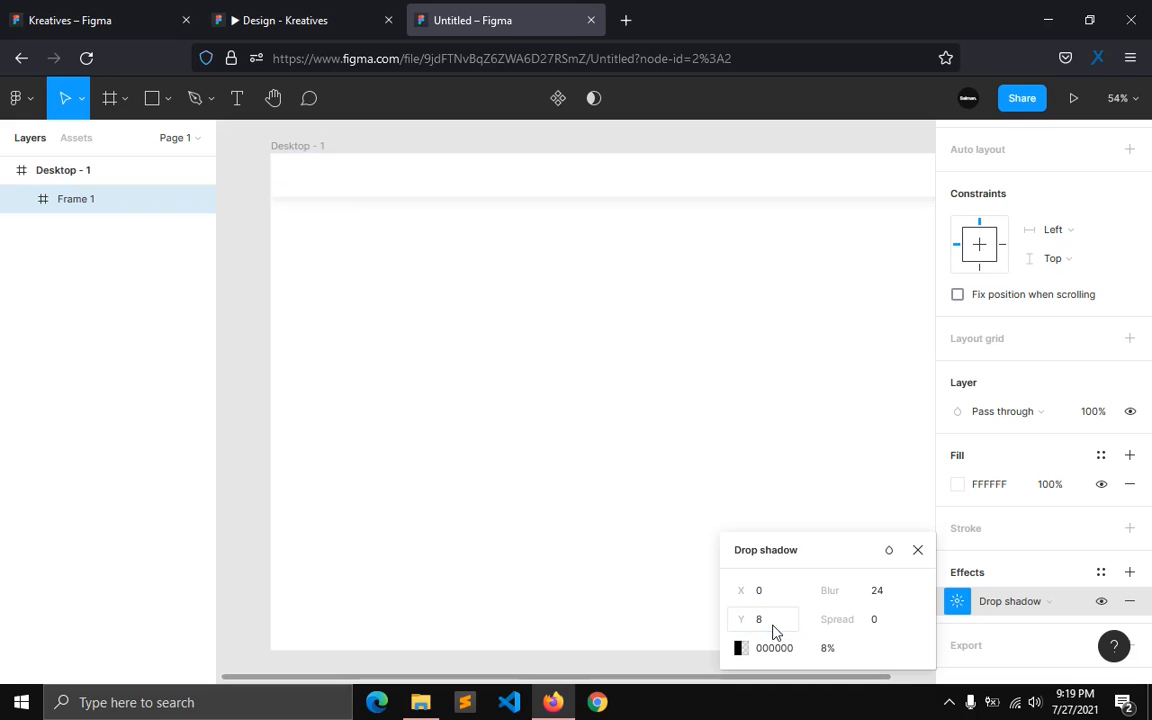
{"action": "left_click", "coordinate": [917, 550]}
Step: Save the header's drop shadow as an effect style named "shaodw"
{"action": "left_click", "coordinate": [1100, 572]}
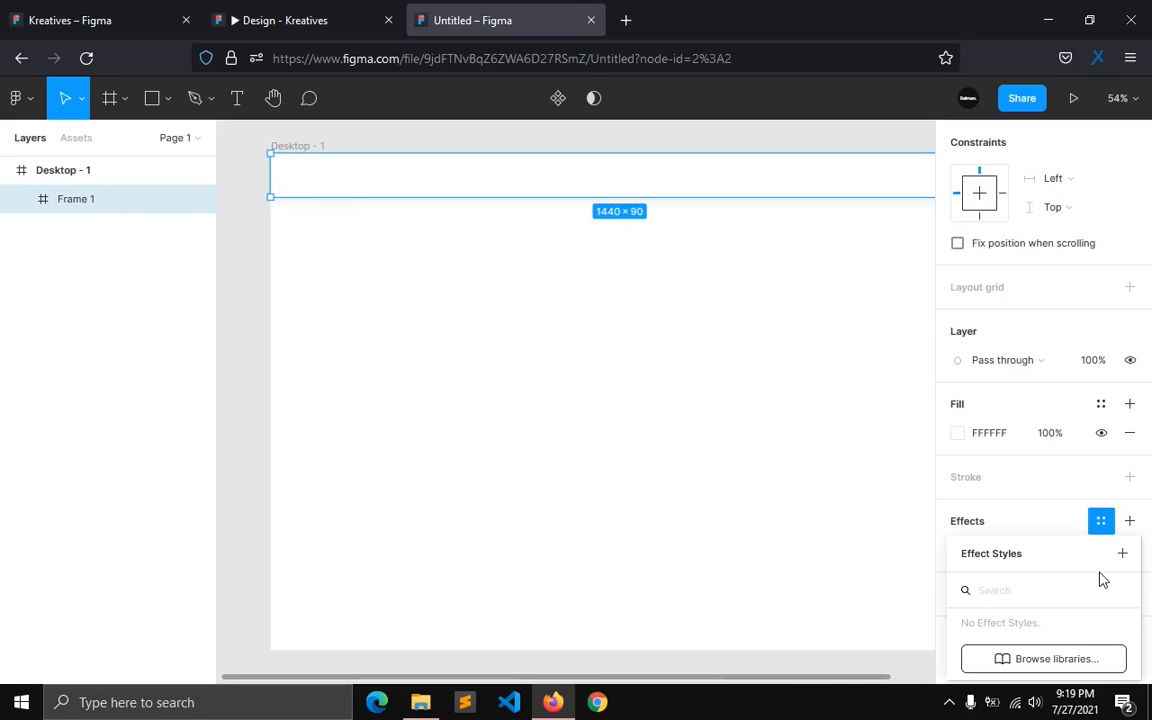
{"action": "left_click", "coordinate": [1120, 554]}
{"action": "type", "text": "sha"}
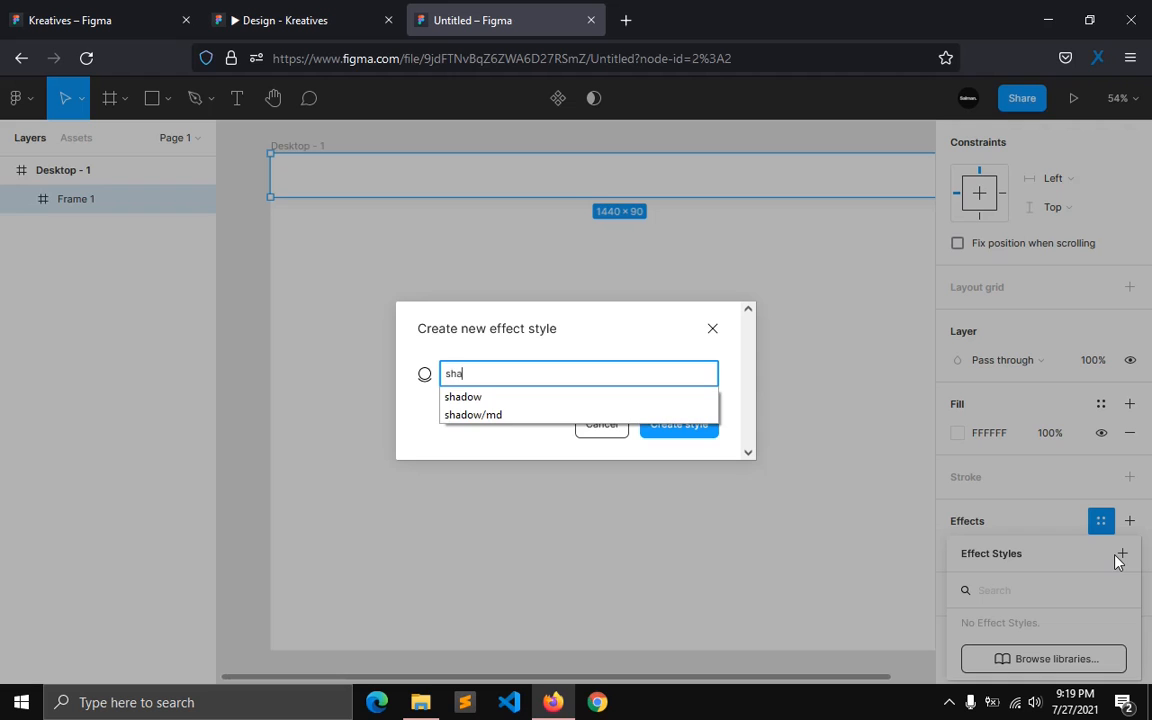
{"action": "type", "text": "odw"}
{"action": "key", "text": "Return"}
Step: Apply the saved "grid" layout grid style to the header frame
{"action": "left_click", "coordinate": [440, 292]}
{"action": "left_click", "coordinate": [430, 183]}
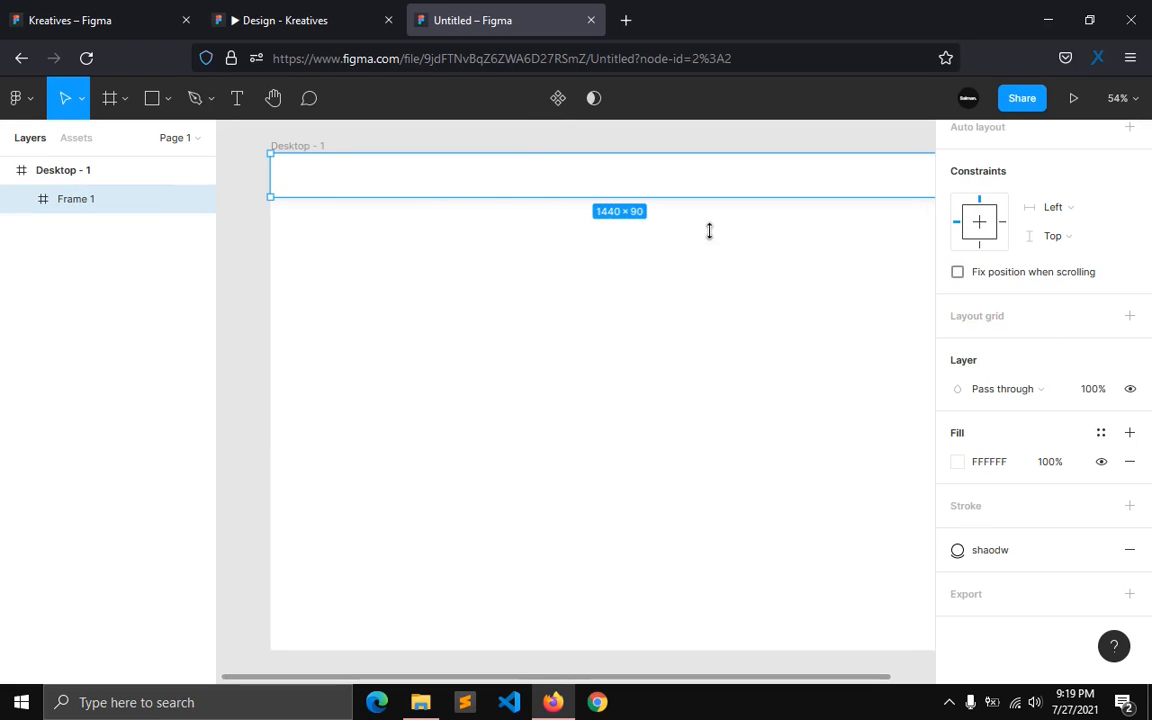
{"action": "left_click", "coordinate": [1100, 315]}
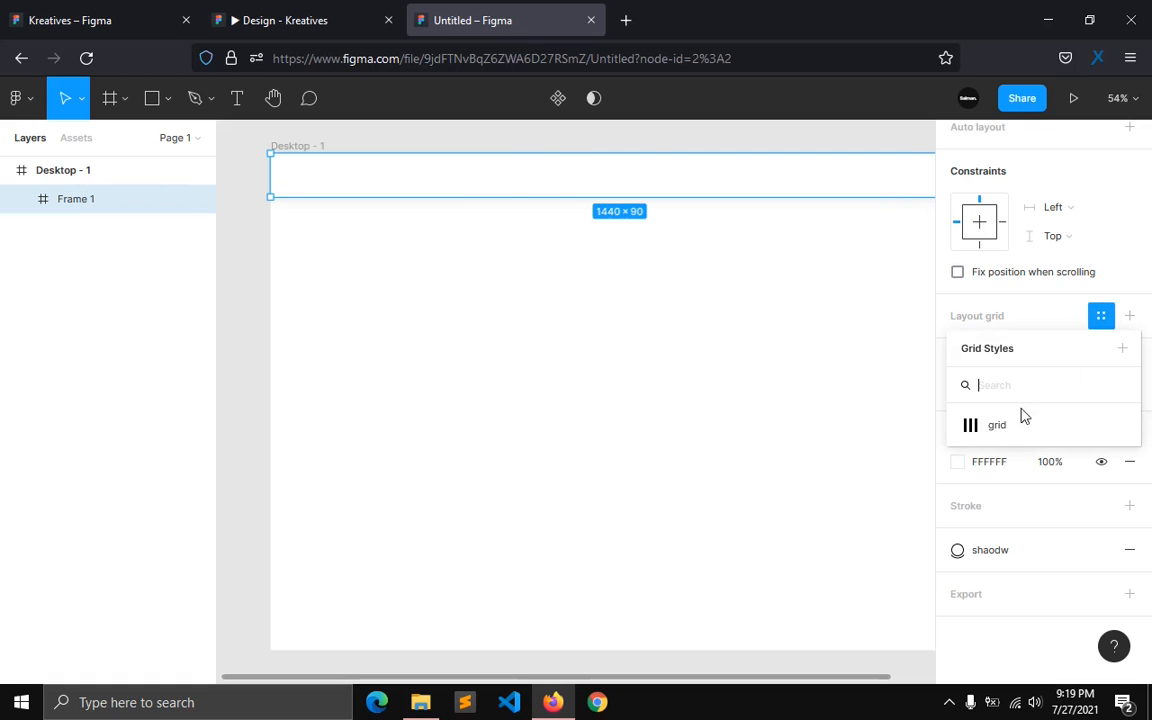
{"action": "left_click", "coordinate": [1010, 424]}
Step: Add the text "Kreatives" inside the header at the first grid column
{"action": "scroll", "coordinate": [375, 383], "scroll_direction": "up", "scroll_amount": 3}
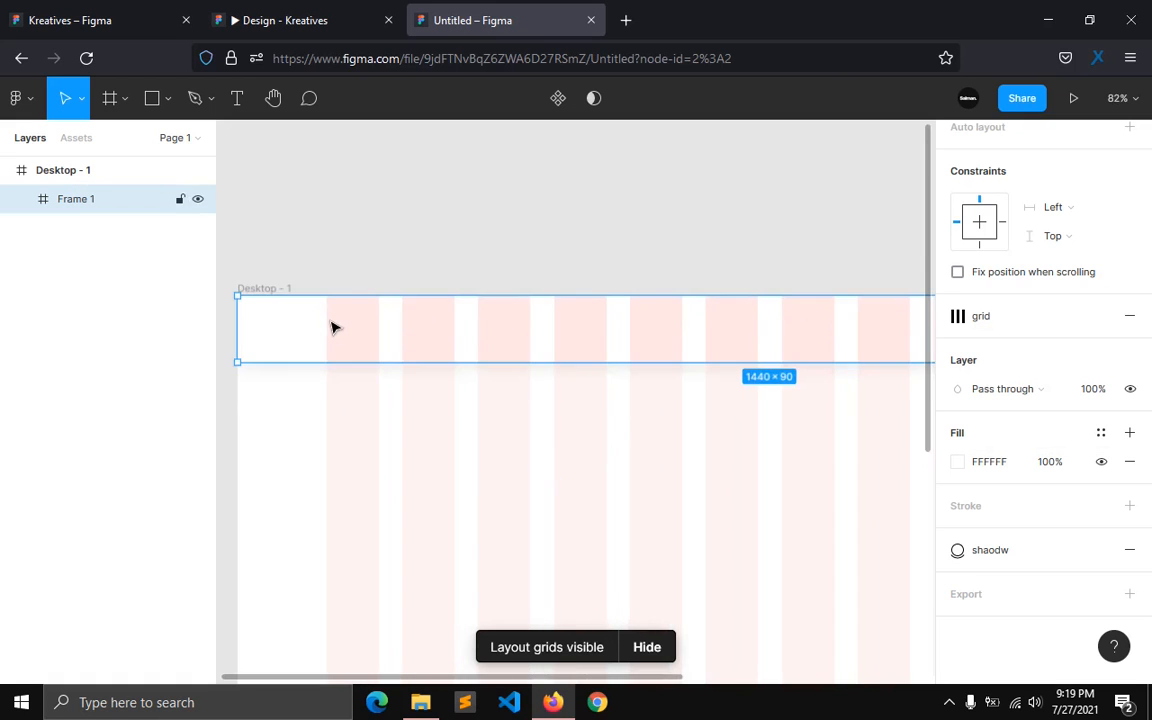
{"action": "scroll", "coordinate": [334, 327], "scroll_direction": "up", "scroll_amount": 5}
{"action": "key", "text": "t"}
{"action": "left_click", "coordinate": [334, 320]}
{"action": "type", "text": "Kreatives"}
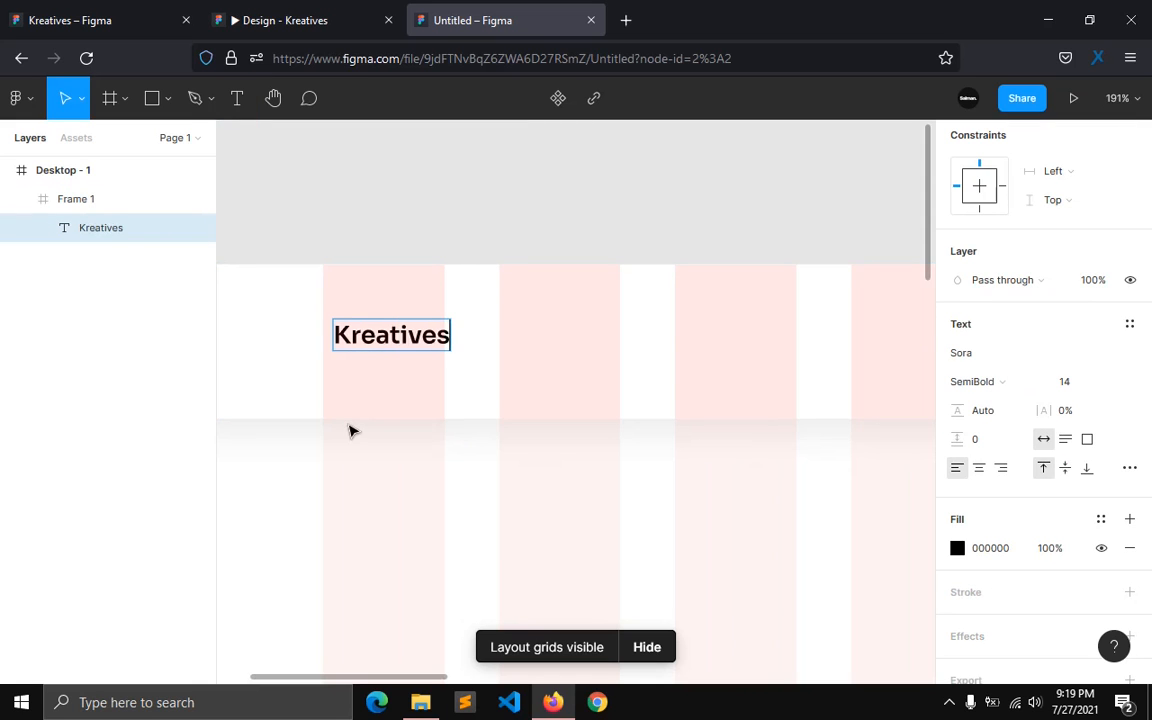
{"action": "key", "text": "Escape"}
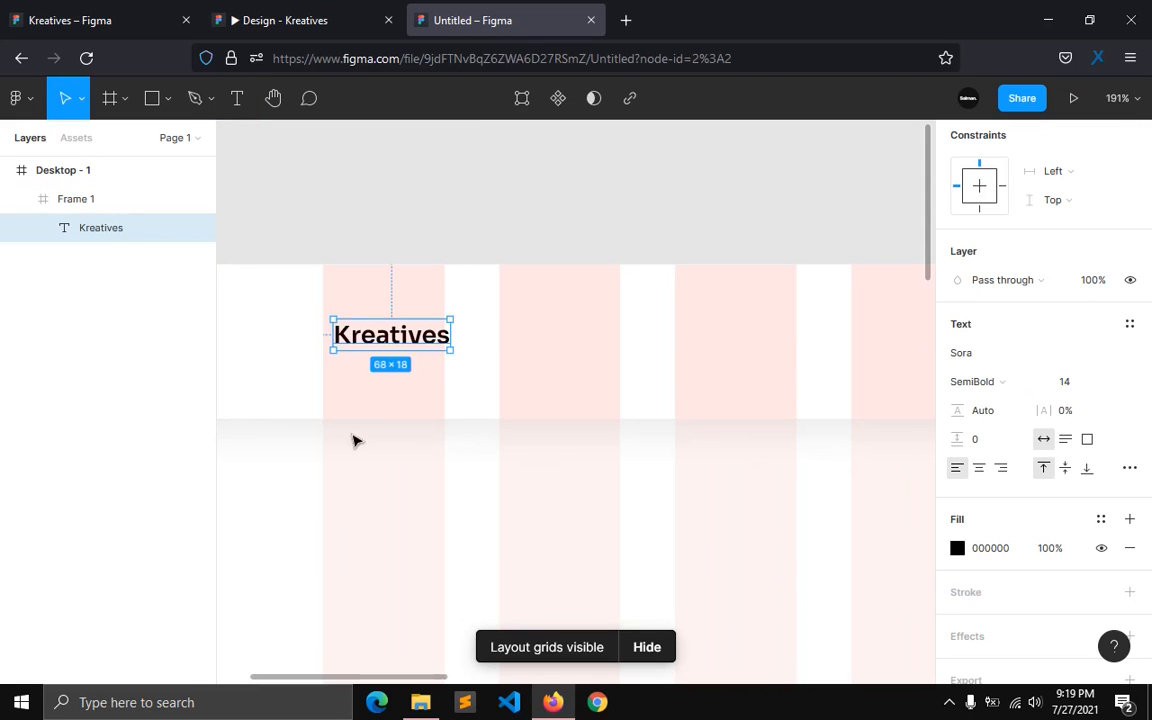
Step: Set the Kreatives logo text to the Ma Shan Zheng font at size 44
{"action": "left_click", "coordinate": [1038, 356]}
{"action": "type", "text": "m"}
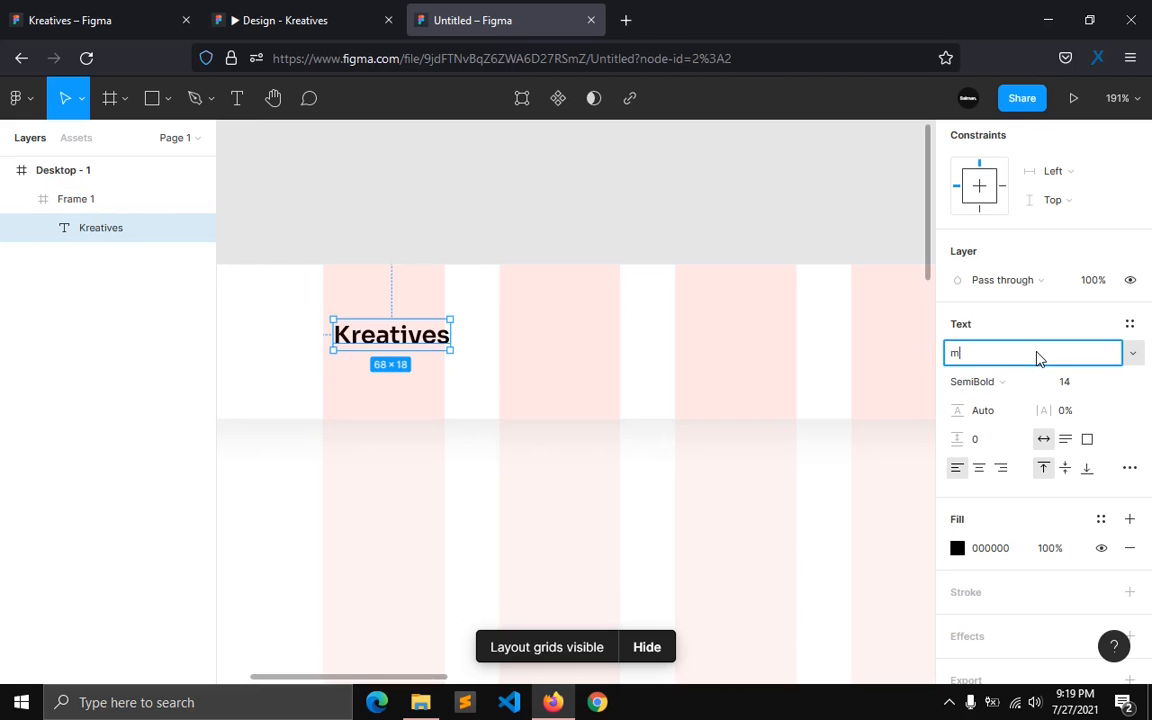
{"action": "type", "text": "a Shan Zheng"}
{"action": "key", "text": "Return"}
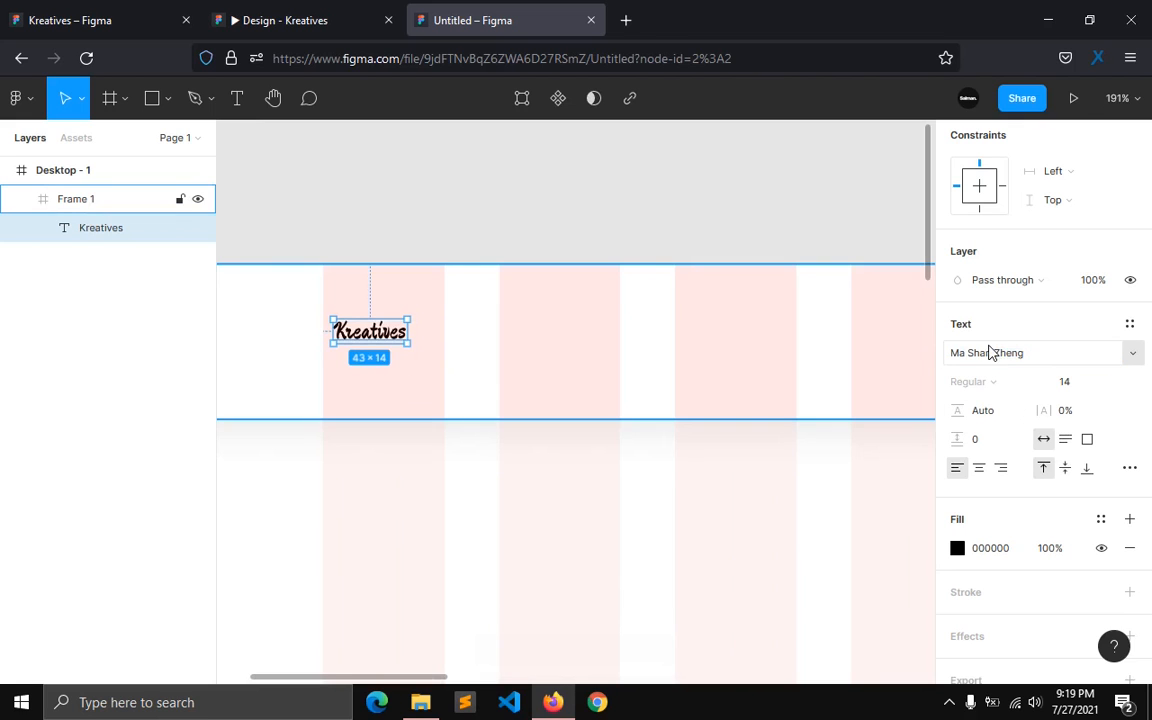
{"action": "left_click", "coordinate": [1085, 388]}
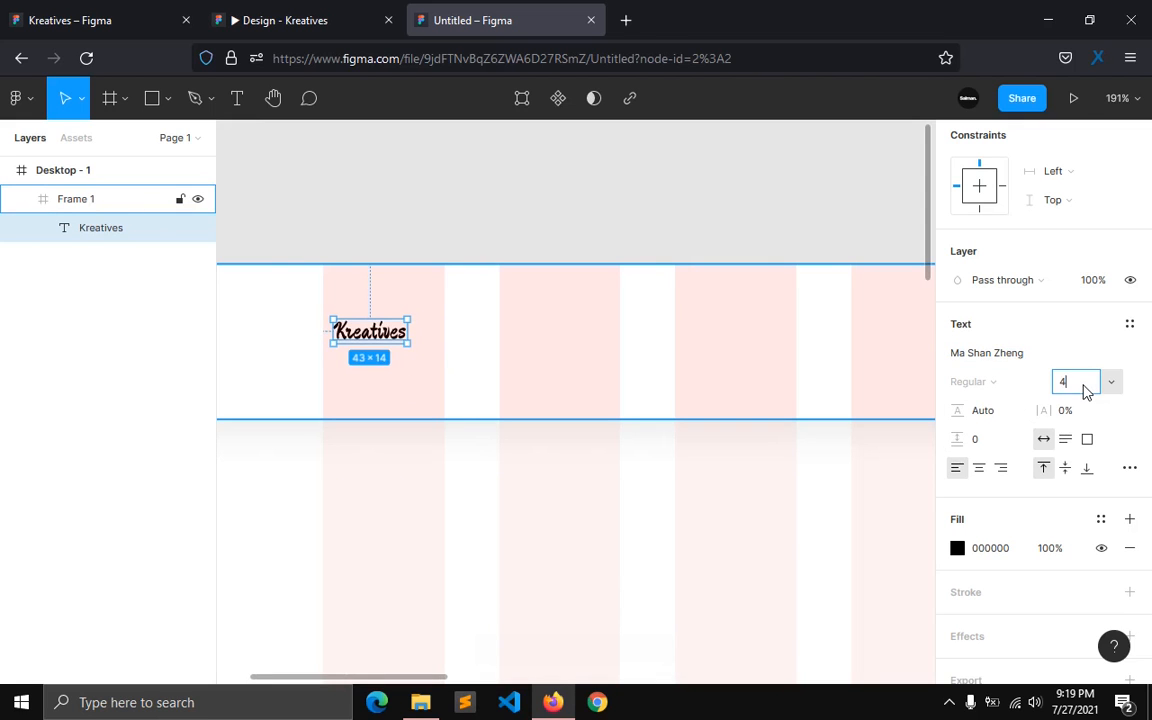
{"action": "type", "text": "44"}
{"action": "key", "text": "Return"}
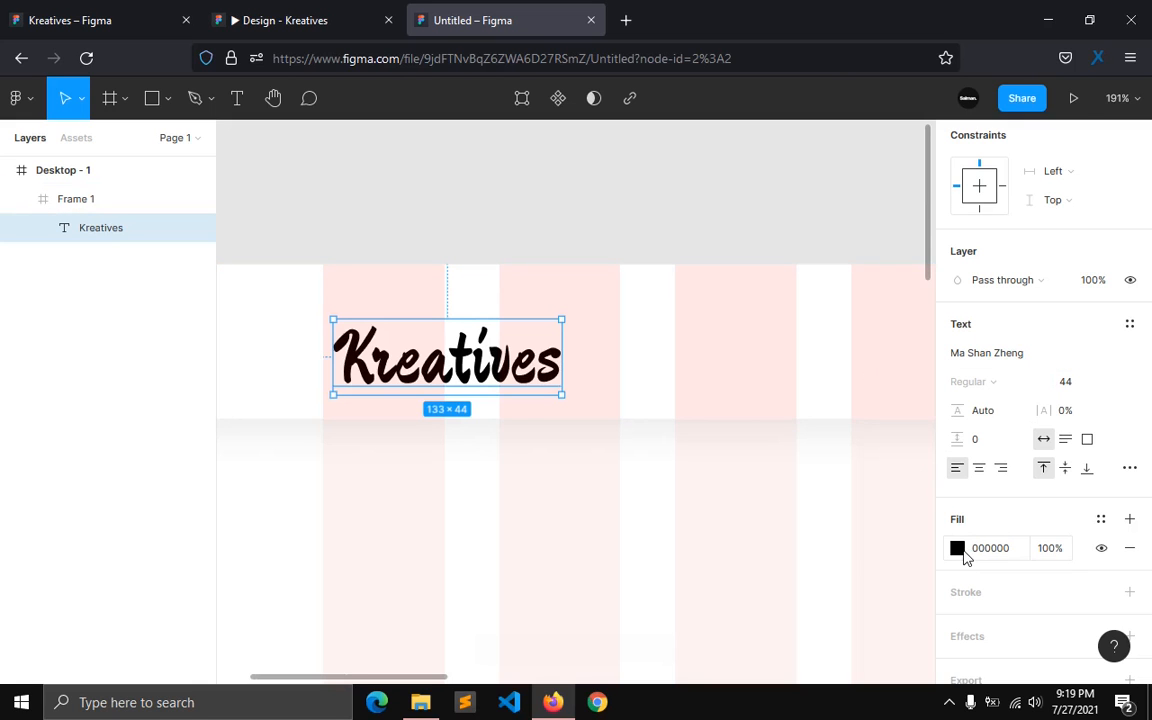
Step: Set the fill color of the Kreatives logo text to 121212
{"action": "left_click", "coordinate": [958, 549]}
{"action": "type", "text": "121"}
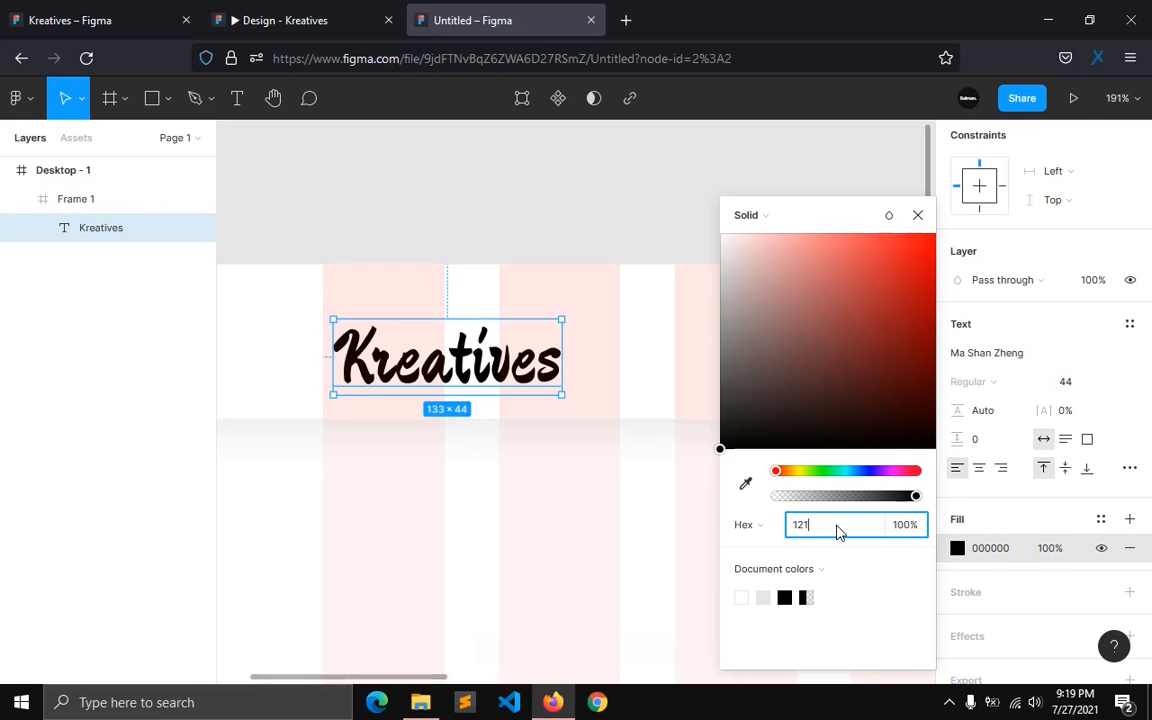
{"action": "type", "text": "2121"}
{"action": "key", "text": "Return"}
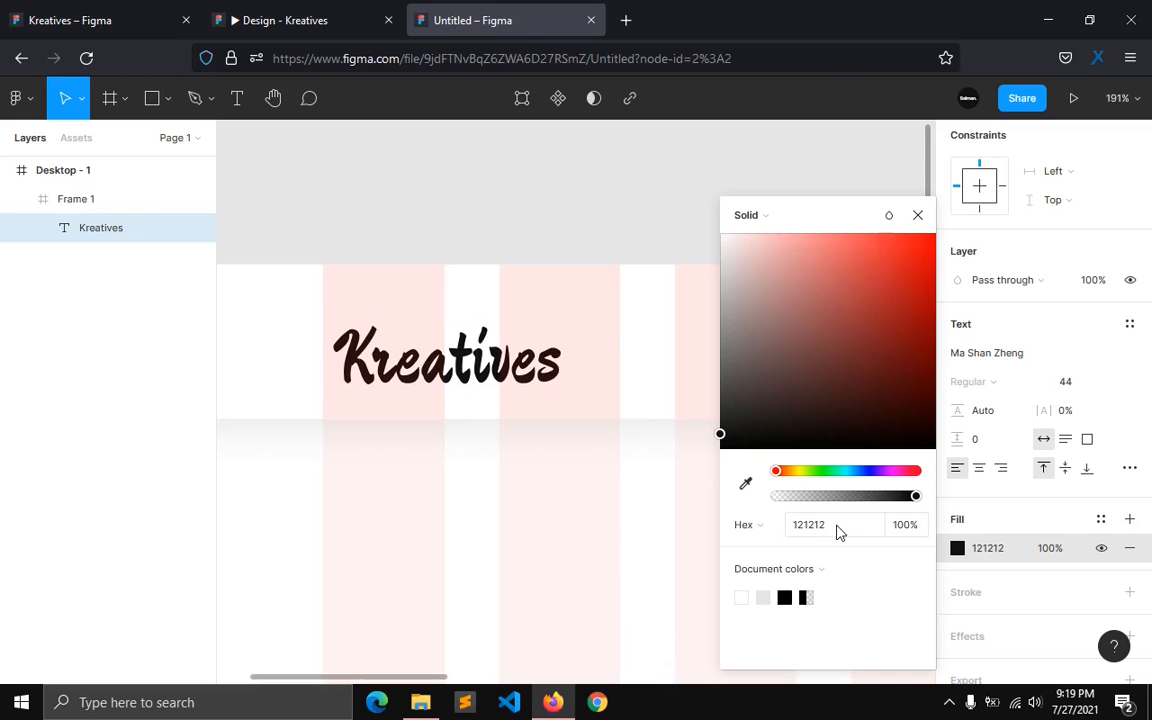
{"action": "left_click", "coordinate": [917, 215]}
Step: Save the logo's fill as a color style named "dark" and align the logo to the first column's edge, vertically centered in the header
{"action": "left_click", "coordinate": [1101, 519]}
{"action": "left_click", "coordinate": [1124, 552]}
{"action": "type", "text": "dark"}
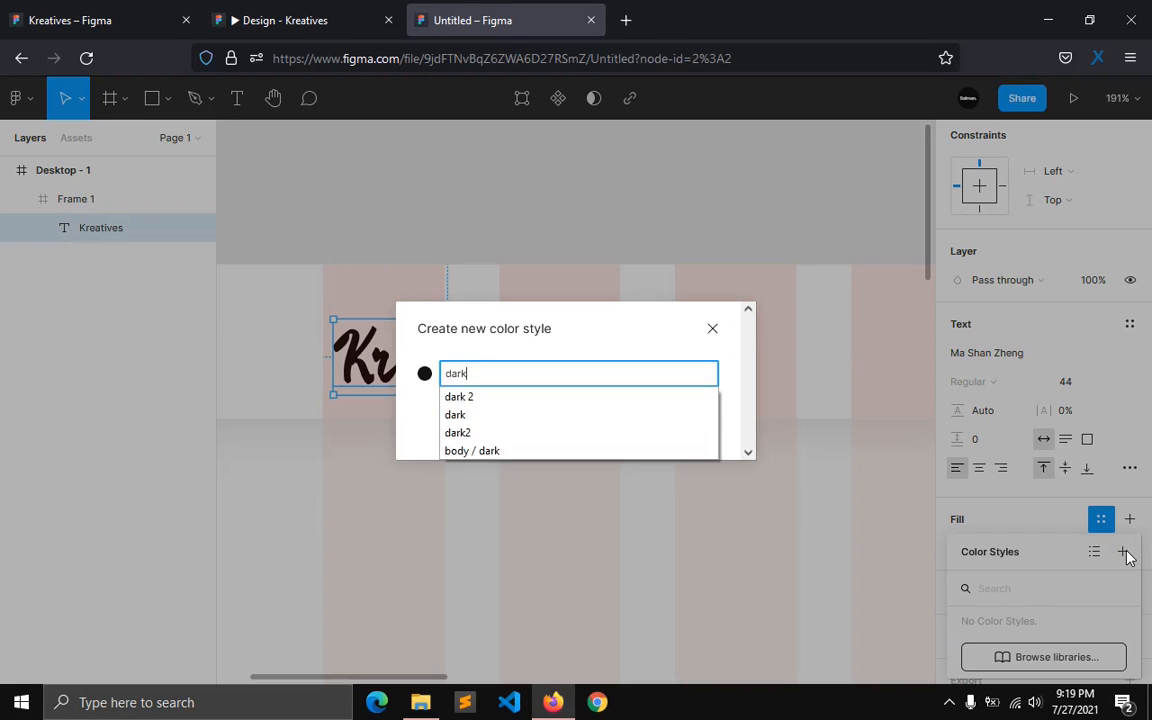
{"action": "key", "text": "Return"}
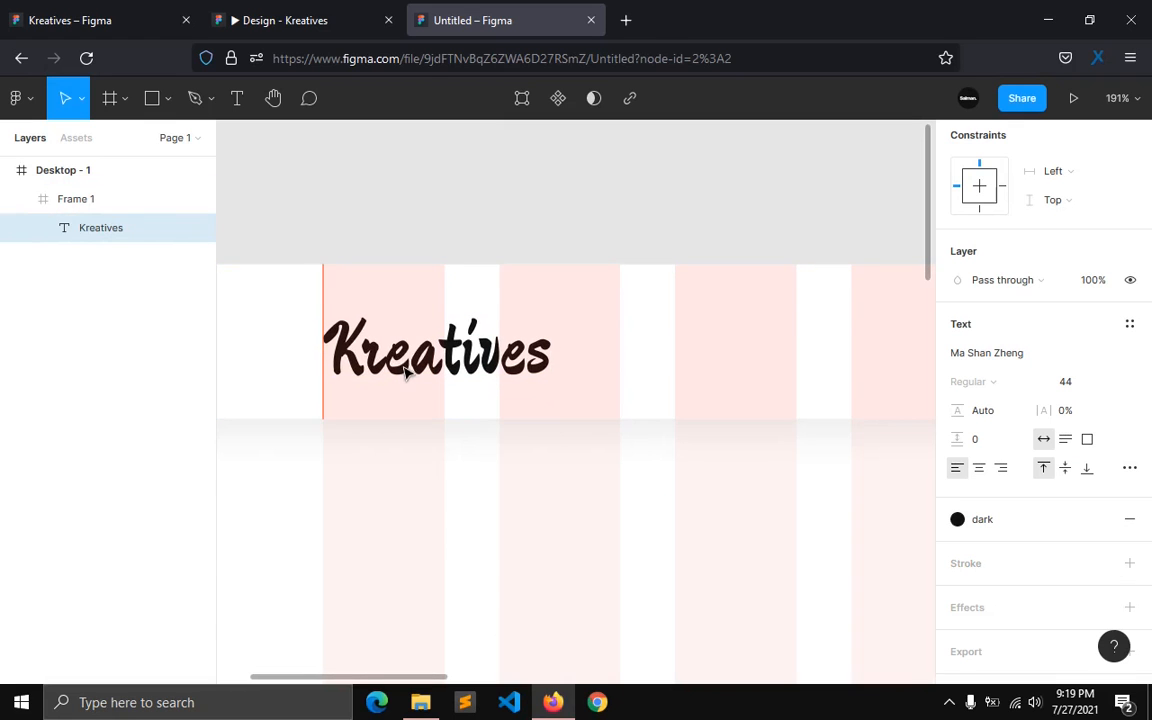
{"action": "key", "text": "Escape"}
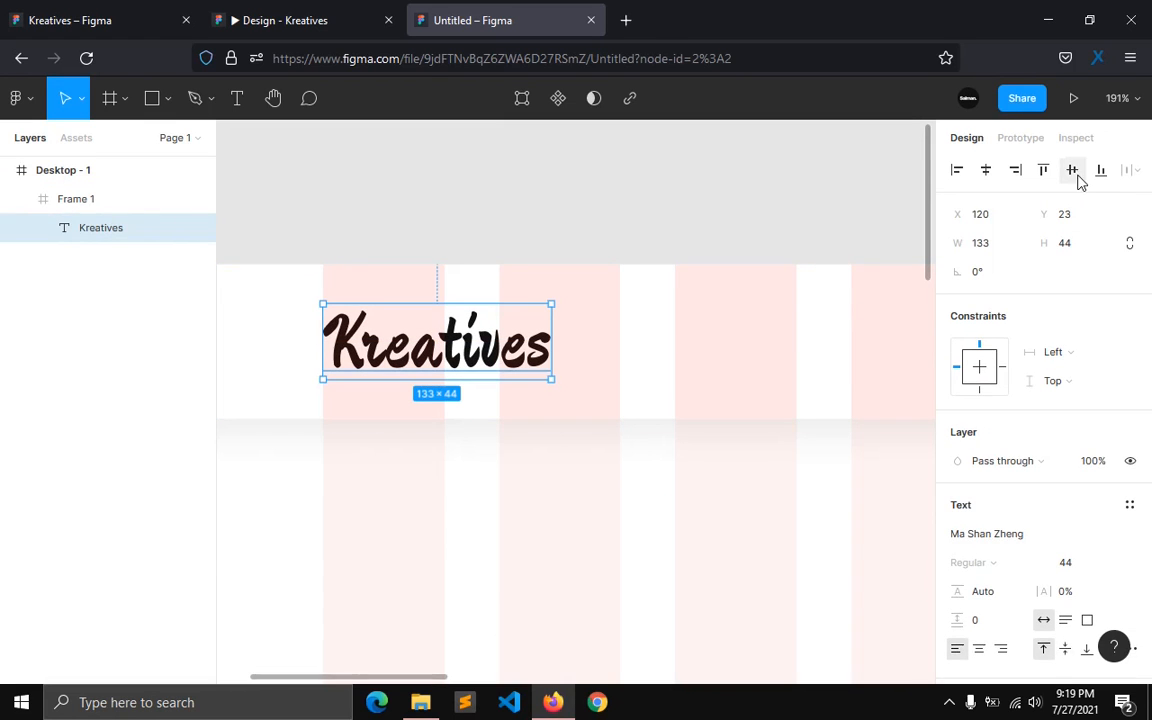
Step: Add the text "Home" near the middle of the header and position it at about X 601, Y 23
{"action": "left_click", "coordinate": [442, 671]}
{"action": "left_click_drag", "start_coordinate": [442, 677], "coordinate": [664, 677]}
{"action": "scroll", "coordinate": [594, 609], "scroll_direction": "down", "scroll_amount": 5}
{"action": "left_click", "coordinate": [240, 99]}
{"action": "left_click", "coordinate": [456, 500]}
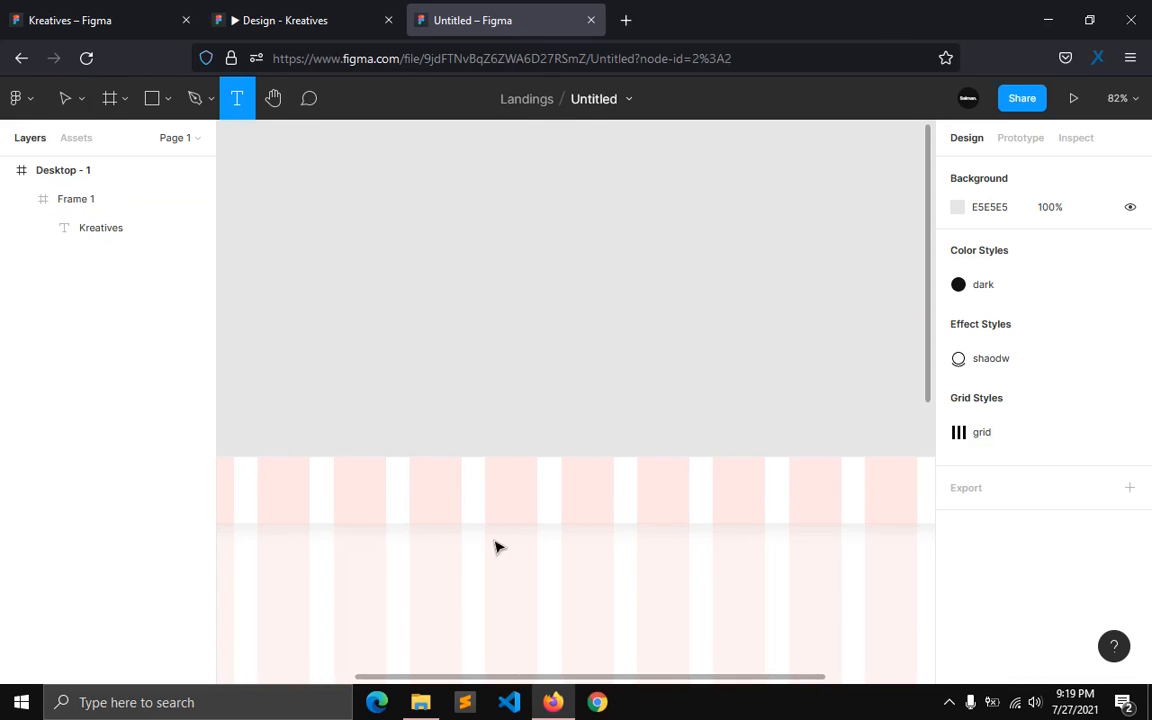
{"action": "type", "text": "Home"}
{"action": "key", "text": "Escape"}
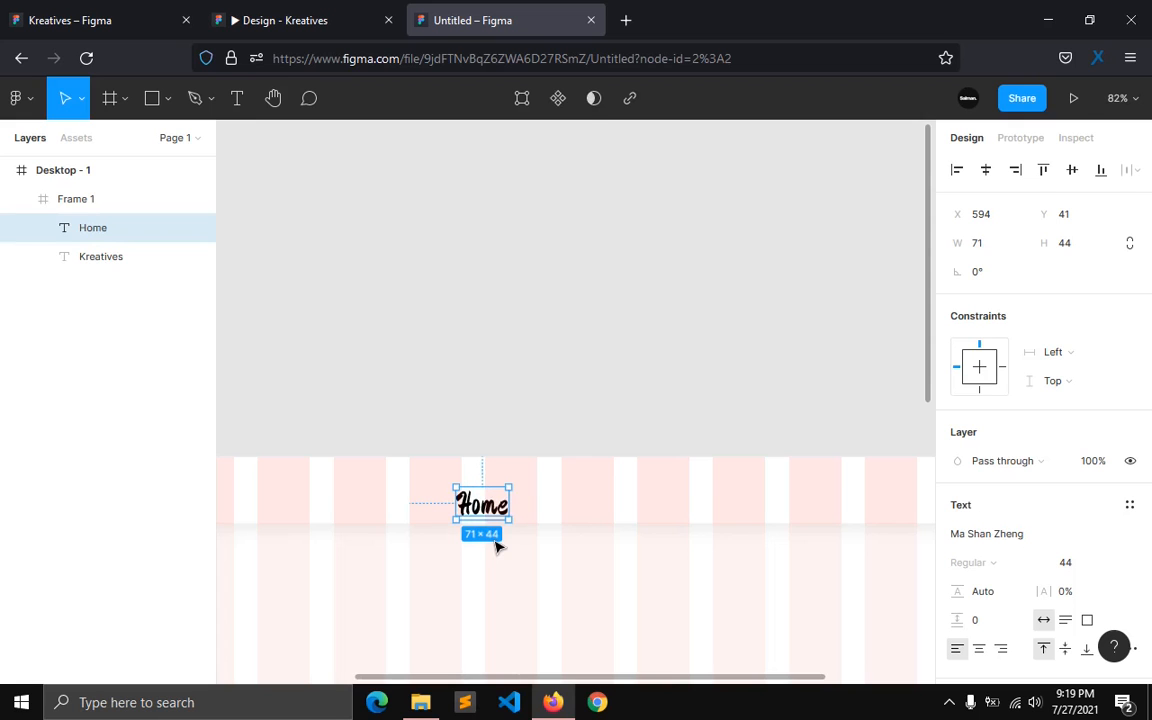
{"action": "left_click_drag", "start_coordinate": [487, 515], "coordinate": [492, 502]}
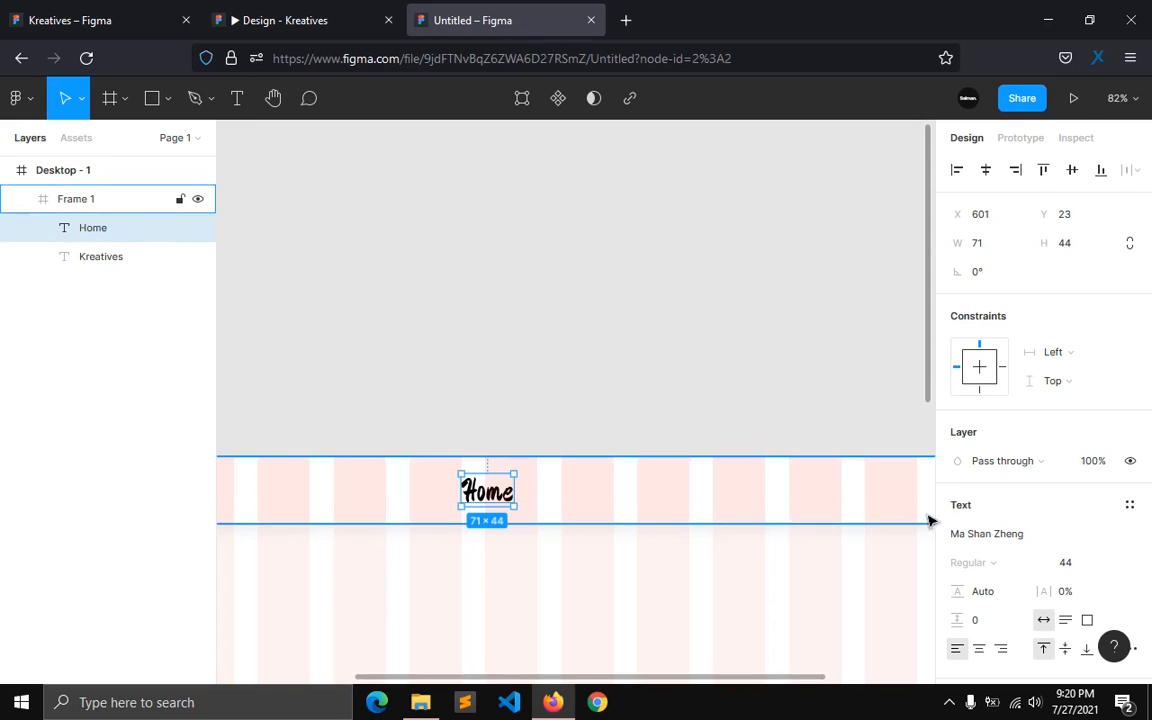
Step: Set the Home text to the Sora font, SemiBold weight, size 14
{"action": "left_click", "coordinate": [1008, 533]}
{"action": "type", "text": "Sans"}
{"action": "key", "text": "Return"}
{"action": "left_click", "coordinate": [990, 563]}
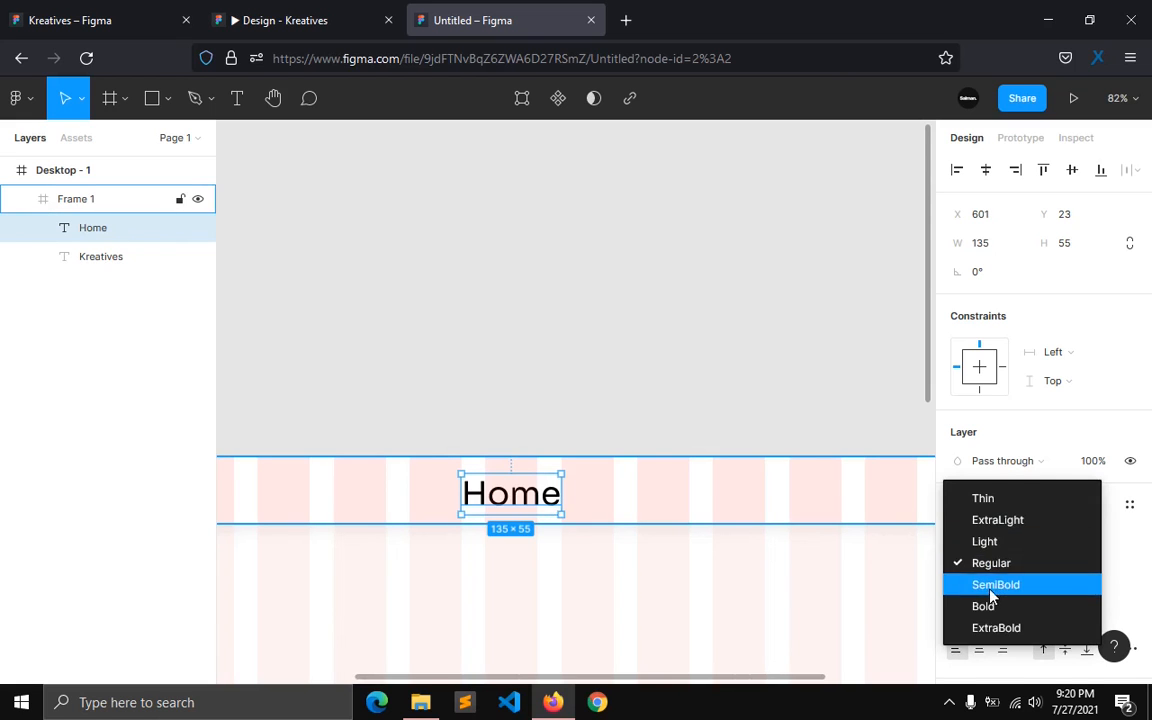
{"action": "left_click", "coordinate": [996, 585]}
{"action": "left_click", "coordinate": [1074, 567]}
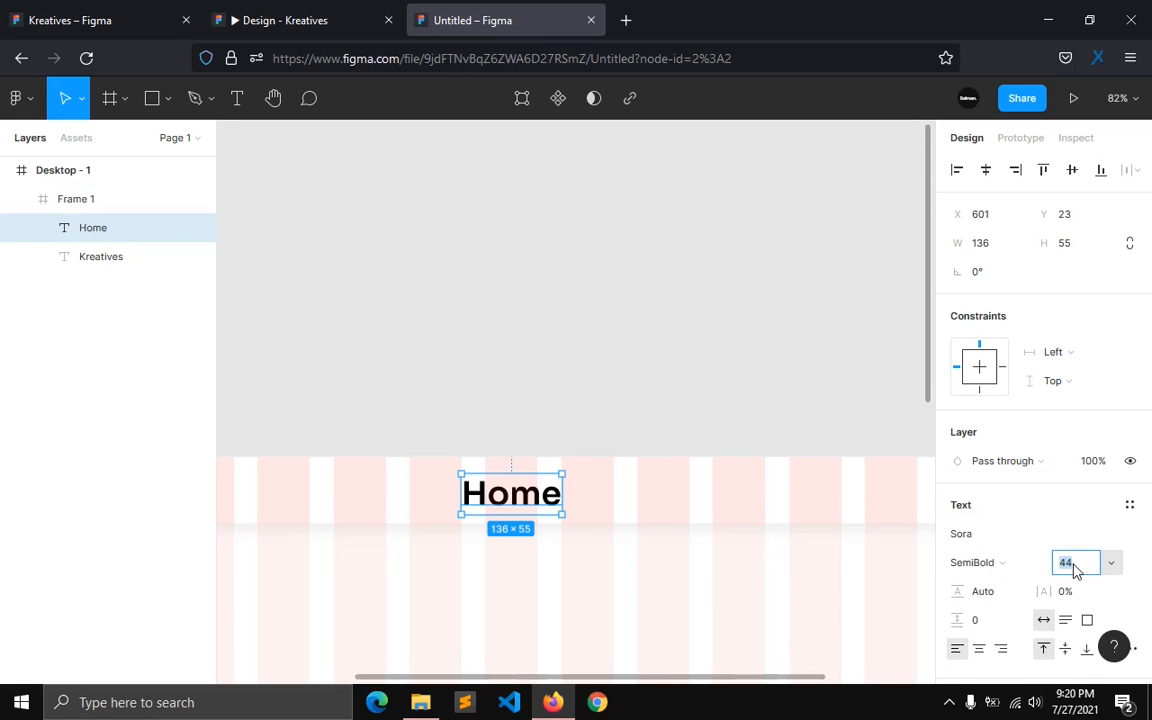
{"action": "type", "text": "14"}
{"action": "key", "text": "Return"}
Step: Center the Home text vertically in the header and set its fill opacity to 70%
{"action": "scroll", "coordinate": [579, 409], "scroll_direction": "up", "scroll_amount": 3, "text": "ctrl"}
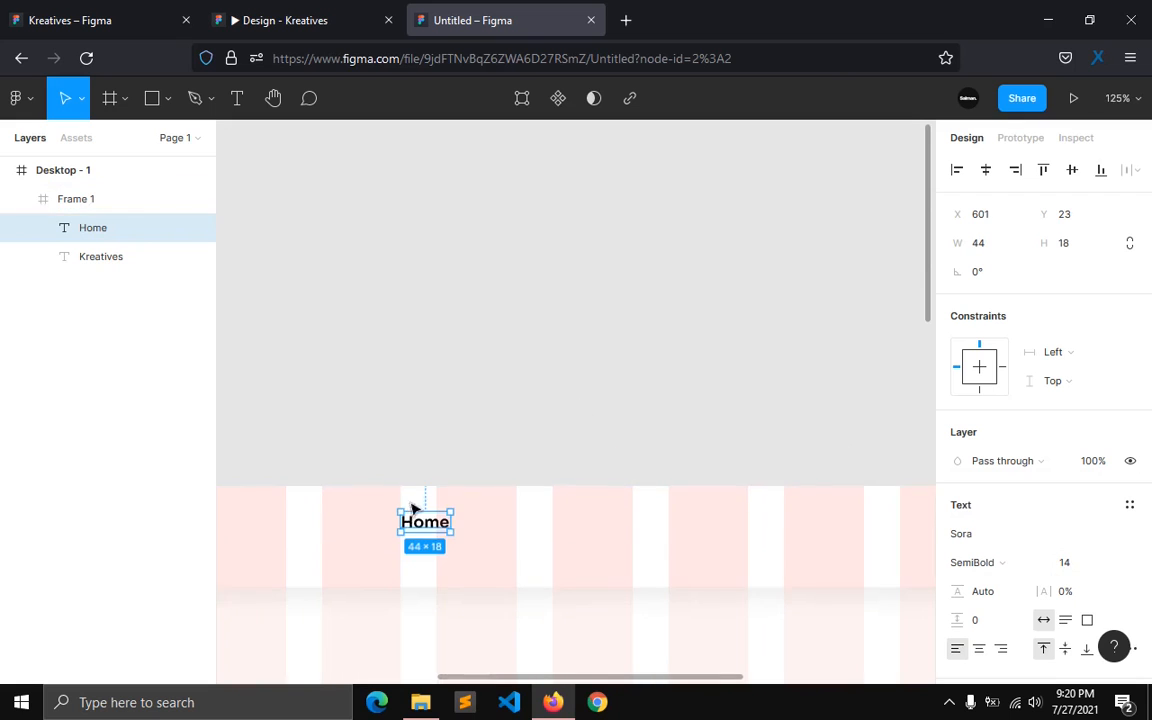
{"action": "mouse_move", "coordinate": [418, 531]}
{"action": "left_mouse_down"}
{"action": "mouse_move", "coordinate": [407, 543]}
{"action": "mouse_move", "coordinate": [419, 545]}
{"action": "left_mouse_up"}
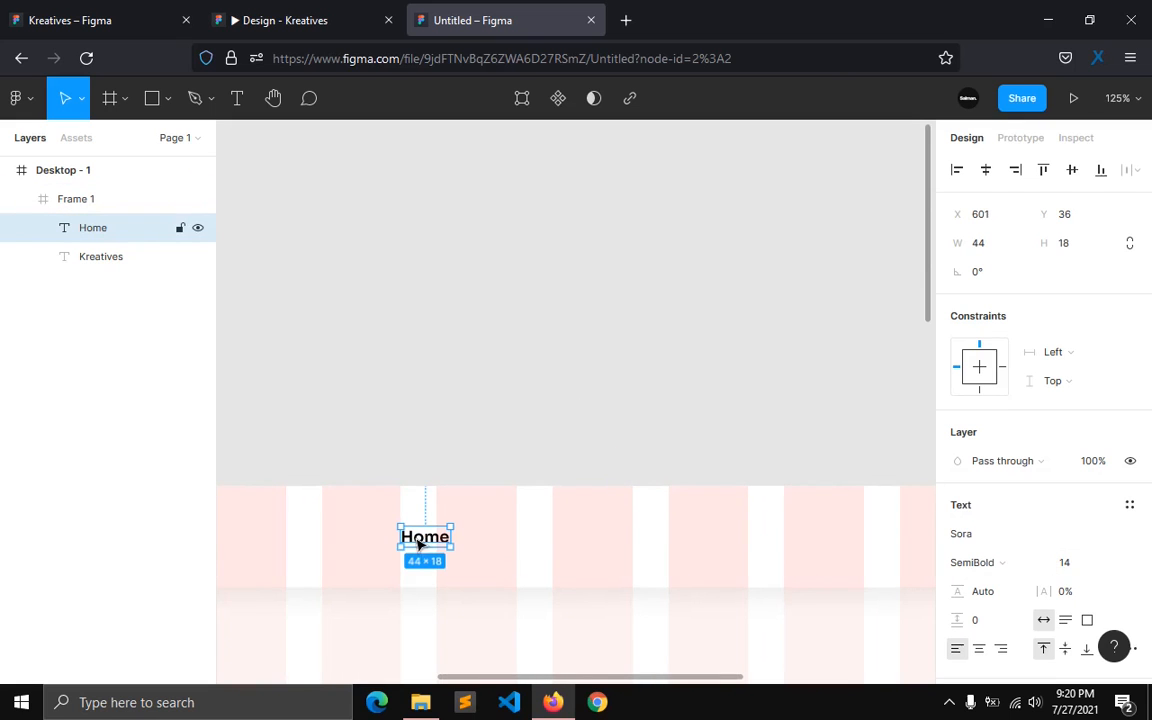
{"action": "scroll", "coordinate": [1031, 575], "scroll_direction": "down", "scroll_amount": 3}
{"action": "left_click", "coordinate": [1047, 465]}
{"action": "type", "text": "70"}
{"action": "key", "text": "Return"}
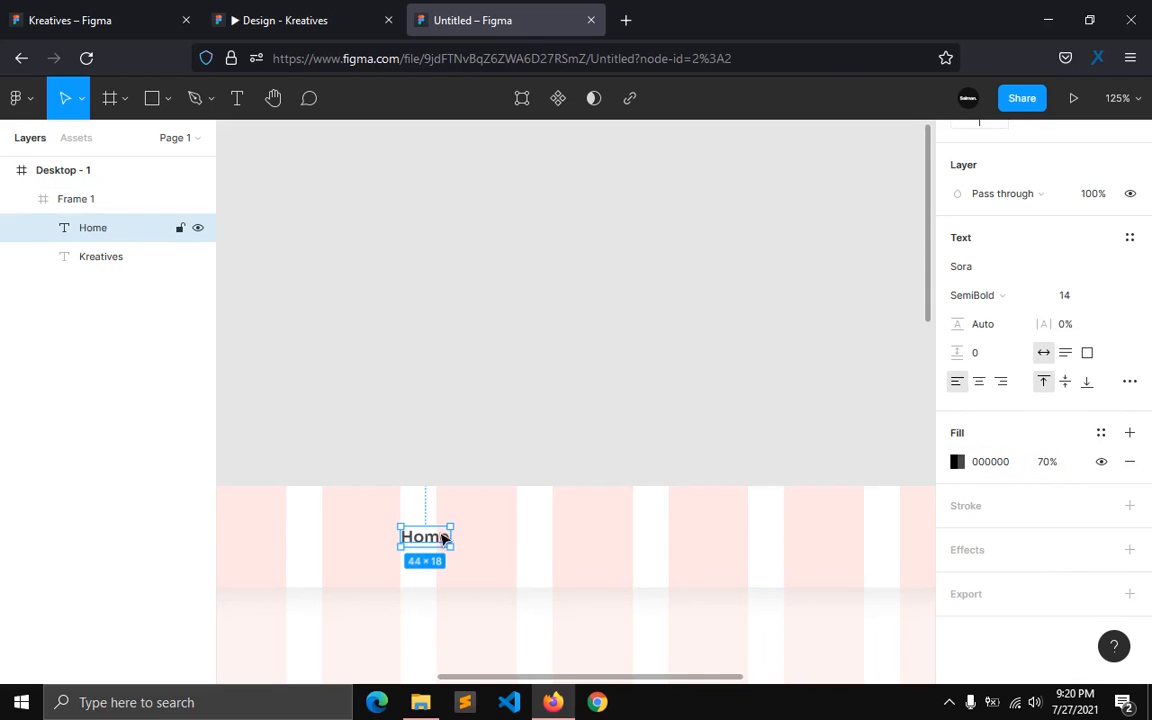
Step: Duplicate the Home link beside the original and change the copy's text to "Services"
{"action": "left_click_drag", "start_coordinate": [437, 543], "coordinate": [512, 540]}
{"action": "double_click", "coordinate": [509, 536]}
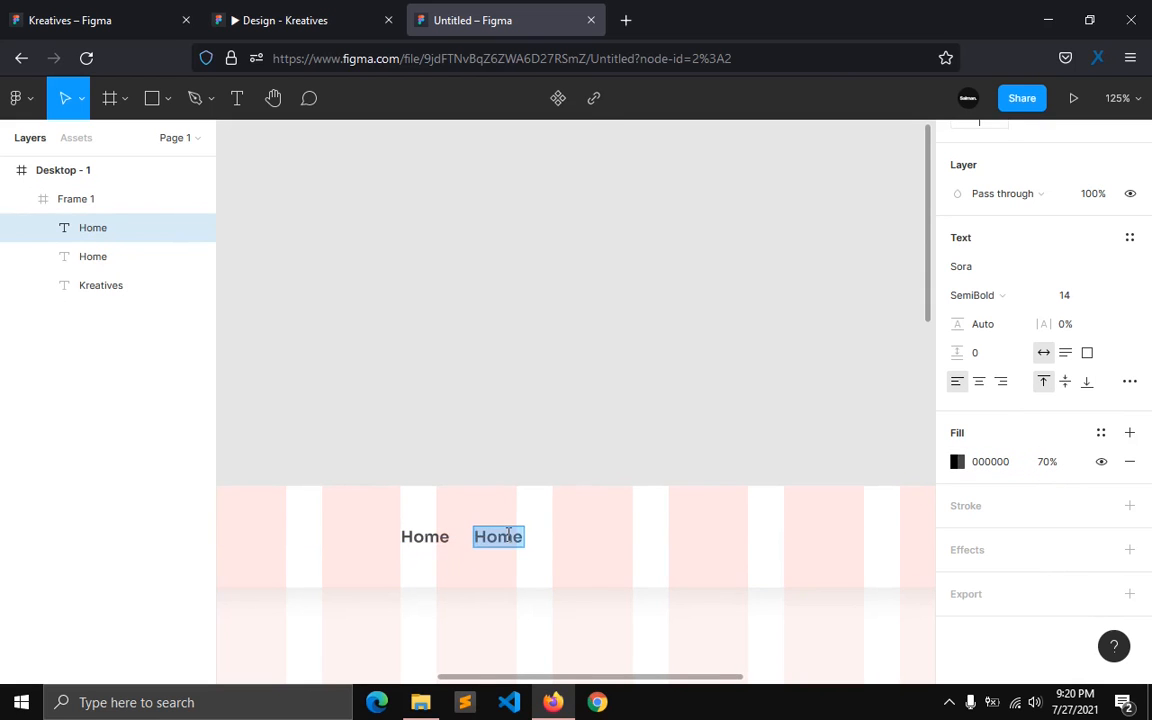
{"action": "type", "text": "Services"}
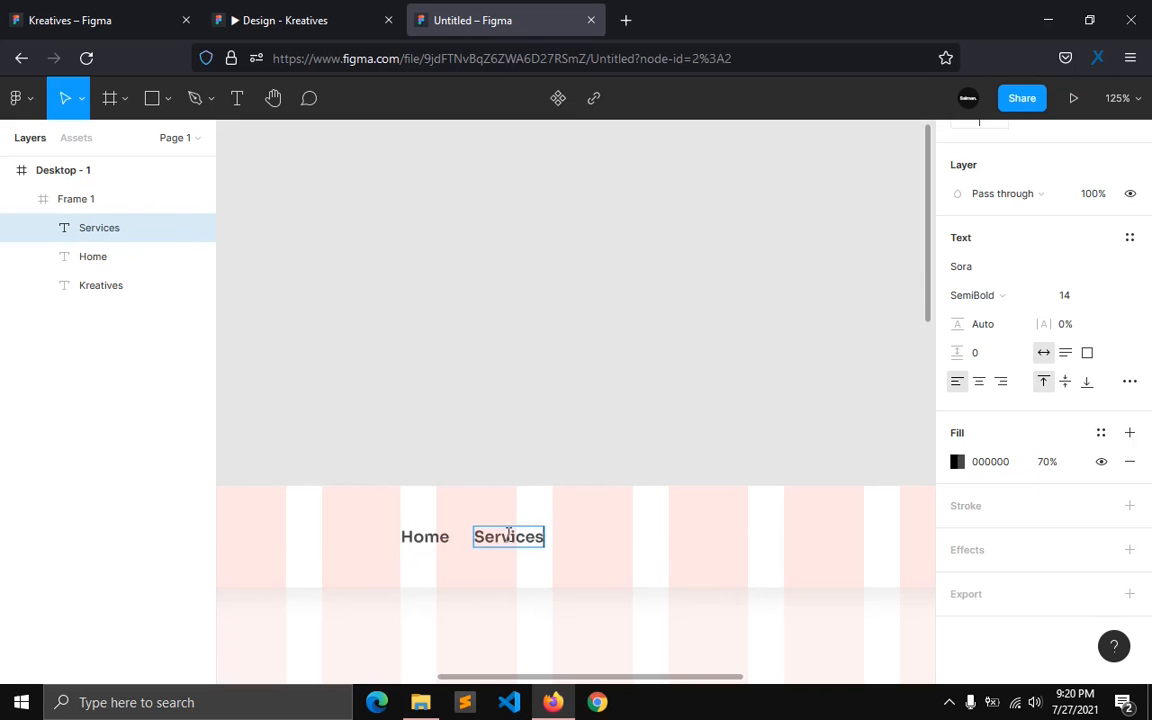
{"action": "key", "text": "Escape"}
Step: Duplicate the Services link to its right and change the copy's text to "Features"
{"action": "left_click_drag", "start_coordinate": [510, 540], "coordinate": [602, 545]}
{"action": "double_click", "coordinate": [601, 540]}
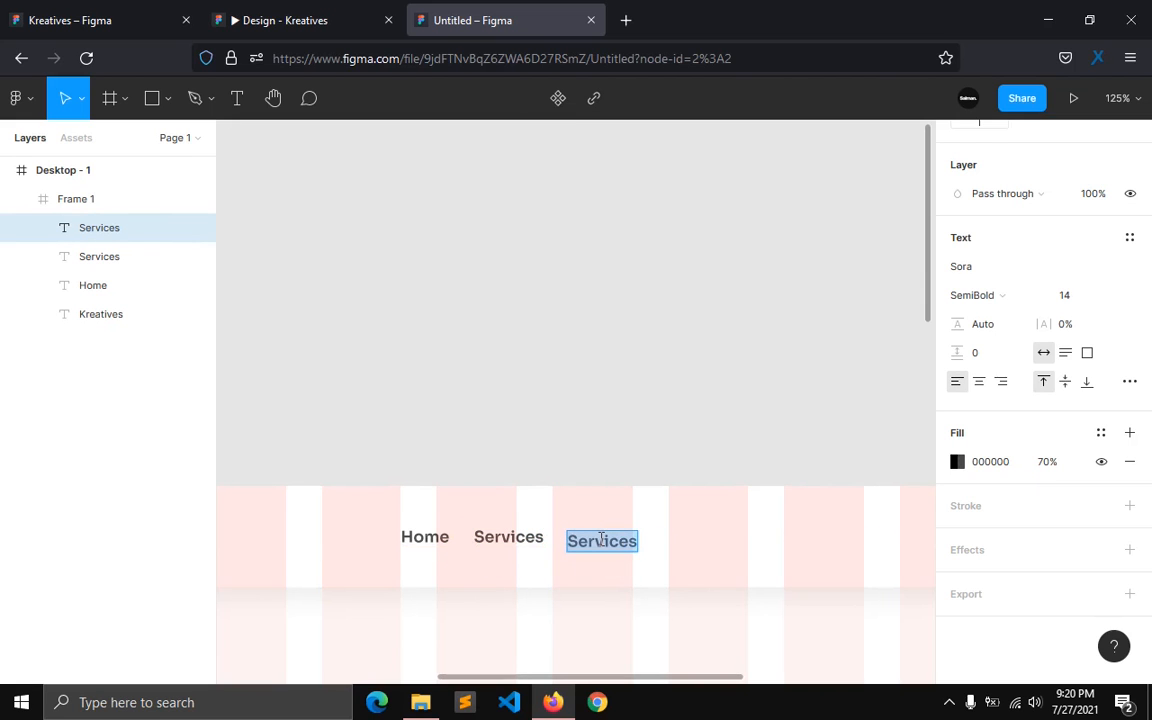
{"action": "type", "text": "Feature"}
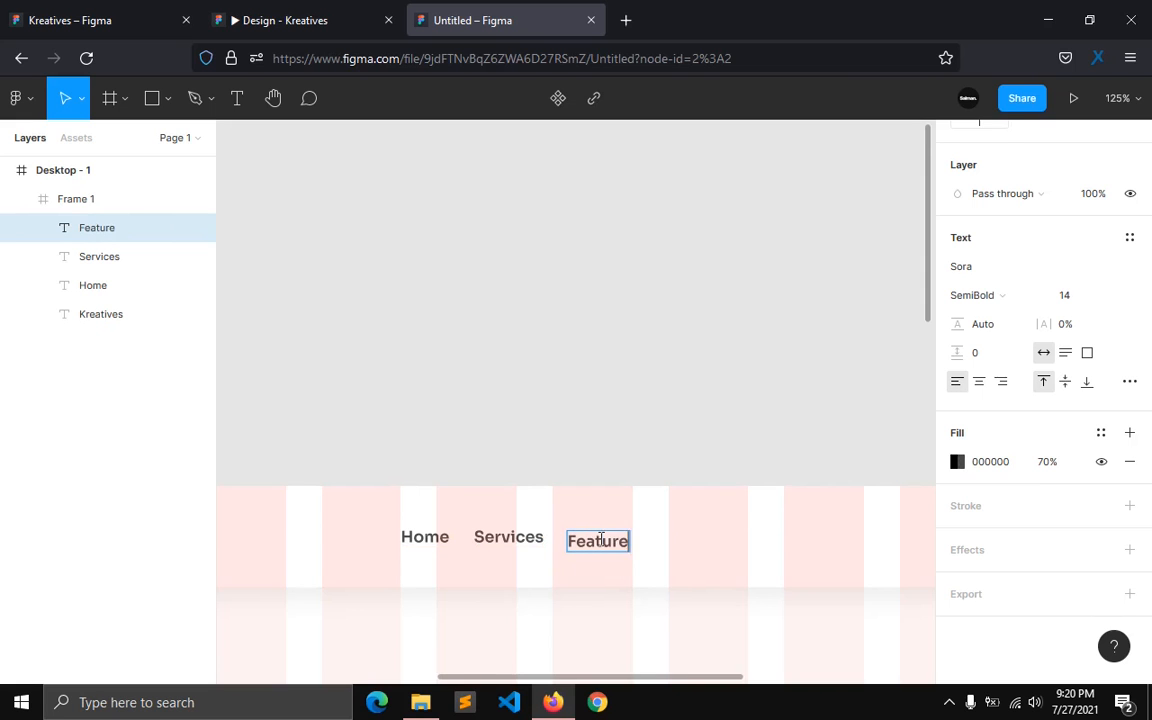
{"action": "key", "text": "Escape"}
Step: Duplicate the Features link to its right, check the menu names in the prototype, and change the copy's text to "Portfolio"
{"action": "left_click_drag", "start_coordinate": [604, 545], "coordinate": [720, 542]}
{"action": "left_click", "coordinate": [344, 22]}
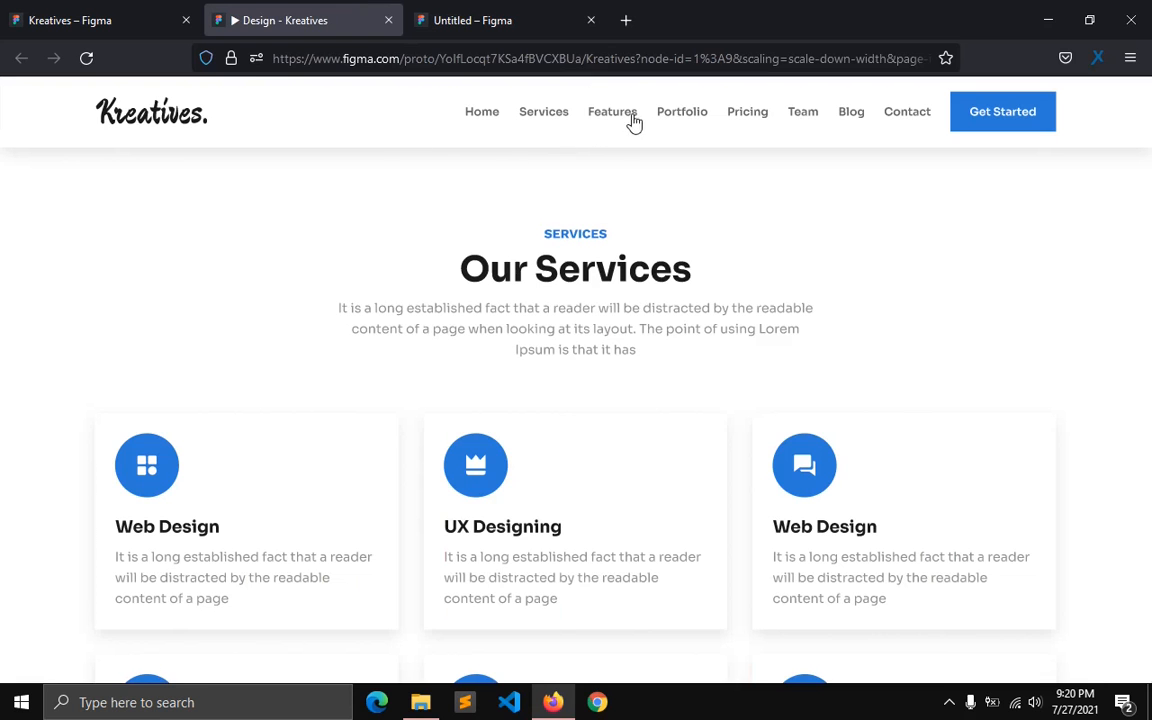
{"action": "left_click", "coordinate": [446, 20]}
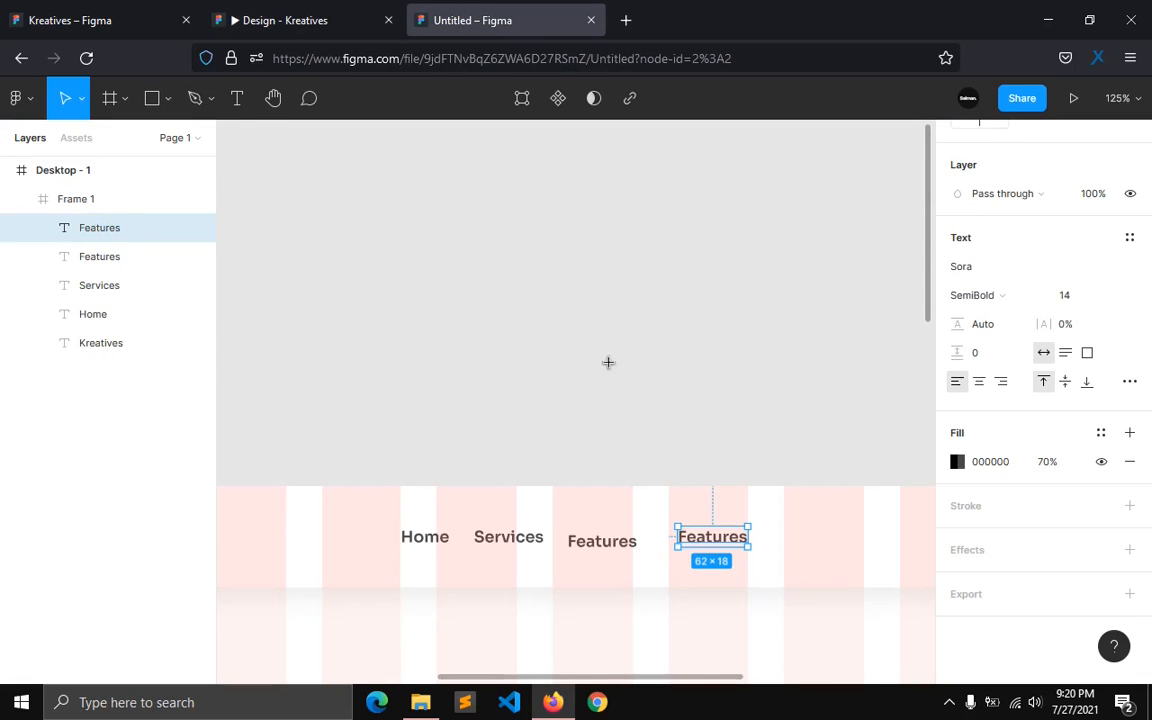
{"action": "key", "text": "Return"}
{"action": "type", "text": "Portfolio"}
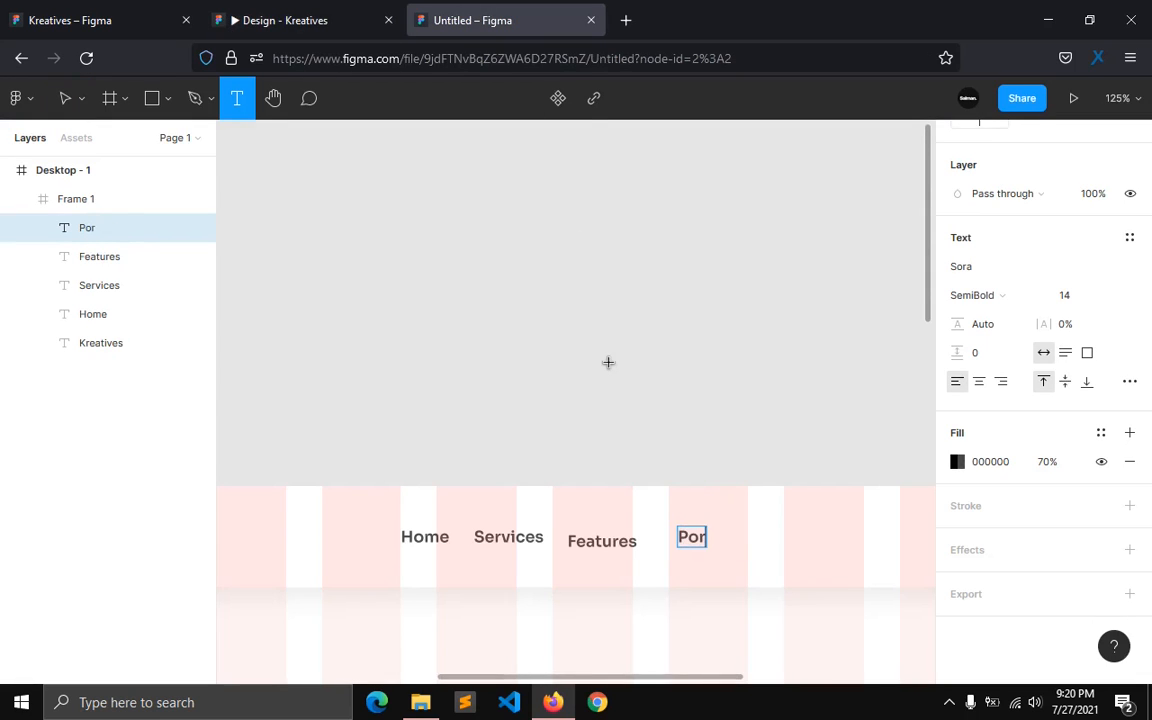
{"action": "key", "text": "Escape"}
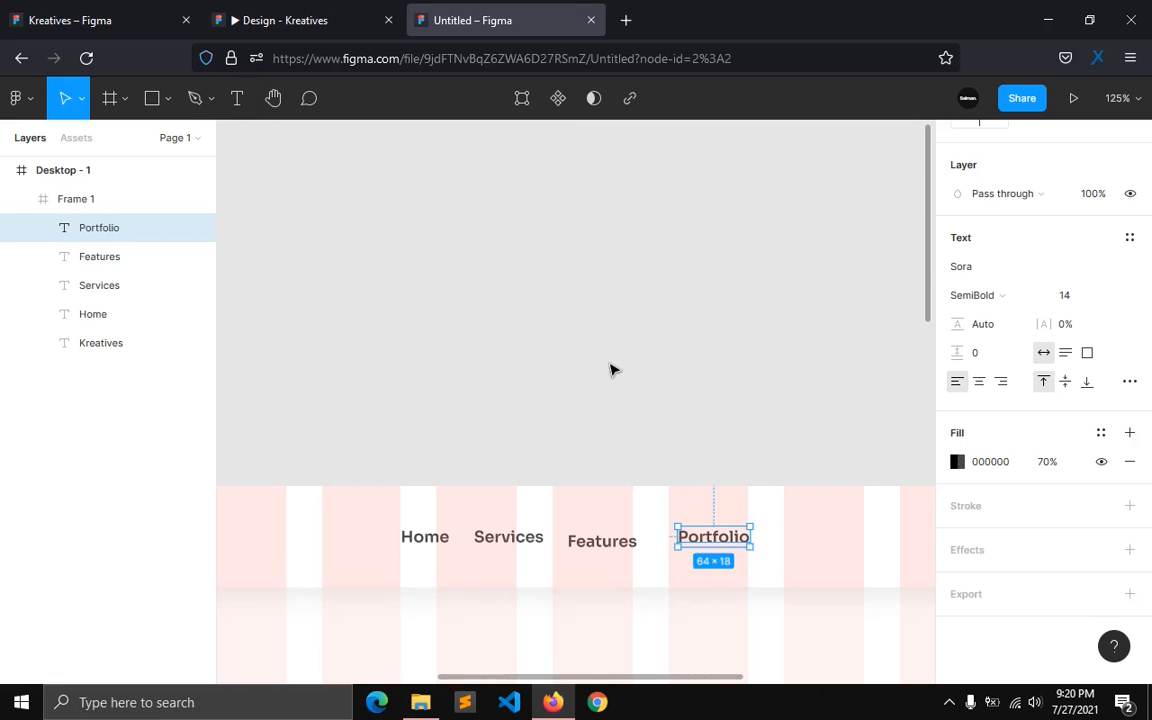
Step: Duplicate the Portfolio link with the same offset and change the copy's text to "Pricing"
{"action": "key", "text": "ctrl+d"}
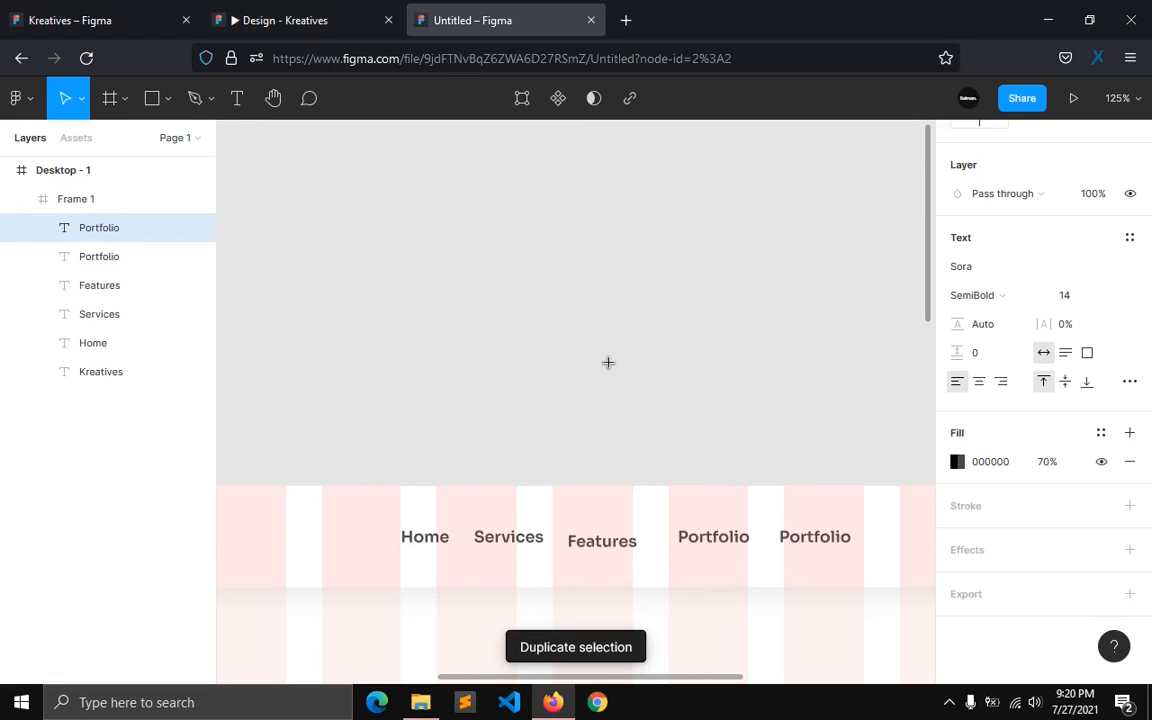
{"action": "key", "text": "Return"}
{"action": "type", "text": "Pricing"}
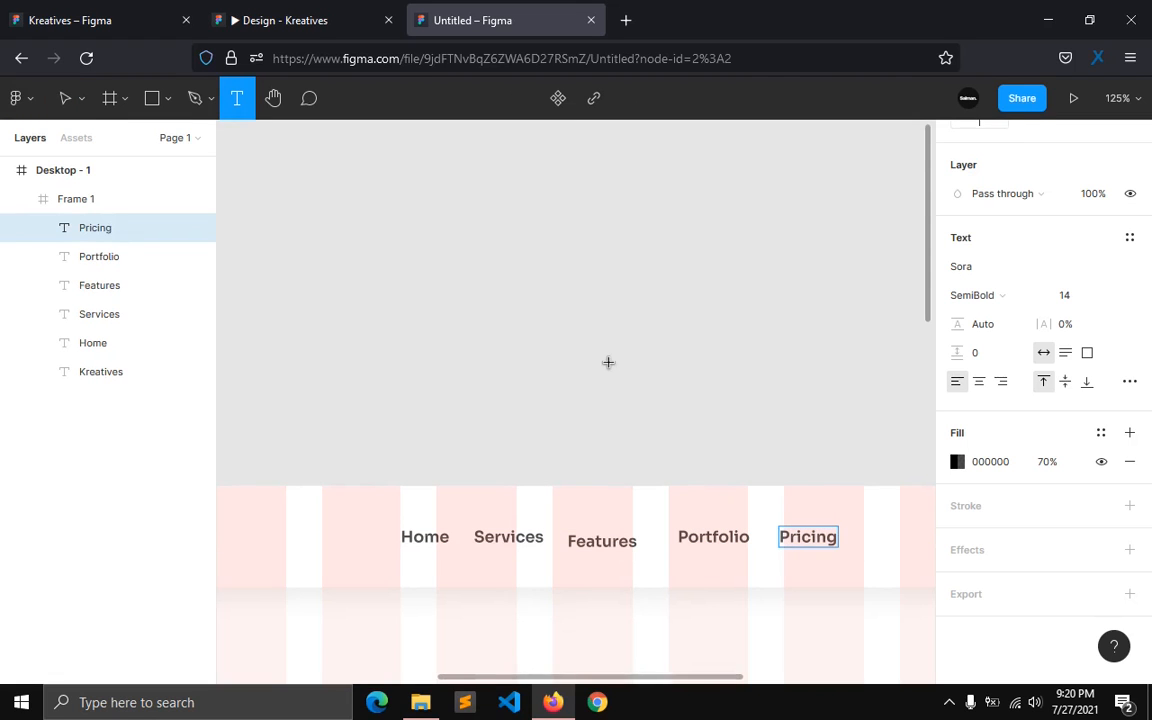
{"action": "key", "text": "Escape"}
Step: Check the remaining menu names in the prototype, then duplicate the Pricing link to its right with the text "Team"
{"action": "left_click", "coordinate": [300, 20]}
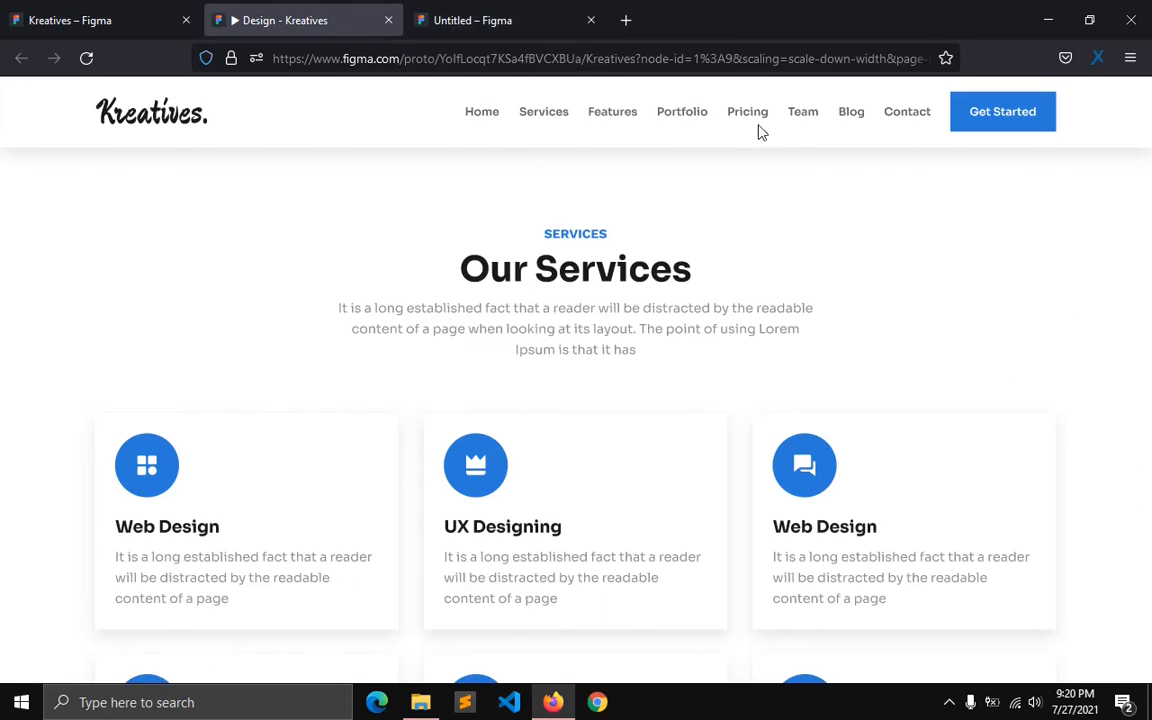
{"action": "left_click", "coordinate": [465, 22]}
{"action": "left_click_drag", "start_coordinate": [548, 679], "coordinate": [746, 672]}
{"action": "left_click_drag", "start_coordinate": [478, 540], "coordinate": [561, 532]}
{"action": "double_click", "coordinate": [561, 532]}
{"action": "type", "text": "Team"}
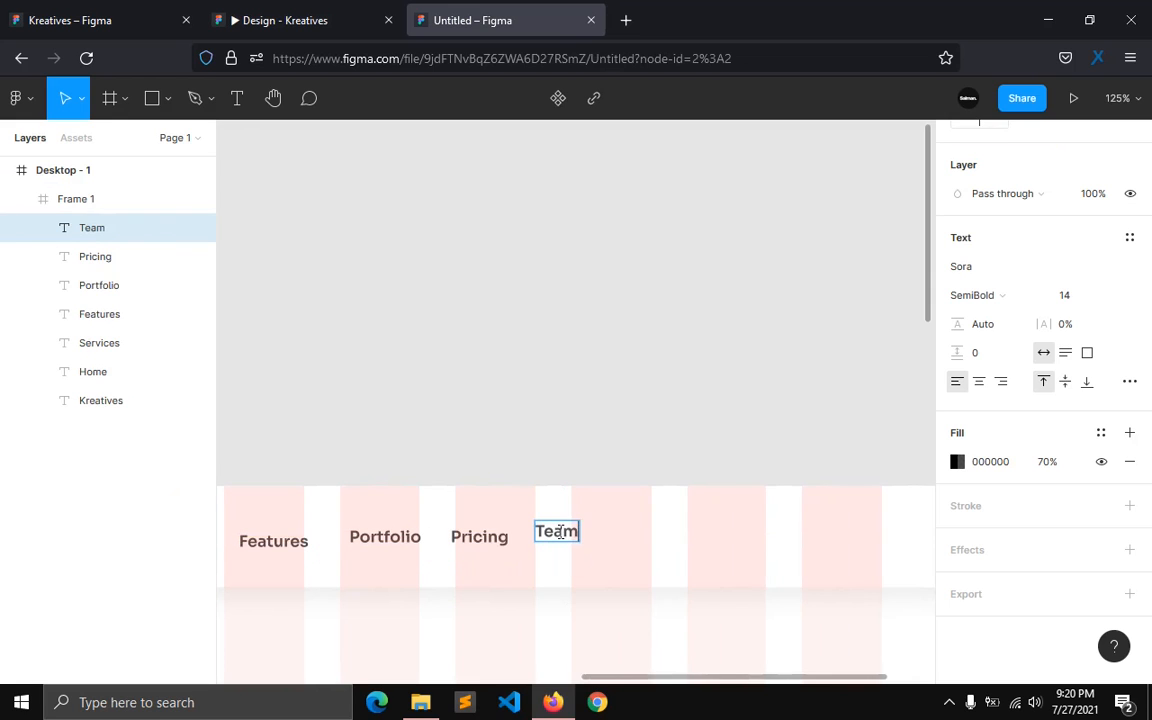
{"action": "key", "text": "Escape"}
Step: Duplicate the Team link to its right and change the copy's text to "Blog"
{"action": "left_click_drag", "start_coordinate": [563, 537], "coordinate": [642, 545]}
{"action": "double_click", "coordinate": [642, 543]}
{"action": "type", "text": "Blog"}
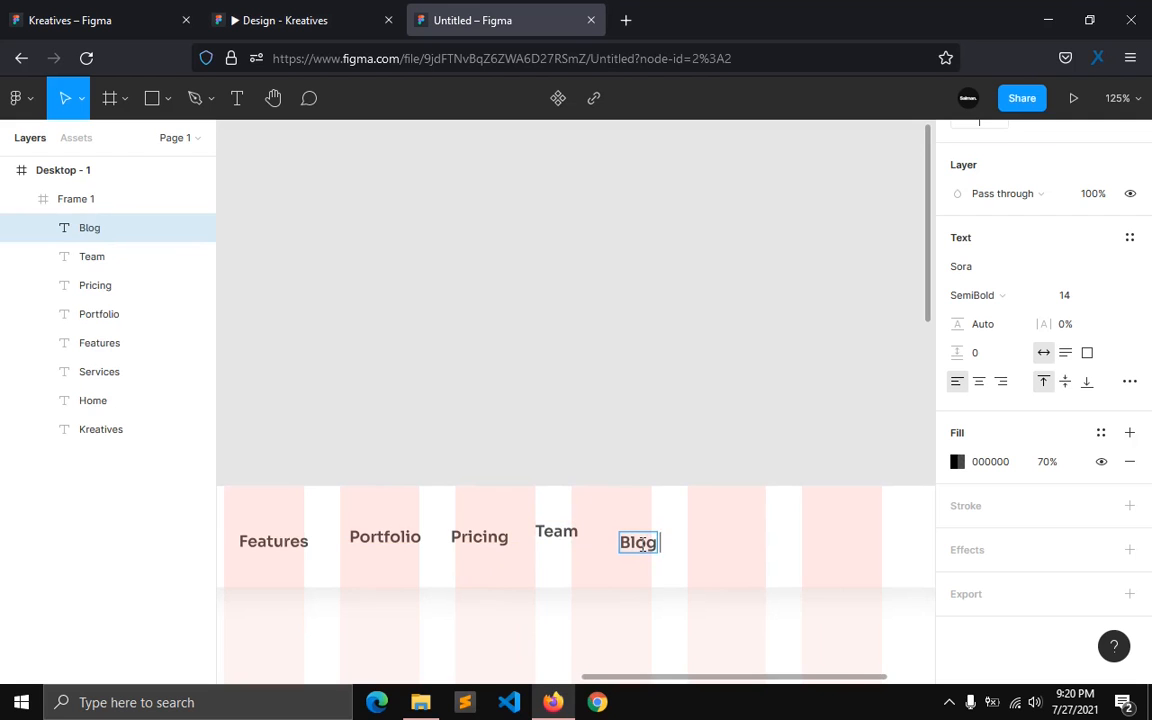
{"action": "key", "text": "Escape"}
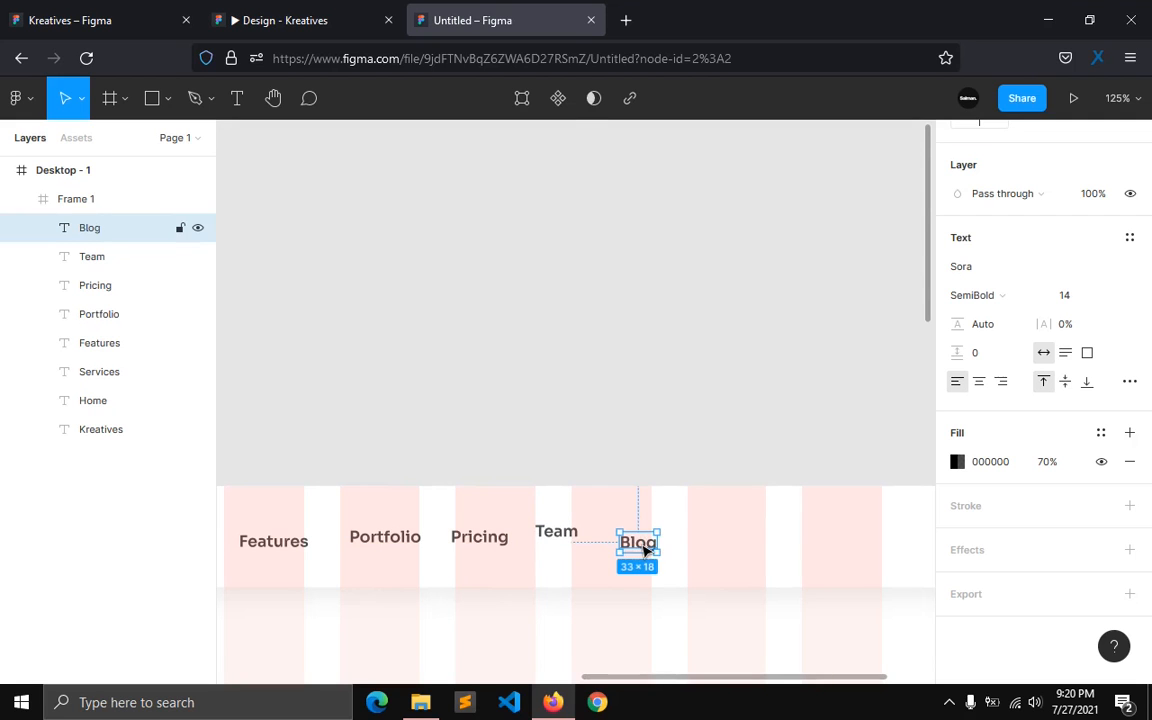
Step: Duplicate the Blog link with the same offset and change the copy's text to "Contact"
{"action": "key", "text": "ctrl+d"}
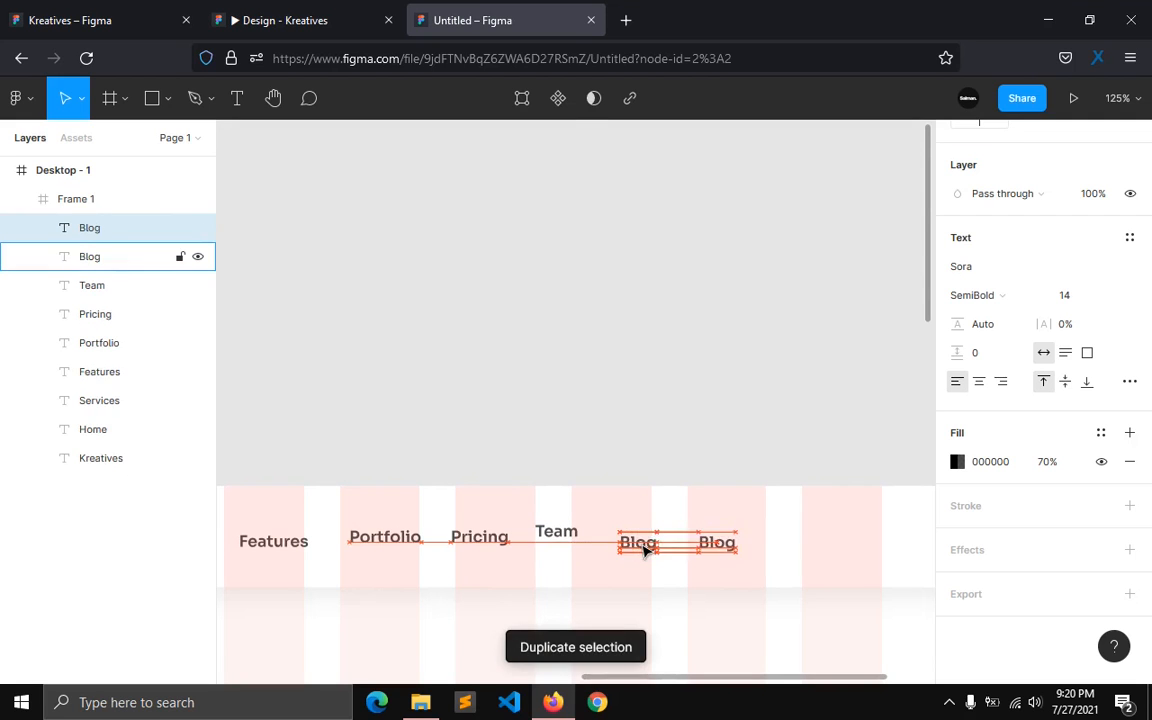
{"action": "key", "text": "Return"}
{"action": "type", "text": "Contact"}
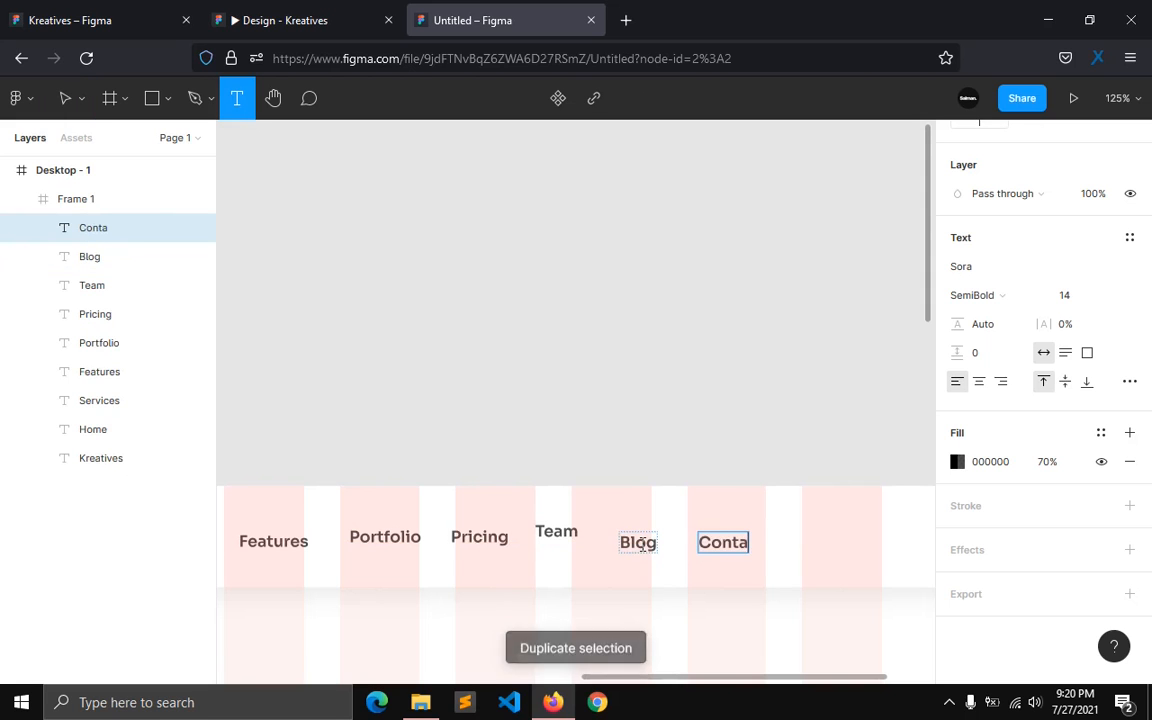
Step: Combine the links from Home to Contact into a horizontal auto layout frame with 22 spacing between items
{"action": "left_click", "coordinate": [100, 432]}
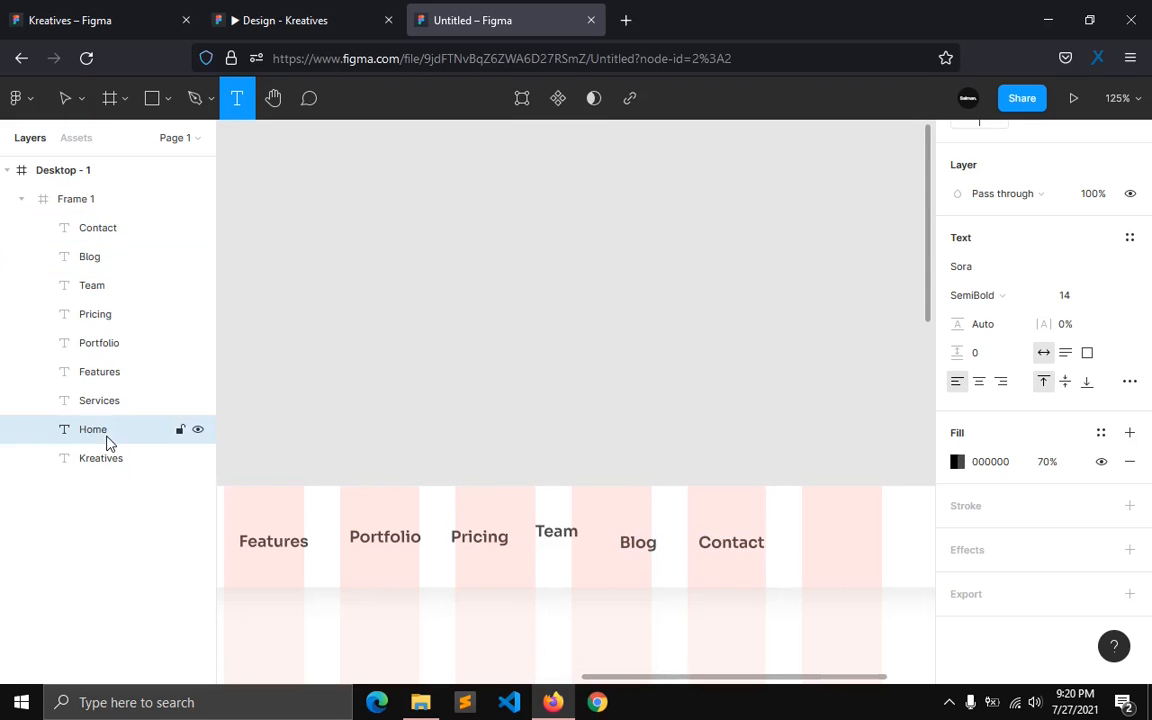
{"action": "left_click", "coordinate": [88, 232], "text": "shift"}
{"action": "key", "text": "shift+a"}
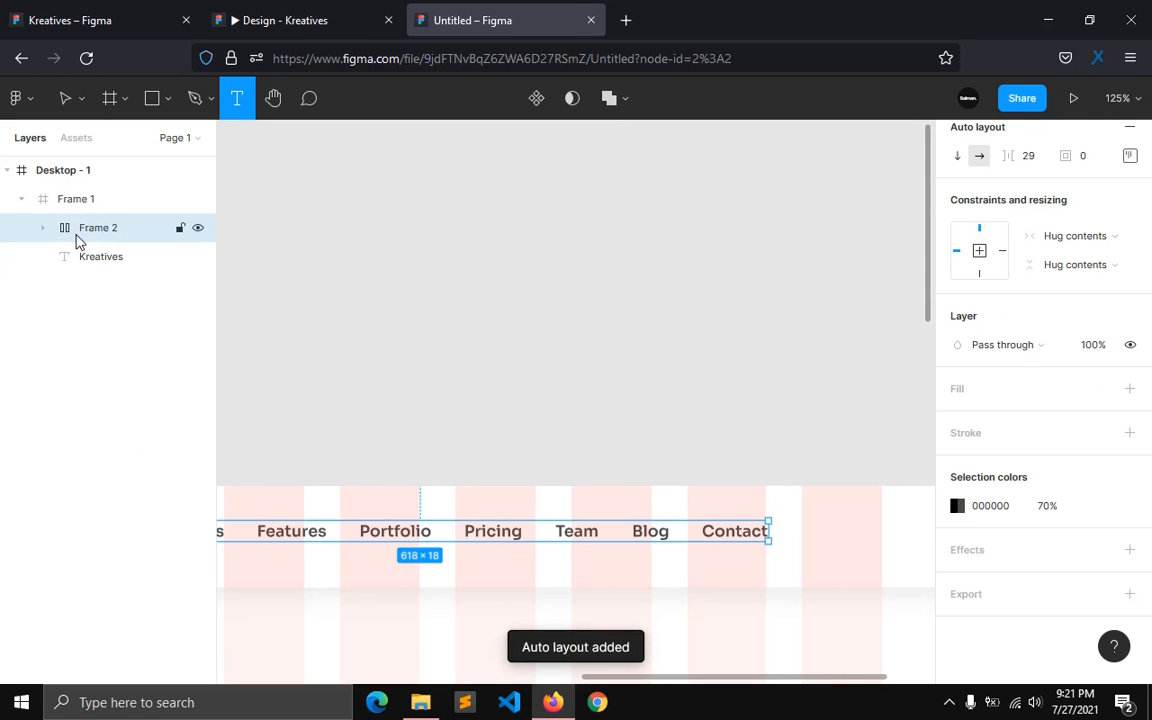
{"action": "scroll", "coordinate": [998, 205], "scroll_direction": "up", "scroll_amount": 3}
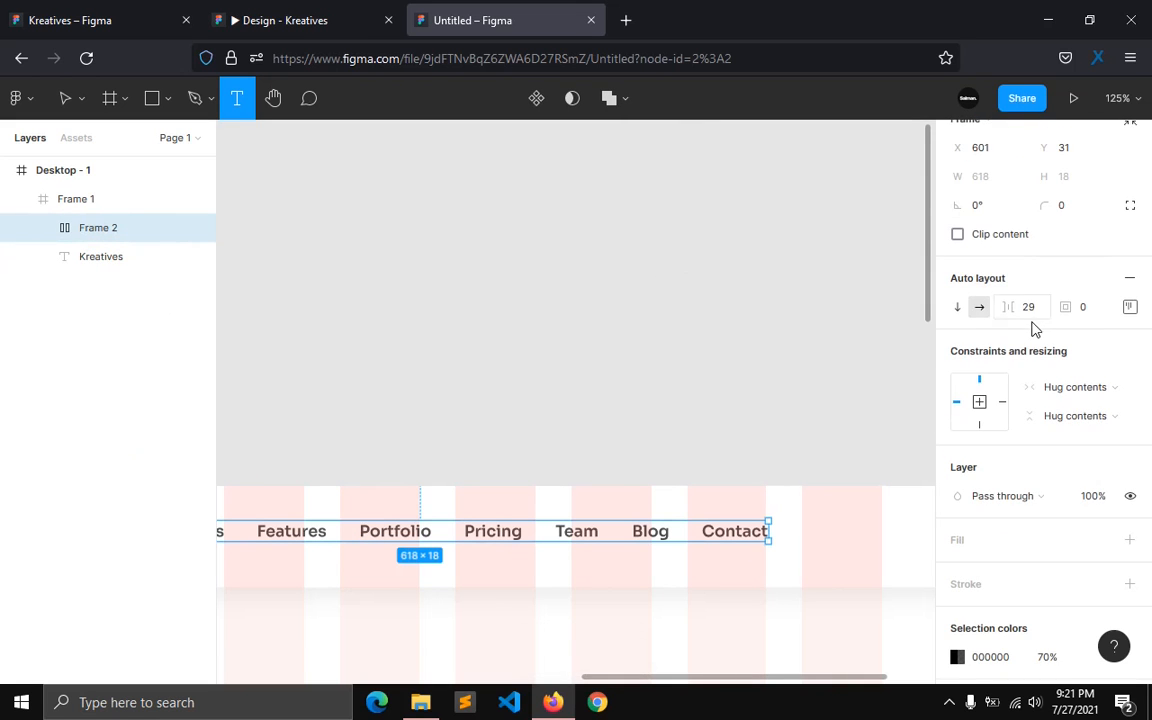
{"action": "left_click", "coordinate": [1036, 312]}
{"action": "key", "text": "Return"}
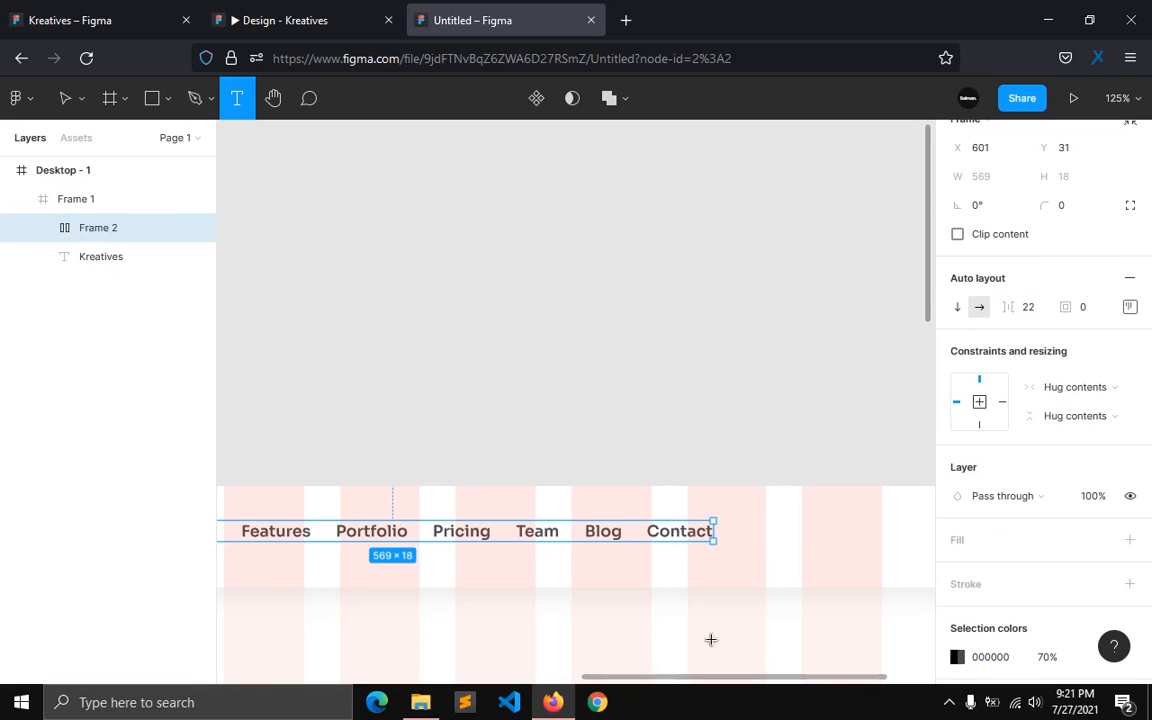
Step: Constrain the menu links frame to the right side of the header and return to the Move tool
{"action": "left_click", "coordinate": [1002, 401]}
{"action": "scroll", "coordinate": [460, 430], "scroll_direction": "left", "scroll_amount": 2}
{"action": "left_click", "coordinate": [65, 98]}
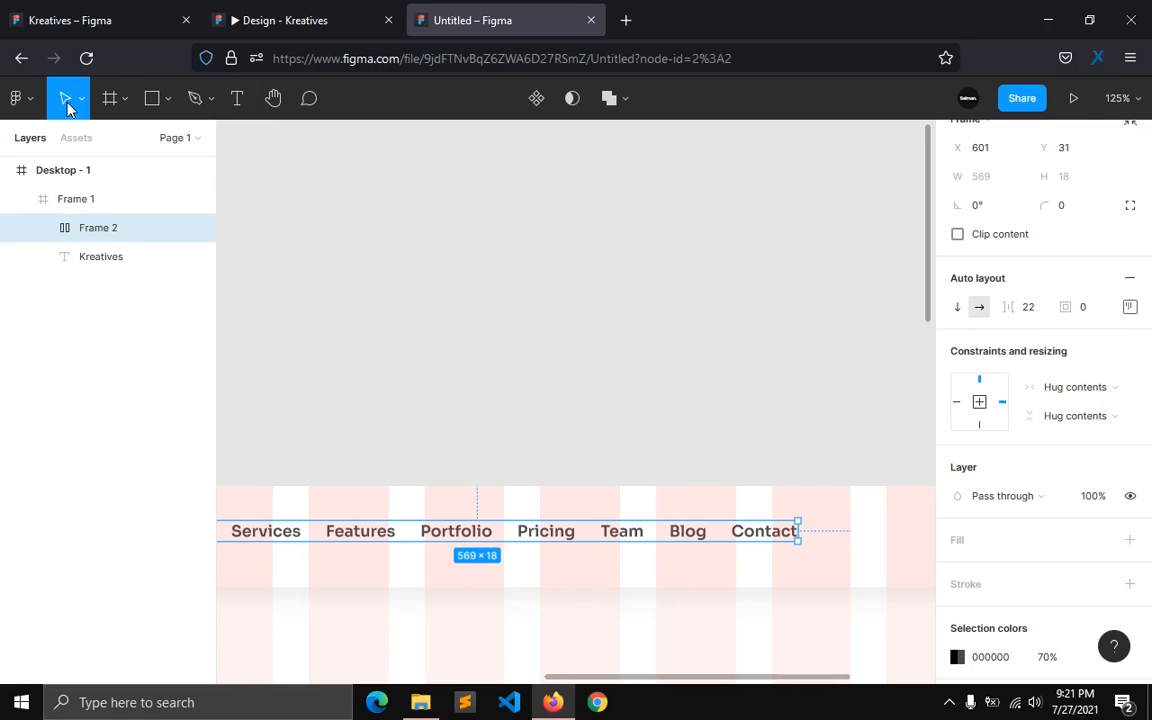
Step: Duplicate the Contact link inside the menu frame and wrap the copy in its own auto layout frame
{"action": "left_click_drag", "start_coordinate": [577, 681], "coordinate": [605, 681]}
{"action": "double_click", "coordinate": [693, 538]}
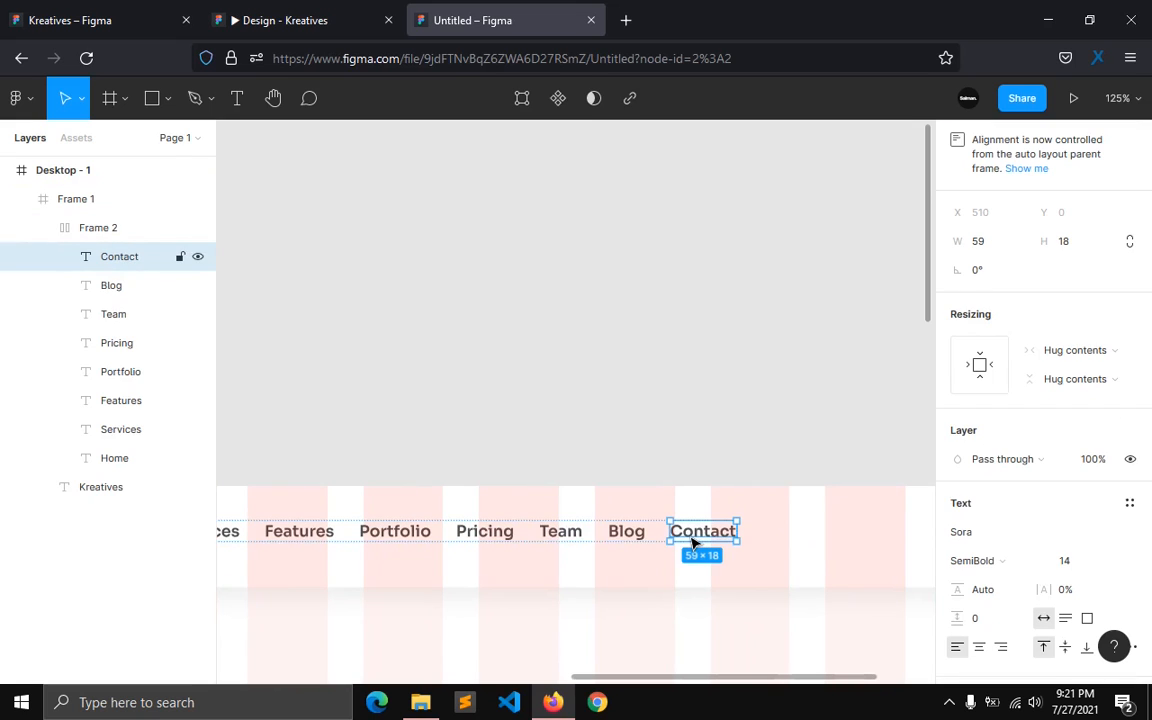
{"action": "key", "text": "ctrl+d"}
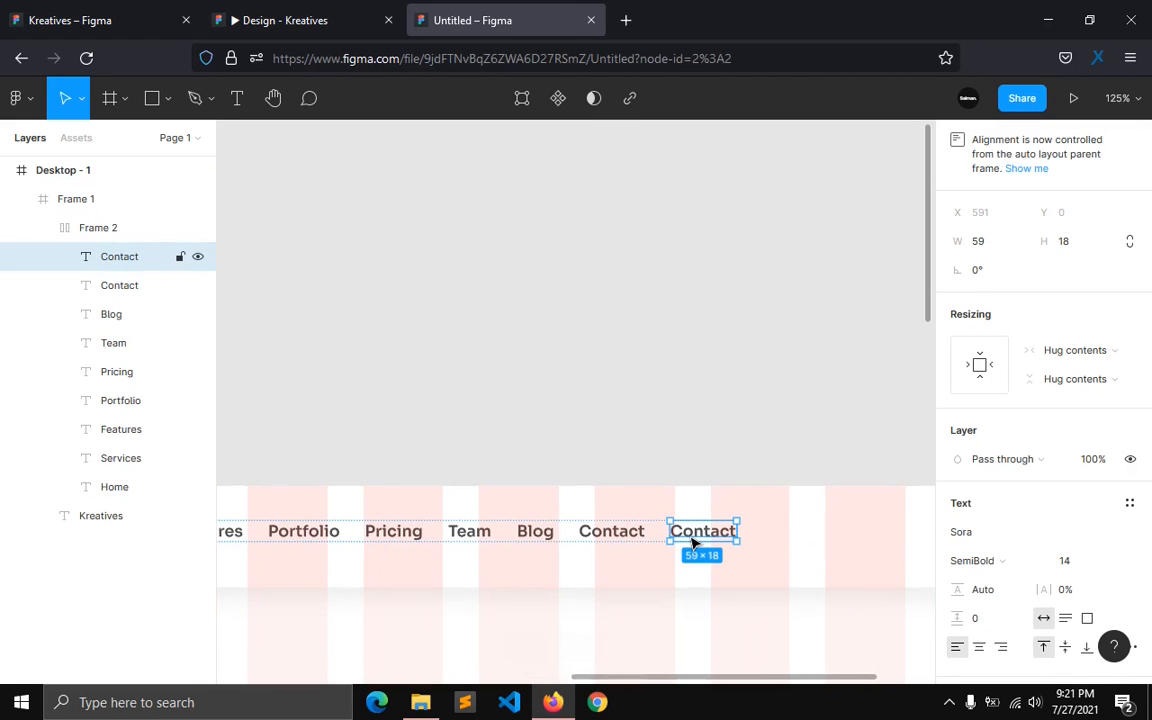
{"action": "key", "text": "shift+a"}
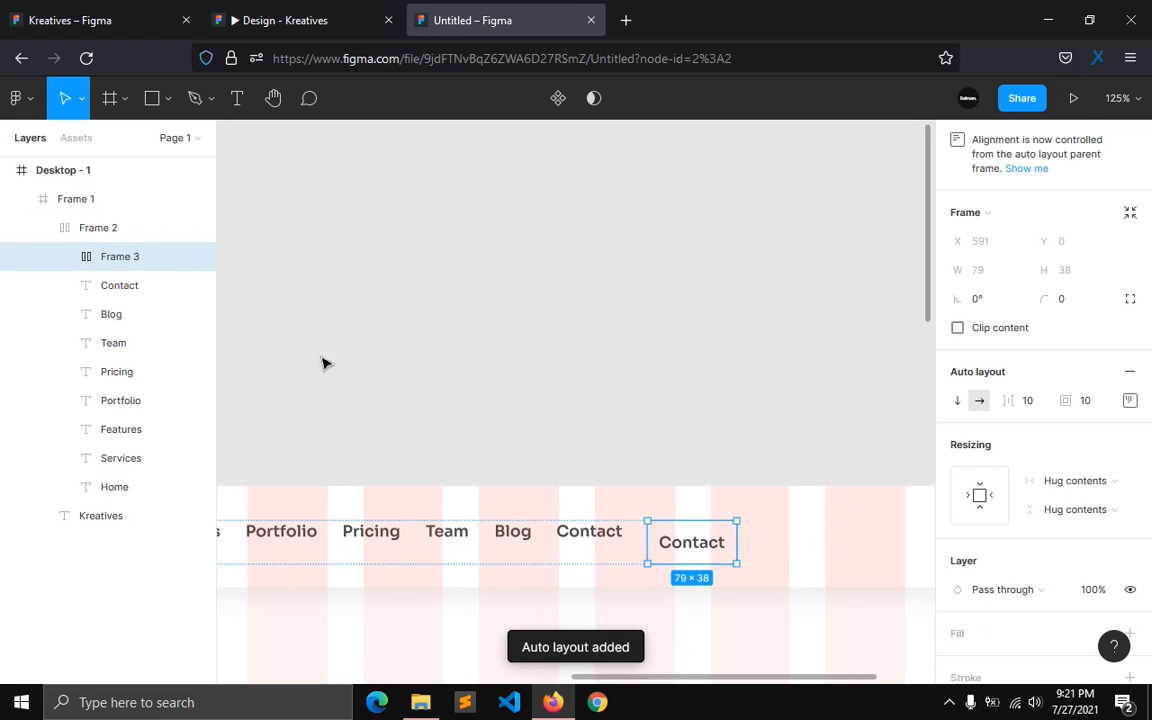
Step: Align the menu frame's auto layout items to the vertical center
{"action": "scroll", "coordinate": [500, 450], "scroll_direction": "down", "scroll_amount": 2}
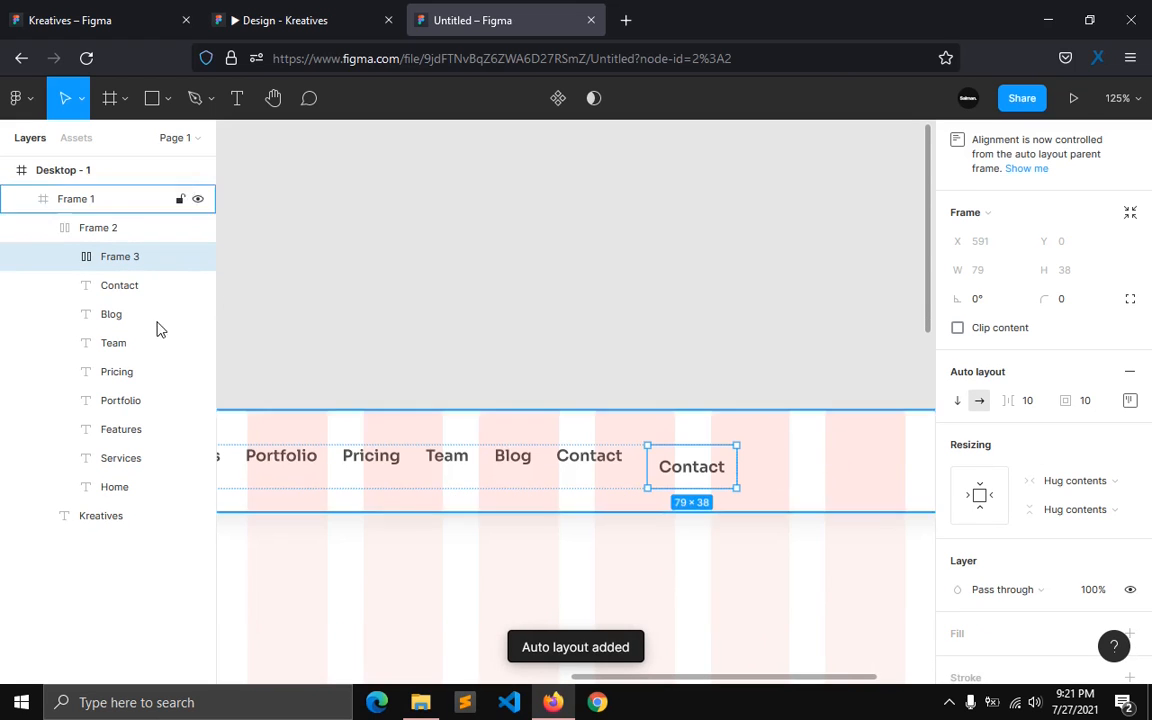
{"action": "left_click", "coordinate": [85, 227]}
{"action": "left_click", "coordinate": [1128, 309]}
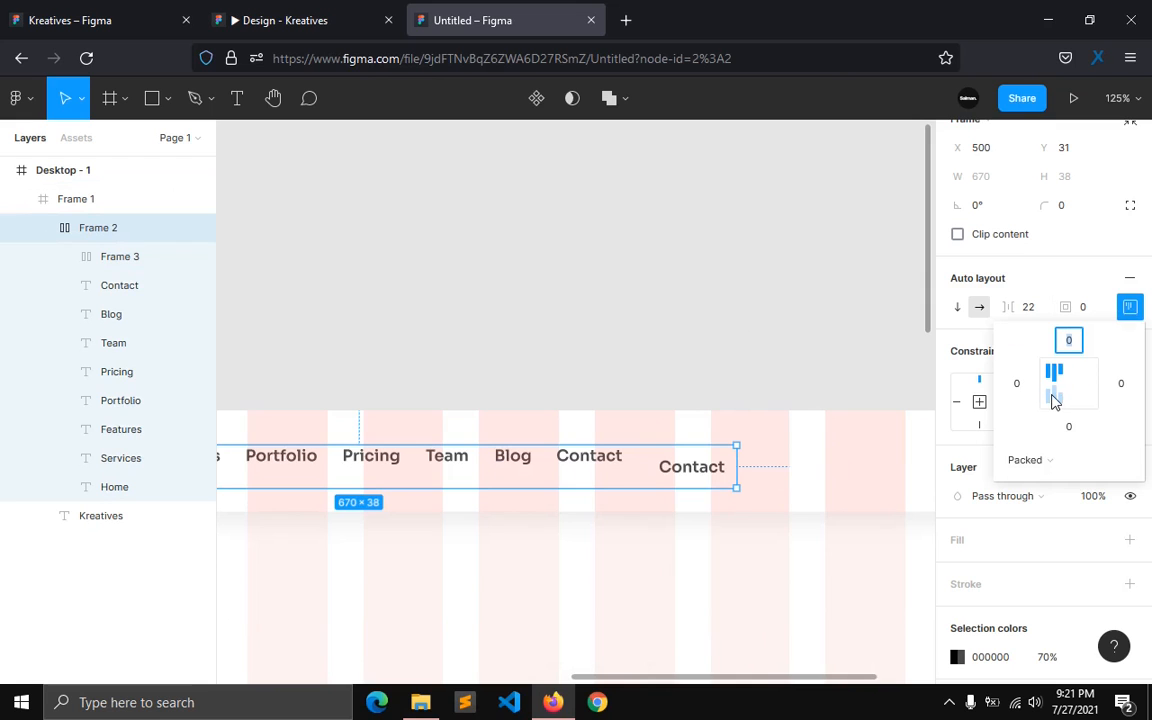
{"action": "left_click", "coordinate": [1054, 392]}
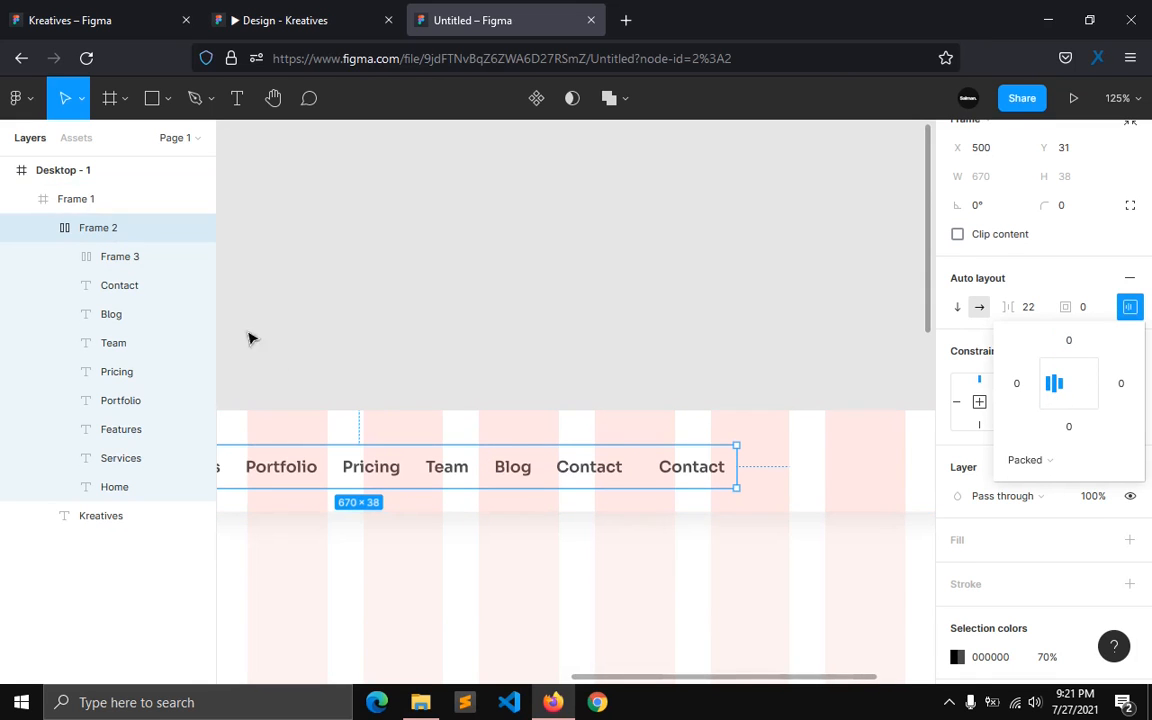
Step: Rename the frame around the last Contact copy as "btn"
{"action": "double_click", "coordinate": [140, 262]}
{"action": "type", "text": "btn"}
{"action": "key", "text": "Return"}
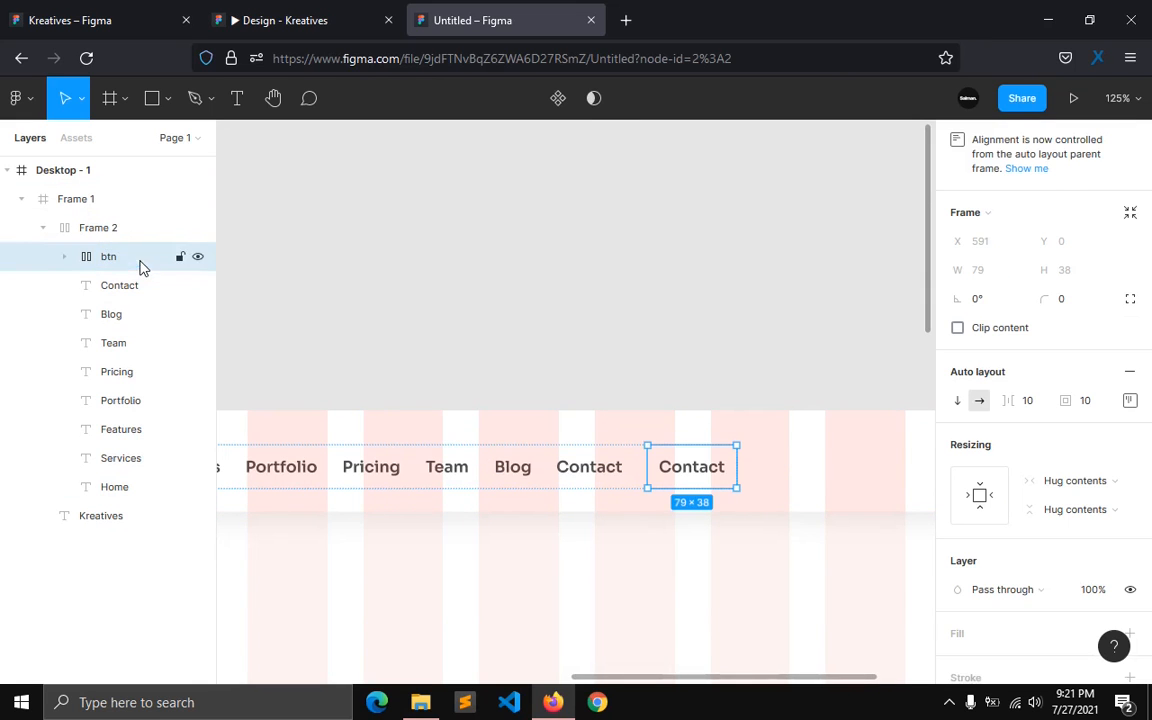
Step: Add a stroke to the btn frame and change its color to the blue 3281CA
{"action": "scroll", "coordinate": [1072, 578], "scroll_direction": "down", "scroll_amount": 2}
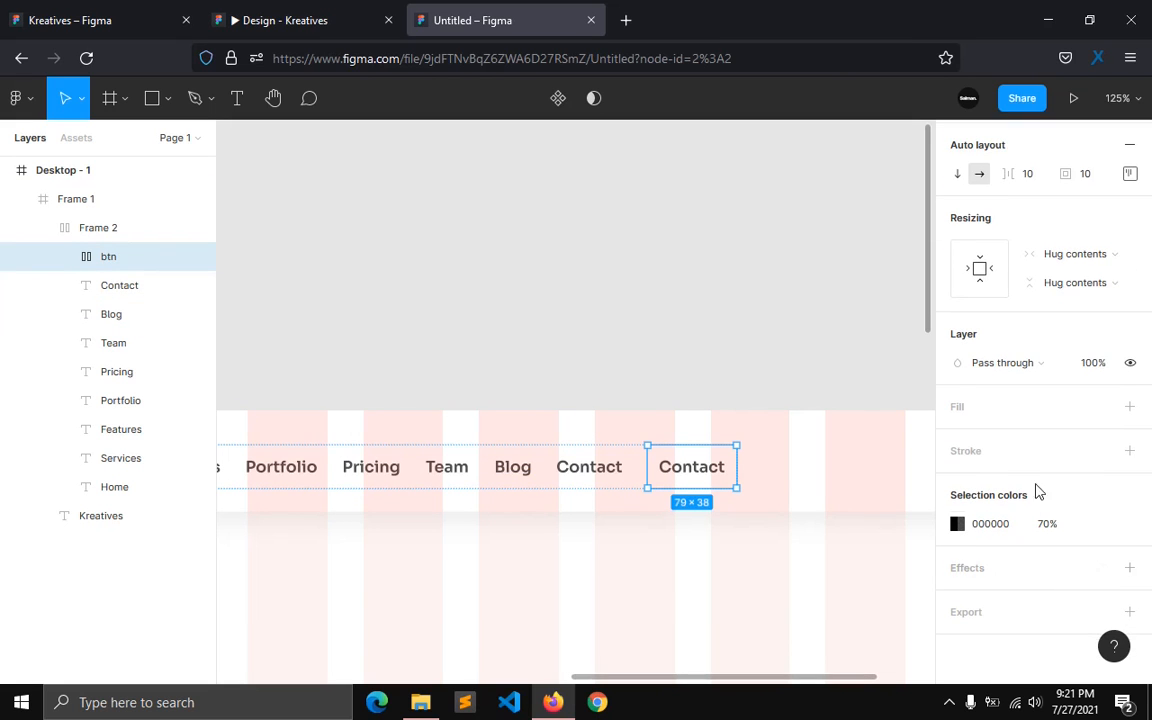
{"action": "left_click", "coordinate": [1019, 455]}
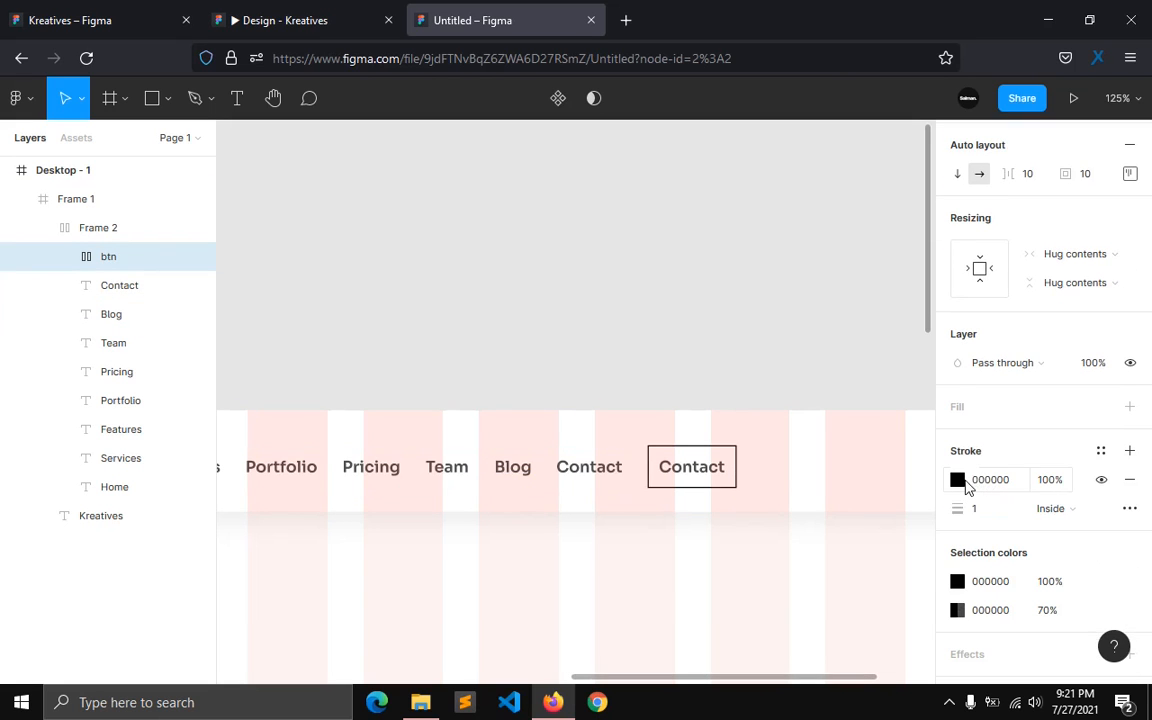
{"action": "left_click", "coordinate": [985, 480]}
{"action": "left_click", "coordinate": [957, 480]}
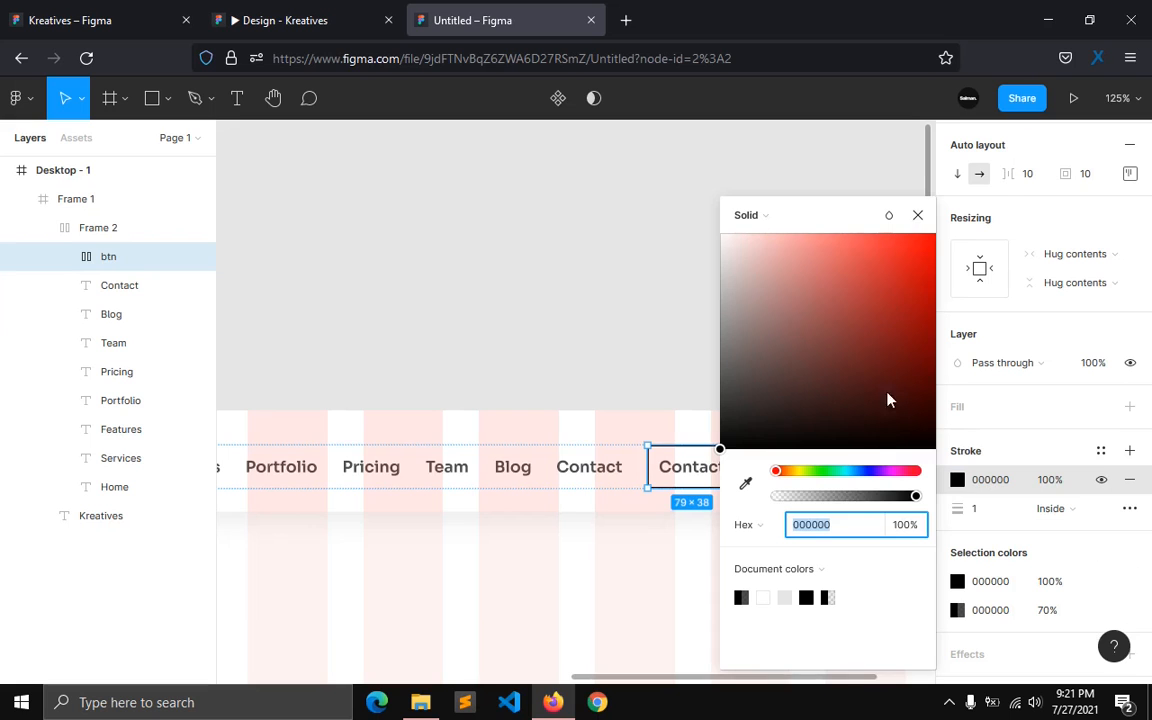
{"action": "left_click", "coordinate": [857, 471]}
{"action": "left_click", "coordinate": [879, 283]}
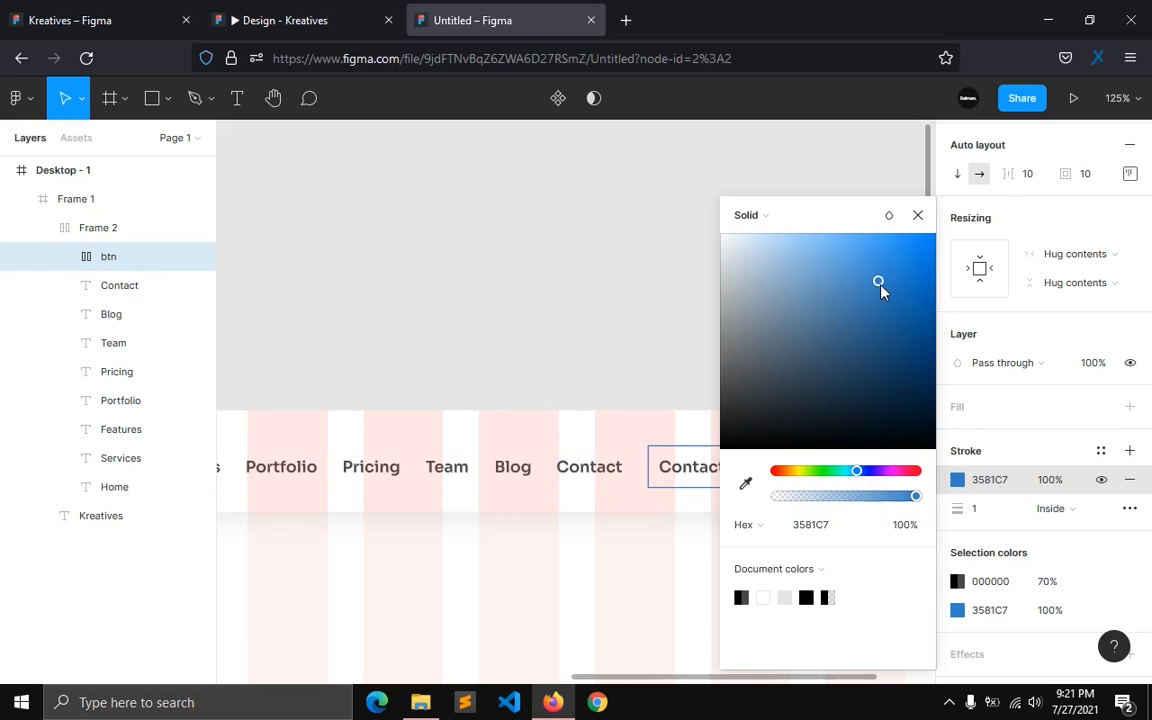
{"action": "left_click", "coordinate": [917, 216]}
Step: Save the btn frame's blue stroke color as a new color style named "primary"
{"action": "left_click", "coordinate": [1101, 451]}
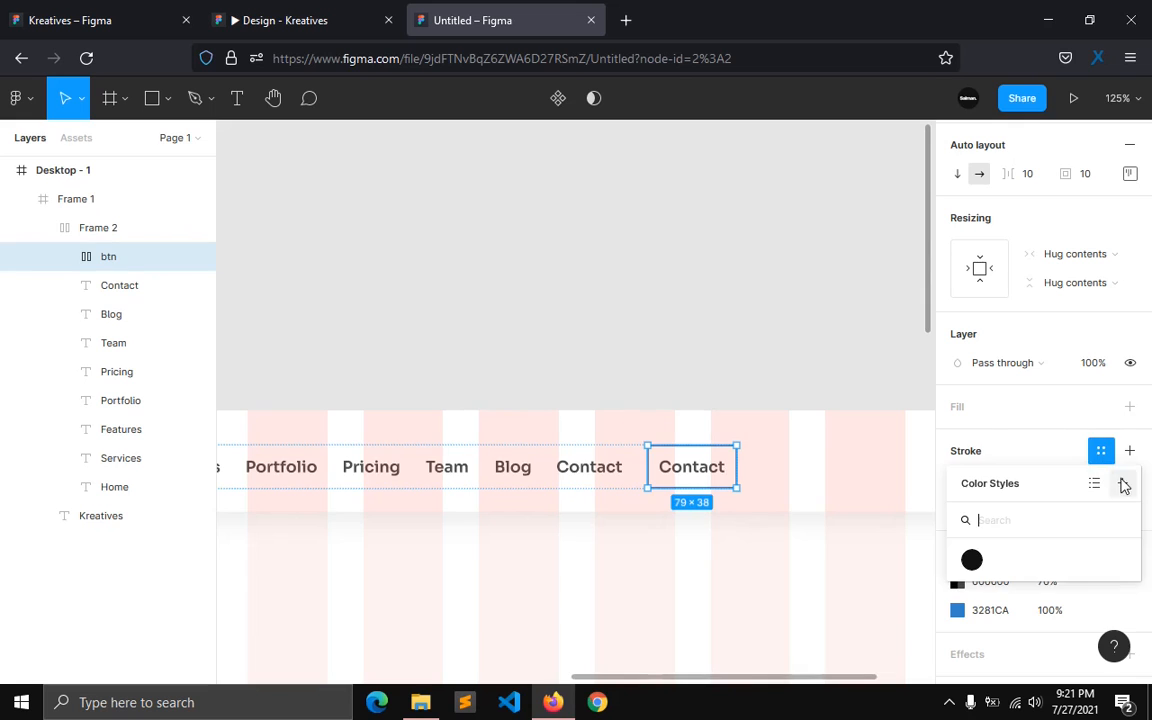
{"action": "left_click", "coordinate": [1125, 483]}
{"action": "type", "text": "pr"}
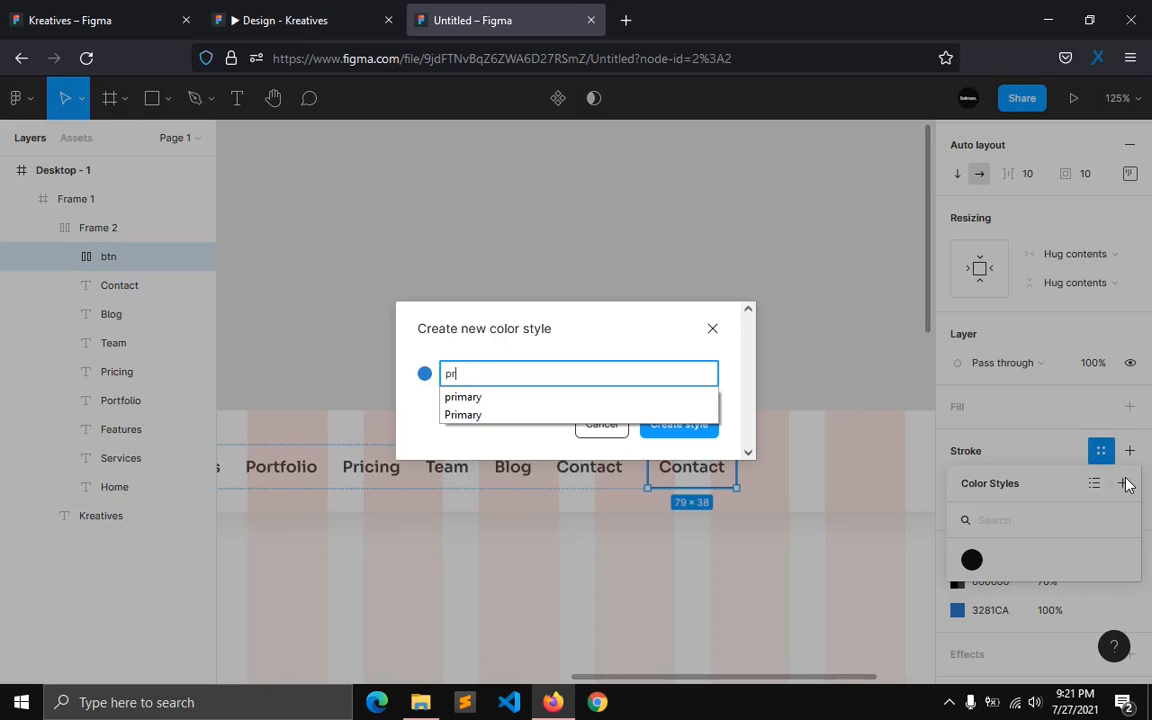
{"action": "key", "text": "Return"}
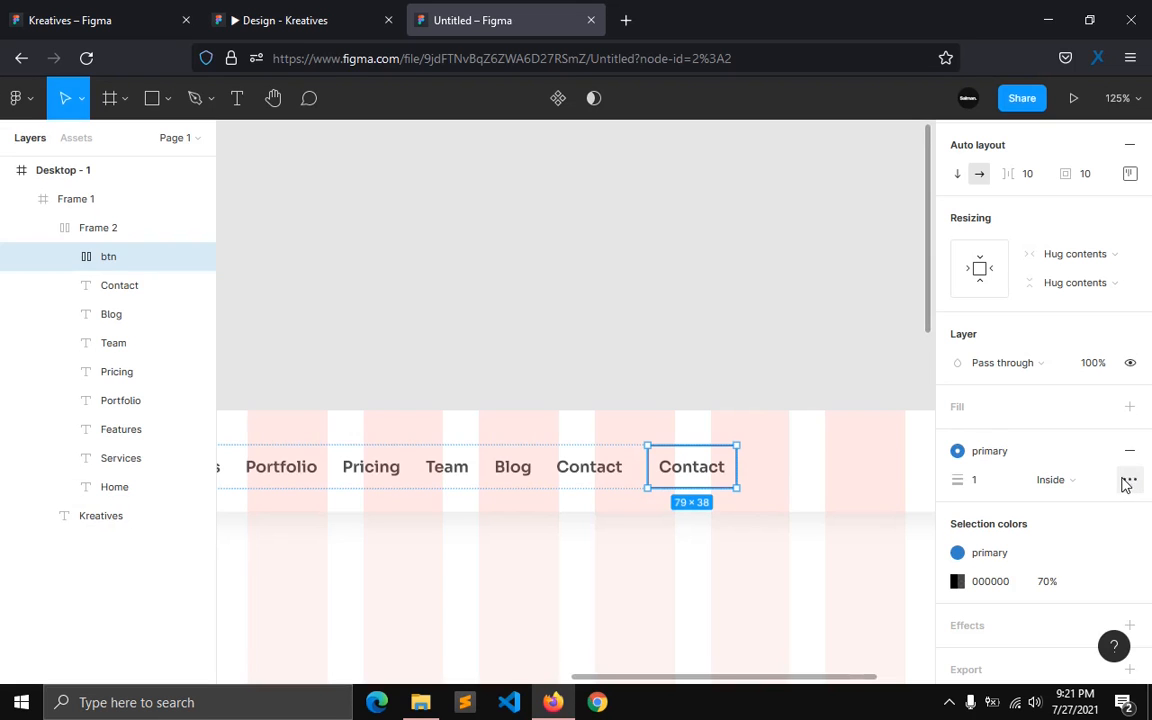
Step: Position the btn frame's stroke outside and set its width to 2
{"action": "left_click", "coordinate": [1018, 480]}
{"action": "left_click", "coordinate": [1052, 508]}
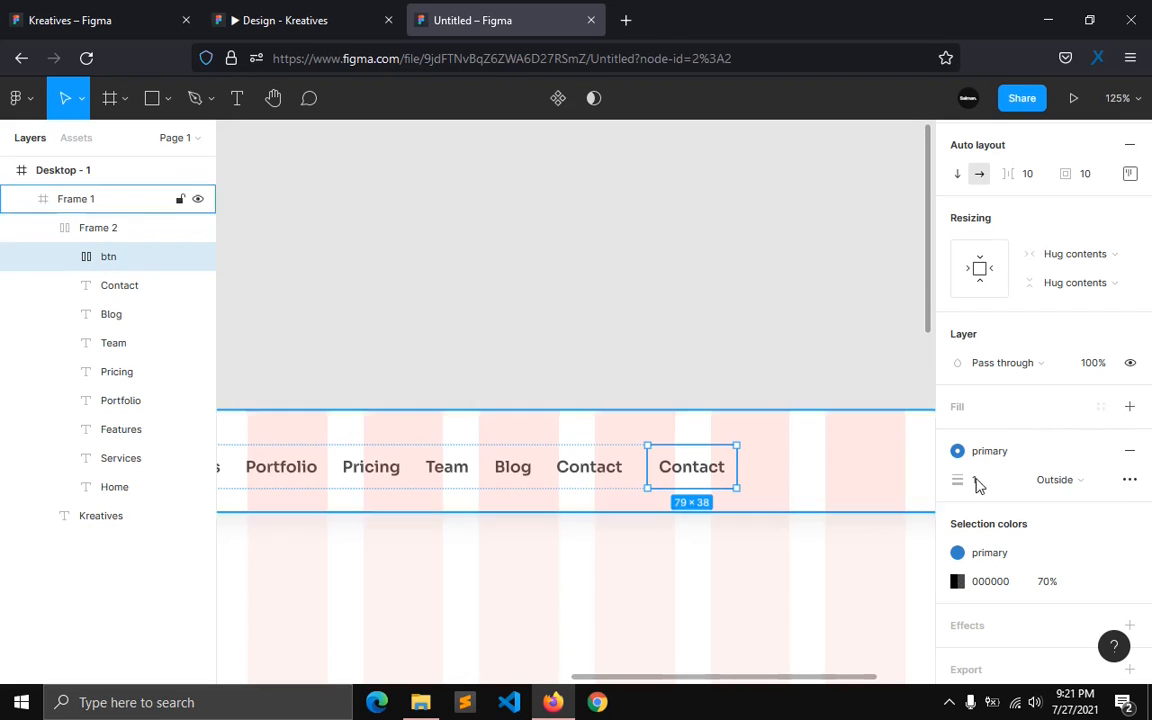
{"action": "left_click", "coordinate": [987, 487]}
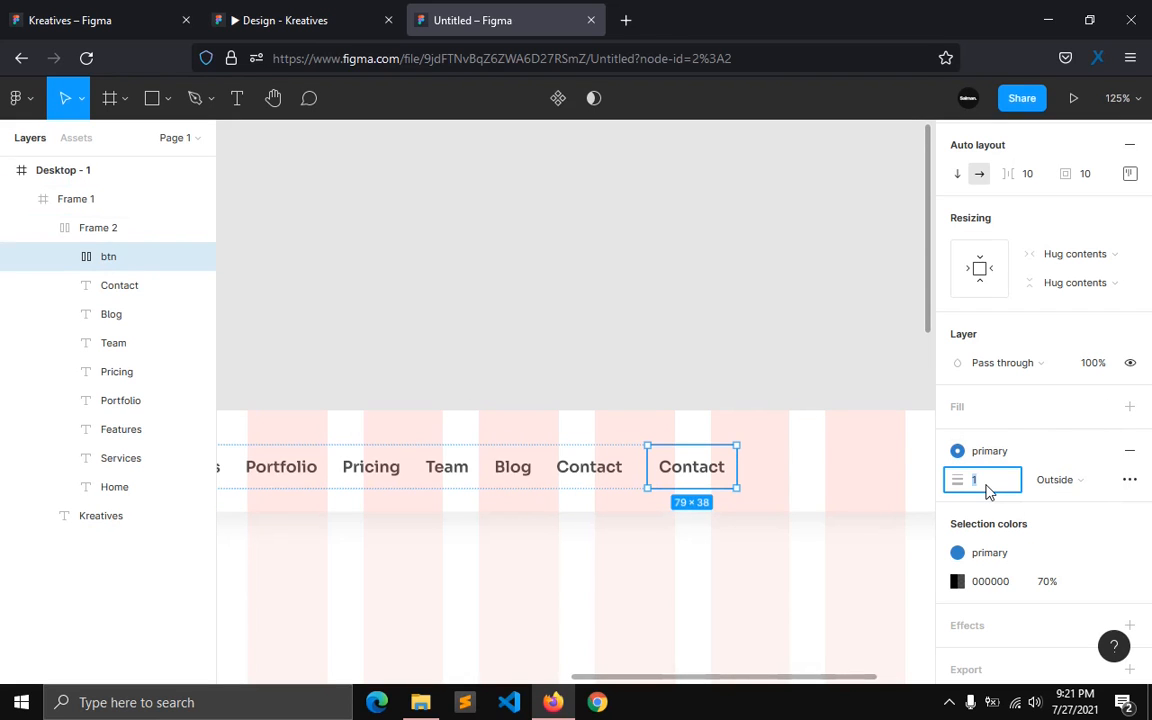
{"action": "key", "text": "Up"}
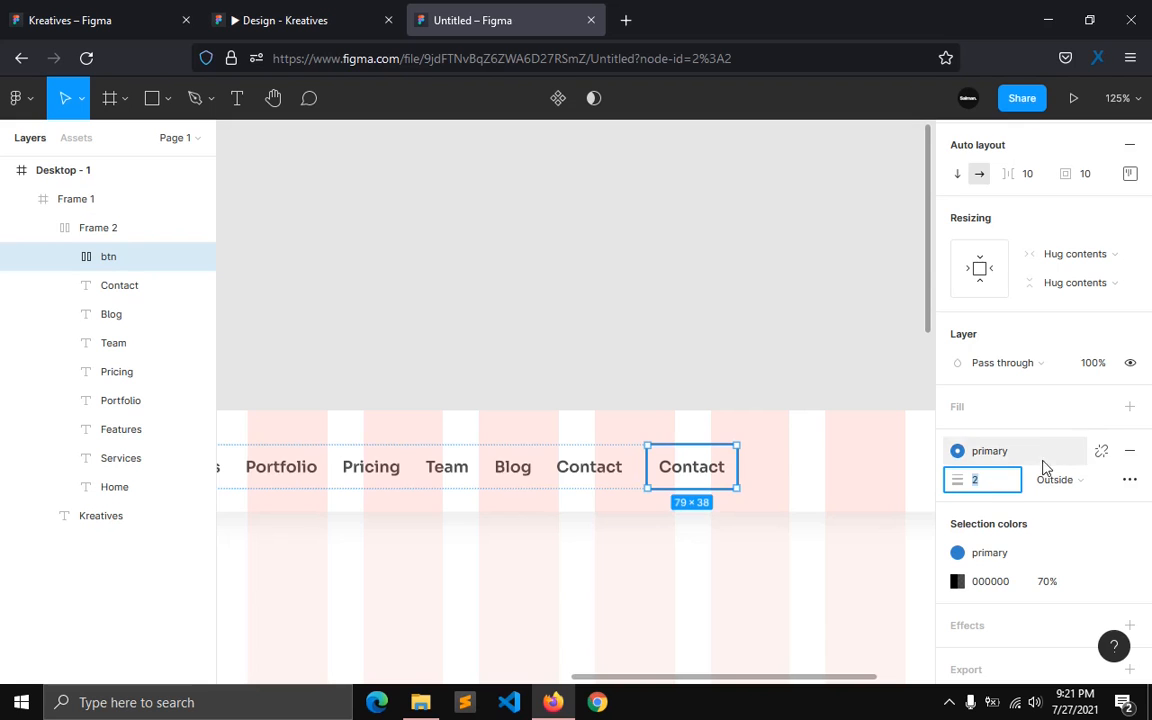
Step: Add a fill to the btn frame using the "primary" color style
{"action": "scroll", "coordinate": [1039, 445], "scroll_direction": "down", "scroll_amount": 2}
{"action": "left_click", "coordinate": [1100, 331]}
{"action": "left_click", "coordinate": [1000, 441]}
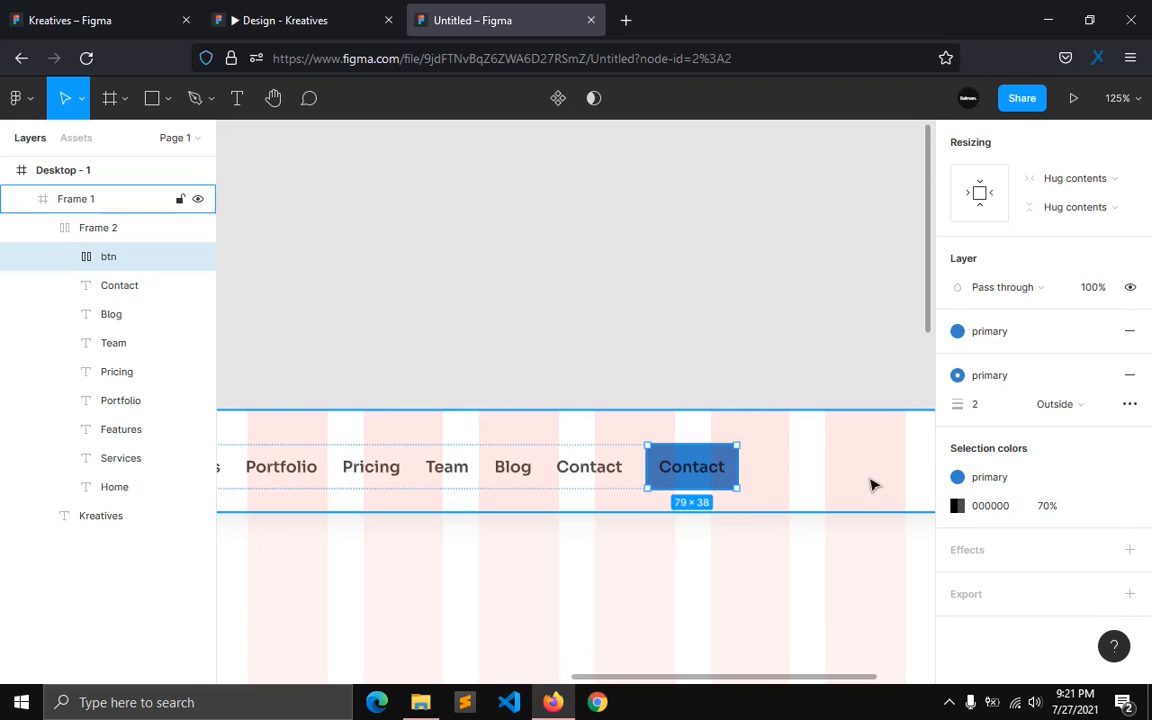
Step: Change the fill of the Contact text inside the btn frame to FFFFFF at 100% opacity
{"action": "double_click", "coordinate": [686, 467]}
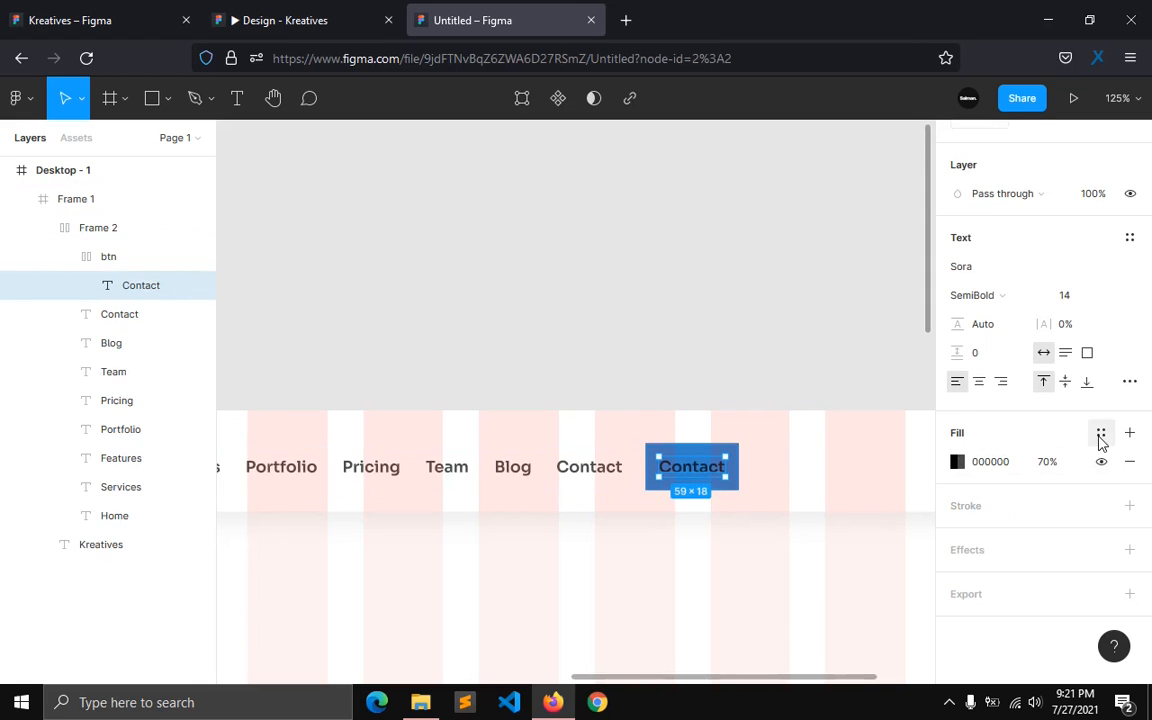
{"action": "left_click", "coordinate": [957, 462]}
{"action": "type", "text": "ffffff"}
{"action": "key", "text": "Return"}
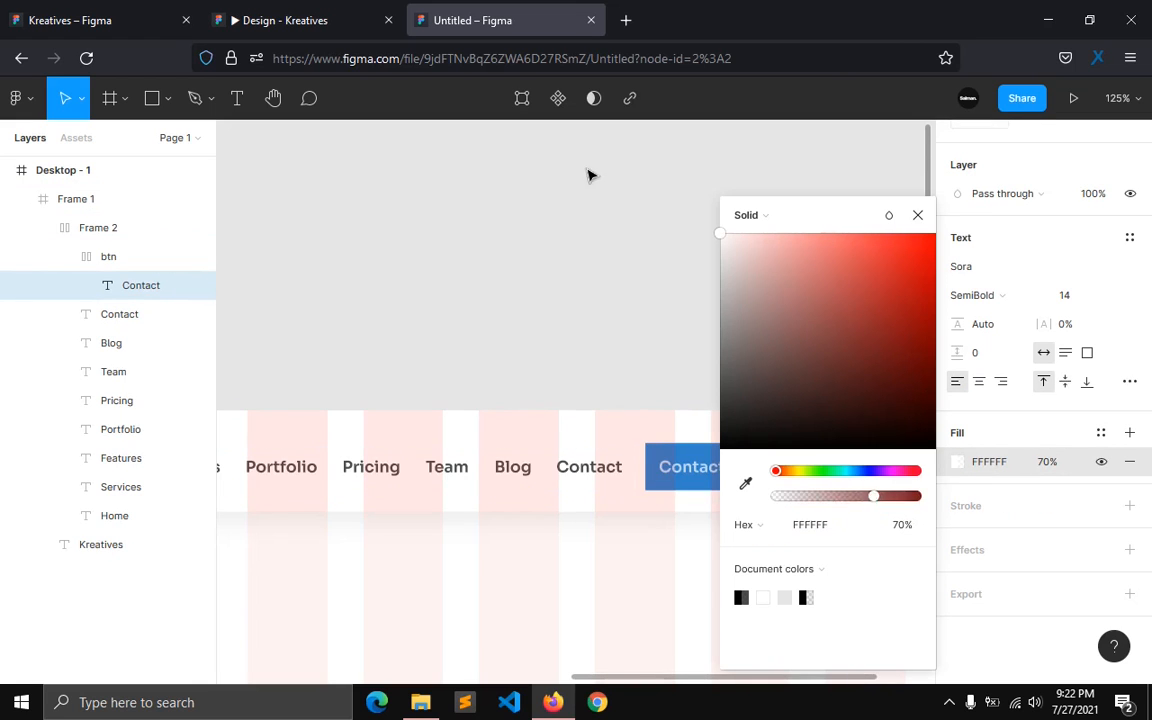
{"action": "left_click_drag", "start_coordinate": [885, 500], "coordinate": [916, 497]}
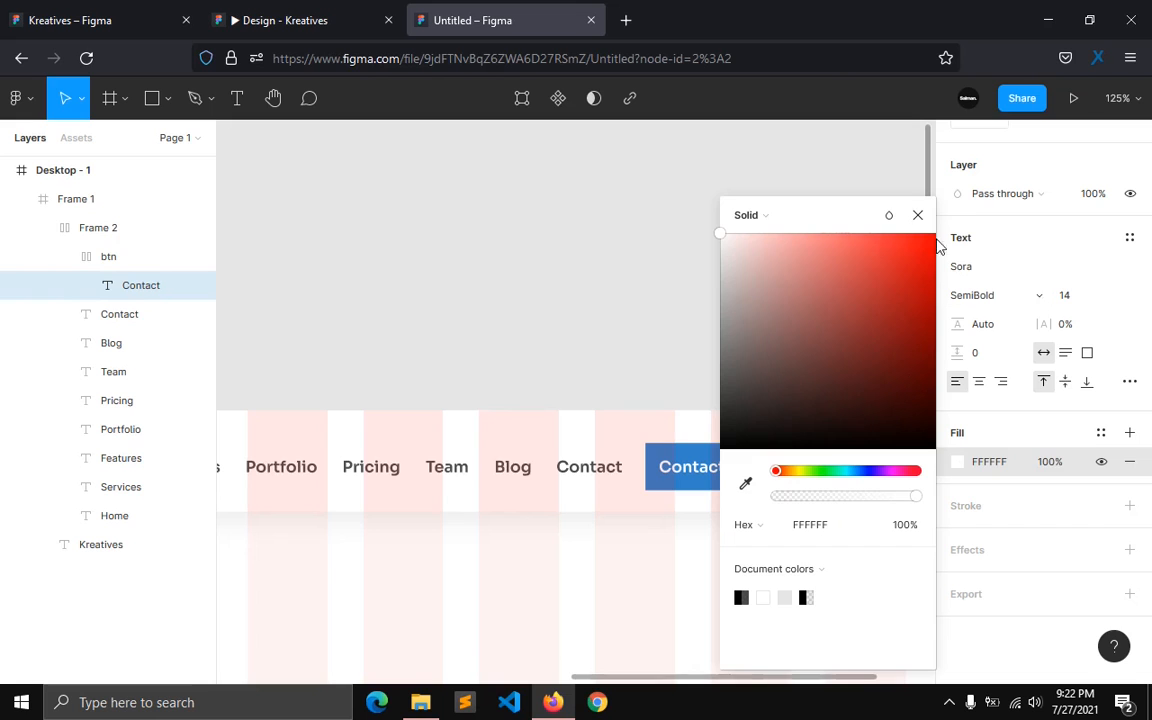
{"action": "left_click", "coordinate": [917, 215]}
Step: Save the button text's fill as a new color style named "white"
{"action": "left_click", "coordinate": [1100, 433]}
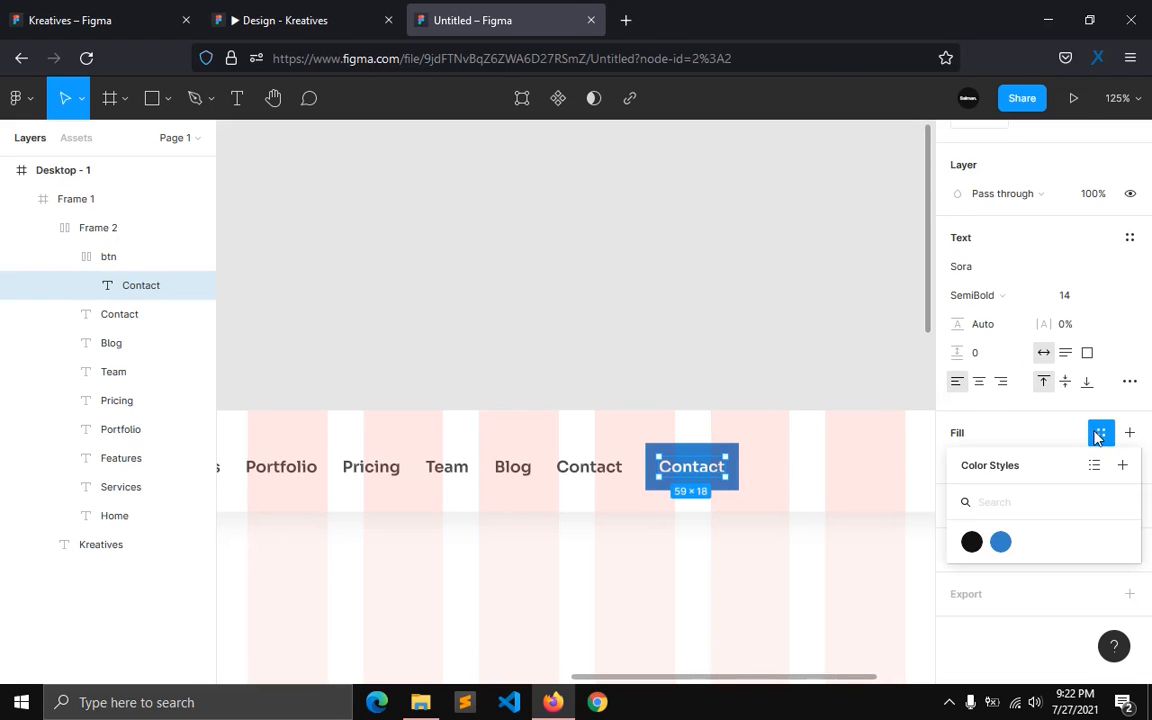
{"action": "left_click", "coordinate": [1121, 465]}
{"action": "type", "text": "white"}
{"action": "key", "text": "Return"}
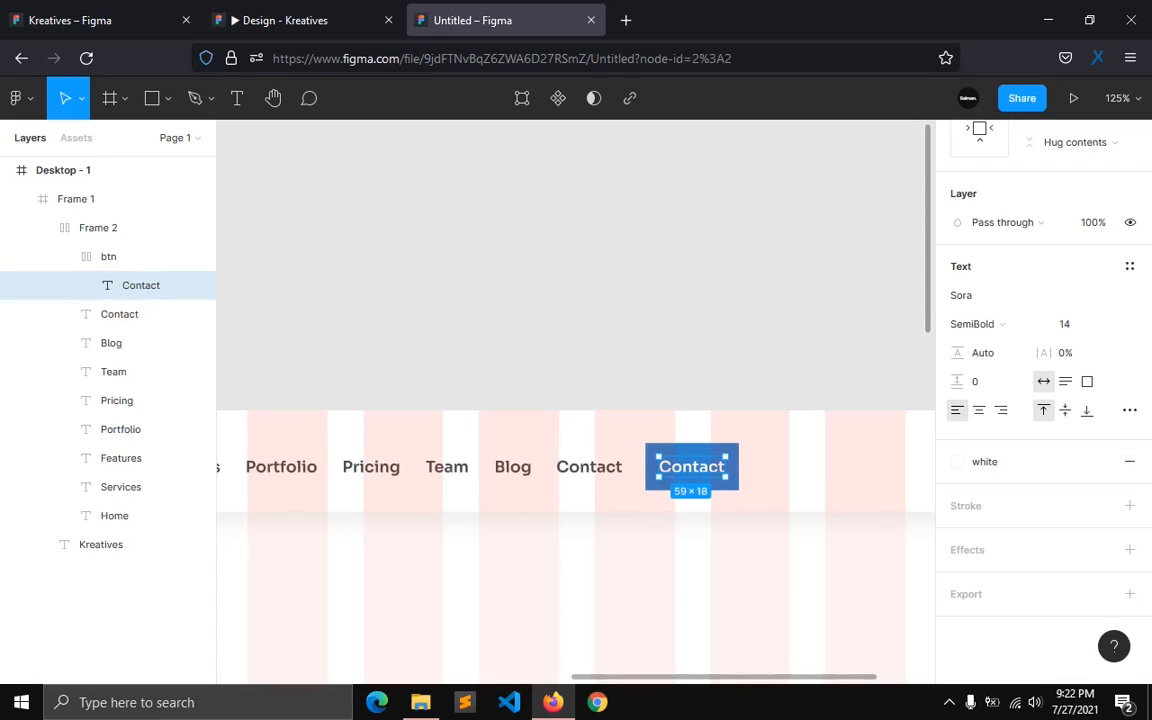
Step: Set the btn frame's auto layout padding to 14 vertically and 24 horizontally
{"action": "left_click", "coordinate": [200, 256]}
{"action": "scroll", "coordinate": [1075, 262], "scroll_direction": "down", "scroll_amount": 1}
{"action": "scroll", "coordinate": [1078, 292], "scroll_direction": "up", "scroll_amount": 1}
{"action": "scroll", "coordinate": [1078, 292], "scroll_direction": "up", "scroll_amount": 1}
{"action": "left_click", "coordinate": [1085, 249]}
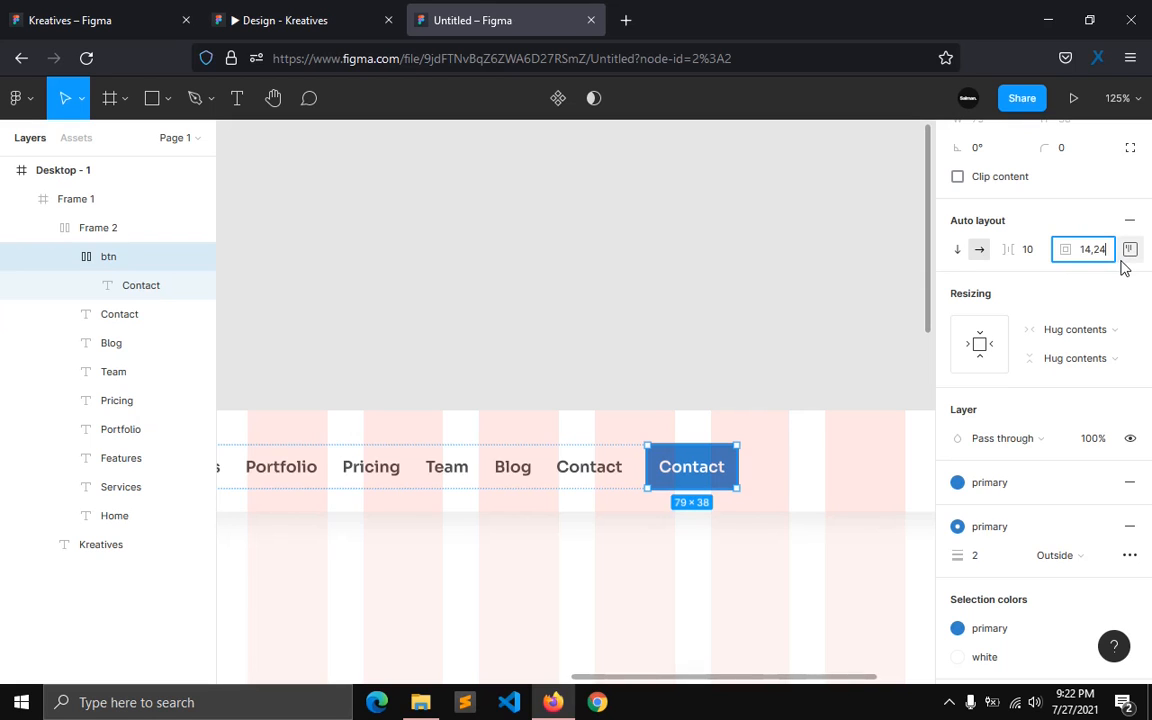
{"action": "type", "text": "14,24"}
{"action": "key", "text": "Return"}
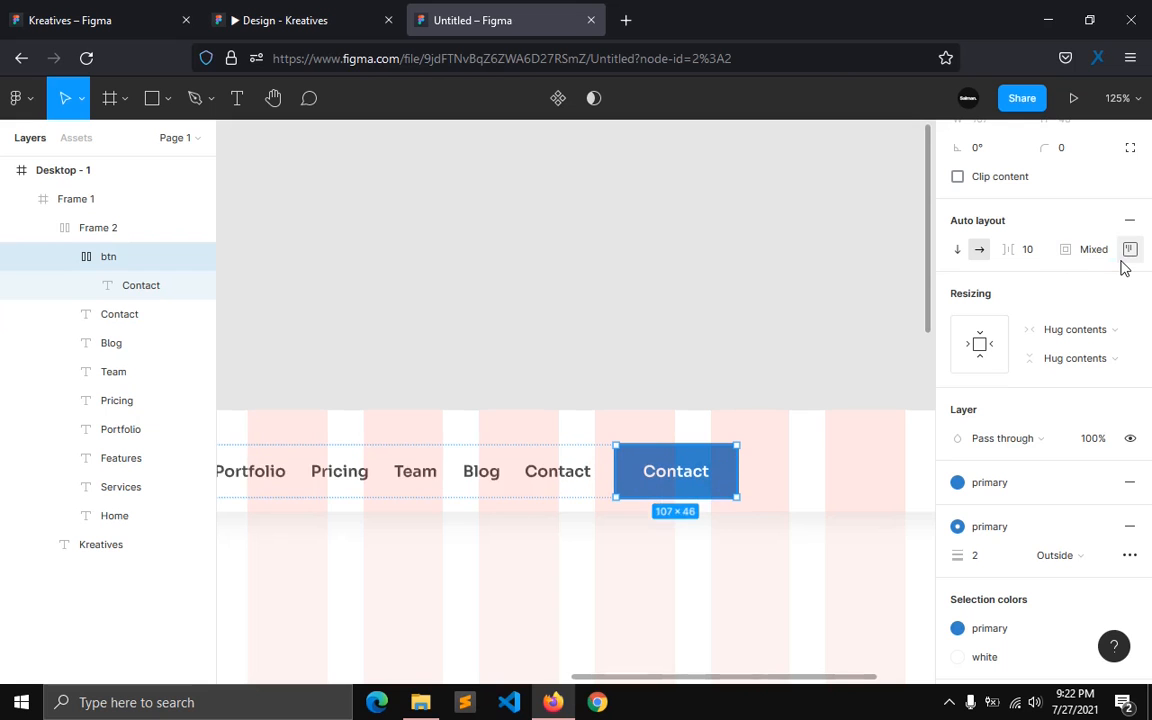
{"action": "left_click", "coordinate": [644, 575]}
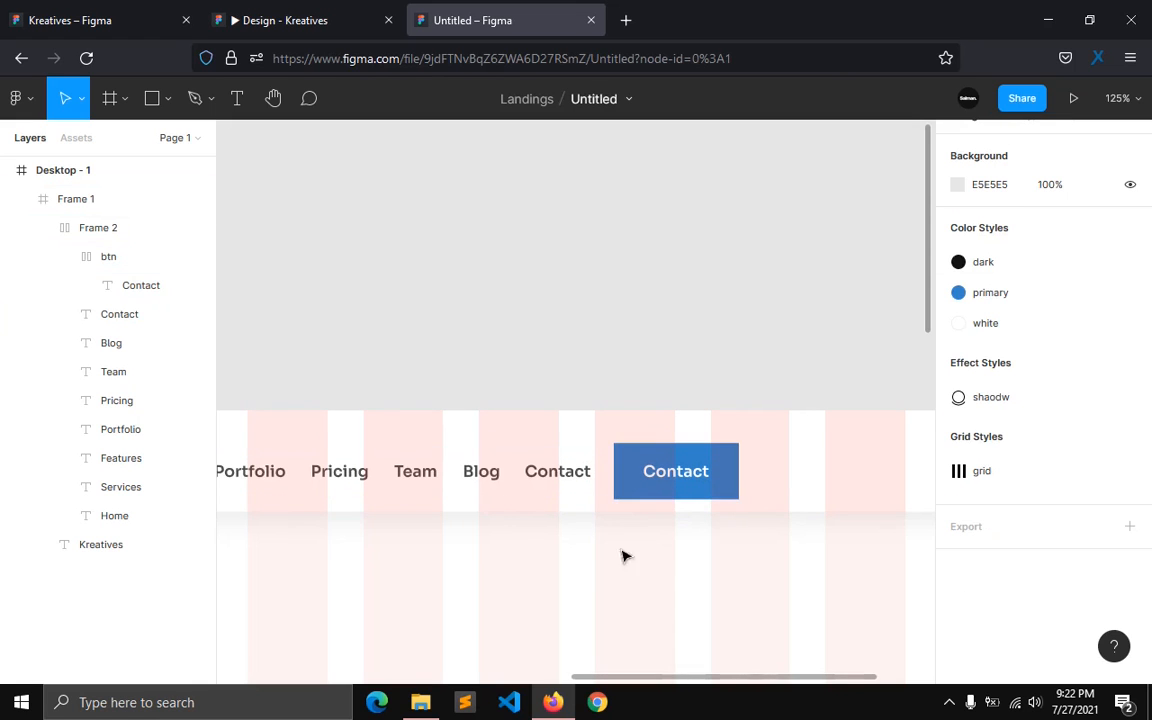
Step: Move the menu frame so its button ends at the last grid column, and center it vertically in the header
{"action": "left_click", "coordinate": [113, 257]}
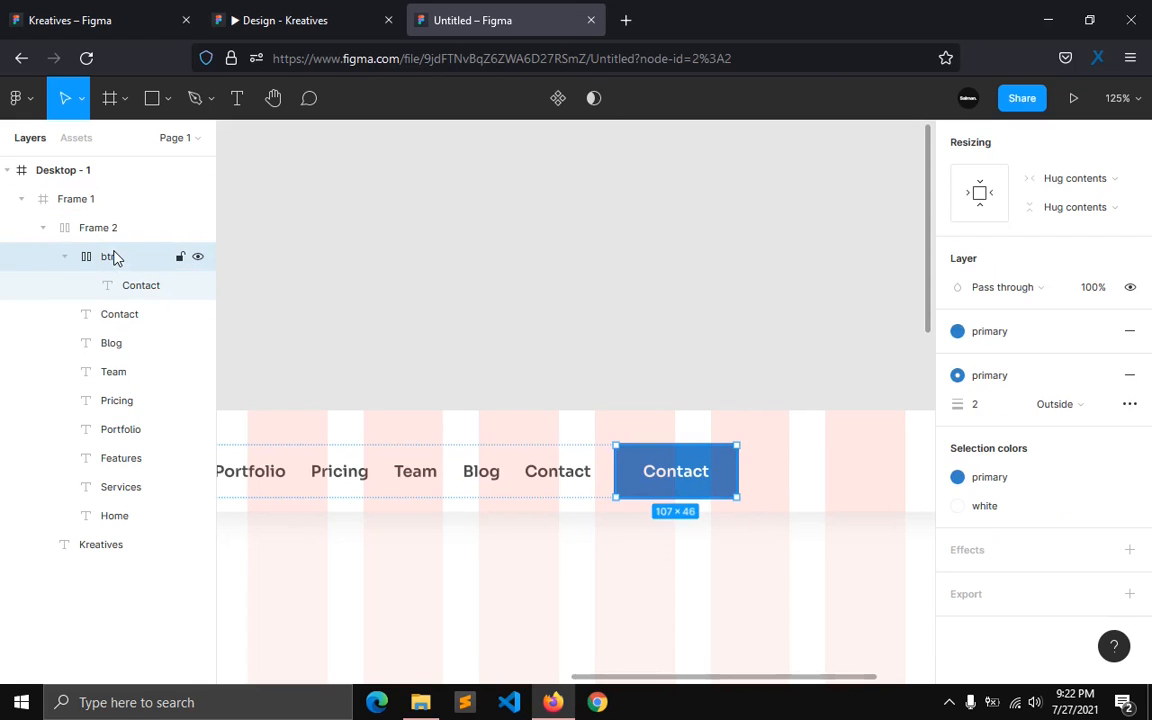
{"action": "left_click", "coordinate": [108, 228]}
{"action": "left_click_drag", "start_coordinate": [620, 478], "coordinate": [777, 479]}
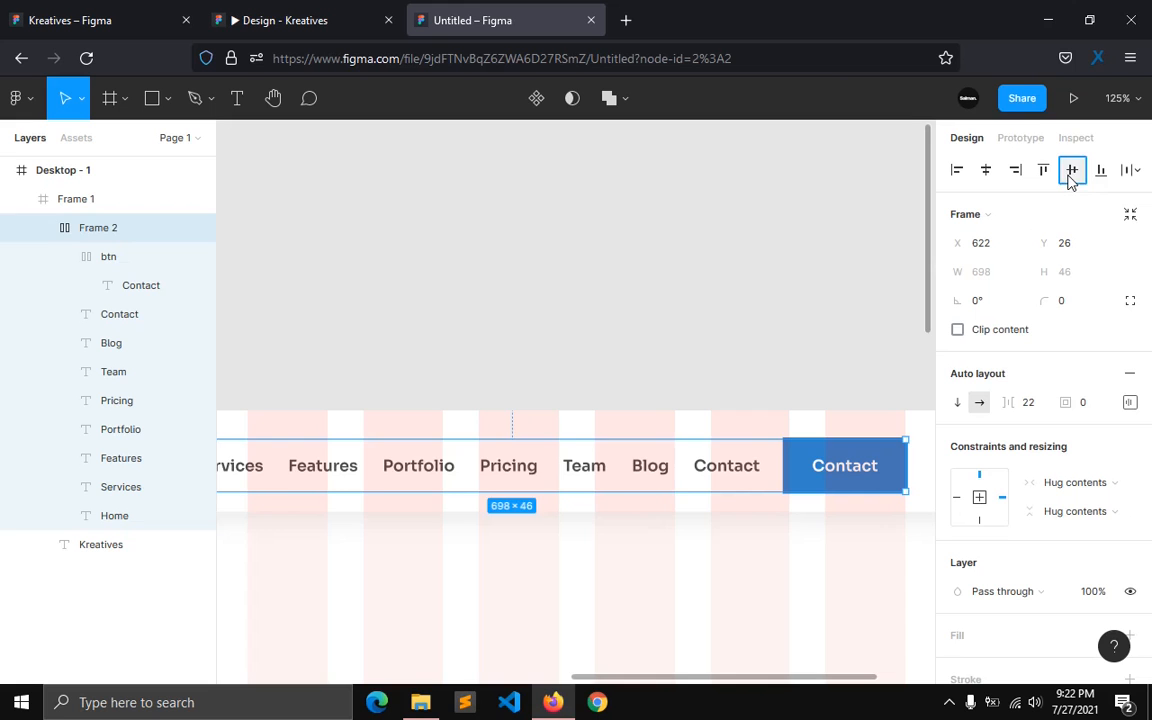
{"action": "left_click", "coordinate": [1069, 175]}
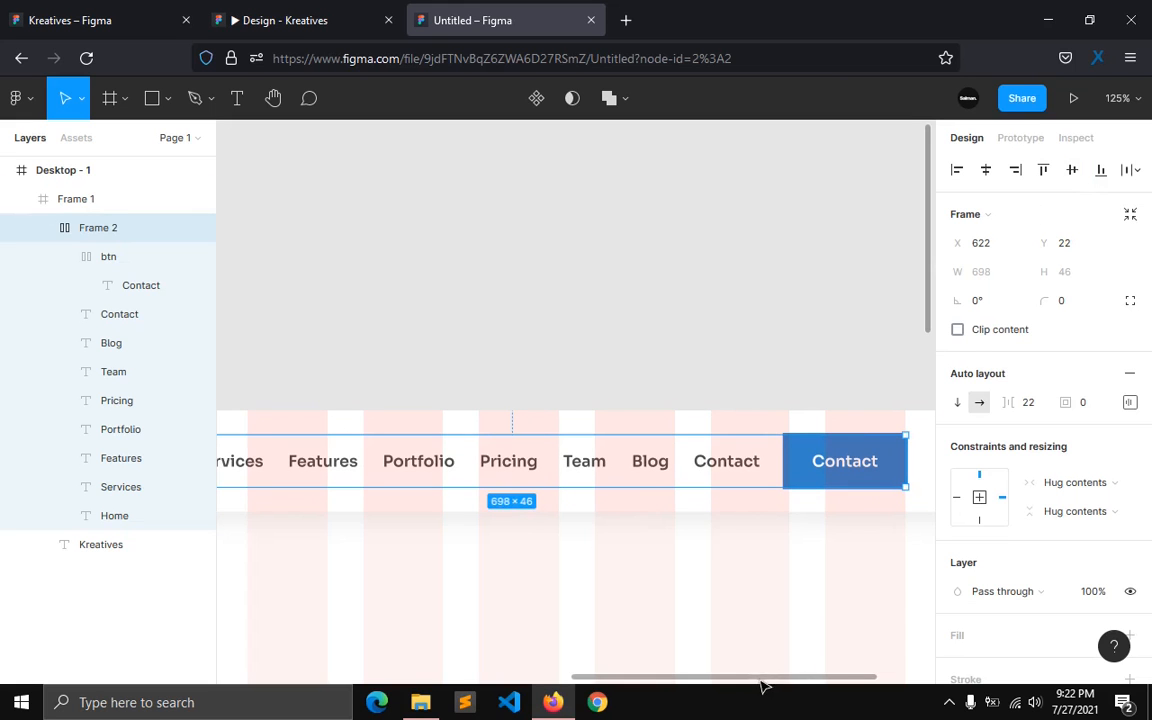
Step: Collapse and lock the header frame Frame 1 in the layer list and rename it as "navbar"
{"action": "scroll", "coordinate": [790, 678], "scroll_direction": "right", "scroll_amount": 3}
{"action": "left_click_drag", "start_coordinate": [790, 678], "coordinate": [563, 680]}
{"action": "scroll", "coordinate": [527, 627], "scroll_direction": "down", "scroll_amount": 3}
{"action": "scroll", "coordinate": [527, 598], "scroll_direction": "down", "scroll_amount": 3}
{"action": "left_click", "coordinate": [494, 666]}
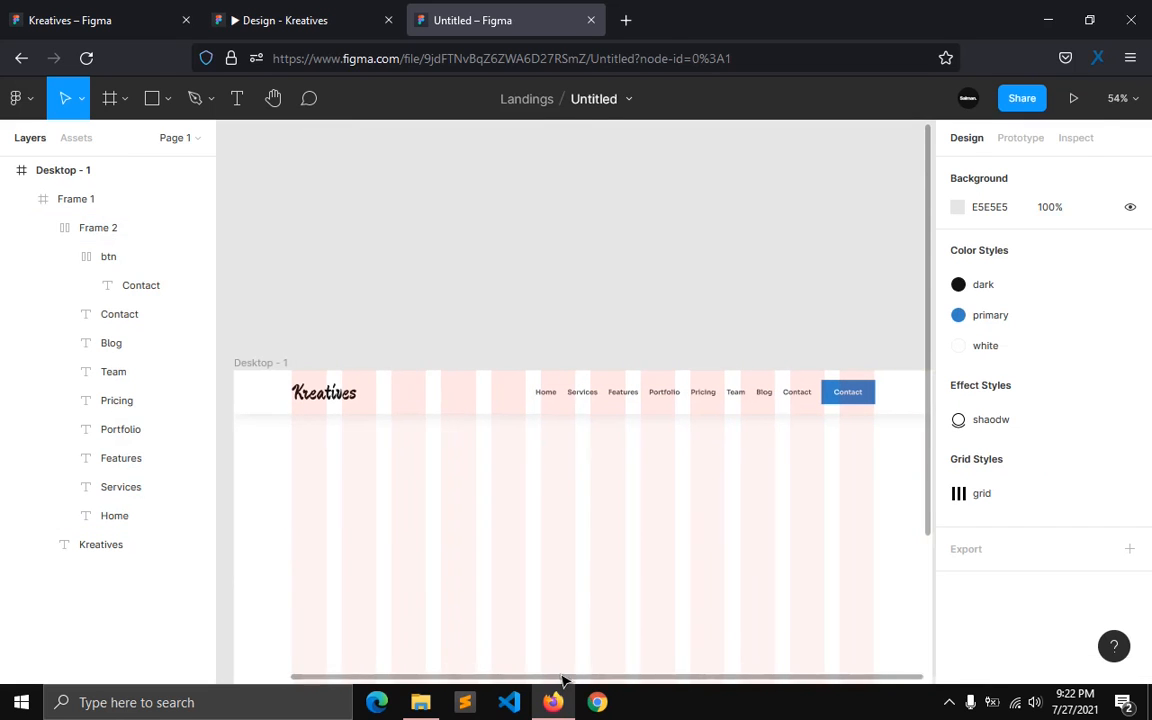
{"action": "left_click", "coordinate": [40, 228]}
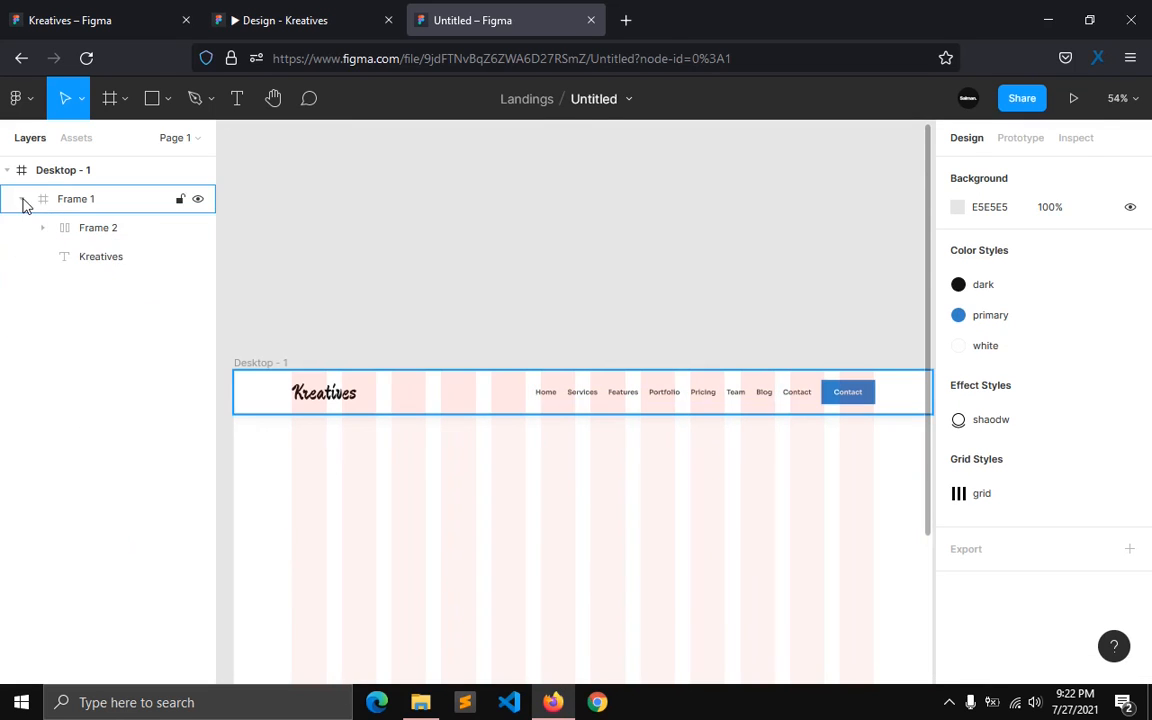
{"action": "left_click", "coordinate": [25, 203]}
{"action": "left_click", "coordinate": [82, 204]}
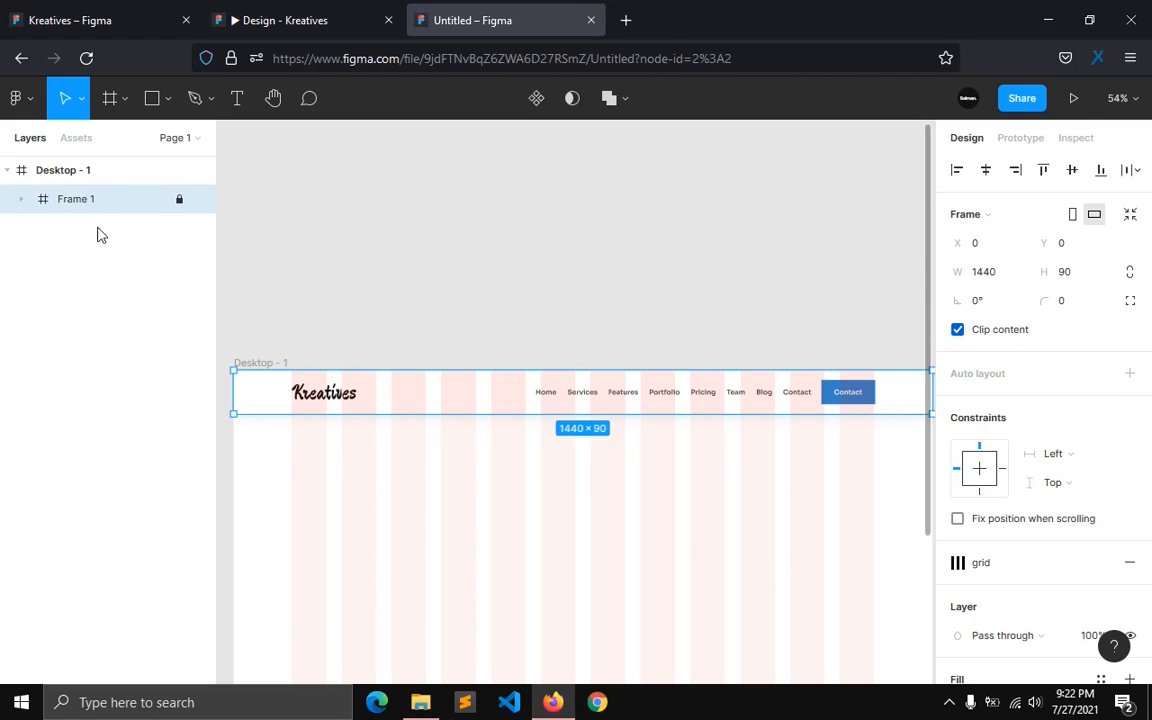
{"action": "double_click", "coordinate": [82, 199]}
{"action": "type", "text": "navbar"}
{"action": "key", "text": "Return"}
Step: Draw a full-width frame about 1440 × 424 directly below the navbar
{"action": "left_click", "coordinate": [123, 98]}
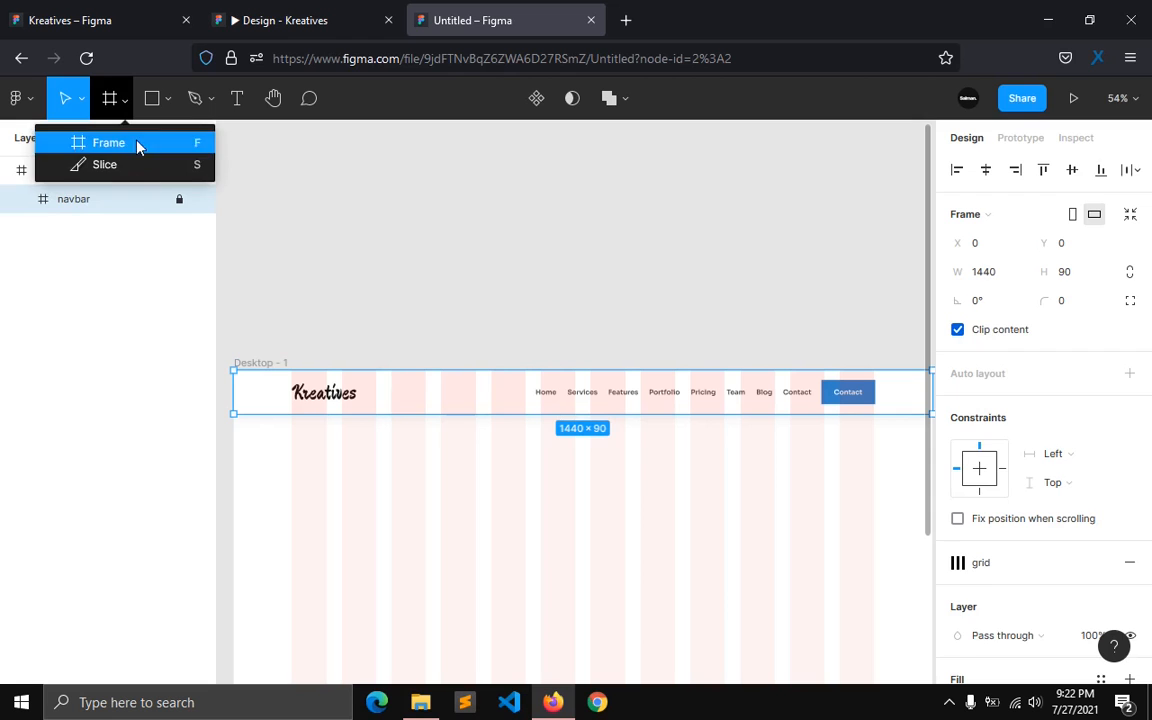
{"action": "left_click", "coordinate": [132, 143]}
{"action": "scroll", "coordinate": [404, 378], "scroll_direction": "down", "scroll_amount": 3}
{"action": "left_click_drag", "start_coordinate": [236, 262], "coordinate": [813, 505]}
{"action": "scroll", "coordinate": [615, 578], "scroll_direction": "left", "scroll_amount": 3}
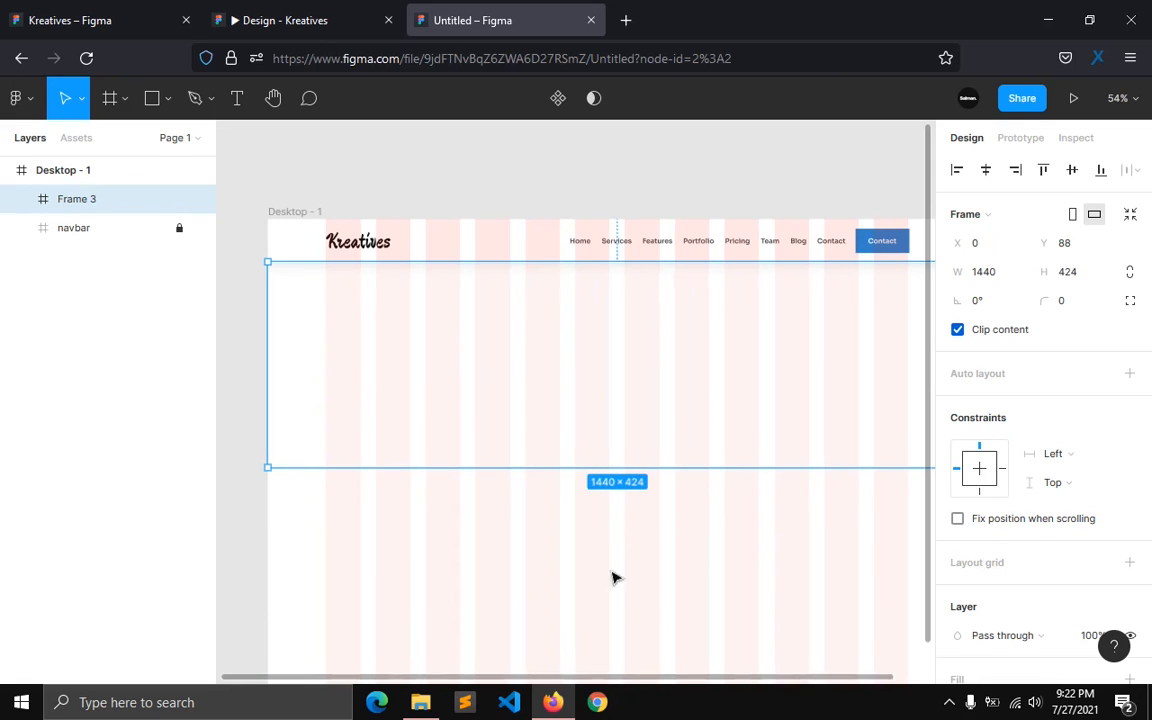
Step: Shift the new frame to the navbar's lower edge at Y 90 and stretch its height to about 716
{"action": "left_click_drag", "start_coordinate": [610, 514], "coordinate": [607, 591]}
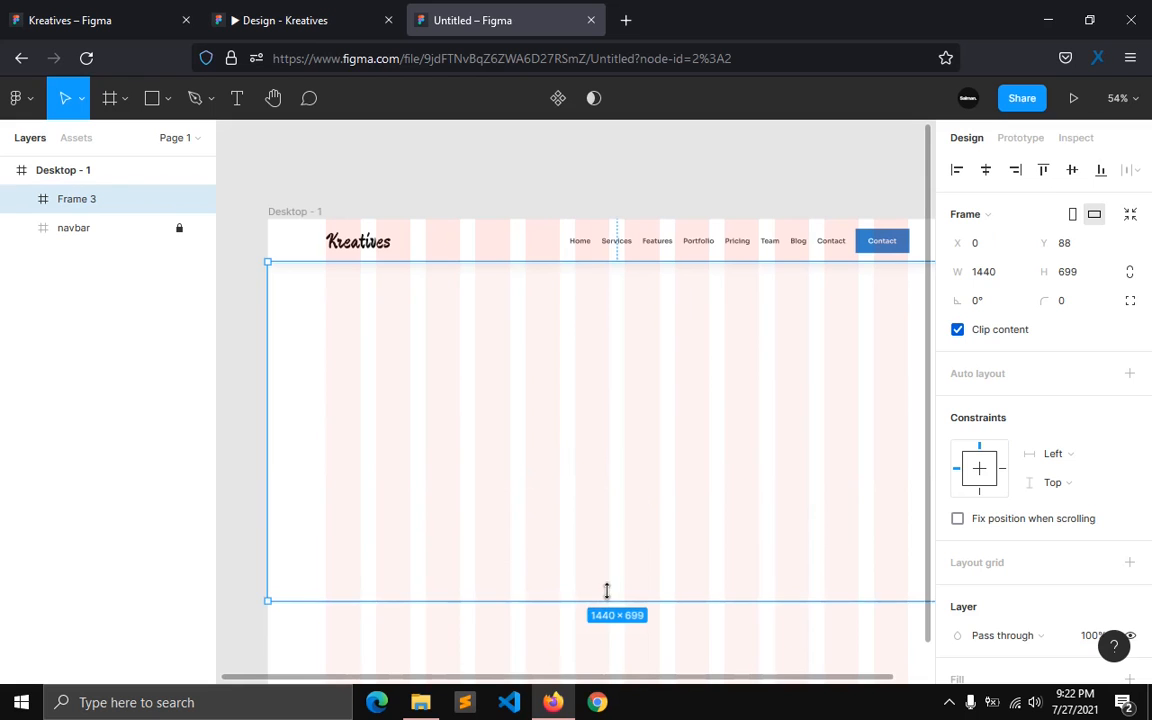
{"action": "left_click_drag", "start_coordinate": [571, 463], "coordinate": [566, 463]}
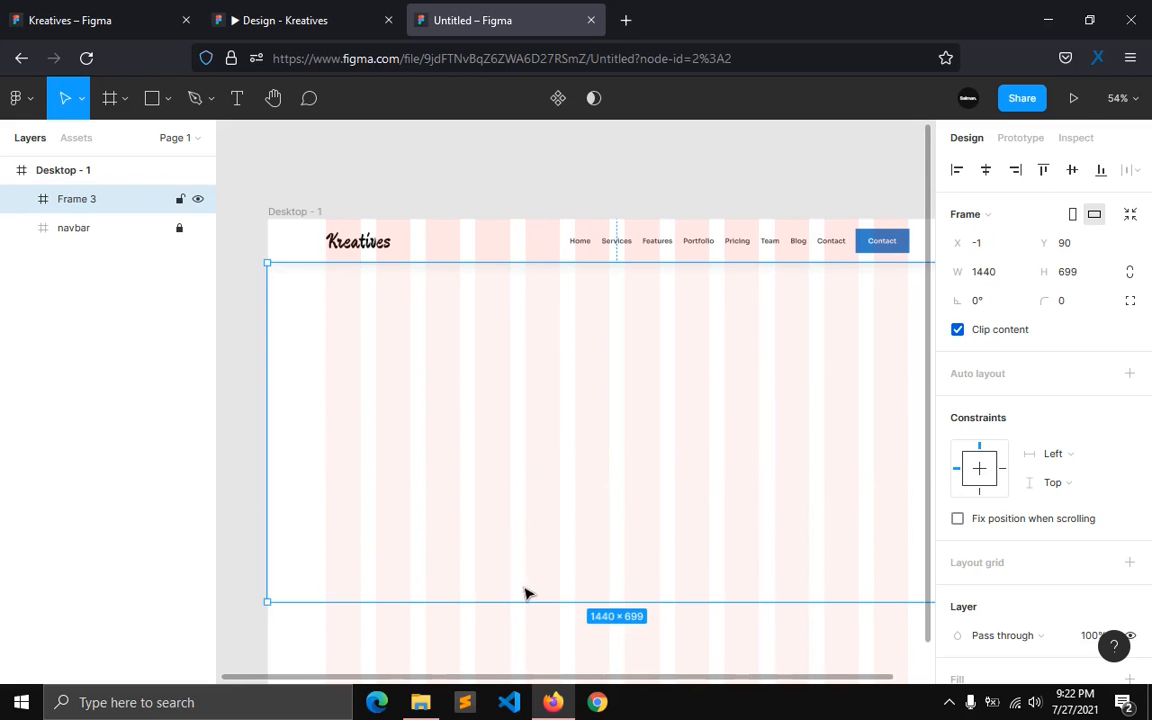
{"action": "left_click_drag", "start_coordinate": [522, 597], "coordinate": [522, 610]}
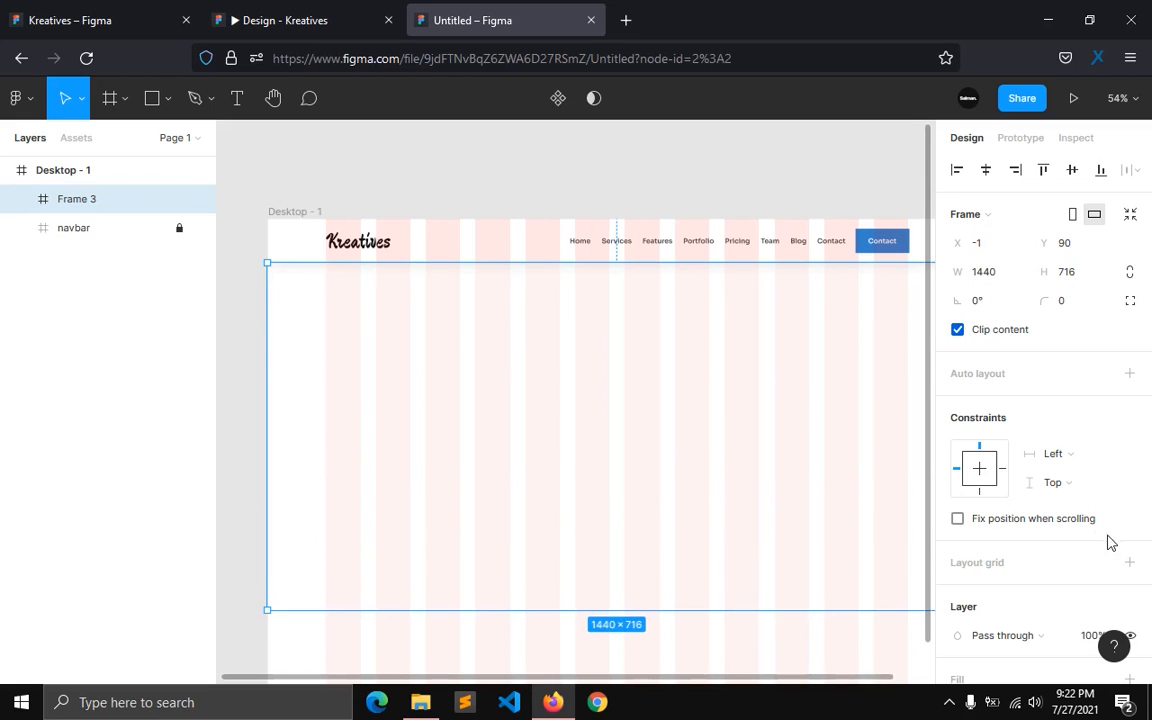
Step: Change the new frame's fill from solid to an image and load the mountain photo
{"action": "scroll", "coordinate": [1110, 543], "scroll_direction": "down", "scroll_amount": 2}
{"action": "left_click", "coordinate": [964, 487]}
{"action": "left_click", "coordinate": [957, 513]}
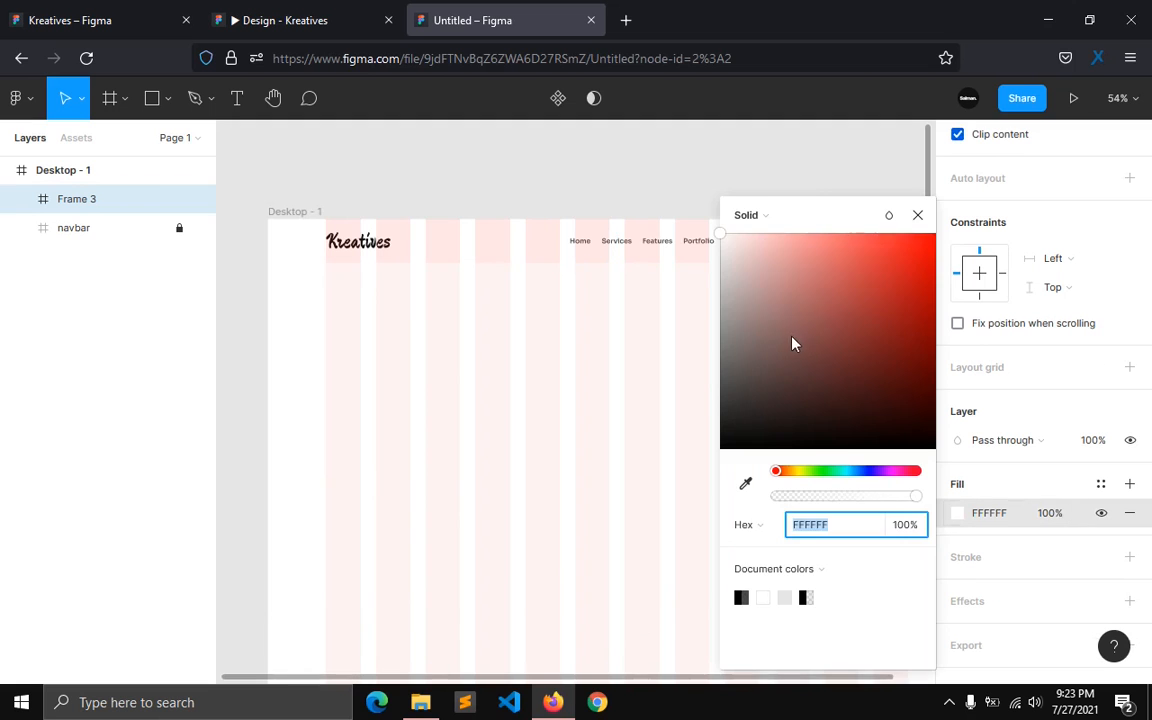
{"action": "left_click", "coordinate": [752, 218]}
{"action": "left_click", "coordinate": [771, 328]}
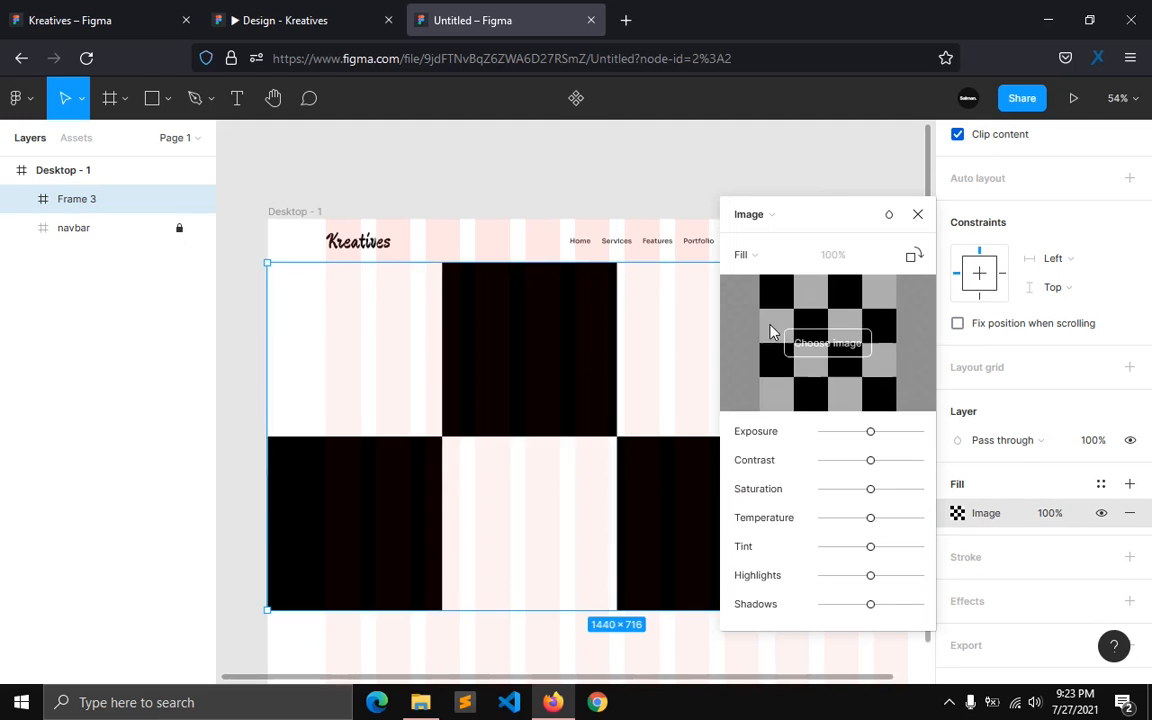
{"action": "left_click", "coordinate": [815, 340]}
{"action": "double_click", "coordinate": [527, 245]}
{"action": "left_click", "coordinate": [918, 213]}
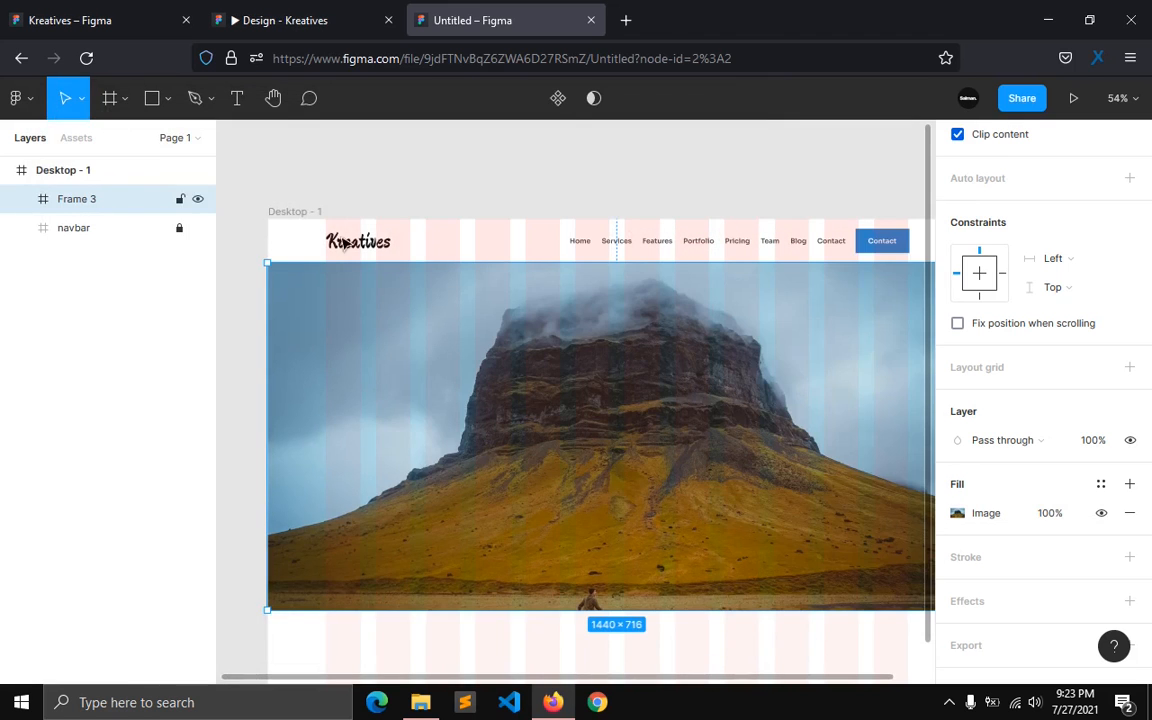
Step: Check the hero heading in the Kreatives prototype and add the text "Design is so simple that's why is so complicated" over the mountain image
{"action": "left_click", "coordinate": [303, 16]}
{"action": "left_click", "coordinate": [483, 115]}
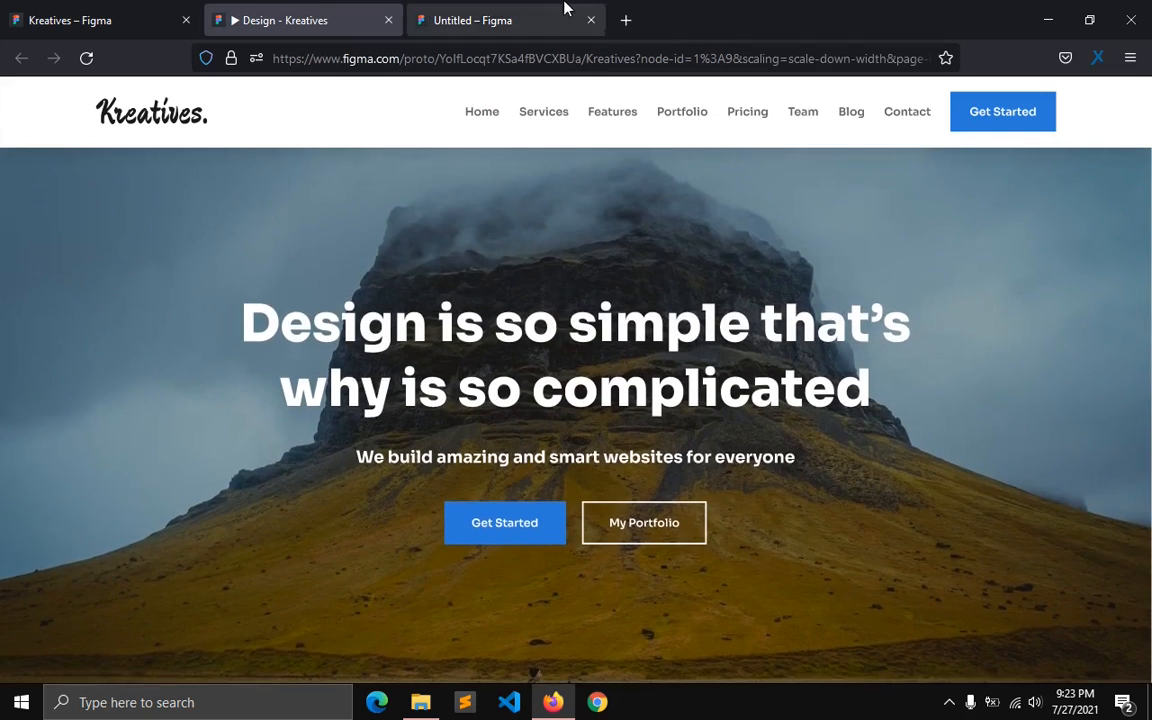
{"action": "left_click", "coordinate": [565, 12]}
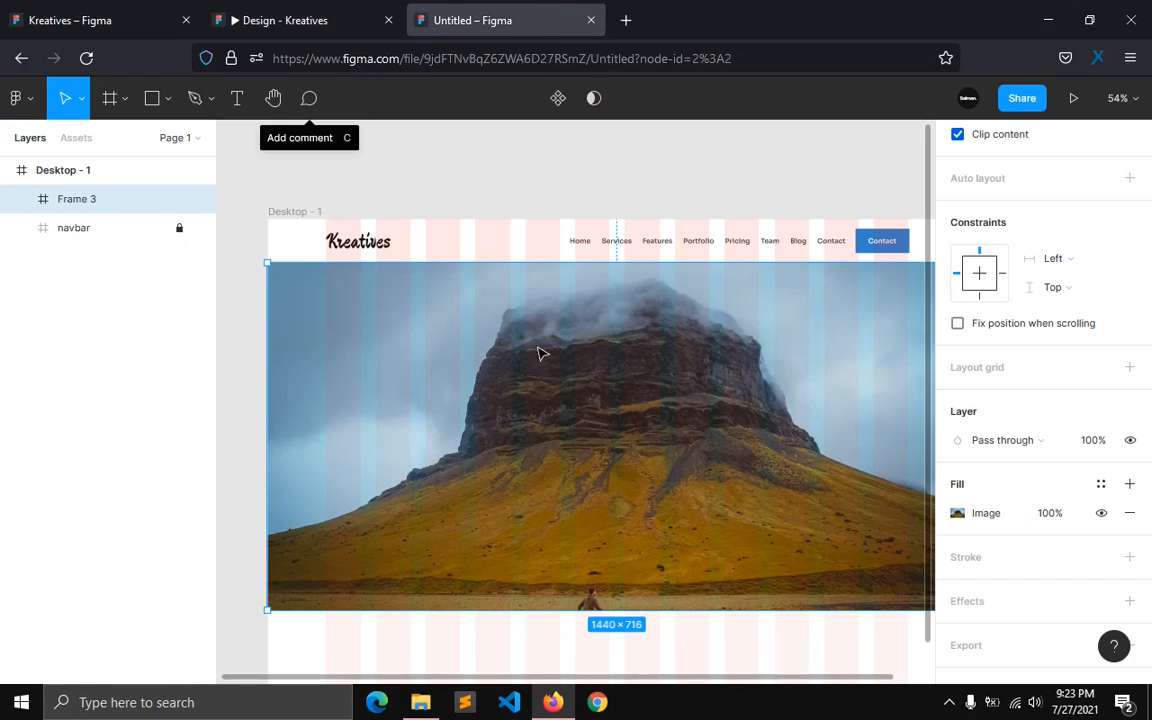
{"action": "left_click", "coordinate": [248, 96]}
{"action": "left_click", "coordinate": [442, 364]}
{"action": "type", "text": "Design is so simpl"}
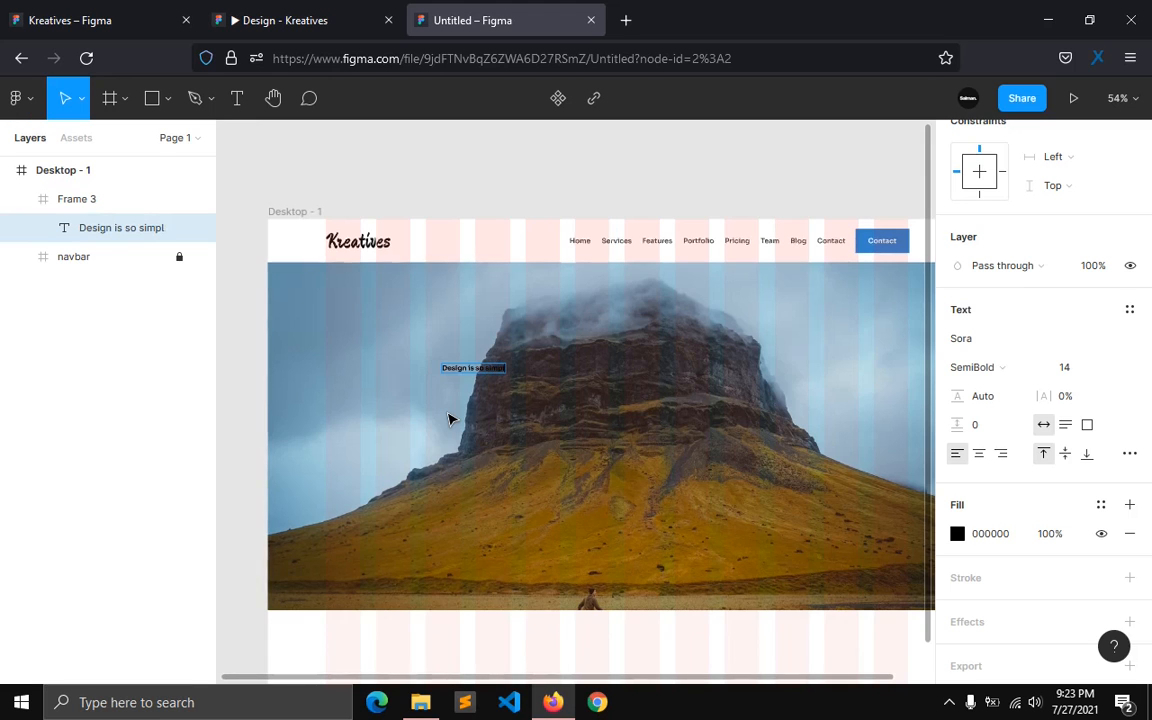
{"action": "type", "text": "e that's why it is so complicat"}
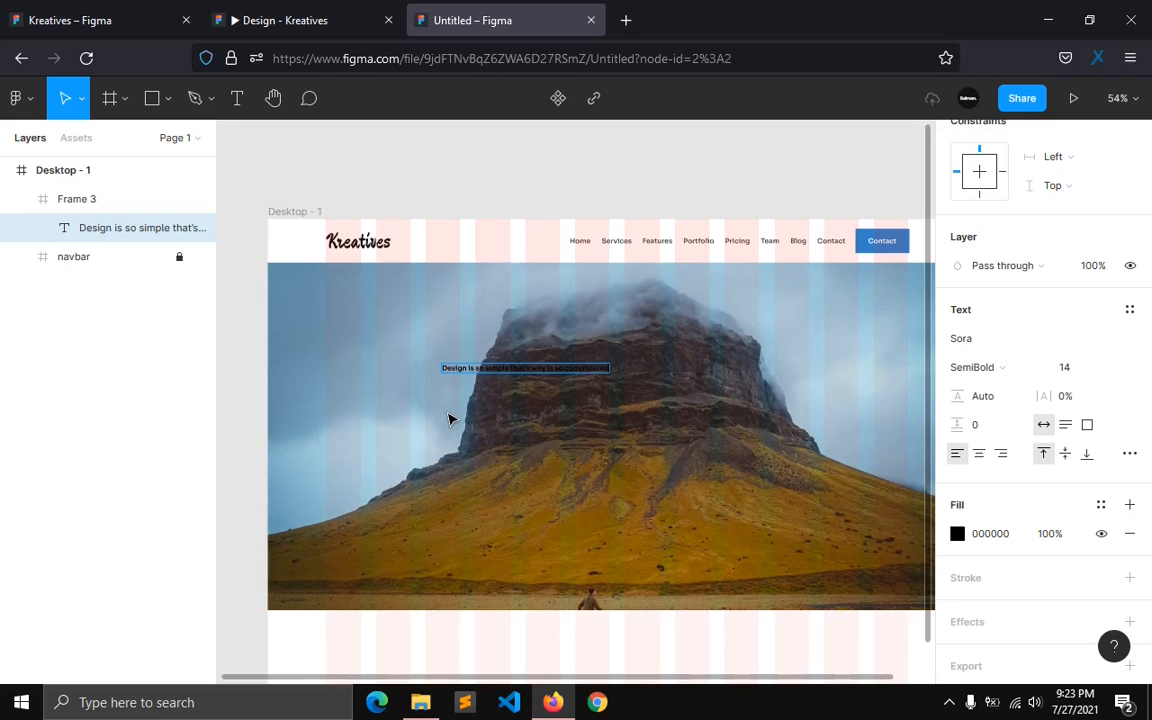
{"action": "key", "text": "Escape"}
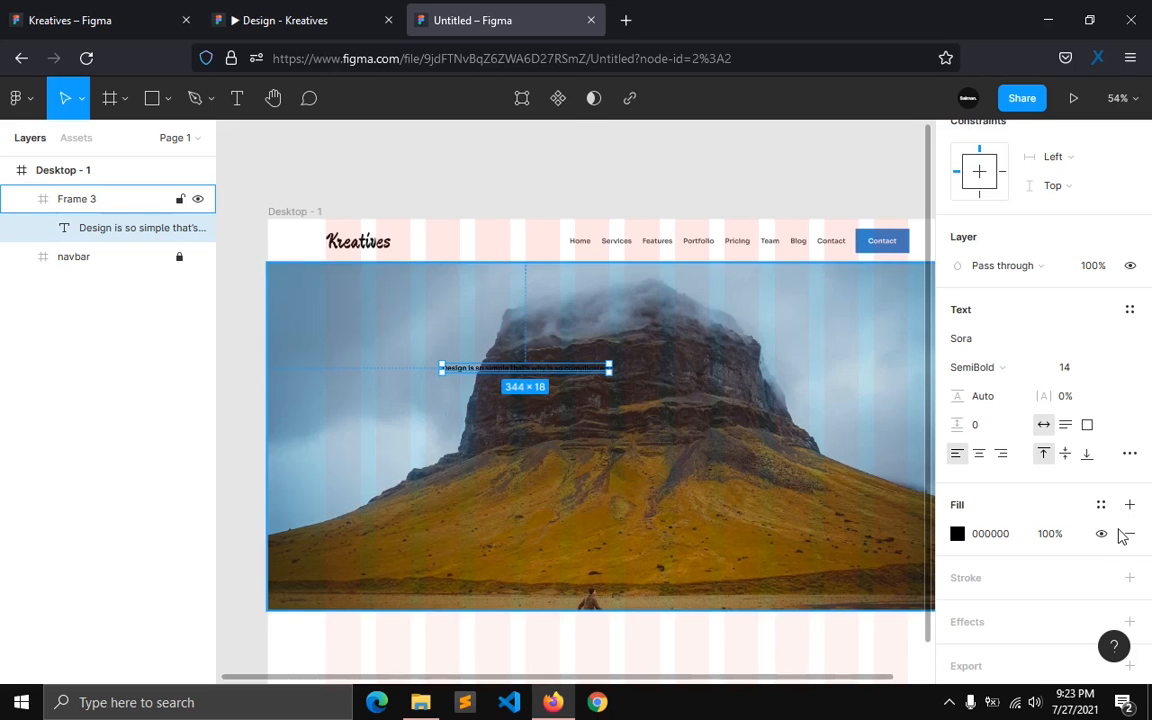
Step: Format the hero heading with the "white" color style, font size 72 and Bold weight
{"action": "left_click", "coordinate": [1101, 504]}
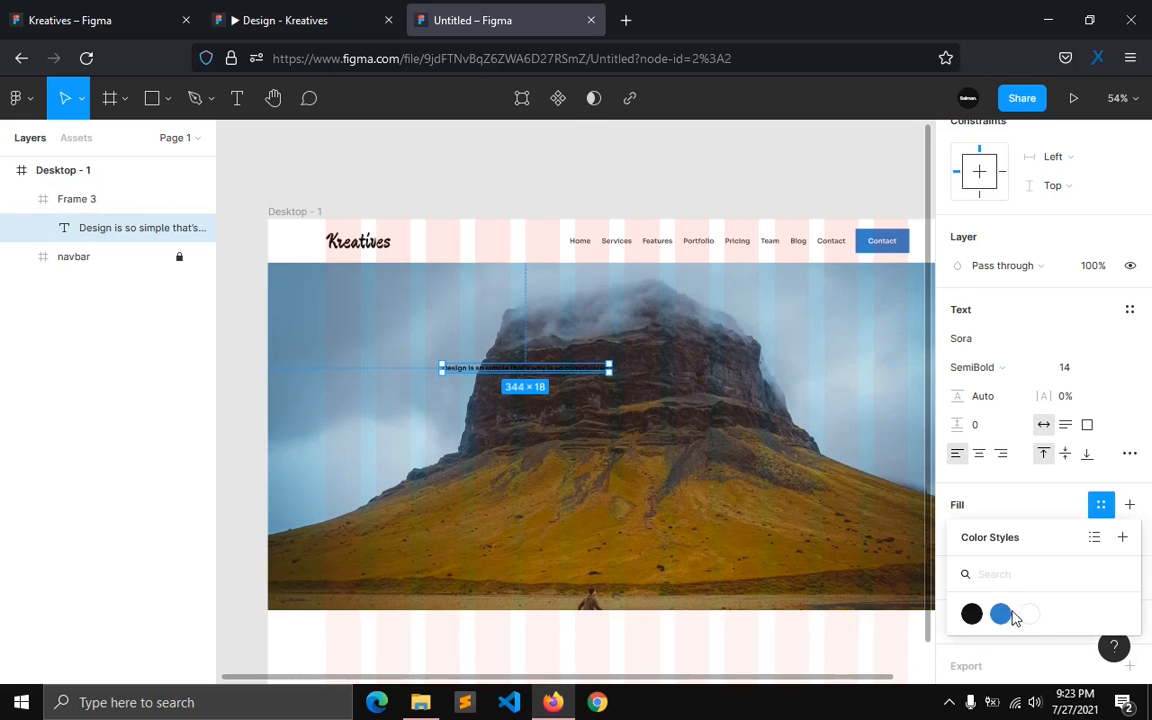
{"action": "left_click", "coordinate": [1000, 612]}
{"action": "left_click", "coordinate": [1087, 372]}
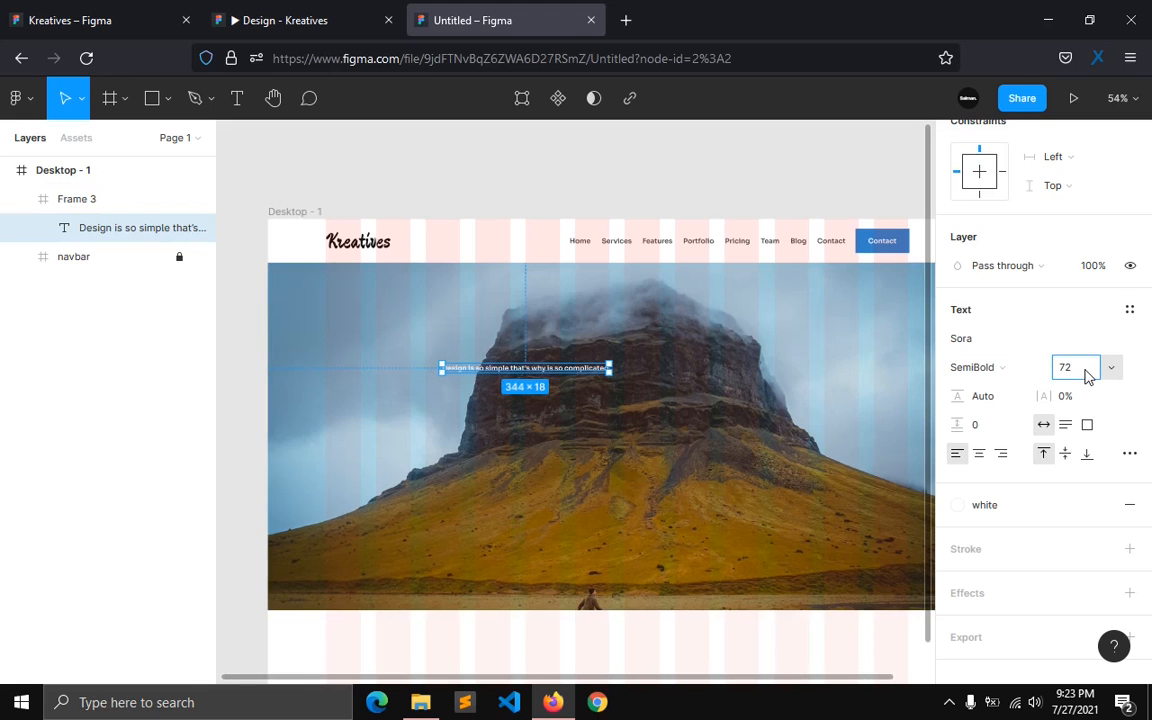
{"action": "key", "text": "Return"}
{"action": "left_click", "coordinate": [990, 368]}
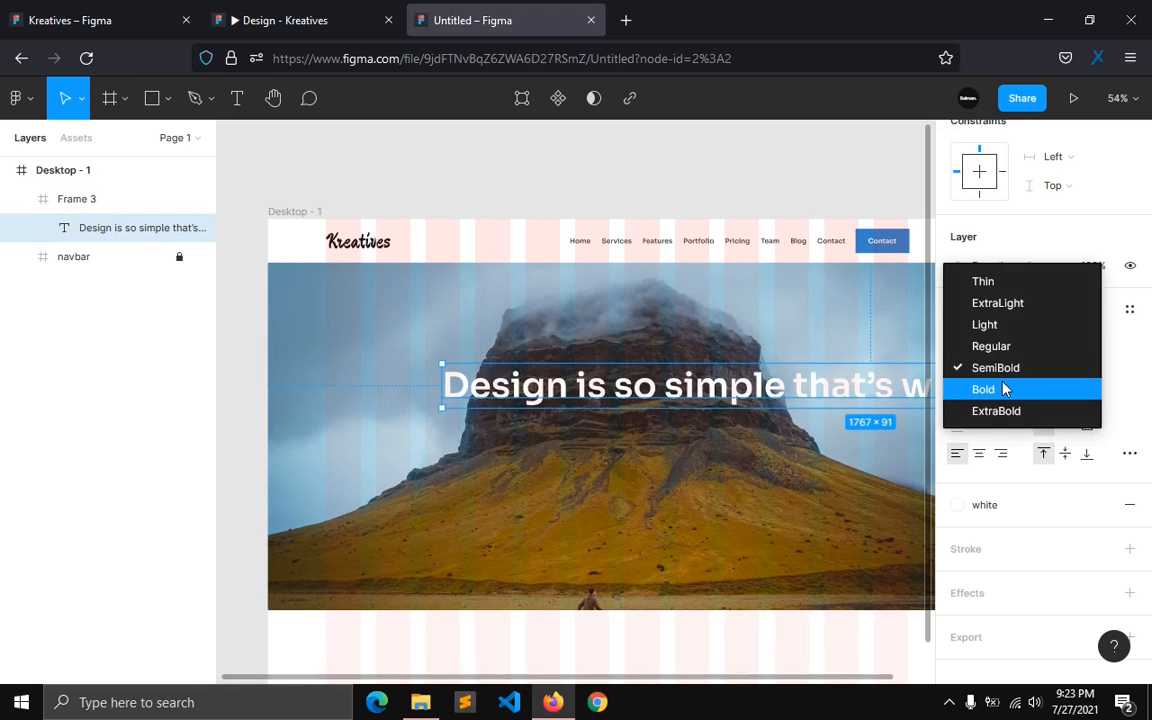
{"action": "left_click", "coordinate": [1005, 389]}
Step: Resize the heading's text box to about 987 wide so it wraps onto two lines, and center-align the text
{"action": "left_click_drag", "start_coordinate": [442, 385], "coordinate": [385, 422]}
{"action": "left_click", "coordinate": [977, 455]}
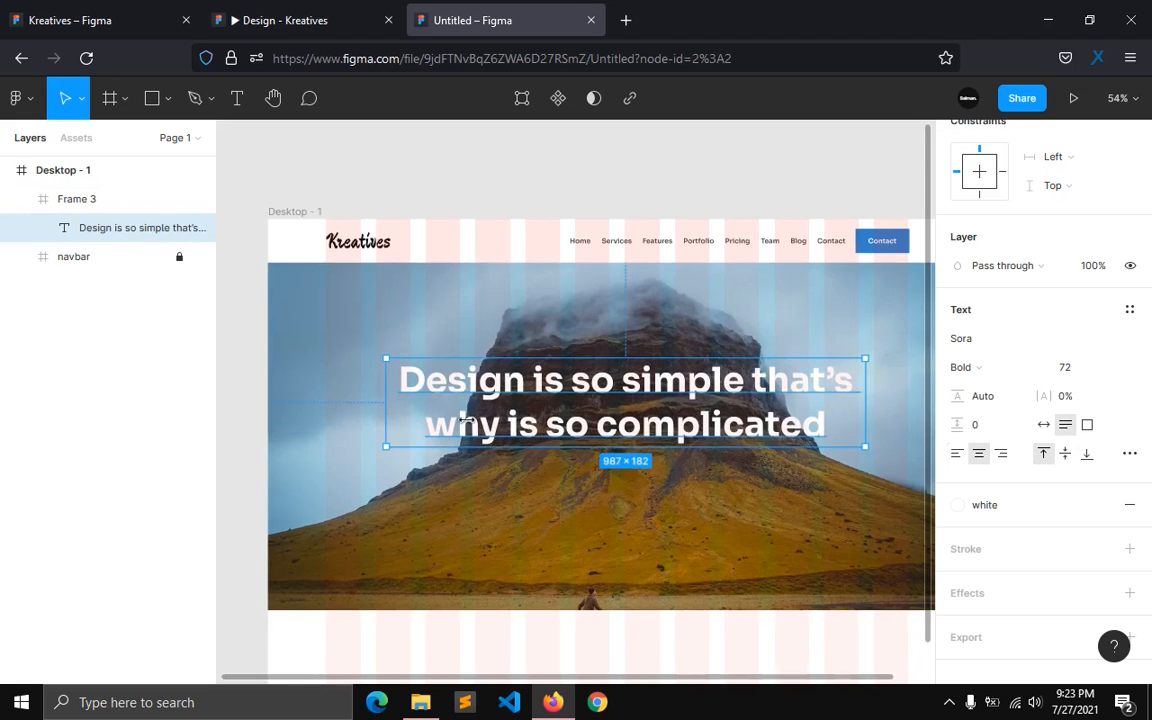
Step: Reposition the hero heading over the middle of the mountain and save its formatting as the text style "display"
{"action": "left_click_drag", "start_coordinate": [586, 404], "coordinate": [561, 394]}
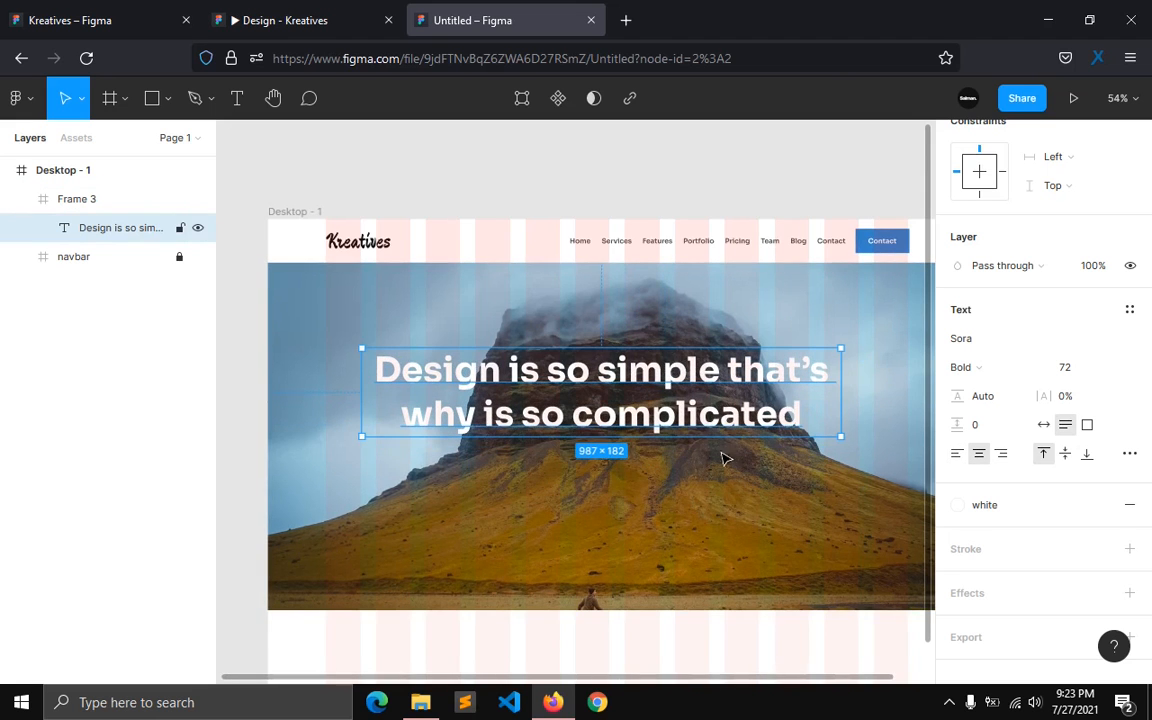
{"action": "left_click_drag", "start_coordinate": [577, 393], "coordinate": [583, 411]}
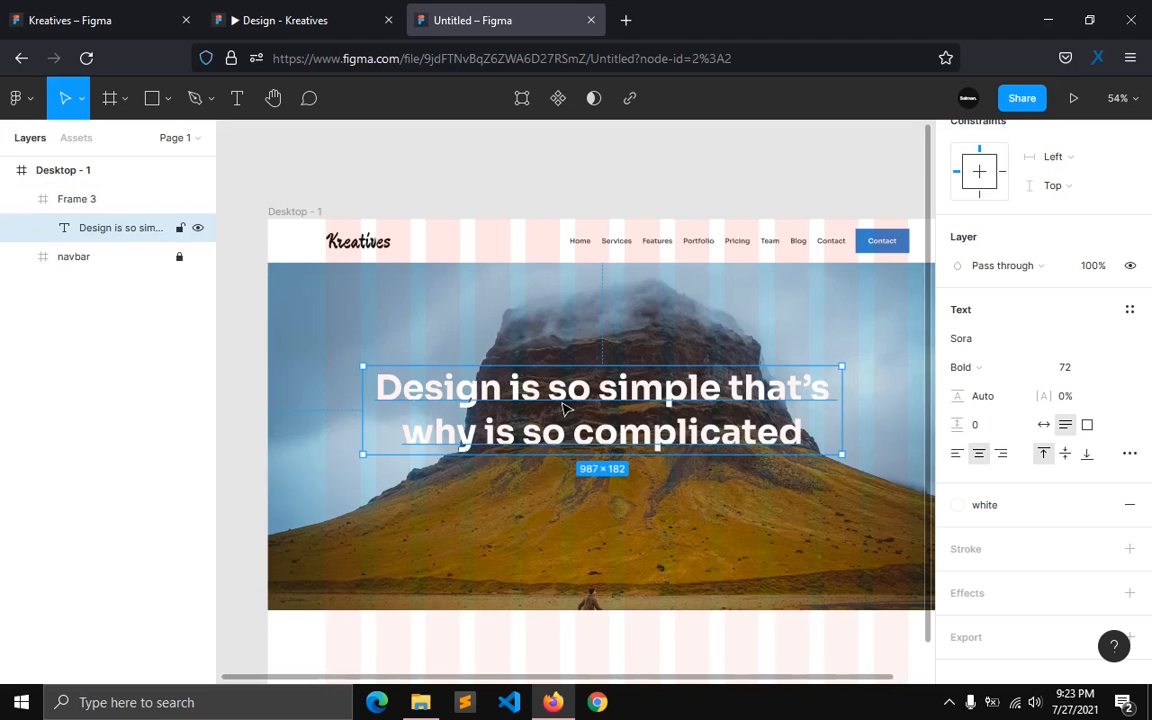
{"action": "left_click", "coordinate": [1129, 309]}
{"action": "left_click", "coordinate": [1122, 343]}
{"action": "type", "text": "display"}
{"action": "key", "text": "Return"}
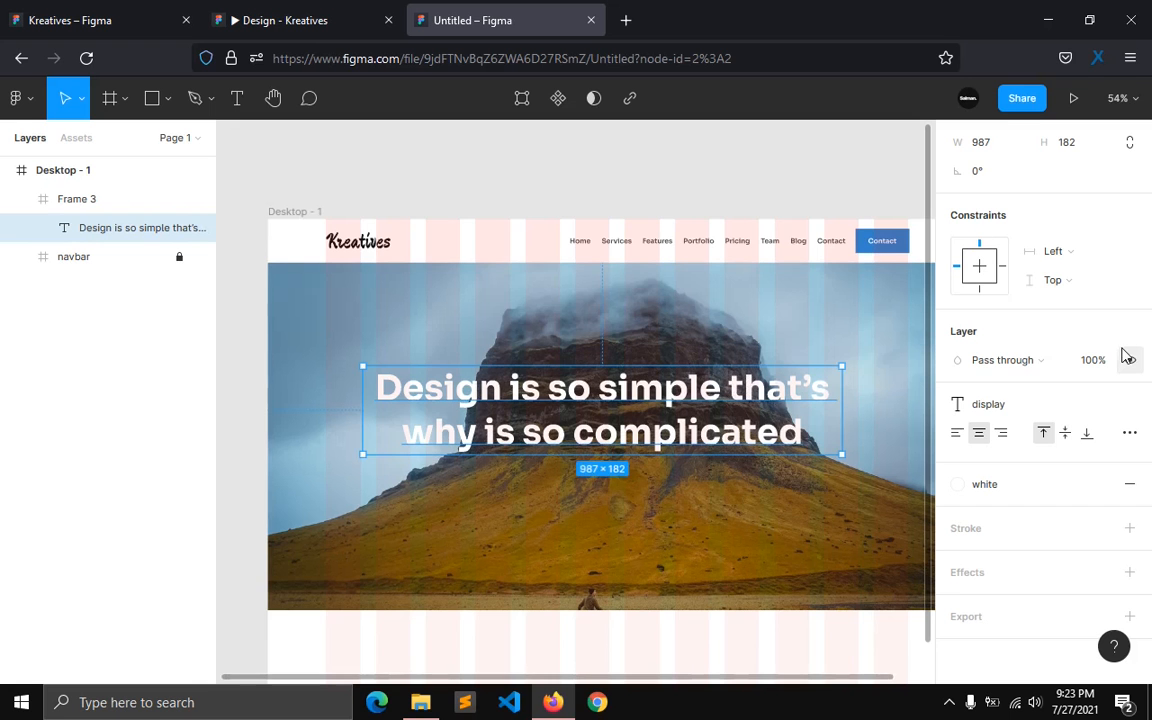
Step: Duplicate the heading just below itself, detach the copy's text style, and set it to font size 22 with auto width
{"action": "left_click_drag", "start_coordinate": [655, 427], "coordinate": [645, 515]}
{"action": "left_click", "coordinate": [1130, 405]}
{"action": "left_click", "coordinate": [1068, 462]}
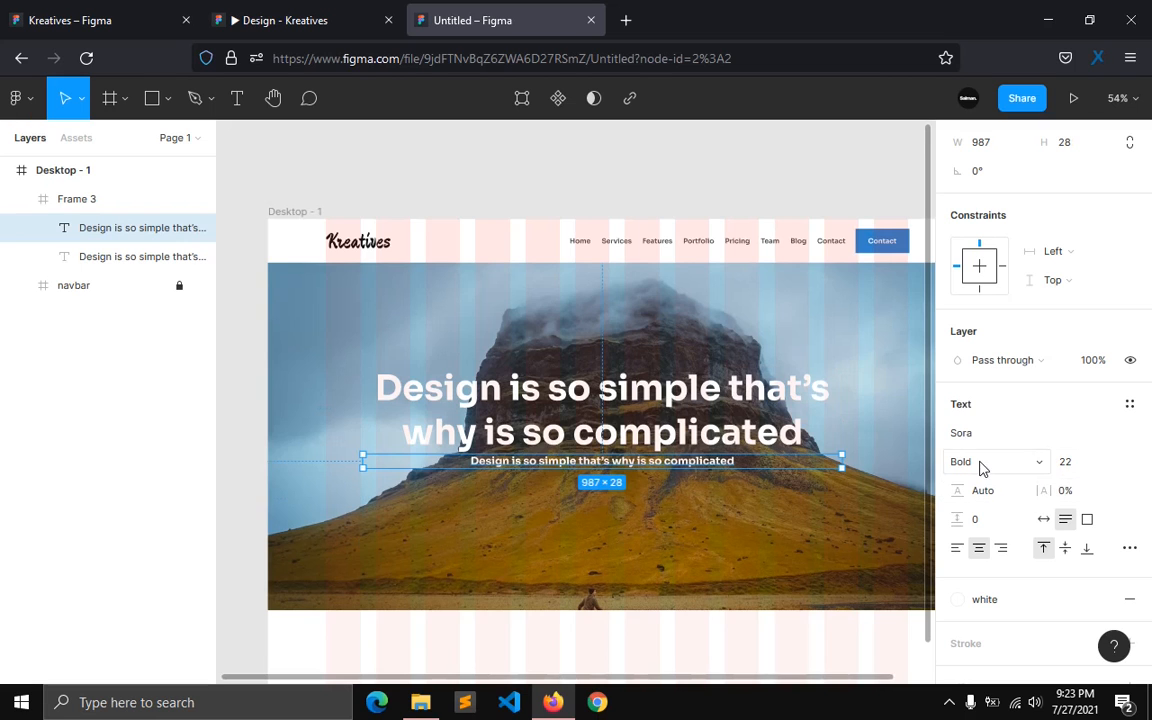
{"action": "left_click", "coordinate": [980, 463]}
{"action": "left_click", "coordinate": [982, 463]}
{"action": "left_click", "coordinate": [1043, 520]}
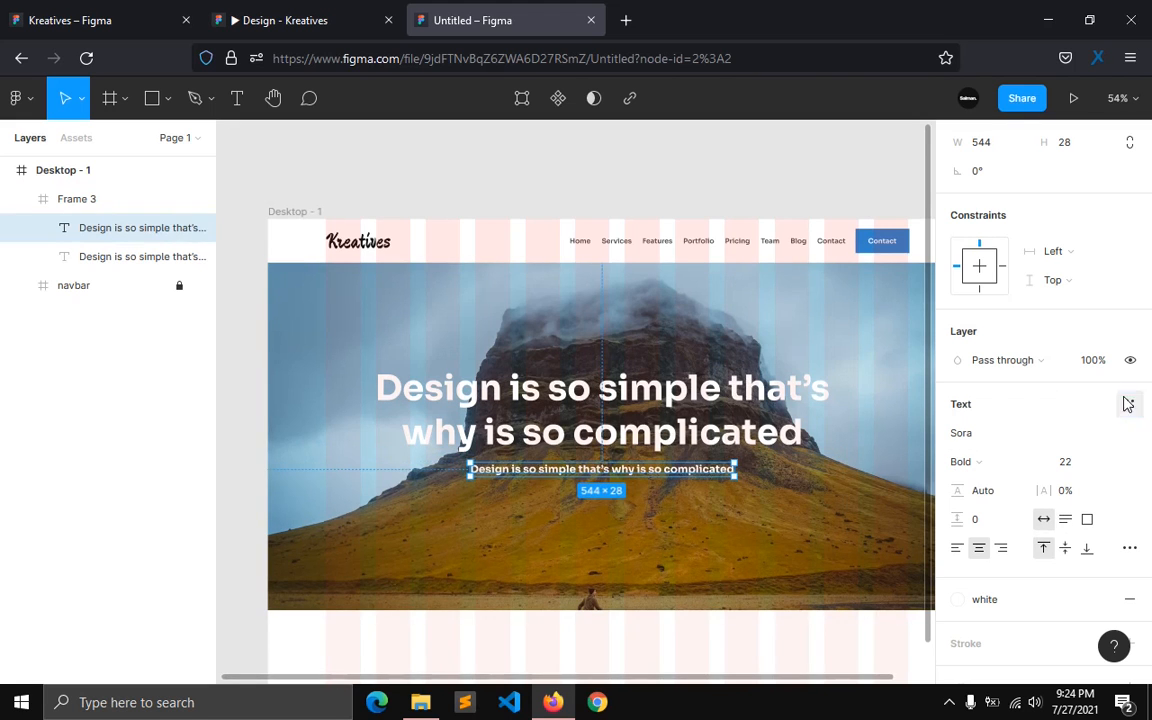
Step: Save the smaller subheading's formatting as a new text style named "h3"
{"action": "left_click", "coordinate": [1129, 404]}
{"action": "left_click", "coordinate": [1121, 437]}
{"action": "type", "text": "h3"}
{"action": "key", "text": "Return"}
{"action": "scroll", "coordinate": [573, 532], "scroll_direction": "up", "scroll_amount": 2}
{"action": "scroll", "coordinate": [576, 532], "scroll_direction": "down", "scroll_amount": 2}
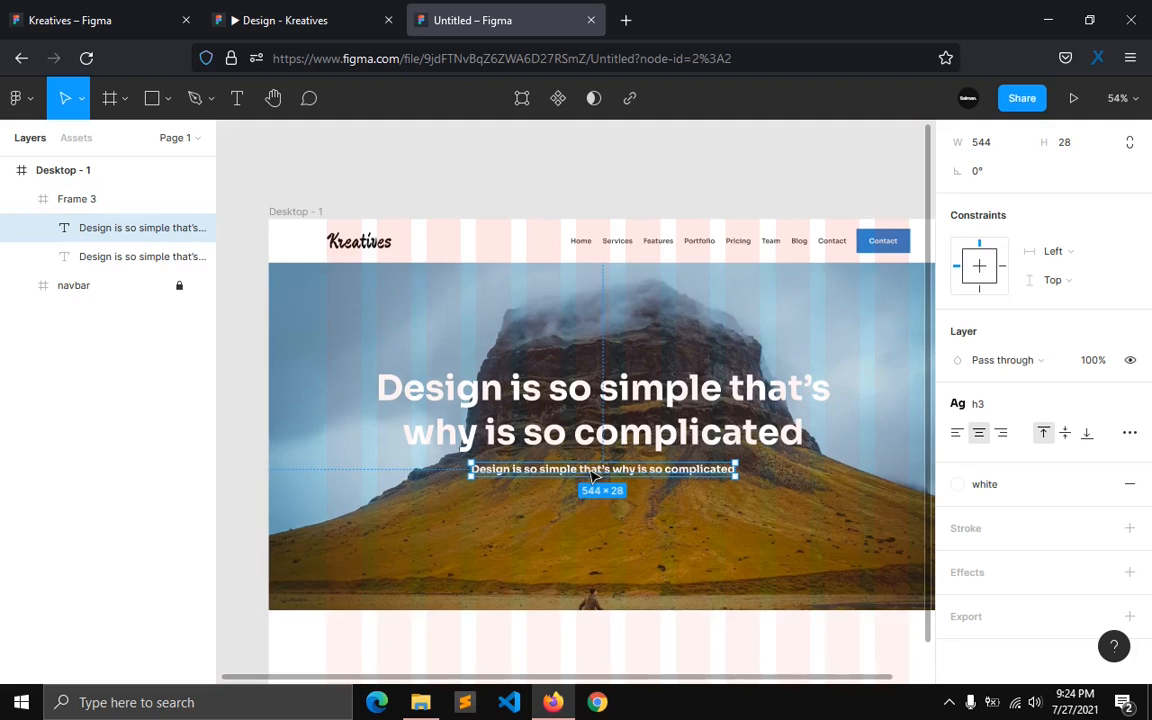
{"action": "left_click", "coordinate": [635, 540]}
Step: Unlock the navbar, duplicate its blue Contact button, and place the copy in the hero below the subheading, slightly left of center
{"action": "left_click", "coordinate": [906, 252]}
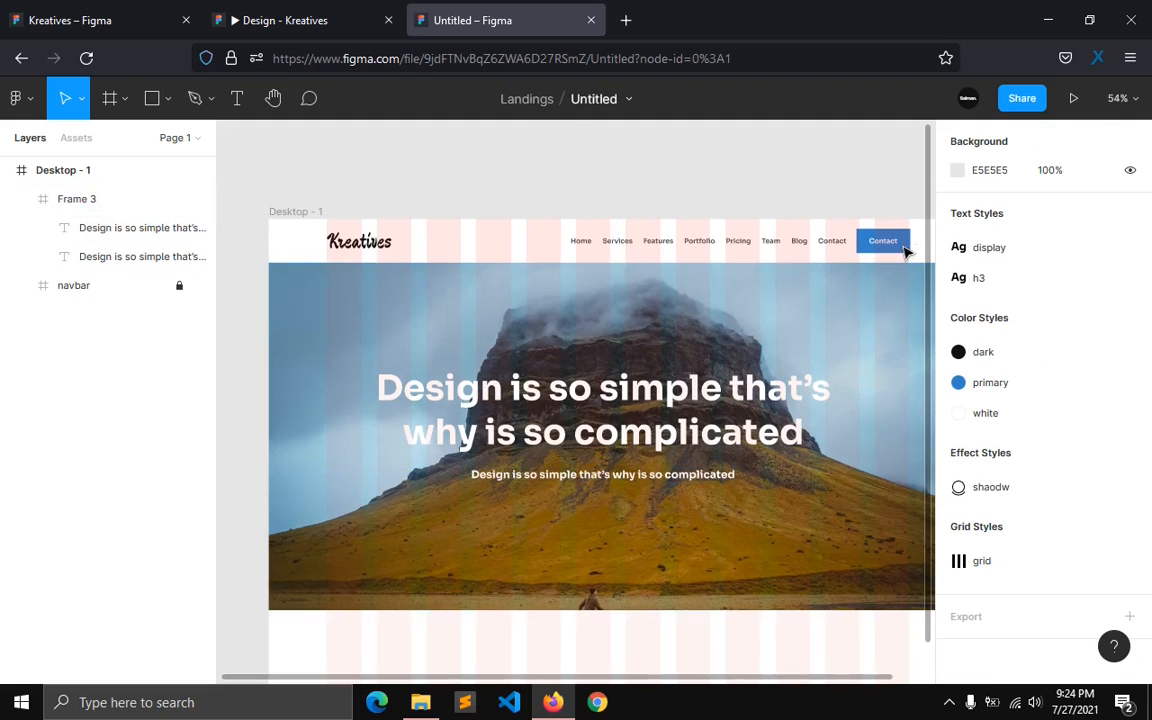
{"action": "left_click", "coordinate": [180, 285]}
{"action": "left_click", "coordinate": [878, 243]}
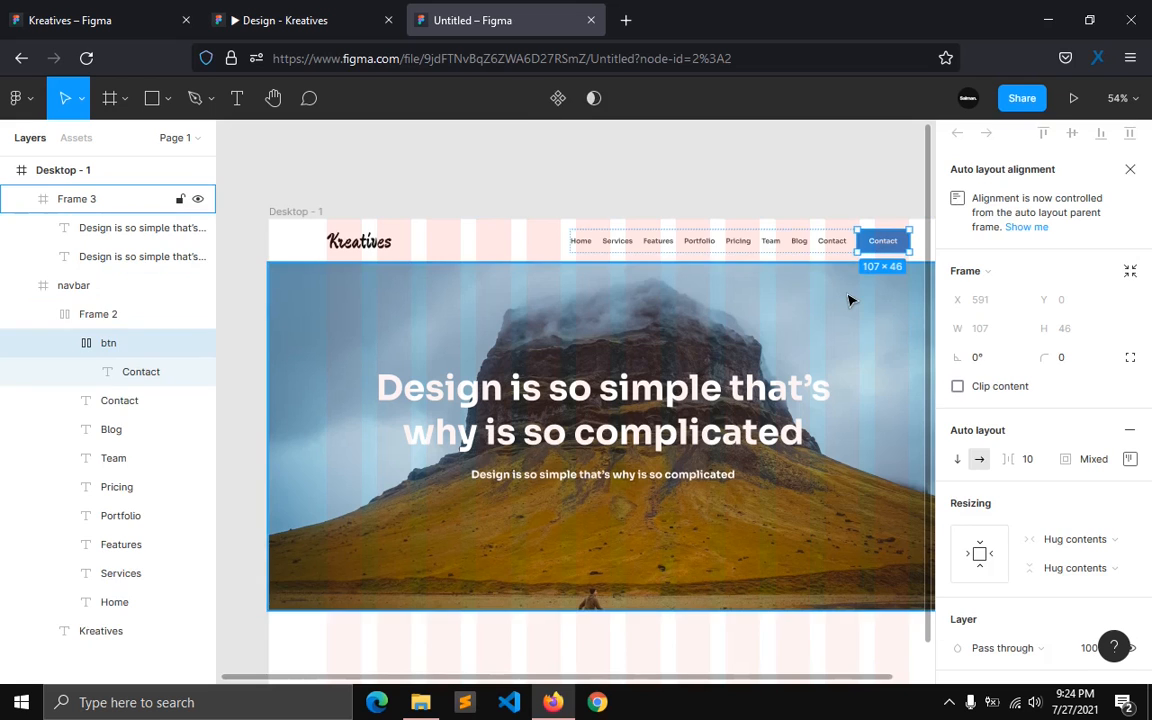
{"action": "key", "text": "ctrl+d"}
{"action": "left_click_drag", "start_coordinate": [876, 249], "coordinate": [597, 520]}
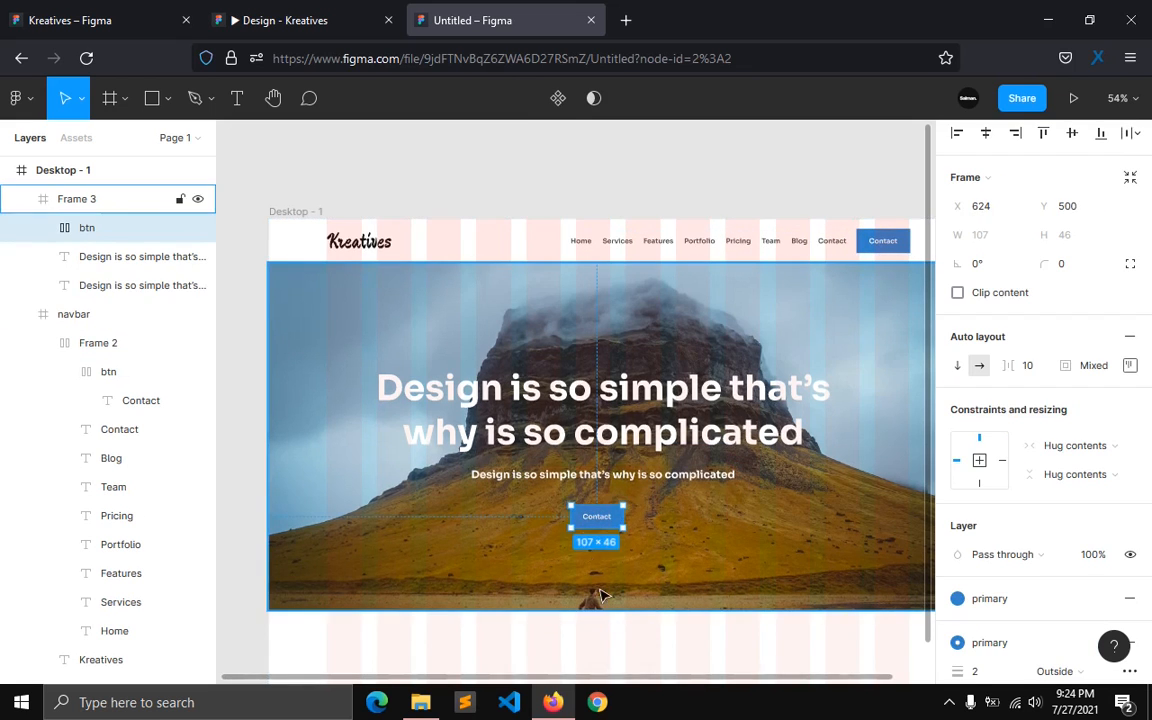
{"action": "scroll", "coordinate": [601, 596], "scroll_direction": "up", "scroll_amount": 3}
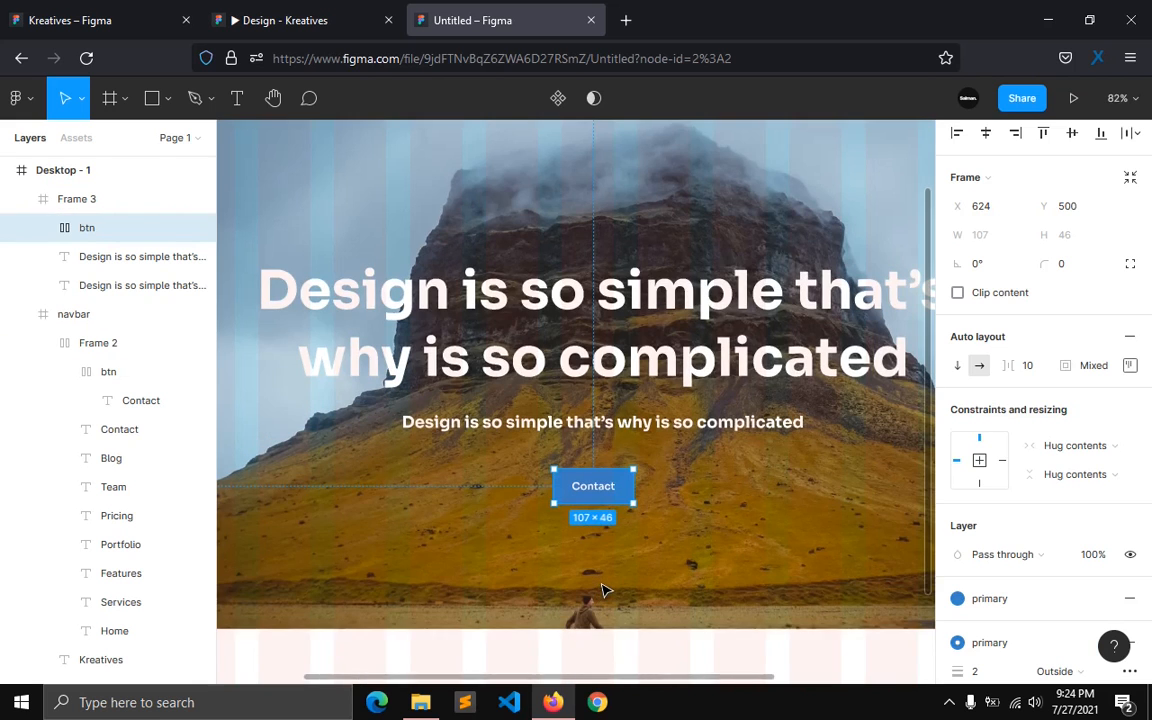
{"action": "scroll", "coordinate": [595, 508], "scroll_direction": "up", "scroll_amount": 3}
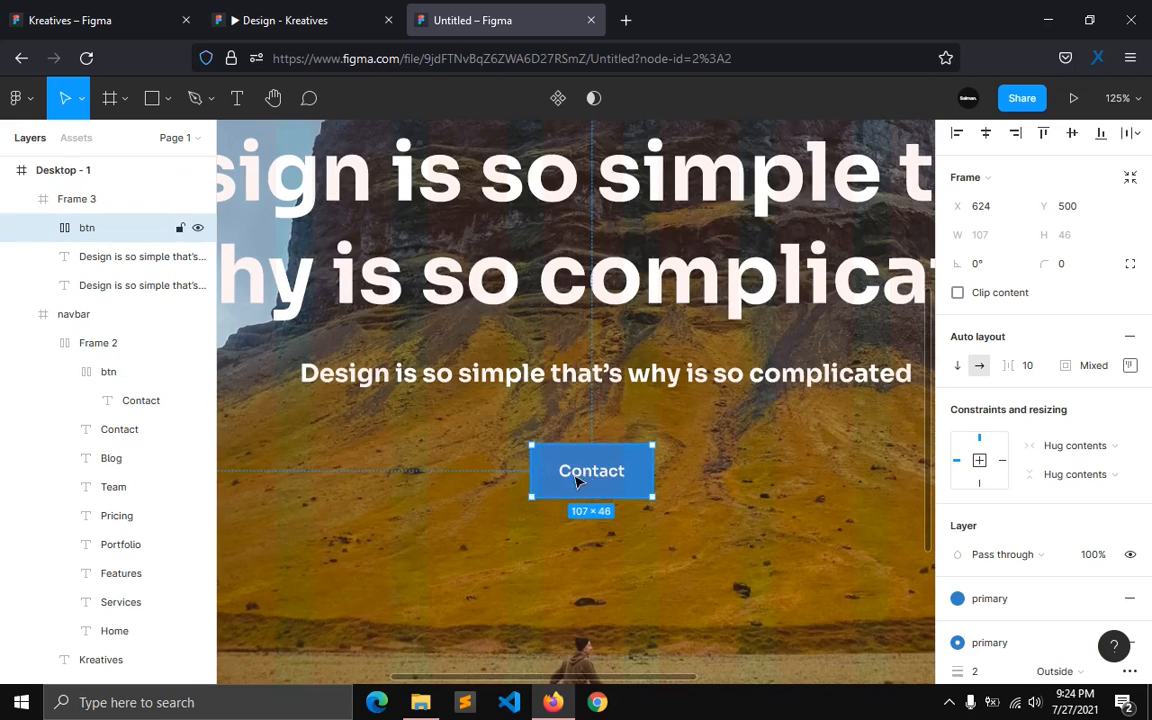
{"action": "left_click_drag", "start_coordinate": [589, 477], "coordinate": [524, 478]}
Step: Check the hero button labels in the Kreatives prototype and change the copied hero button's text to "Get Startd"
{"action": "double_click", "coordinate": [521, 479]}
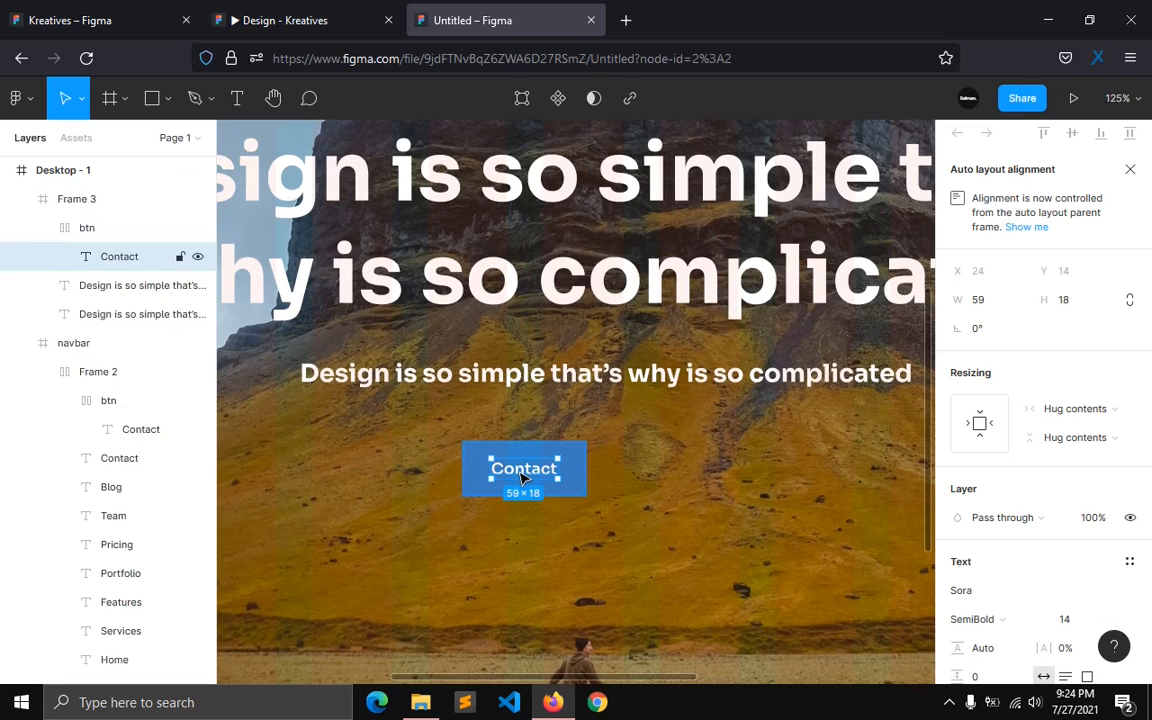
{"action": "double_click", "coordinate": [521, 476]}
{"action": "left_click", "coordinate": [335, 16]}
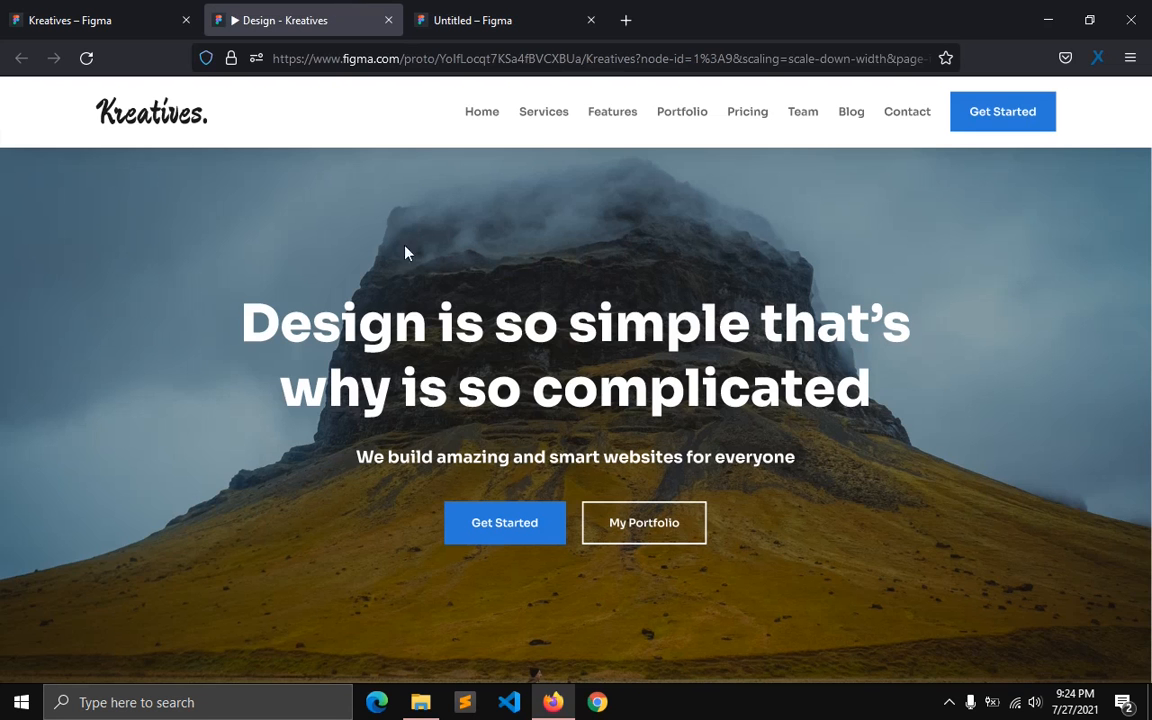
{"action": "left_click", "coordinate": [475, 20]}
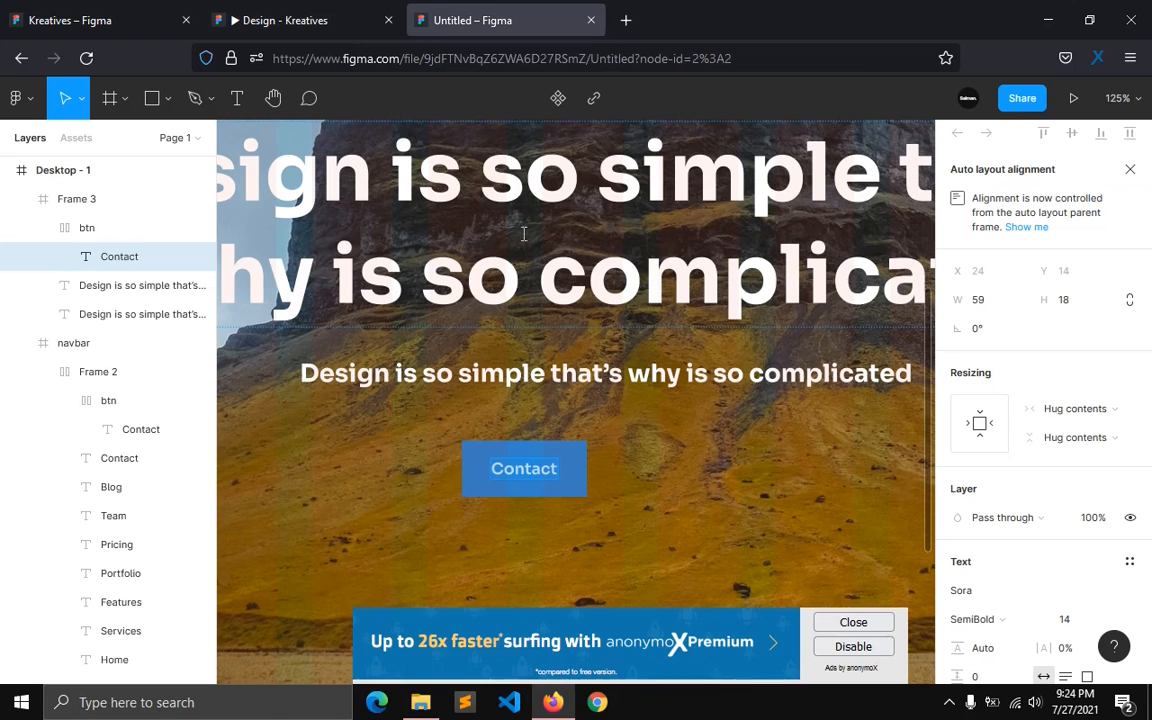
{"action": "type", "text": "G"}
{"action": "key", "text": "BackSpace"}
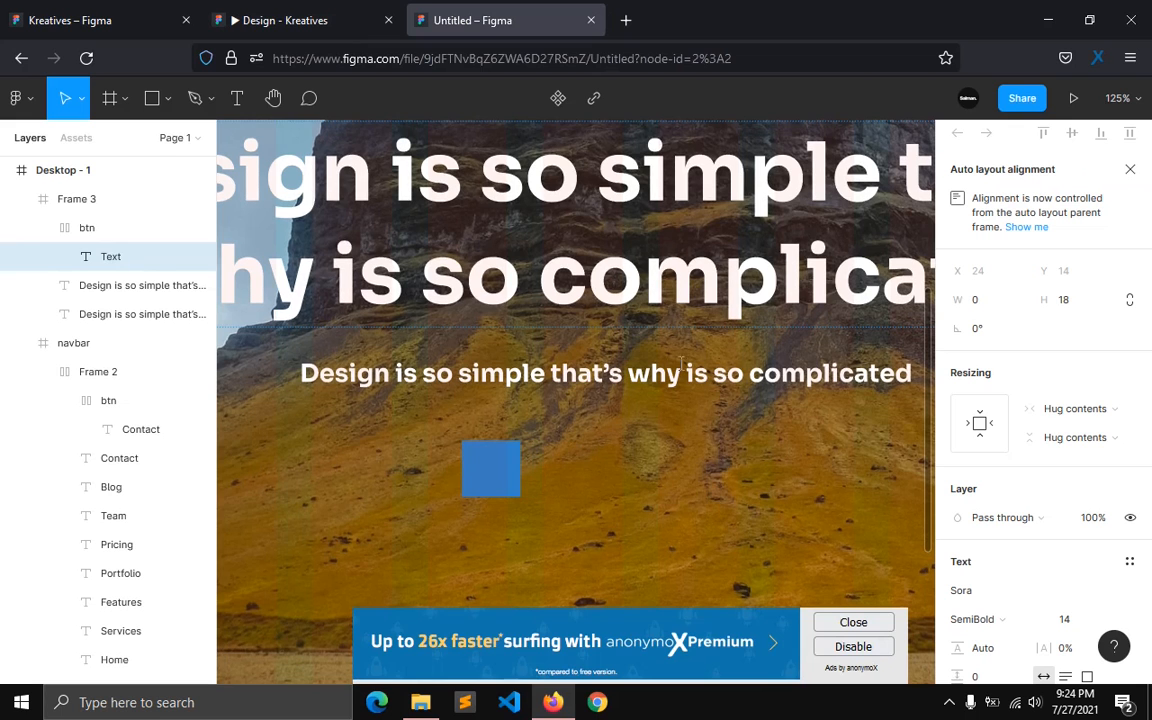
{"action": "left_click", "coordinate": [850, 622]}
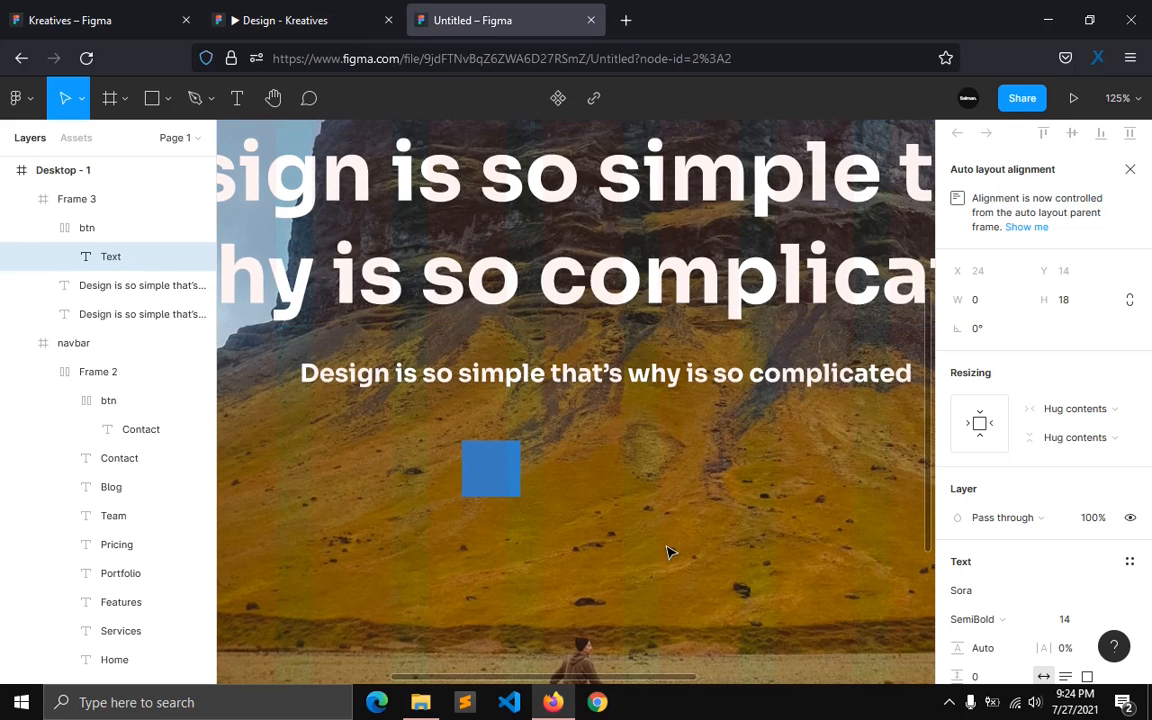
{"action": "type", "text": "Get Start"}
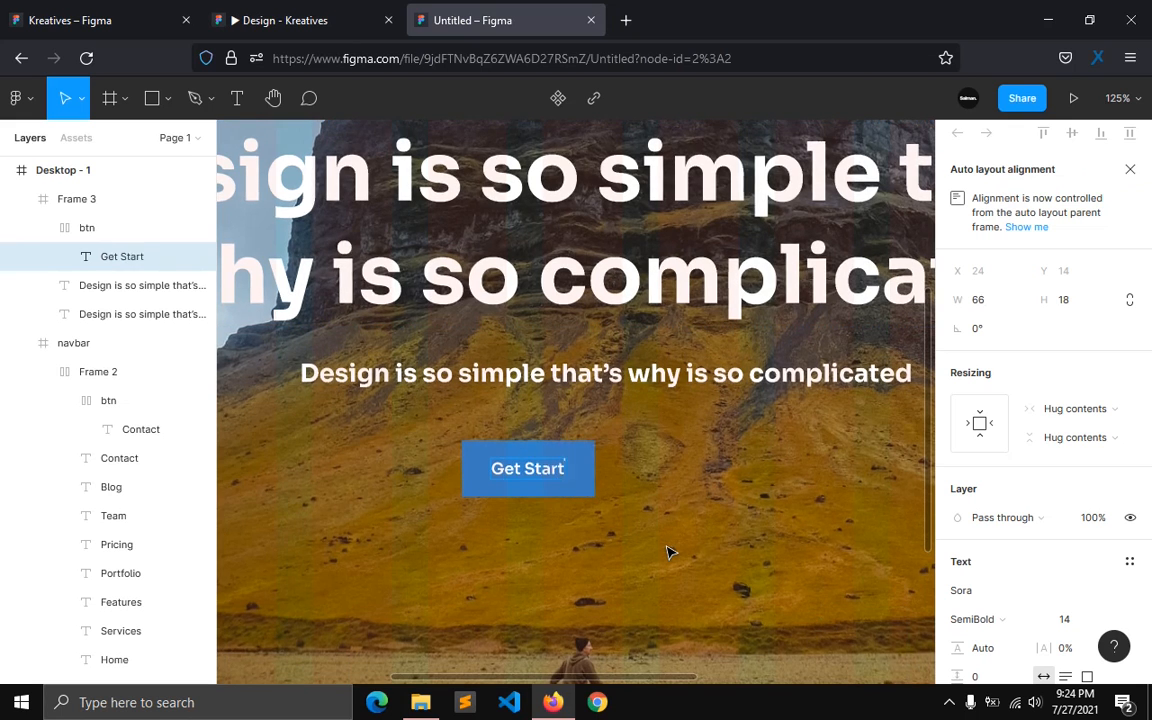
{"action": "type", "text": "d"}
{"action": "key", "text": "Escape"}
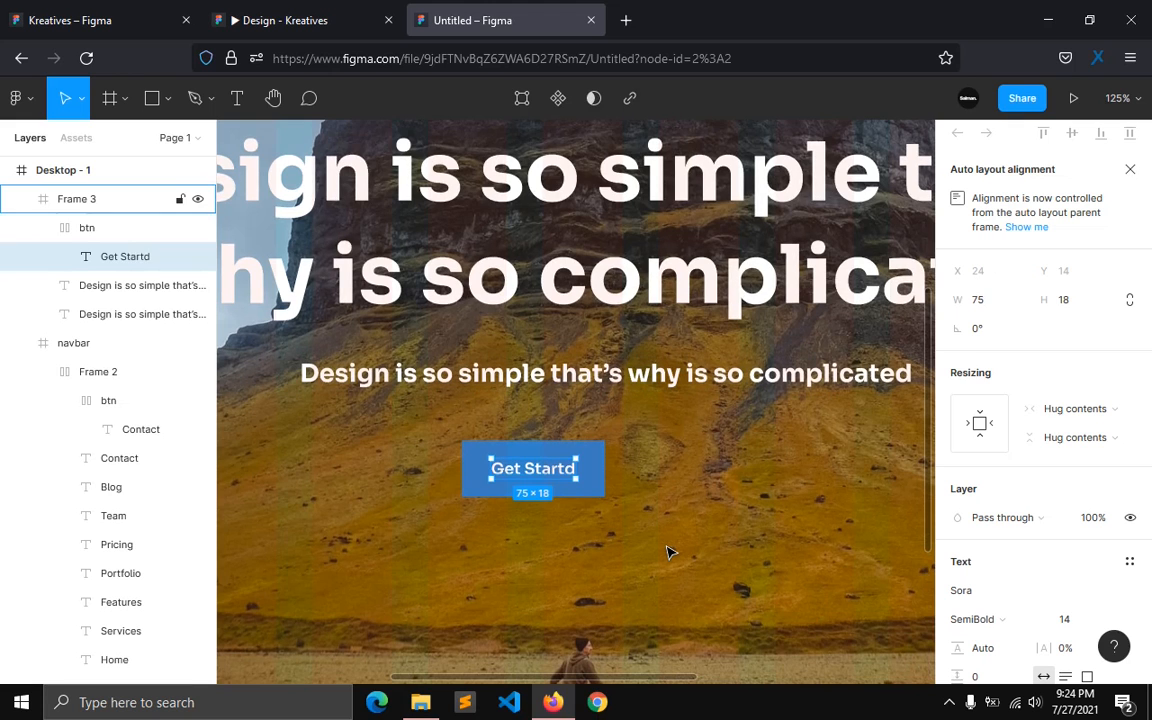
Step: Duplicate the hero button to its right, remove the copy's fill, and apply the "white" color style to its stroke
{"action": "left_click", "coordinate": [136, 229]}
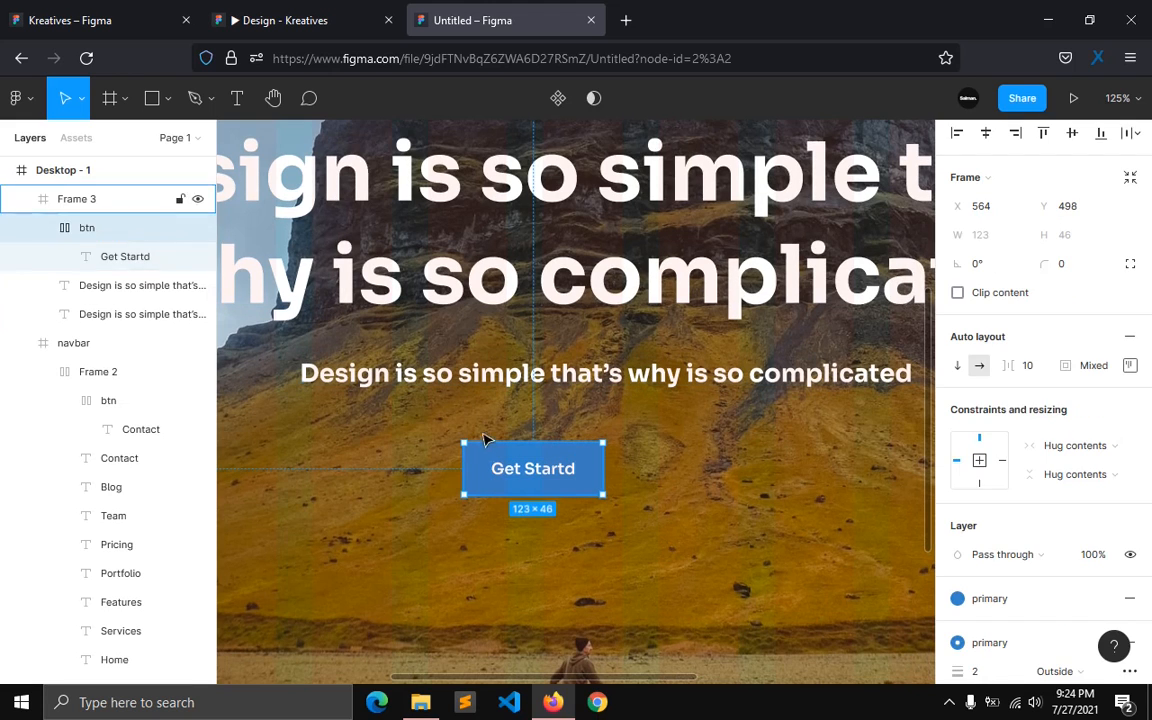
{"action": "left_click_drag", "start_coordinate": [493, 480], "coordinate": [662, 479]}
{"action": "scroll", "coordinate": [1097, 513], "scroll_direction": "down", "scroll_amount": 3}
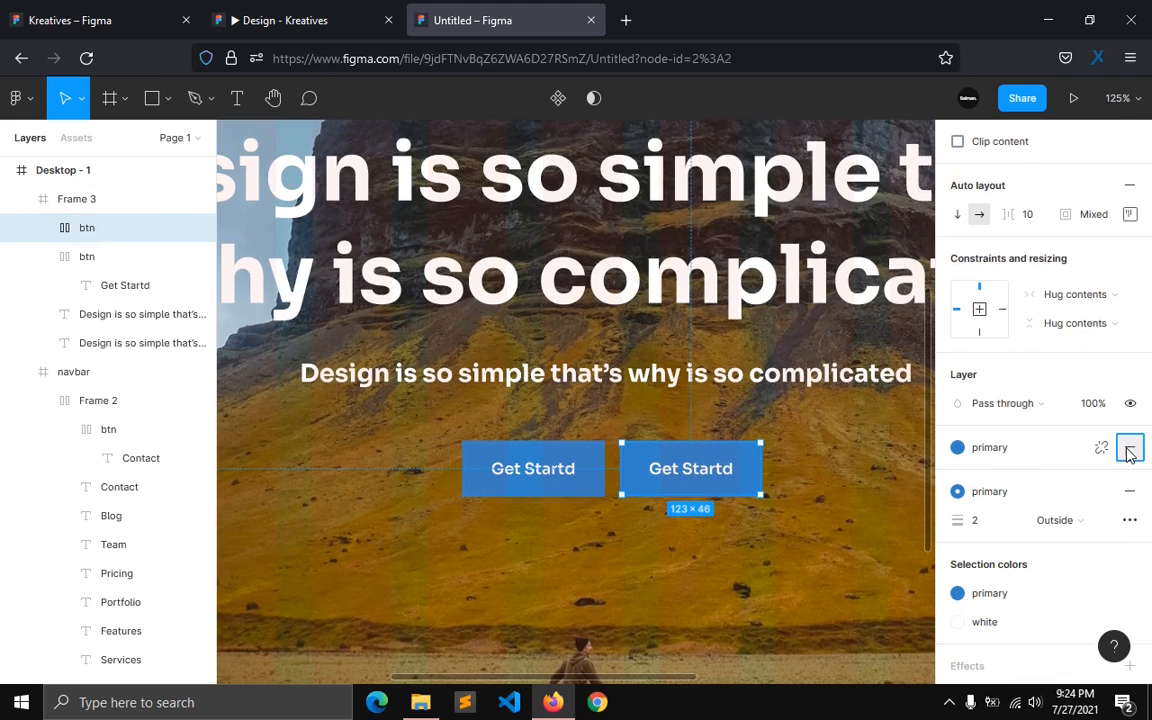
{"action": "left_click", "coordinate": [1128, 447]}
{"action": "left_click", "coordinate": [1100, 491]}
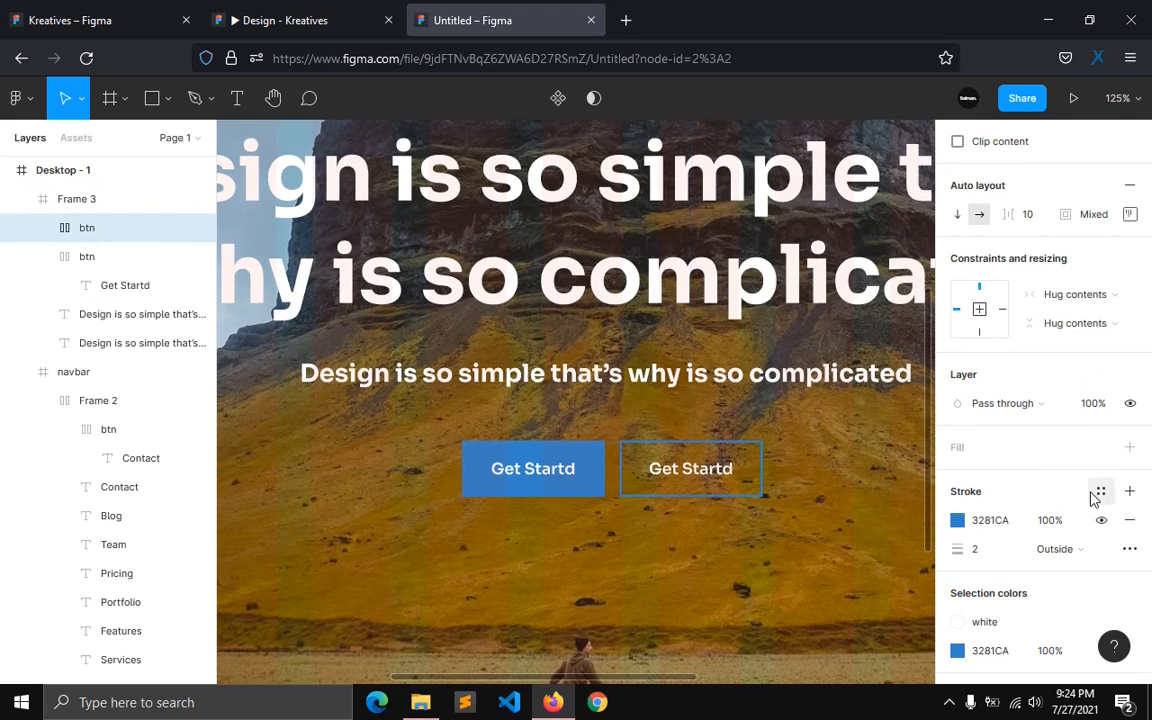
{"action": "left_click", "coordinate": [1100, 491]}
{"action": "left_click", "coordinate": [1029, 600]}
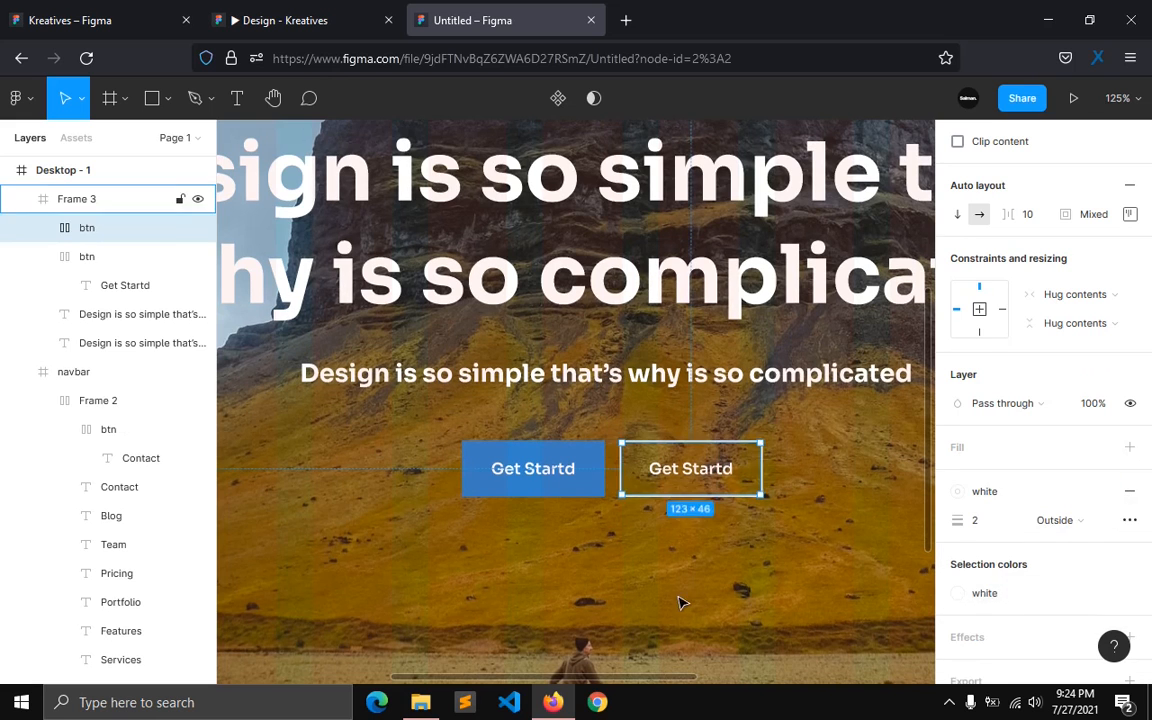
{"action": "left_click", "coordinate": [681, 605]}
Step: Change the outlined hero button's text to "My Portfolio"
{"action": "double_click", "coordinate": [685, 480]}
{"action": "type", "text": "M"}
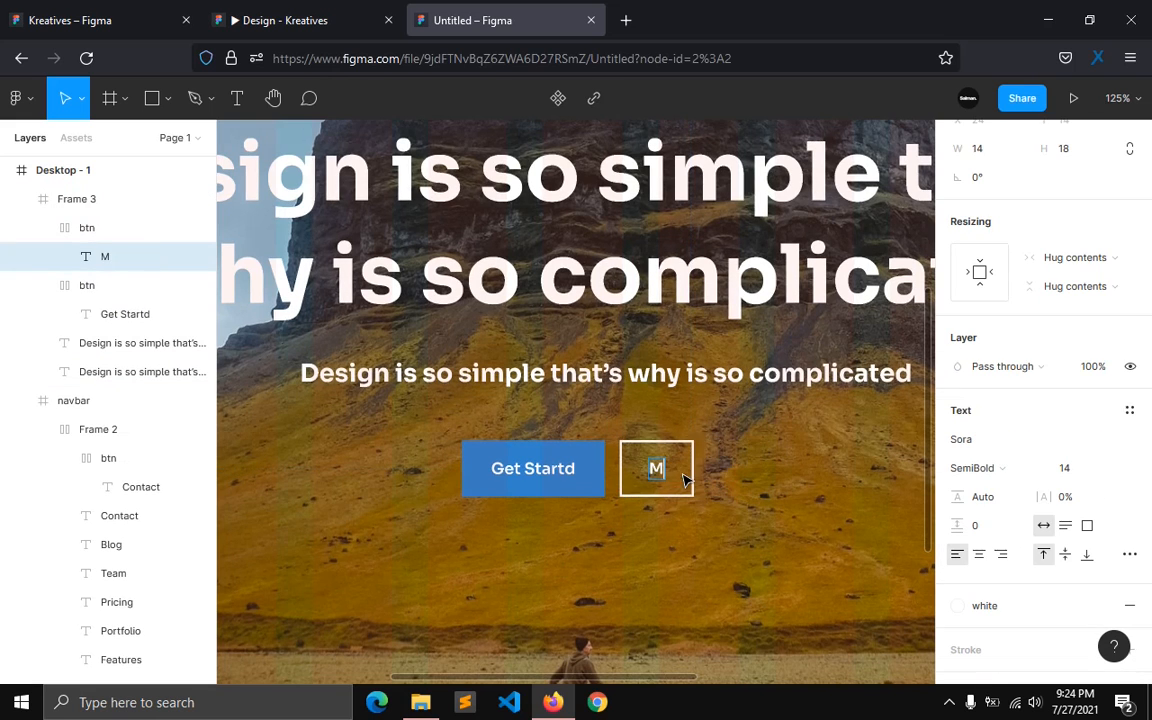
{"action": "type", "text": "y Portfolio"}
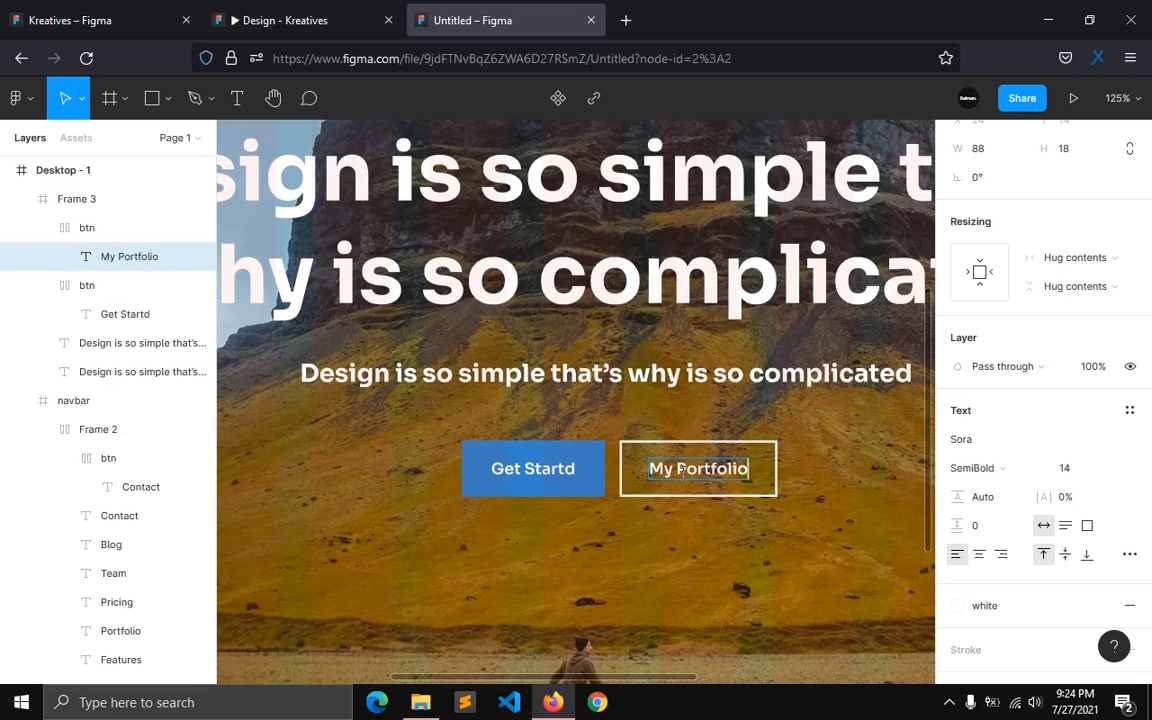
{"action": "key", "text": "Escape"}
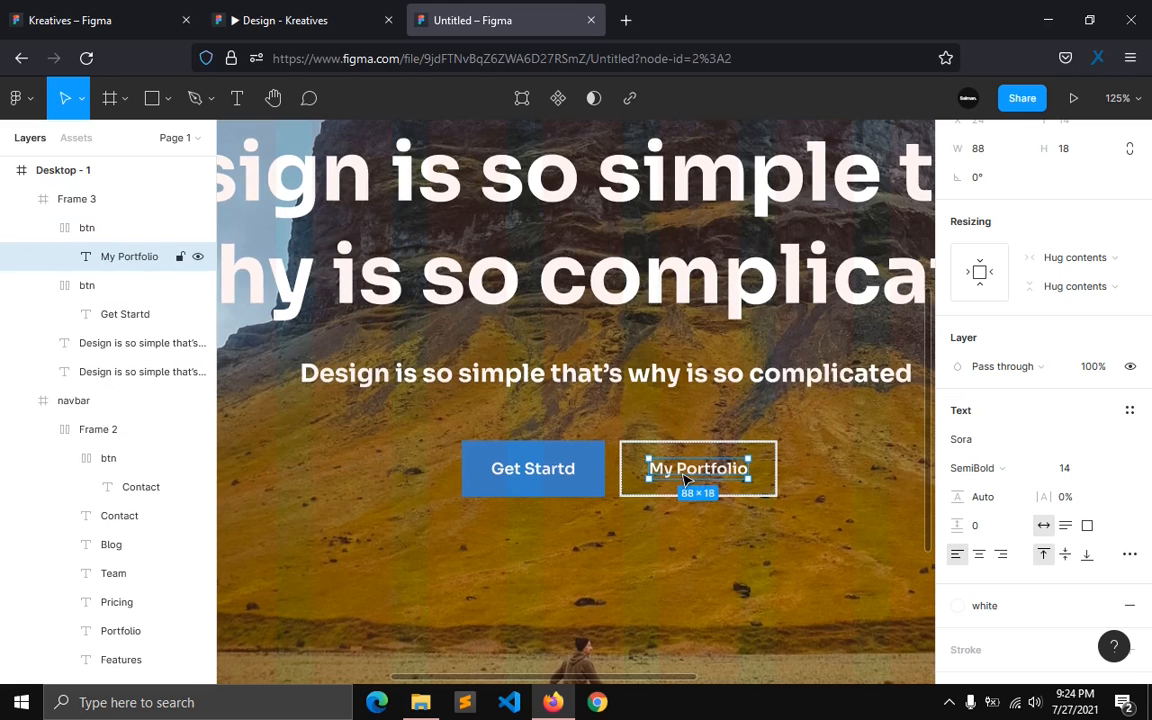
Step: Combine the two hero buttons in an auto layout frame and center it horizontally in the hero frame
{"action": "left_click", "coordinate": [44, 229]}
{"action": "left_click", "coordinate": [44, 256]}
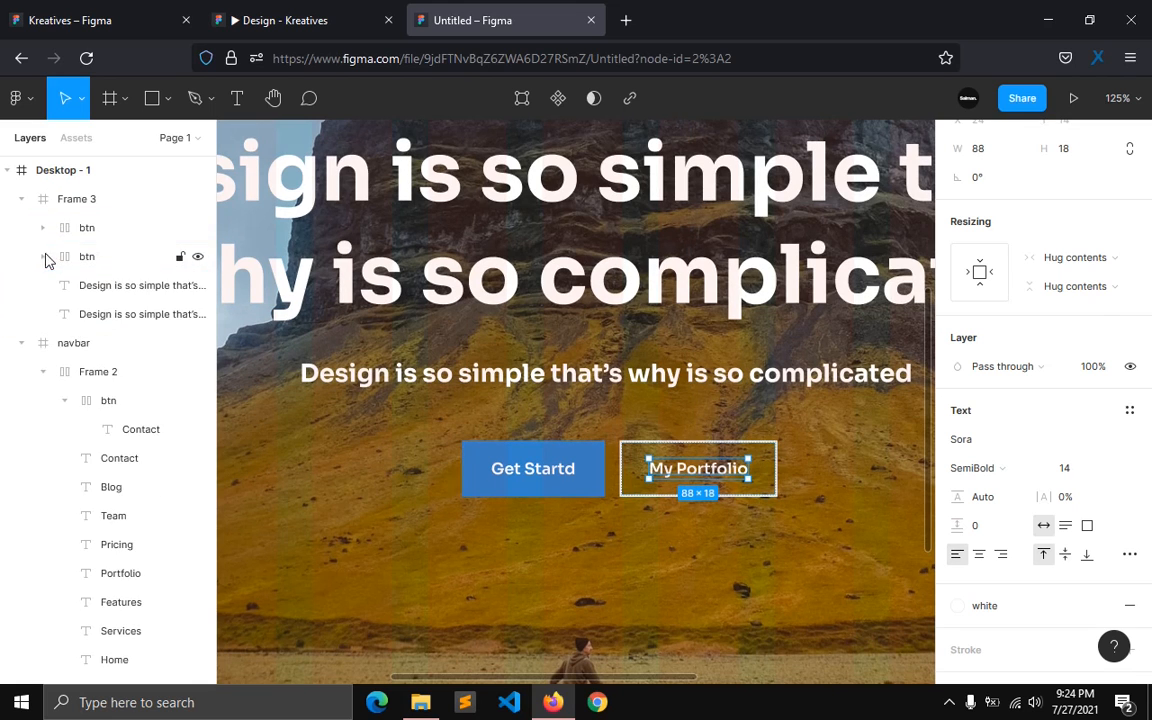
{"action": "left_click", "coordinate": [85, 256]}
{"action": "left_click", "coordinate": [97, 228], "text": "shift"}
{"action": "key", "text": "shift+a"}
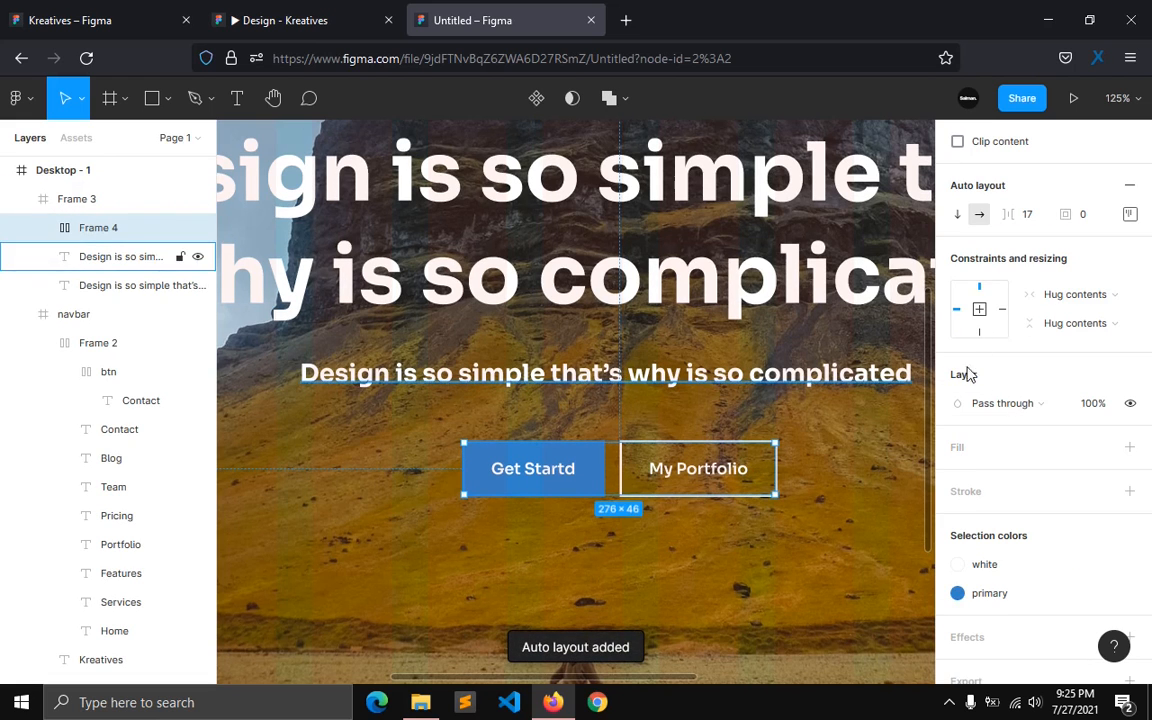
{"action": "scroll", "coordinate": [1049, 257], "scroll_direction": "up", "scroll_amount": 3}
{"action": "left_click", "coordinate": [987, 172]}
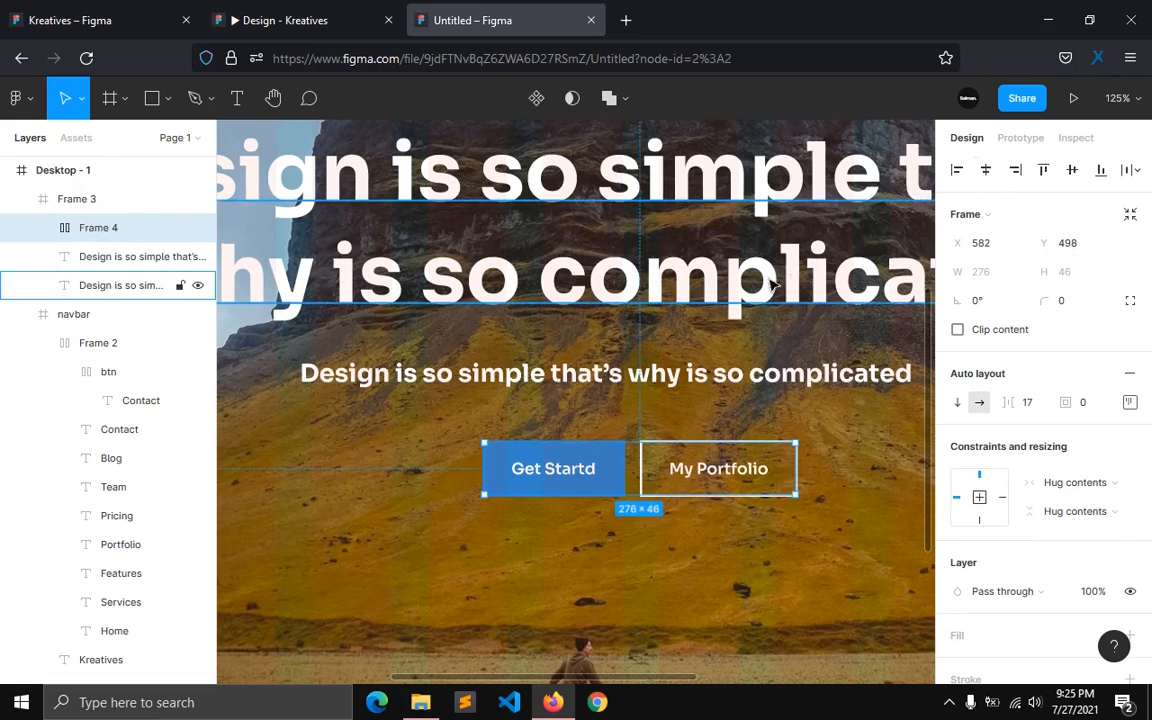
Step: Tidy up the heading, subheading and button row together and set the vertical spacing between them to 32
{"action": "left_click", "coordinate": [105, 285]}
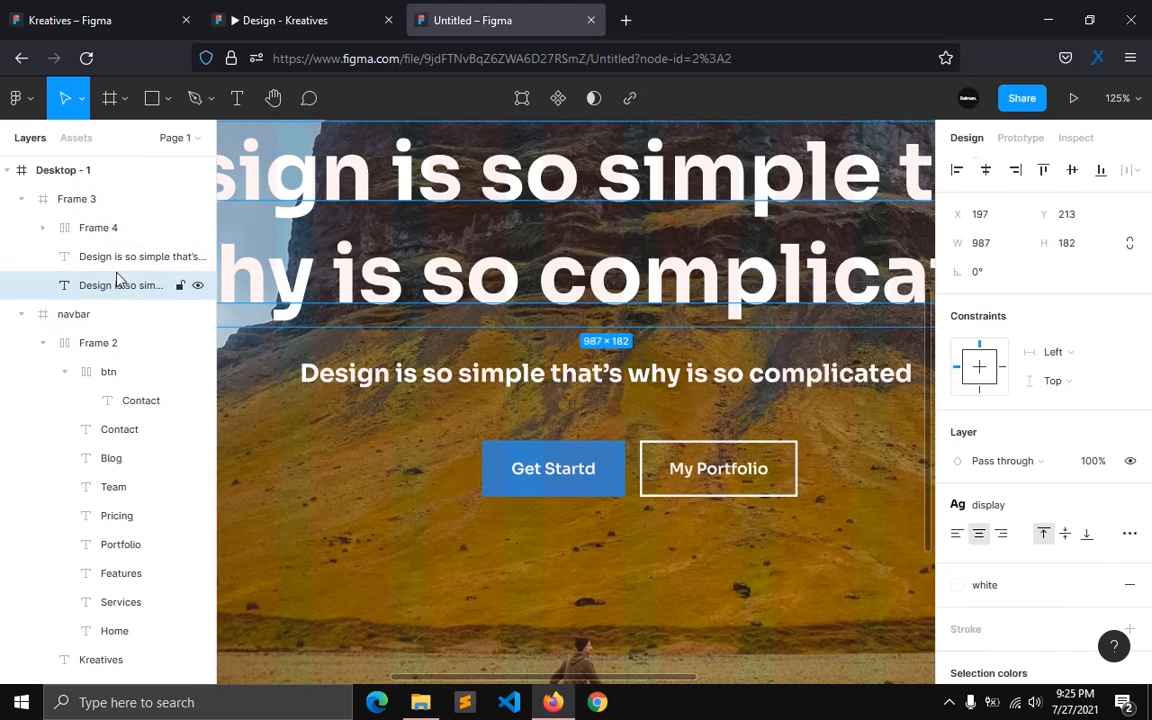
{"action": "left_click", "coordinate": [112, 256], "text": "shift"}
{"action": "left_click", "coordinate": [110, 228], "text": "shift"}
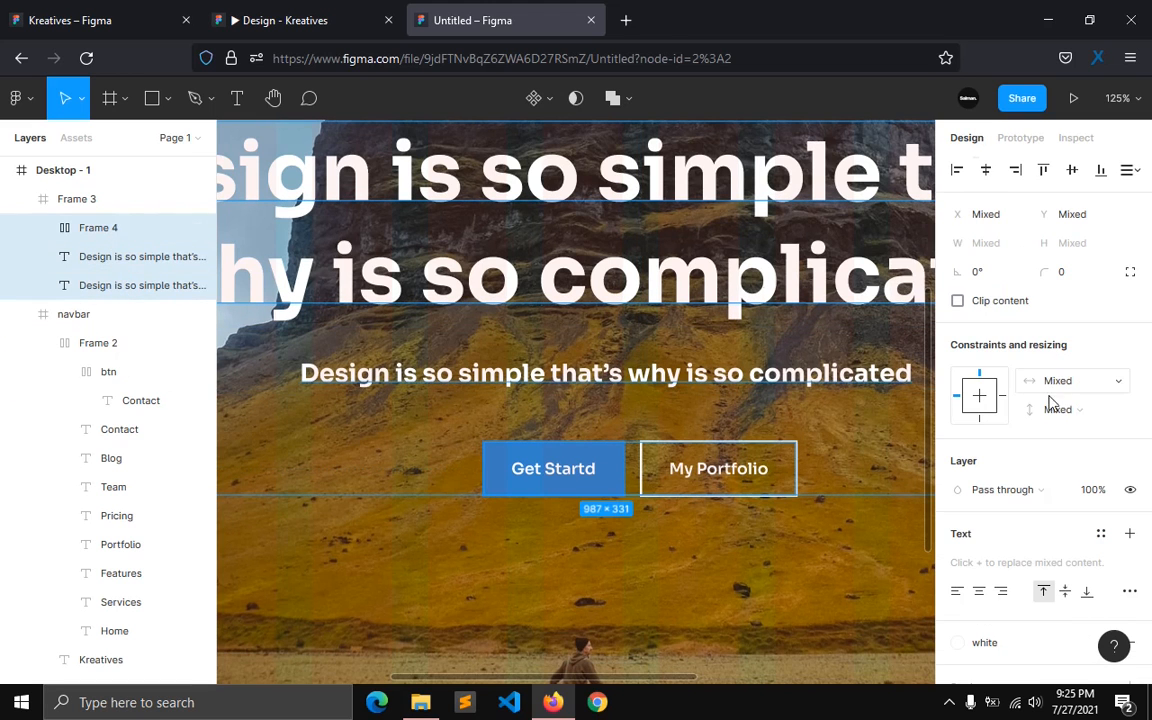
{"action": "left_click", "coordinate": [1131, 173]}
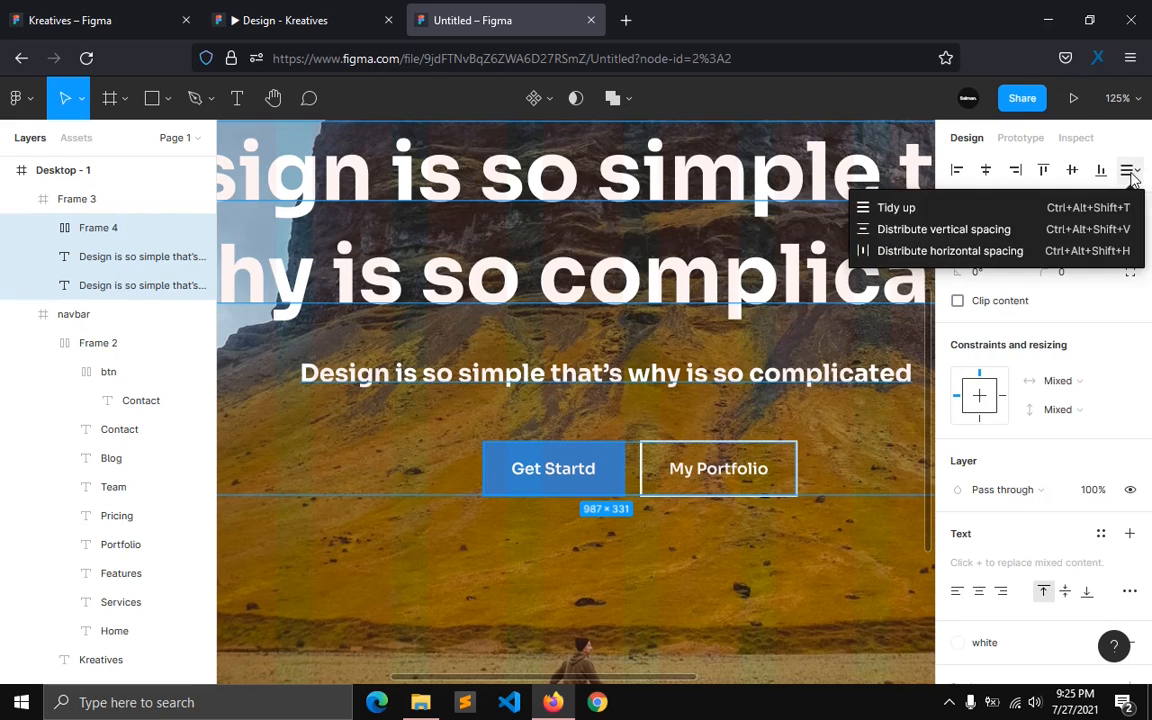
{"action": "left_click", "coordinate": [1026, 210]}
{"action": "left_click", "coordinate": [953, 330]}
{"action": "type", "text": "32"}
{"action": "key", "text": "Return"}
{"action": "key", "text": "shift+1"}
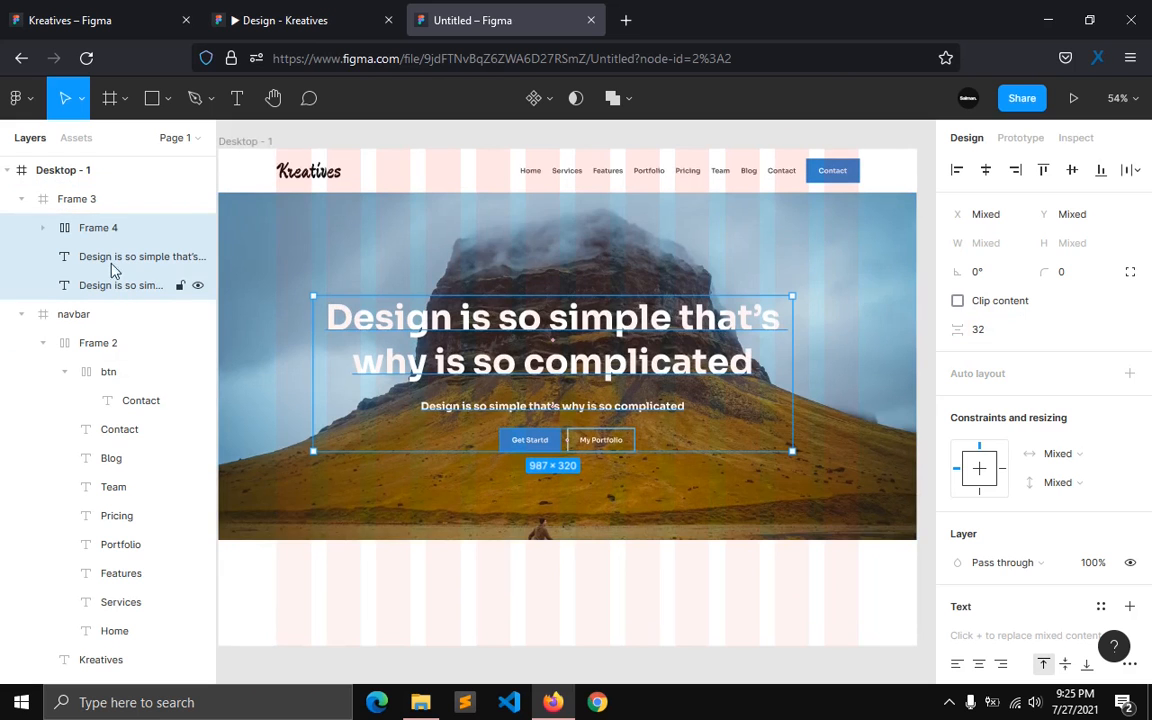
Step: Group the heading, subheading and button row, and center the group horizontally and vertically in the hero frame
{"action": "key", "text": "ctrl+g"}
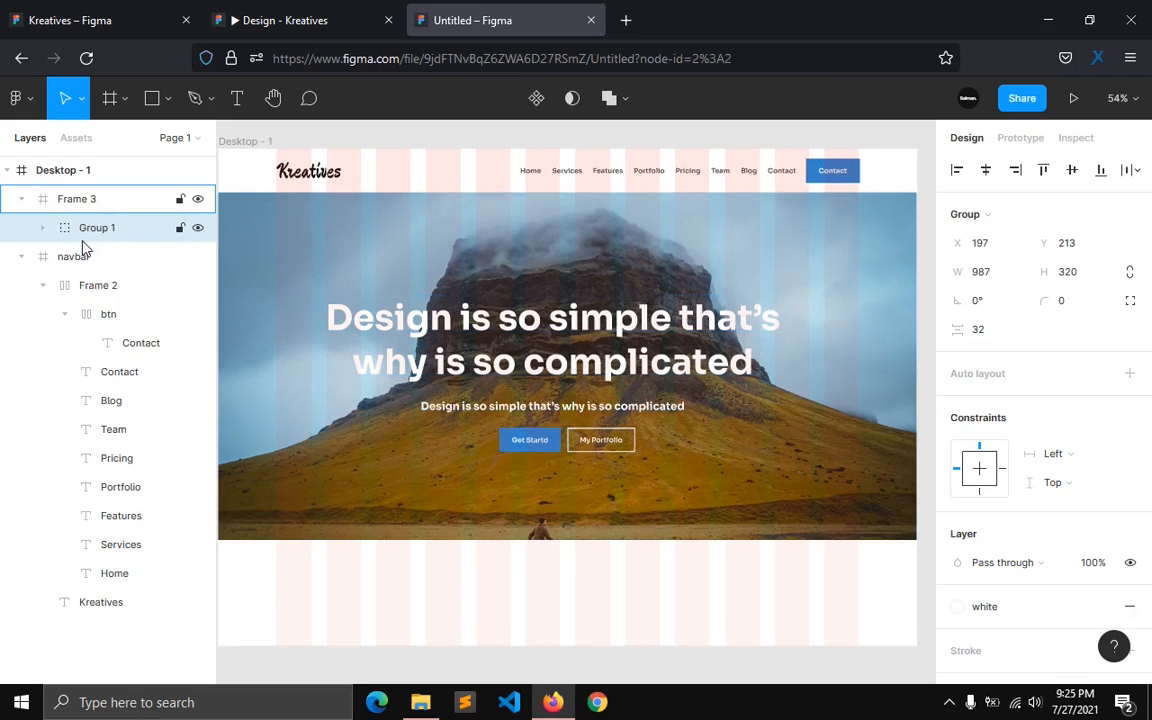
{"action": "left_click", "coordinate": [988, 169]}
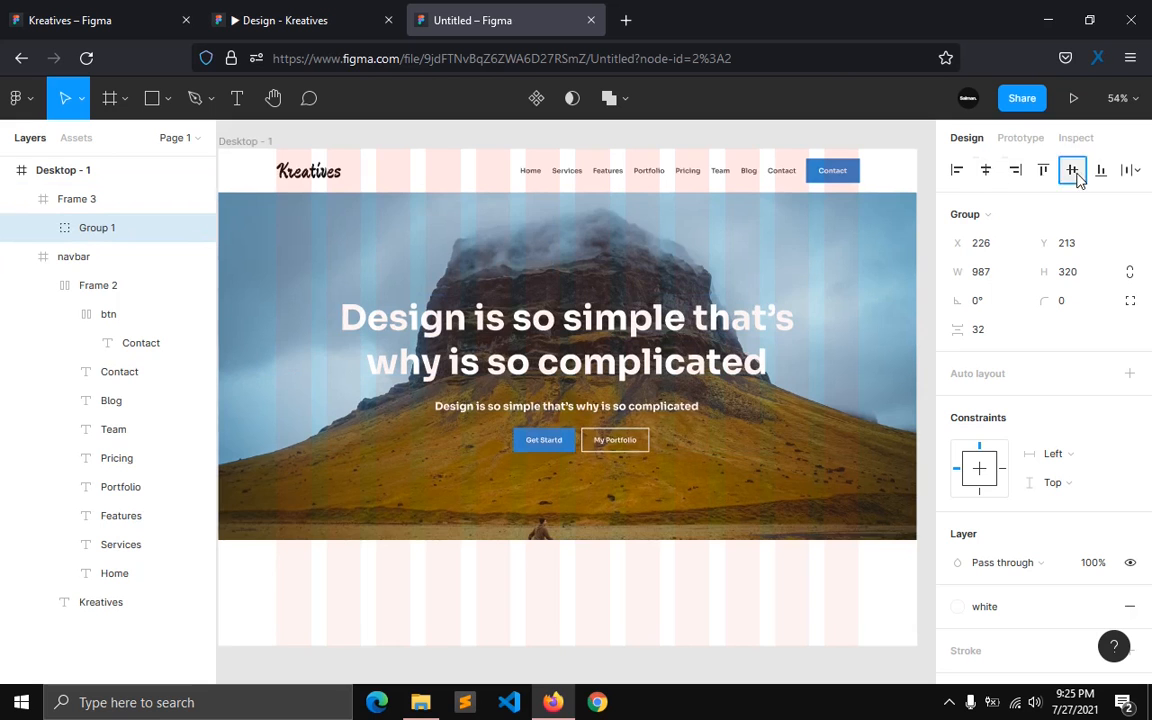
{"action": "left_click", "coordinate": [1072, 169]}
{"action": "left_click", "coordinate": [463, 627]}
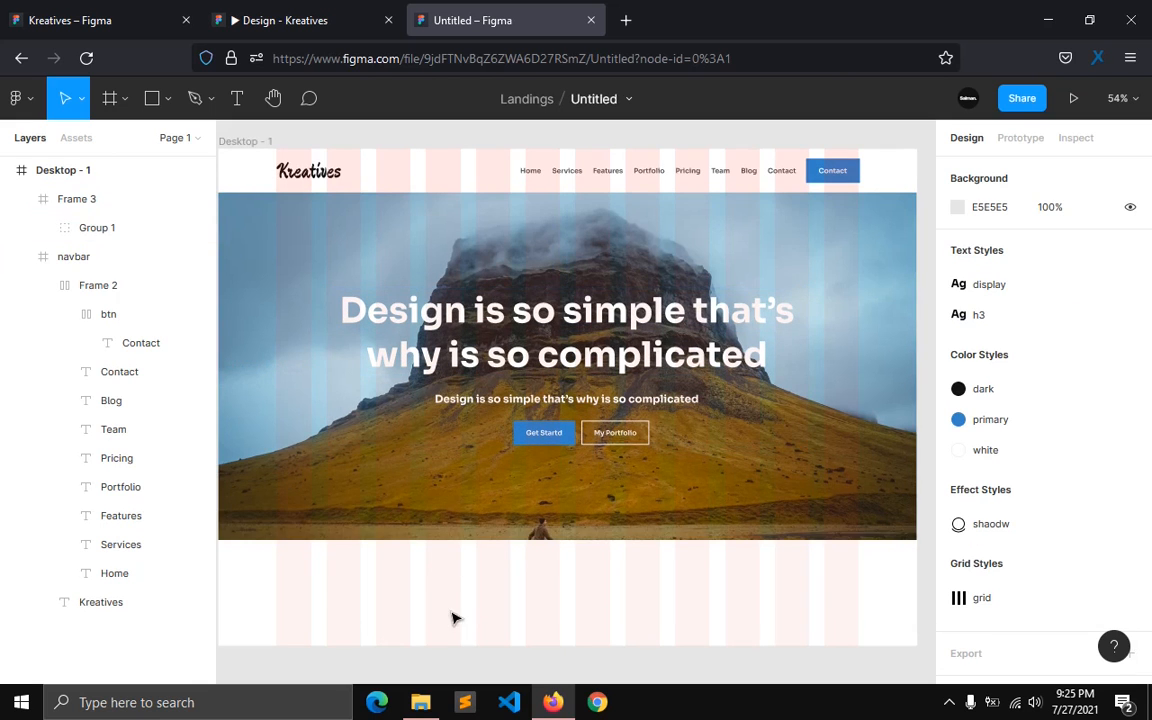
Step: Rename the mountain image frame as "hero" and lock it
{"action": "left_click", "coordinate": [22, 257]}
{"action": "double_click", "coordinate": [79, 203]}
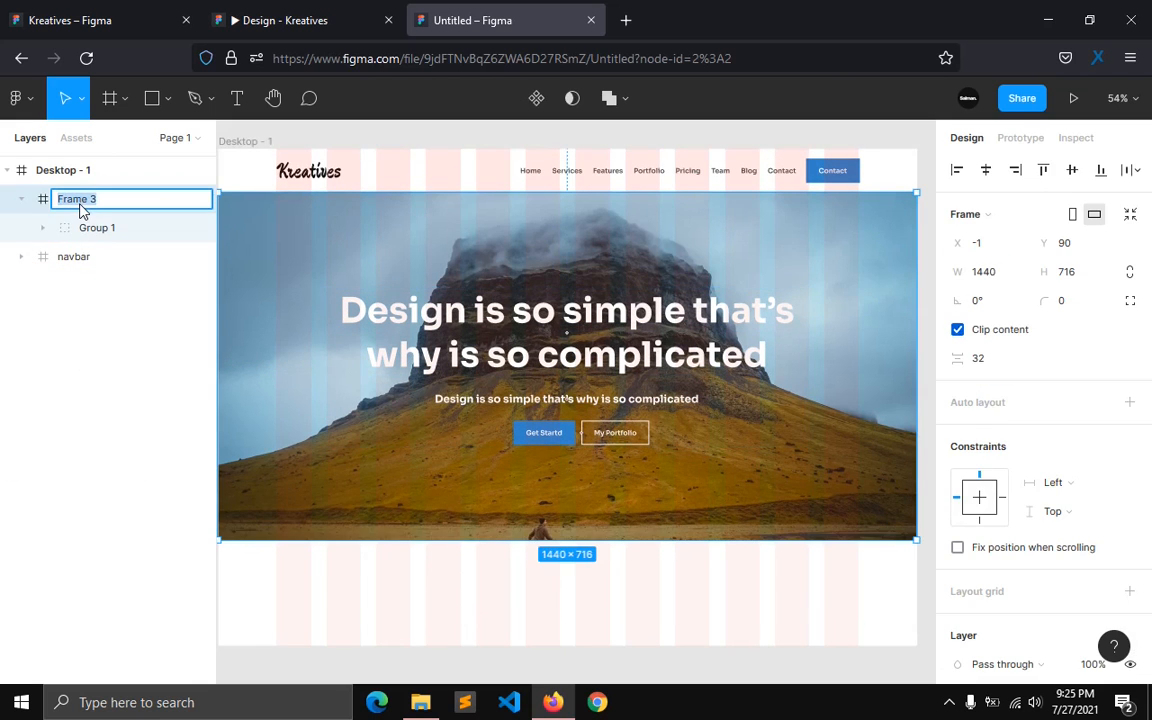
{"action": "type", "text": "hero"}
{"action": "key", "text": "Return"}
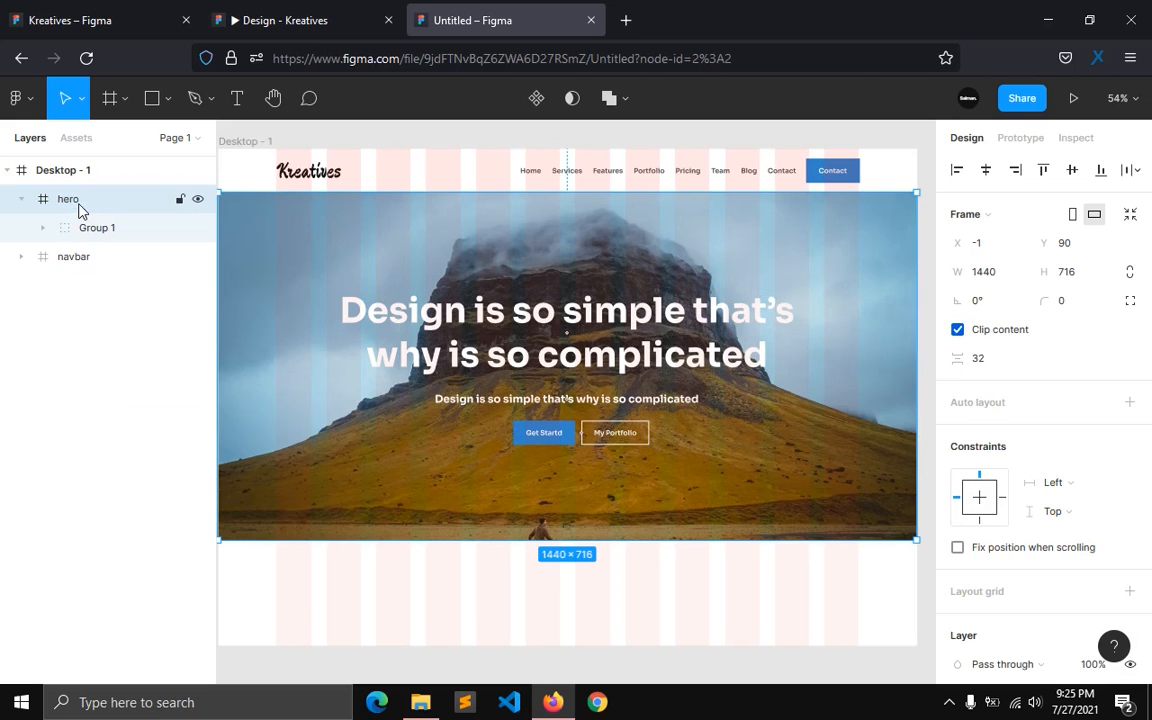
{"action": "left_click", "coordinate": [180, 200]}
Step: Extend the Desktop - 1 frame downward to a height of about 1707, making room below the hero
{"action": "scroll", "coordinate": [410, 535], "scroll_direction": "down", "scroll_amount": 2}
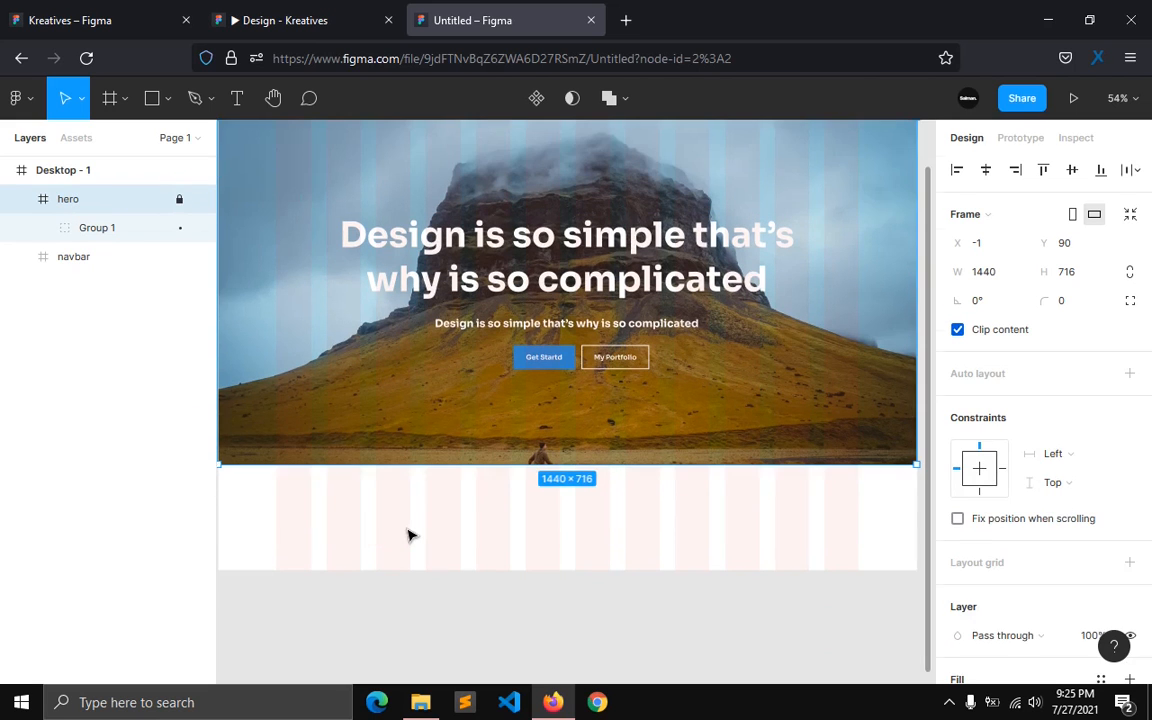
{"action": "left_click", "coordinate": [411, 535]}
{"action": "left_click", "coordinate": [80, 176]}
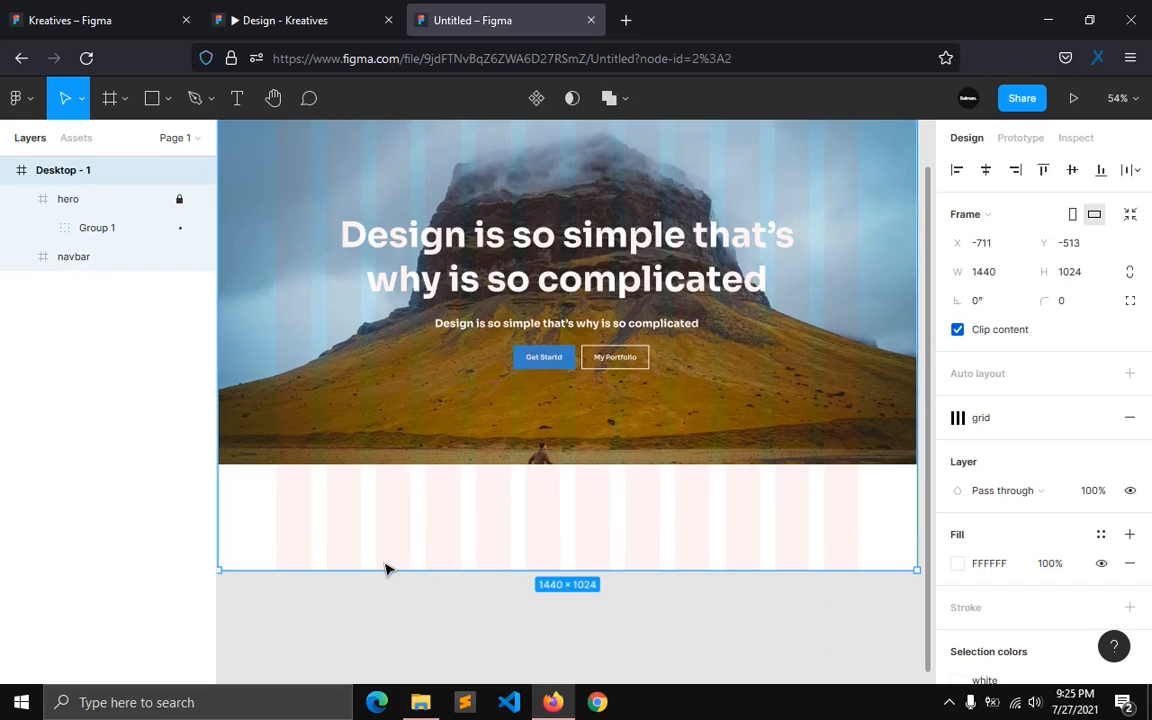
{"action": "left_click", "coordinate": [386, 569]}
{"action": "left_click", "coordinate": [72, 176]}
{"action": "left_click_drag", "start_coordinate": [339, 566], "coordinate": [332, 593]}
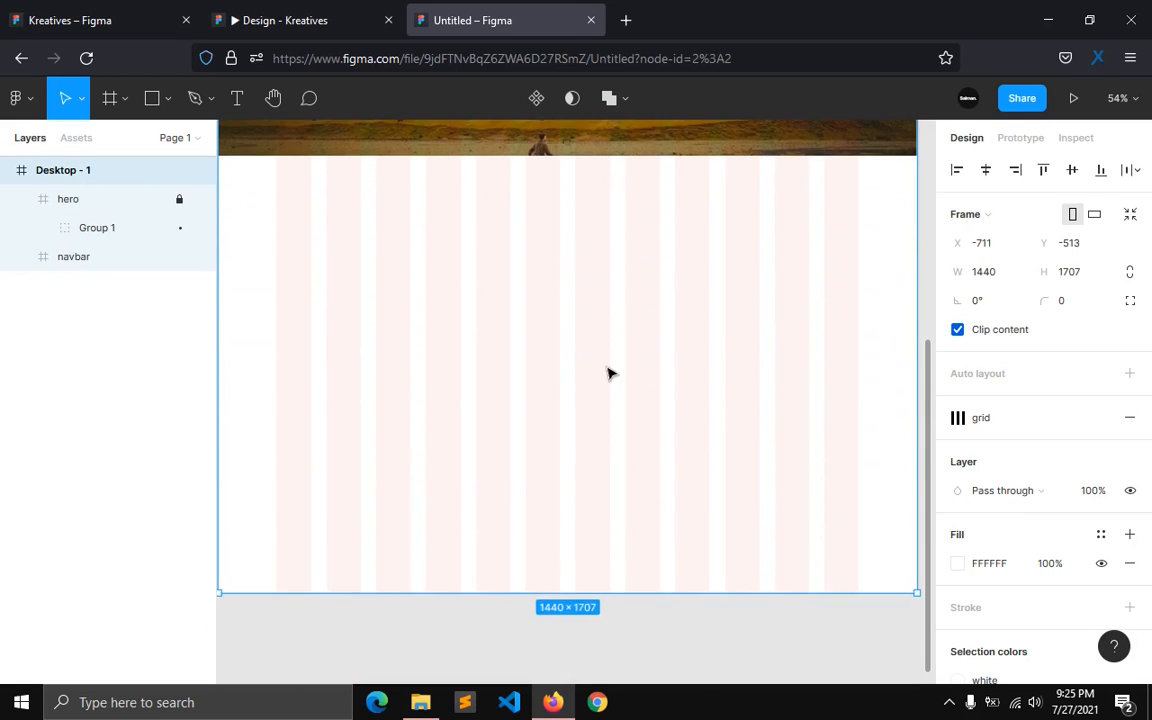
Step: Add a text layer reading "SERVICES" in the empty area below the hero image
{"action": "scroll", "coordinate": [560, 374], "scroll_direction": "up", "scroll_amount": 3}
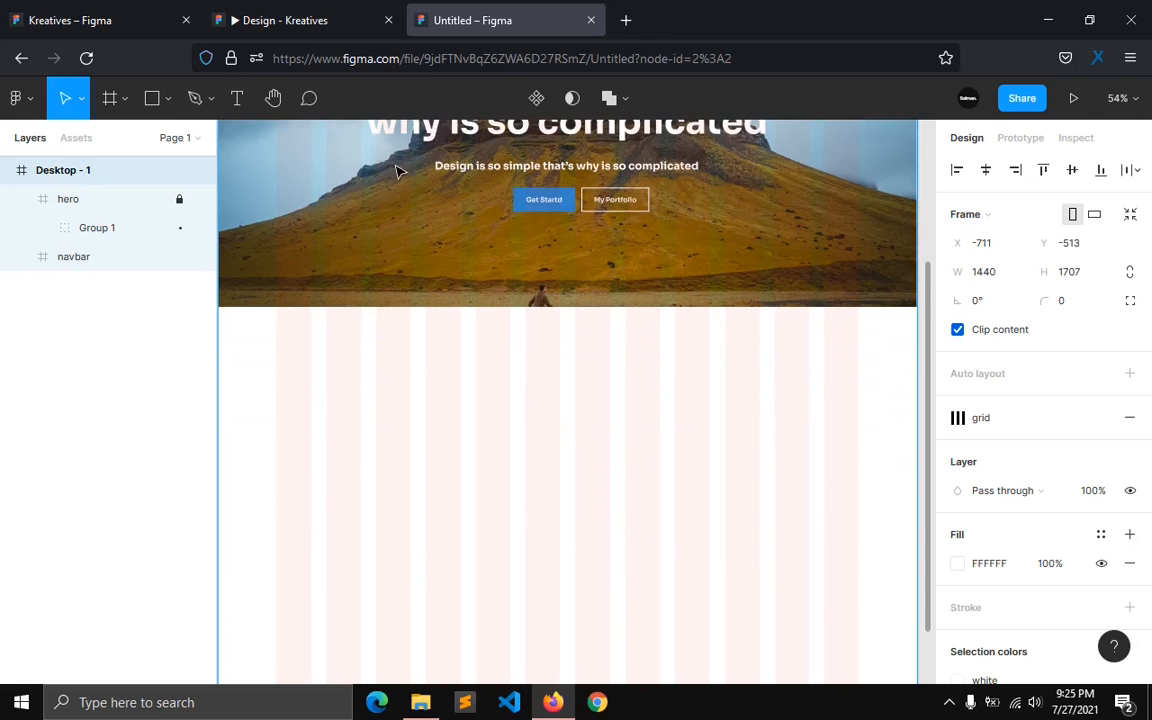
{"action": "left_click", "coordinate": [246, 100]}
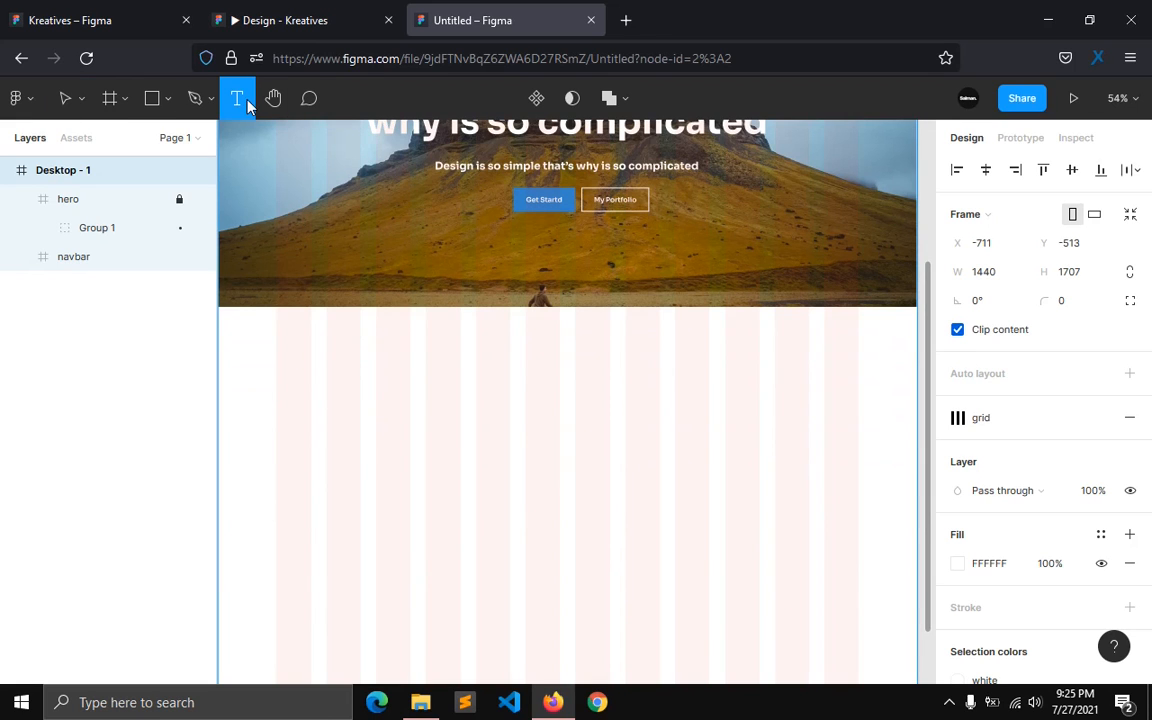
{"action": "left_click", "coordinate": [531, 377]}
{"action": "type", "text": "SERVICES"}
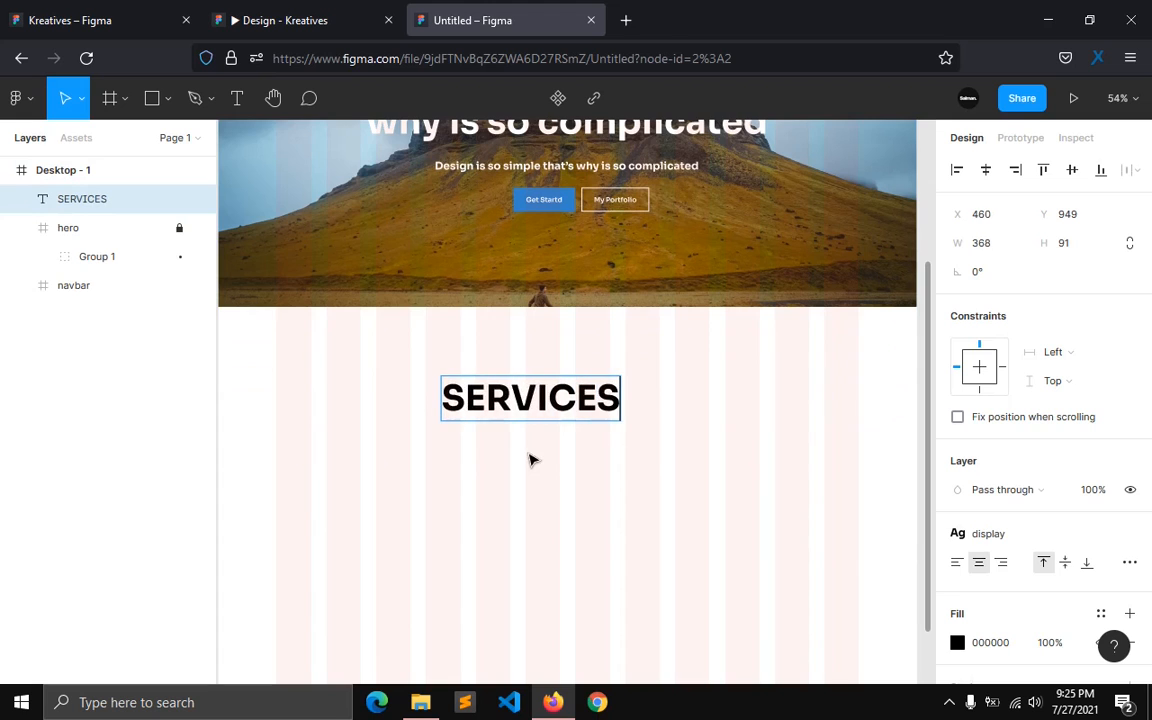
{"action": "key", "text": "Escape"}
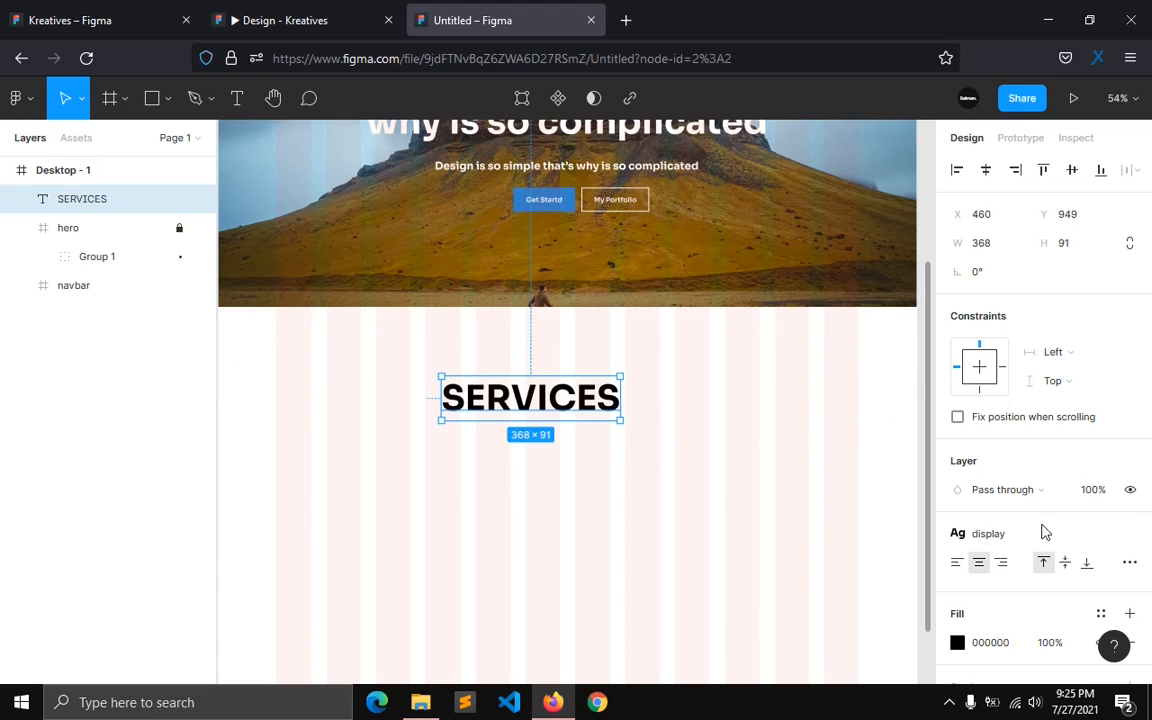
Step: Apply the h3 text style and the primary color style to the "SERVICES" text
{"action": "left_click", "coordinate": [1126, 533]}
{"action": "scroll", "coordinate": [990, 585], "scroll_direction": "down", "scroll_amount": 1}
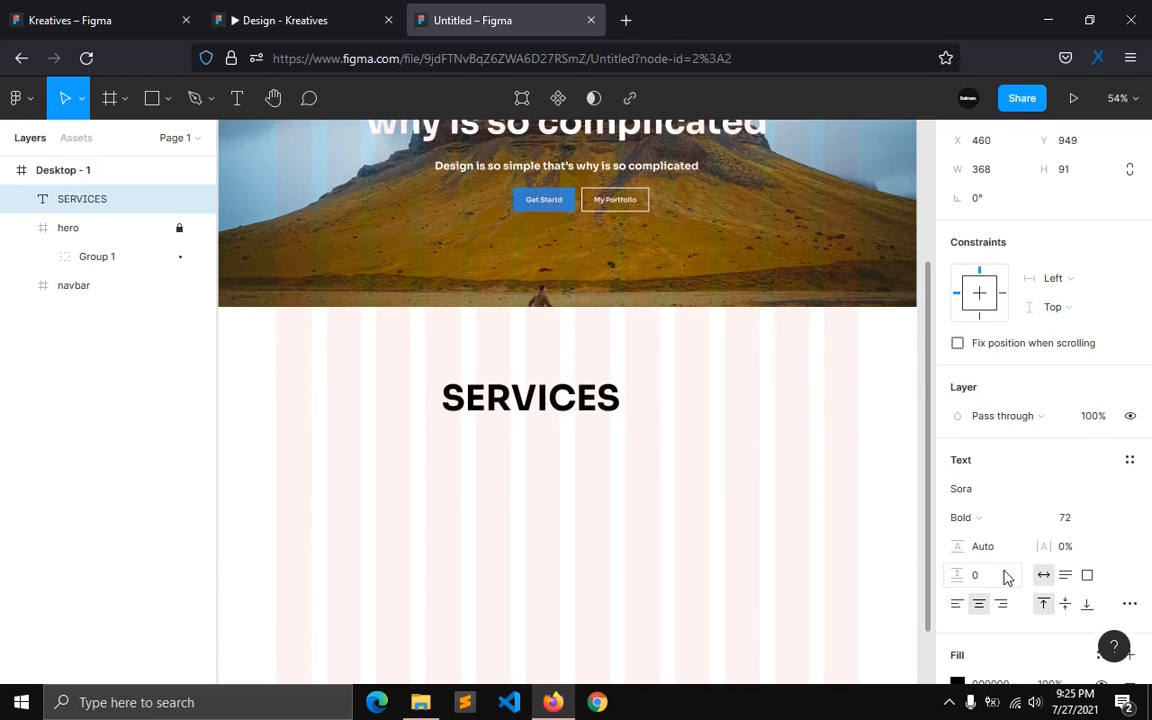
{"action": "left_click", "coordinate": [1058, 520]}
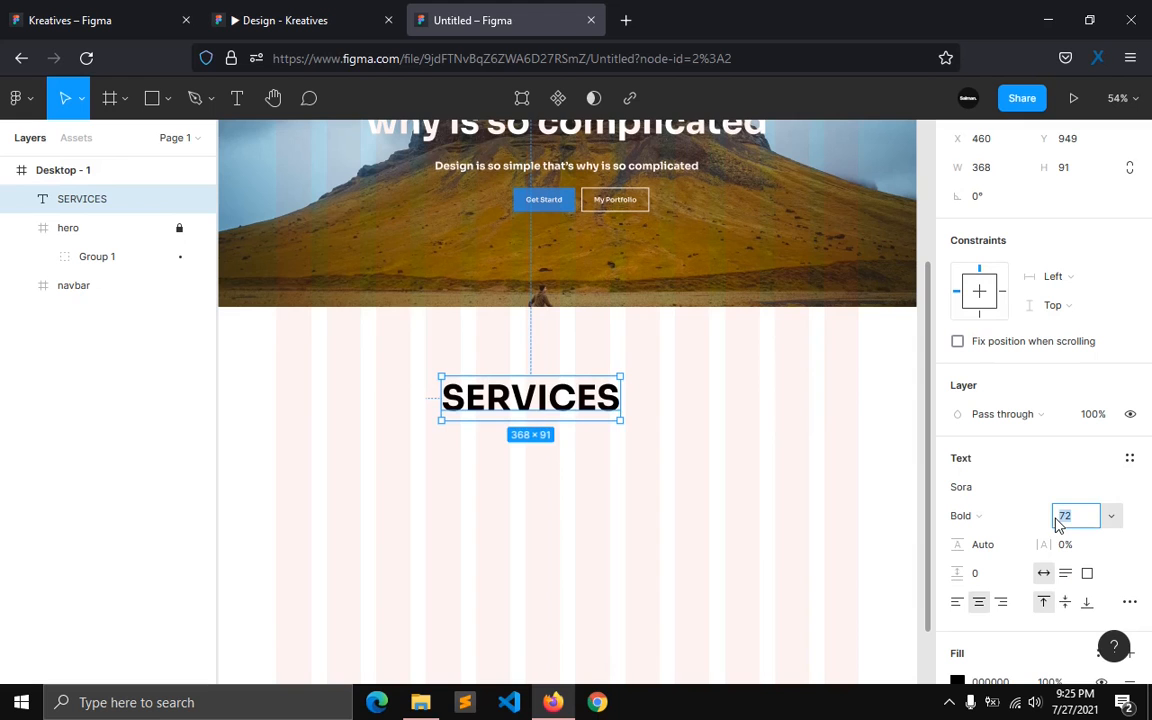
{"action": "left_click", "coordinate": [1128, 460]}
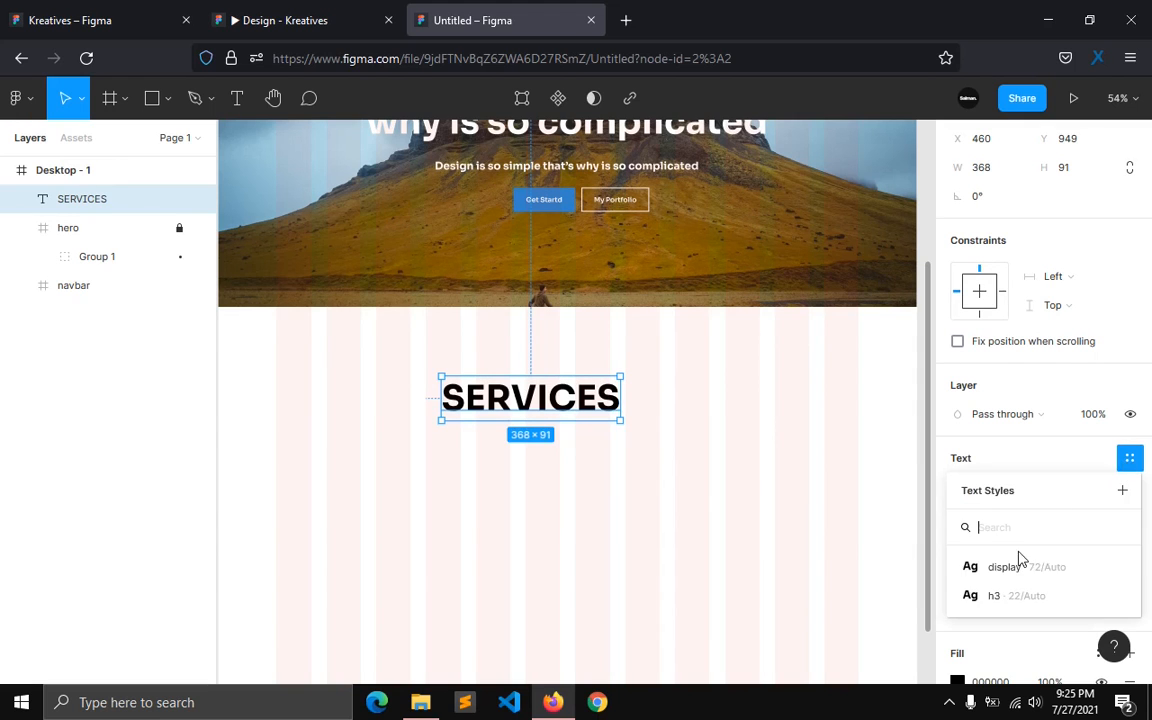
{"action": "left_click", "coordinate": [1000, 596]}
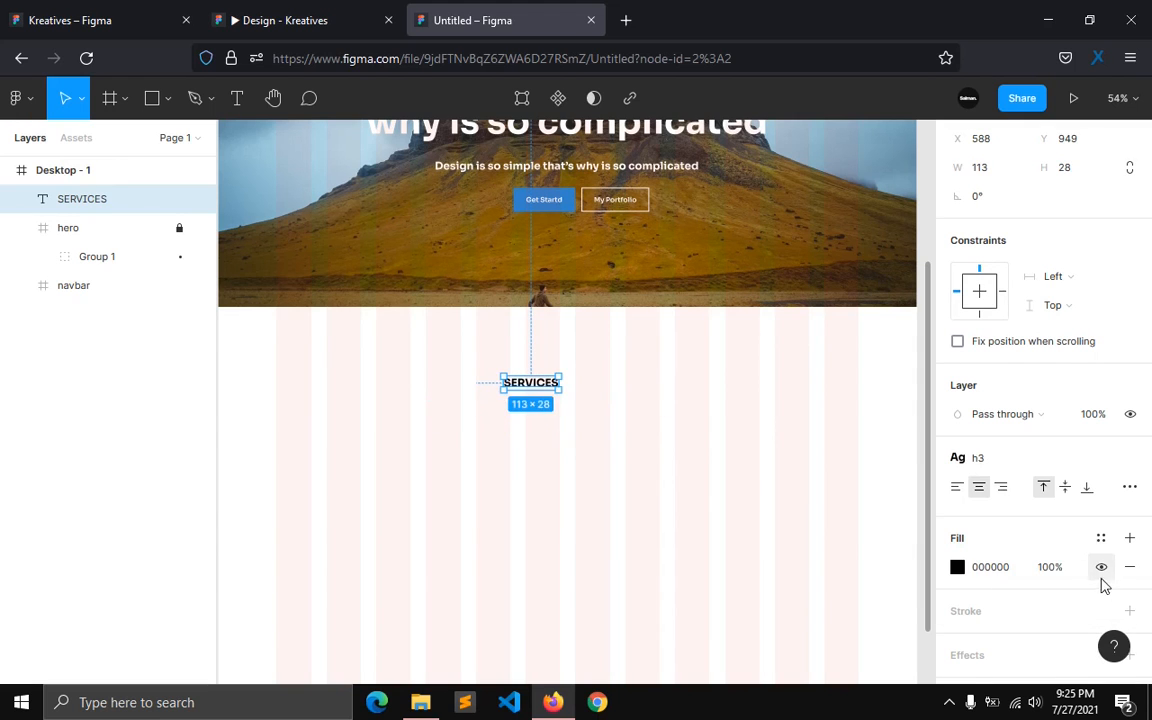
{"action": "left_click", "coordinate": [1101, 538]}
{"action": "left_click", "coordinate": [1000, 645]}
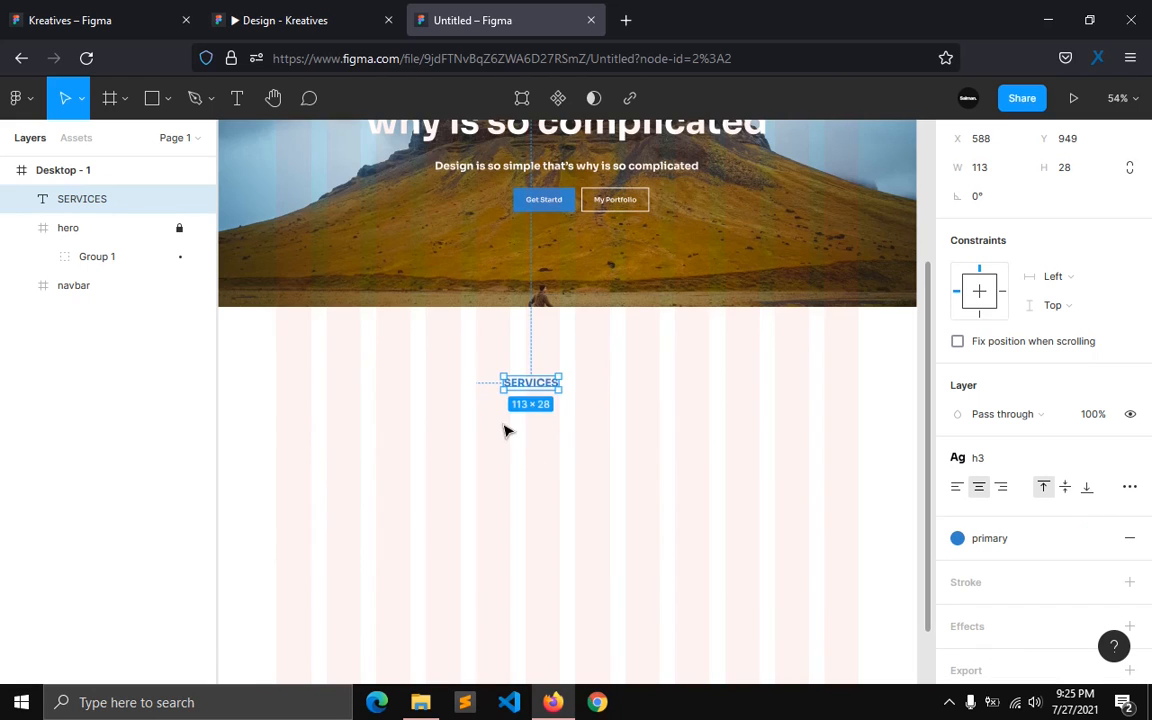
Step: Duplicate the "SERVICES" text below itself and change the copy to "Our Services", checking the wording in the Kreatives prototype
{"action": "scroll", "coordinate": [505, 431], "scroll_direction": "up", "scroll_amount": 3}
{"action": "left_click_drag", "start_coordinate": [527, 368], "coordinate": [522, 429]}
{"action": "double_click", "coordinate": [522, 429]}
{"action": "type", "text": "Our A"}
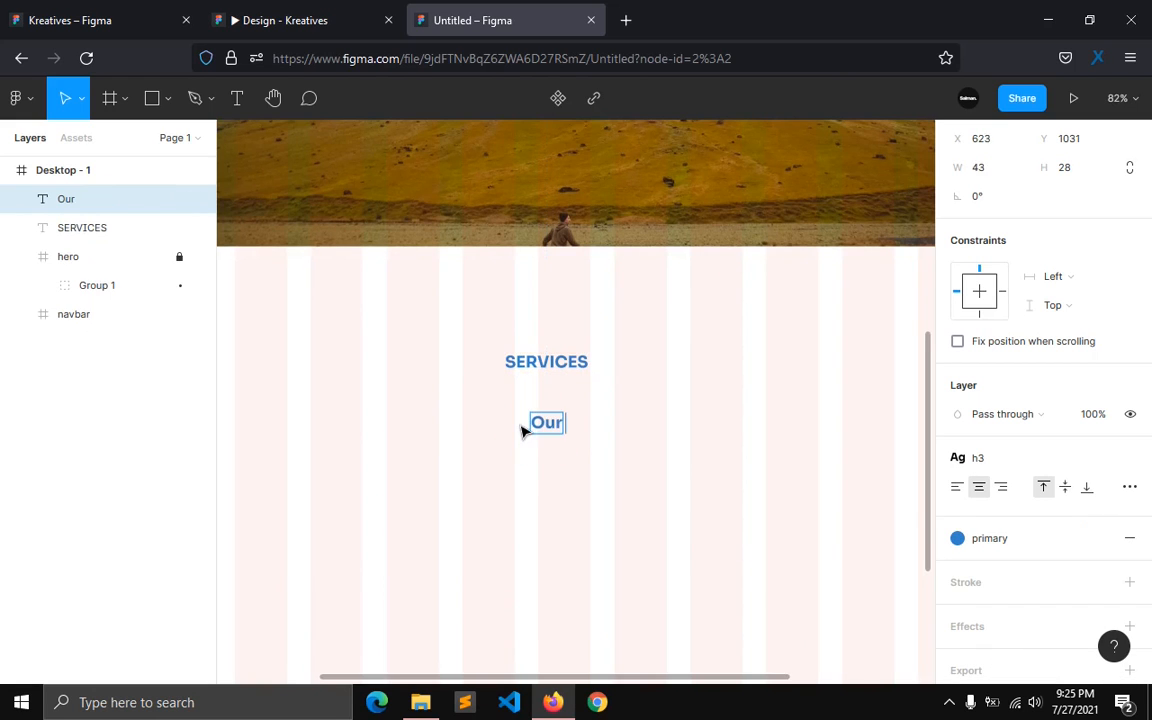
{"action": "key", "text": "BackSpace"}
{"action": "key", "text": "BackSpace"}
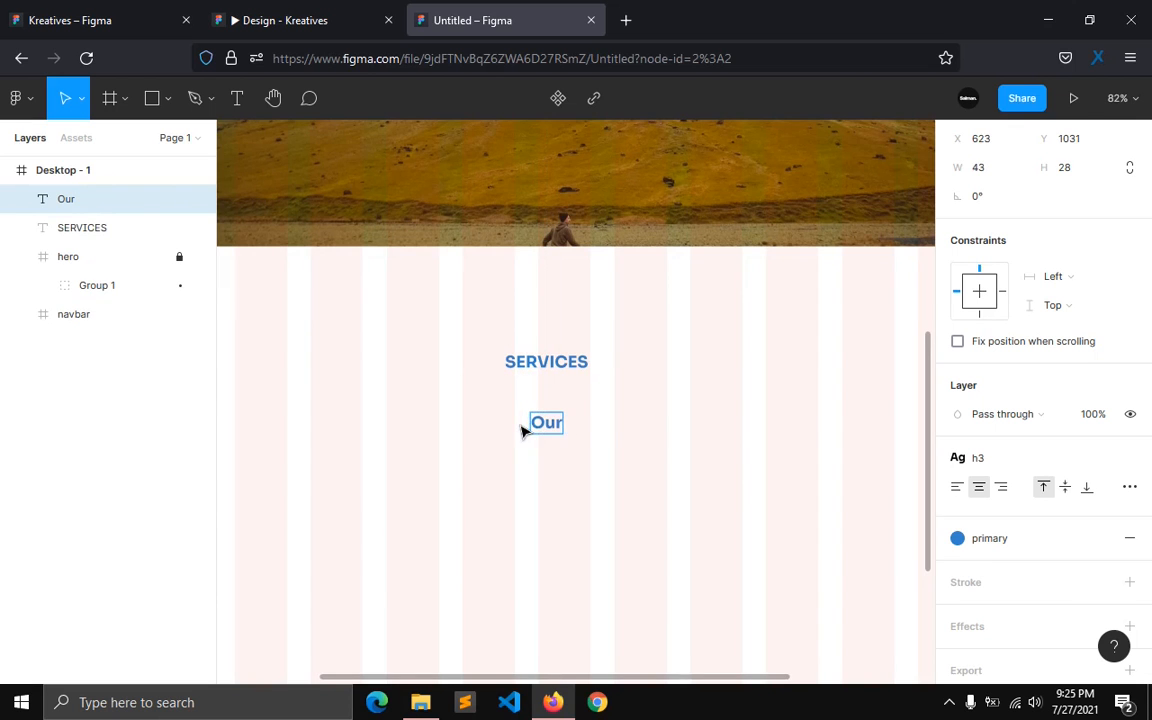
{"action": "left_click", "coordinate": [350, 18]}
{"action": "left_click", "coordinate": [544, 112]}
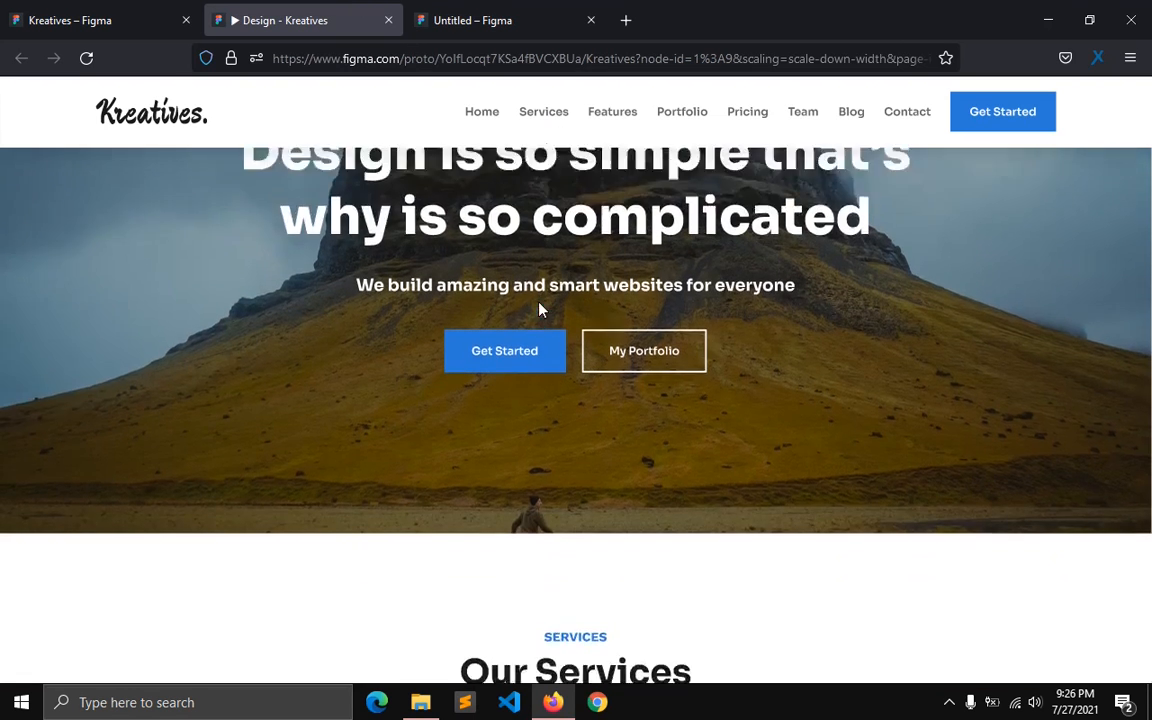
{"action": "left_click", "coordinate": [453, 18]}
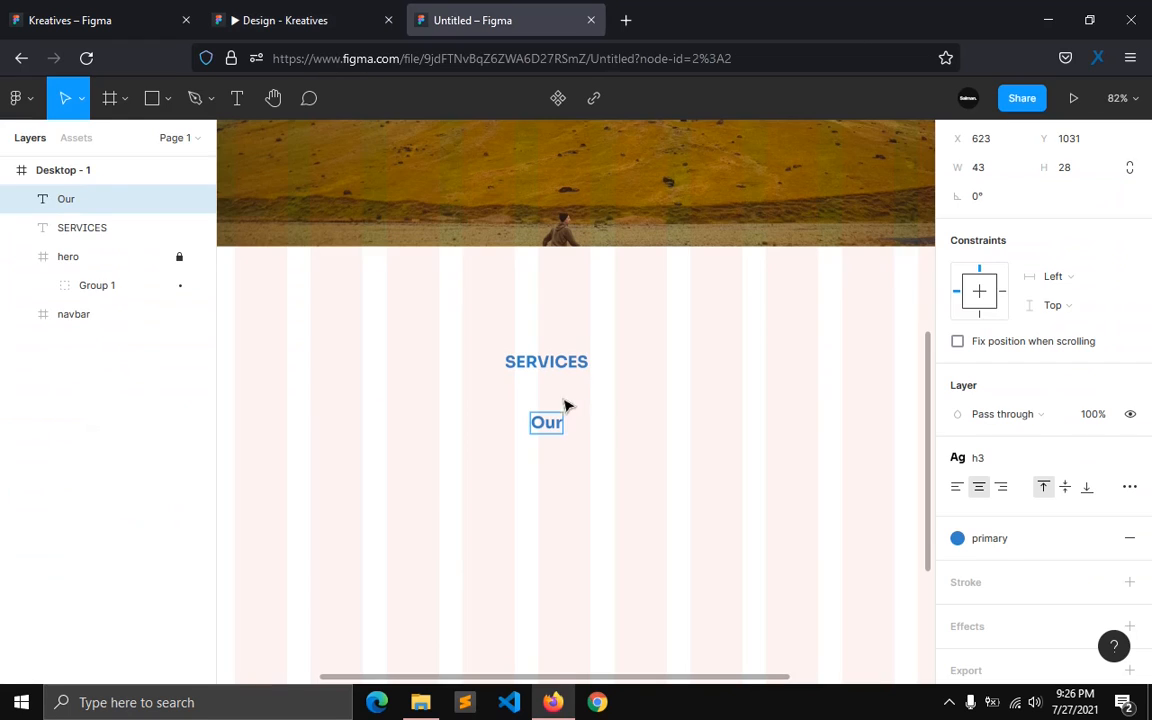
{"action": "type", "text": "Services"}
{"action": "key", "text": "Escape"}
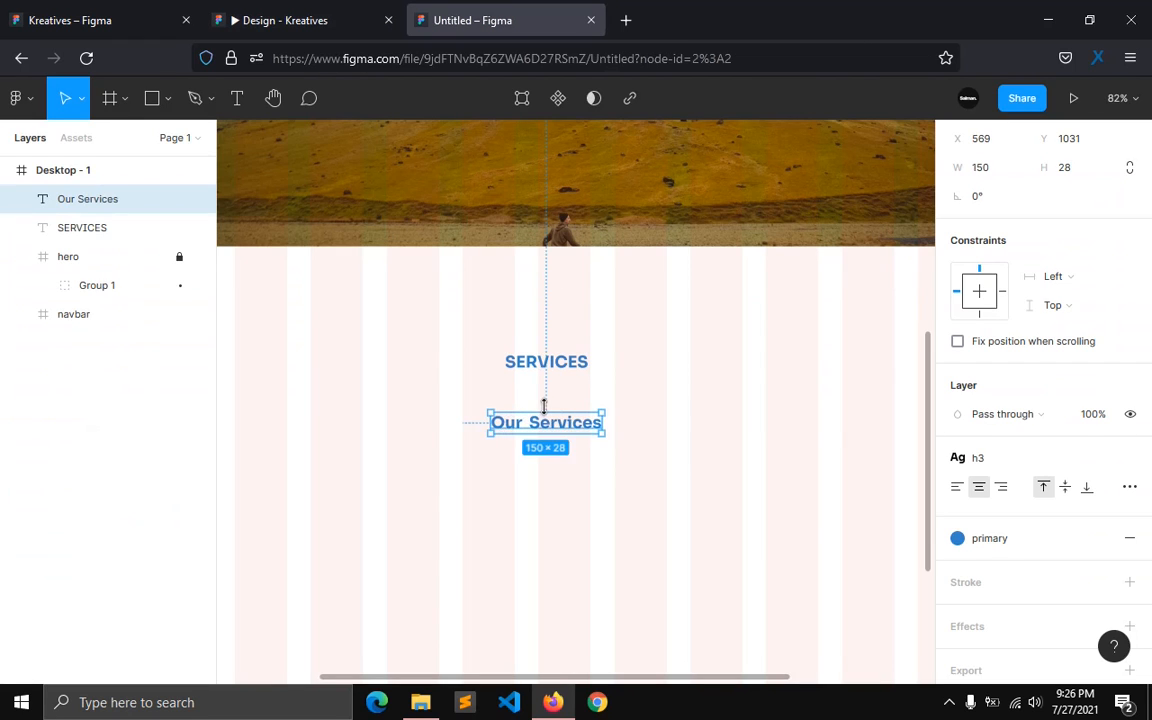
Step: Detach the h3 text style from "Our Services" and set its font size to 44
{"action": "left_click", "coordinate": [1130, 458]}
{"action": "left_click", "coordinate": [1111, 515]}
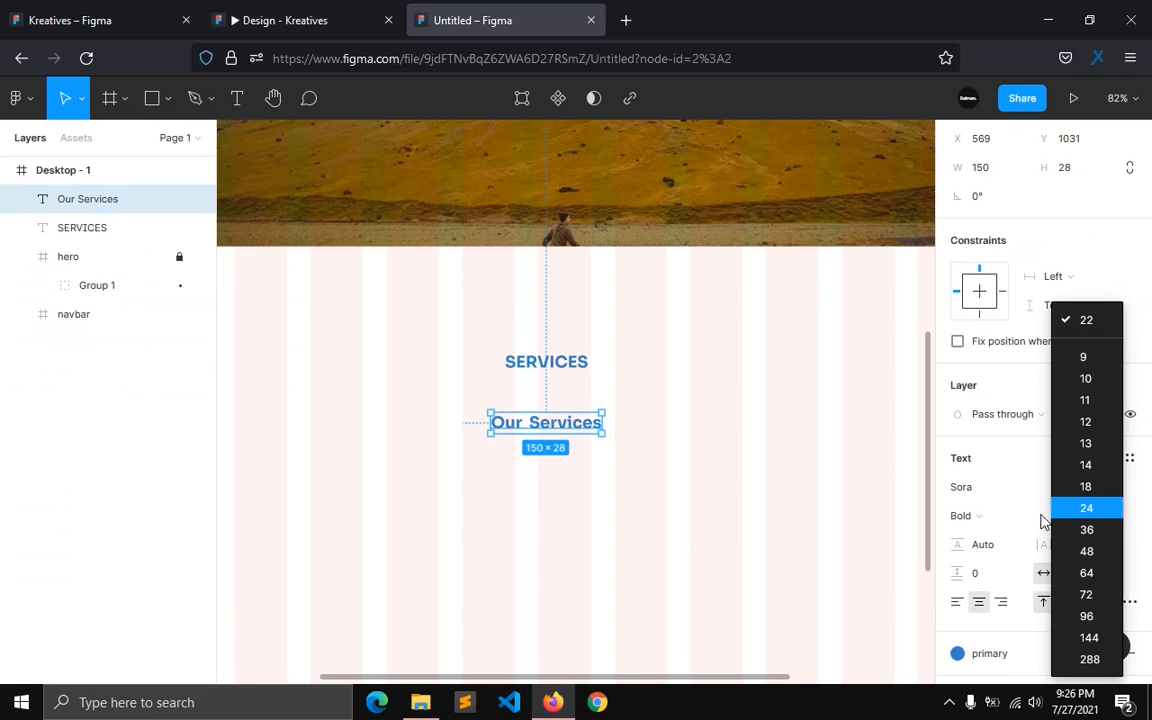
{"action": "left_click", "coordinate": [1073, 549]}
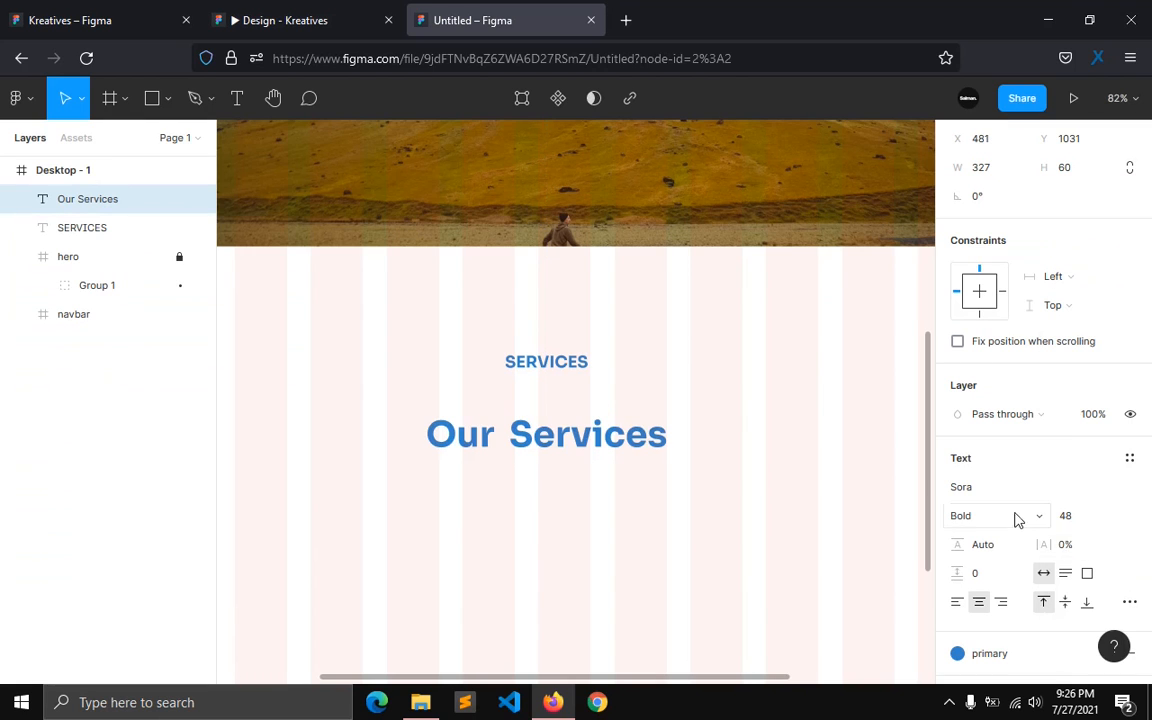
{"action": "left_click", "coordinate": [1070, 523]}
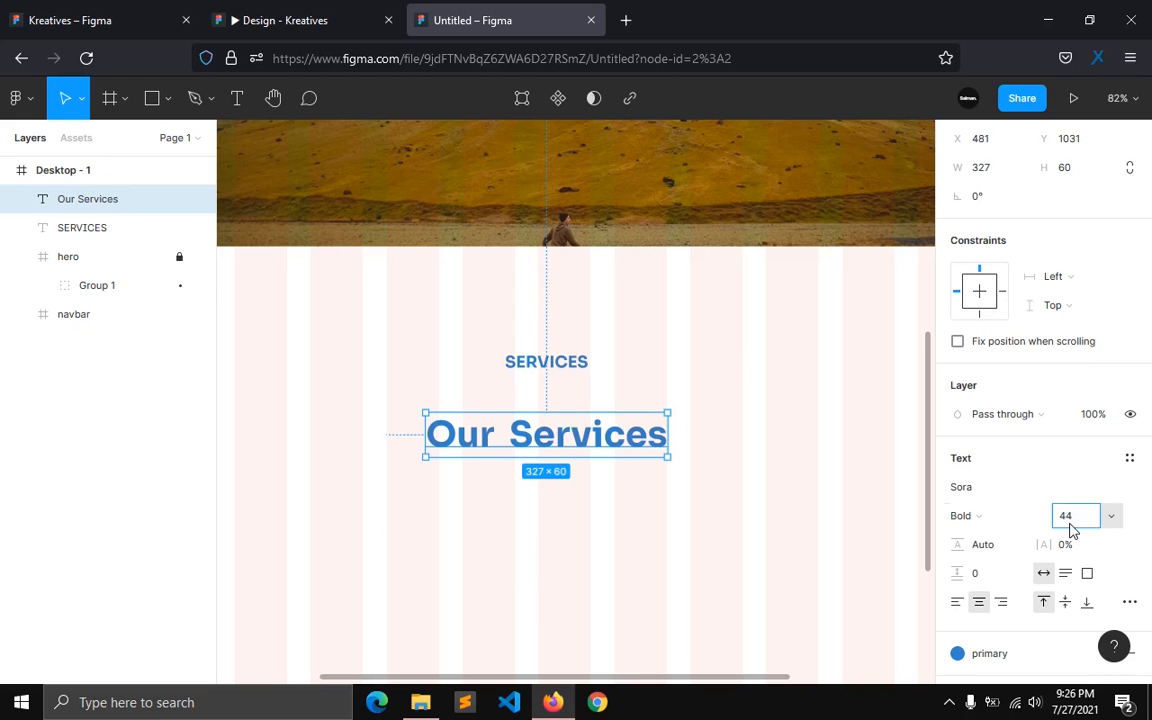
{"action": "key", "text": "Return"}
Step: Save the "Our Services" formatting as a new text style named "h1"
{"action": "left_click", "coordinate": [1130, 458]}
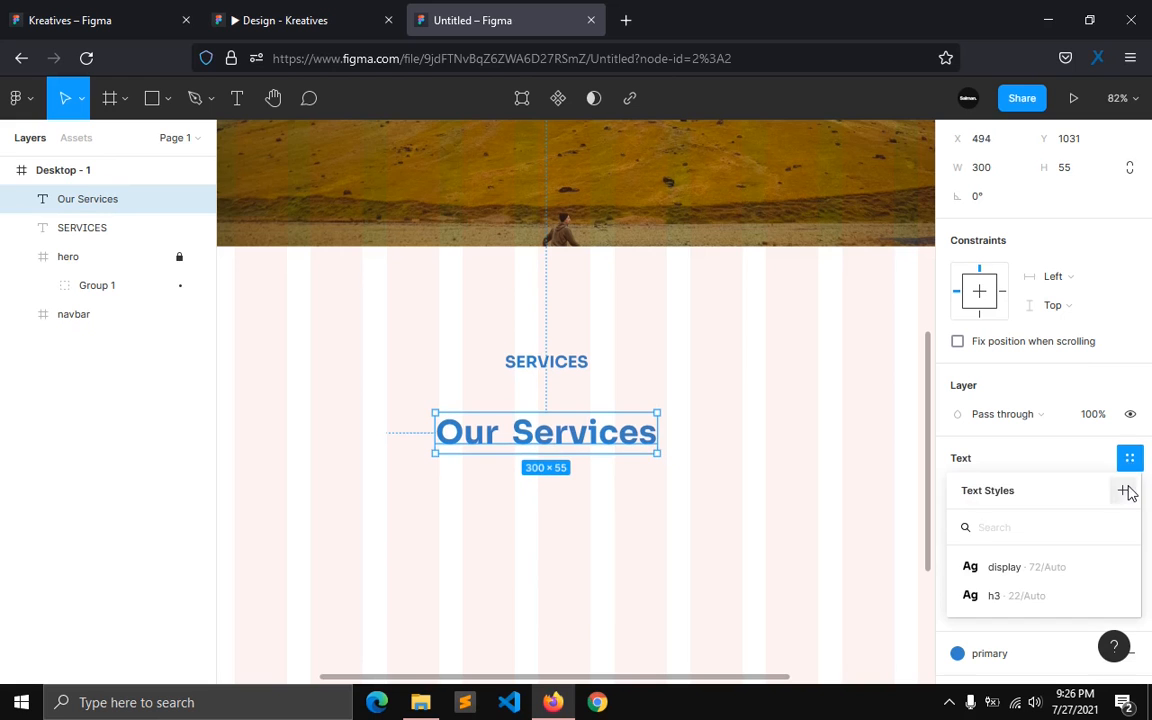
{"action": "left_click", "coordinate": [1125, 491]}
{"action": "type", "text": "h1"}
{"action": "key", "text": "Return"}
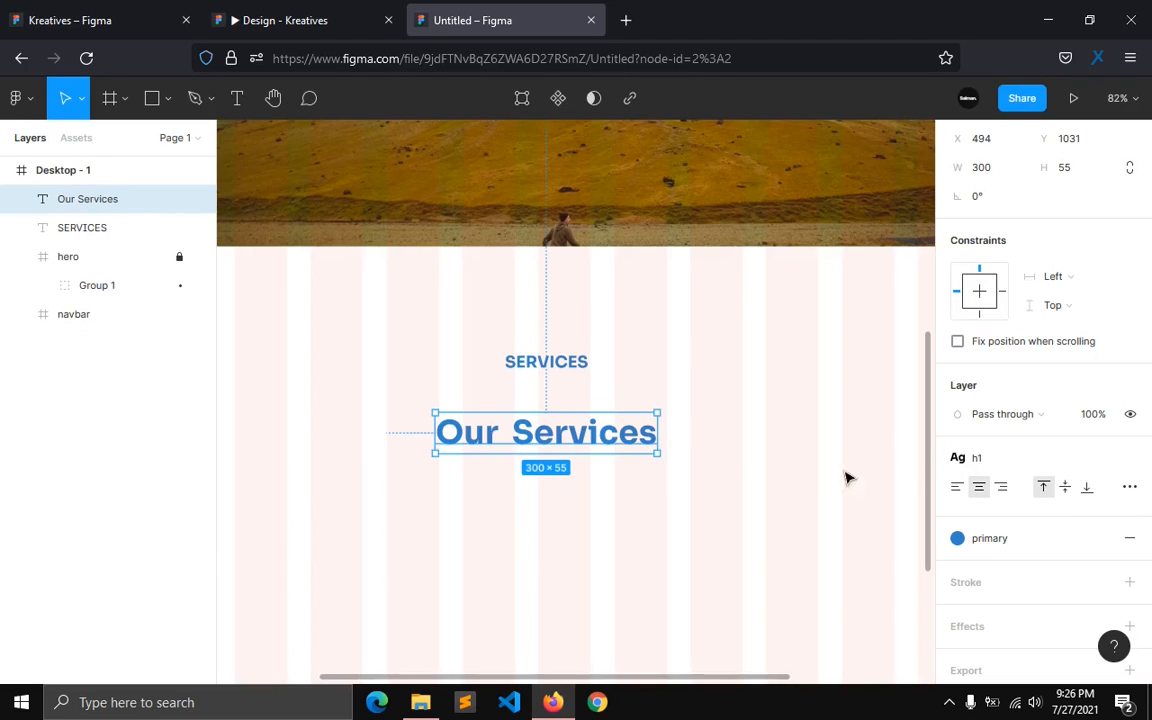
Step: Move "Our Services" up close beneath "SERVICES", to about Y 994, and give it the dark color style
{"action": "left_click_drag", "start_coordinate": [591, 447], "coordinate": [580, 420]}
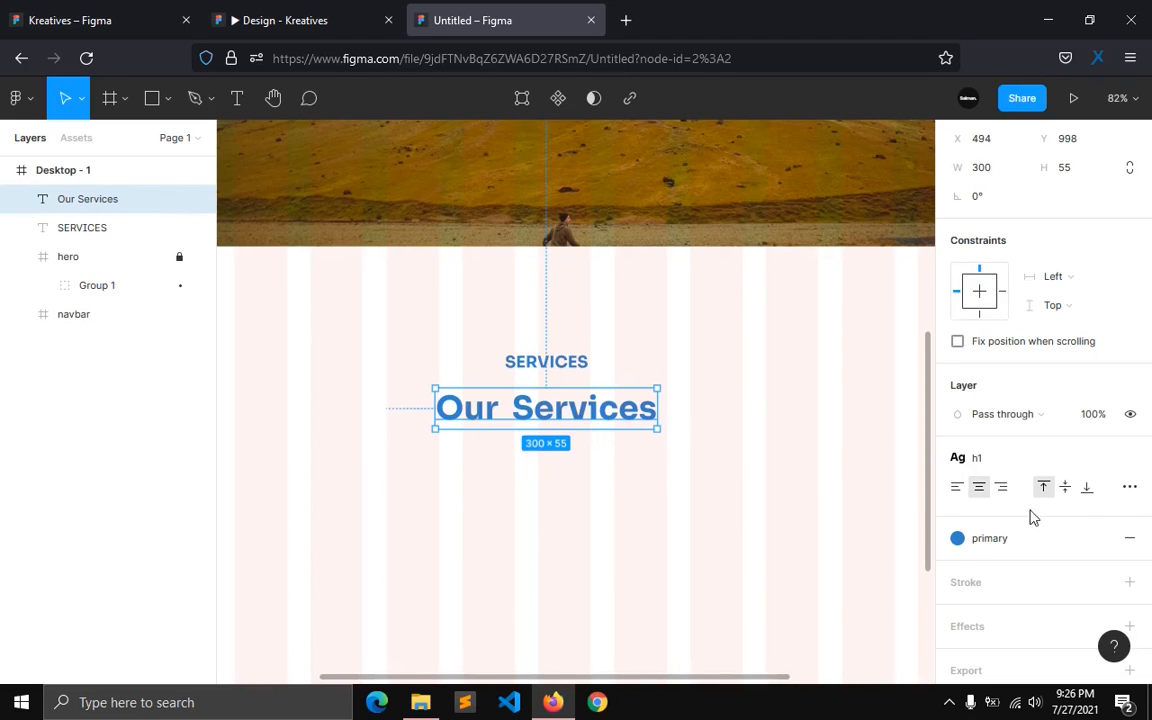
{"action": "left_click", "coordinate": [1120, 542]}
{"action": "left_click", "coordinate": [1101, 539]}
{"action": "left_click", "coordinate": [975, 648]}
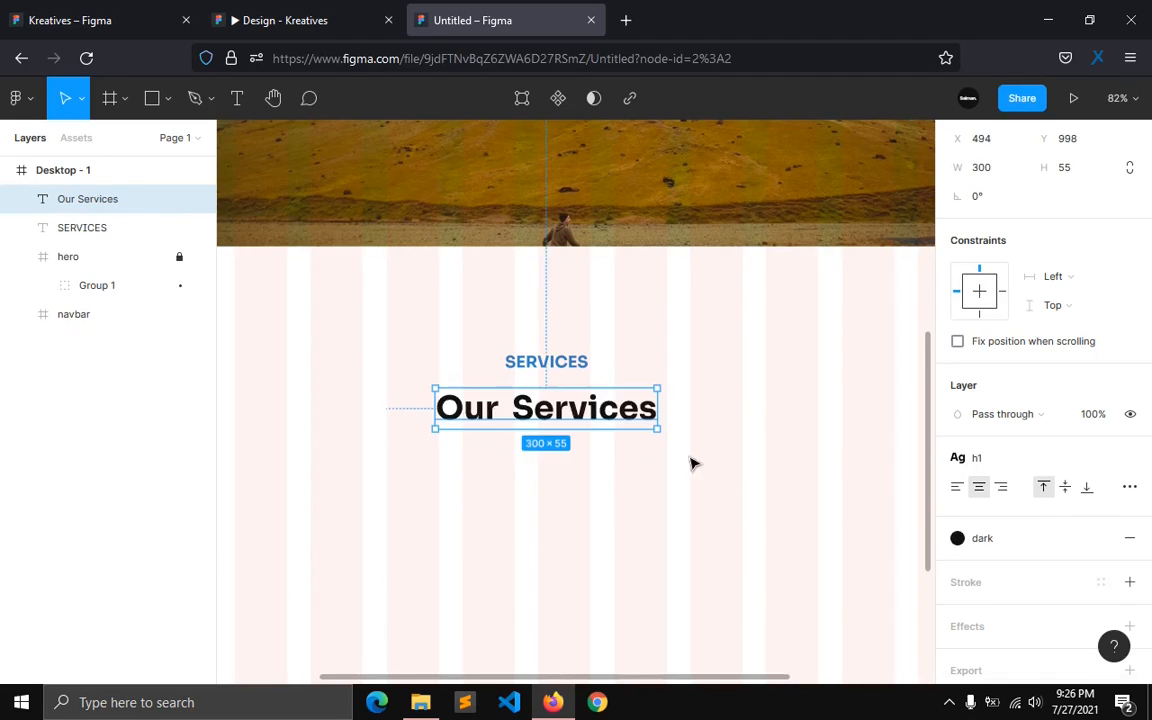
{"action": "left_click_drag", "start_coordinate": [568, 421], "coordinate": [567, 418]}
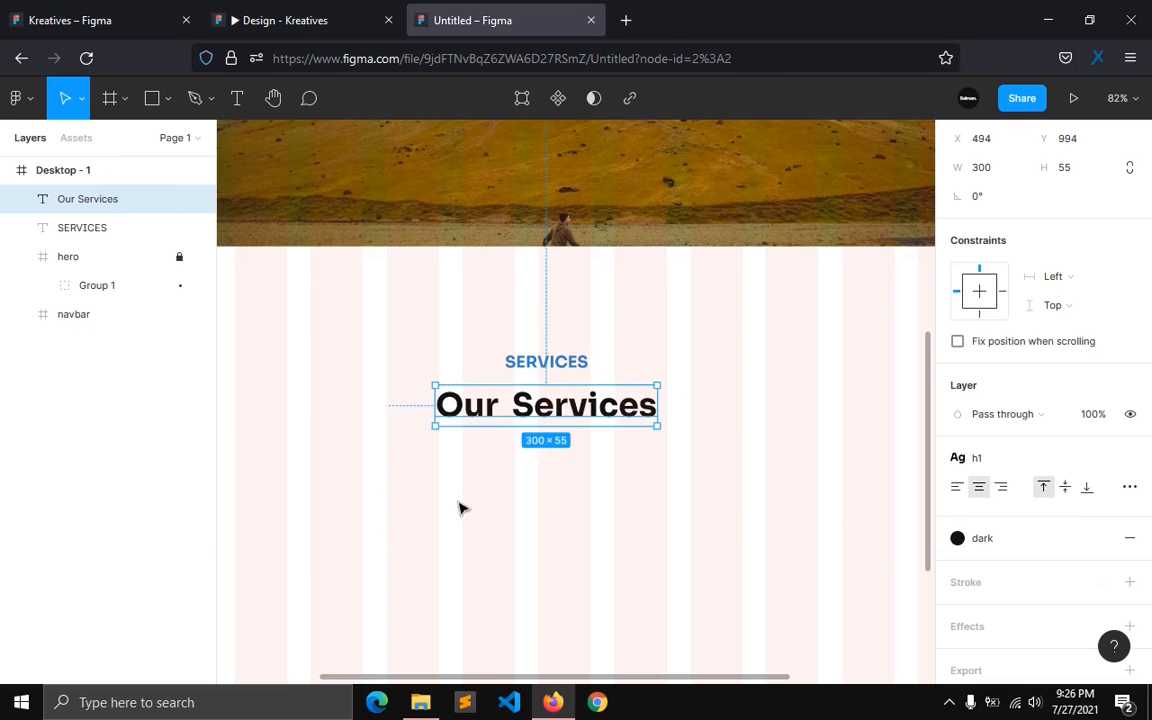
Step: Copy the services intro paragraph from the original Kreatives file into the Untitled file and place it centered beneath the "Our Services" heading
{"action": "left_click", "coordinate": [444, 466]}
{"action": "left_click", "coordinate": [290, 20]}
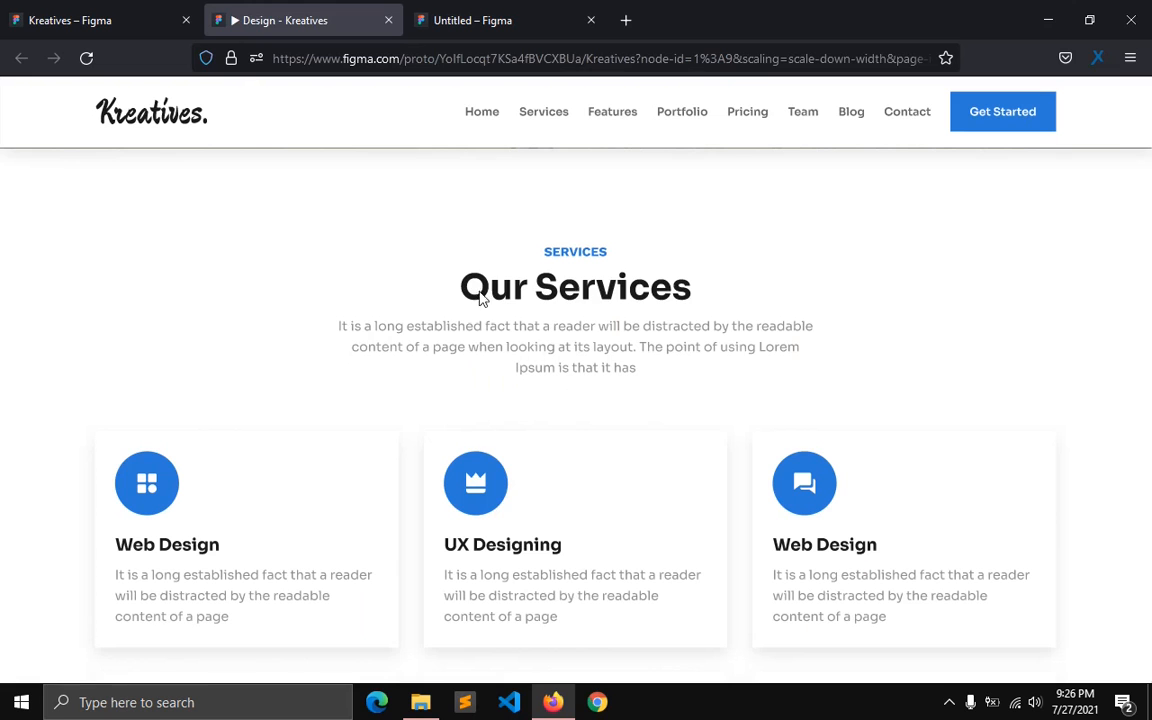
{"action": "left_click", "coordinate": [77, 21]}
{"action": "scroll", "coordinate": [391, 514], "scroll_direction": "down", "scroll_amount": 5, "text": "ctrl"}
{"action": "scroll", "coordinate": [391, 520], "scroll_direction": "down", "scroll_amount": 3}
{"action": "left_click", "coordinate": [416, 476]}
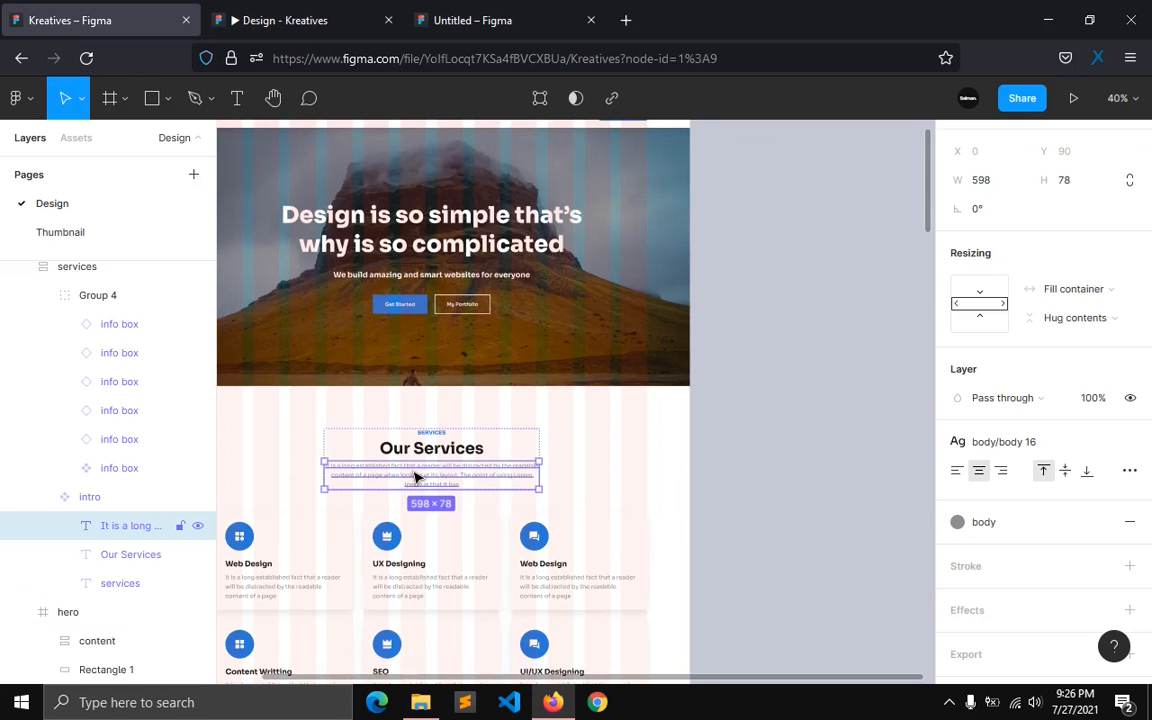
{"action": "left_click", "coordinate": [588, 8]}
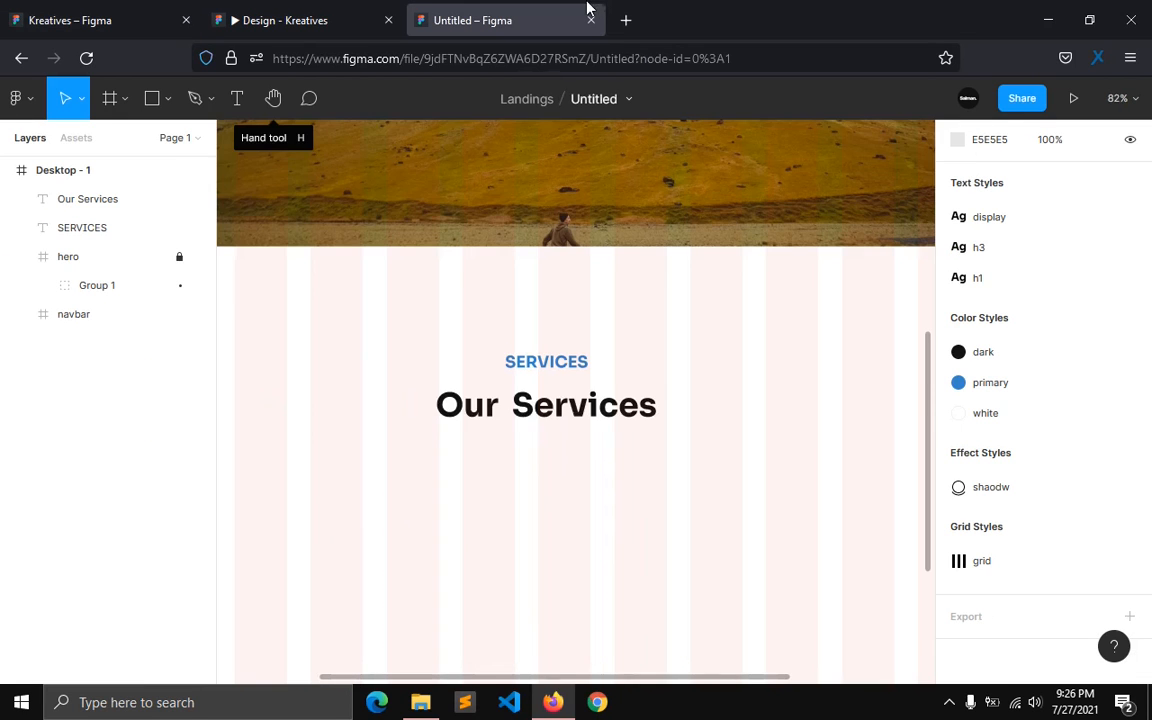
{"action": "scroll", "coordinate": [499, 388], "scroll_direction": "down", "scroll_amount": 3}
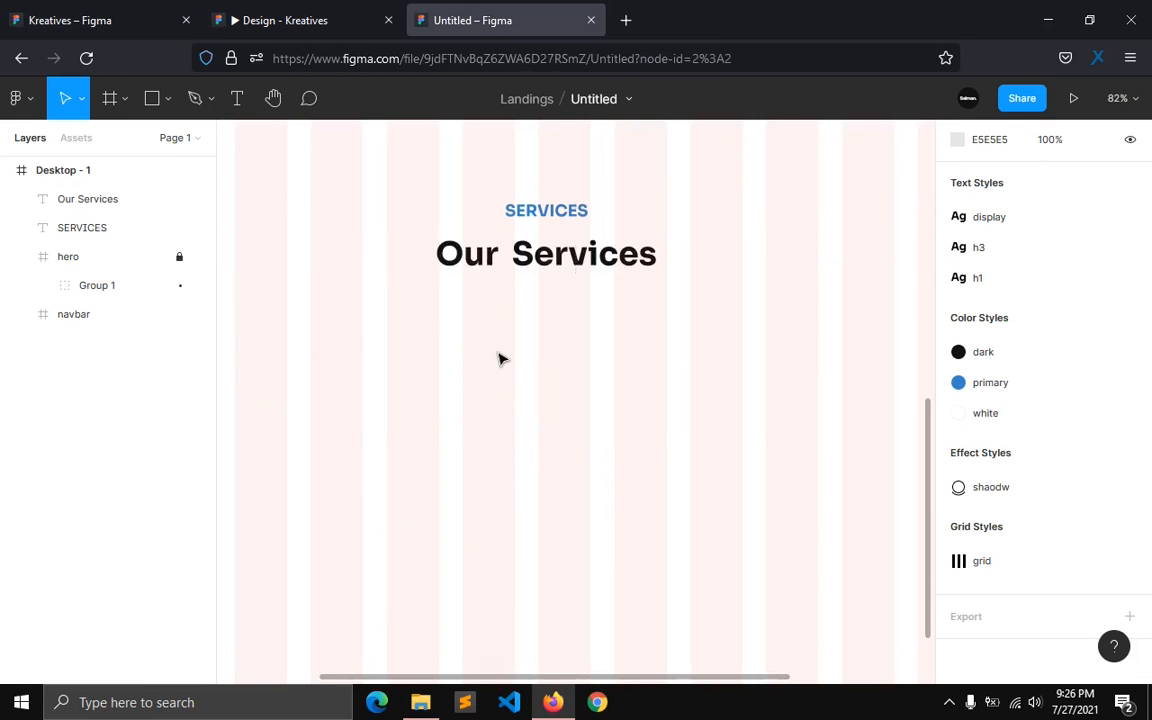
{"action": "type", "text": "It is a long established fact that a reader will be distracted by the readable content of a page when looking at its layout. The point of using Lorem Ipsum is that it has"}
{"action": "left_click_drag", "start_coordinate": [504, 392], "coordinate": [470, 340]}
Step: Save the services intro paragraph's formatting as a new text style named "body"
{"action": "scroll", "coordinate": [1031, 594], "scroll_direction": "down", "scroll_amount": 2}
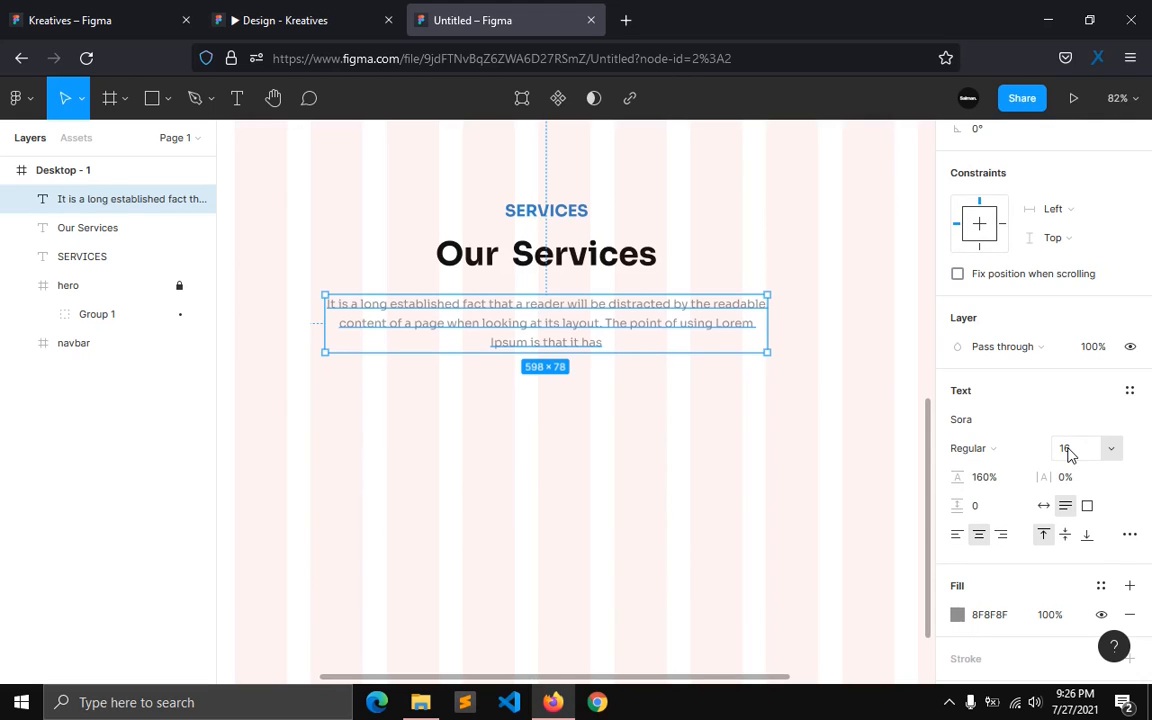
{"action": "left_click", "coordinate": [957, 614]}
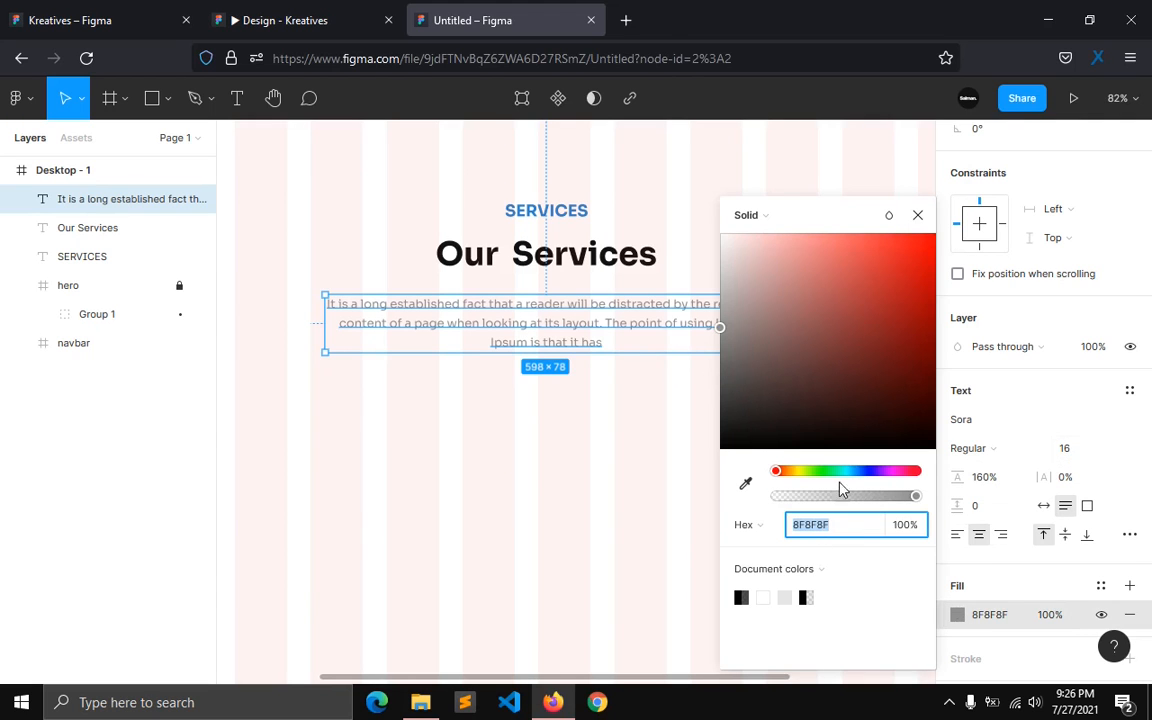
{"action": "left_click", "coordinate": [917, 215]}
{"action": "left_click", "coordinate": [1129, 390]}
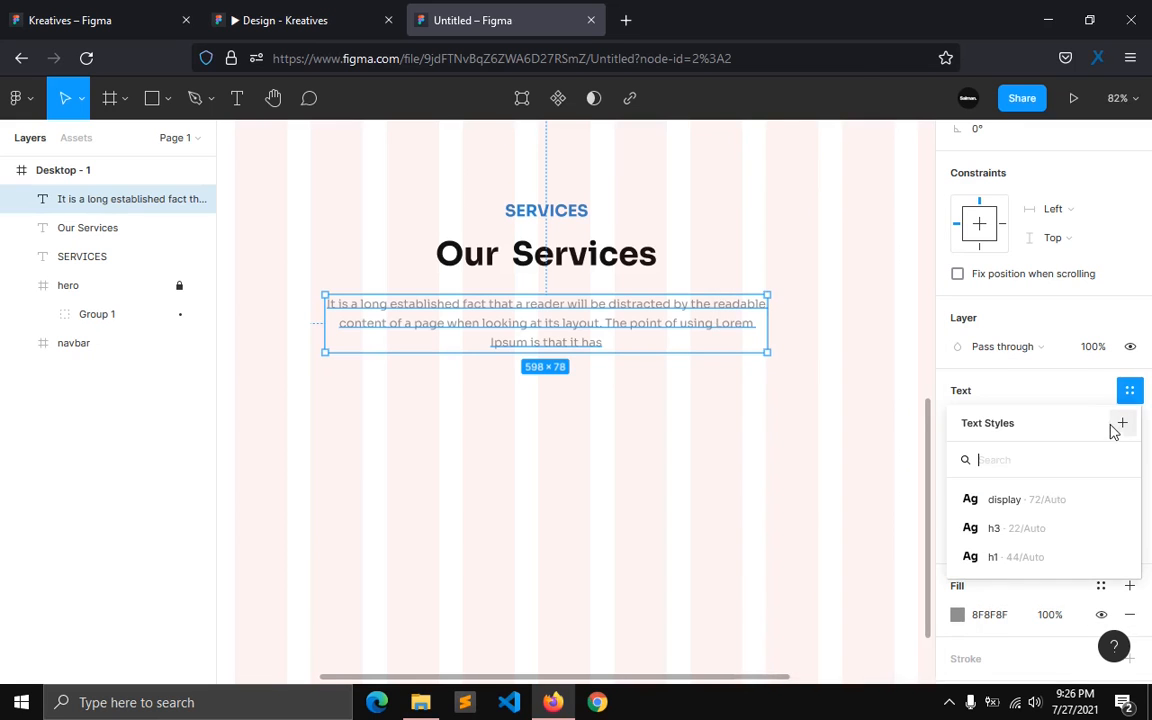
{"action": "left_click", "coordinate": [1121, 424]}
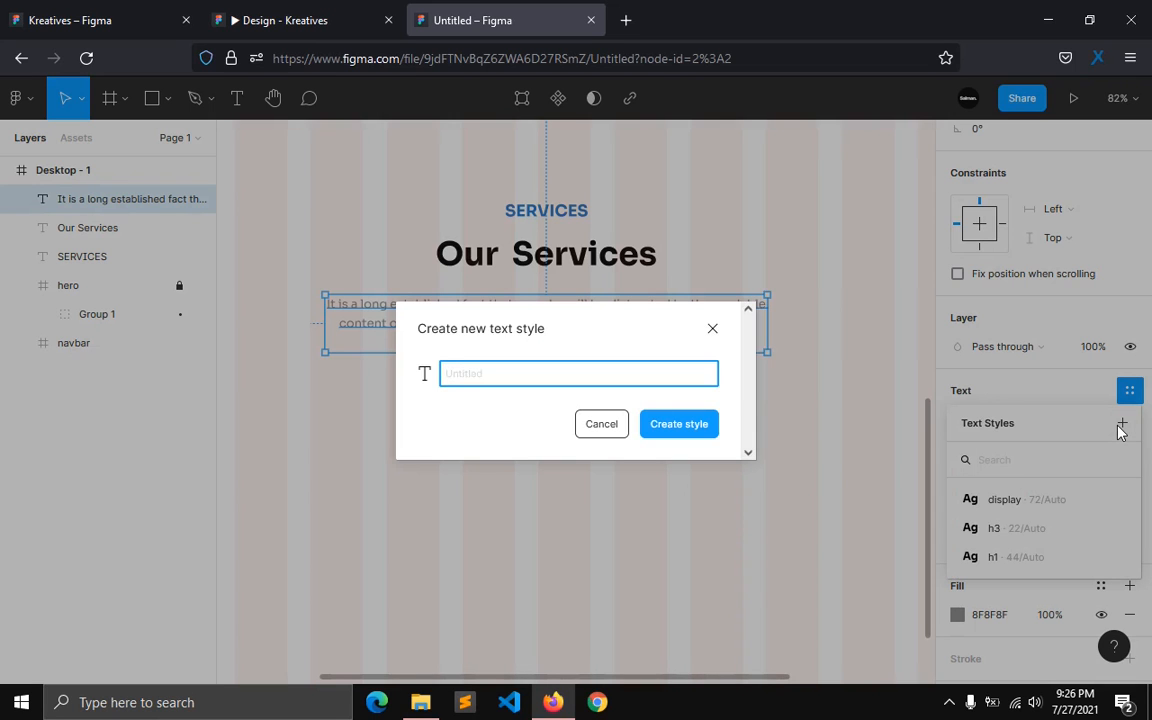
{"action": "type", "text": "body"}
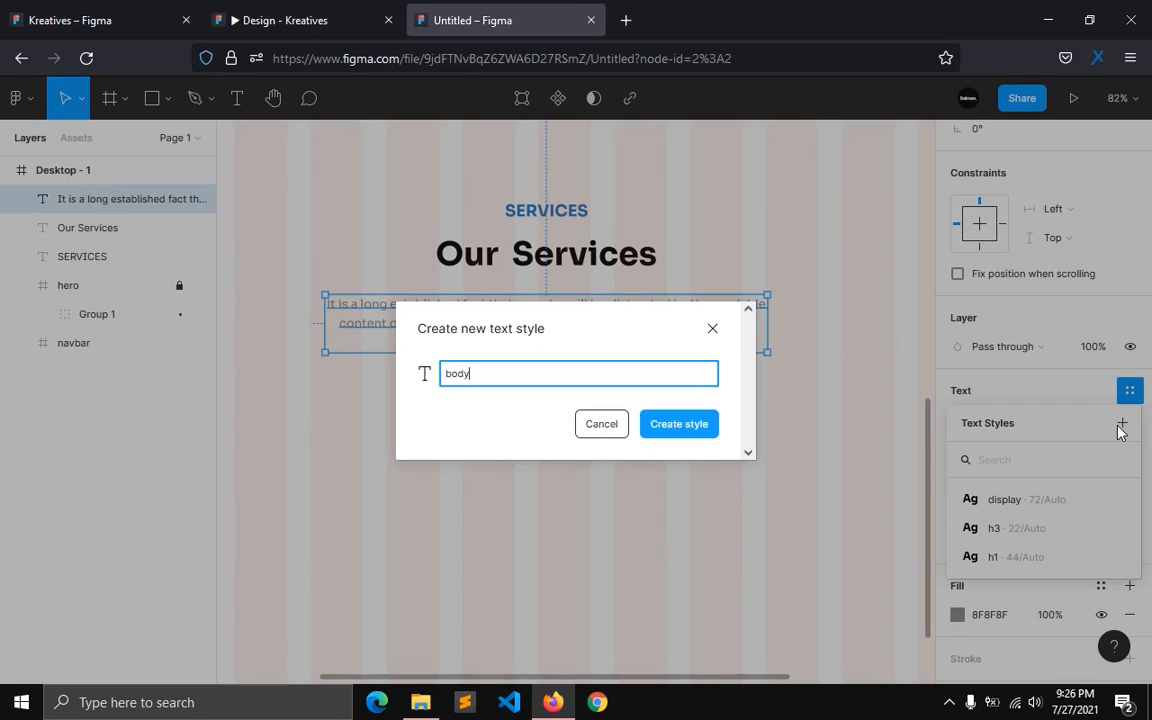
{"action": "key", "text": "Return"}
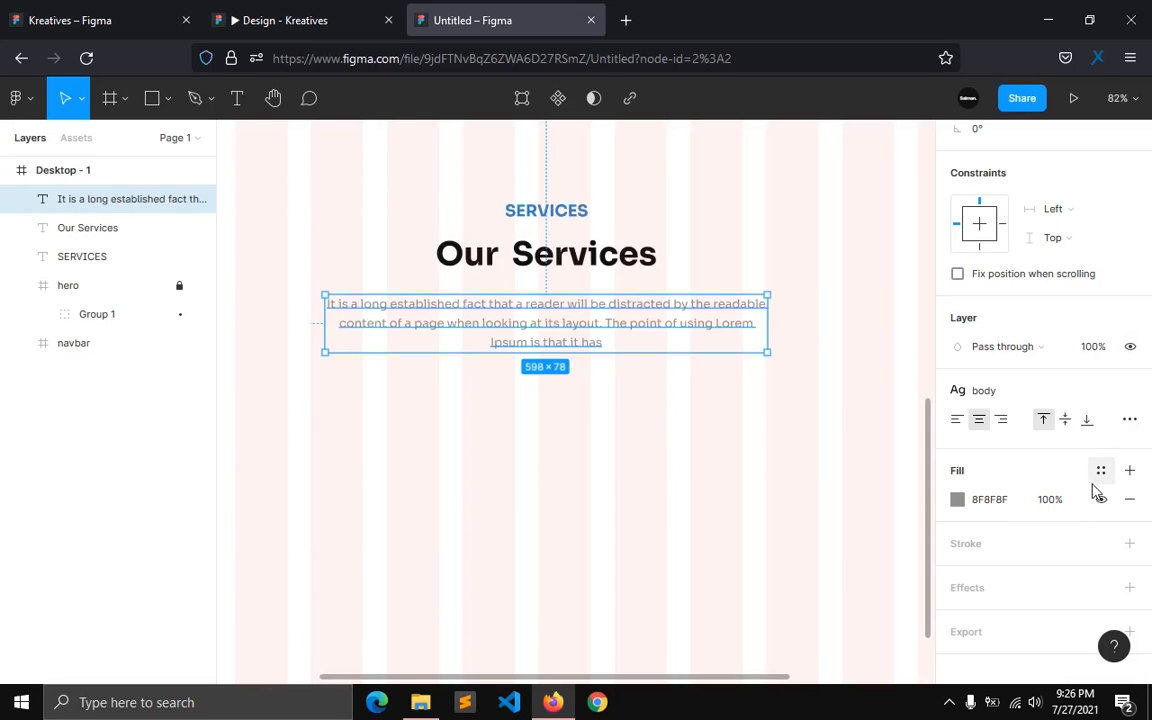
Step: Save the services paragraph's gray fill as a new color style named "body"
{"action": "left_click", "coordinate": [1101, 470]}
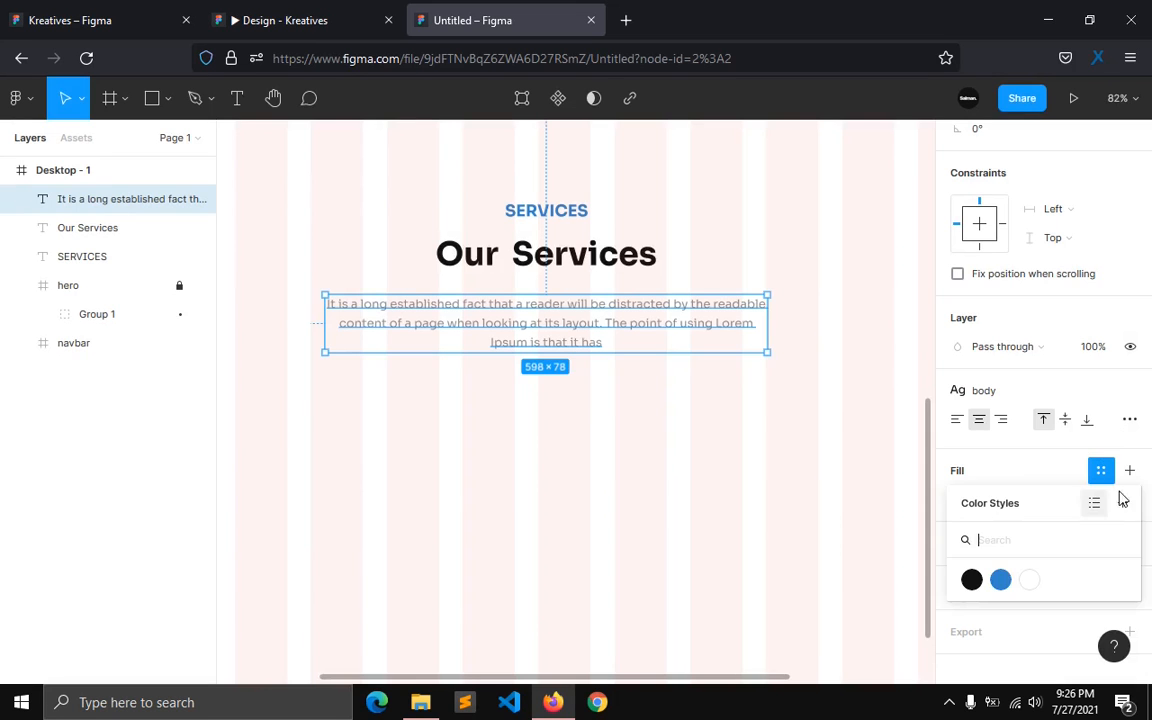
{"action": "left_click", "coordinate": [1125, 504]}
{"action": "type", "text": "body"}
{"action": "key", "text": "Return"}
{"action": "left_click", "coordinate": [686, 398]}
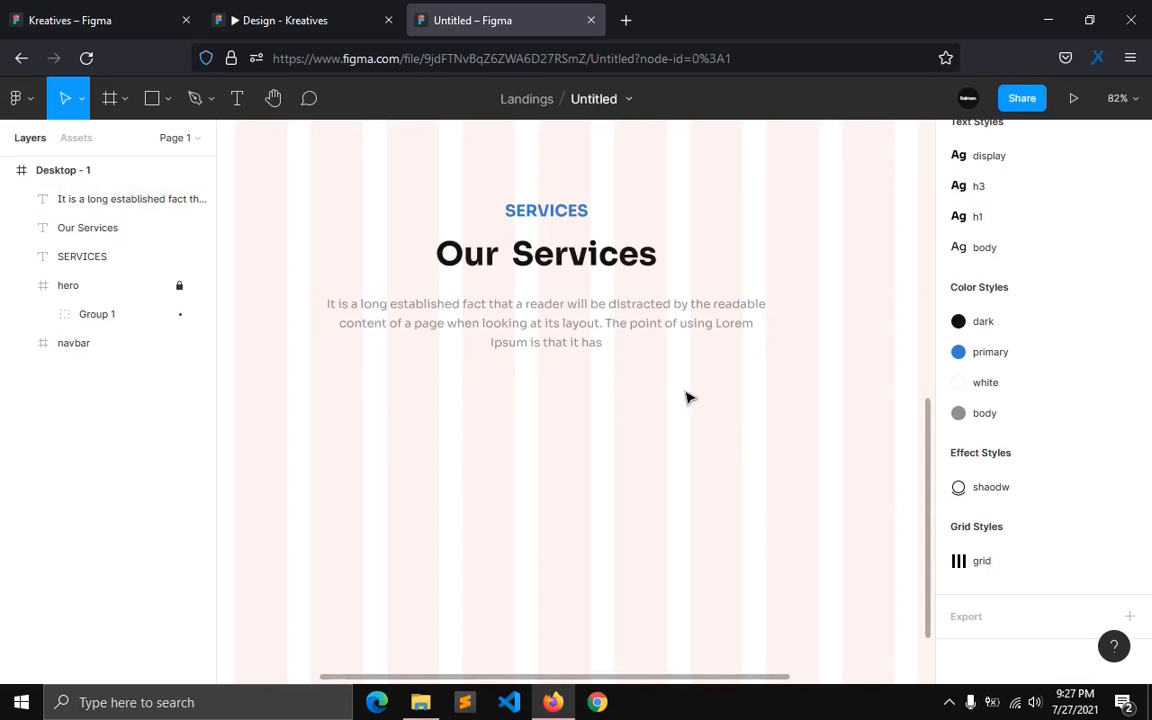
Step: Wrap the "SERVICES" label, "Our Services" heading and paragraph in a vertical auto layout frame with its contents centered
{"action": "left_click", "coordinate": [542, 322]}
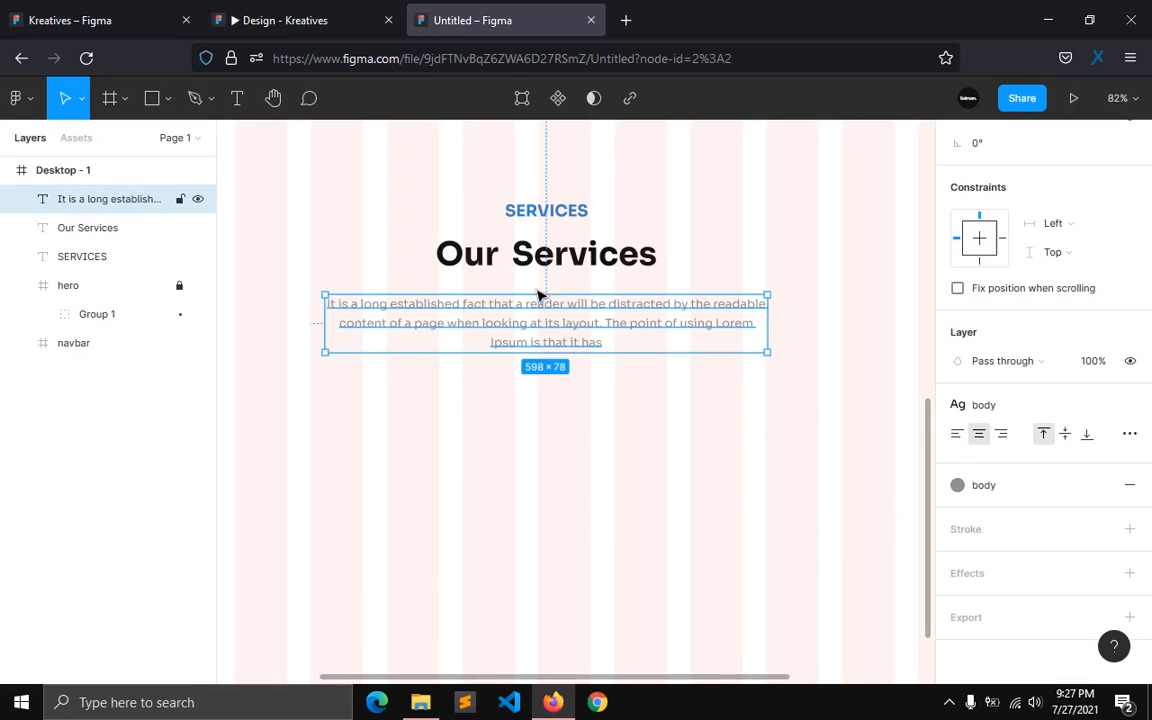
{"action": "left_click", "coordinate": [560, 255], "text": "shift"}
{"action": "left_click", "coordinate": [546, 211], "text": "shift"}
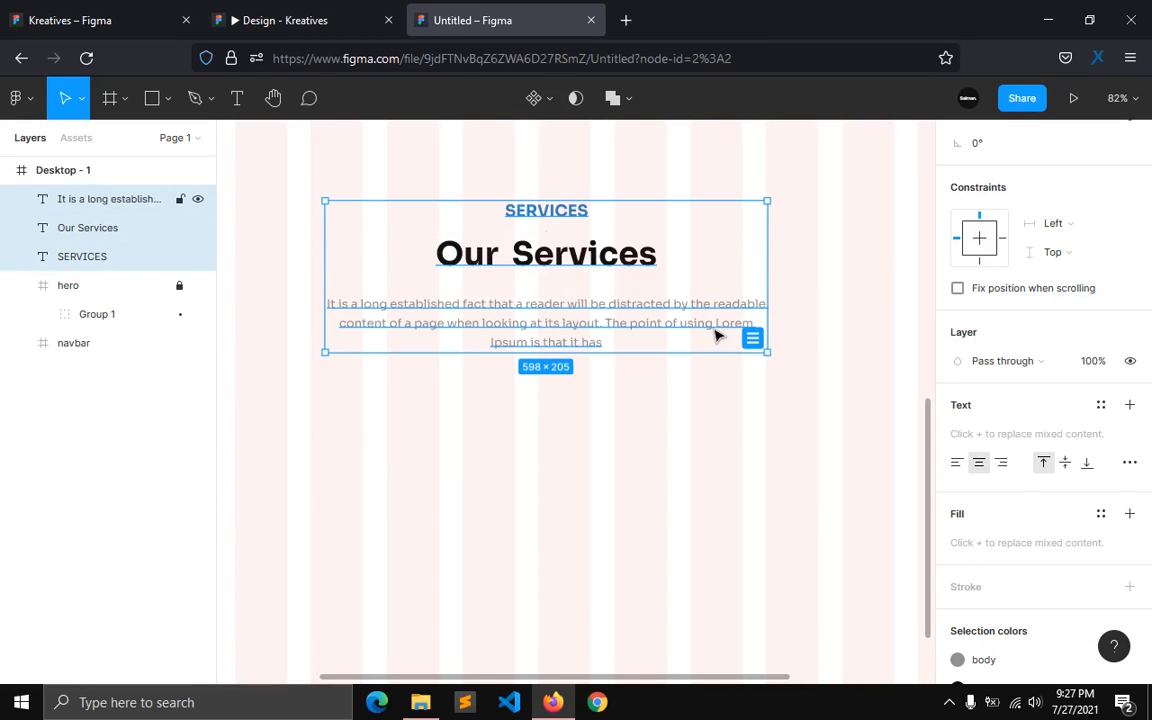
{"action": "key", "text": "shift+a"}
{"action": "left_click", "coordinate": [1130, 273]}
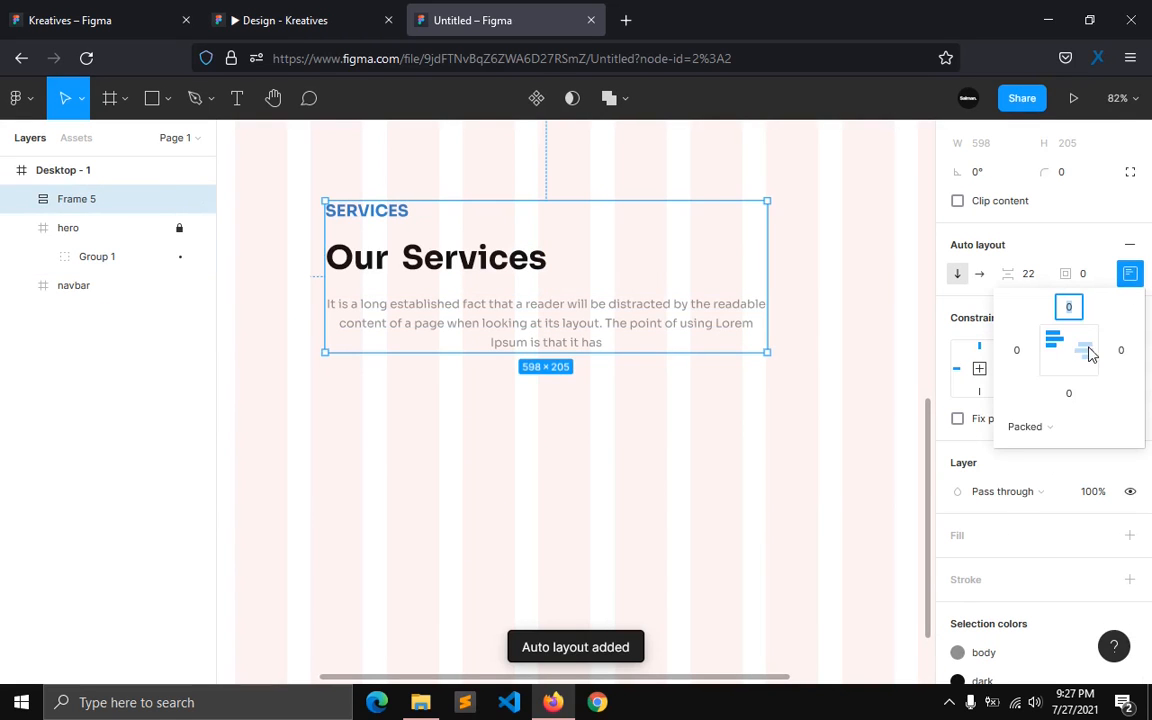
{"action": "left_click", "coordinate": [1069, 350]}
{"action": "left_click", "coordinate": [977, 313]}
Step: Set the auto layout frame's horizontal resizing to Fixed, widen it to 667 and center it horizontally on the page
{"action": "left_click", "coordinate": [1045, 353]}
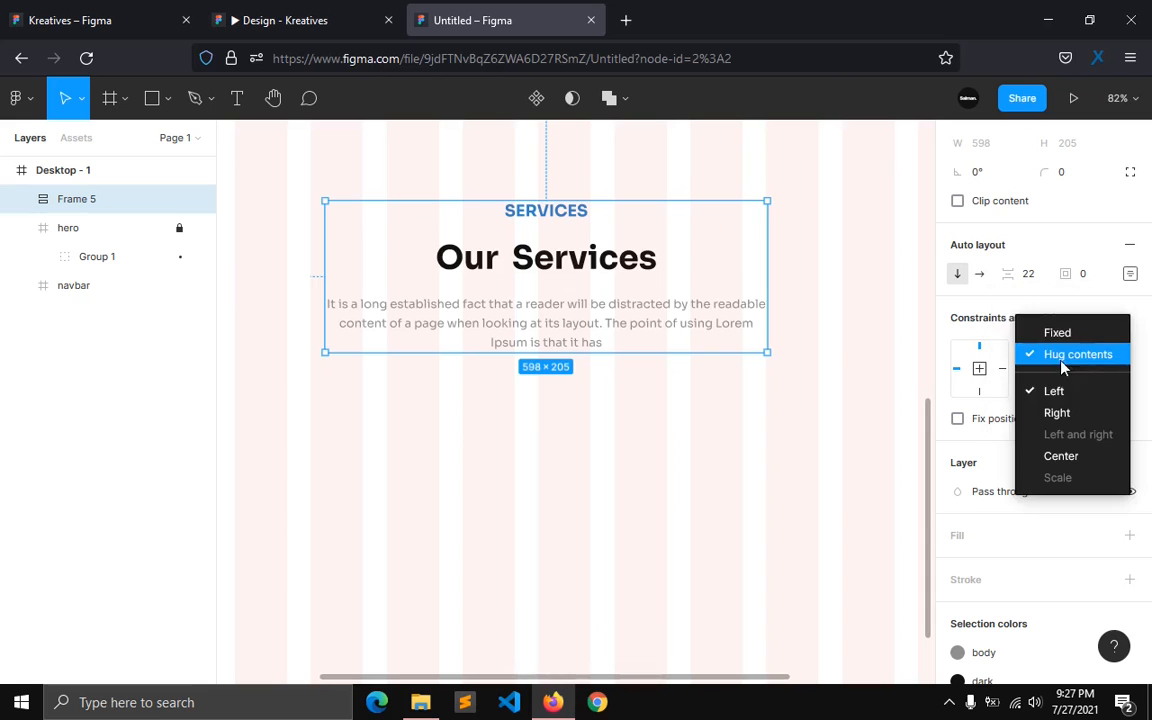
{"action": "left_click", "coordinate": [726, 343]}
{"action": "scroll", "coordinate": [686, 373], "scroll_direction": "up", "scroll_amount": 2}
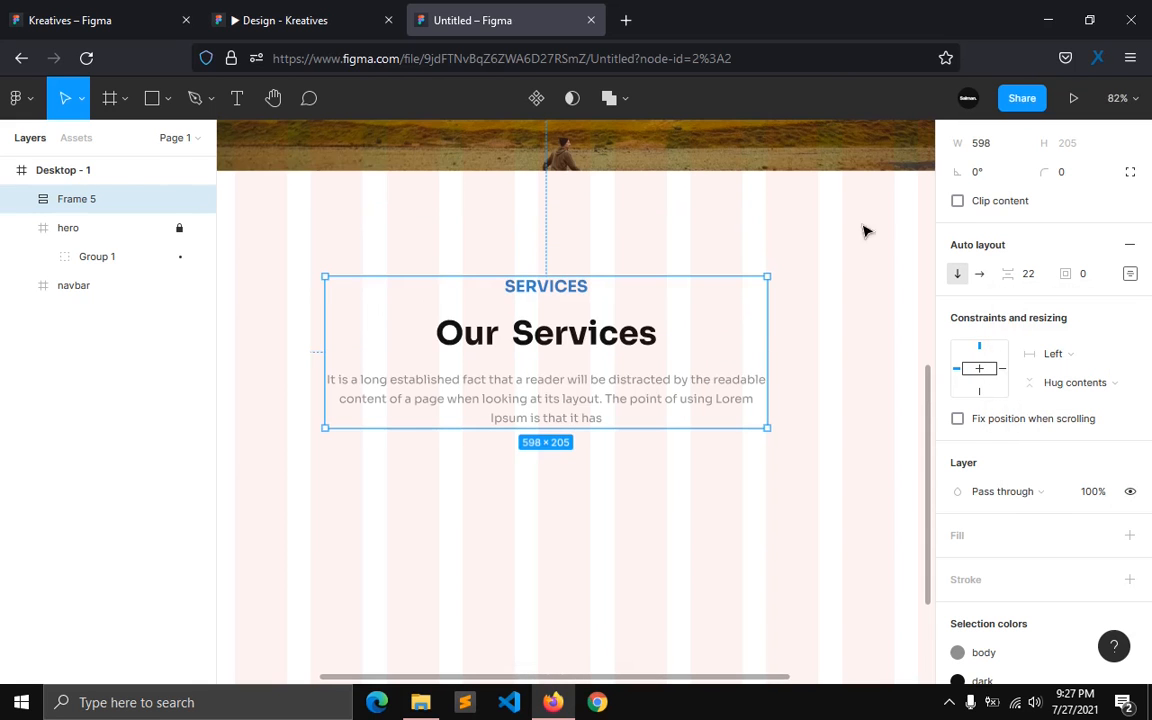
{"action": "left_click_drag", "start_coordinate": [763, 373], "coordinate": [814, 370]}
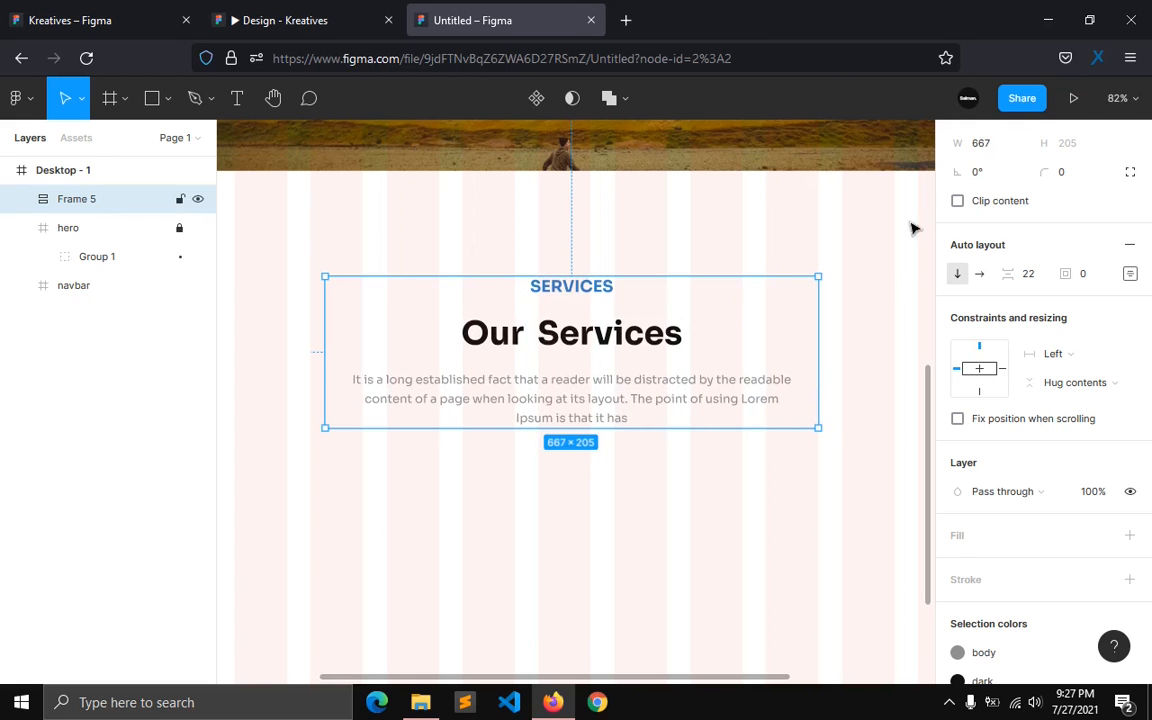
{"action": "scroll", "coordinate": [1011, 198], "scroll_direction": "up", "scroll_amount": 3}
{"action": "left_click", "coordinate": [985, 169]}
Step: Set the auto layout frame's item spacing to 12 and place it horizontally centered at about Y 956
{"action": "left_click", "coordinate": [1035, 410]}
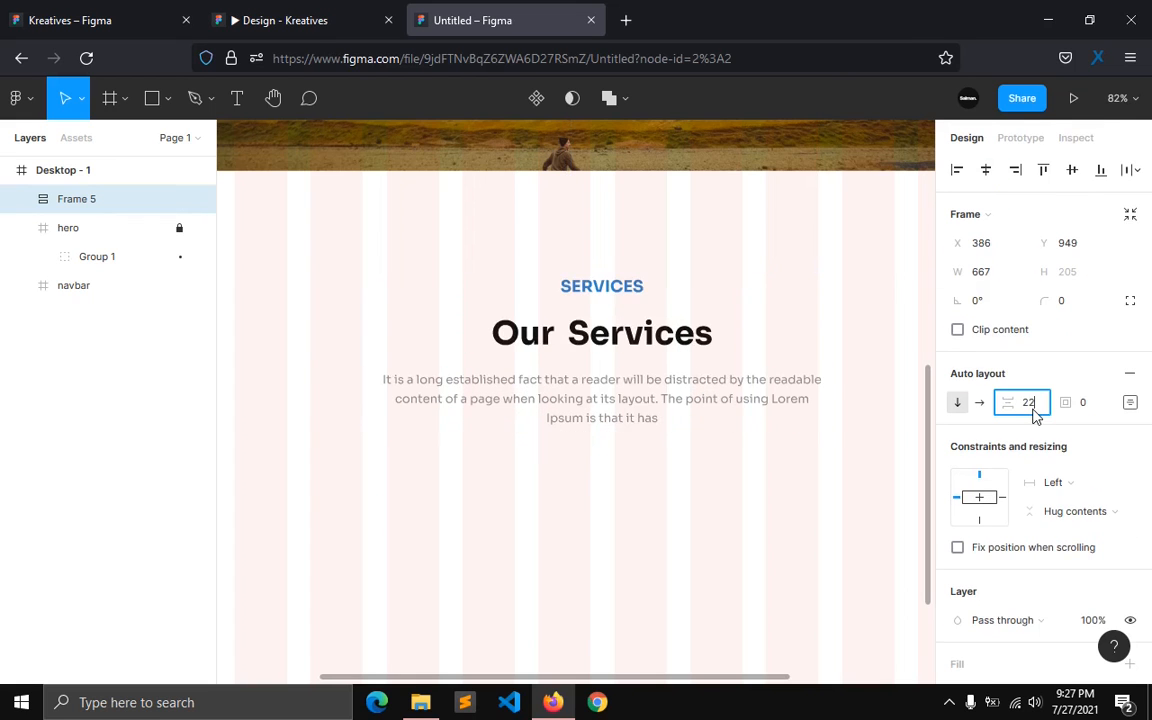
{"action": "type", "text": "12"}
{"action": "key", "text": "Return"}
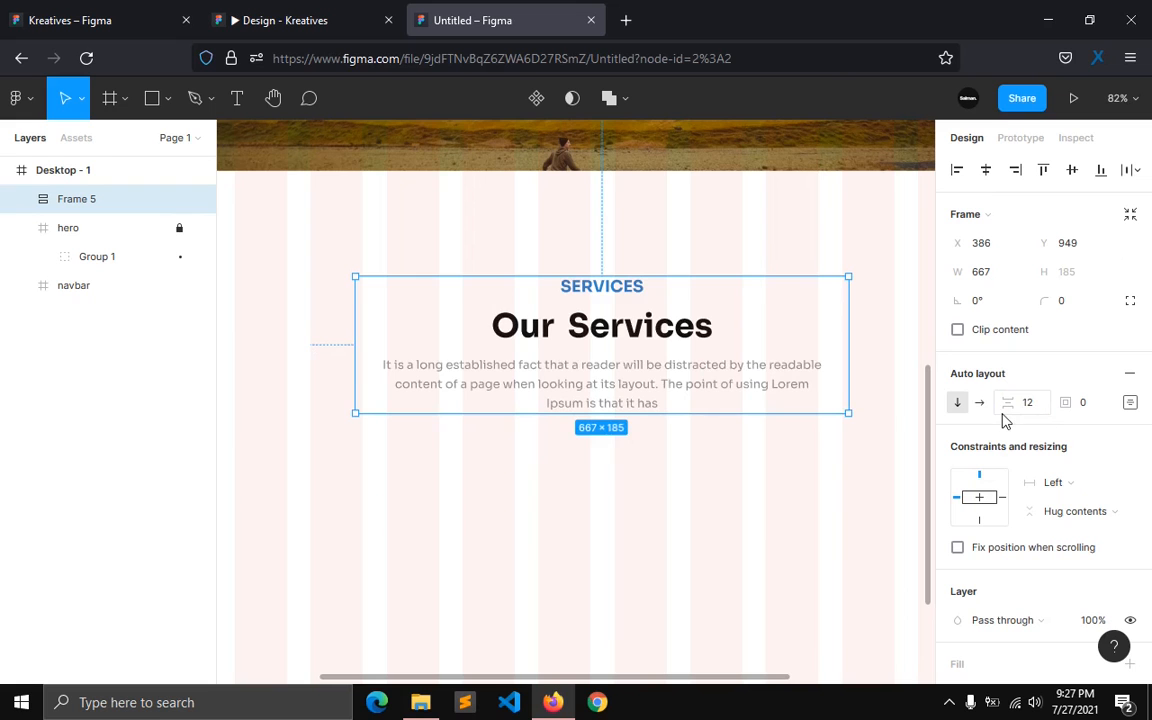
{"action": "left_click_drag", "start_coordinate": [674, 375], "coordinate": [630, 380]}
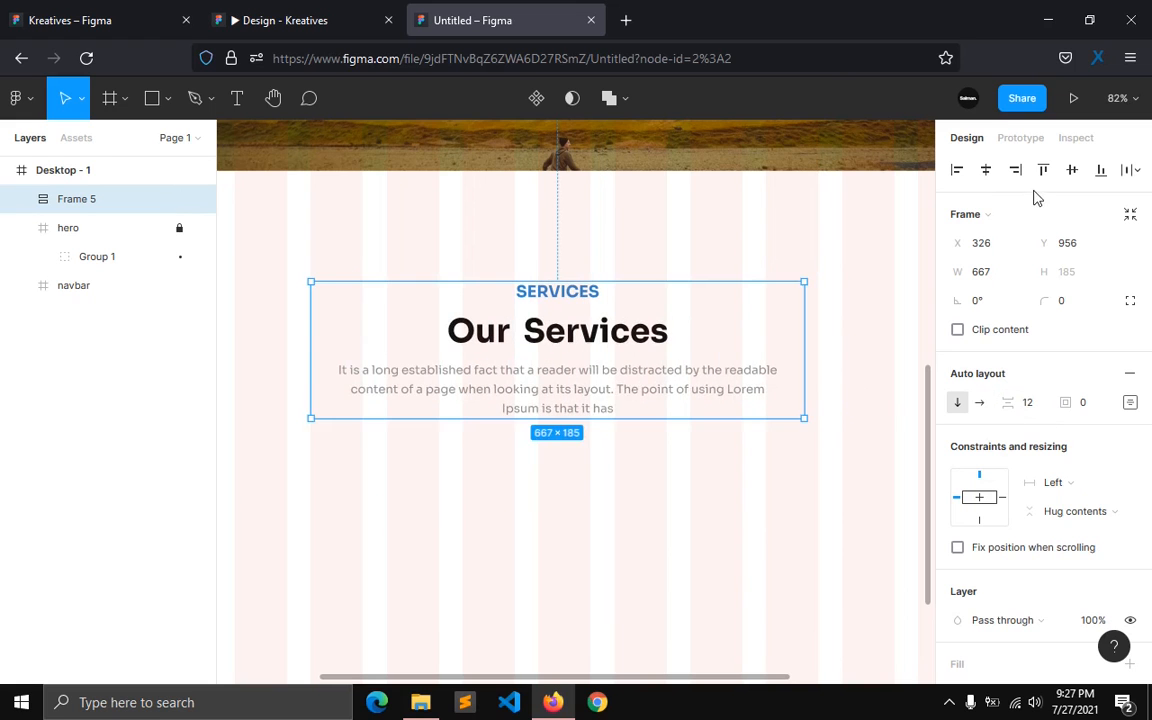
{"action": "left_click", "coordinate": [985, 170]}
{"action": "left_click", "coordinate": [635, 530]}
Step: Extend the Desktop - 1 frame downward to a height of about 2026
{"action": "scroll", "coordinate": [635, 530], "scroll_direction": "down", "scroll_amount": 3}
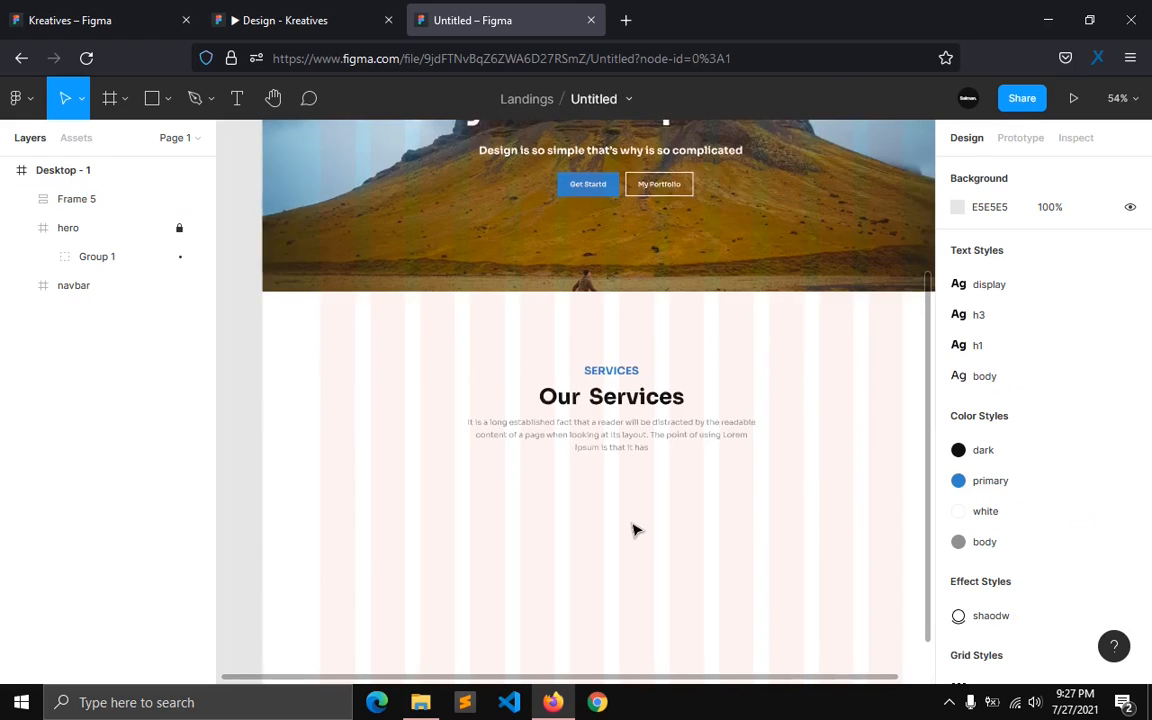
{"action": "scroll", "coordinate": [635, 530], "scroll_direction": "down", "scroll_amount": 3}
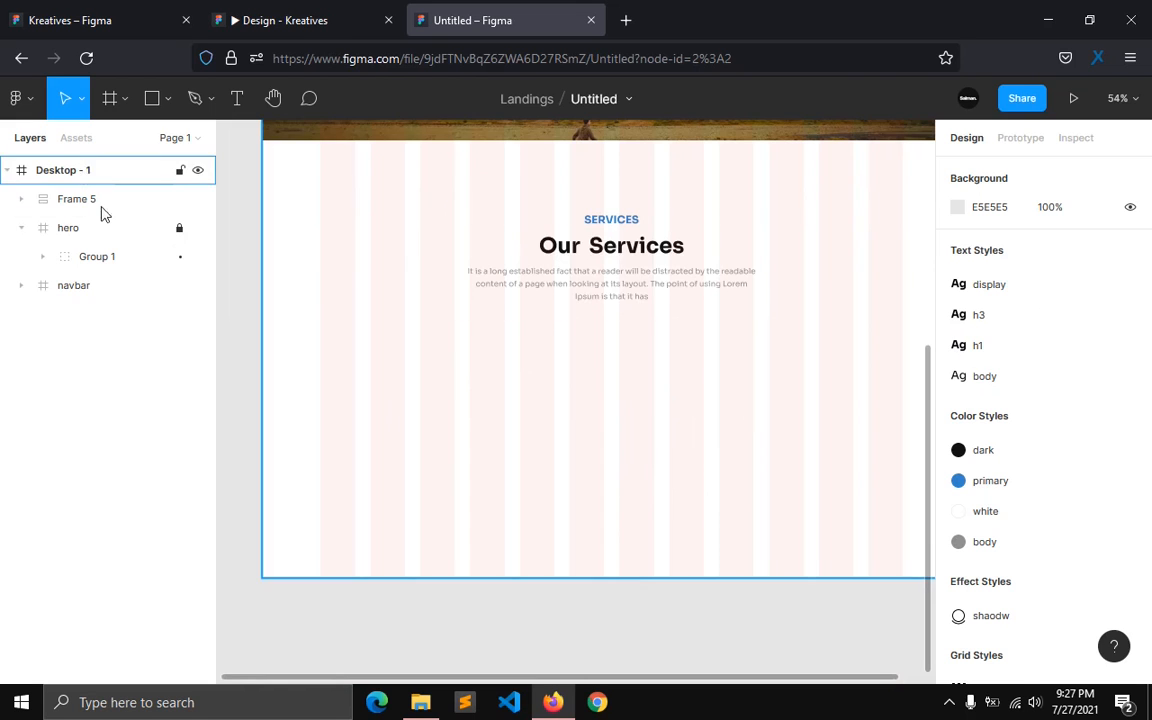
{"action": "left_click", "coordinate": [411, 568]}
{"action": "left_click_drag", "start_coordinate": [411, 571], "coordinate": [504, 548]}
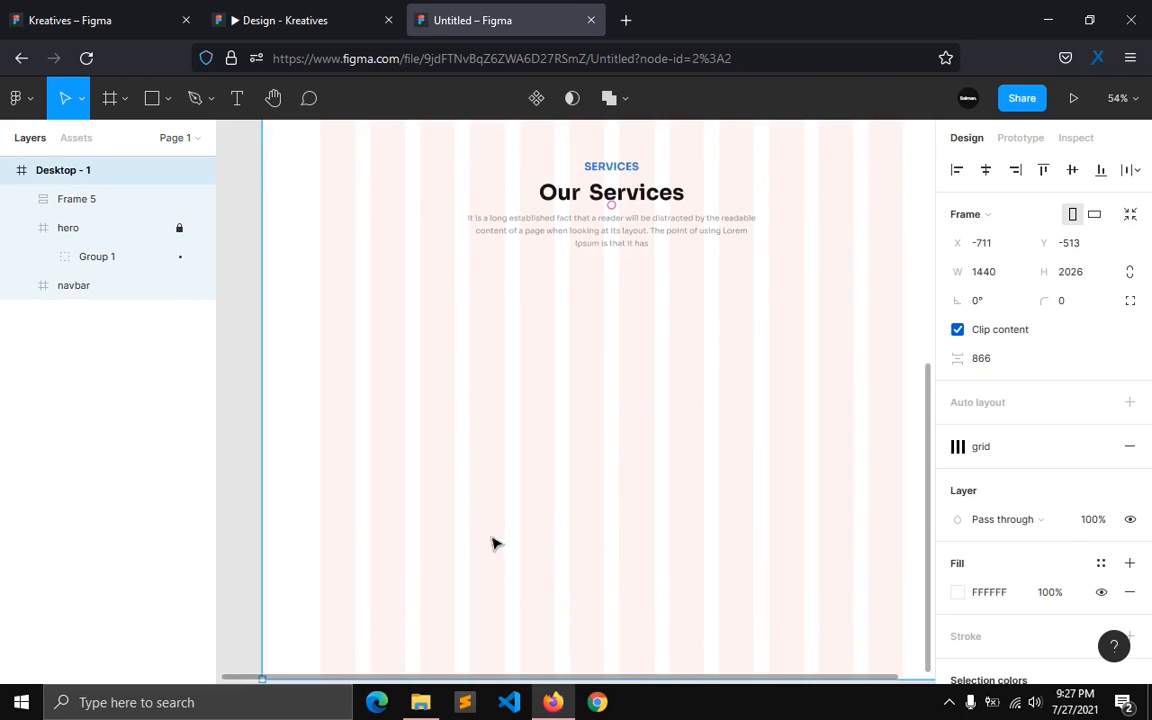
Step: Rename the auto layout frame containing the services texts as "intro"
{"action": "left_click", "coordinate": [113, 217]}
{"action": "double_click", "coordinate": [112, 211]}
{"action": "type", "text": "intro"}
{"action": "key", "text": "Return"}
{"action": "scroll", "coordinate": [480, 345], "scroll_direction": "up", "scroll_amount": 2}
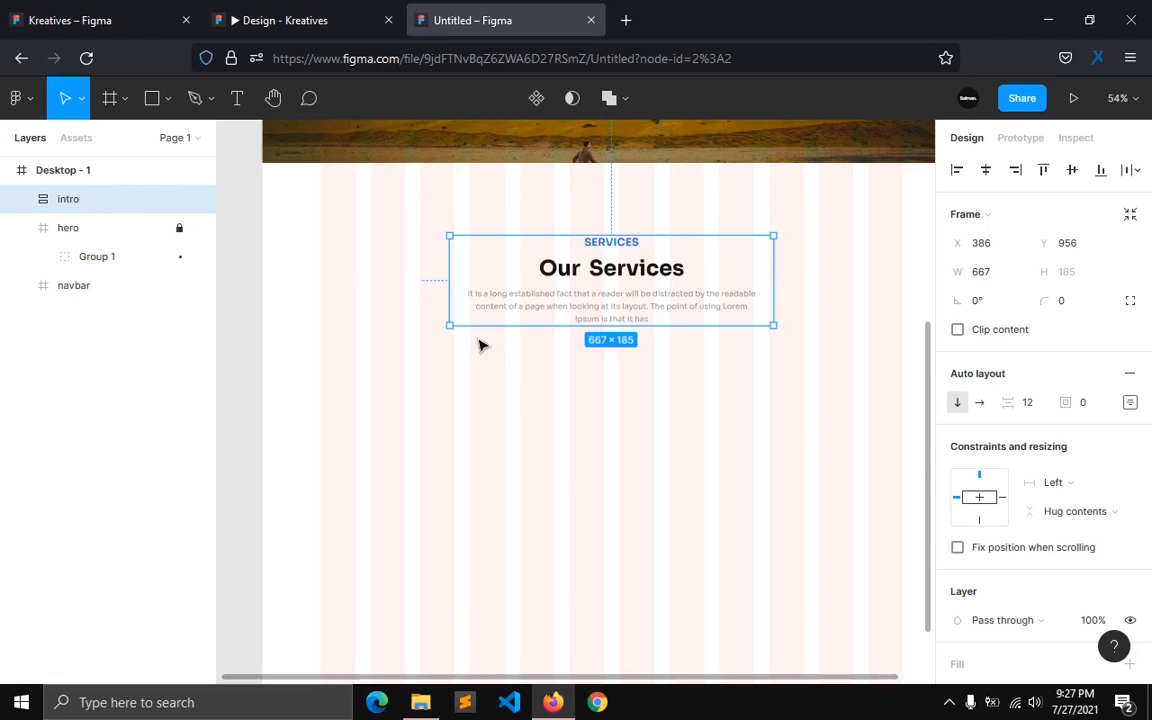
{"action": "scroll", "coordinate": [605, 255], "scroll_direction": "up", "scroll_amount": 5}
{"action": "scroll", "coordinate": [607, 258], "scroll_direction": "down", "scroll_amount": 3}
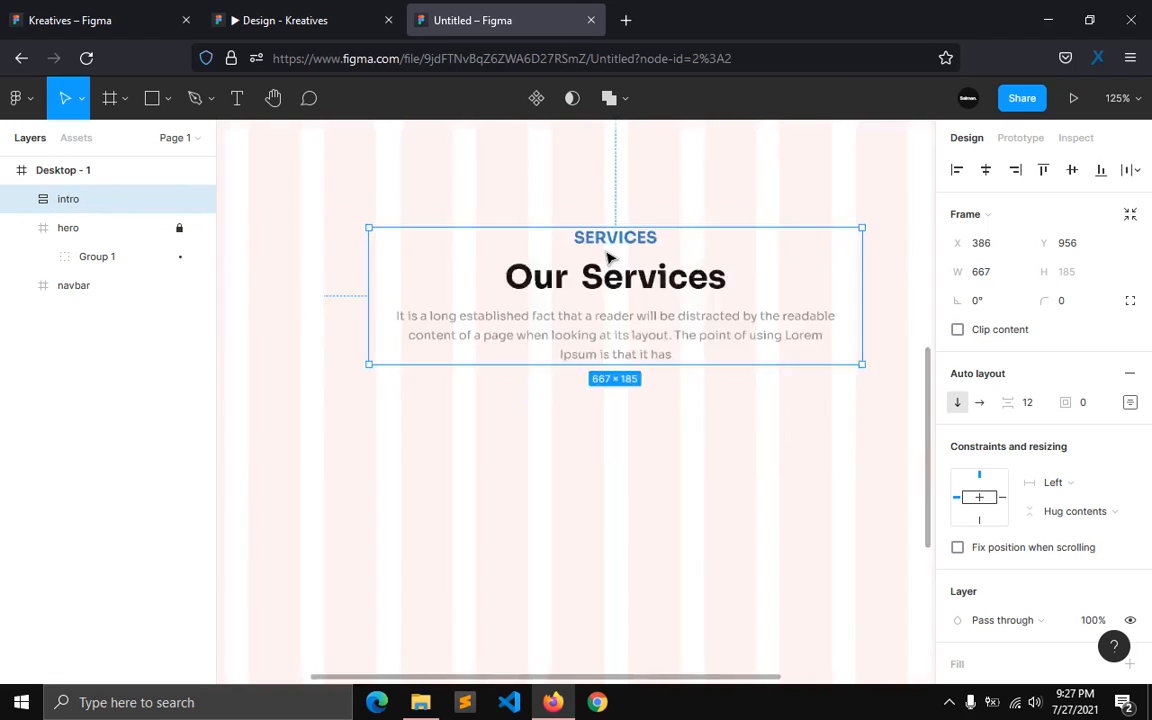
{"action": "left_click", "coordinate": [501, 473]}
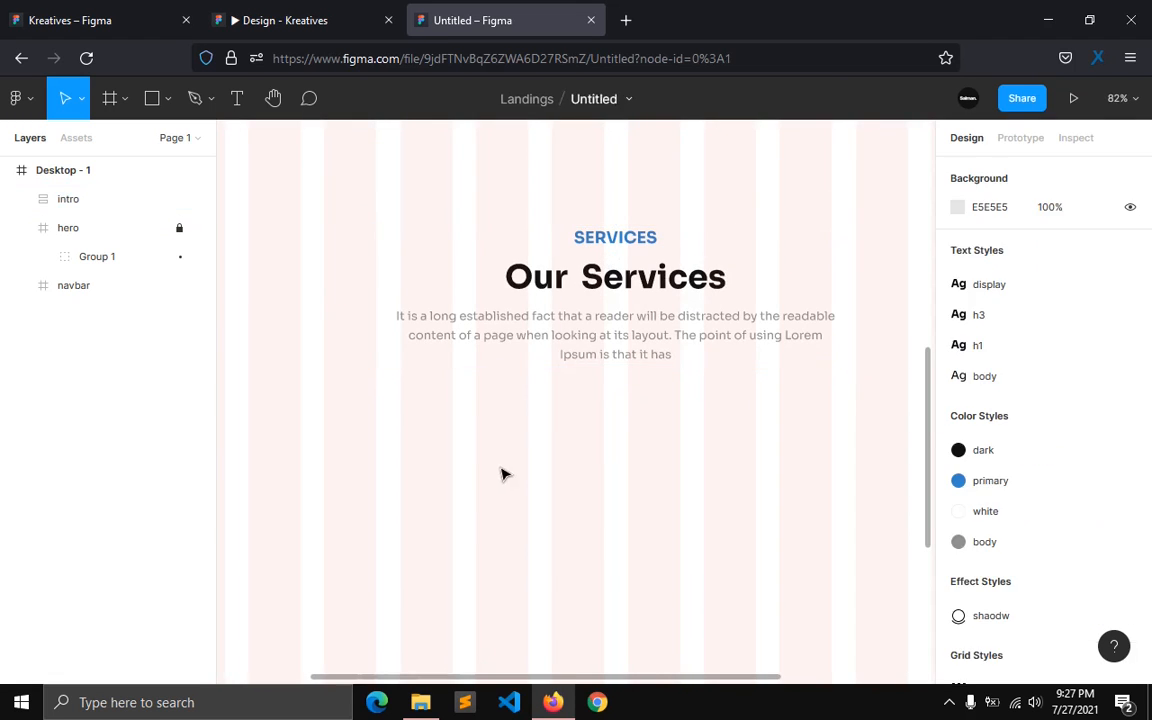
Step: Detach the text style from the "SERVICES" label, set its font size to 14, and collapse the intro layer
{"action": "left_click", "coordinate": [597, 249]}
{"action": "scroll", "coordinate": [1066, 583], "scroll_direction": "down", "scroll_amount": 1}
{"action": "scroll", "coordinate": [1066, 583], "scroll_direction": "down", "scroll_amount": 3}
{"action": "left_click", "coordinate": [1124, 447]}
{"action": "left_click", "coordinate": [1073, 505]}
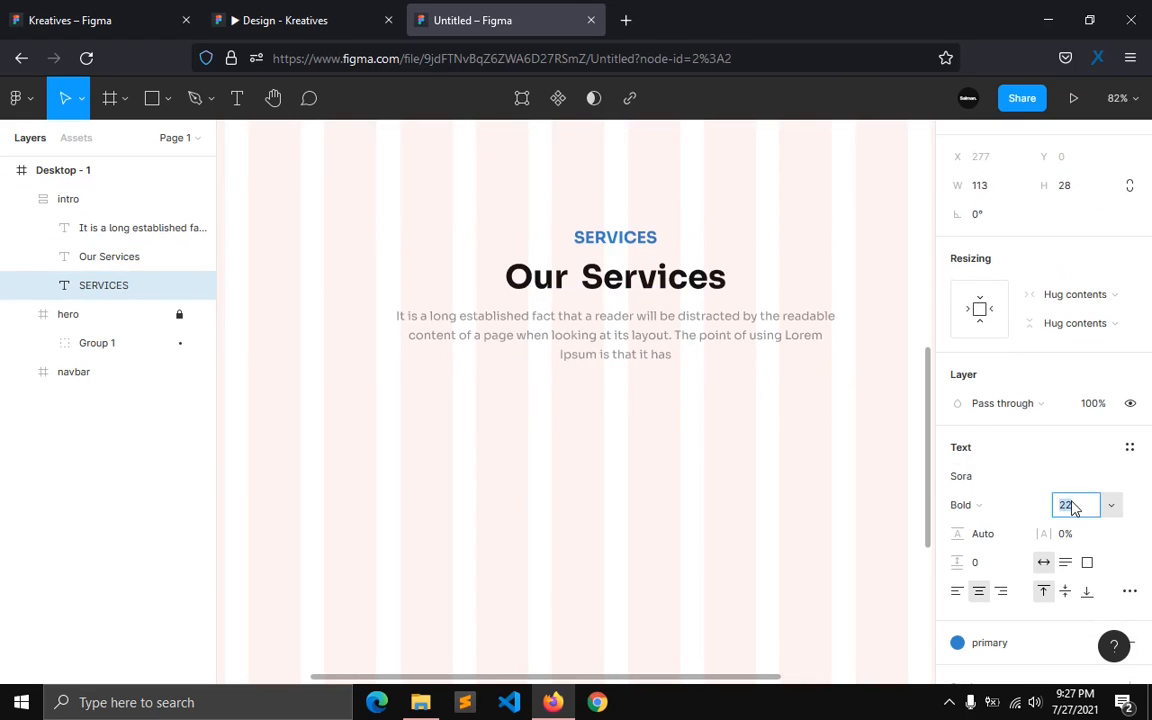
{"action": "type", "text": "14"}
{"action": "key", "text": "Return"}
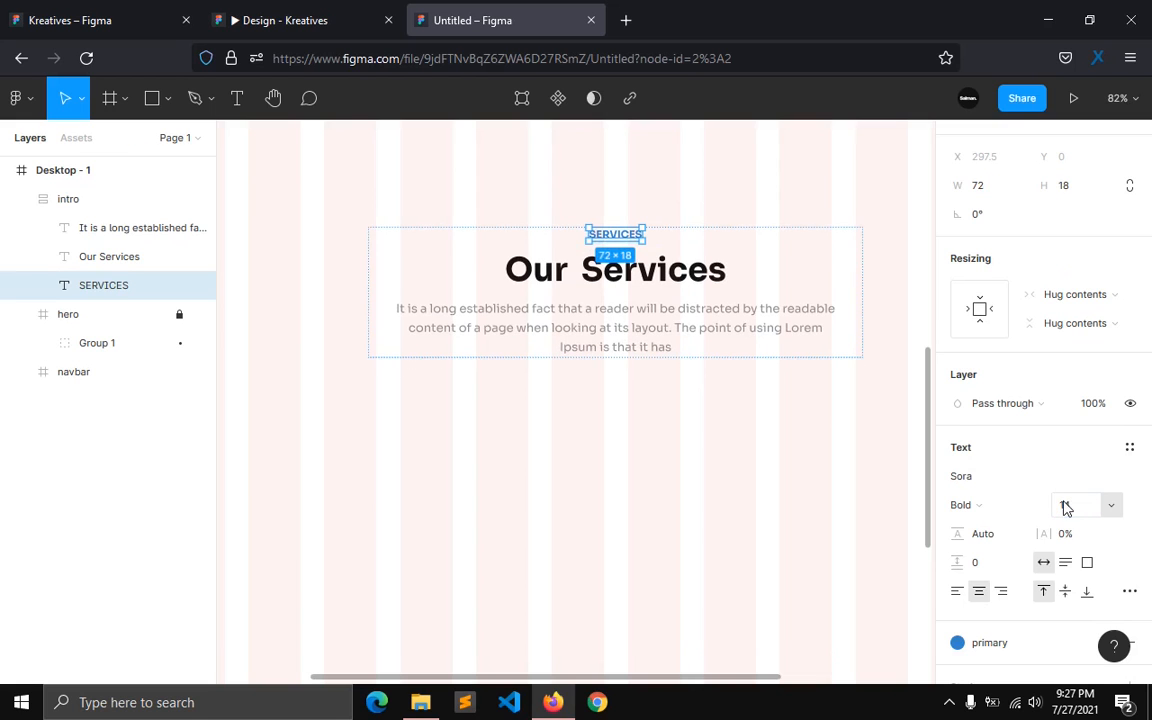
{"action": "left_click", "coordinate": [484, 598]}
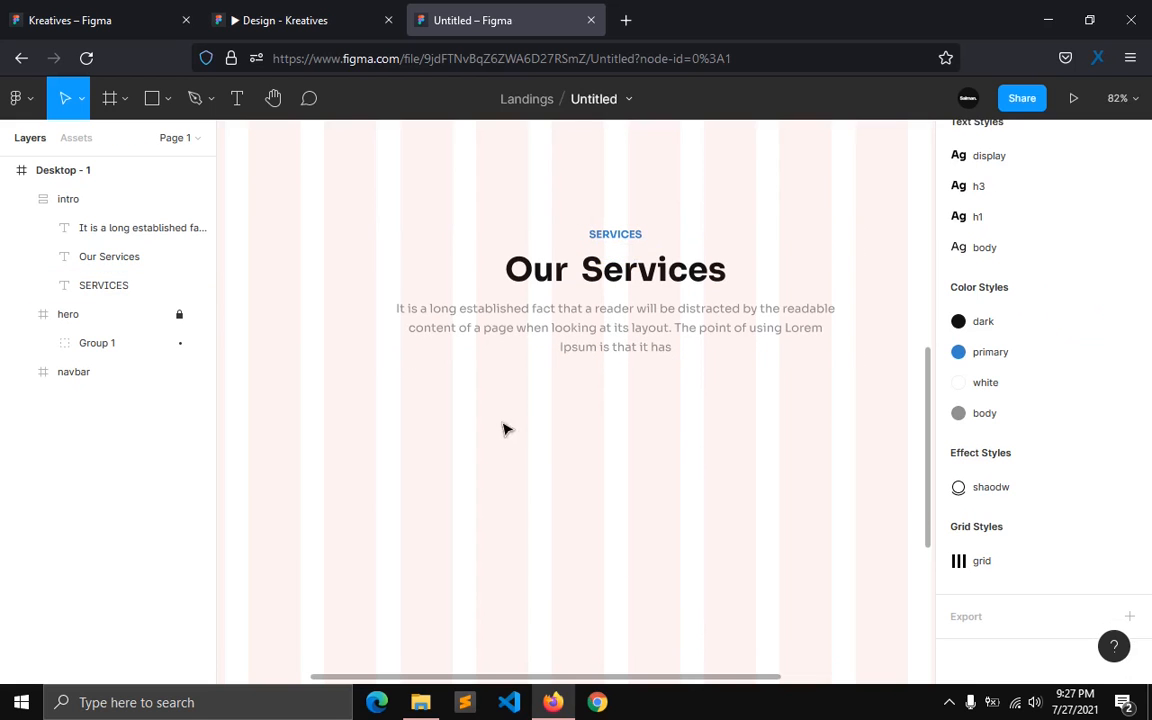
{"action": "left_click", "coordinate": [20, 200]}
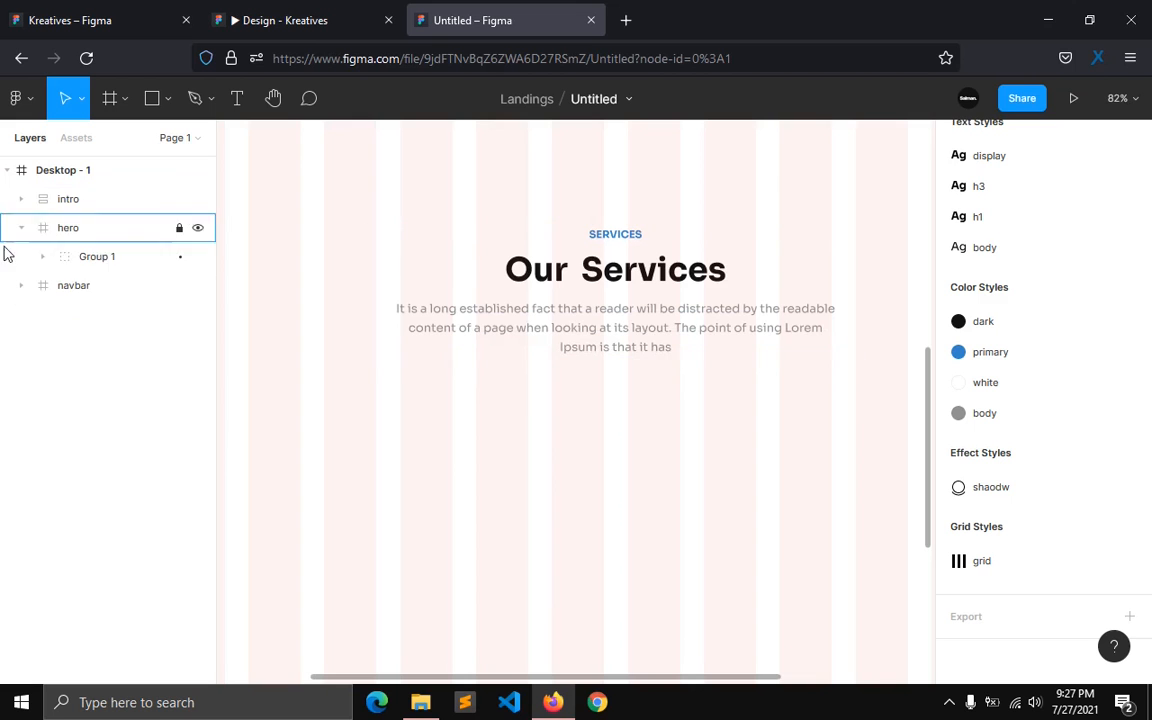
Step: Following the Kreatives prototype's service cards, draw a frame about 379 × 249 over the first four grid columns and place it at X 120, Y 1245
{"action": "left_click", "coordinate": [276, 23]}
{"action": "scroll", "coordinate": [437, 360], "scroll_direction": "down", "scroll_amount": 3}
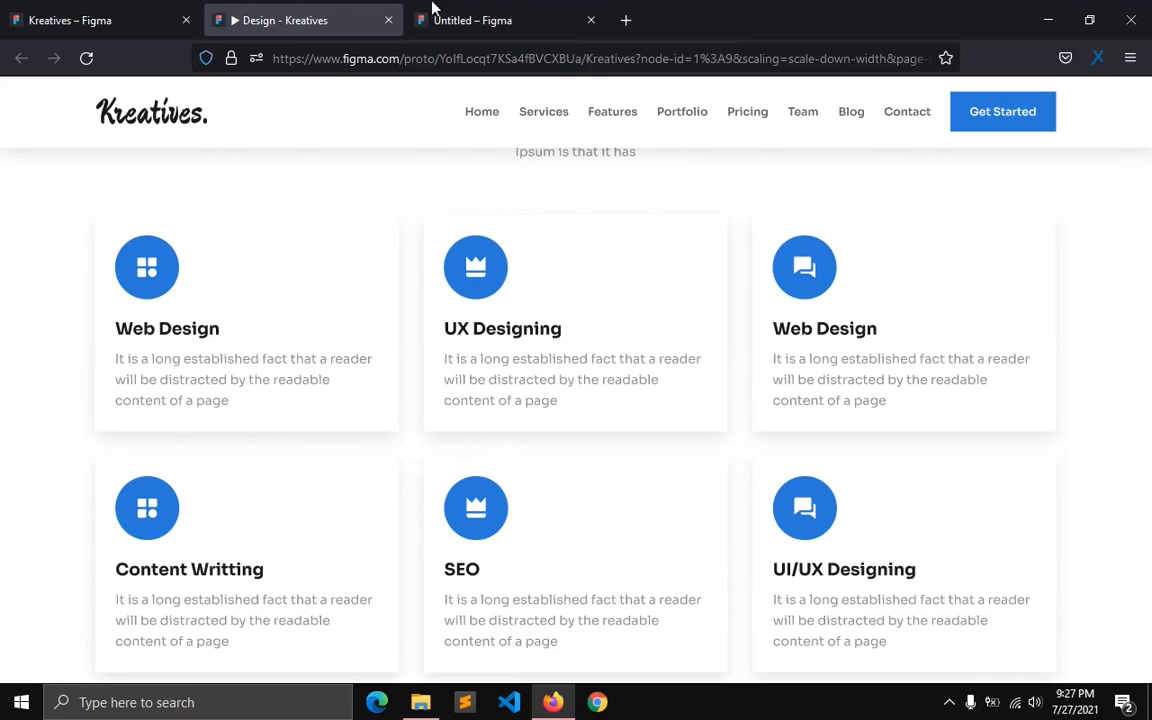
{"action": "left_click", "coordinate": [470, 20]}
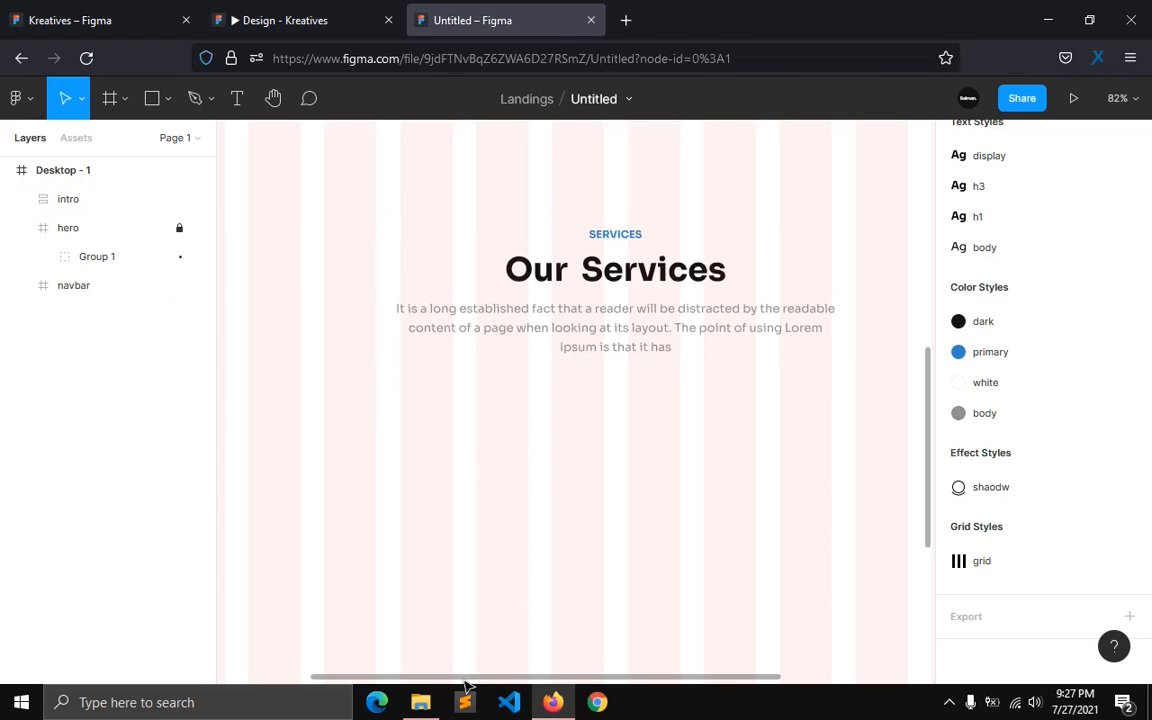
{"action": "scroll", "coordinate": [420, 685], "scroll_direction": "left", "scroll_amount": 3}
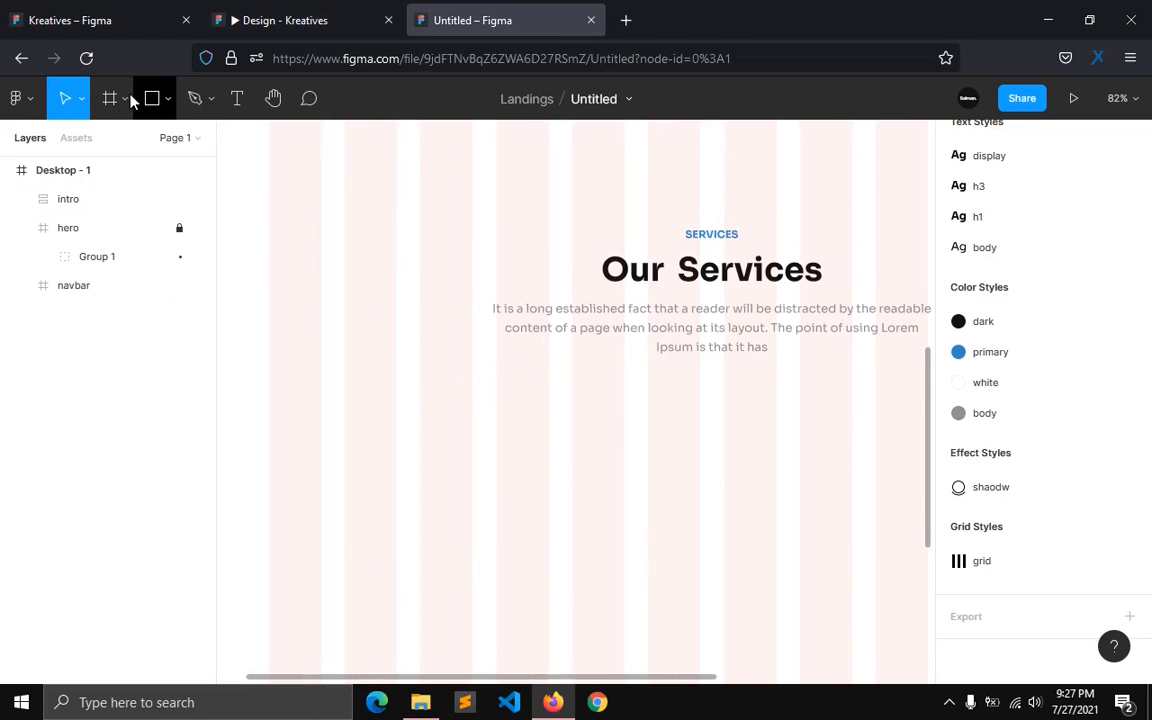
{"action": "left_click", "coordinate": [123, 102]}
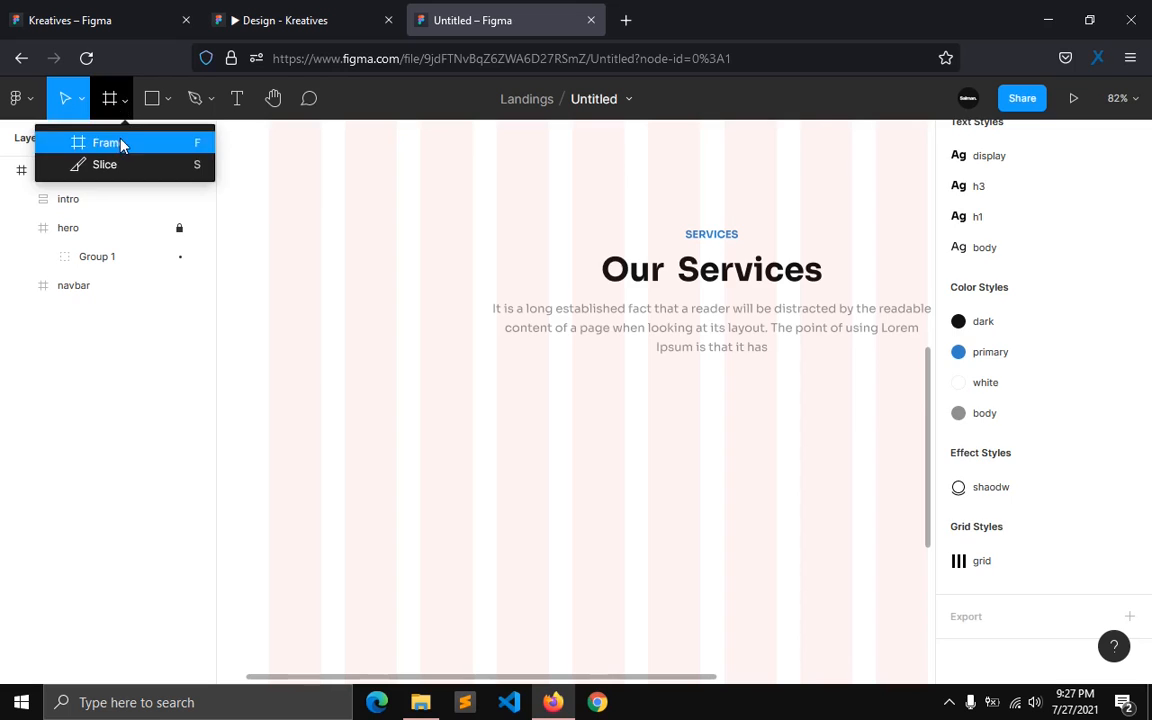
{"action": "left_click", "coordinate": [107, 143]}
{"action": "scroll", "coordinate": [316, 376], "scroll_direction": "down", "scroll_amount": 3}
{"action": "left_click_drag", "start_coordinate": [270, 229], "coordinate": [548, 417]}
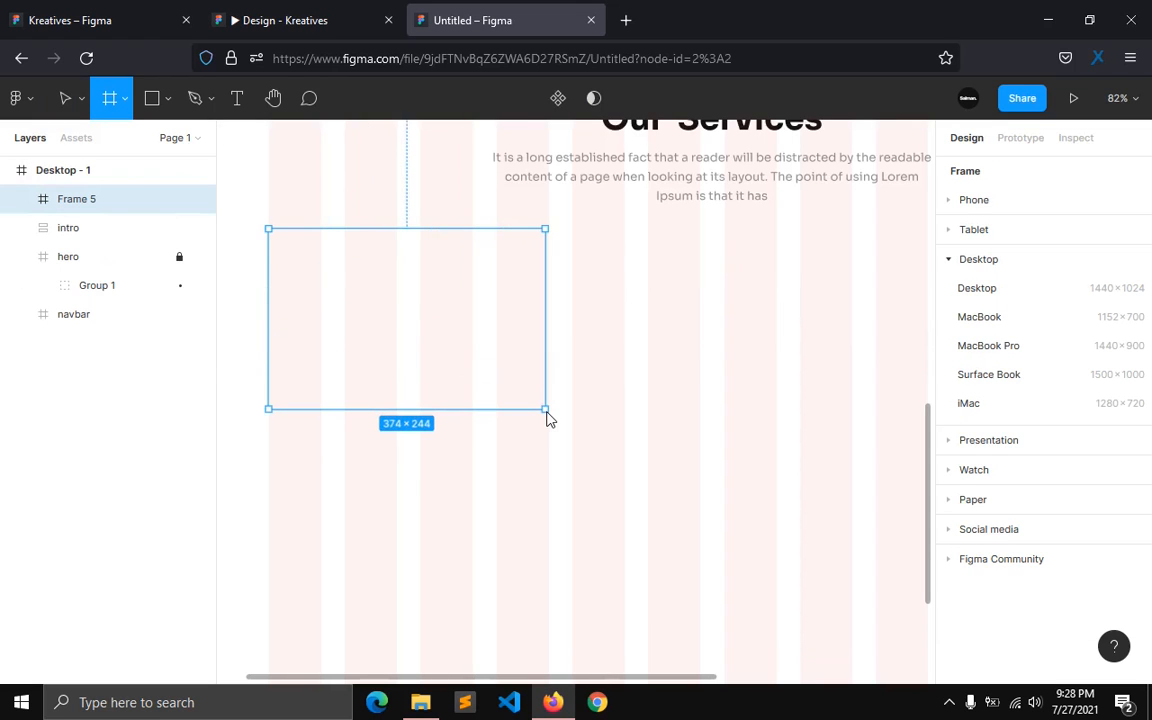
{"action": "left_click_drag", "start_coordinate": [481, 334], "coordinate": [480, 371]}
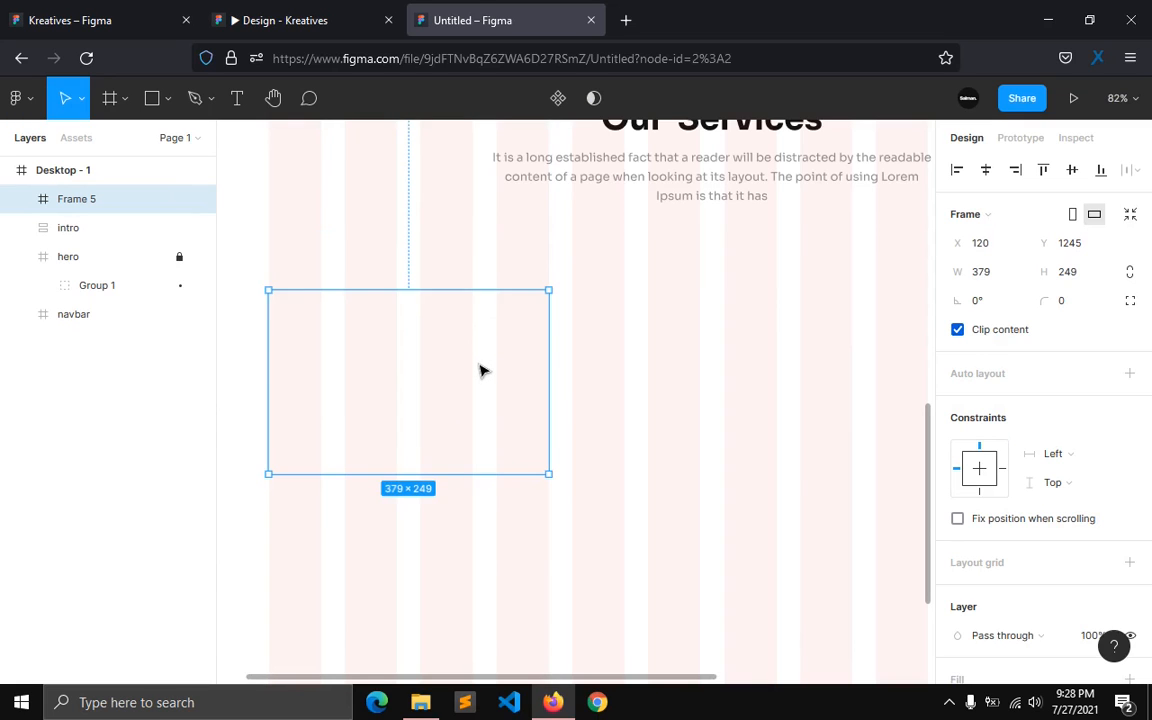
Step: Insert the solid cube icon (bxs-cube.svg) from the Boxicons plugin and close the plugin
{"action": "key", "text": "ctrl+slash"}
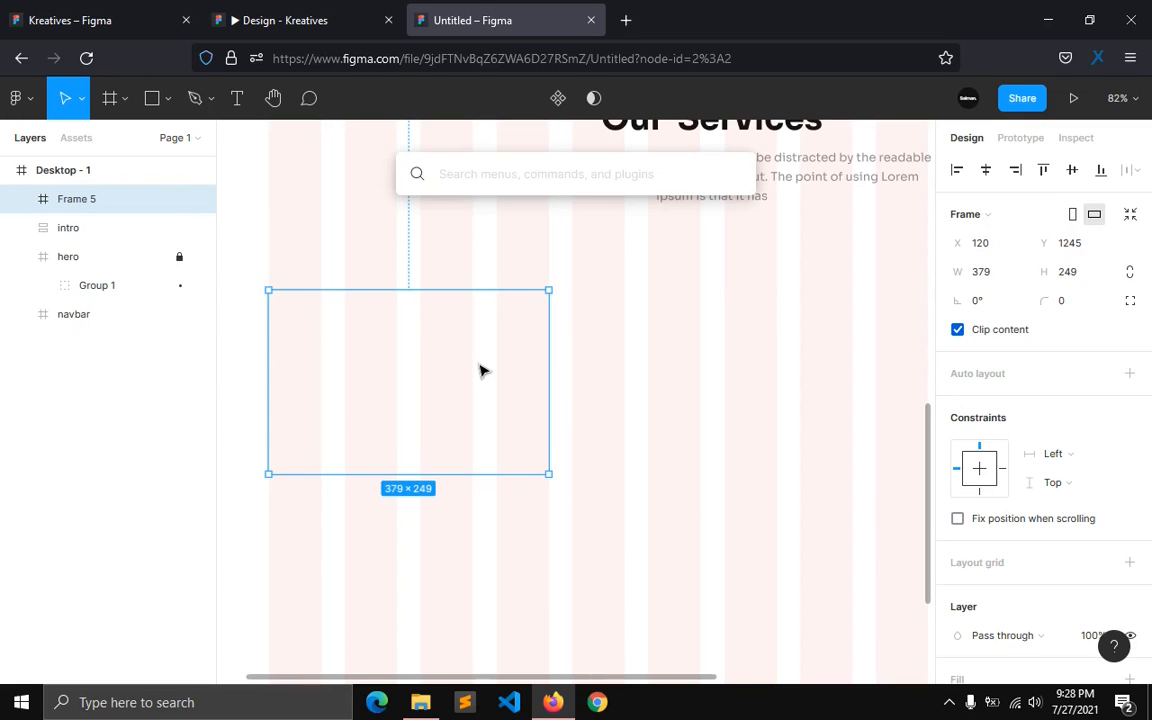
{"action": "type", "text": "box"}
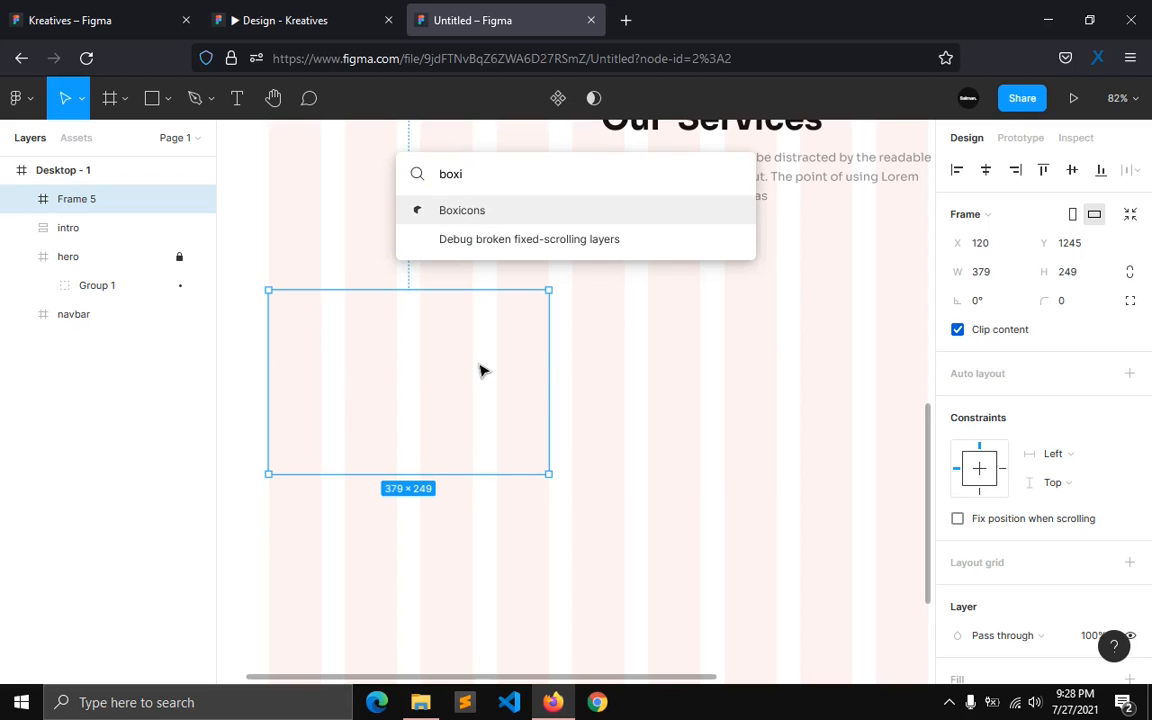
{"action": "type", "text": "i"}
{"action": "key", "text": "Return"}
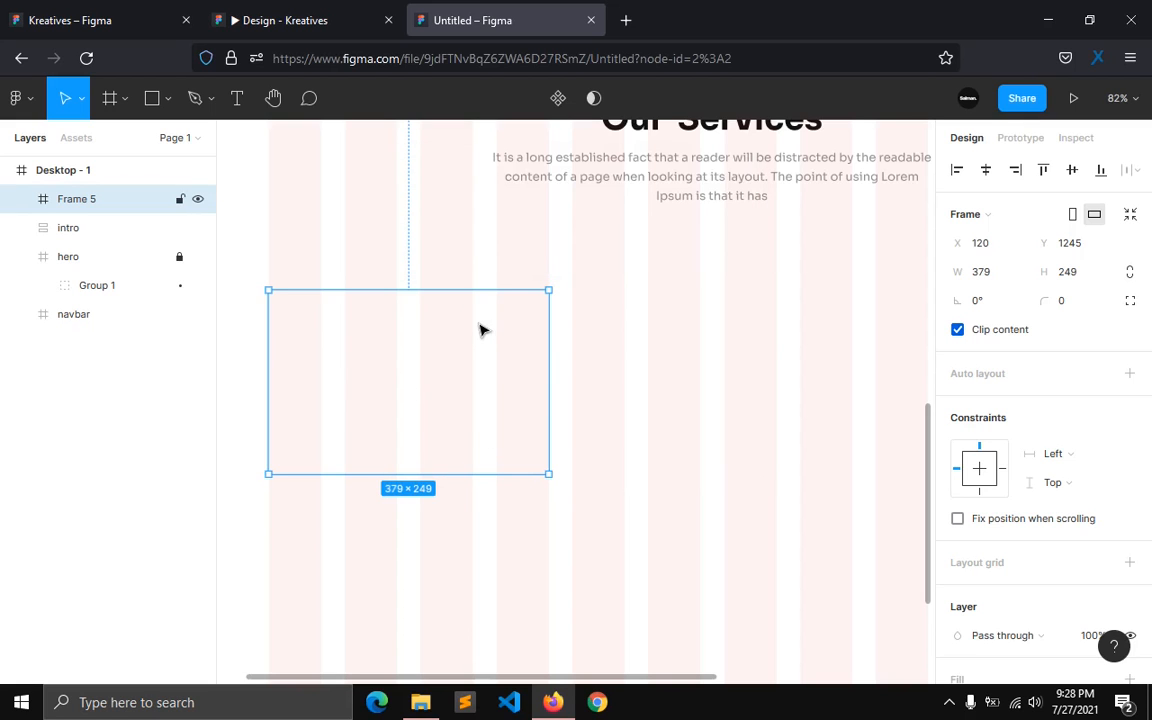
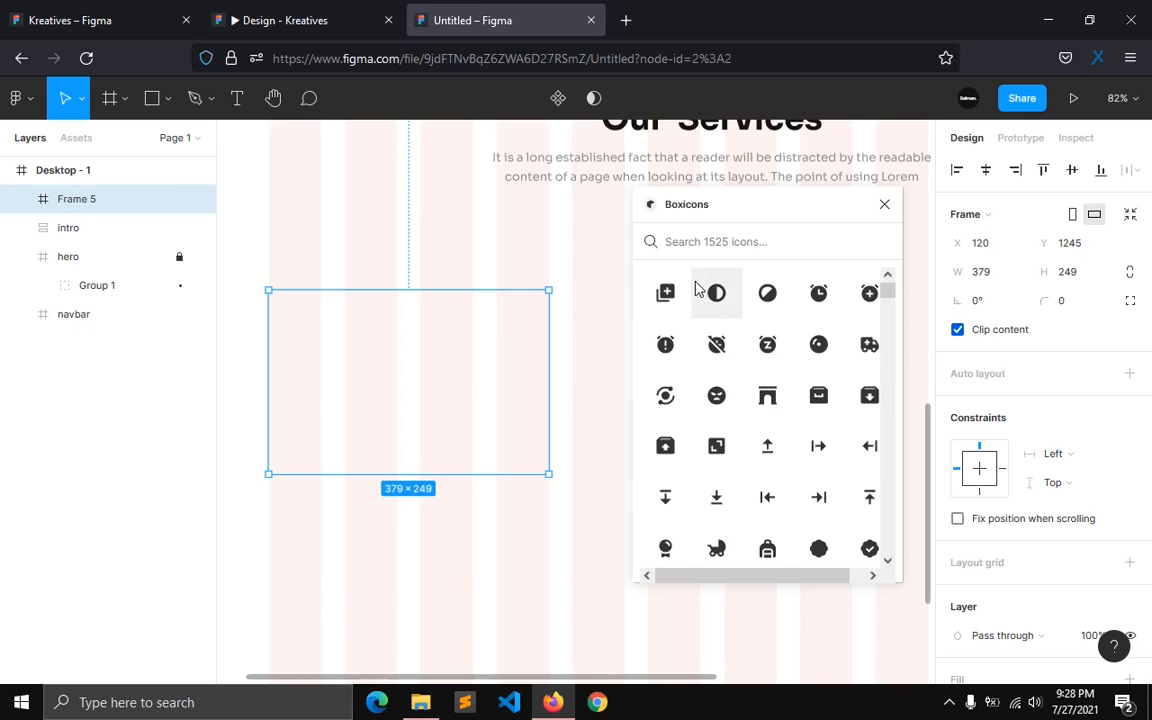
{"action": "scroll", "coordinate": [698, 290], "scroll_direction": "down", "scroll_amount": 10}
{"action": "scroll", "coordinate": [720, 400], "scroll_direction": "down", "scroll_amount": 5}
{"action": "scroll", "coordinate": [738, 401], "scroll_direction": "down", "scroll_amount": 10}
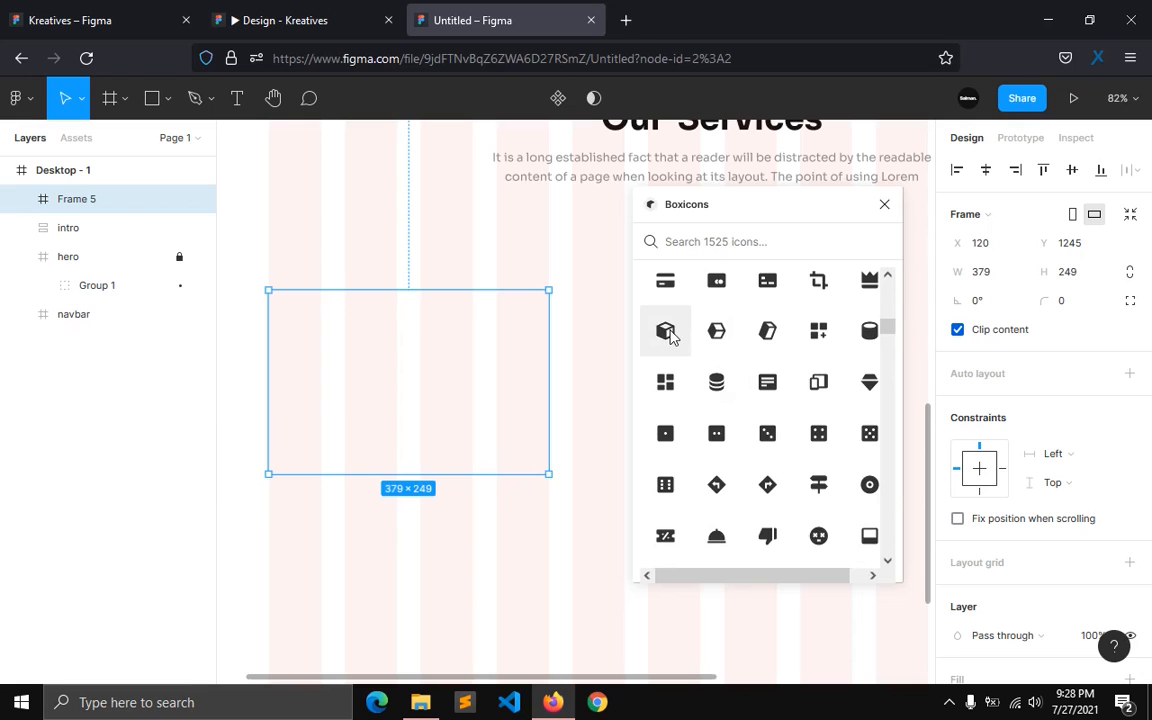
{"action": "left_click", "coordinate": [668, 335]}
{"action": "left_click", "coordinate": [672, 337]}
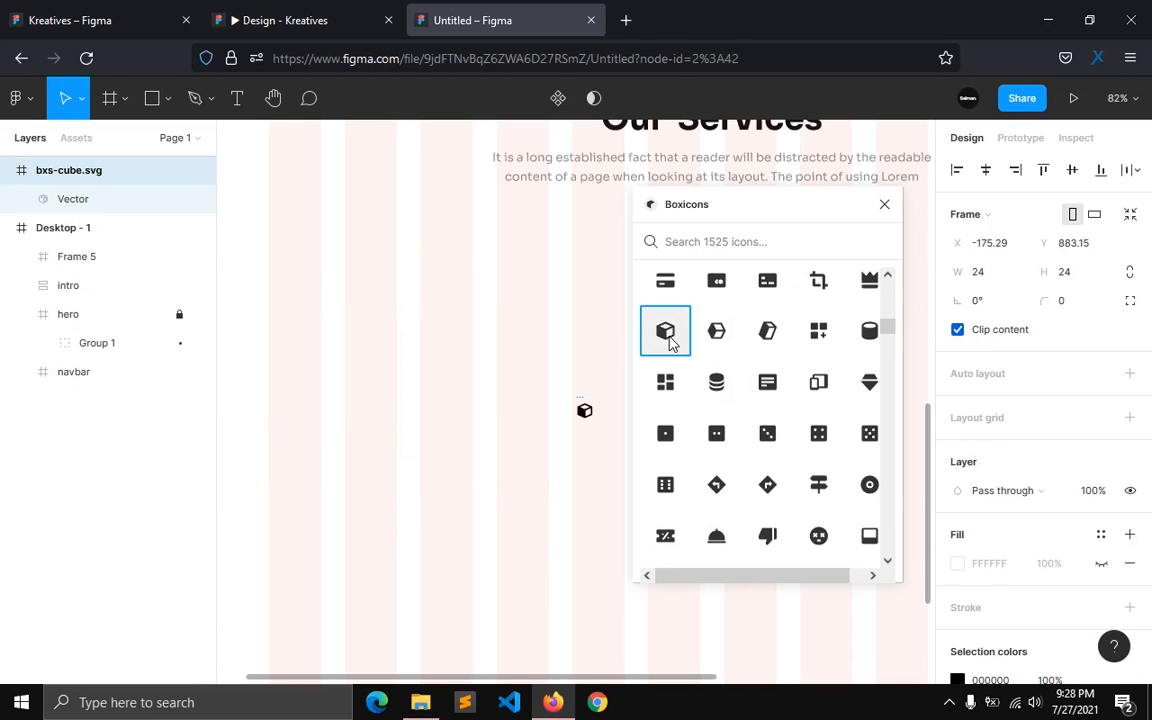
{"action": "left_click", "coordinate": [885, 205]}
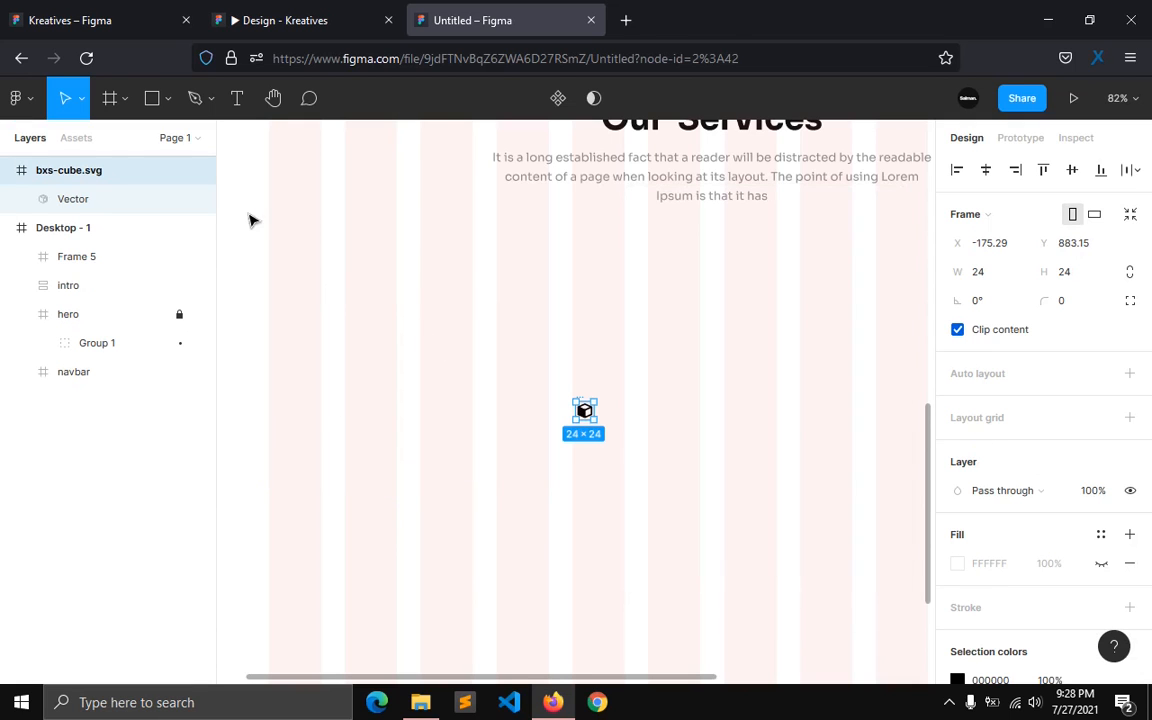
Step: Nest the cube icon's frame inside Frame 5 and center it horizontally and vertically in the card
{"action": "left_click", "coordinate": [7, 171]}
{"action": "left_click_drag", "start_coordinate": [37, 172], "coordinate": [92, 236]}
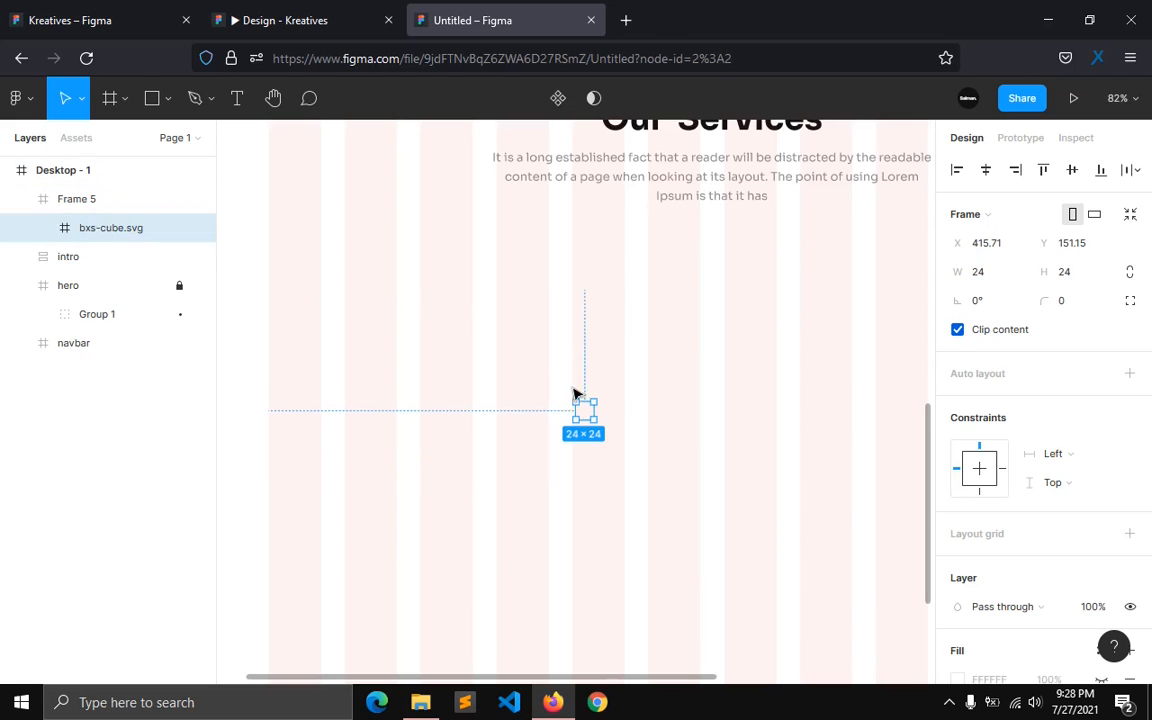
{"action": "left_click", "coordinate": [985, 170]}
{"action": "left_click", "coordinate": [1074, 171]}
Step: Give the Frame 5 card the "white" color style as its fill and the "shaodw" effect style
{"action": "left_click", "coordinate": [333, 399]}
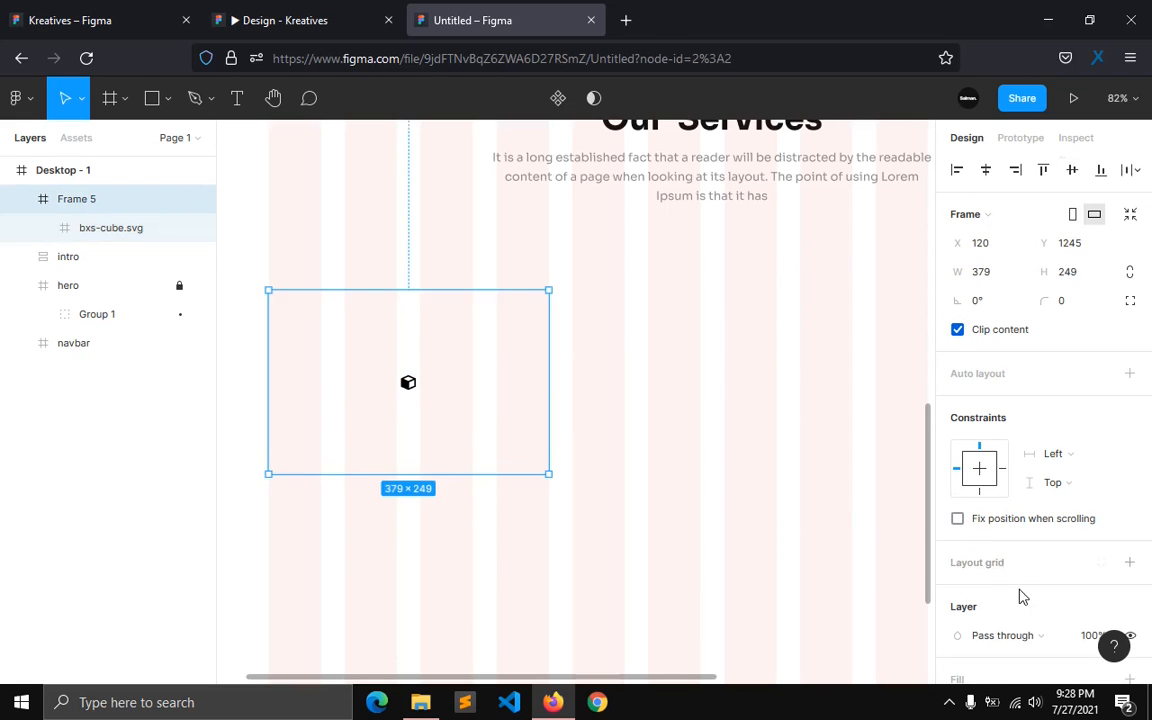
{"action": "scroll", "coordinate": [1021, 594], "scroll_direction": "down", "scroll_amount": 3}
{"action": "left_click", "coordinate": [1100, 412]}
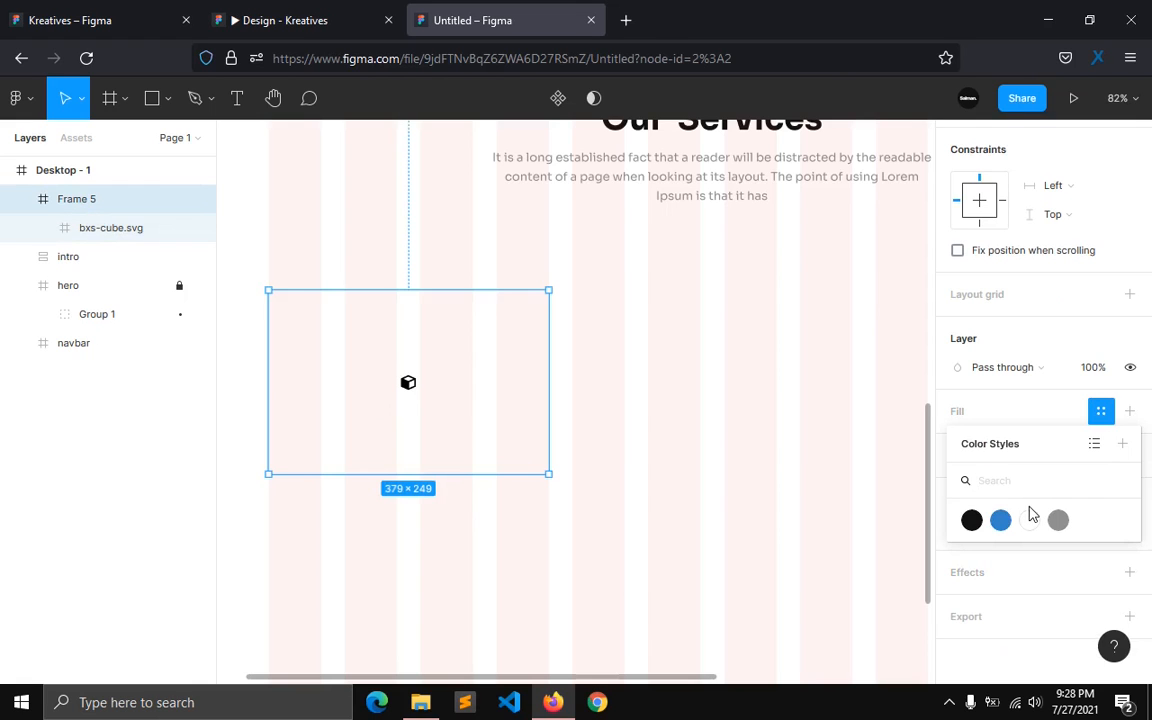
{"action": "left_click", "coordinate": [1031, 519]}
{"action": "scroll", "coordinate": [1037, 560], "scroll_direction": "down", "scroll_amount": 1}
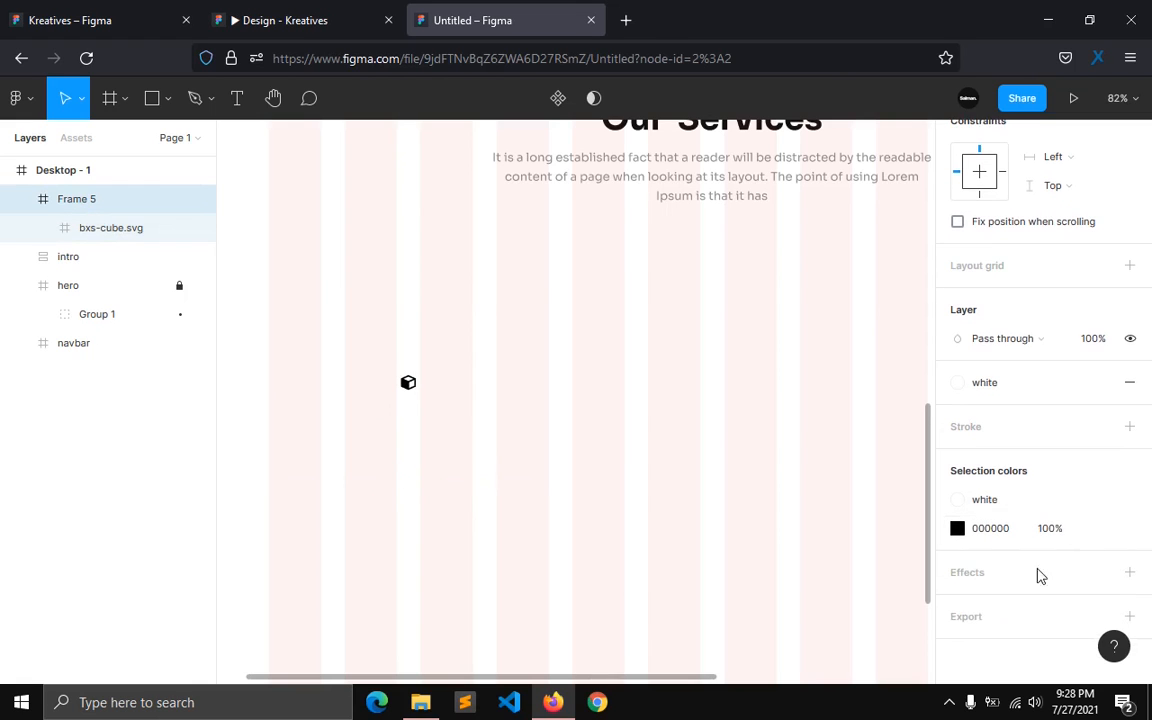
{"action": "left_click", "coordinate": [1100, 551]}
{"action": "left_click", "coordinate": [1021, 659]}
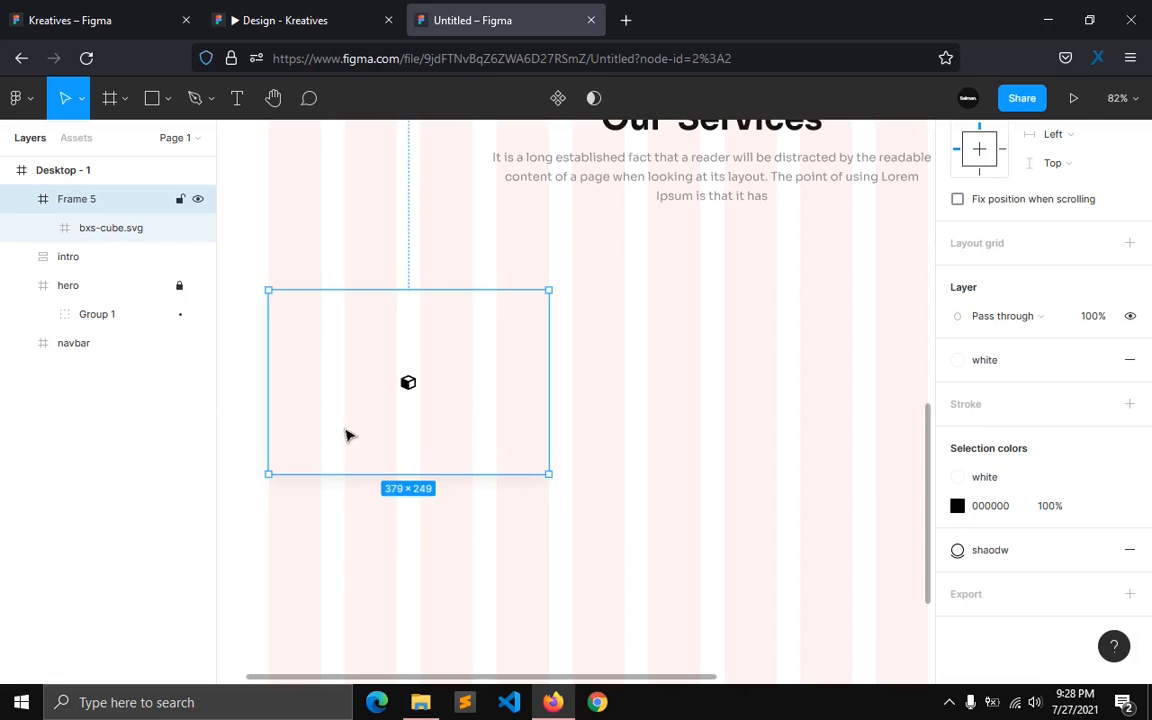
Step: Hide the layout grids on the Desktop - 1 frame and check the "Our Services" heading's text style
{"action": "left_click", "coordinate": [60, 175]}
{"action": "scroll", "coordinate": [1124, 411], "scroll_direction": "down", "scroll_amount": 3}
{"action": "scroll", "coordinate": [1066, 304], "scroll_direction": "up", "scroll_amount": 3}
{"action": "key", "text": "ctrl+shift+4"}
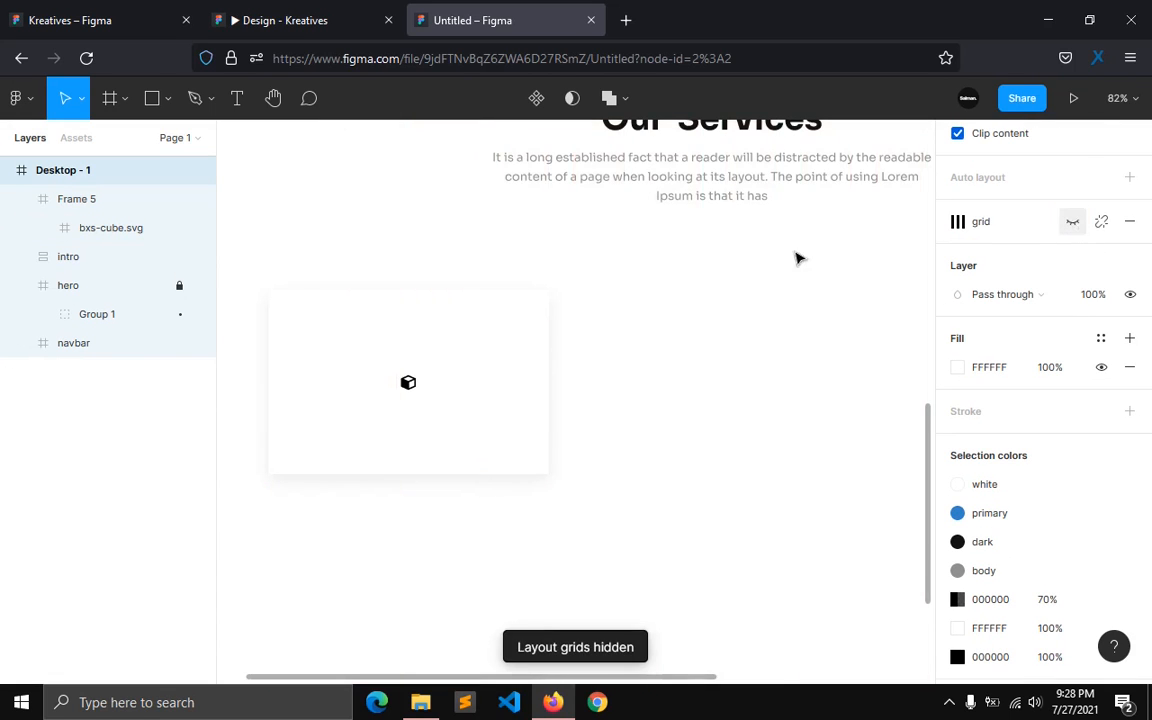
{"action": "scroll", "coordinate": [790, 256], "scroll_direction": "up", "scroll_amount": 3}
{"action": "double_click", "coordinate": [768, 256]}
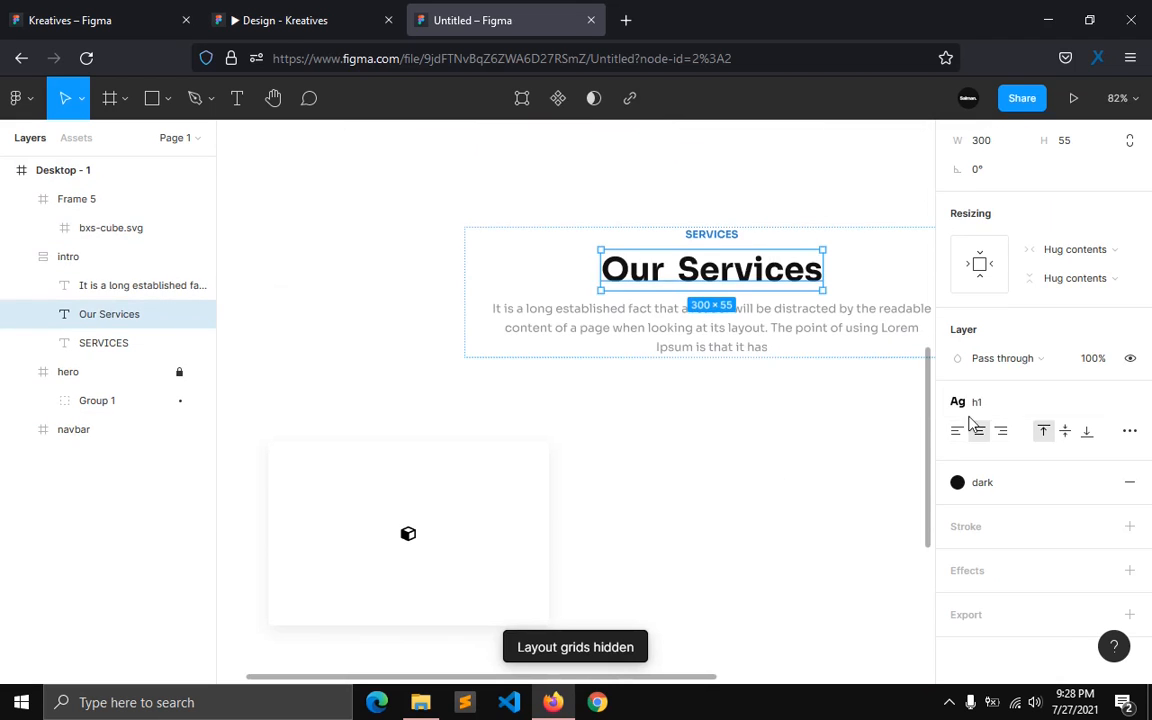
{"action": "left_click", "coordinate": [738, 478]}
{"action": "scroll", "coordinate": [738, 478], "scroll_direction": "down", "scroll_amount": 3}
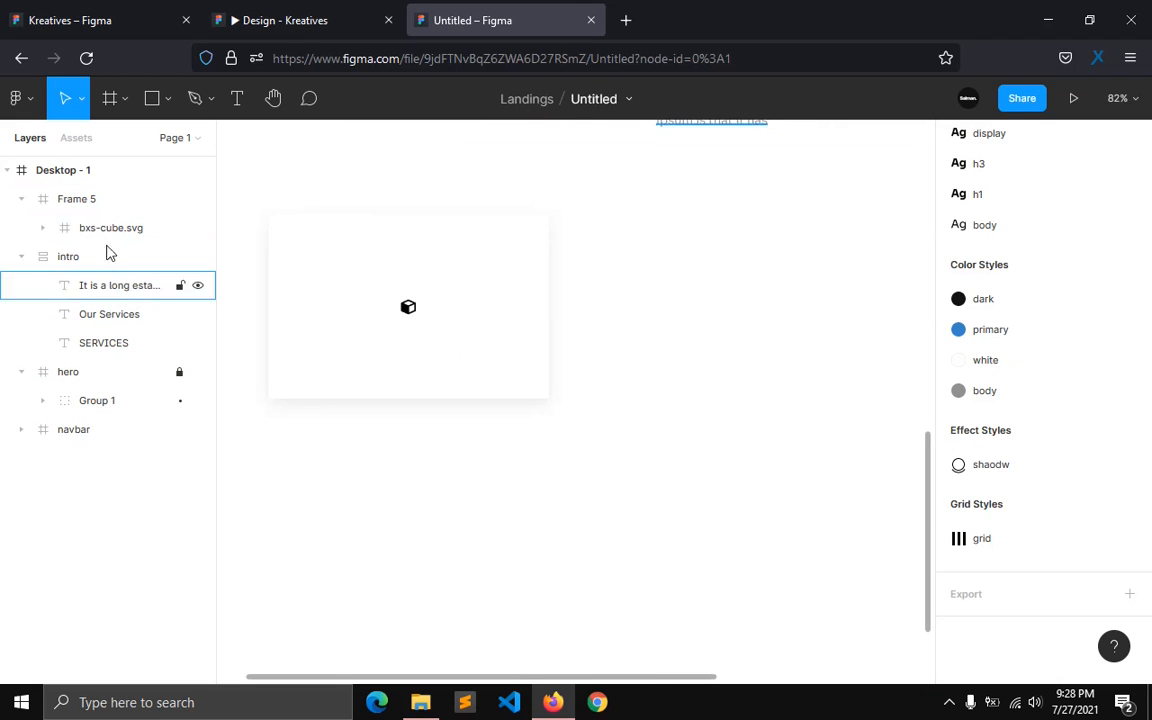
Step: Resize the cube icon in the card to 32 × 32 with its proportions constrained
{"action": "left_click", "coordinate": [108, 228]}
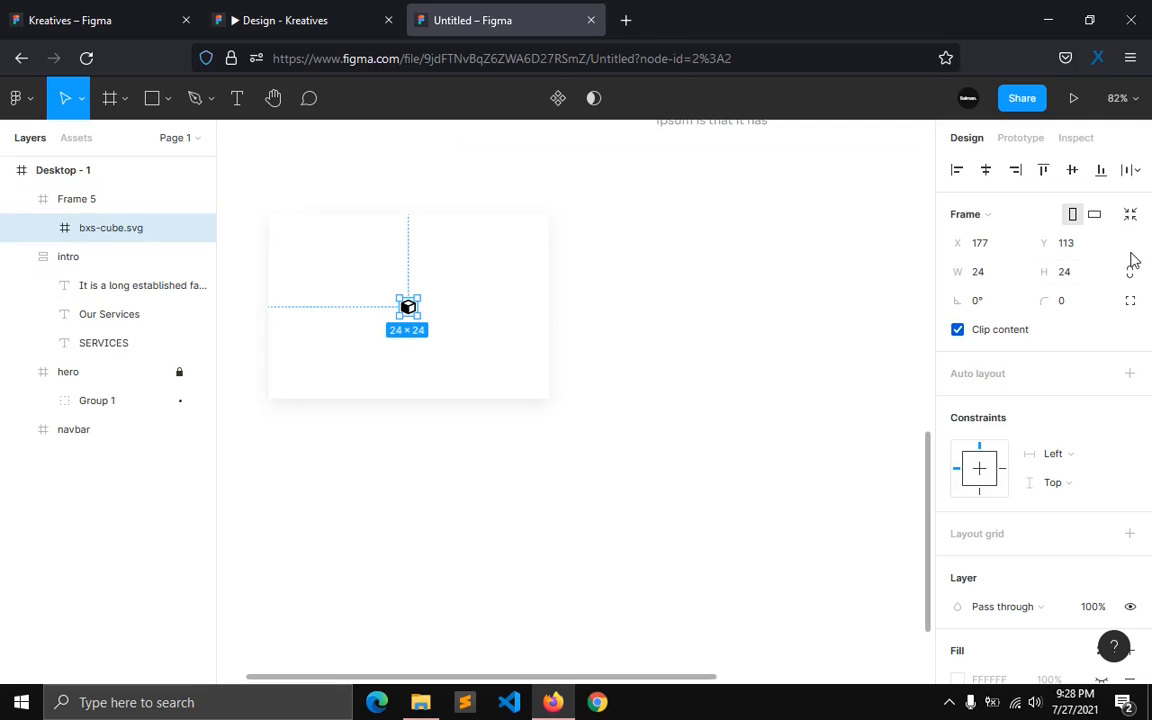
{"action": "scroll", "coordinate": [257, 325], "scroll_direction": "up", "scroll_amount": 3}
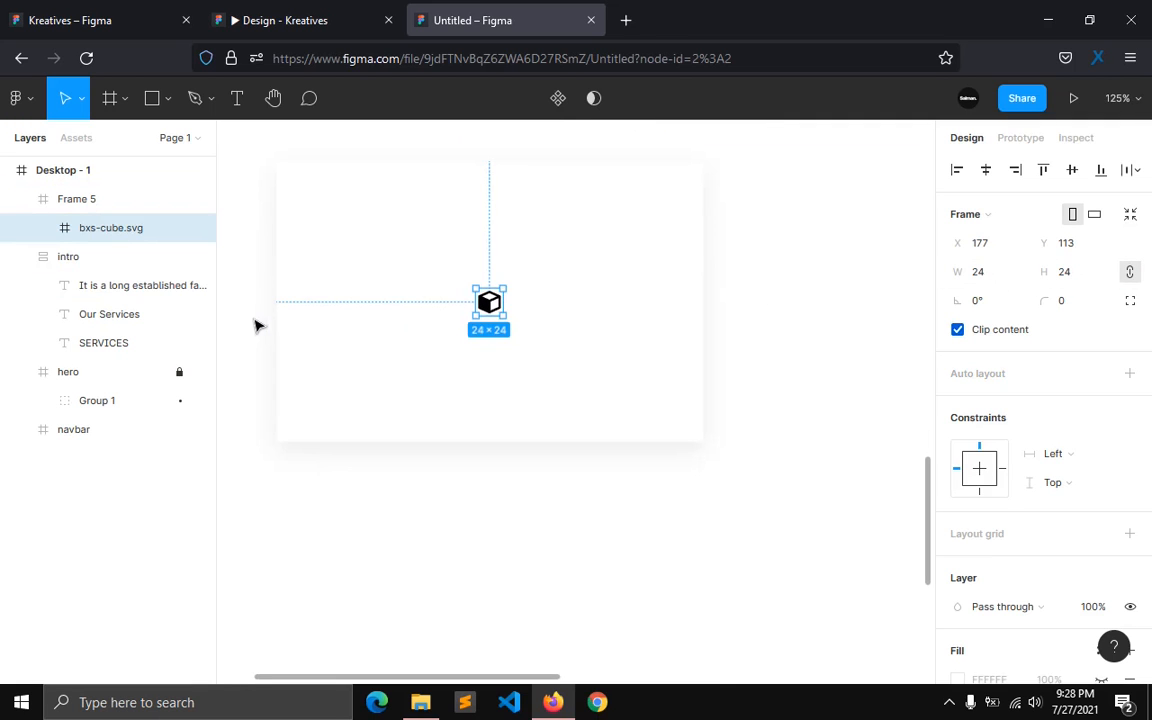
{"action": "left_click", "coordinate": [986, 282]}
{"action": "type", "text": "3"}
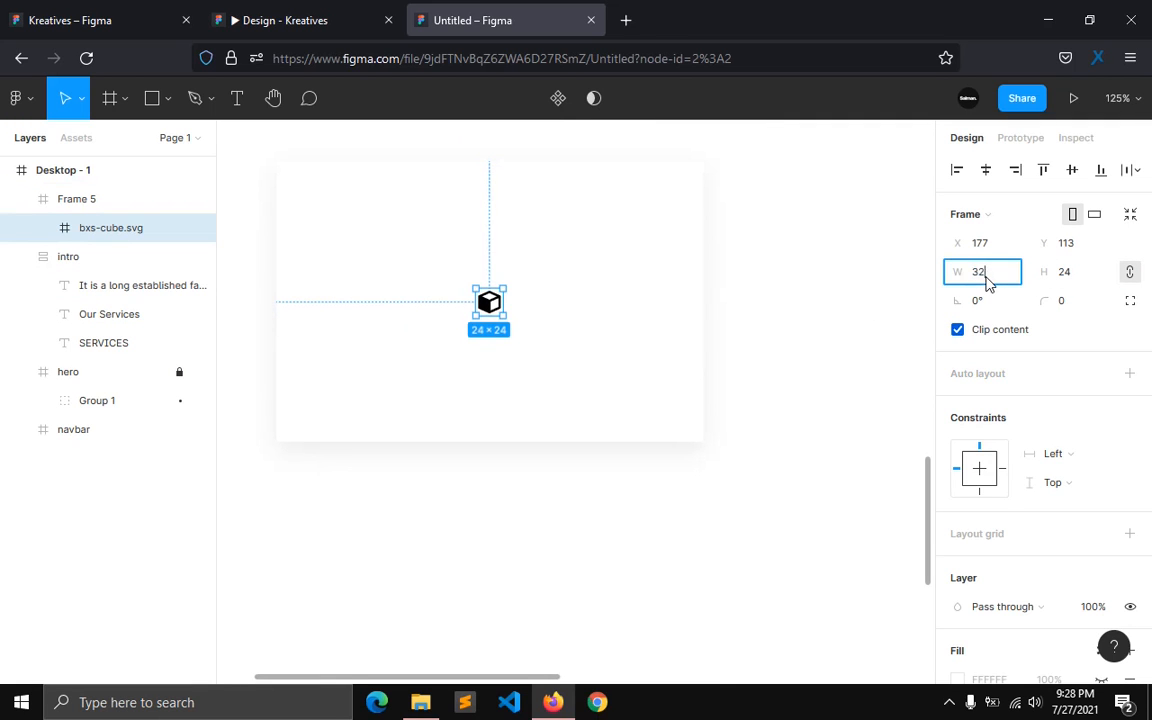
{"action": "type", "text": "2"}
{"action": "key", "text": "Return"}
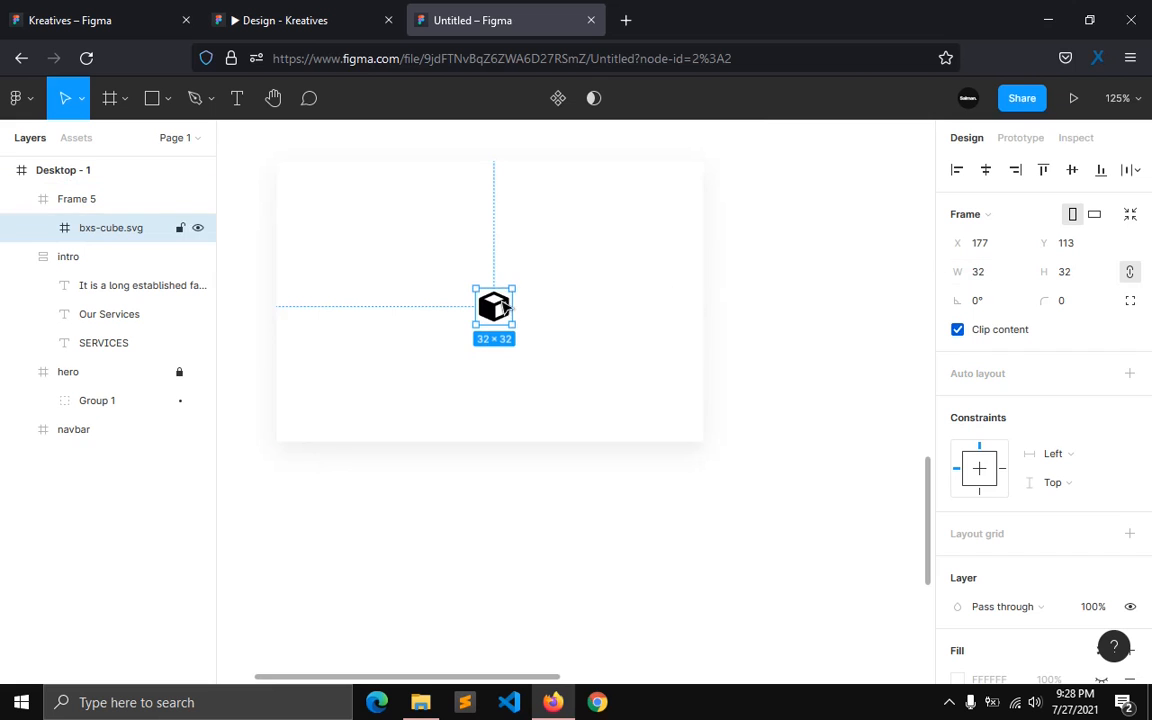
Step: Following the Kreatives prototype's service cards, move the cube icon to the card's upper-left area at about X 51, Y 44
{"action": "scroll", "coordinate": [960, 520], "scroll_direction": "down", "scroll_amount": 3}
{"action": "left_click", "coordinate": [290, 20]}
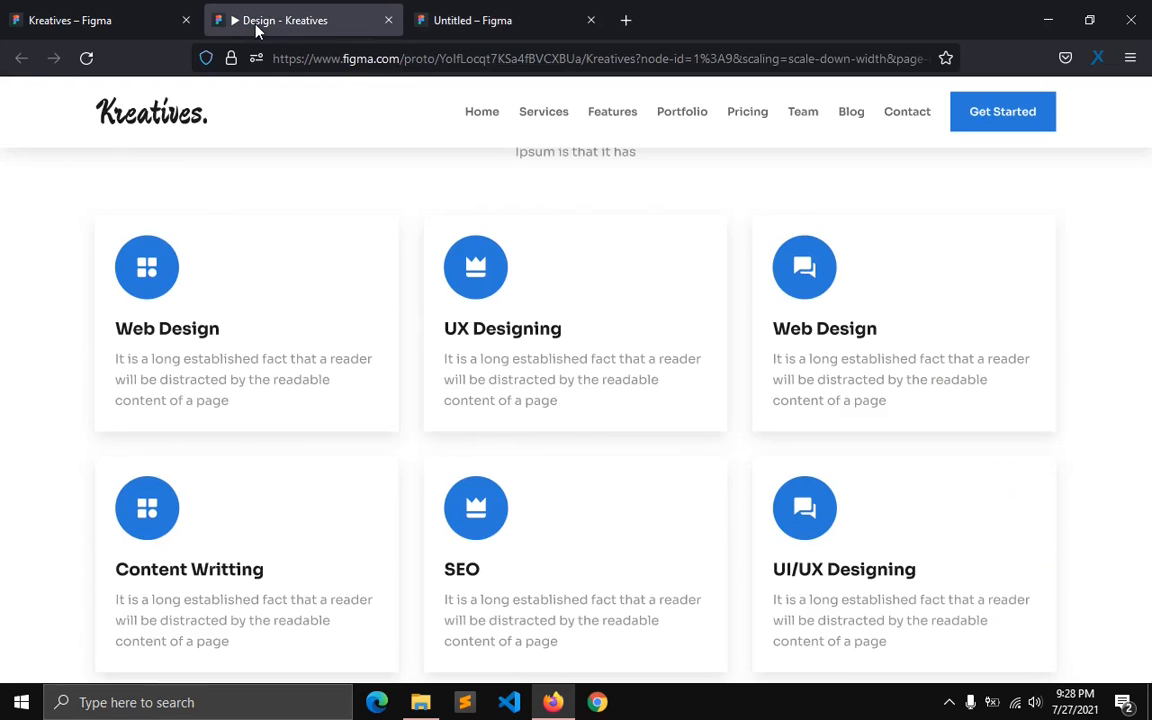
{"action": "left_click", "coordinate": [440, 20]}
{"action": "left_click_drag", "start_coordinate": [494, 307], "coordinate": [352, 229]}
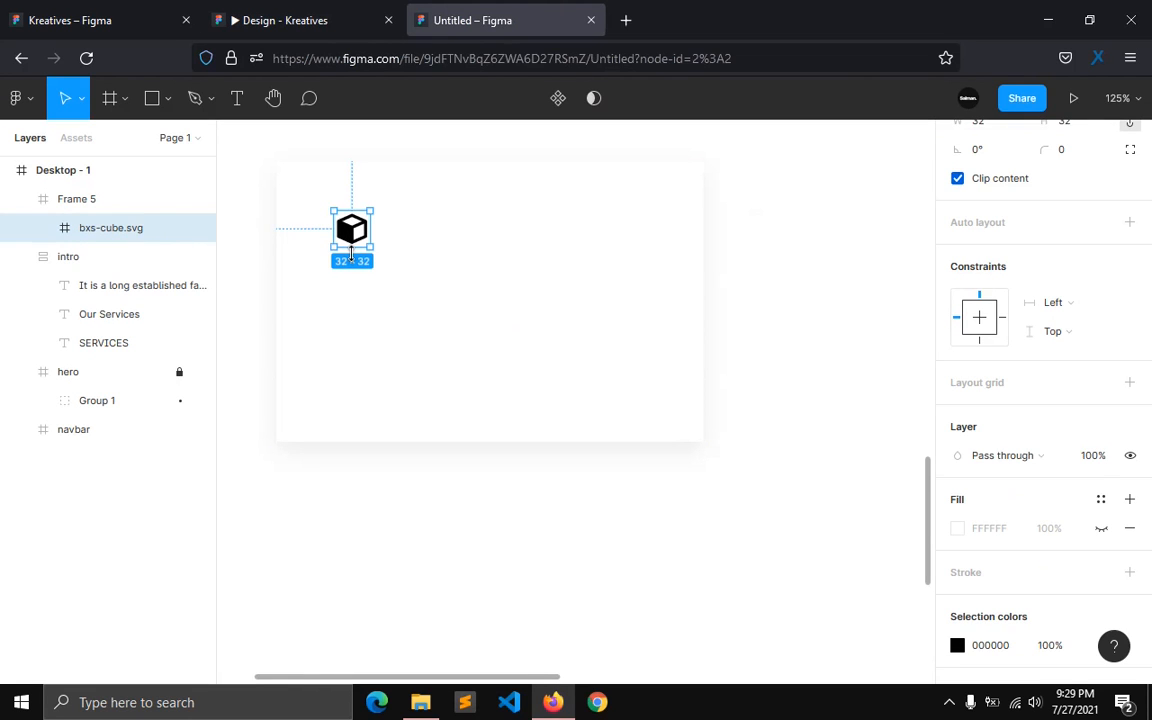
Step: Add auto layout to the cube icon's frame and make its width and height fixed
{"action": "key", "text": "shift+a"}
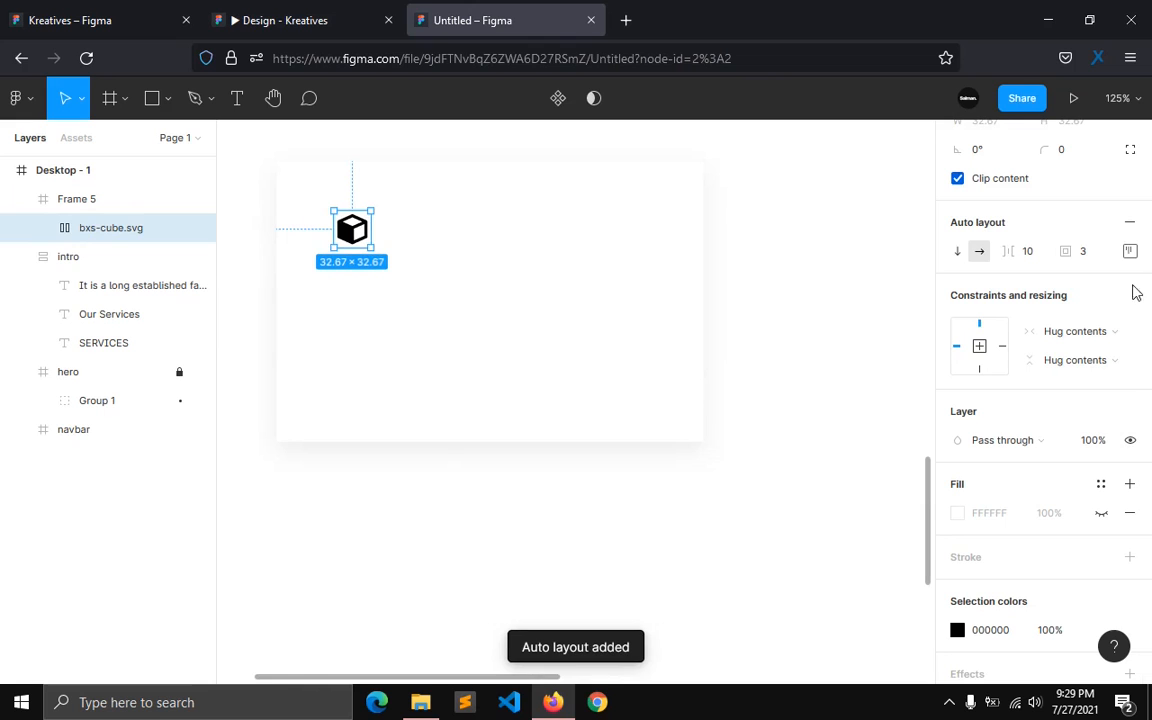
{"action": "left_click", "coordinate": [1100, 331]}
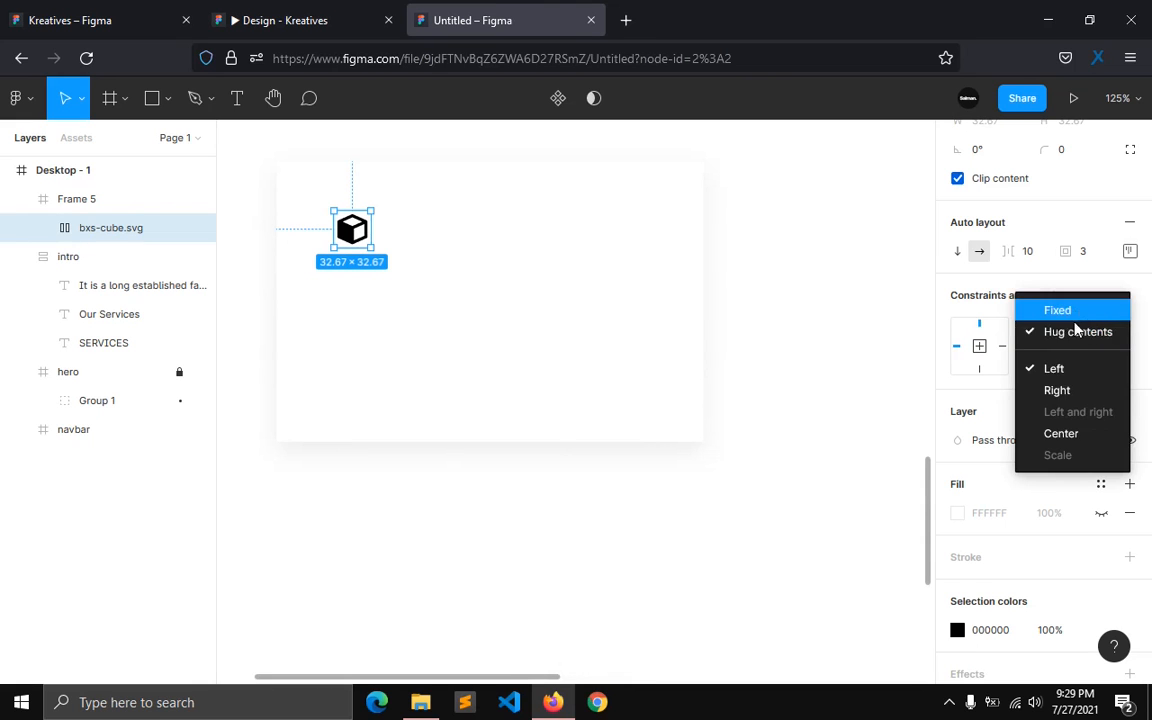
{"action": "left_click", "coordinate": [1075, 360]}
{"action": "left_click", "coordinate": [1066, 345]}
{"action": "scroll", "coordinate": [982, 267], "scroll_direction": "up", "scroll_amount": 3}
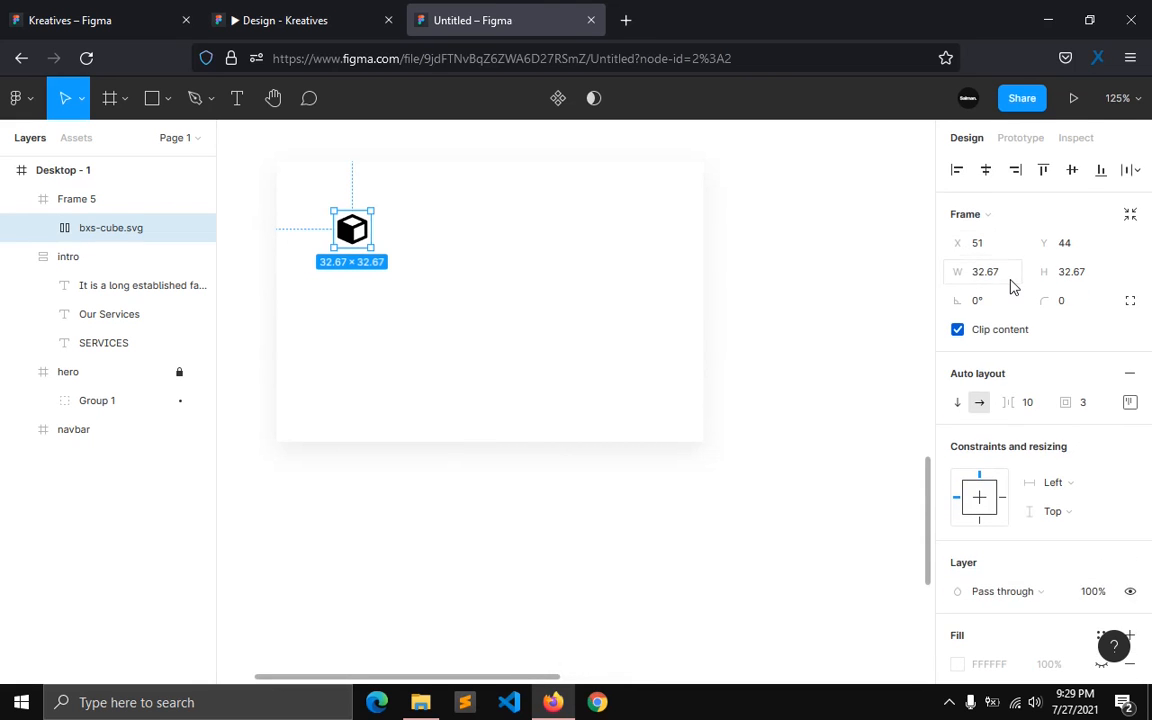
Step: Set the icon frame's width and height to 54 and center the cube within its auto layout
{"action": "left_click", "coordinate": [1013, 286]}
{"action": "key", "text": "Tab"}
{"action": "type", "text": "54"}
{"action": "key", "text": "Return"}
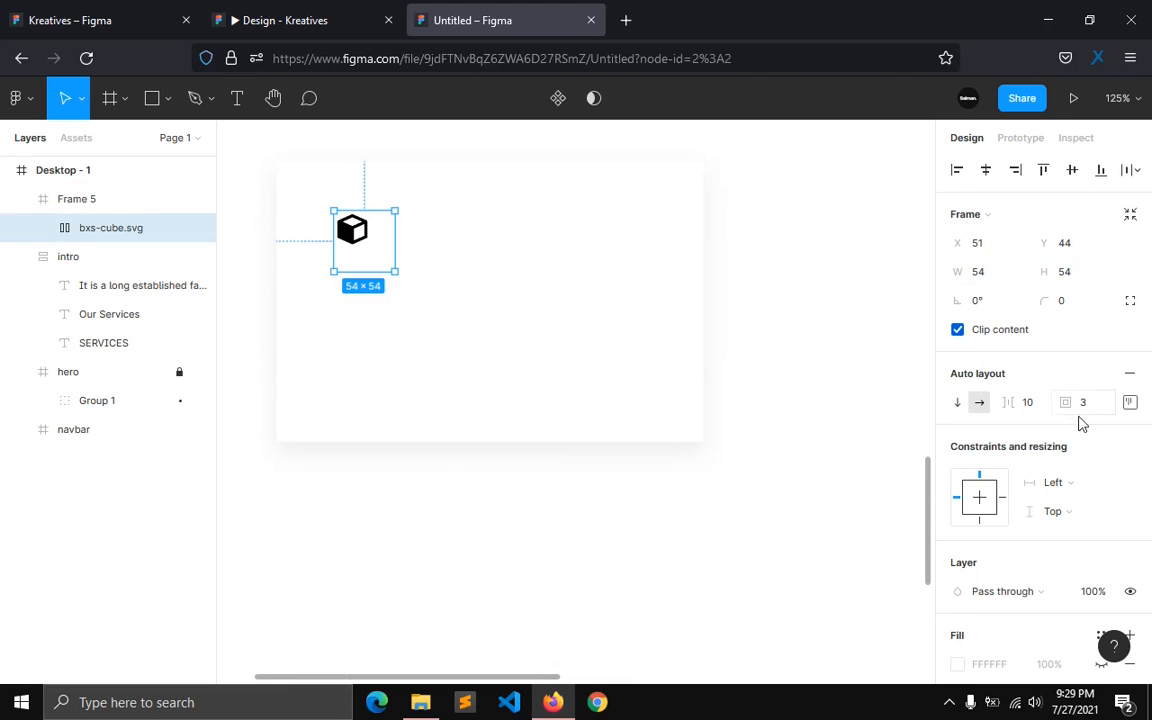
{"action": "left_click", "coordinate": [1129, 403]}
{"action": "left_click", "coordinate": [1072, 479]}
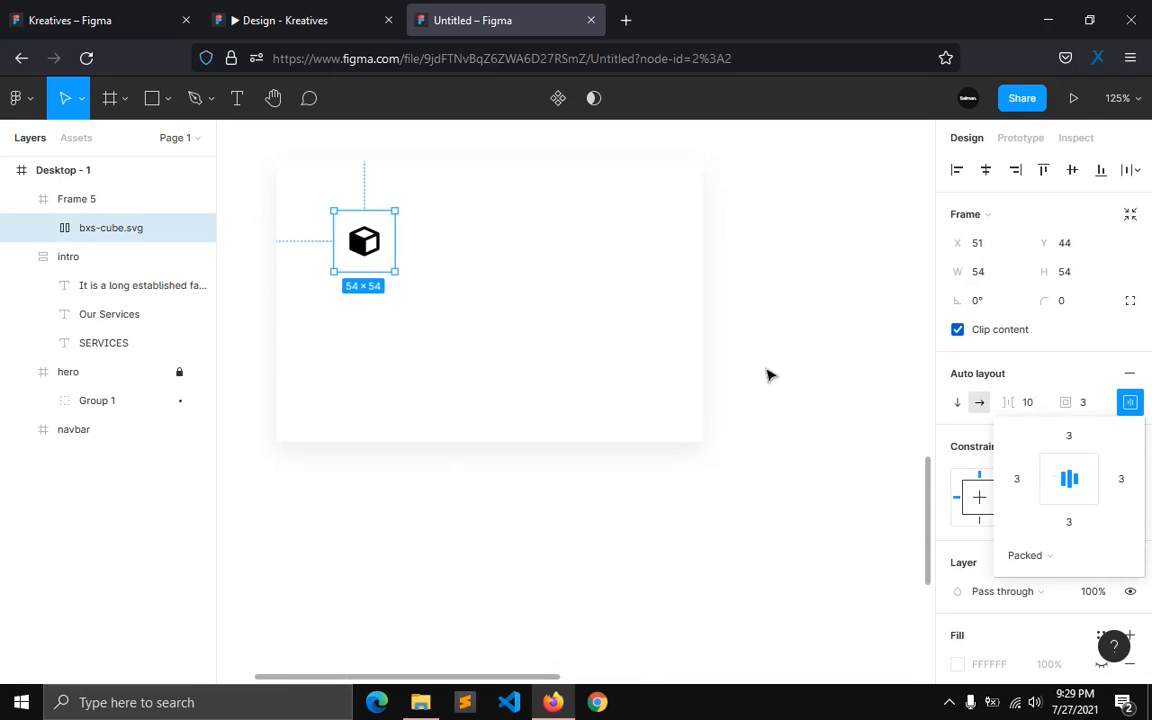
Step: Round the icon frame into a circle with a corner radius of 100
{"action": "left_click", "coordinate": [1087, 308]}
{"action": "type", "text": "10"}
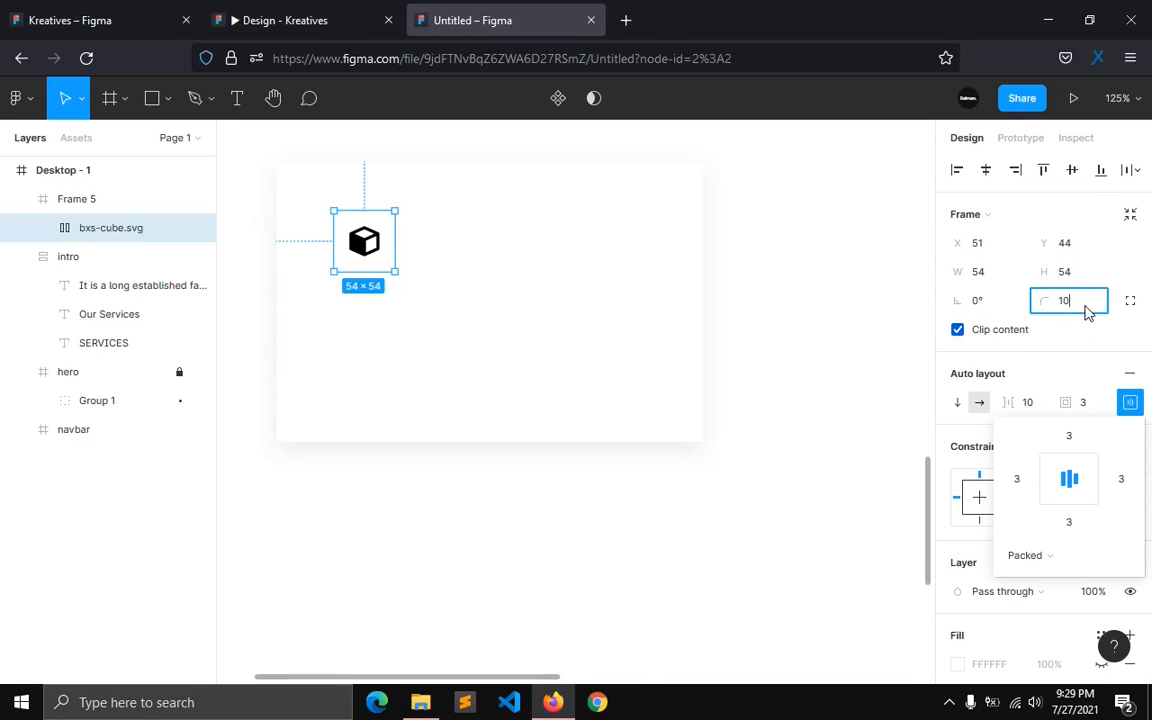
{"action": "type", "text": "0"}
{"action": "key", "text": "Return"}
Step: Apply the "primary" color style to the icon frame's fill and recolor the black cube with the "white" style
{"action": "scroll", "coordinate": [1082, 360], "scroll_direction": "down", "scroll_amount": 3}
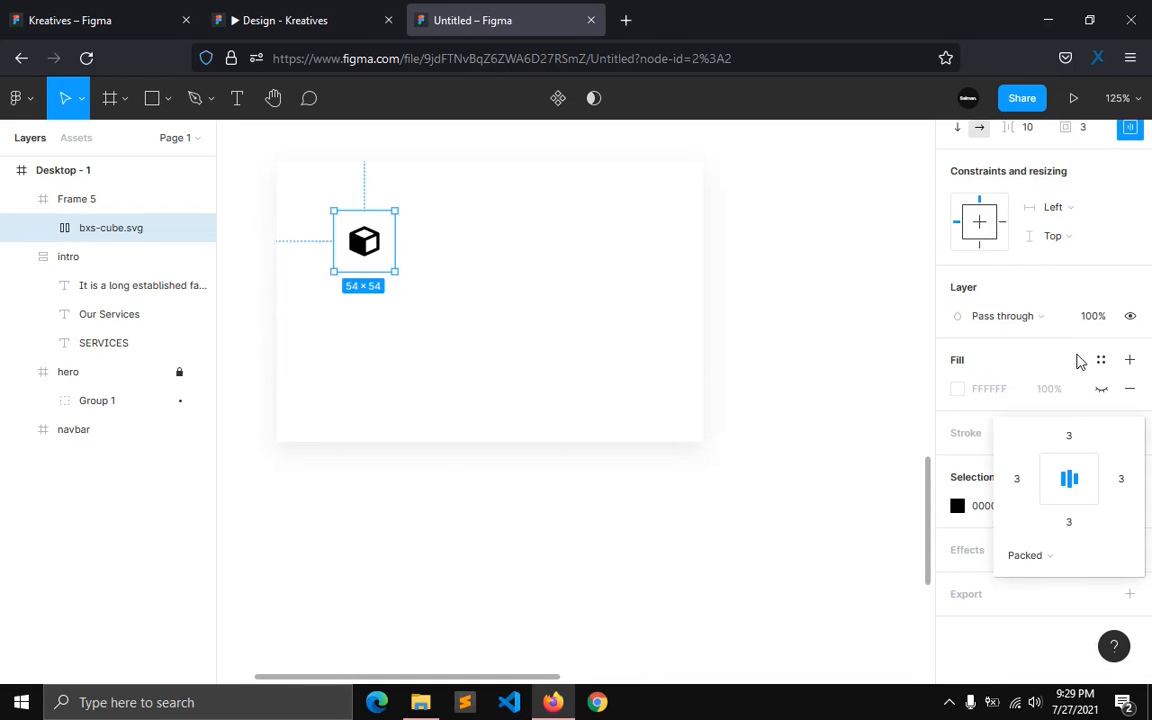
{"action": "left_click", "coordinate": [1100, 362]}
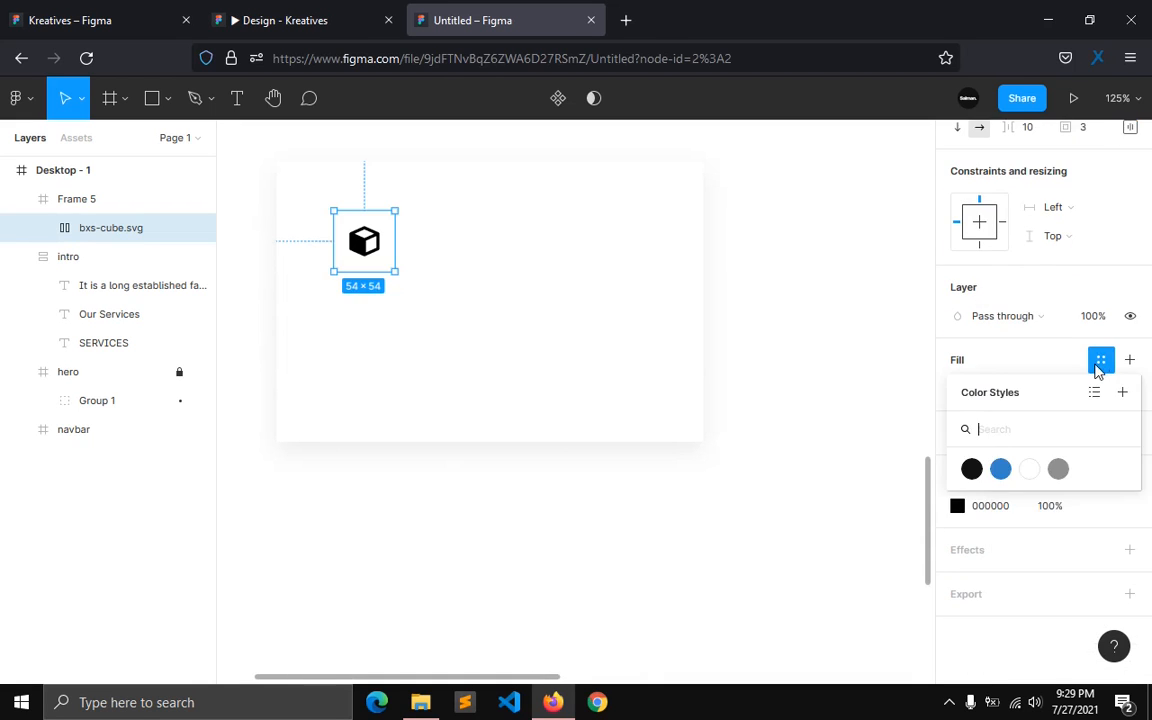
{"action": "left_click", "coordinate": [1001, 469]}
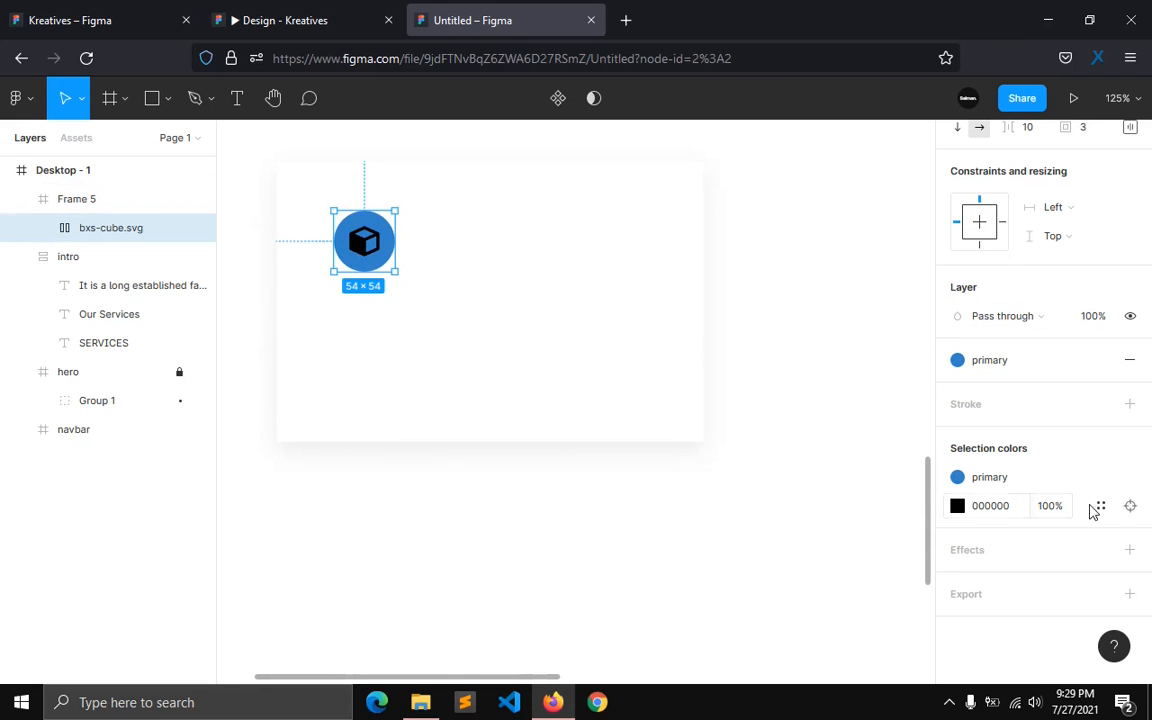
{"action": "left_click", "coordinate": [1093, 506]}
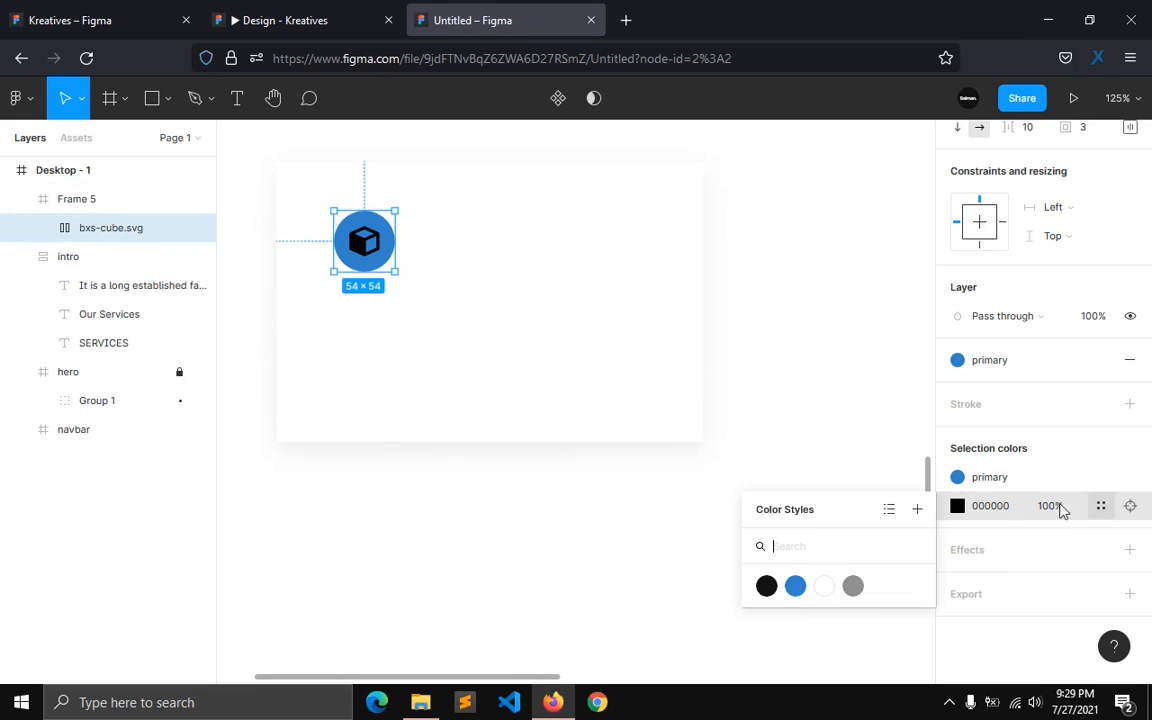
{"action": "left_click", "coordinate": [822, 586]}
Step: Move the blue icon circle closer to the card's upper-left corner and select the card frame
{"action": "left_click", "coordinate": [416, 300]}
{"action": "left_click_drag", "start_coordinate": [372, 257], "coordinate": [352, 242]}
{"action": "left_click", "coordinate": [347, 294]}
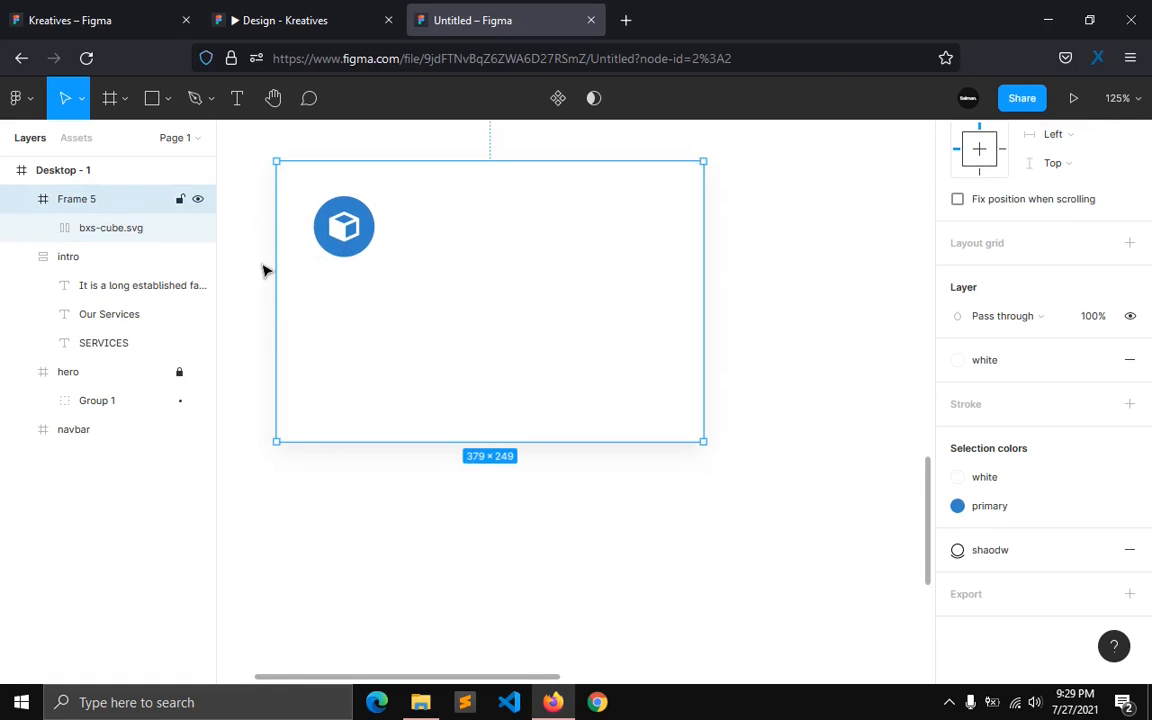
{"action": "scroll", "coordinate": [268, 250], "scroll_direction": "up", "scroll_amount": 3}
{"action": "scroll", "coordinate": [276, 268], "scroll_direction": "down", "scroll_amount": 3}
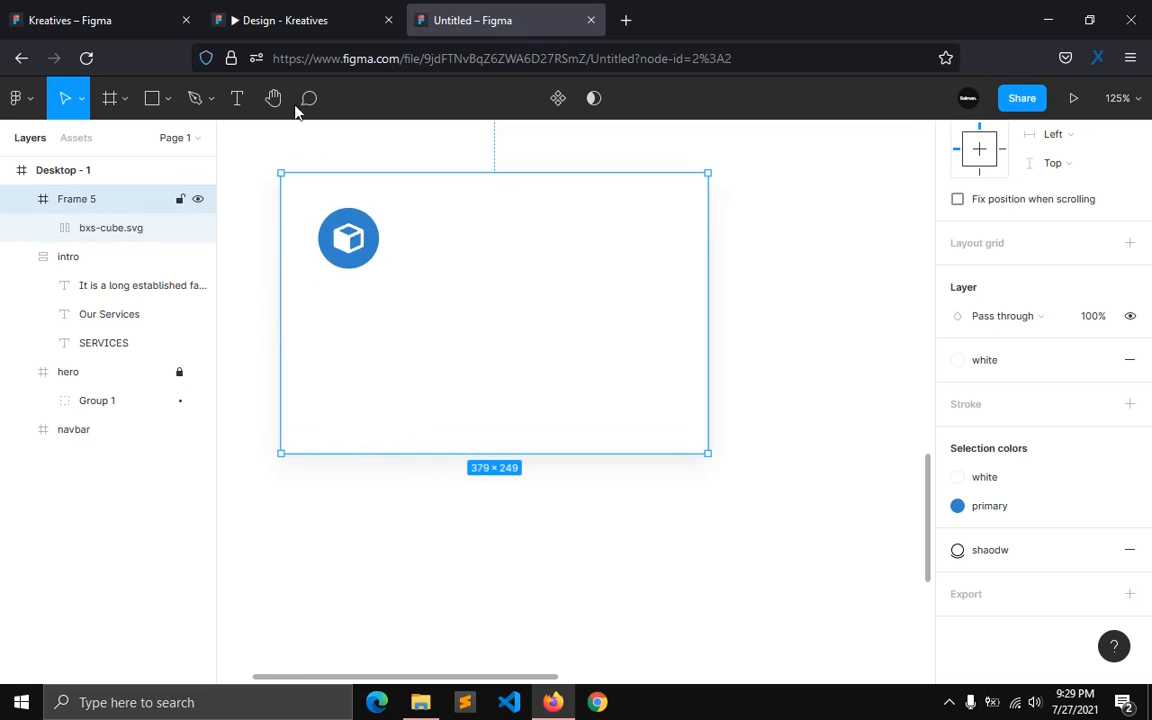
Step: Add the text "Web Designing" inside the card below the icon circle
{"action": "left_click", "coordinate": [237, 98]}
{"action": "left_click", "coordinate": [336, 362]}
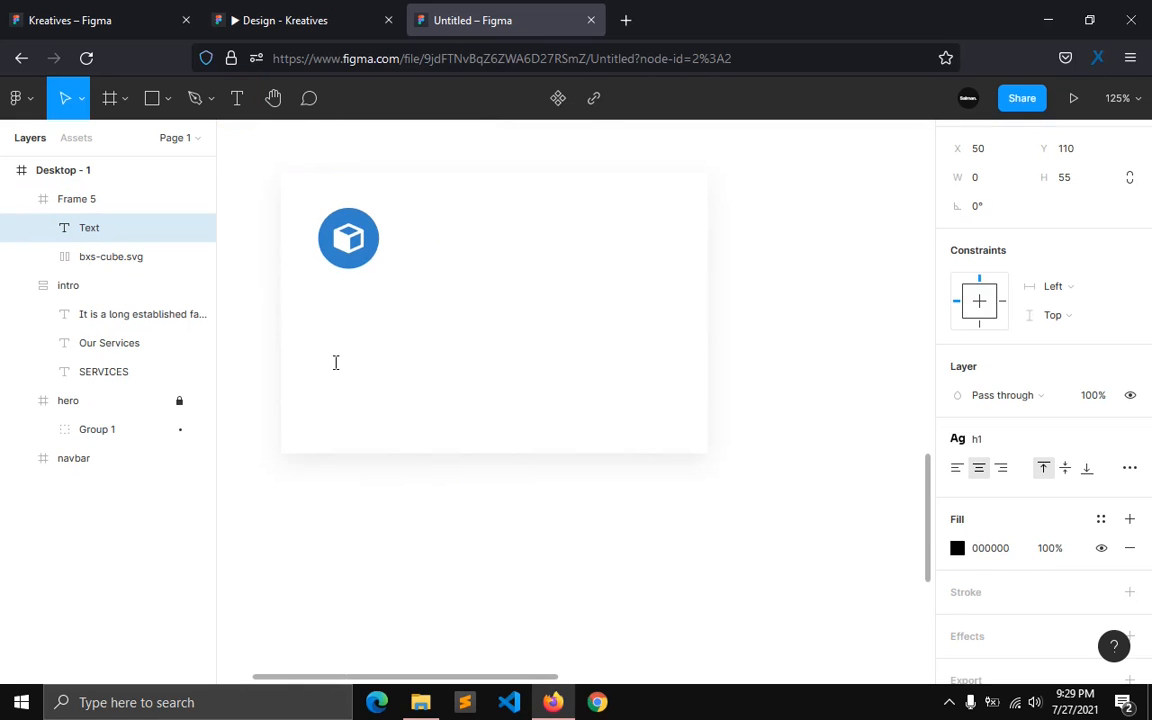
{"action": "type", "text": "S"}
{"action": "key", "text": "BackSpace"}
{"action": "type", "text": "Web Designing"}
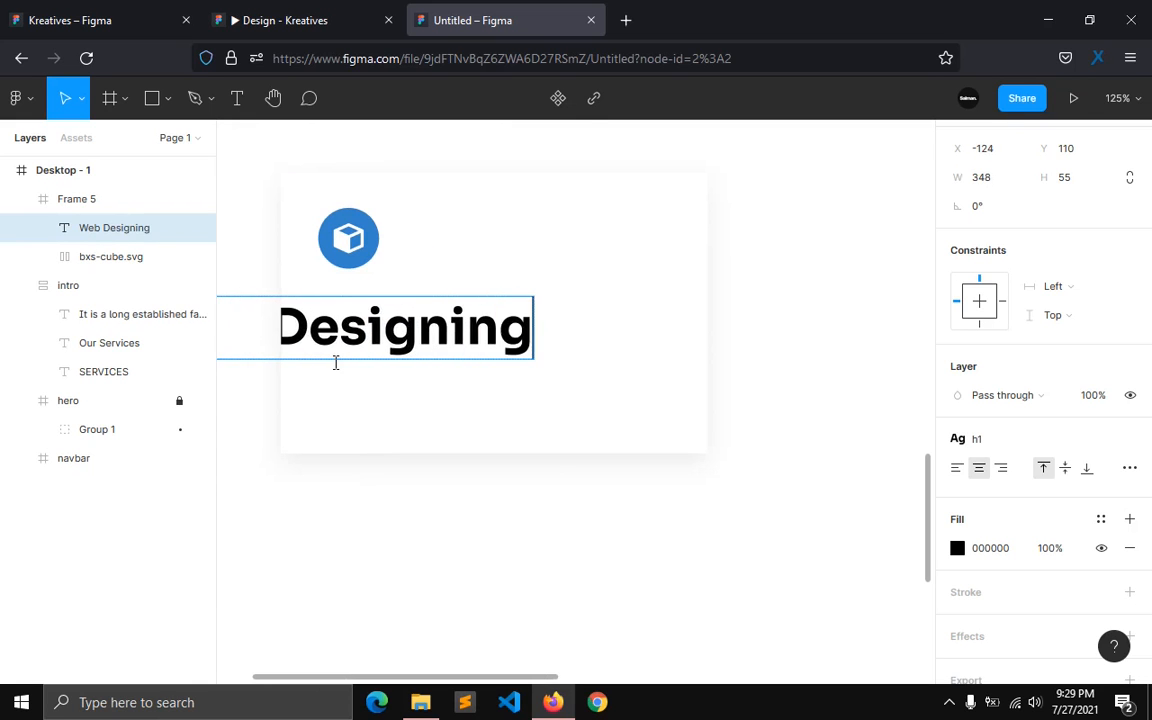
Step: Apply the "h3" text style to the "Web Designing" title and move it fully inside the card
{"action": "key", "text": "Escape"}
{"action": "left_click", "coordinate": [1128, 438]}
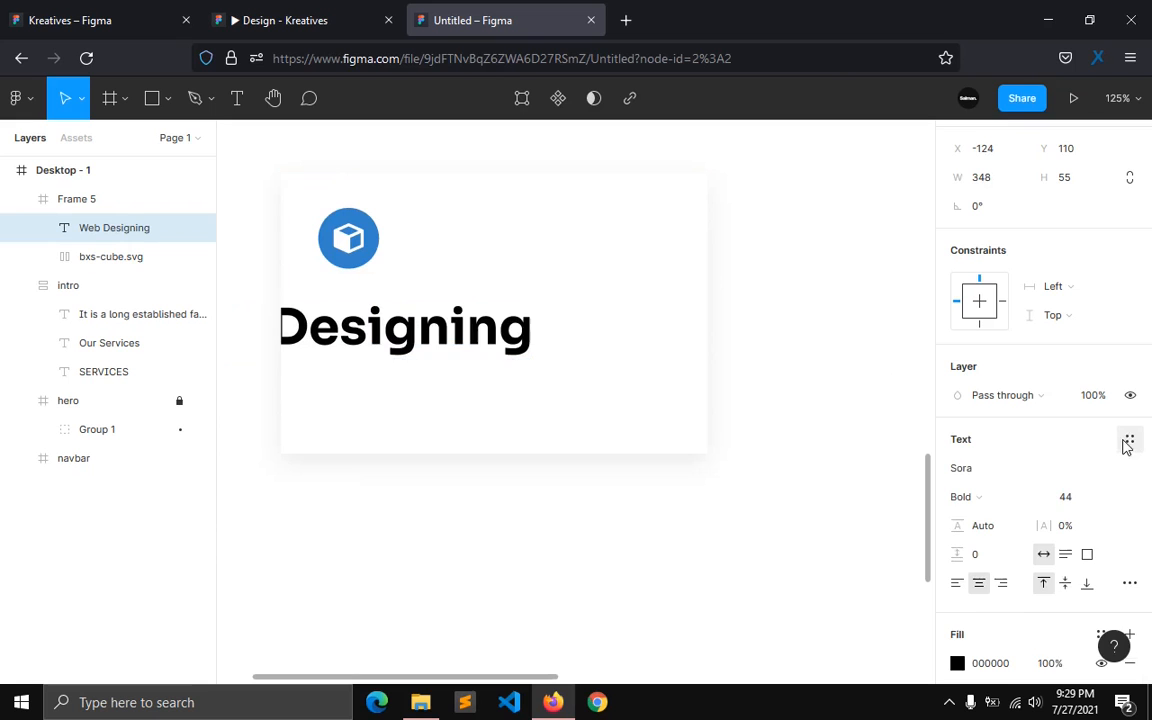
{"action": "left_click", "coordinate": [1128, 442]}
{"action": "left_click", "coordinate": [1016, 575]}
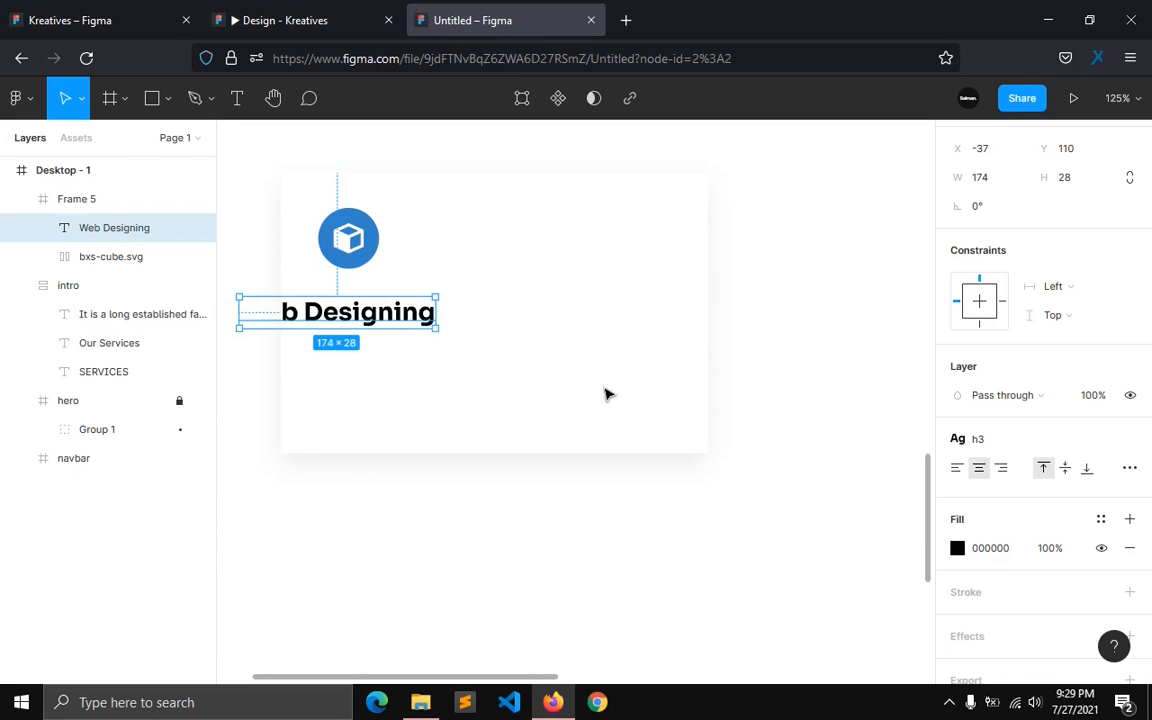
{"action": "left_click_drag", "start_coordinate": [411, 324], "coordinate": [476, 325]}
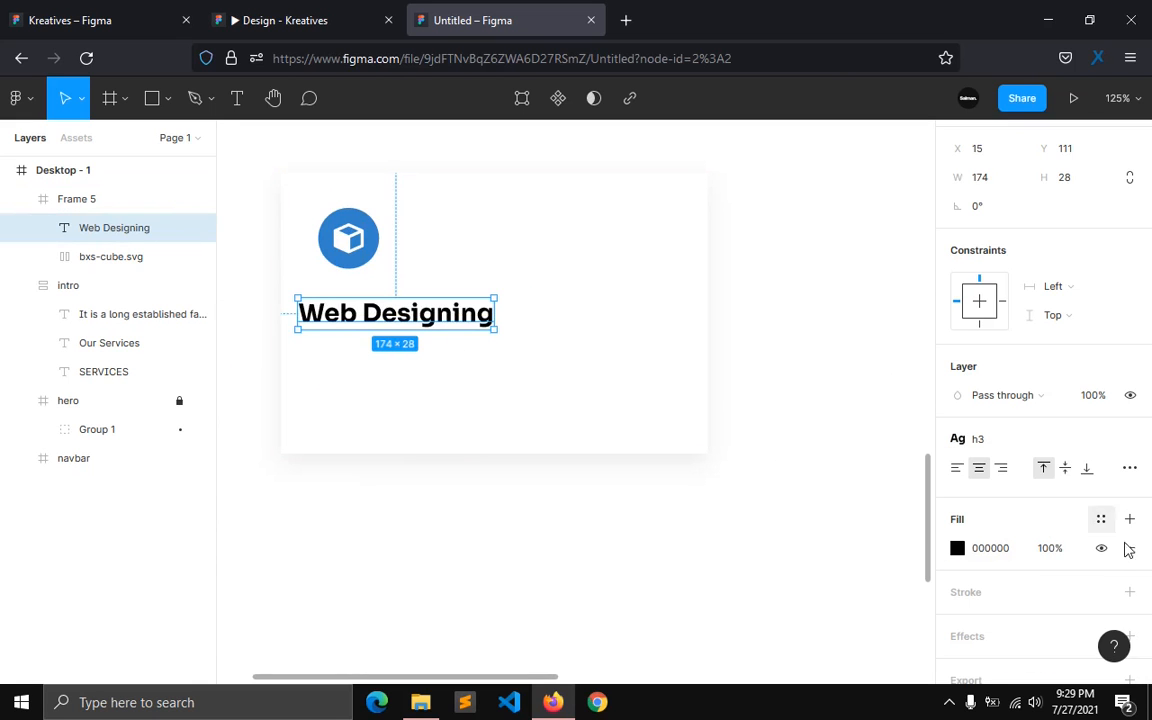
Step: Apply the "dark" color style to the title and place it just below the icon circle
{"action": "left_click", "coordinate": [1101, 519]}
{"action": "left_click", "coordinate": [970, 628]}
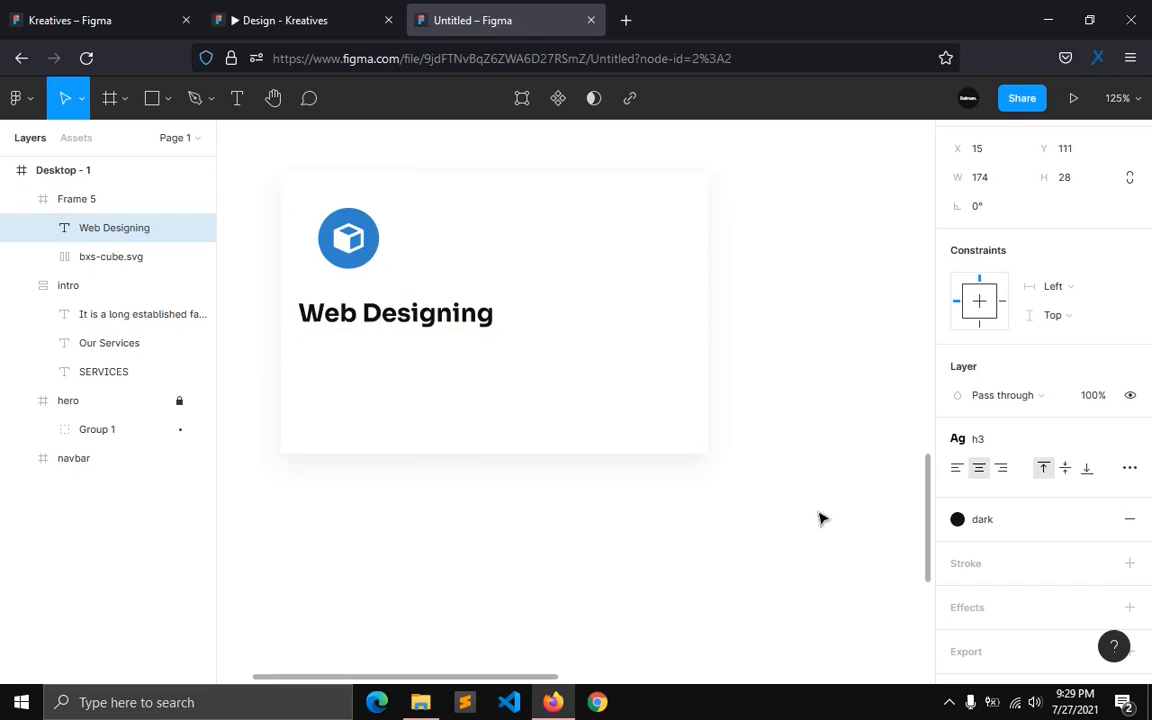
{"action": "left_click_drag", "start_coordinate": [408, 324], "coordinate": [427, 309]}
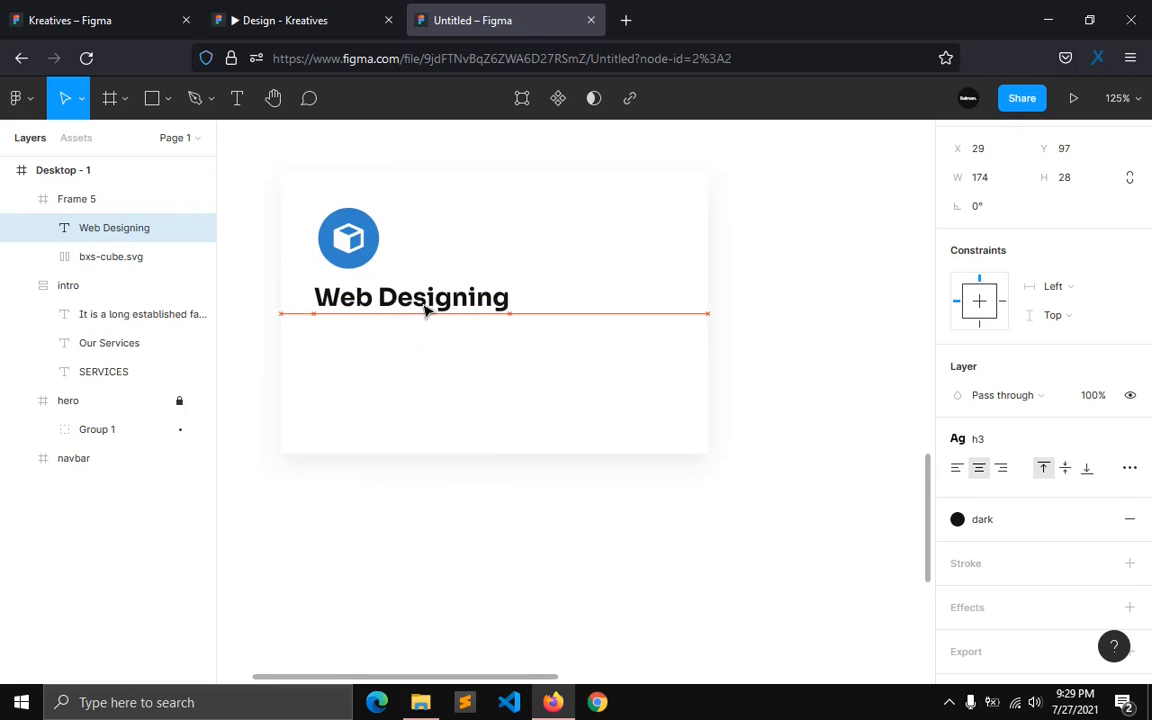
Step: Copy the "Web Design" card's description from the Kreatives design file and paste it into the card below the "Web Designing" title
{"action": "left_click", "coordinate": [300, 22]}
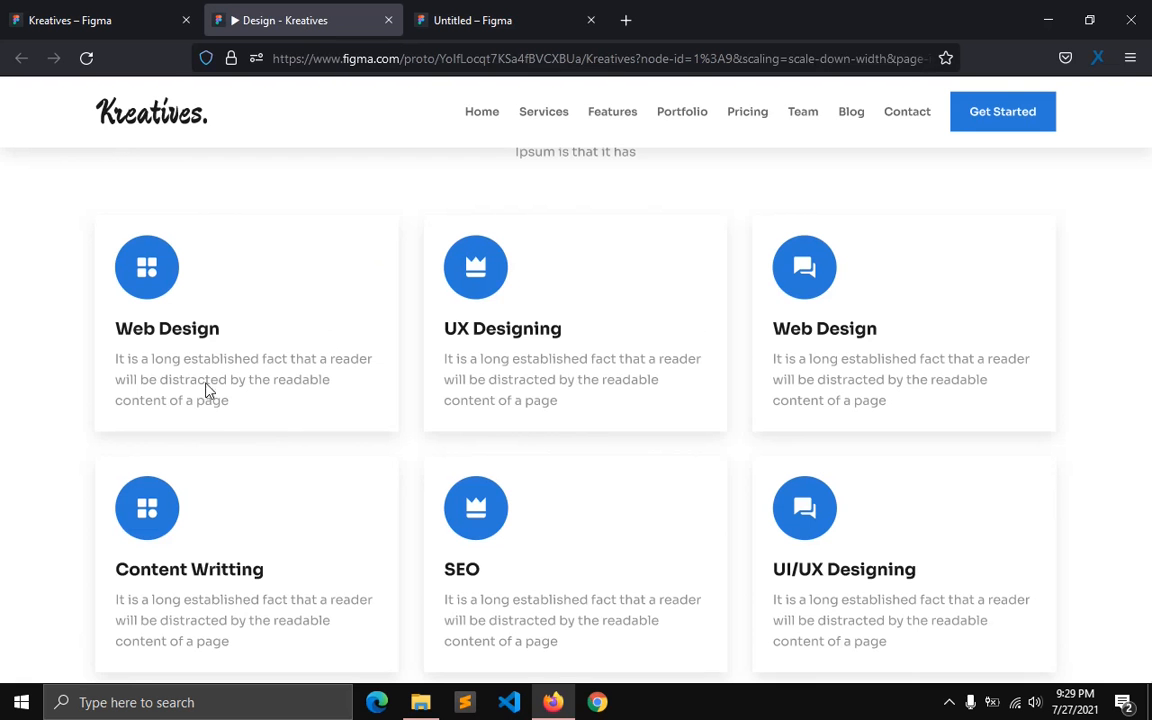
{"action": "left_click", "coordinate": [95, 20]}
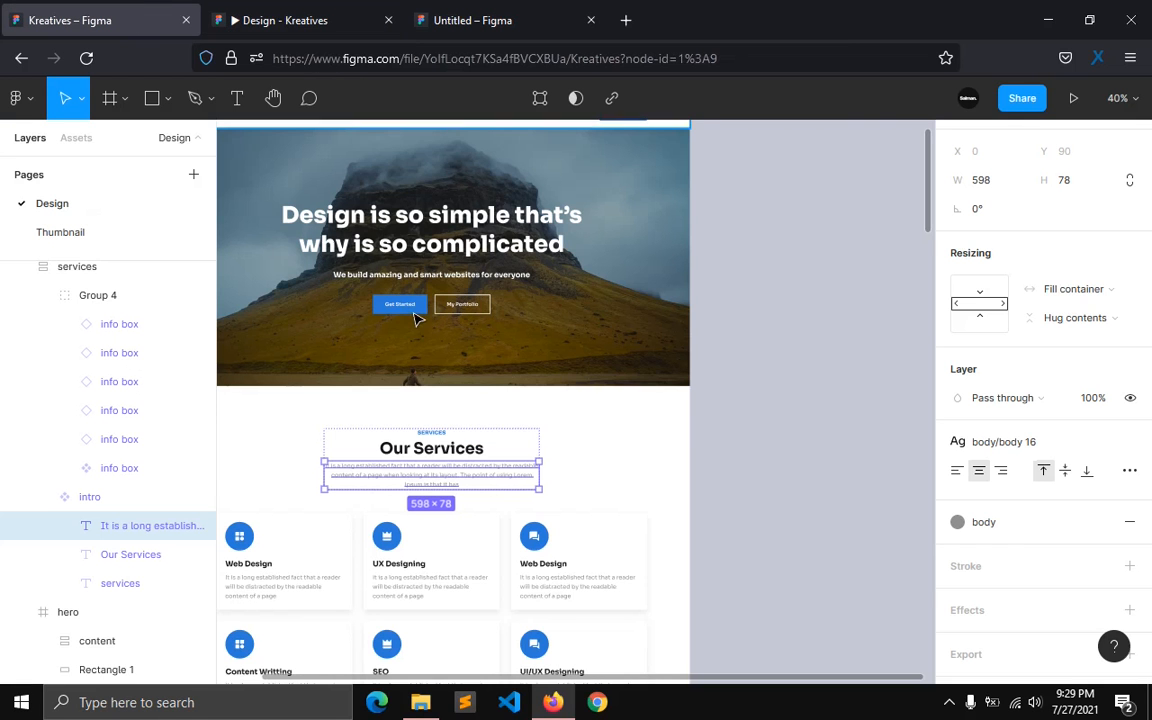
{"action": "scroll", "coordinate": [420, 470], "scroll_direction": "down", "scroll_amount": 5}
{"action": "left_click", "coordinate": [285, 292]}
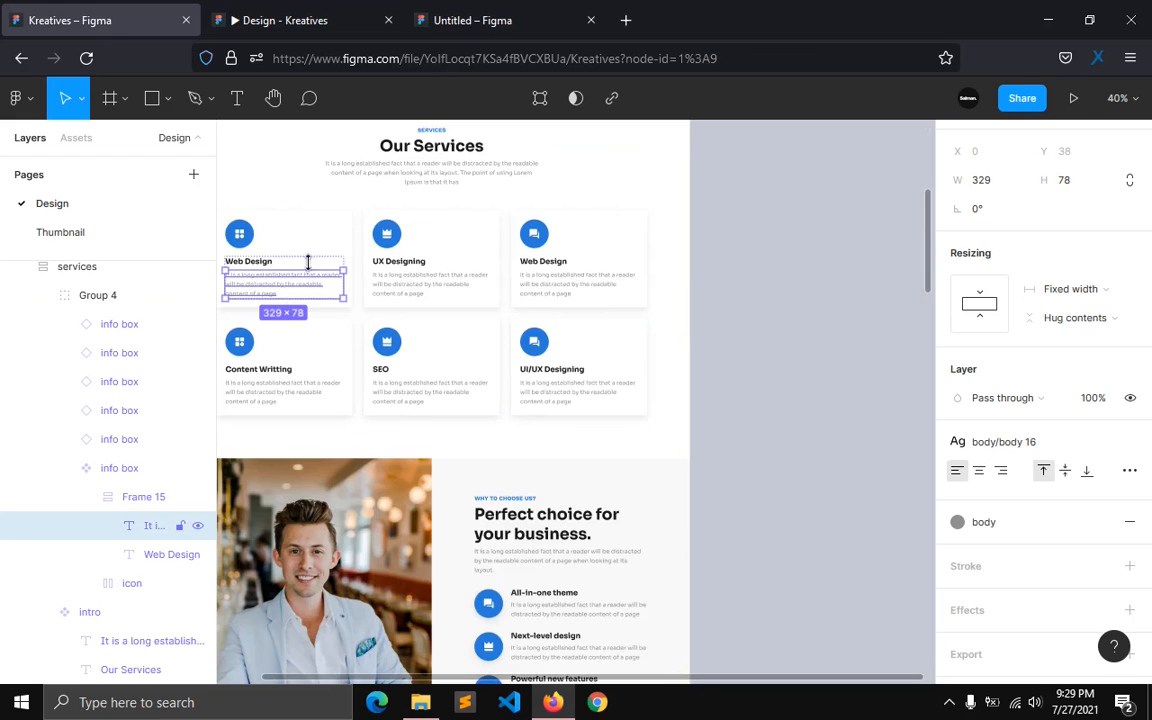
{"action": "left_click", "coordinate": [548, 14]}
{"action": "left_click", "coordinate": [437, 357]}
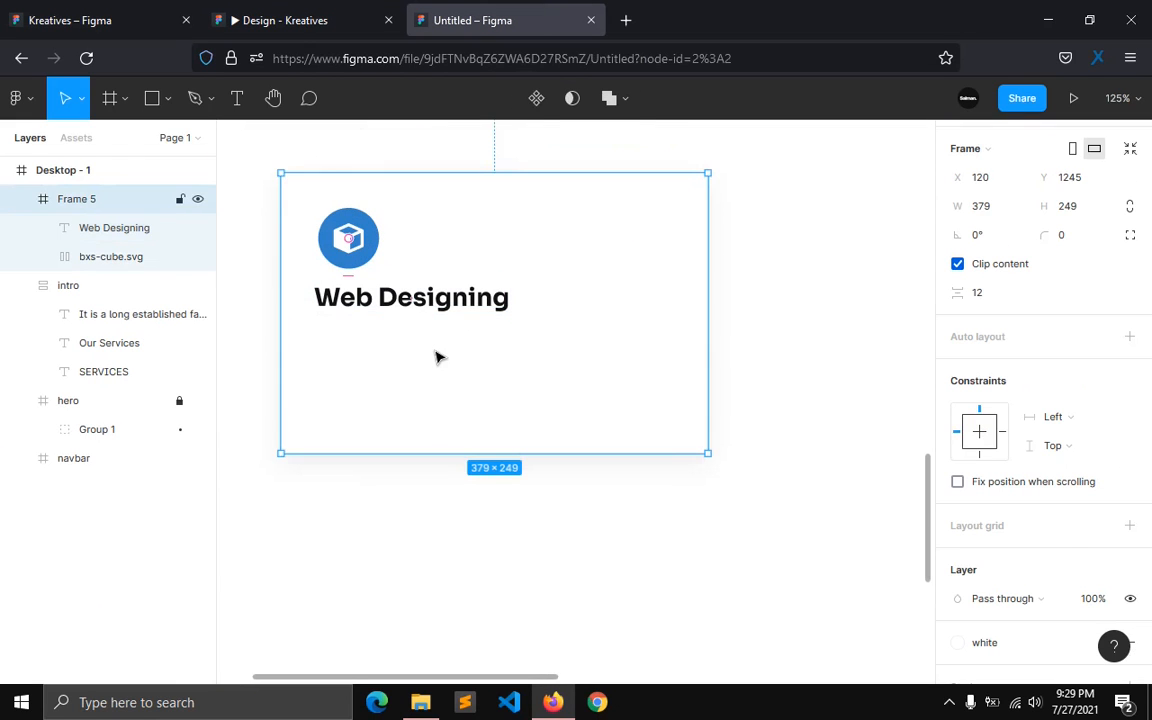
{"action": "key", "text": "ctrl+v"}
{"action": "left_click_drag", "start_coordinate": [460, 303], "coordinate": [500, 362]}
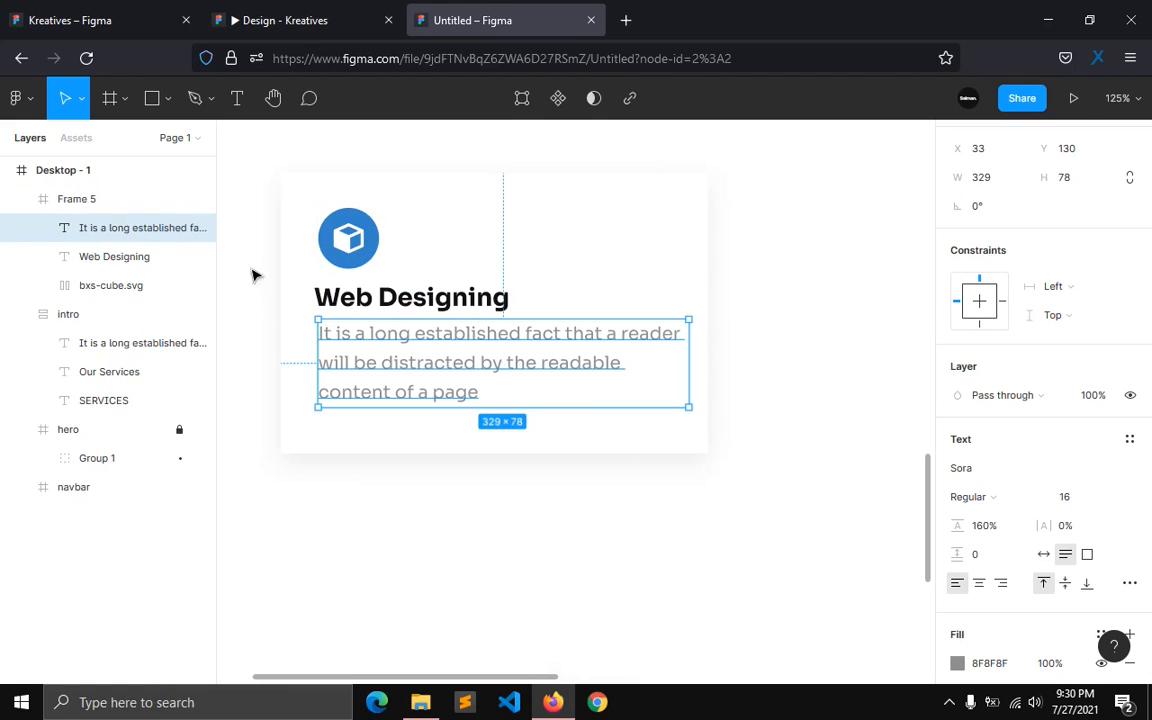
Step: Wrap the title and description in a vertical auto layout with 12 spacing and move it slightly lower under the icon
{"action": "left_click", "coordinate": [413, 314], "text": "shift"}
{"action": "key", "text": "shift+a"}
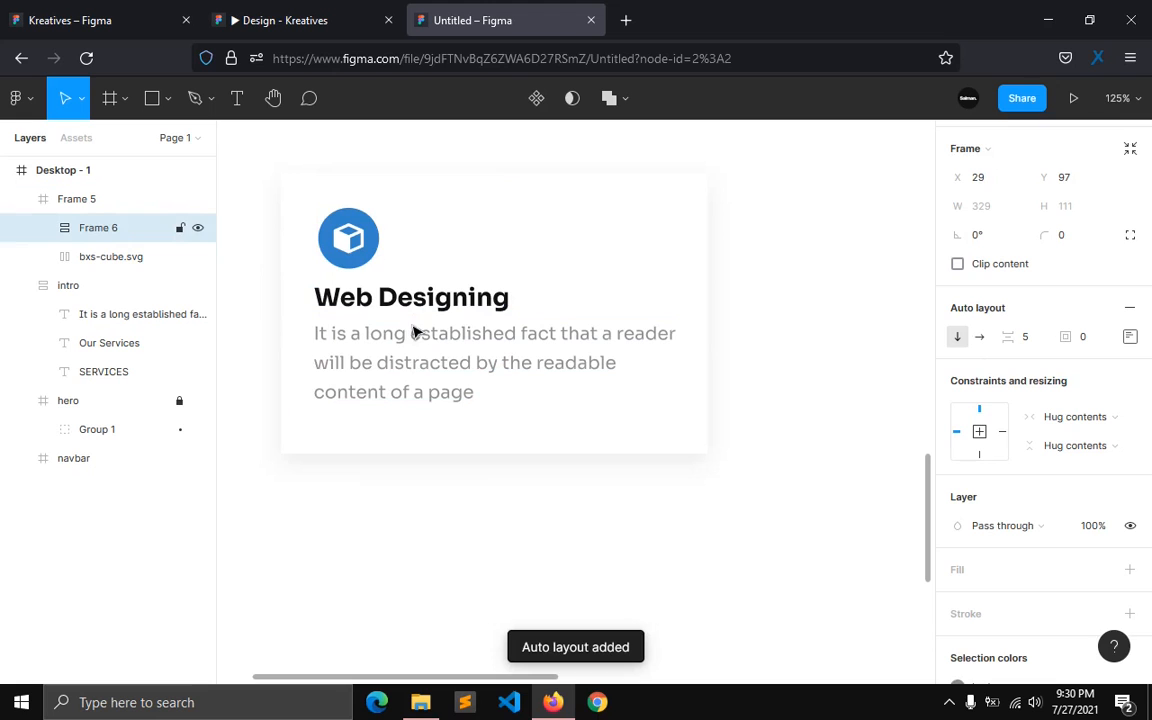
{"action": "left_click", "coordinate": [1045, 337]}
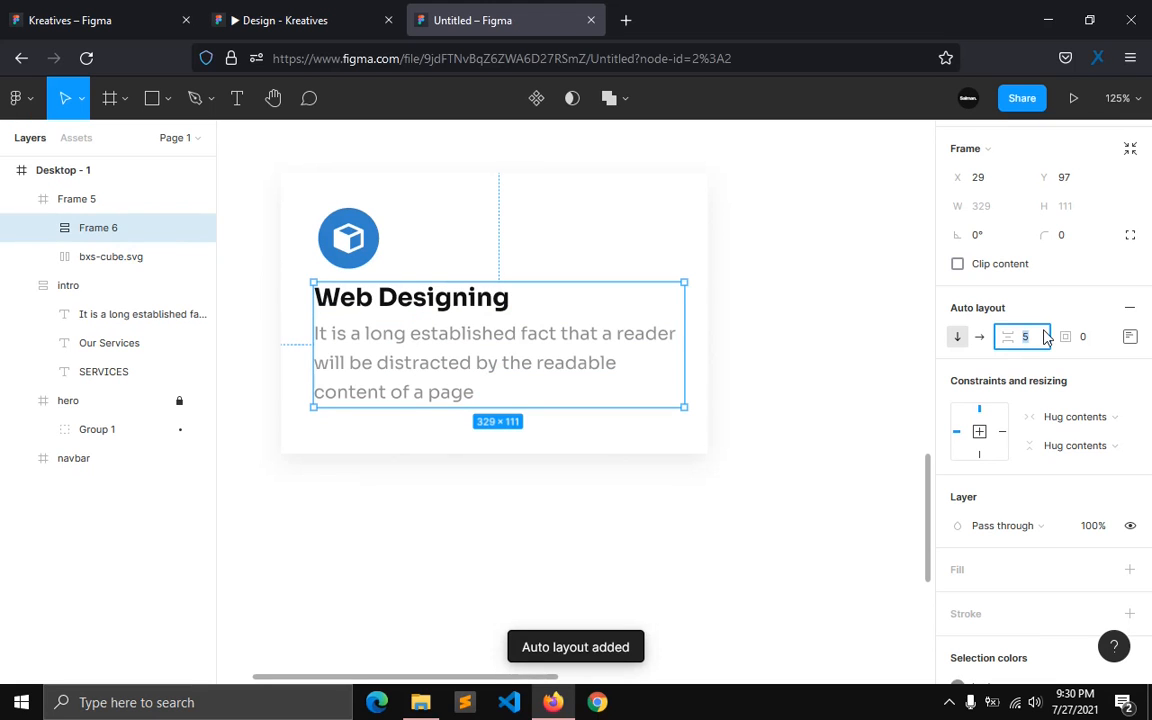
{"action": "type", "text": "8"}
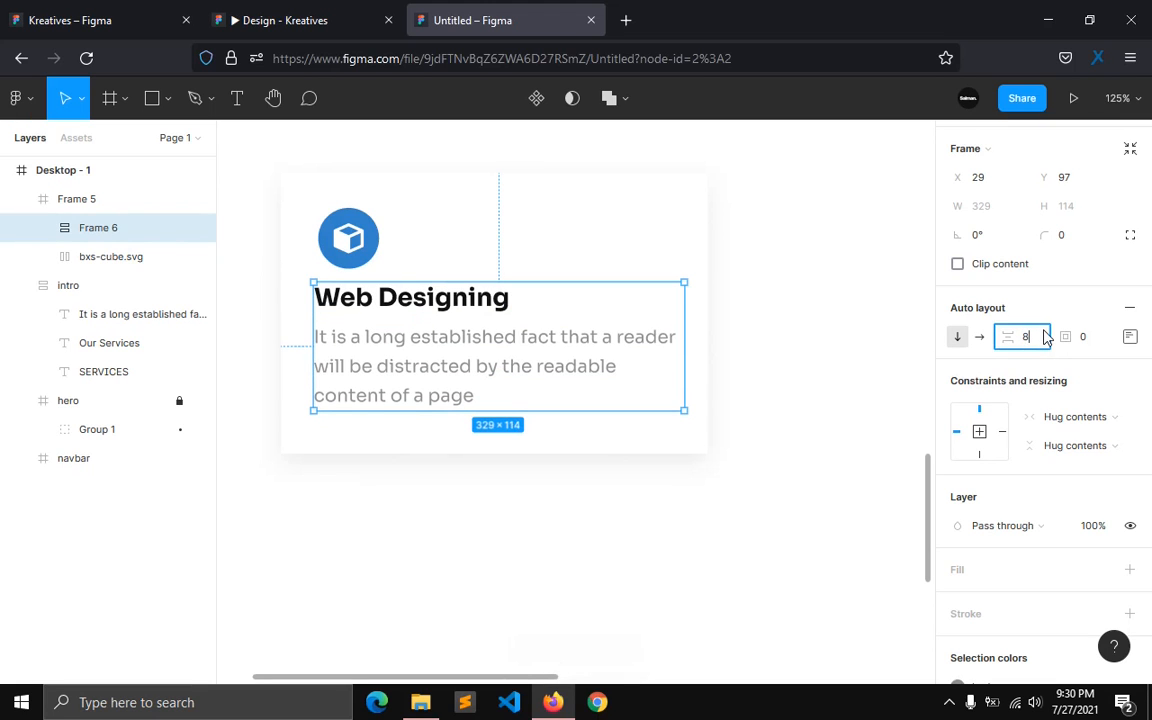
{"action": "type", "text": "12"}
{"action": "key", "text": "Return"}
{"action": "left_click_drag", "start_coordinate": [428, 312], "coordinate": [472, 343]}
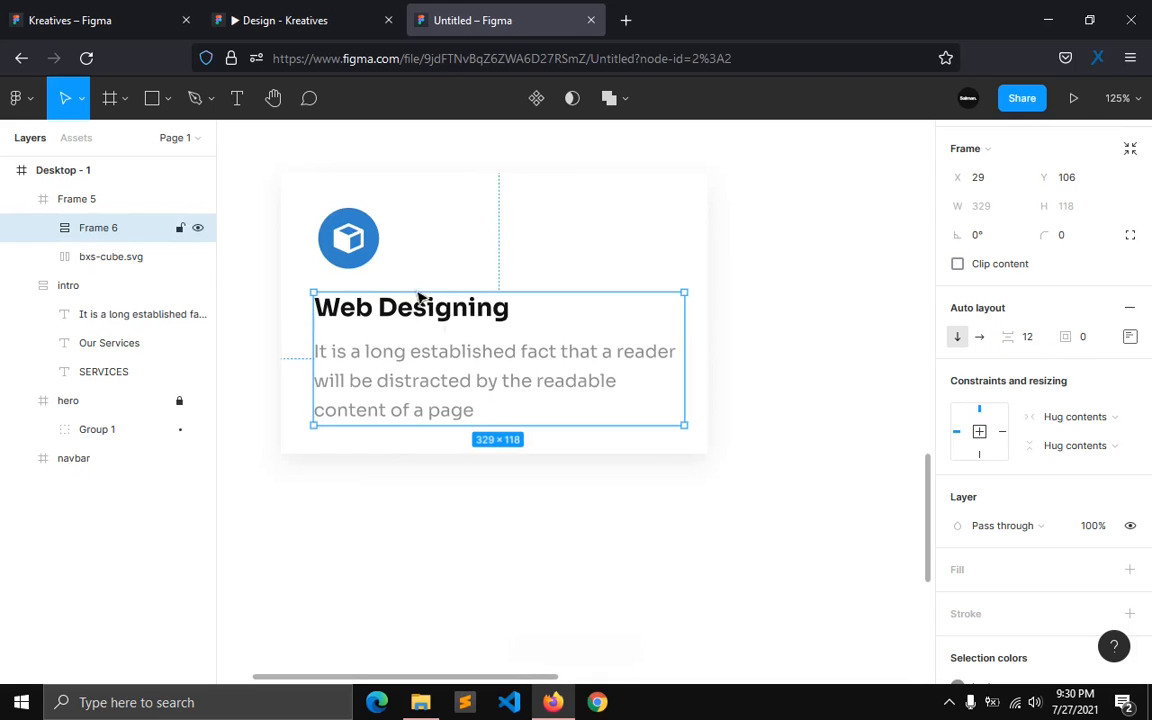
Step: Align the icon circle and the text frame along their left edges
{"action": "left_click", "coordinate": [362, 251], "text": "shift"}
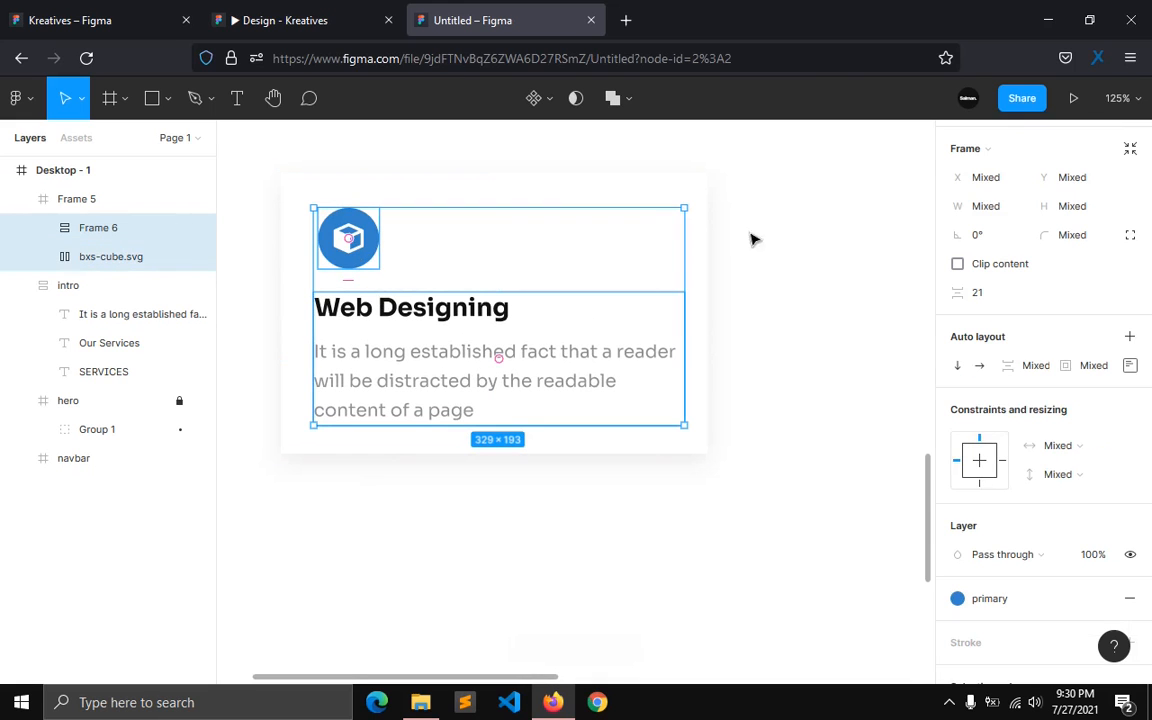
{"action": "scroll", "coordinate": [980, 188], "scroll_direction": "up", "scroll_amount": 2}
{"action": "left_click", "coordinate": [958, 170]}
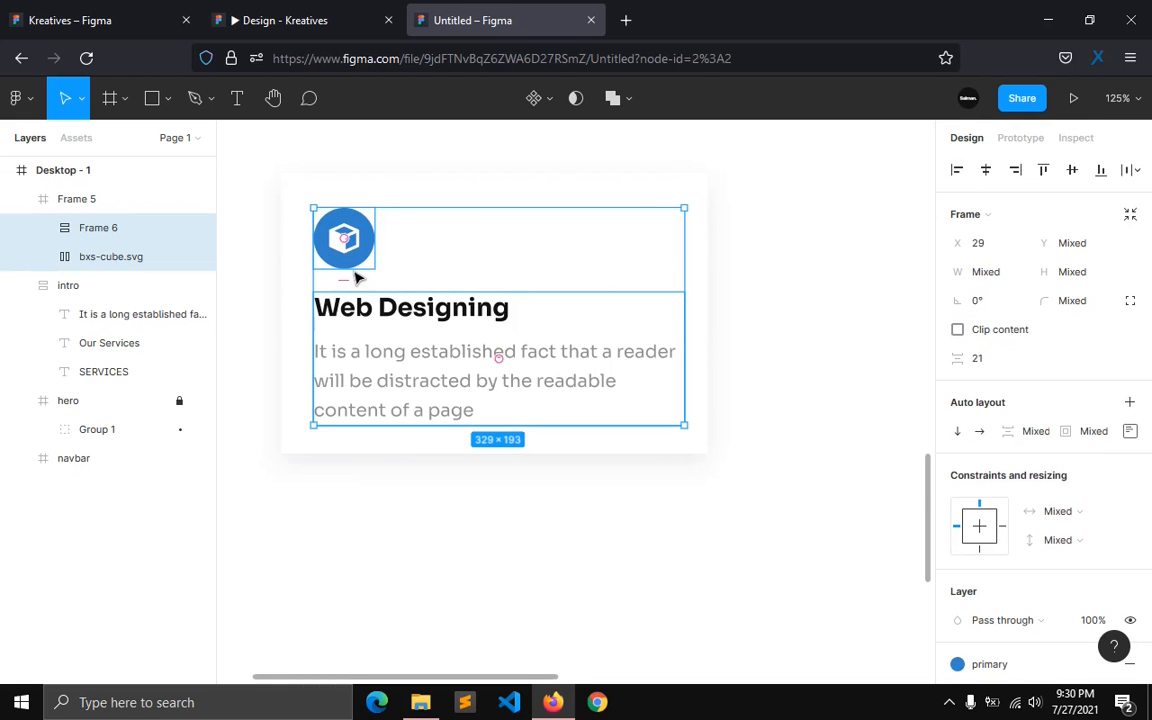
Step: Add auto layout to the card frame and set its width to 379
{"action": "left_click", "coordinate": [358, 441]}
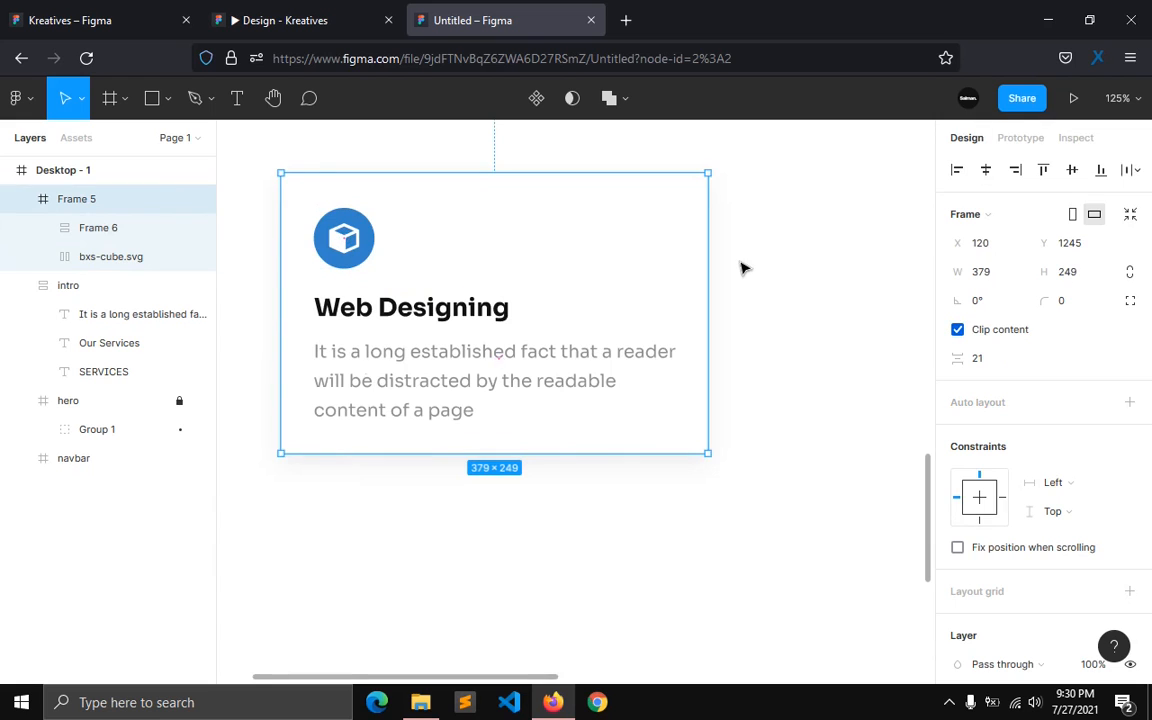
{"action": "key", "text": "shift+a"}
{"action": "left_click", "coordinate": [1065, 478]}
{"action": "left_click", "coordinate": [1063, 470]}
{"action": "left_click", "coordinate": [995, 276]}
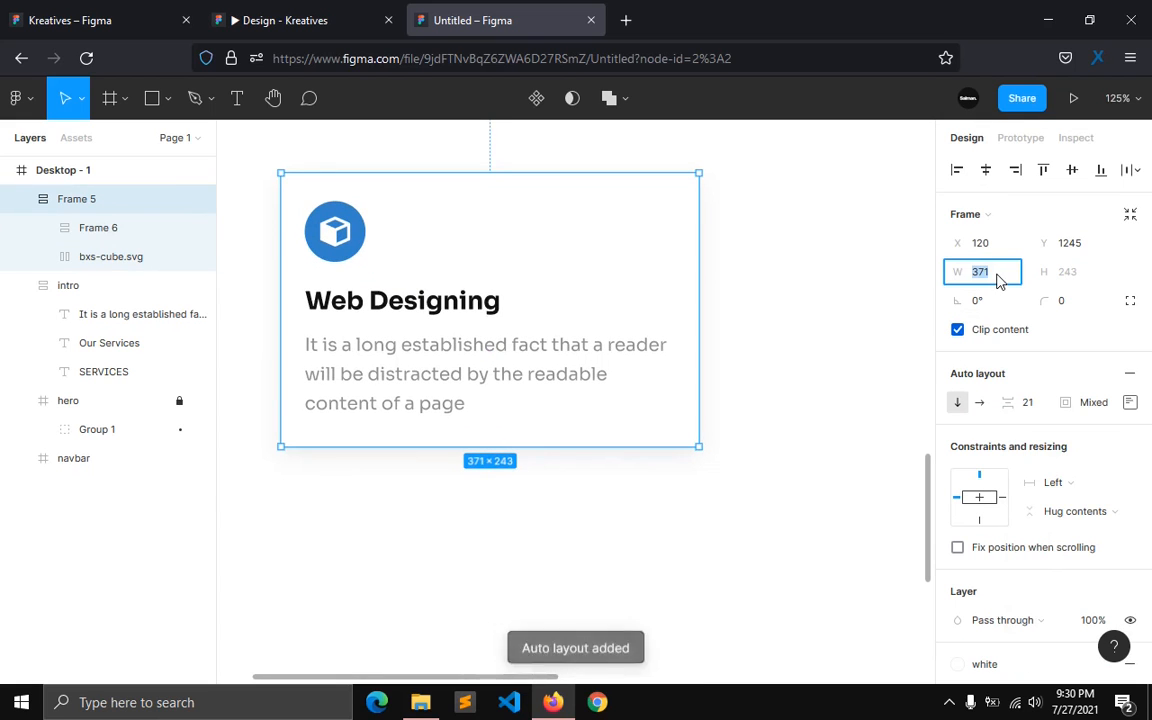
{"action": "type", "text": "379"}
{"action": "key", "text": "Return"}
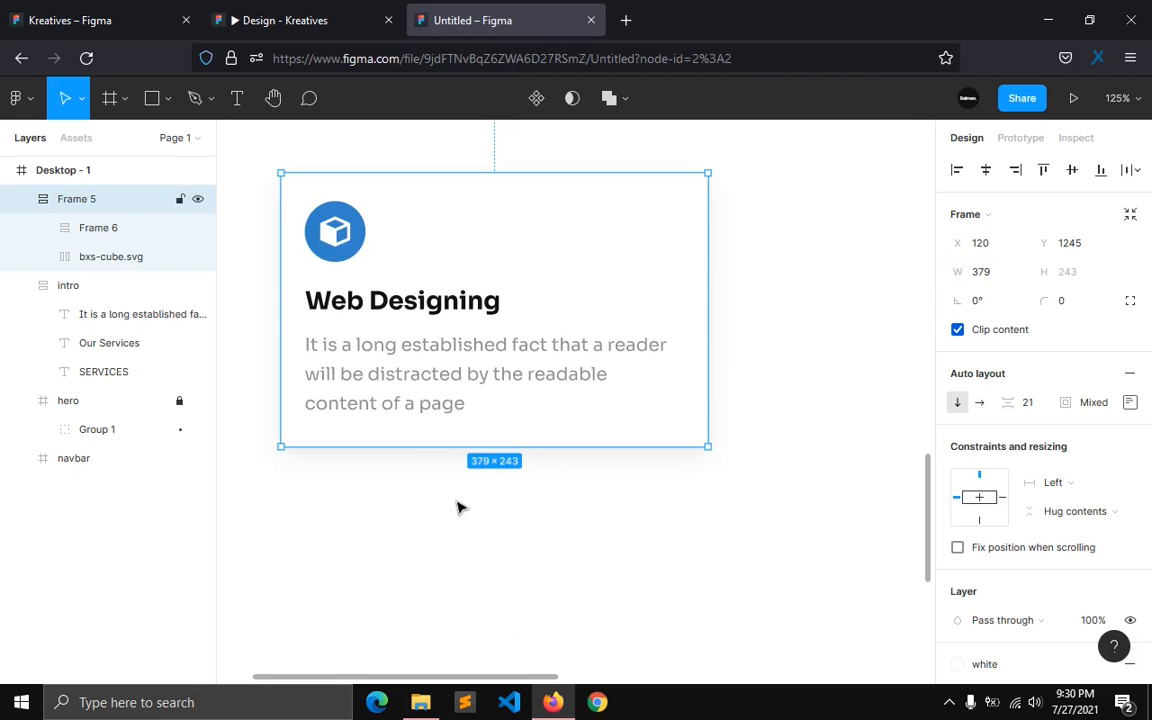
Step: Set the horizontal resizing of the card's text frame and its description to "Fill container"
{"action": "left_click", "coordinate": [434, 394]}
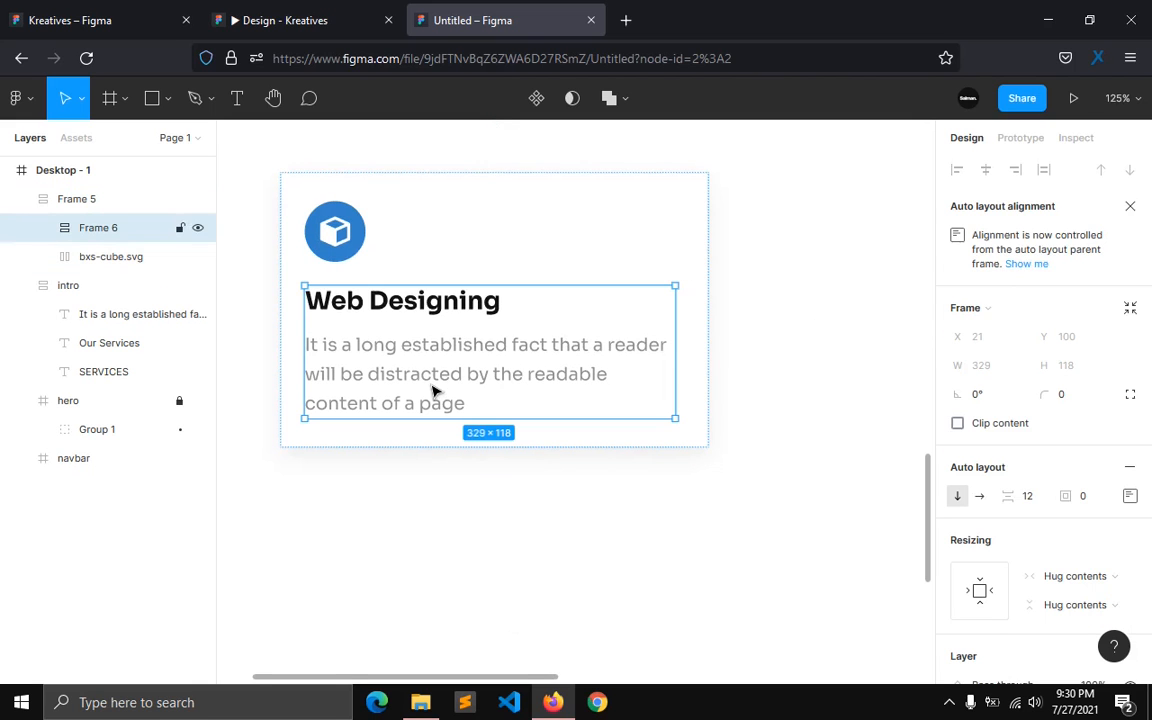
{"action": "left_click", "coordinate": [1075, 576]}
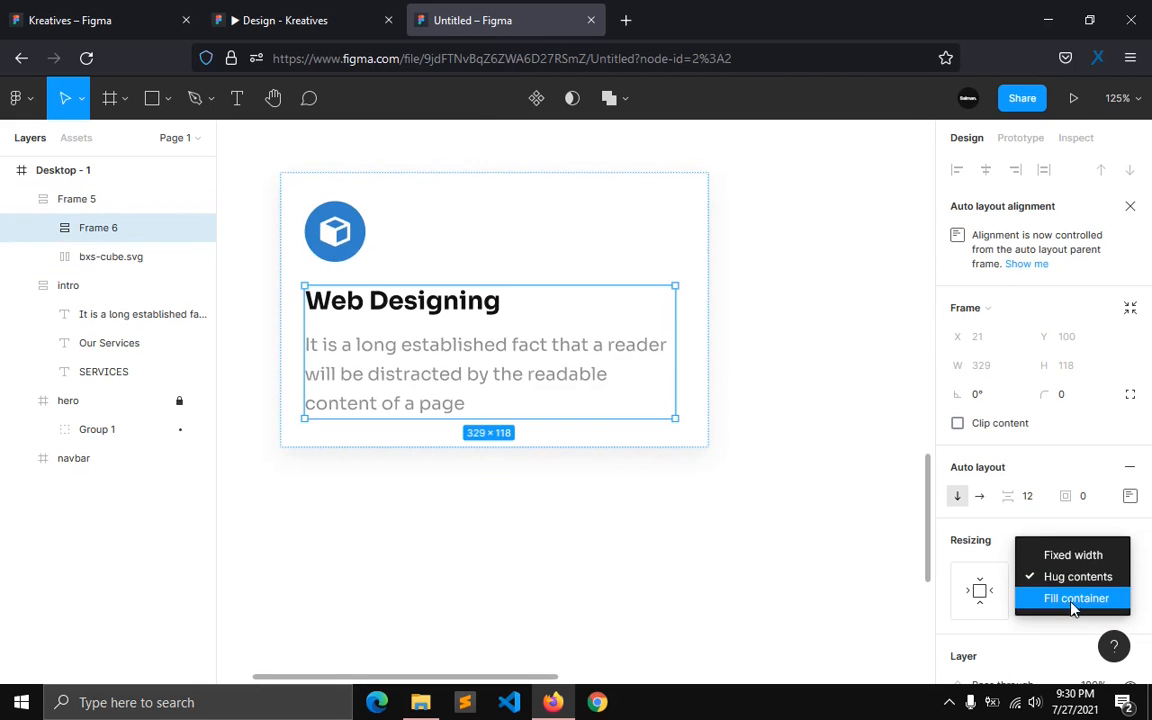
{"action": "left_click", "coordinate": [1070, 600]}
{"action": "left_click", "coordinate": [545, 373]}
{"action": "left_click", "coordinate": [1097, 452]}
{"action": "left_click", "coordinate": [1070, 487]}
{"action": "left_click", "coordinate": [460, 531]}
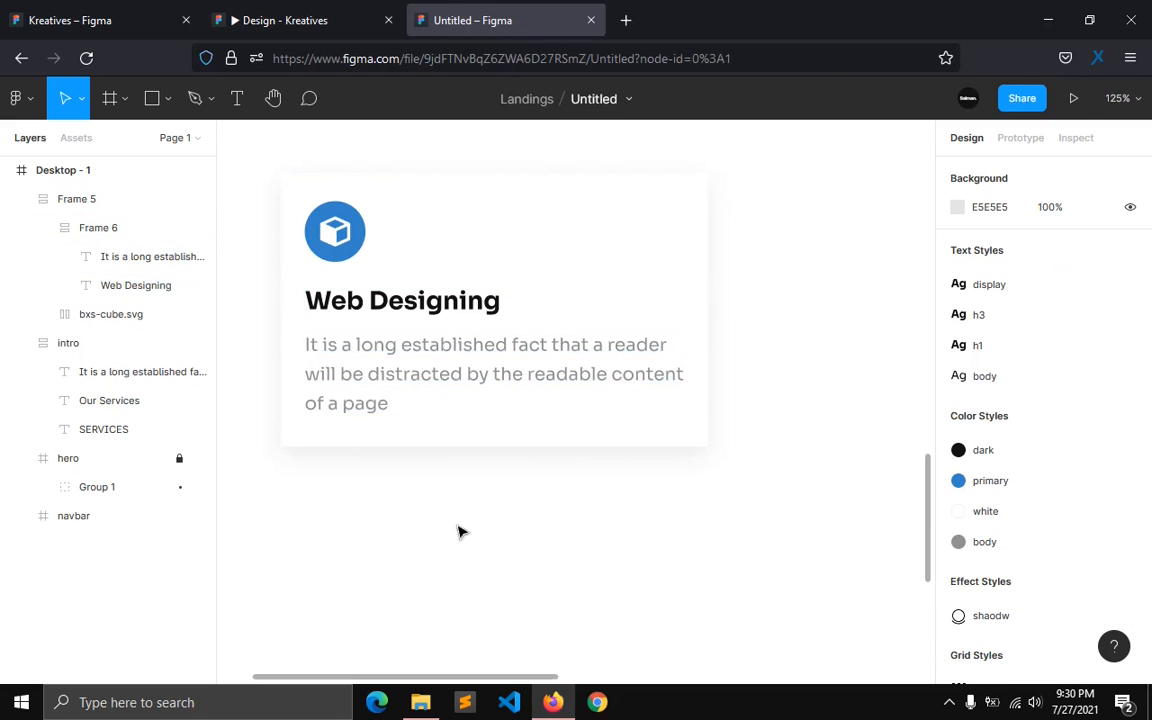
Step: Collapse the text frame and intro layers and rename the card frame as "service"
{"action": "left_click", "coordinate": [99, 238]}
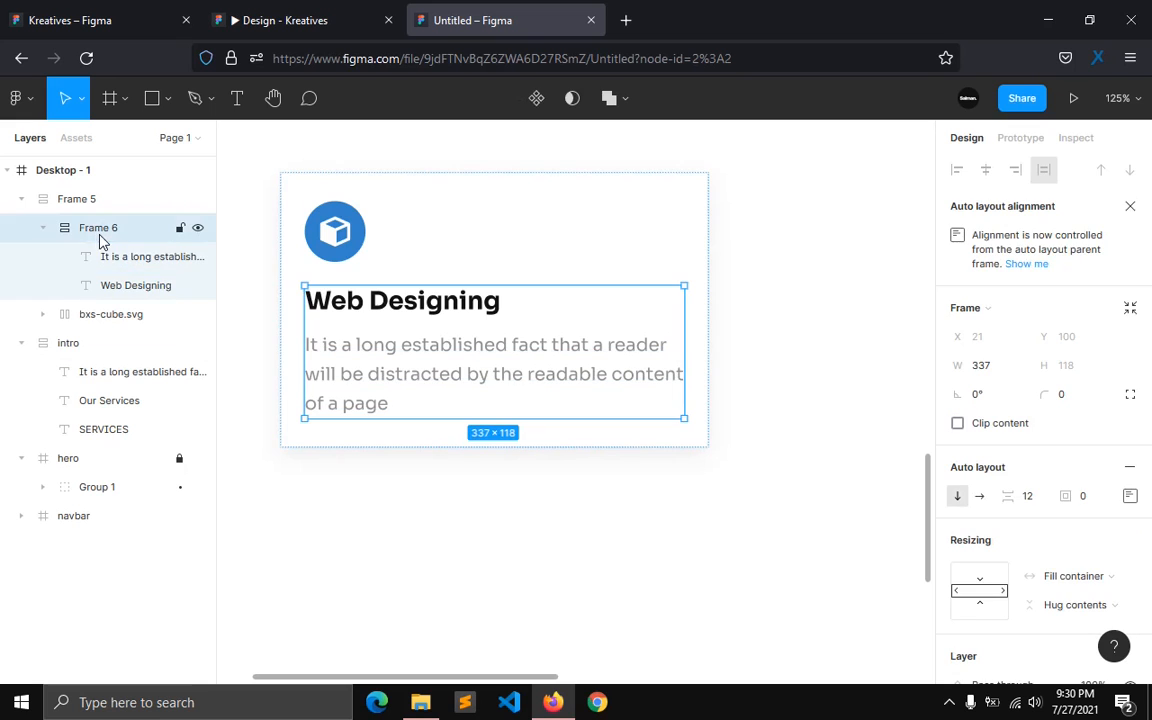
{"action": "left_click", "coordinate": [43, 236]}
{"action": "left_click", "coordinate": [13, 204]}
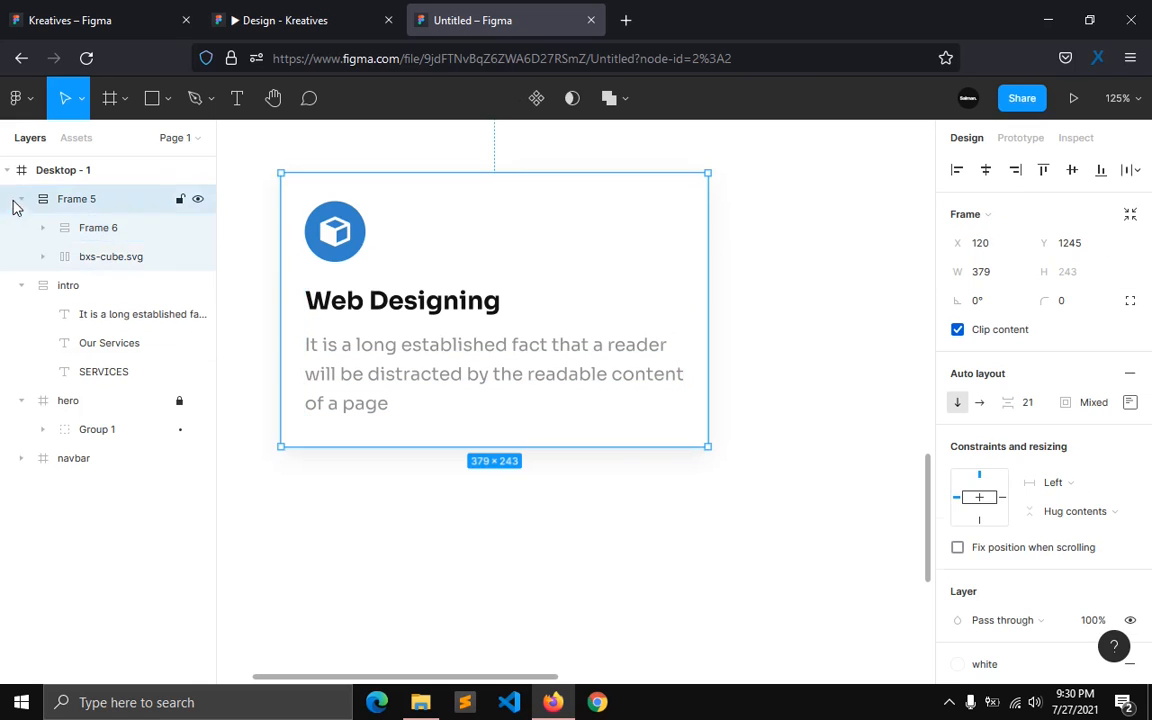
{"action": "left_click", "coordinate": [25, 286]}
{"action": "double_click", "coordinate": [80, 208]}
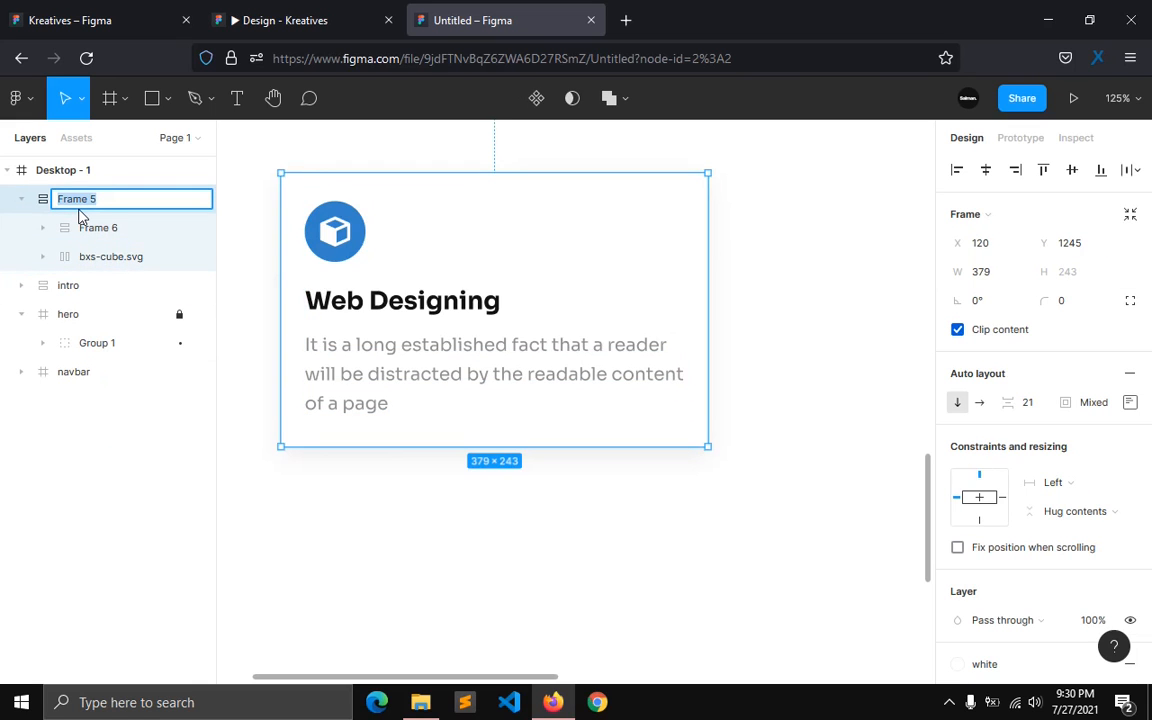
{"action": "type", "text": "service"}
{"action": "key", "text": "Return"}
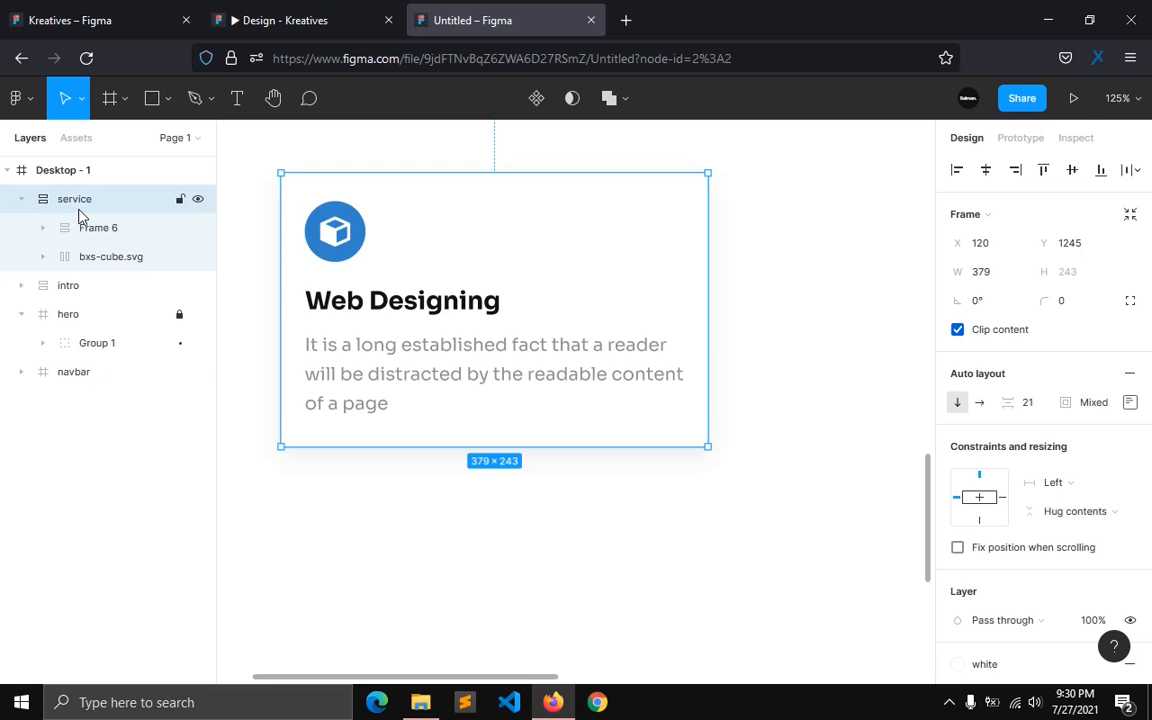
Step: Set the service card's auto layout padding to 25 on all sides
{"action": "left_click", "coordinate": [1095, 402]}
{"action": "type", "text": "25"}
{"action": "key", "text": "Return"}
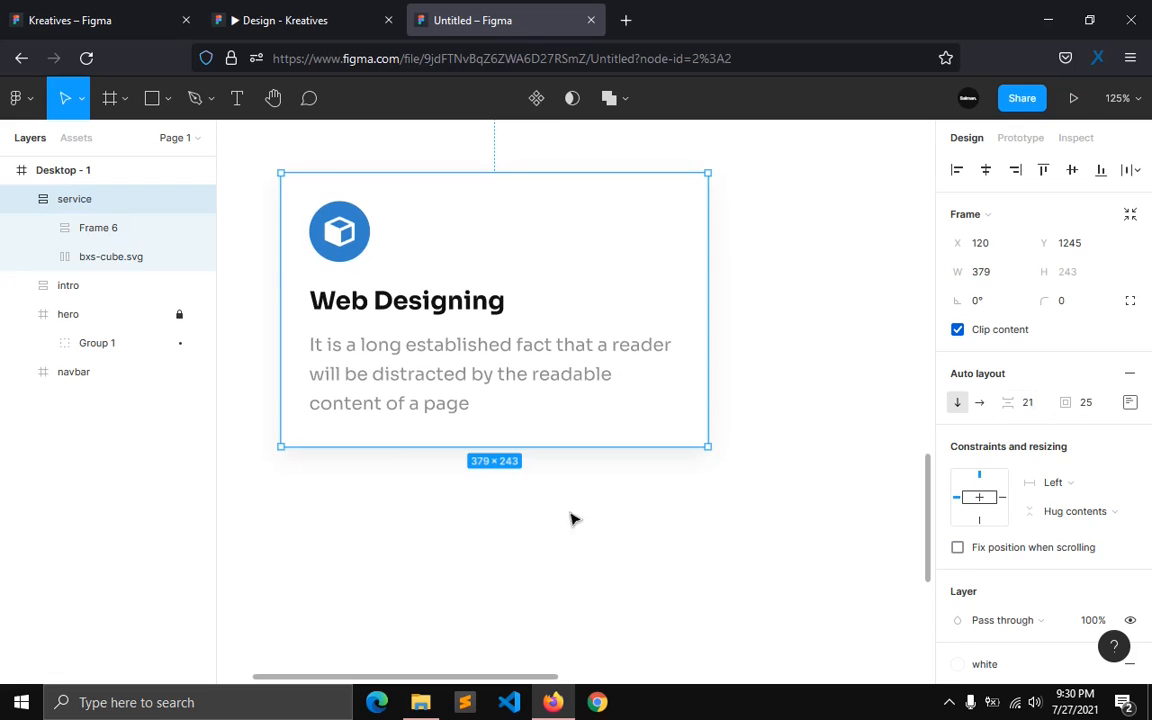
{"action": "left_click", "coordinate": [469, 543]}
{"action": "scroll", "coordinate": [469, 543], "scroll_direction": "down", "scroll_amount": 3}
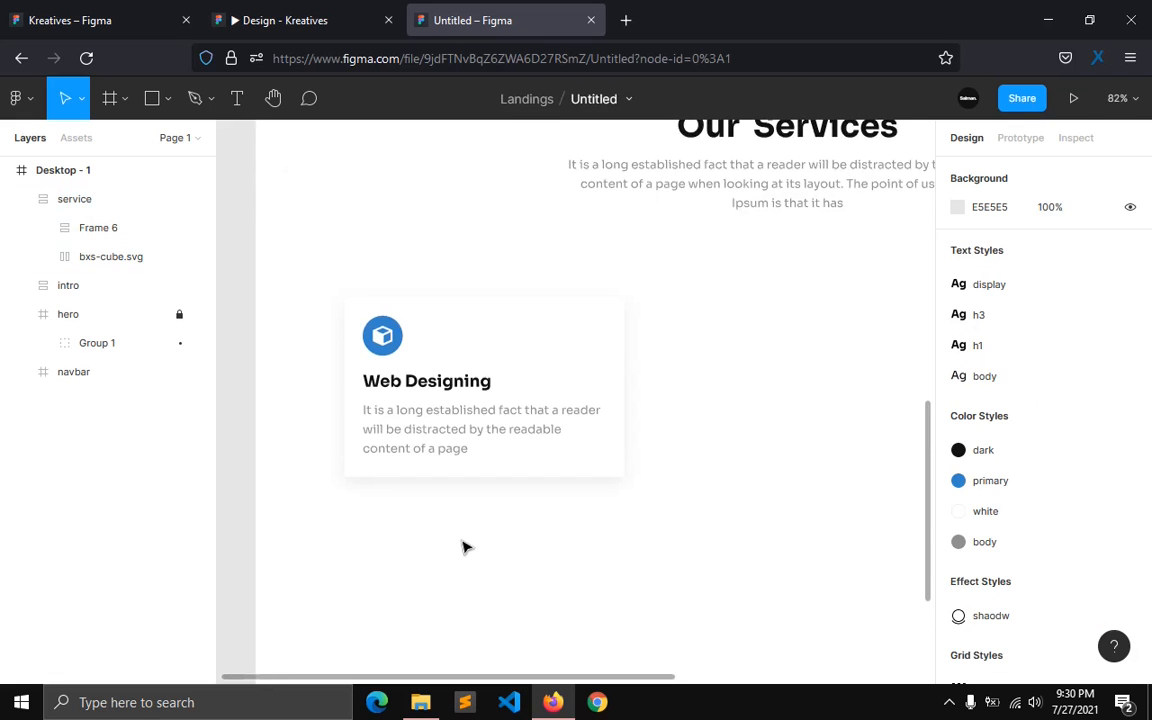
{"action": "scroll", "coordinate": [465, 547], "scroll_direction": "up", "scroll_amount": 3}
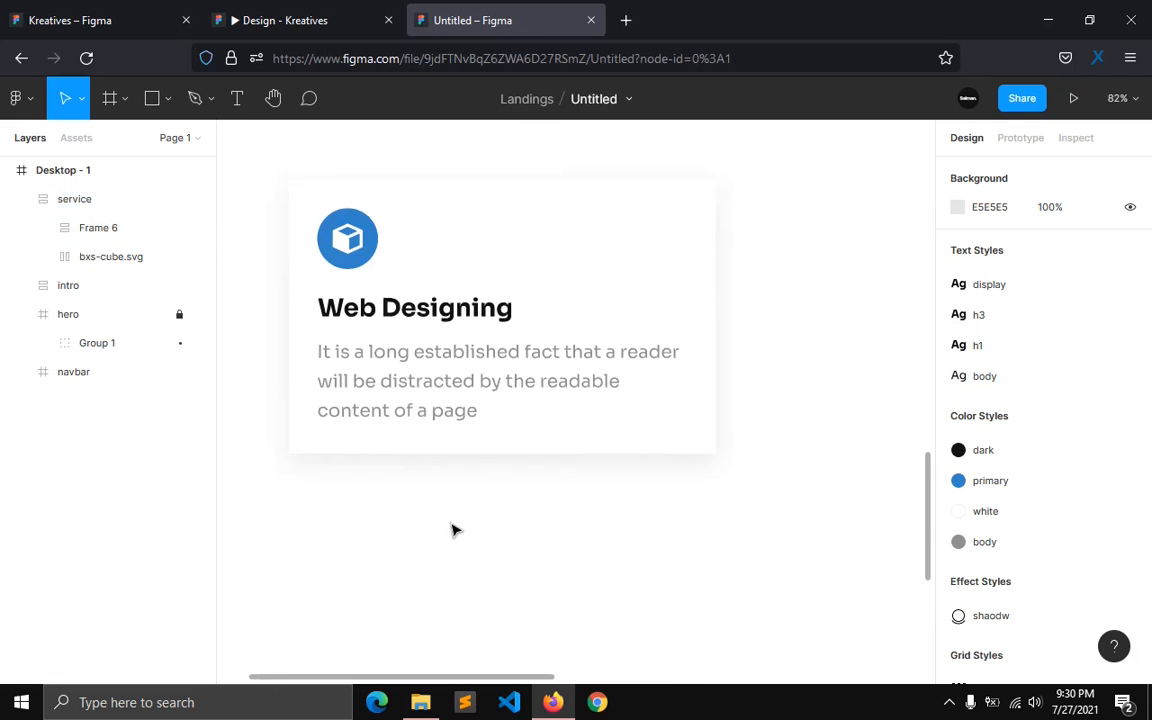
Step: Collapse the service layer and duplicate the card twice to its right to form a row of three
{"action": "left_click", "coordinate": [31, 205]}
{"action": "left_click", "coordinate": [23, 201]}
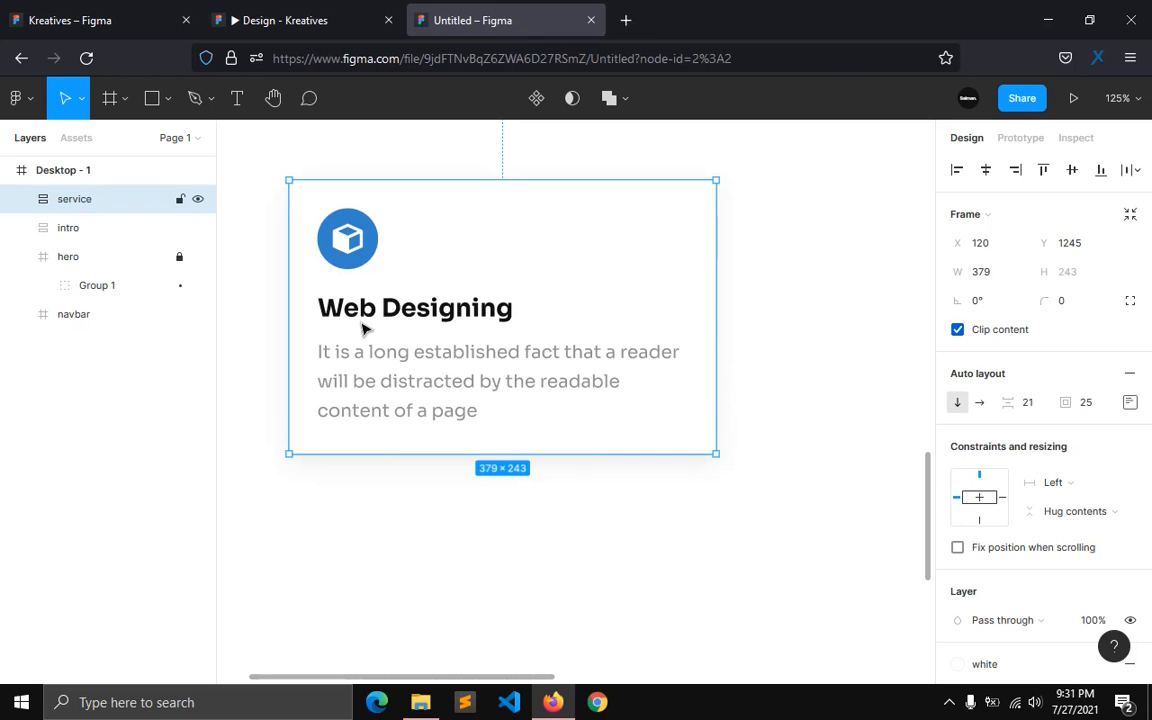
{"action": "left_click_drag", "start_coordinate": [368, 328], "coordinate": [689, 535]}
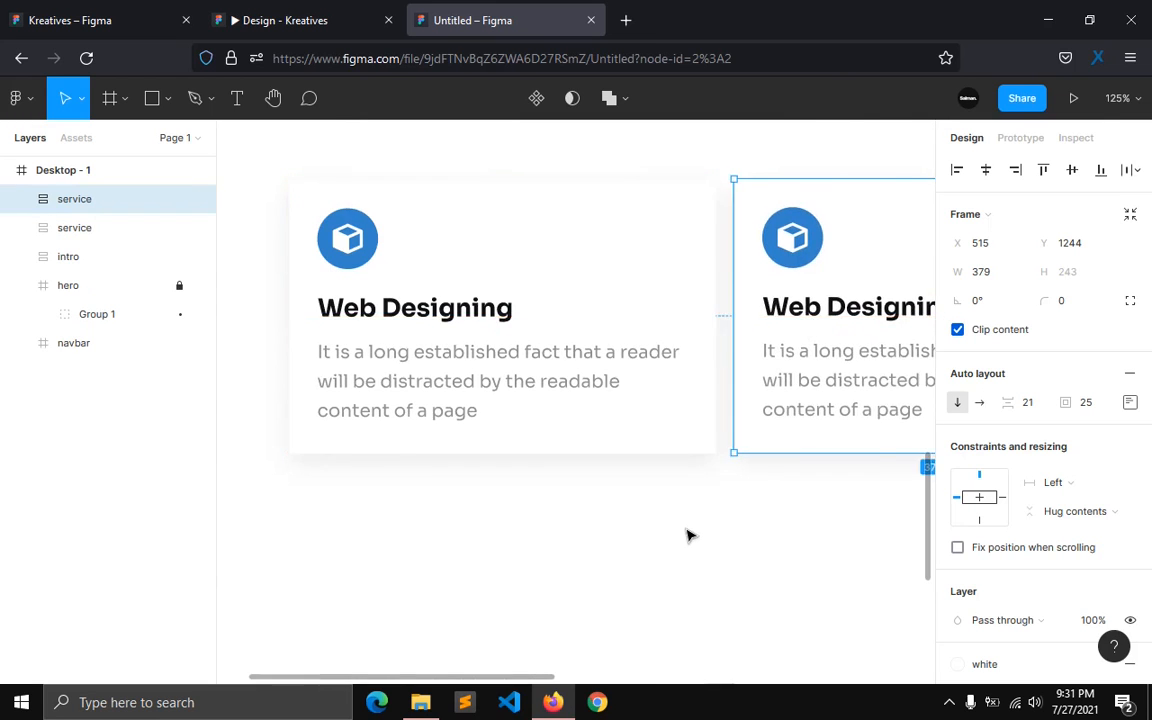
{"action": "scroll", "coordinate": [689, 535], "scroll_direction": "down", "scroll_amount": 3}
{"action": "left_click_drag", "start_coordinate": [620, 673], "coordinate": [897, 655]}
{"action": "key", "text": "ctrl+d"}
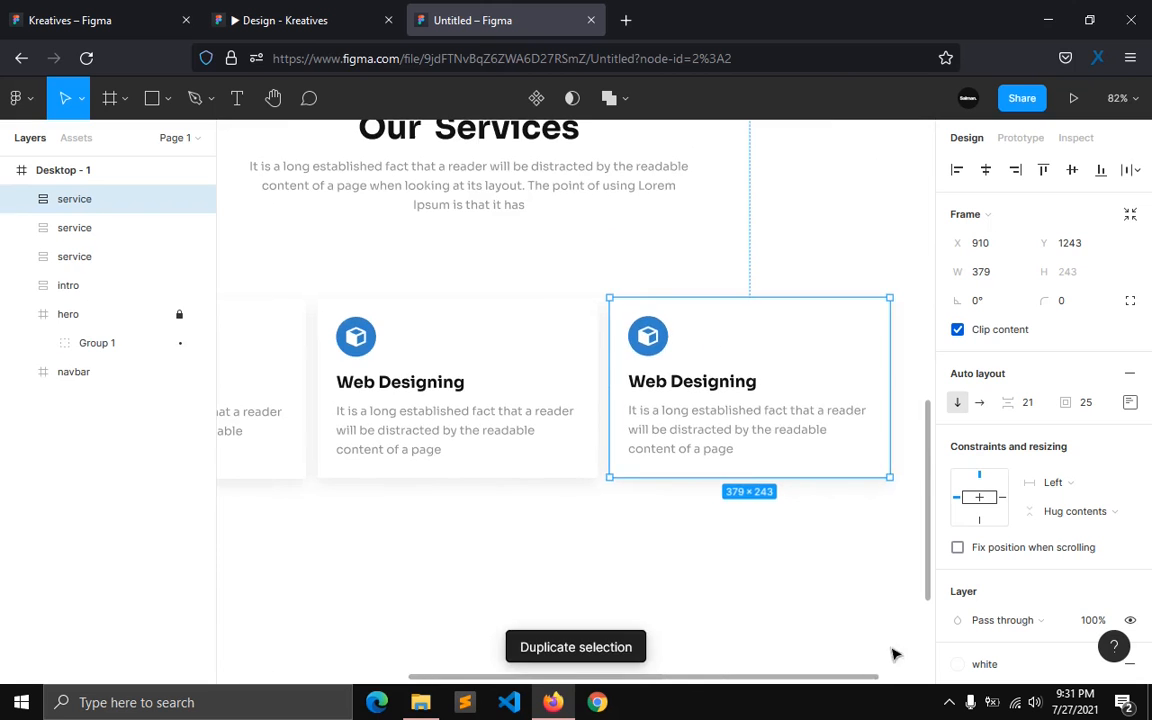
Step: Duplicate the card three times below the first row to form a second row of three service cards
{"action": "left_click_drag", "start_coordinate": [706, 412], "coordinate": [702, 596]}
{"action": "left_click_drag", "start_coordinate": [604, 607], "coordinate": [424, 612]}
{"action": "scroll", "coordinate": [560, 600], "scroll_direction": "left", "scroll_amount": 5}
{"action": "left_click_drag", "start_coordinate": [689, 584], "coordinate": [411, 580]}
{"action": "left_click", "coordinate": [270, 485]}
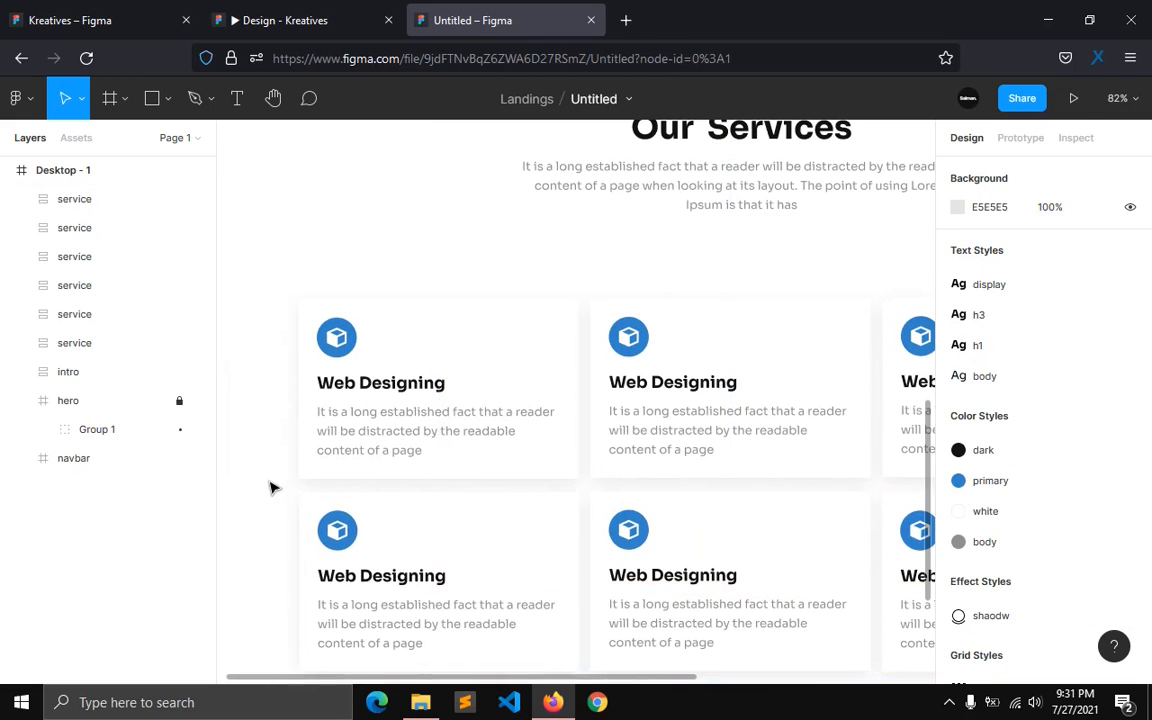
Step: Run the Boxicons plugin and insert the solid check-shield icon
{"action": "scroll", "coordinate": [270, 488], "scroll_direction": "down", "scroll_amount": 3}
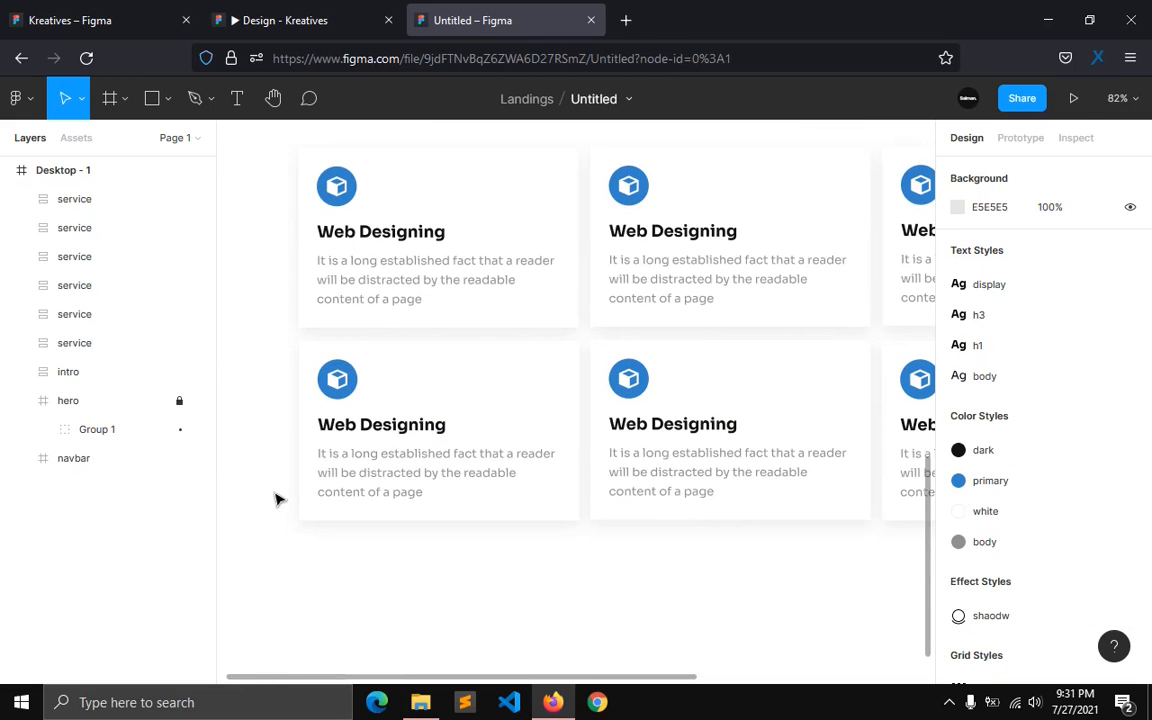
{"action": "left_click_drag", "start_coordinate": [398, 681], "coordinate": [432, 681]}
{"action": "key", "text": "ctrl+slash"}
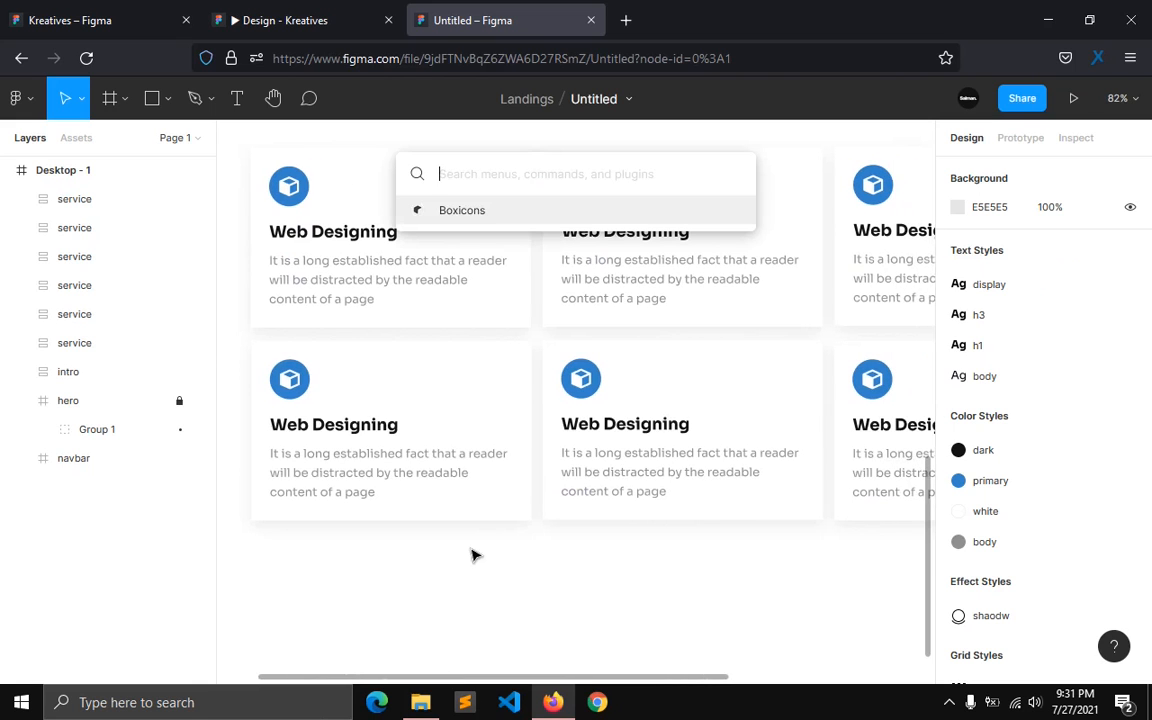
{"action": "left_click", "coordinate": [444, 211]}
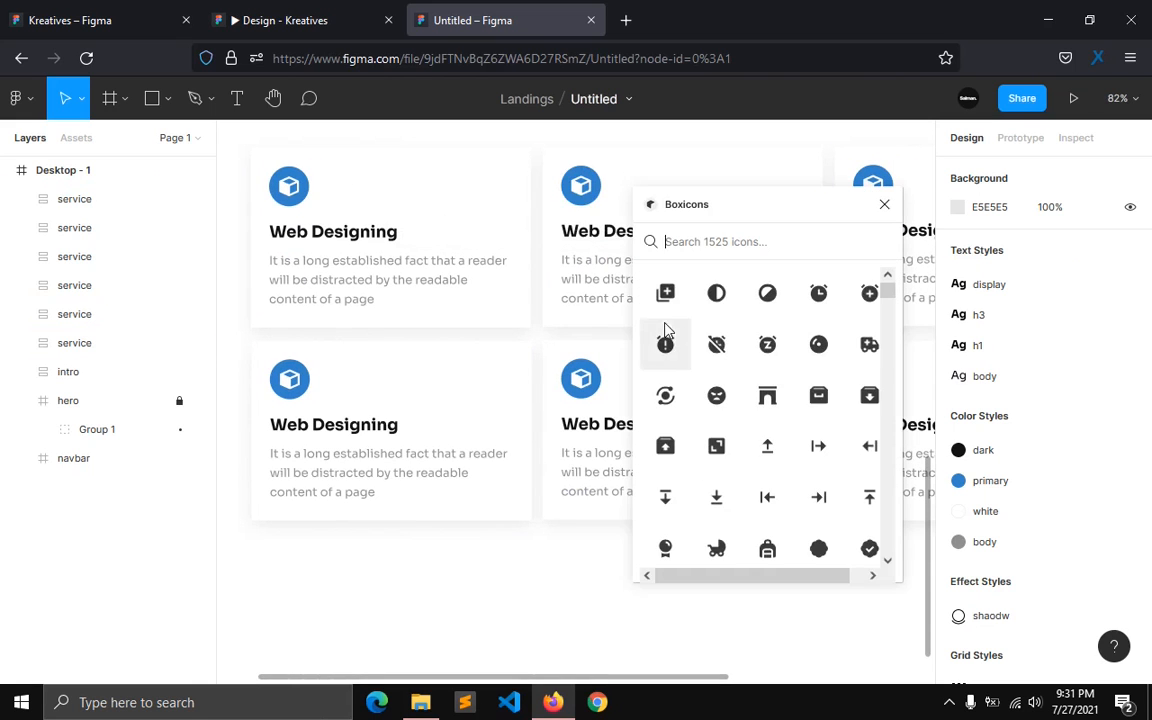
{"action": "scroll", "coordinate": [760, 458], "scroll_direction": "down", "scroll_amount": 3}
{"action": "scroll", "coordinate": [760, 458], "scroll_direction": "down", "scroll_amount": 5}
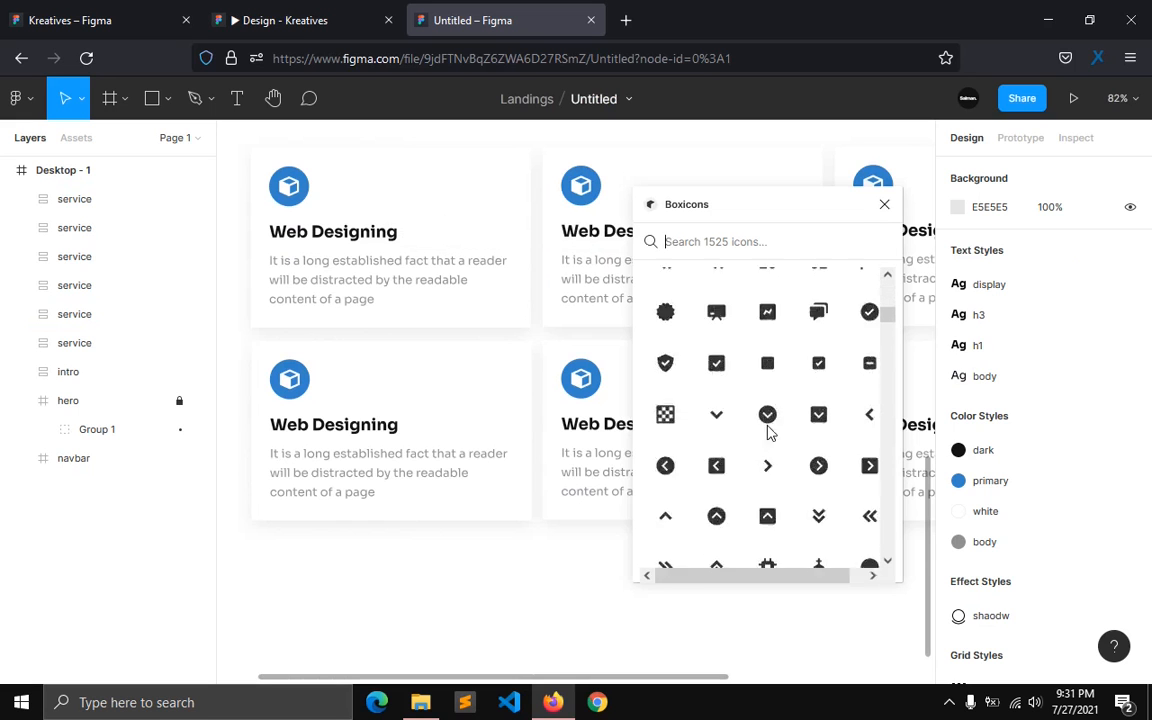
{"action": "left_click", "coordinate": [665, 424]}
{"action": "scroll", "coordinate": [758, 480], "scroll_direction": "down", "scroll_amount": 5}
Step: Find and insert the solid heart icon and the laptop icon from Boxicons
{"action": "left_click", "coordinate": [699, 242]}
{"action": "type", "text": "heart"}
{"action": "left_click", "coordinate": [818, 292]}
{"action": "triple_click", "coordinate": [738, 249]}
{"action": "type", "text": "laptop"}
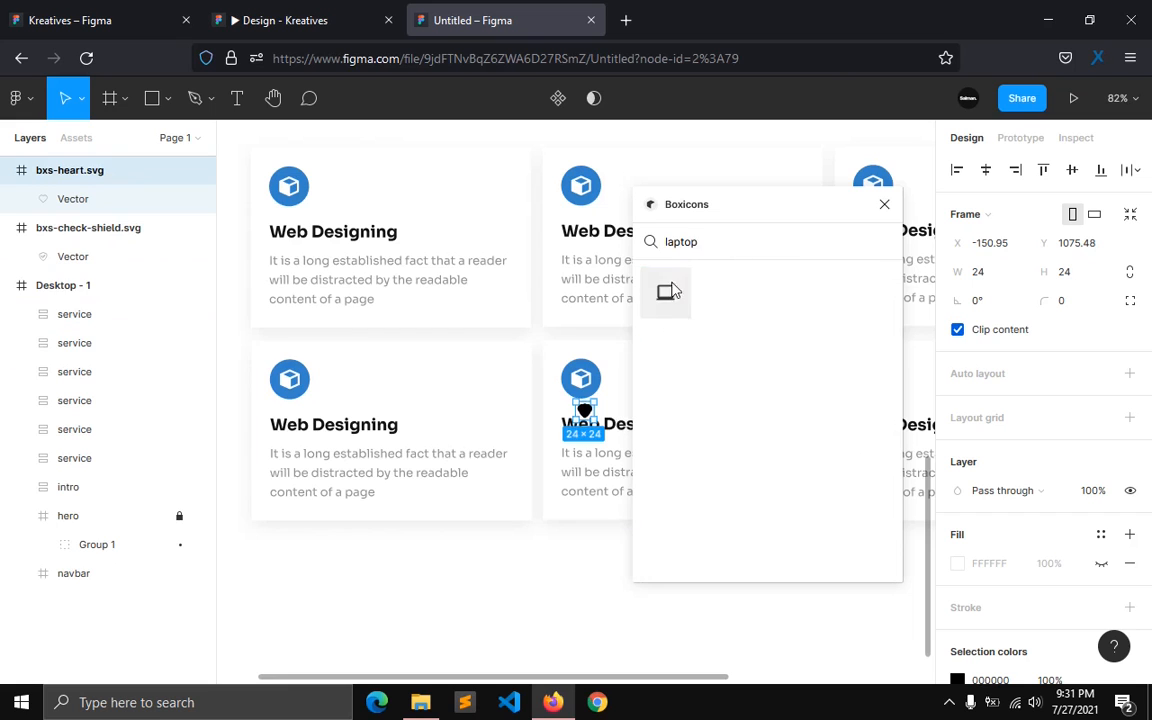
{"action": "left_click", "coordinate": [668, 291]}
Step: Insert the code-alt and solid brush icons from Boxicons and close the plugin
{"action": "triple_click", "coordinate": [692, 248]}
{"action": "key", "text": "BackSpace"}
{"action": "type", "text": "code"}
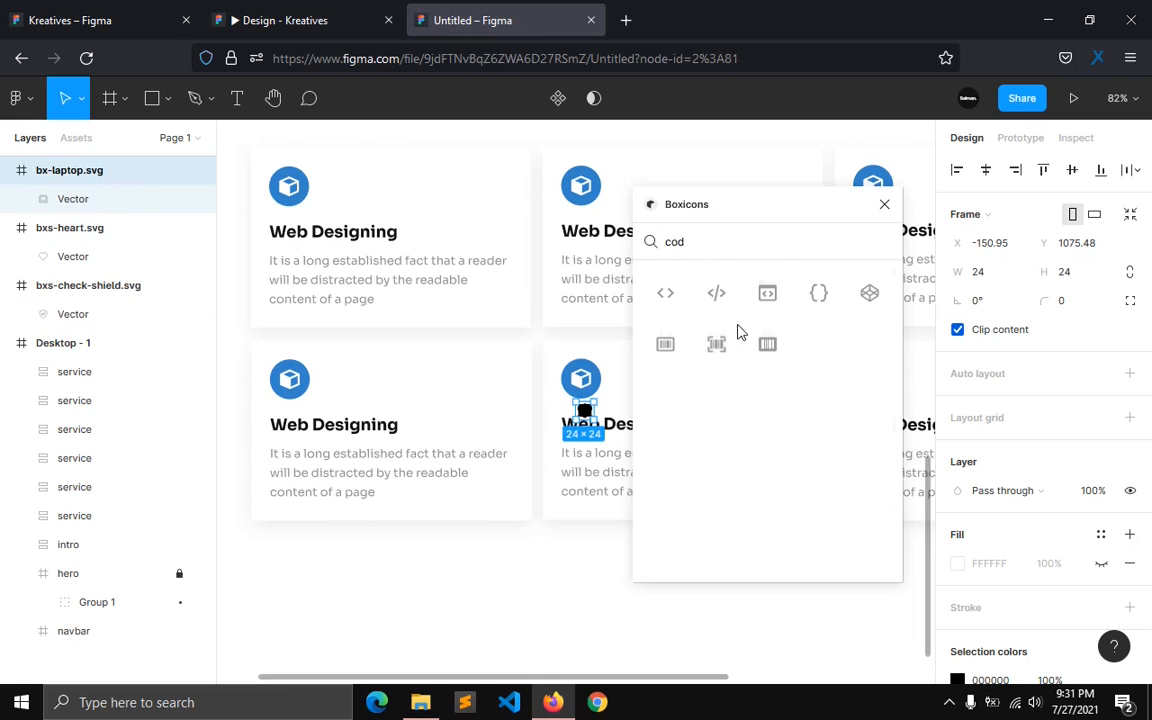
{"action": "key", "text": "Return"}
{"action": "type", "text": "brsh"}
{"action": "key", "text": "BackSpace"}
{"action": "key", "text": "BackSpace"}
{"action": "left_click", "coordinate": [765, 450]}
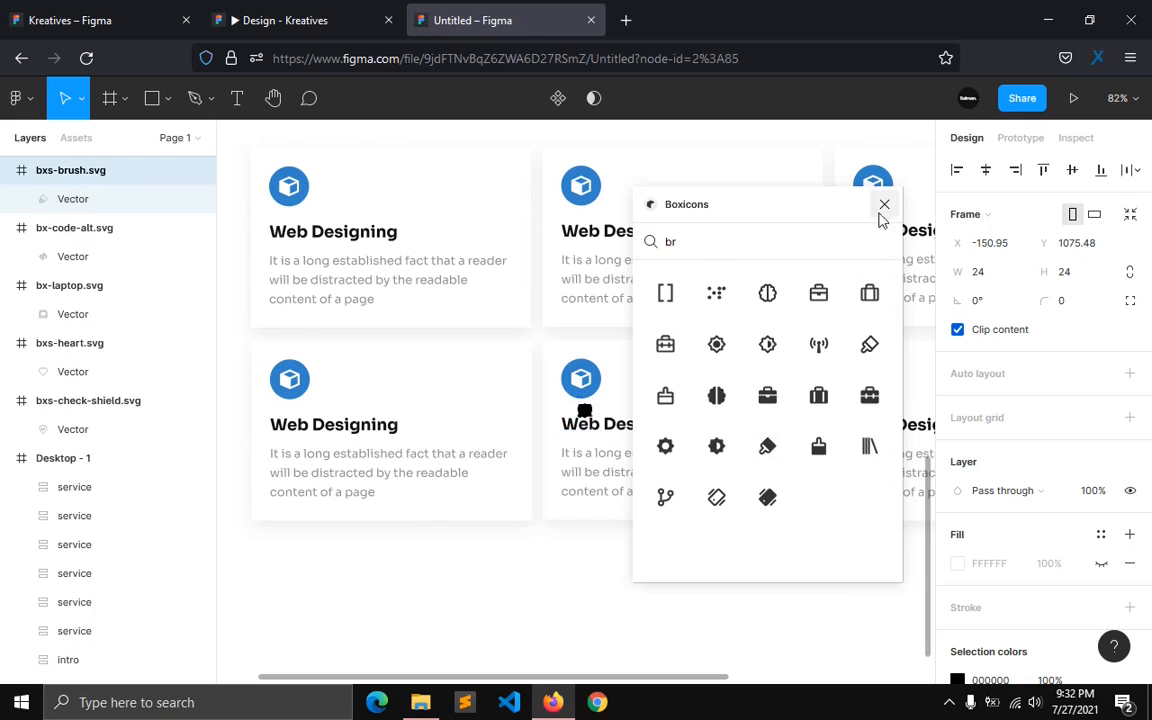
{"action": "left_click", "coordinate": [884, 204]}
Step: Replace the cube in the lower row's first card with the brush icon, colored white and sized 32 by 32
{"action": "left_click_drag", "start_coordinate": [585, 410], "coordinate": [285, 380]}
{"action": "left_click", "coordinate": [134, 458]}
{"action": "scroll", "coordinate": [1040, 400], "scroll_direction": "down", "scroll_amount": 5}
{"action": "left_click", "coordinate": [1100, 511]}
{"action": "scroll", "coordinate": [1040, 300], "scroll_direction": "up", "scroll_amount": 4}
{"action": "left_click", "coordinate": [985, 140]}
{"action": "type", "text": "32"}
{"action": "key", "text": "Return"}
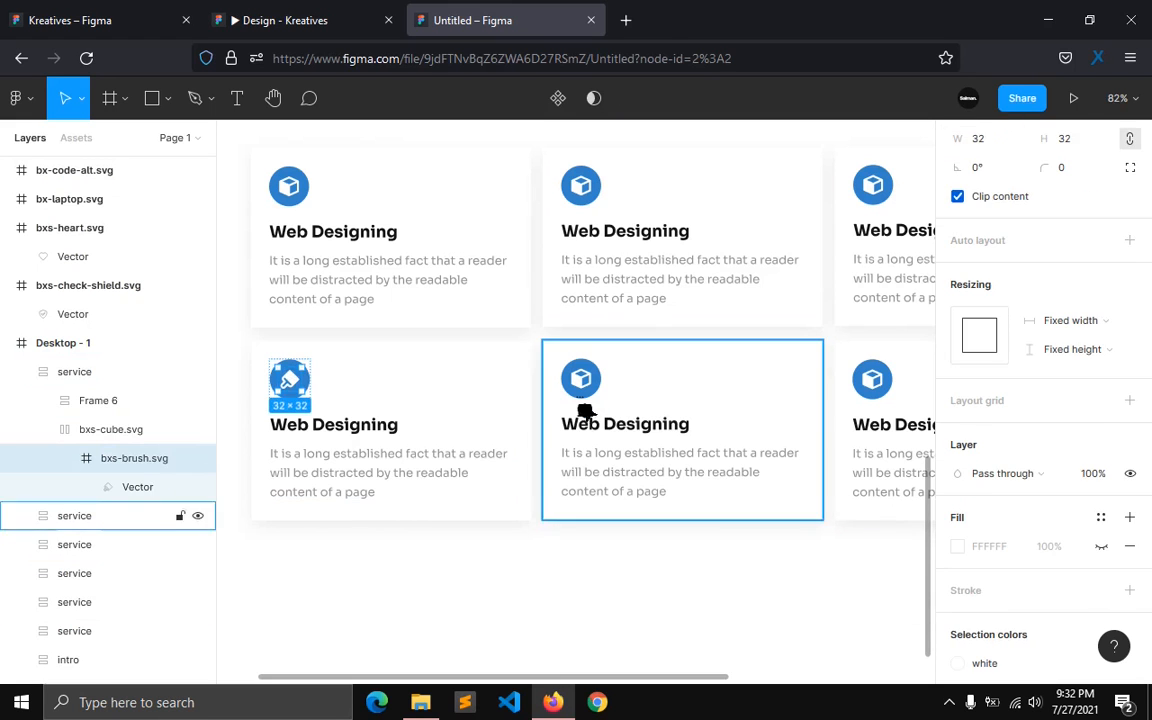
Step: Try to place the code icon's vector in the lower row's second card and color it white
{"action": "left_click", "coordinate": [586, 411]}
{"action": "scroll", "coordinate": [586, 411], "scroll_direction": "up", "scroll_amount": 5}
{"action": "left_click_drag", "start_coordinate": [586, 411], "coordinate": [565, 345]}
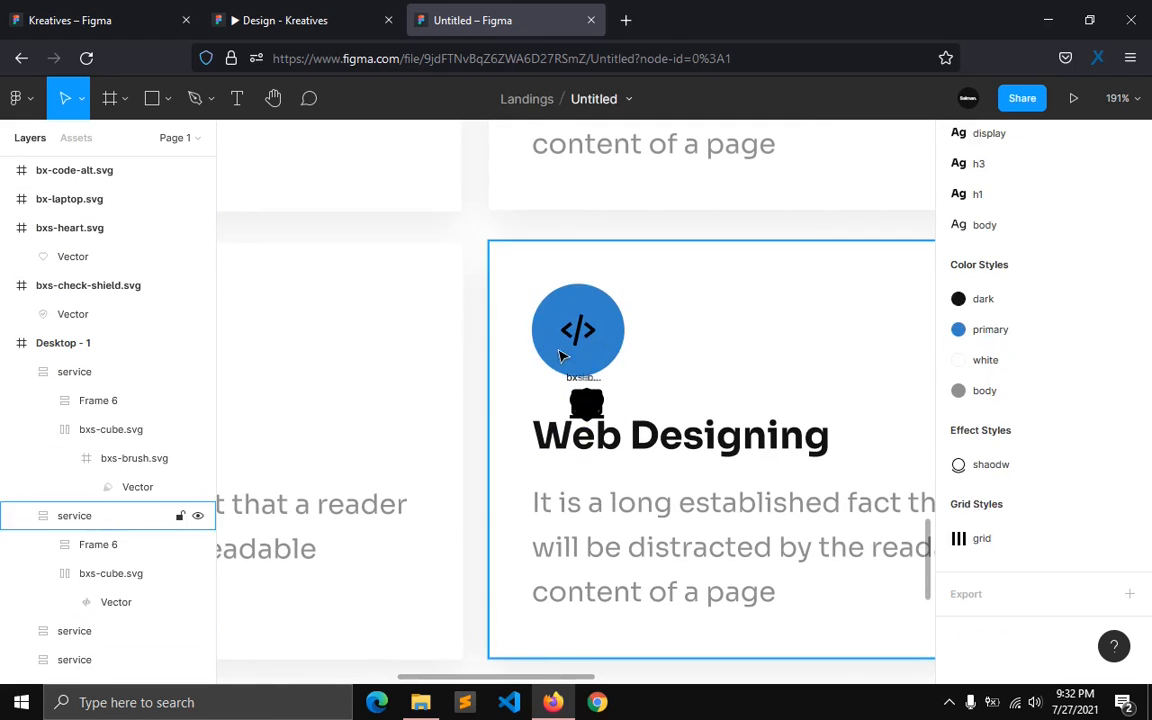
{"action": "left_click", "coordinate": [74, 515]}
{"action": "left_click", "coordinate": [111, 573]}
{"action": "left_click", "coordinate": [957, 505]}
{"action": "left_click", "coordinate": [825, 587]}
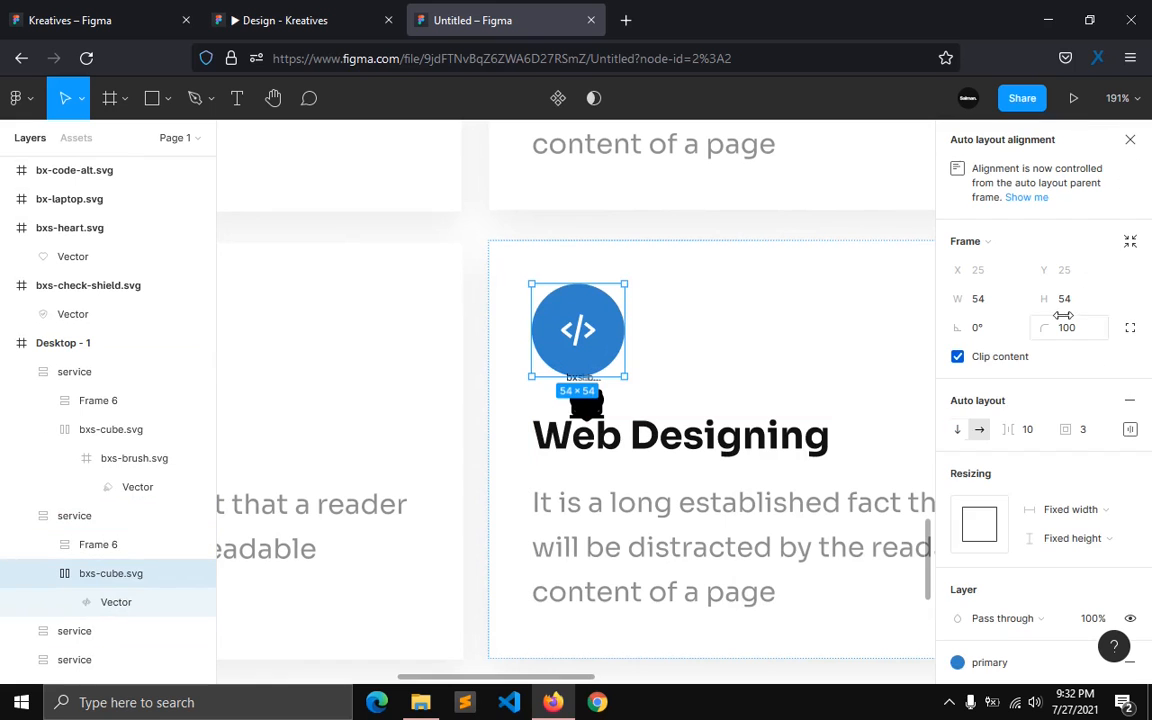
Step: Undo the placement and recoloring of the code vector in the lower row's second card
{"action": "key", "text": "ctrl+z"}
{"action": "key", "text": "ctrl+z"}
{"action": "key", "text": "ctrl+z"}
{"action": "key", "text": "ctrl+z"}
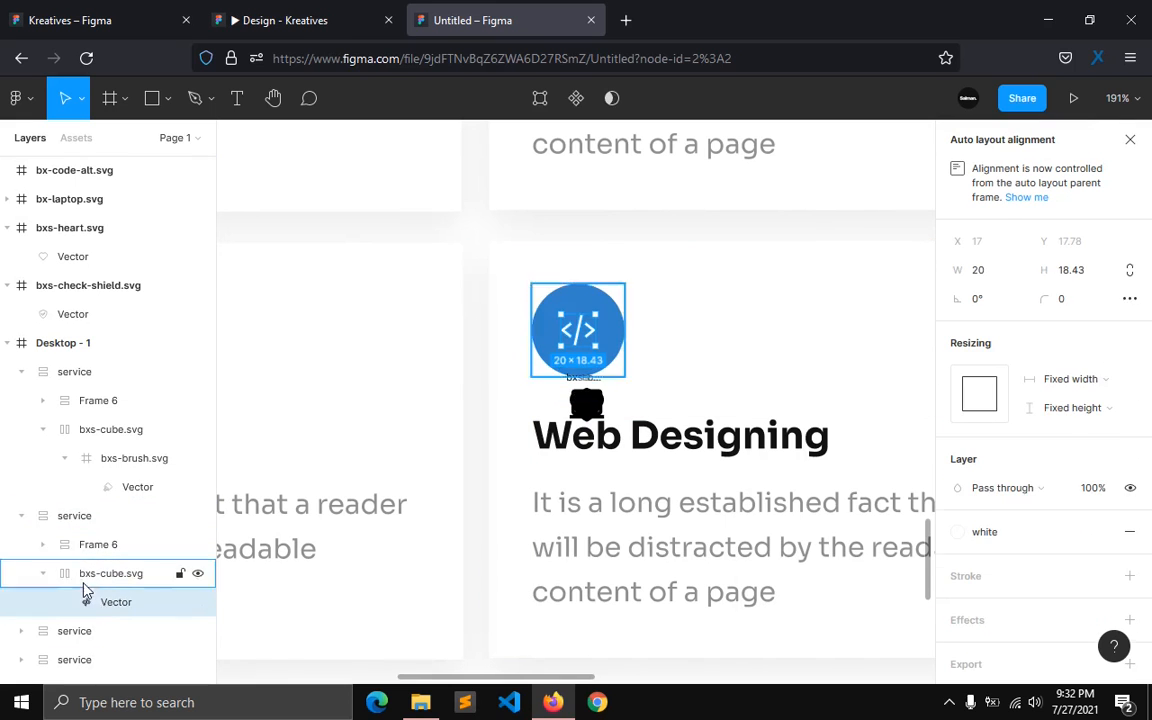
{"action": "key", "text": "ctrl+z"}
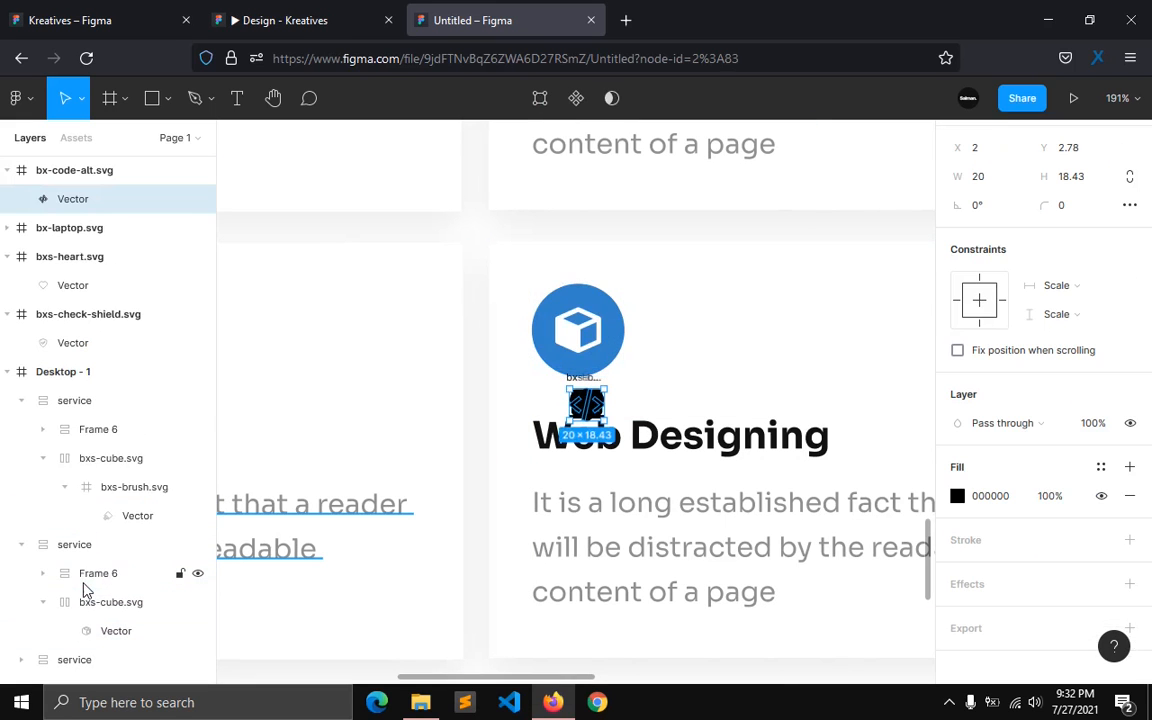
Step: Wrap the code, laptop, heart and check-shield icons in one auto layout frame and place it below the service cards
{"action": "left_click", "coordinate": [7, 170]}
{"action": "left_click", "coordinate": [7, 228]}
{"action": "left_click", "coordinate": [7, 256]}
{"action": "left_click", "coordinate": [7, 285]}
{"action": "left_click", "coordinate": [74, 170]}
{"action": "left_click", "coordinate": [88, 256], "text": "shift"}
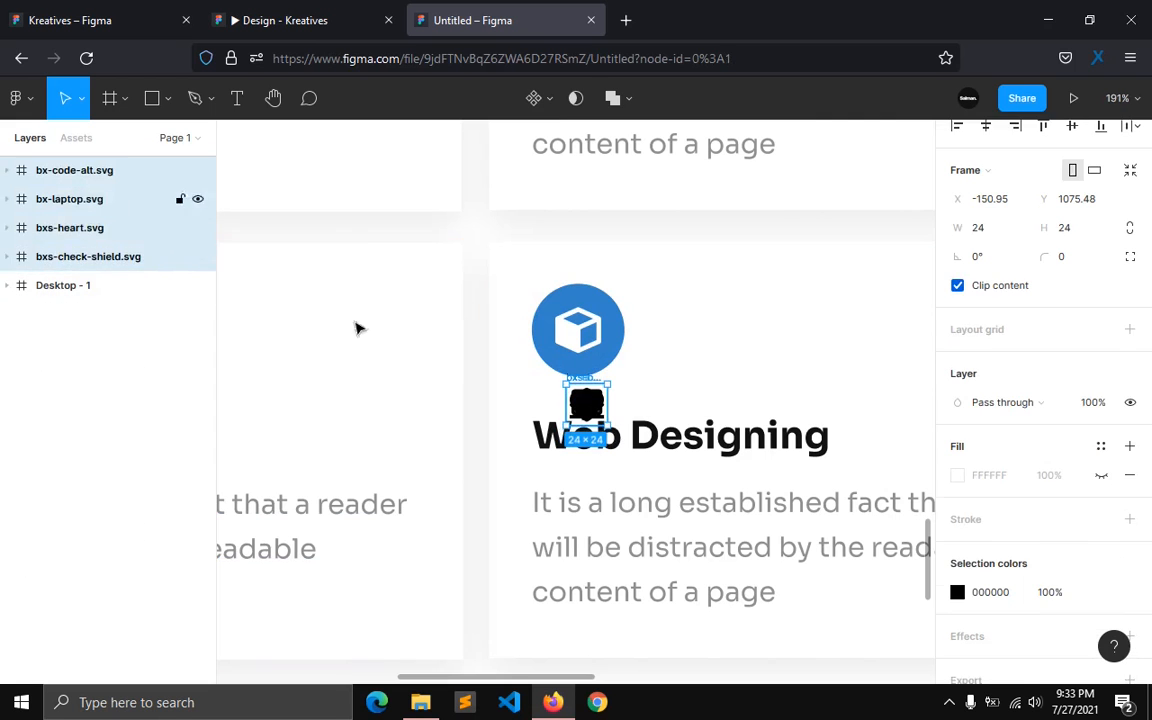
{"action": "key", "text": "shift+a"}
{"action": "scroll", "coordinate": [340, 575], "scroll_direction": "down", "scroll_amount": 3}
{"action": "scroll", "coordinate": [338, 575], "scroll_direction": "down", "scroll_amount": 3}
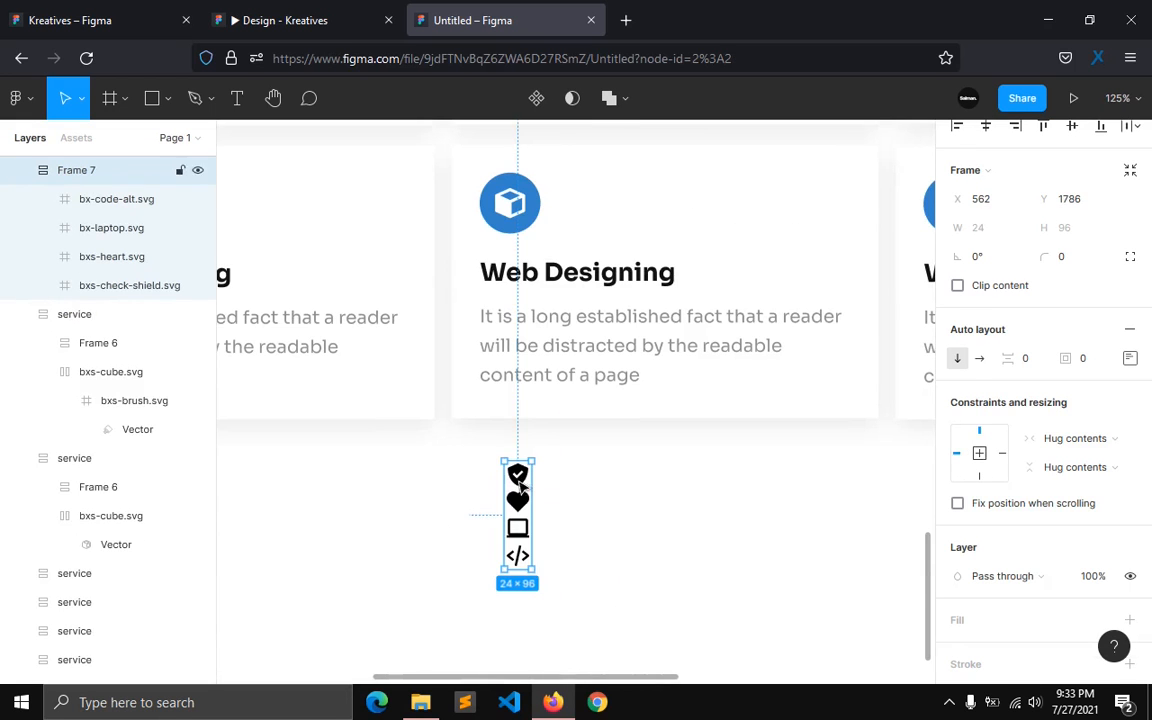
Step: Replace the cube in the lower row's second card with the check-shield icon and apply the white color style
{"action": "left_click", "coordinate": [125, 292]}
{"action": "left_click_drag", "start_coordinate": [518, 480], "coordinate": [510, 203]}
{"action": "left_click", "coordinate": [137, 468]}
{"action": "left_click", "coordinate": [150, 439]}
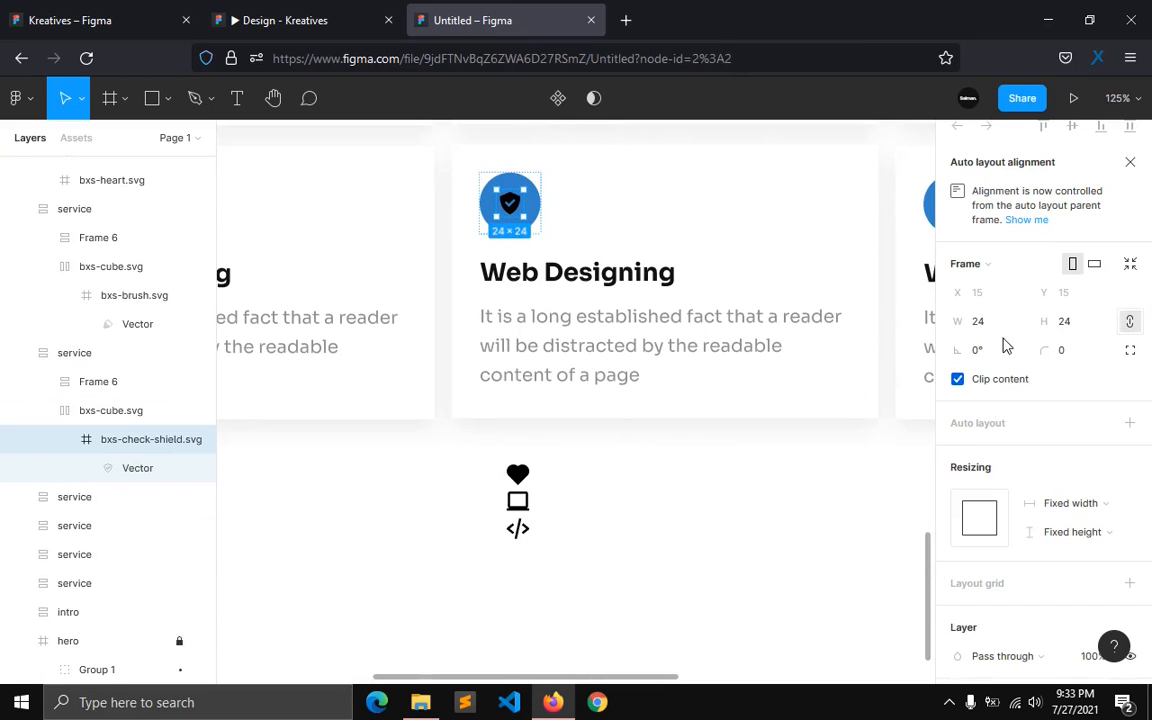
{"action": "scroll", "coordinate": [1000, 400], "scroll_direction": "down", "scroll_amount": 3}
{"action": "left_click", "coordinate": [1098, 543]}
{"action": "left_click", "coordinate": [823, 622]}
Step: Replace the cube in the lower row's third card with the heart icon and apply the white color style
{"action": "left_click_drag", "start_coordinate": [517, 474], "coordinate": [745, 203]}
{"action": "key", "text": "shift+Return"}
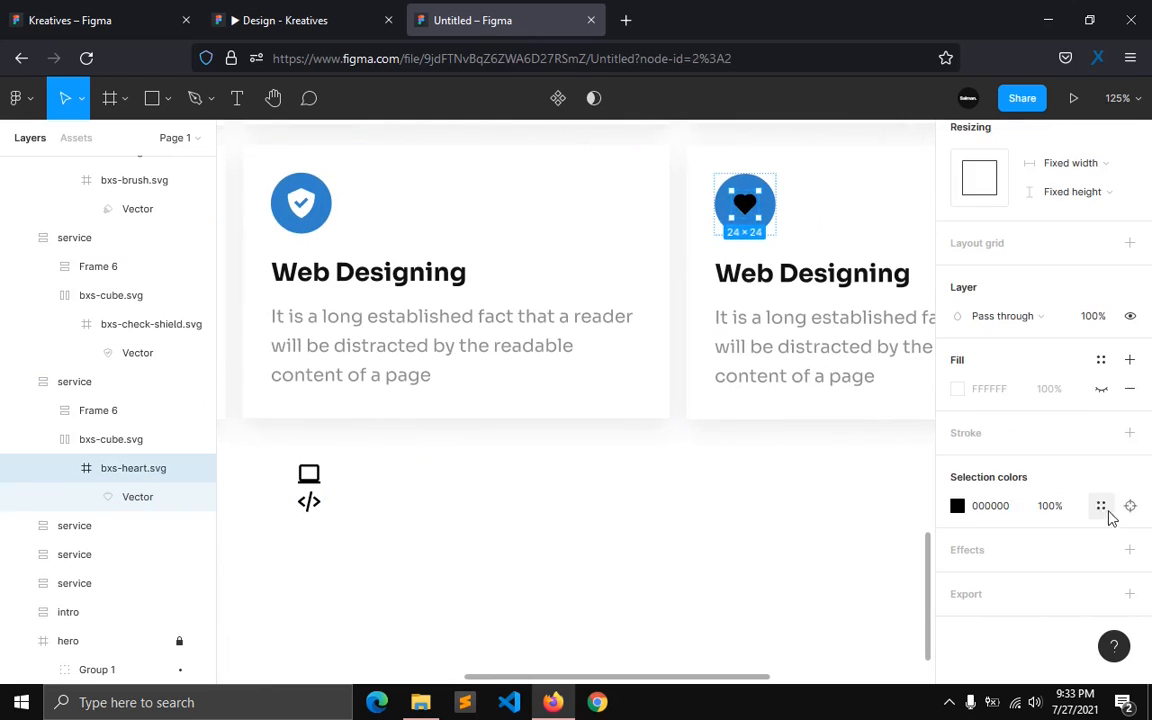
{"action": "left_click", "coordinate": [1103, 508]}
{"action": "left_click", "coordinate": [750, 527]}
Step: Move the laptop icon into the upper row's third card and delete the cube from its circle
{"action": "scroll", "coordinate": [632, 471], "scroll_direction": "down", "scroll_amount": 3}
{"action": "left_click", "coordinate": [419, 462]}
{"action": "left_click_drag", "start_coordinate": [419, 457], "coordinate": [712, 159]}
{"action": "scroll", "coordinate": [712, 159], "scroll_direction": "up", "scroll_amount": 5}
{"action": "left_click", "coordinate": [620, 308]}
{"action": "key", "text": "Delete"}
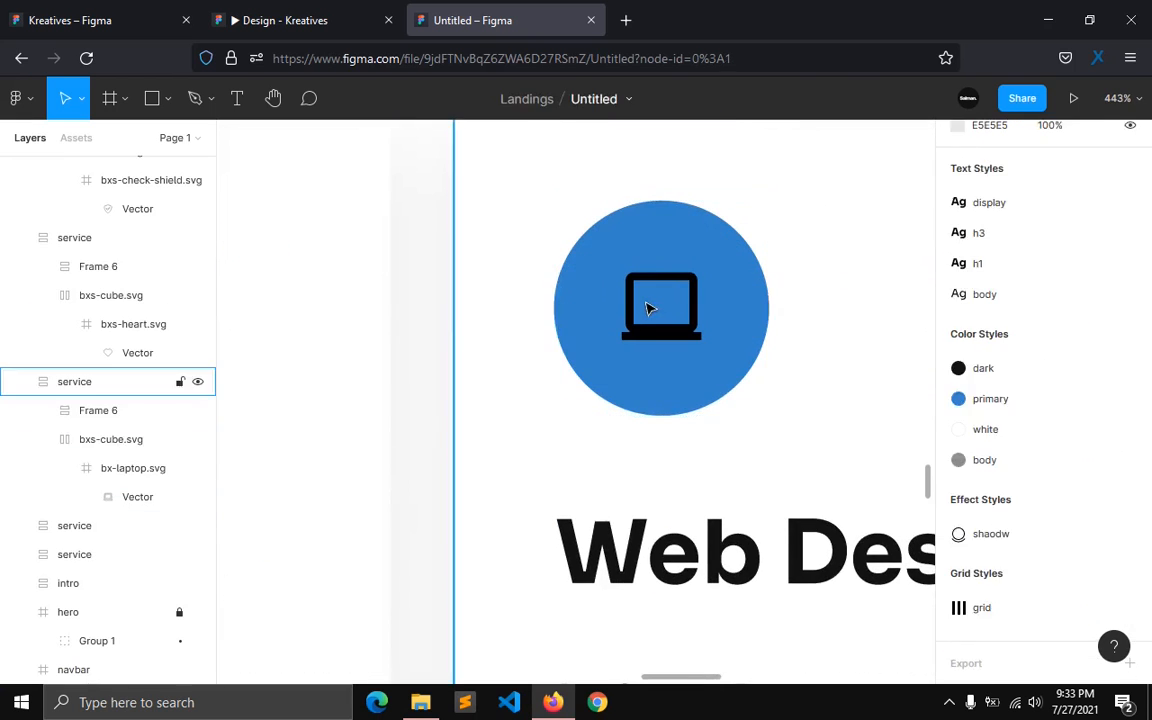
Step: Set the laptop icon's size to 32 by 32 and apply the white color style
{"action": "left_click", "coordinate": [645, 309]}
{"action": "left_click", "coordinate": [978, 365]}
{"action": "type", "text": "32"}
{"action": "key", "text": "Return"}
{"action": "scroll", "coordinate": [1005, 400], "scroll_direction": "down", "scroll_amount": 5}
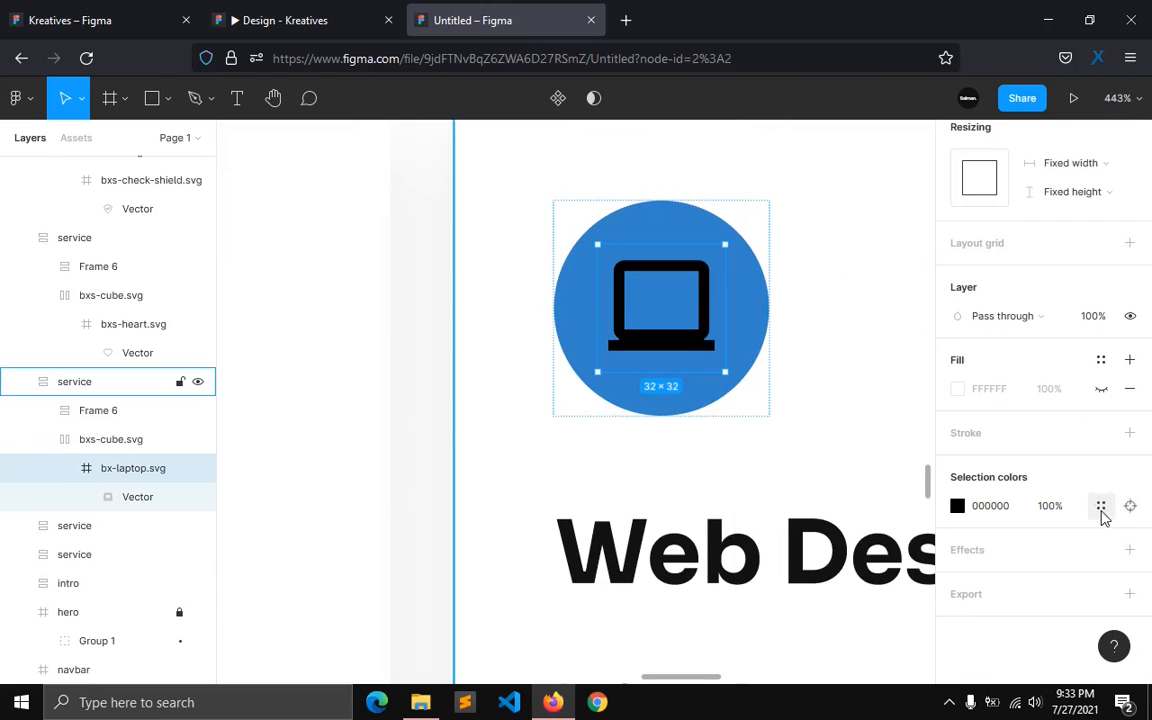
{"action": "left_click", "coordinate": [1100, 508]}
Step: Move the code icon into the upper row's second card, deleting the leftover icon frame and the card's cube
{"action": "scroll", "coordinate": [504, 571], "scroll_direction": "down", "scroll_amount": 10}
{"action": "scroll", "coordinate": [504, 571], "scroll_direction": "down", "scroll_amount": 5}
{"action": "left_click", "coordinate": [370, 460]}
{"action": "left_click_drag", "start_coordinate": [370, 460], "coordinate": [368, 226]}
{"action": "left_click", "coordinate": [76, 198]}
{"action": "key", "text": "Delete"}
{"action": "scroll", "coordinate": [359, 212], "scroll_direction": "up", "scroll_amount": 10}
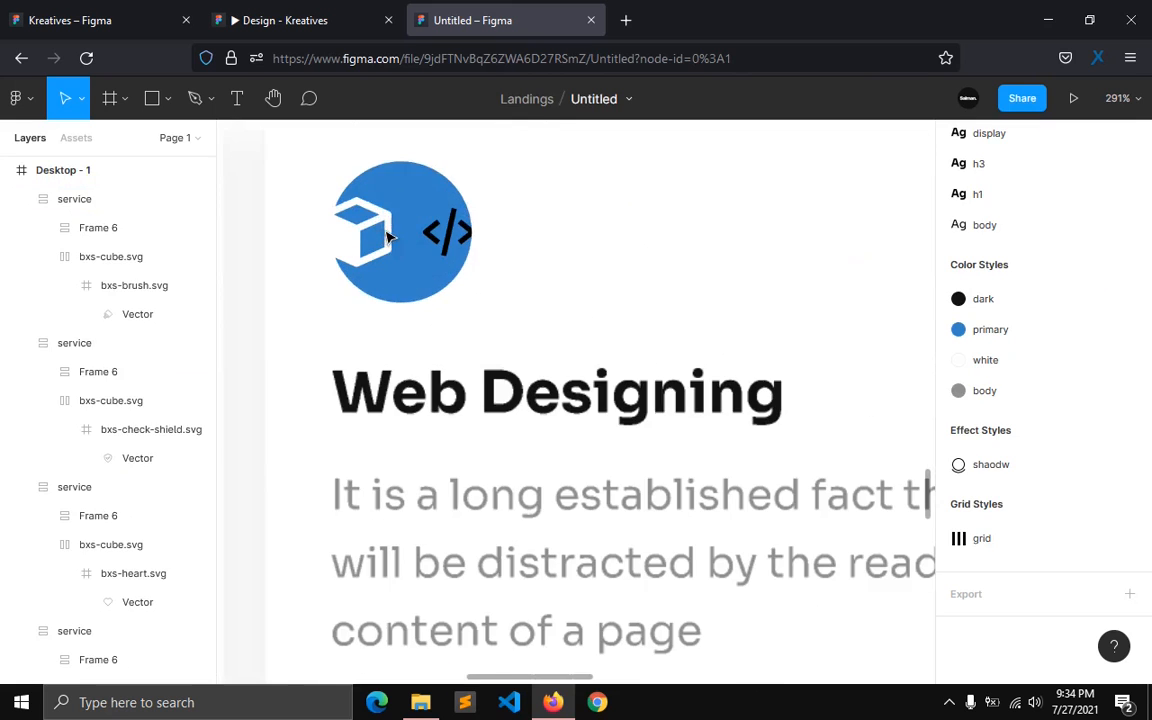
{"action": "left_click", "coordinate": [345, 238]}
{"action": "left_click", "coordinate": [128, 498]}
{"action": "left_click", "coordinate": [119, 524]}
{"action": "key", "text": "Delete"}
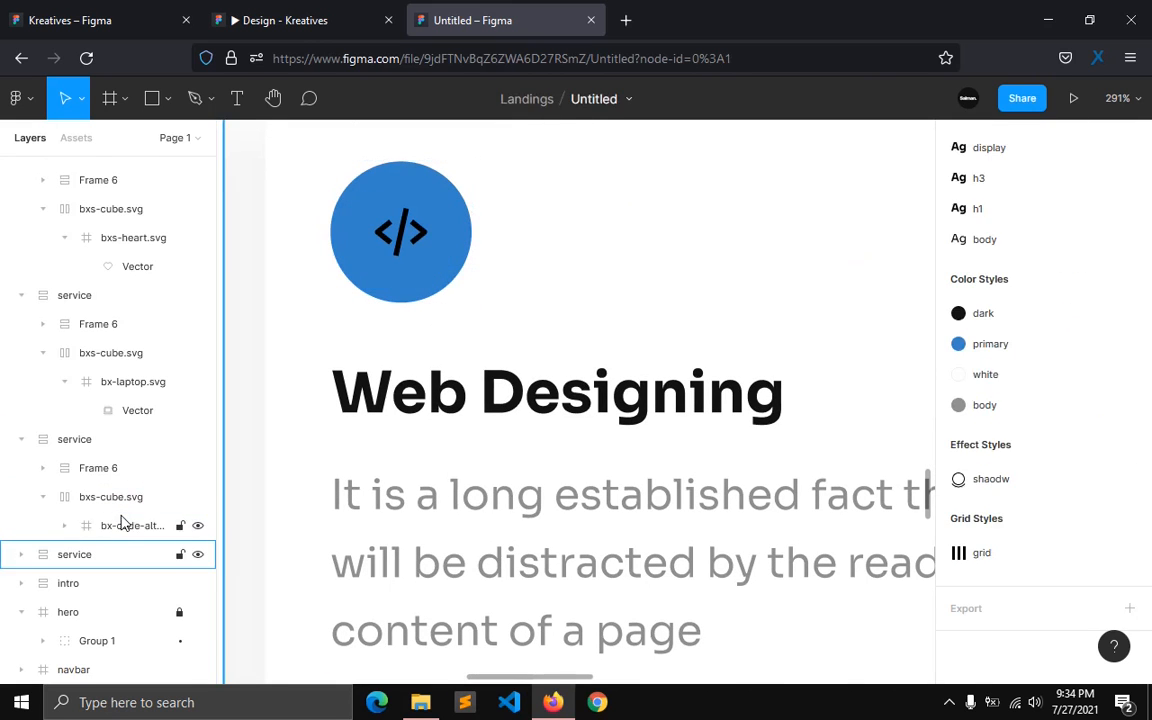
Step: Set the code icon's size to 32 by 32 and apply the white color style
{"action": "left_click", "coordinate": [121, 522]}
{"action": "left_click", "coordinate": [982, 285]}
{"action": "type", "text": "32"}
{"action": "key", "text": "Return"}
{"action": "scroll", "coordinate": [1060, 567], "scroll_direction": "down", "scroll_amount": 3}
{"action": "left_click", "coordinate": [1098, 506]}
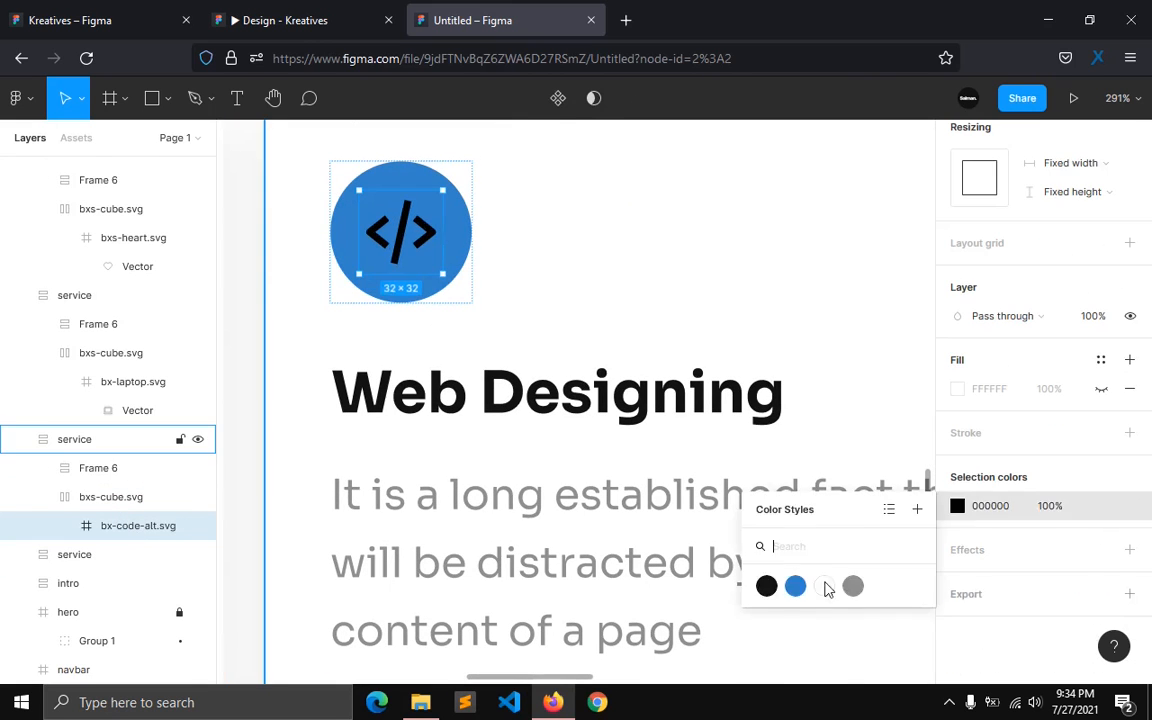
{"action": "key", "text": "Escape"}
Step: Collapse the layers and set the horizontal and vertical spacing between the six service cards to 32
{"action": "scroll", "coordinate": [635, 349], "scroll_direction": "down", "scroll_amount": 10}
{"action": "key", "text": "alt+l"}
{"action": "left_click", "coordinate": [141, 350]}
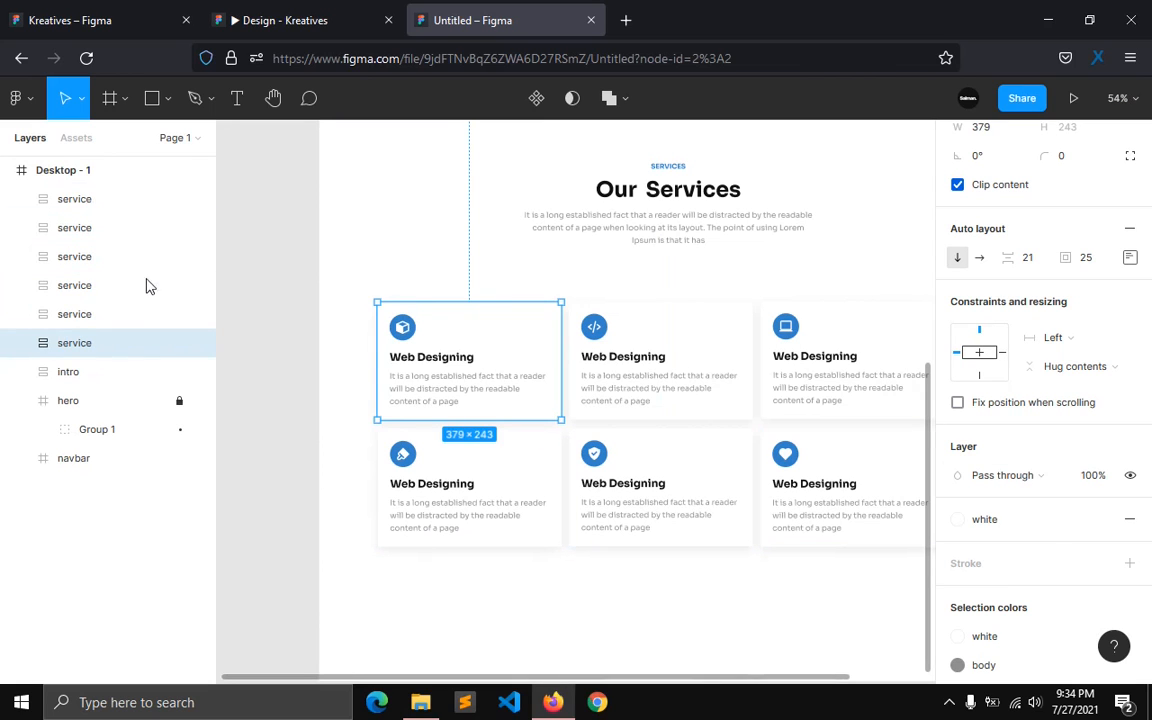
{"action": "left_click", "coordinate": [78, 202], "text": "shift"}
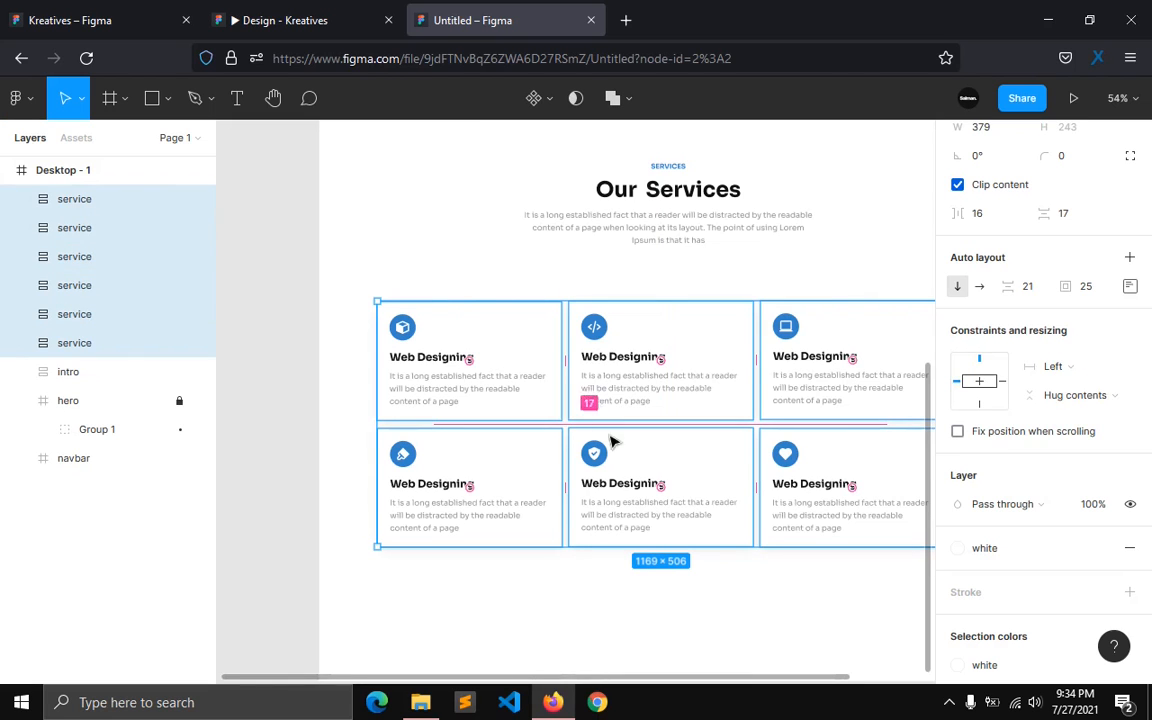
{"action": "left_click", "coordinate": [997, 218]}
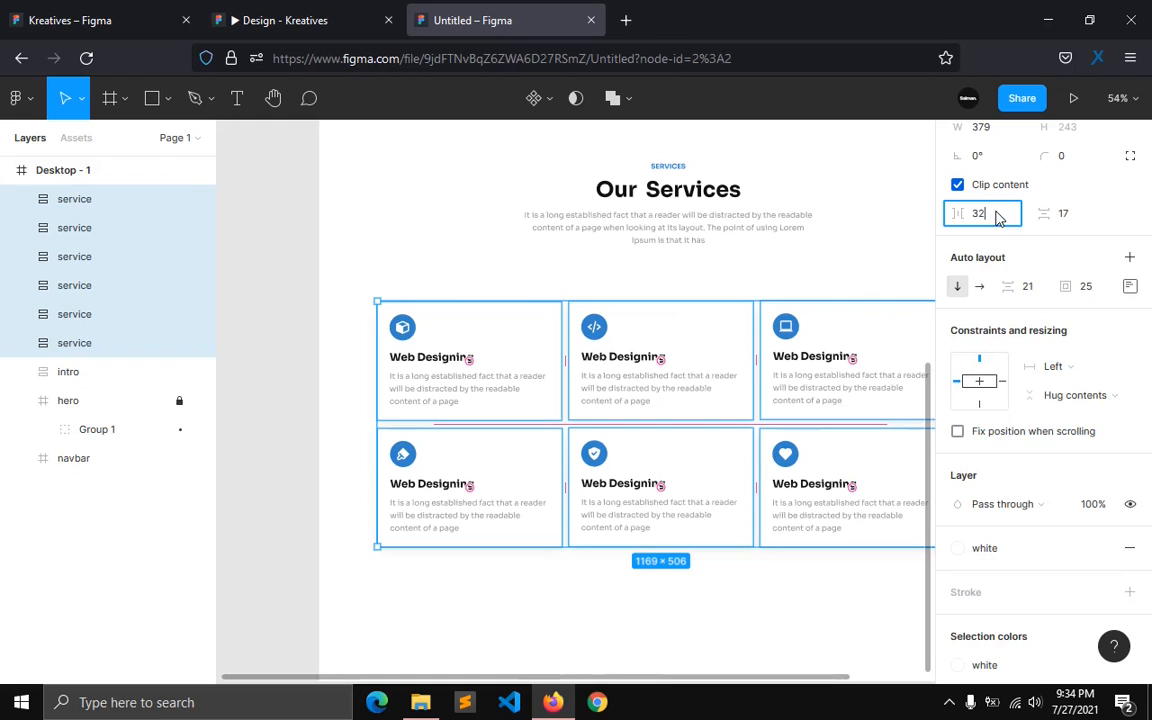
{"action": "type", "text": "32"}
{"action": "key", "text": "Tab"}
{"action": "key", "text": "Return"}
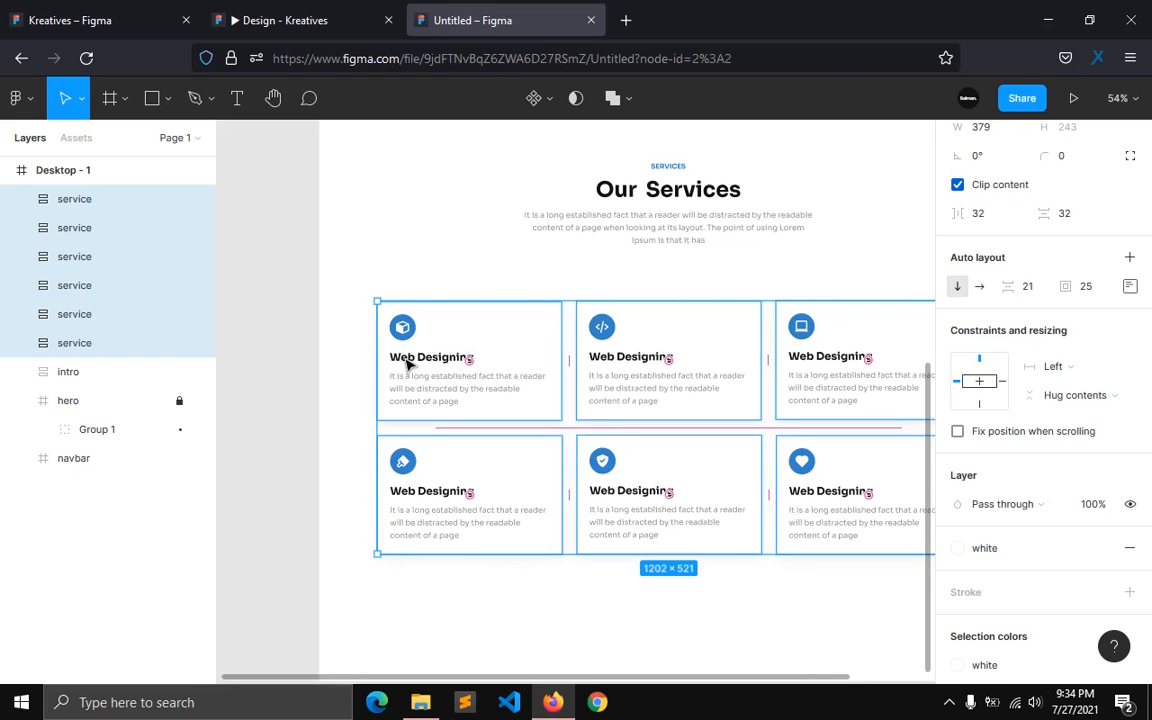
Step: Set the auto layout item spacing inside all six service cards to 24
{"action": "scroll", "coordinate": [408, 366], "scroll_direction": "up", "scroll_amount": 5}
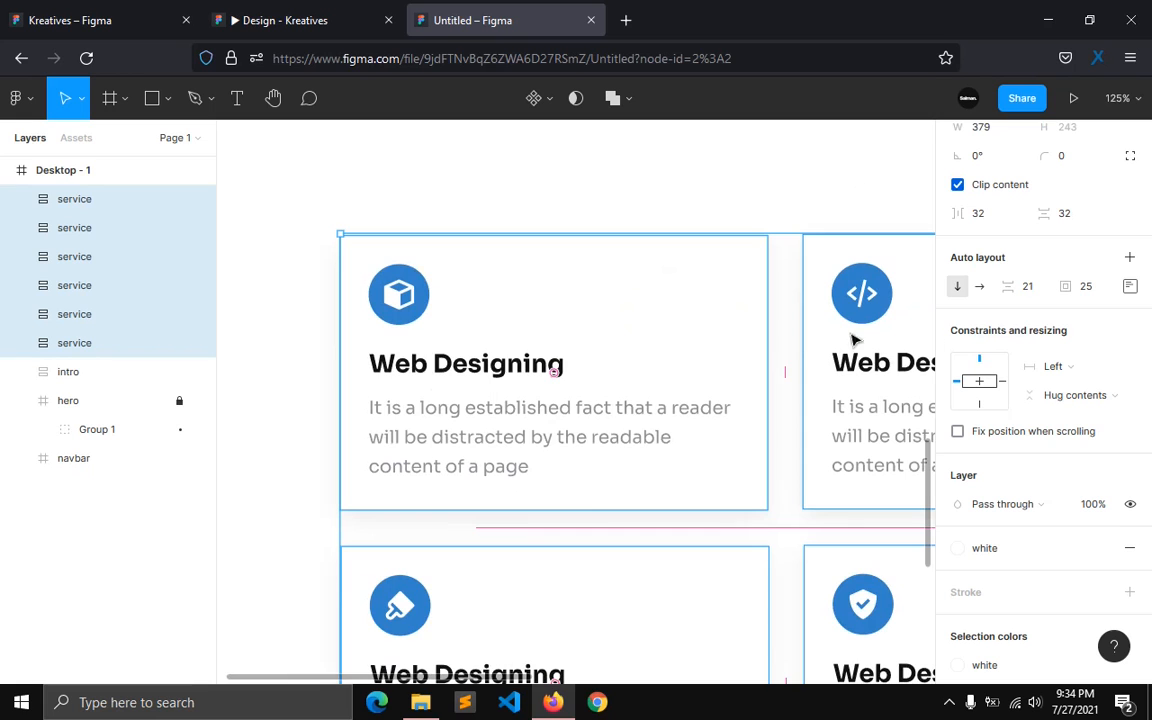
{"action": "left_click", "coordinate": [1036, 290]}
{"action": "type", "text": "24"}
{"action": "key", "text": "Return"}
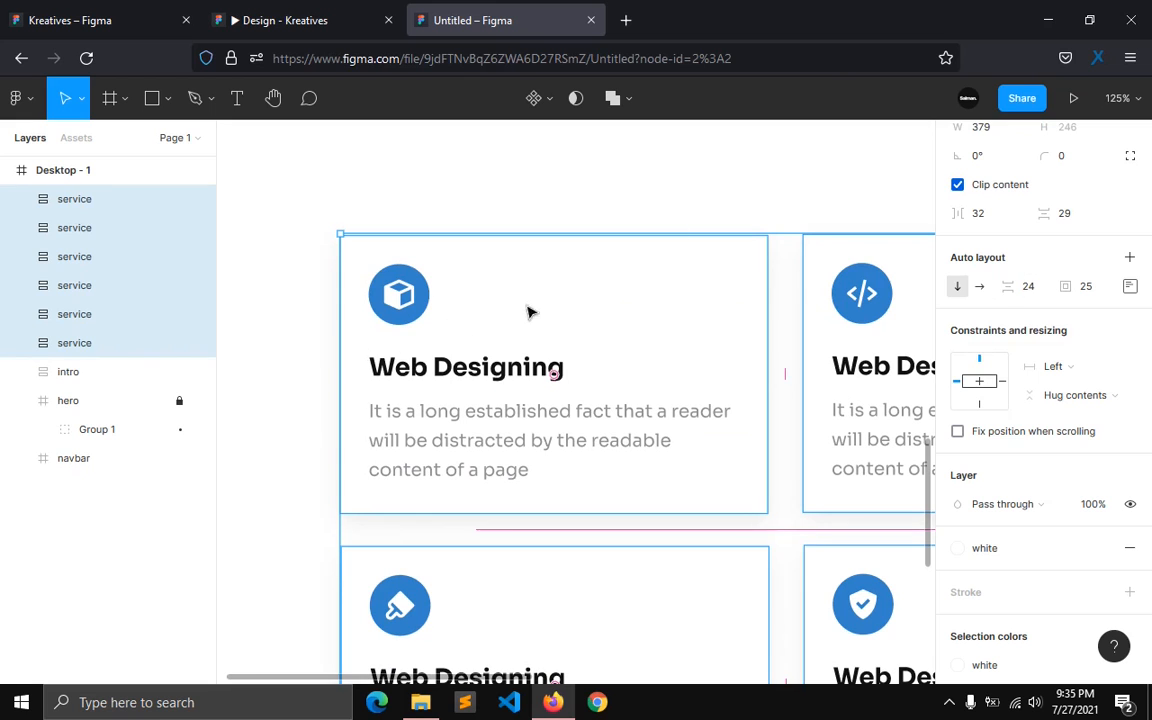
{"action": "left_click", "coordinate": [309, 375]}
Step: Set the vertical spacing between the two rows of service cards to 32
{"action": "scroll", "coordinate": [309, 375], "scroll_direction": "down", "scroll_amount": 3}
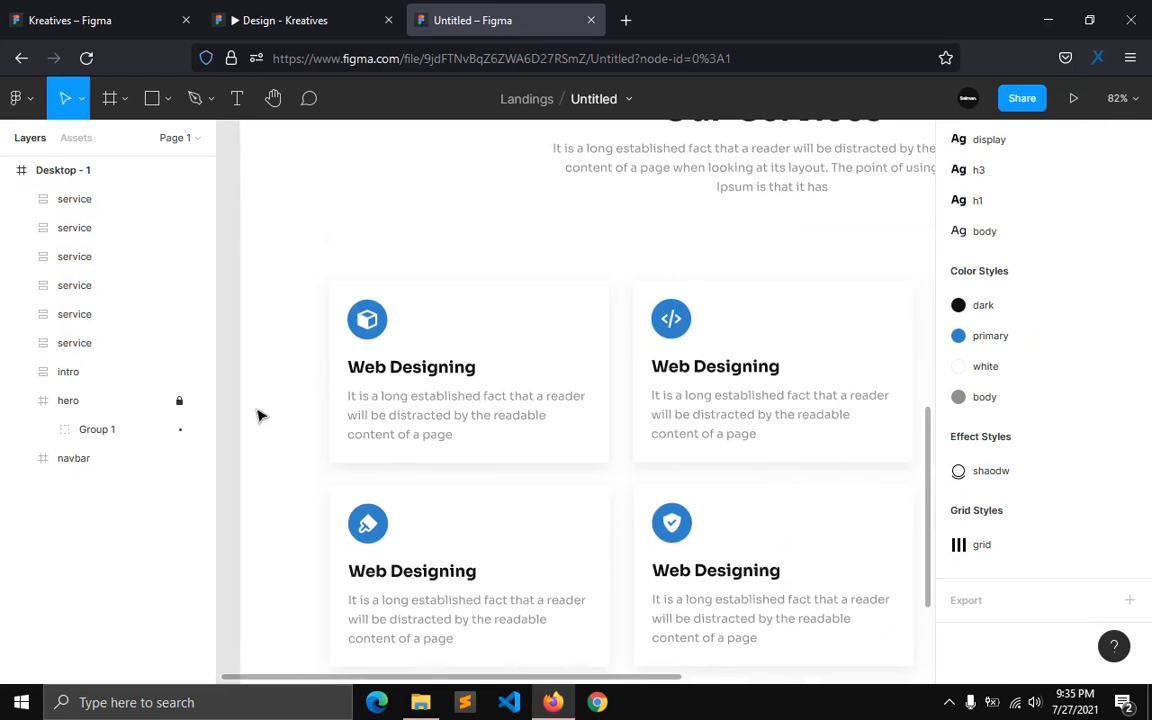
{"action": "left_click", "coordinate": [92, 342]}
{"action": "left_click", "coordinate": [78, 200], "text": "shift"}
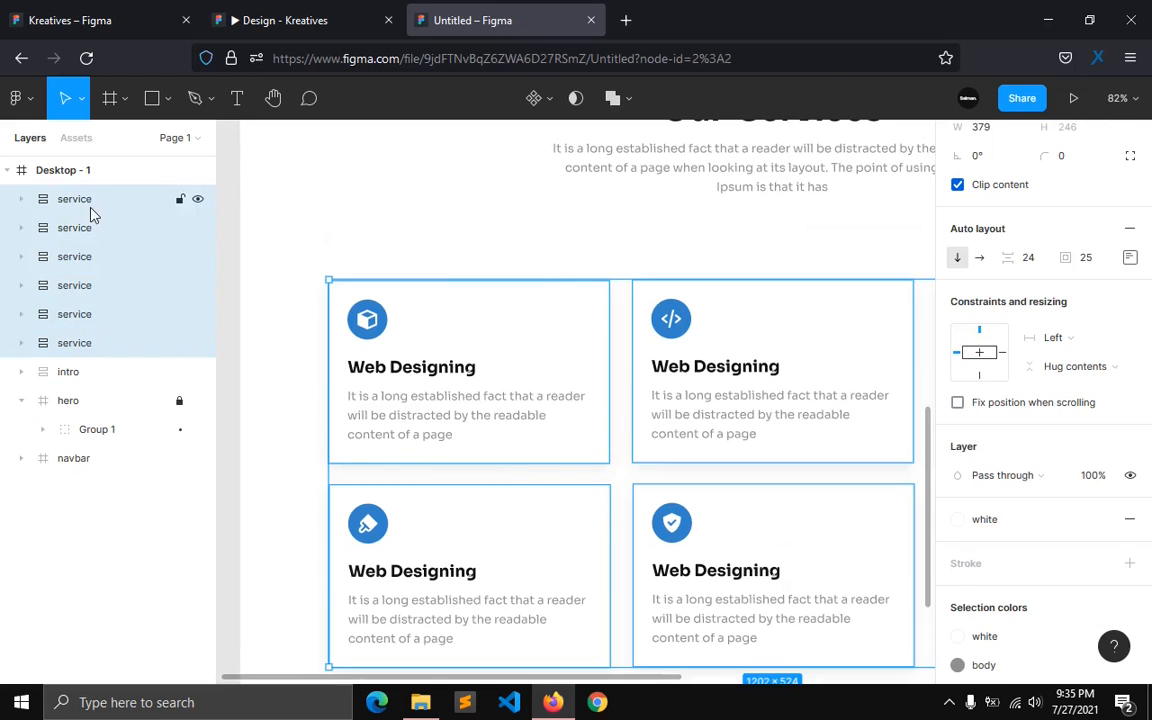
{"action": "left_click", "coordinate": [1066, 226]}
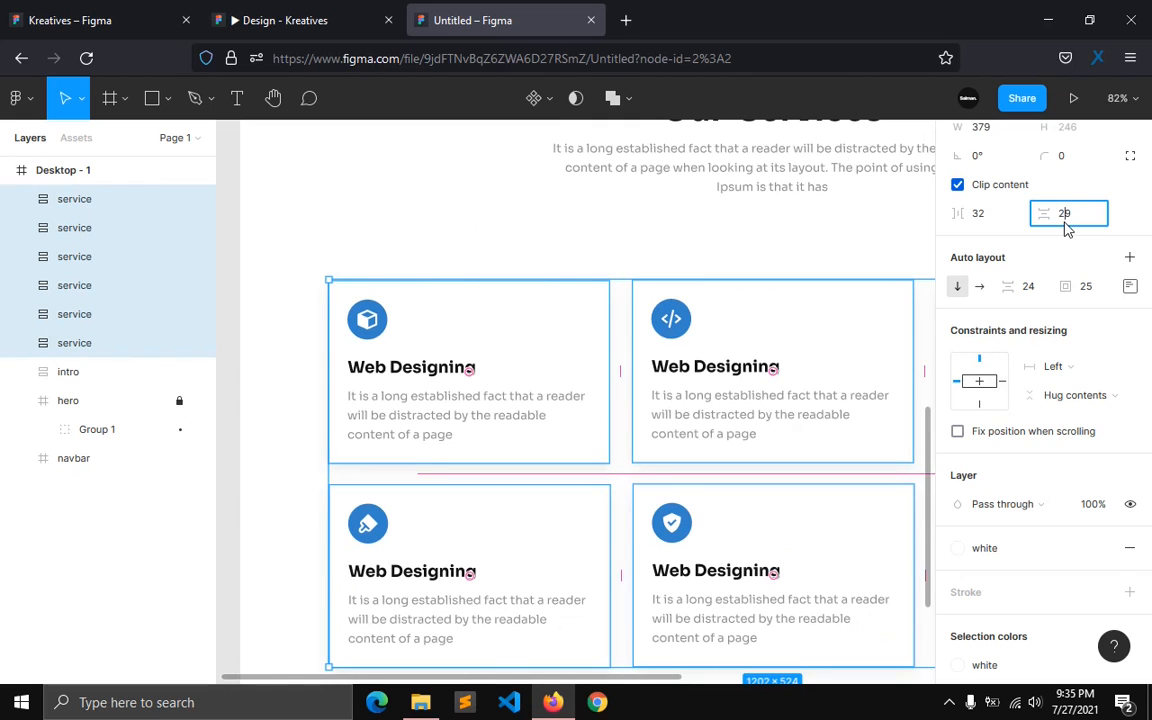
{"action": "type", "text": "32"}
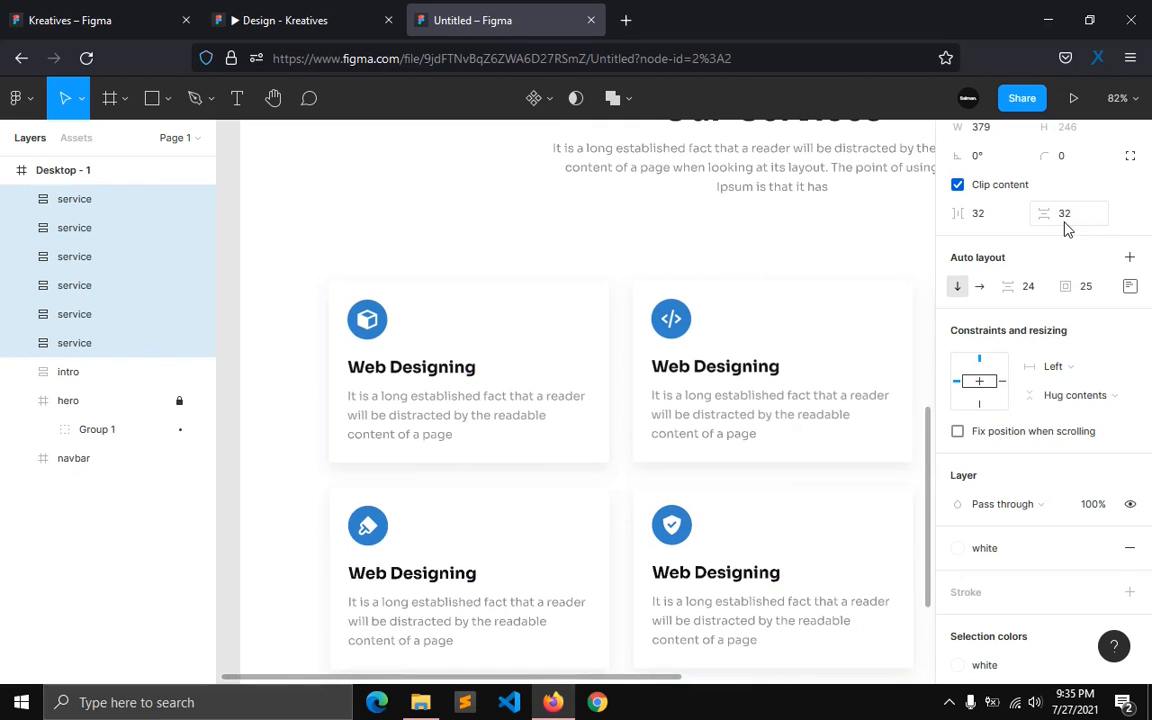
{"action": "key", "text": "Return"}
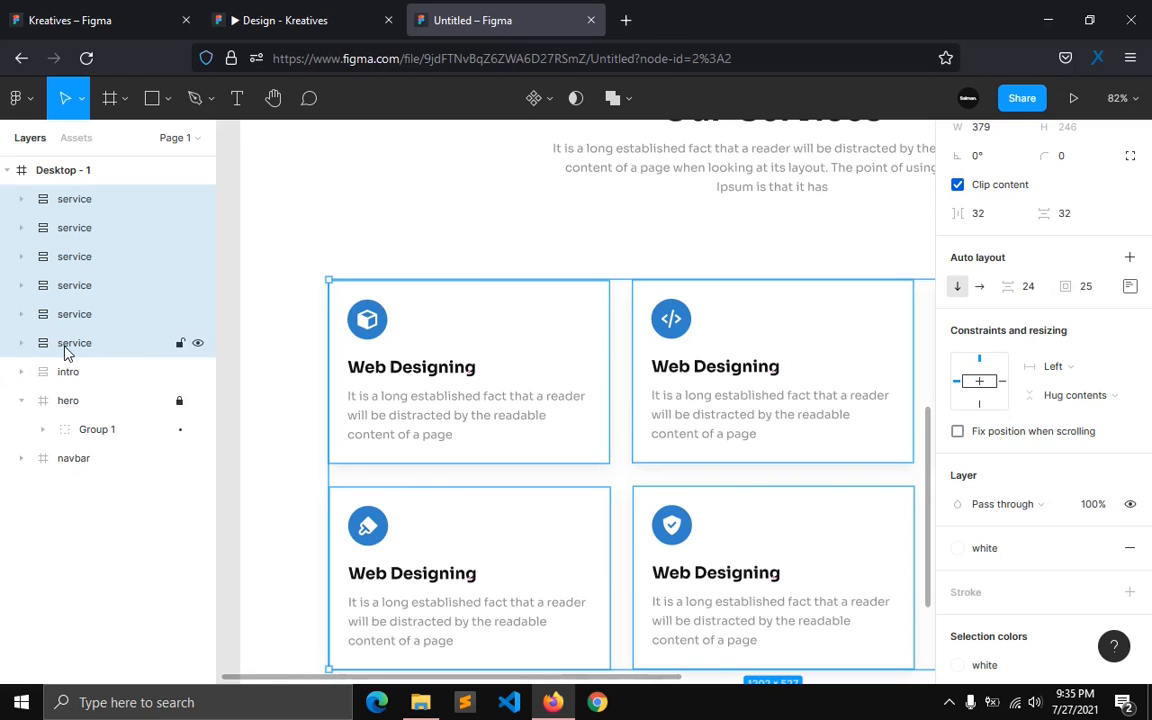
Step: Group the six service cards and rename the group as "services"
{"action": "right_click", "coordinate": [67, 353]}
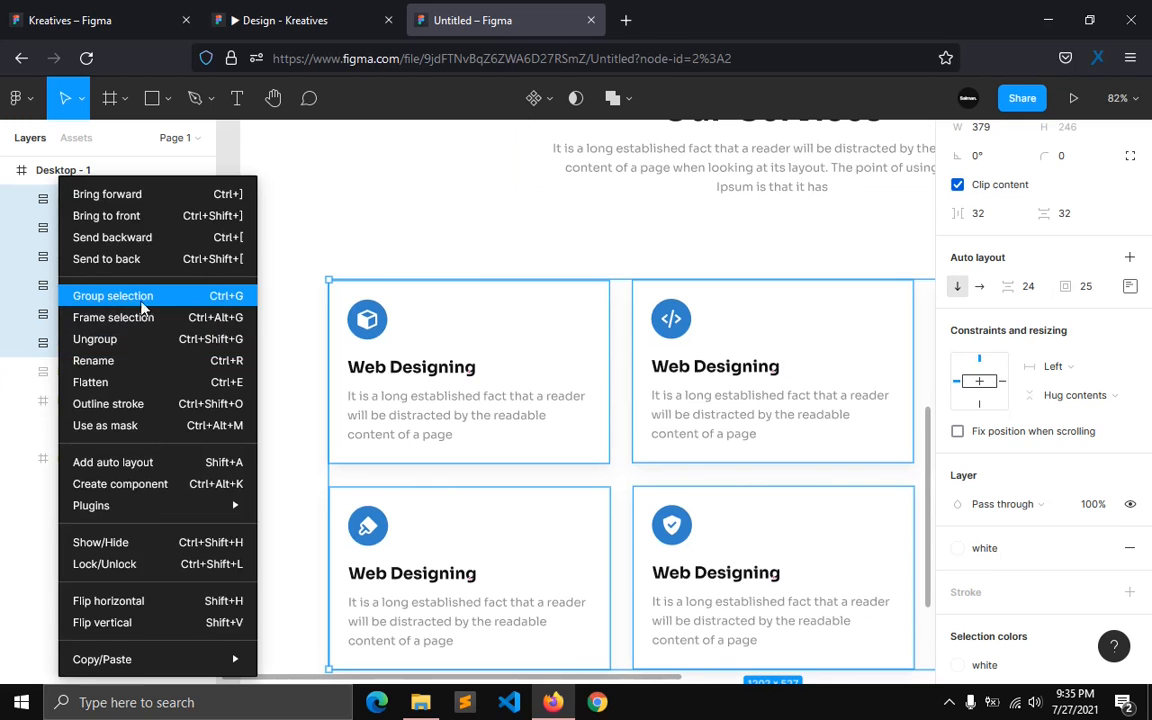
{"action": "left_click", "coordinate": [92, 296]}
{"action": "double_click", "coordinate": [91, 211]}
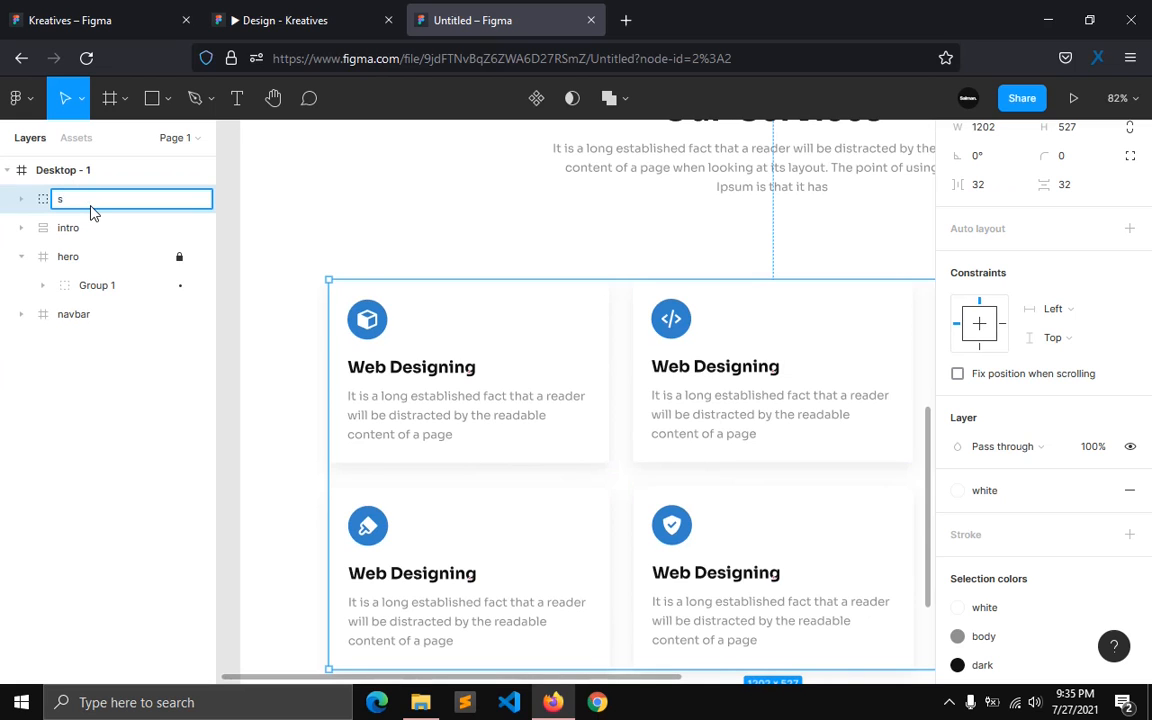
{"action": "type", "text": "services"}
{"action": "key", "text": "Return"}
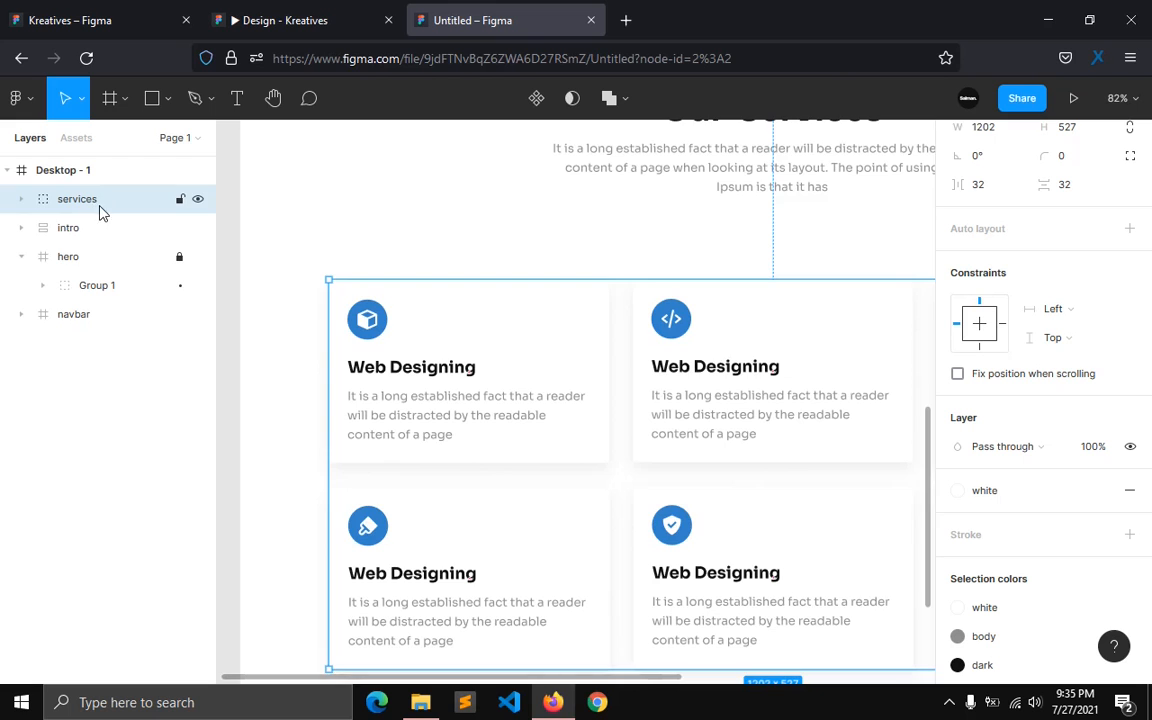
Step: Set the vertical spacing between the intro text and the service cards group to 70
{"action": "scroll", "coordinate": [635, 360], "scroll_direction": "down", "scroll_amount": 3, "text": "ctrl"}
{"action": "scroll", "coordinate": [718, 335], "scroll_direction": "down", "scroll_amount": 1}
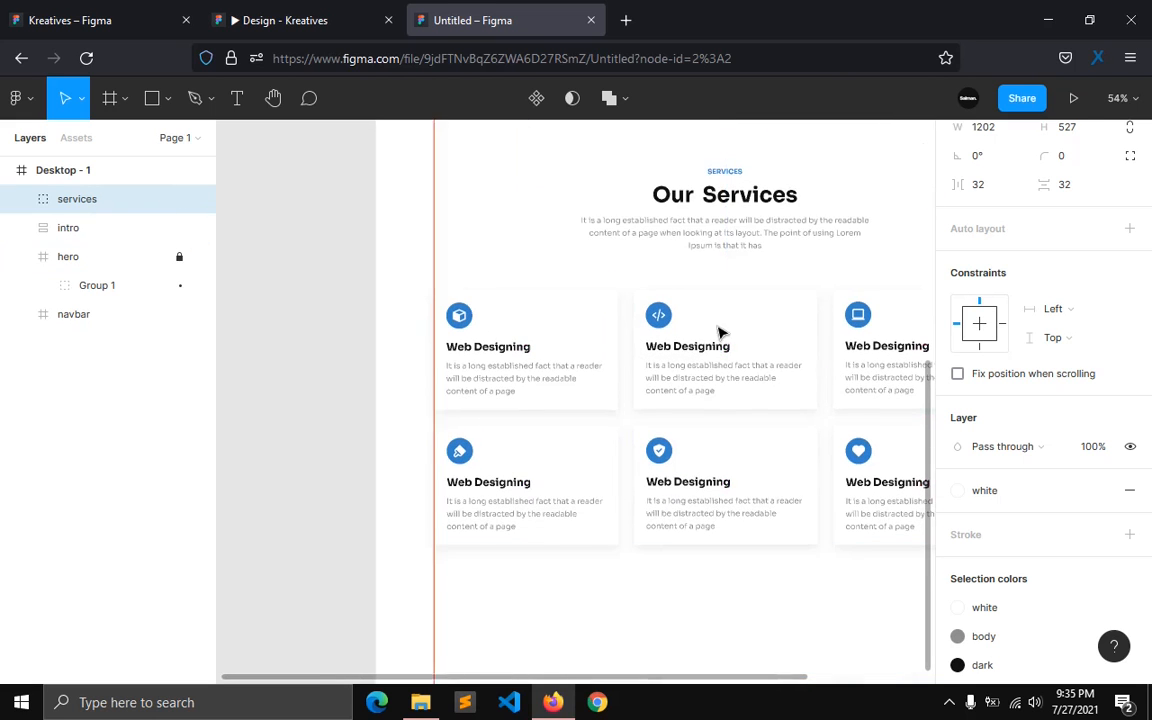
{"action": "left_click", "coordinate": [703, 175], "text": "shift"}
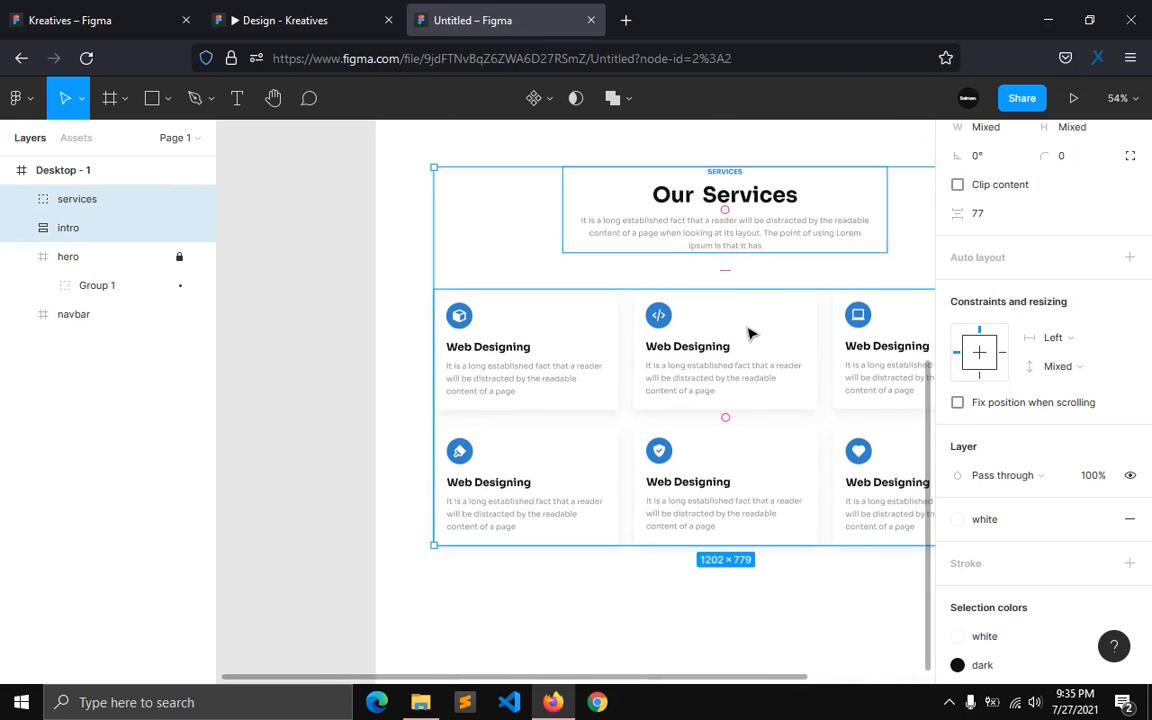
{"action": "left_click", "coordinate": [999, 226]}
{"action": "type", "text": "70"}
{"action": "key", "text": "Return"}
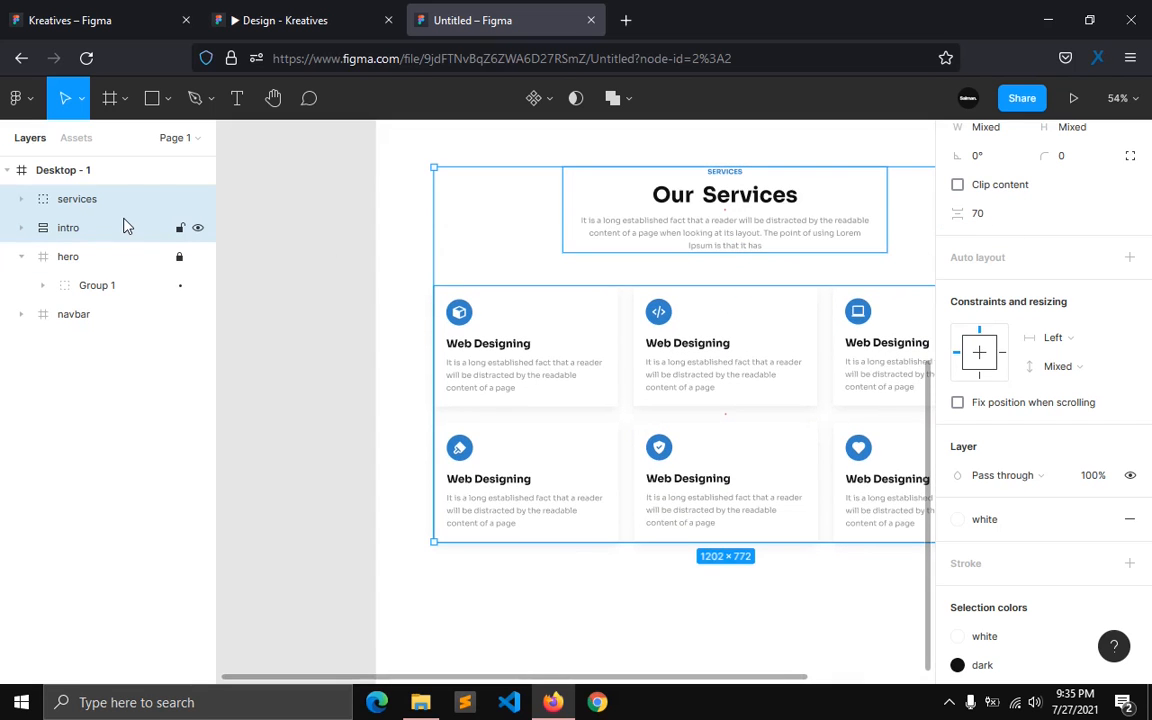
Step: Wrap the intro and the cards group in an auto layout frame and rename it "services"
{"action": "key", "text": "shift+a"}
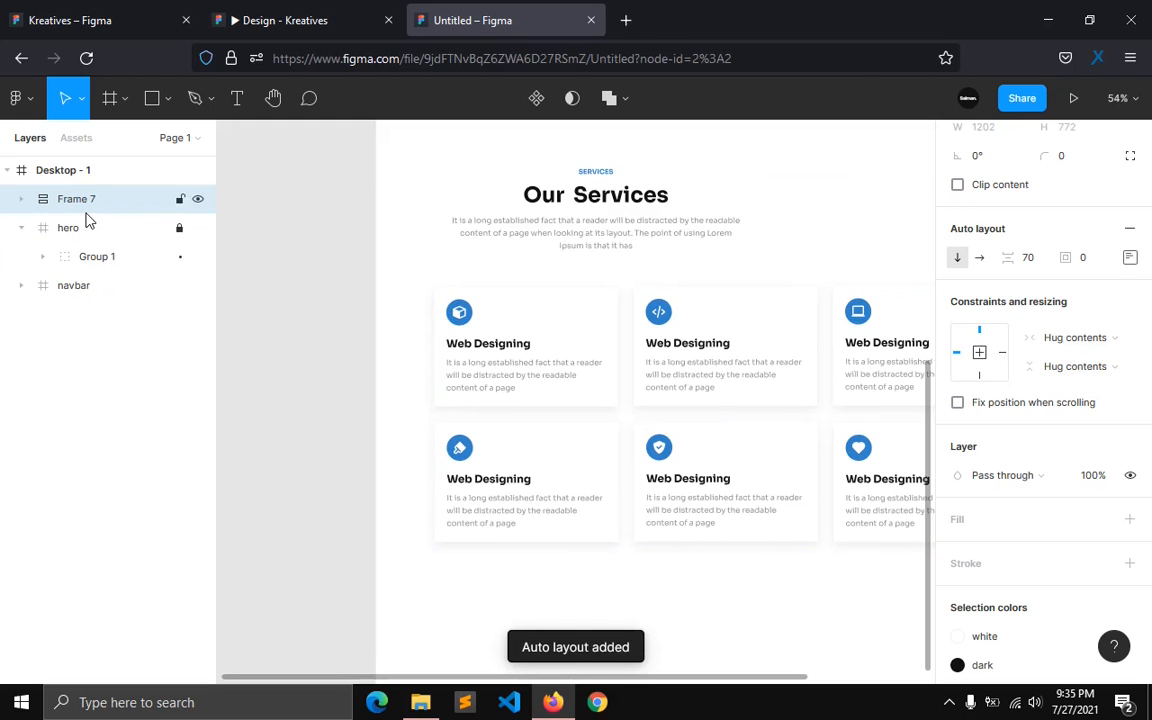
{"action": "double_click", "coordinate": [86, 213]}
{"action": "type", "text": "services"}
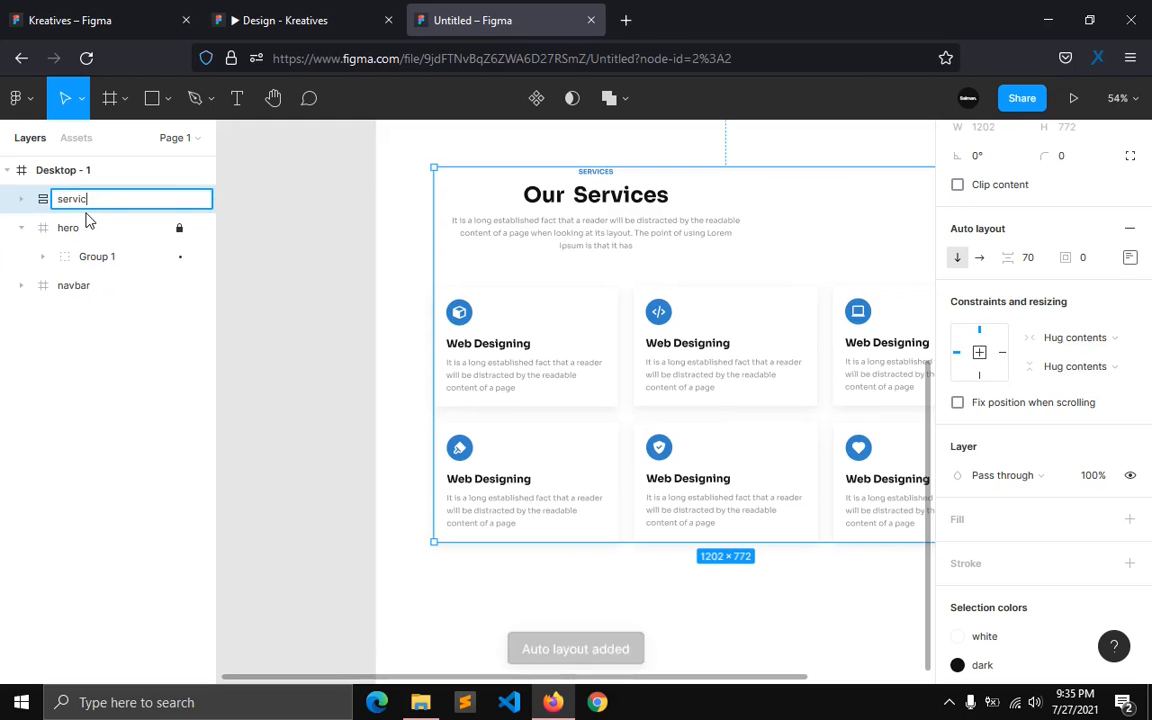
{"action": "key", "text": "Return"}
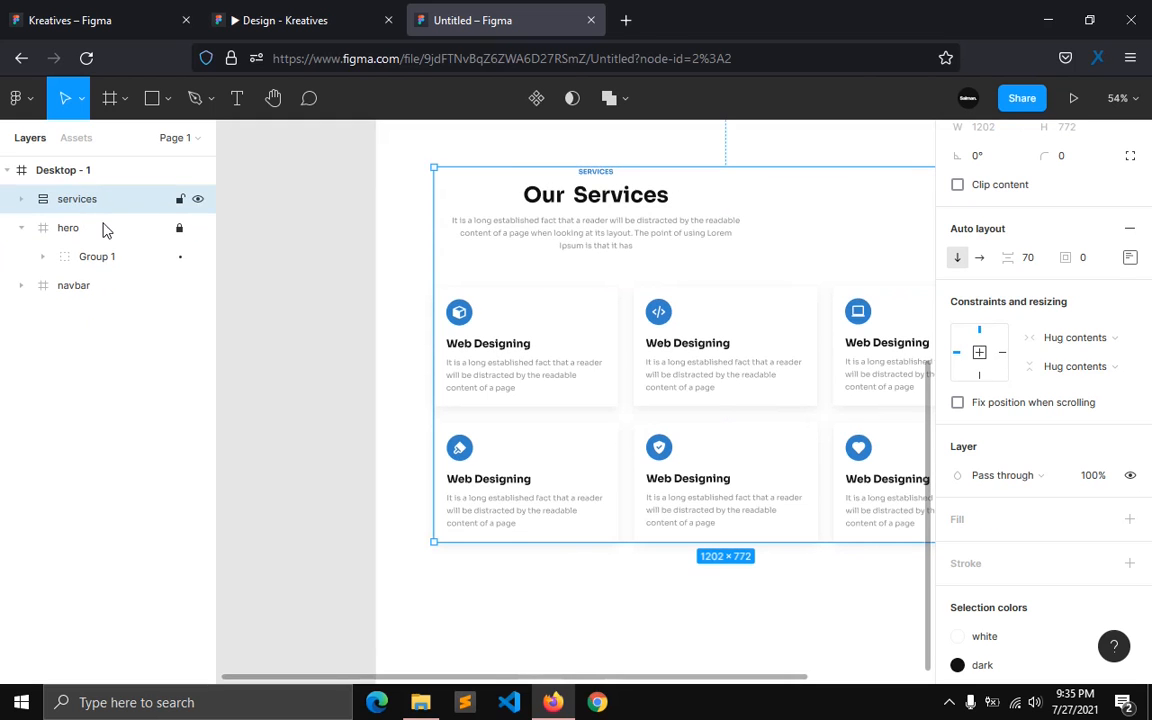
Step: Set the services frame's auto layout alignment to center its contents horizontally
{"action": "left_click", "coordinate": [1129, 257]}
{"action": "left_click", "coordinate": [1072, 346]}
{"action": "left_click", "coordinate": [1048, 240]}
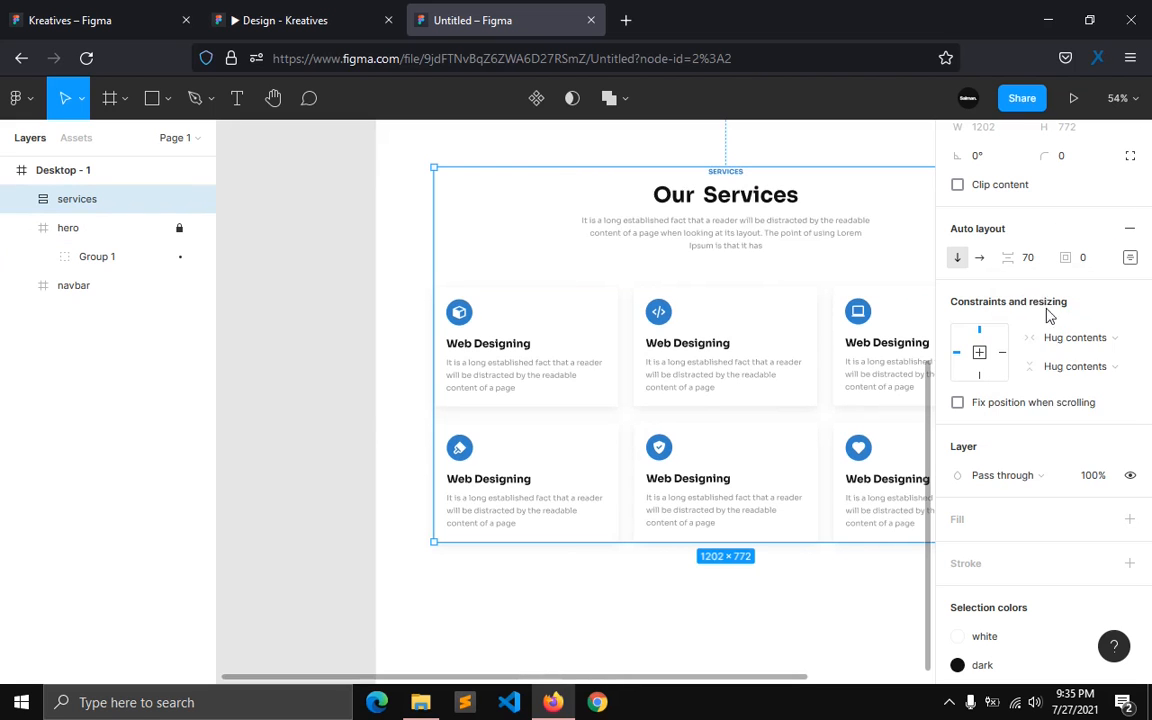
Step: Set the services frame's width to 1440 and center it horizontally on the desktop frame
{"action": "left_click", "coordinate": [1060, 334]}
{"action": "scroll", "coordinate": [1040, 320], "scroll_direction": "up", "scroll_amount": 3}
{"action": "left_click", "coordinate": [993, 280]}
{"action": "type", "text": "1440"}
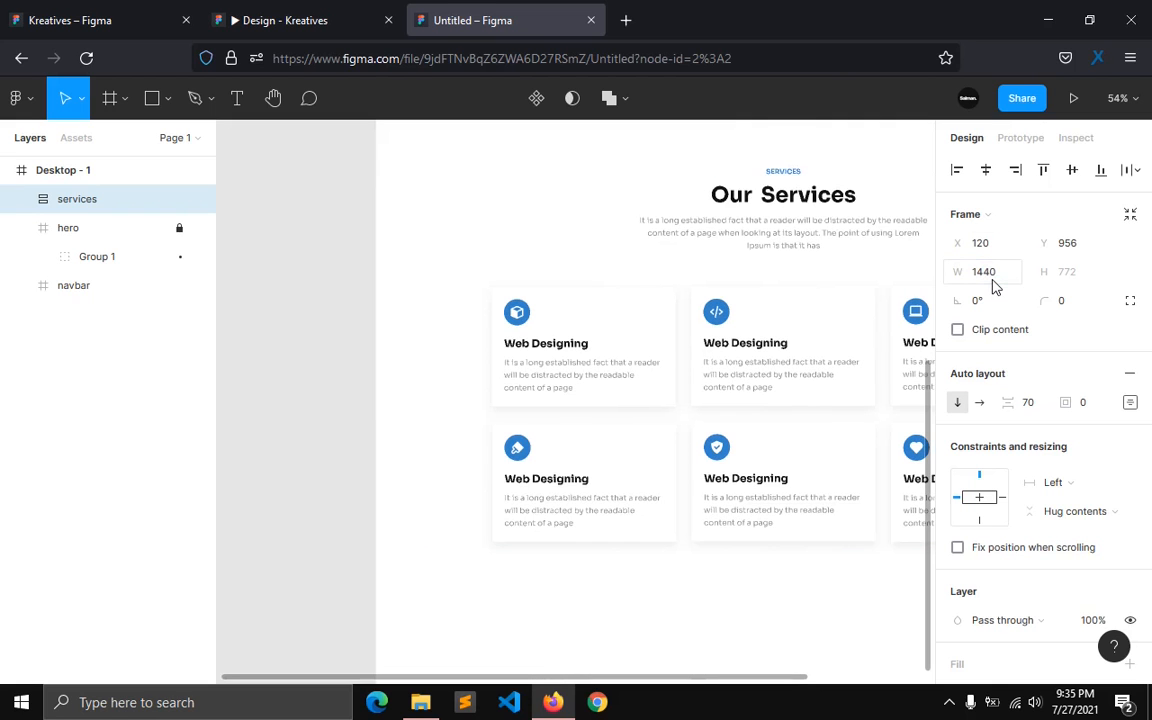
{"action": "key", "text": "Return"}
{"action": "left_click", "coordinate": [986, 169]}
Step: Set the services frame's top and bottom auto layout padding to 120
{"action": "left_click", "coordinate": [1084, 402]}
{"action": "type", "text": "1"}
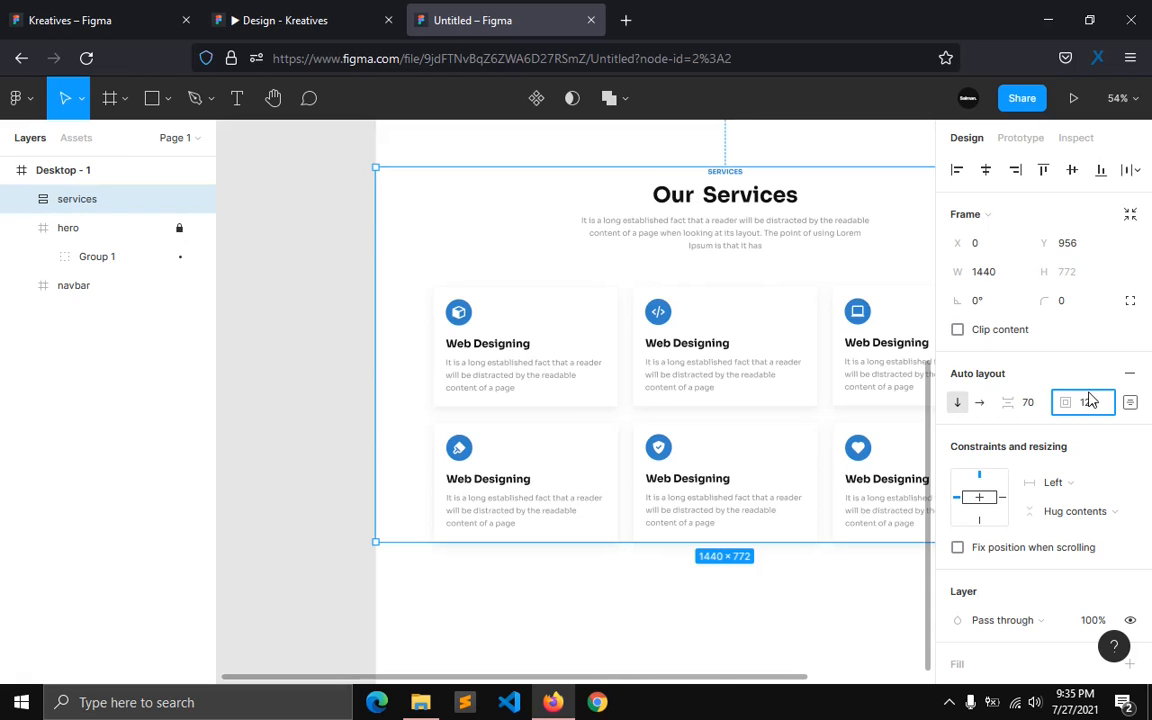
{"action": "type", "text": "20"}
{"action": "type", "text": "."}
{"action": "key", "text": "Return"}
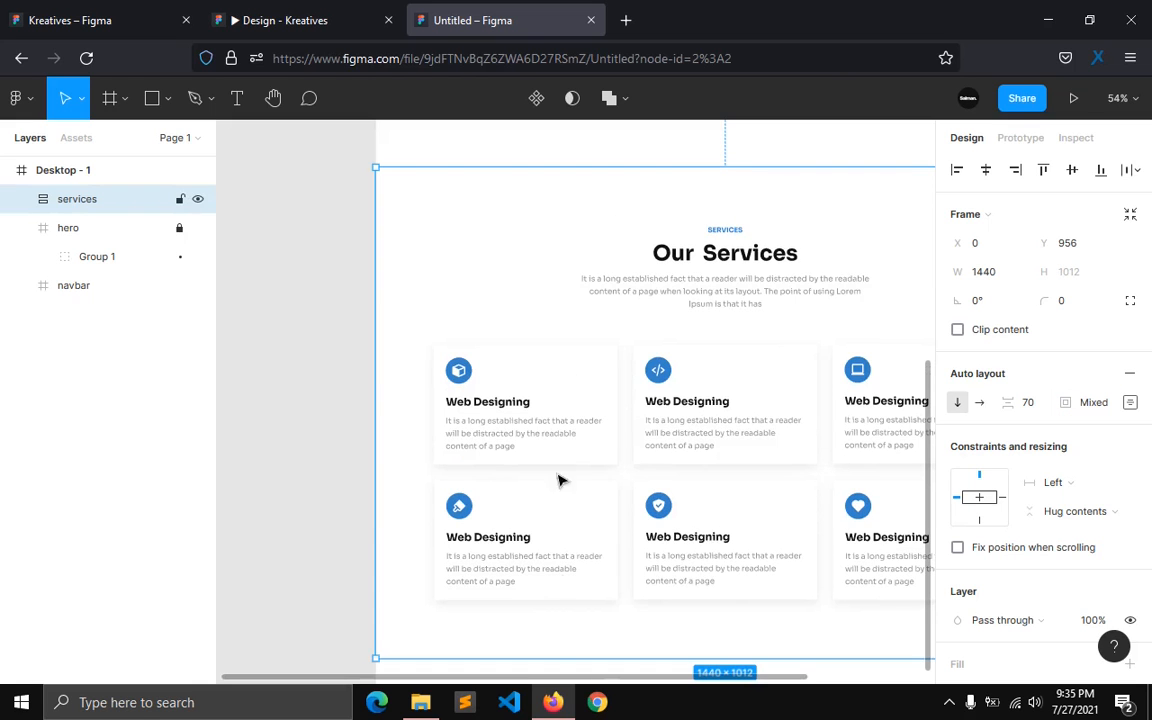
Step: Move the services frame up to Y 806, directly beneath the hero, and collapse the hero layer
{"action": "left_click_drag", "start_coordinate": [604, 677], "coordinate": [684, 656]}
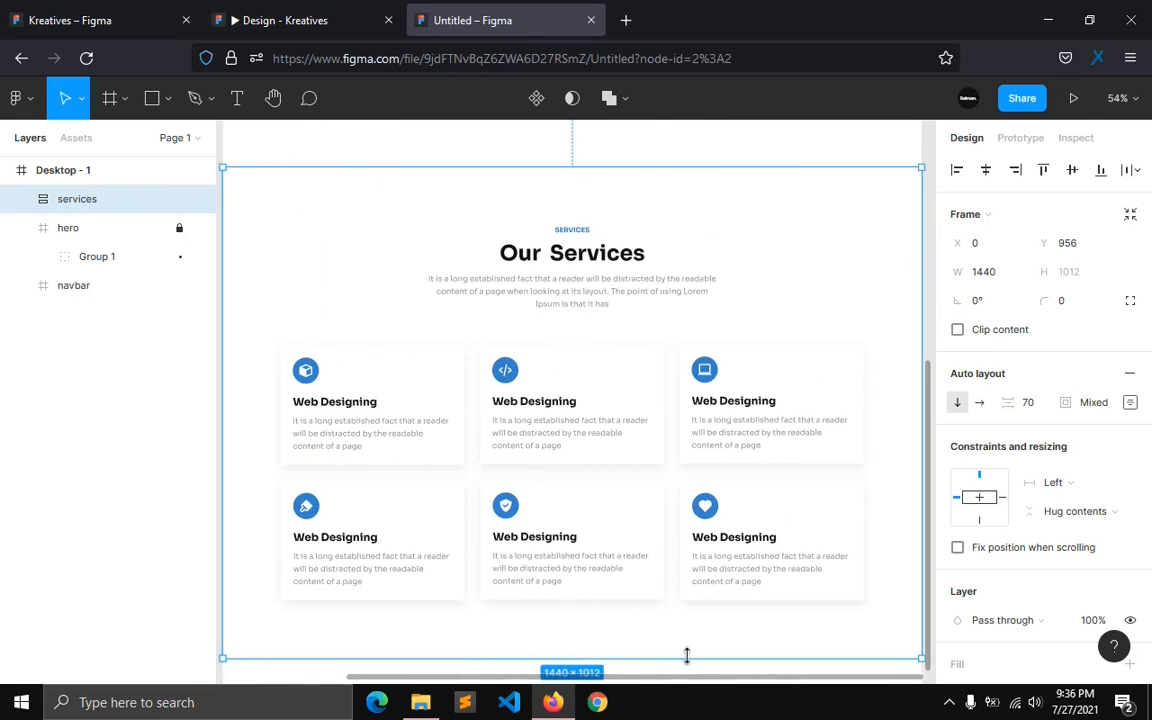
{"action": "left_click_drag", "start_coordinate": [566, 525], "coordinate": [543, 428]}
{"action": "scroll", "coordinate": [568, 483], "scroll_direction": "up", "scroll_amount": 3}
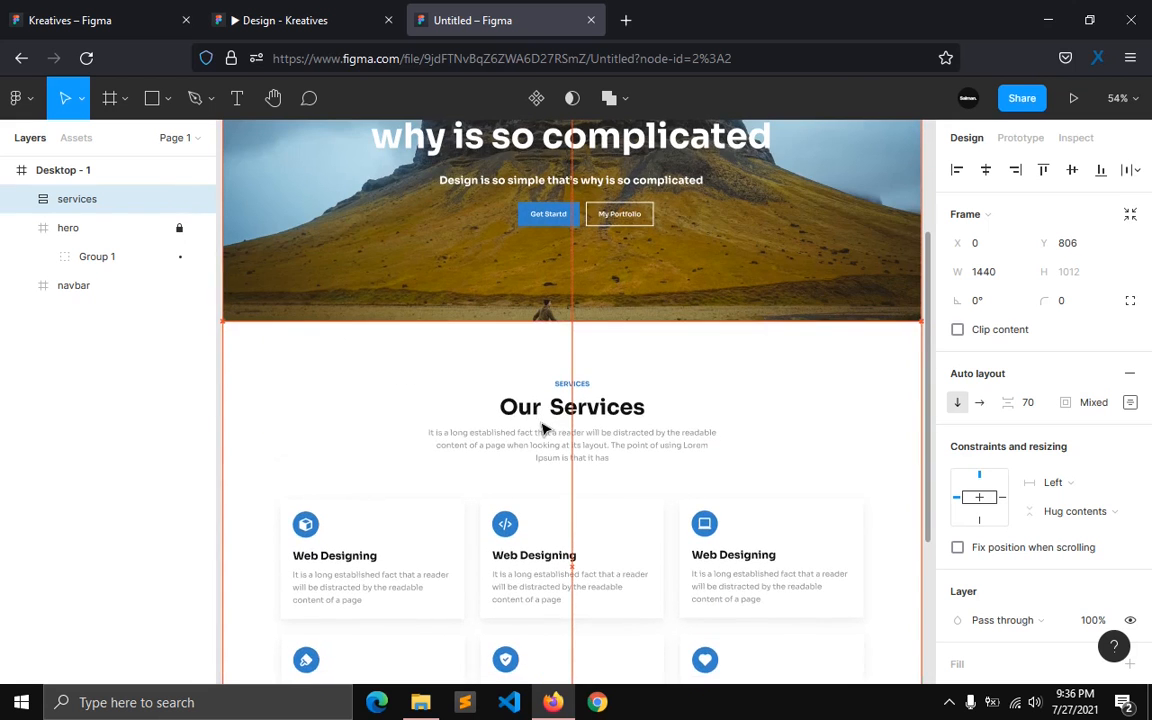
{"action": "scroll", "coordinate": [542, 428], "scroll_direction": "down", "scroll_amount": 2}
{"action": "scroll", "coordinate": [514, 448], "scroll_direction": "down", "scroll_amount": 2}
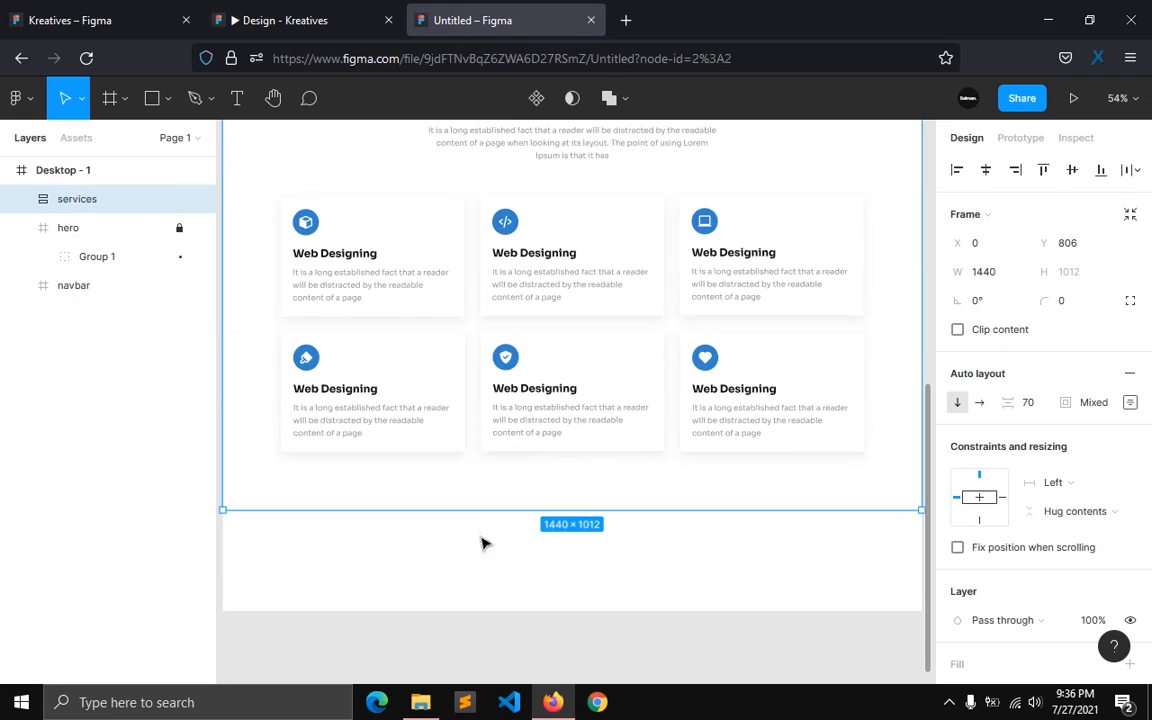
{"action": "left_click", "coordinate": [457, 567]}
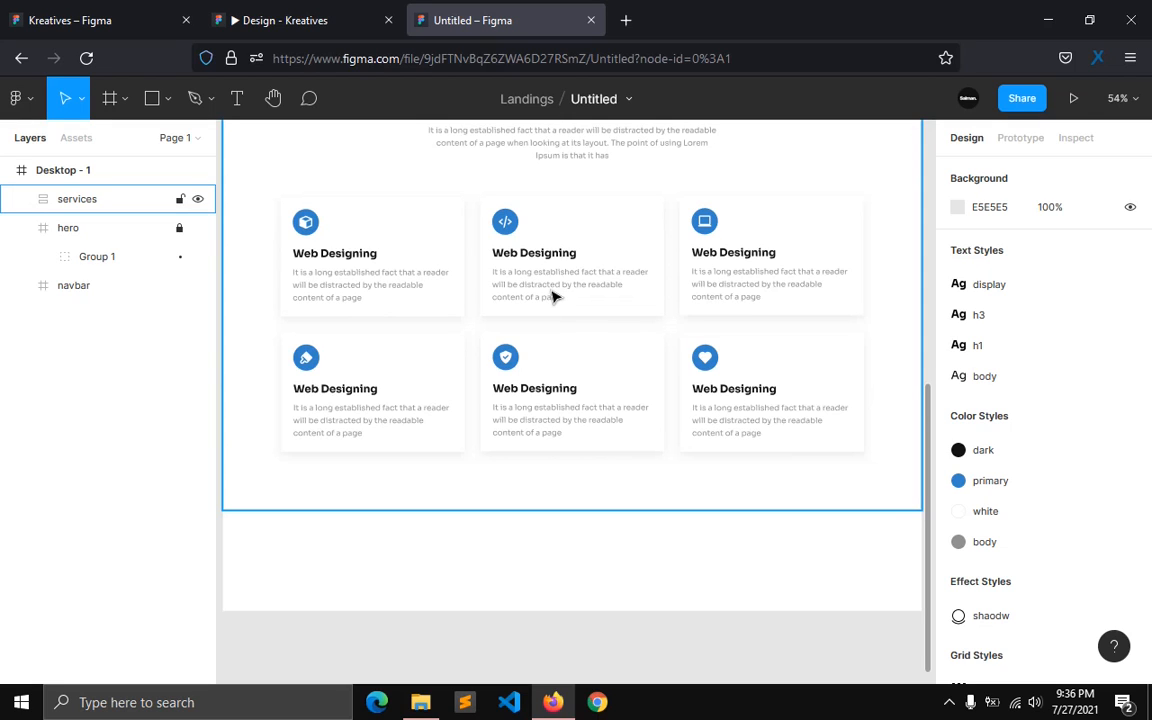
{"action": "left_click", "coordinate": [27, 231]}
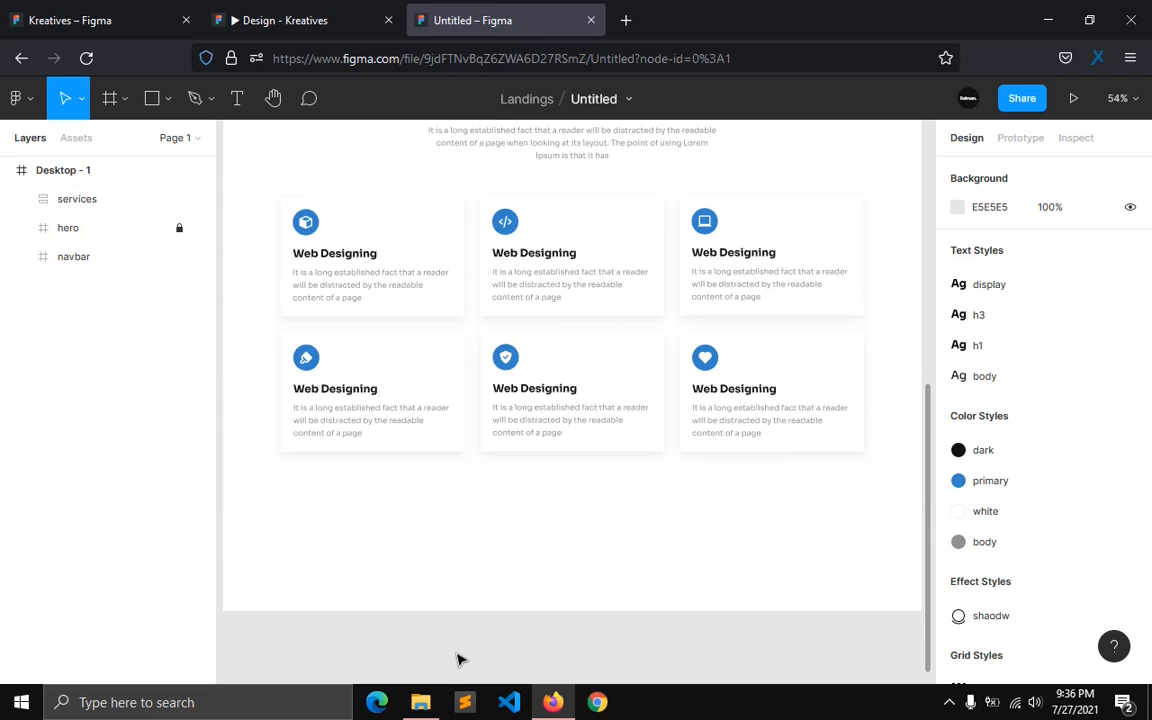
Step: Switch to the Kreatives prototype and examine the layout of the "Why to choose us?" section
{"action": "scroll", "coordinate": [362, 615], "scroll_direction": "down", "scroll_amount": 3}
{"action": "scroll", "coordinate": [339, 612], "scroll_direction": "up", "scroll_amount": 3}
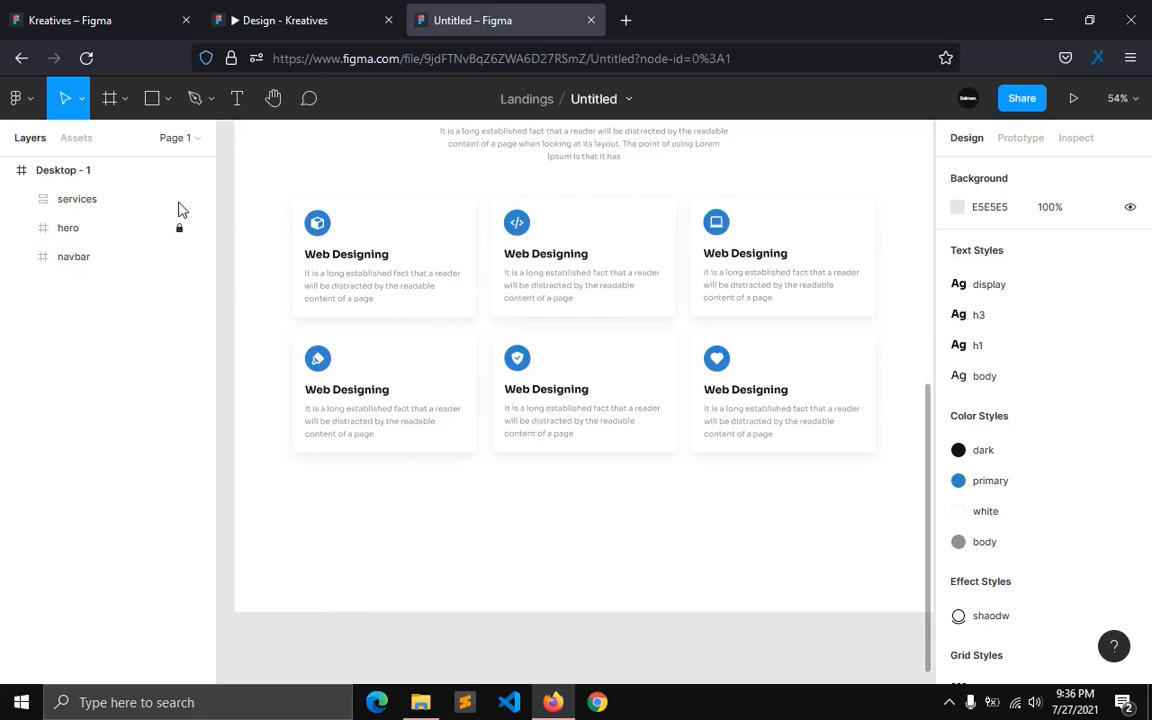
{"action": "left_click", "coordinate": [266, 12]}
{"action": "scroll", "coordinate": [450, 310], "scroll_direction": "down", "scroll_amount": 3}
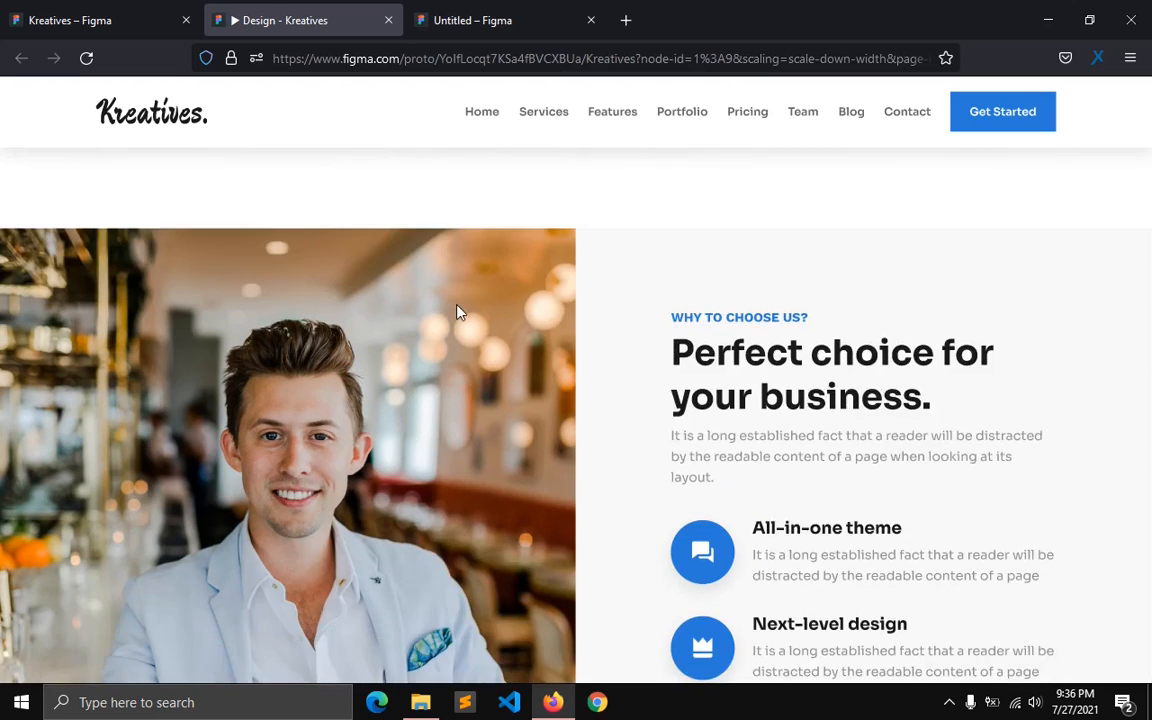
{"action": "scroll", "coordinate": [650, 303], "scroll_direction": "up", "scroll_amount": 1}
{"action": "scroll", "coordinate": [599, 398], "scroll_direction": "down", "scroll_amount": 1}
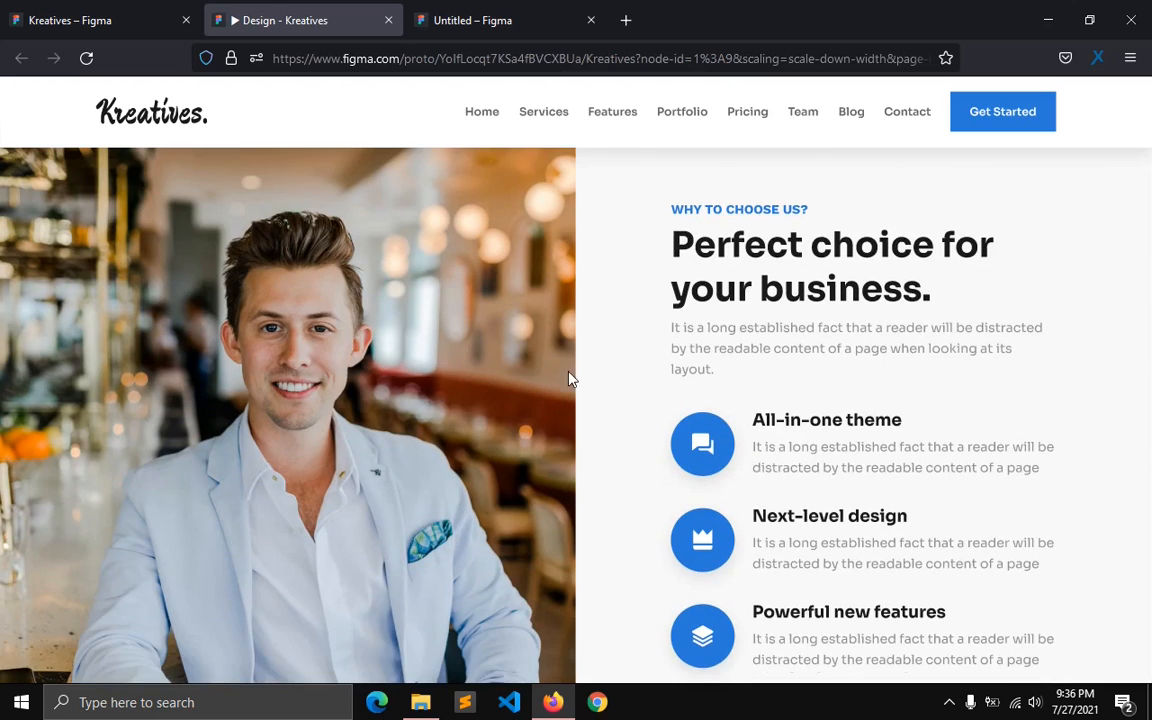
{"action": "left_click", "coordinate": [605, 112]}
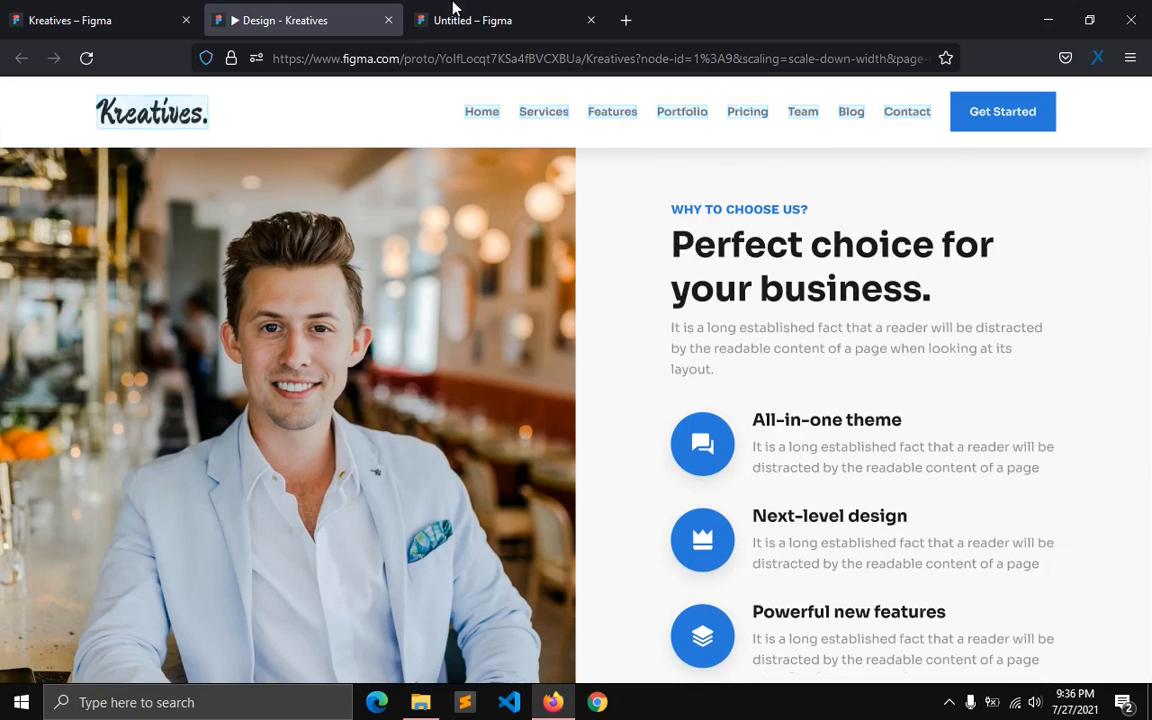
Step: Return to the Untitled design file and extend the Desktop - 1 frame downward to a height of about 2692
{"action": "left_click", "coordinate": [472, 20]}
{"action": "left_click", "coordinate": [376, 540]}
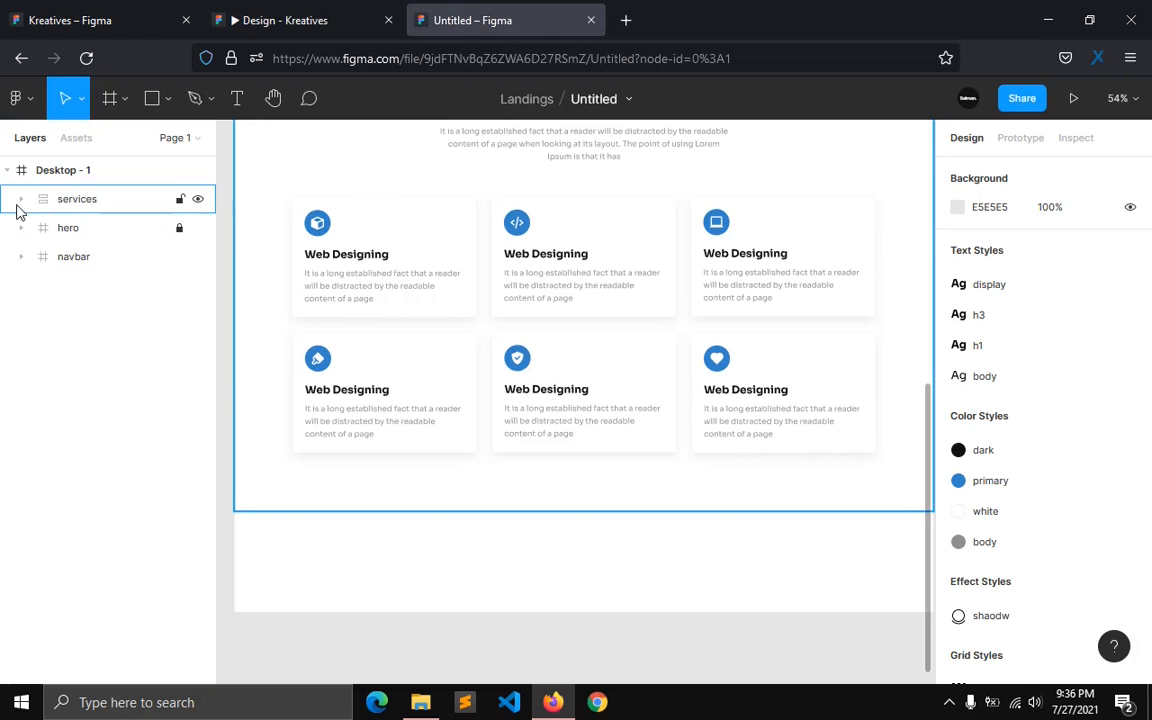
{"action": "left_click", "coordinate": [63, 172]}
{"action": "scroll", "coordinate": [424, 554], "scroll_direction": "down", "scroll_amount": 2}
{"action": "left_click_drag", "start_coordinate": [422, 468], "coordinate": [436, 600]}
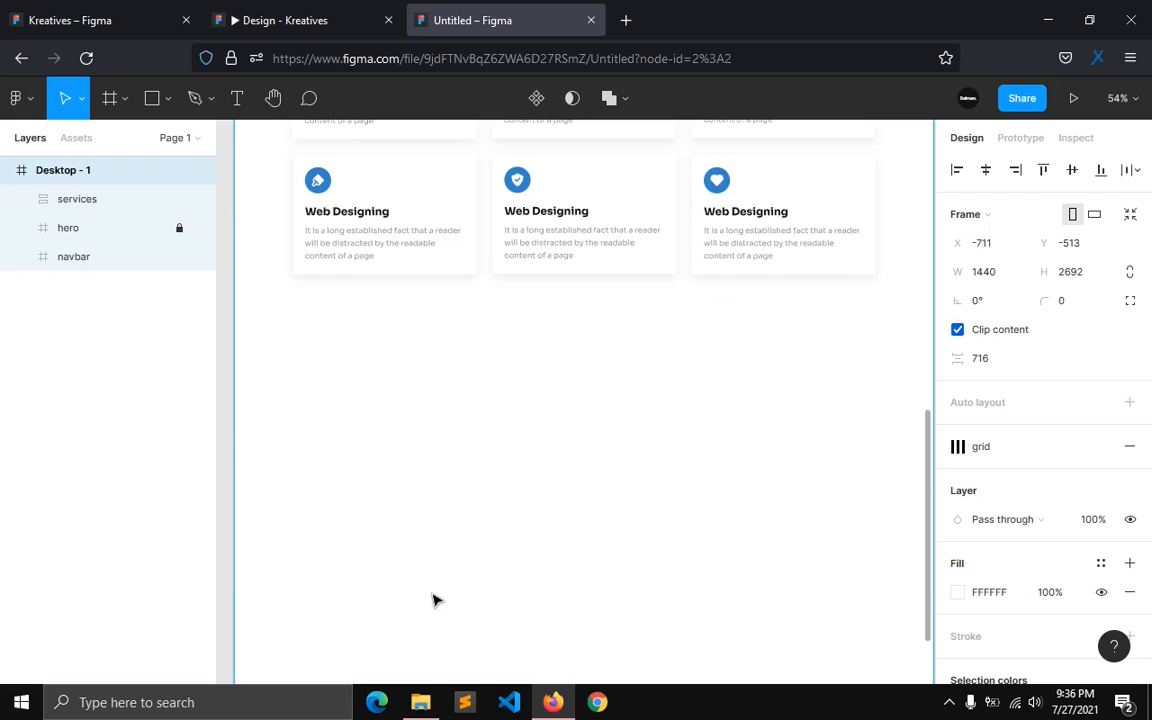
{"action": "left_click", "coordinate": [378, 545]}
Step: Draw a full-width frame of about 1440 × 736 in the empty space below the services section
{"action": "left_click", "coordinate": [124, 98]}
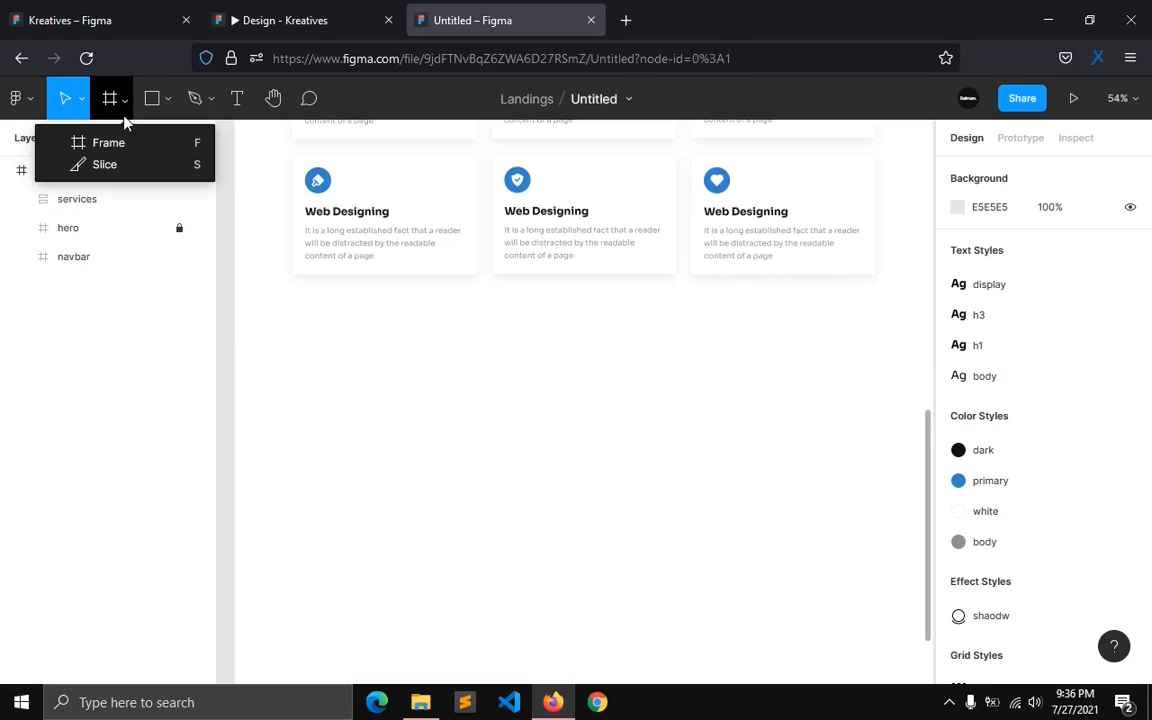
{"action": "left_click", "coordinate": [122, 142]}
{"action": "left_click_drag", "start_coordinate": [233, 344], "coordinate": [785, 595]}
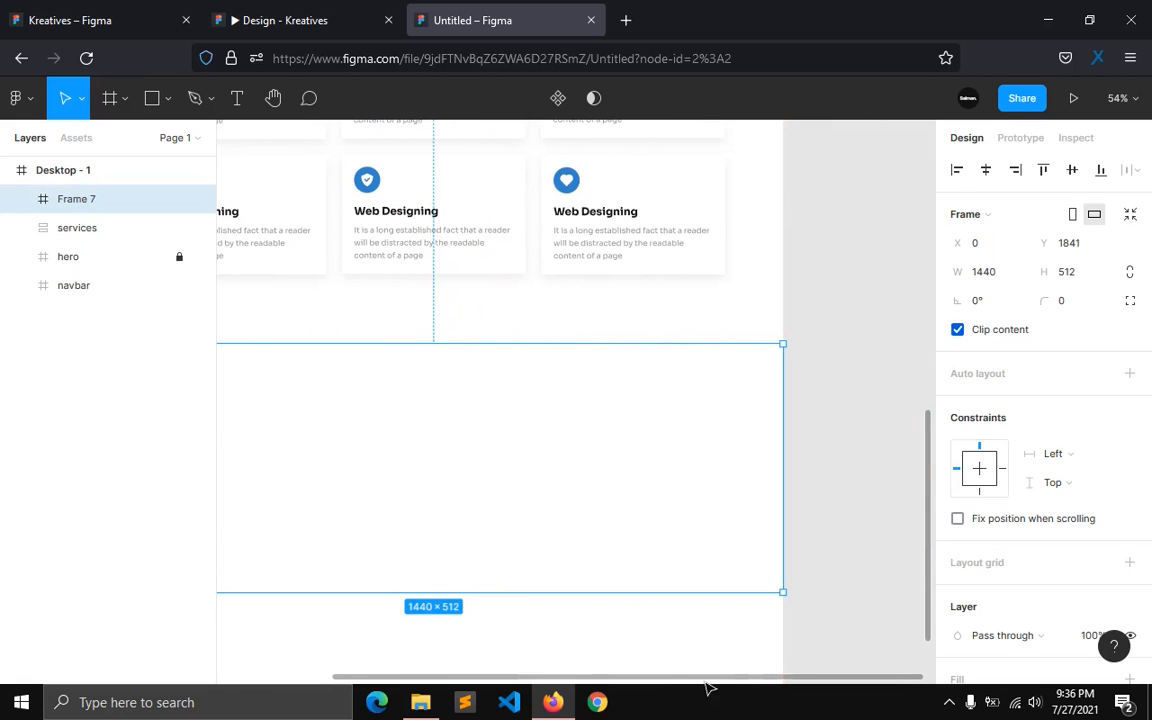
{"action": "scroll", "coordinate": [535, 471], "scroll_direction": "left", "scroll_amount": 4}
{"action": "mouse_move", "coordinate": [571, 591]}
{"action": "left_mouse_down"}
{"action": "mouse_move", "coordinate": [567, 680]}
{"action": "mouse_move", "coordinate": [574, 584]}
{"action": "left_mouse_up"}
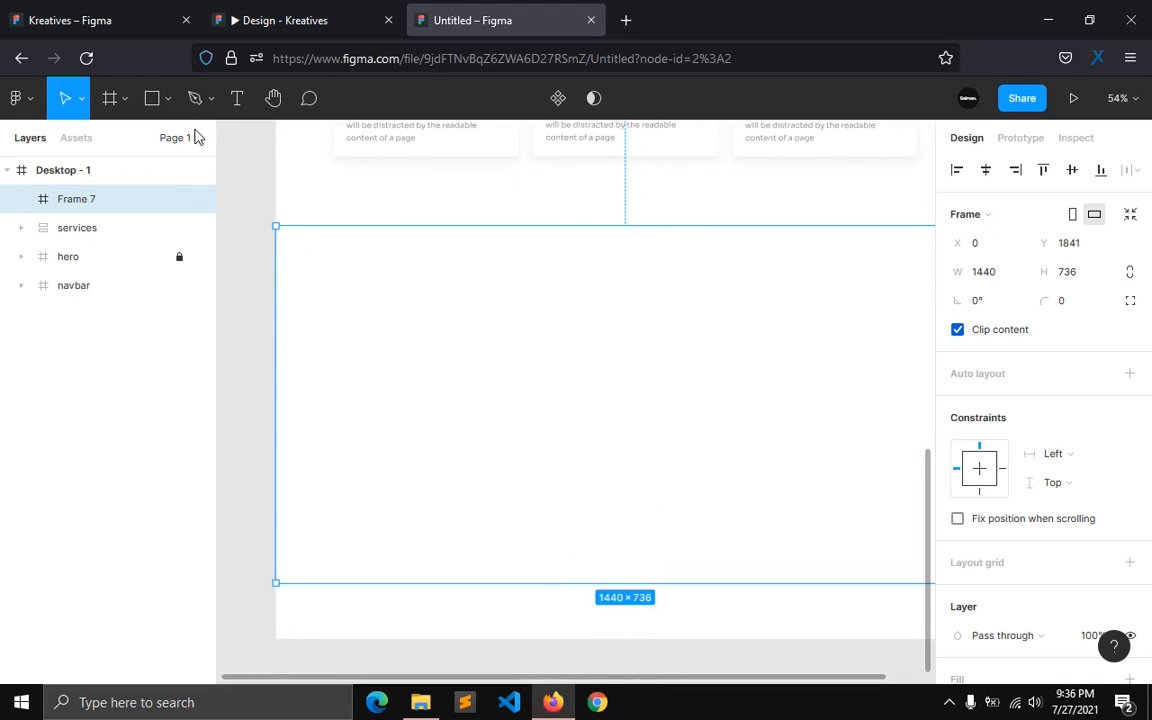
Step: Draw a rectangle about 742 high over the new frame's left part and set its width to 720
{"action": "left_click", "coordinate": [168, 99]}
{"action": "left_click", "coordinate": [146, 143]}
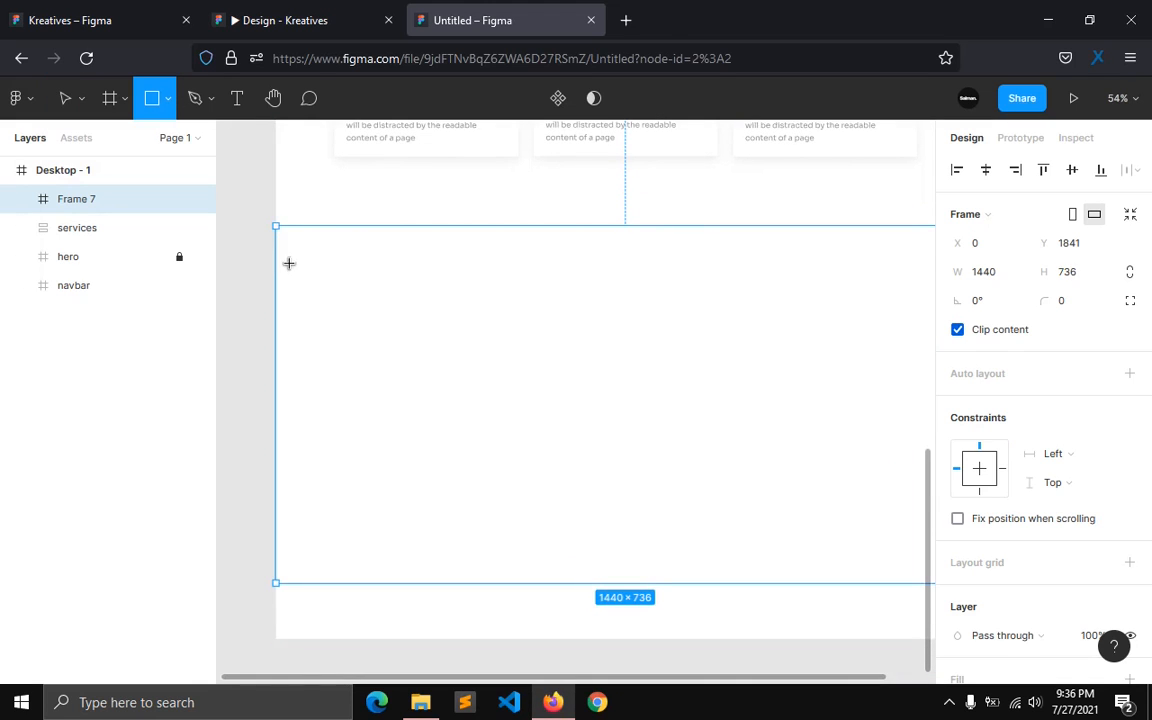
{"action": "left_click_drag", "start_coordinate": [276, 224], "coordinate": [586, 592]}
{"action": "left_click", "coordinate": [1005, 246]}
{"action": "type", "text": "72"}
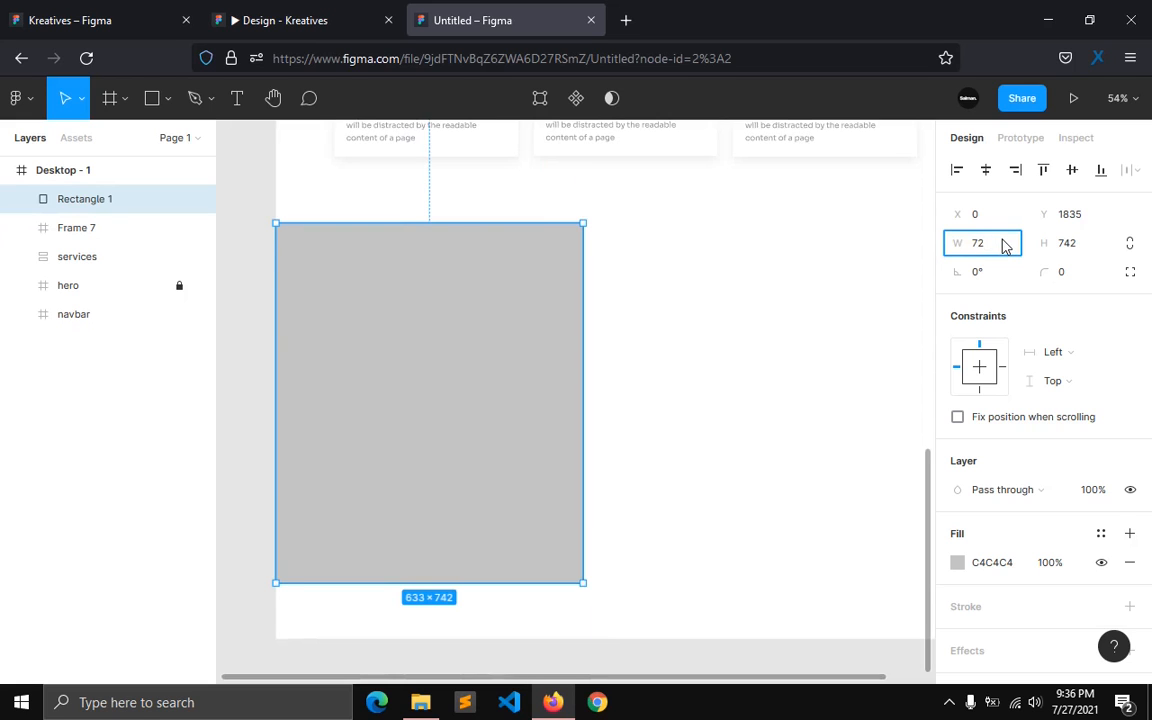
{"action": "type", "text": "0"}
{"action": "key", "text": "Return"}
Step: Change the rectangle's fill to an image and load the cover2 picture
{"action": "left_click", "coordinate": [958, 566]}
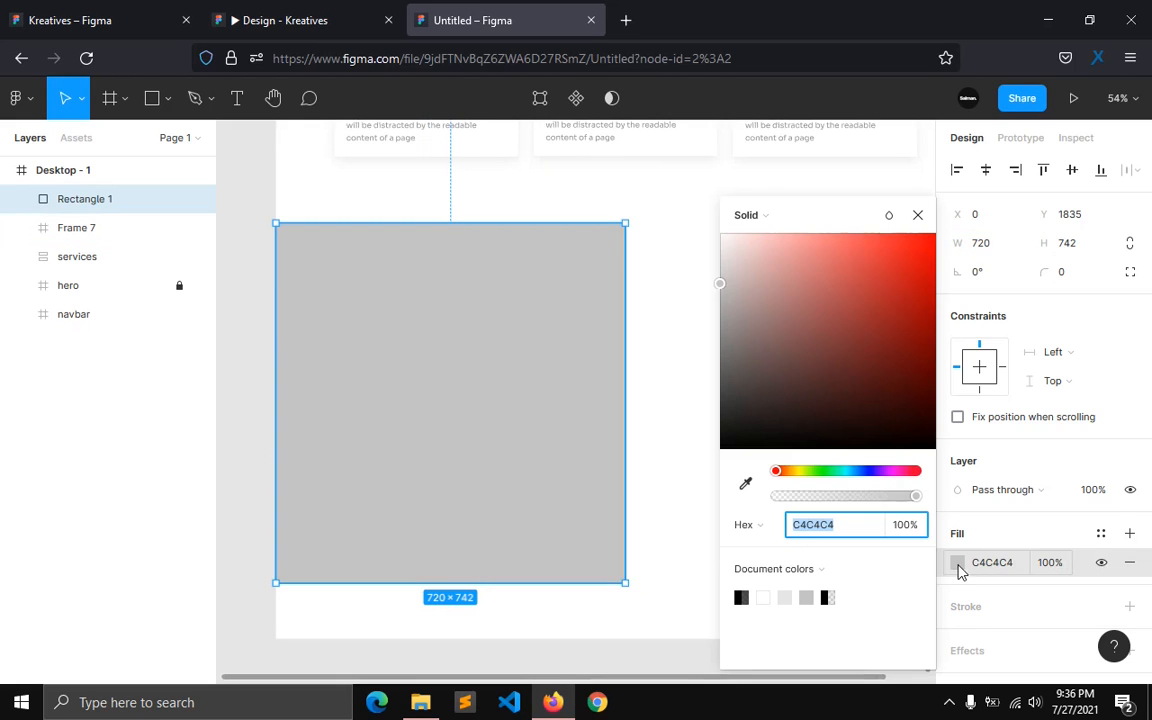
{"action": "left_click", "coordinate": [750, 215]}
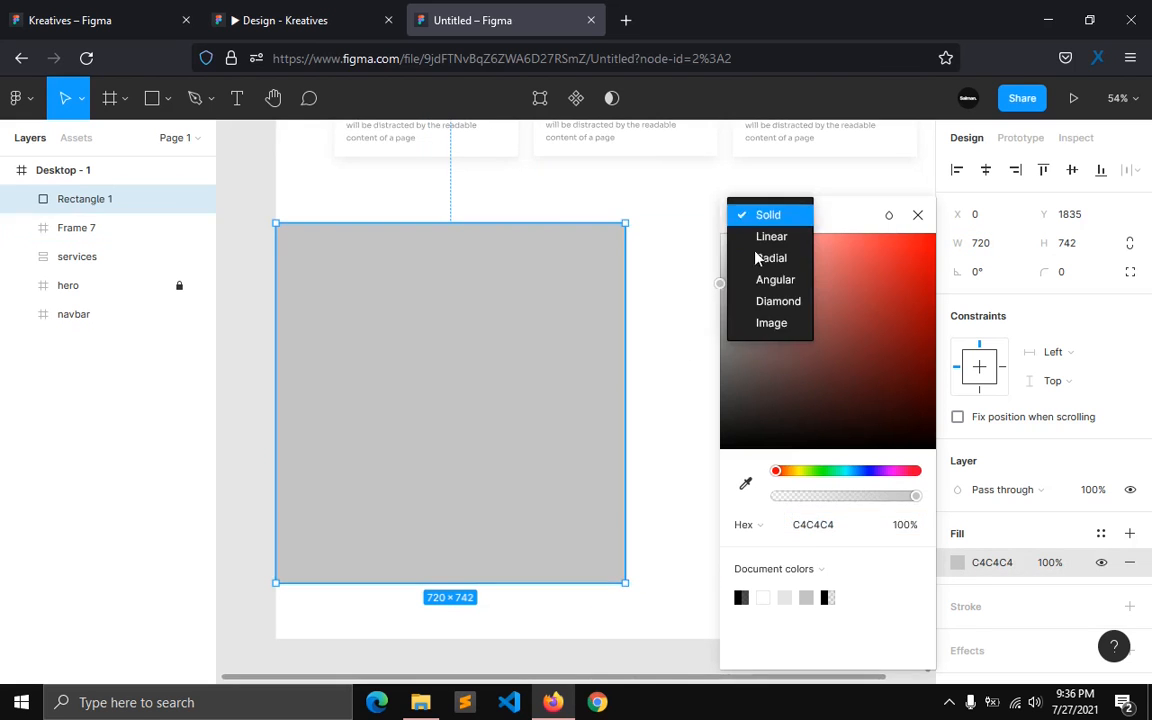
{"action": "left_click", "coordinate": [765, 323]}
{"action": "left_click", "coordinate": [808, 338]}
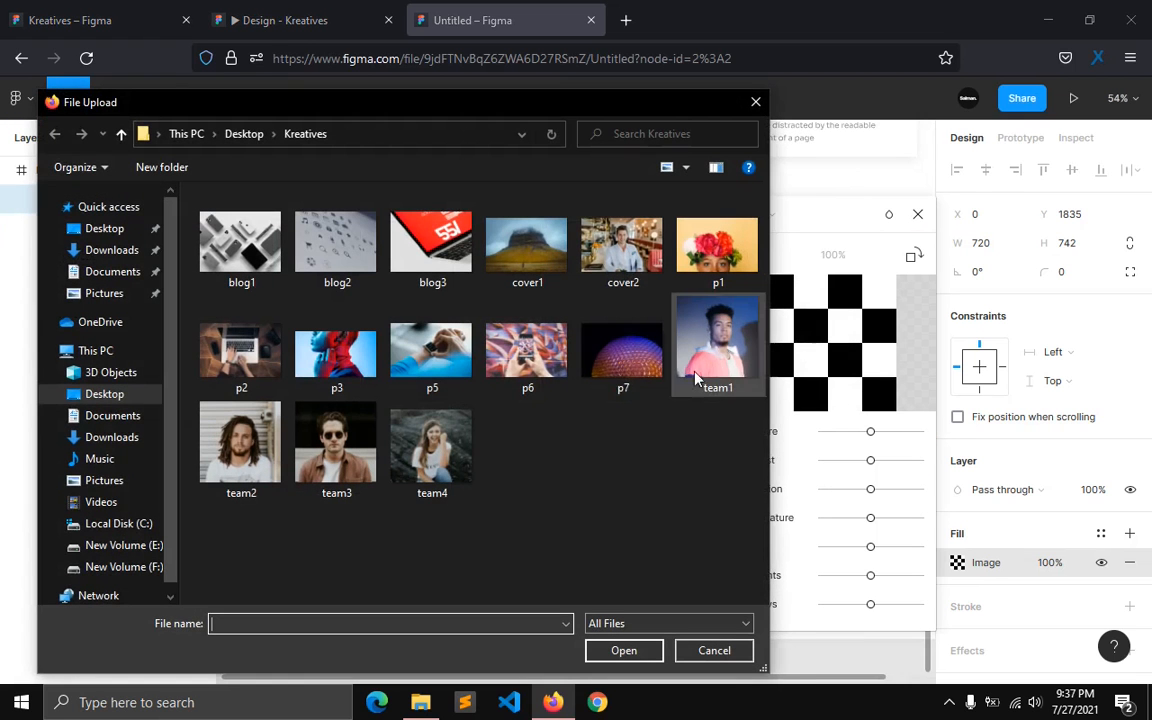
{"action": "double_click", "coordinate": [622, 248]}
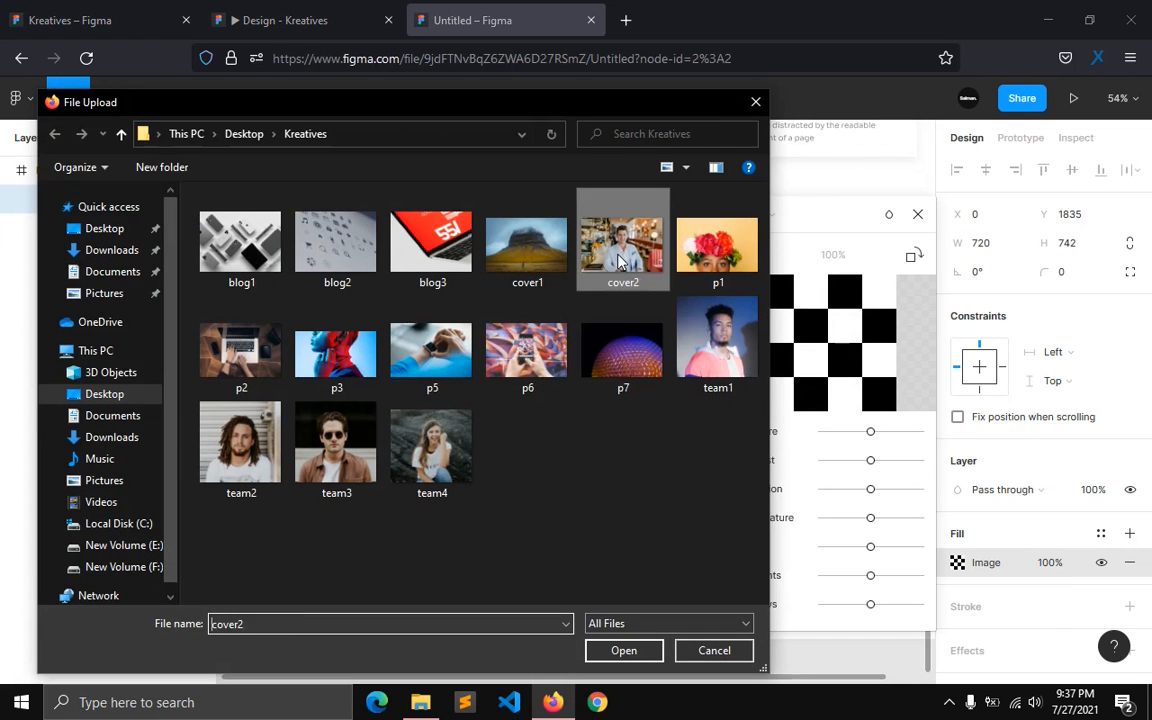
{"action": "left_click", "coordinate": [917, 214]}
Step: Extend the new frame's top edge to Y 1835 so it matches the image, and select both objects
{"action": "left_click", "coordinate": [818, 350]}
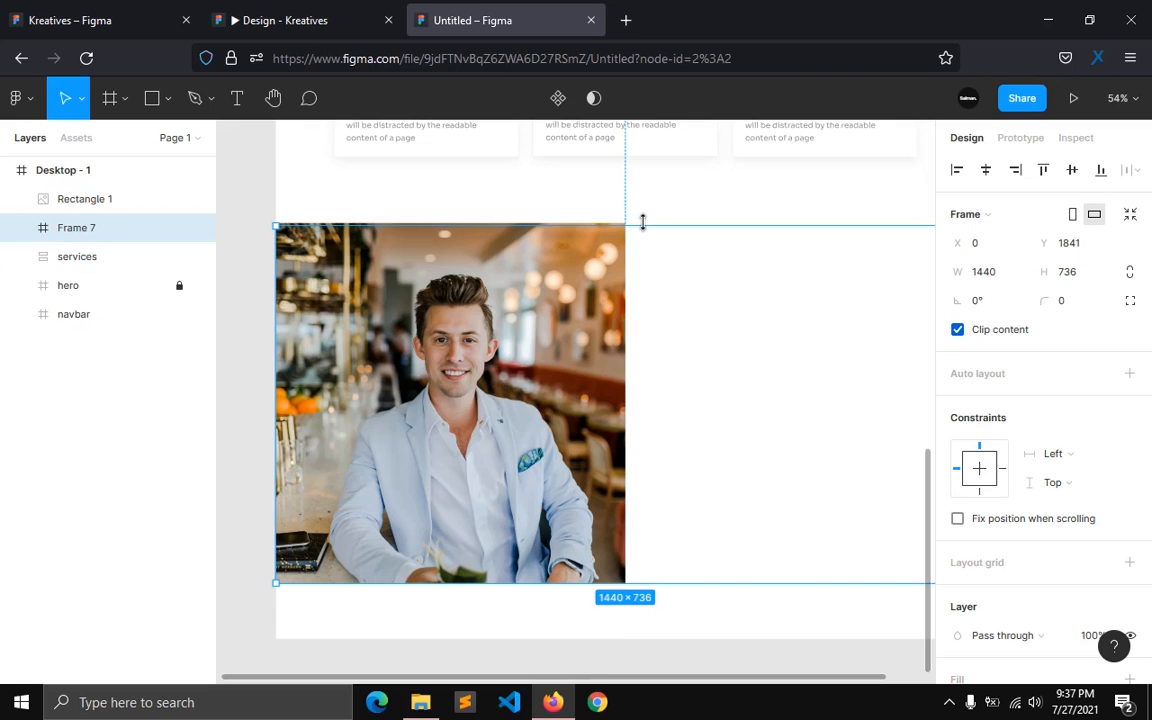
{"action": "left_click_drag", "start_coordinate": [643, 216], "coordinate": [643, 213]}
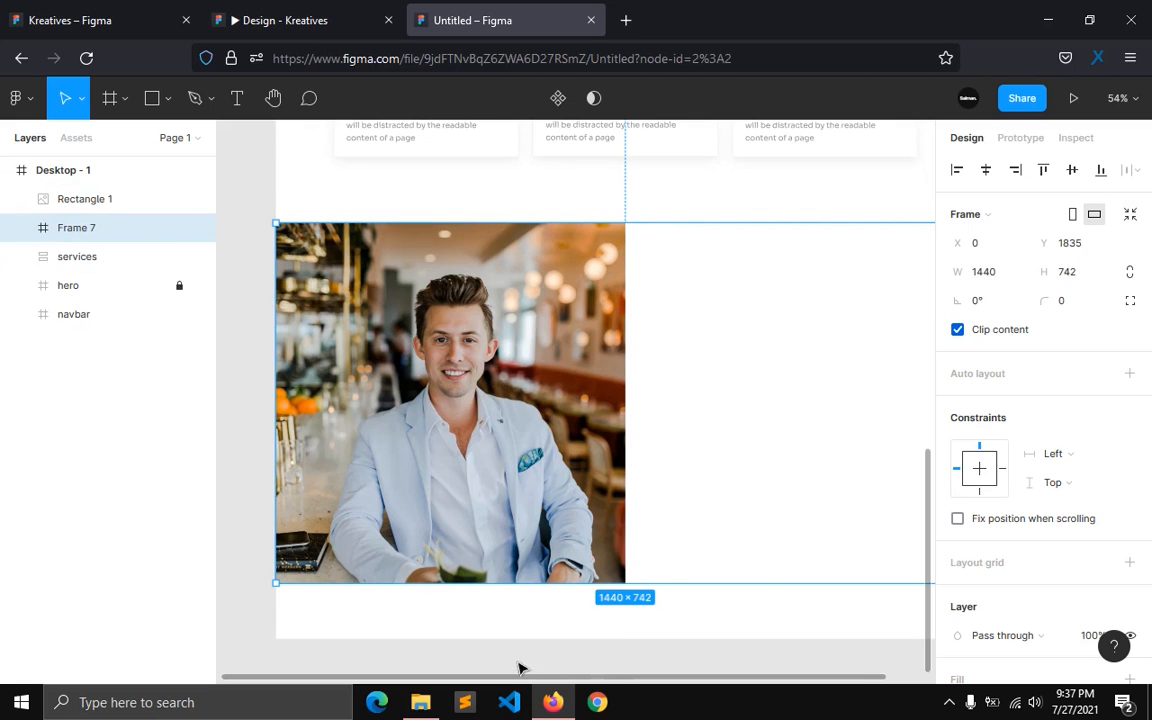
{"action": "left_click_drag", "start_coordinate": [520, 683], "coordinate": [600, 684]}
{"action": "left_click", "coordinate": [740, 443], "text": "shift"}
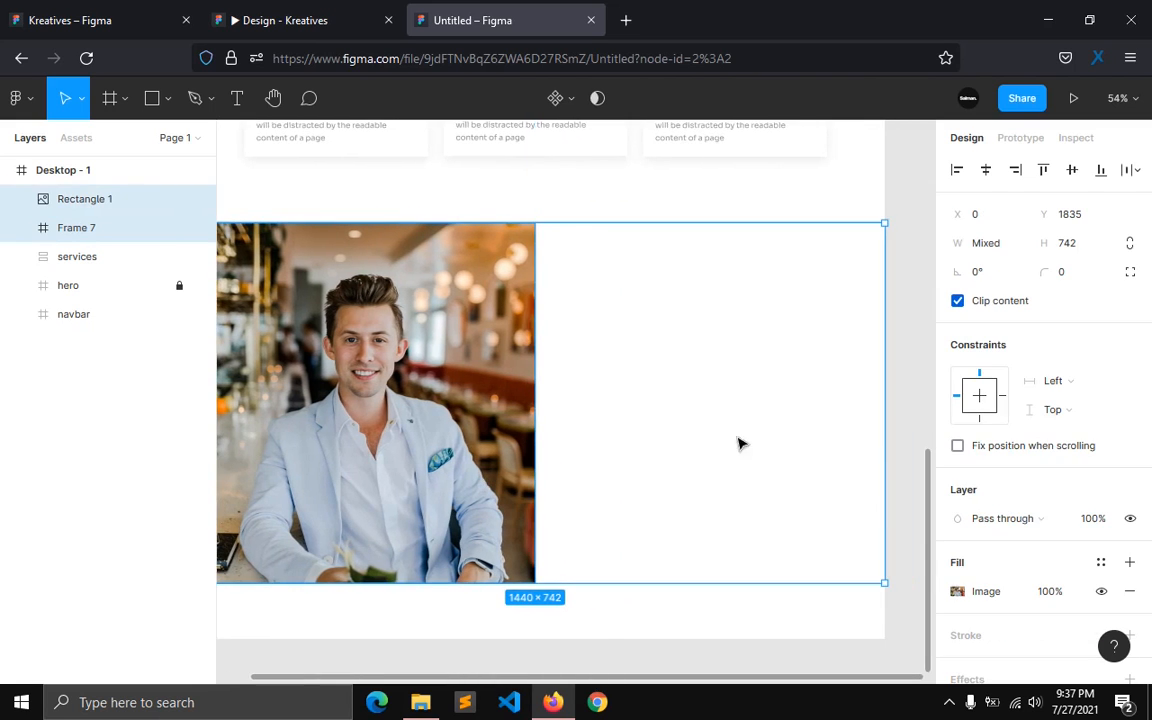
Step: Duplicate the services section's intro text block and move the copy into the new frame beside the photo, at about X 732, Y 74
{"action": "scroll", "coordinate": [560, 620], "scroll_direction": "up", "scroll_amount": 3}
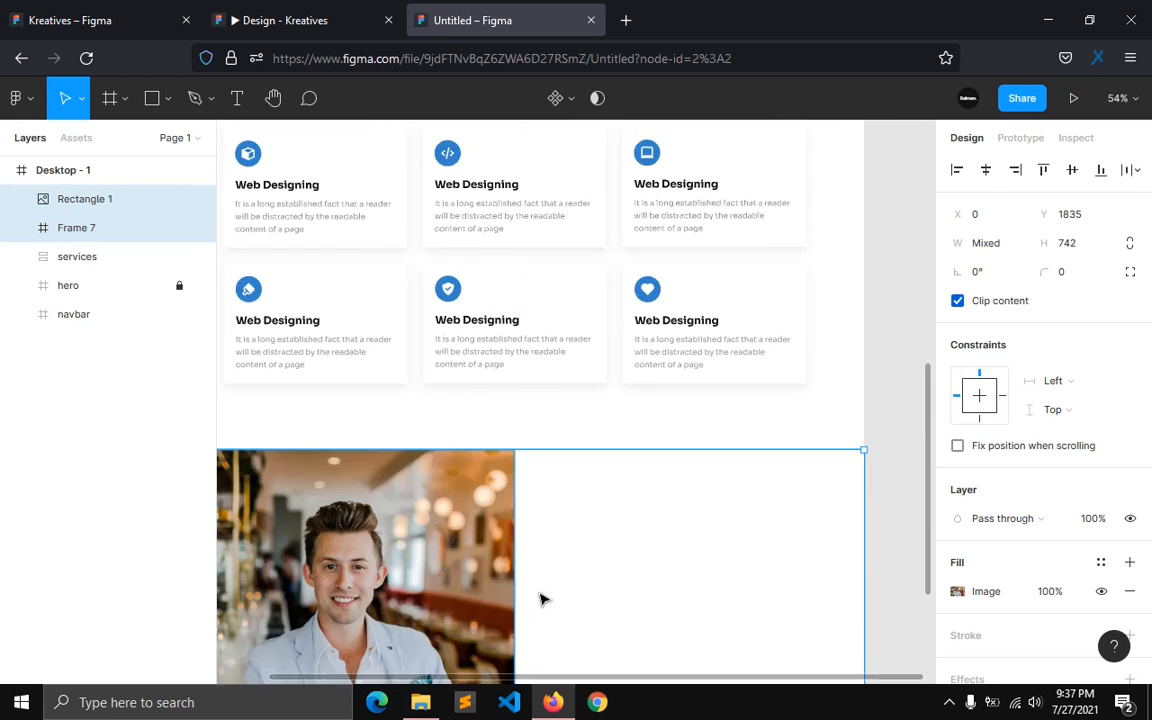
{"action": "scroll", "coordinate": [500, 378], "scroll_direction": "up", "scroll_amount": 3}
{"action": "left_click", "coordinate": [488, 303], "text": "ctrl"}
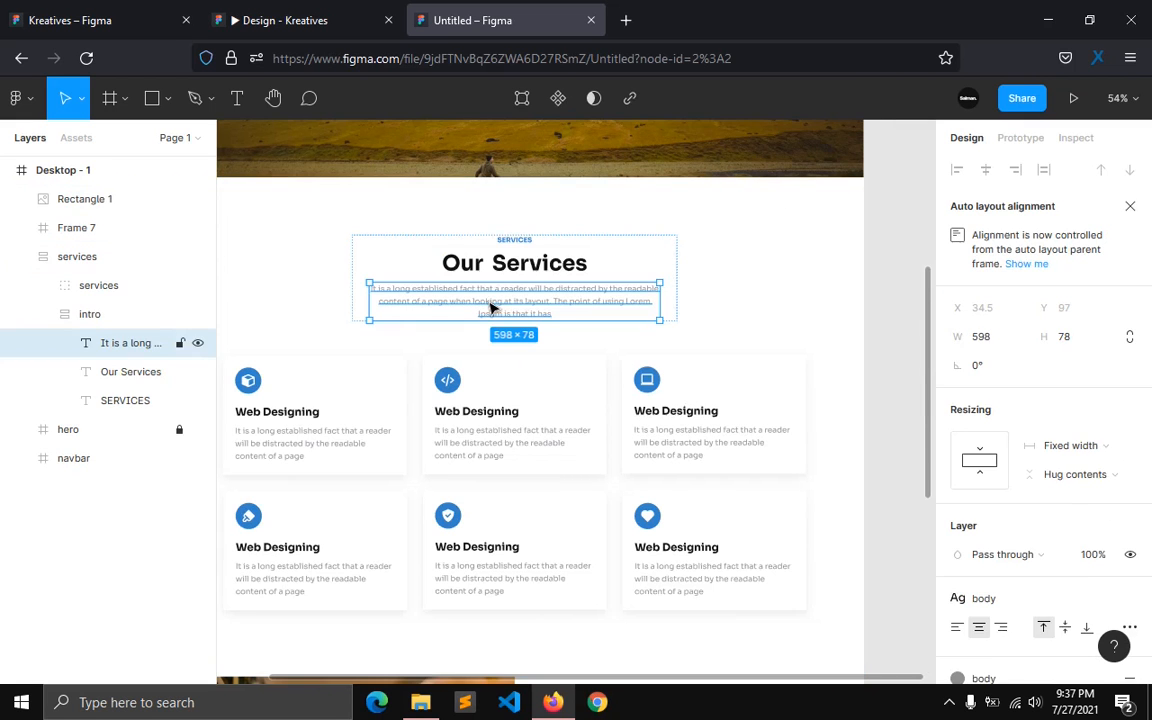
{"action": "left_click", "coordinate": [96, 322]}
{"action": "key", "text": "ctrl+d"}
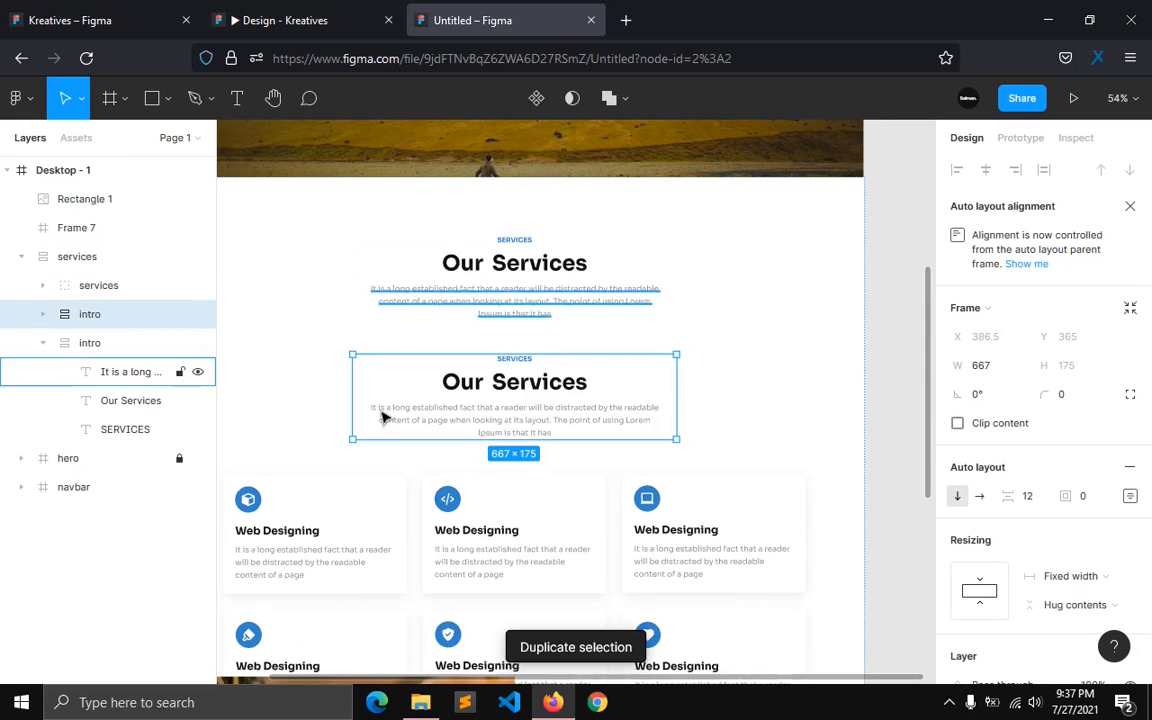
{"action": "left_click_drag", "start_coordinate": [530, 619], "coordinate": [656, 437]}
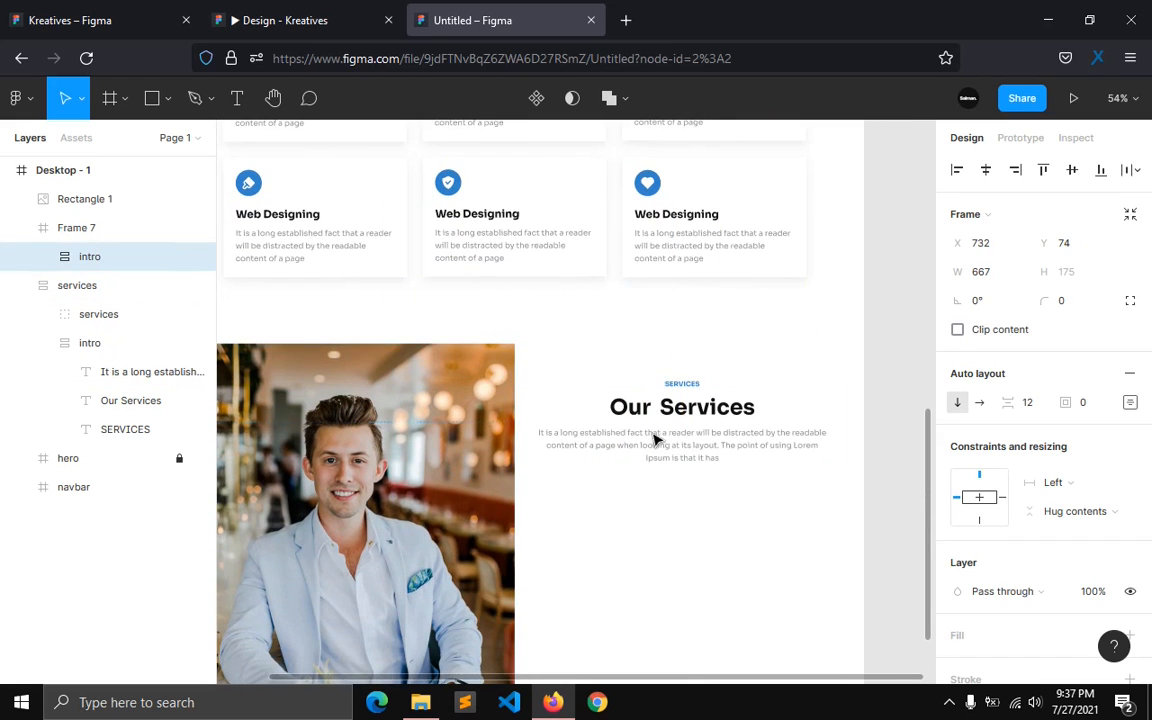
Step: Apply the saved "grid" layout grid style to the frame behind the photo
{"action": "left_click", "coordinate": [77, 227]}
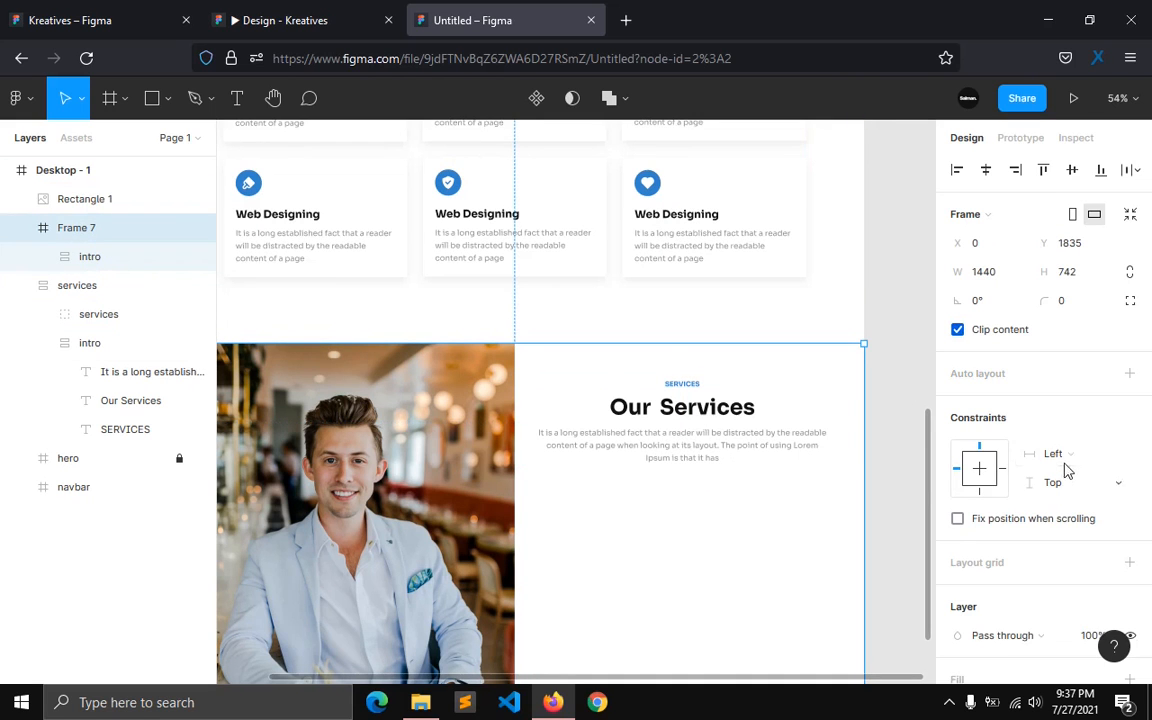
{"action": "scroll", "coordinate": [1122, 477], "scroll_direction": "down", "scroll_amount": 3}
{"action": "left_click", "coordinate": [1100, 336]}
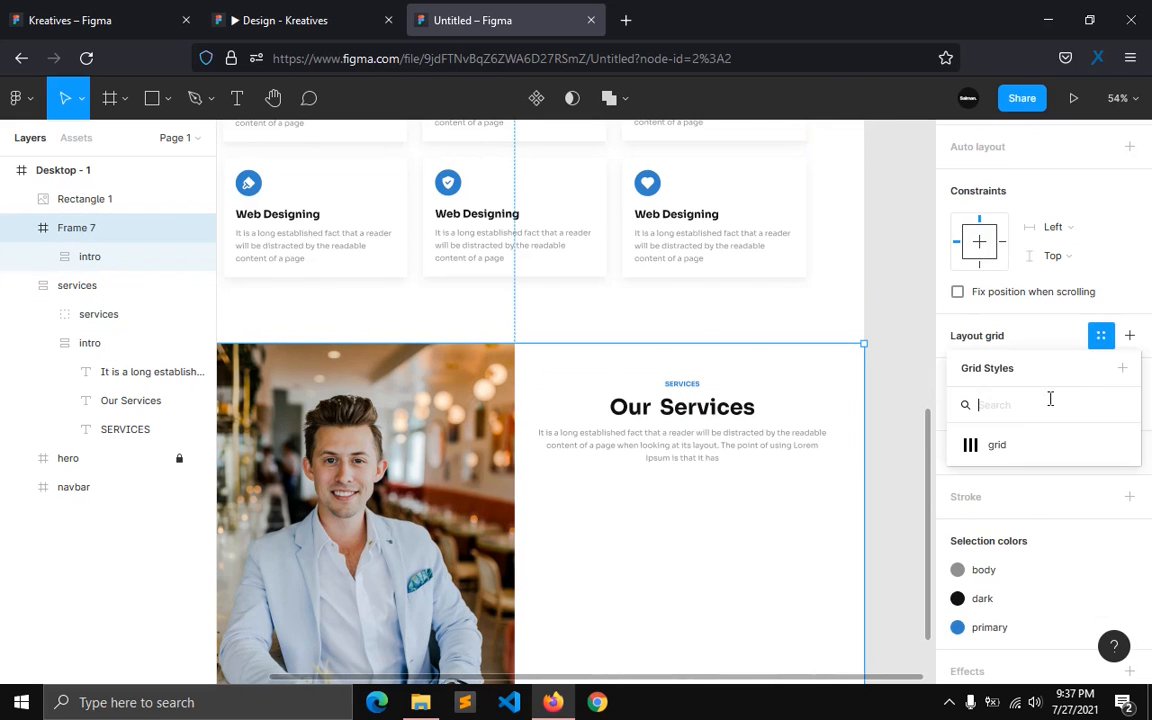
{"action": "left_click", "coordinate": [1022, 445]}
Step: Left-align the copied intro block's auto layout contents and its paragraph text
{"action": "left_click", "coordinate": [632, 462]}
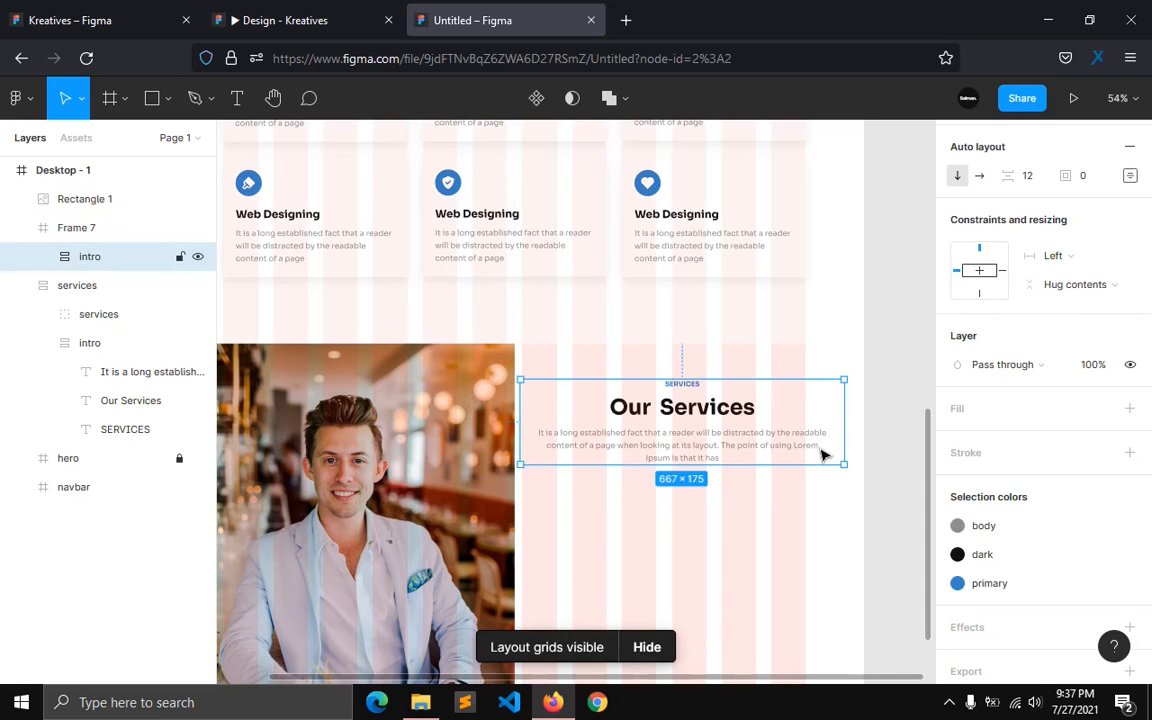
{"action": "left_click", "coordinate": [1131, 177]}
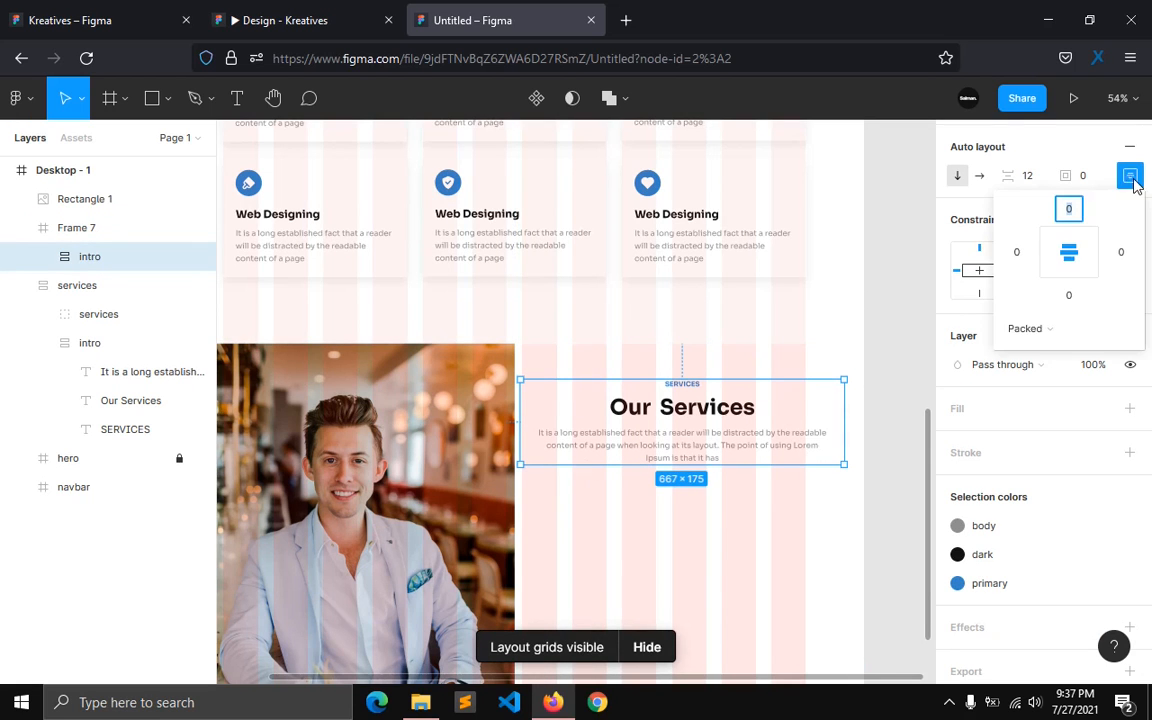
{"action": "left_click", "coordinate": [1054, 252]}
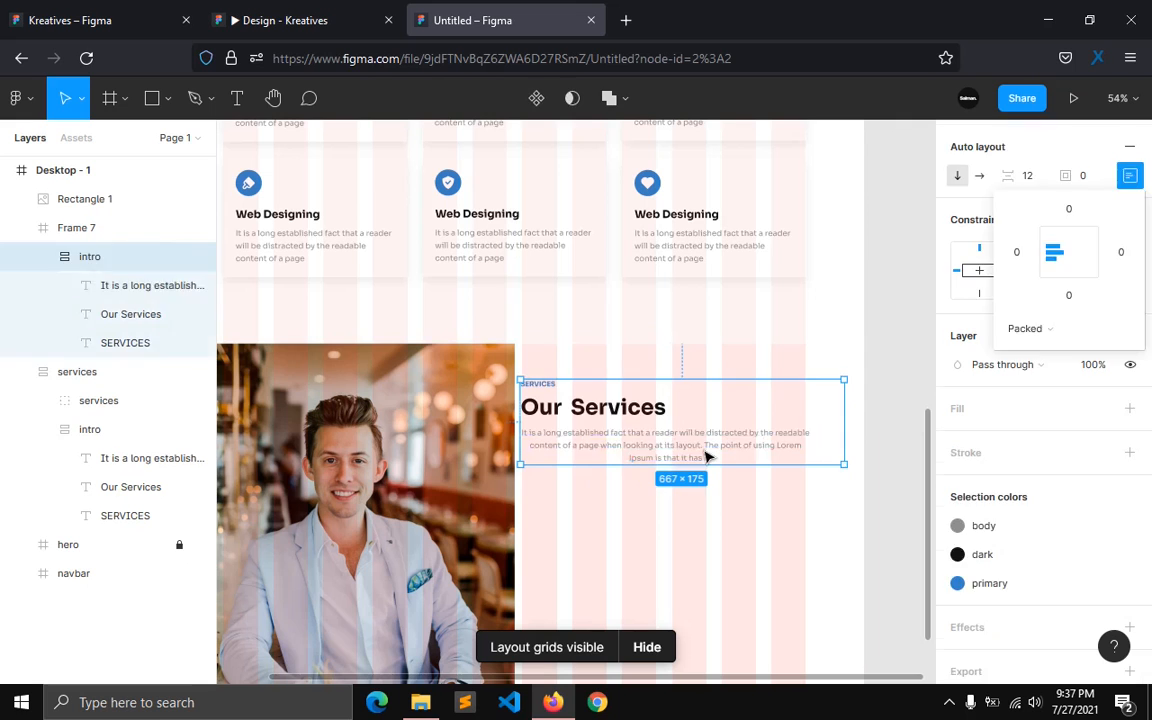
{"action": "left_click", "coordinate": [706, 457]}
{"action": "key", "text": "Tab"}
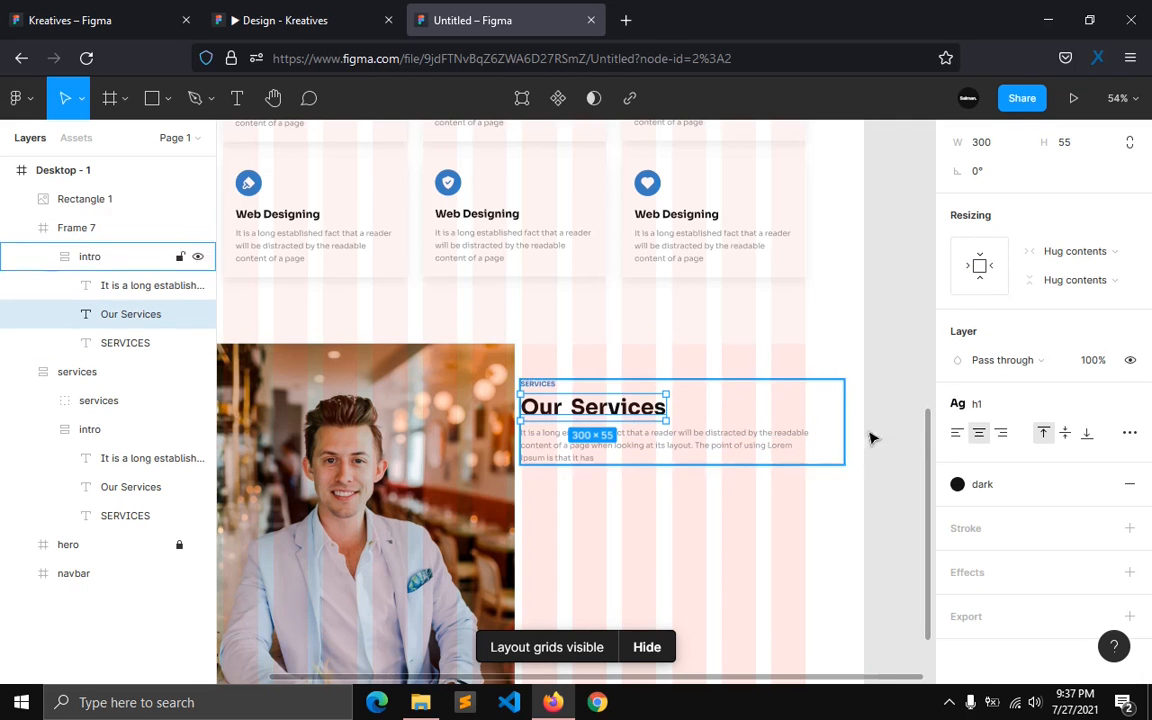
{"action": "key", "text": "Escape"}
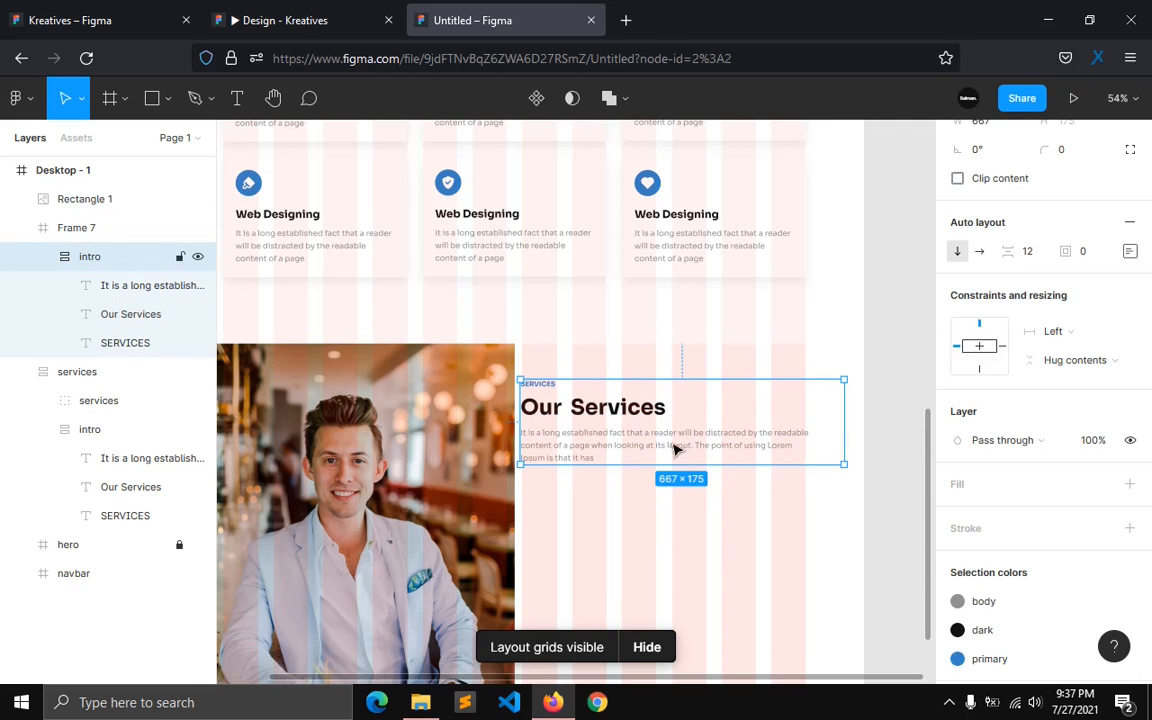
Step: Shift the intro block beside the photo right to the next grid column and narrow it to 481 wide, ending at the last column
{"action": "key", "text": "shift+Right"}
{"action": "key", "text": "shift+Right"}
{"action": "key", "text": "shift+Right"}
{"action": "key", "text": "shift+Right"}
{"action": "key", "text": "shift+Right"}
{"action": "key", "text": "shift+Right"}
{"action": "key", "text": "shift+Right"}
{"action": "key", "text": "shift+Right"}
{"action": "key", "text": "shift+Right"}
{"action": "key", "text": "shift+Right"}
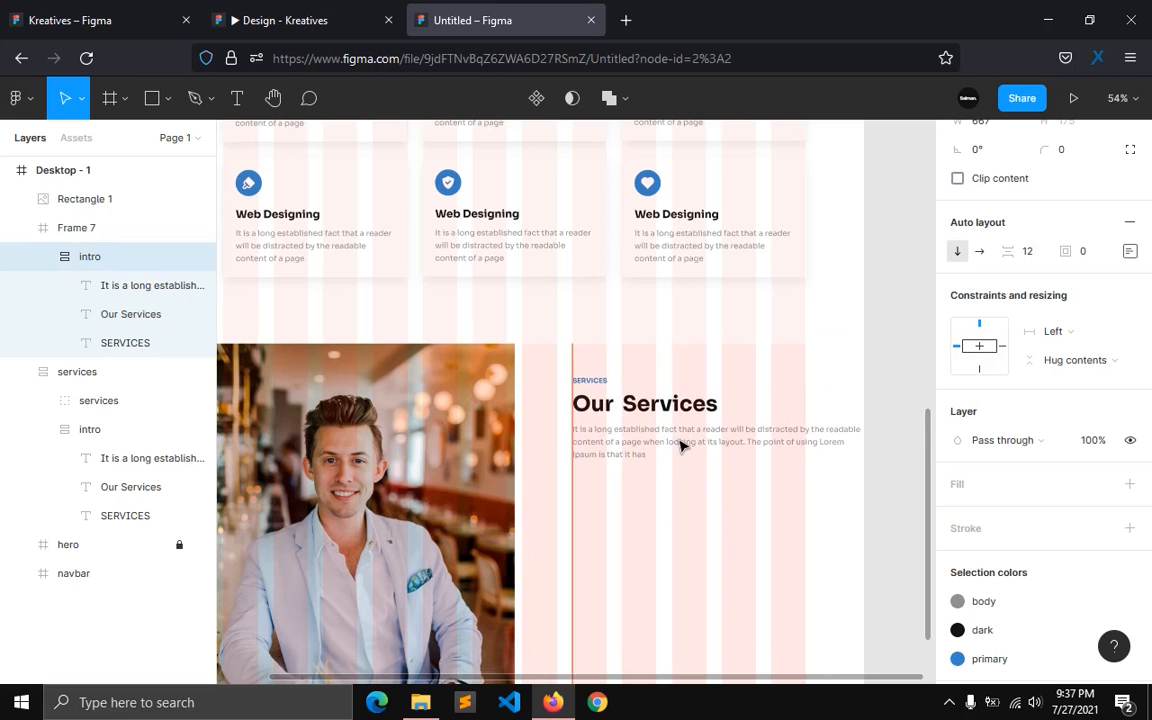
{"action": "left_click_drag", "start_coordinate": [881, 421], "coordinate": [808, 424]}
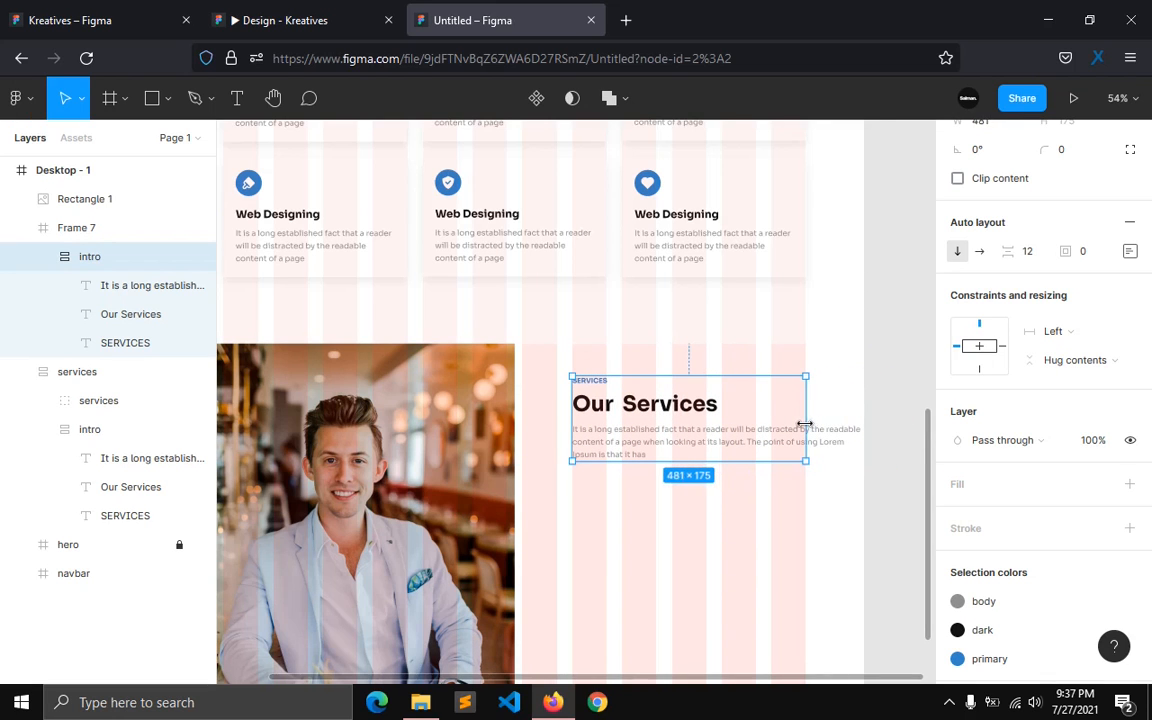
Step: Make the intro paragraph beside the photo fill its container's width
{"action": "left_click", "coordinate": [800, 432]}
{"action": "left_click", "coordinate": [1055, 294]}
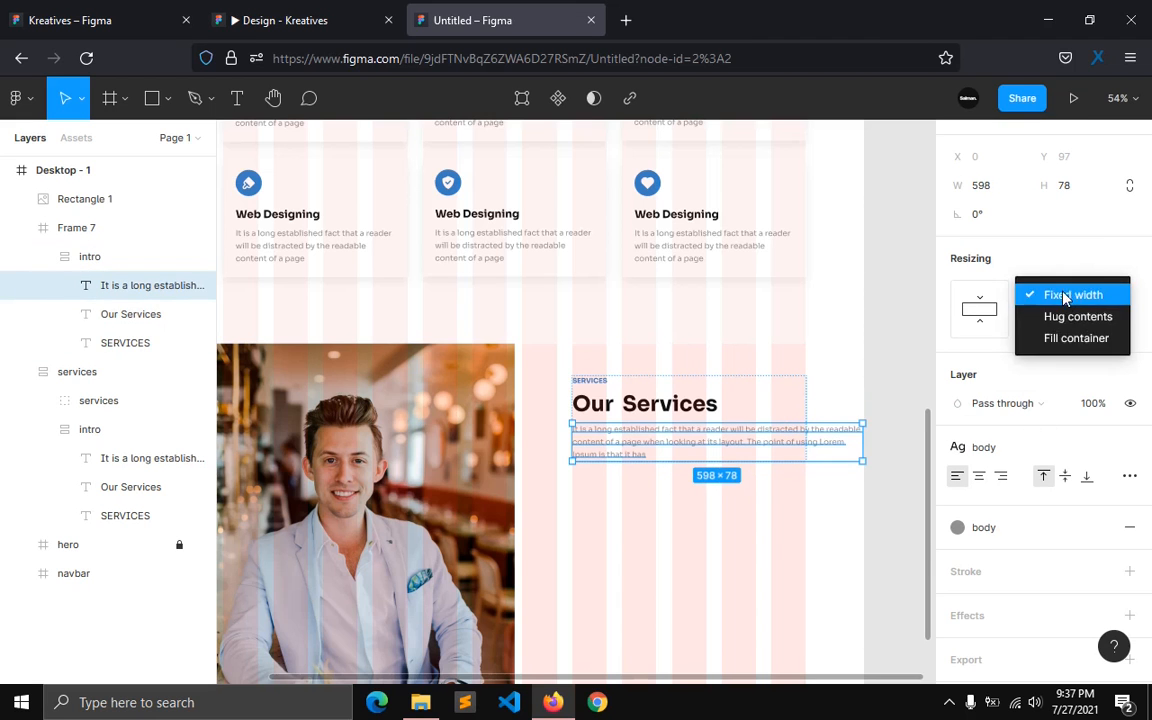
{"action": "left_click", "coordinate": [1062, 337]}
{"action": "left_click", "coordinate": [700, 507]}
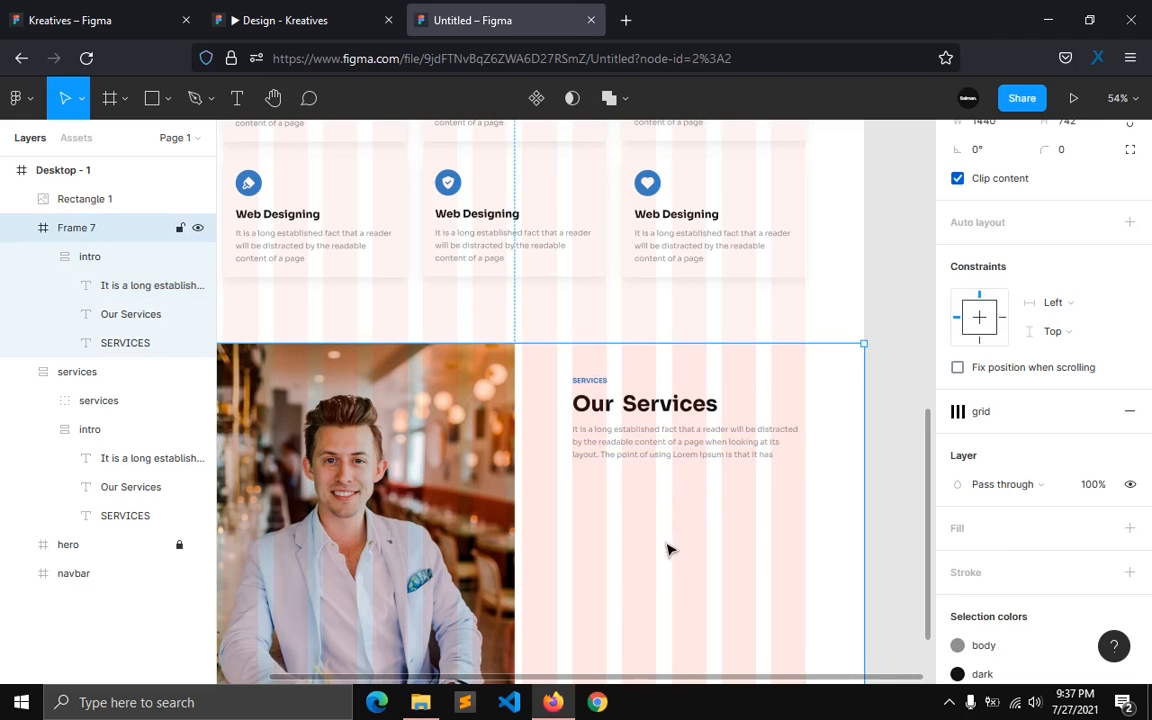
{"action": "key", "text": "ctrl+shift+Tab"}
{"action": "left_click", "coordinate": [505, 30]}
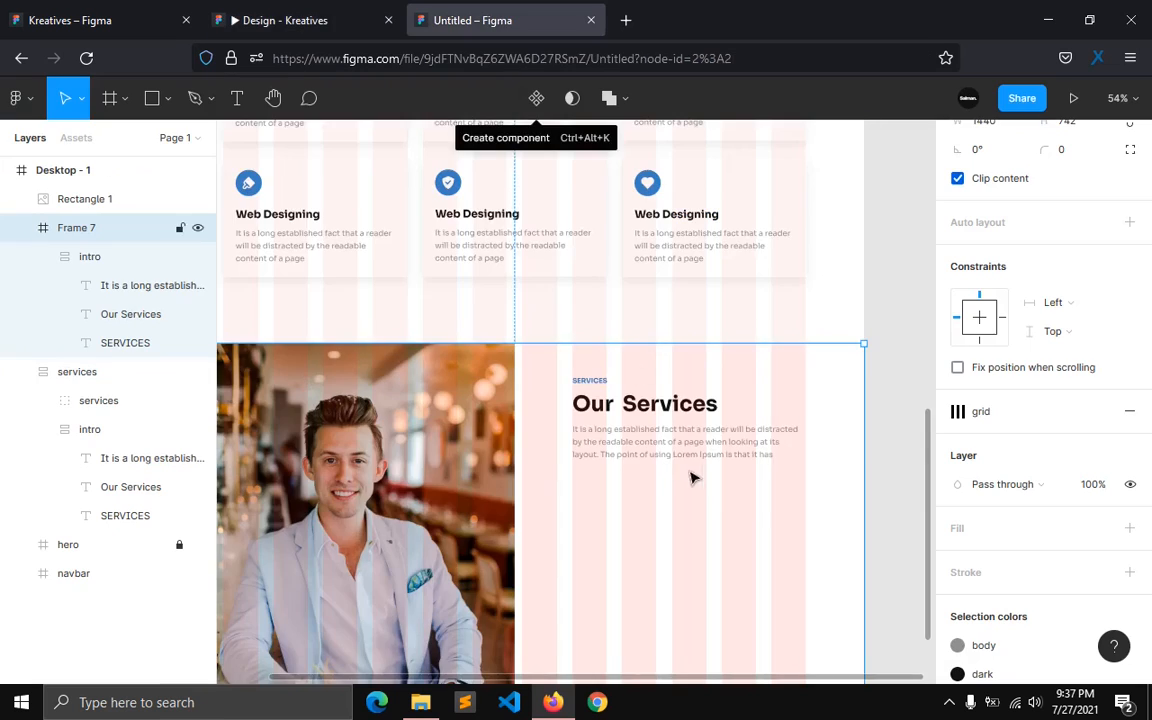
Step: Shorten the intro paragraph beside the photo so it ends with "layout. The point"
{"action": "scroll", "coordinate": [704, 478], "scroll_direction": "up", "scroll_amount": 4}
{"action": "left_click", "coordinate": [704, 443]}
{"action": "left_click", "coordinate": [704, 443]}
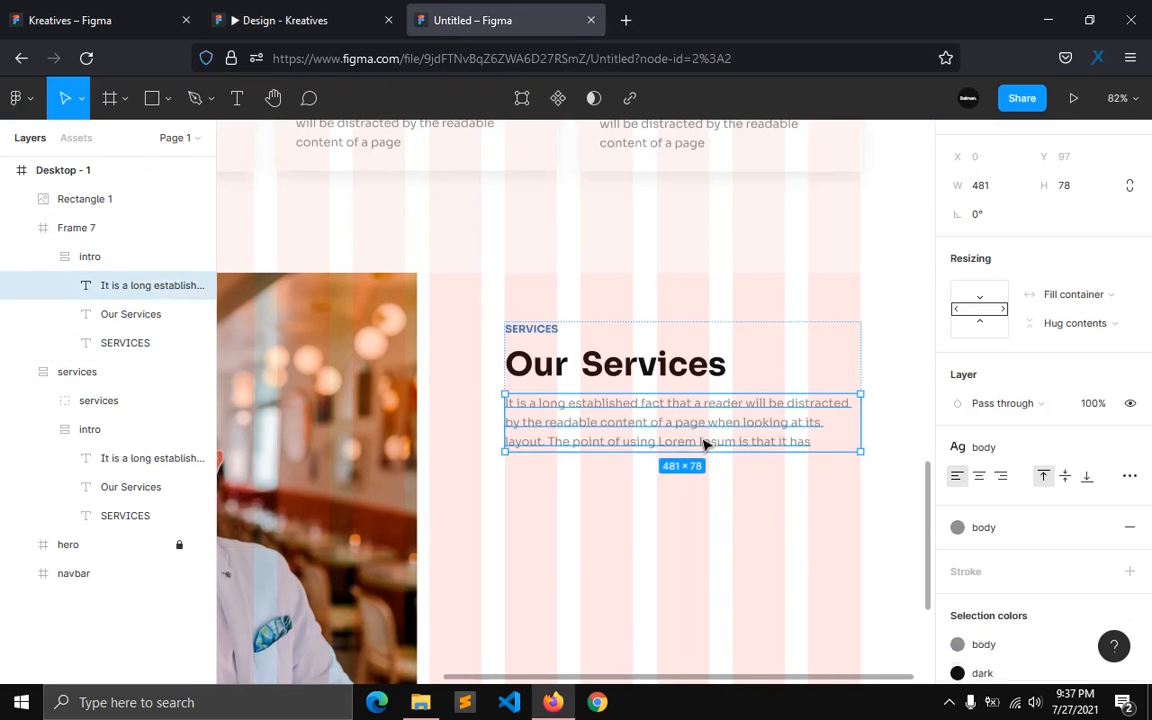
{"action": "double_click", "coordinate": [798, 442]}
{"action": "left_click", "coordinate": [804, 441]}
{"action": "left_click_drag", "start_coordinate": [804, 441], "coordinate": [635, 458]}
{"action": "key", "text": "BackSpace"}
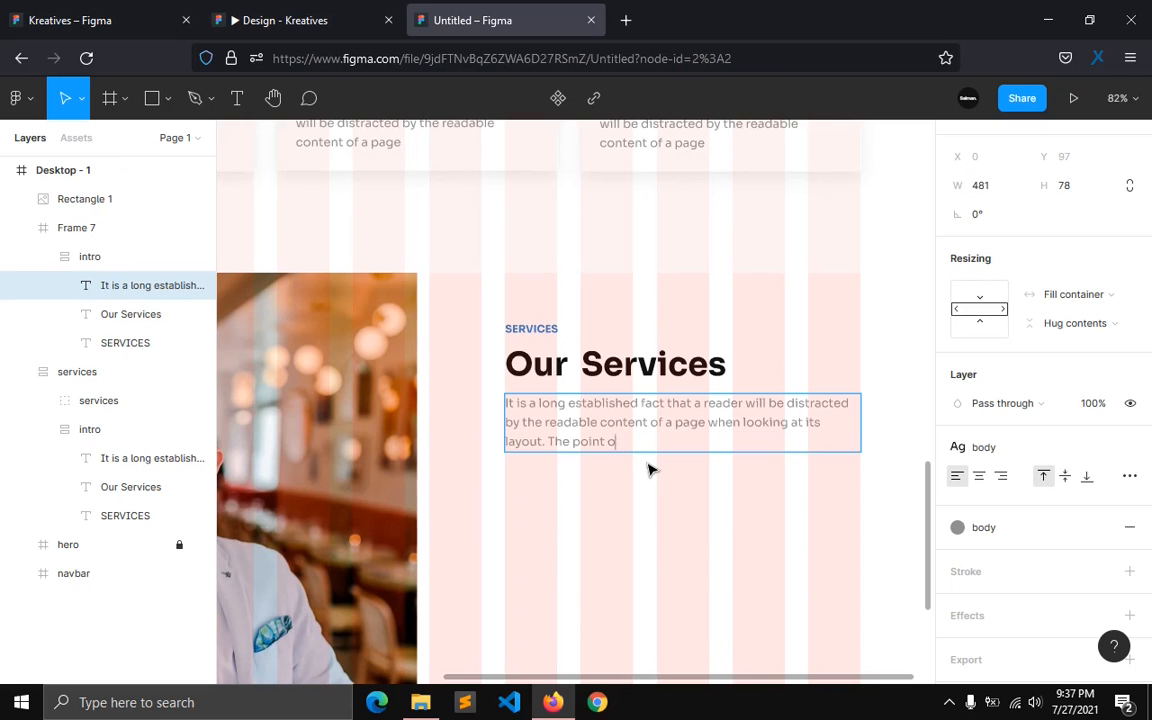
{"action": "key", "text": "Escape"}
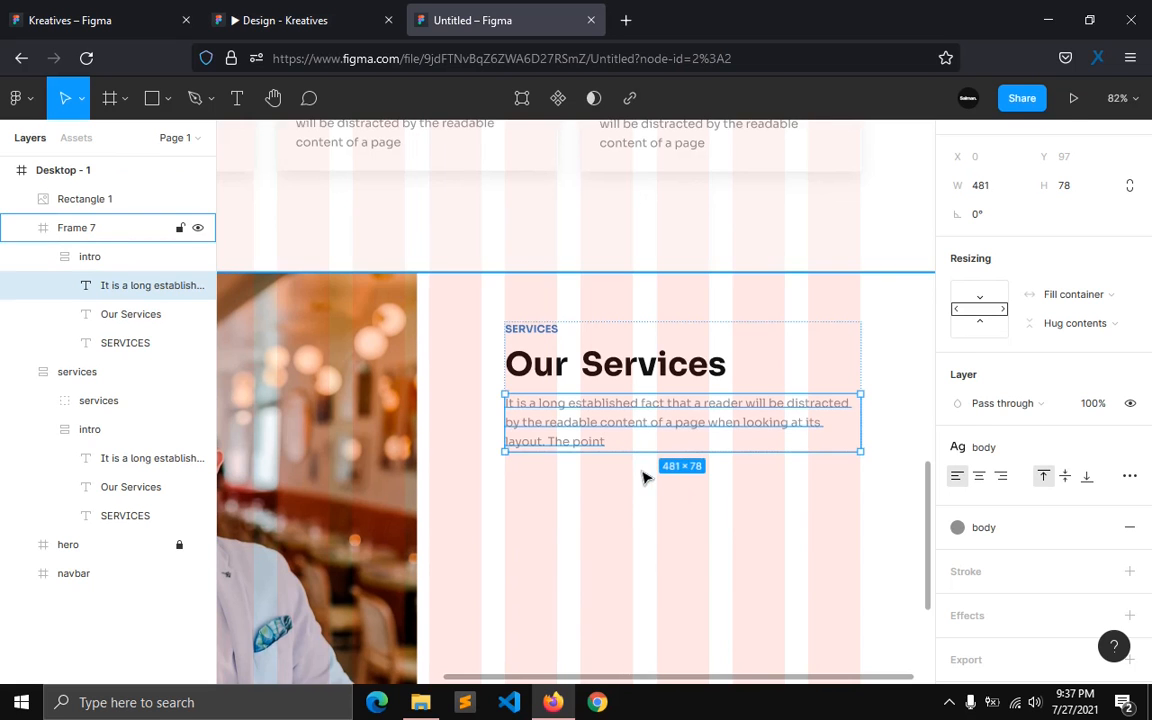
Step: Duplicate the shield icon from the service card and place the copy below the intro paragraph, aligned with its left edge
{"action": "left_click", "coordinate": [622, 509]}
{"action": "scroll", "coordinate": [612, 509], "scroll_direction": "down", "scroll_amount": 2}
{"action": "scroll", "coordinate": [567, 502], "scroll_direction": "up", "scroll_amount": 4}
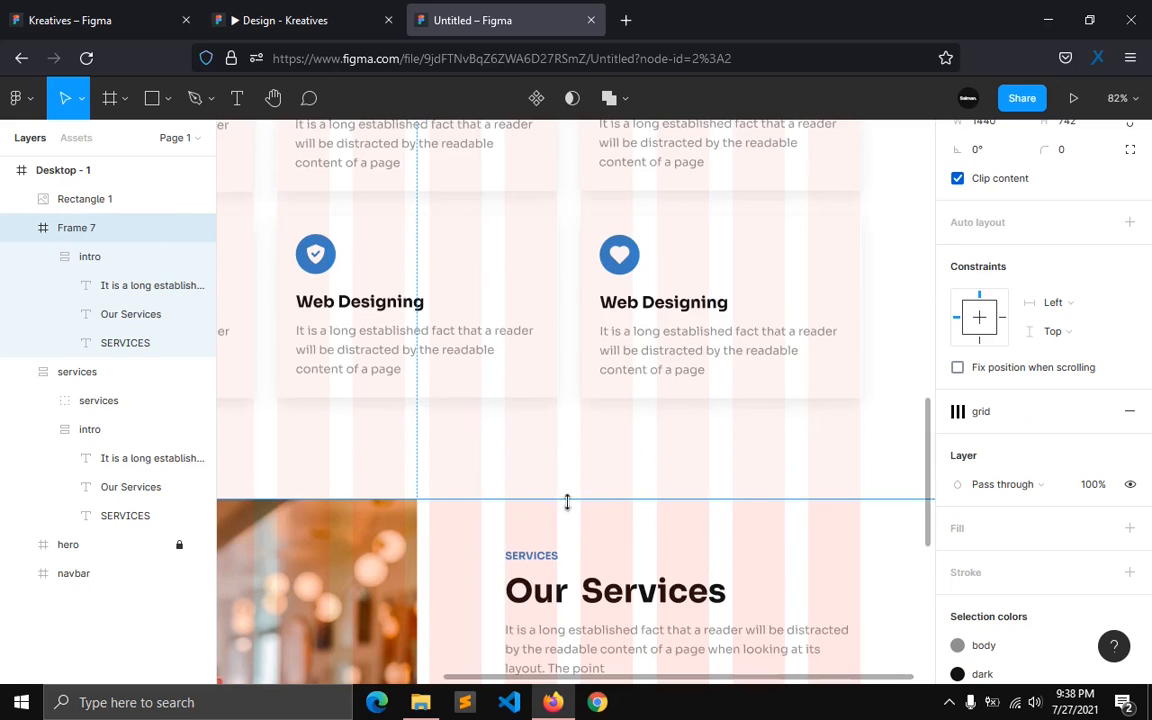
{"action": "left_click", "coordinate": [313, 272], "text": "ctrl"}
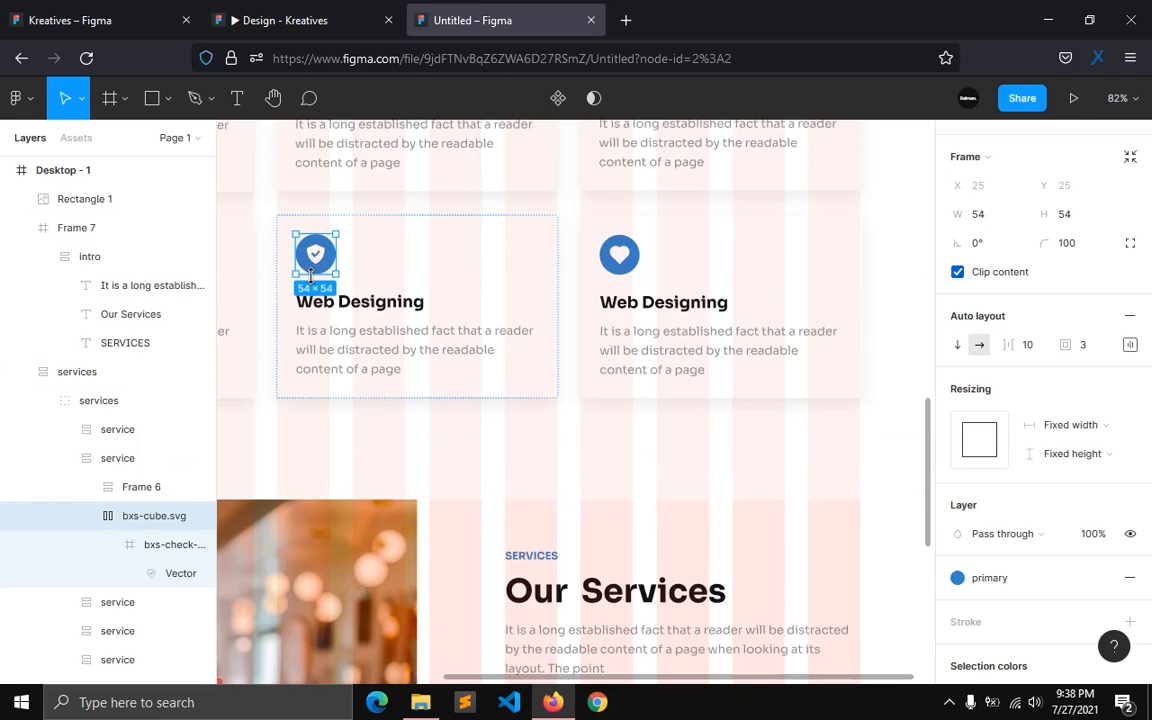
{"action": "key", "text": "ctrl+d"}
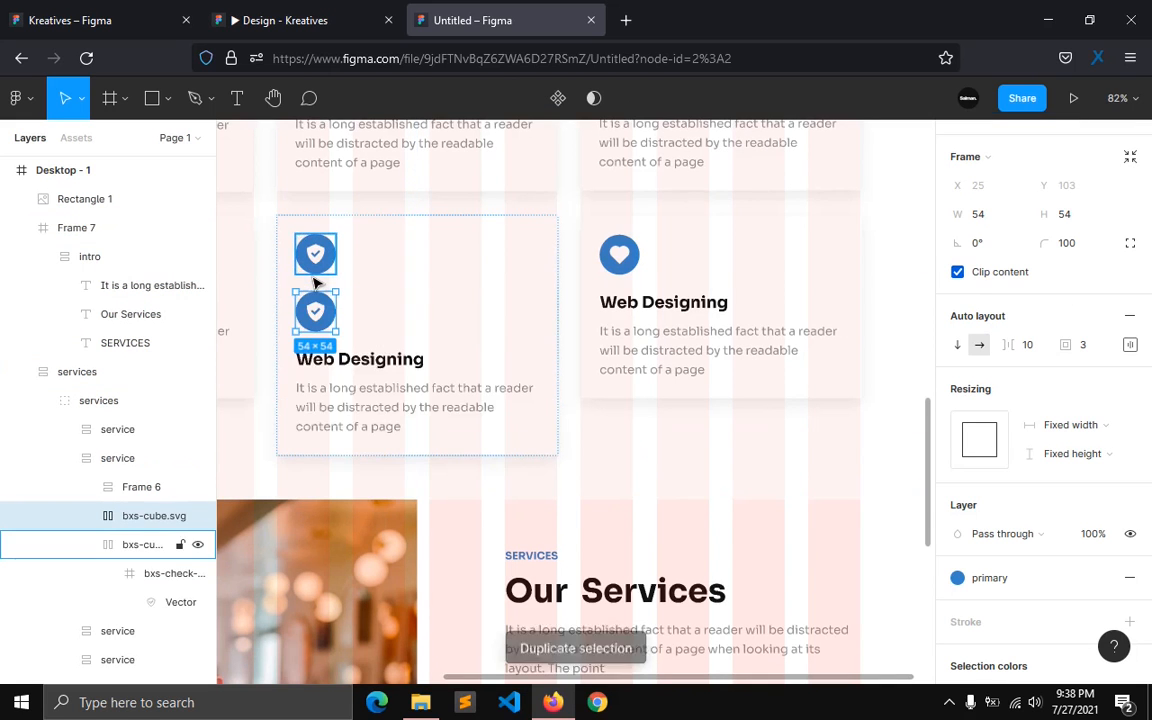
{"action": "left_click_drag", "start_coordinate": [315, 312], "coordinate": [527, 360]}
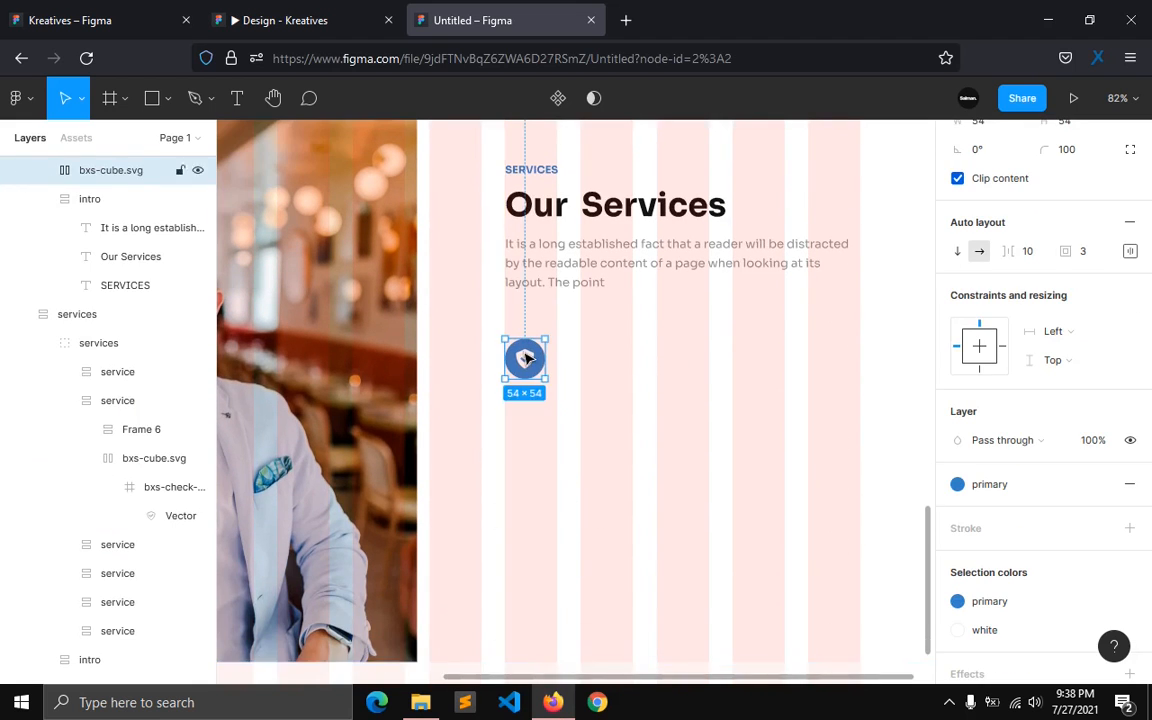
{"action": "scroll", "coordinate": [637, 355], "scroll_direction": "up", "scroll_amount": 3}
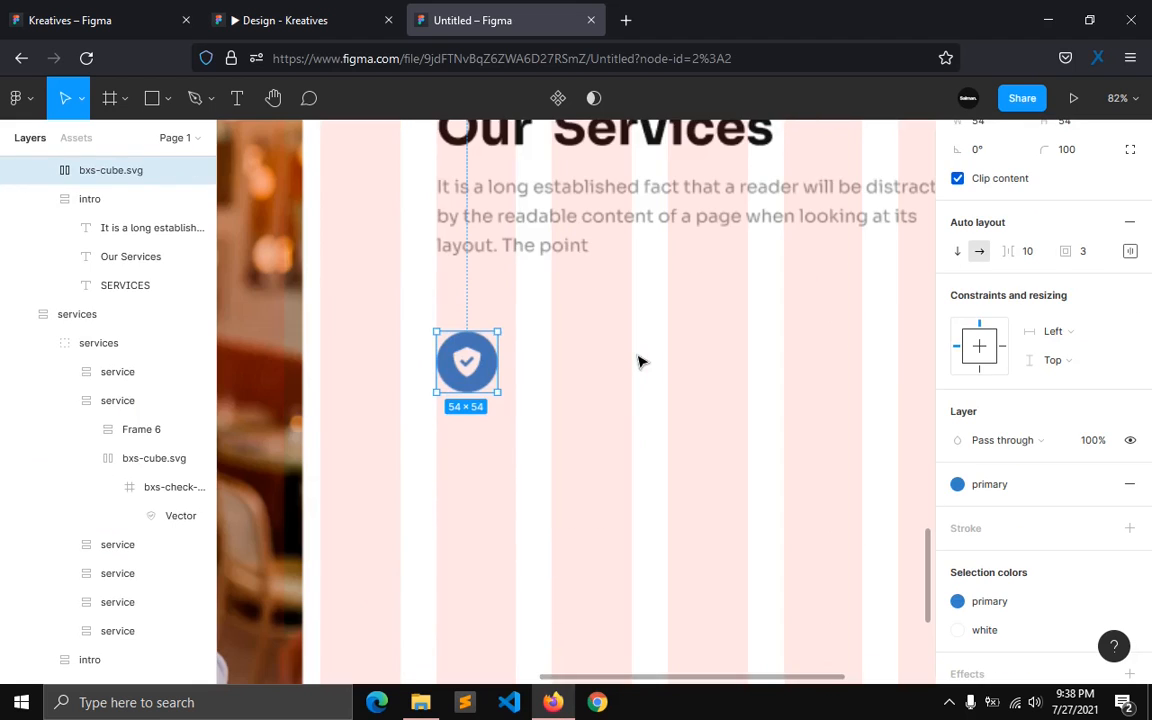
Step: Add the text "All in ont theme" to the right of the copied shield icon
{"action": "left_click", "coordinate": [232, 104]}
{"action": "left_click", "coordinate": [545, 353]}
{"action": "type", "text": "All in on"}
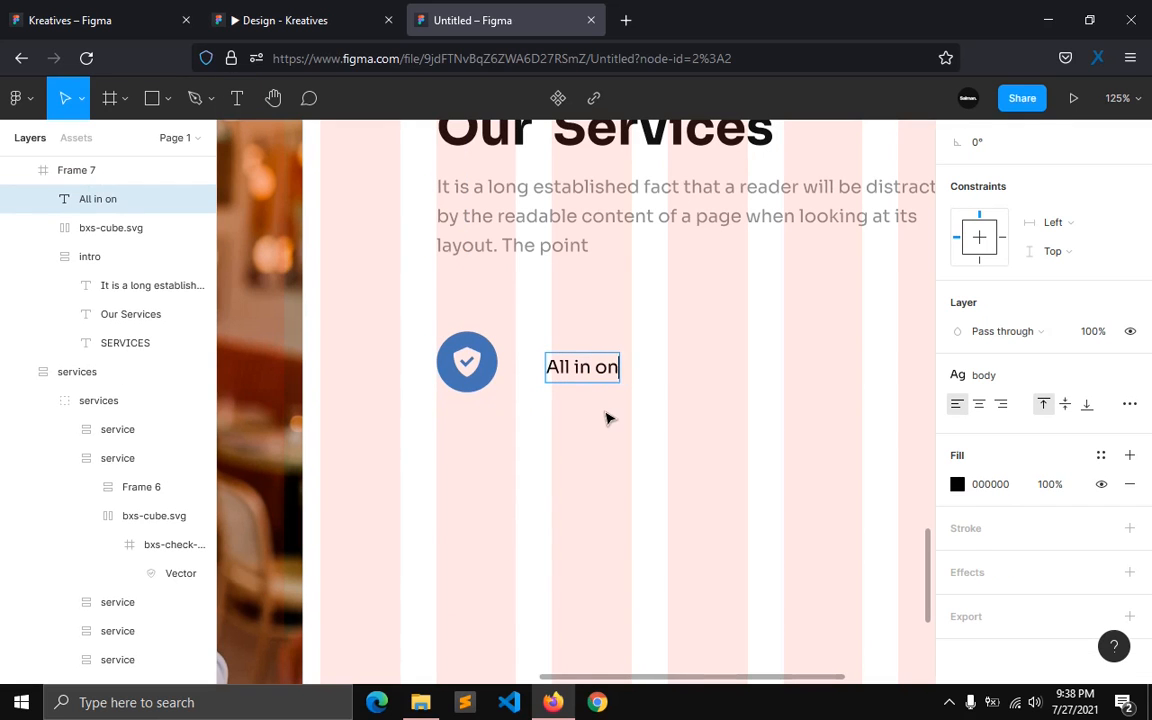
{"action": "type", "text": "t theme"}
{"action": "key", "text": "Escape"}
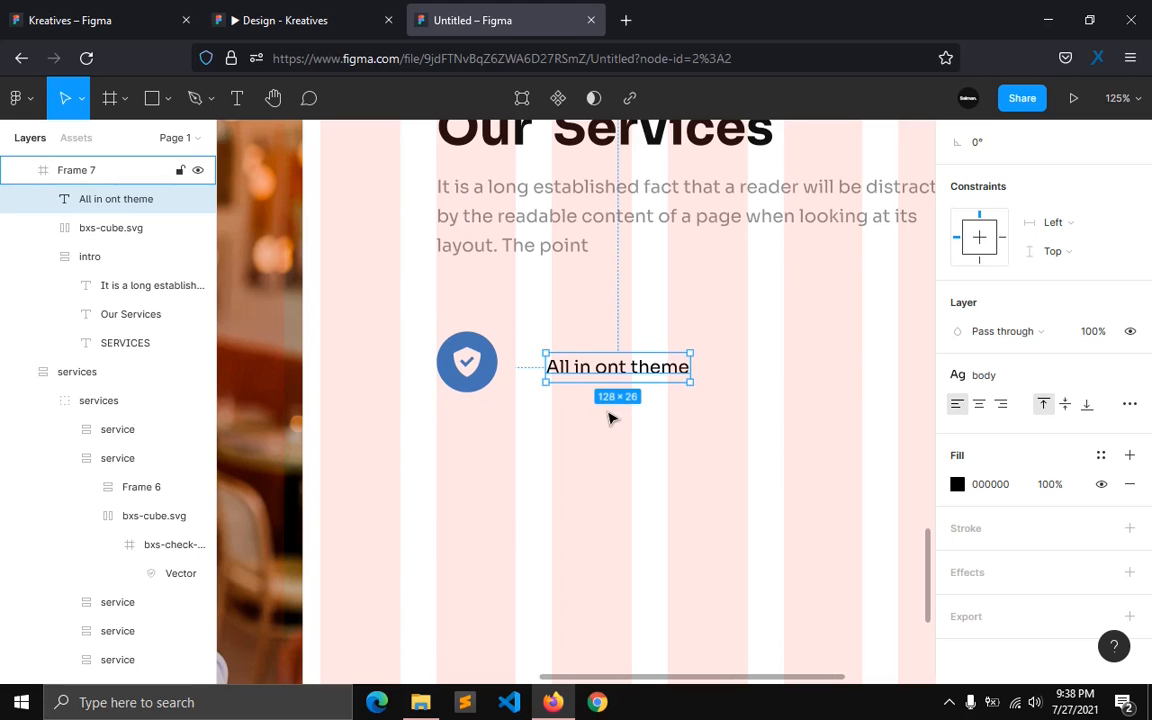
Step: Give the "All in ont theme" text the dark color style and h3 text style, and align its top with the shield icon
{"action": "left_click", "coordinate": [1100, 455]}
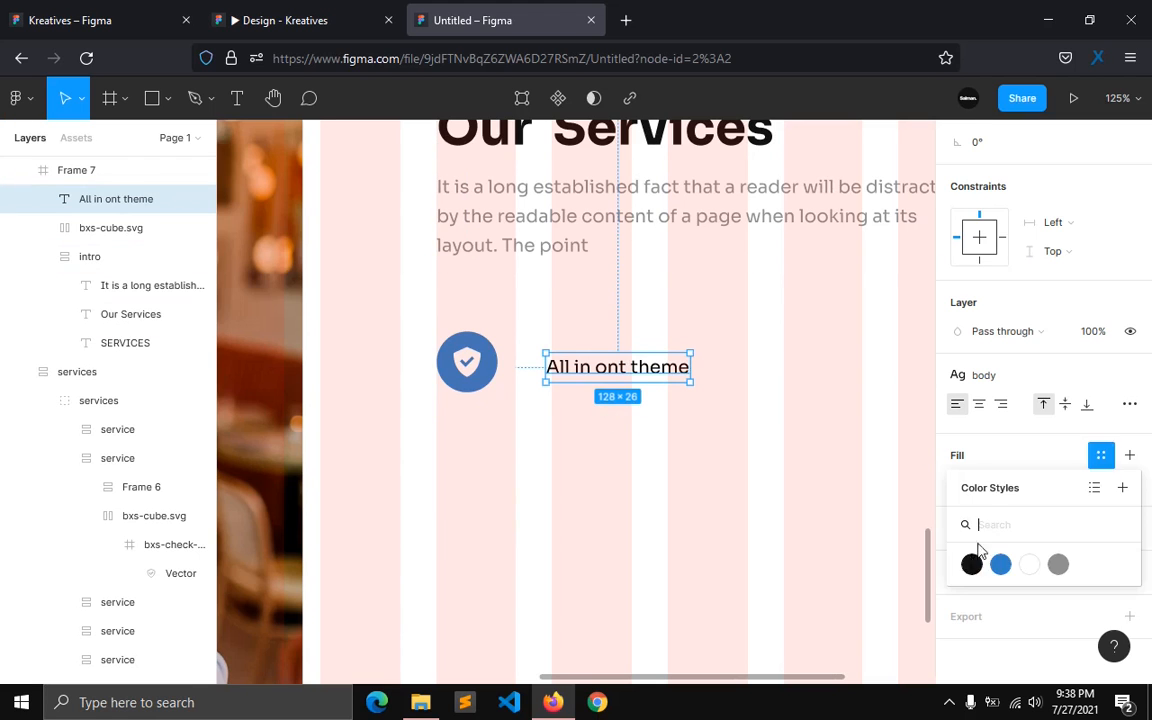
{"action": "left_click", "coordinate": [971, 564]}
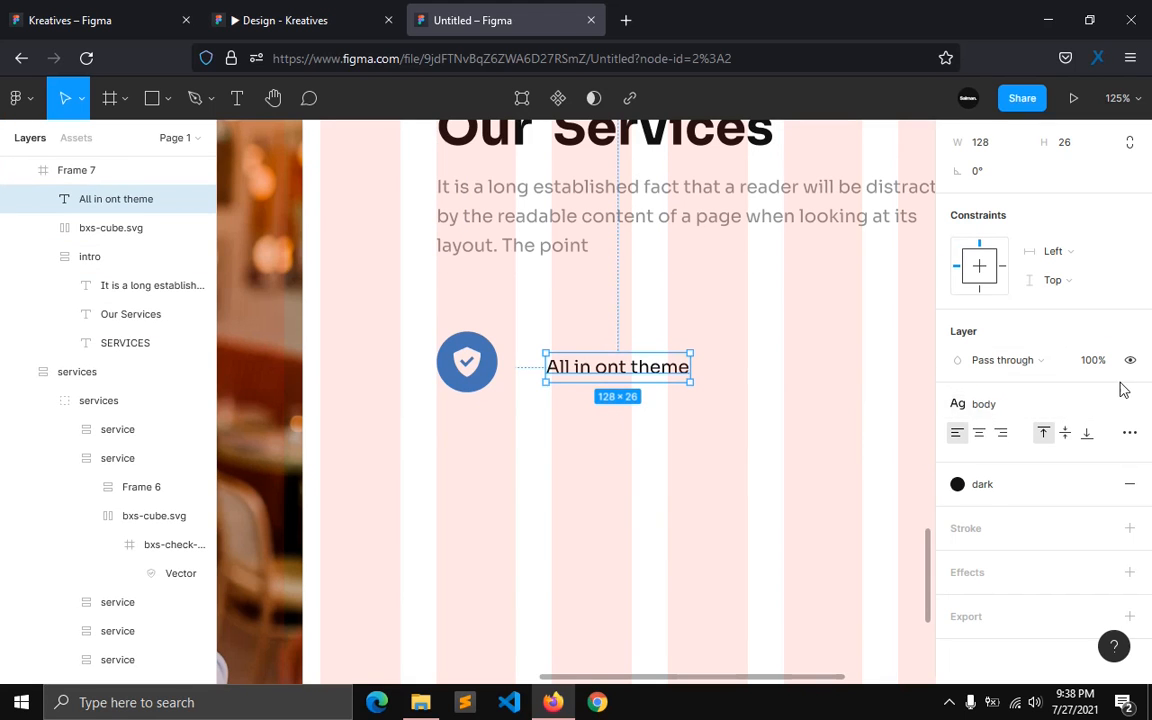
{"action": "left_click", "coordinate": [1130, 404]}
{"action": "left_click", "coordinate": [1129, 404]}
{"action": "left_click", "coordinate": [1000, 541]}
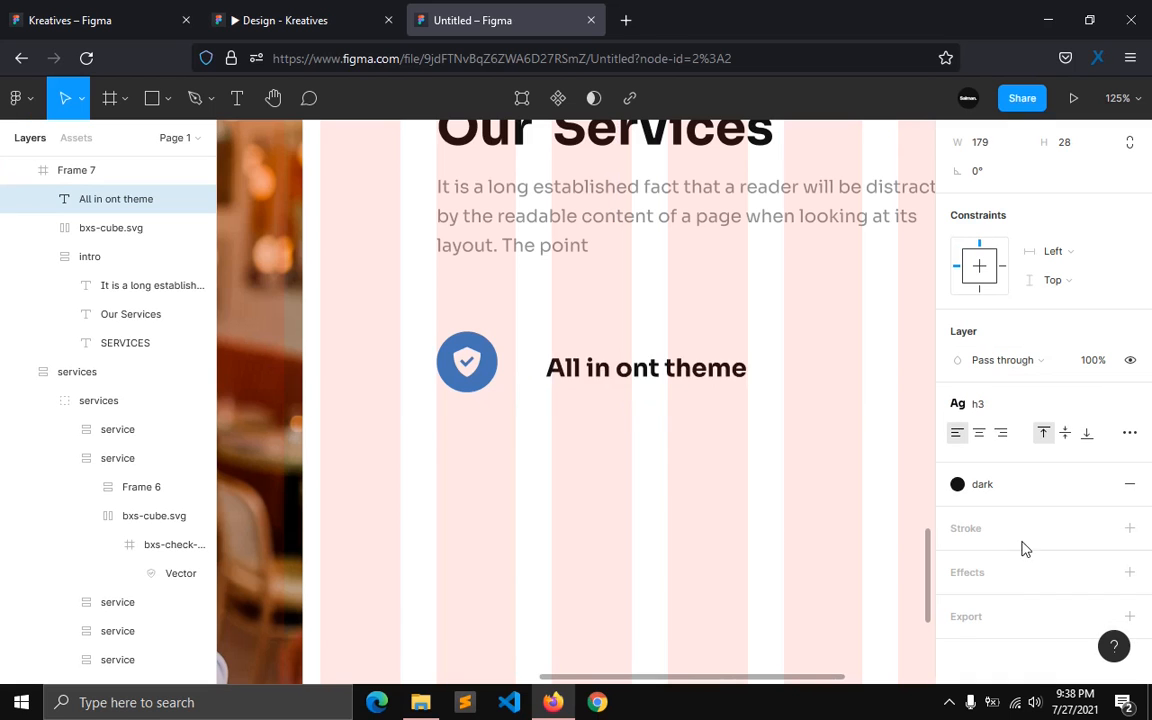
{"action": "mouse_move", "coordinate": [680, 358]}
{"action": "left_mouse_down"}
{"action": "mouse_move", "coordinate": [654, 345]}
{"action": "mouse_move", "coordinate": [697, 349]}
{"action": "left_mouse_up"}
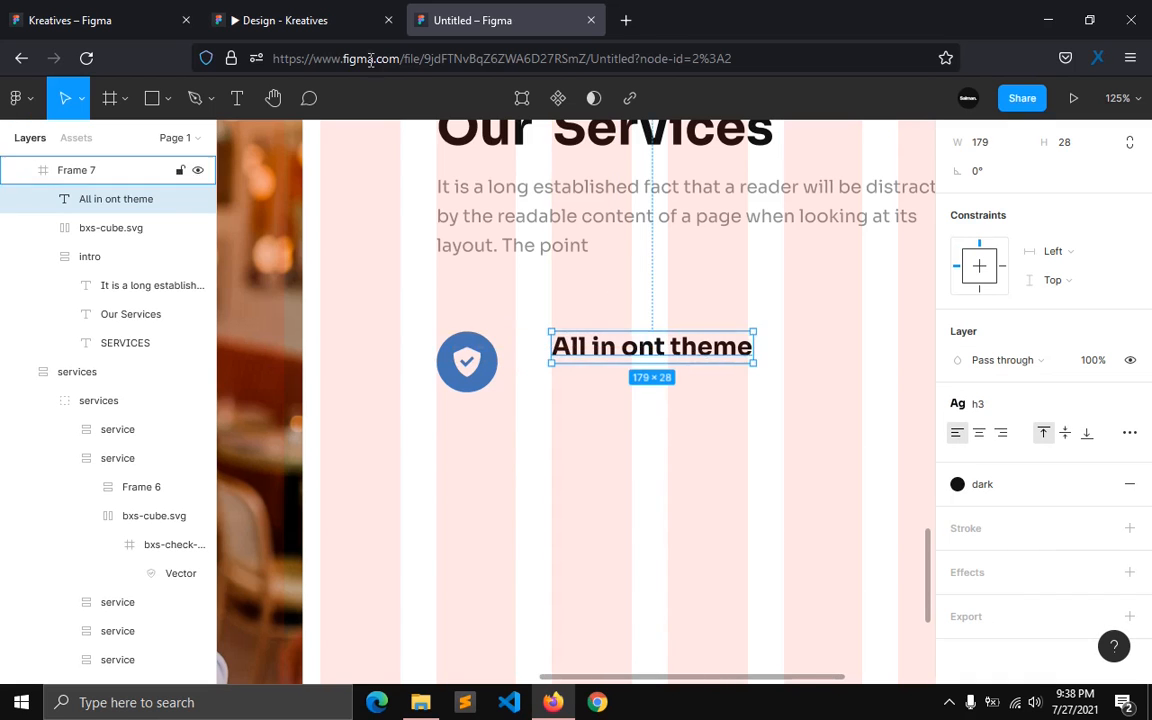
Step: Copy the two-line description below "All-in-one theme" from the Kreatives design file
{"action": "left_click", "coordinate": [290, 20]}
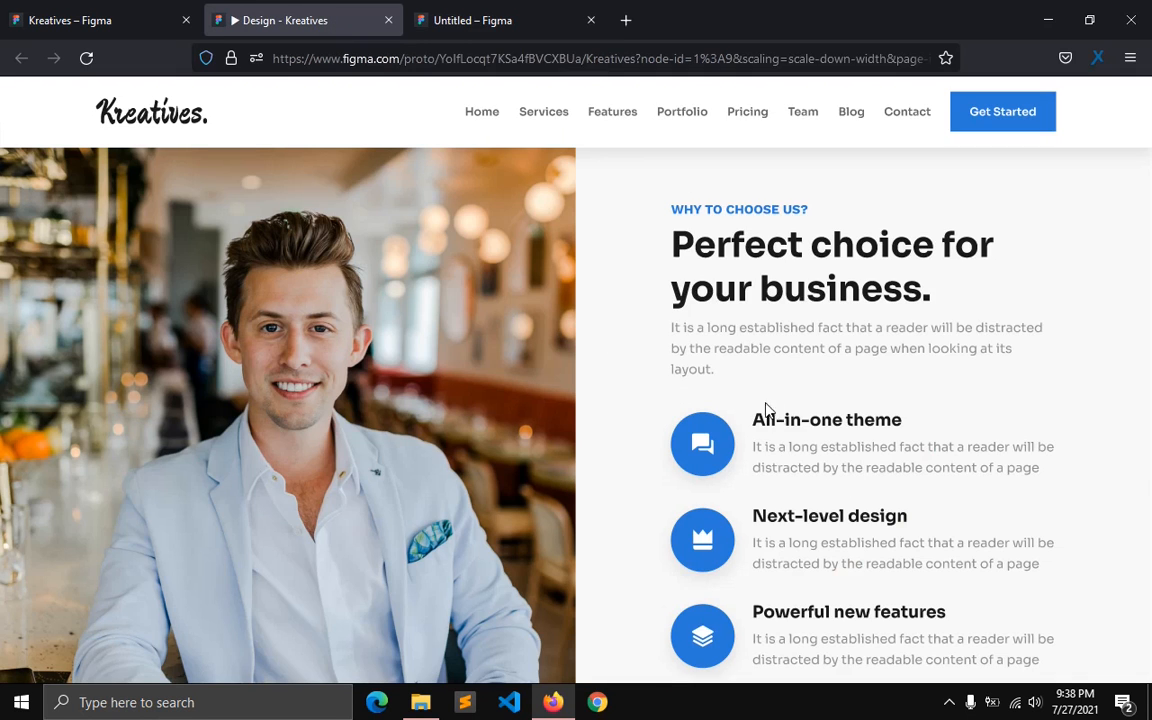
{"action": "left_click", "coordinate": [90, 14]}
{"action": "scroll", "coordinate": [617, 468], "scroll_direction": "down", "scroll_amount": 3}
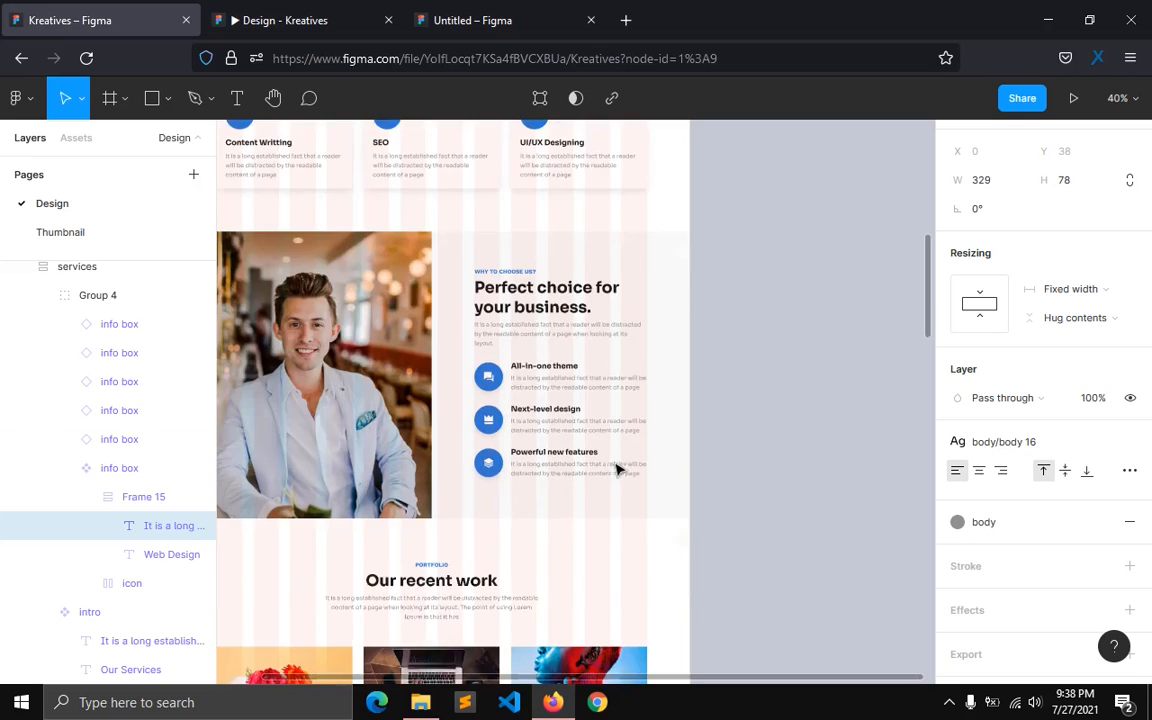
{"action": "scroll", "coordinate": [535, 388], "scroll_direction": "up", "scroll_amount": 5}
{"action": "left_click", "coordinate": [535, 388]}
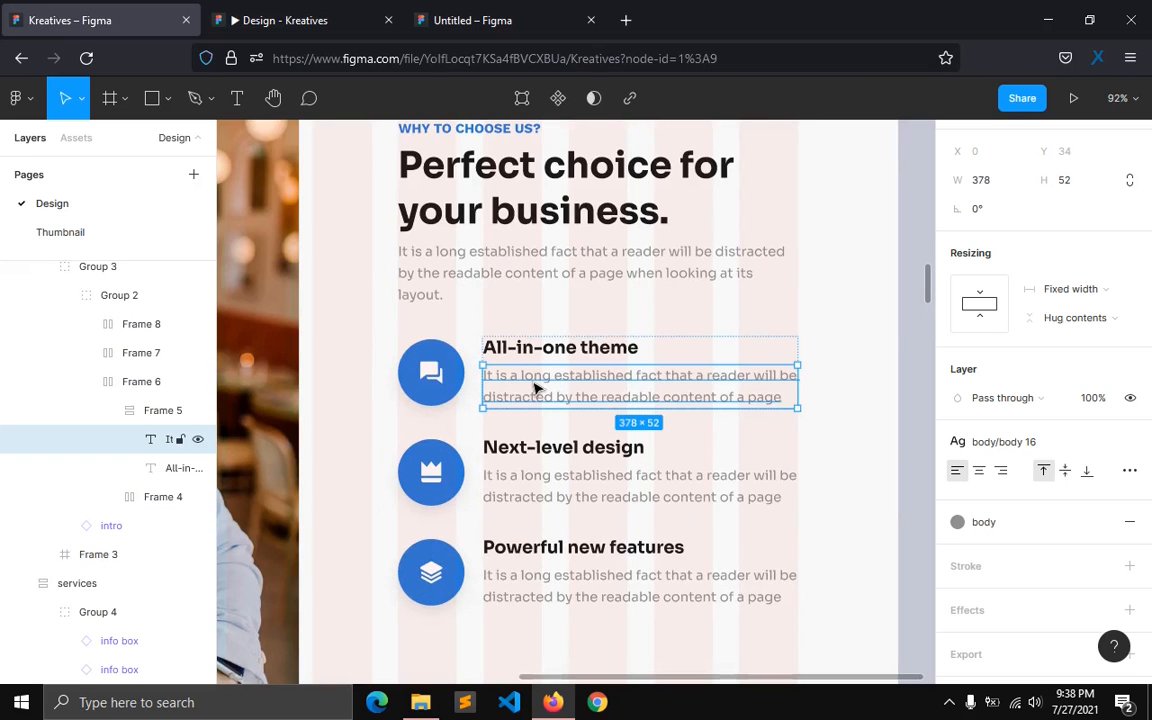
{"action": "key", "text": "ctrl+shift+Tab"}
Step: Paste the description into the Untitled design's photo section and place it under "All in ont theme", aligned with the heading's left edge
{"action": "scroll", "coordinate": [558, 460], "scroll_direction": "down", "scroll_amount": 3}
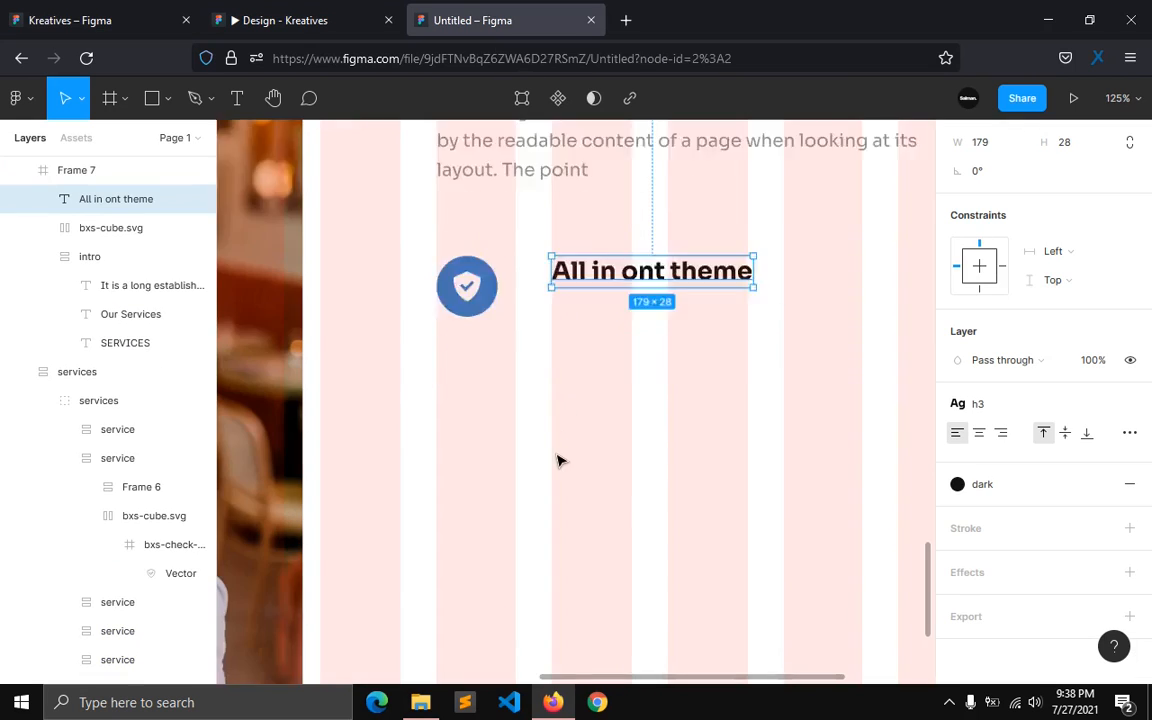
{"action": "left_click", "coordinate": [573, 357]}
{"action": "key", "text": "ctrl+v"}
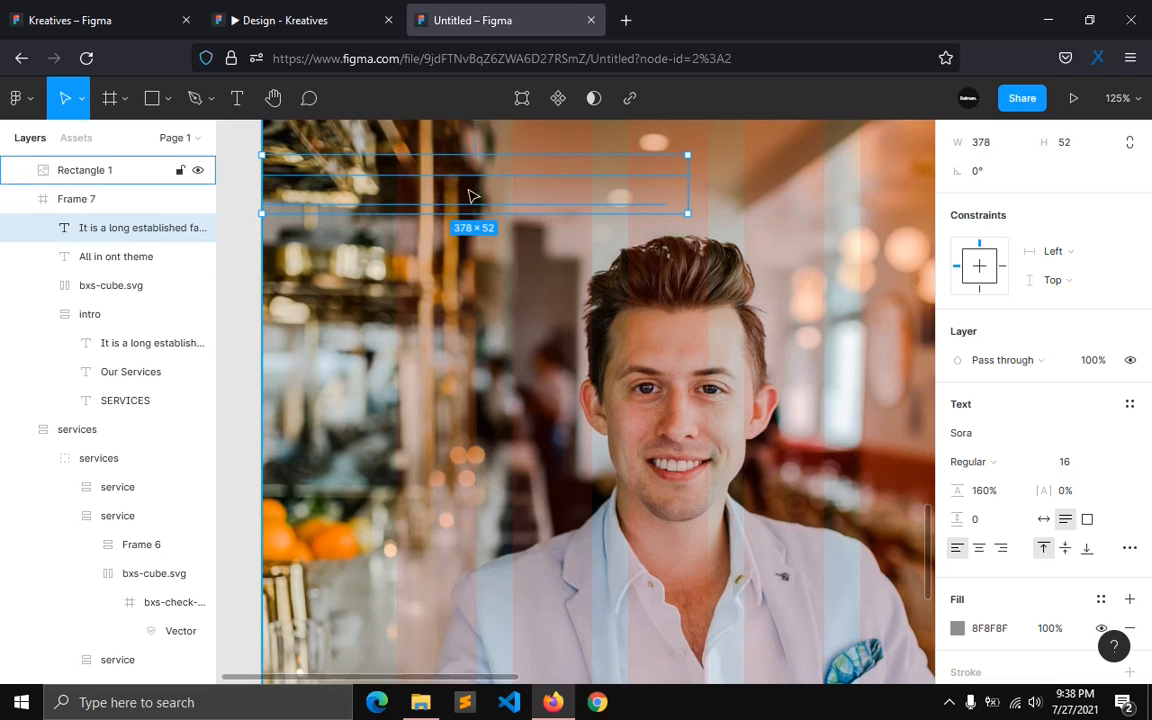
{"action": "scroll", "coordinate": [640, 580], "scroll_direction": "down", "scroll_amount": 5}
{"action": "left_click_drag", "start_coordinate": [664, 716], "coordinate": [897, 420]}
{"action": "scroll", "coordinate": [647, 461], "scroll_direction": "down", "scroll_amount": 3}
{"action": "left_click_drag", "start_coordinate": [686, 681], "coordinate": [821, 677]}
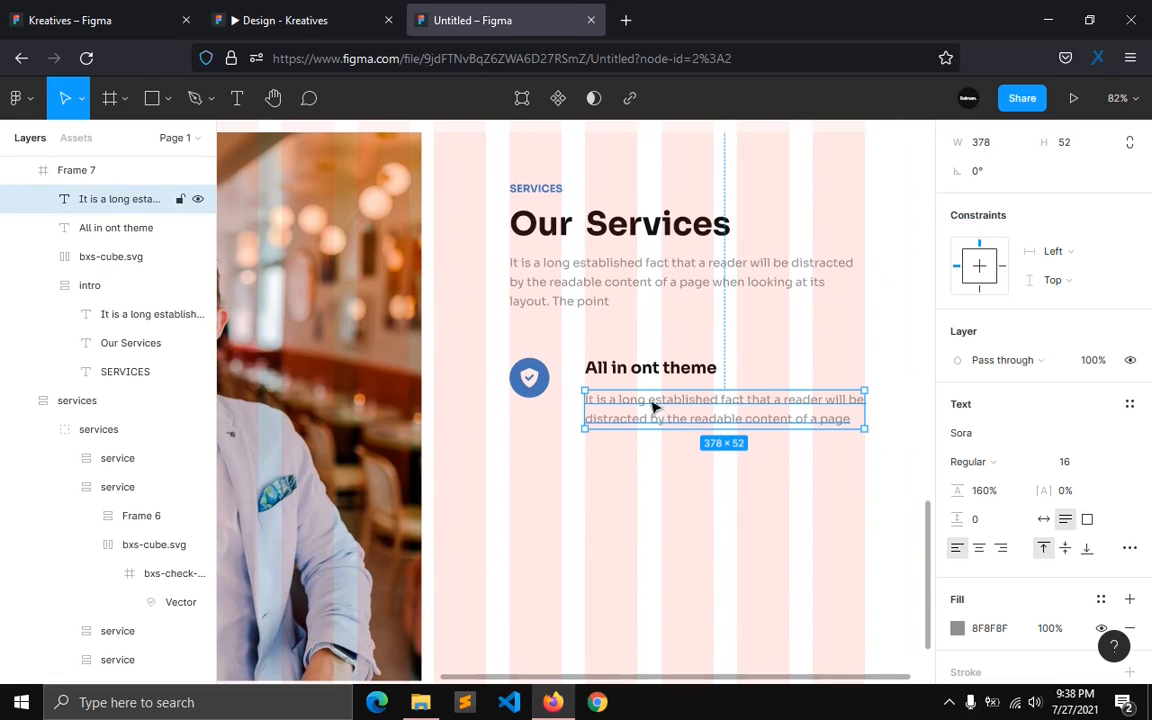
Step: Set the vertical spacing between the "All in ont theme" heading and its description to 12
{"action": "left_click", "coordinate": [585, 372], "text": "shift"}
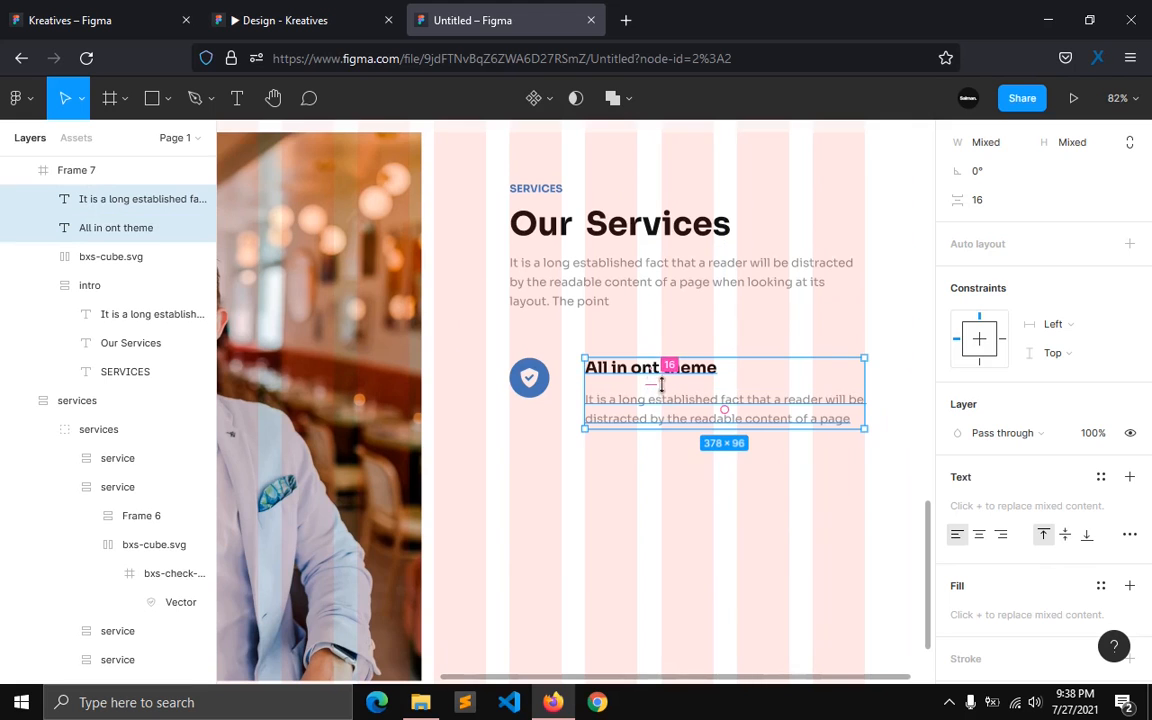
{"action": "left_click", "coordinate": [972, 201]}
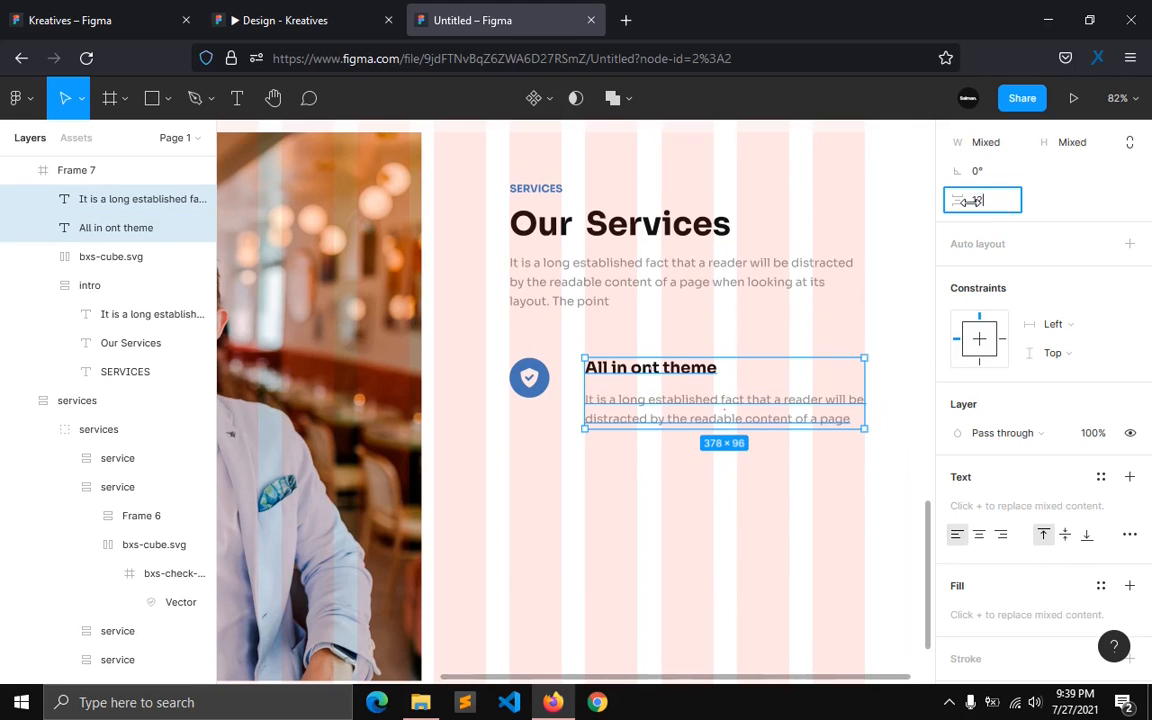
{"action": "type", "text": "12"}
{"action": "key", "text": "Return"}
Step: Move the "All in ont theme" heading and its description closer to the shield icon
{"action": "left_click", "coordinate": [700, 410]}
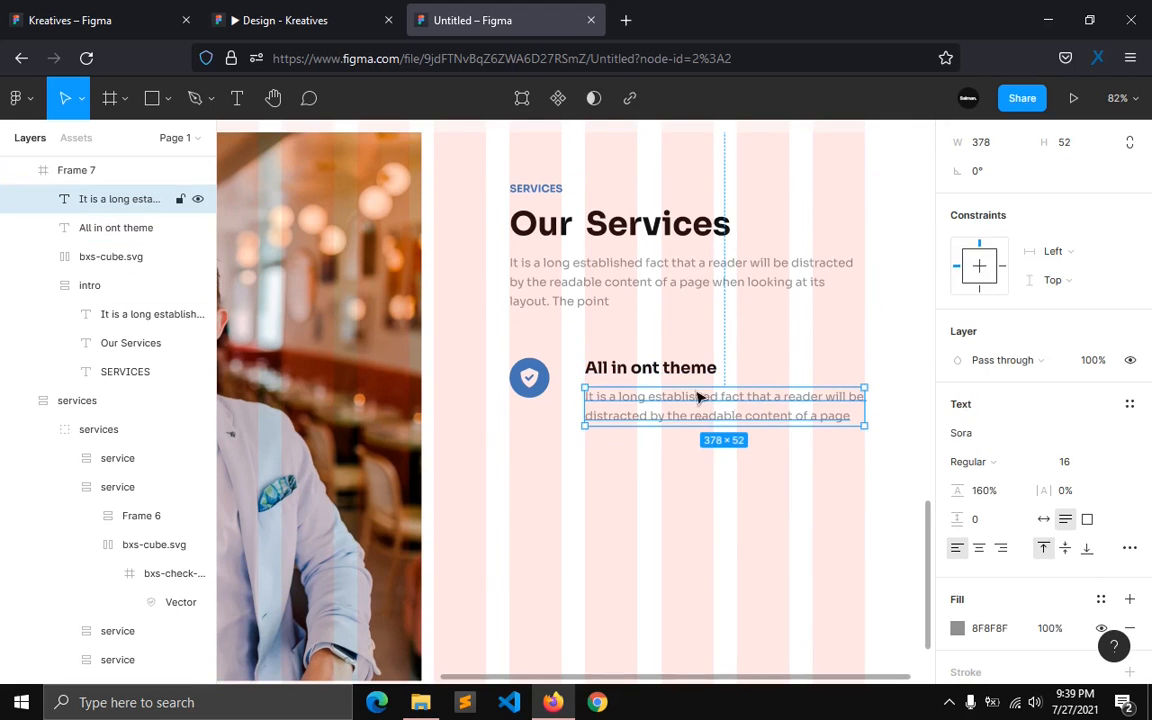
{"action": "left_click", "coordinate": [694, 375], "text": "shift"}
{"action": "left_click_drag", "start_coordinate": [652, 421], "coordinate": [639, 414]}
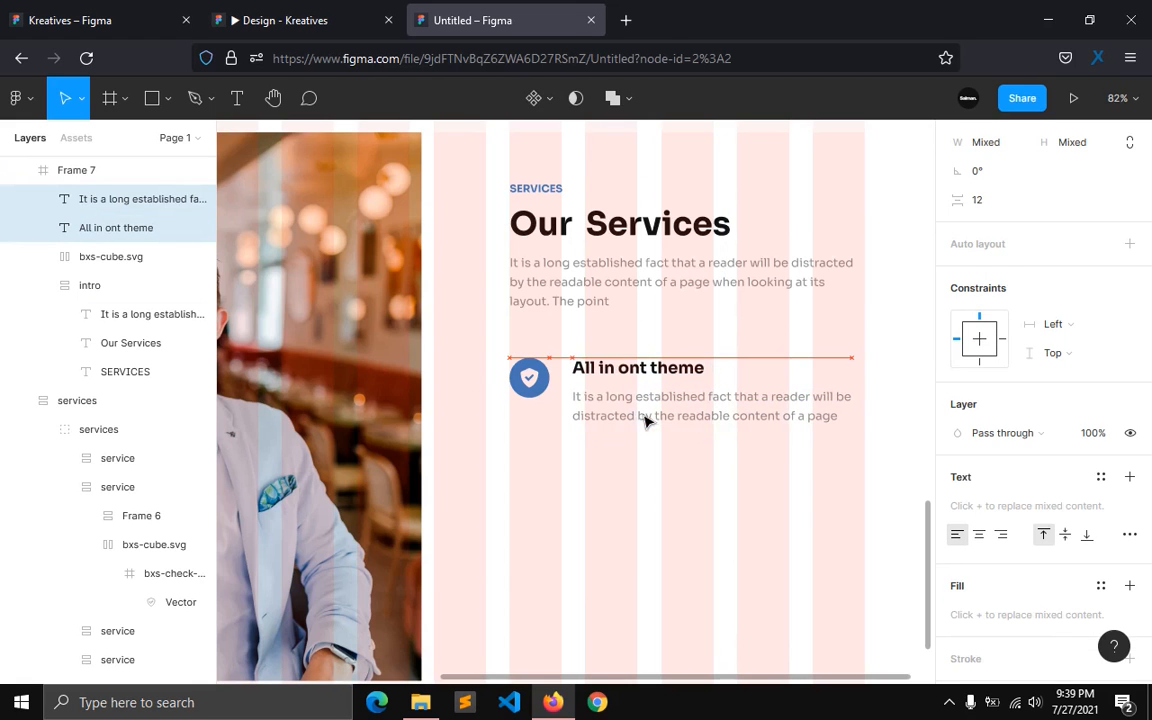
{"action": "key", "text": "alt"}
{"action": "left_click", "coordinate": [548, 388]}
Step: Group the "All in ont theme" heading with its description
{"action": "left_click", "coordinate": [614, 418]}
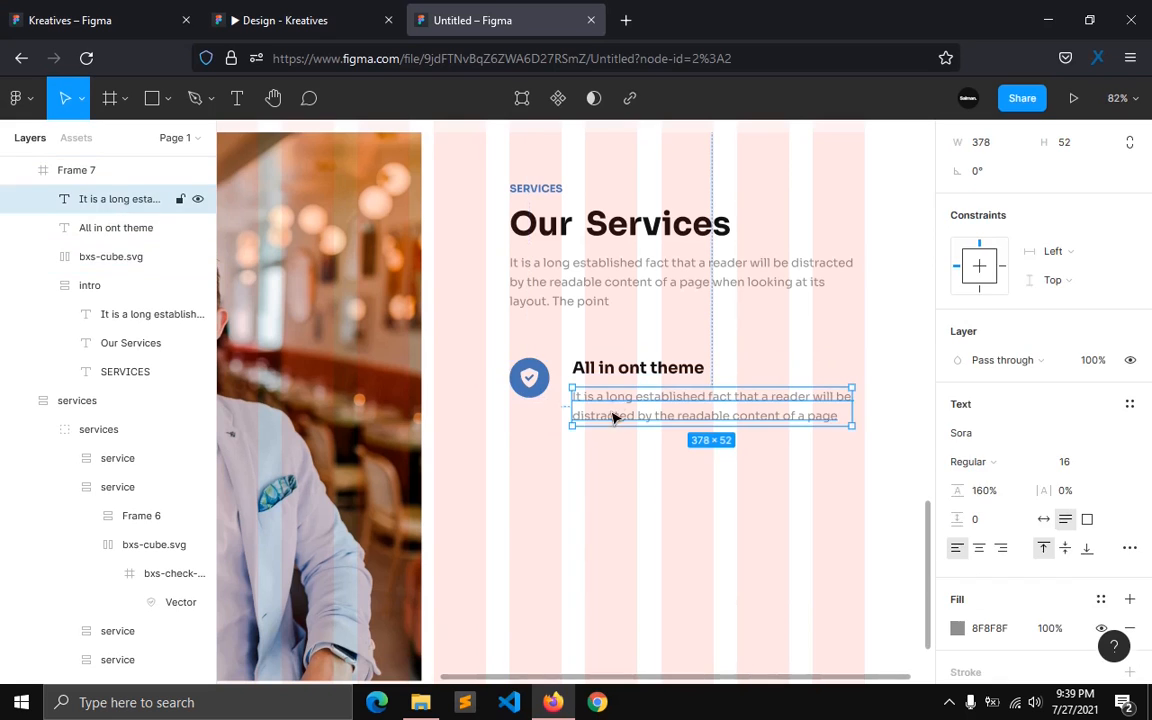
{"action": "left_click", "coordinate": [618, 378], "text": "shift"}
{"action": "key", "text": "ctrl+g"}
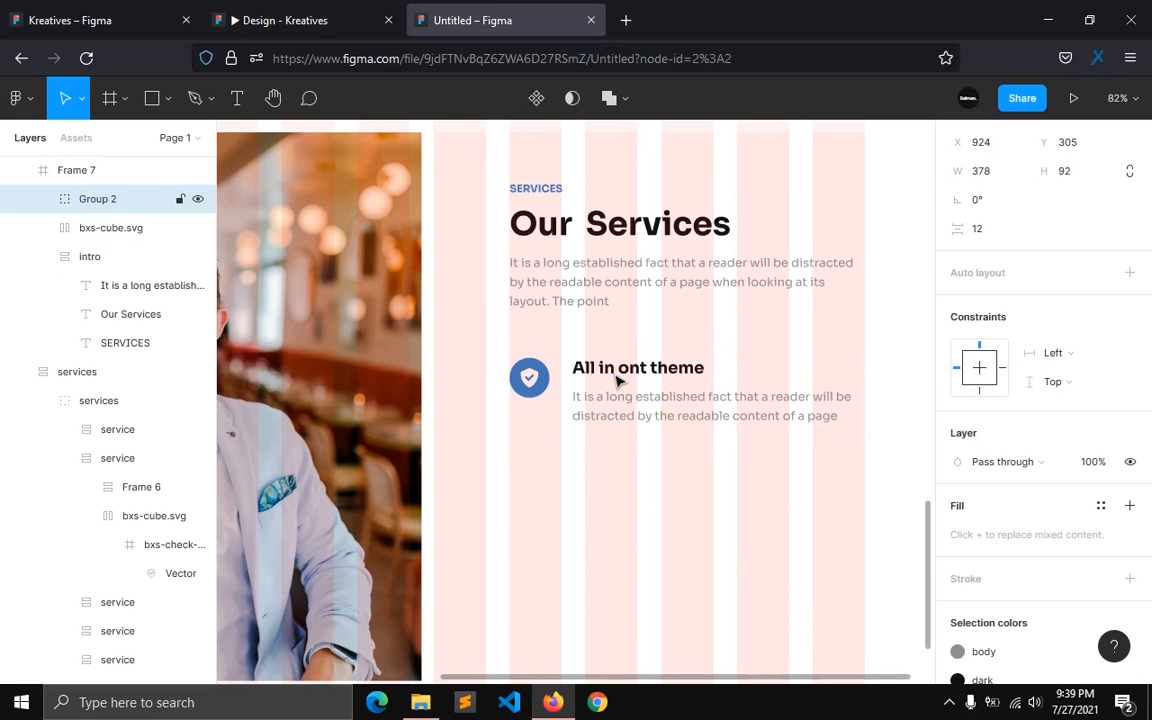
Step: Set the horizontal spacing between the shield icon and the text group to 24, and collapse the expanded layers
{"action": "left_click", "coordinate": [548, 384], "text": "shift"}
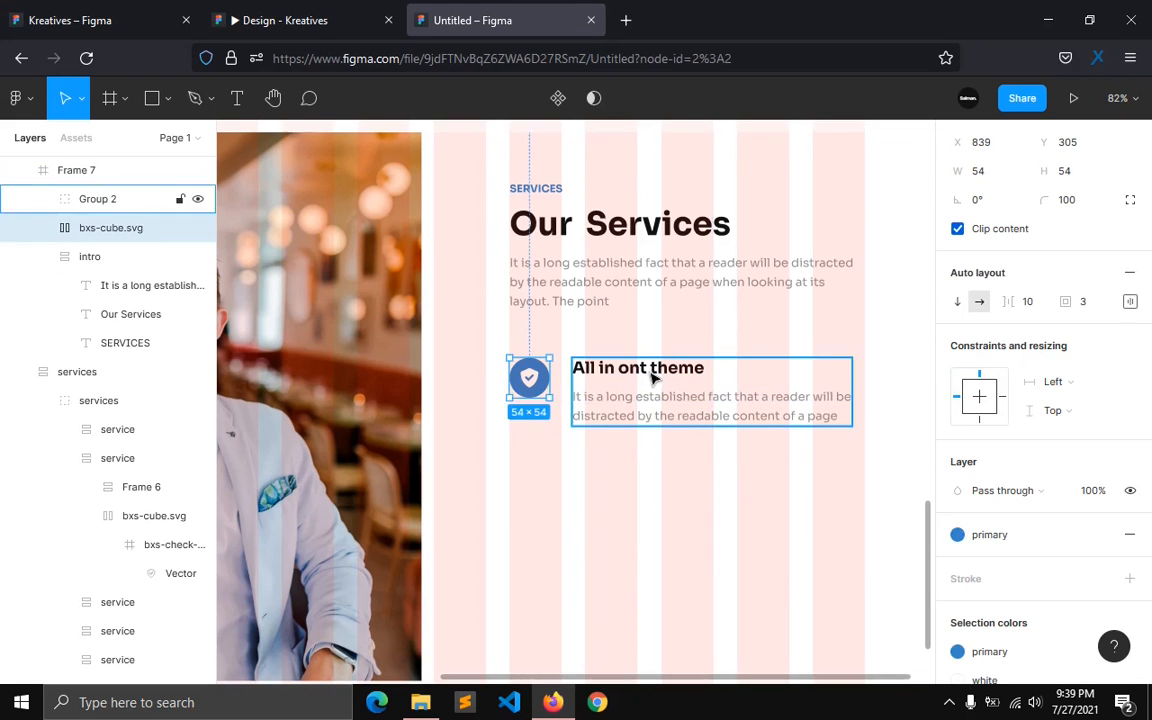
{"action": "left_click", "coordinate": [982, 258]}
{"action": "type", "text": "2"}
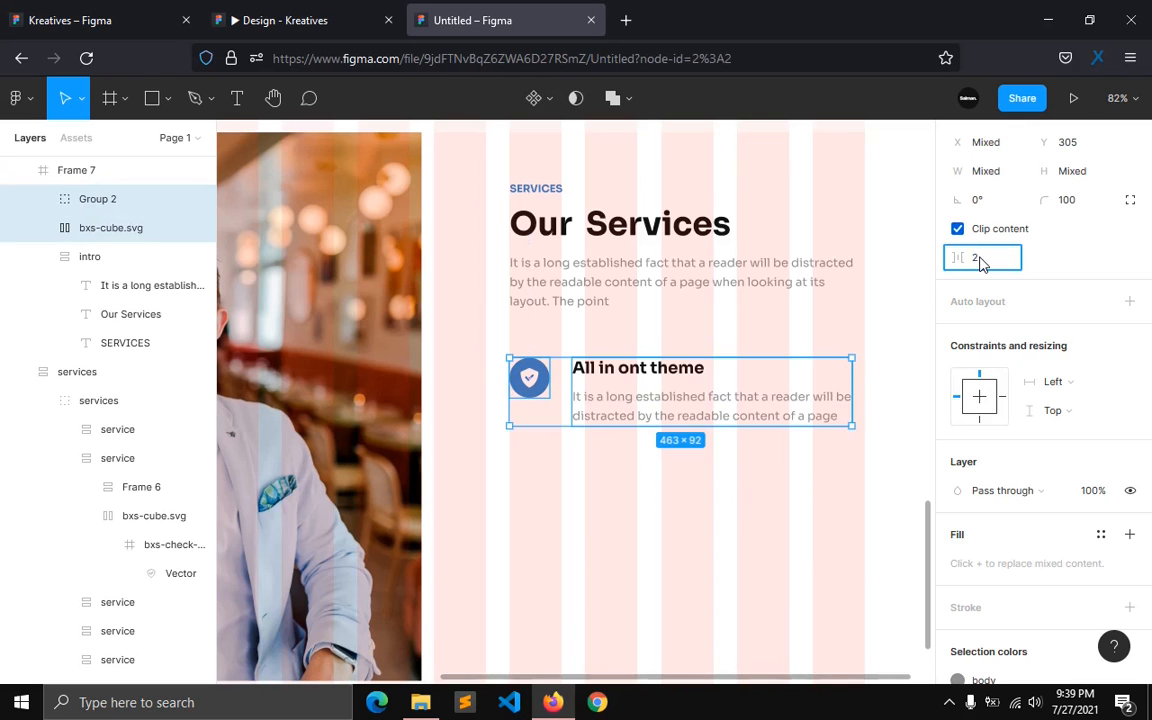
{"action": "type", "text": "4"}
{"action": "key", "text": "Return"}
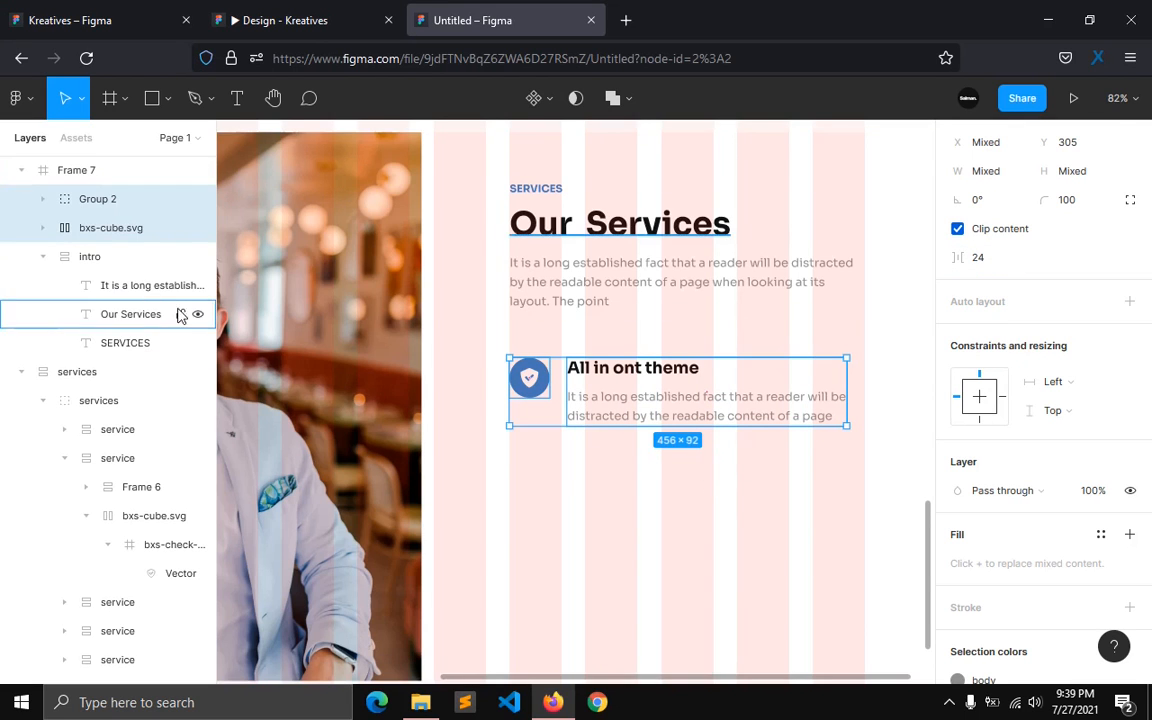
{"action": "left_click", "coordinate": [43, 257]}
{"action": "left_click", "coordinate": [22, 287]}
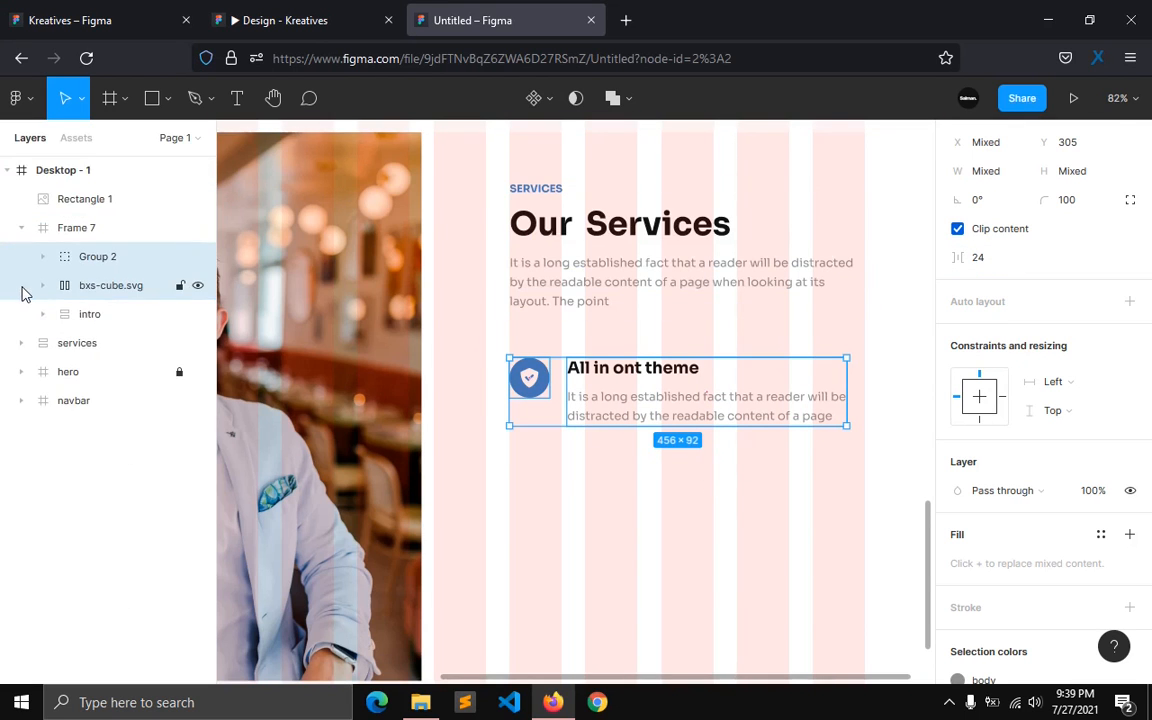
Step: Group the shield icon frame with the "All in ont theme" text group
{"action": "left_click", "coordinate": [110, 288]}
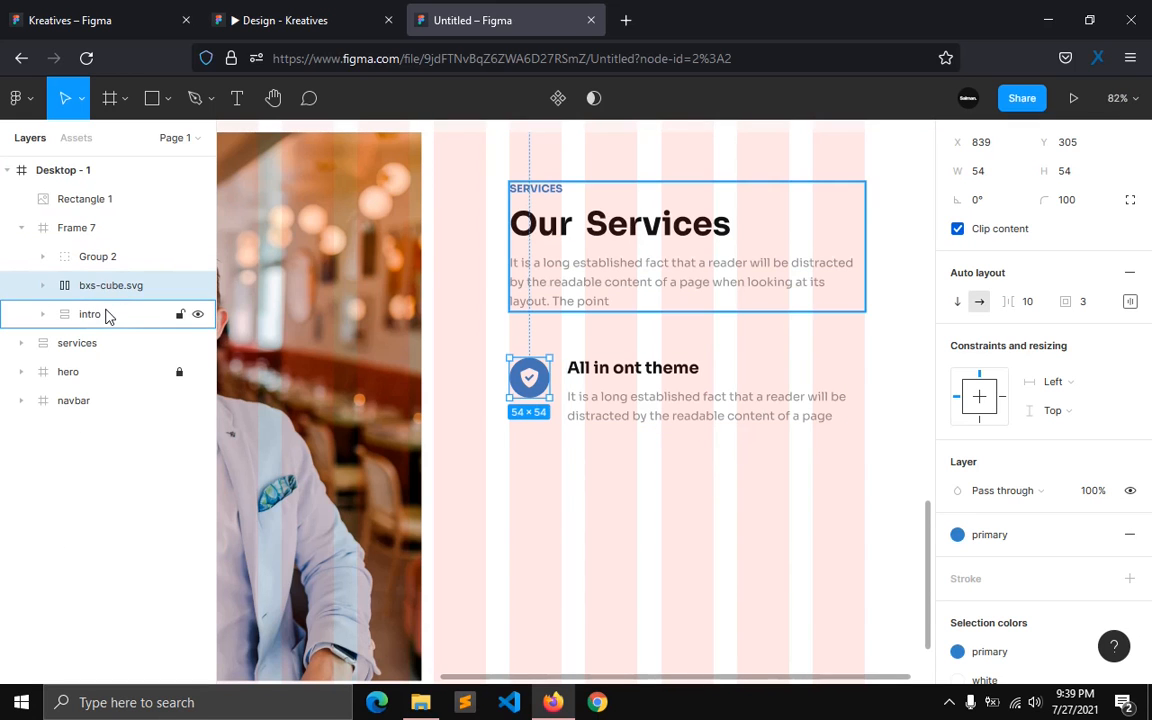
{"action": "left_click", "coordinate": [100, 257], "text": "shift"}
{"action": "key", "text": "ctrl+g"}
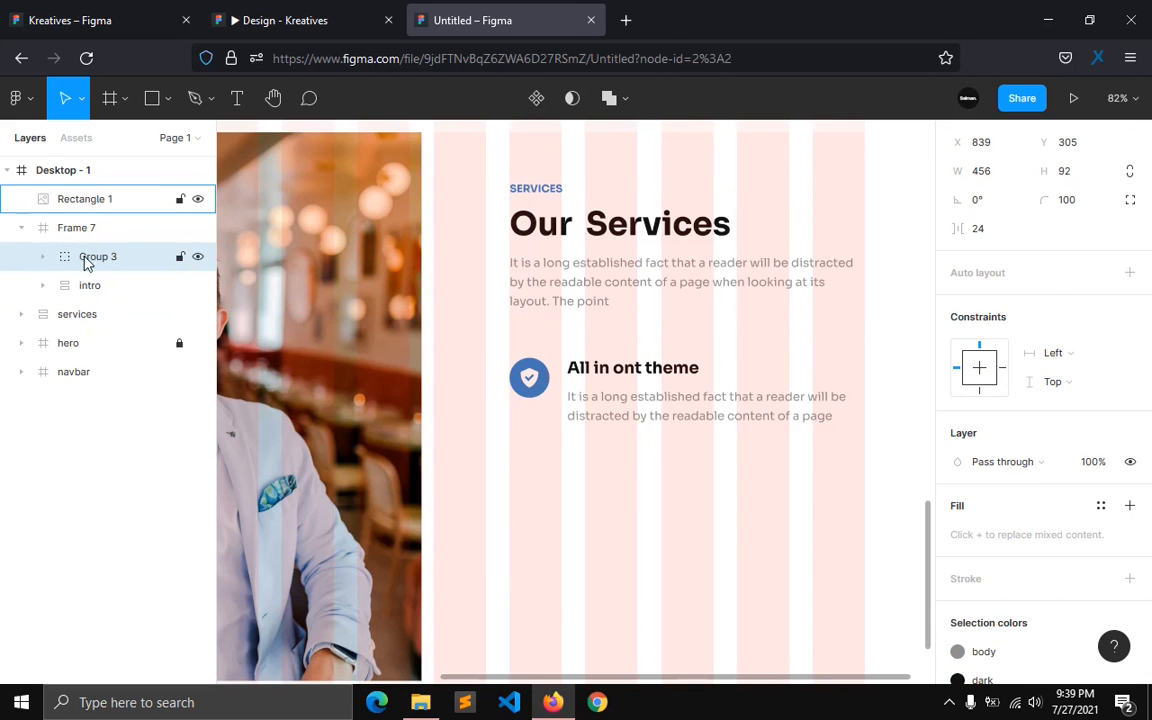
Step: Duplicate the "All in ont theme" feature item twice straight down, placing the evenly spaced copies at Y 450 and Y 595
{"action": "left_click_drag", "start_coordinate": [597, 391], "coordinate": [597, 517], "text": "alt"}
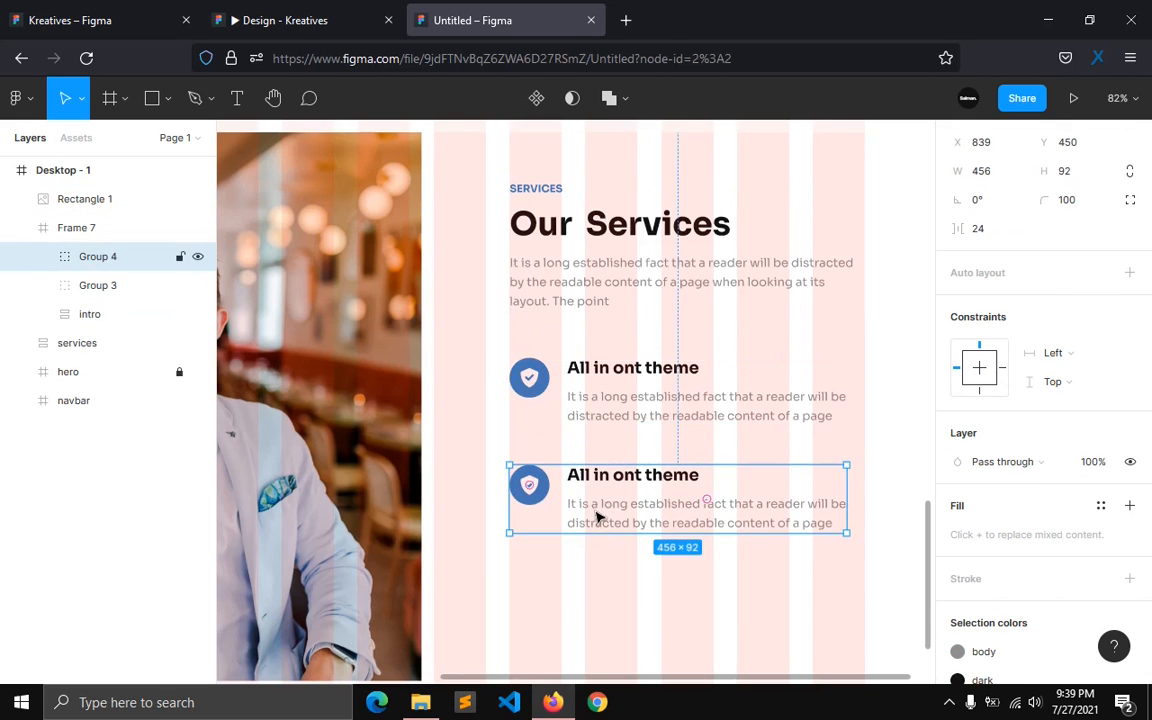
{"action": "key", "text": "ctrl+d"}
{"action": "scroll", "coordinate": [627, 450], "scroll_direction": "down", "scroll_amount": 2}
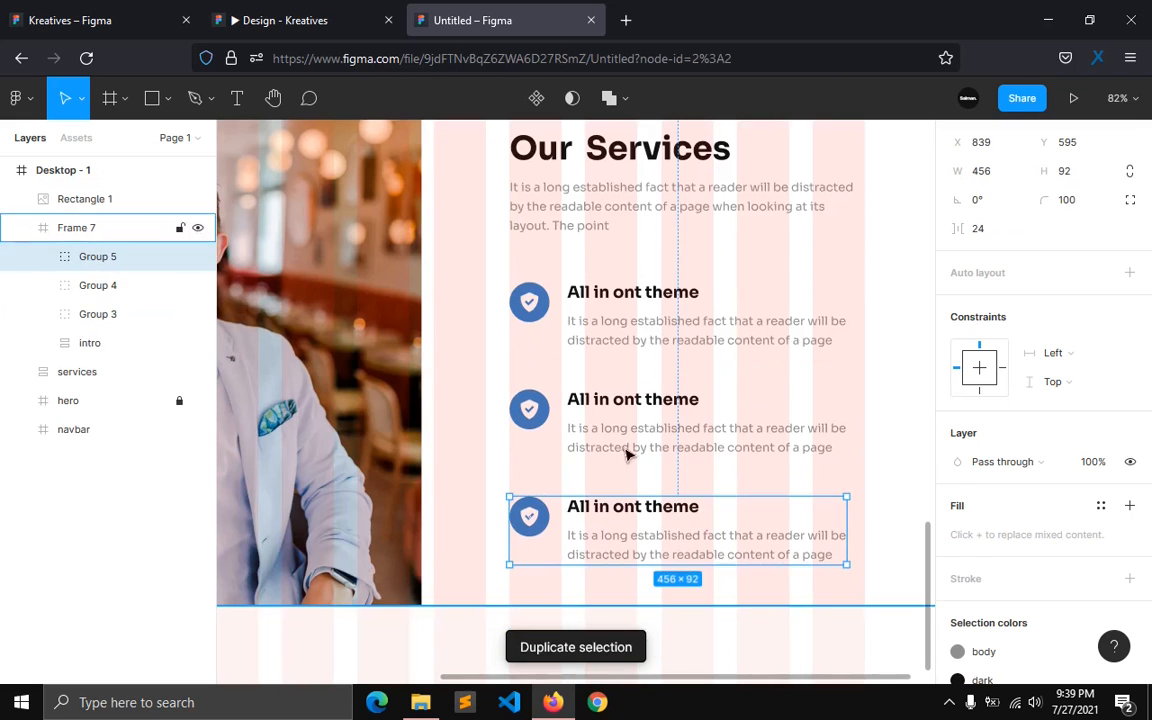
Step: Change the second feature item's heading to "Pixel Perfect"
{"action": "left_click", "coordinate": [668, 402], "text": "ctrl"}
{"action": "type", "text": "pixel Per"}
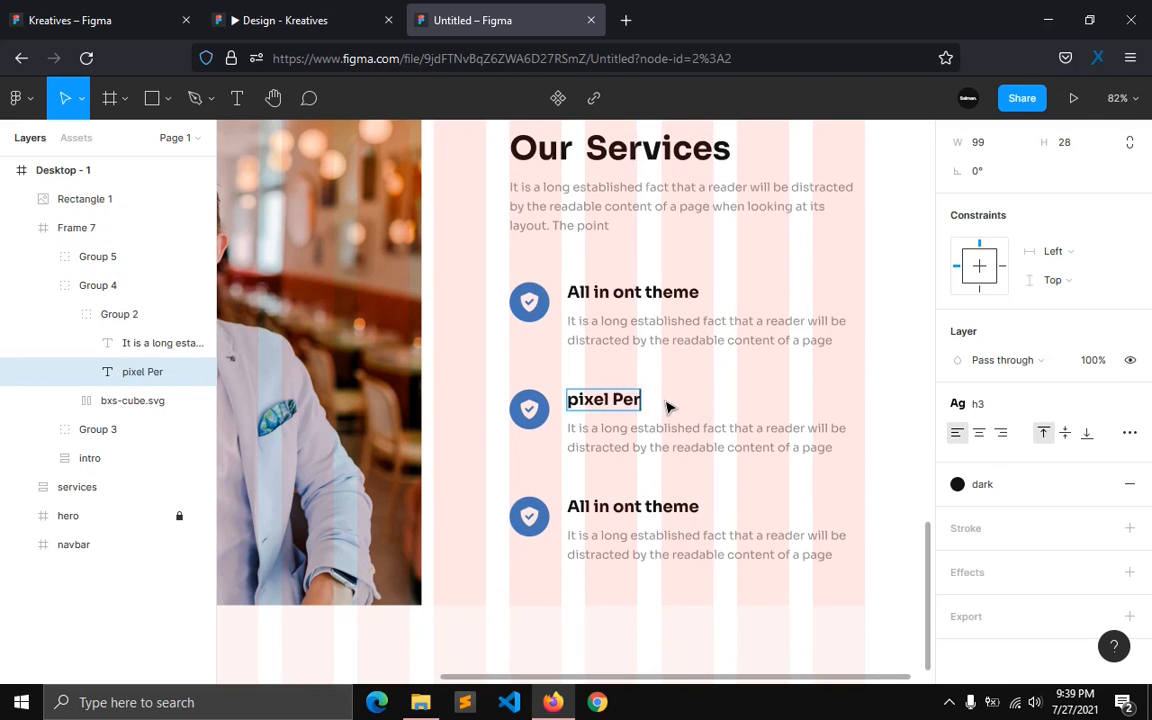
{"action": "key", "text": "ctrl+a"}
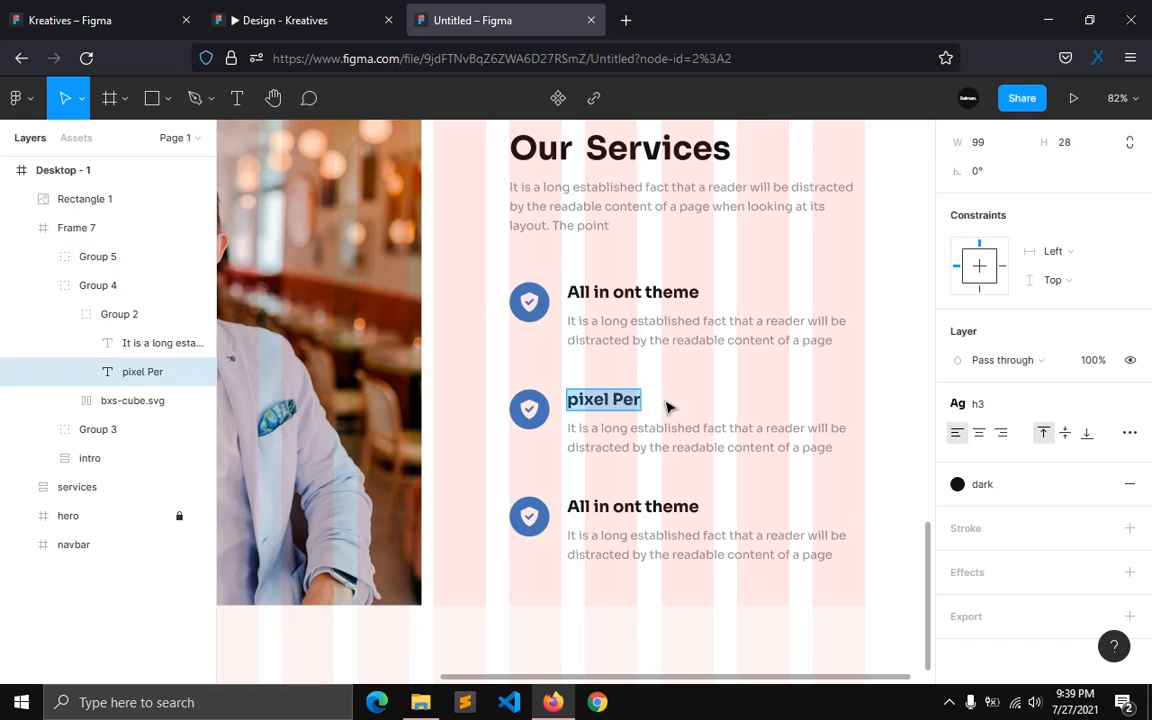
{"action": "type", "text": "Pixel Perfect"}
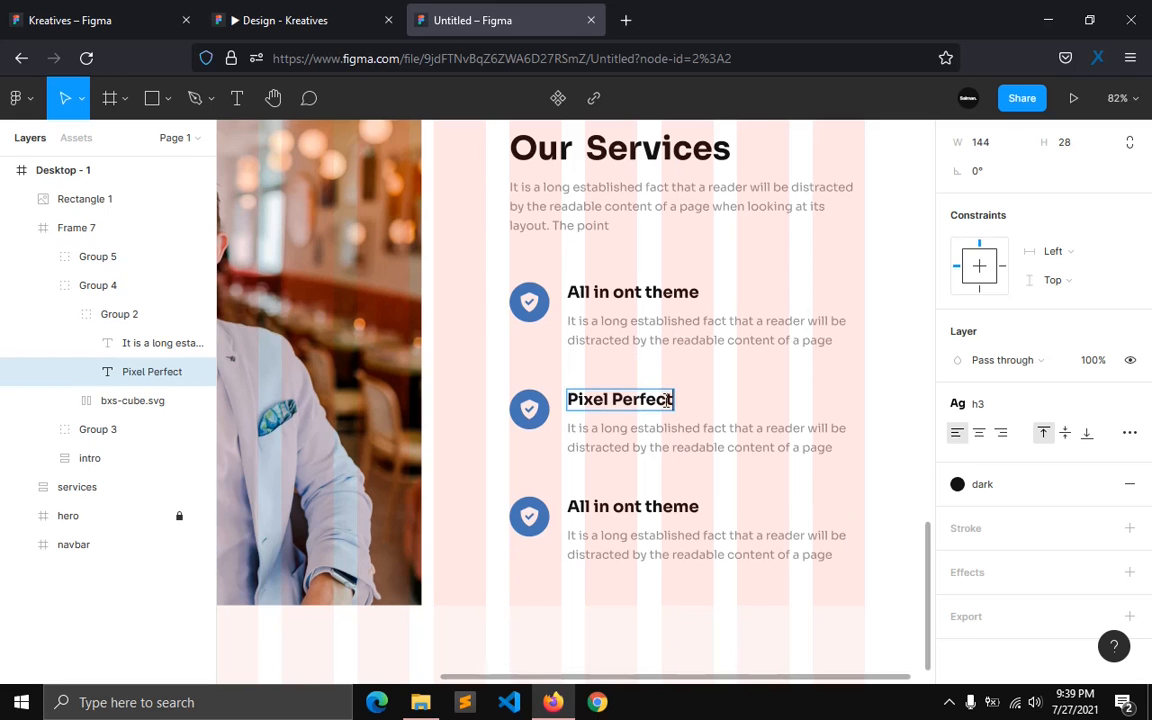
Step: Change the third feature item's heading to "Lifetime Updates"
{"action": "left_click", "coordinate": [586, 507]}
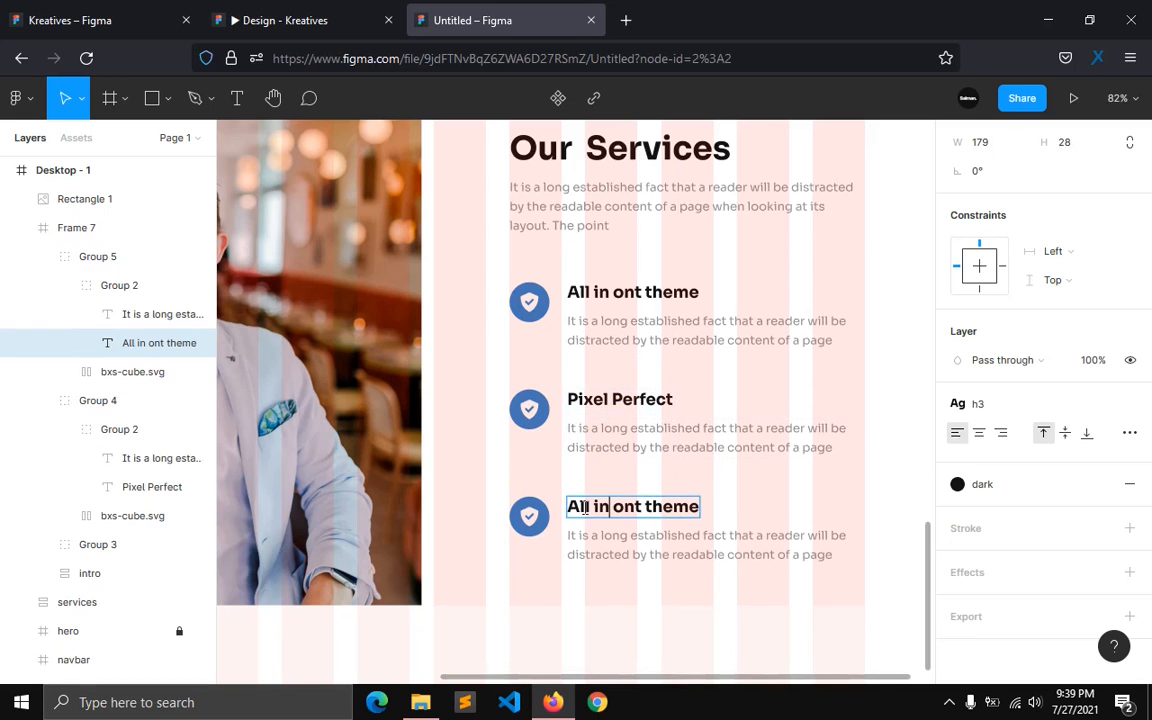
{"action": "double_click", "coordinate": [579, 505]}
{"action": "type", "text": "Life"}
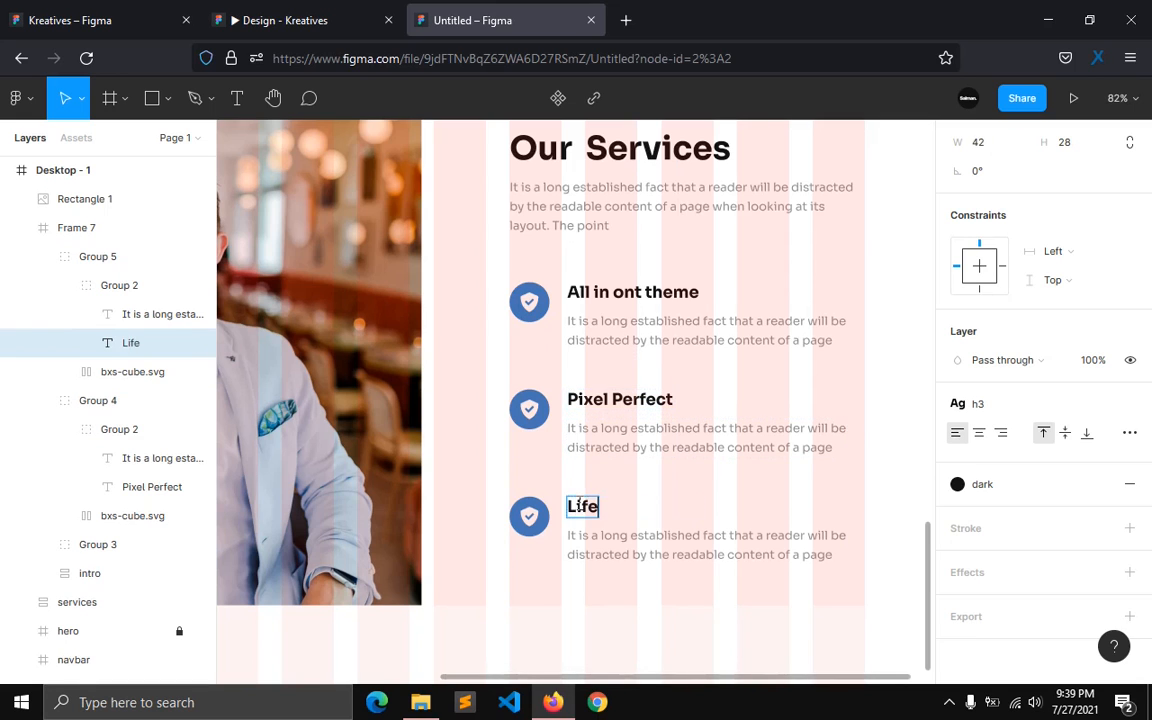
{"action": "type", "text": "time Updates"}
{"action": "key", "text": "Escape"}
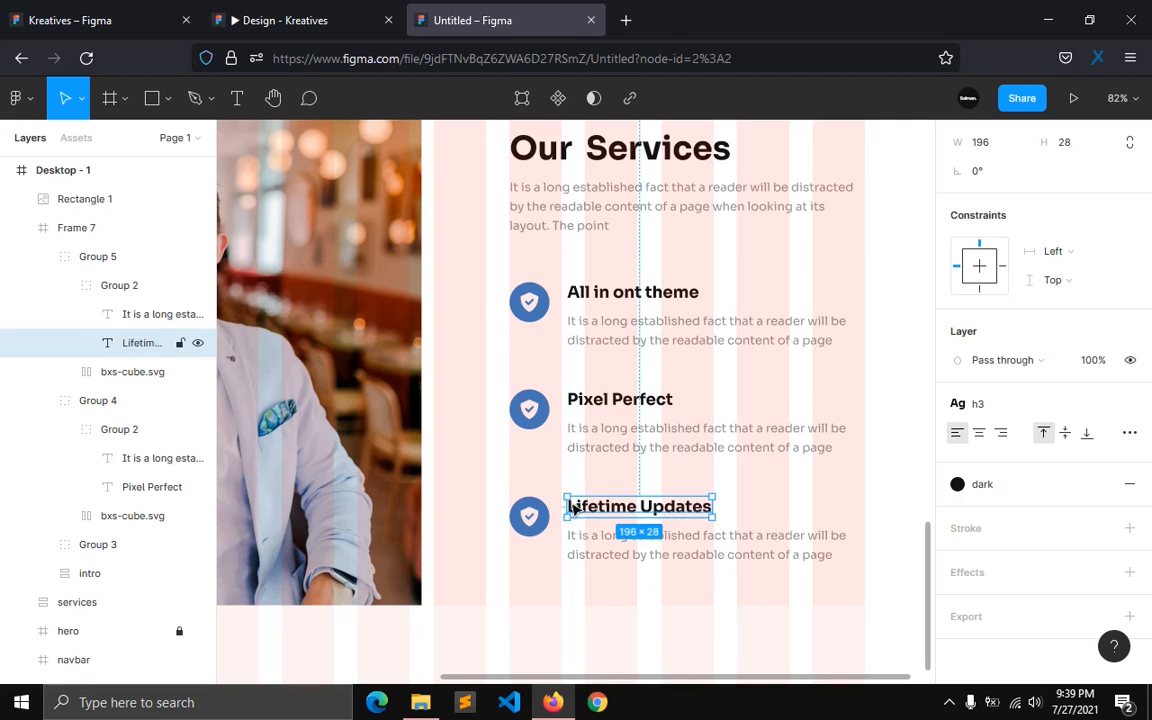
{"action": "left_click", "coordinate": [506, 486]}
Step: Find "rocket" in the Boxicons plugin, insert the solid rocket icon, and move it beside the feature items' icon column
{"action": "scroll", "coordinate": [505, 487], "scroll_direction": "up", "scroll_amount": 5}
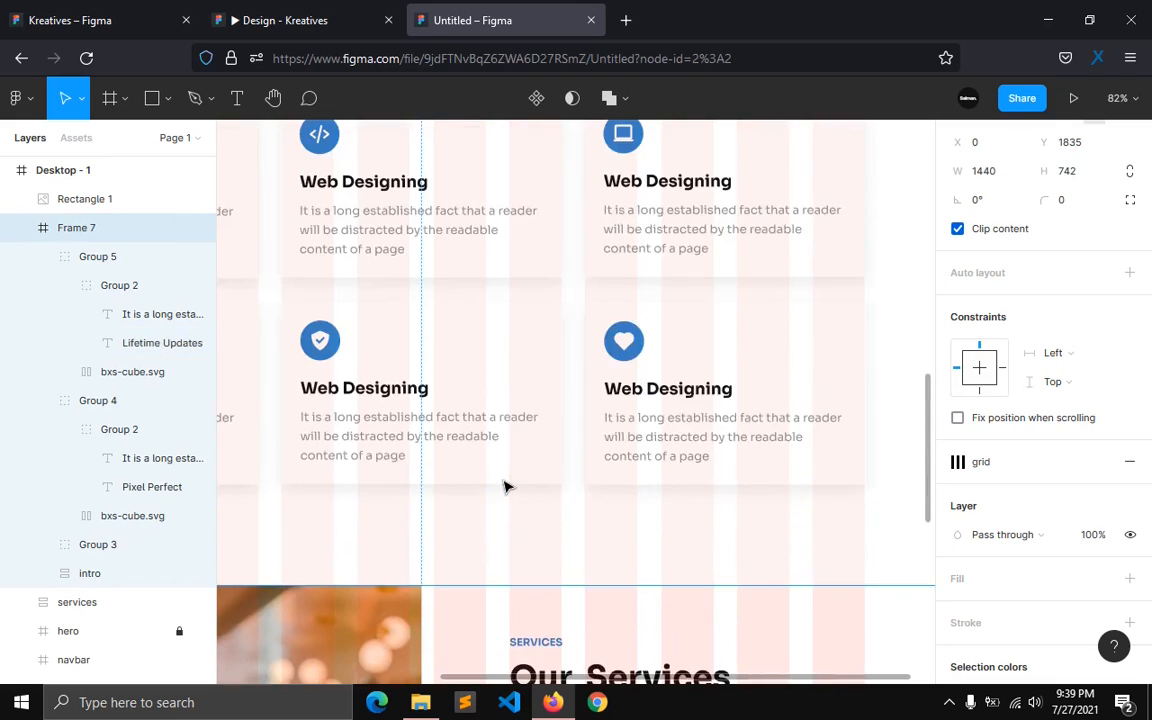
{"action": "scroll", "coordinate": [566, 426], "scroll_direction": "down", "scroll_amount": 6}
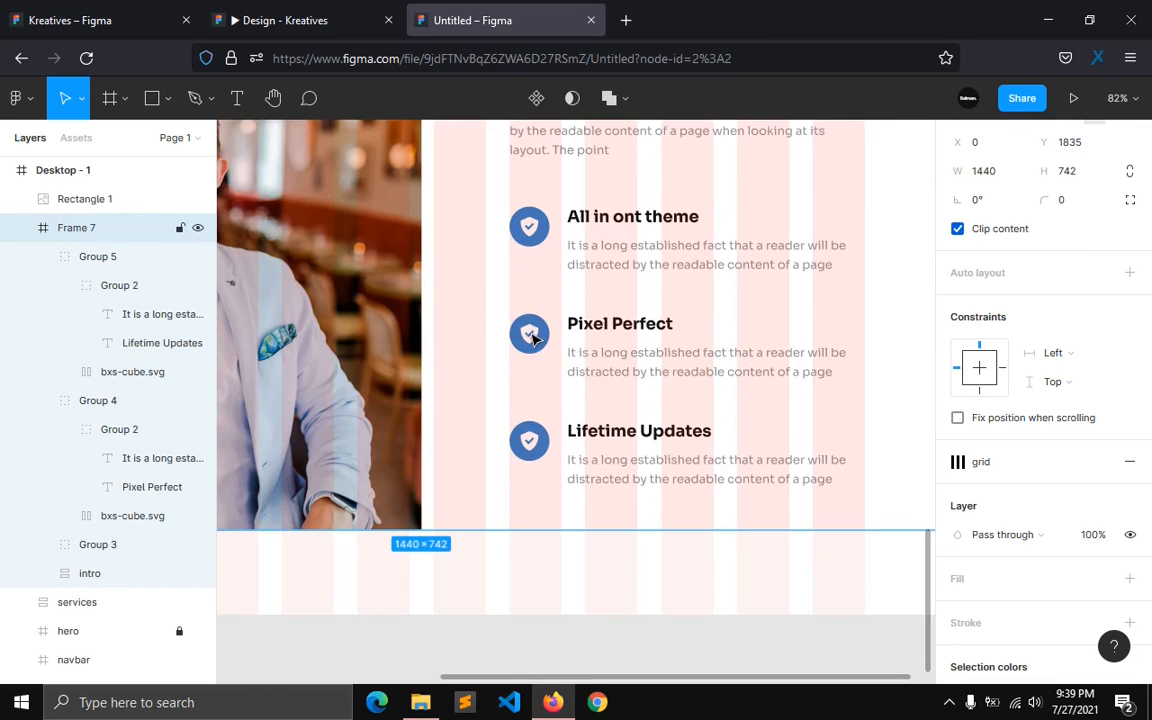
{"action": "key", "text": "ctrl+slash"}
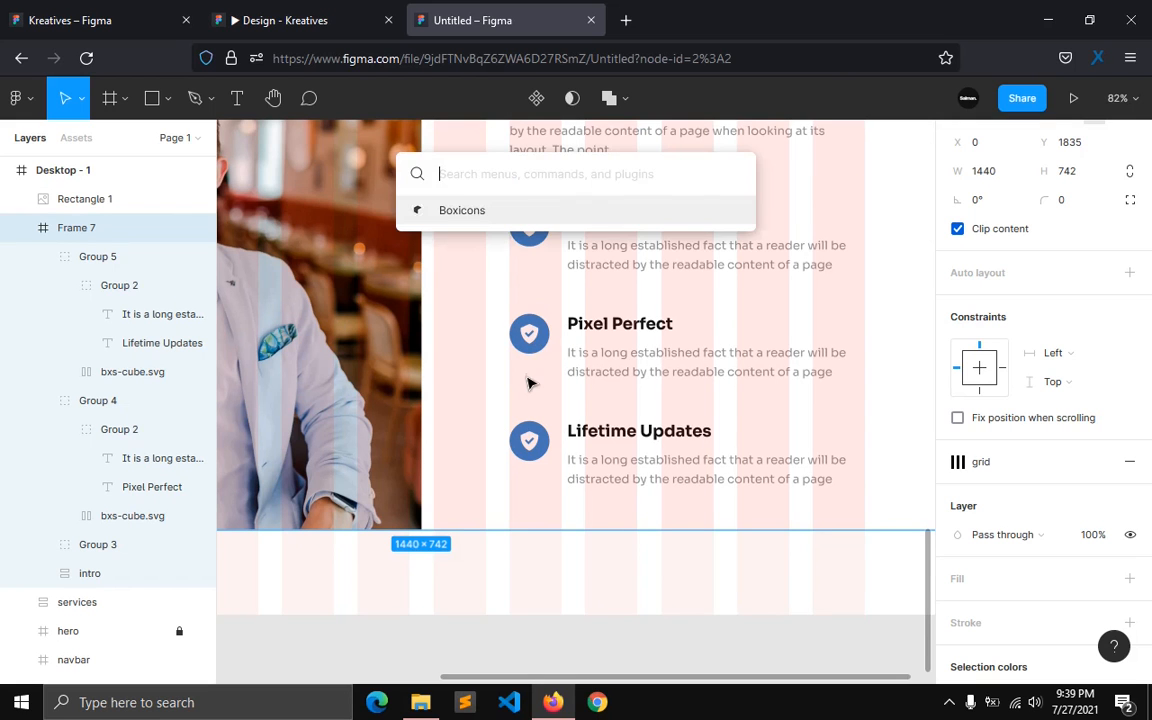
{"action": "left_click", "coordinate": [460, 211]}
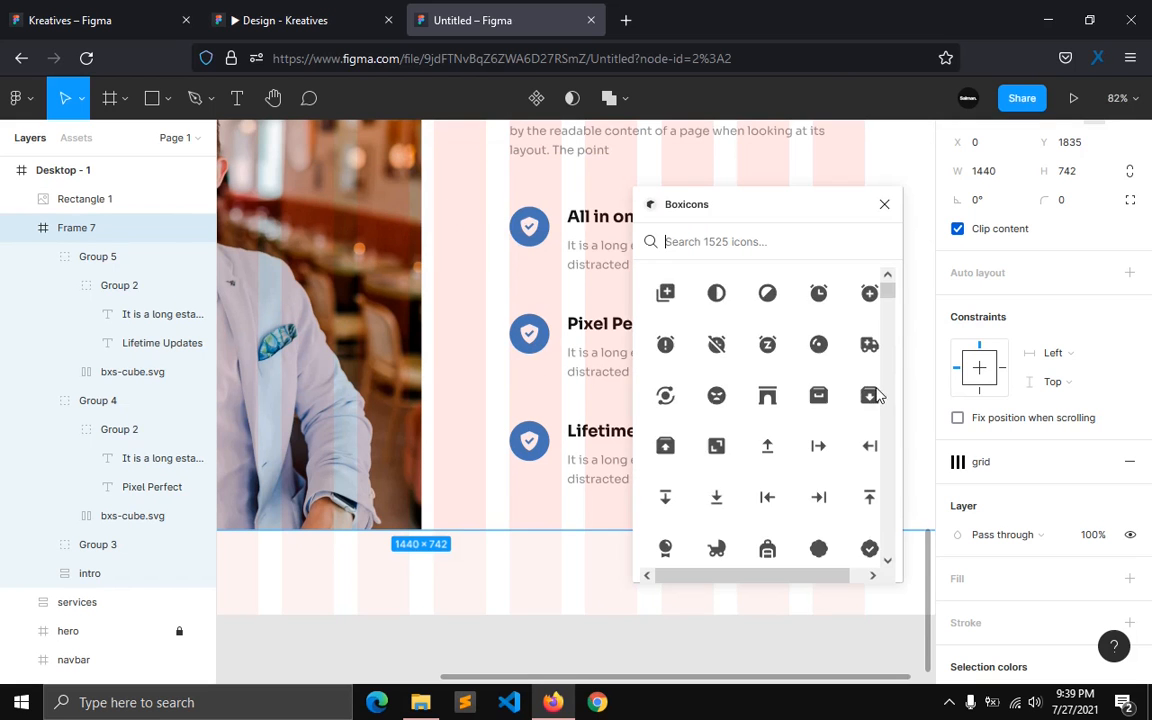
{"action": "scroll", "coordinate": [787, 420], "scroll_direction": "down", "scroll_amount": 3}
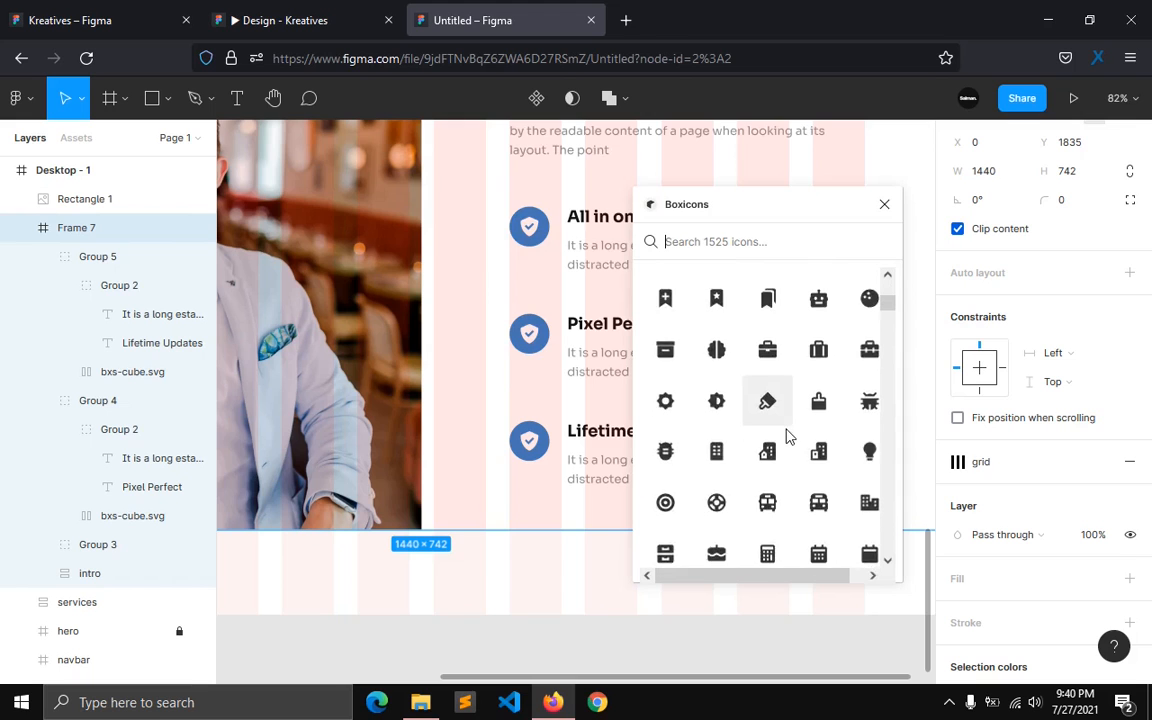
{"action": "scroll", "coordinate": [787, 435], "scroll_direction": "down", "scroll_amount": 10}
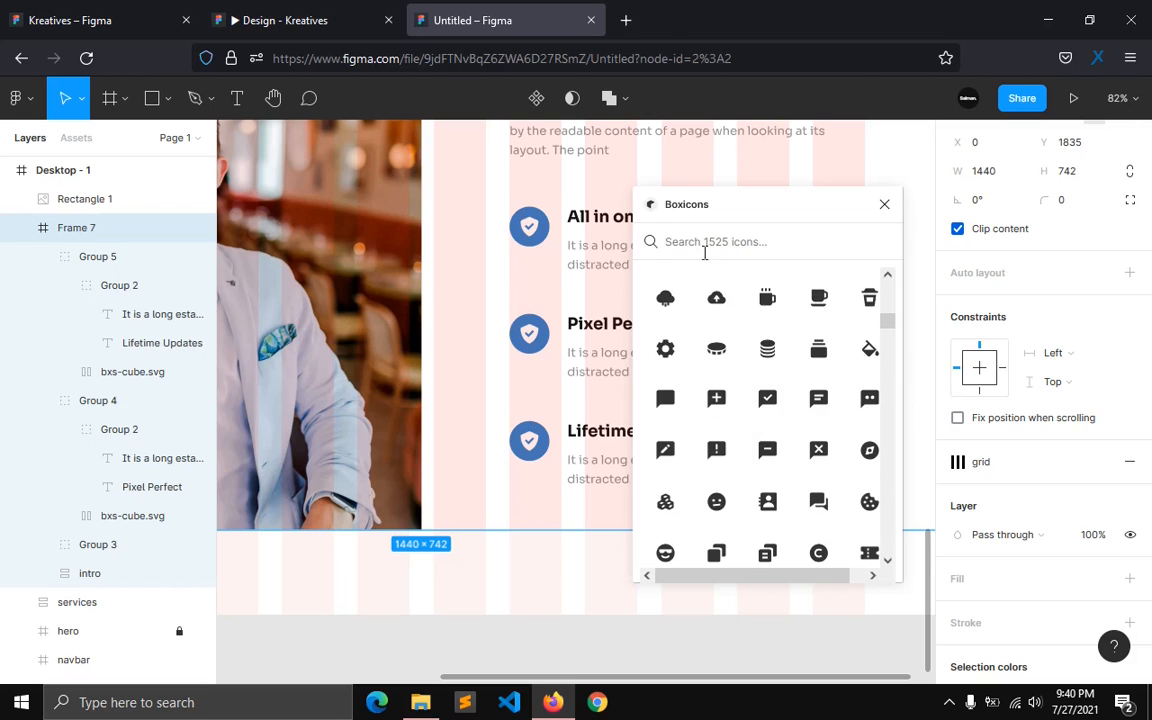
{"action": "type", "text": "rocket"}
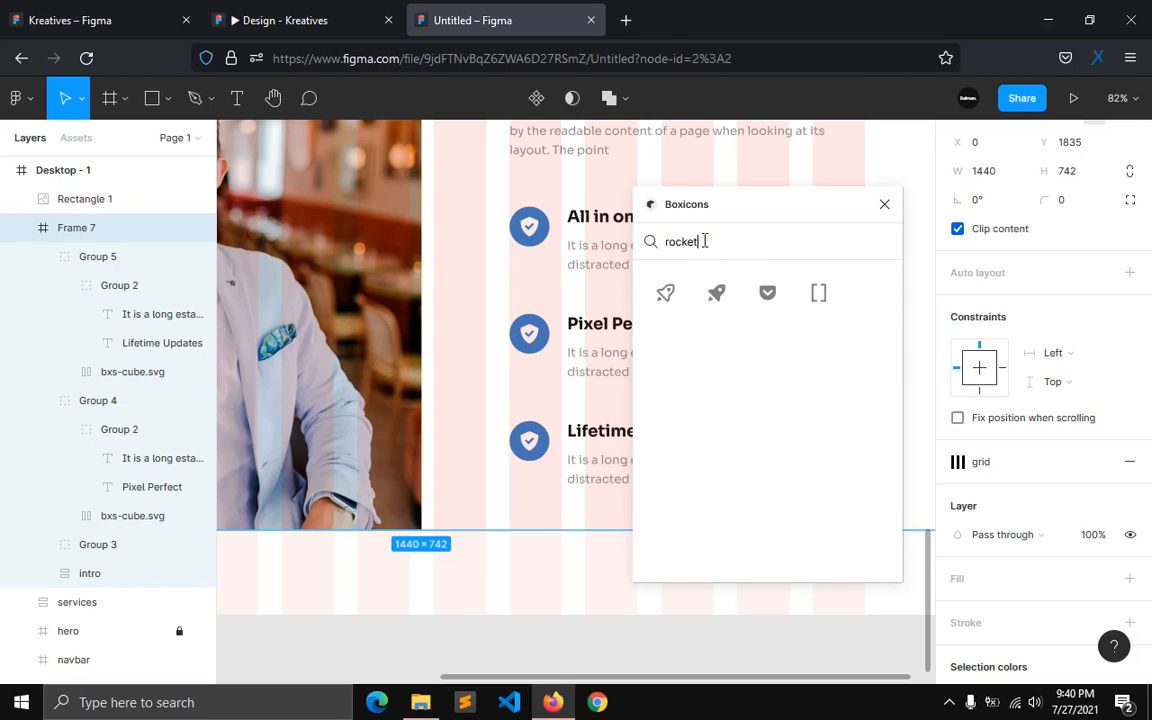
{"action": "left_click", "coordinate": [724, 302]}
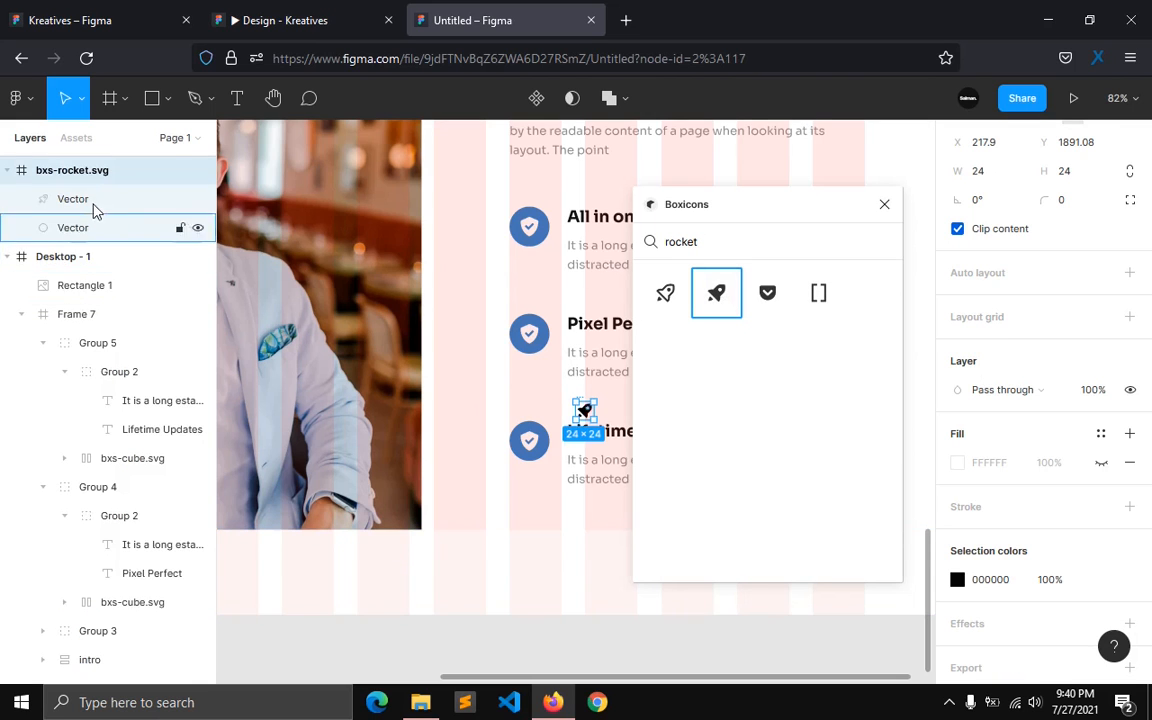
{"action": "left_click_drag", "start_coordinate": [584, 410], "coordinate": [486, 386]}
Step: Find "user" in the Boxicons plugin, insert the solid user icon, and close the plugin
{"action": "left_click", "coordinate": [717, 237]}
{"action": "key", "text": "ctrl+a"}
{"action": "key", "text": "BackSpace"}
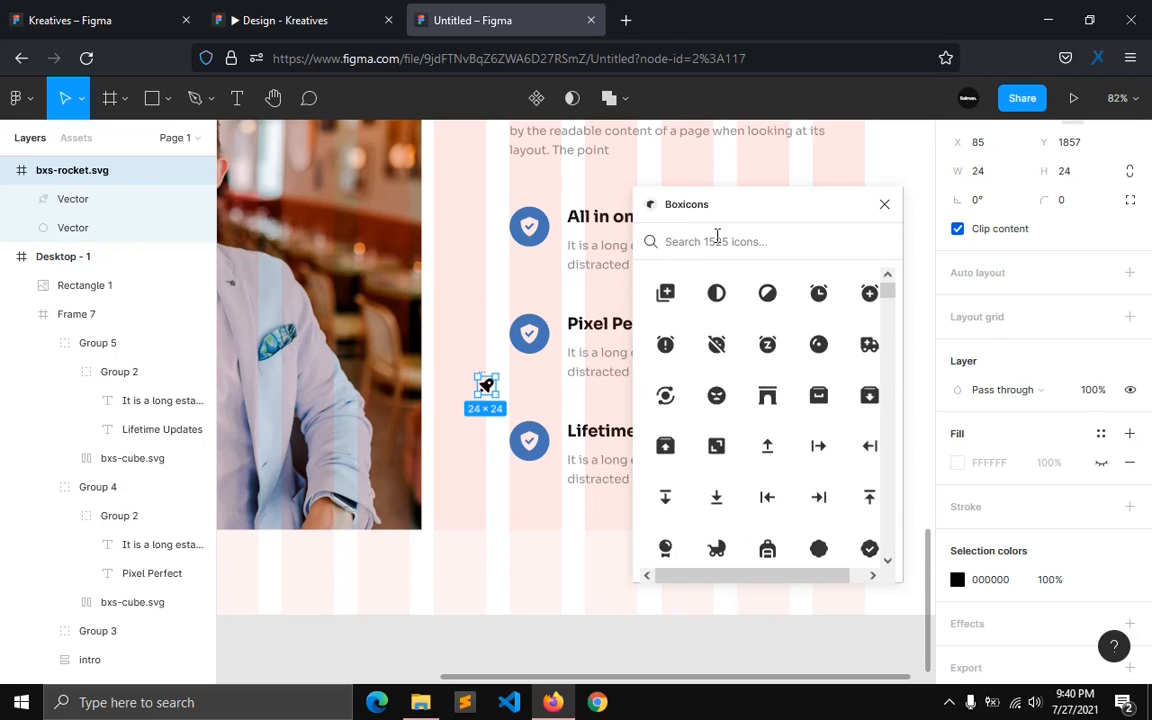
{"action": "type", "text": "thu"}
{"action": "key", "text": "BackSpace"}
{"action": "key", "text": "BackSpace"}
{"action": "key", "text": "BackSpace"}
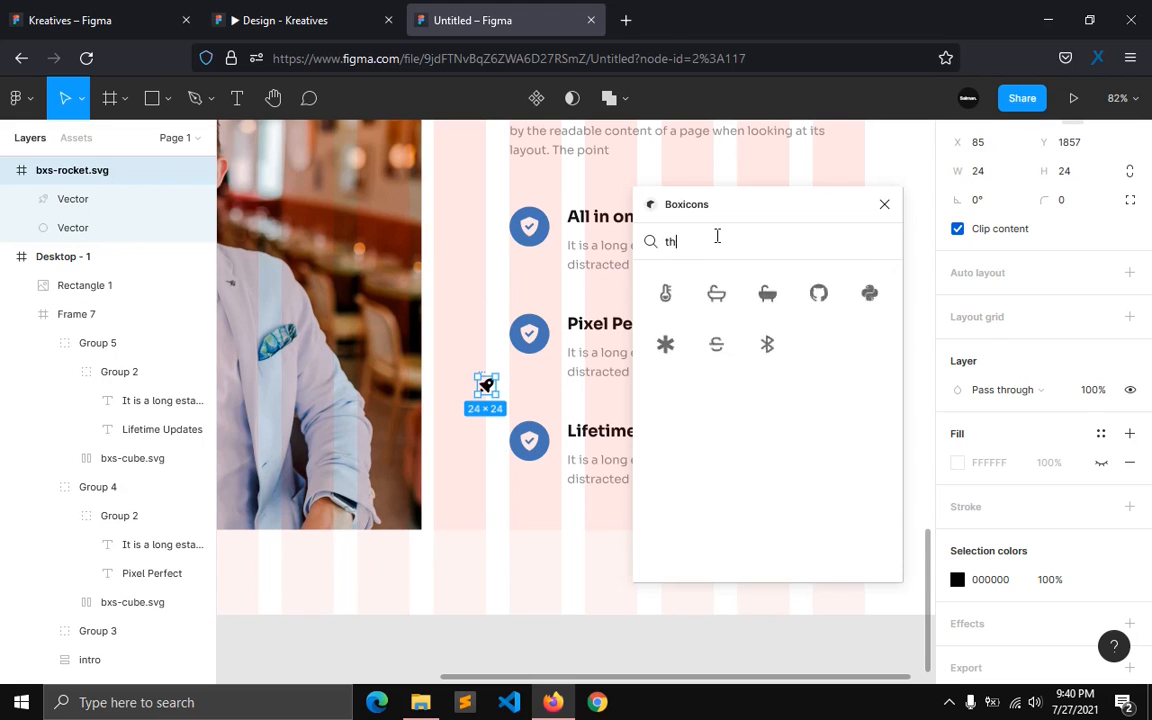
{"action": "type", "text": "user"}
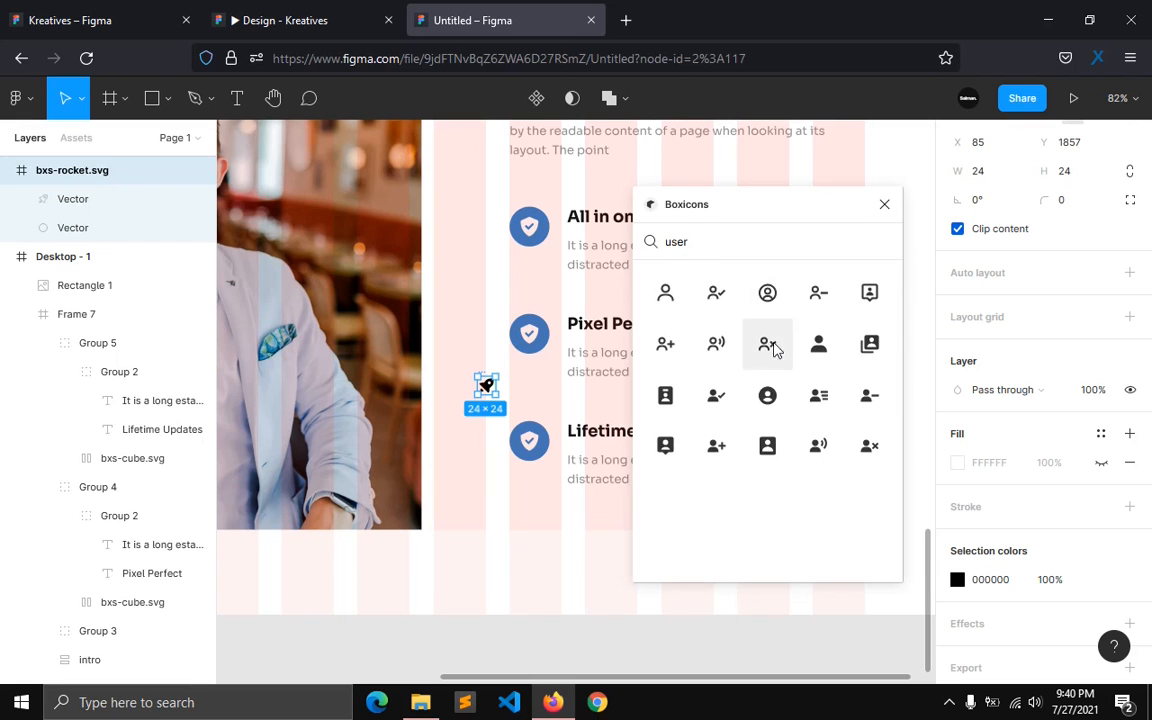
{"action": "left_click", "coordinate": [810, 356]}
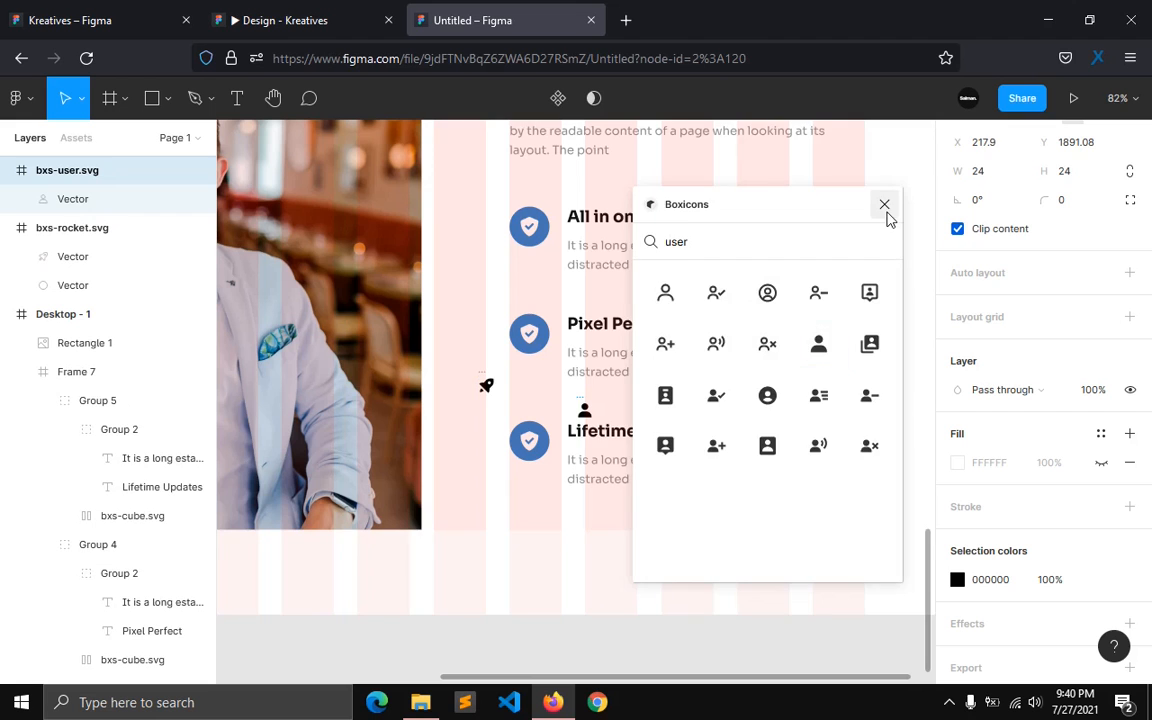
{"action": "left_click", "coordinate": [884, 205]}
{"action": "left_click", "coordinate": [485, 387]}
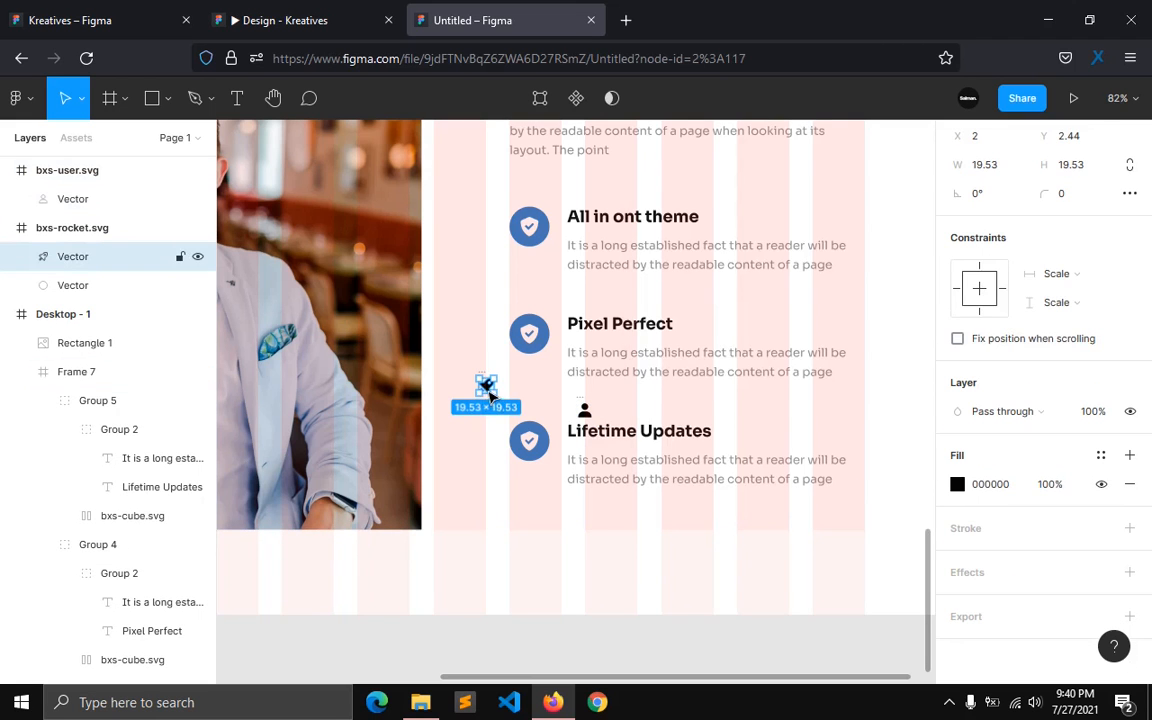
{"action": "left_click_drag", "start_coordinate": [486, 386], "coordinate": [530, 345]}
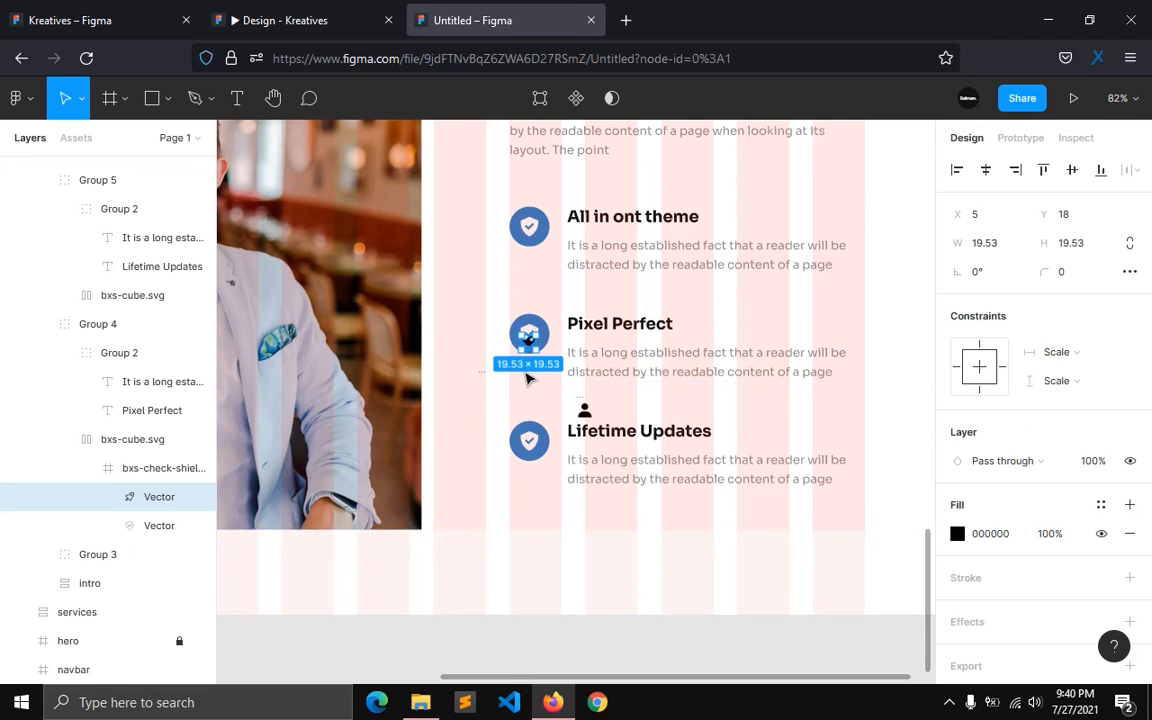
{"action": "scroll", "coordinate": [530, 378], "scroll_direction": "up", "scroll_amount": 3}
{"action": "scroll", "coordinate": [530, 378], "scroll_direction": "up", "scroll_amount": 3}
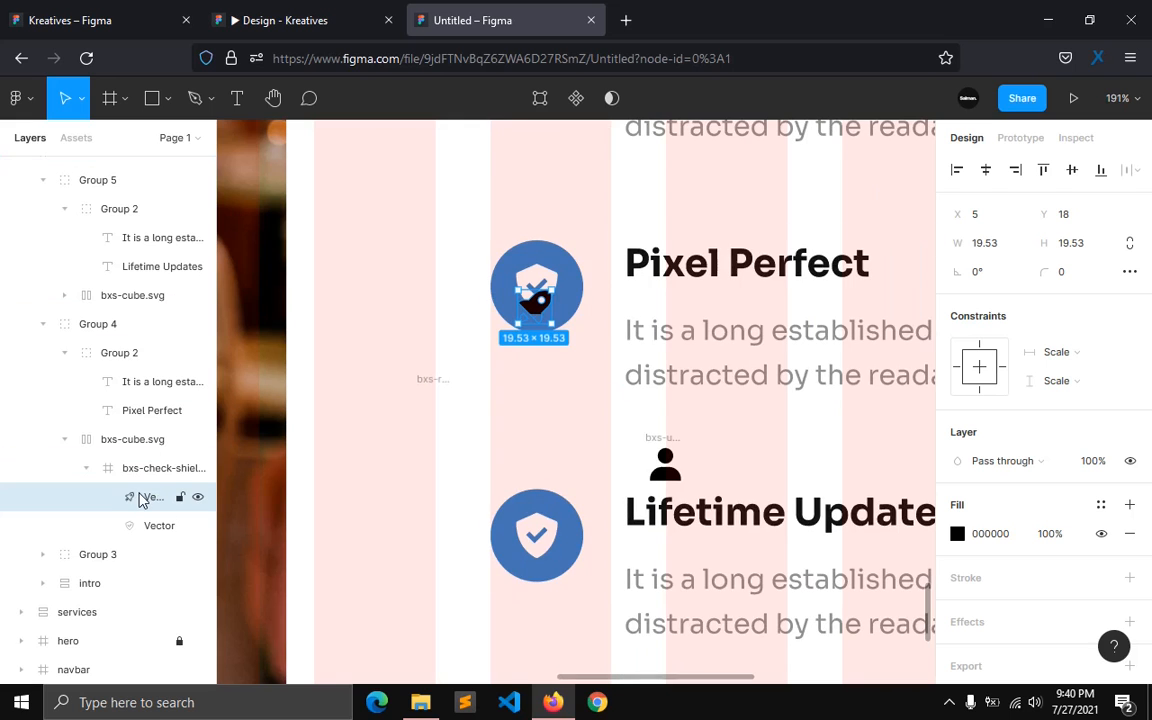
{"action": "key", "text": "ctrl+z"}
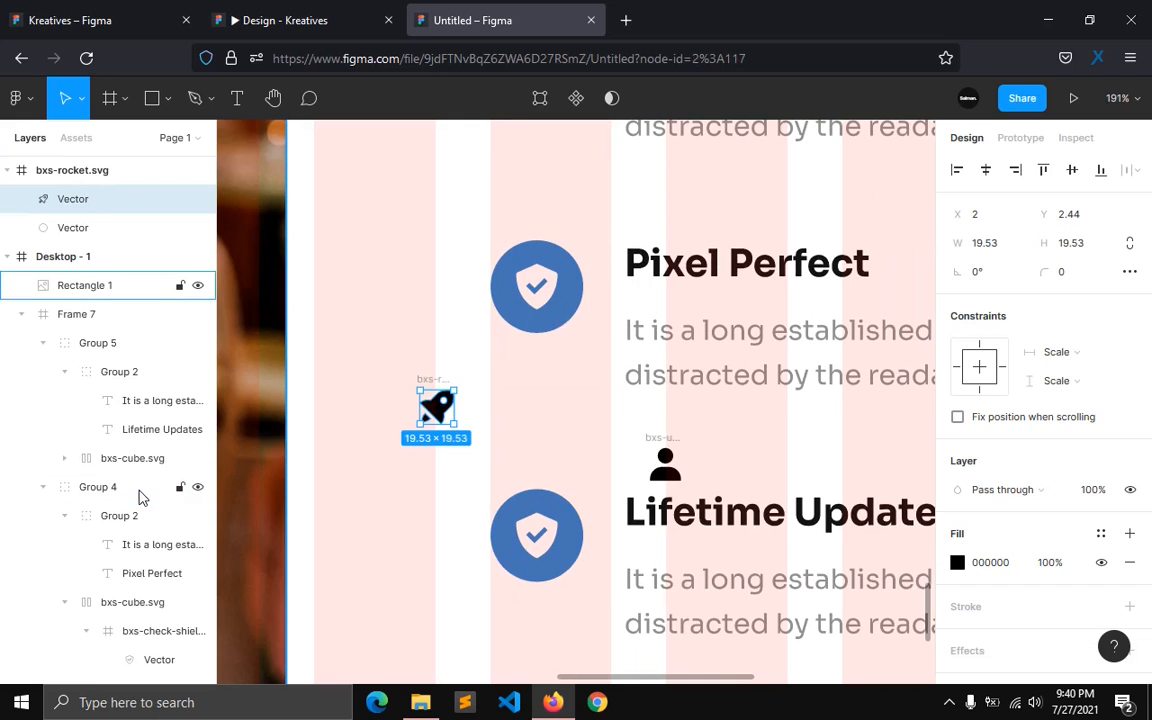
Step: Move the whole bxs-rocket.svg frame into the "Pixel Perfect" item's blue circle frame, and delete the shield icon there
{"action": "left_click", "coordinate": [7, 170]}
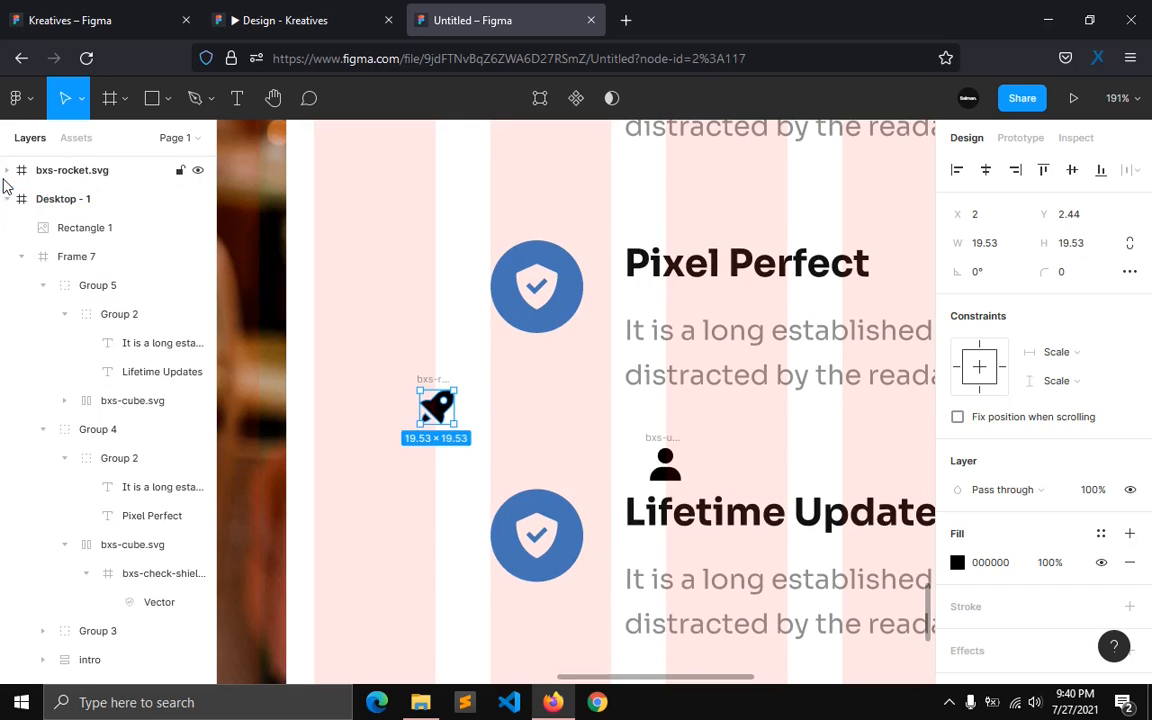
{"action": "left_click", "coordinate": [44, 180]}
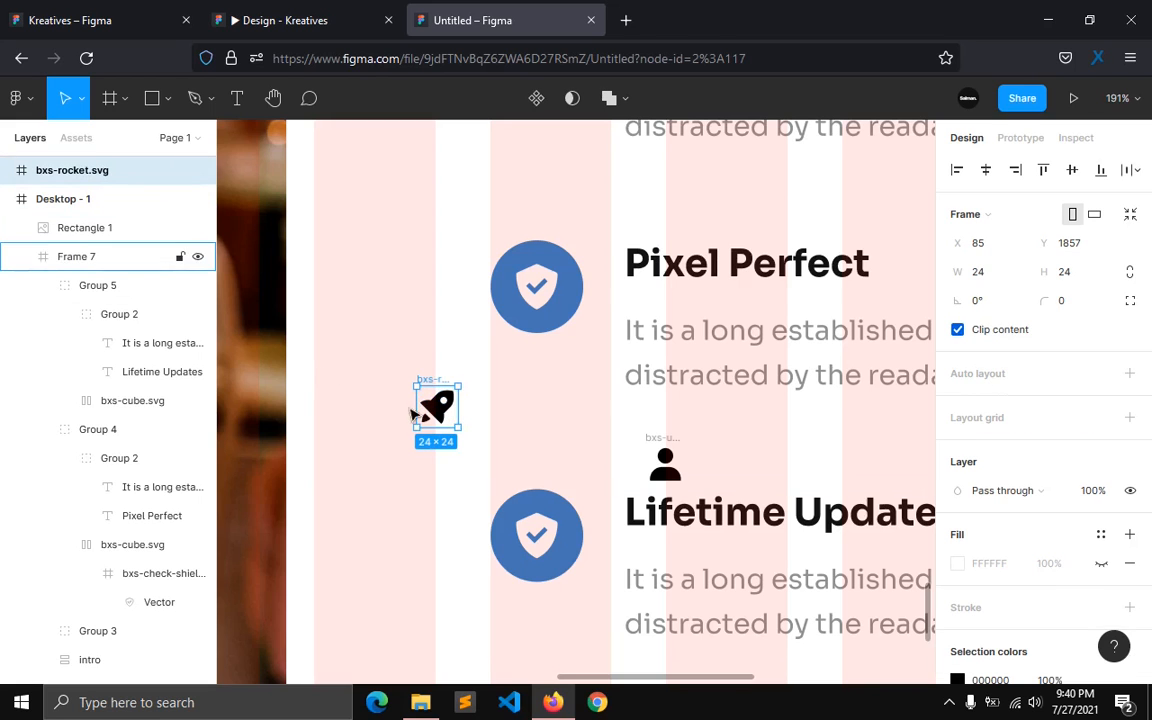
{"action": "left_click_drag", "start_coordinate": [420, 402], "coordinate": [525, 292]}
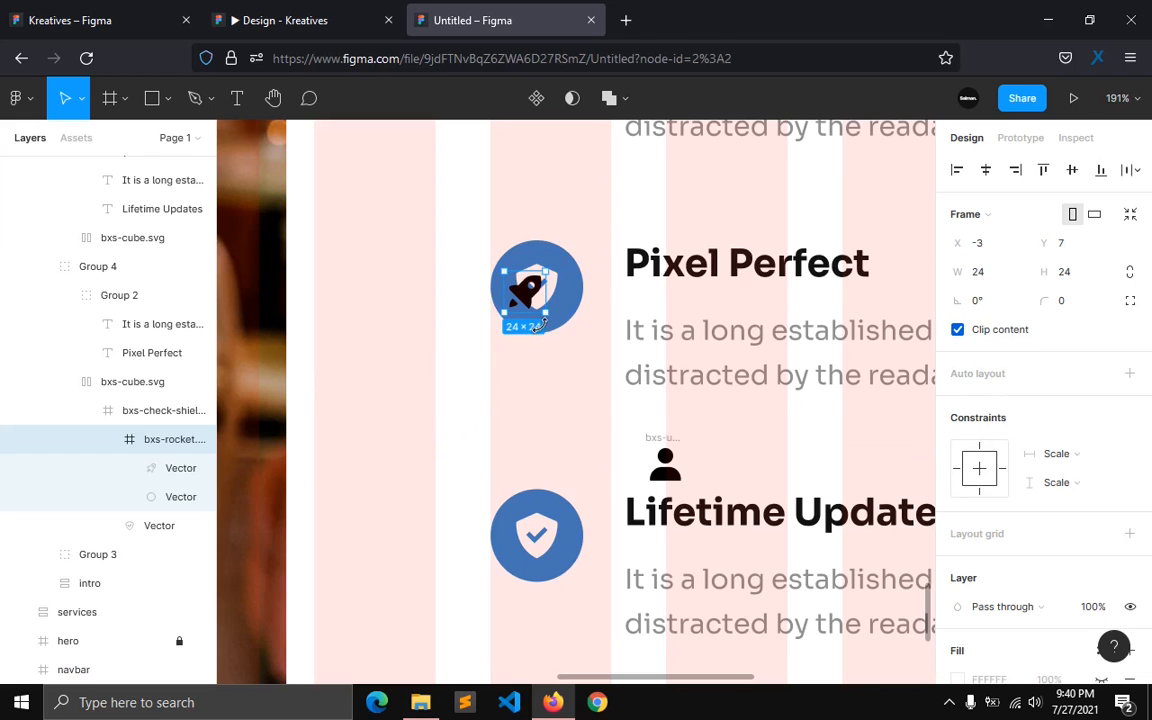
{"action": "left_click_drag", "start_coordinate": [172, 442], "coordinate": [180, 406]}
{"action": "left_click", "coordinate": [525, 294]}
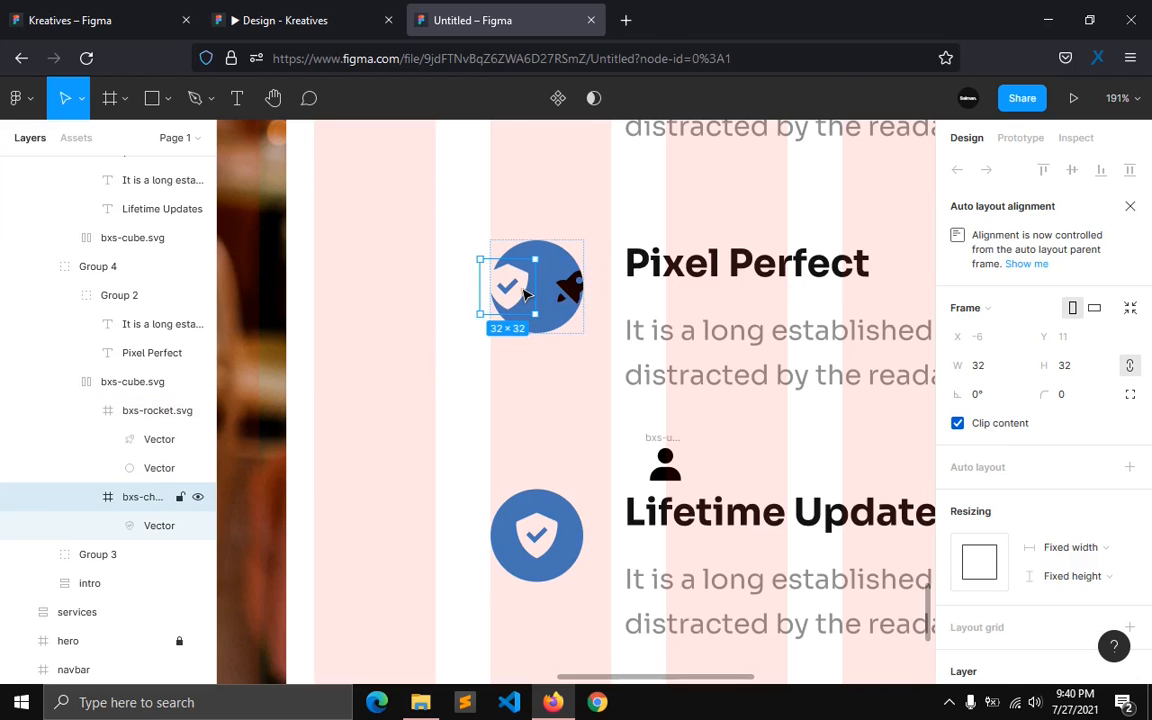
{"action": "key", "text": "Delete"}
Step: Resize the rocket icon frame in the "Pixel Perfect" item to 32 × 32 with its proportions constrained
{"action": "left_click", "coordinate": [533, 291]}
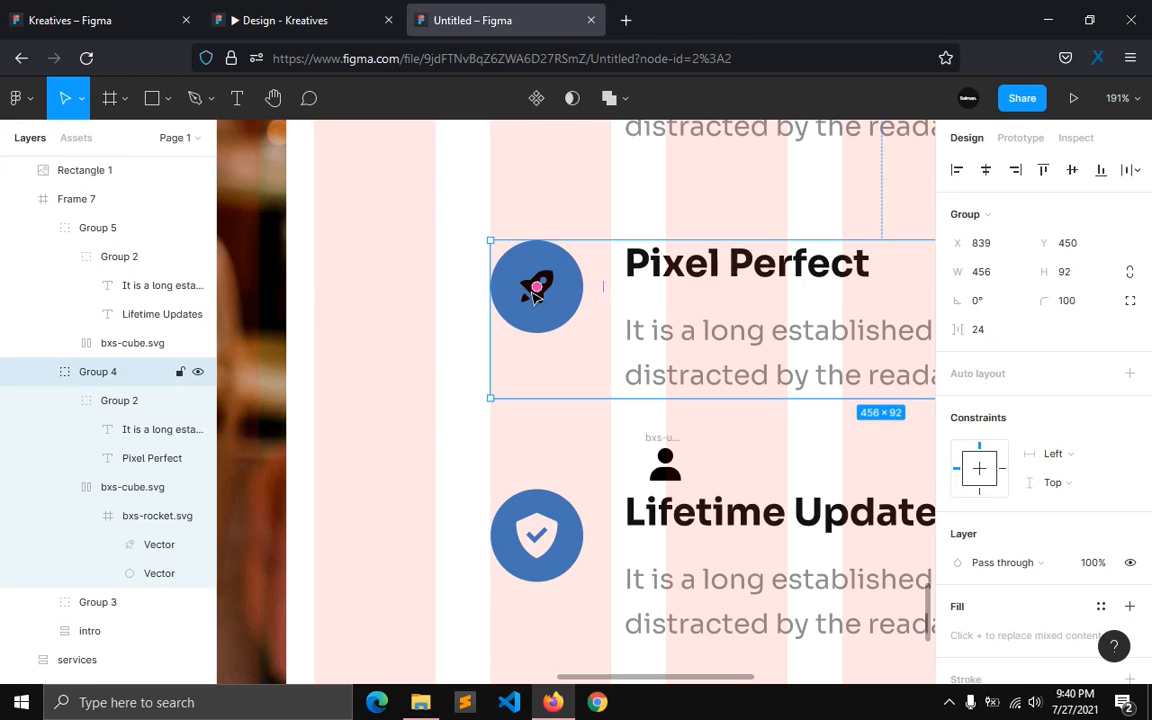
{"action": "double_click", "coordinate": [535, 292]}
{"action": "left_click", "coordinate": [125, 515]}
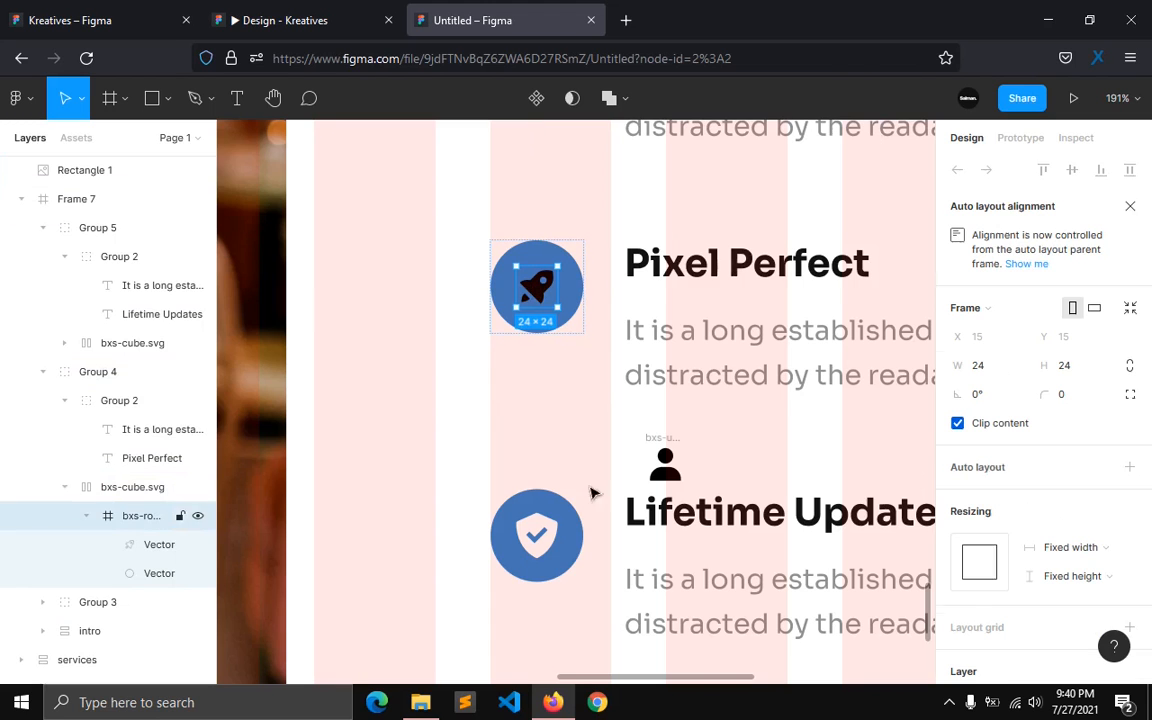
{"action": "left_click", "coordinate": [1131, 367]}
{"action": "left_click", "coordinate": [1008, 371]}
{"action": "type", "text": "32"}
{"action": "key", "text": "Return"}
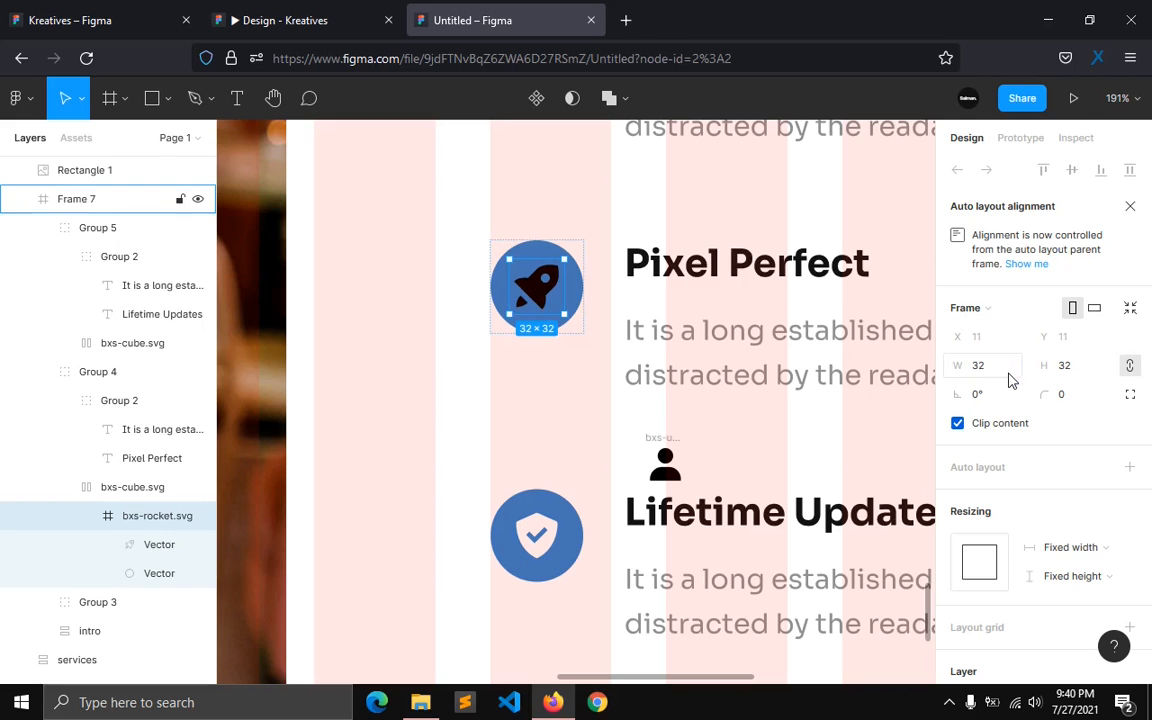
Step: Apply the white color style to the rocket icon's black selection color
{"action": "scroll", "coordinate": [1100, 530], "scroll_direction": "down", "scroll_amount": 4}
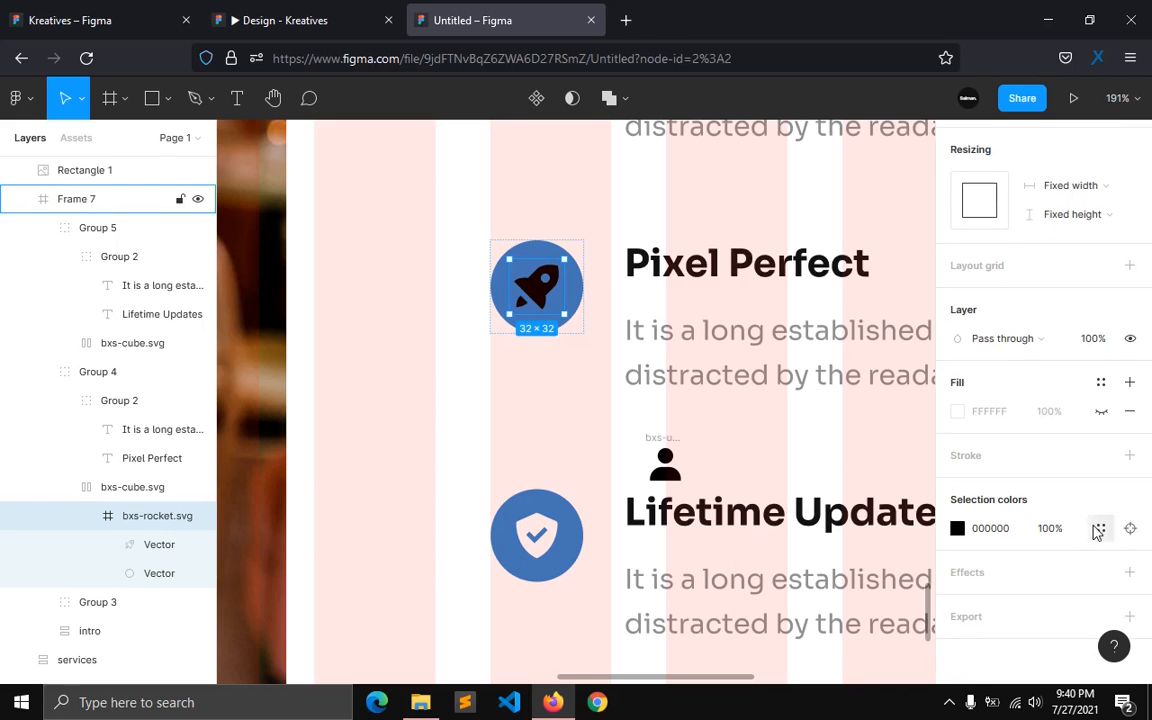
{"action": "left_click", "coordinate": [1097, 528]}
{"action": "left_click", "coordinate": [826, 609]}
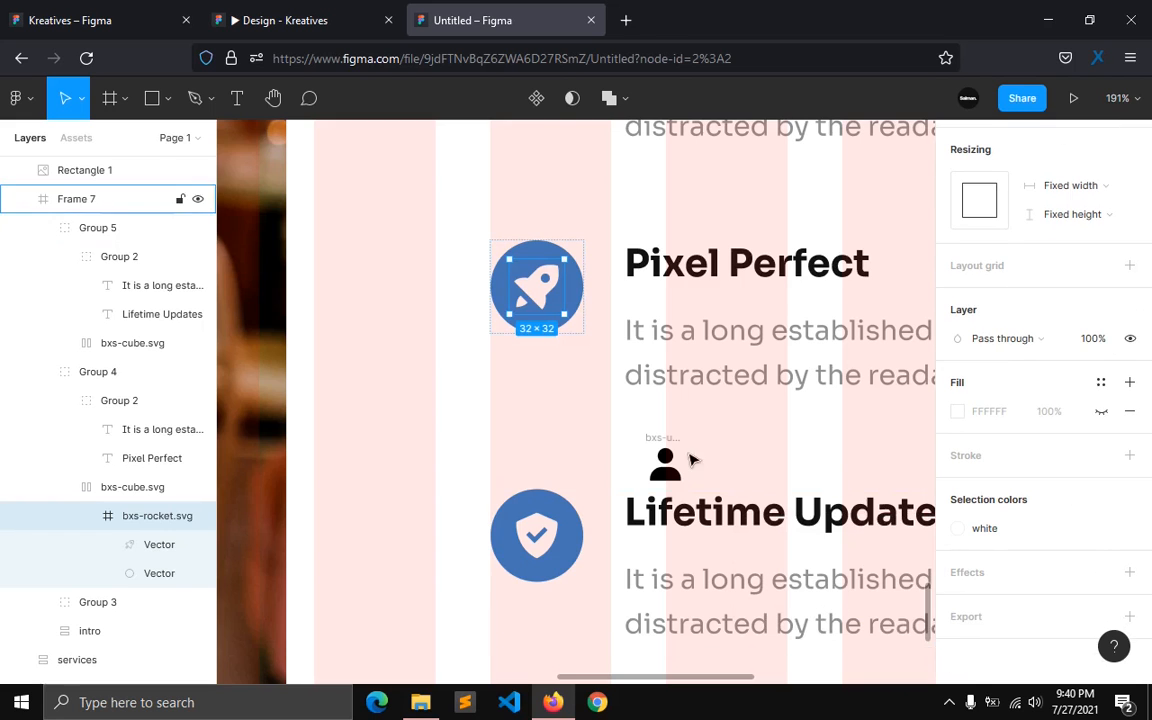
Step: Move the bxs-user.svg frame into the "Lifetime Updates" item's blue circle frame, and delete the shield icon there
{"action": "left_click", "coordinate": [667, 443]}
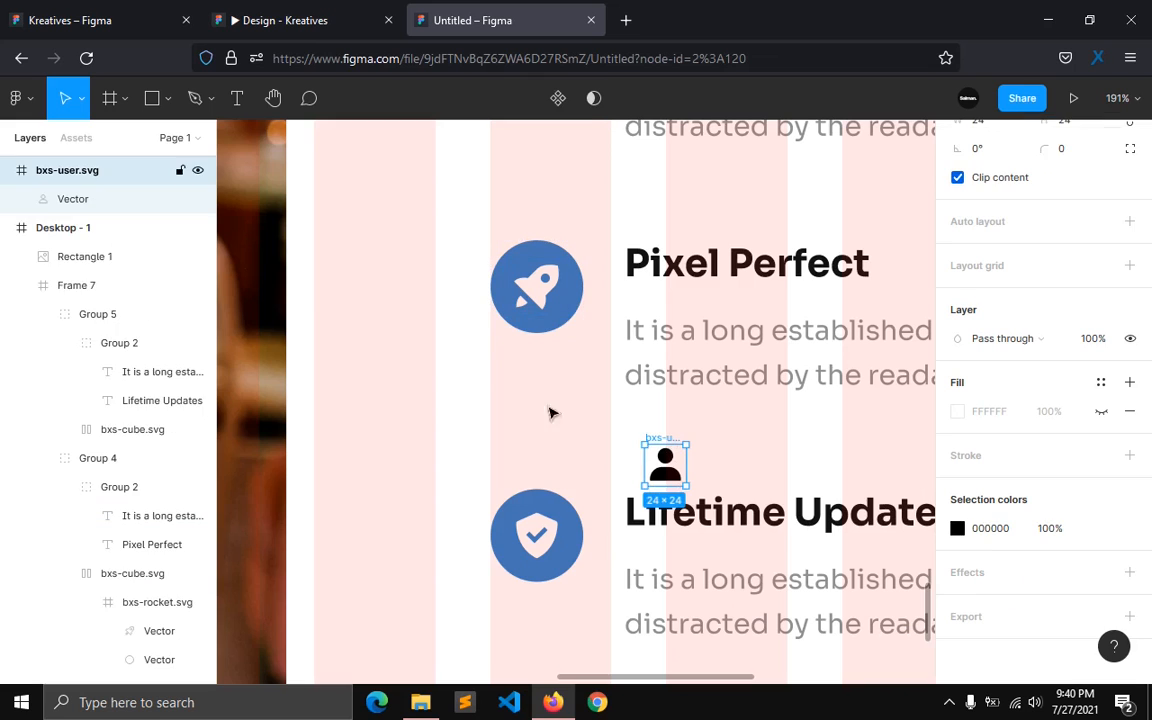
{"action": "left_click", "coordinate": [6, 174]}
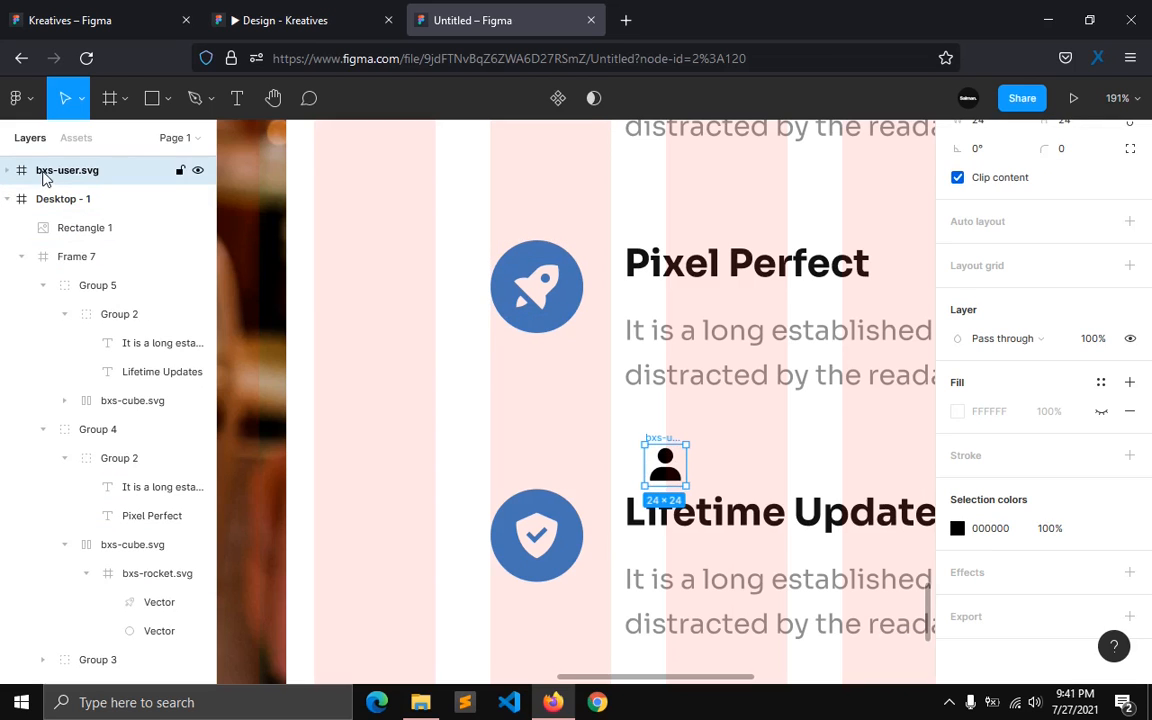
{"action": "left_click_drag", "start_coordinate": [668, 455], "coordinate": [537, 537]}
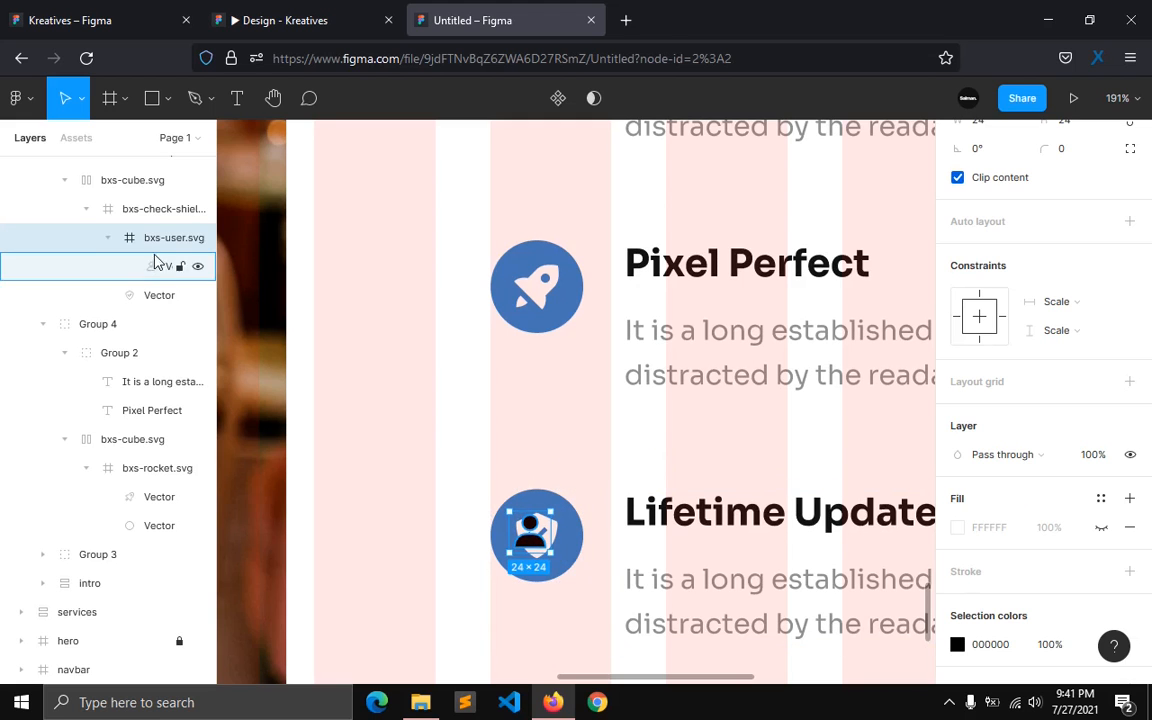
{"action": "left_click_drag", "start_coordinate": [157, 247], "coordinate": [147, 208]}
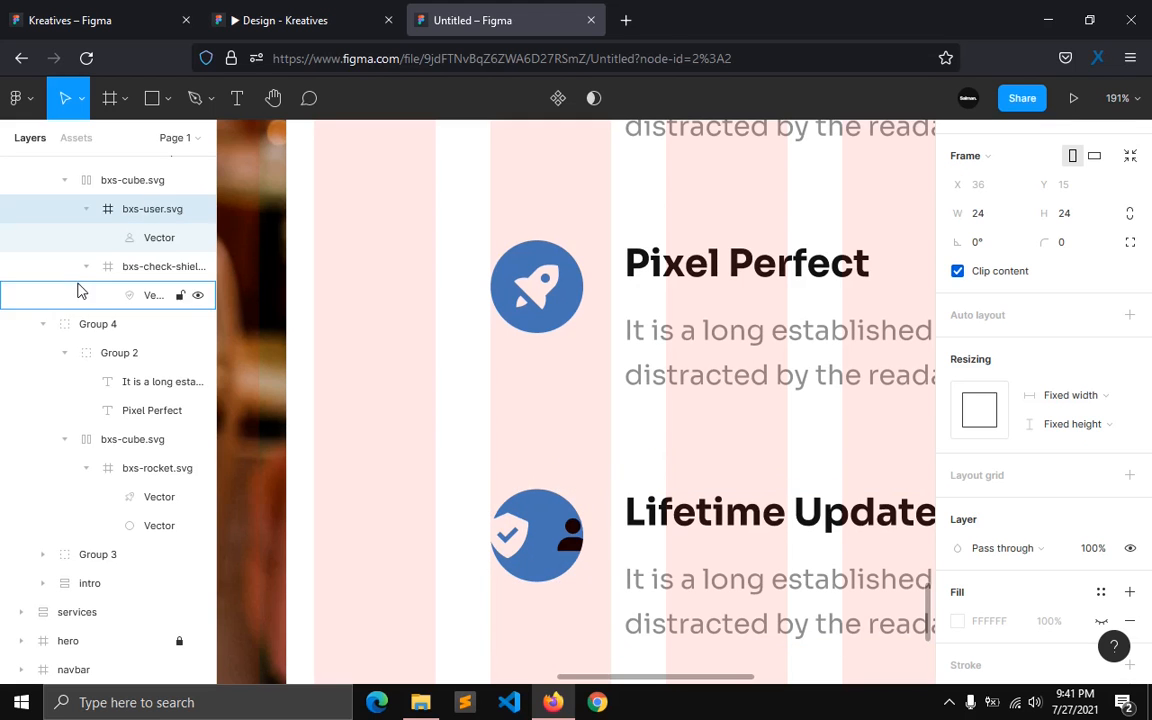
{"action": "left_click", "coordinate": [125, 276]}
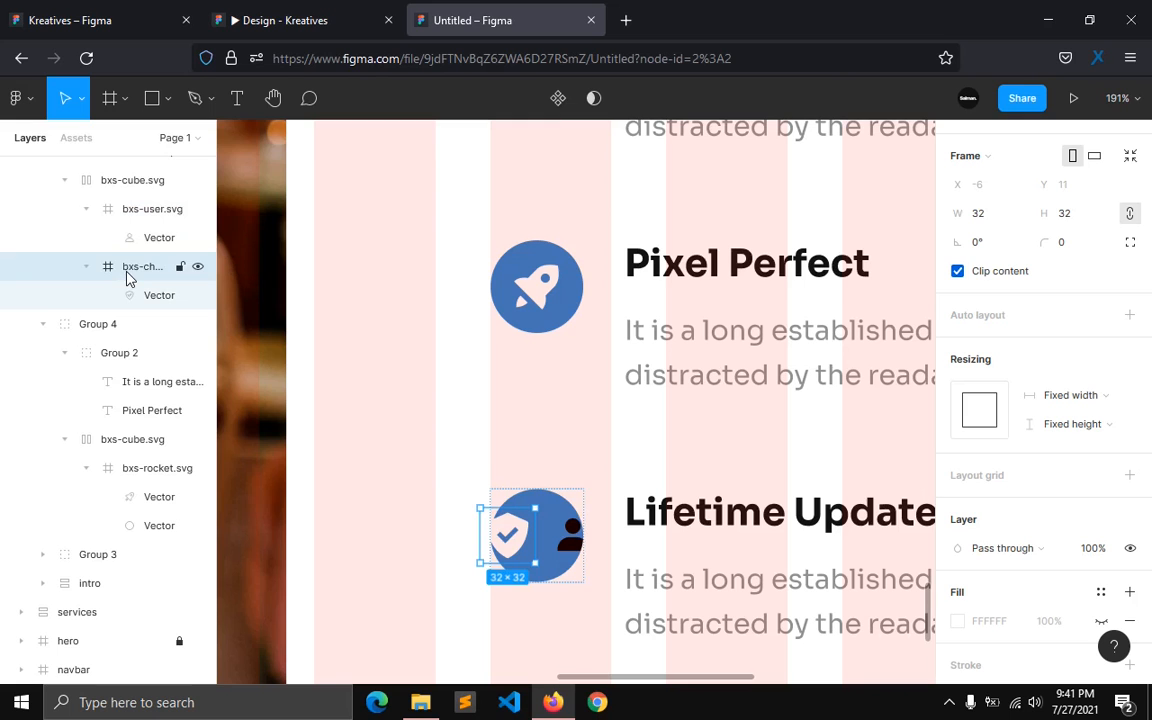
{"action": "key", "text": "Delete"}
Step: Apply the white color style to the user icon's black selection color in the "Lifetime Updates" item
{"action": "left_click", "coordinate": [134, 269]}
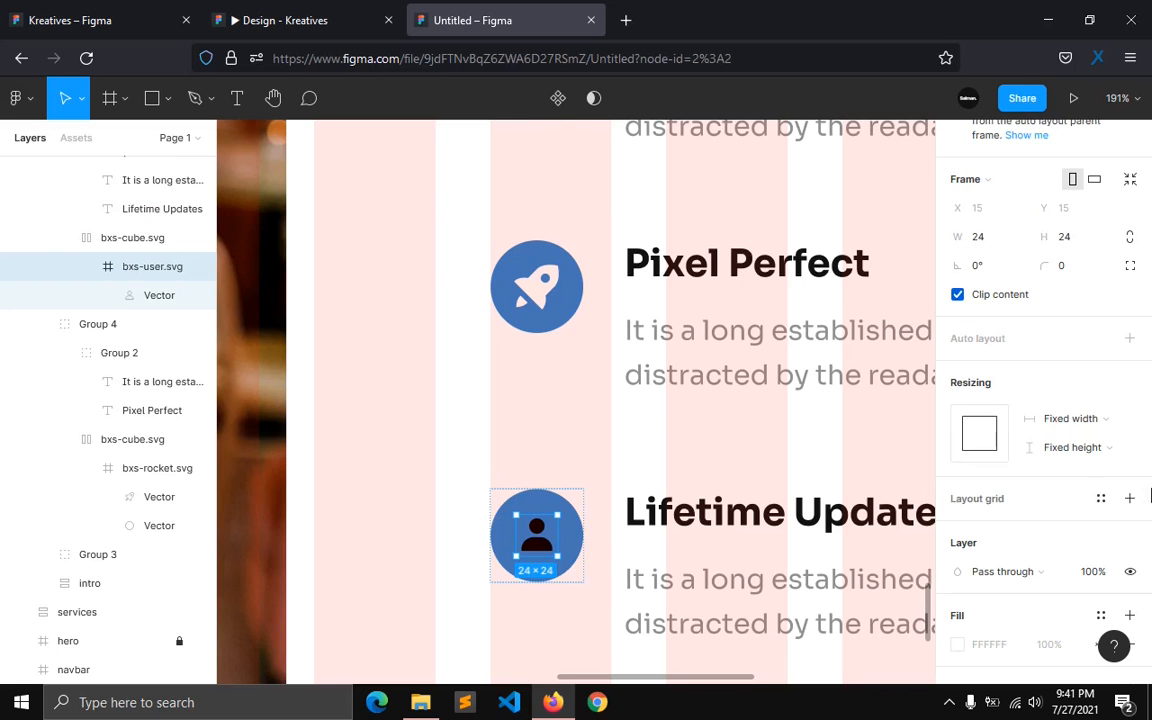
{"action": "scroll", "coordinate": [1060, 500], "scroll_direction": "down", "scroll_amount": 3}
{"action": "left_click", "coordinate": [1100, 534]}
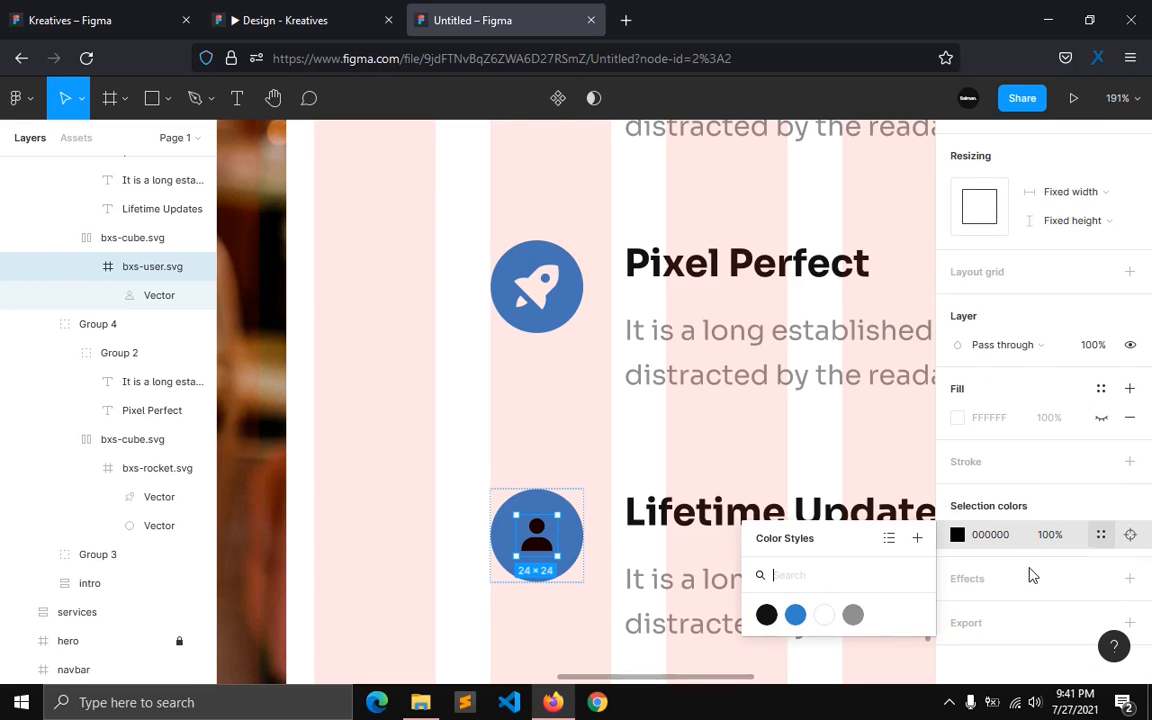
{"action": "left_click", "coordinate": [851, 614]}
Step: Resize the user icon frame in the "Lifetime Updates" item to 32 × 32 with its proportions constrained
{"action": "scroll", "coordinate": [1050, 308], "scroll_direction": "up", "scroll_amount": 4}
{"action": "left_click", "coordinate": [1130, 369]}
{"action": "left_click", "coordinate": [1001, 369]}
{"action": "type", "text": "3"}
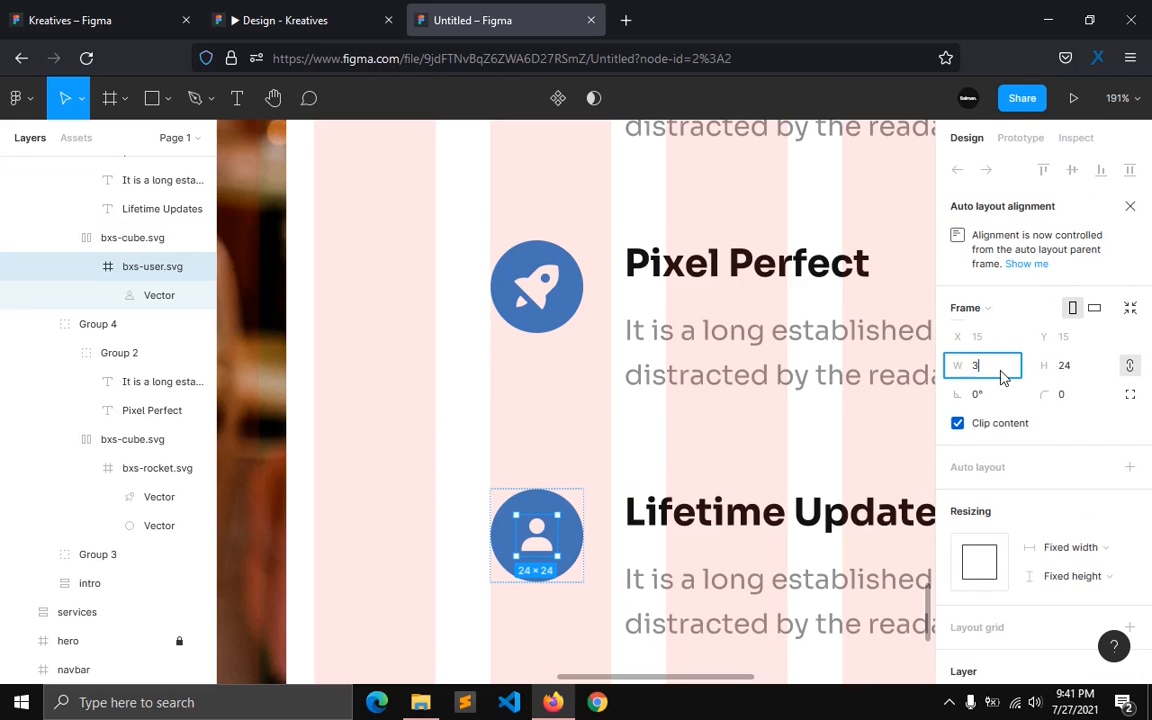
{"action": "type", "text": "2"}
{"action": "key", "text": "Return"}
{"action": "left_click", "coordinate": [602, 478]}
{"action": "scroll", "coordinate": [602, 478], "scroll_direction": "down", "scroll_amount": 4}
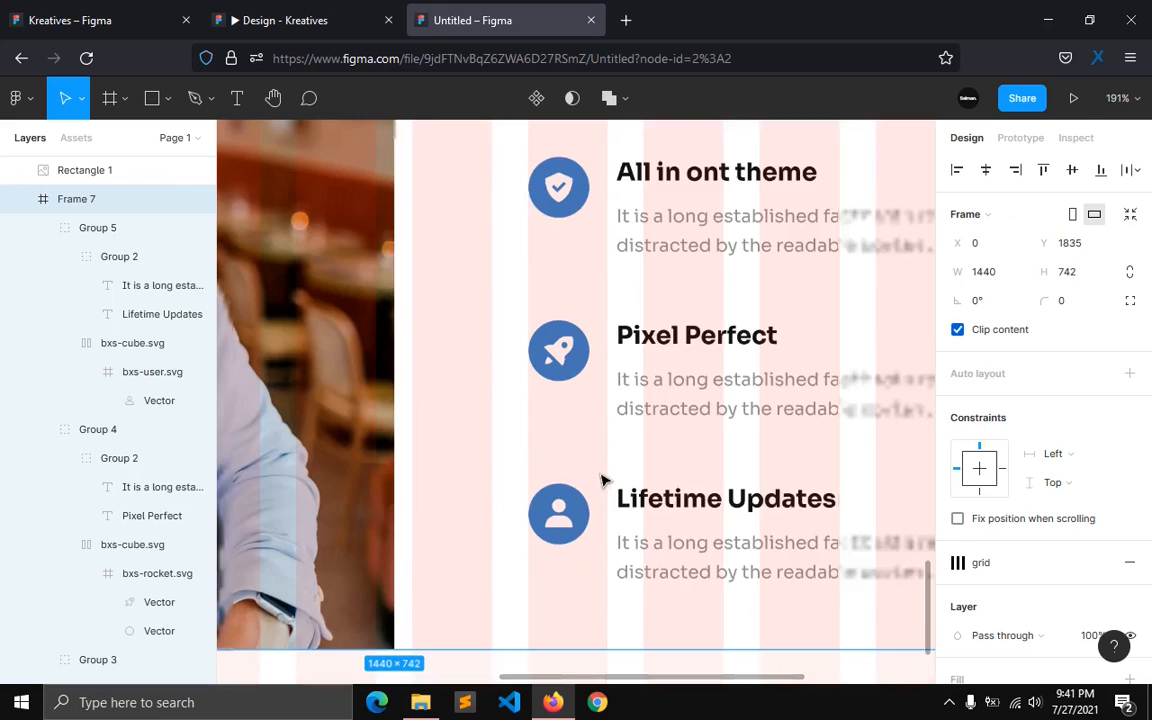
Step: Select the three feature item groups in Frame 7 together and set their vertical spacing to 24
{"action": "left_click", "coordinate": [42, 227]}
{"action": "left_click", "coordinate": [42, 285]}
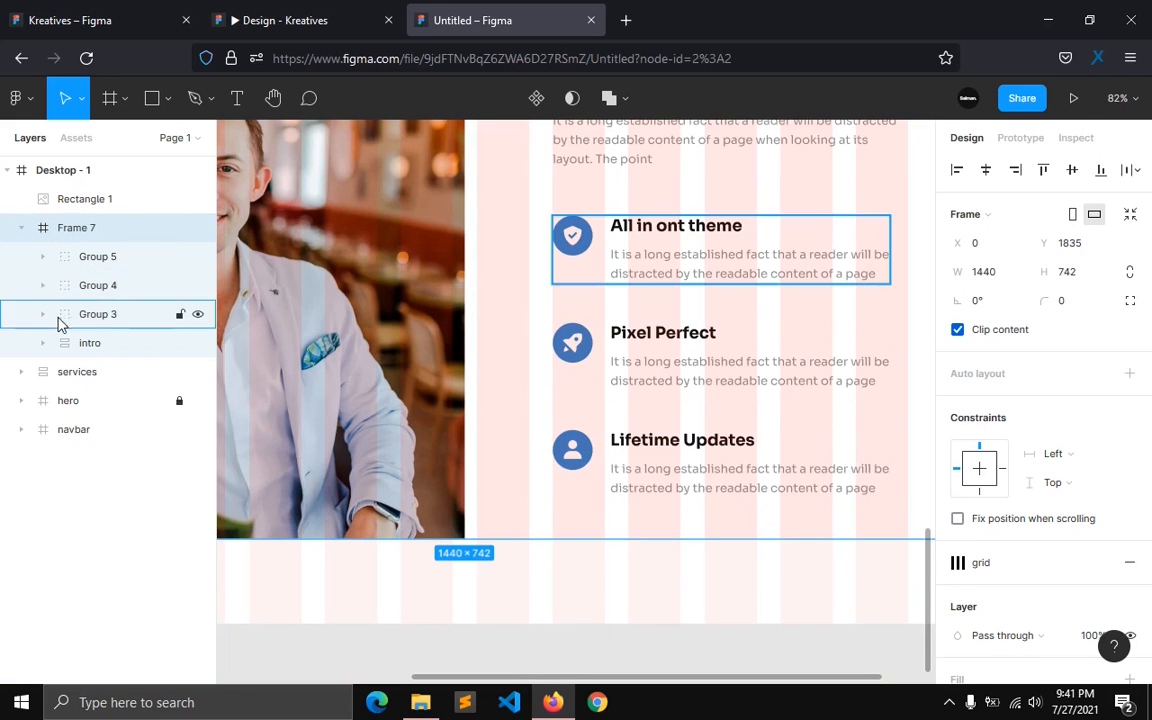
{"action": "left_click", "coordinate": [75, 314]}
{"action": "left_click", "coordinate": [112, 262], "text": "shift"}
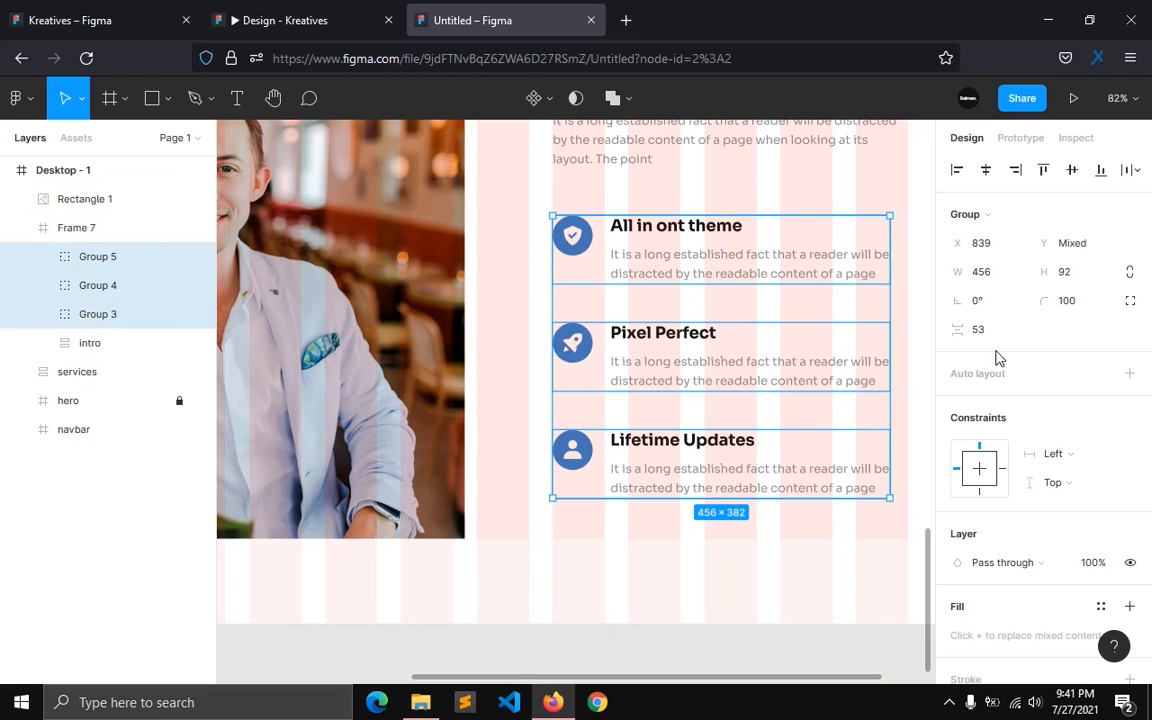
{"action": "left_click", "coordinate": [991, 337]}
{"action": "type", "text": "2"}
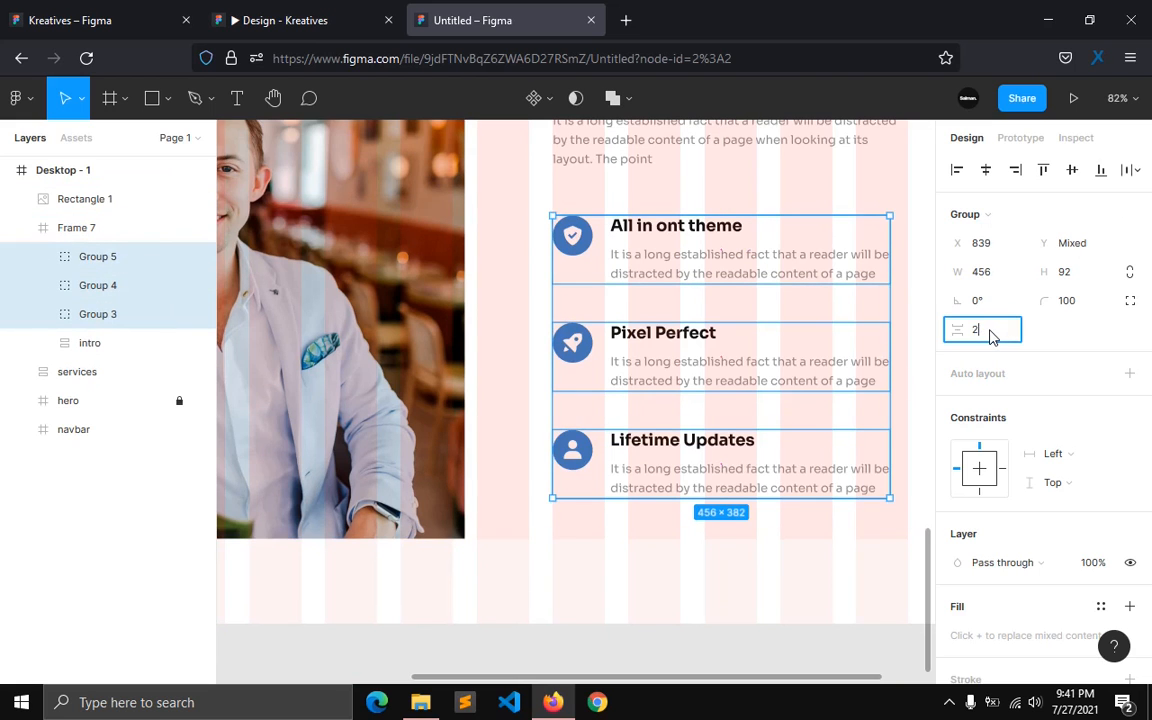
{"action": "type", "text": "4"}
{"action": "key", "text": "Return"}
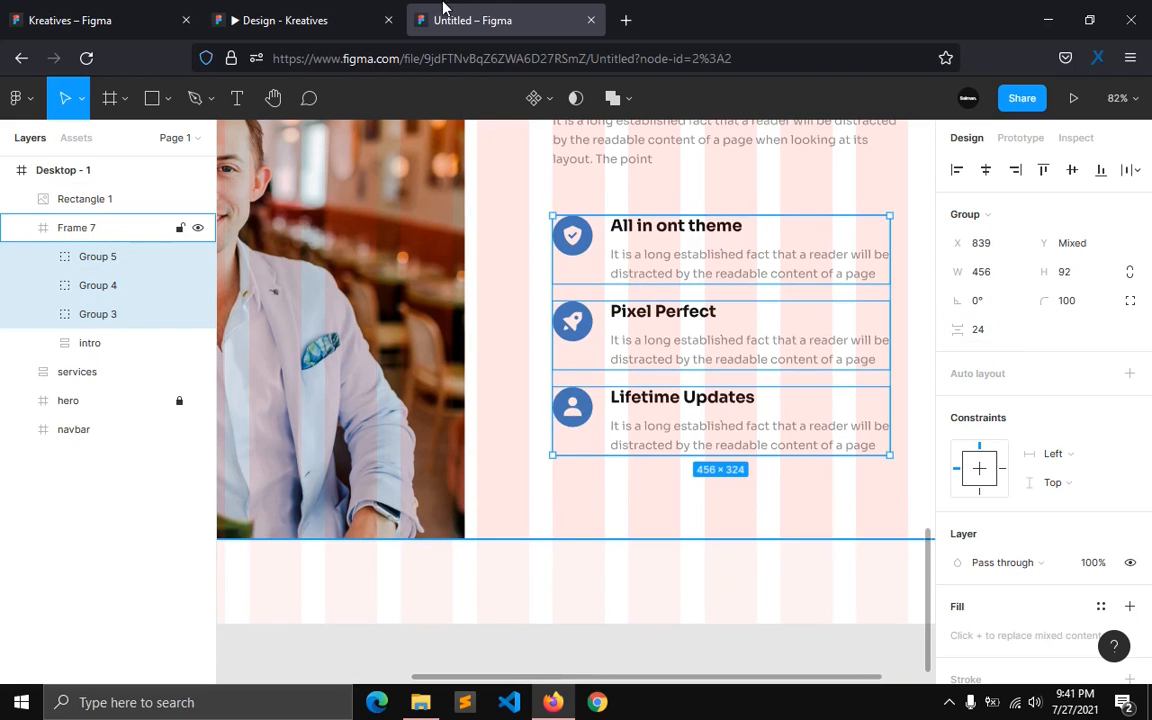
Step: Check the reference design, and set the vertical spacing between the three feature item groups to 28
{"action": "left_click", "coordinate": [305, 18]}
{"action": "left_click", "coordinate": [432, 10]}
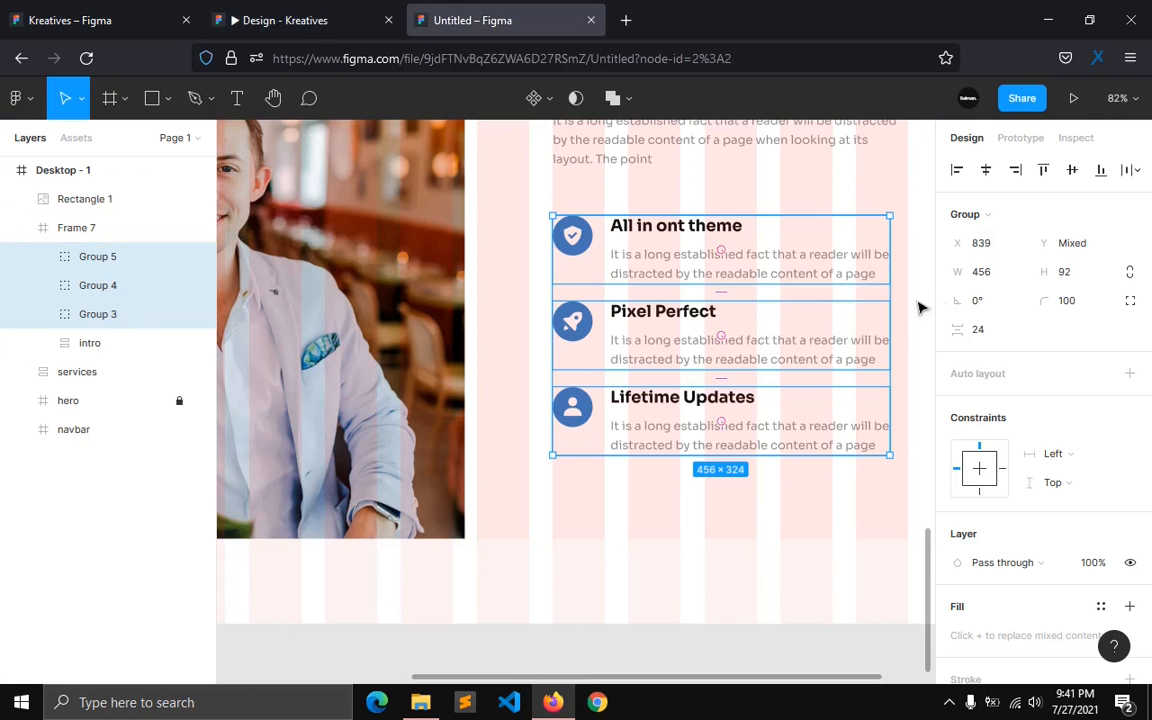
{"action": "left_click", "coordinate": [991, 336]}
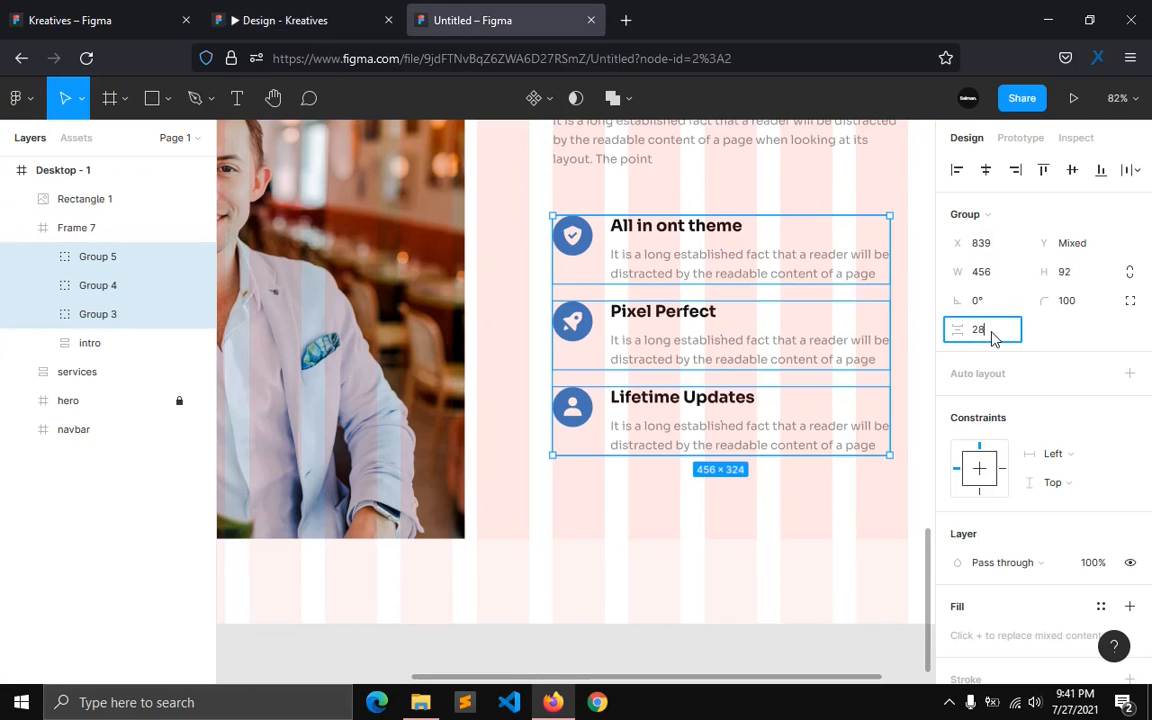
{"action": "key", "text": "Return"}
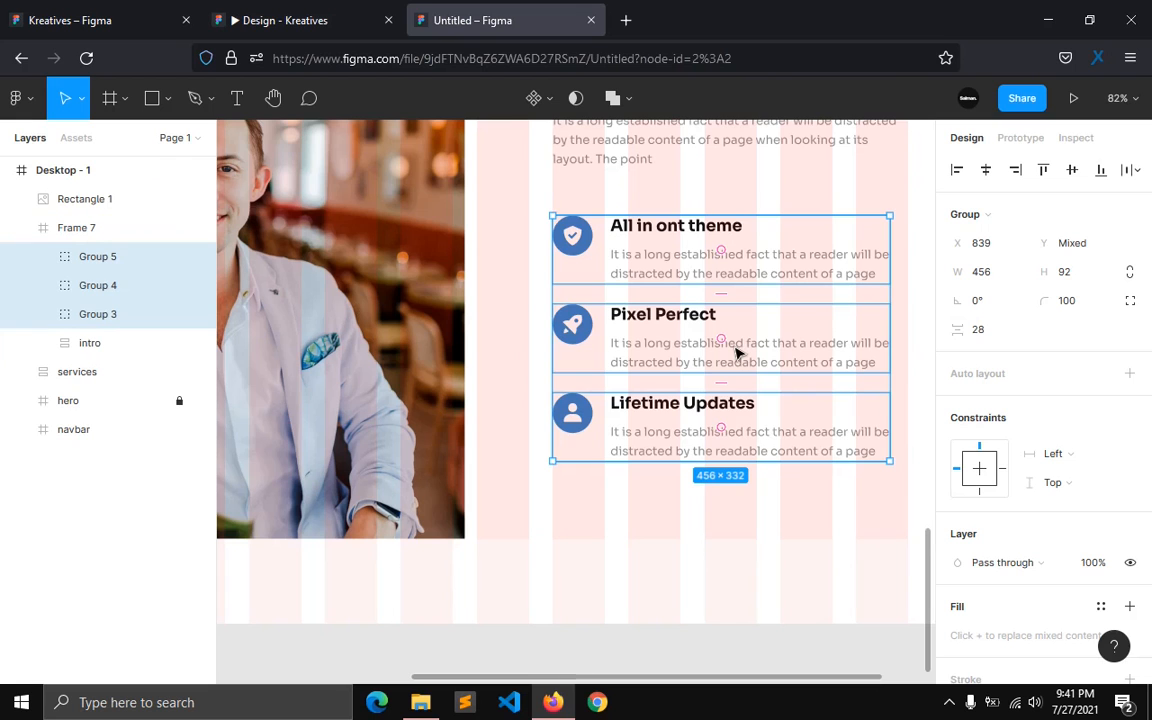
Step: Group the three feature items together, and group the result with the intro text block above it
{"action": "key", "text": "ctrl+g"}
{"action": "scroll", "coordinate": [725, 283], "scroll_direction": "up", "scroll_amount": 3}
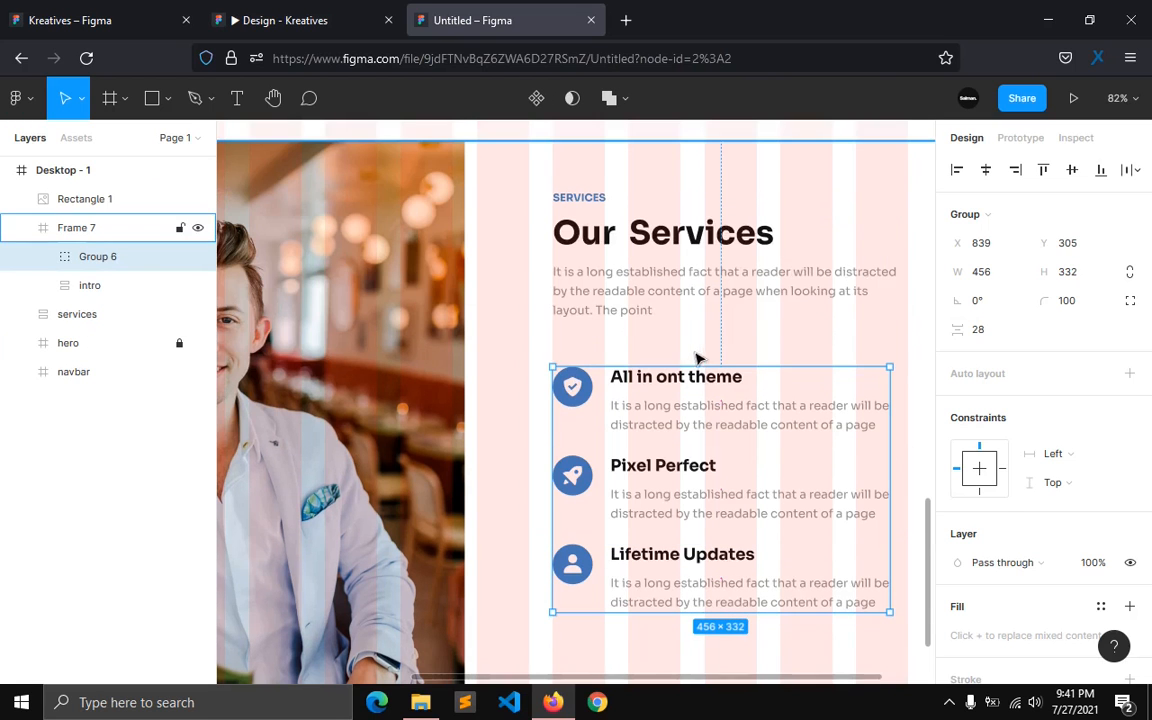
{"action": "left_click", "coordinate": [651, 308], "text": "shift"}
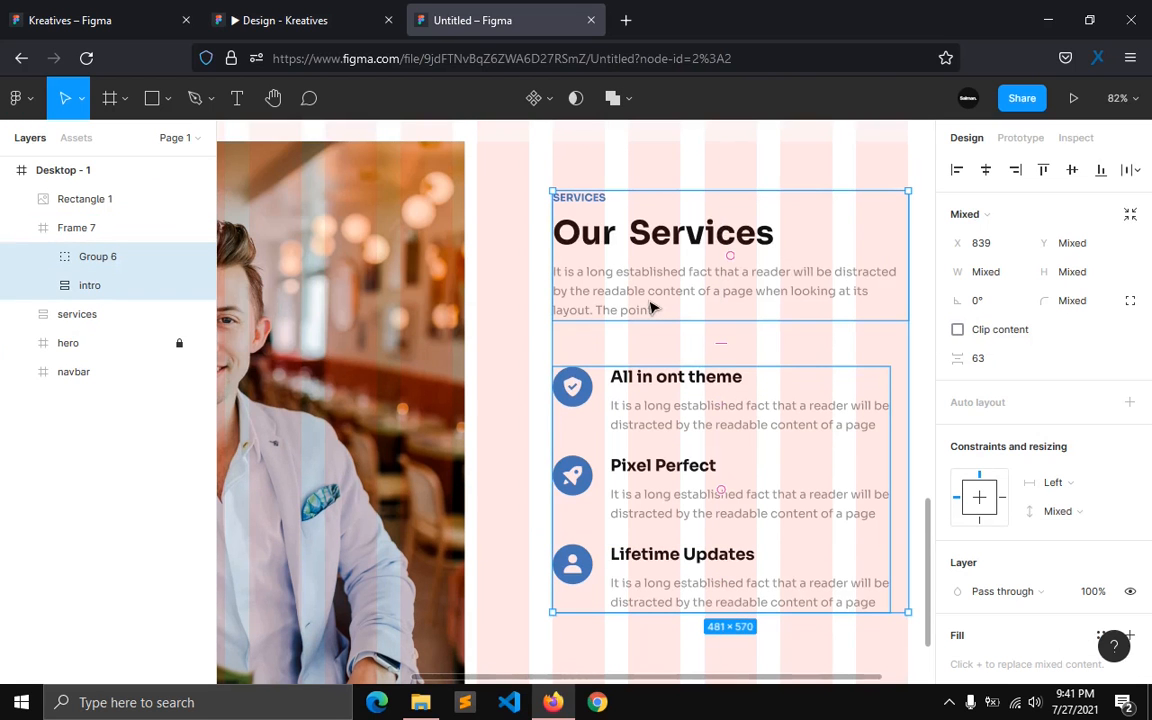
{"action": "key", "text": "ctrl+g"}
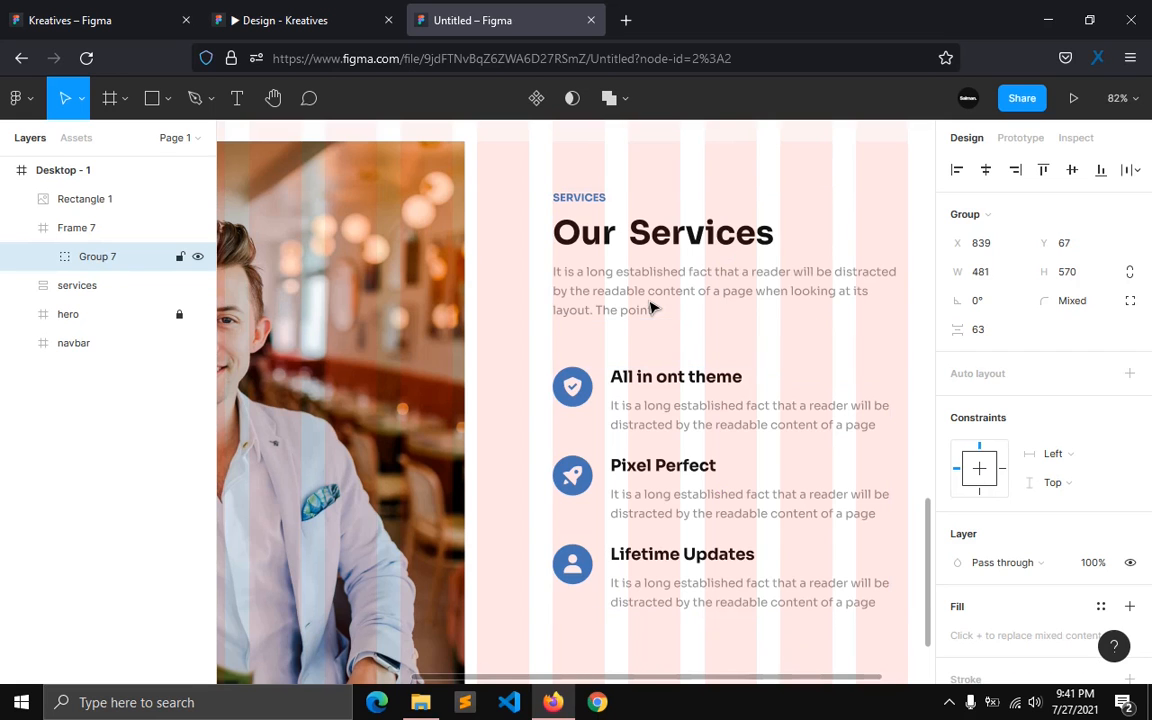
Step: Set the spacing between the intro and the feature list to 44, and center the whole group vertically in Frame 7
{"action": "left_click", "coordinate": [997, 336]}
{"action": "type", "text": "4"}
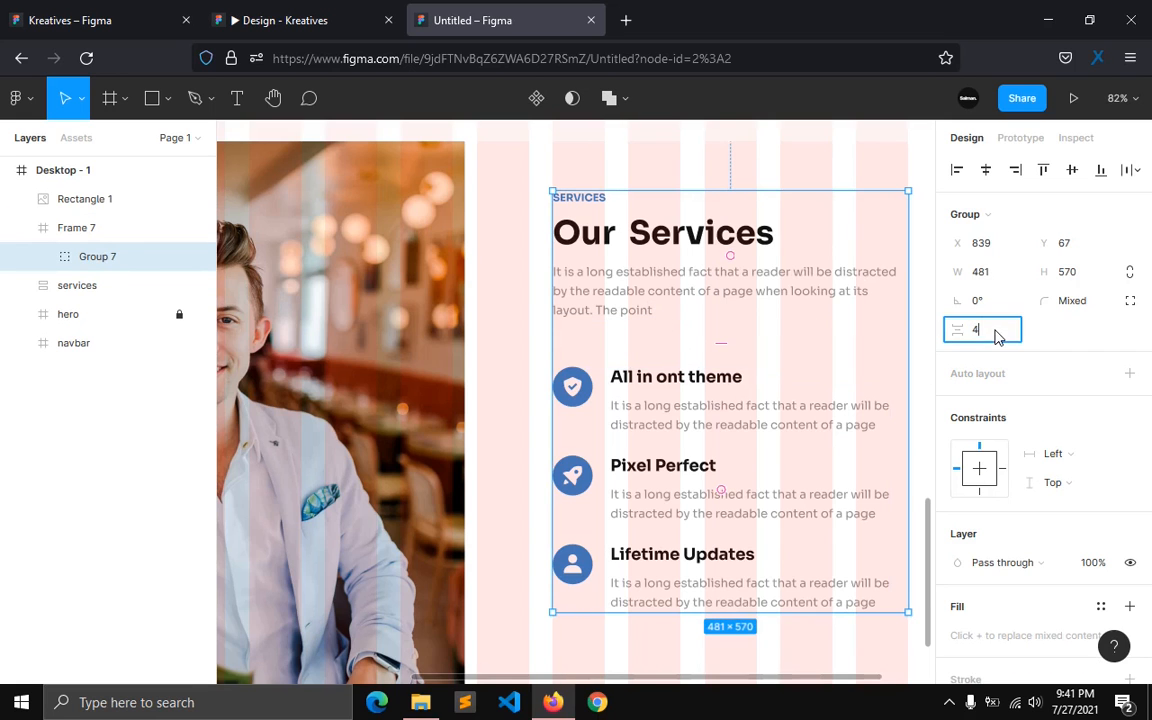
{"action": "type", "text": "4"}
{"action": "key", "text": "Return"}
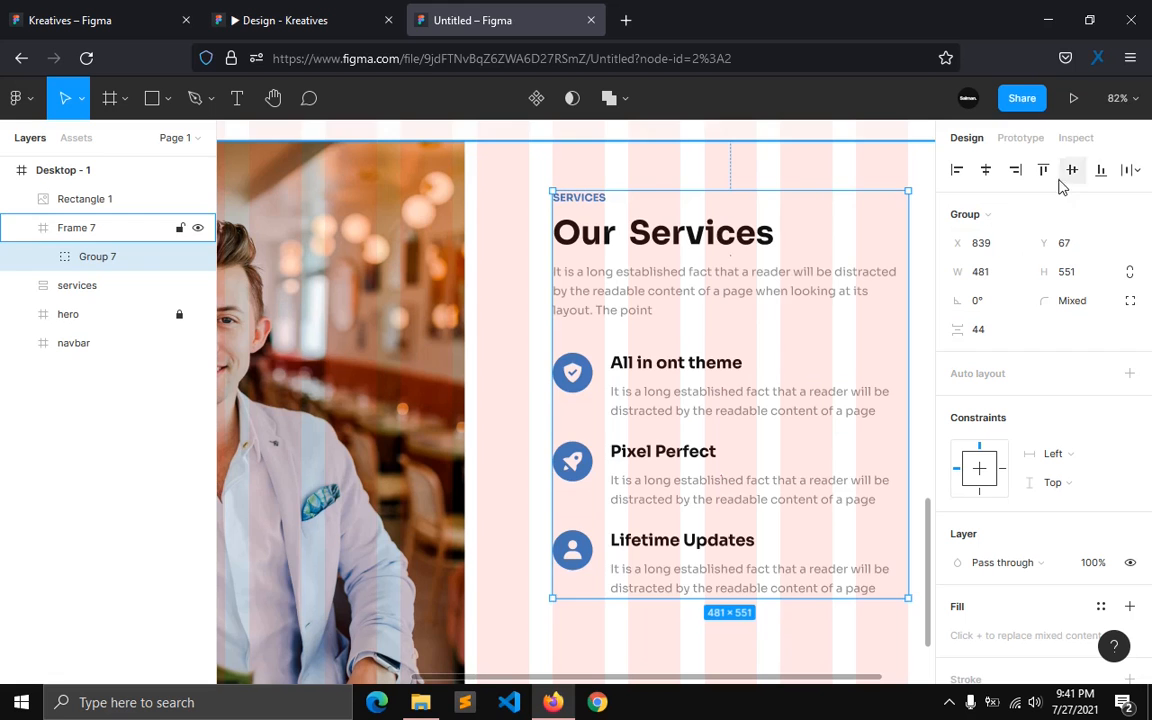
{"action": "left_click", "coordinate": [1072, 170]}
{"action": "scroll", "coordinate": [639, 330], "scroll_direction": "down", "scroll_amount": 3}
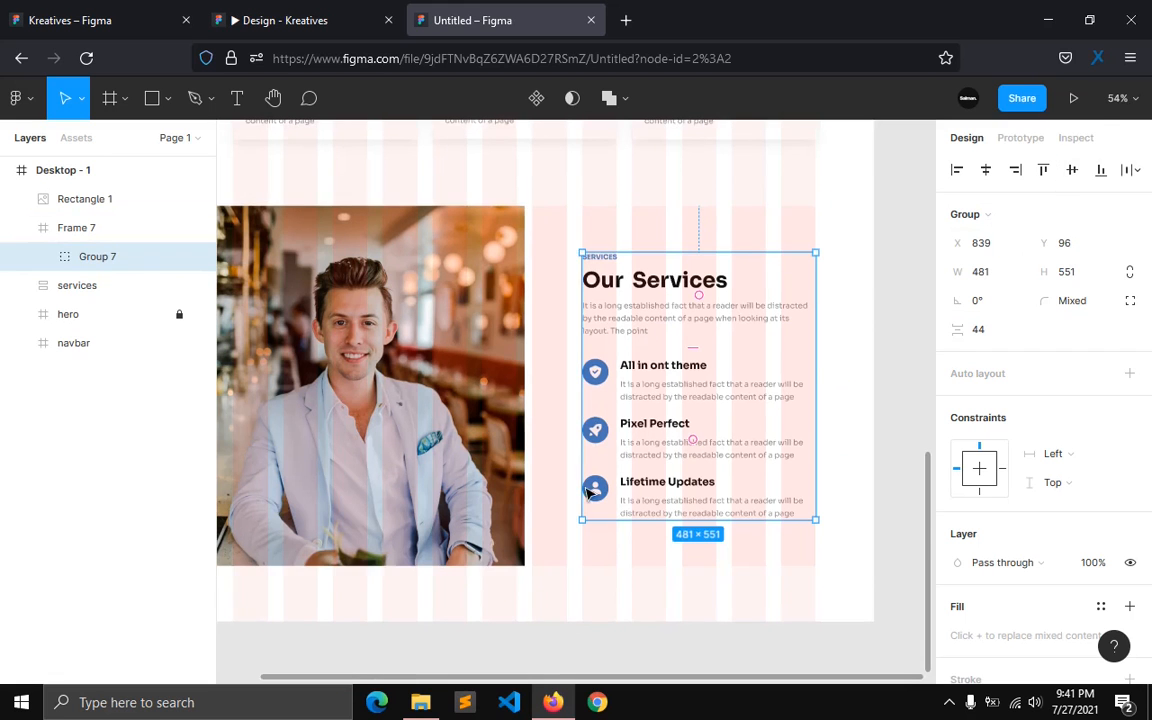
{"action": "left_click", "coordinate": [578, 610]}
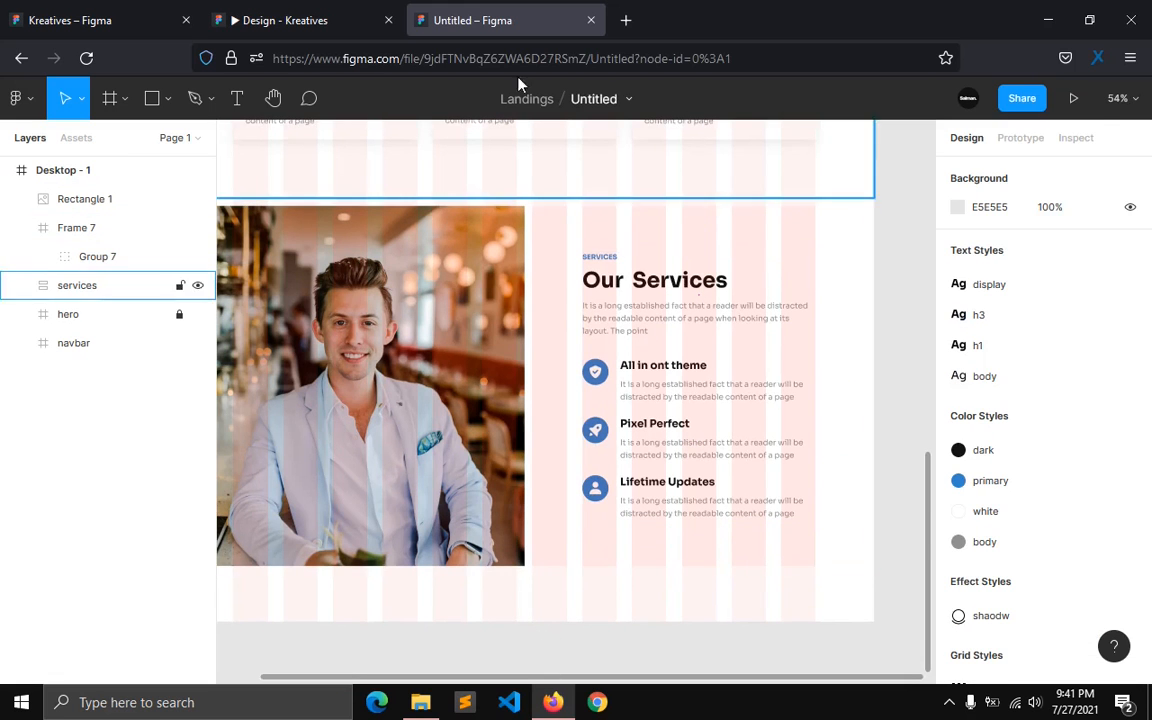
Step: Check the label wording in the reference design, and replace the "SERVICES" label above the heading with "WHY TO CHOOSE US?"
{"action": "left_click", "coordinate": [369, 14]}
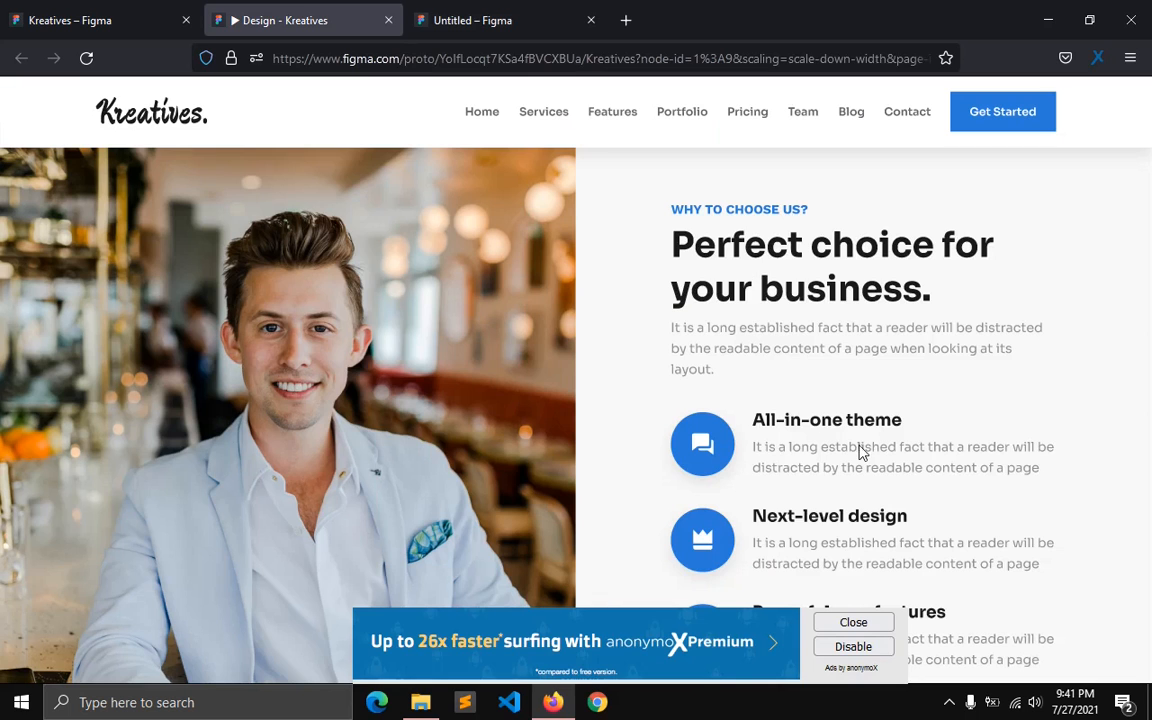
{"action": "left_click", "coordinate": [853, 622]}
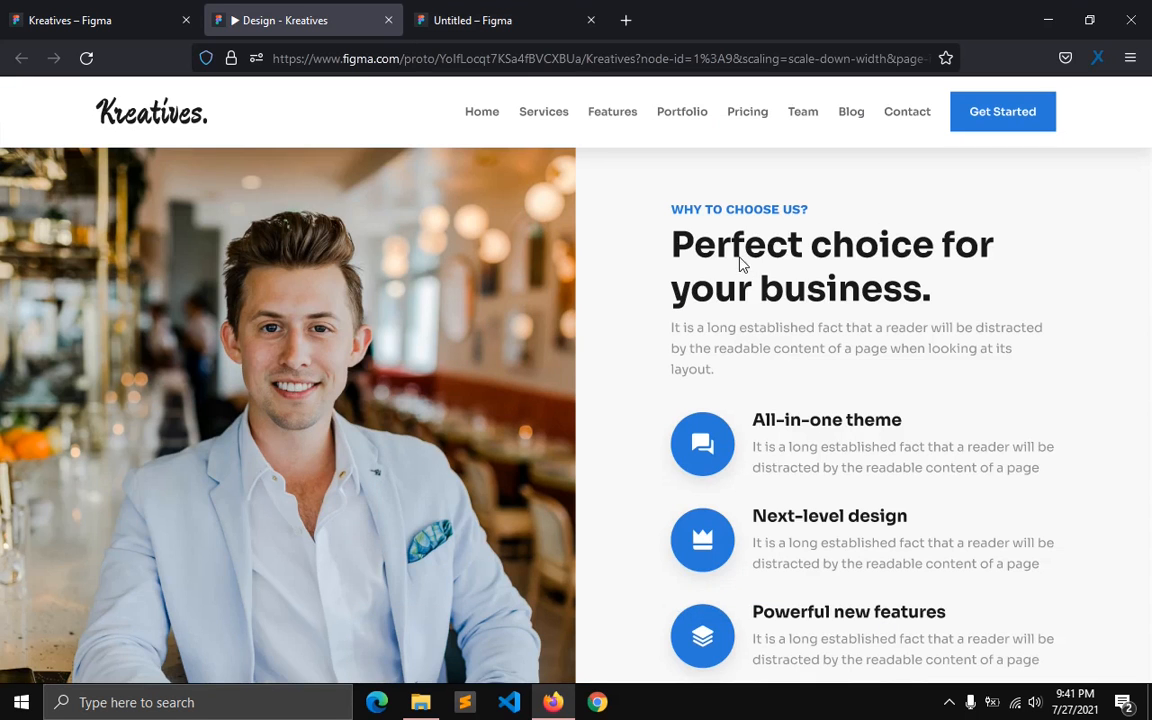
{"action": "left_click", "coordinate": [489, 14]}
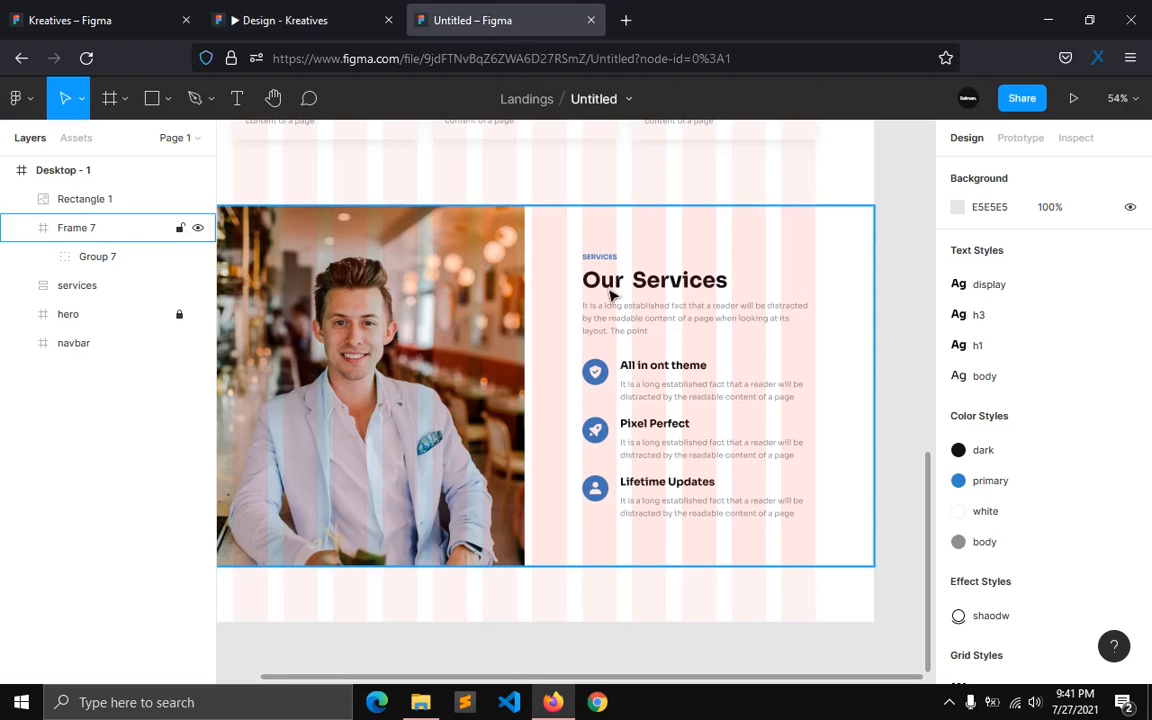
{"action": "left_click", "coordinate": [600, 258], "text": "ctrl"}
{"action": "scroll", "coordinate": [596, 252], "scroll_direction": "up", "scroll_amount": 5}
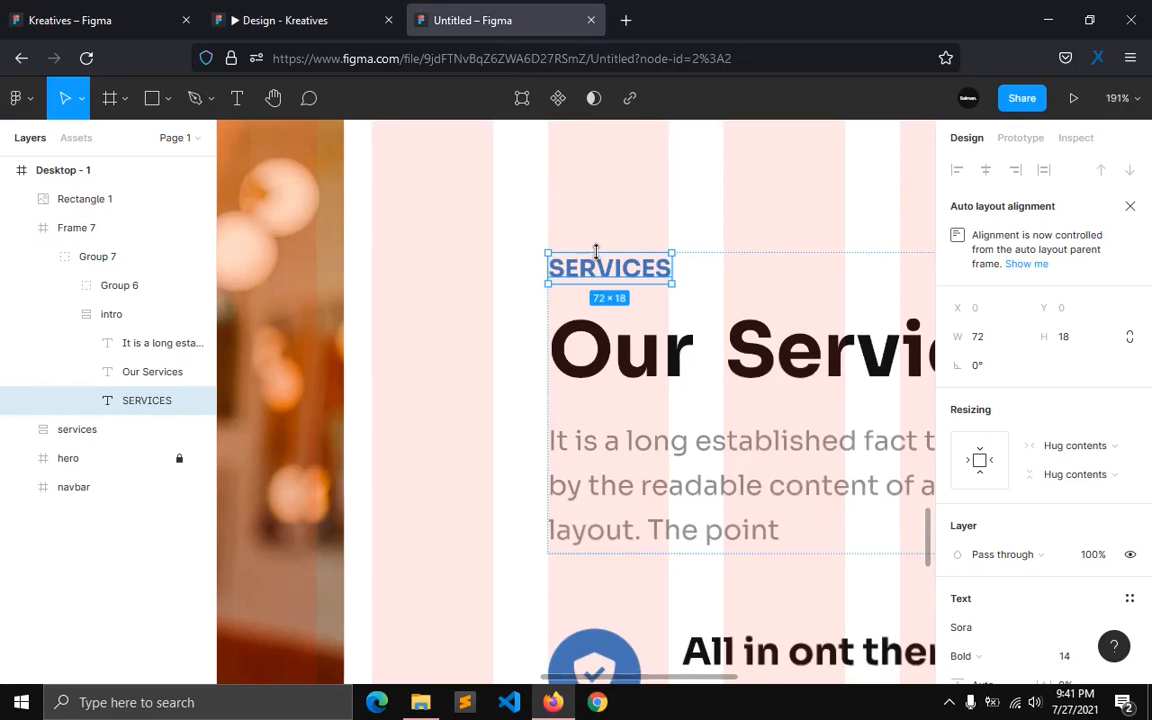
{"action": "double_click", "coordinate": [597, 266]}
{"action": "type", "text": "Why"}
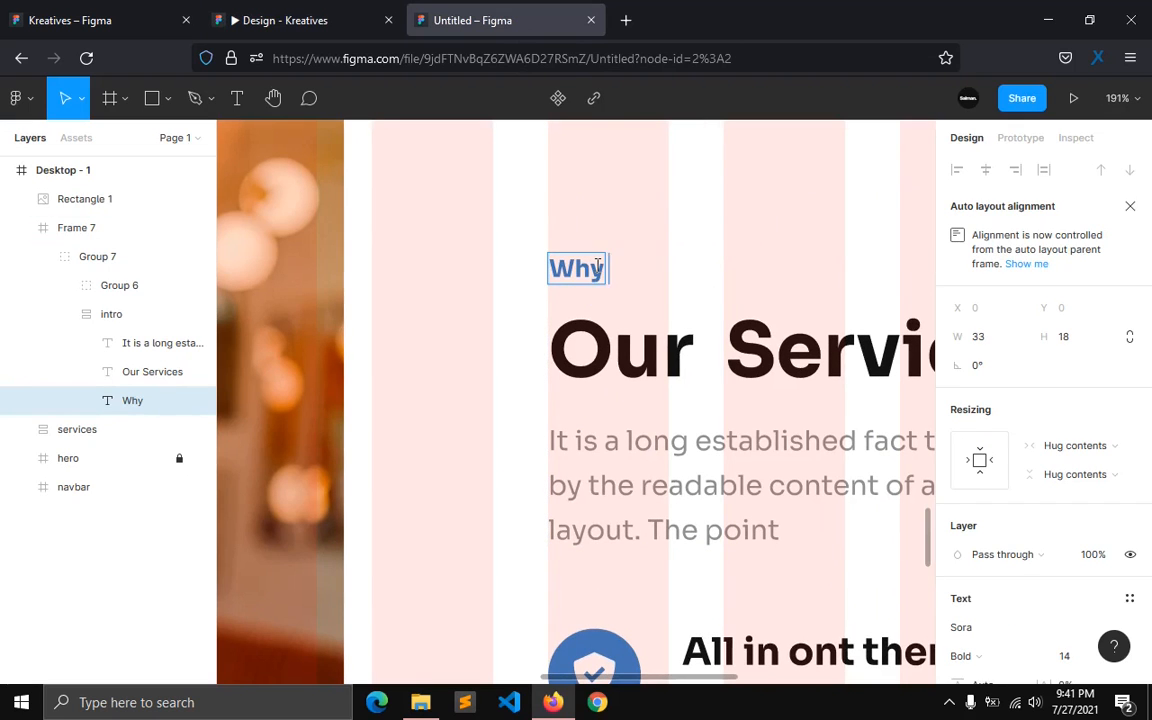
{"action": "type", "text": " to a"}
{"action": "key", "text": "ctrl+a"}
{"action": "type", "text": "WH"}
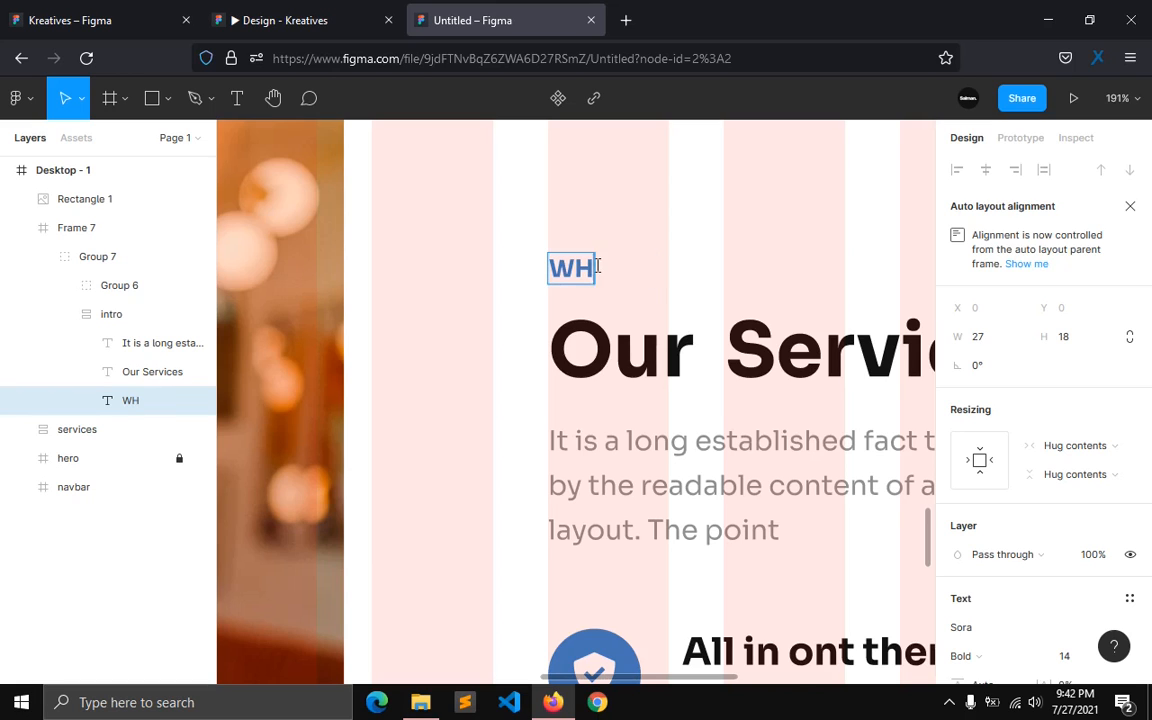
{"action": "type", "text": "Y TO CH"}
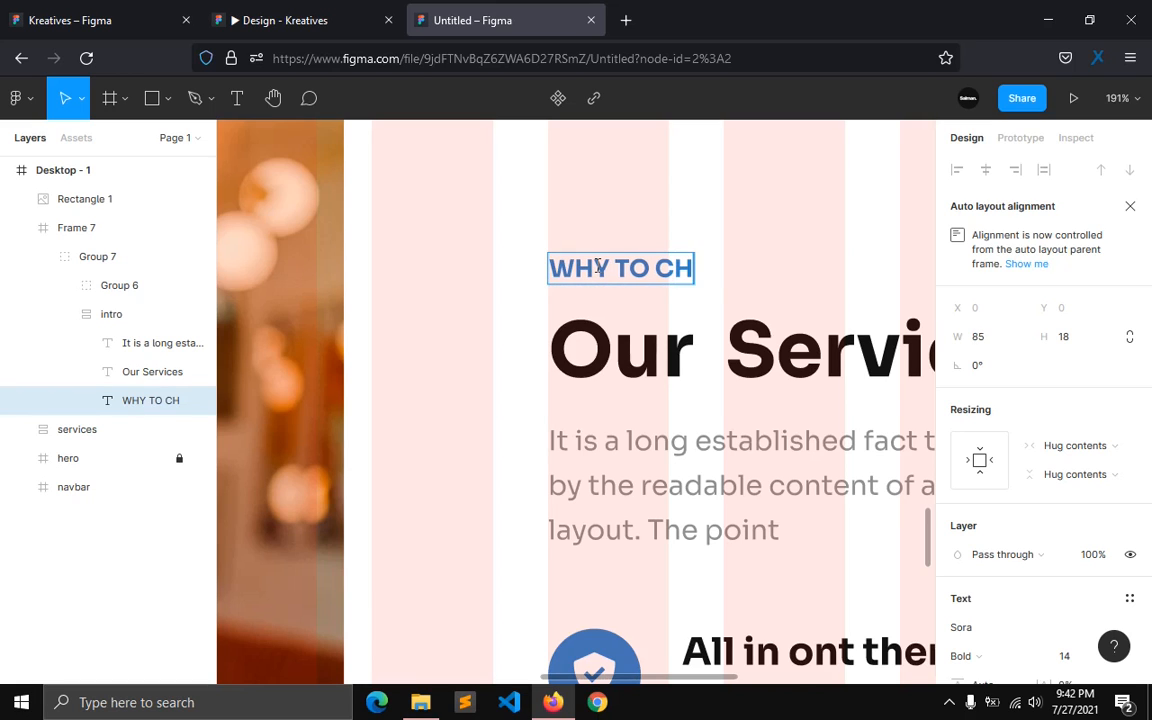
{"action": "type", "text": "OOSE US?"}
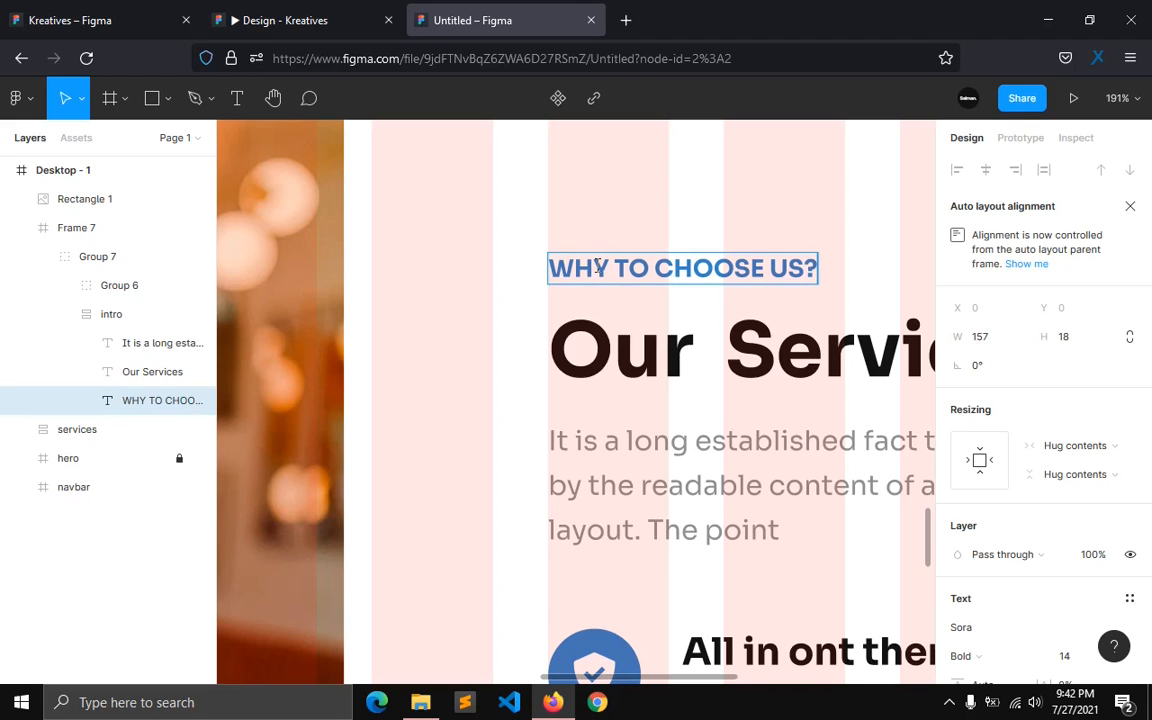
Step: Replace the "Our Services" heading below "WHY TO CHOOSE US?" with "Perfect Choice for your Business", and set its width to fill the container
{"action": "left_click", "coordinate": [248, 14]}
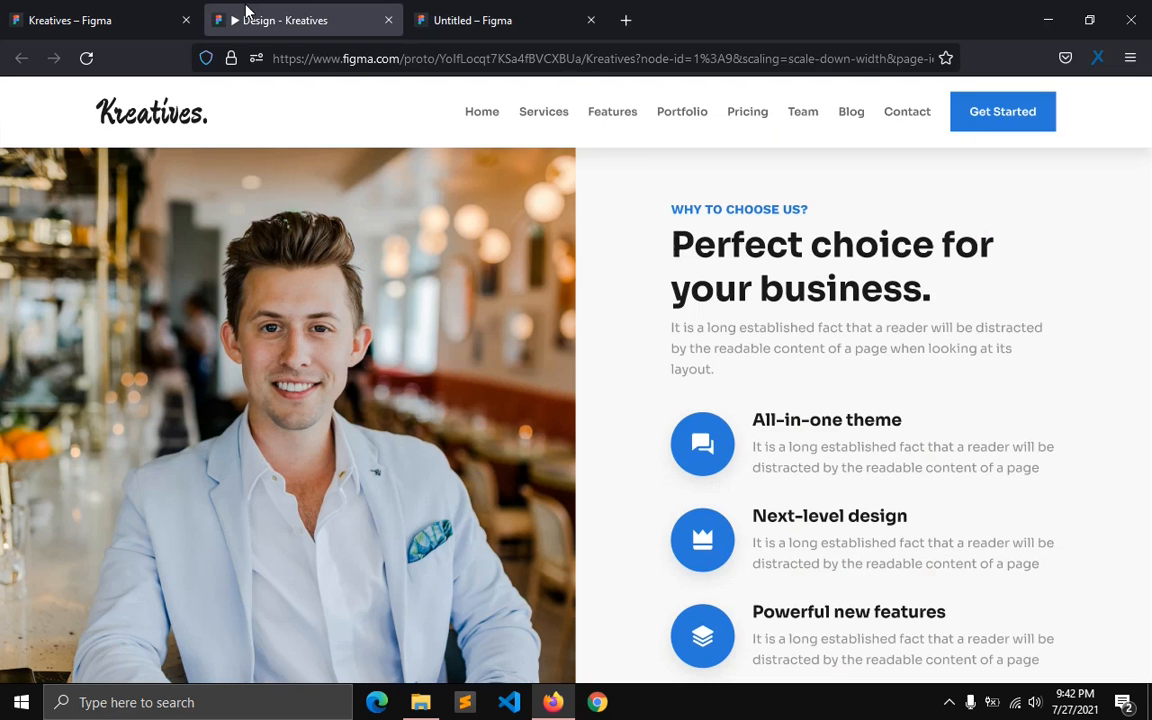
{"action": "left_click", "coordinate": [430, 16]}
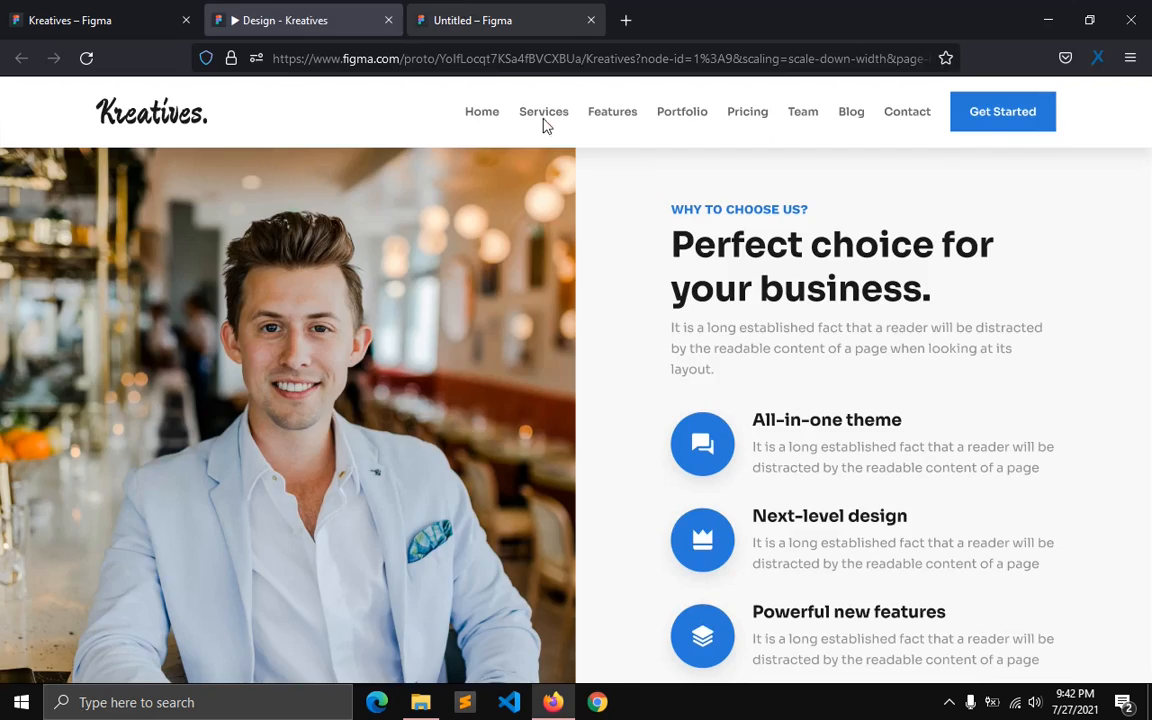
{"action": "left_click", "coordinate": [697, 372]}
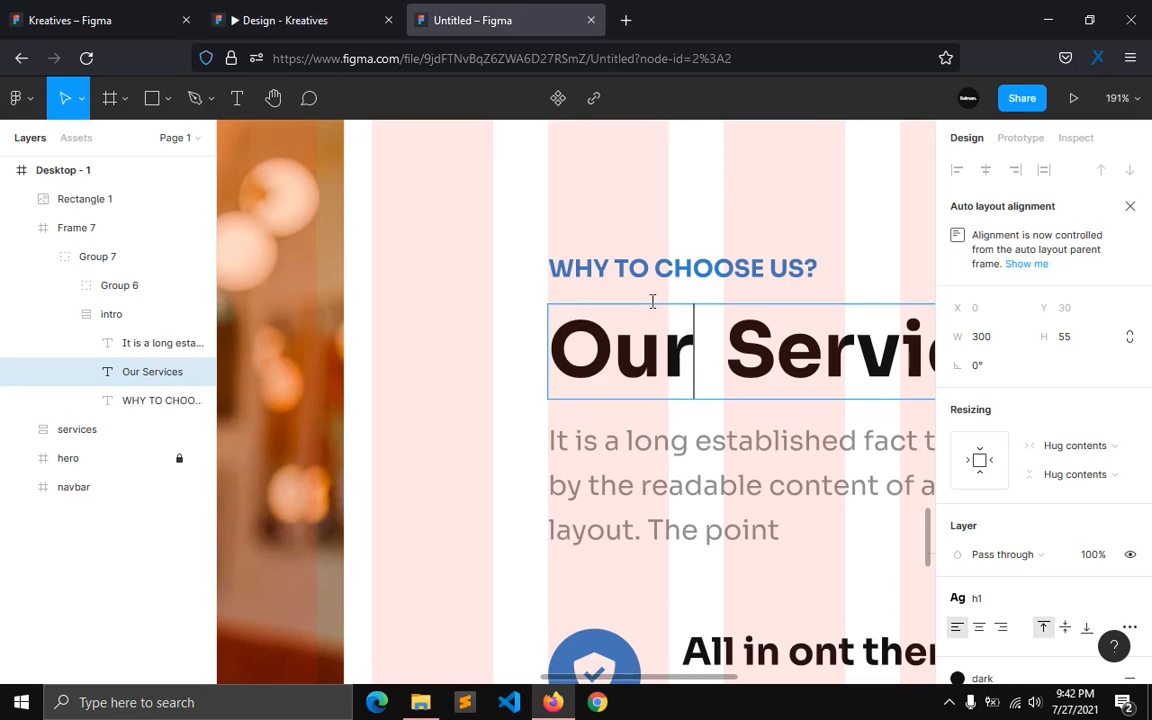
{"action": "scroll", "coordinate": [391, 406], "scroll_direction": "down", "scroll_amount": 5}
{"action": "key", "text": "ctrl+a"}
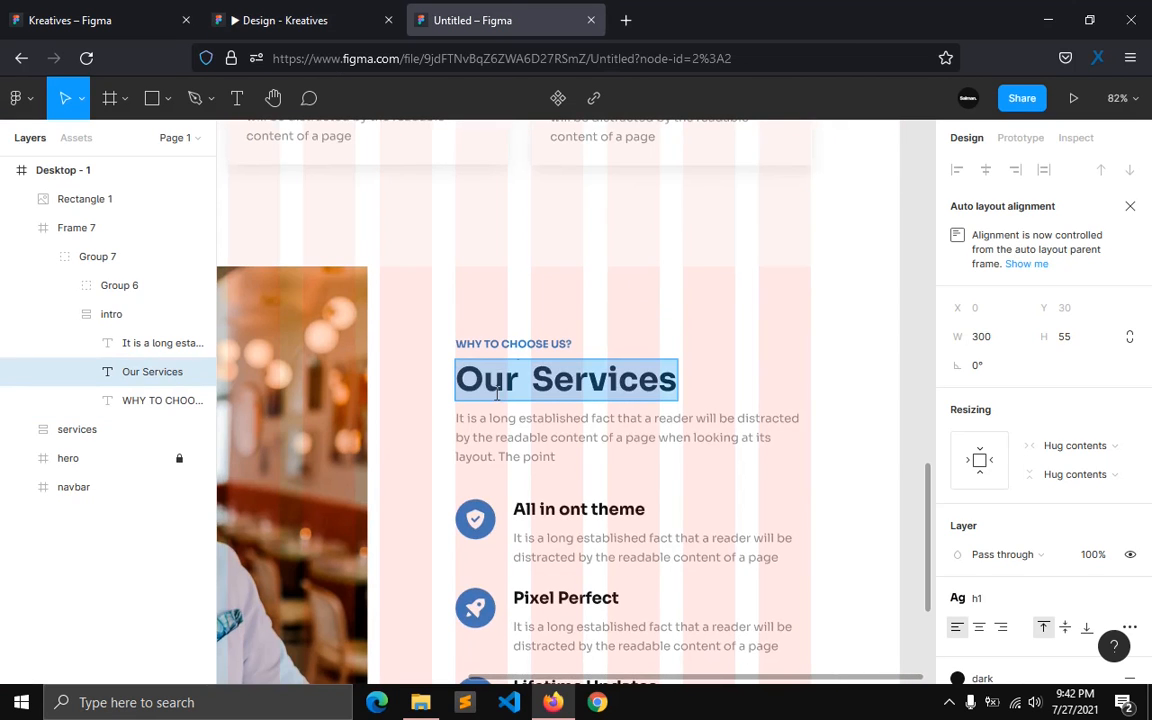
{"action": "type", "text": "Perfect "}
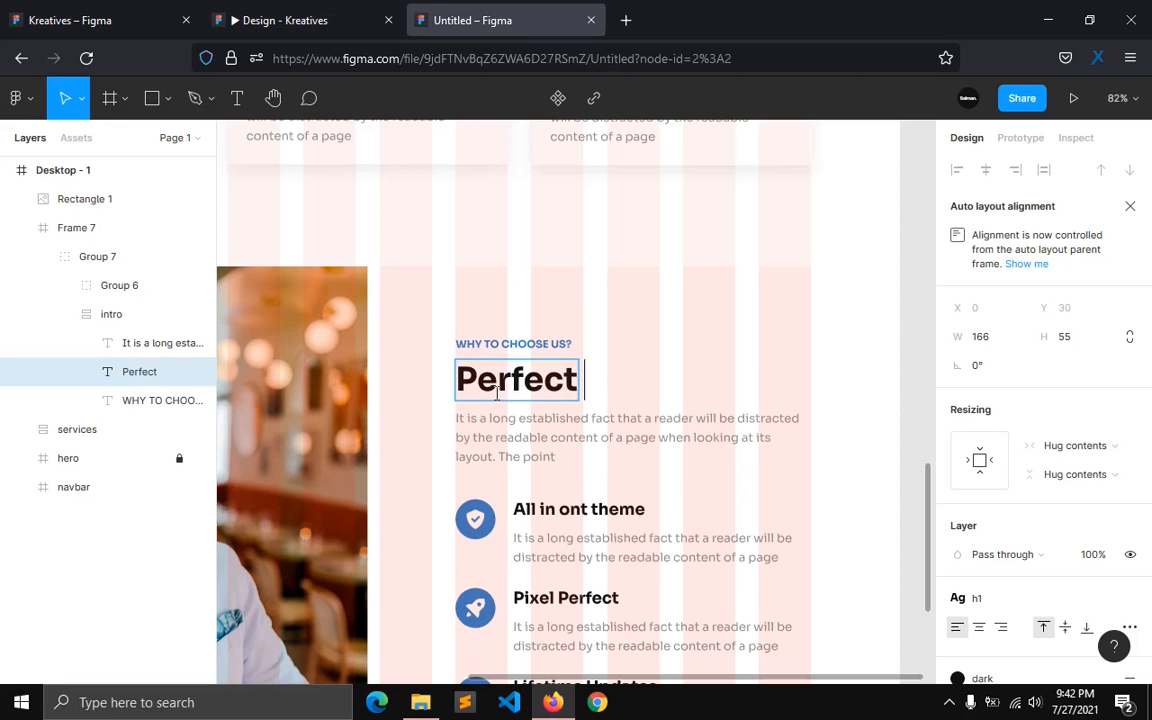
{"action": "type", "text": "Choi"}
{"action": "key", "text": "BackSpace"}
{"action": "type", "text": "oi"}
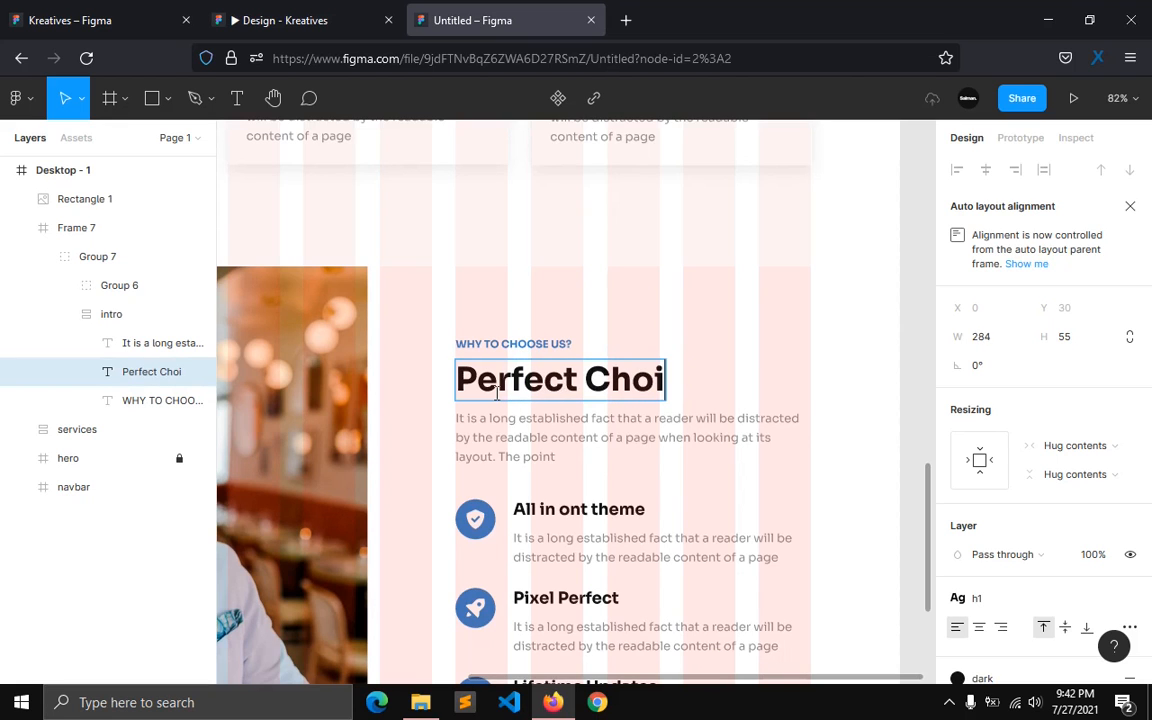
{"action": "type", "text": "ce for you"}
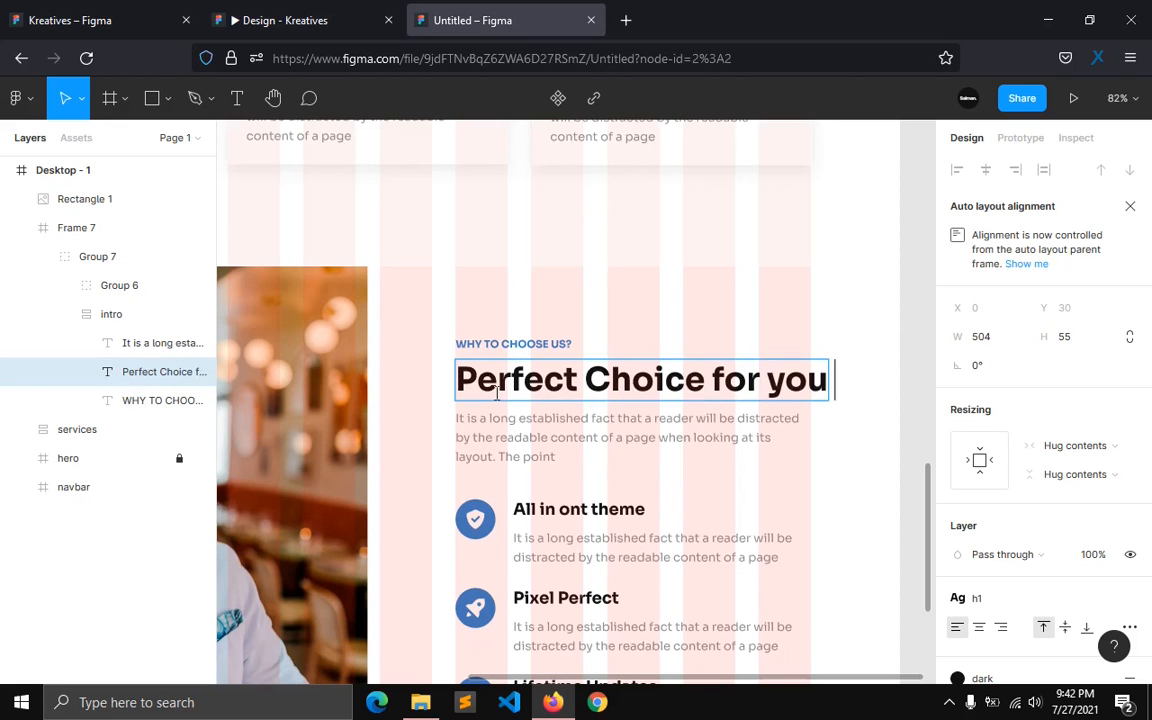
{"action": "type", "text": "r Bui"}
{"action": "key", "text": "BackSpace"}
{"action": "type", "text": "sin"}
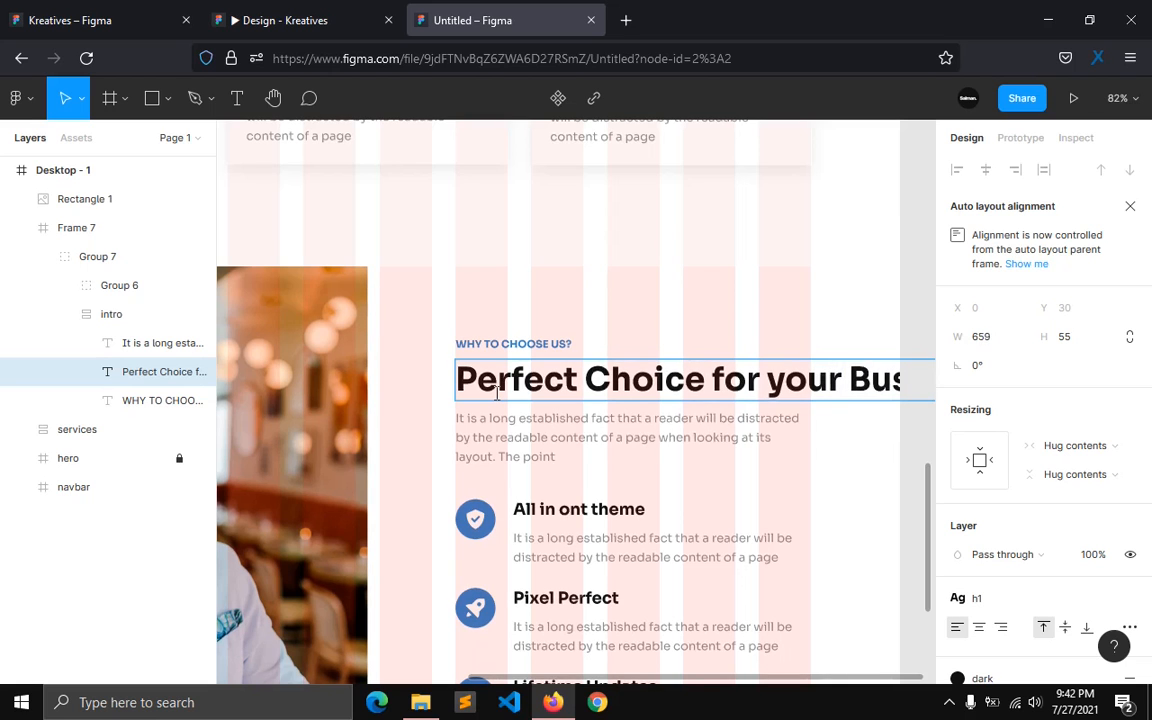
{"action": "key", "text": "Escape"}
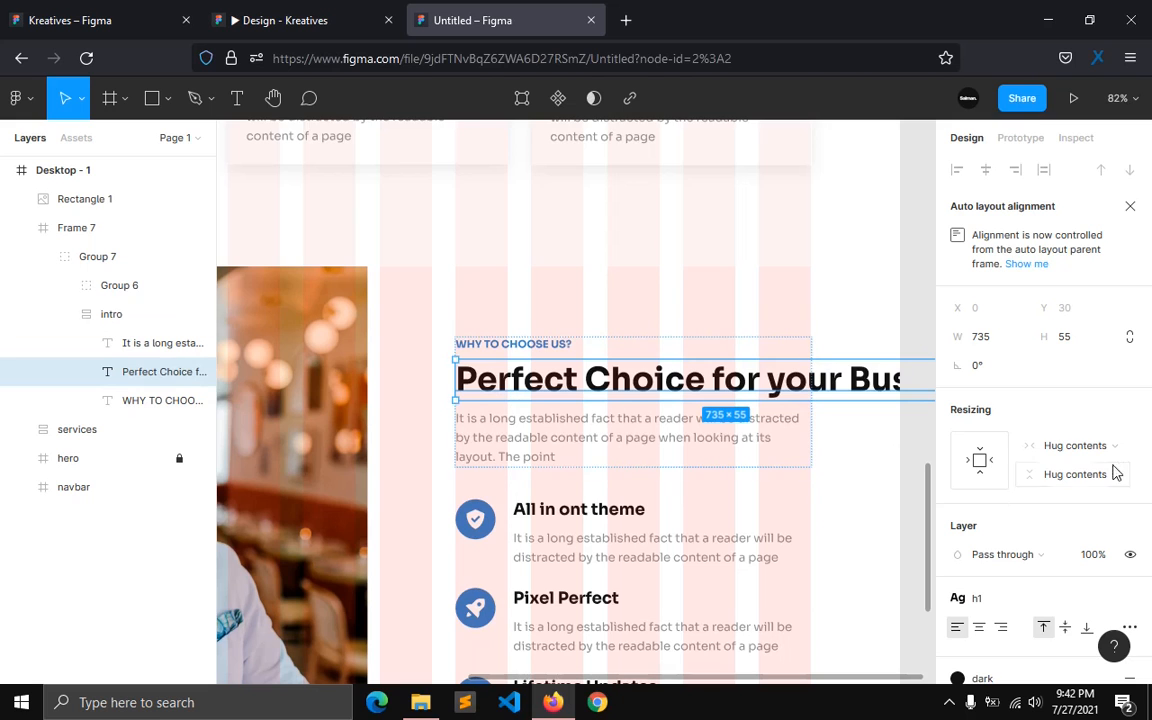
{"action": "left_click", "coordinate": [1078, 446]}
{"action": "key", "text": "Return"}
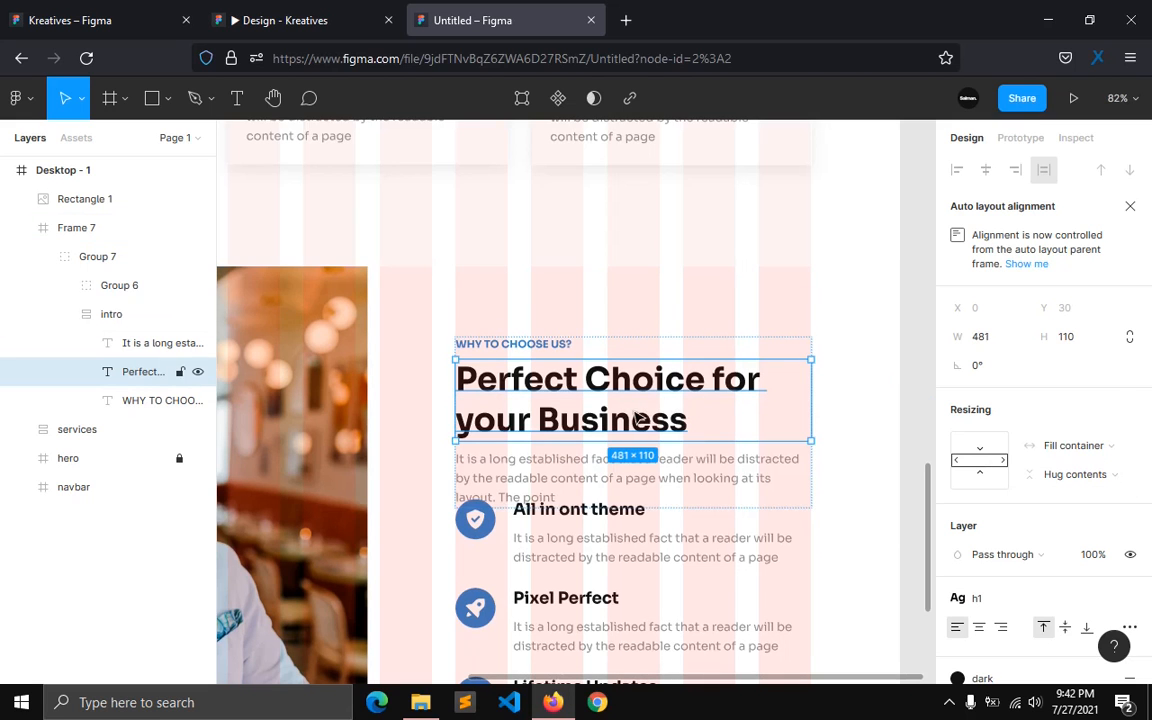
Step: Apply vertical auto layout to Group 7, with a spacing of 44 between the intro and the feature list
{"action": "left_click", "coordinate": [97, 260]}
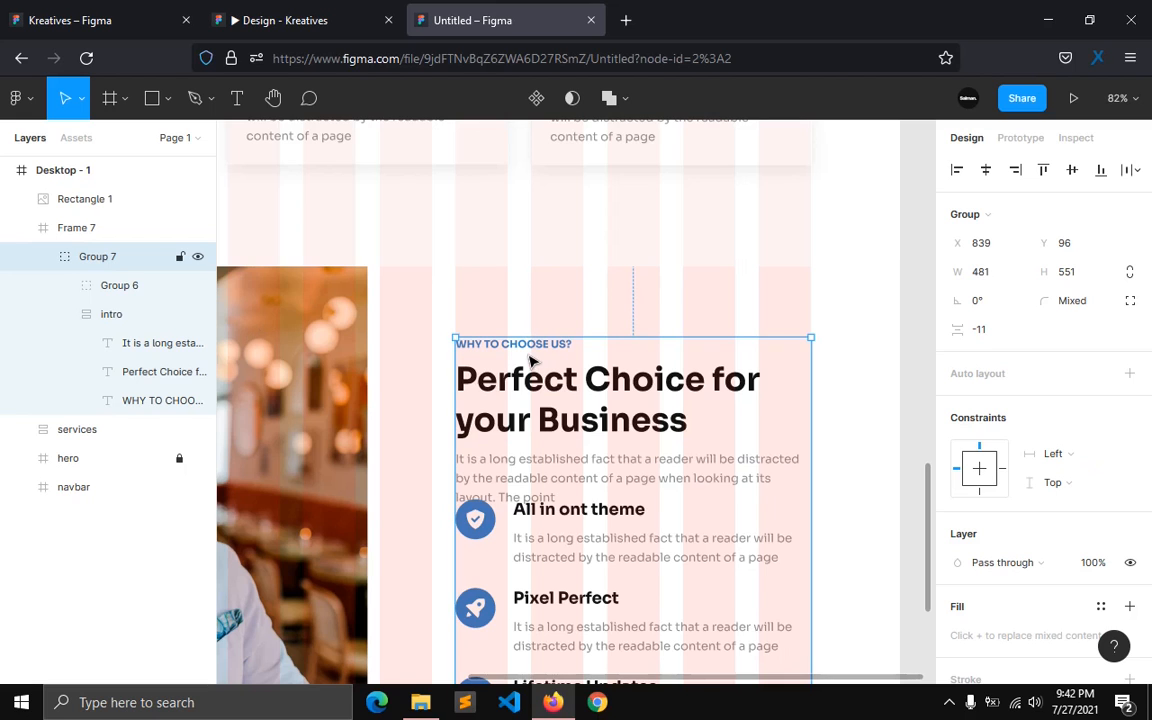
{"action": "key", "text": "shift+a"}
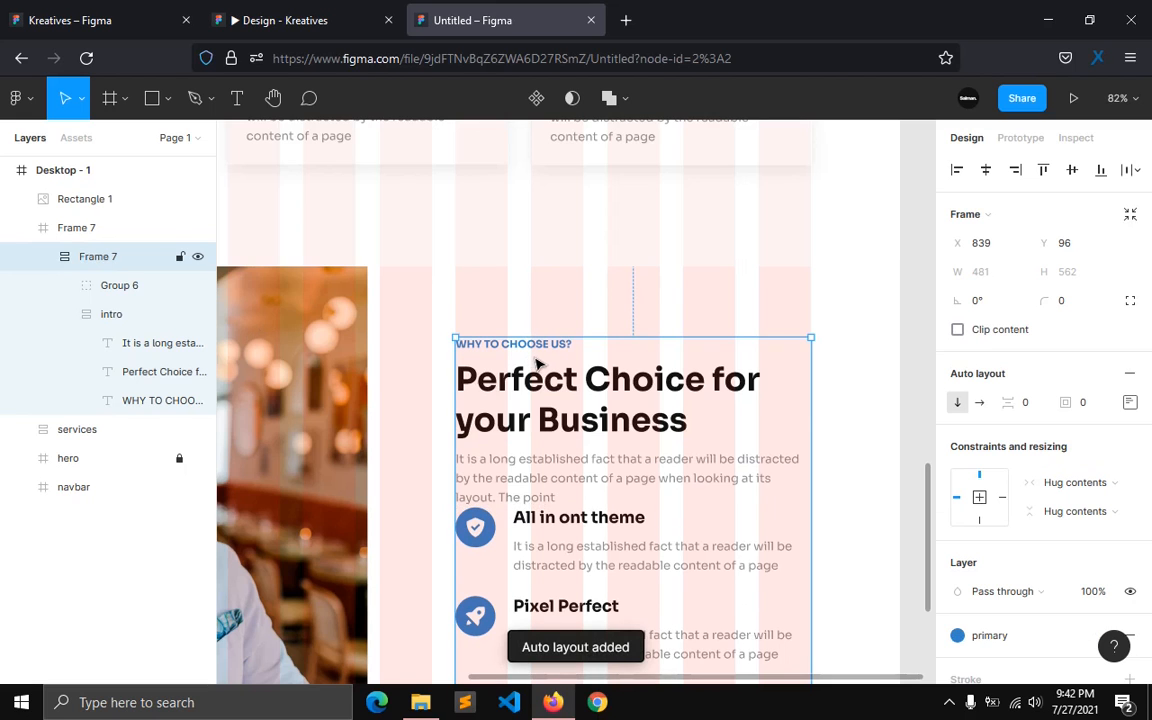
{"action": "left_click", "coordinate": [1030, 408]}
{"action": "type", "text": "44"}
{"action": "key", "text": "Return"}
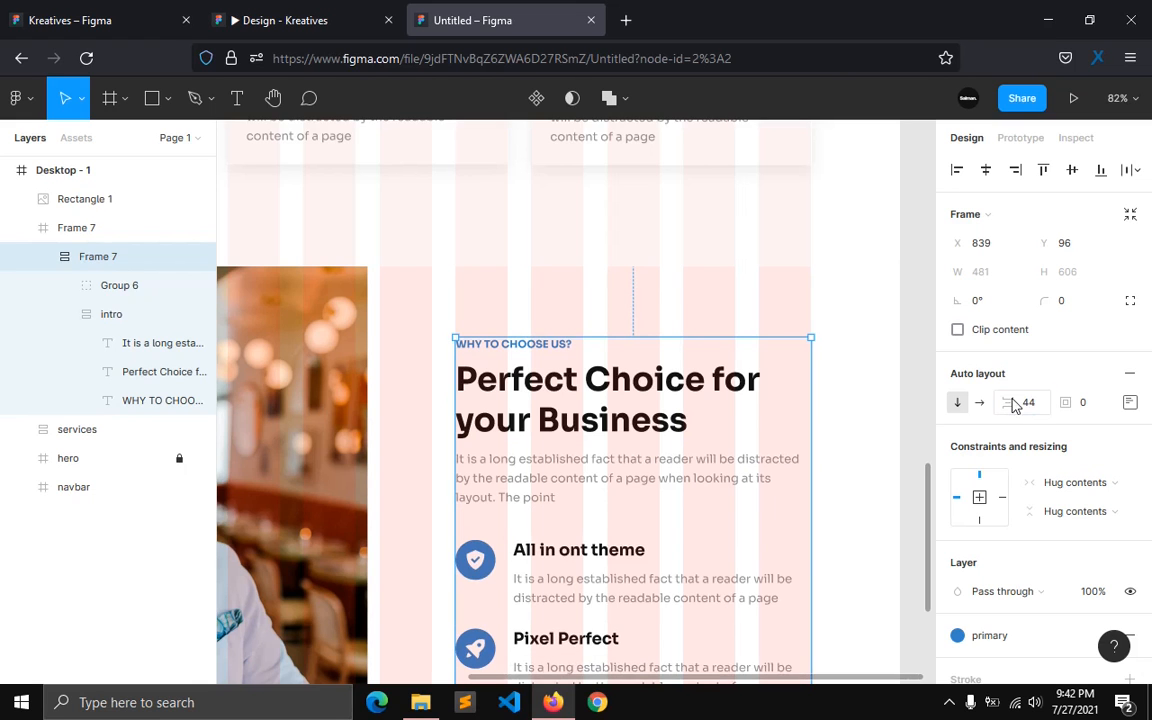
Step: Move the auto layout block up to Y 68, centering it vertically in its parent Frame 7
{"action": "scroll", "coordinate": [537, 441], "scroll_direction": "down", "scroll_amount": 5}
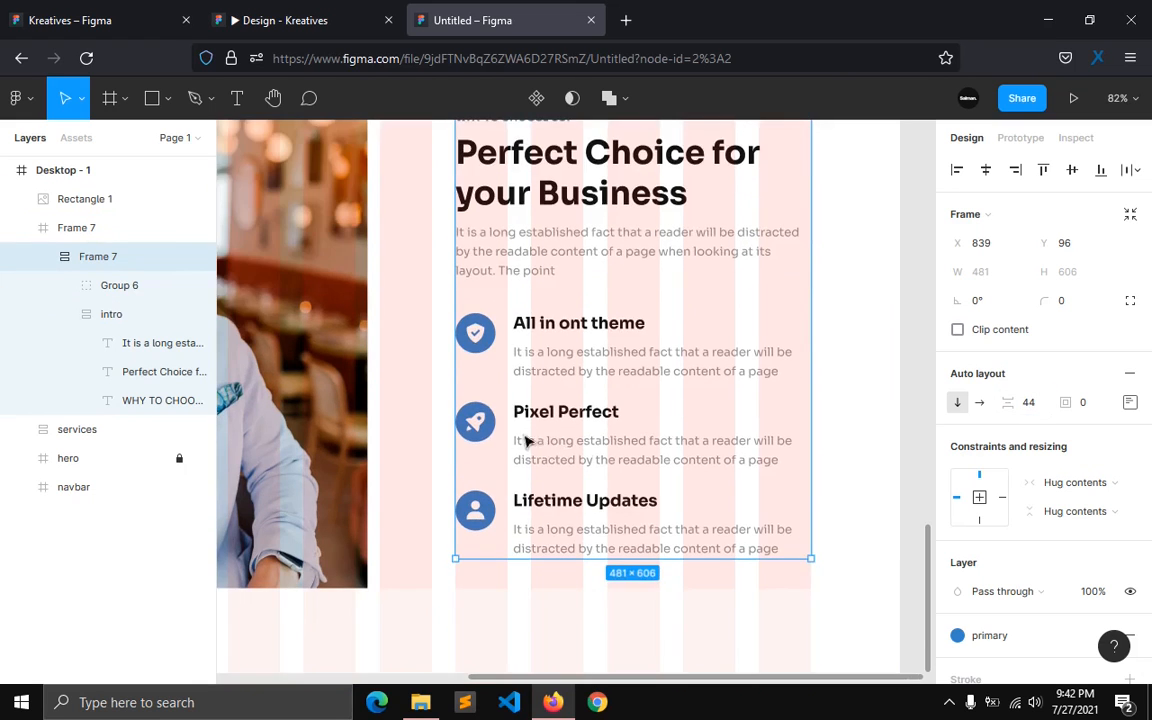
{"action": "scroll", "coordinate": [537, 441], "scroll_direction": "up", "scroll_amount": 3}
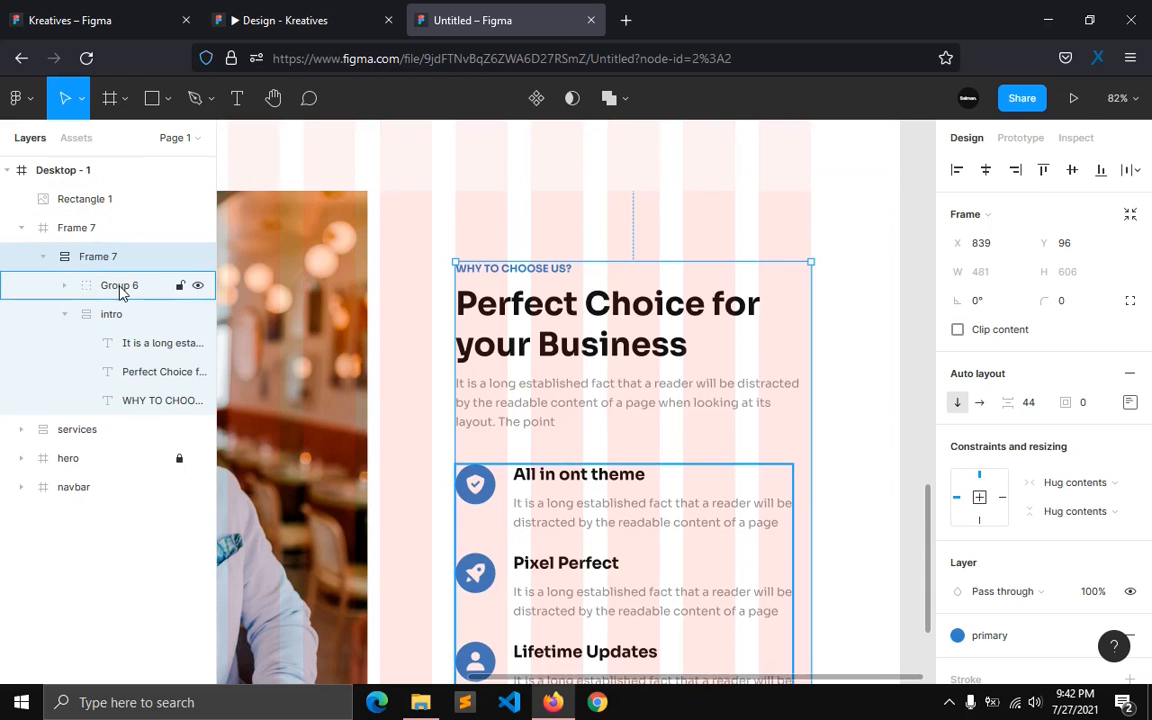
{"action": "mouse_move", "coordinate": [599, 393]}
{"action": "left_mouse_down"}
{"action": "mouse_move", "coordinate": [599, 368]}
{"action": "mouse_move", "coordinate": [598, 380]}
{"action": "left_mouse_up"}
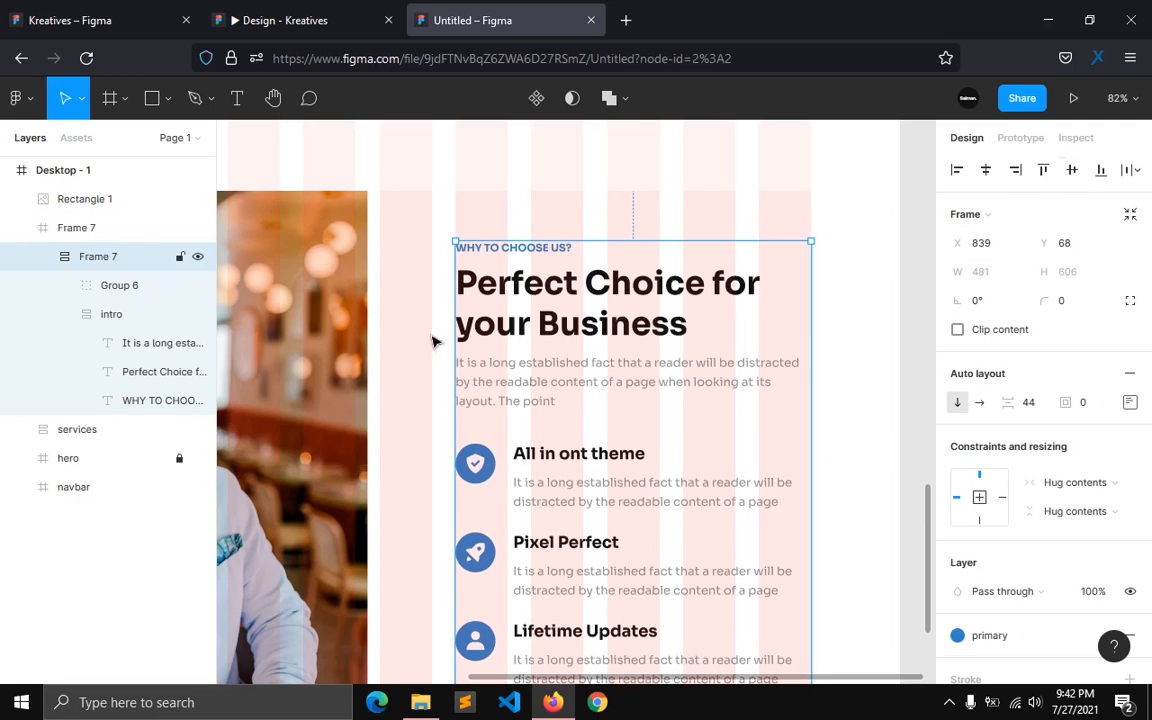
Step: Rename the inner auto layout frame to "content" and its parent Frame 7 to "features"
{"action": "left_click", "coordinate": [44, 258]}
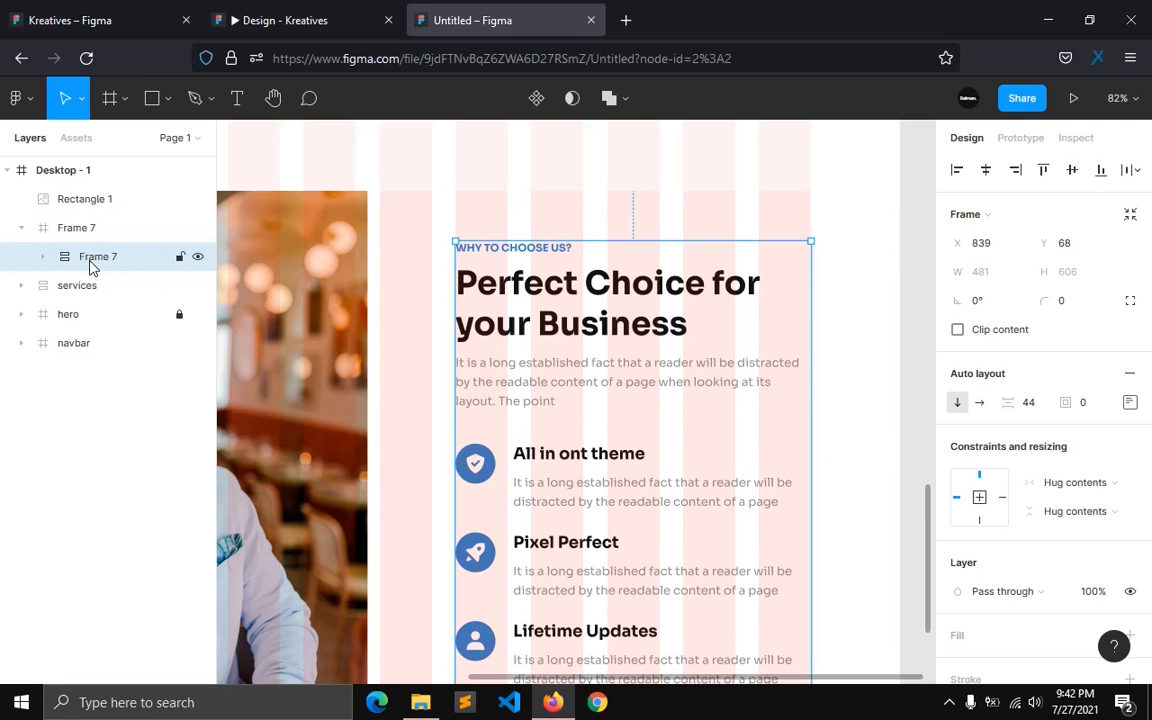
{"action": "double_click", "coordinate": [90, 262]}
{"action": "type", "text": "content"}
{"action": "key", "text": "Return"}
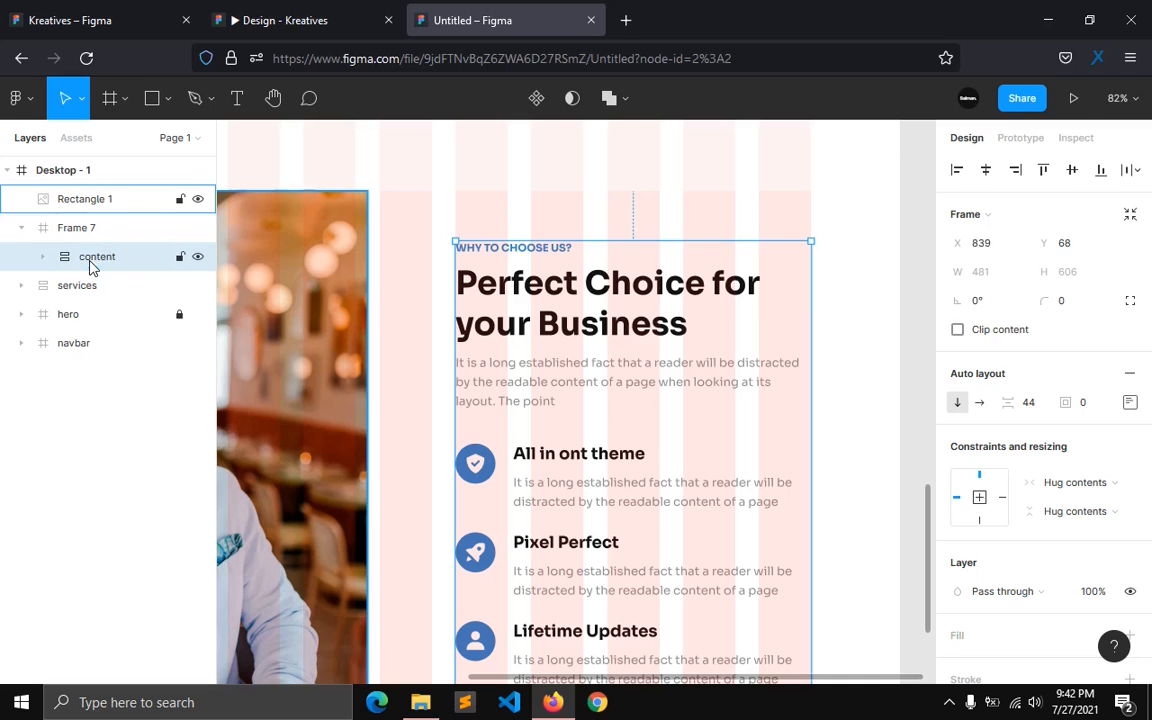
{"action": "double_click", "coordinate": [90, 240]}
{"action": "type", "text": "features"}
{"action": "key", "text": "Return"}
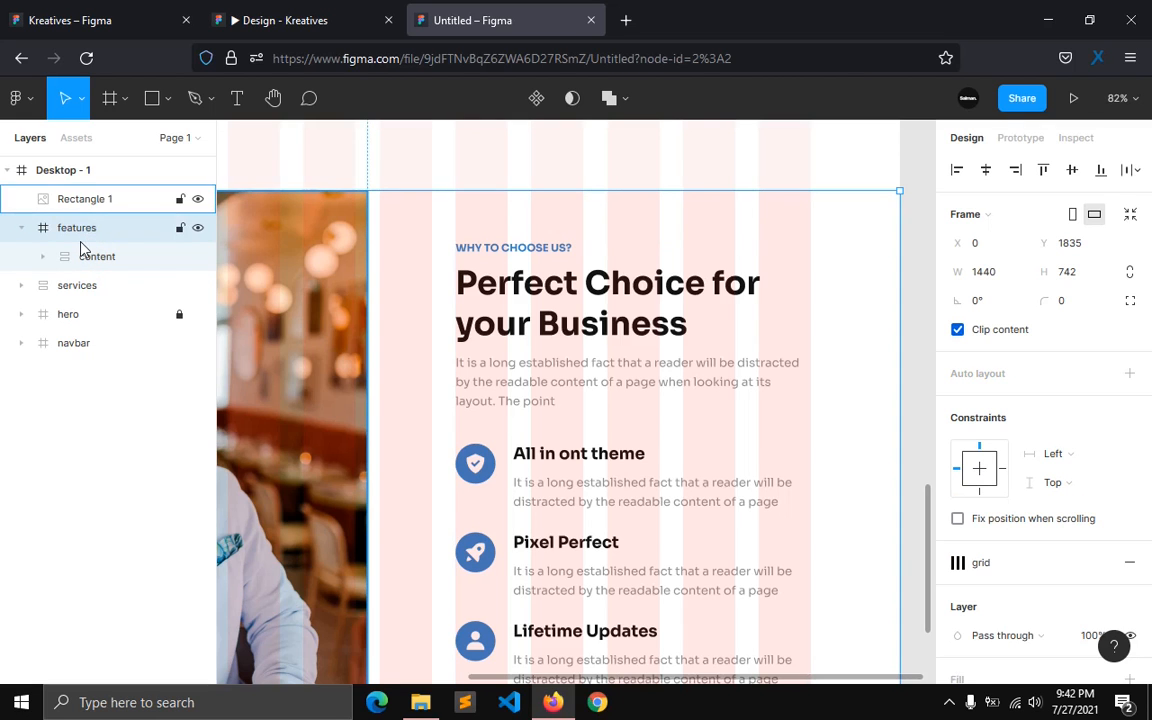
{"action": "left_click", "coordinate": [21, 230]}
Step: Move the photo layer Rectangle 1 into the features frame, above the content layer
{"action": "scroll", "coordinate": [432, 403], "scroll_direction": "down", "scroll_amount": 3}
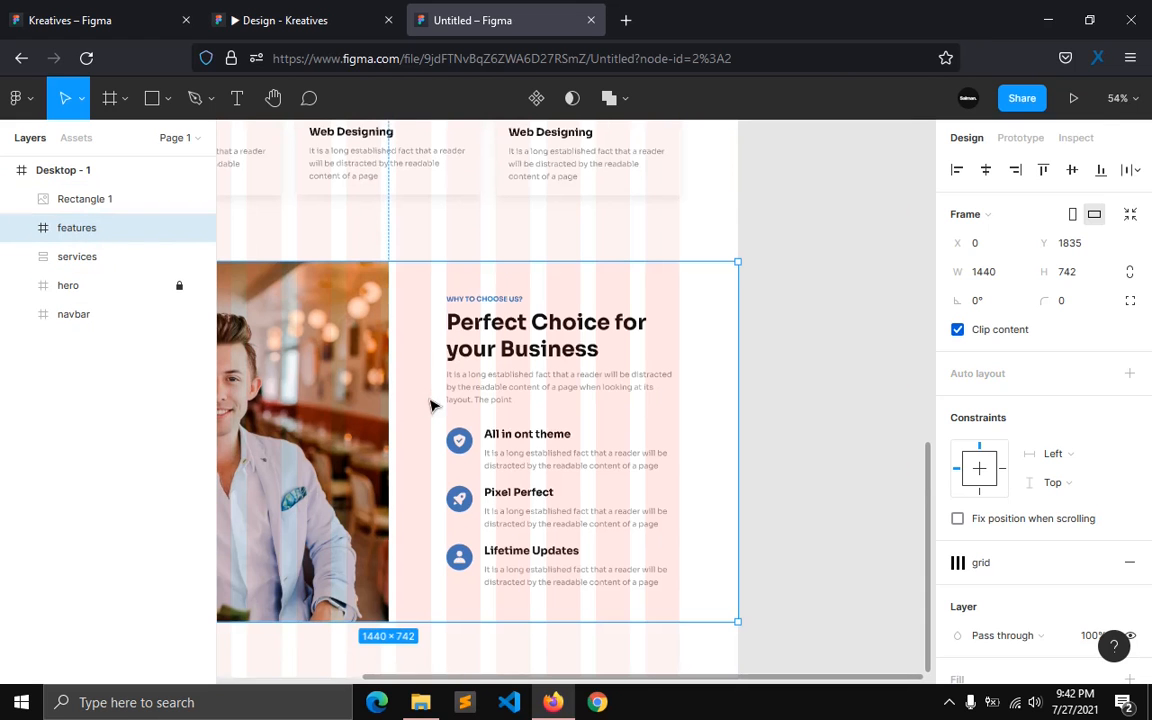
{"action": "left_click", "coordinate": [60, 198]}
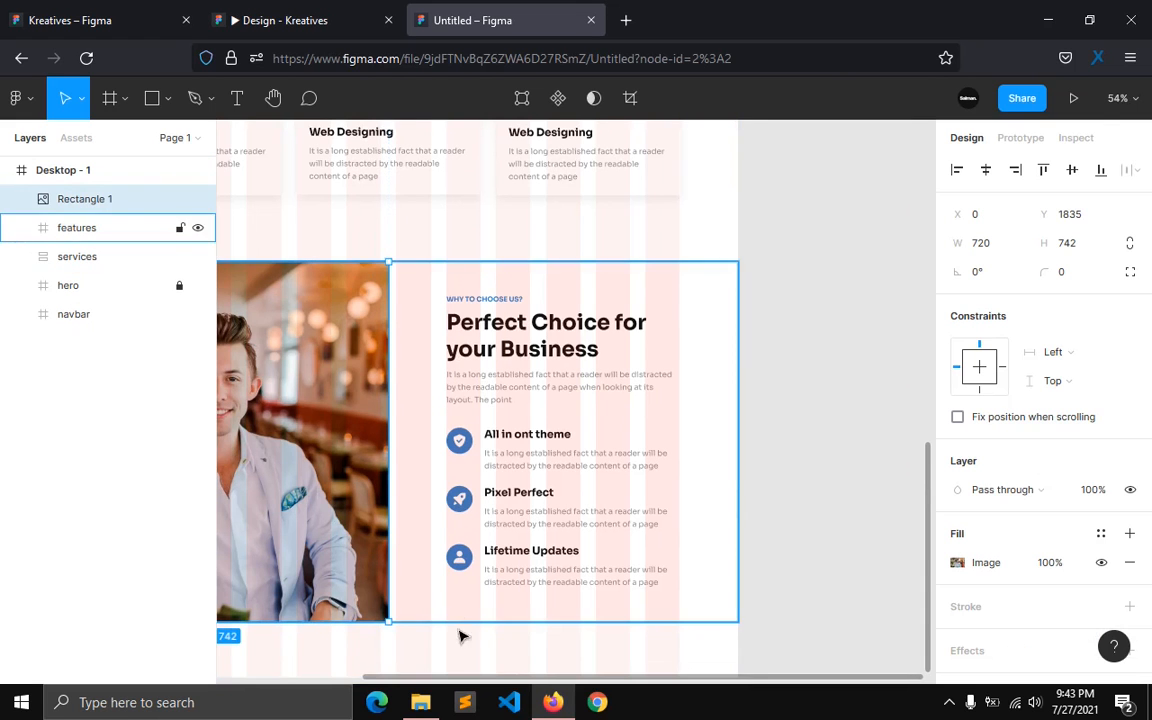
{"action": "left_click_drag", "start_coordinate": [420, 682], "coordinate": [280, 681]}
{"action": "left_click", "coordinate": [21, 228]}
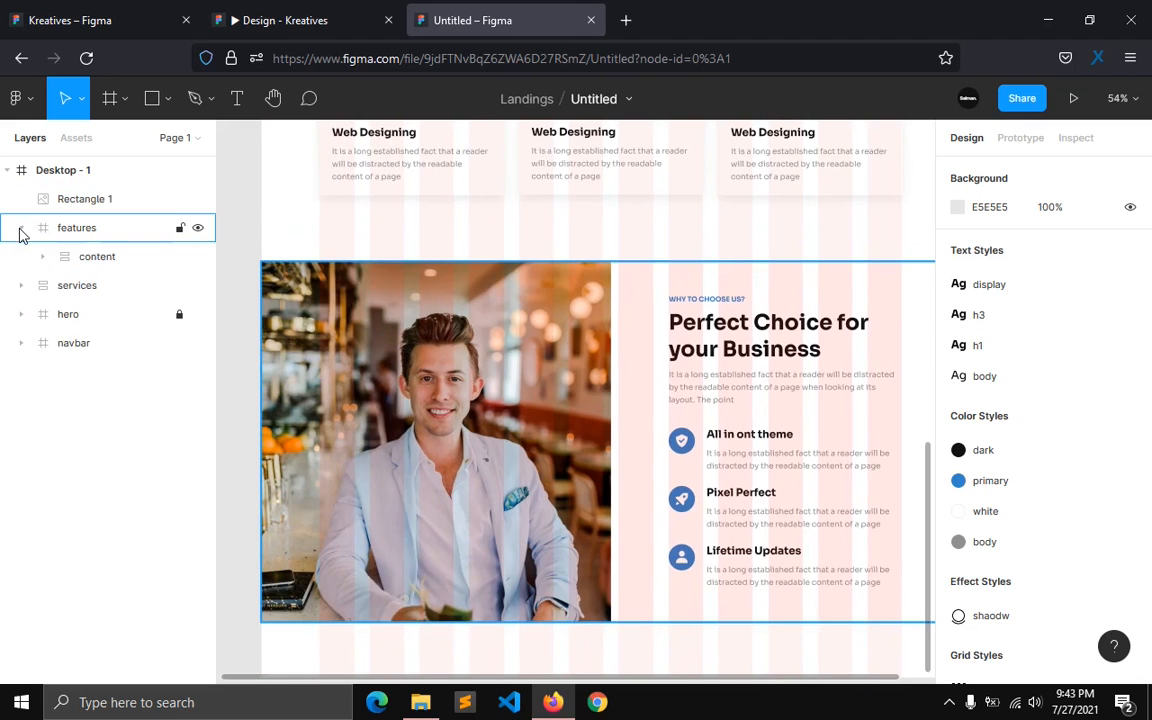
{"action": "left_click", "coordinate": [78, 178]}
{"action": "left_click", "coordinate": [85, 198]}
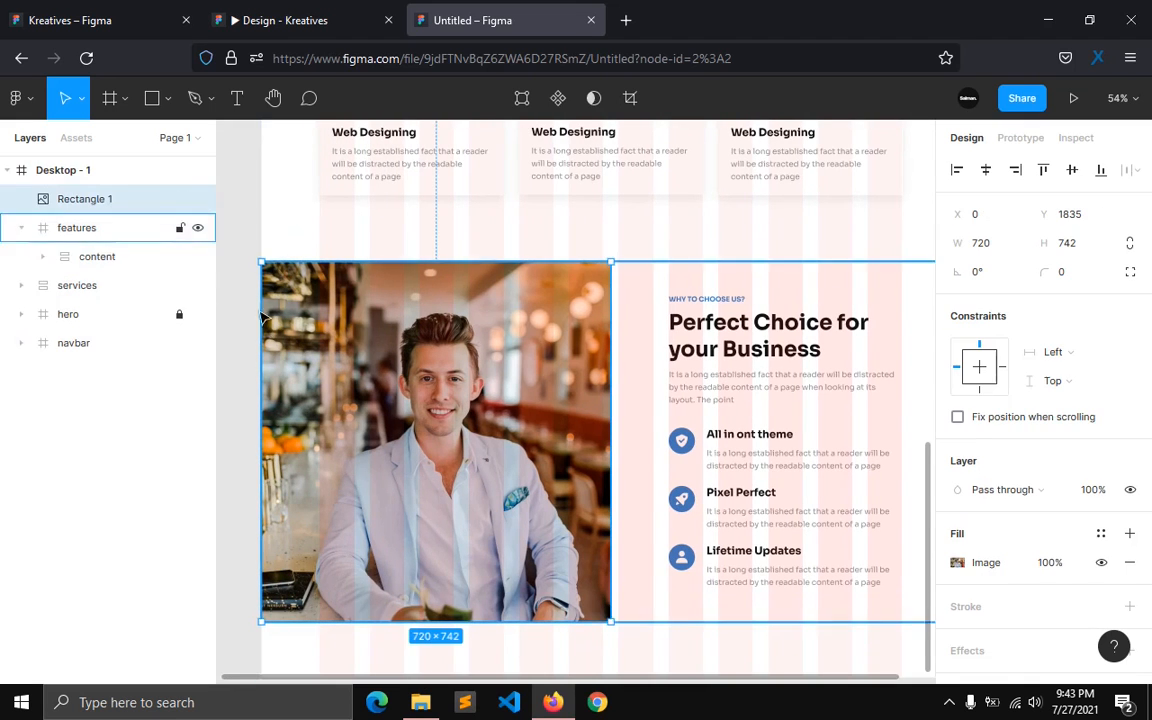
{"action": "left_click_drag", "start_coordinate": [58, 200], "coordinate": [62, 230]}
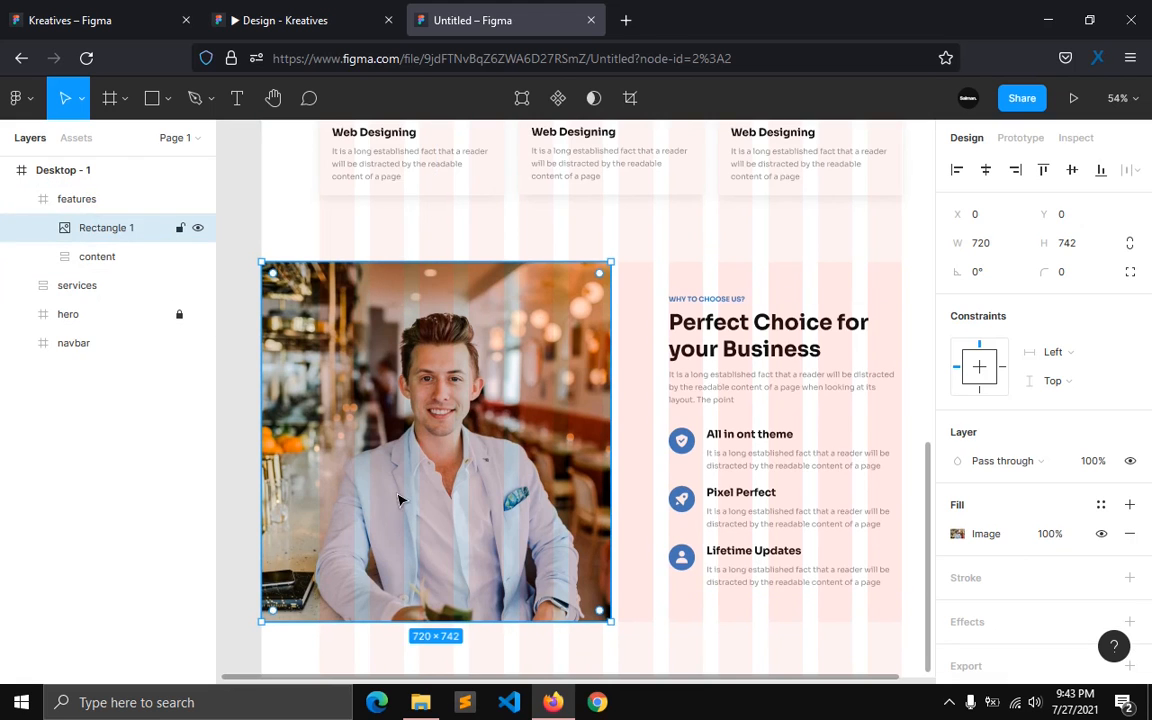
{"action": "left_click", "coordinate": [66, 200]}
{"action": "left_click", "coordinate": [22, 201]}
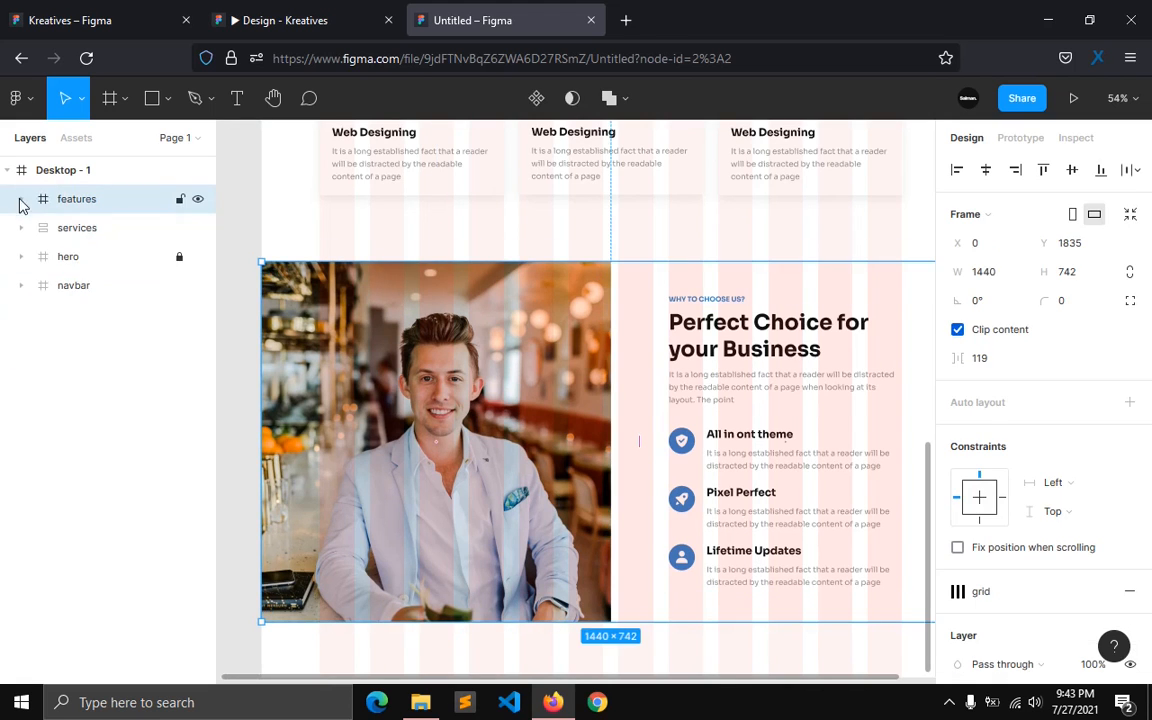
Step: Move the features frame up to about Y 1818, closer to the services section
{"action": "scroll", "coordinate": [476, 460], "scroll_direction": "down", "scroll_amount": 3}
{"action": "left_click", "coordinate": [535, 617]}
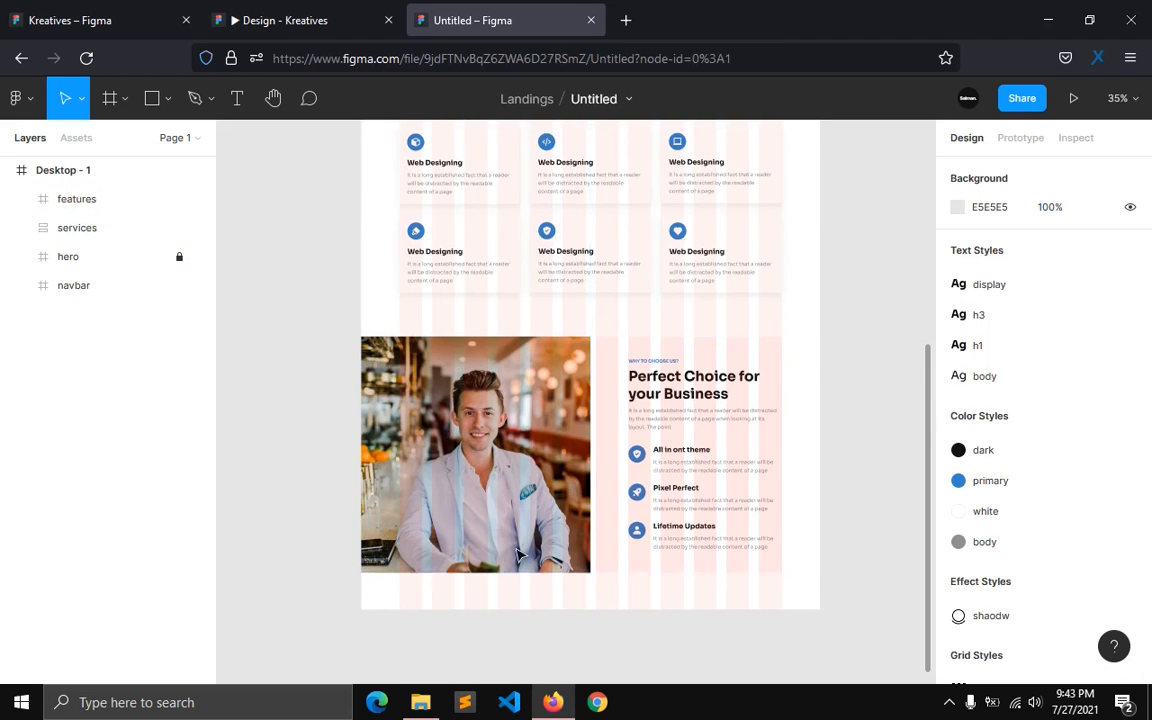
{"action": "mouse_move", "coordinate": [548, 366]}
{"action": "left_mouse_down"}
{"action": "mouse_move", "coordinate": [548, 333]}
{"action": "mouse_move", "coordinate": [548, 360]}
{"action": "left_mouse_up"}
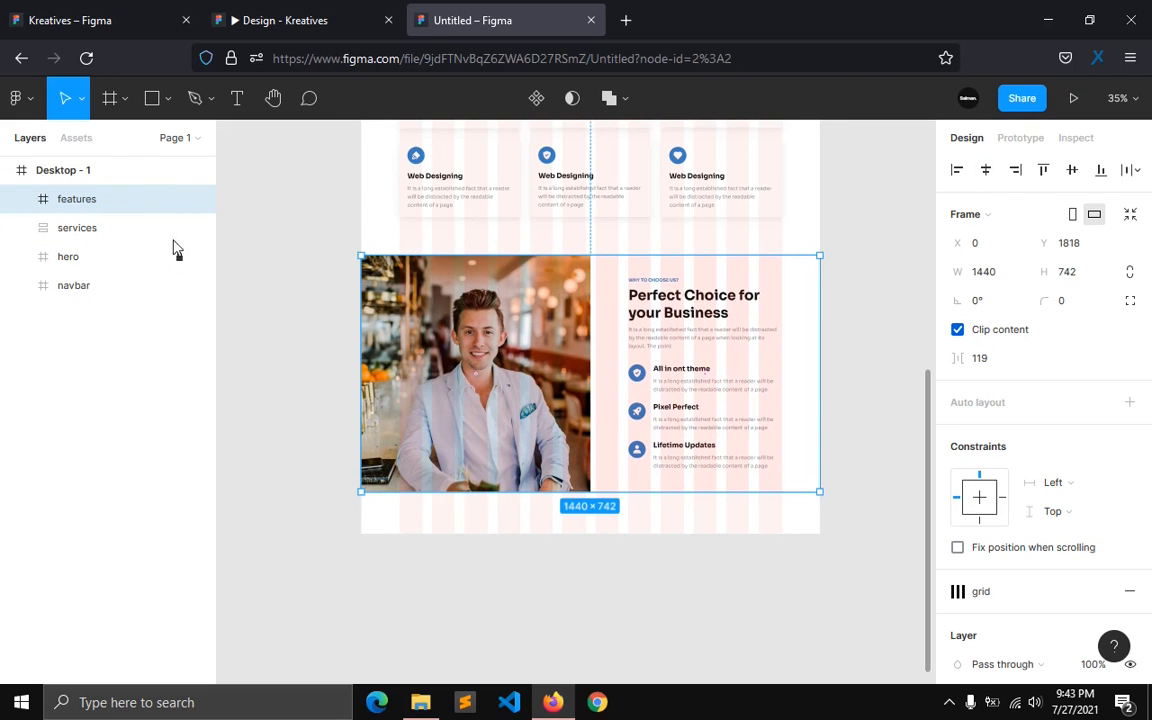
Step: Check the portfolio section in the reference design, and extend the height of the Desktop - 1 frame to about 3876
{"action": "left_click", "coordinate": [285, 20]}
{"action": "scroll", "coordinate": [437, 386], "scroll_direction": "down", "scroll_amount": 6}
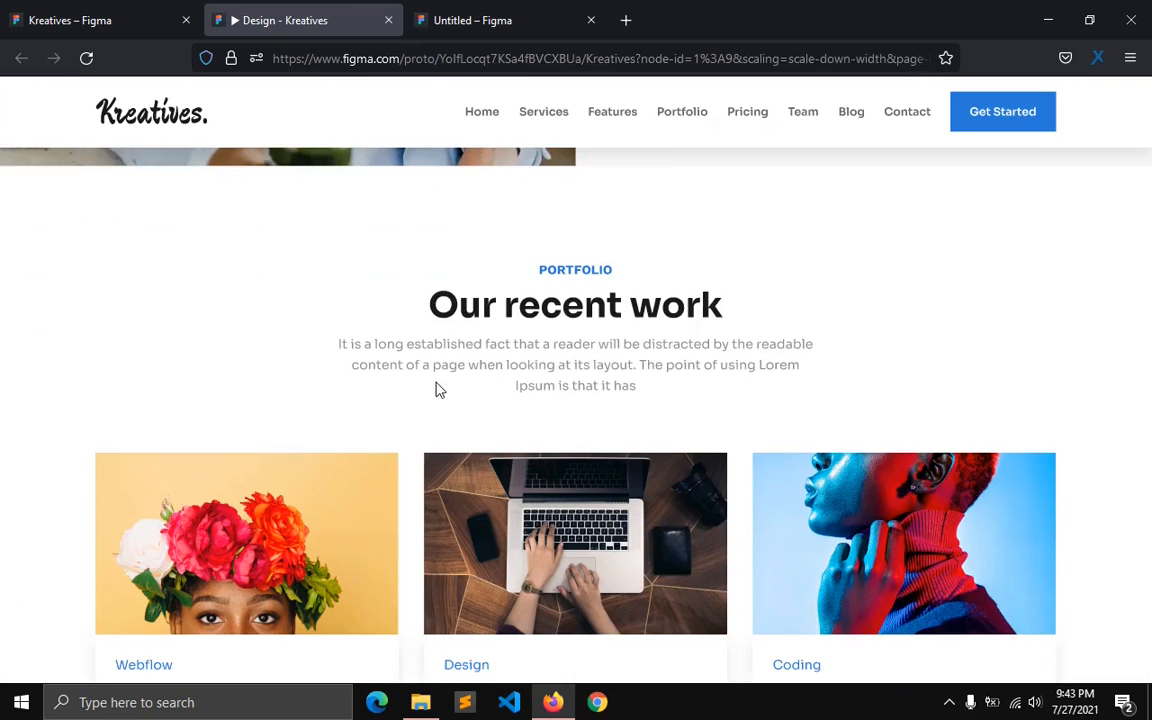
{"action": "scroll", "coordinate": [437, 390], "scroll_direction": "down", "scroll_amount": 2}
{"action": "left_click", "coordinate": [470, 20]}
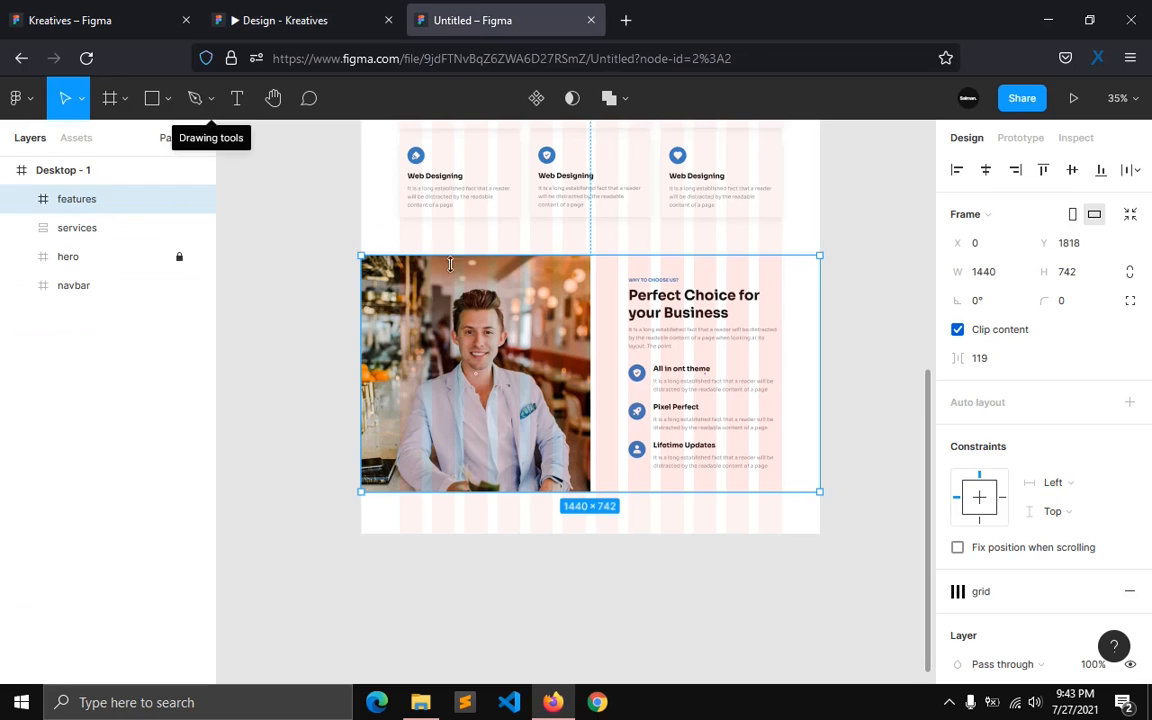
{"action": "left_click", "coordinate": [72, 169]}
{"action": "left_click_drag", "start_coordinate": [431, 534], "coordinate": [447, 607]}
Step: Duplicate the services intro block, and place the copy below the features section at about Y 2683, centered horizontally on the page
{"action": "scroll", "coordinate": [505, 557], "scroll_direction": "up", "scroll_amount": 3}
{"action": "scroll", "coordinate": [505, 557], "scroll_direction": "up", "scroll_amount": 3}
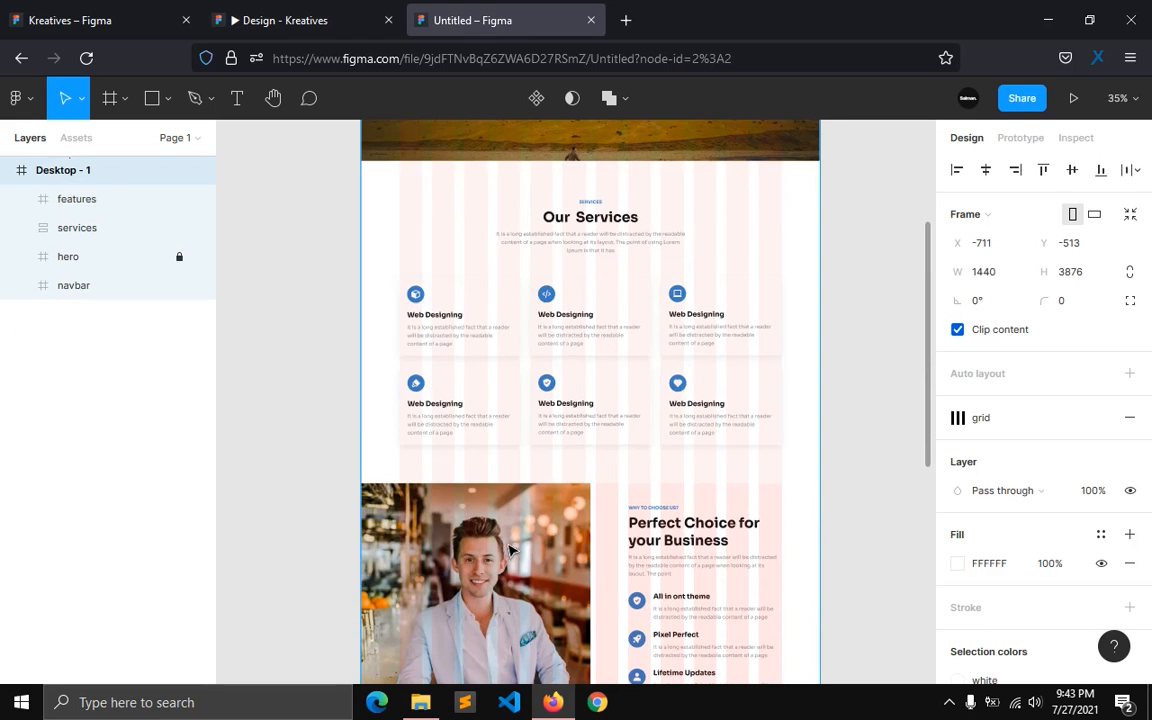
{"action": "left_click", "coordinate": [574, 233], "text": "ctrl"}
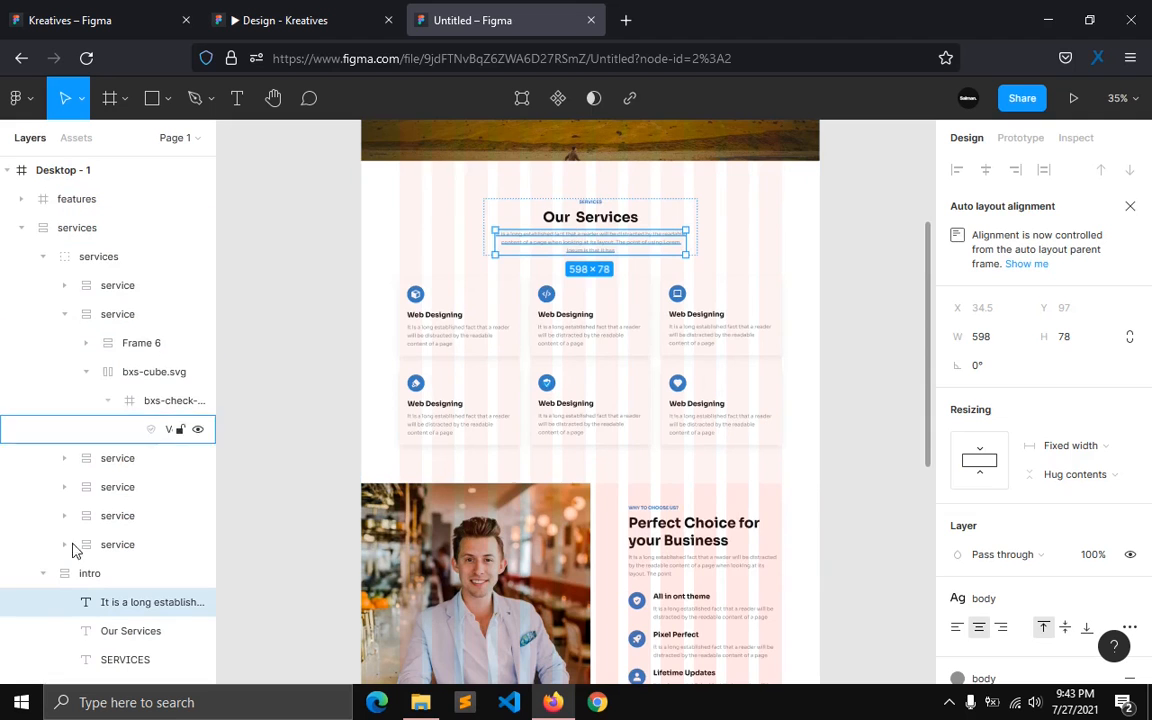
{"action": "left_click", "coordinate": [89, 574]}
{"action": "key", "text": "ctrl+d"}
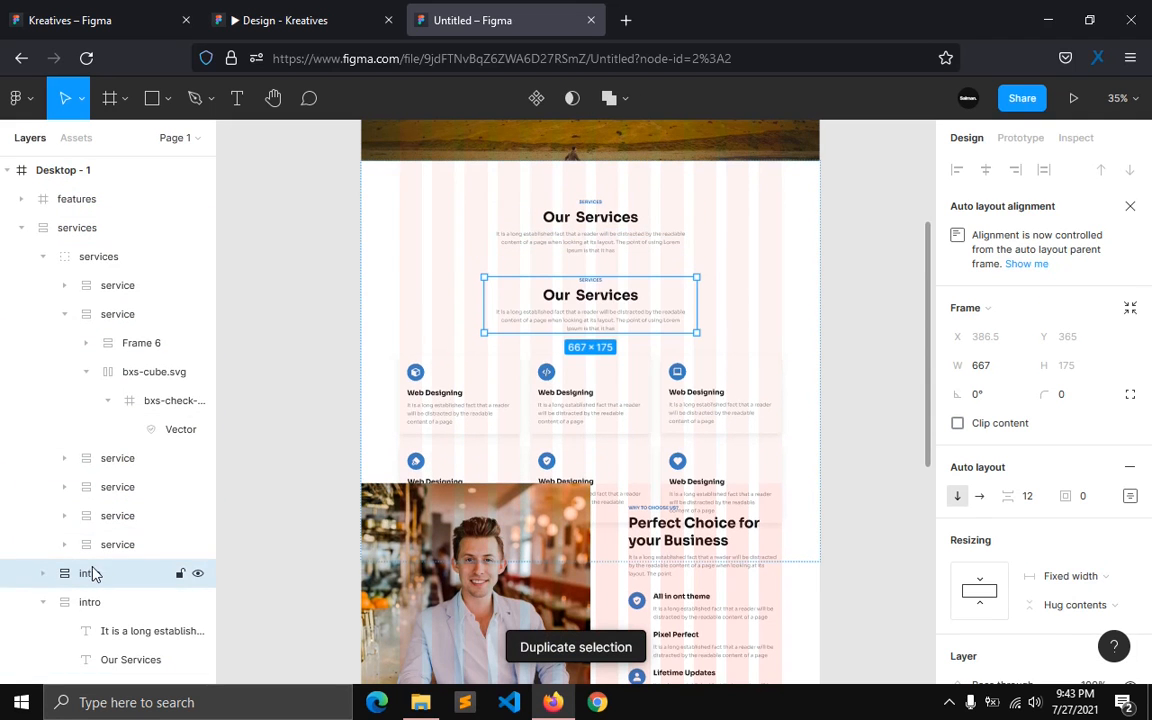
{"action": "left_click_drag", "start_coordinate": [527, 319], "coordinate": [553, 471]}
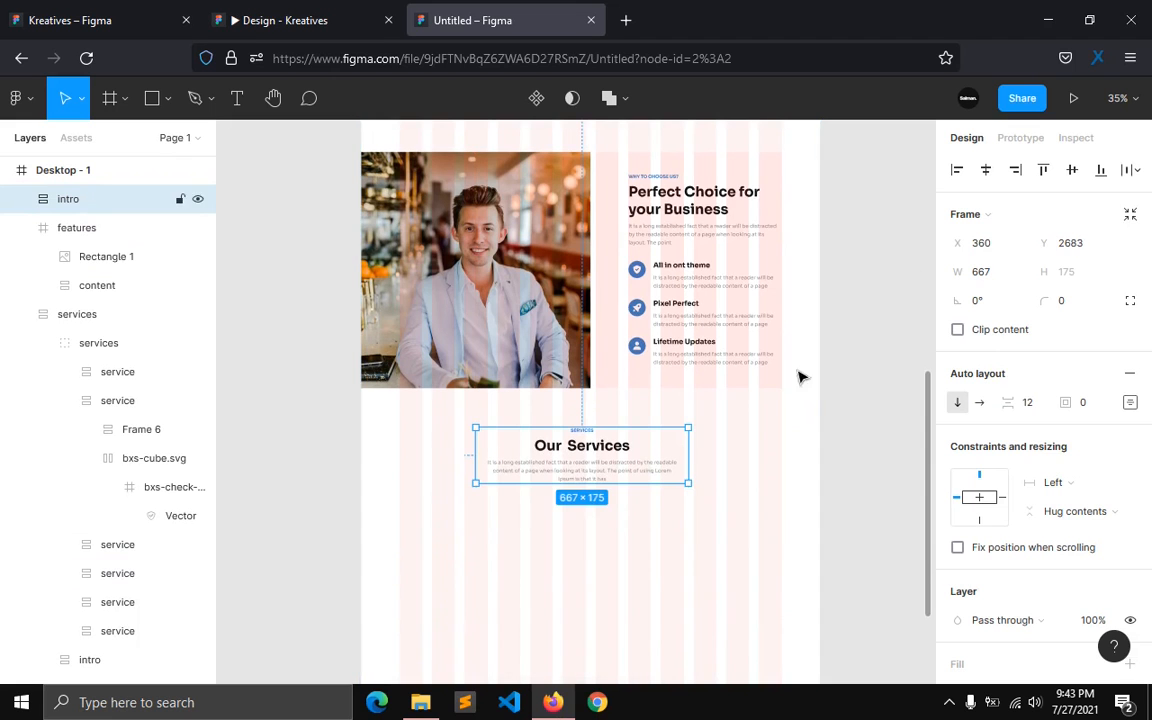
{"action": "left_click", "coordinate": [985, 170]}
Step: Replace the "SERVICES" label in the copied intro block with "PORFOLIO"
{"action": "scroll", "coordinate": [617, 438], "scroll_direction": "up", "scroll_amount": 10}
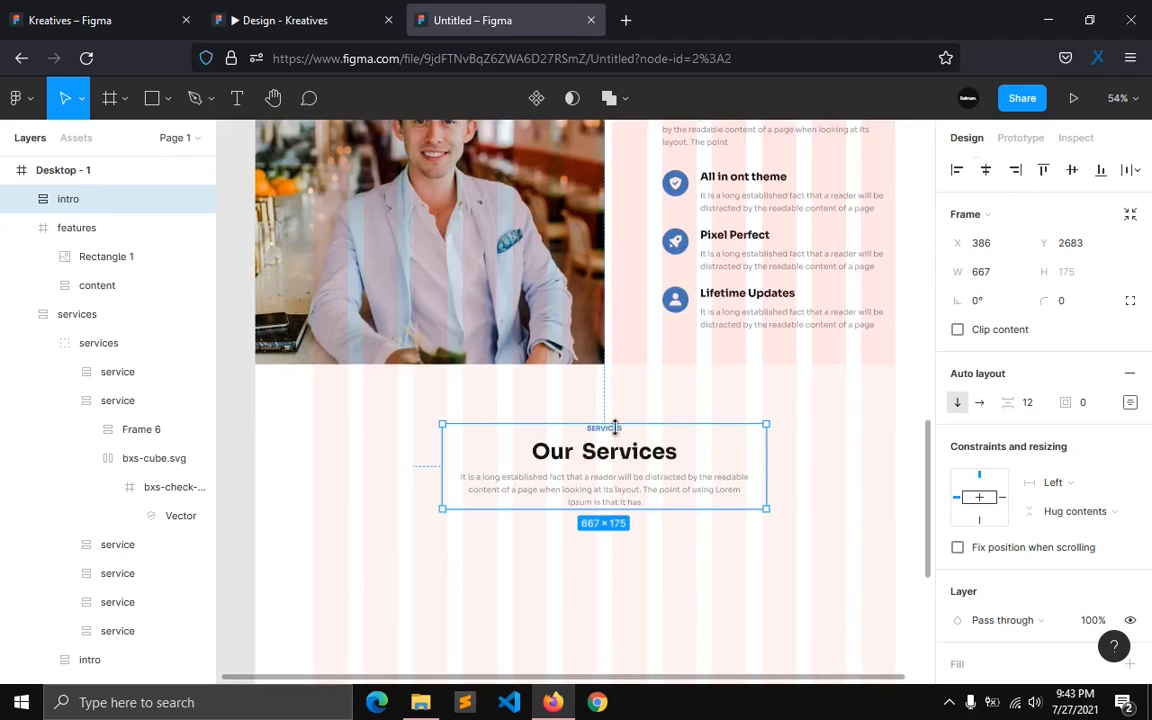
{"action": "left_click", "coordinate": [617, 438]}
{"action": "double_click", "coordinate": [614, 437]}
{"action": "type", "text": "PORFOLIO"}
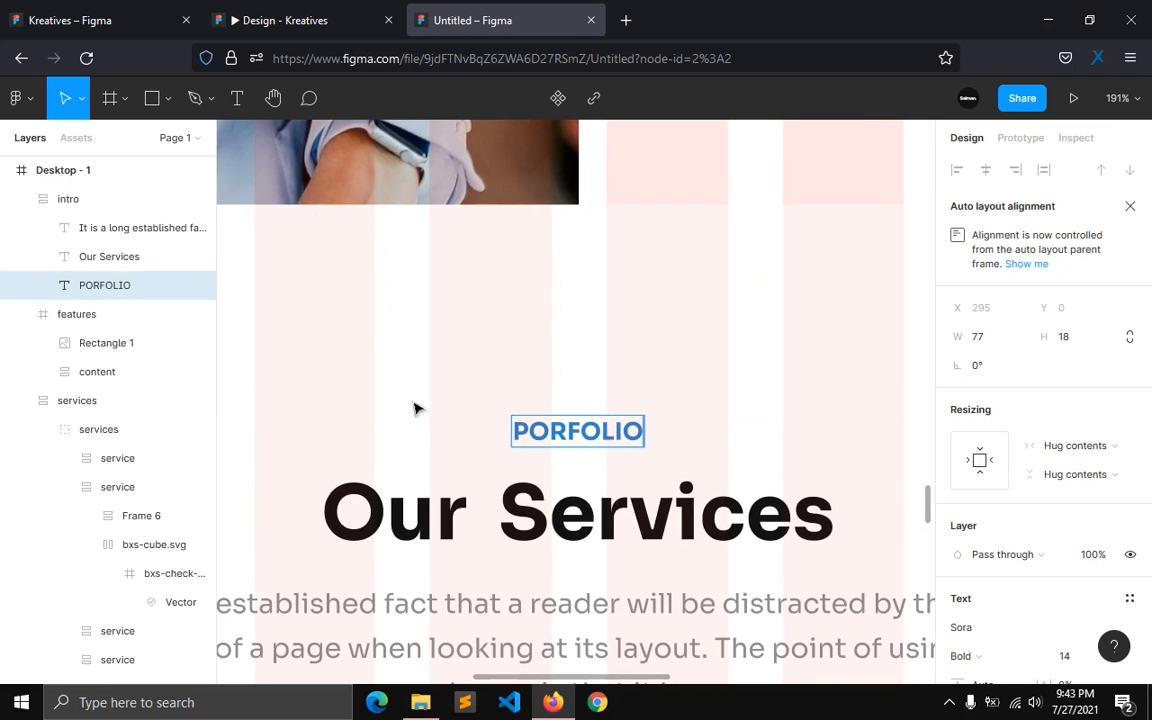
Step: Replace the heading in the copied intro block with "Our Recent Work", and collapse the services group in the layer list
{"action": "left_click", "coordinate": [446, 551]}
{"action": "key", "text": "ctrl+a"}
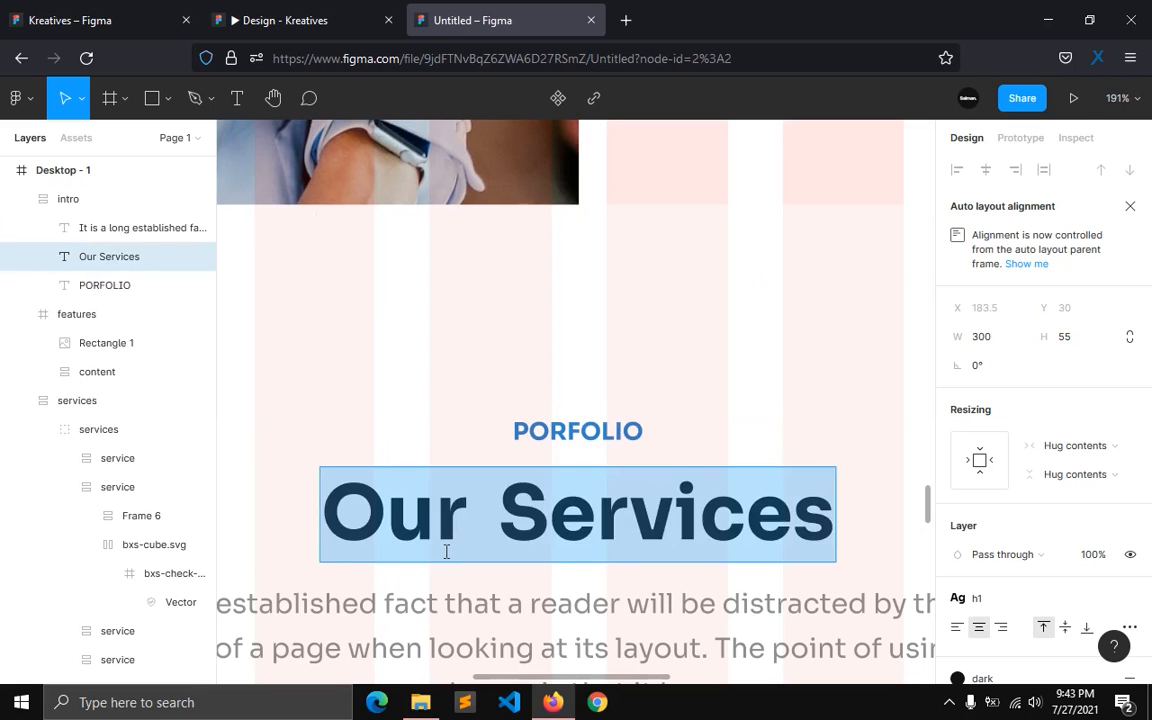
{"action": "type", "text": "Our Recent"}
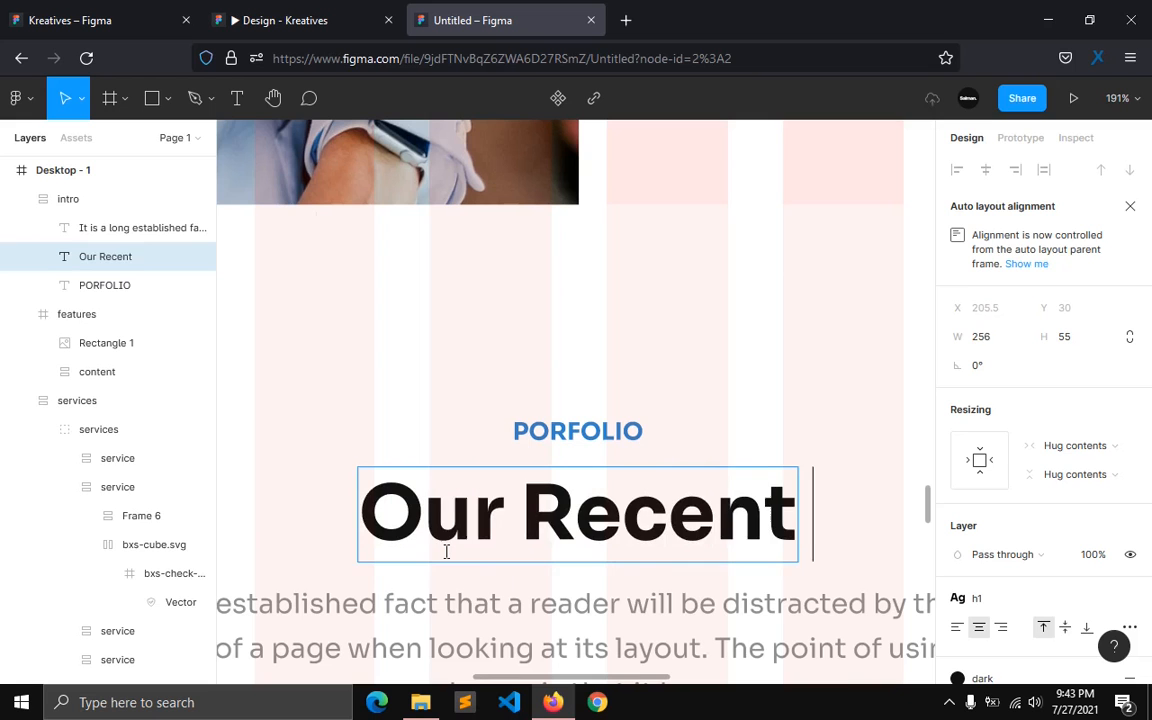
{"action": "type", "text": " Work"}
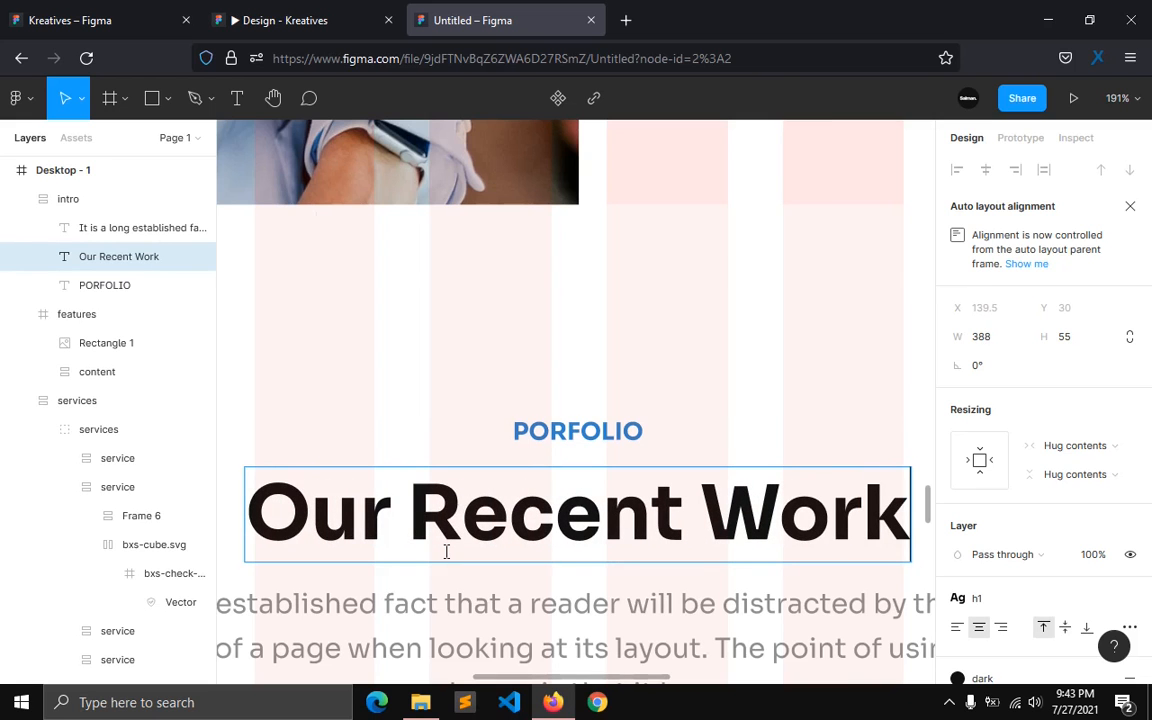
{"action": "key", "text": "Escape"}
{"action": "scroll", "coordinate": [447, 562], "scroll_direction": "down", "scroll_amount": 5}
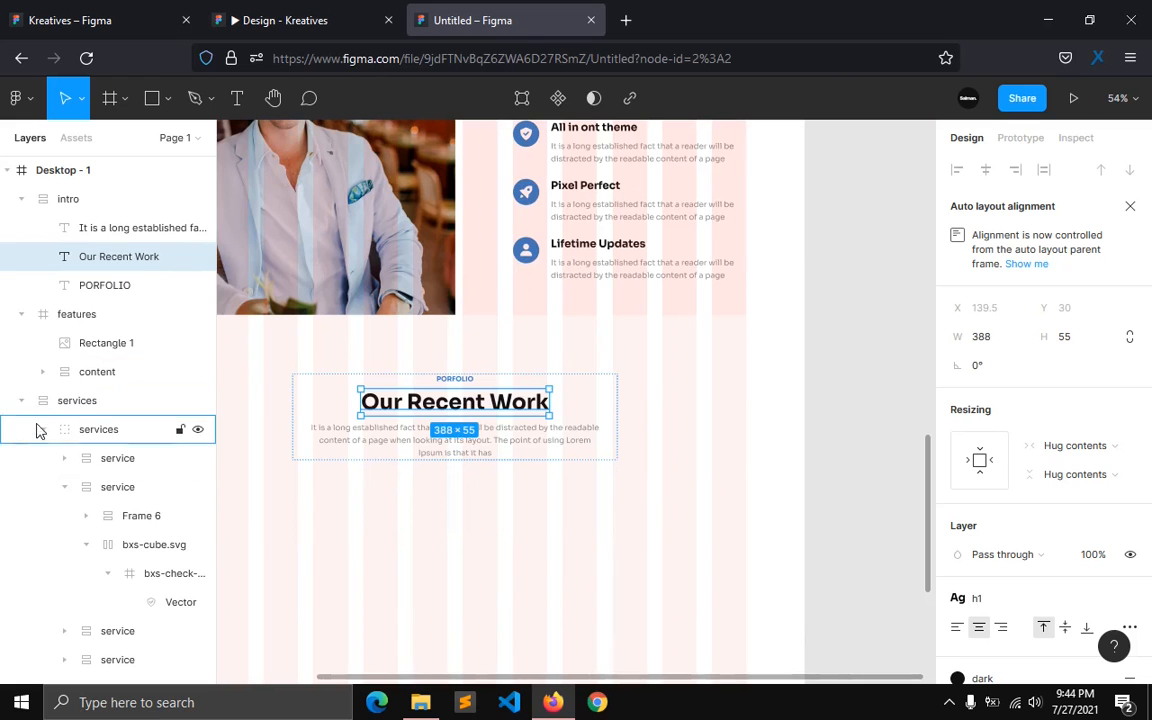
{"action": "left_click", "coordinate": [21, 401]}
{"action": "left_click_drag", "start_coordinate": [436, 682], "coordinate": [334, 689]}
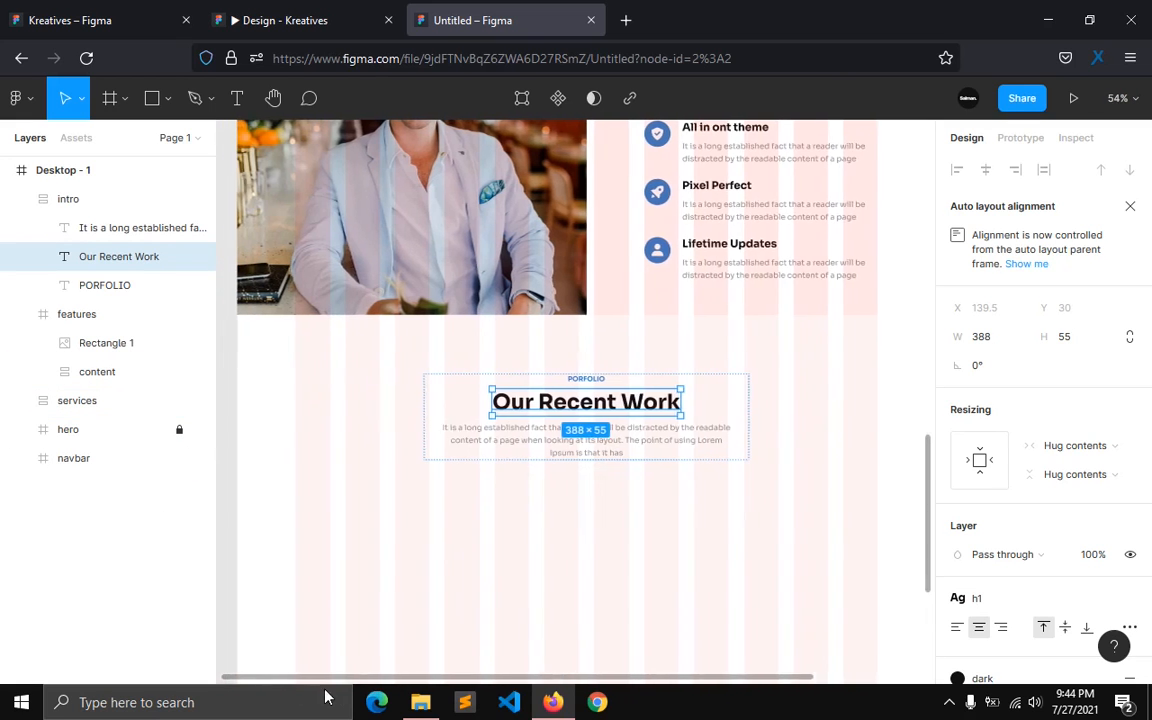
{"action": "scroll", "coordinate": [368, 578], "scroll_direction": "down", "scroll_amount": 3}
{"action": "left_click", "coordinate": [338, 547]}
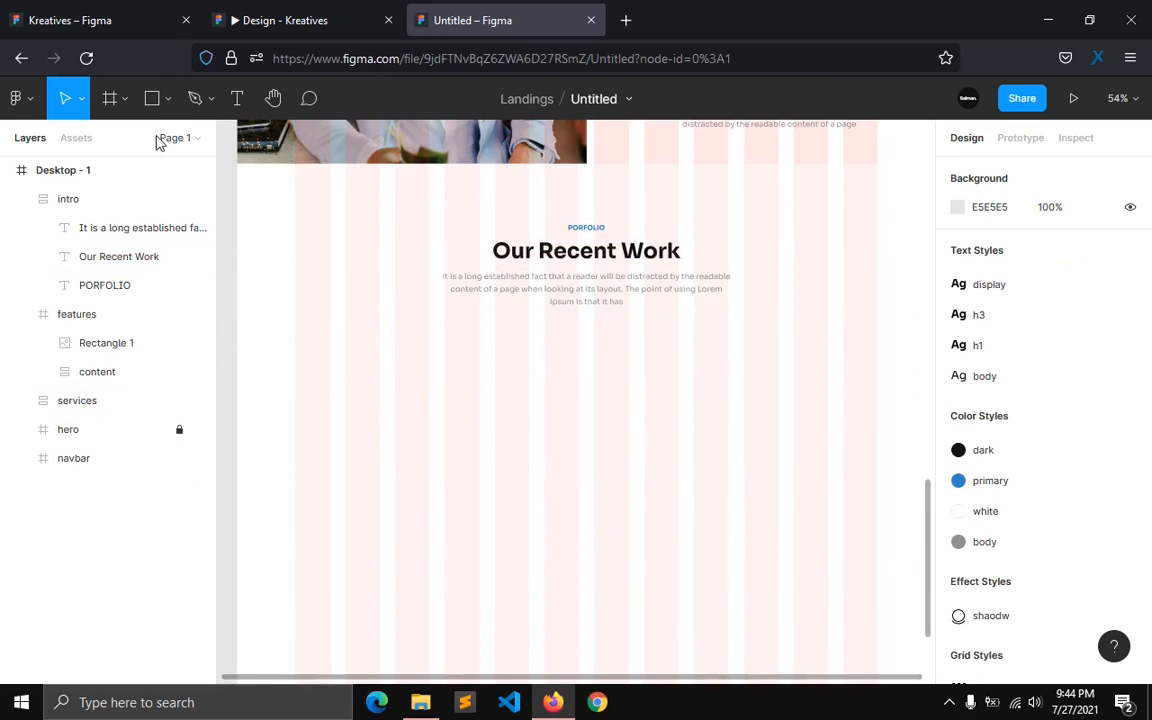
Step: Draw a rectangle about 379 wide below the portfolio intro at X 120, Y 2948, and set its height to 260
{"action": "left_click", "coordinate": [167, 99]}
{"action": "left_click", "coordinate": [157, 144]}
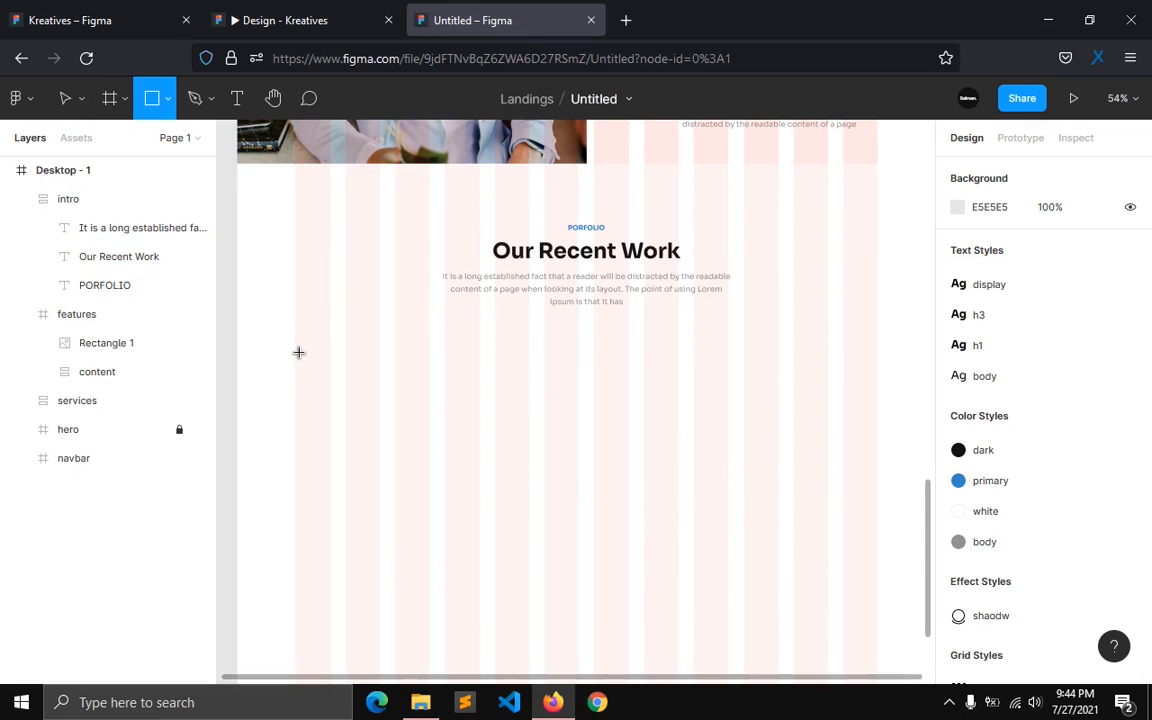
{"action": "left_click_drag", "start_coordinate": [298, 352], "coordinate": [481, 479]}
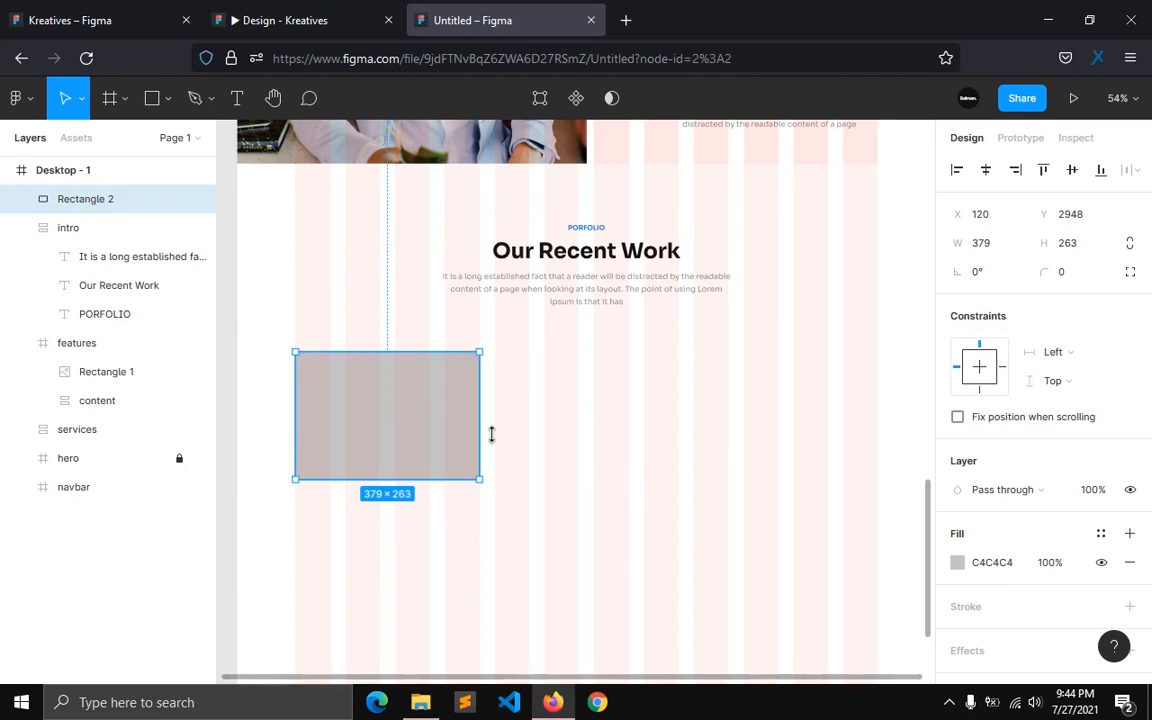
{"action": "left_click", "coordinate": [1089, 253]}
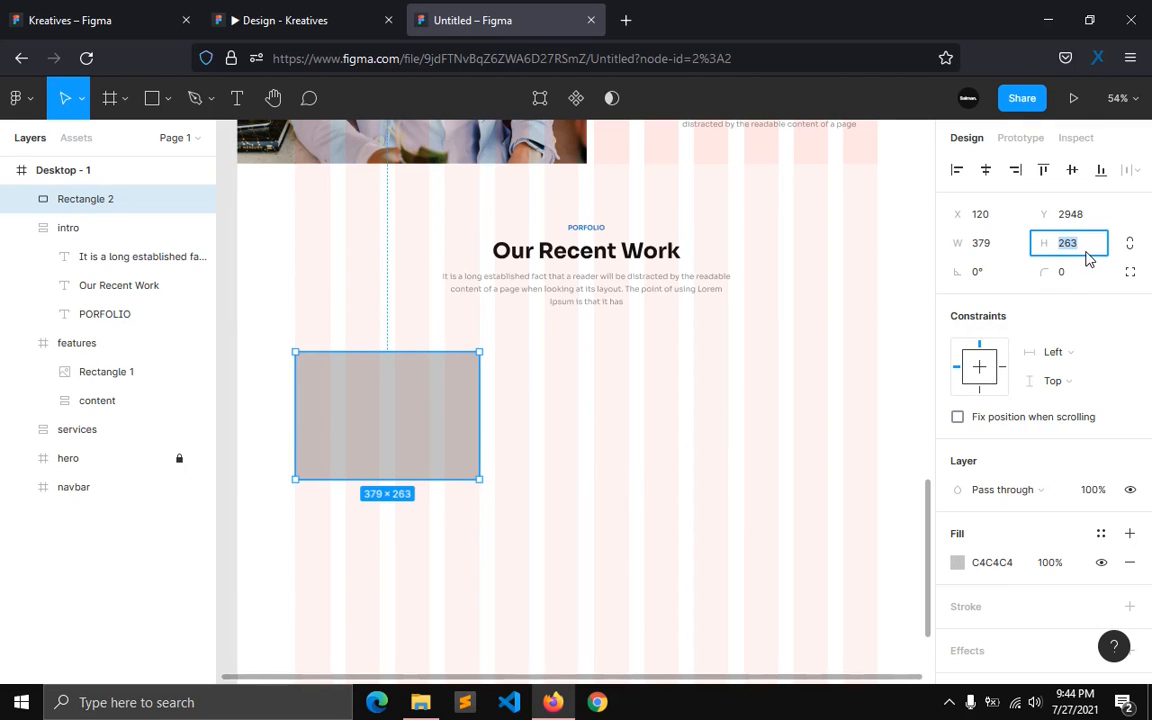
{"action": "type", "text": "0"}
{"action": "key", "text": "Return"}
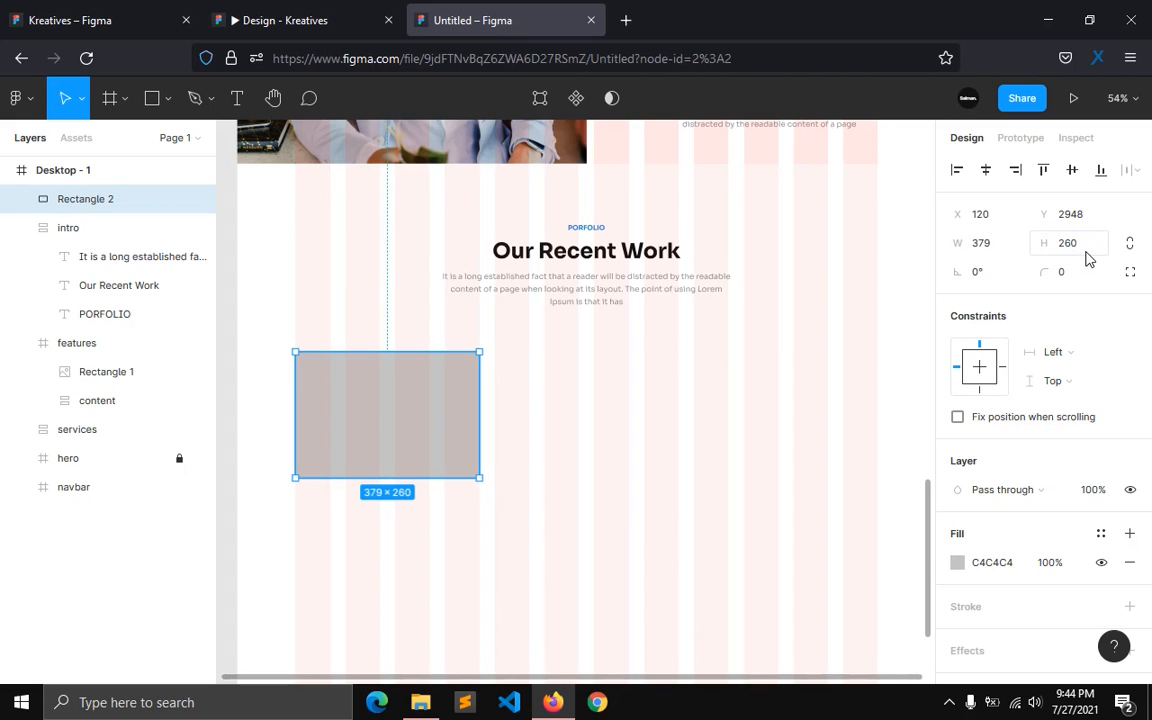
Step: Fill the new portfolio rectangle with the image p1 from the Kreatives folder
{"action": "scroll", "coordinate": [856, 548], "scroll_direction": "down", "scroll_amount": 1}
{"action": "left_click", "coordinate": [957, 562]}
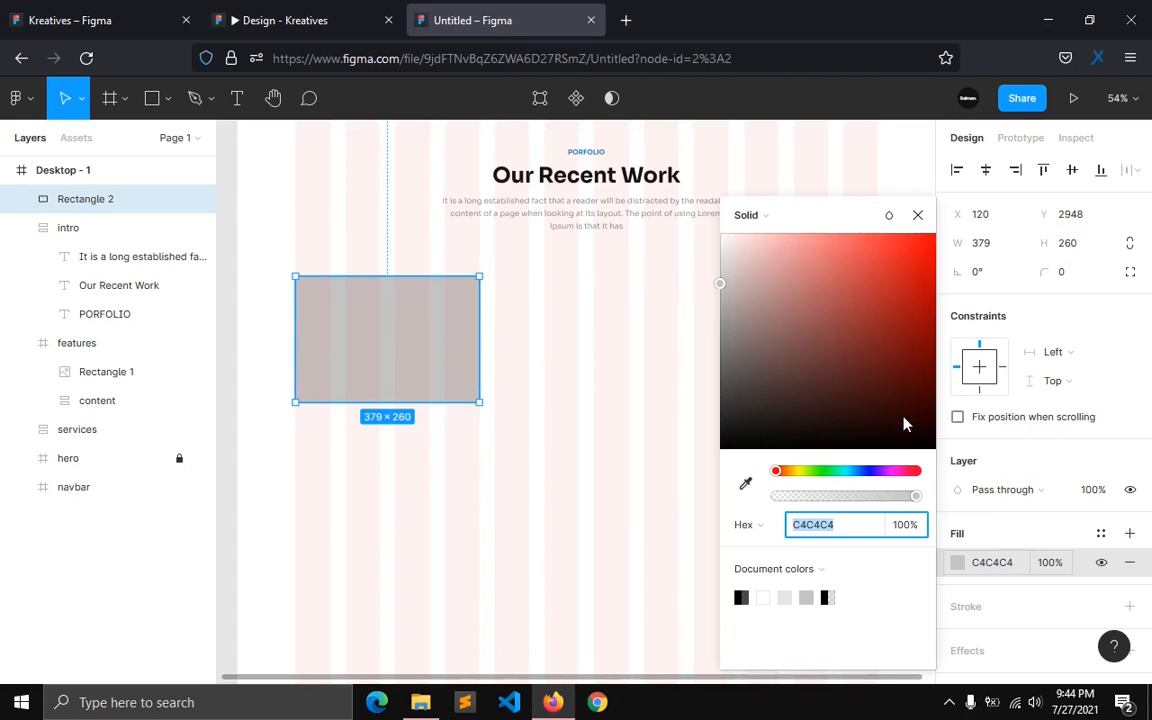
{"action": "left_click", "coordinate": [748, 215]}
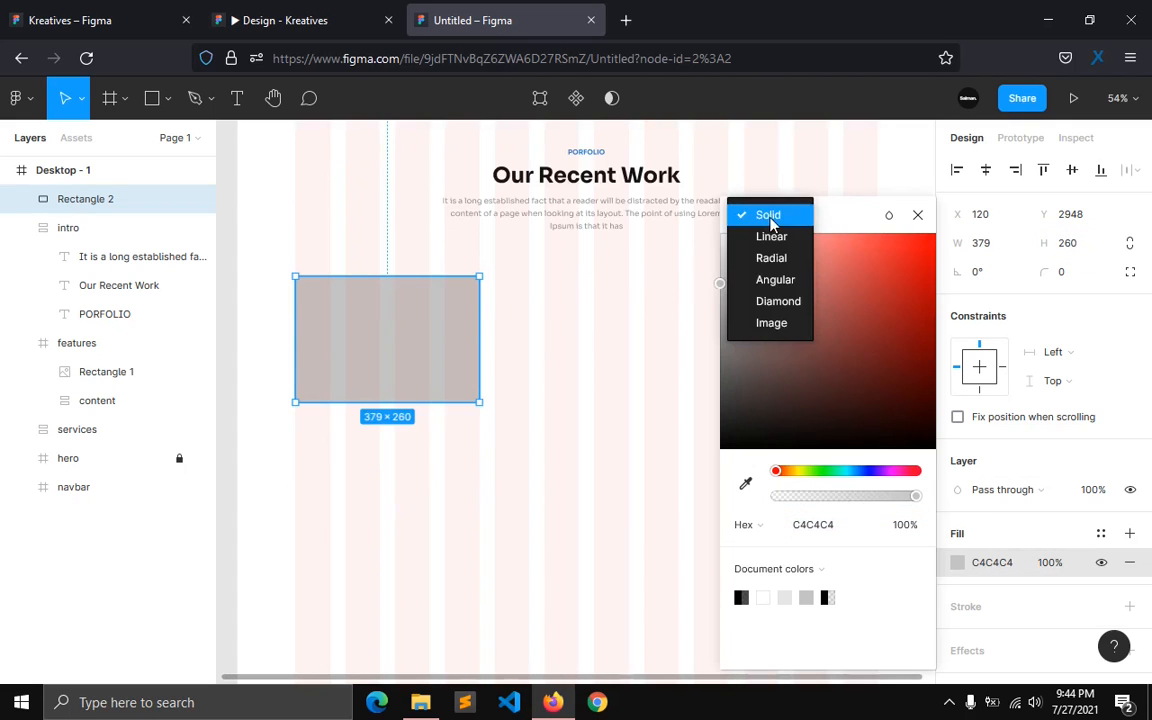
{"action": "left_click", "coordinate": [773, 326]}
{"action": "left_click", "coordinate": [827, 343]}
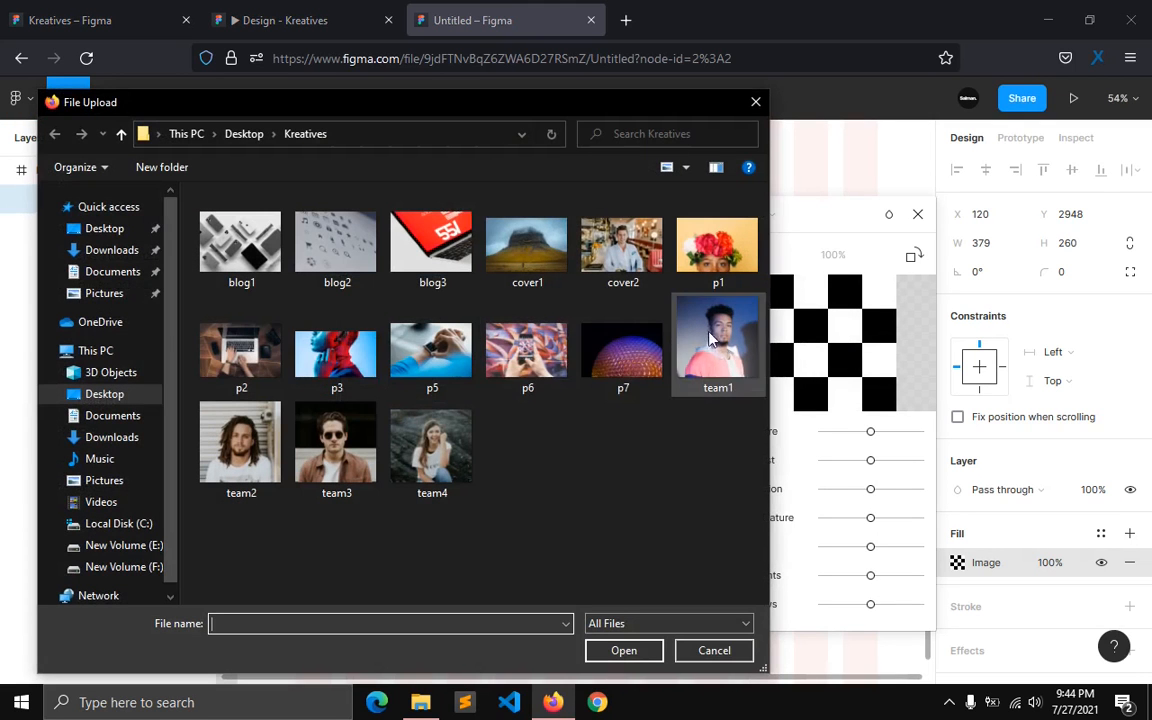
{"action": "double_click", "coordinate": [717, 245]}
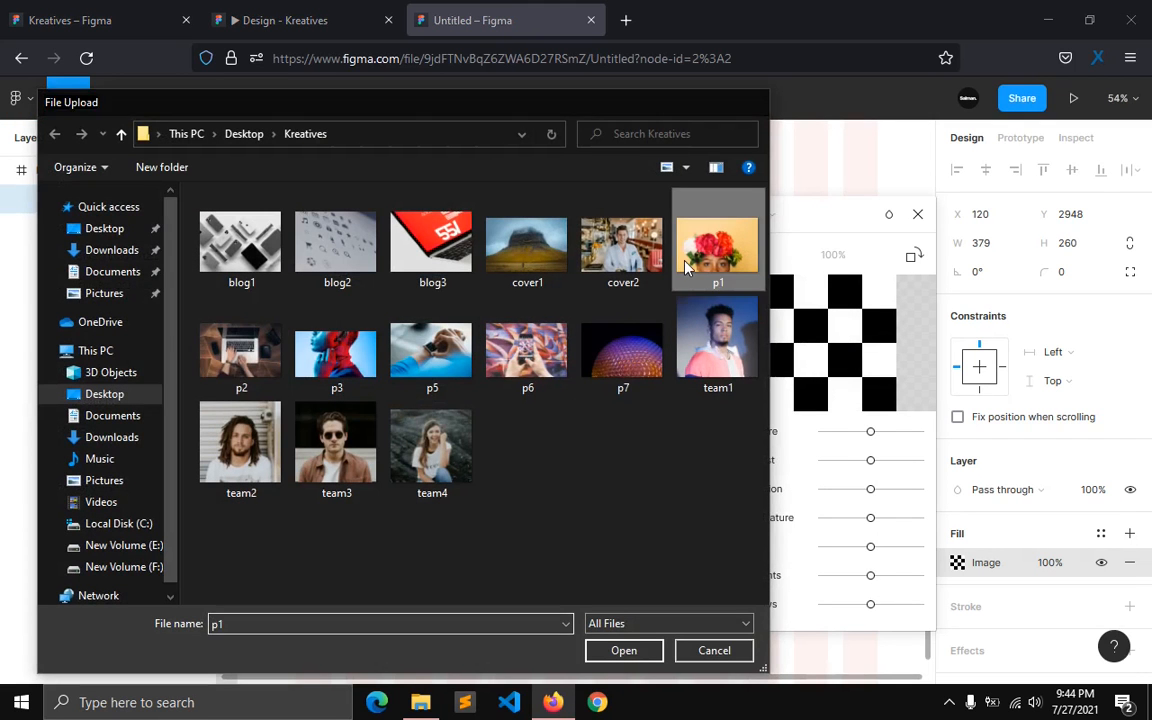
{"action": "left_click", "coordinate": [918, 214]}
{"action": "left_click", "coordinate": [362, 483]}
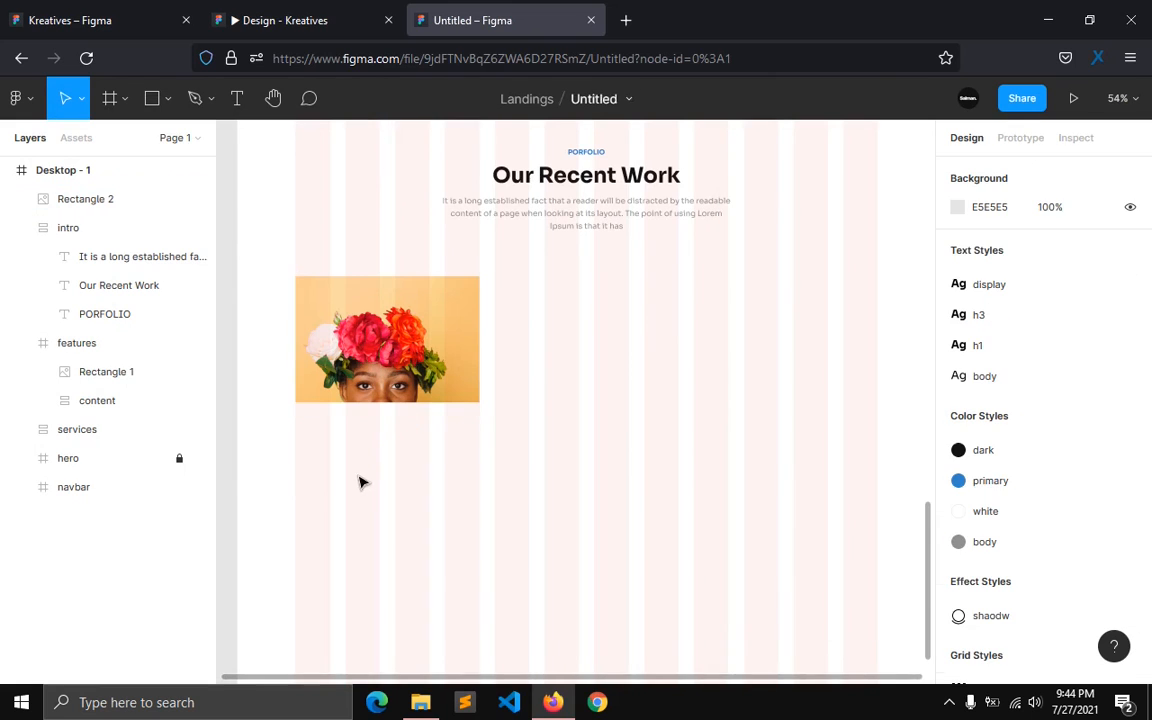
Step: Draw a frame directly beneath the portfolio image, fitted to the image's edges at about 379 × 99
{"action": "left_click", "coordinate": [124, 98]}
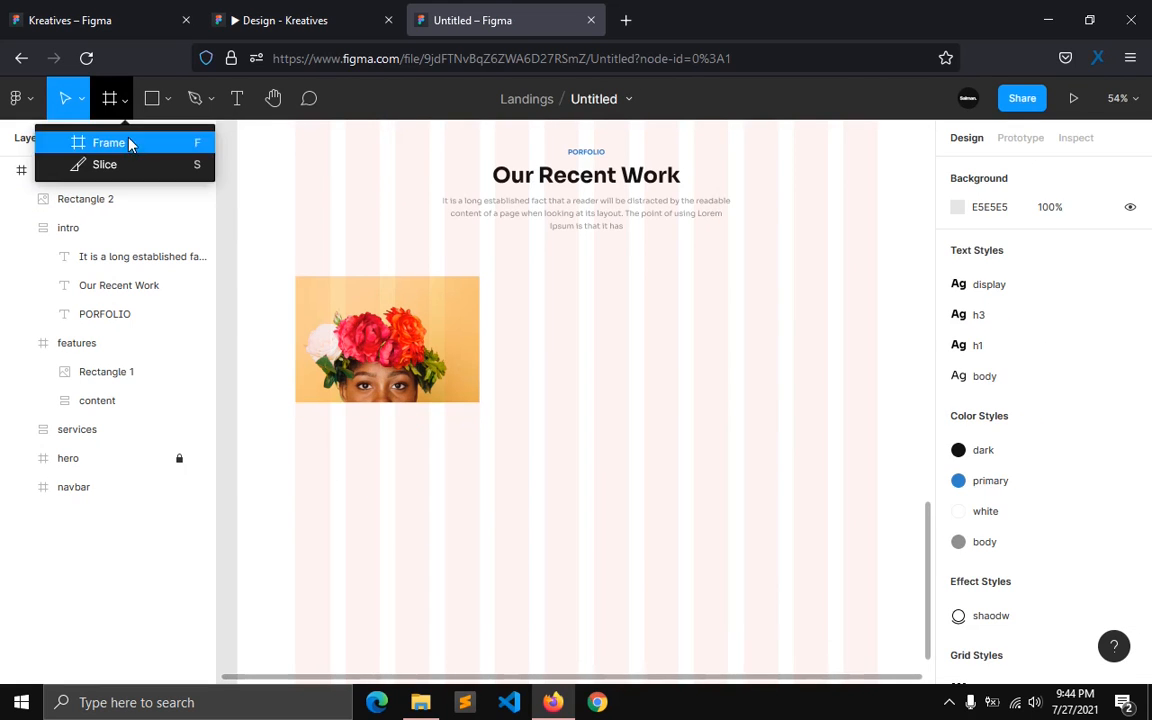
{"action": "left_click", "coordinate": [128, 142]}
{"action": "scroll", "coordinate": [296, 400], "scroll_direction": "up", "scroll_amount": 5}
{"action": "left_click_drag", "start_coordinate": [298, 412], "coordinate": [720, 517]}
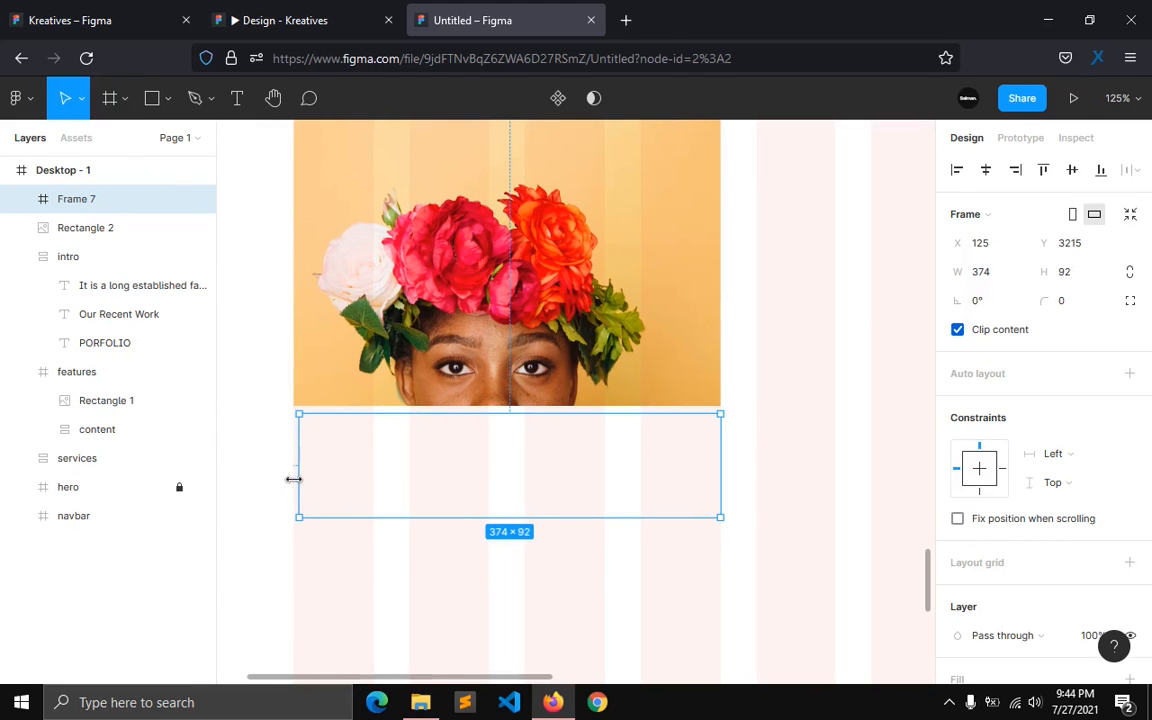
{"action": "left_click_drag", "start_coordinate": [293, 480], "coordinate": [290, 483]}
{"action": "left_click_drag", "start_coordinate": [450, 412], "coordinate": [450, 405]}
Step: Apply the white color style and the "shaodw" effect style to the frame below the portfolio image
{"action": "scroll", "coordinate": [1059, 514], "scroll_direction": "down", "scroll_amount": 2}
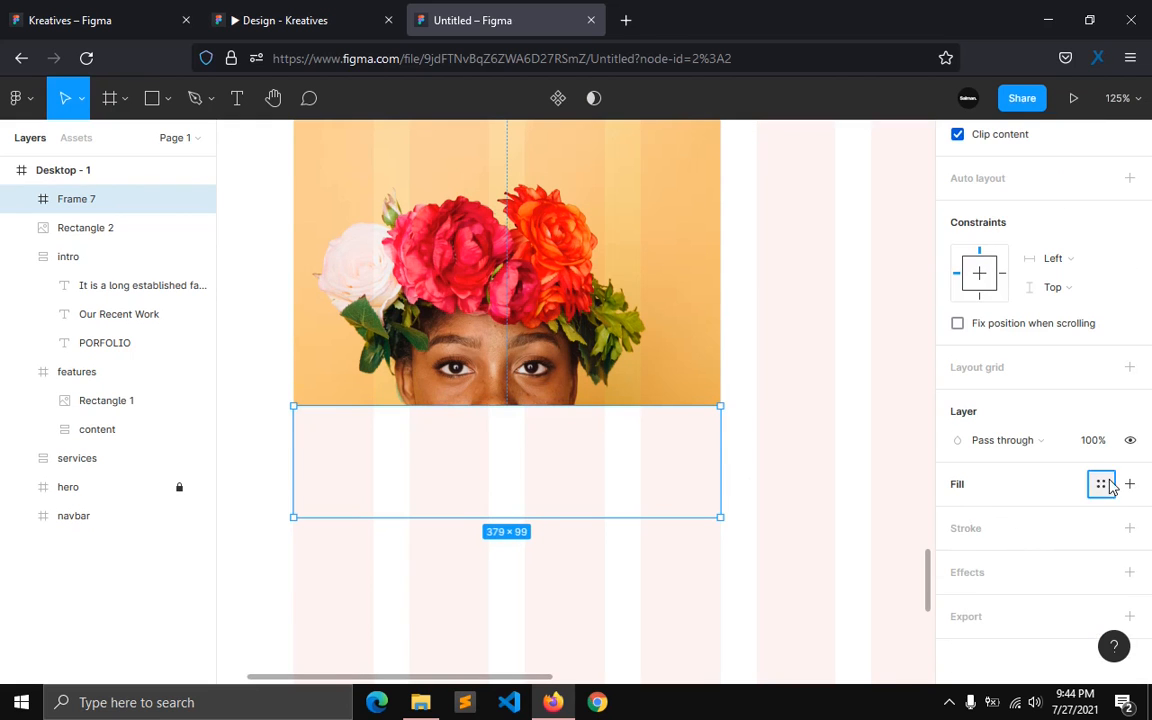
{"action": "left_click", "coordinate": [1101, 484]}
{"action": "left_click", "coordinate": [1031, 594]}
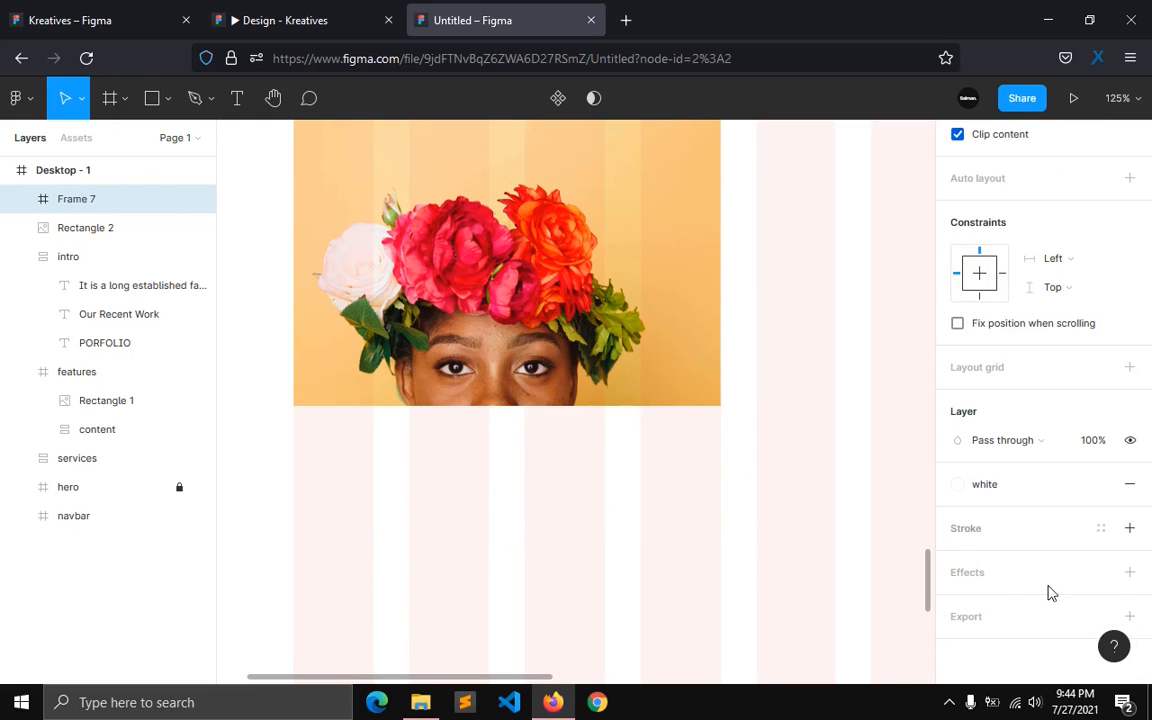
{"action": "left_click", "coordinate": [1100, 571]}
{"action": "left_click", "coordinate": [1003, 662]}
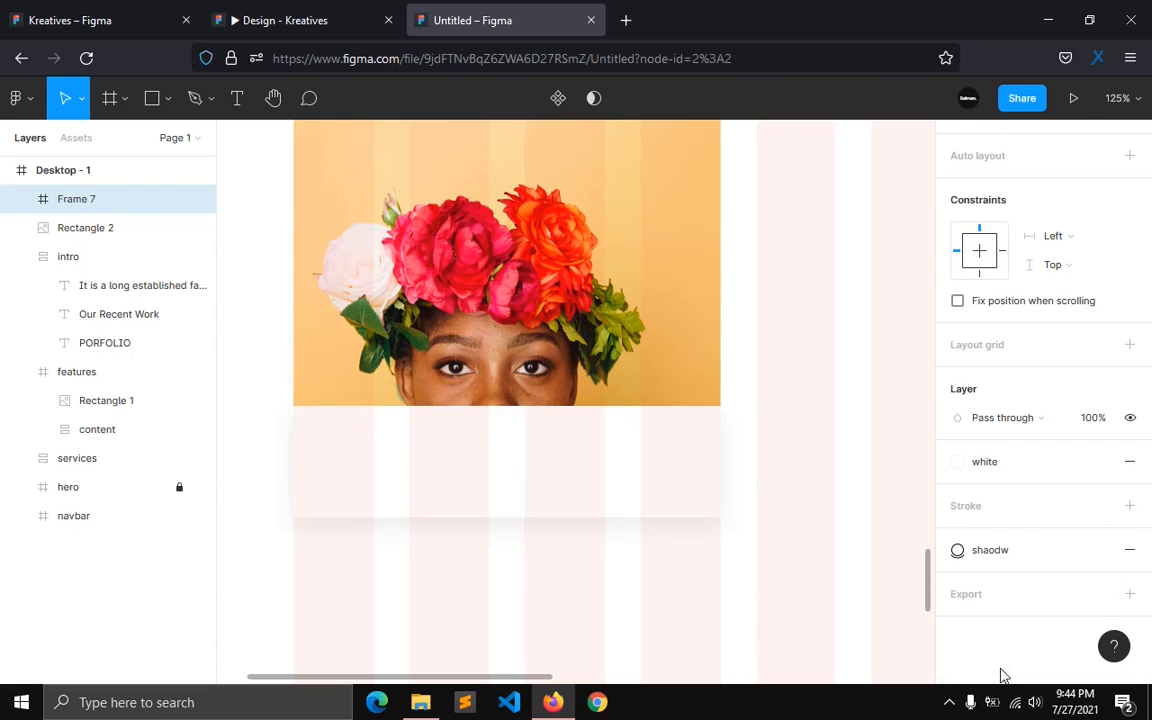
{"action": "left_click", "coordinate": [419, 537]}
Step: Add the text "Wordpress" to the frame below the image and move it inside the frame
{"action": "key", "text": "t"}
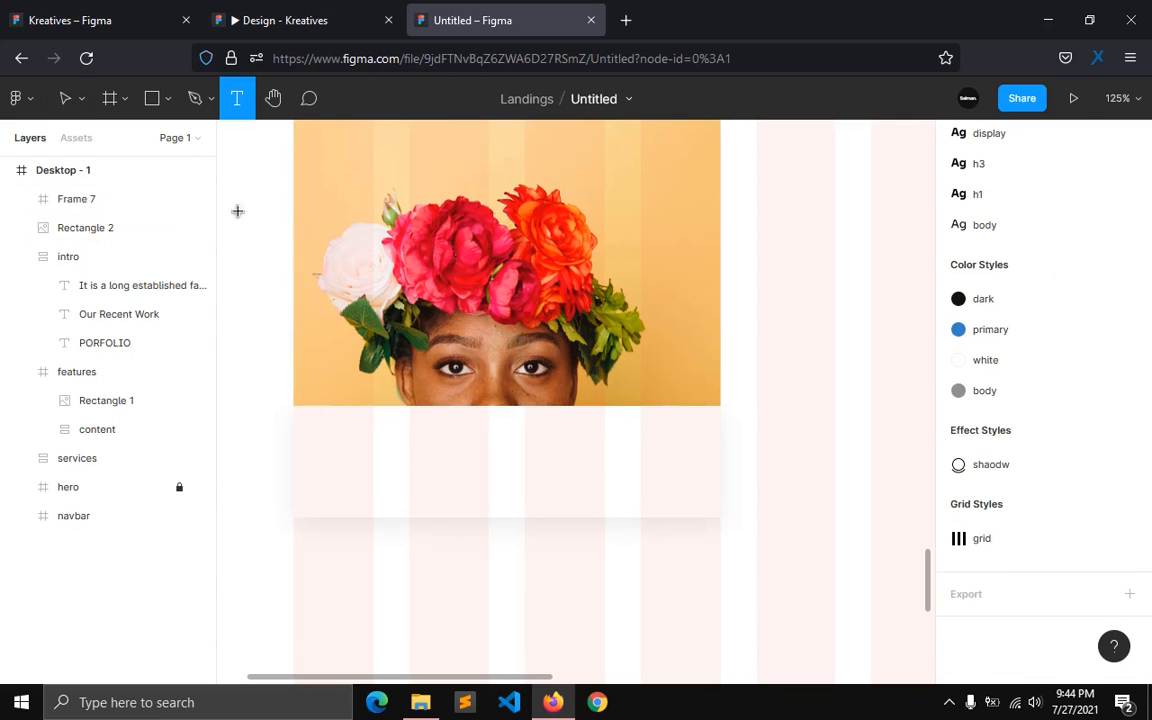
{"action": "left_click", "coordinate": [318, 431]}
{"action": "type", "text": "Wordpress"}
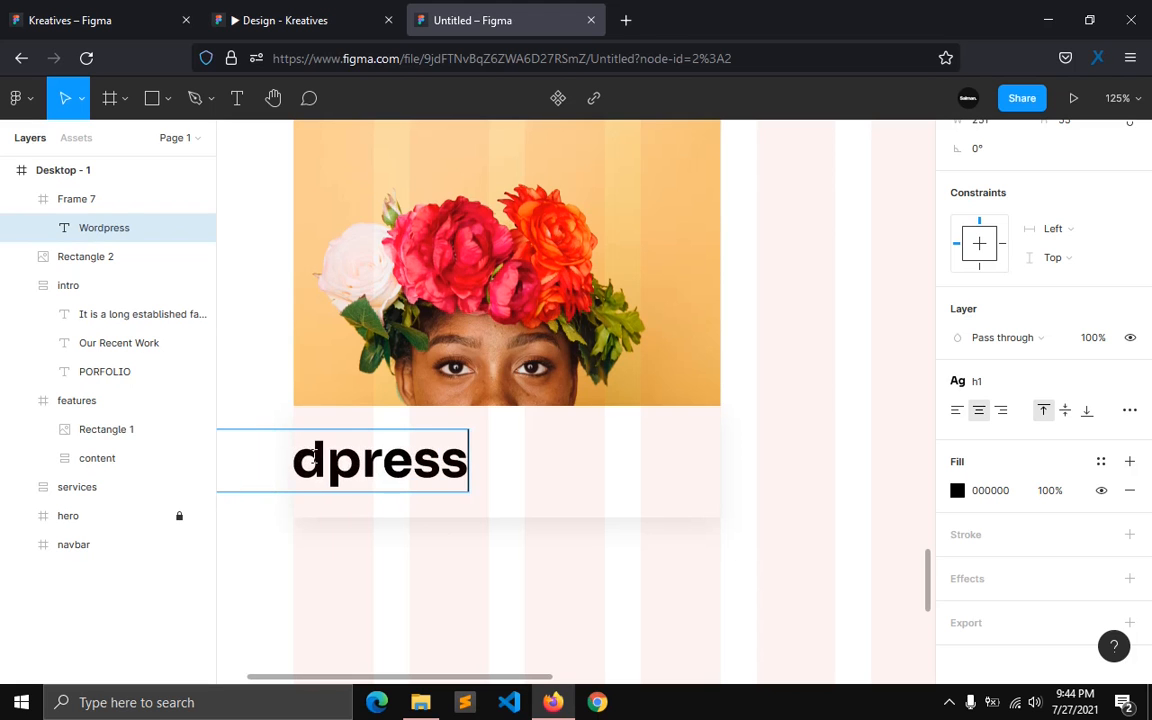
{"action": "key", "text": "Escape"}
{"action": "left_click_drag", "start_coordinate": [283, 462], "coordinate": [382, 454]}
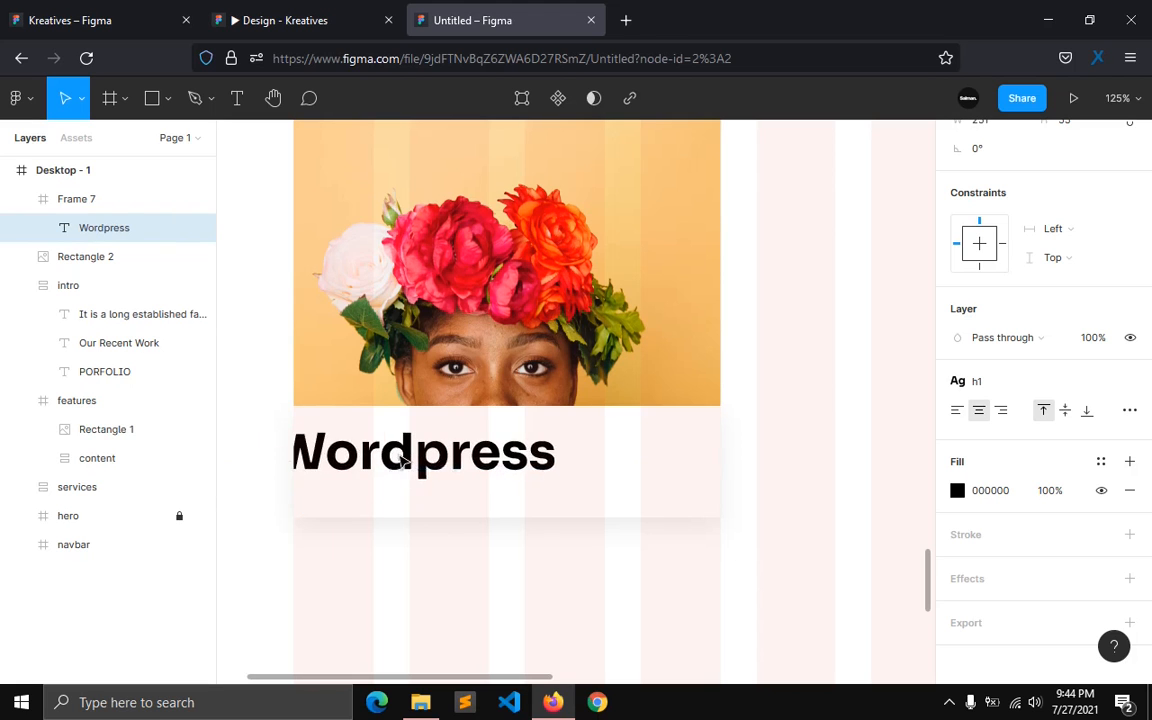
Step: Apply the primary color style and the body text style to the "Wordpress" text
{"action": "left_click", "coordinate": [1102, 462]}
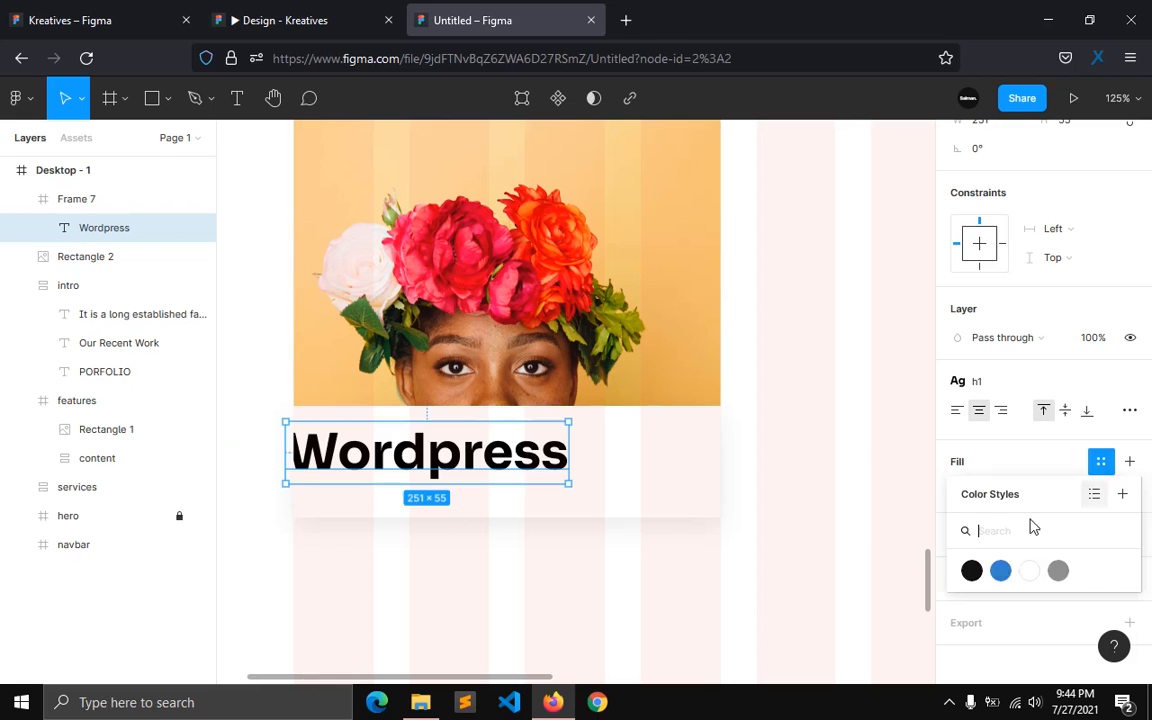
{"action": "left_click", "coordinate": [1001, 573]}
{"action": "left_click", "coordinate": [1129, 381]}
{"action": "left_click", "coordinate": [1129, 381]}
{"action": "left_click", "coordinate": [1000, 577]}
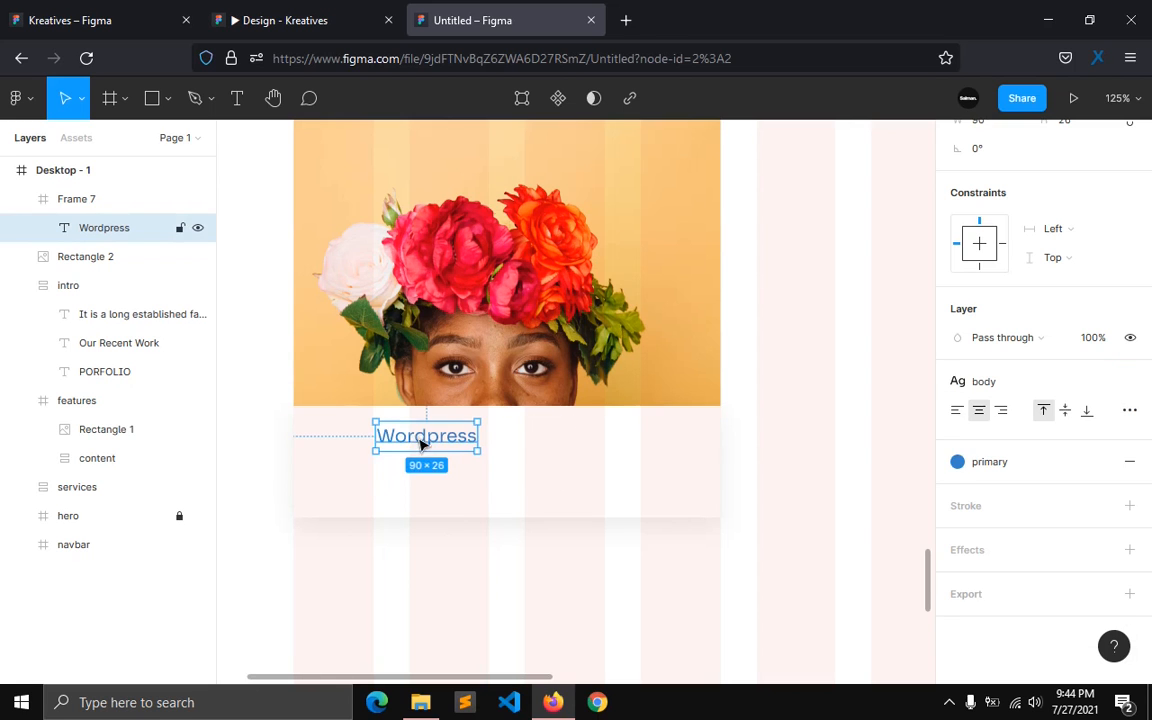
Step: Position the "Wordpress" label near the frame's left side, duplicate it below, and change the copy to "Web Development"
{"action": "left_click_drag", "start_coordinate": [398, 440], "coordinate": [391, 491]}
{"action": "left_click", "coordinate": [406, 512]}
{"action": "left_click", "coordinate": [393, 448]}
{"action": "double_click", "coordinate": [391, 490]}
{"action": "type", "text": "Web Dev"}
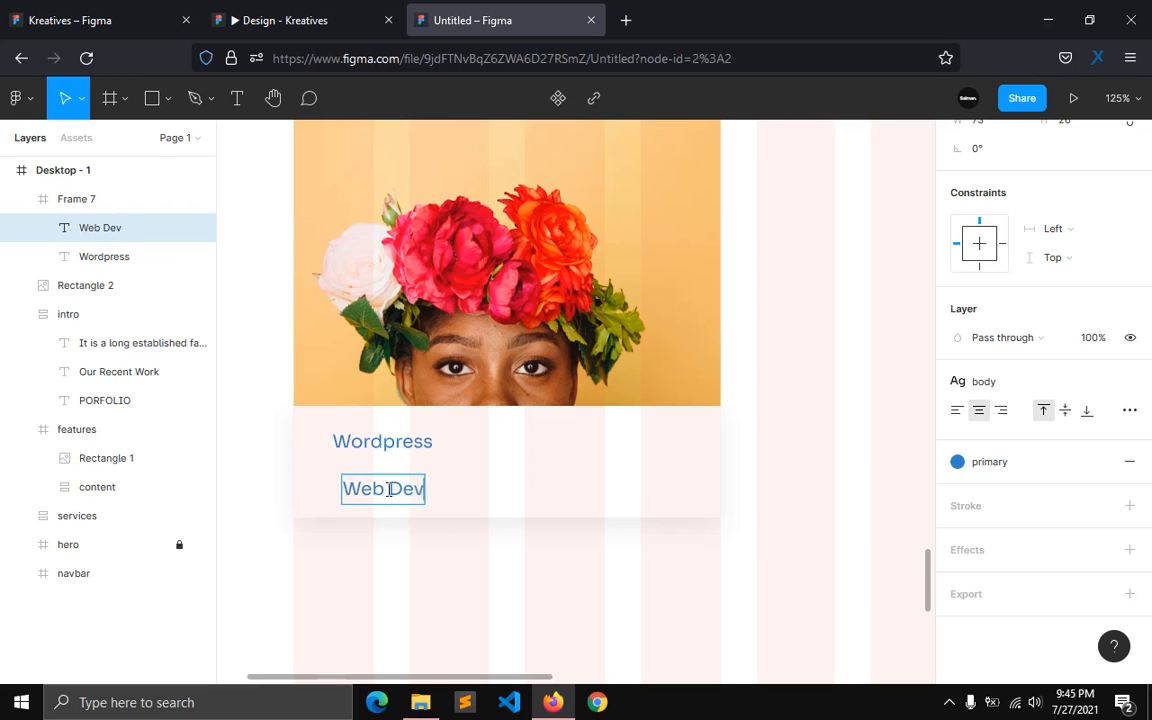
{"action": "type", "text": "elopment"}
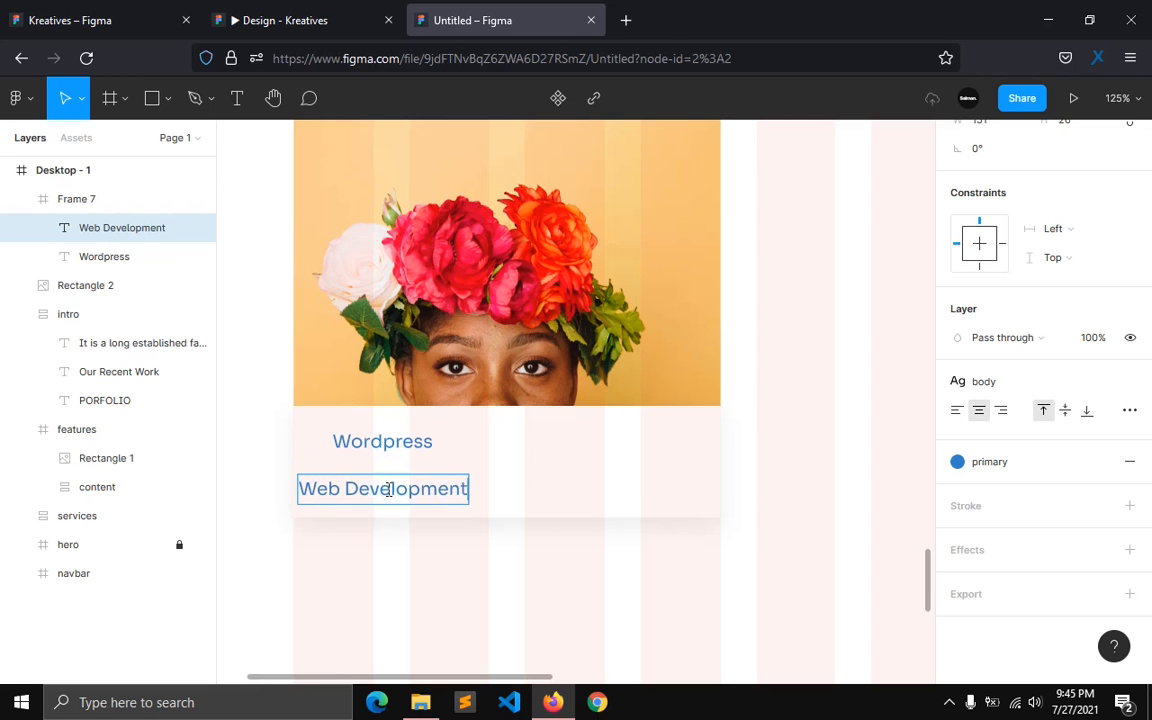
{"action": "key", "text": "Escape"}
Step: Give "Web Development" the dark color and h3 text styles, and align it with the left edge of "Wordpress"
{"action": "left_click", "coordinate": [1099, 462]}
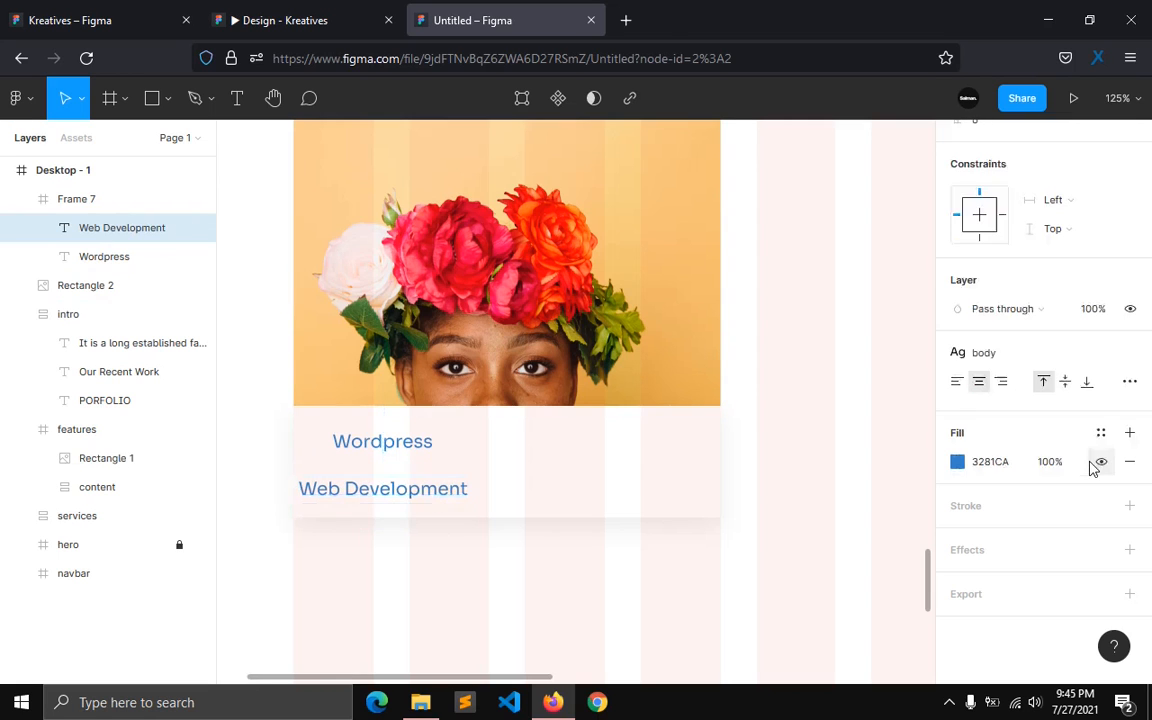
{"action": "left_click", "coordinate": [1100, 433]}
{"action": "left_click", "coordinate": [972, 540]}
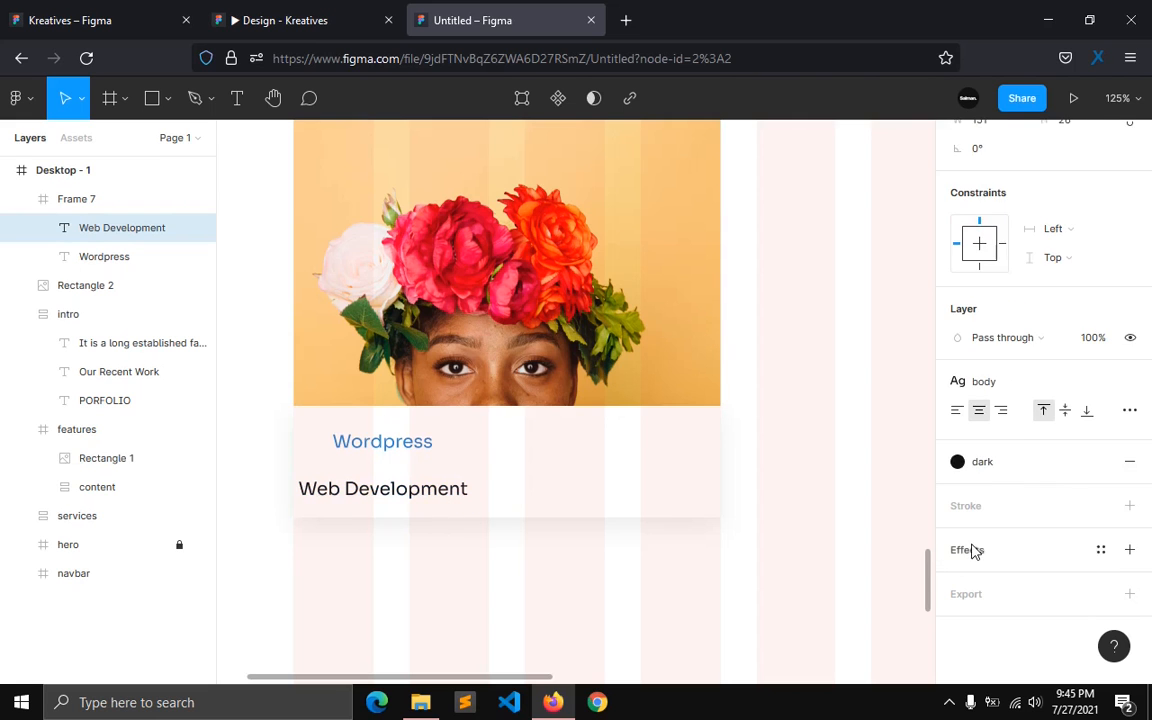
{"action": "left_click", "coordinate": [1129, 381]}
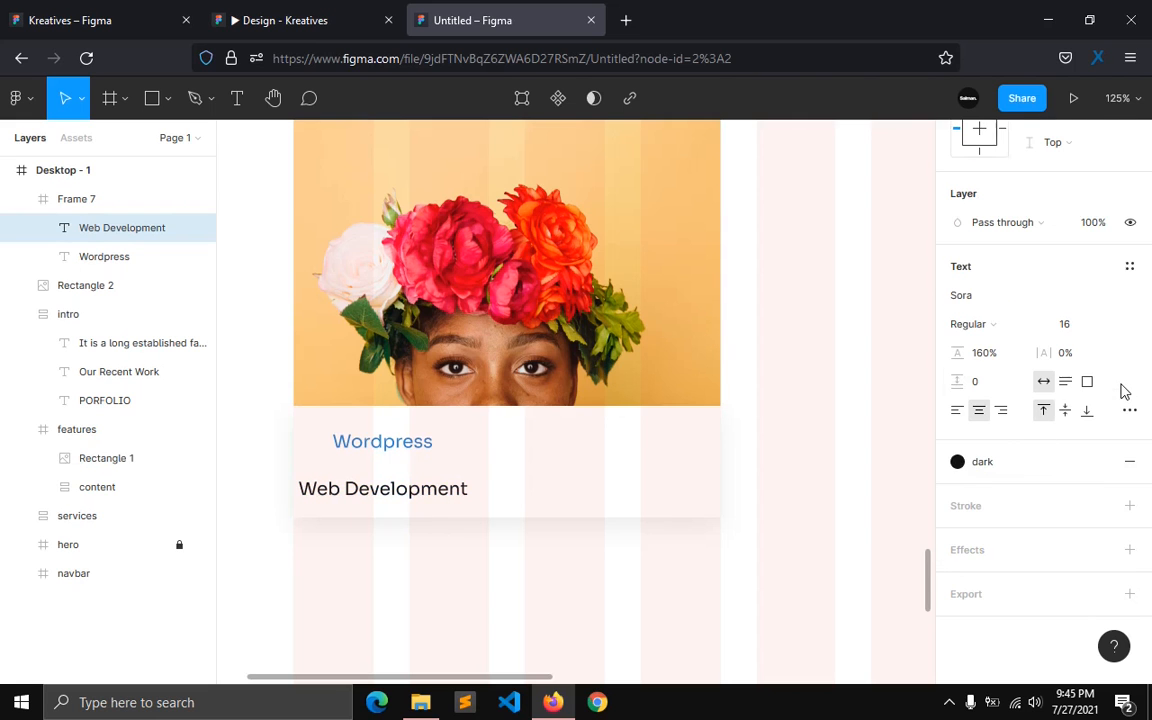
{"action": "left_click", "coordinate": [1129, 266]}
{"action": "left_click", "coordinate": [1026, 405]}
{"action": "left_click_drag", "start_coordinate": [414, 501], "coordinate": [483, 483]}
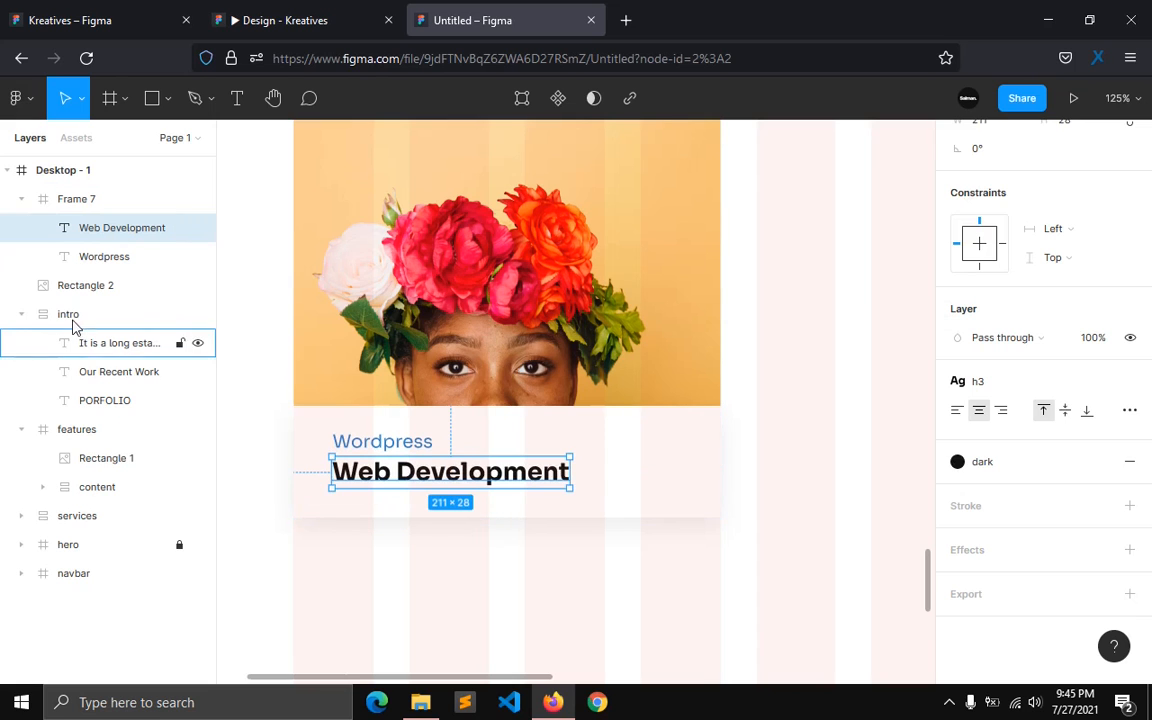
Step: Apply auto layout to the frame holding the two card texts, and widen it to 379 to match the image
{"action": "left_click", "coordinate": [21, 314]}
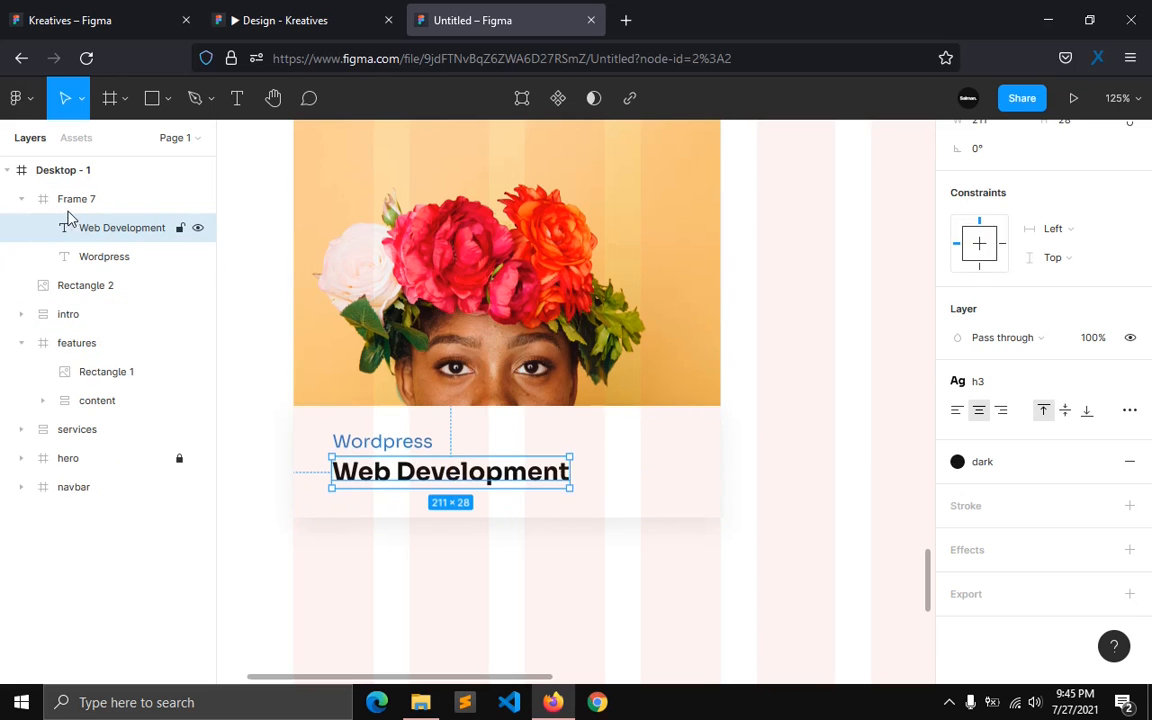
{"action": "key", "text": "Escape"}
{"action": "key", "text": "shift+a"}
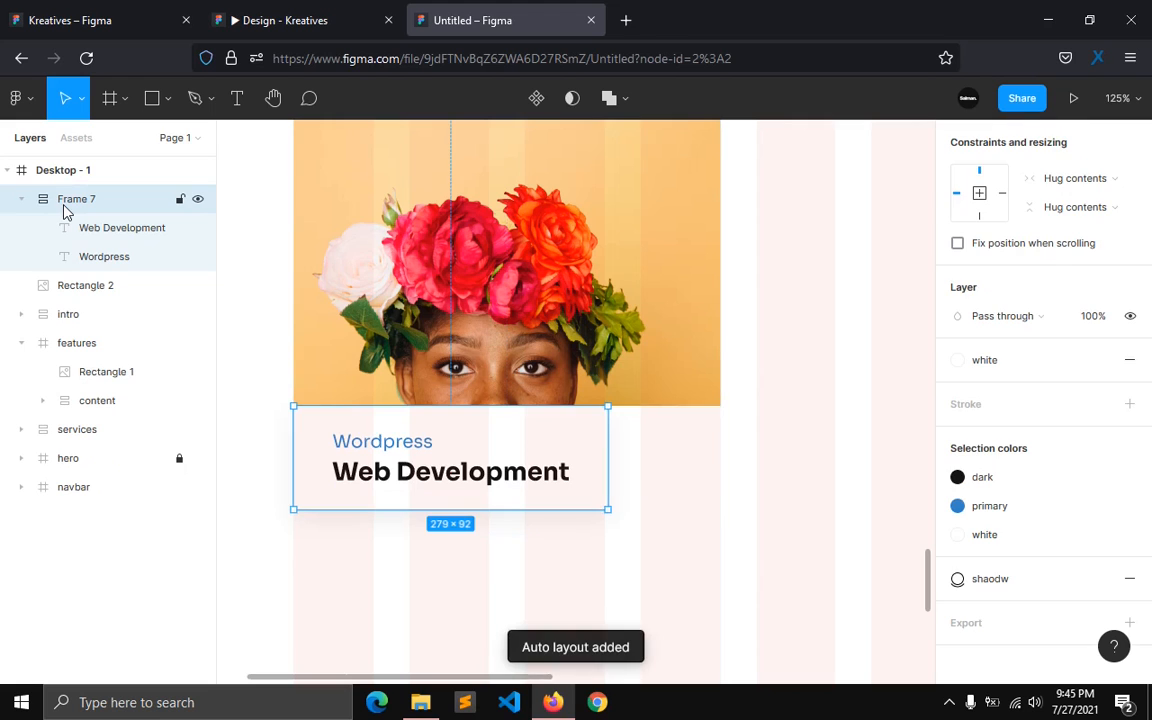
{"action": "left_click_drag", "start_coordinate": [615, 466], "coordinate": [720, 455]}
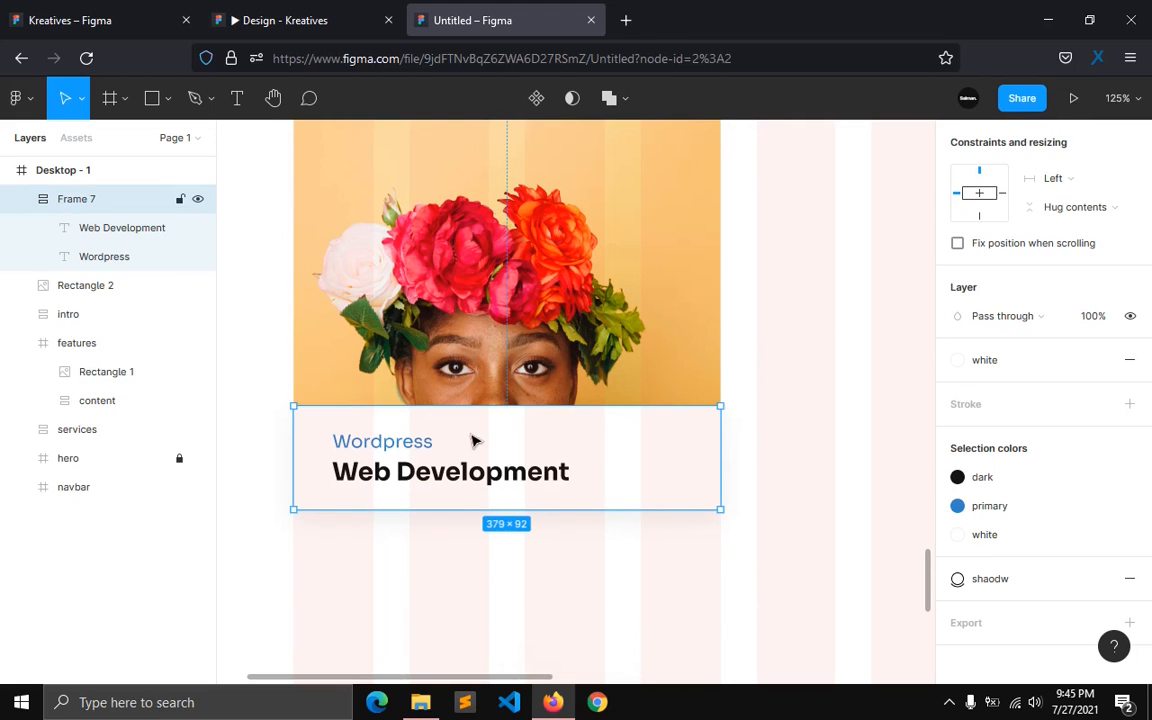
Step: Set the auto layout spacing between the card's "Wordpress" and "Web Development" texts to 8
{"action": "scroll", "coordinate": [960, 290], "scroll_direction": "up", "scroll_amount": 3}
{"action": "left_click", "coordinate": [1023, 250]}
{"action": "key", "text": "Up"}
{"action": "key", "text": "Up"}
{"action": "key", "text": "Up"}
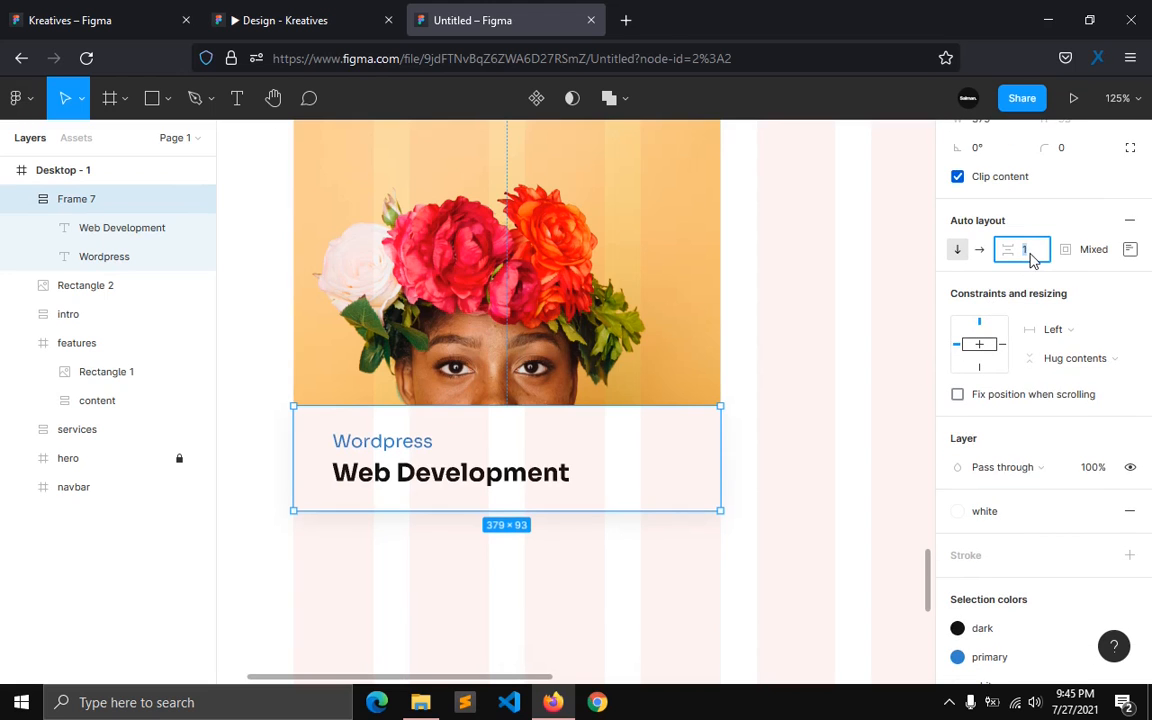
{"action": "key", "text": "Up"}
{"action": "key", "text": "Up"}
{"action": "key", "text": "Up"}
{"action": "key", "text": "Up"}
{"action": "key", "text": "Up"}
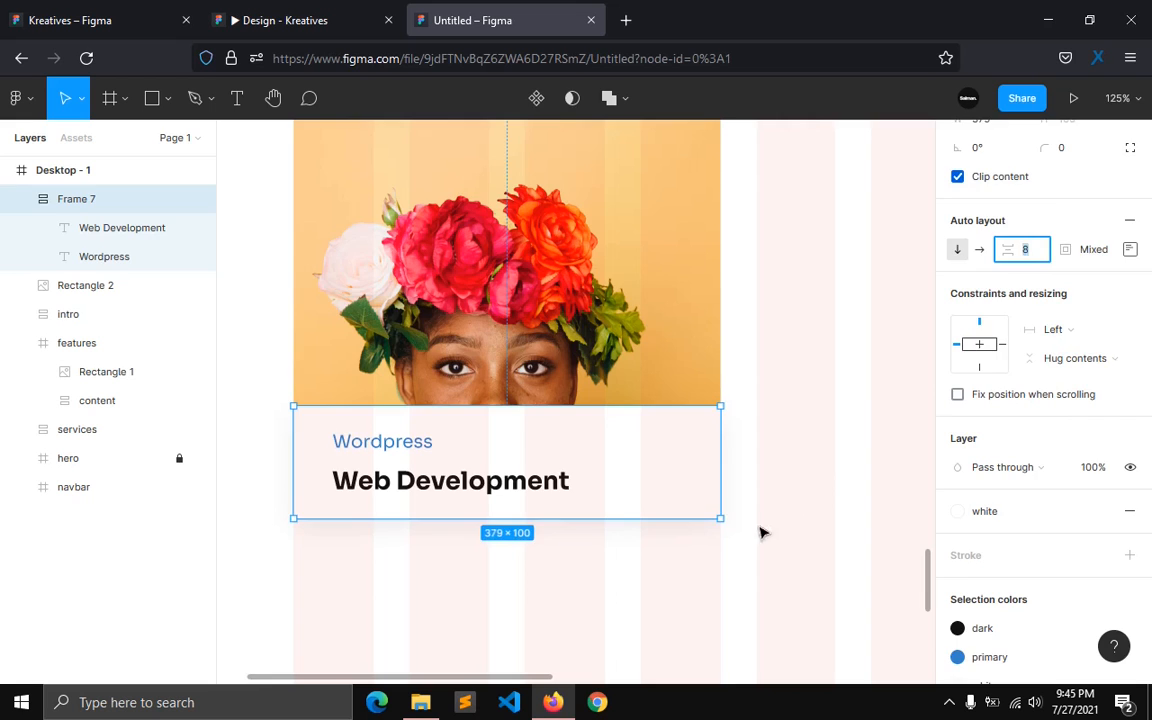
{"action": "left_click", "coordinate": [599, 589]}
{"action": "scroll", "coordinate": [599, 589], "scroll_direction": "down", "scroll_amount": 3}
{"action": "scroll", "coordinate": [571, 585], "scroll_direction": "down", "scroll_amount": 2}
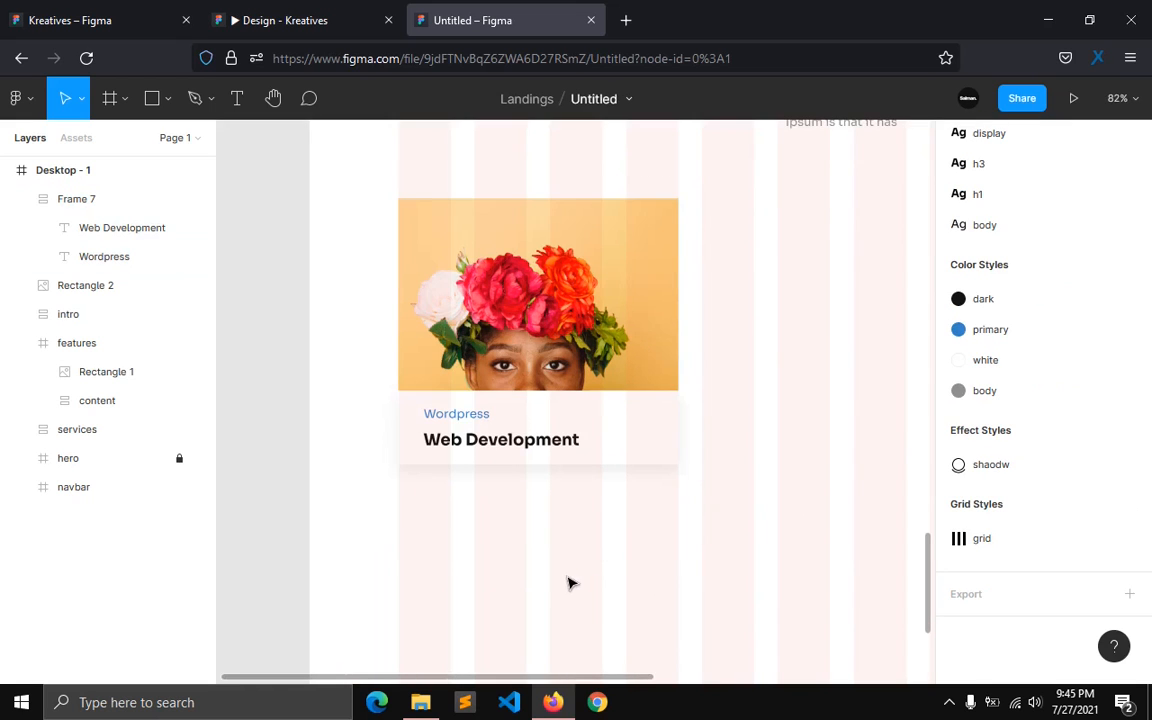
Step: Group the card's text frame with its image, and rename the group "project"
{"action": "left_click", "coordinate": [21, 199]}
{"action": "double_click", "coordinate": [88, 203]}
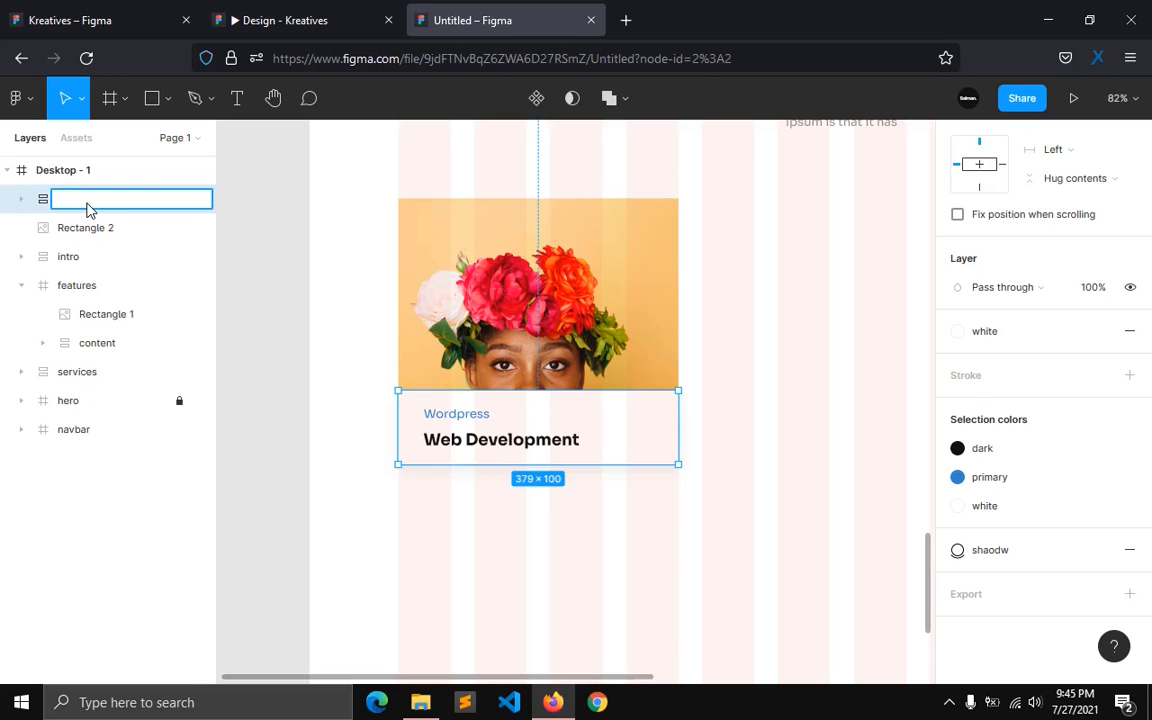
{"action": "key", "text": "Escape"}
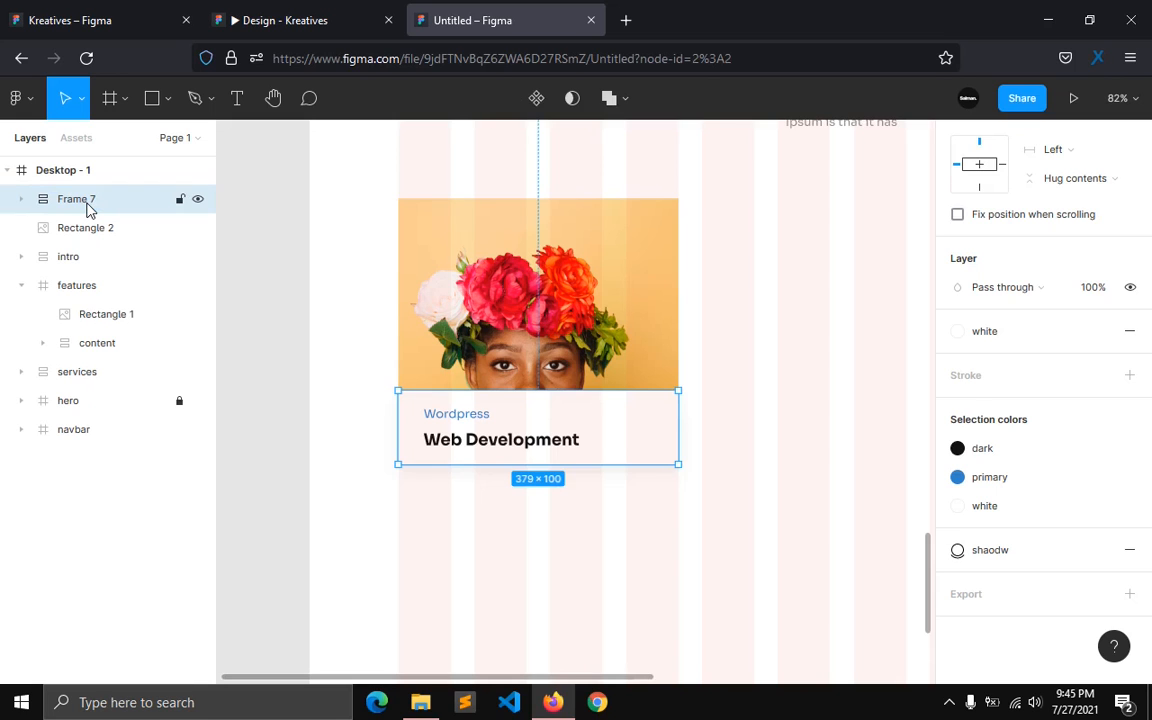
{"action": "left_click", "coordinate": [85, 227]}
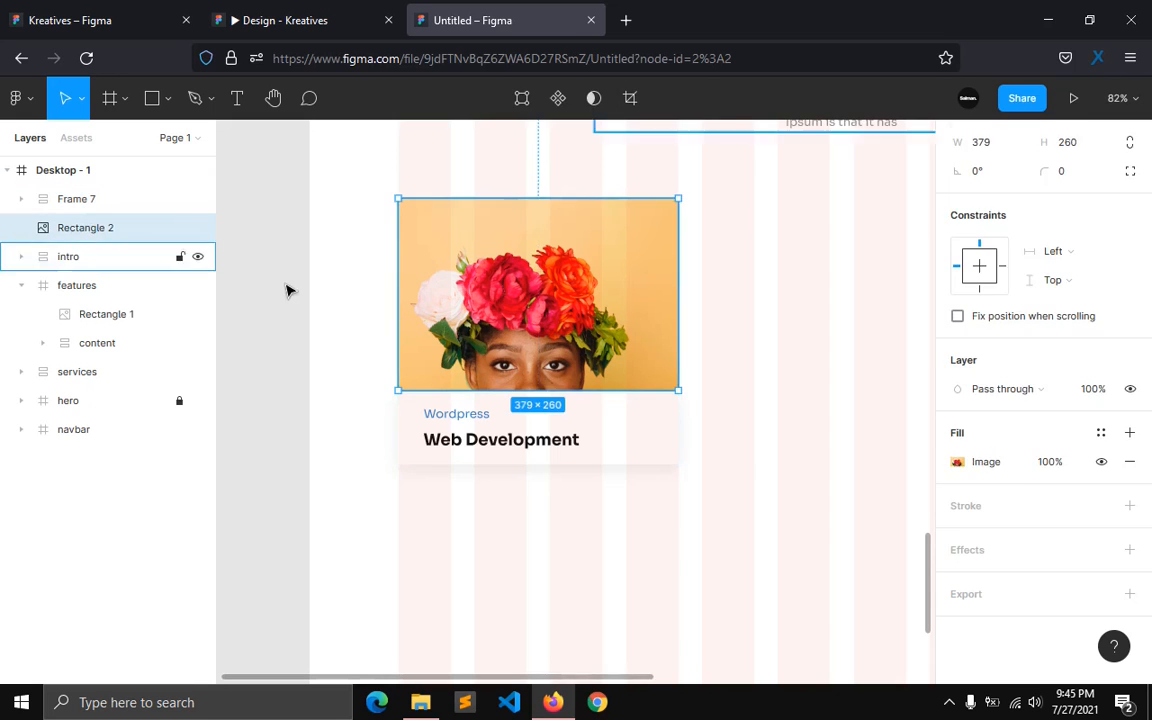
{"action": "left_click", "coordinate": [92, 208], "text": "shift"}
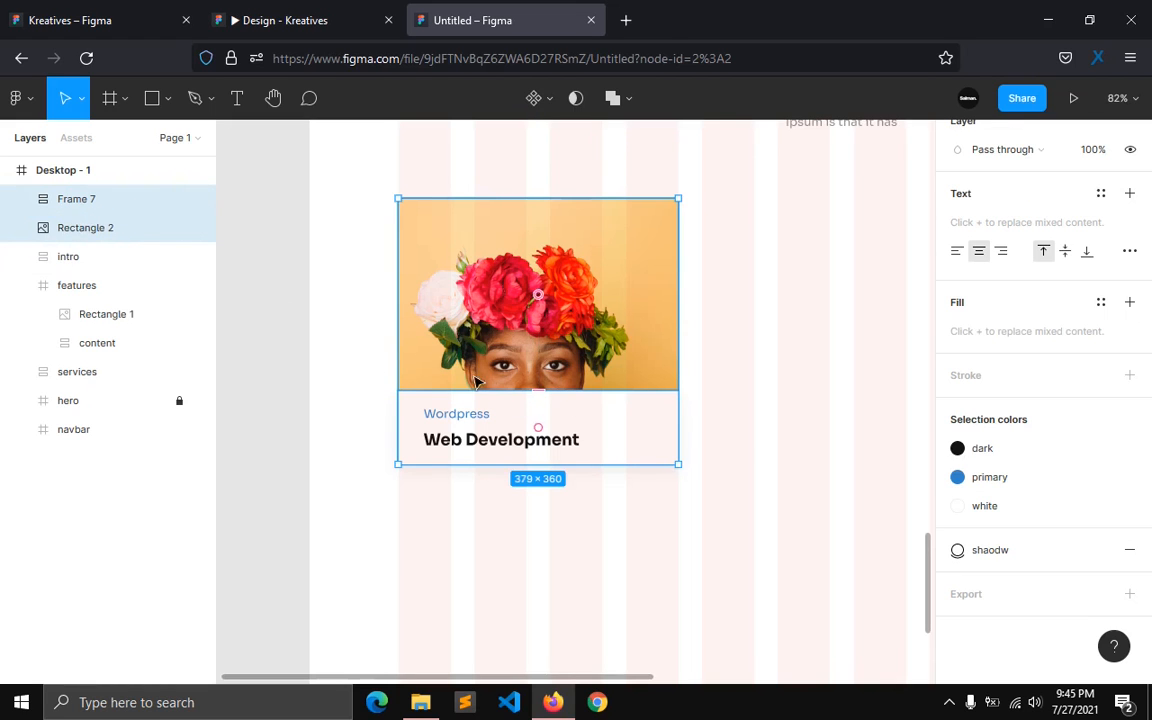
{"action": "right_click", "coordinate": [85, 230]}
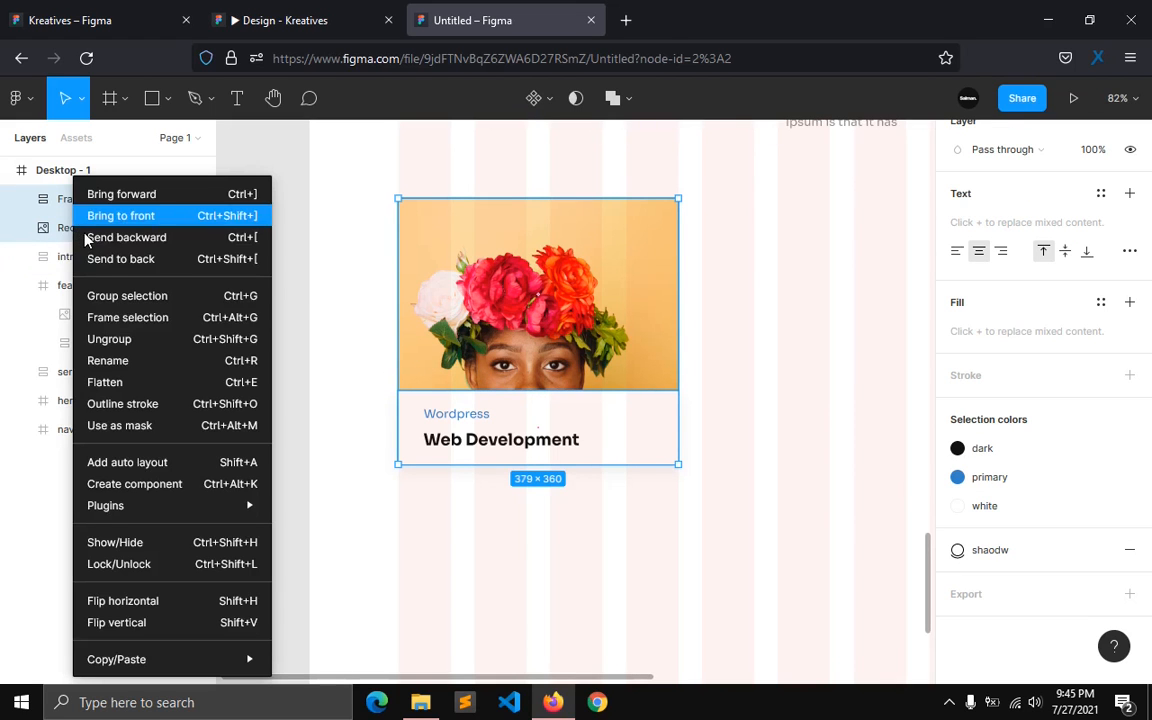
{"action": "left_click", "coordinate": [122, 297]}
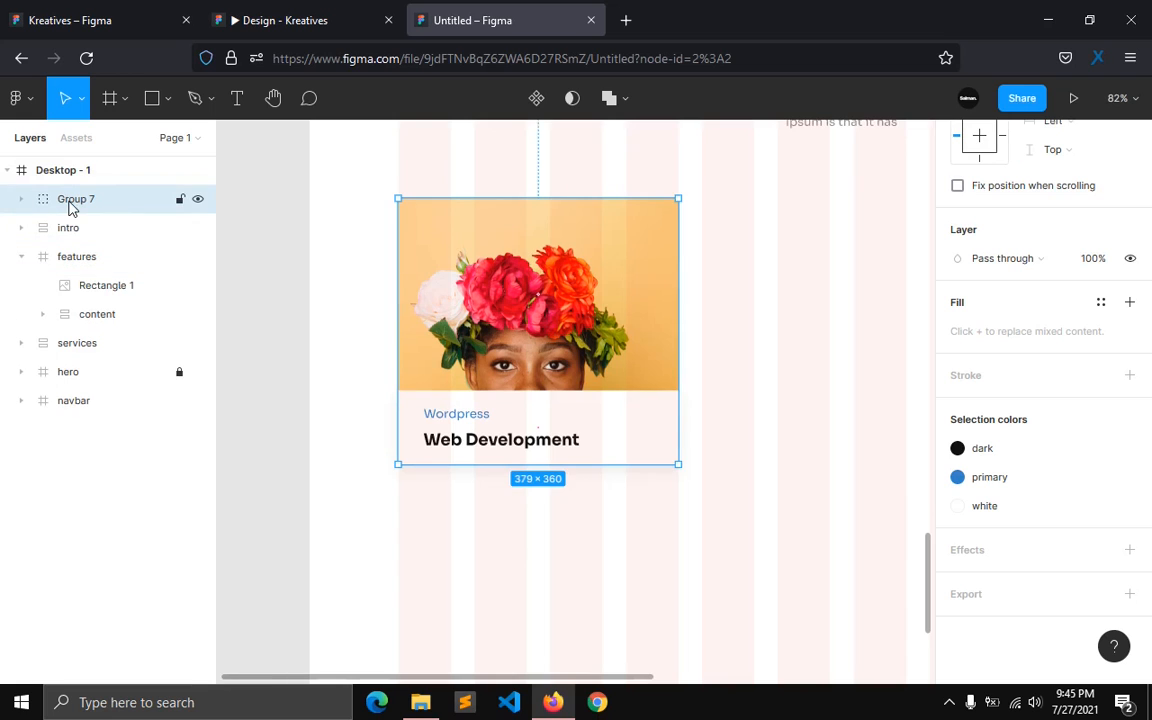
{"action": "double_click", "coordinate": [71, 205]}
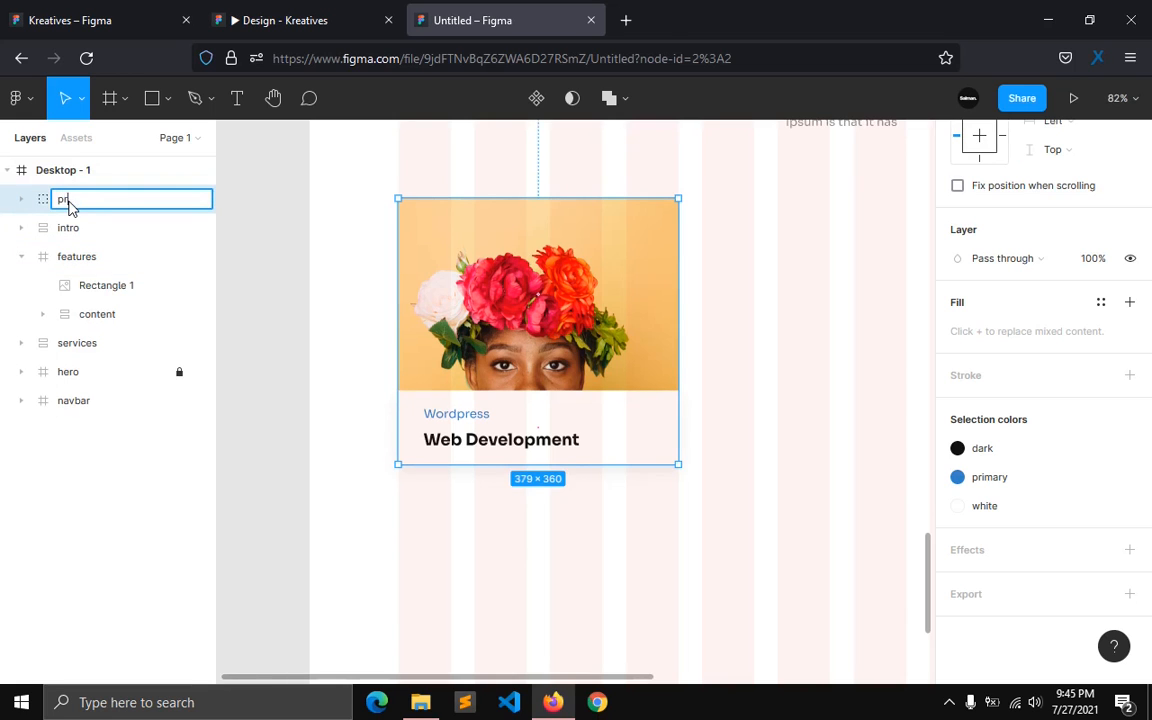
{"action": "key", "text": "Return"}
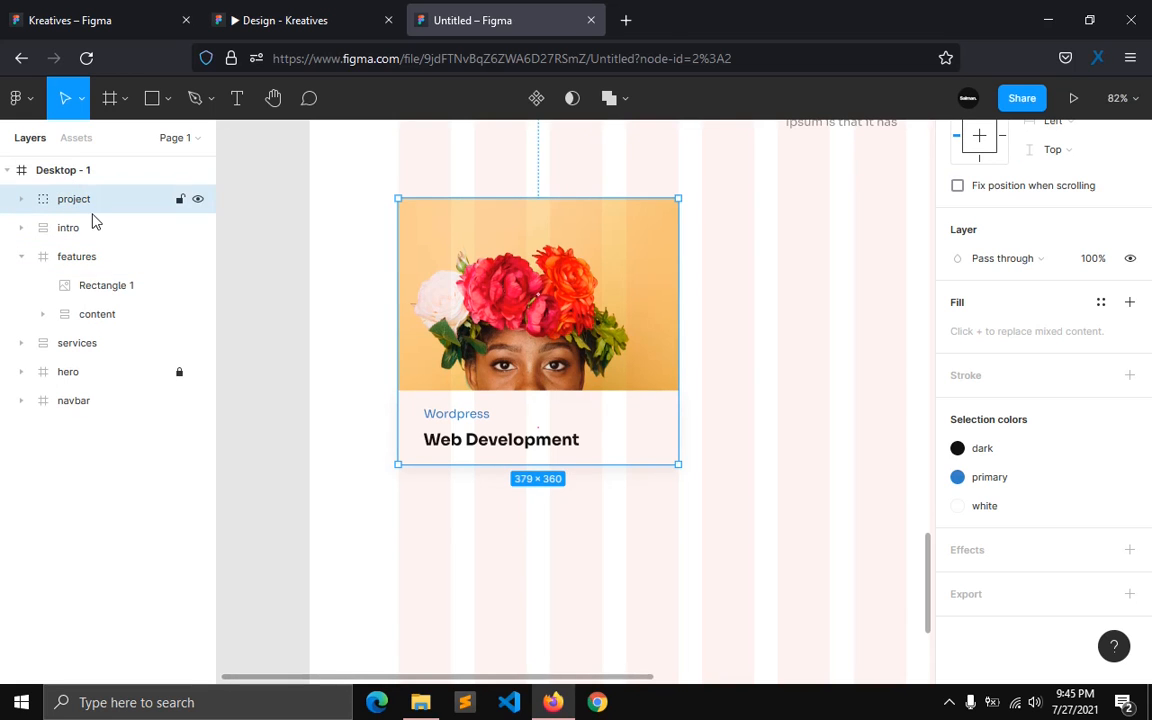
Step: Duplicate the project card twice across the grid columns to form an evenly spaced row of three
{"action": "left_click", "coordinate": [22, 200]}
{"action": "left_click", "coordinate": [117, 239]}
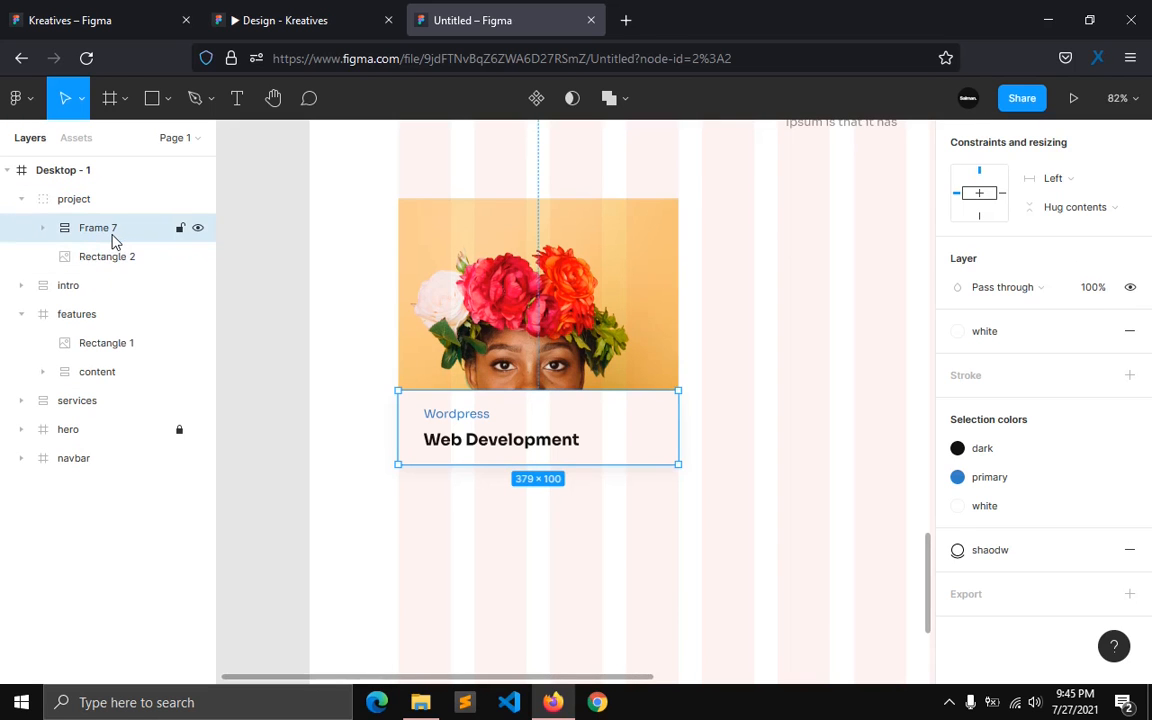
{"action": "left_click", "coordinate": [24, 199]}
{"action": "left_click", "coordinate": [75, 206]}
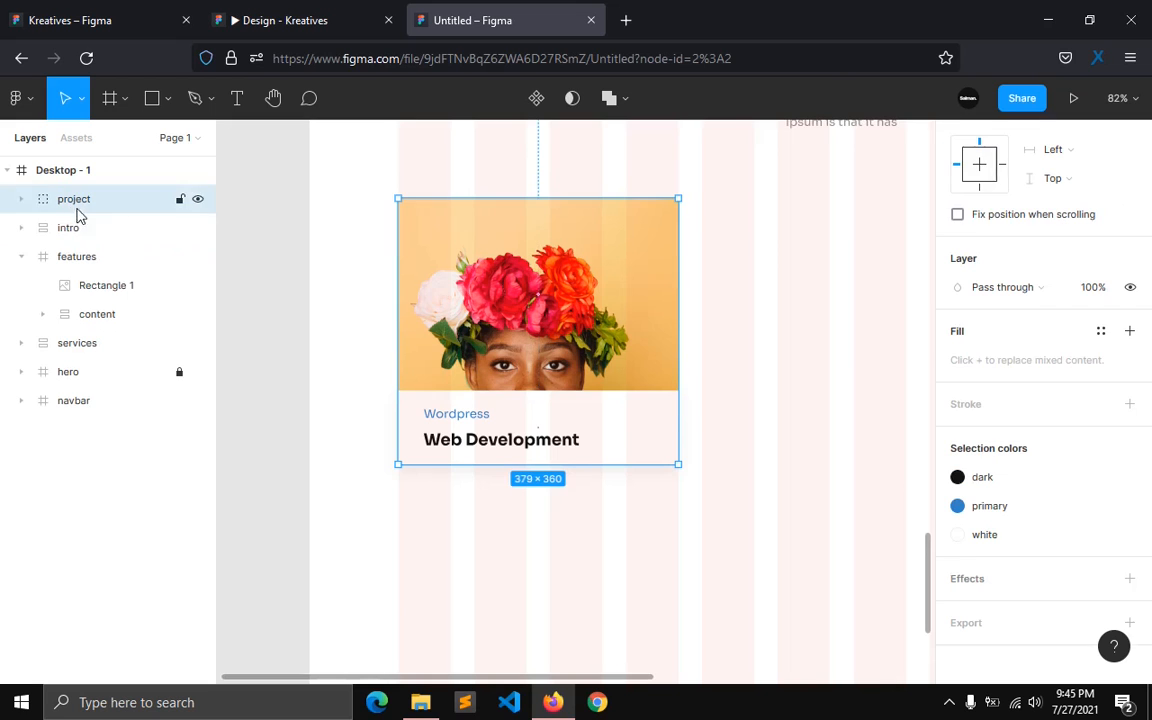
{"action": "key", "text": "ctrl+d"}
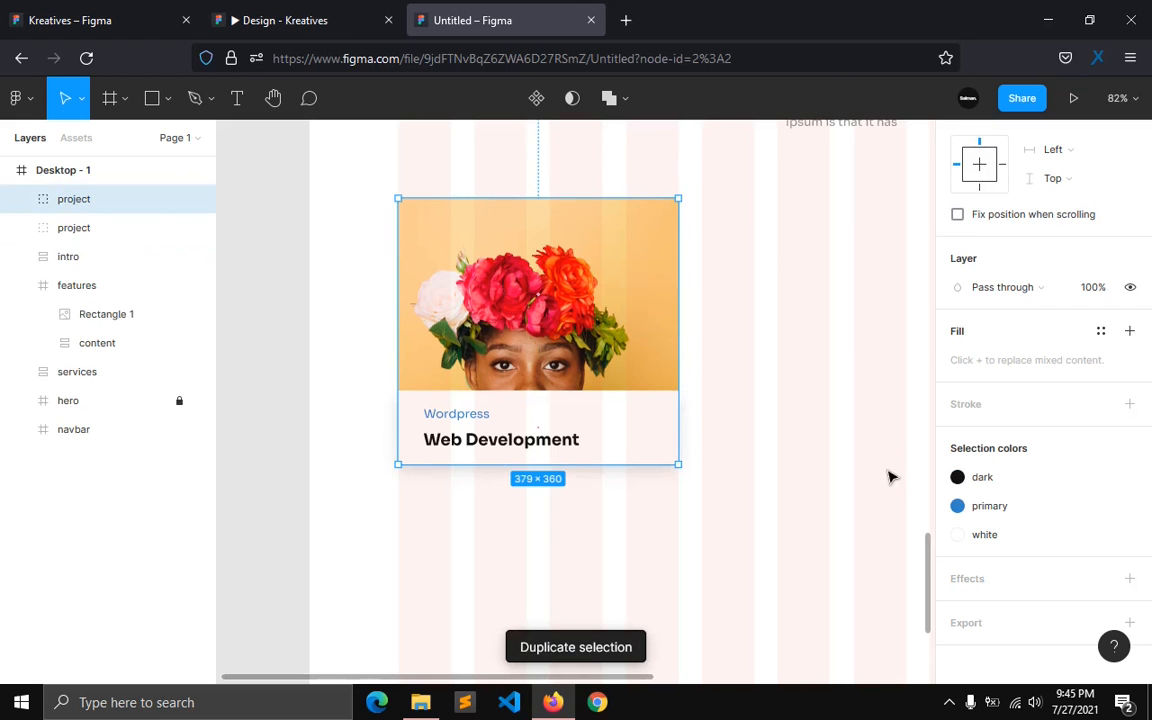
{"action": "left_click_drag", "start_coordinate": [693, 357], "coordinate": [1010, 357]}
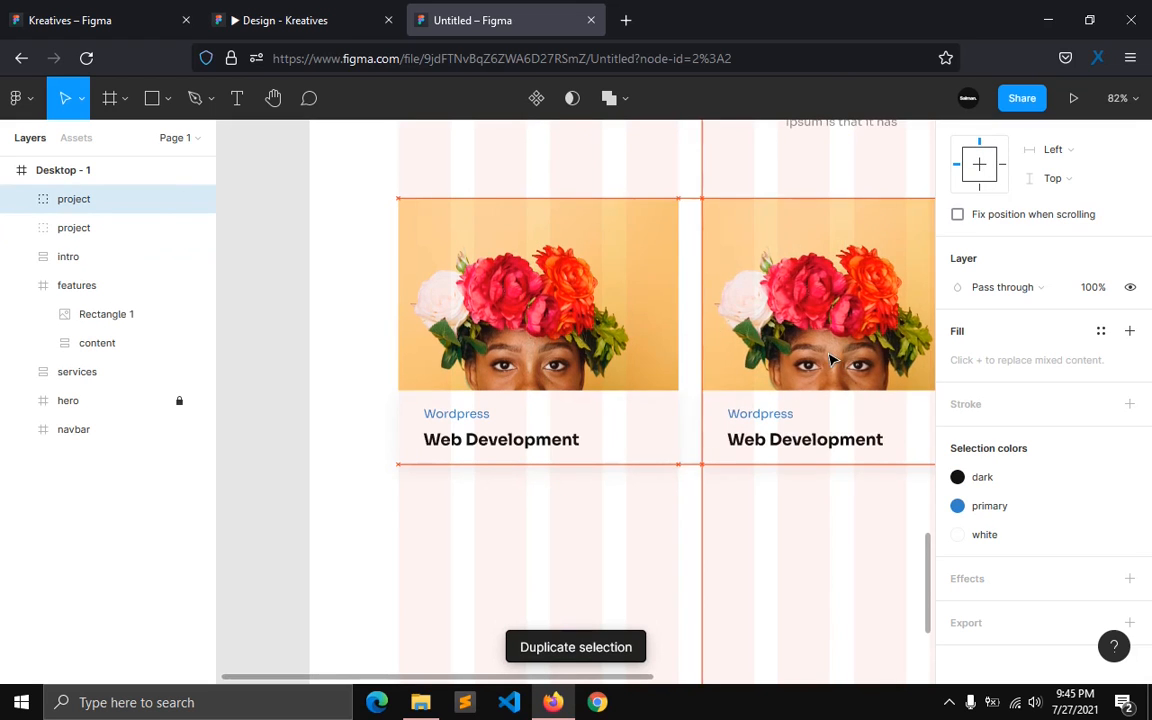
{"action": "left_click_drag", "start_coordinate": [527, 680], "coordinate": [618, 660]}
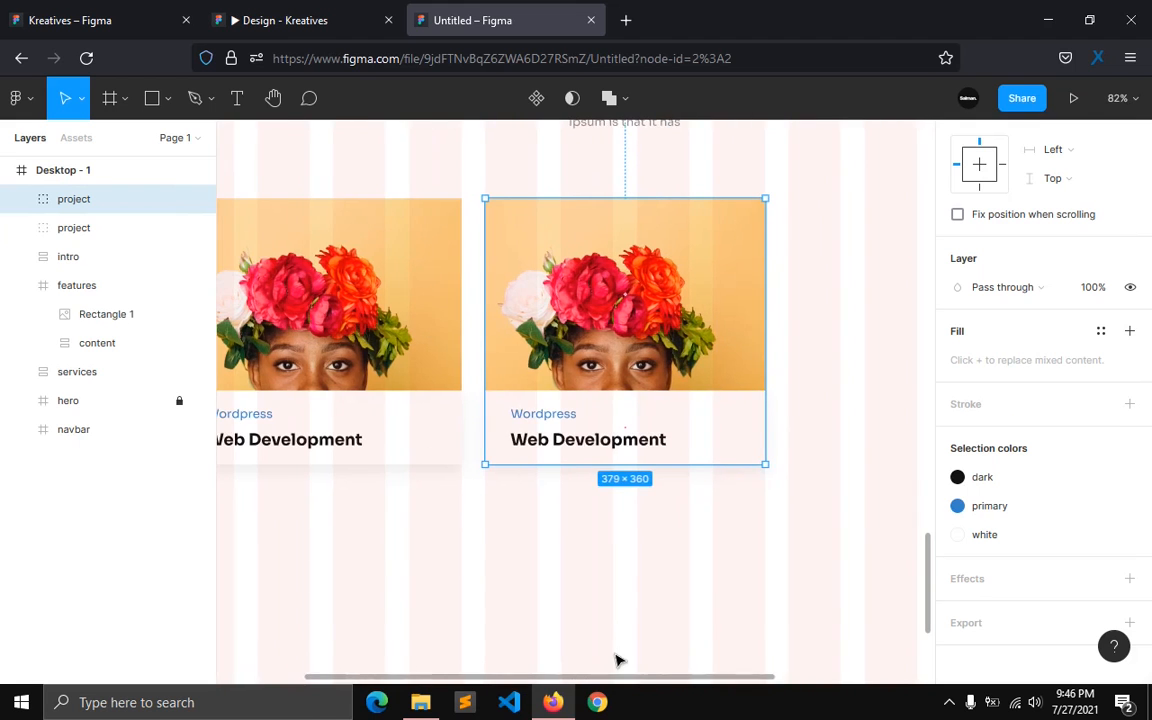
{"action": "key", "text": "ctrl+d"}
{"action": "scroll", "coordinate": [621, 512], "scroll_direction": "down", "scroll_amount": 4}
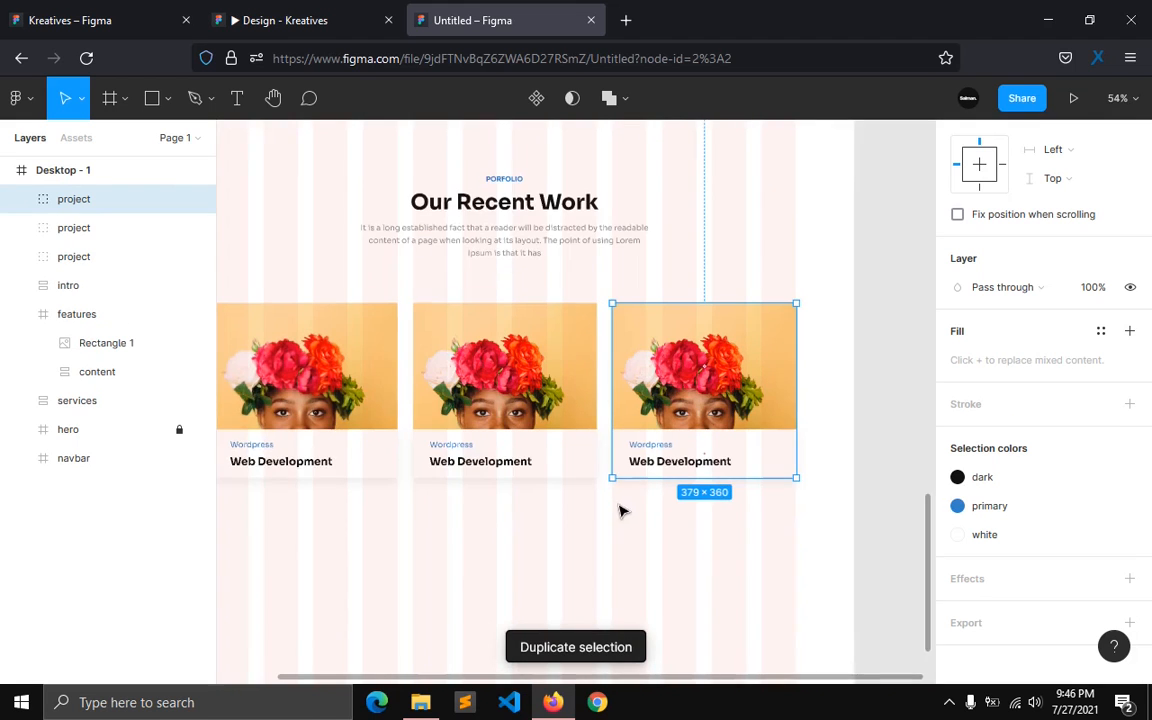
Step: Duplicate the project cards below the first row to form a second row of three
{"action": "left_click_drag", "start_coordinate": [455, 680], "coordinate": [383, 680]}
{"action": "left_click", "coordinate": [386, 347]}
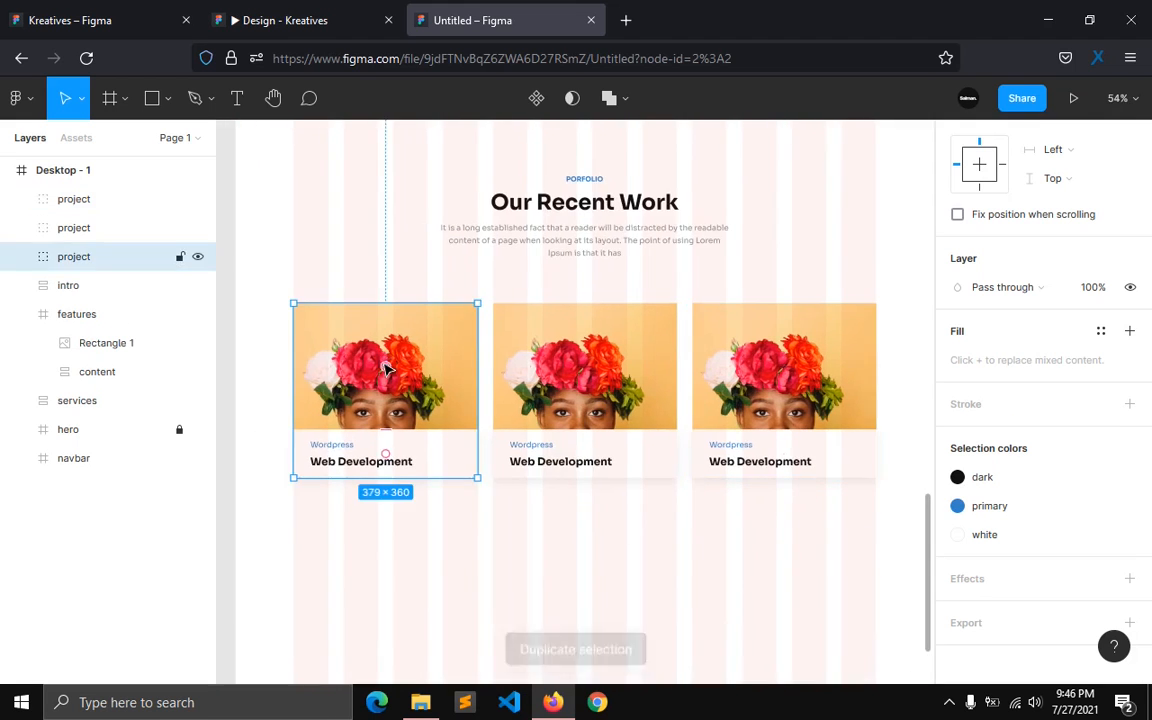
{"action": "left_click_drag", "start_coordinate": [386, 347], "coordinate": [771, 537]}
{"action": "scroll", "coordinate": [518, 487], "scroll_direction": "down", "scroll_amount": 1}
{"action": "scroll", "coordinate": [518, 487], "scroll_direction": "down", "scroll_amount": 1}
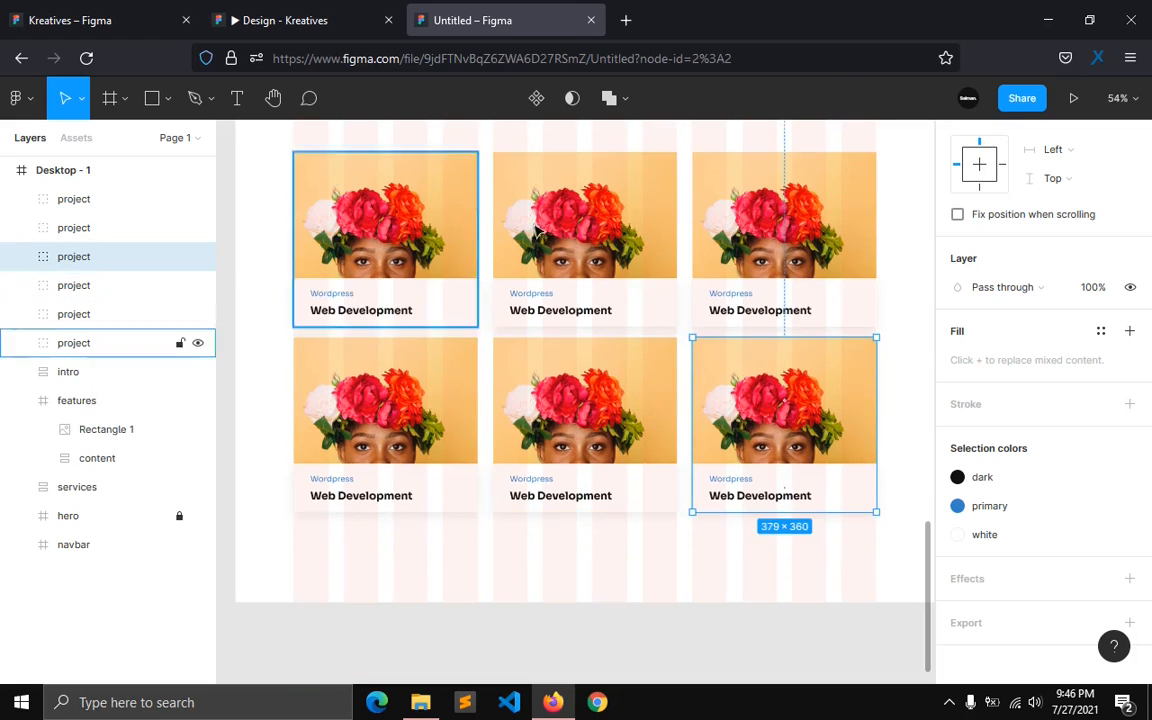
Step: Replace the image of the upper row's middle project card with p2 from the Kreatives folder
{"action": "scroll", "coordinate": [455, 303], "scroll_direction": "up", "scroll_amount": 1}
{"action": "scroll", "coordinate": [400, 283], "scroll_direction": "up", "scroll_amount": 3}
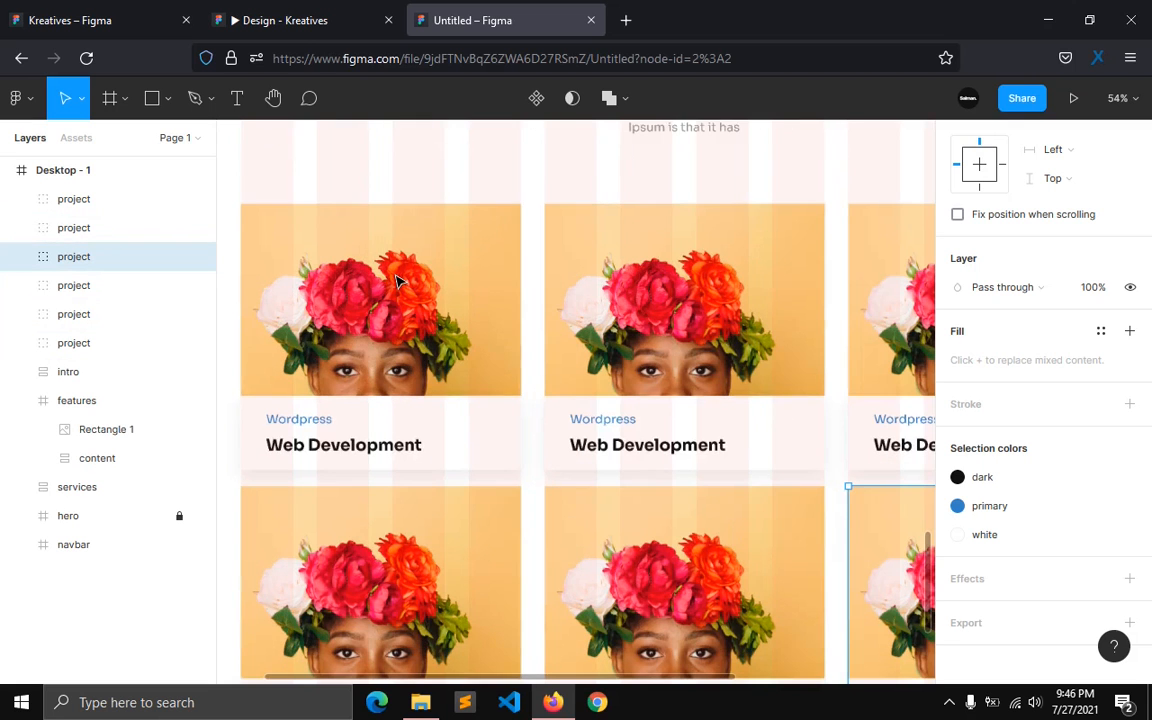
{"action": "double_click", "coordinate": [615, 297]}
{"action": "scroll", "coordinate": [1033, 489], "scroll_direction": "up", "scroll_amount": 2}
{"action": "left_click", "coordinate": [959, 464]}
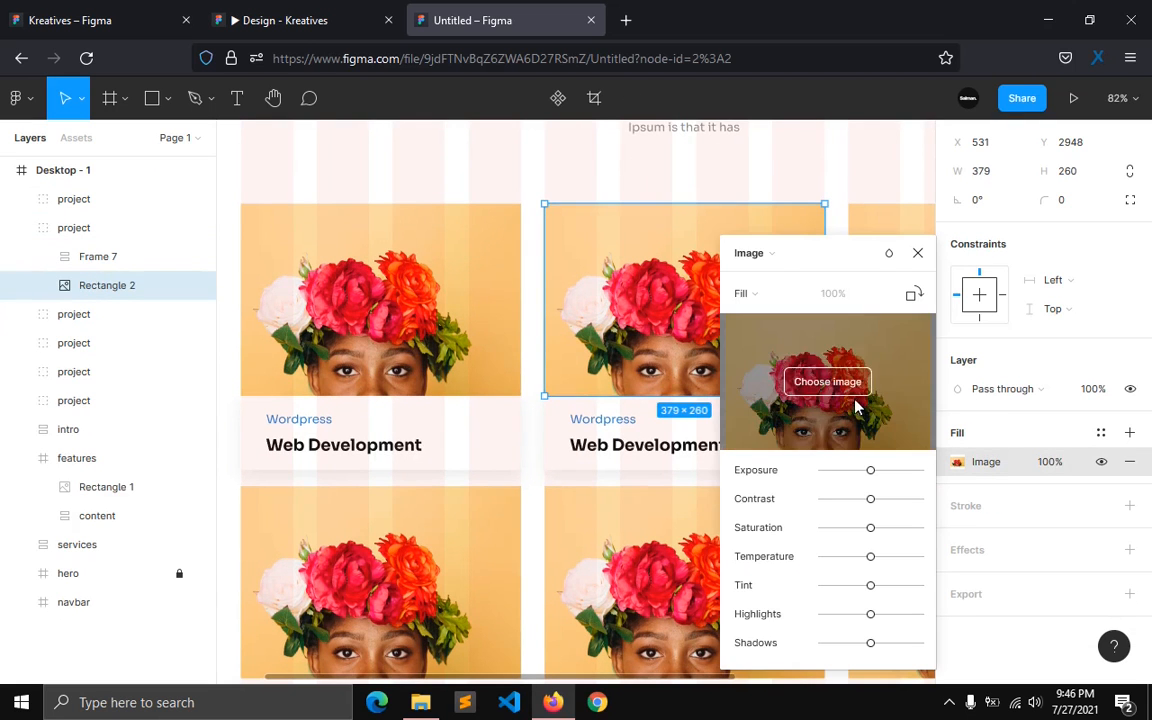
{"action": "left_click", "coordinate": [825, 384]}
{"action": "double_click", "coordinate": [299, 335]}
{"action": "left_click", "coordinate": [650, 520]}
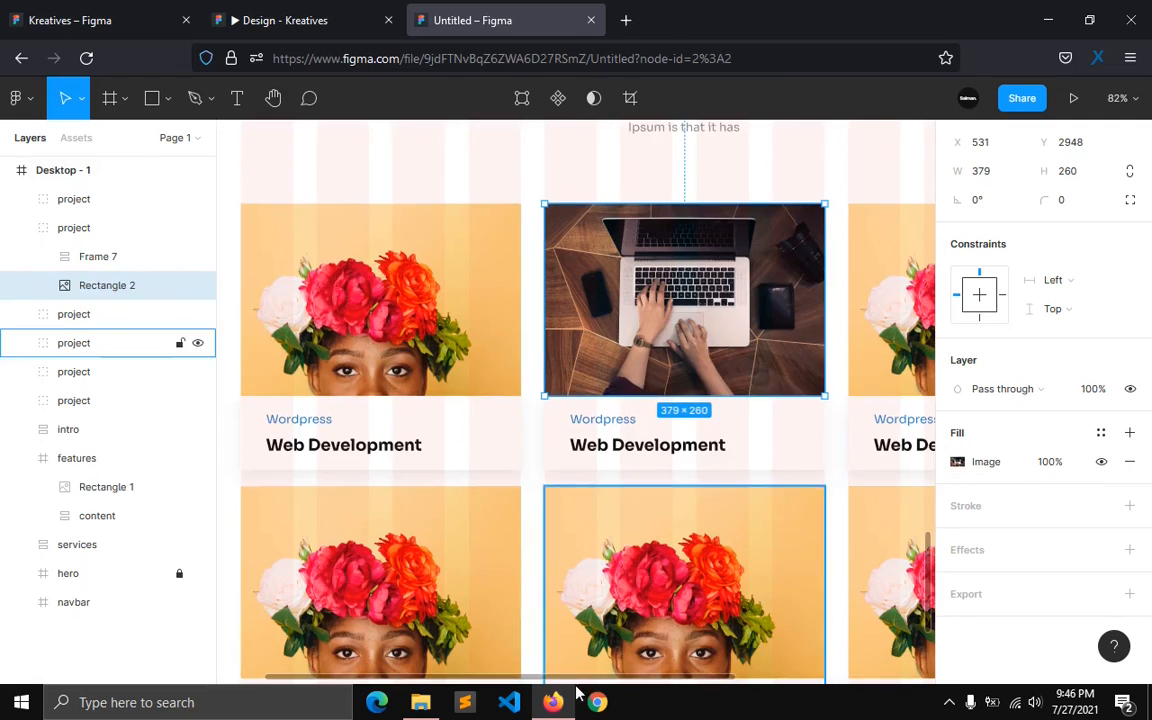
Step: Replace the image of the upper row's third project card with p3
{"action": "scroll", "coordinate": [740, 345], "scroll_direction": "right", "scroll_amount": 2}
{"action": "double_click", "coordinate": [745, 340]}
{"action": "left_click", "coordinate": [958, 462]}
{"action": "double_click", "coordinate": [336, 352]}
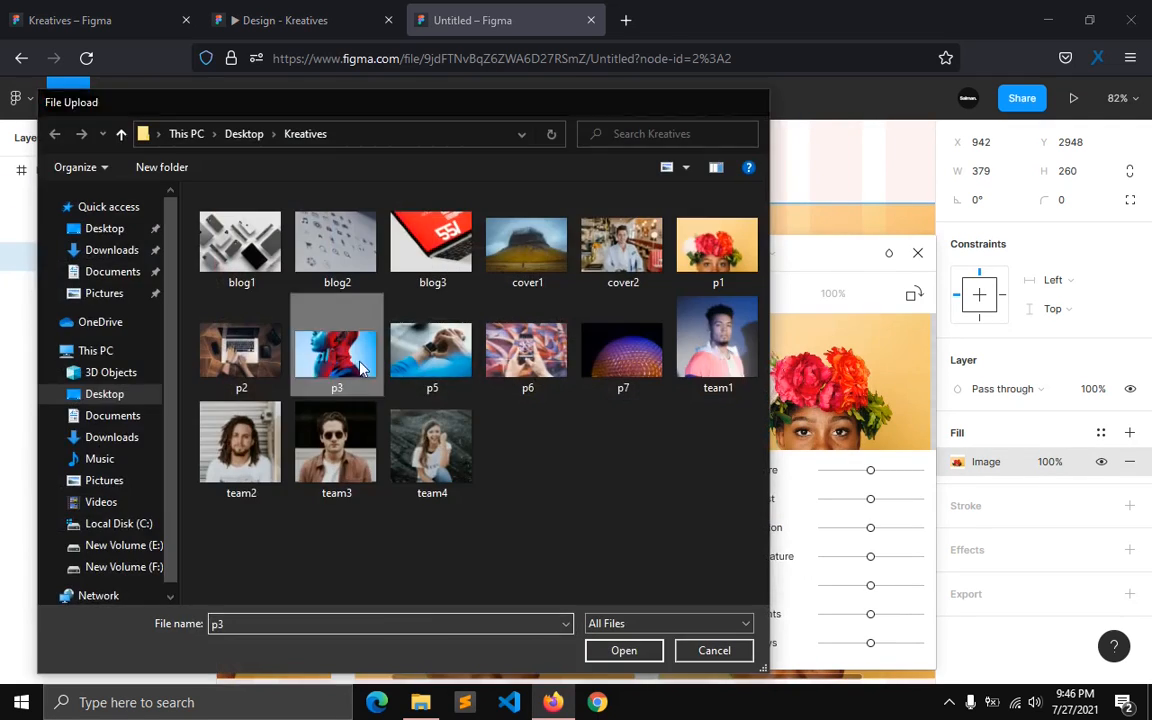
{"action": "left_click", "coordinate": [918, 253]}
Step: Replace the image of the lower row's third project card with p5
{"action": "scroll", "coordinate": [795, 430], "scroll_direction": "down", "scroll_amount": 3}
{"action": "left_click", "coordinate": [795, 430]}
{"action": "left_click", "coordinate": [958, 461]}
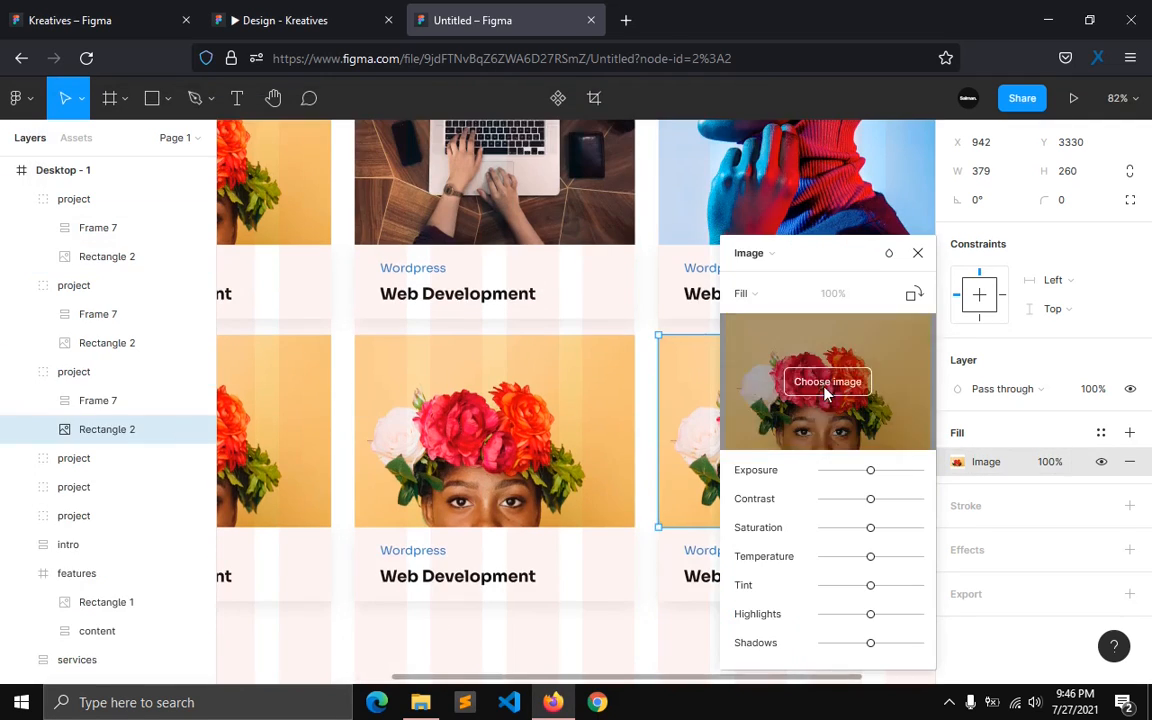
{"action": "left_click", "coordinate": [828, 380]}
{"action": "left_click", "coordinate": [443, 380]}
{"action": "double_click", "coordinate": [443, 380]}
Step: Replace the image of the lower row's middle project card with p7
{"action": "left_click", "coordinate": [551, 483]}
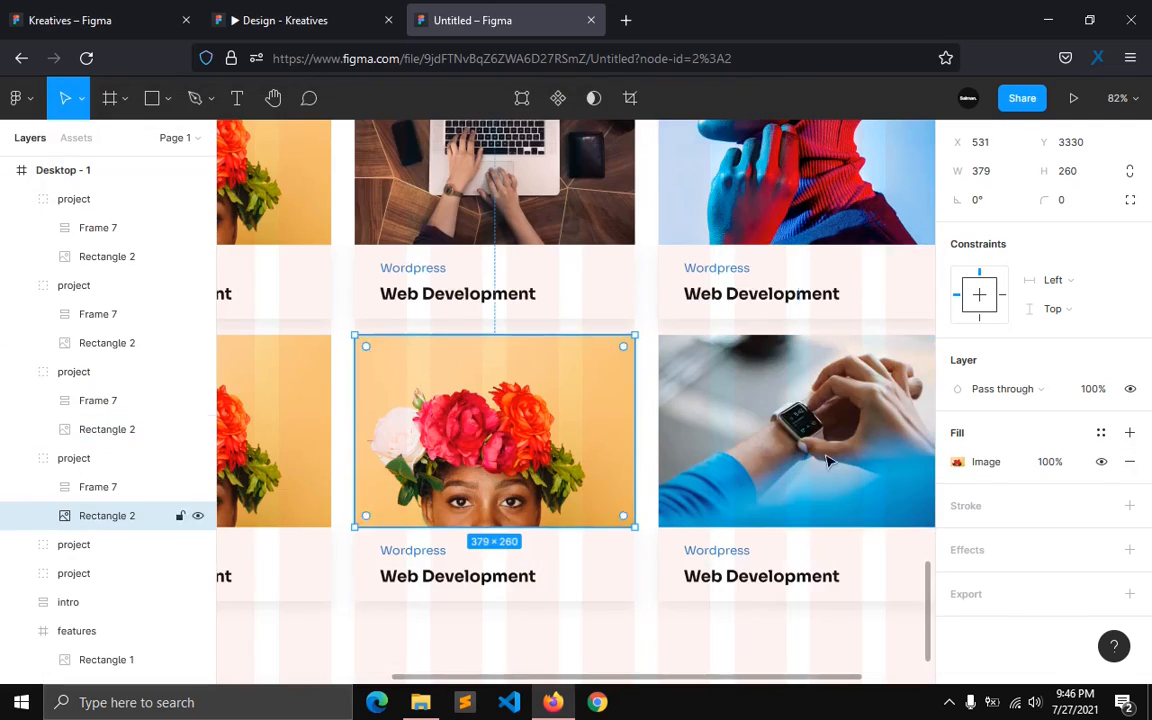
{"action": "left_click", "coordinate": [828, 381]}
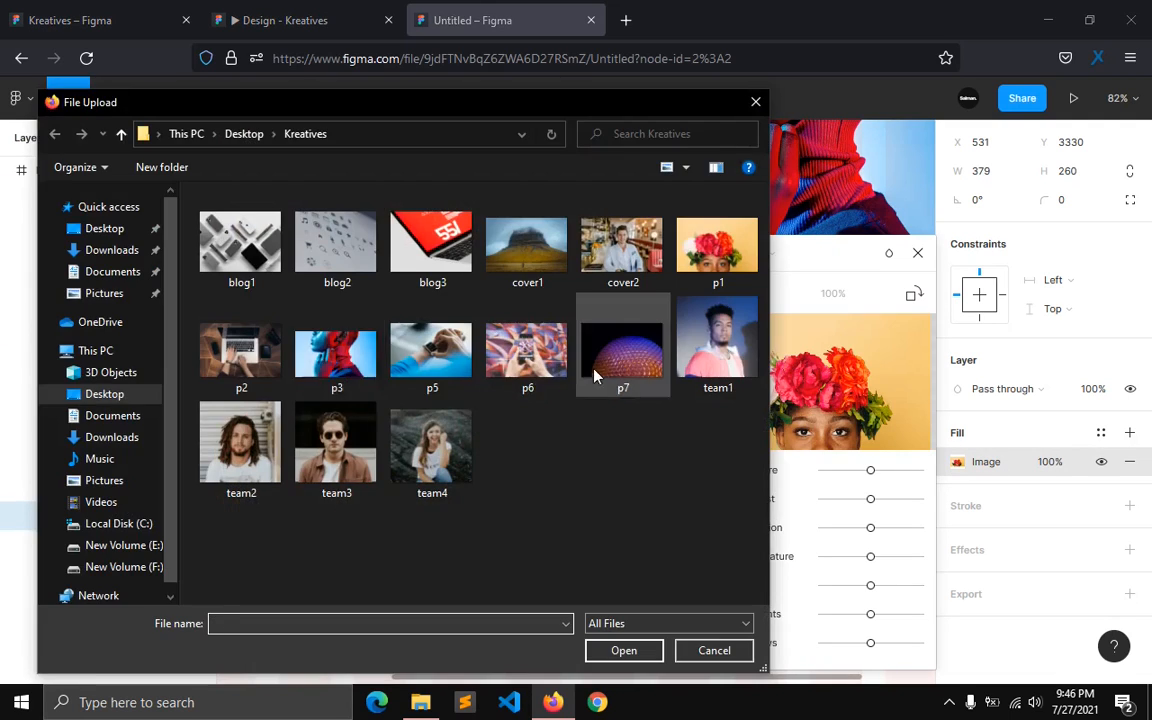
{"action": "double_click", "coordinate": [533, 331]}
{"action": "left_click", "coordinate": [918, 253]}
Step: Replace the image of the lower row's first project card with p2
{"action": "scroll", "coordinate": [525, 500], "scroll_direction": "down", "scroll_amount": 3}
{"action": "scroll", "coordinate": [537, 645], "scroll_direction": "left", "scroll_amount": 3}
{"action": "left_click", "coordinate": [414, 455]}
{"action": "left_click", "coordinate": [957, 461]}
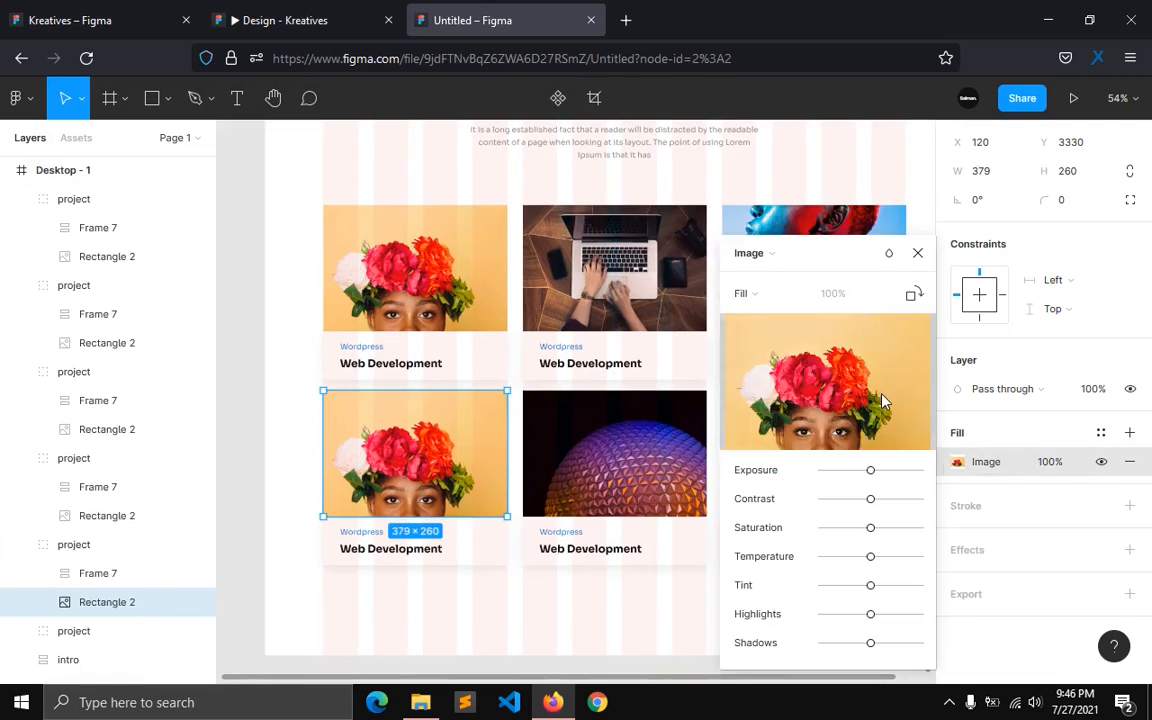
{"action": "left_click", "coordinate": [840, 385]}
{"action": "double_click", "coordinate": [622, 350]}
{"action": "left_click", "coordinate": [843, 386]}
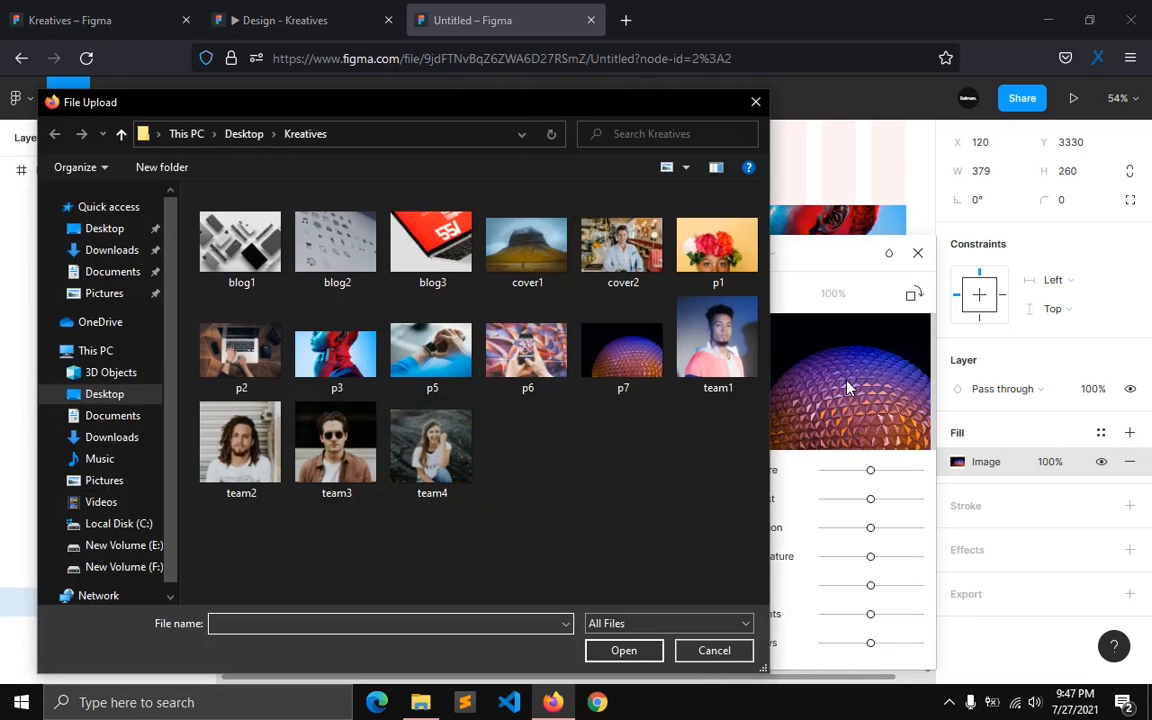
{"action": "double_click", "coordinate": [420, 360]}
{"action": "key", "text": "Escape"}
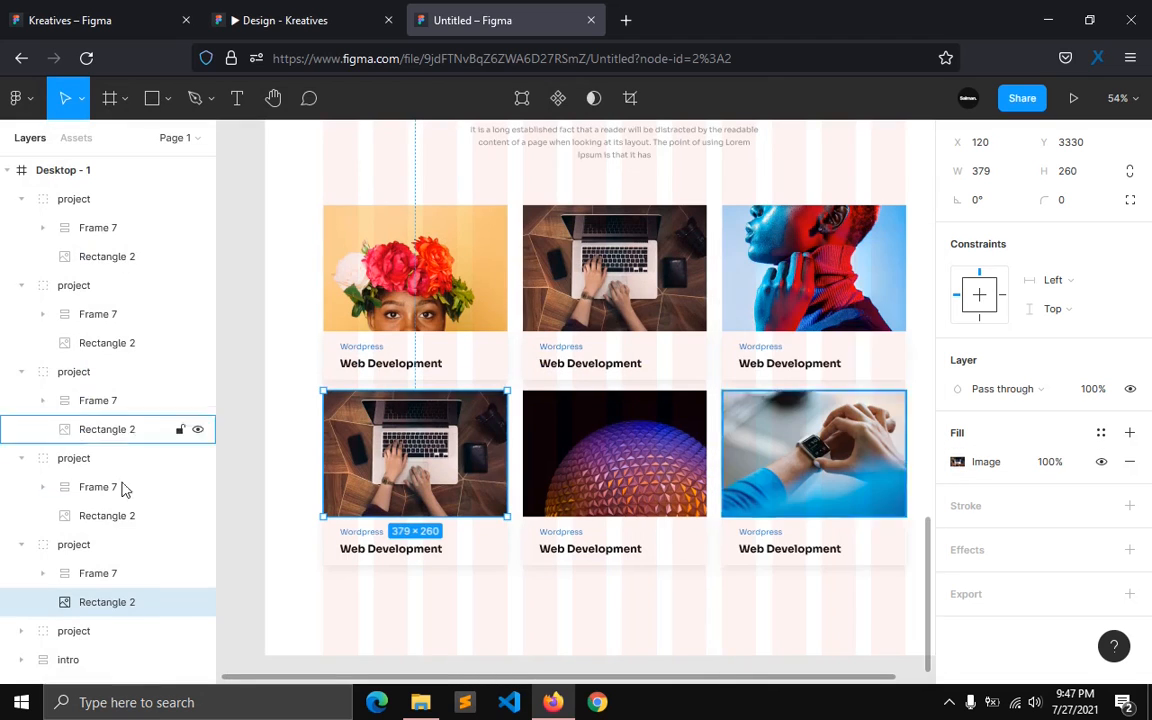
Step: Collapse the project layers, select all six cards, and set their vertical spacing to 32
{"action": "left_click", "coordinate": [21, 199]}
{"action": "left_click", "coordinate": [21, 228]}
{"action": "left_click", "coordinate": [21, 343]}
{"action": "left_click", "coordinate": [74, 343]}
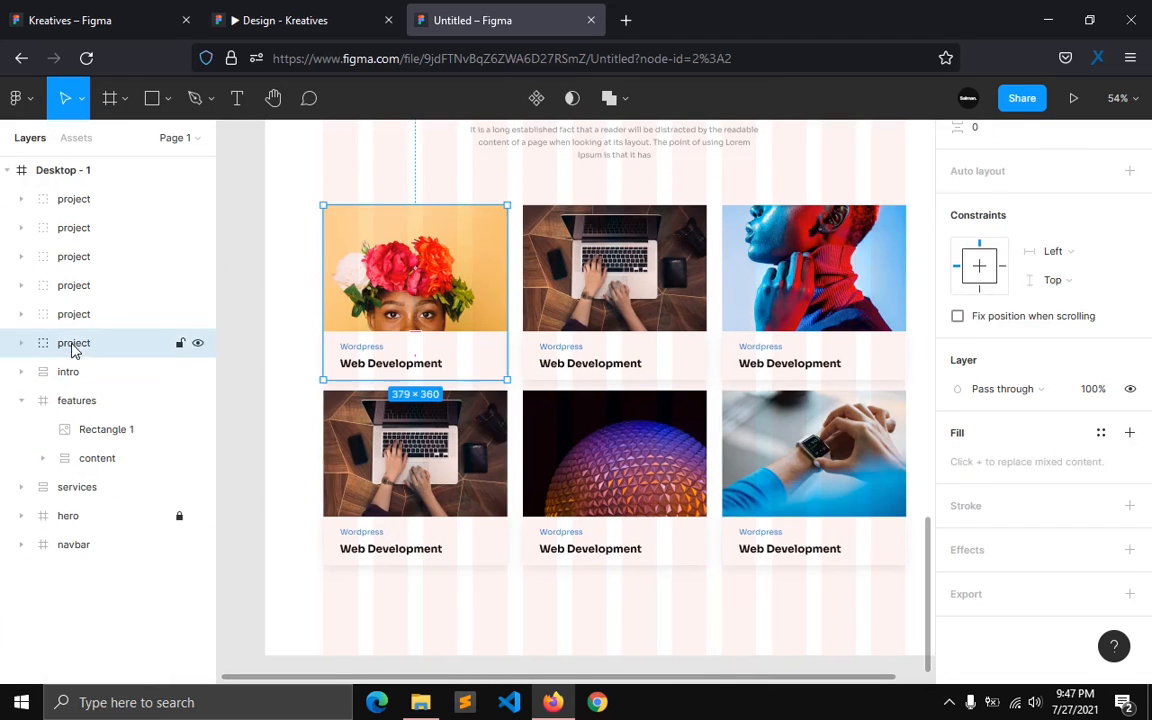
{"action": "left_click", "coordinate": [90, 199], "text": "shift"}
{"action": "scroll", "coordinate": [1000, 250], "scroll_direction": "up", "scroll_amount": 3}
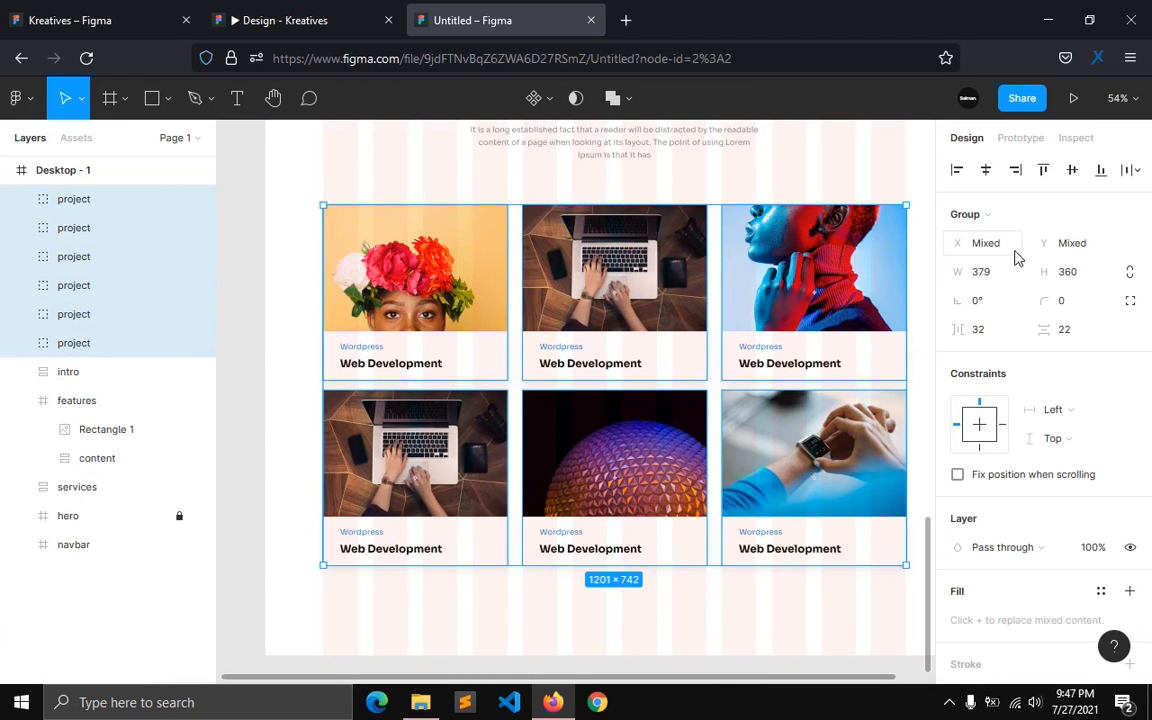
{"action": "left_click", "coordinate": [1066, 343]}
{"action": "type", "text": "32"}
{"action": "key", "text": "Return"}
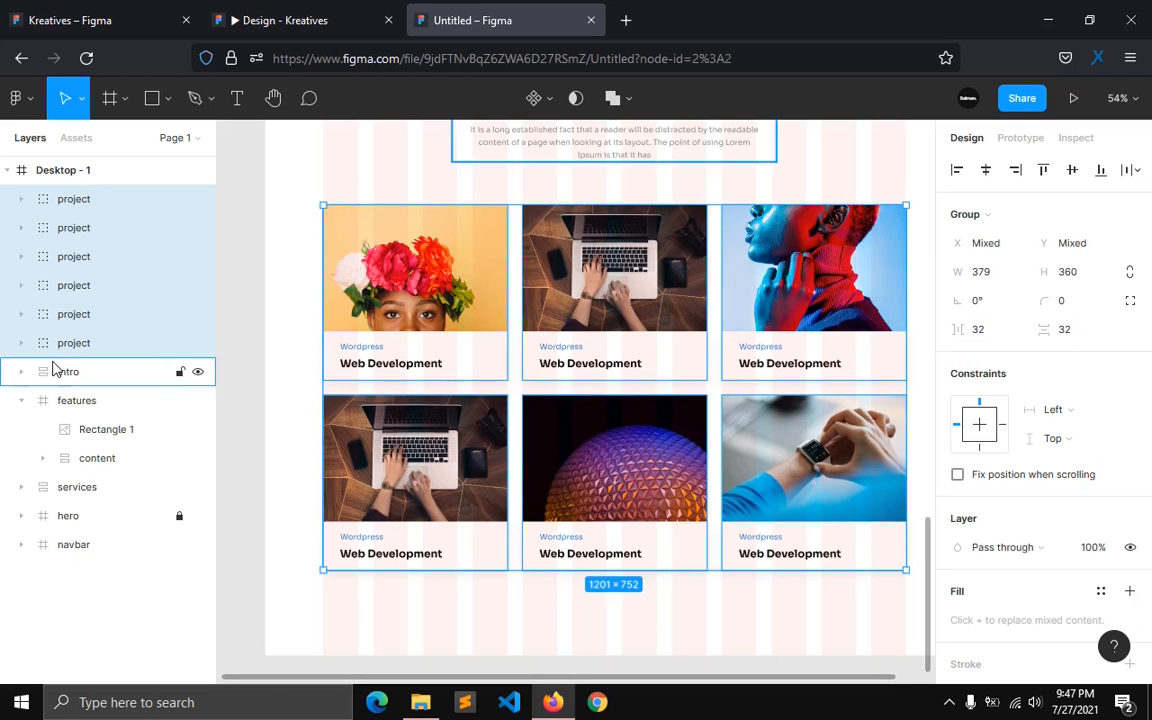
Step: Group the six project cards, and combine that group with the intro heading in an auto layout frame
{"action": "right_click", "coordinate": [56, 345]}
{"action": "left_click", "coordinate": [100, 296]}
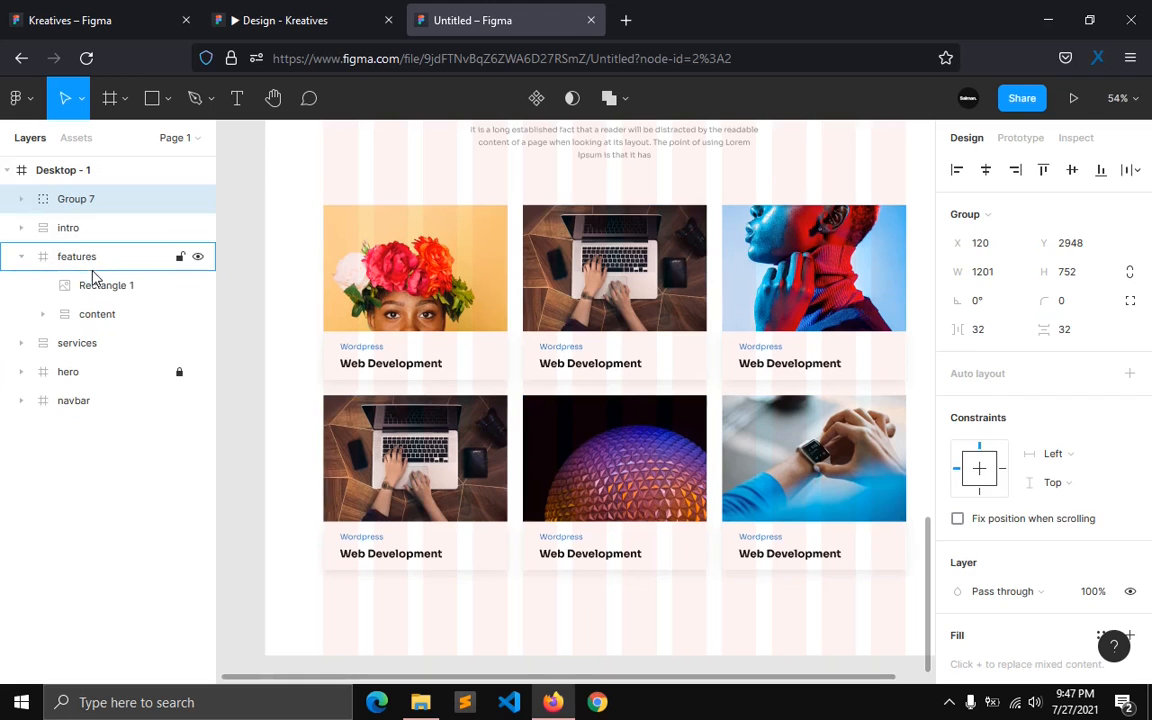
{"action": "left_click", "coordinate": [72, 236], "text": "shift"}
{"action": "scroll", "coordinate": [600, 300], "scroll_direction": "up", "scroll_amount": 2}
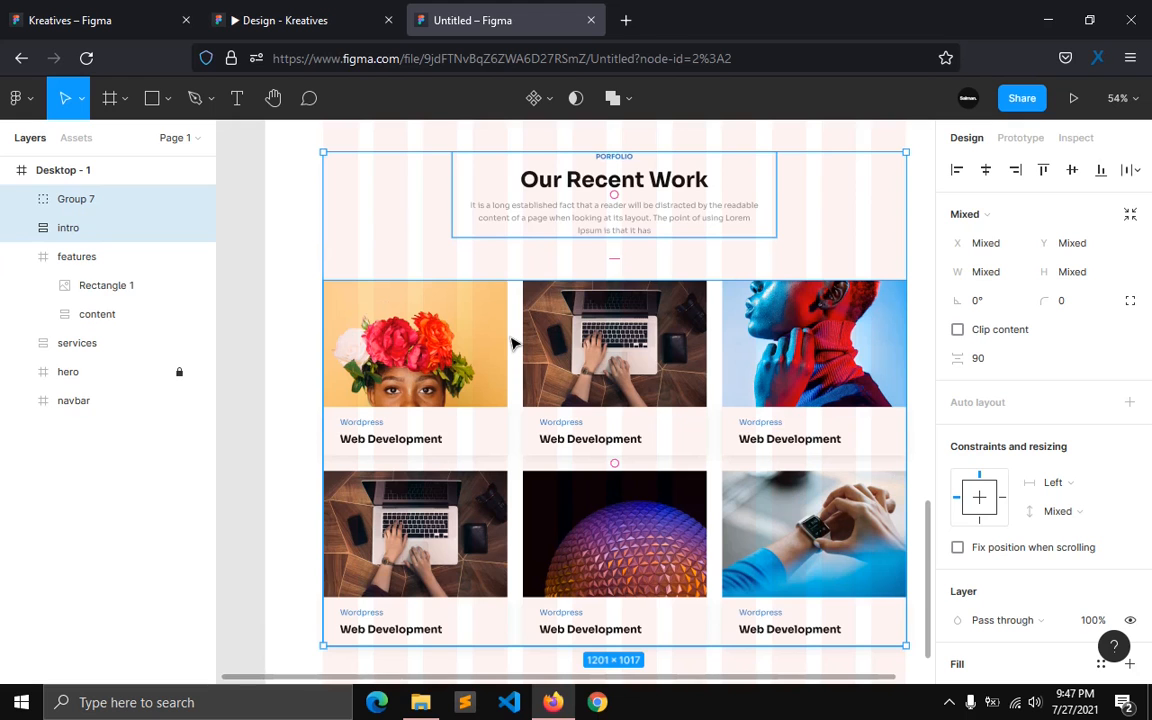
{"action": "key", "text": "shift+a"}
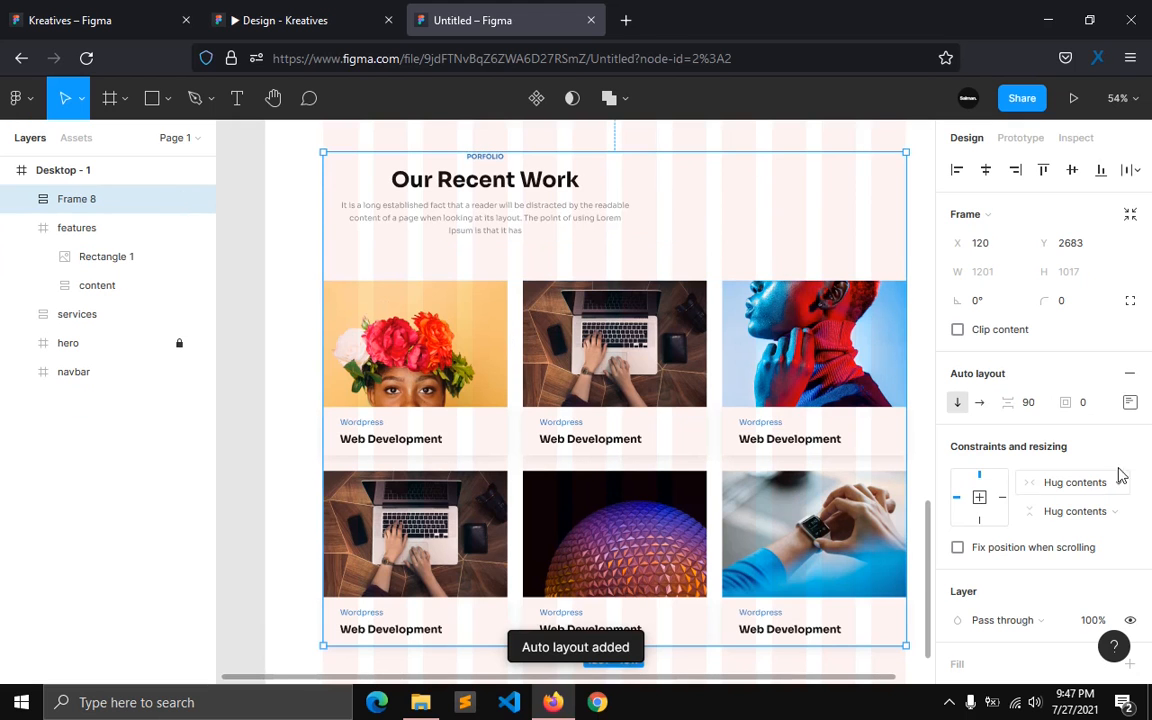
Step: Centre the new auto layout frame's contents horizontally and set its padding to 120,0
{"action": "left_click", "coordinate": [1130, 402]}
{"action": "left_click", "coordinate": [1068, 489]}
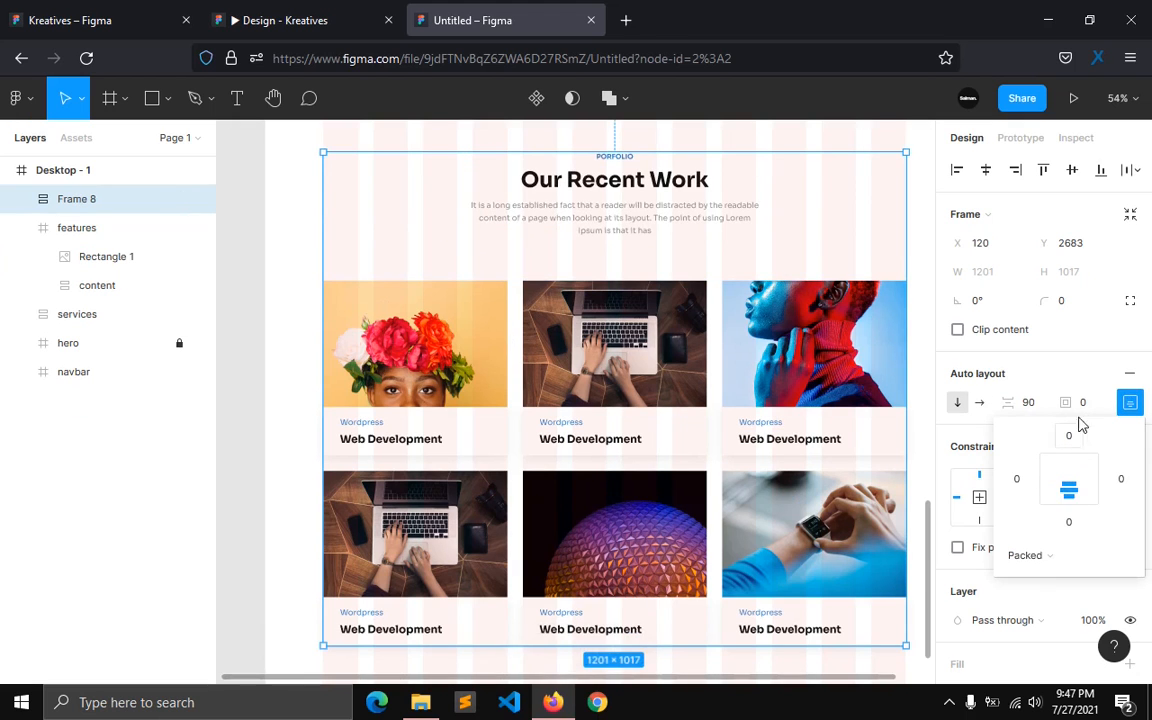
{"action": "left_click", "coordinate": [1081, 410]}
{"action": "type", "text": "120"}
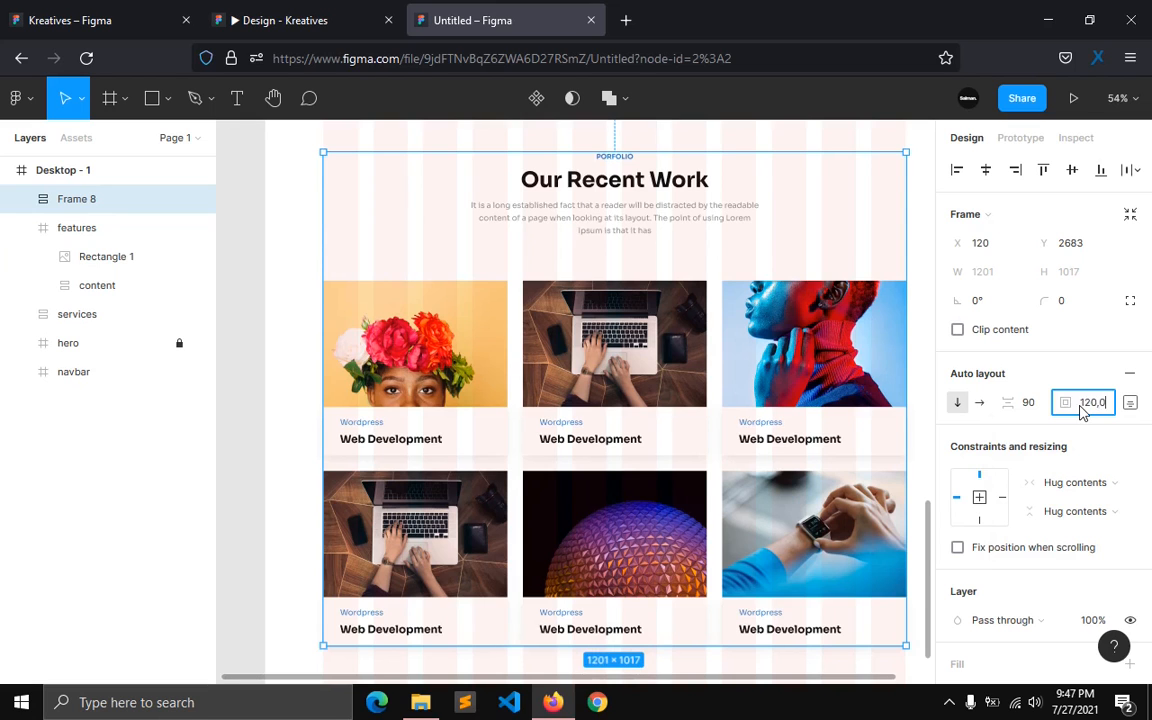
{"action": "type", "text": ",0"}
{"action": "key", "text": "Return"}
Step: Give the auto layout frame a fixed width of 1440 and centre it horizontally on the page
{"action": "left_click", "coordinate": [1090, 483]}
{"action": "left_click", "coordinate": [1049, 517]}
{"action": "left_click", "coordinate": [991, 278]}
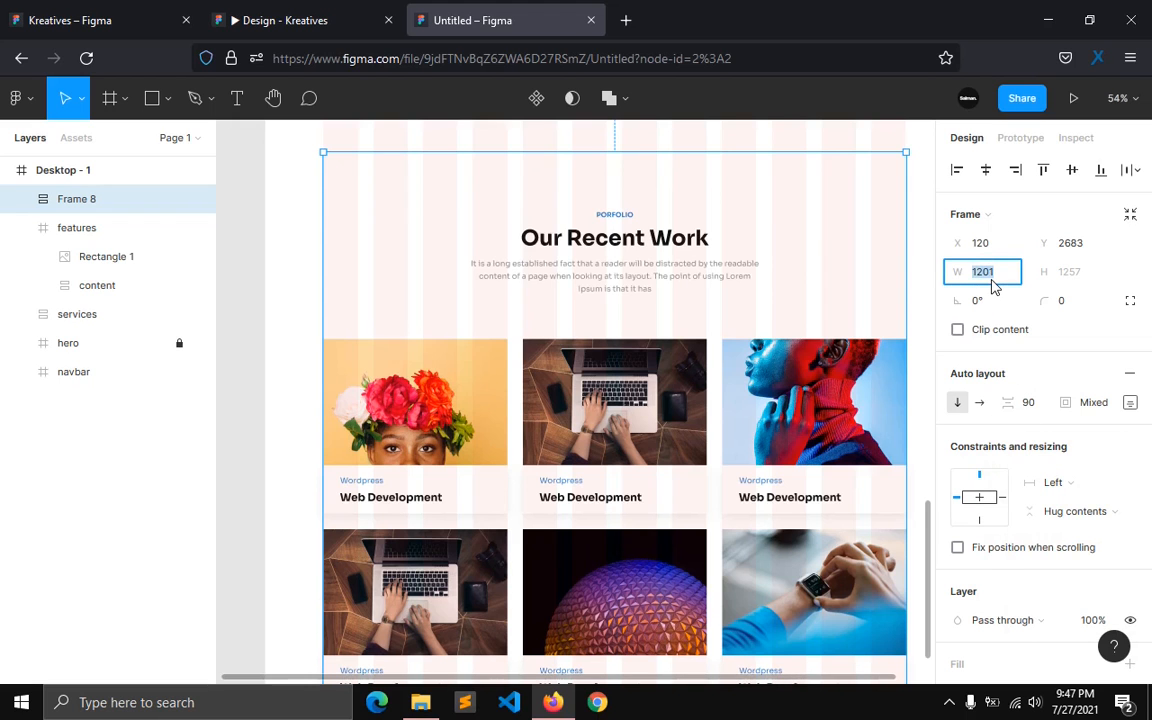
{"action": "type", "text": "1440"}
{"action": "key", "text": "Return"}
{"action": "left_click", "coordinate": [986, 170]}
Step: Move the recent work frame up so it starts directly beneath the features section
{"action": "scroll", "coordinate": [633, 288], "scroll_direction": "up", "scroll_amount": 3}
{"action": "left_click_drag", "start_coordinate": [586, 403], "coordinate": [585, 335]}
{"action": "left_click", "coordinate": [252, 404]}
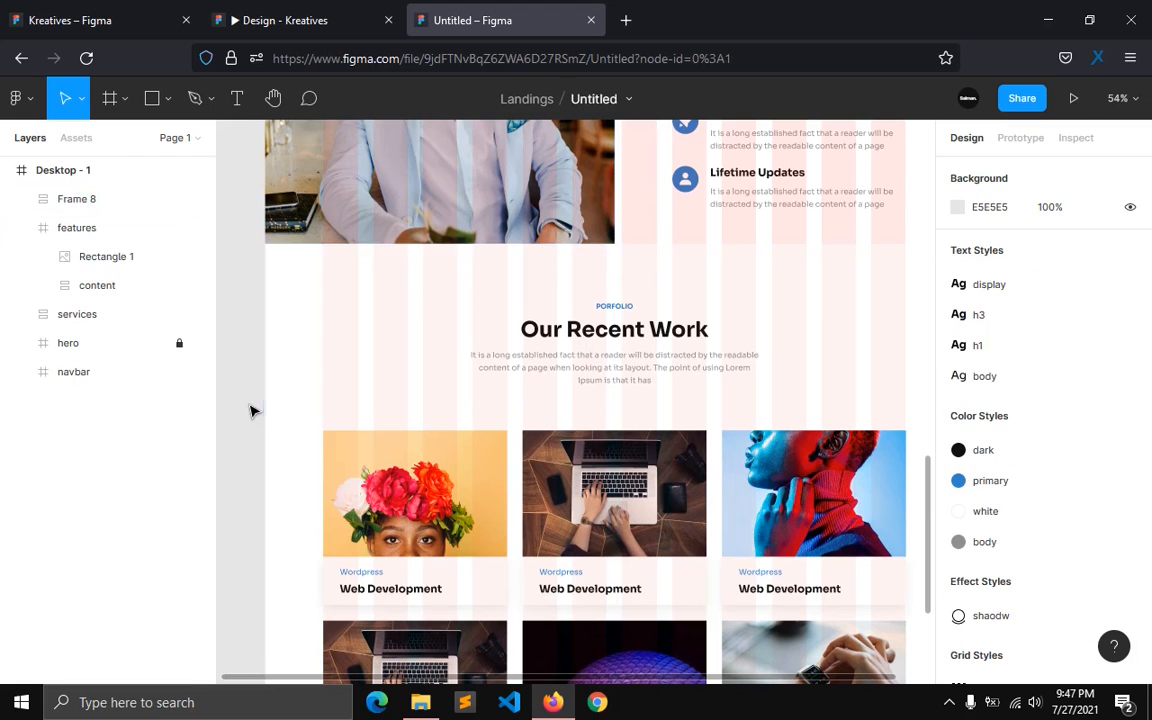
Step: Collapse the features layer and rename the recent work frame as portfolio
{"action": "left_click", "coordinate": [22, 229]}
{"action": "double_click", "coordinate": [68, 202]}
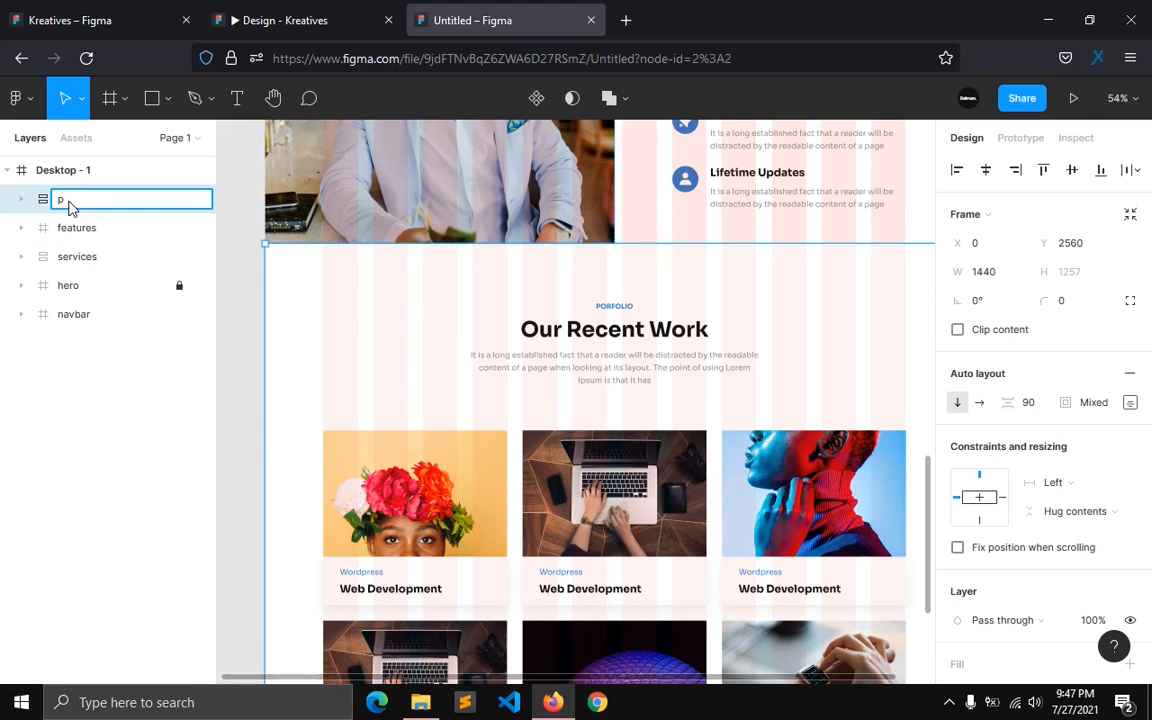
{"action": "type", "text": "portfolio"}
{"action": "key", "text": "Return"}
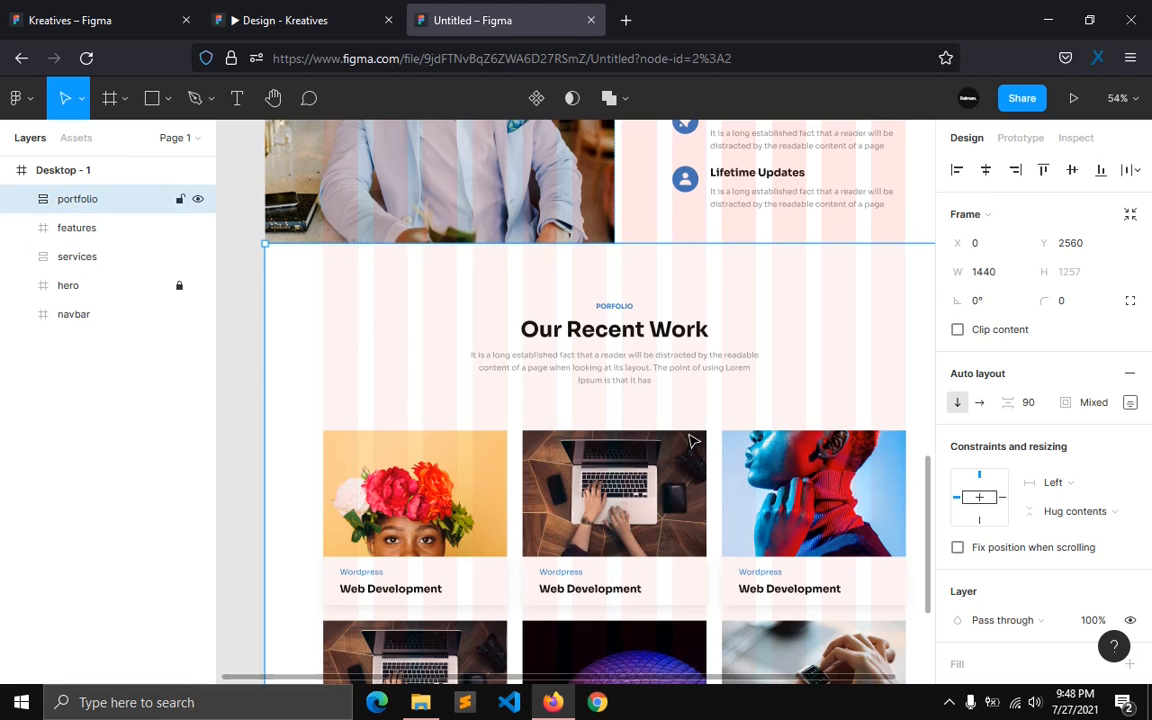
Step: Set the spacing between the portfolio section's intro and its project cards to 70
{"action": "left_click", "coordinate": [685, 430]}
{"action": "left_click", "coordinate": [63, 208]}
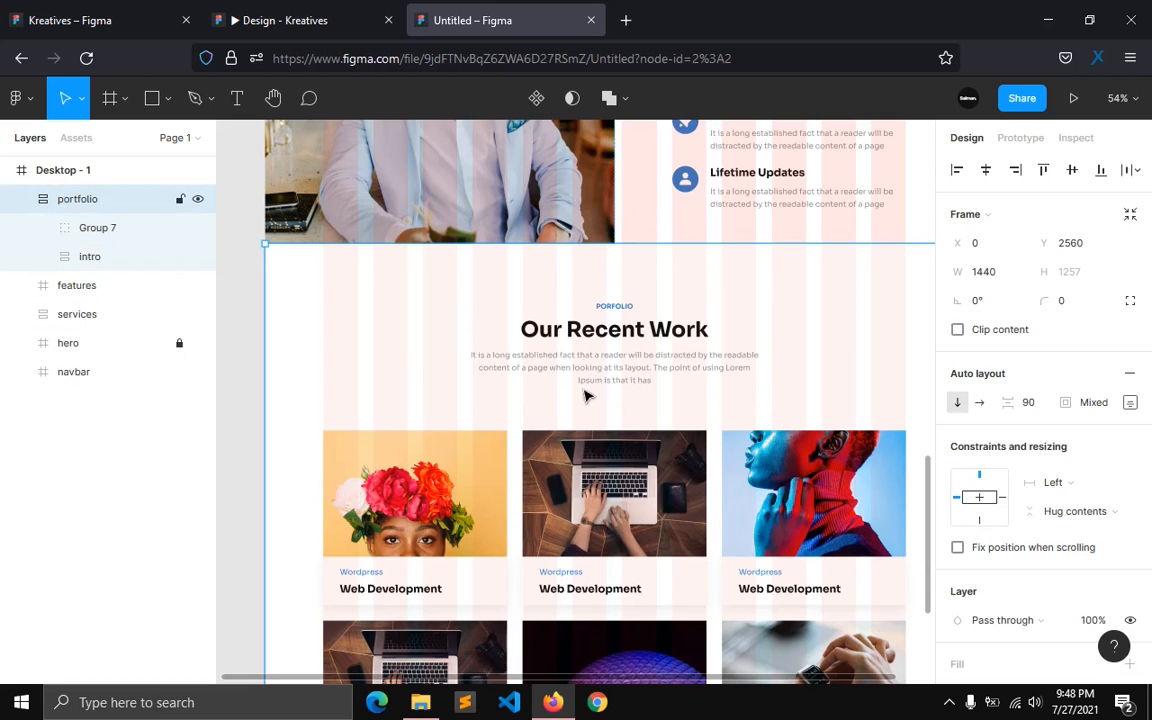
{"action": "left_click", "coordinate": [1031, 411]}
{"action": "type", "text": "70"}
{"action": "key", "text": "Return"}
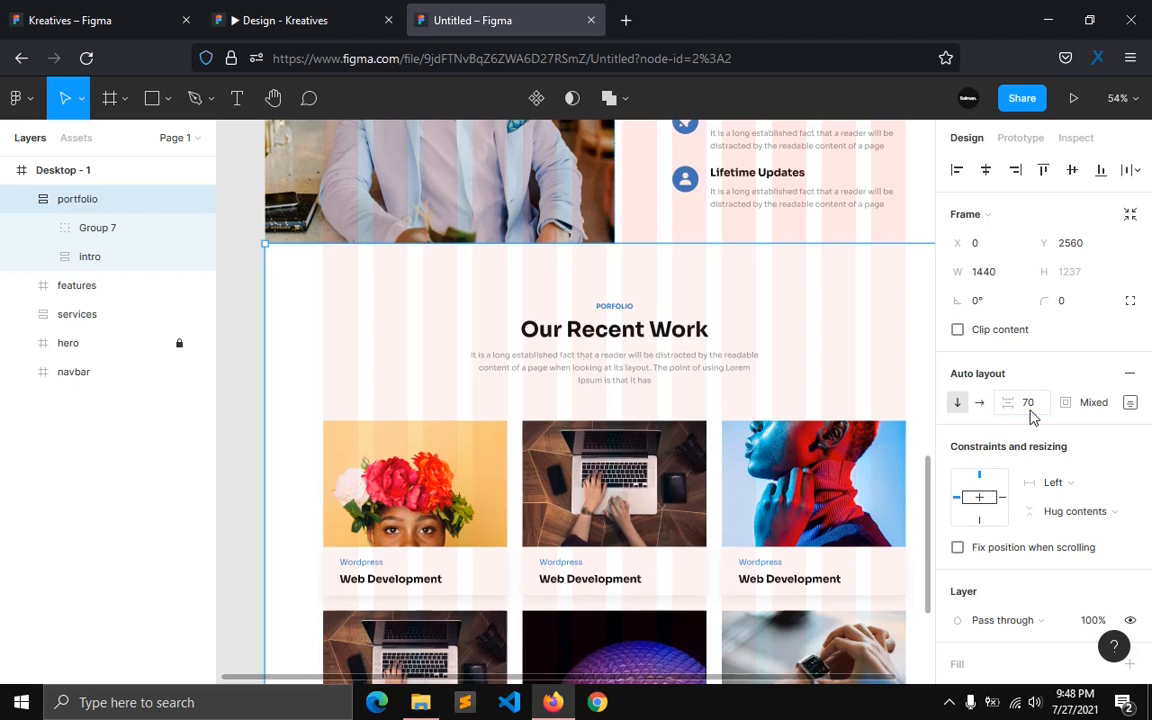
Step: Review the end of the portfolio section, examine the pricing section in the reference prototype, and return to the Untitled design file
{"action": "scroll", "coordinate": [307, 461], "scroll_direction": "down", "scroll_amount": 3}
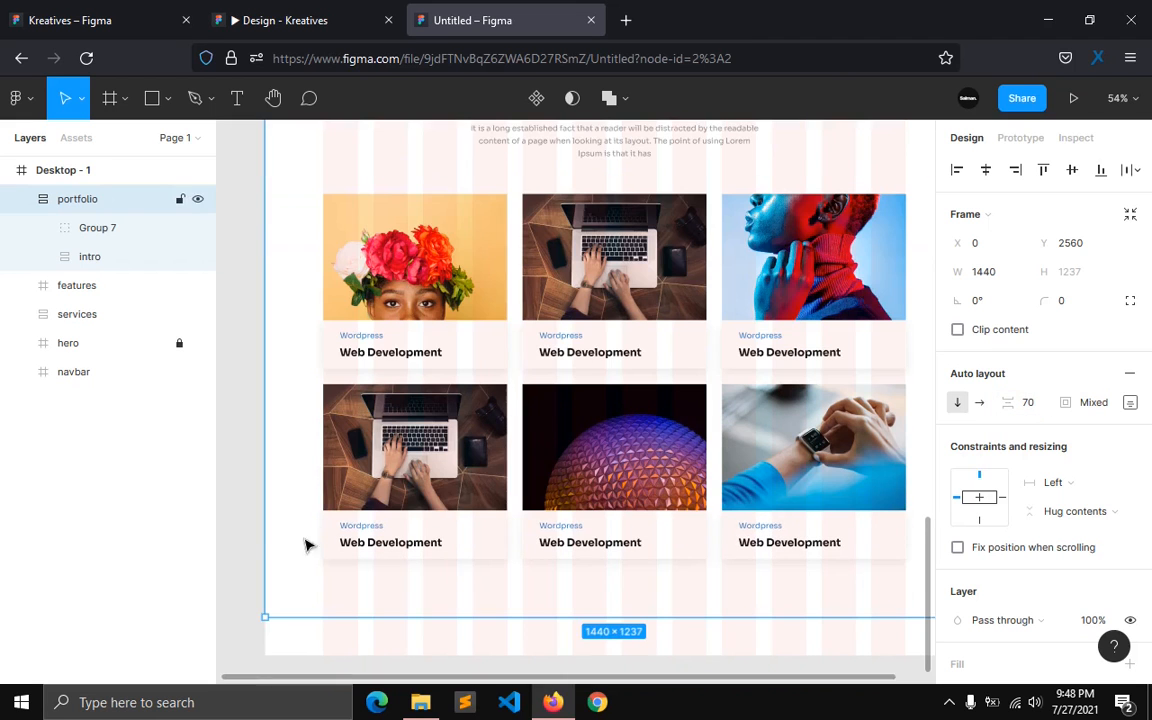
{"action": "left_click", "coordinate": [229, 539]}
{"action": "scroll", "coordinate": [233, 535], "scroll_direction": "down", "scroll_amount": 2}
{"action": "left_click", "coordinate": [285, 20]}
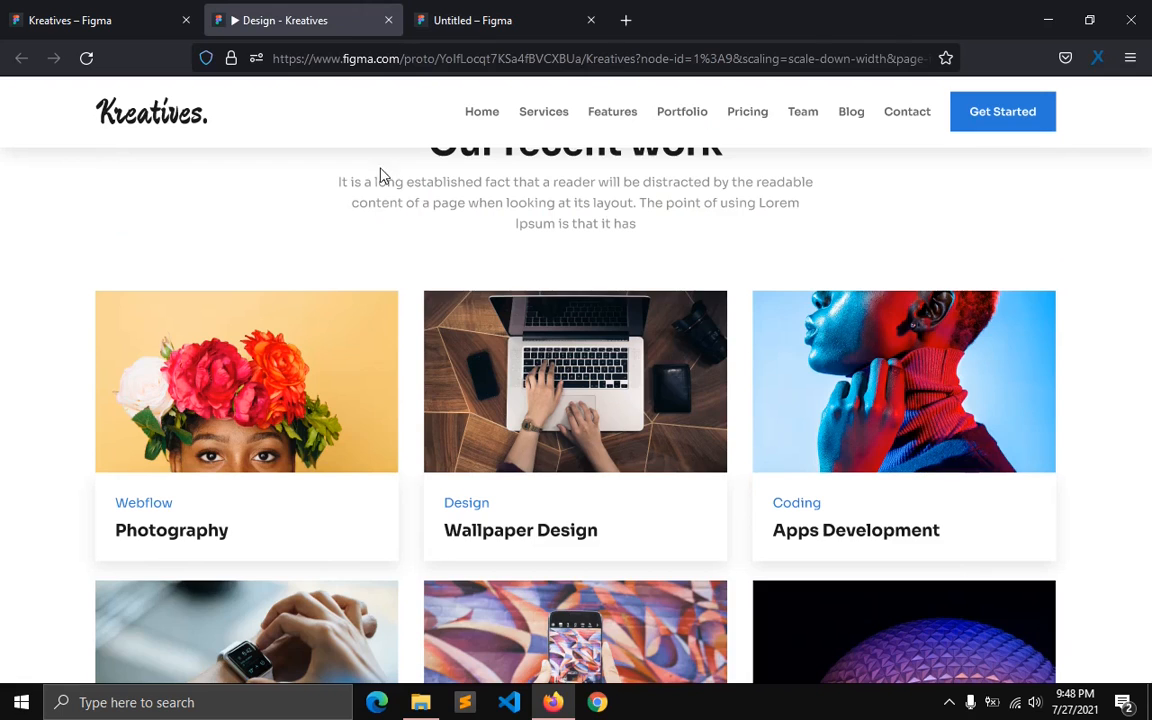
{"action": "scroll", "coordinate": [380, 175], "scroll_direction": "down", "scroll_amount": 8}
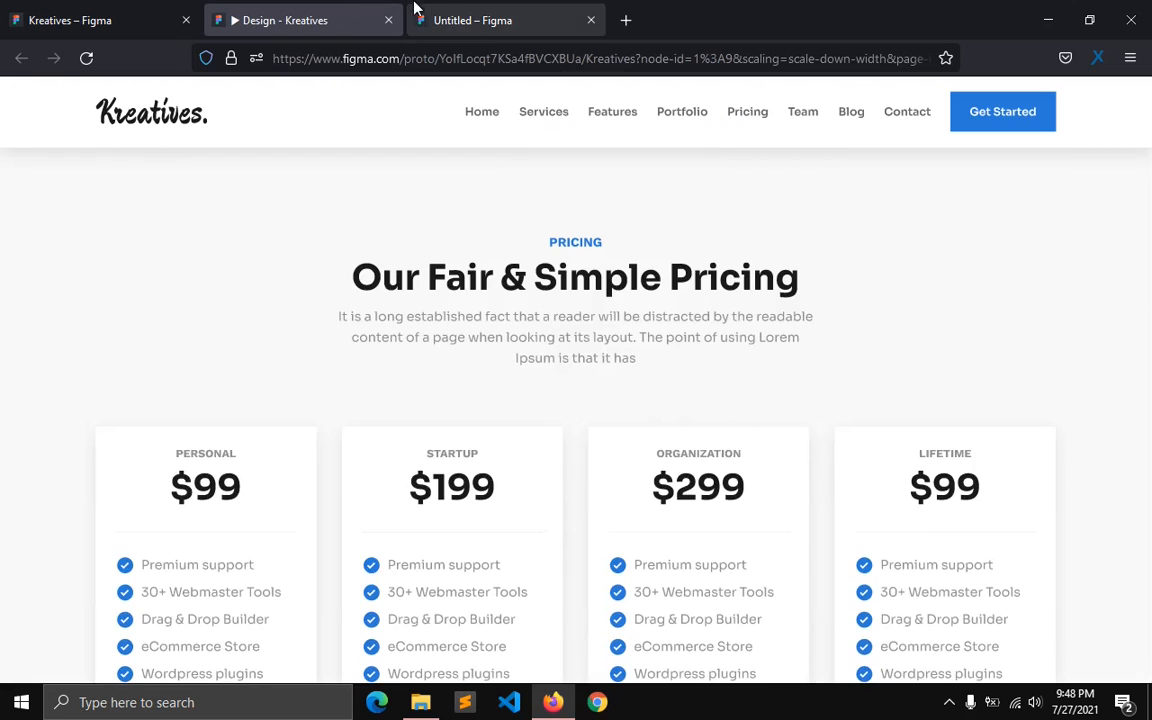
{"action": "left_click", "coordinate": [415, 8]}
Step: Extend the Desktop - 1 frame downward to a height of about 4638 to make room below the portfolio section
{"action": "scroll", "coordinate": [430, 290], "scroll_direction": "down", "scroll_amount": 2}
{"action": "left_click", "coordinate": [84, 180]}
{"action": "left_click_drag", "start_coordinate": [386, 347], "coordinate": [455, 601]}
{"action": "scroll", "coordinate": [457, 588], "scroll_direction": "up", "scroll_amount": 2}
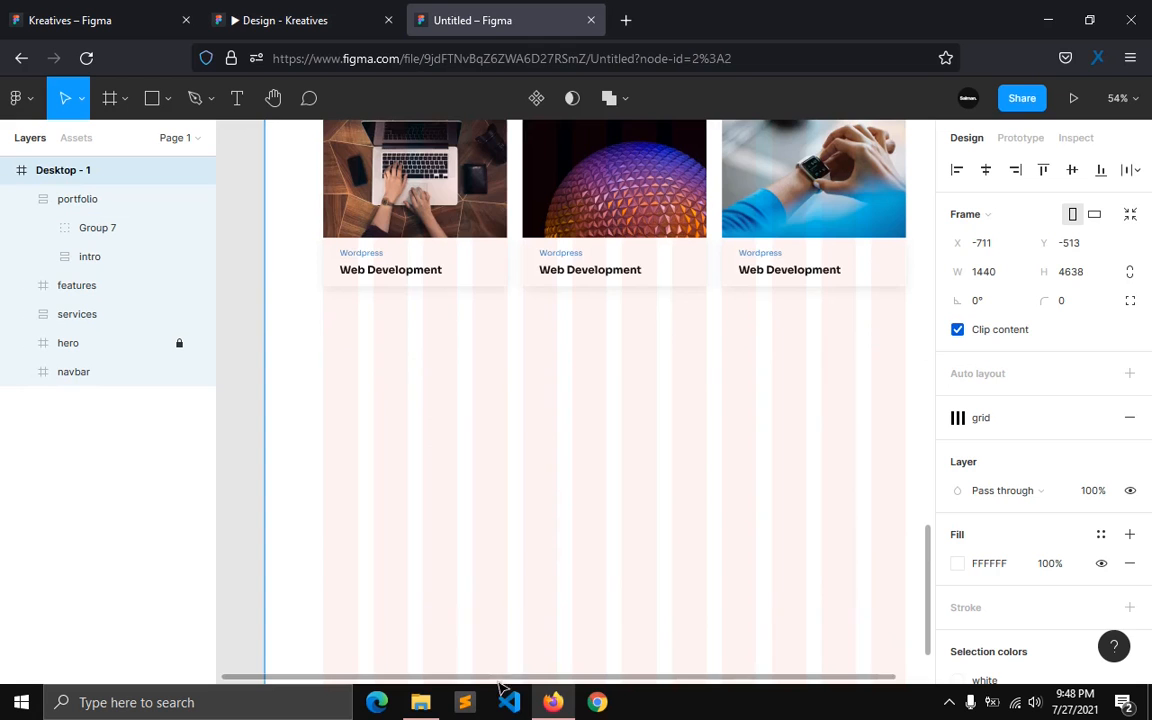
{"action": "left_click_drag", "start_coordinate": [514, 679], "coordinate": [560, 680]}
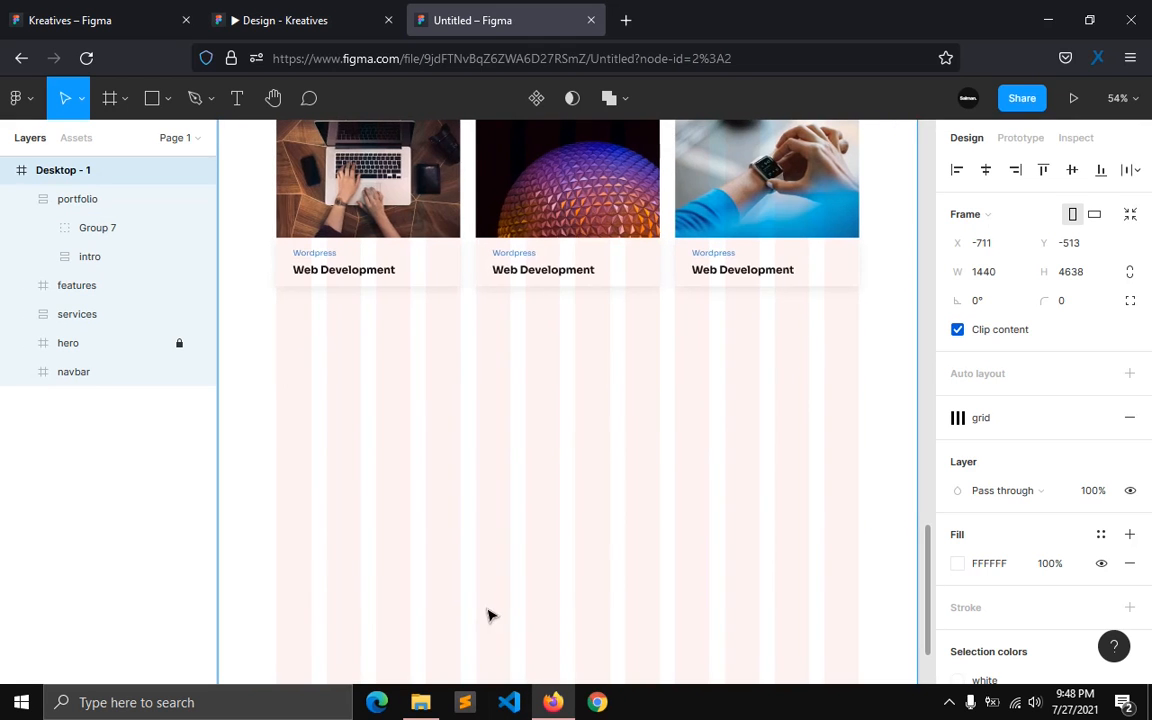
Step: Duplicate the portfolio's intro text block, place the copy below the portfolio section, and centre it horizontally on the page
{"action": "scroll", "coordinate": [488, 614], "scroll_direction": "up", "scroll_amount": 6}
{"action": "left_click", "coordinate": [553, 321], "text": "ctrl"}
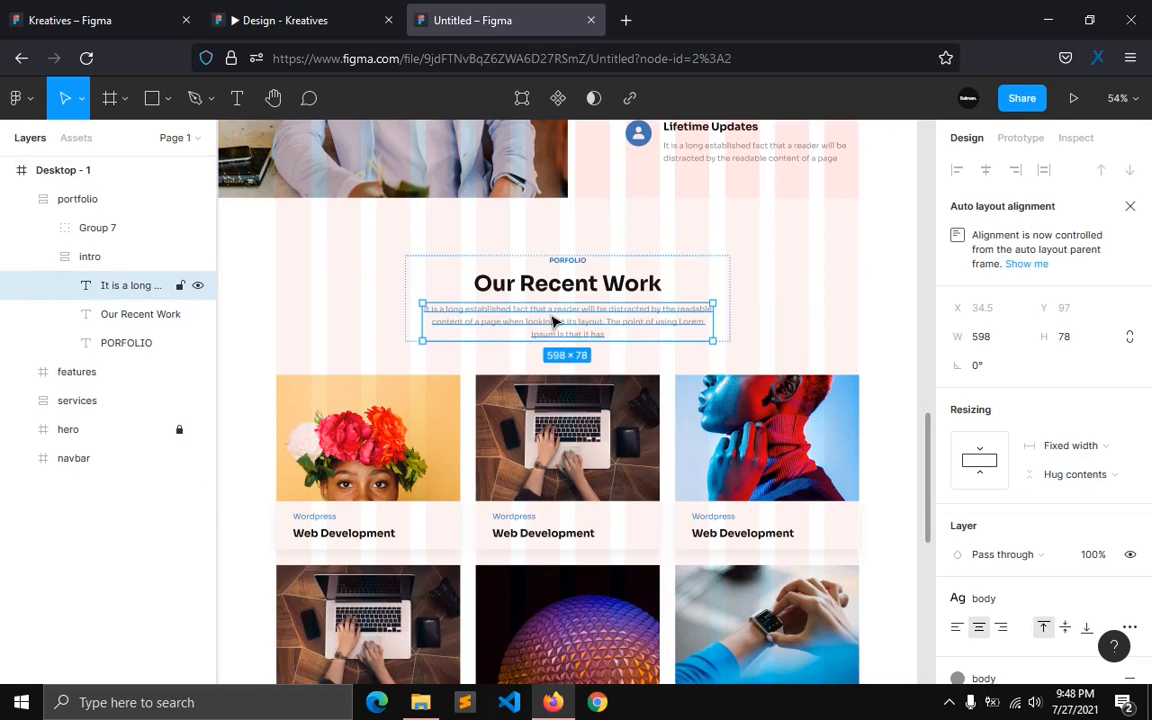
{"action": "left_click", "coordinate": [84, 257]}
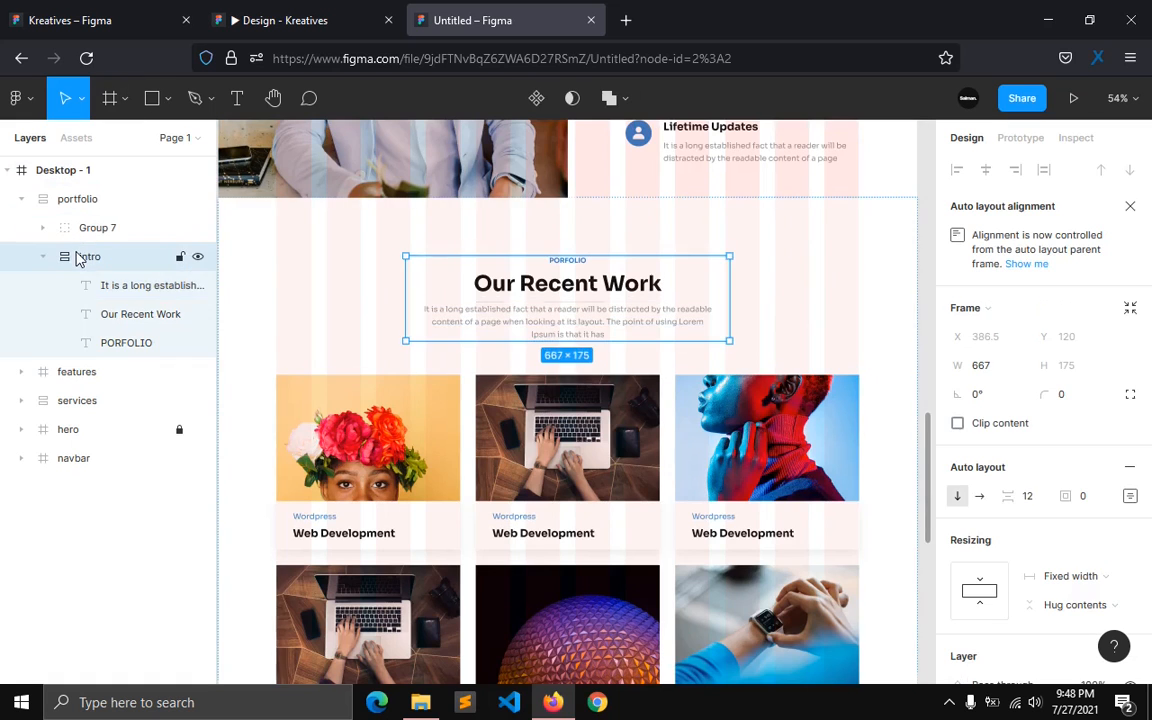
{"action": "key", "text": "ctrl+d"}
{"action": "mouse_move", "coordinate": [543, 422]}
{"action": "left_mouse_down"}
{"action": "mouse_move", "coordinate": [568, 717]}
{"action": "mouse_move", "coordinate": [555, 437]}
{"action": "mouse_move", "coordinate": [530, 427]}
{"action": "left_mouse_up"}
{"action": "left_click", "coordinate": [986, 169]}
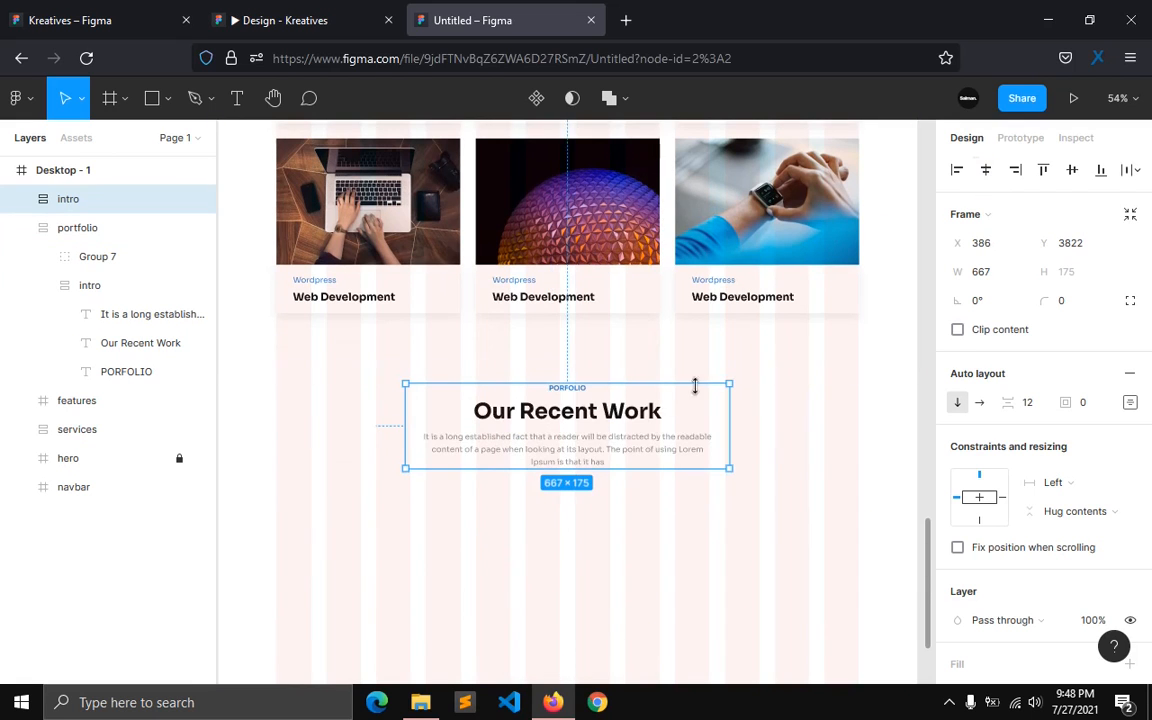
Step: Collapse the portfolio layers and change the copied intro's small label to PRICING
{"action": "left_click", "coordinate": [419, 517]}
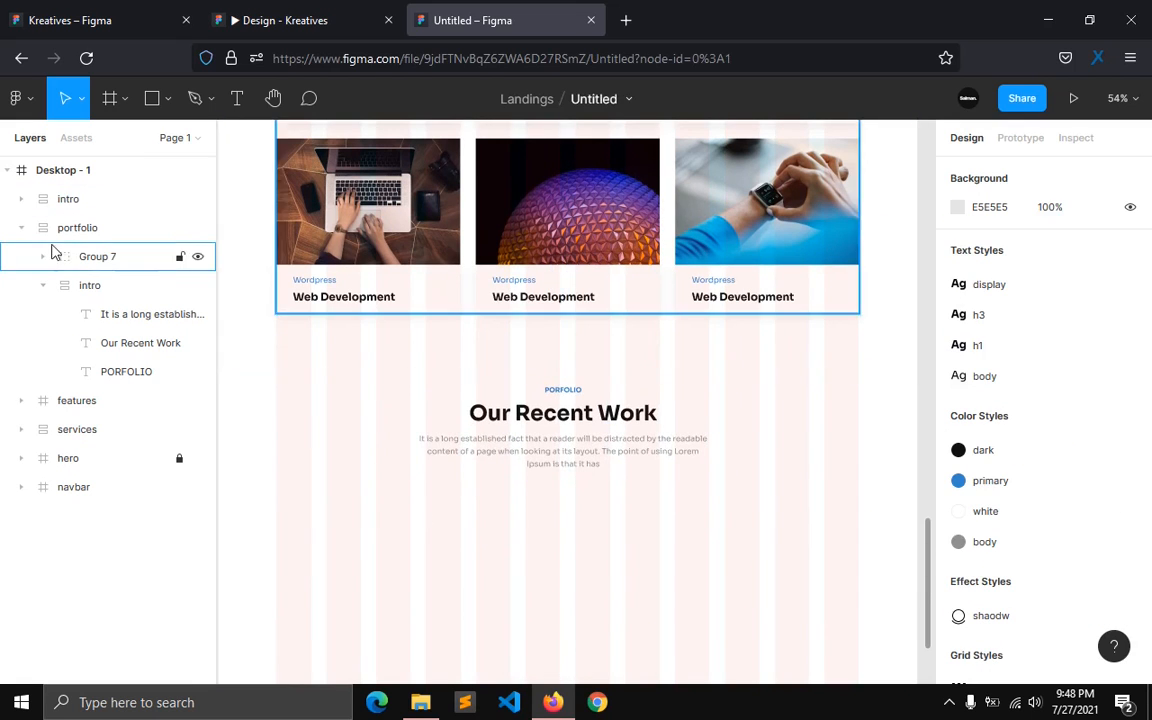
{"action": "left_click", "coordinate": [20, 228]}
{"action": "double_click", "coordinate": [562, 390]}
{"action": "double_click", "coordinate": [563, 389]}
{"action": "type", "text": "PRICI"}
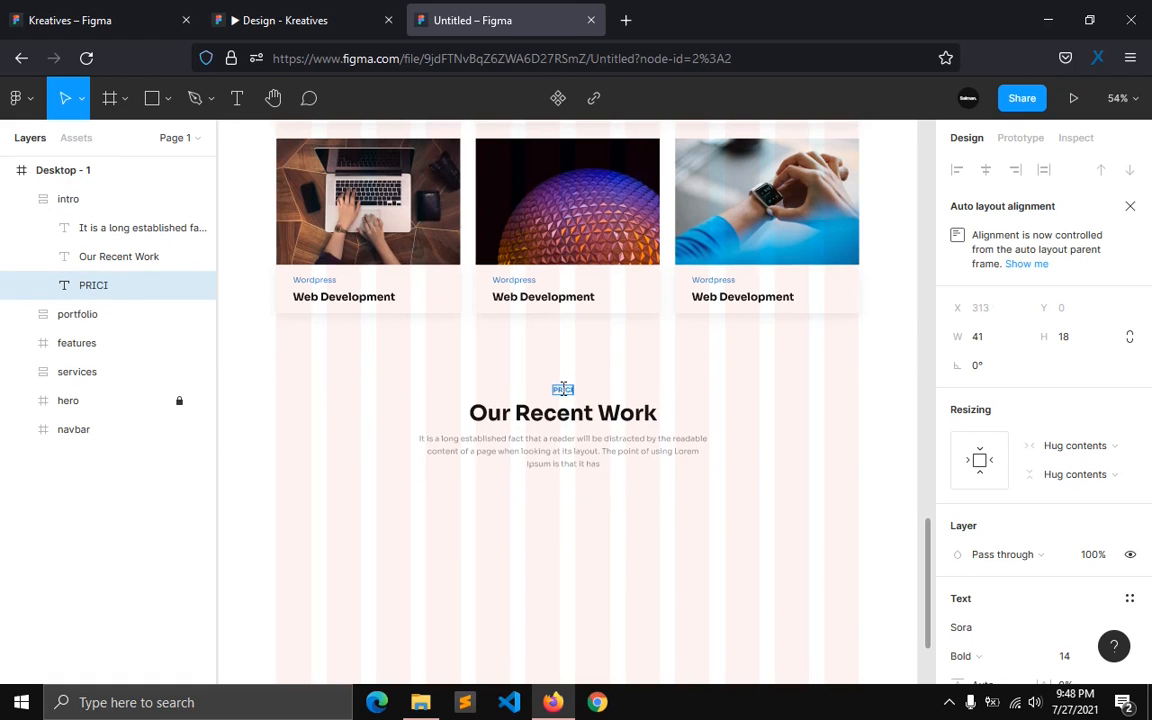
{"action": "type", "text": "NG"}
{"action": "scroll", "coordinate": [532, 470], "scroll_direction": "up", "scroll_amount": 3}
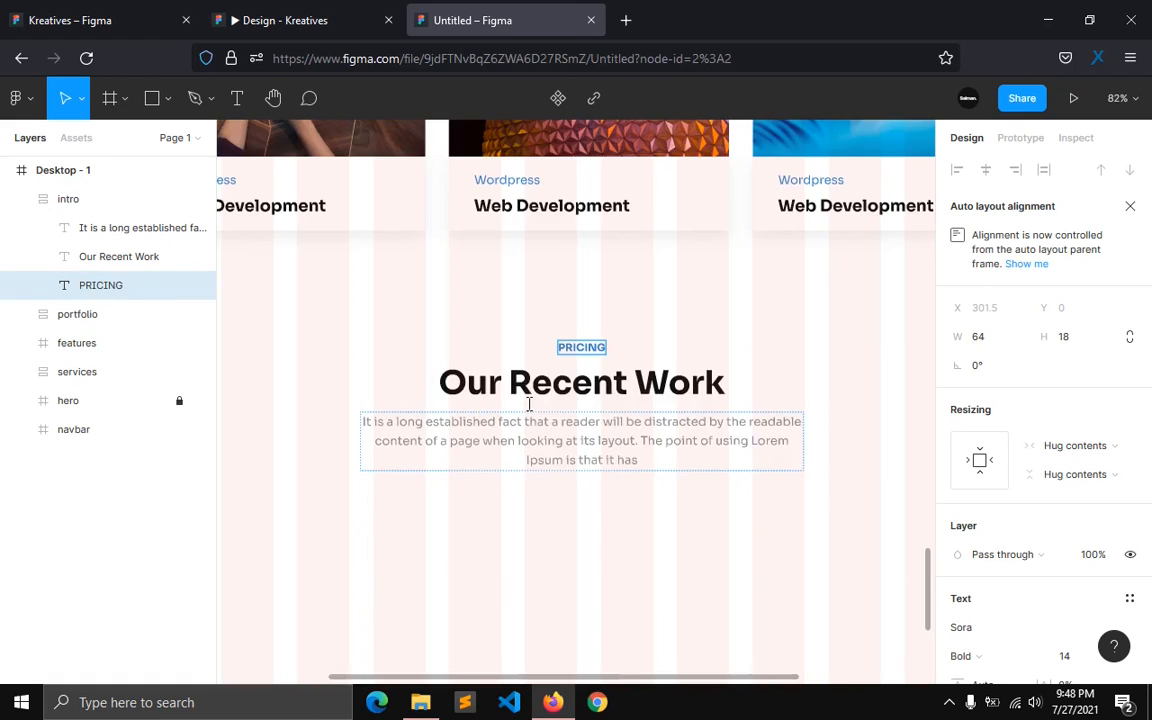
Step: Change the copied intro's heading to "Our Fair & Simple Pricing" and collapse the intro layer
{"action": "double_click", "coordinate": [530, 388]}
{"action": "key", "text": "ctrl+a"}
{"action": "type", "text": "Our Fair"}
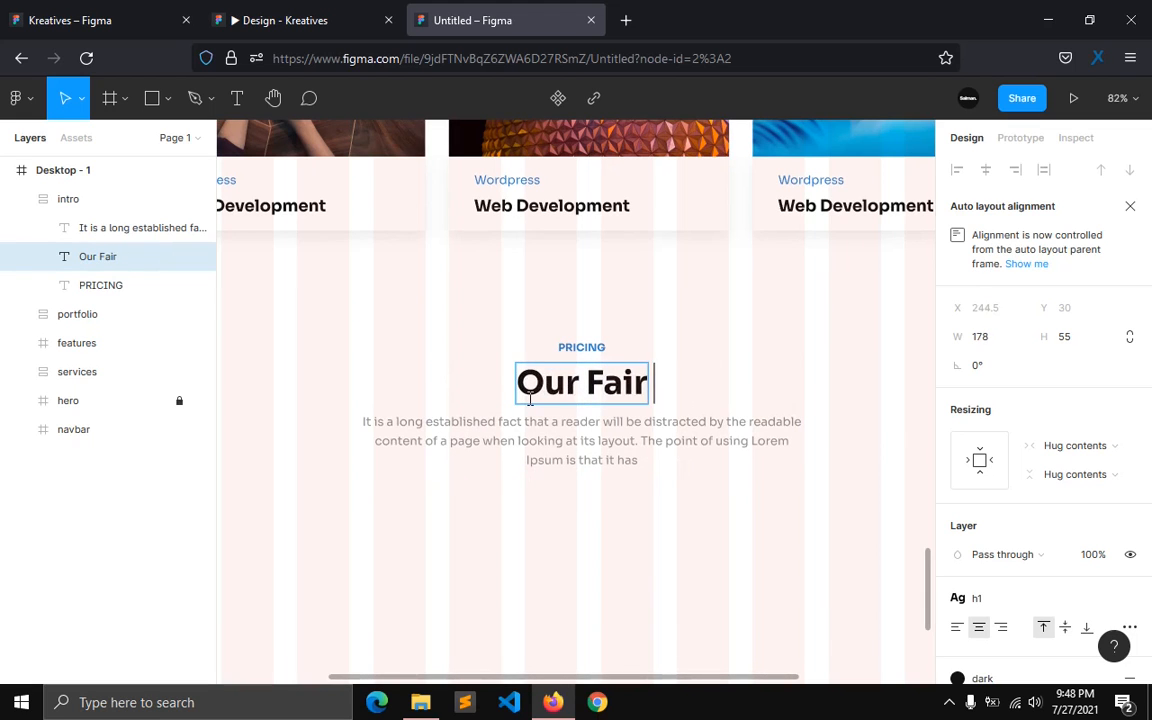
{"action": "type", "text": " & Si"}
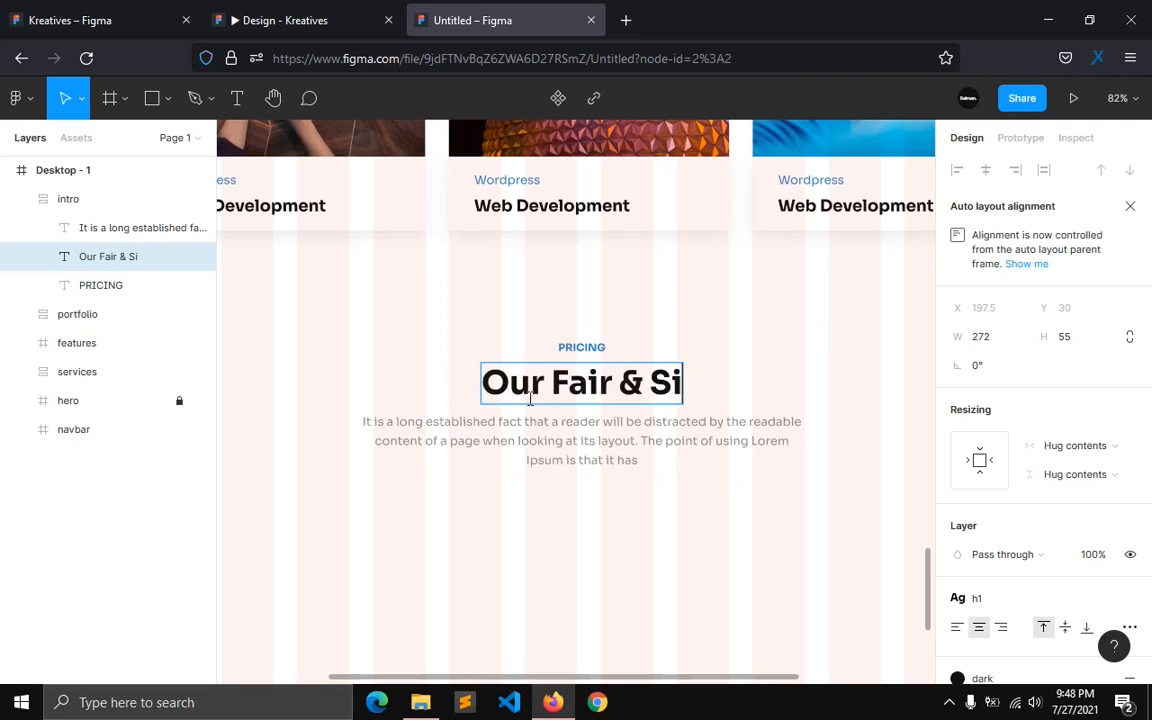
{"action": "type", "text": "mple Pricing"}
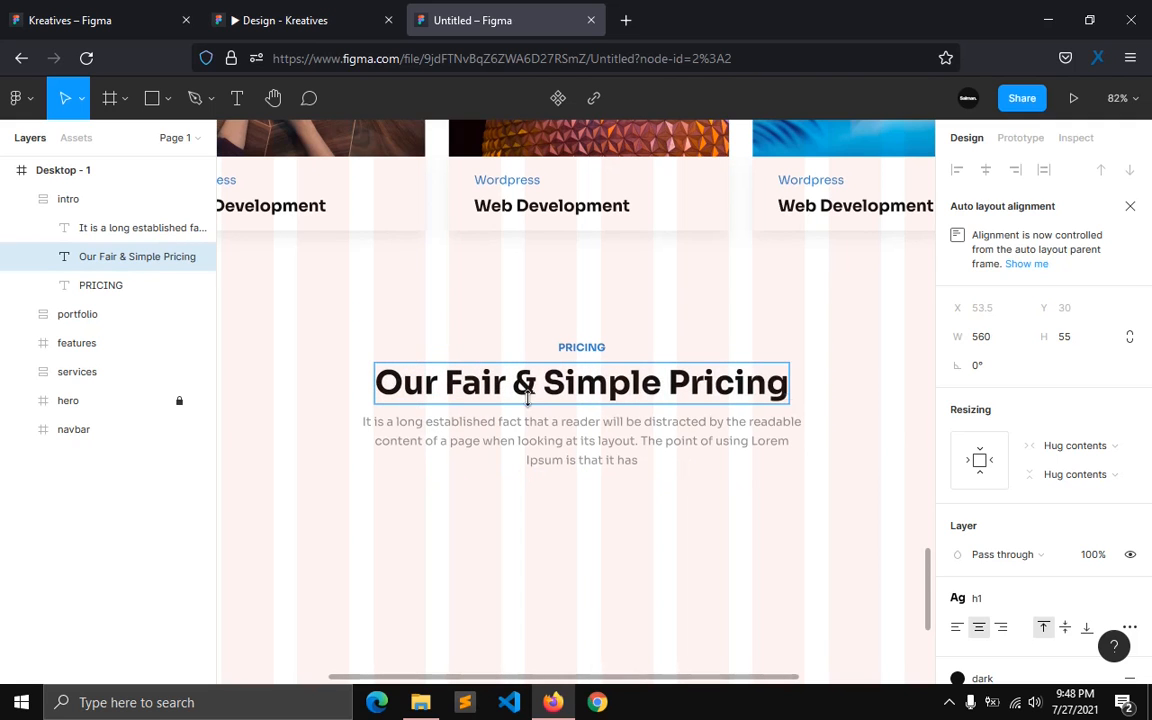
{"action": "key", "text": "Escape"}
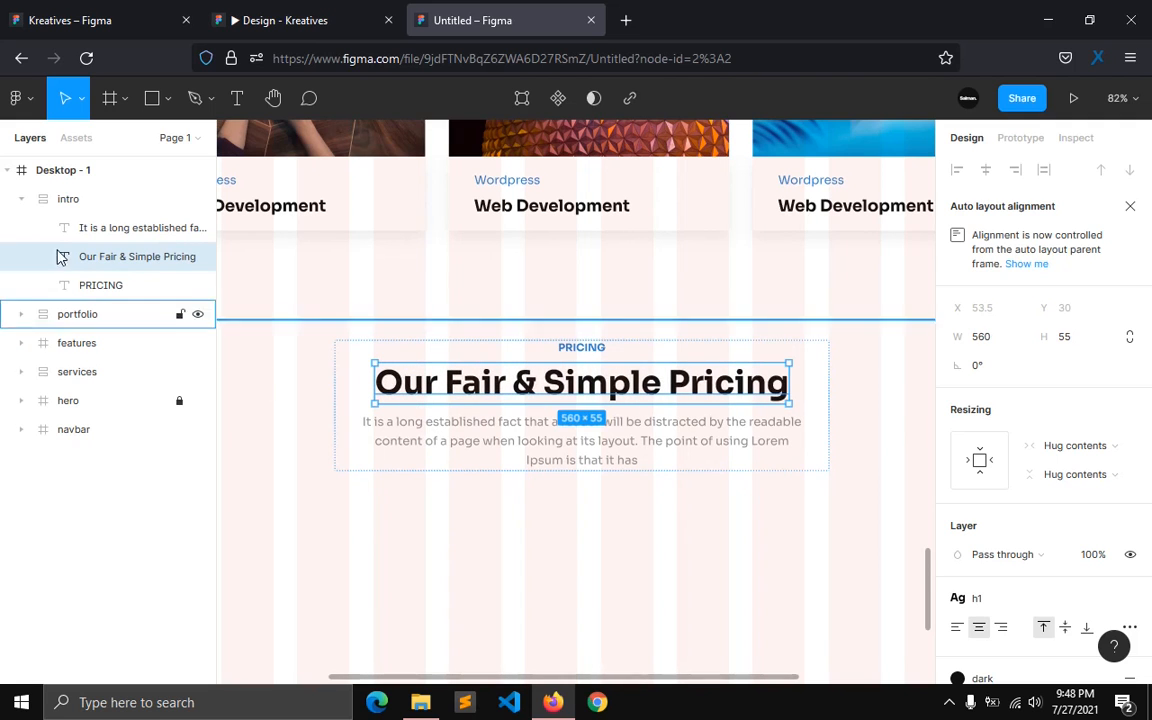
{"action": "left_click", "coordinate": [22, 198]}
{"action": "left_click", "coordinate": [237, 419]}
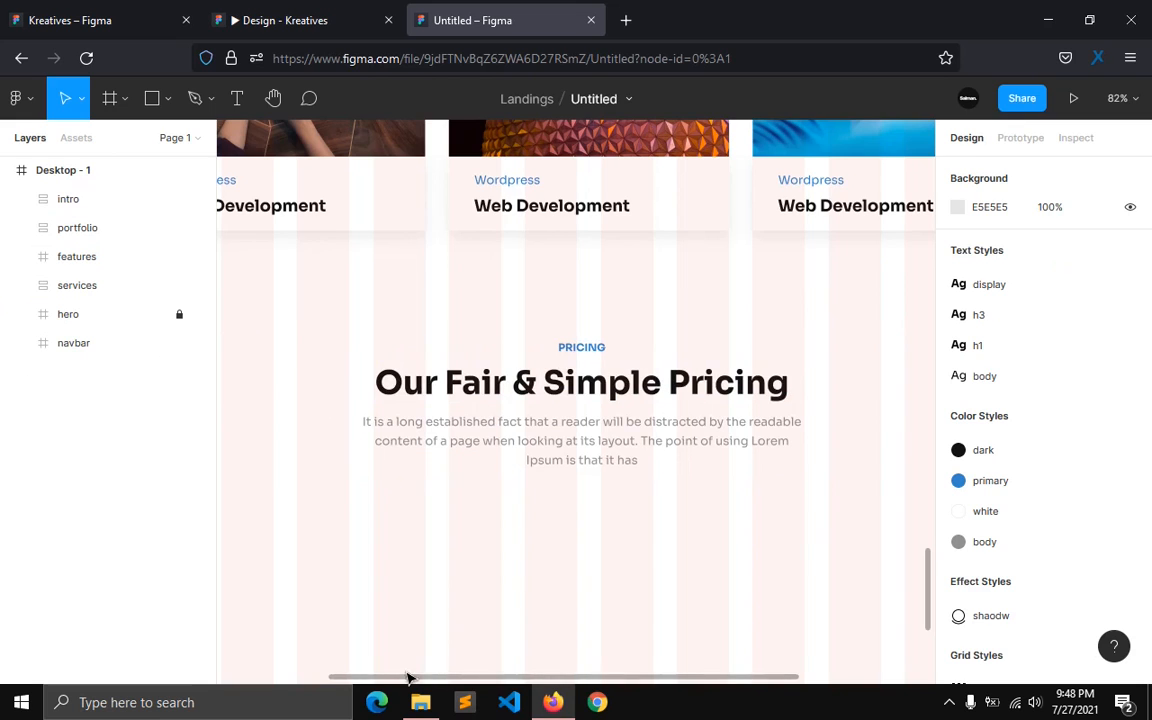
Step: Draw a card frame of about 276 × 324 across the first three grid columns, below the pricing intro
{"action": "scroll", "coordinate": [407, 679], "scroll_direction": "left", "scroll_amount": 3}
{"action": "scroll", "coordinate": [380, 589], "scroll_direction": "down", "scroll_amount": 5}
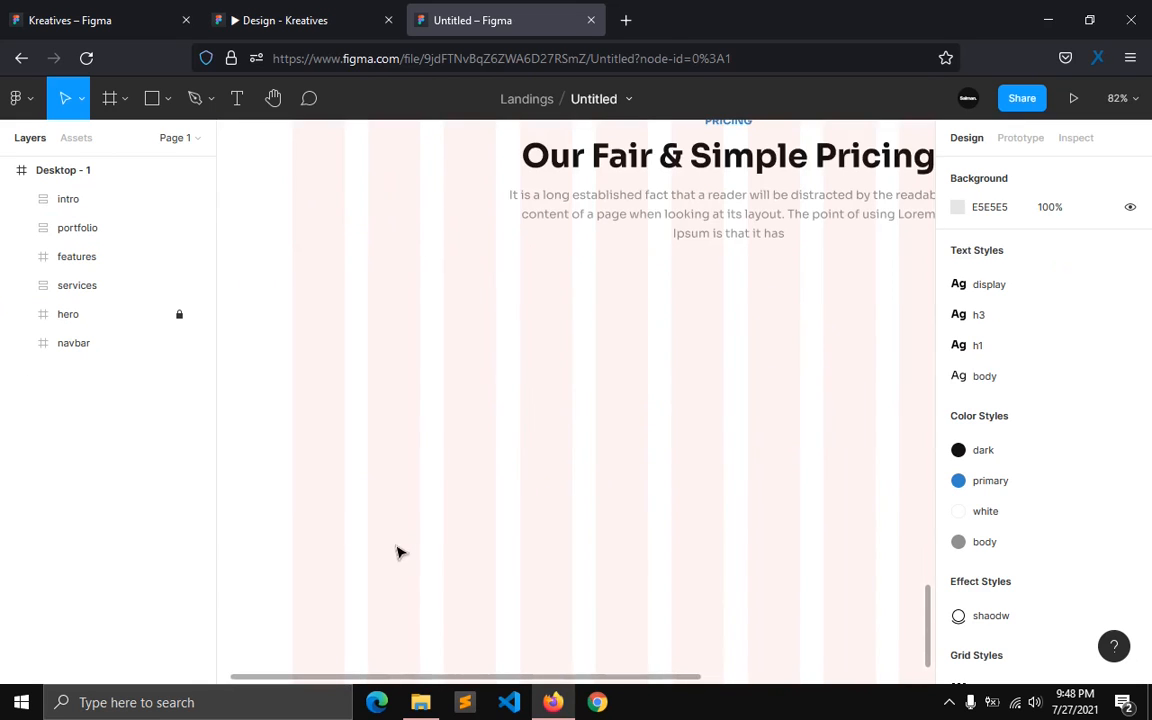
{"action": "left_click", "coordinate": [125, 99]}
{"action": "left_click", "coordinate": [110, 141]}
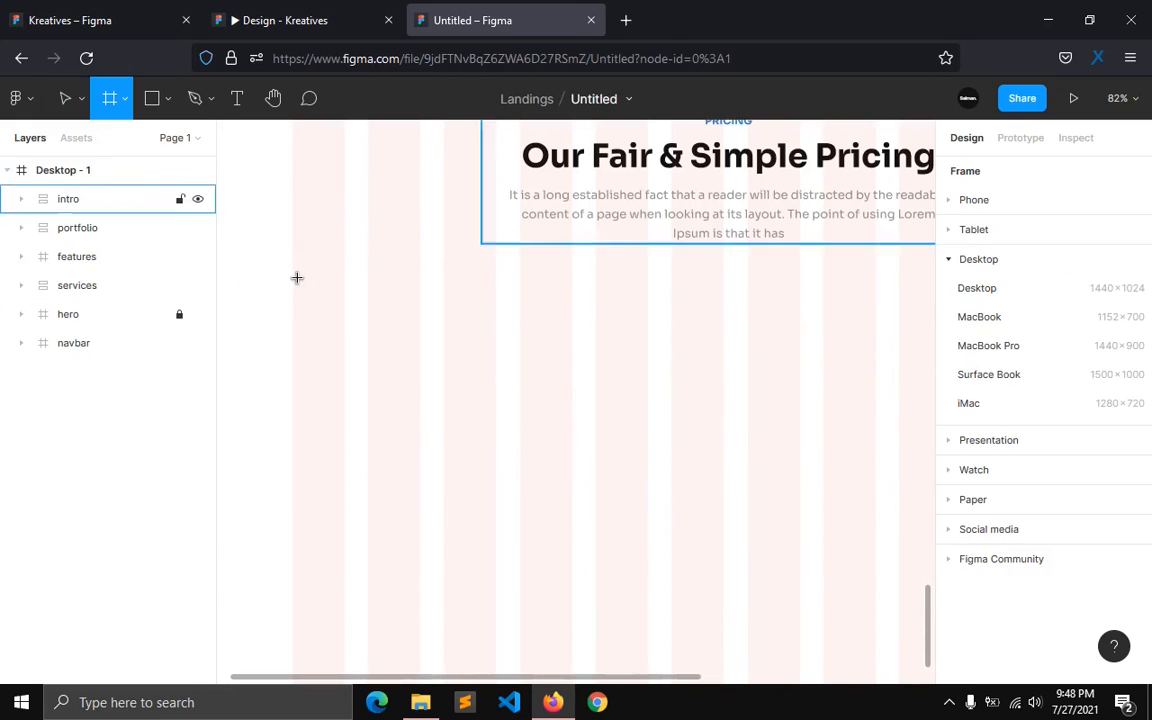
{"action": "left_click_drag", "start_coordinate": [294, 292], "coordinate": [496, 531]}
{"action": "left_click_drag", "start_coordinate": [432, 458], "coordinate": [432, 474]}
Step: Apply the white color style as the pricing card's fill and add the shaodw effect style
{"action": "scroll", "coordinate": [1040, 560], "scroll_direction": "down", "scroll_amount": 3}
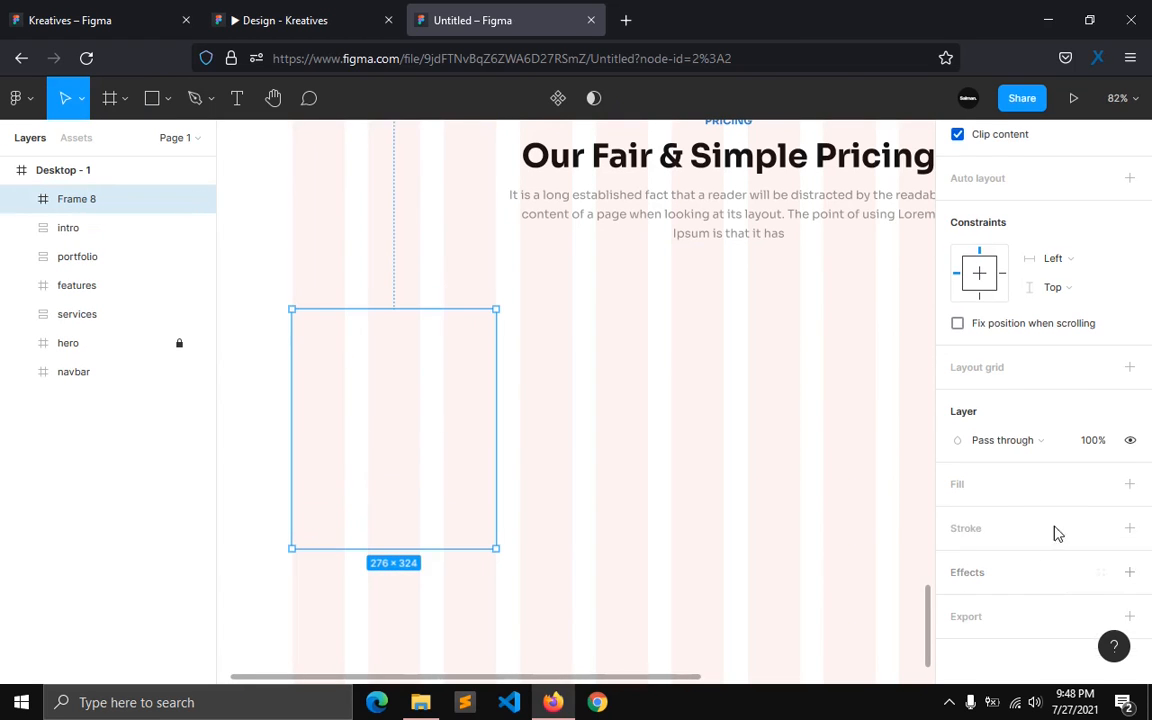
{"action": "left_click", "coordinate": [1100, 484]}
{"action": "left_click", "coordinate": [1029, 596]}
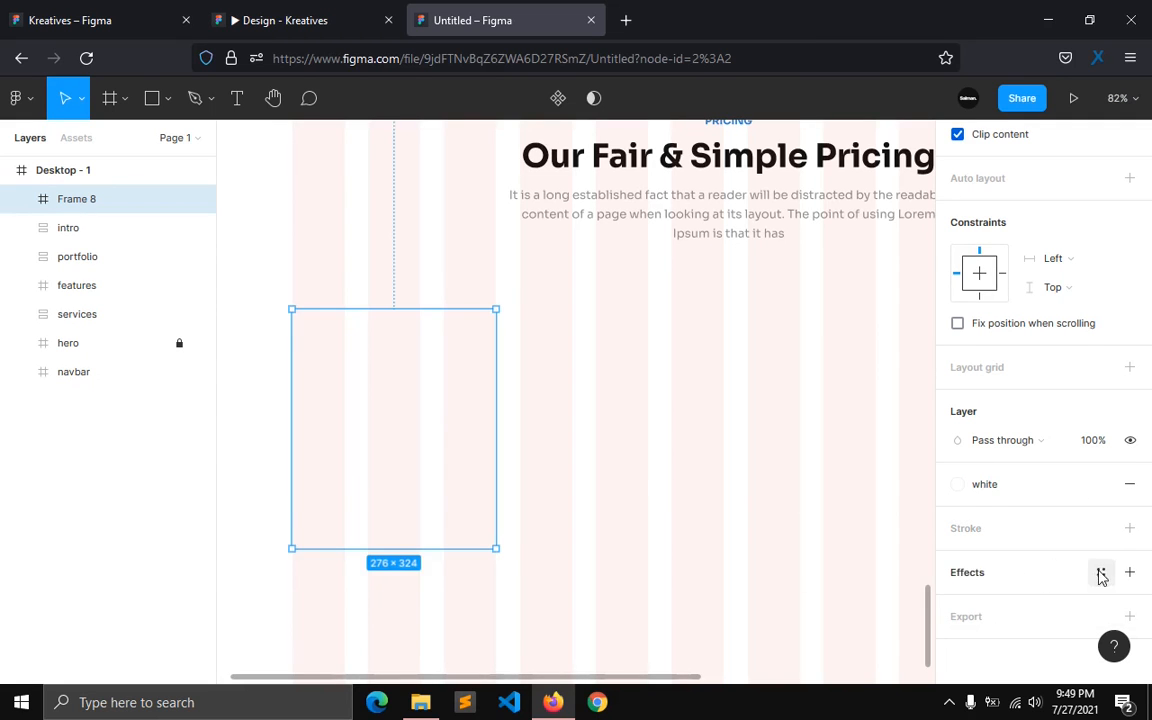
{"action": "left_click", "coordinate": [1101, 572]}
{"action": "left_click", "coordinate": [966, 657]}
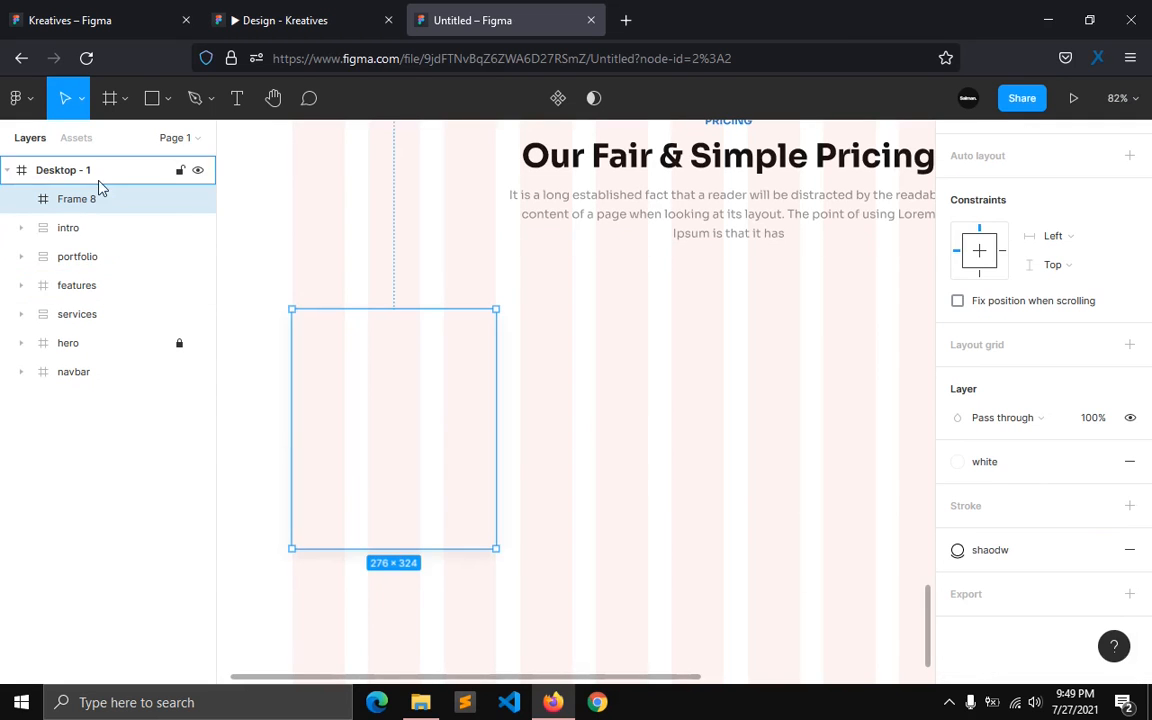
Step: Hide the layout grid of the Desktop - 1 frame
{"action": "left_click", "coordinate": [63, 170]}
{"action": "scroll", "coordinate": [990, 340], "scroll_direction": "down", "scroll_amount": 3}
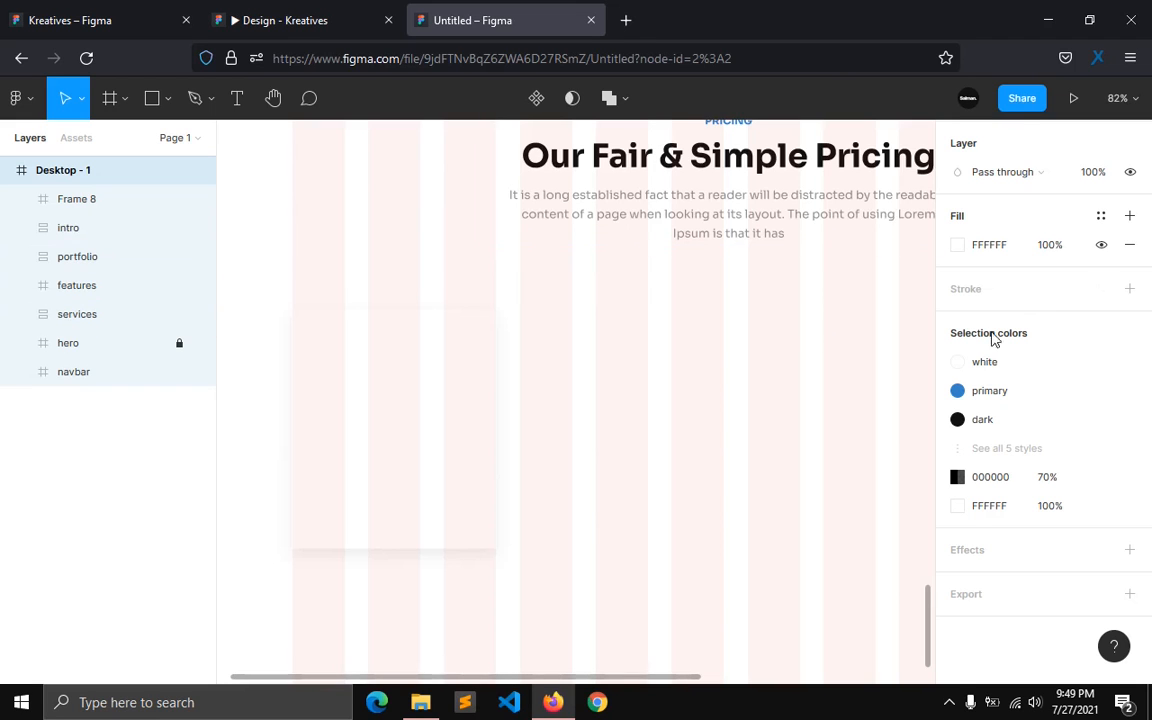
{"action": "scroll", "coordinate": [1030, 332], "scroll_direction": "up", "scroll_amount": 3}
{"action": "left_click", "coordinate": [1072, 401]}
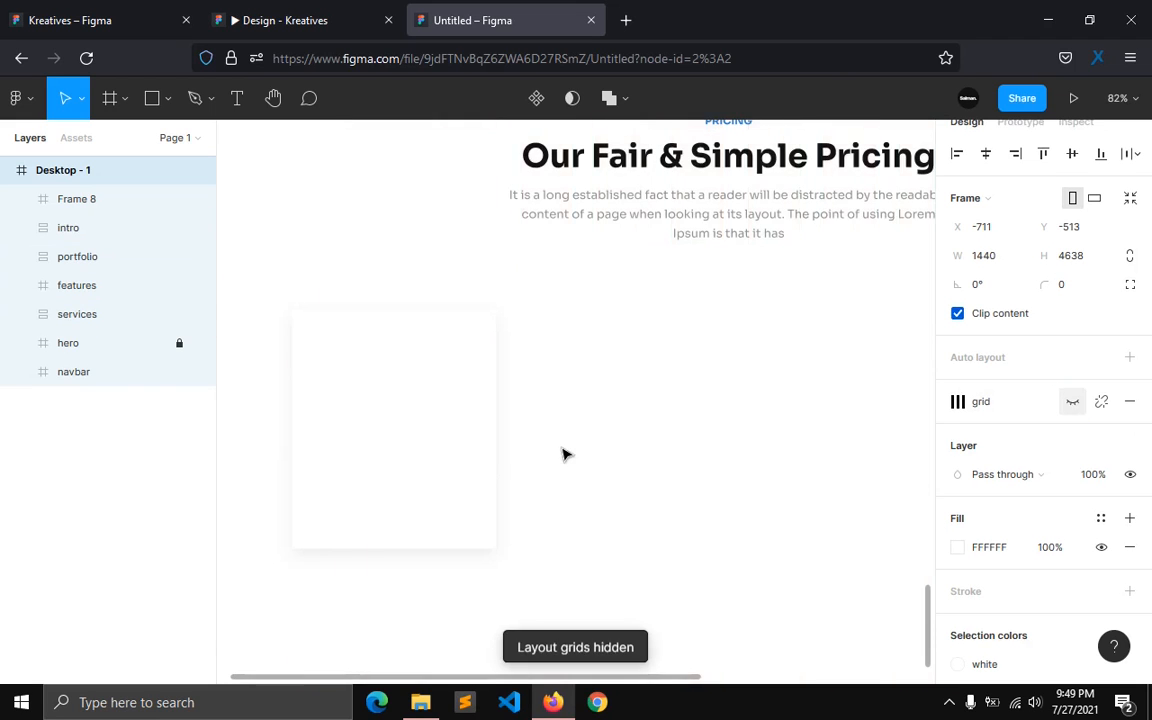
Step: Extend the pricing card frame downward to a height of about 371
{"action": "scroll", "coordinate": [530, 460], "scroll_direction": "down", "scroll_amount": 3}
{"action": "left_click", "coordinate": [369, 364]}
{"action": "left_click", "coordinate": [369, 412]}
{"action": "left_click", "coordinate": [368, 398]}
{"action": "left_click_drag", "start_coordinate": [369, 398], "coordinate": [364, 432]}
{"action": "scroll", "coordinate": [365, 460], "scroll_direction": "up", "scroll_amount": 4}
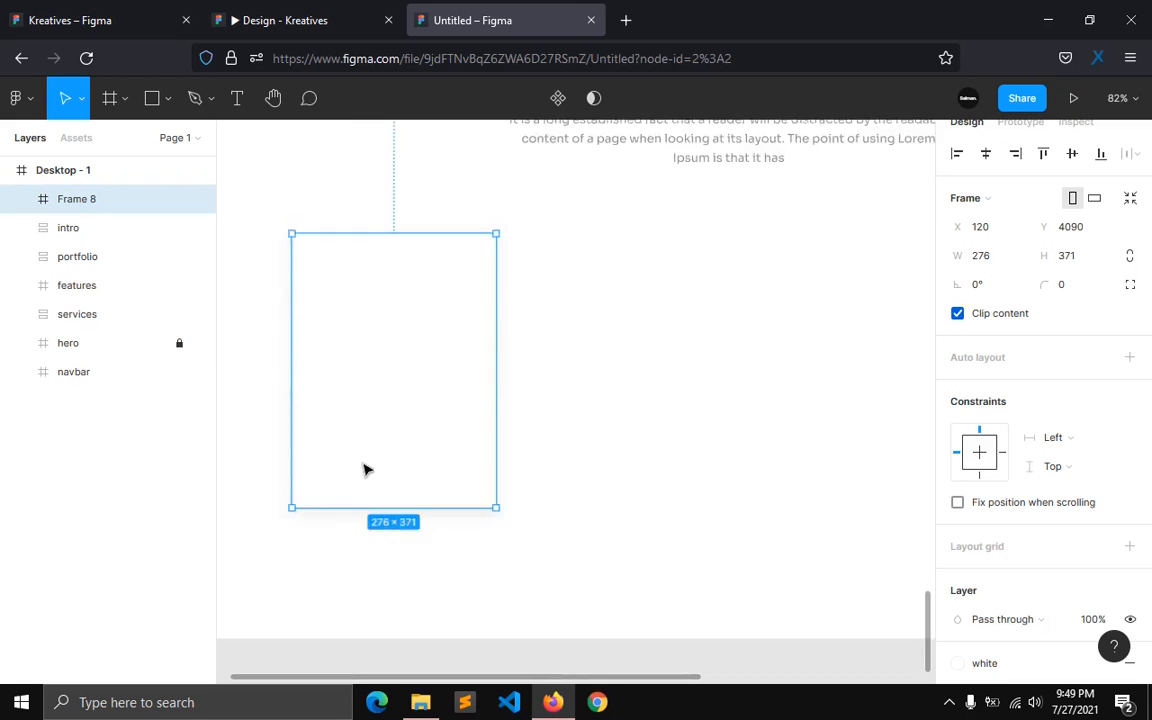
Step: Add the text STARTER to the pricing card and position it near the card's upper edge, within its width
{"action": "left_click", "coordinate": [237, 98]}
{"action": "left_click", "coordinate": [336, 338]}
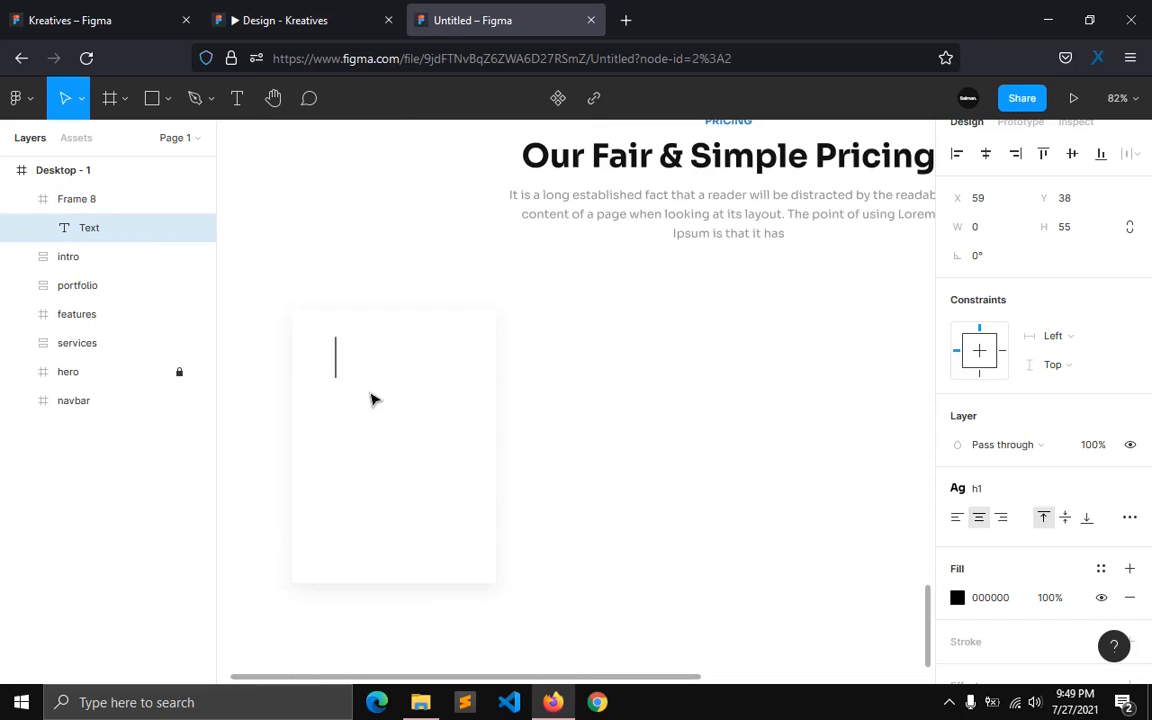
{"action": "type", "text": "STARTER"}
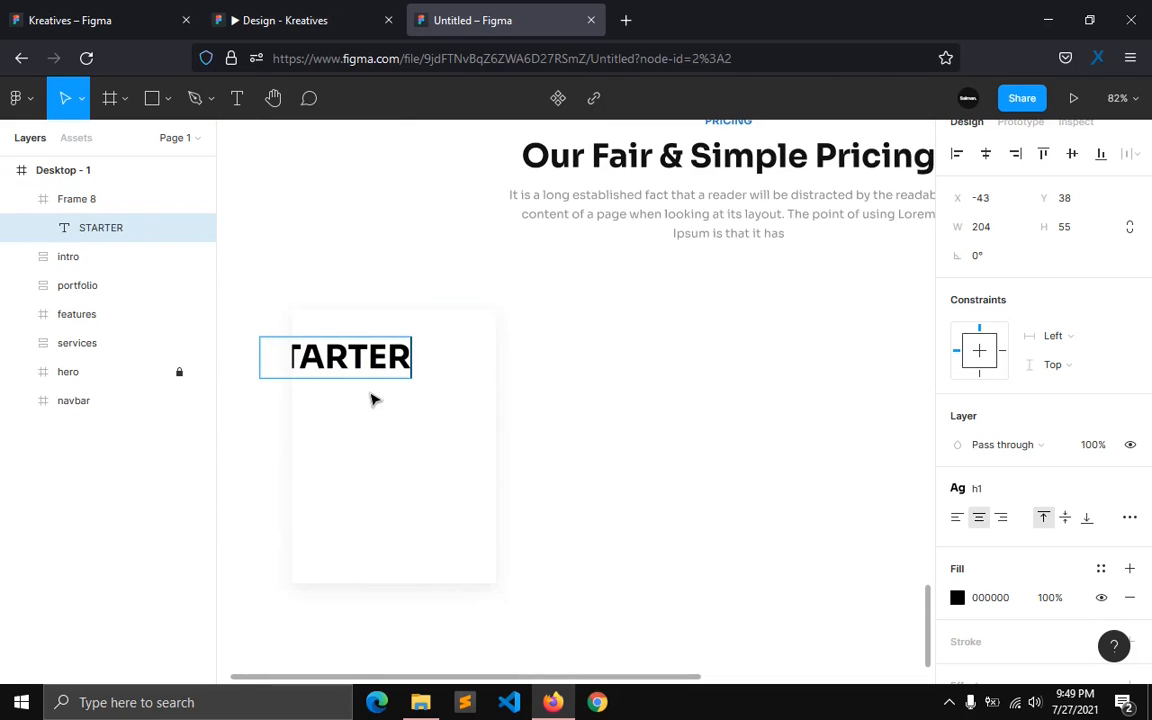
{"action": "key", "text": "Escape"}
{"action": "left_click_drag", "start_coordinate": [362, 366], "coordinate": [404, 363]}
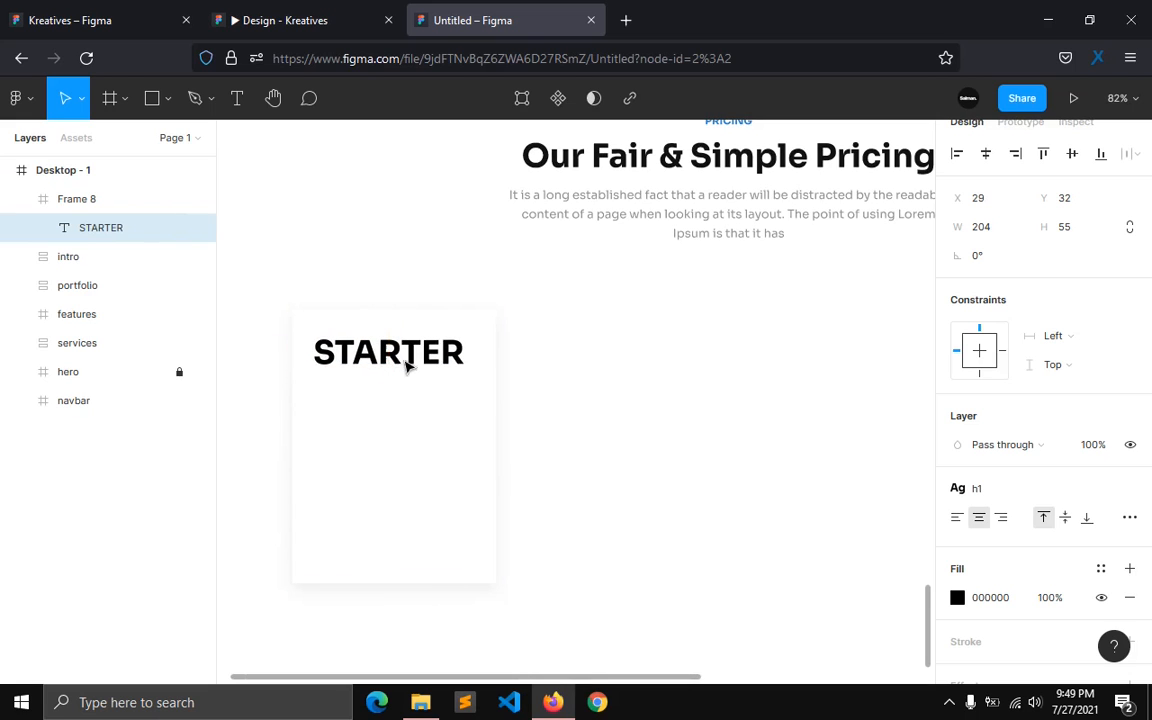
Step: Detach the h1 text style from the STARTER label and set its font size to 14
{"action": "left_click", "coordinate": [1116, 492]}
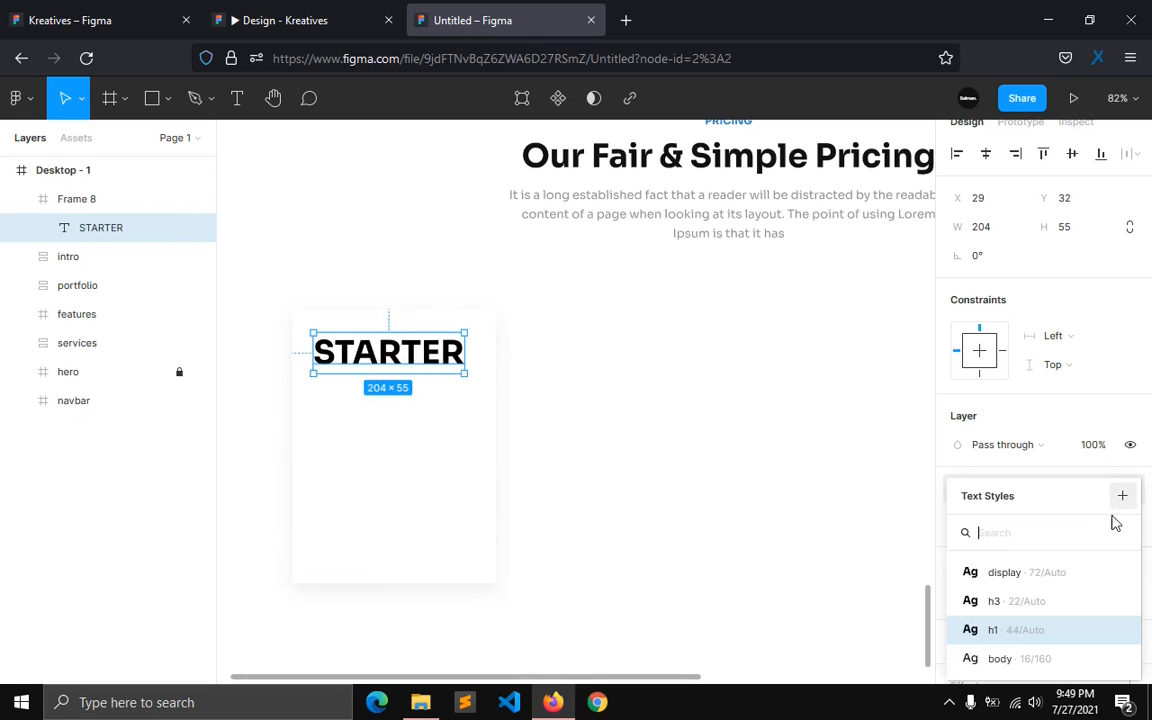
{"action": "left_click", "coordinate": [1063, 469]}
{"action": "left_click", "coordinate": [1130, 489]}
{"action": "left_click", "coordinate": [1075, 545]}
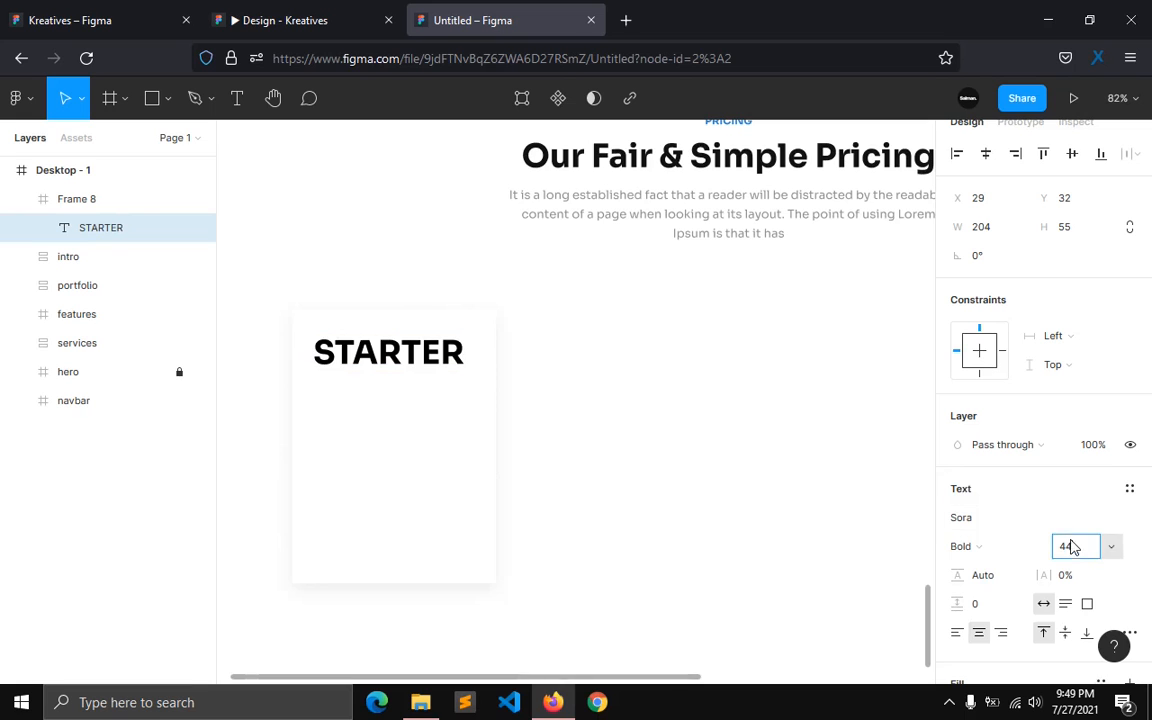
{"action": "type", "text": "14"}
{"action": "key", "text": "Return"}
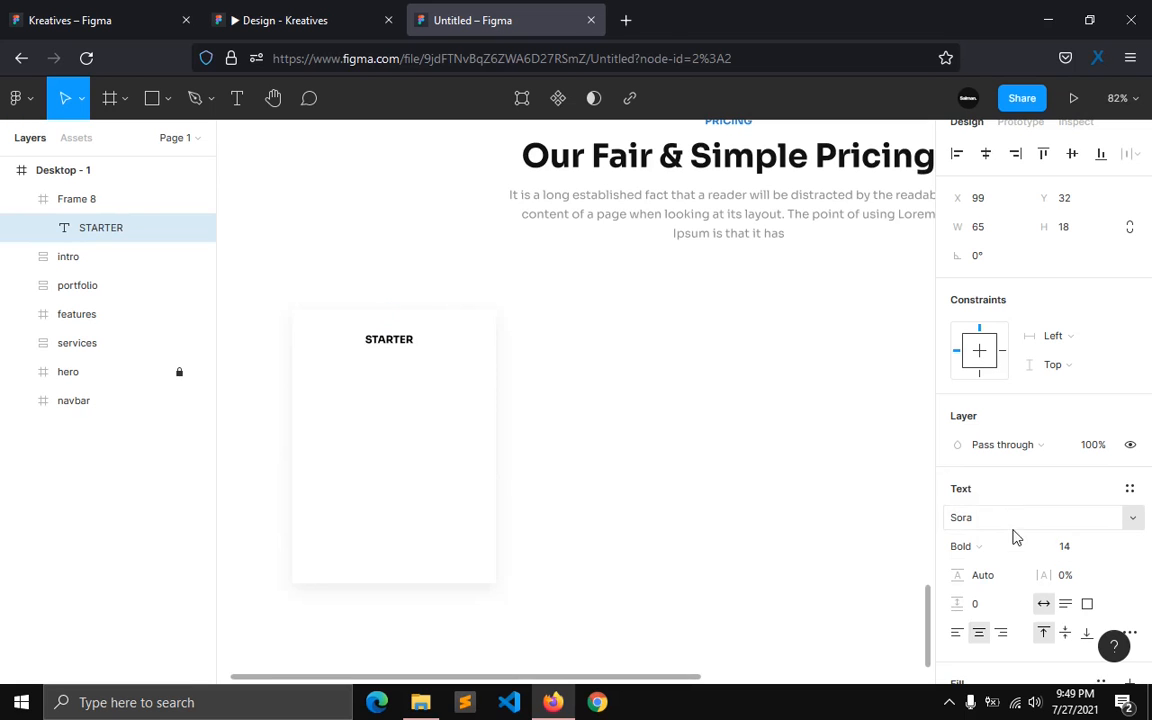
Step: Apply the body color style as the fill of the STARTER label
{"action": "scroll", "coordinate": [1036, 622], "scroll_direction": "down", "scroll_amount": 1}
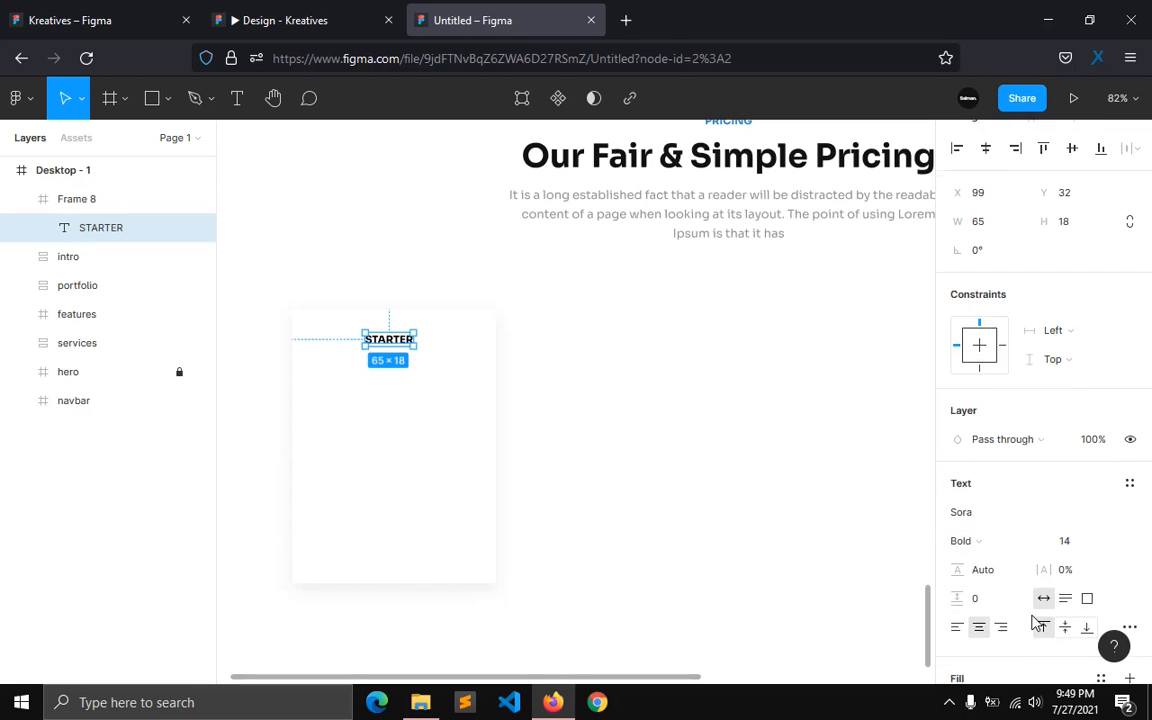
{"action": "scroll", "coordinate": [1036, 622], "scroll_direction": "down", "scroll_amount": 3}
{"action": "left_click", "coordinate": [1098, 433]}
{"action": "left_click", "coordinate": [1059, 537]}
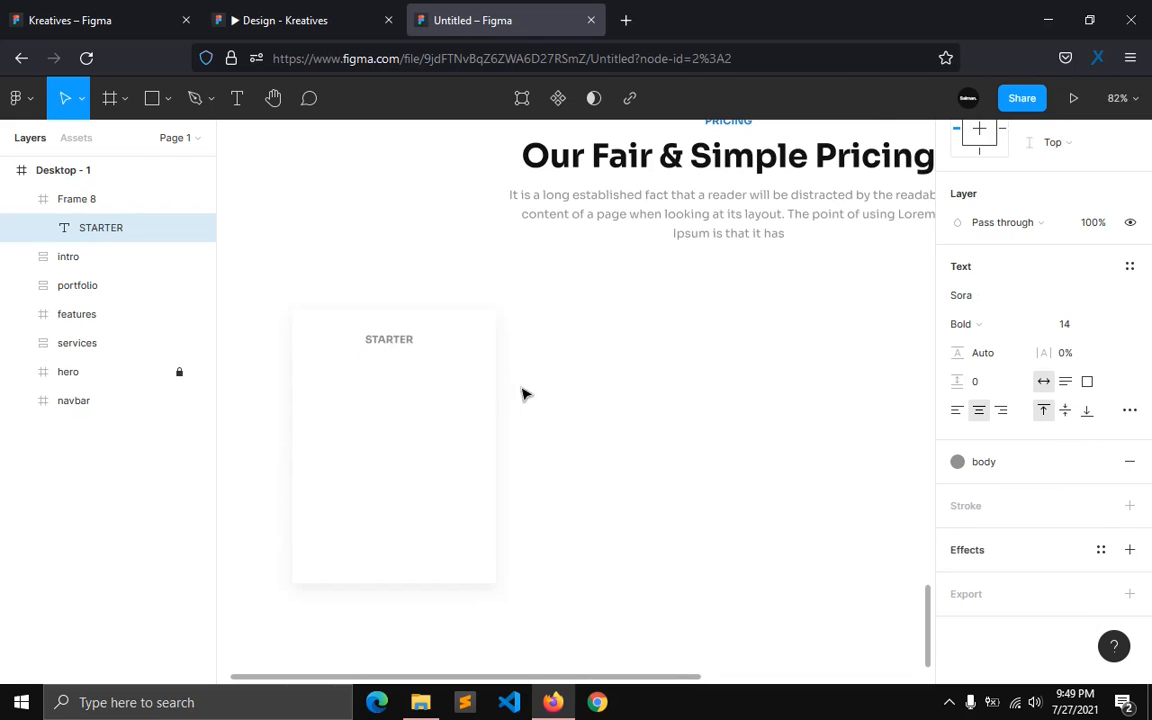
Step: Add the text $99 inside the pricing card, below the STARTER label
{"action": "scroll", "coordinate": [386, 411], "scroll_direction": "up", "scroll_amount": 3}
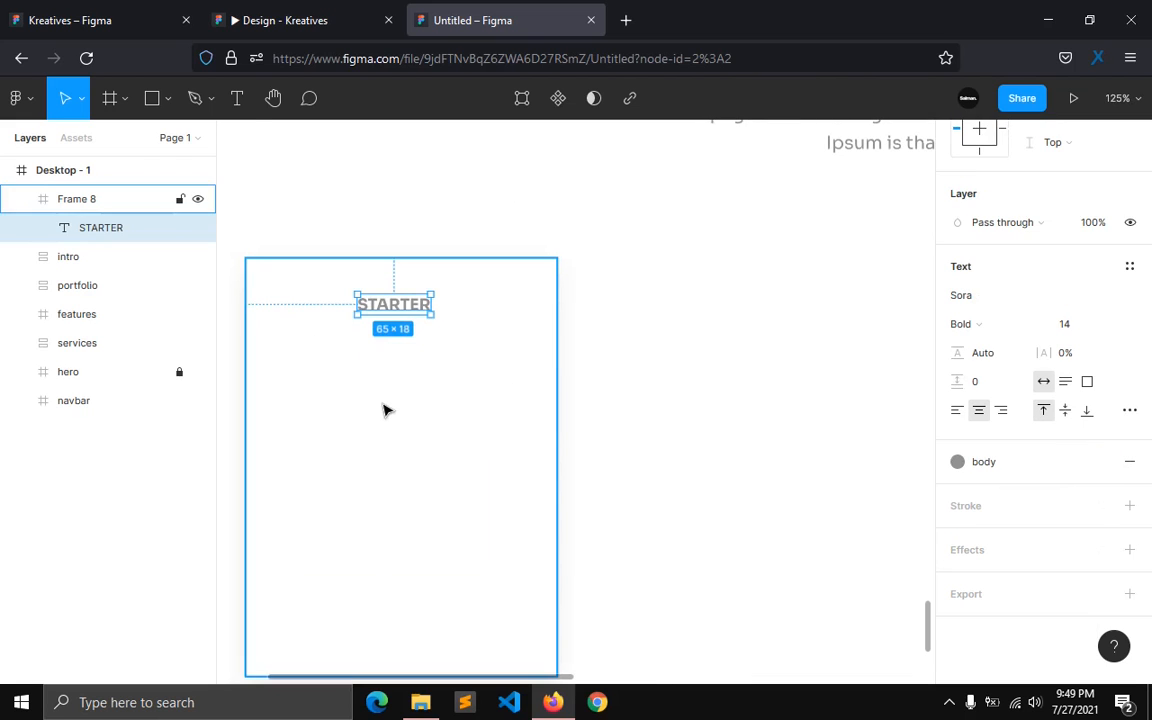
{"action": "left_click", "coordinate": [237, 98]}
{"action": "left_click", "coordinate": [330, 356]}
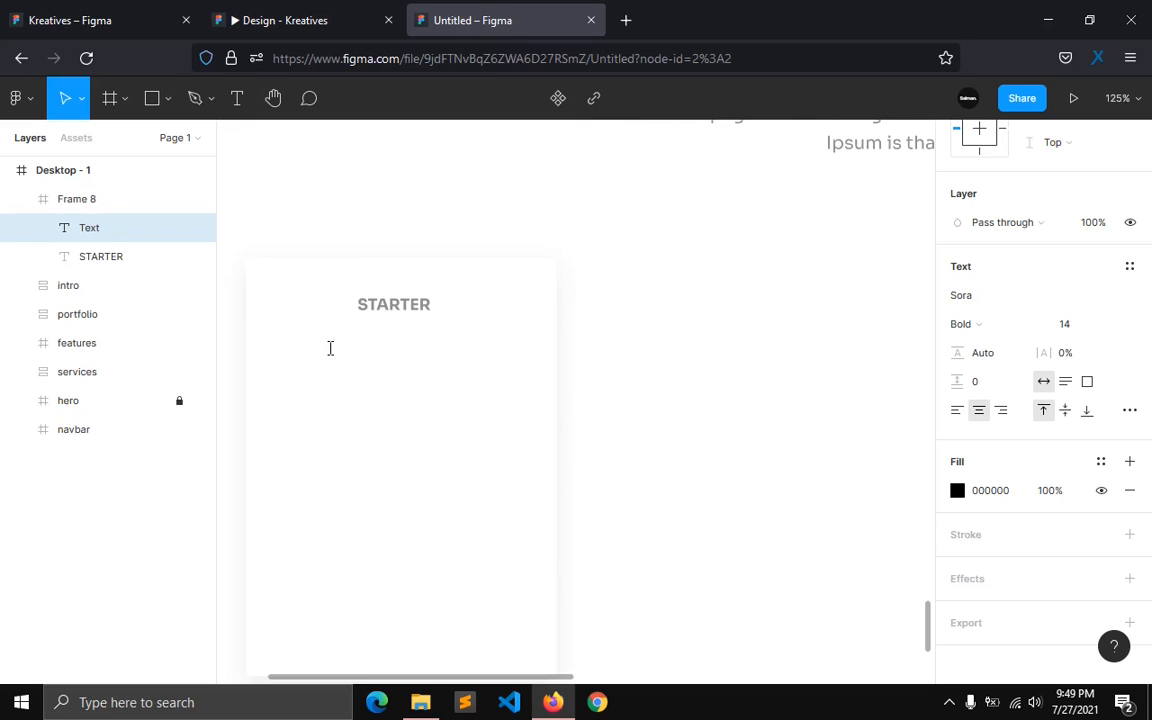
{"action": "type", "text": "$99"}
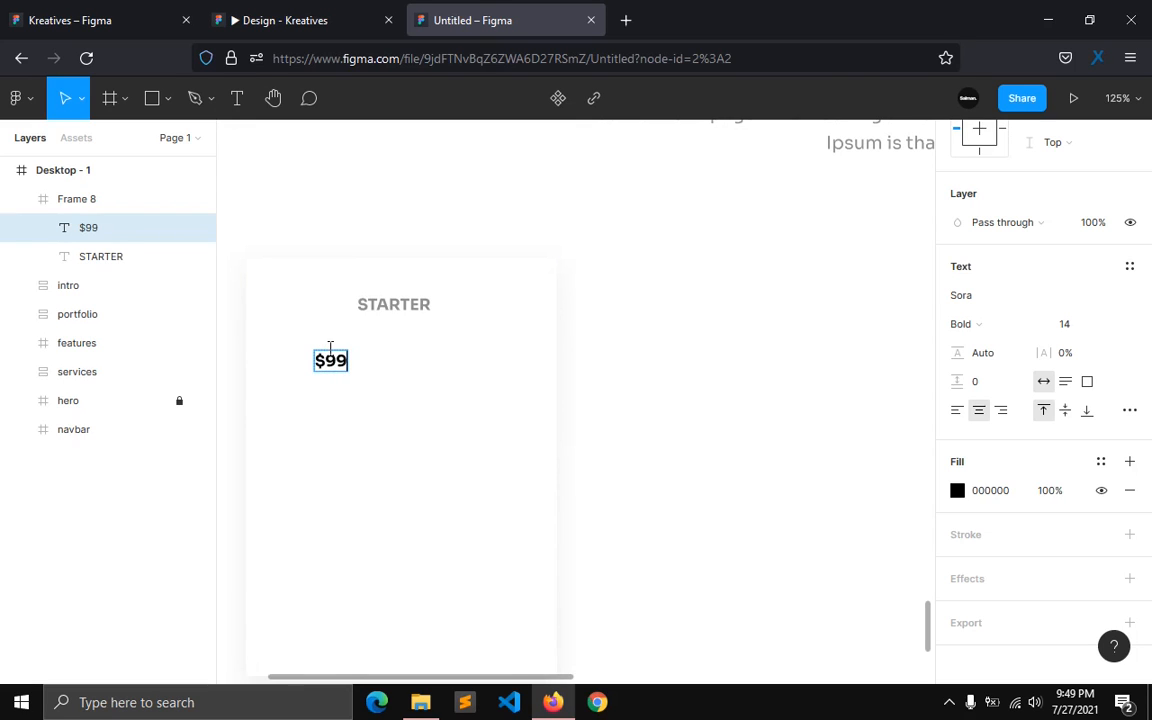
{"action": "key", "text": "Escape"}
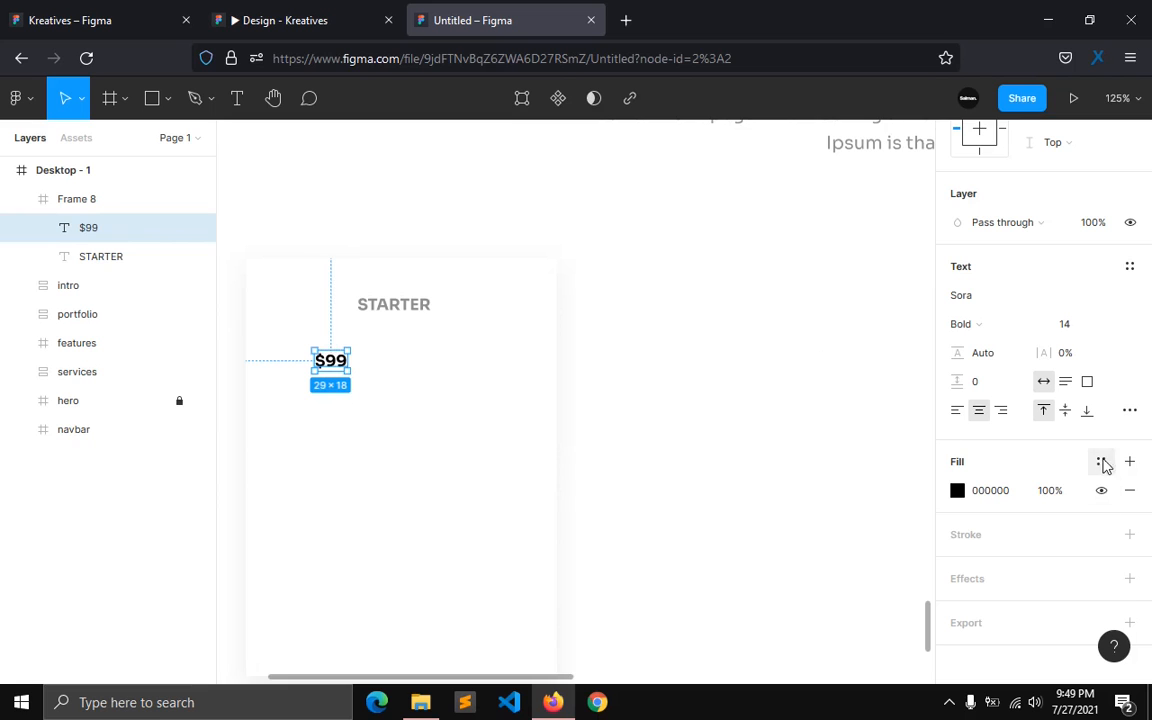
Step: Give the $99 text the dark color style and h1 text style, and place it centered under STARTER
{"action": "left_click", "coordinate": [1099, 460]}
{"action": "left_click", "coordinate": [969, 572]}
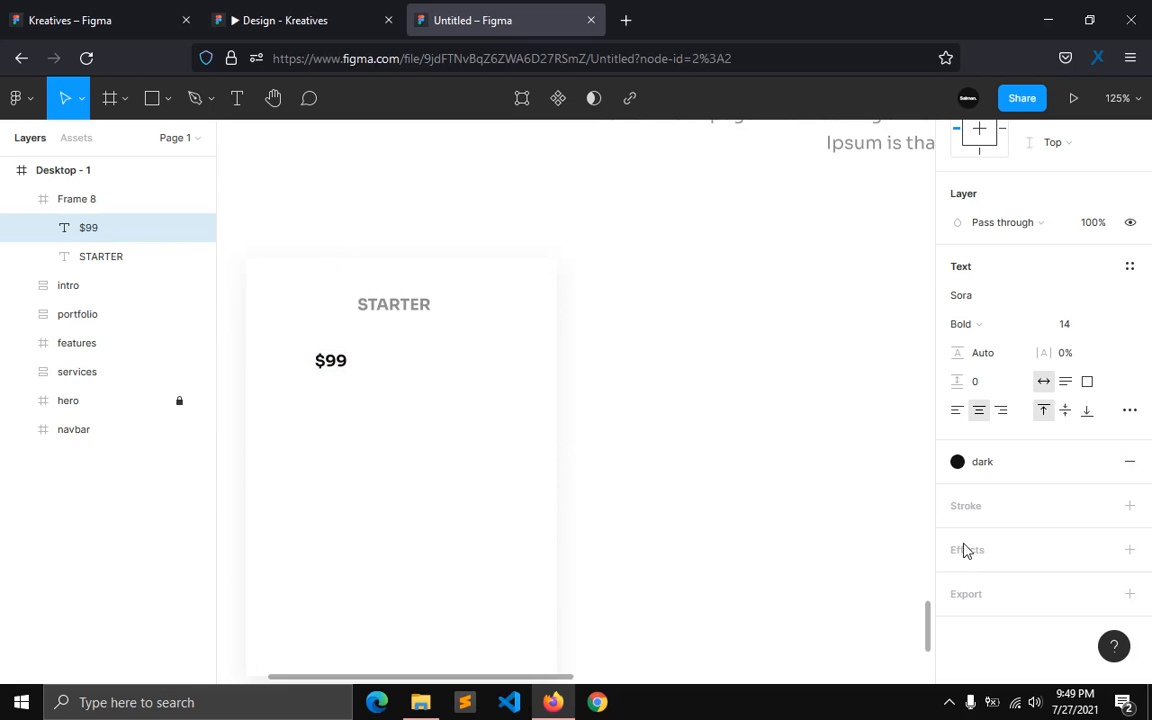
{"action": "left_click", "coordinate": [1125, 272]}
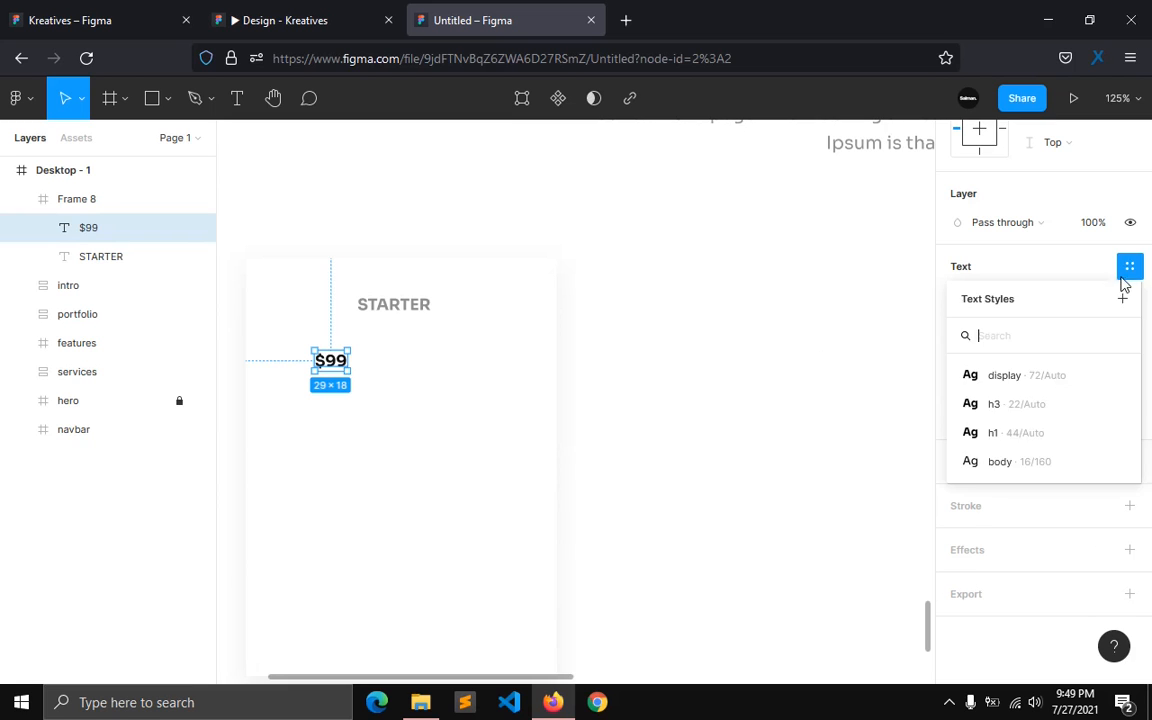
{"action": "left_click", "coordinate": [995, 432]}
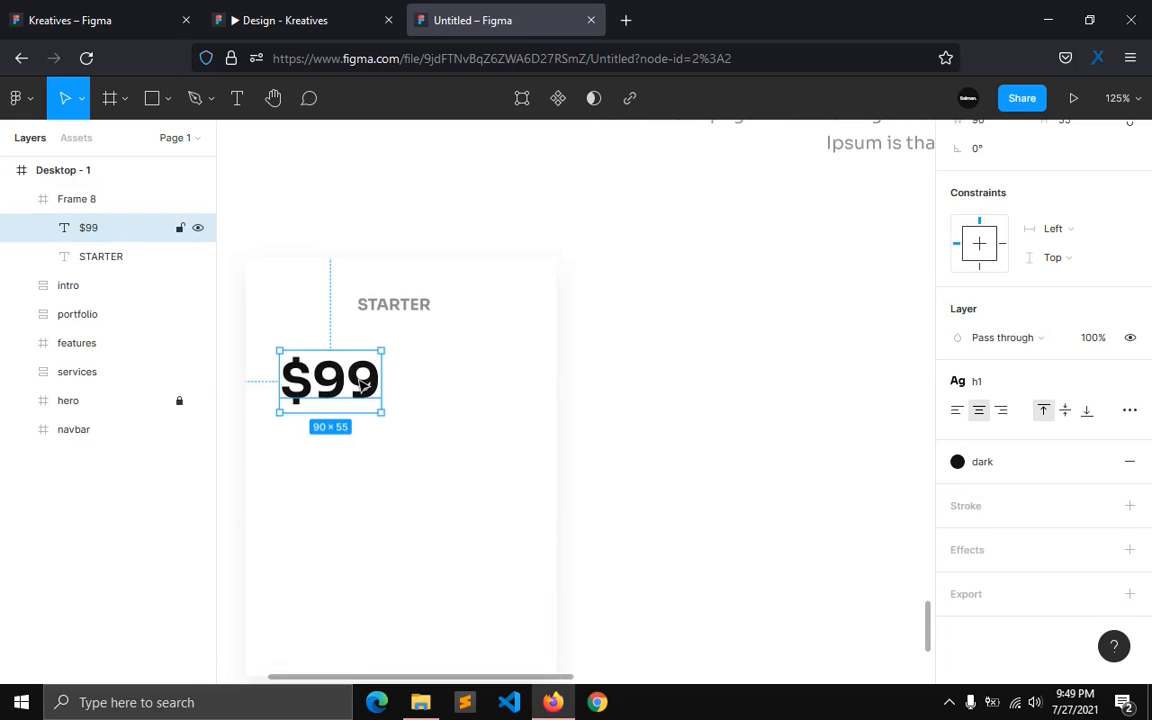
{"action": "left_click_drag", "start_coordinate": [407, 373], "coordinate": [426, 356]}
Step: Combine STARTER and $99 in a vertical auto layout with centered alignment and a spacing of 8
{"action": "left_click", "coordinate": [136, 262], "text": "shift"}
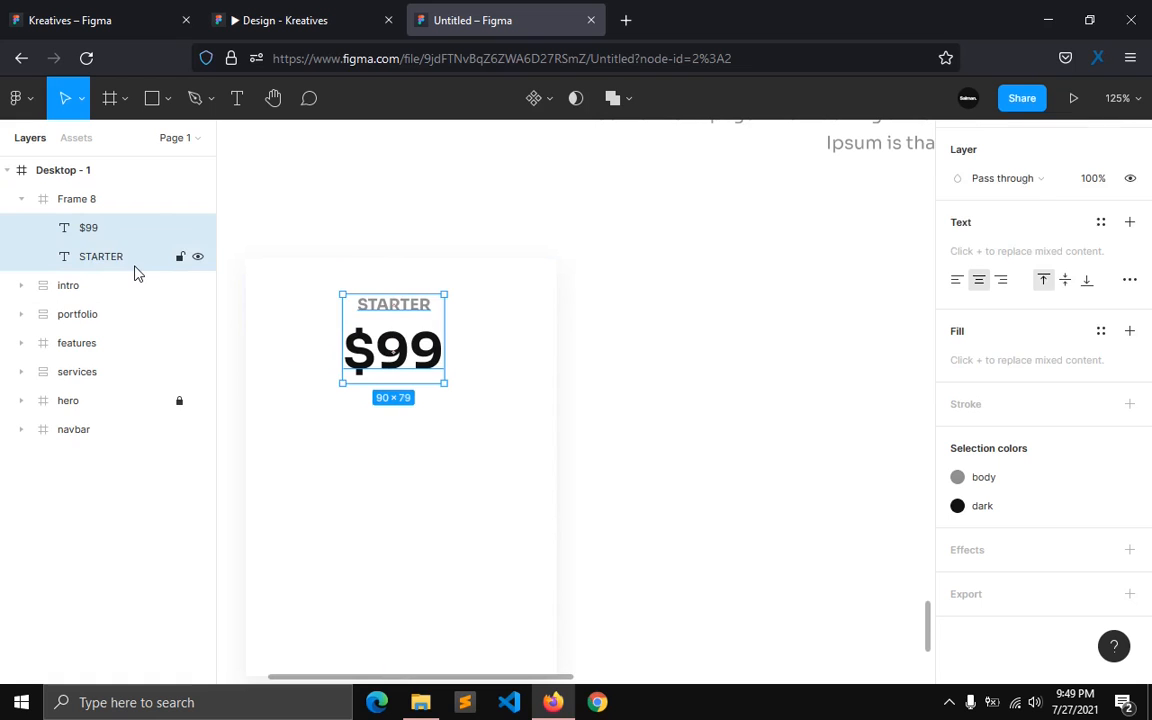
{"action": "key", "text": "shift+a"}
{"action": "scroll", "coordinate": [1137, 231], "scroll_direction": "up", "scroll_amount": 2}
{"action": "left_click", "coordinate": [1130, 203]}
{"action": "left_click", "coordinate": [1069, 279]}
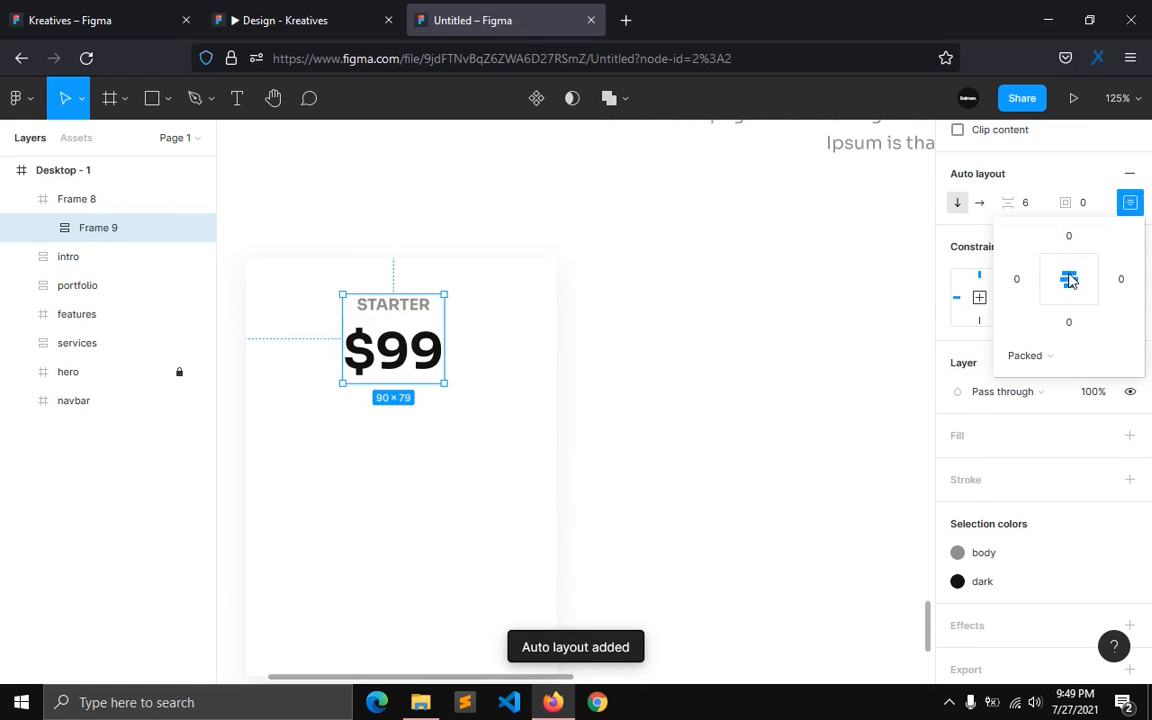
{"action": "left_click", "coordinate": [1025, 203]}
{"action": "key", "text": "Up"}
{"action": "key", "text": "Up"}
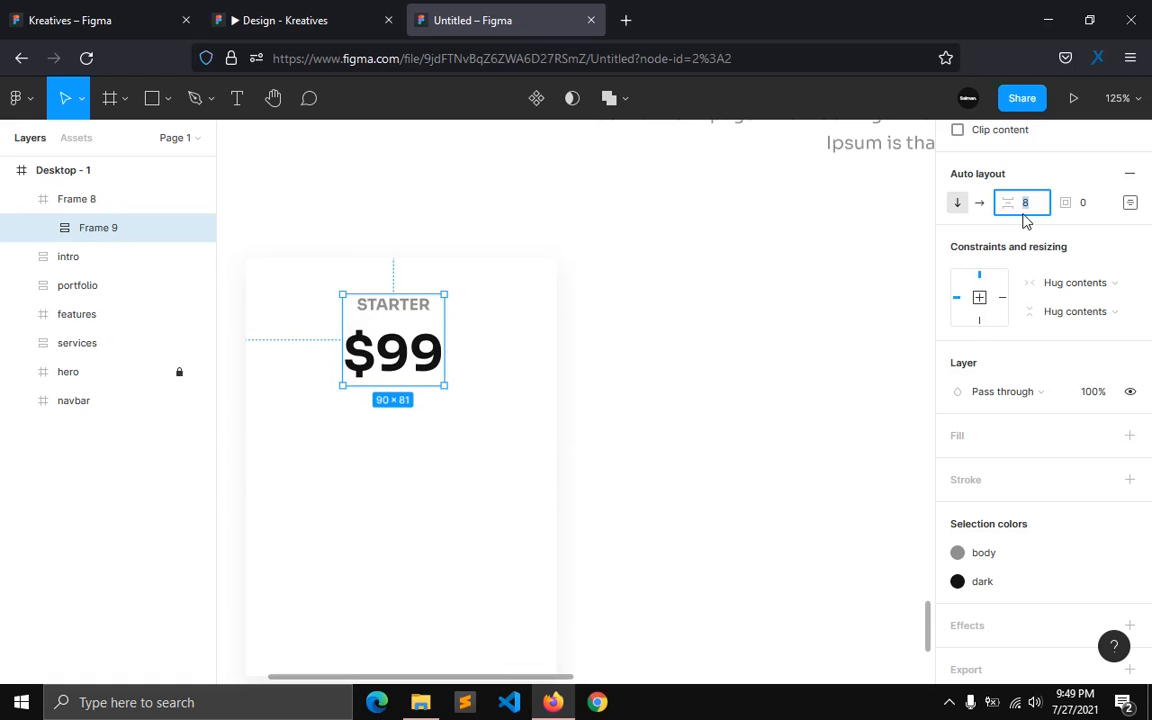
{"action": "left_click", "coordinate": [671, 389]}
Step: Check the reference pricing cards, then draw a horizontal divider line about 265 wide below the $99 price in the card
{"action": "left_click", "coordinate": [441, 474]}
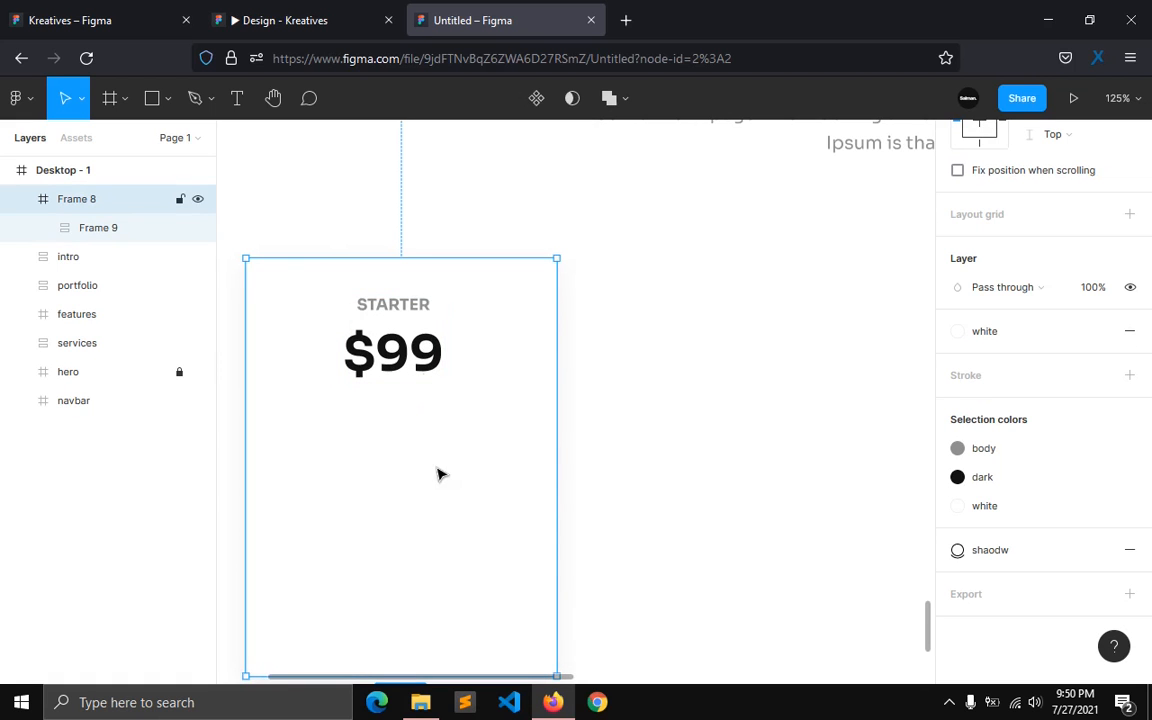
{"action": "left_click", "coordinate": [290, 20]}
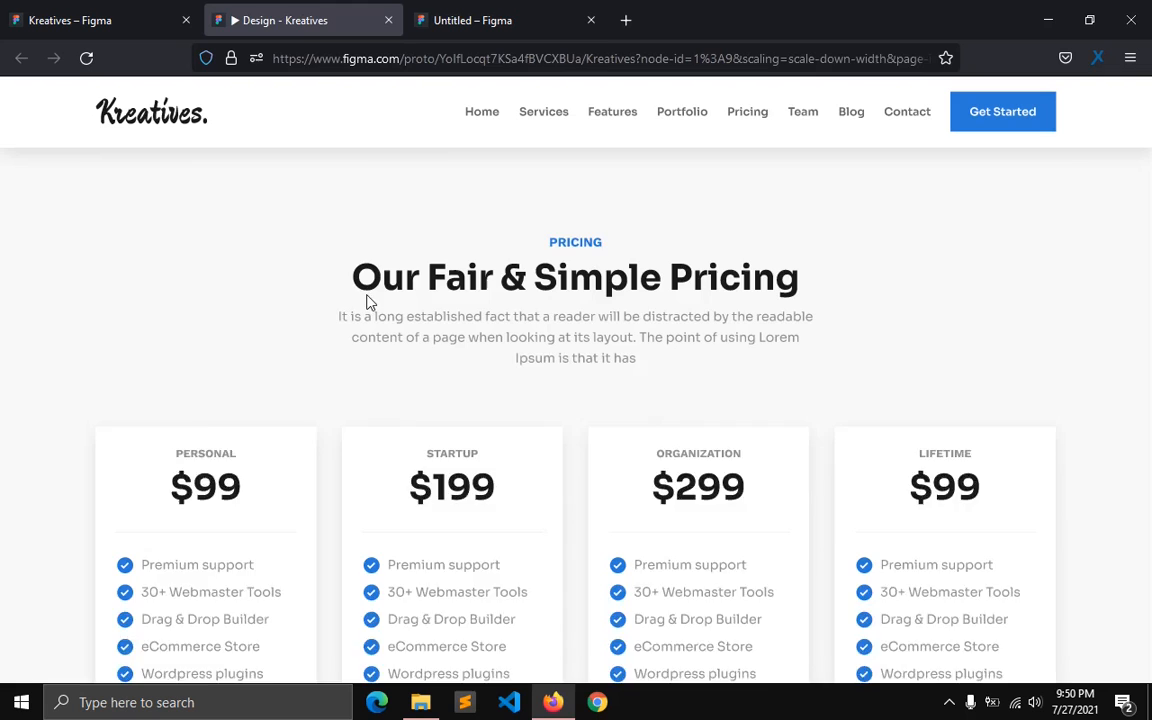
{"action": "scroll", "coordinate": [300, 380], "scroll_direction": "down", "scroll_amount": 2}
{"action": "left_click", "coordinate": [430, 20]}
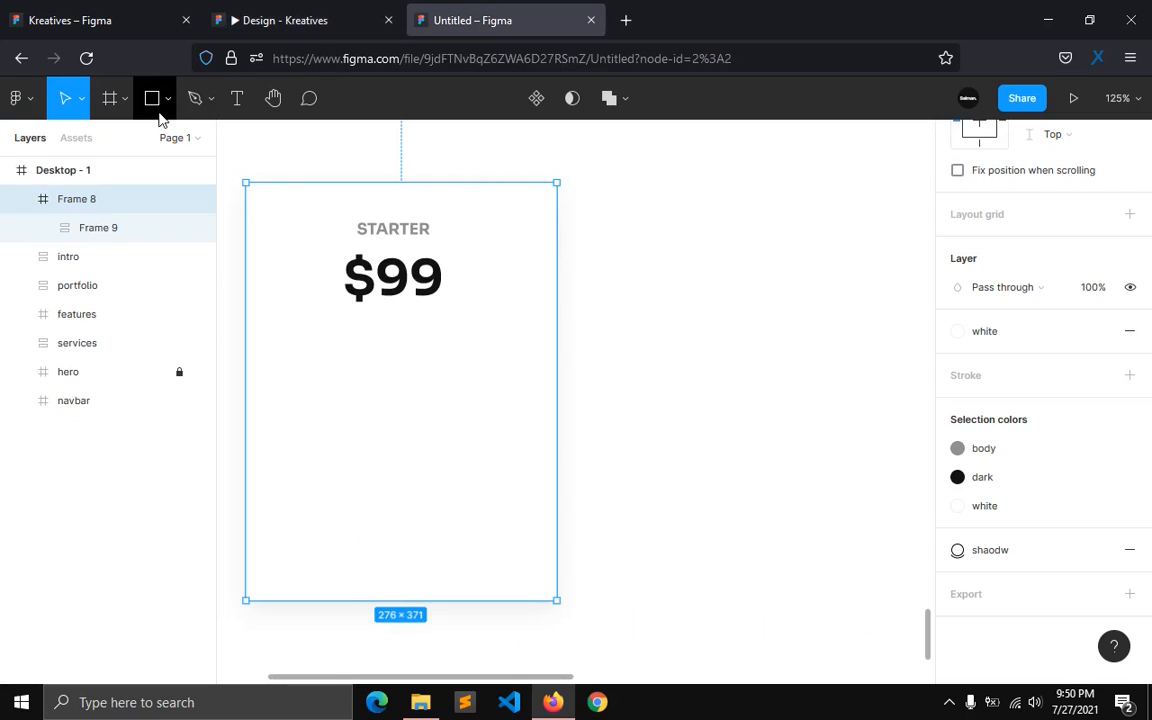
{"action": "left_click", "coordinate": [169, 100]}
{"action": "left_click", "coordinate": [100, 164]}
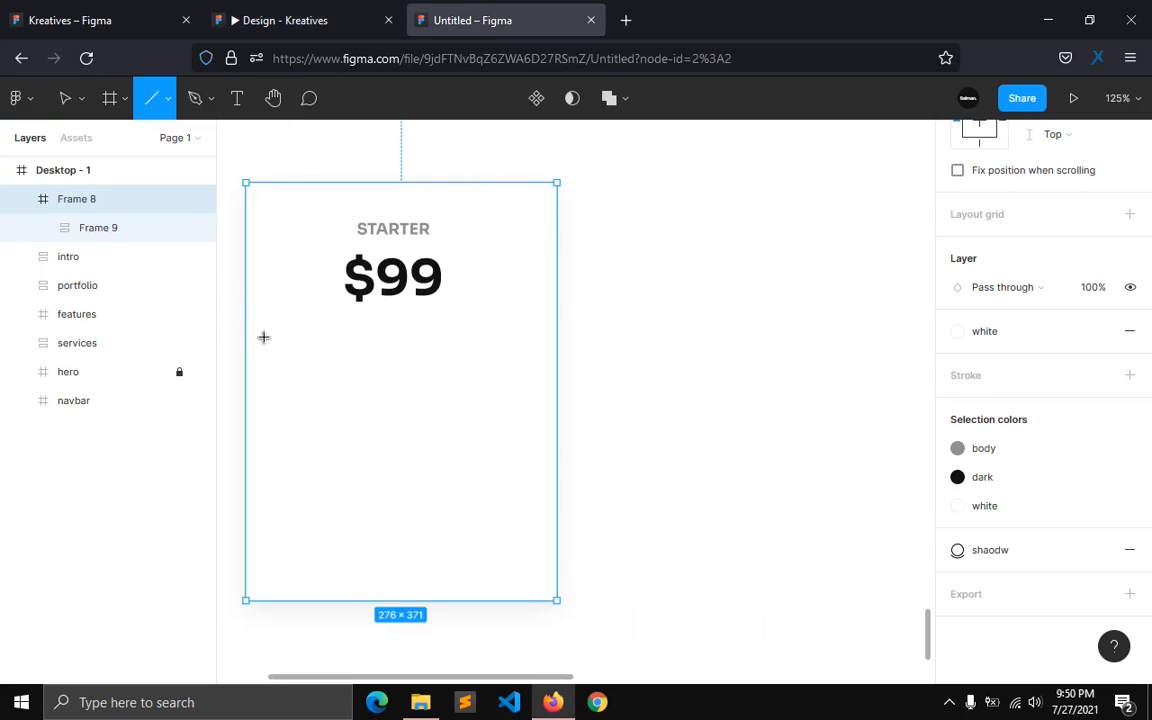
{"action": "left_click_drag", "start_coordinate": [257, 332], "coordinate": [558, 345]}
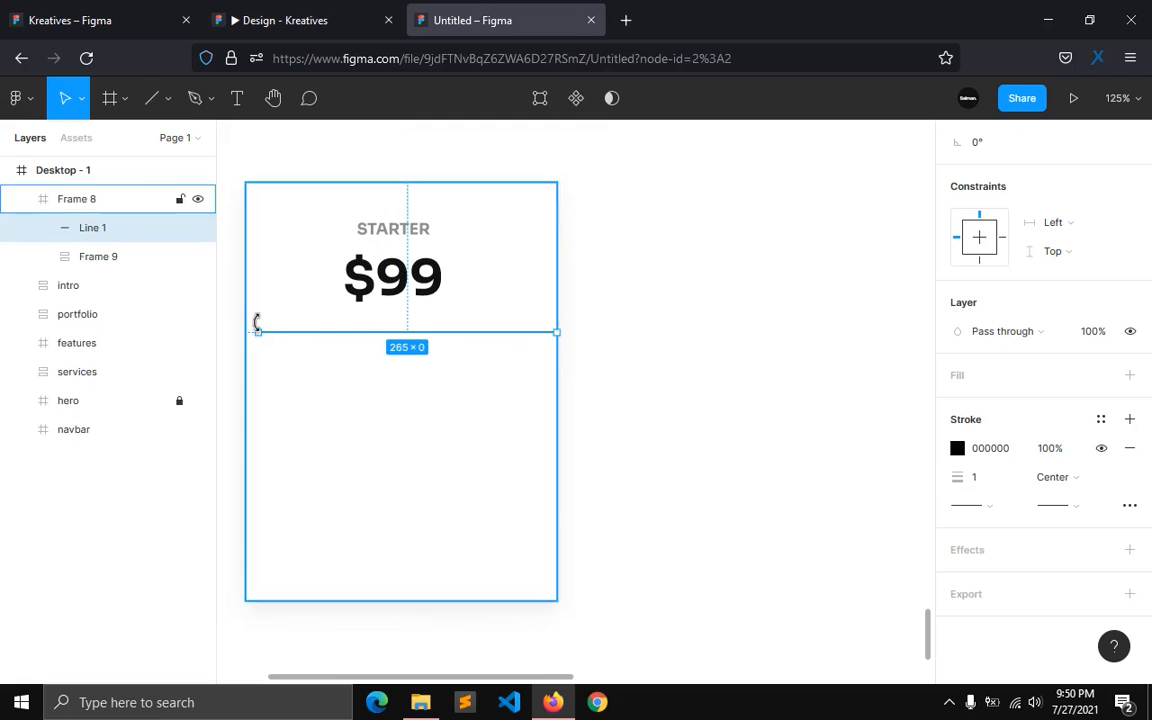
{"action": "left_click", "coordinate": [352, 383]}
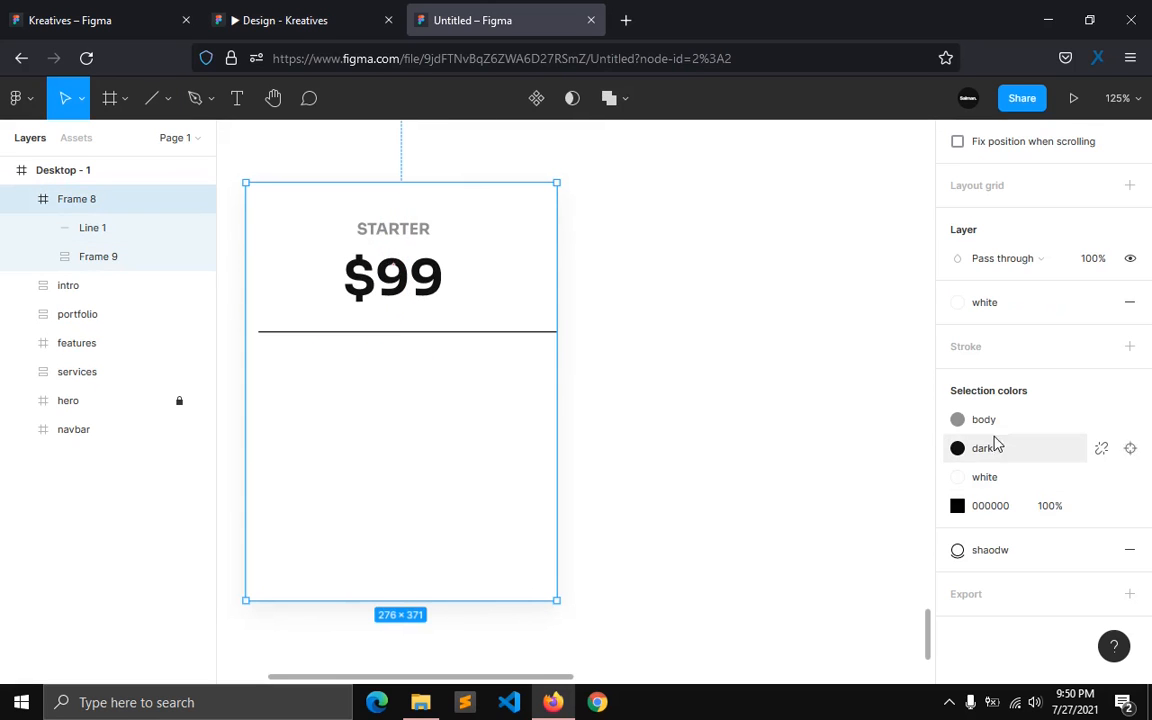
Step: Set the divider line's stroke opacity to 10%
{"action": "left_click", "coordinate": [506, 333]}
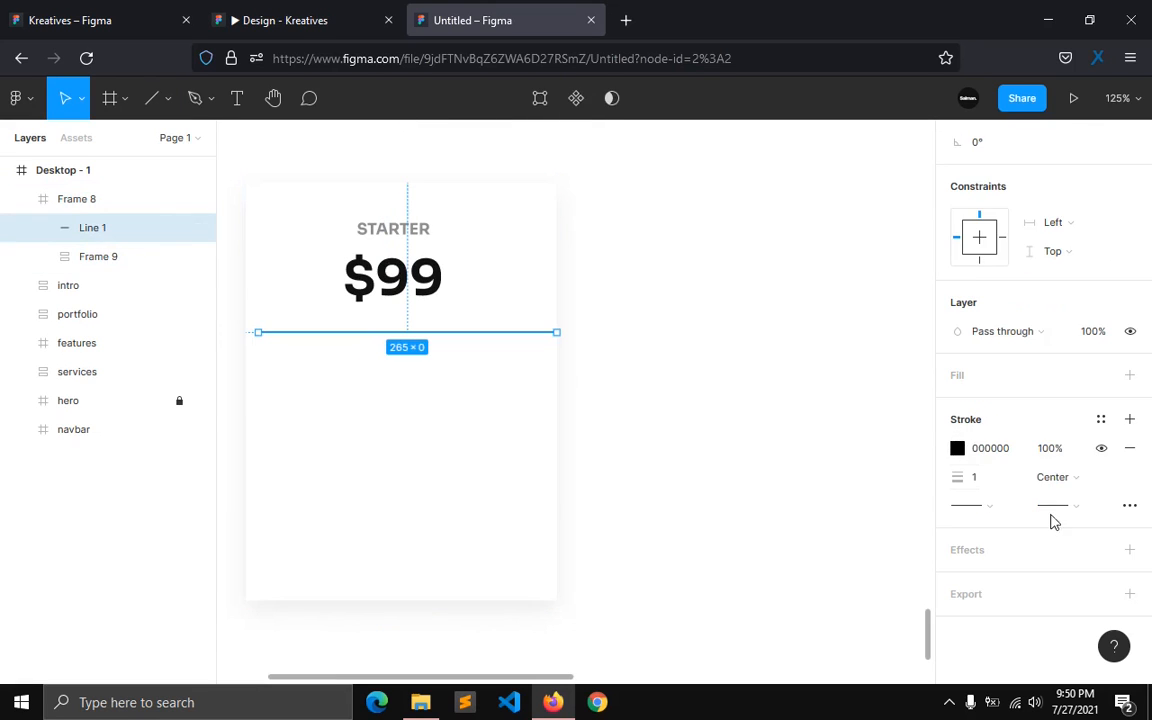
{"action": "left_click", "coordinate": [1052, 450]}
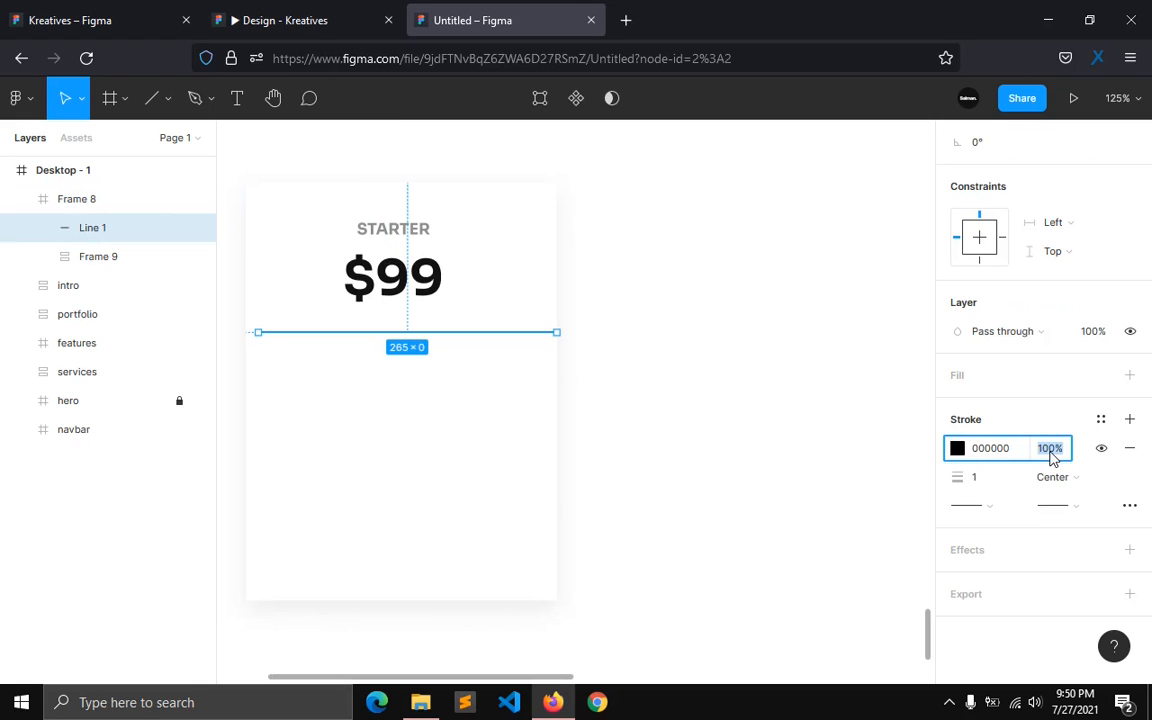
{"action": "type", "text": "10"}
{"action": "key", "text": "Return"}
{"action": "left_click", "coordinate": [918, 460]}
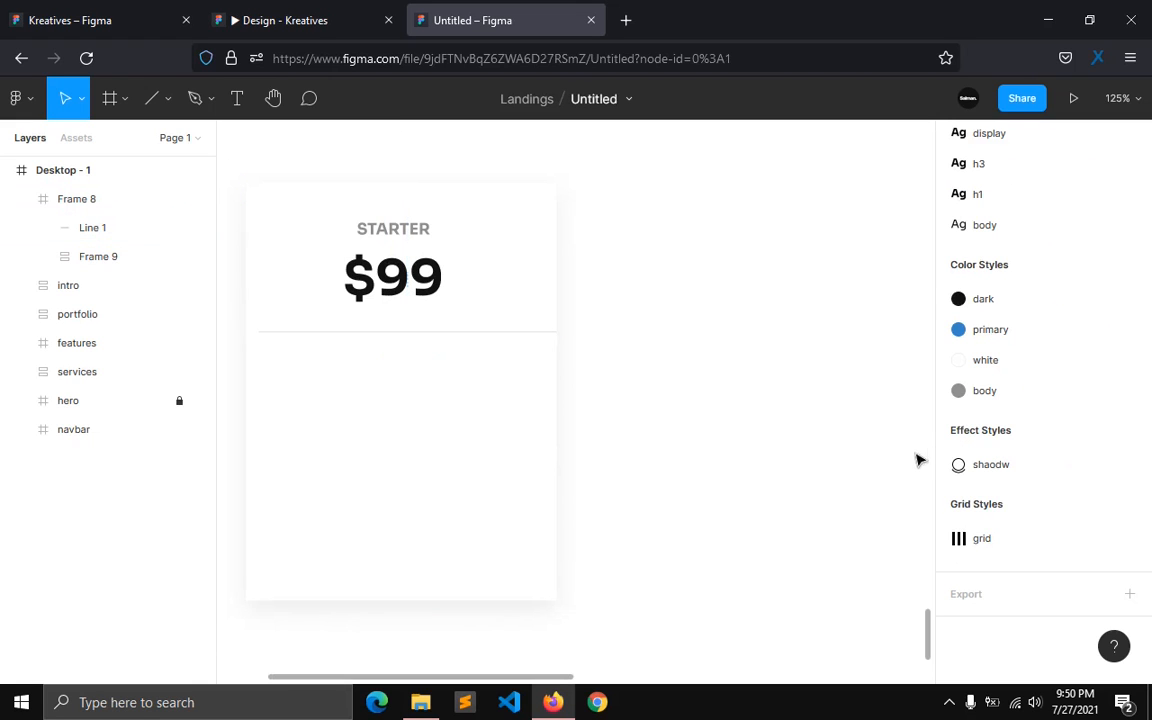
Step: Shift the divider line slightly so it sits centered between the pricing card's side edges
{"action": "left_click", "coordinate": [319, 380]}
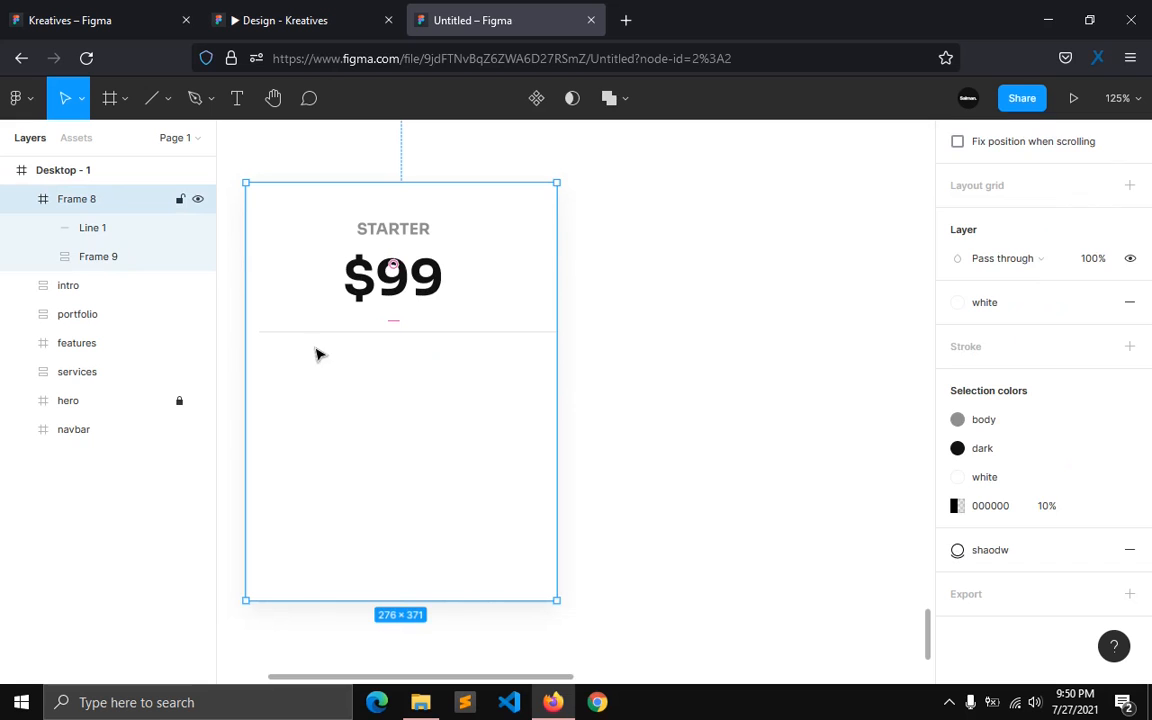
{"action": "left_click", "coordinate": [323, 335]}
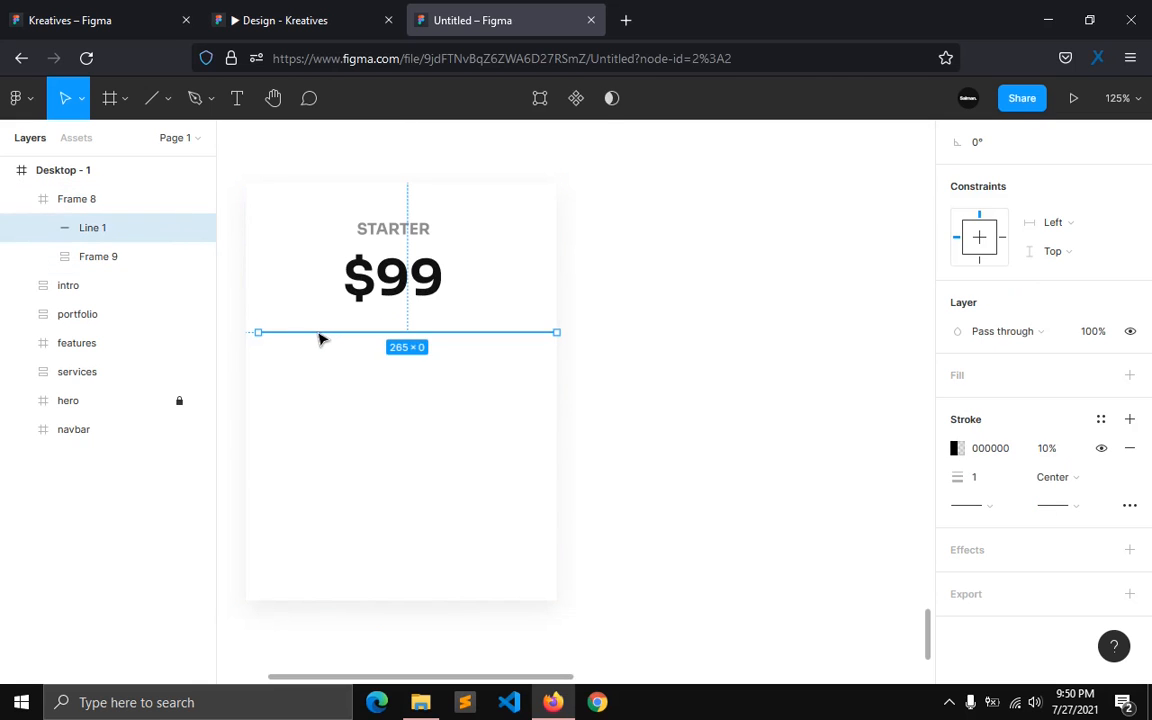
{"action": "left_click", "coordinate": [332, 428]}
{"action": "scroll", "coordinate": [337, 416], "scroll_direction": "down", "scroll_amount": 1}
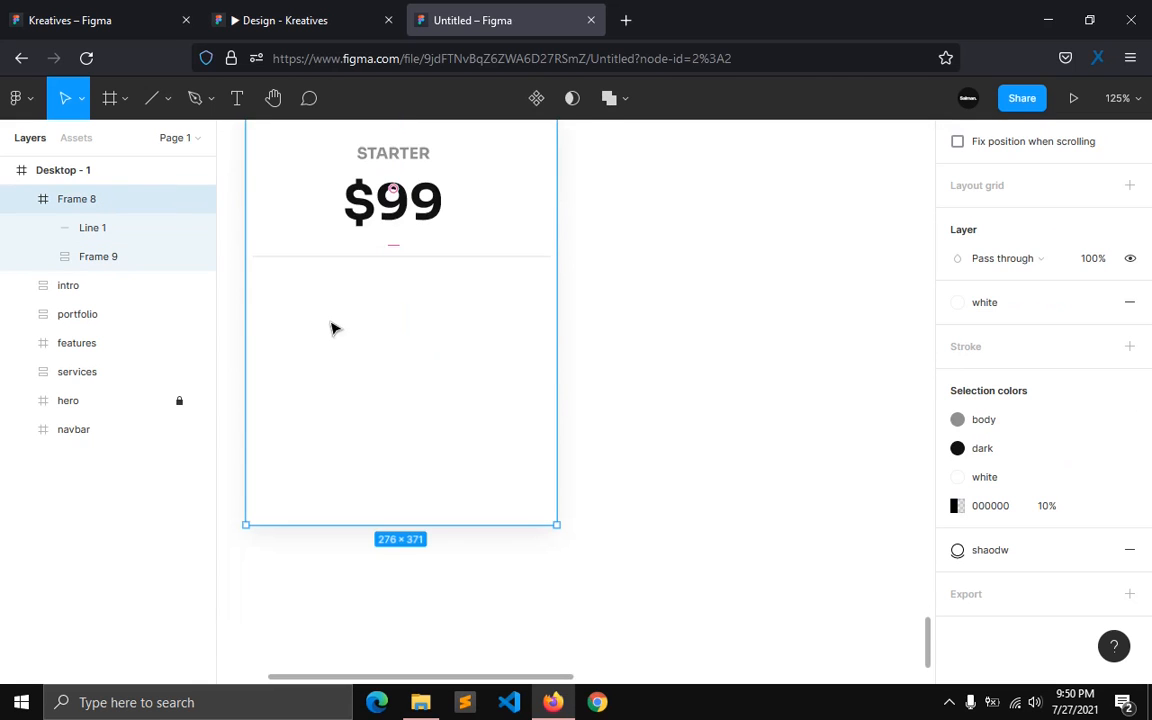
Step: Check the reference feature list, then search the Boxicons plugin for check and insert the solid check-circle icon
{"action": "left_click", "coordinate": [305, 20]}
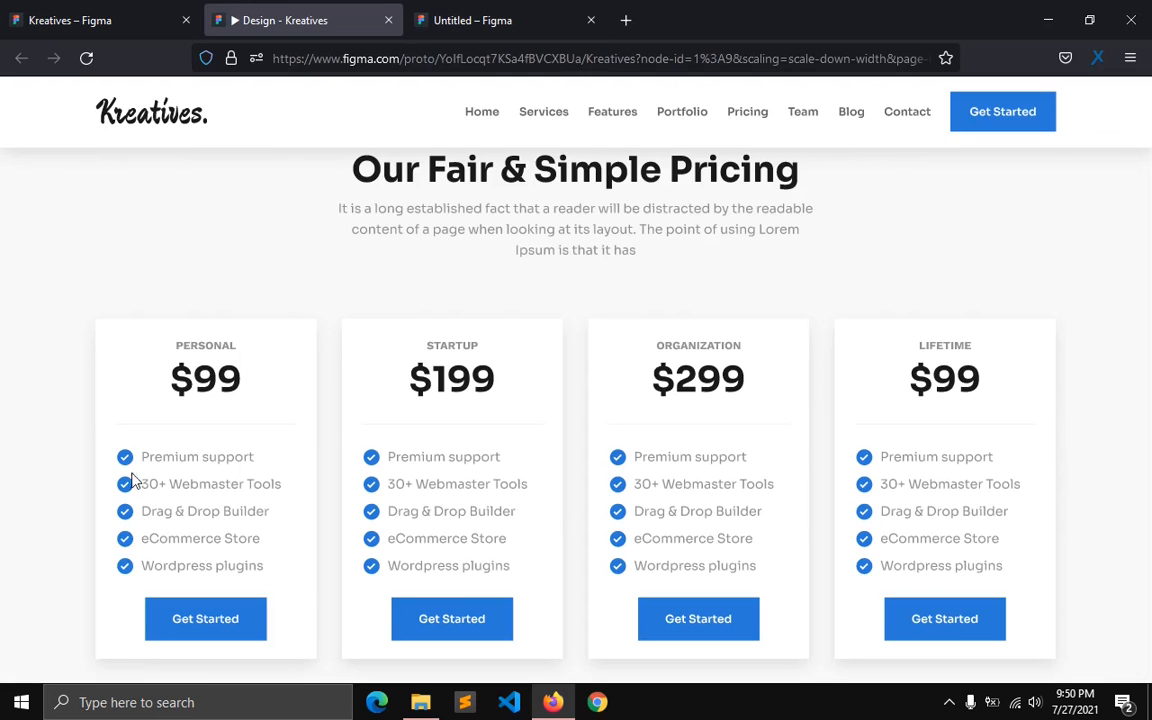
{"action": "left_click", "coordinate": [445, 20]}
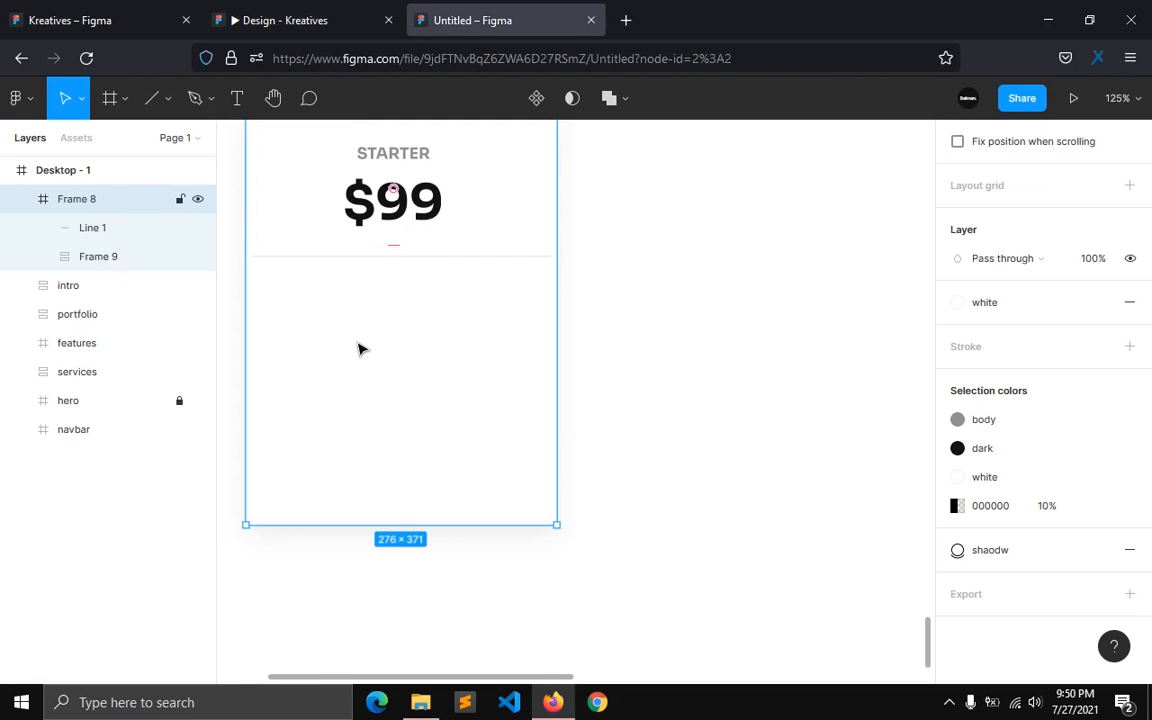
{"action": "key", "text": "ctrl+slash"}
{"action": "left_click", "coordinate": [452, 212]}
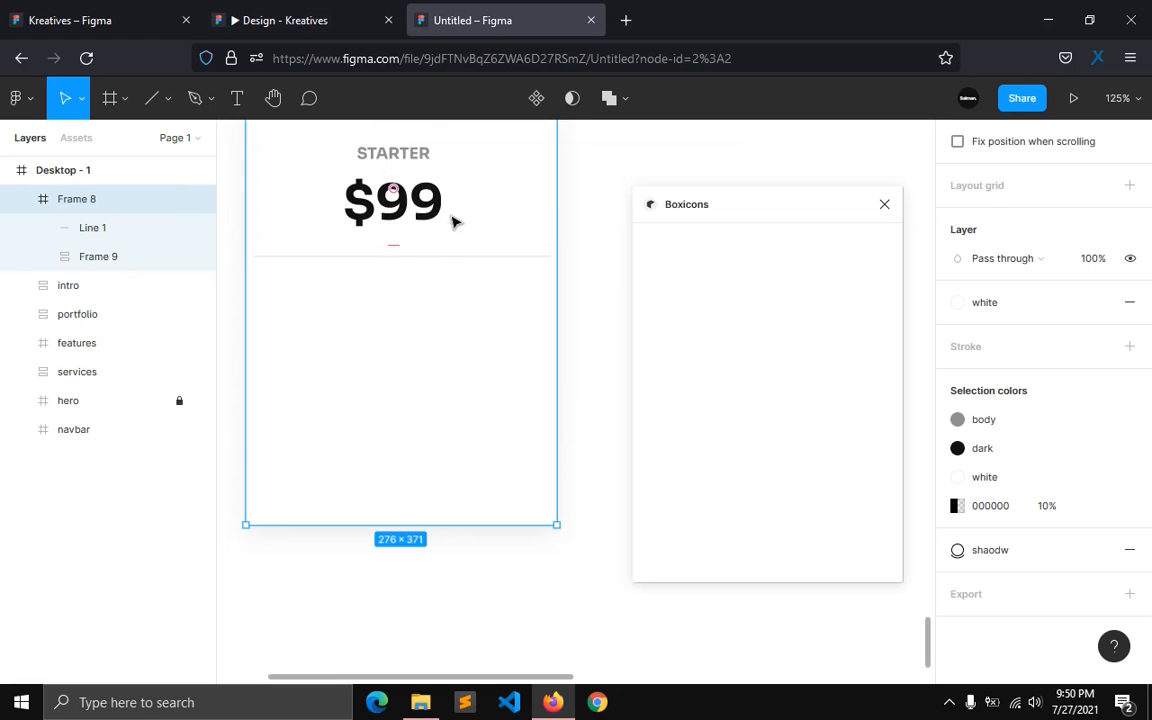
{"action": "type", "text": "check"}
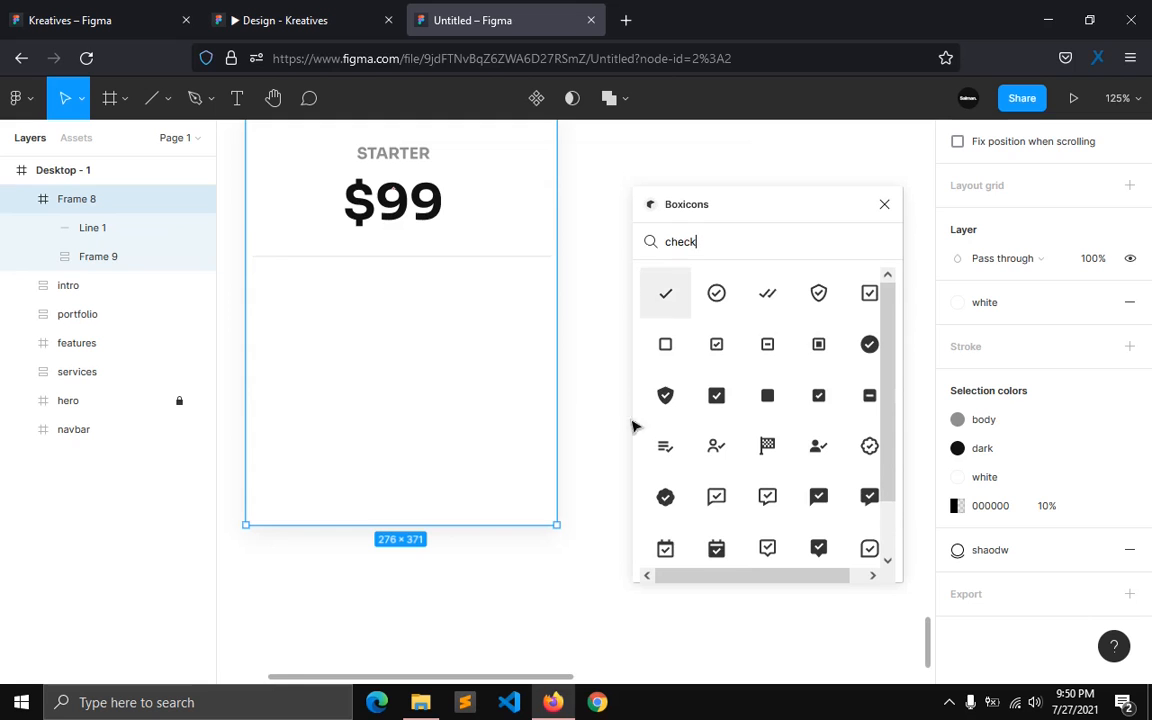
{"action": "left_click", "coordinate": [866, 344]}
{"action": "left_click", "coordinate": [884, 204]}
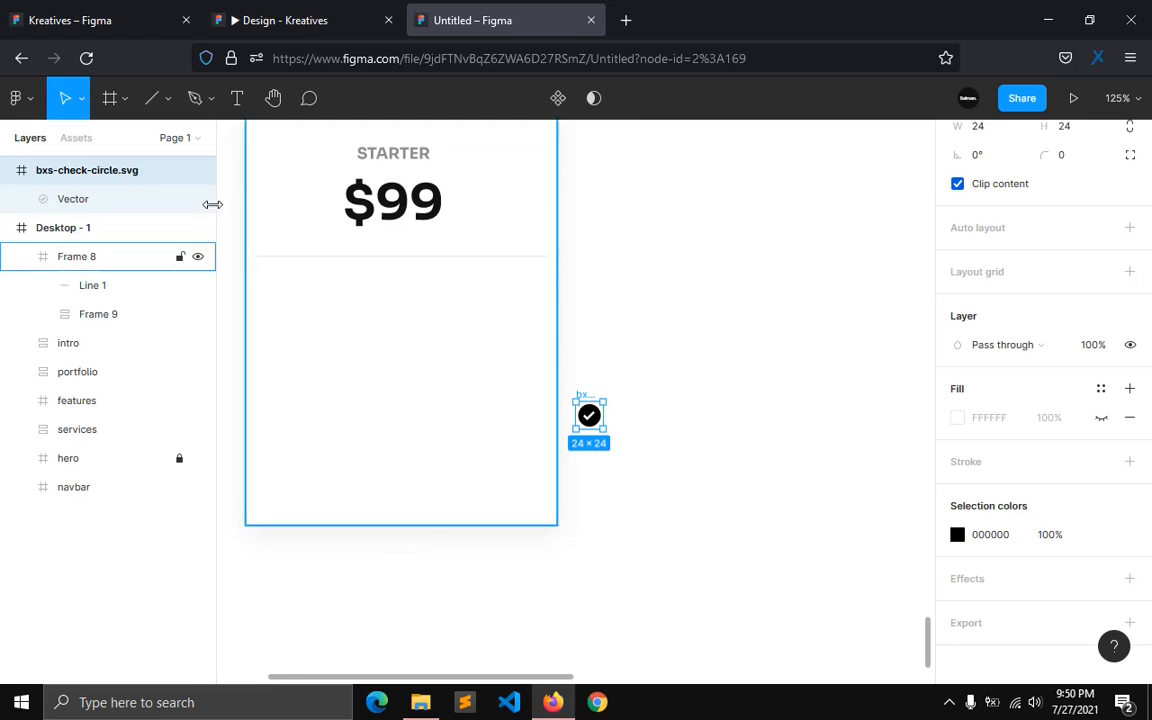
Step: Move the check-circle icon into the pricing card's frame and place it below the divider near the card's left edge
{"action": "left_click_drag", "start_coordinate": [269, 340], "coordinate": [751, 326]}
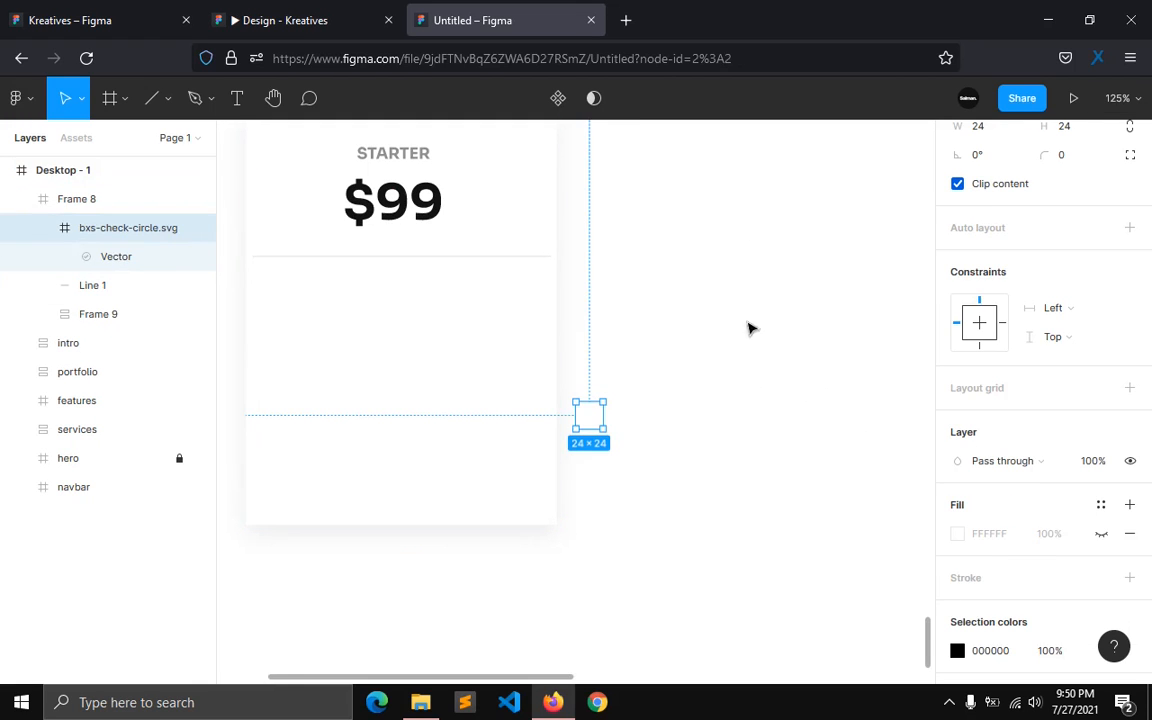
{"action": "left_click", "coordinate": [985, 169]}
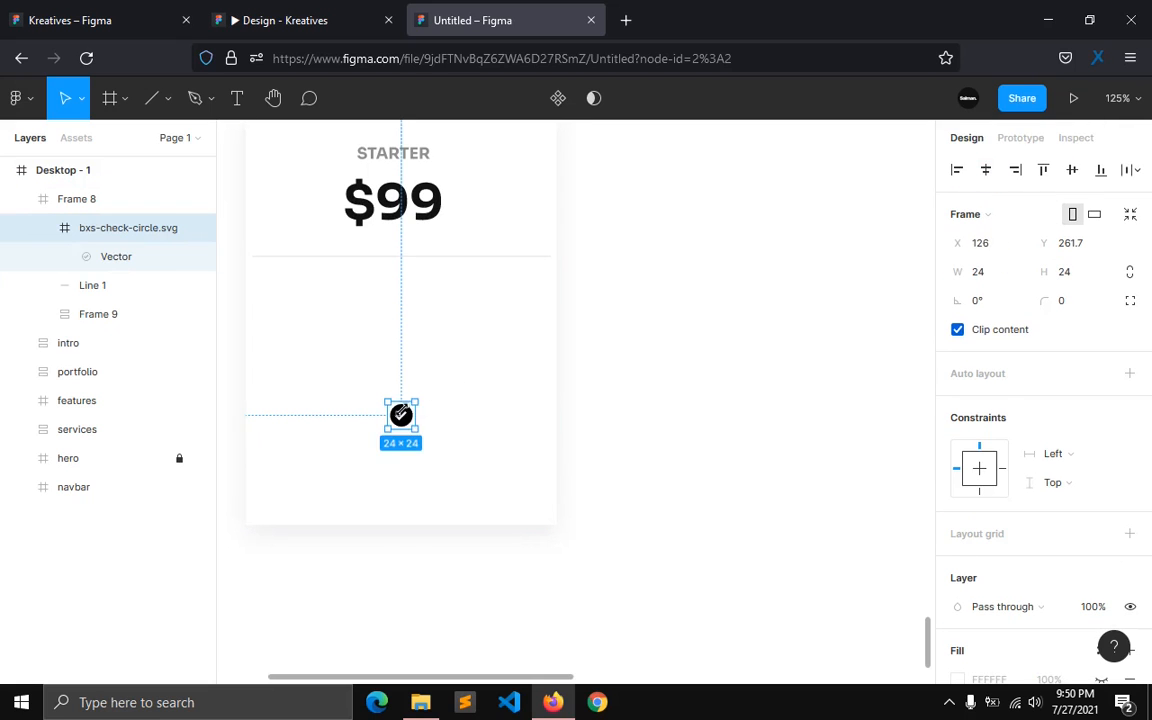
{"action": "left_click_drag", "start_coordinate": [399, 413], "coordinate": [291, 334]}
{"action": "scroll", "coordinate": [985, 560], "scroll_direction": "down", "scroll_amount": 3}
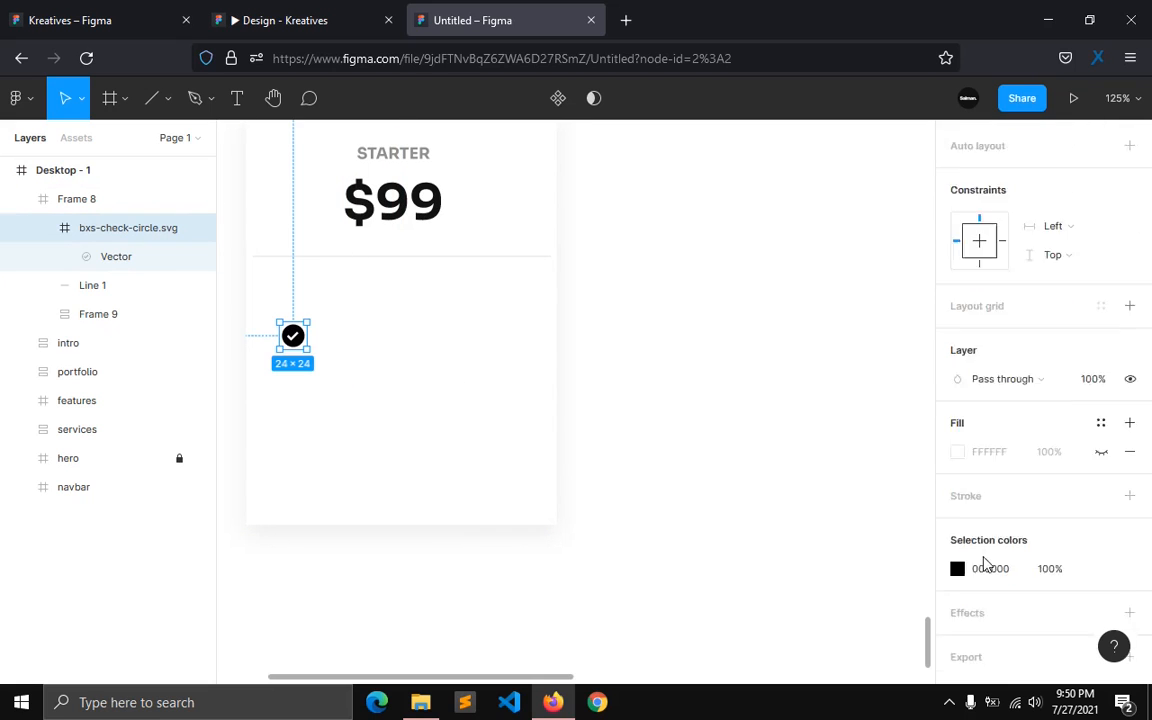
Step: Apply the primary color style to the check-circle icon in the pricing card
{"action": "left_click", "coordinate": [1101, 505]}
{"action": "left_click", "coordinate": [797, 587]}
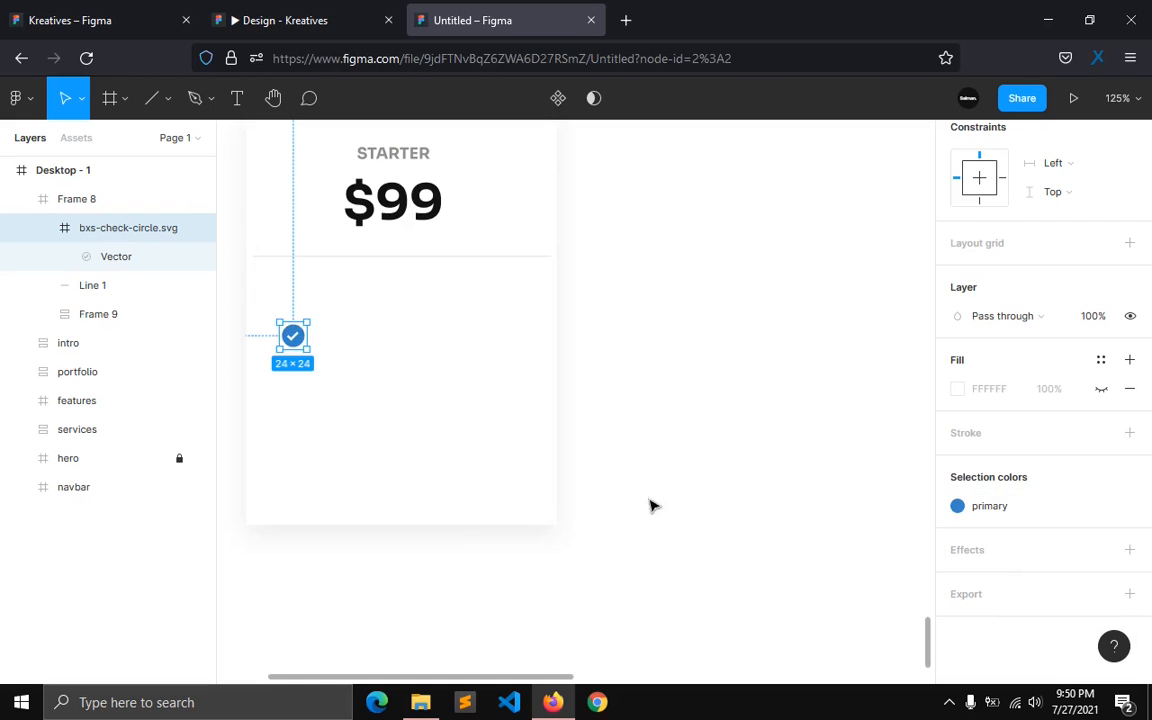
{"action": "left_click", "coordinate": [482, 427]}
Step: Find the pricing section in the reference Kreatives design file and copy the text "Premium support" from its first card
{"action": "left_click", "coordinate": [350, 20]}
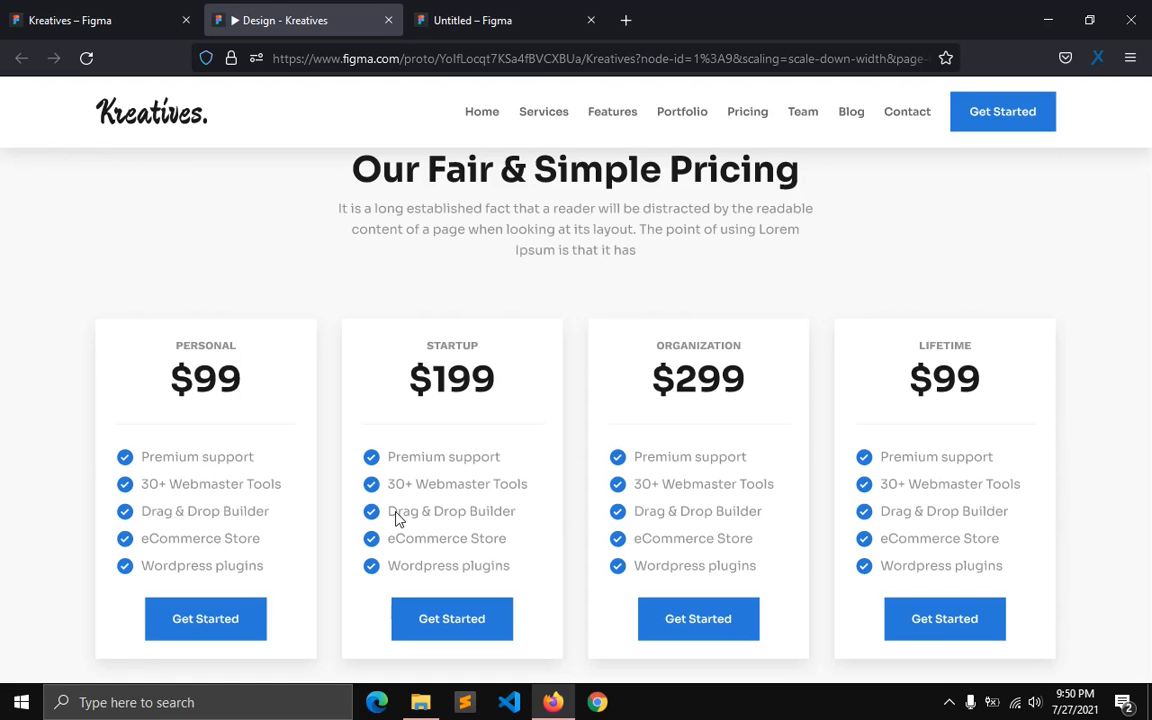
{"action": "left_click", "coordinate": [157, 9]}
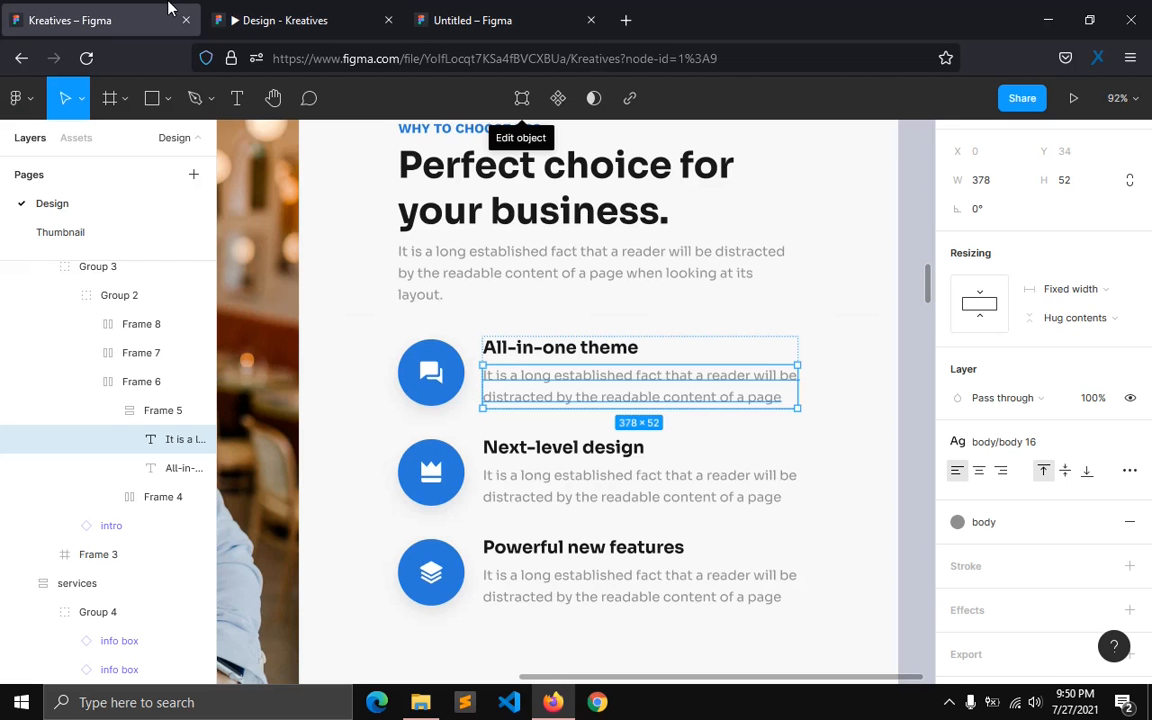
{"action": "scroll", "coordinate": [432, 380], "scroll_direction": "down", "scroll_amount": 5}
{"action": "scroll", "coordinate": [440, 398], "scroll_direction": "down", "scroll_amount": 5}
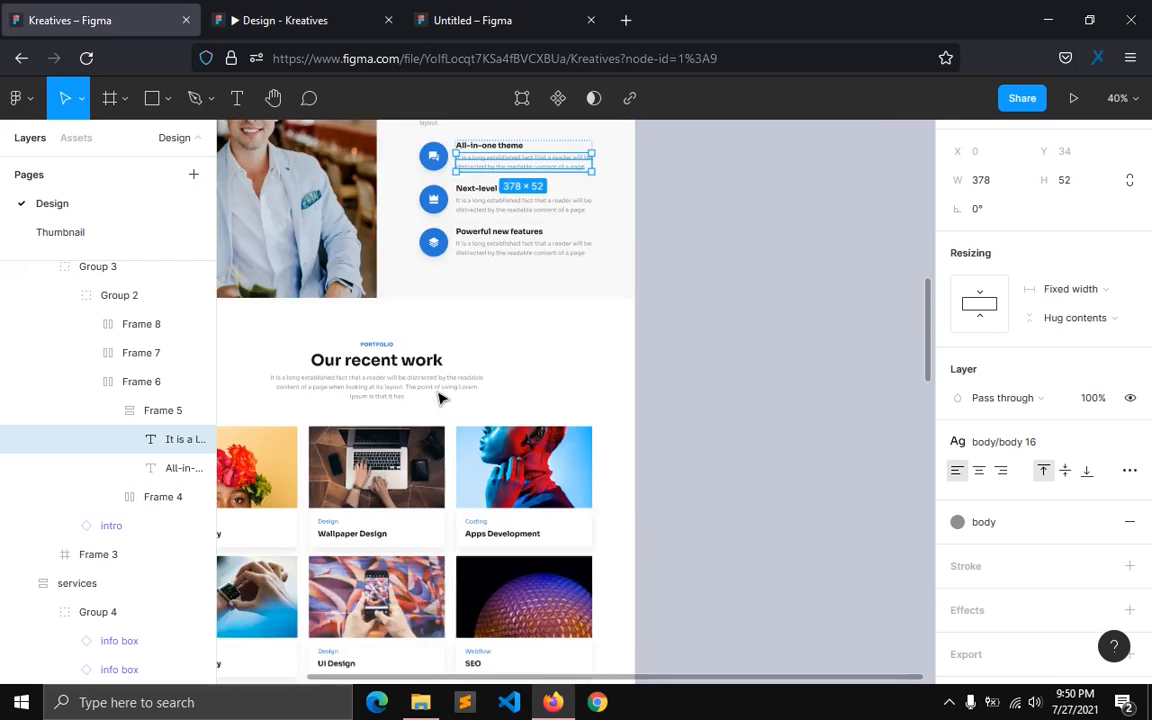
{"action": "scroll", "coordinate": [450, 514], "scroll_direction": "left", "scroll_amount": 3}
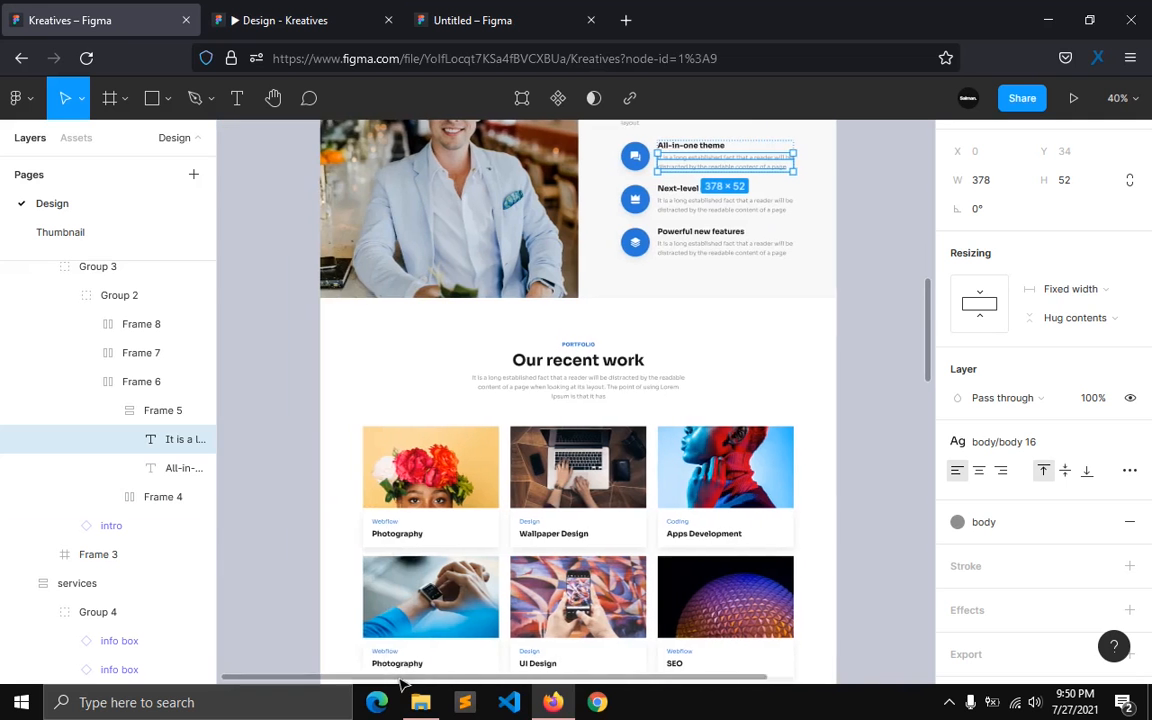
{"action": "scroll", "coordinate": [447, 490], "scroll_direction": "down", "scroll_amount": 5}
{"action": "scroll", "coordinate": [418, 385], "scroll_direction": "up", "scroll_amount": 5}
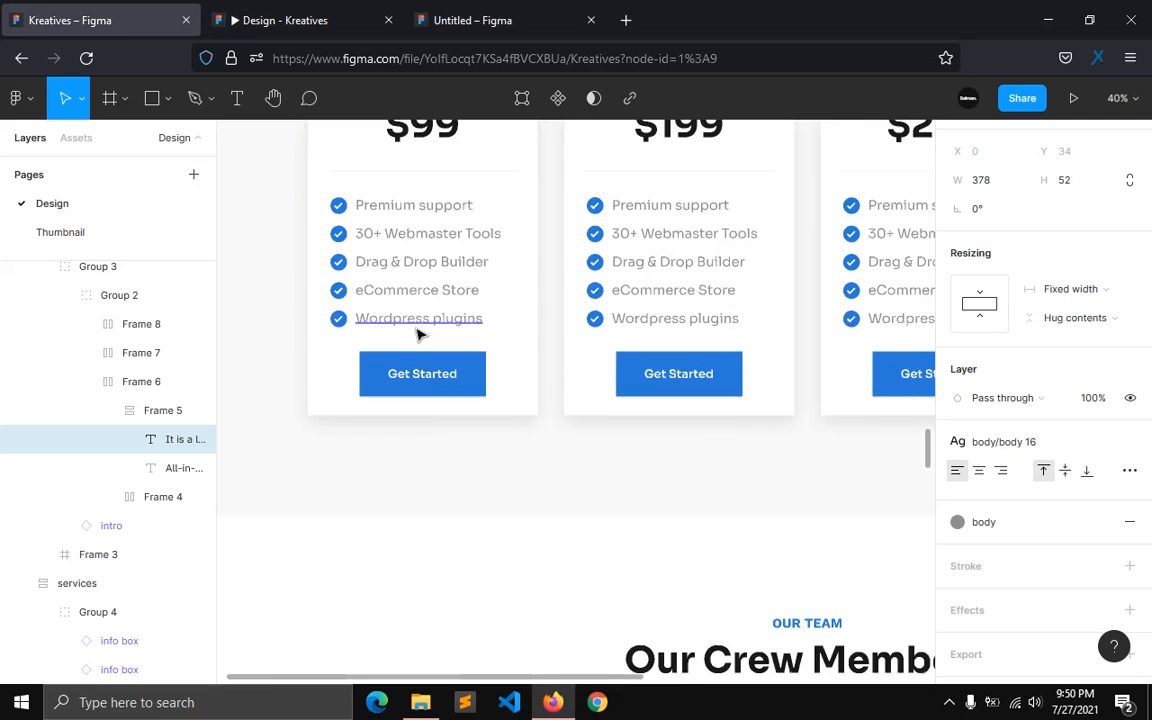
{"action": "left_click", "coordinate": [422, 207]}
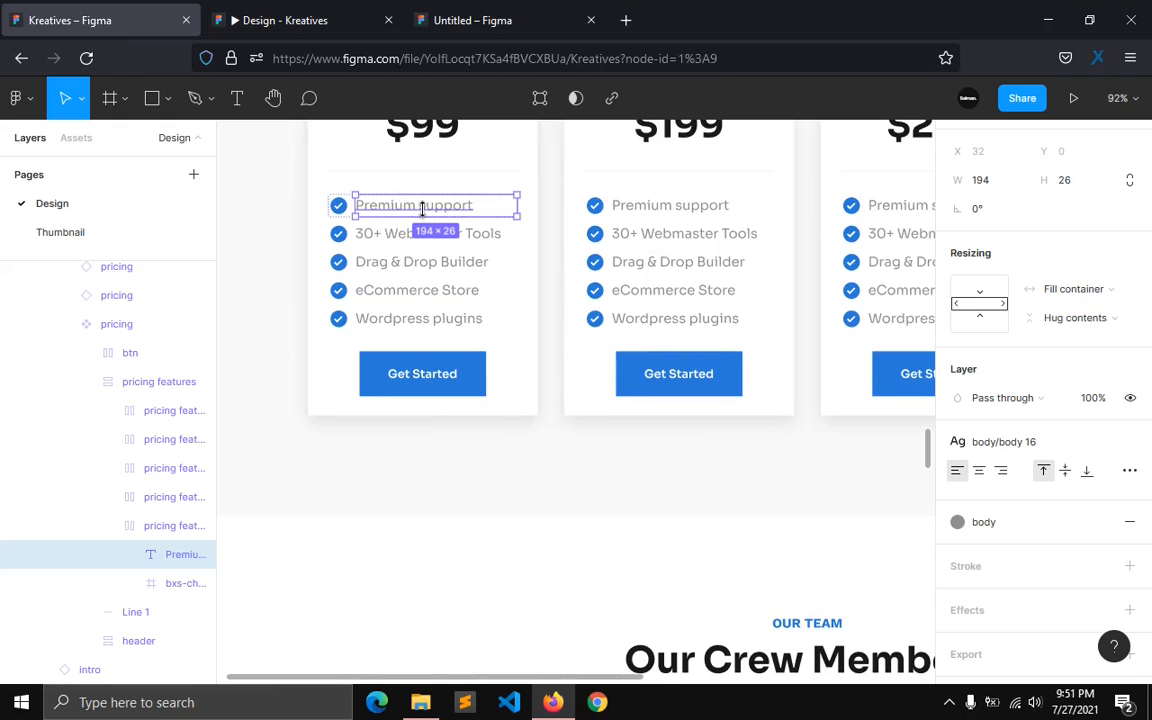
{"action": "double_click", "coordinate": [424, 207]}
{"action": "key", "text": "ctrl+c"}
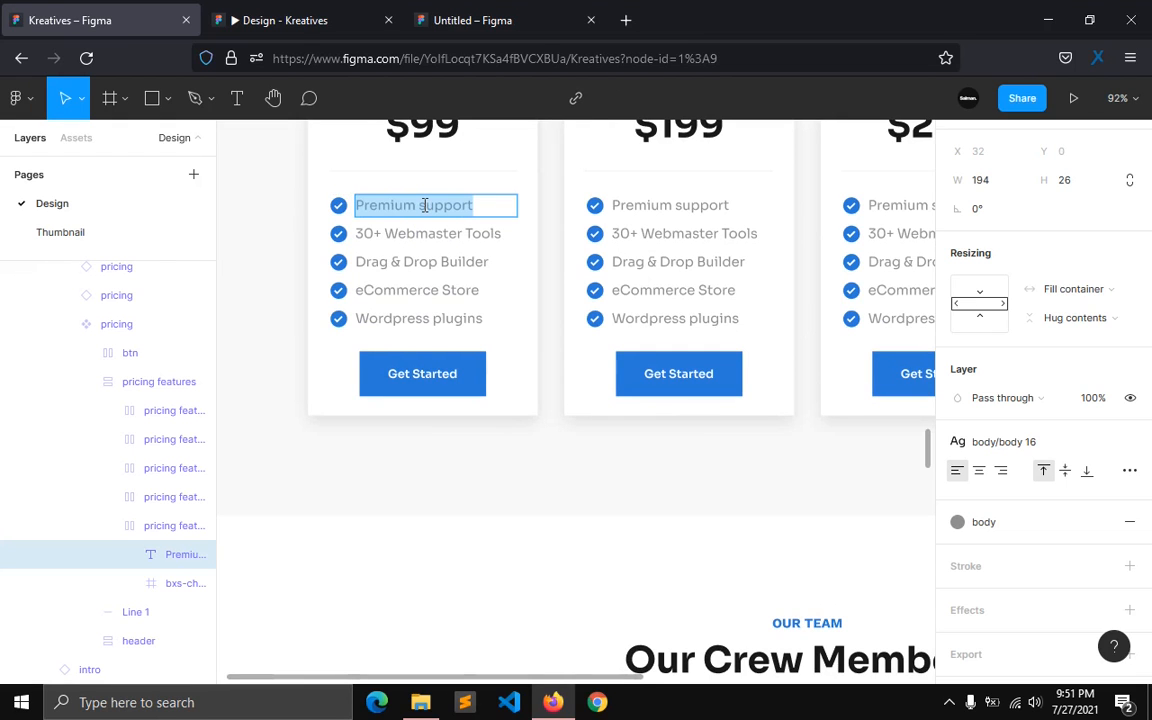
Step: Paste "Premium support" into the Starter card of the Untitled file and place it just beside the check-circle icon
{"action": "left_click", "coordinate": [465, 20]}
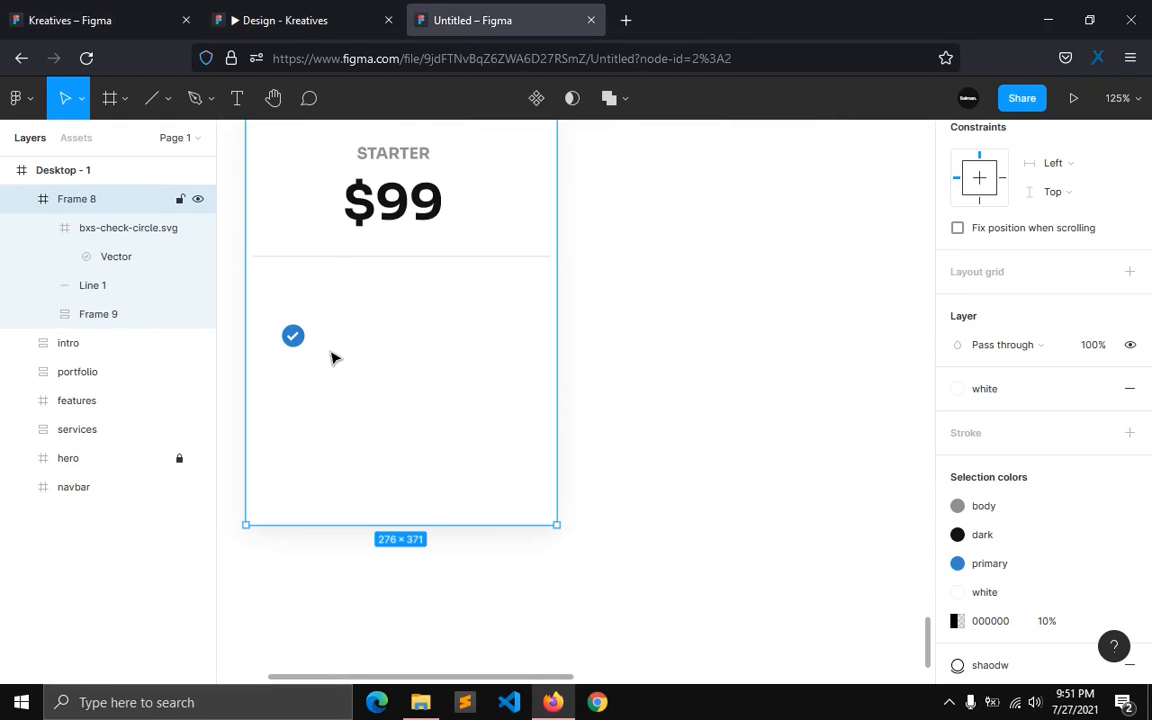
{"action": "key", "text": "ctrl+v"}
{"action": "left_click_drag", "start_coordinate": [368, 180], "coordinate": [399, 393]}
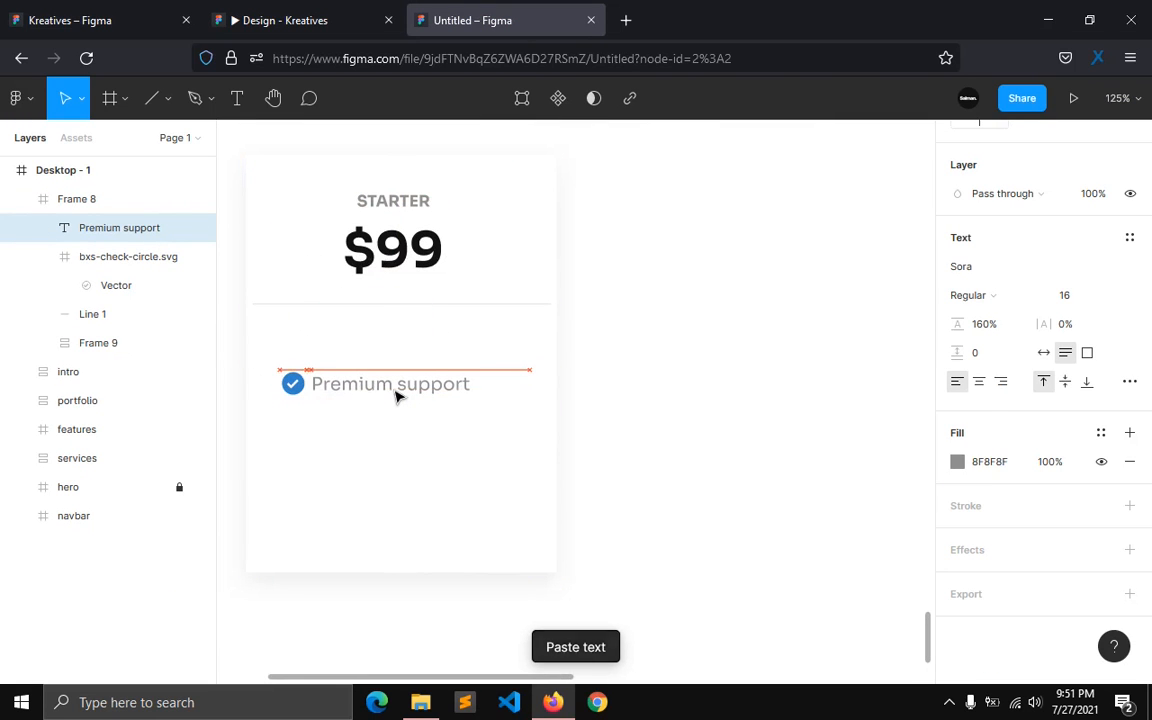
Step: Combine the check icon and "Premium support" text in a horizontal auto layout, vertically centered, with spacing of 8
{"action": "left_click", "coordinate": [286, 392], "text": "shift"}
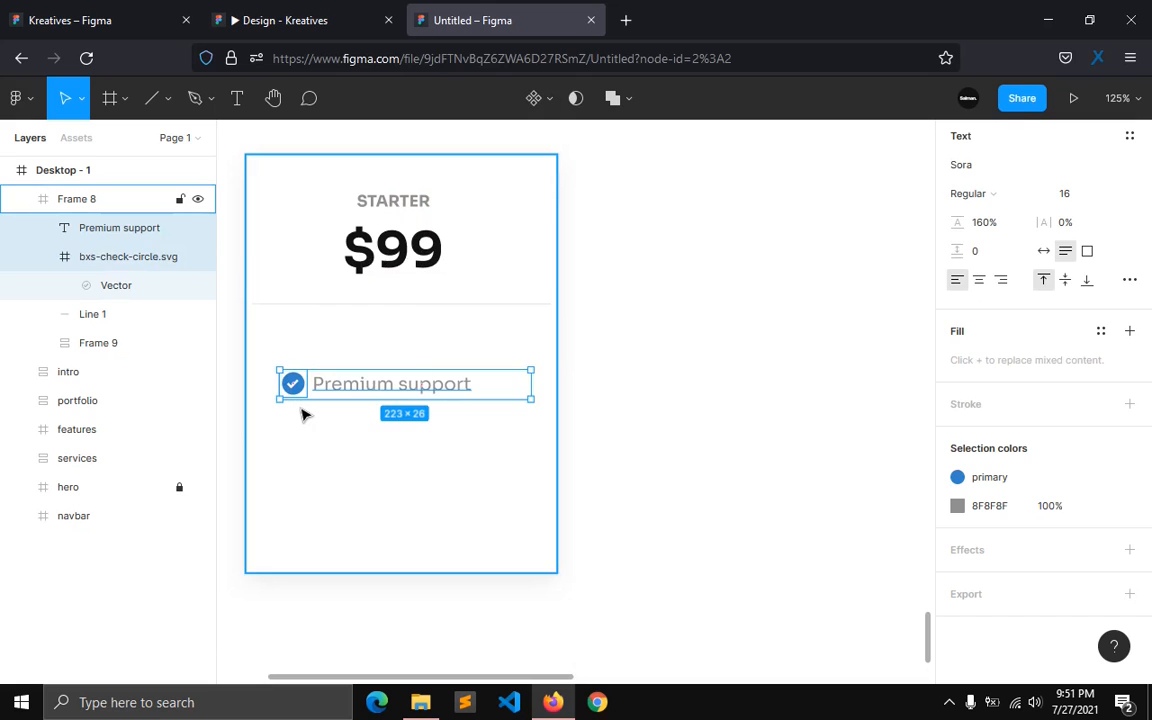
{"action": "key", "text": "shift+a"}
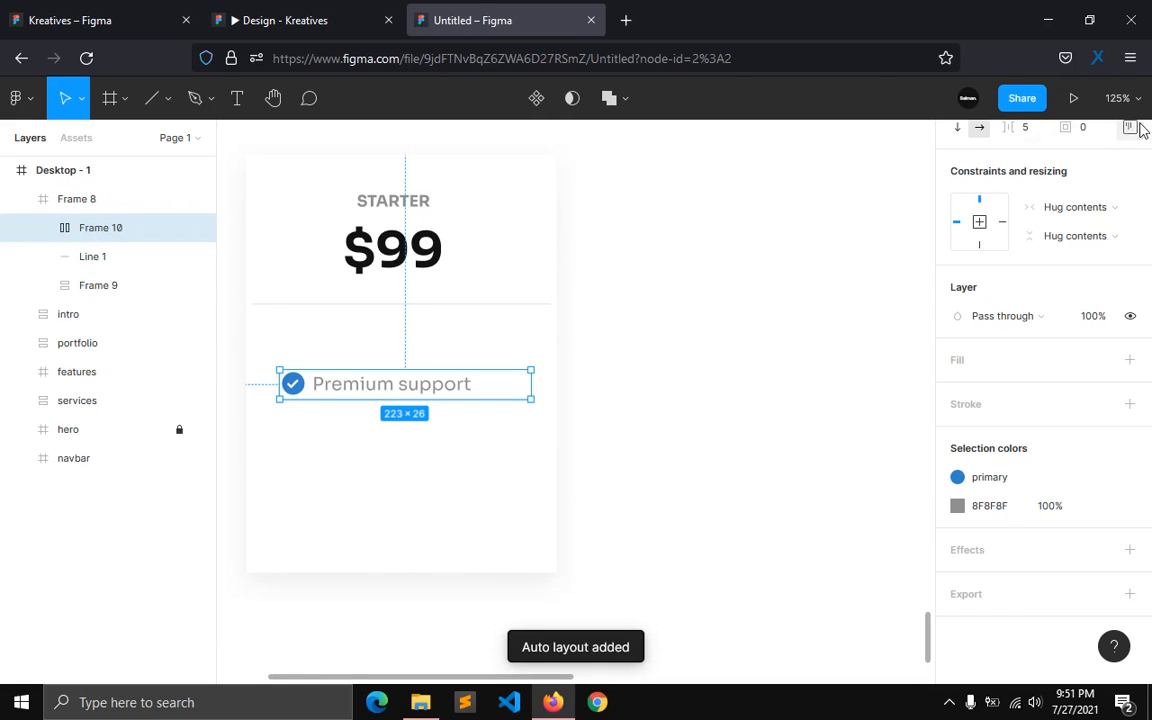
{"action": "left_click", "coordinate": [1130, 128]}
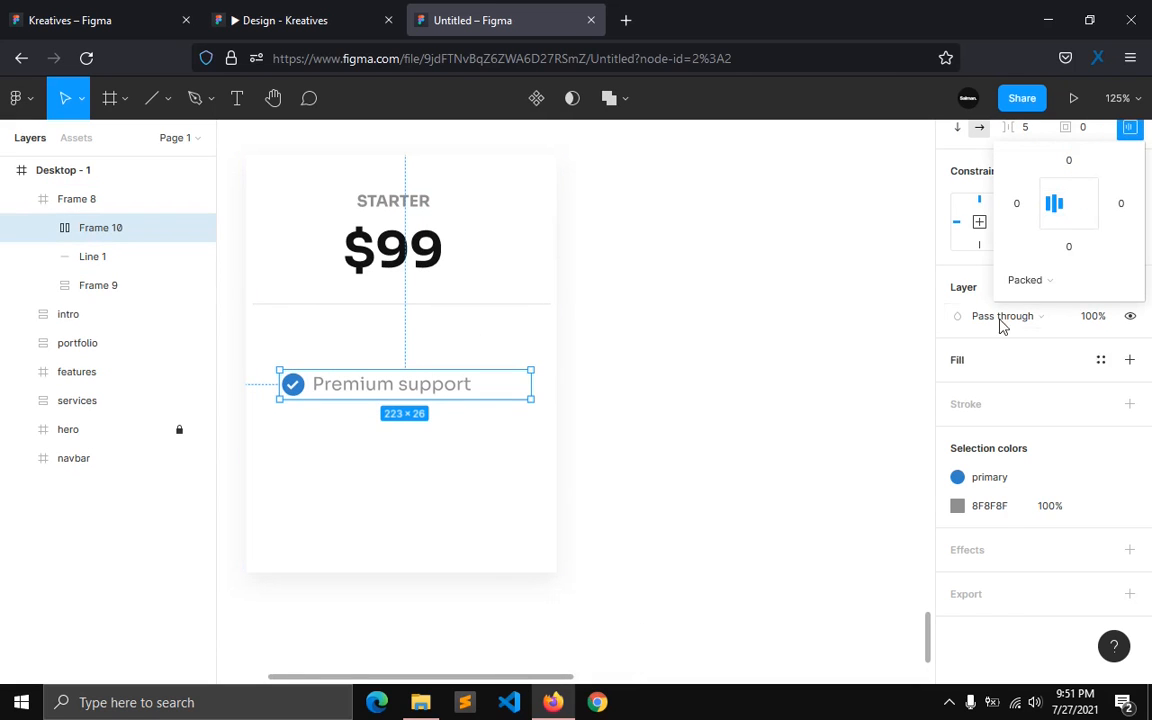
{"action": "left_click", "coordinate": [967, 190]}
{"action": "left_click", "coordinate": [1025, 127]}
{"action": "key", "text": "Up"}
{"action": "key", "text": "Up"}
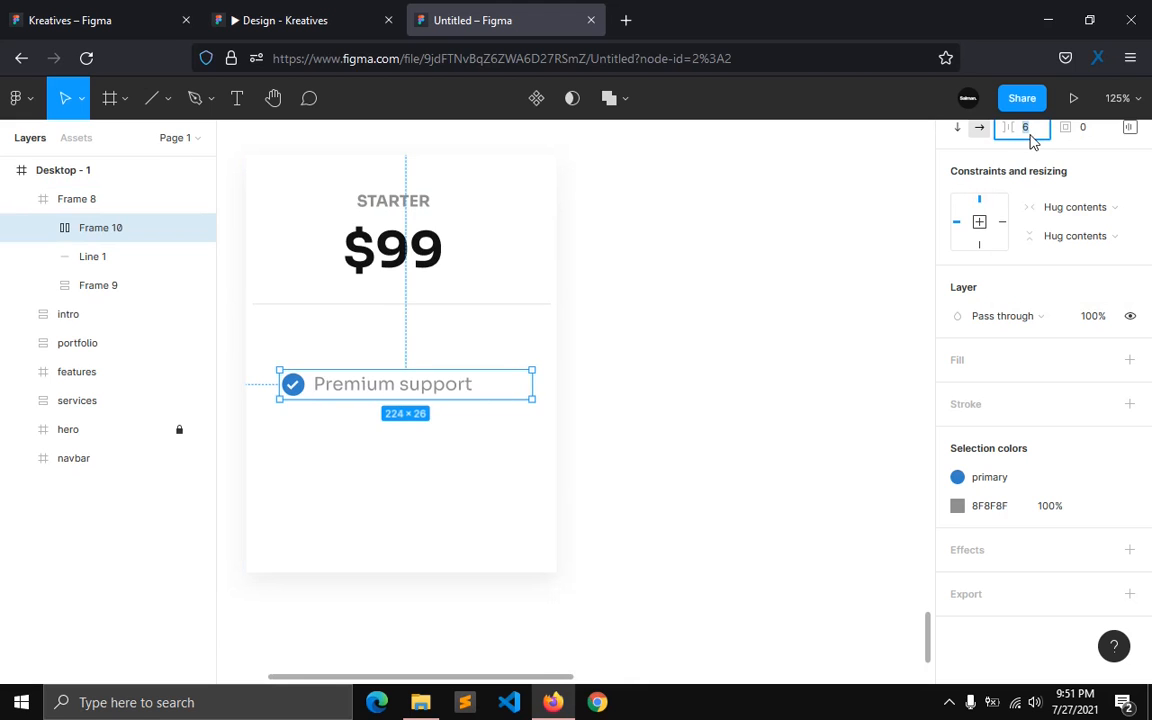
{"action": "key", "text": "Up"}
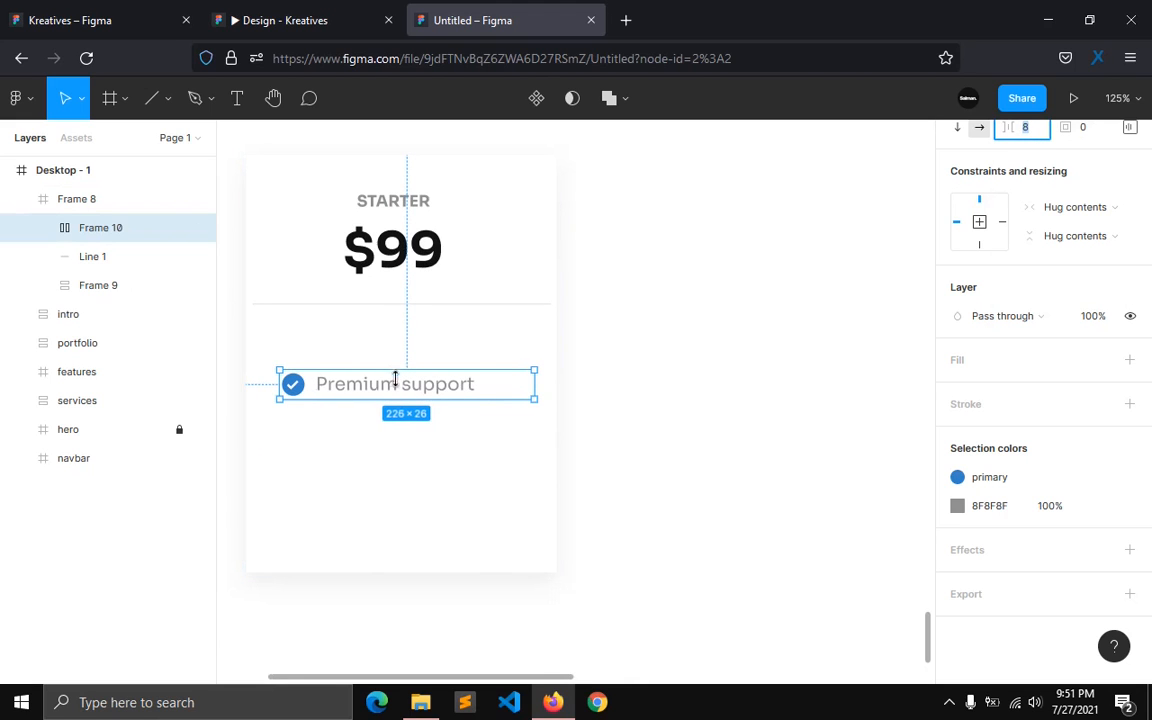
{"action": "left_click", "coordinate": [496, 424]}
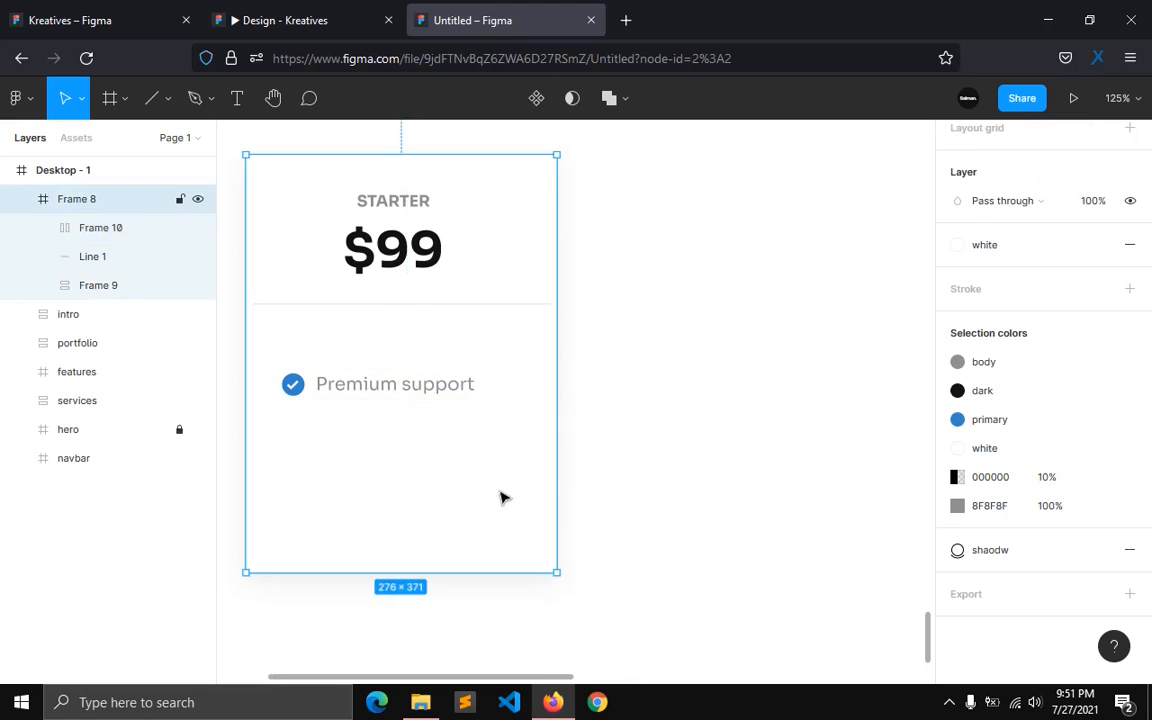
Step: Duplicate the "Premium support" row downward to make five rows and wrap them all in a vertical auto layout
{"action": "left_click", "coordinate": [400, 399]}
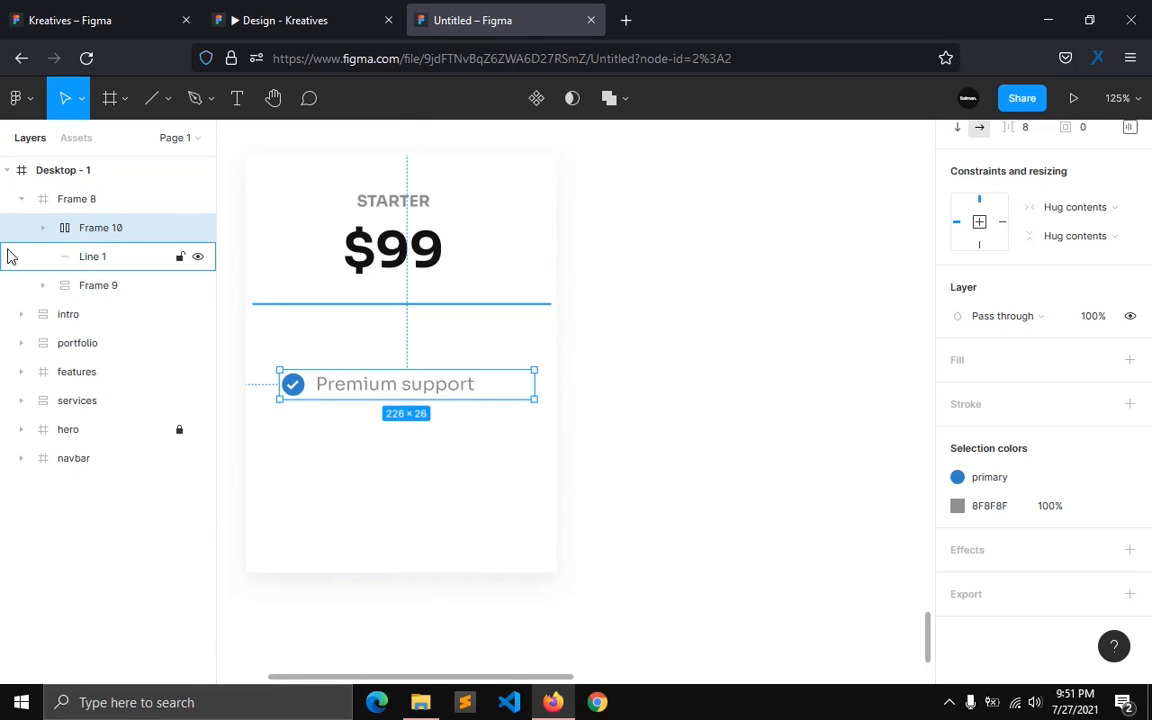
{"action": "left_click_drag", "start_coordinate": [346, 391], "coordinate": [342, 532]}
{"action": "left_click", "coordinate": [125, 342]}
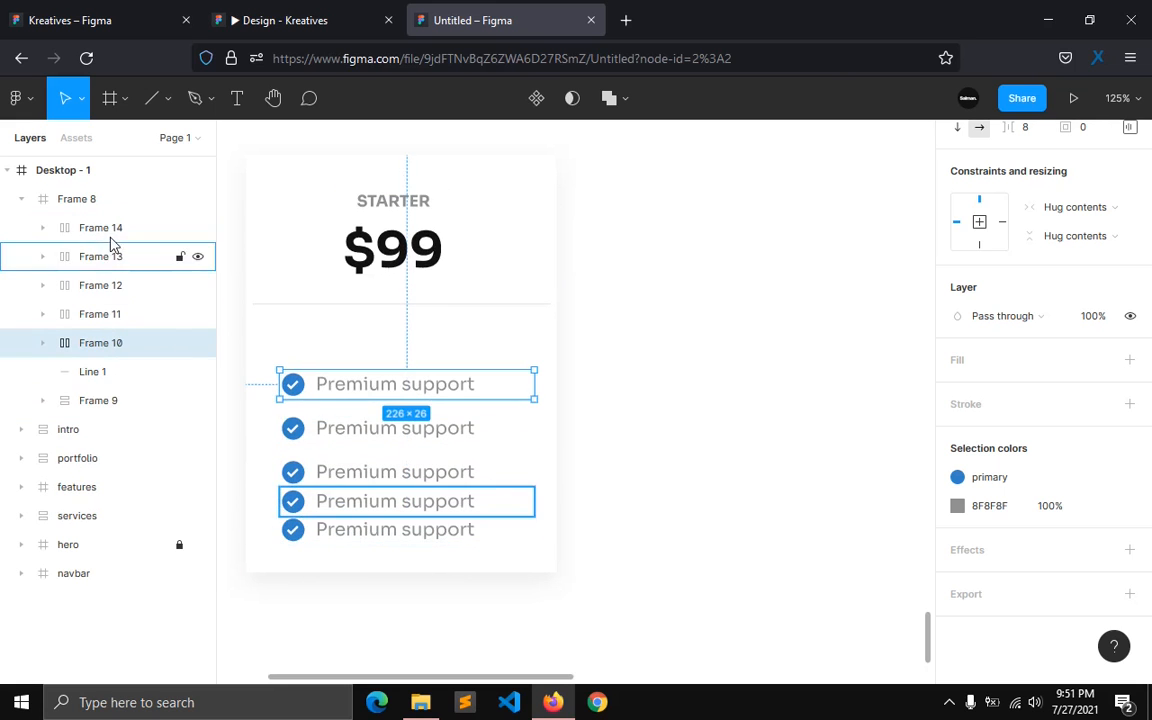
{"action": "left_click", "coordinate": [111, 238], "text": "shift"}
{"action": "key", "text": "shift+a"}
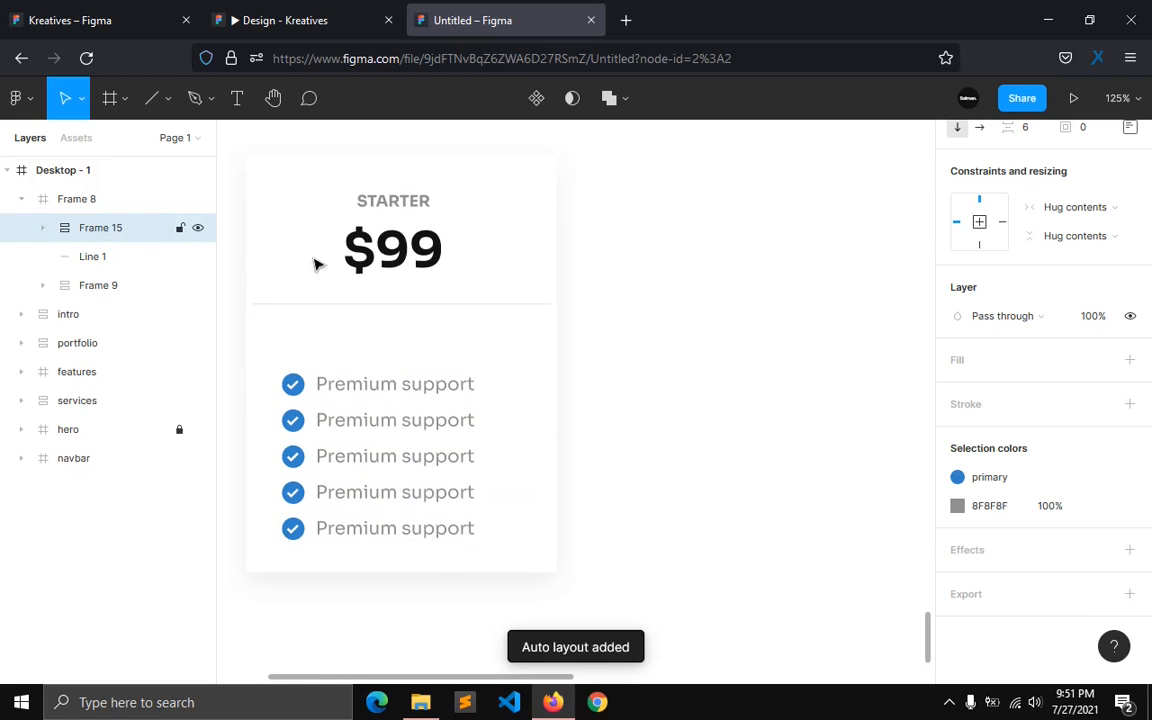
Step: Set the spacing between the feature list rows to 8 and move the list up slightly toward the divider
{"action": "left_click", "coordinate": [1025, 127]}
{"action": "key", "text": "Up"}
{"action": "key", "text": "Up"}
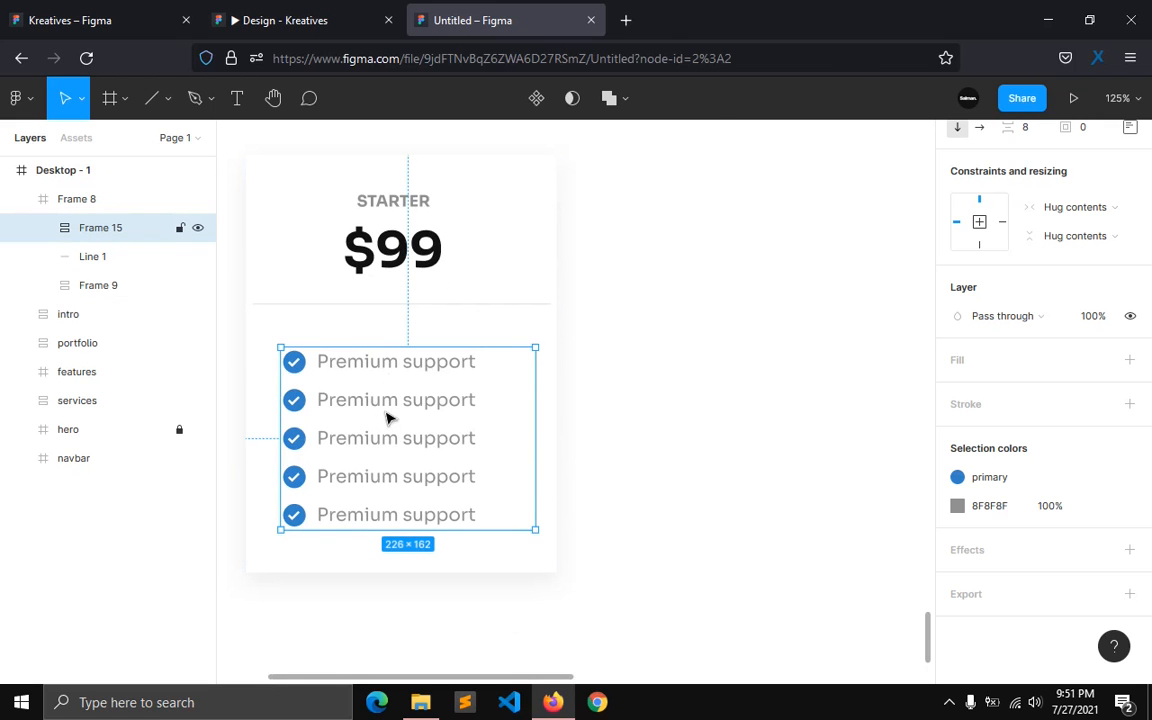
Step: Copy "30+ Webmaster Tools" from the reference pricing card and replace the second feature row's text with it
{"action": "left_click", "coordinate": [110, 18]}
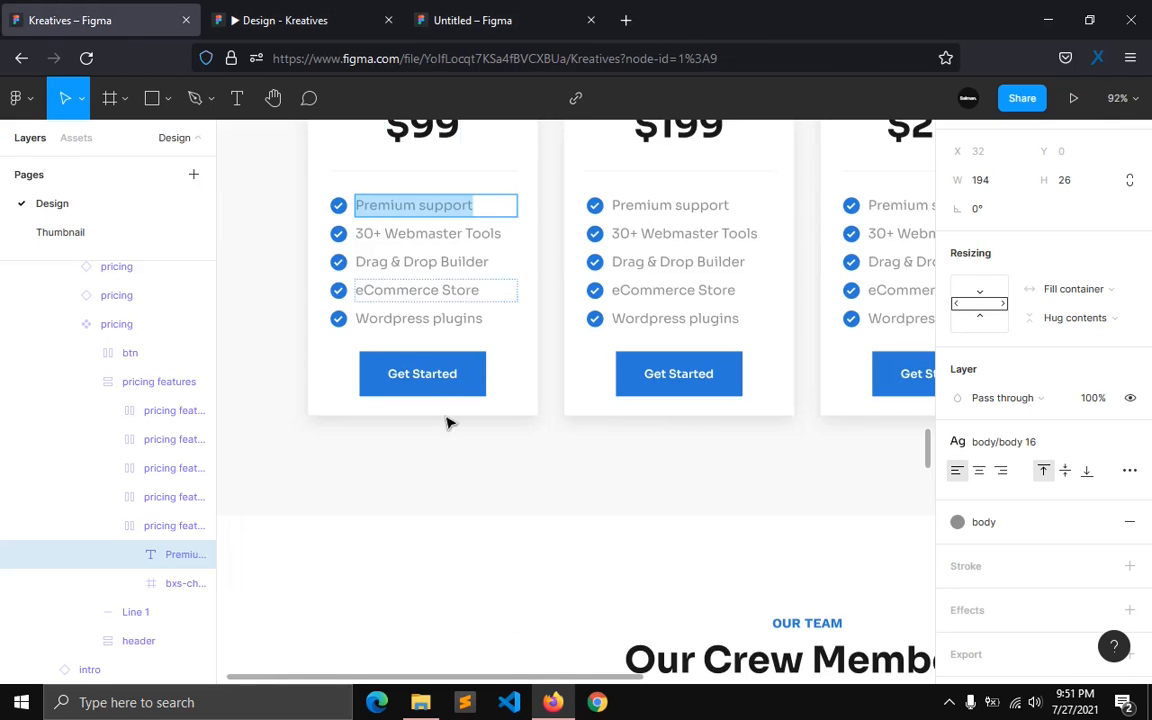
{"action": "double_click", "coordinate": [443, 236]}
{"action": "left_click", "coordinate": [443, 238]}
{"action": "key", "text": "ctrl+c"}
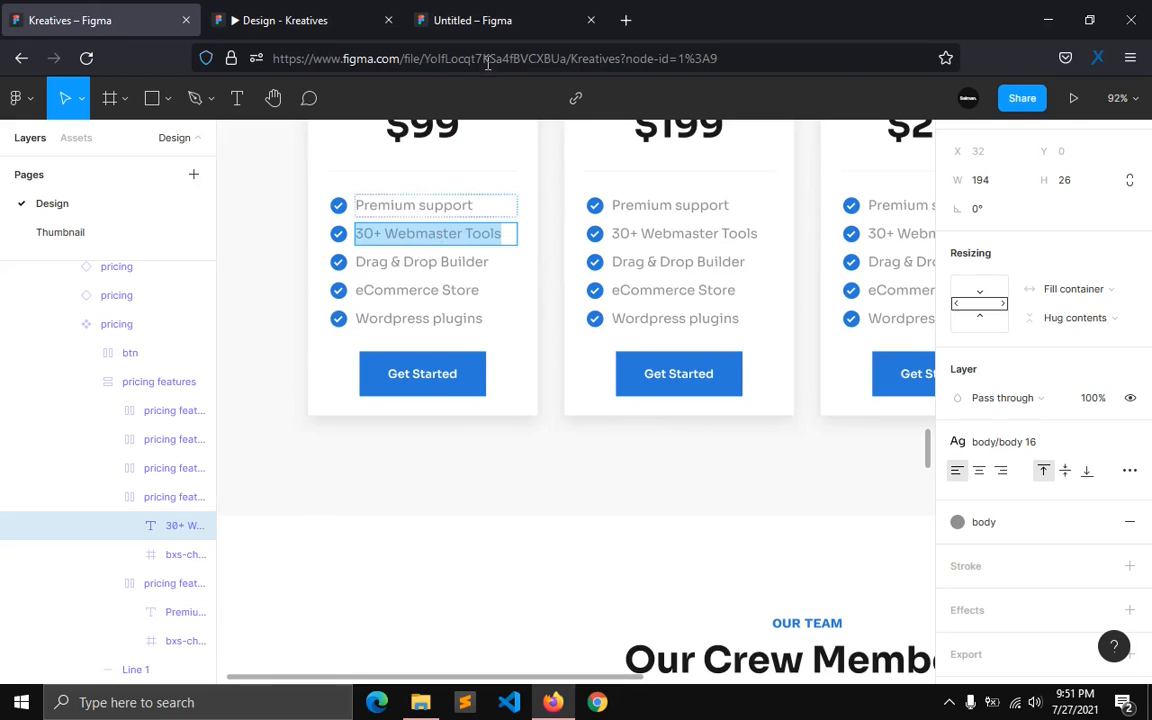
{"action": "left_click", "coordinate": [472, 20]}
{"action": "double_click", "coordinate": [362, 403]}
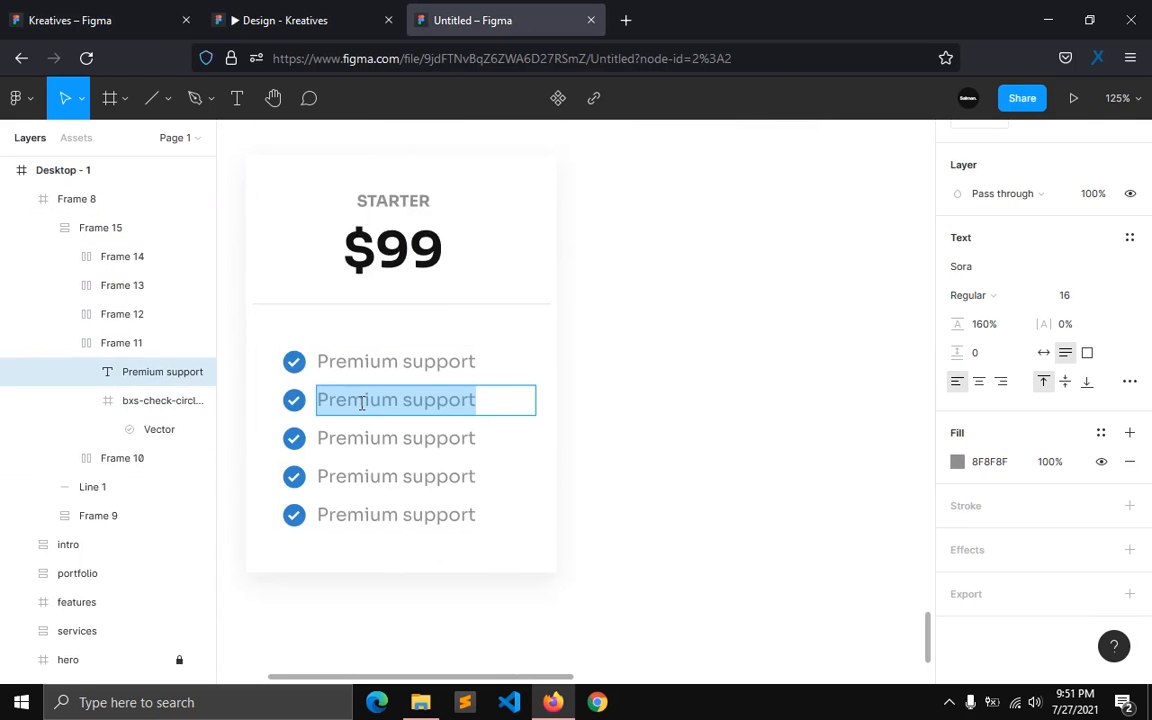
{"action": "key", "text": "ctrl+v"}
Step: Copy "Drag & Drop Builder" from the reference pricing card and replace the third feature row's text with it
{"action": "left_click", "coordinate": [110, 18]}
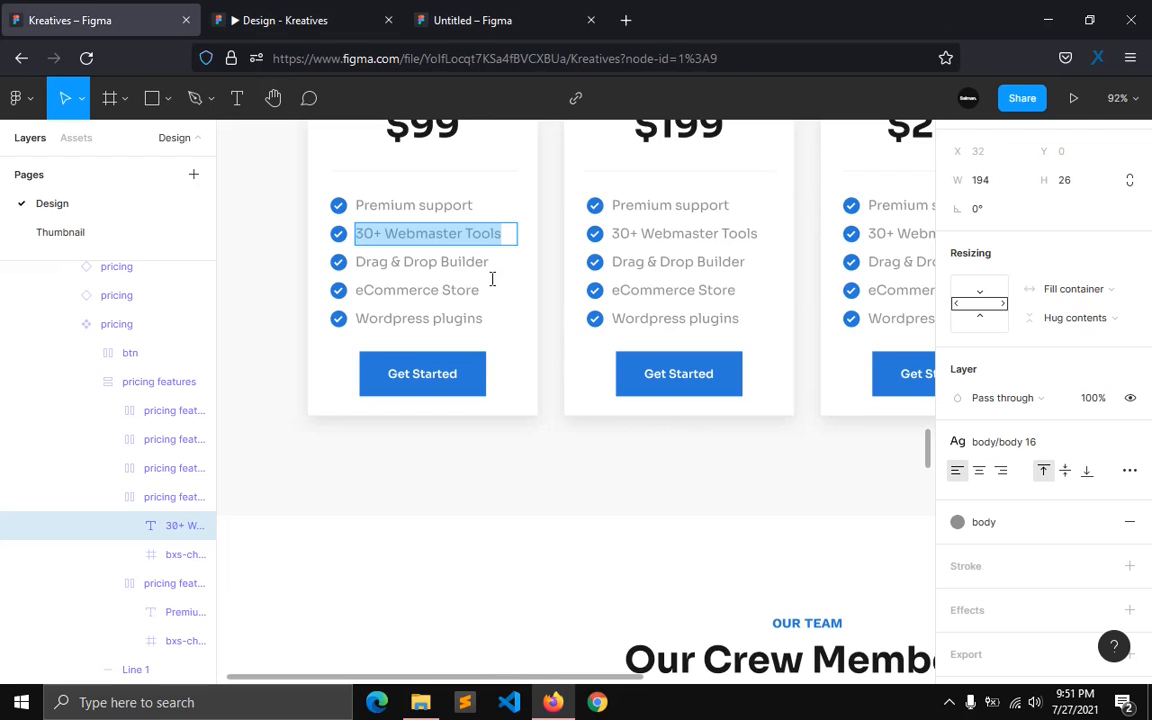
{"action": "double_click", "coordinate": [456, 264]}
{"action": "key", "text": "ctrl+c"}
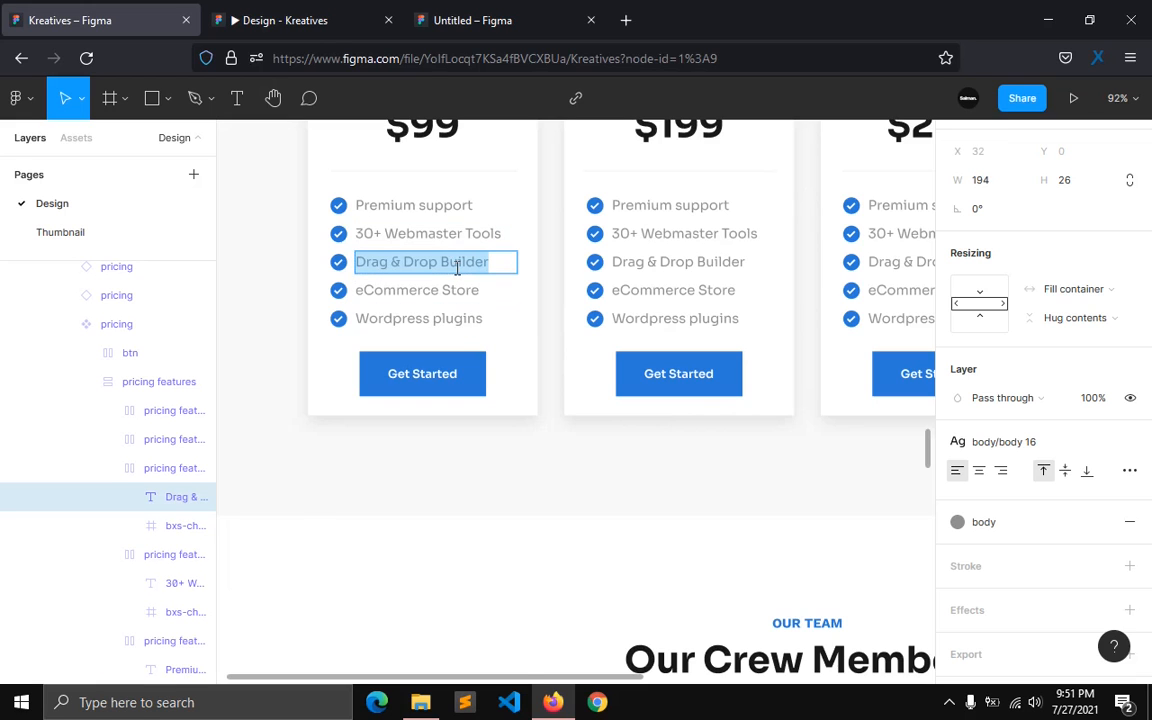
{"action": "left_click", "coordinate": [472, 20]}
{"action": "double_click", "coordinate": [436, 437]}
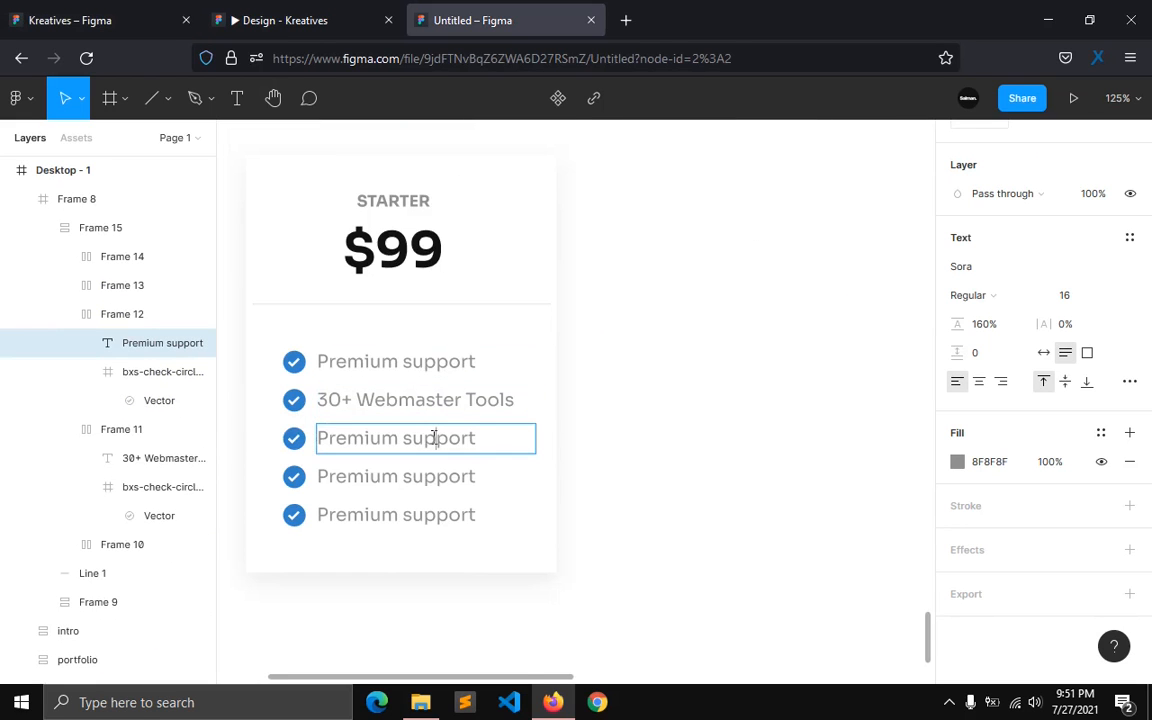
{"action": "key", "text": "ctrl+v"}
Step: Replace the fourth feature row's text with "eCommerce Store" copied from the reference card, and dismiss the ad banner
{"action": "left_click", "coordinate": [155, 16]}
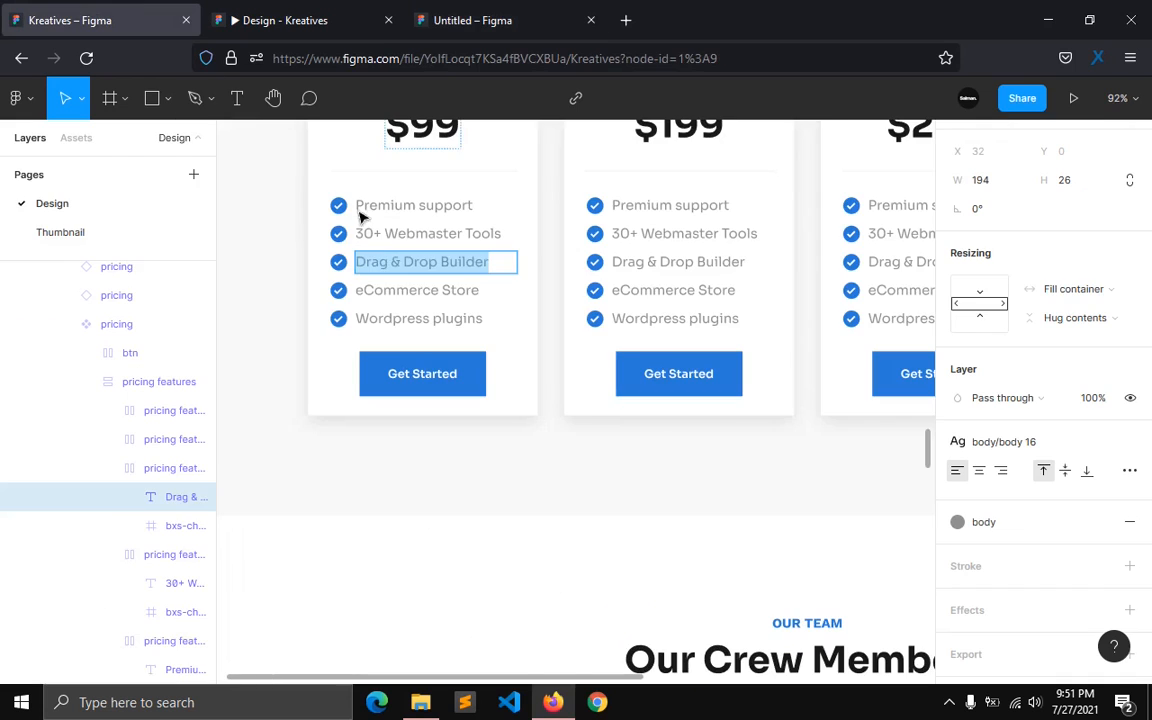
{"action": "double_click", "coordinate": [390, 287]}
{"action": "key", "text": "ctrl+c"}
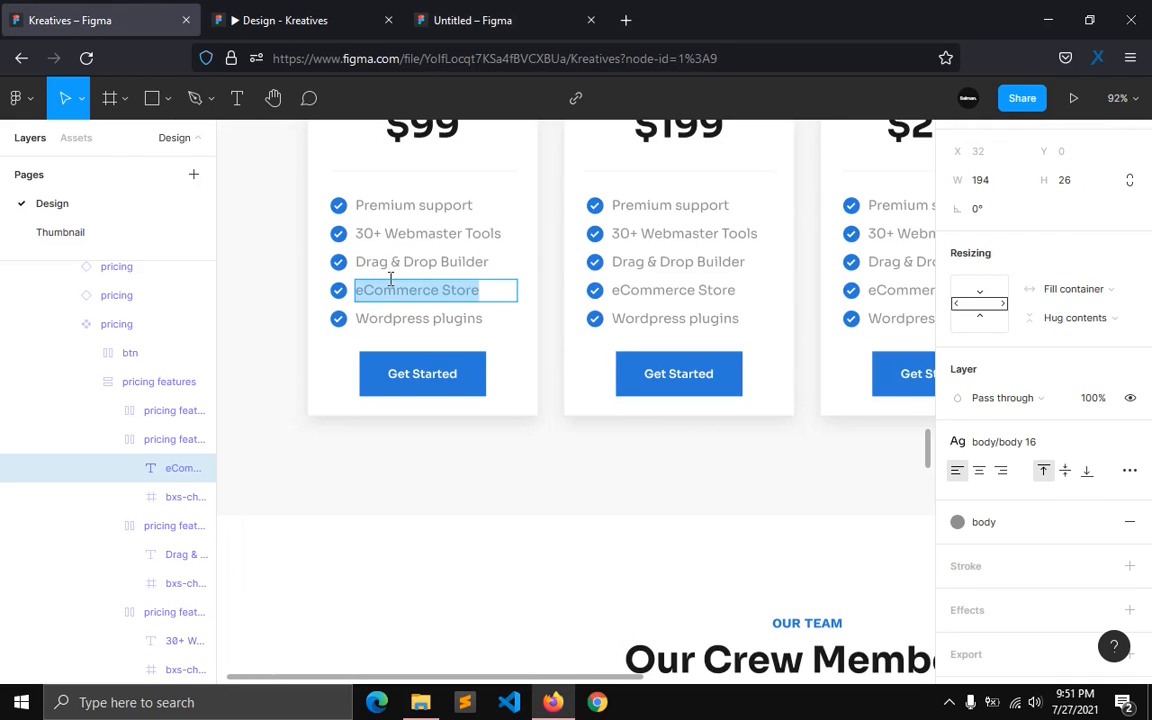
{"action": "left_click", "coordinate": [442, 19]}
{"action": "left_click", "coordinate": [446, 478]}
{"action": "key", "text": "Return"}
{"action": "key", "text": "ctrl+v"}
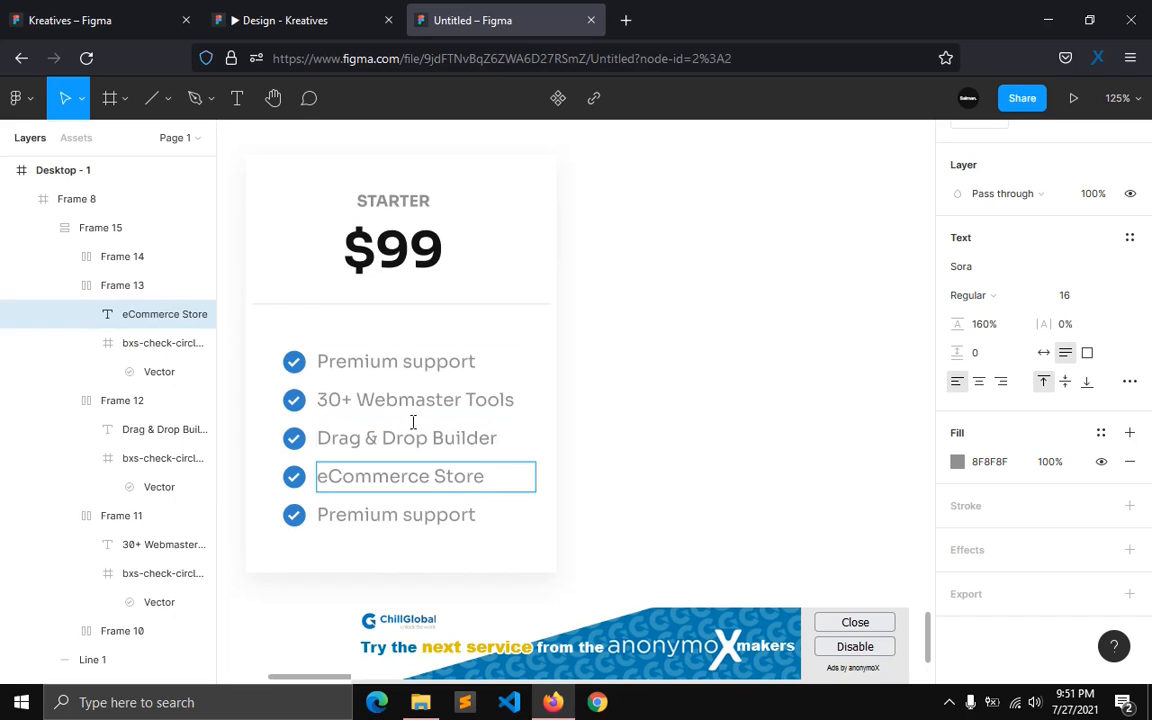
{"action": "left_click", "coordinate": [854, 622]}
Step: Copy "Wordpress plugins" from the reference pricing card and replace the fifth feature row's text with it
{"action": "left_click", "coordinate": [188, 10]}
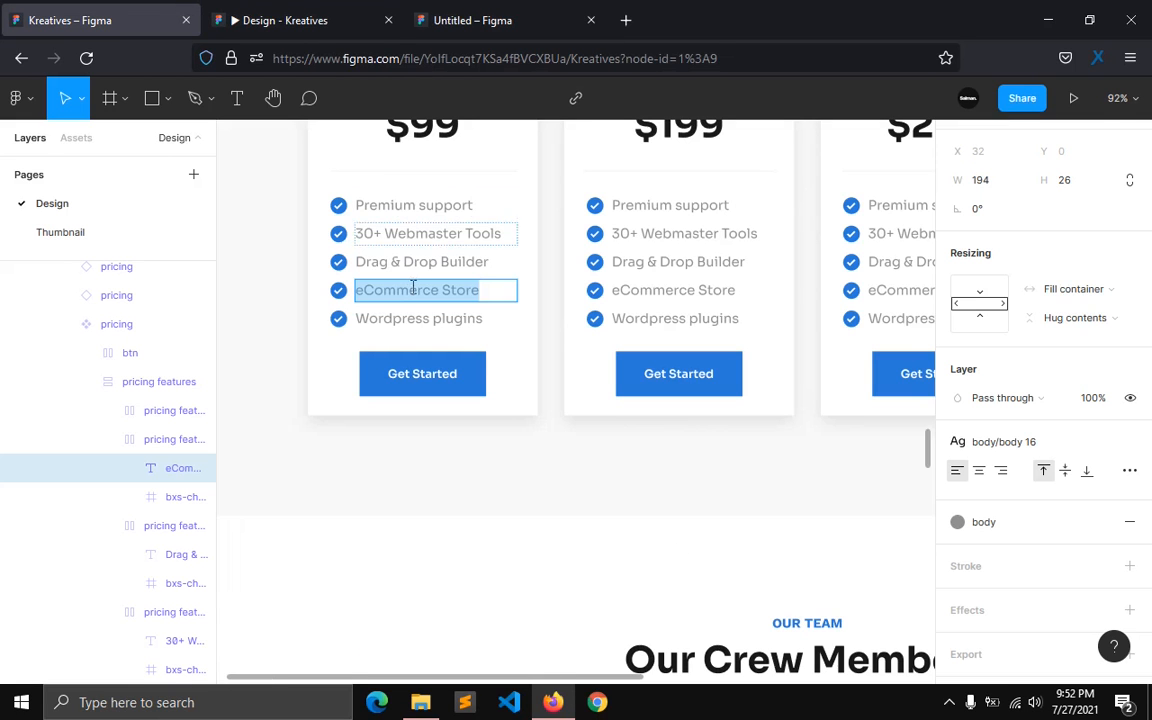
{"action": "left_click", "coordinate": [415, 316]}
{"action": "key", "text": "Return"}
{"action": "key", "text": "ctrl+c"}
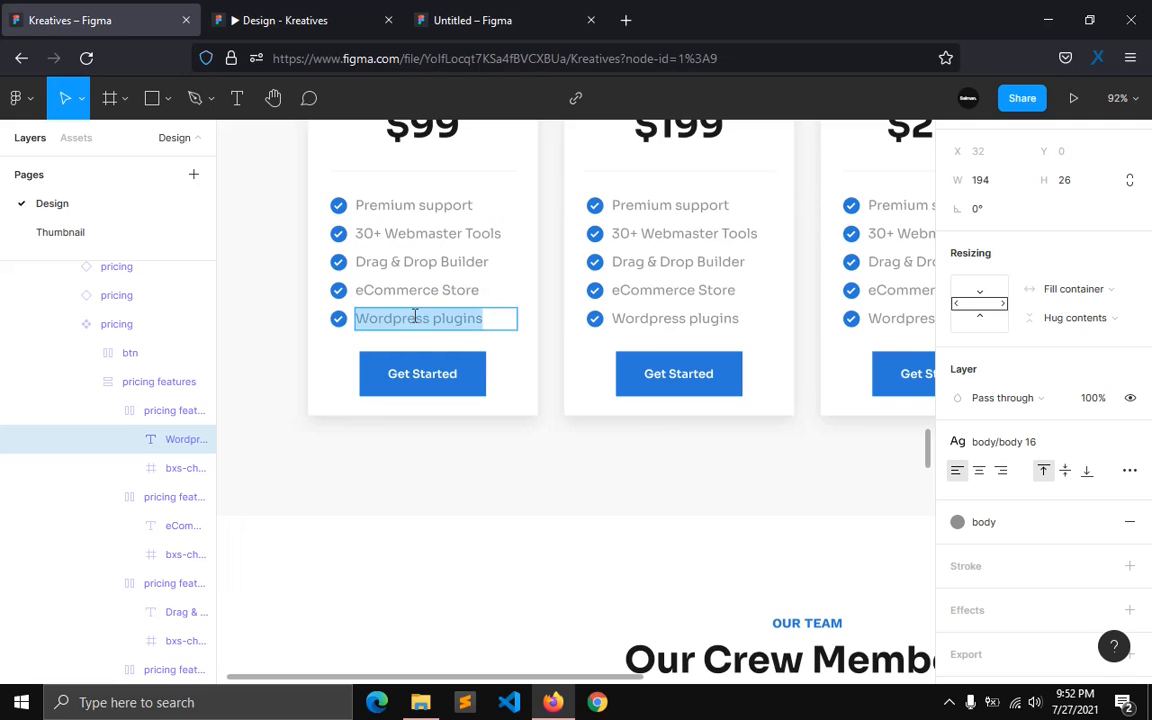
{"action": "left_click", "coordinate": [314, 20]}
{"action": "left_click", "coordinate": [470, 22]}
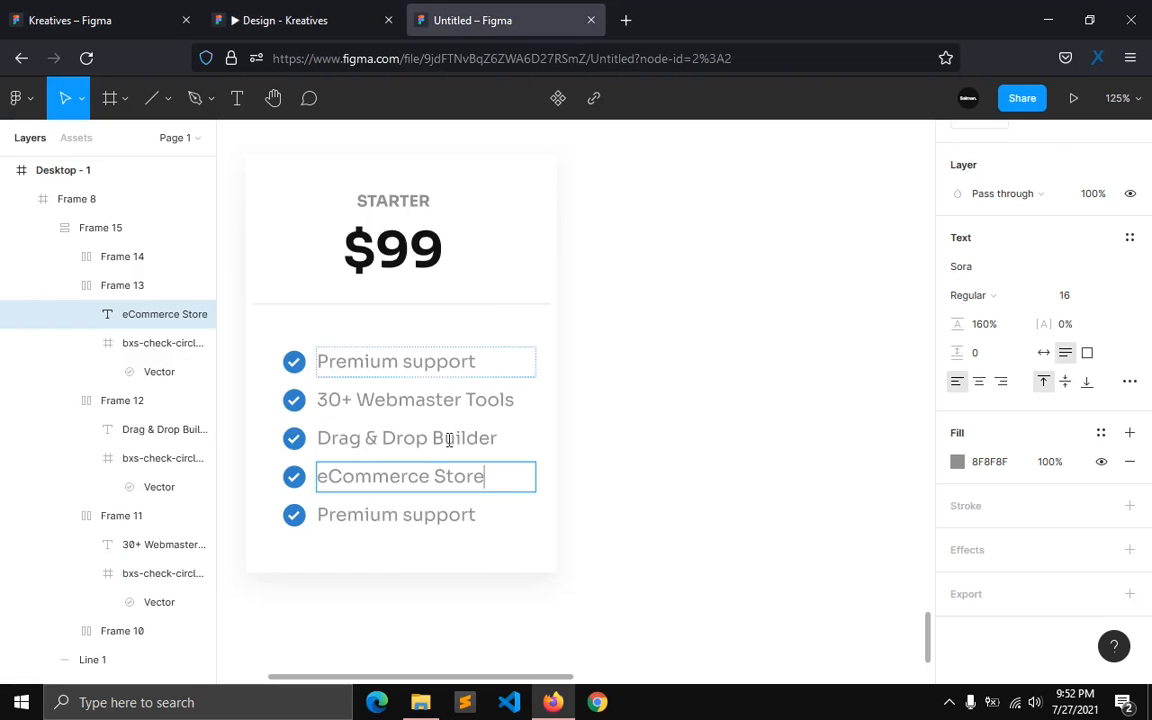
{"action": "left_click", "coordinate": [414, 514]}
{"action": "key", "text": "ctrl+a"}
{"action": "key", "text": "ctrl+v"}
{"action": "key", "text": "Escape"}
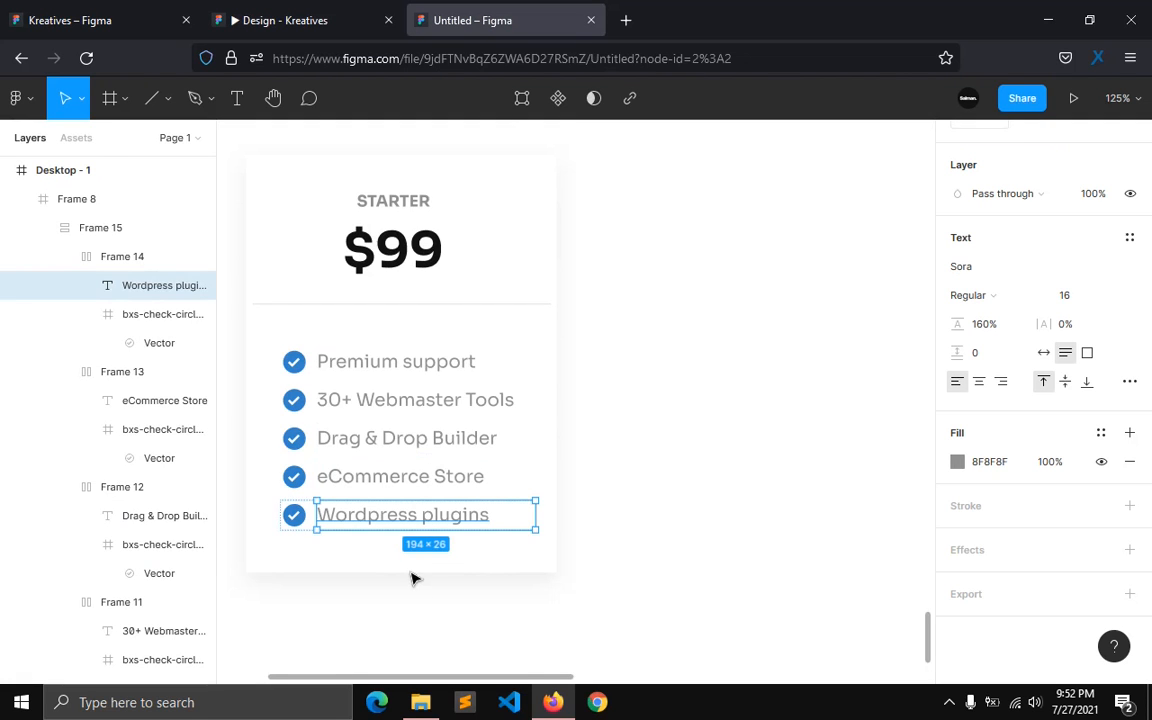
Step: Collapse the layers of the lower four feature rows, Frame 14 through Frame 11, inside the feature list frame
{"action": "left_click", "coordinate": [64, 256]}
{"action": "left_click", "coordinate": [64, 285]}
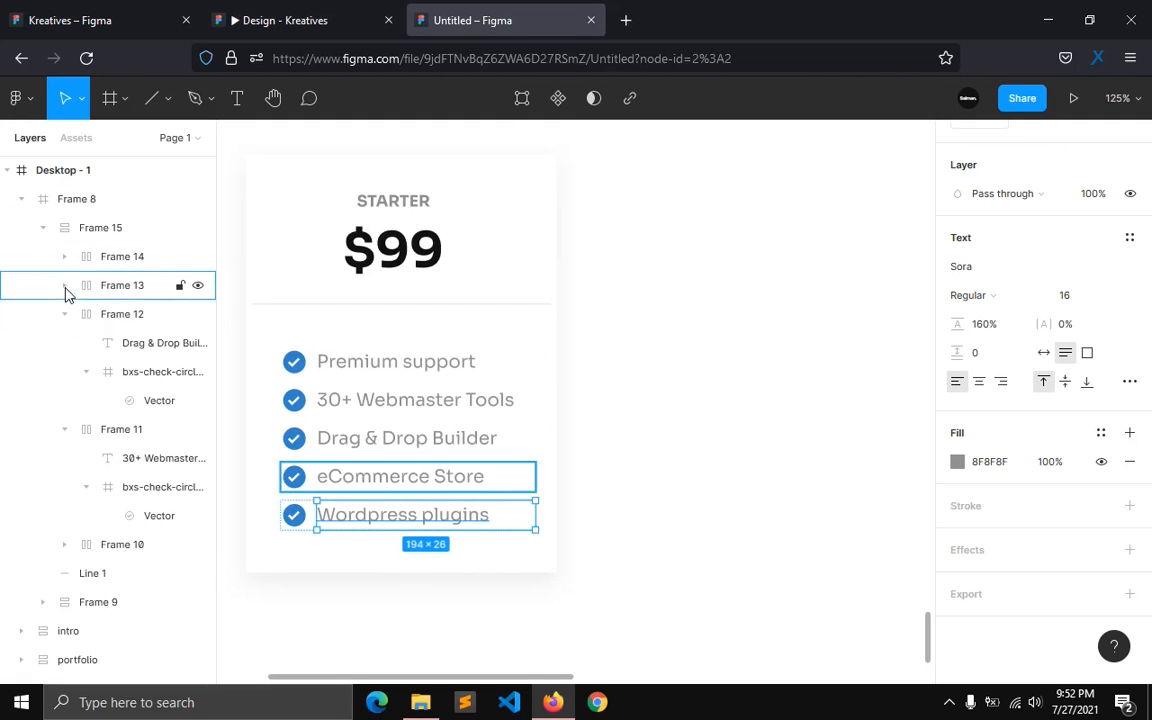
{"action": "left_click", "coordinate": [64, 314]}
{"action": "left_click", "coordinate": [63, 342]}
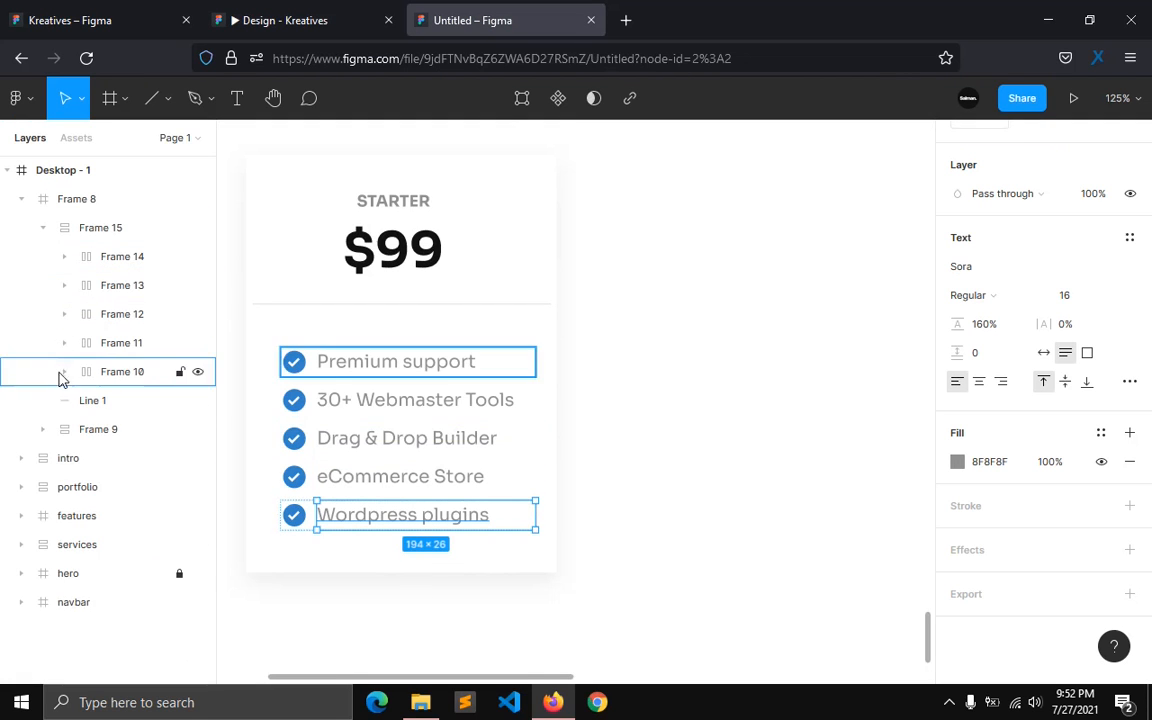
Step: Add vertical auto layout to the STARTER pricing card frame and centre its contents horizontally
{"action": "left_click", "coordinate": [289, 568]}
{"action": "scroll", "coordinate": [290, 571], "scroll_direction": "down", "scroll_amount": 2}
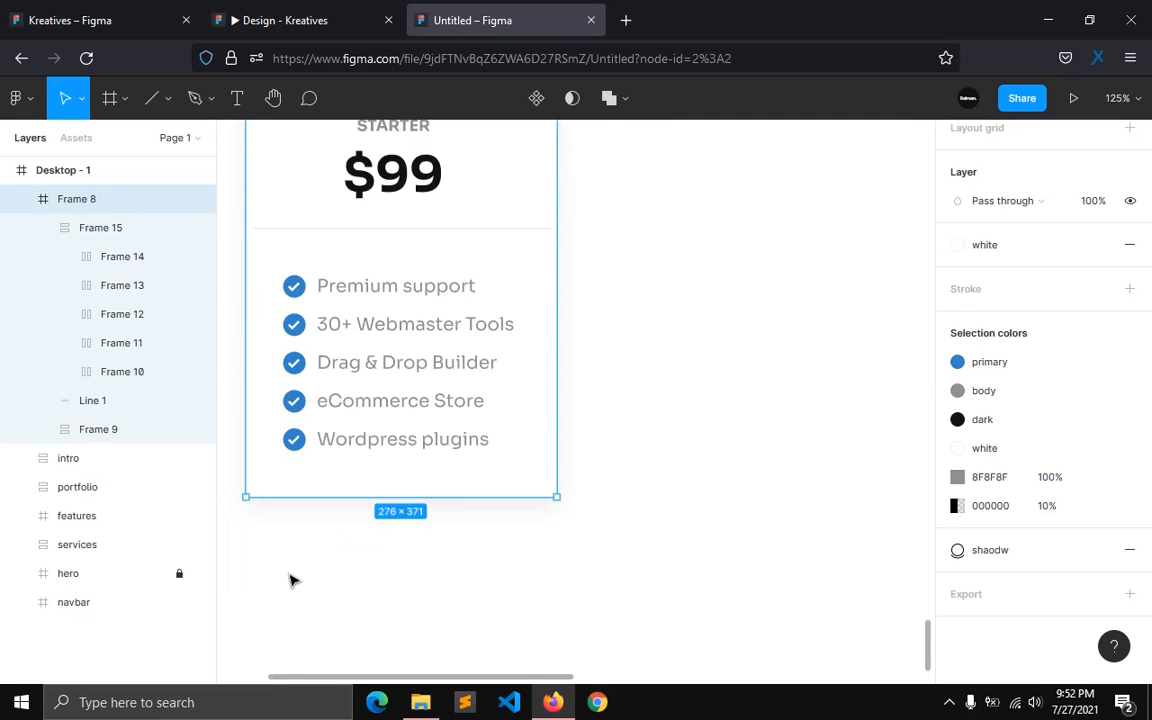
{"action": "left_click", "coordinate": [43, 228]}
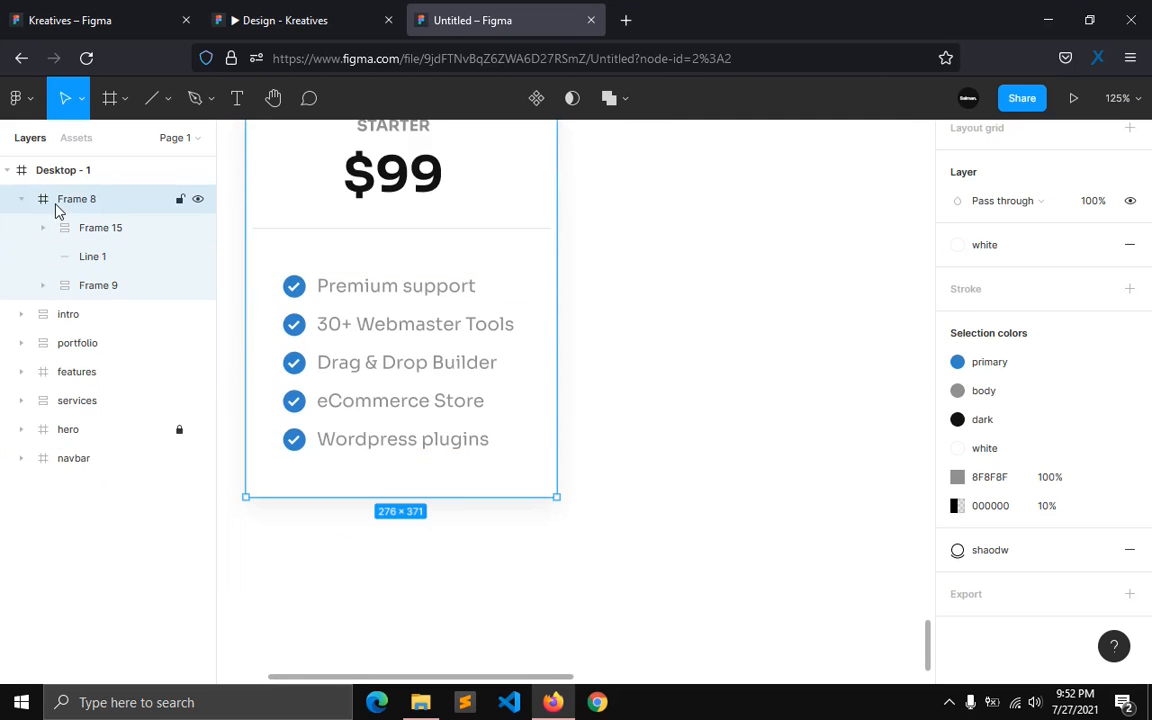
{"action": "scroll", "coordinate": [345, 285], "scroll_direction": "up", "scroll_amount": 4}
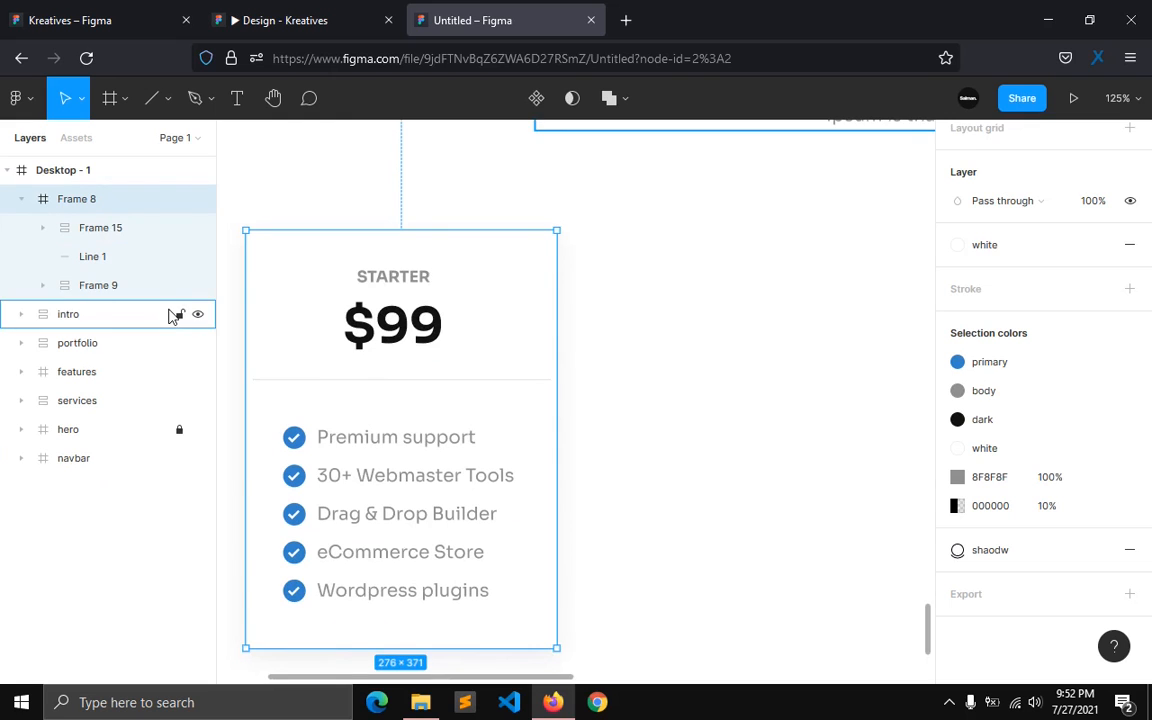
{"action": "key", "text": "shift+a"}
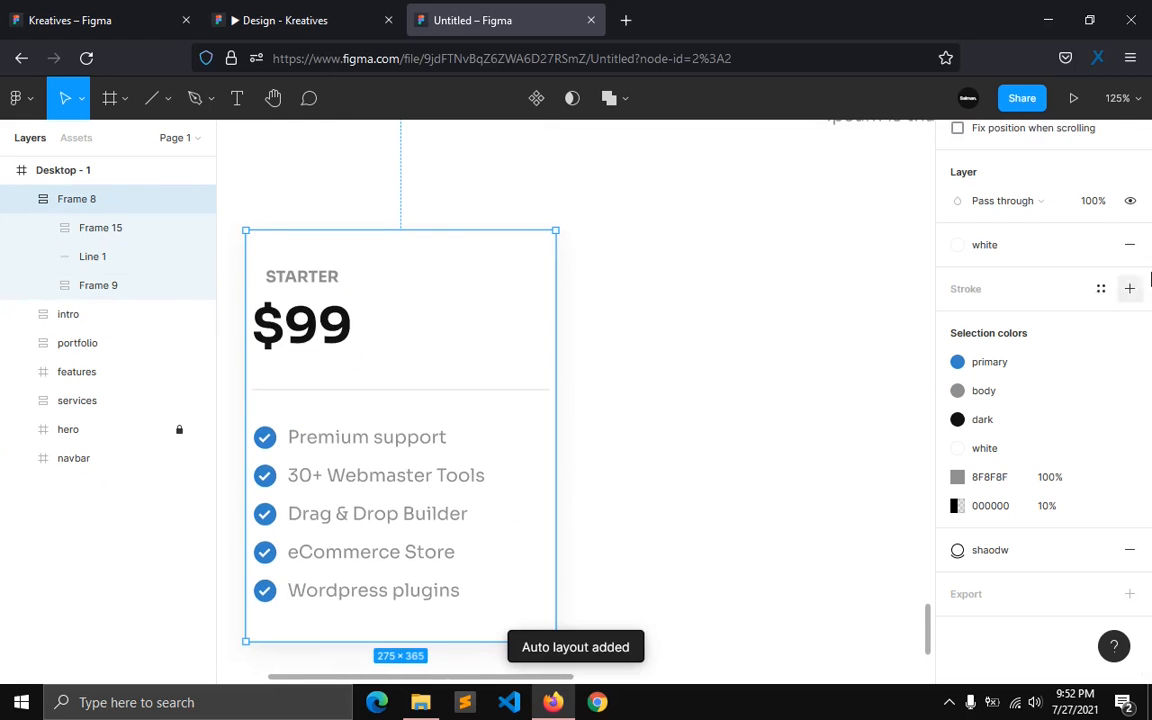
{"action": "scroll", "coordinate": [1098, 203], "scroll_direction": "up", "scroll_amount": 5}
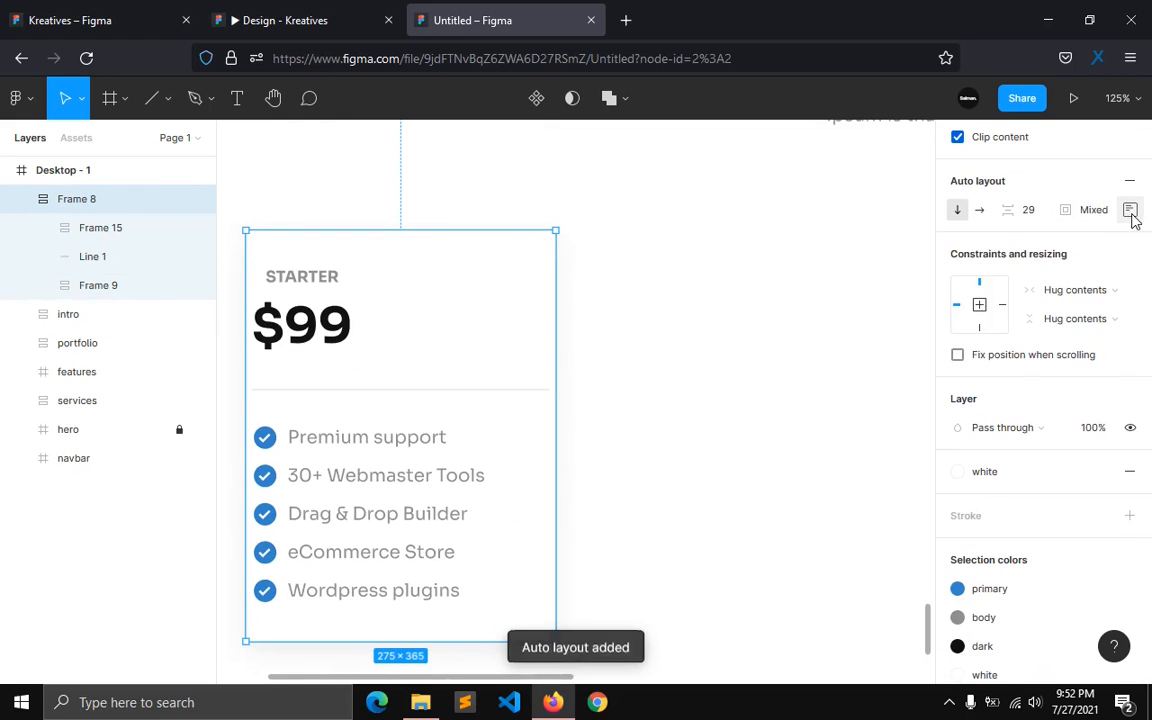
{"action": "left_click", "coordinate": [1130, 209]}
{"action": "left_click", "coordinate": [1072, 283]}
Step: Set the pricing card's auto layout padding to 25 and give it a fixed width of 276
{"action": "left_click", "coordinate": [1086, 212]}
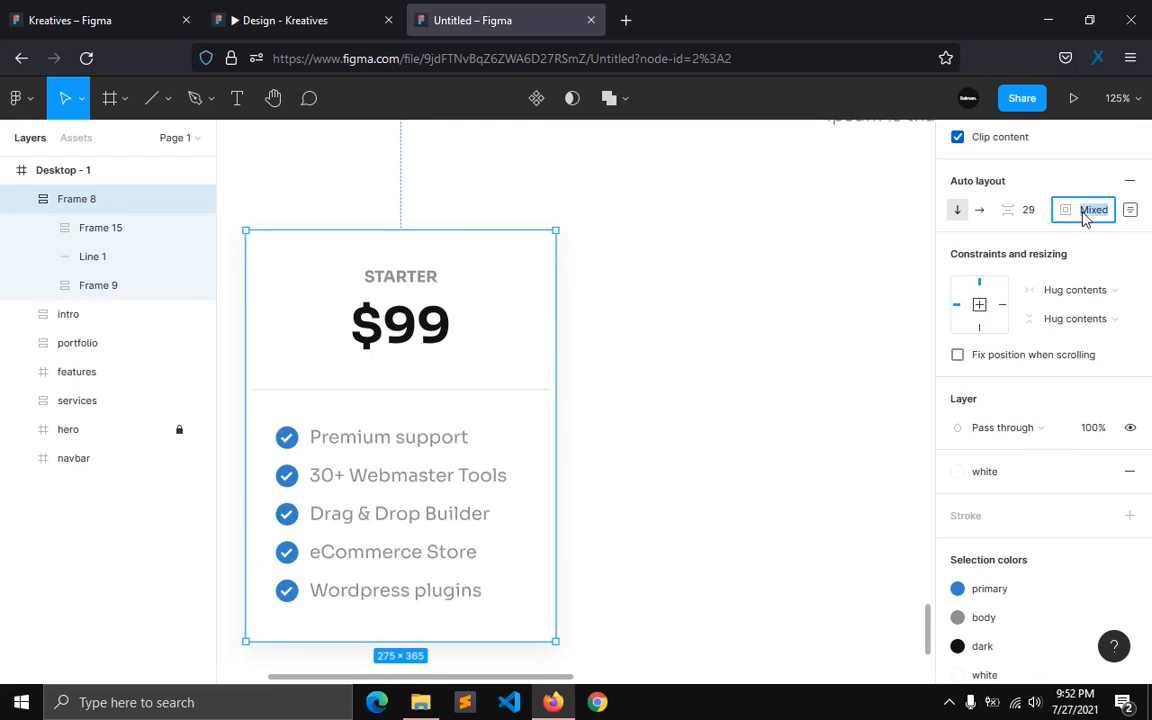
{"action": "type", "text": "25"}
{"action": "key", "text": "Return"}
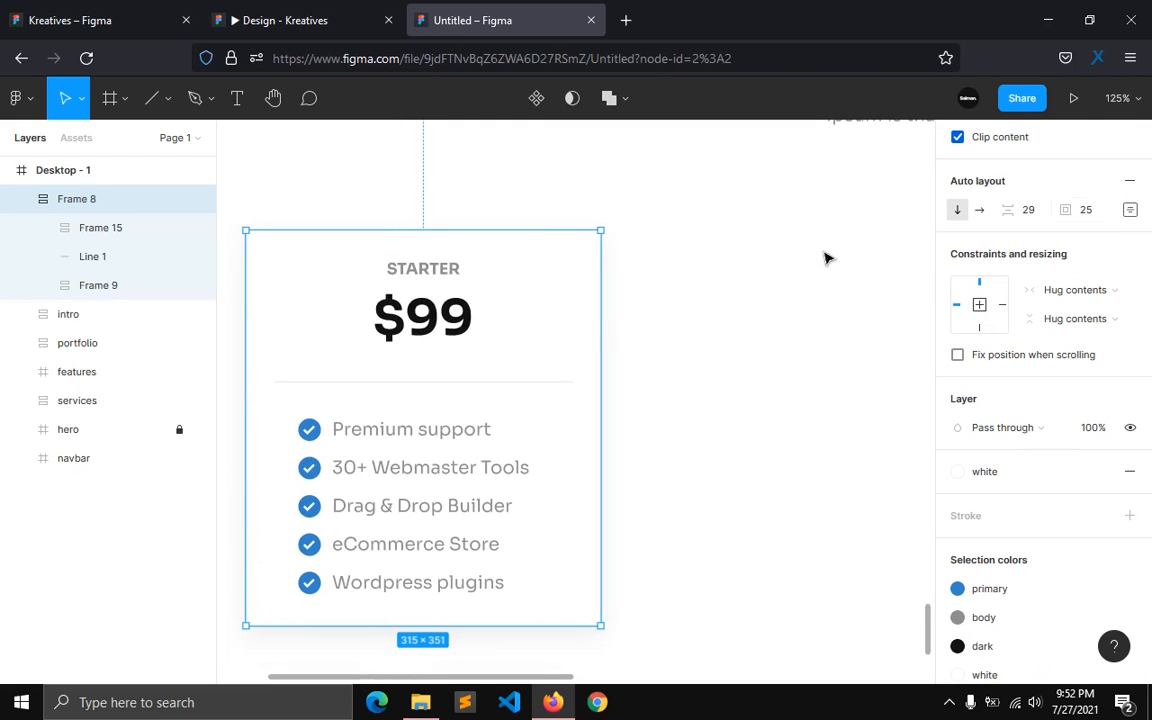
{"action": "left_click", "coordinate": [1090, 290]}
{"action": "left_click", "coordinate": [1048, 328]}
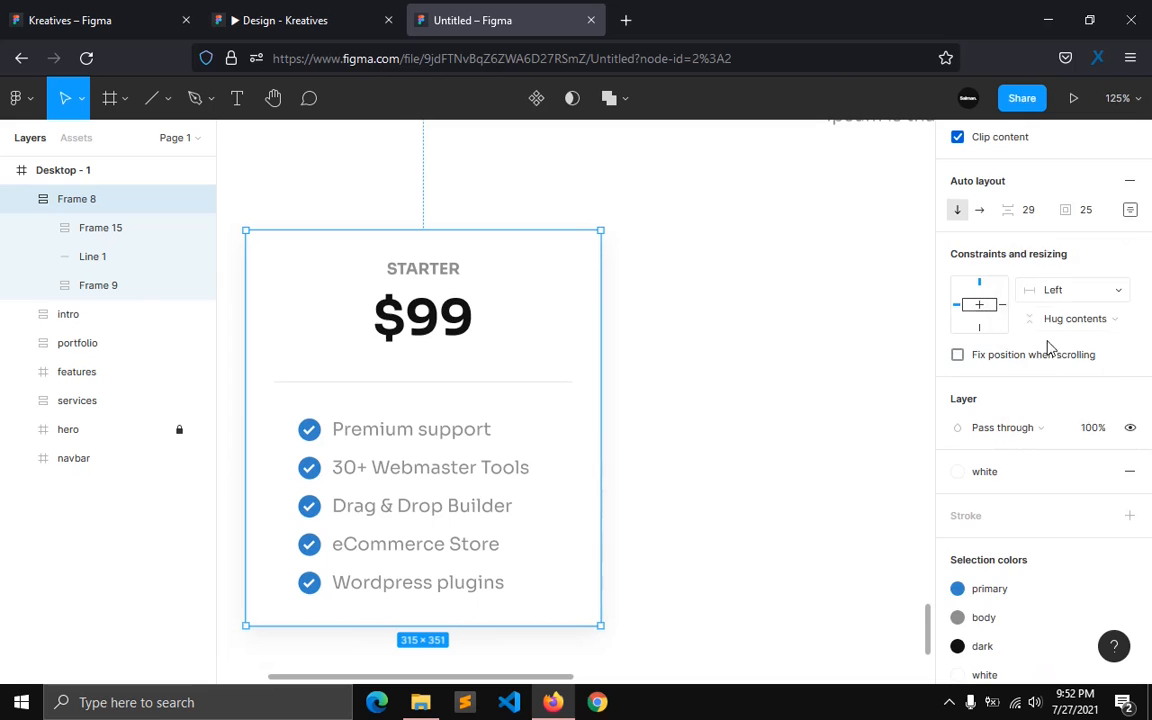
{"action": "scroll", "coordinate": [1043, 345], "scroll_direction": "up", "scroll_amount": 3}
{"action": "left_click", "coordinate": [1000, 238]}
{"action": "type", "text": "276"}
{"action": "key", "text": "Return"}
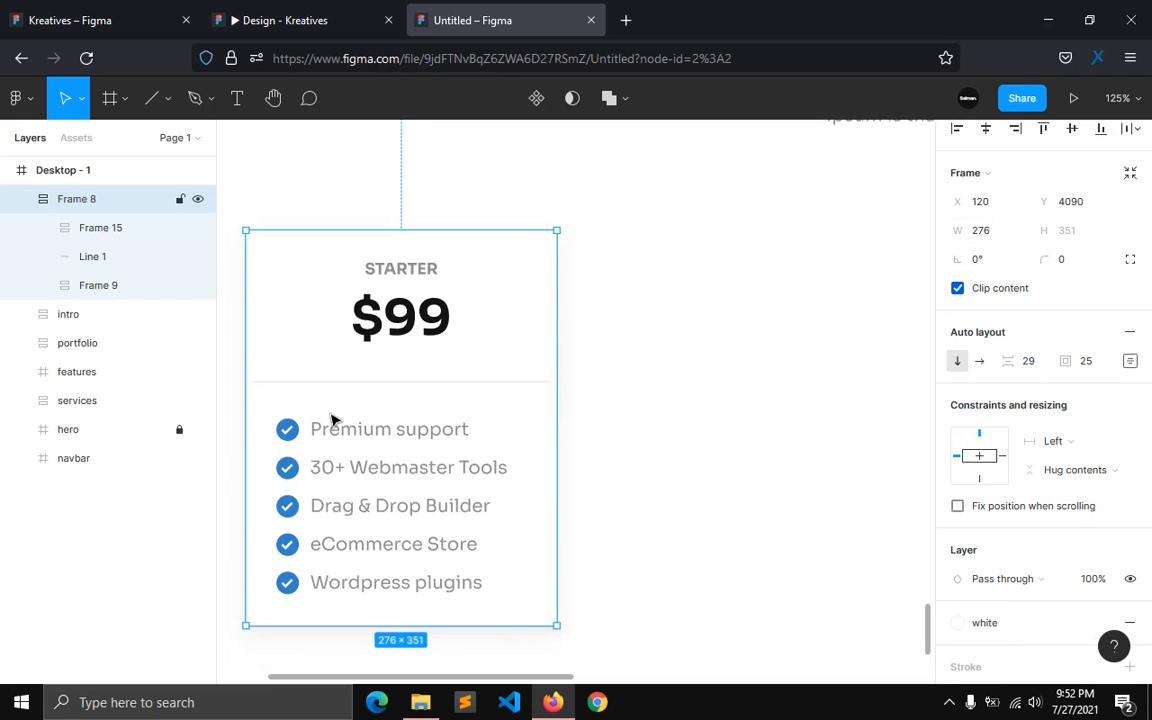
Step: Set the divider line below the $99 price to fill the card container's width
{"action": "left_click", "coordinate": [398, 313]}
{"action": "left_click", "coordinate": [398, 381]}
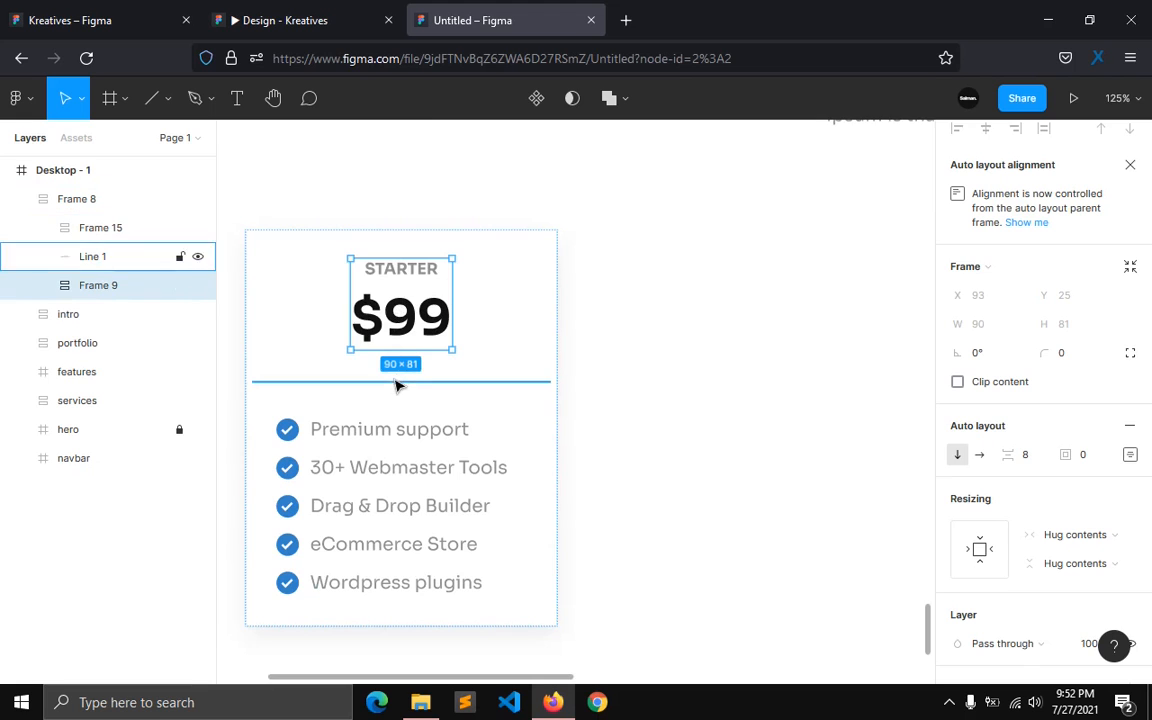
{"action": "left_click", "coordinate": [1078, 405]}
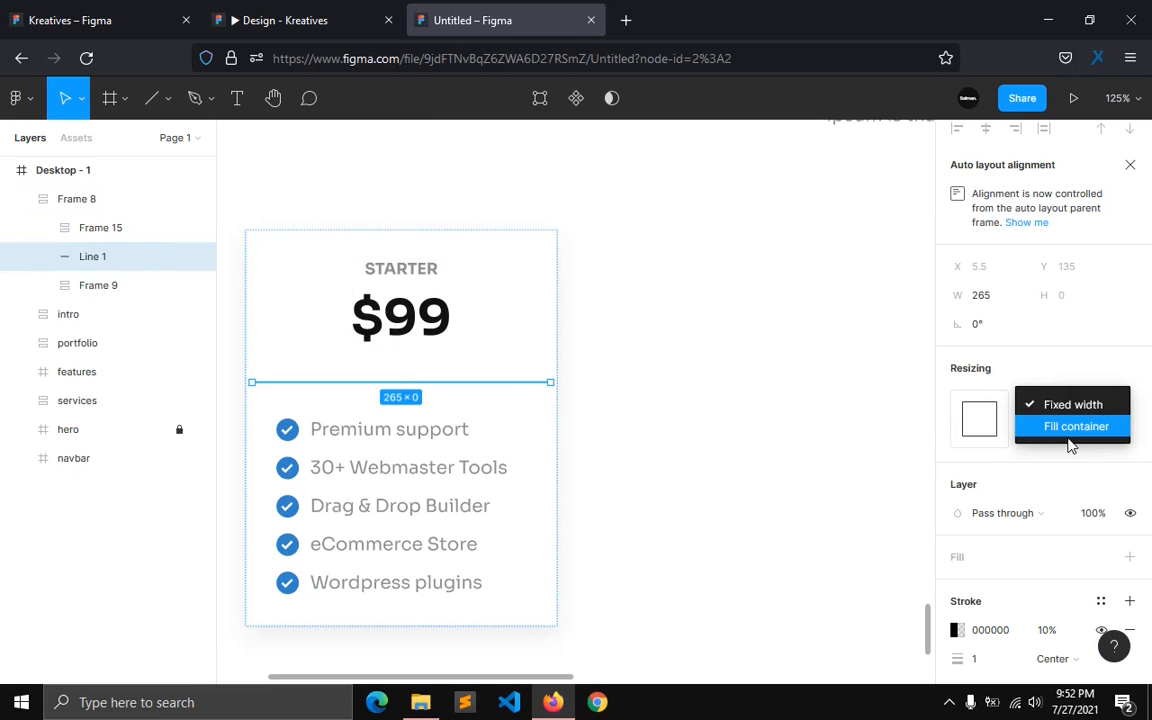
{"action": "left_click", "coordinate": [1070, 444]}
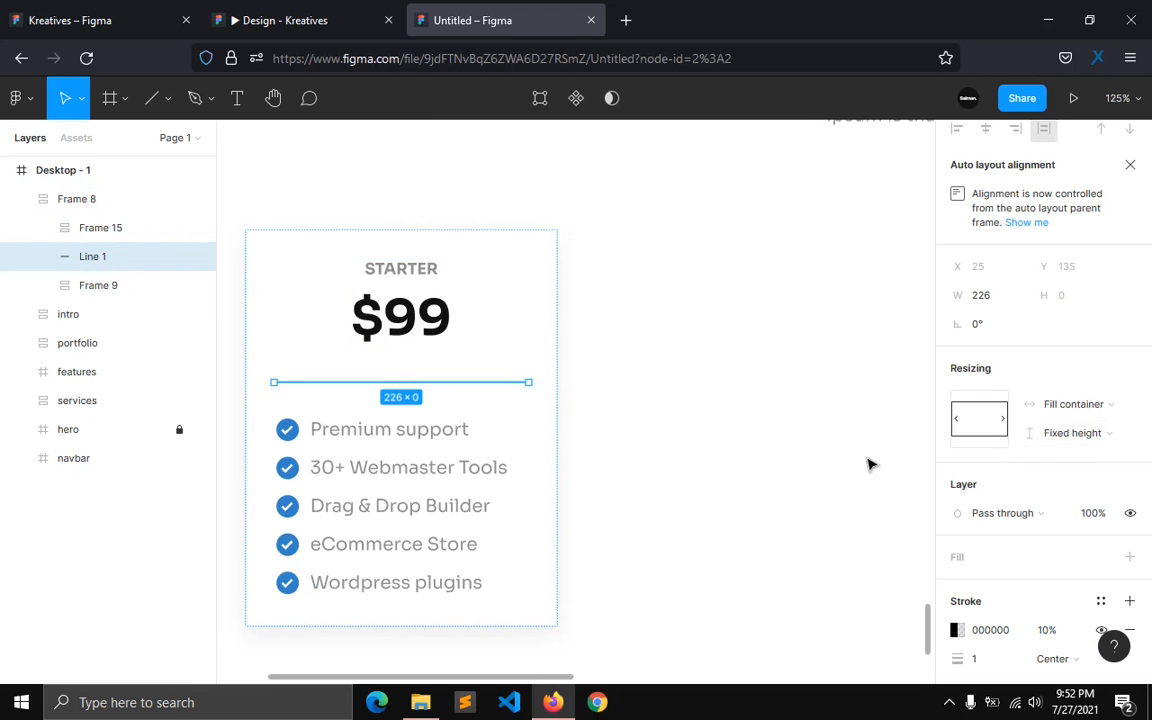
{"action": "left_click", "coordinate": [766, 488]}
Step: Set the feature list frame's horizontal resizing to Fill container
{"action": "left_click", "coordinate": [374, 505]}
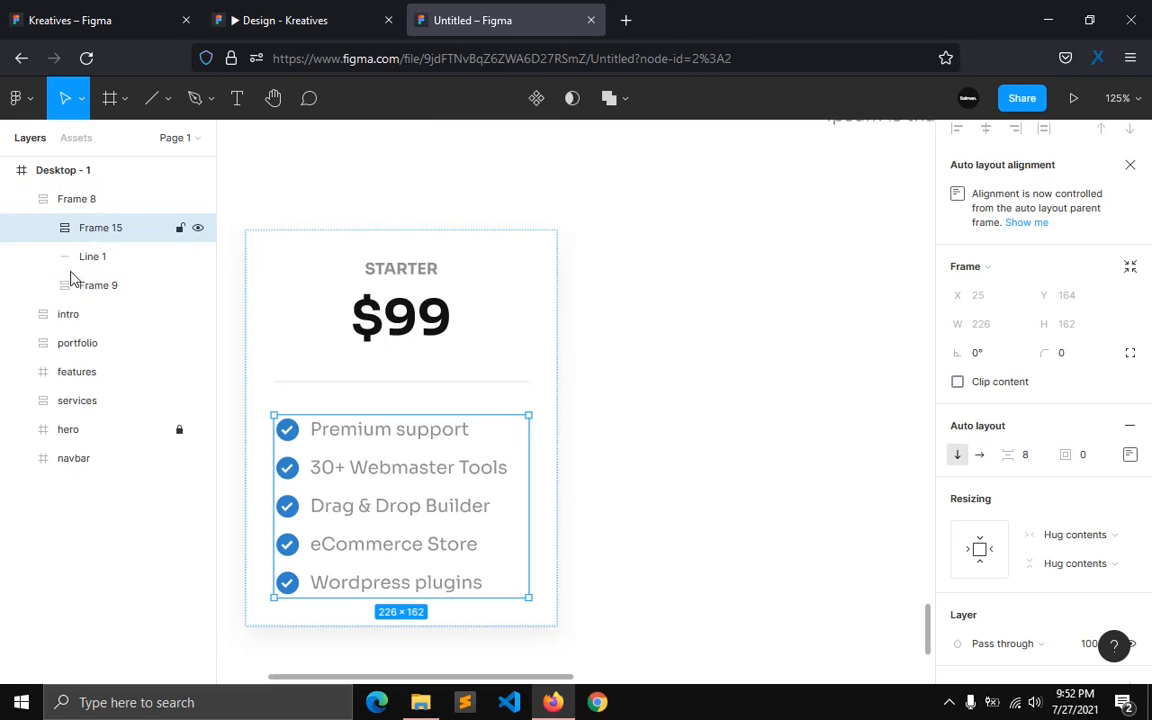
{"action": "left_click", "coordinate": [1069, 538]}
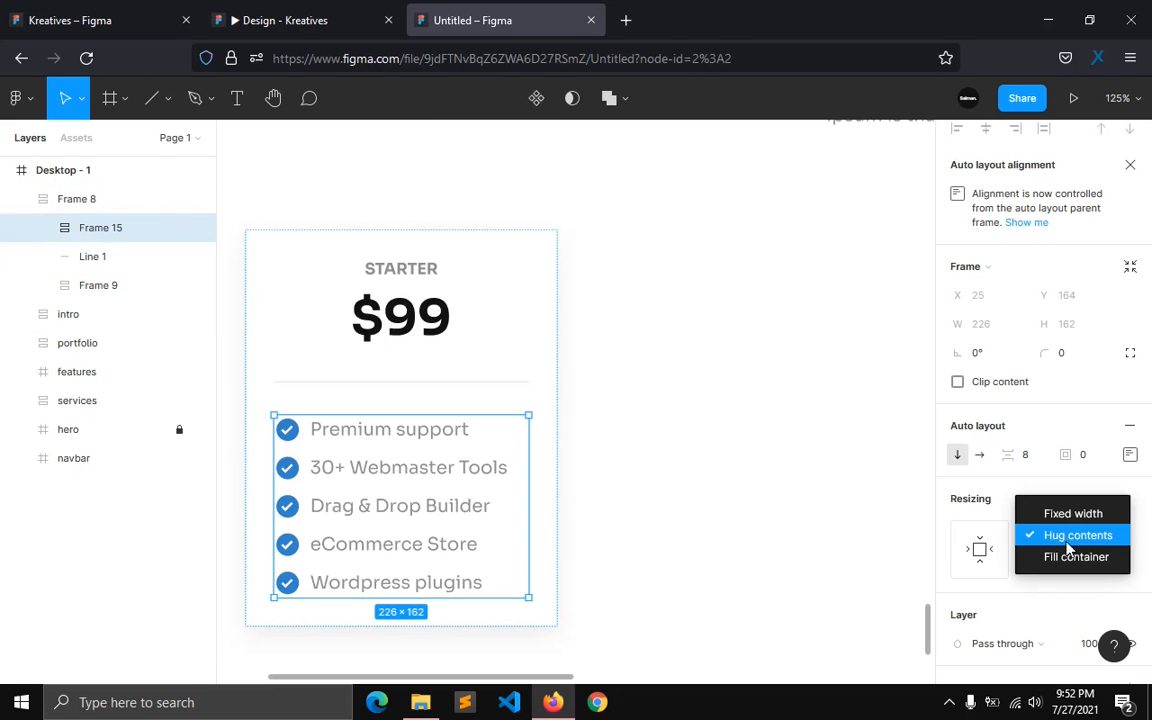
{"action": "left_click", "coordinate": [1058, 555]}
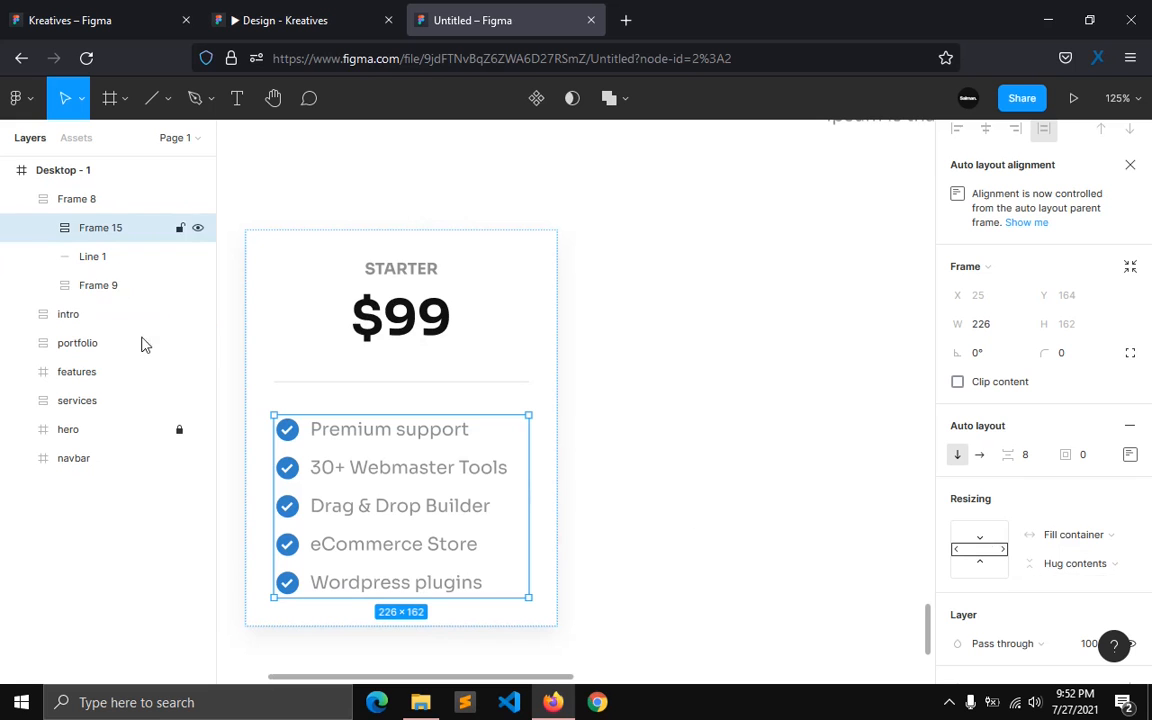
Step: Select all five feature rows inside the list frame and set their horizontal resizing to Fill container
{"action": "left_click", "coordinate": [44, 229]}
{"action": "left_click", "coordinate": [97, 263]}
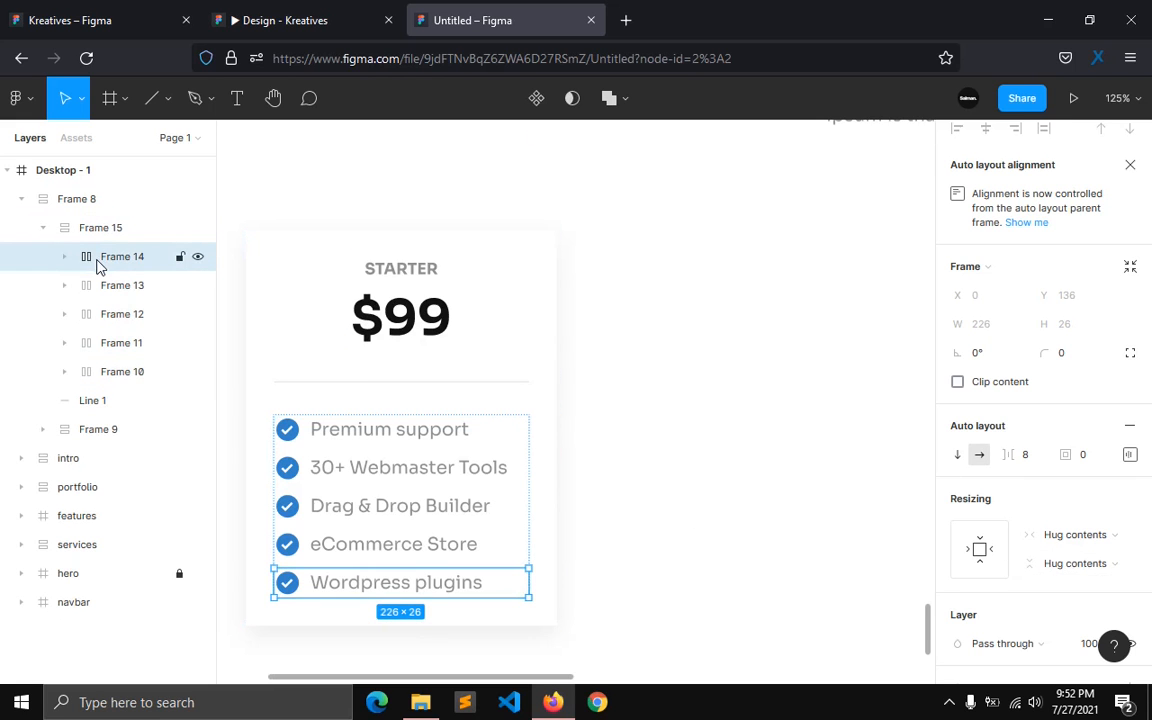
{"action": "left_click", "coordinate": [104, 232]}
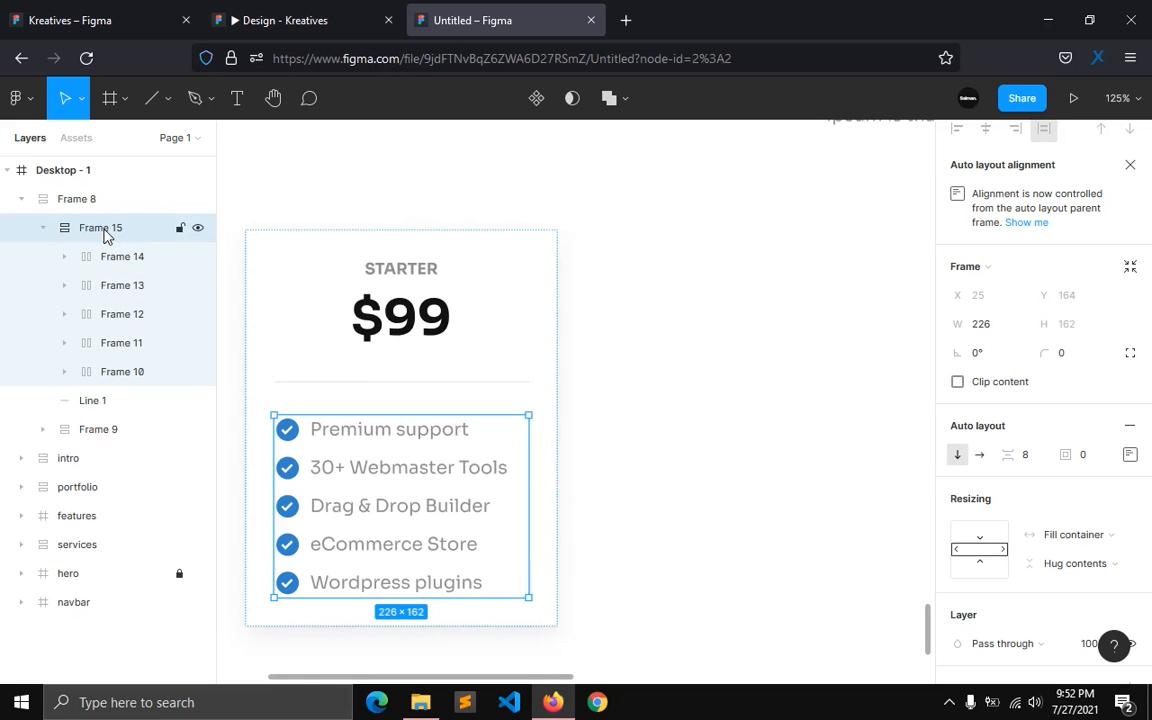
{"action": "key", "text": "Return"}
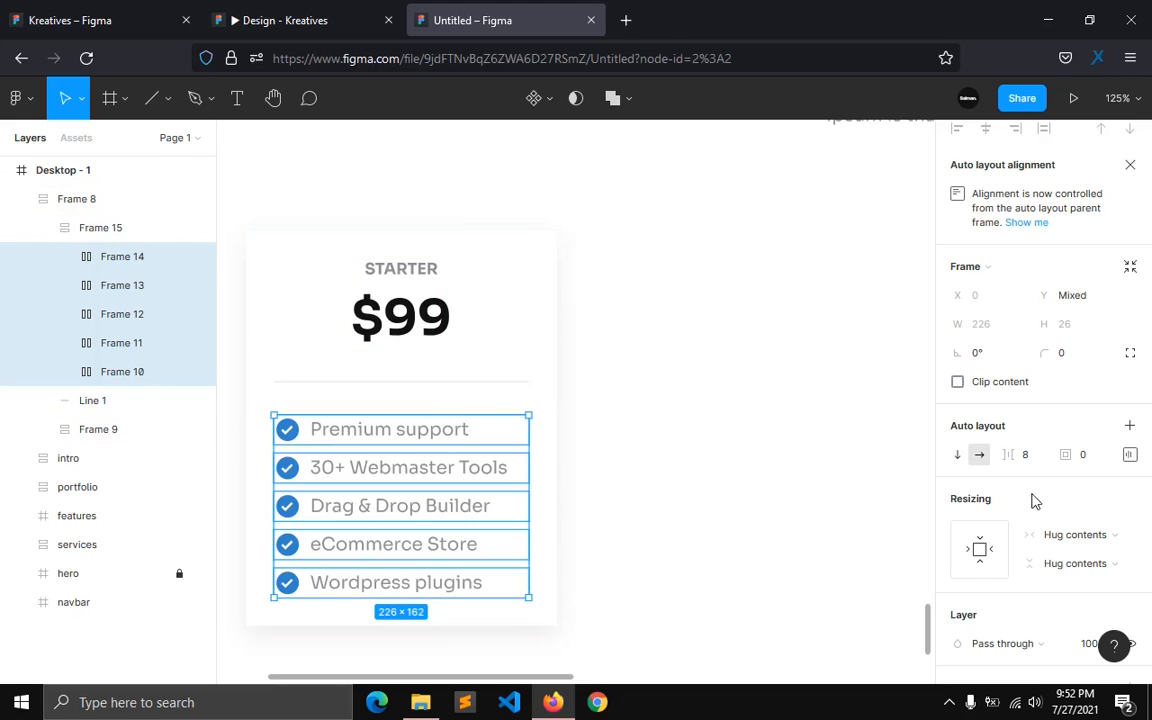
{"action": "left_click", "coordinate": [1075, 534]}
{"action": "left_click", "coordinate": [1075, 553]}
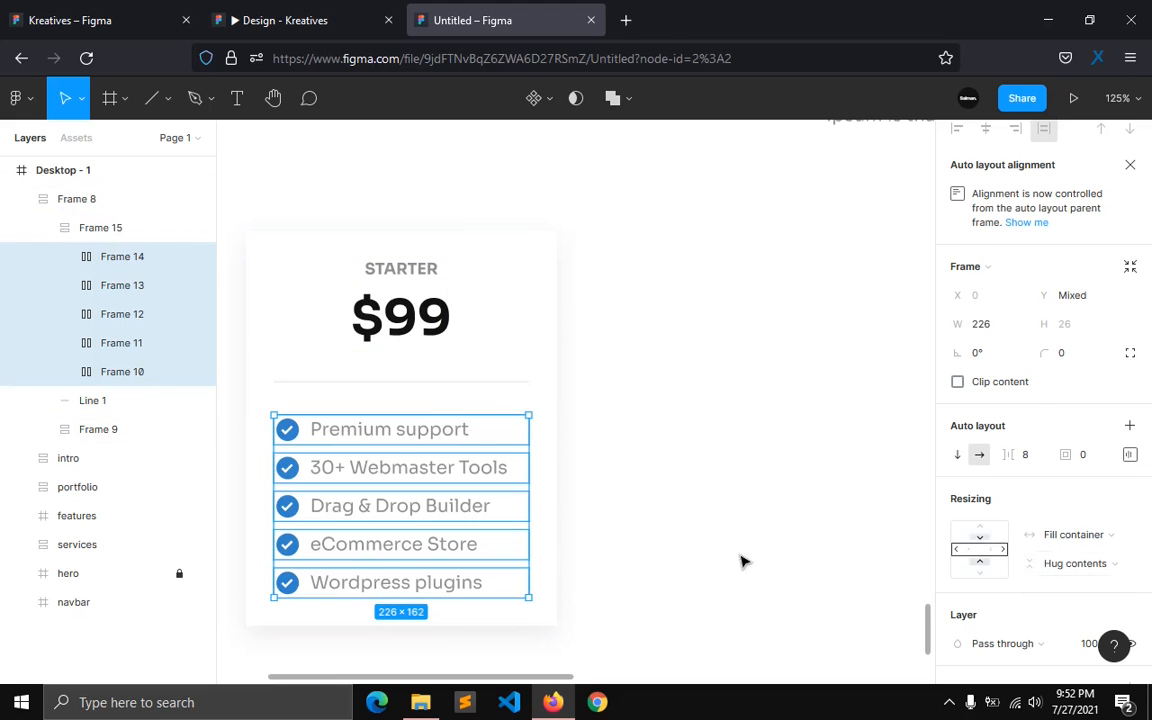
{"action": "left_click", "coordinate": [638, 563]}
Step: Collapse the layers of the feature list frame and the pricing card frame
{"action": "scroll", "coordinate": [644, 563], "scroll_direction": "down", "scroll_amount": 2}
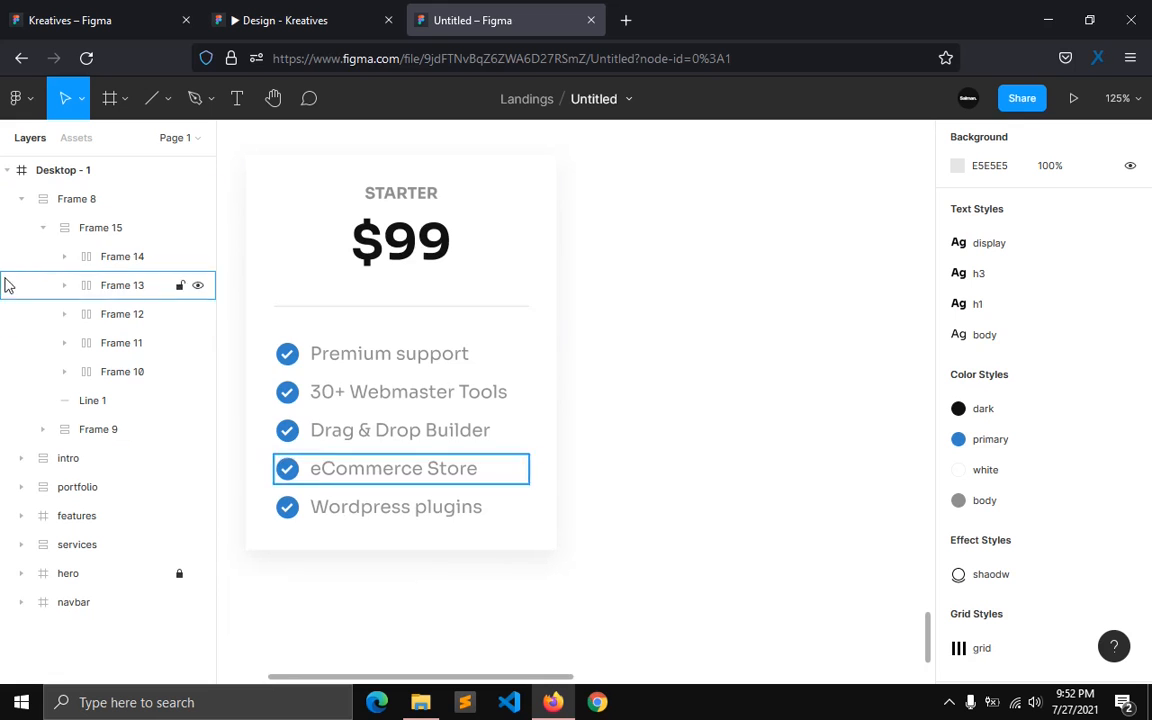
{"action": "left_click", "coordinate": [40, 227]}
{"action": "left_click", "coordinate": [22, 200]}
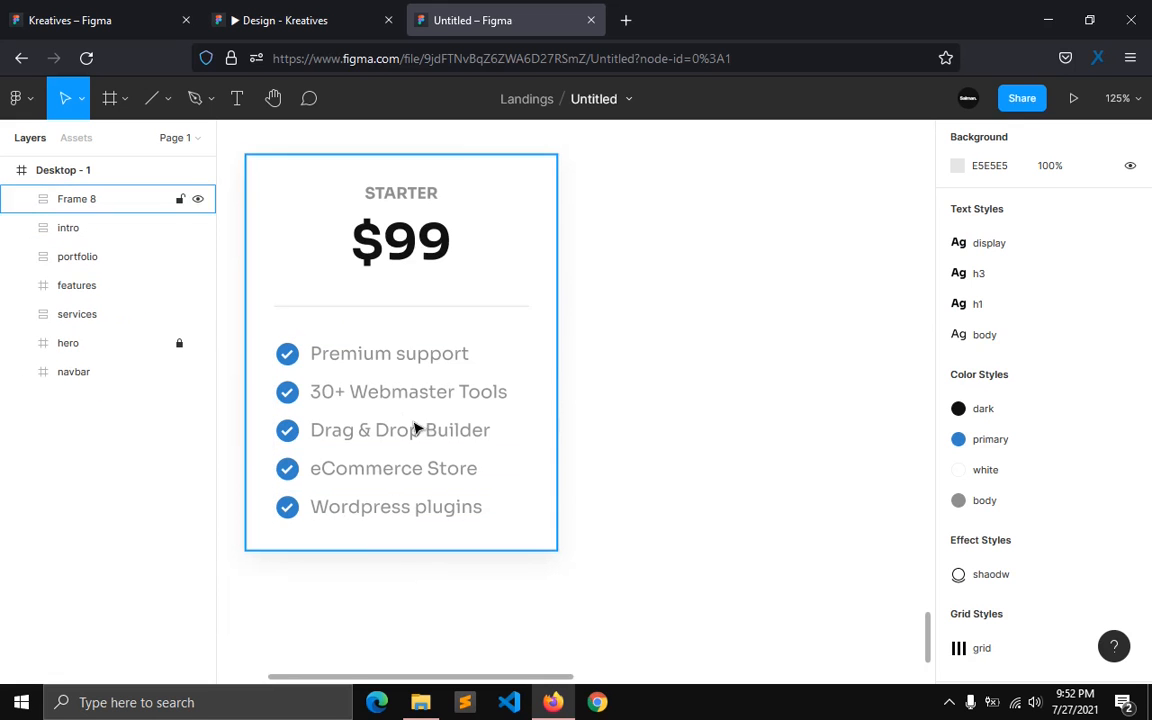
Step: Duplicate the navbar's blue Contact button and move the copy into the pricing card, below its feature list
{"action": "scroll", "coordinate": [768, 380], "scroll_direction": "up", "scroll_amount": 4}
{"action": "scroll", "coordinate": [768, 380], "scroll_direction": "down", "scroll_amount": 5}
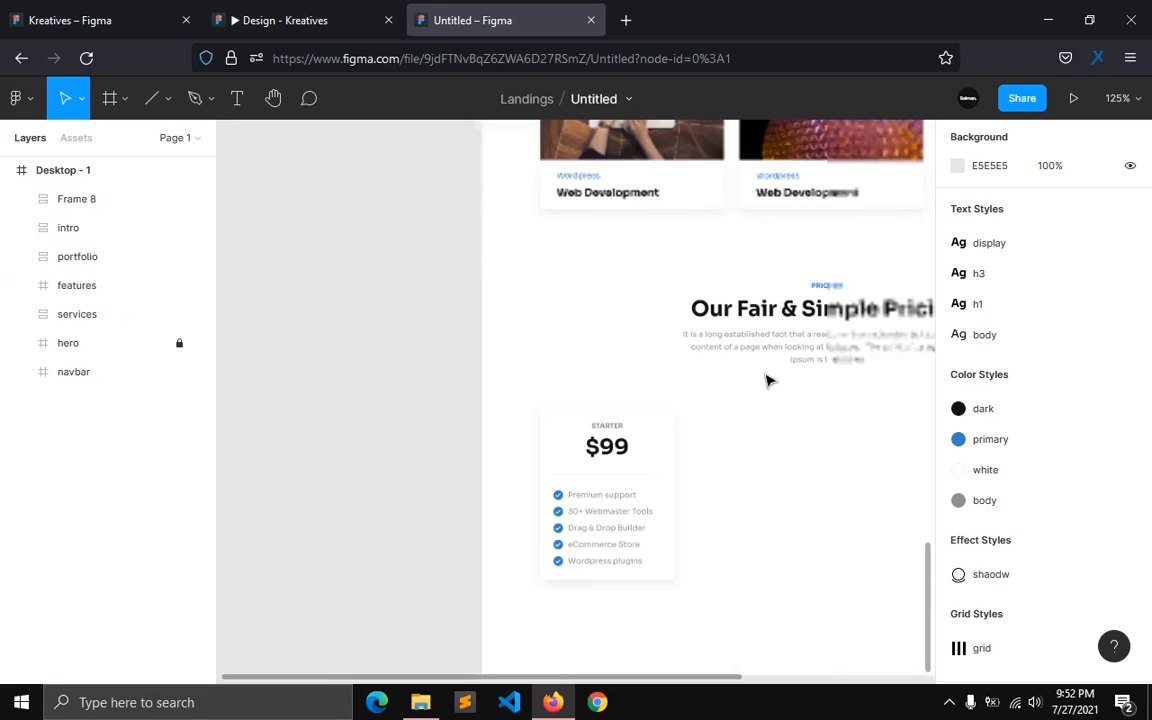
{"action": "scroll", "coordinate": [568, 548], "scroll_direction": "up", "scroll_amount": 2}
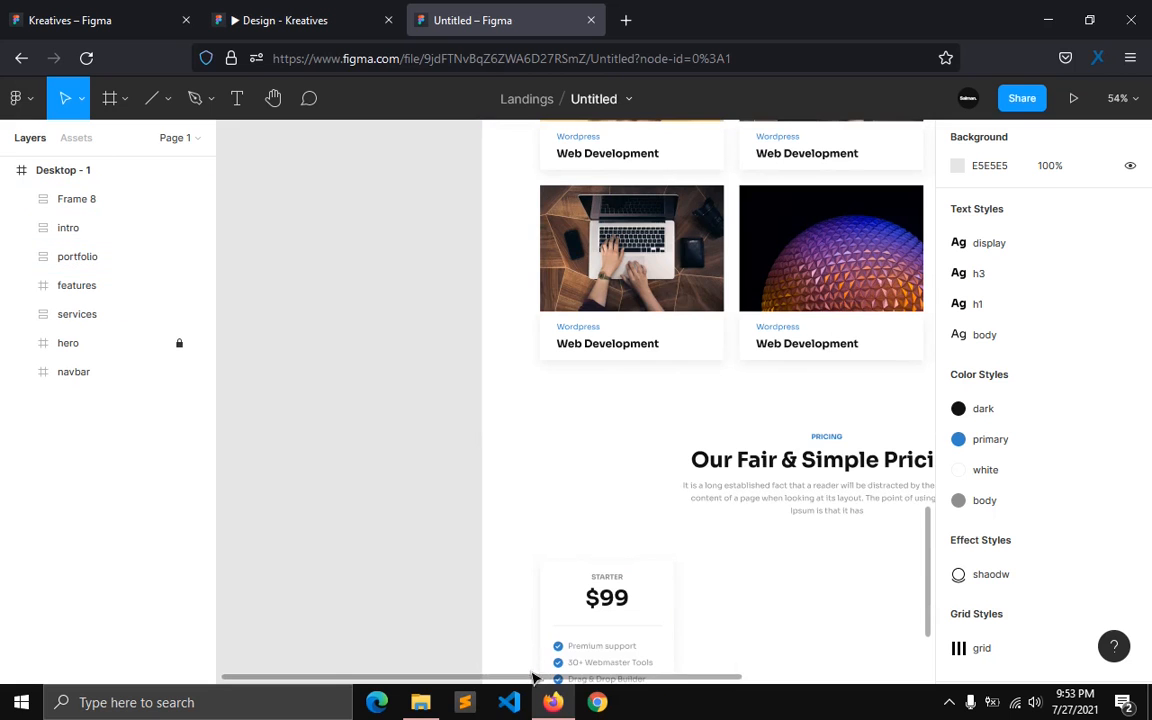
{"action": "scroll", "coordinate": [536, 684], "scroll_direction": "left", "scroll_amount": 5}
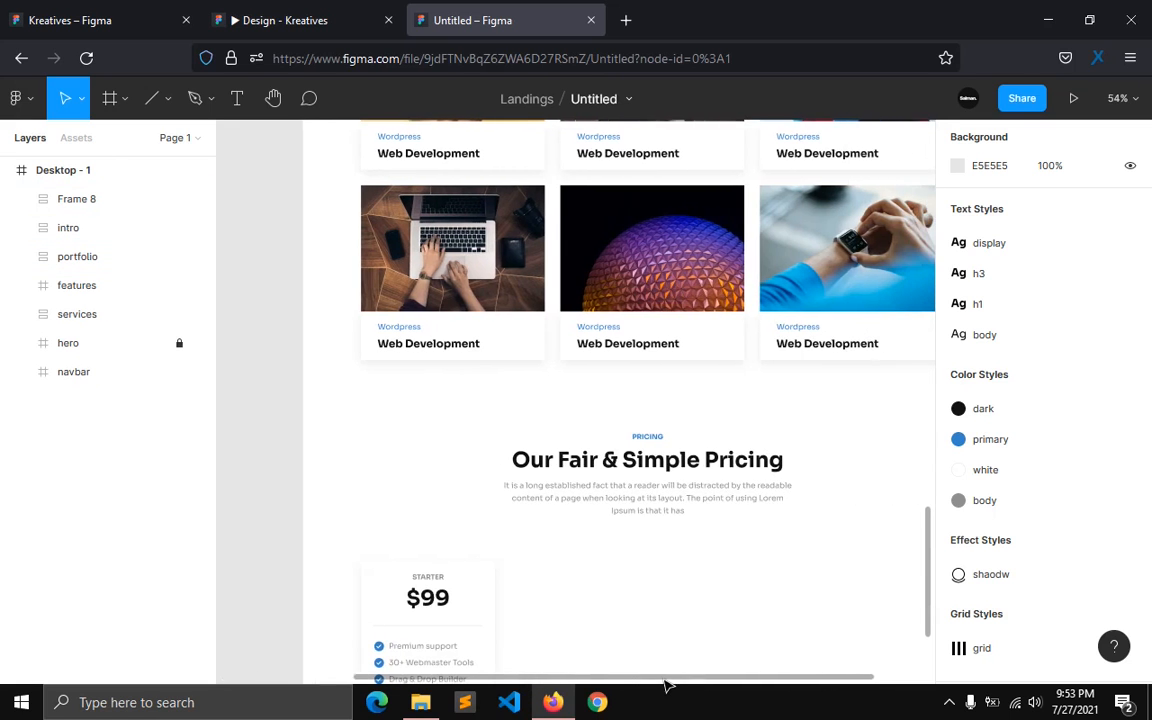
{"action": "scroll", "coordinate": [686, 392], "scroll_direction": "up", "scroll_amount": 4}
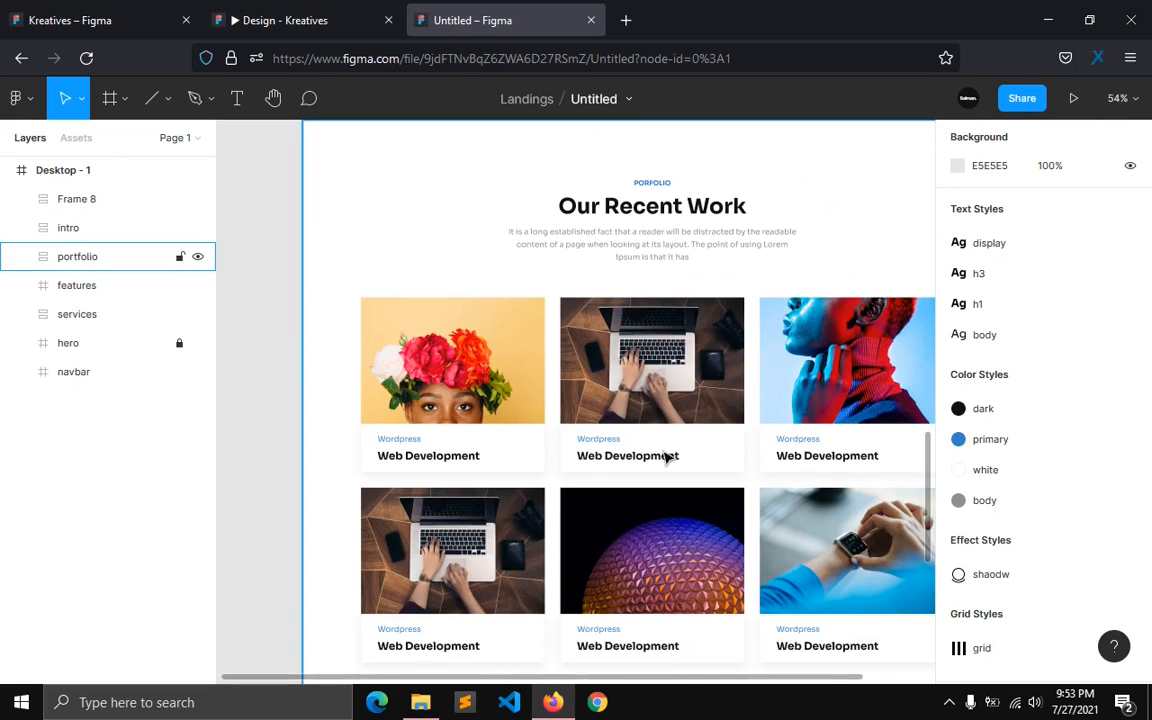
{"action": "scroll", "coordinate": [835, 360], "scroll_direction": "up", "scroll_amount": 15}
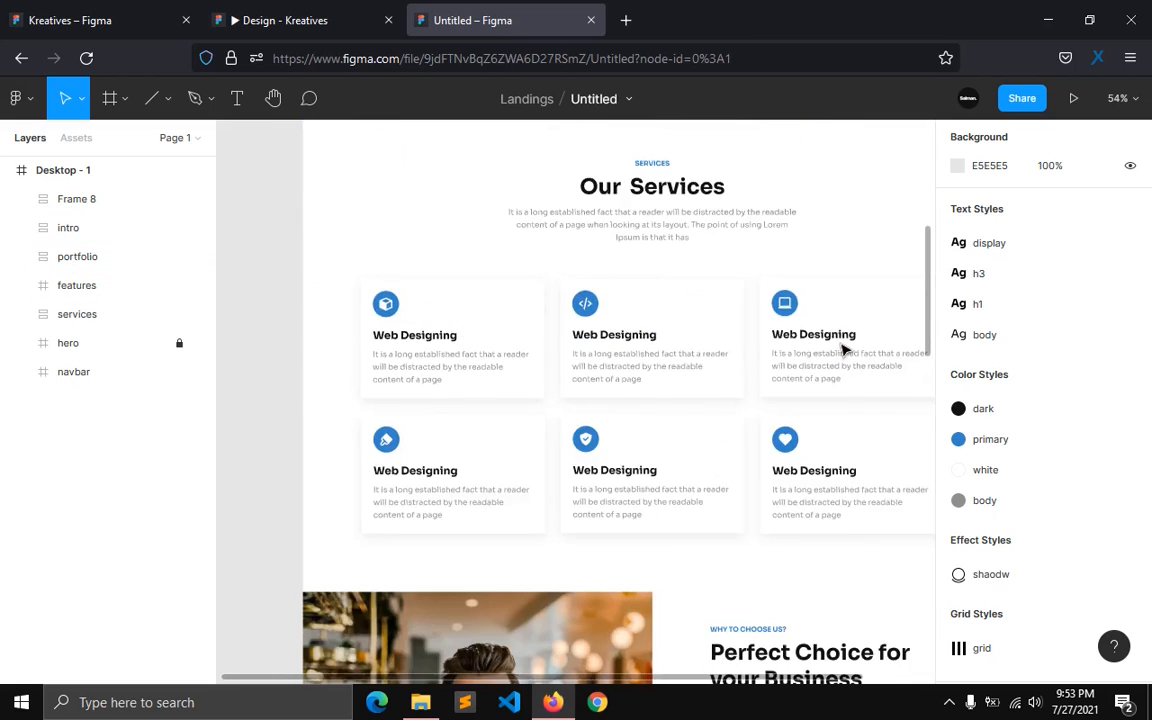
{"action": "scroll", "coordinate": [842, 353], "scroll_direction": "up", "scroll_amount": 2}
{"action": "scroll", "coordinate": [628, 443], "scroll_direction": "up", "scroll_amount": 5}
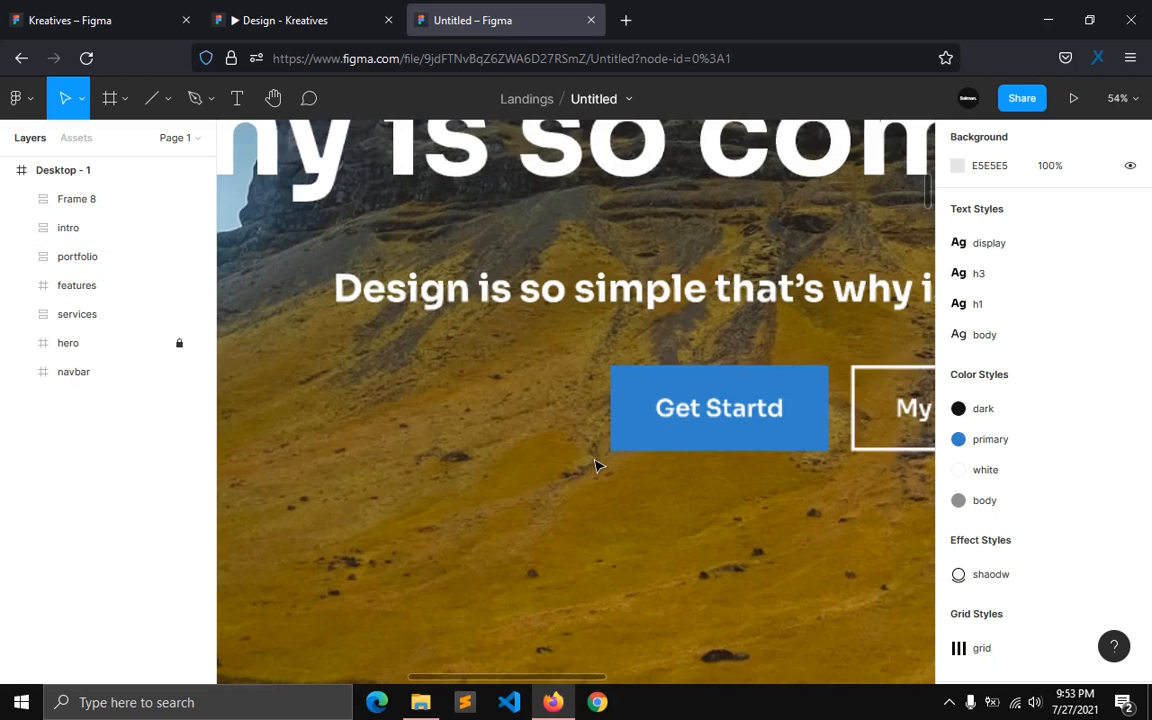
{"action": "left_click_drag", "start_coordinate": [581, 684], "coordinate": [748, 653]}
{"action": "scroll", "coordinate": [757, 582], "scroll_direction": "down", "scroll_amount": 2}
{"action": "scroll", "coordinate": [757, 582], "scroll_direction": "up", "scroll_amount": 5}
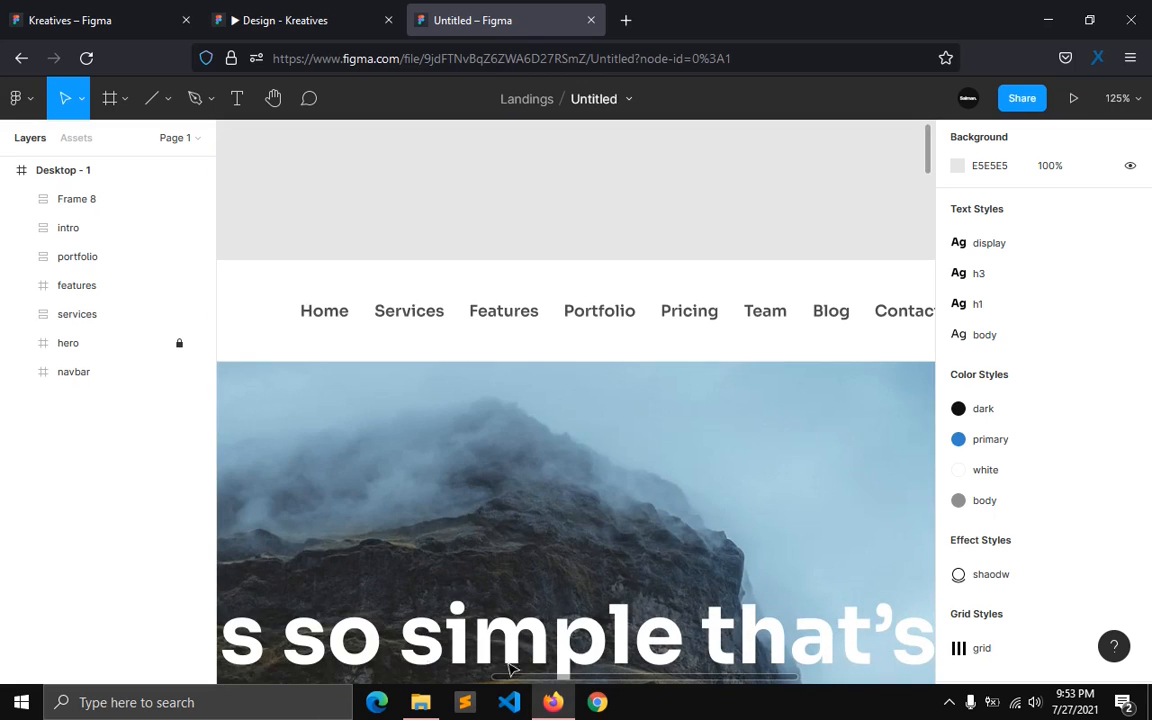
{"action": "left_click_drag", "start_coordinate": [562, 680], "coordinate": [627, 681]}
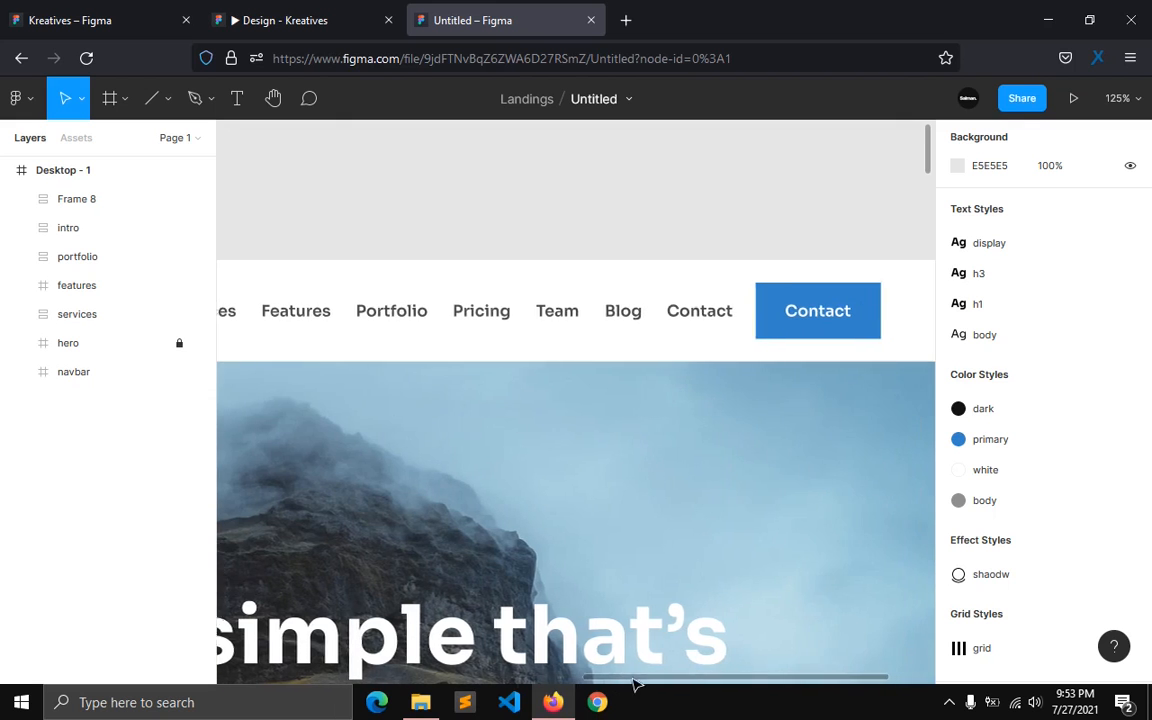
{"action": "left_click", "coordinate": [766, 333]}
{"action": "key", "text": "ctrl+d"}
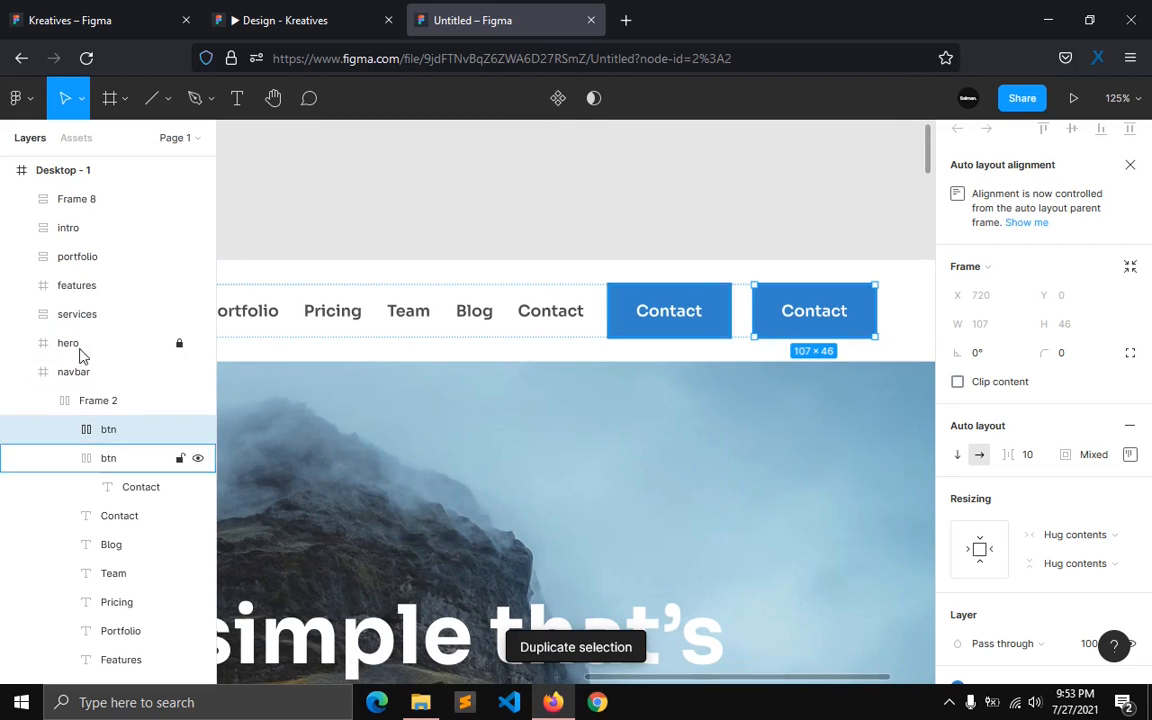
{"action": "left_click_drag", "start_coordinate": [101, 440], "coordinate": [96, 204]}
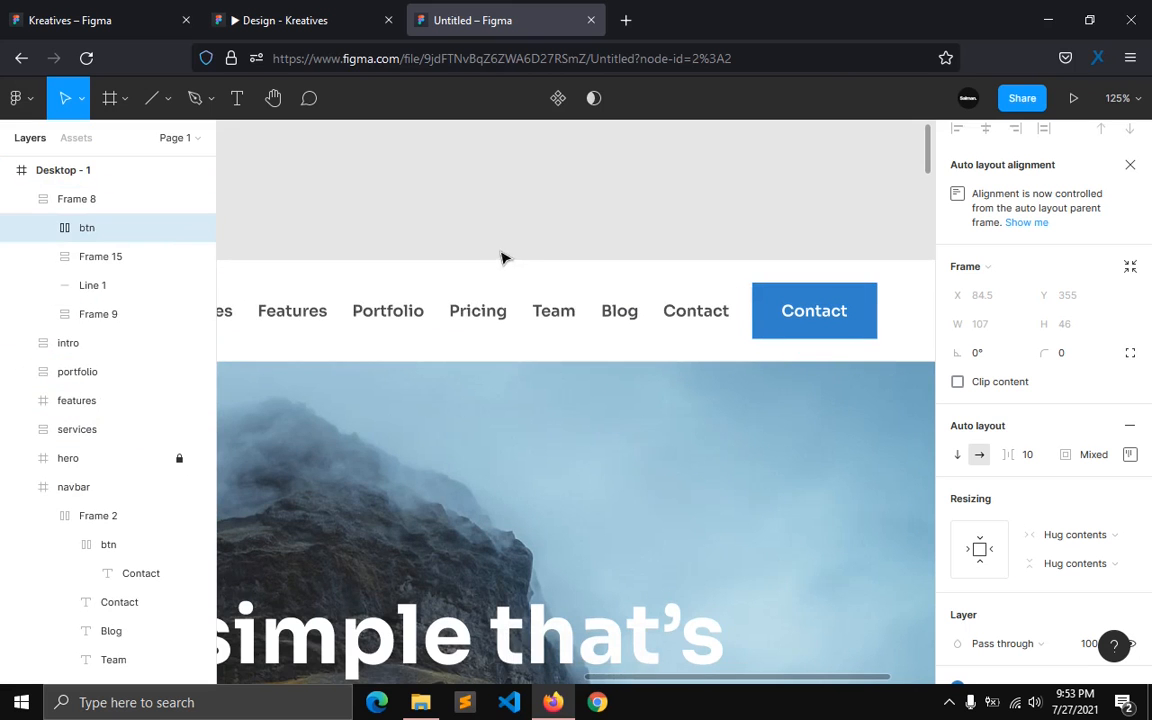
Step: Change the label of the copied button in the pricing card to "Get Started"
{"action": "scroll", "coordinate": [505, 598], "scroll_direction": "down", "scroll_amount": 5, "text": "ctrl"}
{"action": "scroll", "coordinate": [505, 598], "scroll_direction": "down", "scroll_amount": 10}
{"action": "scroll", "coordinate": [505, 598], "scroll_direction": "down", "scroll_amount": 5}
{"action": "scroll", "coordinate": [321, 681], "scroll_direction": "left", "scroll_amount": 3}
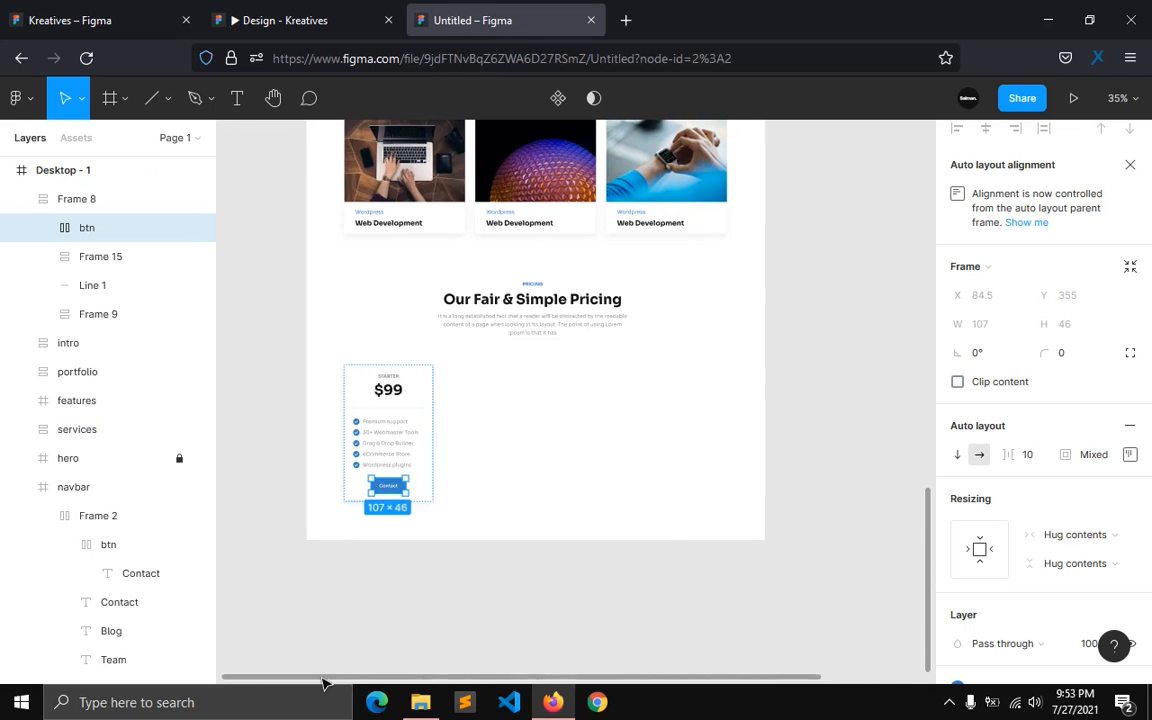
{"action": "scroll", "coordinate": [442, 514], "scroll_direction": "up", "scroll_amount": 8, "text": "ctrl"}
{"action": "scroll", "coordinate": [470, 530], "scroll_direction": "up", "scroll_amount": 4, "text": "ctrl"}
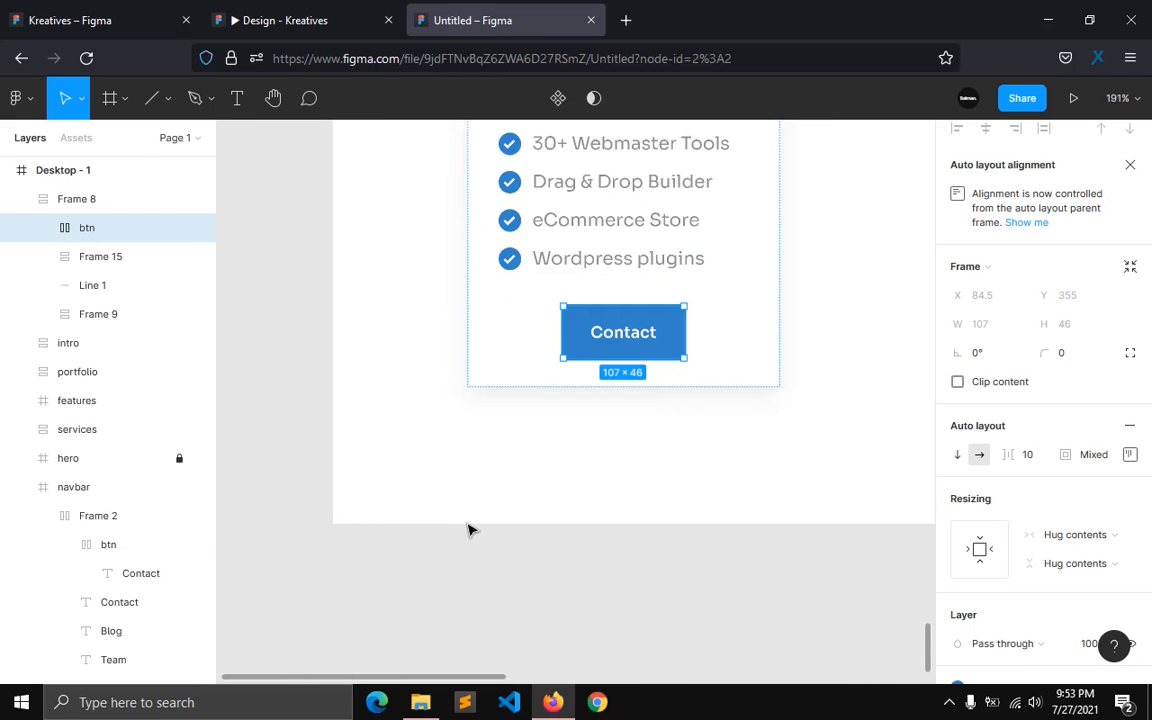
{"action": "left_click", "coordinate": [478, 514]}
{"action": "double_click", "coordinate": [593, 338]}
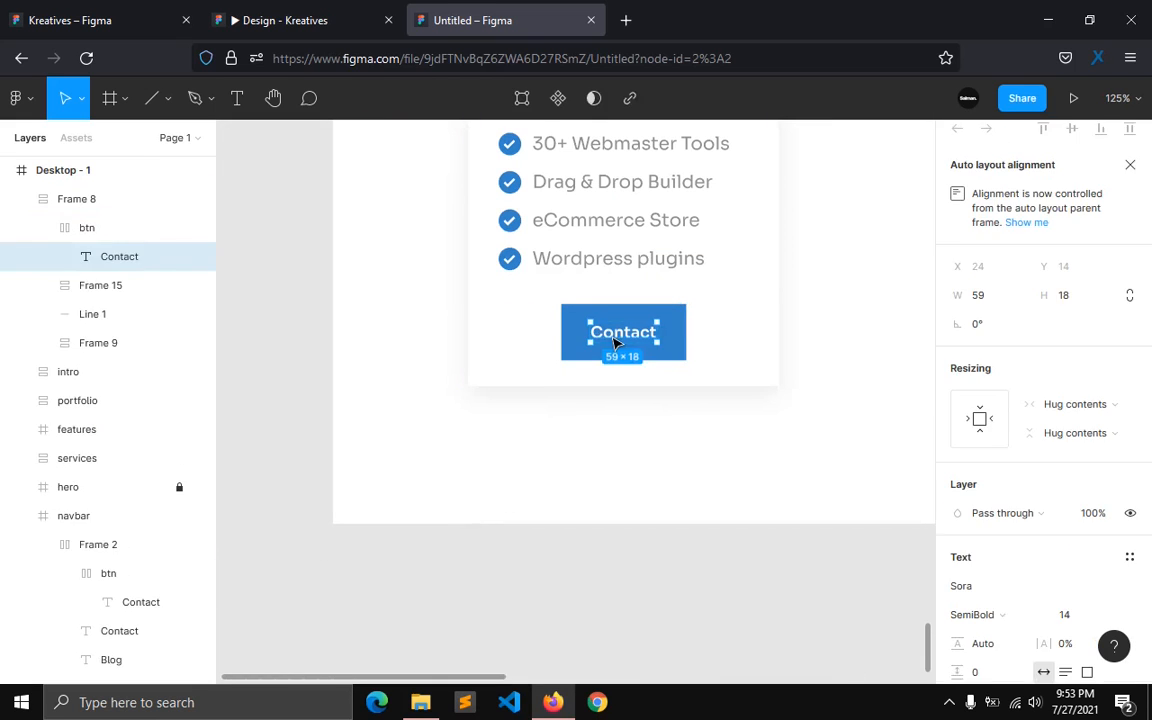
{"action": "type", "text": "Get"}
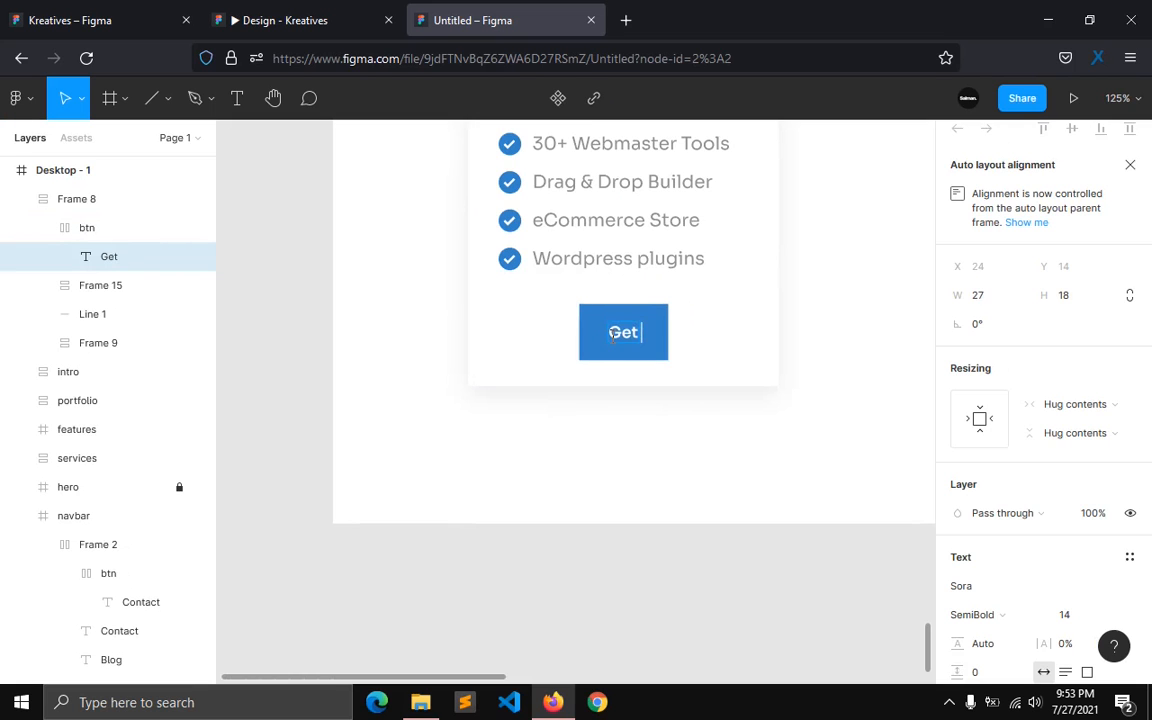
{"action": "type", "text": " Started"}
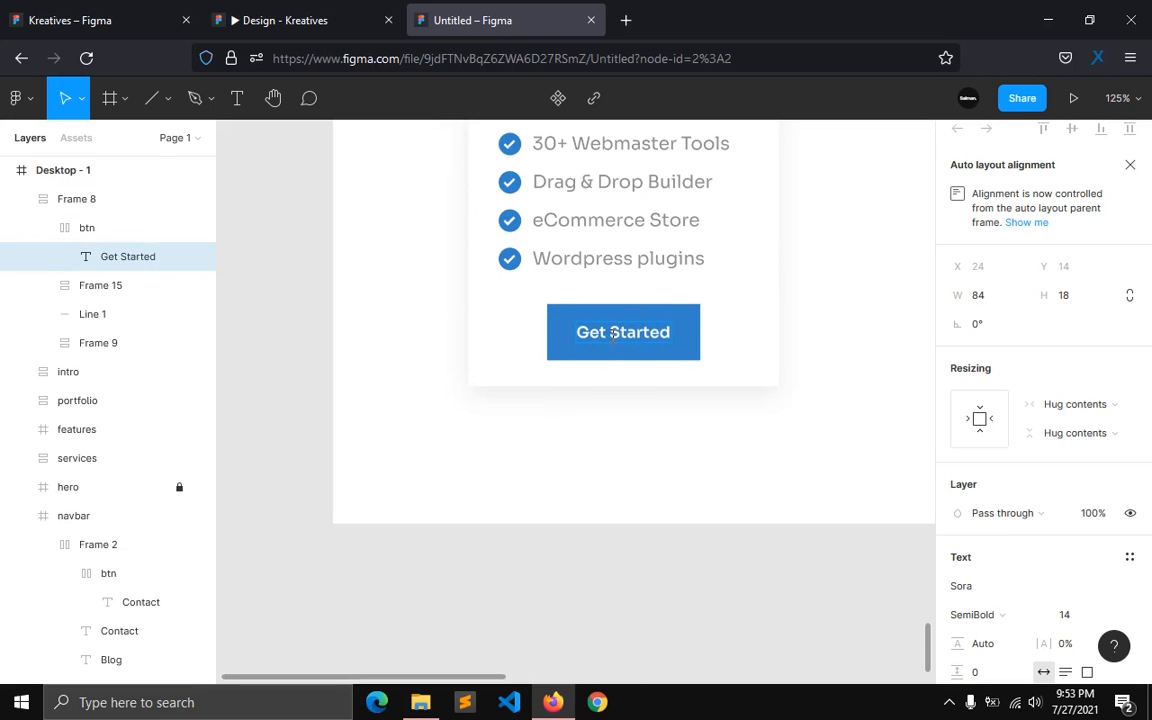
{"action": "key", "text": "Escape"}
{"action": "left_click", "coordinate": [566, 439]}
Step: Collapse the pricing card and navbar layers and rename the card's frame "pricing table"
{"action": "scroll", "coordinate": [566, 439], "scroll_direction": "down", "scroll_amount": 3}
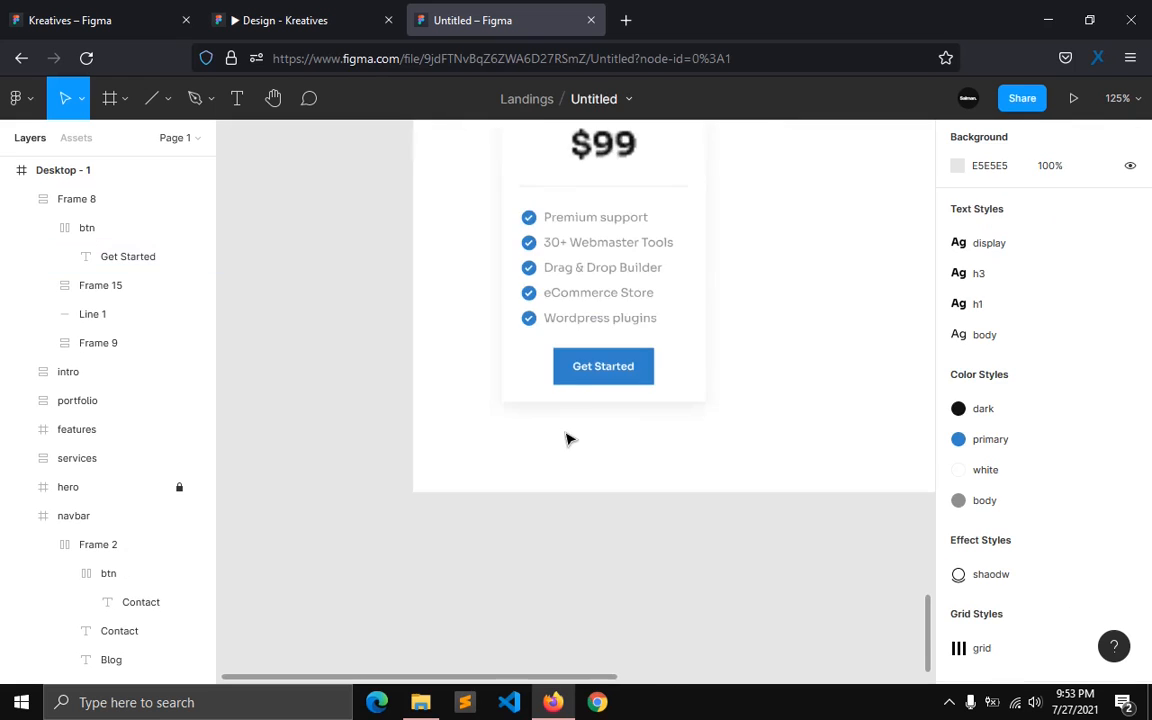
{"action": "scroll", "coordinate": [500, 470], "scroll_direction": "up", "scroll_amount": 3}
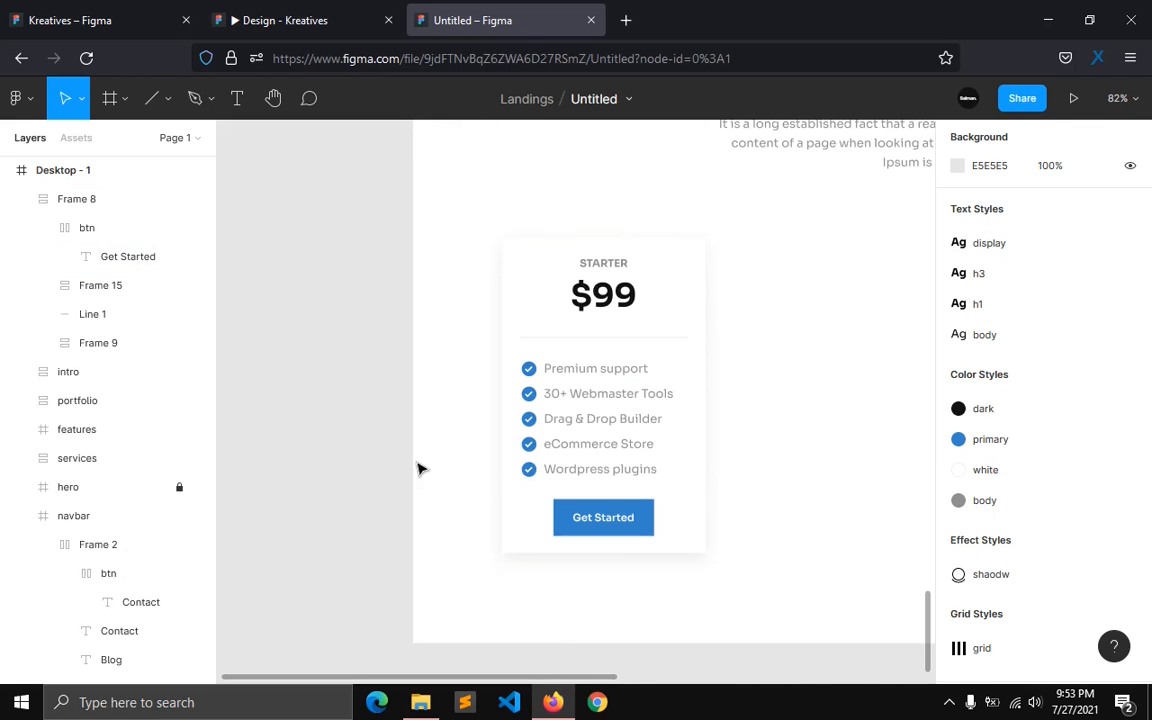
{"action": "scroll", "coordinate": [450, 480], "scroll_direction": "down", "scroll_amount": 2}
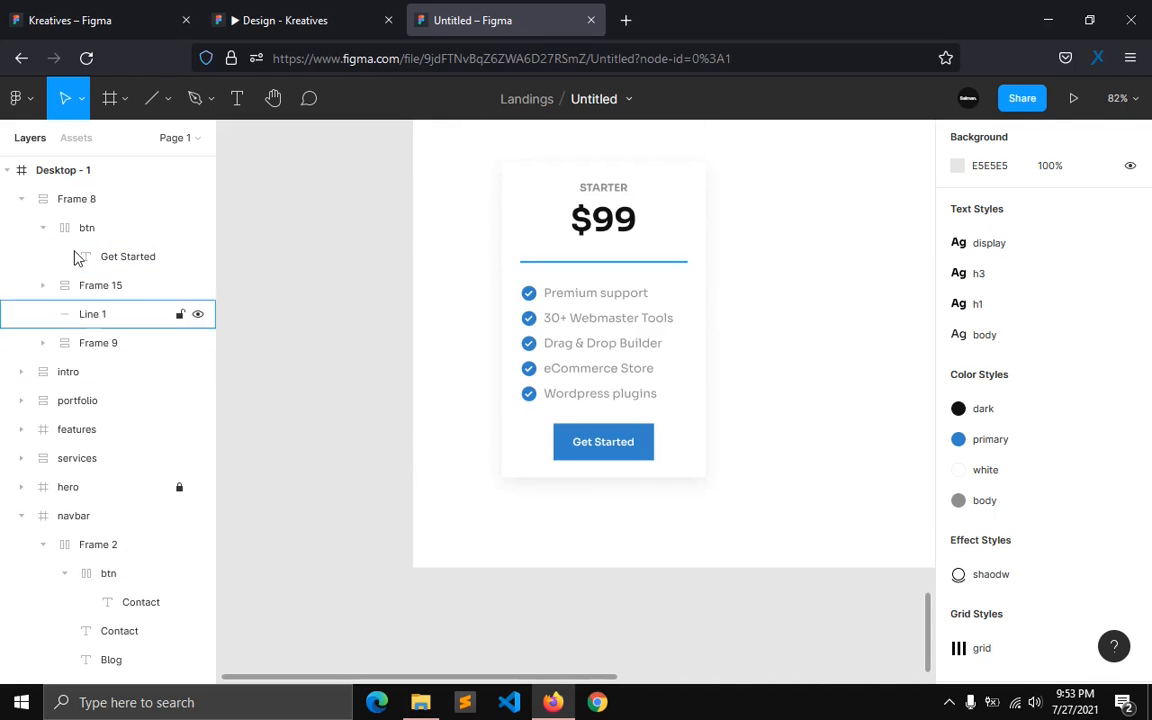
{"action": "left_click", "coordinate": [22, 200]}
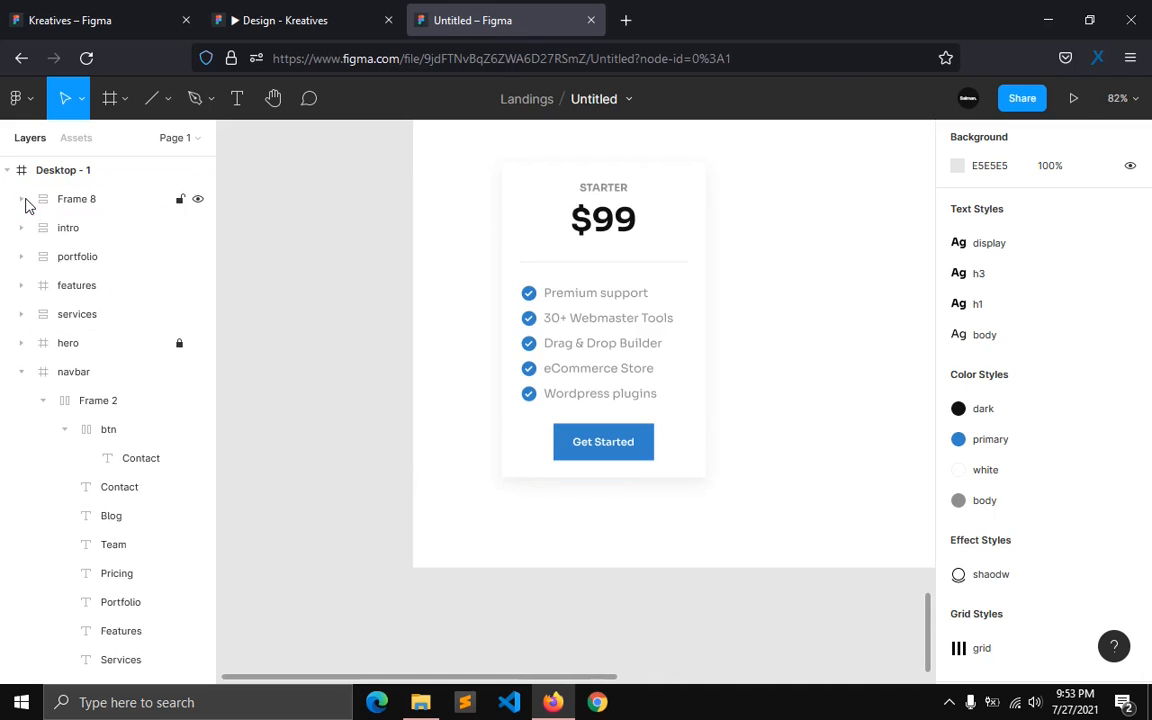
{"action": "left_click", "coordinate": [21, 371]}
{"action": "left_click", "coordinate": [69, 205]}
{"action": "double_click", "coordinate": [70, 205]}
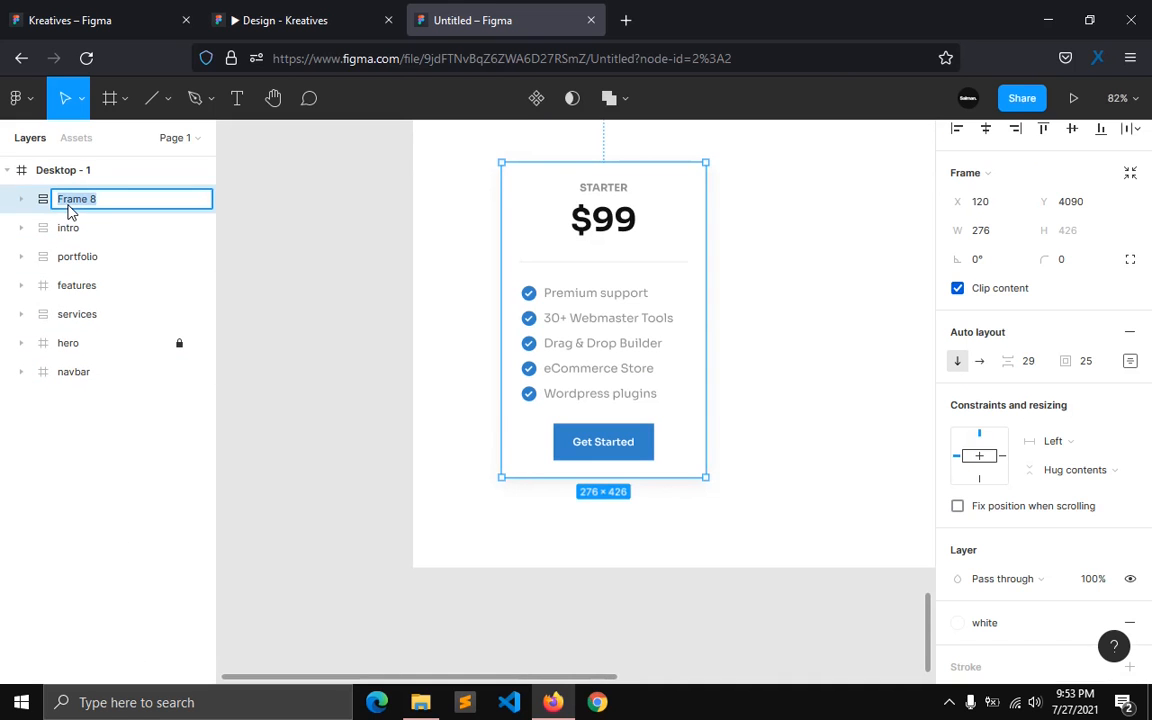
{"action": "type", "text": "pricing table"}
{"action": "key", "text": "Return"}
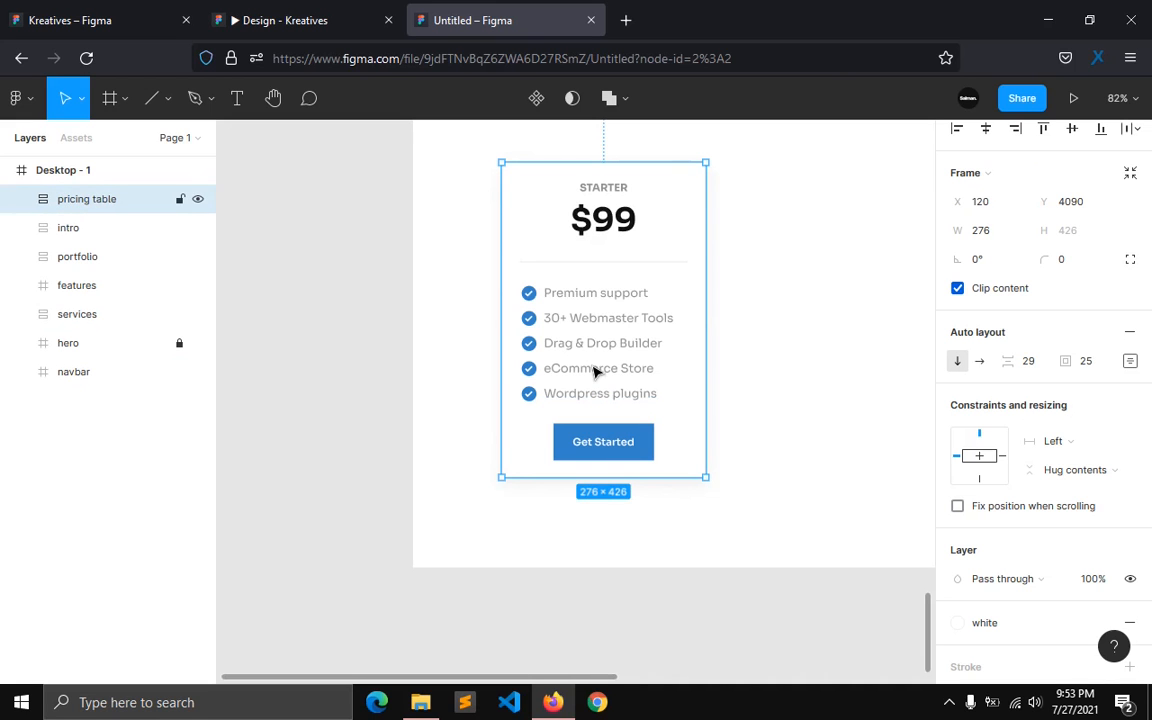
Step: Duplicate the pricing card to the right of the original and set the copy's price to $199
{"action": "left_click_drag", "start_coordinate": [594, 372], "coordinate": [807, 373]}
{"action": "double_click", "coordinate": [825, 228]}
{"action": "double_click", "coordinate": [825, 228]}
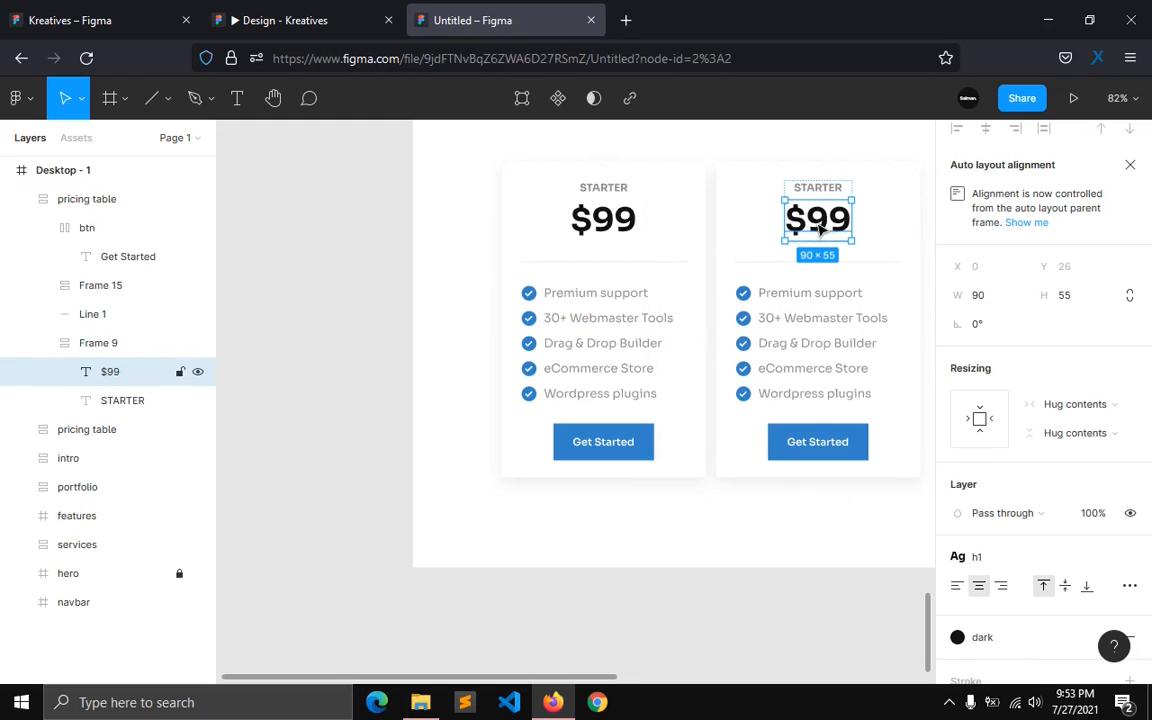
{"action": "double_click", "coordinate": [820, 224]}
{"action": "left_click", "coordinate": [817, 223]}
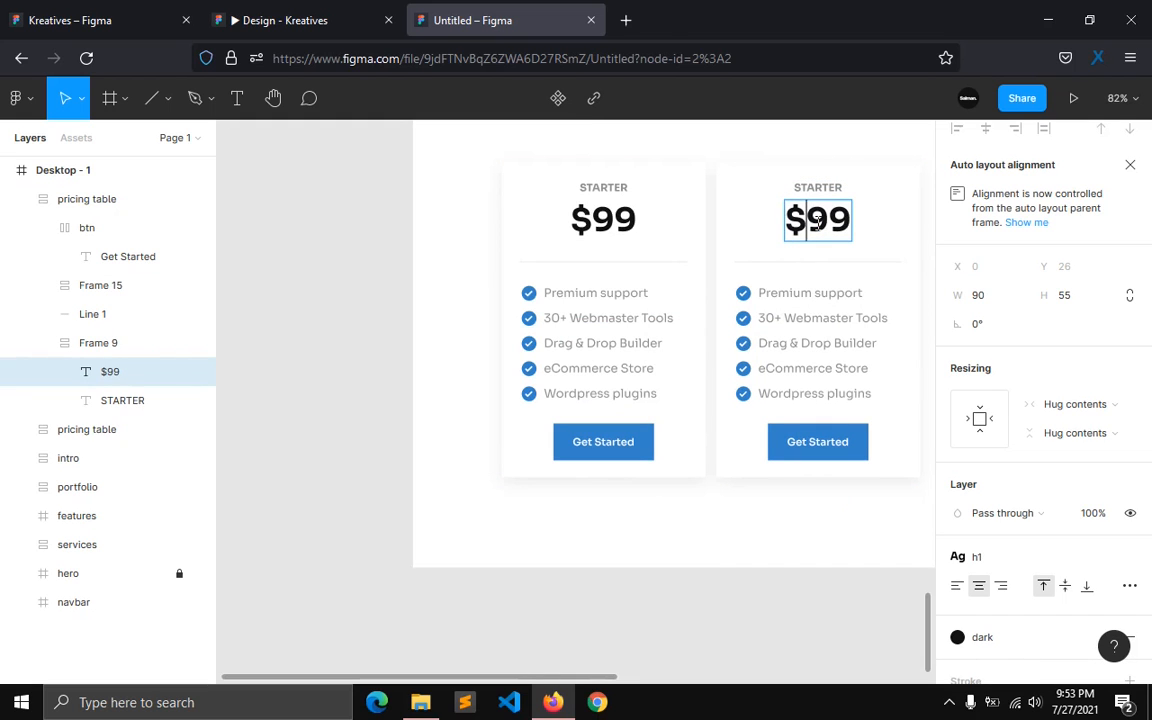
{"action": "key", "text": "Escape"}
{"action": "double_click", "coordinate": [815, 228]}
{"action": "left_click", "coordinate": [807, 222]}
{"action": "type", "text": "1"}
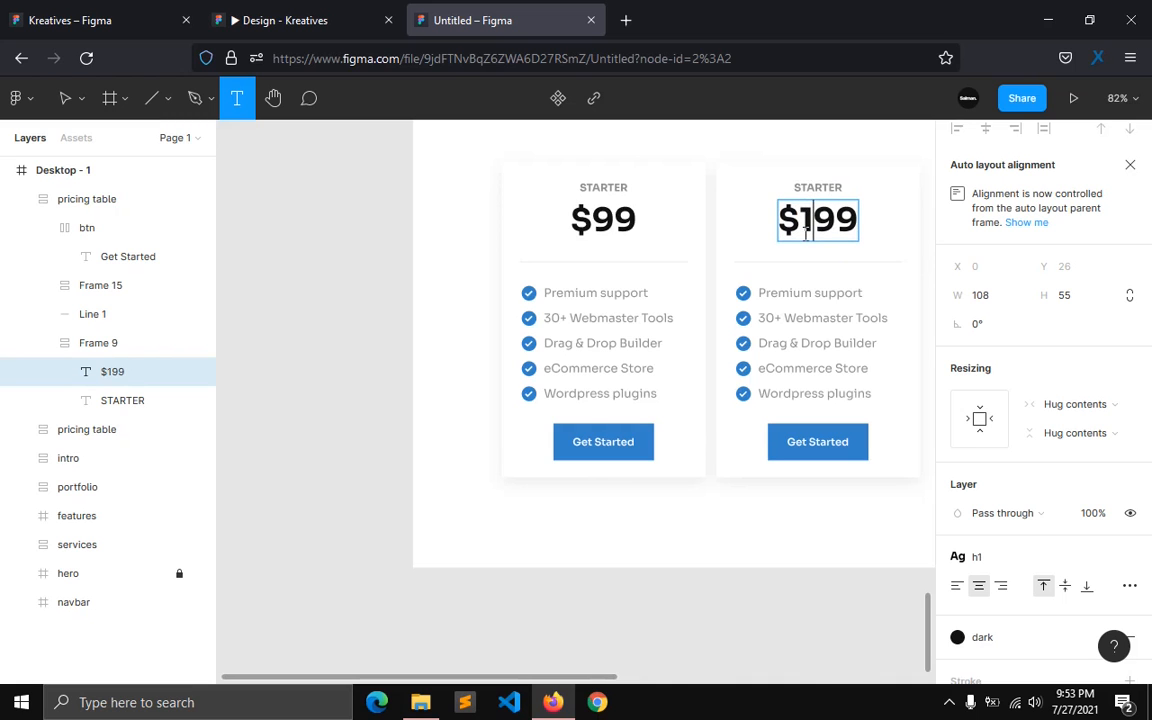
{"action": "key", "text": "Escape"}
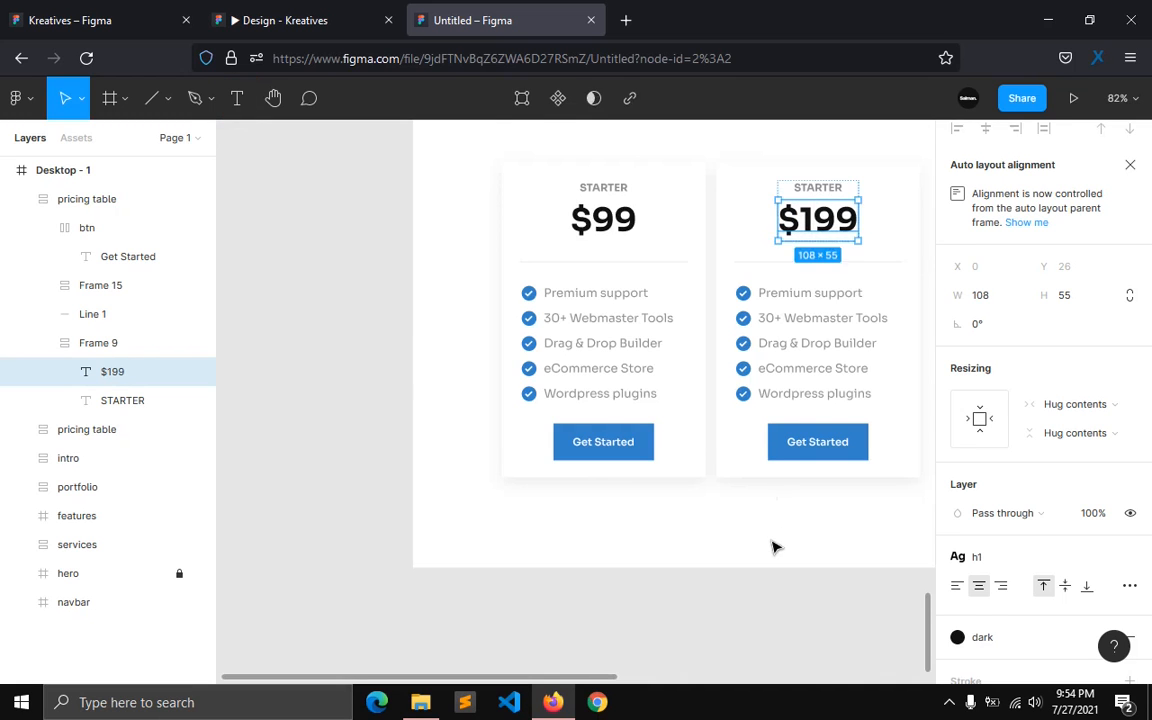
{"action": "key", "text": "Escape"}
Step: Duplicate the $199 pricing card and place the copy to its right as the third card
{"action": "scroll", "coordinate": [672, 573], "scroll_direction": "down", "scroll_amount": 5}
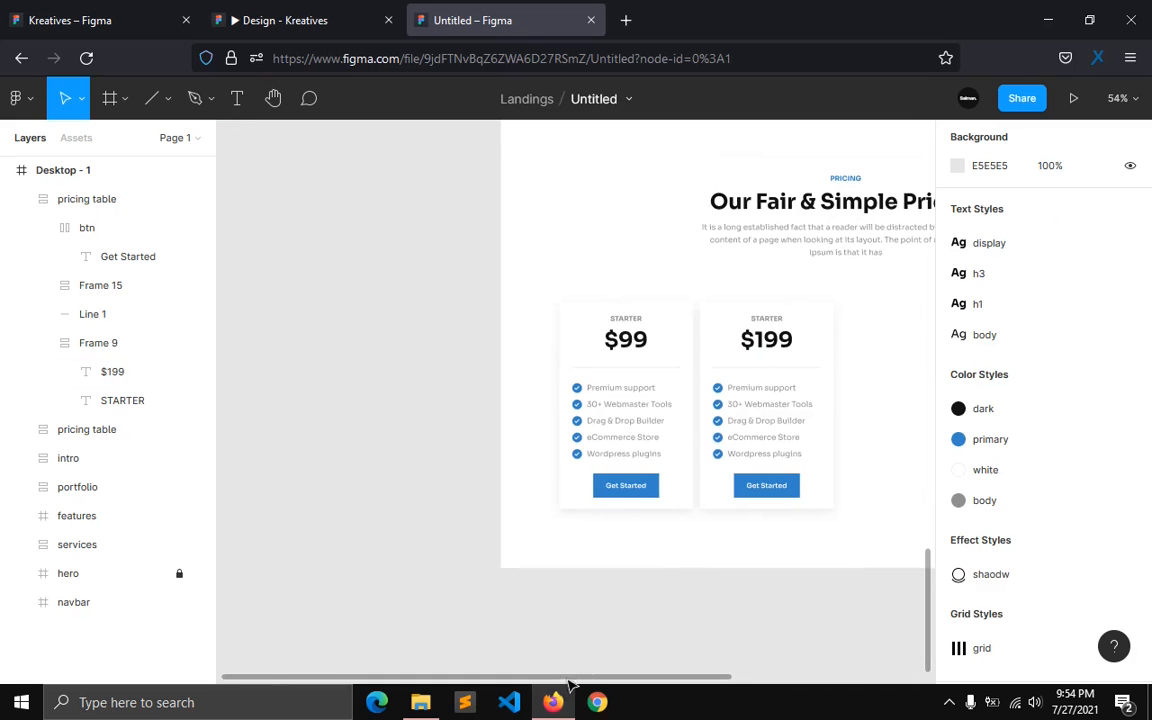
{"action": "scroll", "coordinate": [686, 676], "scroll_direction": "right", "scroll_amount": 4}
{"action": "scroll", "coordinate": [598, 548], "scroll_direction": "up", "scroll_amount": 5}
{"action": "left_click", "coordinate": [612, 459]}
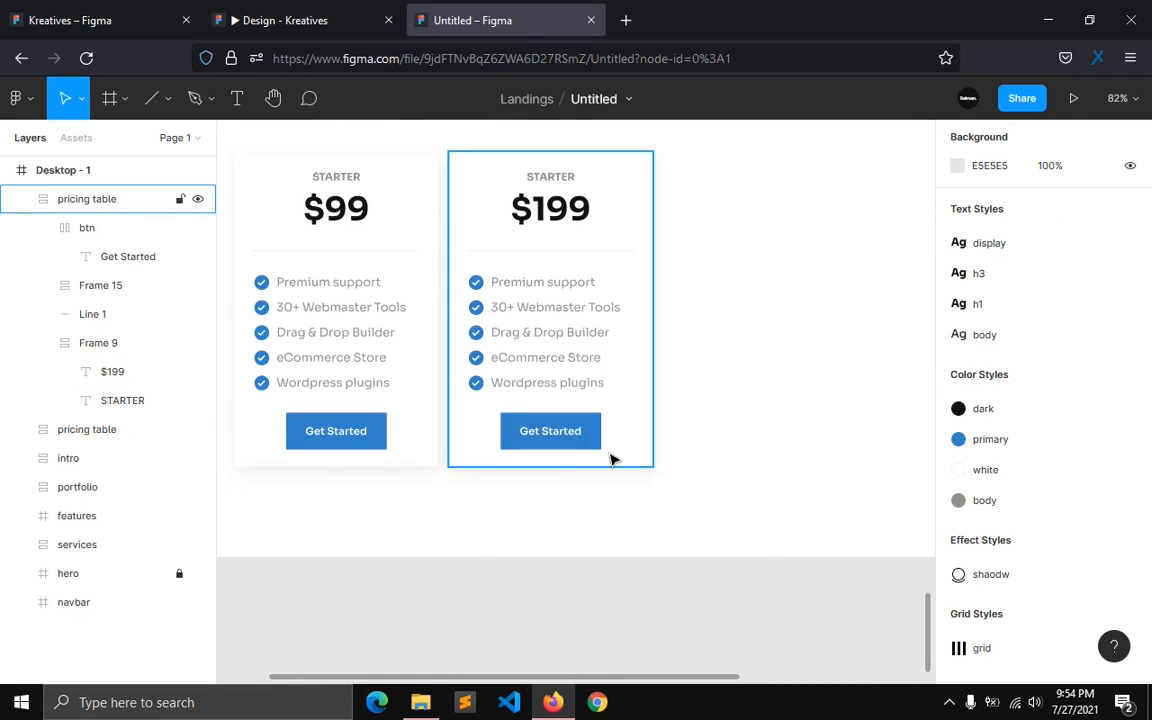
{"action": "key", "text": "ctrl+d"}
{"action": "left_click_drag", "start_coordinate": [612, 459], "coordinate": [830, 463]}
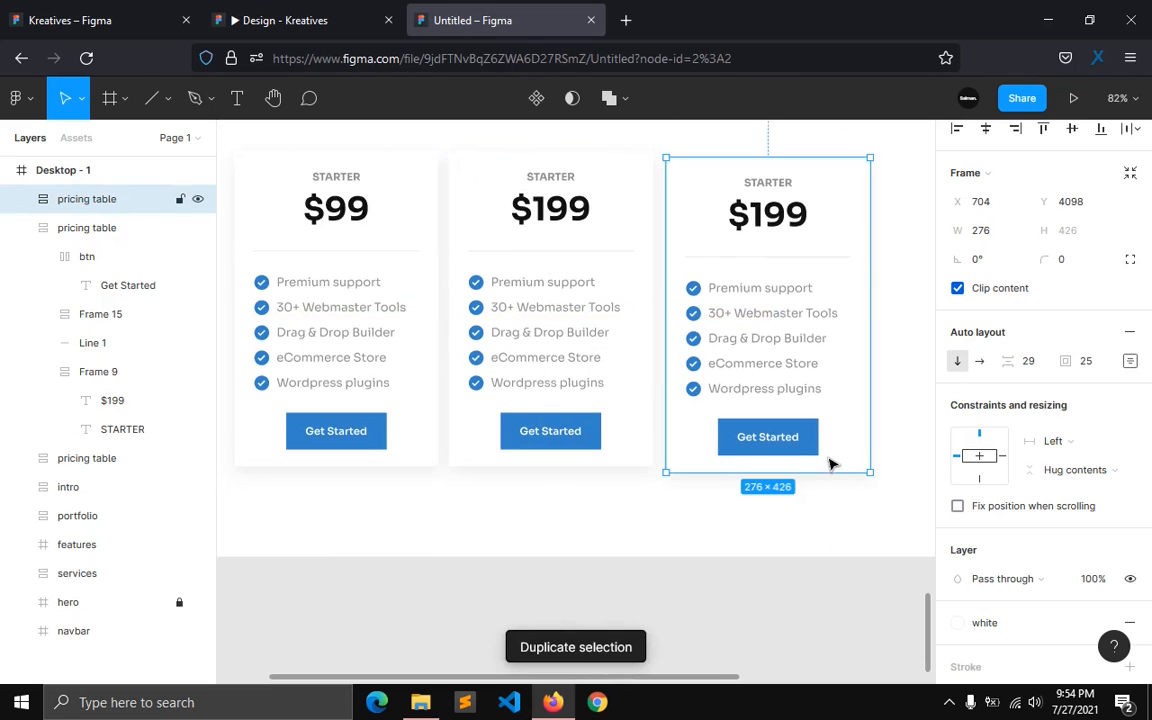
Step: Set the third pricing card's price to $299
{"action": "double_click", "coordinate": [776, 186]}
{"action": "left_click", "coordinate": [776, 220]}
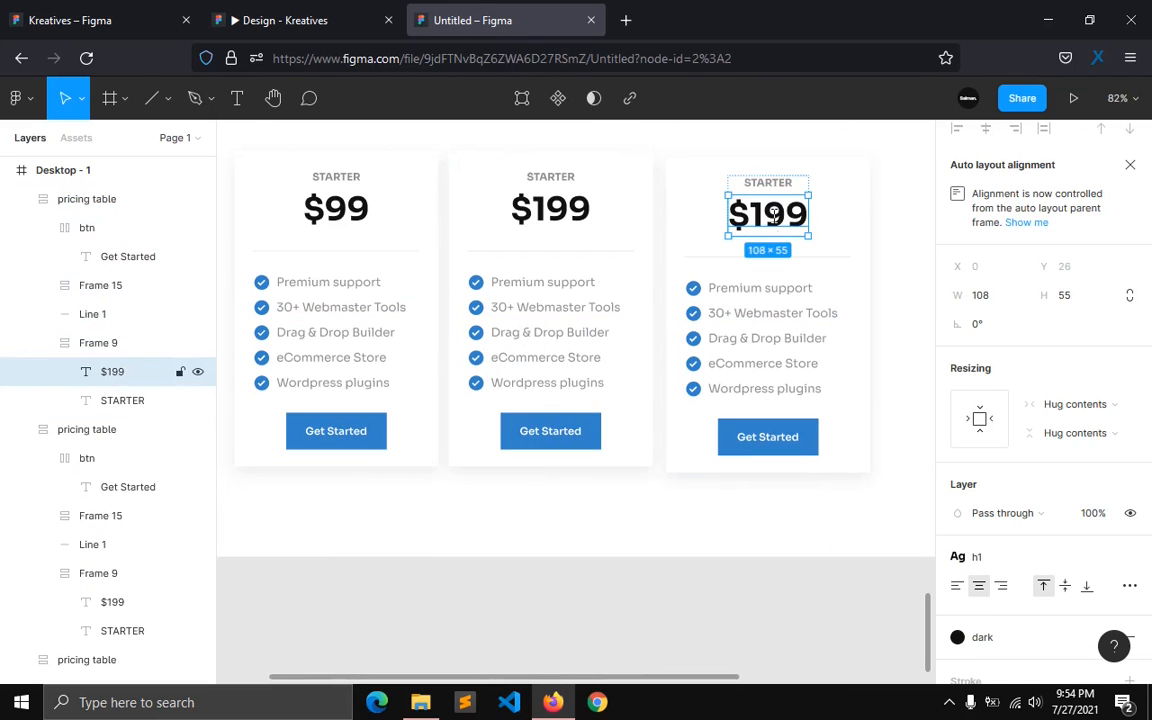
{"action": "double_click", "coordinate": [774, 216]}
{"action": "left_click", "coordinate": [772, 215]}
{"action": "key", "text": "BackSpace"}
{"action": "type", "text": "2"}
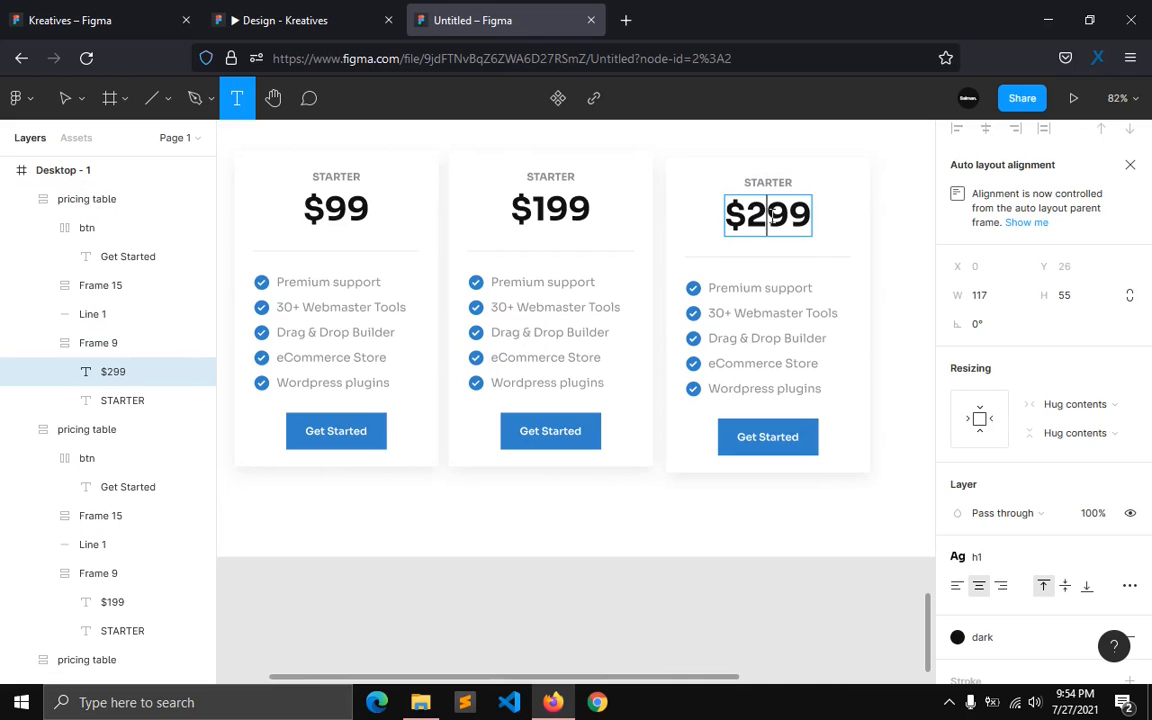
{"action": "key", "text": "Escape"}
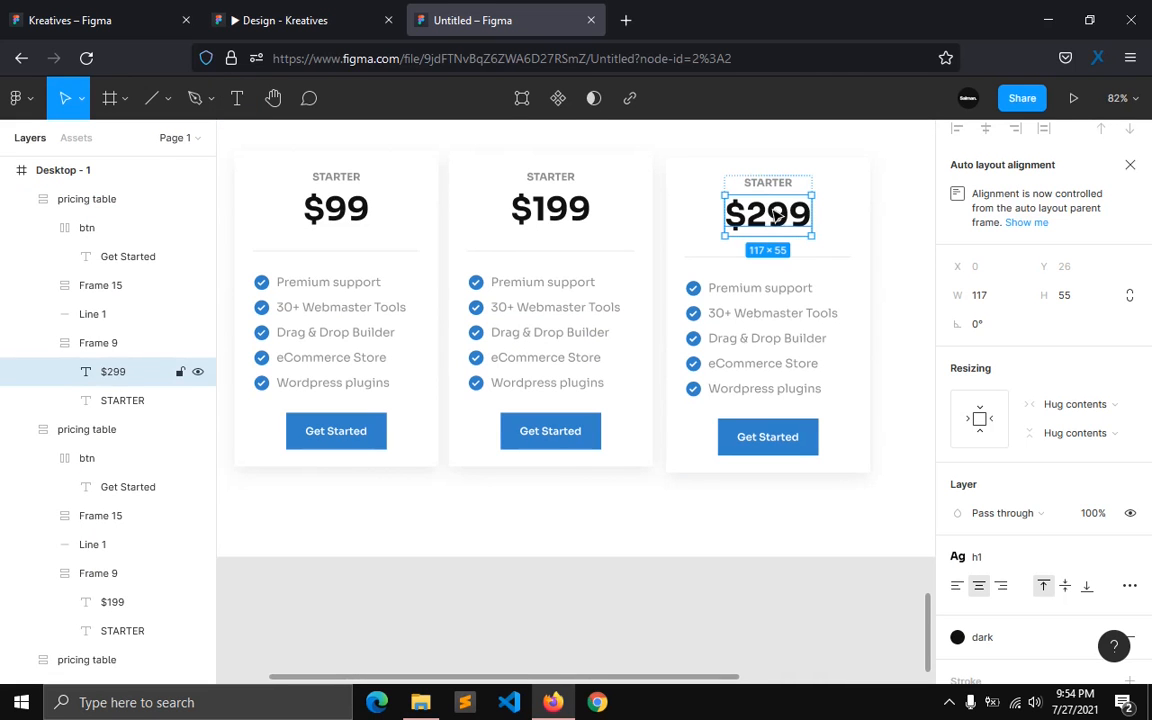
Step: Duplicate the $299 pricing card and place the copy directly to its right as the fourth card
{"action": "left_click", "coordinate": [688, 165]}
{"action": "key", "text": "ctrl+d"}
{"action": "left_click_drag", "start_coordinate": [690, 187], "coordinate": [905, 190]}
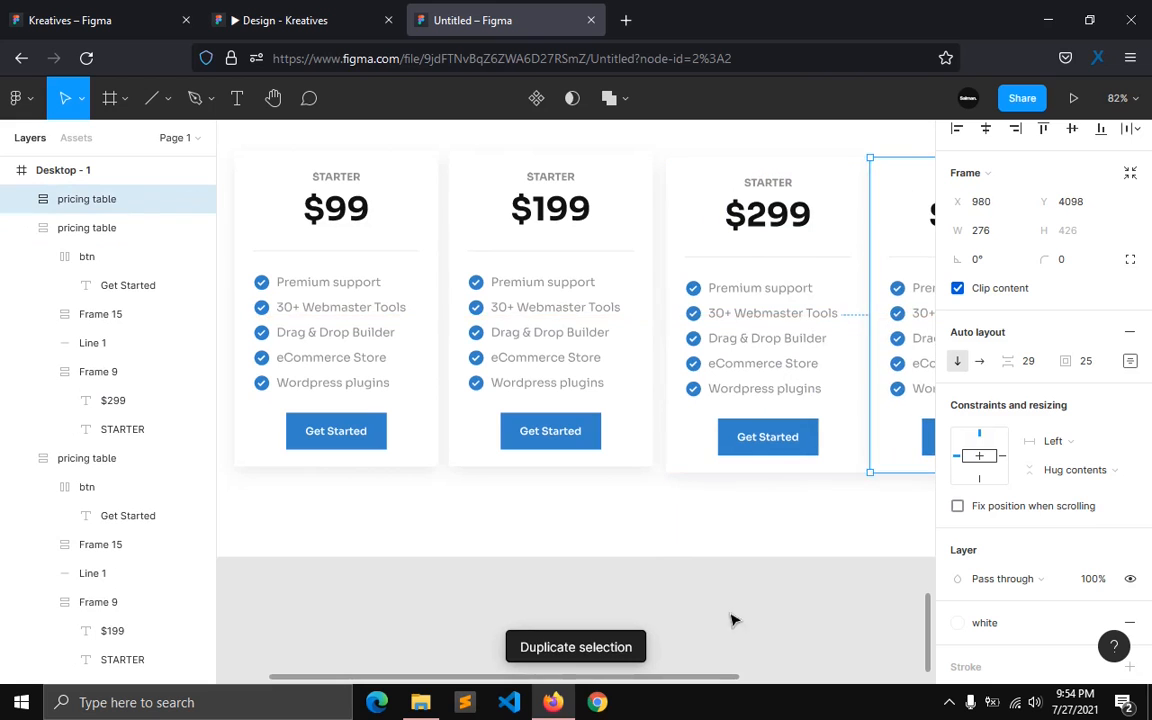
Step: Set the fourth pricing card's price to $399
{"action": "left_click_drag", "start_coordinate": [733, 677], "coordinate": [876, 677]}
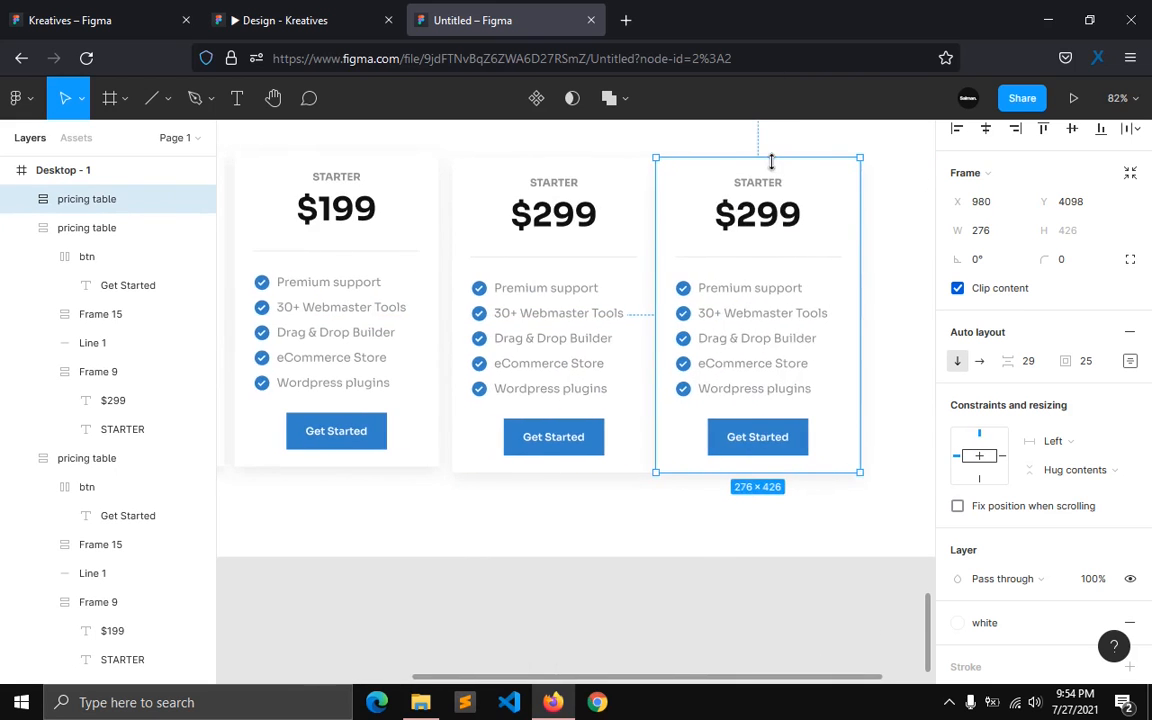
{"action": "scroll", "coordinate": [771, 160], "scroll_direction": "up", "scroll_amount": 3}
{"action": "double_click", "coordinate": [757, 182]}
{"action": "left_click", "coordinate": [765, 208]}
{"action": "key", "text": "BackSpace"}
{"action": "type", "text": "3"}
{"action": "key", "text": "Escape"}
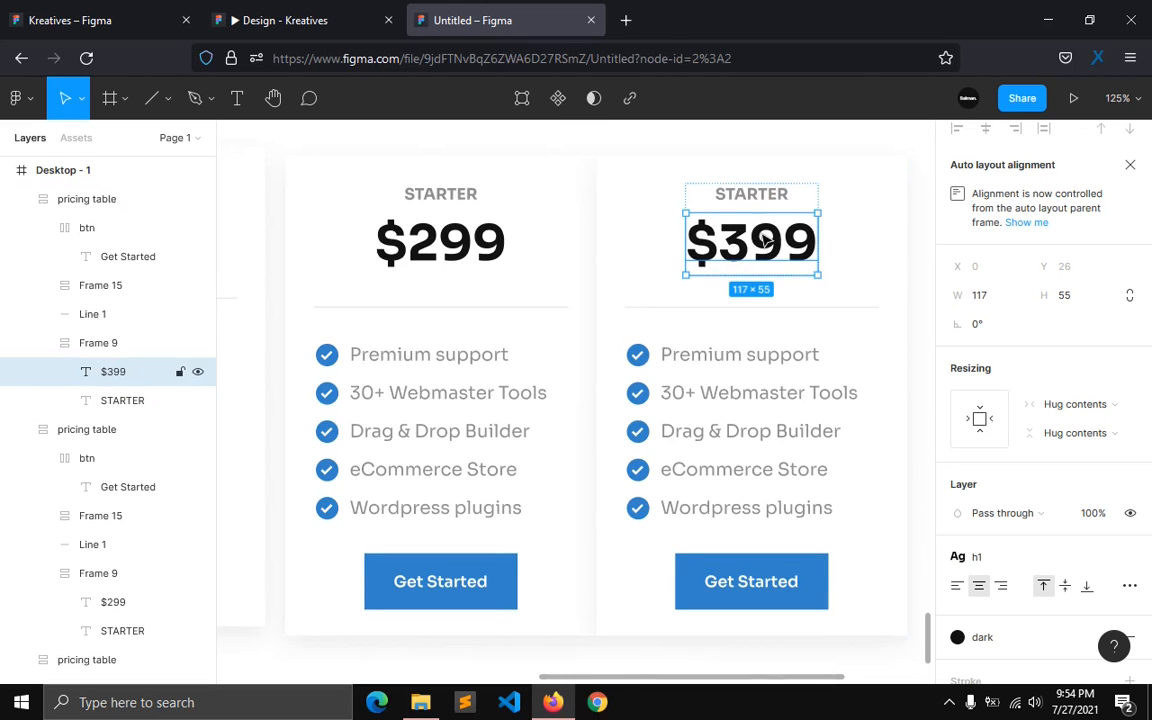
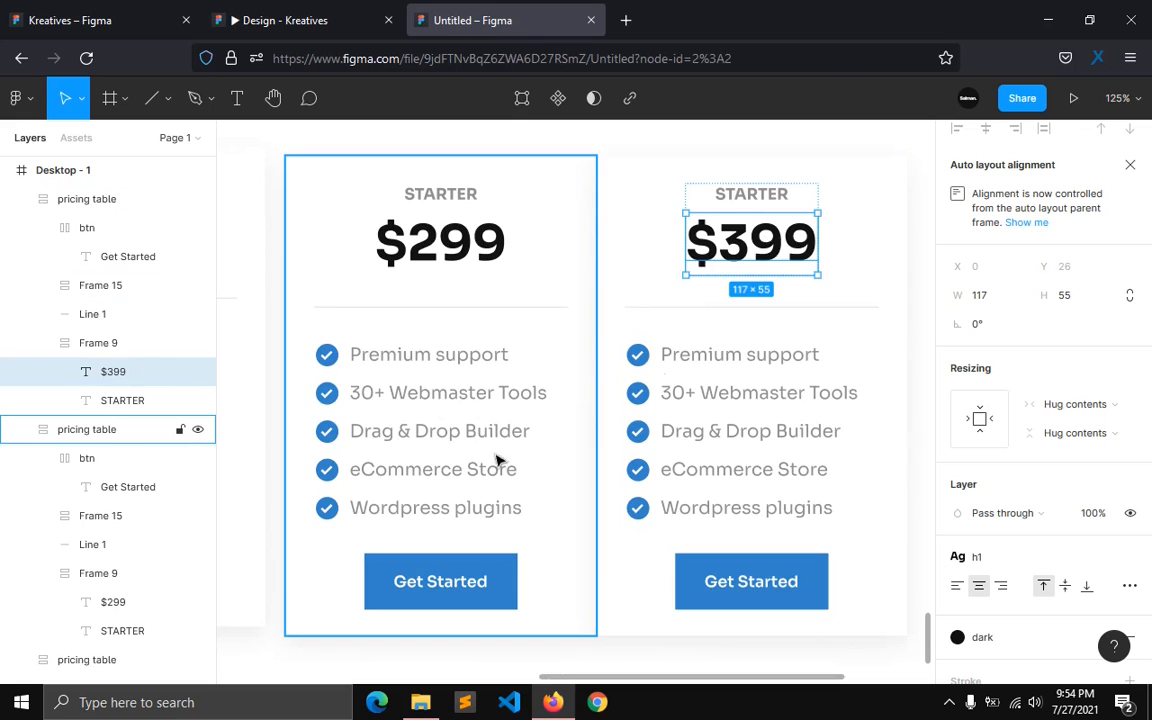
Step: Collapse the expanded layers of the duplicated pricing table frames
{"action": "scroll", "coordinate": [532, 476], "scroll_direction": "down", "scroll_amount": 5}
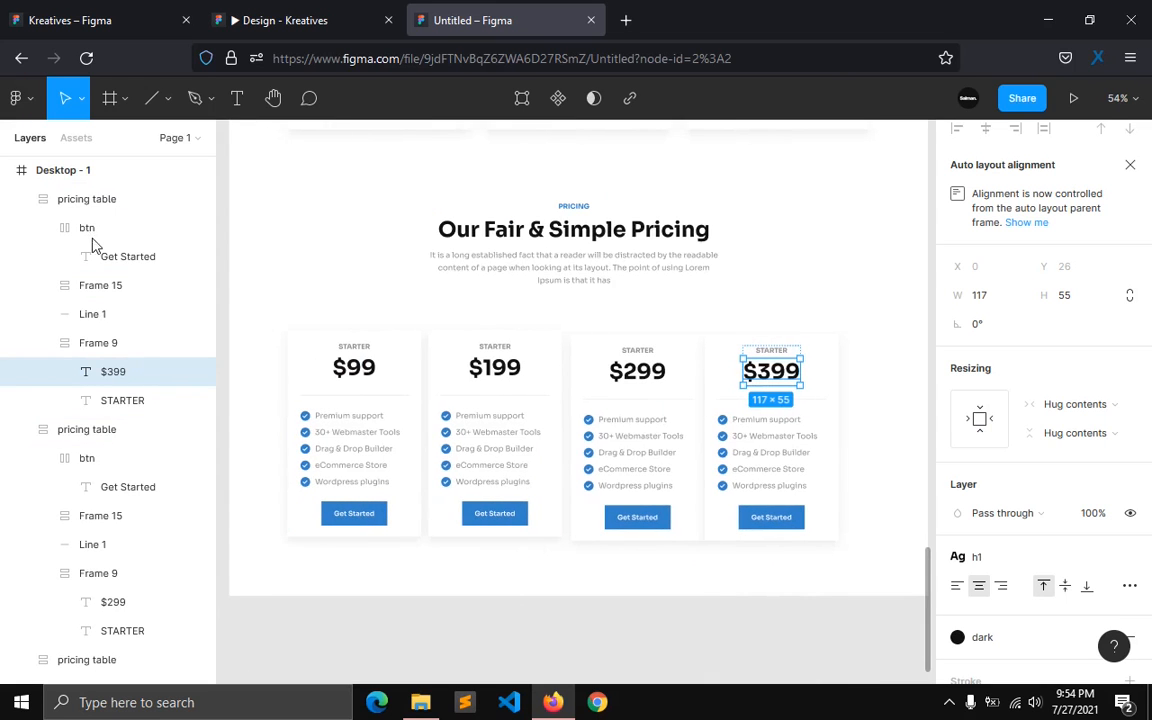
{"action": "left_click", "coordinate": [21, 199]}
{"action": "left_click", "coordinate": [21, 228]}
{"action": "left_click", "coordinate": [21, 256]}
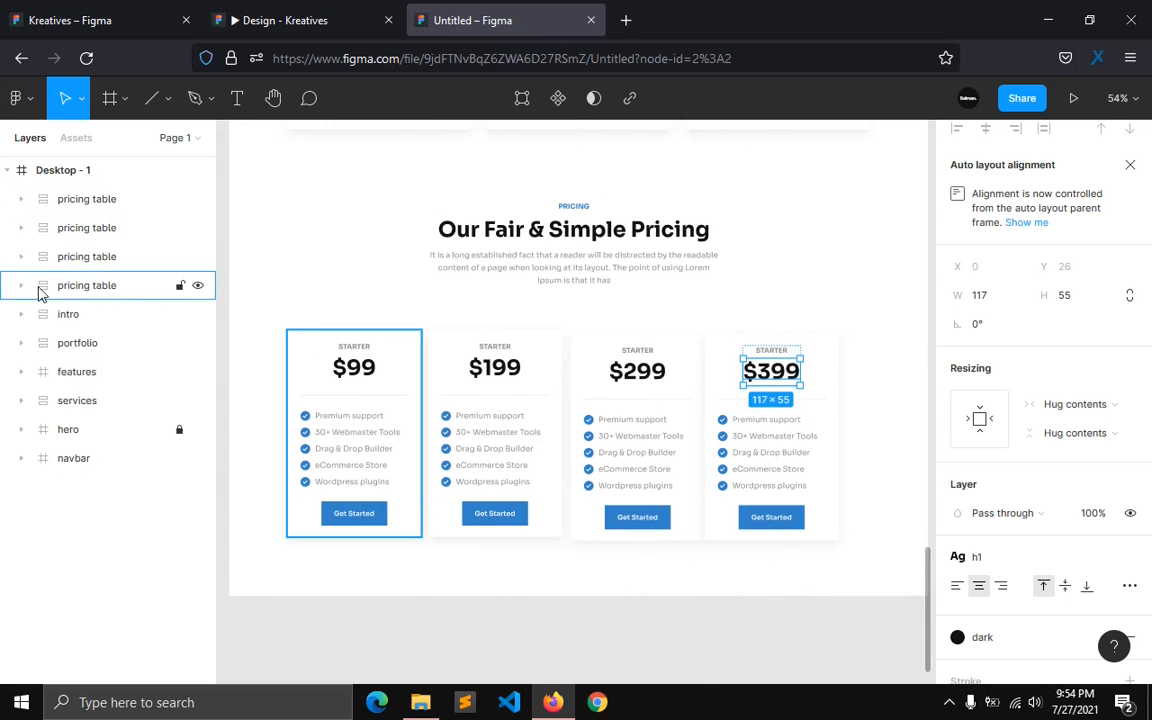
Step: Select all four pricing table frames, set the horizontal spacing between them to 32 and align them vertically in one row
{"action": "left_click", "coordinate": [60, 285]}
{"action": "left_click", "coordinate": [95, 205], "text": "shift"}
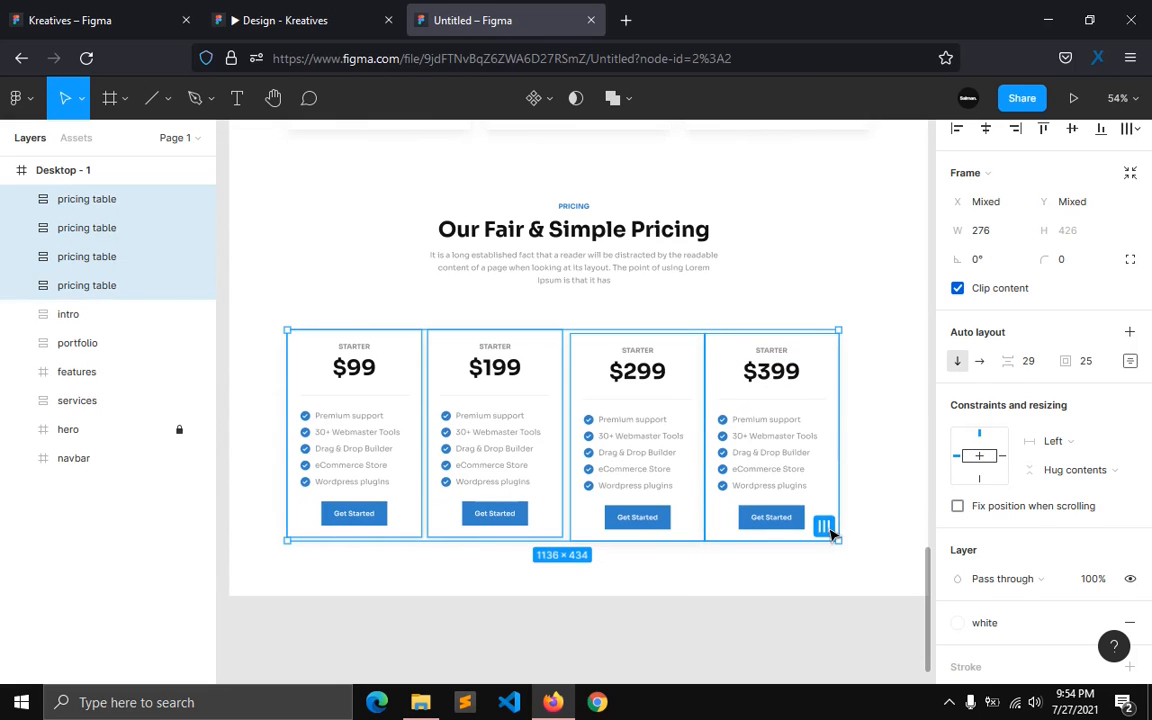
{"action": "left_click", "coordinate": [823, 525]}
{"action": "left_click", "coordinate": [995, 318]}
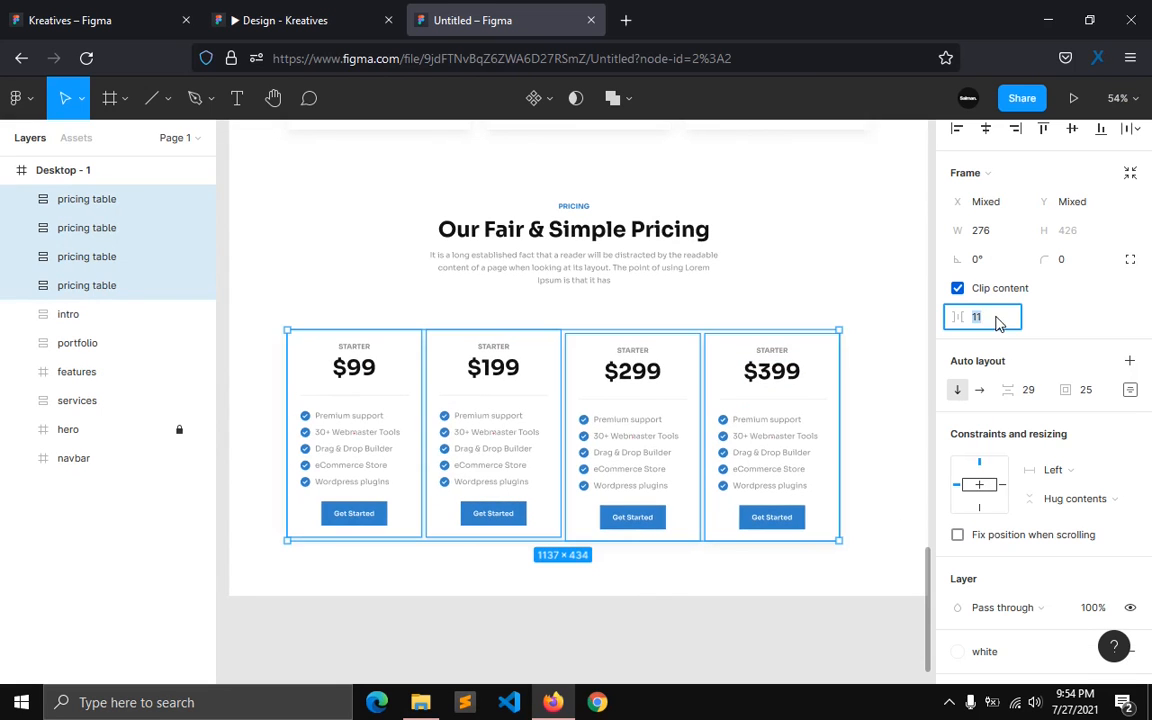
{"action": "type", "text": "32"}
{"action": "key", "text": "Return"}
{"action": "scroll", "coordinate": [1090, 240], "scroll_direction": "up", "scroll_amount": 1}
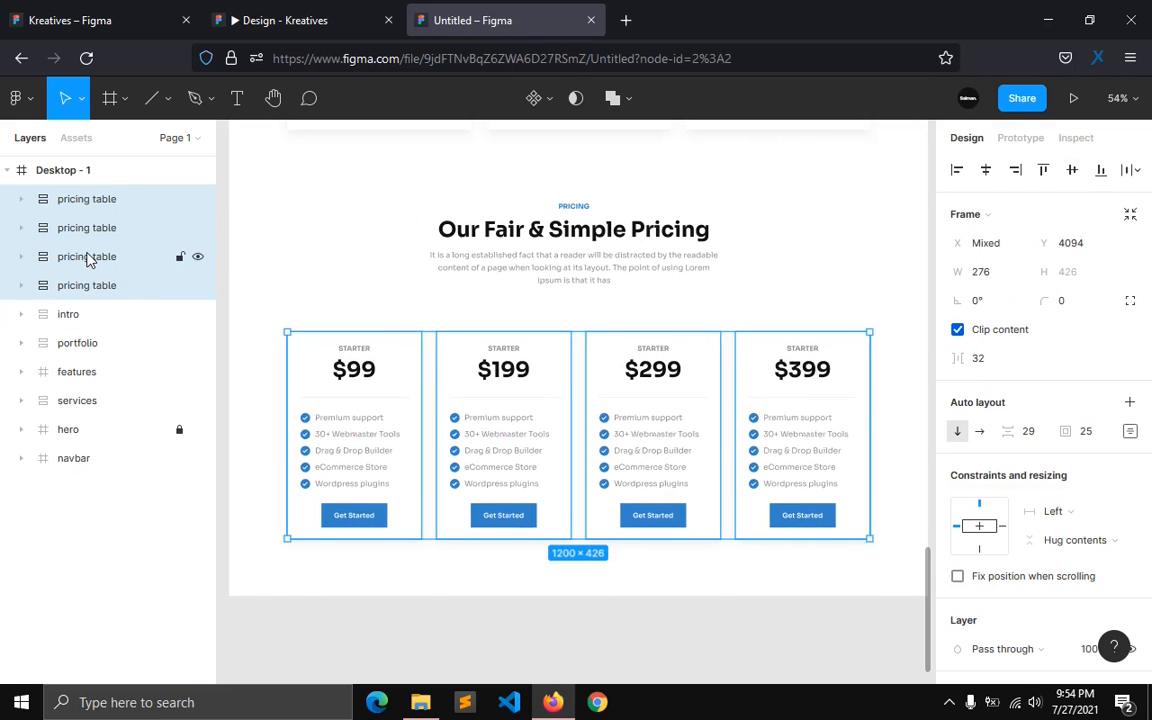
Step: Group the four pricing cards and set the vertical spacing between the pricing intro and the group to 70
{"action": "key", "text": "ctrl+g"}
{"action": "left_click", "coordinate": [607, 247], "text": "shift"}
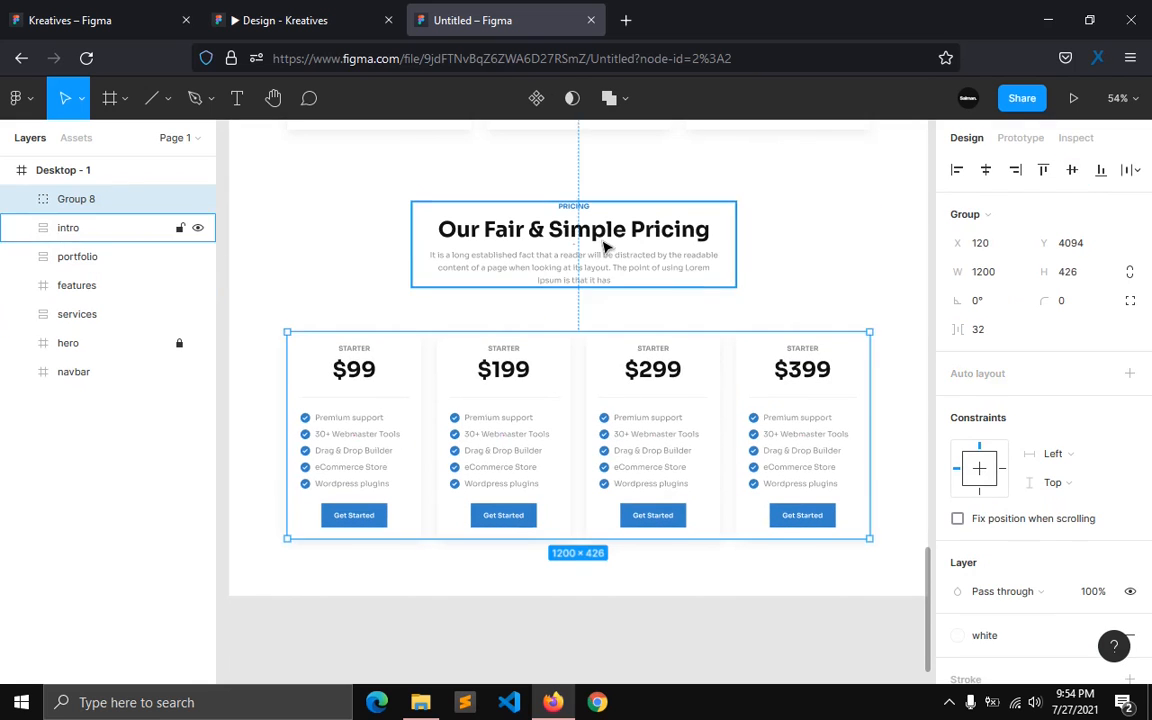
{"action": "left_click", "coordinate": [990, 360]}
{"action": "type", "text": "70"}
{"action": "key", "text": "Return"}
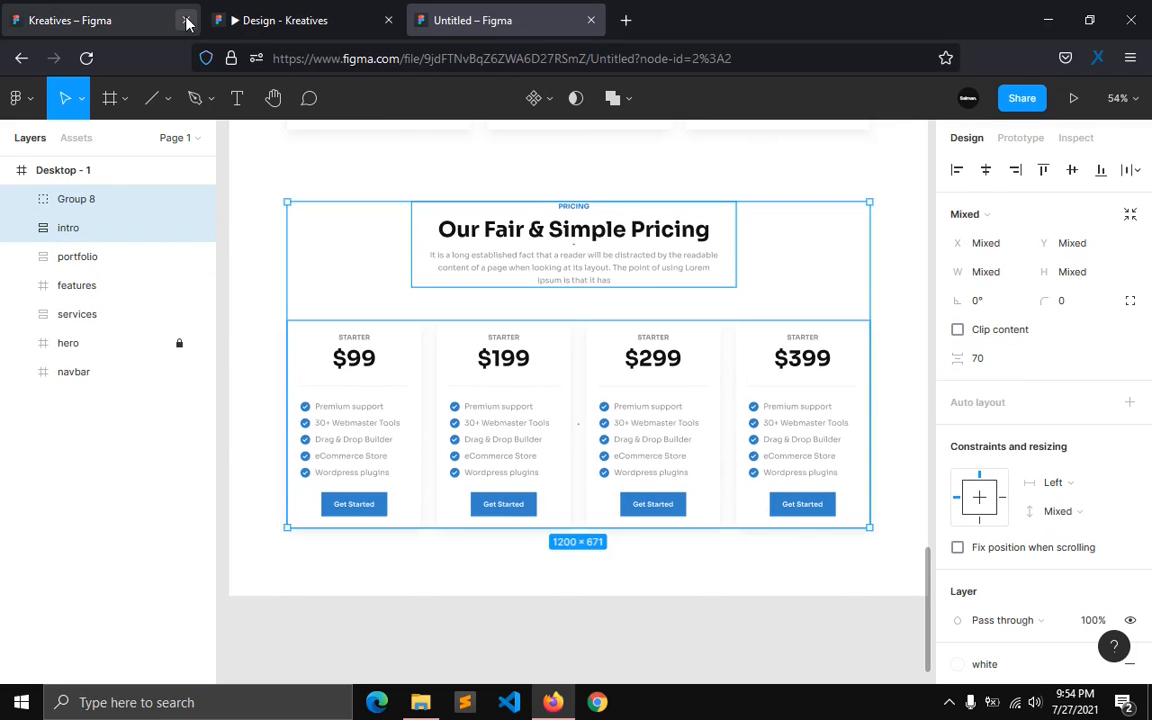
Step: Wrap the pricing intro and card group in an auto layout frame with a fixed width of 1440
{"action": "key", "text": "shift+a"}
{"action": "left_click", "coordinate": [1075, 482]}
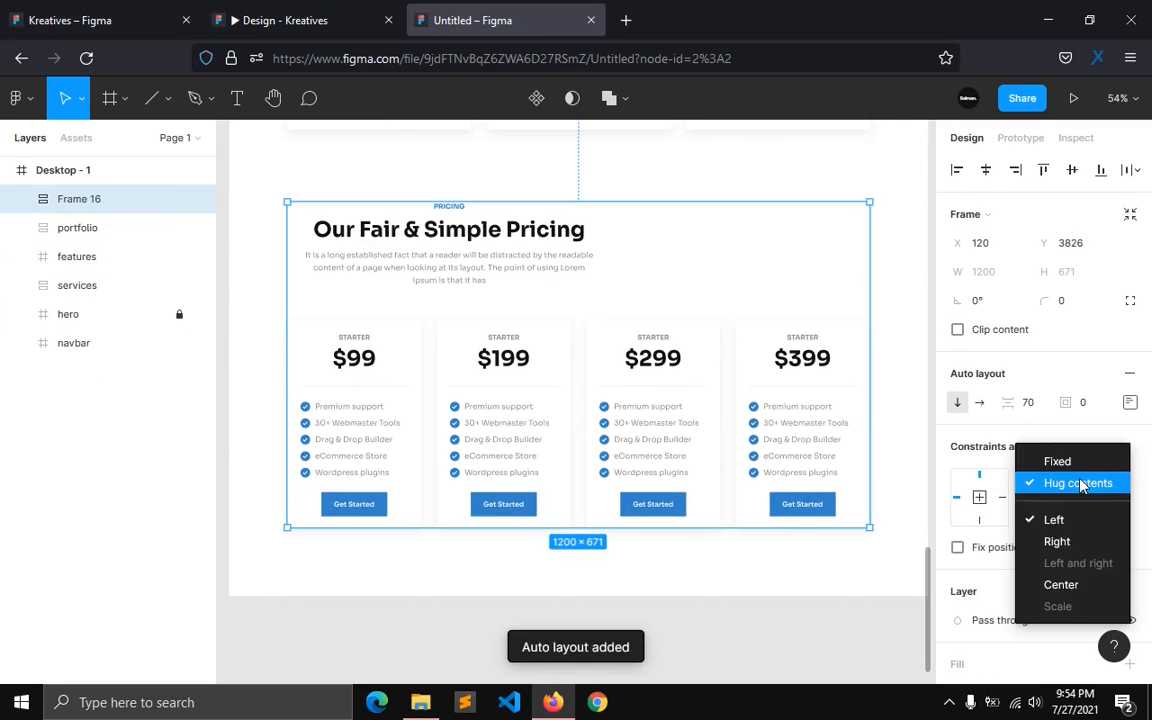
{"action": "left_click", "coordinate": [1058, 461]}
{"action": "left_click", "coordinate": [983, 275]}
{"action": "type", "text": "1440"}
{"action": "key", "text": "Return"}
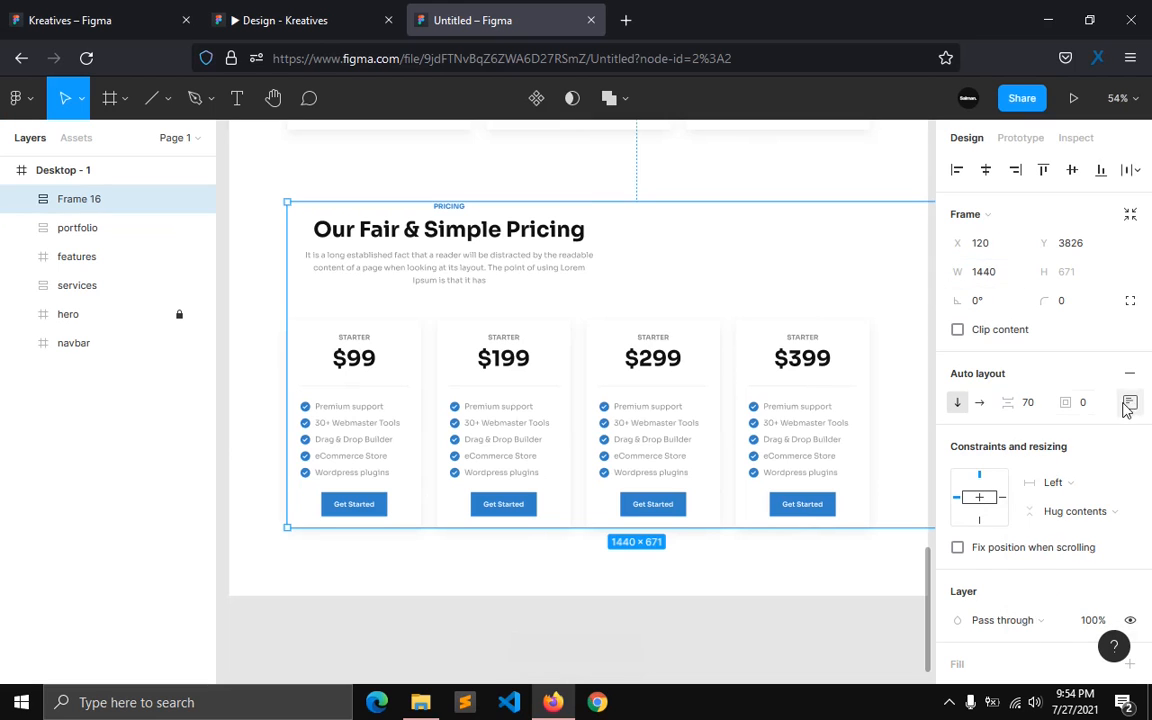
Step: Center the intro and card group horizontally within the pricing auto layout frame
{"action": "left_click", "coordinate": [1129, 402]}
{"action": "left_click", "coordinate": [1068, 472]}
{"action": "left_click", "coordinate": [1064, 385]}
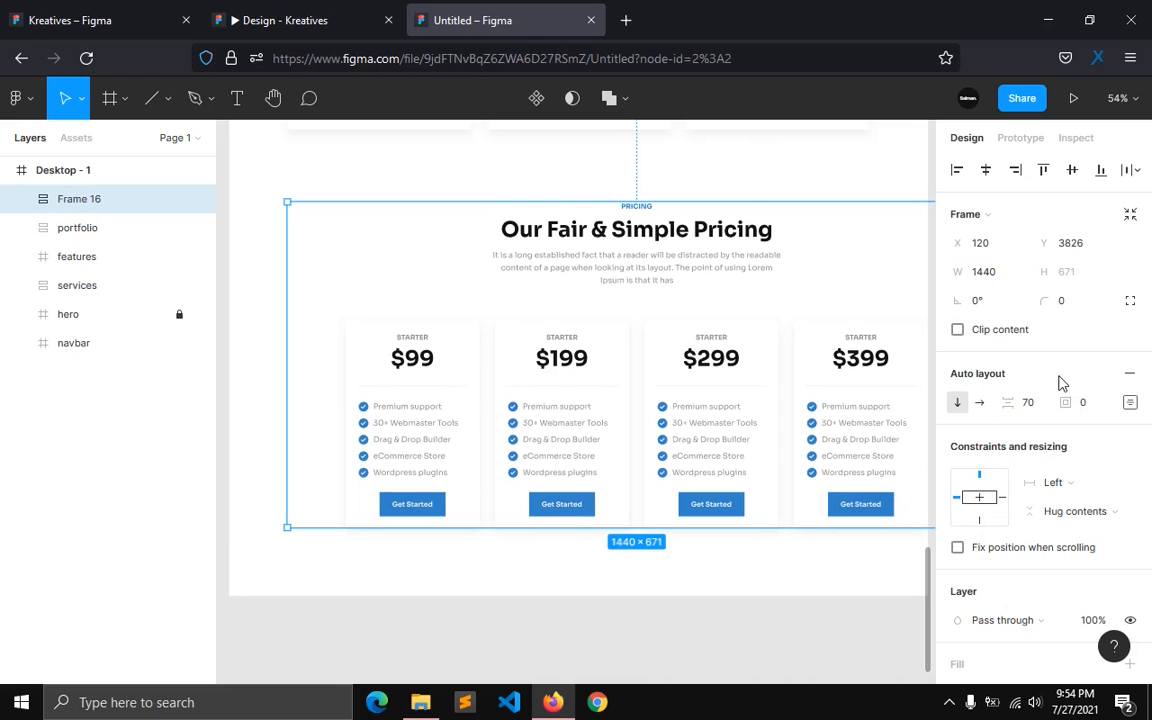
Step: Align the pricing frame to the page frame's left edge and set its padding to 120 vertical and 0 horizontal
{"action": "left_click", "coordinate": [957, 170]}
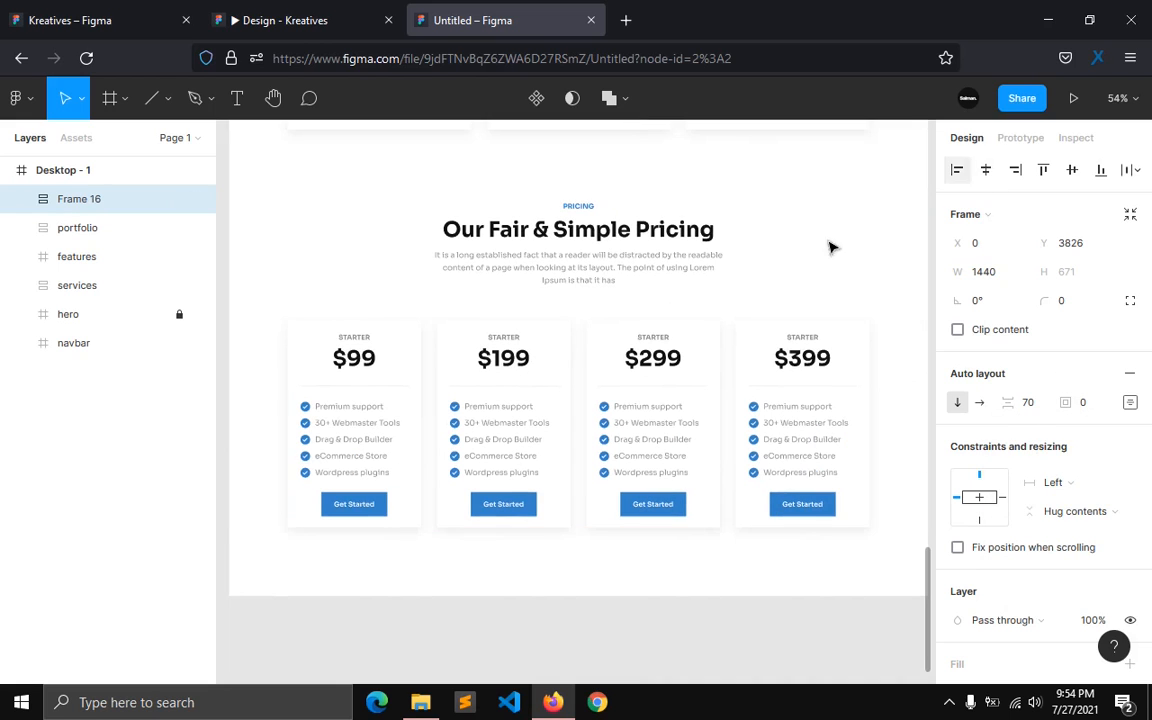
{"action": "left_click", "coordinate": [1087, 414]}
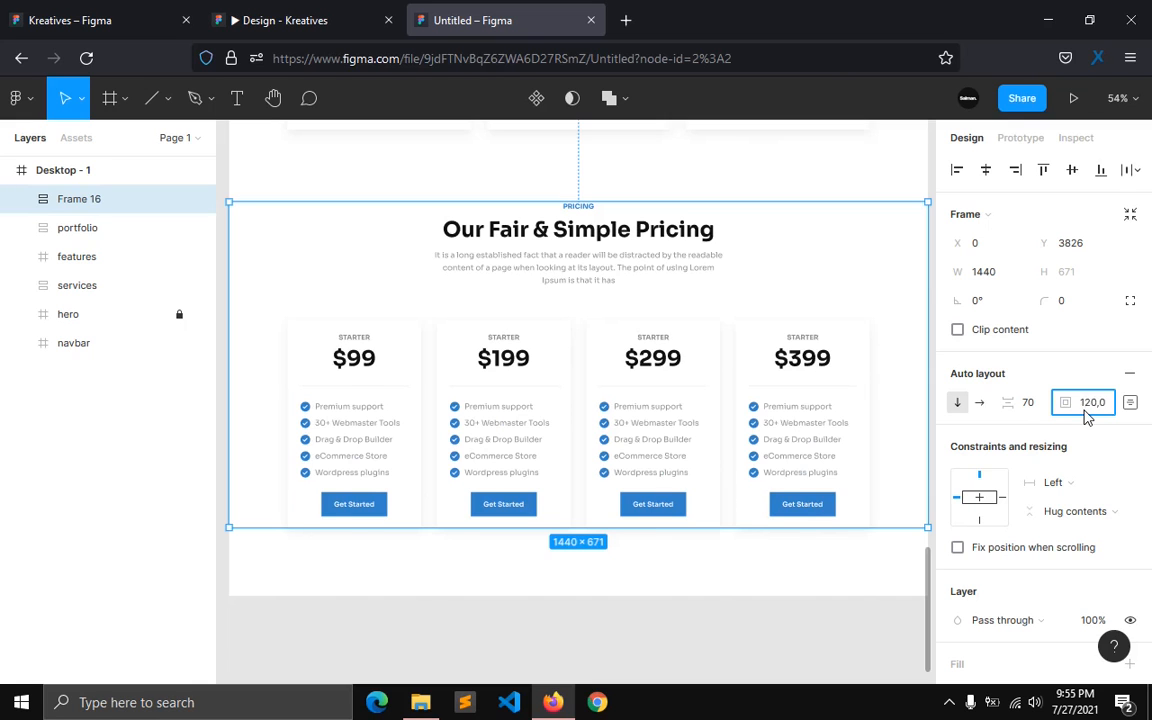
{"action": "type", "text": "120,0"}
{"action": "key", "text": "Return"}
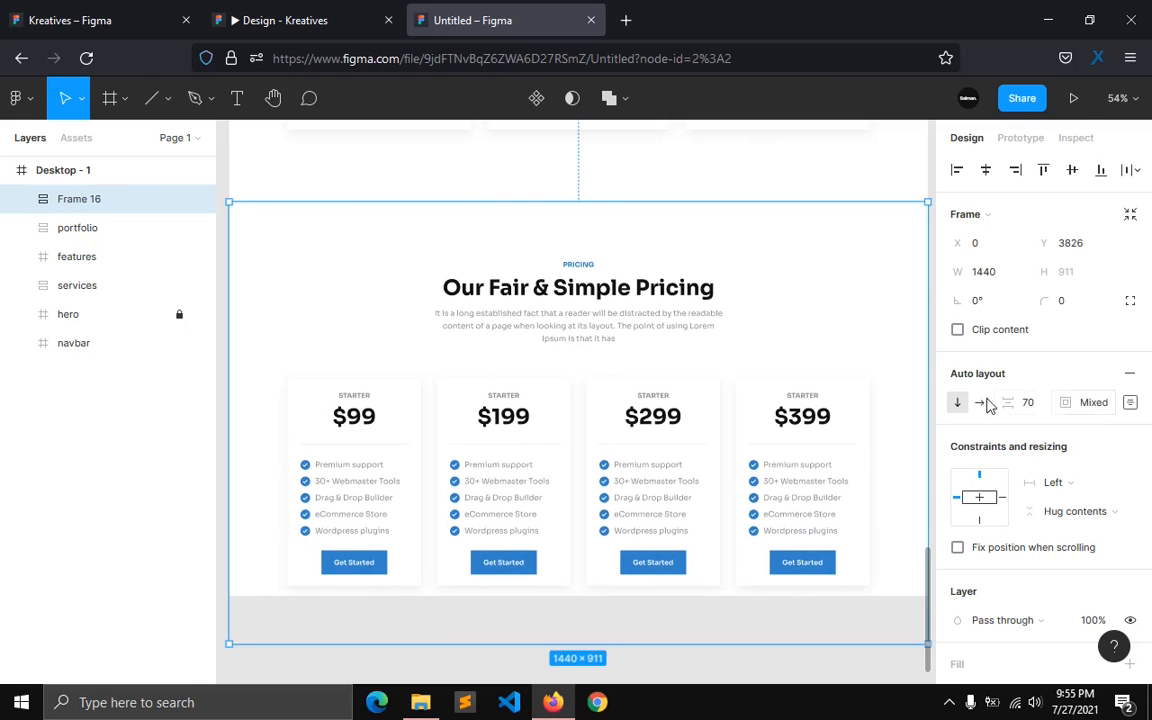
Step: Move the pricing frame up to Y 3797 and extend the Desktop - 1 frame's height to about 5105
{"action": "mouse_move", "coordinate": [735, 368]}
{"action": "left_mouse_down"}
{"action": "mouse_move", "coordinate": [730, 334]}
{"action": "mouse_move", "coordinate": [735, 360]}
{"action": "mouse_move", "coordinate": [722, 357]}
{"action": "left_mouse_up"}
{"action": "left_click", "coordinate": [68, 176]}
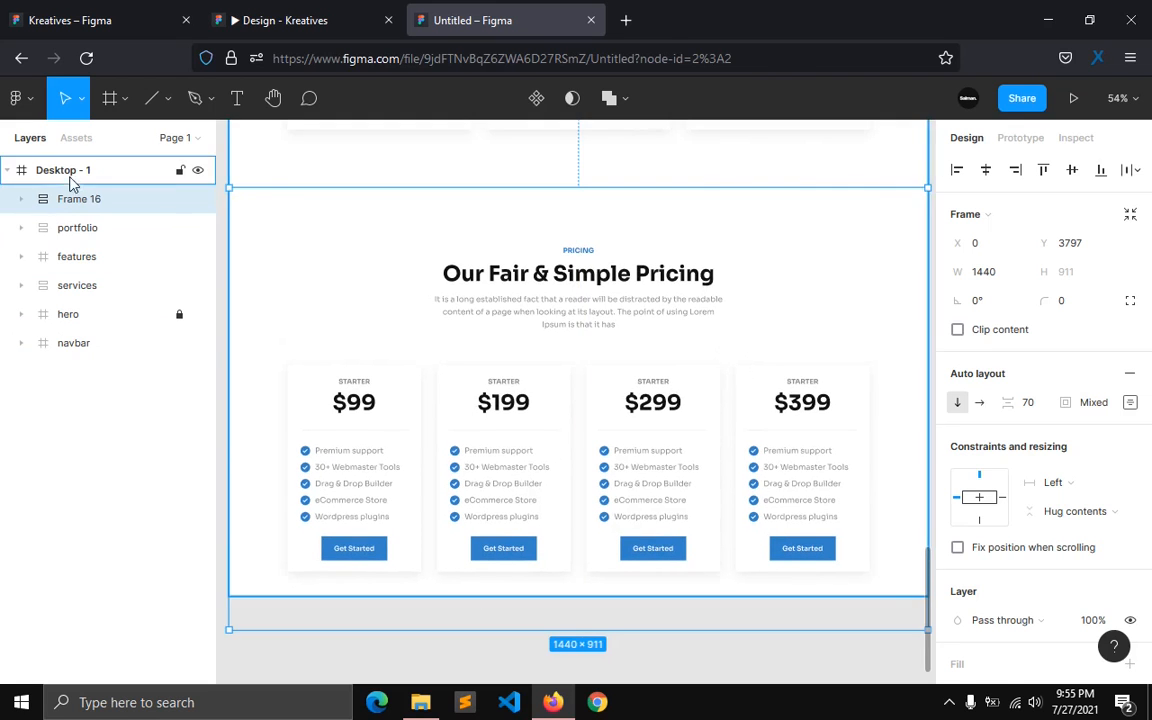
{"action": "left_click_drag", "start_coordinate": [366, 594], "coordinate": [378, 558]}
{"action": "scroll", "coordinate": [378, 558], "scroll_direction": "up", "scroll_amount": 5}
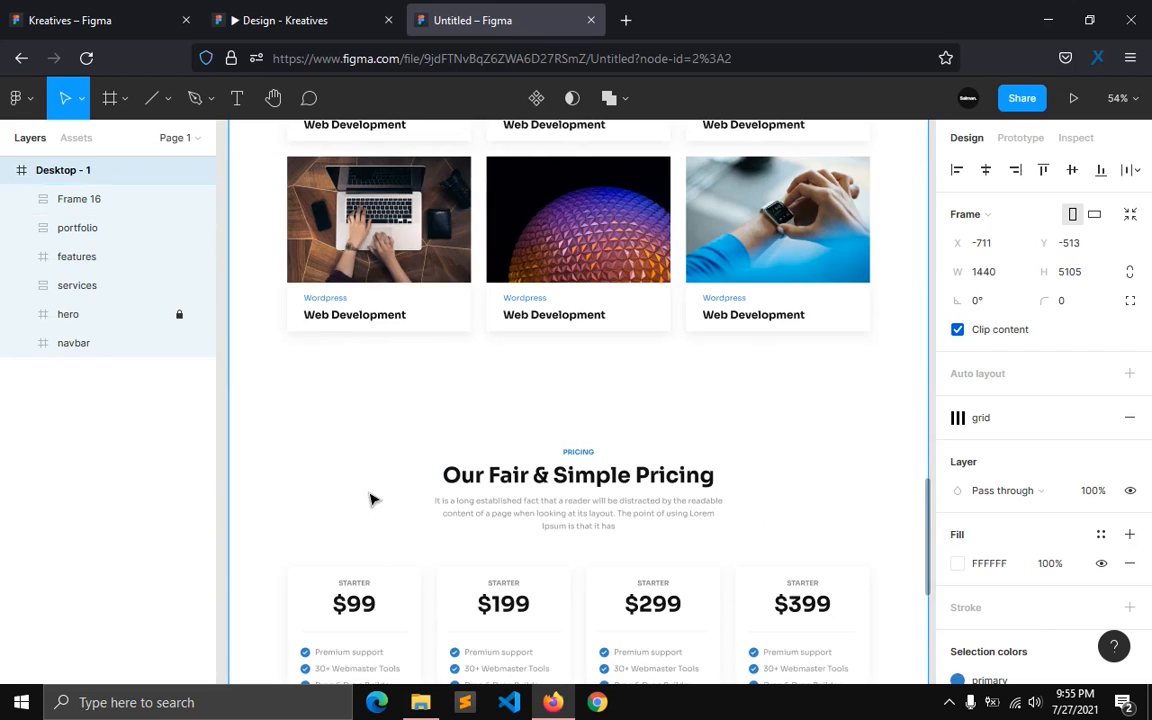
Step: Add a solid FFFFFF fill at 100% to the pricing section's auto layout frame
{"action": "left_click", "coordinate": [378, 499]}
{"action": "scroll", "coordinate": [1002, 453], "scroll_direction": "down", "scroll_amount": 3}
{"action": "left_click", "coordinate": [1026, 365]}
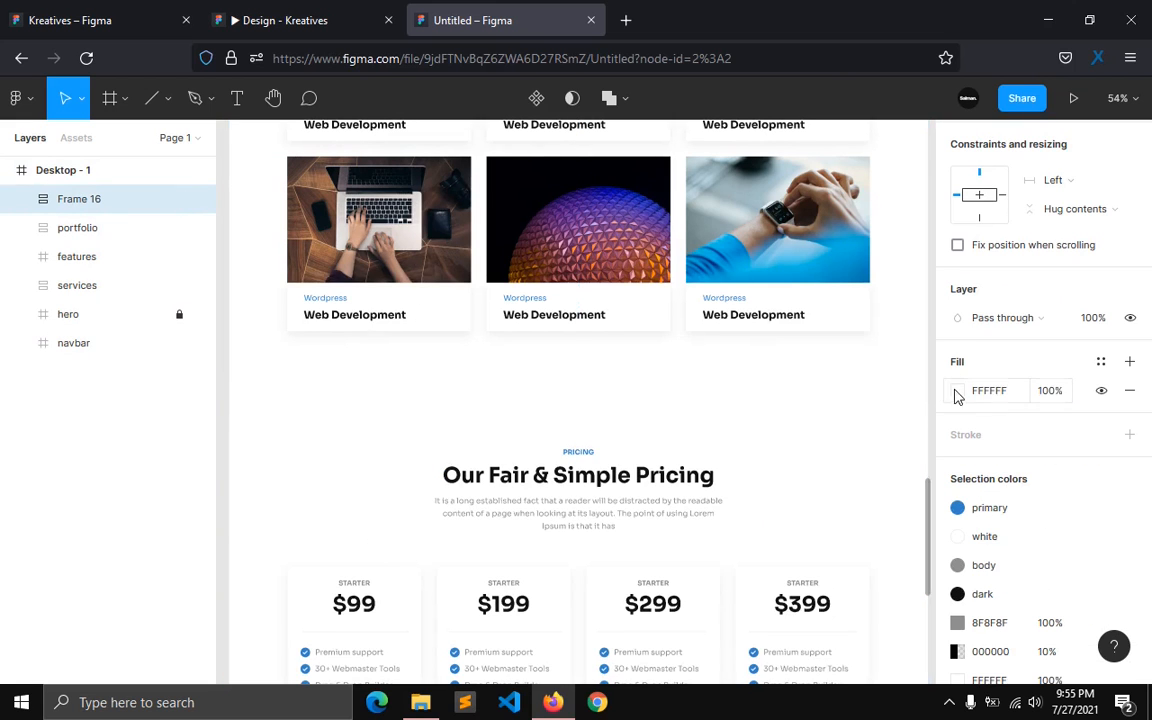
Step: Fill the pricing section frame with F5F5F5 and save that fill as a color style named light
{"action": "left_click", "coordinate": [957, 390]}
{"action": "left_click_drag", "start_coordinate": [720, 236], "coordinate": [721, 243]}
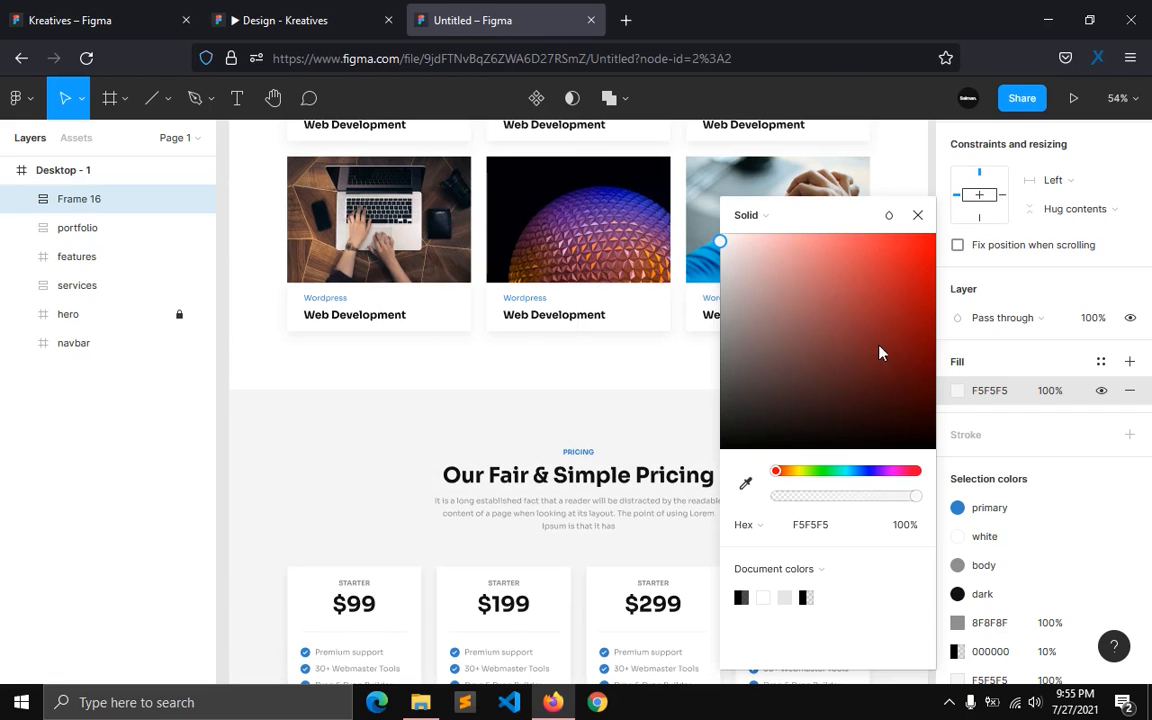
{"action": "left_click", "coordinate": [918, 215]}
{"action": "left_click", "coordinate": [1101, 361]}
{"action": "left_click", "coordinate": [1123, 395]}
{"action": "type", "text": "light"}
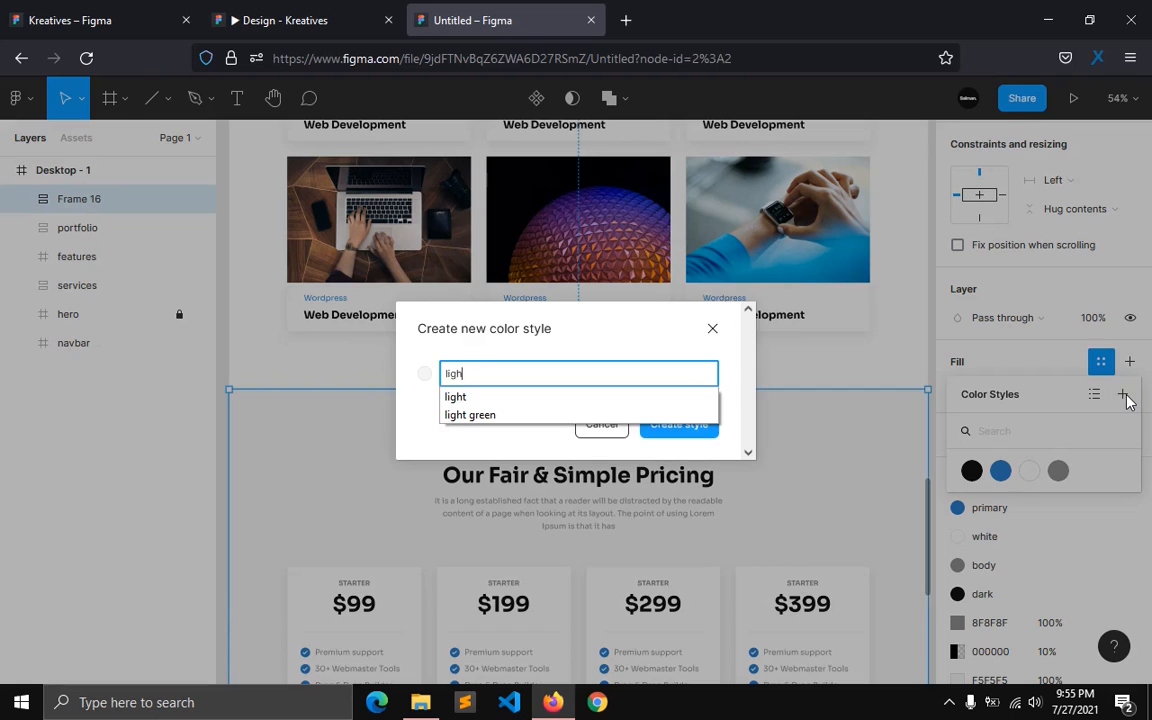
{"action": "key", "text": "Return"}
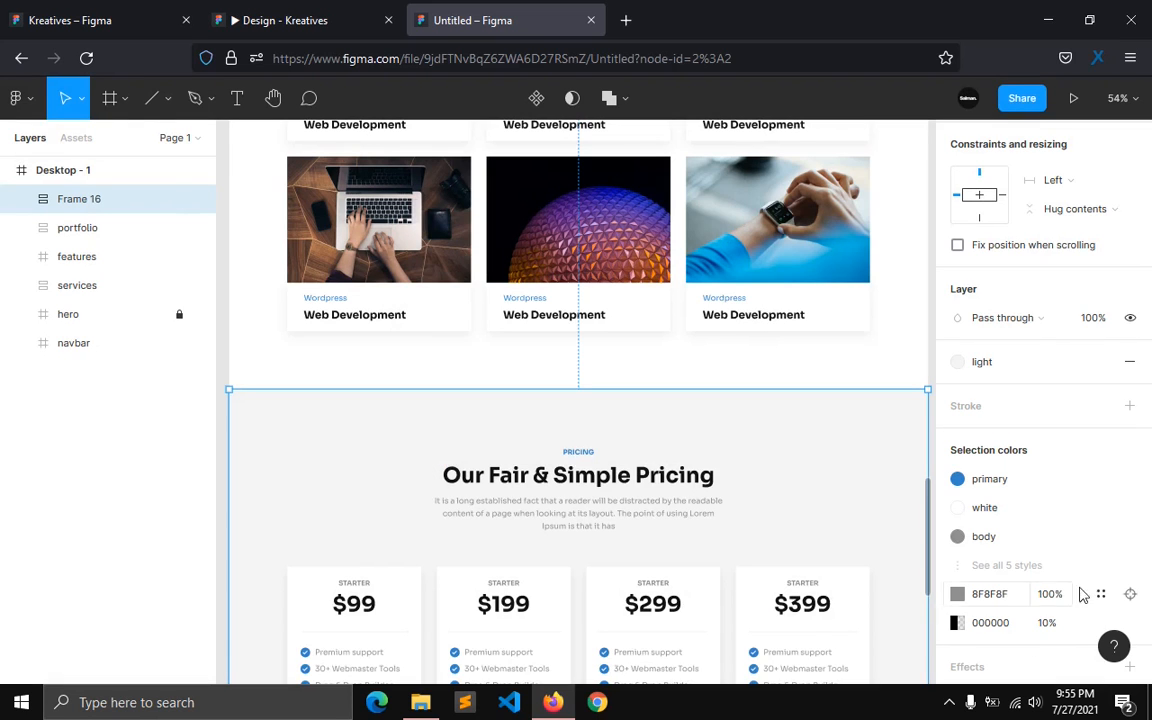
Step: Replace the unstyled 8F8F8F color in the pricing section with the body color style
{"action": "left_click", "coordinate": [1101, 594]}
{"action": "left_click", "coordinate": [853, 648]}
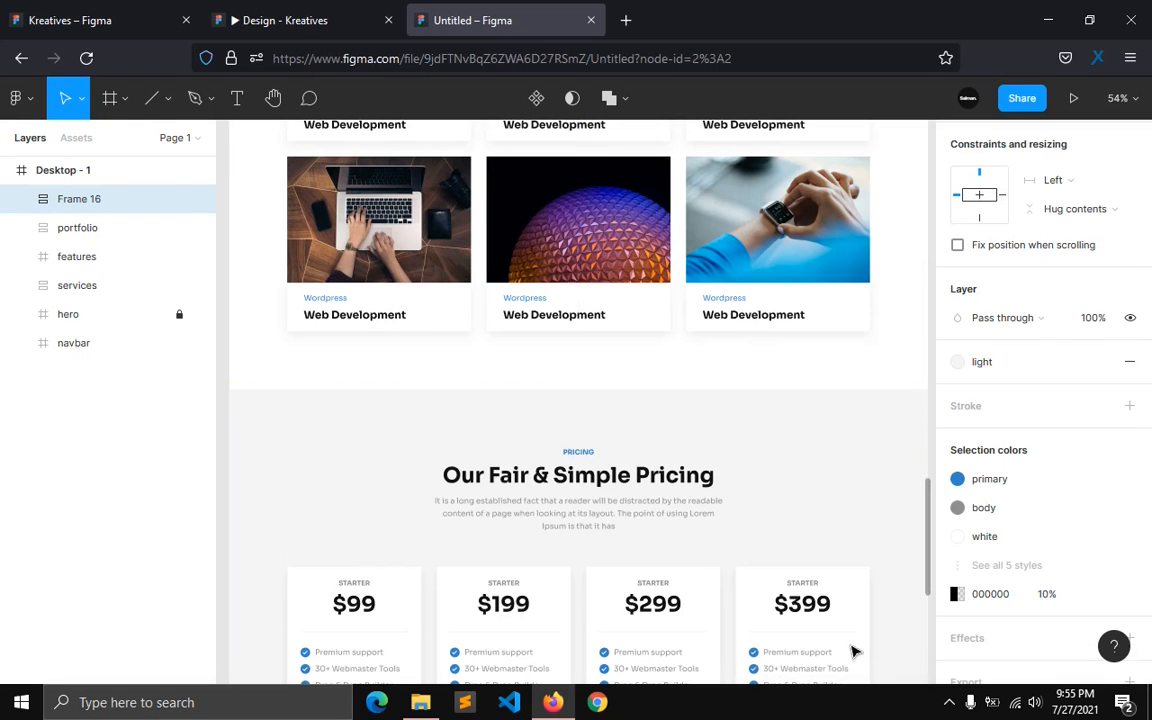
{"action": "scroll", "coordinate": [229, 373], "scroll_direction": "down", "scroll_amount": 5}
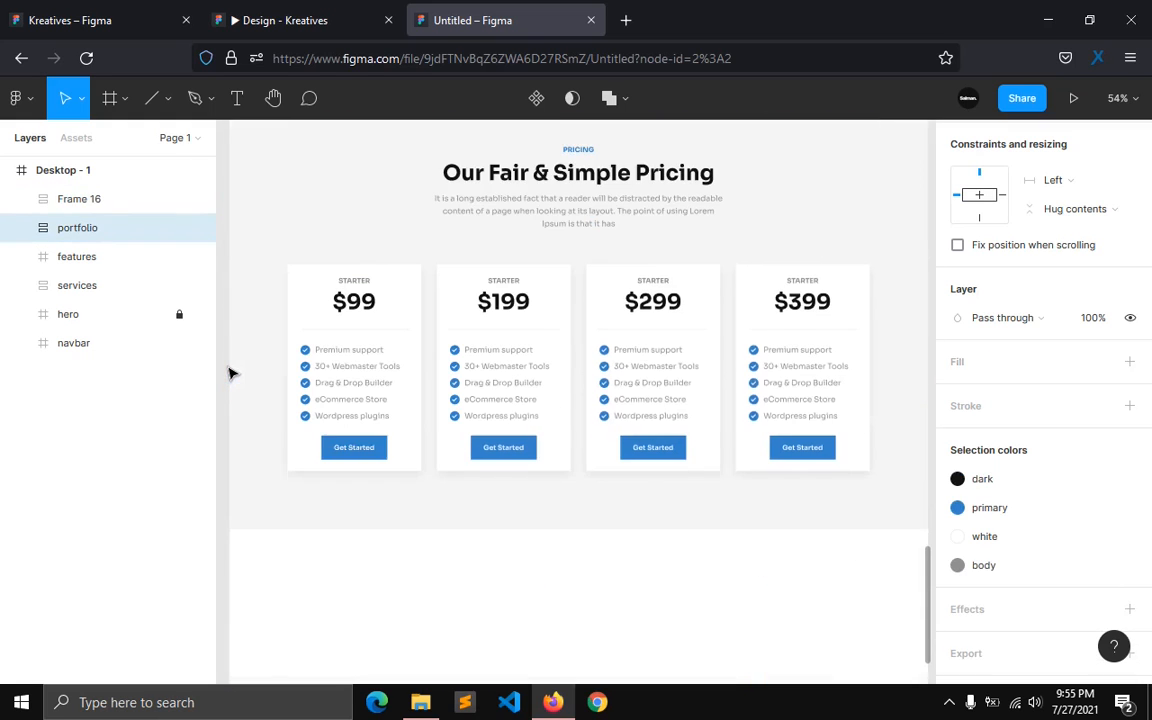
{"action": "key", "text": "Escape"}
Step: Rename the pricing section's frame, Frame 16, as pricing
{"action": "double_click", "coordinate": [72, 200]}
{"action": "type", "text": "pricing"}
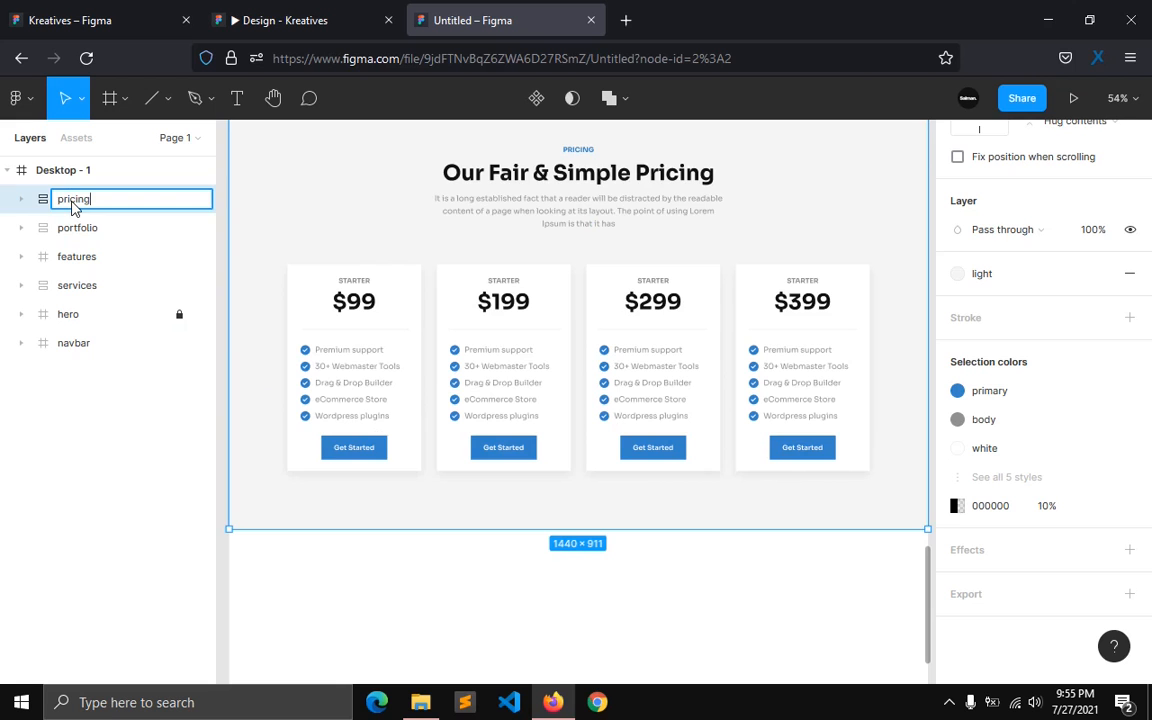
{"action": "key", "text": "Return"}
Step: Extend the Desktop - 1 frame downward to make room for another section below pricing
{"action": "left_click", "coordinate": [78, 172]}
{"action": "scroll", "coordinate": [345, 480], "scroll_direction": "down", "scroll_amount": 3}
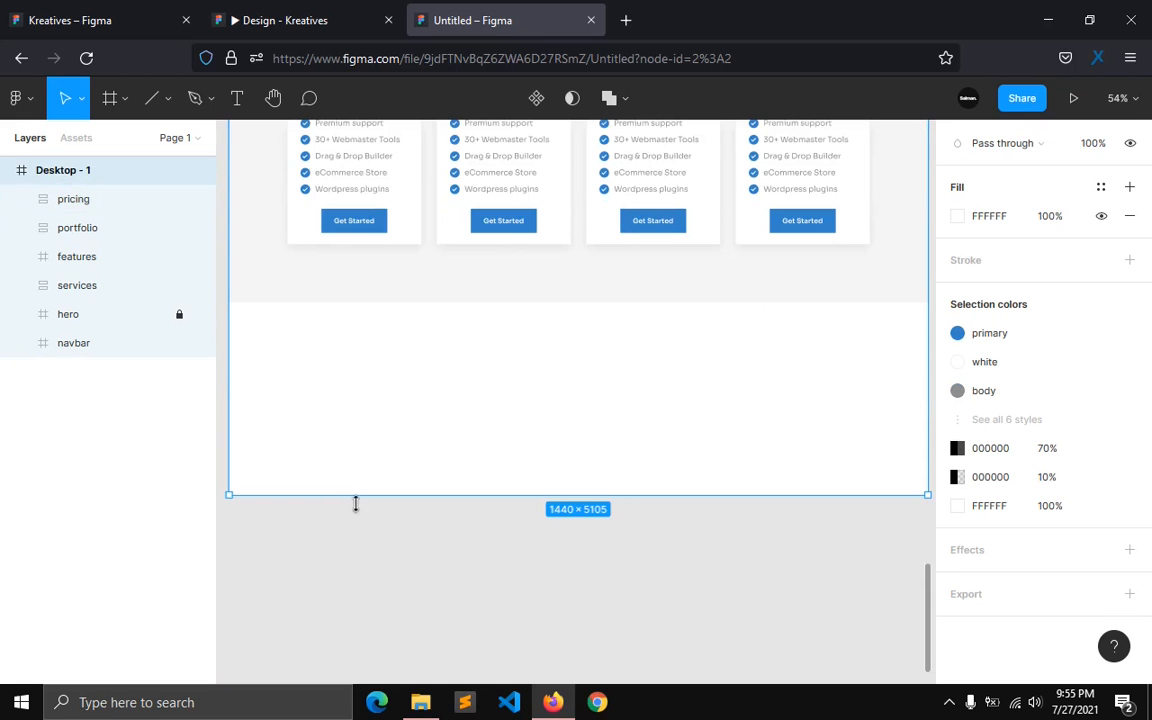
{"action": "left_click_drag", "start_coordinate": [345, 495], "coordinate": [332, 617]}
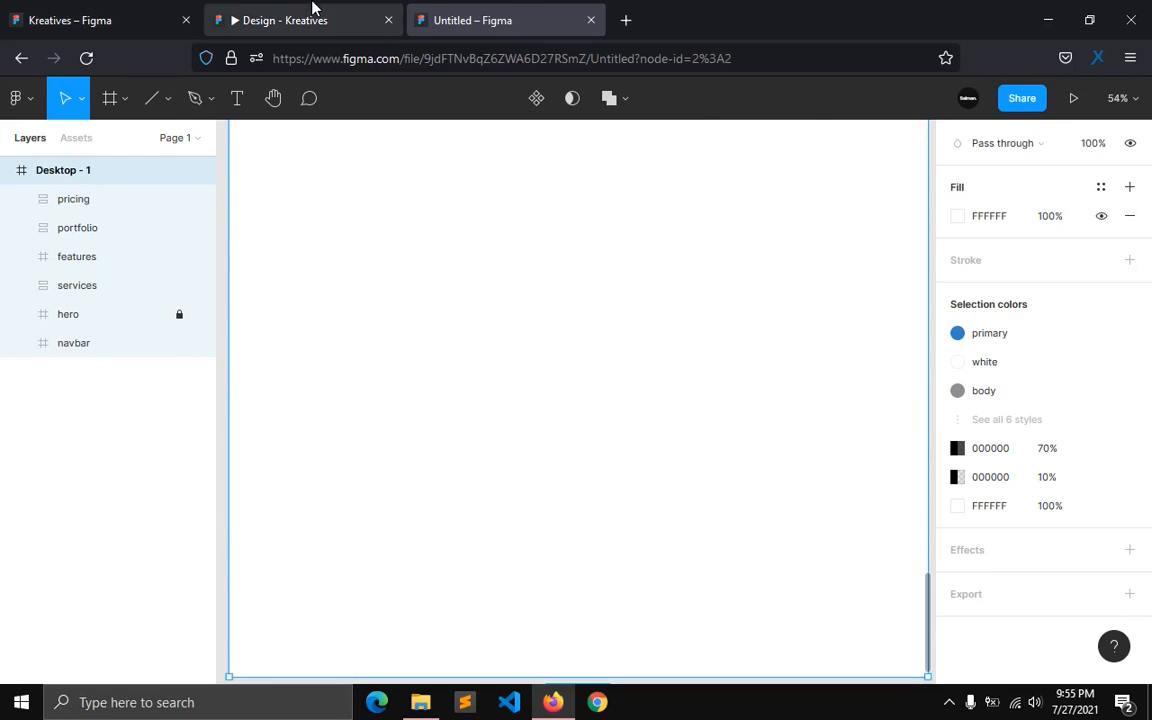
Step: Switch to the Kreatives prototype, examine its Our Crew Members section, and return to the Untitled design file
{"action": "left_click", "coordinate": [313, 12]}
{"action": "scroll", "coordinate": [470, 390], "scroll_direction": "down", "scroll_amount": 7}
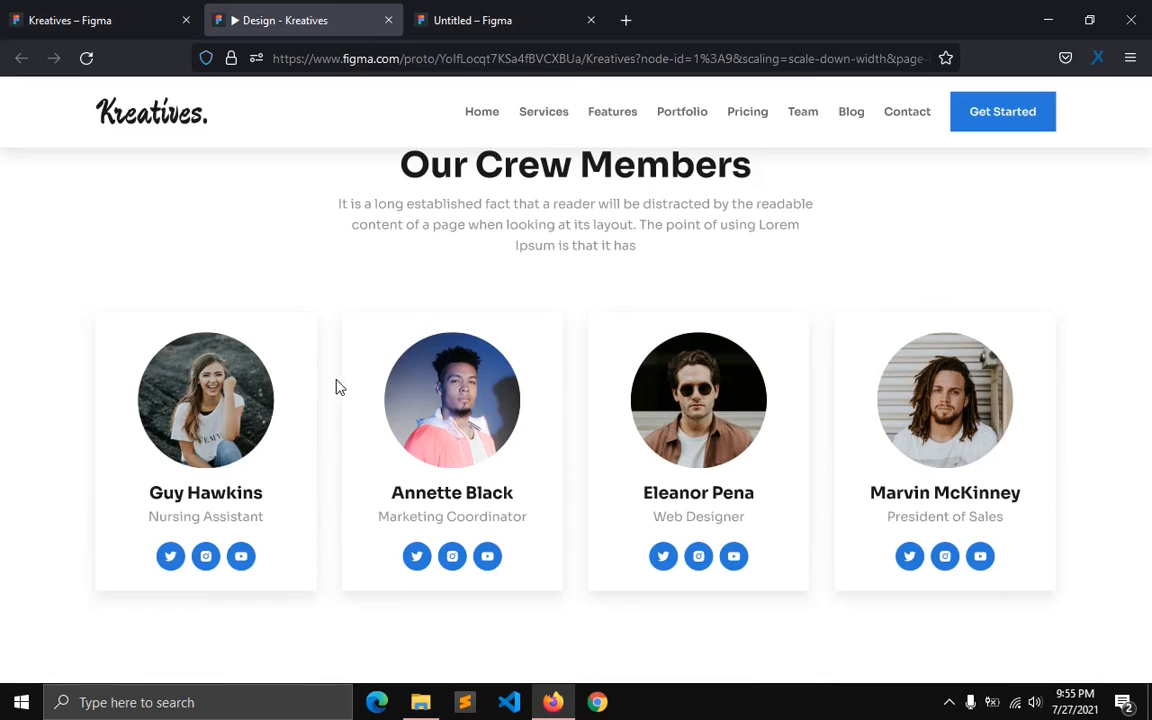
{"action": "left_click", "coordinate": [480, 20]}
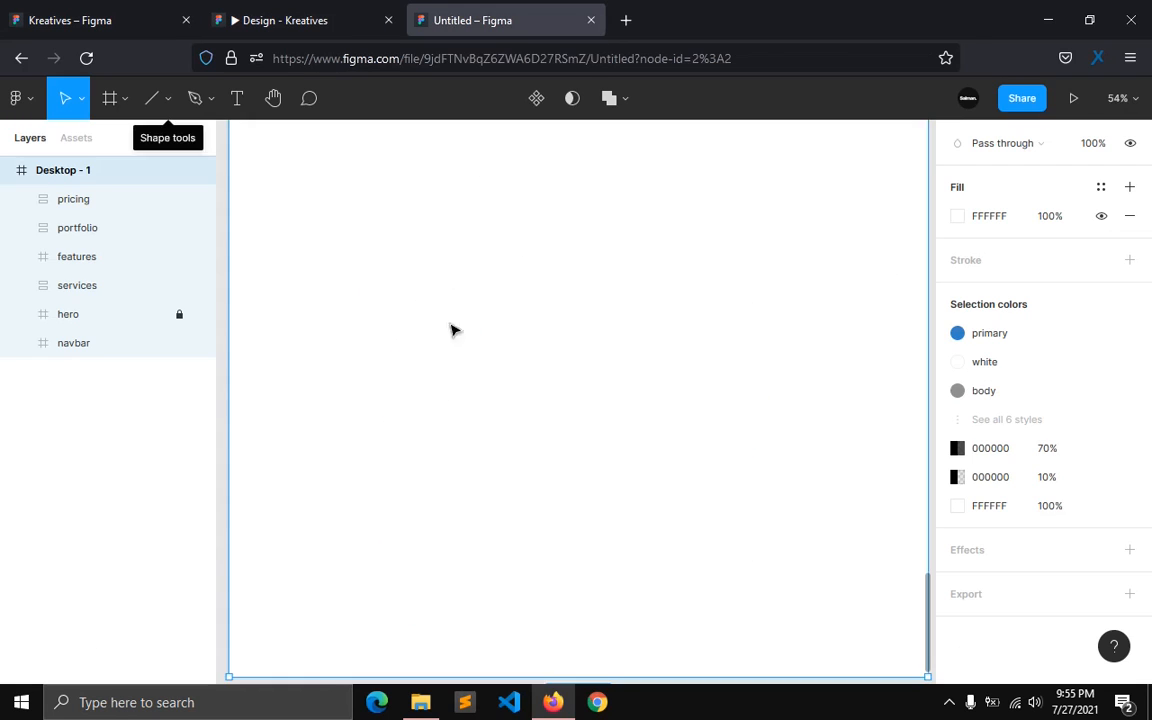
Step: Duplicate the pricing section's intro block and place the copy in the empty area below the section, at about X 386, Y 4845
{"action": "scroll", "coordinate": [450, 393], "scroll_direction": "up", "scroll_amount": 6}
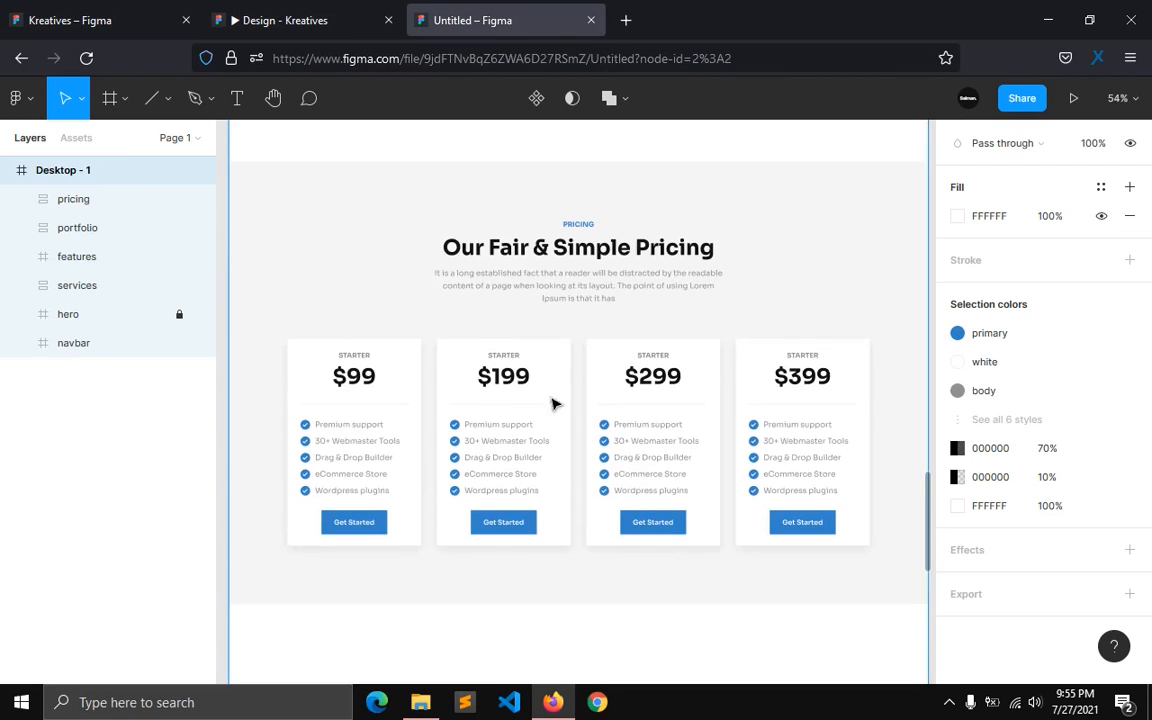
{"action": "left_click", "coordinate": [588, 283]}
{"action": "left_click", "coordinate": [84, 256]}
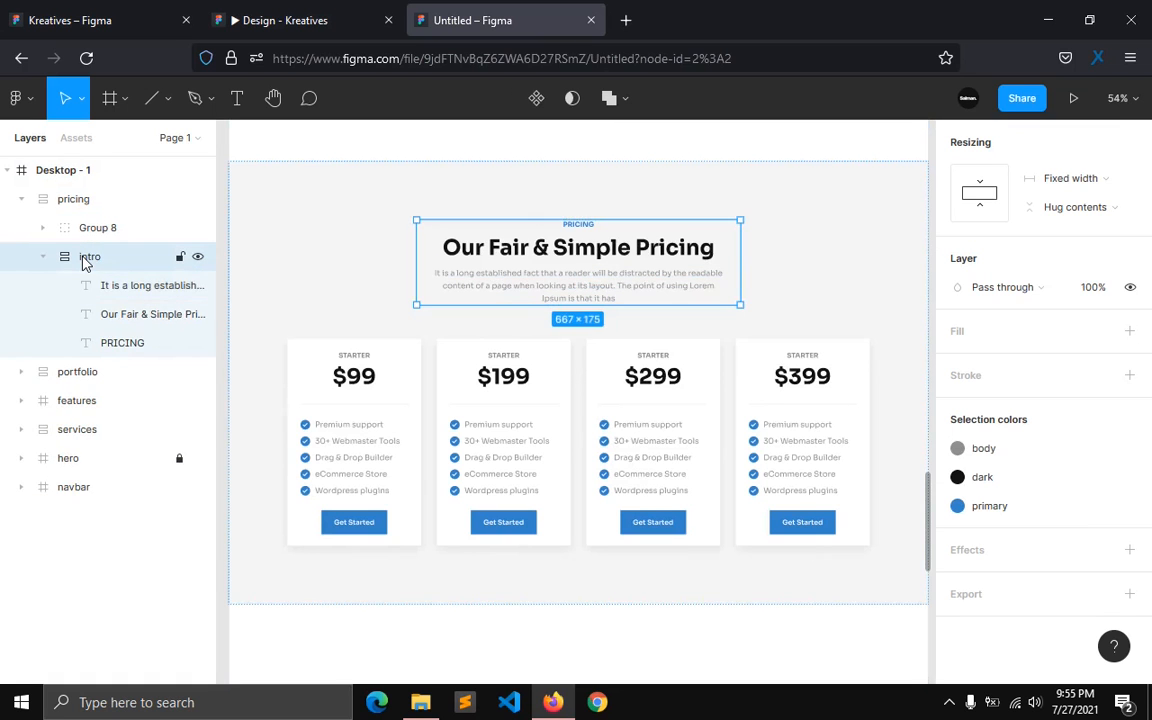
{"action": "key", "text": "ctrl+d"}
{"action": "left_click_drag", "start_coordinate": [589, 396], "coordinate": [588, 363]}
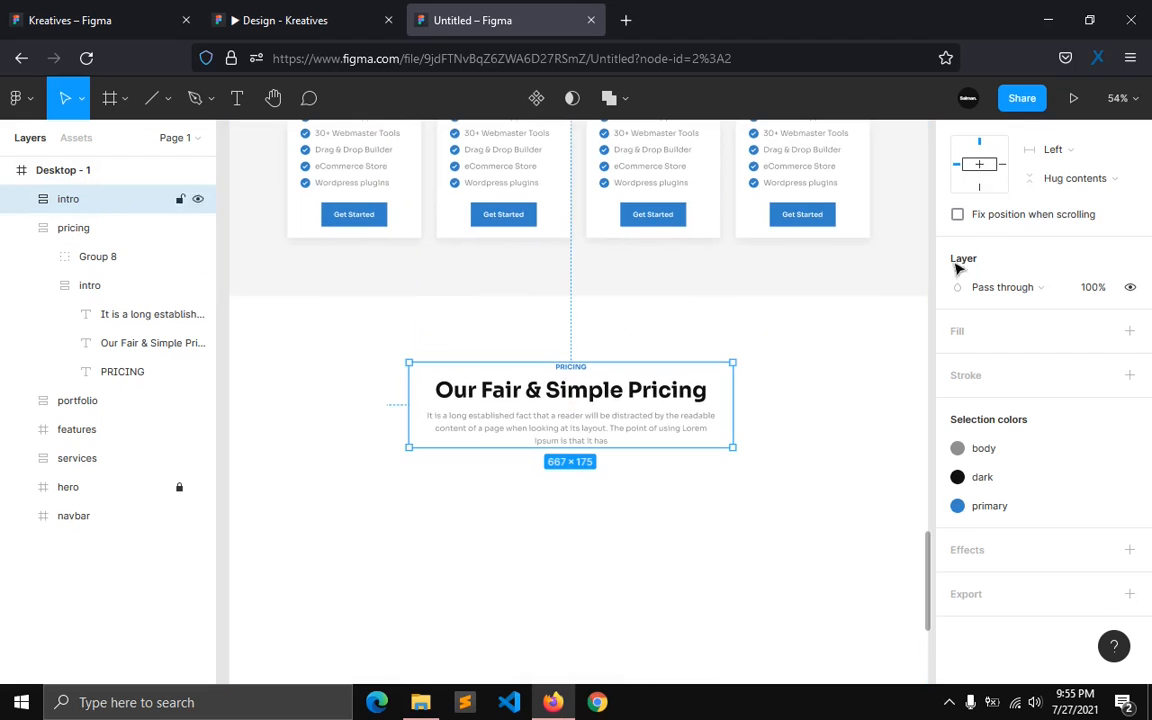
Step: Change the small blue label in the duplicated intro block to "OUR TEAM"
{"action": "scroll", "coordinate": [1006, 189], "scroll_direction": "up", "scroll_amount": 3}
{"action": "scroll", "coordinate": [627, 357], "scroll_direction": "up", "scroll_amount": 5}
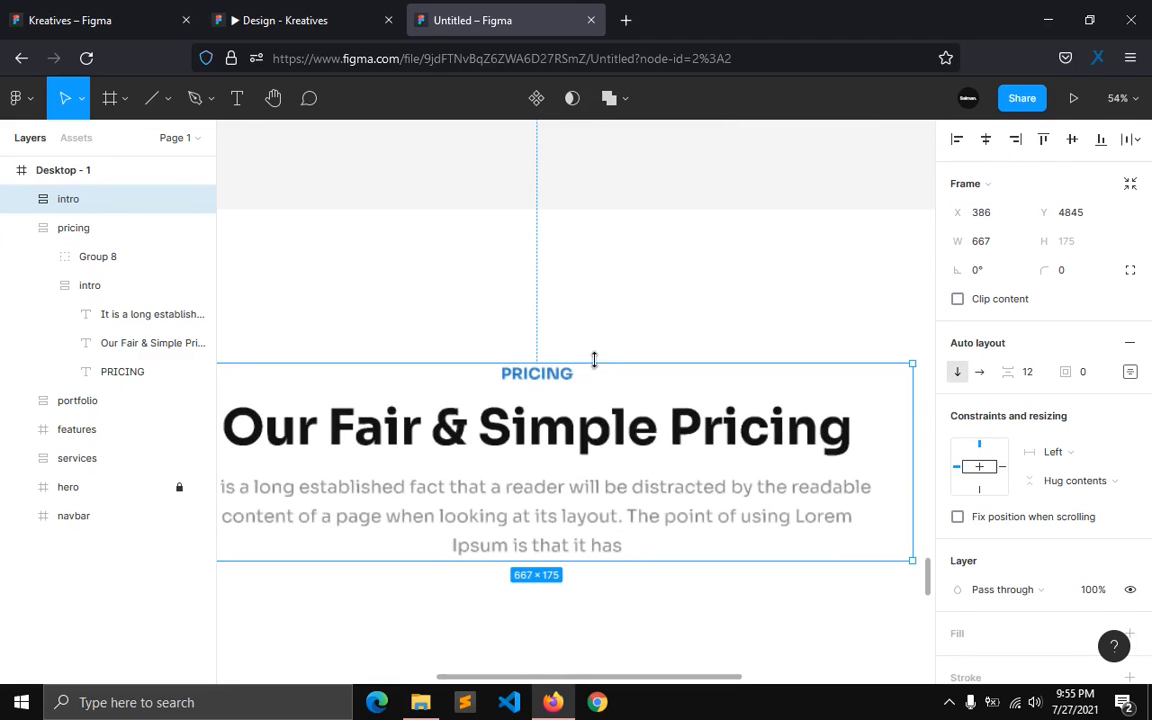
{"action": "double_click", "coordinate": [565, 376]}
{"action": "double_click", "coordinate": [565, 373]}
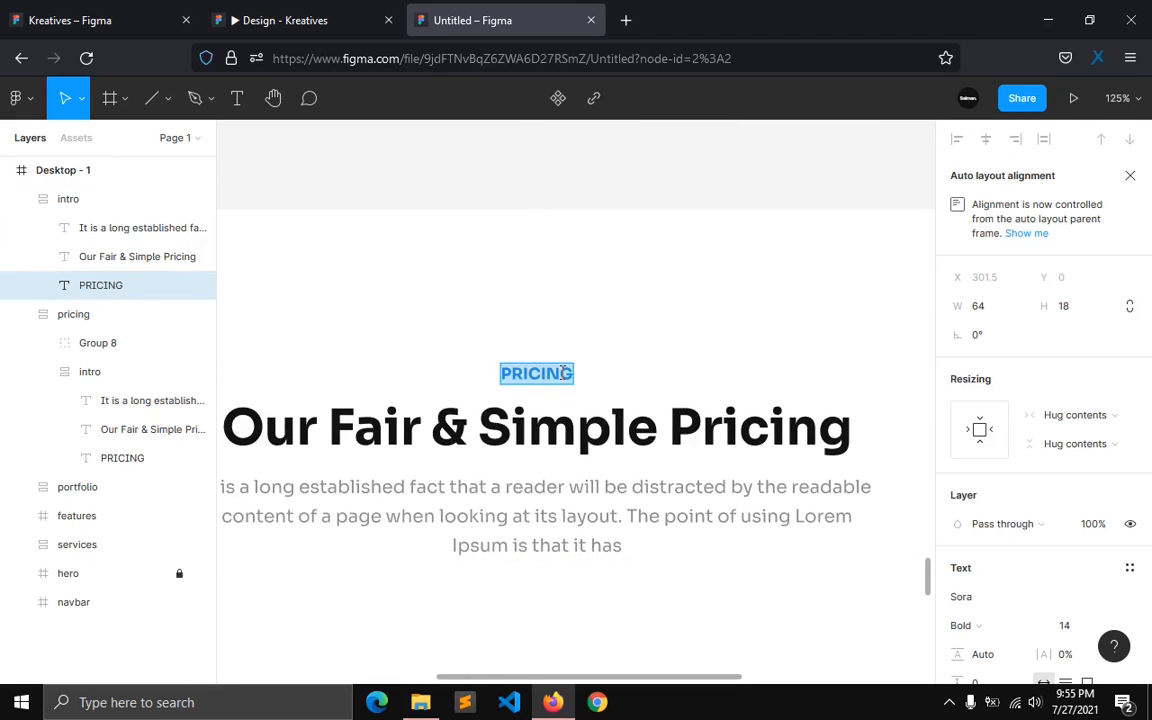
{"action": "type", "text": "OUR TEAM"}
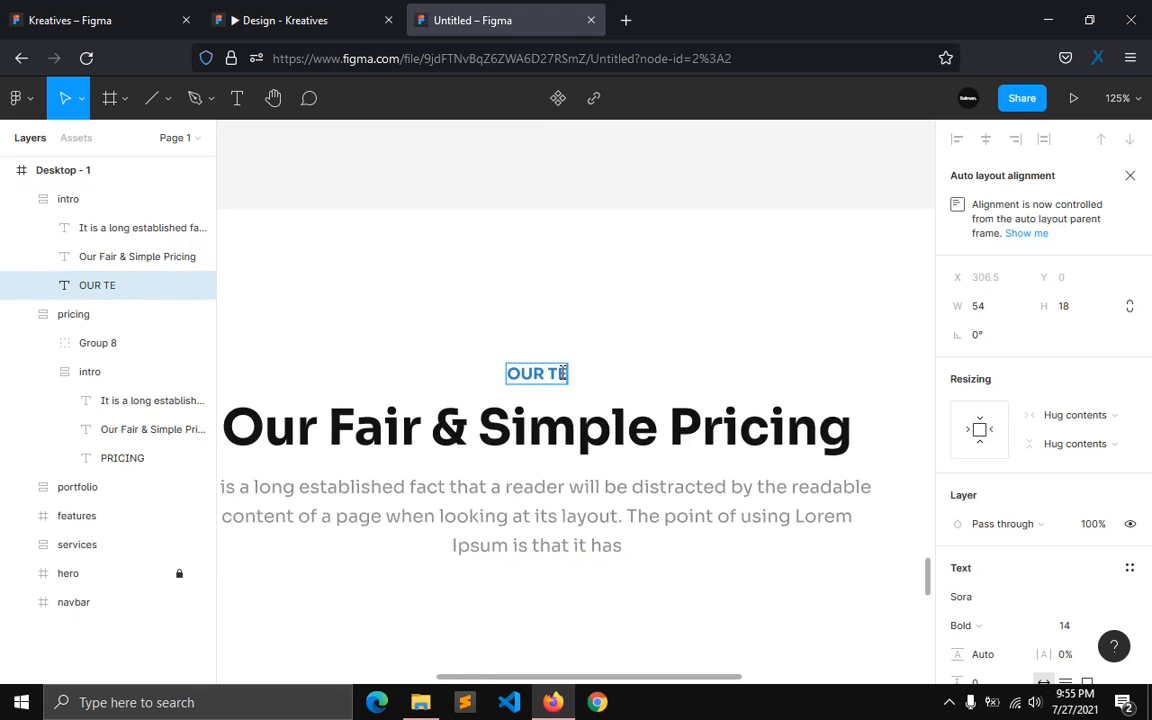
Step: Change the main heading of the duplicated intro block to "Our Crew Members"
{"action": "left_click", "coordinate": [566, 428]}
{"action": "key", "text": "Return"}
{"action": "type", "text": "OUR"}
{"action": "key", "text": "BackSpace"}
{"action": "key", "text": "BackSpace"}
{"action": "type", "text": "ur "}
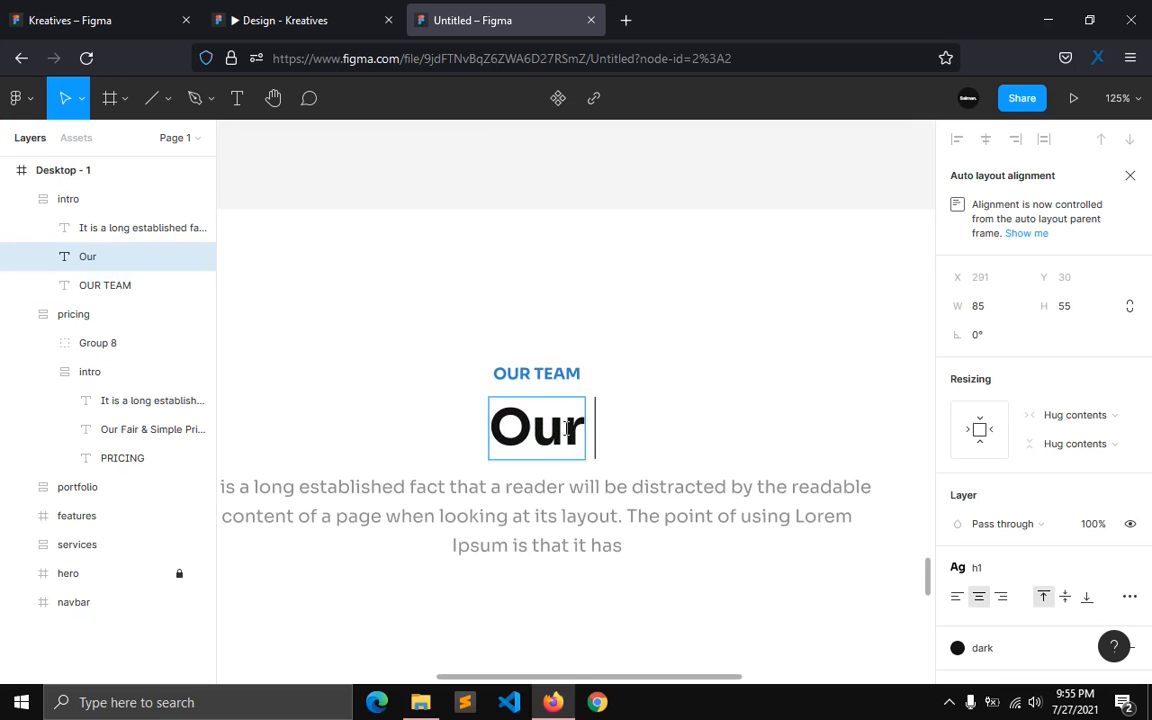
{"action": "type", "text": "Crew Members"}
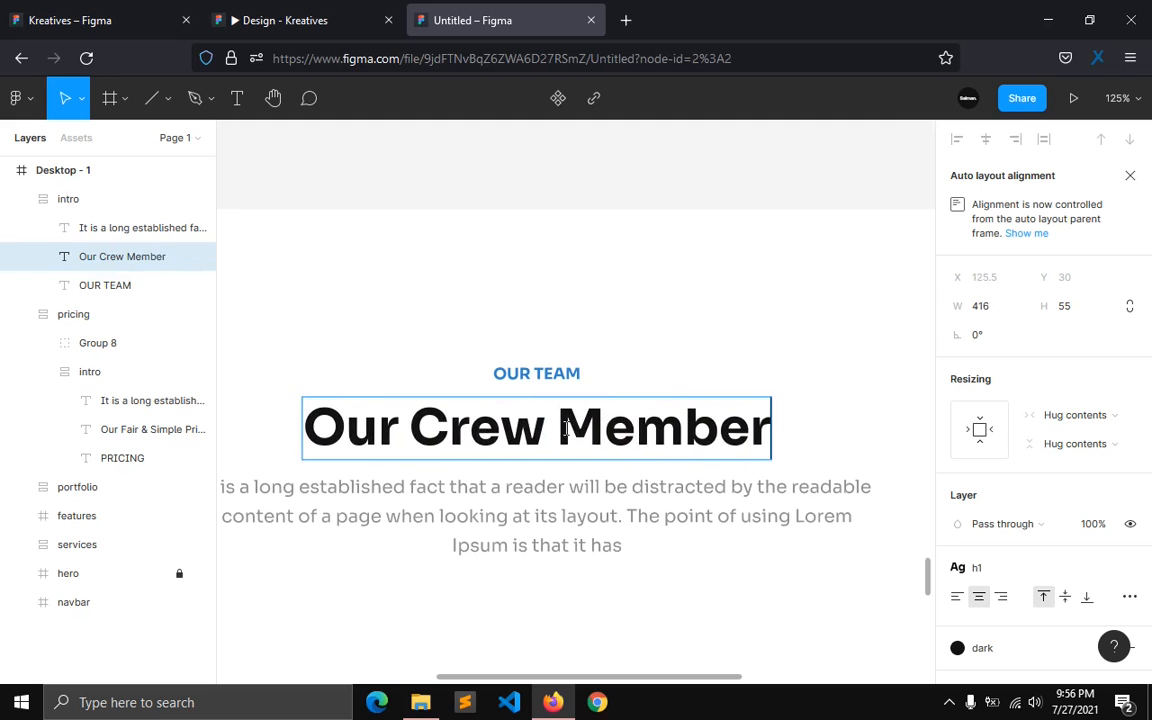
{"action": "key", "text": "Escape"}
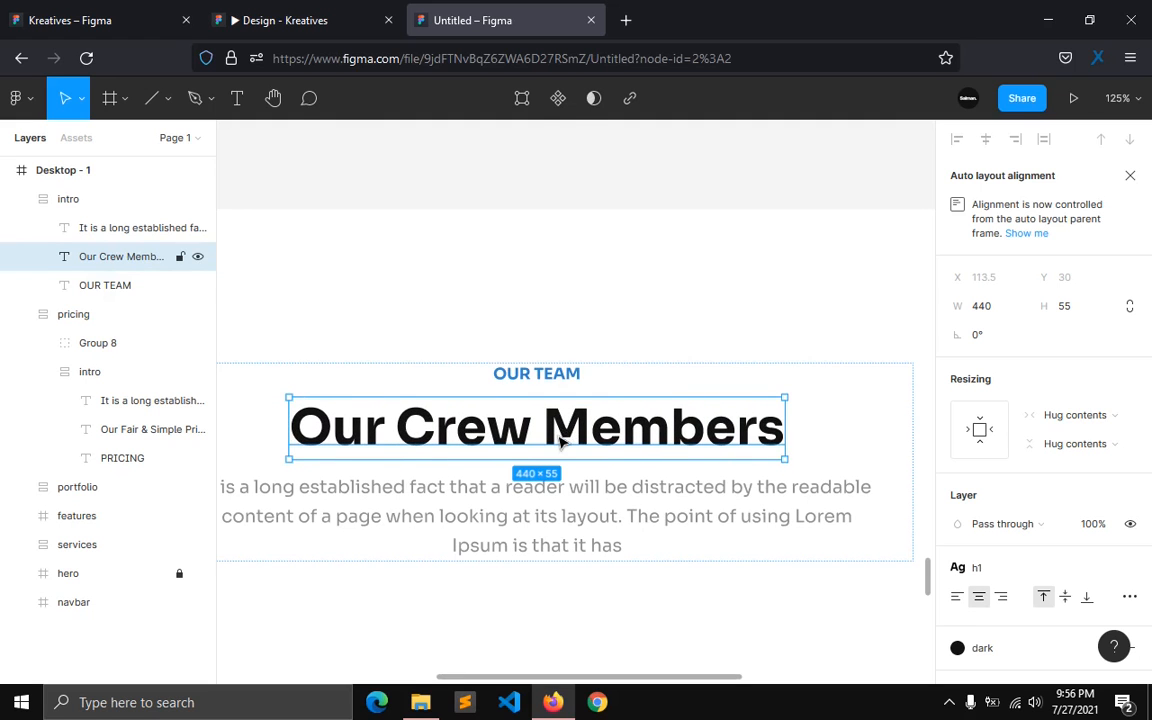
Step: Draw a circle about 178 × 178 below and left of the team intro, then shift it down to about Y 5138
{"action": "scroll", "coordinate": [563, 443], "scroll_direction": "down", "scroll_amount": 3}
{"action": "left_click_drag", "start_coordinate": [464, 671], "coordinate": [300, 695]}
{"action": "scroll", "coordinate": [309, 568], "scroll_direction": "down", "scroll_amount": 3}
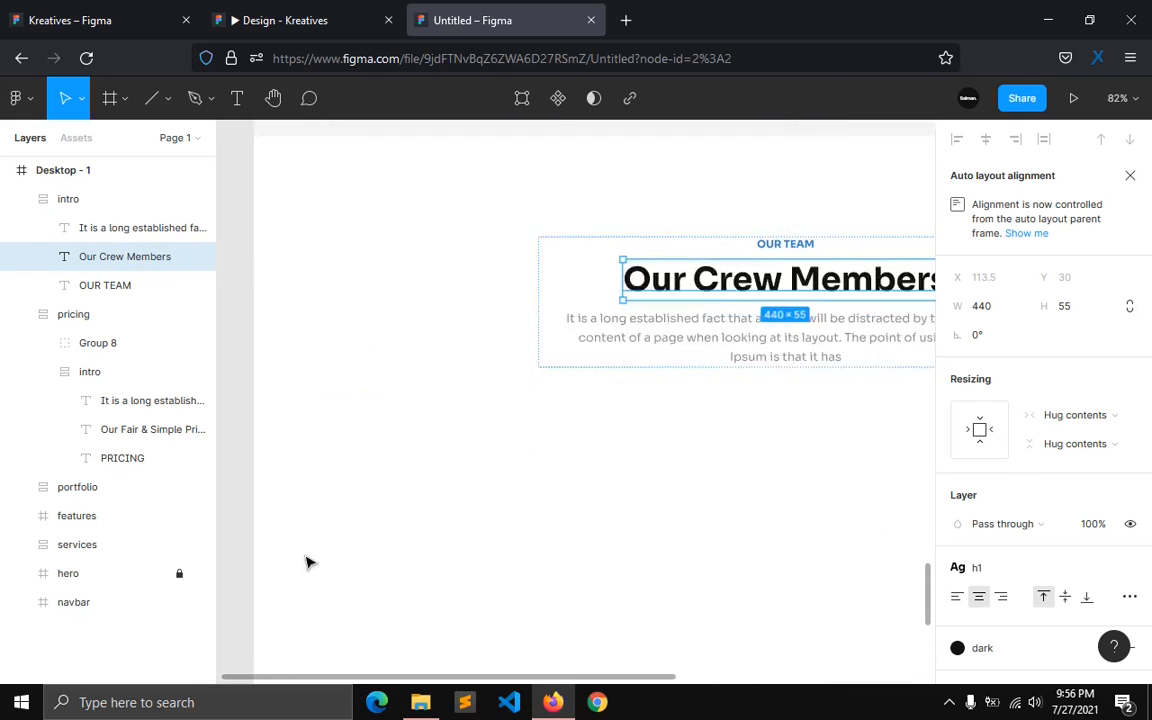
{"action": "left_click", "coordinate": [342, 470]}
{"action": "left_click", "coordinate": [168, 100]}
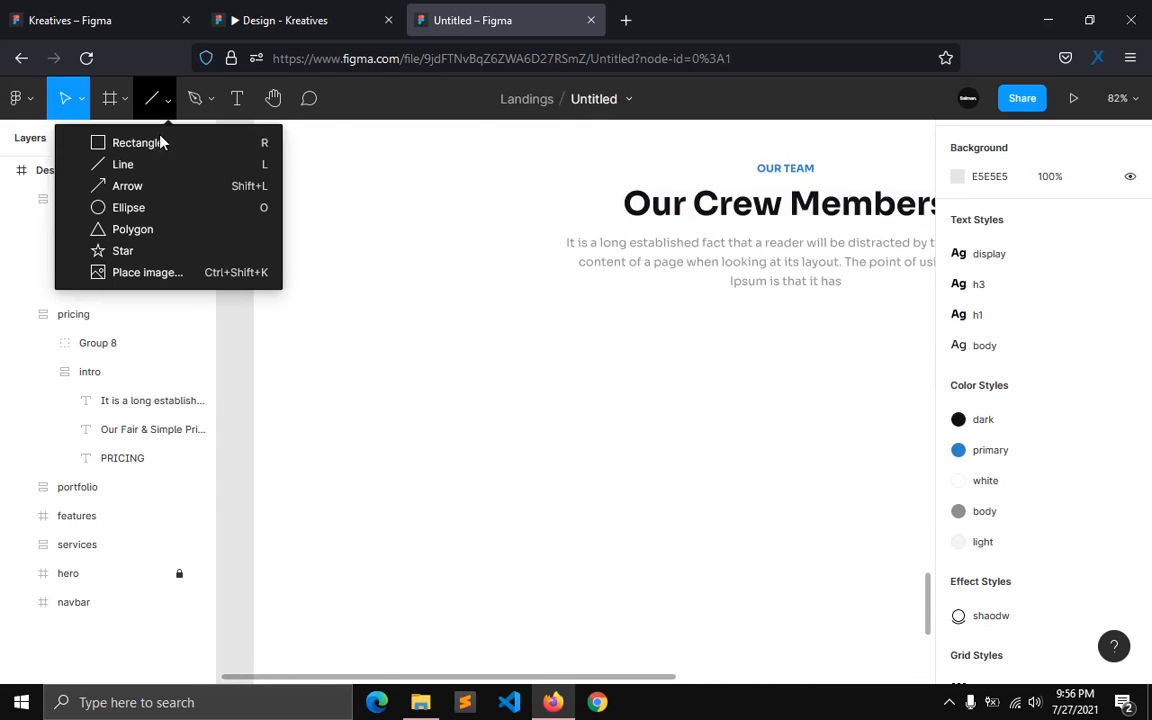
{"action": "left_click", "coordinate": [135, 205]}
{"action": "scroll", "coordinate": [407, 331], "scroll_direction": "down", "scroll_amount": 1}
{"action": "left_click_drag", "start_coordinate": [362, 290], "coordinate": [494, 421]}
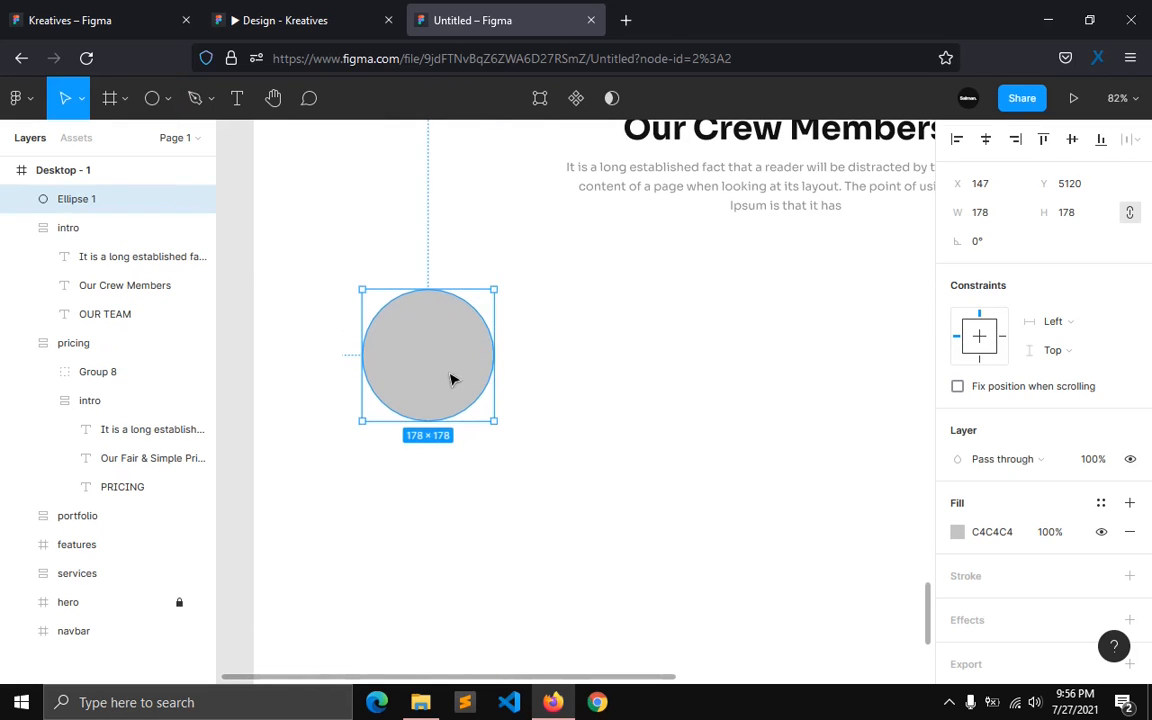
{"action": "left_click_drag", "start_coordinate": [449, 375], "coordinate": [450, 388]}
{"action": "left_click", "coordinate": [1000, 218]}
{"action": "type", "text": "1775"}
{"action": "key", "text": "Return"}
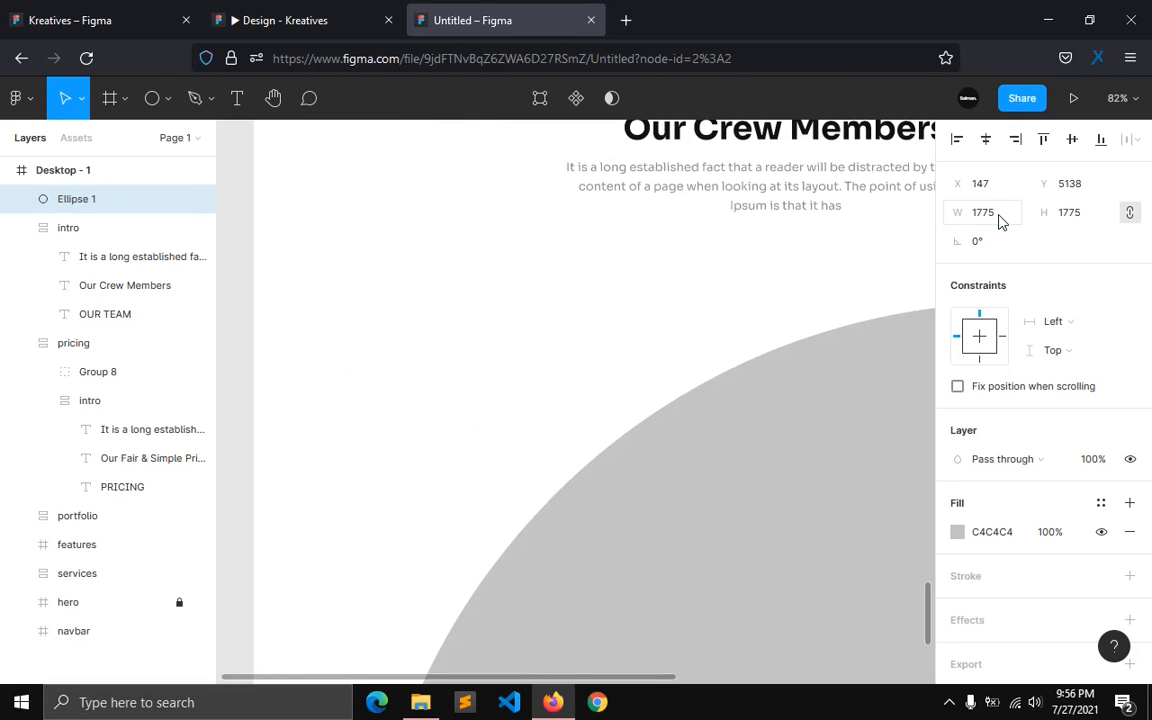
Step: Set the circle's width to 175 with its proportions locked
{"action": "left_click", "coordinate": [994, 214]}
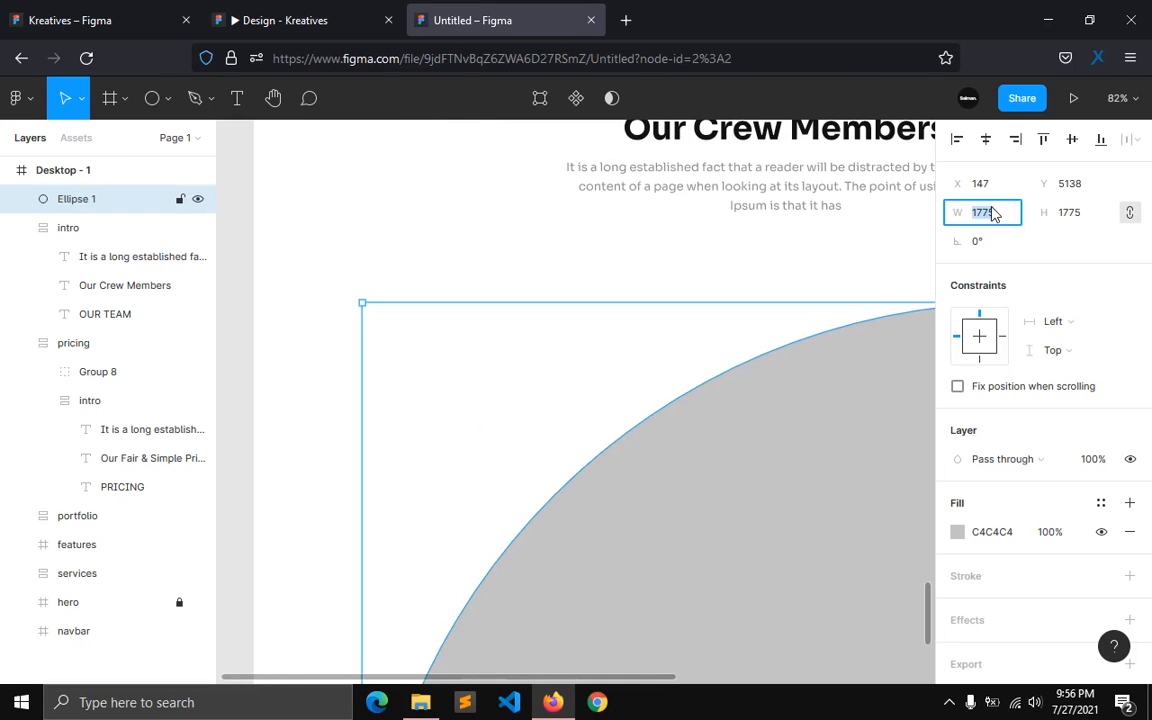
{"action": "type", "text": "175"}
{"action": "key", "text": "Return"}
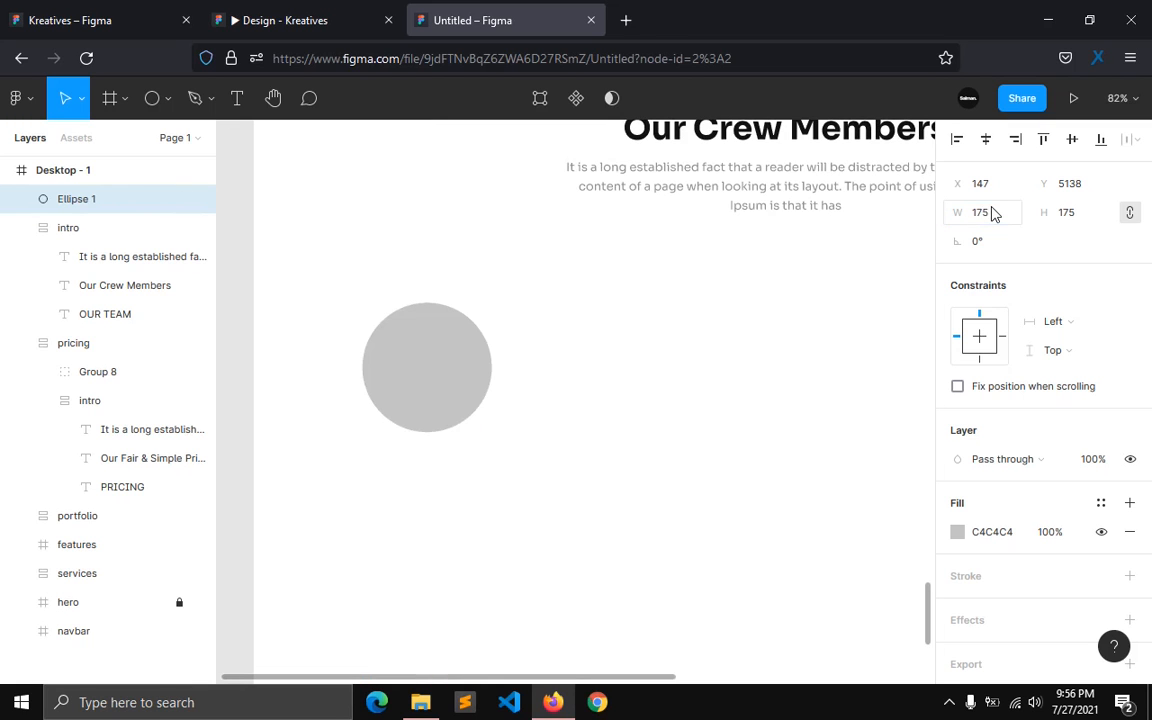
{"action": "left_click", "coordinate": [586, 441]}
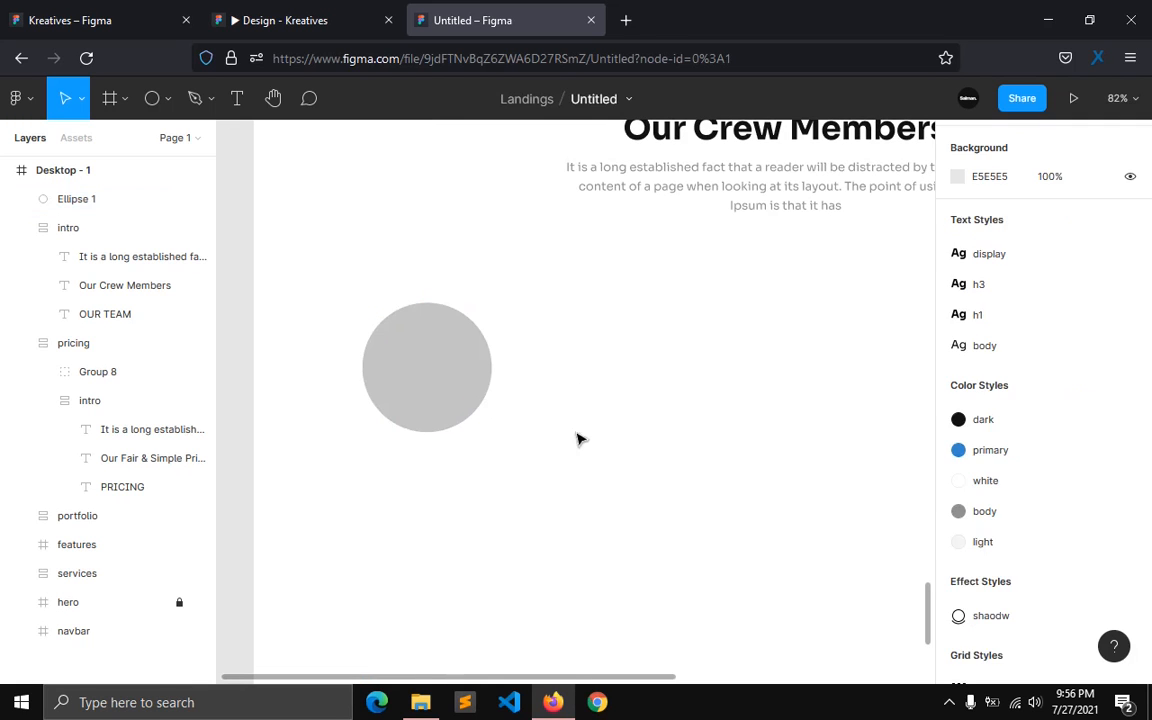
Step: Change the circle's fill to an image, using the team1 photo from the Kreatives folder
{"action": "left_click", "coordinate": [427, 383]}
{"action": "left_click", "coordinate": [957, 532]}
{"action": "left_click", "coordinate": [760, 216]}
{"action": "left_click", "coordinate": [767, 323]}
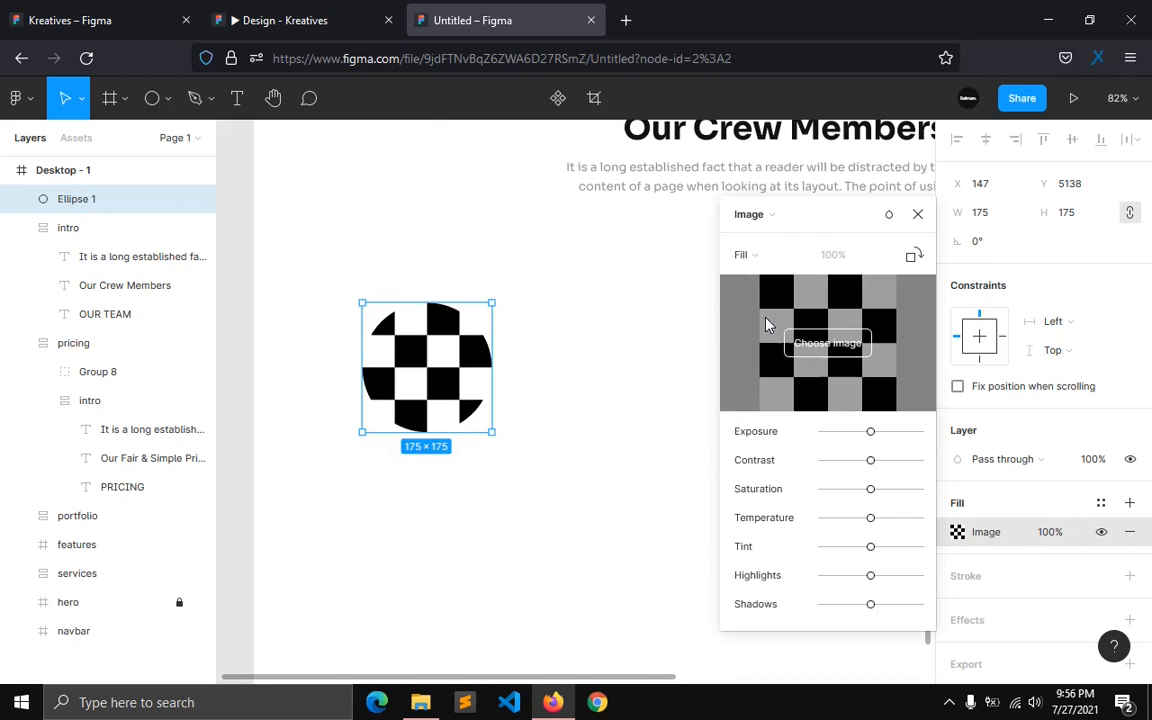
{"action": "left_click", "coordinate": [830, 348]}
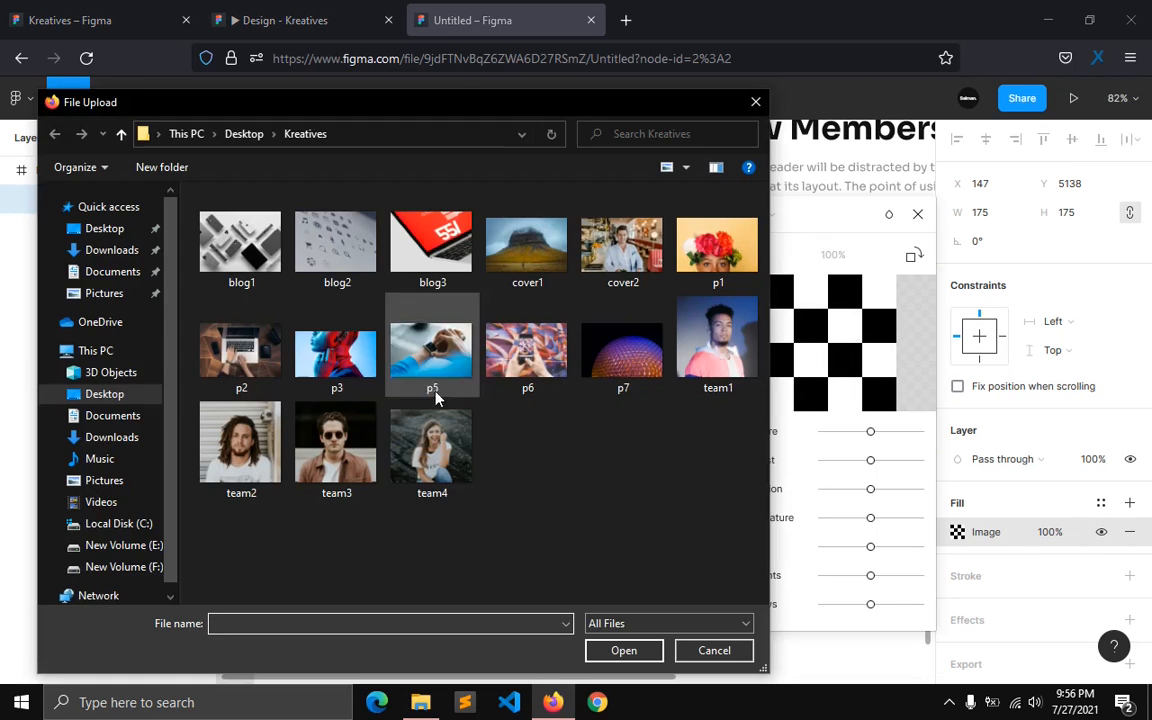
{"action": "double_click", "coordinate": [717, 340]}
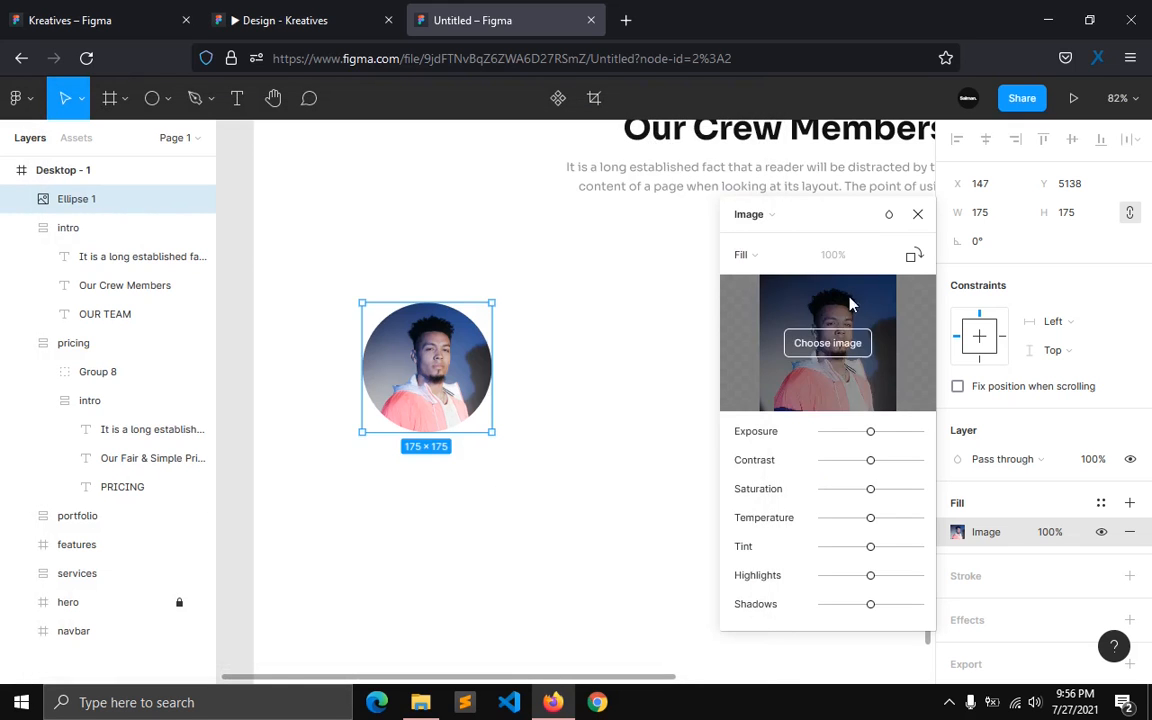
{"action": "left_click", "coordinate": [586, 458]}
Step: Check the team cards in the Kreatives prototype, then add a text reading "Name" below the circular photo in the design file
{"action": "left_click", "coordinate": [285, 20]}
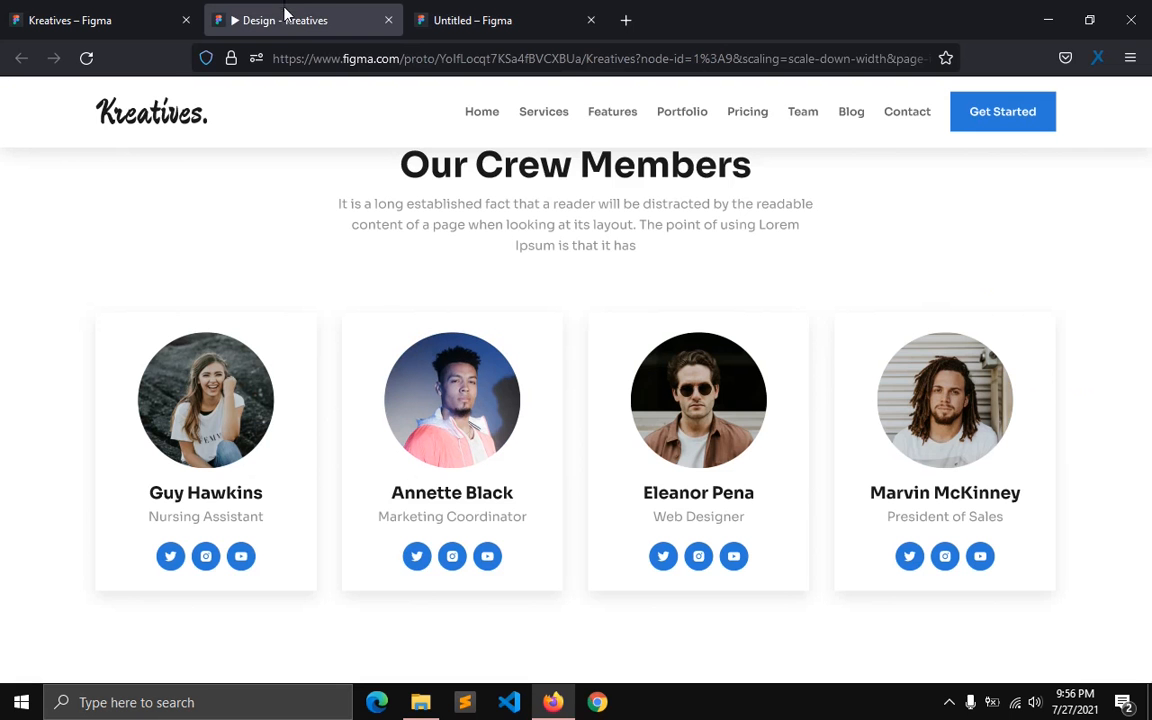
{"action": "left_click", "coordinate": [470, 20]}
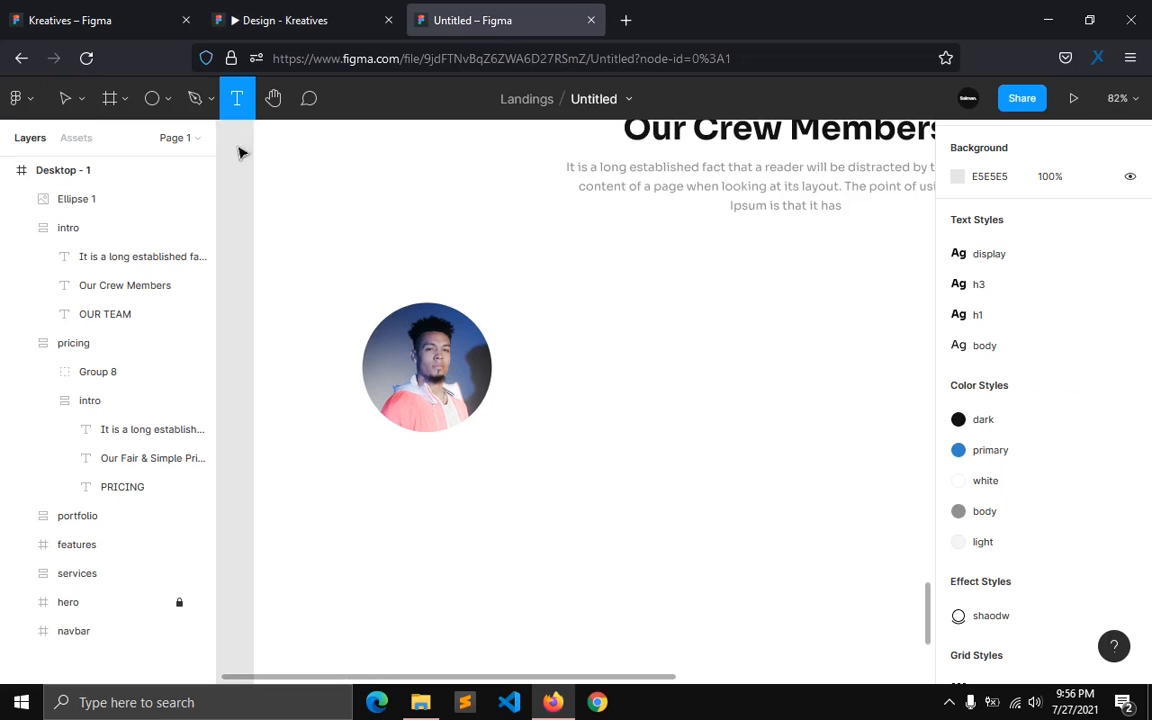
{"action": "left_click", "coordinate": [407, 456]}
{"action": "type", "text": "NAme"}
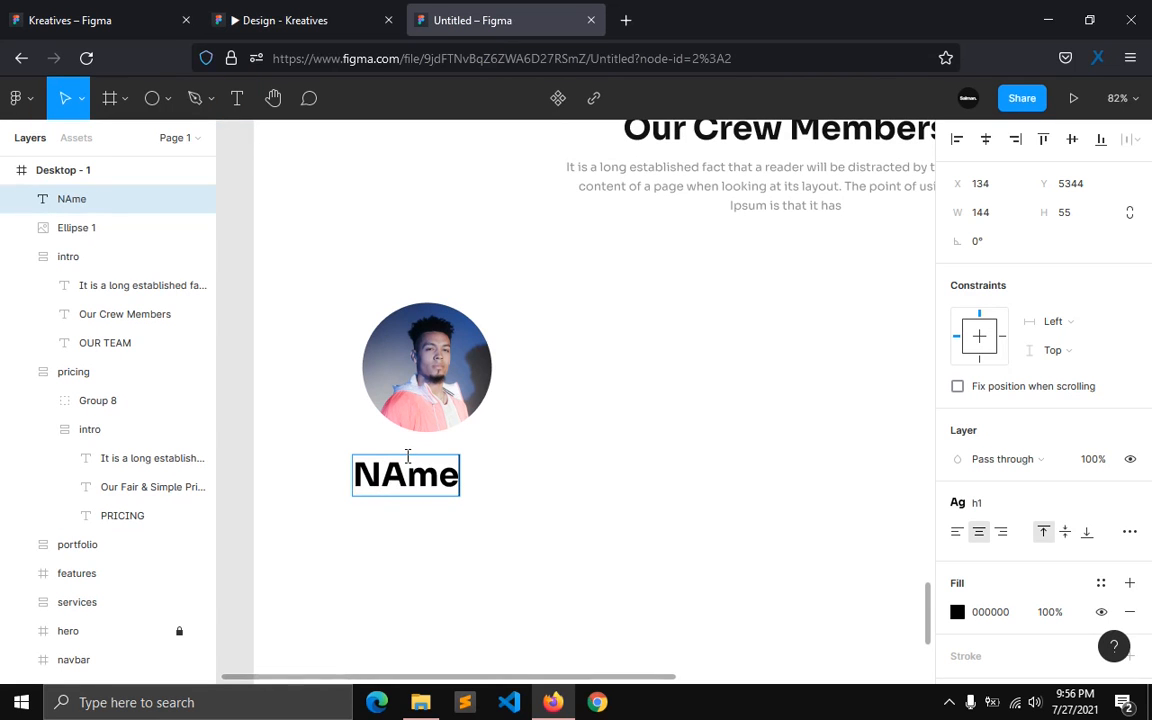
{"action": "key", "text": "ctrl+a"}
{"action": "type", "text": "Name"}
{"action": "key", "text": "Escape"}
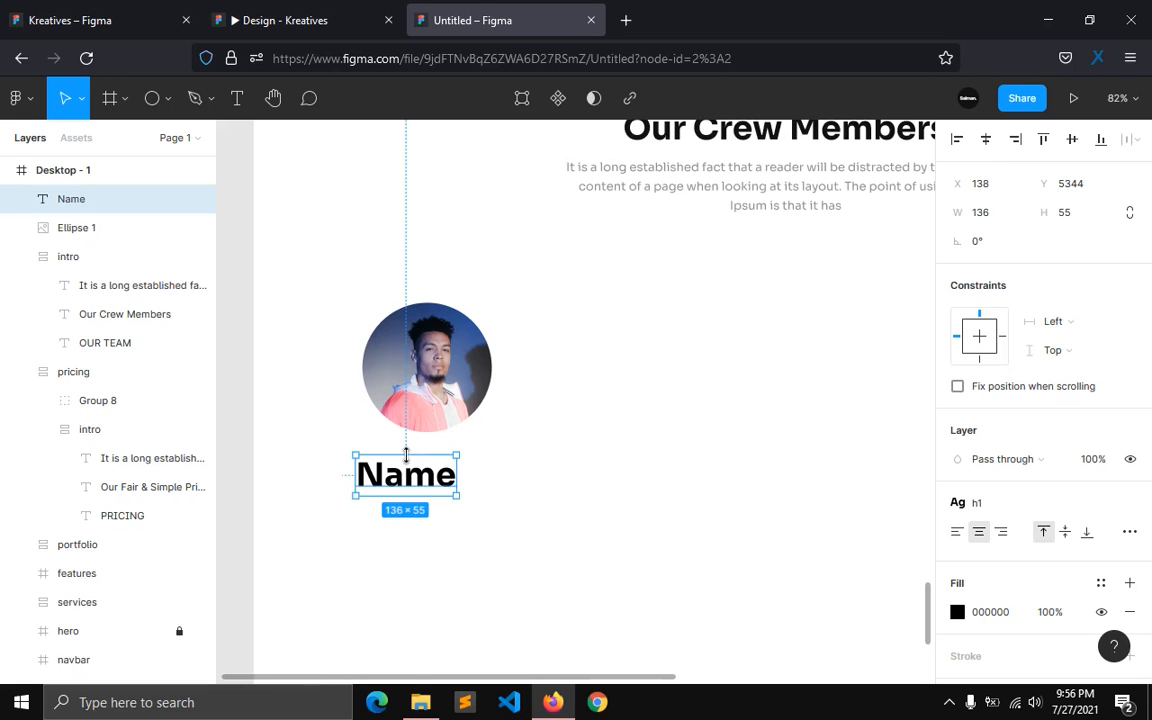
Step: Apply the dark colour style and h3 text style to the Name text, placing it at X 189 below the photo
{"action": "left_click", "coordinate": [1101, 583]}
{"action": "left_click", "coordinate": [972, 660]}
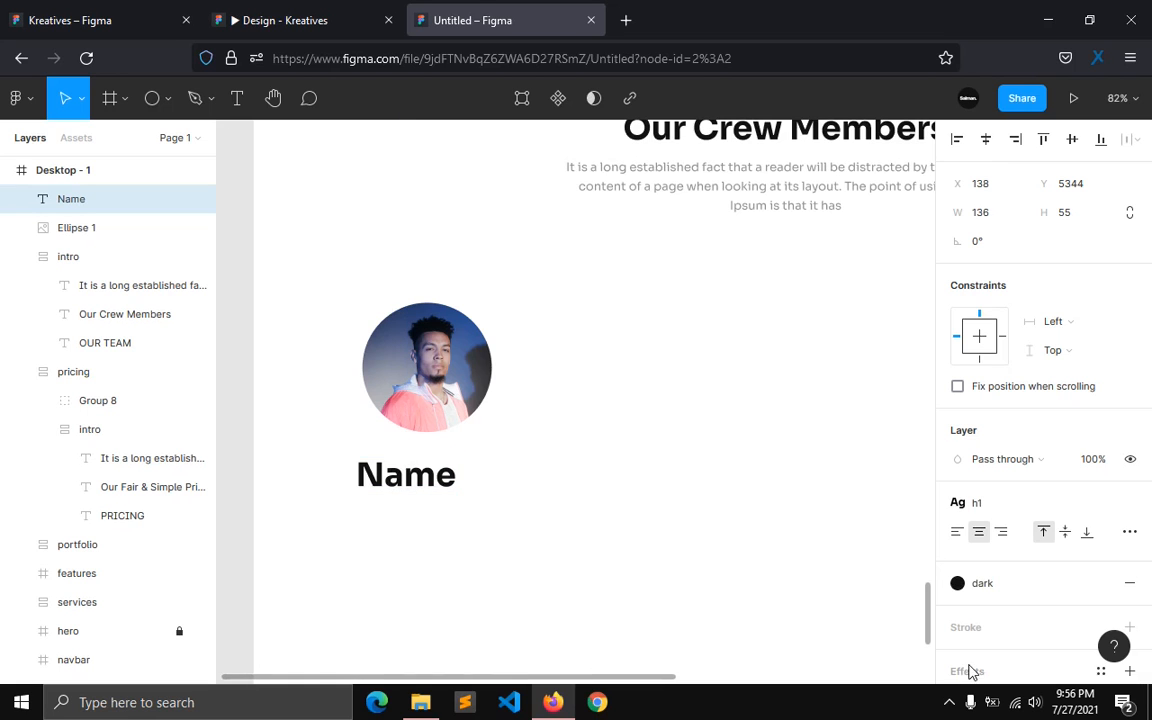
{"action": "left_click", "coordinate": [1126, 502]}
{"action": "left_click", "coordinate": [1126, 502]}
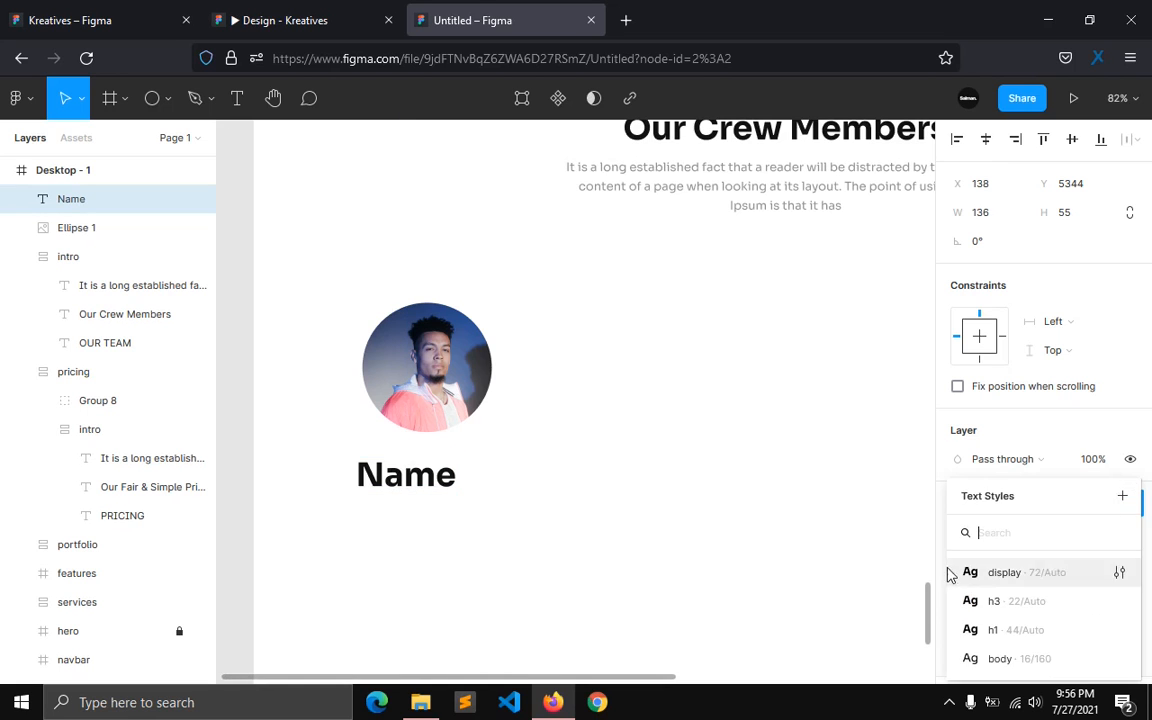
{"action": "left_click", "coordinate": [1008, 608]}
{"action": "left_click_drag", "start_coordinate": [406, 466], "coordinate": [375, 500]}
{"action": "scroll", "coordinate": [368, 506], "scroll_direction": "up", "scroll_amount": 2}
{"action": "scroll", "coordinate": [366, 541], "scroll_direction": "down", "scroll_amount": 2}
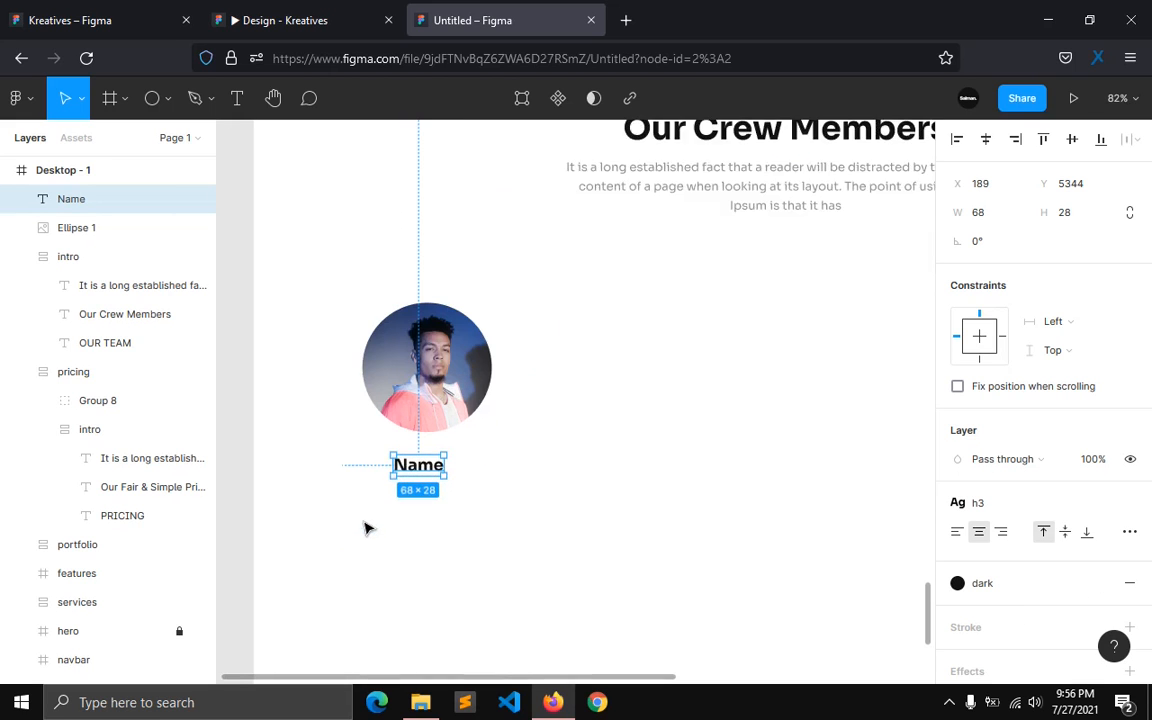
Step: Duplicate the Name text directly below itself and change the copy to read "Is"
{"action": "scroll", "coordinate": [365, 527], "scroll_direction": "up", "scroll_amount": 3}
{"action": "left_click_drag", "start_coordinate": [470, 447], "coordinate": [472, 476], "text": "alt"}
{"action": "double_click", "coordinate": [465, 472]}
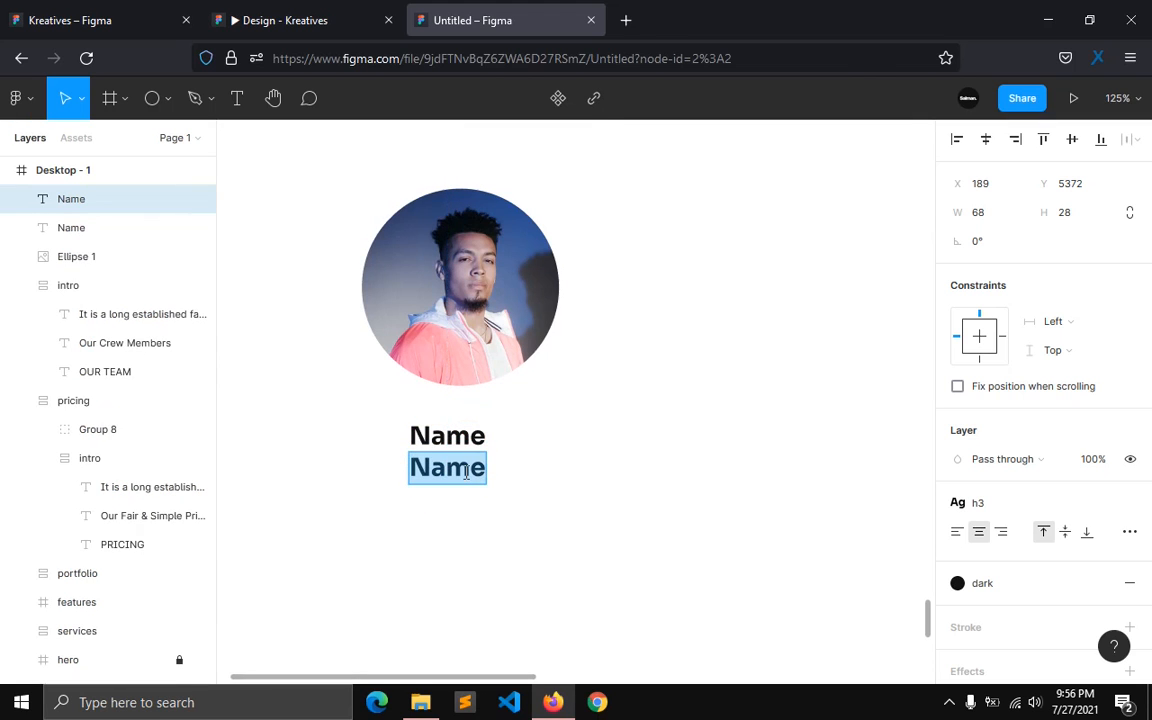
{"action": "type", "text": "Is"}
{"action": "key", "text": "Escape"}
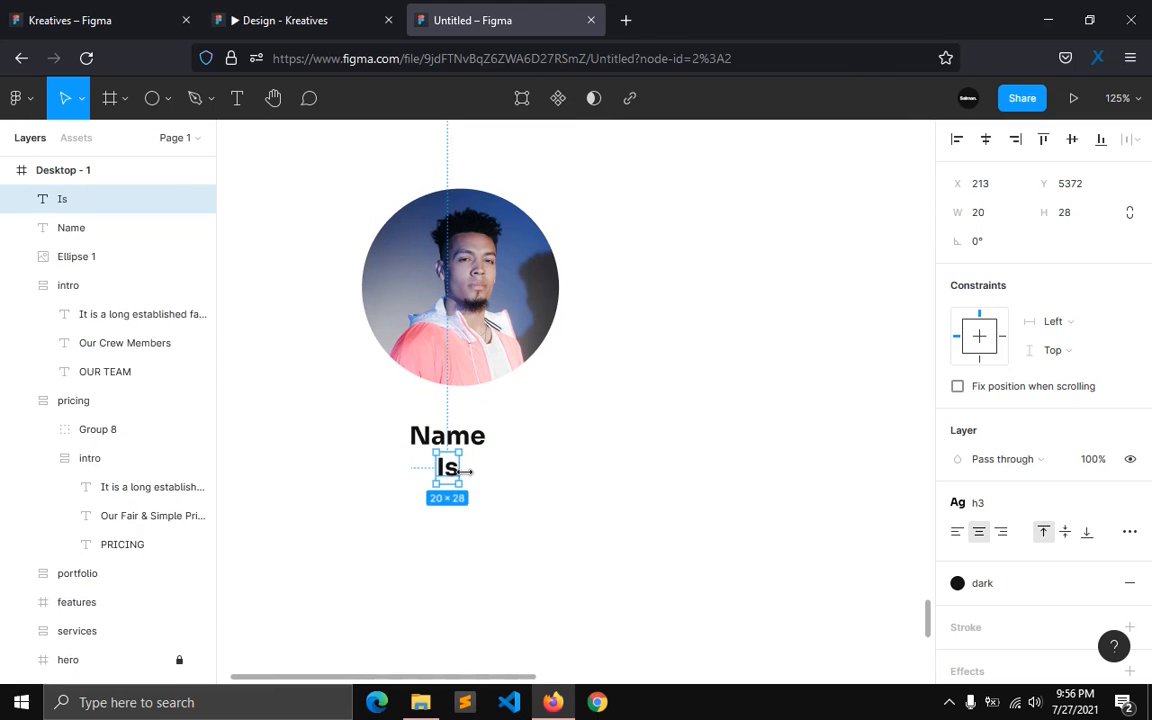
Step: Apply the body colour style and the body text style to the "Is" text
{"action": "left_click", "coordinate": [1100, 584]}
{"action": "left_click", "coordinate": [1101, 586]}
{"action": "left_click", "coordinate": [1040, 658]}
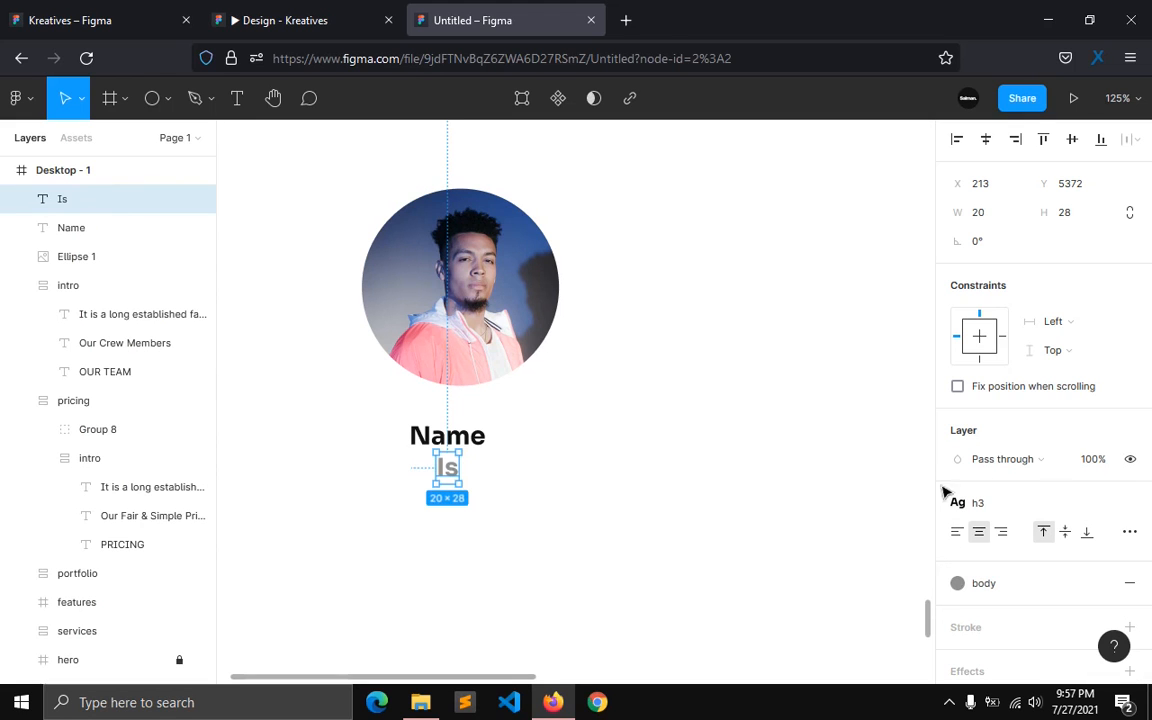
{"action": "left_click", "coordinate": [1126, 501]}
{"action": "left_click", "coordinate": [1126, 501]}
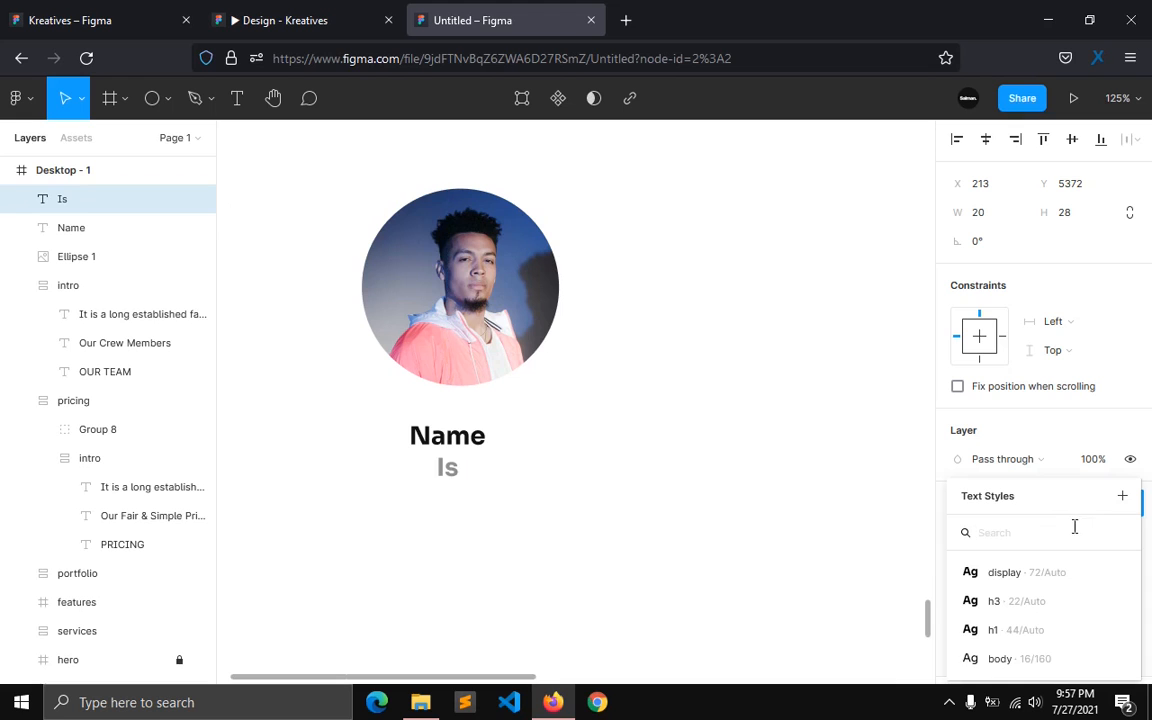
{"action": "left_click", "coordinate": [996, 658]}
{"action": "left_click", "coordinate": [553, 576]}
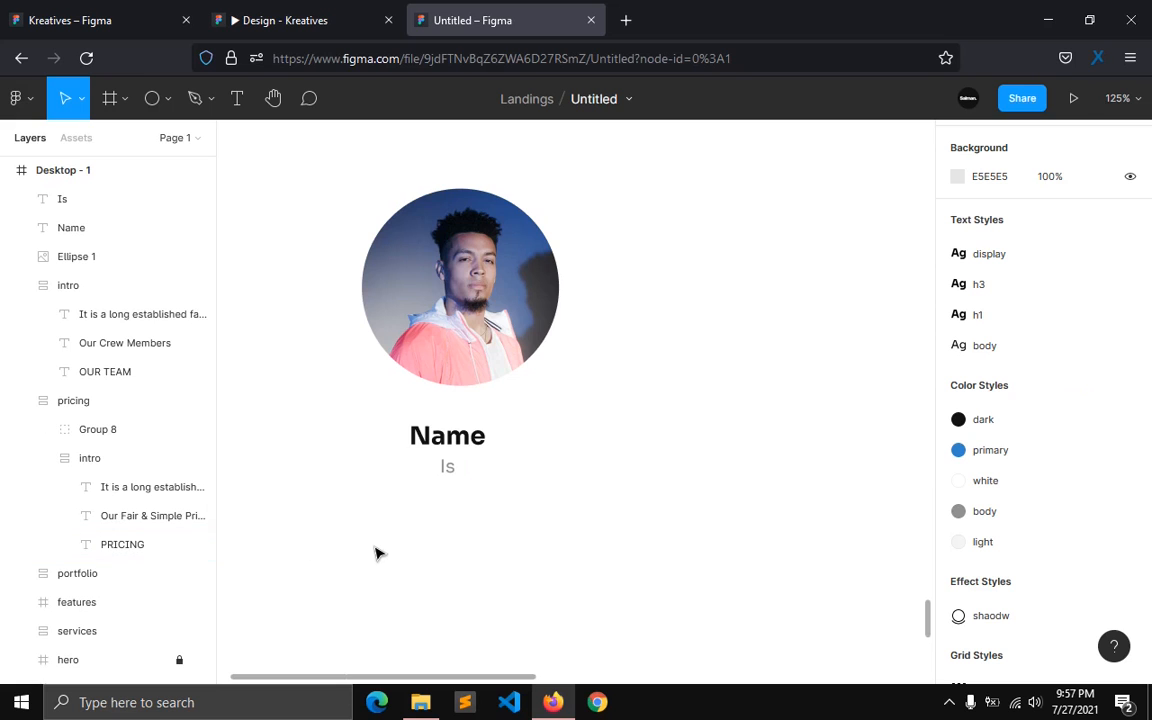
Step: Run the Content Reel plugin and fill the Name text with its Full Name (first last) content
{"action": "key", "text": "ctrl+slash"}
{"action": "type", "text": "conte"}
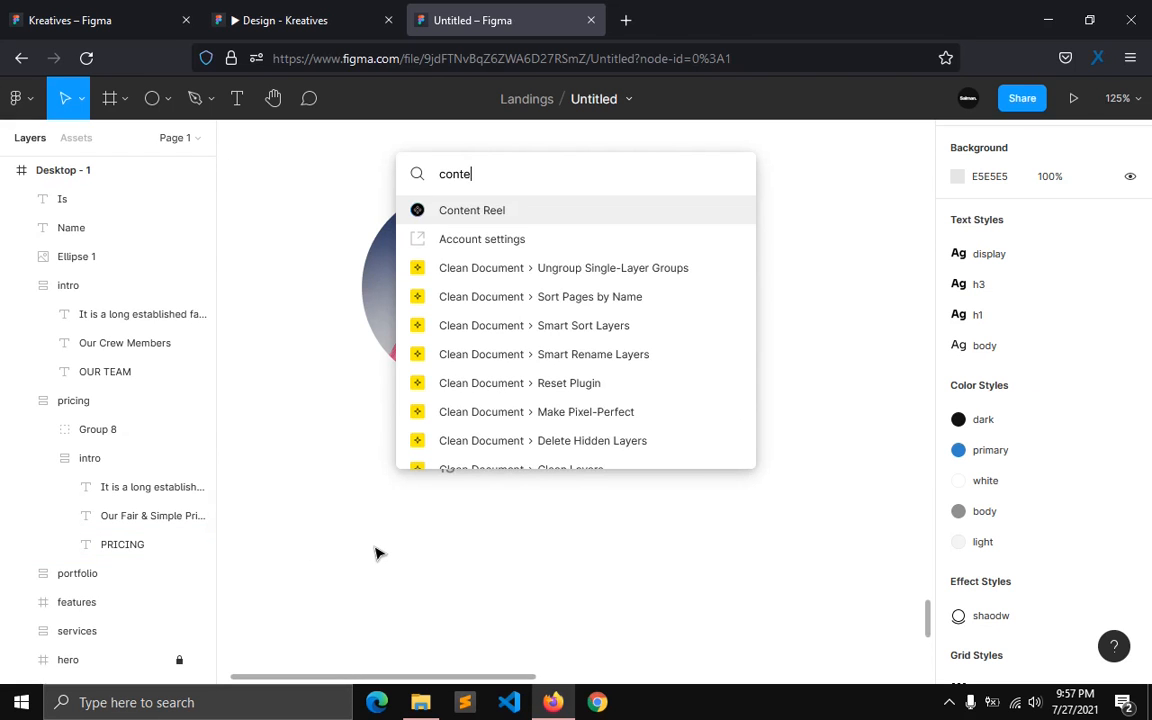
{"action": "key", "text": "Return"}
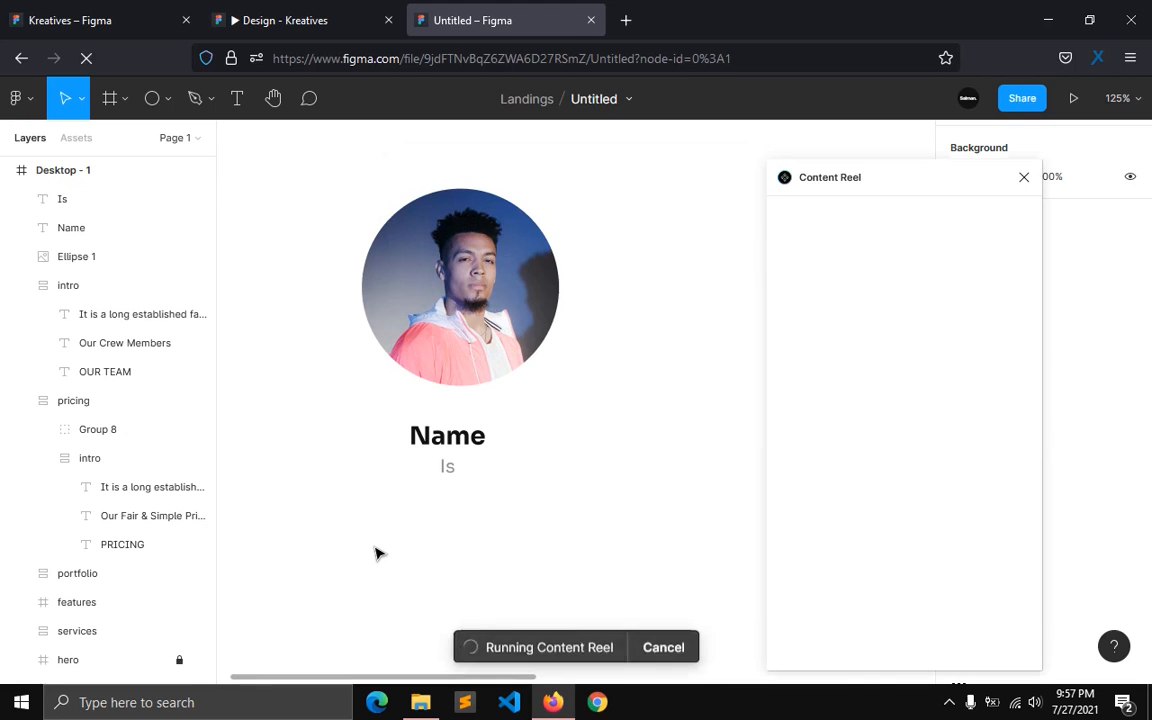
{"action": "left_click", "coordinate": [603, 403]}
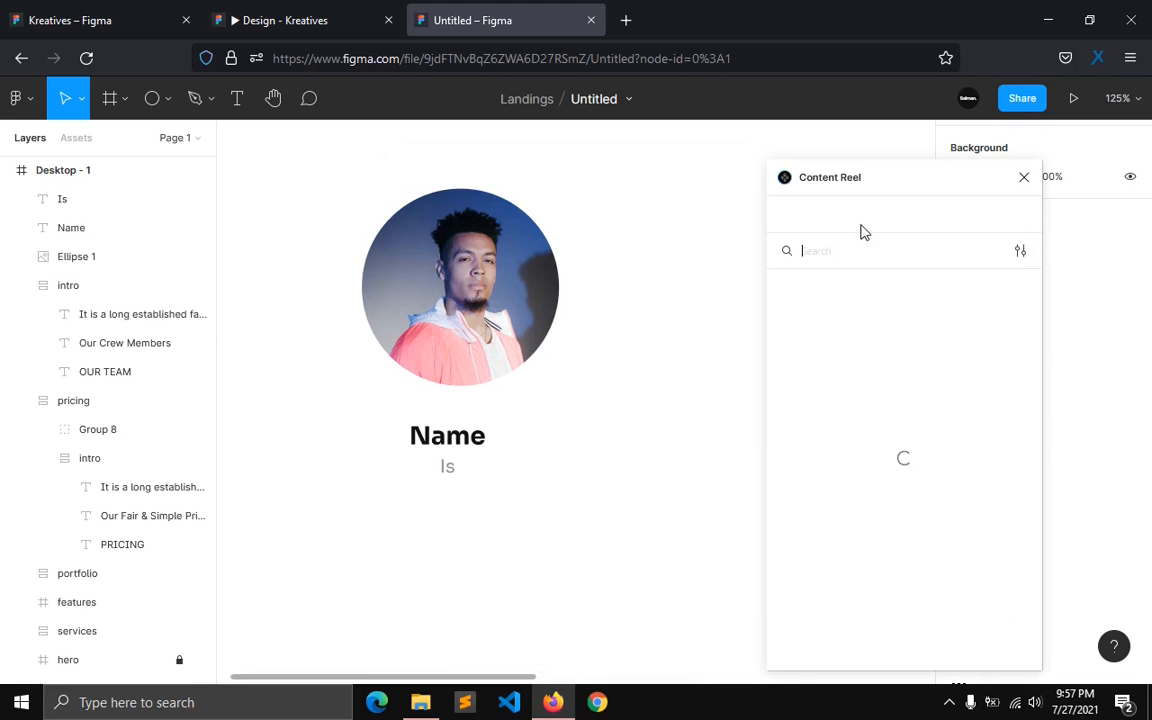
{"action": "left_click", "coordinate": [831, 217]}
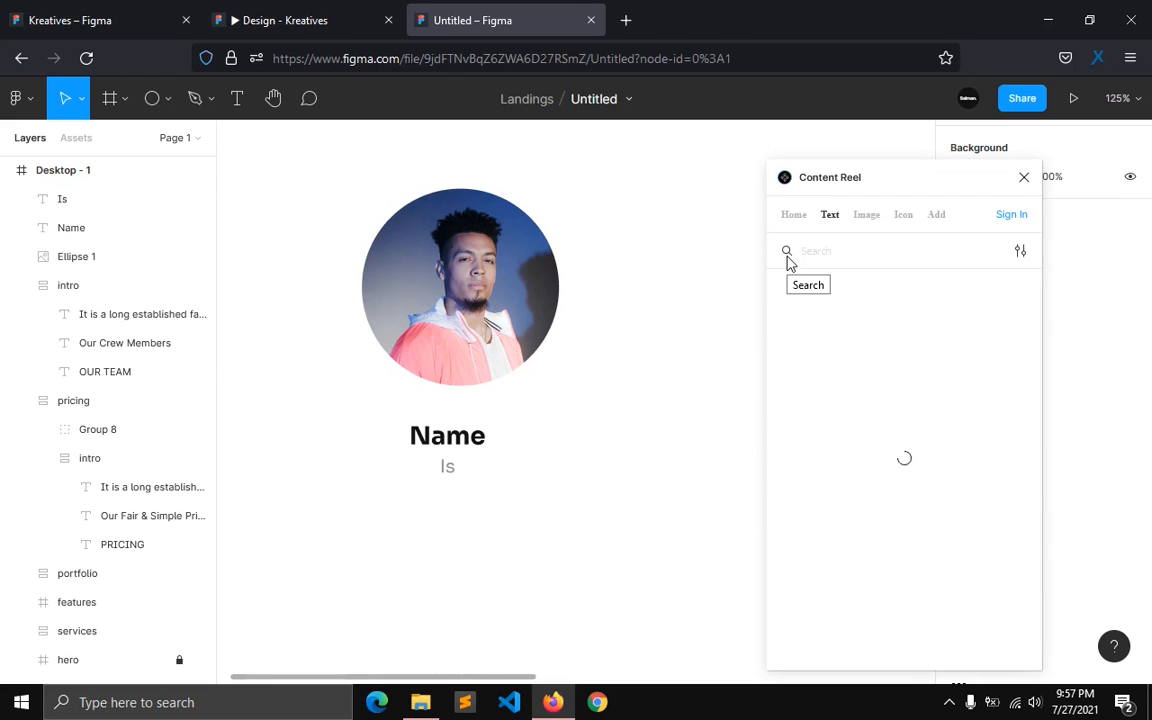
{"action": "left_click", "coordinate": [447, 448]}
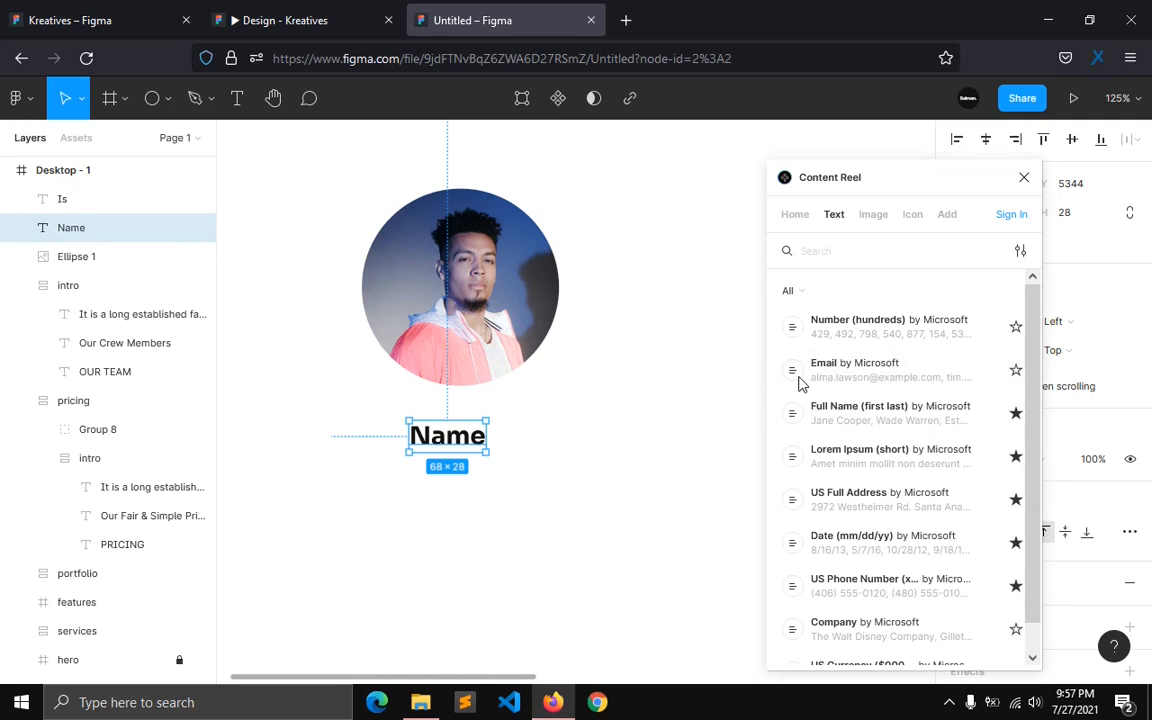
{"action": "left_click", "coordinate": [843, 415]}
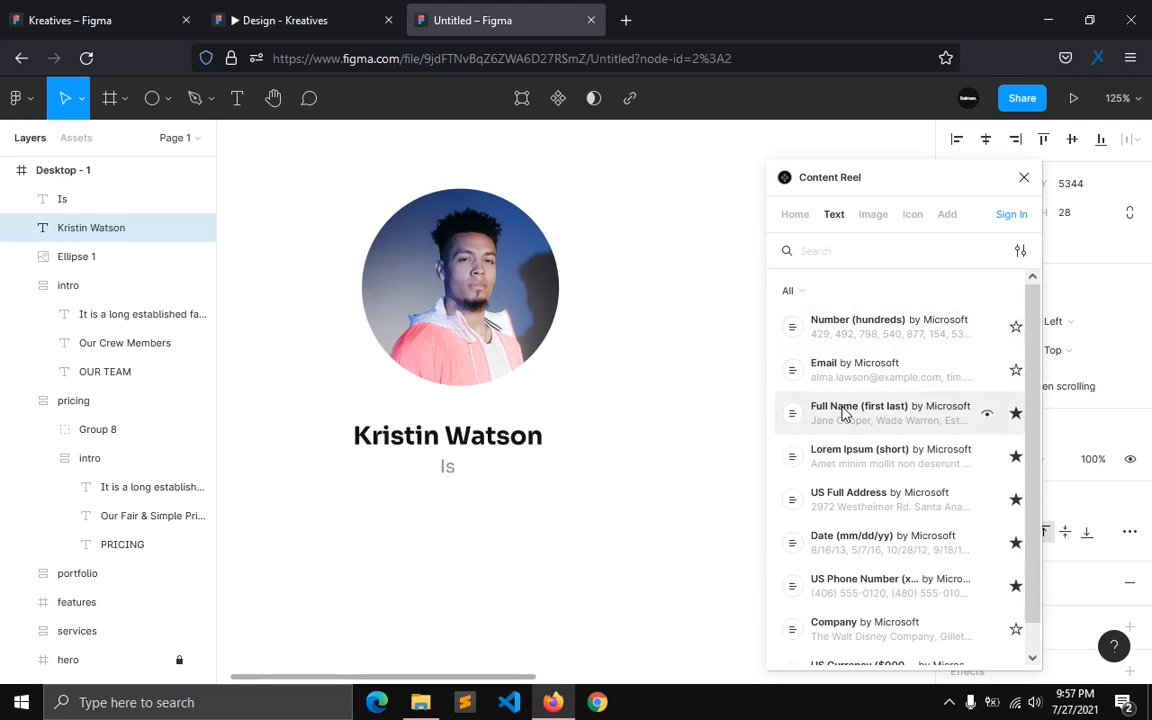
Step: Fill the "Is" text with Content Reel's Job title content, cycling it to Web Designer, and close the plugin
{"action": "left_click", "coordinate": [455, 489]}
{"action": "left_click", "coordinate": [450, 472]}
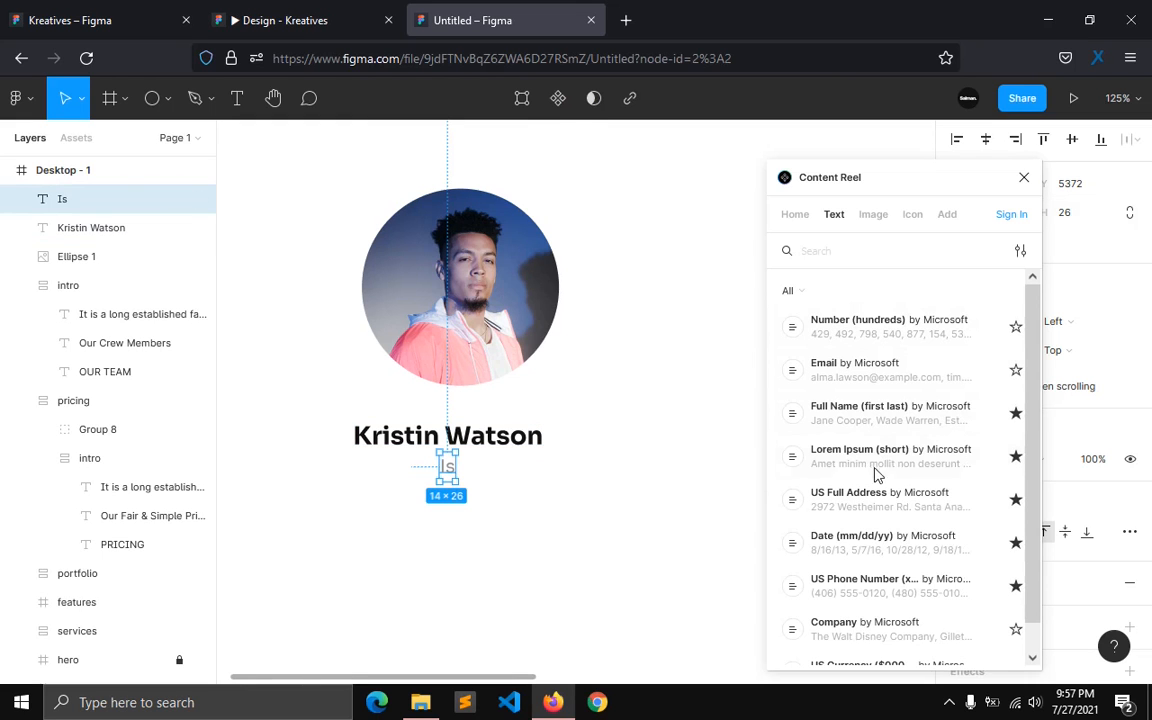
{"action": "scroll", "coordinate": [880, 475], "scroll_direction": "down", "scroll_amount": 4}
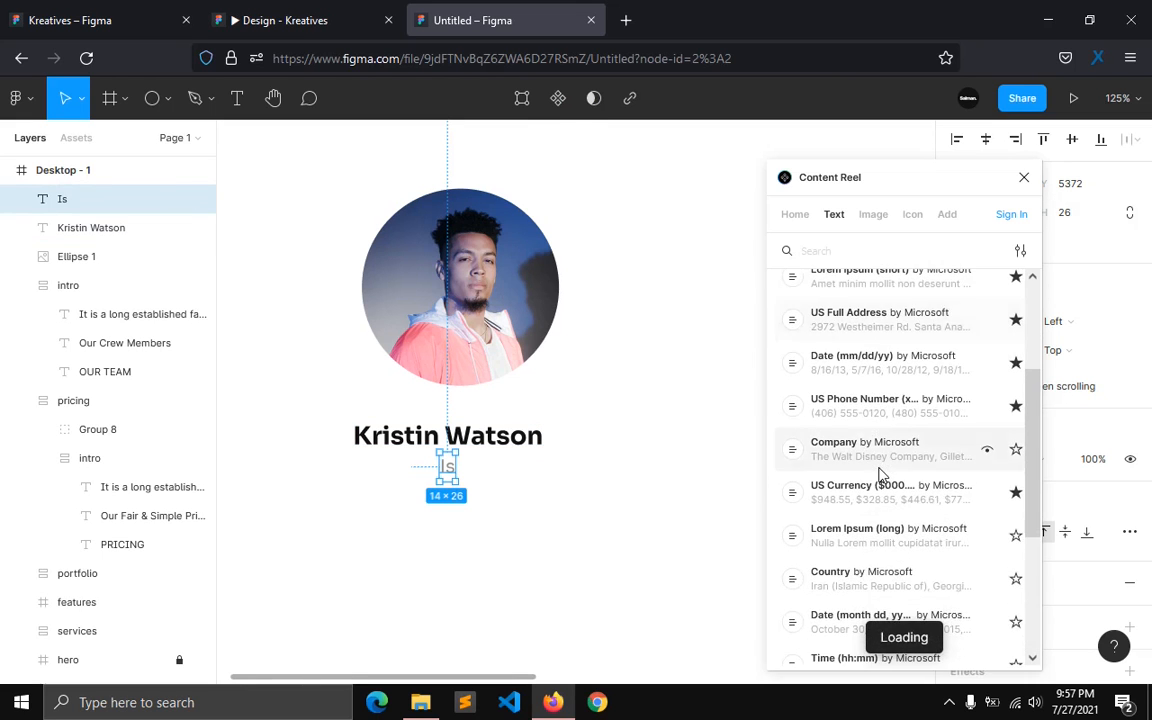
{"action": "scroll", "coordinate": [880, 475], "scroll_direction": "down", "scroll_amount": 4}
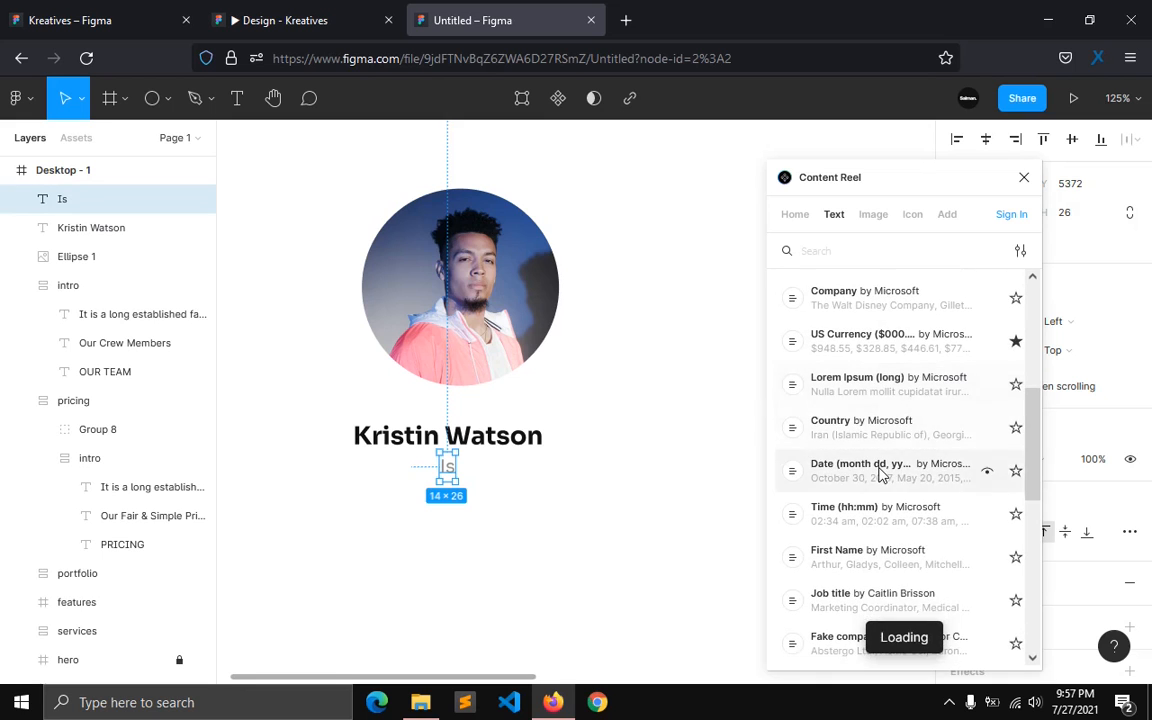
{"action": "scroll", "coordinate": [880, 475], "scroll_direction": "down", "scroll_amount": 1}
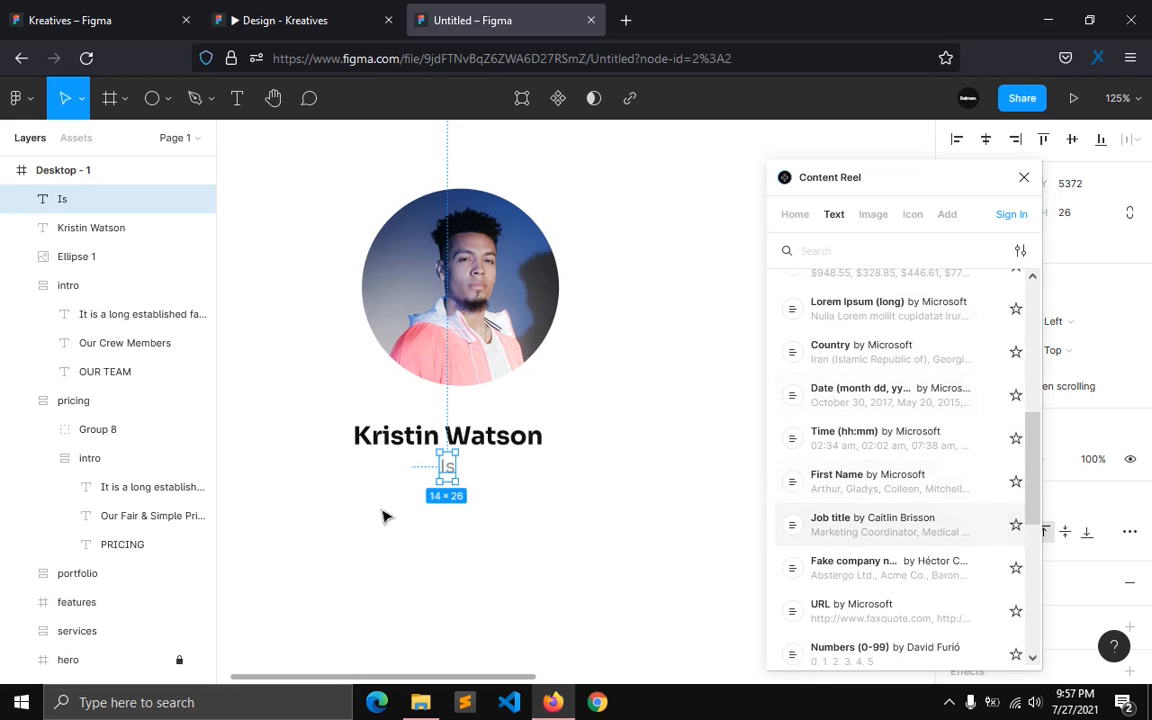
{"action": "left_click", "coordinate": [836, 527]}
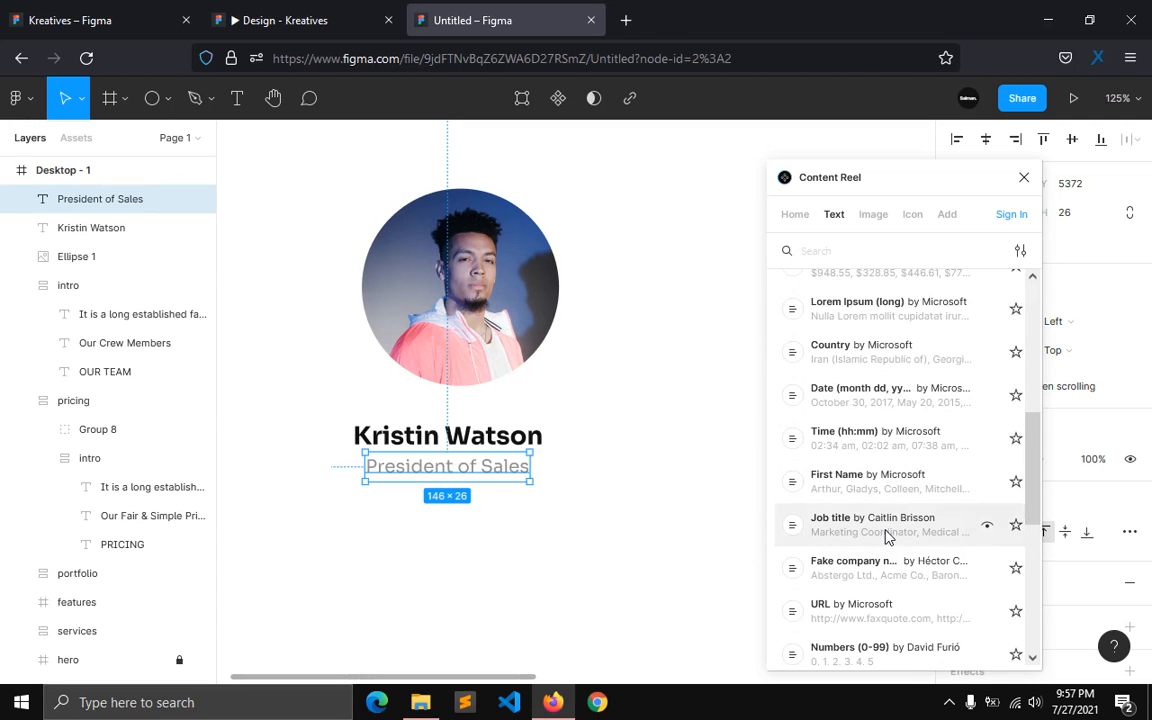
{"action": "left_click", "coordinate": [876, 537]}
{"action": "left_click", "coordinate": [876, 537]}
{"action": "left_click", "coordinate": [876, 537]}
{"action": "left_click", "coordinate": [876, 537]}
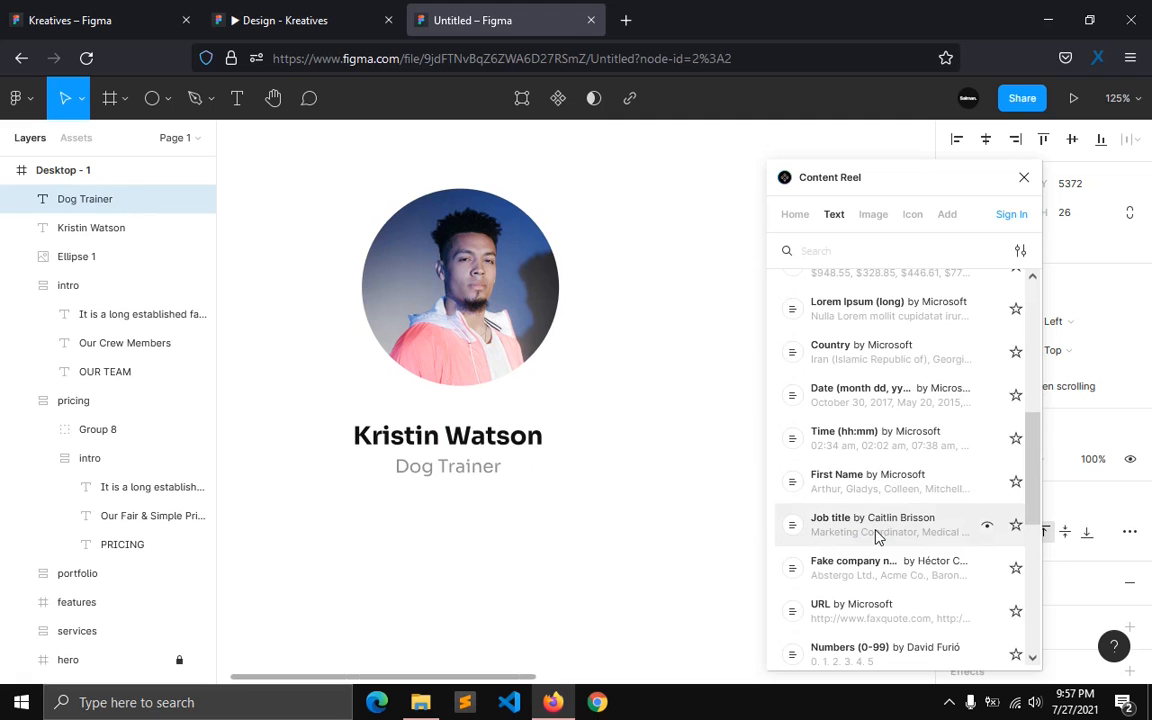
{"action": "left_click", "coordinate": [876, 537]}
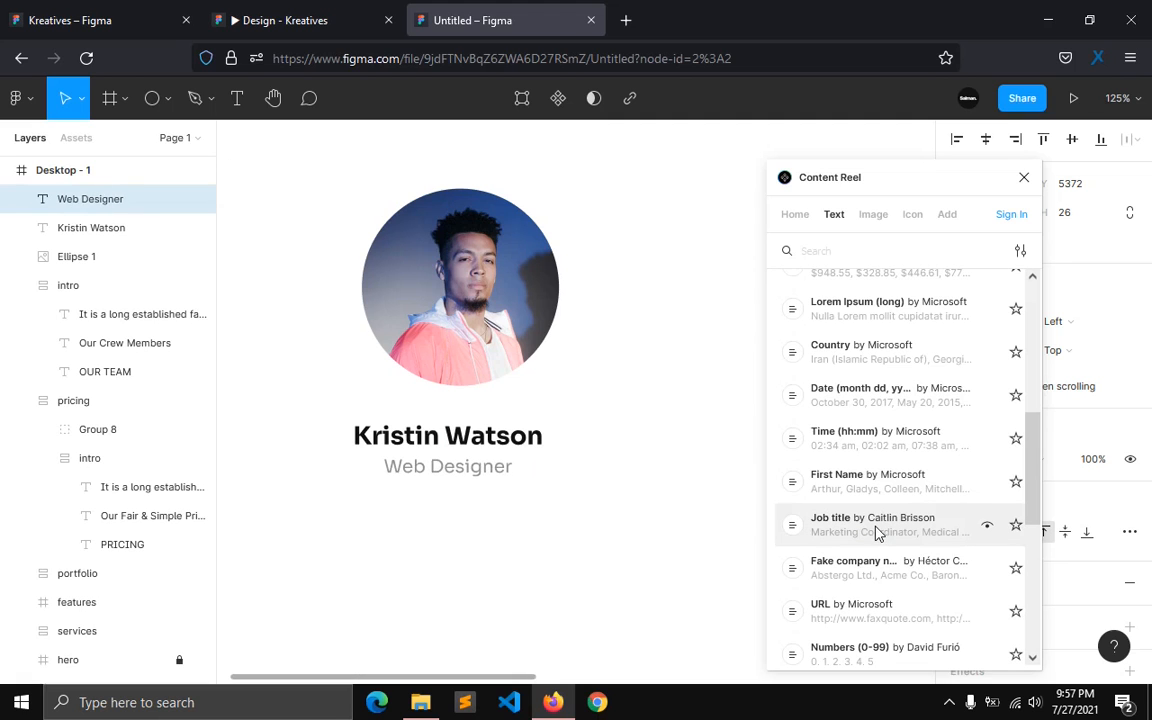
{"action": "left_click", "coordinate": [1023, 178]}
{"action": "left_click", "coordinate": [460, 520]}
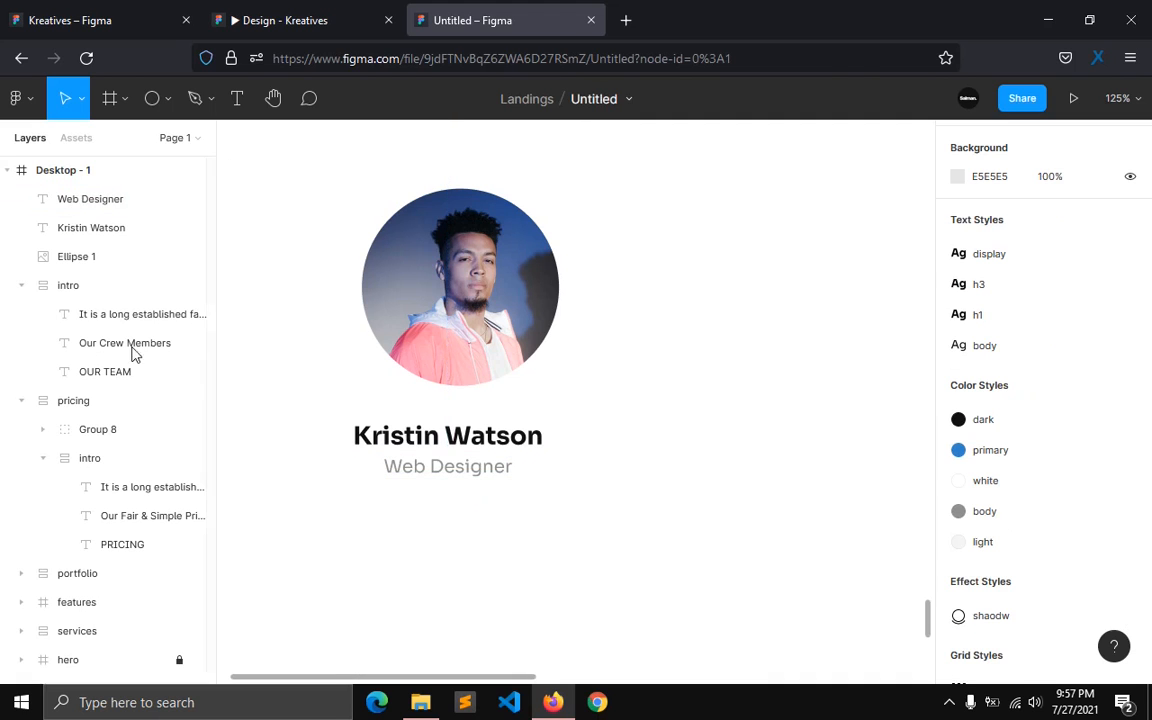
Step: Check the social icons on the prototype's team cards, then insert the plain Facebook icon in the design file with the Boxicons plugin
{"action": "scroll", "coordinate": [352, 513], "scroll_direction": "down", "scroll_amount": 2}
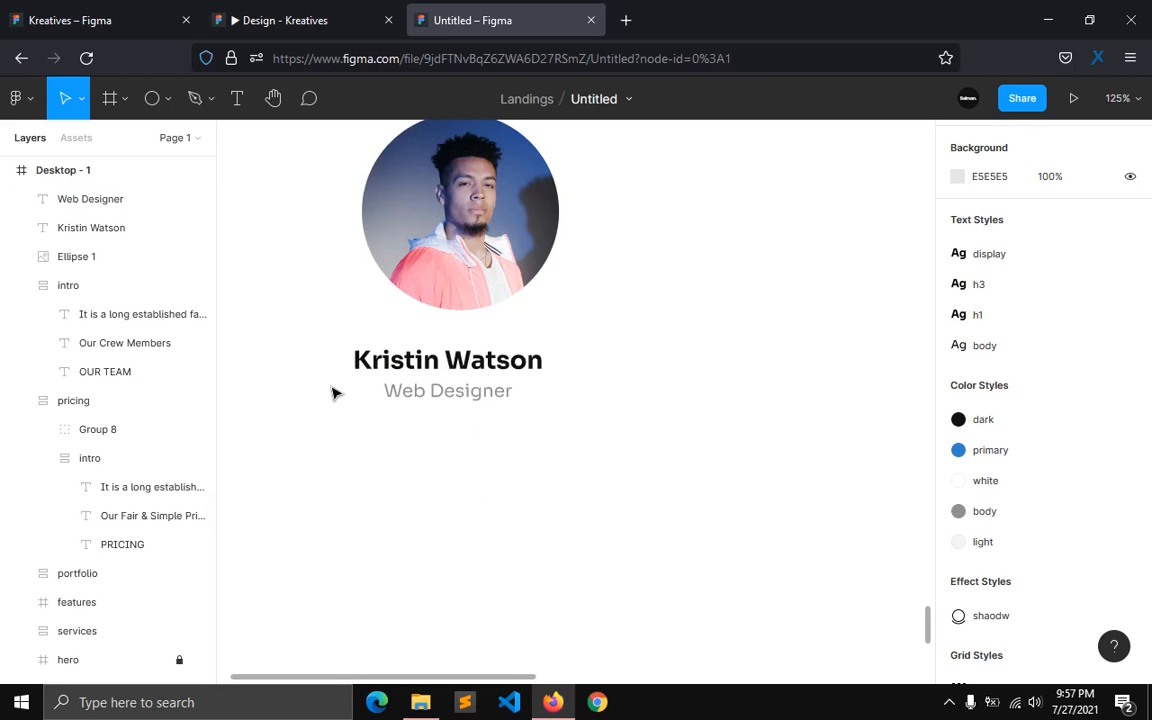
{"action": "left_click", "coordinate": [303, 12]}
{"action": "scroll", "coordinate": [203, 517], "scroll_direction": "down", "scroll_amount": 1}
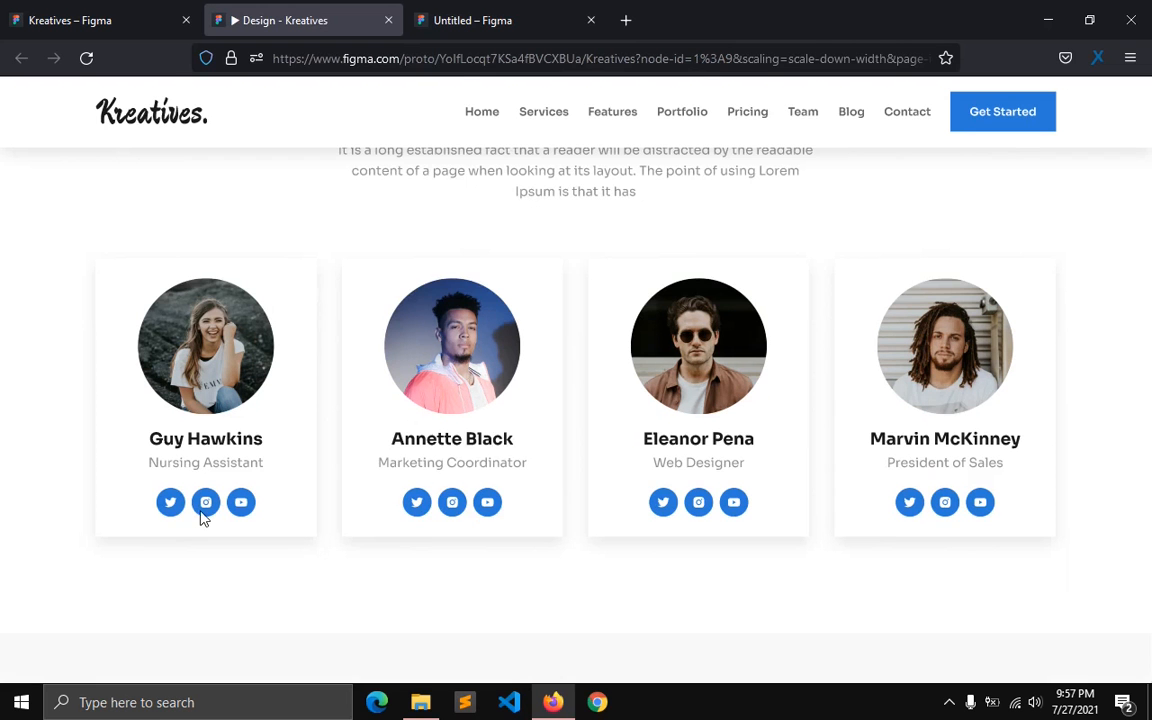
{"action": "key", "text": "ctrl+Tab"}
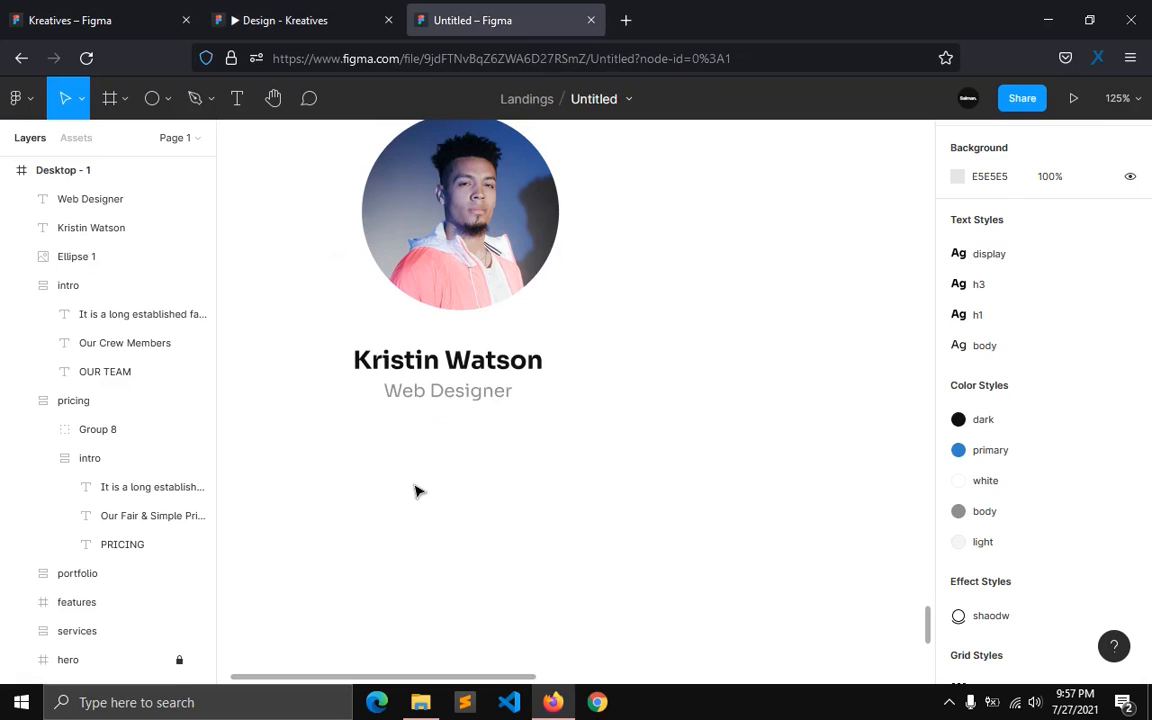
{"action": "key", "text": "ctrl+/"}
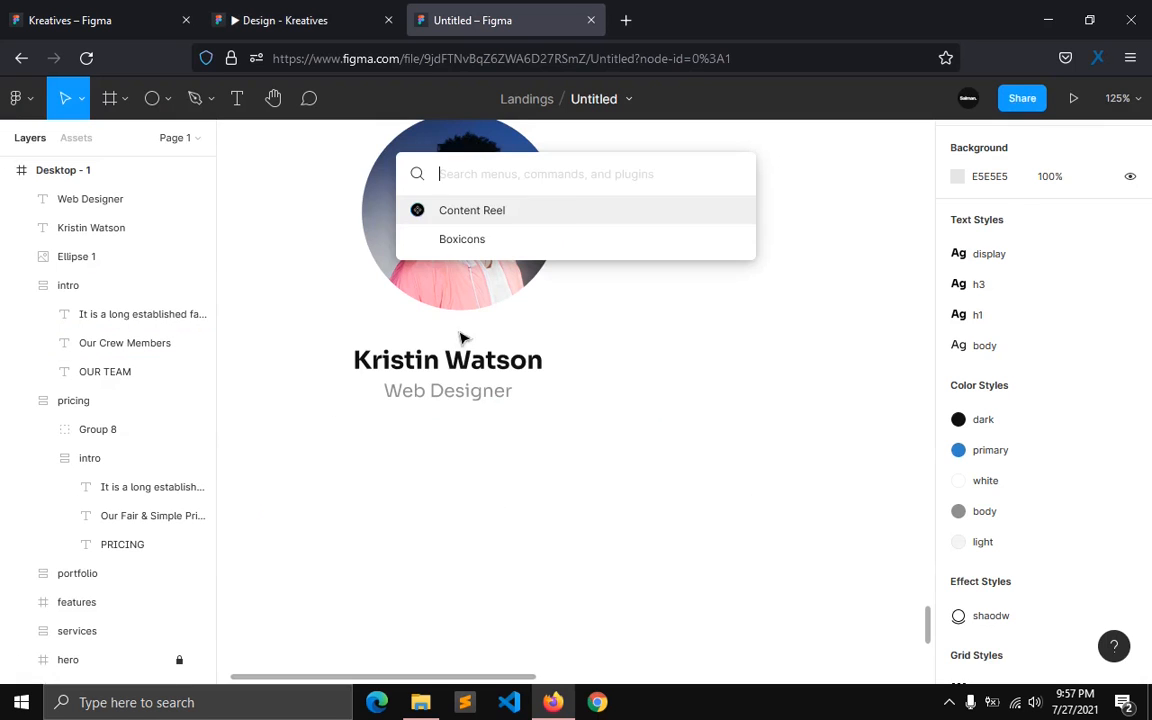
{"action": "key", "text": "Up"}
{"action": "key", "text": "Down"}
{"action": "key", "text": "Return"}
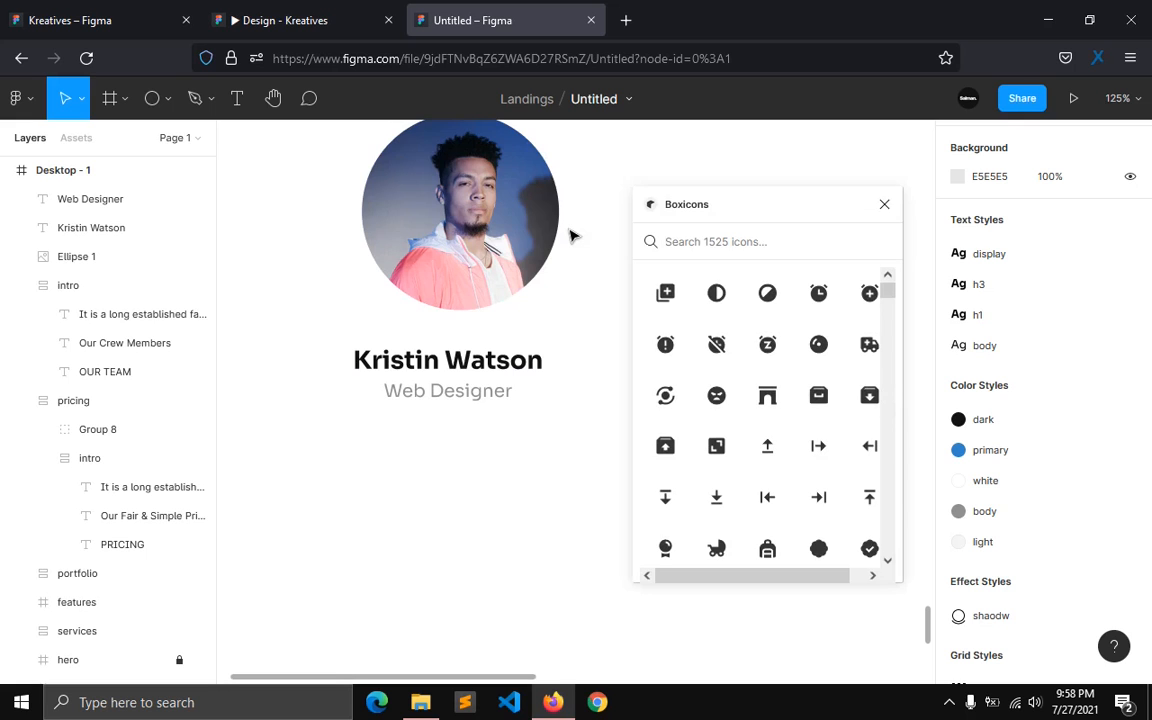
{"action": "type", "text": "face"}
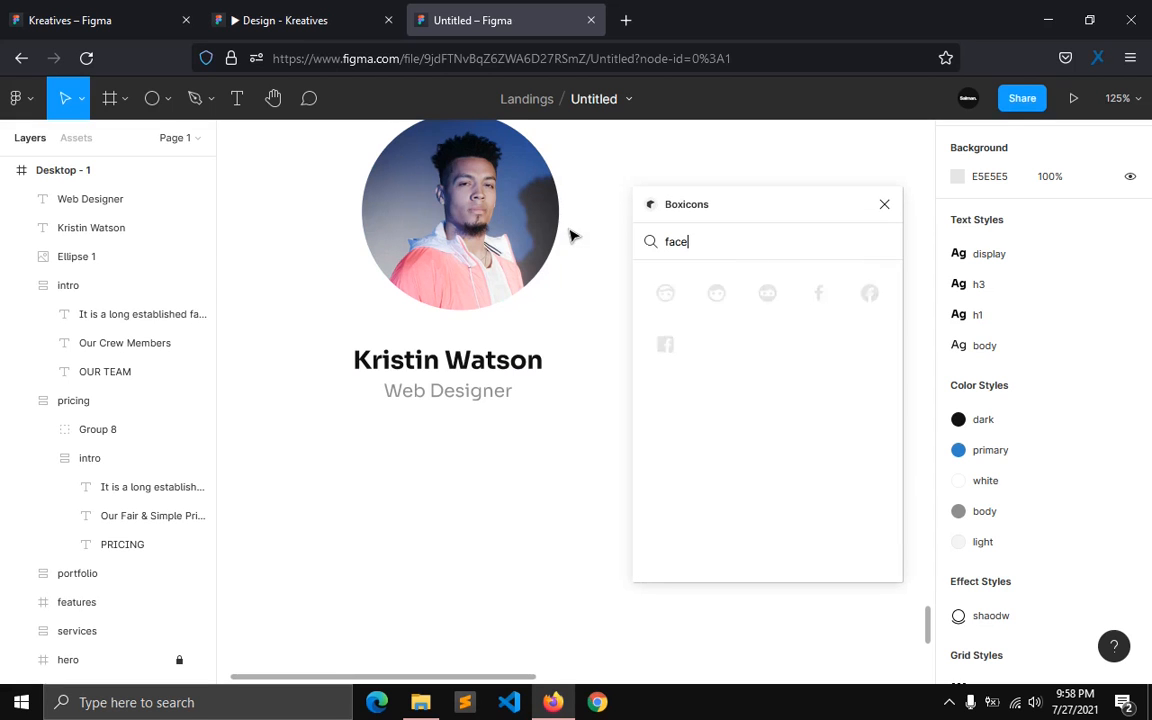
{"action": "left_click", "coordinate": [818, 294]}
Step: Insert the Twitter icon and the solid Instagram icon from Boxicons, compare with the prototype, and close the plugin
{"action": "double_click", "coordinate": [718, 250]}
{"action": "type", "text": "twiite"}
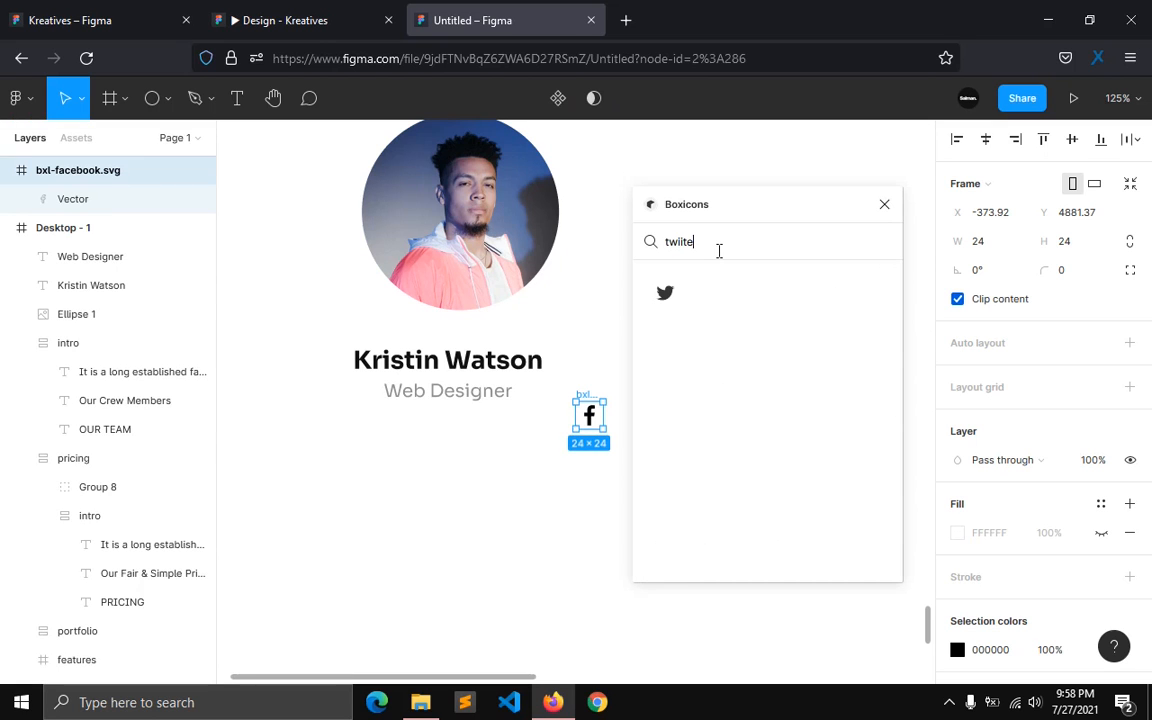
{"action": "left_click", "coordinate": [665, 292]}
{"action": "double_click", "coordinate": [694, 248]}
{"action": "type", "text": "lnsta"}
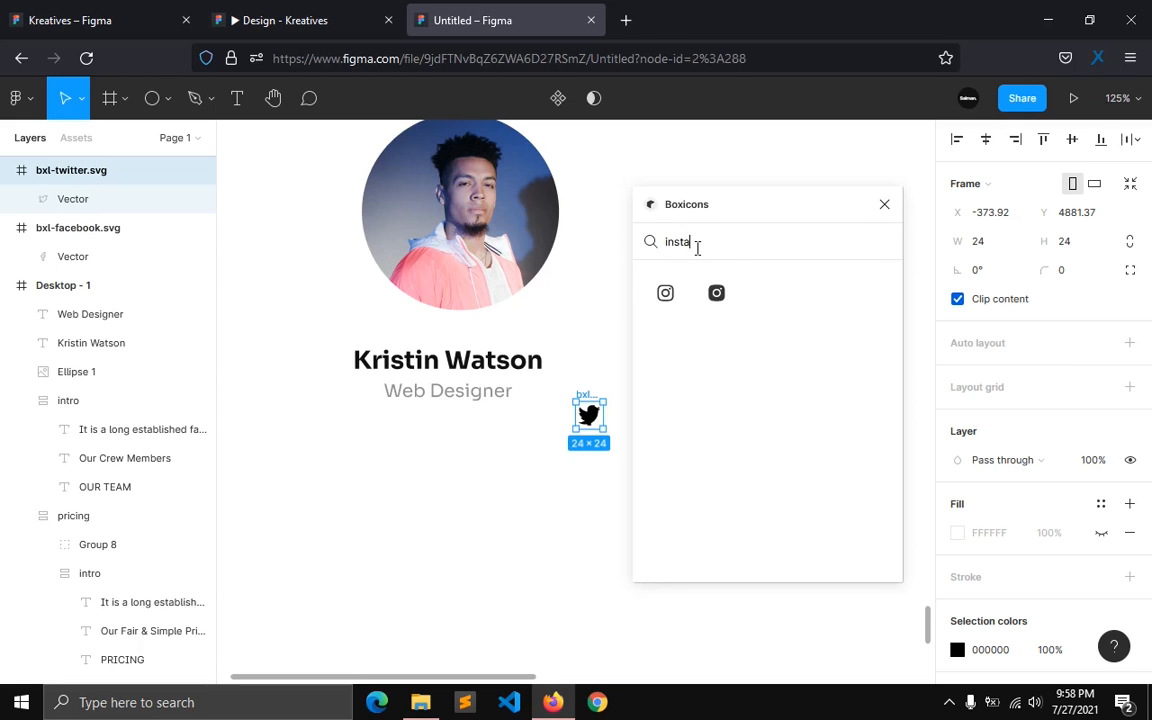
{"action": "left_click", "coordinate": [726, 309]}
{"action": "double_click", "coordinate": [697, 240]}
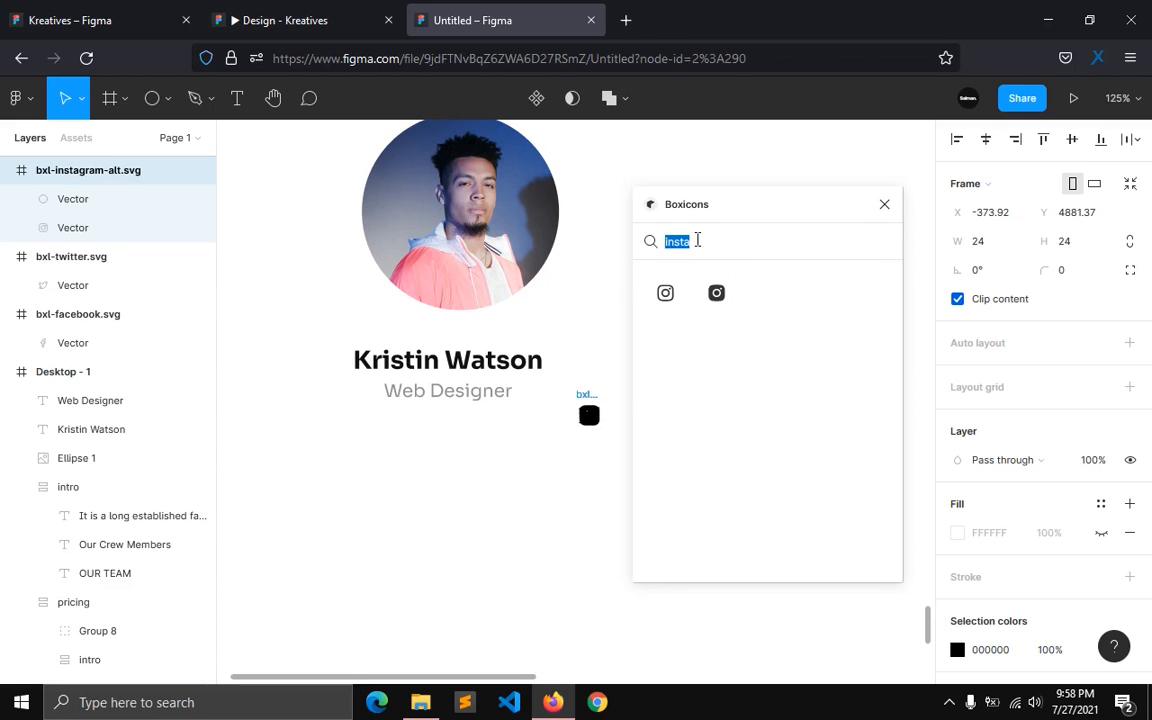
{"action": "left_click", "coordinate": [323, 30]}
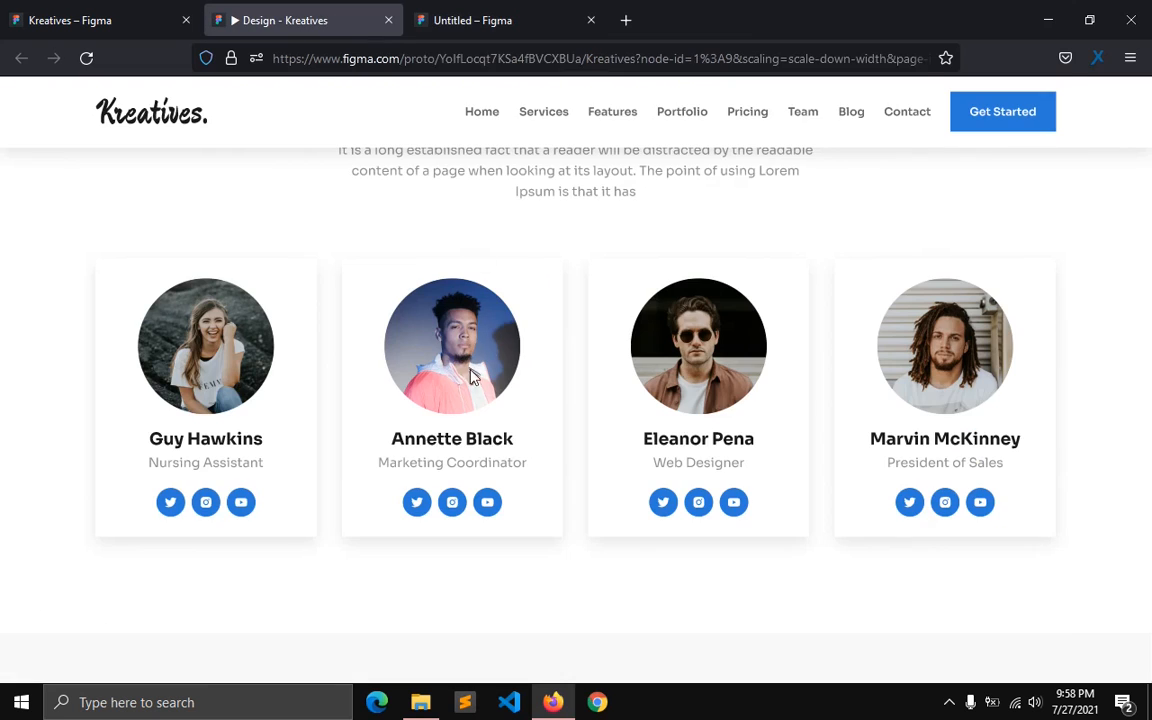
{"action": "left_click", "coordinate": [463, 10]}
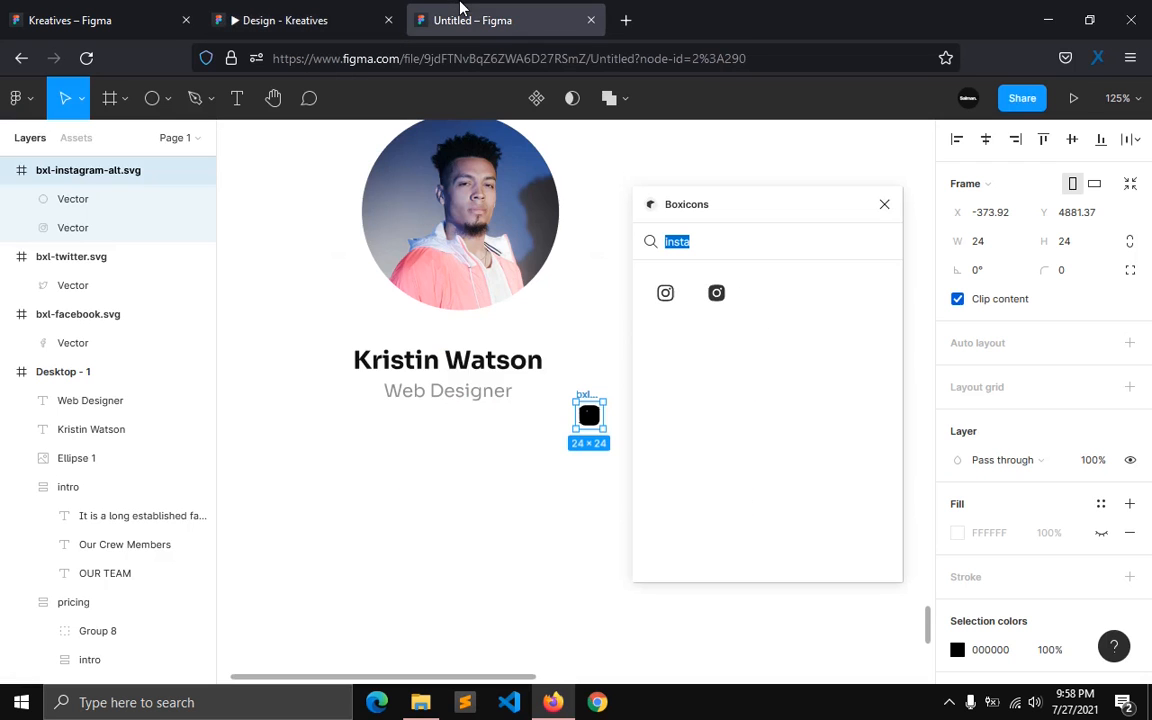
{"action": "left_click", "coordinate": [884, 204]}
Step: Collapse the Instagram, Twitter and Facebook icon frames in the layer list
{"action": "left_click", "coordinate": [9, 171]}
{"action": "left_click", "coordinate": [10, 199]}
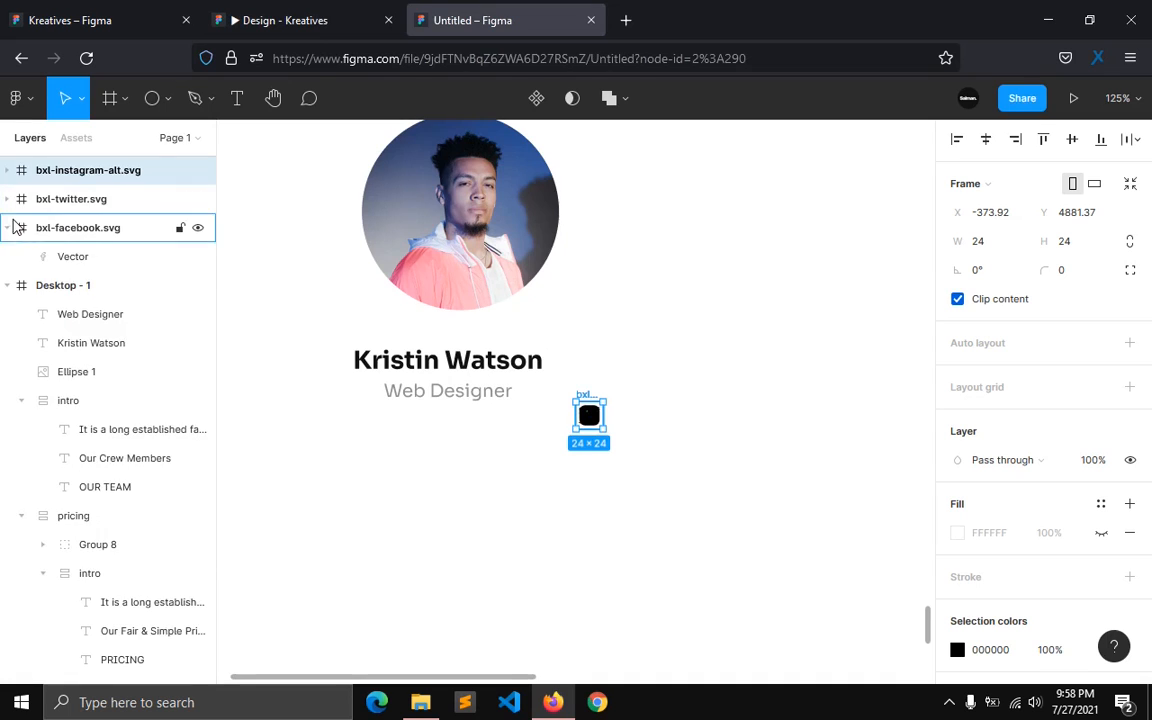
{"action": "left_click", "coordinate": [8, 227]}
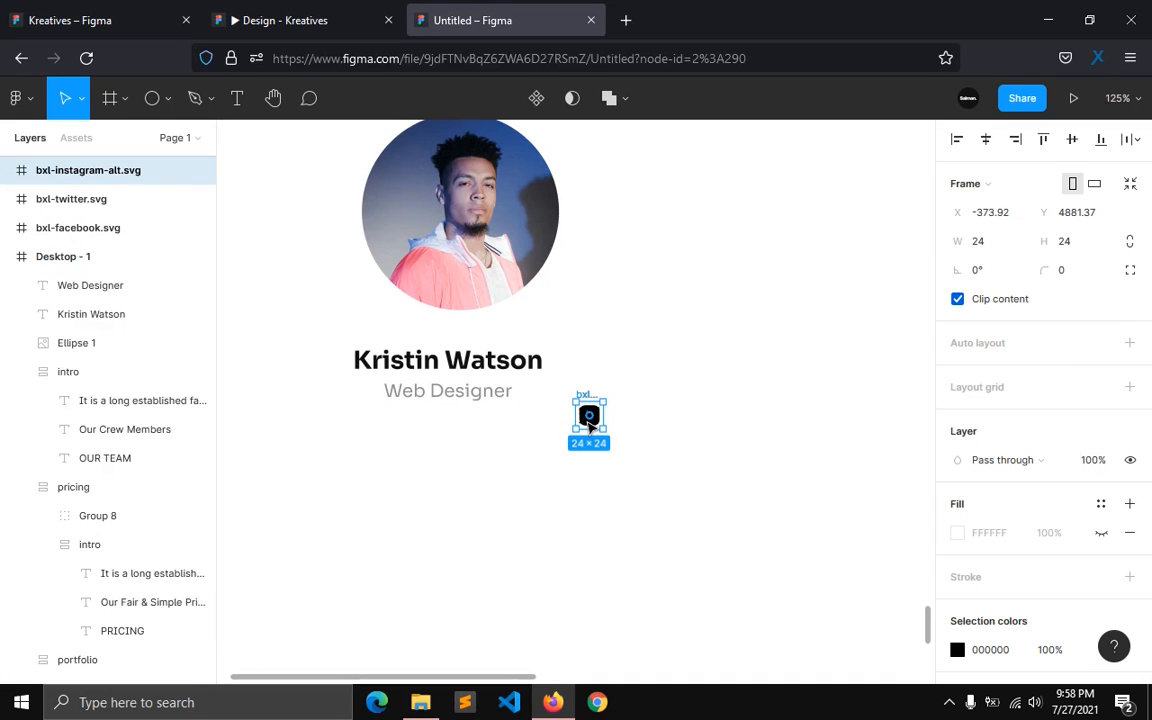
Step: Move the Facebook, Twitter and Instagram icon frames into the Desktop - 1 frame in the layer list
{"action": "left_click", "coordinate": [64, 228]}
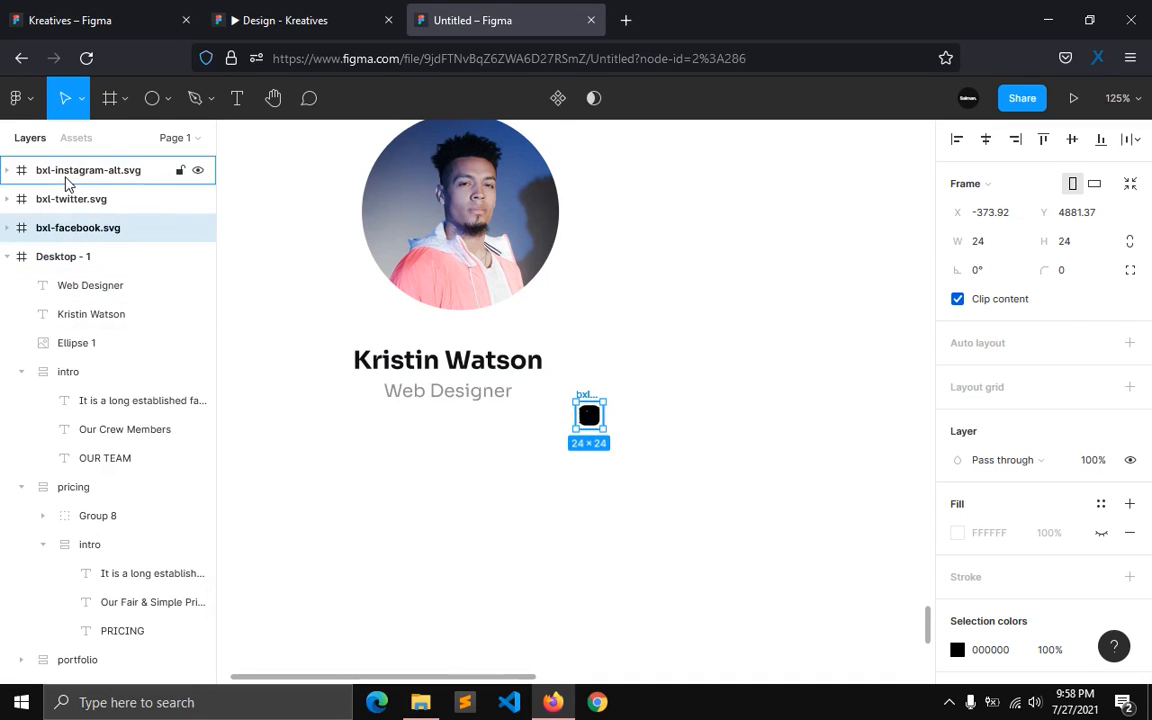
{"action": "left_click", "coordinate": [66, 182], "text": "shift"}
{"action": "left_click_drag", "start_coordinate": [64, 187], "coordinate": [60, 285]}
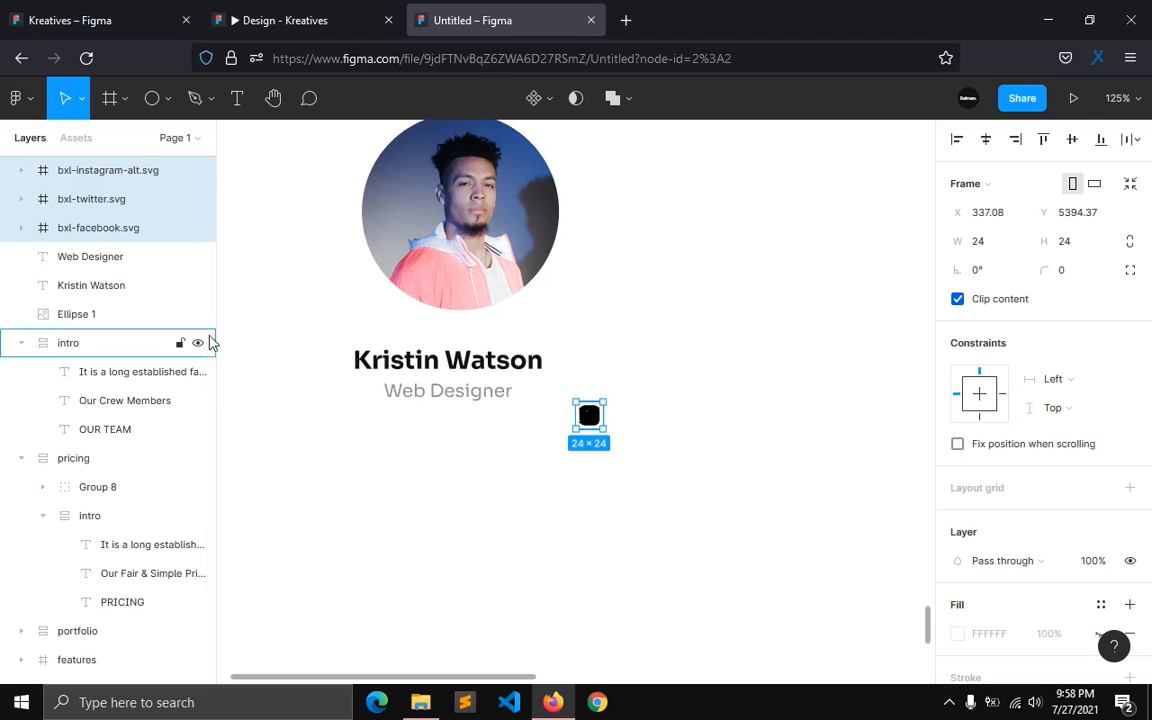
{"action": "scroll", "coordinate": [154, 329], "scroll_direction": "up", "scroll_amount": 1}
{"action": "left_click", "coordinate": [560, 442]}
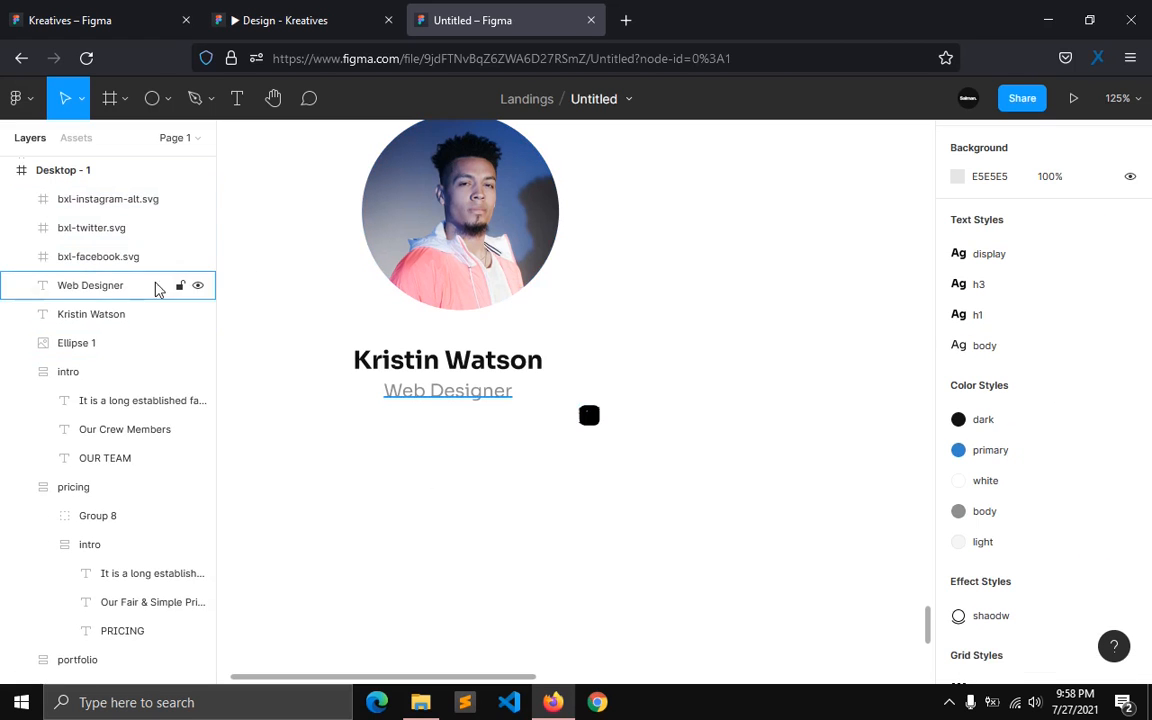
Step: Stack the three social icons with vertical auto layout and pull the Facebook icon out to below the Web Designer text
{"action": "left_click", "coordinate": [95, 256]}
{"action": "left_click", "coordinate": [95, 199], "text": "shift"}
{"action": "key", "text": "shift+a"}
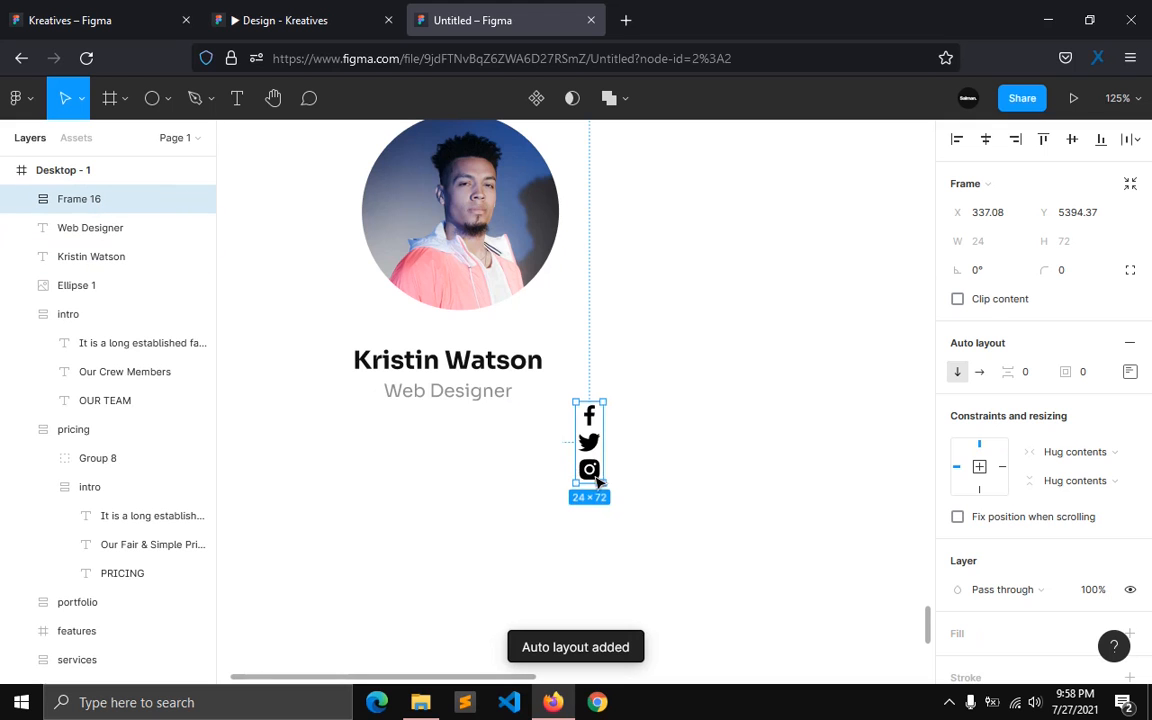
{"action": "left_click_drag", "start_coordinate": [575, 470], "coordinate": [614, 475]}
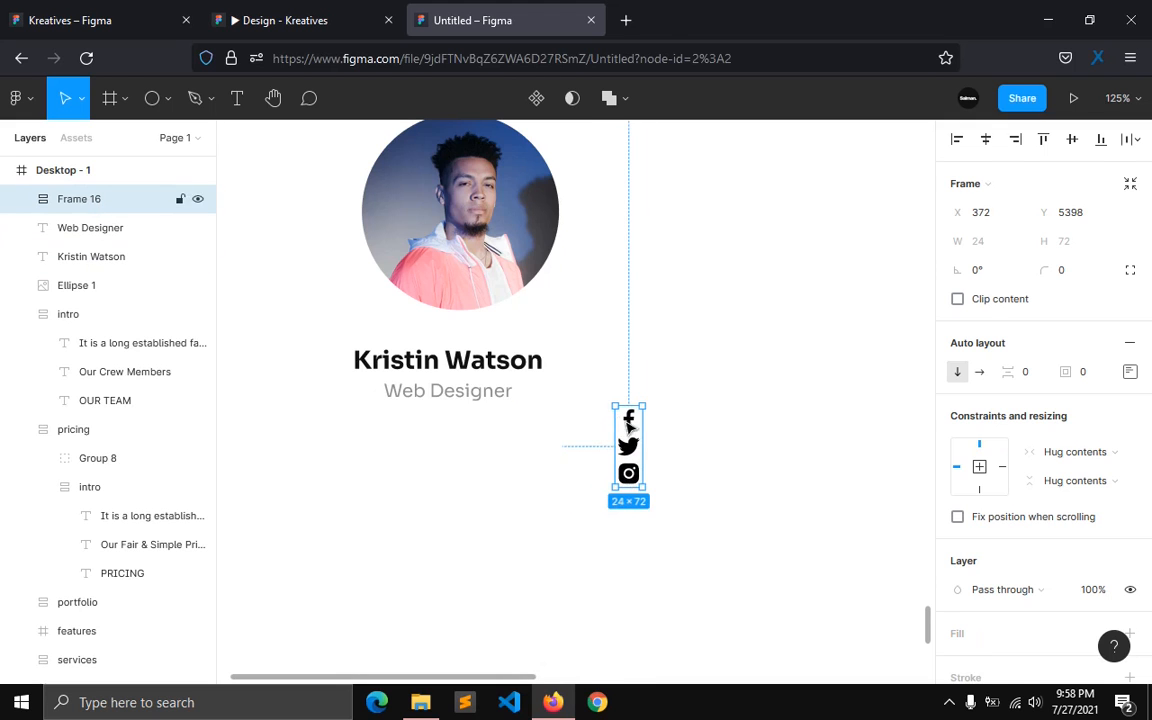
{"action": "double_click", "coordinate": [629, 420]}
{"action": "left_click_drag", "start_coordinate": [627, 424], "coordinate": [383, 428]}
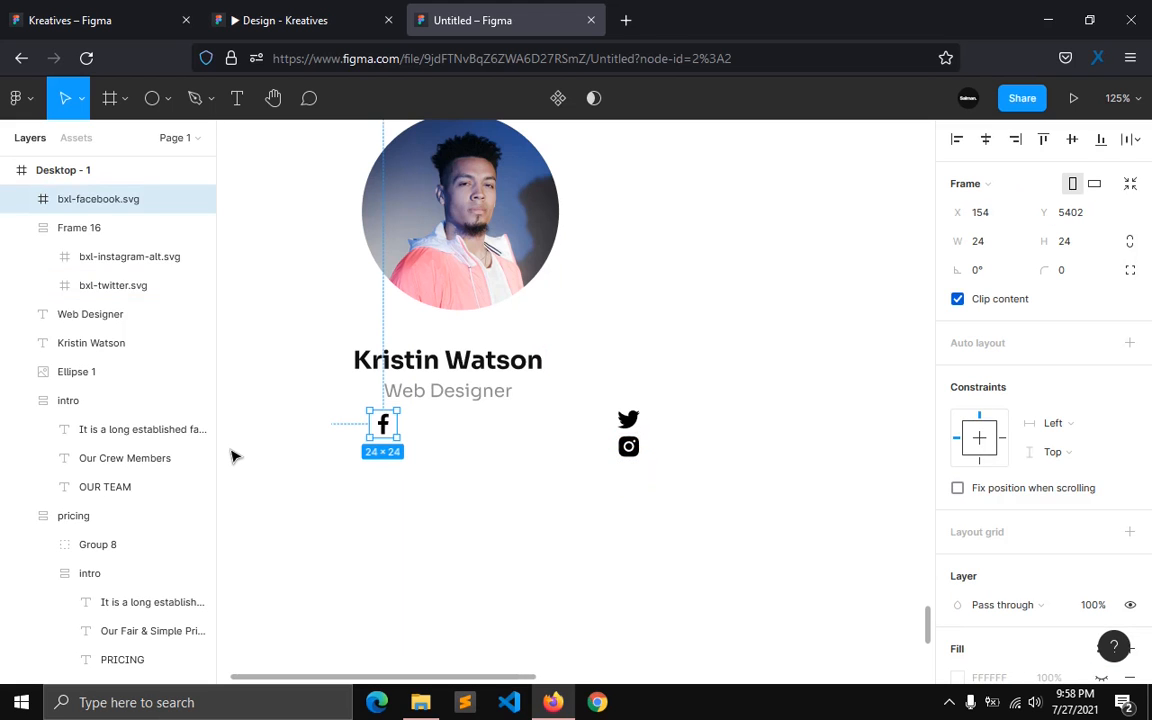
Step: Add auto layout to the Facebook icon frame and give it a fixed size of 32 by 32
{"action": "key", "text": "shift+a"}
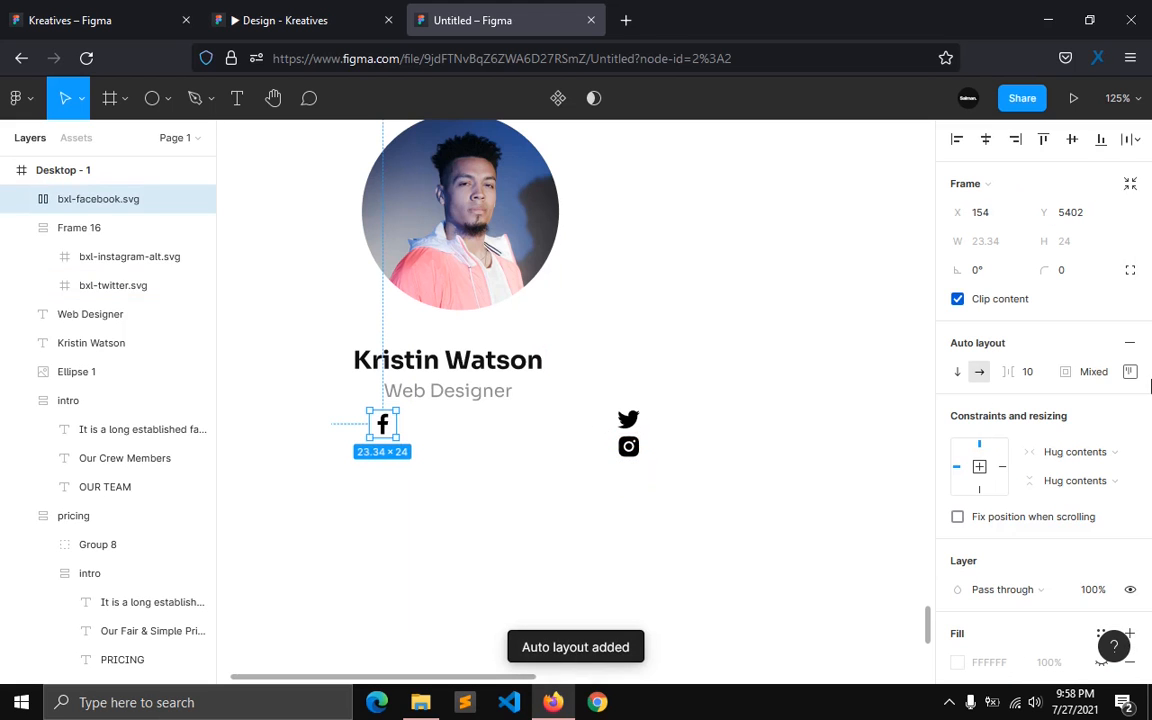
{"action": "left_click", "coordinate": [1075, 452]}
{"action": "left_click", "coordinate": [1086, 433]}
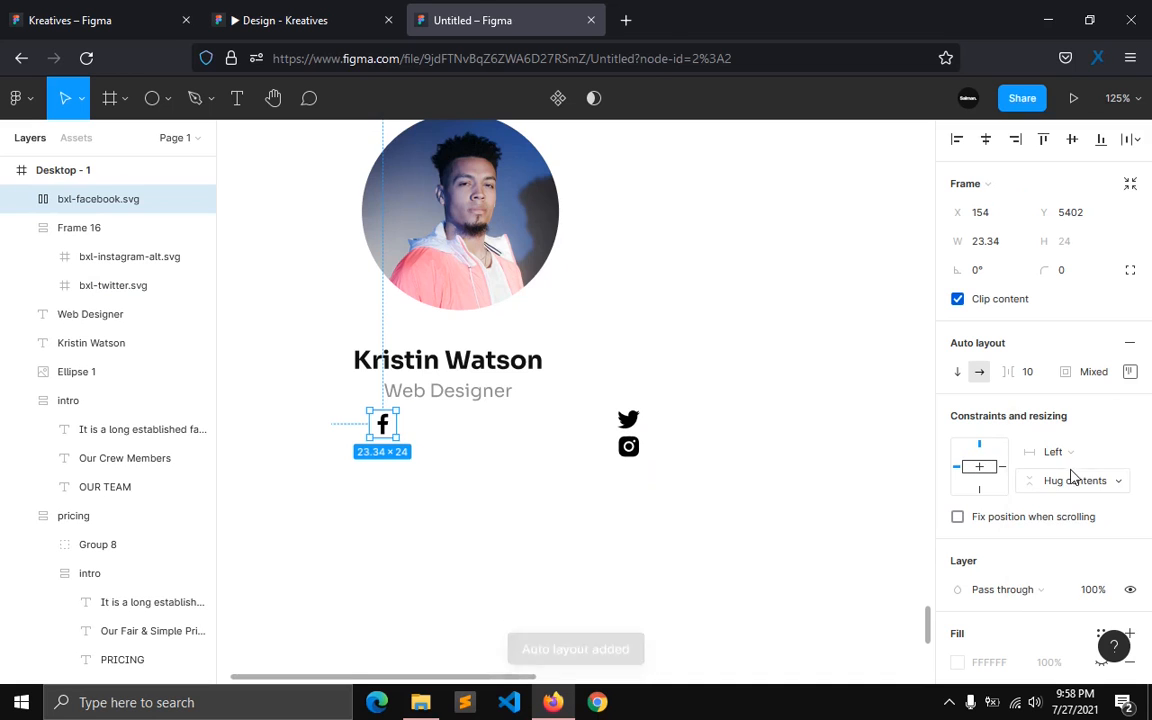
{"action": "left_click", "coordinate": [1076, 480]}
{"action": "left_click", "coordinate": [1066, 458]}
{"action": "left_click", "coordinate": [984, 243]}
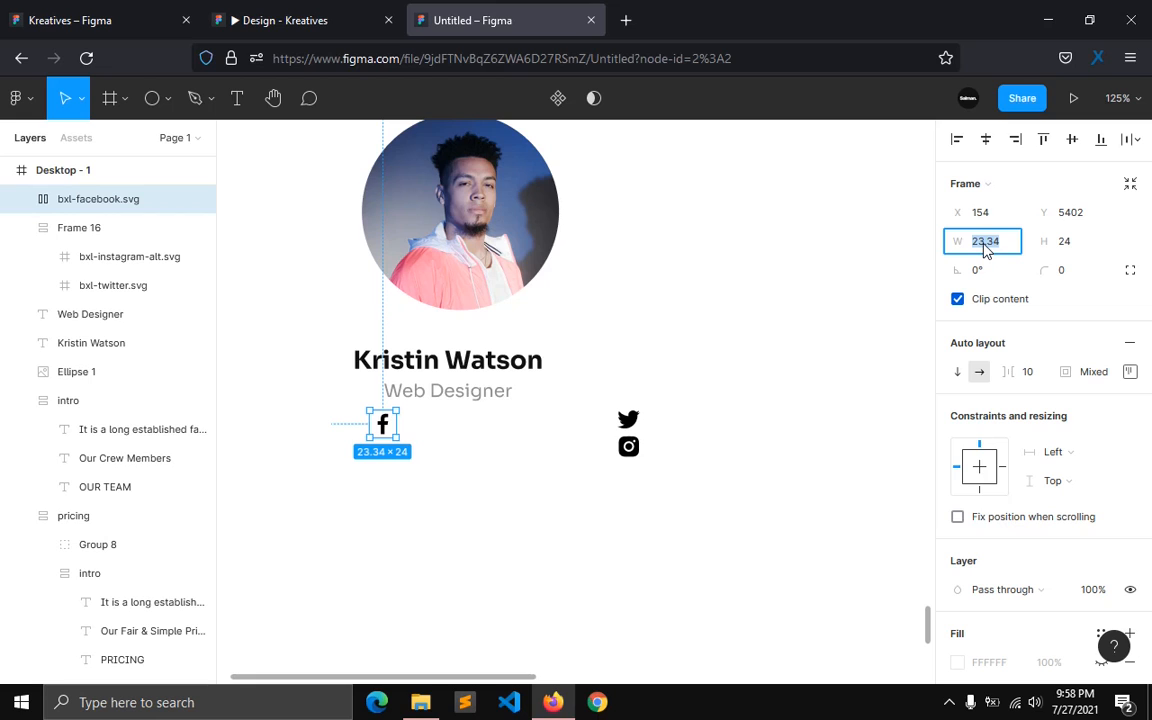
{"action": "type", "text": "32"}
{"action": "key", "text": "Tab"}
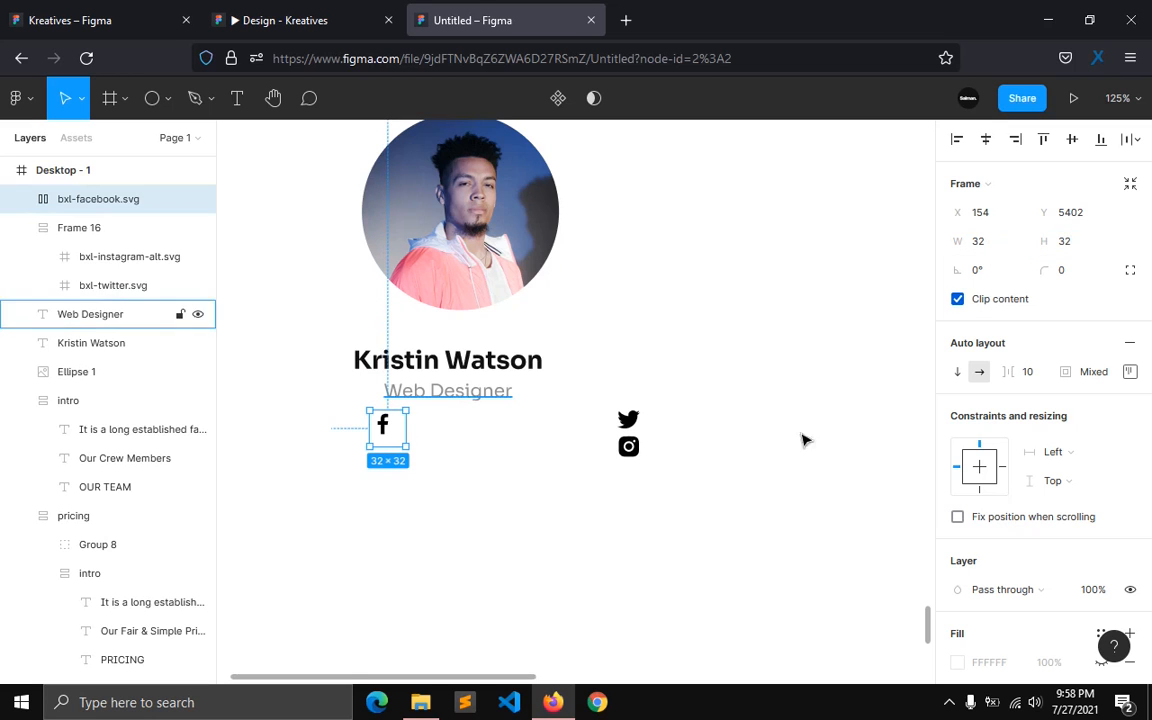
Step: Center the glyph within the Facebook icon frame and set the frame's corner radius to 100
{"action": "left_click", "coordinate": [1129, 371]}
{"action": "left_click", "coordinate": [1069, 447]}
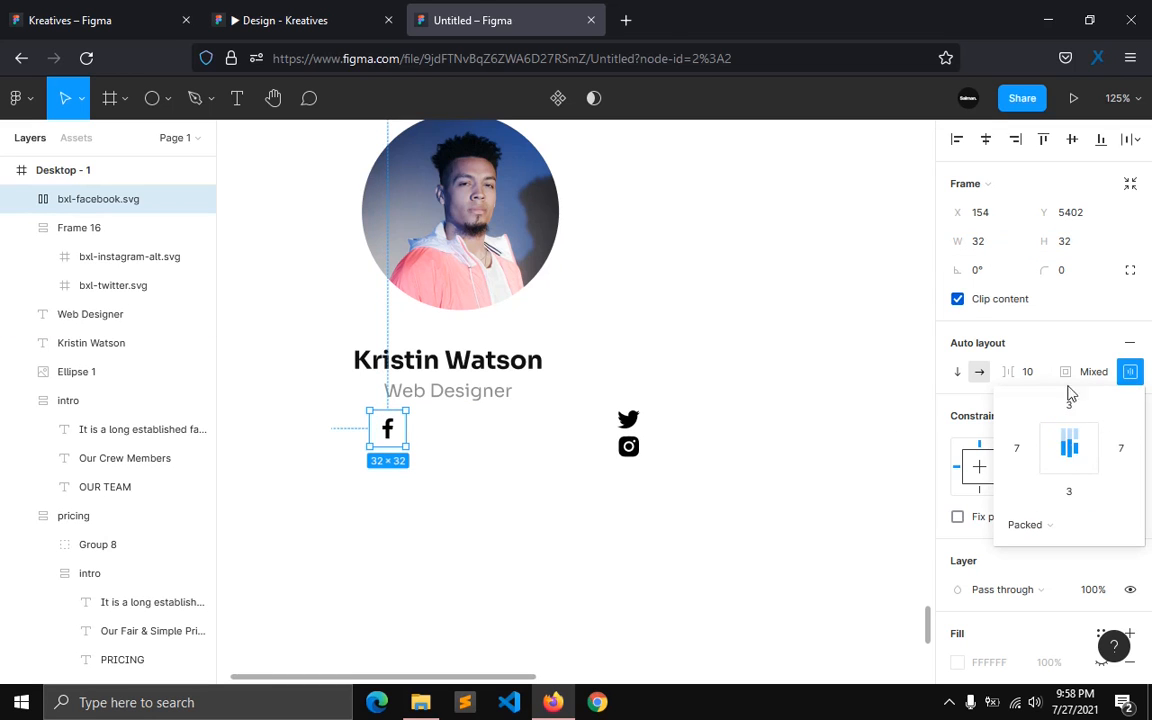
{"action": "left_click", "coordinate": [1067, 329]}
{"action": "left_click", "coordinate": [1075, 276]}
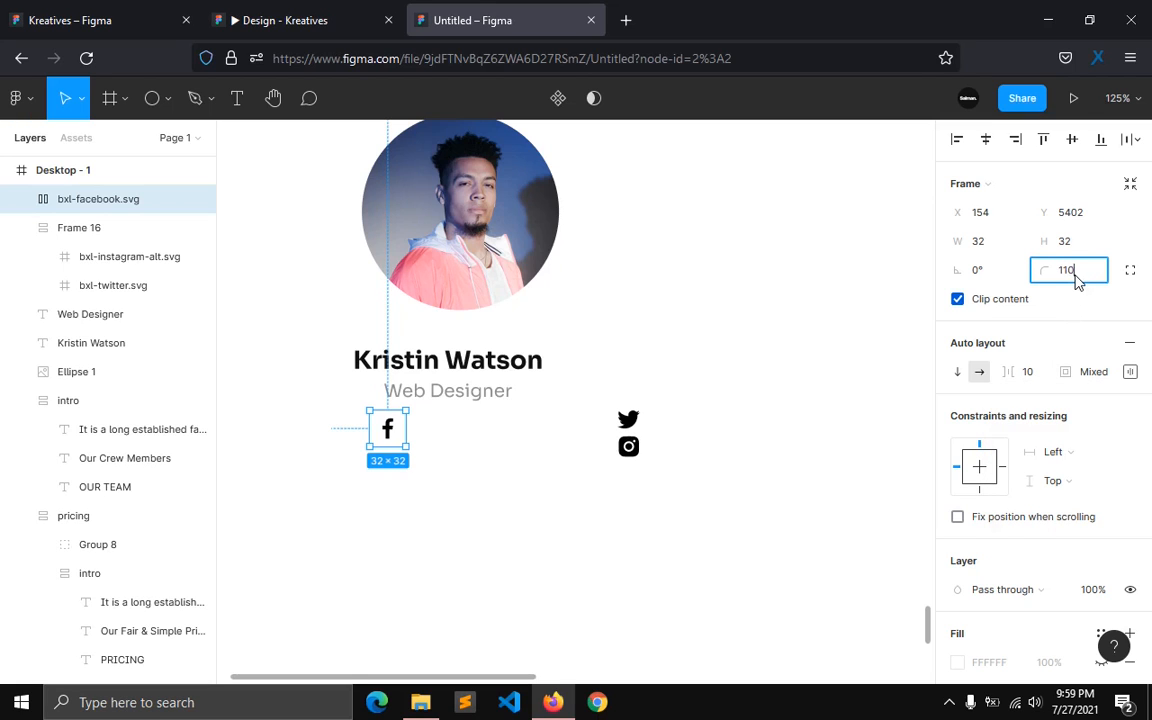
{"action": "type", "text": "100"}
Step: Fill the Facebook badge with the primary color style, make its glyph white, and move the badge slightly lower
{"action": "scroll", "coordinate": [1125, 470], "scroll_direction": "down", "scroll_amount": 3}
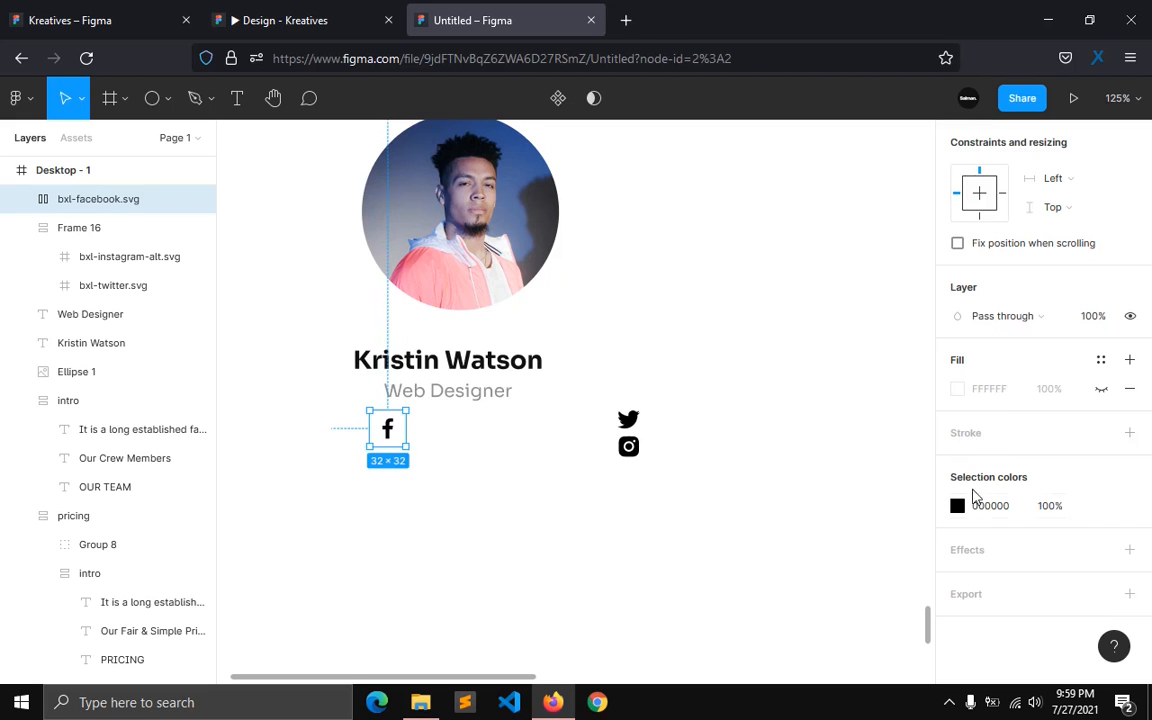
{"action": "left_click", "coordinate": [1101, 360]}
{"action": "left_click", "coordinate": [1004, 472]}
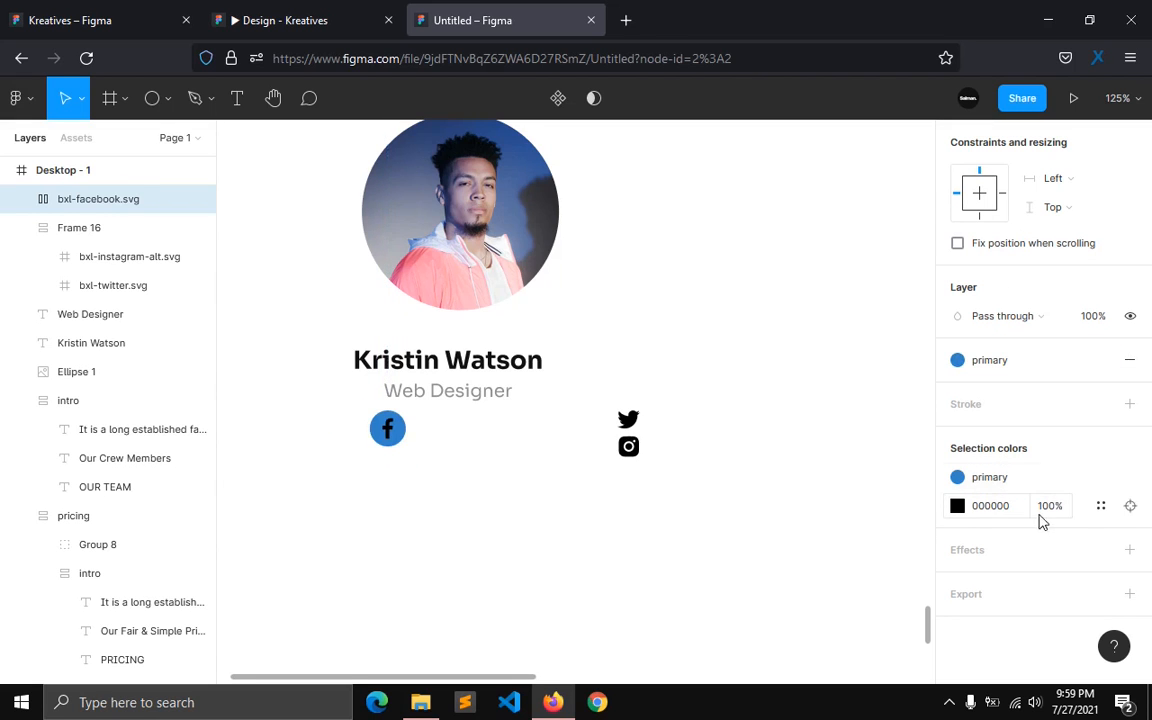
{"action": "left_click", "coordinate": [1101, 506]}
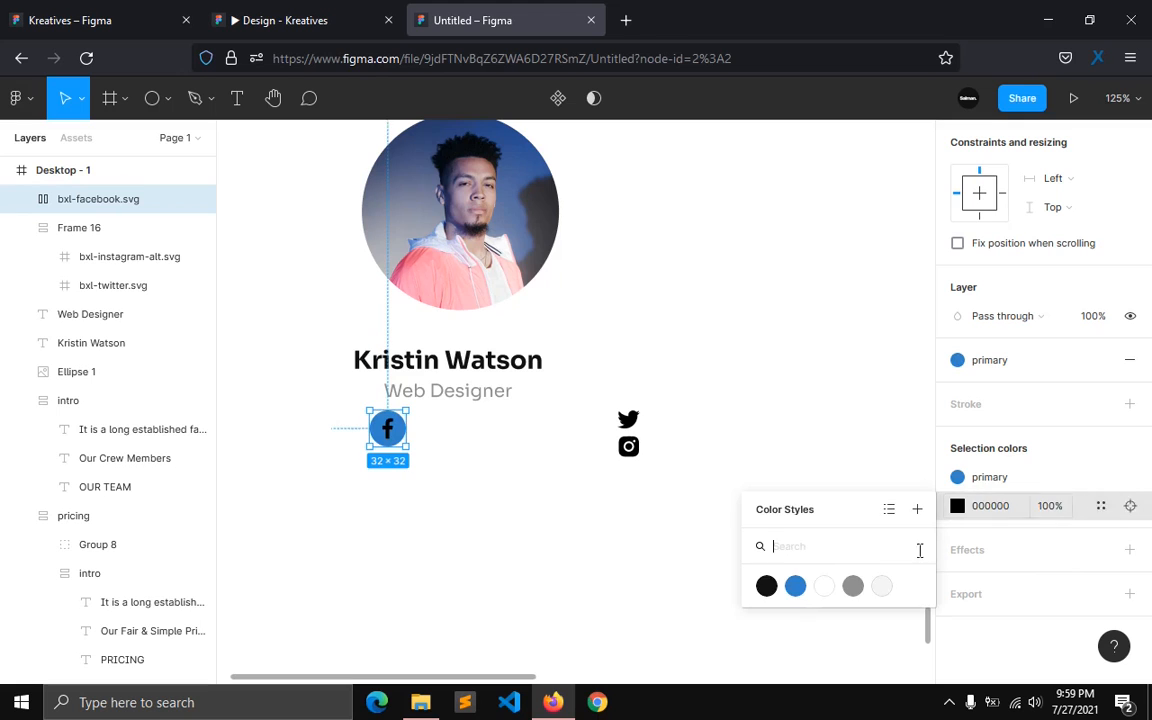
{"action": "left_click", "coordinate": [826, 587]}
{"action": "left_click_drag", "start_coordinate": [397, 441], "coordinate": [398, 474]}
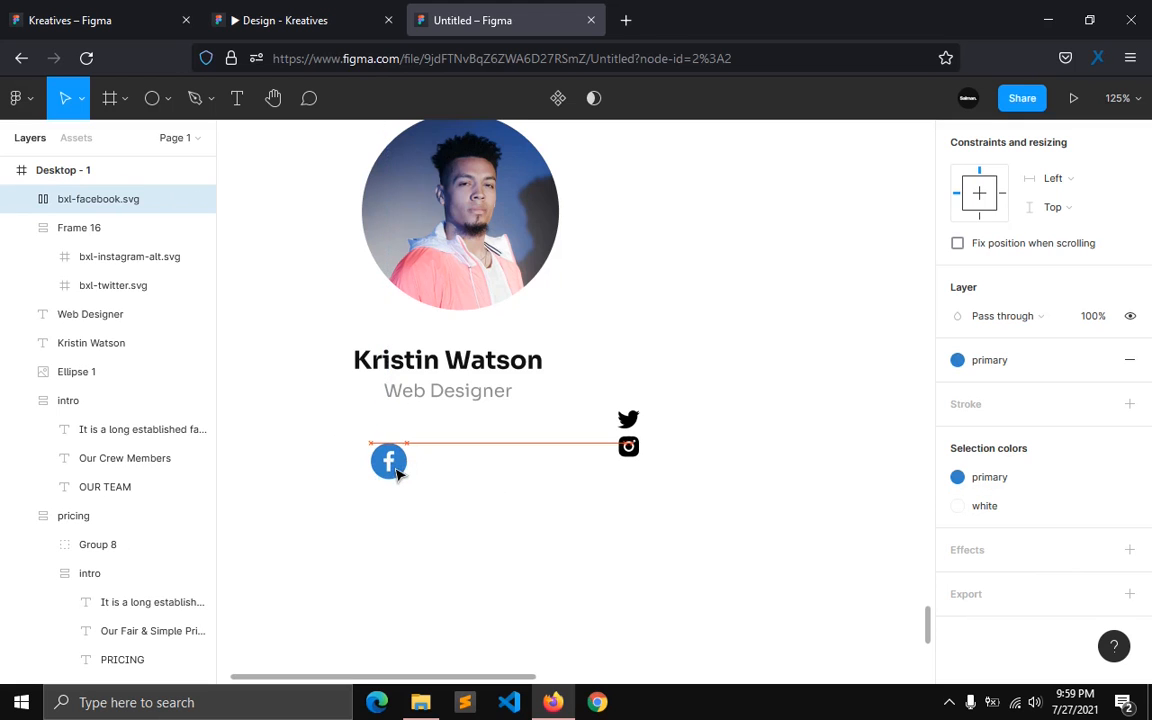
Step: Duplicate the Facebook badge and place the copy to its right, undoing the accidental resize of the copy
{"action": "left_click", "coordinate": [21, 228]}
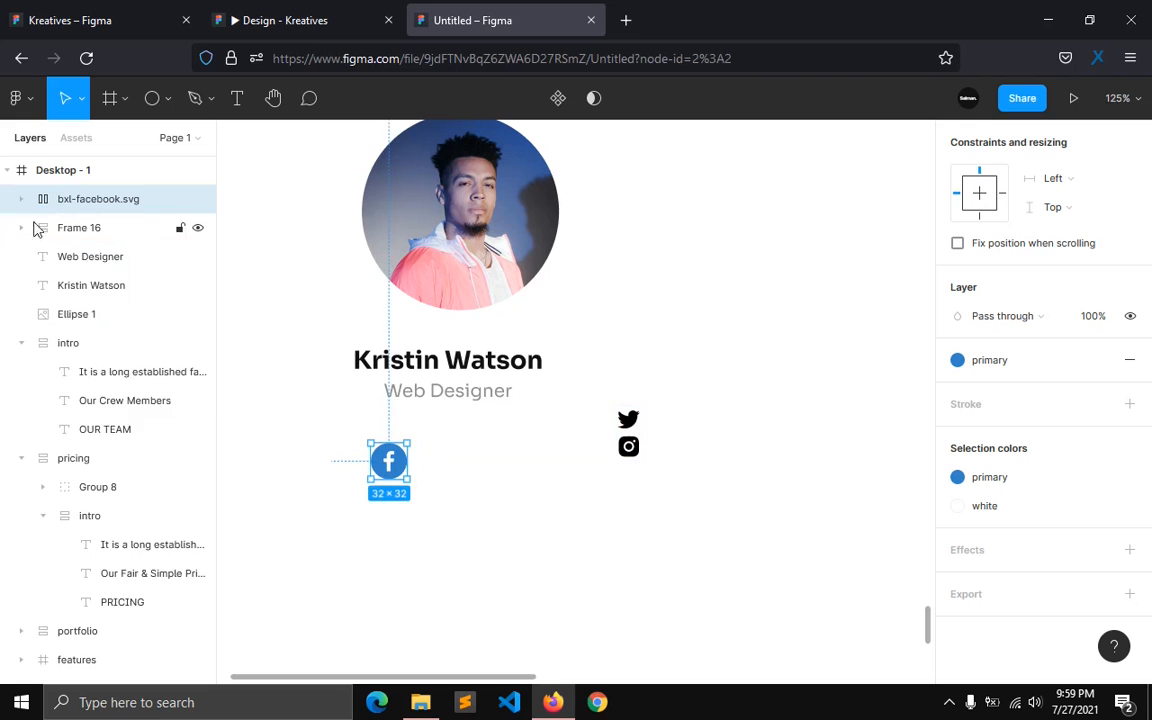
{"action": "key", "text": "ctrl+d"}
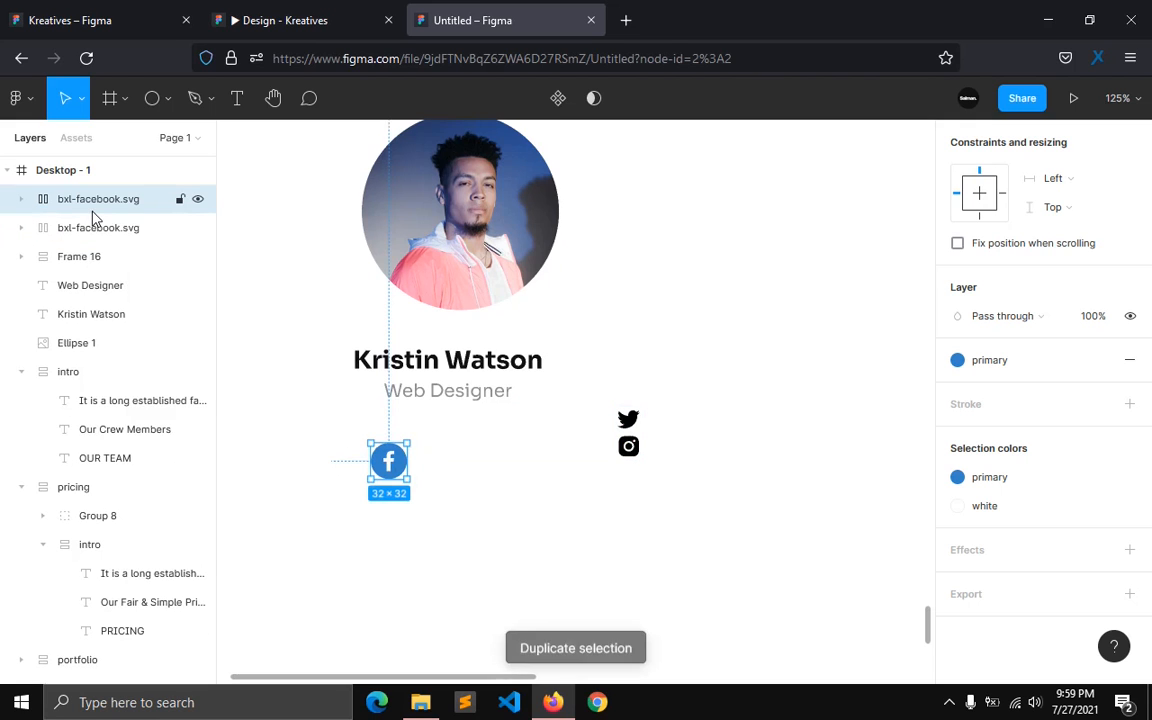
{"action": "left_click_drag", "start_coordinate": [386, 474], "coordinate": [387, 467]}
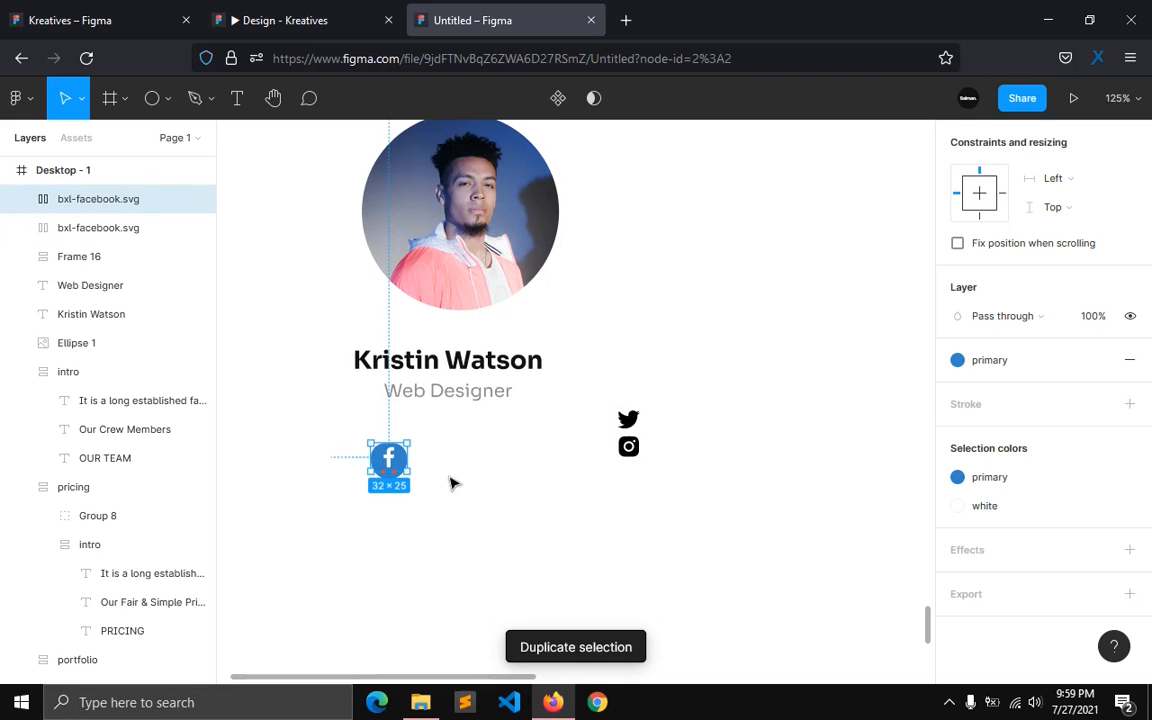
{"action": "key", "text": "ctrl+z"}
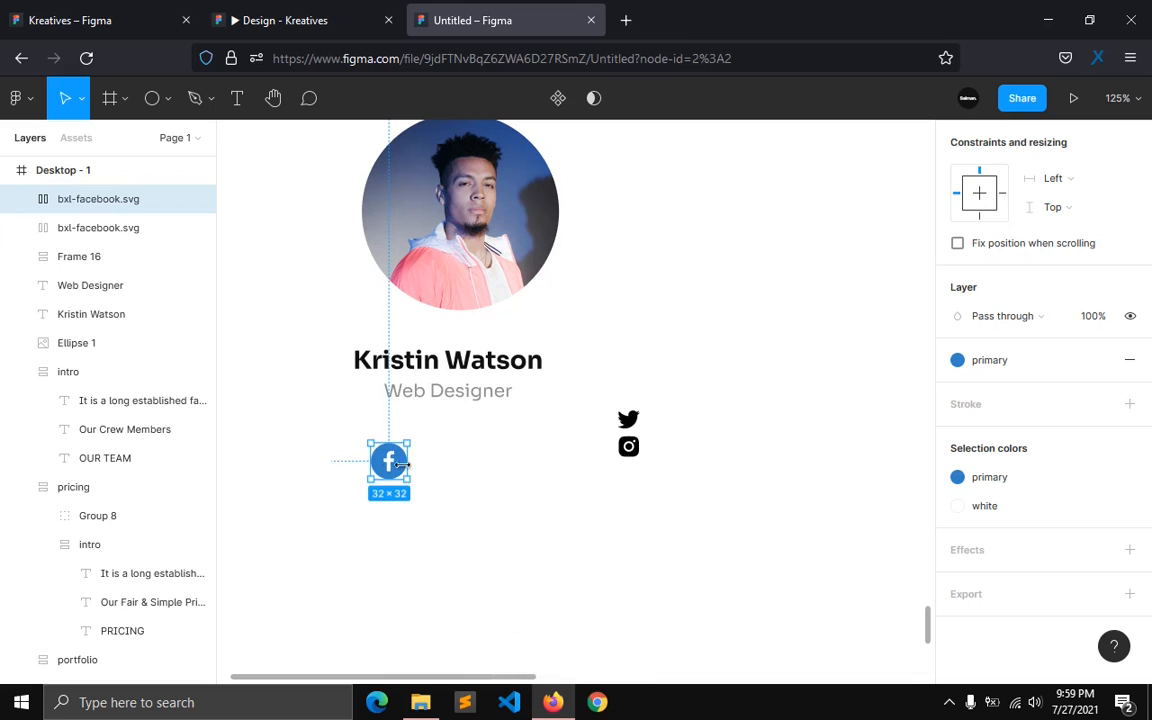
{"action": "left_click_drag", "start_coordinate": [400, 465], "coordinate": [447, 460]}
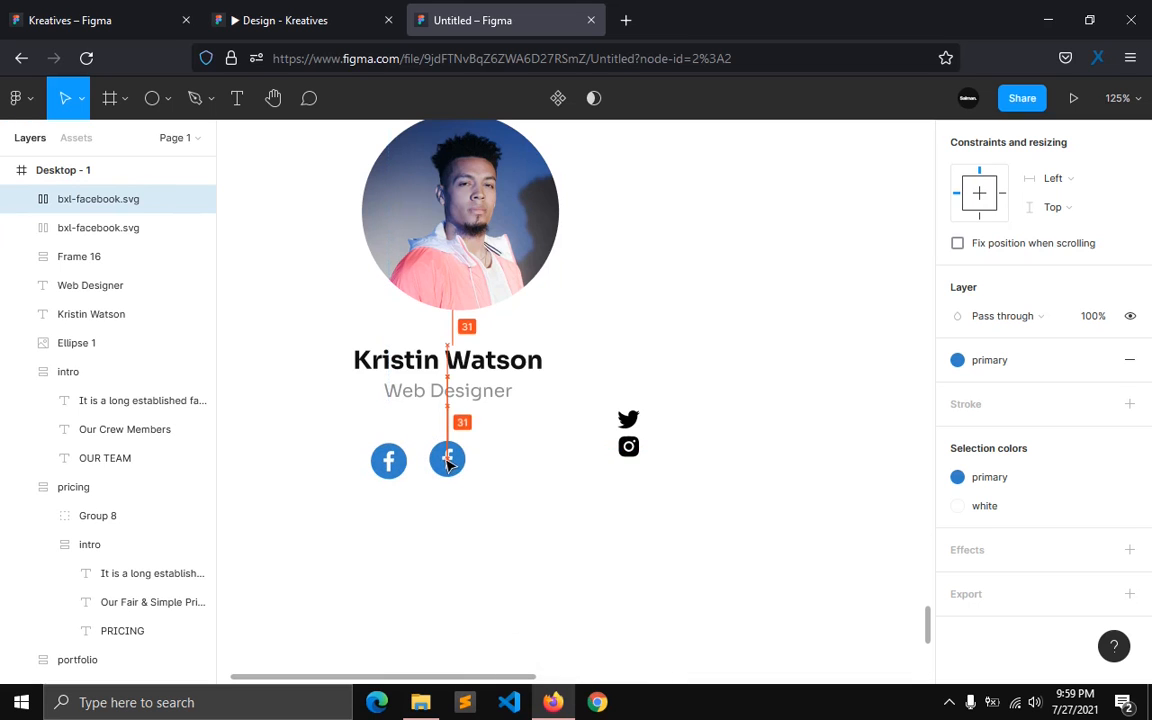
Step: Put the Twitter icon inside the copied badge and delete the Facebook vector from that badge
{"action": "left_click", "coordinate": [628, 420]}
{"action": "left_click", "coordinate": [629, 422]}
{"action": "left_click_drag", "start_coordinate": [624, 424], "coordinate": [447, 462]}
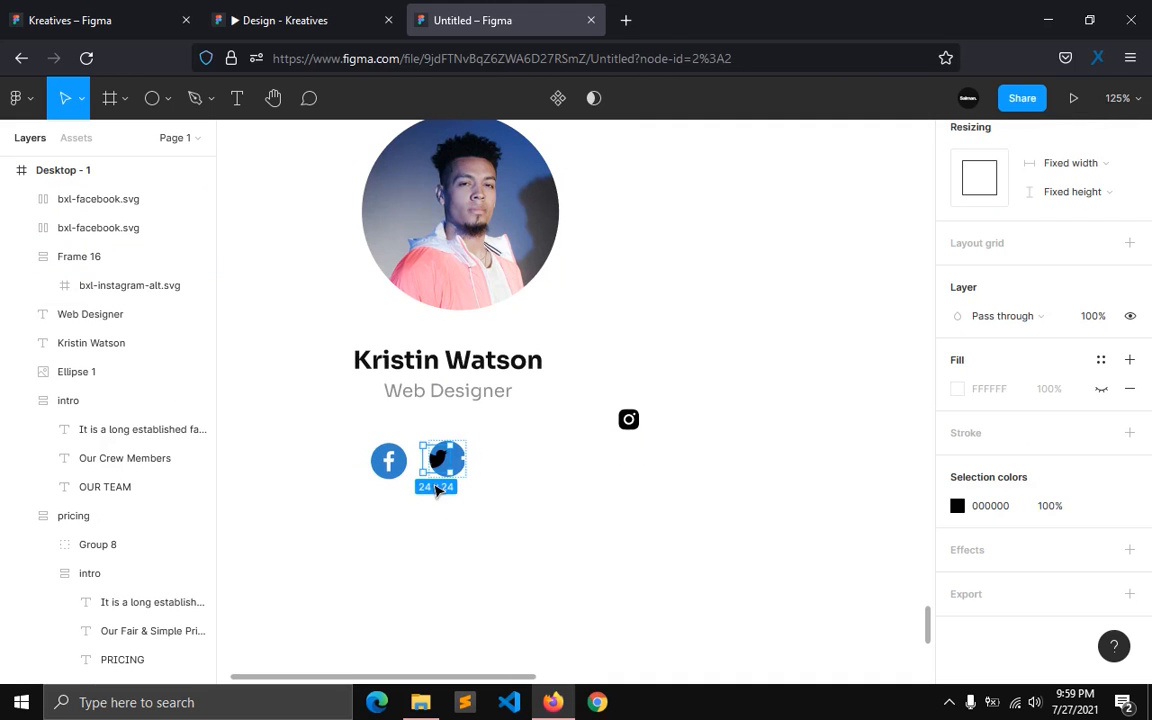
{"action": "left_click", "coordinate": [113, 285]}
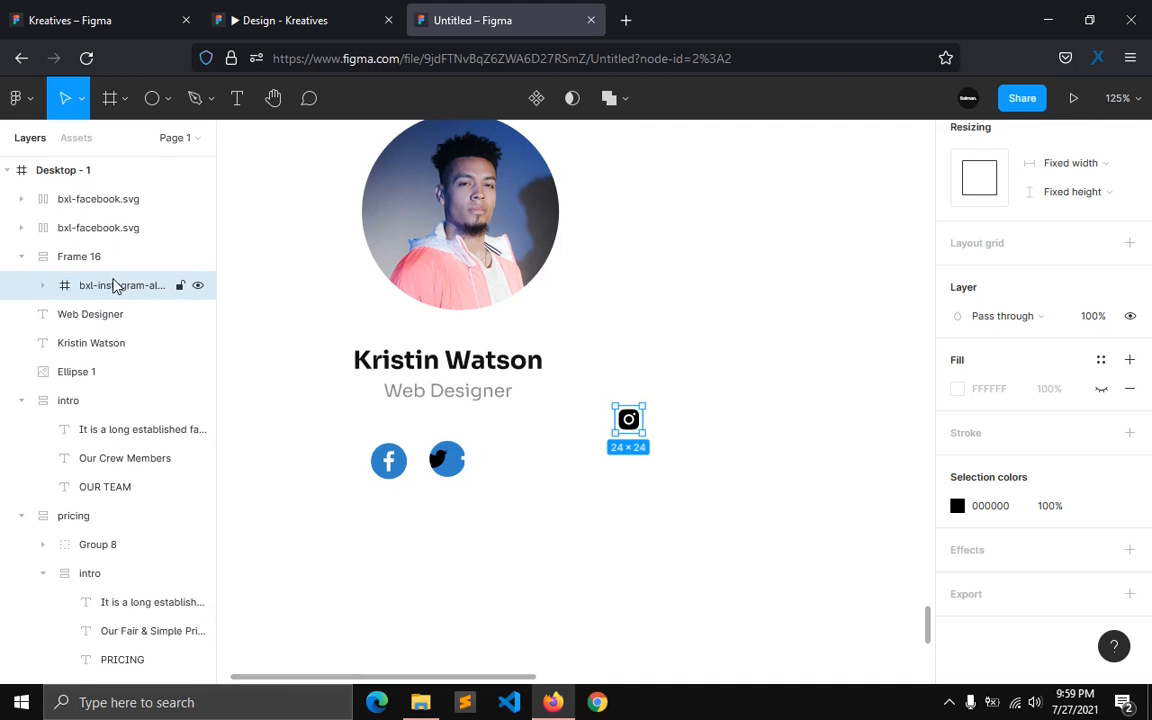
{"action": "left_click", "coordinate": [22, 256]}
{"action": "left_click", "coordinate": [446, 458]}
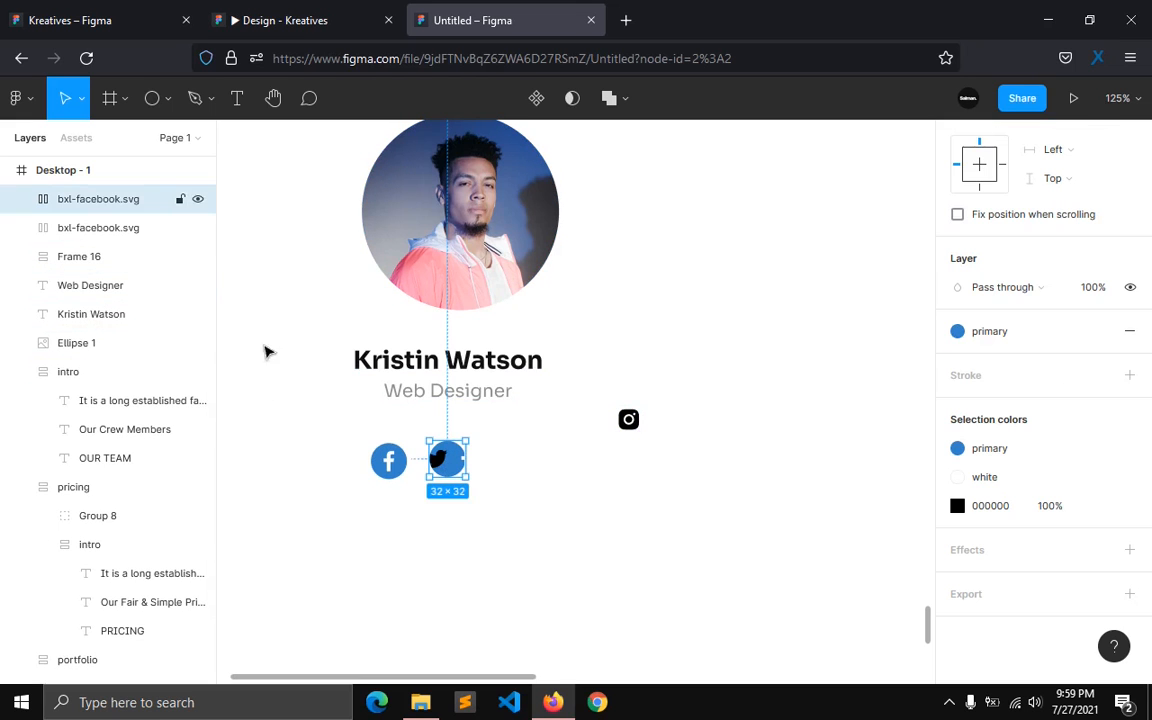
{"action": "left_click", "coordinate": [22, 199]}
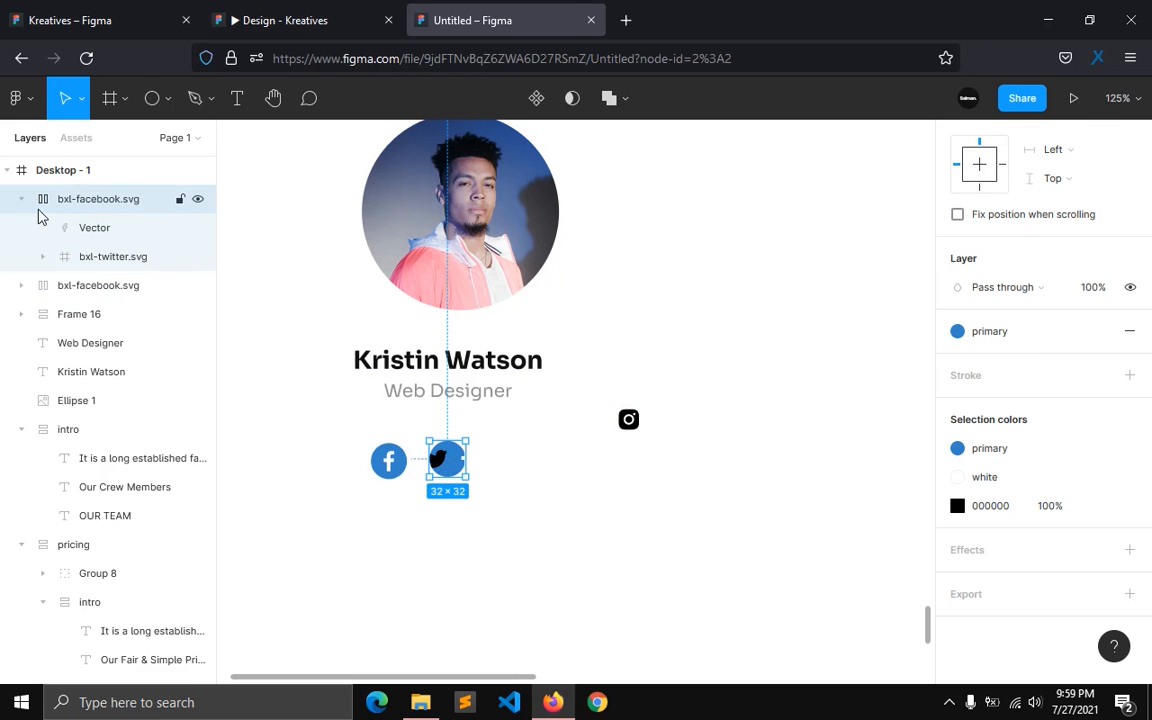
{"action": "left_click", "coordinate": [84, 230]}
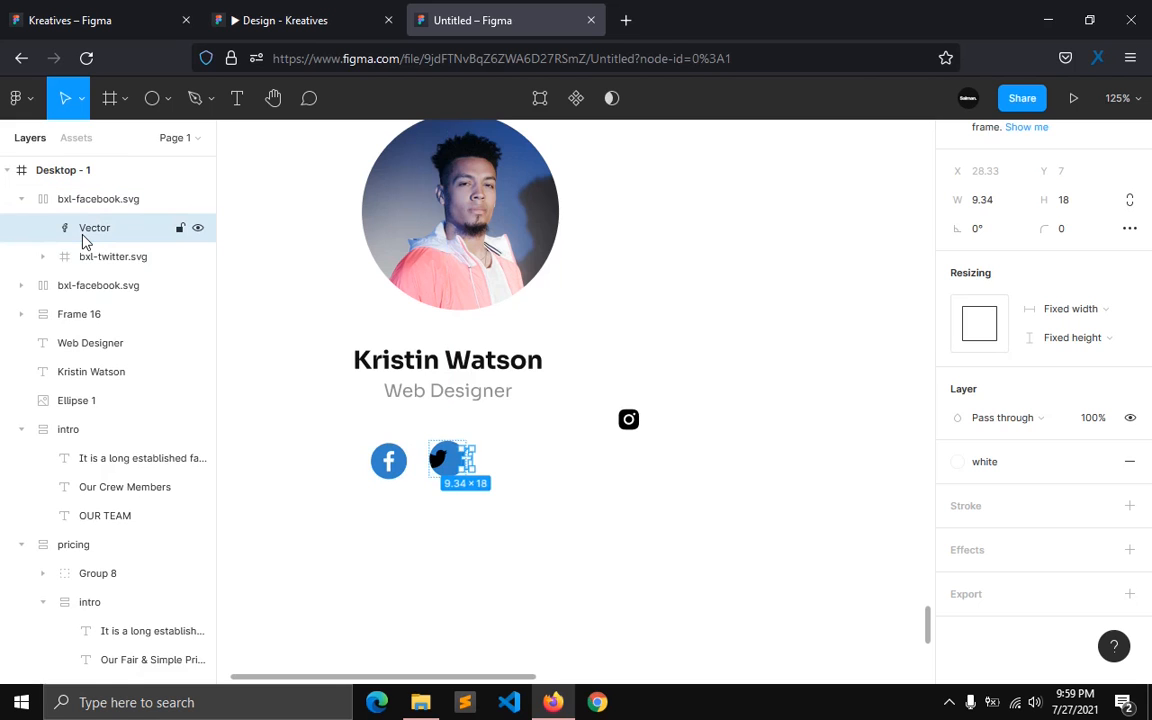
{"action": "key", "text": "Delete"}
Step: Apply the white color style to the Twitter icon in the second badge
{"action": "left_click", "coordinate": [84, 229]}
{"action": "scroll", "coordinate": [1040, 546], "scroll_direction": "down", "scroll_amount": 1}
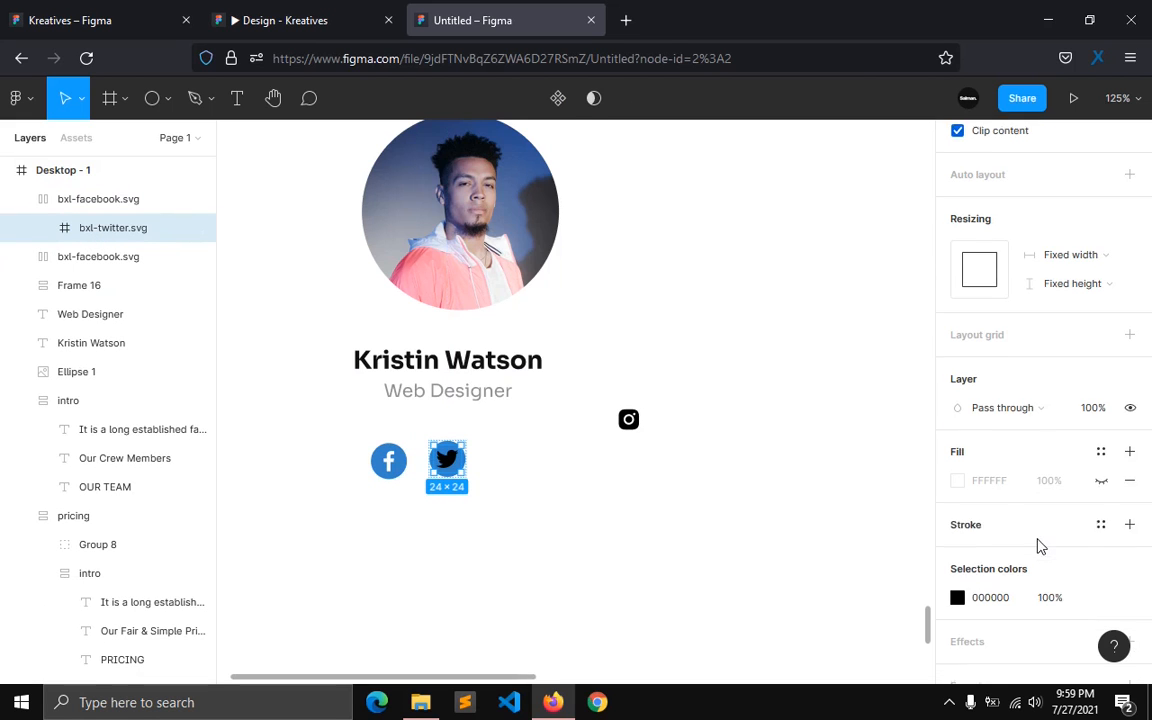
{"action": "scroll", "coordinate": [1040, 546], "scroll_direction": "down", "scroll_amount": 1}
{"action": "left_click", "coordinate": [1100, 533]}
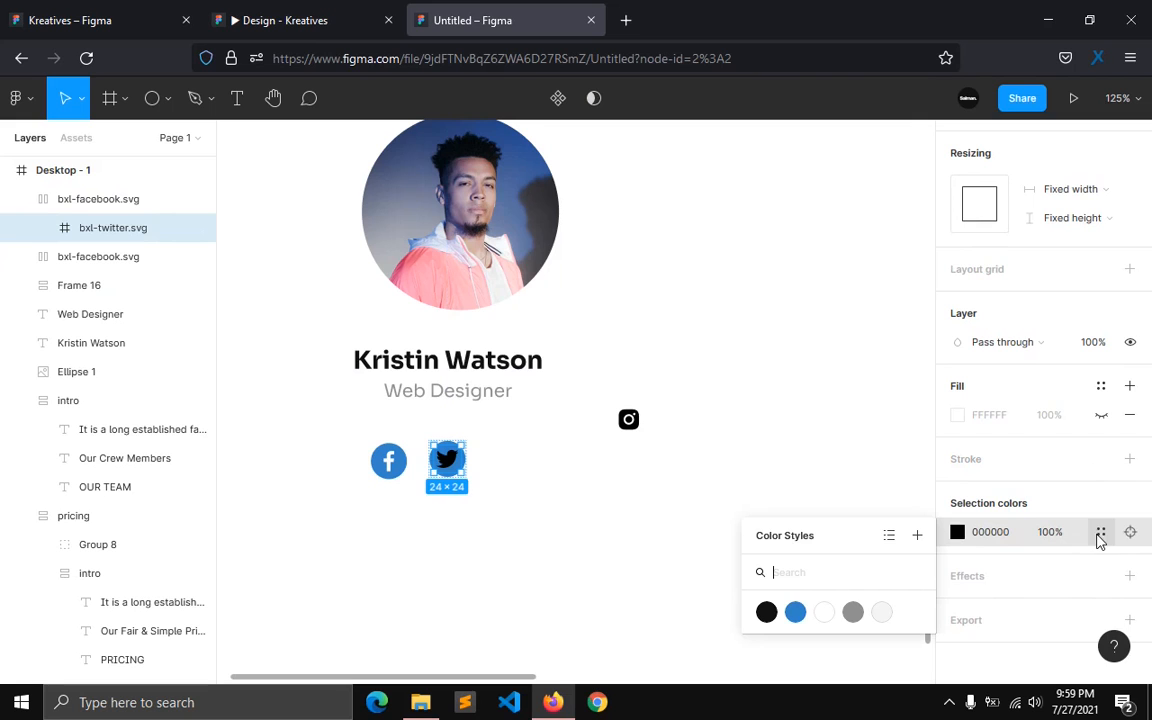
{"action": "left_click", "coordinate": [824, 612]}
{"action": "left_click", "coordinate": [498, 481]}
Step: Duplicate the Twitter badge and place the copy to its right as the third badge
{"action": "left_click", "coordinate": [86, 202]}
{"action": "key", "text": "ctrl+d"}
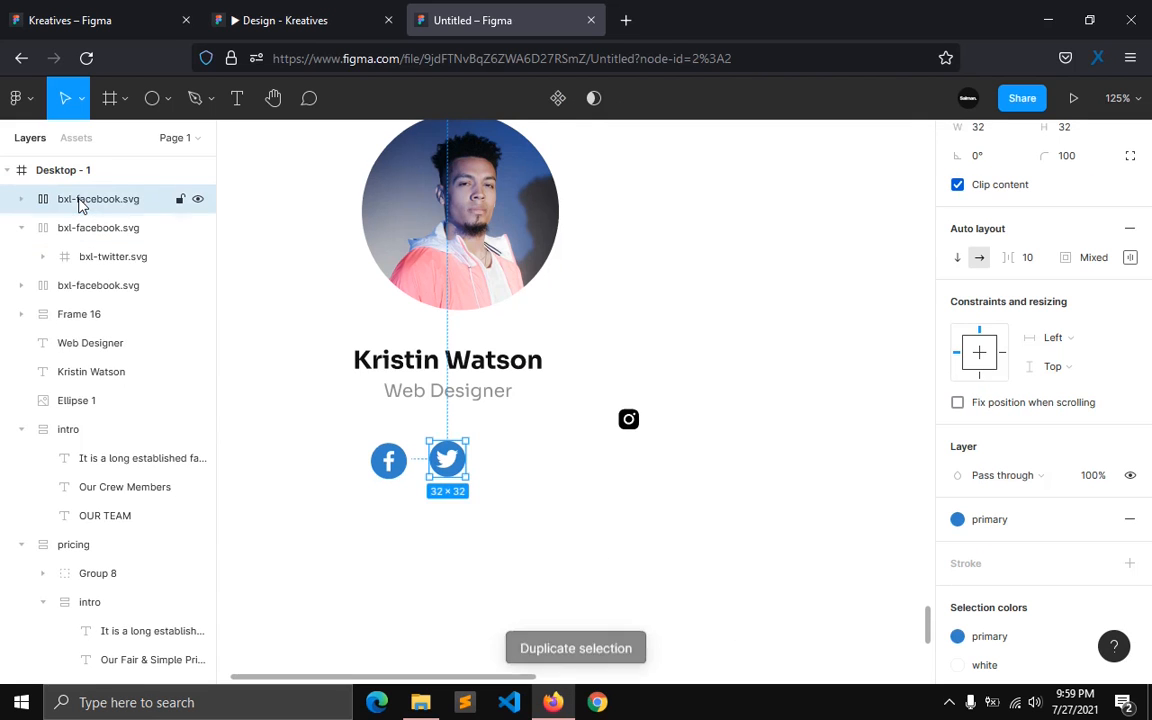
{"action": "left_click_drag", "start_coordinate": [447, 457], "coordinate": [513, 471]}
Step: Replace the Twitter icon in the third badge with the Instagram icon from Frame 16
{"action": "left_click", "coordinate": [629, 417]}
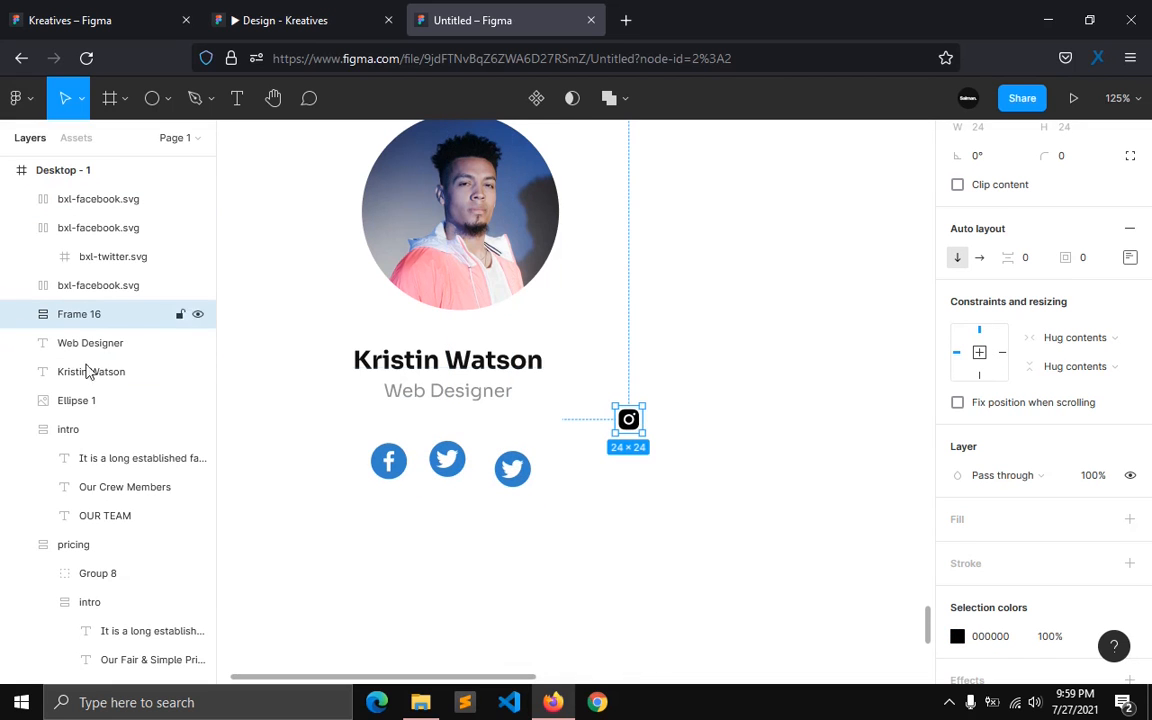
{"action": "left_click", "coordinate": [21, 314]}
{"action": "left_click", "coordinate": [115, 345]}
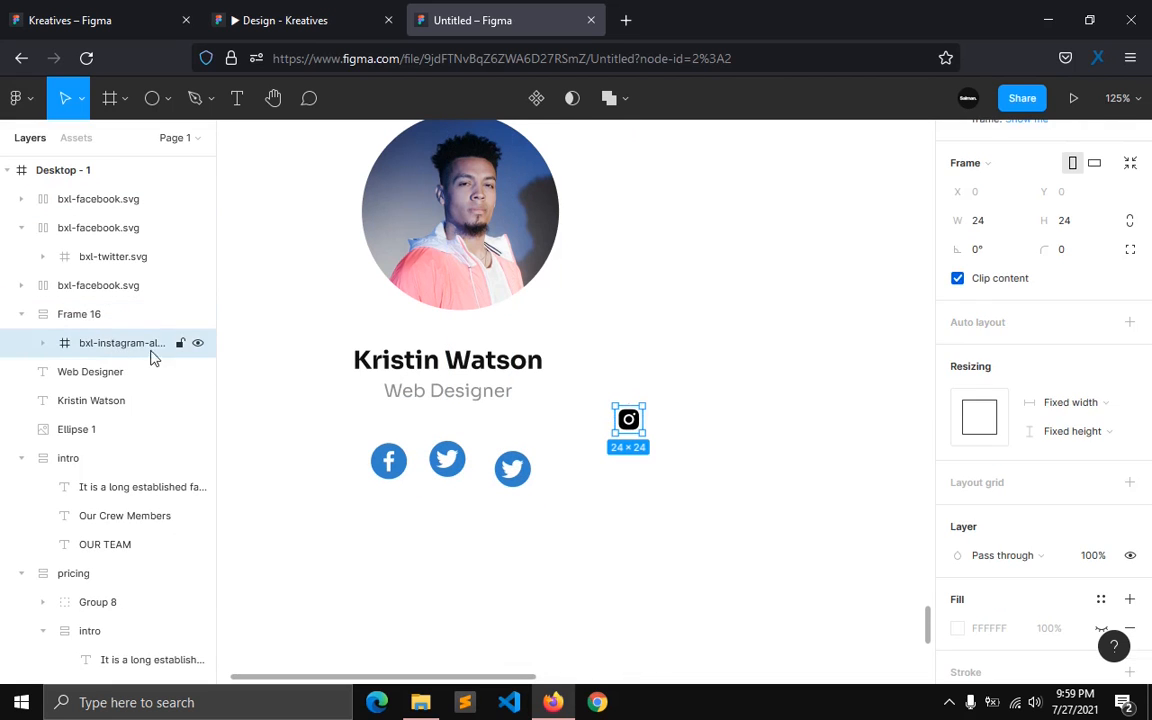
{"action": "left_click_drag", "start_coordinate": [632, 428], "coordinate": [509, 501]}
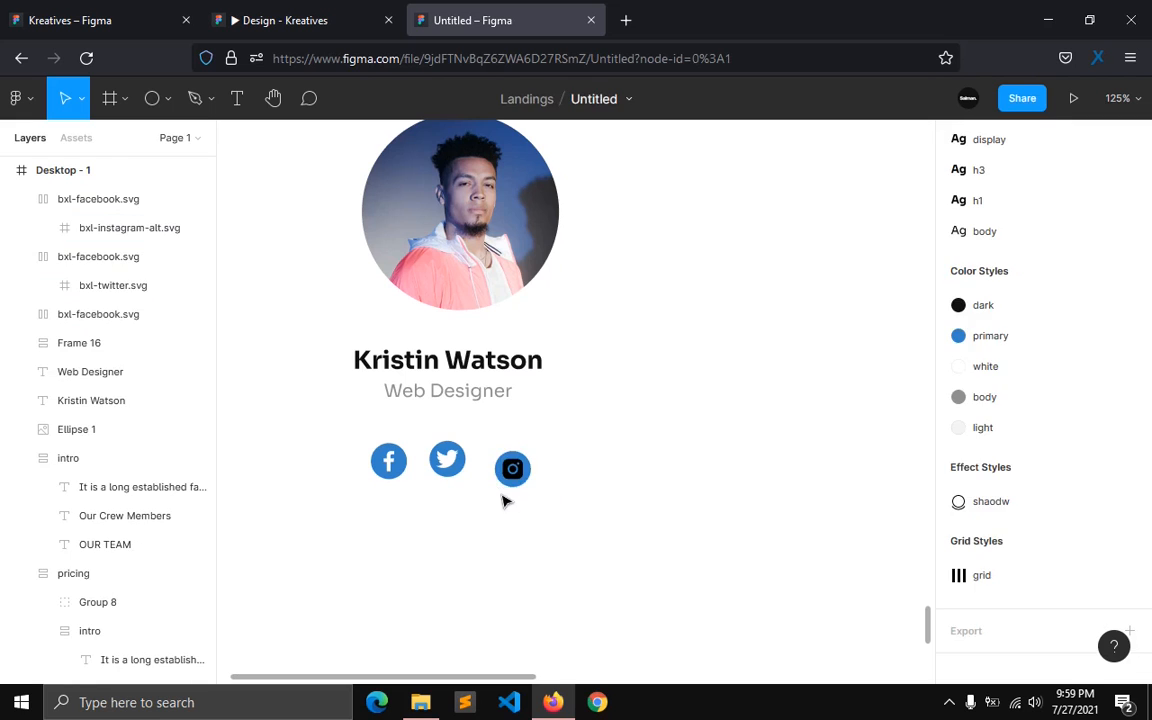
Step: Apply the white color style to the Instagram icon, and select the Facebook badge in the layer list
{"action": "left_click", "coordinate": [512, 468]}
{"action": "scroll", "coordinate": [1020, 638], "scroll_direction": "down", "scroll_amount": 1}
{"action": "scroll", "coordinate": [1020, 638], "scroll_direction": "down", "scroll_amount": 2}
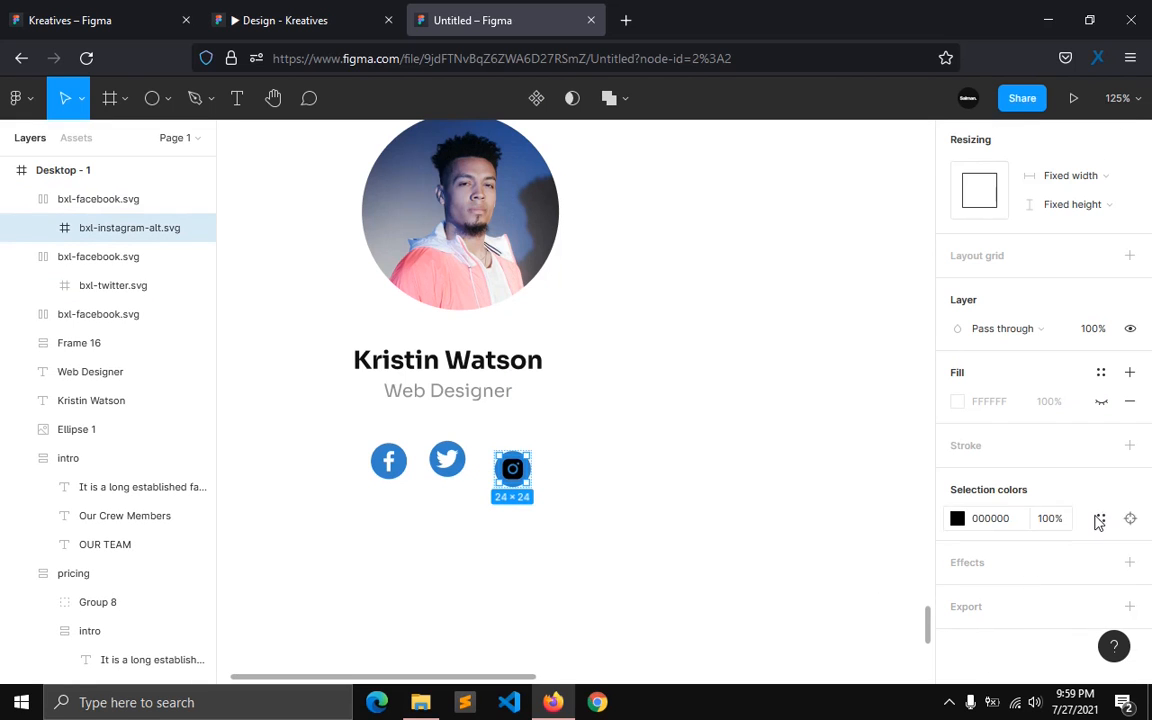
{"action": "left_click", "coordinate": [1100, 518]}
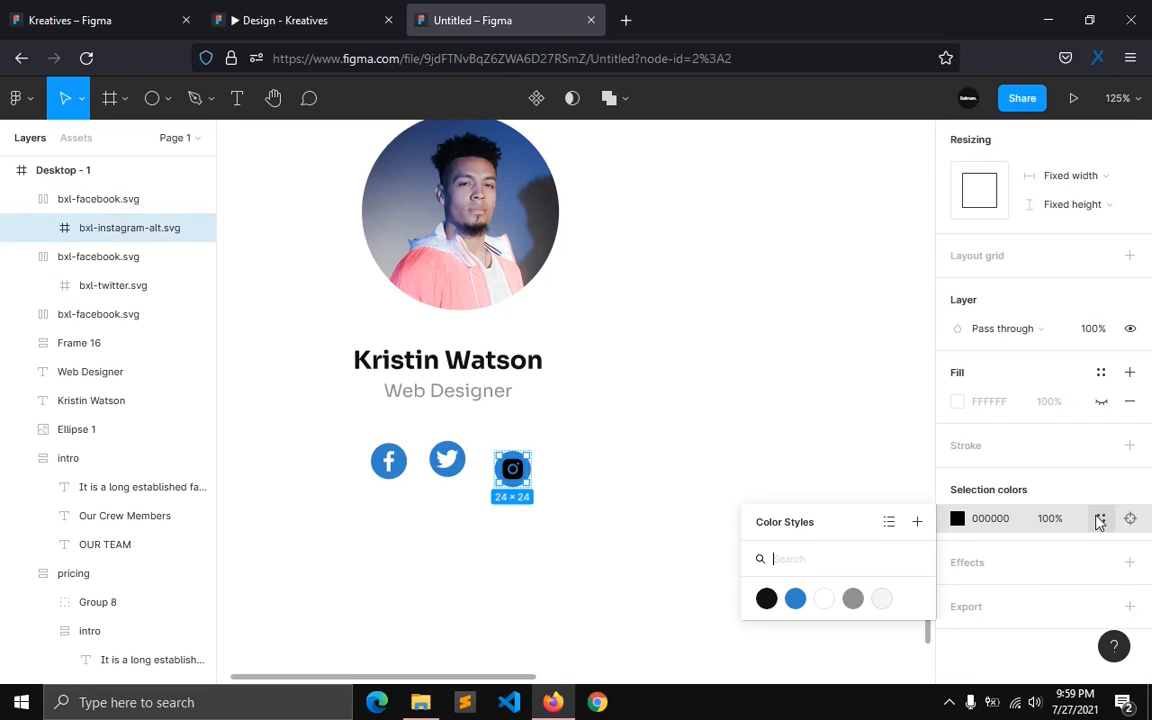
{"action": "left_click", "coordinate": [823, 598]}
{"action": "left_click", "coordinate": [76, 315]}
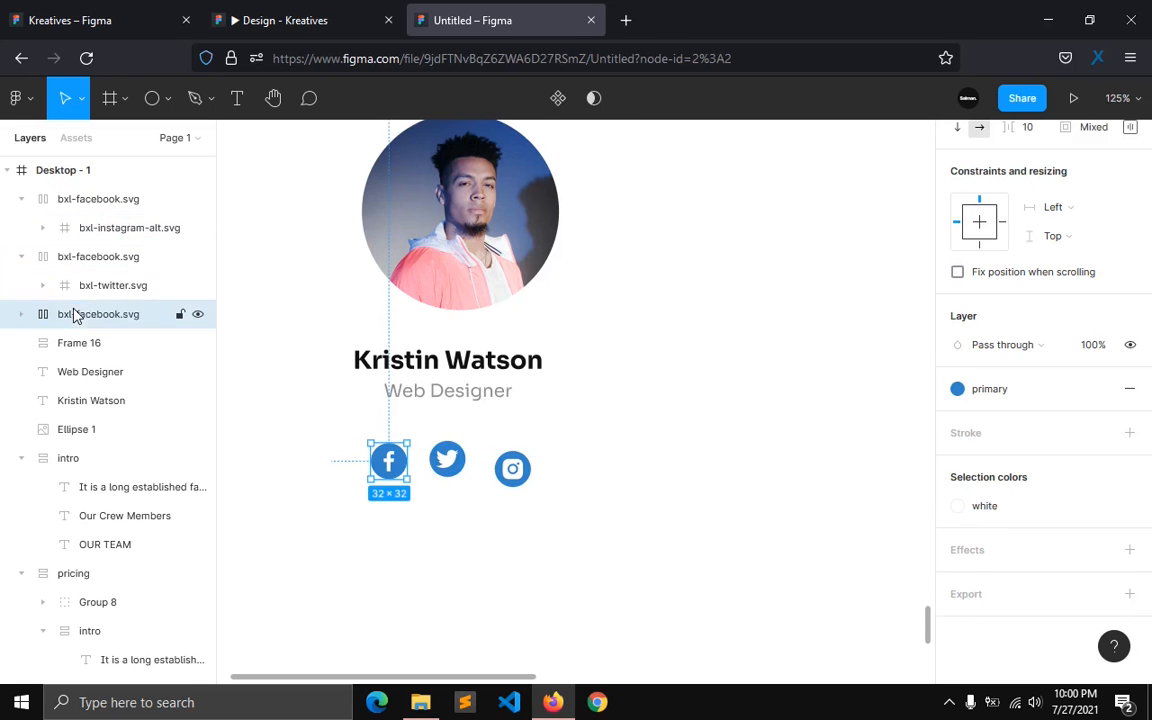
Step: Delete the empty Frame 16 and collapse the expanded badge layers
{"action": "left_click", "coordinate": [72, 341]}
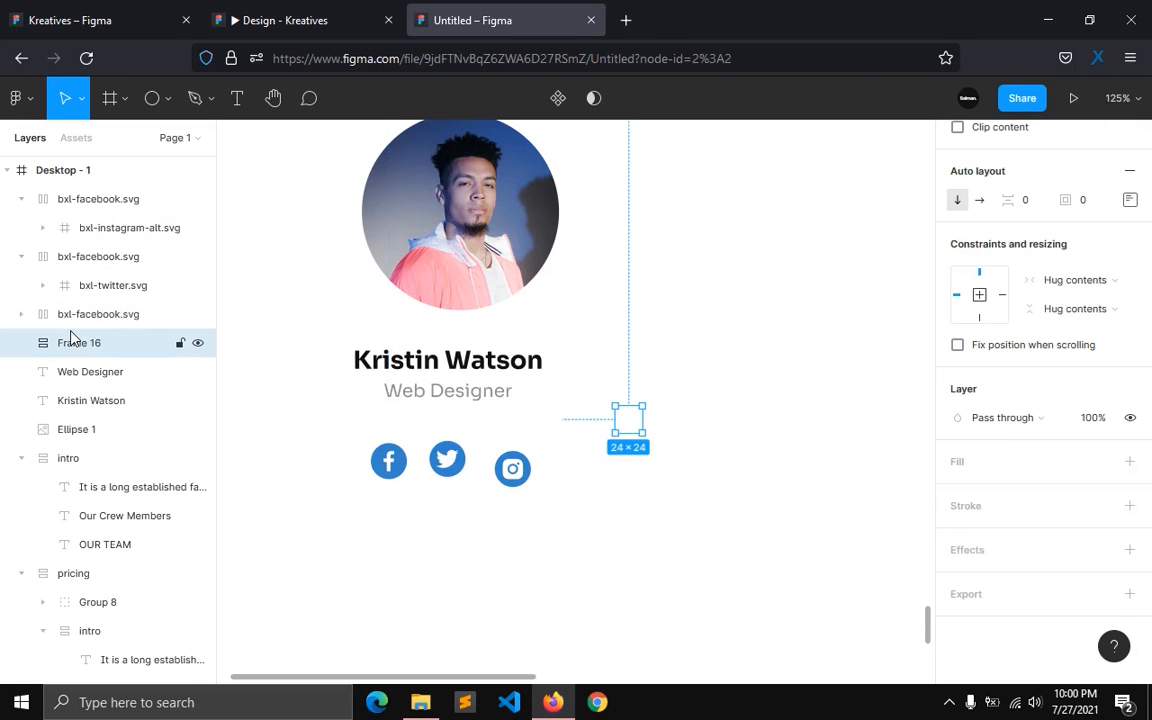
{"action": "key", "text": "Delete"}
{"action": "left_click", "coordinate": [21, 199]}
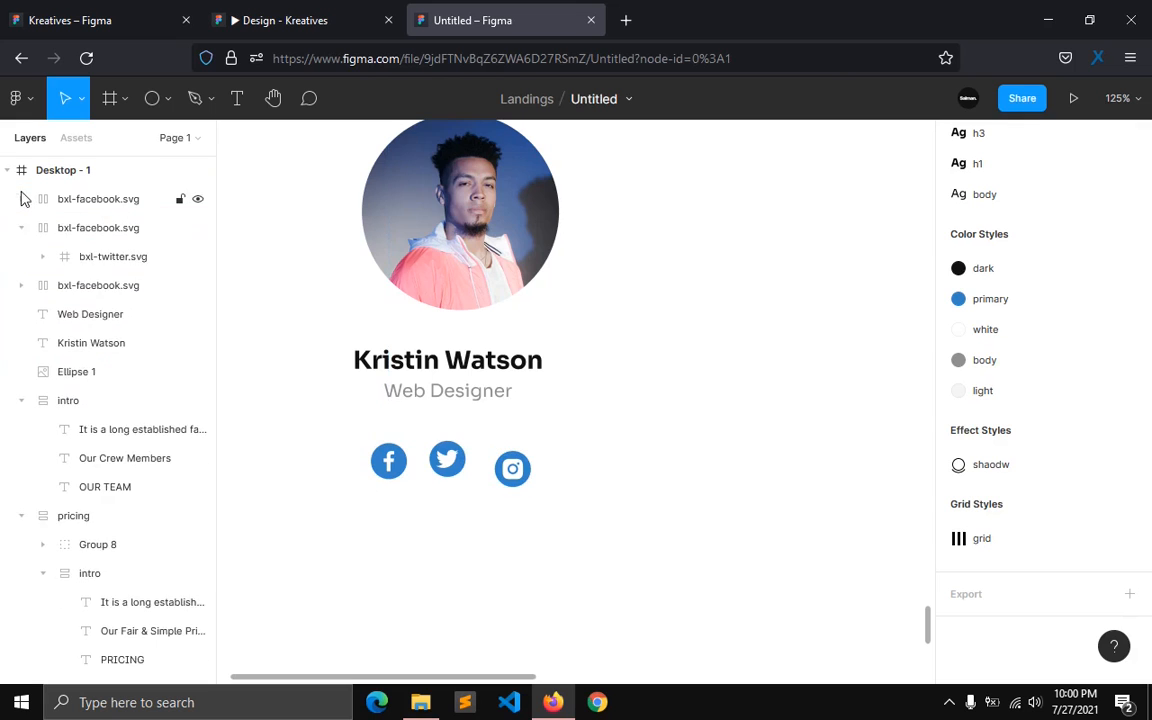
{"action": "left_click", "coordinate": [21, 228]}
Step: Combine the Facebook, Twitter and Instagram badges into one horizontal auto layout row
{"action": "left_click", "coordinate": [69, 257]}
{"action": "left_click", "coordinate": [90, 224], "text": "shift"}
{"action": "left_click", "coordinate": [92, 201], "text": "shift"}
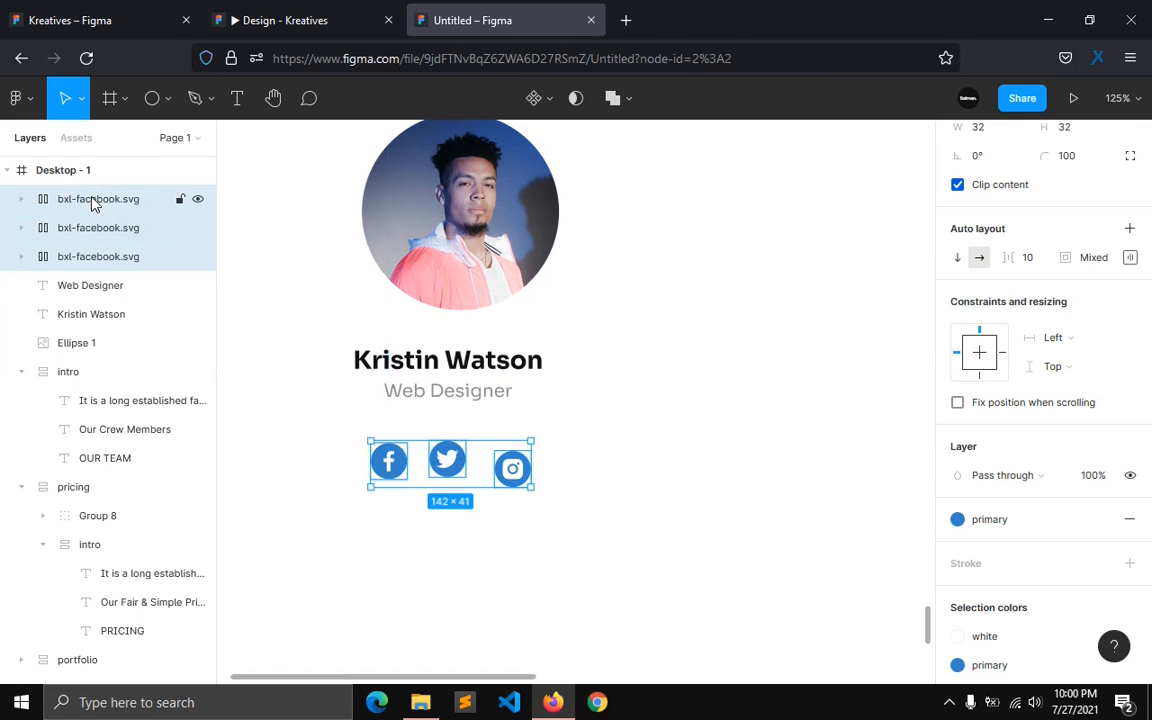
{"action": "key", "text": "shift+a"}
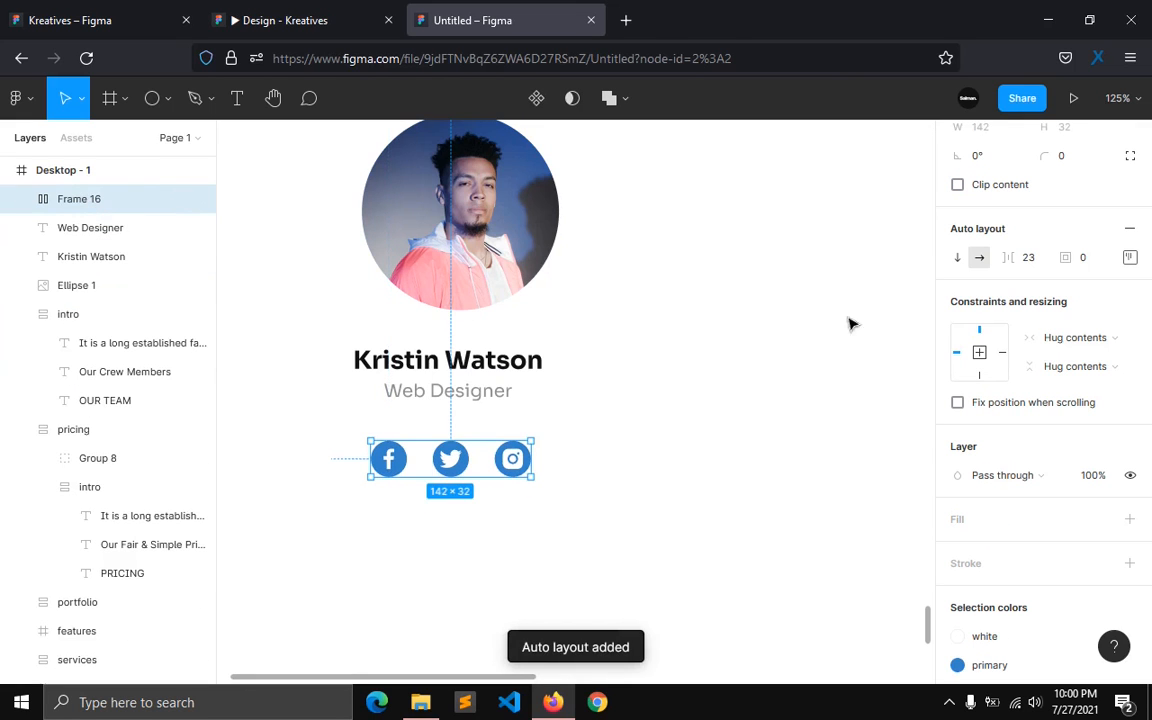
Step: Set the badge row's item spacing to 12 and center its contents
{"action": "left_click", "coordinate": [1040, 264]}
{"action": "type", "text": "12"}
{"action": "key", "text": "Return"}
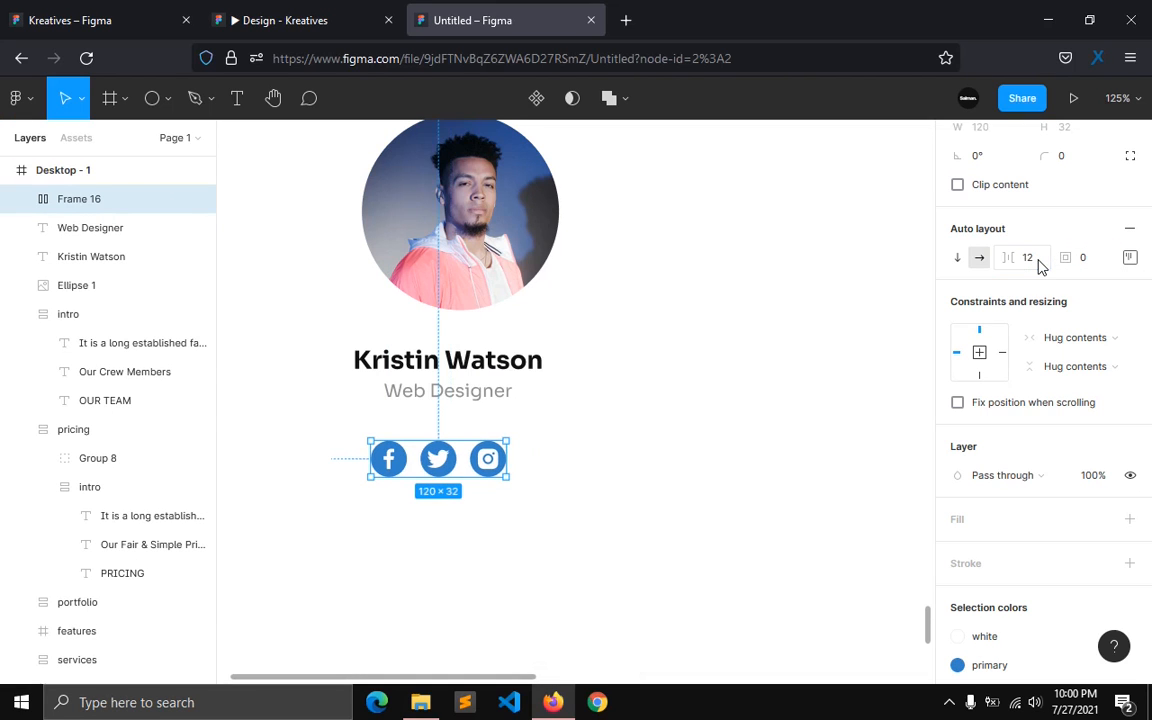
{"action": "left_click", "coordinate": [1040, 264]}
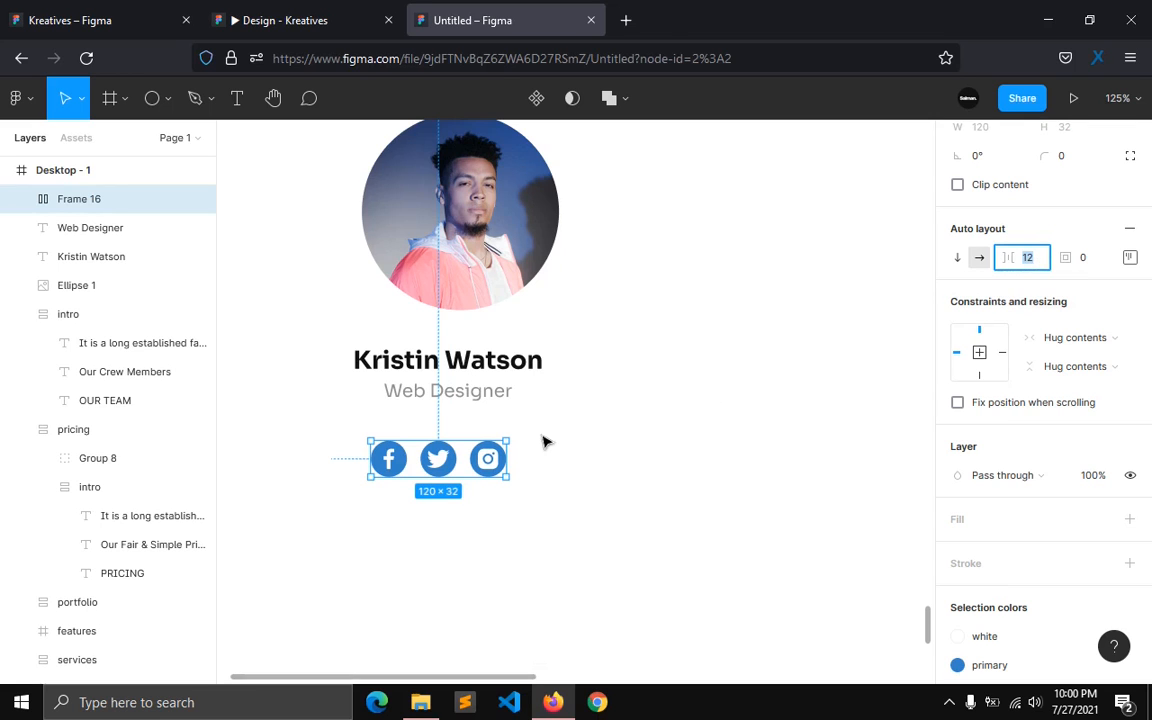
{"action": "left_click", "coordinate": [1131, 258]}
{"action": "left_click", "coordinate": [1078, 342]}
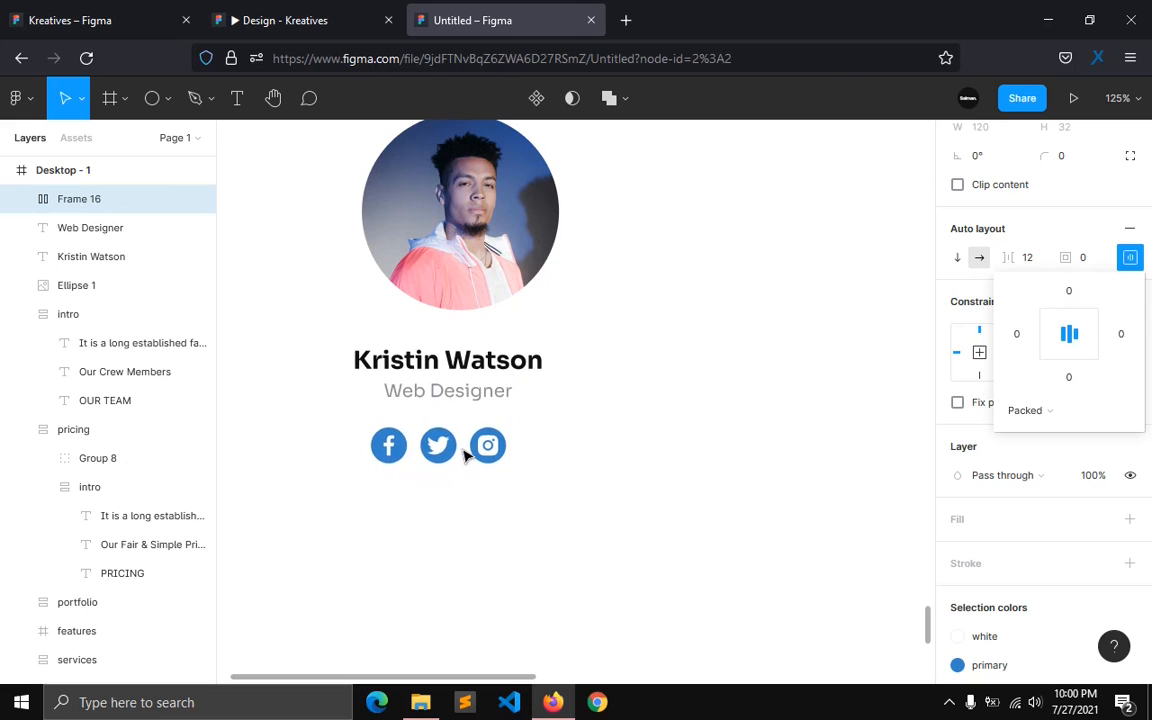
Step: Combine the member's name and the Web Designer text into one auto layout frame
{"action": "scroll", "coordinate": [455, 470], "scroll_direction": "down", "scroll_amount": 3}
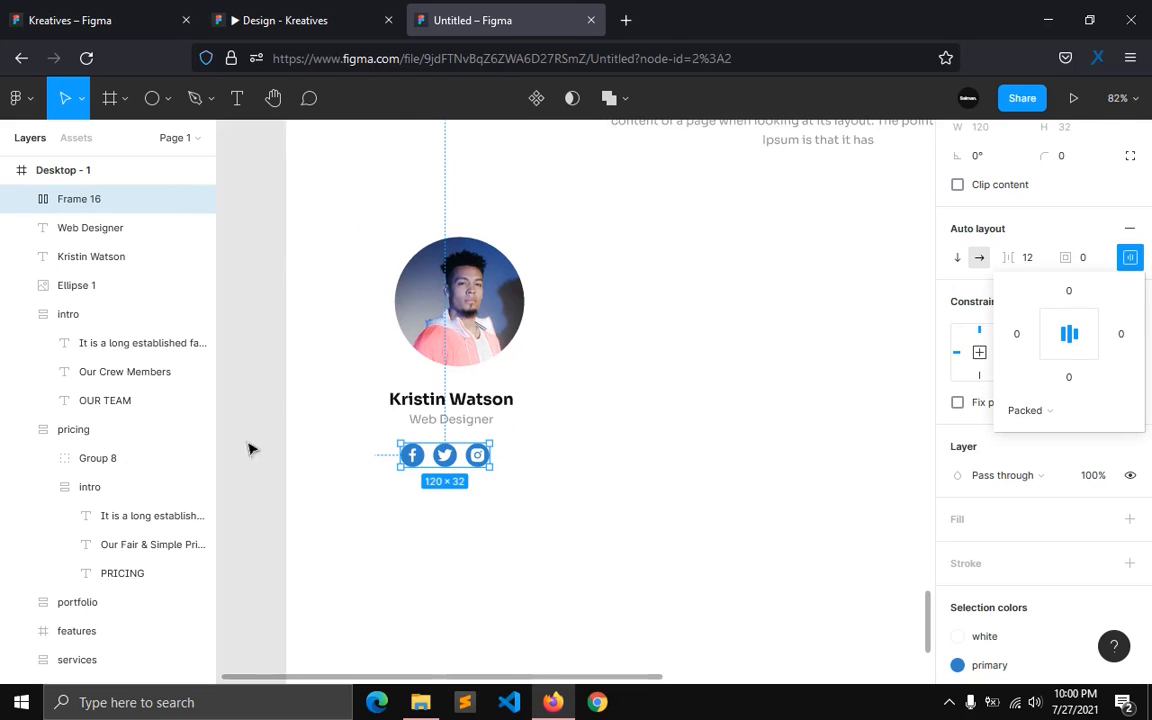
{"action": "left_click", "coordinate": [20, 315]}
{"action": "left_click", "coordinate": [70, 295]}
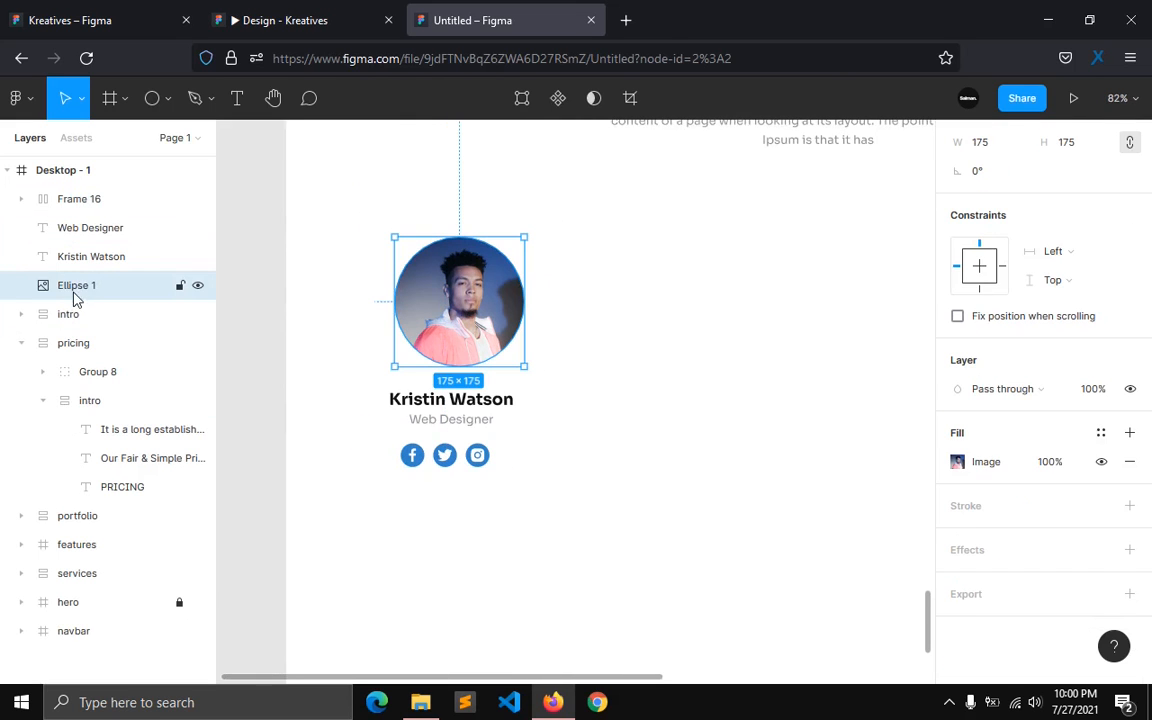
{"action": "left_click", "coordinate": [91, 252]}
{"action": "left_click", "coordinate": [100, 238], "text": "shift"}
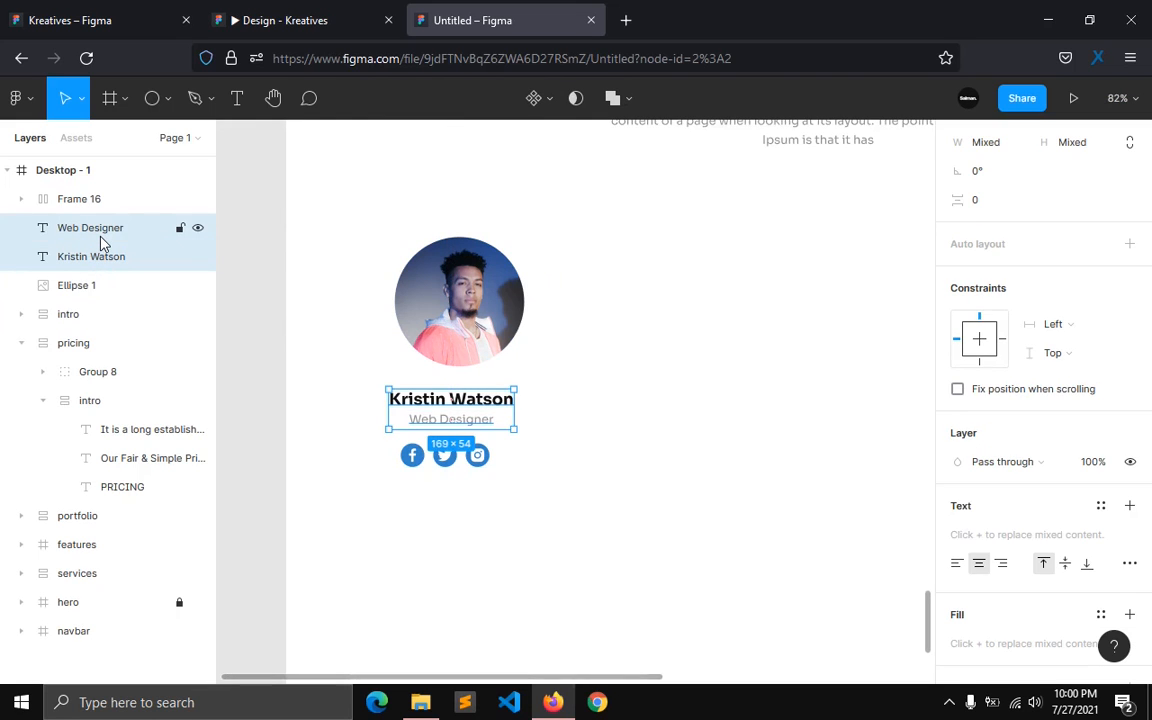
{"action": "key", "text": "shift+a"}
Step: Center the contents of the name and job title frame and set its item spacing to 4
{"action": "left_click", "coordinate": [1130, 302]}
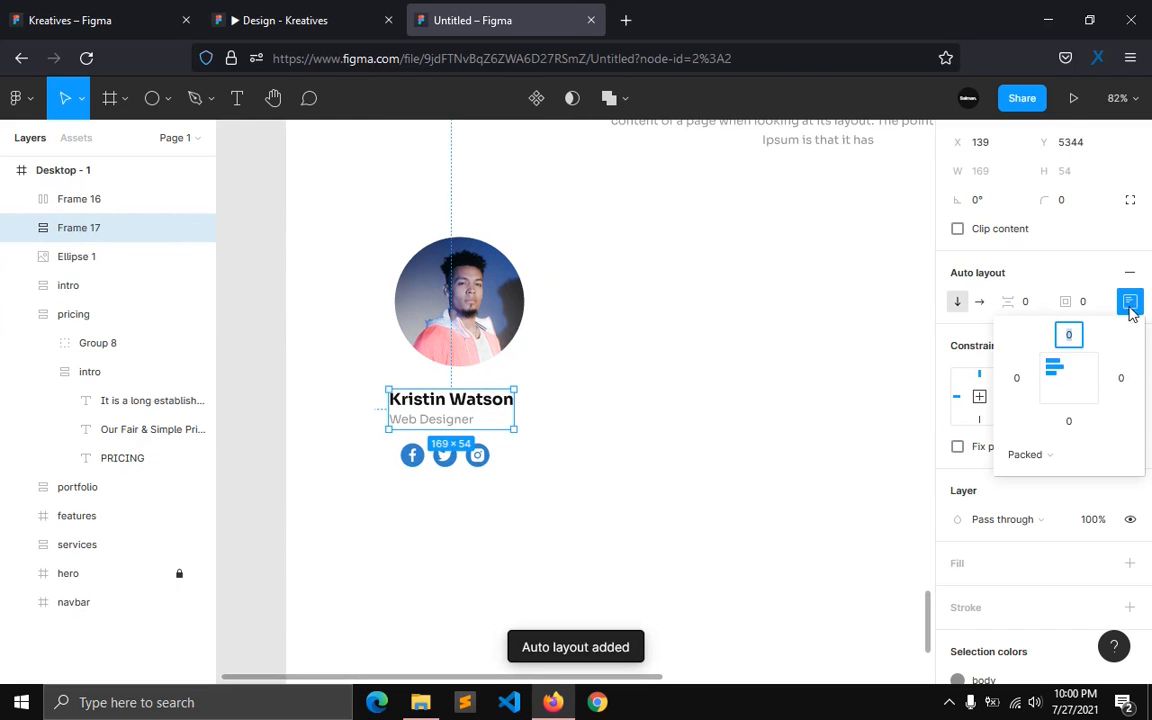
{"action": "left_click", "coordinate": [1069, 380]}
{"action": "left_click", "coordinate": [1027, 307]}
{"action": "type", "text": "4"}
{"action": "key", "text": "Return"}
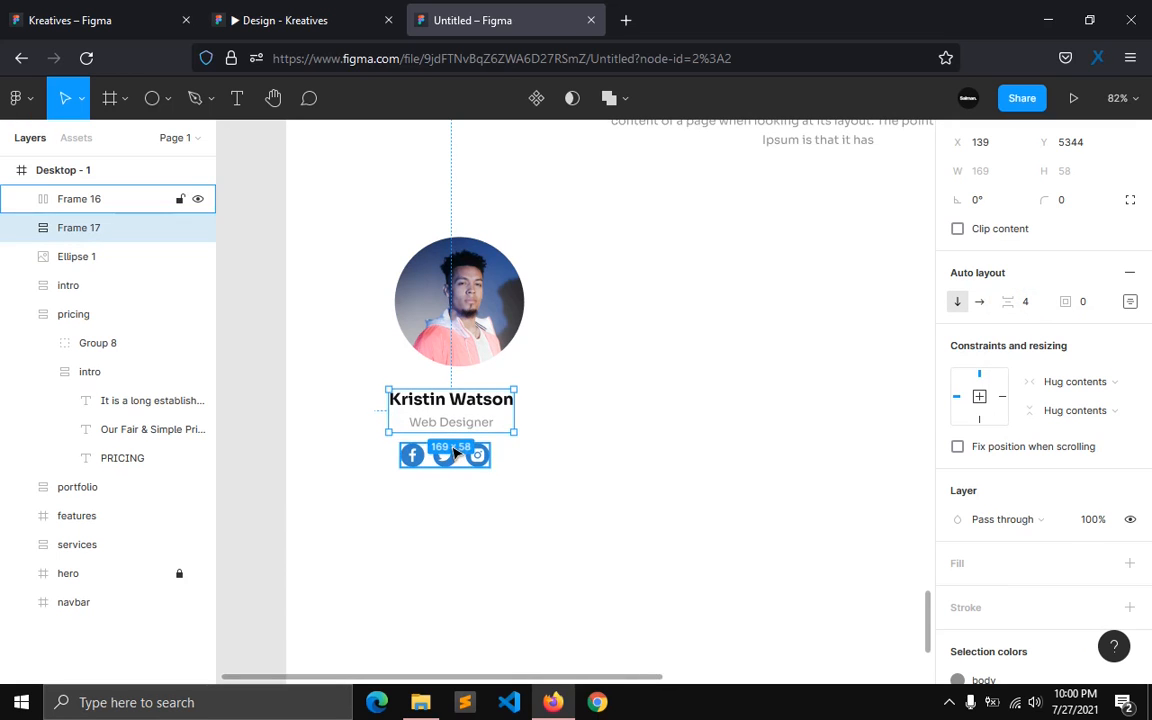
Step: Combine the name block and the badge row into a vertical auto layout with centered contents and spacing 14
{"action": "left_click", "coordinate": [447, 460], "text": "shift"}
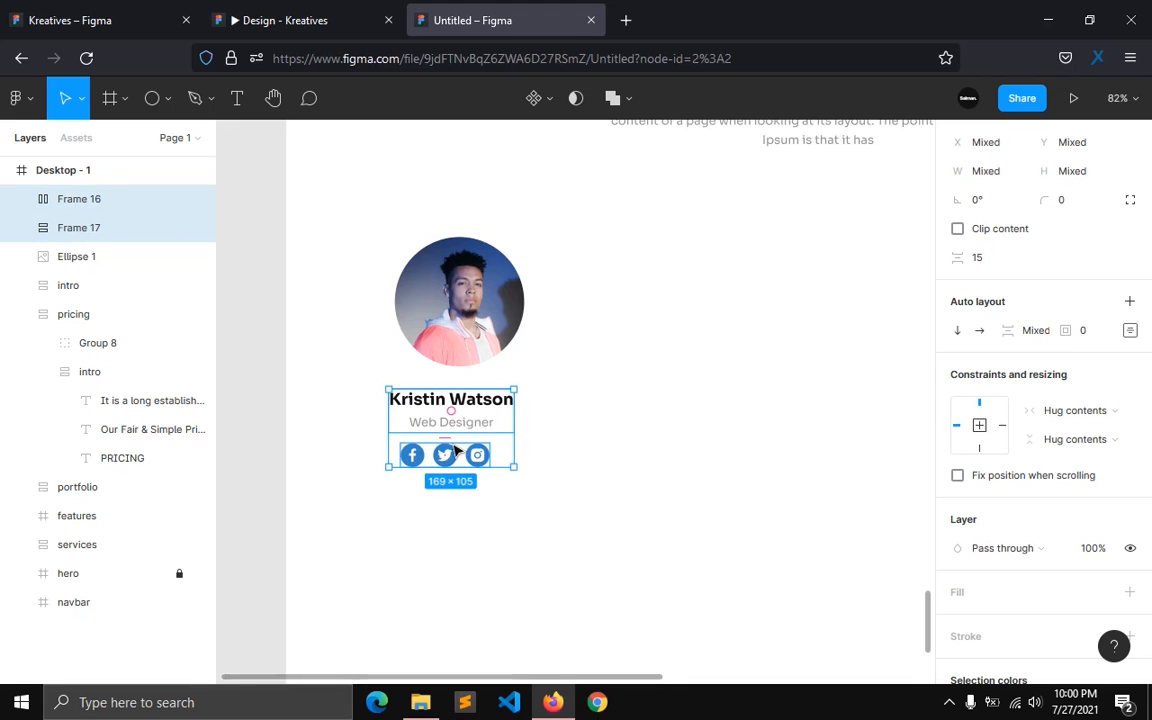
{"action": "key", "text": "shift+a"}
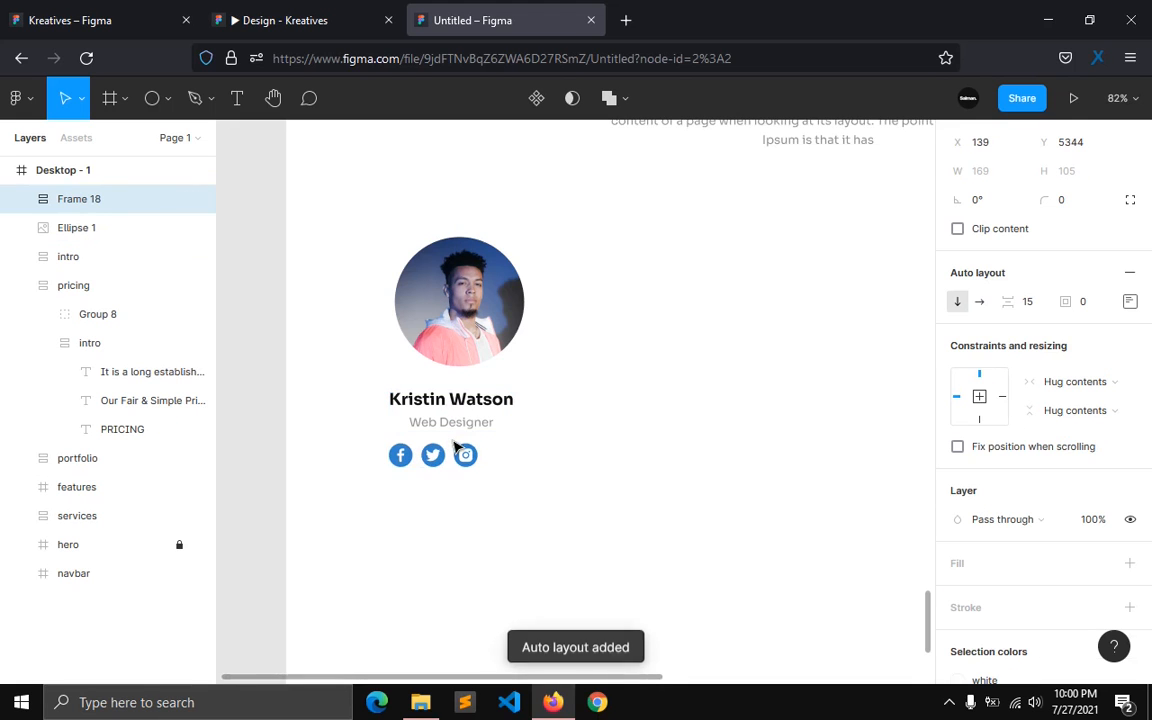
{"action": "left_click", "coordinate": [1132, 303]}
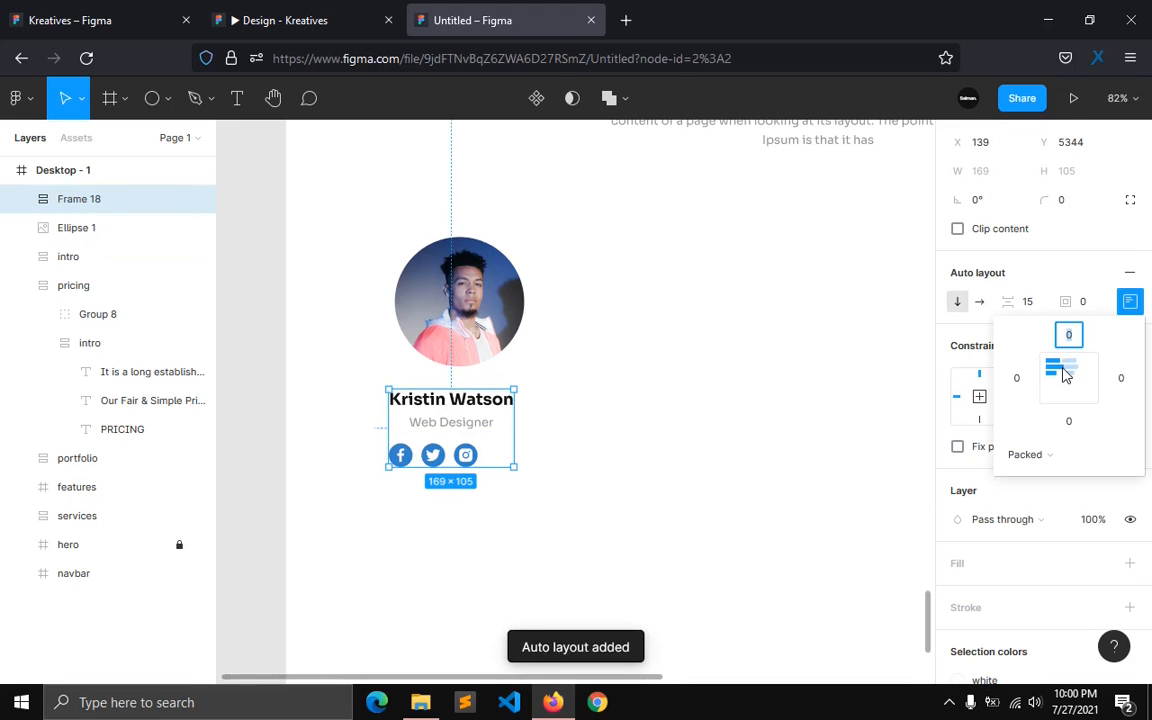
{"action": "left_click", "coordinate": [1064, 377]}
{"action": "left_click", "coordinate": [1031, 302]}
{"action": "key", "text": "Down"}
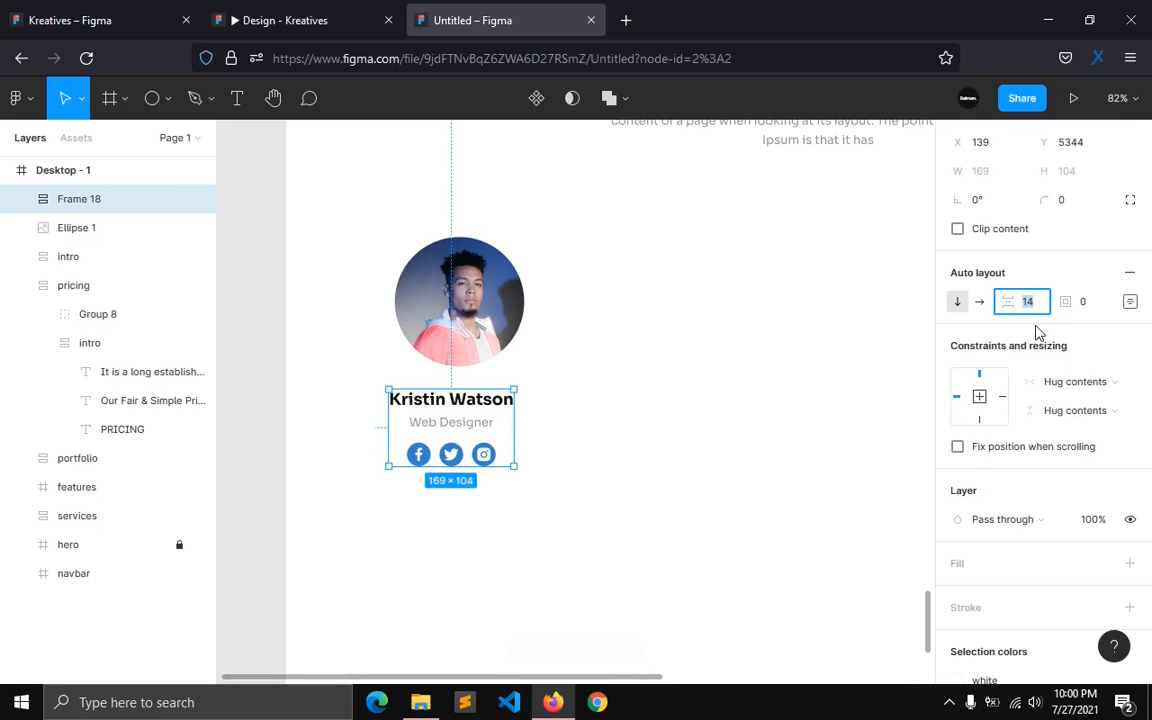
{"action": "left_click", "coordinate": [660, 476]}
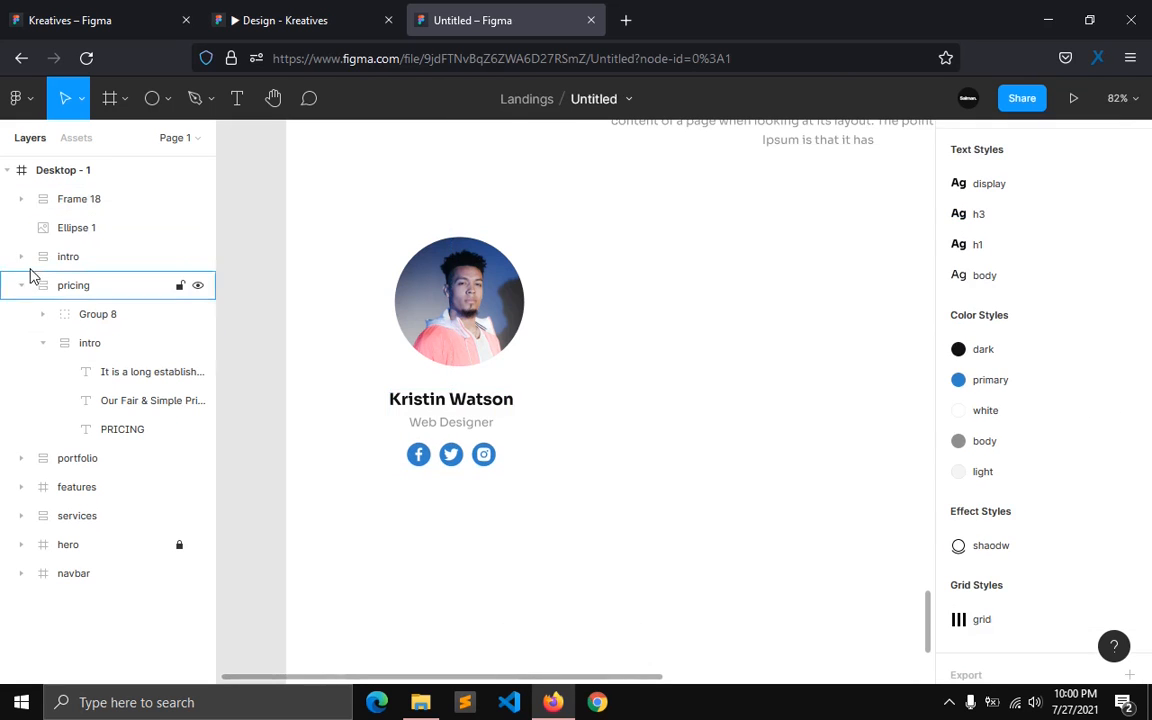
Step: Combine the portrait and the details block into an auto layout card with a fixed width of 276
{"action": "left_click", "coordinate": [64, 228]}
{"action": "left_click", "coordinate": [72, 199], "text": "shift"}
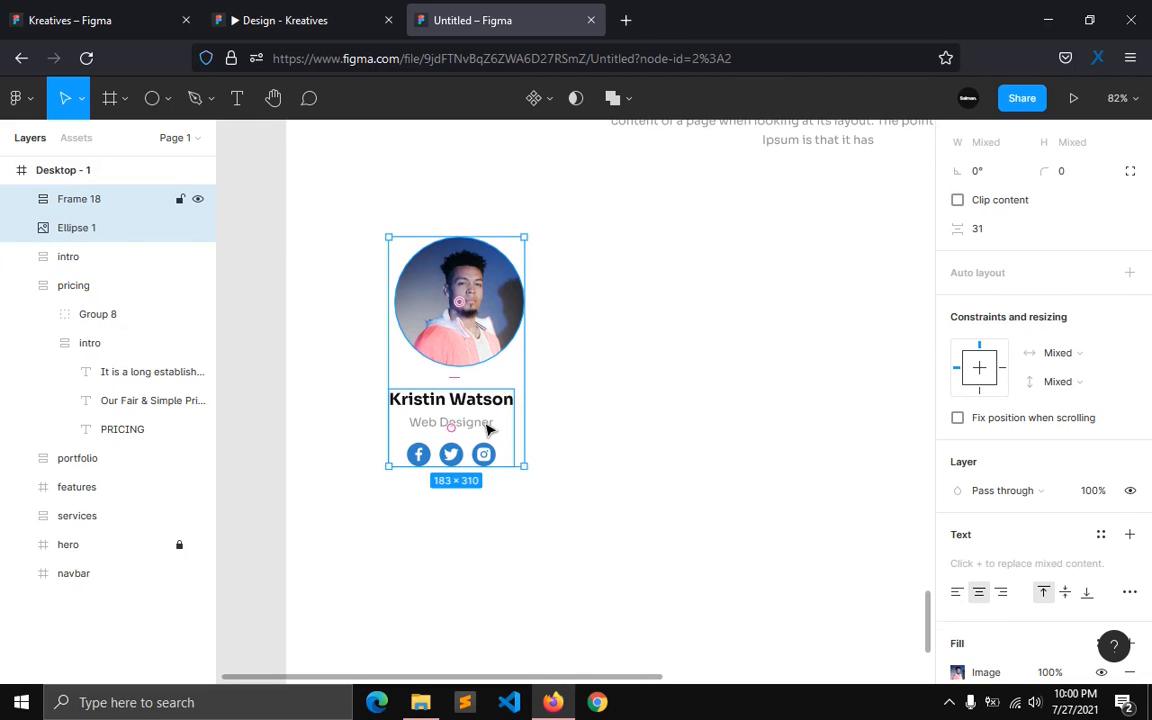
{"action": "key", "text": "shift+a"}
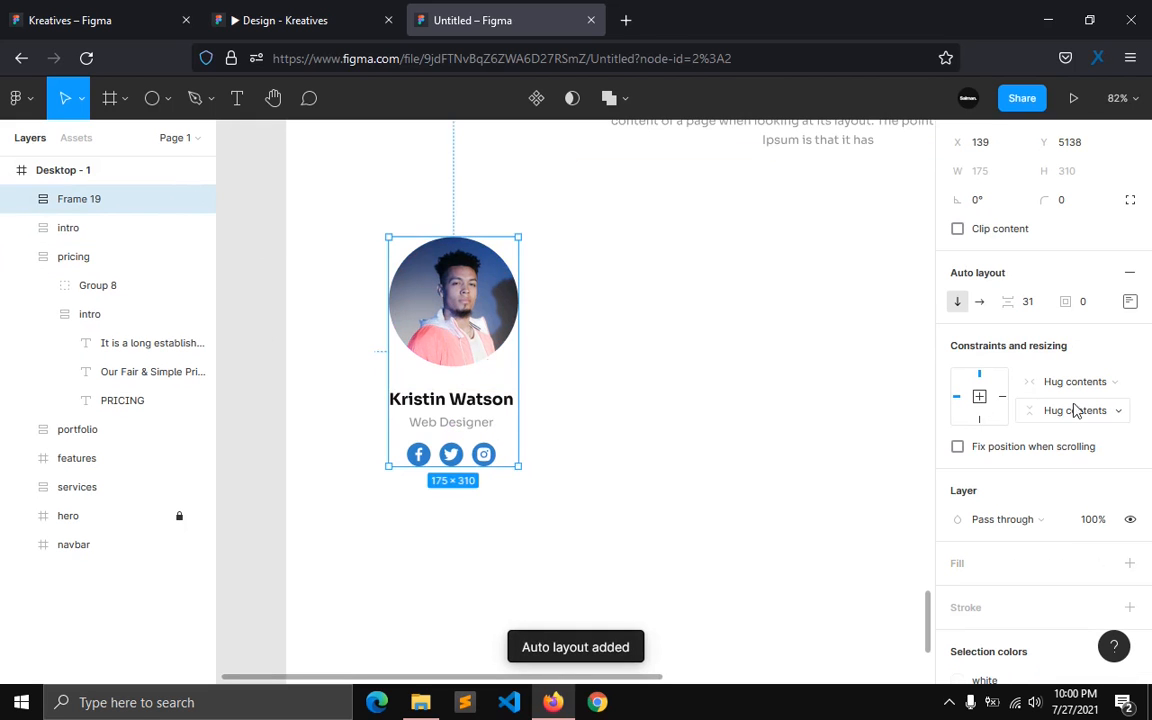
{"action": "left_click", "coordinate": [1045, 382]}
{"action": "left_click", "coordinate": [1040, 361]}
{"action": "left_click", "coordinate": [992, 176]}
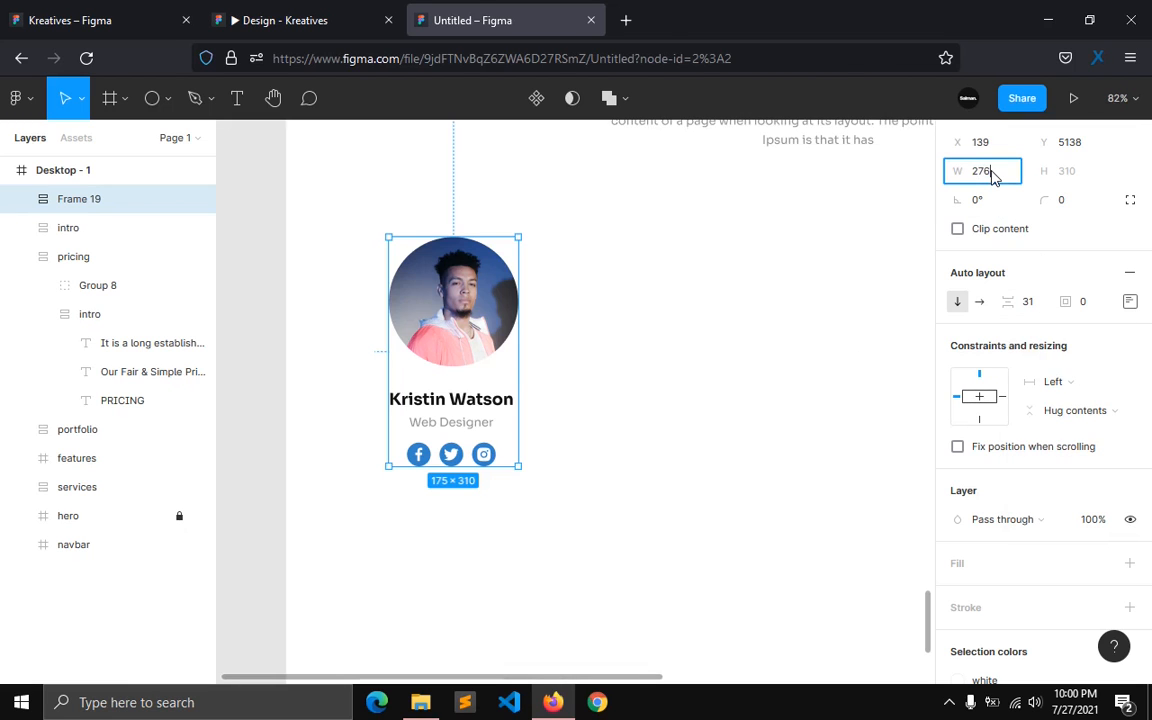
{"action": "key", "text": "Return"}
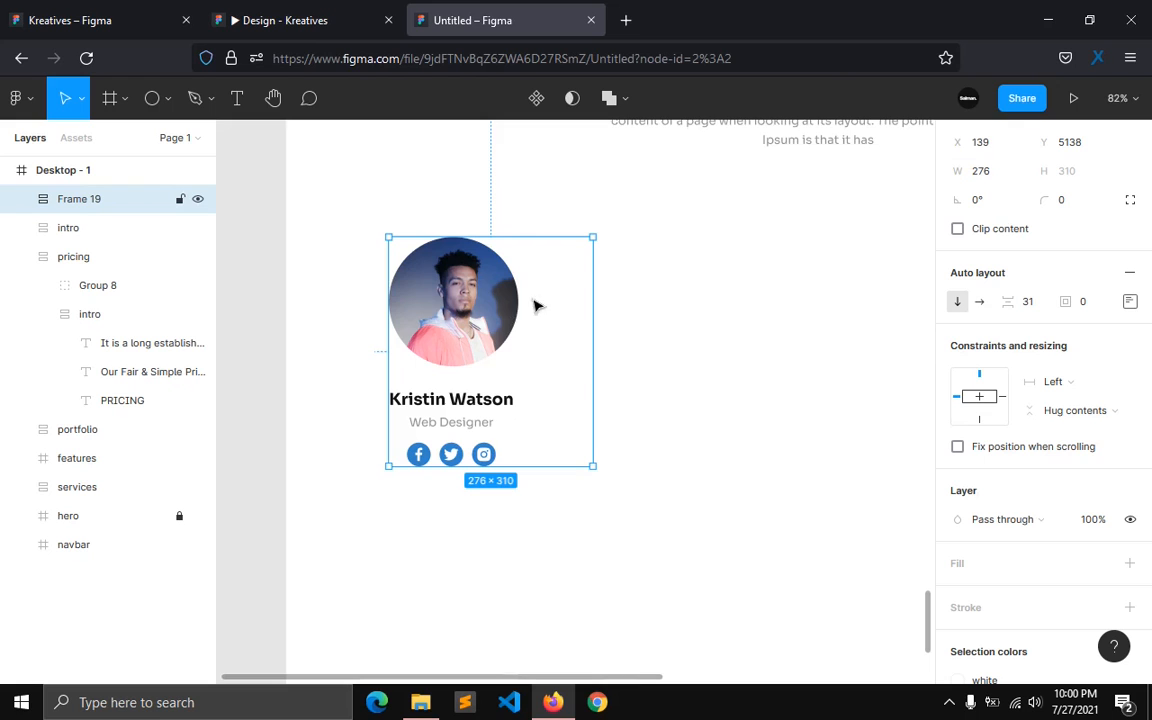
Step: Center the contents of the team member card
{"action": "left_click", "coordinate": [1129, 301]}
{"action": "left_click", "coordinate": [1068, 378]}
{"action": "left_click", "coordinate": [630, 458]}
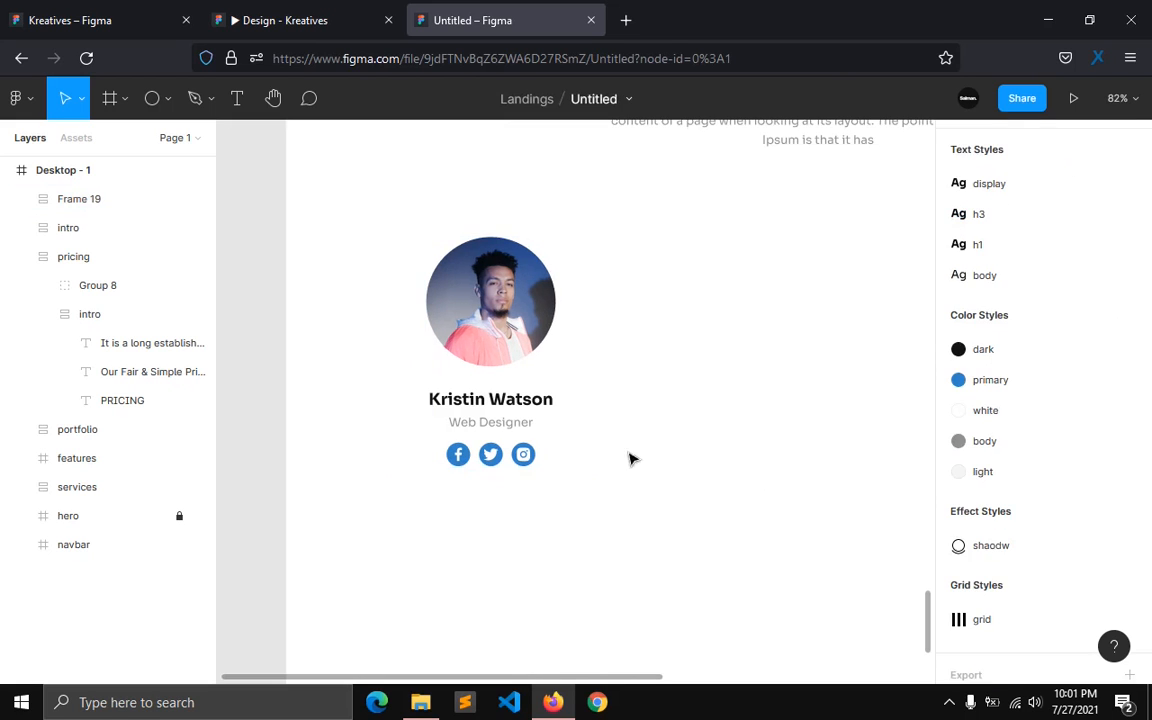
Step: Compare with the team cards in the Kreatives prototype and set the member card's padding to 25
{"action": "left_click", "coordinate": [588, 440]}
{"action": "left_click", "coordinate": [290, 20]}
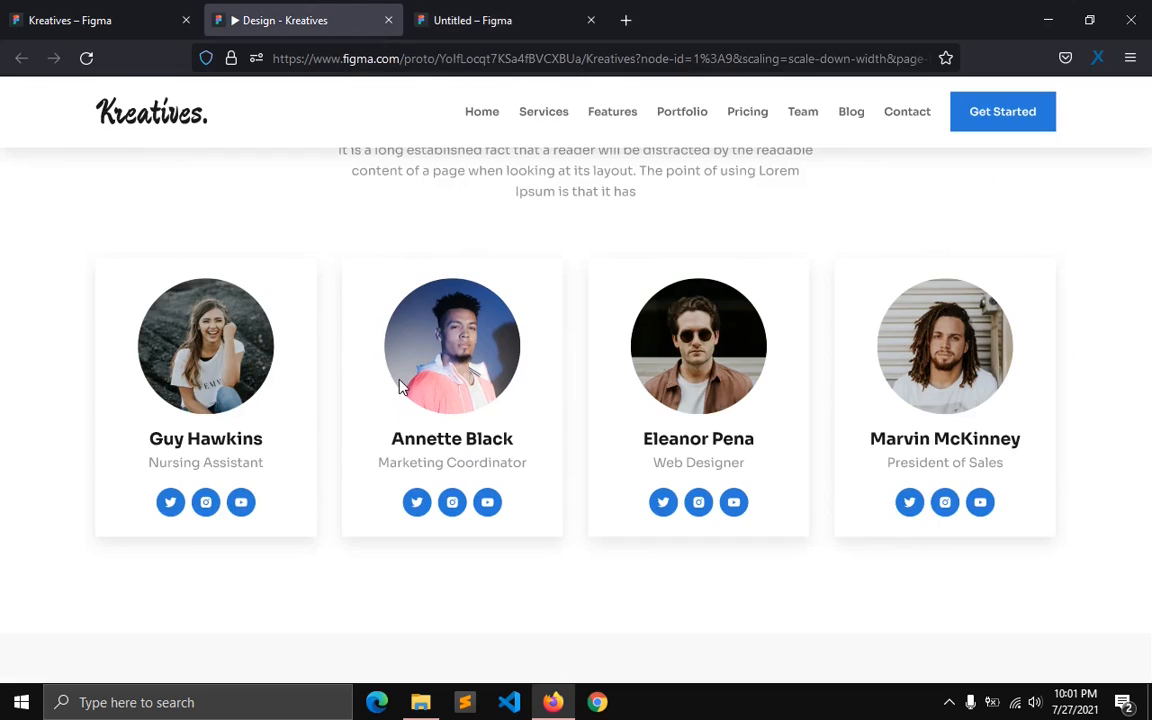
{"action": "left_click", "coordinate": [410, 10]}
{"action": "left_click", "coordinate": [1090, 303]}
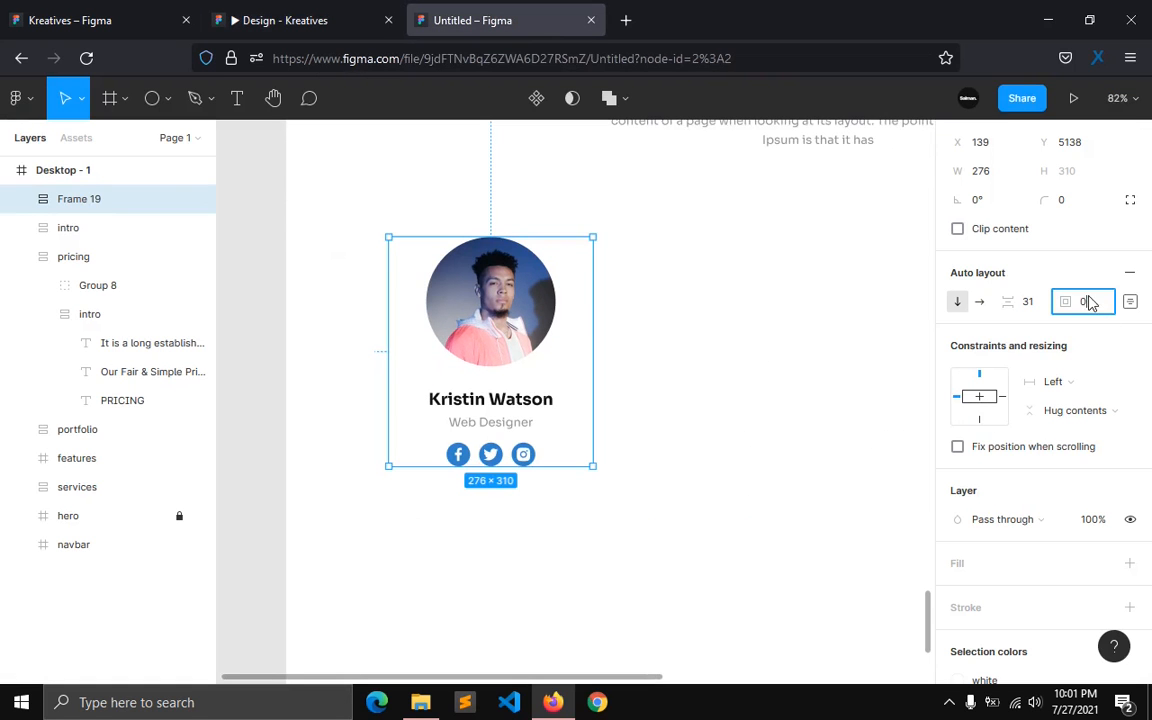
{"action": "type", "text": "25"}
{"action": "key", "text": "Return"}
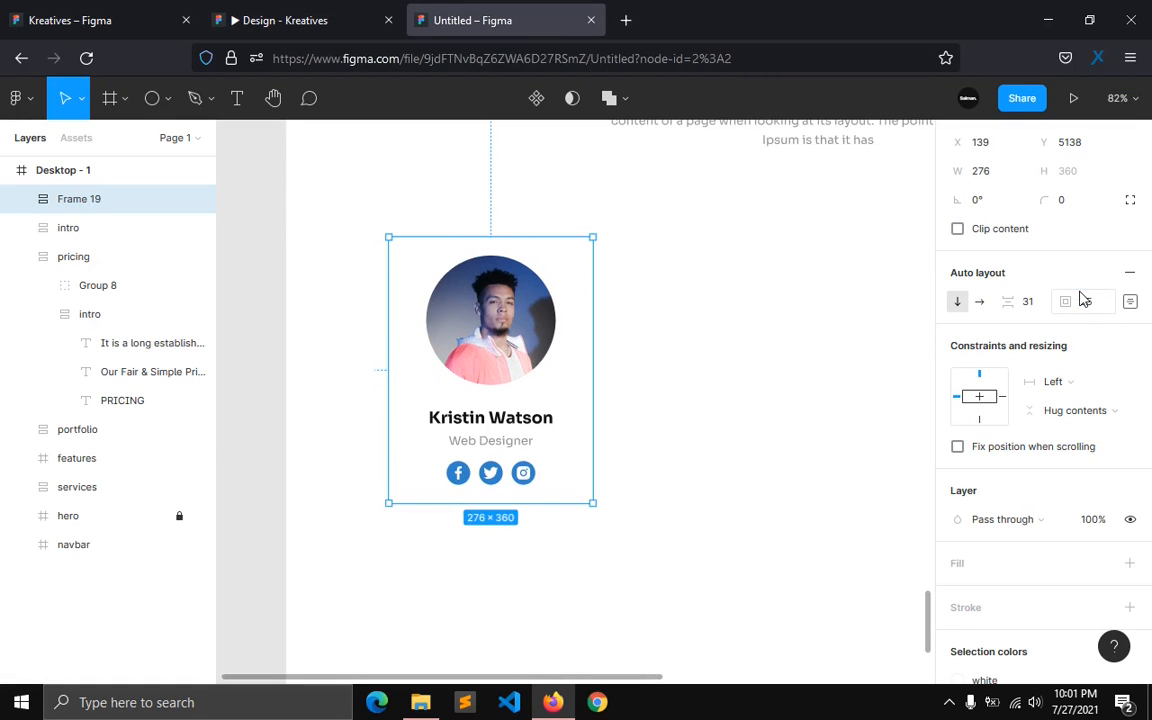
Step: Fill the member card with the white color style and apply the shaodw effect style to it
{"action": "scroll", "coordinate": [1023, 517], "scroll_direction": "down", "scroll_amount": 5}
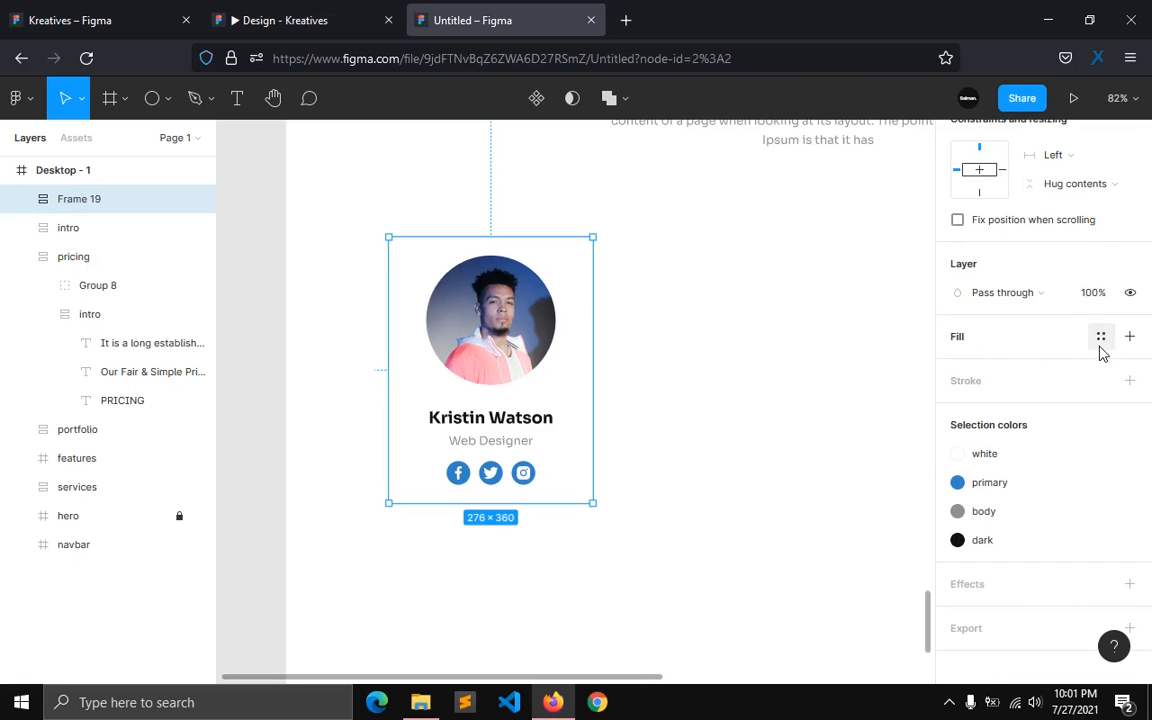
{"action": "left_click", "coordinate": [1101, 336]}
{"action": "left_click", "coordinate": [1036, 443]}
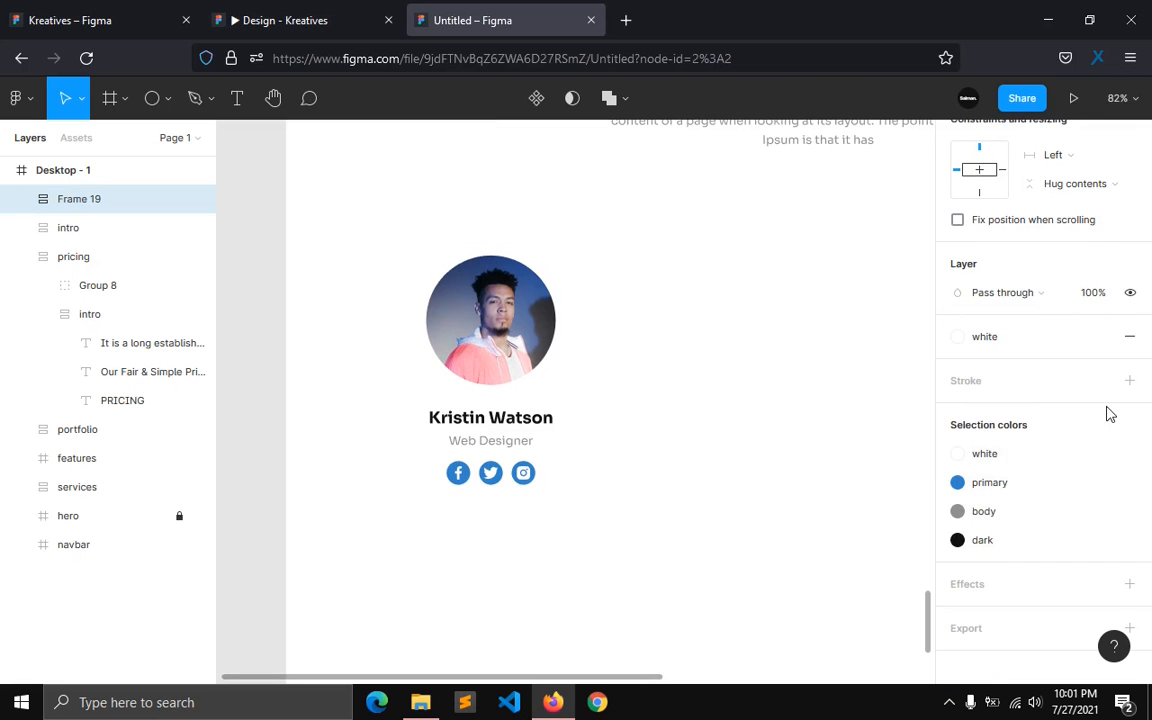
{"action": "scroll", "coordinate": [1070, 500], "scroll_direction": "down", "scroll_amount": 1}
{"action": "left_click", "coordinate": [1082, 552]}
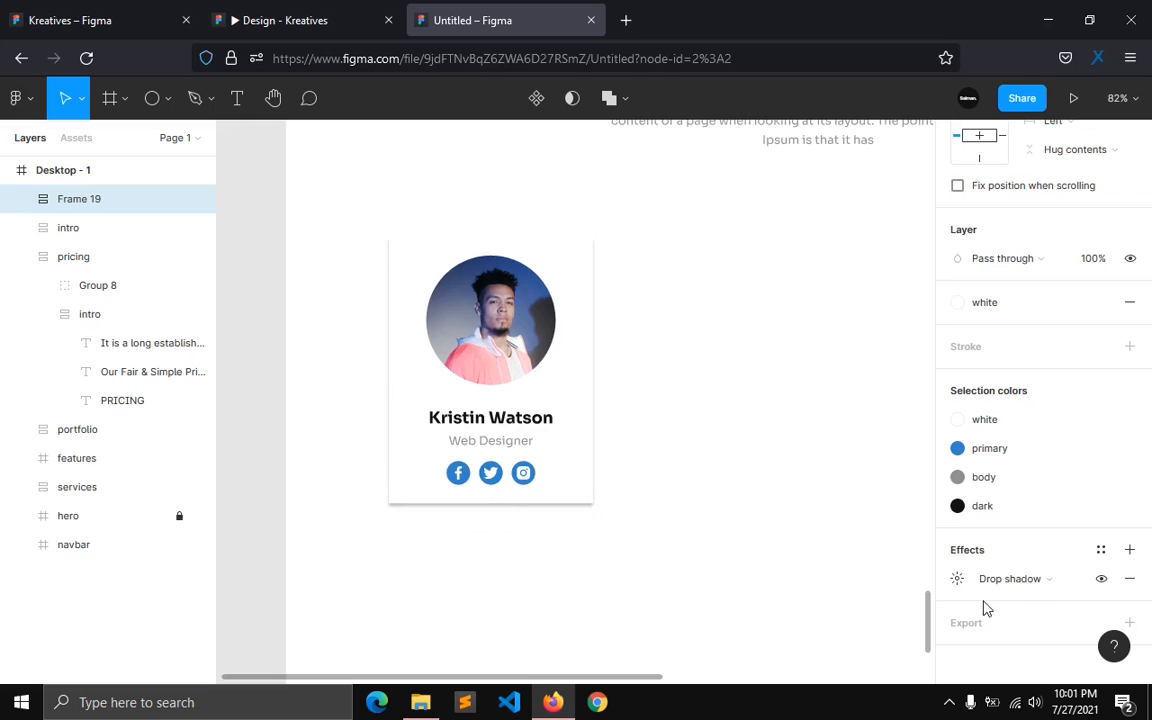
{"action": "left_click", "coordinate": [1129, 578]}
{"action": "left_click", "coordinate": [1101, 549]}
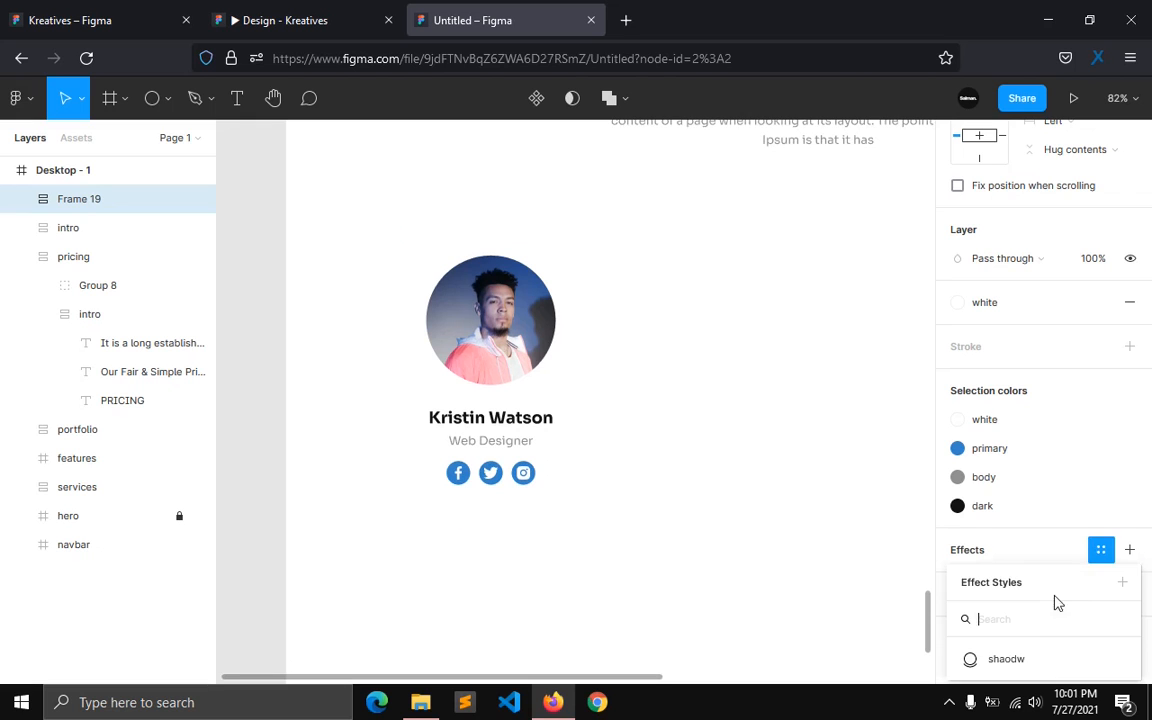
{"action": "left_click", "coordinate": [1016, 658]}
{"action": "left_click", "coordinate": [609, 623]}
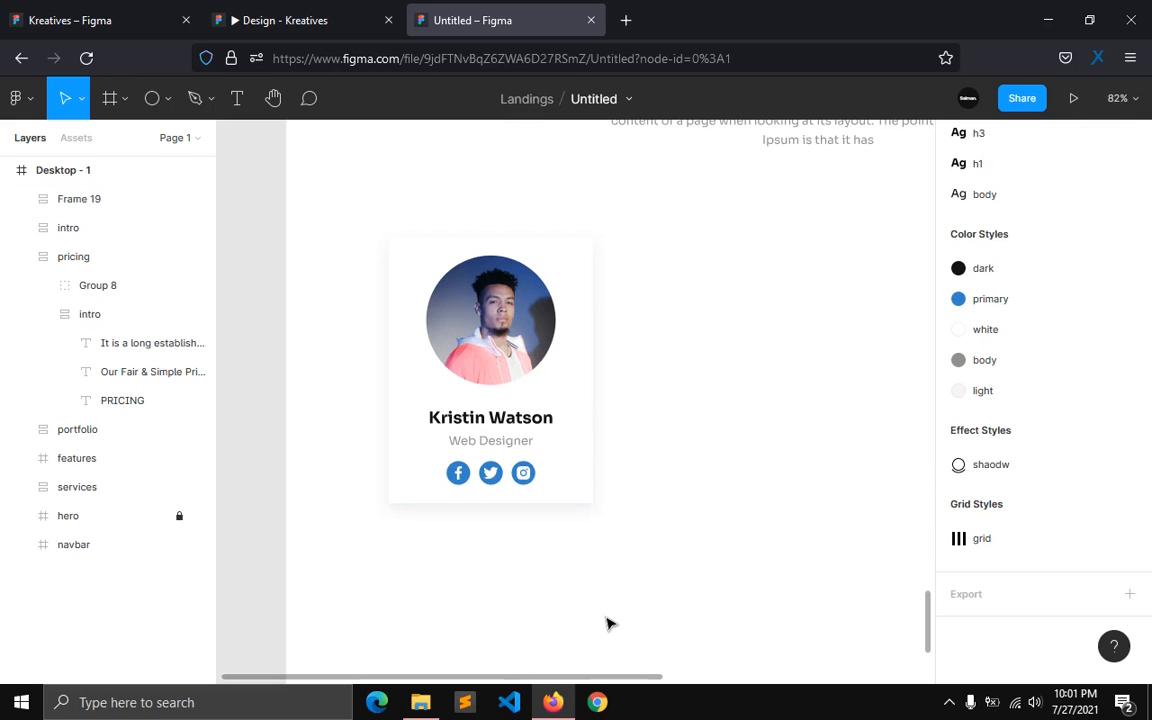
Step: Rename the card frame to "team member"
{"action": "double_click", "coordinate": [120, 213]}
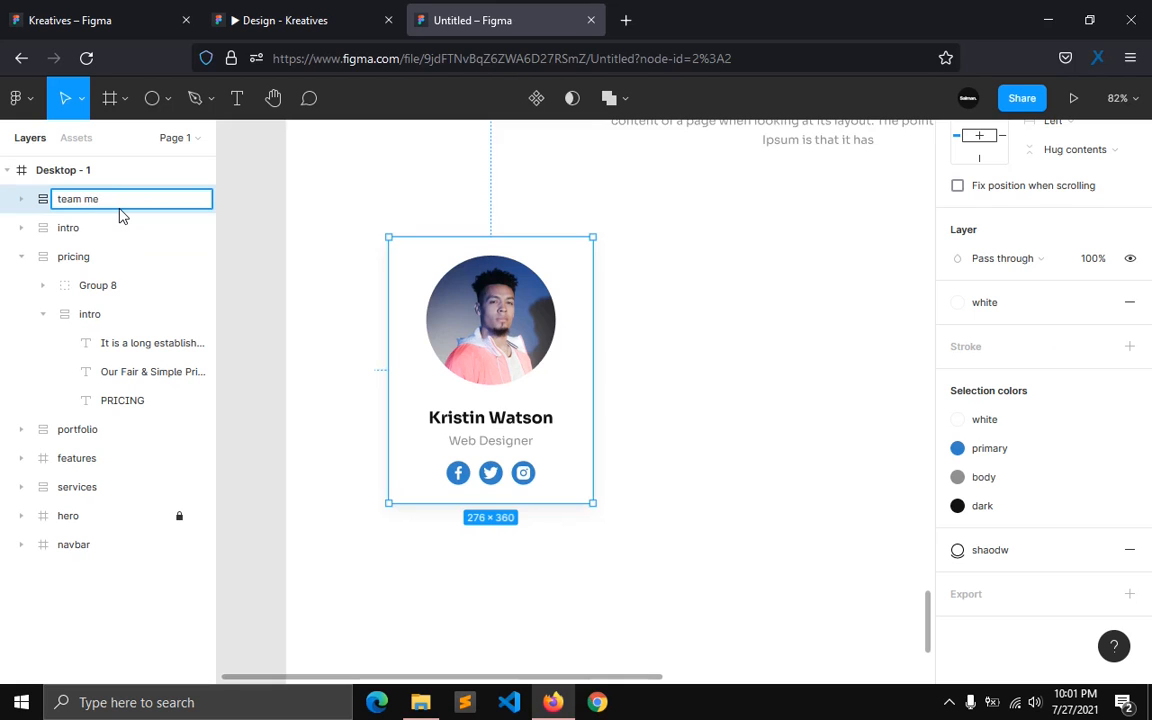
{"action": "type", "text": "team member"}
{"action": "key", "text": "Return"}
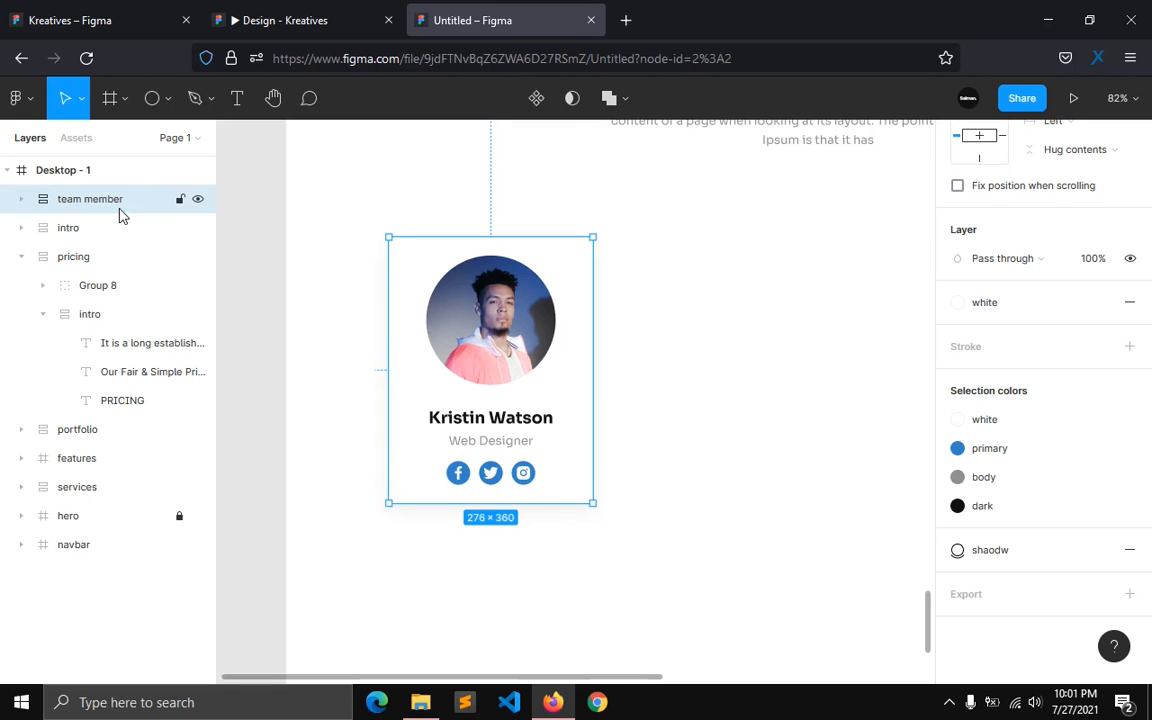
Step: Duplicate the team member card and place the copy directly to the right of the original
{"action": "left_click_drag", "start_coordinate": [473, 393], "coordinate": [696, 398]}
{"action": "scroll", "coordinate": [1010, 383], "scroll_direction": "up", "scroll_amount": 3}
{"action": "left_click_drag", "start_coordinate": [766, 398], "coordinate": [740, 404]}
Step: Set the vertical item spacing of both team member cards to 30
{"action": "left_click", "coordinate": [585, 405]}
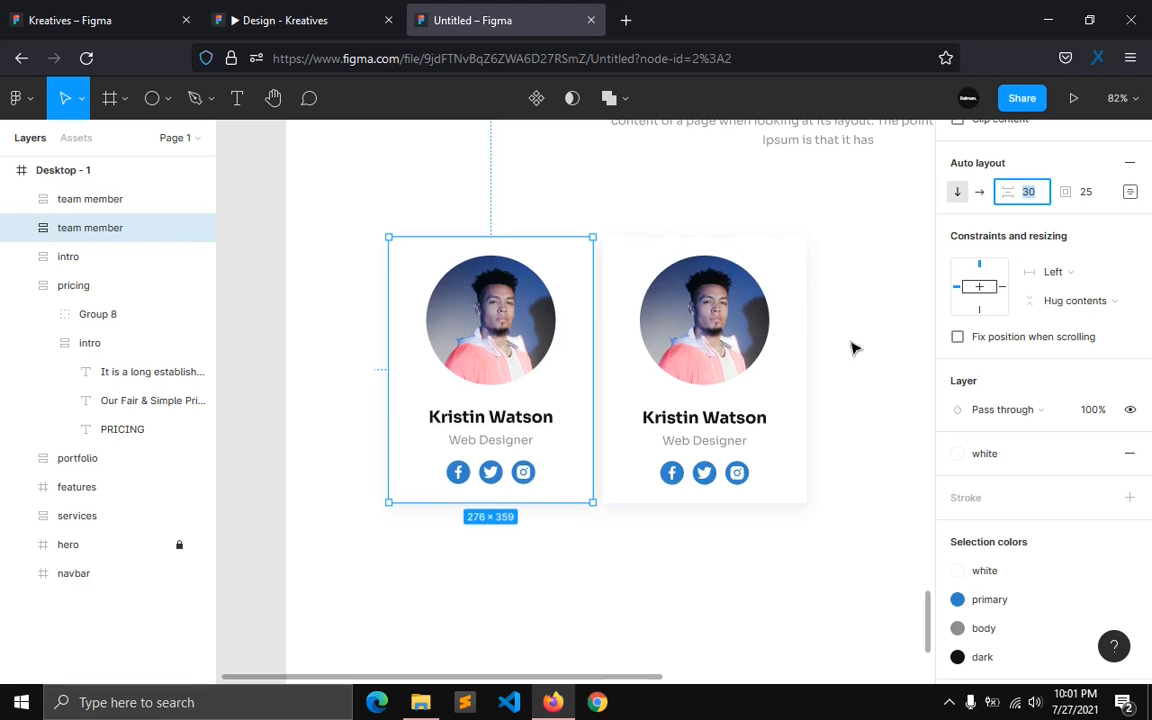
{"action": "left_click", "coordinate": [766, 406]}
{"action": "left_click", "coordinate": [1040, 192]}
{"action": "key", "text": "Down"}
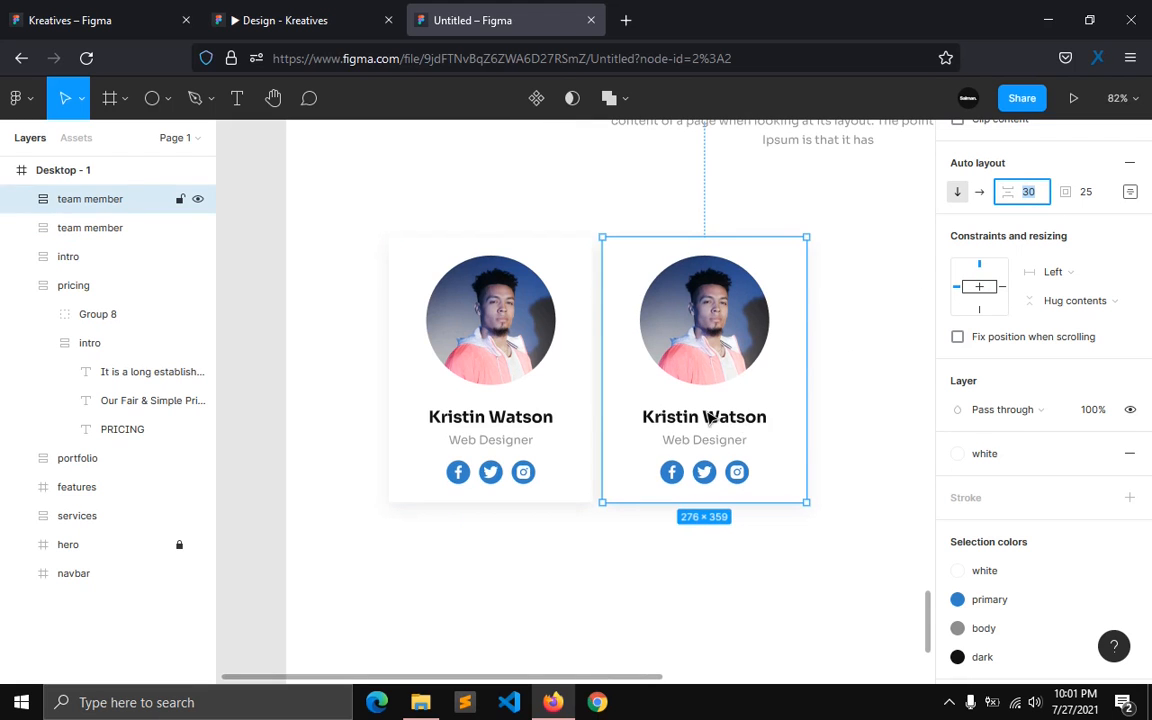
Step: Duplicate the team member card twice more, placing each copy to the right to make a row of four cards
{"action": "key", "text": "ctrl+d"}
{"action": "left_click_drag", "start_coordinate": [764, 419], "coordinate": [915, 420]}
{"action": "left_click_drag", "start_coordinate": [586, 677], "coordinate": [690, 677]}
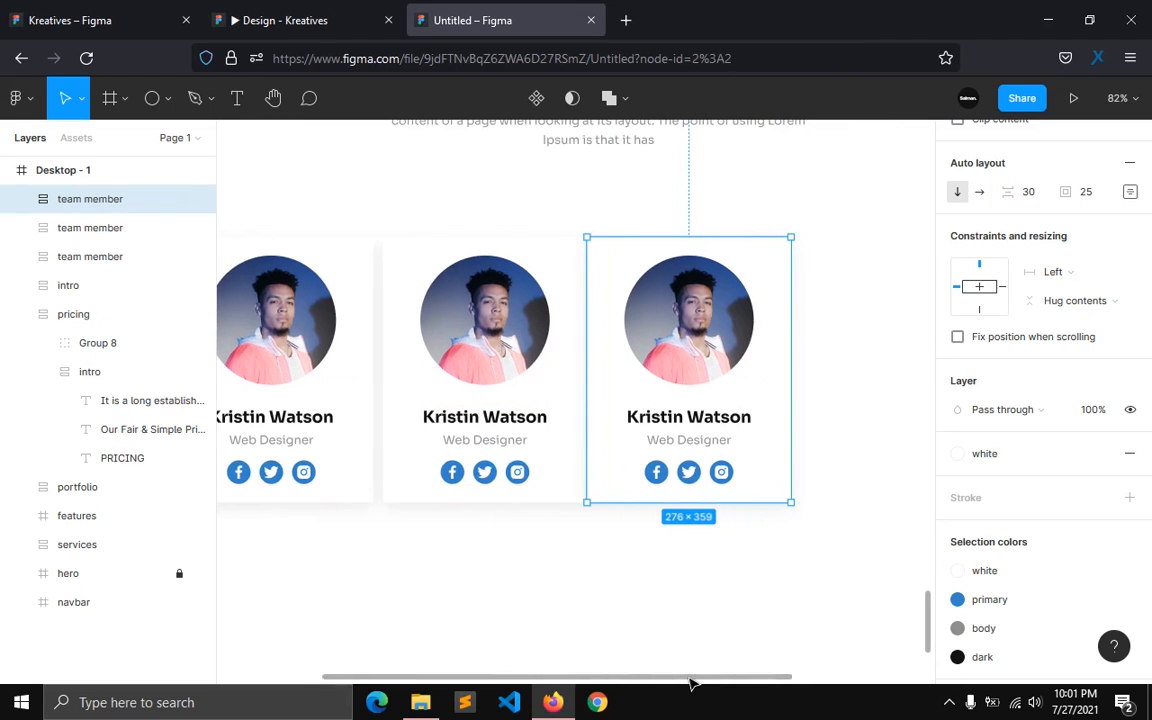
{"action": "key", "text": "ctrl+d"}
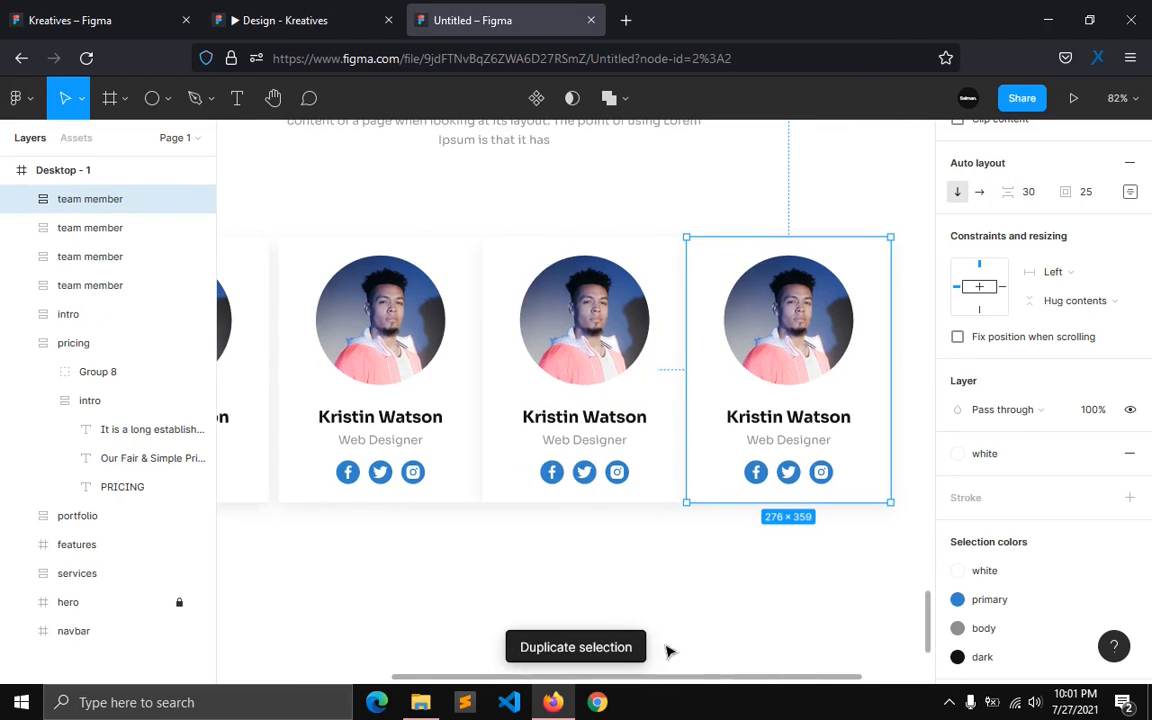
Step: Replace the circular photo in the fourth team member card with the team2 image
{"action": "double_click", "coordinate": [785, 365]}
{"action": "left_click", "coordinate": [958, 459]}
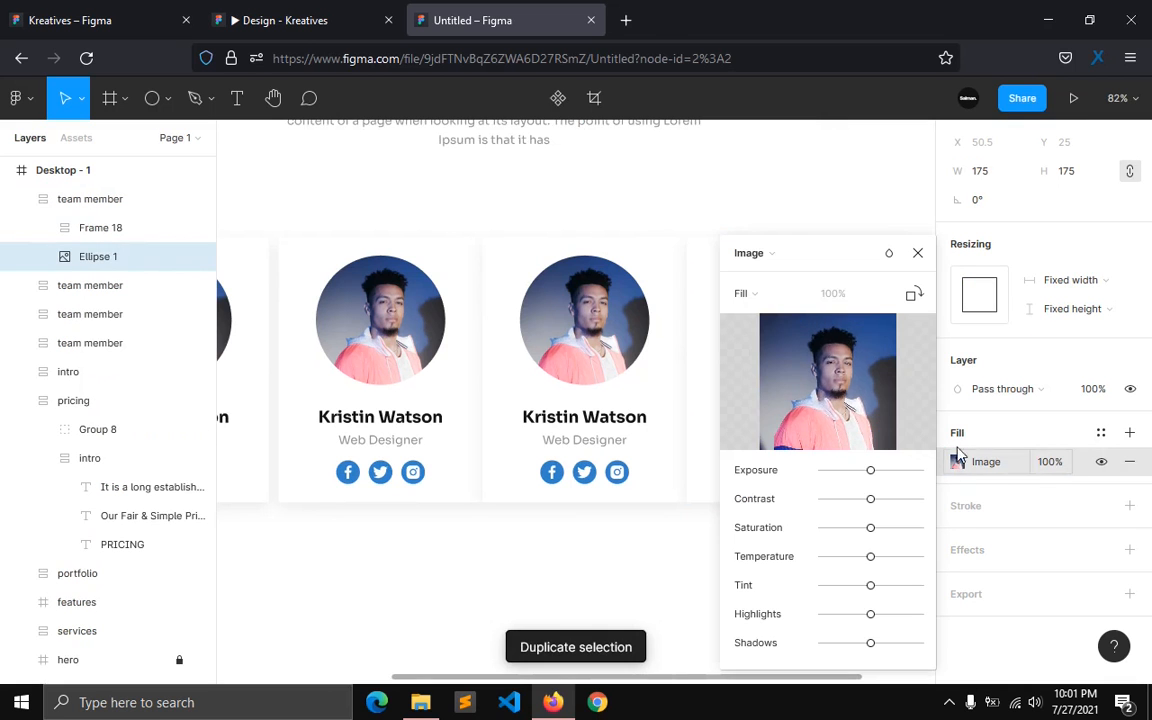
{"action": "left_click", "coordinate": [828, 381]}
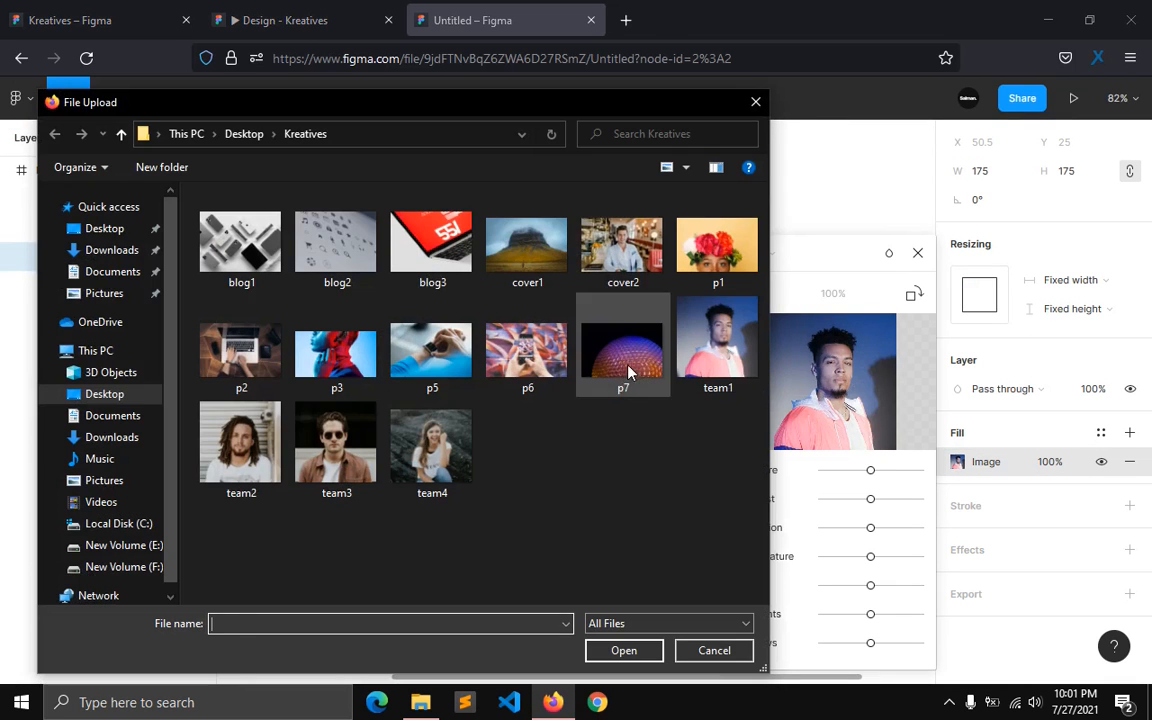
{"action": "double_click", "coordinate": [241, 399]}
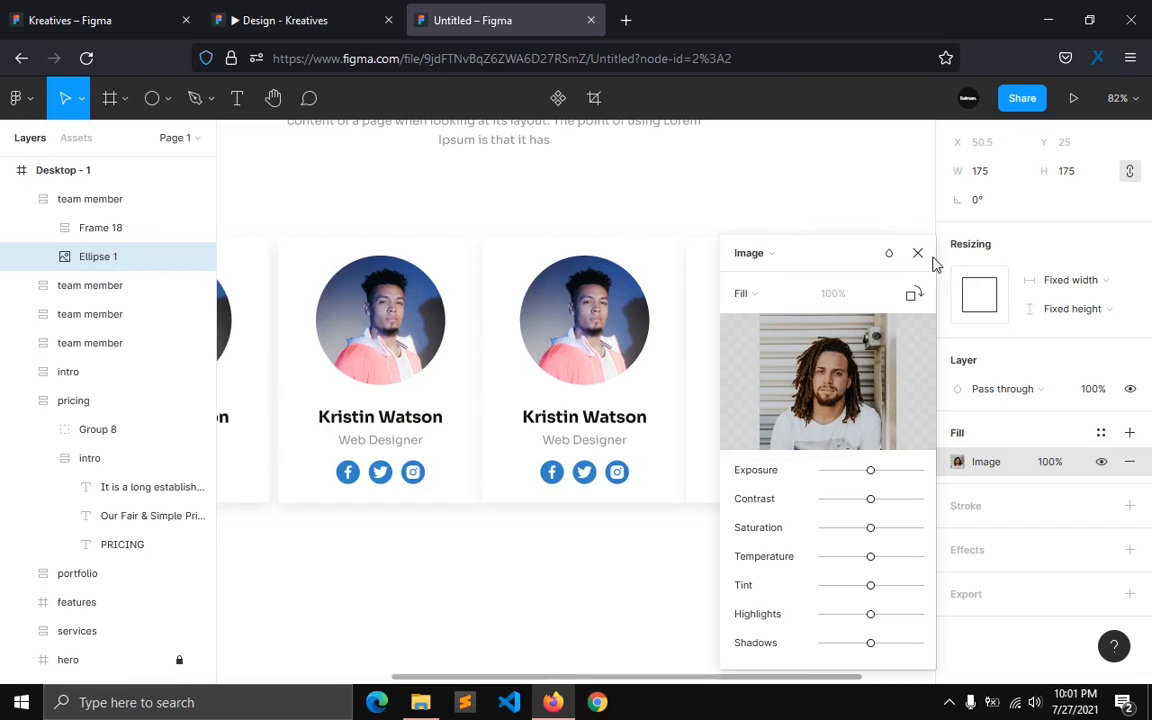
{"action": "left_click", "coordinate": [917, 253]}
Step: Replace the circular photo in the third team member card with the team3 image
{"action": "double_click", "coordinate": [585, 330]}
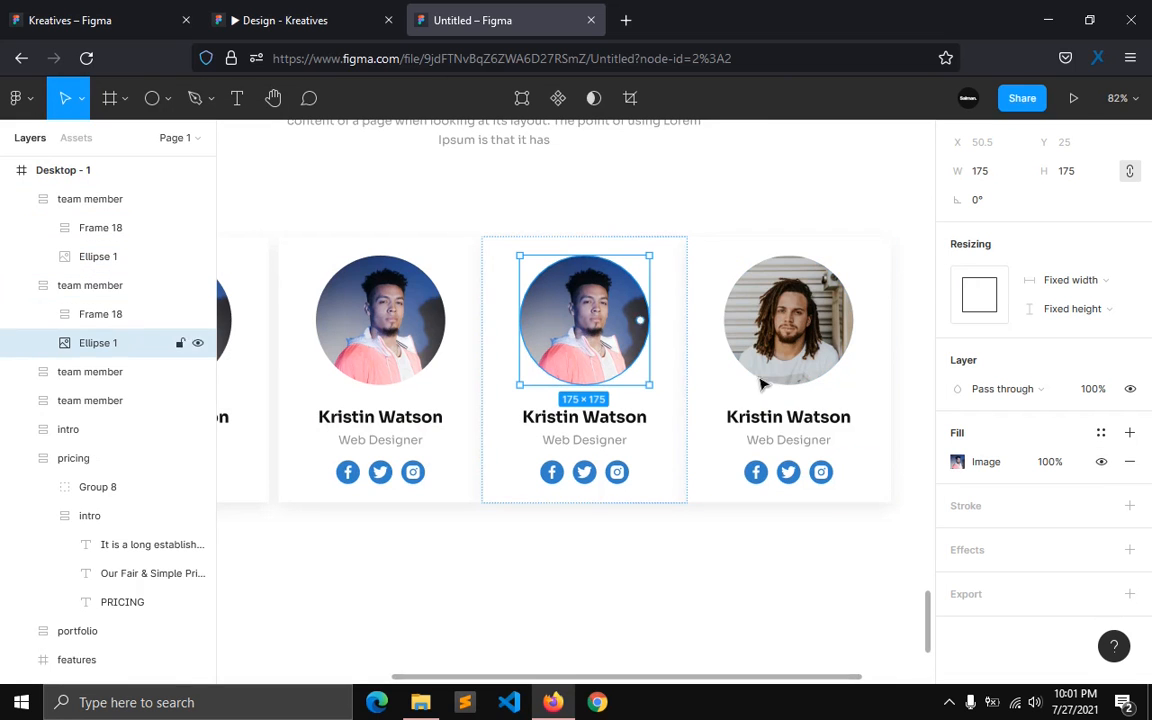
{"action": "left_click", "coordinate": [957, 462]}
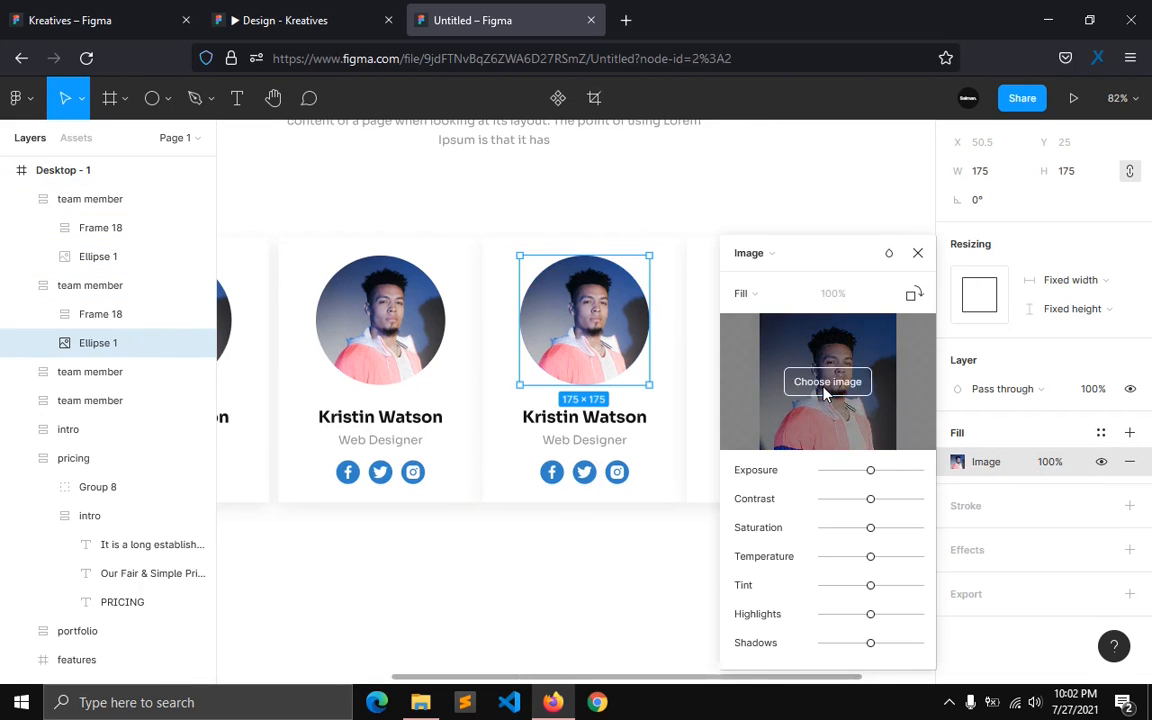
{"action": "left_click", "coordinate": [826, 382]}
{"action": "double_click", "coordinate": [329, 445]}
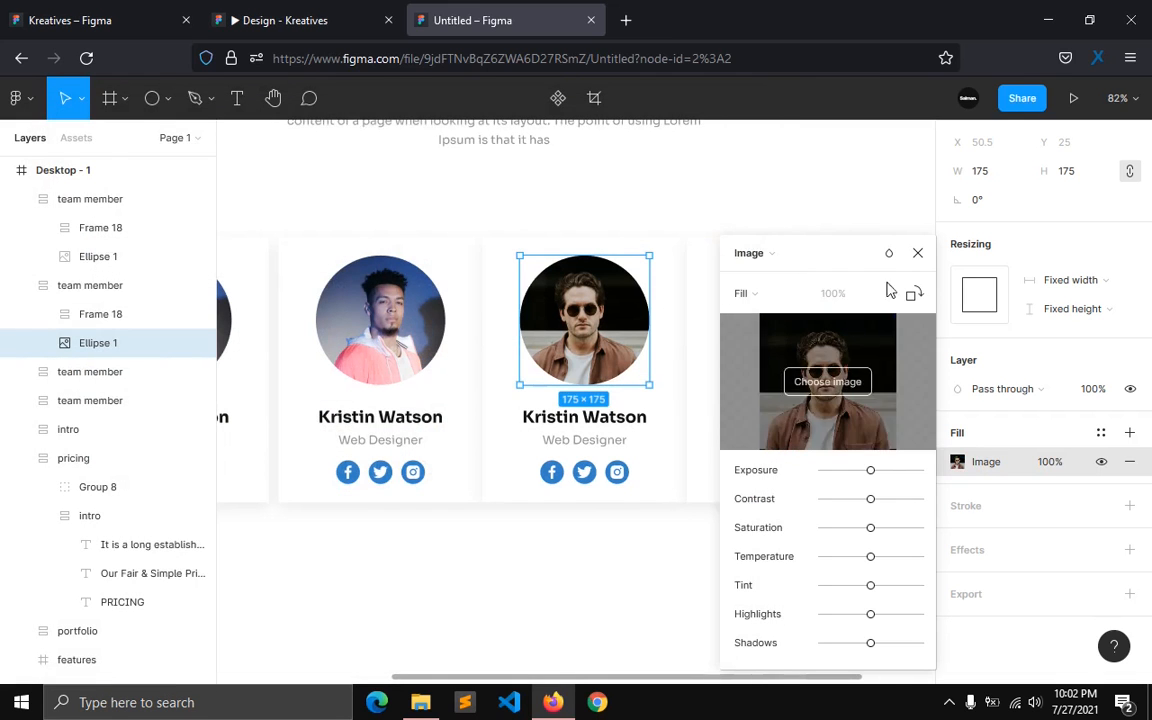
{"action": "left_click", "coordinate": [889, 254]}
Step: Replace the circular photo in the second team member card with the team4 image
{"action": "left_click", "coordinate": [413, 290]}
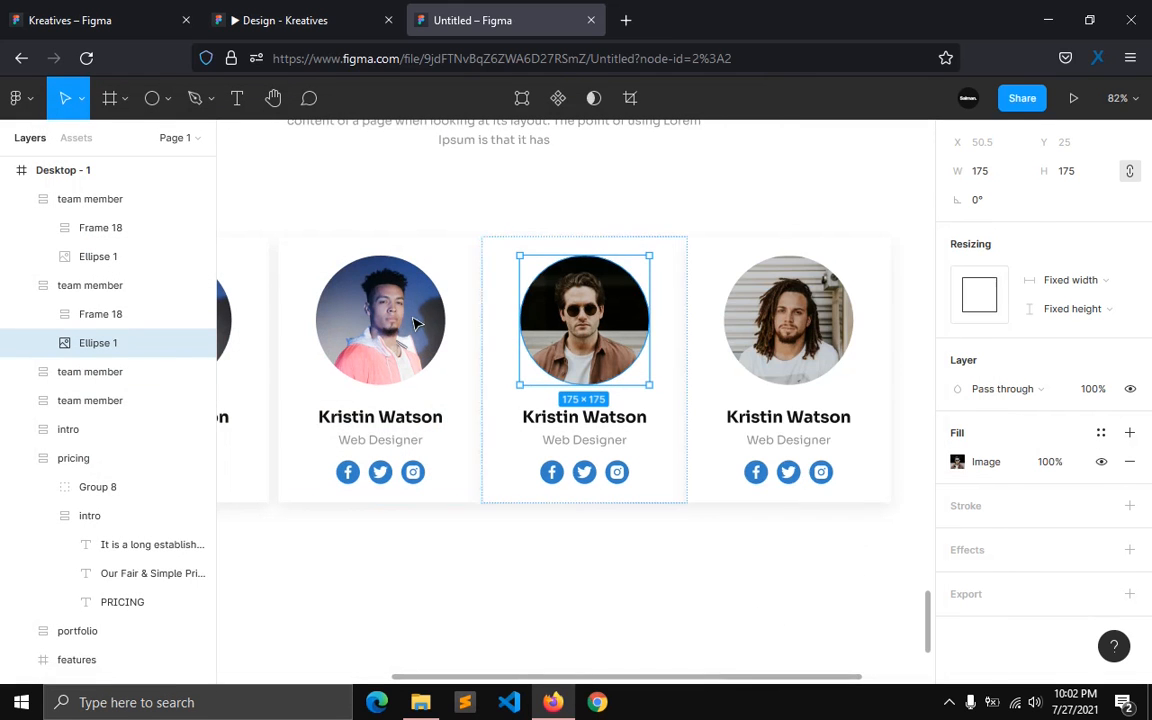
{"action": "left_click", "coordinate": [410, 300]}
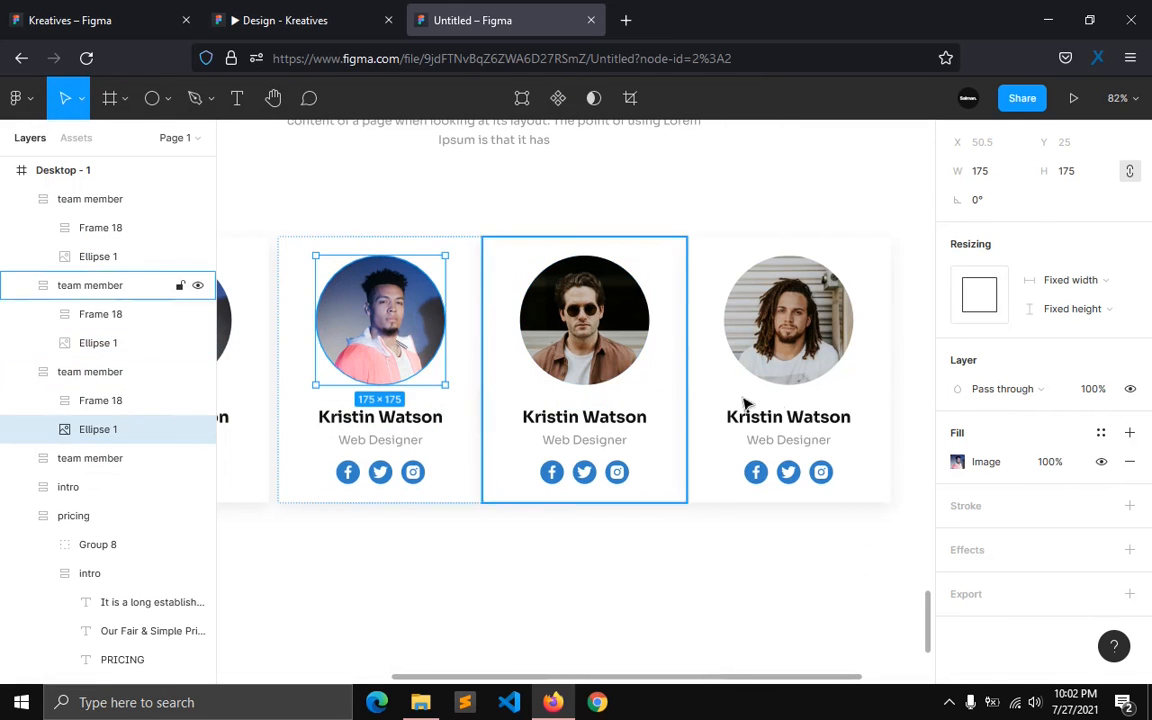
{"action": "left_click", "coordinate": [957, 461]}
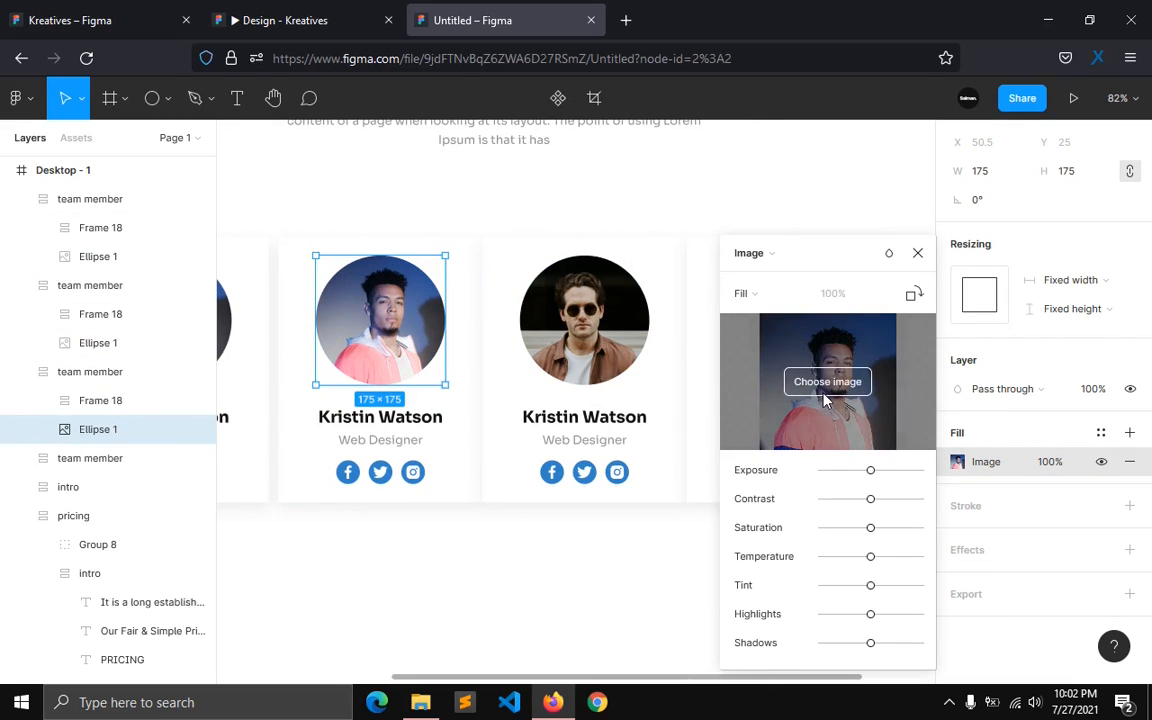
{"action": "left_click", "coordinate": [825, 381]}
{"action": "left_click", "coordinate": [240, 448]}
{"action": "double_click", "coordinate": [431, 440]}
{"action": "left_click", "coordinate": [917, 253]}
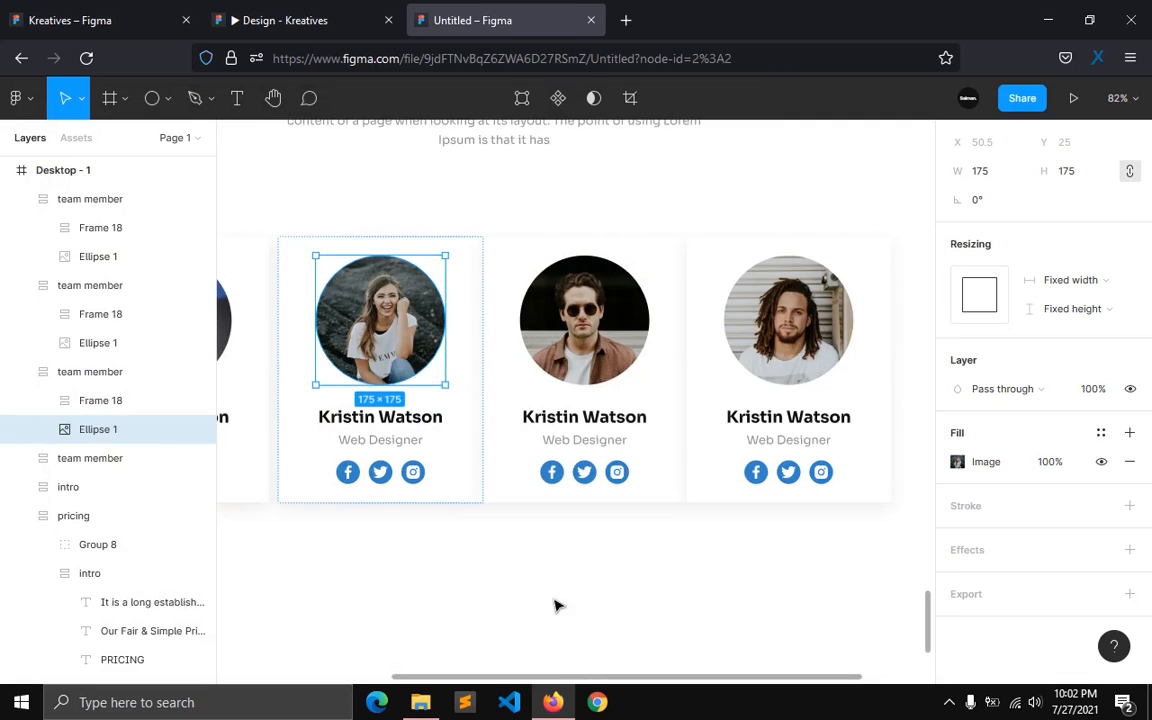
Step: Run the Content Reel plugin and fill the second card's name with its Full Name (first last) content
{"action": "scroll", "coordinate": [496, 681], "scroll_direction": "left", "scroll_amount": 5}
{"action": "scroll", "coordinate": [483, 627], "scroll_direction": "right", "scroll_amount": 1}
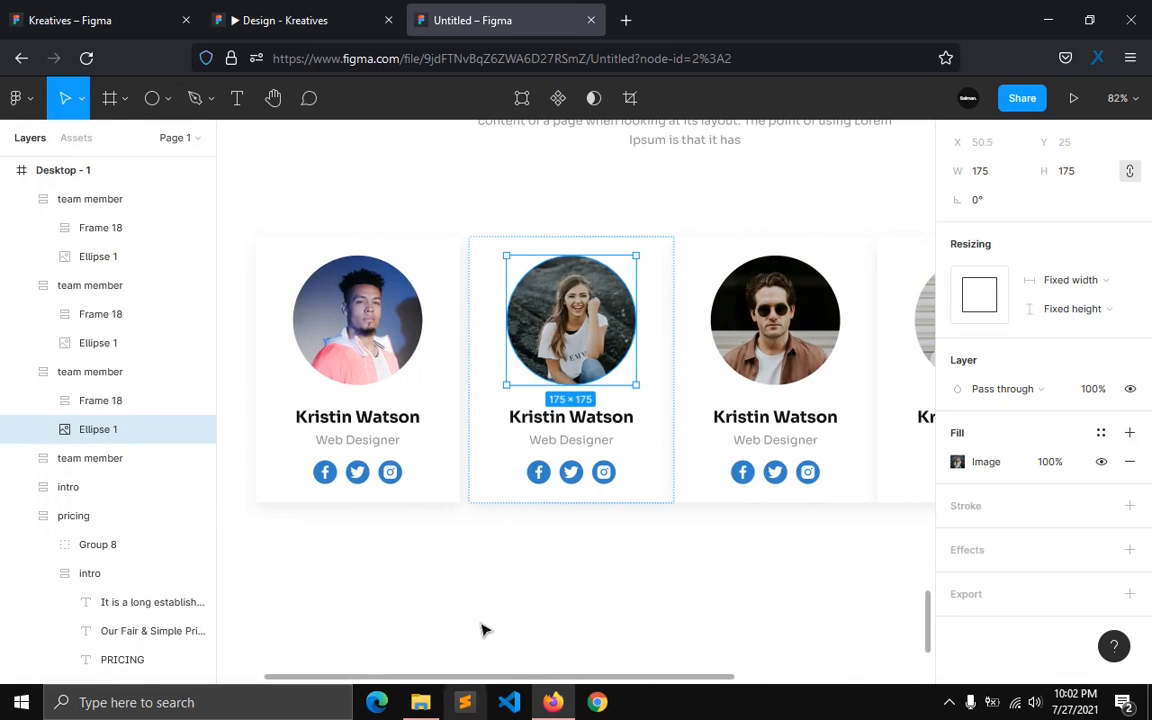
{"action": "left_click", "coordinate": [520, 602]}
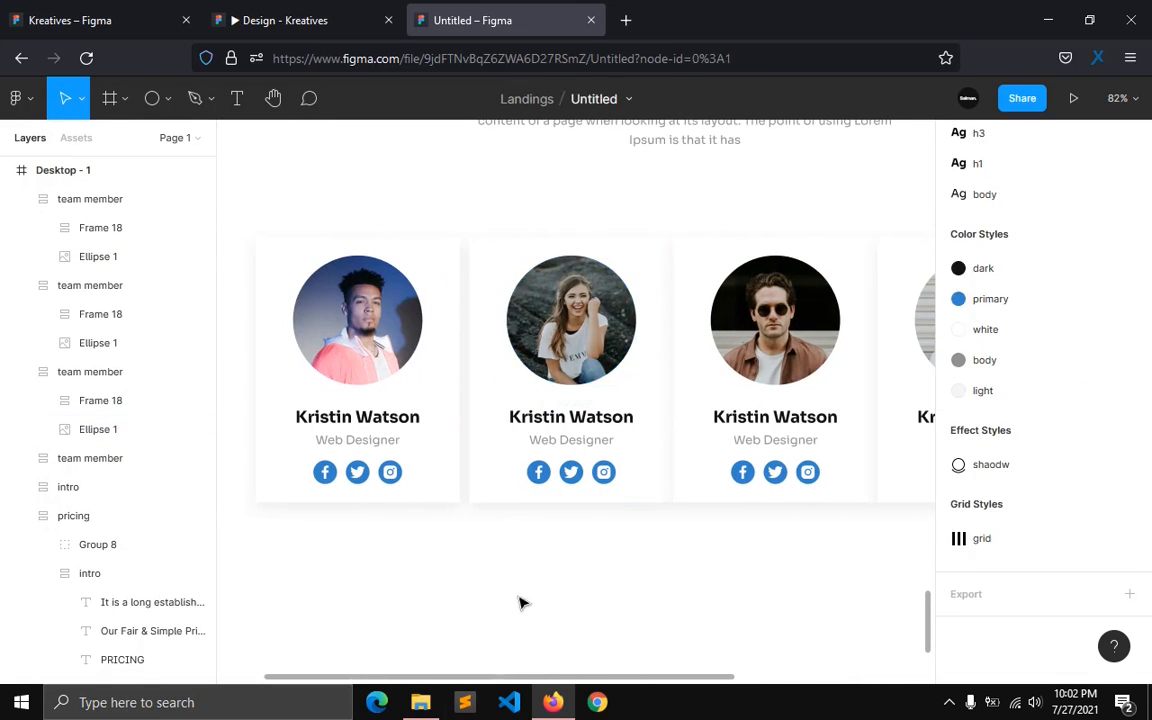
{"action": "left_click", "coordinate": [517, 416], "text": "ctrl"}
{"action": "left_click", "coordinate": [507, 535]}
{"action": "key", "text": "ctrl+slash"}
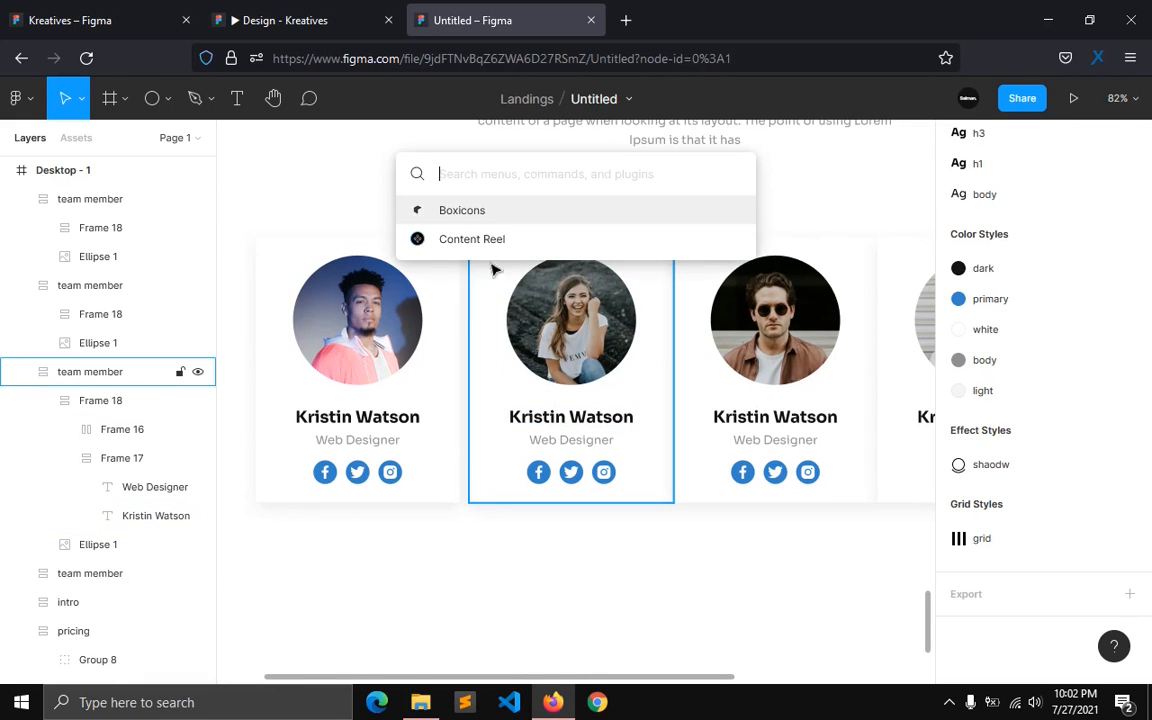
{"action": "left_click", "coordinate": [478, 247]}
{"action": "left_click", "coordinate": [555, 404]}
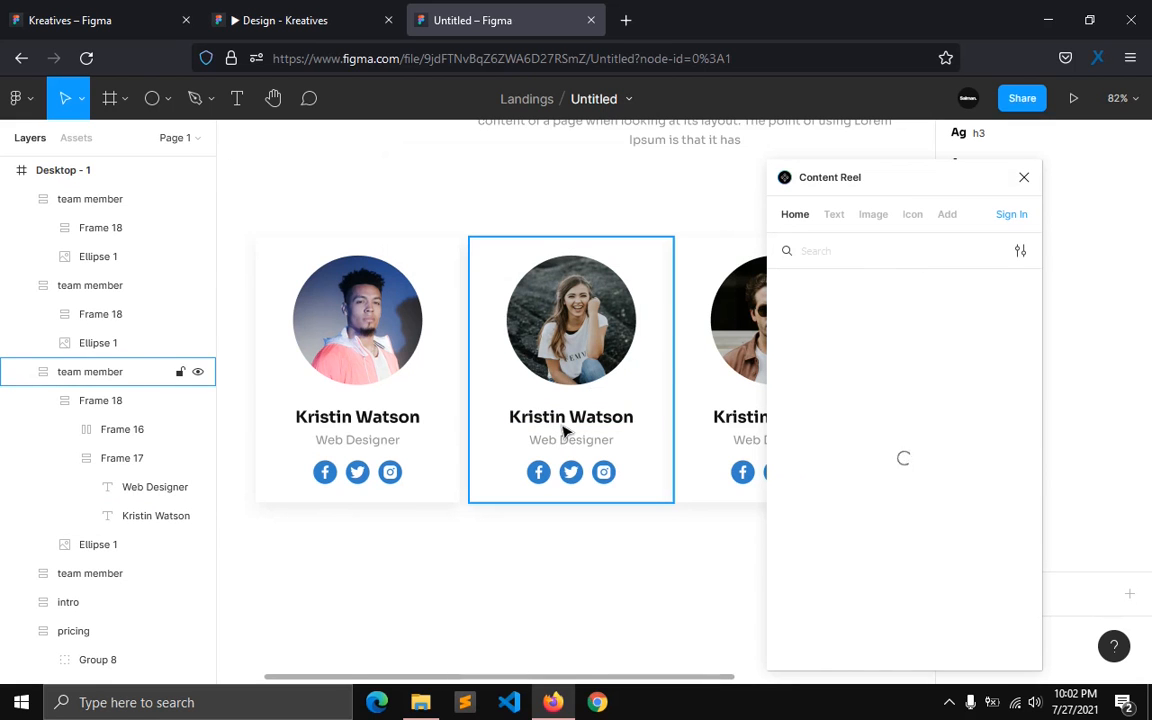
{"action": "double_click", "coordinate": [565, 428]}
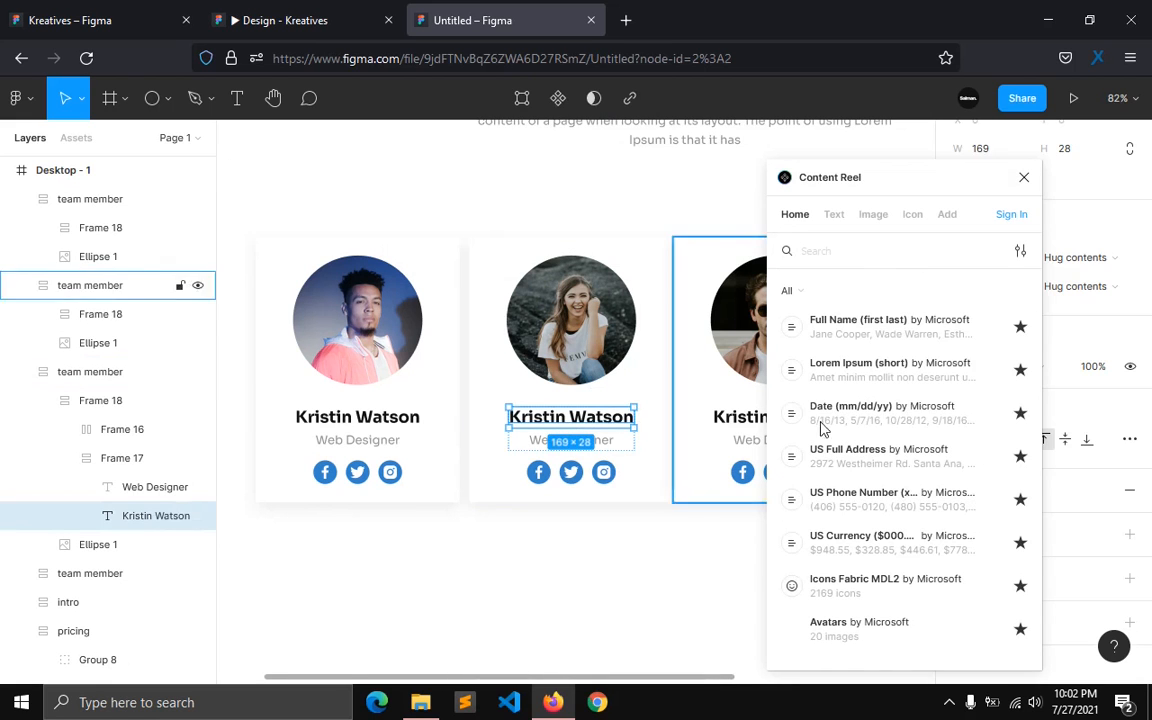
{"action": "left_click", "coordinate": [885, 326]}
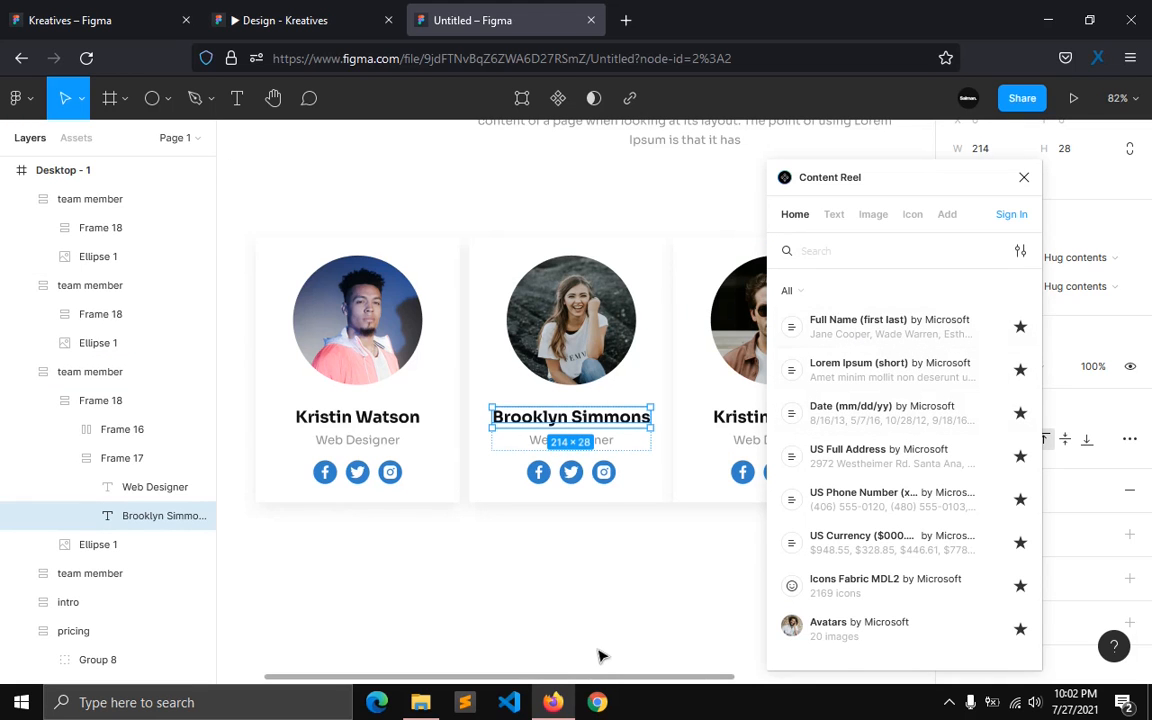
Step: Replace the second card's role text with Content Reel's Job title content
{"action": "left_click", "coordinate": [603, 442]}
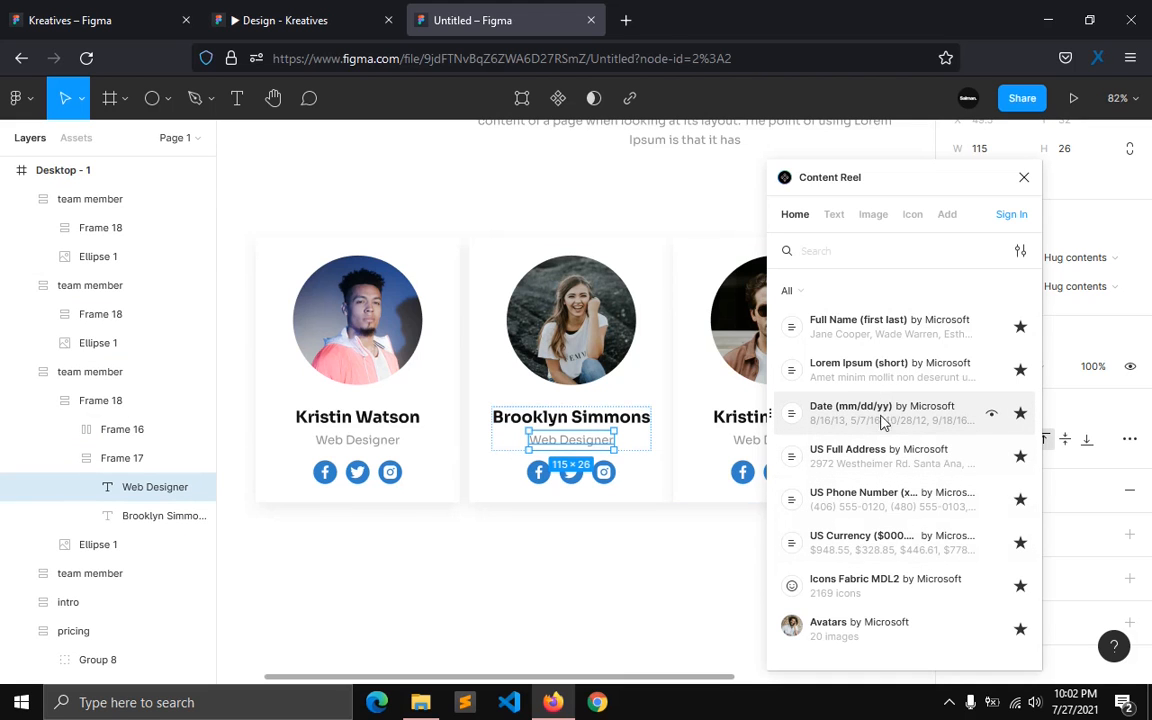
{"action": "left_click", "coordinate": [835, 216]}
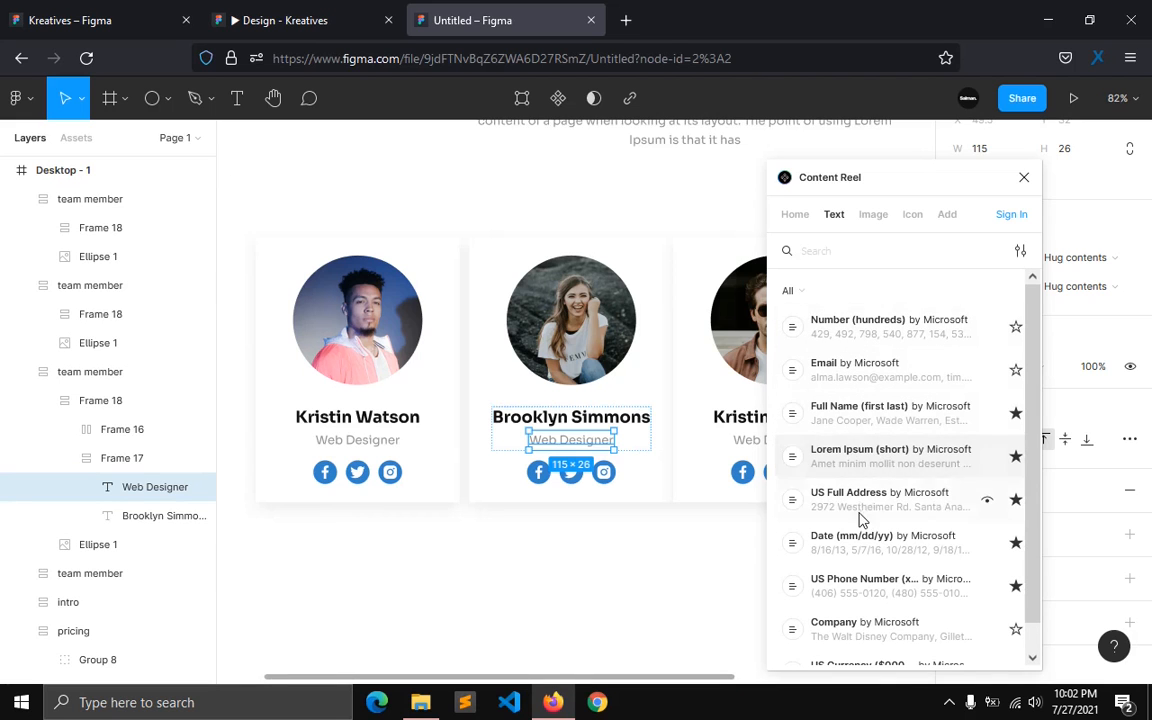
{"action": "scroll", "coordinate": [864, 458], "scroll_direction": "down", "scroll_amount": 1}
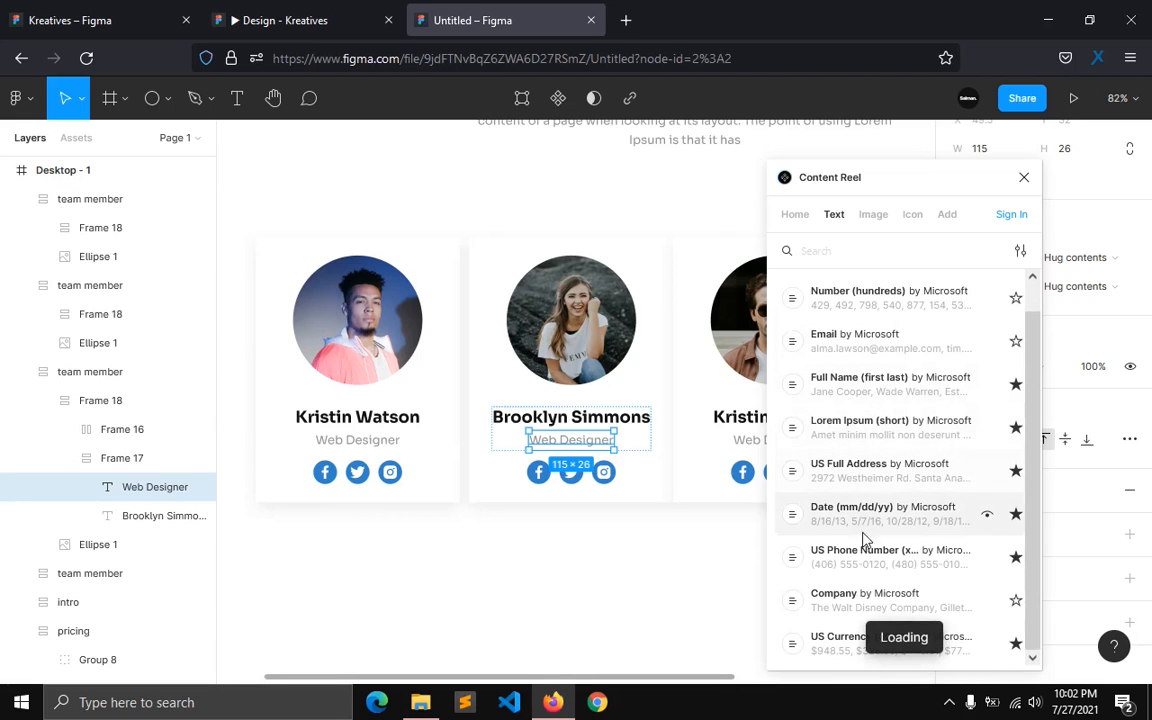
{"action": "scroll", "coordinate": [856, 586], "scroll_direction": "down", "scroll_amount": 3}
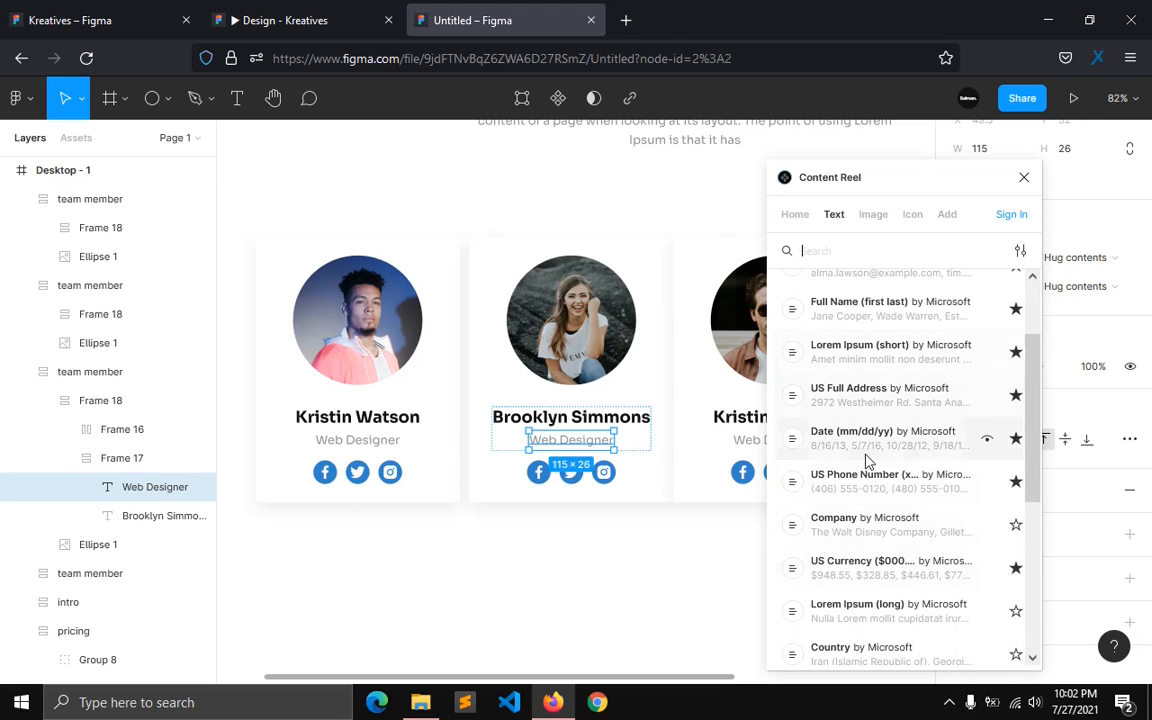
{"action": "scroll", "coordinate": [866, 452], "scroll_direction": "down", "scroll_amount": 2}
{"action": "scroll", "coordinate": [851, 553], "scroll_direction": "down", "scroll_amount": 2}
{"action": "scroll", "coordinate": [851, 553], "scroll_direction": "down", "scroll_amount": 4}
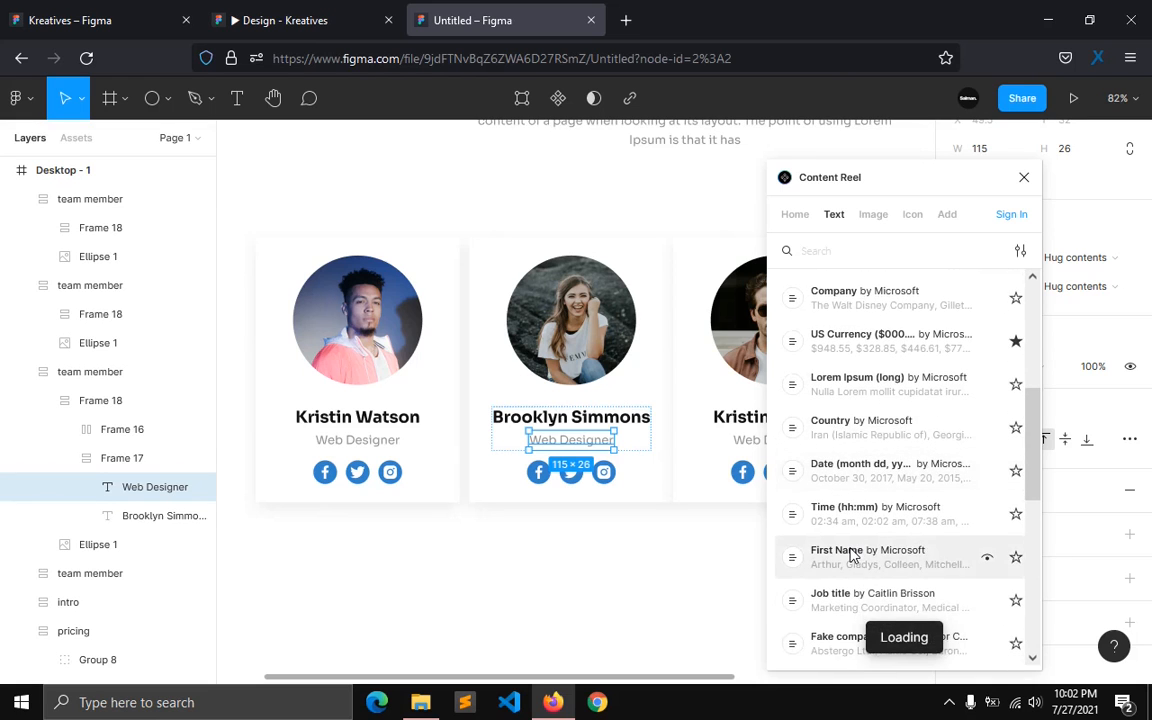
{"action": "left_click", "coordinate": [848, 527]}
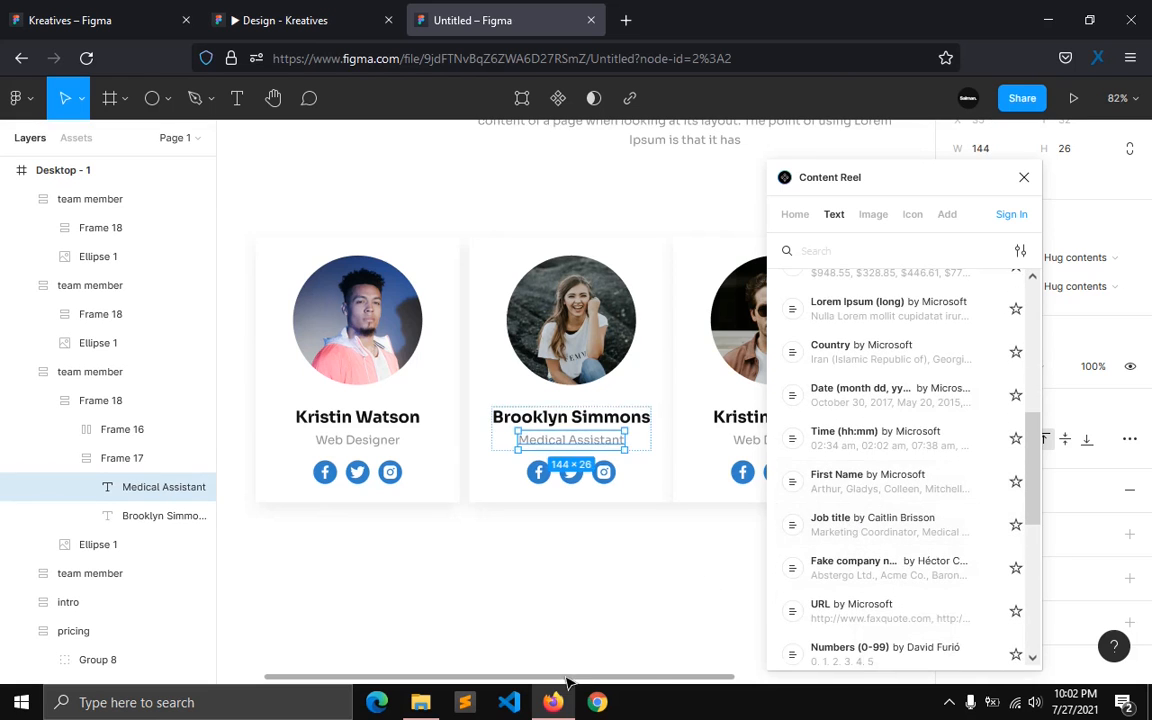
Step: Fill the third card's name with Full Name (first last) content, regenerating it once for a shorter name
{"action": "scroll", "coordinate": [650, 681], "scroll_direction": "right", "scroll_amount": 5}
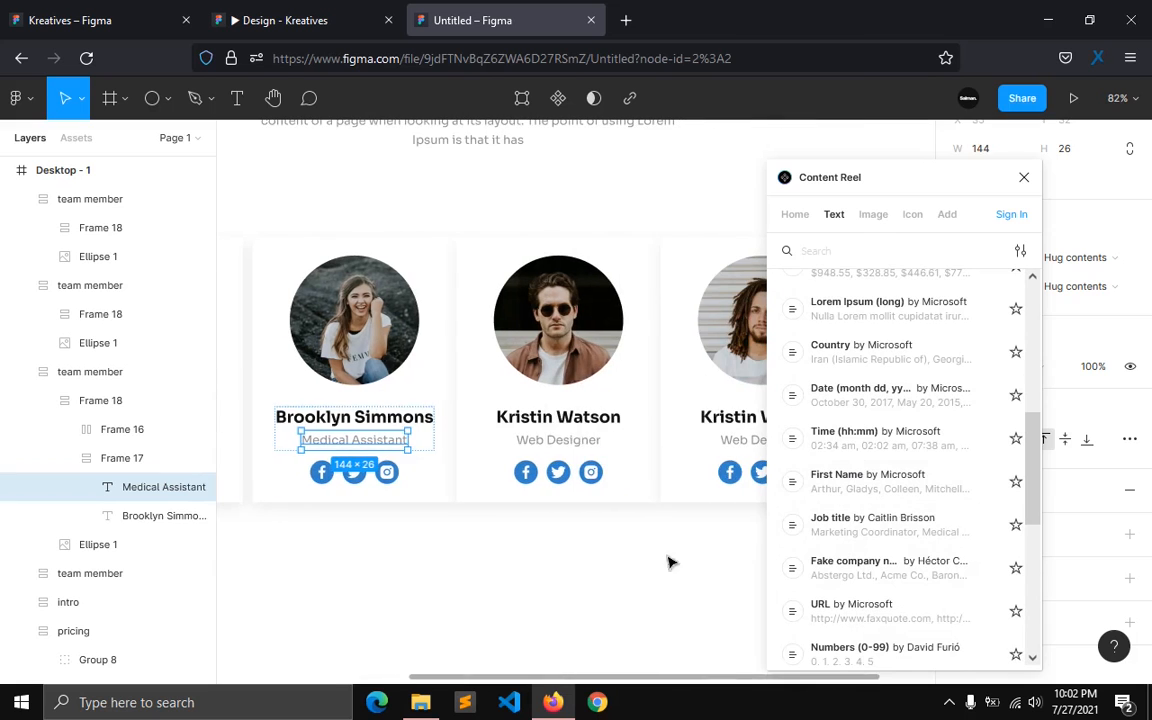
{"action": "left_click", "coordinate": [581, 416]}
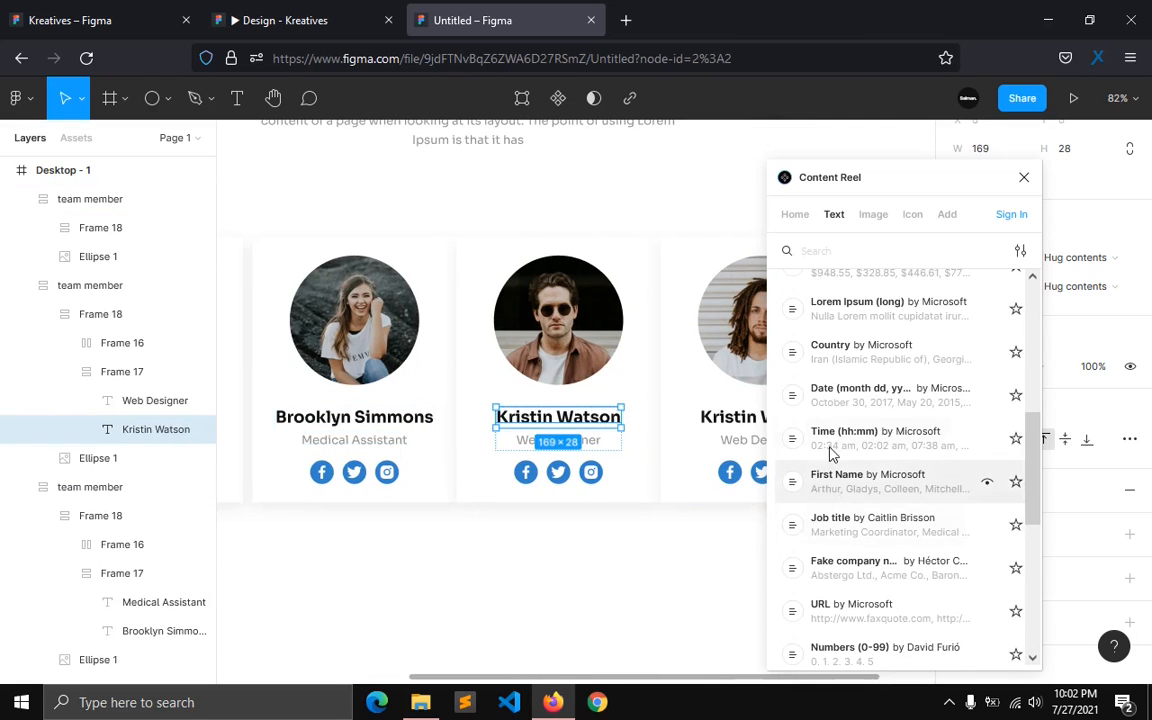
{"action": "scroll", "coordinate": [830, 440], "scroll_direction": "up", "scroll_amount": 4}
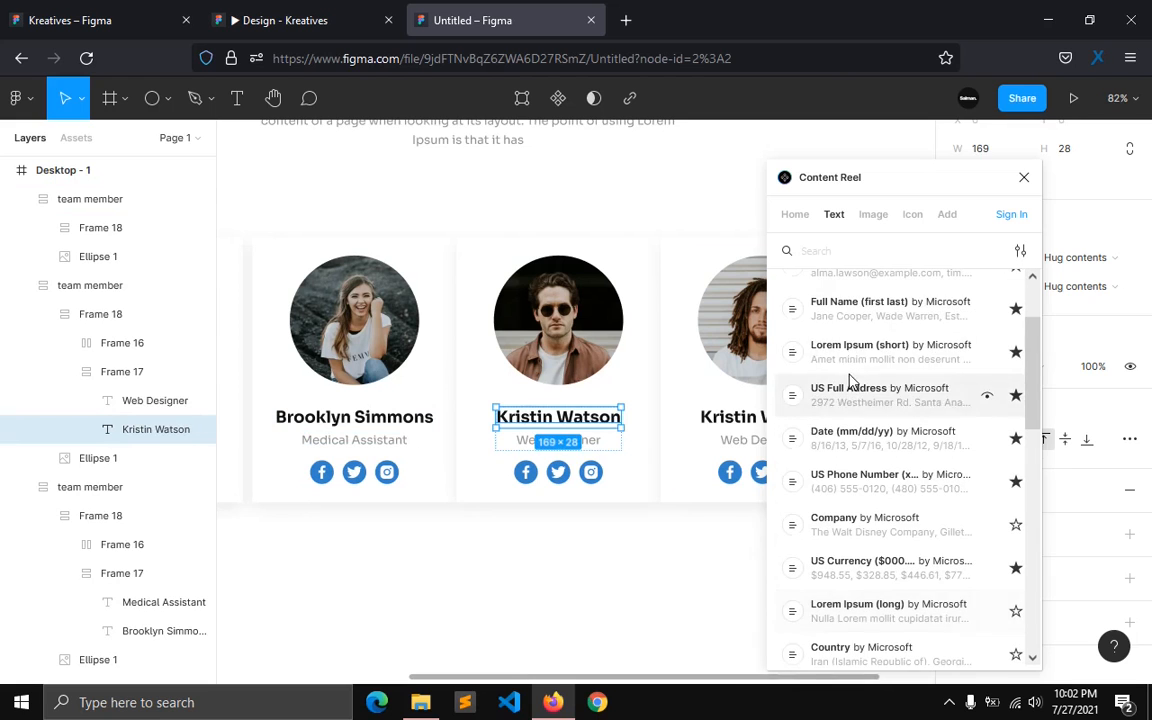
{"action": "left_click", "coordinate": [856, 310]}
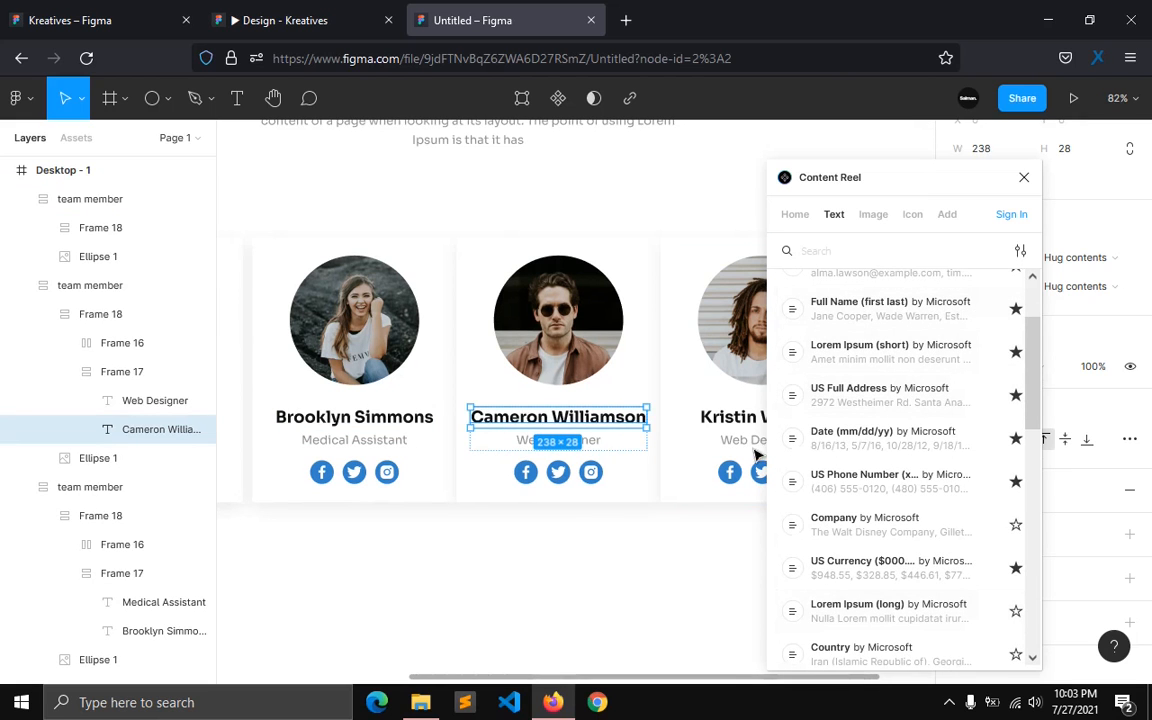
{"action": "left_click", "coordinate": [825, 318]}
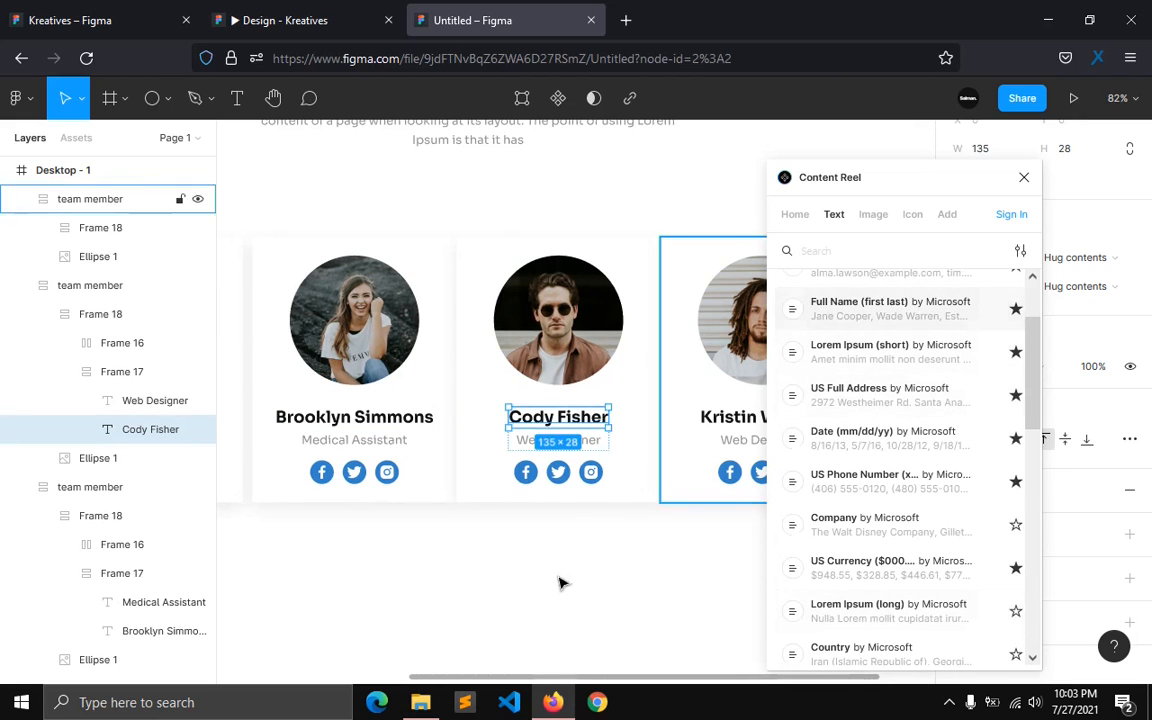
Step: Replace the third card's role text with Content Reel's Job title content
{"action": "left_click", "coordinate": [550, 440]}
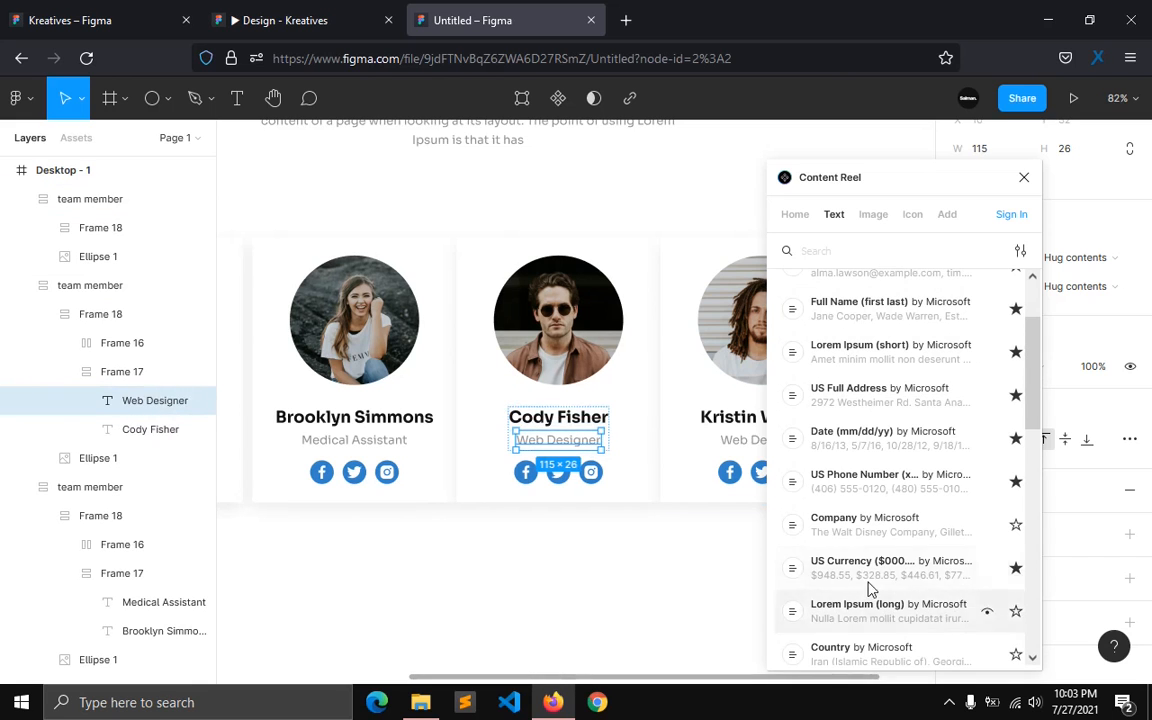
{"action": "scroll", "coordinate": [868, 590], "scroll_direction": "down", "scroll_amount": 4}
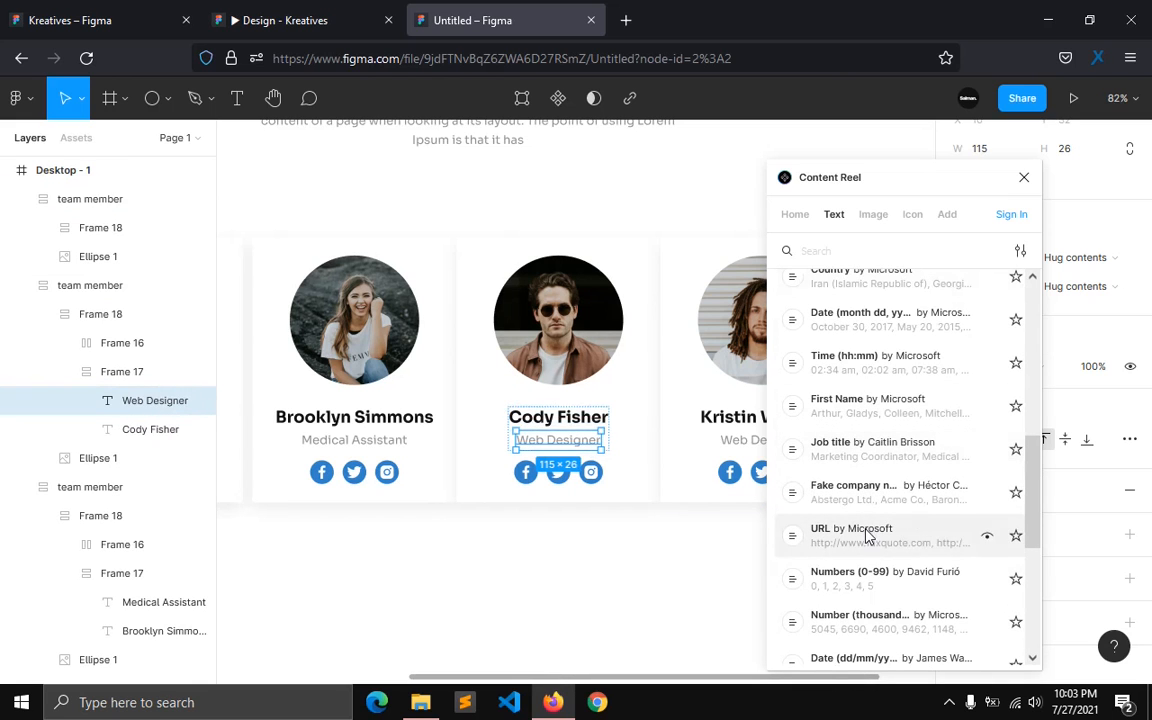
{"action": "left_click", "coordinate": [856, 455]}
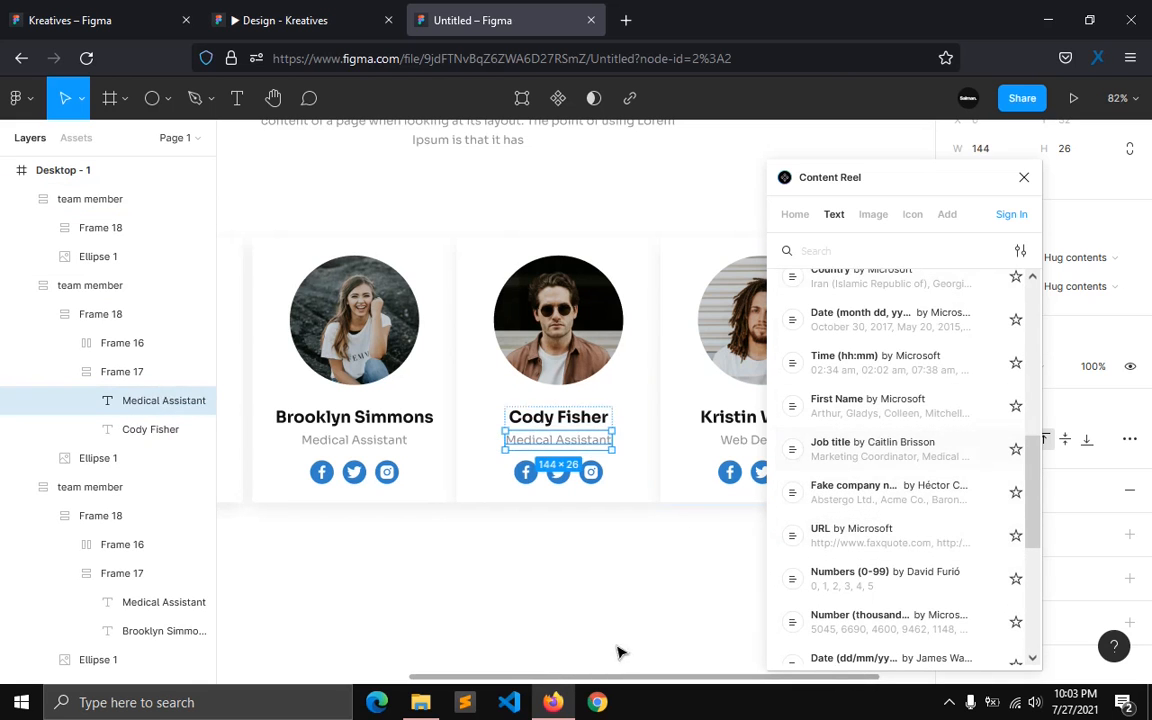
Step: Replace the fourth card's role text with Content Reel's Job title content
{"action": "left_click_drag", "start_coordinate": [645, 679], "coordinate": [720, 630]}
{"action": "left_click", "coordinate": [636, 445]}
{"action": "left_click", "coordinate": [848, 456]}
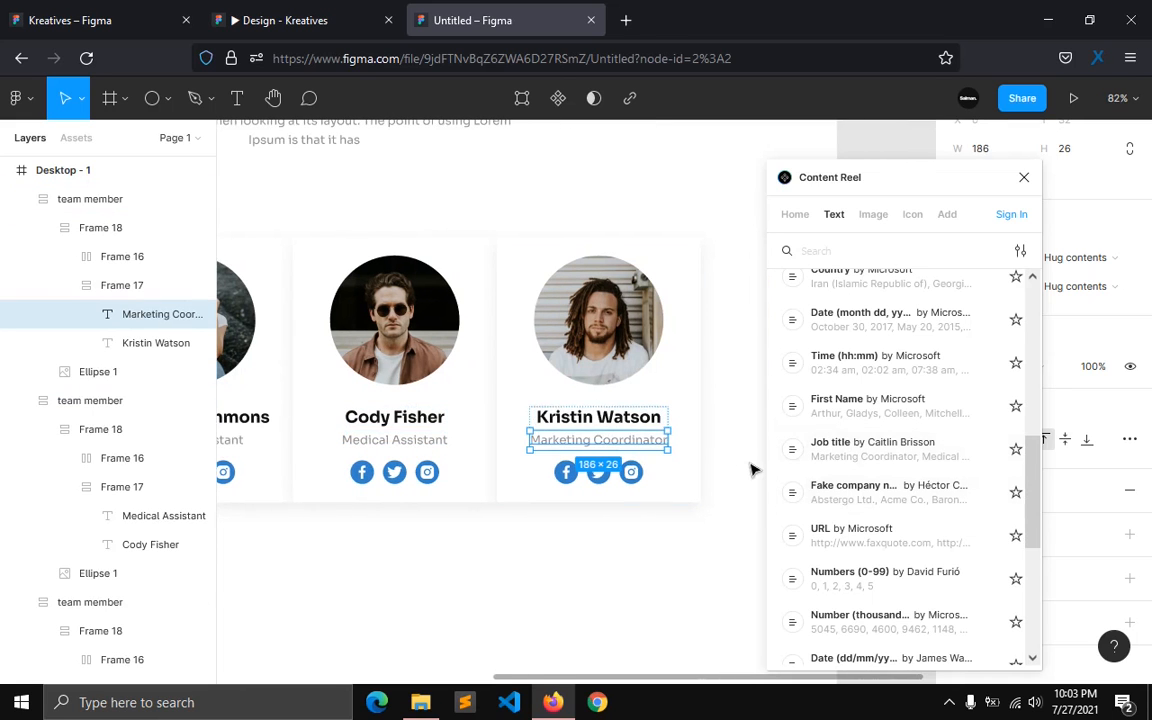
Step: Fill the fourth card's name with Content Reel's Full Name (first last) content, close the plugin and deselect the text
{"action": "left_click", "coordinate": [600, 416]}
{"action": "scroll", "coordinate": [830, 405], "scroll_direction": "up", "scroll_amount": 4}
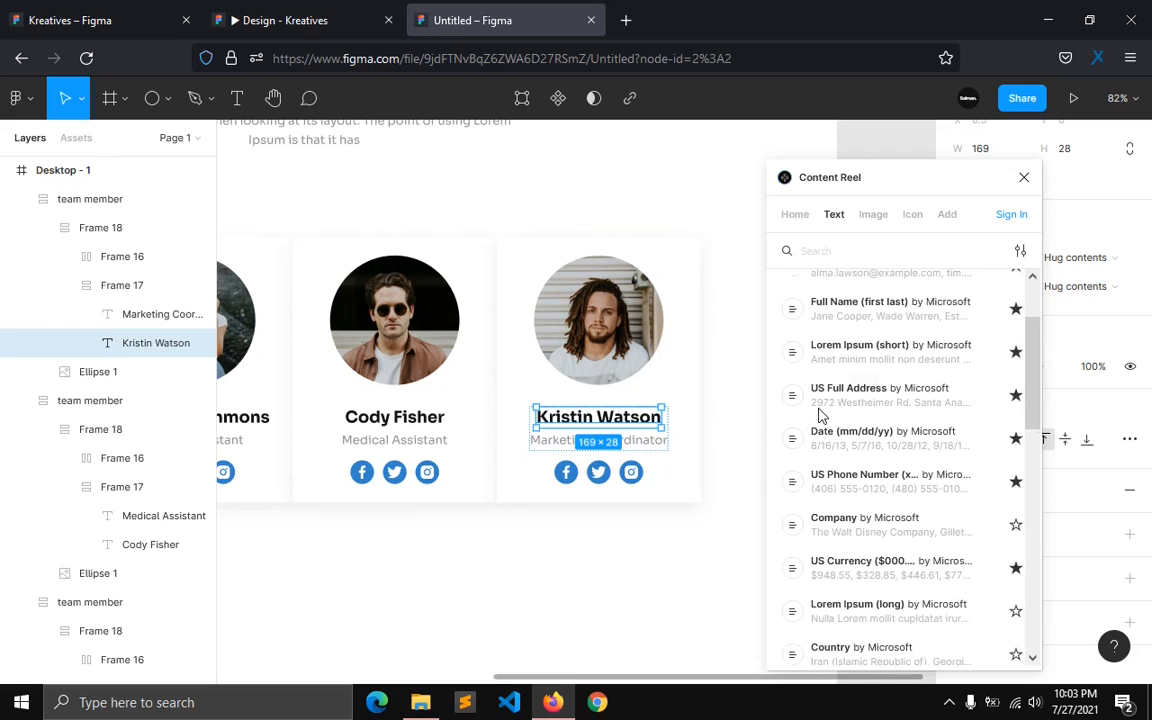
{"action": "scroll", "coordinate": [836, 405], "scroll_direction": "up", "scroll_amount": 2}
{"action": "scroll", "coordinate": [836, 404], "scroll_direction": "down", "scroll_amount": 1}
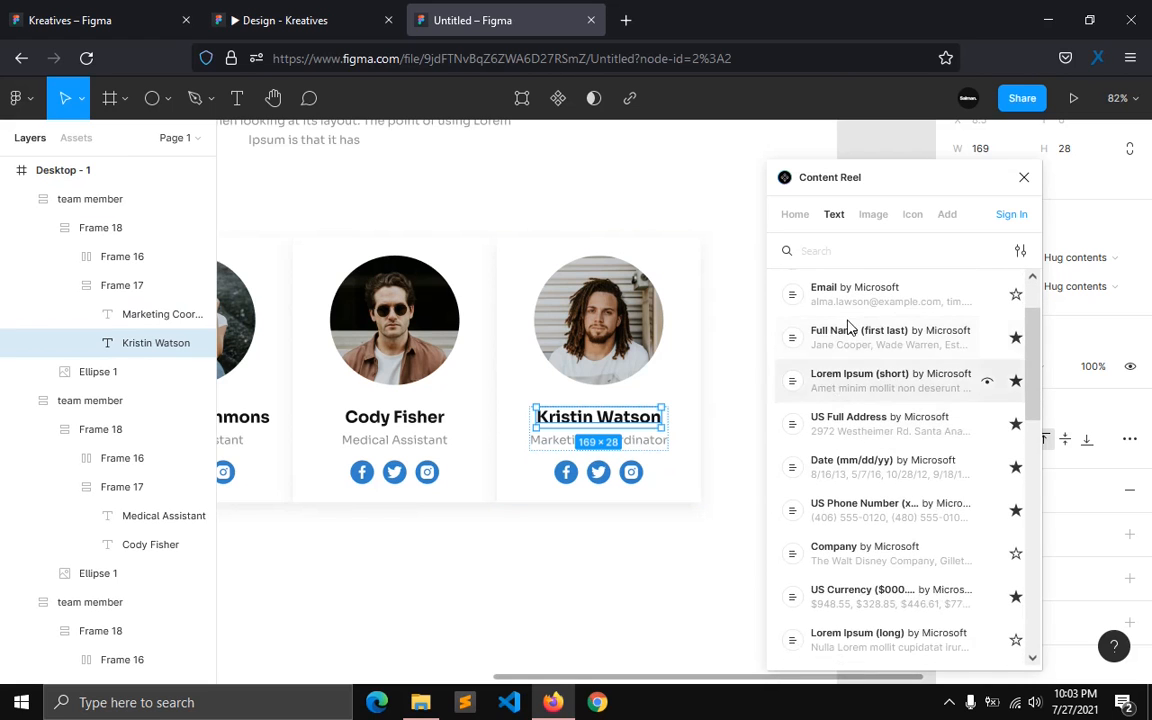
{"action": "scroll", "coordinate": [848, 331], "scroll_direction": "up", "scroll_amount": 1}
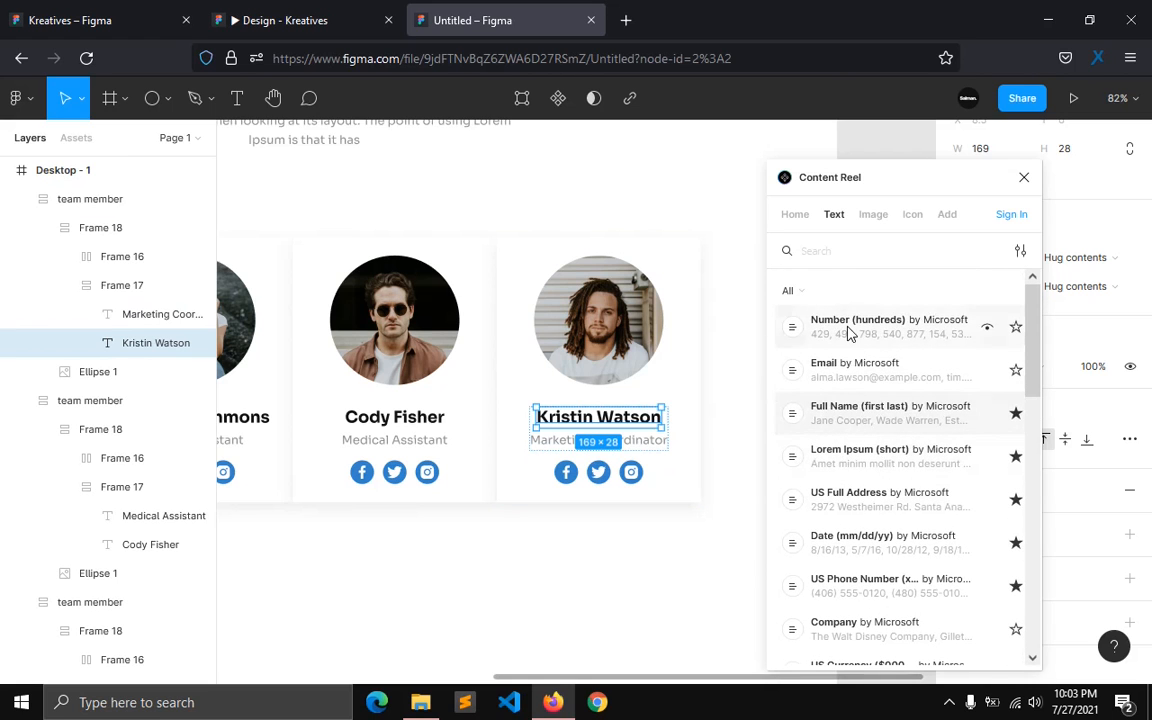
{"action": "left_click", "coordinate": [853, 413]}
{"action": "left_click", "coordinate": [1019, 178]}
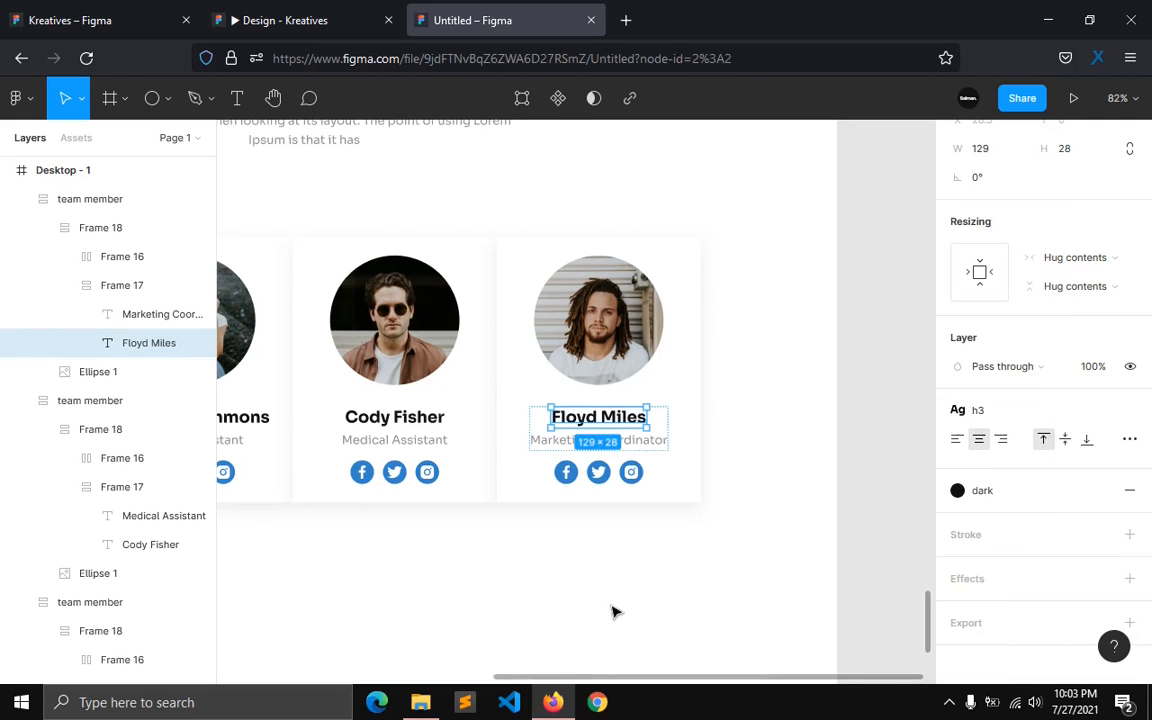
{"action": "left_click", "coordinate": [612, 609]}
Step: Collapse the expanded team member layers and group all four team member cards together
{"action": "left_click", "coordinate": [21, 199]}
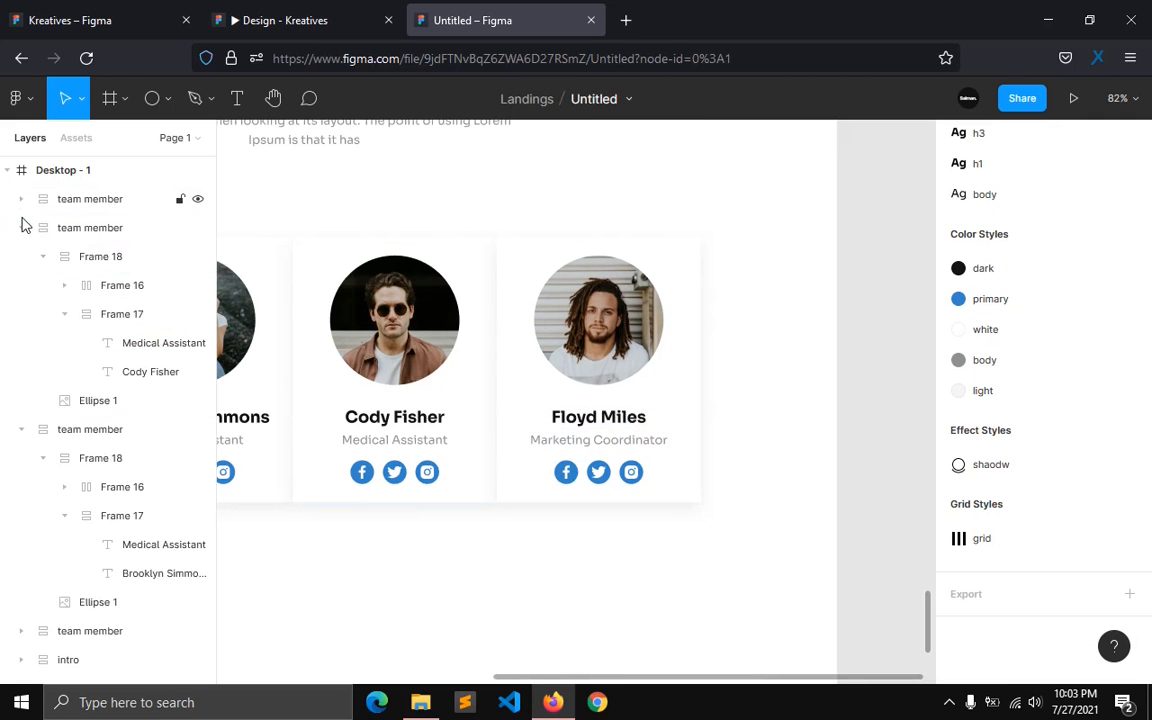
{"action": "left_click", "coordinate": [21, 227]}
{"action": "left_click", "coordinate": [21, 256]}
{"action": "left_click", "coordinate": [57, 287]}
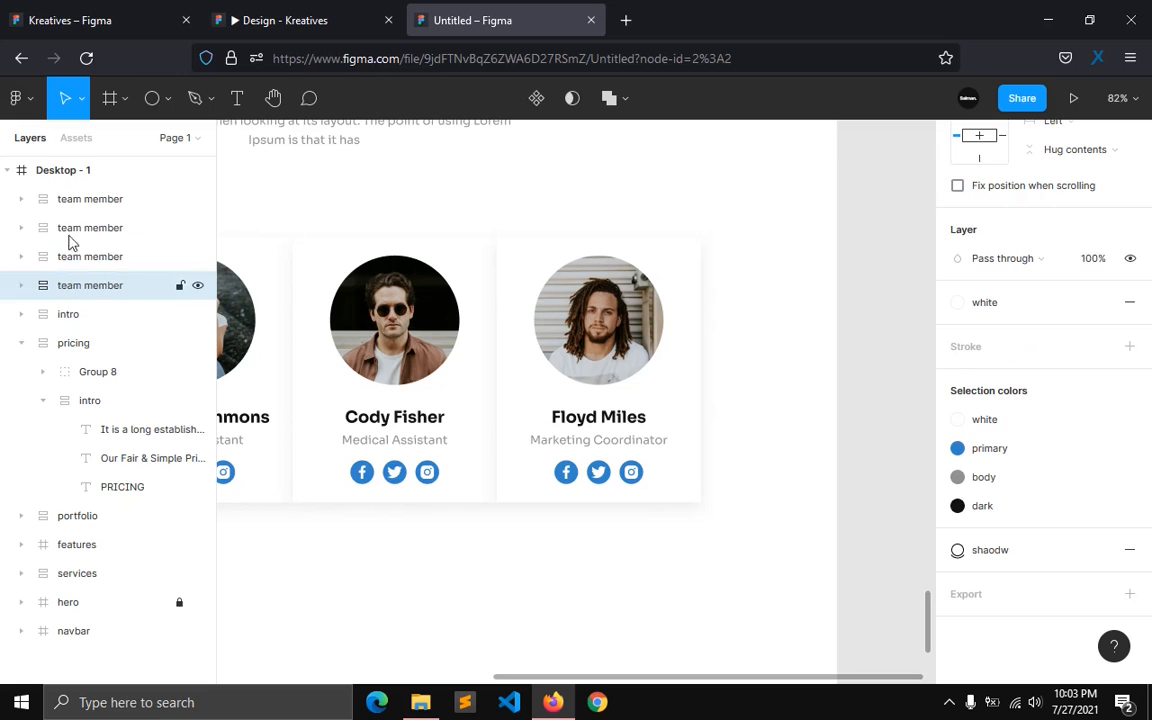
{"action": "left_click", "coordinate": [100, 205], "text": "shift"}
{"action": "scroll", "coordinate": [1002, 320], "scroll_direction": "up", "scroll_amount": 3}
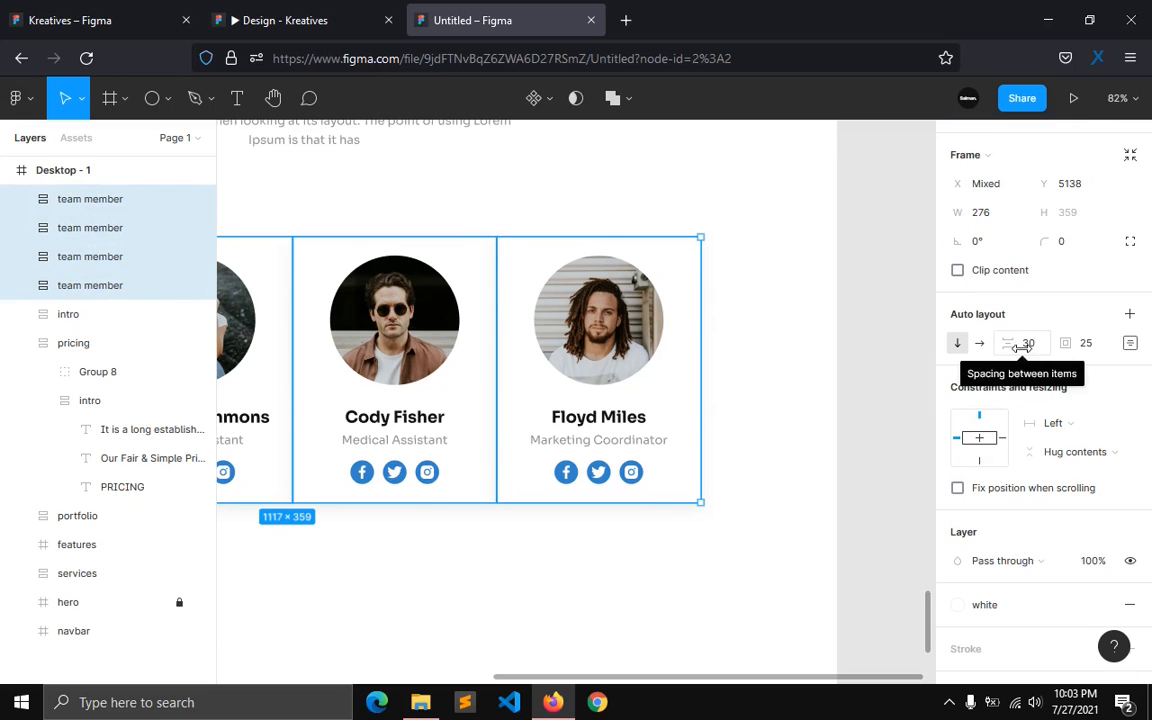
{"action": "key", "text": "ctrl+g"}
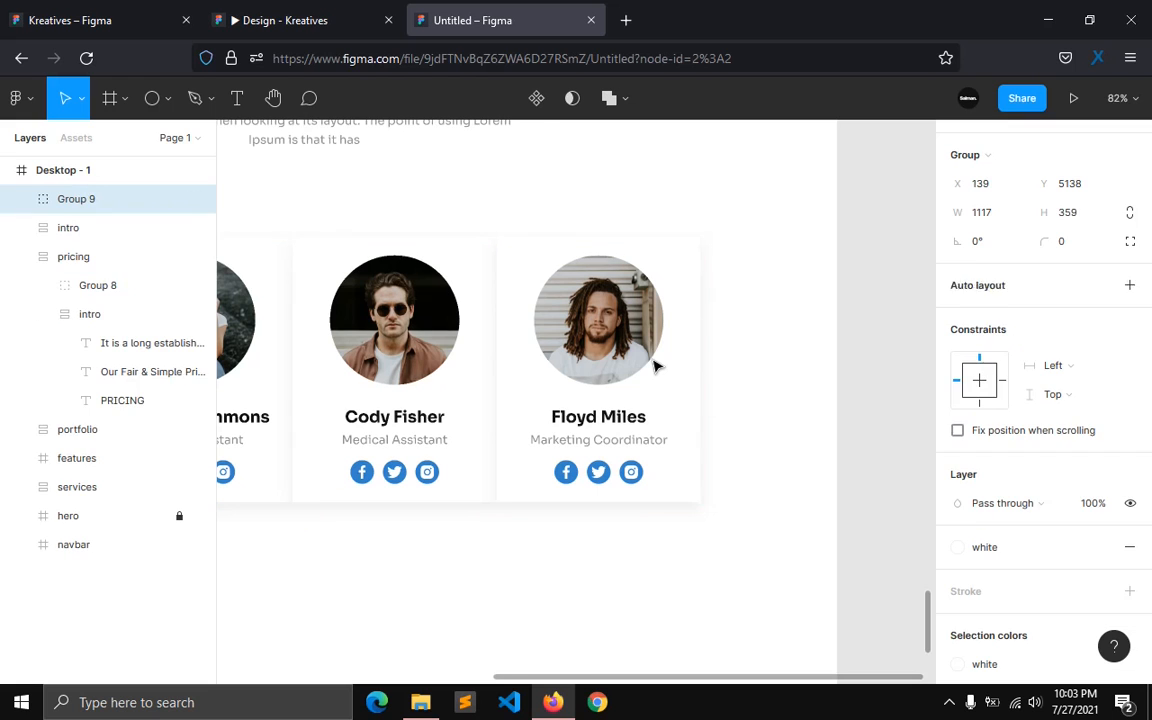
Step: Distribute the four cards inside the group horizontally and set the spacing between them to 32
{"action": "key", "text": "Return"}
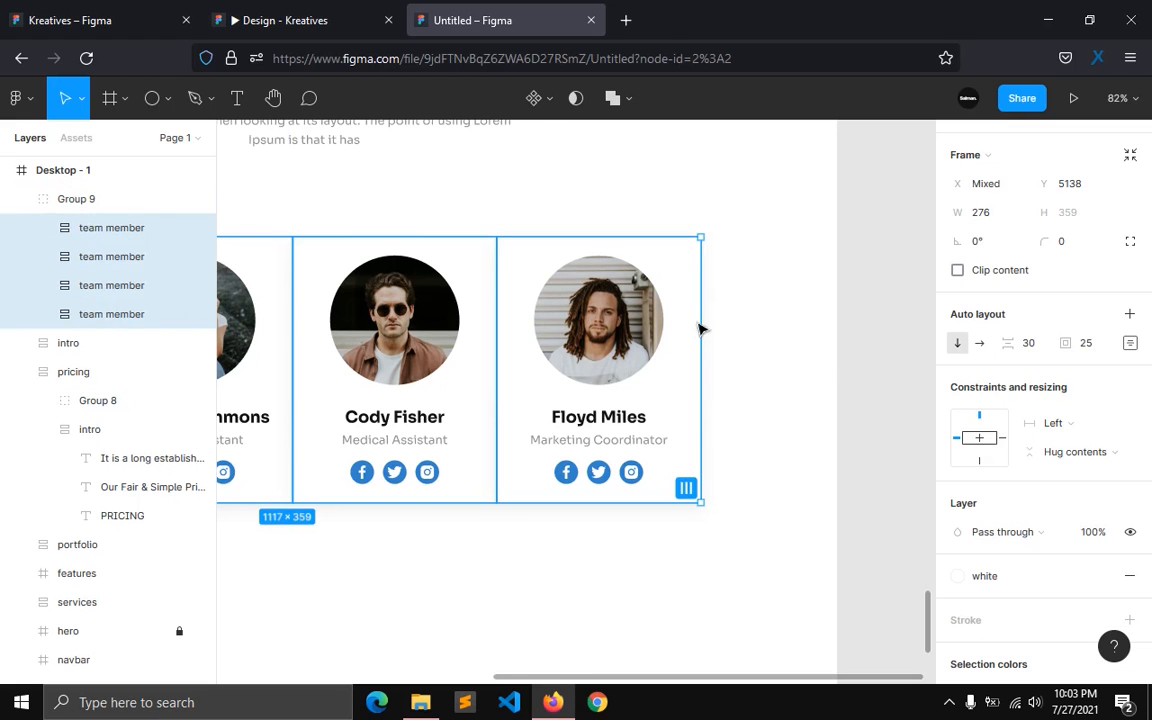
{"action": "scroll", "coordinate": [1110, 205], "scroll_direction": "up", "scroll_amount": 1}
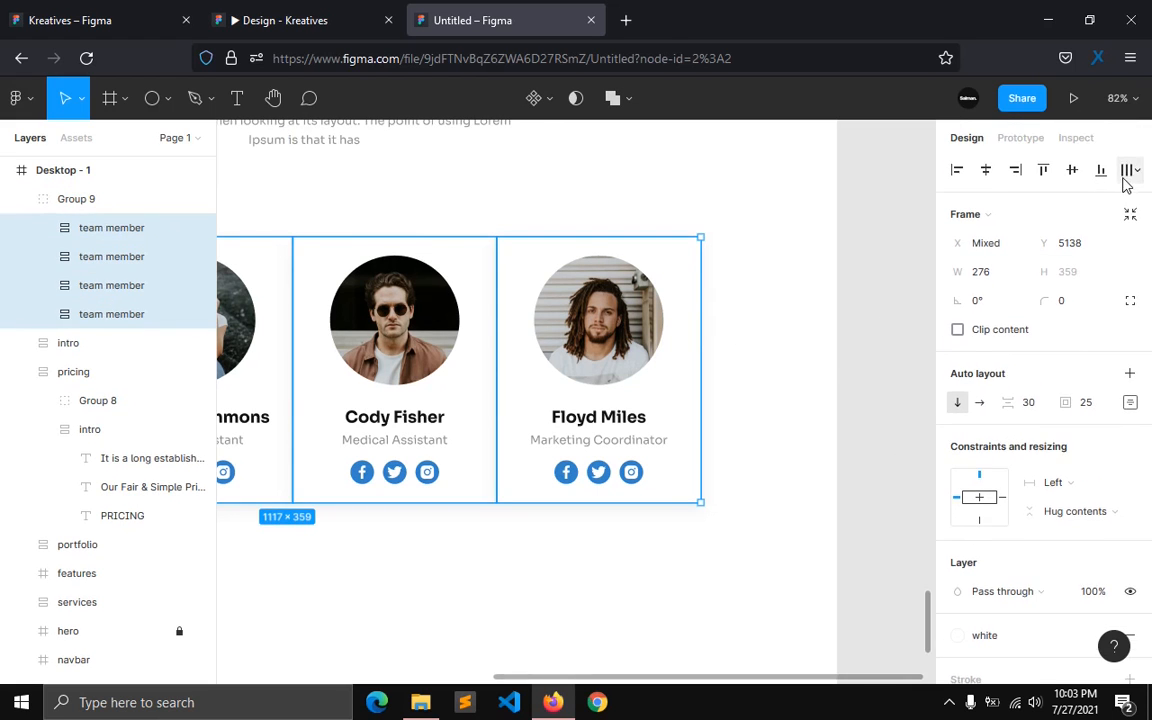
{"action": "left_click", "coordinate": [1130, 170]}
{"action": "left_click", "coordinate": [1015, 251]}
{"action": "left_click", "coordinate": [985, 360]}
{"action": "type", "text": "32"}
{"action": "key", "text": "Return"}
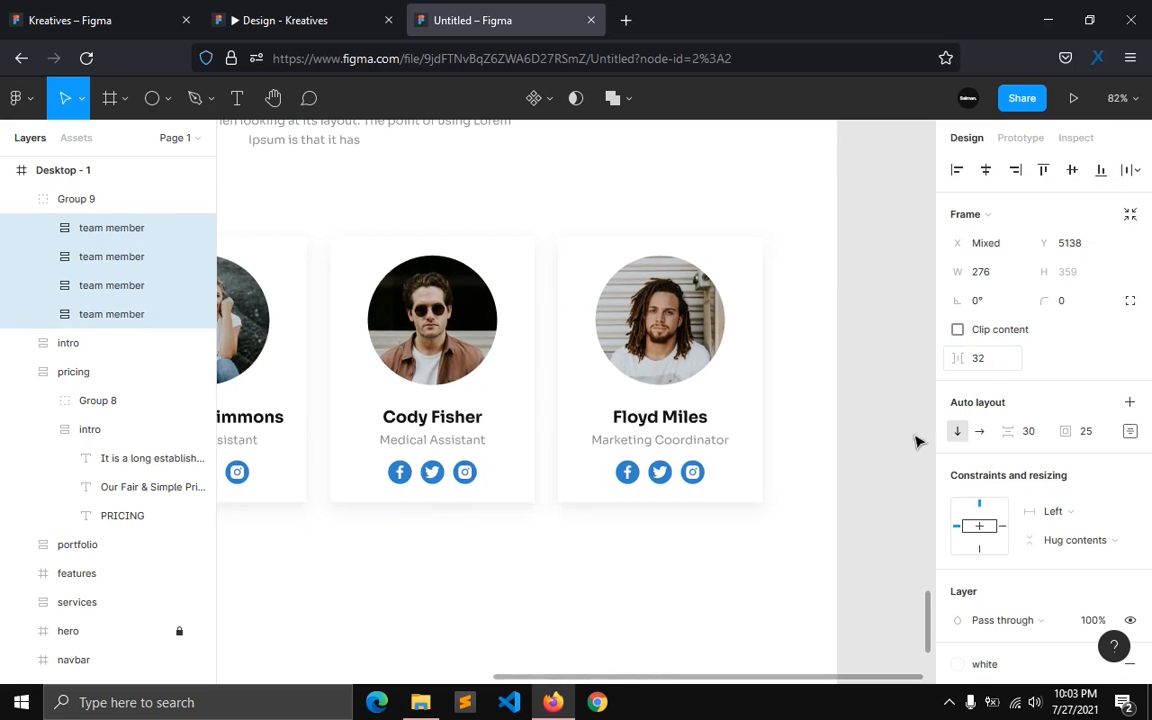
Step: Wrap the card group and the crew intro block in a vertical auto layout frame with centered alignment
{"action": "left_click_drag", "start_coordinate": [625, 681], "coordinate": [432, 681]}
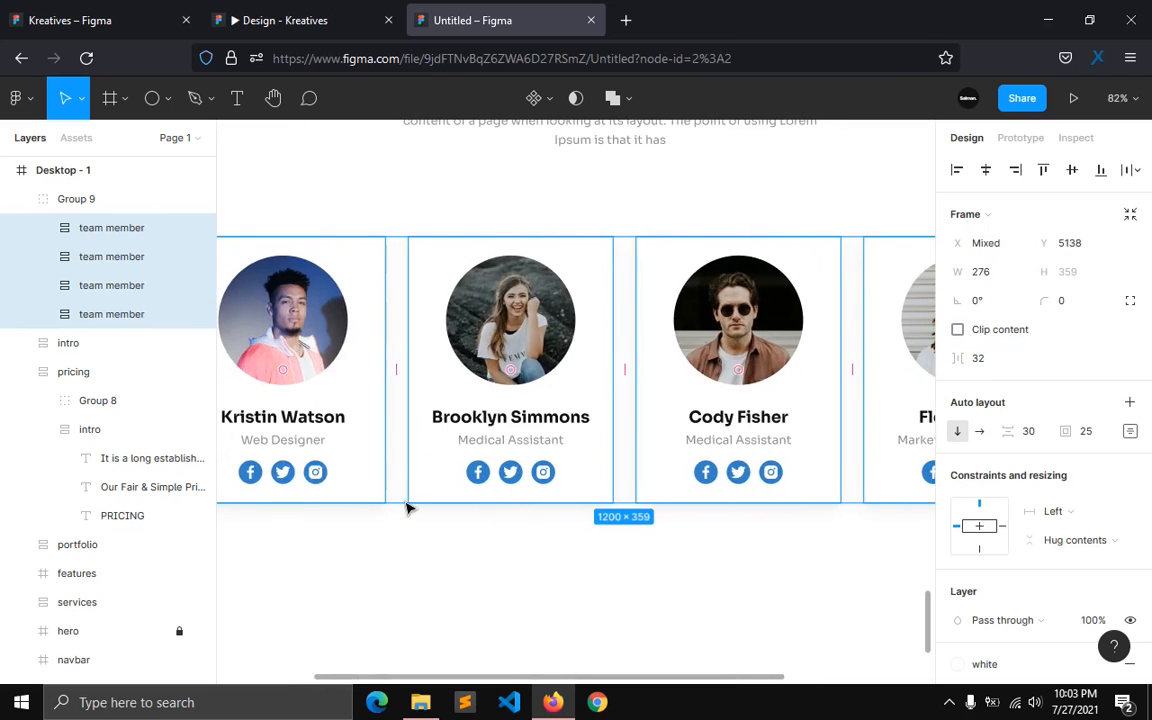
{"action": "scroll", "coordinate": [430, 520], "scroll_direction": "down", "scroll_amount": 3}
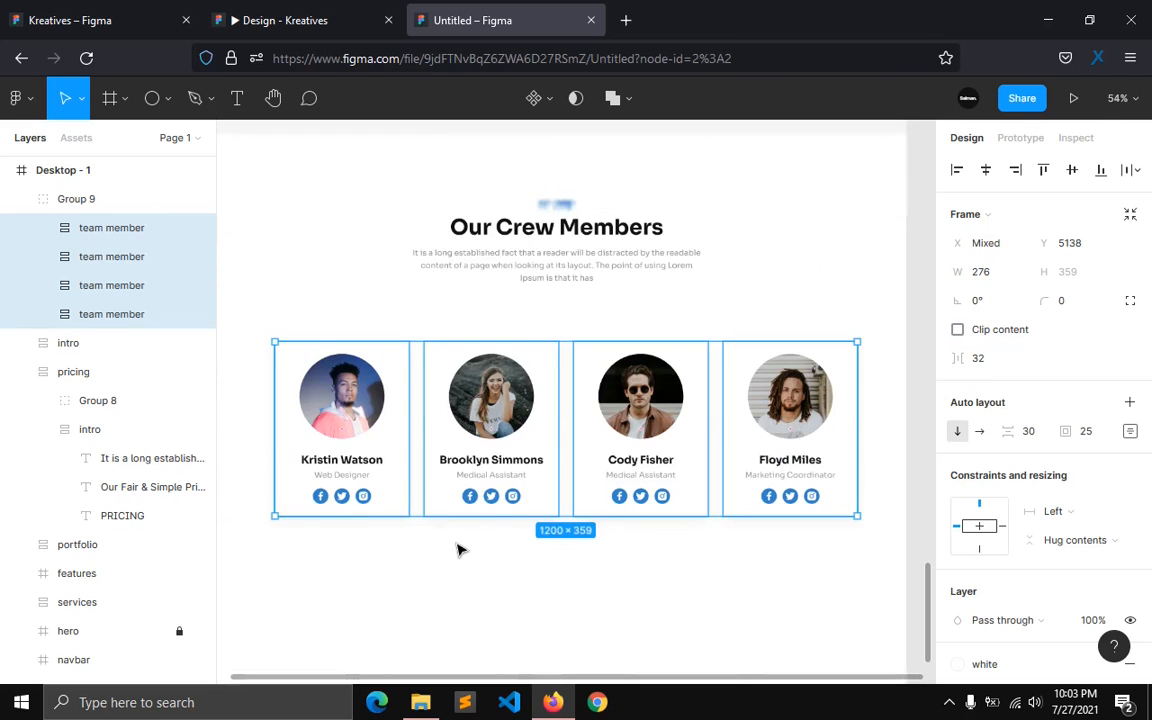
{"action": "left_click", "coordinate": [22, 200]}
{"action": "left_click", "coordinate": [60, 227]}
{"action": "left_click", "coordinate": [95, 203], "text": "shift"}
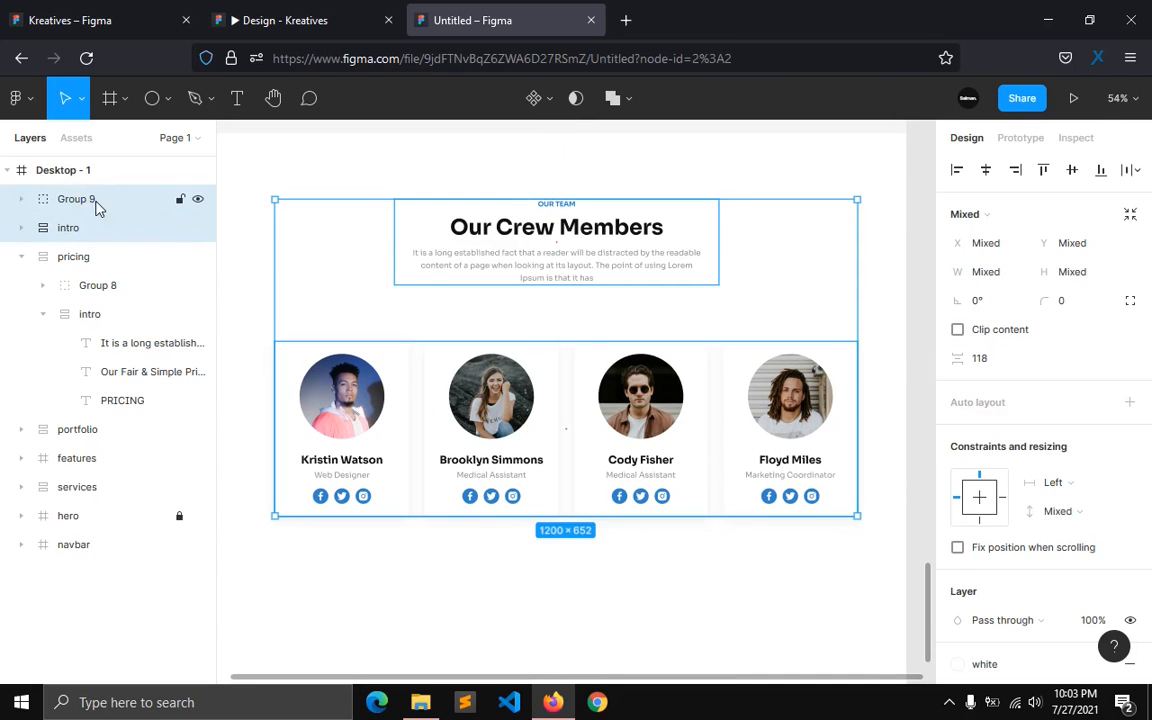
{"action": "key", "text": "shift+a"}
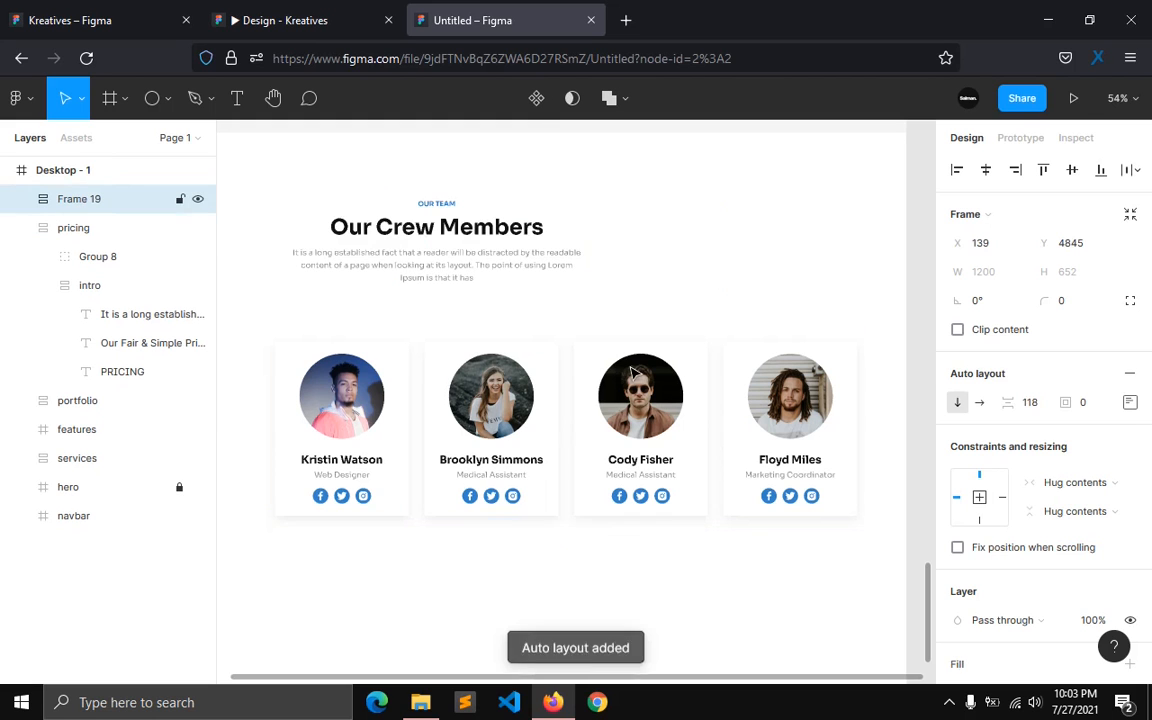
{"action": "left_click", "coordinate": [1129, 402]}
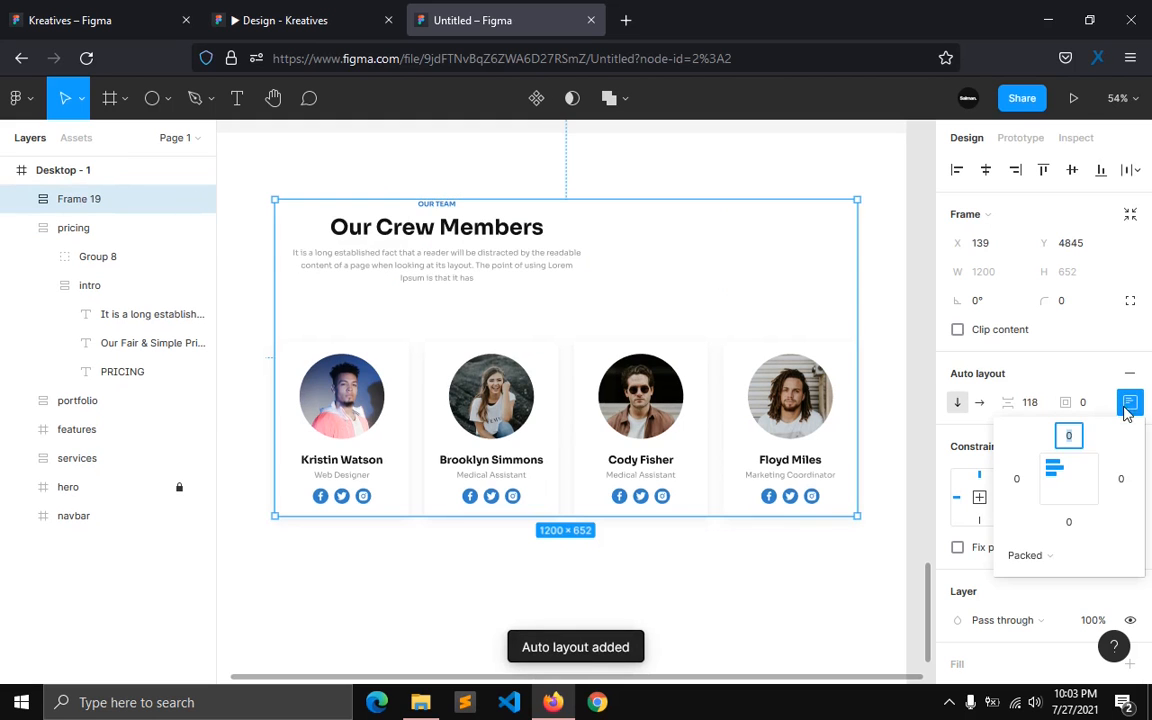
{"action": "left_click", "coordinate": [1068, 462]}
Step: Set the new team frame's padding to 120,0 and its horizontal resizing to fixed width
{"action": "left_click", "coordinate": [1085, 404]}
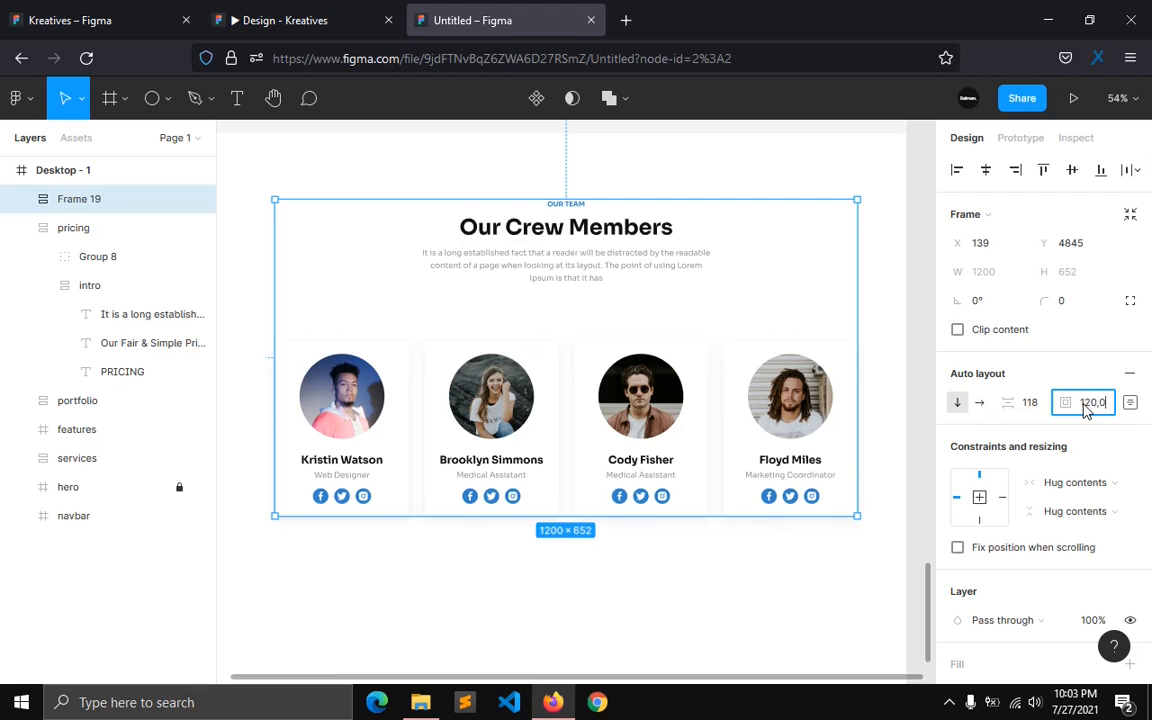
{"action": "key", "text": "Return"}
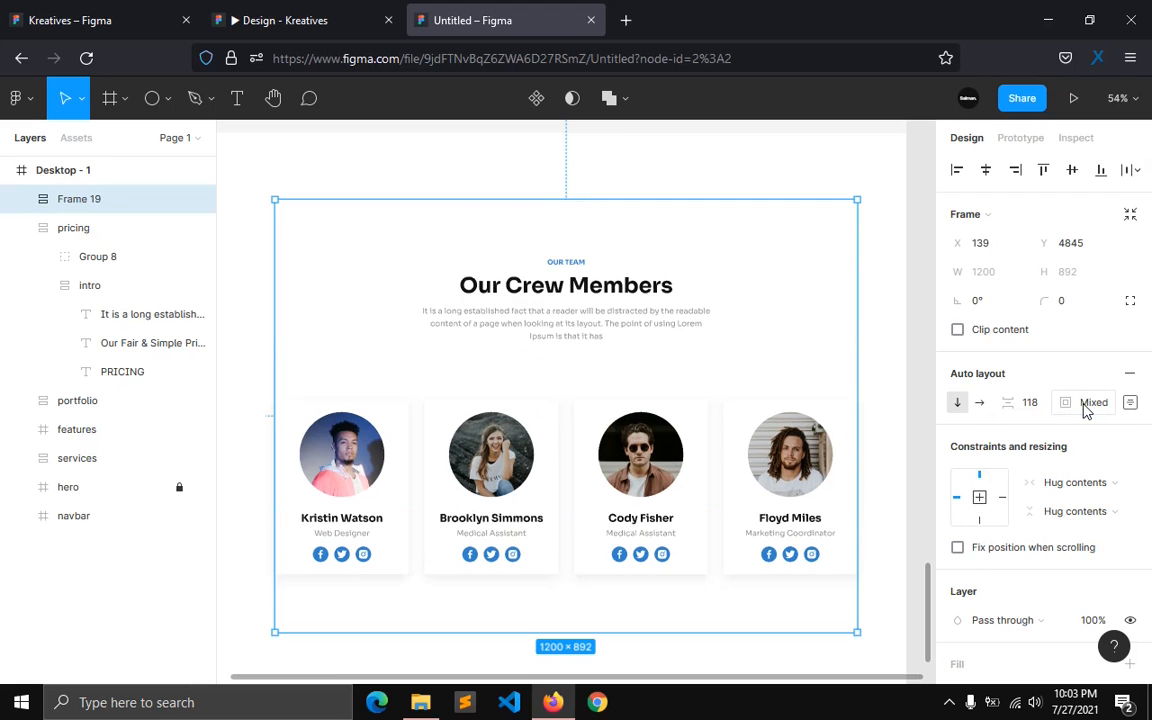
{"action": "left_click", "coordinate": [1063, 478]}
{"action": "left_click", "coordinate": [1058, 462]}
Step: Set the team frame's spacing between items to 70 and its width to 1440
{"action": "left_click", "coordinate": [1036, 406]}
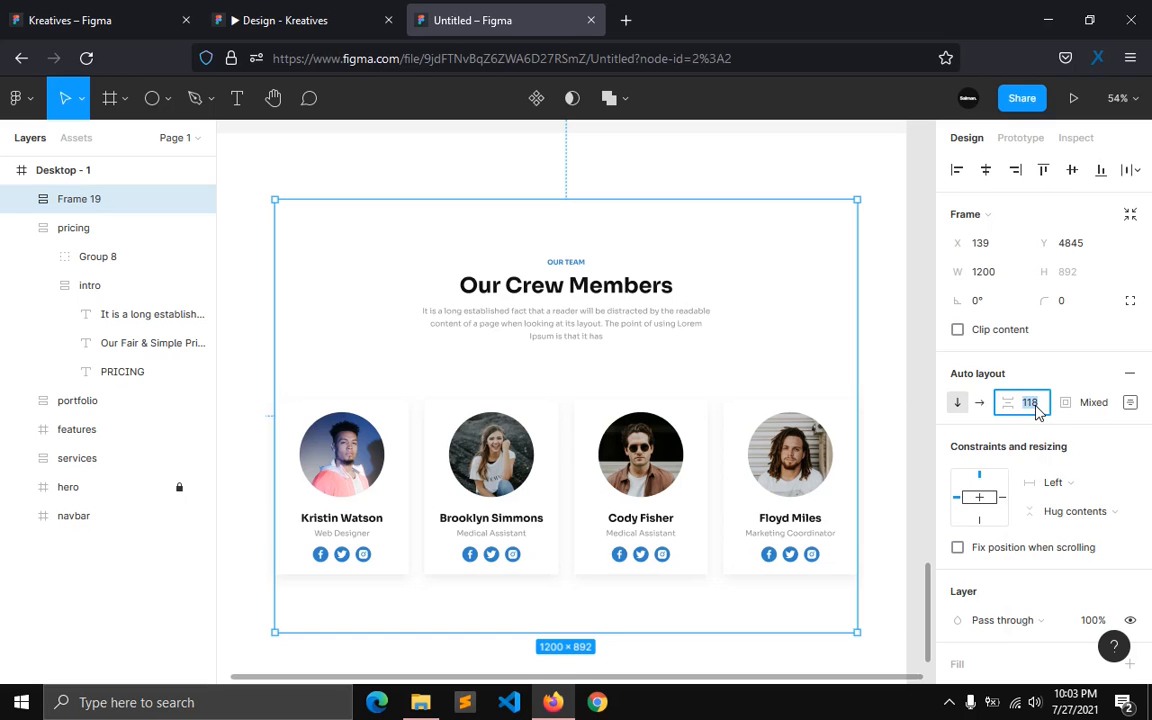
{"action": "type", "text": "70"}
{"action": "key", "text": "Return"}
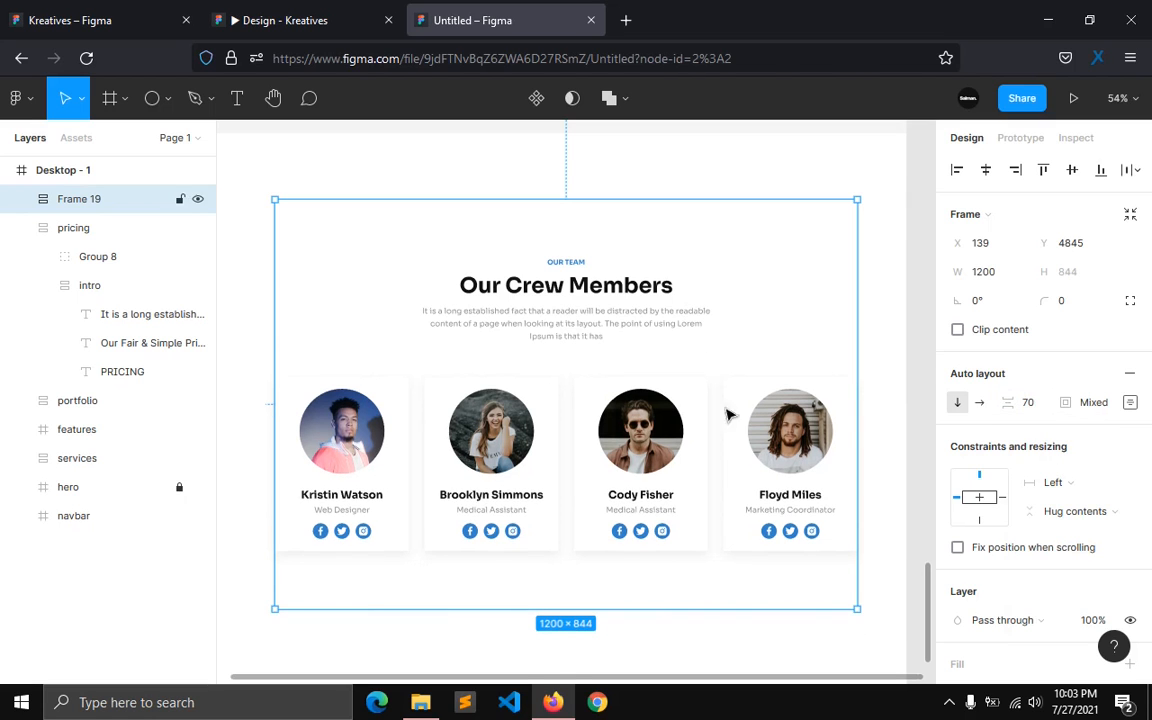
{"action": "left_click", "coordinate": [997, 280]}
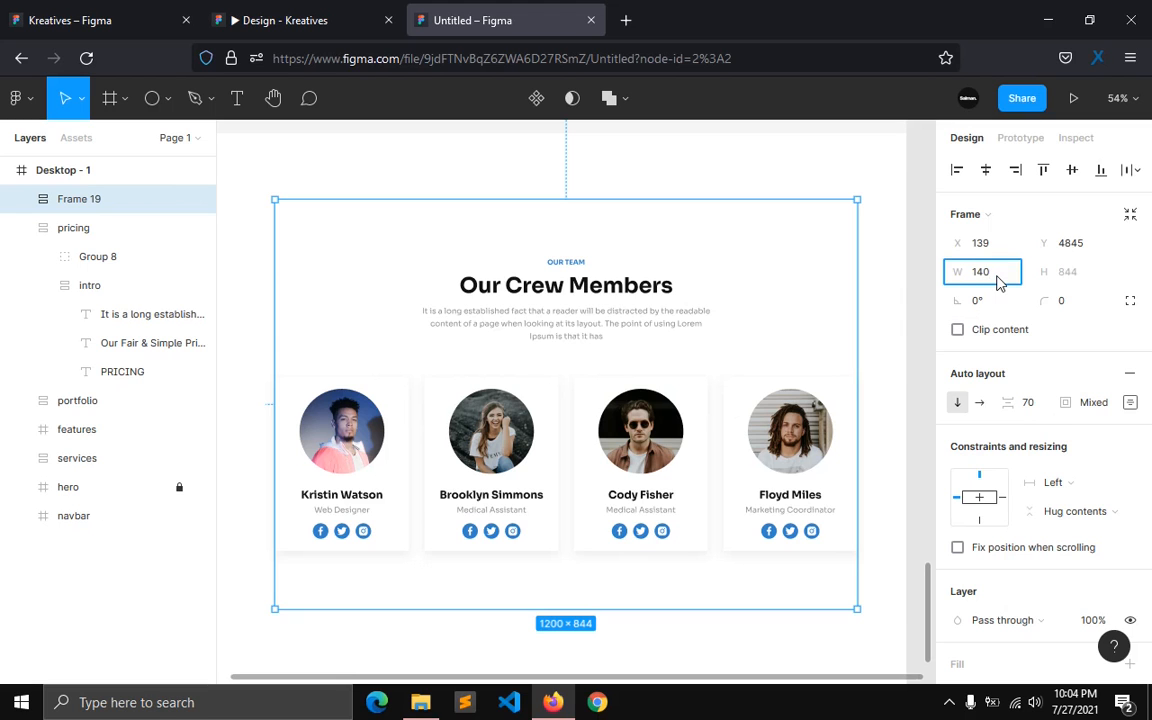
{"action": "key", "text": "Return"}
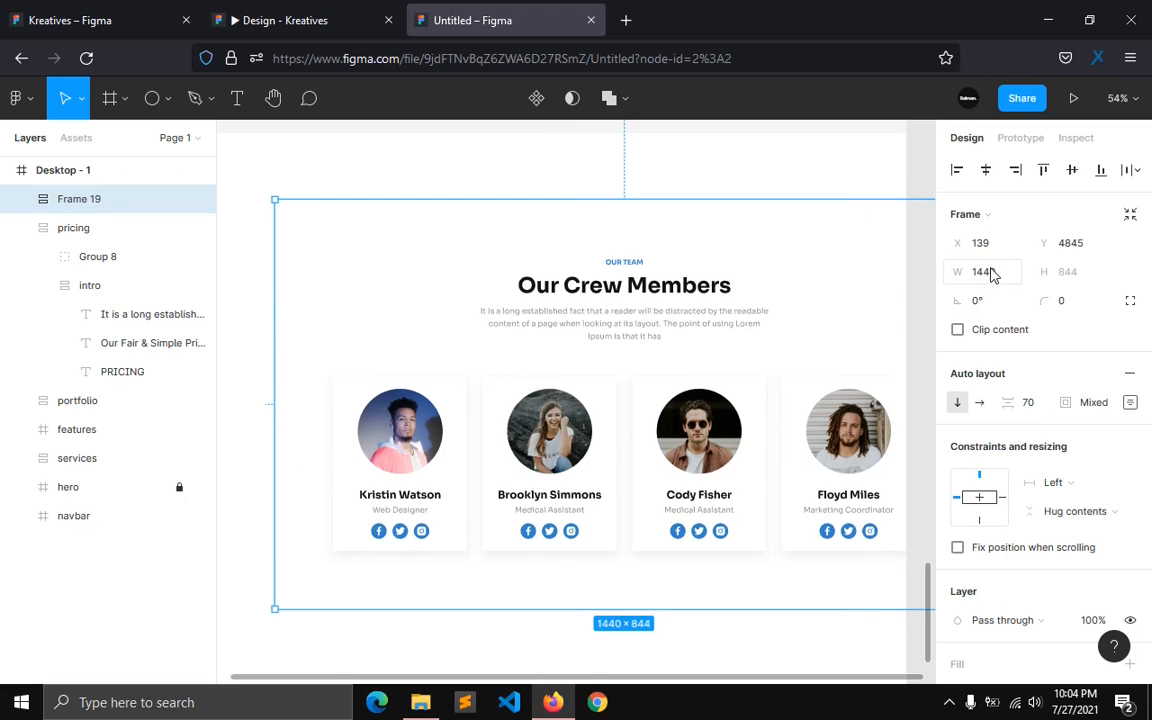
Step: Center the team frame horizontally on the page and move it up against the pricing section at Y 4708
{"action": "left_click", "coordinate": [985, 169]}
{"action": "left_click_drag", "start_coordinate": [411, 447], "coordinate": [411, 388]}
{"action": "left_click_drag", "start_coordinate": [509, 681], "coordinate": [447, 681]}
{"action": "scroll", "coordinate": [532, 622], "scroll_direction": "down", "scroll_amount": 3}
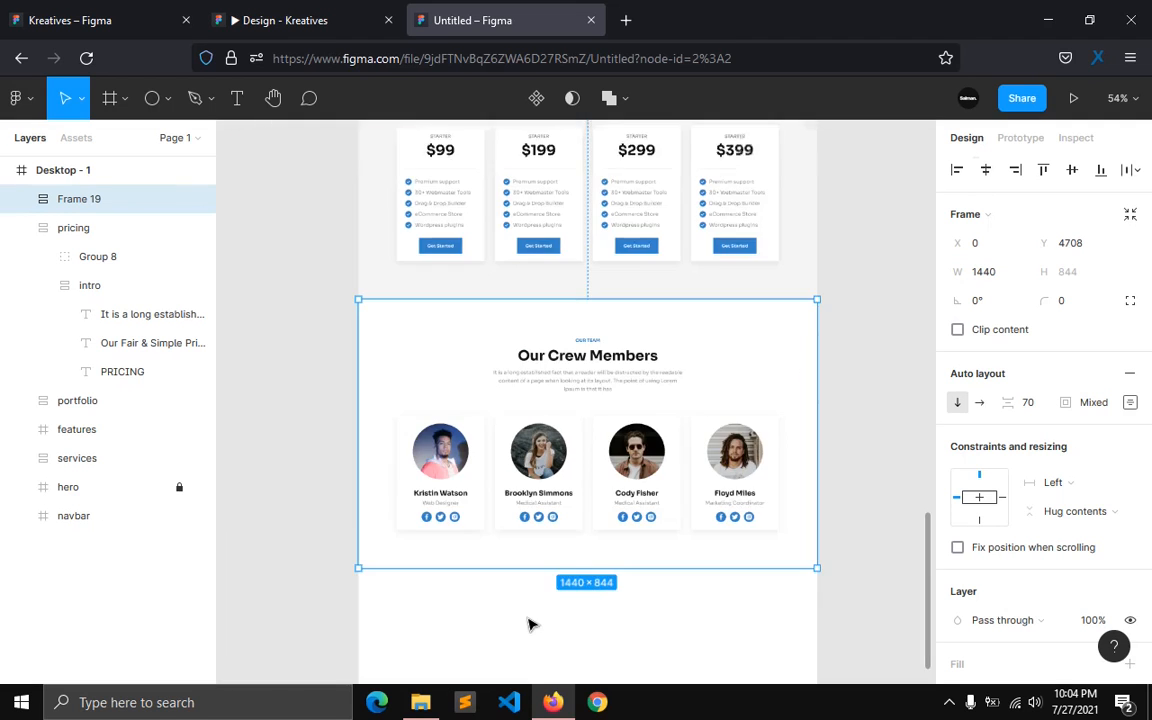
{"action": "left_click", "coordinate": [535, 657]}
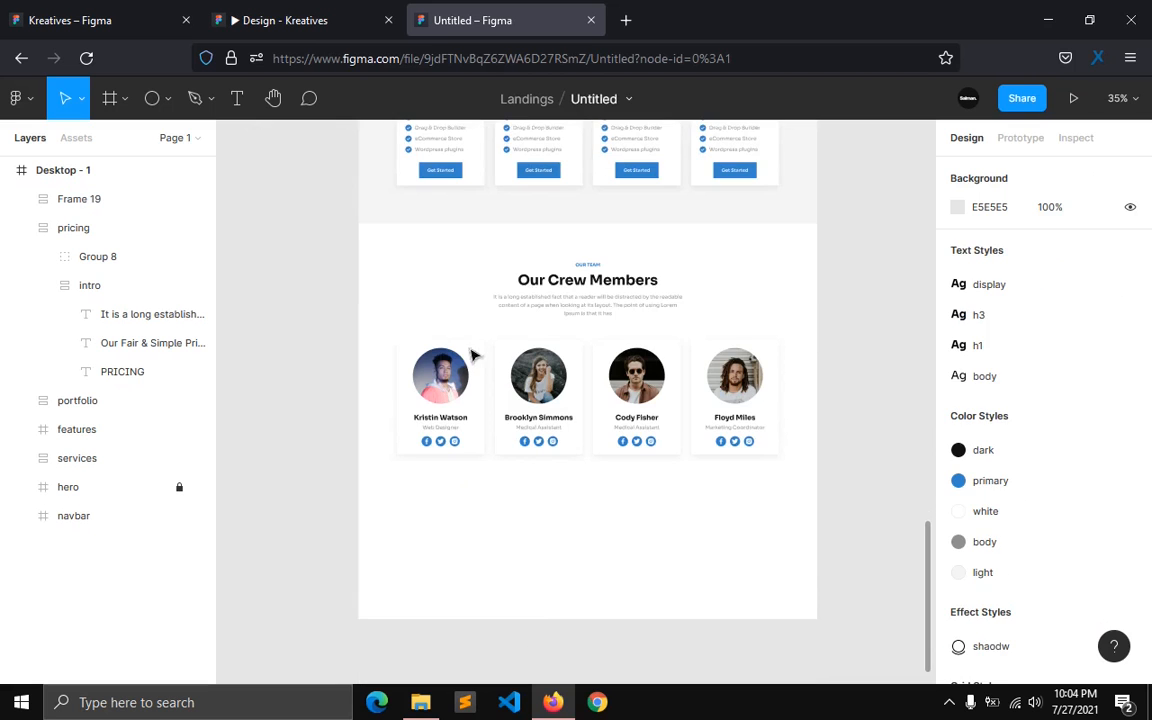
Step: Examine the blog section's design in the Kreatives prototype and return to the Untitled file
{"action": "left_click", "coordinate": [281, 8]}
{"action": "scroll", "coordinate": [507, 338], "scroll_direction": "down", "scroll_amount": 5}
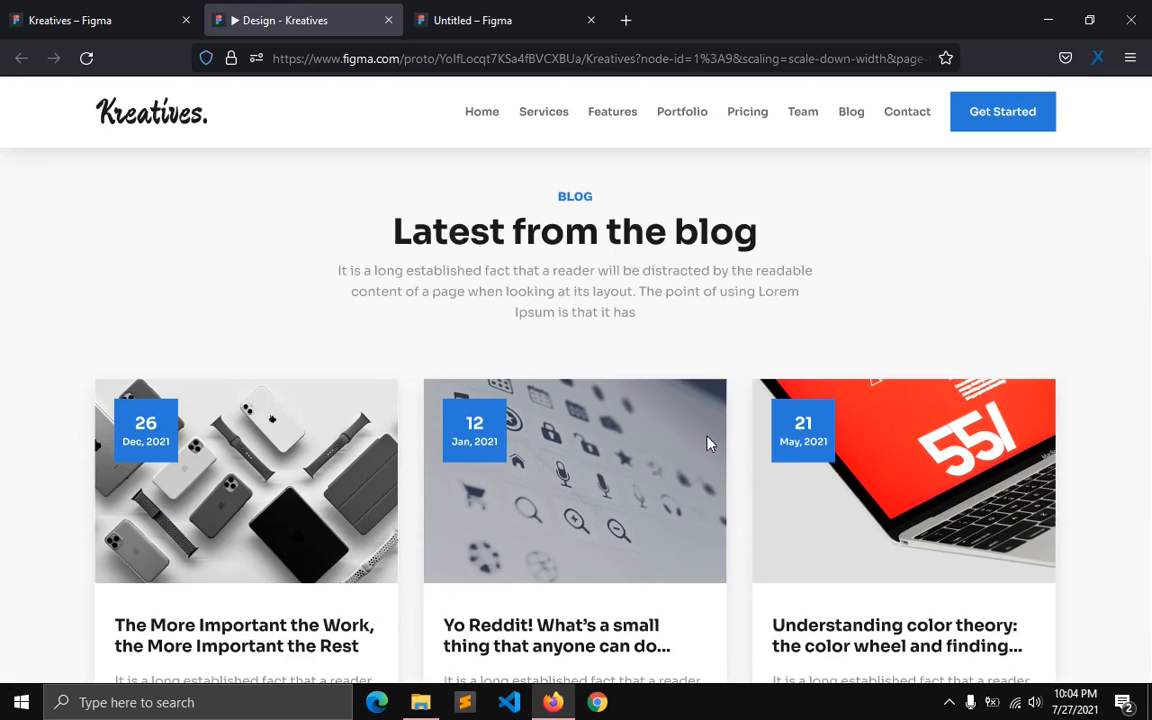
{"action": "left_click", "coordinate": [463, 12]}
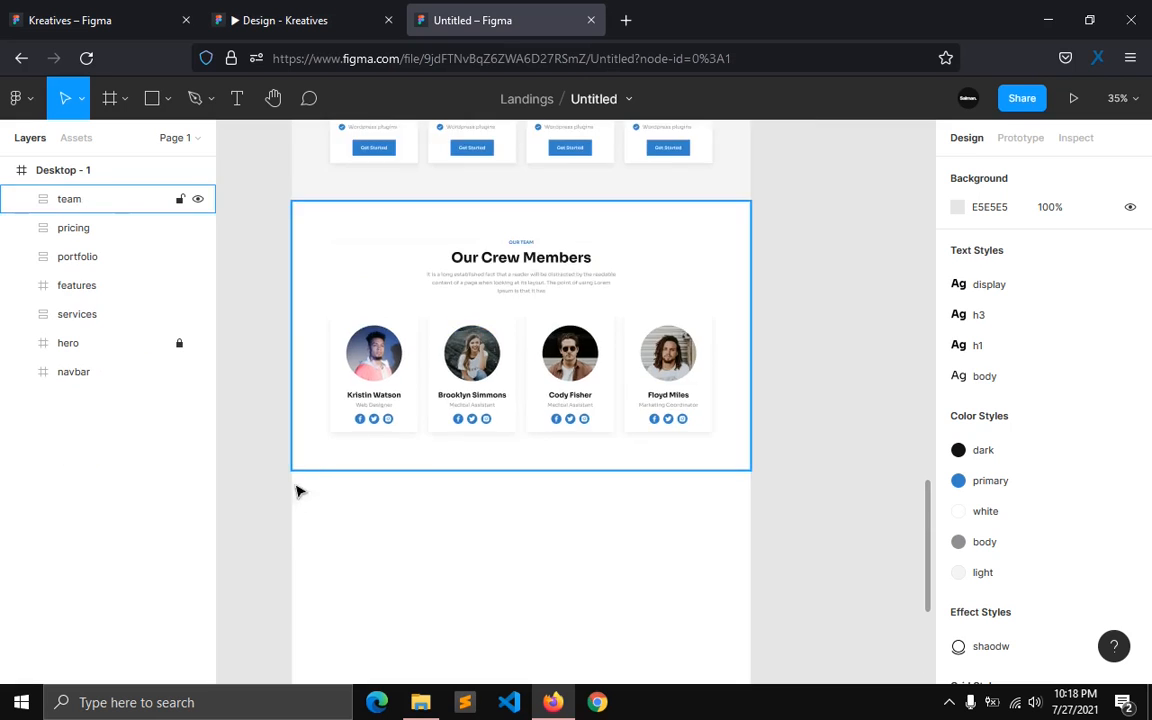
Step: Duplicate the team section's intro block and move the copy out below the team section, to about X 371, Y 5620
{"action": "left_click", "coordinate": [298, 491]}
{"action": "scroll", "coordinate": [298, 491], "scroll_direction": "up", "scroll_amount": 3}
{"action": "scroll", "coordinate": [520, 480], "scroll_direction": "up", "scroll_amount": 2}
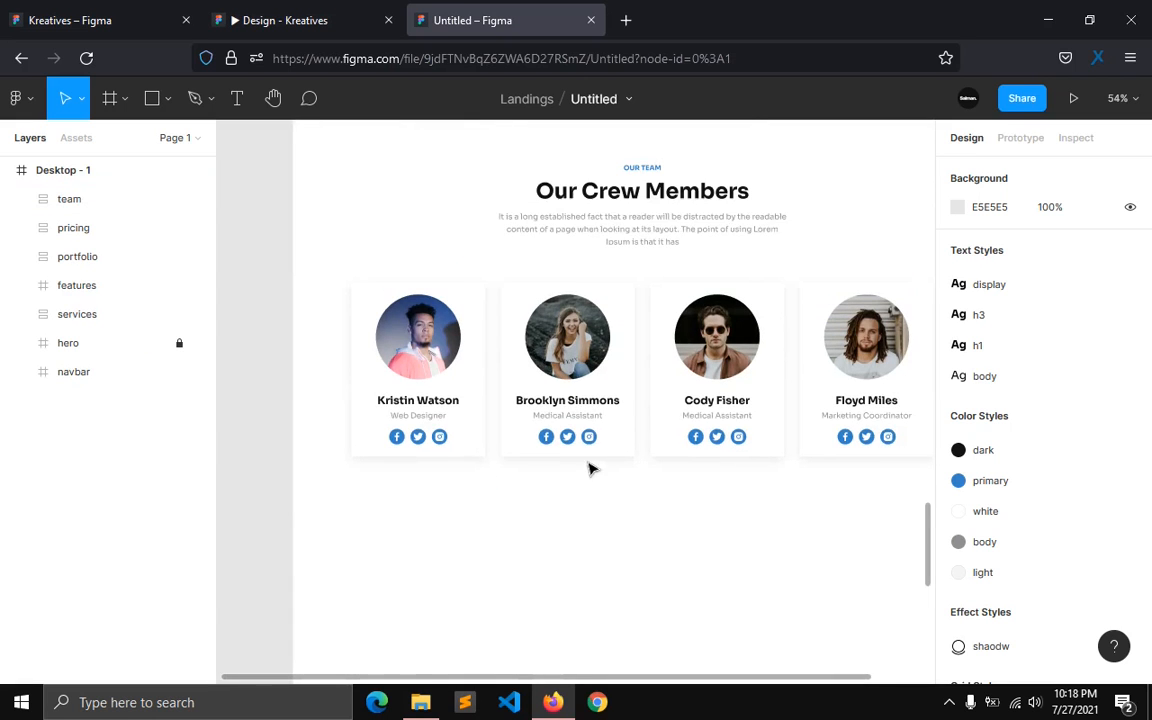
{"action": "left_click", "coordinate": [629, 214]}
{"action": "left_click", "coordinate": [87, 264]}
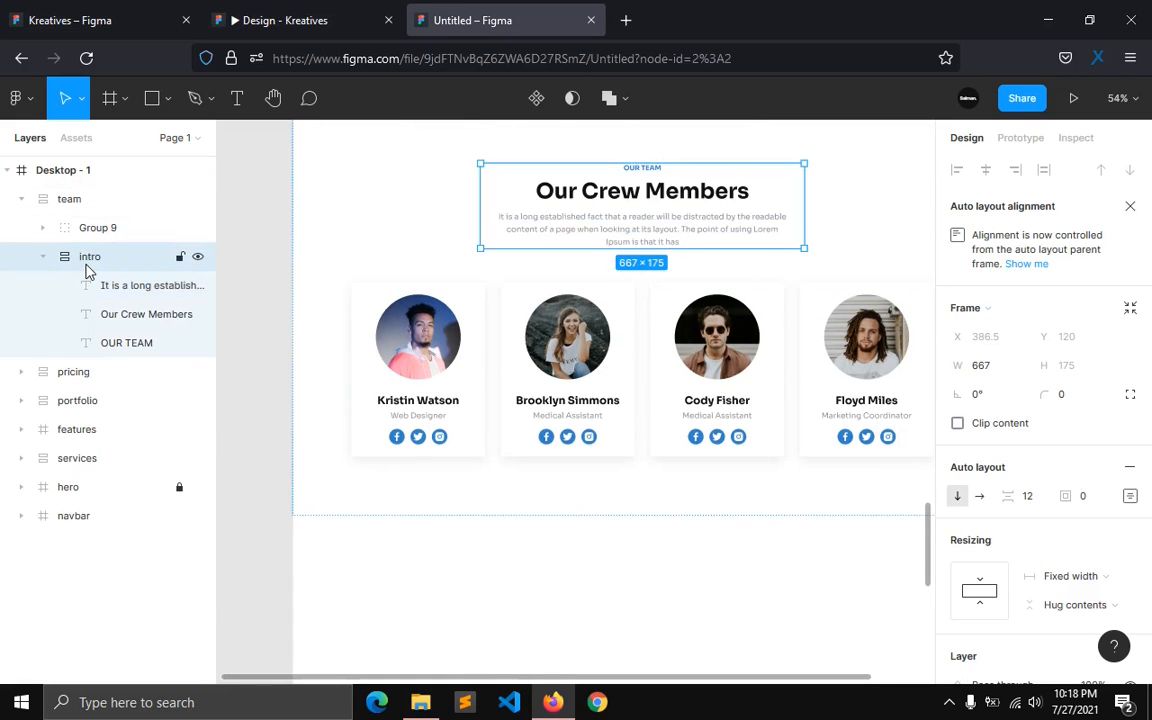
{"action": "key", "text": "ctrl+d"}
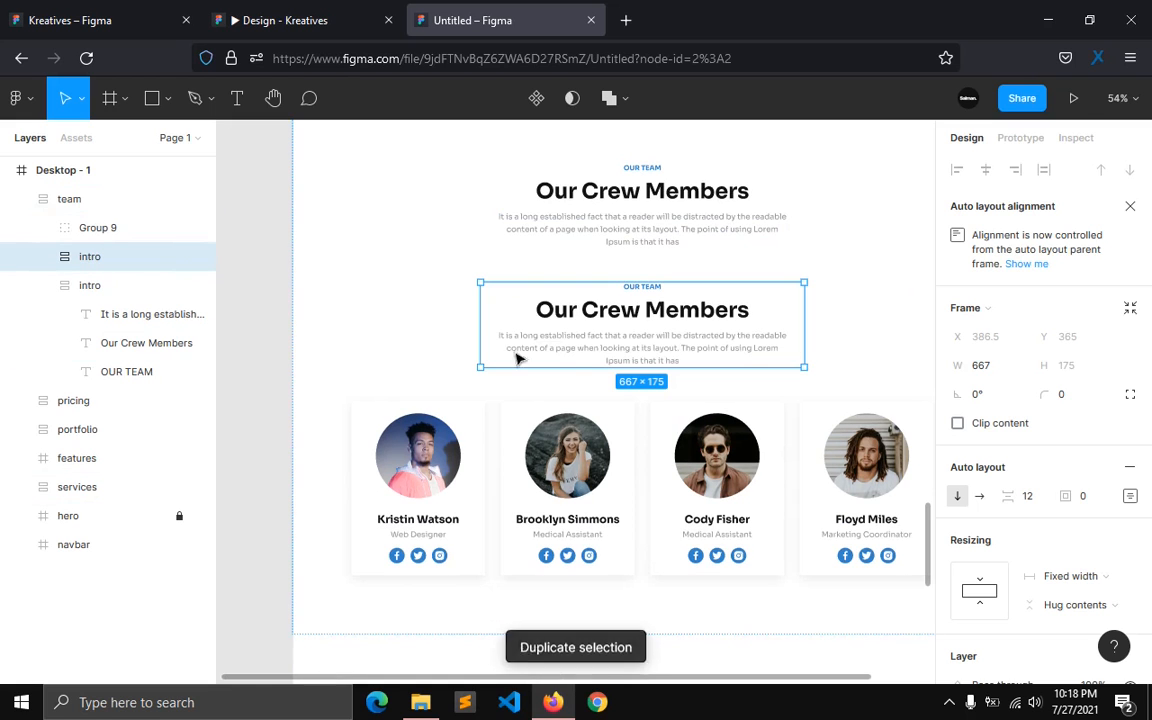
{"action": "scroll", "coordinate": [540, 357], "scroll_direction": "down", "scroll_amount": 4}
{"action": "scroll", "coordinate": [600, 300], "scroll_direction": "up", "scroll_amount": 1}
{"action": "left_click_drag", "start_coordinate": [635, 177], "coordinate": [627, 442]}
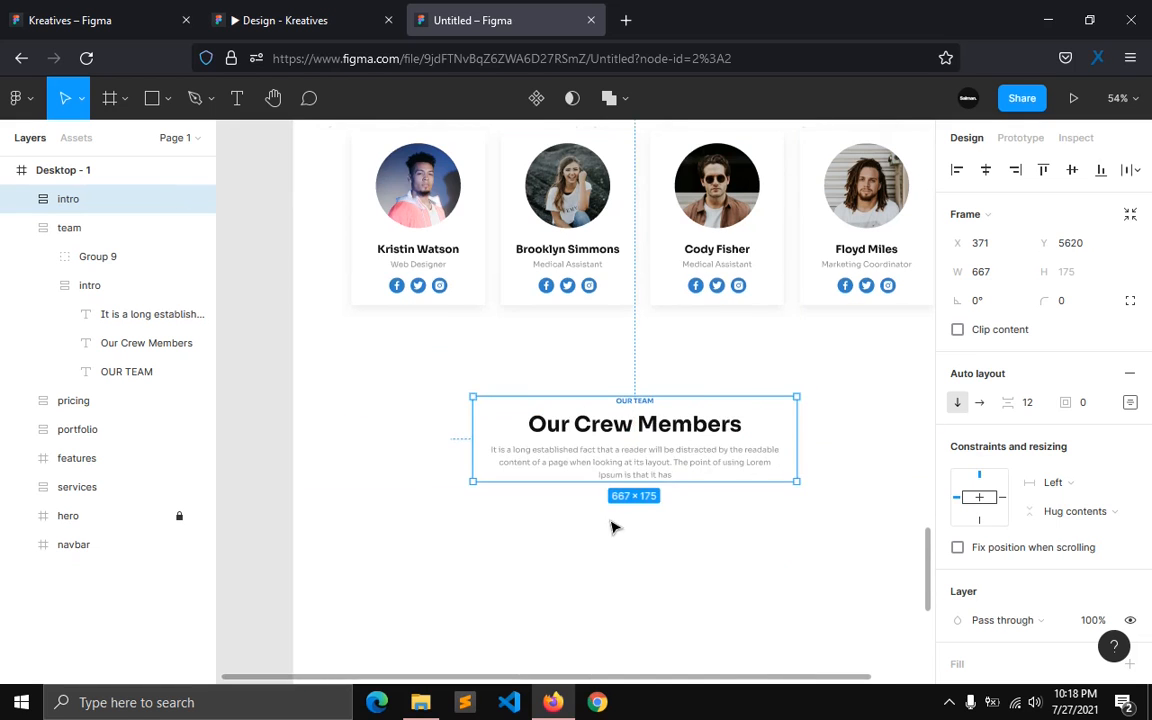
Step: Change the copied intro's label to "BLOG" and its heading to "Latest from the Blog", and collapse its layer
{"action": "scroll", "coordinate": [614, 527], "scroll_direction": "up", "scroll_amount": 3}
{"action": "key", "text": "t"}
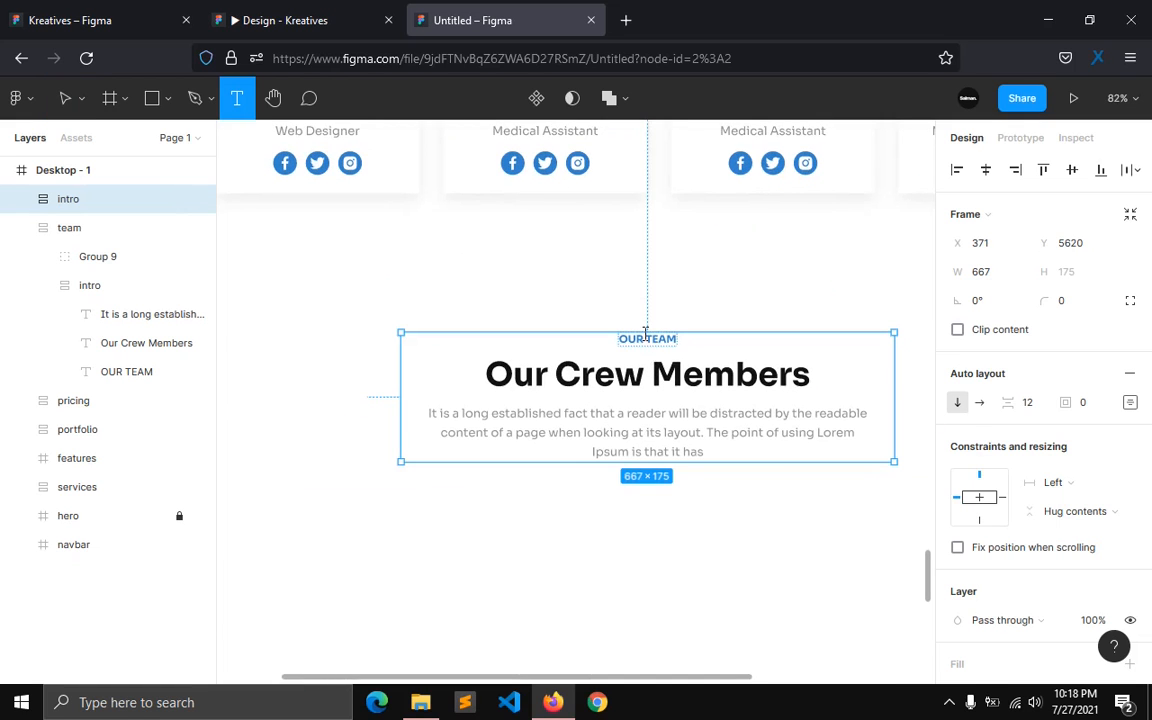
{"action": "left_click", "coordinate": [645, 337]}
{"action": "type", "text": "BLOG"}
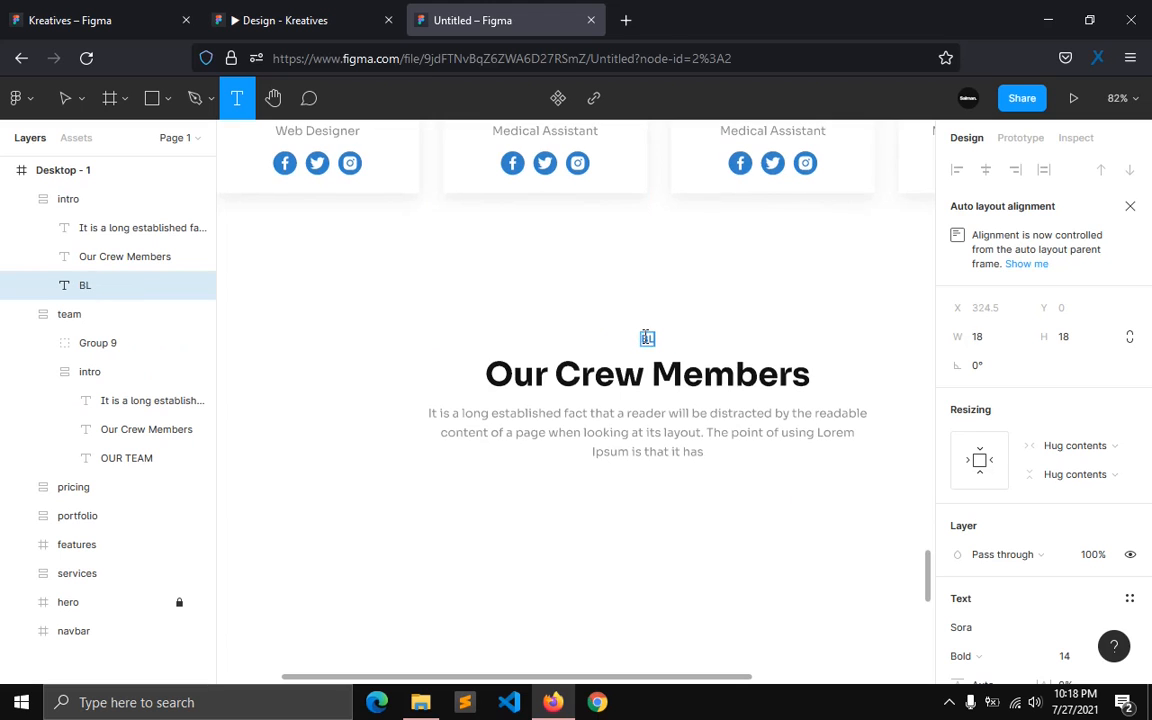
{"action": "left_click", "coordinate": [652, 375]}
{"action": "key", "text": "ctrl+a"}
{"action": "type", "text": "Latest from the Blog"}
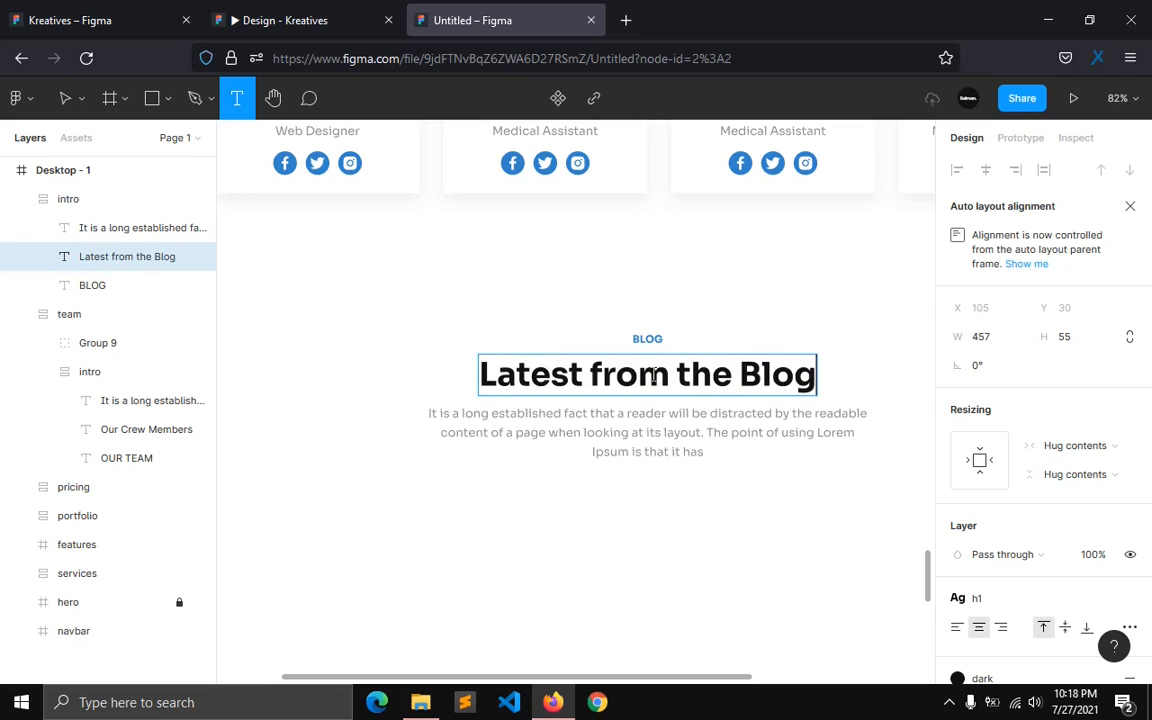
{"action": "key", "text": "Escape"}
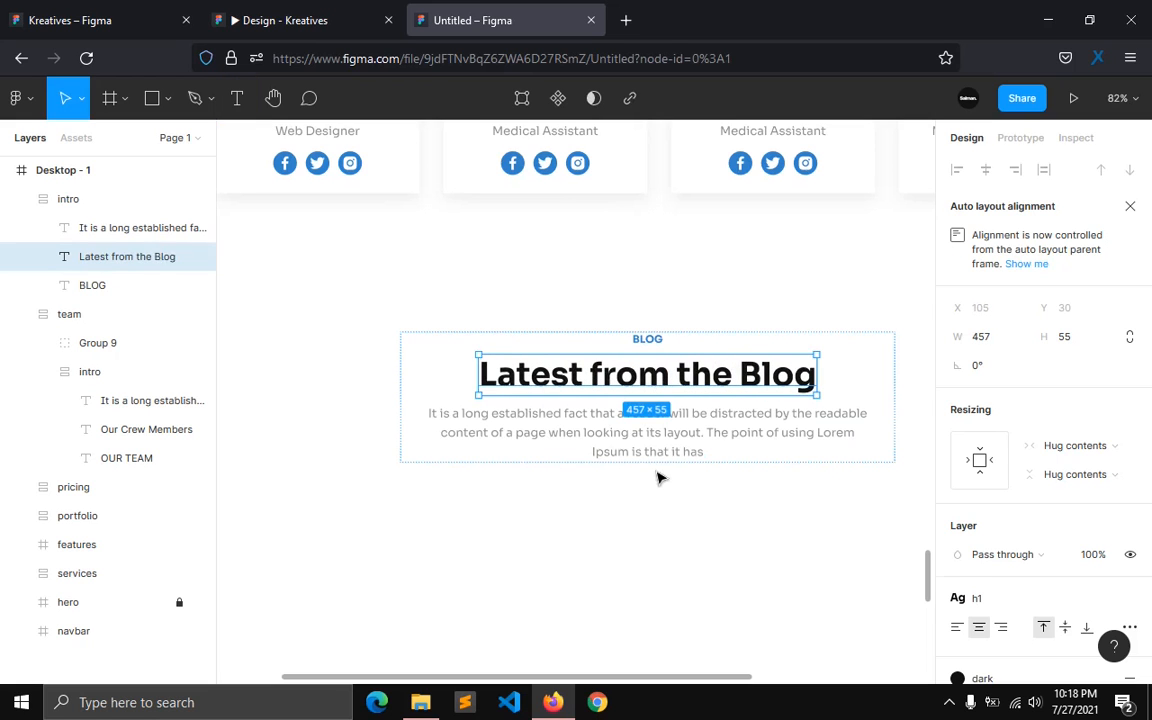
{"action": "left_click", "coordinate": [661, 476]}
{"action": "left_click", "coordinate": [22, 200]}
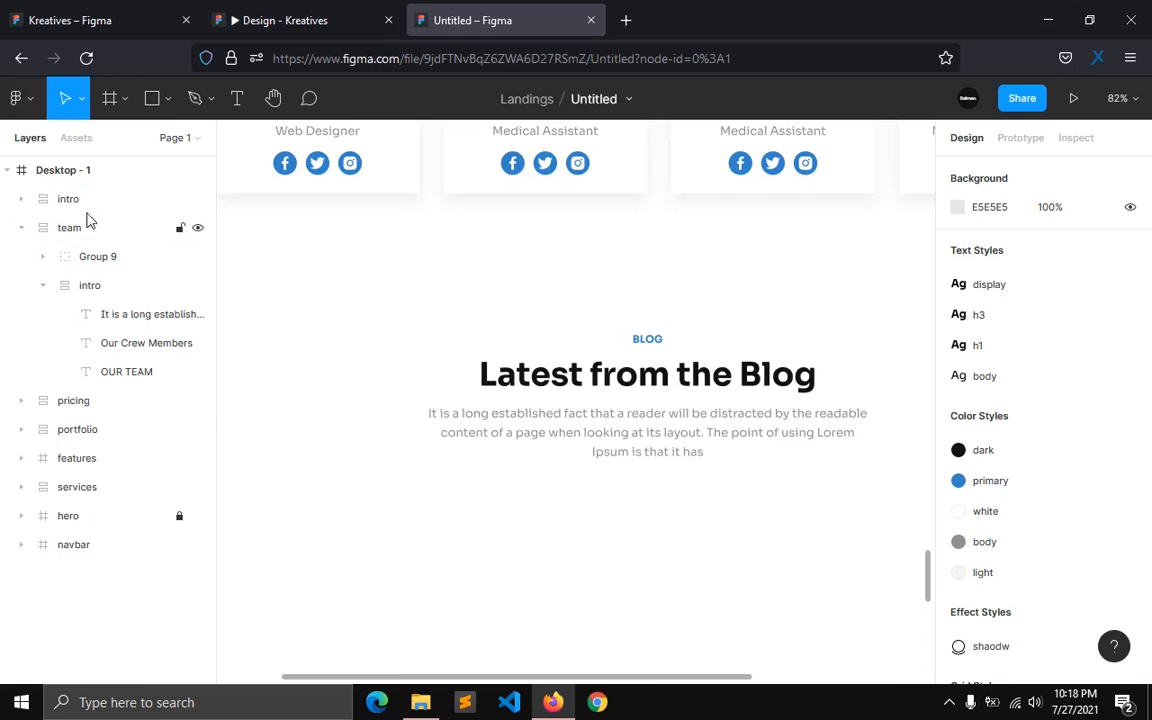
Step: Check the blog cards in the Kreatives prototype, return to the Untitled file and draw a rectangle about 305 × 233 below the blog intro
{"action": "key", "text": "ctrl+shift+Tab"}
{"action": "scroll", "coordinate": [298, 505], "scroll_direction": "down", "scroll_amount": 1}
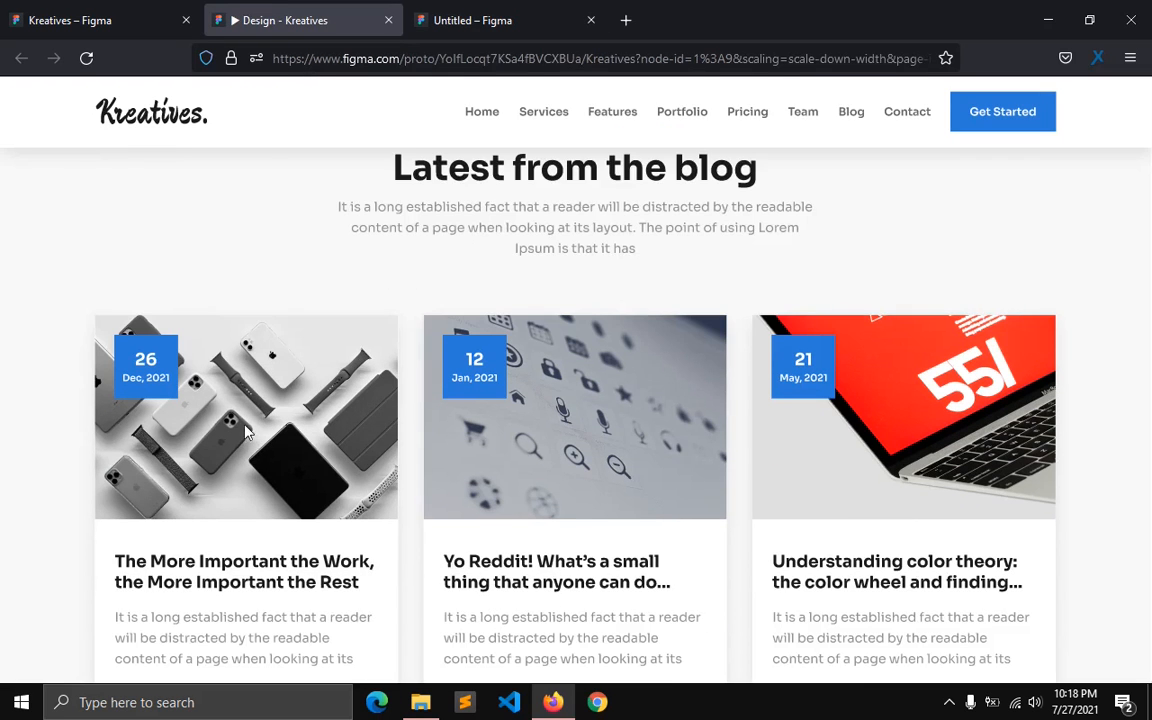
{"action": "scroll", "coordinate": [229, 418], "scroll_direction": "down", "scroll_amount": 1}
{"action": "left_click", "coordinate": [492, 22]}
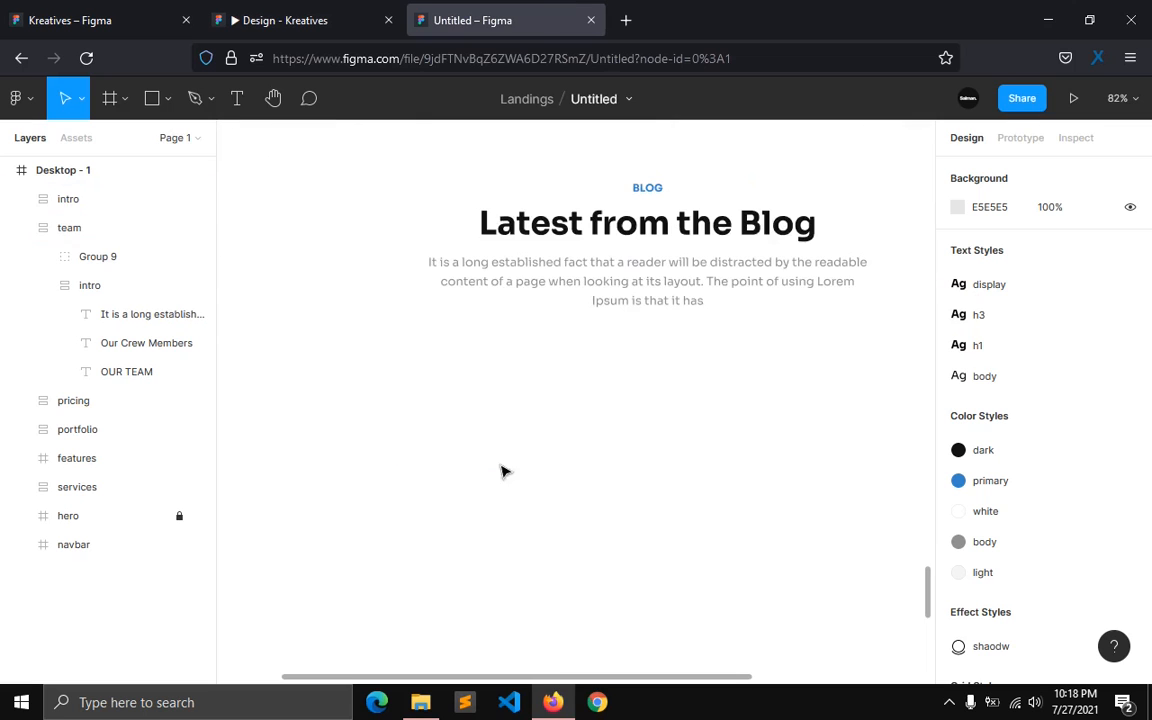
{"action": "left_click_drag", "start_coordinate": [515, 678], "coordinate": [425, 678]}
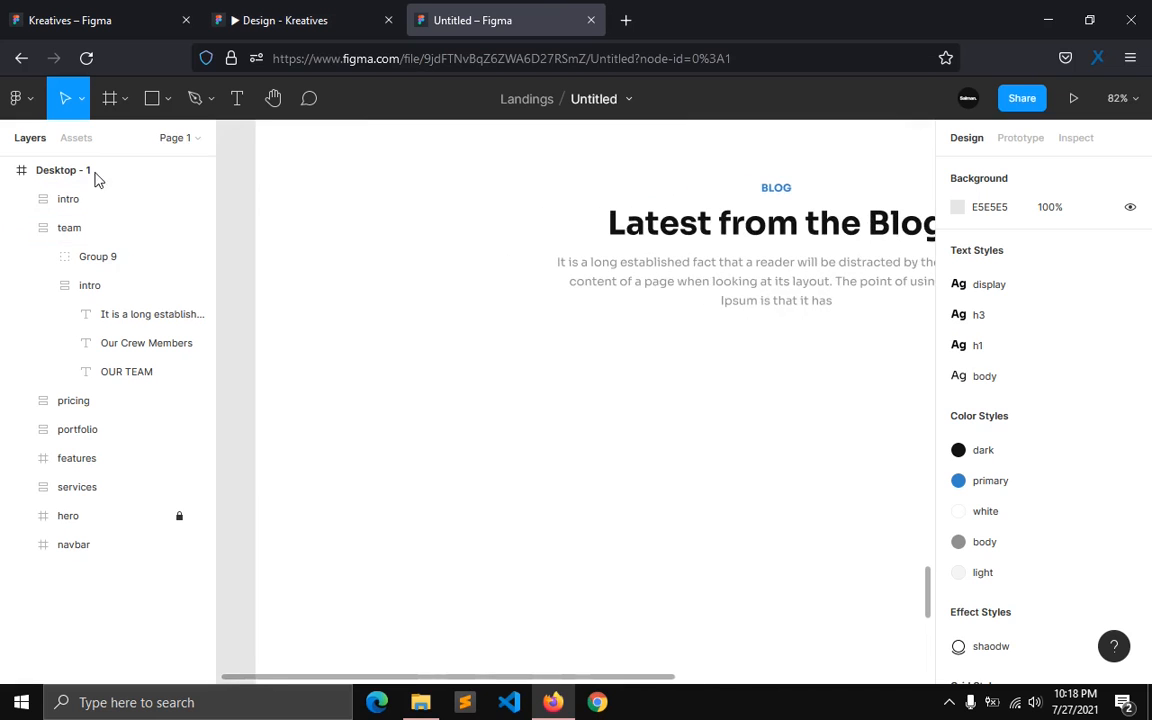
{"action": "left_click", "coordinate": [167, 98]}
{"action": "left_click", "coordinate": [165, 143]}
{"action": "scroll", "coordinate": [412, 414], "scroll_direction": "down", "scroll_amount": 1}
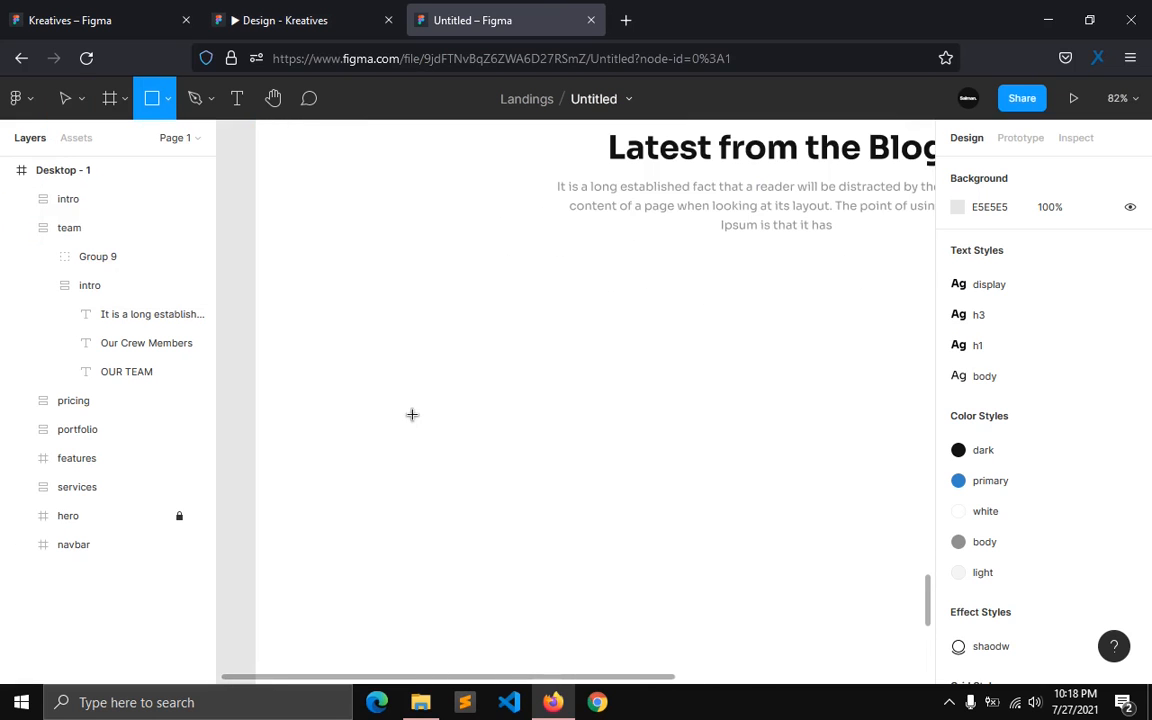
{"action": "mouse_move", "coordinate": [345, 317]}
{"action": "left_mouse_down"}
{"action": "mouse_move", "coordinate": [540, 513]}
{"action": "mouse_move", "coordinate": [570, 489]}
{"action": "left_mouse_up"}
Step: Set the new grey rectangle's width to 379 and height to 250, and deselect it
{"action": "left_click", "coordinate": [1009, 254]}
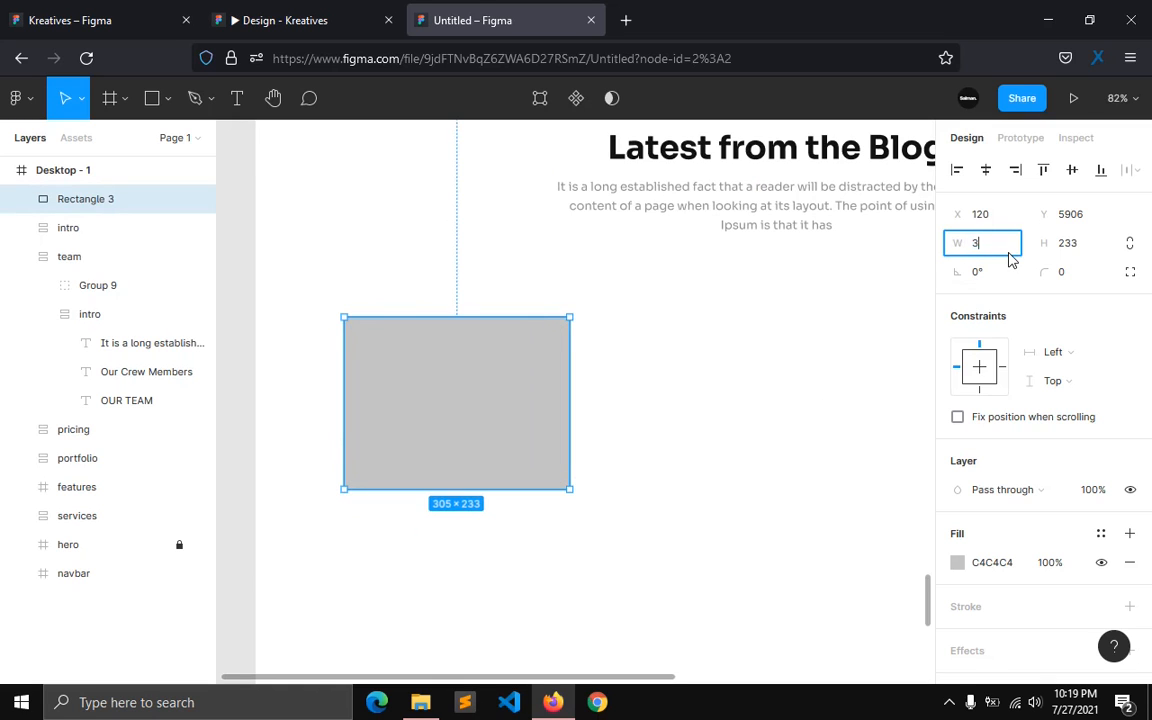
{"action": "key", "text": "Return"}
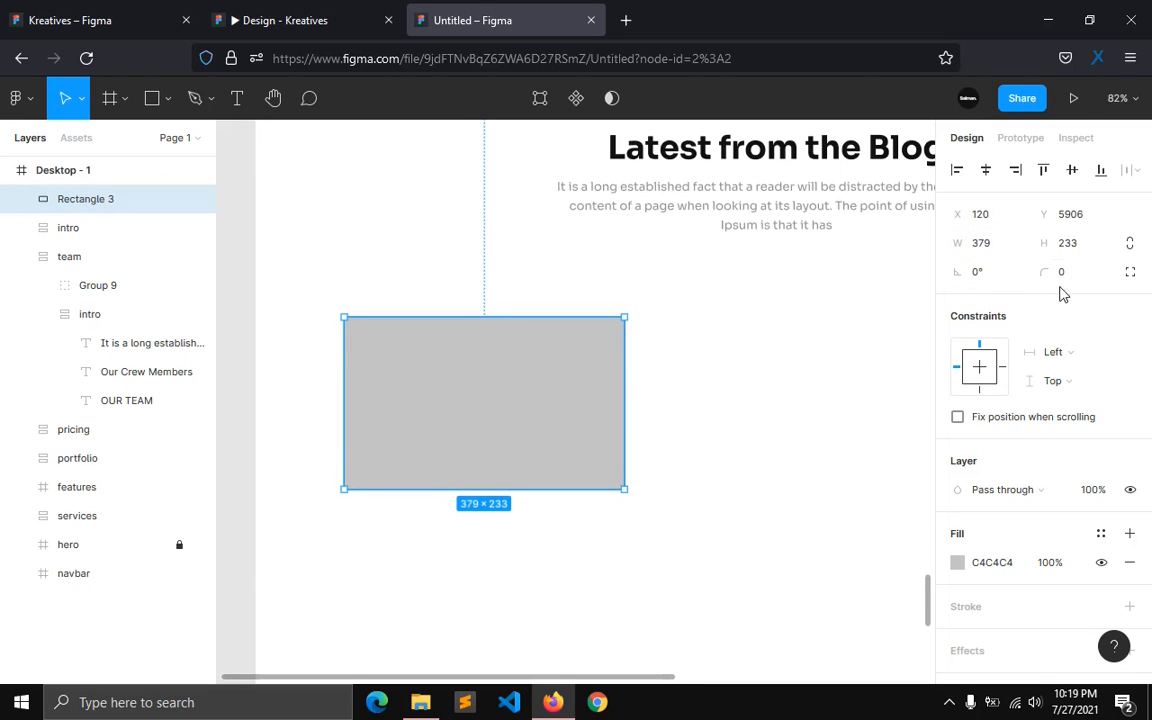
{"action": "left_click", "coordinate": [1080, 248]}
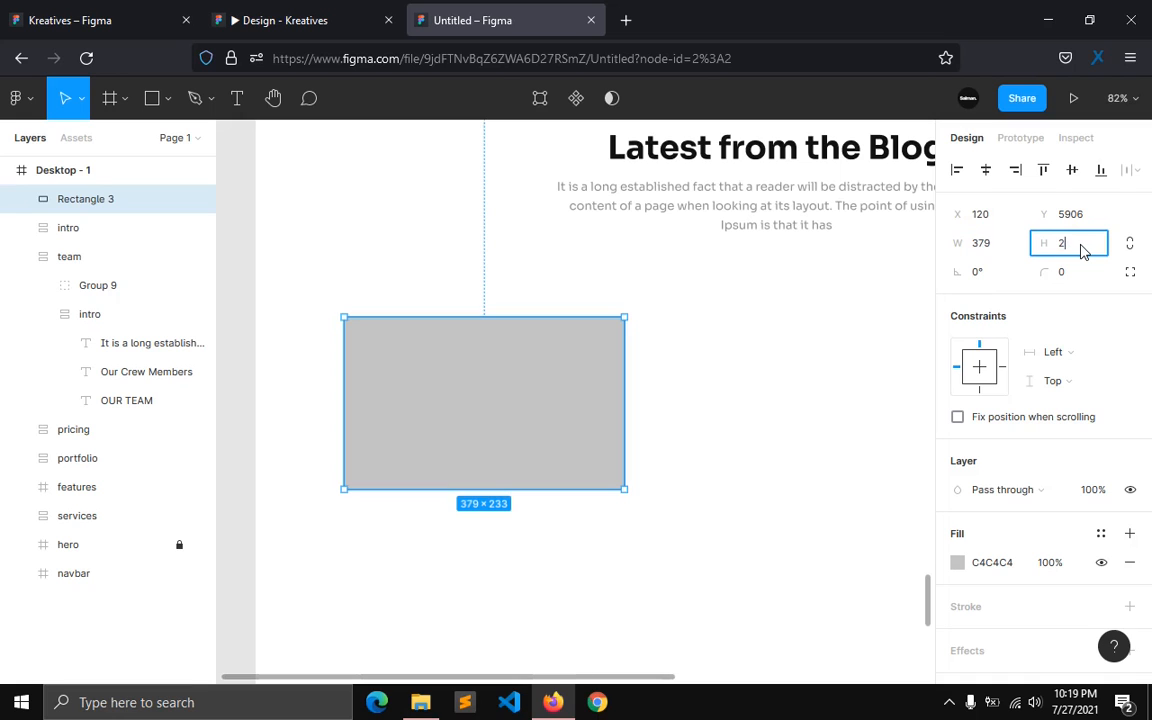
{"action": "key", "text": "Return"}
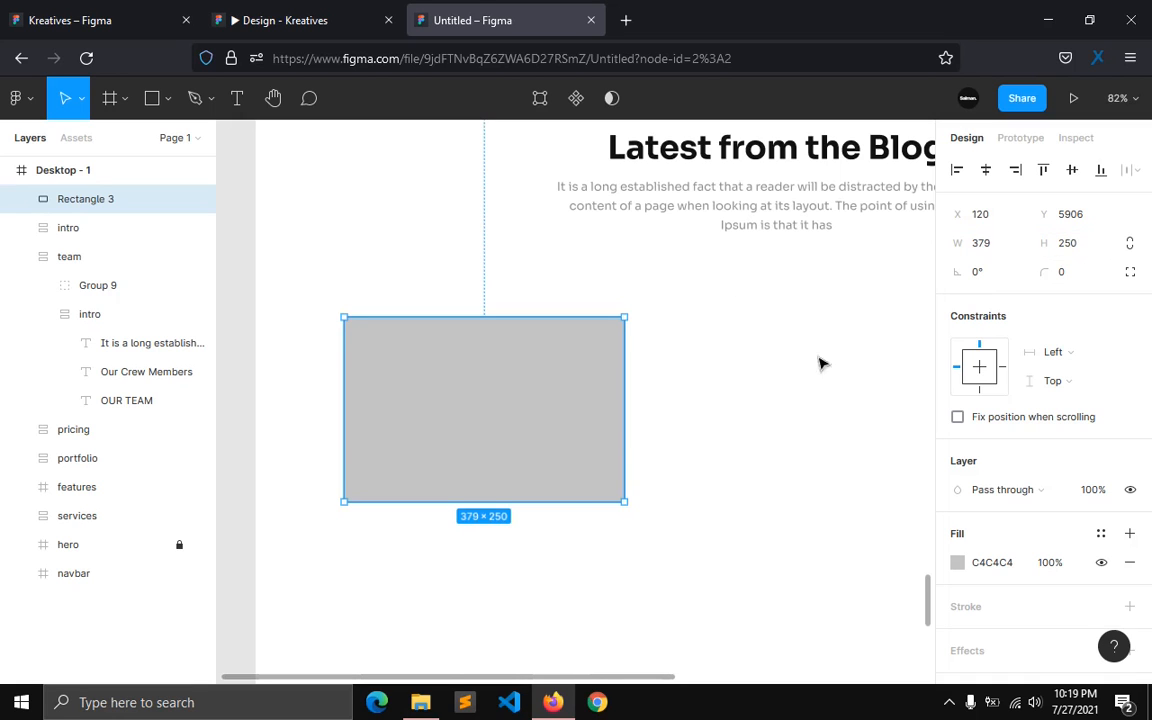
{"action": "left_click", "coordinate": [480, 567]}
Step: Draw a frame inside the rectangle's upper-left corner at about X 155, Y 5931, size it 80 × 80 and fill it with the primary color style
{"action": "scroll", "coordinate": [430, 535], "scroll_direction": "down", "scroll_amount": 2}
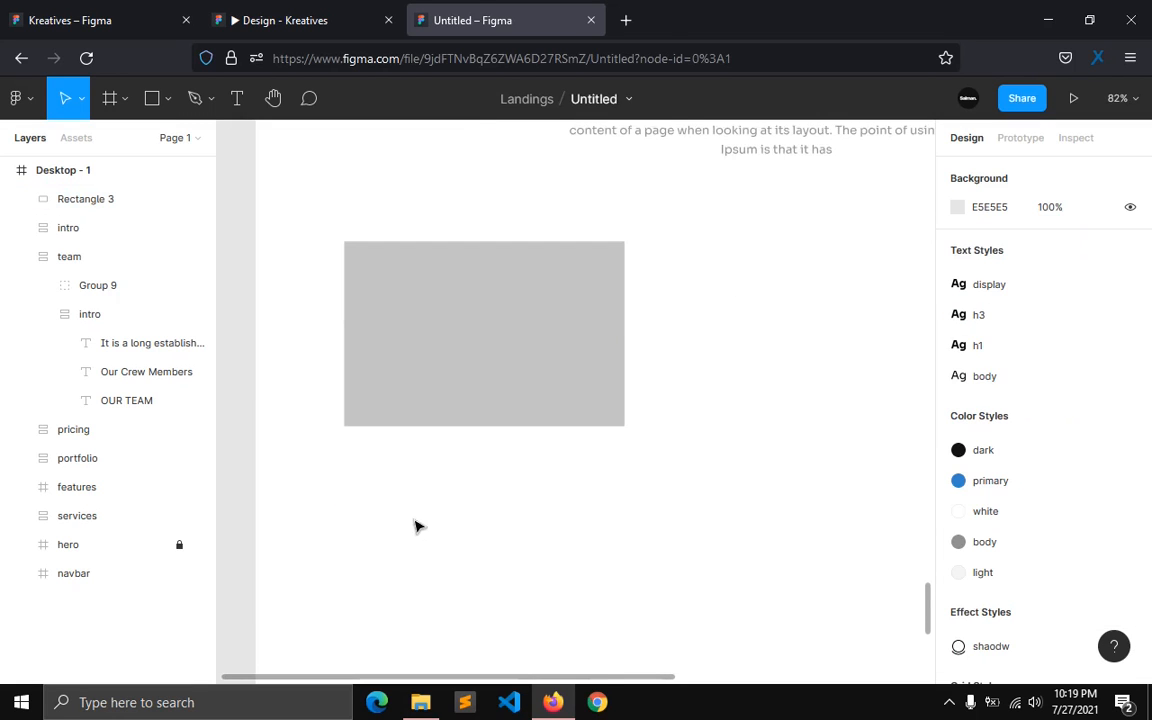
{"action": "left_click", "coordinate": [124, 100]}
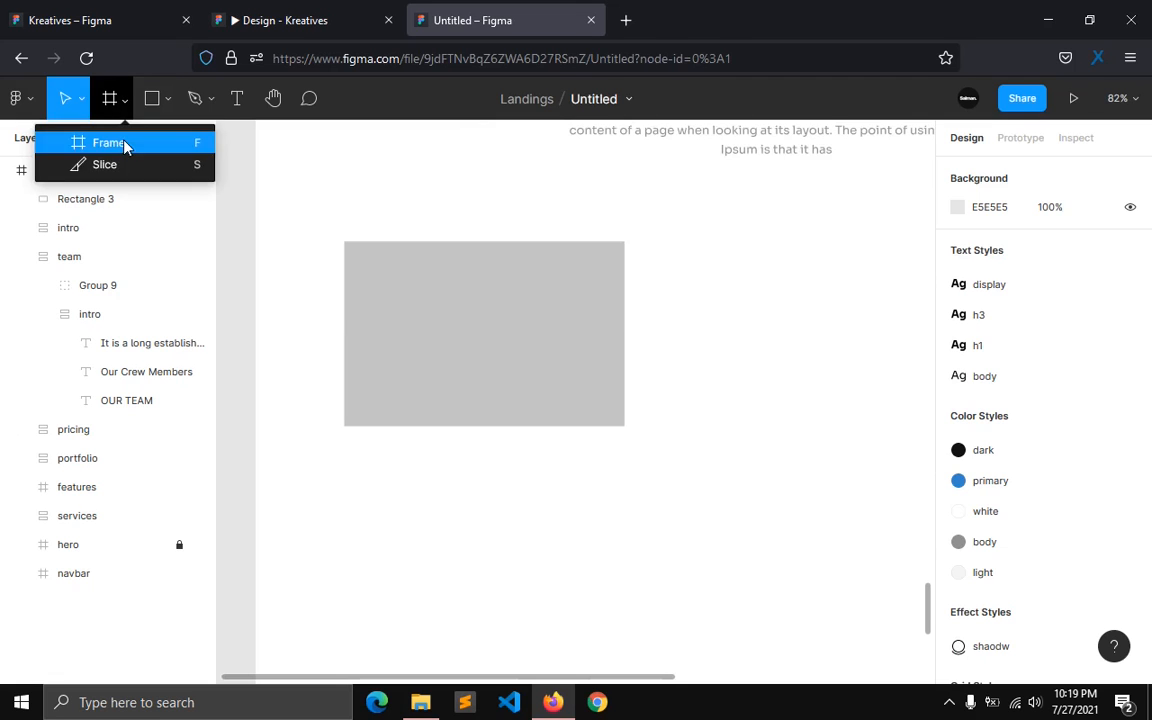
{"action": "left_click", "coordinate": [108, 141]}
{"action": "left_click_drag", "start_coordinate": [370, 260], "coordinate": [431, 310]}
{"action": "left_click", "coordinate": [1000, 277]}
{"action": "key", "text": "Tab"}
{"action": "type", "text": "80"}
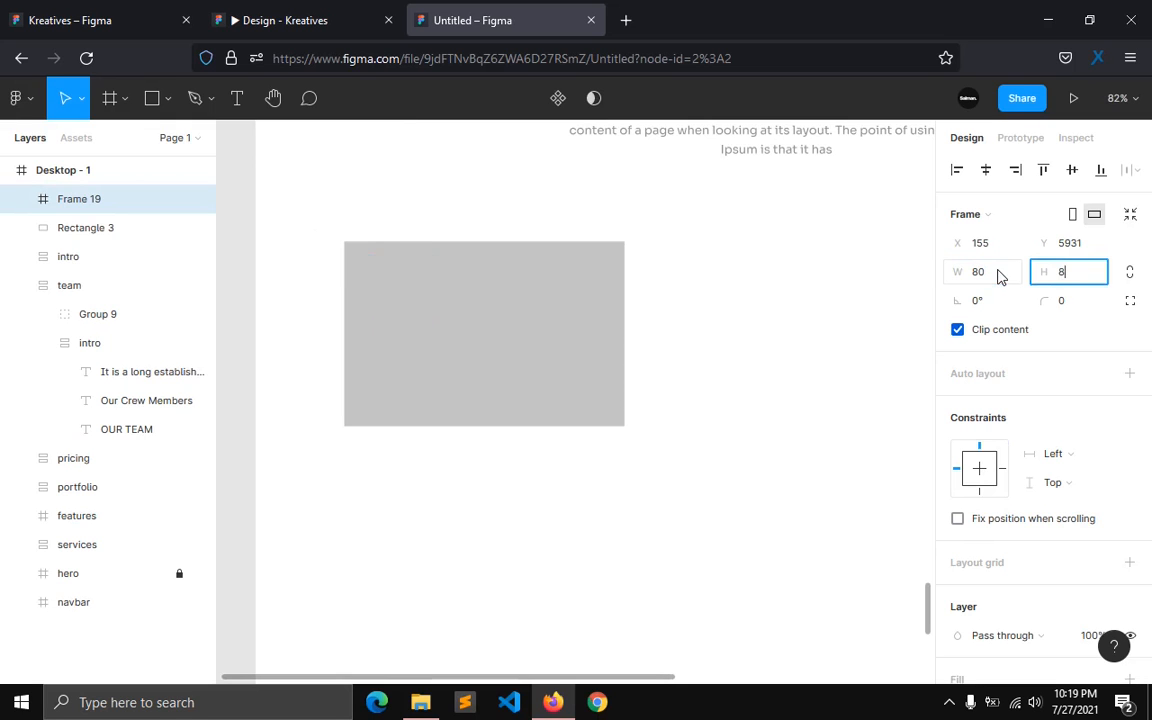
{"action": "key", "text": "Return"}
{"action": "scroll", "coordinate": [1047, 540], "scroll_direction": "down", "scroll_amount": 2}
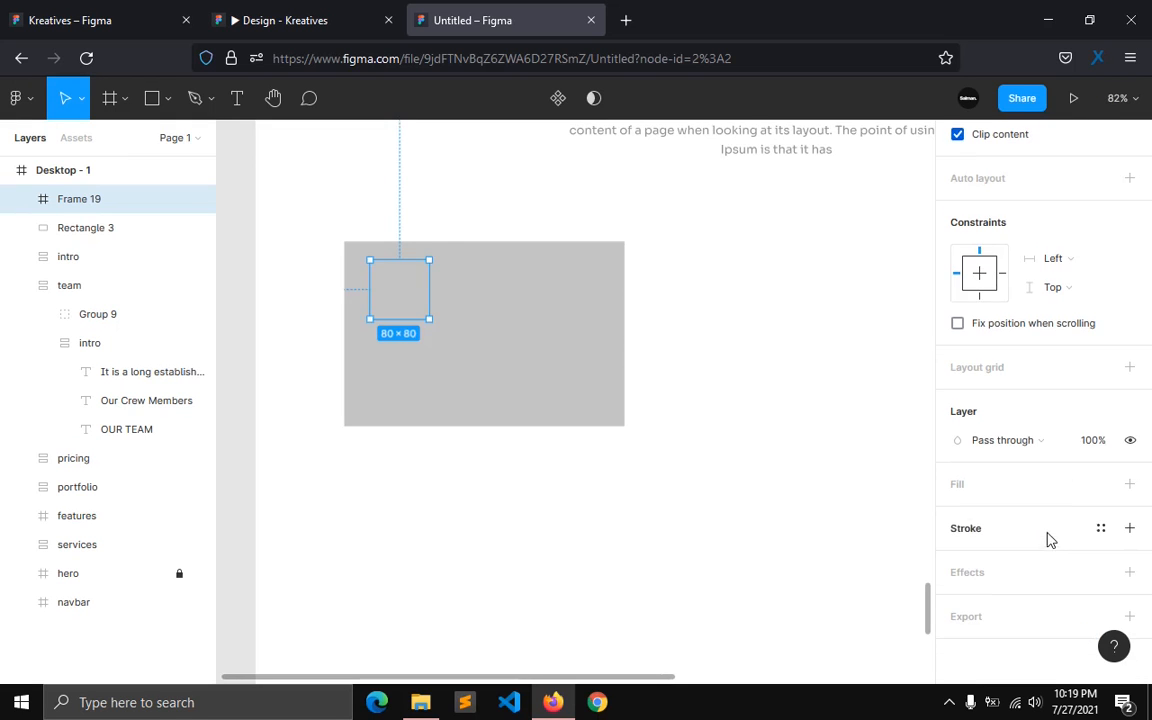
{"action": "left_click", "coordinate": [1100, 484]}
{"action": "left_click", "coordinate": [1001, 594]}
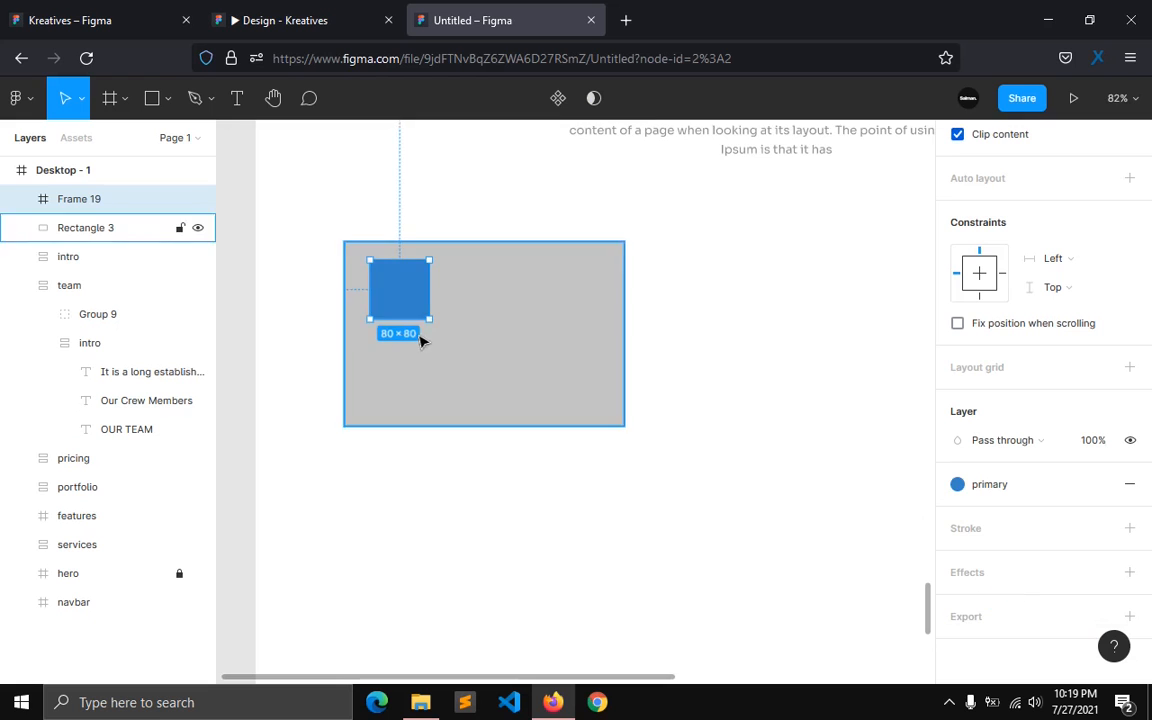
Step: Add the white text "25" inside the blue frame and apply the h3 text style to it
{"action": "scroll", "coordinate": [352, 285], "scroll_direction": "up", "scroll_amount": 5}
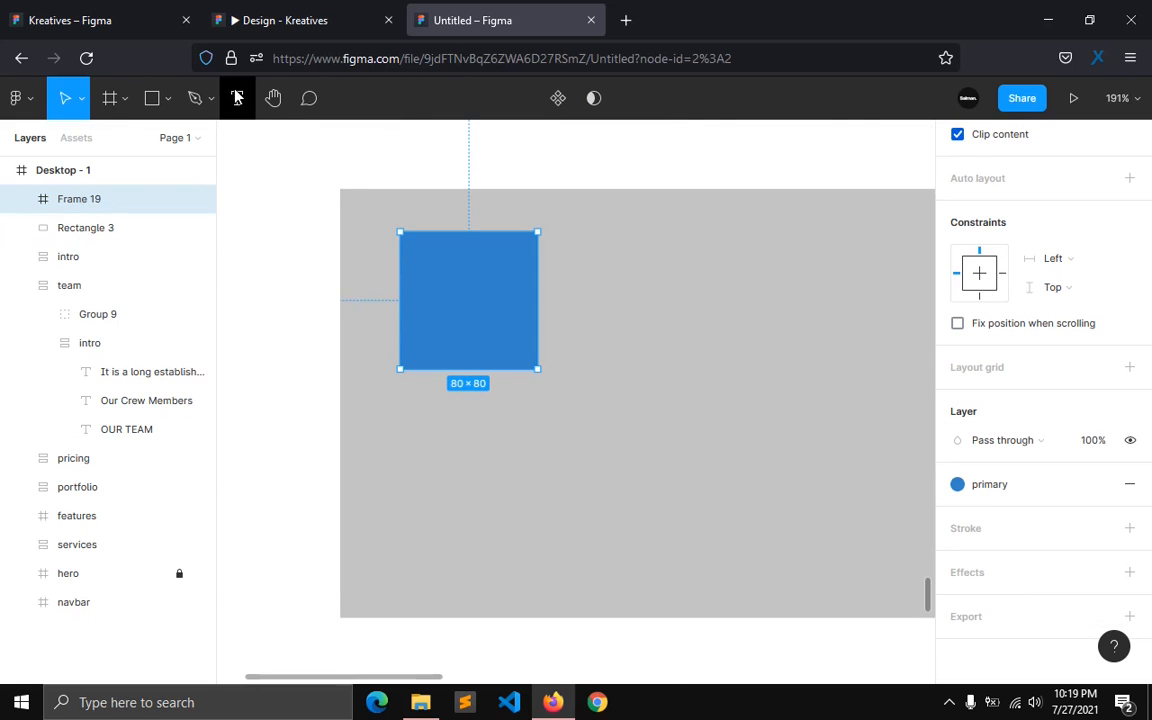
{"action": "key", "text": "t"}
{"action": "left_click", "coordinate": [433, 279]}
{"action": "type", "text": "25"}
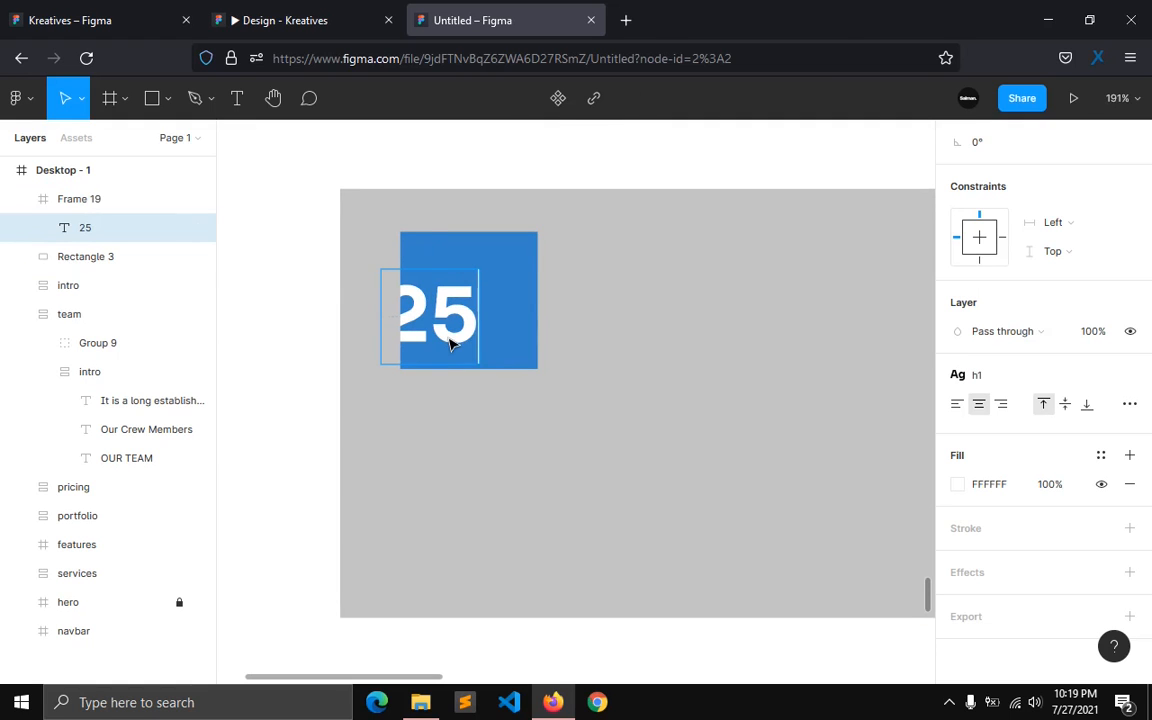
{"action": "key", "text": "Escape"}
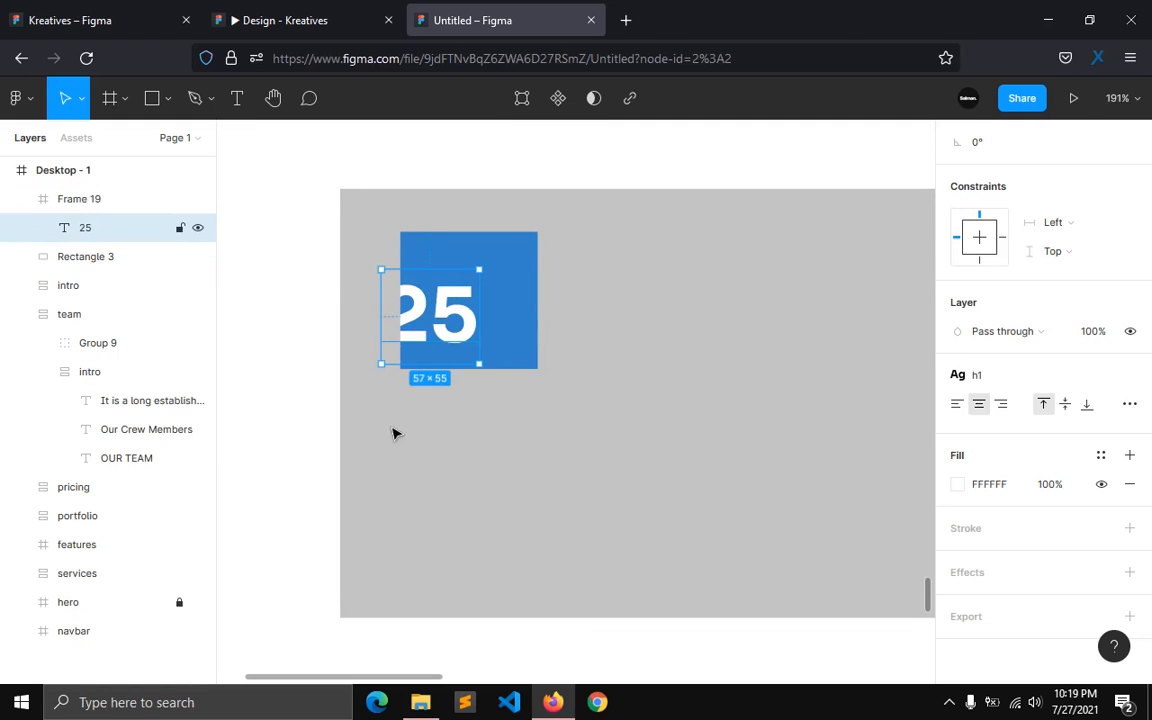
{"action": "left_click", "coordinate": [1128, 378]}
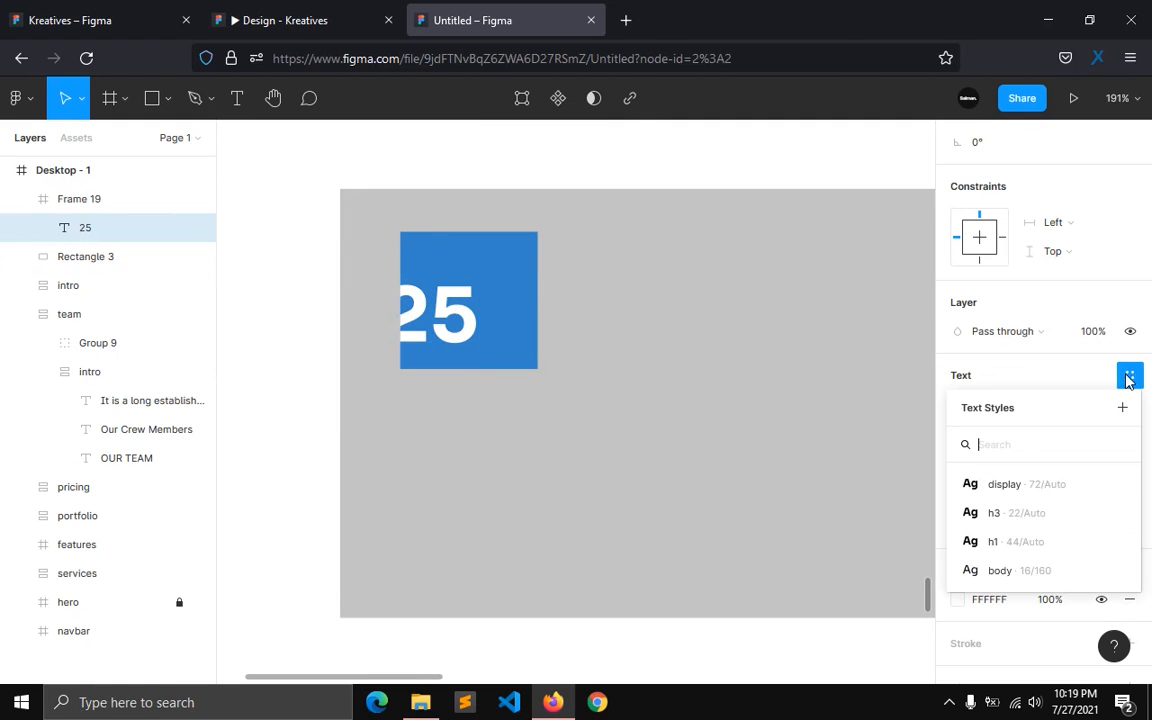
{"action": "left_click", "coordinate": [994, 512]}
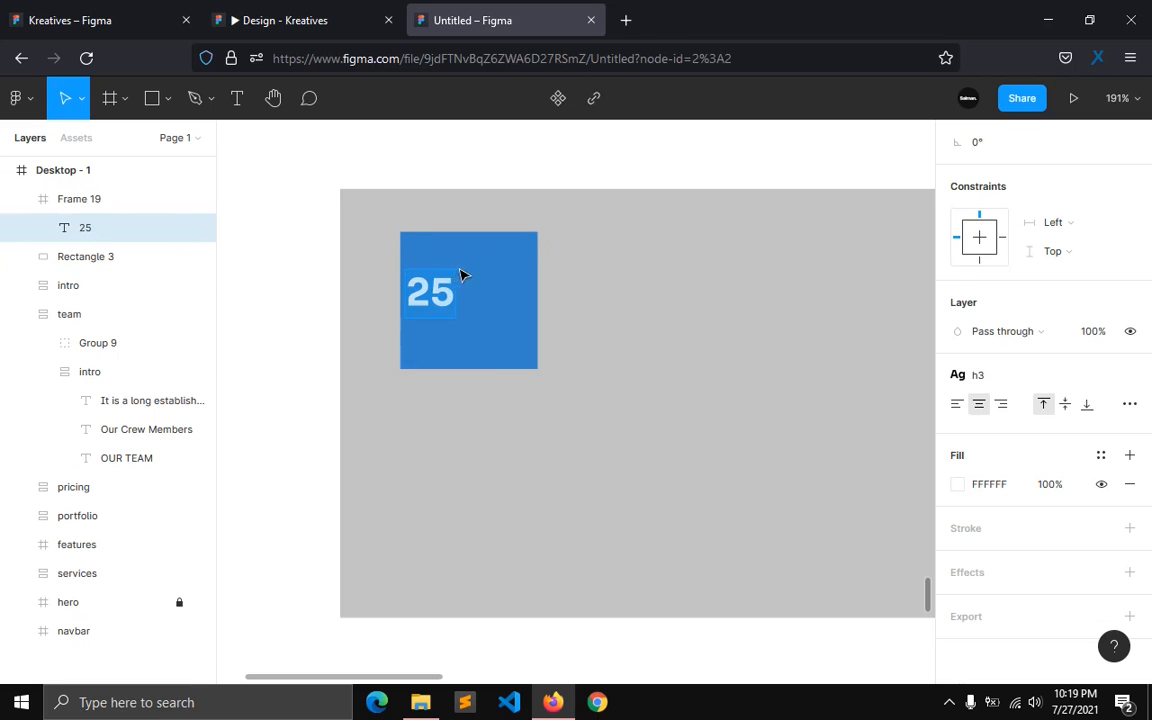
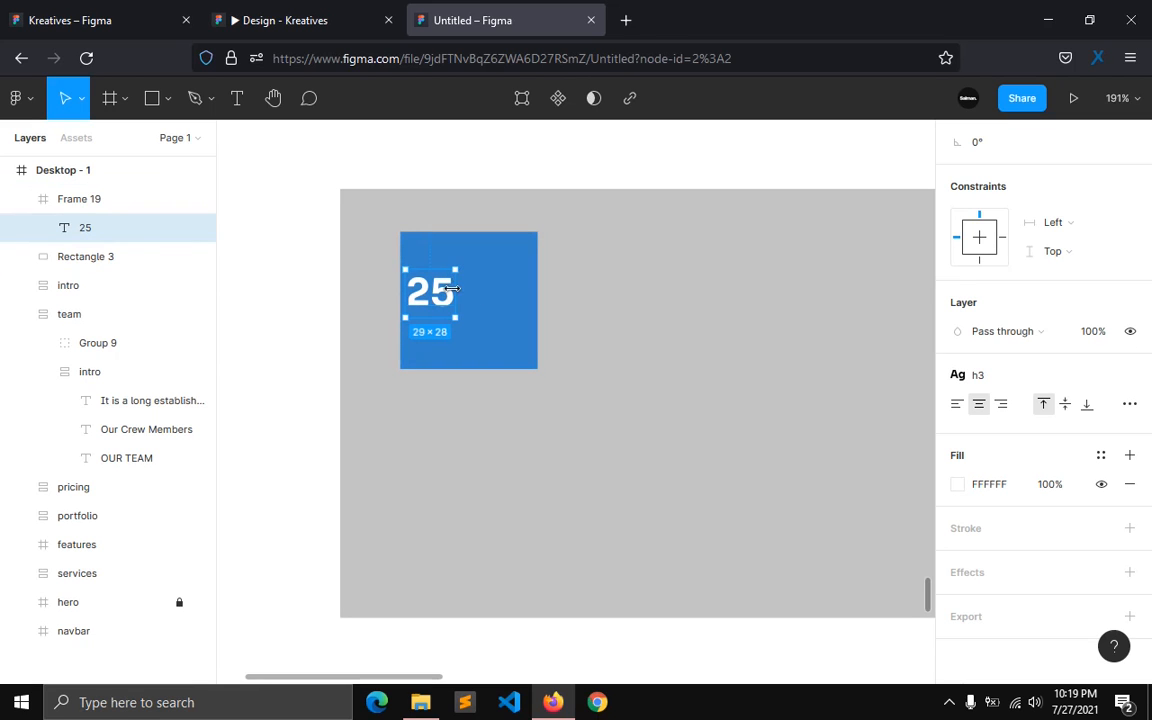
Step: Place the "25" in the upper middle of the blue frame and add a copy below it reading "Dec, 20121"
{"action": "left_click_drag", "start_coordinate": [447, 293], "coordinate": [474, 334]}
{"action": "double_click", "coordinate": [474, 334]}
{"action": "type", "text": "Dec,"}
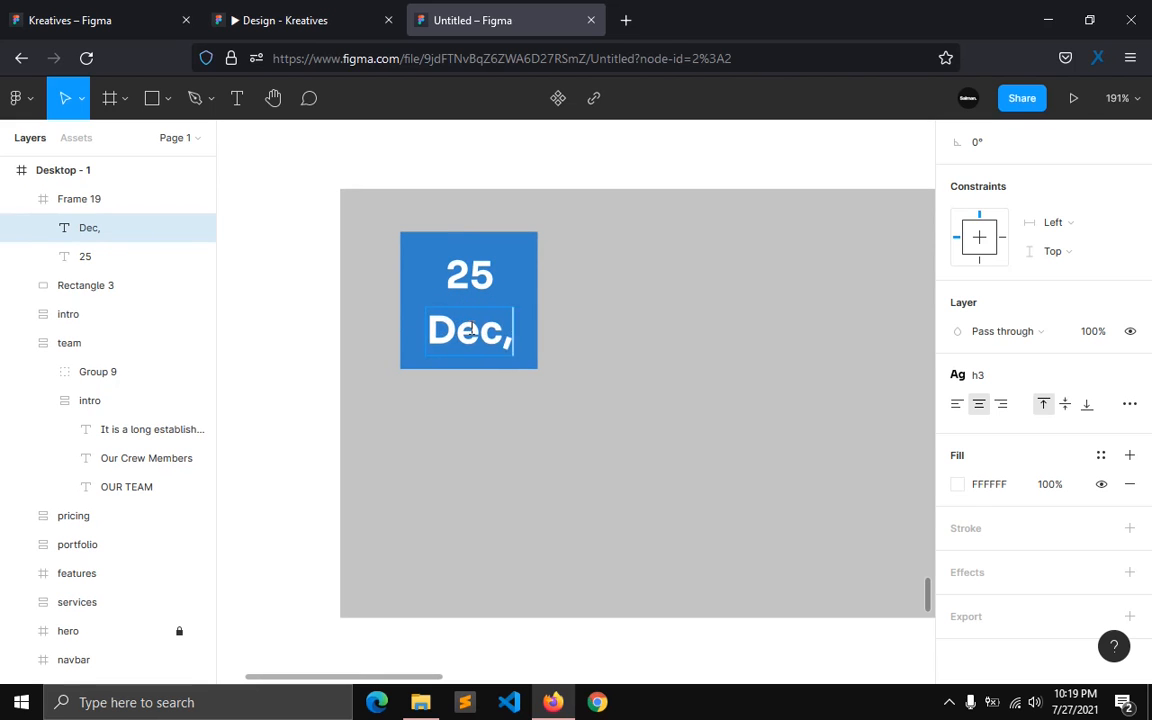
{"action": "type", "text": " 2012"}
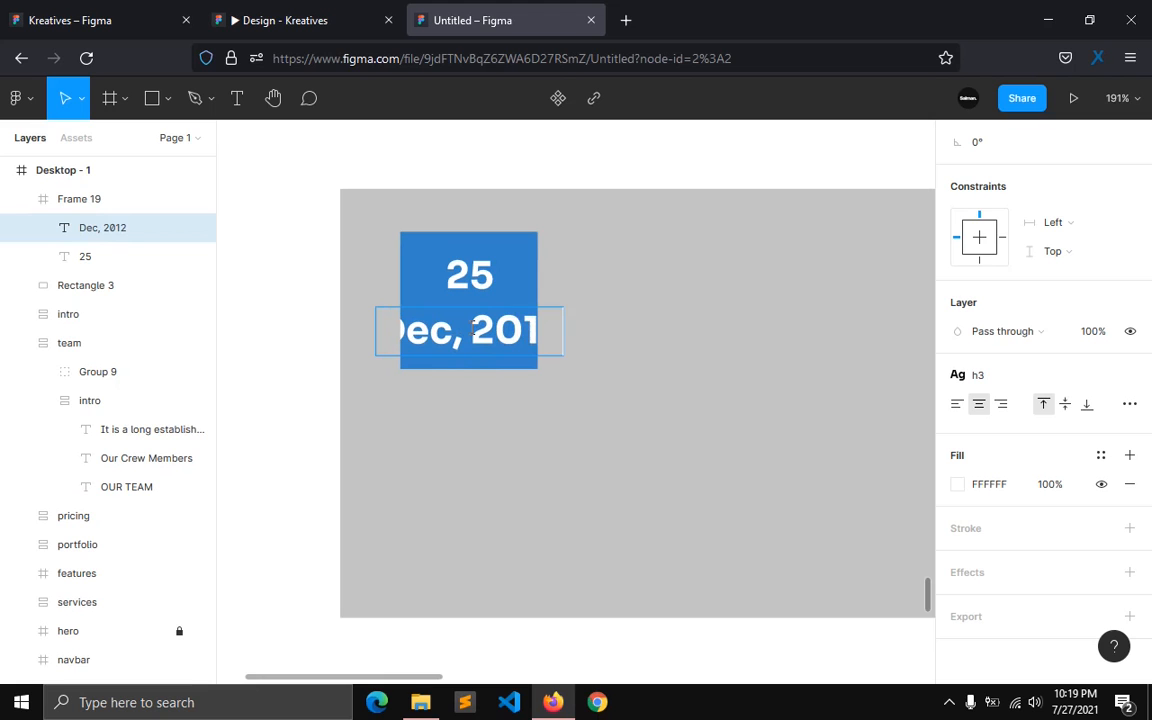
{"action": "key", "text": "BackSpace"}
{"action": "key", "text": "BackSpace"}
{"action": "type", "text": "121"}
{"action": "key", "text": "Escape"}
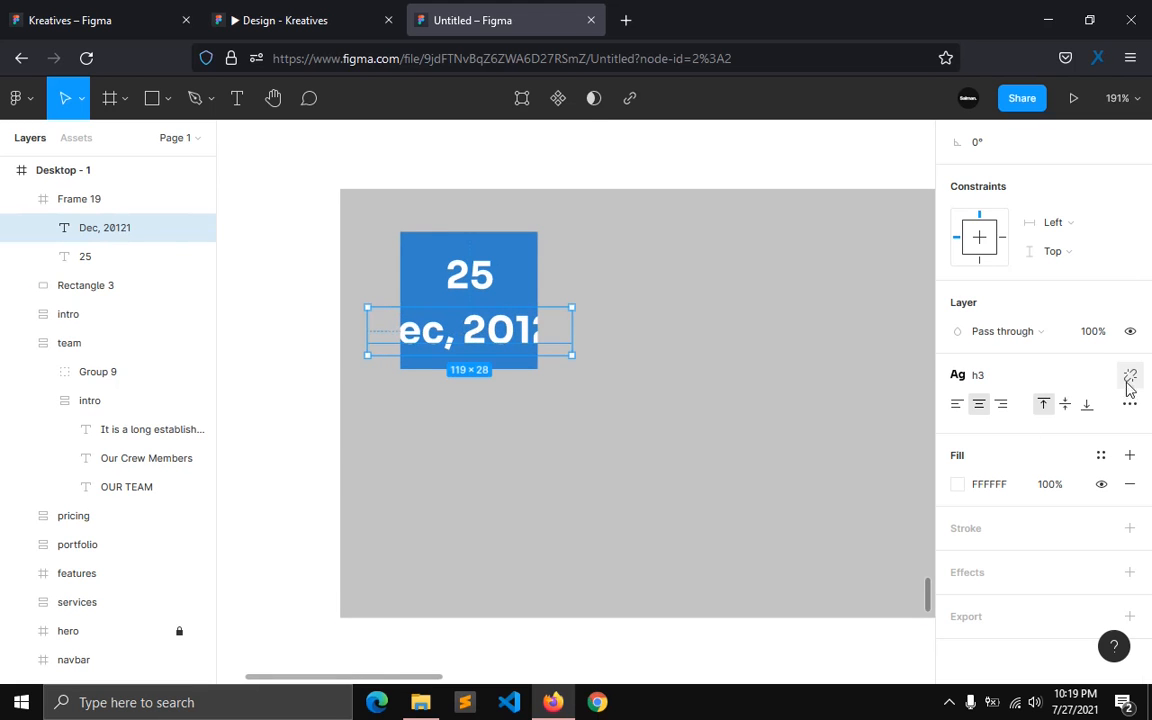
Step: Detach the month and year text from the h3 style and set its font size to 12
{"action": "left_click", "coordinate": [1127, 378]}
{"action": "left_click", "coordinate": [1073, 433]}
{"action": "type", "text": "12"}
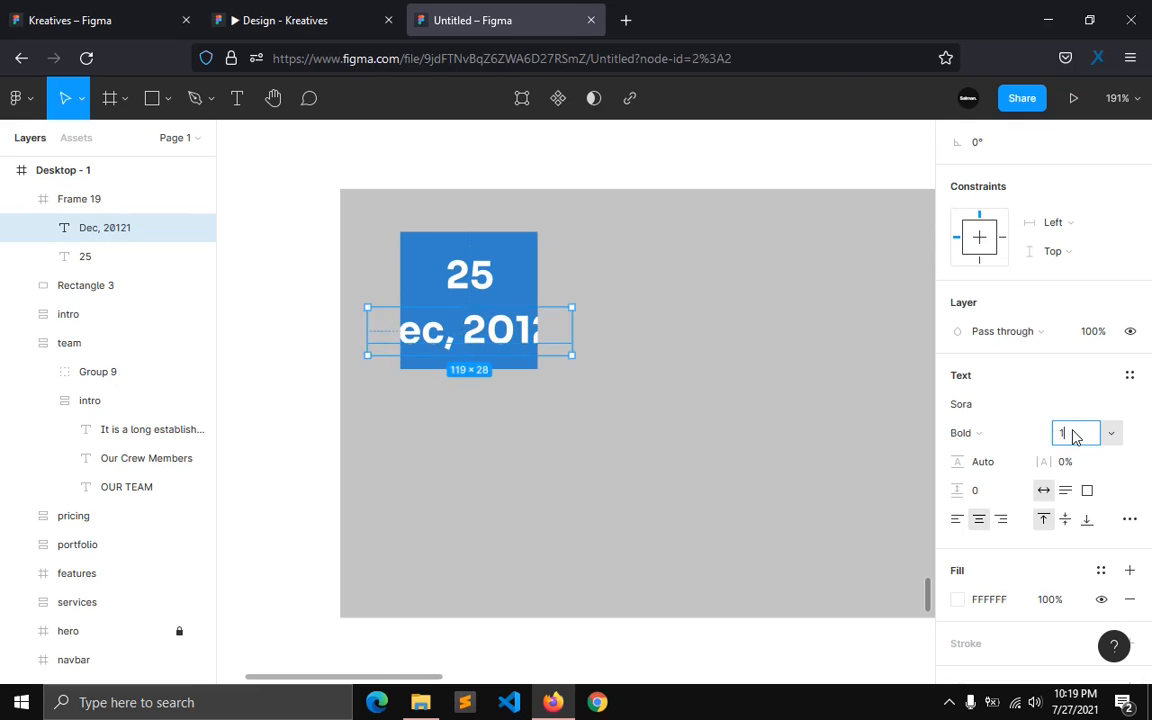
{"action": "key", "text": "Return"}
Step: Apply vertical auto layout to the blue date frame and switch its width and height from hugging contents to fixed
{"action": "left_click", "coordinate": [78, 202]}
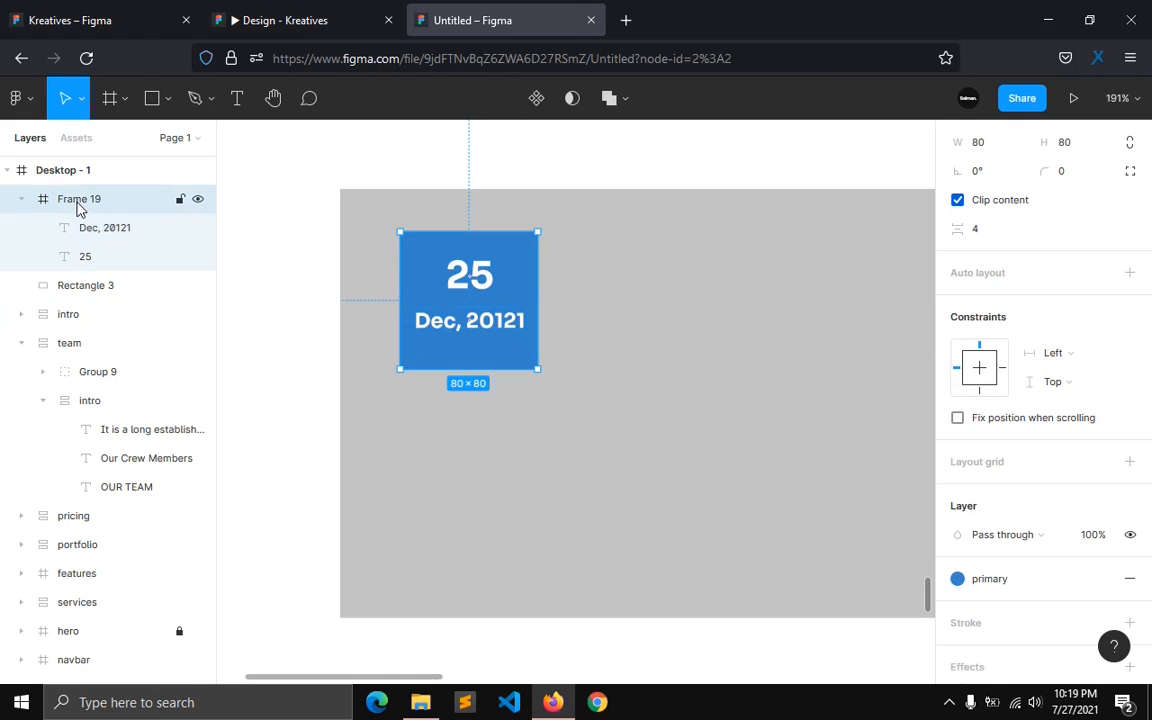
{"action": "key", "text": "shift+a"}
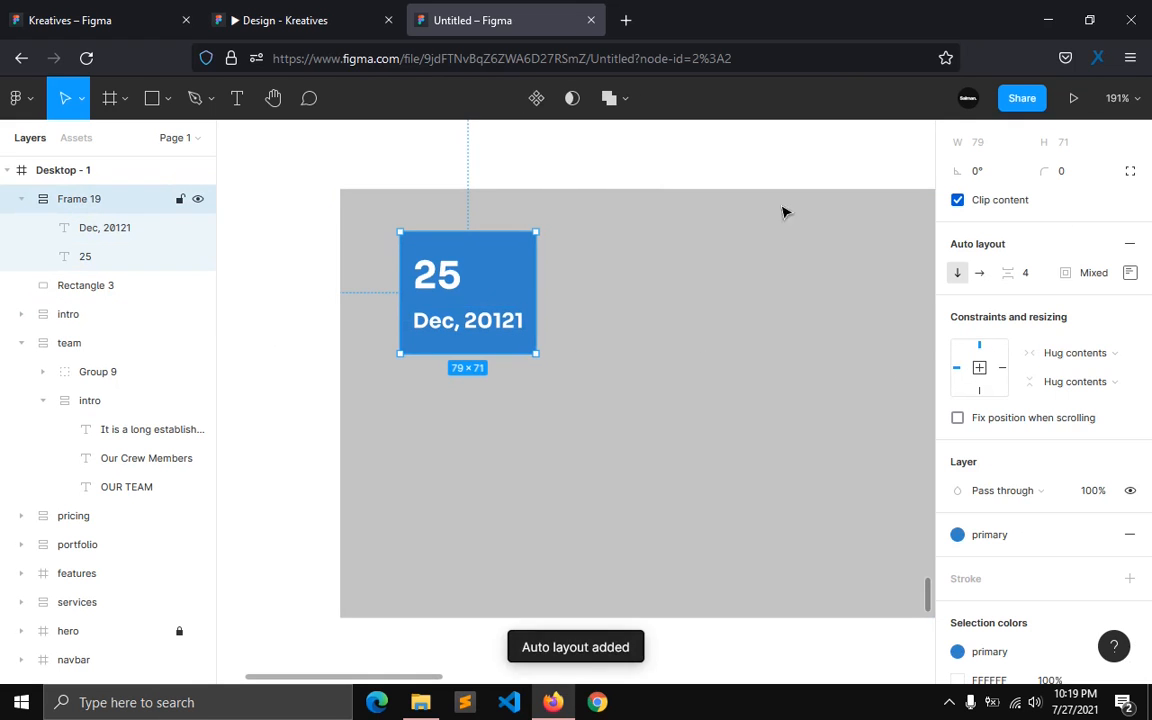
{"action": "left_click", "coordinate": [1082, 354]}
{"action": "left_click", "coordinate": [1058, 332]}
{"action": "left_click", "coordinate": [1075, 389]}
{"action": "left_click", "coordinate": [1040, 360]}
{"action": "scroll", "coordinate": [1030, 245], "scroll_direction": "up", "scroll_amount": 2}
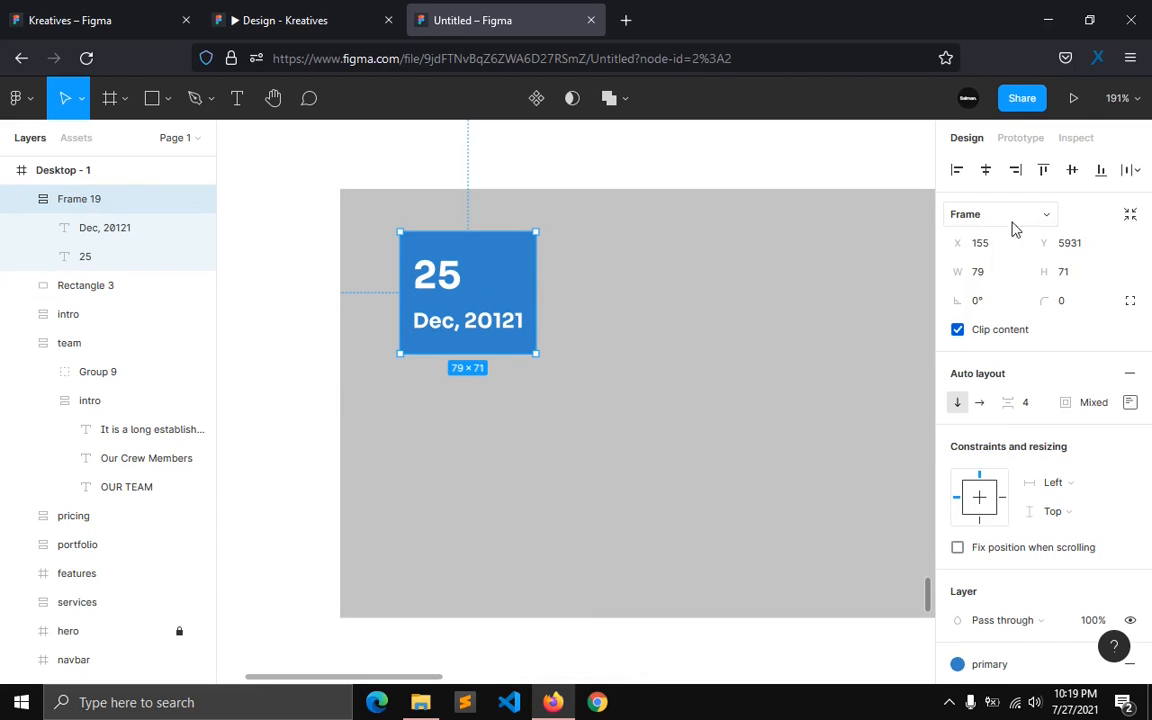
Step: Set the date frame's size to 80 × 80 and align its contents to the center
{"action": "left_click", "coordinate": [1005, 282]}
{"action": "type", "text": "80"}
{"action": "key", "text": "Tab"}
{"action": "type", "text": "80"}
{"action": "key", "text": "Return"}
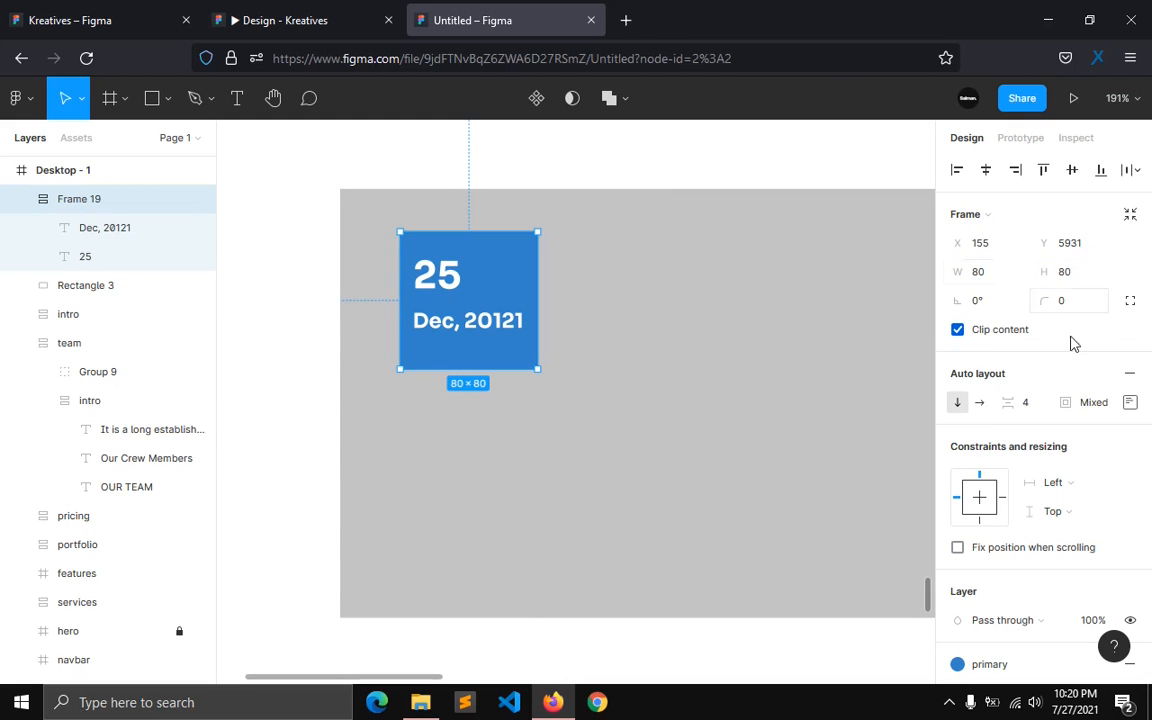
{"action": "left_click", "coordinate": [1130, 402]}
{"action": "left_click", "coordinate": [1070, 480]}
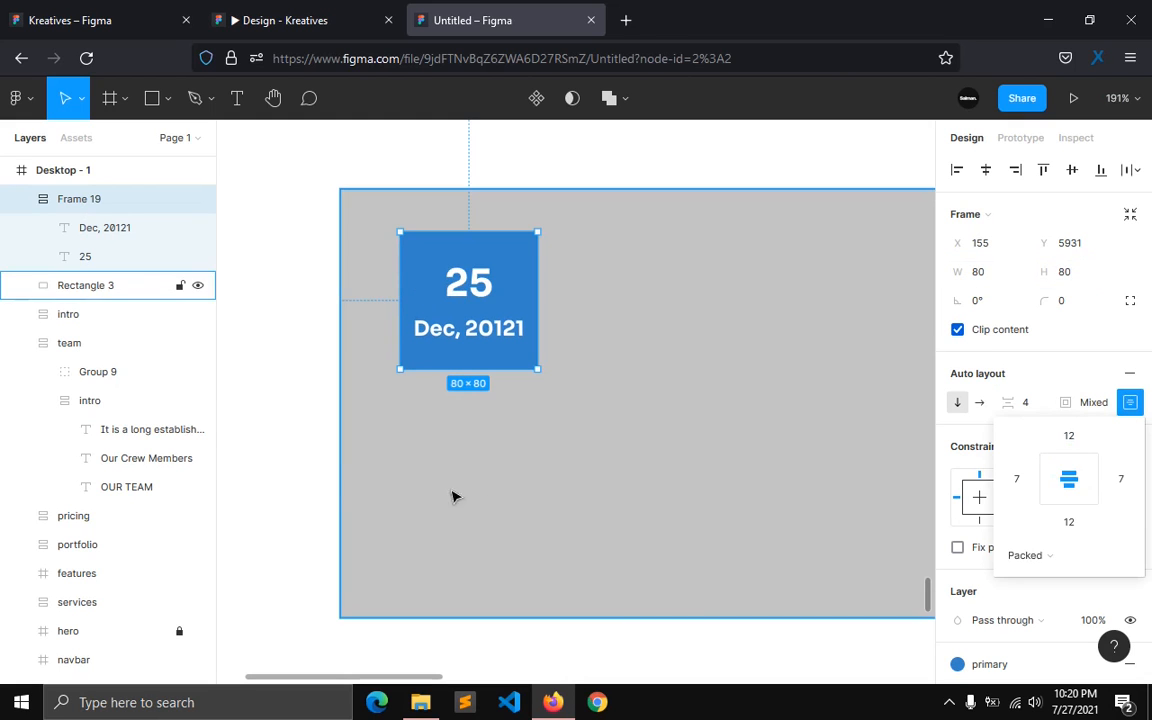
{"action": "left_click", "coordinate": [300, 467]}
Step: Wrap the date frame and the grey rectangle together in a new frame and name it "img"
{"action": "scroll", "coordinate": [296, 470], "scroll_direction": "down", "scroll_amount": 3, "text": "ctrl"}
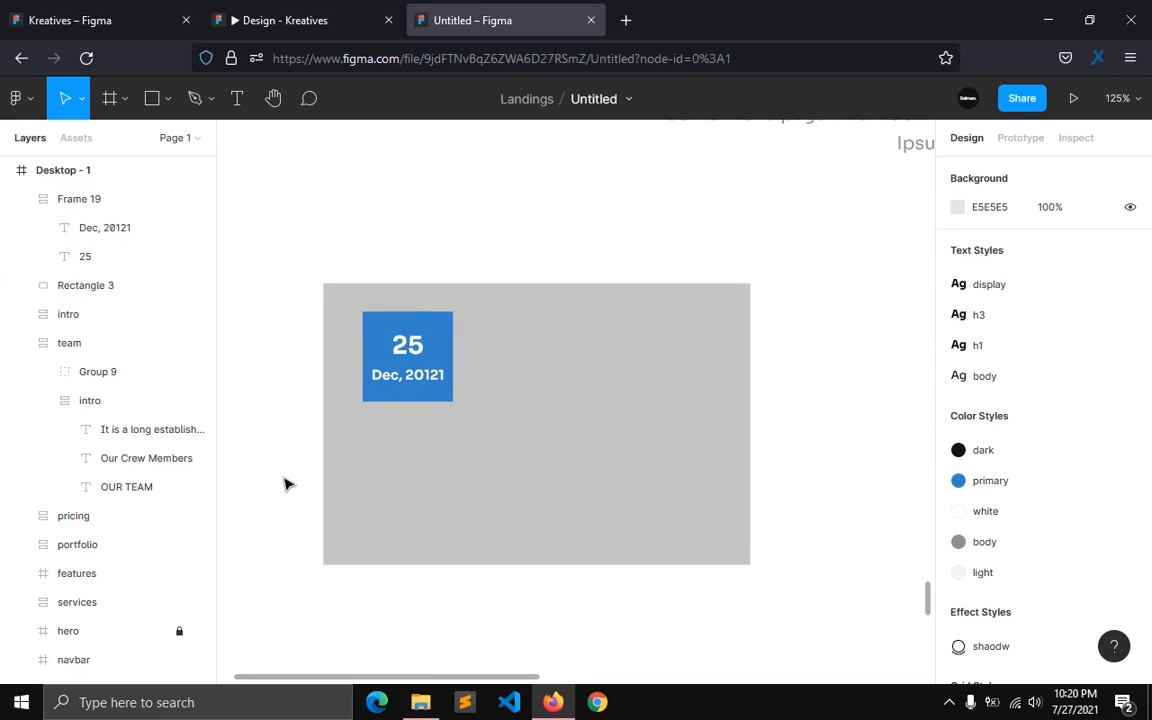
{"action": "scroll", "coordinate": [285, 489], "scroll_direction": "down", "scroll_amount": 2}
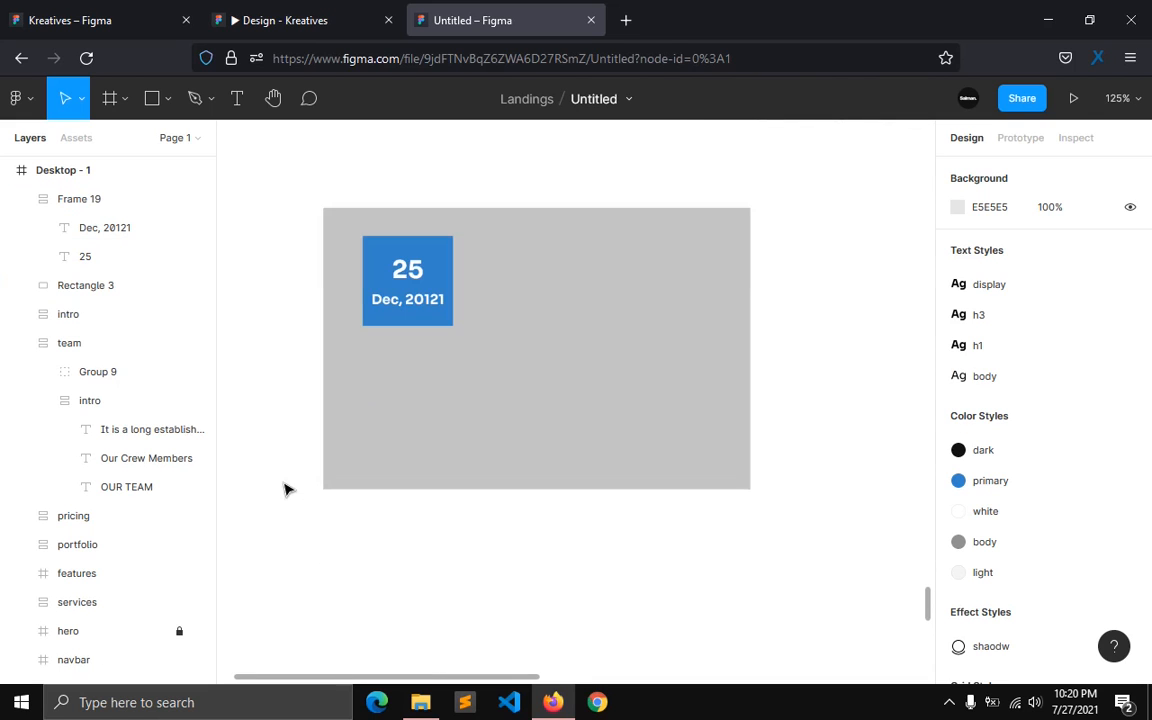
{"action": "left_click", "coordinate": [22, 202]}
{"action": "left_click", "coordinate": [57, 207]}
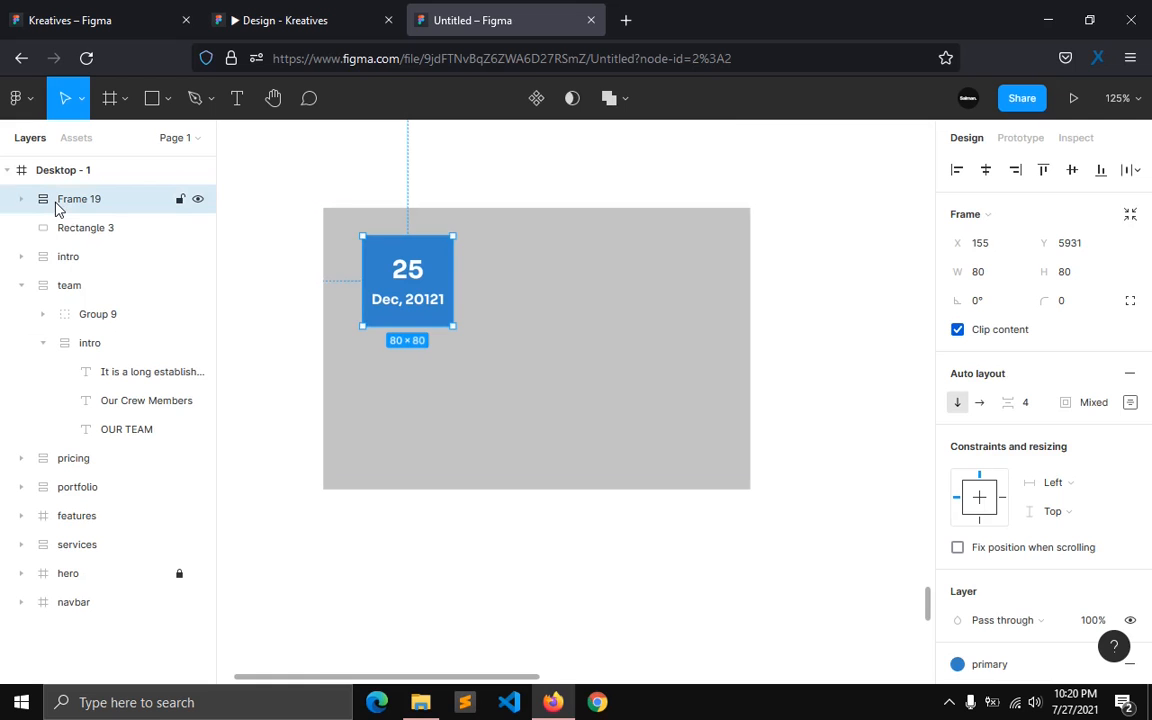
{"action": "left_click", "coordinate": [70, 228]}
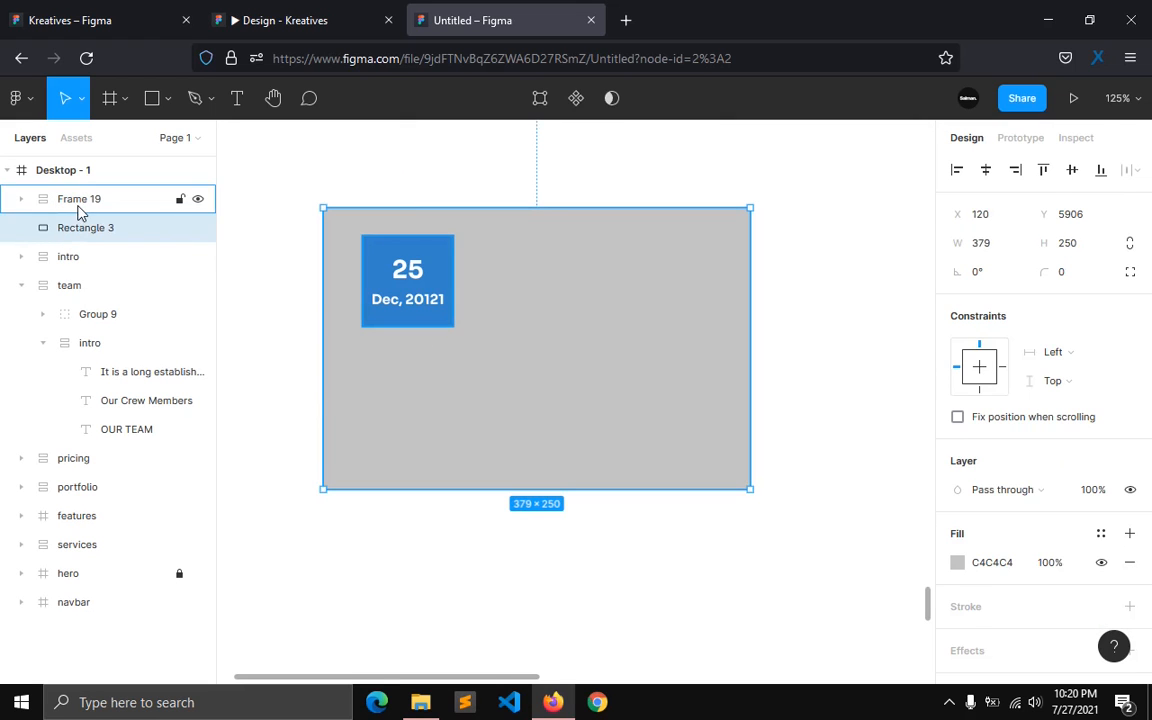
{"action": "left_click", "coordinate": [78, 210], "text": "shift"}
{"action": "right_click", "coordinate": [80, 212]}
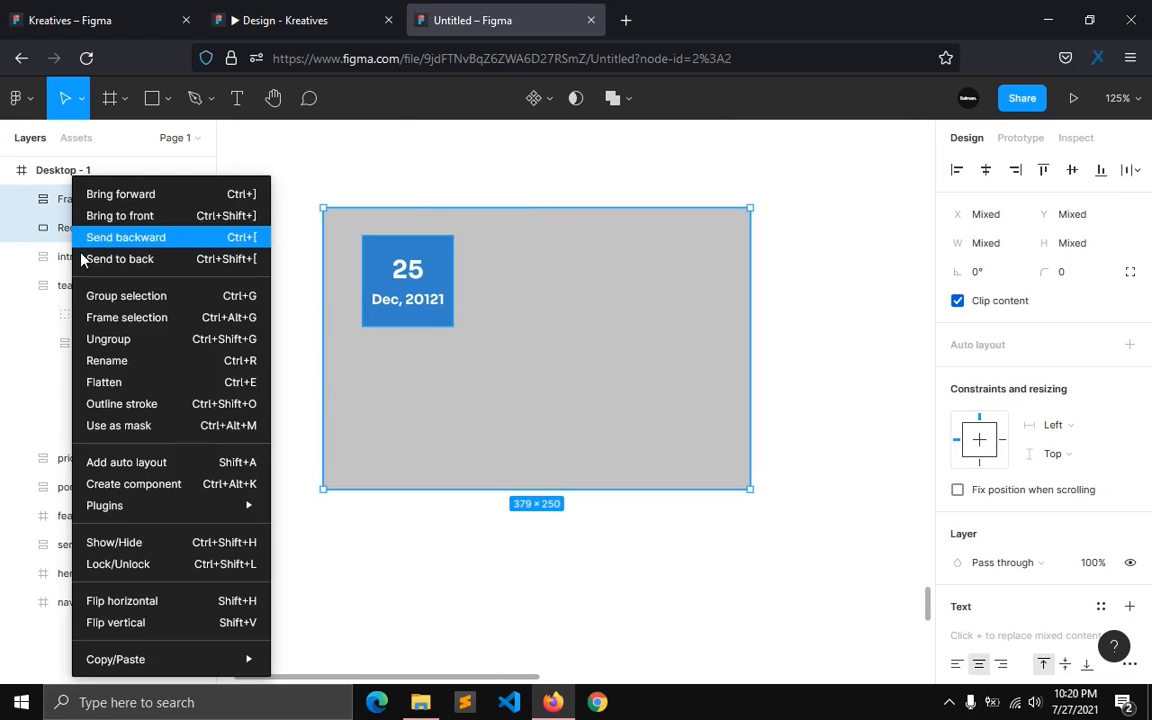
{"action": "left_click", "coordinate": [100, 317]}
{"action": "double_click", "coordinate": [86, 203]}
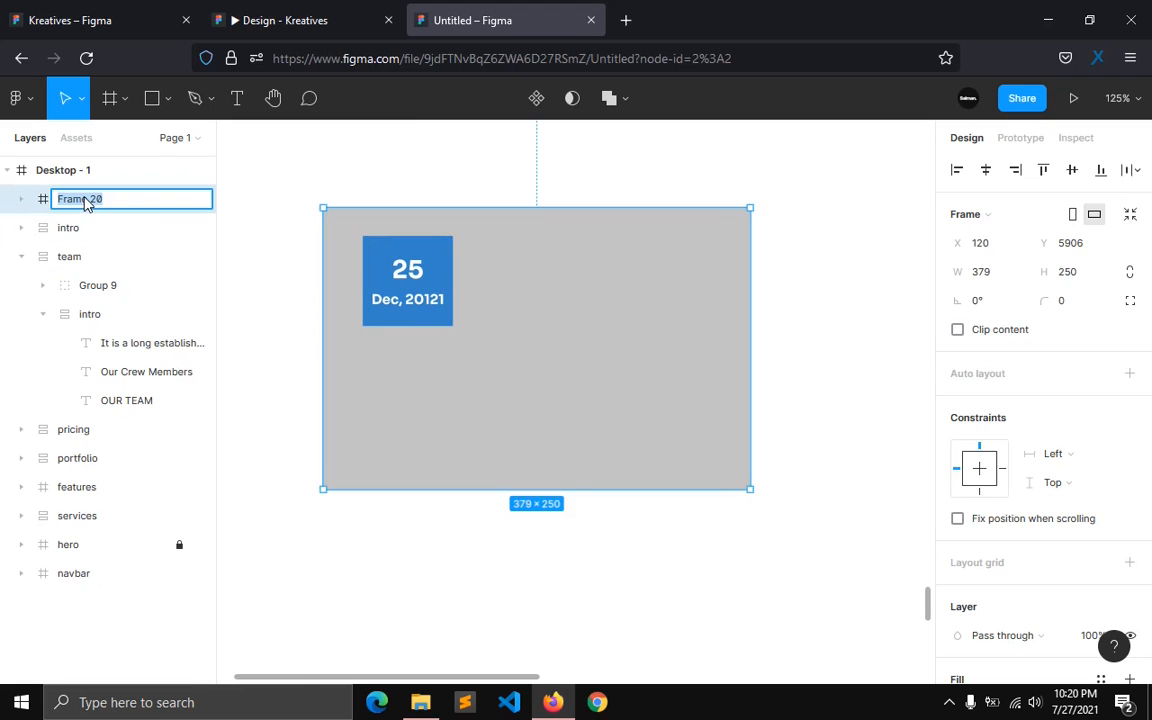
{"action": "type", "text": "img"}
{"action": "key", "text": "Return"}
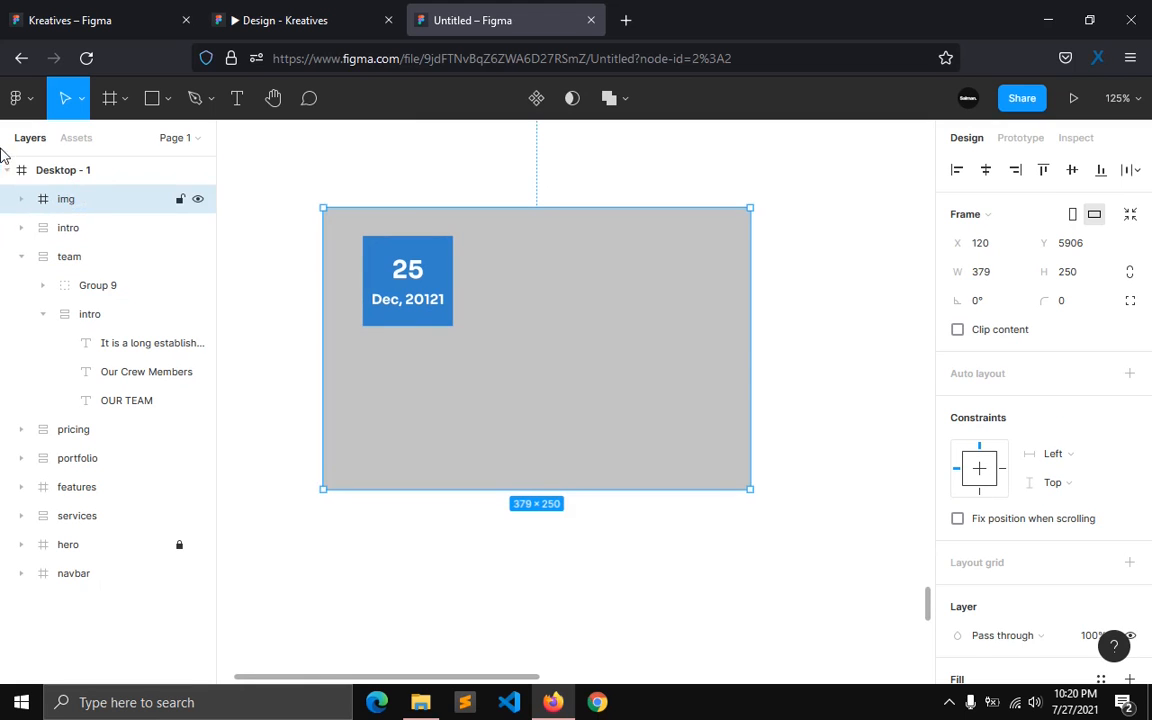
Step: Delete the grey placeholder rectangle from inside the "img" frame
{"action": "left_click", "coordinate": [21, 256]}
{"action": "scroll", "coordinate": [1020, 450], "scroll_direction": "down", "scroll_amount": 5}
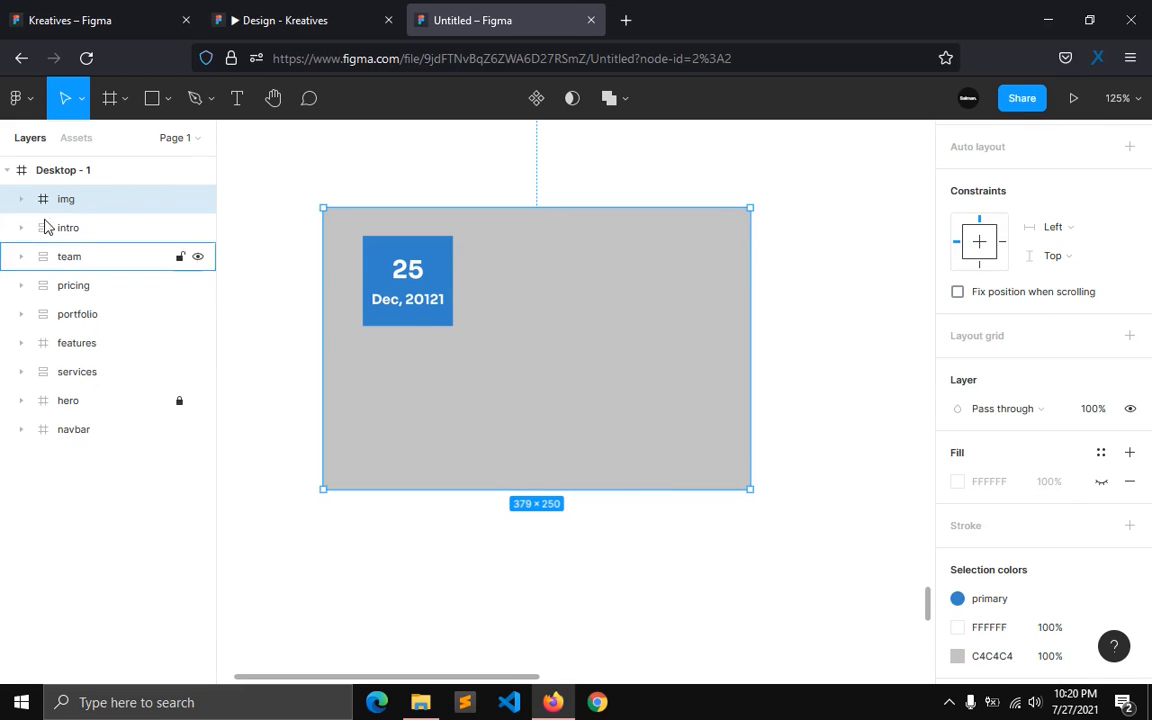
{"action": "left_click", "coordinate": [22, 199]}
{"action": "left_click", "coordinate": [94, 250]}
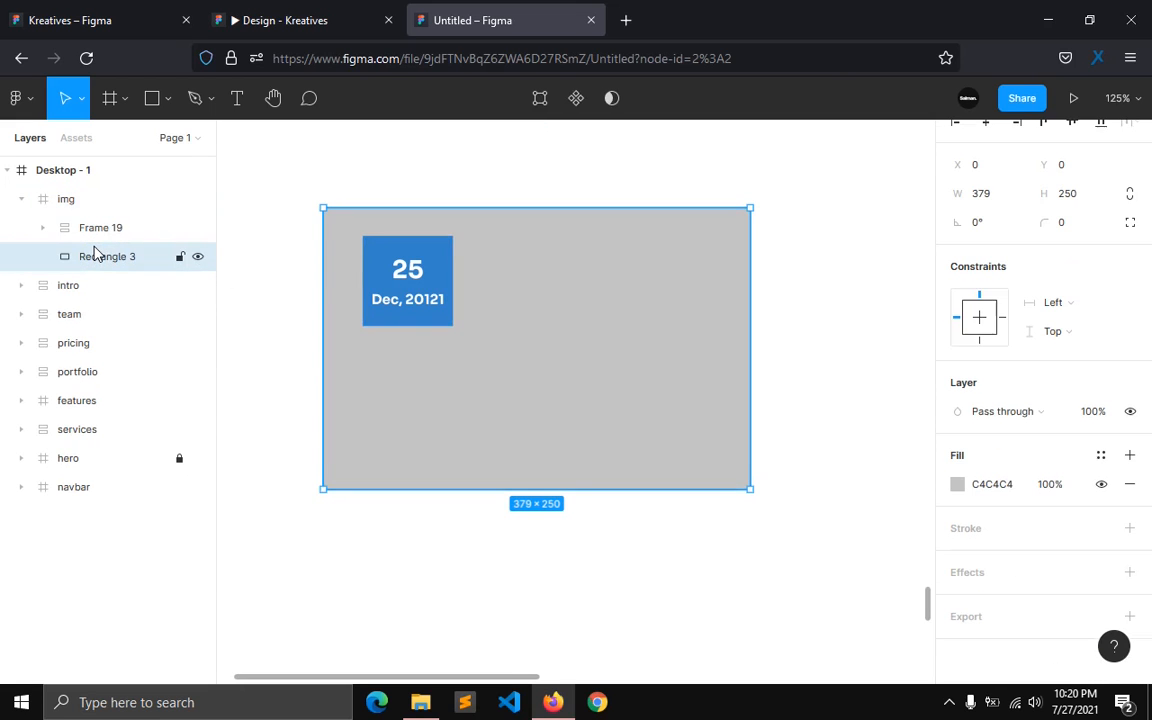
{"action": "key", "text": "Delete"}
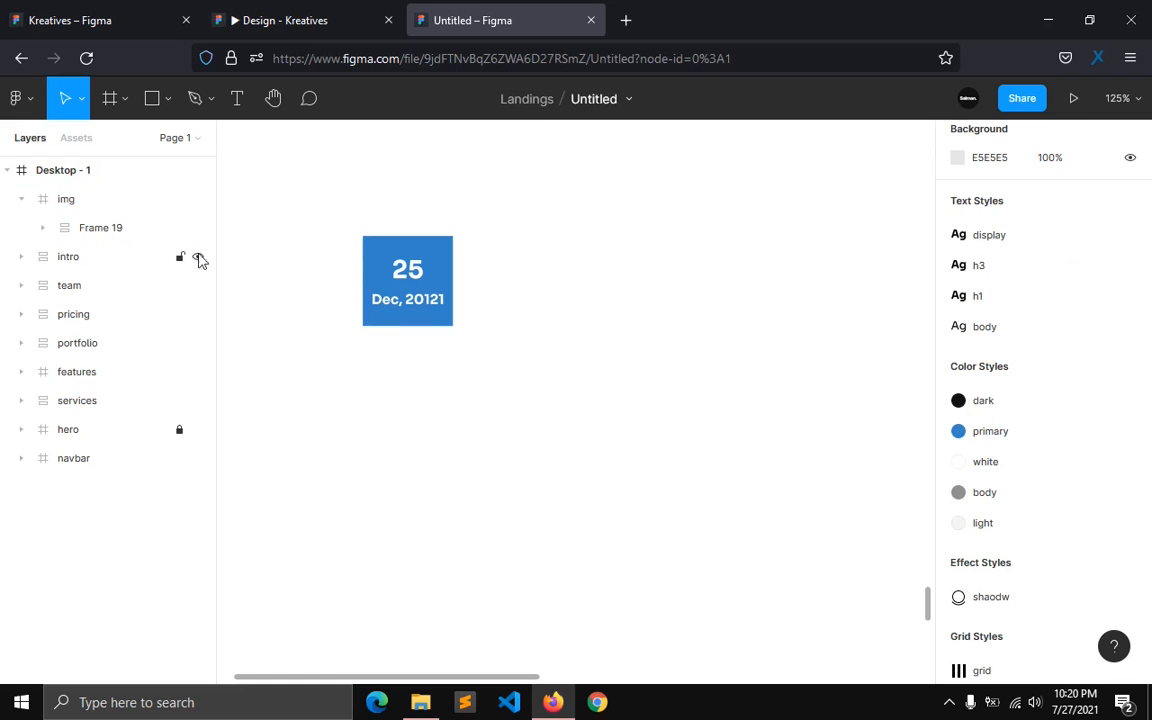
Step: Change the "img" frame's fill from solid to an image, using the blog1 picture from the Kreatives folder
{"action": "left_click", "coordinate": [70, 211]}
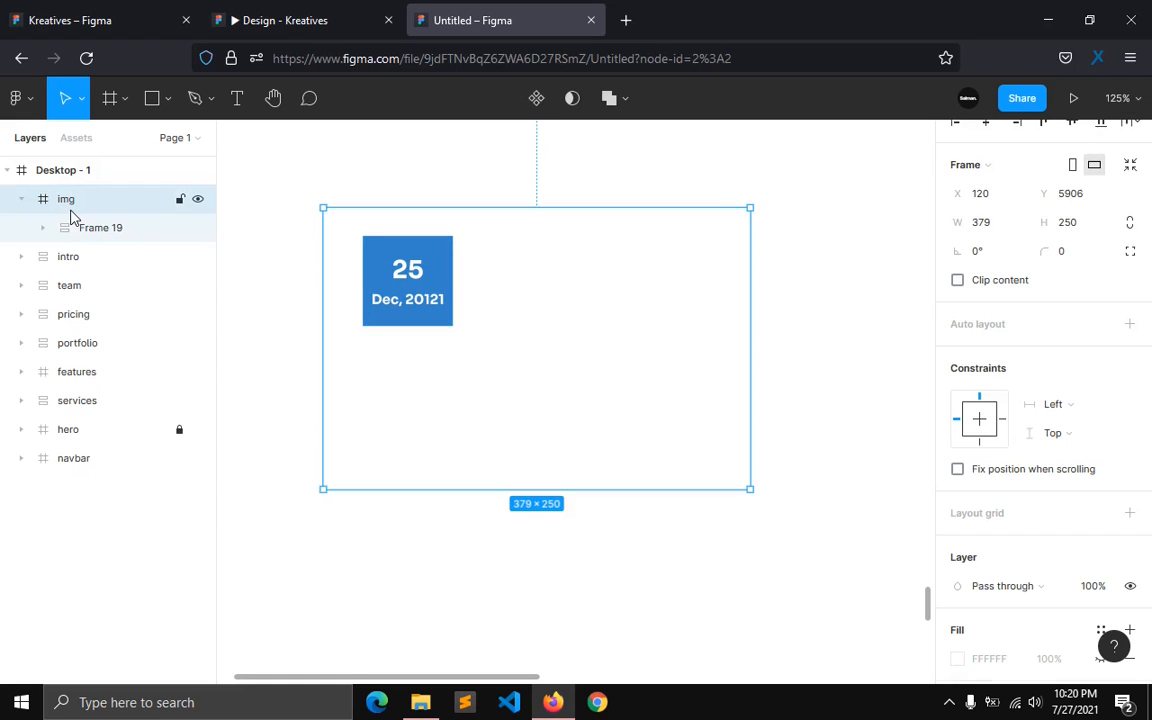
{"action": "scroll", "coordinate": [990, 558], "scroll_direction": "down", "scroll_amount": 3}
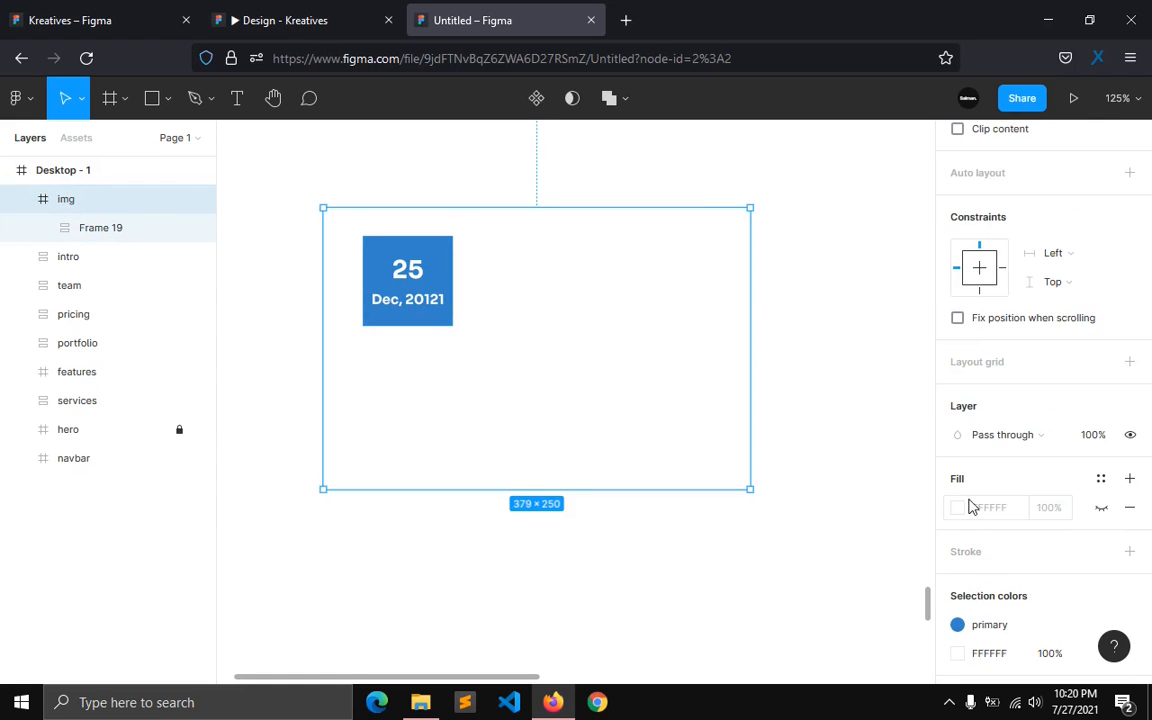
{"action": "left_click", "coordinate": [957, 508]}
{"action": "left_click", "coordinate": [758, 216]}
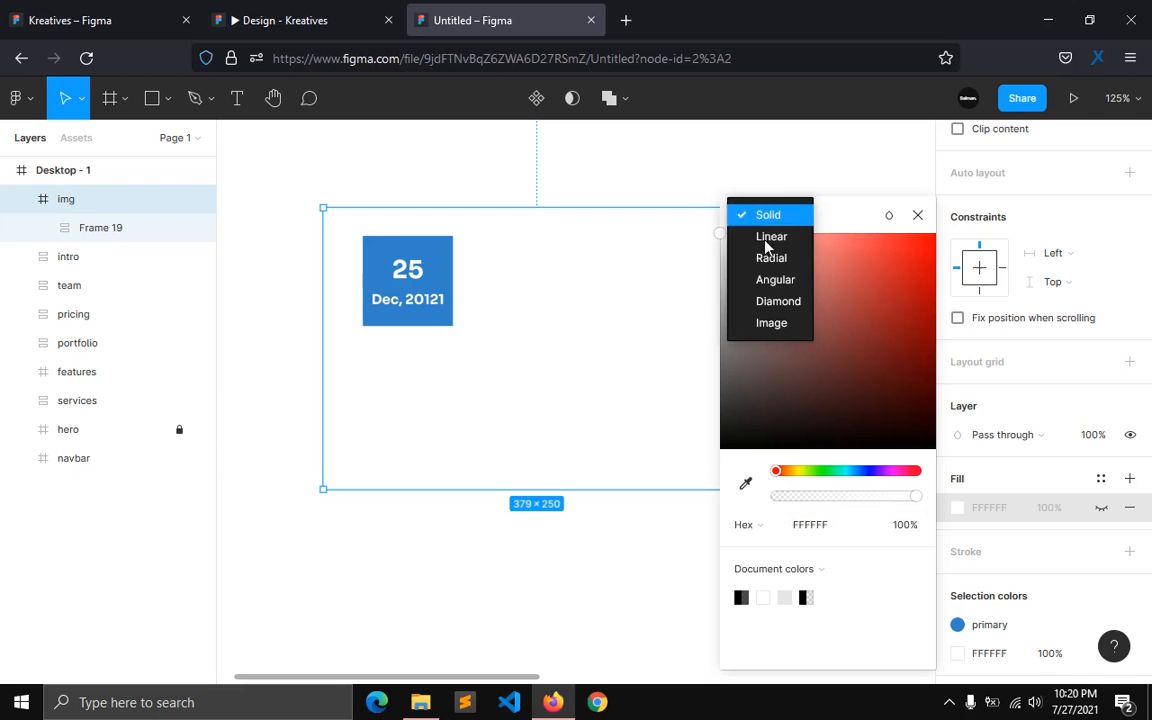
{"action": "left_click", "coordinate": [771, 324]}
{"action": "left_click", "coordinate": [800, 340]}
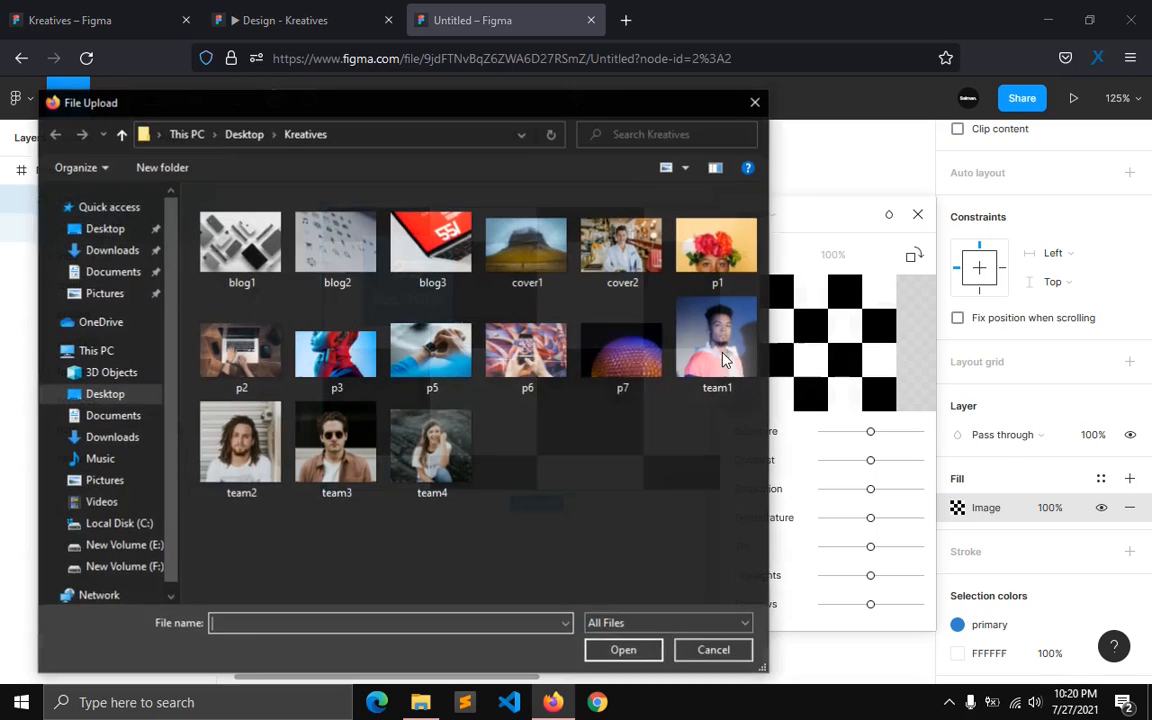
{"action": "double_click", "coordinate": [240, 243]}
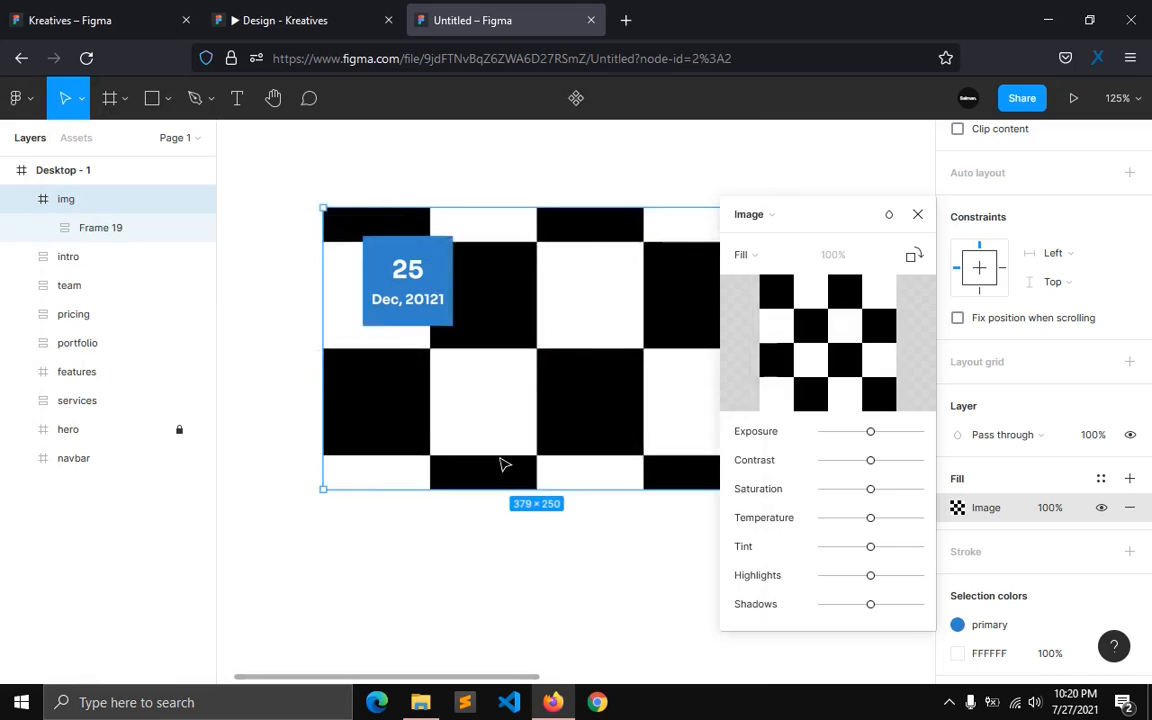
{"action": "left_click", "coordinate": [916, 212]}
{"action": "left_click", "coordinate": [371, 586]}
Step: Add a "Title" text below the blog image and line it up with the image's left edge
{"action": "scroll", "coordinate": [390, 583], "scroll_direction": "down", "scroll_amount": 1}
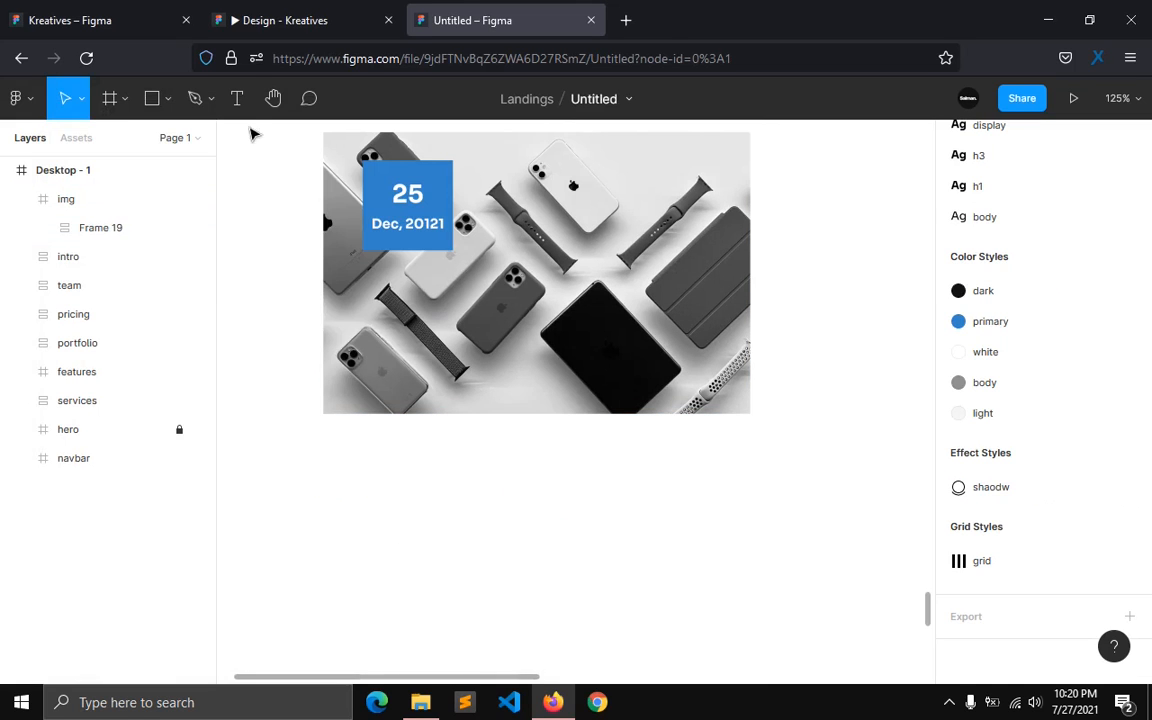
{"action": "key", "text": "t"}
{"action": "left_click", "coordinate": [342, 478]}
{"action": "type", "text": "Title"}
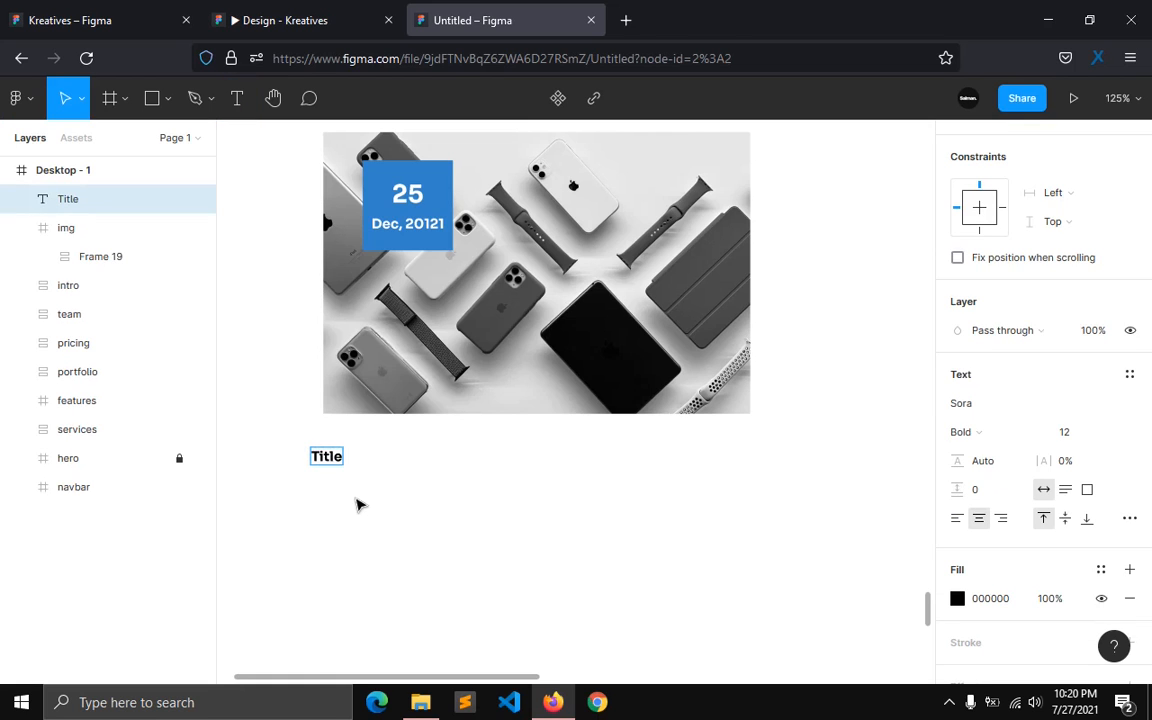
{"action": "key", "text": "Escape"}
{"action": "left_click_drag", "start_coordinate": [331, 468], "coordinate": [344, 468]}
{"action": "left_click", "coordinate": [362, 514]}
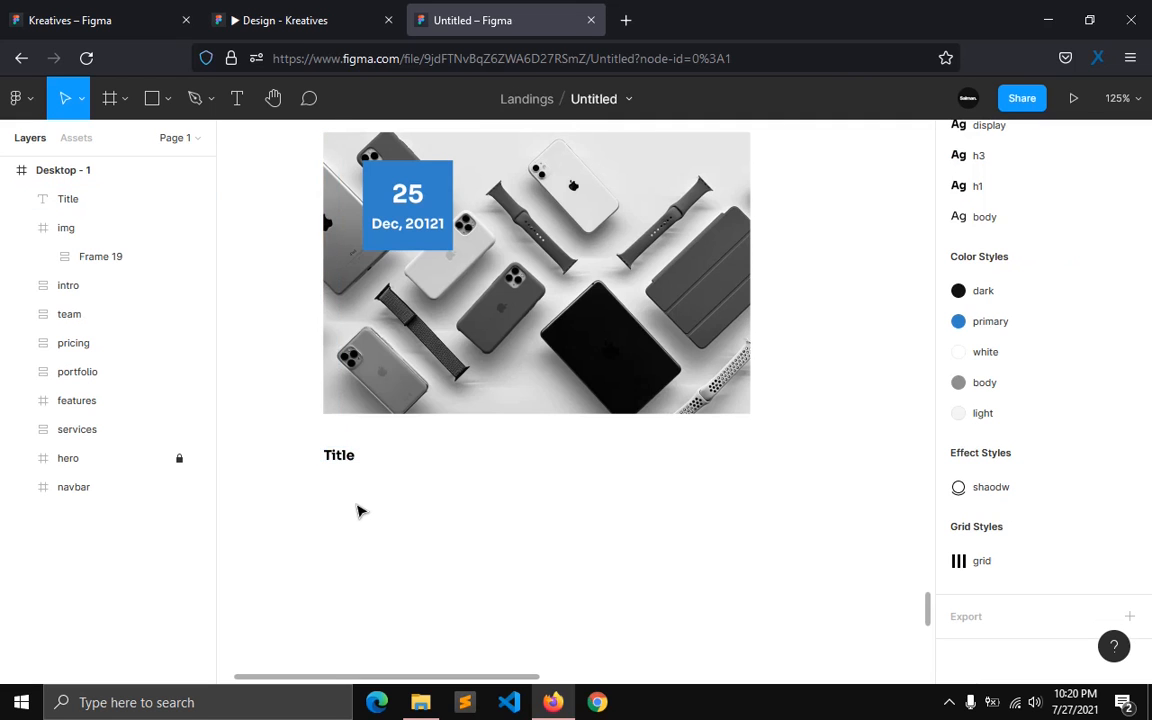
Step: Place a copy of the blog intro paragraph below the card's Title and left-align its text
{"action": "scroll", "coordinate": [400, 505], "scroll_direction": "up", "scroll_amount": 5}
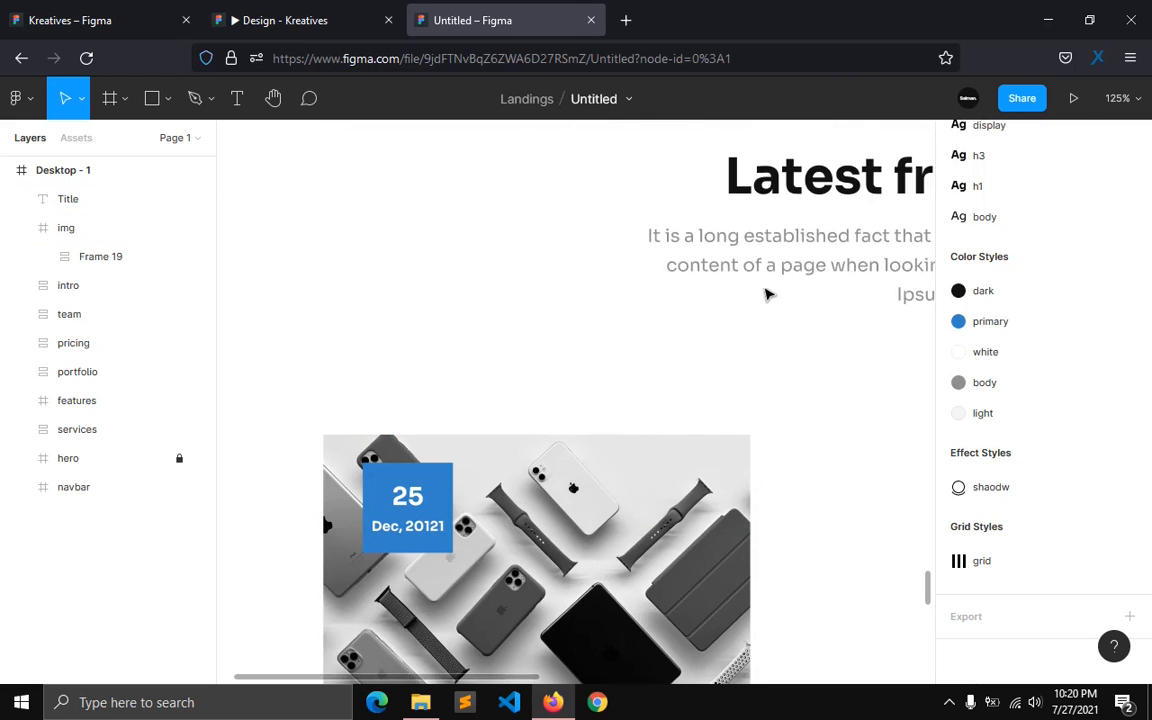
{"action": "double_click", "coordinate": [771, 274]}
{"action": "left_click_drag", "start_coordinate": [771, 274], "coordinate": [435, 521]}
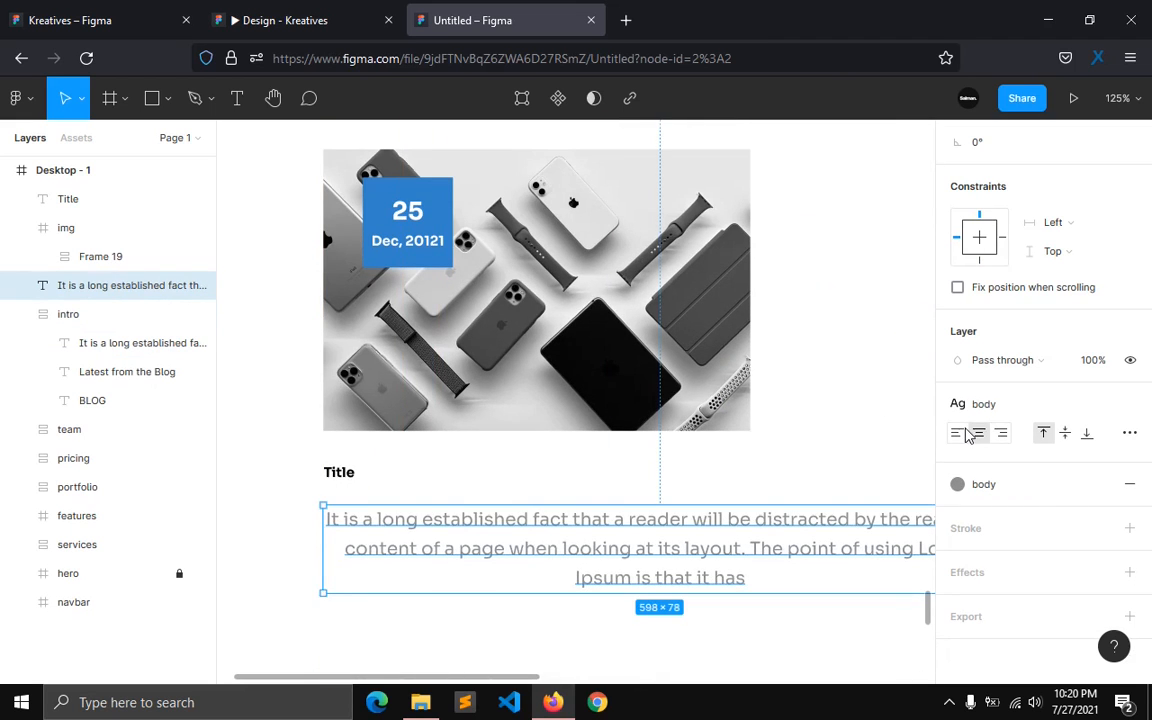
{"action": "left_click", "coordinate": [966, 433]}
Step: Shorten the copied paragraph by removing everything after "looking at its layout"
{"action": "double_click", "coordinate": [514, 535]}
{"action": "left_click", "coordinate": [522, 584]}
{"action": "left_click_drag", "start_coordinate": [522, 584], "coordinate": [722, 547]}
{"action": "key", "text": "BackSpace"}
{"action": "key", "text": "Escape"}
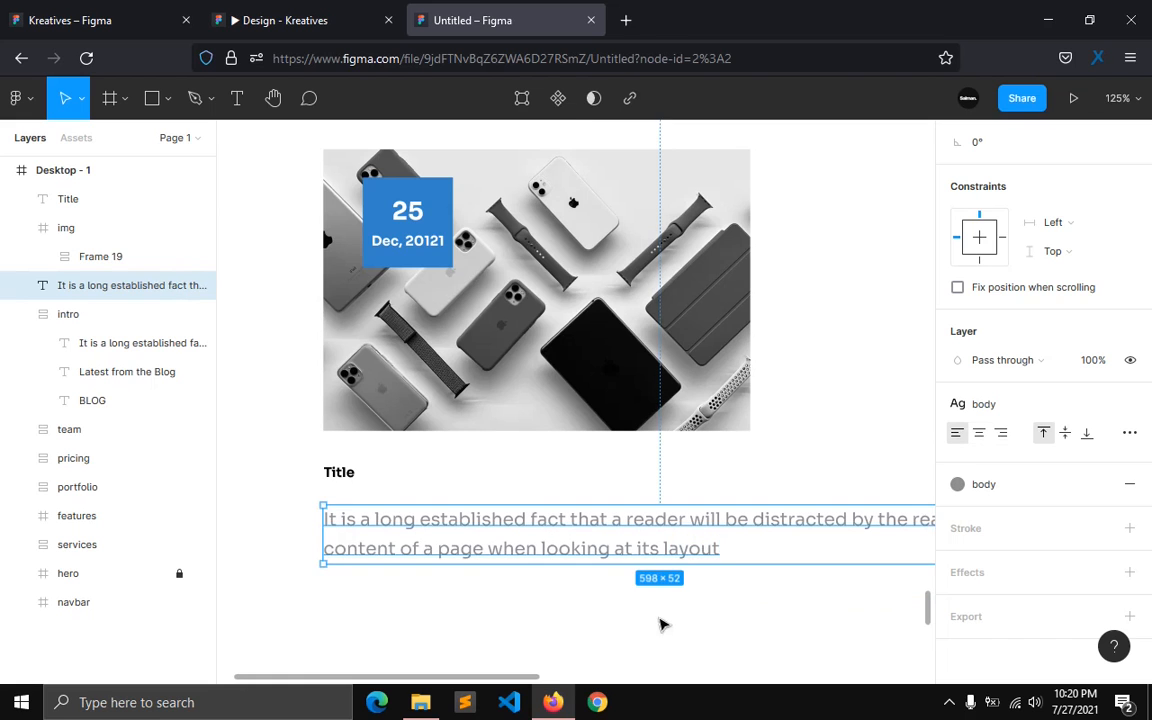
Step: Resize the card paragraph to the image's 379 width and position it directly under the Title, flush with the image's left edge
{"action": "left_click_drag", "start_coordinate": [329, 540], "coordinate": [648, 541]}
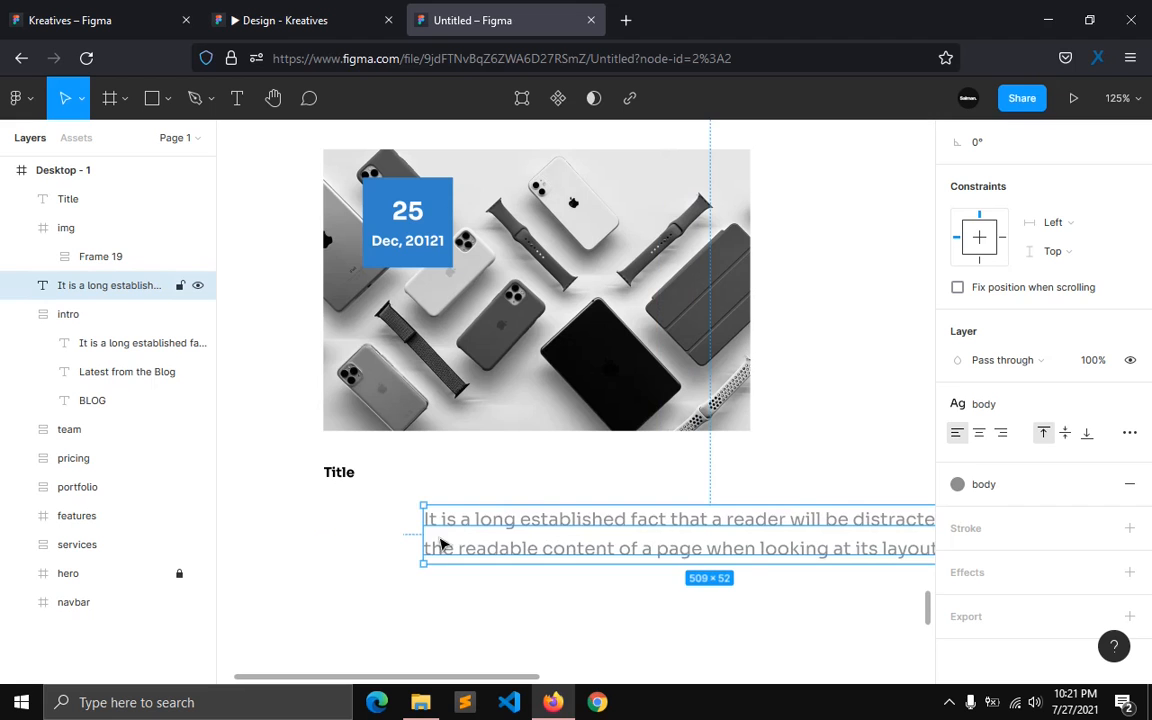
{"action": "left_click_drag", "start_coordinate": [425, 535], "coordinate": [362, 566]}
{"action": "left_click_drag", "start_coordinate": [577, 567], "coordinate": [751, 558]}
{"action": "scroll", "coordinate": [1021, 285], "scroll_direction": "up", "scroll_amount": 2}
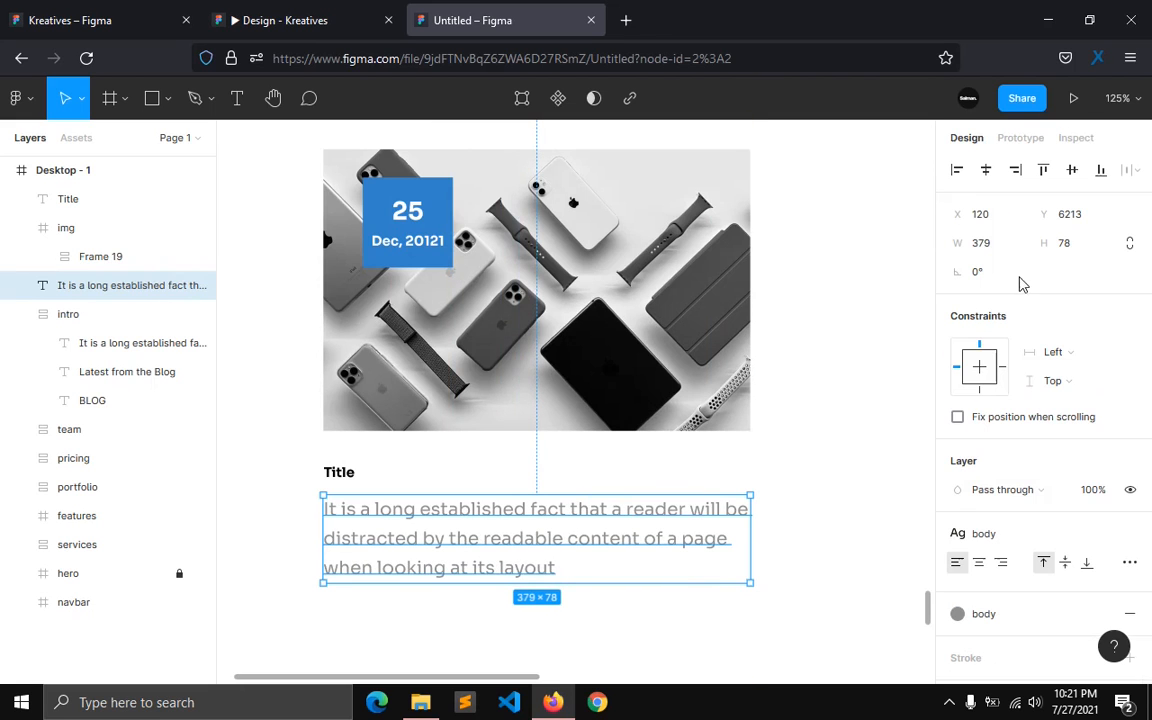
{"action": "left_click", "coordinate": [398, 607]}
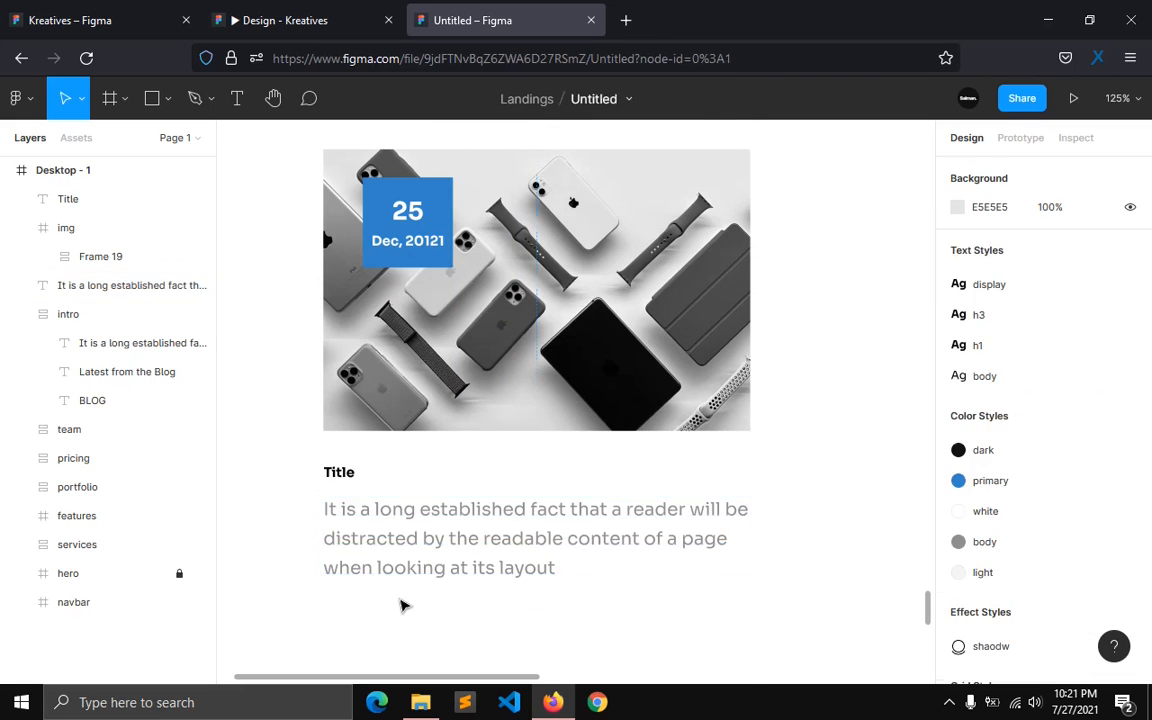
Step: Add a "Read More" text under the card paragraph and give it the primary color style
{"action": "scroll", "coordinate": [330, 450], "scroll_direction": "down", "scroll_amount": 1}
{"action": "left_click", "coordinate": [237, 98]}
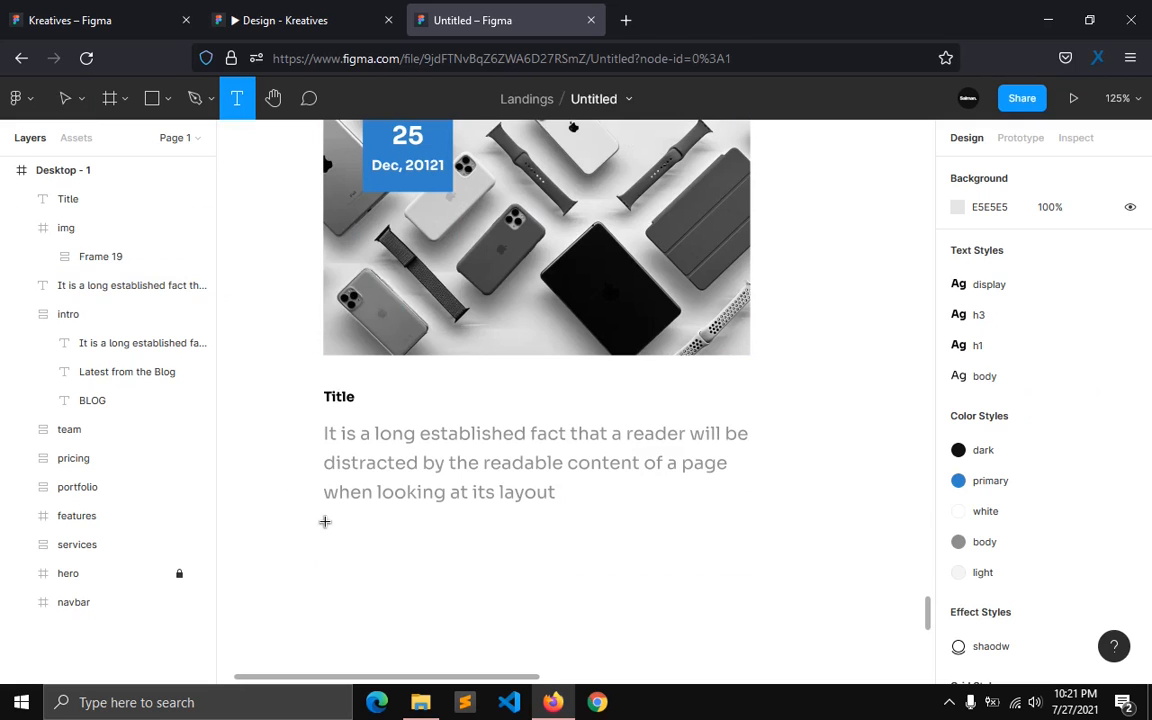
{"action": "left_click", "coordinate": [325, 521]}
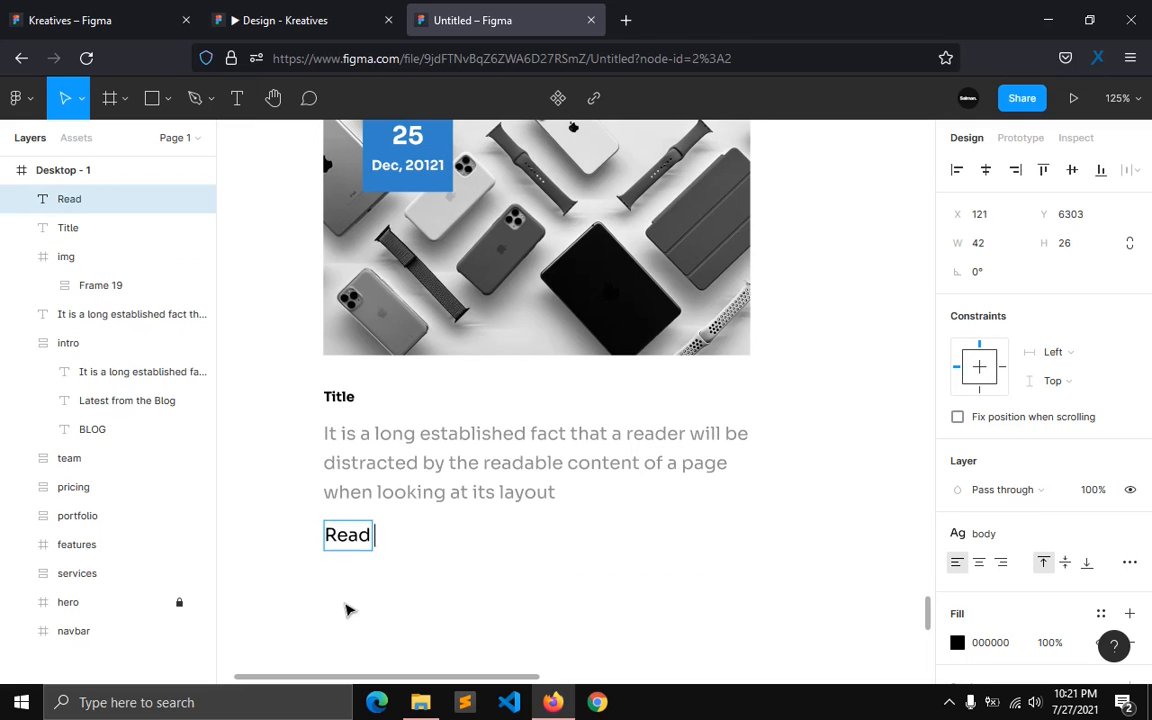
{"action": "key", "text": "Escape"}
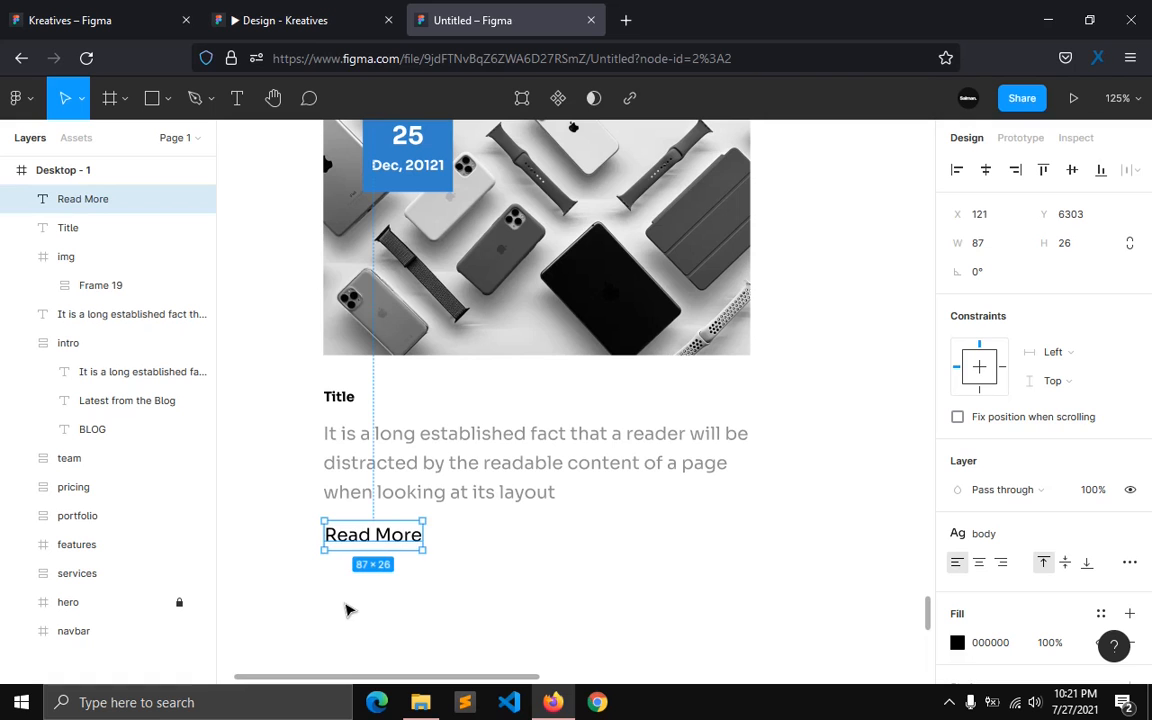
{"action": "scroll", "coordinate": [1140, 613], "scroll_direction": "down", "scroll_amount": 2}
{"action": "left_click", "coordinate": [1098, 463]}
{"action": "left_click", "coordinate": [1000, 571]}
{"action": "left_click", "coordinate": [388, 585]}
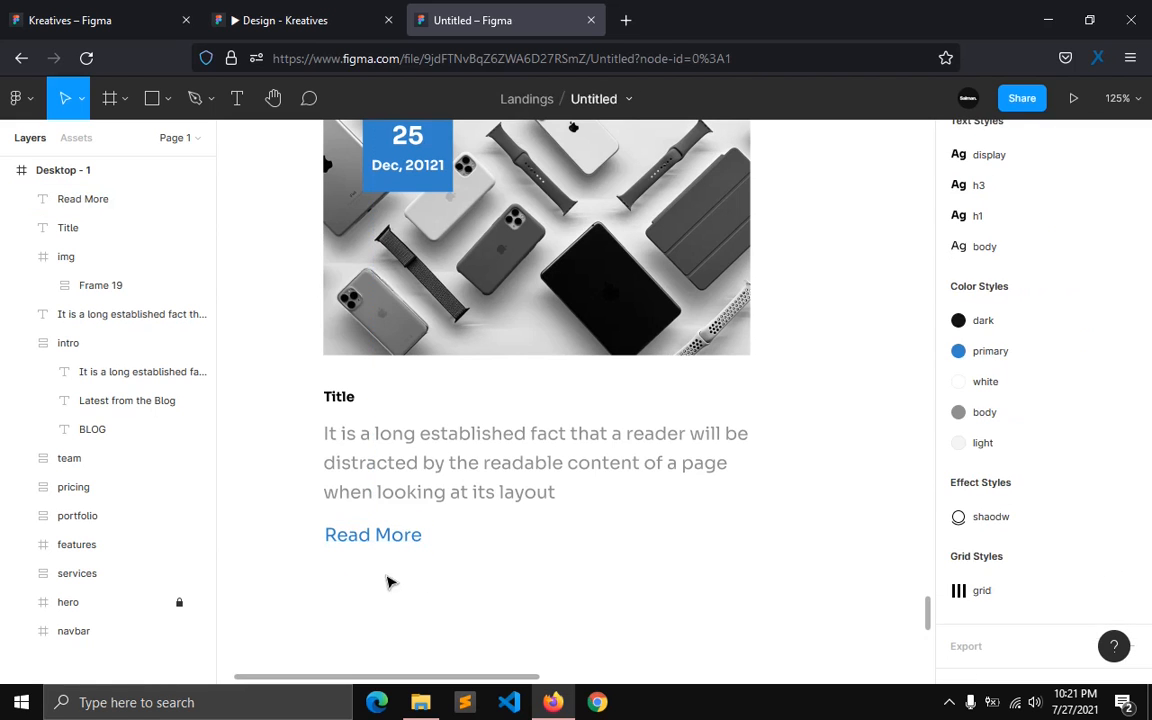
Step: Apply the h3 text style to the card's Title and realign it with the paragraph's left edge
{"action": "left_click", "coordinate": [336, 400]}
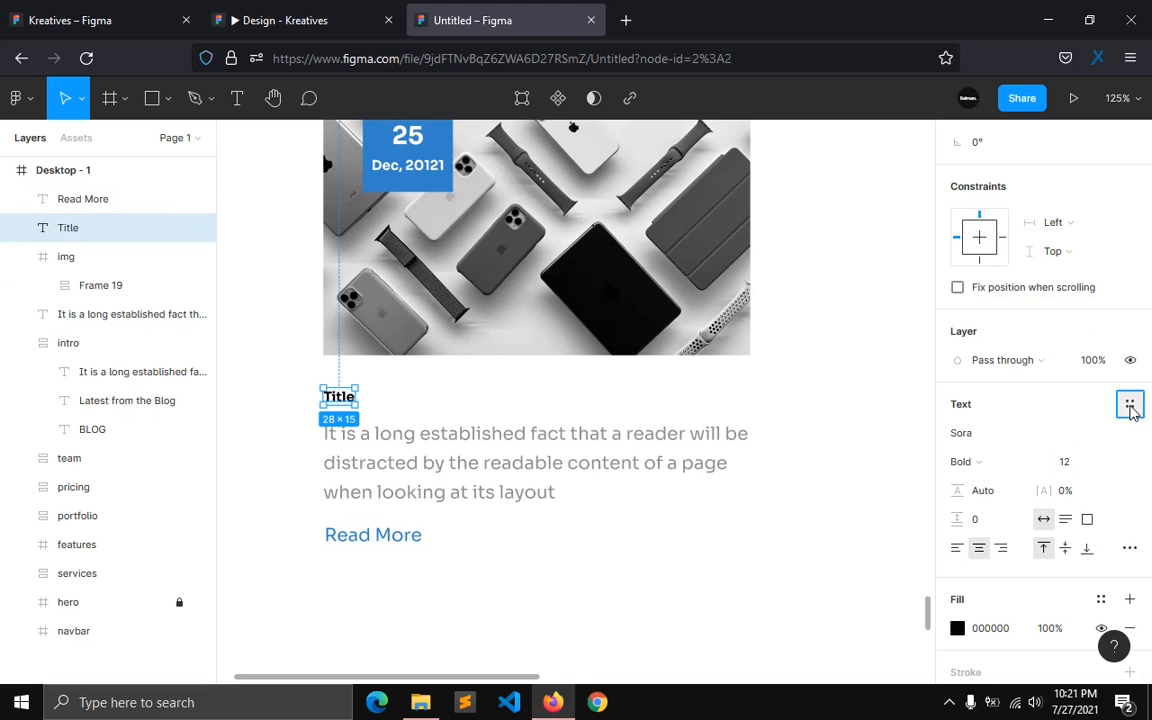
{"action": "left_click", "coordinate": [1131, 406]}
{"action": "left_click", "coordinate": [1000, 546]}
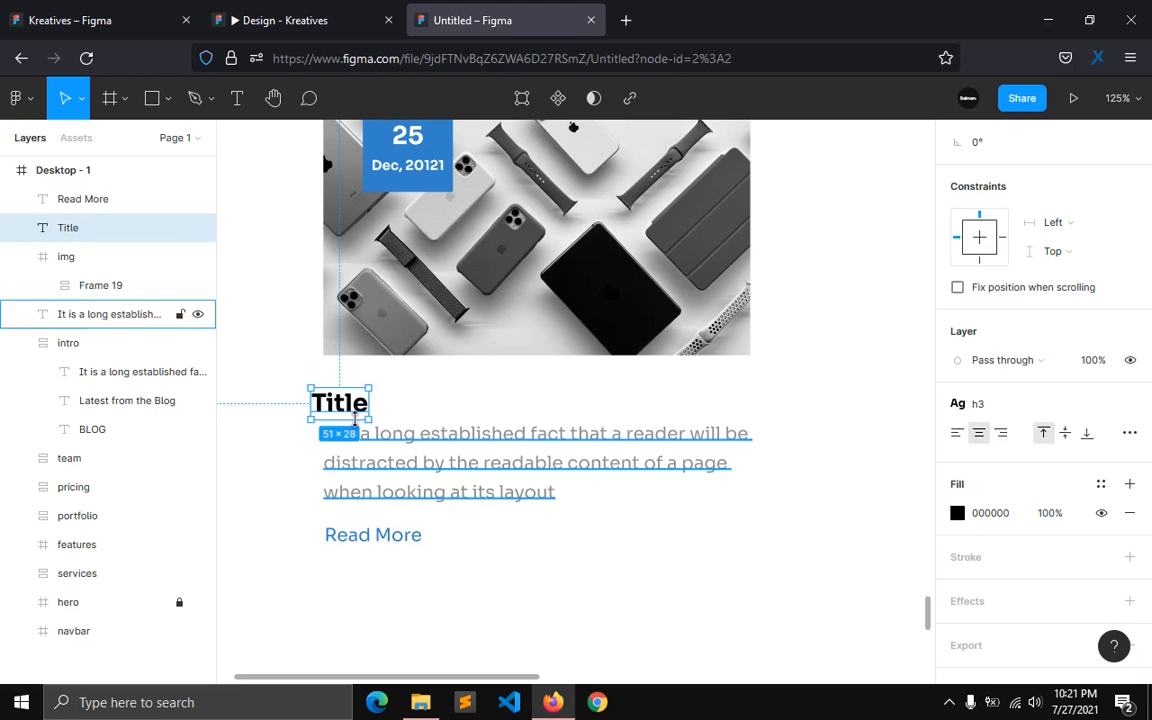
{"action": "mouse_move", "coordinate": [354, 415]}
{"action": "left_mouse_down"}
{"action": "mouse_move", "coordinate": [378, 418]}
{"action": "mouse_move", "coordinate": [367, 410]}
{"action": "left_mouse_up"}
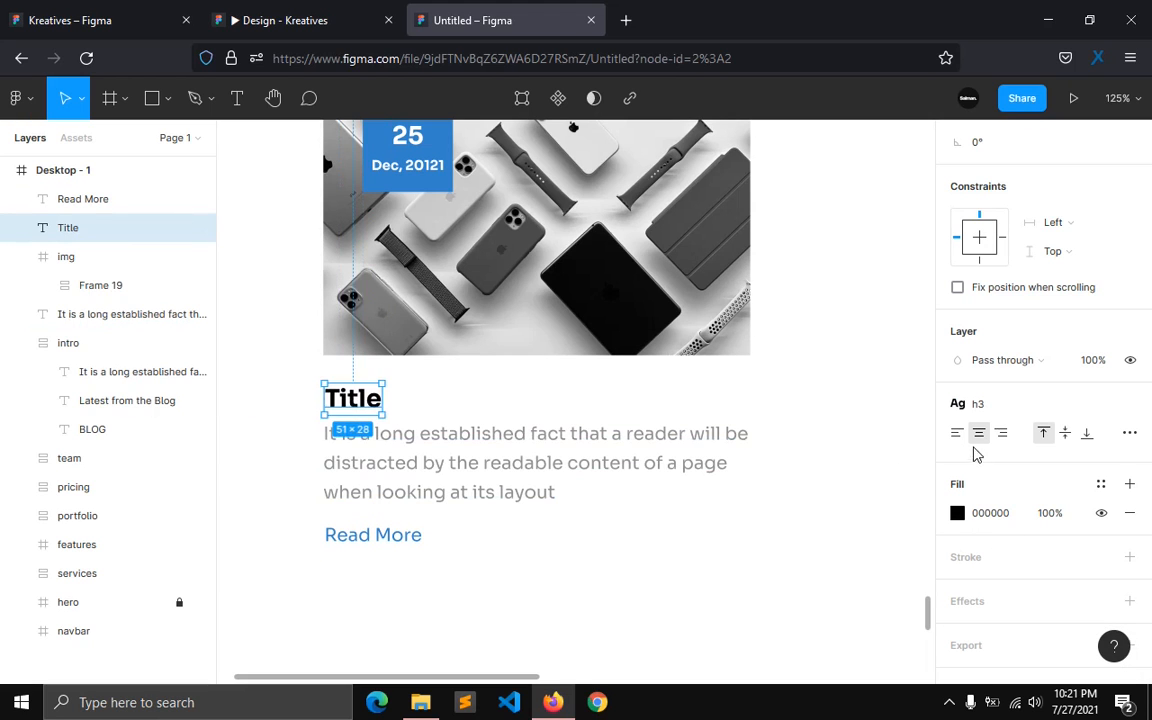
{"action": "left_click", "coordinate": [379, 497]}
{"action": "left_click", "coordinate": [378, 572]}
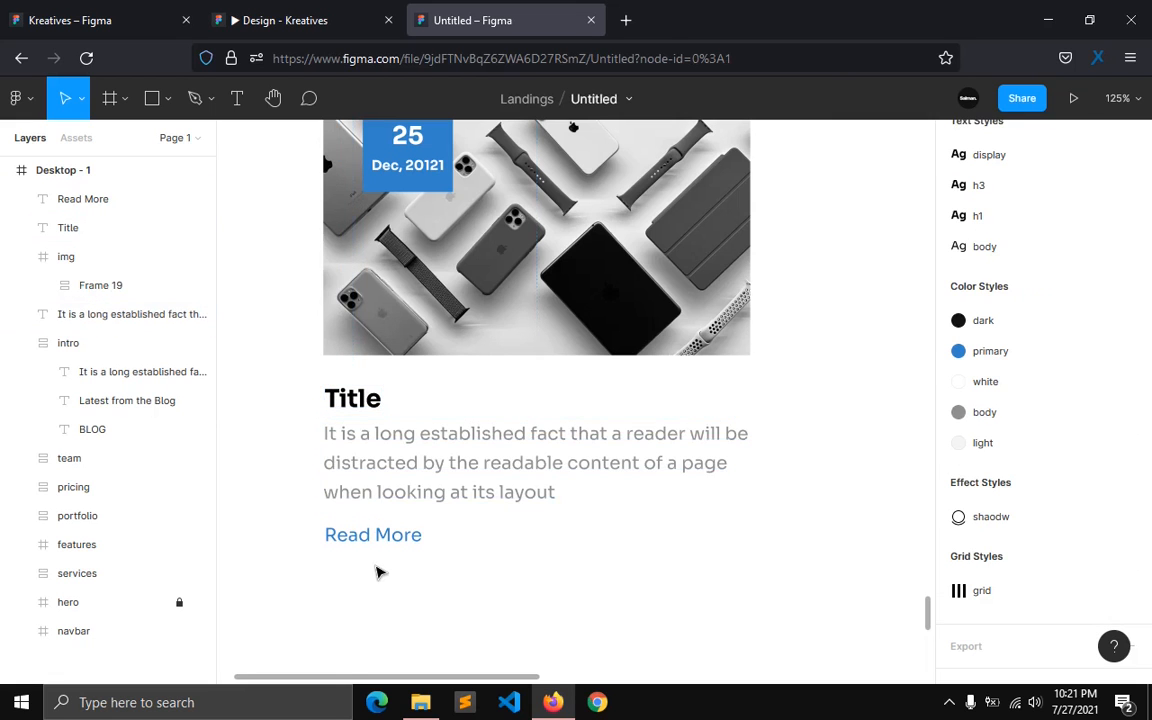
Step: Combine the Title, paragraph and Read More texts in a vertical auto layout with 14 spacing between items
{"action": "scroll", "coordinate": [378, 572], "scroll_direction": "down", "scroll_amount": 3}
{"action": "scroll", "coordinate": [385, 578], "scroll_direction": "down", "scroll_amount": 2}
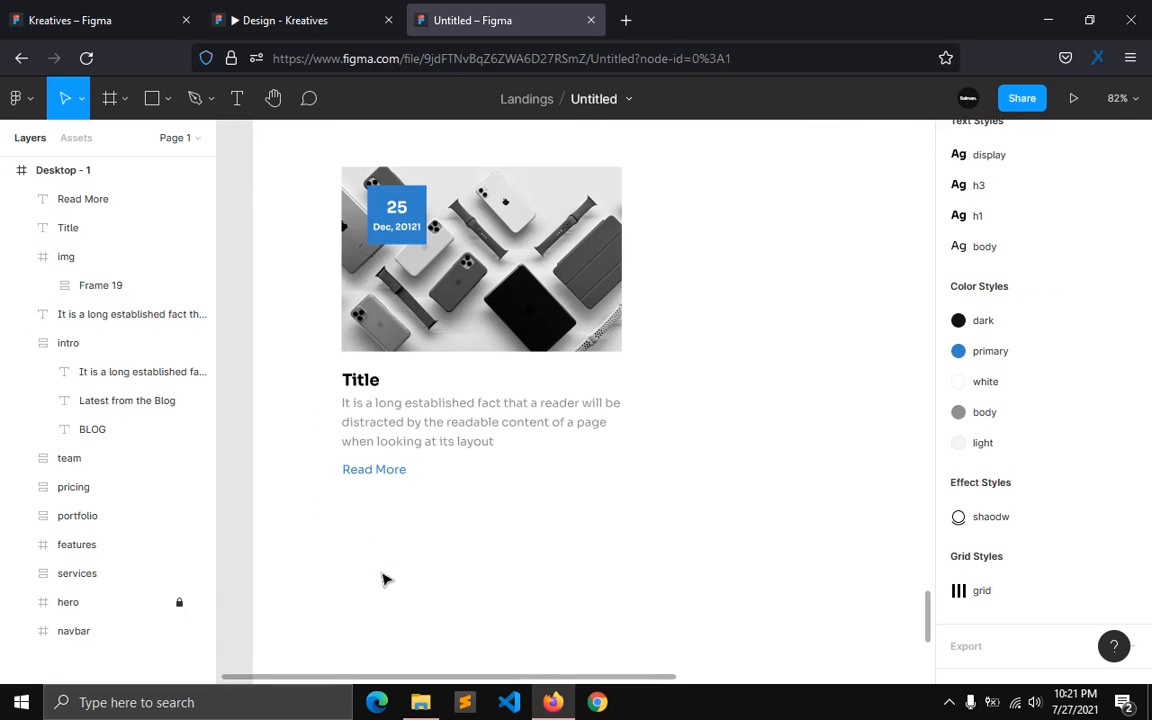
{"action": "left_click", "coordinate": [373, 468]}
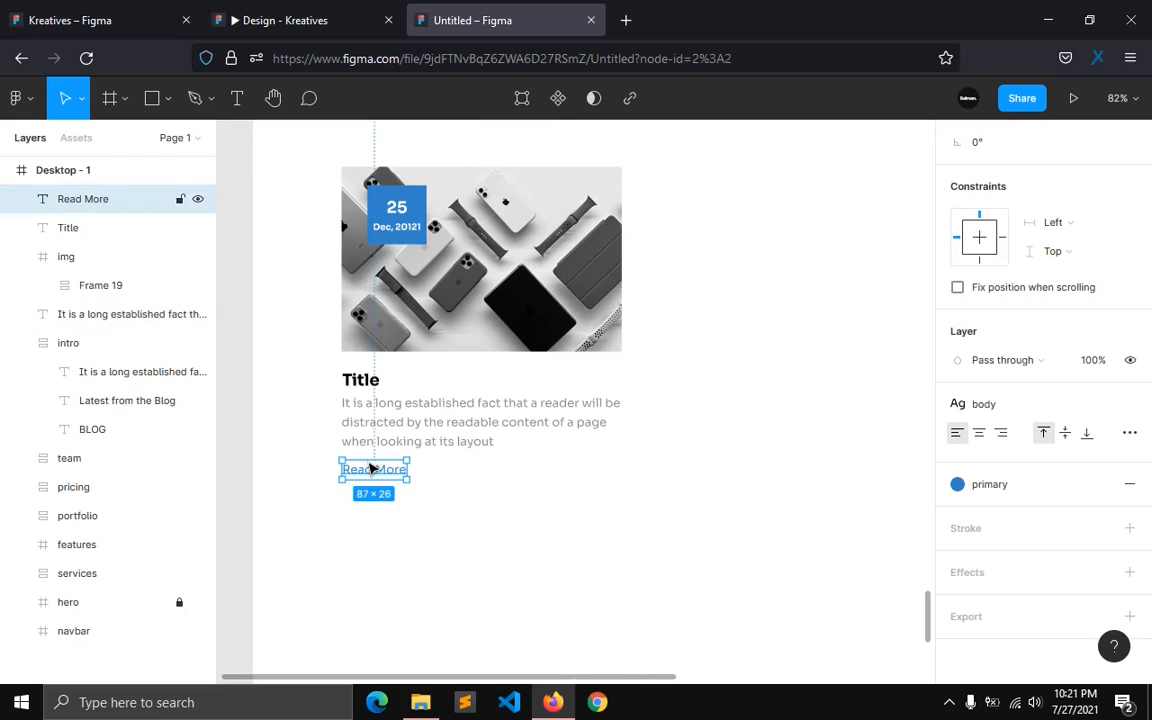
{"action": "left_click", "coordinate": [369, 400]}
{"action": "left_click", "coordinate": [362, 381], "text": "shift"}
{"action": "left_click", "coordinate": [370, 468], "text": "shift"}
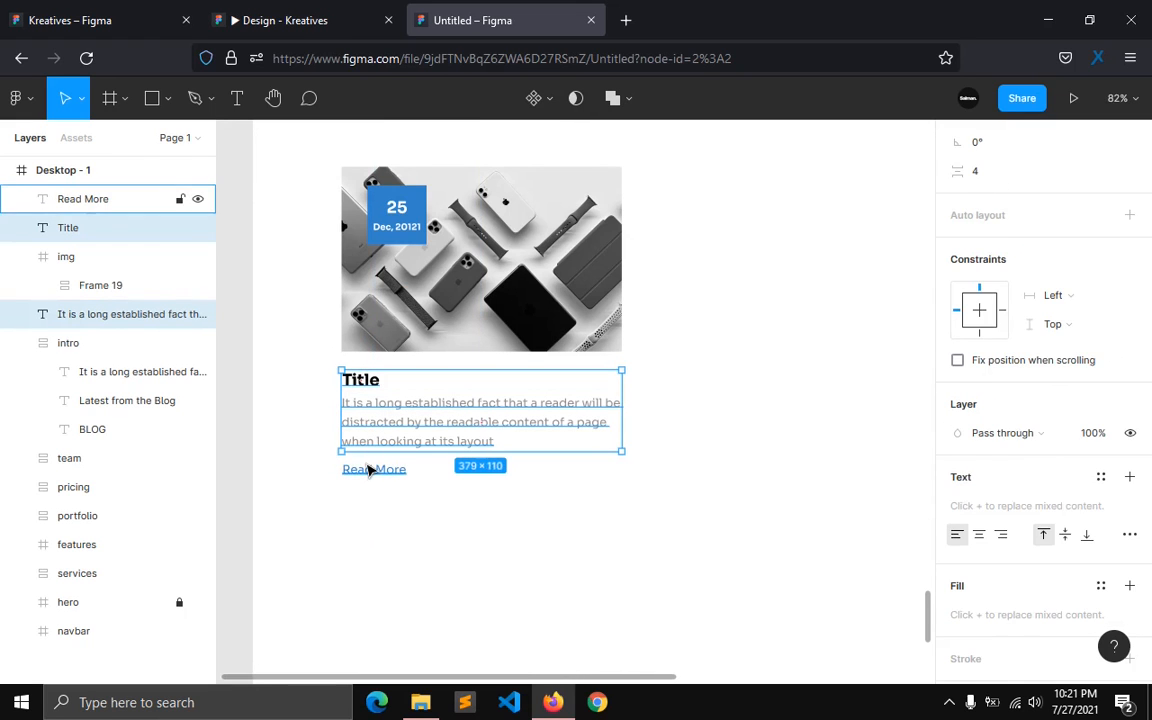
{"action": "key", "text": "shift+a"}
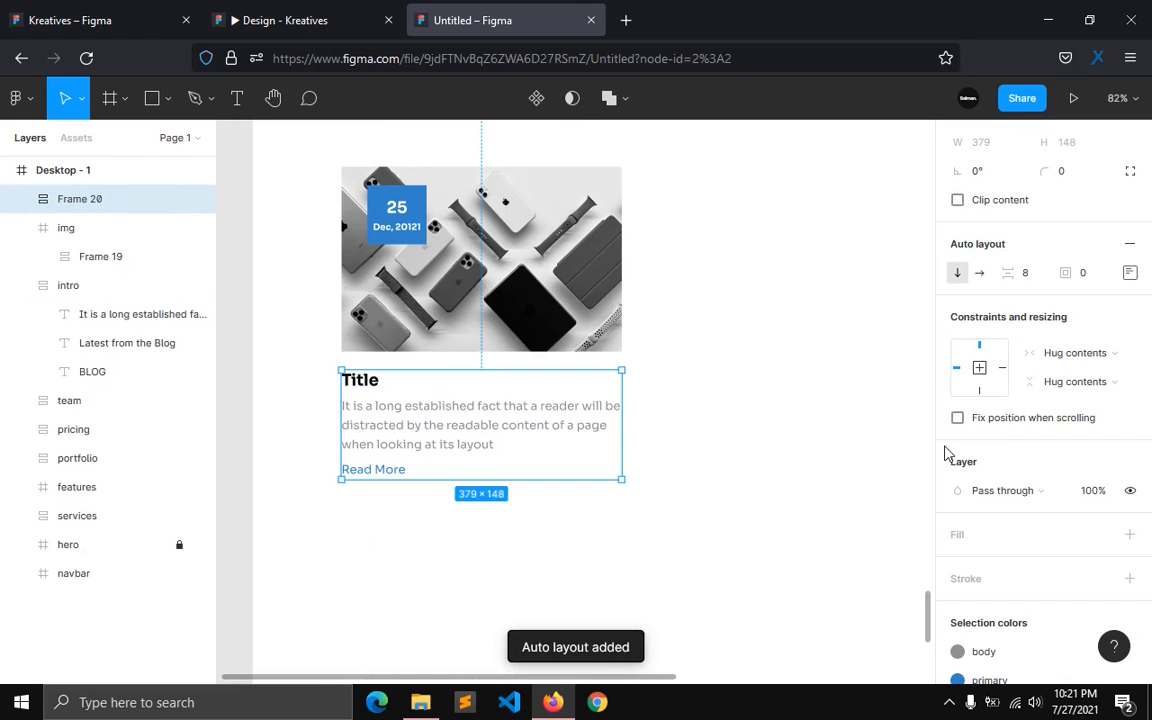
{"action": "left_click", "coordinate": [1036, 274]}
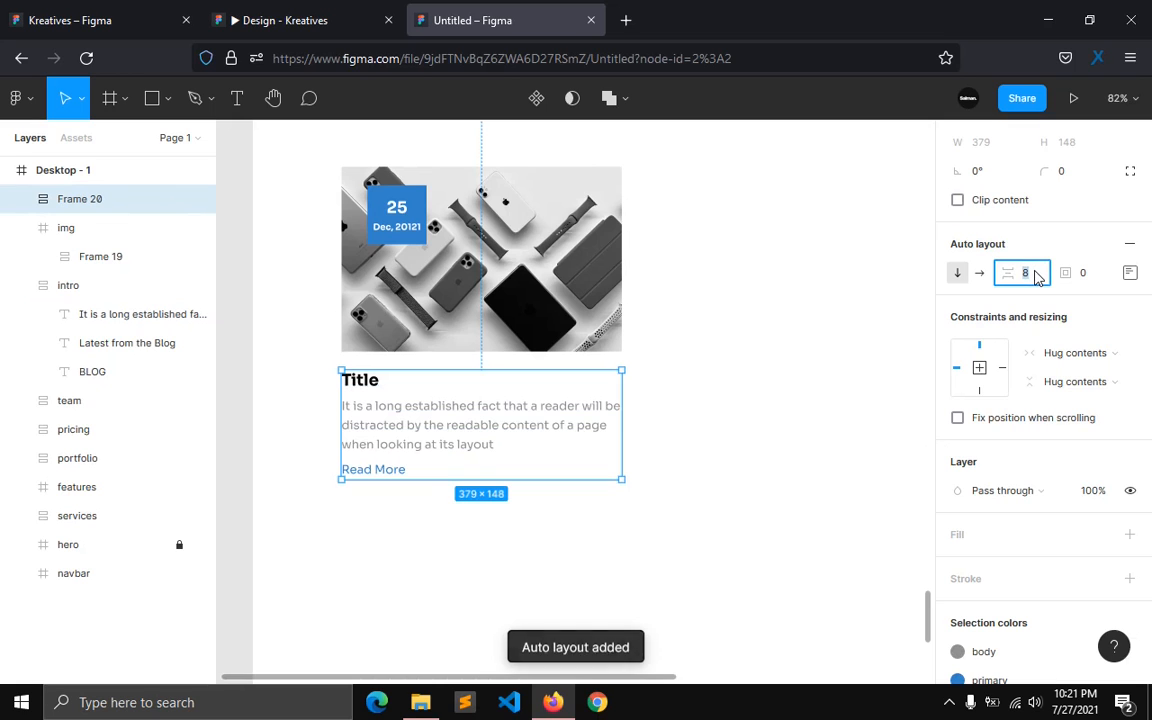
{"action": "type", "text": "14"}
{"action": "key", "text": "Return"}
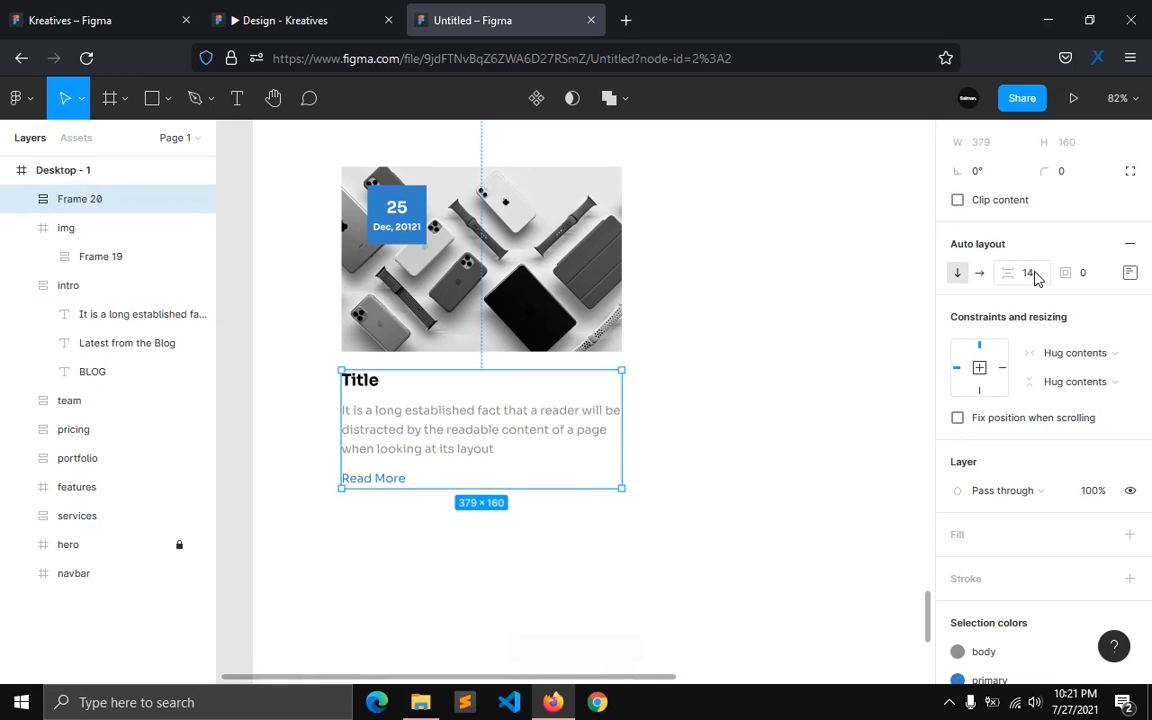
Step: Set the text frame's horizontal resizing to fixed width and make its Title and paragraph fill the container horizontally
{"action": "left_click", "coordinate": [1064, 352]}
{"action": "left_click", "coordinate": [1039, 330]}
{"action": "key", "text": "Return"}
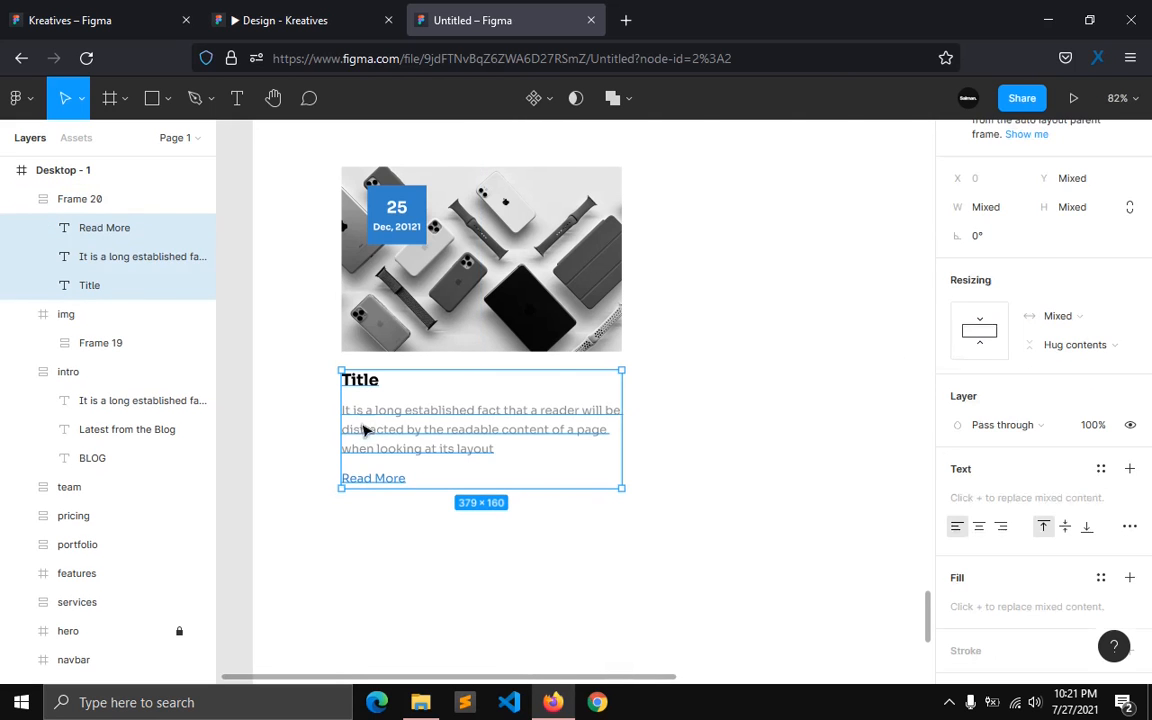
{"action": "left_click", "coordinate": [92, 229], "text": "shift"}
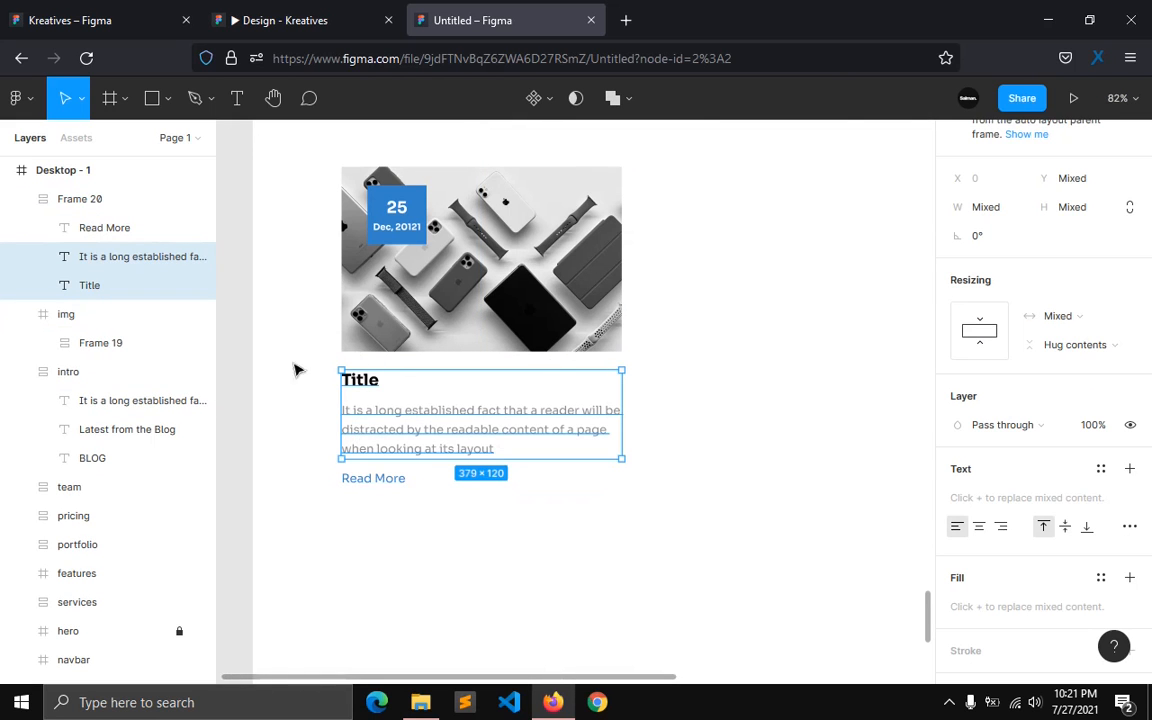
{"action": "left_click", "coordinate": [1058, 316]}
{"action": "left_click", "coordinate": [1074, 396]}
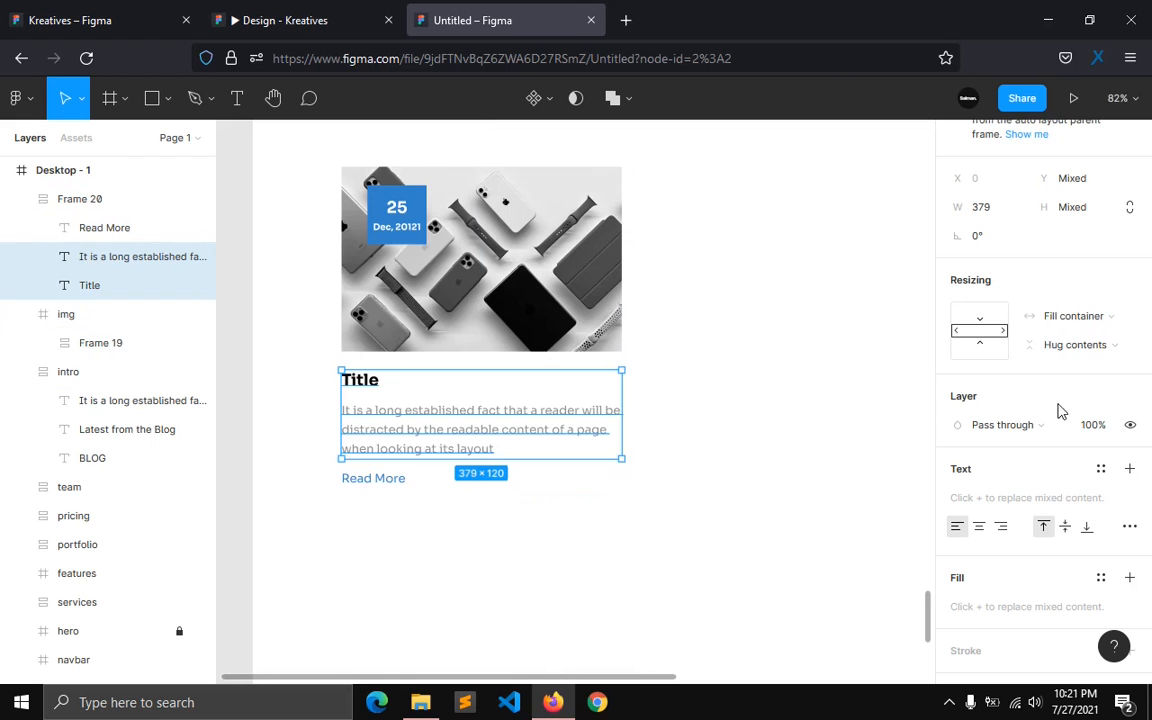
{"action": "left_click", "coordinate": [288, 512]}
{"action": "left_click", "coordinate": [85, 200]}
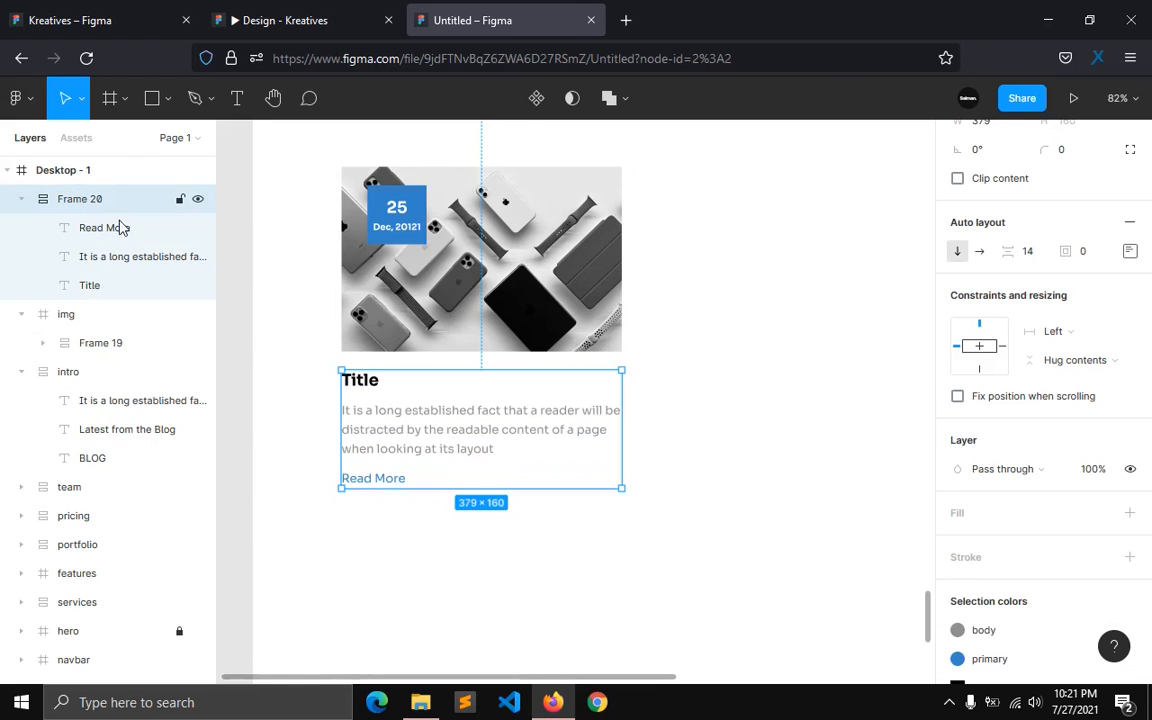
Step: Set the padding of the card's text frame to 25
{"action": "scroll", "coordinate": [1020, 490], "scroll_direction": "down", "scroll_amount": 2}
{"action": "scroll", "coordinate": [1035, 278], "scroll_direction": "up", "scroll_amount": 2}
{"action": "left_click", "coordinate": [1091, 258]}
{"action": "type", "text": "25"}
{"action": "key", "text": "Return"}
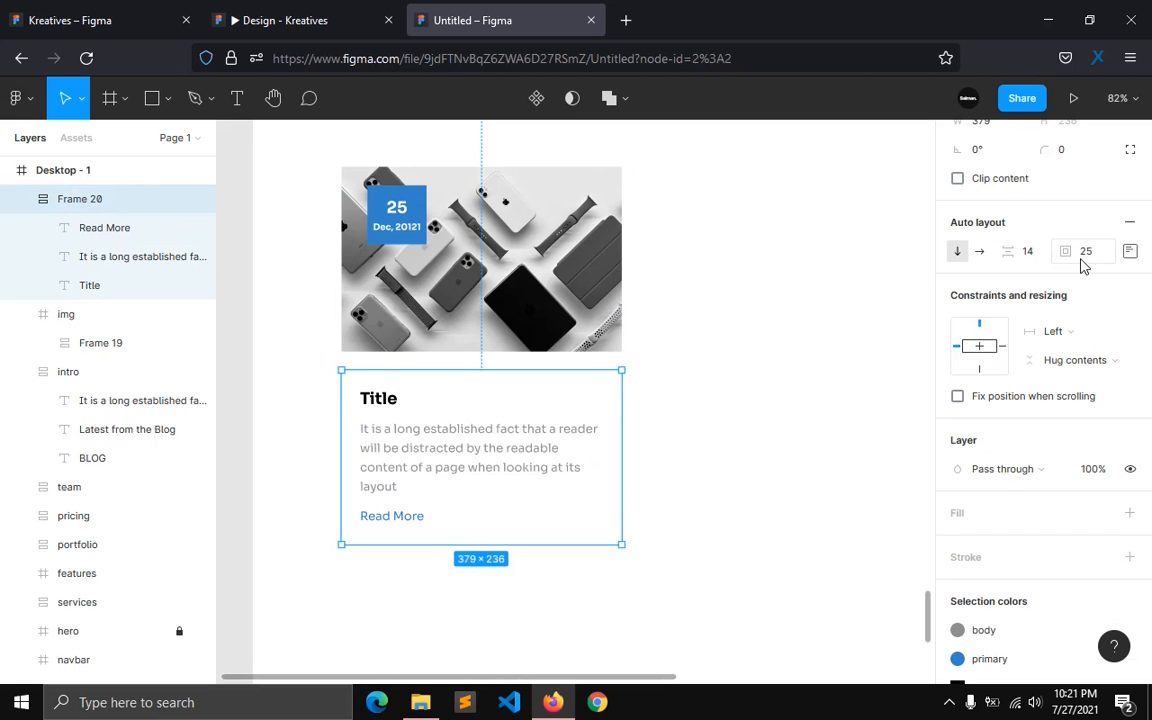
Step: Fill the card's text frame with the white color style
{"action": "scroll", "coordinate": [1001, 490], "scroll_direction": "down", "scroll_amount": 1}
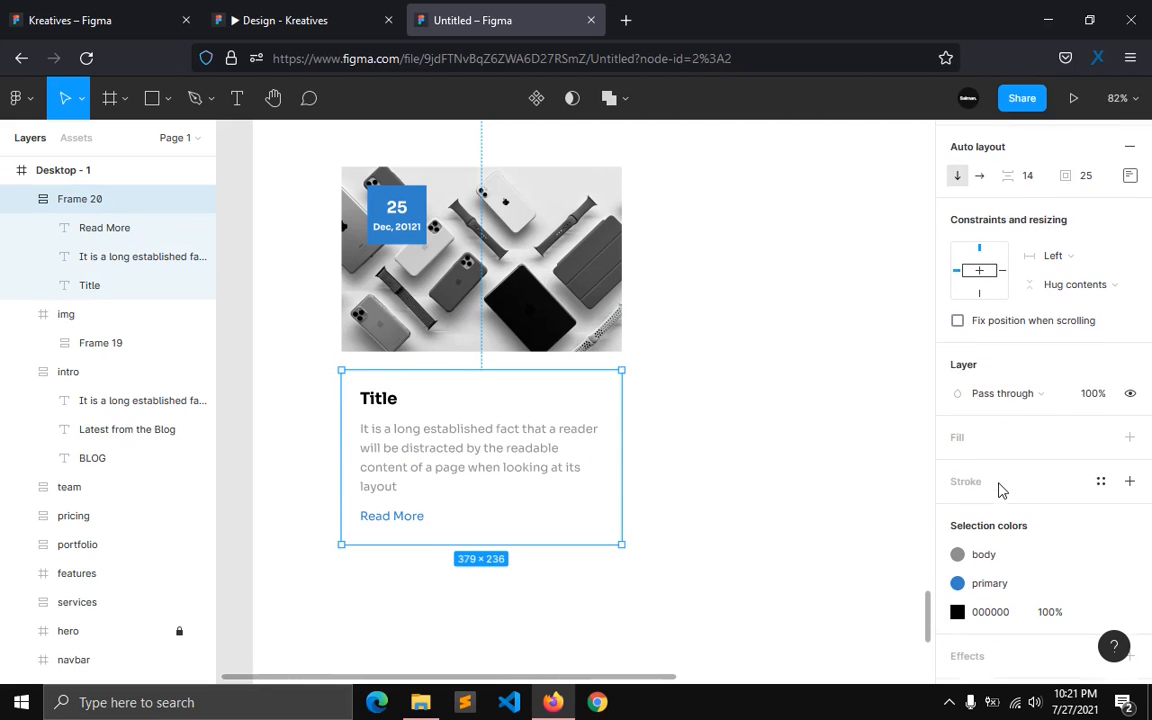
{"action": "left_click", "coordinate": [442, 470]}
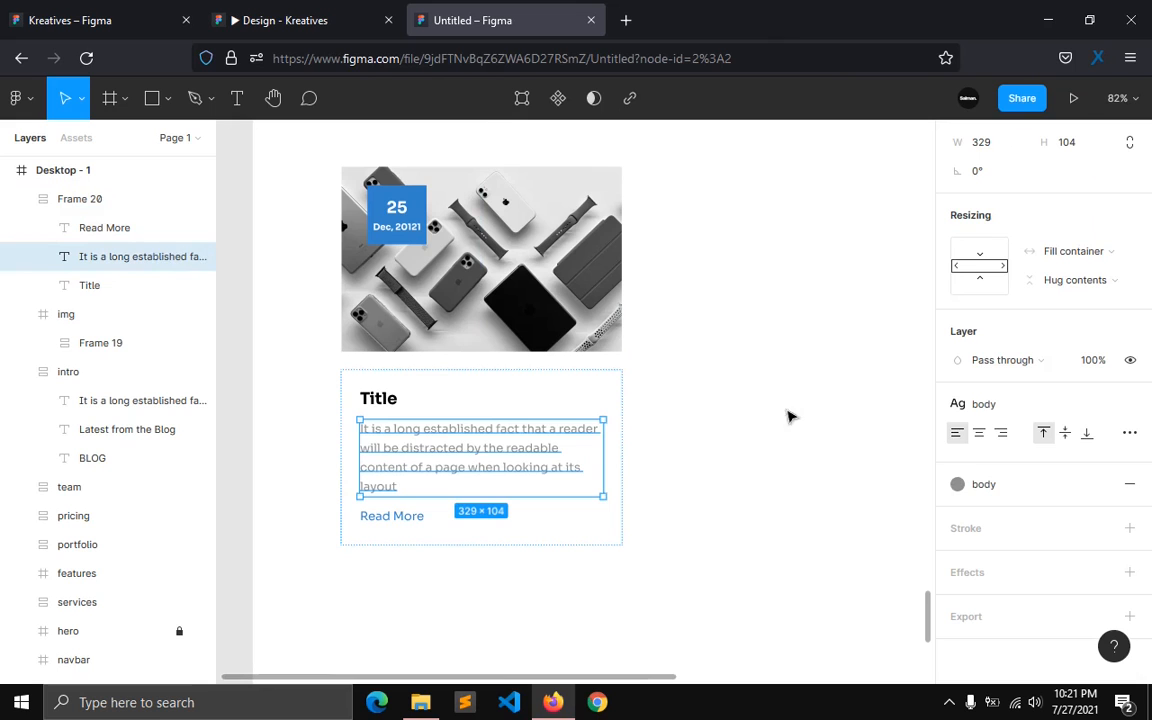
{"action": "left_click", "coordinate": [483, 399]}
{"action": "scroll", "coordinate": [1013, 430], "scroll_direction": "up", "scroll_amount": 1}
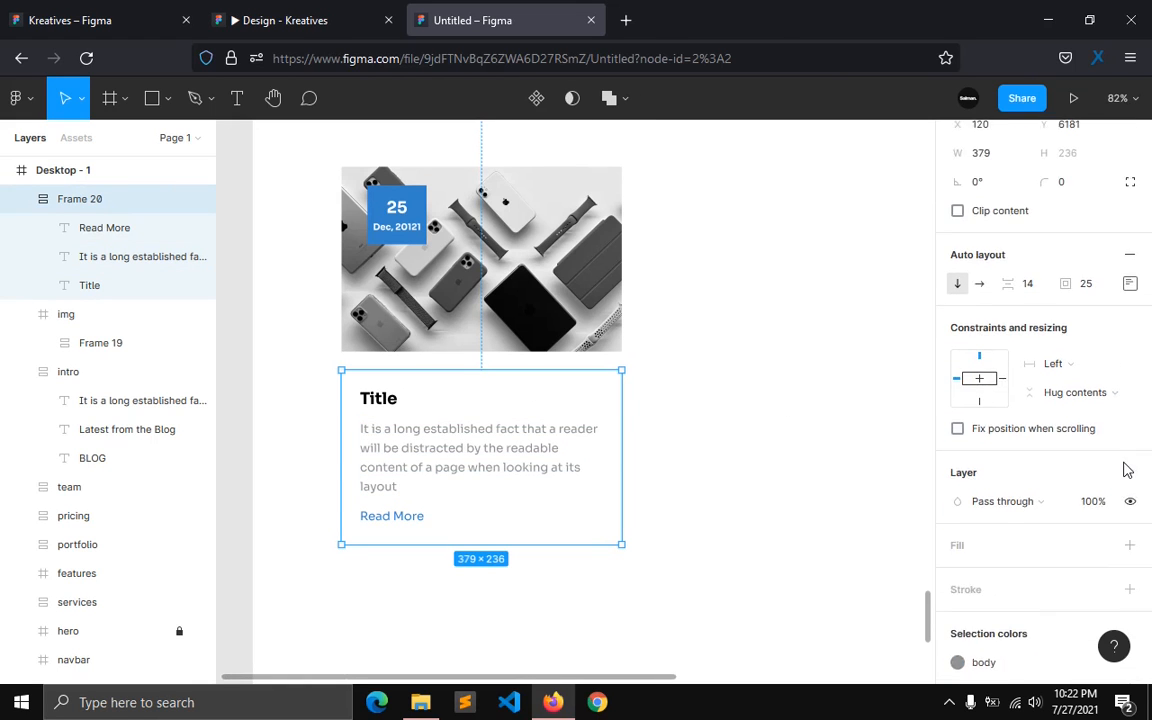
{"action": "scroll", "coordinate": [1120, 470], "scroll_direction": "down", "scroll_amount": 1}
{"action": "left_click", "coordinate": [1100, 472]}
{"action": "left_click", "coordinate": [1028, 580]}
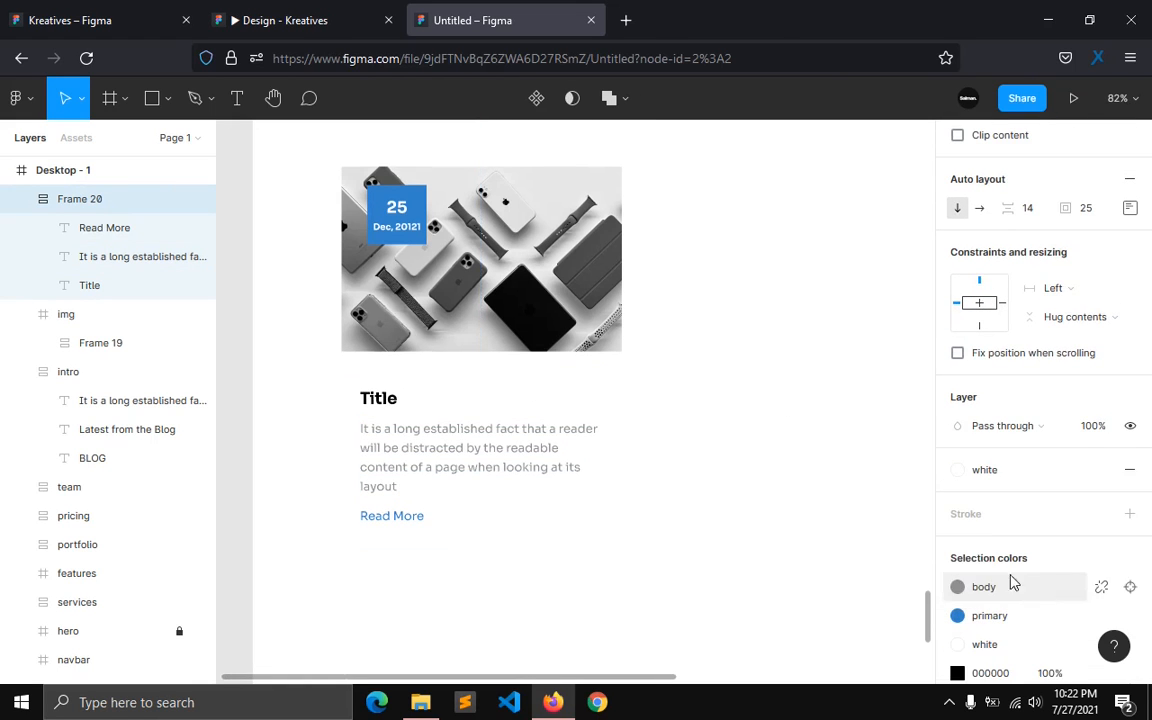
Step: Replace the text frame's 000000 color with the dark color style
{"action": "scroll", "coordinate": [1024, 556], "scroll_direction": "down", "scroll_amount": 2}
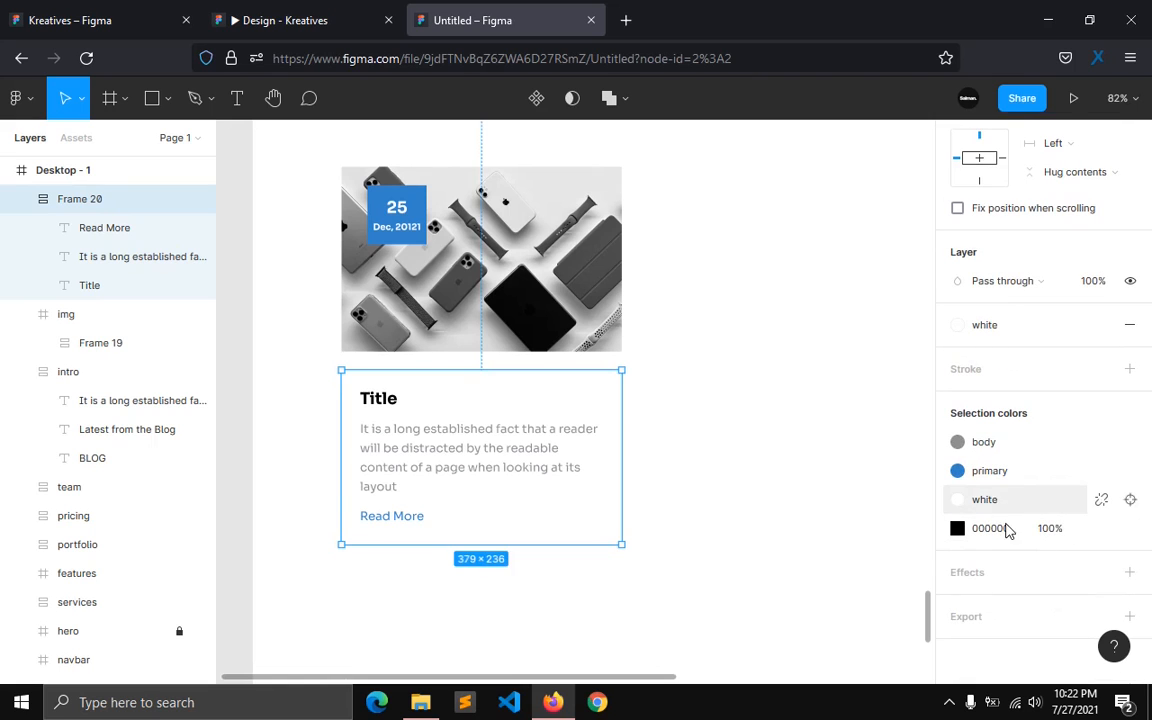
{"action": "left_click", "coordinate": [1101, 530]}
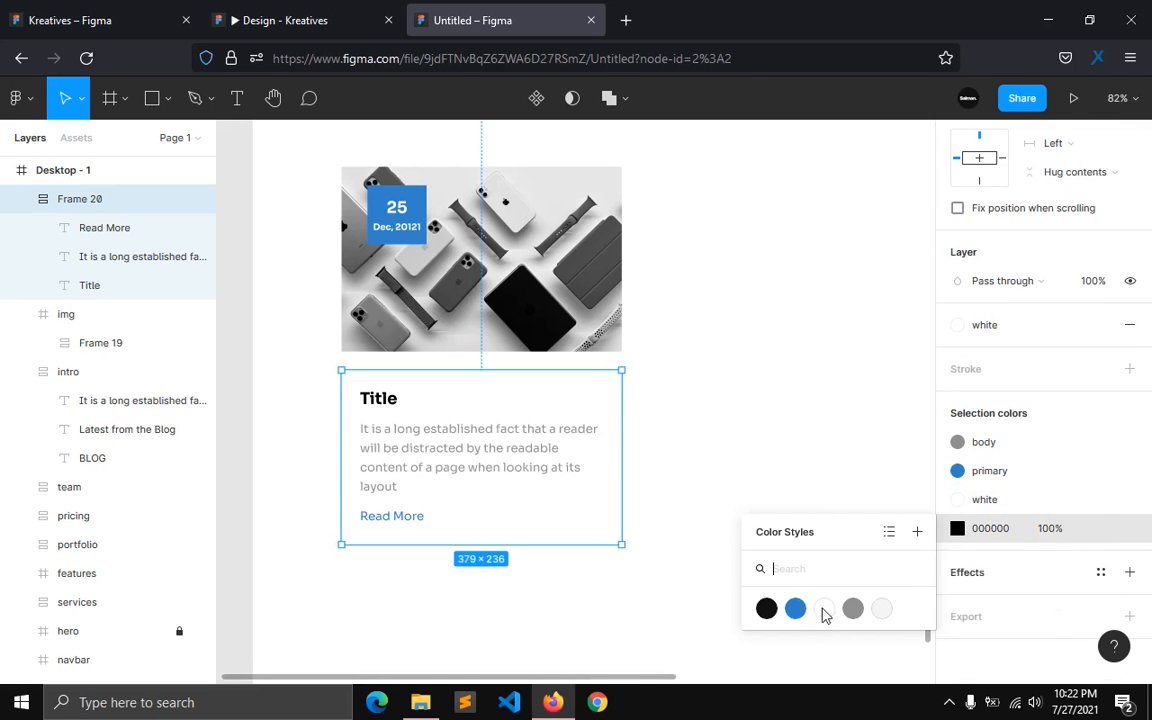
{"action": "left_click", "coordinate": [766, 609]}
Step: Apply the "shaodw" effect style to the text frame and move it up flush against the image's bottom edge
{"action": "left_click", "coordinate": [1101, 572]}
{"action": "left_click", "coordinate": [1003, 655]}
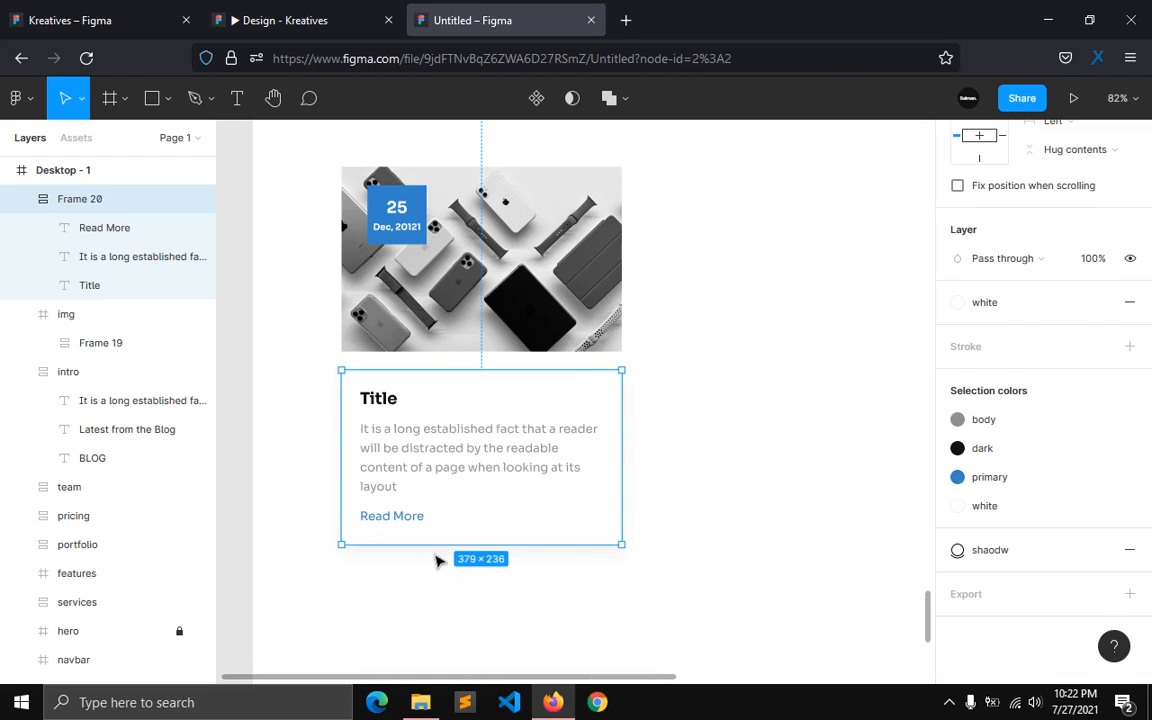
{"action": "left_click_drag", "start_coordinate": [435, 503], "coordinate": [435, 481]}
{"action": "left_click", "coordinate": [392, 571]}
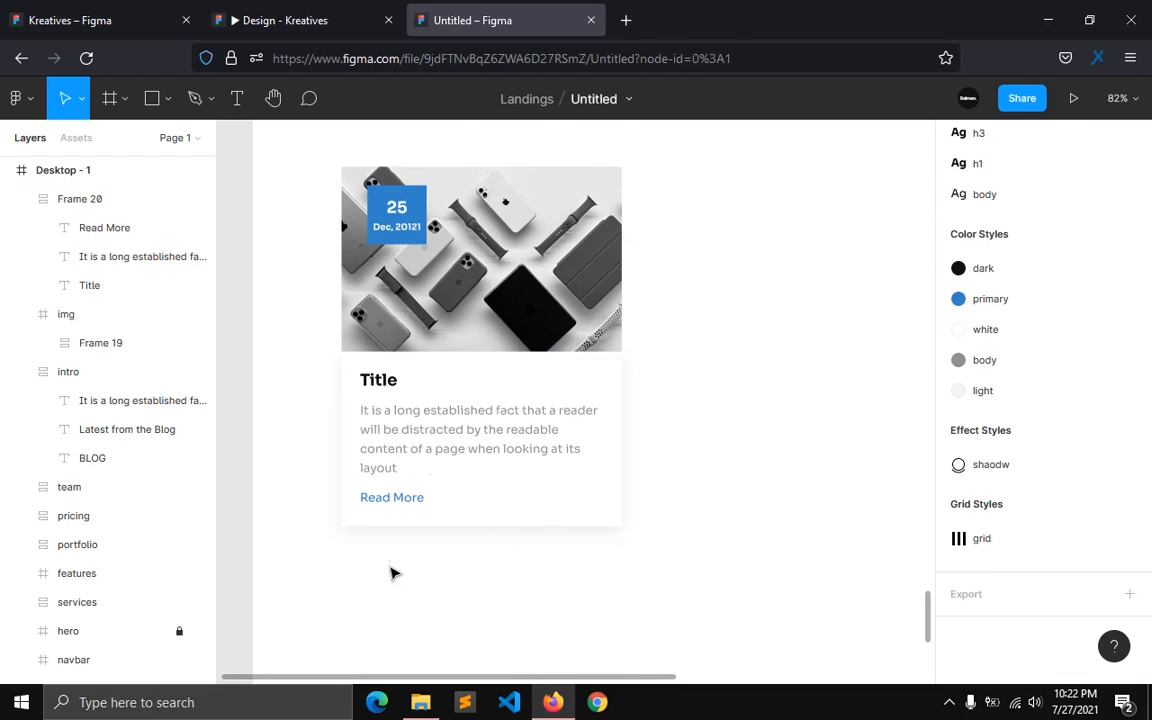
Step: Run the Content Reel plugin and browse its text content with the card's Title selected
{"action": "left_click", "coordinate": [579, 231]}
{"action": "key", "text": "ctrl+slash"}
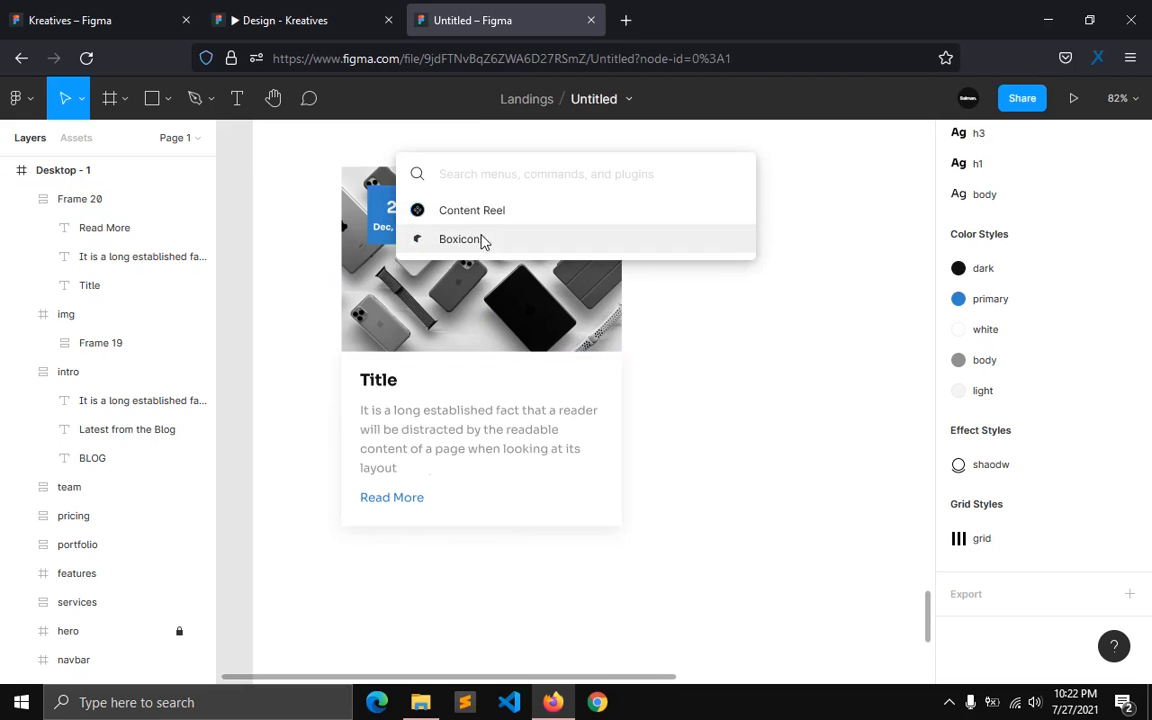
{"action": "key", "text": "Escape"}
{"action": "key", "text": "Escape"}
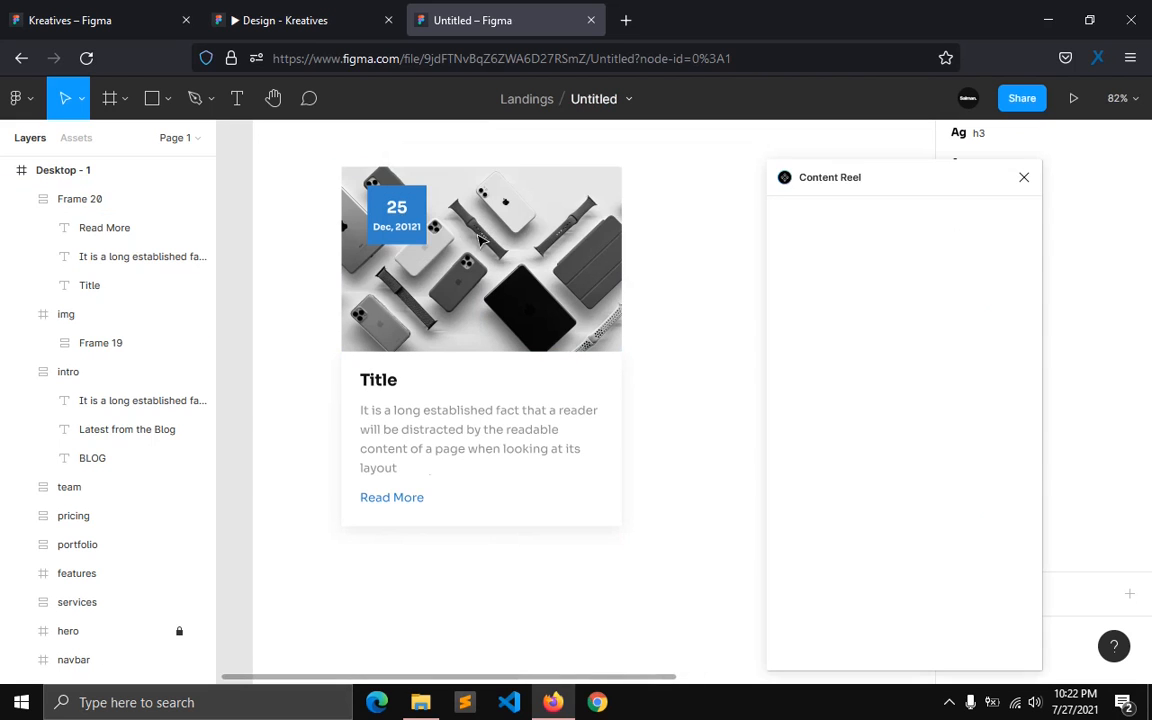
{"action": "left_click", "coordinate": [383, 384]}
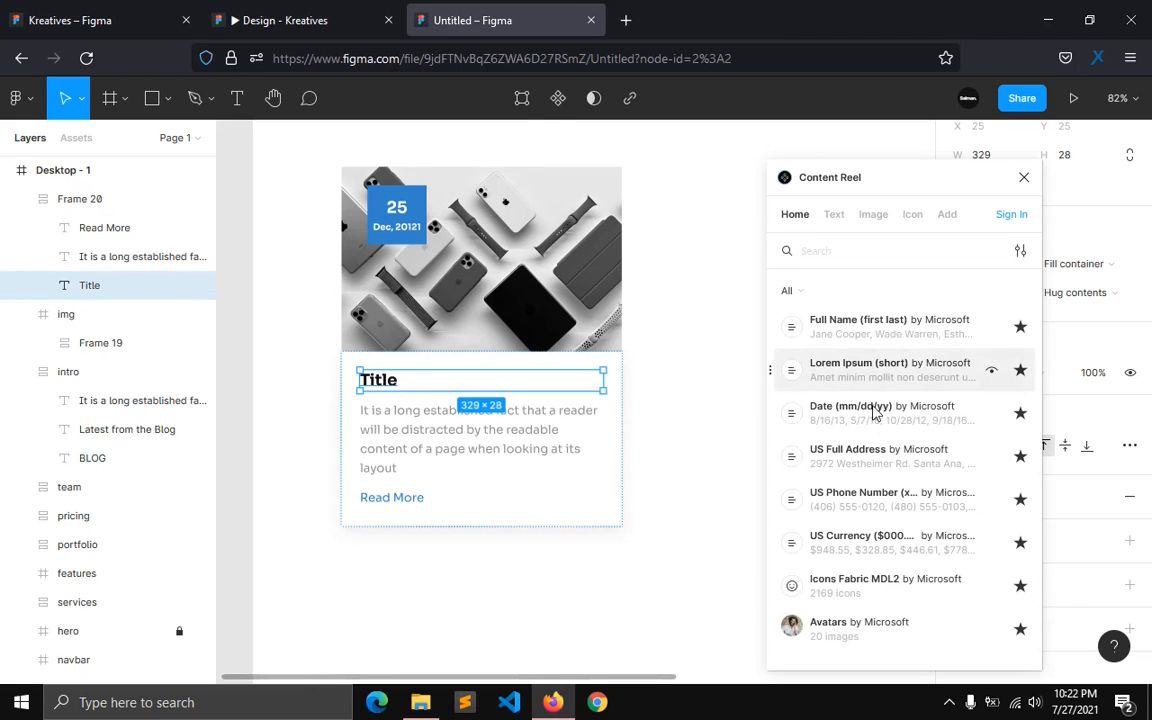
{"action": "left_click", "coordinate": [843, 222]}
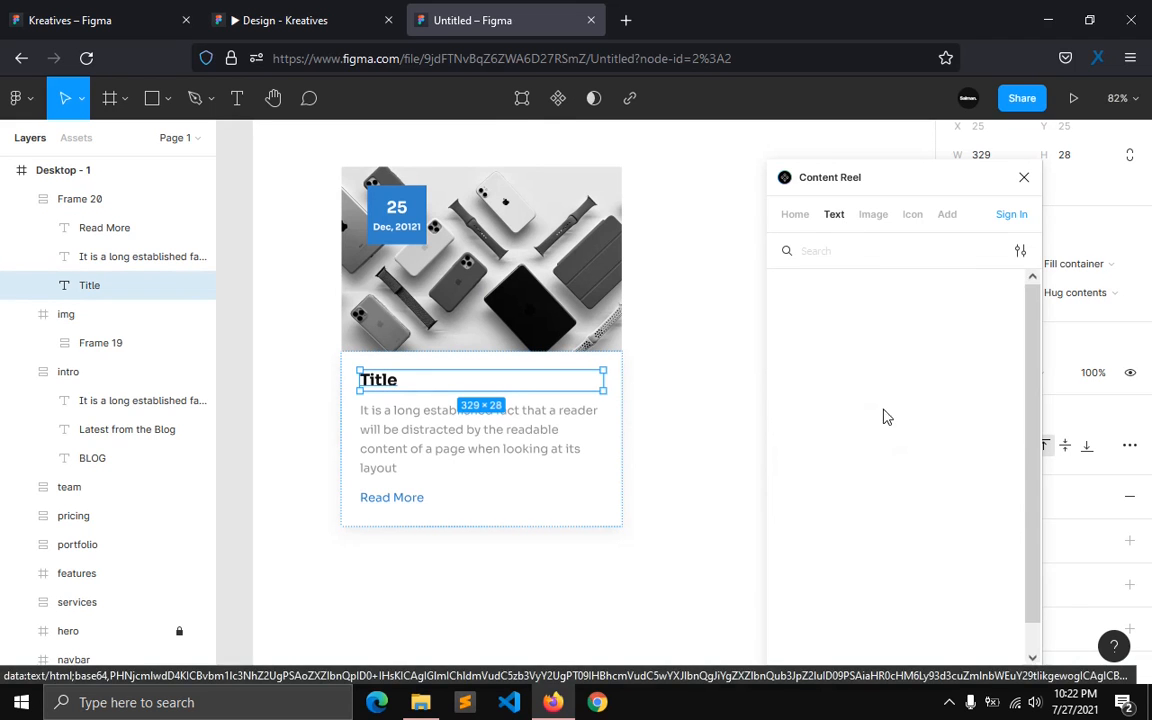
Step: Fill the card's Title from Content Reel's Article Titles, ending on "Any mechanical keyboard enthusiasts in design?"
{"action": "scroll", "coordinate": [890, 470], "scroll_direction": "down", "scroll_amount": 1}
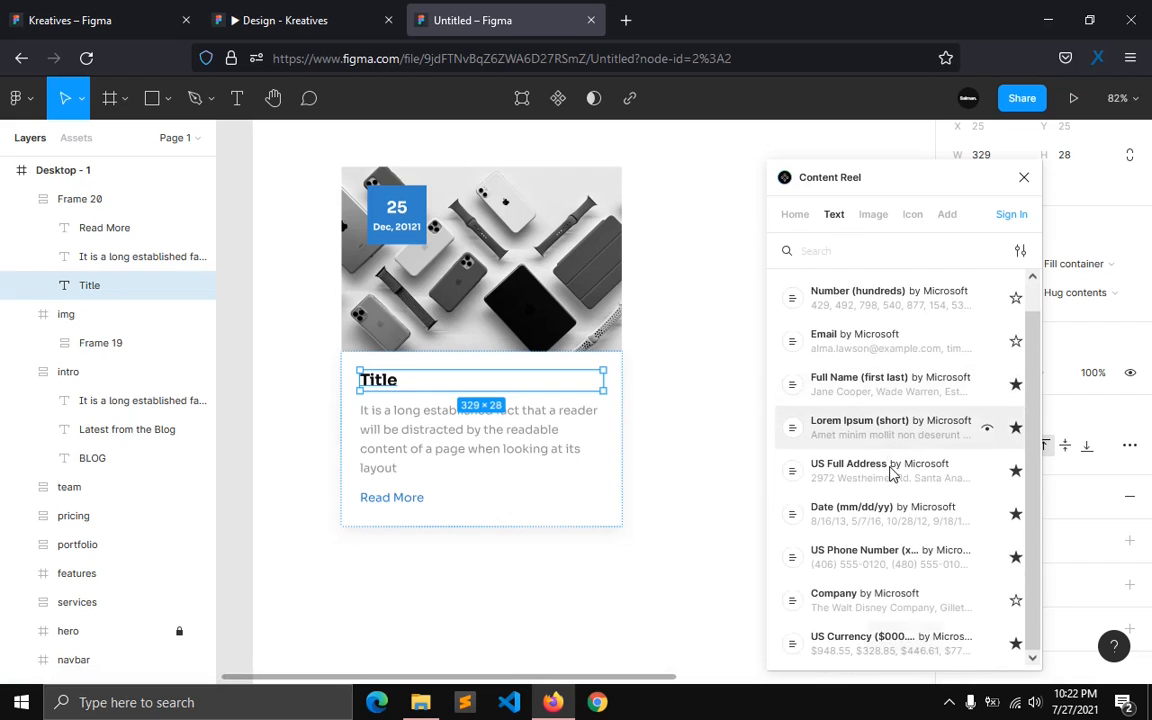
{"action": "scroll", "coordinate": [888, 520], "scroll_direction": "down", "scroll_amount": 5}
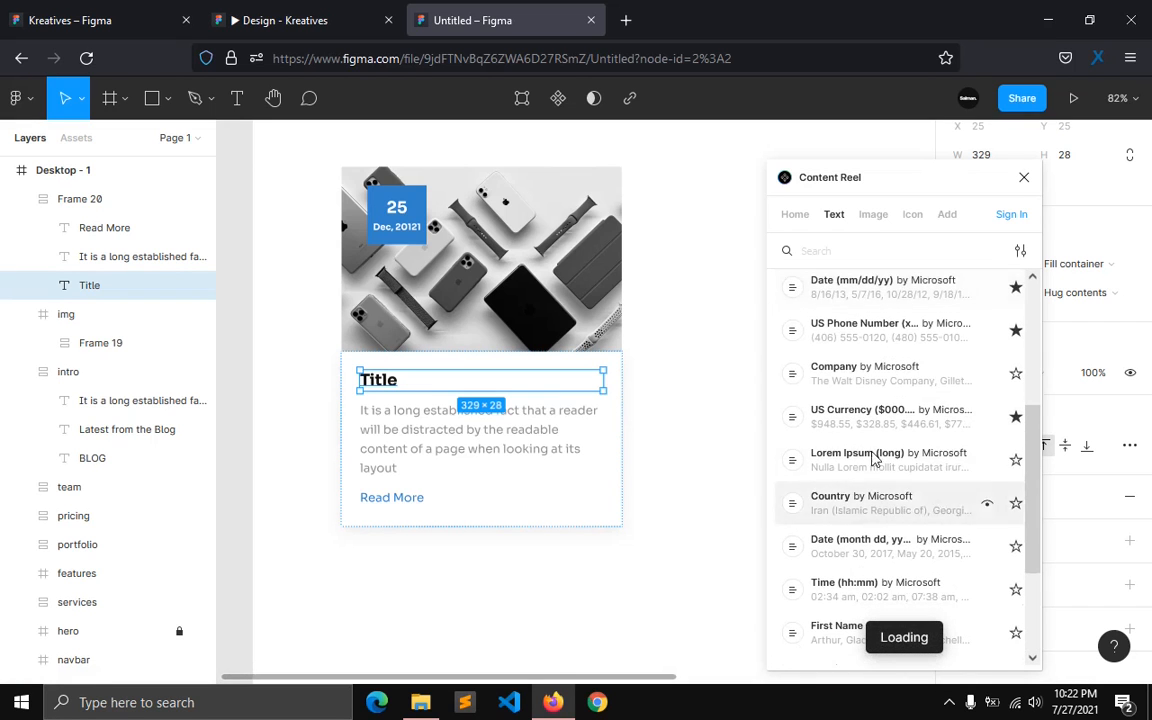
{"action": "scroll", "coordinate": [872, 480], "scroll_direction": "down", "scroll_amount": 5}
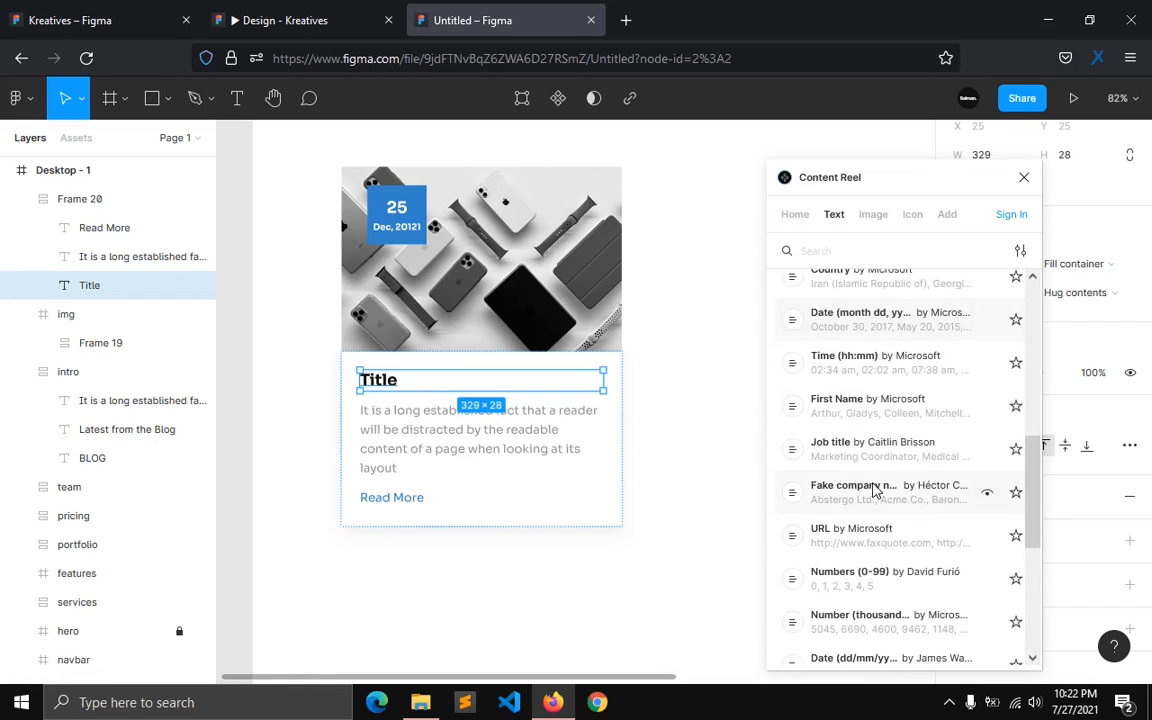
{"action": "scroll", "coordinate": [862, 515], "scroll_direction": "down", "scroll_amount": 3}
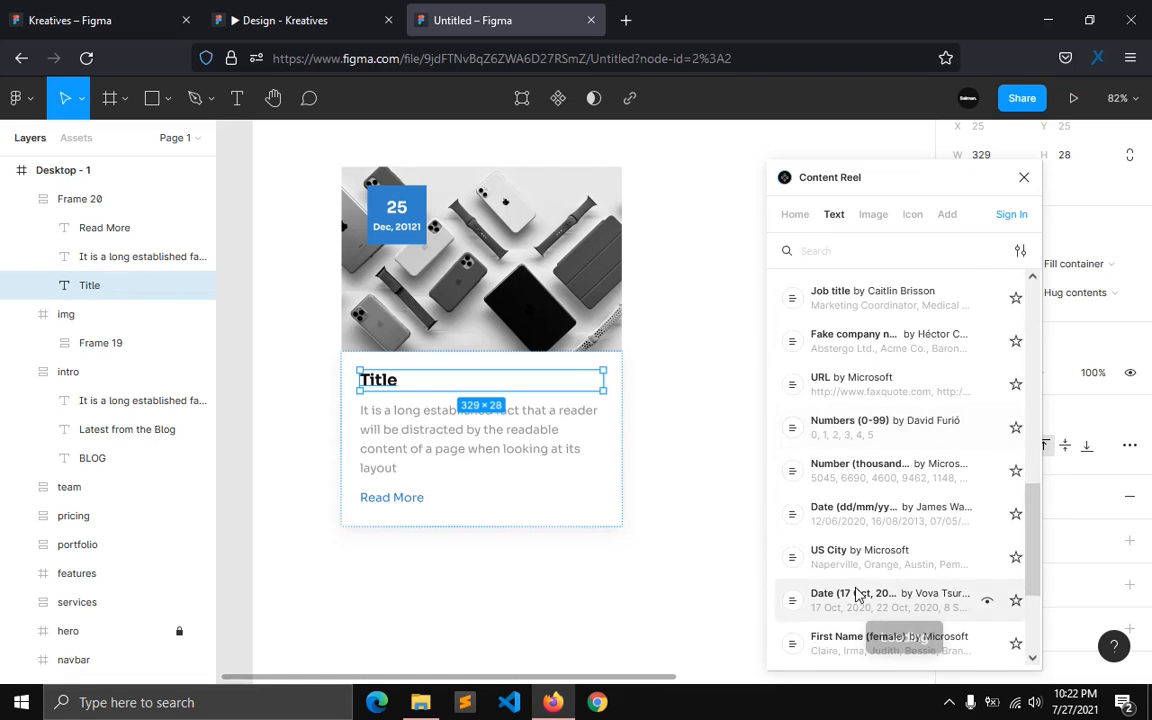
{"action": "scroll", "coordinate": [857, 548], "scroll_direction": "down", "scroll_amount": 3}
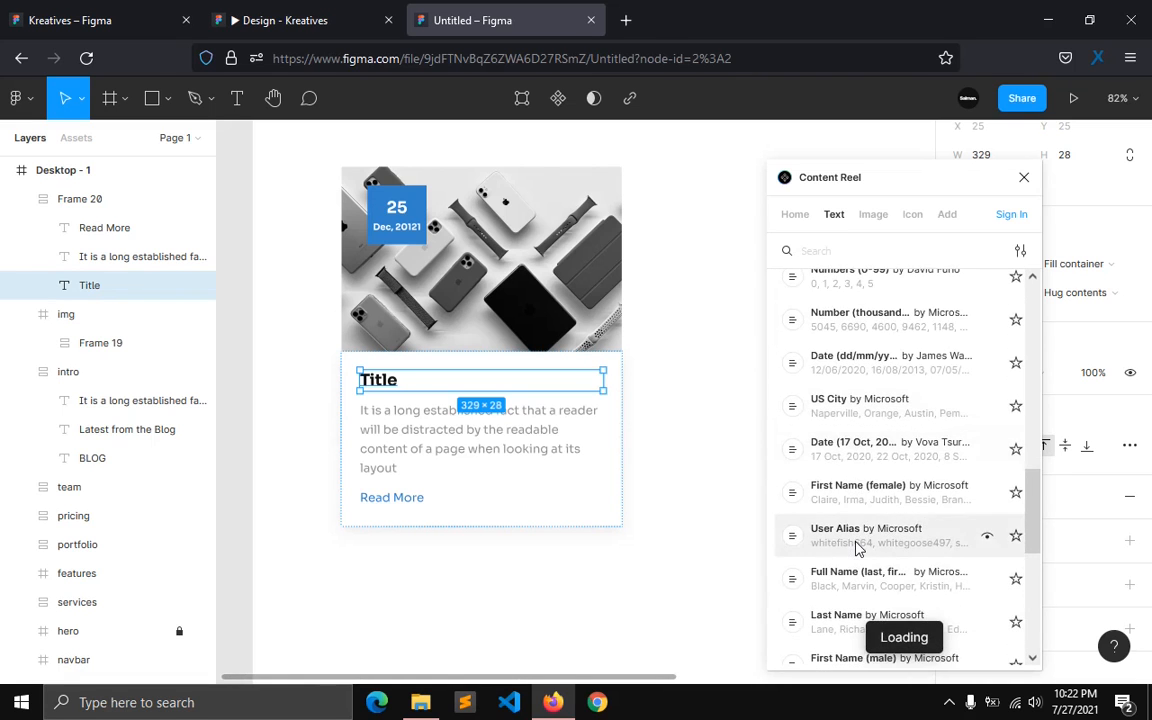
{"action": "scroll", "coordinate": [857, 548], "scroll_direction": "up", "scroll_amount": 5}
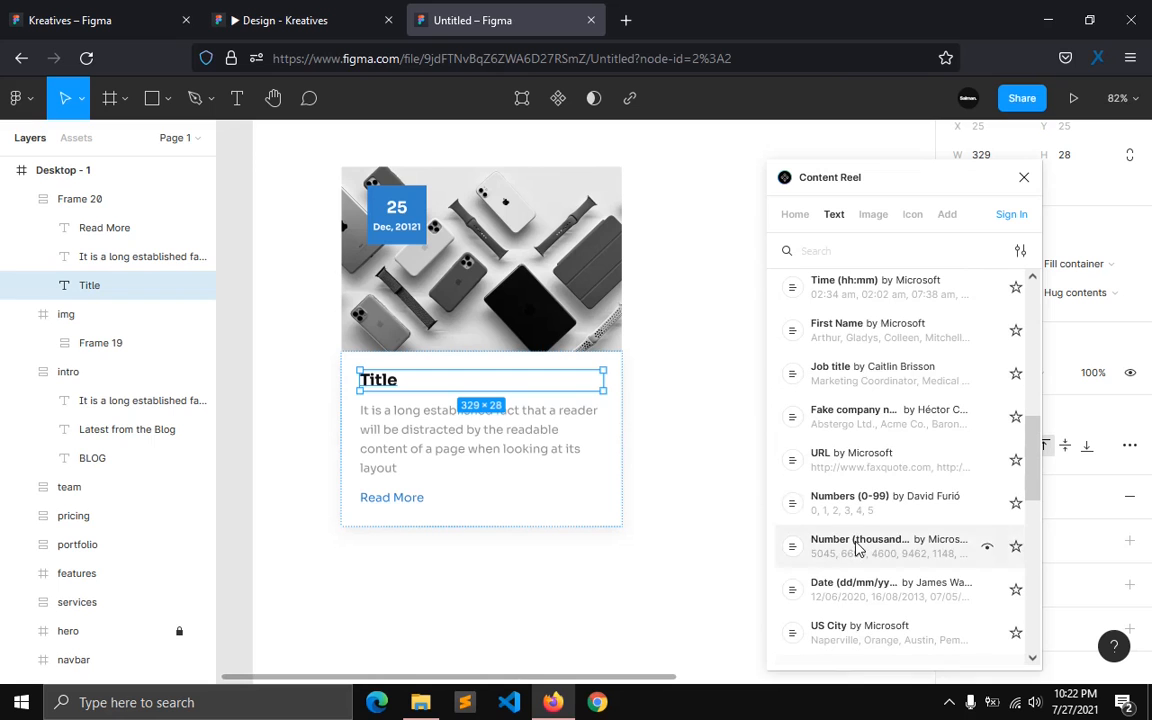
{"action": "scroll", "coordinate": [838, 490], "scroll_direction": "down", "scroll_amount": 4}
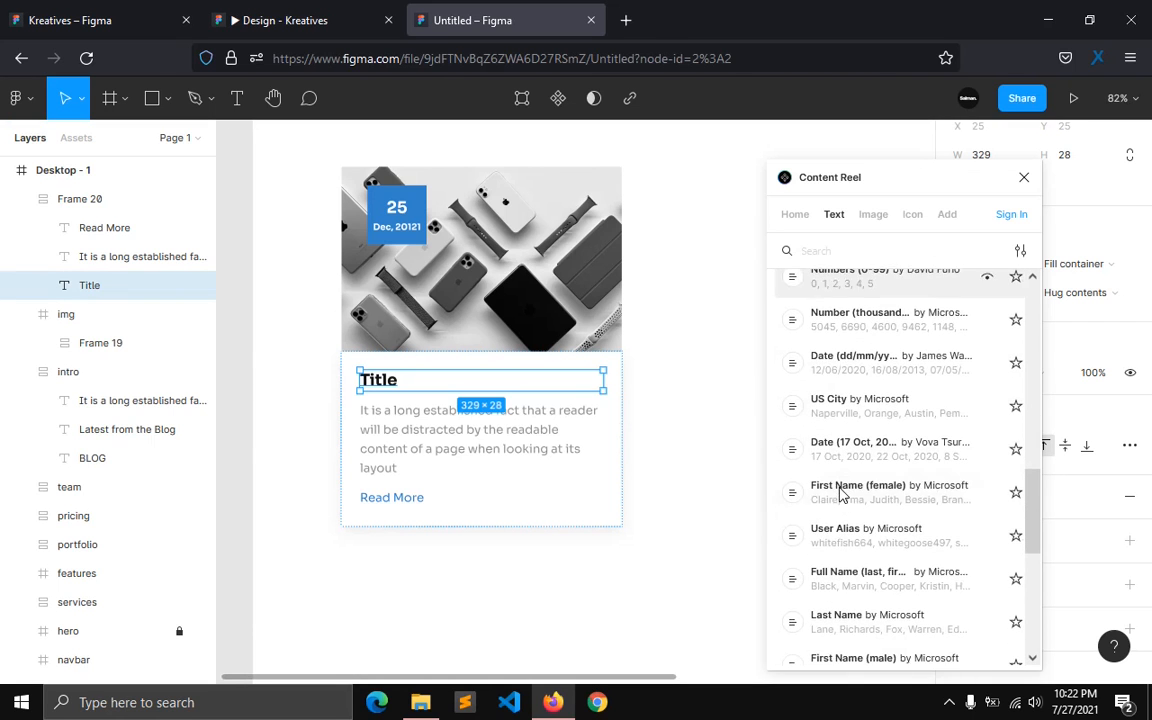
{"action": "scroll", "coordinate": [840, 495], "scroll_direction": "down", "scroll_amount": 1}
{"action": "scroll", "coordinate": [842, 498], "scroll_direction": "down", "scroll_amount": 6}
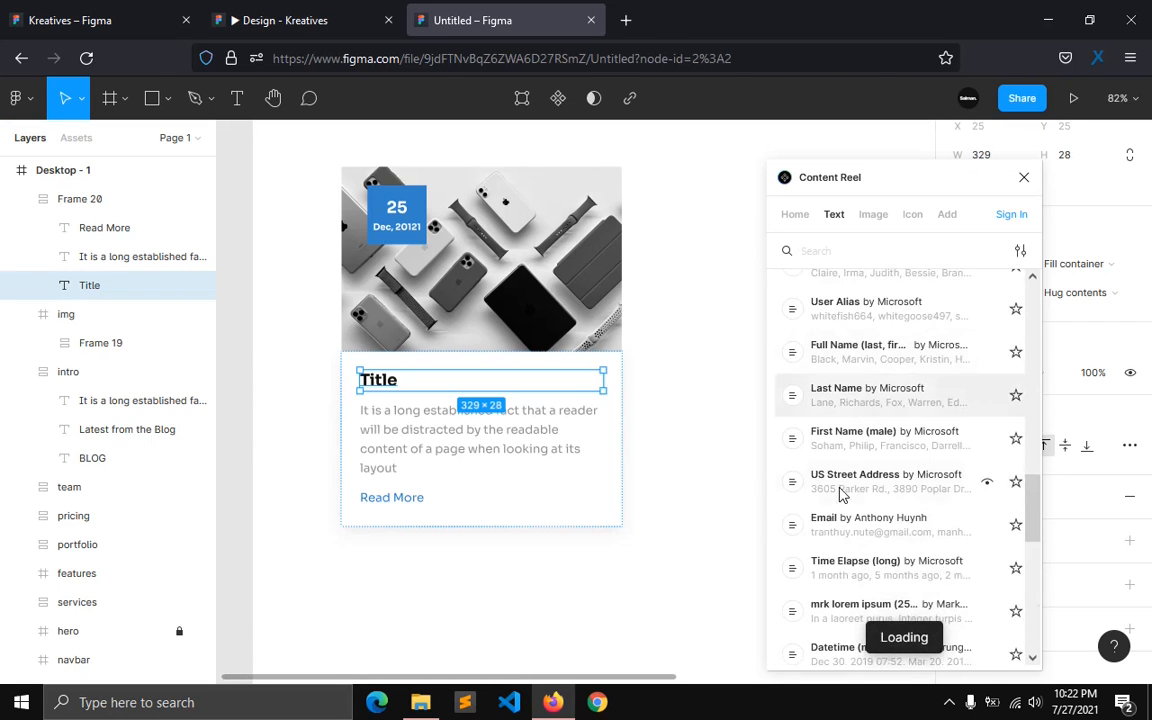
{"action": "scroll", "coordinate": [843, 503], "scroll_direction": "down", "scroll_amount": 5}
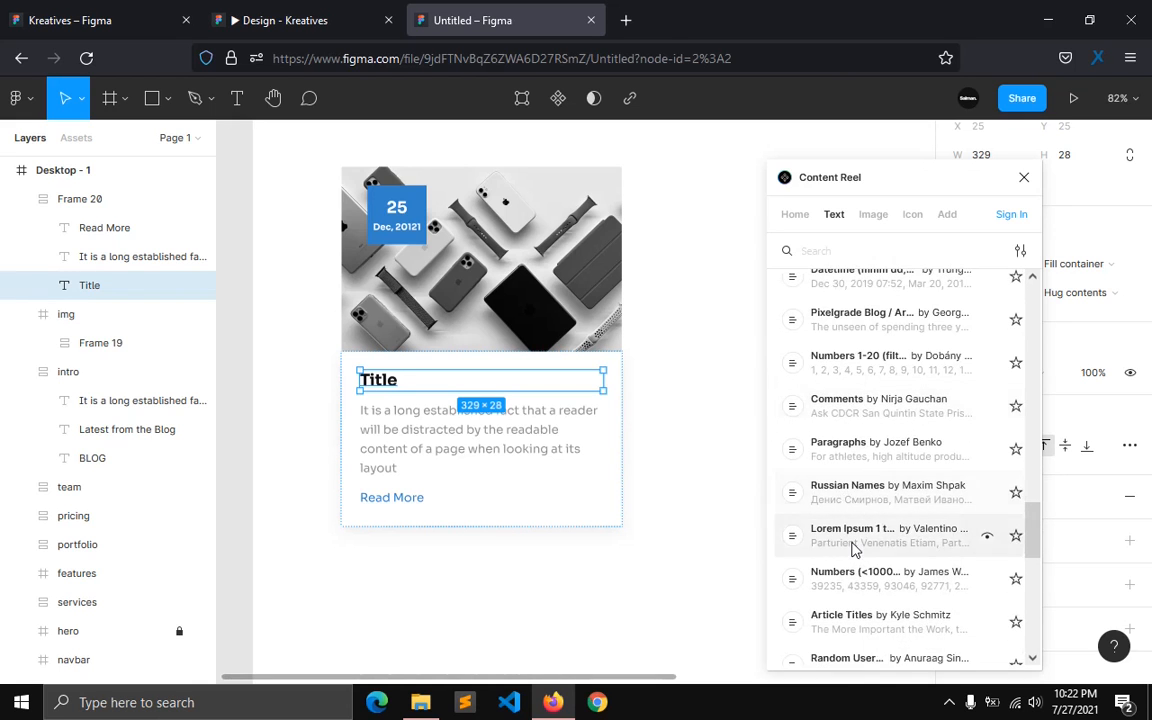
{"action": "scroll", "coordinate": [854, 548], "scroll_direction": "down", "scroll_amount": 2}
{"action": "left_click", "coordinate": [860, 548]}
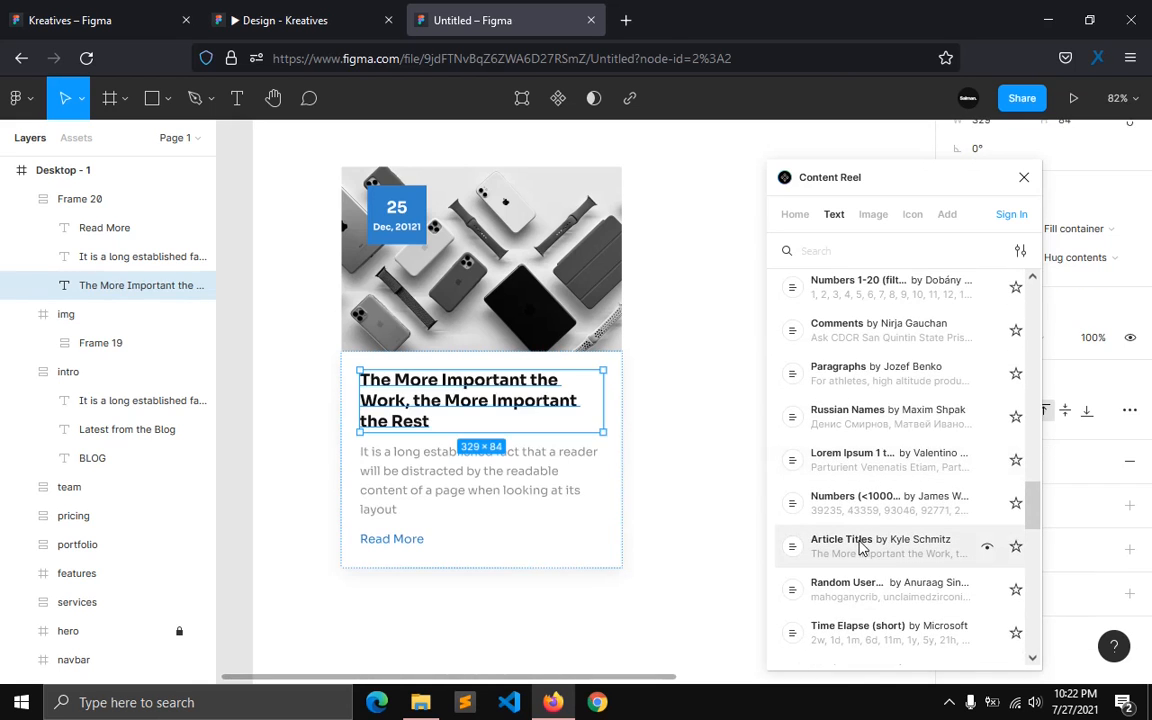
{"action": "double_click", "coordinate": [860, 548]}
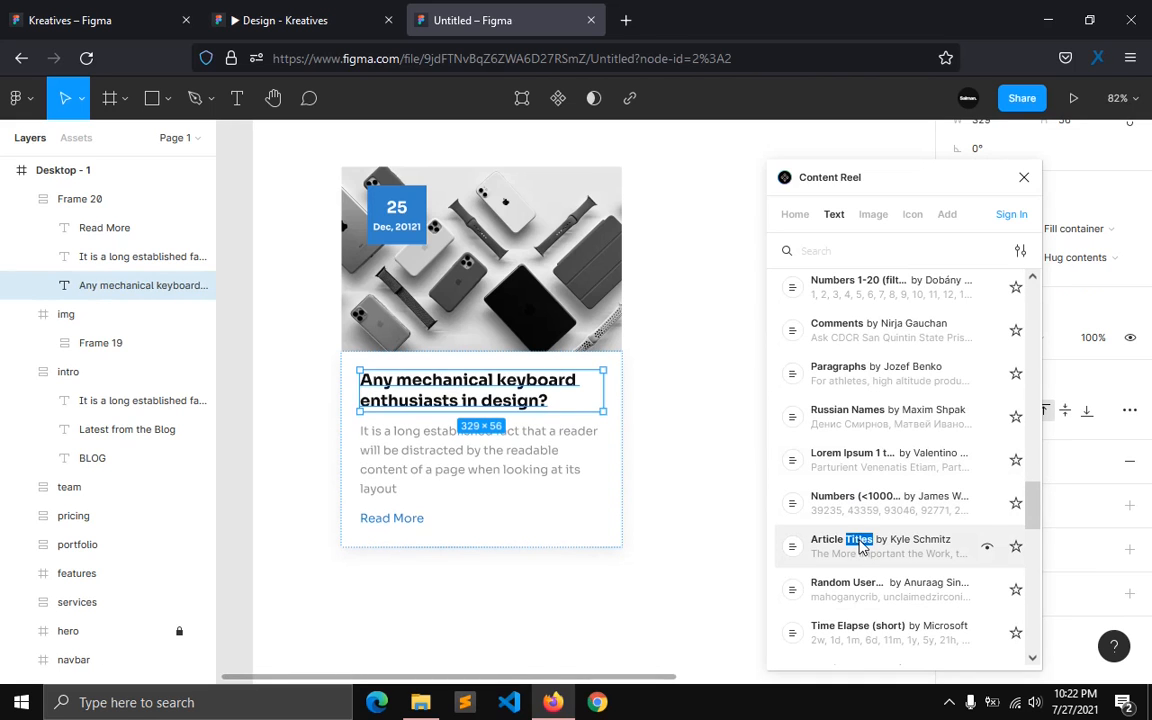
{"action": "left_click_drag", "start_coordinate": [963, 193], "coordinate": [1035, 190]}
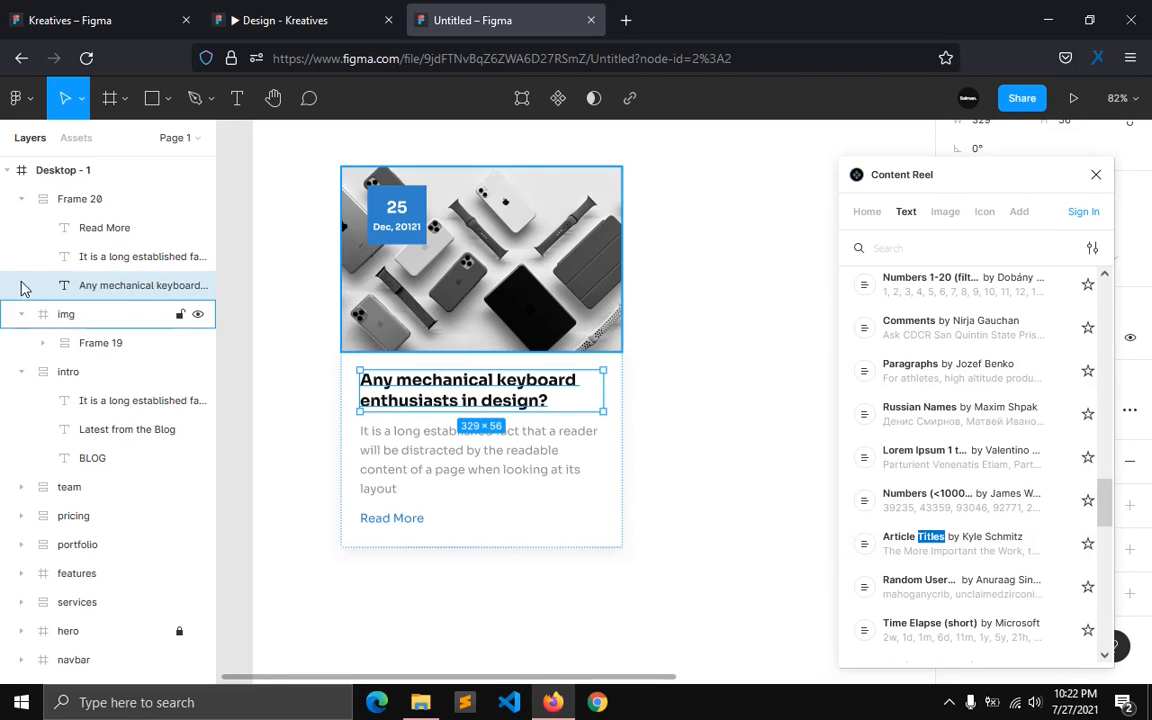
Step: Group the img frame and the card's text frame together
{"action": "left_click", "coordinate": [21, 199]}
{"action": "left_click", "coordinate": [21, 228]}
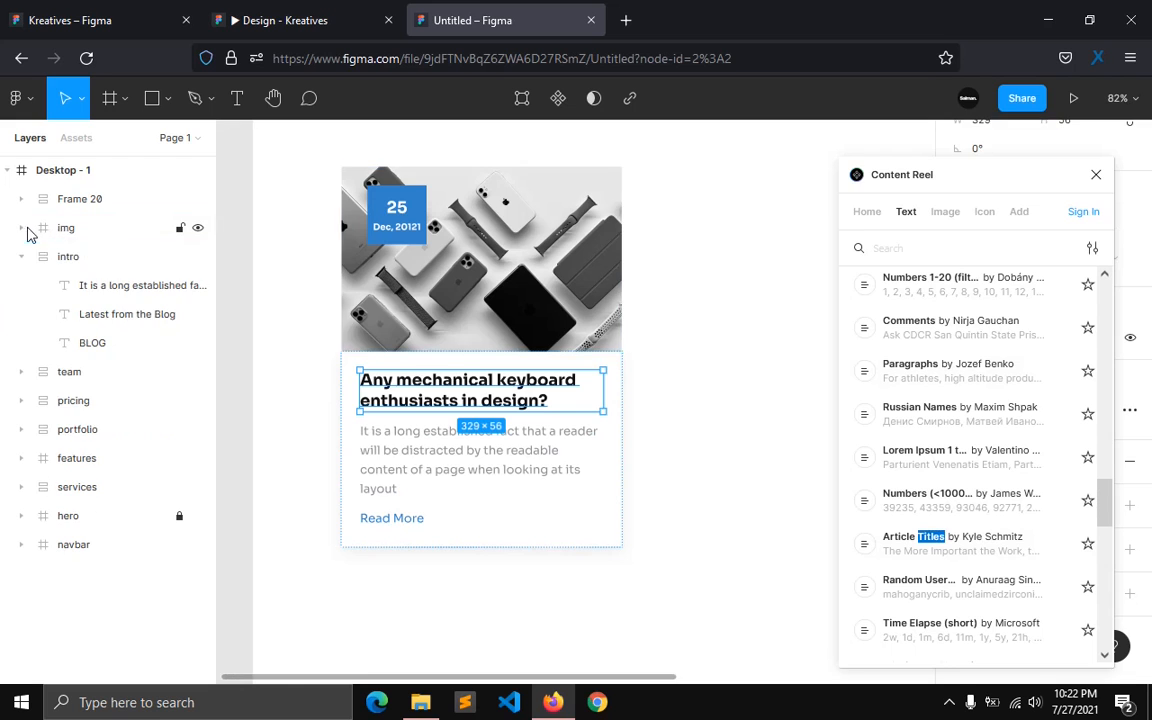
{"action": "left_click", "coordinate": [62, 228]}
{"action": "left_click", "coordinate": [74, 205], "text": "shift"}
{"action": "right_click", "coordinate": [74, 202]}
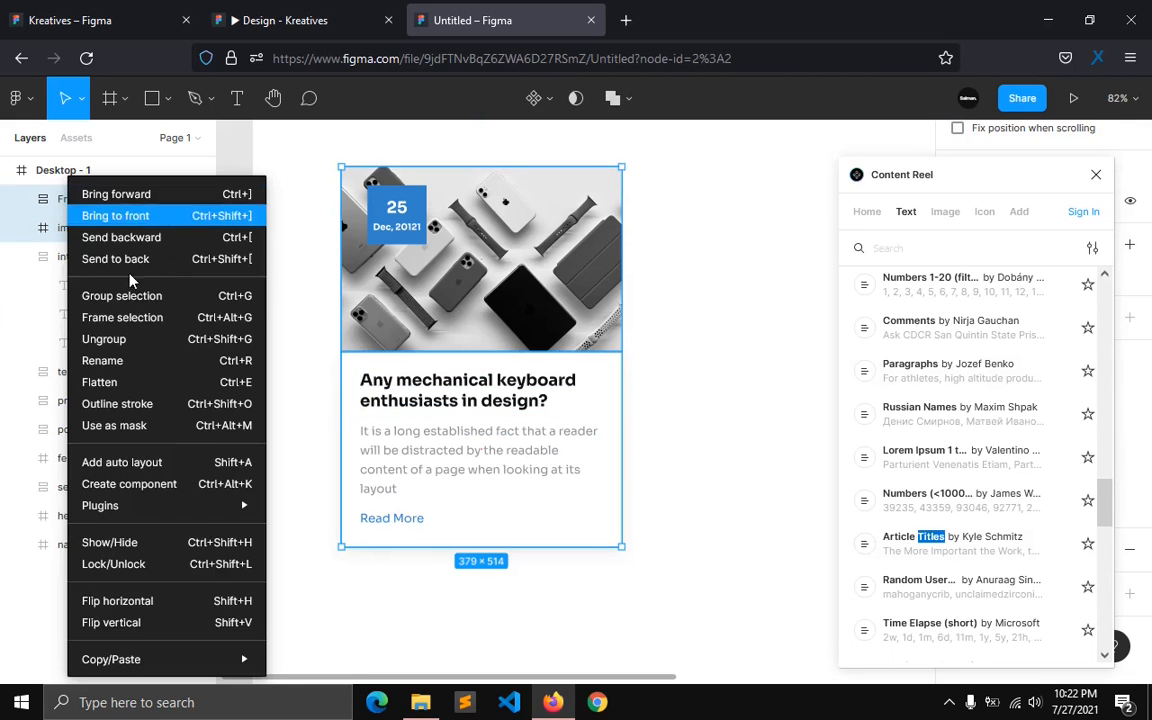
{"action": "left_click", "coordinate": [150, 300]}
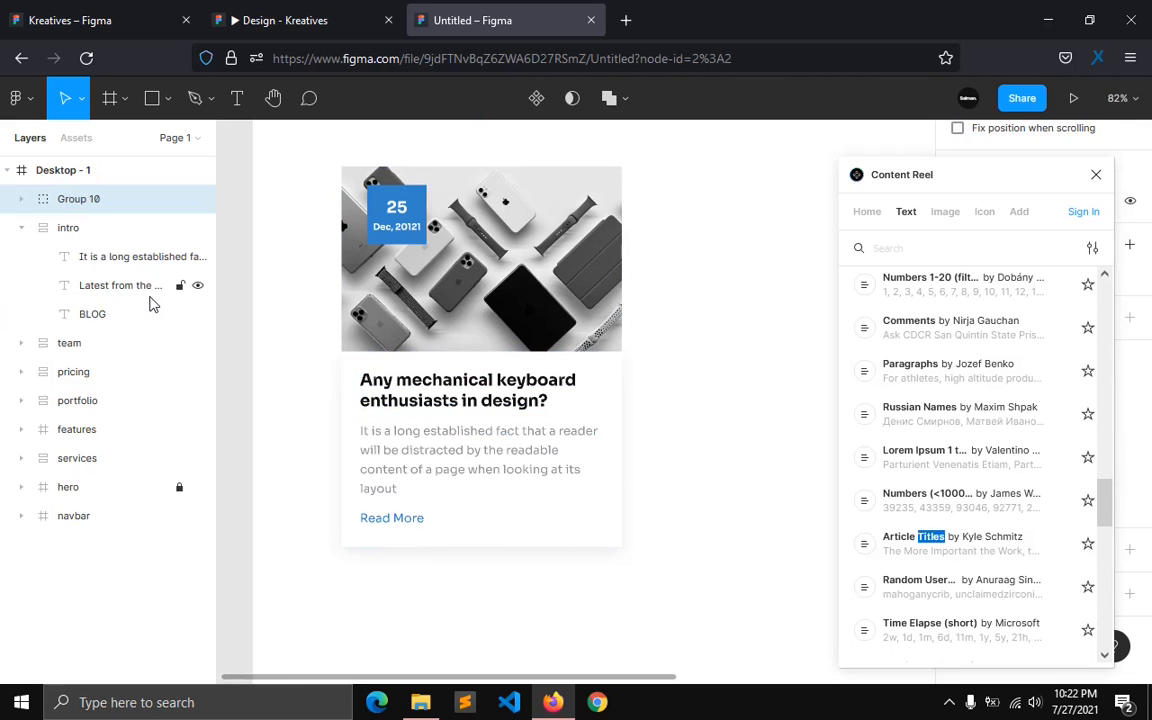
Step: Rename the new card group as "blog post"
{"action": "double_click", "coordinate": [80, 199]}
{"action": "type", "text": "blog pos"}
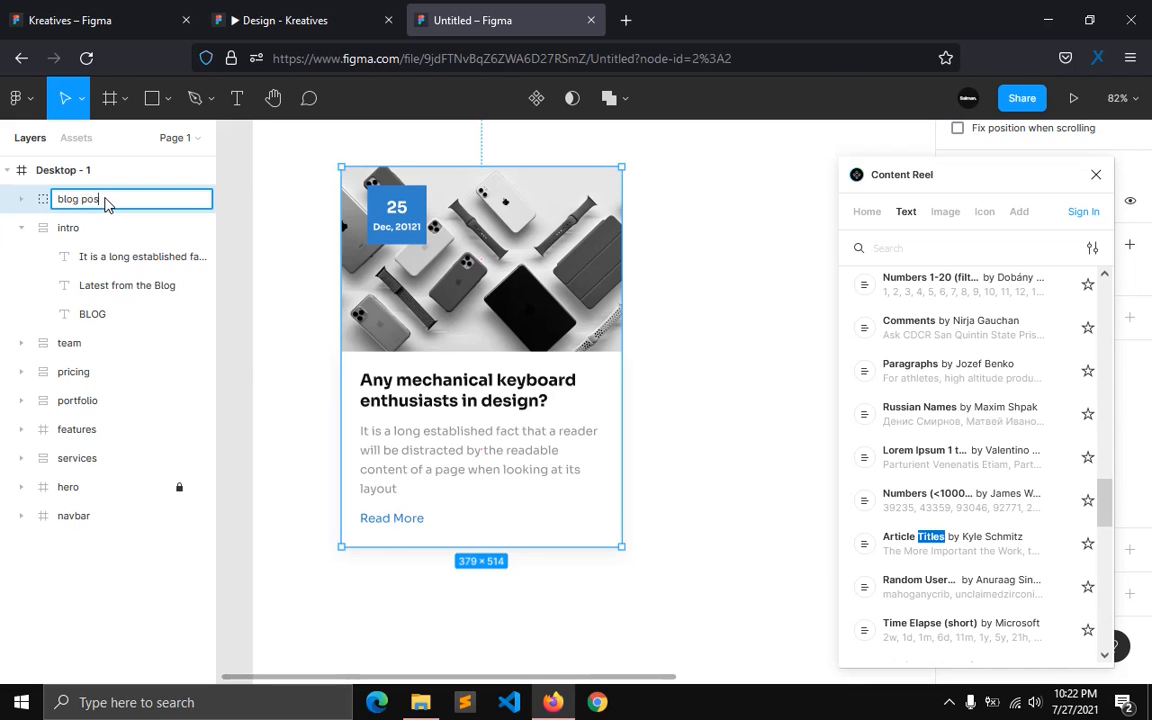
{"action": "type", "text": "t"}
{"action": "key", "text": "Return"}
Step: Duplicate the blog post card beside the first and fill its title from Article Titles with "How to design a product that can grow itself 10x in year:"
{"action": "left_click_drag", "start_coordinate": [429, 392], "coordinate": [722, 397]}
{"action": "double_click", "coordinate": [722, 415]}
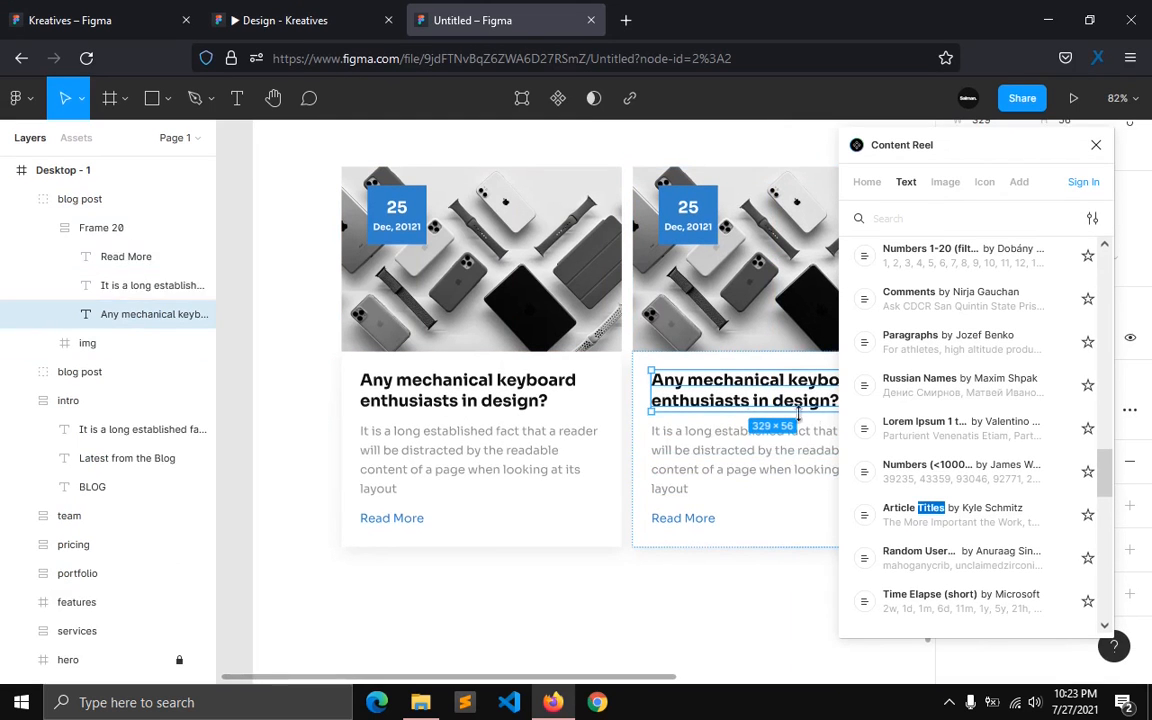
{"action": "left_click", "coordinate": [912, 526]}
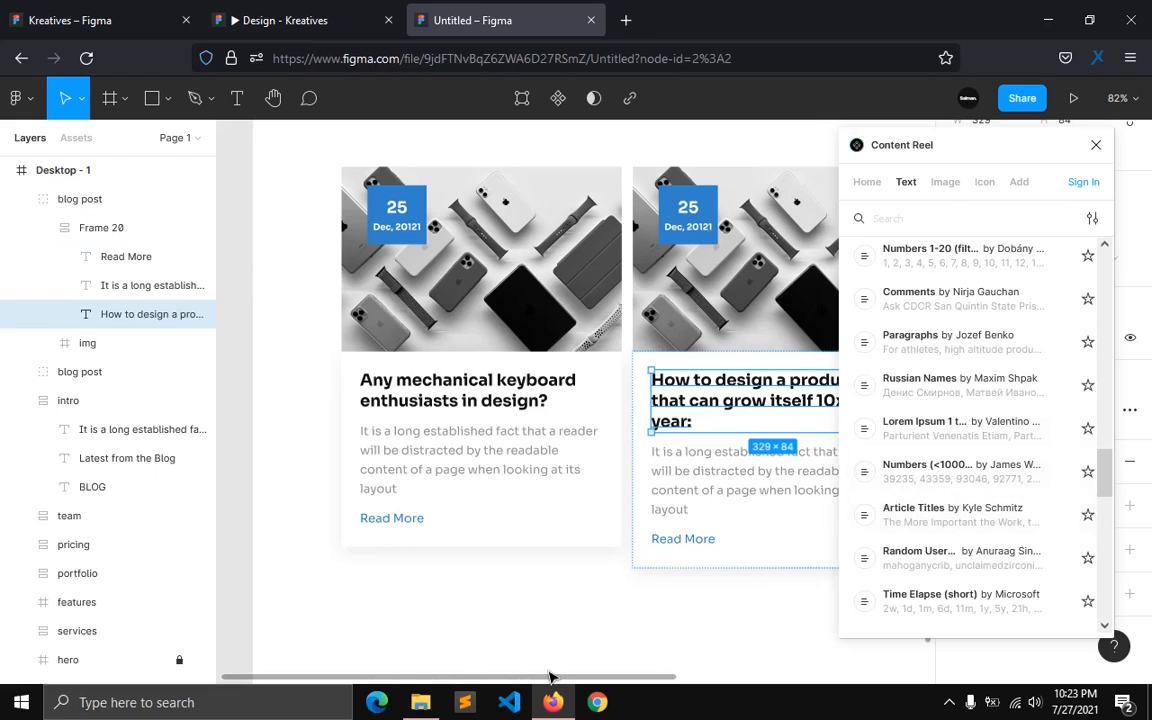
{"action": "left_click_drag", "start_coordinate": [620, 683], "coordinate": [680, 683]}
{"action": "left_click", "coordinate": [560, 600]}
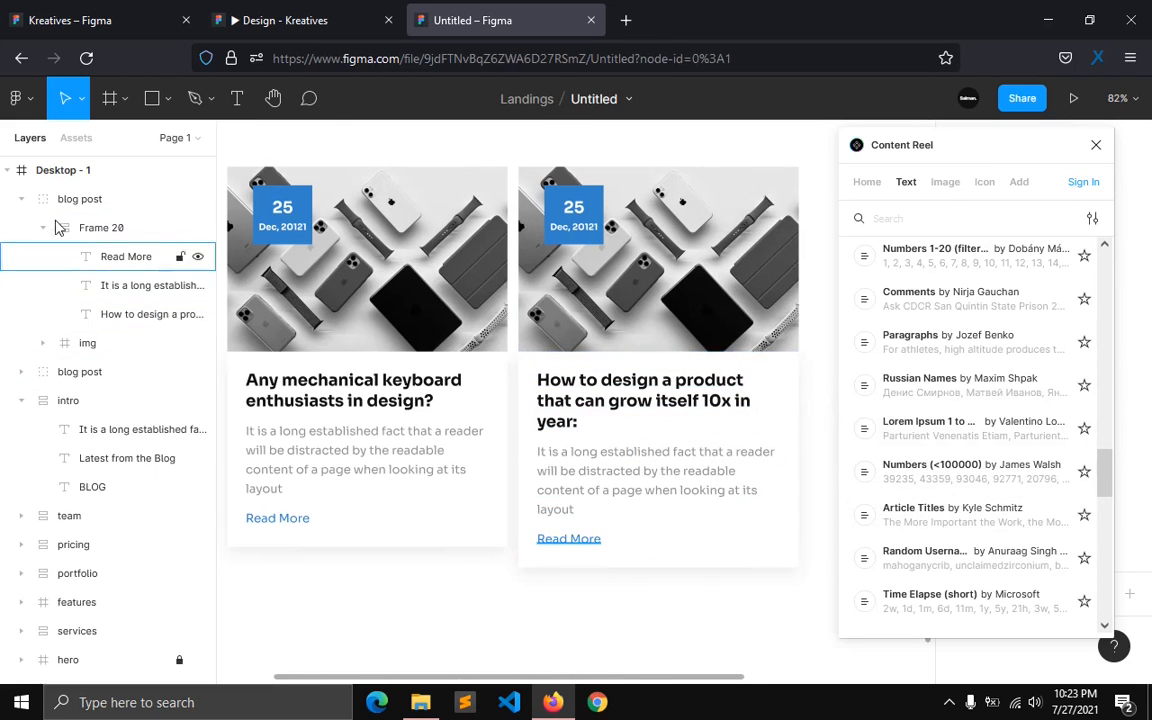
Step: Duplicate the second blog post card and place the copy to its right as the third card
{"action": "left_click", "coordinate": [25, 203]}
{"action": "left_click", "coordinate": [52, 200]}
{"action": "key", "text": "ctrl+d"}
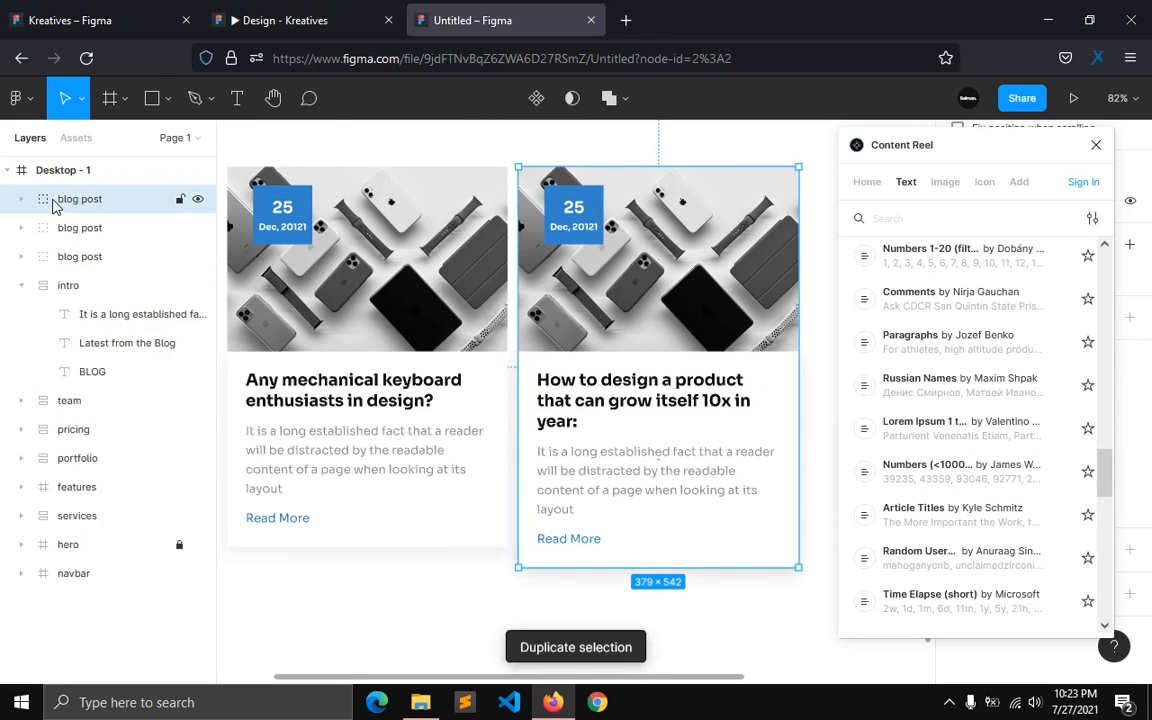
{"action": "left_click_drag", "start_coordinate": [667, 292], "coordinate": [672, 232]}
Step: Cycle the third card's title through Article Titles until it reads "Any mechanical keyboard enthusiasts in design?"
{"action": "double_click", "coordinate": [678, 345]}
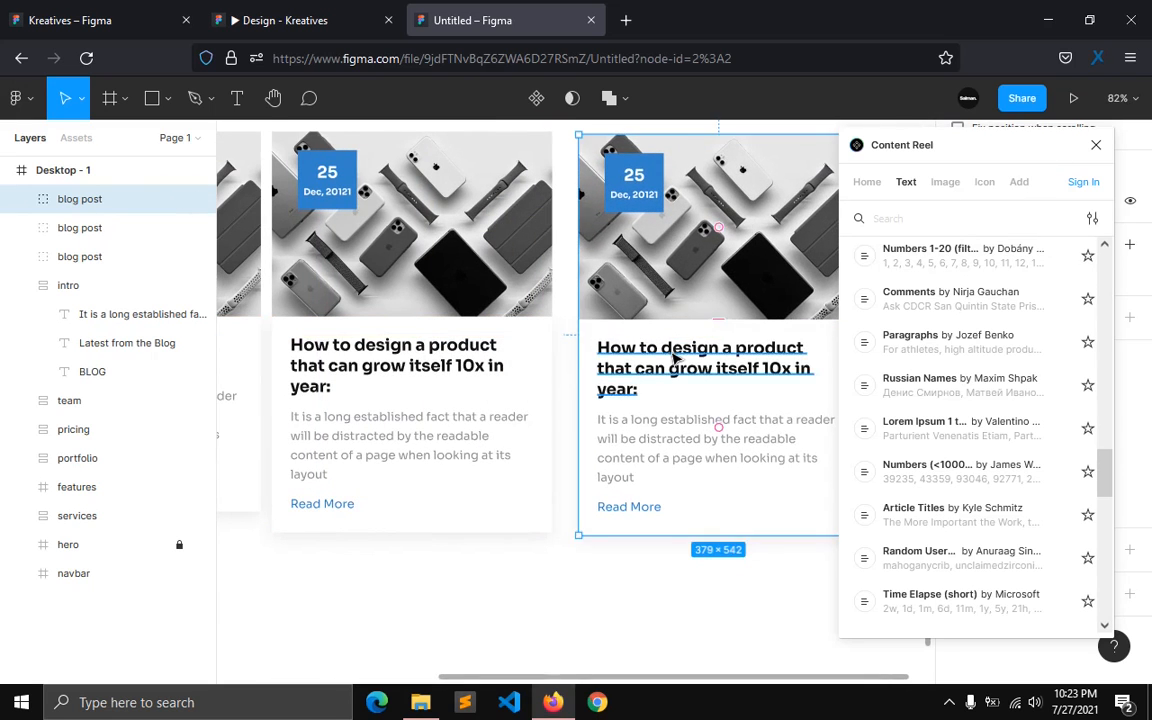
{"action": "left_click", "coordinate": [926, 516]}
{"action": "left_click", "coordinate": [926, 516]}
{"action": "left_click", "coordinate": [926, 516]}
{"action": "left_click", "coordinate": [926, 516]}
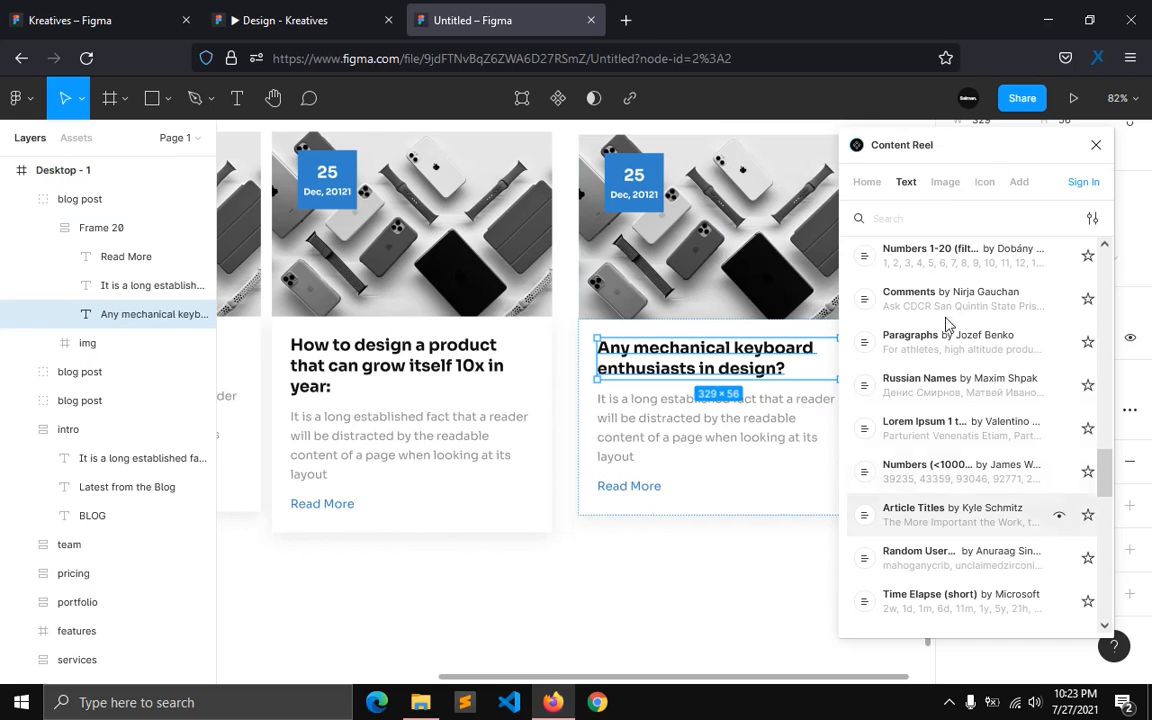
Step: Close the Content Reel plugin and replace the third blog card's image fill with blog2
{"action": "left_click", "coordinate": [1093, 147]}
{"action": "left_click", "coordinate": [656, 643]}
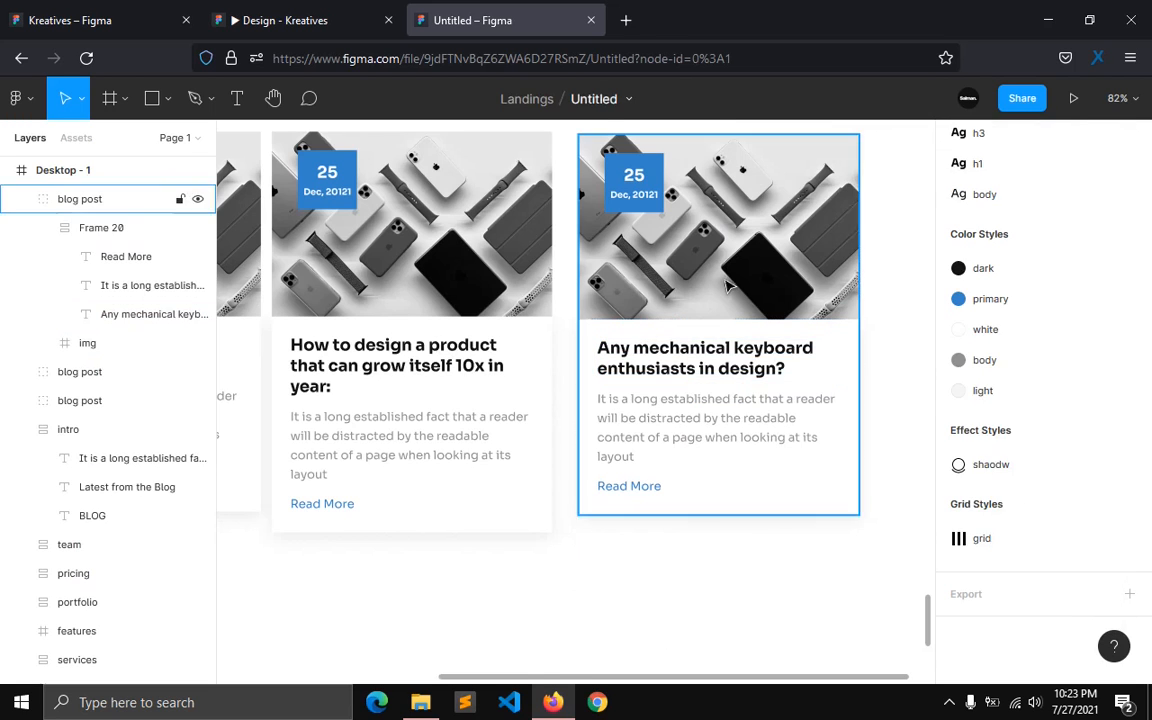
{"action": "left_click", "coordinate": [765, 275], "text": "ctrl"}
{"action": "left_click", "coordinate": [957, 360]}
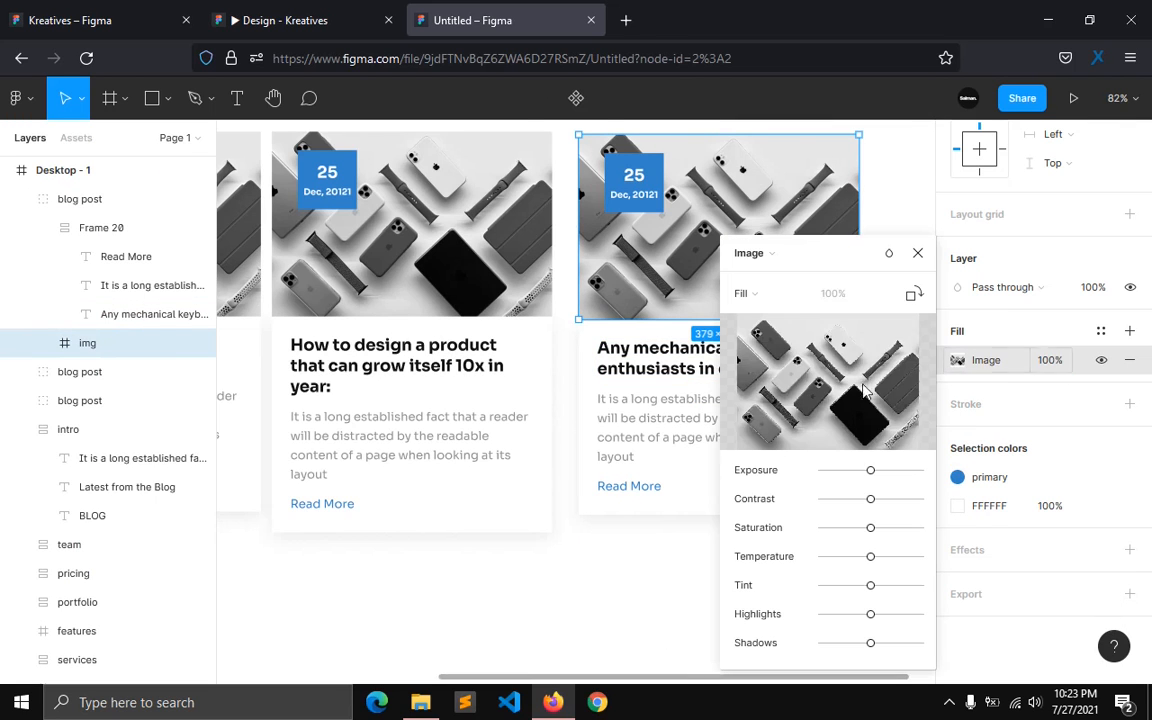
{"action": "left_click", "coordinate": [820, 384]}
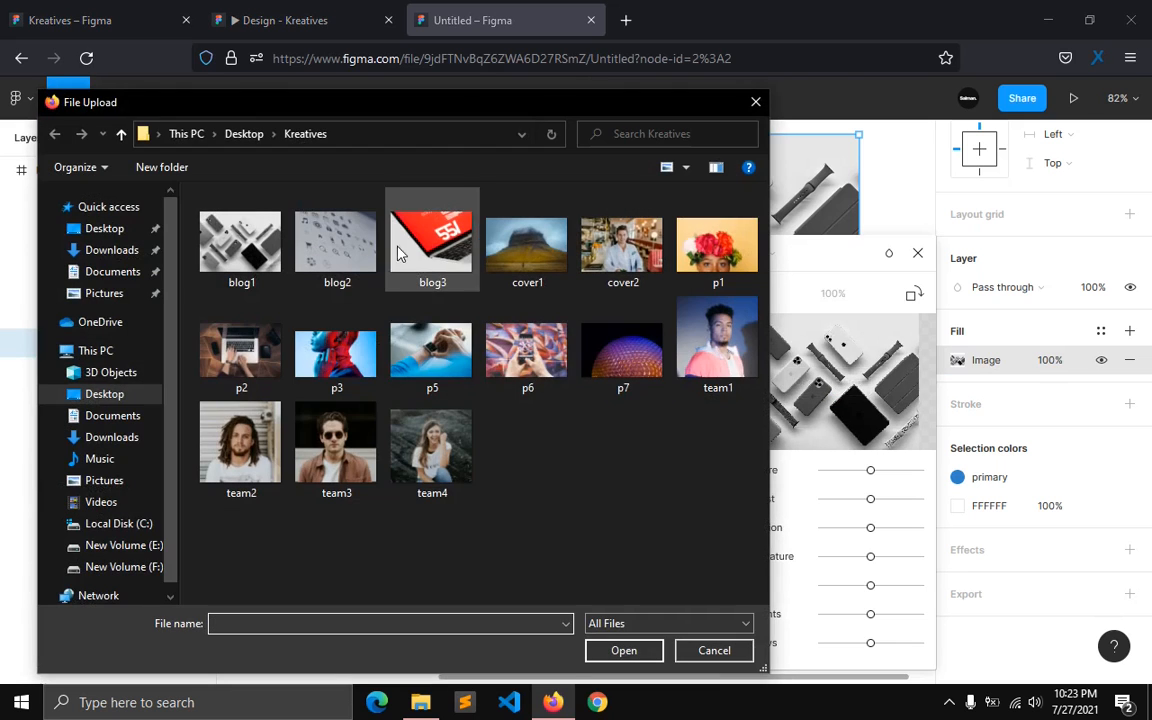
{"action": "double_click", "coordinate": [337, 242]}
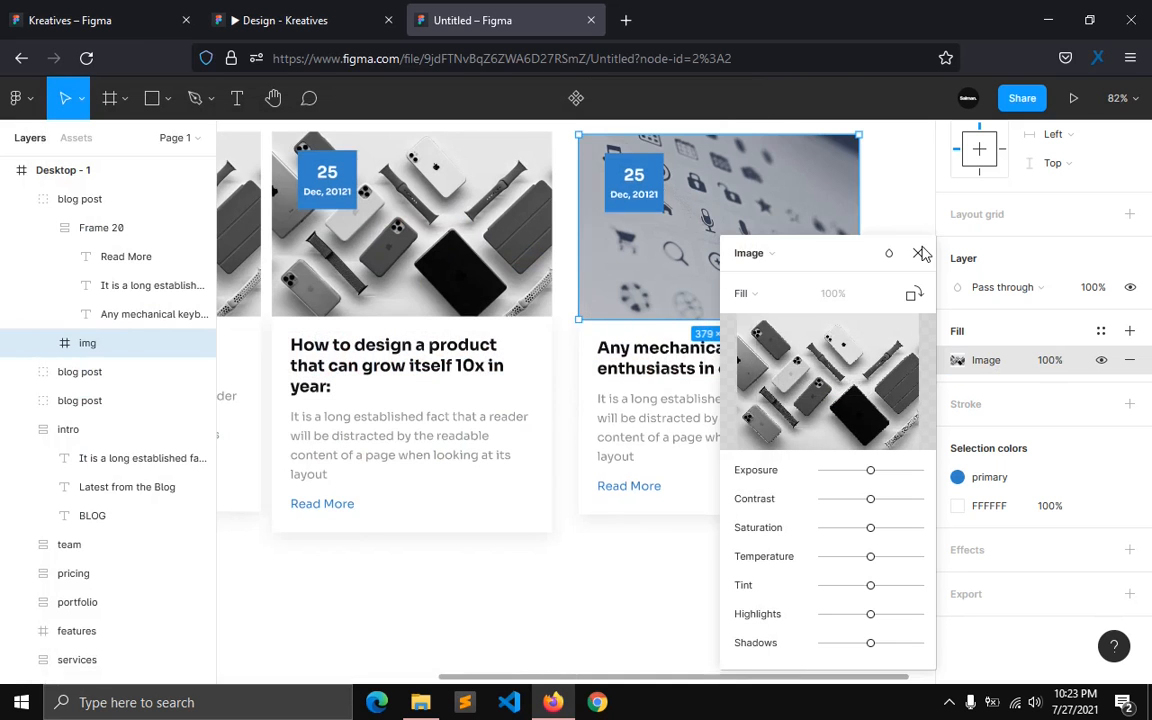
{"action": "left_click", "coordinate": [918, 253]}
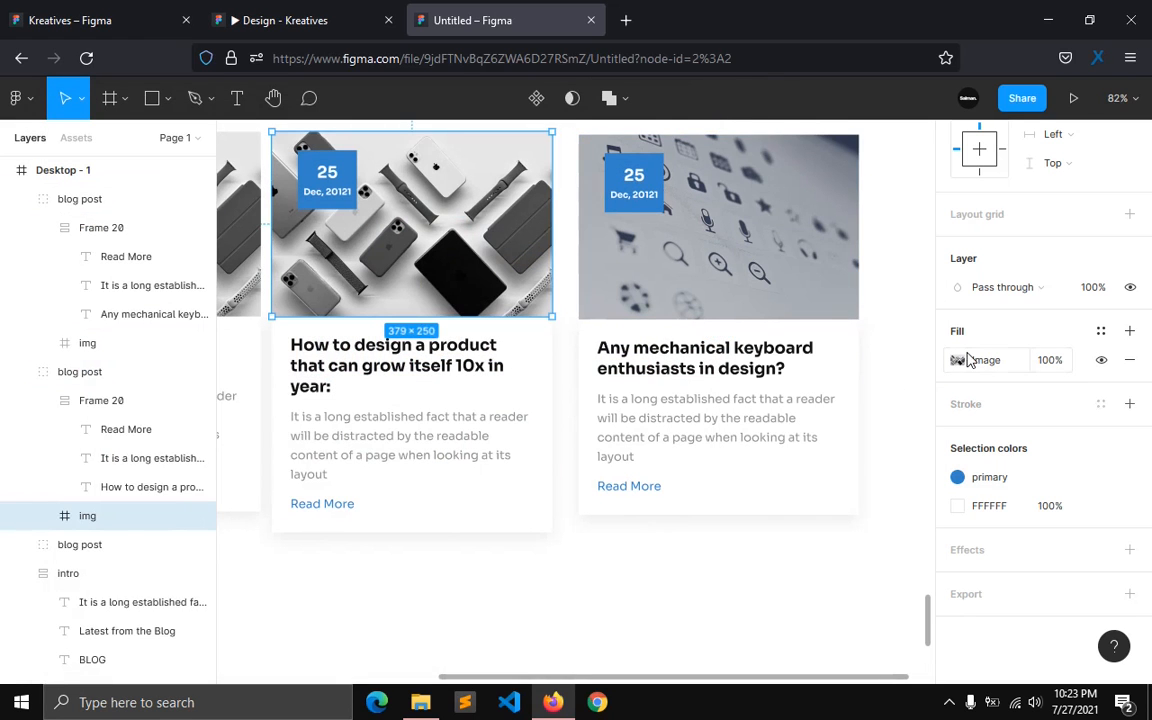
Step: Replace the second blog card's image fill with blog3
{"action": "left_click", "coordinate": [959, 360]}
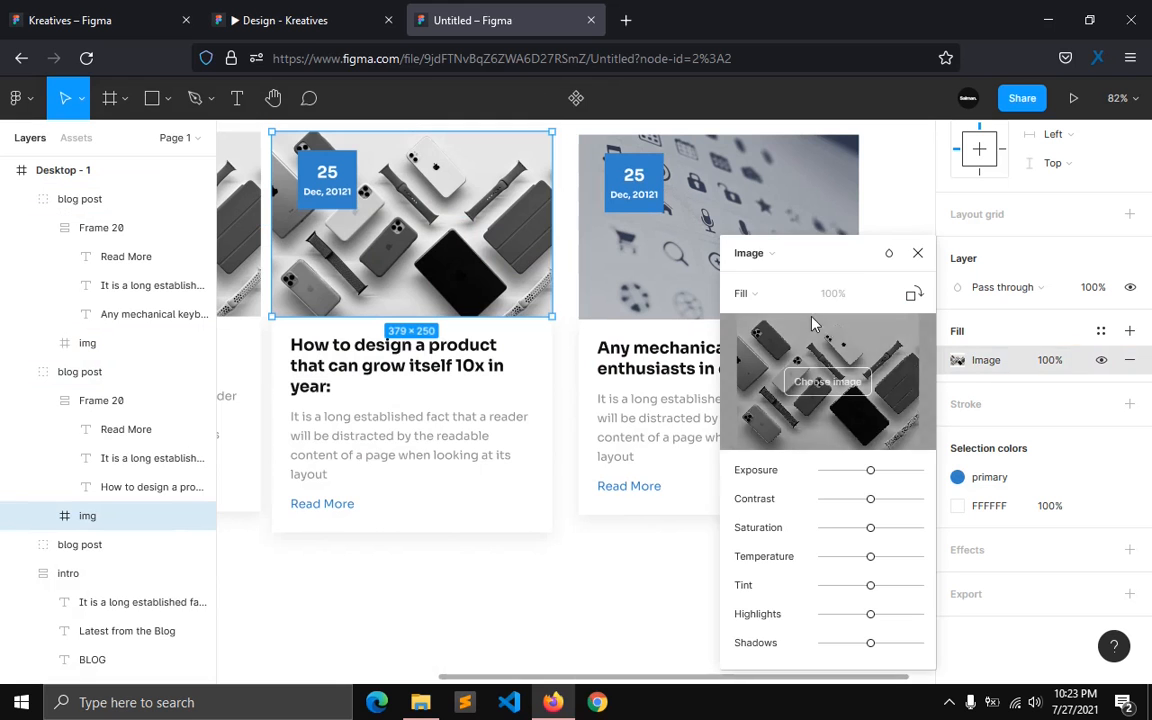
{"action": "left_click", "coordinate": [815, 383]}
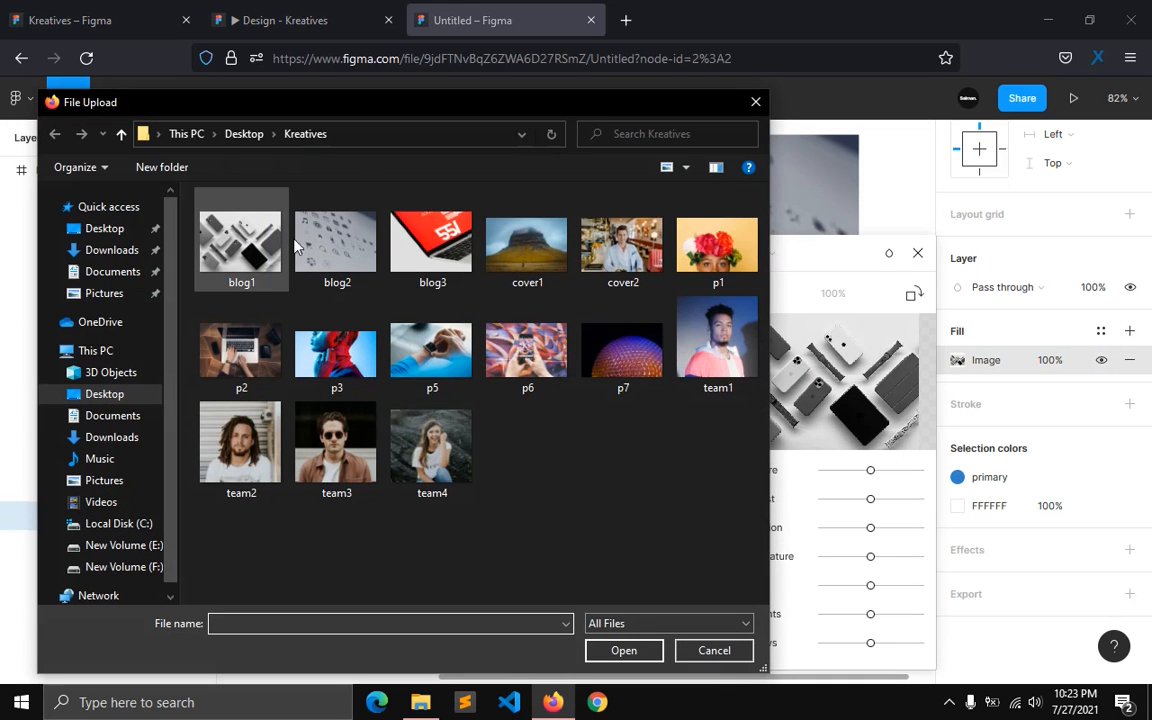
{"action": "double_click", "coordinate": [431, 245]}
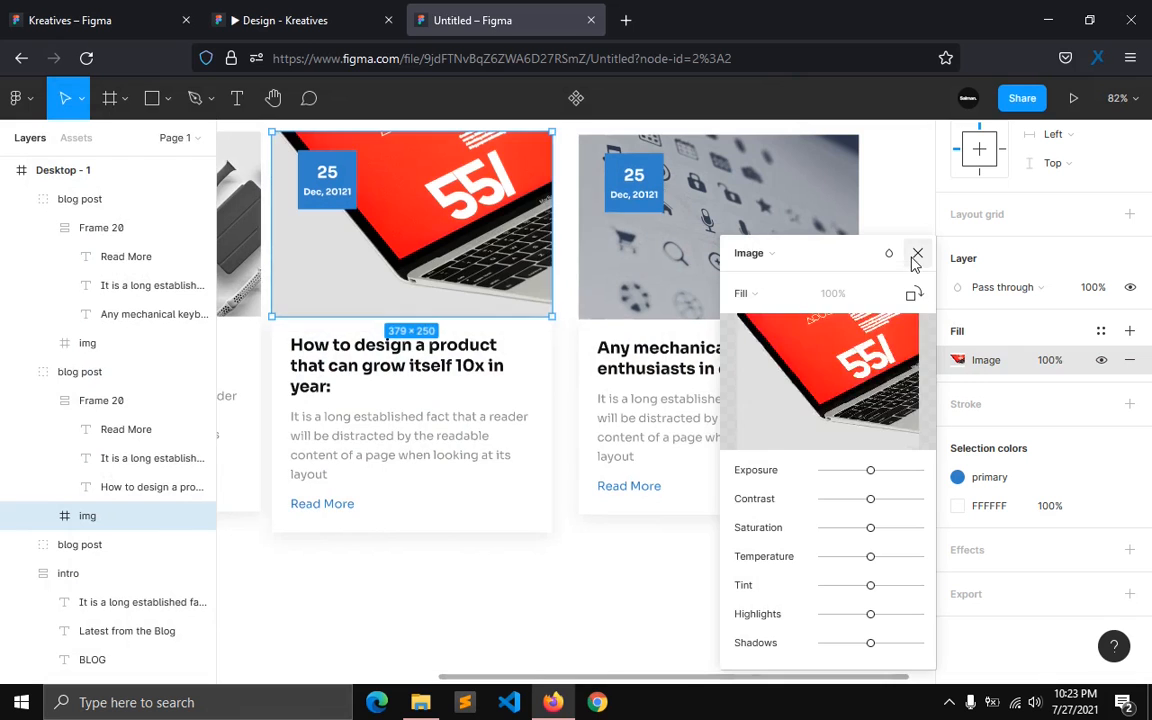
{"action": "left_click", "coordinate": [916, 256]}
{"action": "left_click_drag", "start_coordinate": [533, 672], "coordinate": [370, 684]}
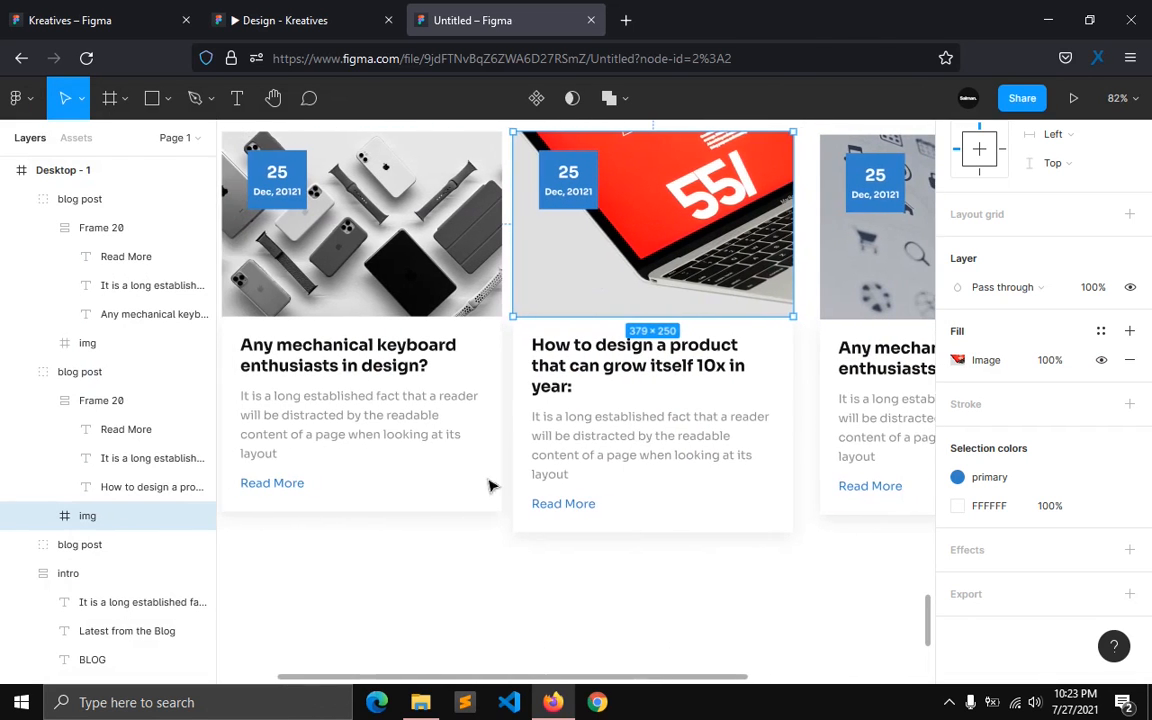
Step: Shorten the second card's title to "How to design a product that can grow itself 10x in"
{"action": "left_click", "coordinate": [550, 399]}
{"action": "double_click", "coordinate": [556, 390]}
{"action": "left_click", "coordinate": [590, 388]}
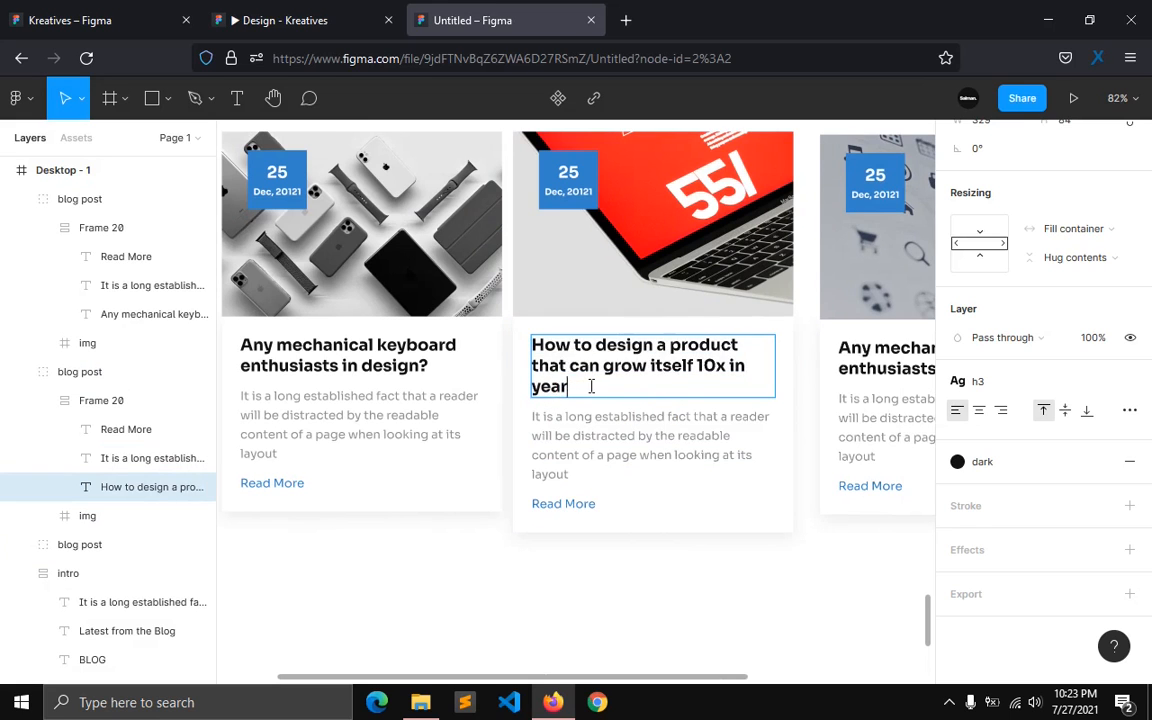
{"action": "key", "text": "BackSpace"}
{"action": "key", "text": "BackSpace"}
{"action": "key", "text": "BackSpace"}
{"action": "key", "text": "BackSpace"}
{"action": "key", "text": "BackSpace"}
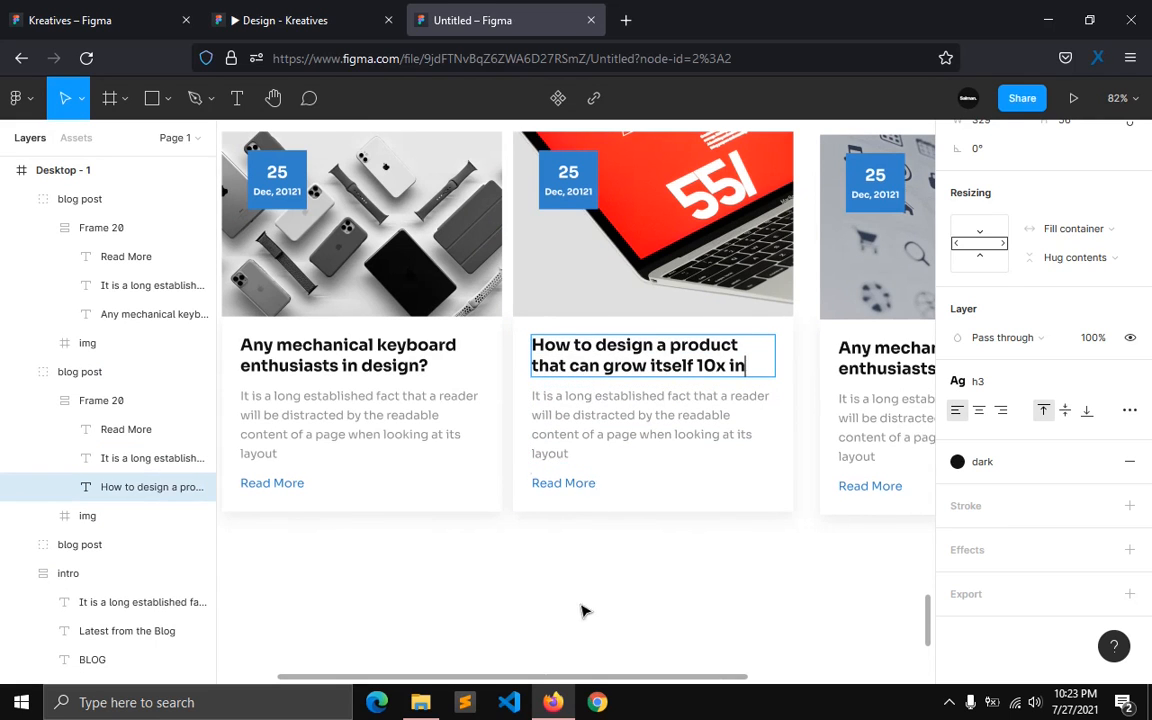
{"action": "scroll", "coordinate": [540, 650], "scroll_direction": "left", "scroll_amount": 1}
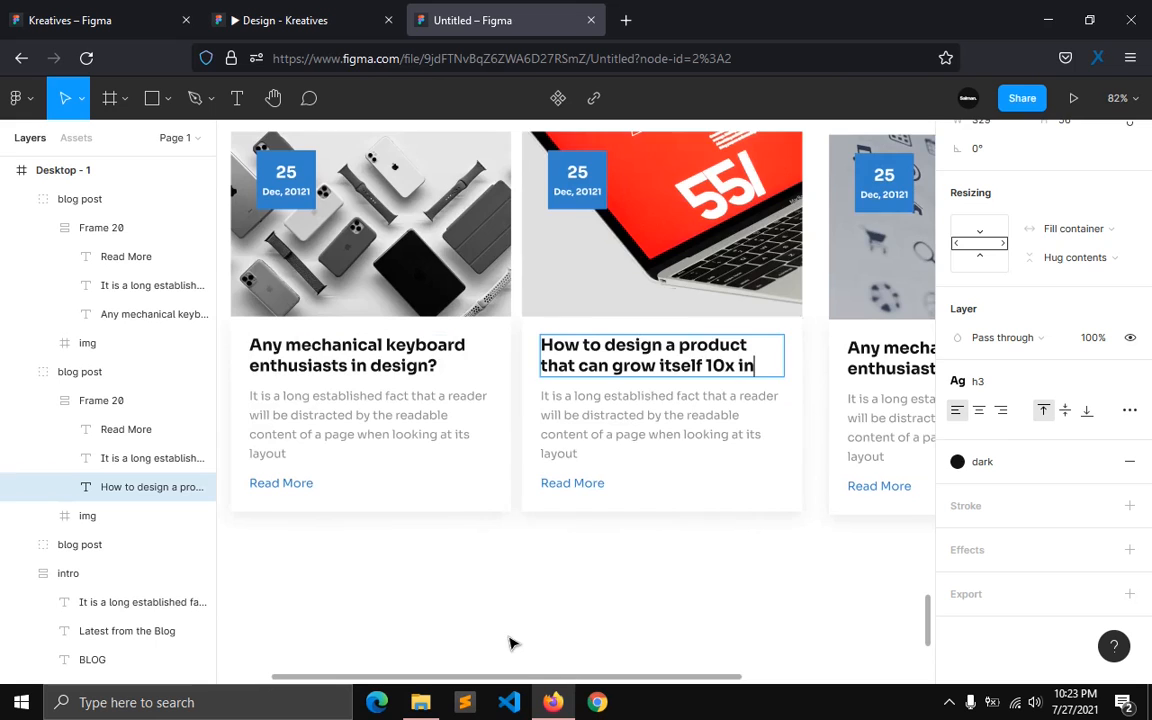
{"action": "key", "text": "Escape"}
{"action": "scroll", "coordinate": [329, 607], "scroll_direction": "down", "scroll_amount": 3}
{"action": "left_click", "coordinate": [385, 630]}
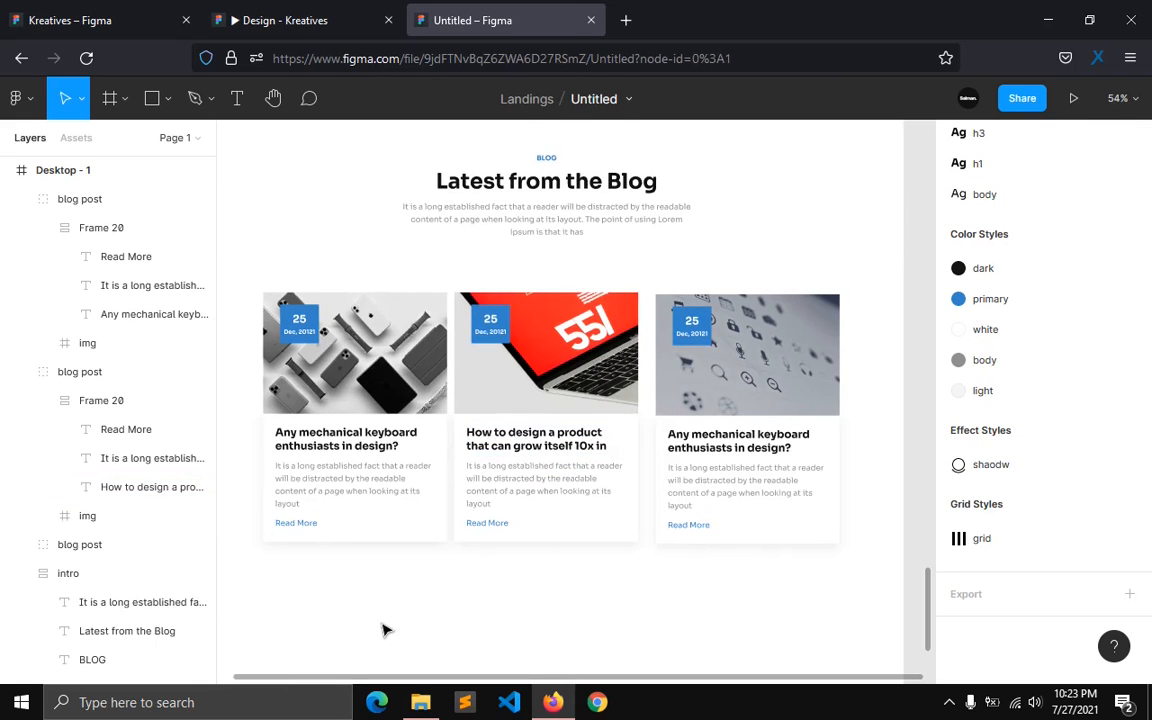
Step: Collapse the expanded layer groups, select all three blog post cards and align their vertical centers
{"action": "left_click", "coordinate": [30, 380]}
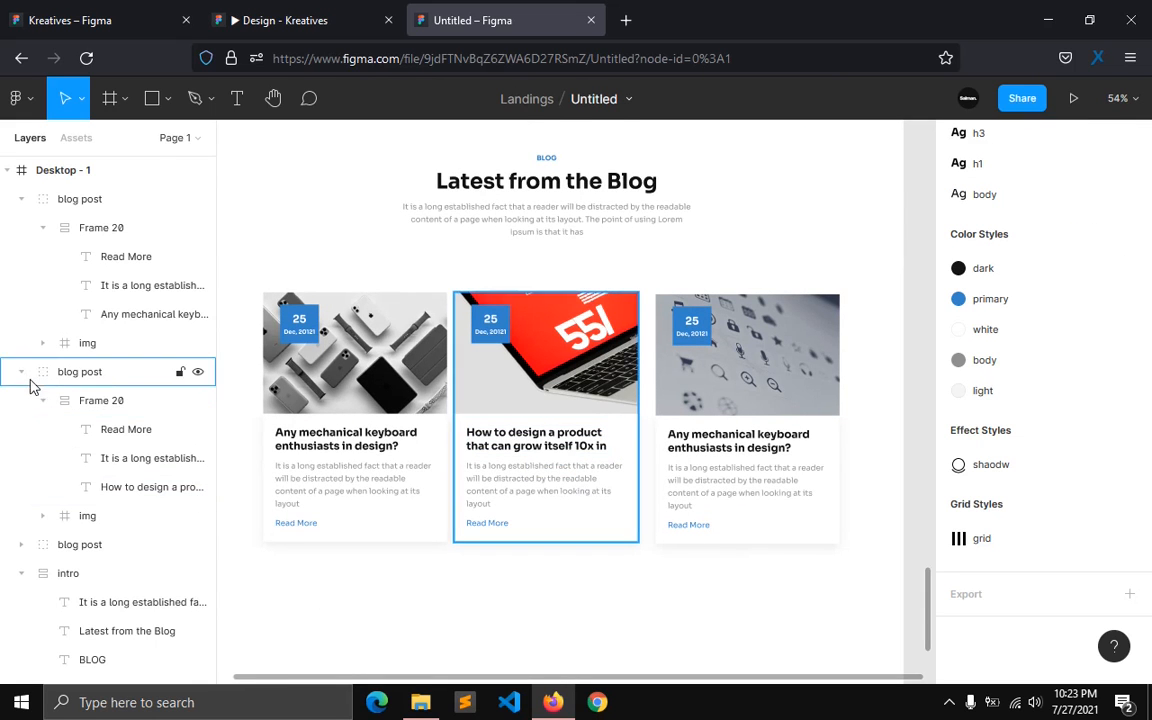
{"action": "left_click", "coordinate": [23, 372]}
{"action": "left_click", "coordinate": [21, 200]}
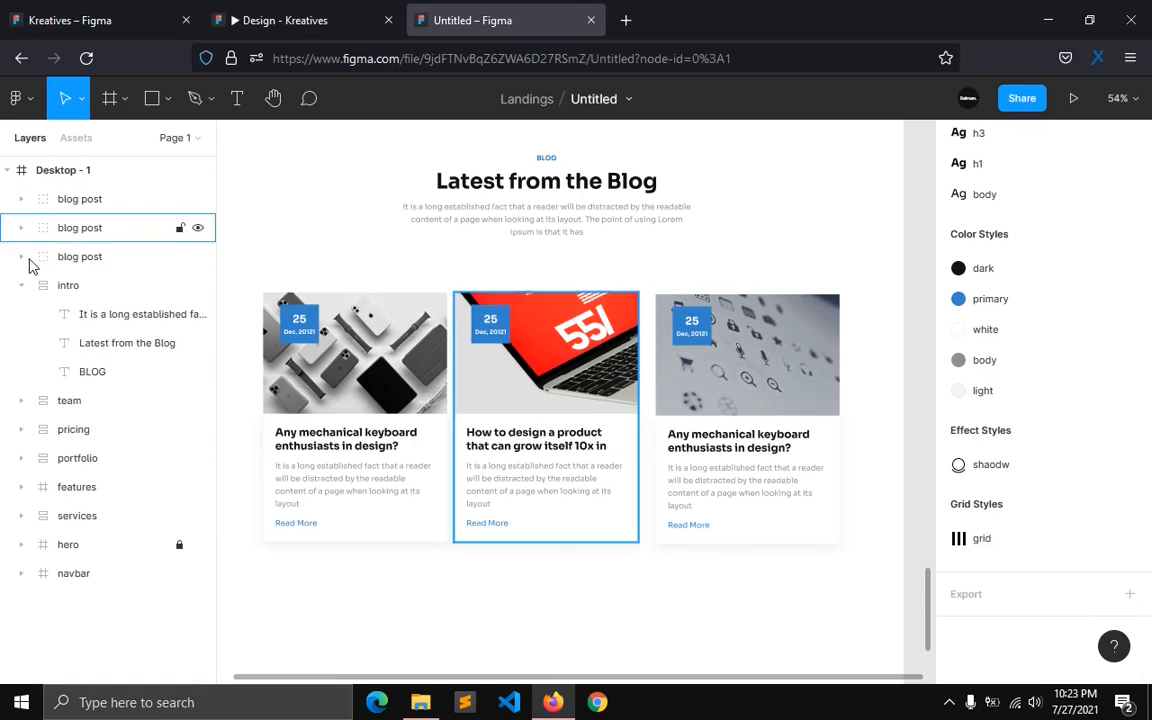
{"action": "left_click", "coordinate": [22, 286]}
{"action": "left_click", "coordinate": [31, 252]}
{"action": "left_click", "coordinate": [40, 199], "text": "shift"}
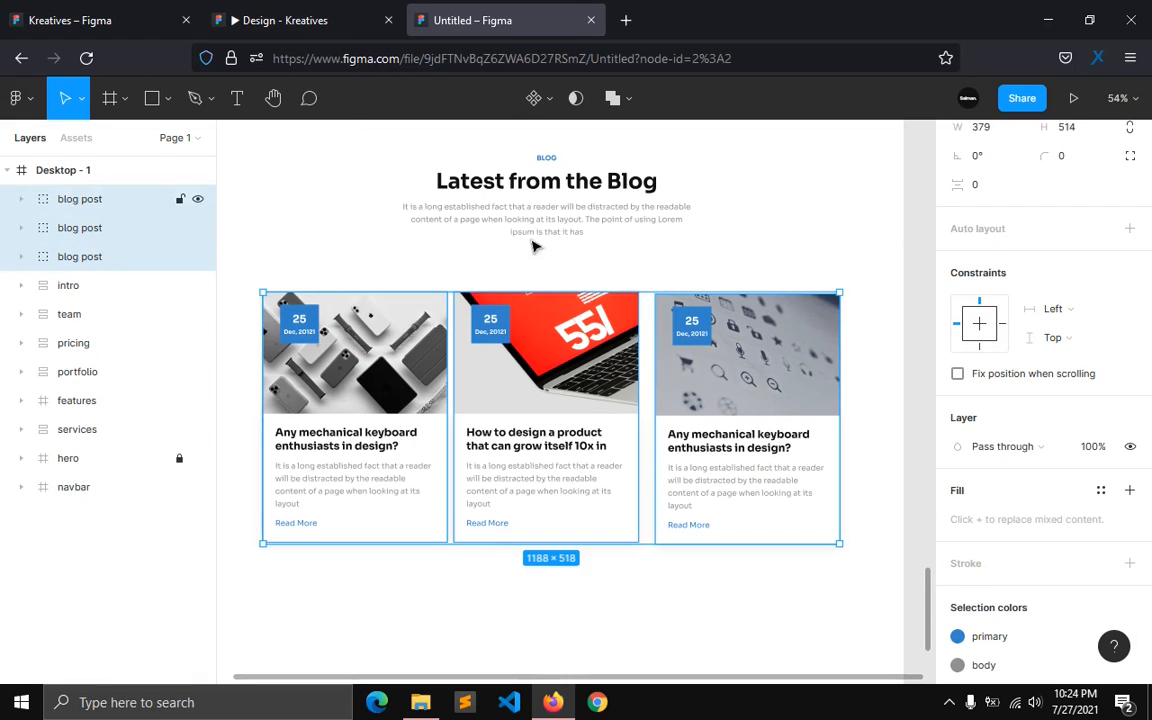
{"action": "scroll", "coordinate": [979, 303], "scroll_direction": "up", "scroll_amount": 3}
{"action": "left_click", "coordinate": [1072, 170]}
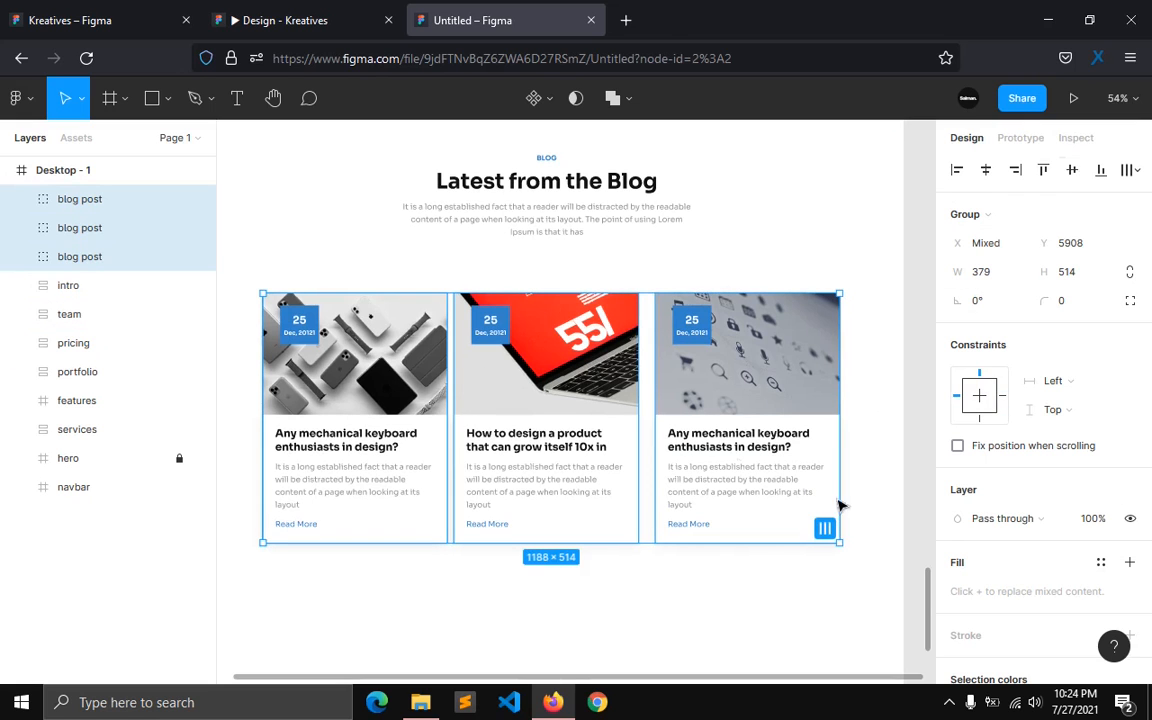
Step: Distribute the three blog post cards evenly with a horizontal spacing of 32 and group them
{"action": "left_click", "coordinate": [824, 528]}
{"action": "left_click", "coordinate": [990, 330]}
{"action": "type", "text": "32"}
{"action": "key", "text": "Return"}
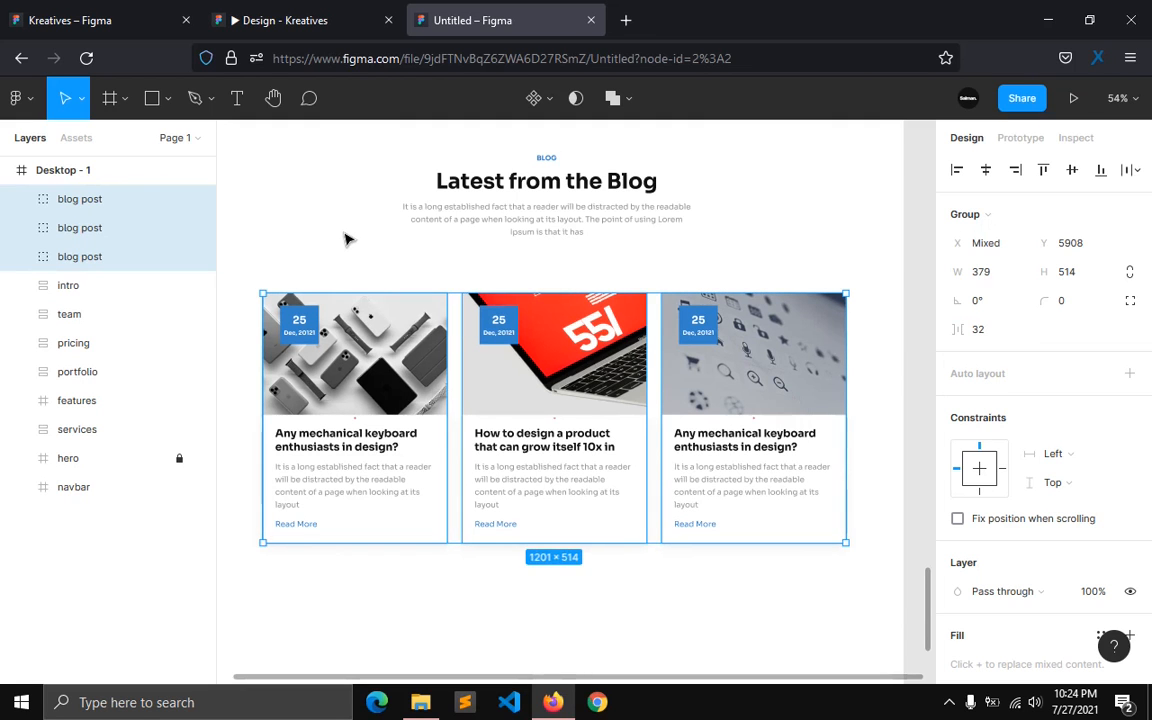
{"action": "key", "text": "ctrl+g"}
{"action": "scroll", "coordinate": [344, 238], "scroll_direction": "up", "scroll_amount": 5, "text": "ctrl"}
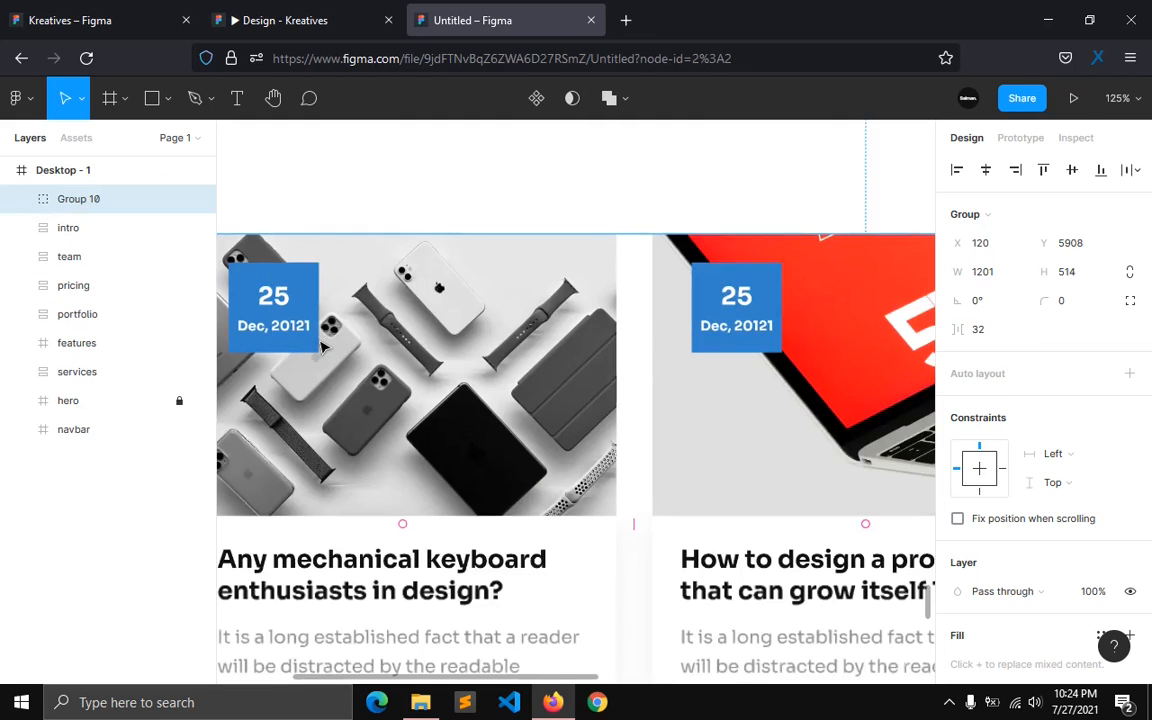
{"action": "scroll", "coordinate": [320, 345], "scroll_direction": "down", "scroll_amount": 3, "text": "ctrl"}
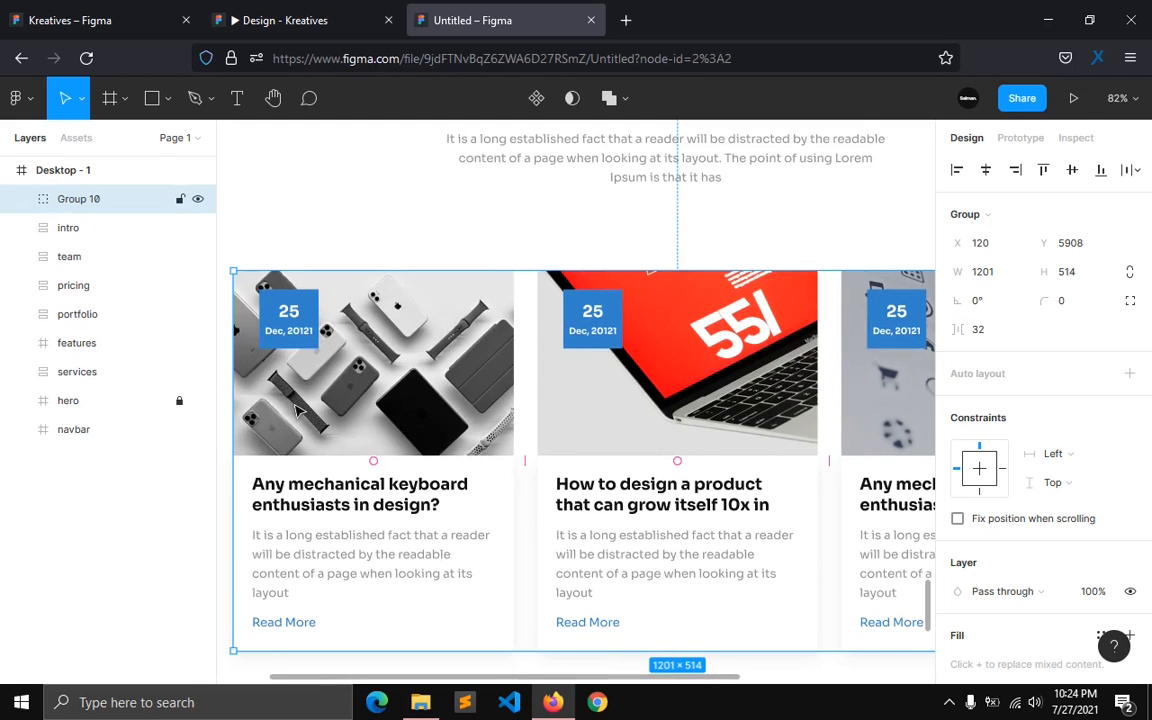
{"action": "scroll", "coordinate": [297, 410], "scroll_direction": "down", "scroll_amount": 2, "text": "ctrl"}
Step: Combine the blog intro and card group in a vertical auto layout with 70 spacing and centered alignment
{"action": "left_click", "coordinate": [533, 245], "text": "shift"}
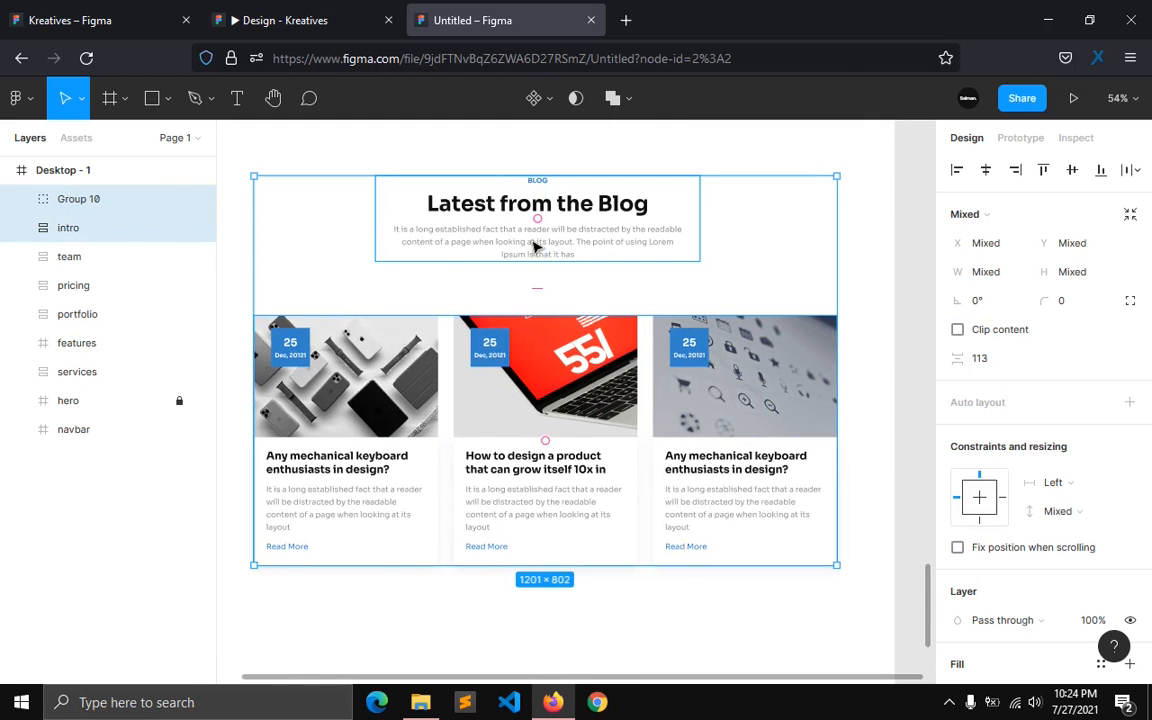
{"action": "key", "text": "shift+a"}
{"action": "left_click", "coordinate": [1045, 412]}
{"action": "type", "text": "70"}
{"action": "key", "text": "Return"}
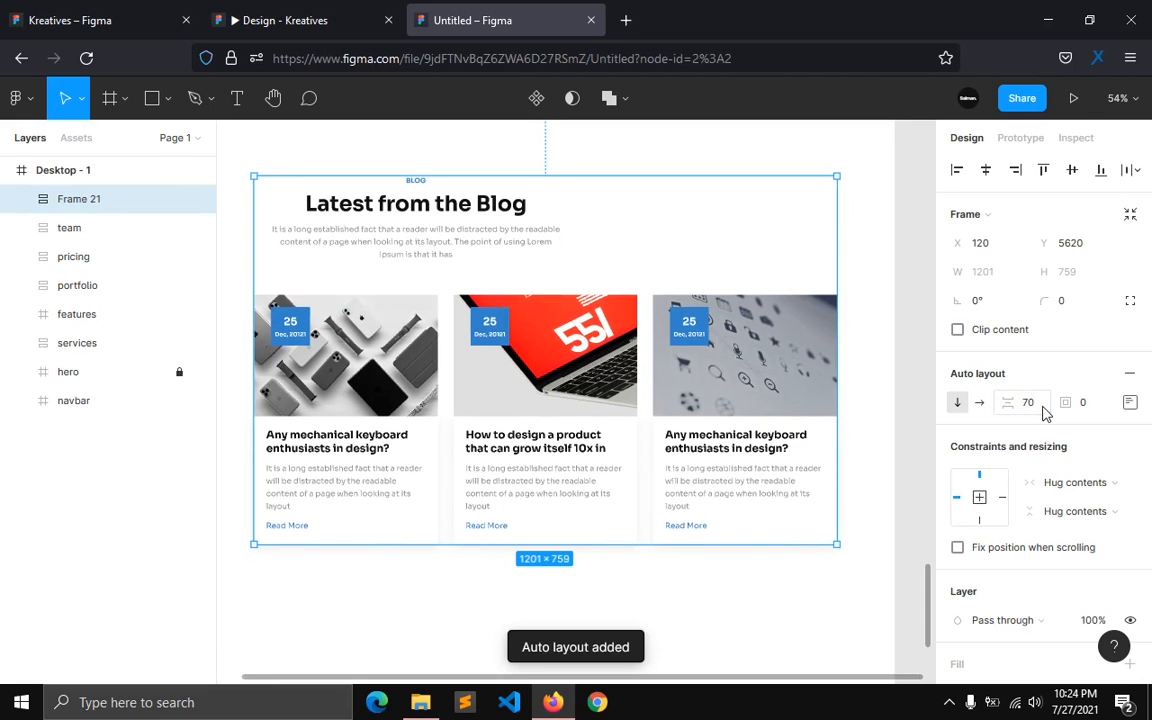
{"action": "left_click", "coordinate": [1130, 402]}
{"action": "left_click", "coordinate": [1087, 479]}
{"action": "left_click", "coordinate": [1069, 479]}
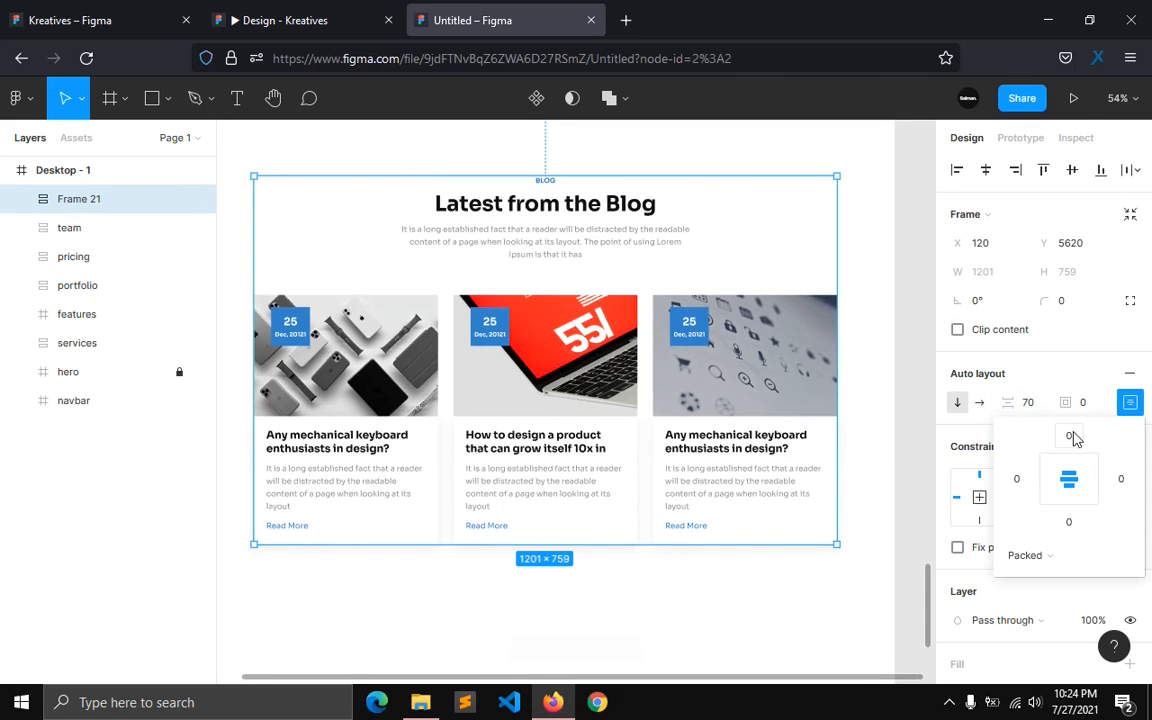
Step: Set the blog frame's top and bottom padding to 120
{"action": "left_click", "coordinate": [1073, 438]}
{"action": "type", "text": "120"}
{"action": "key", "text": "Return"}
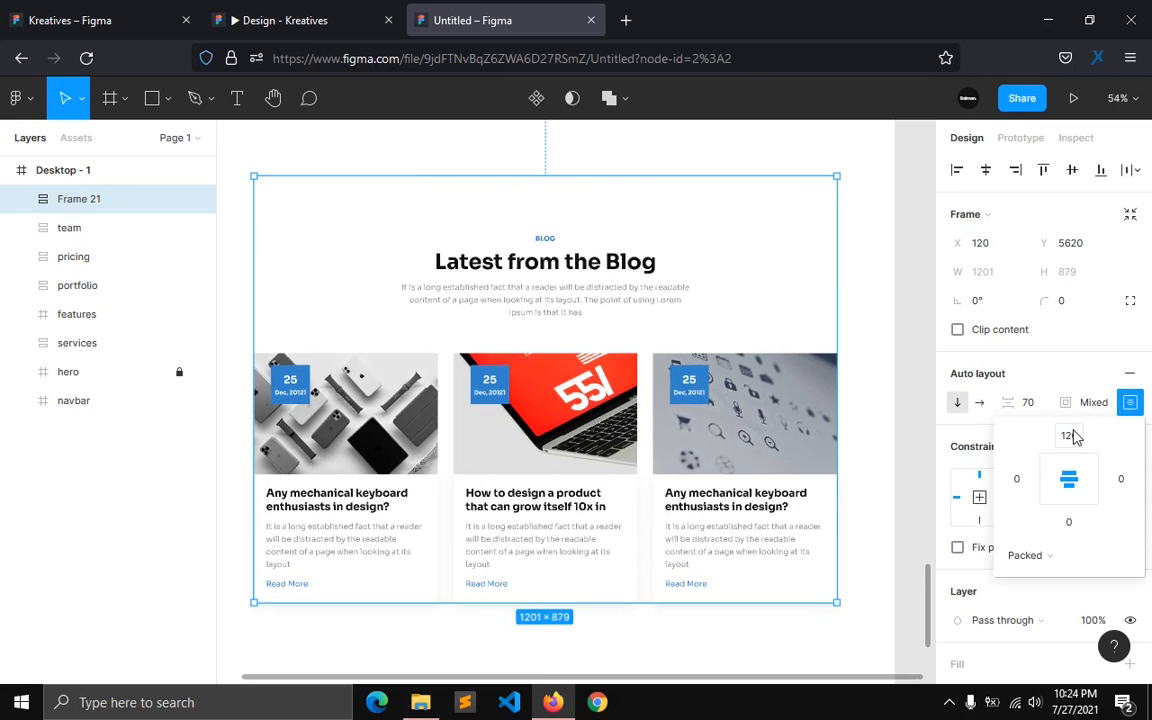
{"action": "left_click", "coordinate": [1070, 532]}
{"action": "type", "text": "120"}
{"action": "key", "text": "Return"}
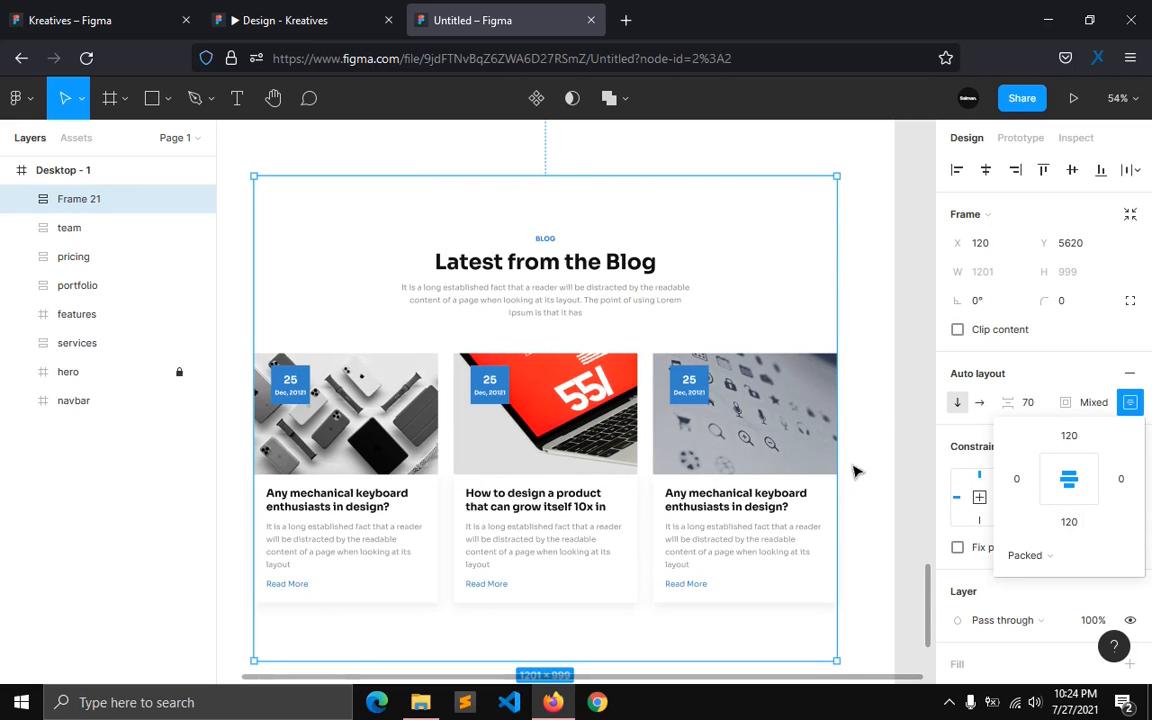
Step: Switch the blog frame to a fixed width and set it to 1440
{"action": "left_click", "coordinate": [1018, 357]}
{"action": "left_click", "coordinate": [1063, 486]}
{"action": "left_click", "coordinate": [1066, 466]}
{"action": "left_click", "coordinate": [983, 274]}
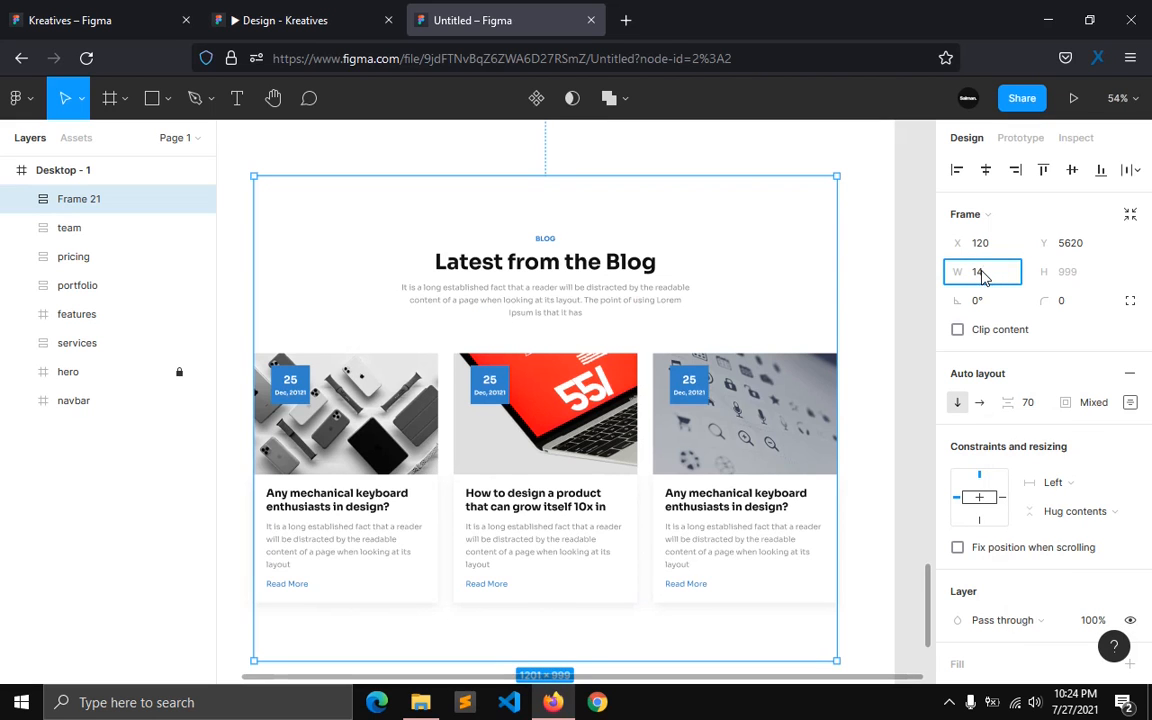
{"action": "key", "text": "Return"}
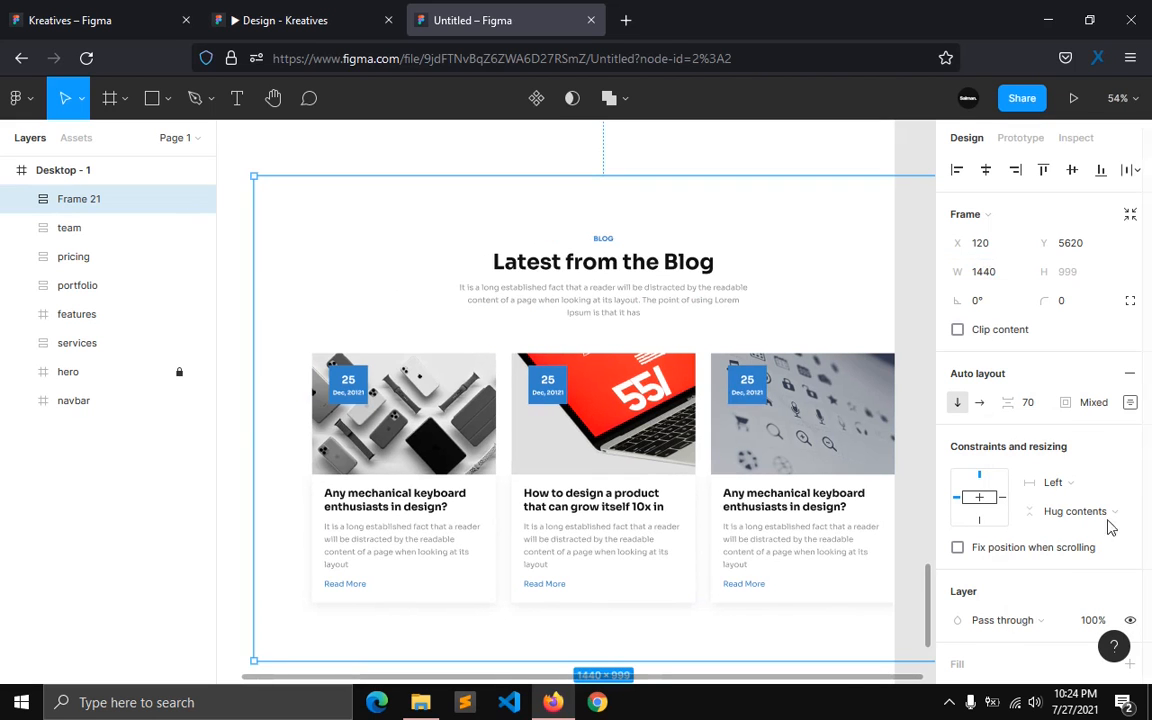
Step: Apply the "light" color style as the blog frame's fill
{"action": "scroll", "coordinate": [1069, 466], "scroll_direction": "down", "scroll_amount": 3}
{"action": "left_click", "coordinate": [1100, 437]}
{"action": "left_click", "coordinate": [1093, 545]}
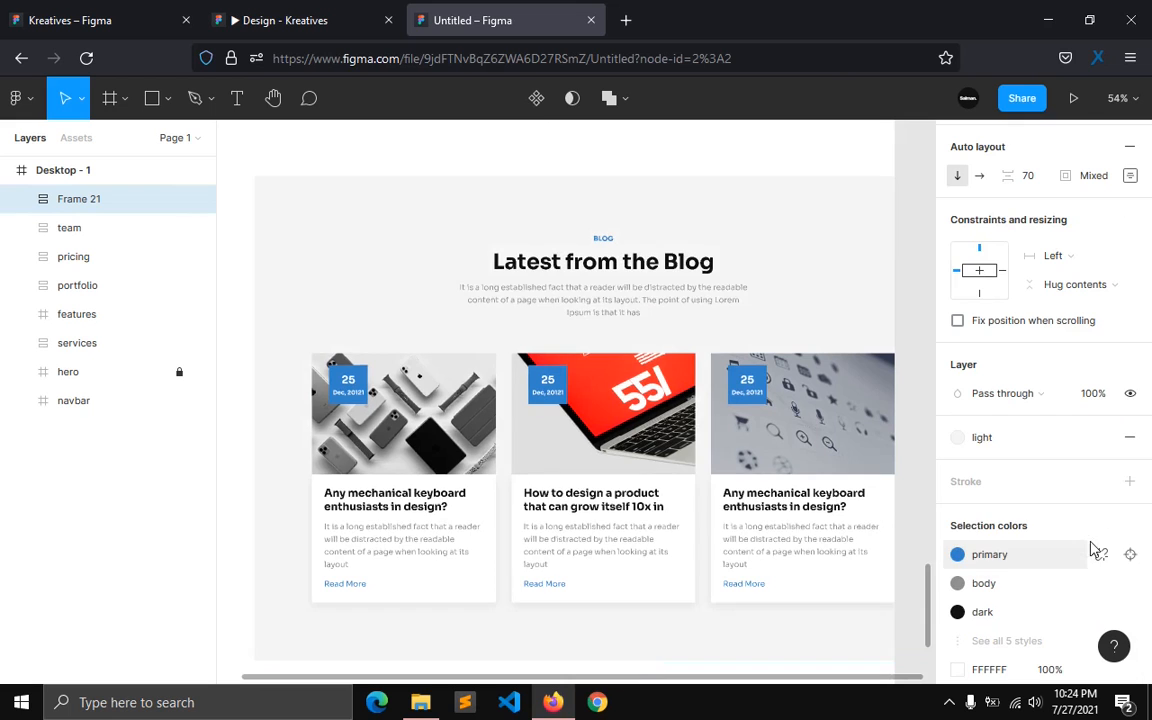
Step: Move the blog frame up beneath the team section and center it horizontally on the page
{"action": "left_click_drag", "start_coordinate": [556, 328], "coordinate": [478, 346]}
{"action": "scroll", "coordinate": [525, 325], "scroll_direction": "down", "scroll_amount": 2}
{"action": "scroll", "coordinate": [1005, 168], "scroll_direction": "up", "scroll_amount": 5}
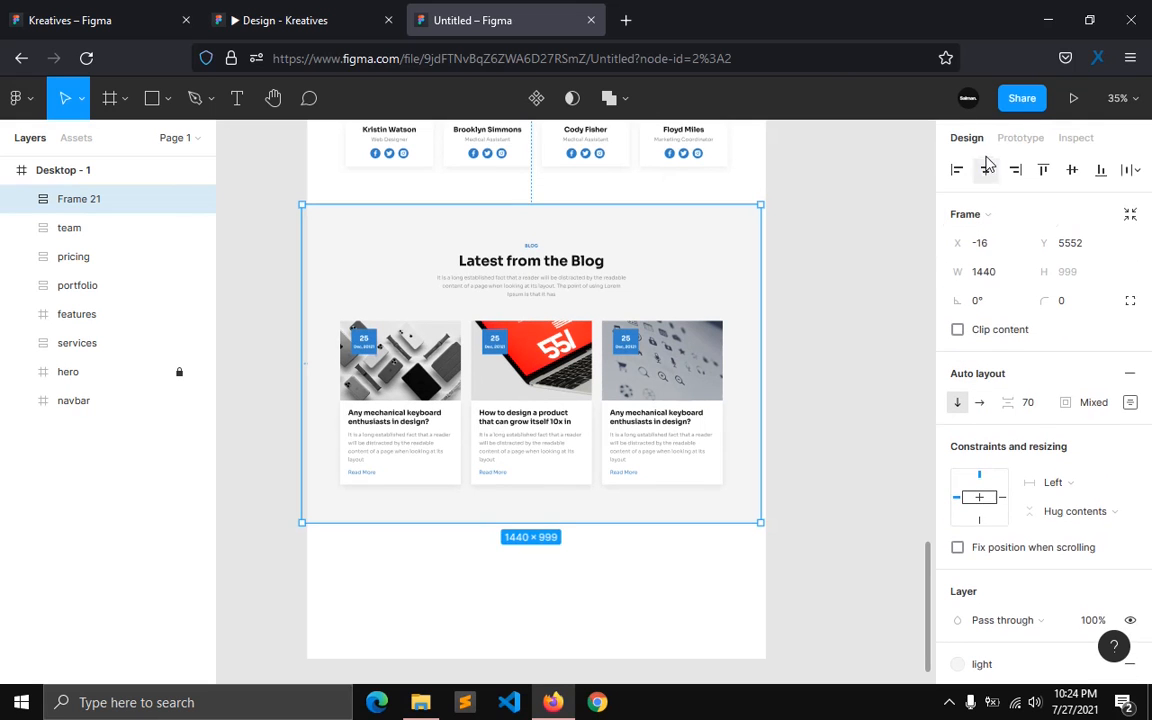
{"action": "left_click", "coordinate": [986, 169]}
{"action": "left_click_drag", "start_coordinate": [537, 372], "coordinate": [537, 379]}
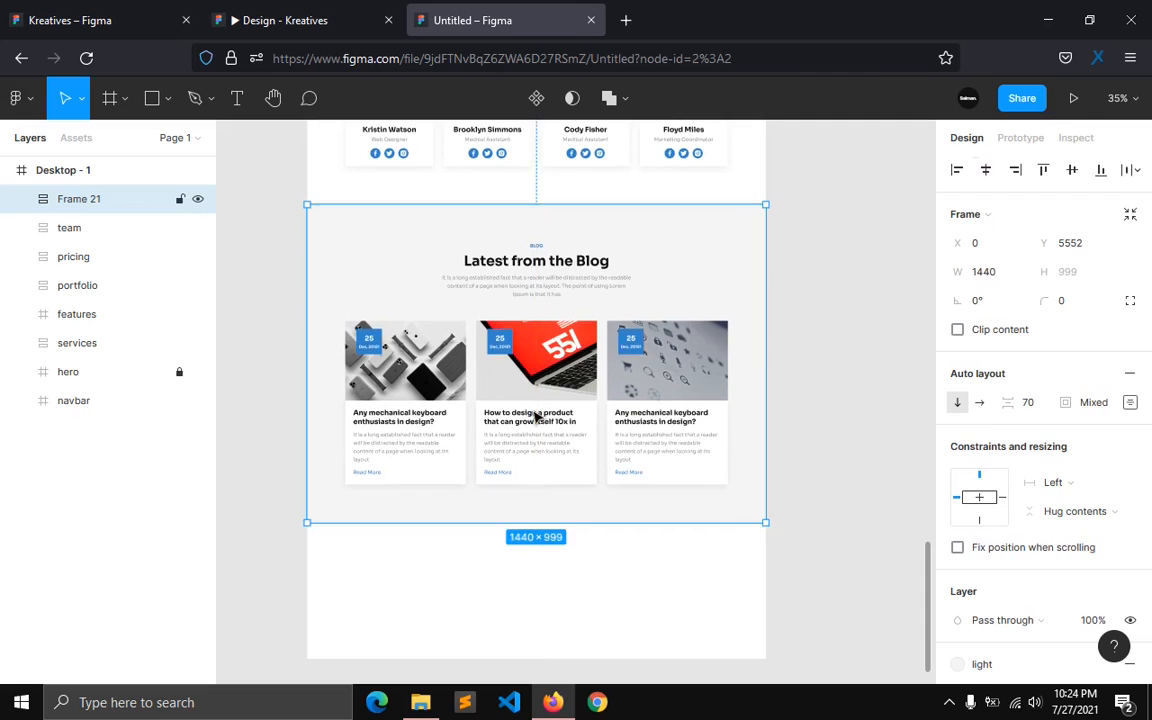
{"action": "left_click", "coordinate": [512, 597]}
Step: Check the blog cards and the section below them in the Design - Kreatives prototype, and return to the Untitled file
{"action": "scroll", "coordinate": [512, 597], "scroll_direction": "down", "scroll_amount": 1}
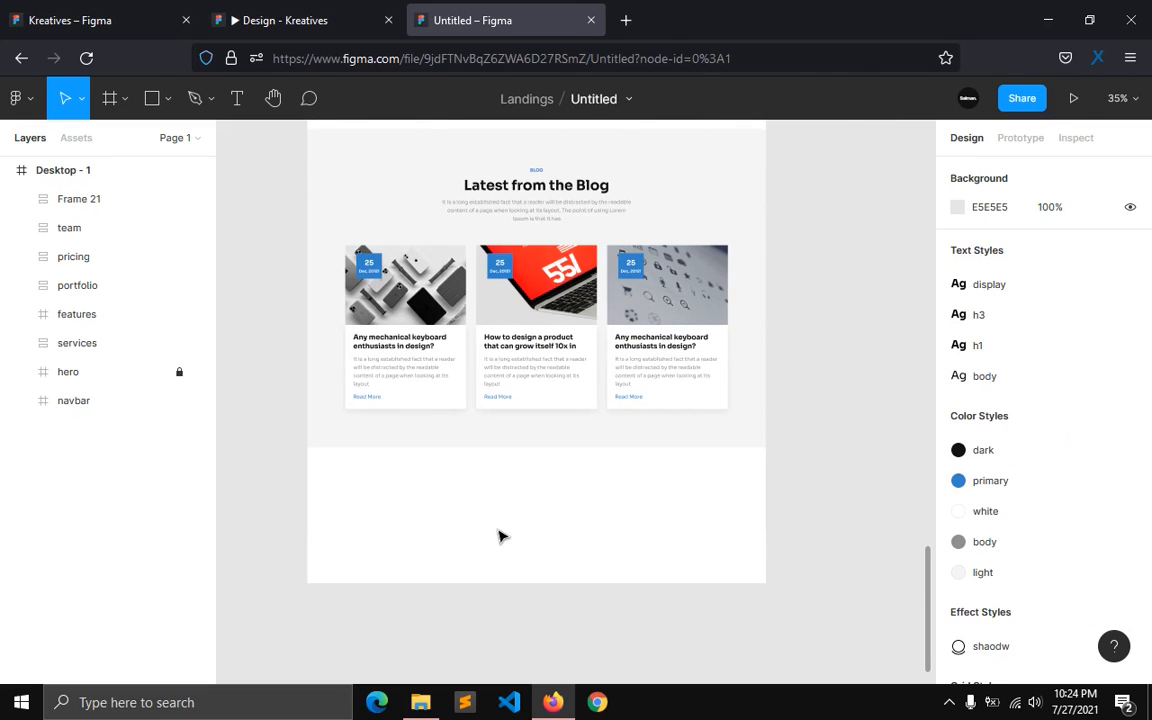
{"action": "scroll", "coordinate": [502, 537], "scroll_direction": "down", "scroll_amount": 1}
{"action": "scroll", "coordinate": [502, 537], "scroll_direction": "up", "scroll_amount": 1}
{"action": "left_click", "coordinate": [284, 28]}
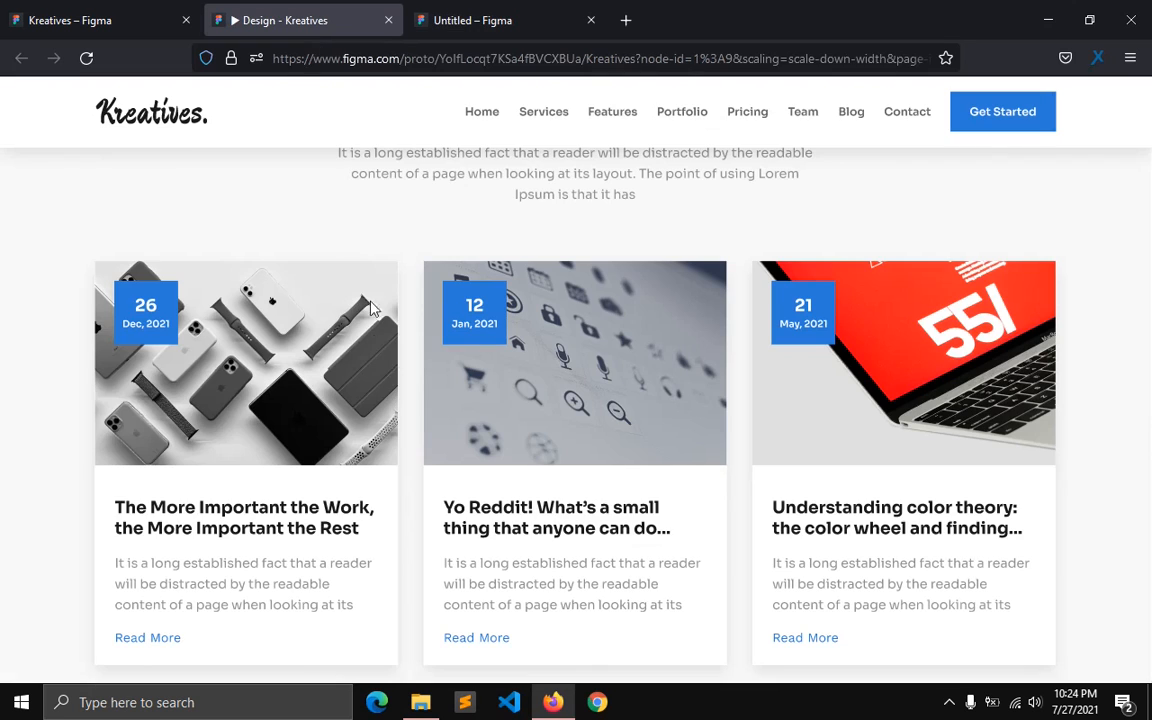
{"action": "scroll", "coordinate": [1118, 370], "scroll_direction": "down", "scroll_amount": 6}
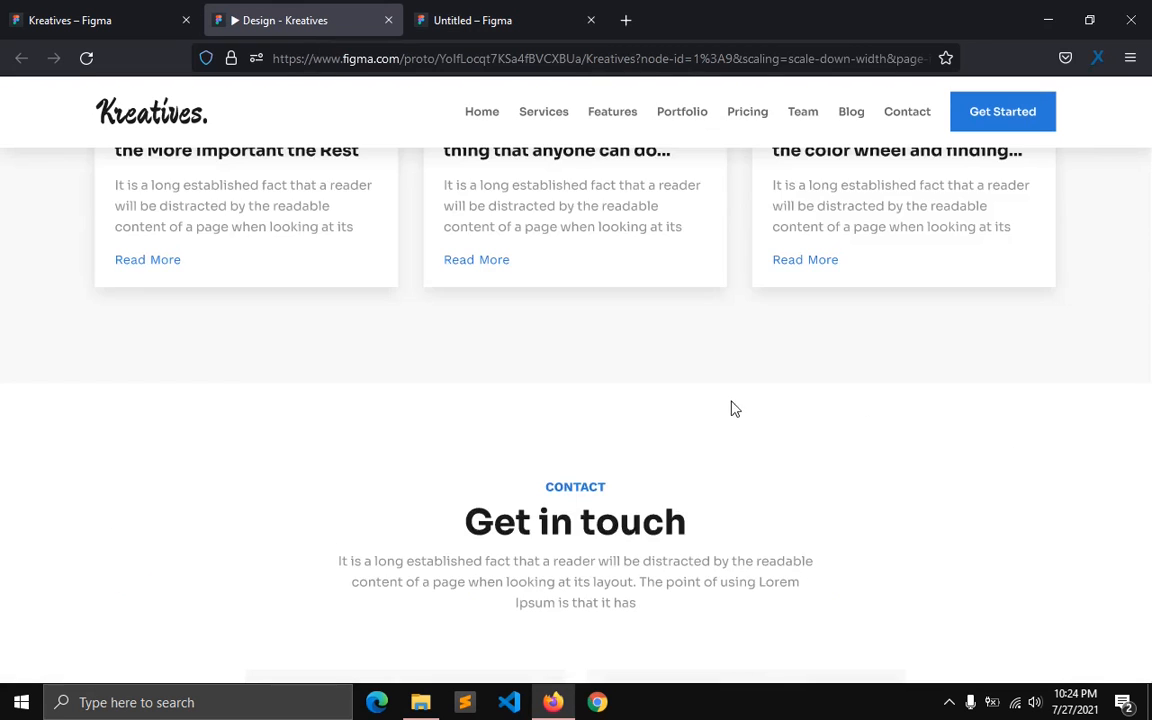
{"action": "left_click", "coordinate": [462, 22]}
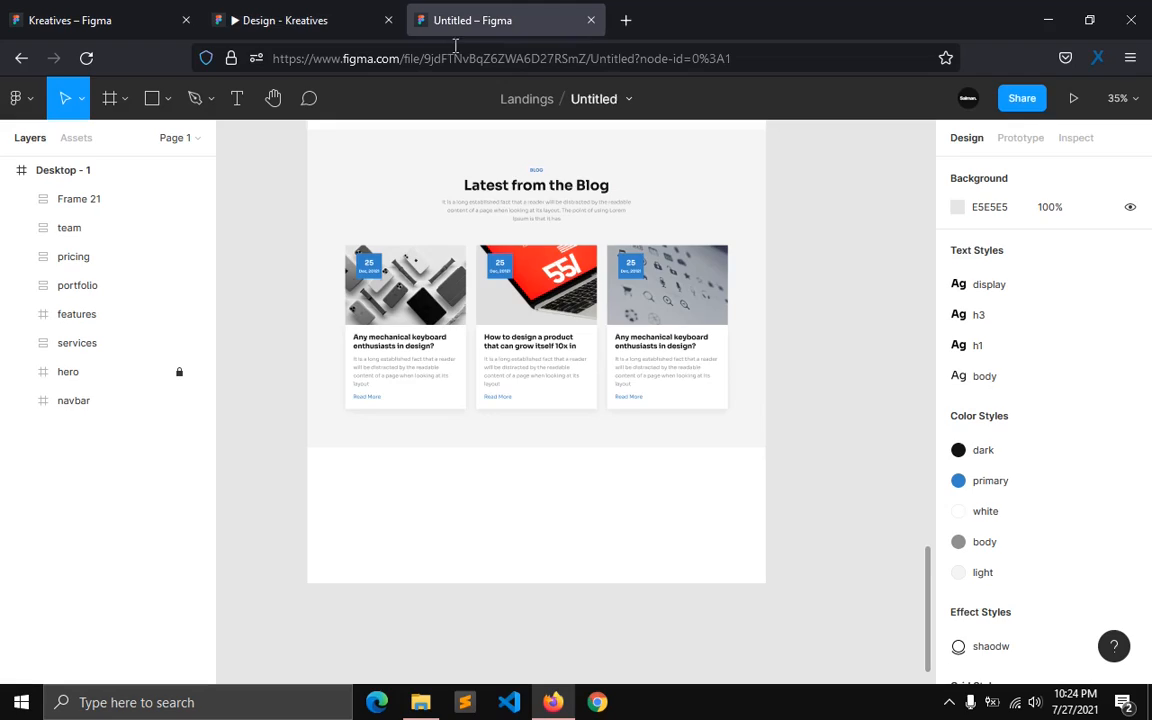
Step: Rename the blog section's frame as "blog"
{"action": "left_click", "coordinate": [67, 198]}
{"action": "double_click", "coordinate": [67, 199]}
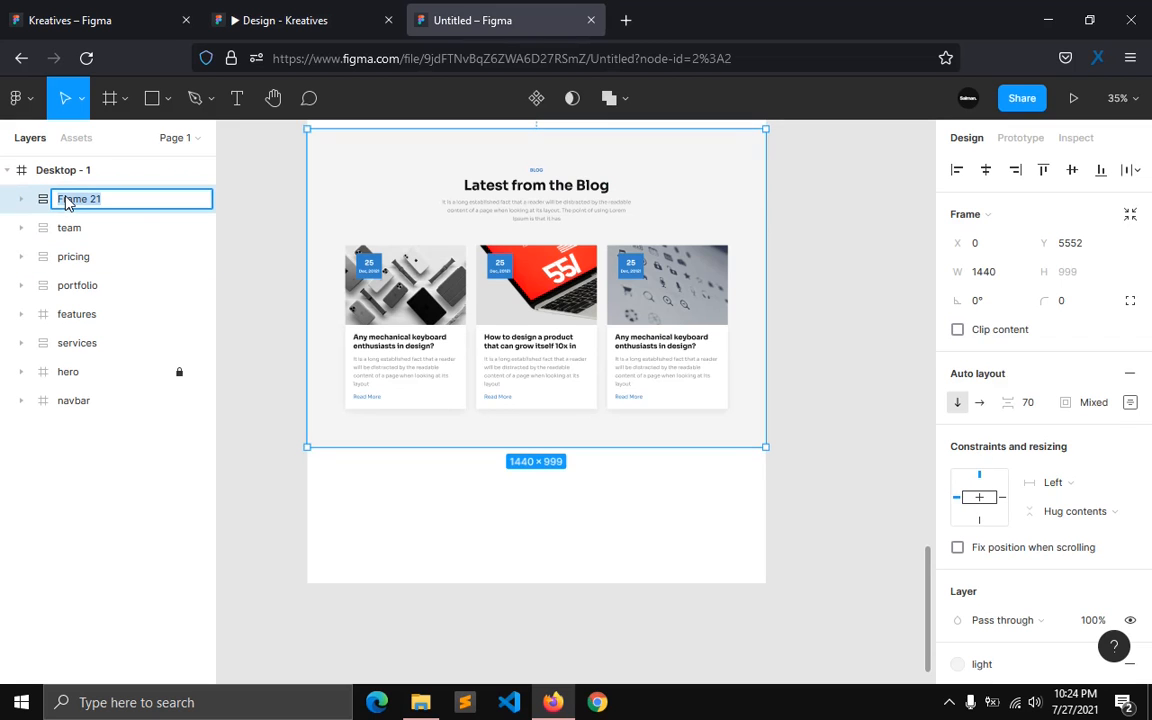
{"action": "type", "text": "blog"}
{"action": "key", "text": "Return"}
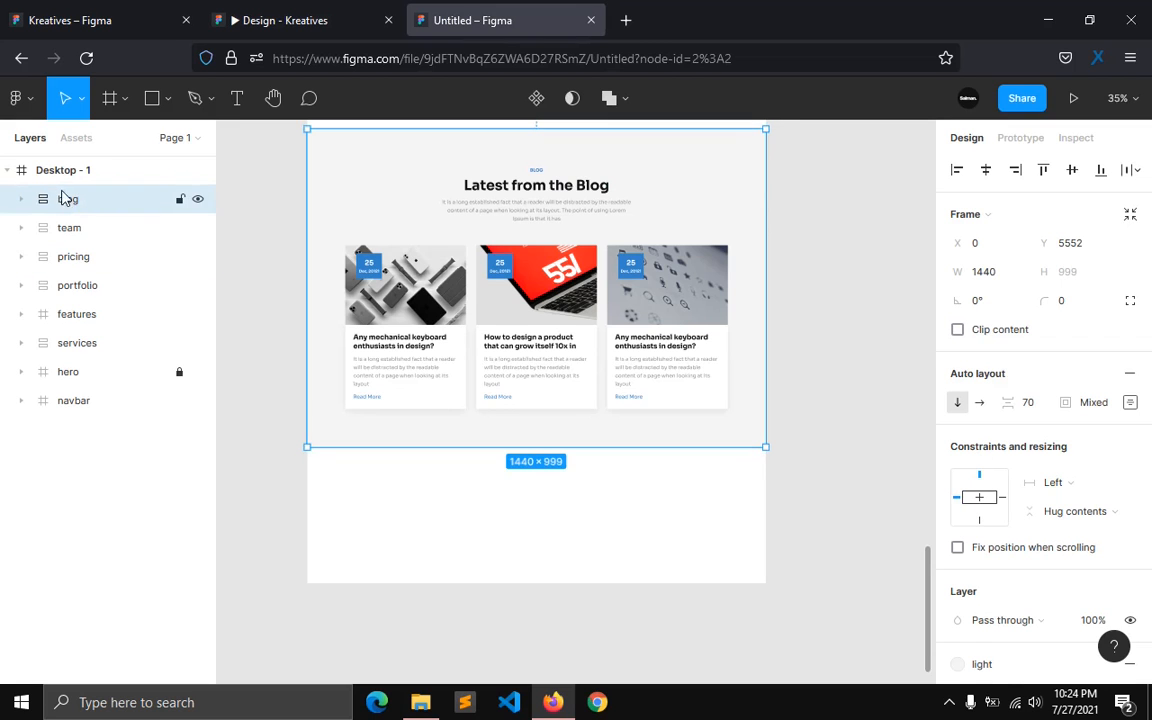
{"action": "key", "text": "Escape"}
Step: Duplicate the blog section's intro block and place the copy in the empty page area below the blog section
{"action": "mouse_move", "coordinate": [488, 581]}
{"action": "left_mouse_down"}
{"action": "mouse_move", "coordinate": [487, 670]}
{"action": "mouse_move", "coordinate": [475, 565]}
{"action": "left_mouse_up"}
{"action": "scroll", "coordinate": [463, 527], "scroll_direction": "up", "scroll_amount": 2}
{"action": "scroll", "coordinate": [463, 527], "scroll_direction": "up", "scroll_amount": 3}
{"action": "scroll", "coordinate": [444, 472], "scroll_direction": "up", "scroll_amount": 8}
{"action": "left_click", "coordinate": [497, 323]}
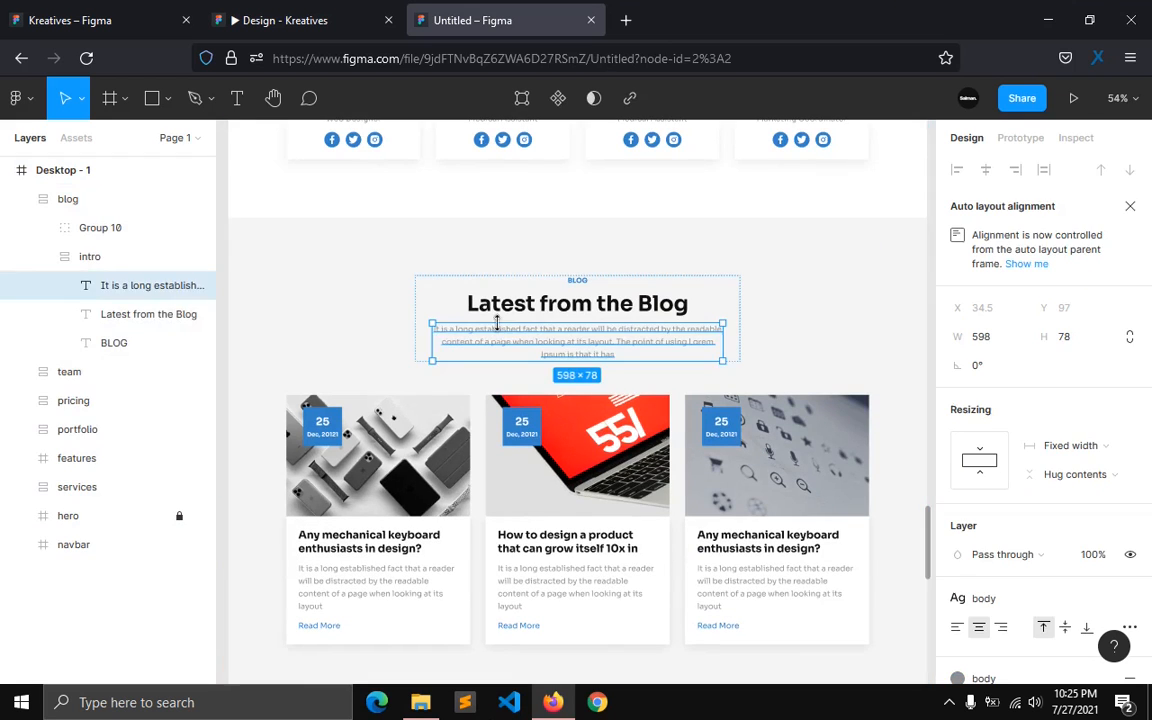
{"action": "left_click", "coordinate": [90, 257]}
{"action": "key", "text": "ctrl+d"}
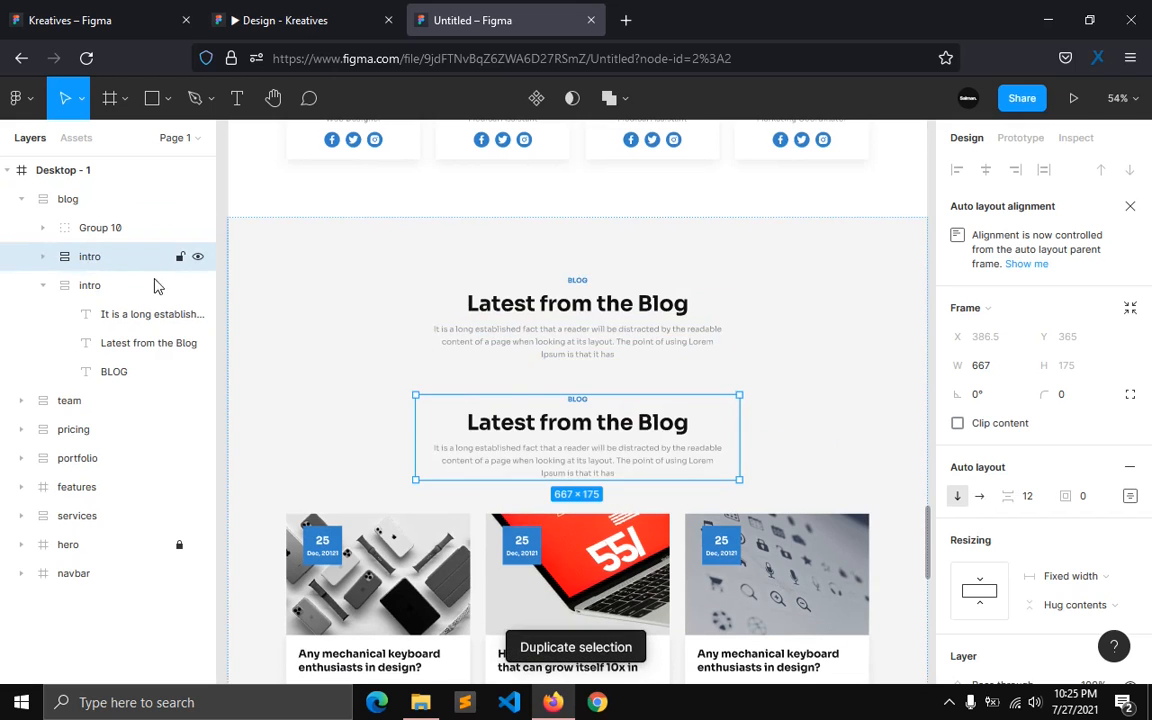
{"action": "left_click_drag", "start_coordinate": [583, 452], "coordinate": [572, 494]}
Step: Change the copied intro's small label to "CONTACT"
{"action": "scroll", "coordinate": [566, 455], "scroll_direction": "up", "scroll_amount": 3}
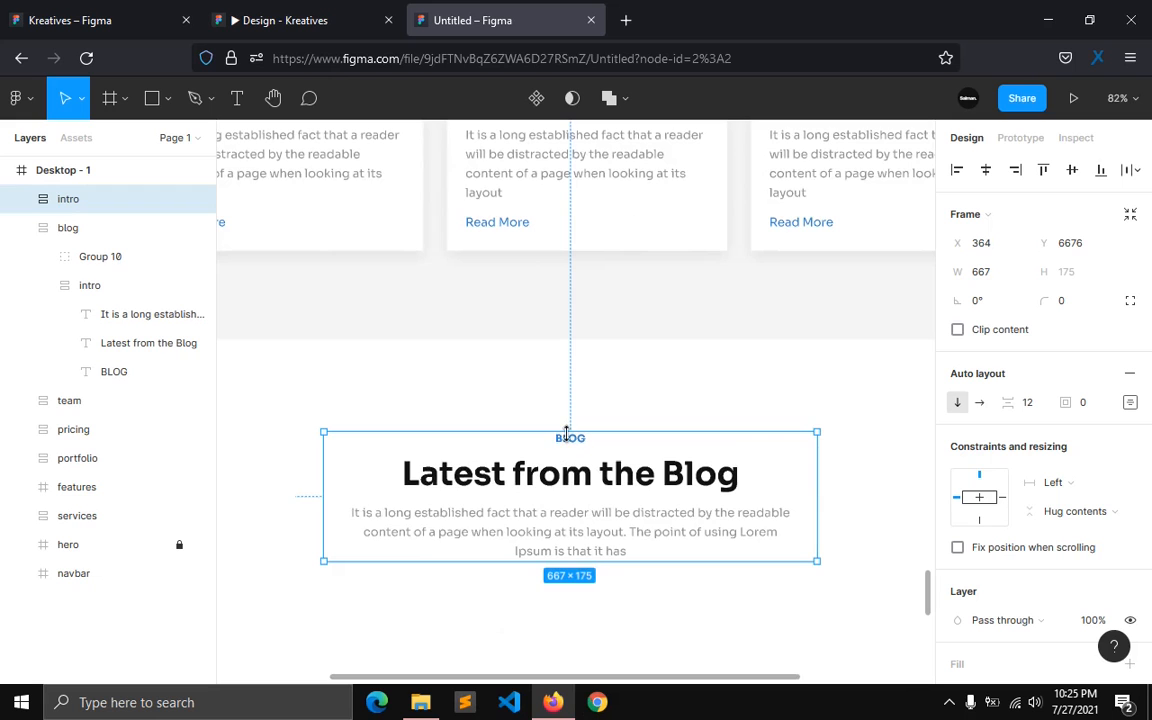
{"action": "double_click", "coordinate": [570, 440]}
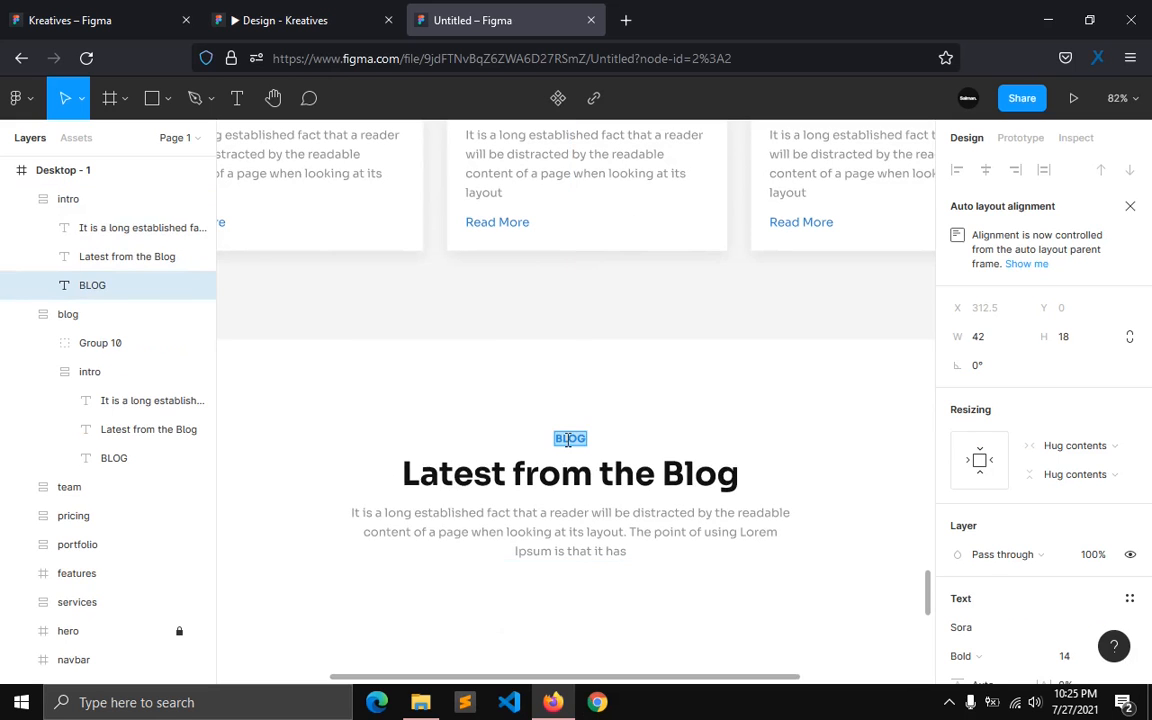
{"action": "type", "text": "CONTACT"}
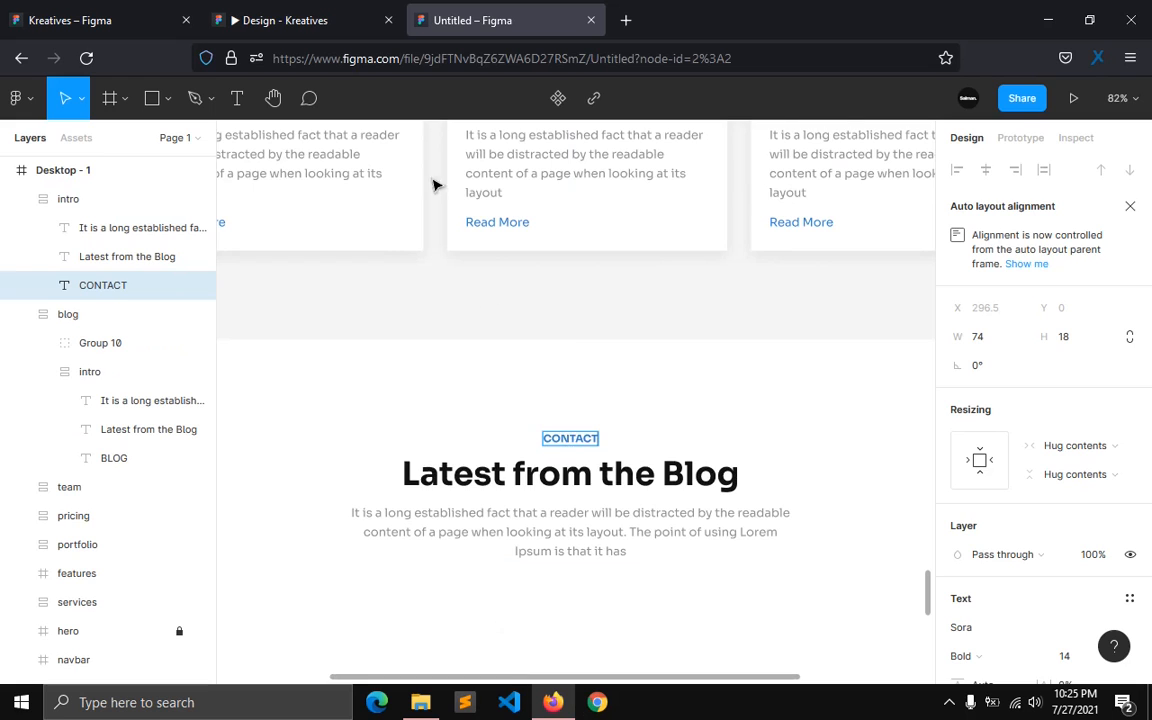
Step: Check the contact heading in the Design - Kreatives prototype and replace the copied intro's heading with "Get in touch"
{"action": "left_click", "coordinate": [290, 20]}
{"action": "left_click", "coordinate": [470, 20]}
{"action": "left_click", "coordinate": [527, 475]}
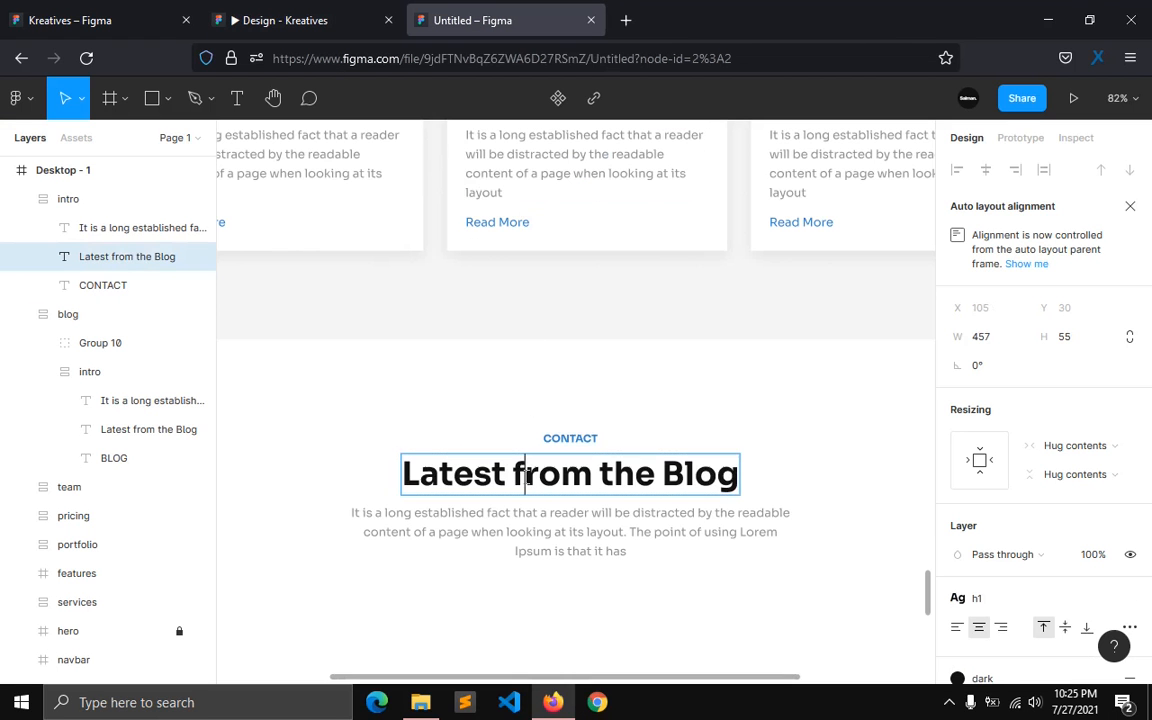
{"action": "key", "text": "Return"}
{"action": "type", "text": "Get in touch"}
{"action": "key", "text": "Escape"}
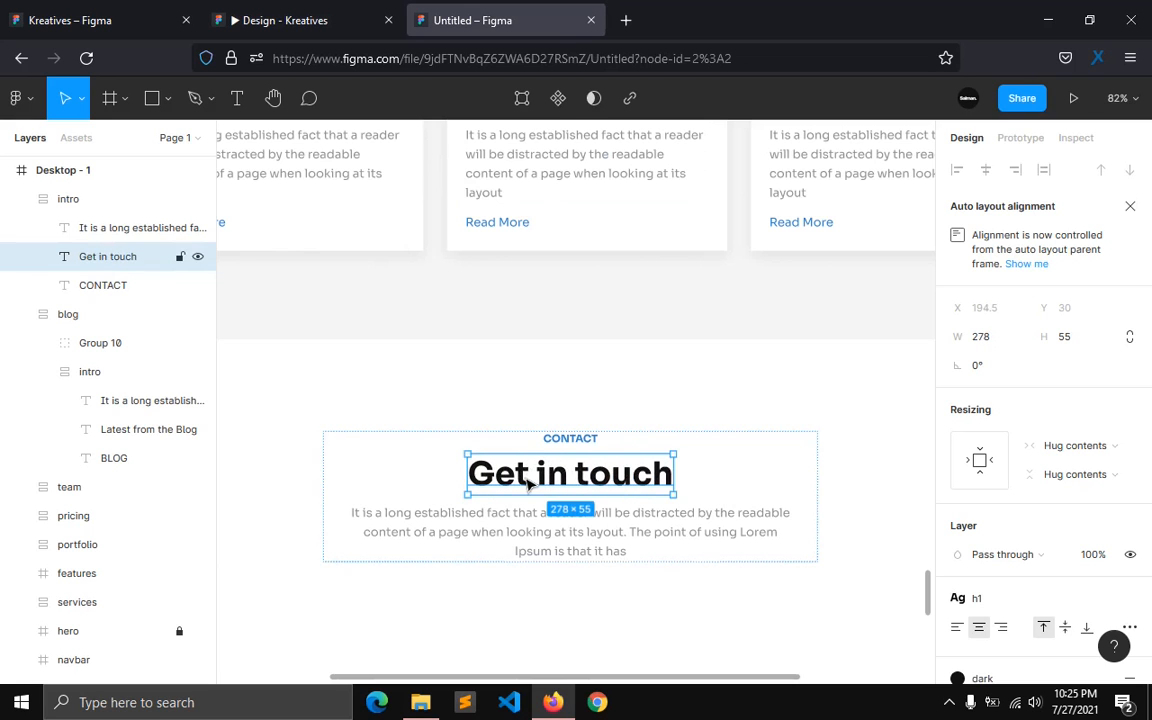
{"action": "left_click", "coordinate": [307, 555]}
Step: Collapse the intro and blog layers and draw a frame about 438 × 81 below the contact intro text
{"action": "scroll", "coordinate": [230, 420], "scroll_direction": "down", "scroll_amount": 1}
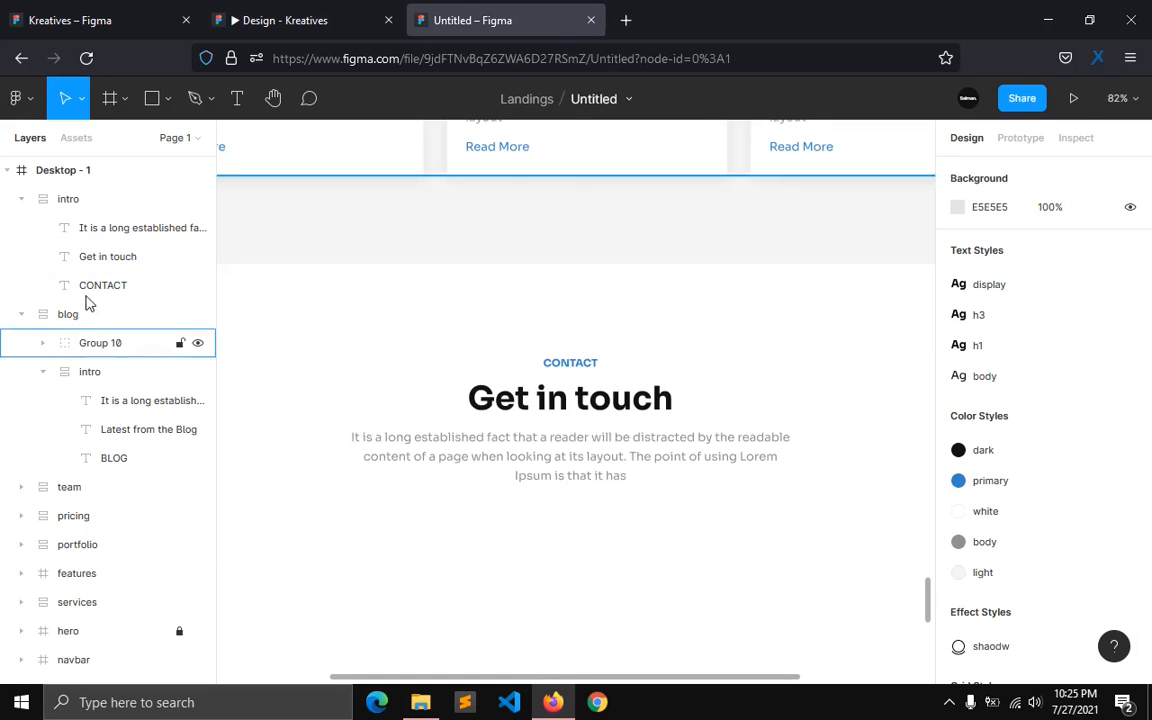
{"action": "left_click", "coordinate": [21, 199]}
{"action": "left_click", "coordinate": [21, 228]}
{"action": "scroll", "coordinate": [400, 536], "scroll_direction": "down", "scroll_amount": 2}
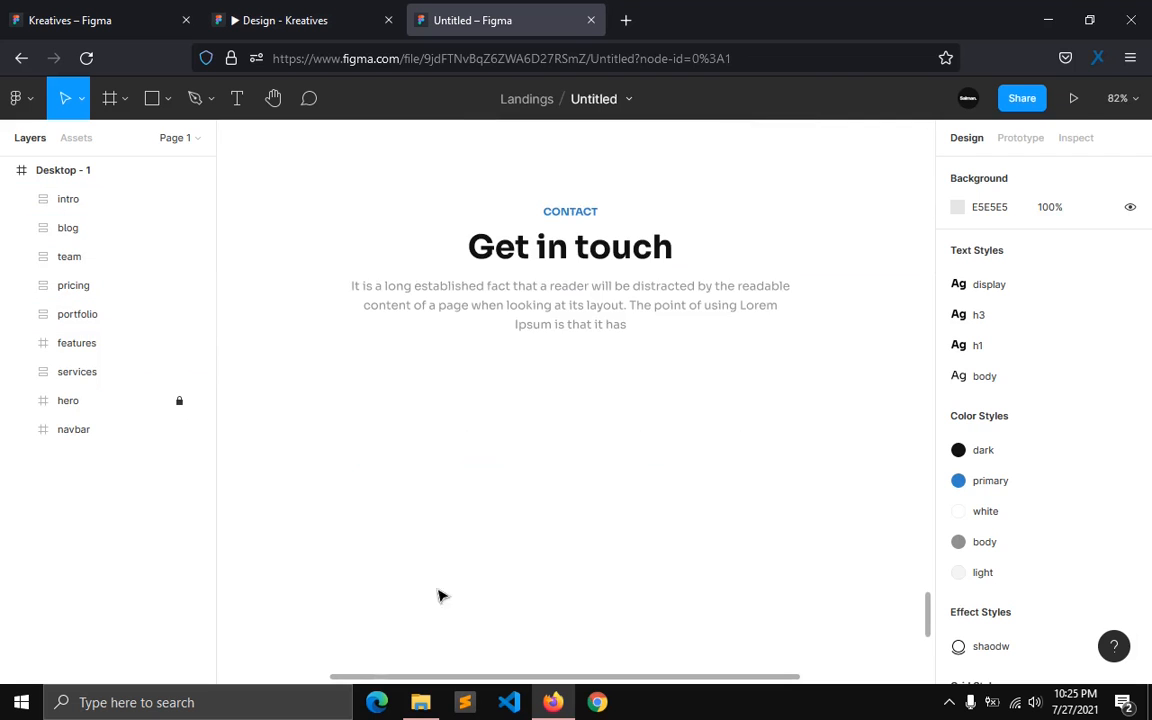
{"action": "left_click_drag", "start_coordinate": [459, 681], "coordinate": [378, 681]}
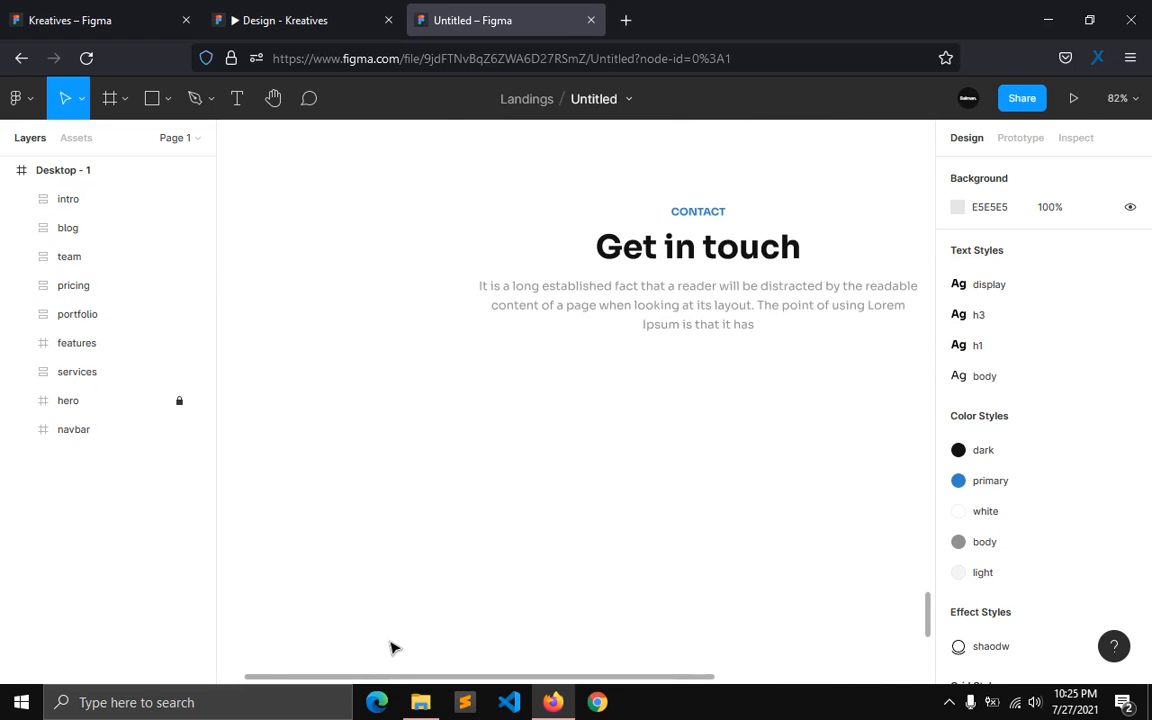
{"action": "scroll", "coordinate": [398, 613], "scroll_direction": "down", "scroll_amount": 1}
{"action": "left_click", "coordinate": [122, 99]}
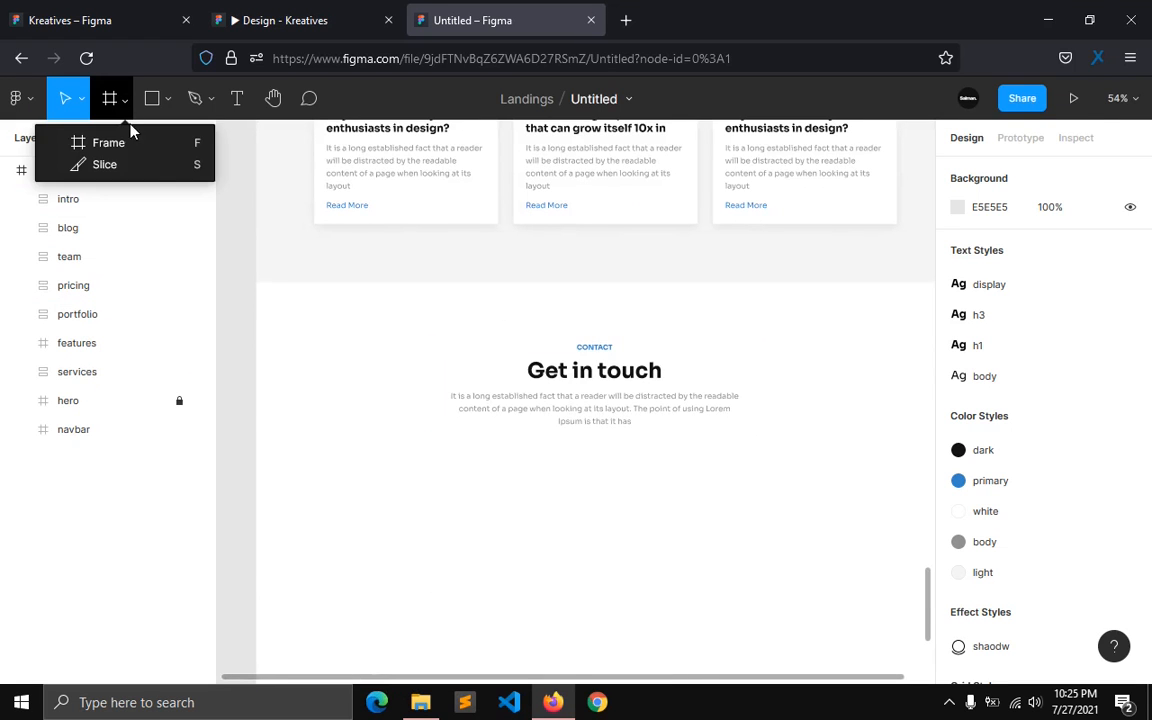
{"action": "left_click", "coordinate": [132, 145]}
{"action": "scroll", "coordinate": [410, 431], "scroll_direction": "down", "scroll_amount": 1}
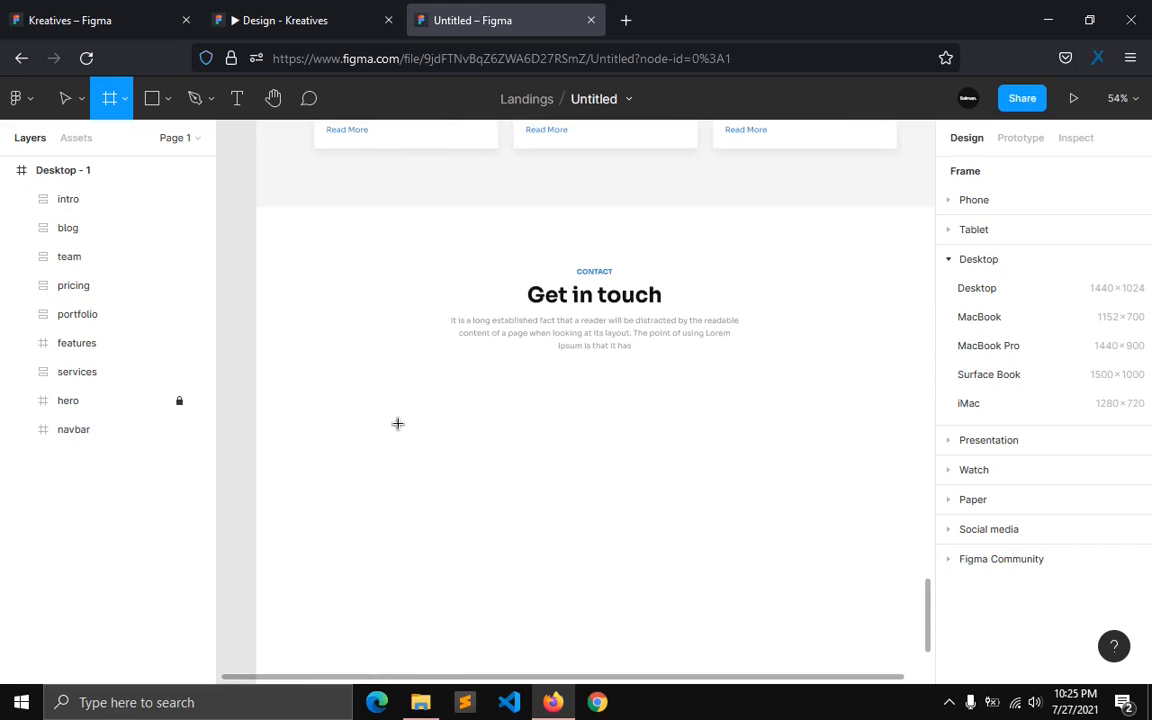
{"action": "left_click_drag", "start_coordinate": [386, 424], "coordinate": [597, 466]}
Step: Examine the height of a "Get Started" button in the pricing section and return to the contact area
{"action": "scroll", "coordinate": [617, 411], "scroll_direction": "up", "scroll_amount": 5}
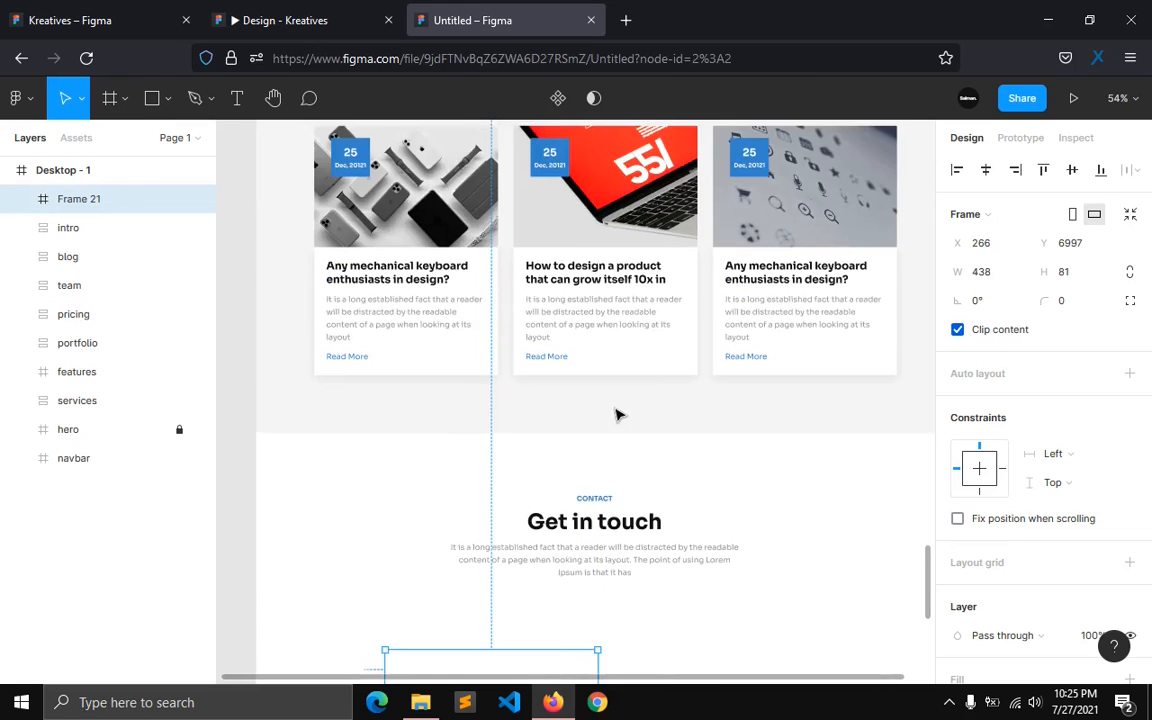
{"action": "scroll", "coordinate": [617, 408], "scroll_direction": "up", "scroll_amount": 3}
{"action": "scroll", "coordinate": [617, 410], "scroll_direction": "up", "scroll_amount": 2}
{"action": "scroll", "coordinate": [617, 410], "scroll_direction": "down", "scroll_amount": 4}
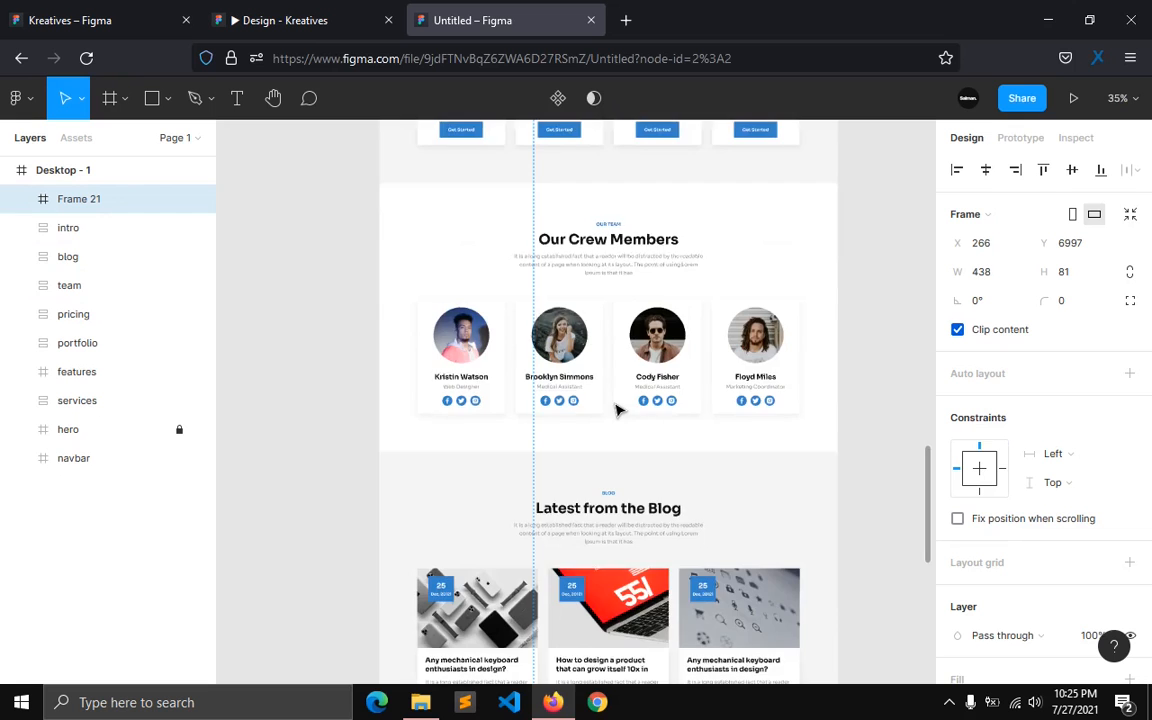
{"action": "scroll", "coordinate": [618, 405], "scroll_direction": "up", "scroll_amount": 3}
{"action": "scroll", "coordinate": [640, 361], "scroll_direction": "up", "scroll_amount": 4}
{"action": "left_click", "coordinate": [655, 362], "text": "ctrl"}
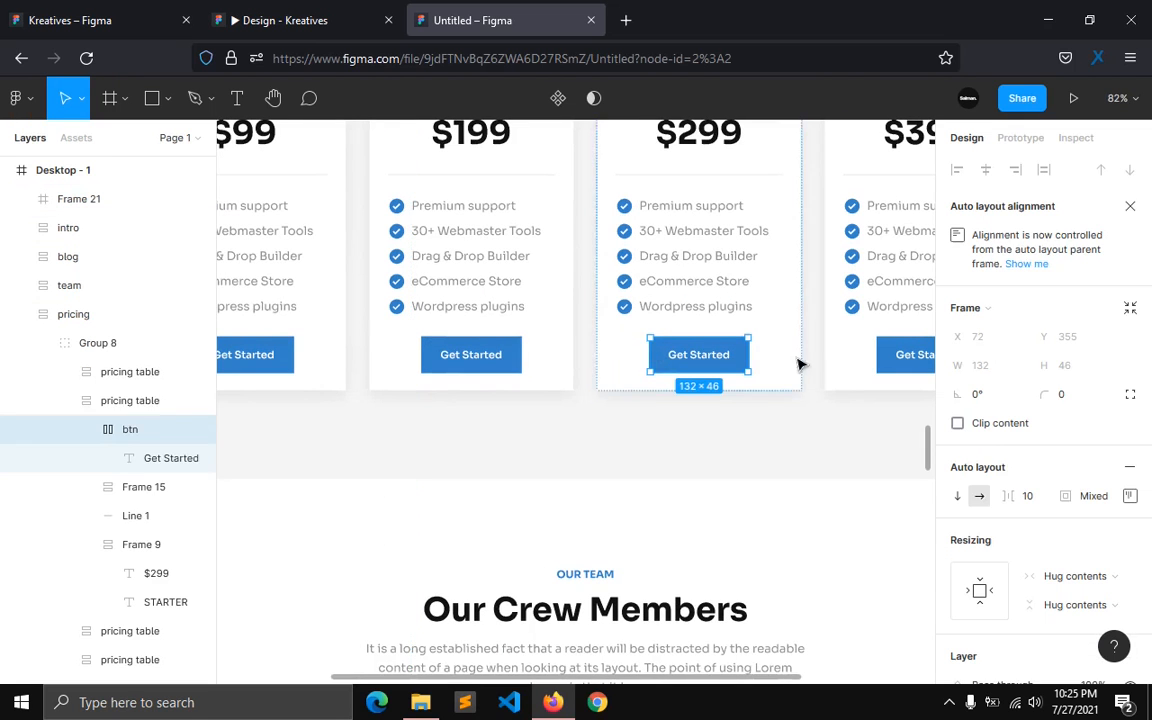
{"action": "scroll", "coordinate": [480, 405], "scroll_direction": "down", "scroll_amount": 15}
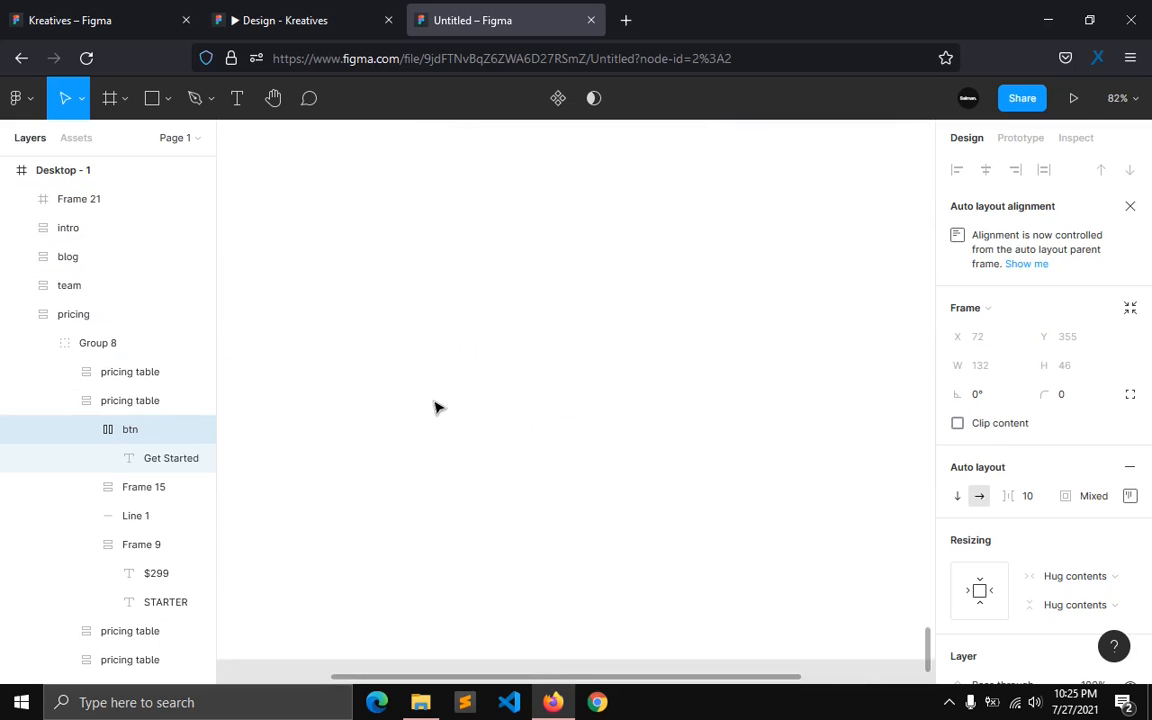
Step: Set the height of the new frame below the contact intro to 46
{"action": "left_click", "coordinate": [70, 197]}
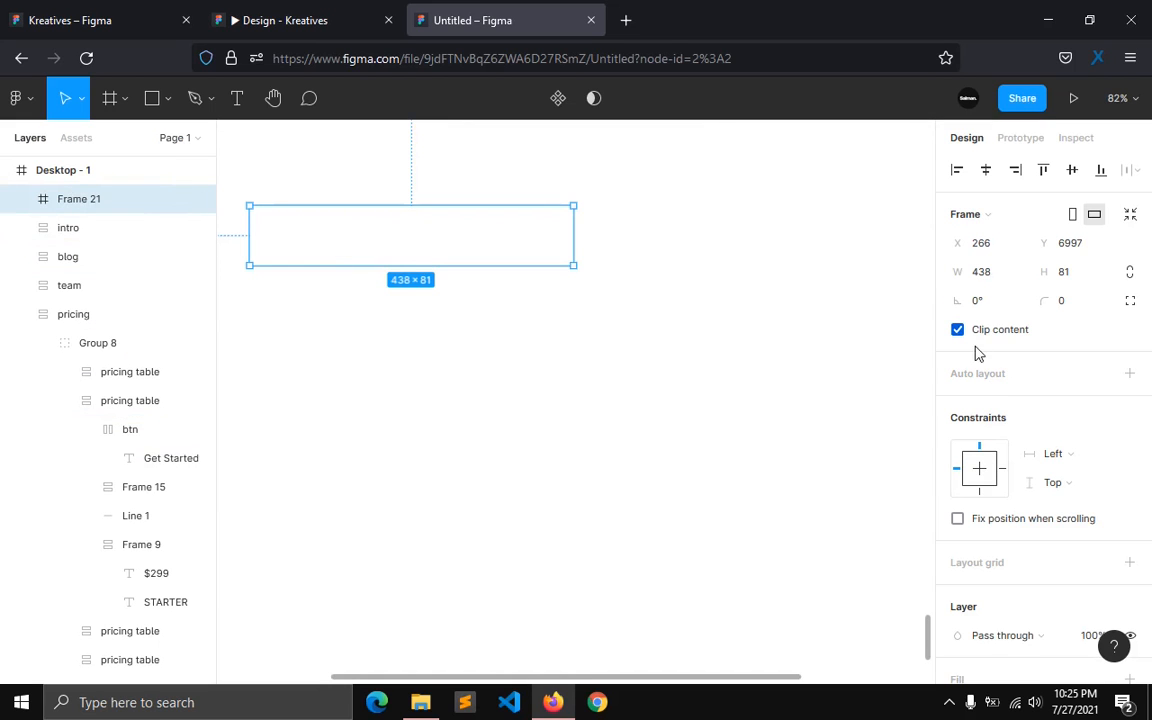
{"action": "left_click", "coordinate": [1062, 285]}
{"action": "type", "text": "4"}
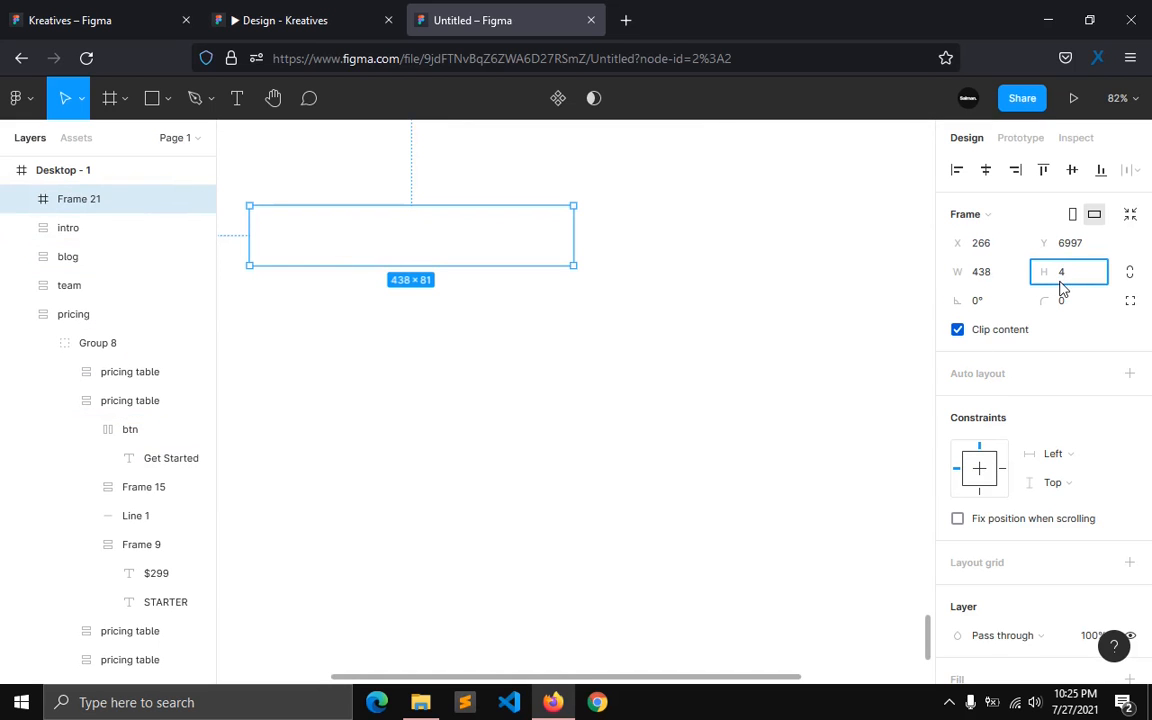
{"action": "type", "text": "6"}
{"action": "key", "text": "Return"}
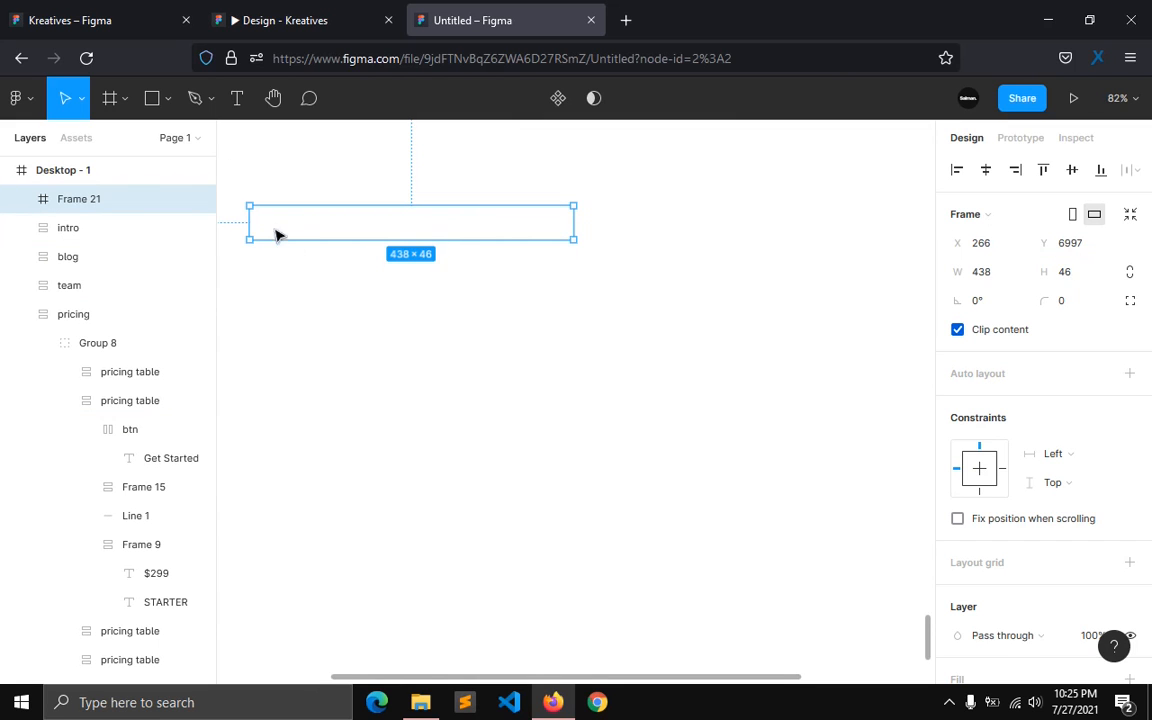
Step: Add a solid fill to the new contact field frame and set its color to 000000
{"action": "scroll", "coordinate": [247, 207], "scroll_direction": "up", "scroll_amount": 5, "text": "ctrl"}
{"action": "scroll", "coordinate": [1003, 483], "scroll_direction": "down", "scroll_amount": 2}
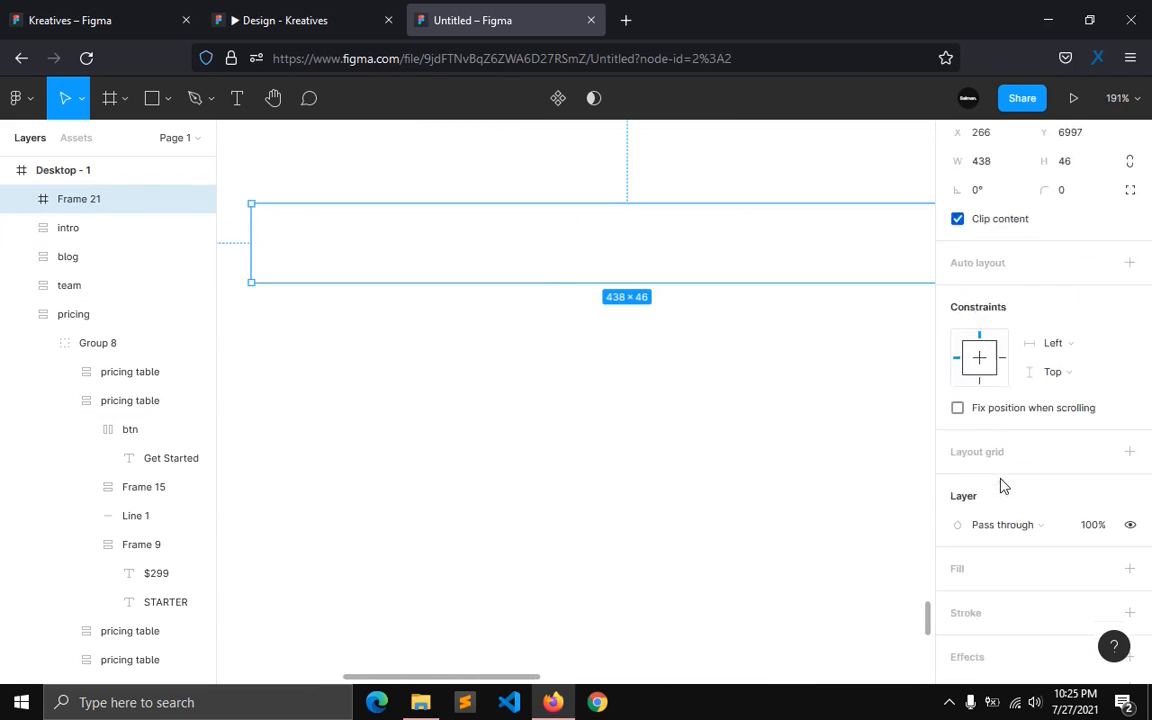
{"action": "left_click", "coordinate": [1000, 530]}
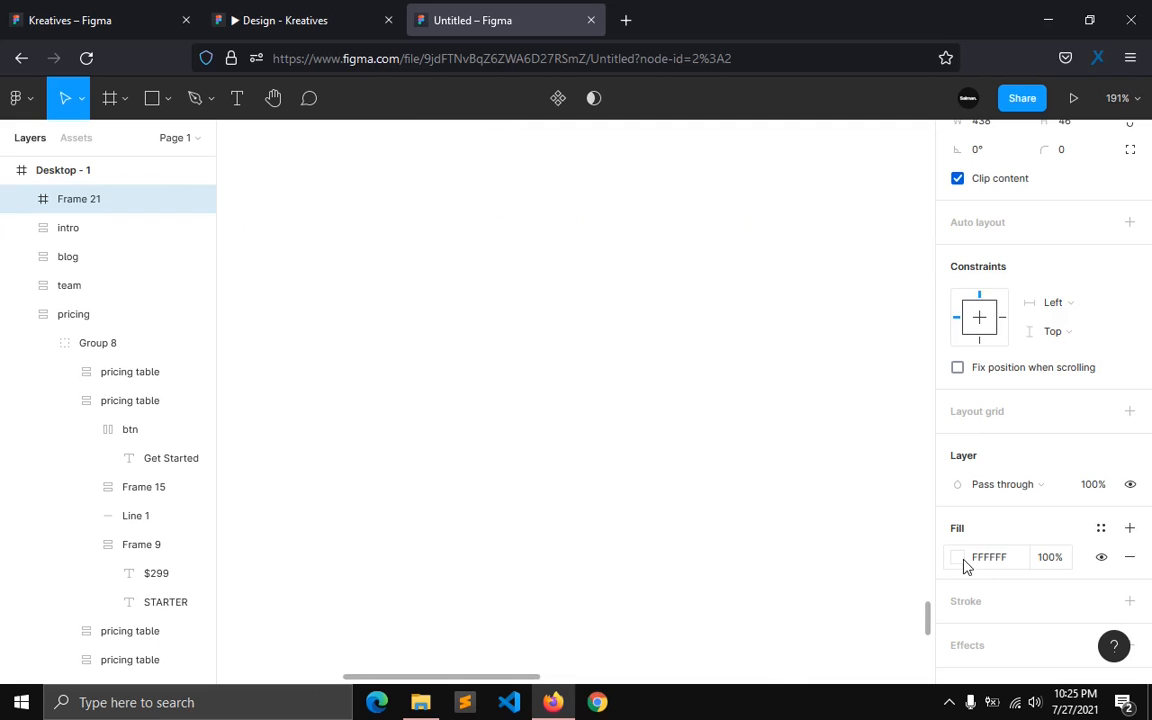
{"action": "left_click", "coordinate": [959, 562]}
{"action": "type", "text": "000000"}
{"action": "key", "text": "Return"}
Step: Reduce the field frame's fill opacity to 7%
{"action": "left_click", "coordinate": [895, 530]}
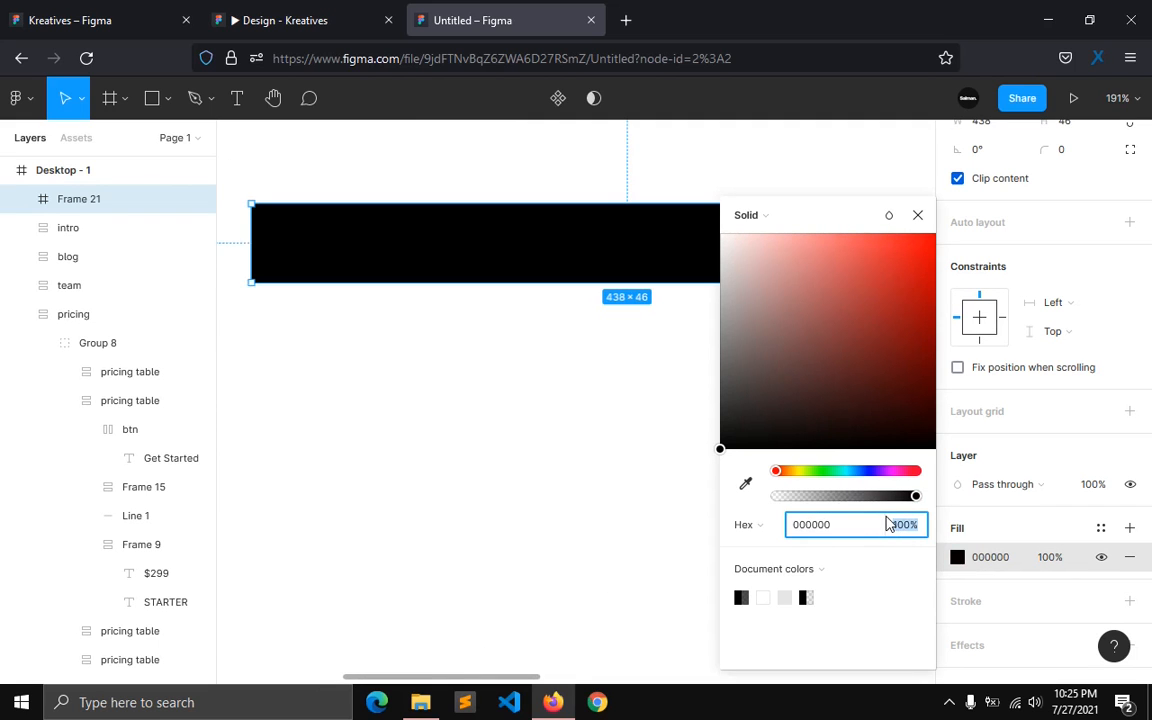
{"action": "type", "text": "10"}
{"action": "key", "text": "Return"}
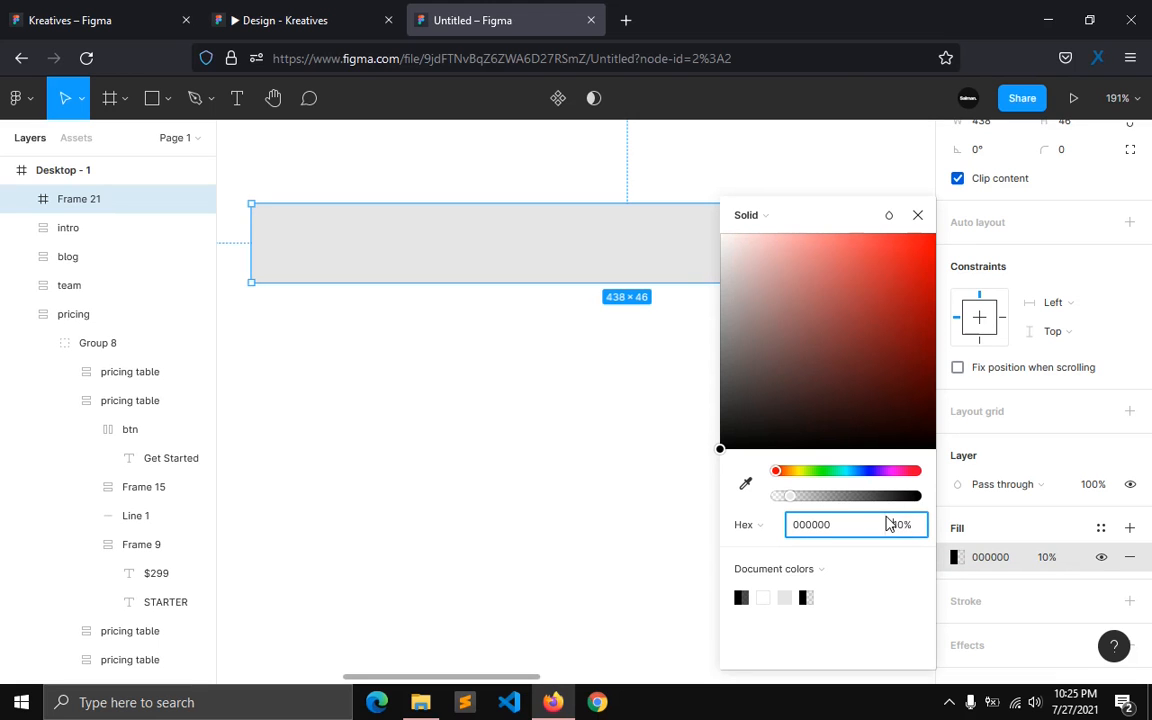
{"action": "type", "text": "7"}
{"action": "key", "text": "Return"}
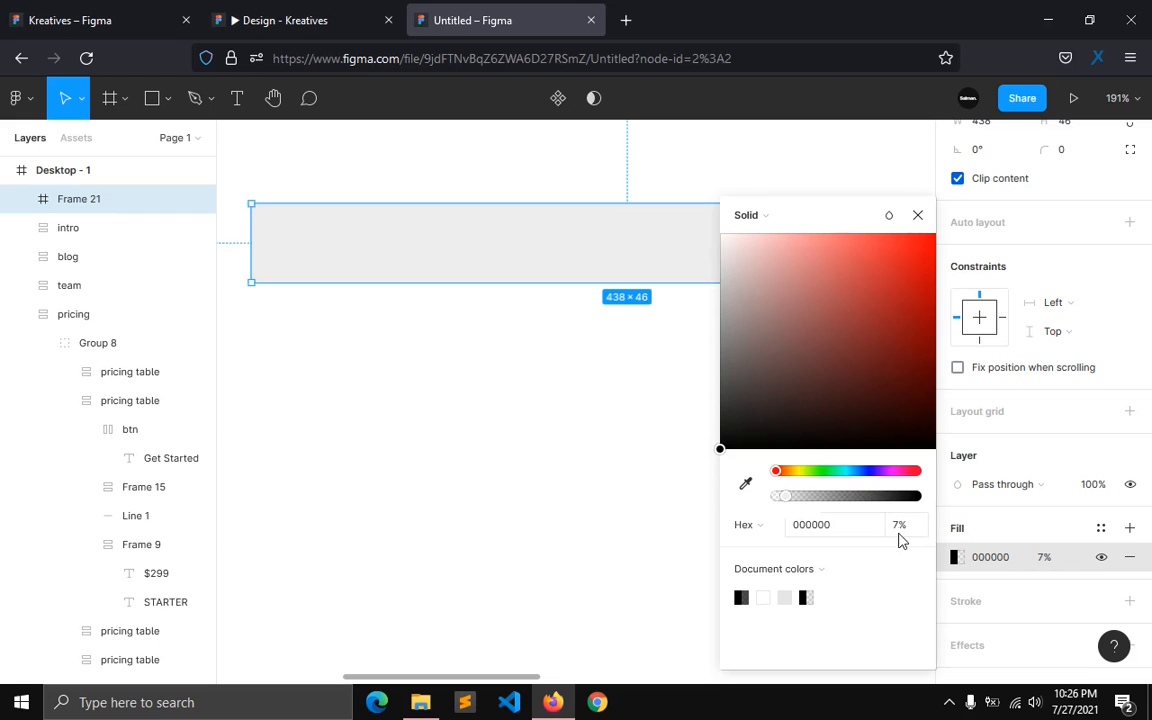
{"action": "left_click", "coordinate": [917, 215]}
{"action": "left_click", "coordinate": [358, 417]}
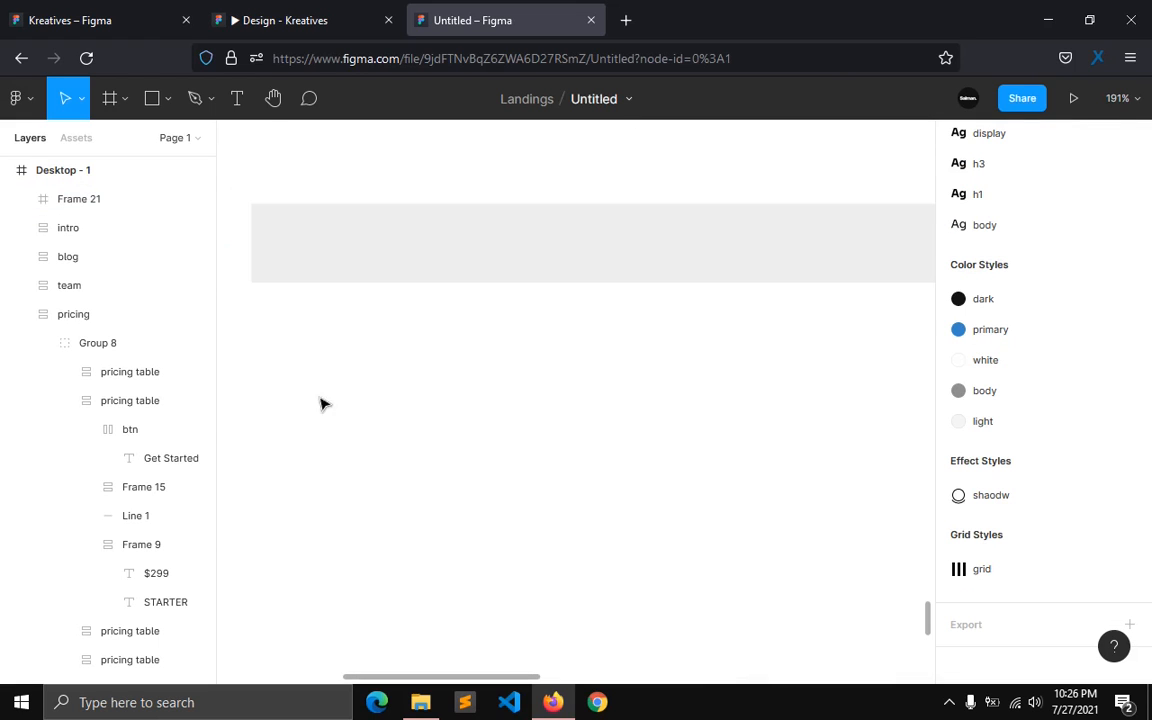
Step: Check the contact form fields in the Kreatives prototype and add the text "Full name" inside the field frame
{"action": "left_click", "coordinate": [237, 98]}
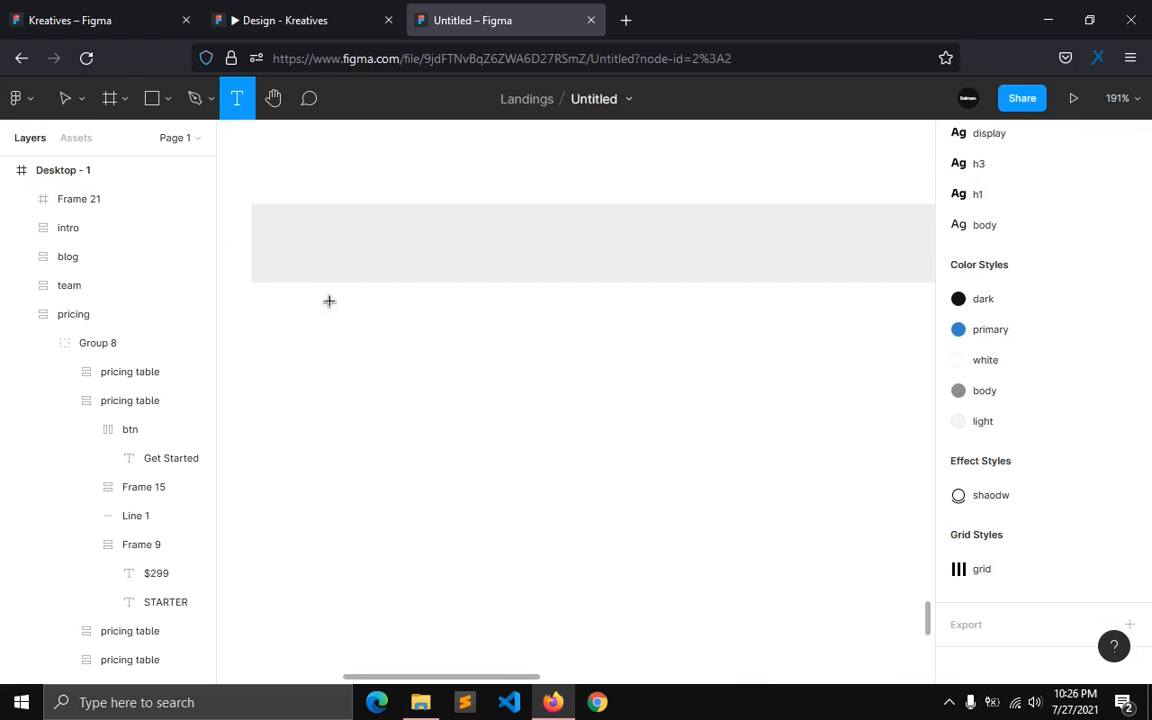
{"action": "left_click", "coordinate": [330, 20]}
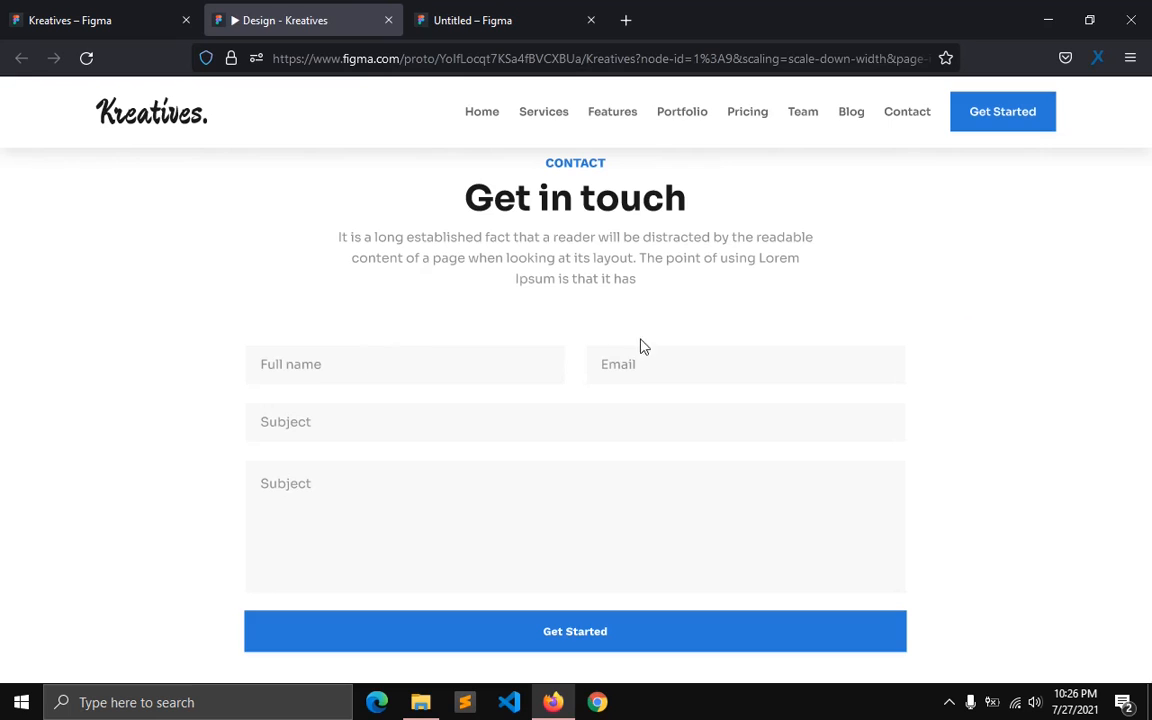
{"action": "left_click", "coordinate": [535, 12]}
{"action": "type", "text": "Full"}
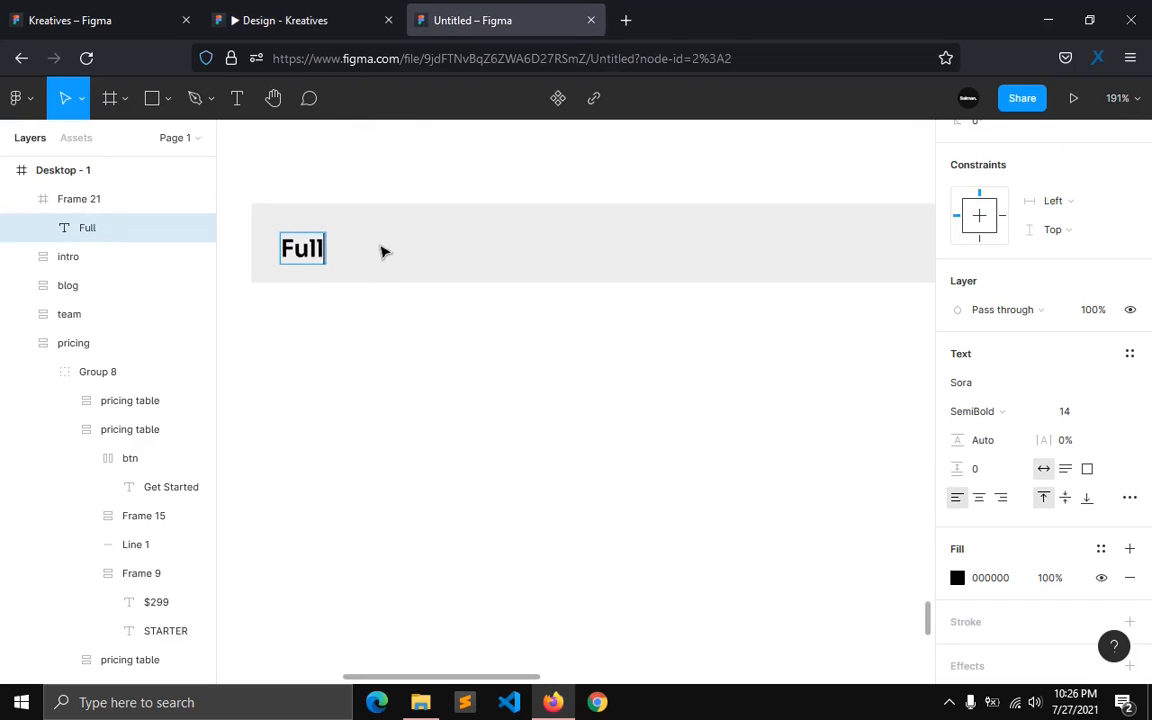
{"action": "type", "text": " name"}
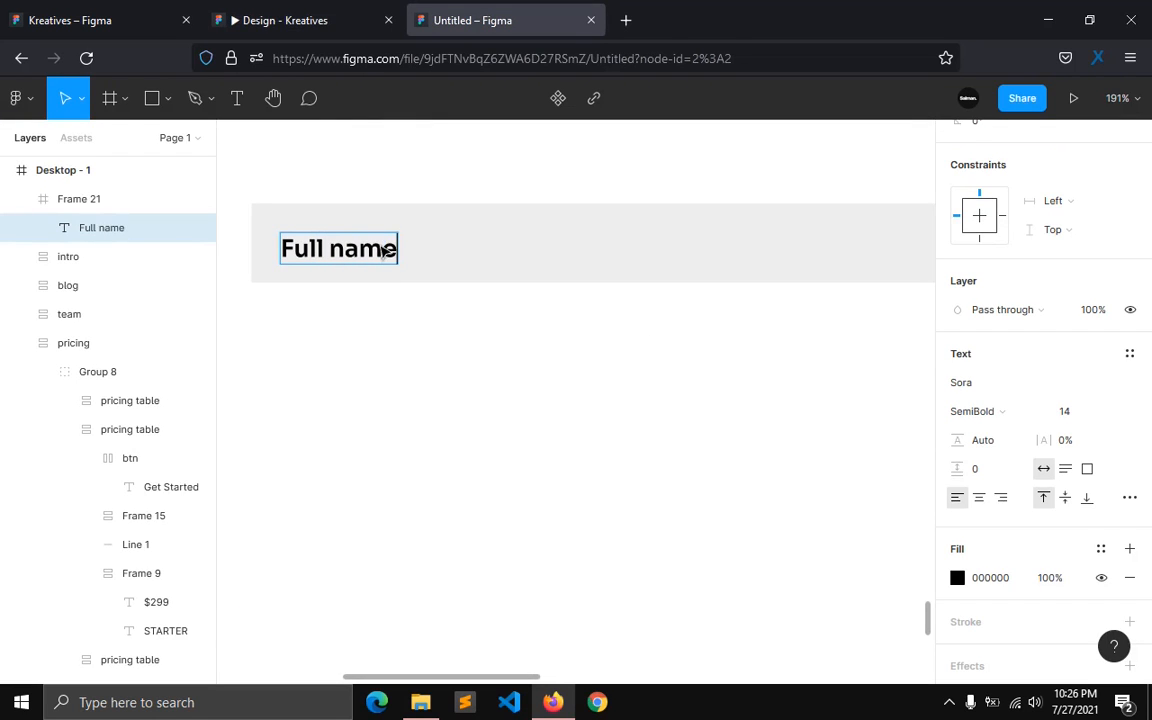
{"action": "key", "text": "Escape"}
Step: Apply the "body" color style to the "Full name" text and move it to the field frame's left edge
{"action": "left_click", "coordinate": [1100, 549]}
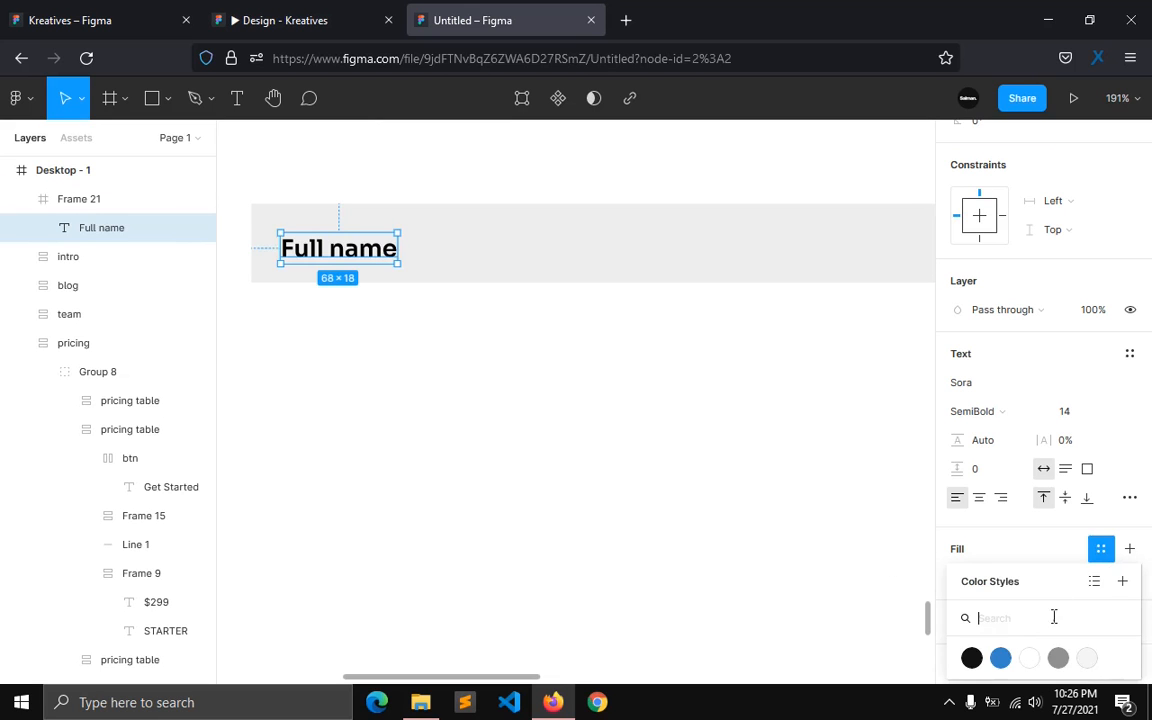
{"action": "left_click", "coordinate": [1055, 657]}
{"action": "left_click_drag", "start_coordinate": [356, 261], "coordinate": [327, 256]}
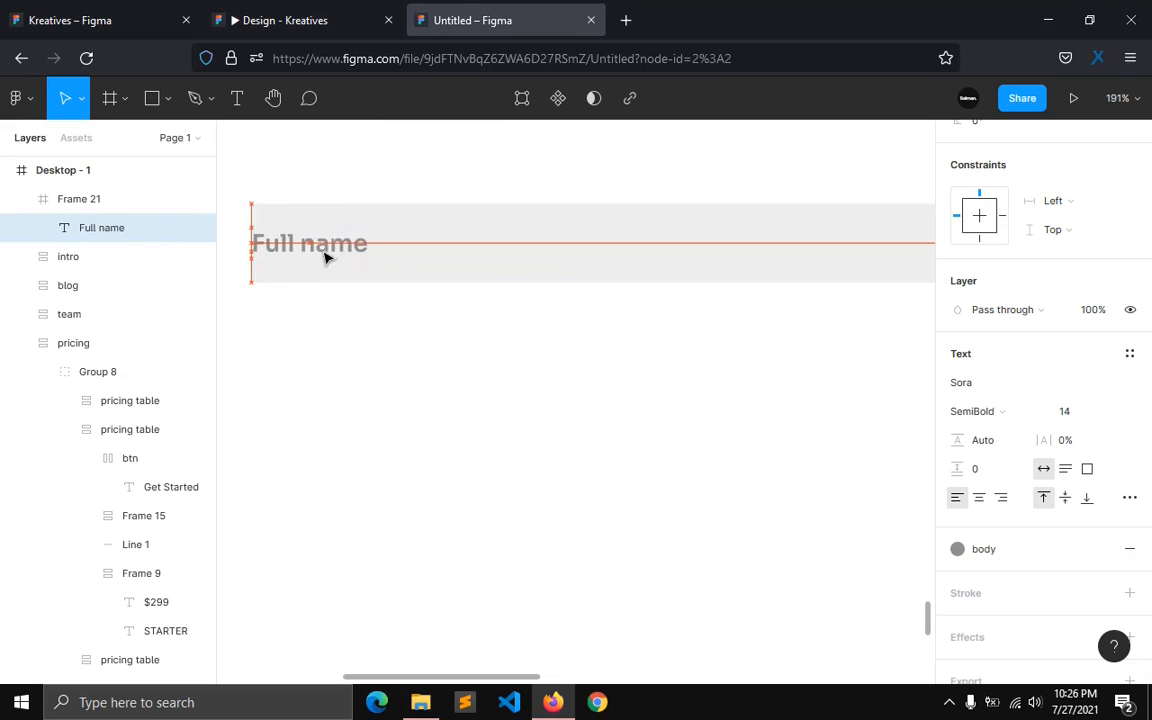
Step: Set the vertical constraint of the "Full name" text to Center
{"action": "scroll", "coordinate": [1060, 262], "scroll_direction": "up", "scroll_amount": 3}
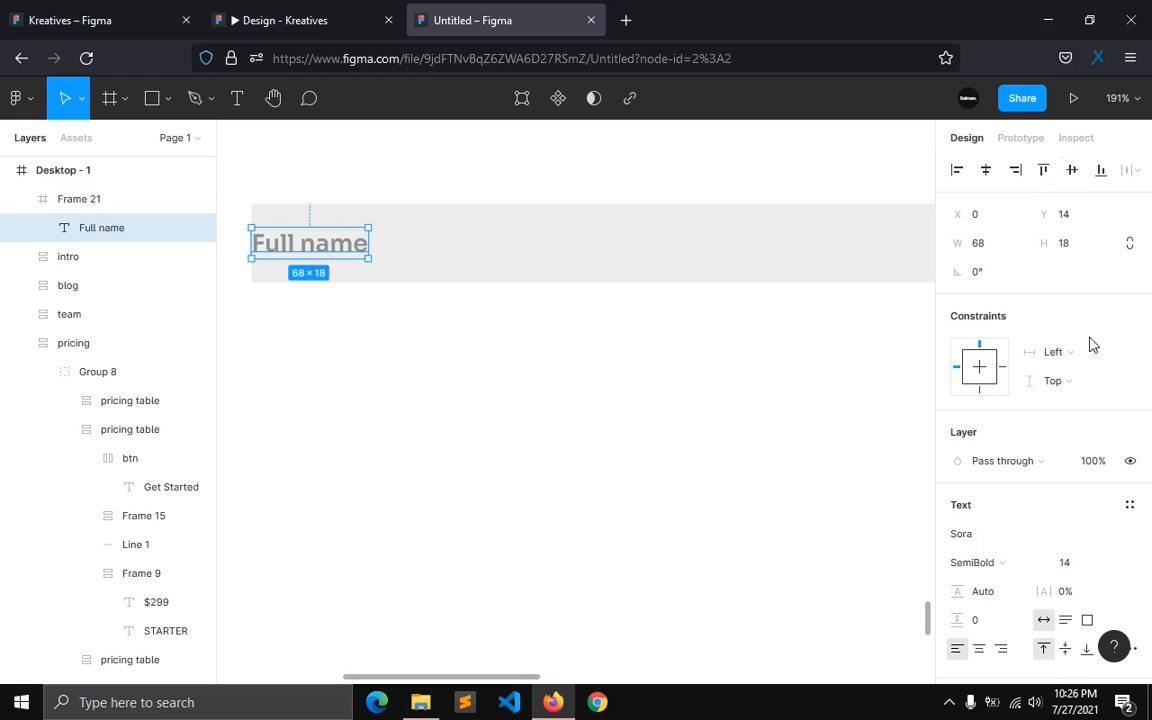
{"action": "left_click", "coordinate": [1053, 380]}
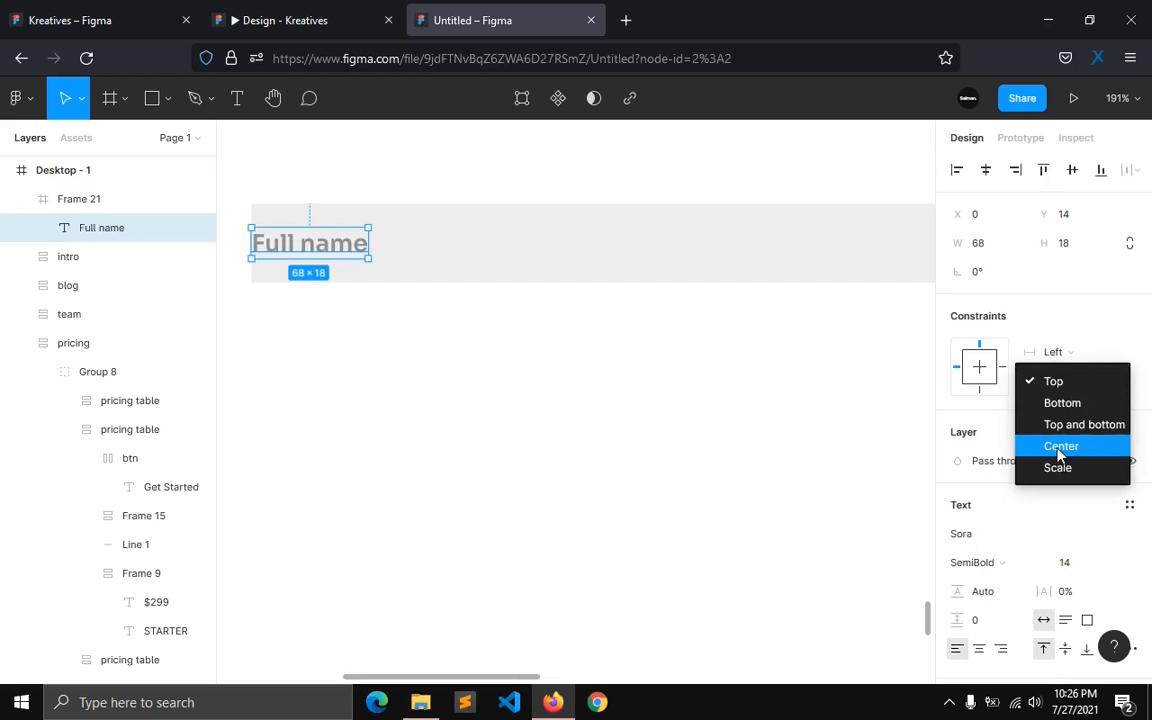
{"action": "left_click", "coordinate": [1028, 445]}
Step: Apply the "body" text style to "Full name" and align it left and vertically centered within the field frame
{"action": "scroll", "coordinate": [1064, 541], "scroll_direction": "down", "scroll_amount": 1}
{"action": "scroll", "coordinate": [1064, 541], "scroll_direction": "down", "scroll_amount": 1}
{"action": "left_click", "coordinate": [1129, 353]}
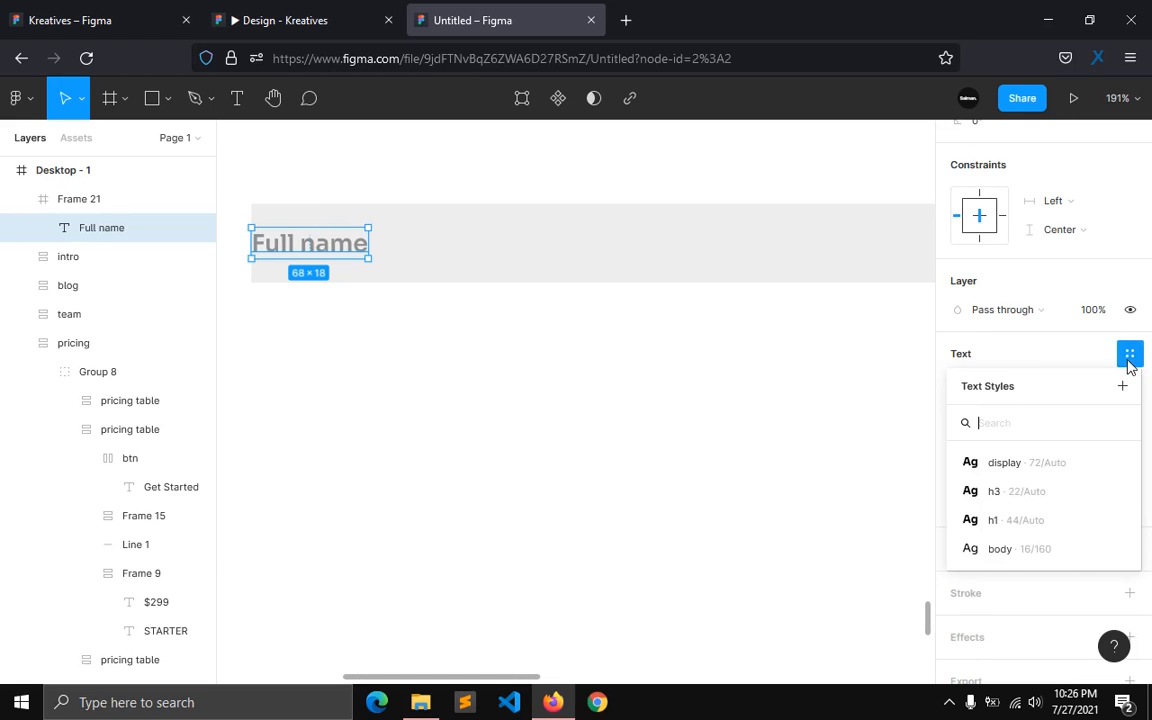
{"action": "left_click", "coordinate": [1005, 549]}
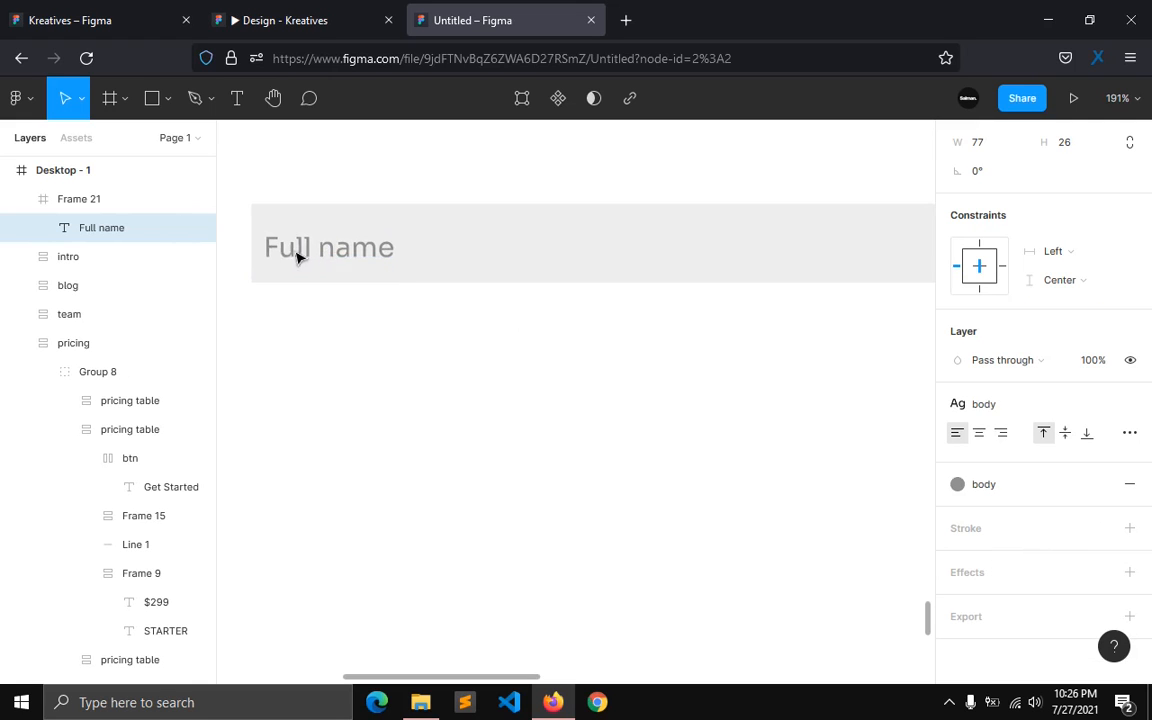
{"action": "scroll", "coordinate": [1027, 249], "scroll_direction": "up", "scroll_amount": 1}
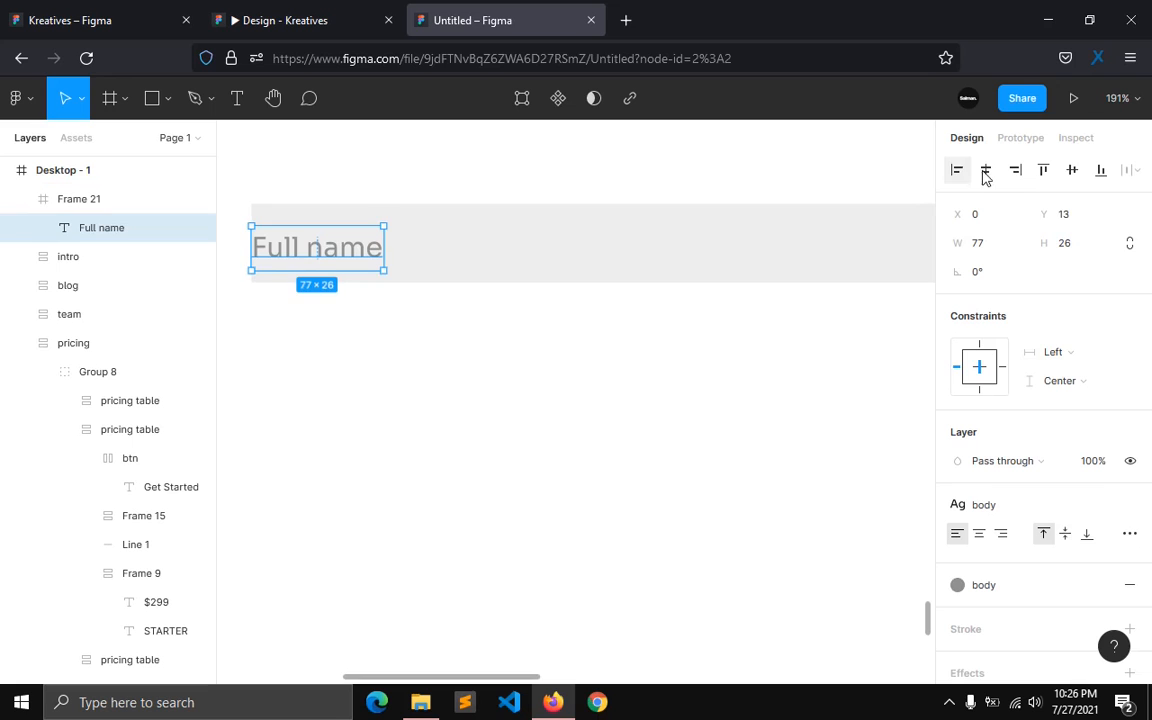
{"action": "left_click", "coordinate": [1072, 171]}
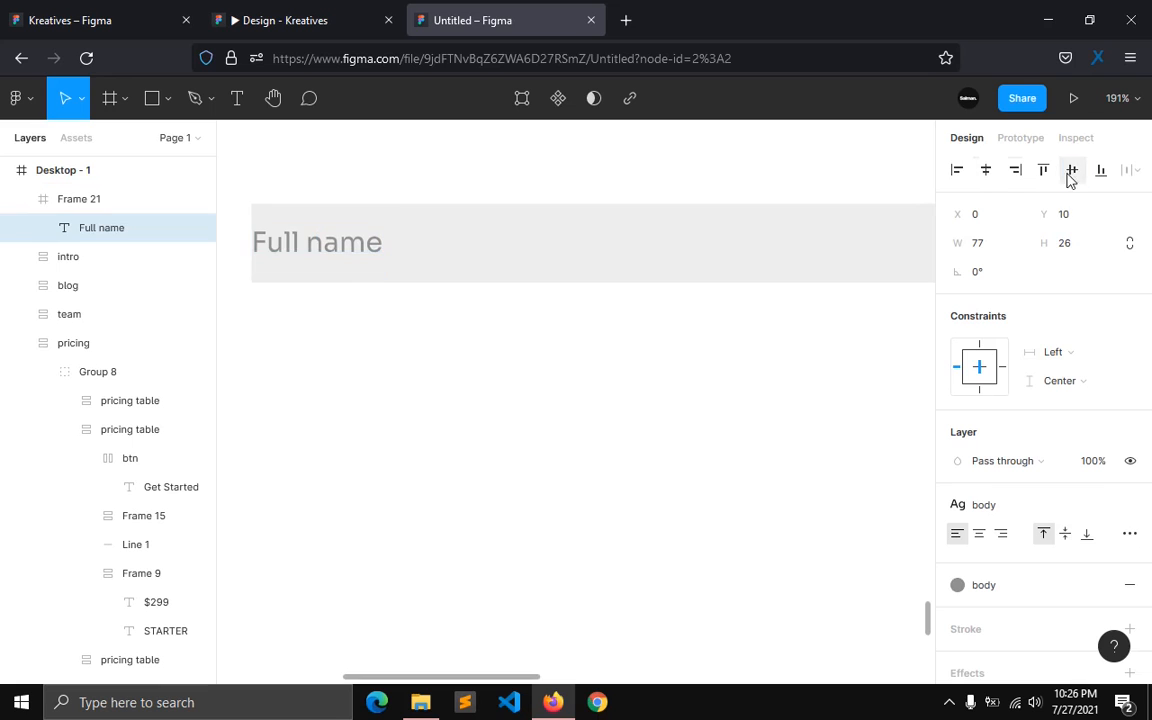
Step: Set the Full name label's X position to 18 inside its field frame
{"action": "left_click", "coordinate": [981, 216]}
{"action": "type", "text": "16"}
{"action": "key", "text": "Return"}
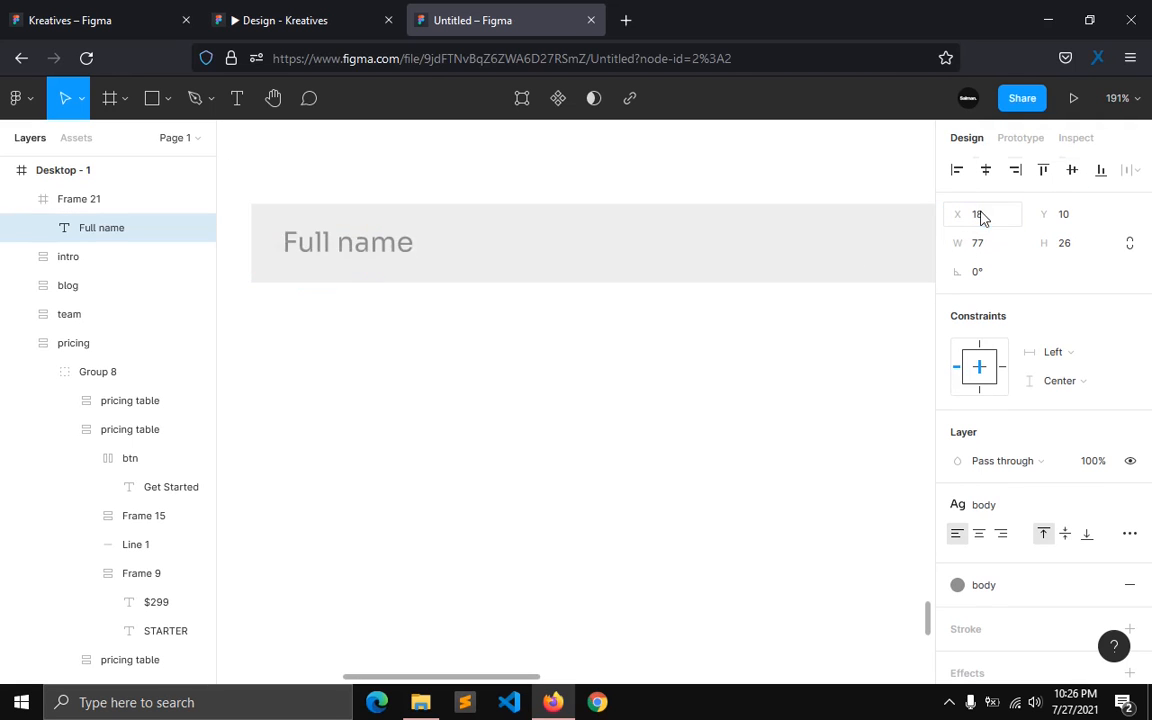
{"action": "key", "text": "Escape"}
{"action": "left_click", "coordinate": [547, 414]}
{"action": "scroll", "coordinate": [547, 414], "scroll_direction": "down", "scroll_amount": 2}
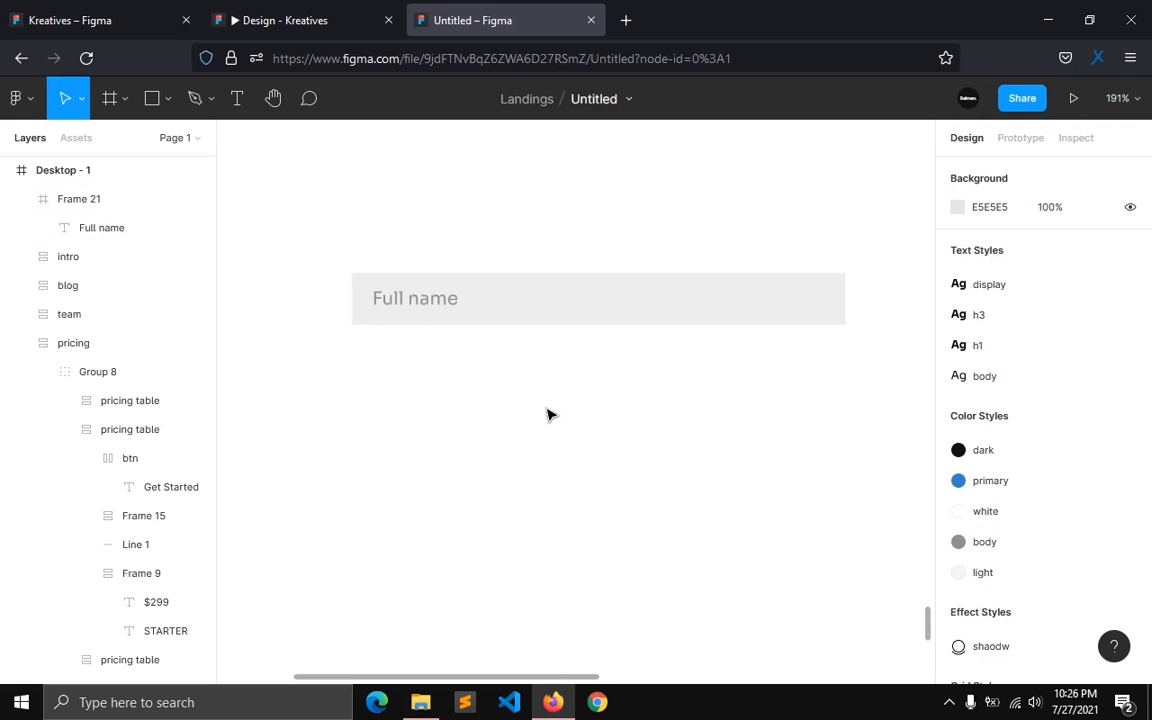
Step: Narrow the Full name field's frame to about 354 px wide and rename it input
{"action": "left_click", "coordinate": [560, 297]}
{"action": "left_click_drag", "start_coordinate": [817, 298], "coordinate": [694, 293]}
{"action": "left_click", "coordinate": [335, 10]}
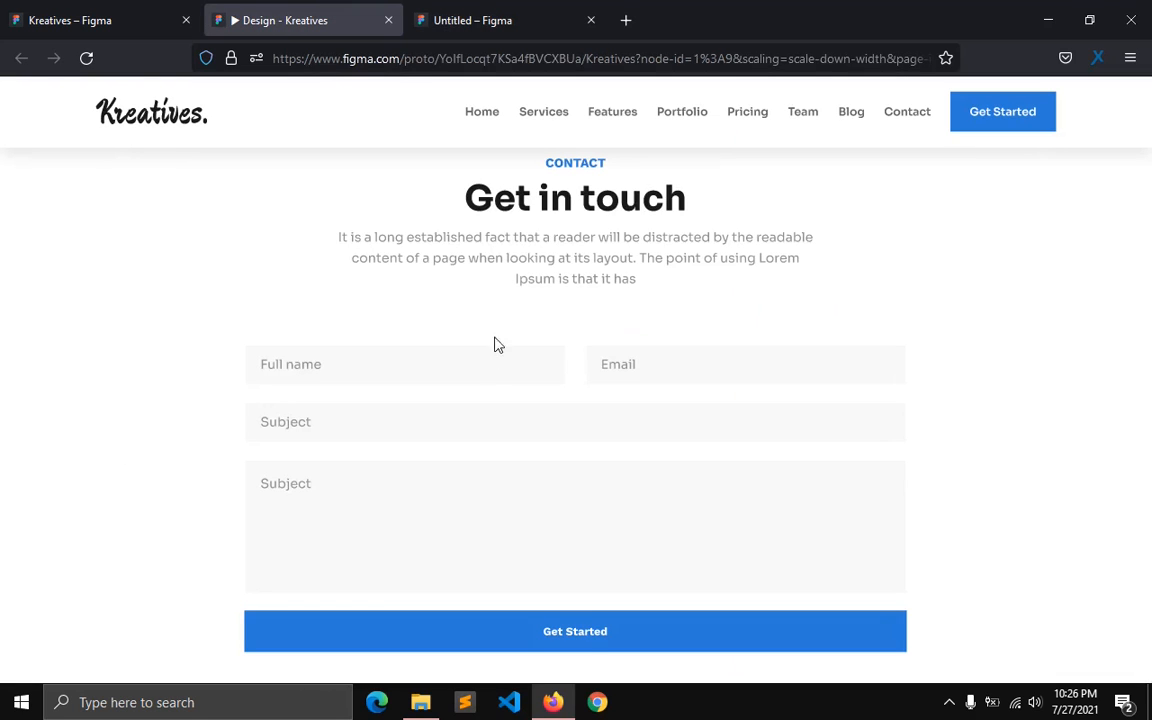
{"action": "left_click", "coordinate": [548, 20]}
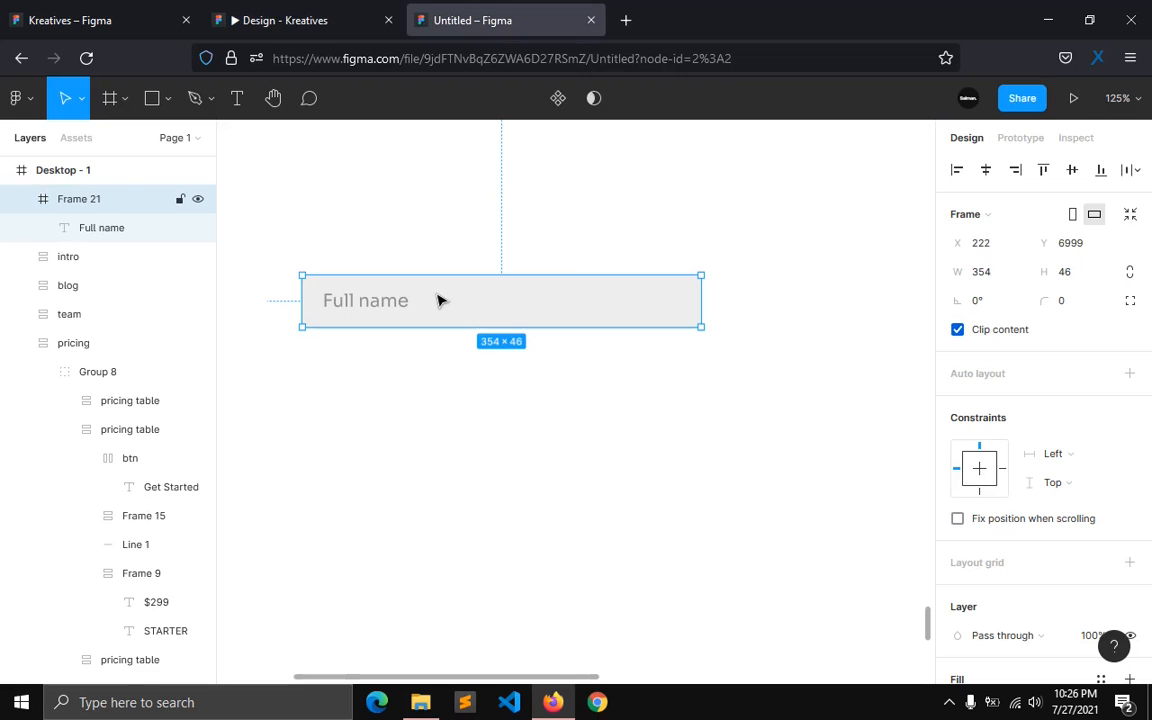
{"action": "double_click", "coordinate": [112, 198]}
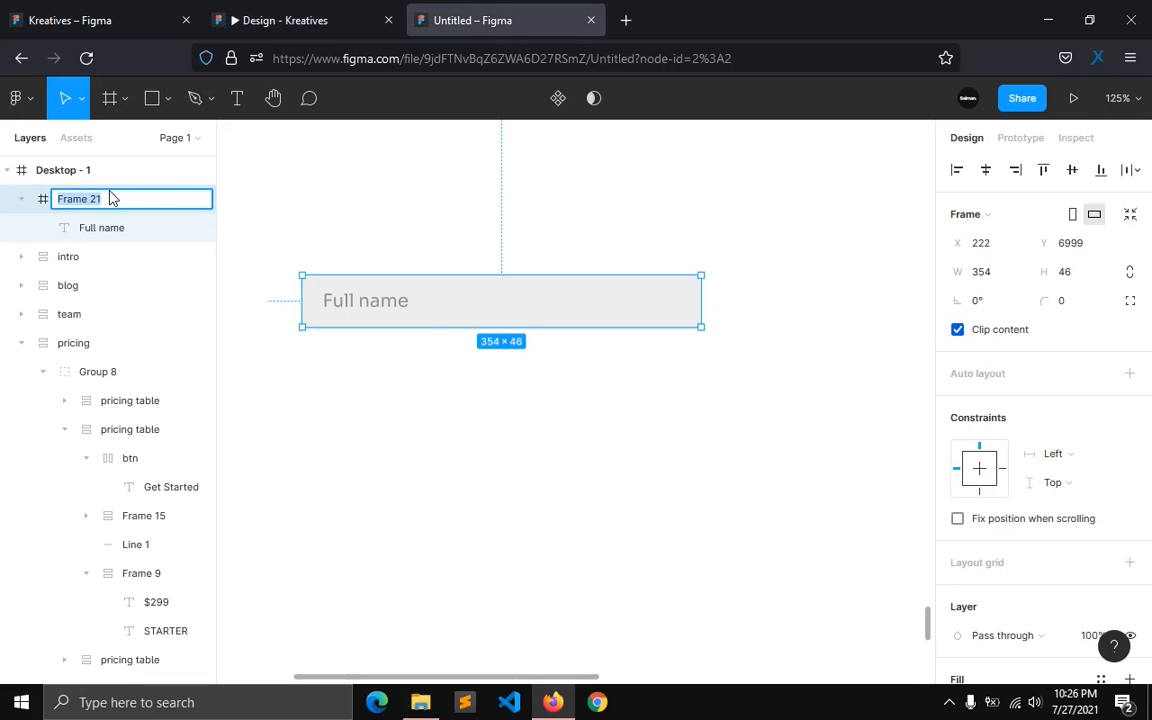
{"action": "key", "text": "Return"}
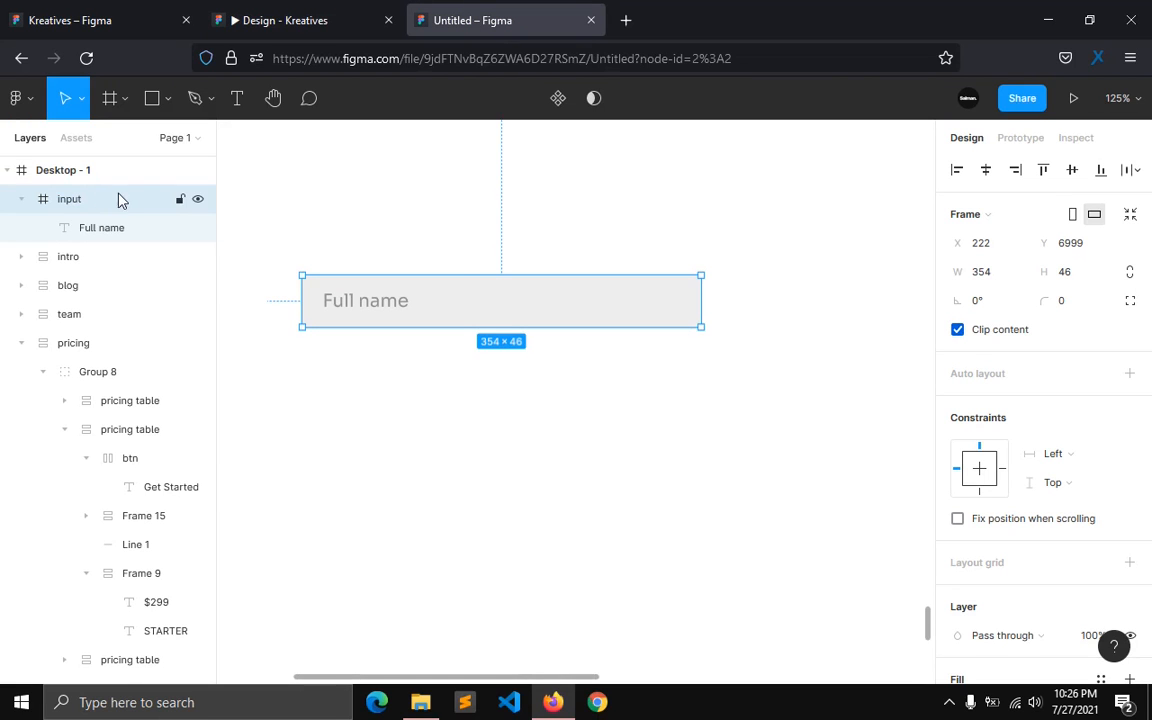
Step: Duplicate the input frame to the right of the original, about 20 px apart, and change the copy's label to Email
{"action": "left_click_drag", "start_coordinate": [452, 300], "coordinate": [883, 298]}
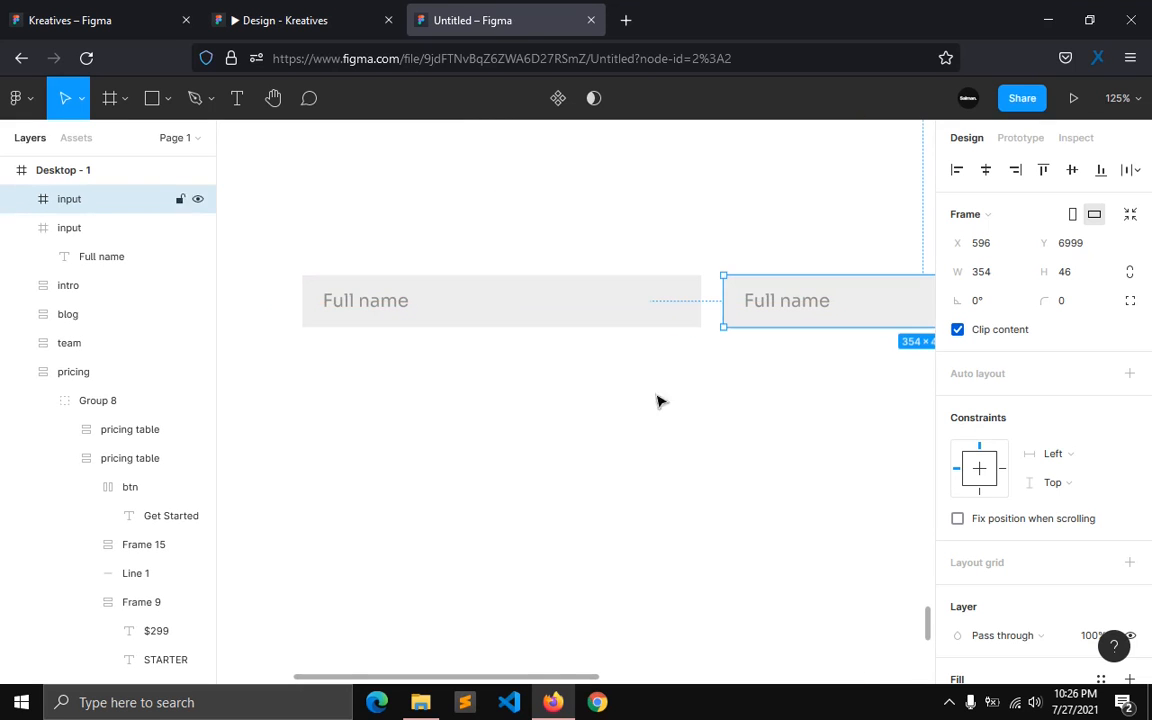
{"action": "left_click_drag", "start_coordinate": [568, 675], "coordinate": [667, 676]}
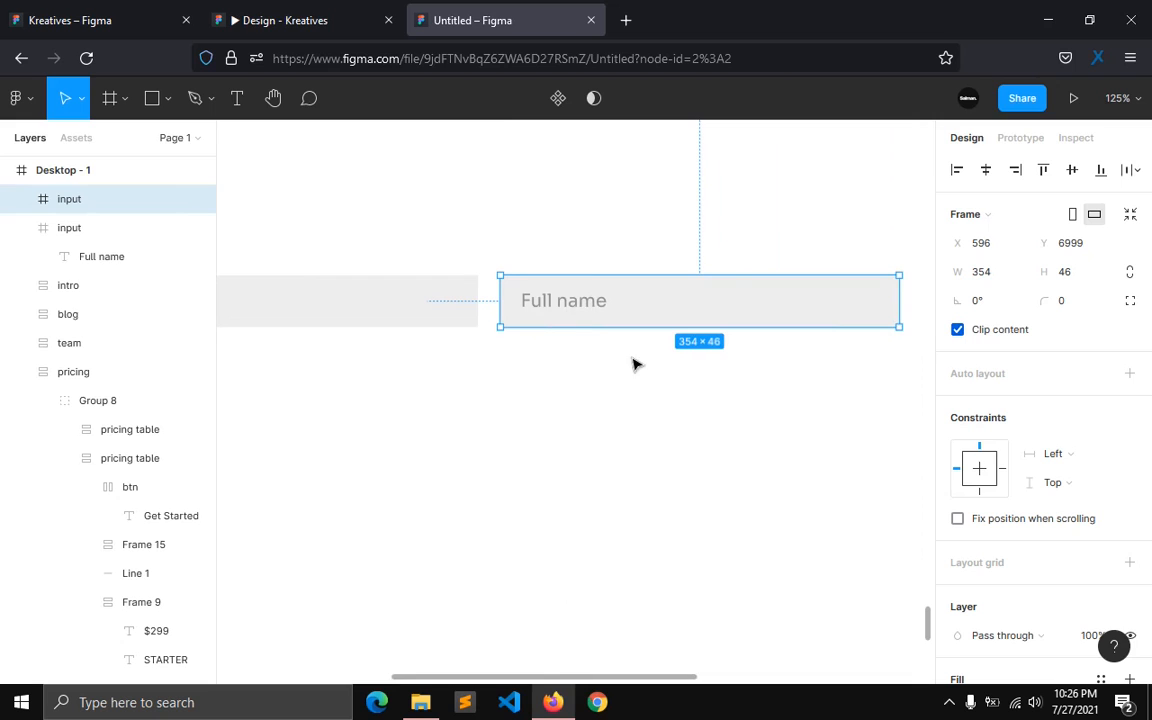
{"action": "left_click", "coordinate": [285, 20]}
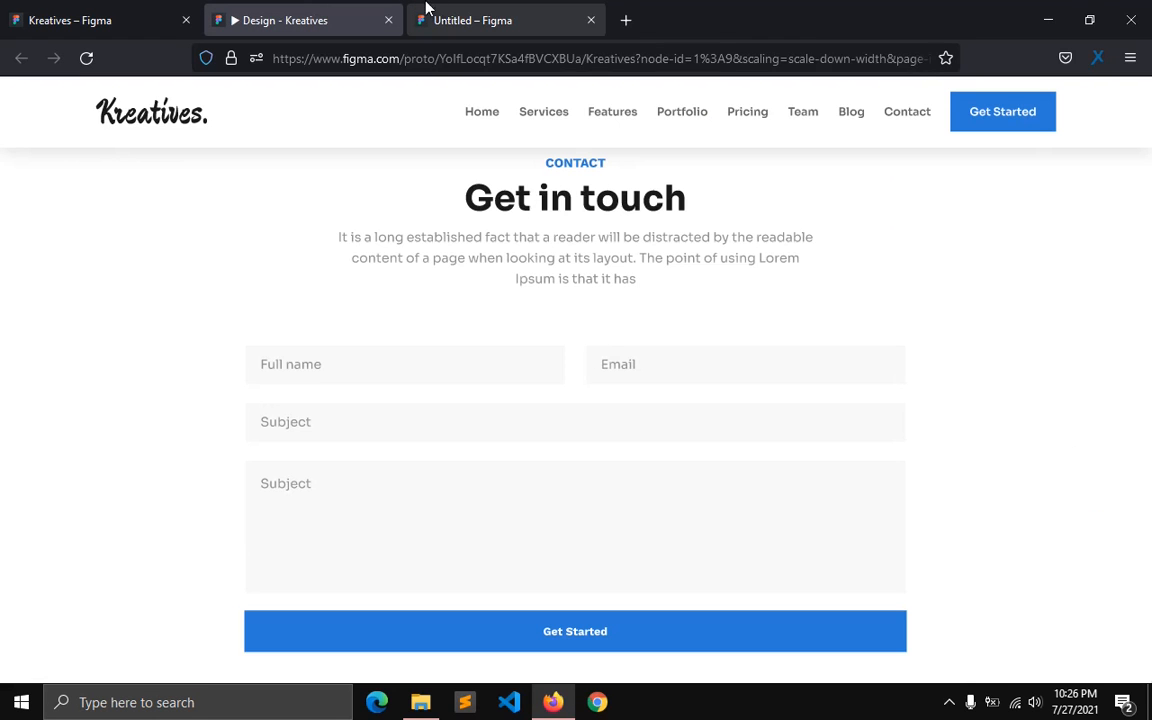
{"action": "left_click", "coordinate": [425, 8]}
{"action": "double_click", "coordinate": [566, 303]}
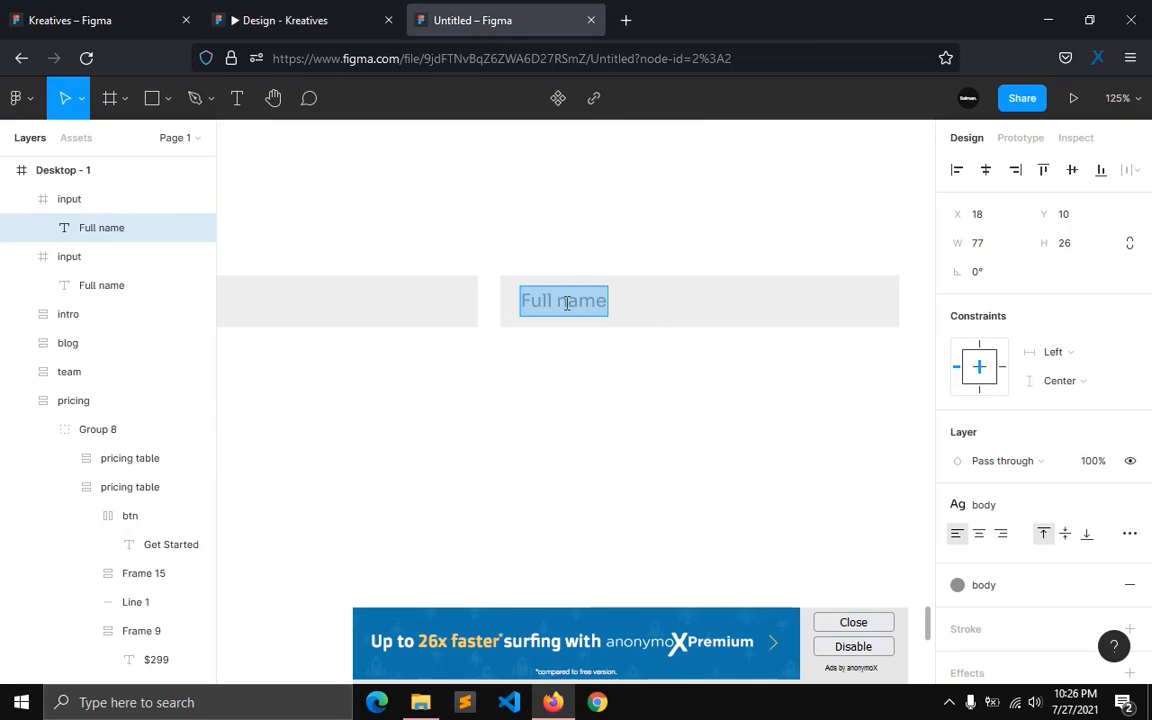
{"action": "left_click", "coordinate": [850, 622]}
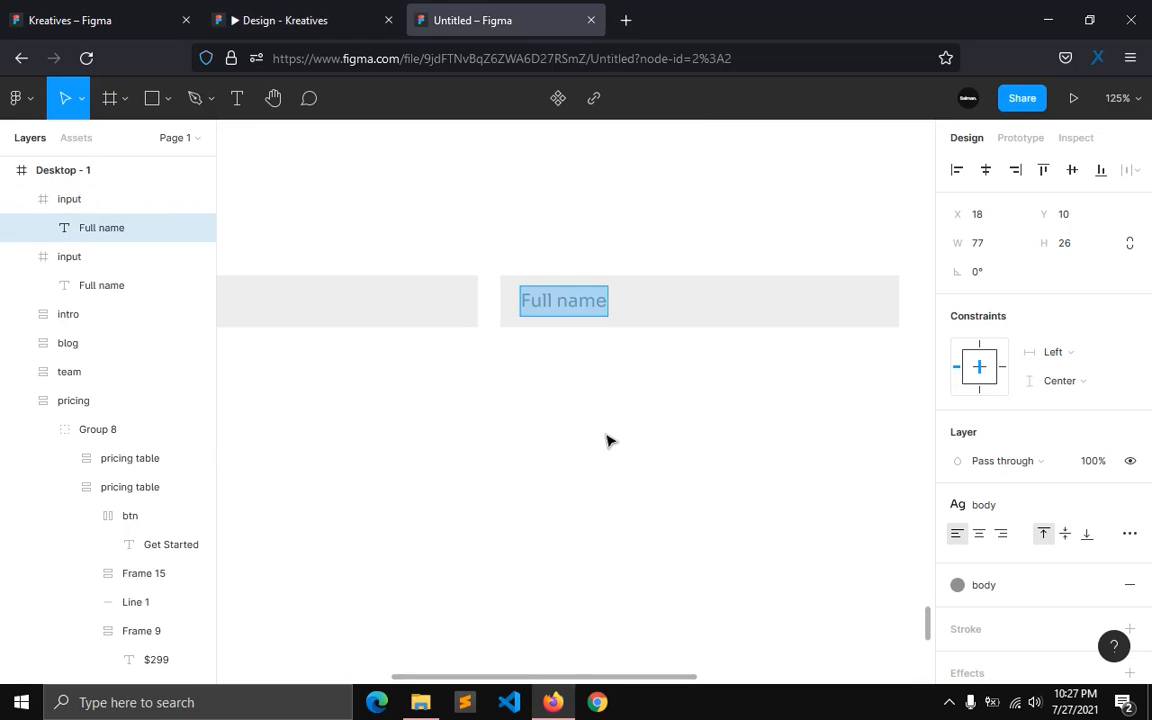
{"action": "type", "text": "Ema"}
{"action": "key", "text": "Escape"}
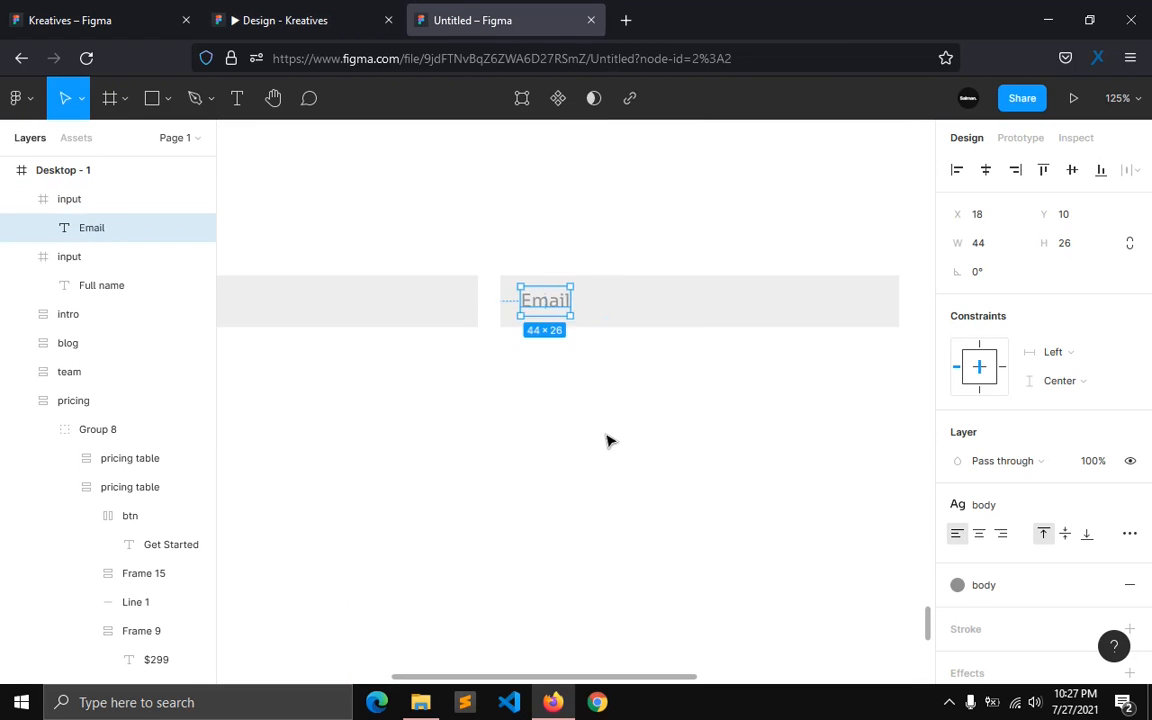
Step: Duplicate the Email field beneath the Full name field and widen the copy to about 727 px, spanning both fields
{"action": "scroll", "coordinate": [606, 440], "scroll_direction": "down", "scroll_amount": 4, "text": "ctrl"}
{"action": "left_click", "coordinate": [573, 405]}
{"action": "left_click", "coordinate": [587, 354]}
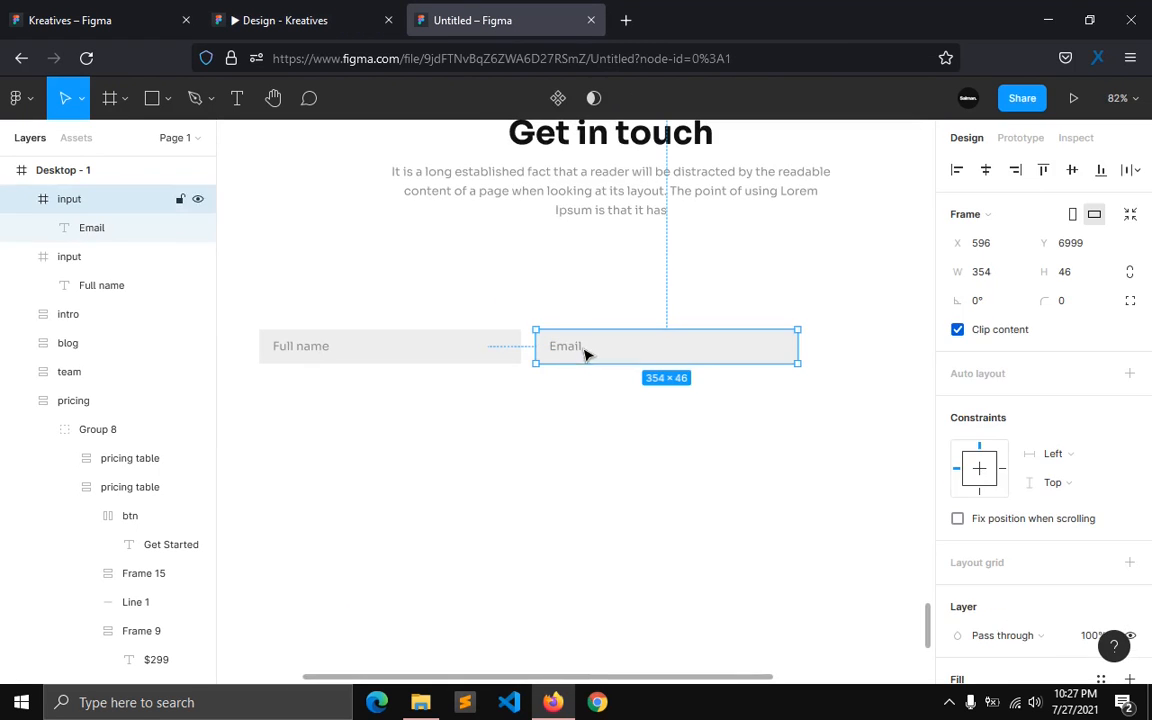
{"action": "left_click_drag", "start_coordinate": [599, 358], "coordinate": [310, 399]}
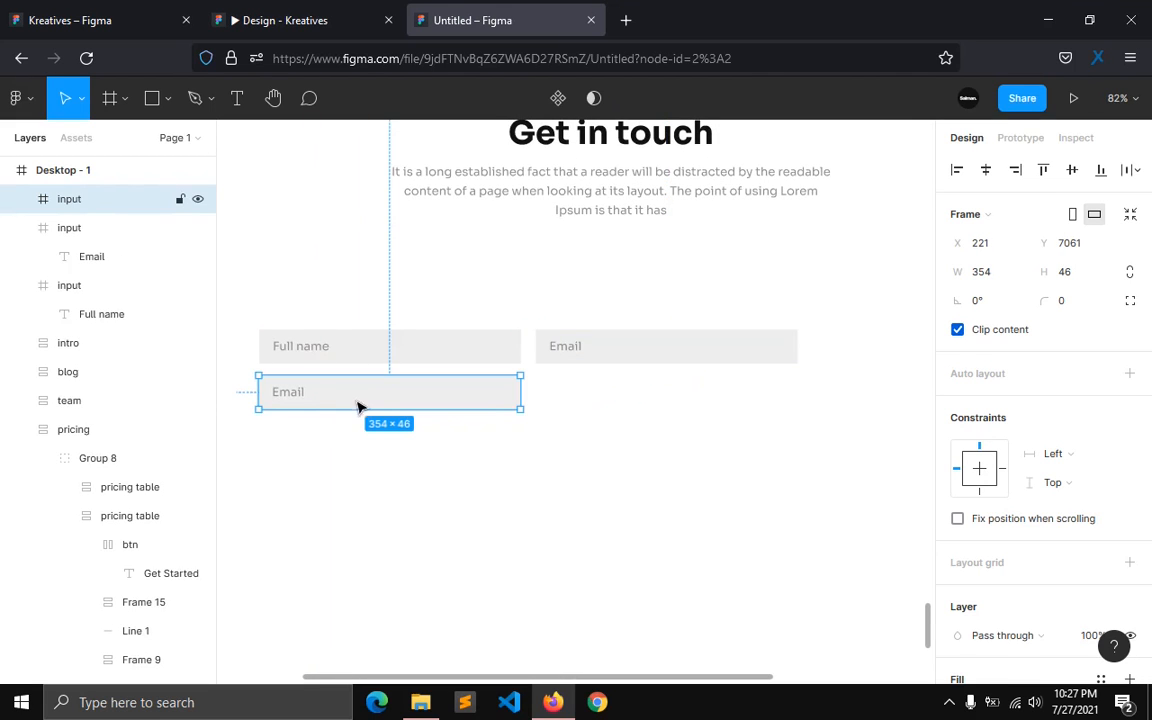
{"action": "left_click_drag", "start_coordinate": [438, 401], "coordinate": [676, 400]}
{"action": "left_click", "coordinate": [535, 401]}
{"action": "left_click", "coordinate": [502, 403]}
{"action": "left_click", "coordinate": [758, 401]}
{"action": "left_click", "coordinate": [670, 400]}
{"action": "left_click_drag", "start_coordinate": [770, 395], "coordinate": [795, 394]}
Step: Change the label of the wide field to Subject
{"action": "scroll", "coordinate": [311, 404], "scroll_direction": "up", "scroll_amount": 3}
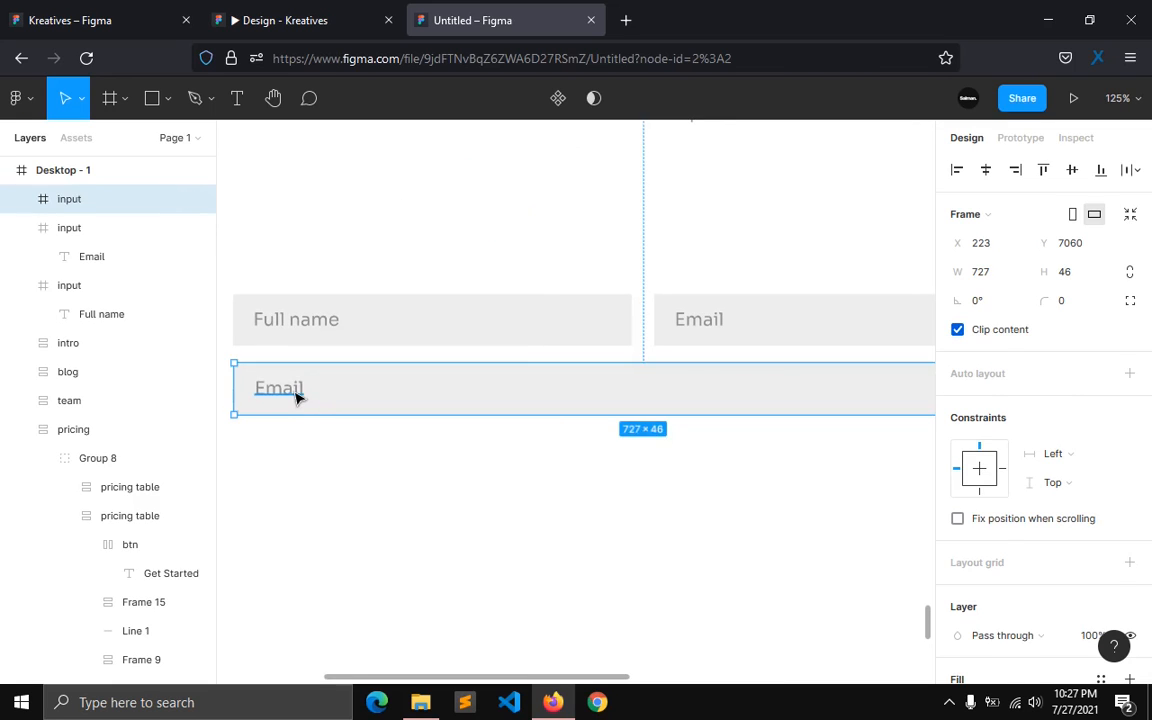
{"action": "double_click", "coordinate": [296, 398]}
{"action": "double_click", "coordinate": [296, 394]}
{"action": "type", "text": "Subject"}
{"action": "key", "text": "Escape"}
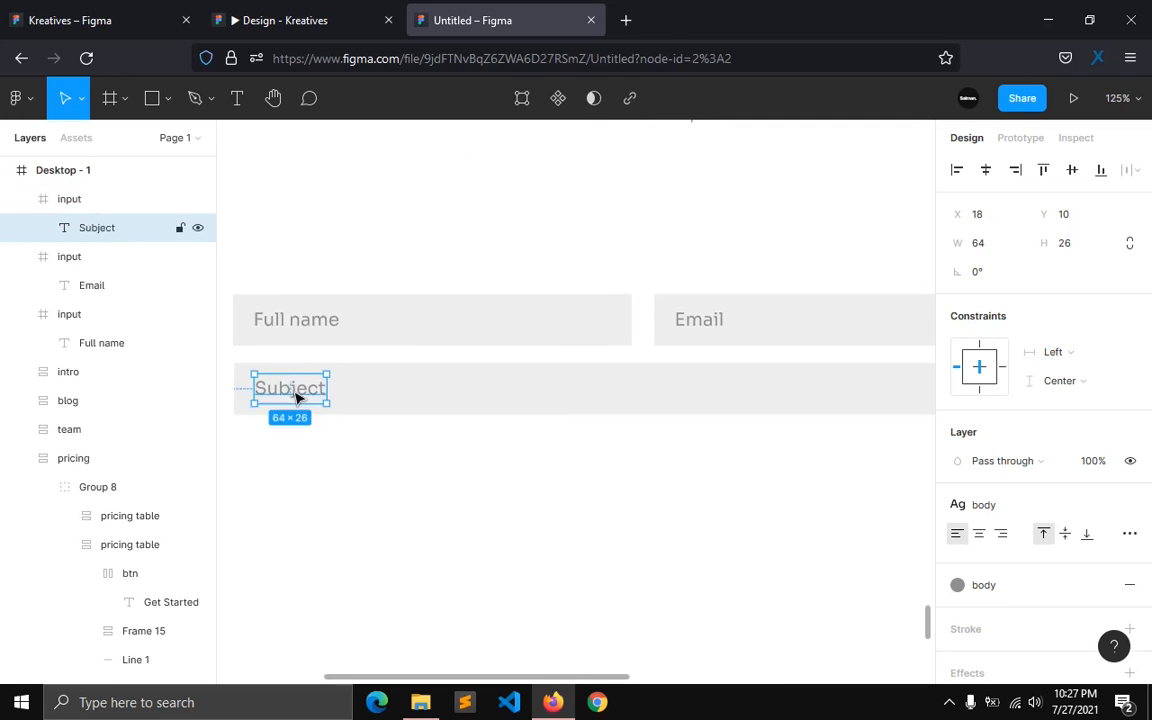
Step: Duplicate the Subject field directly below itself and make the copy about 183 px high
{"action": "left_click", "coordinate": [345, 420]}
{"action": "left_click", "coordinate": [340, 413]}
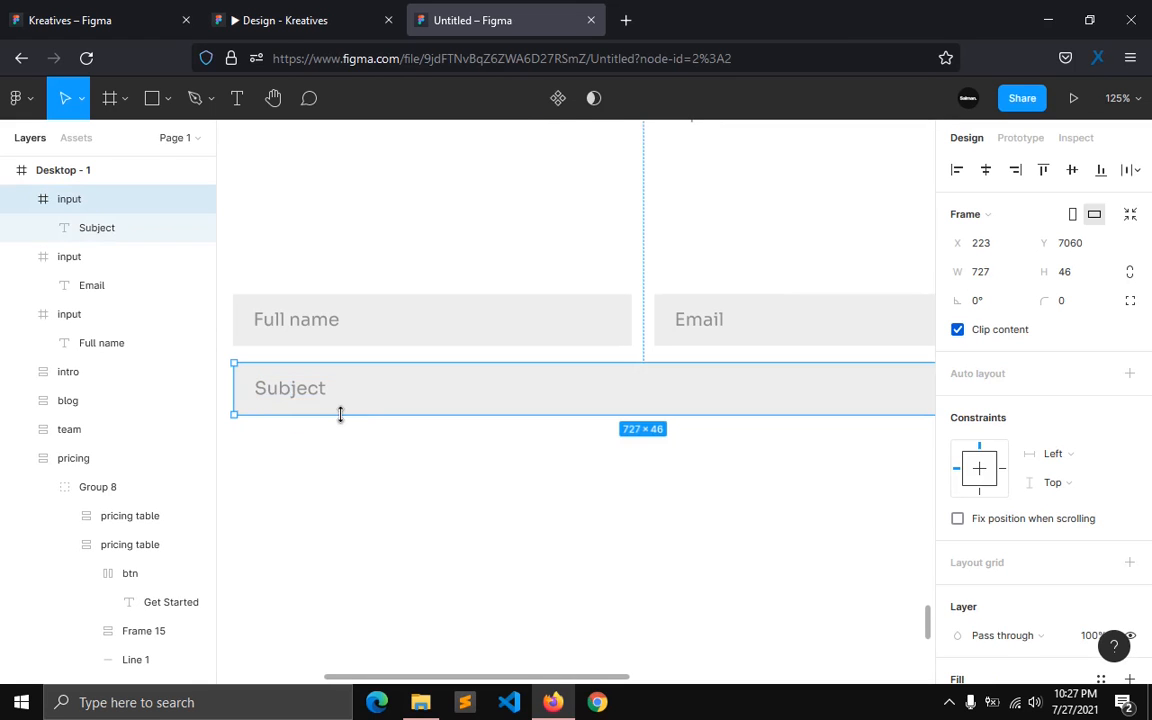
{"action": "key", "text": "ctrl+d"}
{"action": "left_click_drag", "start_coordinate": [363, 398], "coordinate": [362, 635]}
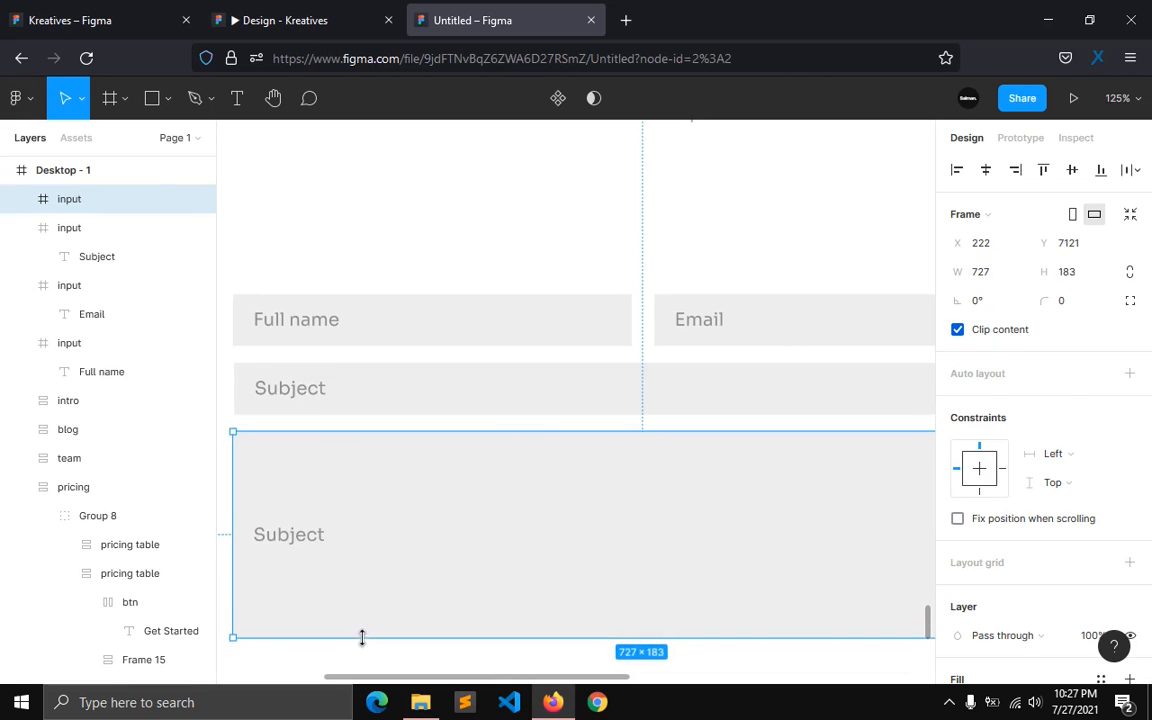
Step: Set the tall field's label to a Top vertical constraint and align it to the field's top edge
{"action": "double_click", "coordinate": [316, 540]}
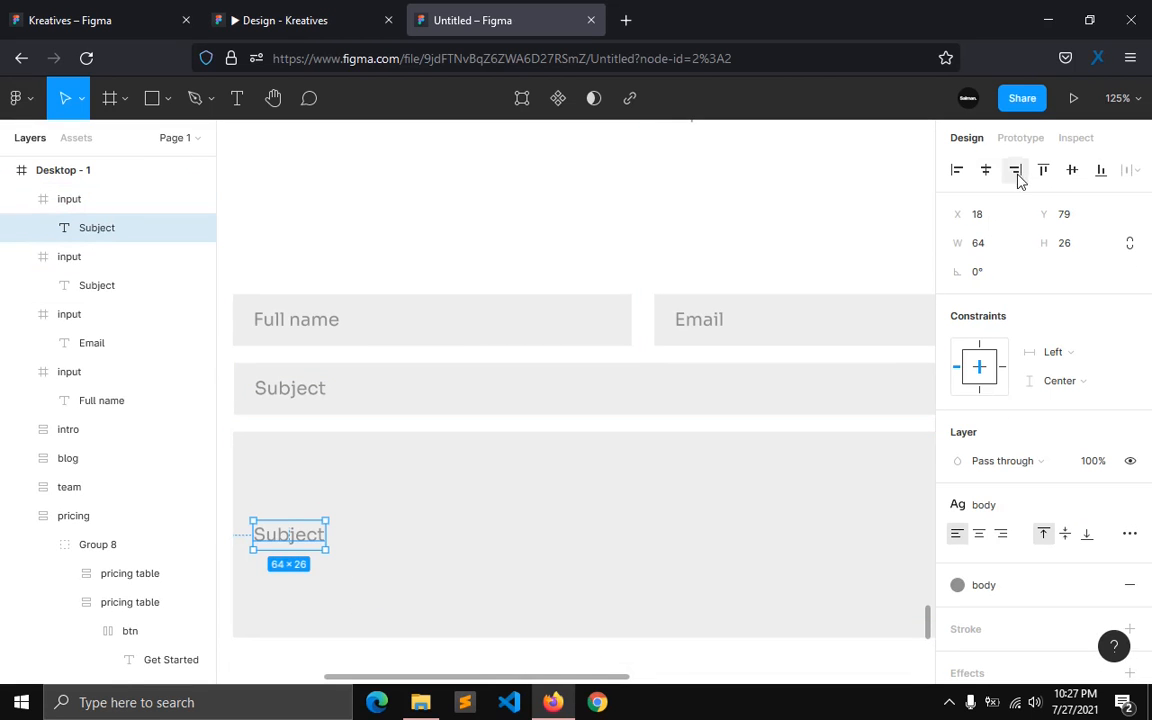
{"action": "left_click", "coordinate": [1055, 380]}
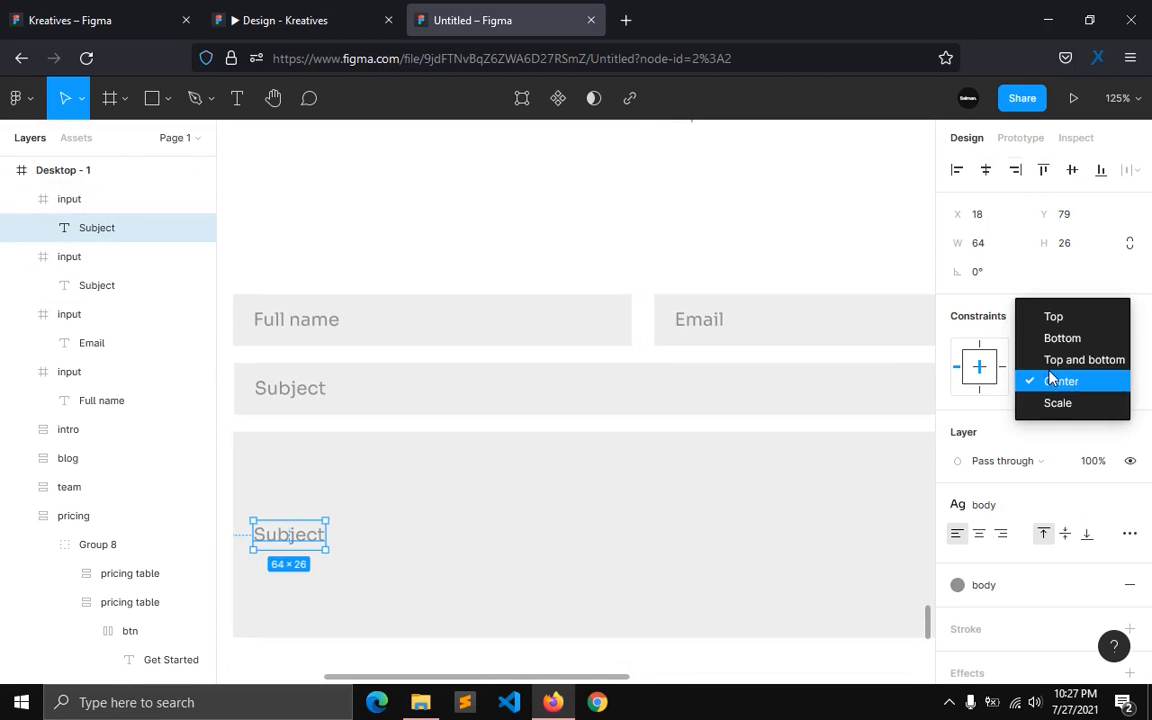
{"action": "left_click", "coordinate": [1040, 317]}
{"action": "left_click", "coordinate": [1041, 172]}
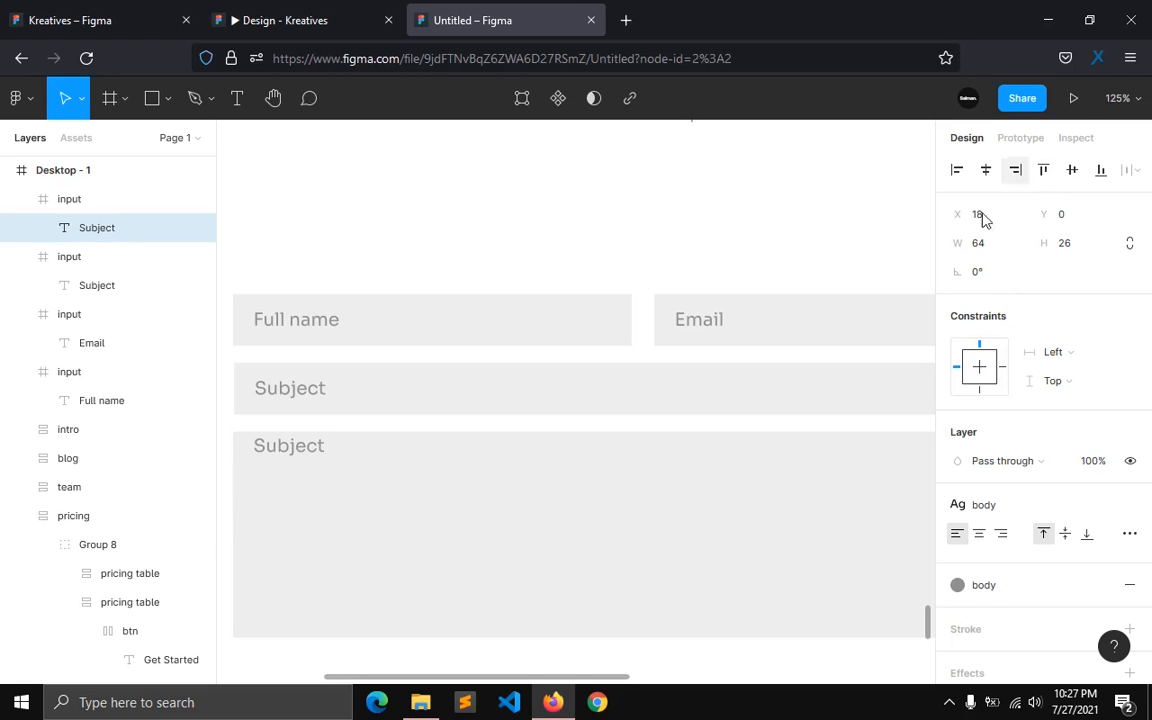
Step: Check the Full name label's margins and set the tall field's label to a Y position of 16
{"action": "left_click", "coordinate": [330, 324]}
{"action": "key", "text": "alt"}
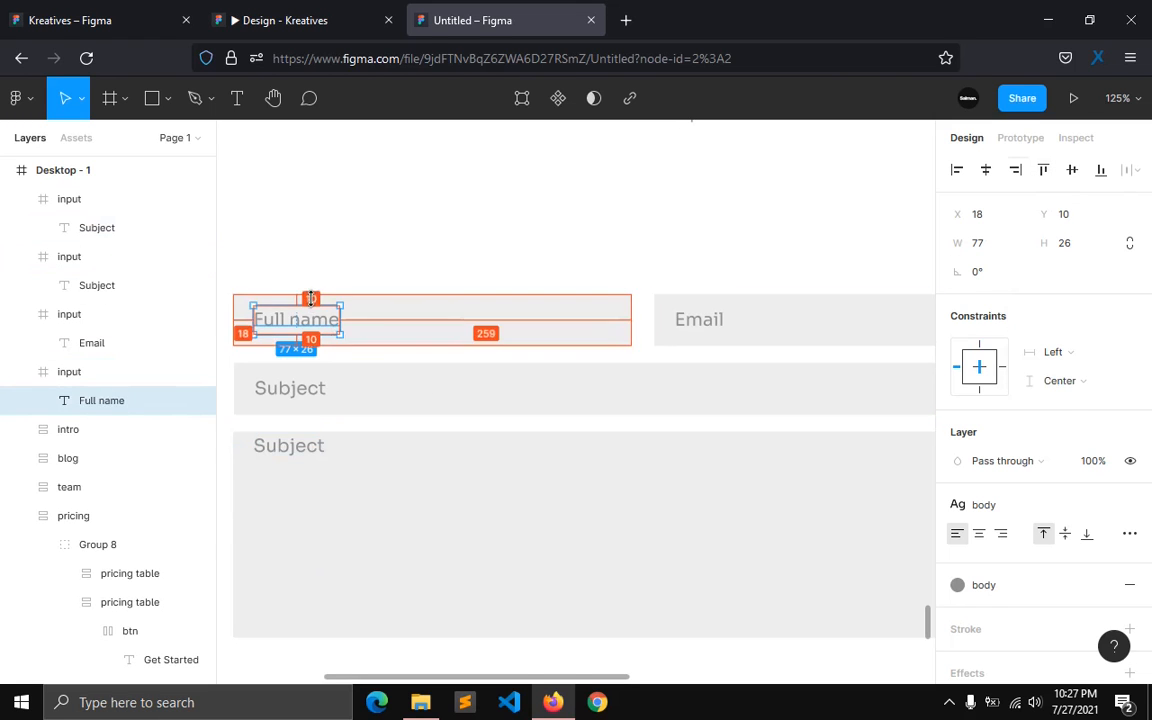
{"action": "left_click", "coordinate": [308, 463]}
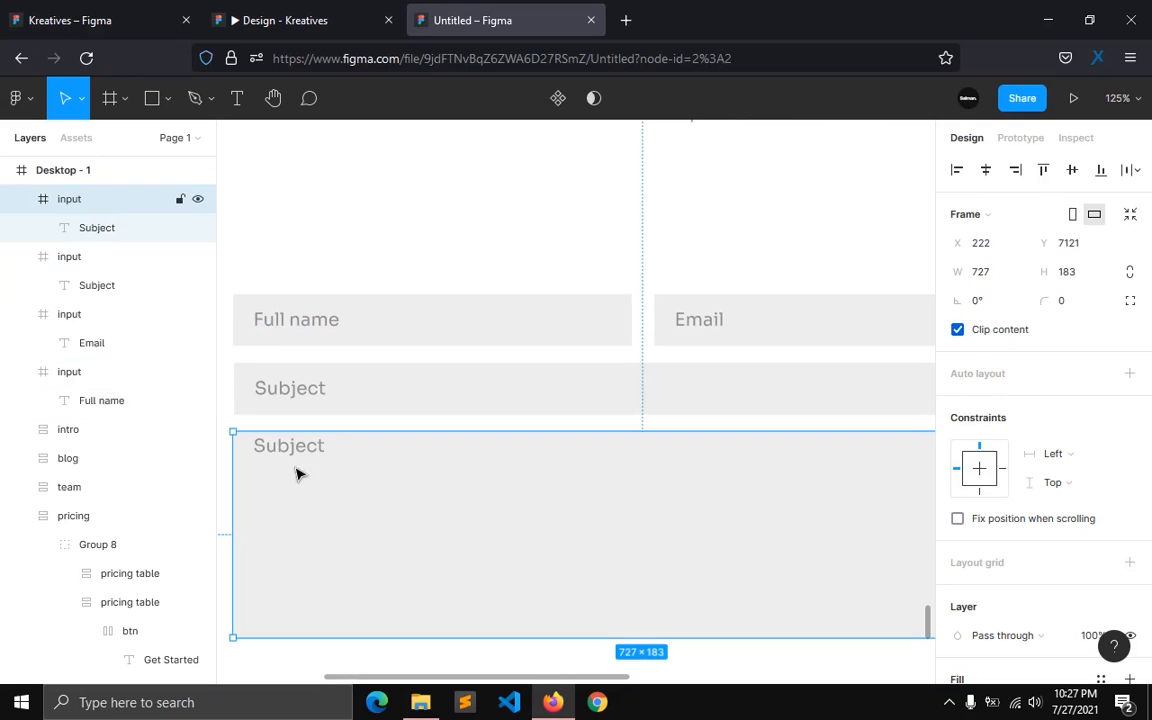
{"action": "left_click", "coordinate": [297, 457]}
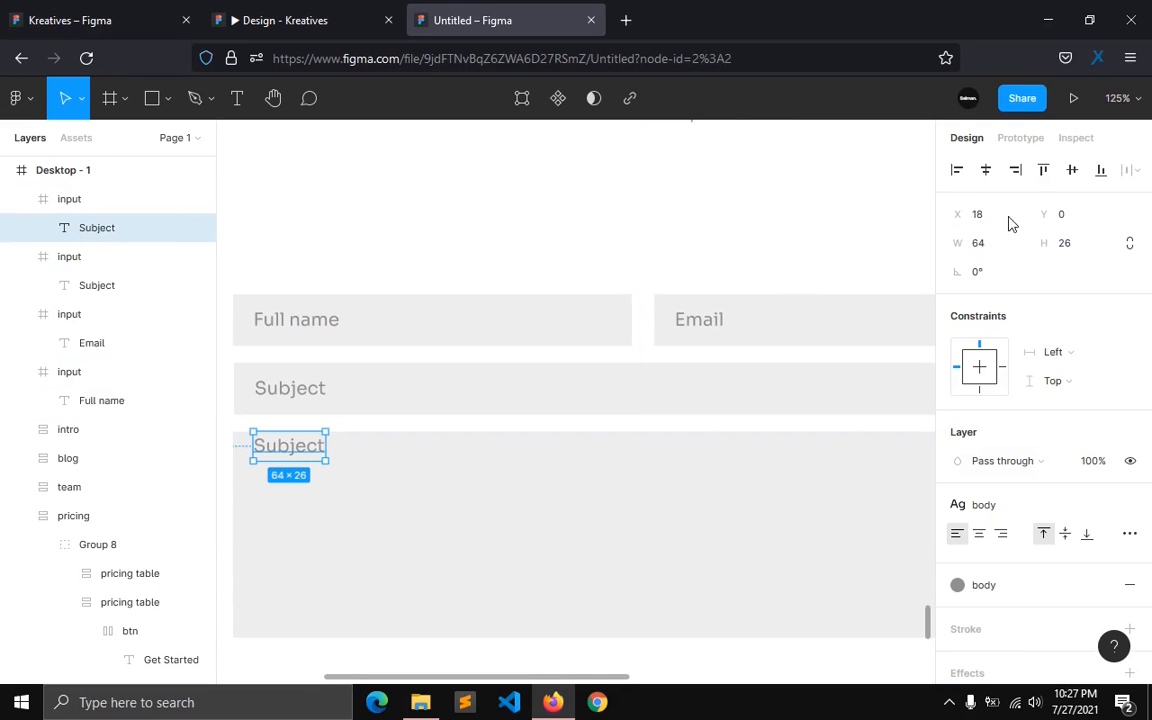
{"action": "left_click", "coordinate": [1074, 217]}
{"action": "type", "text": "16"}
{"action": "key", "text": "Return"}
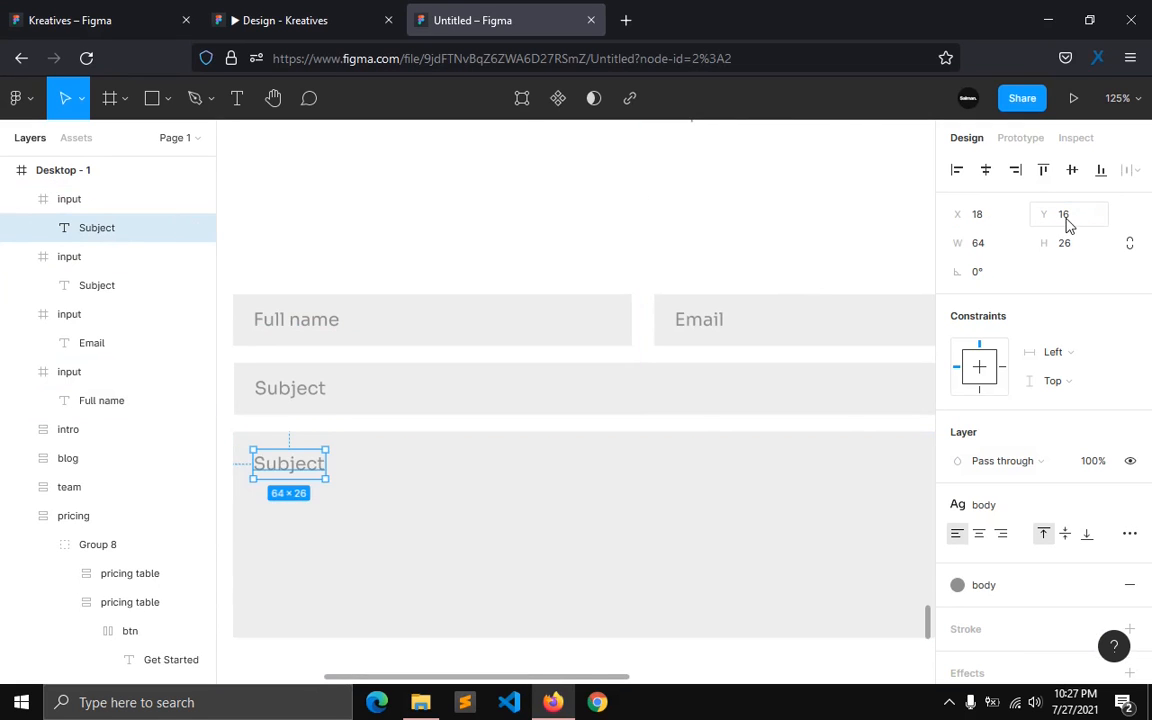
{"action": "left_click", "coordinate": [440, 236]}
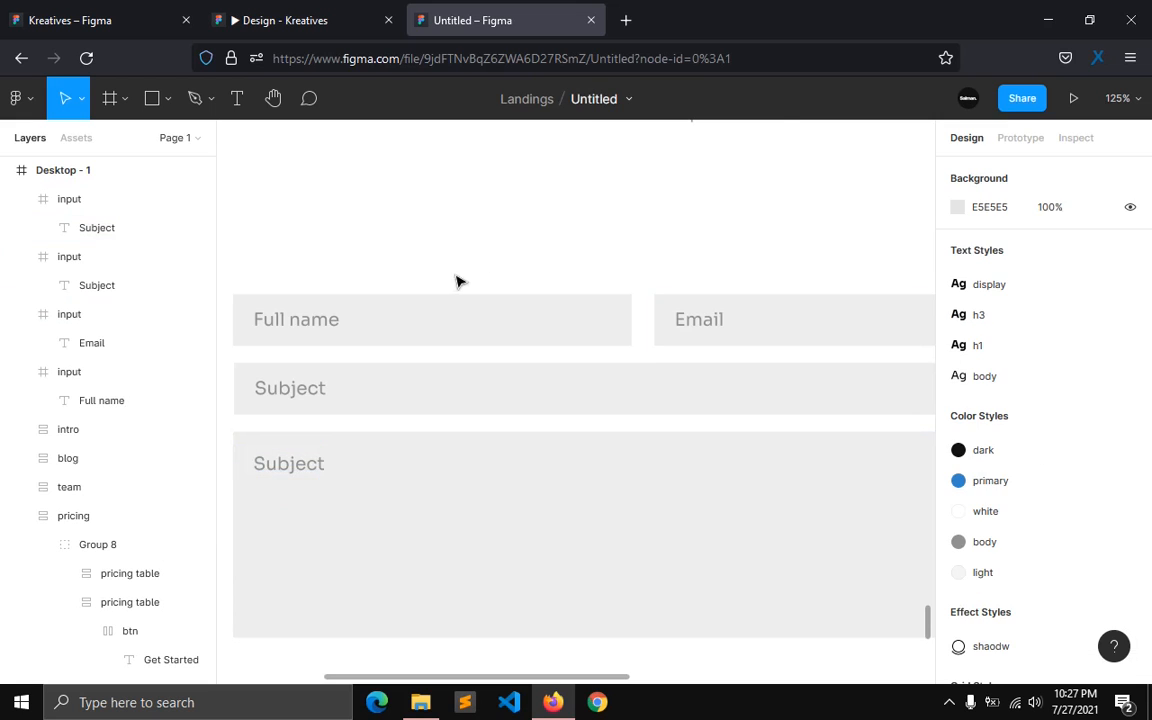
Step: Collapse the four input layers and group the Full name and Email fields together
{"action": "scroll", "coordinate": [455, 281], "scroll_direction": "down", "scroll_amount": 5}
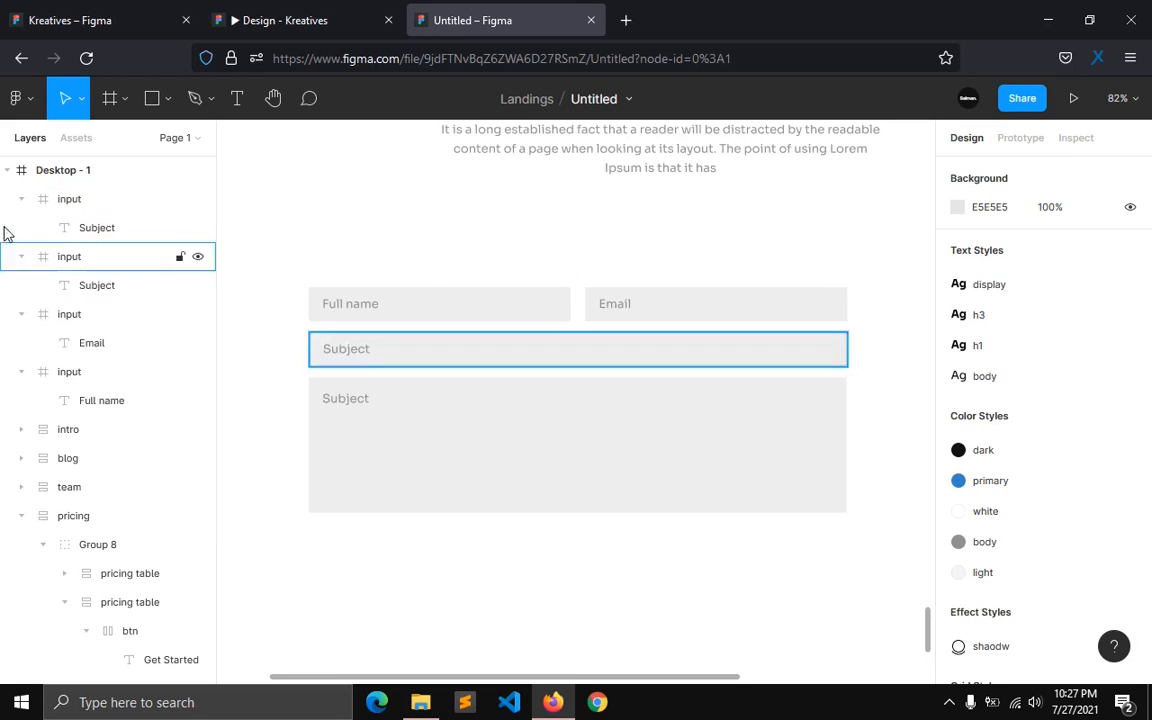
{"action": "left_click", "coordinate": [21, 199]}
{"action": "left_click", "coordinate": [21, 227]}
{"action": "left_click", "coordinate": [21, 256]}
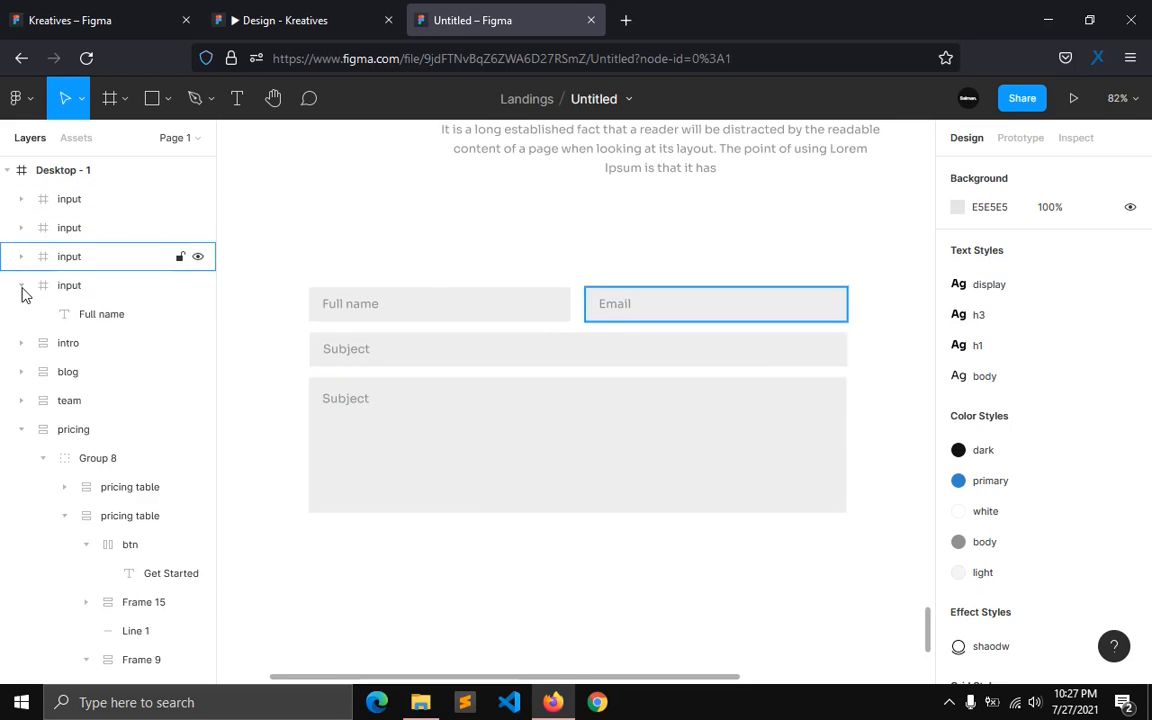
{"action": "left_click", "coordinate": [21, 286]}
{"action": "left_click", "coordinate": [92, 285]}
{"action": "left_click", "coordinate": [88, 258], "text": "shift"}
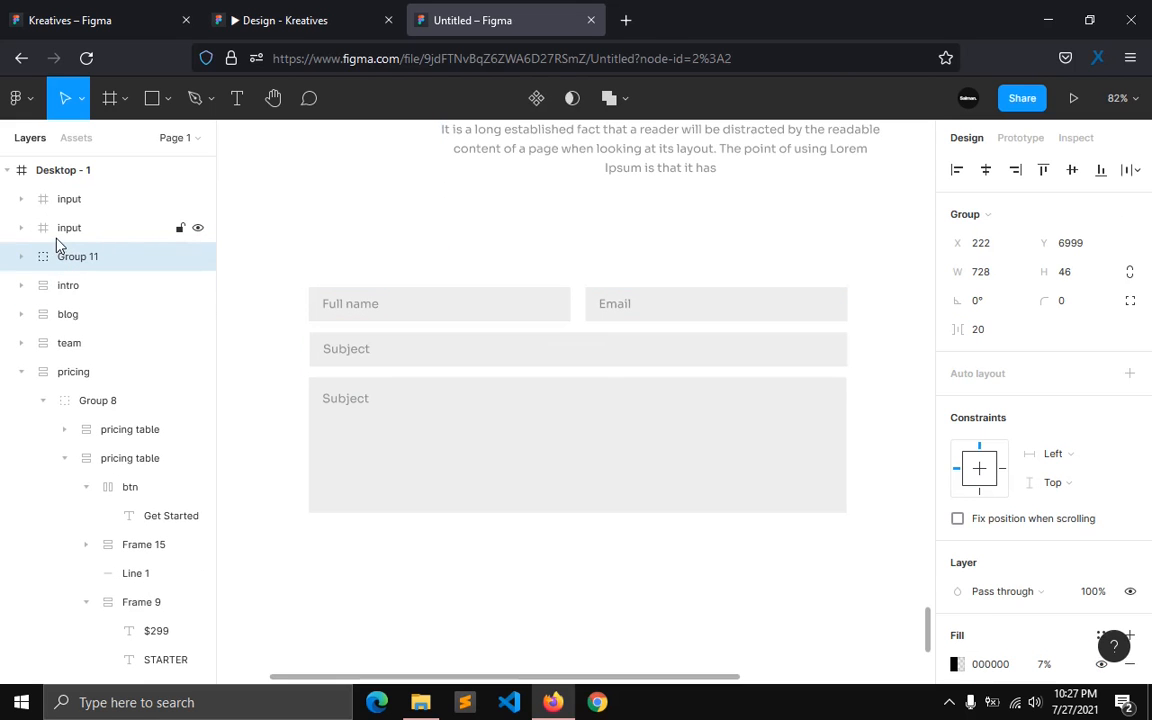
Step: Set the vertical spacing between the name/email group and the two Subject fields to 16
{"action": "left_click", "coordinate": [58, 233]}
{"action": "left_click", "coordinate": [57, 196], "text": "shift"}
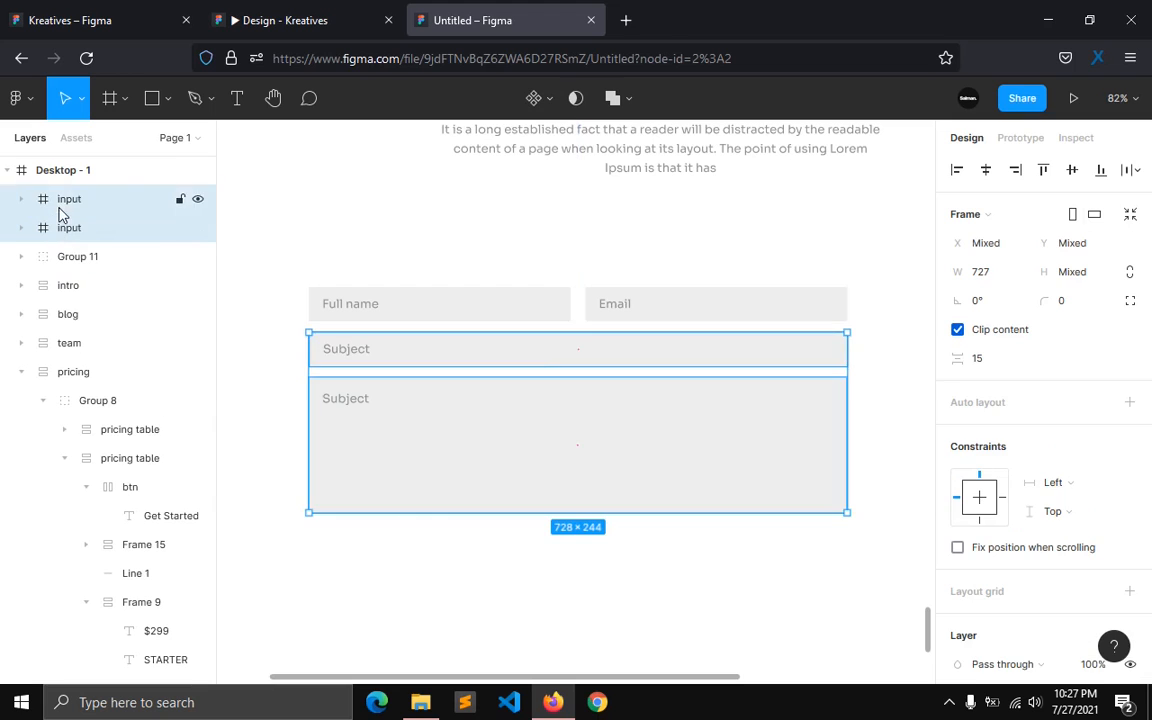
{"action": "left_click", "coordinate": [66, 256], "text": "shift"}
{"action": "left_click", "coordinate": [1000, 358]}
{"action": "key", "text": "Up"}
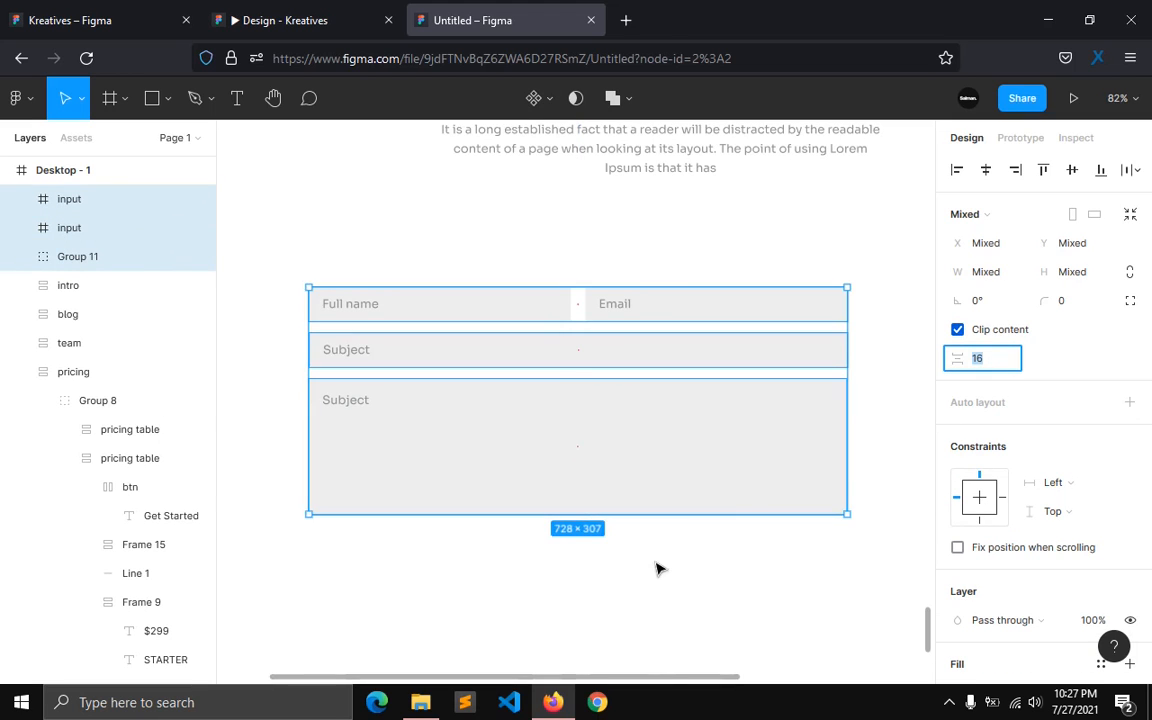
{"action": "left_click", "coordinate": [656, 568]}
Step: Set the horizontal spacing between the Full name and Email fields to 16
{"action": "left_click", "coordinate": [562, 318]}
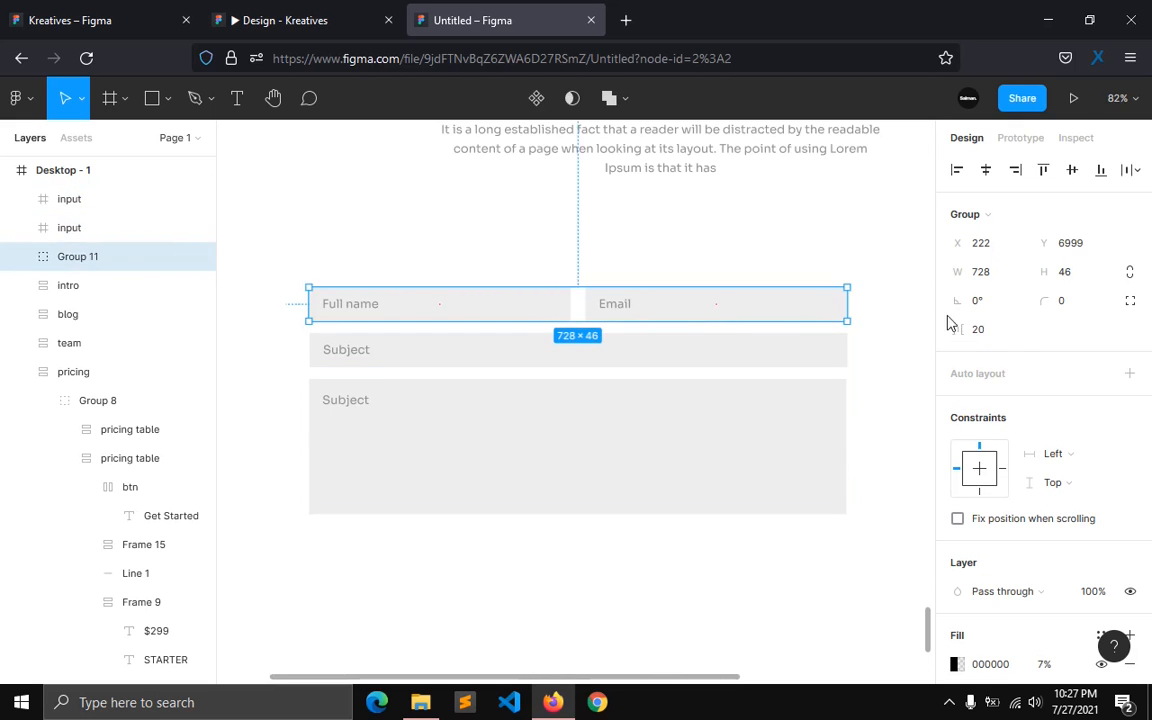
{"action": "left_click", "coordinate": [998, 338]}
{"action": "key", "text": "Down"}
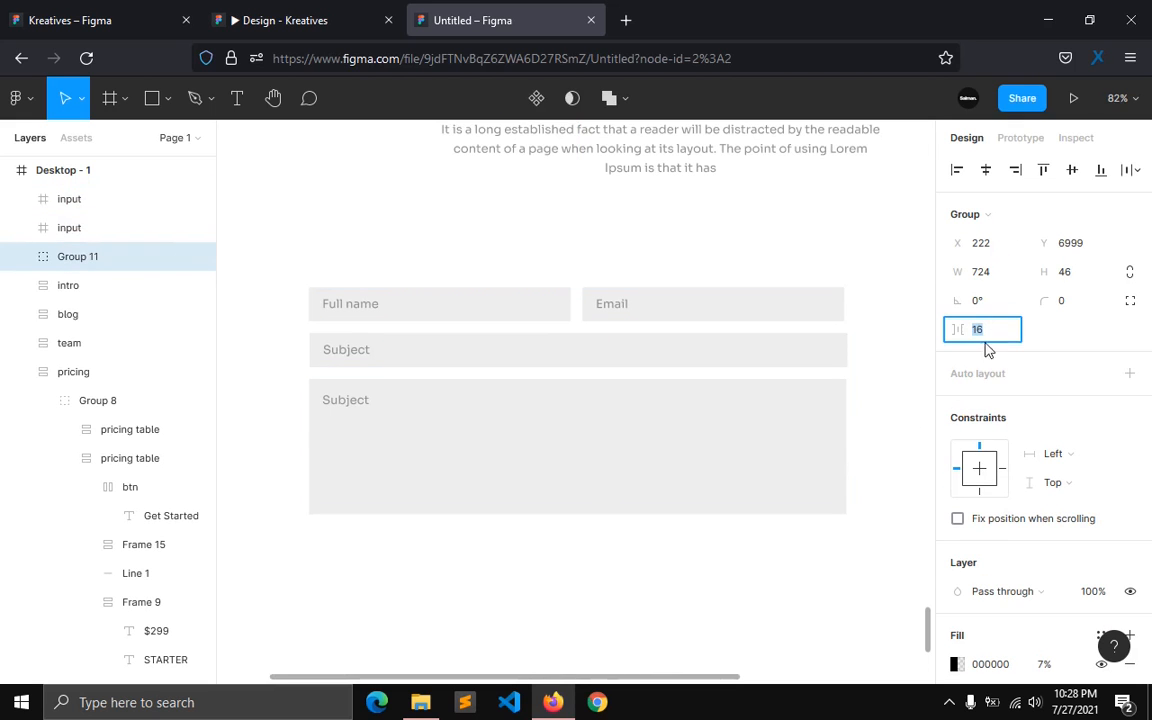
{"action": "left_click", "coordinate": [671, 563]}
Step: Stretch the Full name and Email group's right edge to line up with the Subject fields below
{"action": "left_click", "coordinate": [818, 319]}
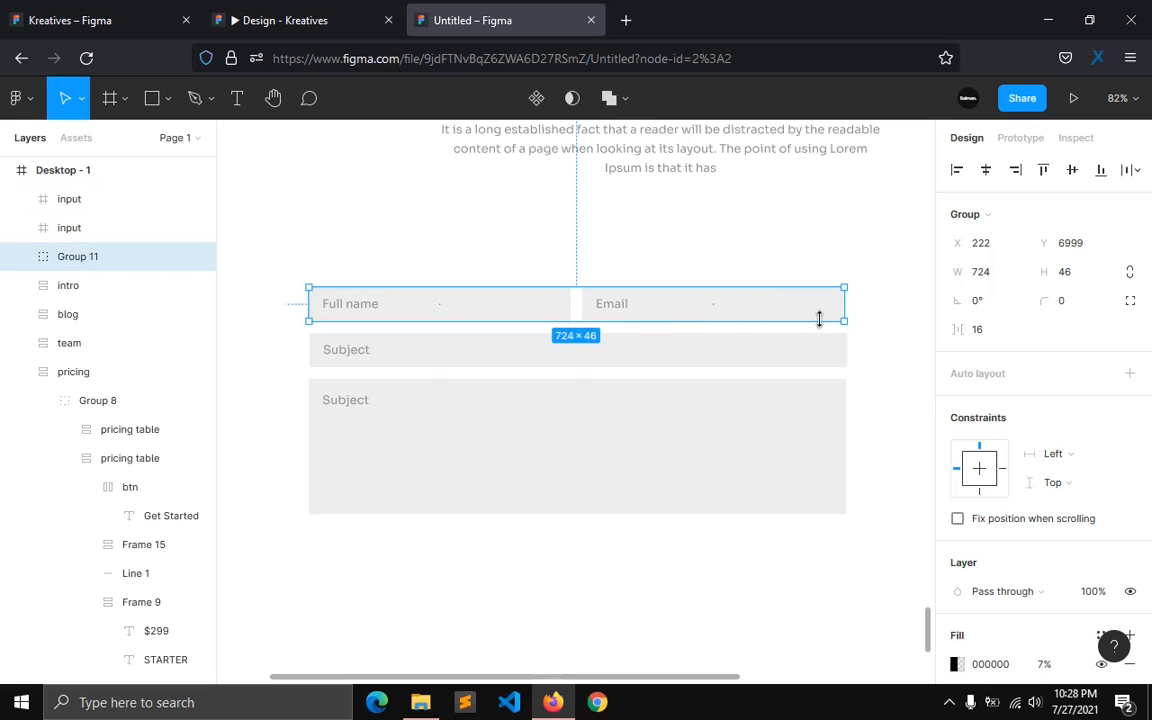
{"action": "left_click_drag", "start_coordinate": [854, 313], "coordinate": [848, 314]}
{"action": "left_click", "coordinate": [613, 562]}
Step: Lower the black fill opacity of the two Subject fields and the Full name and Email group to 4%
{"action": "left_click", "coordinate": [70, 200]}
{"action": "left_click", "coordinate": [77, 257], "text": "shift"}
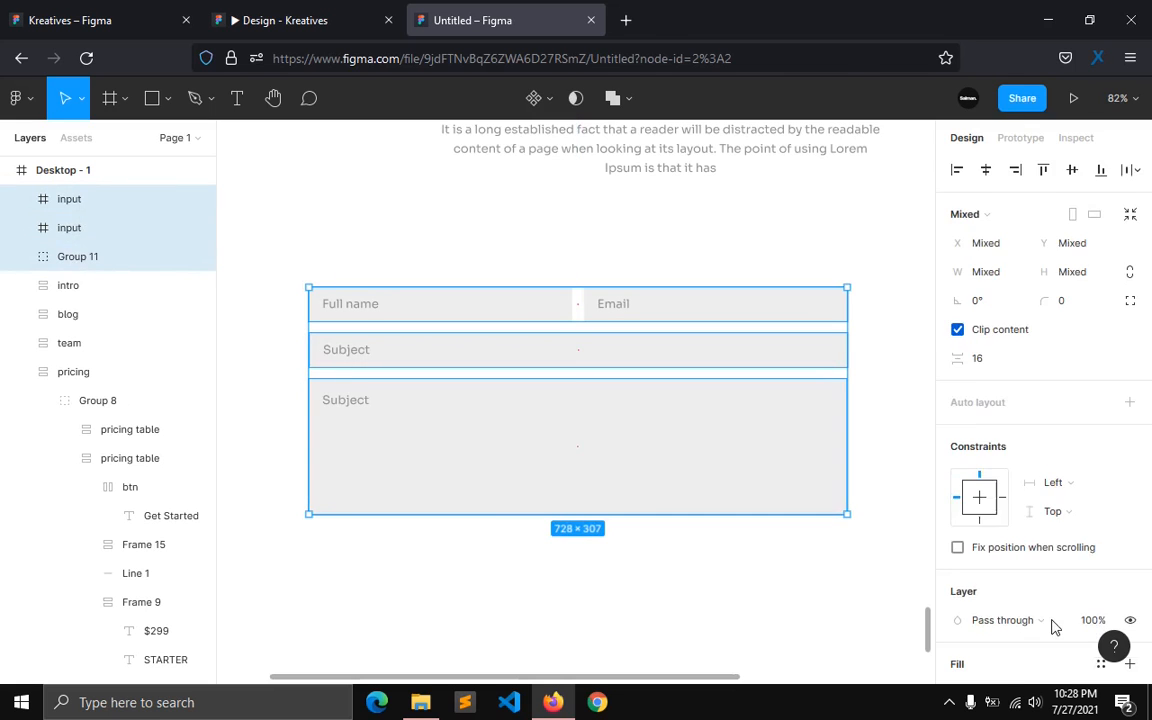
{"action": "scroll", "coordinate": [1052, 625], "scroll_direction": "down", "scroll_amount": 3}
{"action": "left_click", "coordinate": [1044, 466]}
{"action": "type", "text": "5"}
{"action": "key", "text": "Return"}
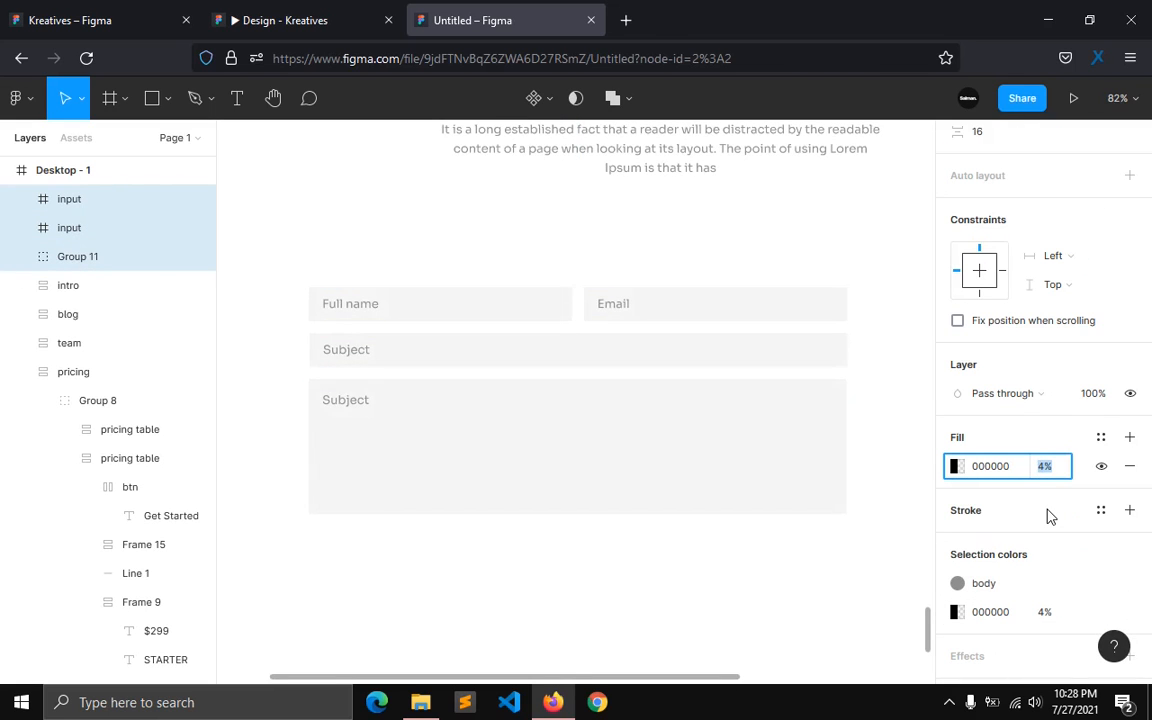
{"action": "left_click", "coordinate": [738, 561]}
{"action": "scroll", "coordinate": [622, 625], "scroll_direction": "down", "scroll_amount": 2}
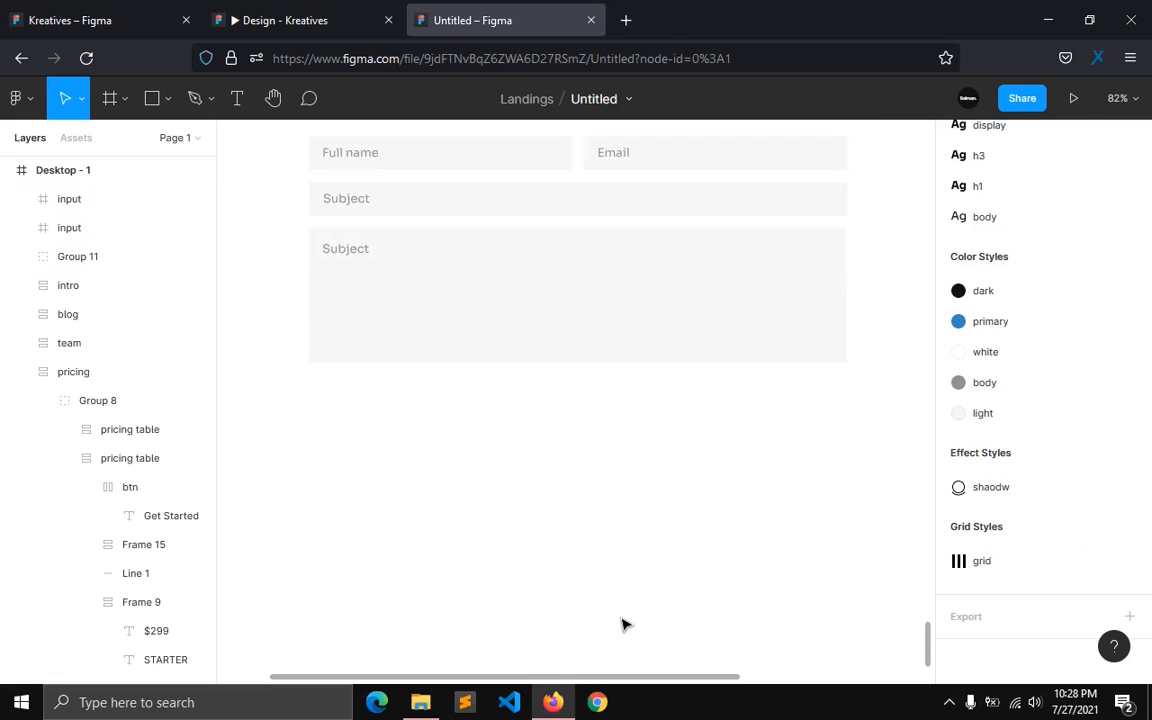
{"action": "scroll", "coordinate": [622, 625], "scroll_direction": "up", "scroll_amount": 2}
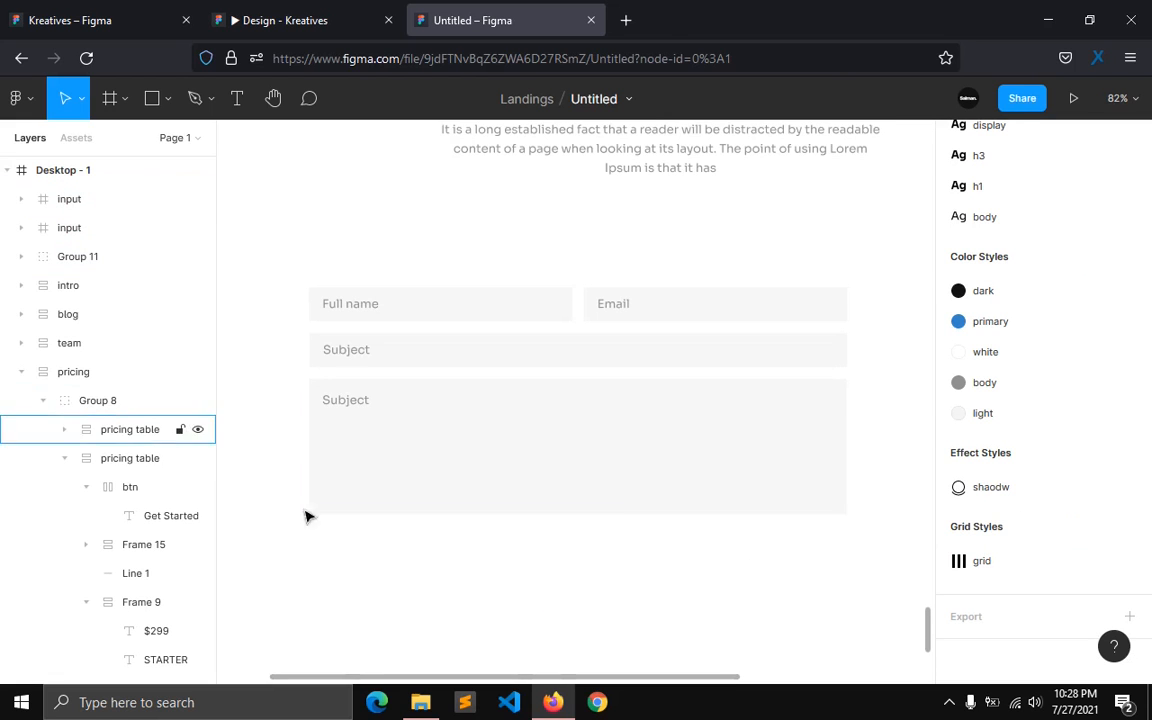
Step: Duplicate the blue Contact button in the navbar at the start of the page
{"action": "scroll", "coordinate": [631, 437], "scroll_direction": "up", "scroll_amount": 6}
{"action": "scroll", "coordinate": [645, 432], "scroll_direction": "up", "scroll_amount": 3}
{"action": "scroll", "coordinate": [645, 432], "scroll_direction": "down", "scroll_amount": 6, "text": "ctrl"}
{"action": "scroll", "coordinate": [748, 370], "scroll_direction": "up", "scroll_amount": 5}
{"action": "scroll", "coordinate": [745, 345], "scroll_direction": "up", "scroll_amount": 5}
{"action": "scroll", "coordinate": [765, 332], "scroll_direction": "up", "scroll_amount": 4, "text": "ctrl"}
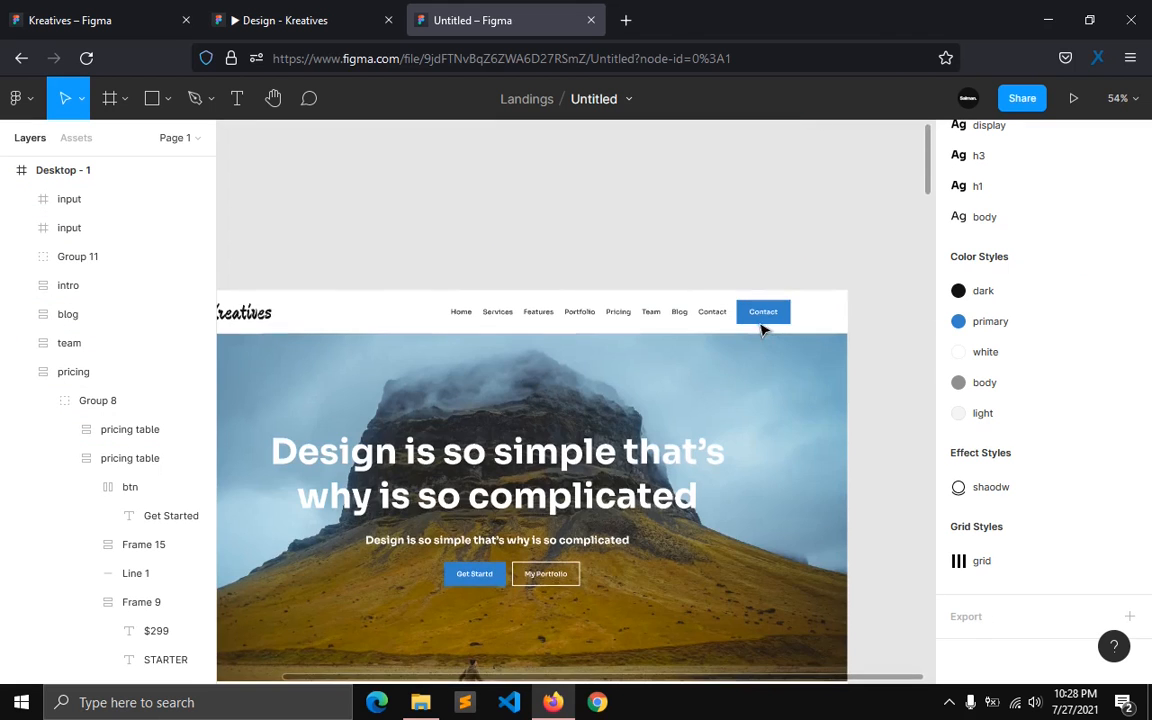
{"action": "left_click", "coordinate": [755, 318]}
{"action": "key", "text": "ctrl+d"}
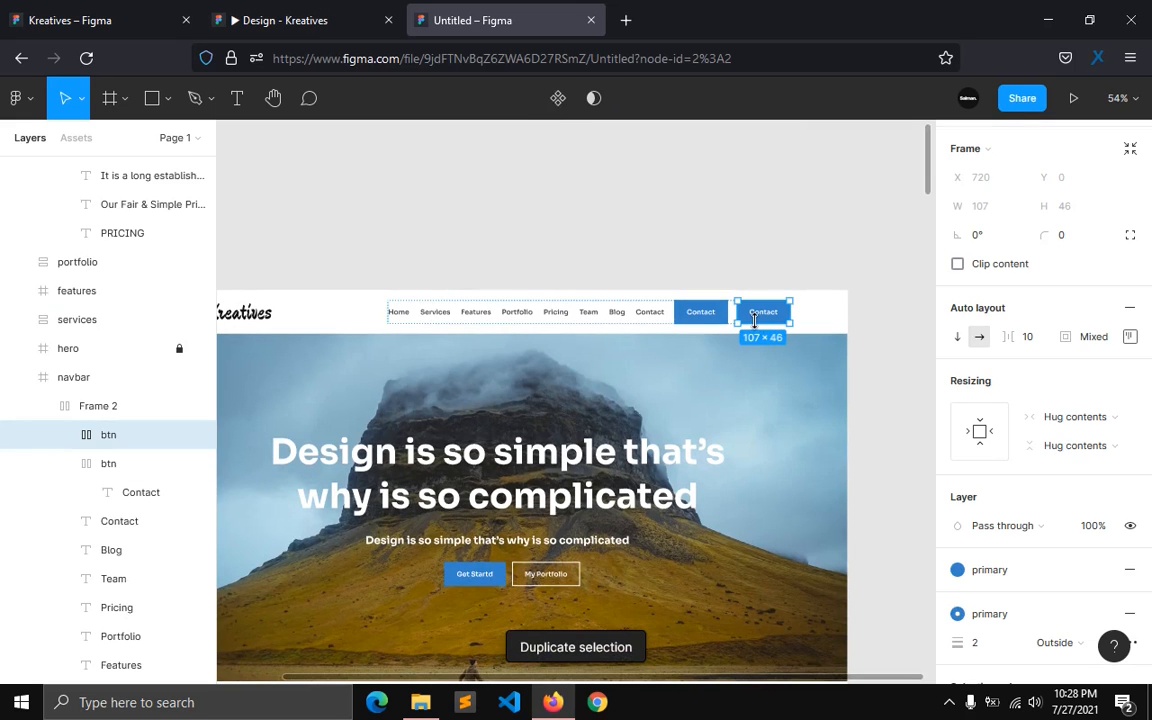
Step: Move the duplicated btn layer out of the navbar and place it among the contact form layers of Desktop - 1
{"action": "scroll", "coordinate": [3, 270], "scroll_direction": "up", "scroll_amount": 10}
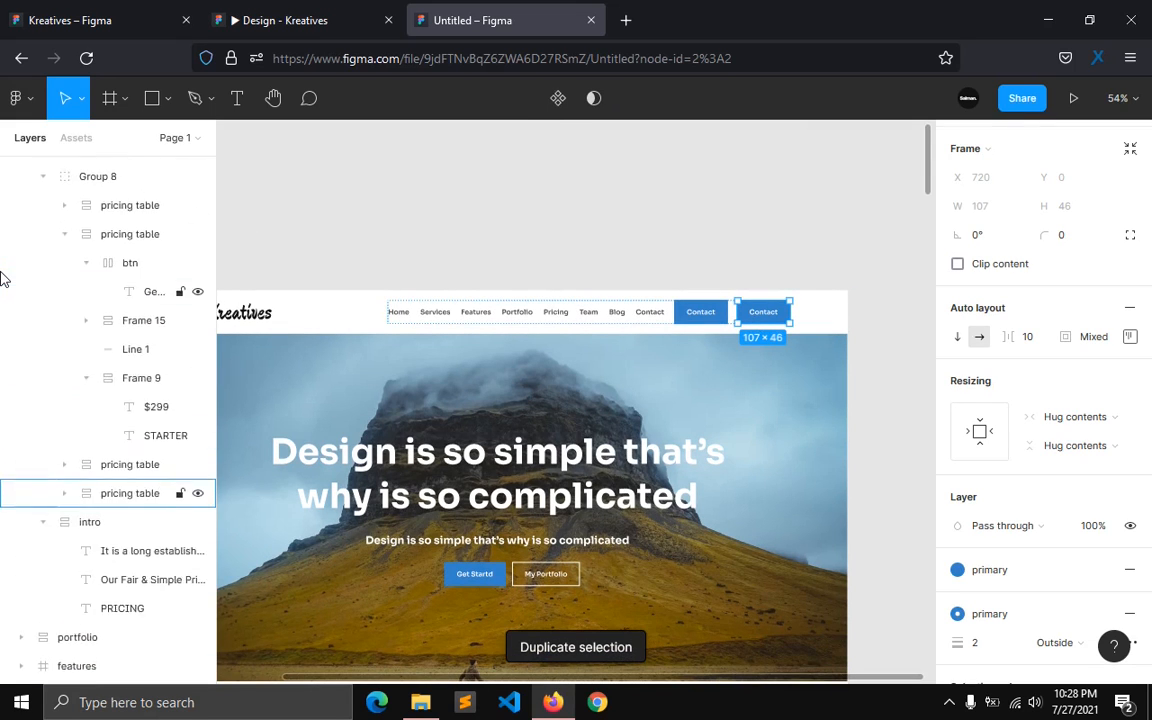
{"action": "left_click", "coordinate": [20, 371]}
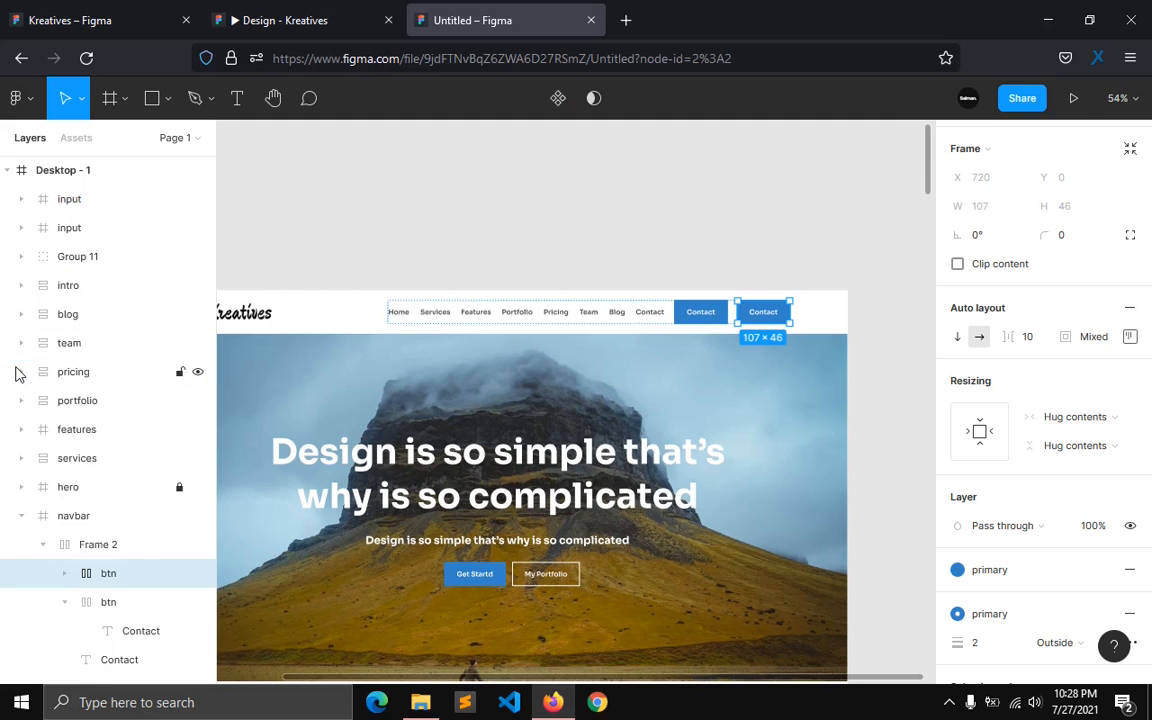
{"action": "scroll", "coordinate": [40, 365], "scroll_direction": "down", "scroll_amount": 2}
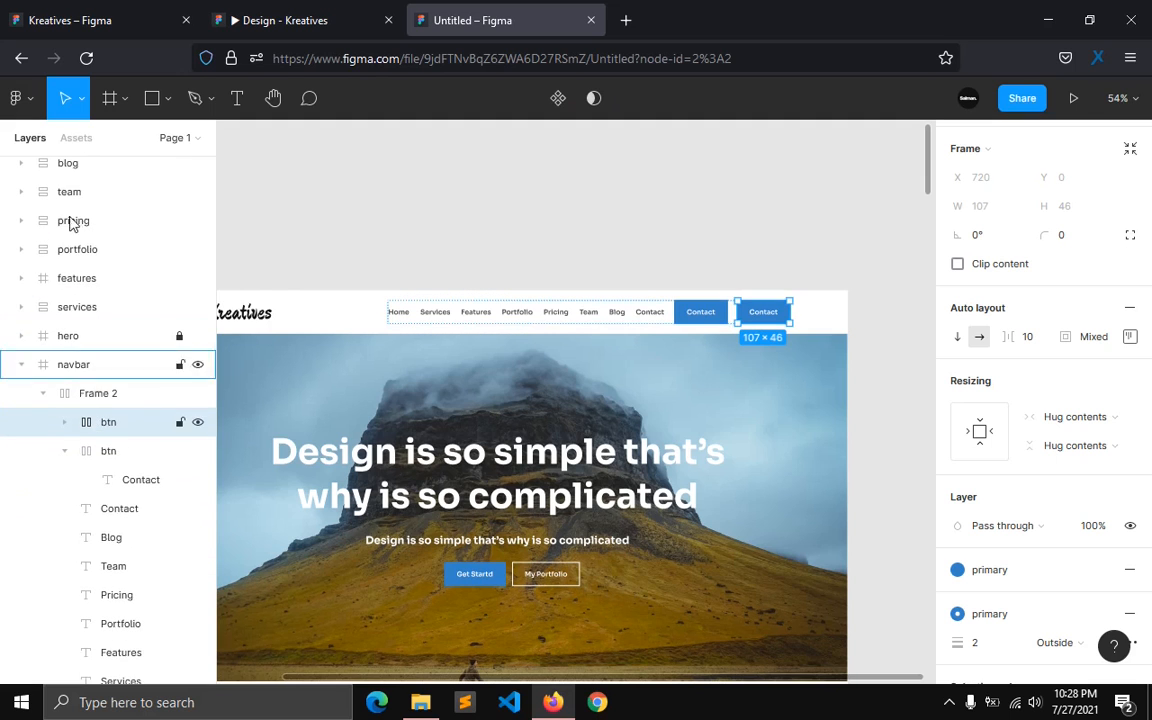
{"action": "scroll", "coordinate": [75, 280], "scroll_direction": "up", "scroll_amount": 1}
{"action": "left_click_drag", "start_coordinate": [57, 140], "coordinate": [73, 176]}
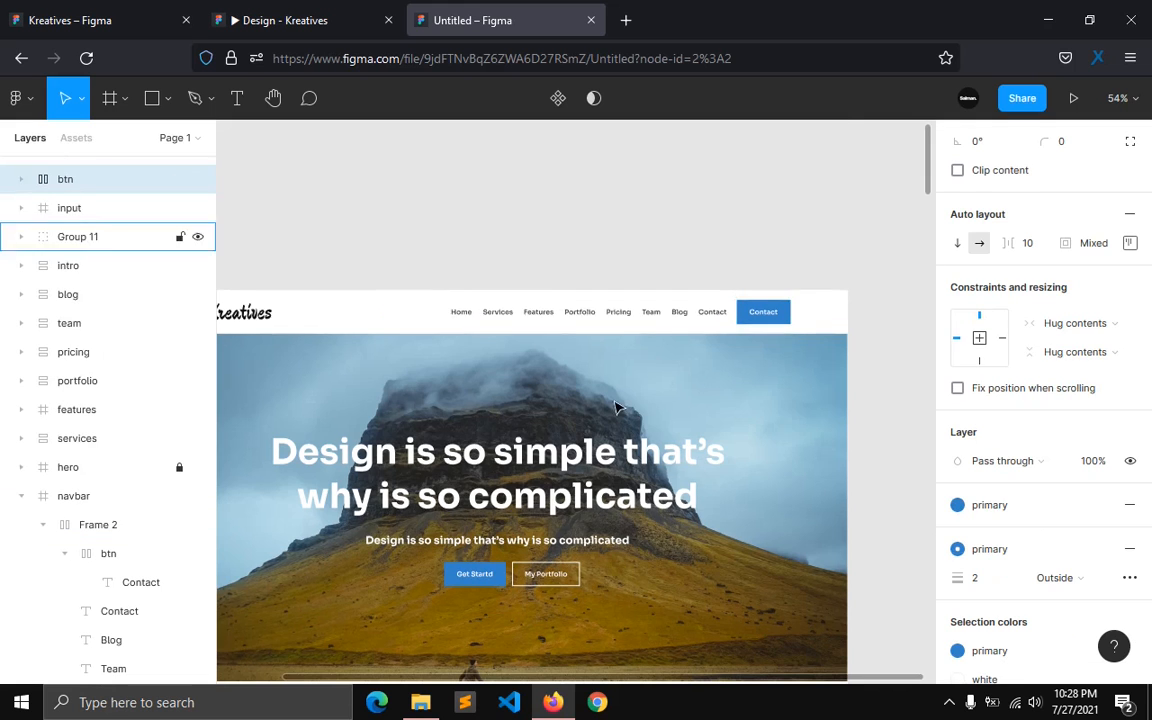
Step: Bring the duplicated button down to just below the large Subject field and stretch it to about 727 wide
{"action": "scroll", "coordinate": [676, 450], "scroll_direction": "down", "scroll_amount": 15}
{"action": "scroll", "coordinate": [588, 451], "scroll_direction": "down", "scroll_amount": 12}
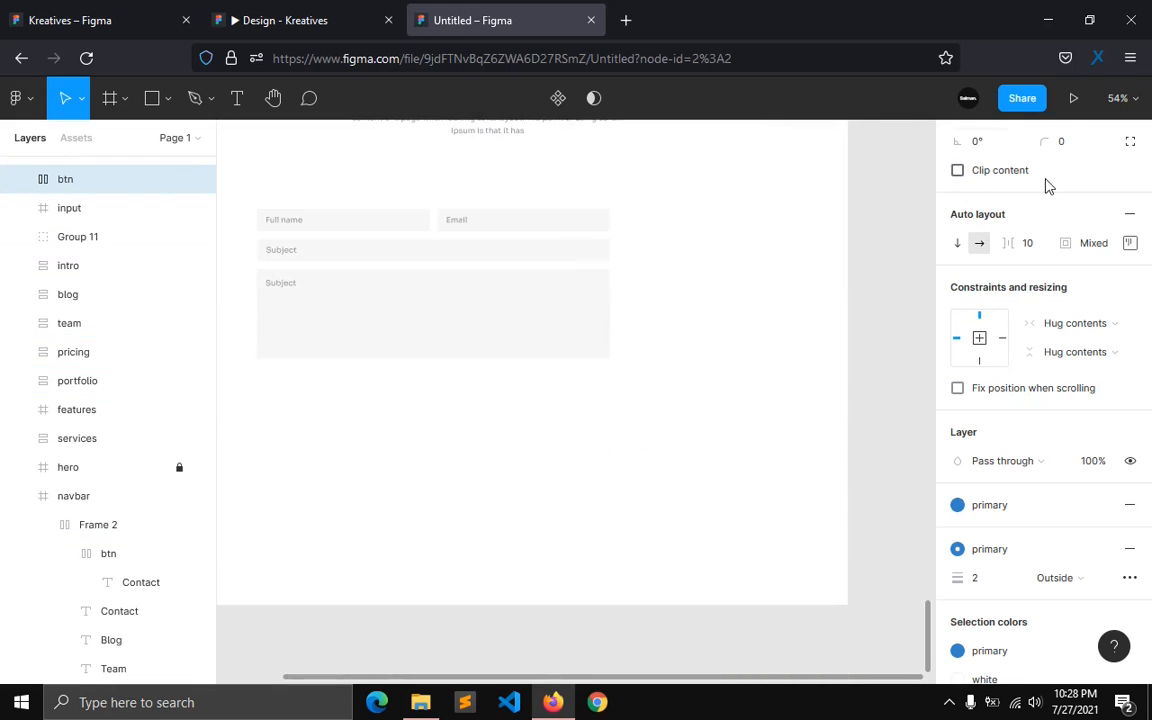
{"action": "scroll", "coordinate": [1045, 185], "scroll_direction": "up", "scroll_amount": 3}
{"action": "left_click", "coordinate": [1100, 161]}
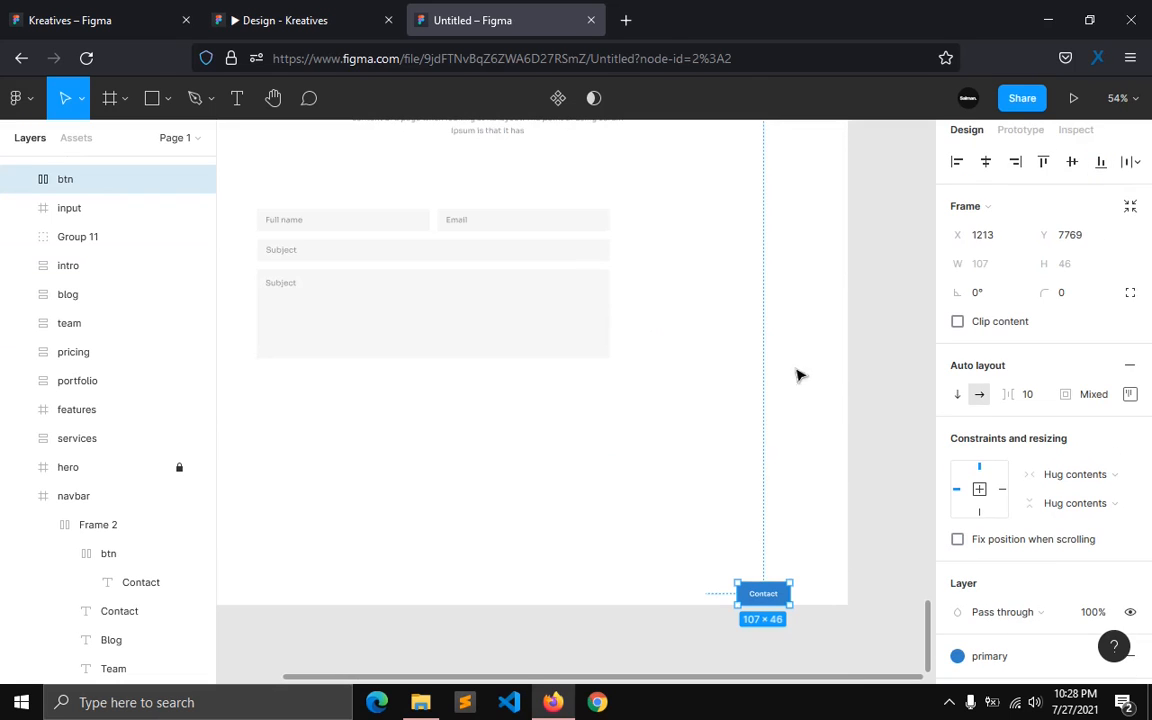
{"action": "left_click_drag", "start_coordinate": [755, 590], "coordinate": [857, 360]}
{"action": "scroll", "coordinate": [246, 397], "scroll_direction": "up", "scroll_amount": 5, "text": "ctrl"}
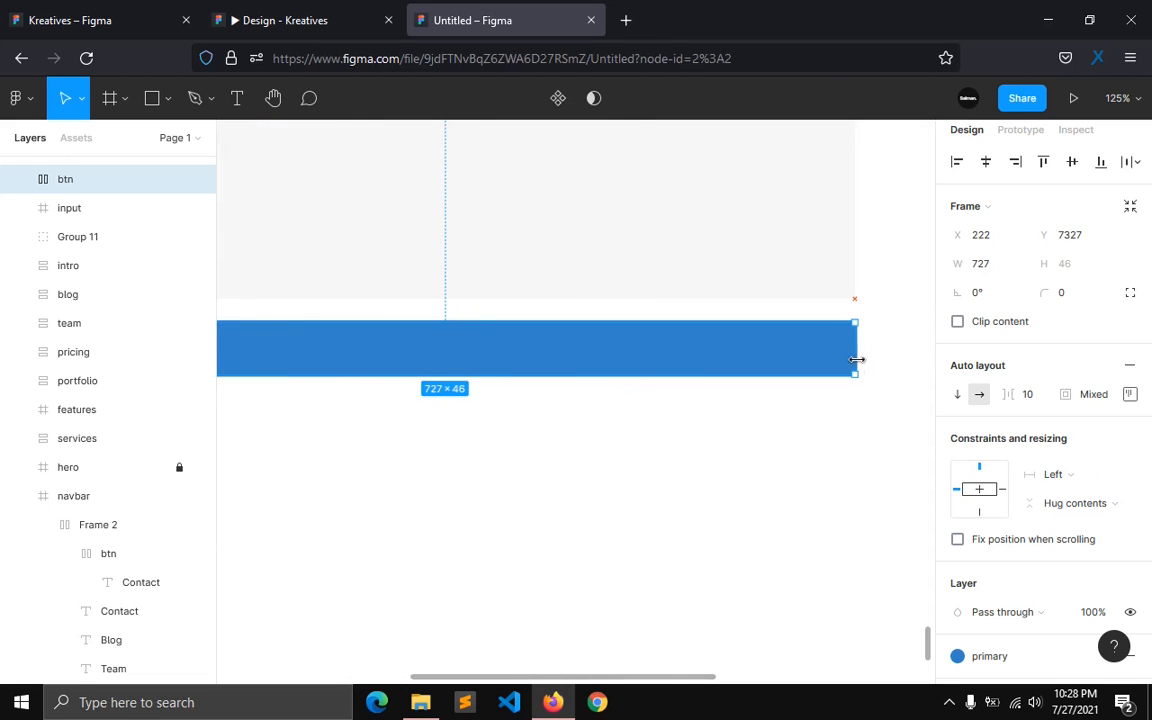
Step: Set the wide button's auto layout alignment to top center so its label sits in the middle
{"action": "left_click", "coordinate": [1125, 396]}
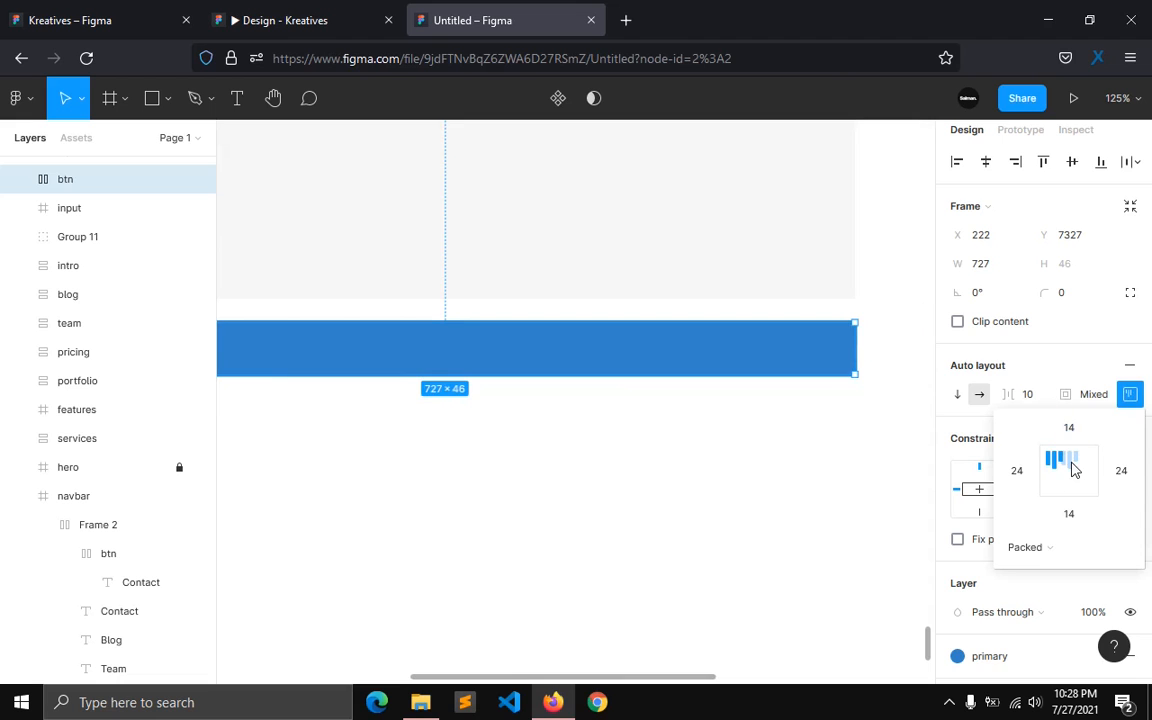
{"action": "left_click", "coordinate": [1070, 462]}
{"action": "left_click", "coordinate": [587, 515]}
{"action": "scroll", "coordinate": [481, 501], "scroll_direction": "down", "scroll_amount": 3}
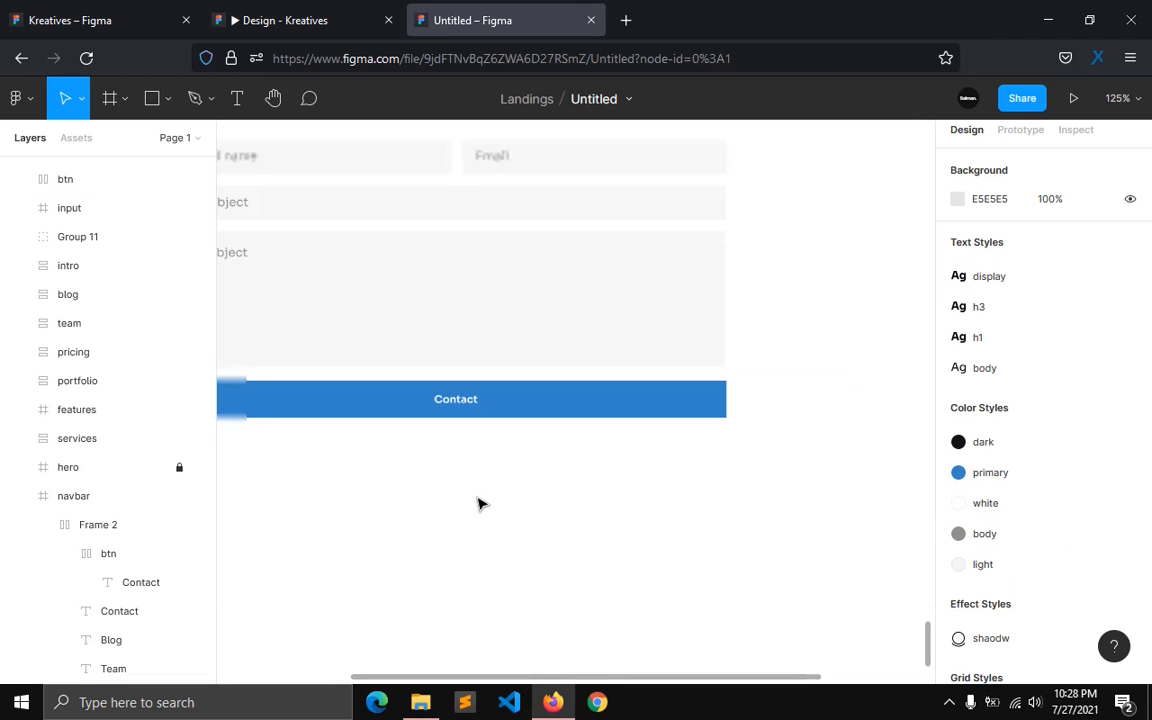
Step: Change the form button's label to "Get Started"
{"action": "double_click", "coordinate": [456, 402]}
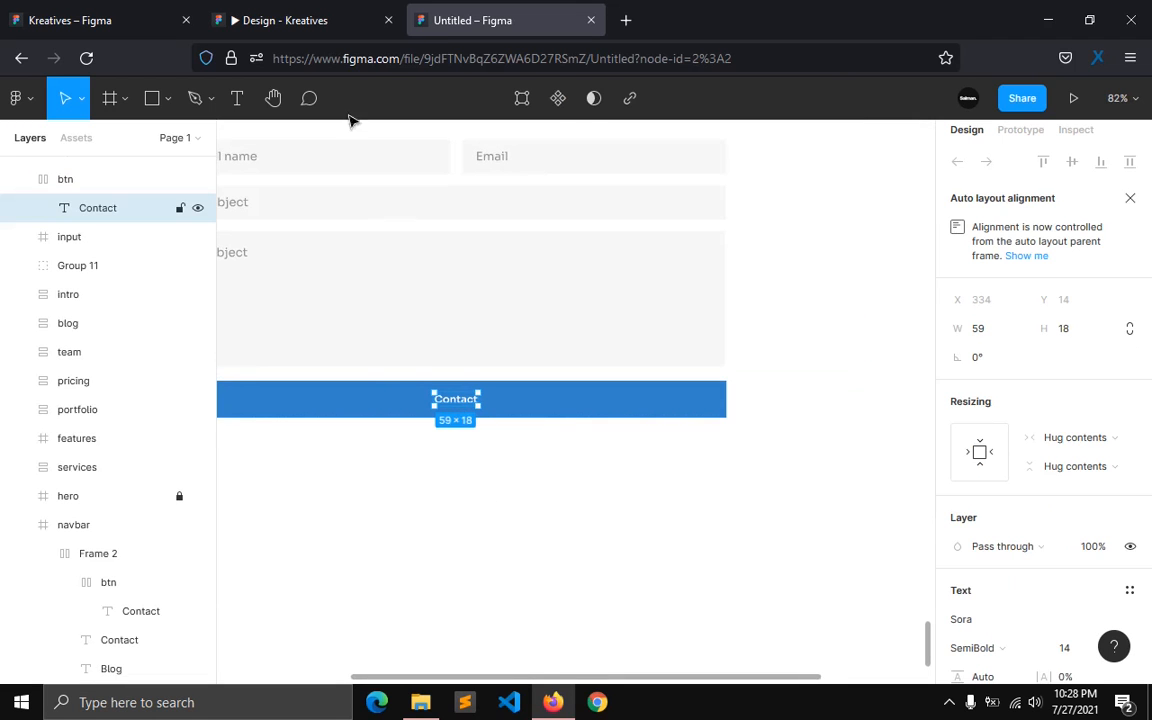
{"action": "left_click", "coordinate": [308, 28]}
{"action": "left_click", "coordinate": [530, 28]}
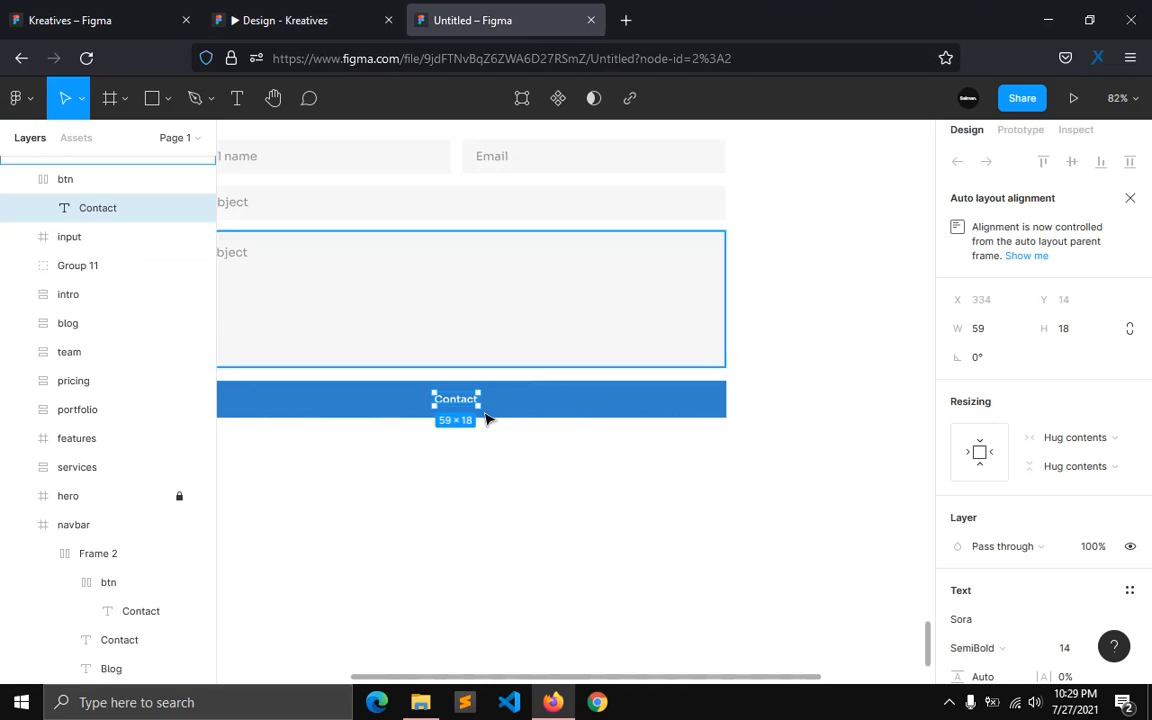
{"action": "scroll", "coordinate": [447, 424], "scroll_direction": "up", "scroll_amount": 3}
{"action": "double_click", "coordinate": [462, 388]}
{"action": "type", "text": "Get Started"}
{"action": "key", "text": "Escape"}
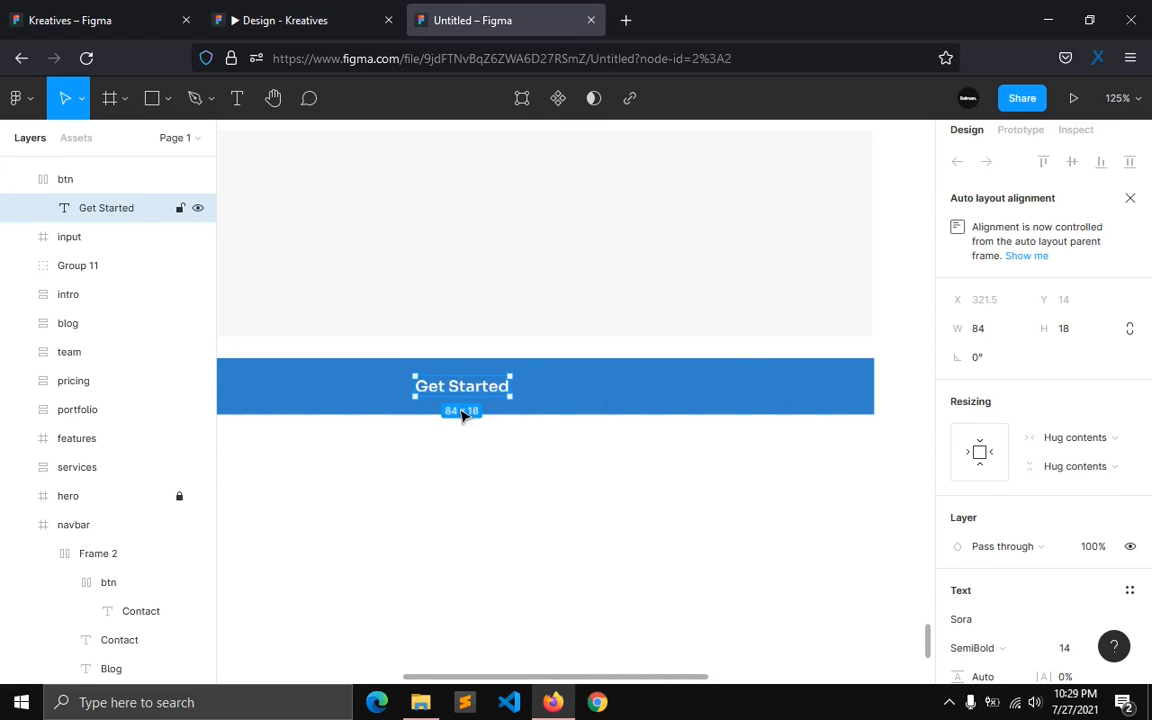
{"action": "left_click", "coordinate": [486, 491]}
{"action": "scroll", "coordinate": [486, 491], "scroll_direction": "down", "scroll_amount": 2}
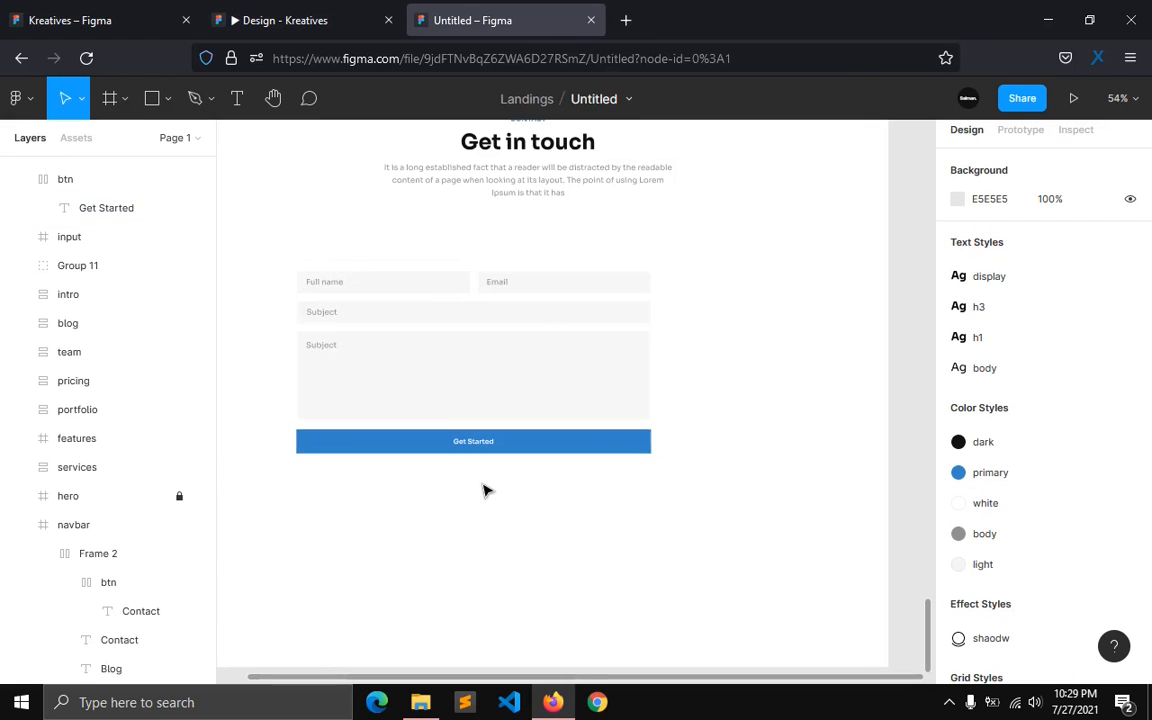
Step: Try to distribute the vertical spacing between the Get Started button, the single-line Subject field and the name/email group
{"action": "left_click", "coordinate": [21, 180]}
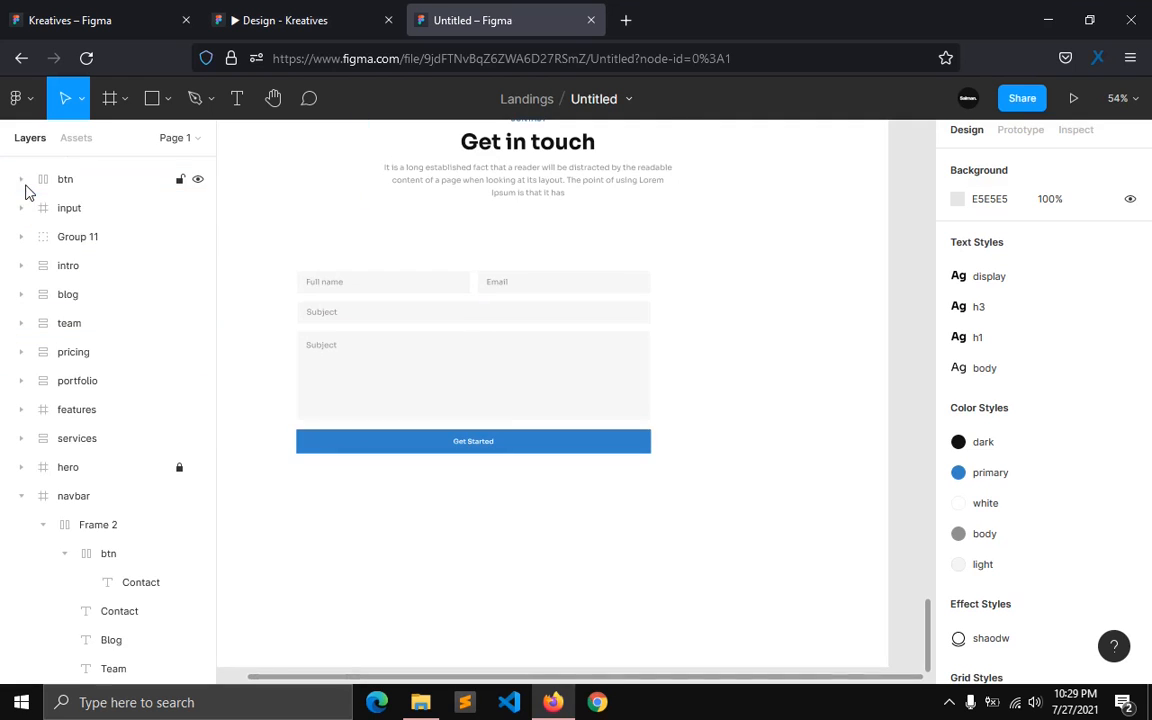
{"action": "left_click", "coordinate": [57, 179]}
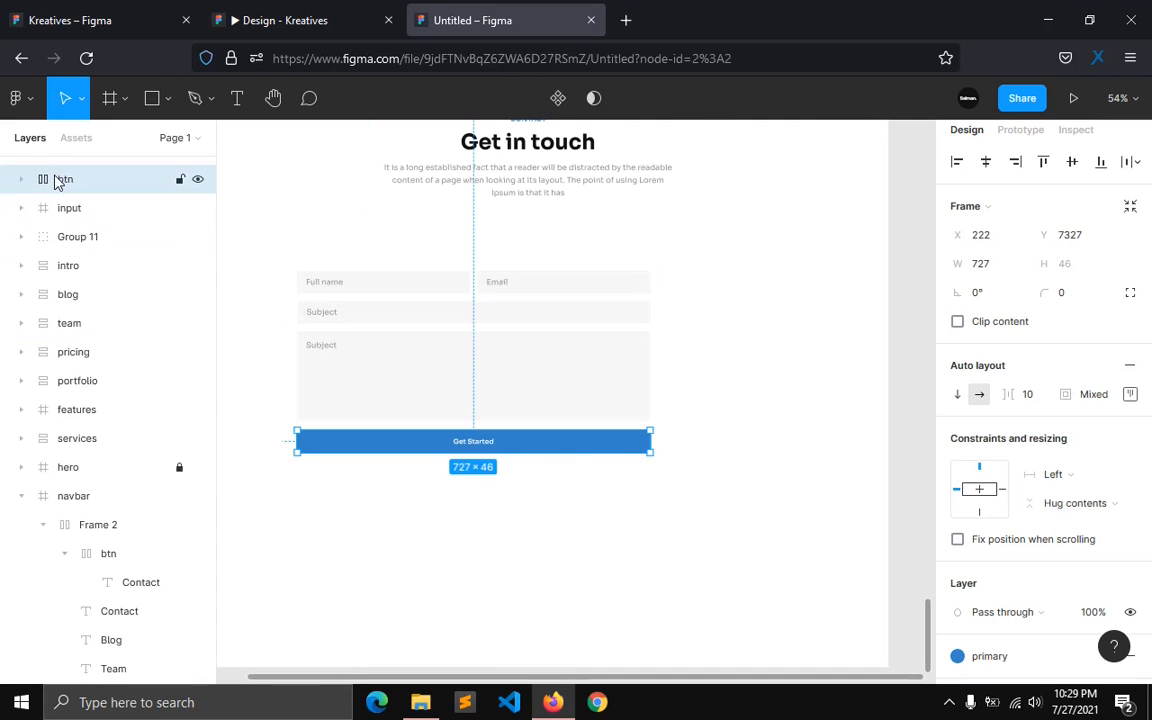
{"action": "left_click", "coordinate": [58, 208], "text": "shift"}
{"action": "left_click", "coordinate": [63, 237], "text": "shift"}
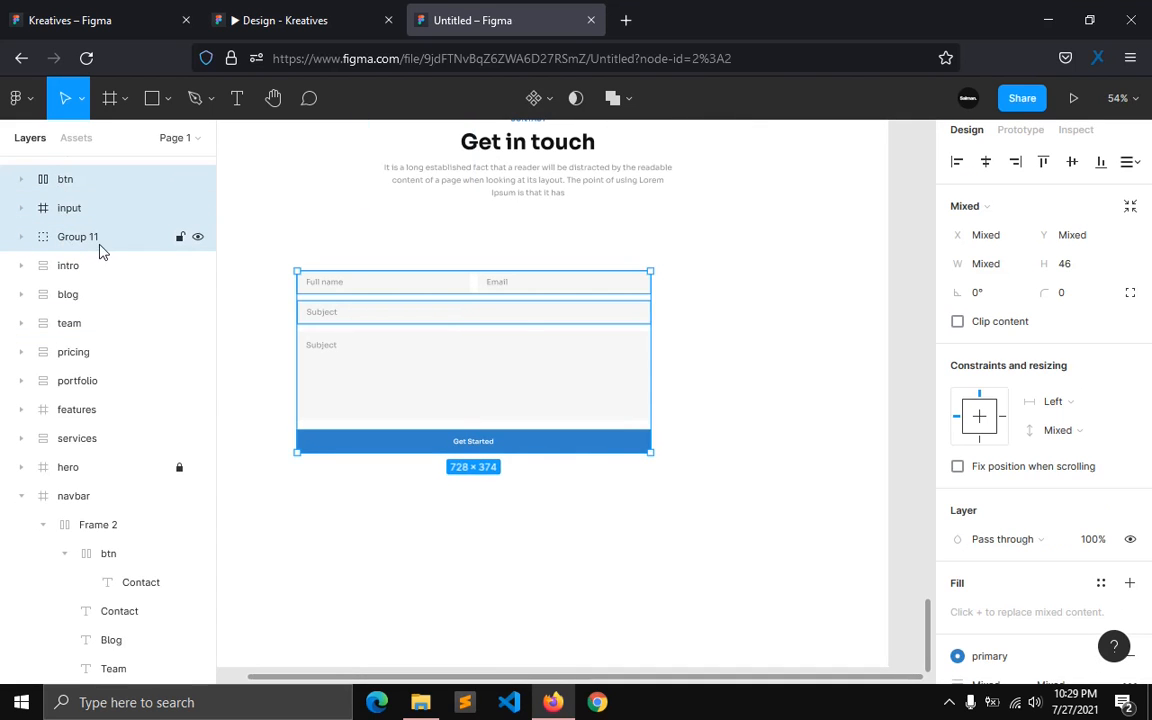
{"action": "key", "text": "alt+shift+v"}
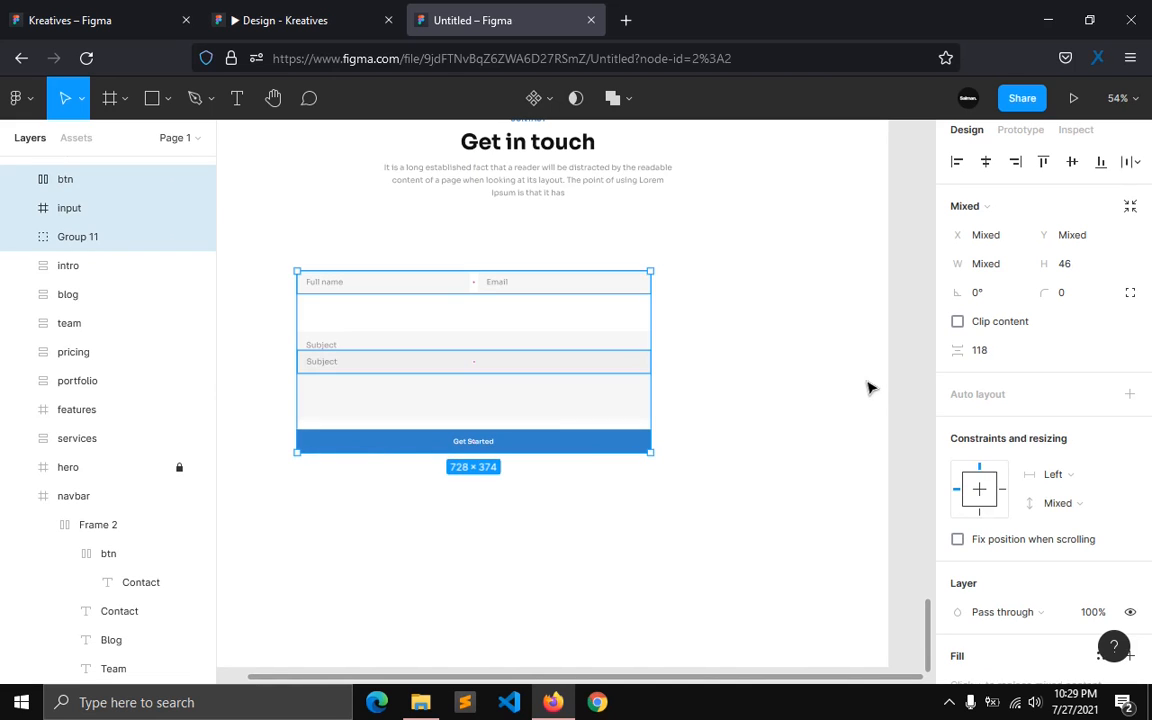
{"action": "key", "text": "ctrl+z"}
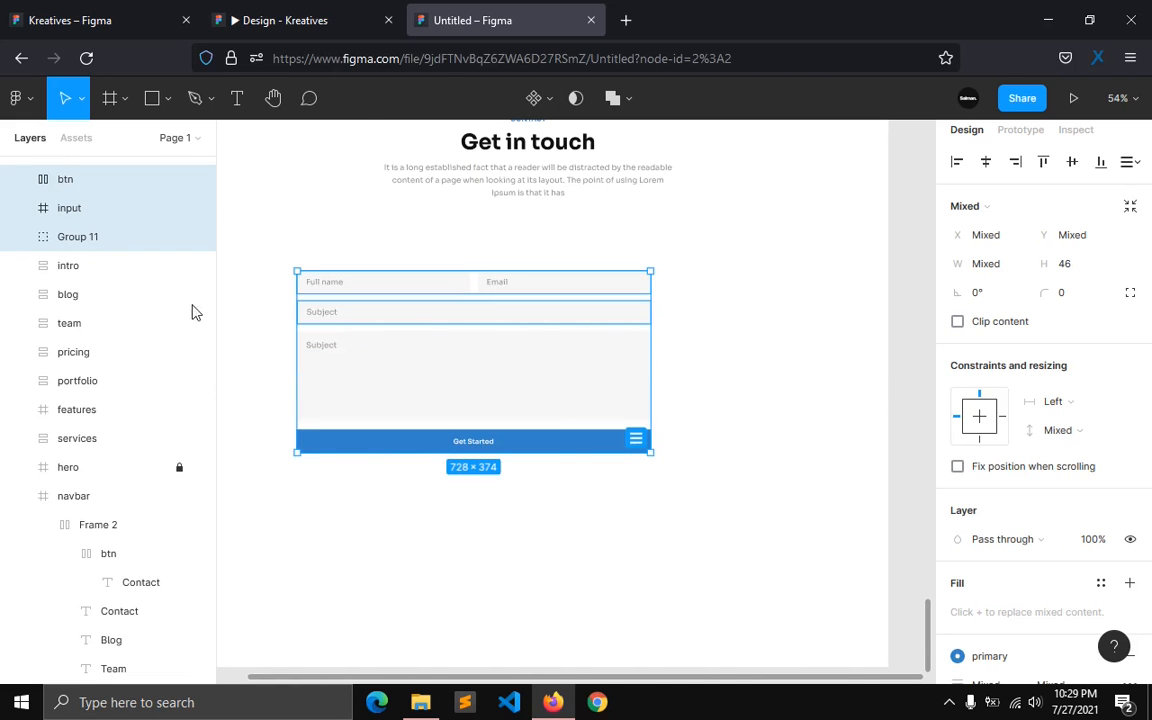
Step: Space the name/email group, both Subject fields and the Get Started button evenly at 16 and group them together
{"action": "left_click", "coordinate": [345, 320]}
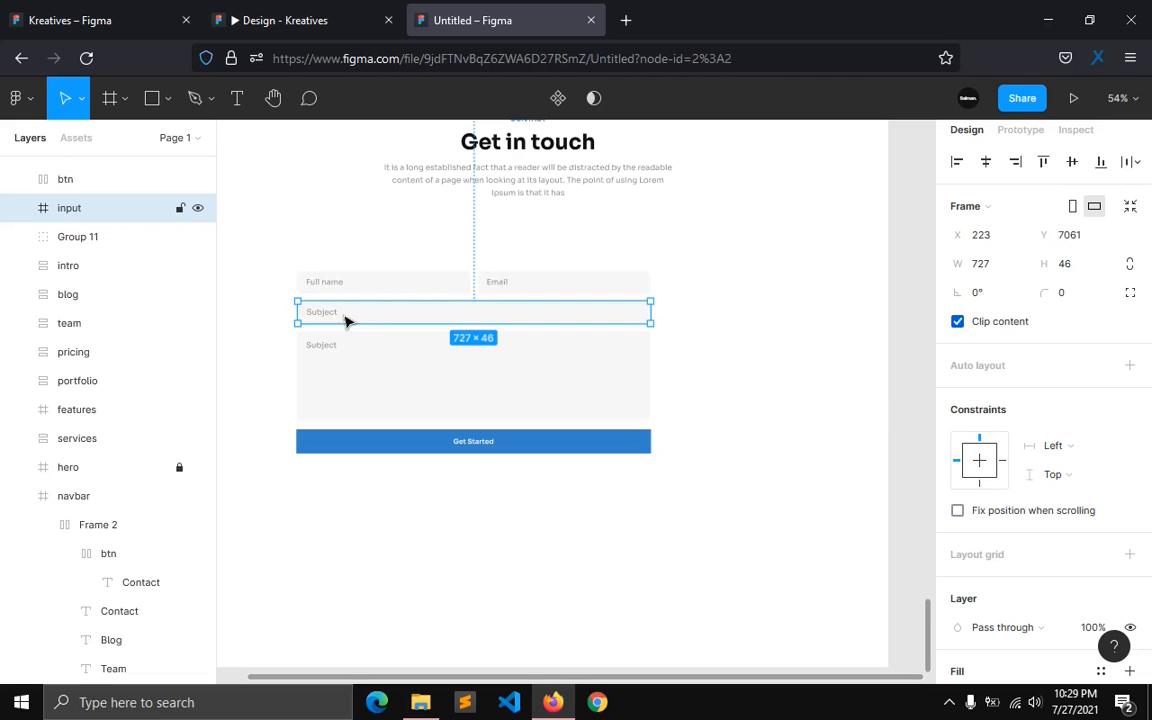
{"action": "left_click", "coordinate": [200, 208]}
{"action": "left_click", "coordinate": [200, 208]}
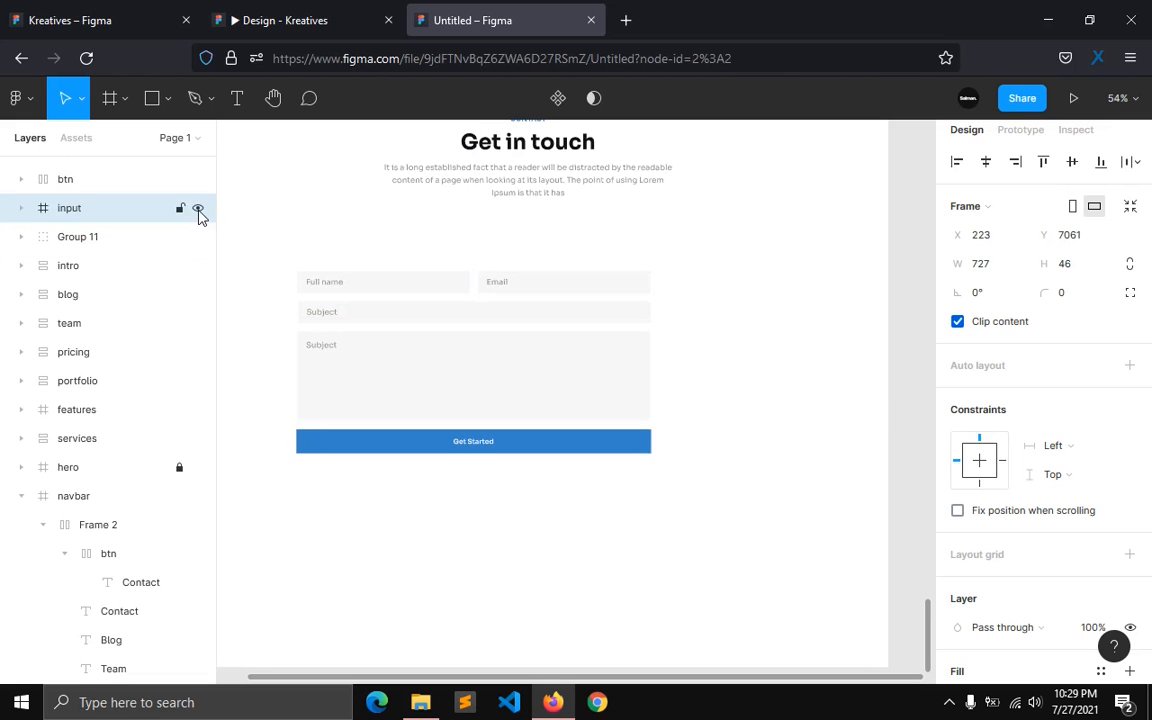
{"action": "left_click", "coordinate": [387, 389]}
{"action": "left_click", "coordinate": [73, 229], "text": "shift"}
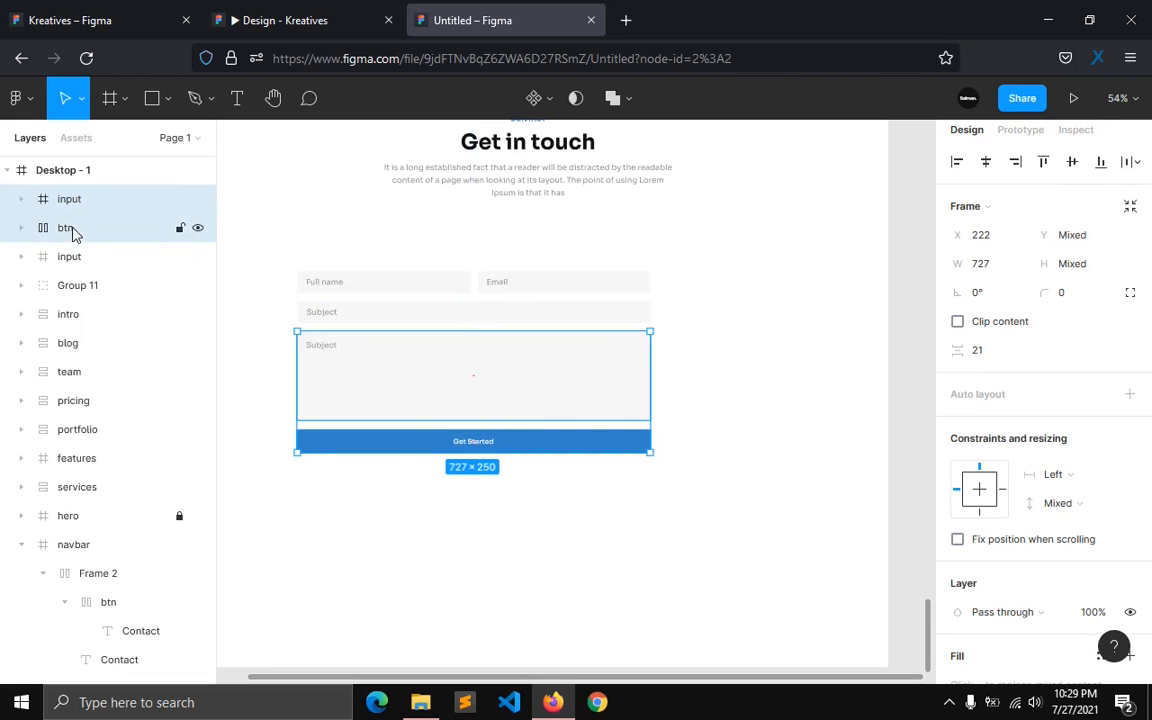
{"action": "left_click", "coordinate": [70, 257]}
{"action": "left_click", "coordinate": [80, 283]}
{"action": "left_click", "coordinate": [62, 196], "text": "shift"}
{"action": "left_click", "coordinate": [636, 438]}
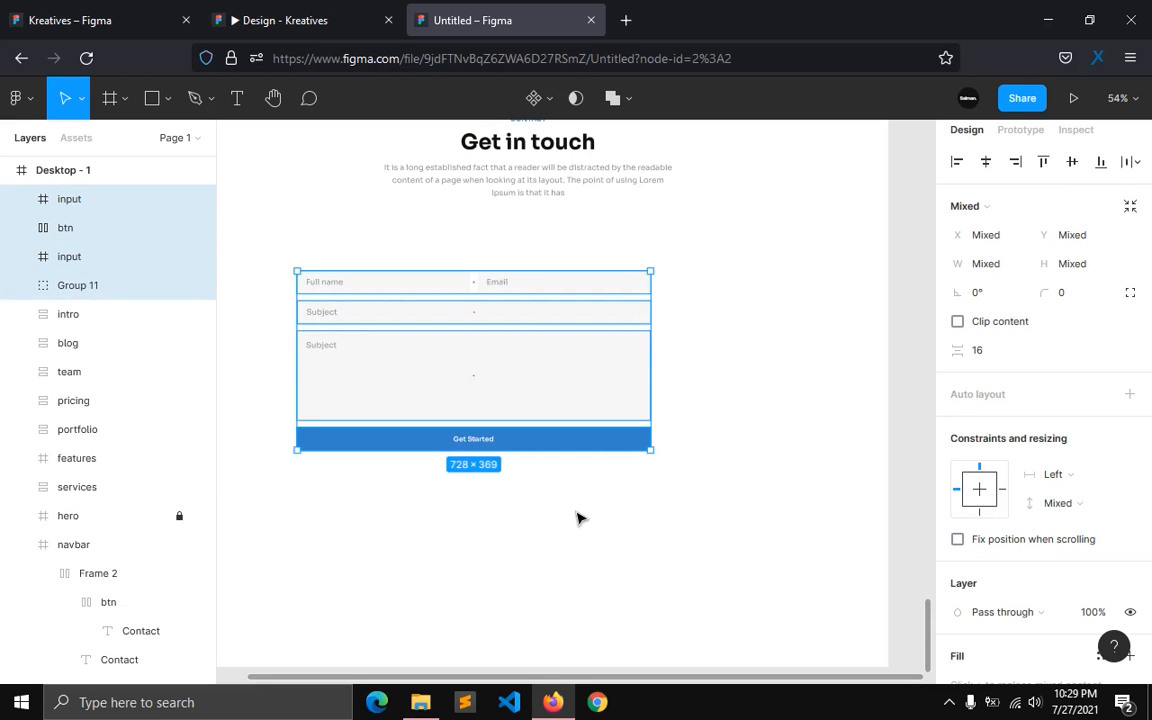
{"action": "key", "text": "ctrl+g"}
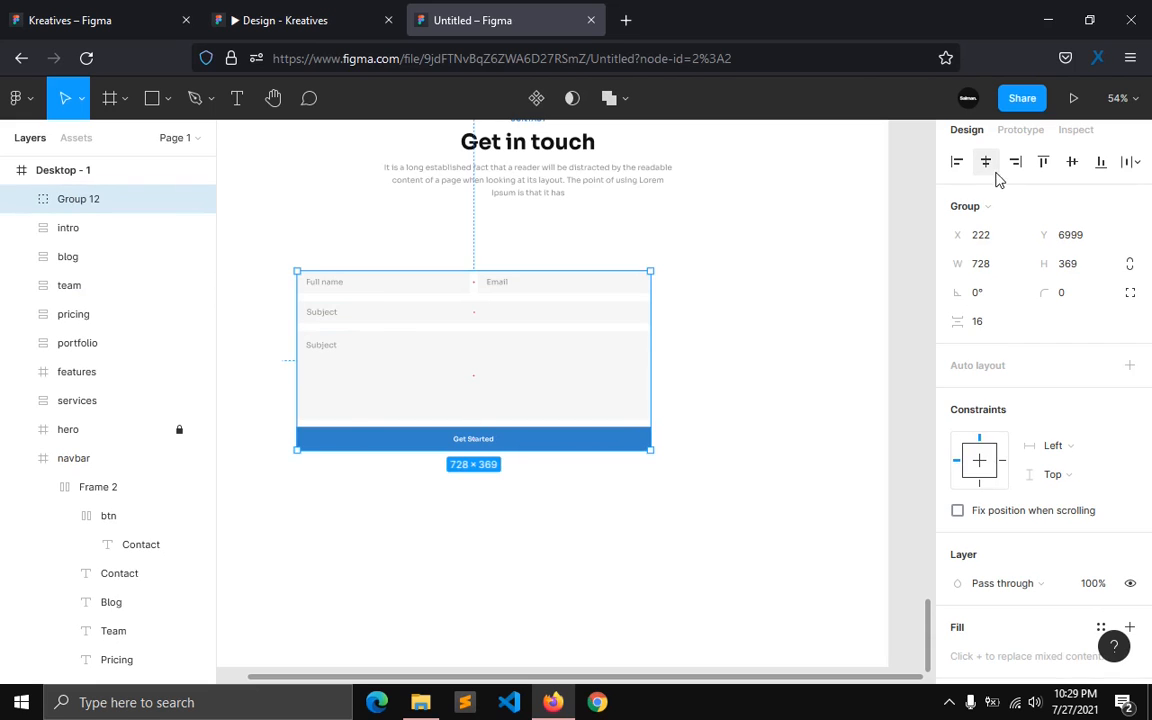
Step: Widen the contact form group to 850 and center it horizontally on the page
{"action": "left_click", "coordinate": [986, 163]}
{"action": "left_click_drag", "start_coordinate": [717, 368], "coordinate": [775, 368]}
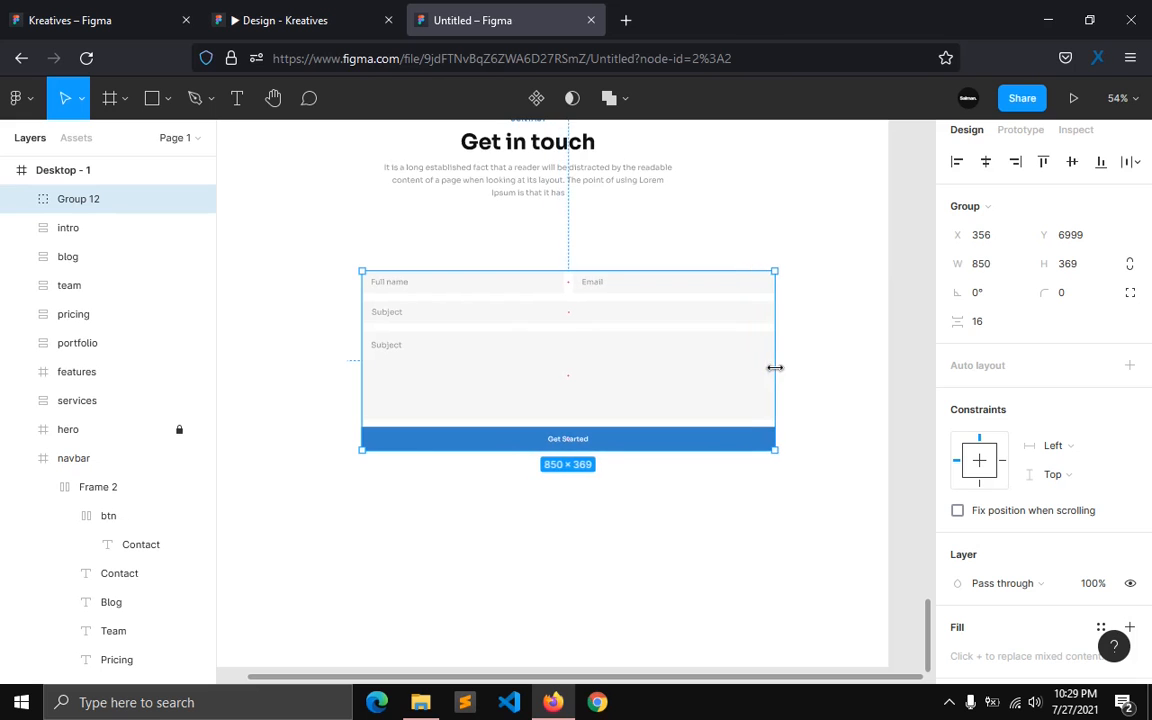
{"action": "left_click", "coordinate": [986, 162]}
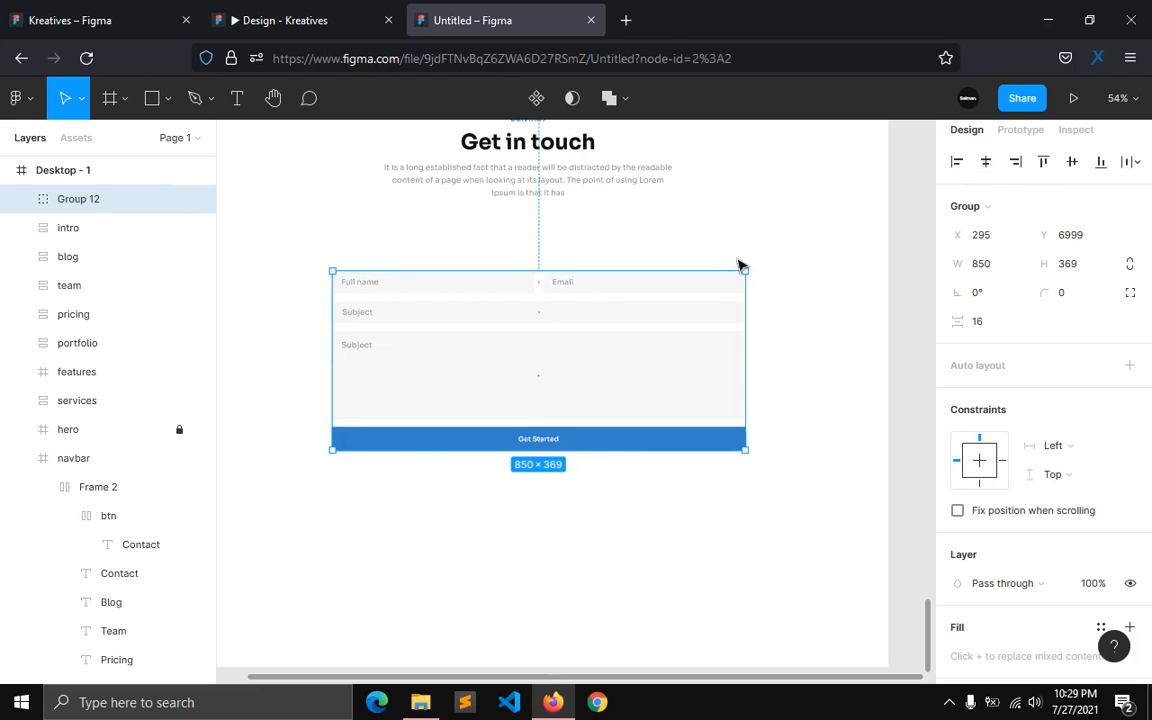
Step: Combine the Get in touch intro and the form group in a vertical auto layout with 70 spacing
{"action": "left_click", "coordinate": [561, 199], "text": "shift"}
{"action": "key", "text": "shift+a"}
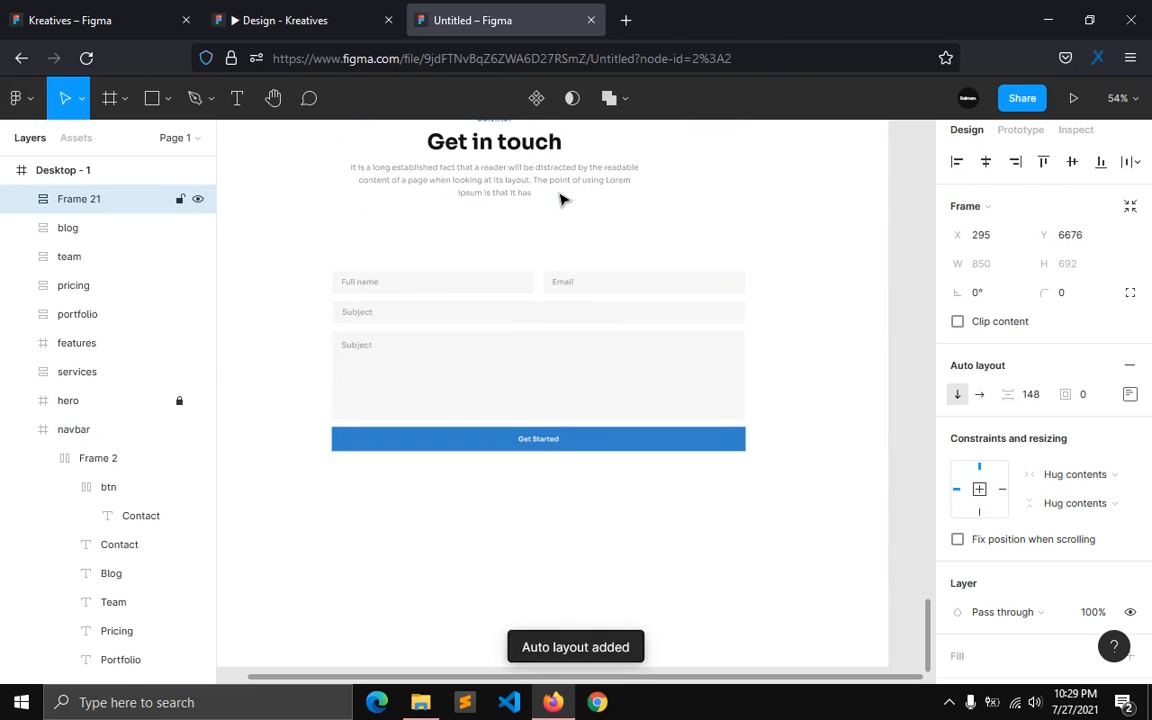
{"action": "left_click", "coordinate": [1015, 386]}
{"action": "type", "text": "70"}
{"action": "key", "text": "Return"}
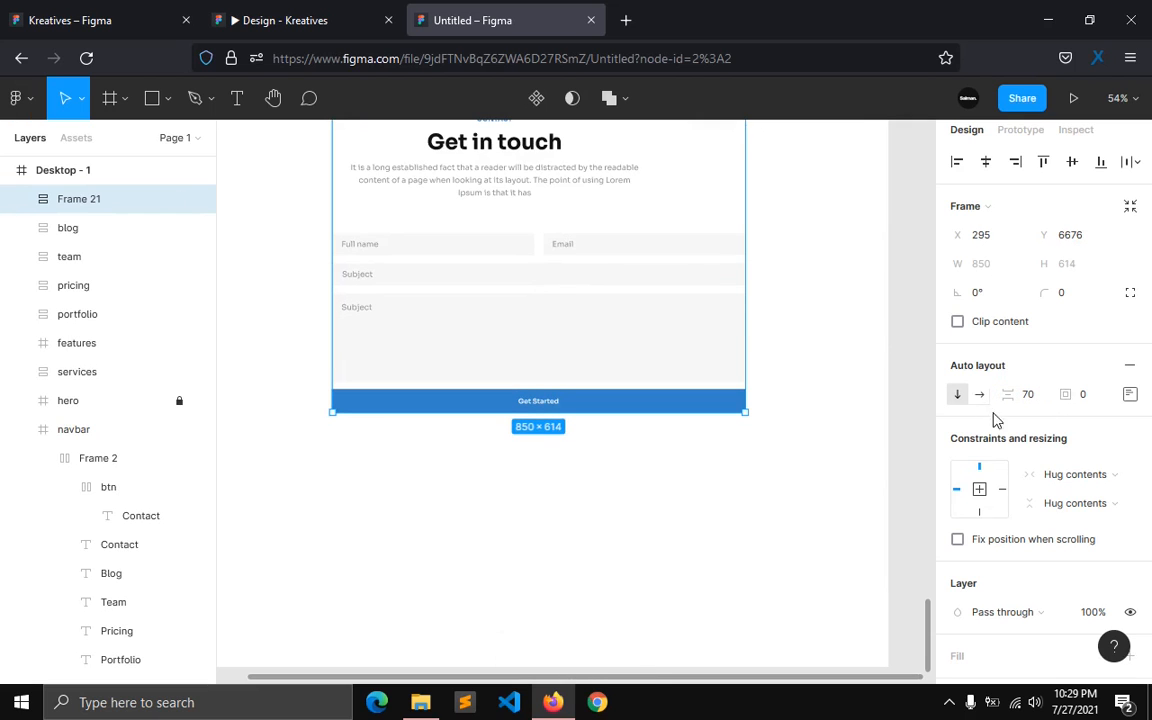
Step: Switch the contact section frame to a fixed width and set it to 1440
{"action": "left_click", "coordinate": [1065, 474]}
{"action": "left_click", "coordinate": [1040, 452]}
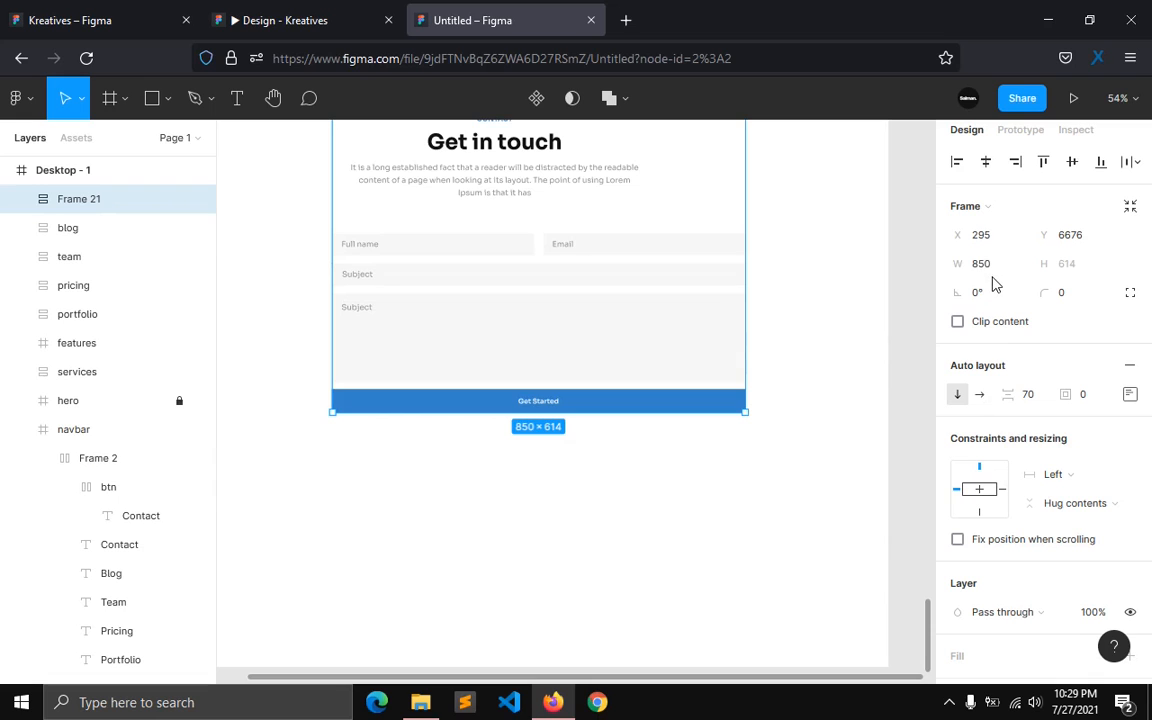
{"action": "left_click", "coordinate": [995, 272]}
{"action": "type", "text": "1440"}
{"action": "key", "text": "Return"}
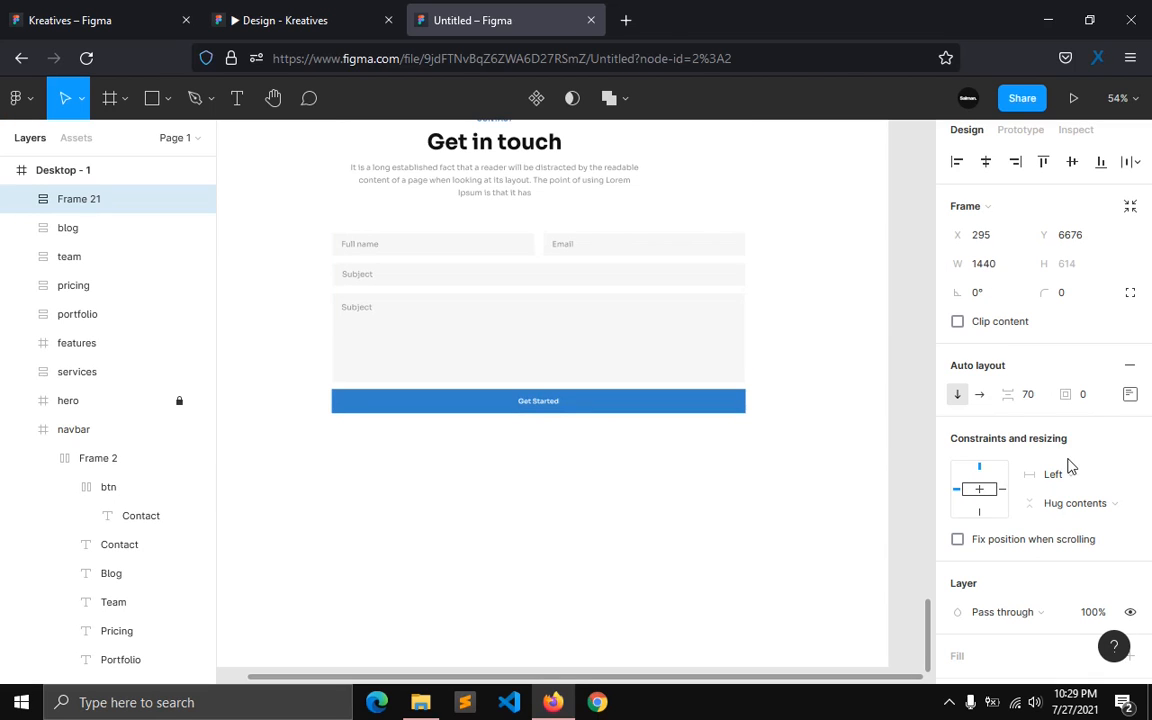
Step: Center the contact frame's auto layout content, then align the frame itself horizontally to the center of the page
{"action": "left_click", "coordinate": [1130, 394]}
{"action": "left_click", "coordinate": [1081, 469]}
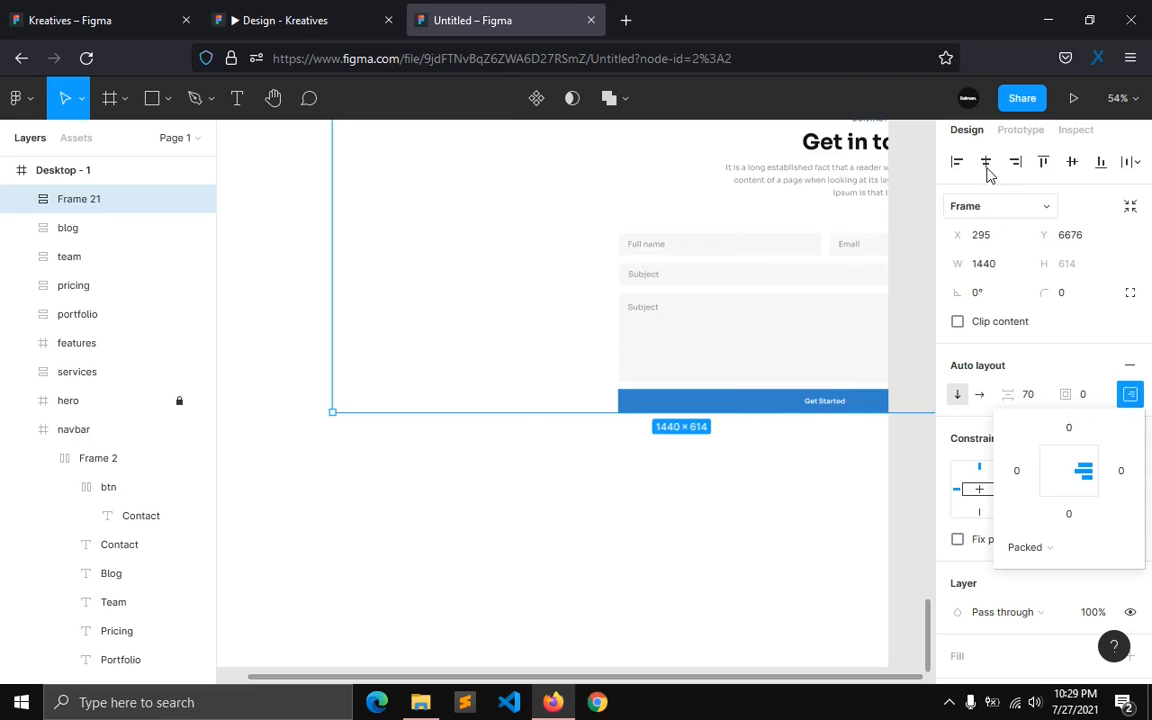
{"action": "left_click", "coordinate": [1067, 462]}
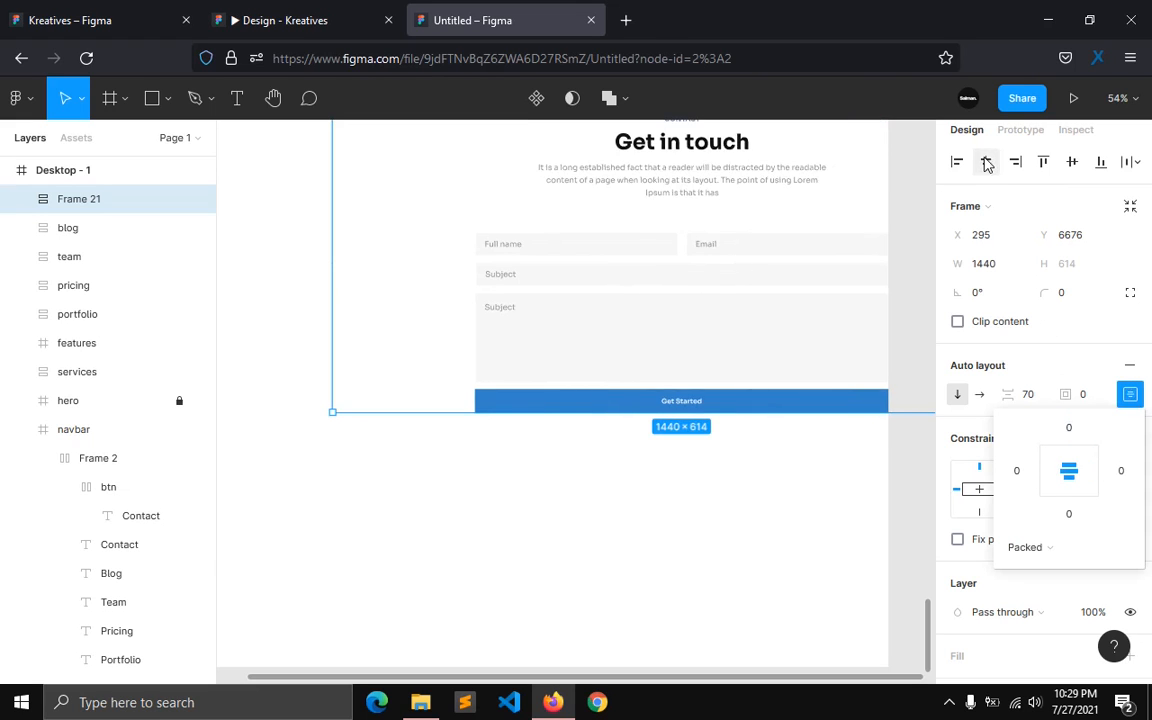
{"action": "left_click", "coordinate": [985, 161]}
{"action": "scroll", "coordinate": [545, 321], "scroll_direction": "up", "scroll_amount": 2}
Step: Set the contact frame's top and bottom padding to 120
{"action": "left_click", "coordinate": [1130, 394]}
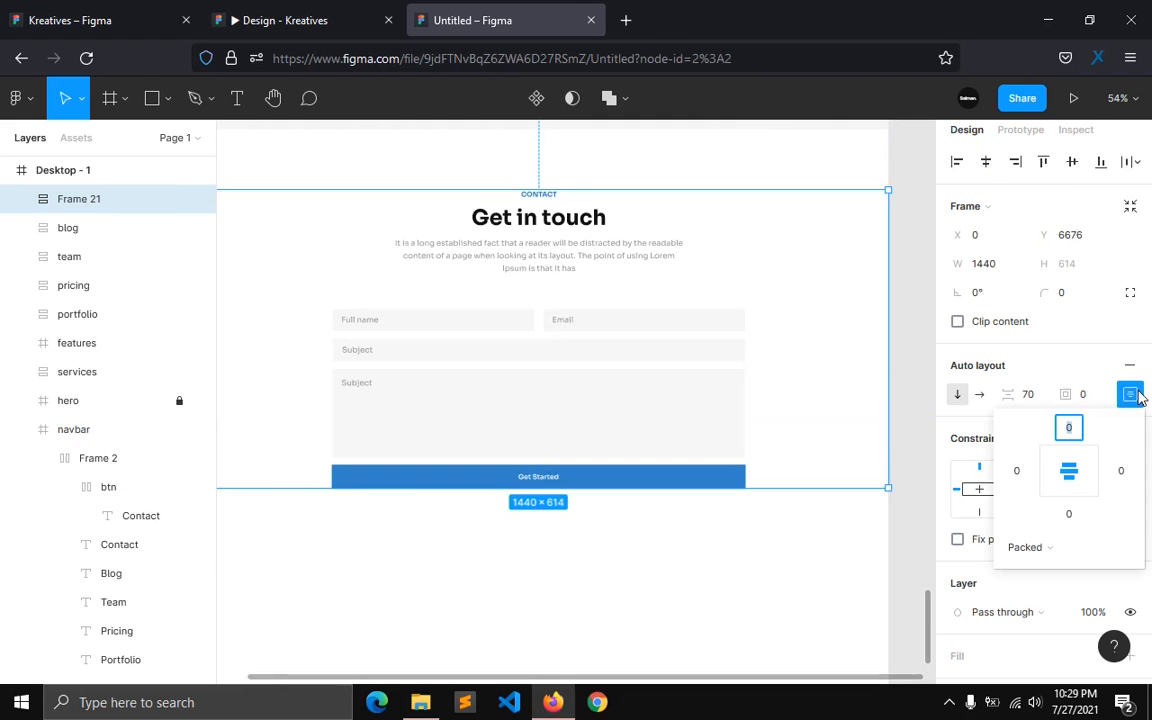
{"action": "key", "text": "Return"}
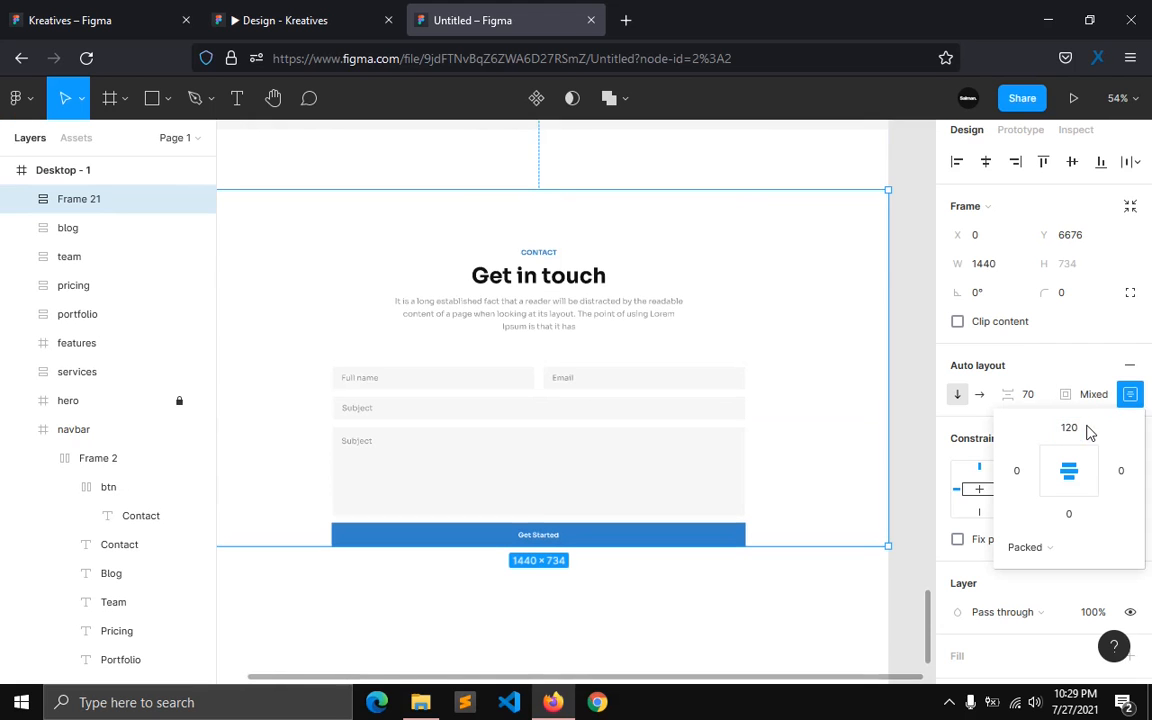
{"action": "left_click", "coordinate": [1080, 526]}
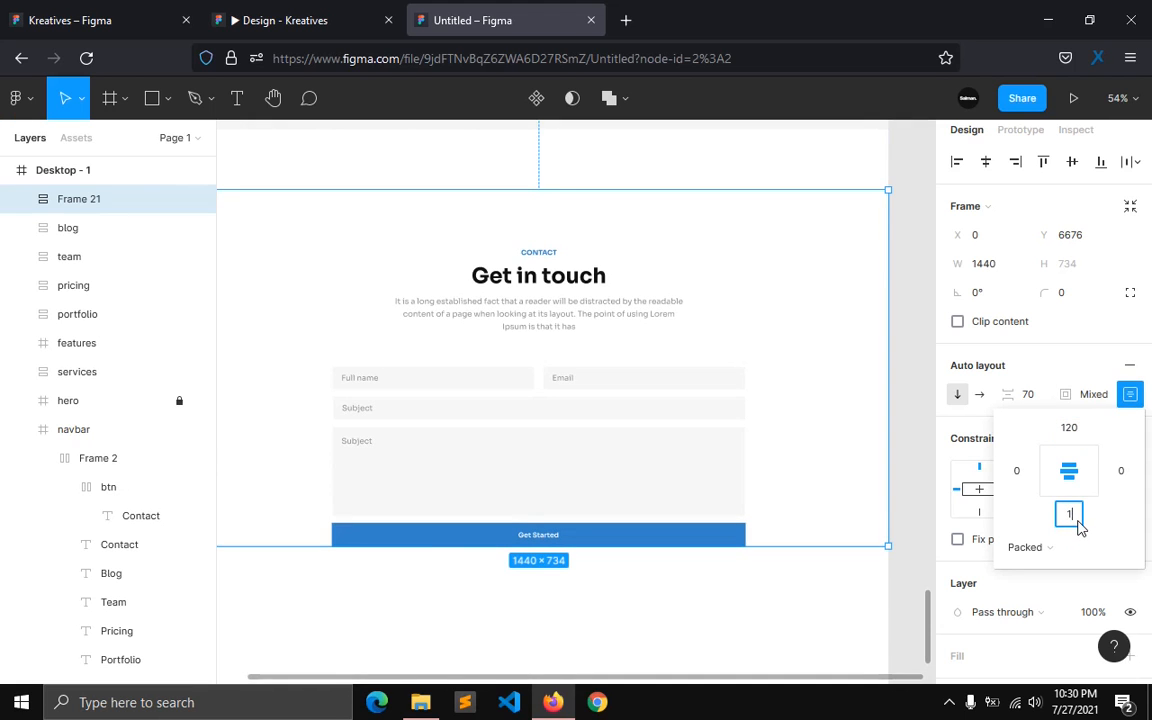
{"action": "key", "text": "Return"}
Step: Move the contact section up directly beneath the blog section at about Y 6551, keeping it horizontally centered
{"action": "scroll", "coordinate": [520, 510], "scroll_direction": "up", "scroll_amount": 2}
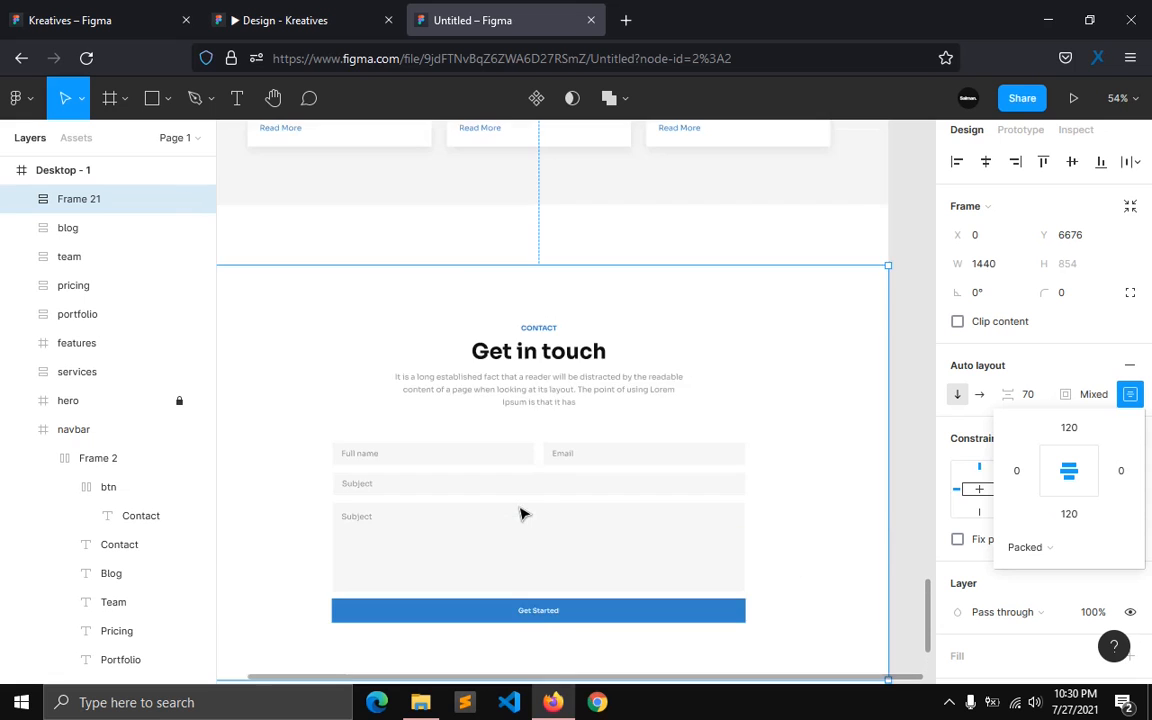
{"action": "left_click_drag", "start_coordinate": [511, 483], "coordinate": [514, 451]}
{"action": "left_click", "coordinate": [966, 193]}
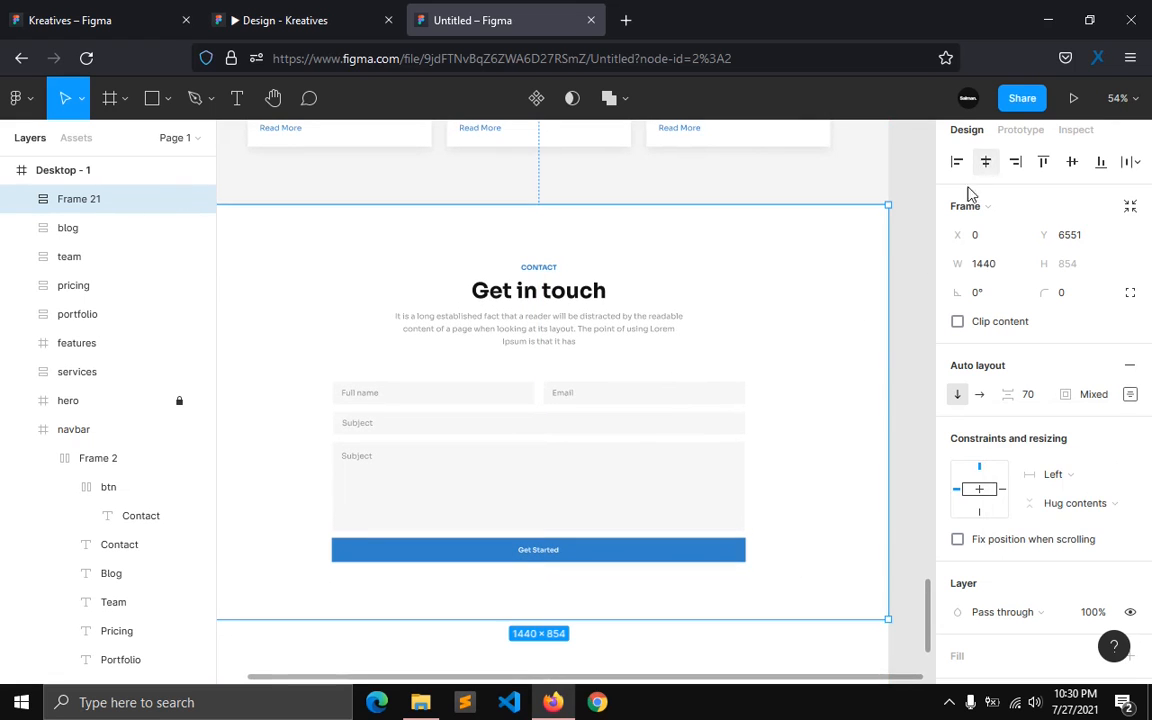
{"action": "left_click", "coordinate": [900, 357]}
Step: Examine the footer layout in the Kreatives reference prototype below its contact form and return to the working file
{"action": "scroll", "coordinate": [841, 383], "scroll_direction": "down", "scroll_amount": 3}
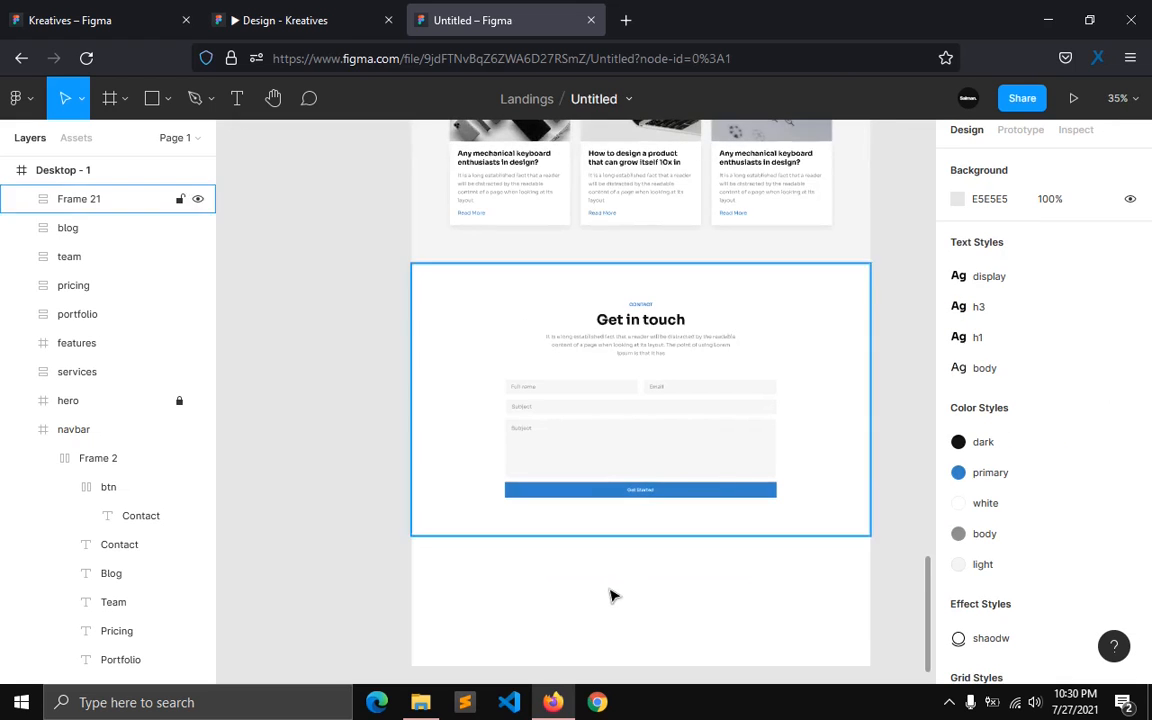
{"action": "scroll", "coordinate": [728, 568], "scroll_direction": "down", "scroll_amount": 2}
{"action": "scroll", "coordinate": [832, 463], "scroll_direction": "up", "scroll_amount": 2}
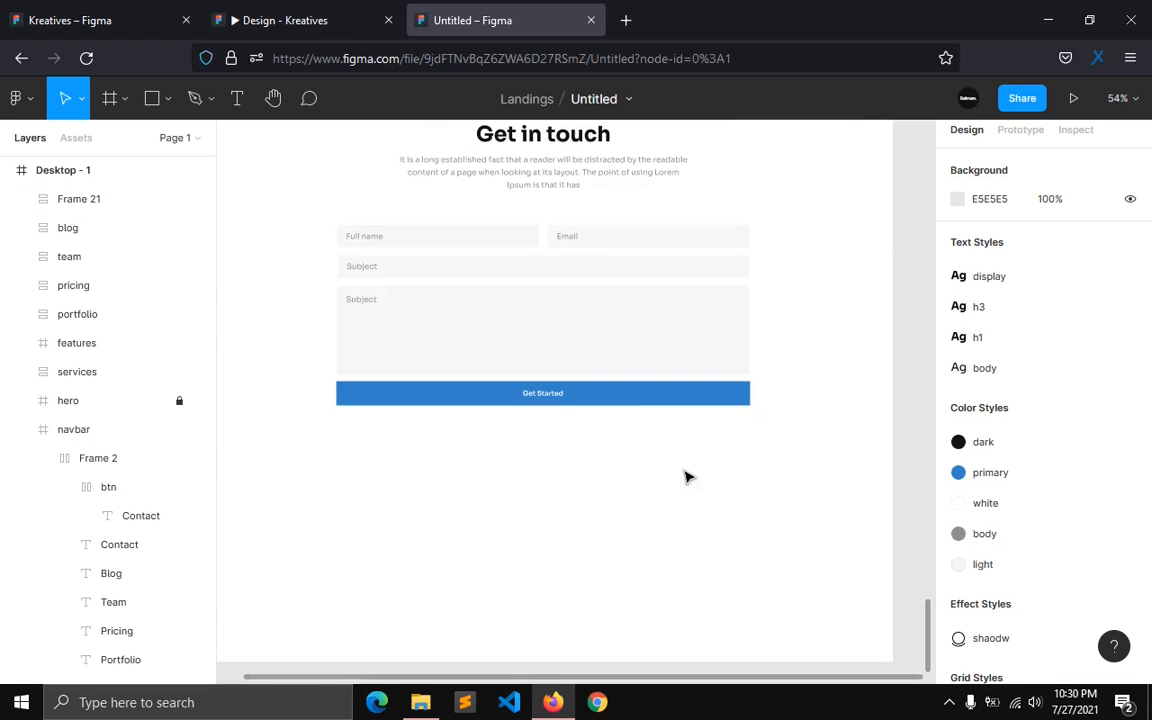
{"action": "scroll", "coordinate": [598, 494], "scroll_direction": "up", "scroll_amount": 2}
{"action": "scroll", "coordinate": [600, 498], "scroll_direction": "down", "scroll_amount": 2}
{"action": "left_click", "coordinate": [338, 22]}
{"action": "scroll", "coordinate": [376, 543], "scroll_direction": "down", "scroll_amount": 4}
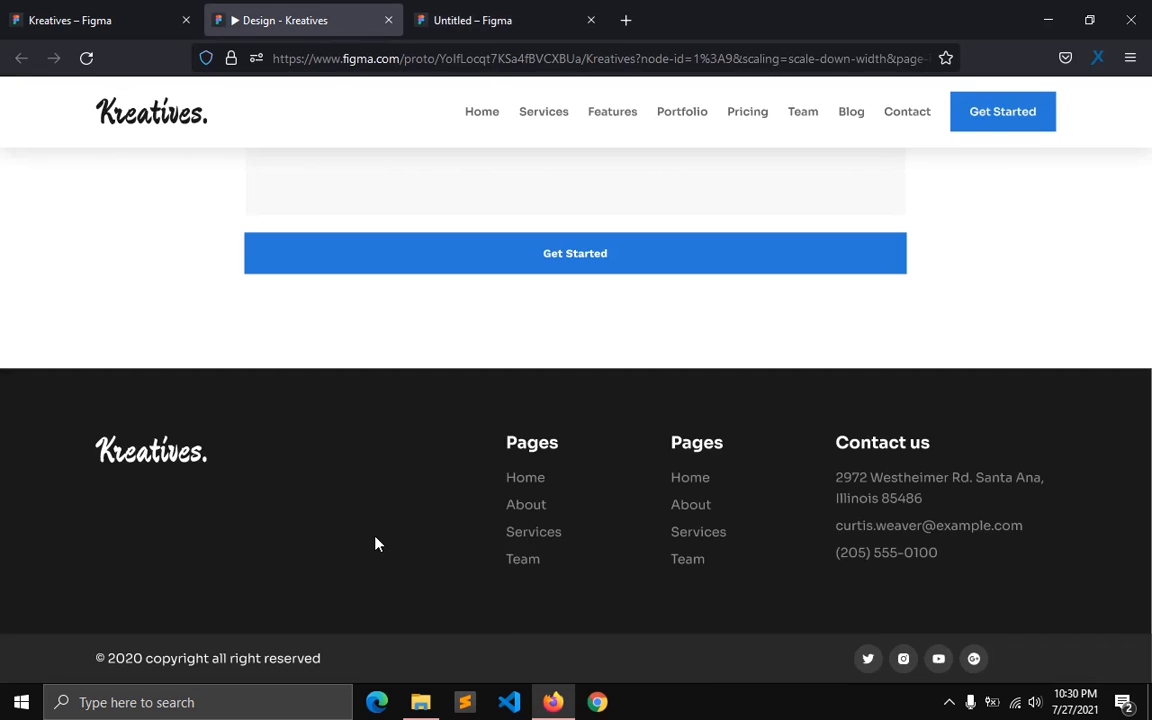
{"action": "left_click", "coordinate": [470, 20]}
{"action": "scroll", "coordinate": [405, 510], "scroll_direction": "down", "scroll_amount": 2}
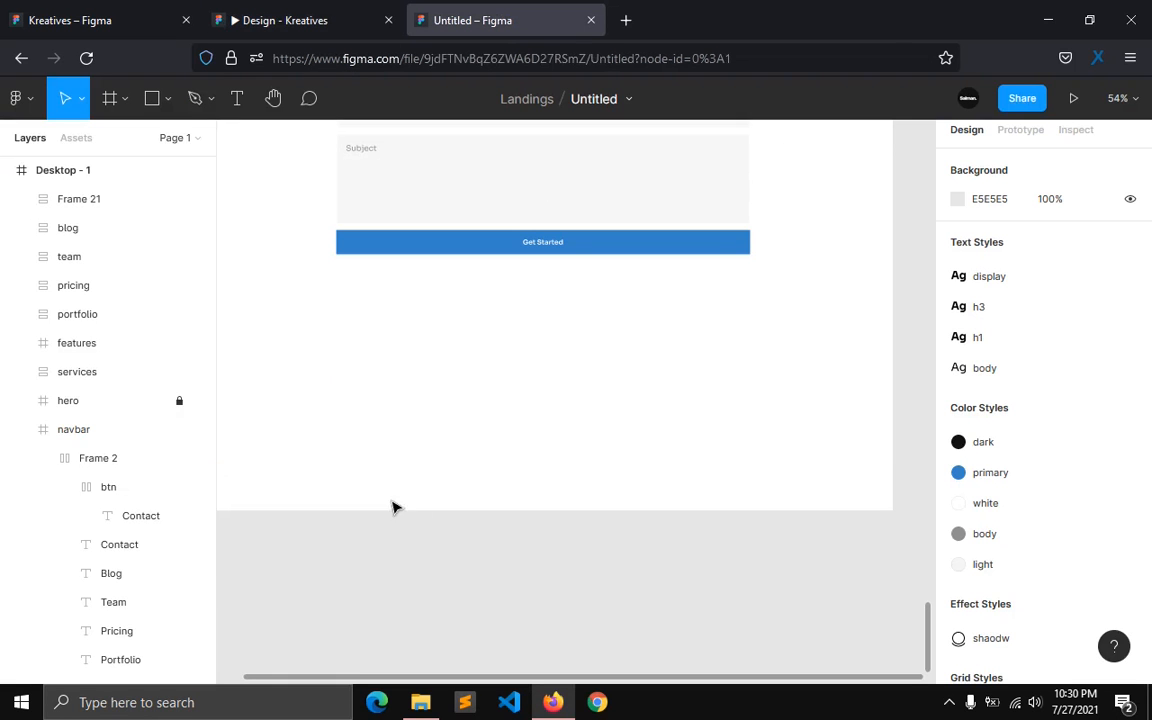
Step: Collapse all layer groups and rename the contact section frame as contact
{"action": "left_click", "coordinate": [21, 429]}
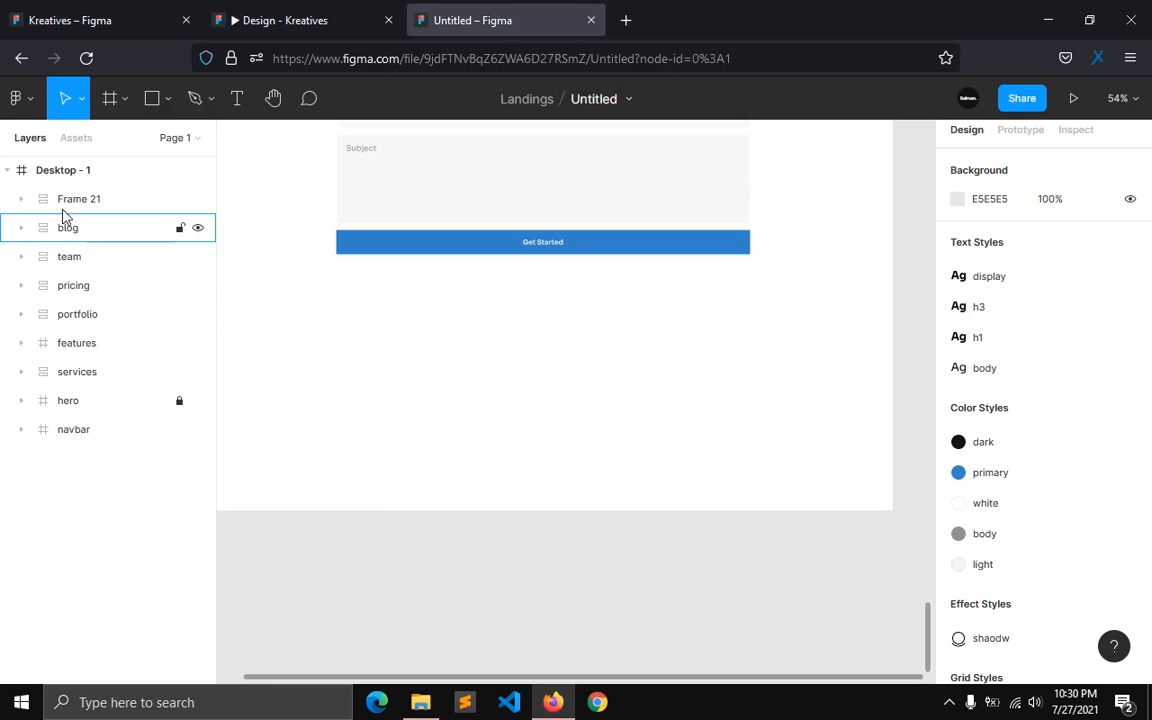
{"action": "double_click", "coordinate": [63, 204]}
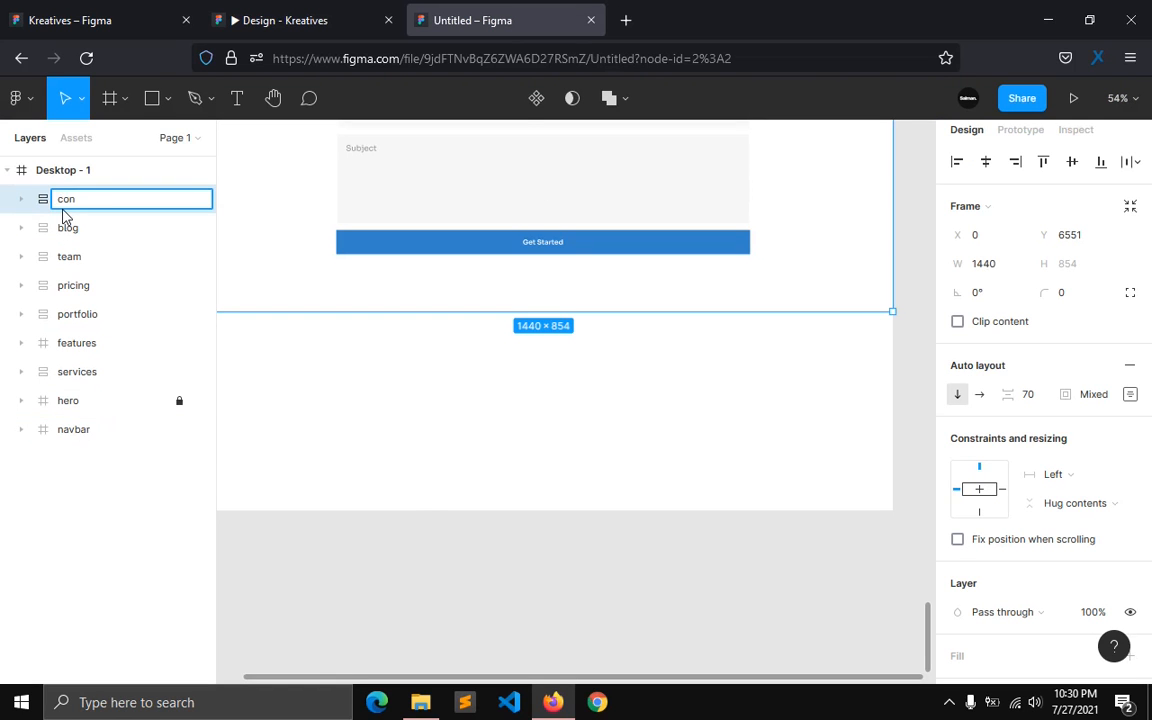
{"action": "key", "text": "Return"}
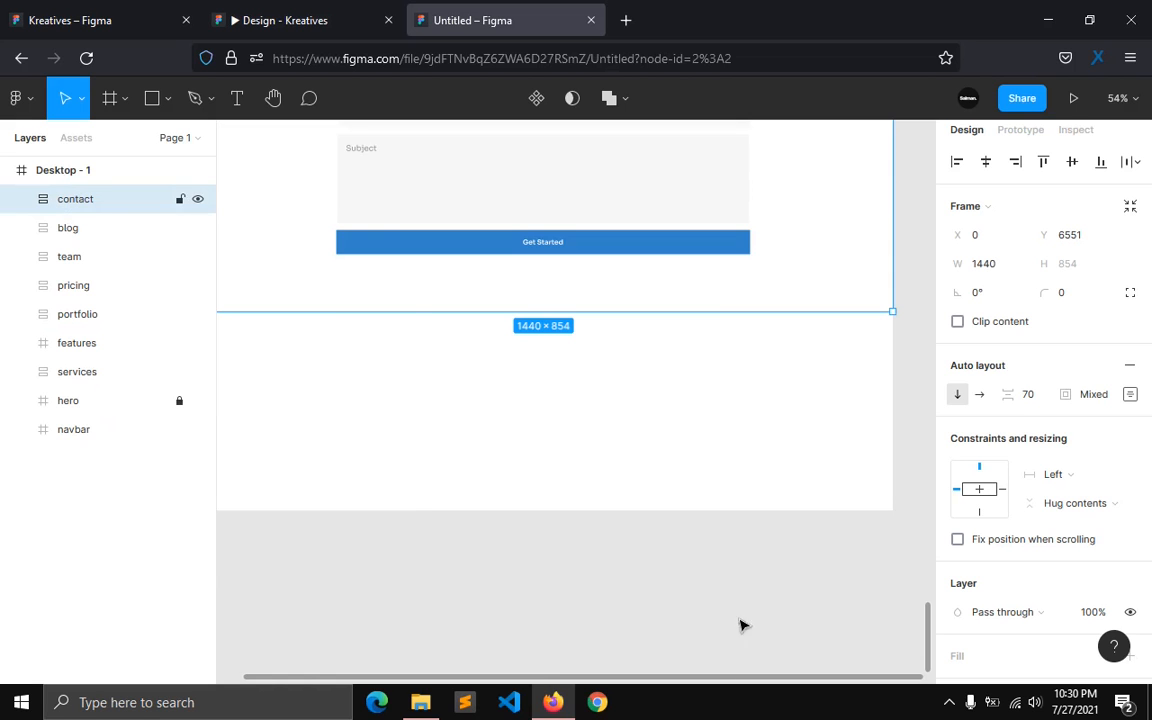
Step: Extend the Desktop - 1 frame downward to a height of about 7941 to make room for the footer
{"action": "left_click_drag", "start_coordinate": [634, 679], "coordinate": [589, 679]}
{"action": "left_click", "coordinate": [486, 620]}
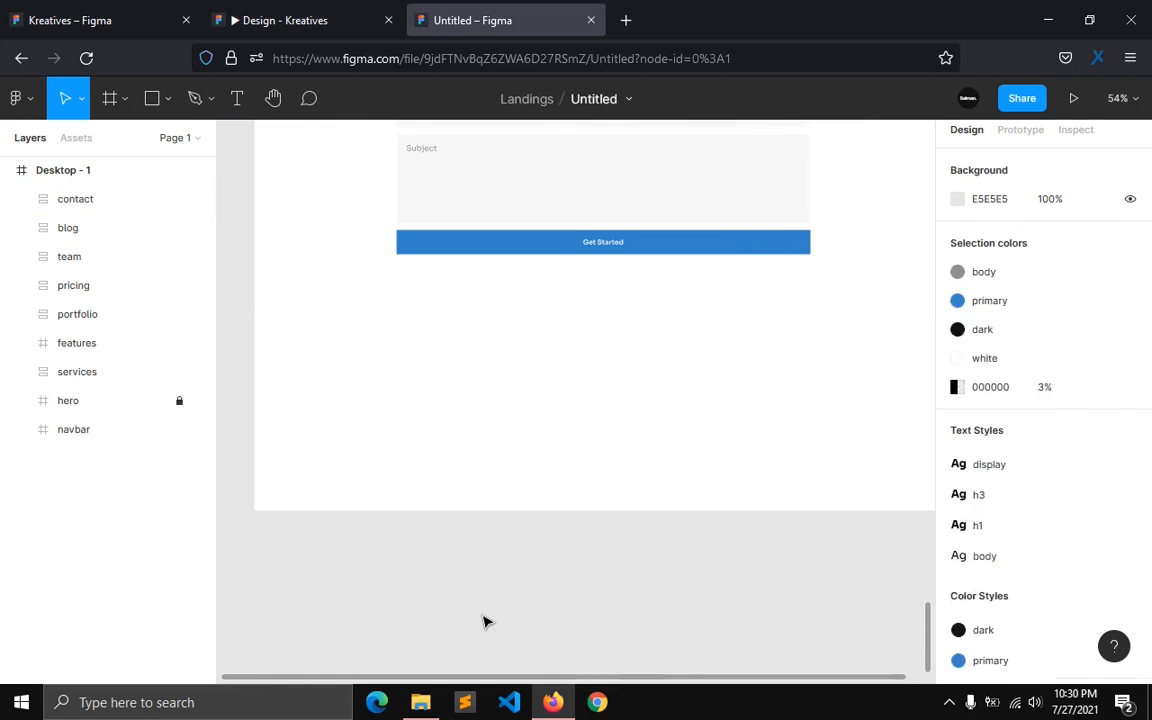
{"action": "left_click", "coordinate": [63, 170]}
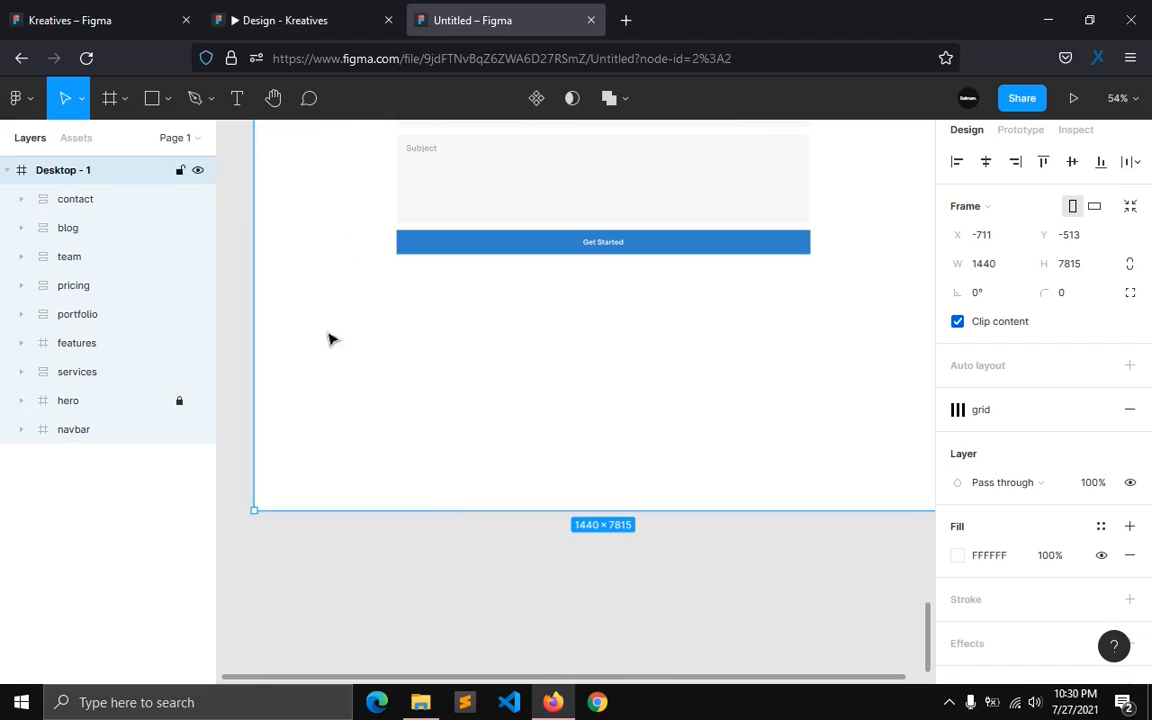
{"action": "left_click_drag", "start_coordinate": [447, 509], "coordinate": [461, 572]}
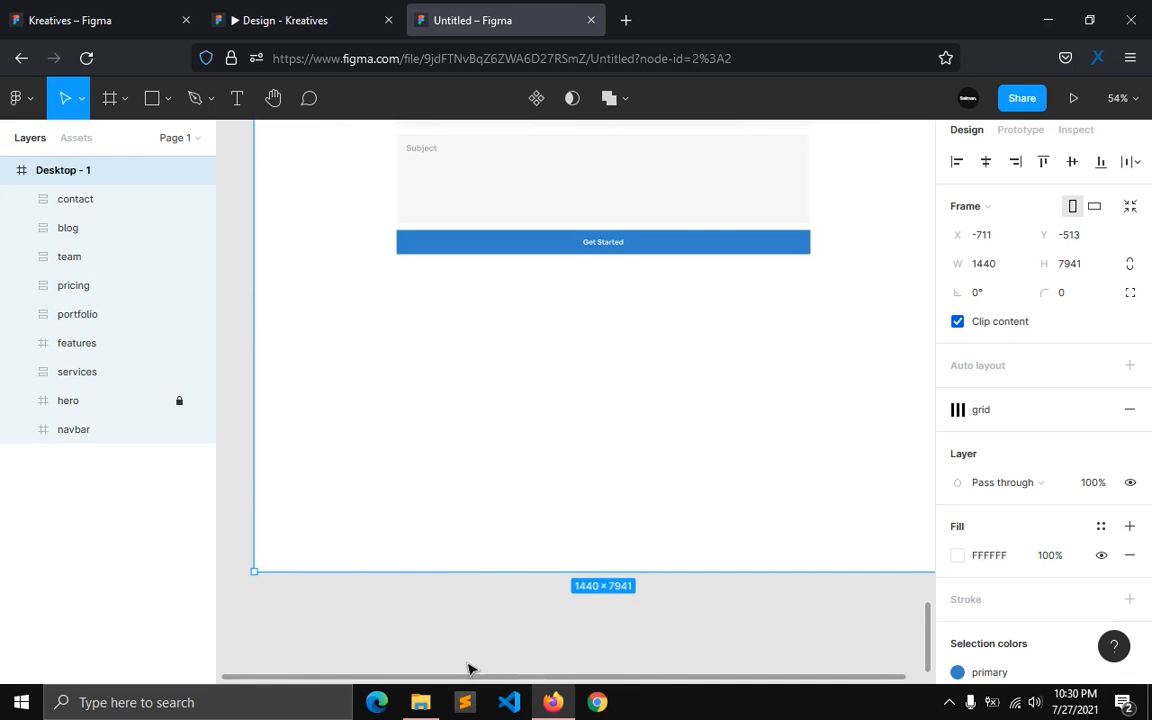
{"action": "left_click_drag", "start_coordinate": [505, 683], "coordinate": [481, 651]}
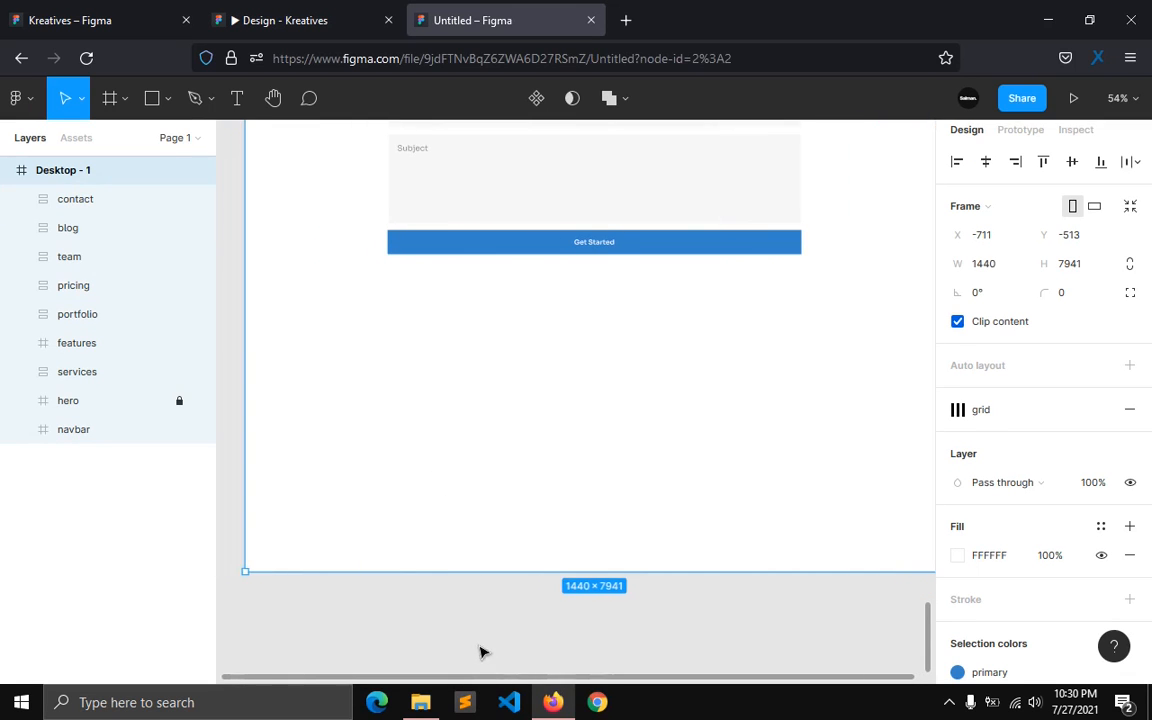
{"action": "left_click", "coordinate": [481, 651]}
Step: Draw a full-width frame of about 1440 × 297 directly below the contact section and fill it with the dark color style
{"action": "left_click", "coordinate": [124, 99]}
{"action": "left_click", "coordinate": [126, 146]}
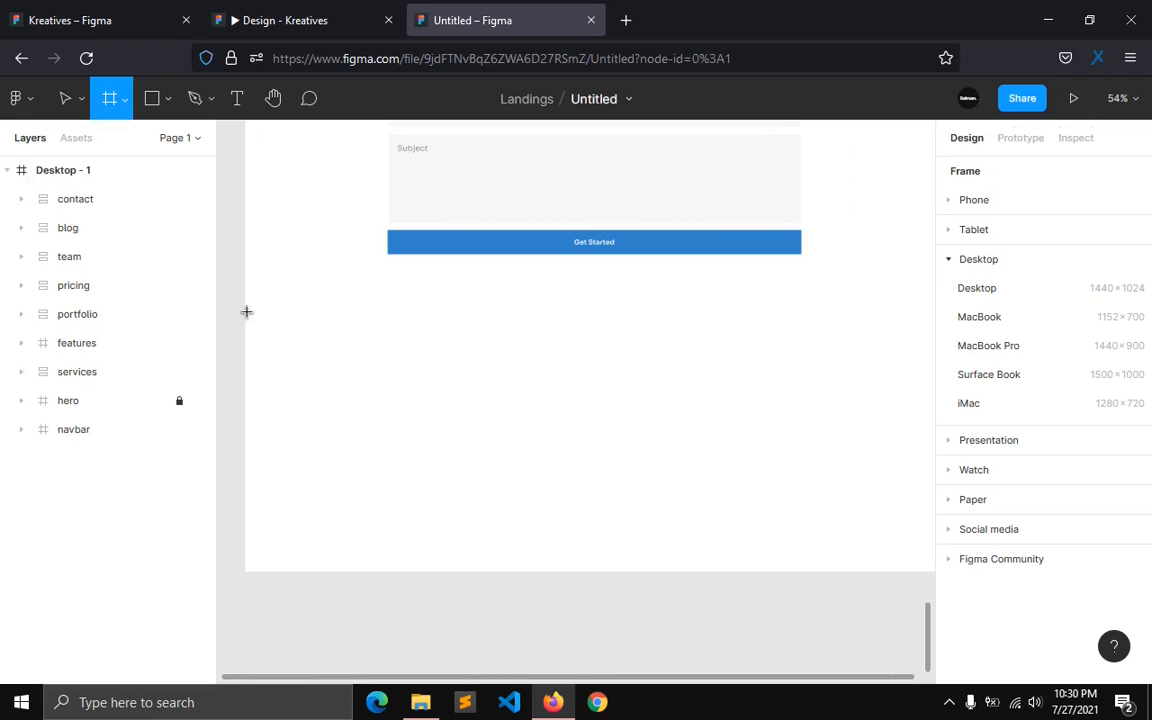
{"action": "mouse_move", "coordinate": [248, 354]}
{"action": "left_mouse_down"}
{"action": "mouse_move", "coordinate": [949, 468]}
{"action": "mouse_move", "coordinate": [783, 469]}
{"action": "mouse_move", "coordinate": [730, 498]}
{"action": "left_mouse_up"}
{"action": "scroll", "coordinate": [1018, 560], "scroll_direction": "down", "scroll_amount": 2}
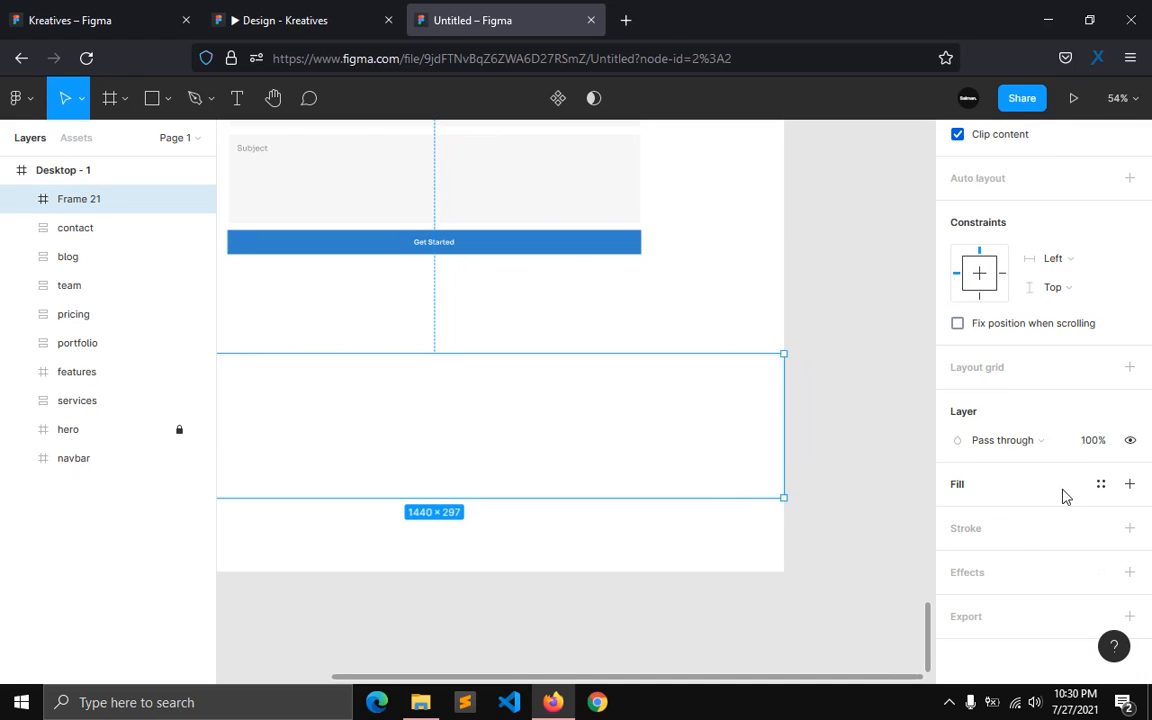
{"action": "left_click", "coordinate": [1099, 485]}
{"action": "left_click", "coordinate": [972, 592]}
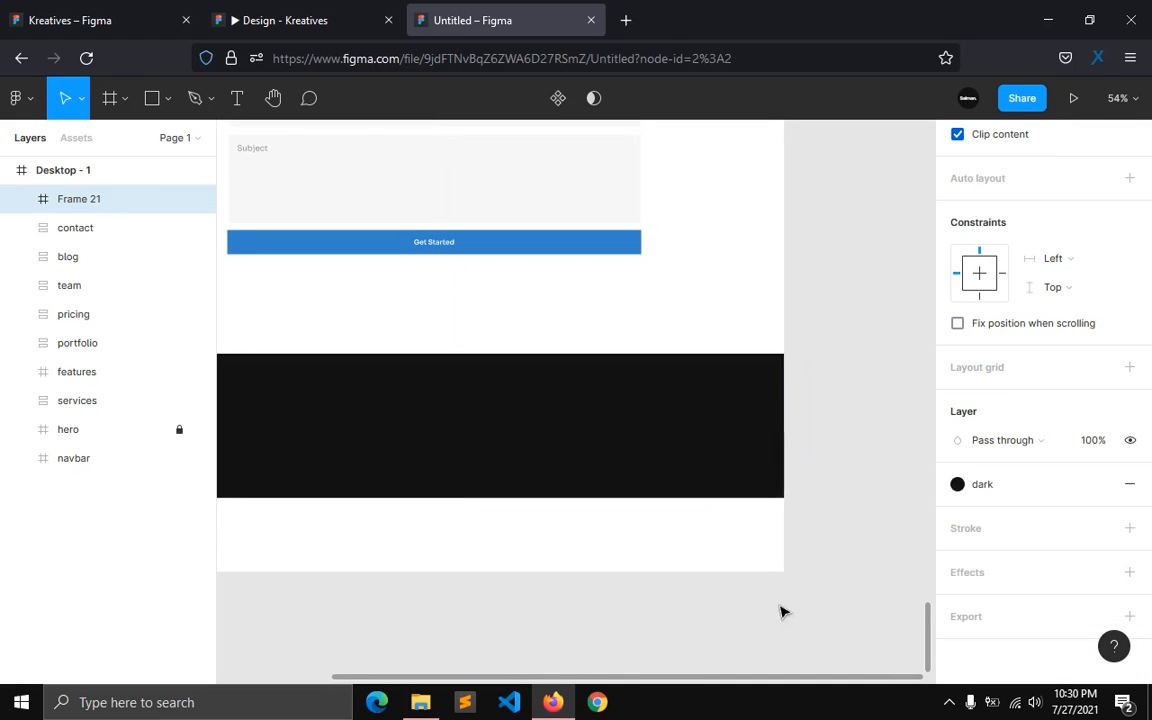
Step: Apply the saved grid style to the dark footer frame and make layout grids visible
{"action": "left_click_drag", "start_coordinate": [666, 682], "coordinate": [537, 684]}
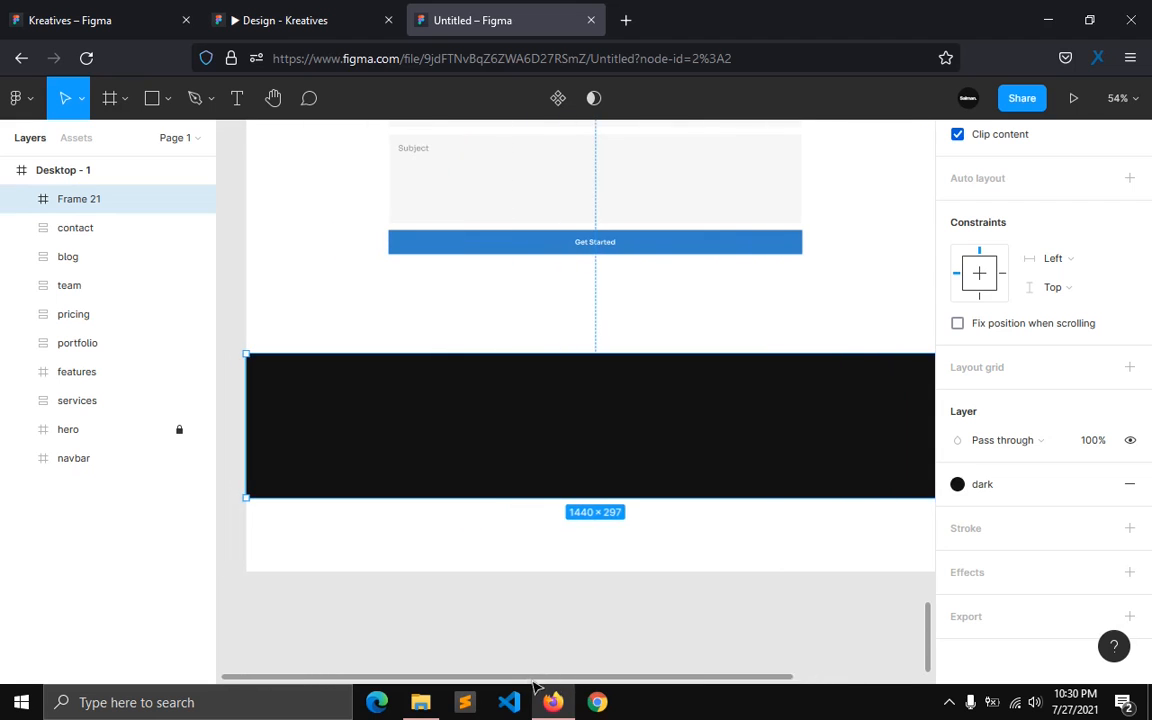
{"action": "left_click", "coordinate": [1101, 368]}
{"action": "left_click", "coordinate": [1008, 470]}
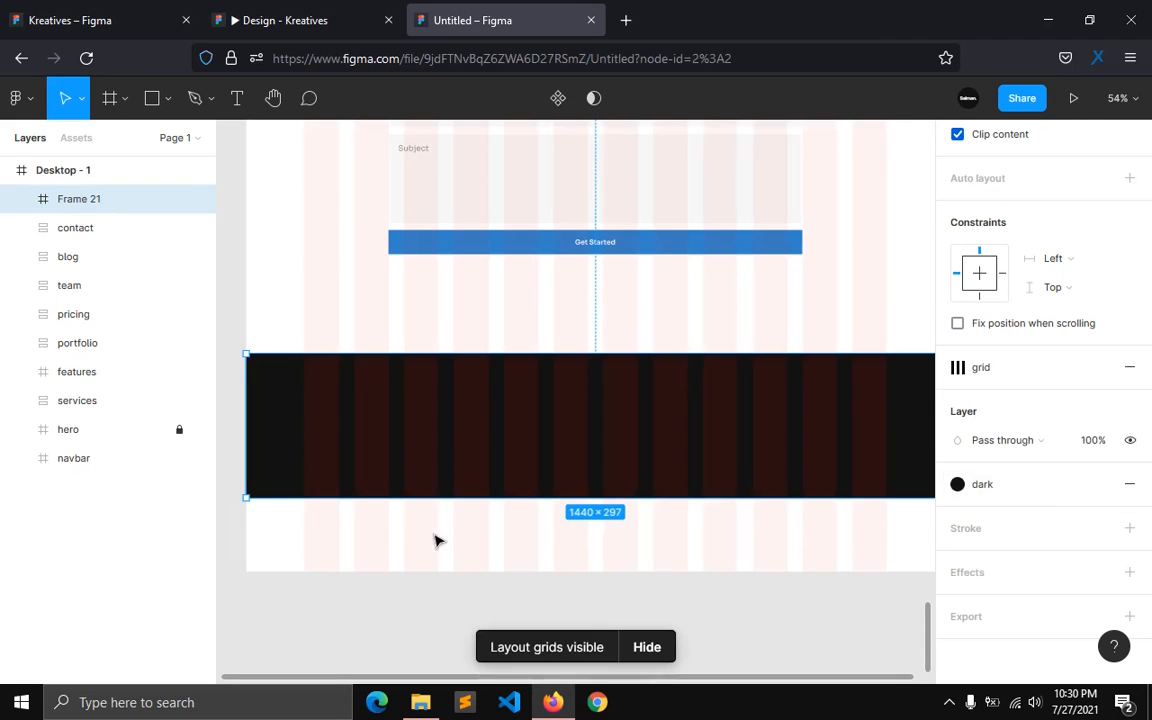
{"action": "left_click", "coordinate": [417, 566]}
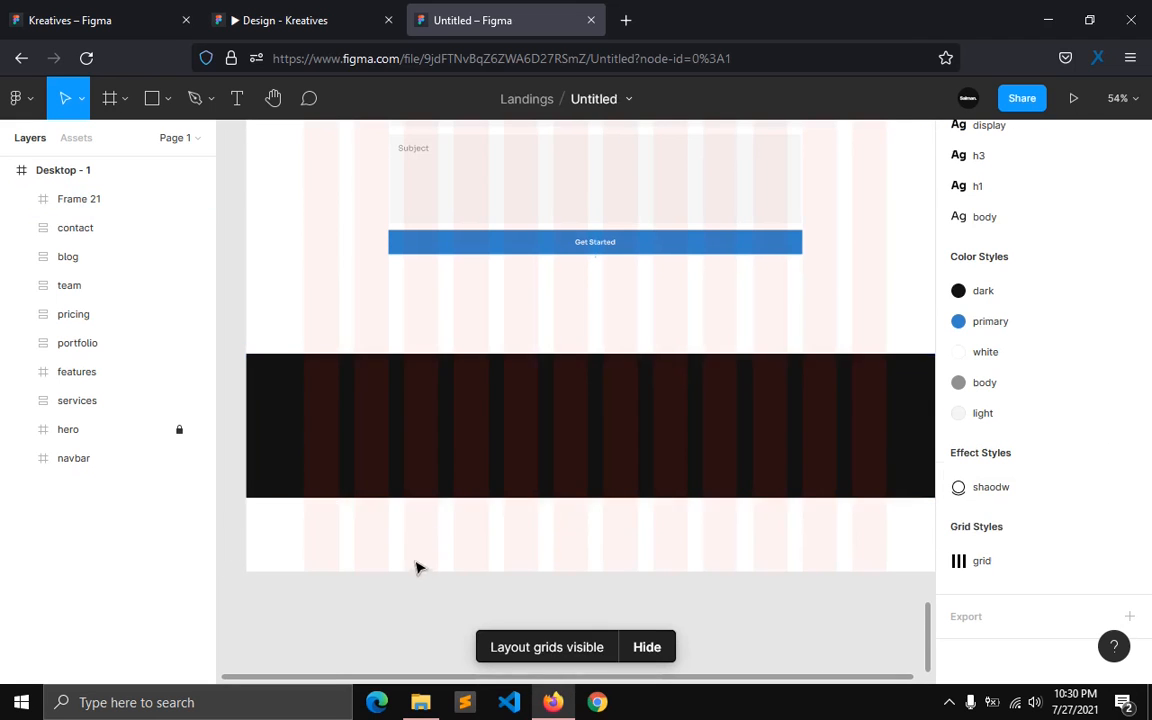
Step: Duplicate the Kreatives logo text from the navbar and move the copy into the new footer frame
{"action": "left_click", "coordinate": [22, 459]}
{"action": "left_click", "coordinate": [42, 489]}
{"action": "left_click", "coordinate": [104, 518]}
{"action": "key", "text": "ctrl+d"}
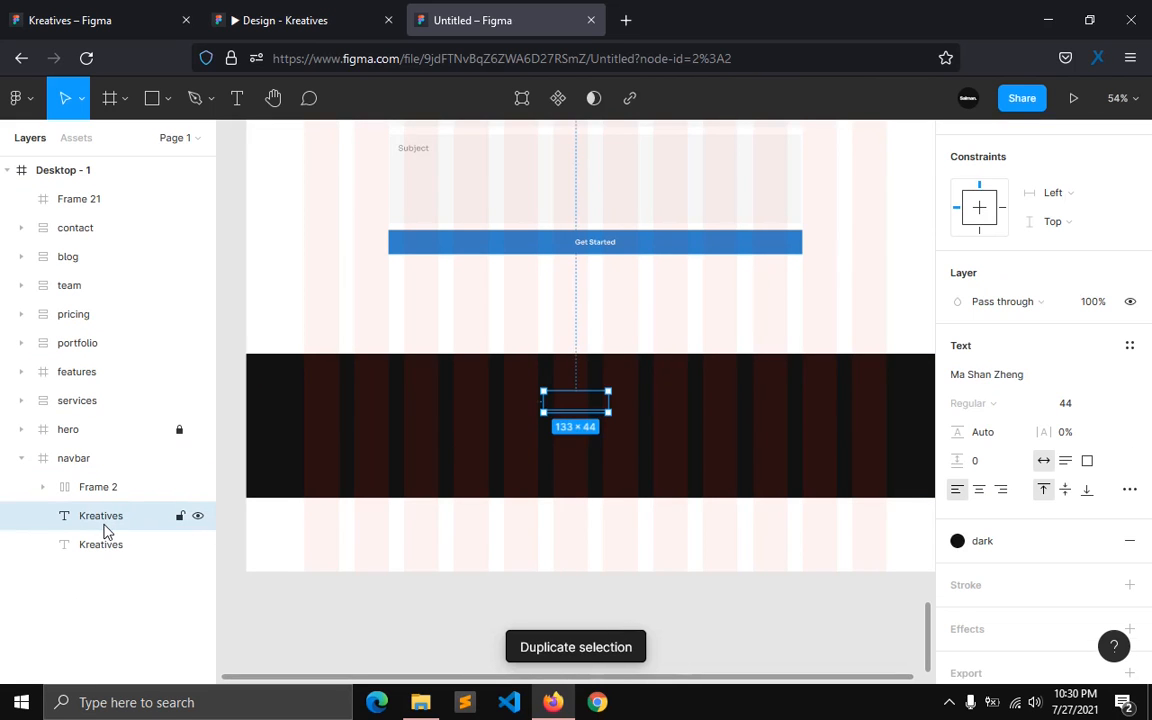
{"action": "left_click_drag", "start_coordinate": [104, 516], "coordinate": [82, 212]}
Step: Rename the dark footer frame as footer top
{"action": "double_click", "coordinate": [82, 205]}
{"action": "type", "text": "footer top"}
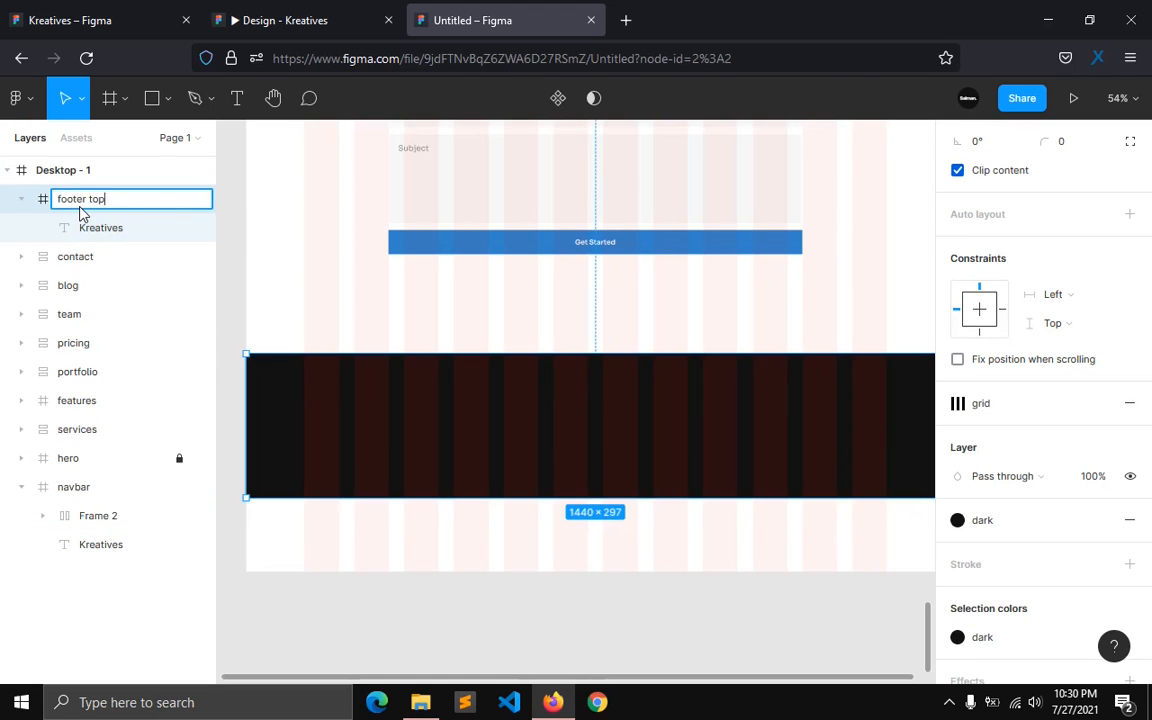
{"action": "key", "text": "Return"}
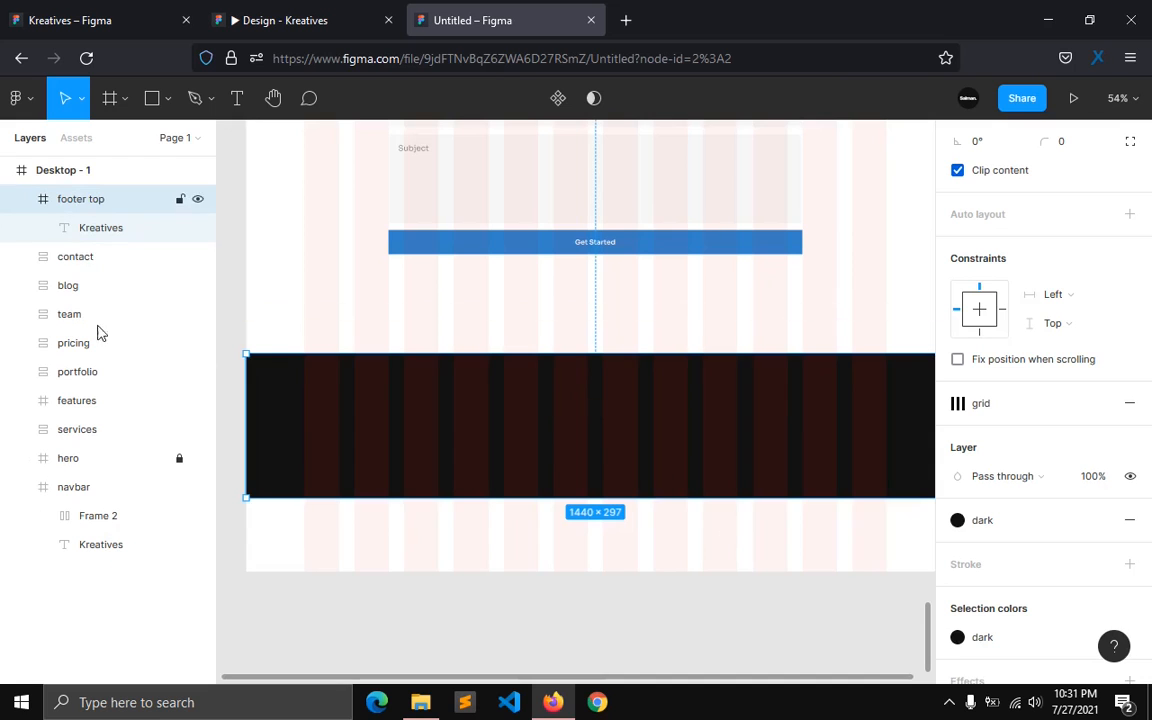
Step: Place the Kreatives logo copy near the left side of the footer and apply the white color style to it
{"action": "left_click", "coordinate": [101, 228]}
{"action": "left_click", "coordinate": [957, 163]}
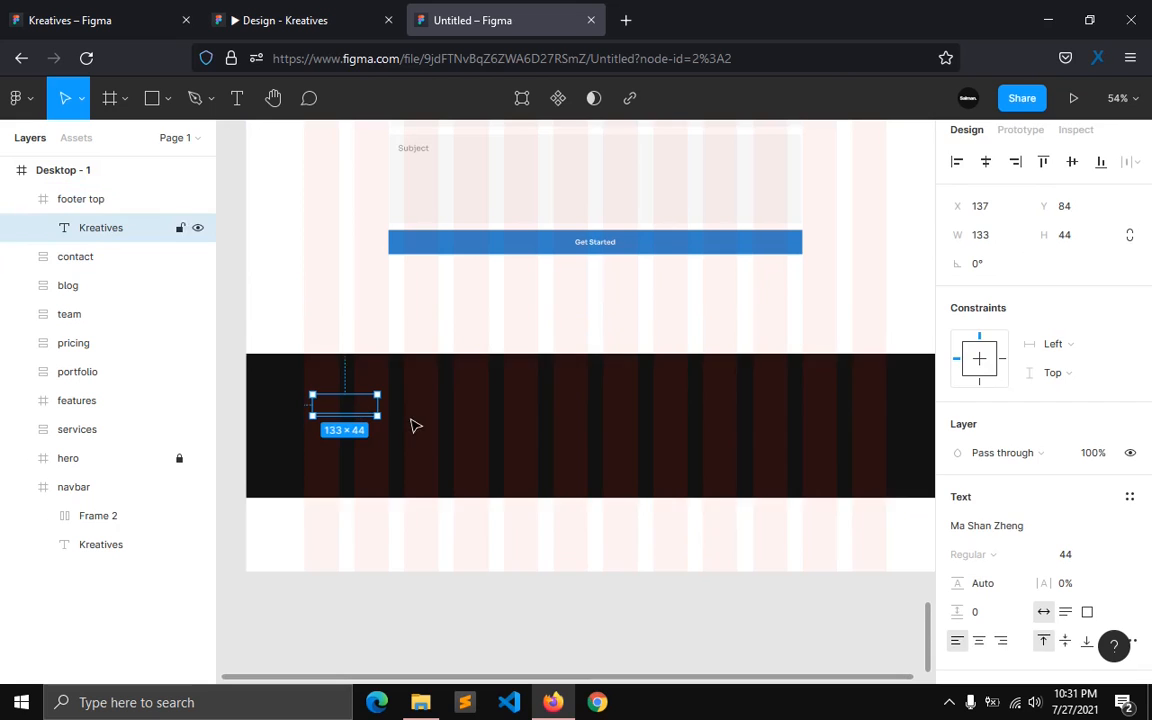
{"action": "scroll", "coordinate": [1100, 571], "scroll_direction": "down", "scroll_amount": 3}
{"action": "left_click", "coordinate": [1094, 486]}
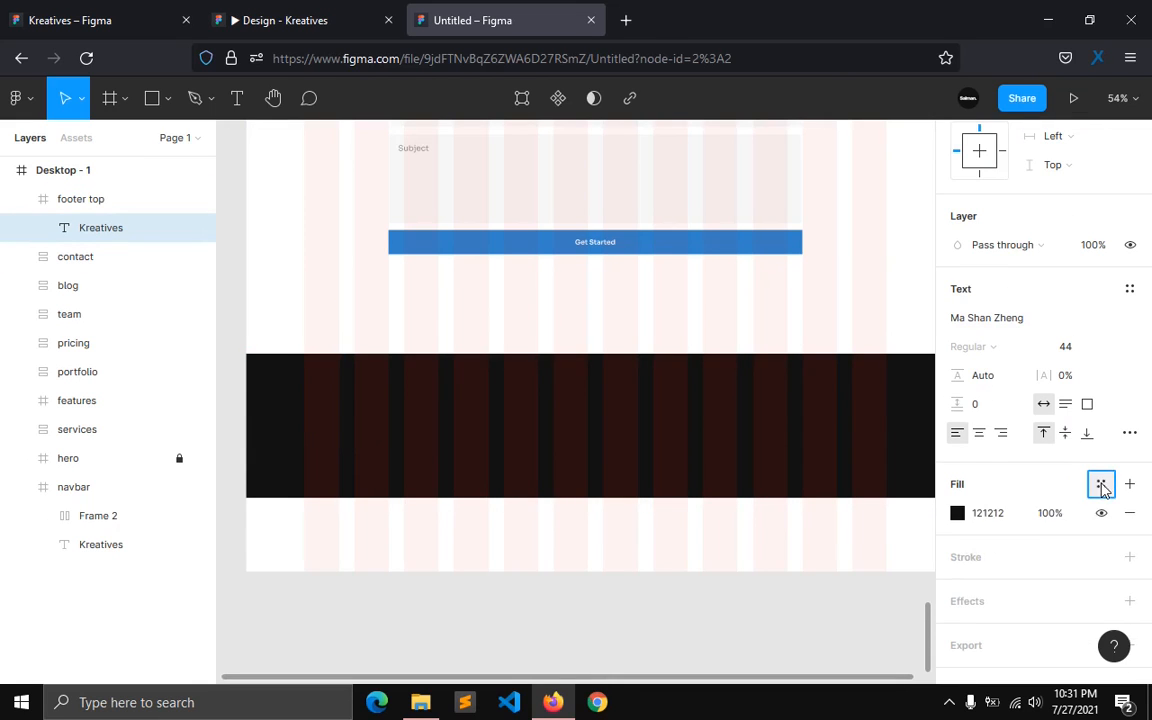
{"action": "left_click", "coordinate": [1100, 484]}
{"action": "left_click", "coordinate": [1026, 594]}
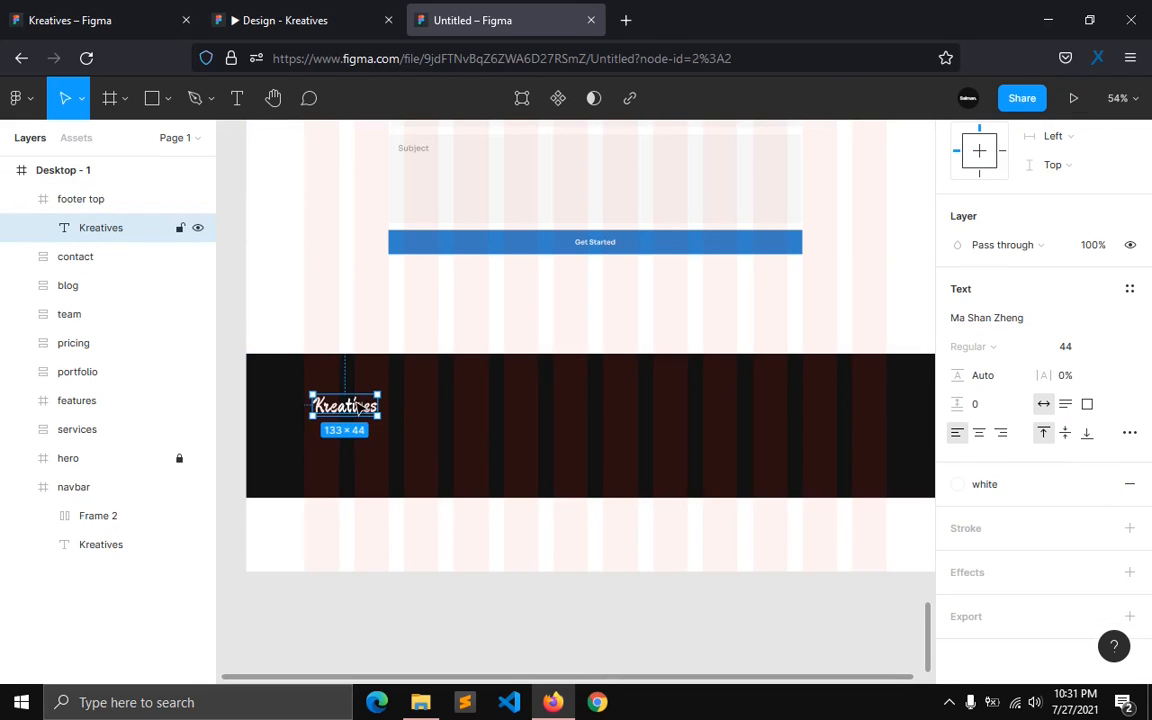
Step: Line up the footer logo with the left edge of the first grid column and shift it slightly upward
{"action": "left_click_drag", "start_coordinate": [348, 407], "coordinate": [346, 407]}
{"action": "scroll", "coordinate": [296, 447], "scroll_direction": "up", "scroll_amount": 1}
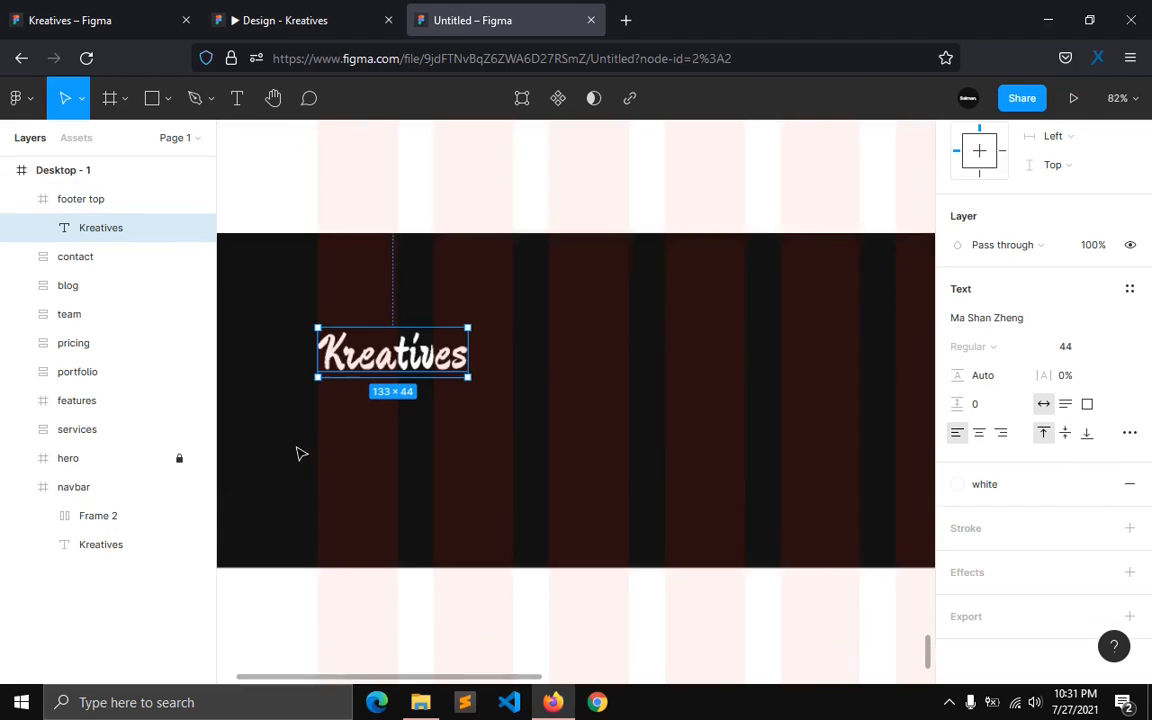
{"action": "mouse_move", "coordinate": [364, 352]}
{"action": "left_mouse_down"}
{"action": "mouse_move", "coordinate": [364, 338]}
{"action": "mouse_move", "coordinate": [366, 349]}
{"action": "left_mouse_up"}
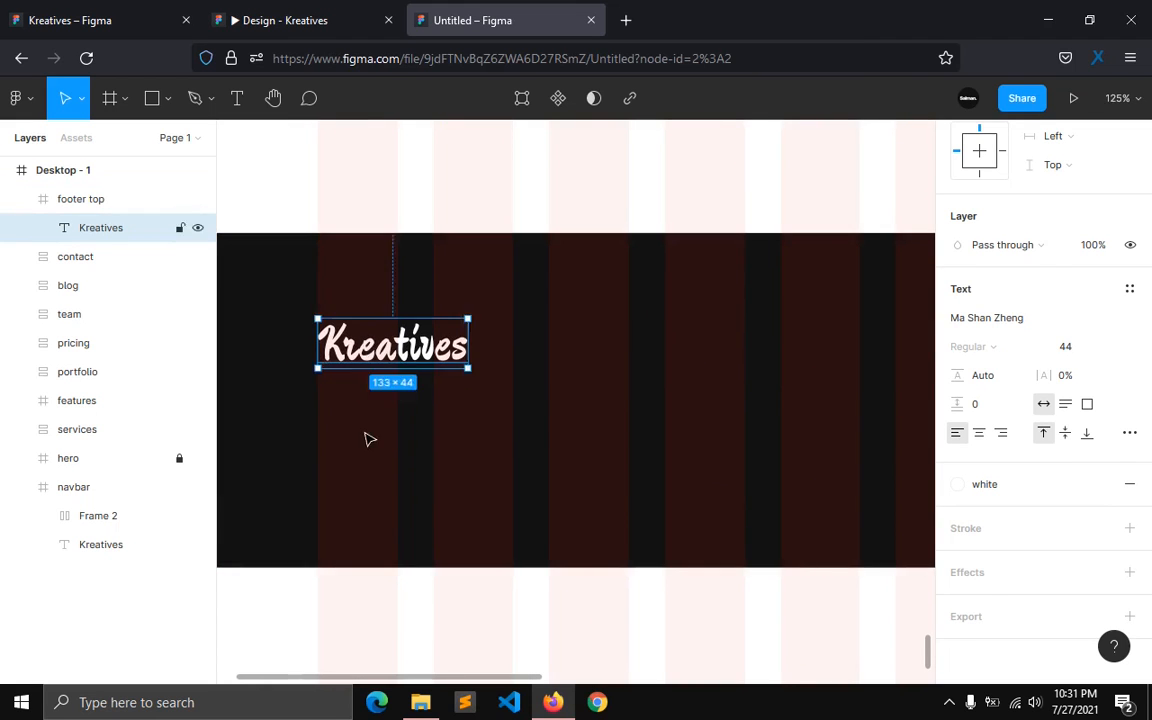
{"action": "left_click", "coordinate": [368, 437]}
Step: Check the Pages and Contact us columns of the footer in the Kreatives reference prototype
{"action": "left_click_drag", "start_coordinate": [435, 680], "coordinate": [571, 676]}
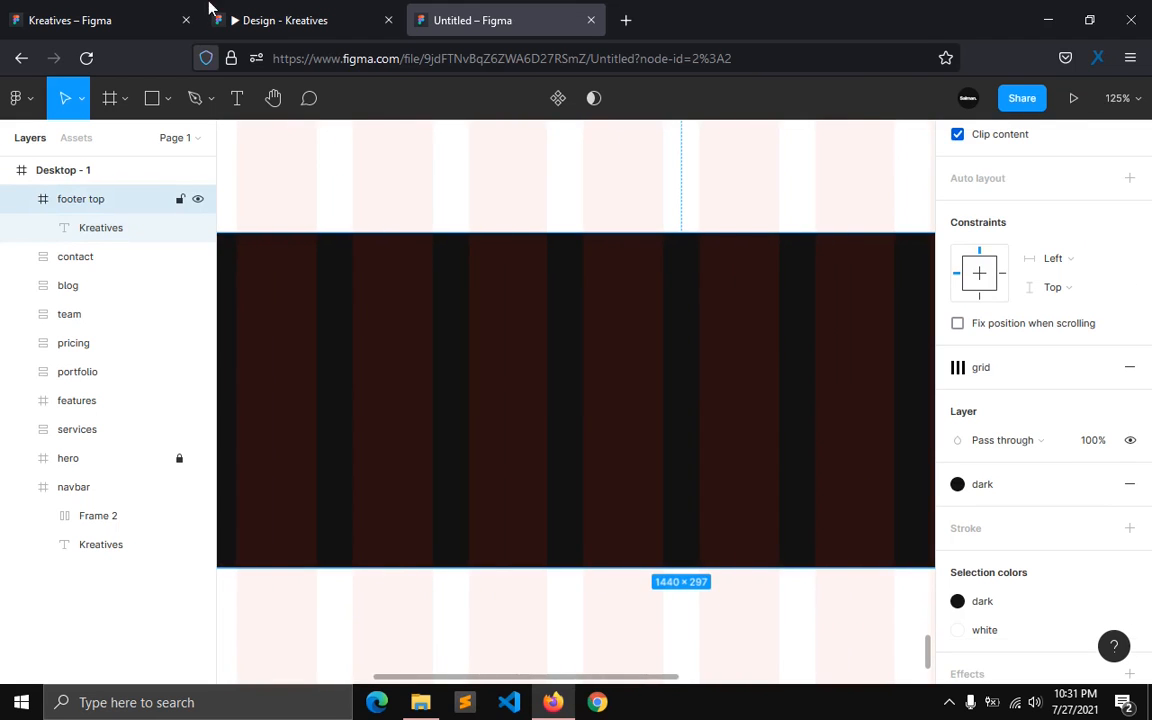
{"action": "left_click", "coordinate": [311, 12]}
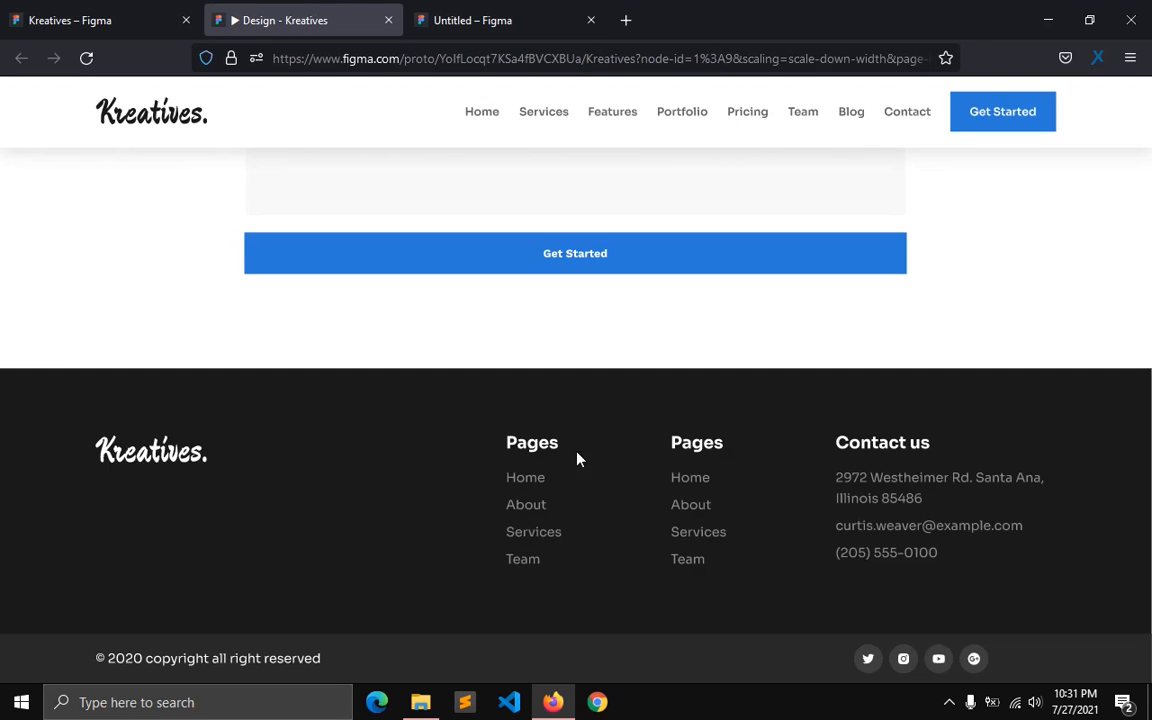
{"action": "left_click", "coordinate": [481, 12]}
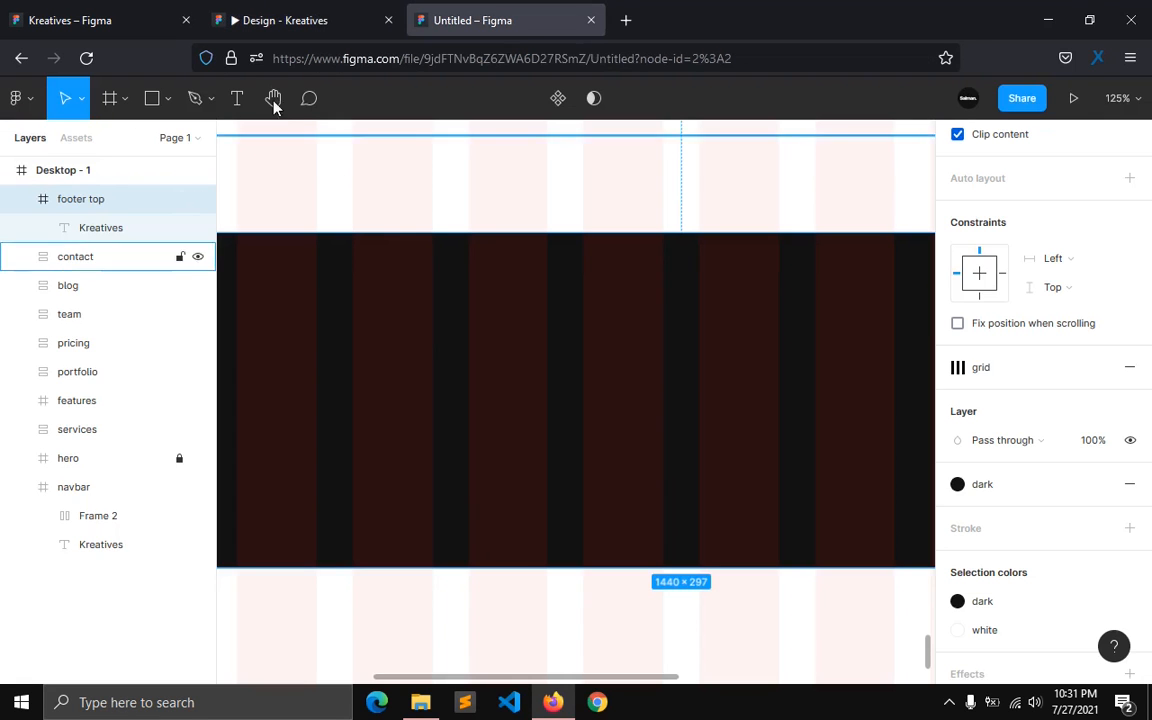
Step: Add a "Pages" heading in the footer, starting at a grid column's left edge, and apply the h3 text style
{"action": "left_click", "coordinate": [239, 99]}
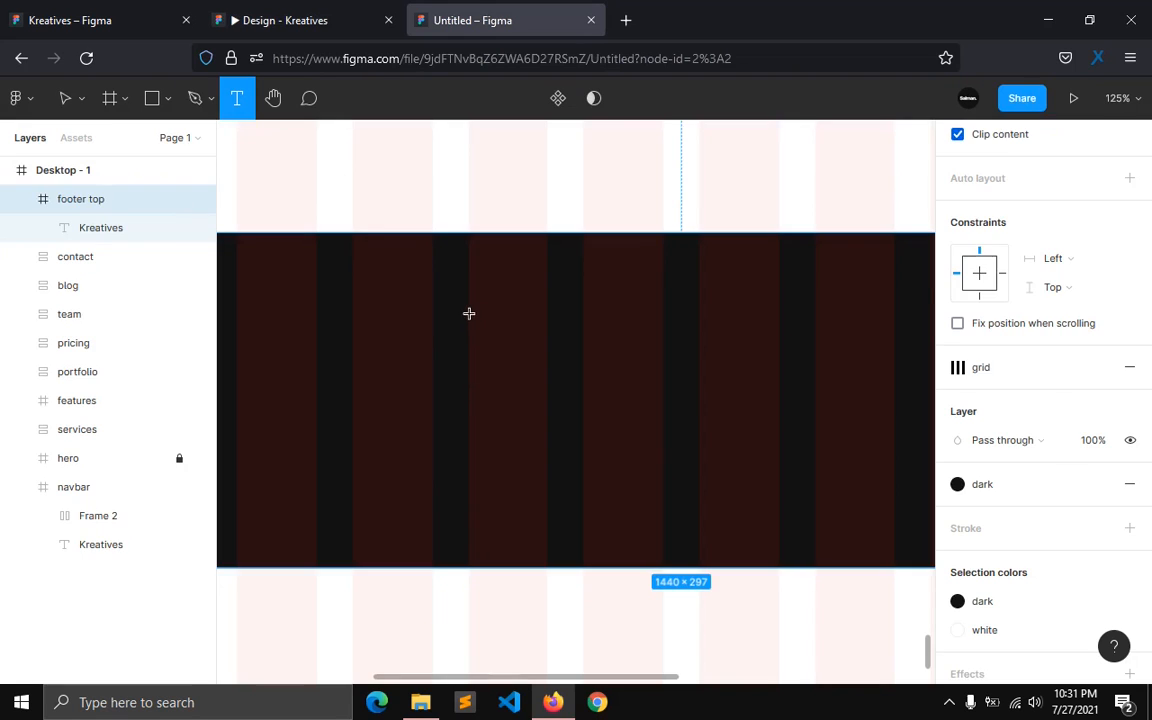
{"action": "left_click", "coordinate": [469, 313]}
{"action": "type", "text": "Pages"}
{"action": "key", "text": "Escape"}
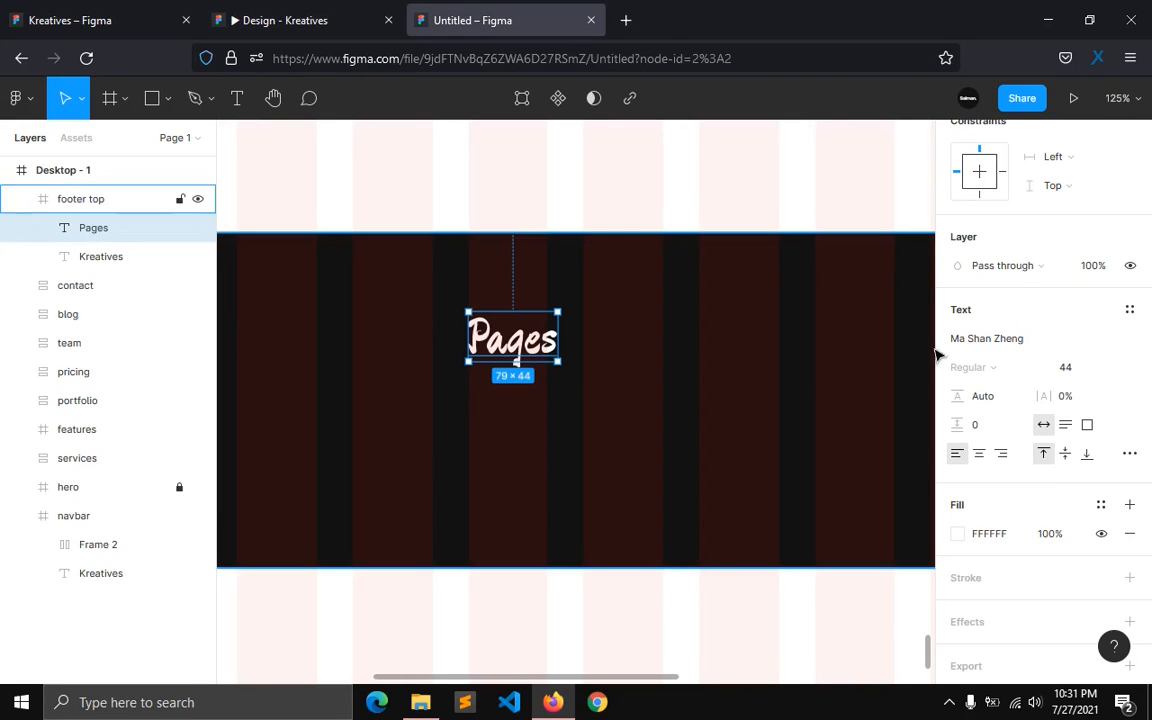
{"action": "left_click", "coordinate": [1130, 309]}
{"action": "left_click", "coordinate": [1021, 442]}
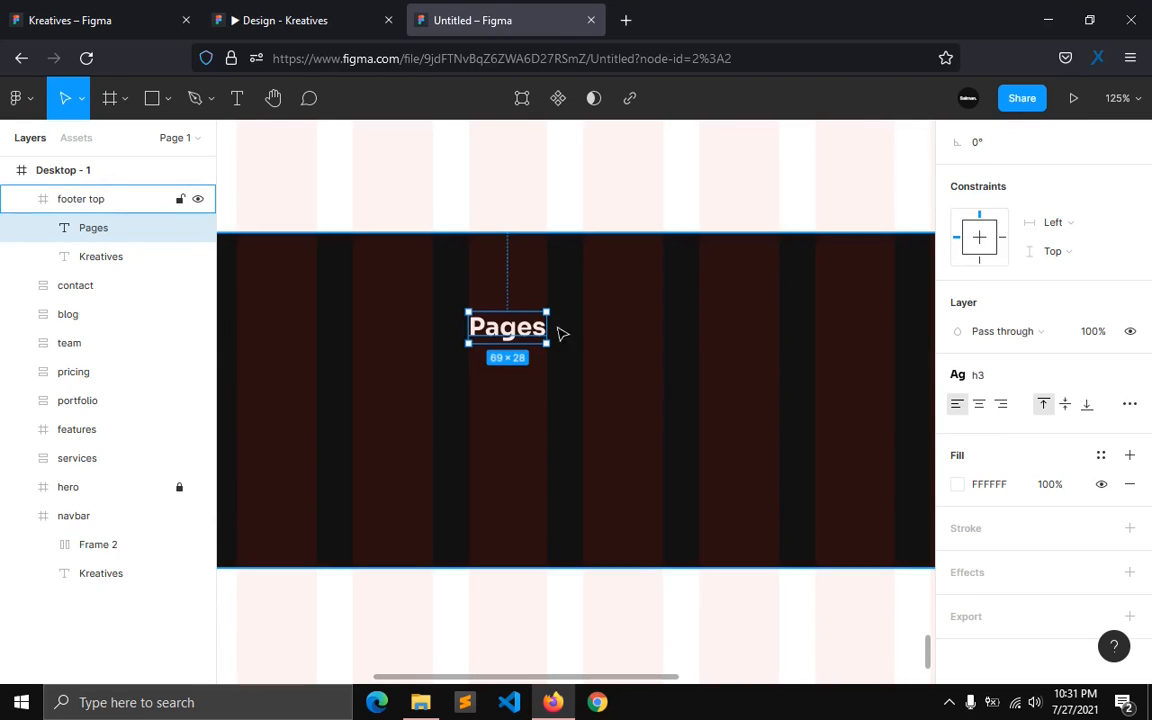
Step: Move the Pages heading slightly upward along its grid column edge and check the footer link list in the Kreatives reference prototype
{"action": "left_click_drag", "start_coordinate": [497, 336], "coordinate": [495, 321]}
{"action": "double_click", "coordinate": [497, 327]}
{"action": "key", "text": "Escape"}
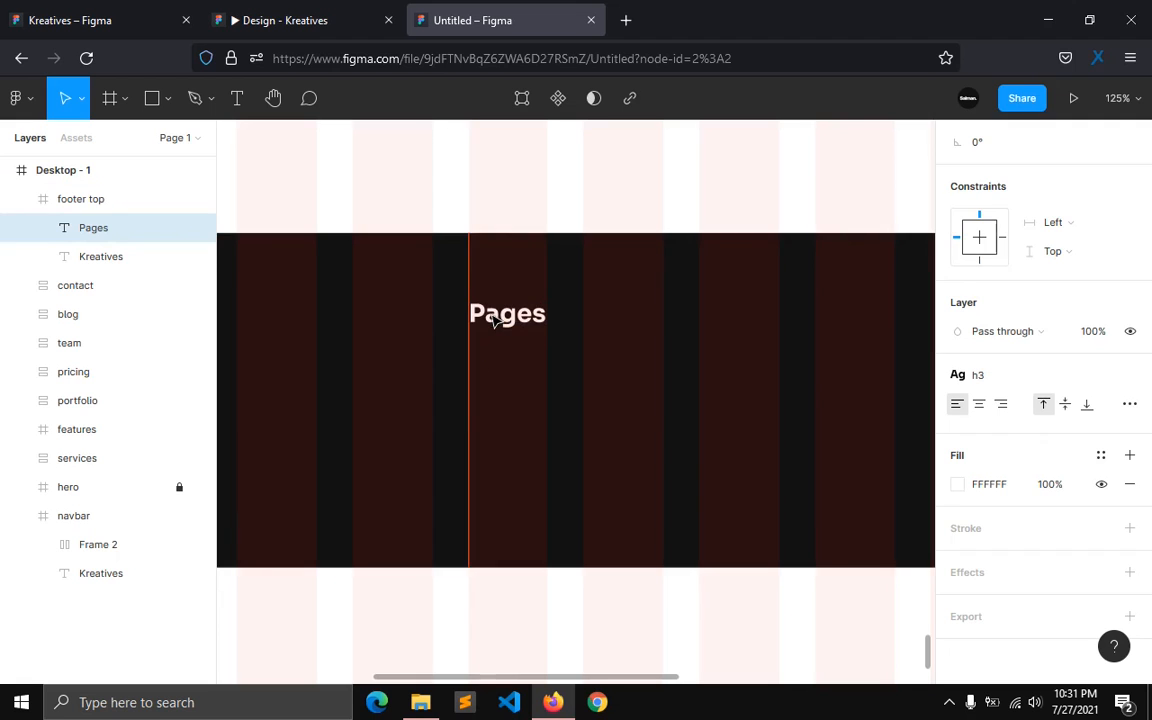
{"action": "key", "text": "Escape"}
{"action": "left_click", "coordinate": [301, 14]}
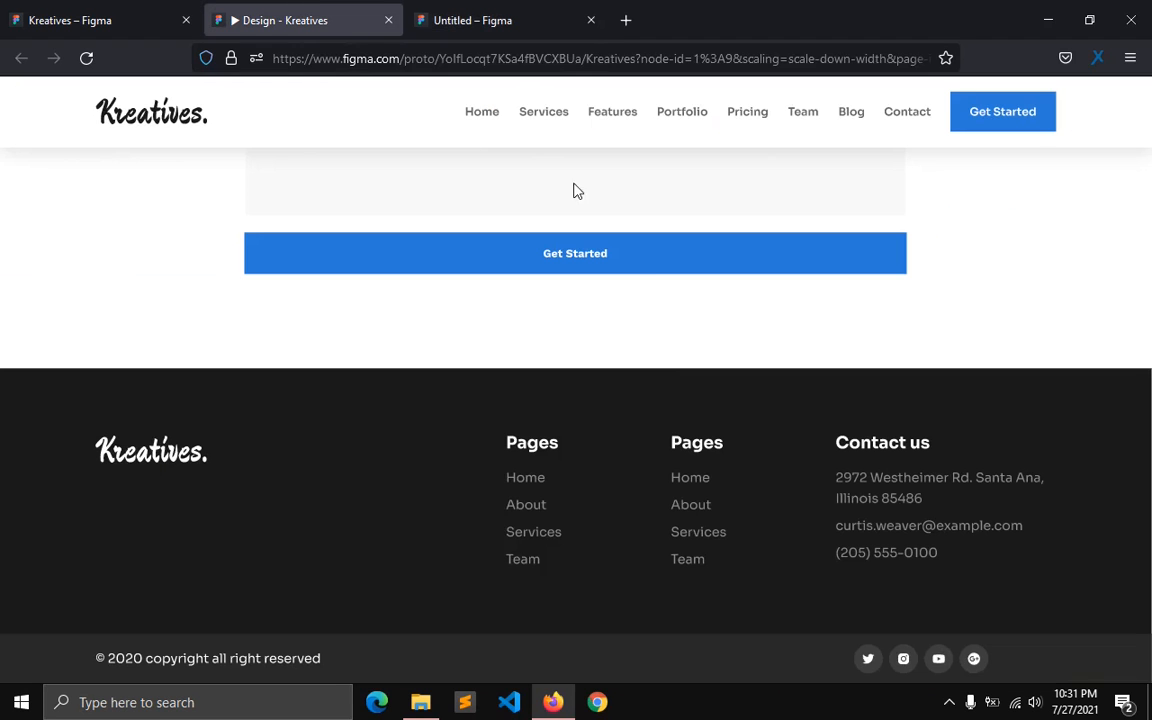
{"action": "left_click", "coordinate": [524, 21]}
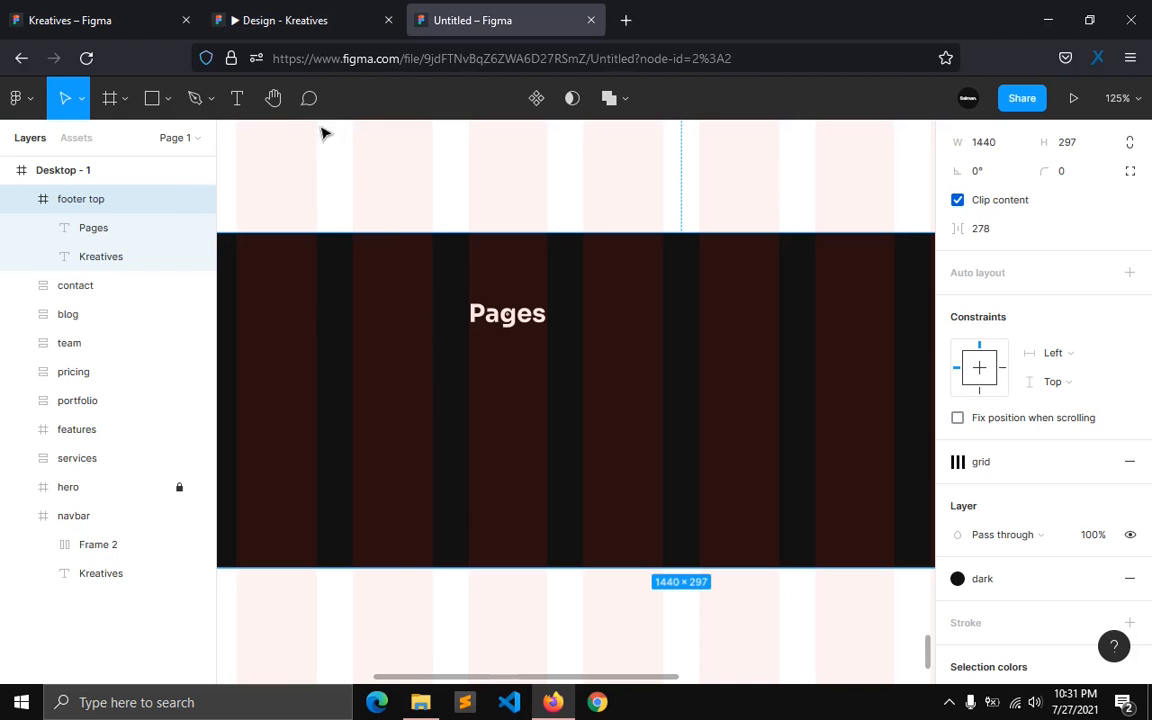
{"action": "left_click", "coordinate": [238, 98]}
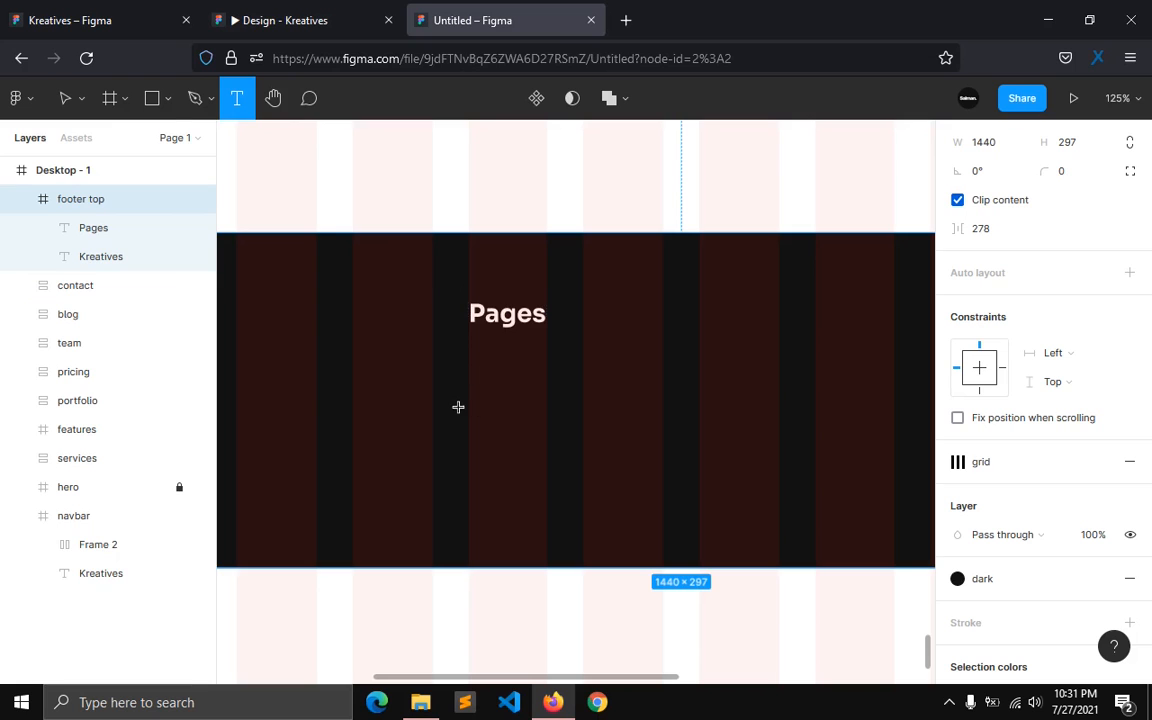
{"action": "key", "text": "shift+h"}
{"action": "key", "text": "o"}
{"action": "key", "text": "shift+h"}
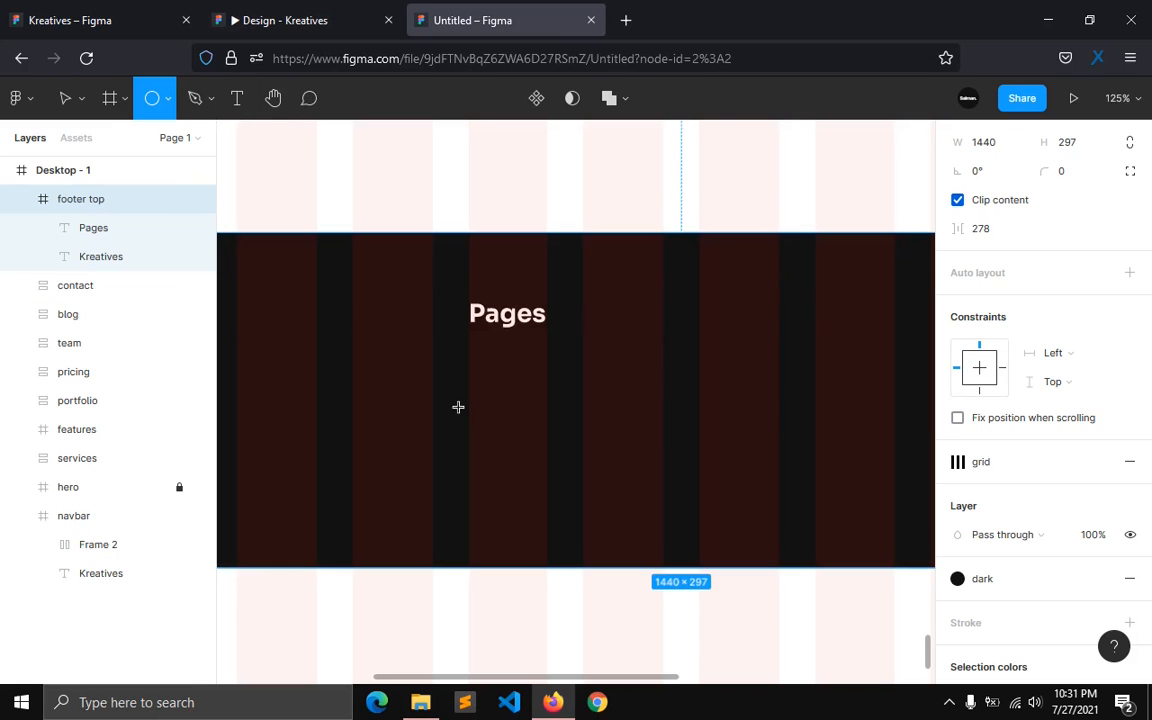
Step: Add a "Home" text below the Pages heading and give it the body text style and the body color style
{"action": "left_click", "coordinate": [237, 98]}
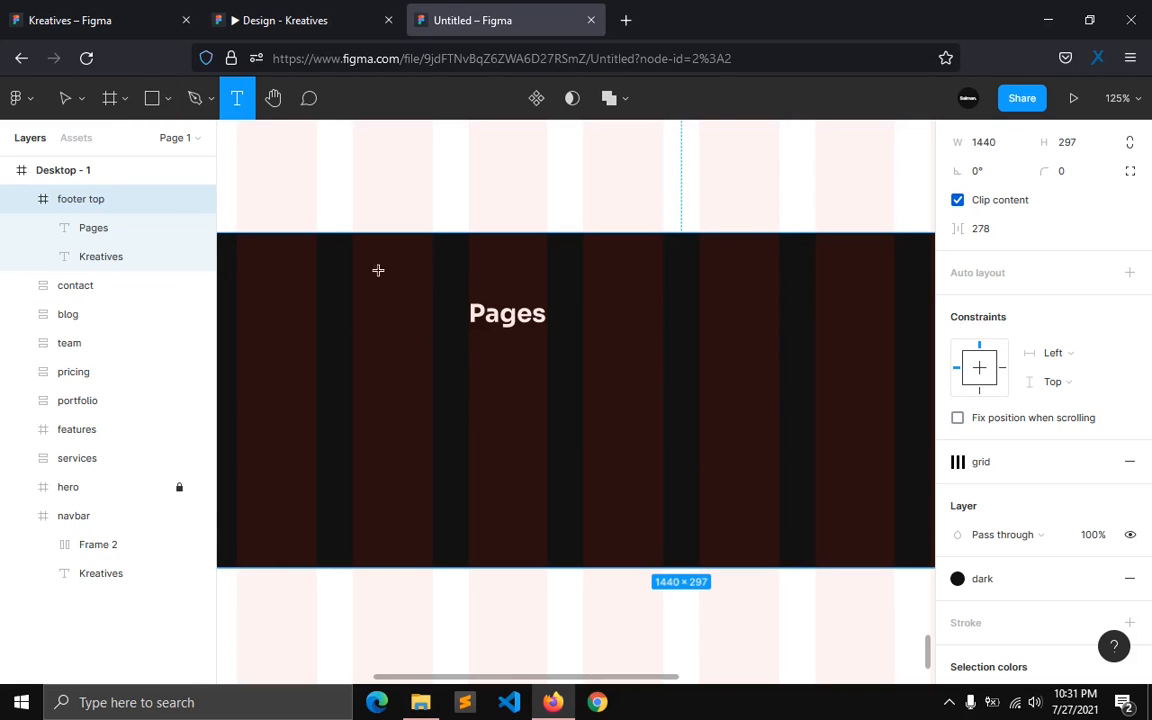
{"action": "left_click", "coordinate": [475, 366]}
{"action": "type", "text": "Home"}
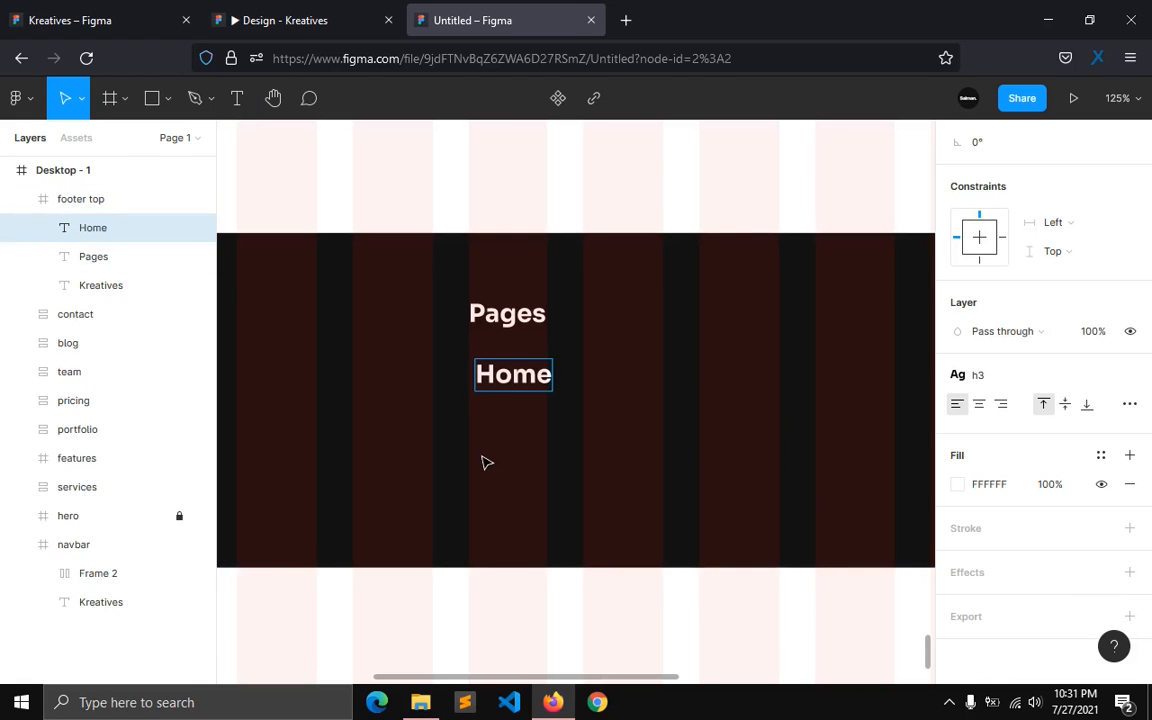
{"action": "key", "text": "Escape"}
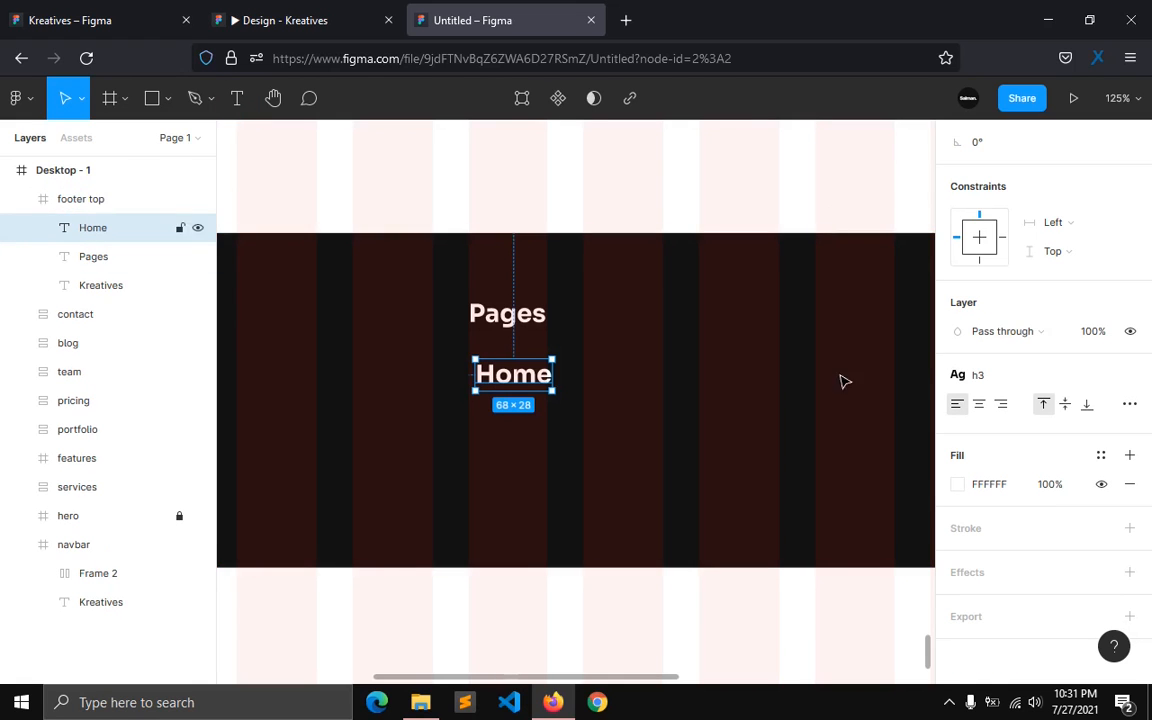
{"action": "left_click", "coordinate": [1127, 377]}
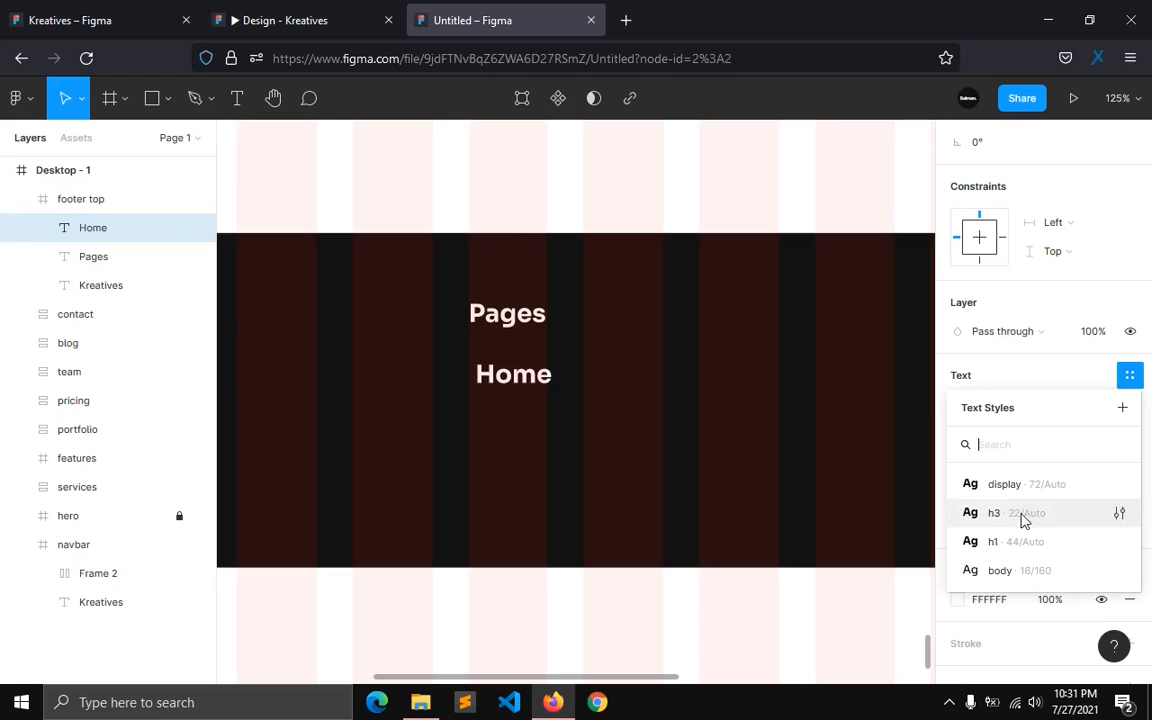
{"action": "left_click", "coordinate": [1005, 570]}
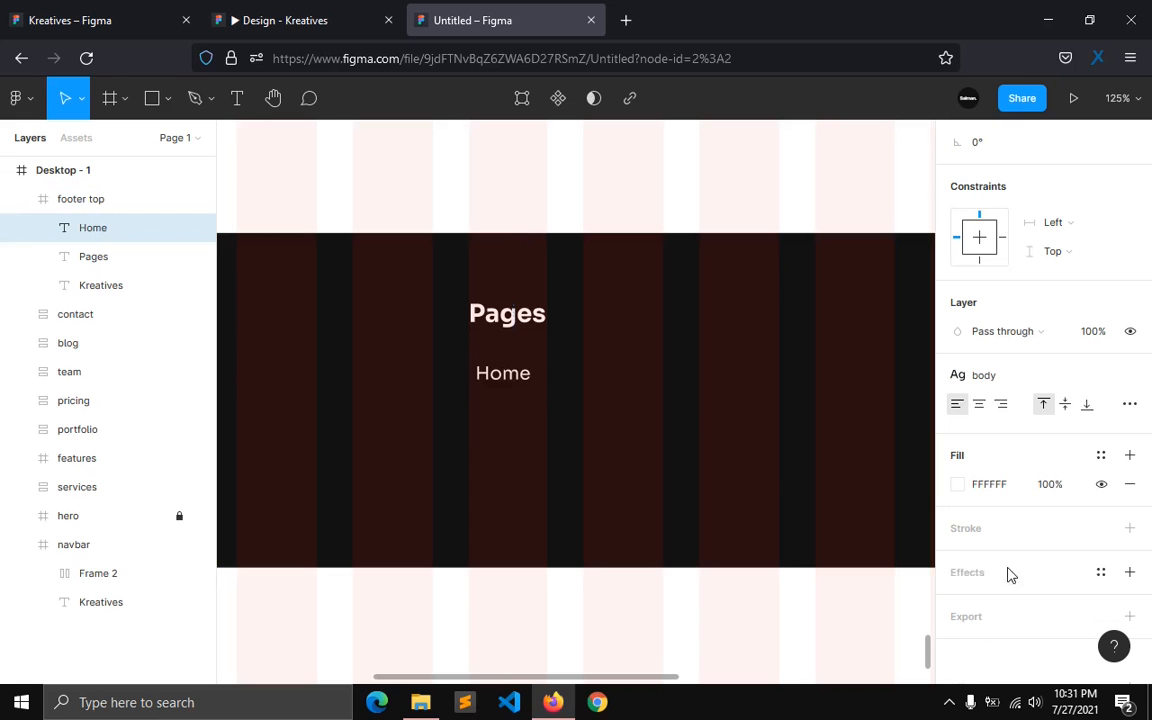
{"action": "left_click", "coordinate": [1101, 456]}
{"action": "left_click", "coordinate": [1059, 565]}
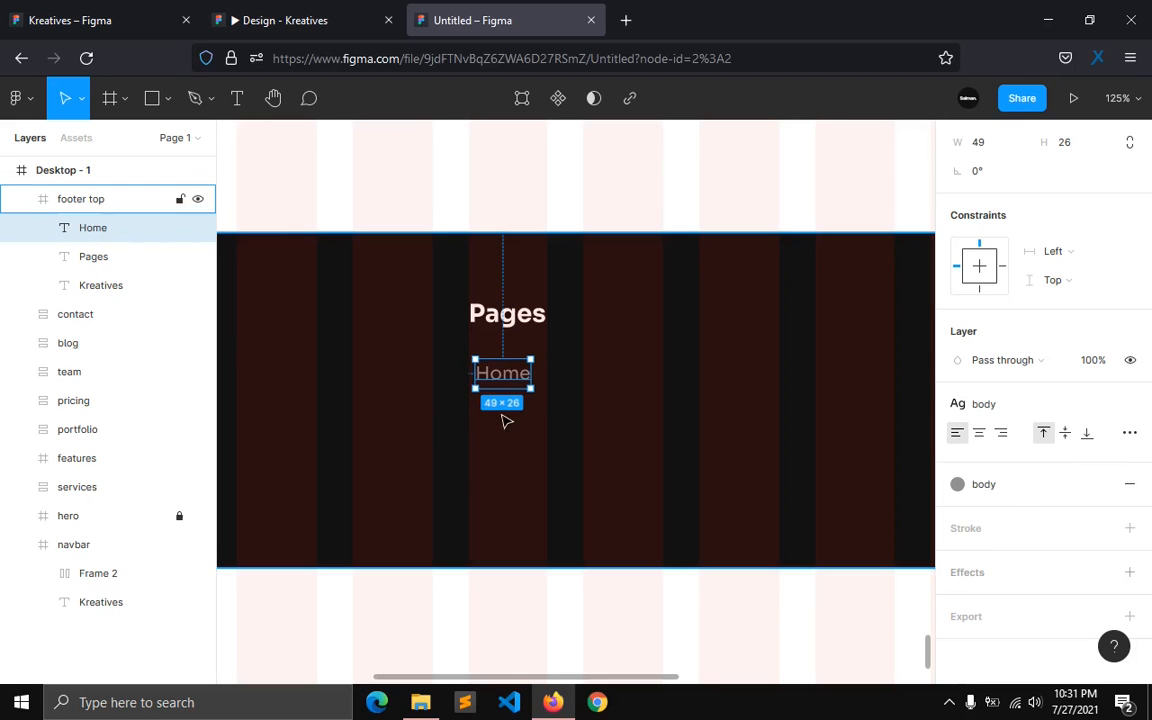
Step: Duplicate the Home link directly below itself and change the copy's text to "About"
{"action": "left_click_drag", "start_coordinate": [505, 377], "coordinate": [500, 415]}
{"action": "double_click", "coordinate": [498, 414]}
{"action": "type", "text": "About"}
{"action": "key", "text": "Escape"}
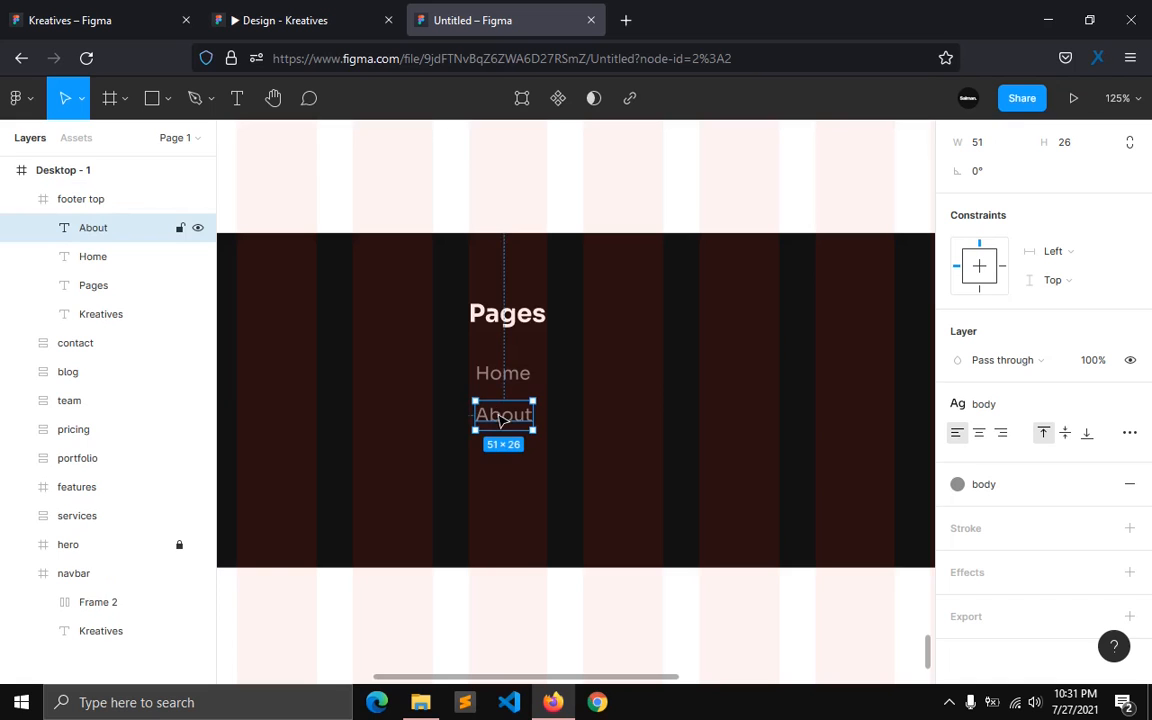
Step: Duplicate the About link directly below itself and change the copy's text to "Services"
{"action": "left_click_drag", "start_coordinate": [503, 420], "coordinate": [503, 456]}
{"action": "double_click", "coordinate": [501, 453]}
{"action": "type", "text": "Services"}
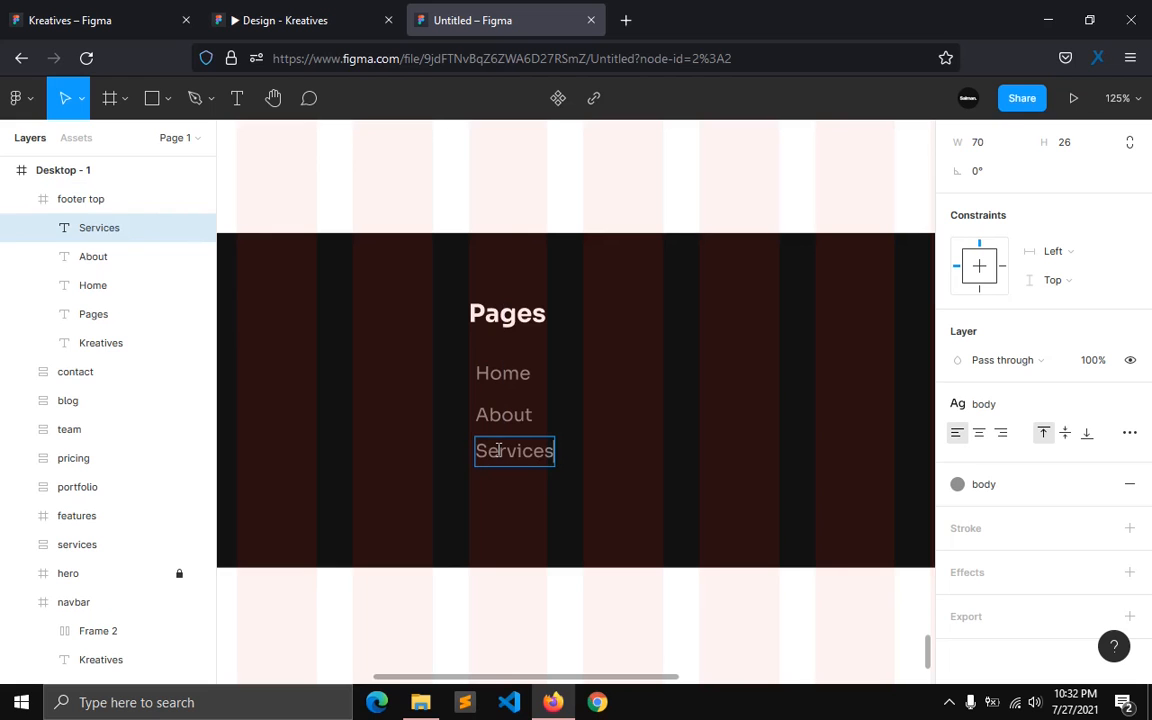
{"action": "key", "text": "Escape"}
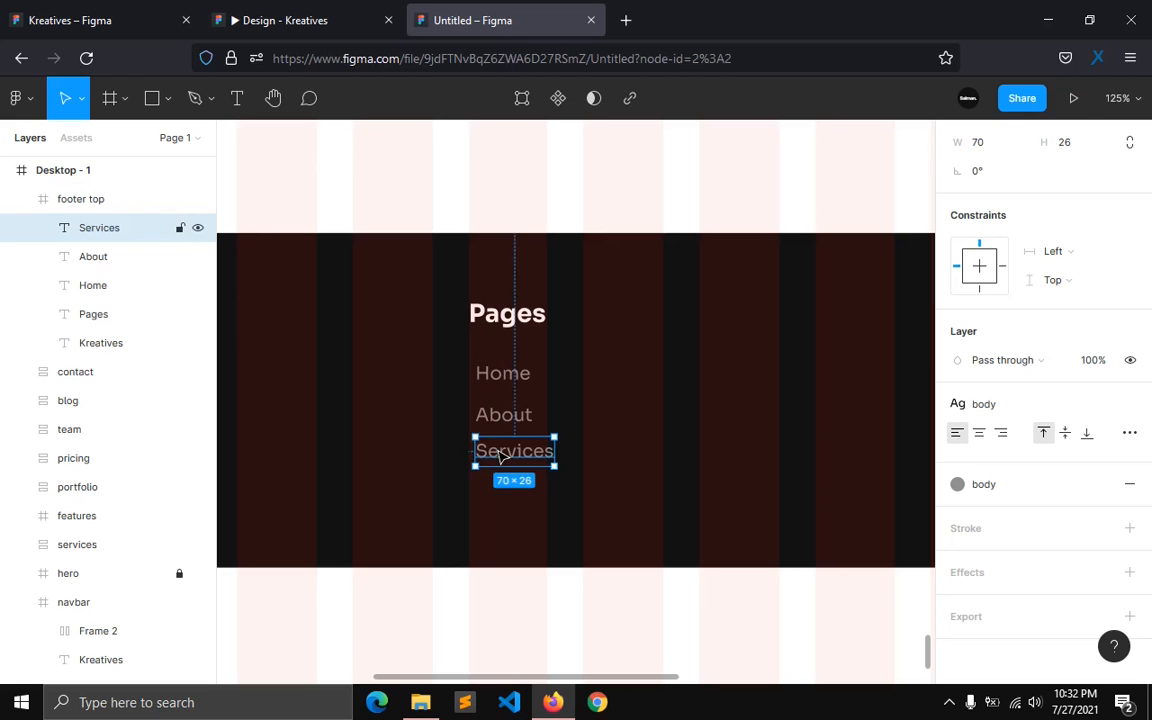
Step: Duplicate the Services link directly below itself and change the copy's text to "Features"
{"action": "left_click_drag", "start_coordinate": [503, 455], "coordinate": [503, 492]}
{"action": "double_click", "coordinate": [503, 490]}
{"action": "type", "text": "Features"}
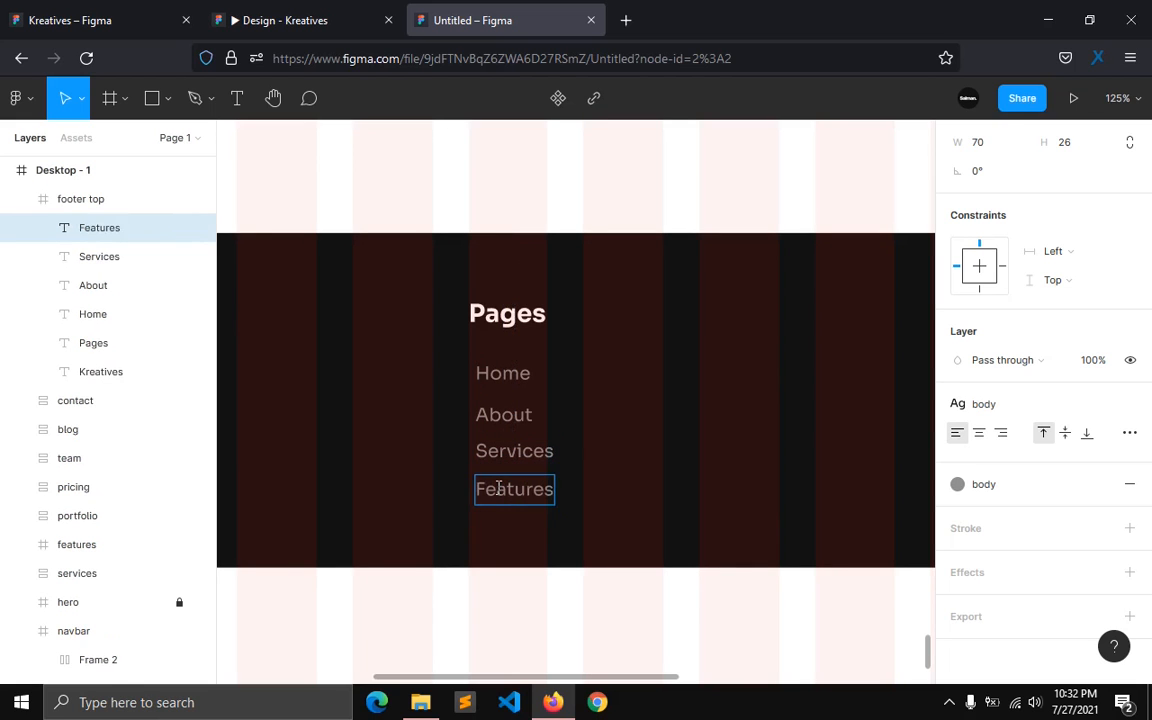
{"action": "key", "text": "Escape"}
Step: Combine the Home, About, Services and Features links into one vertical auto layout, leaving out the Pages heading
{"action": "left_click", "coordinate": [93, 342], "text": "shift"}
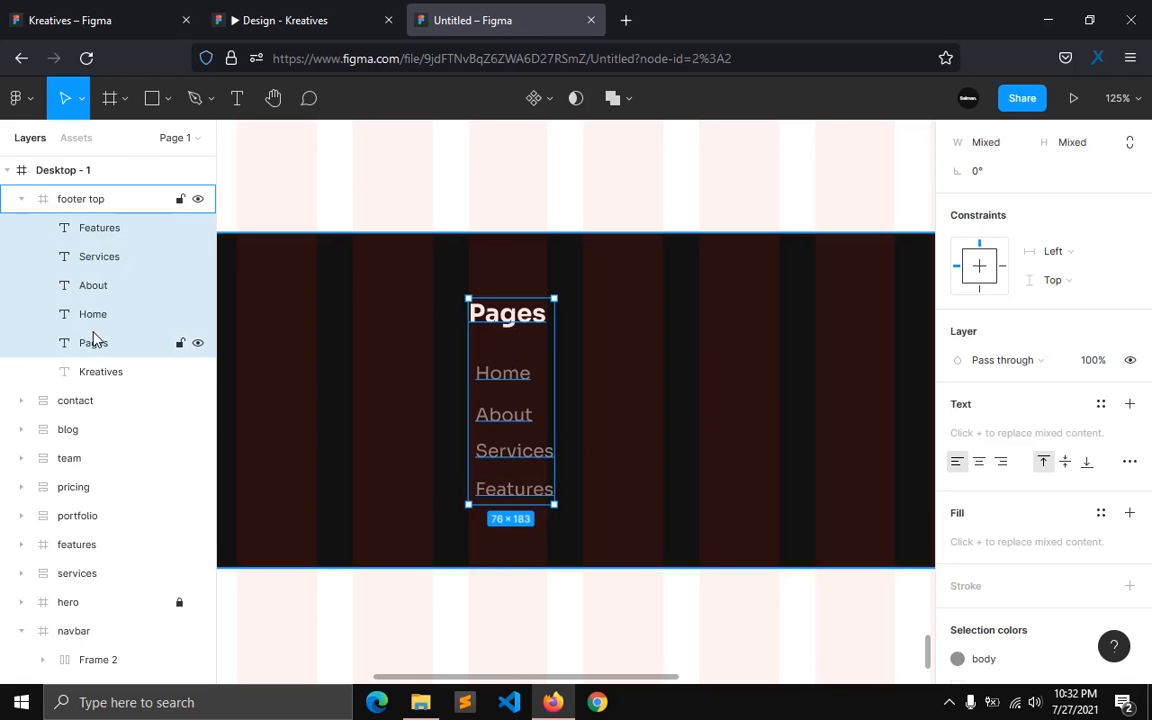
{"action": "left_click", "coordinate": [93, 338]}
{"action": "left_click", "coordinate": [100, 257], "text": "shift"}
{"action": "left_click", "coordinate": [90, 315]}
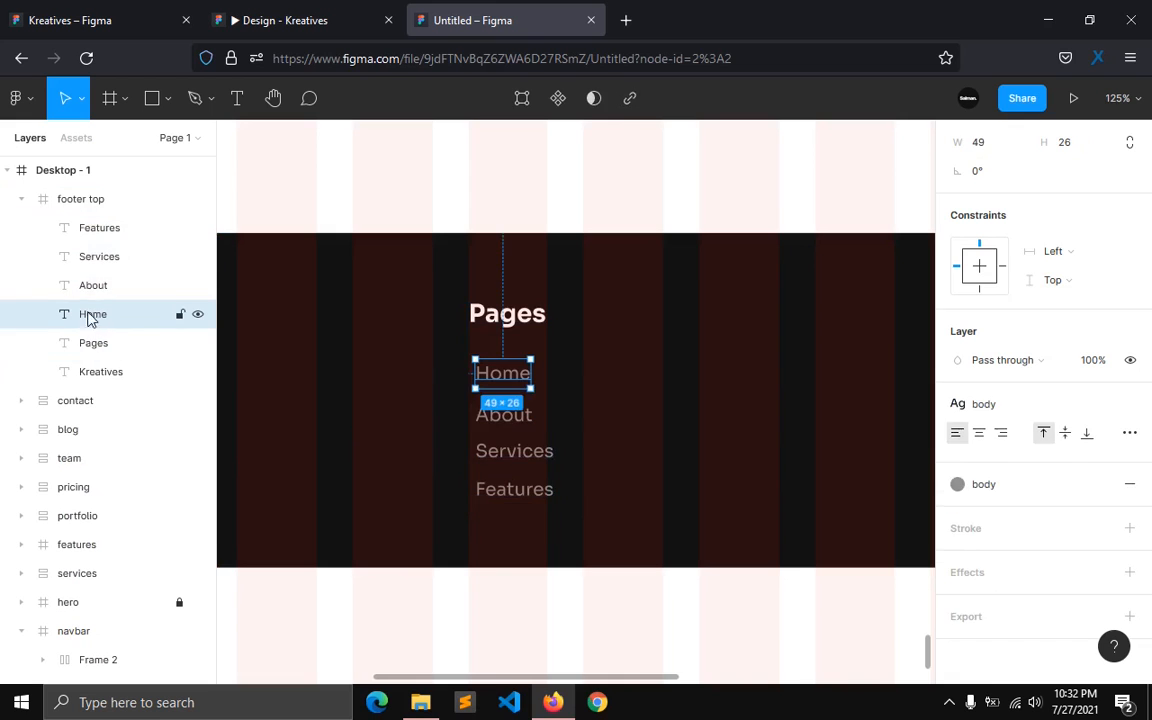
{"action": "left_click", "coordinate": [90, 285], "text": "shift"}
{"action": "left_click", "coordinate": [92, 255], "text": "shift"}
{"action": "left_click", "coordinate": [92, 232], "text": "shift"}
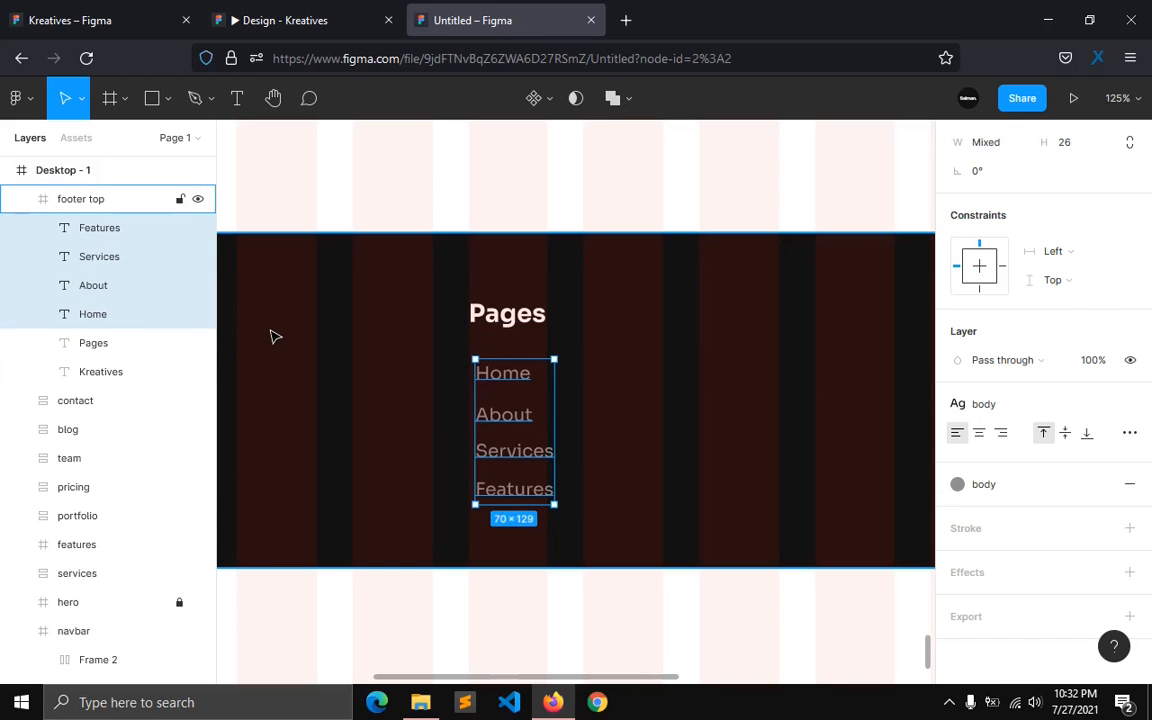
{"action": "key", "text": "shift+a"}
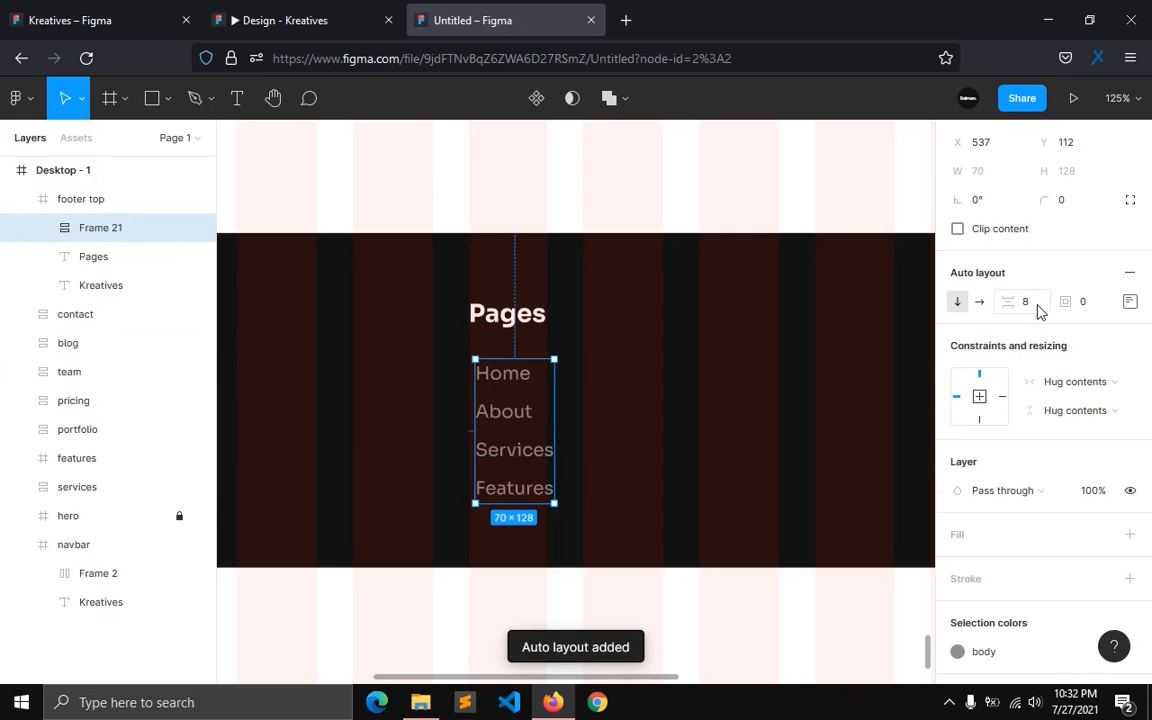
Step: Align the link list with the Pages heading's left edge and combine both in a vertical auto layout with 22 spacing
{"action": "left_click_drag", "start_coordinate": [527, 463], "coordinate": [521, 456]}
{"action": "left_click", "coordinate": [516, 318], "text": "shift"}
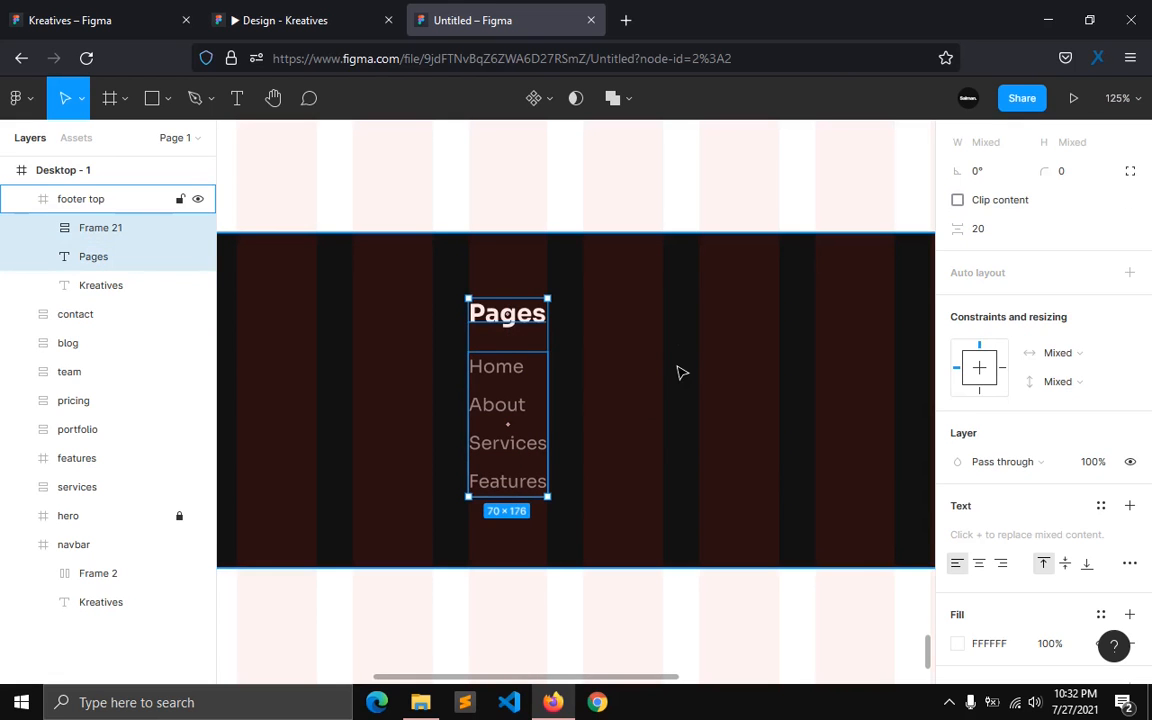
{"action": "key", "text": "shift+a"}
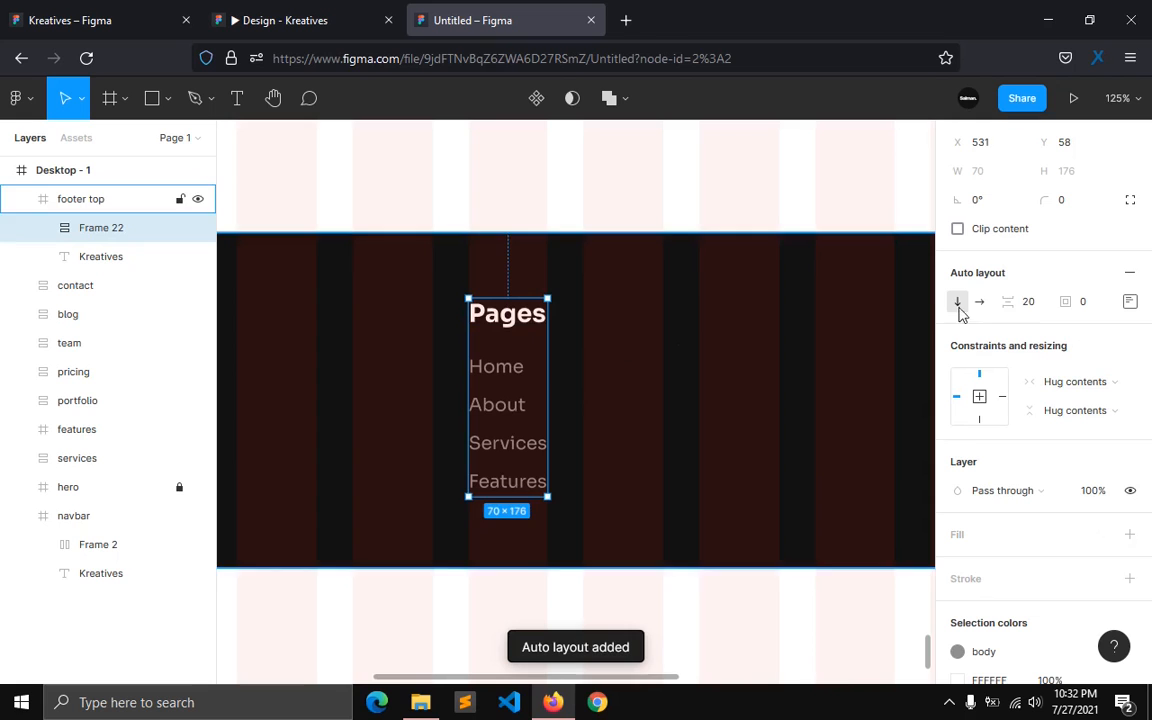
{"action": "left_click", "coordinate": [1030, 303]}
{"action": "key", "text": "Down"}
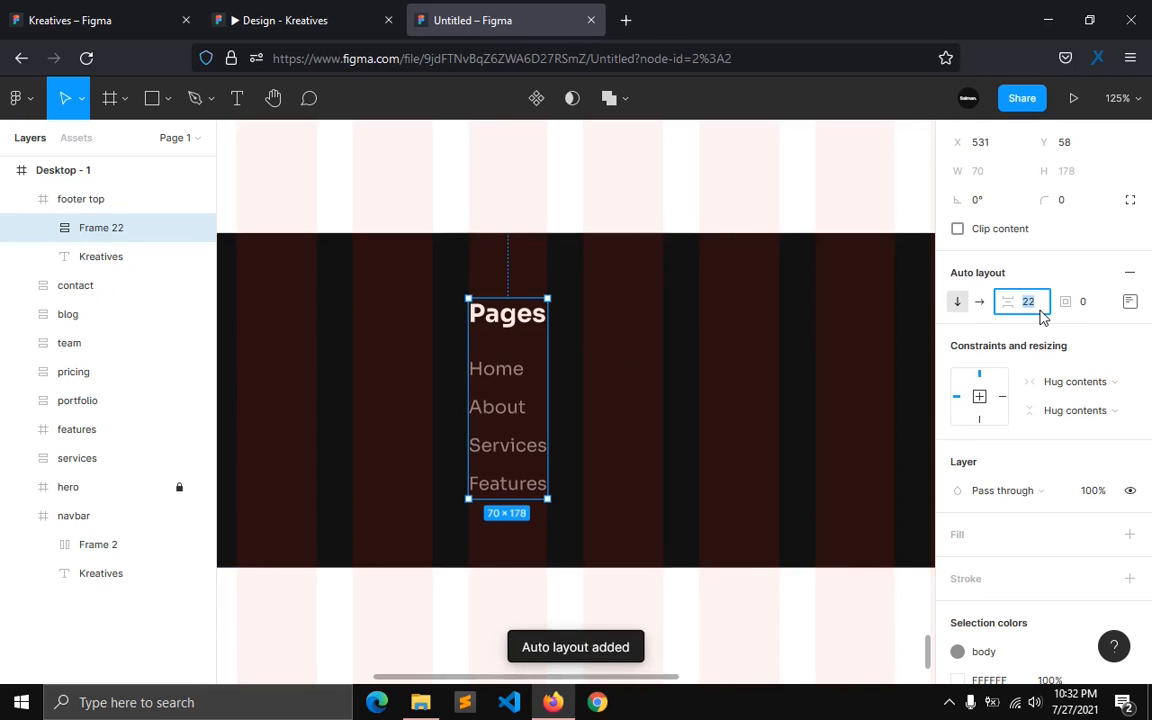
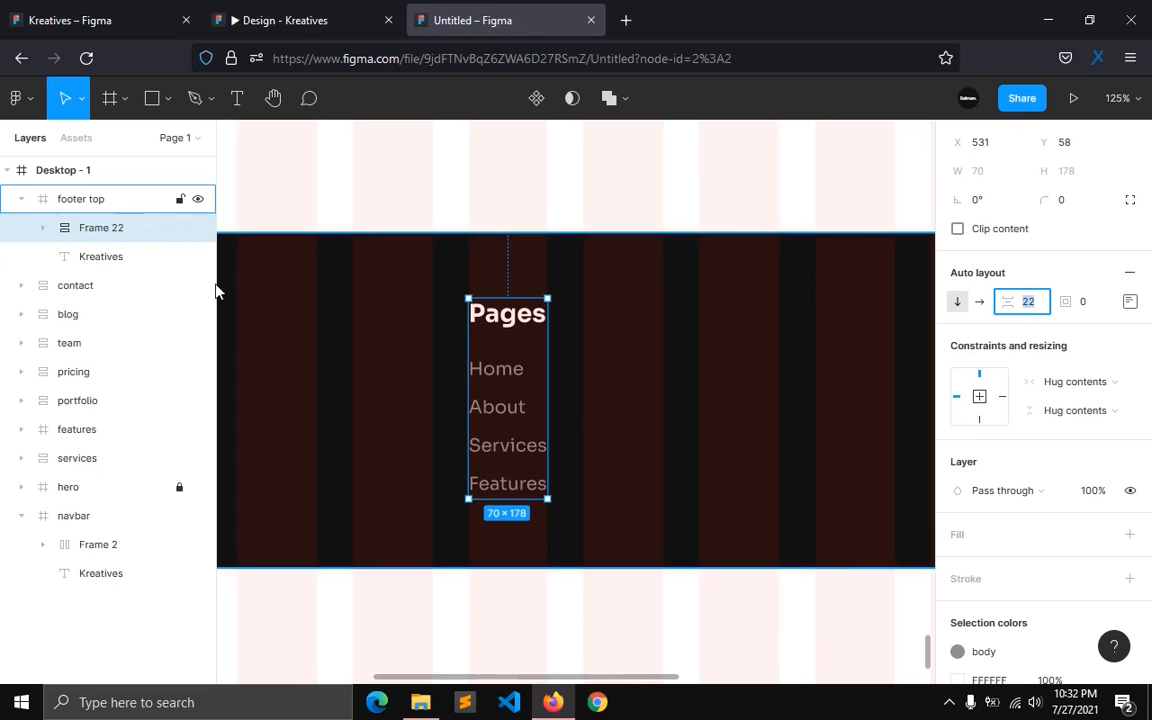
Step: Try to widen the Pages column frame to span two grid columns and adjust its left edge
{"action": "left_click_drag", "start_coordinate": [551, 373], "coordinate": [672, 386]}
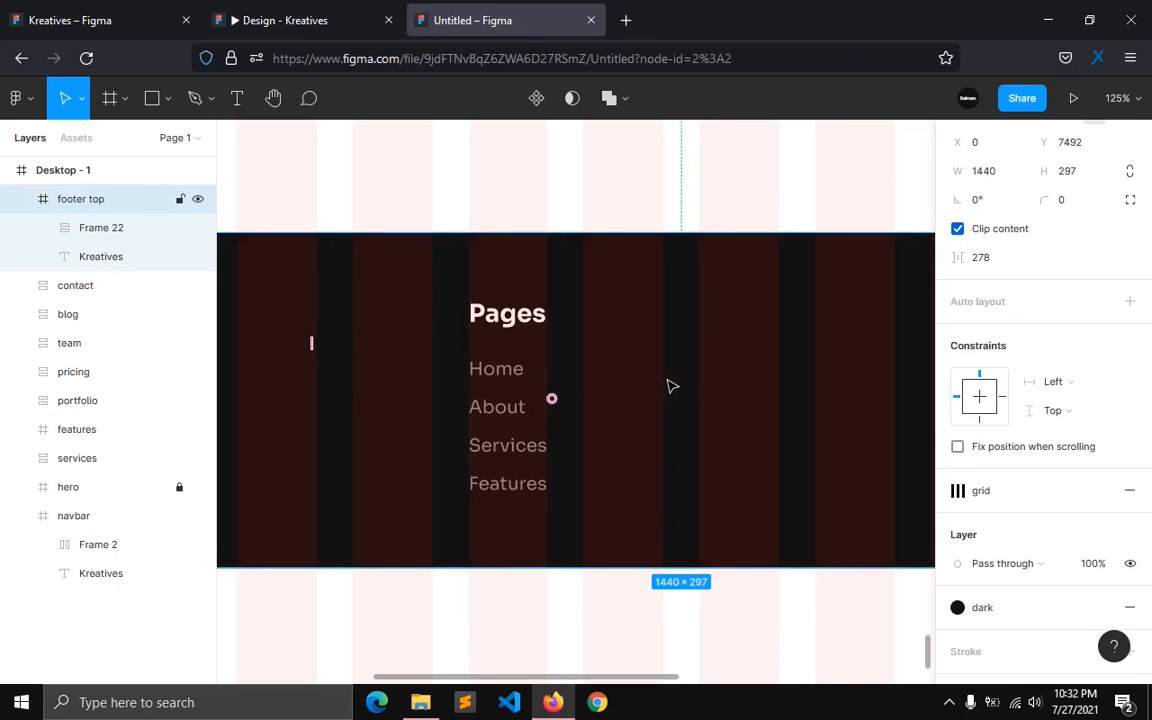
{"action": "left_click", "coordinate": [134, 232]}
{"action": "left_click_drag", "start_coordinate": [638, 393], "coordinate": [663, 394]}
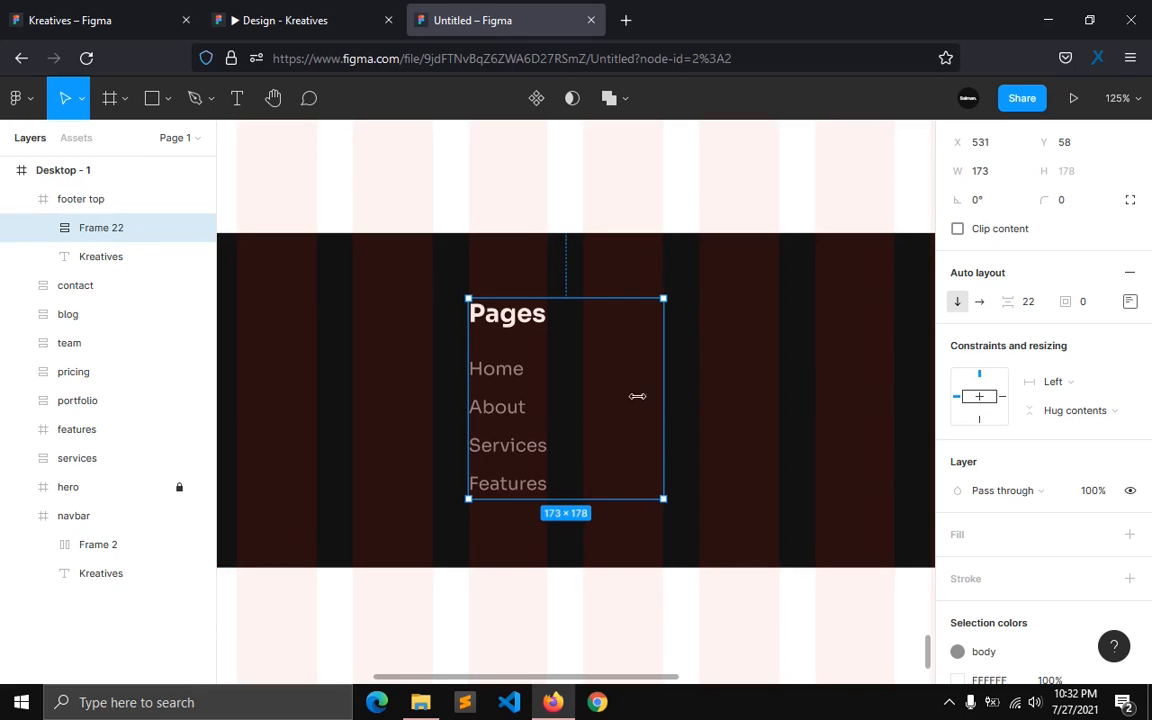
{"action": "double_click", "coordinate": [470, 400]}
{"action": "key", "text": "ctrl+z"}
{"action": "double_click", "coordinate": [469, 400]}
{"action": "left_click", "coordinate": [468, 400]}
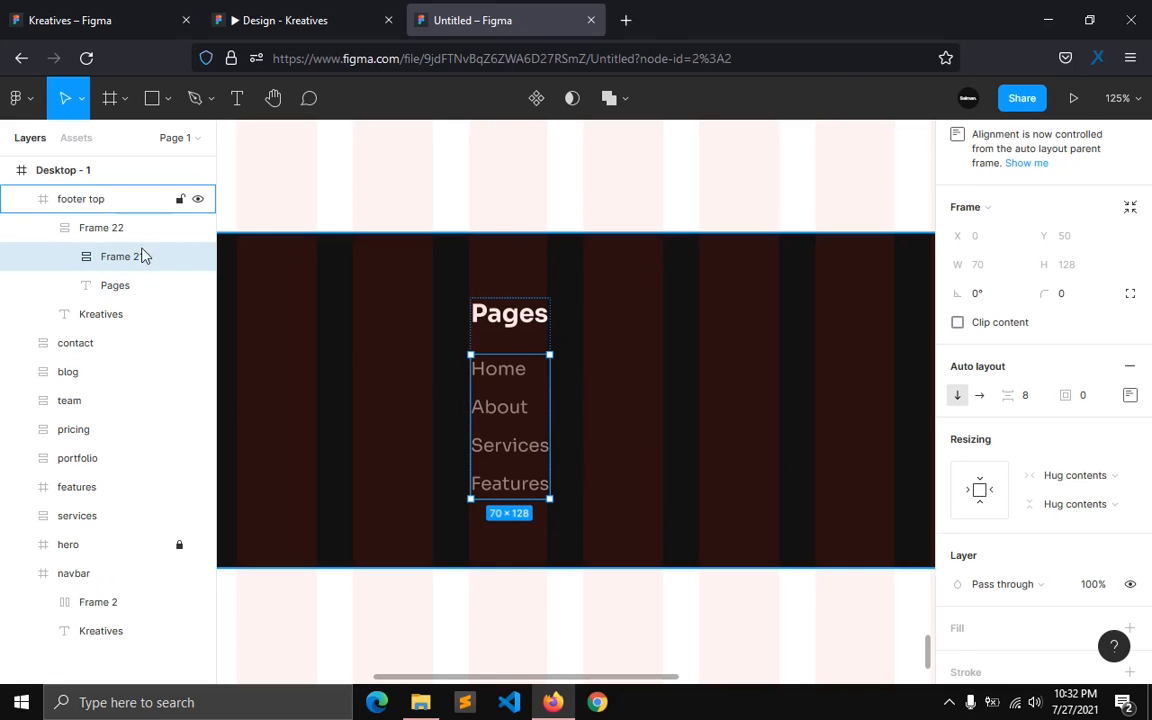
Step: Widen the whole Pages column frame to about 171 px, up to the right edge of the second grid column
{"action": "left_click", "coordinate": [98, 231]}
{"action": "left_click_drag", "start_coordinate": [609, 372], "coordinate": [663, 371]}
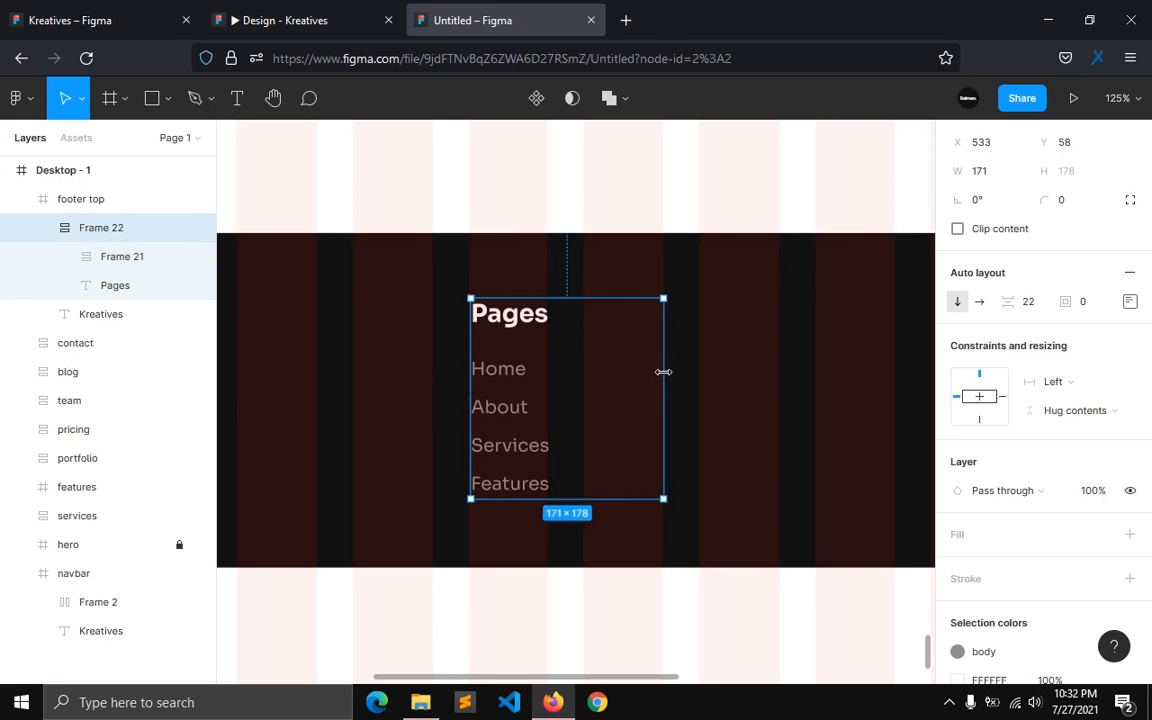
Step: Duplicate the Pages column two grid columns to the right and line the copy up with the original at X 736, Y 58
{"action": "scroll", "coordinate": [553, 470], "scroll_direction": "down", "scroll_amount": 3}
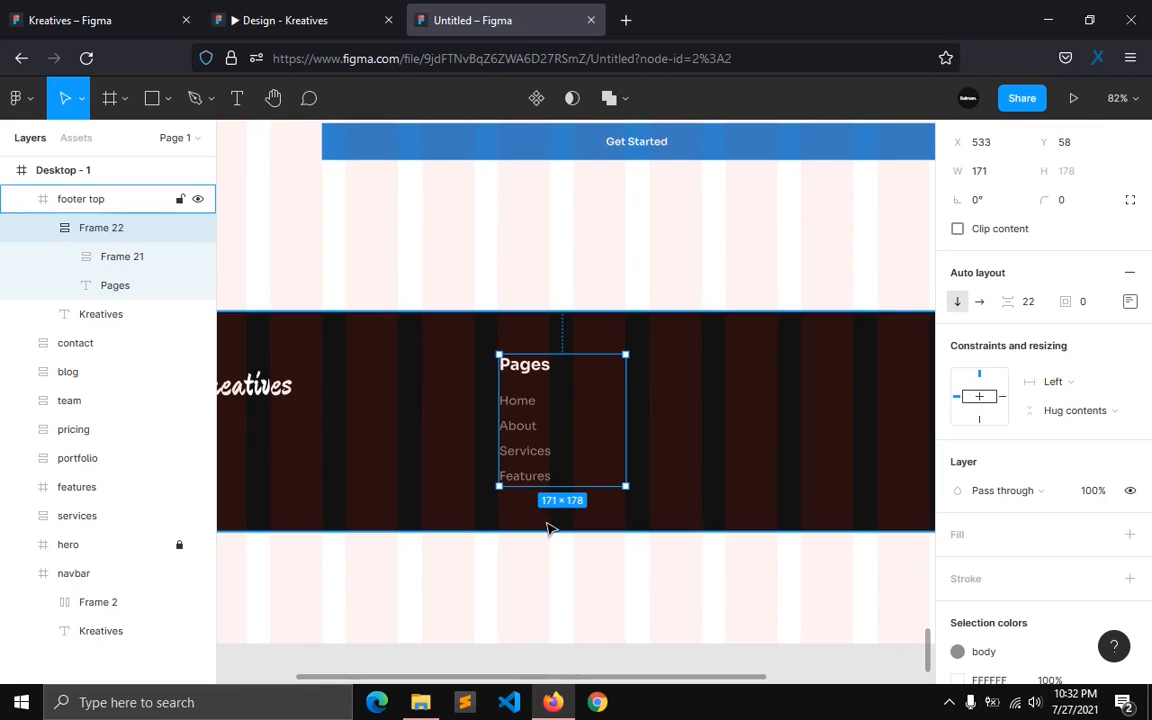
{"action": "left_click_drag", "start_coordinate": [540, 456], "coordinate": [690, 456]}
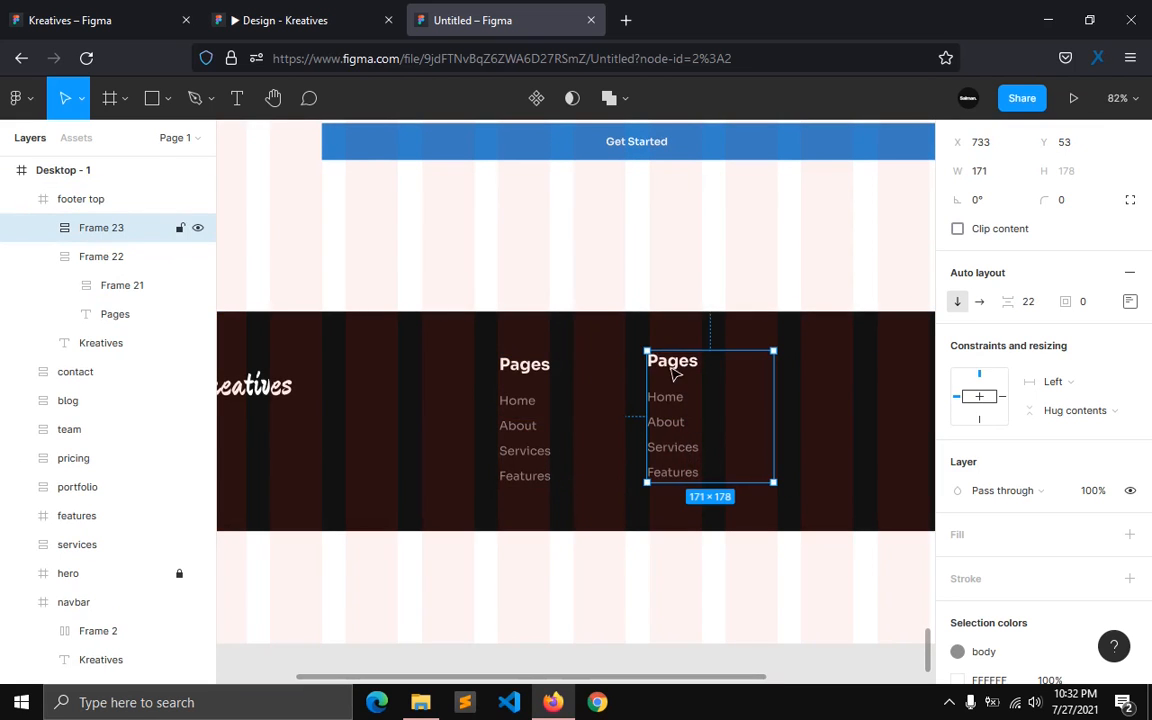
{"action": "left_click_drag", "start_coordinate": [675, 405], "coordinate": [674, 500]}
{"action": "left_click", "coordinate": [610, 527]}
{"action": "left_click_drag", "start_coordinate": [557, 678], "coordinate": [641, 665]}
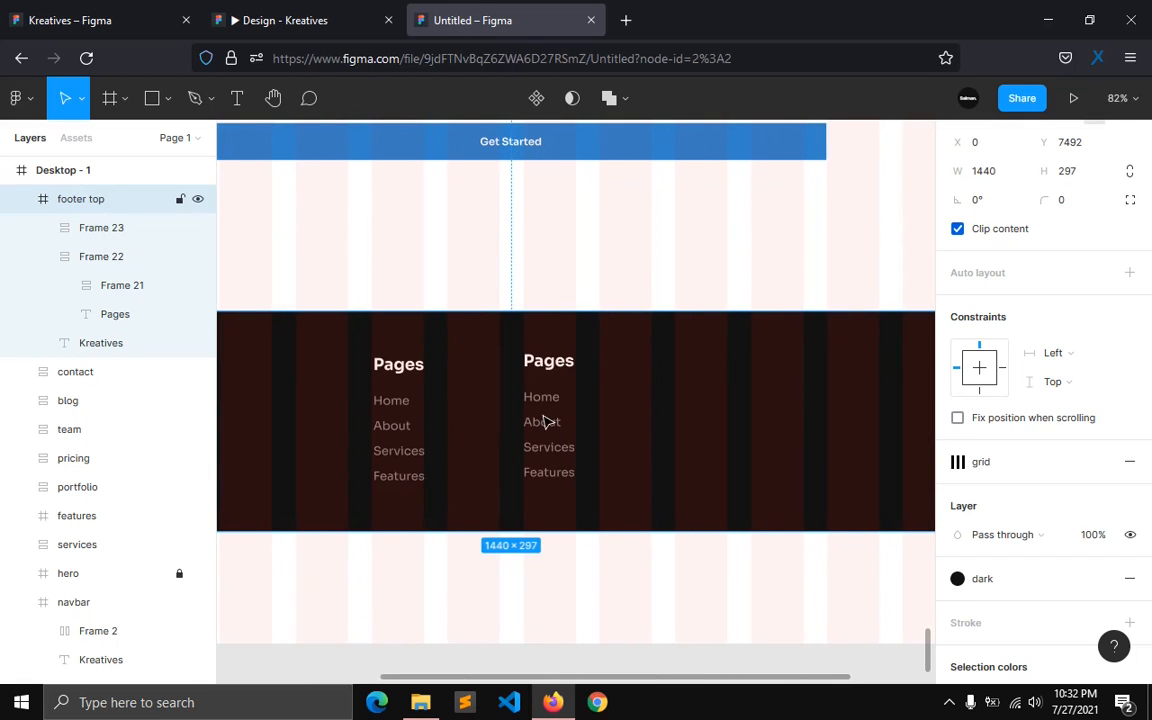
{"action": "left_click", "coordinate": [545, 422]}
{"action": "left_click_drag", "start_coordinate": [545, 418], "coordinate": [547, 414]}
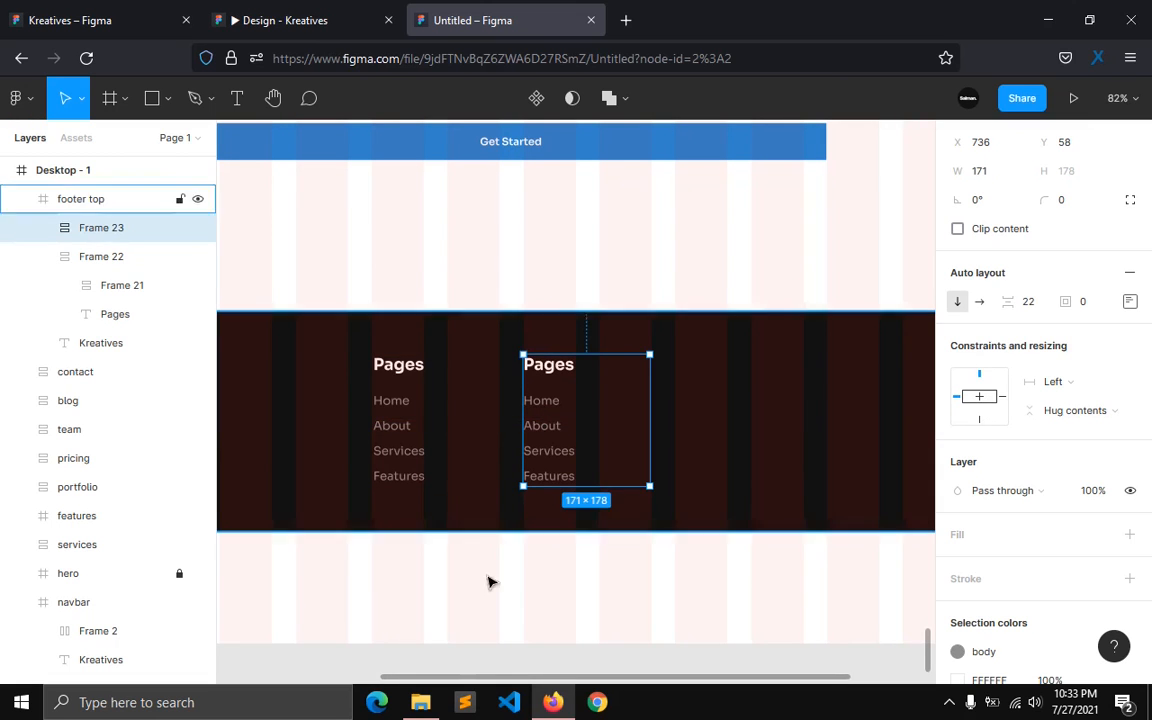
Step: Duplicate the second Pages column and place the copy two grid columns to its right, at X 944, Y 53
{"action": "left_click", "coordinate": [270, 18]}
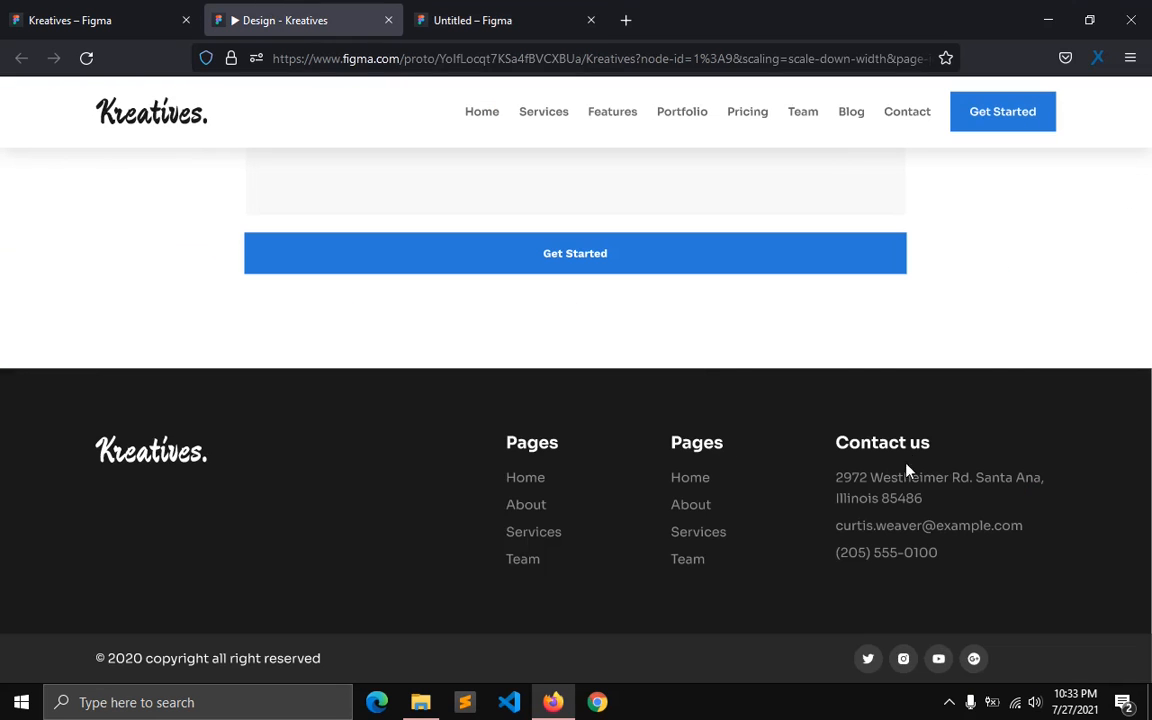
{"action": "left_click", "coordinate": [455, 16]}
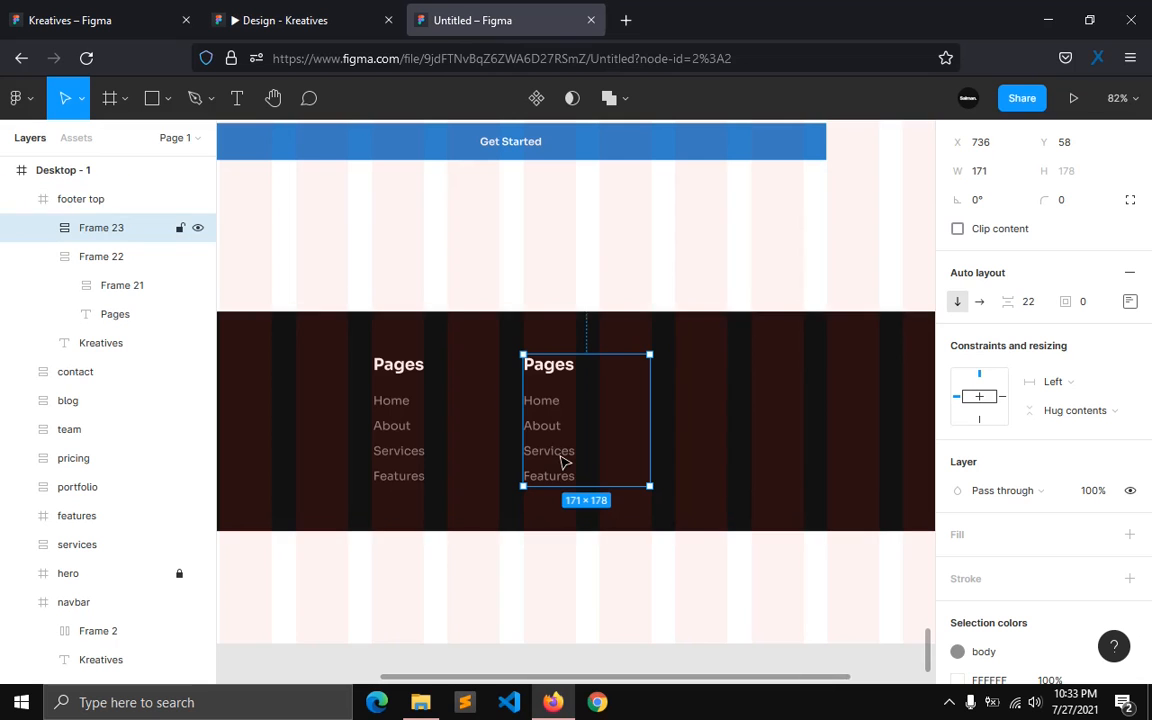
{"action": "key", "text": "ctrl+d"}
{"action": "left_click_drag", "start_coordinate": [565, 460], "coordinate": [715, 452]}
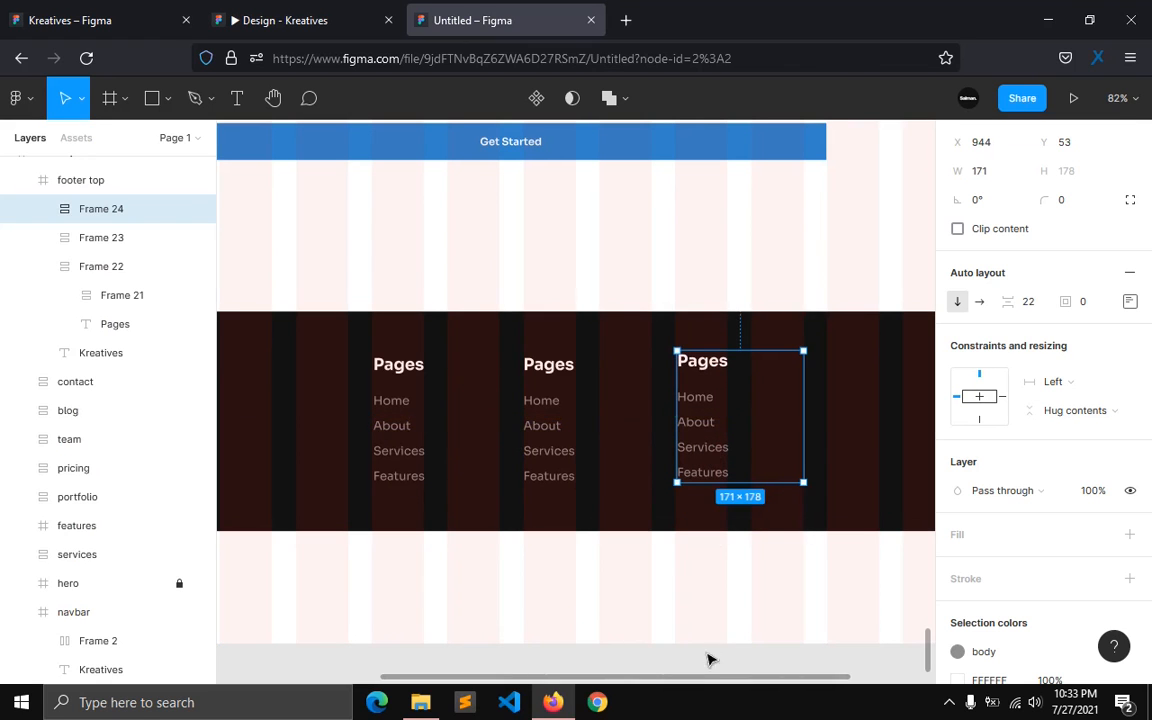
Step: Change the third column's heading to "Contact us"
{"action": "left_click_drag", "start_coordinate": [705, 681], "coordinate": [787, 677]}
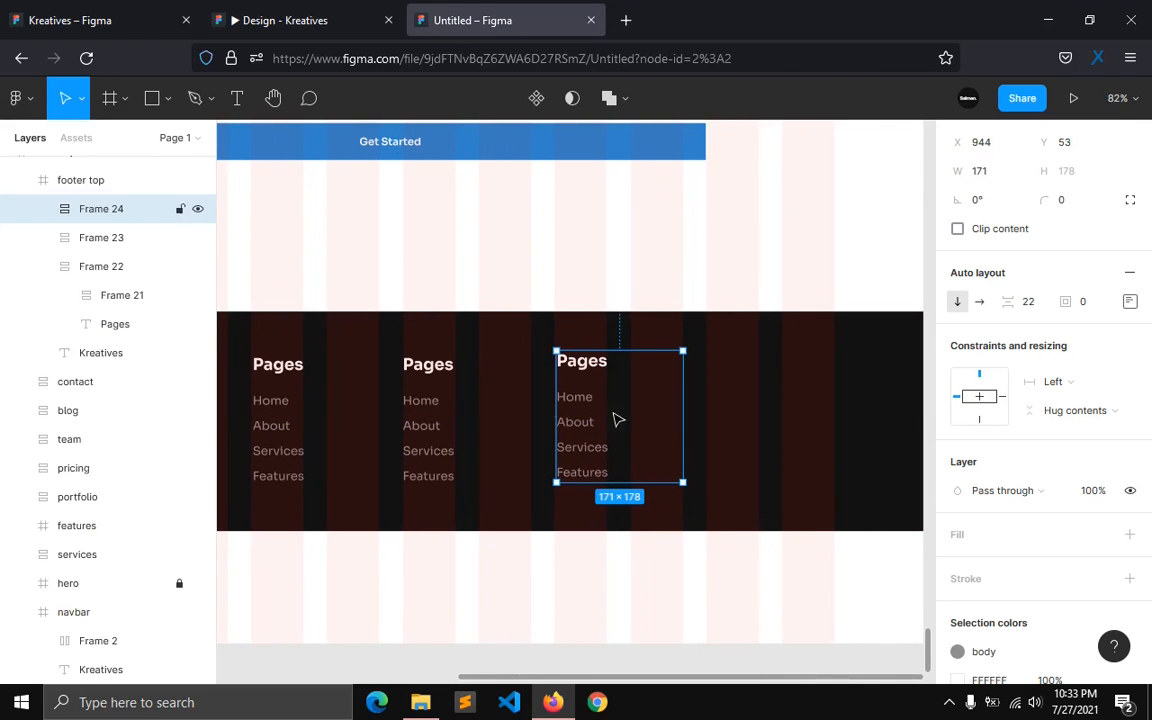
{"action": "double_click", "coordinate": [584, 372]}
{"action": "type", "text": "Contact us"}
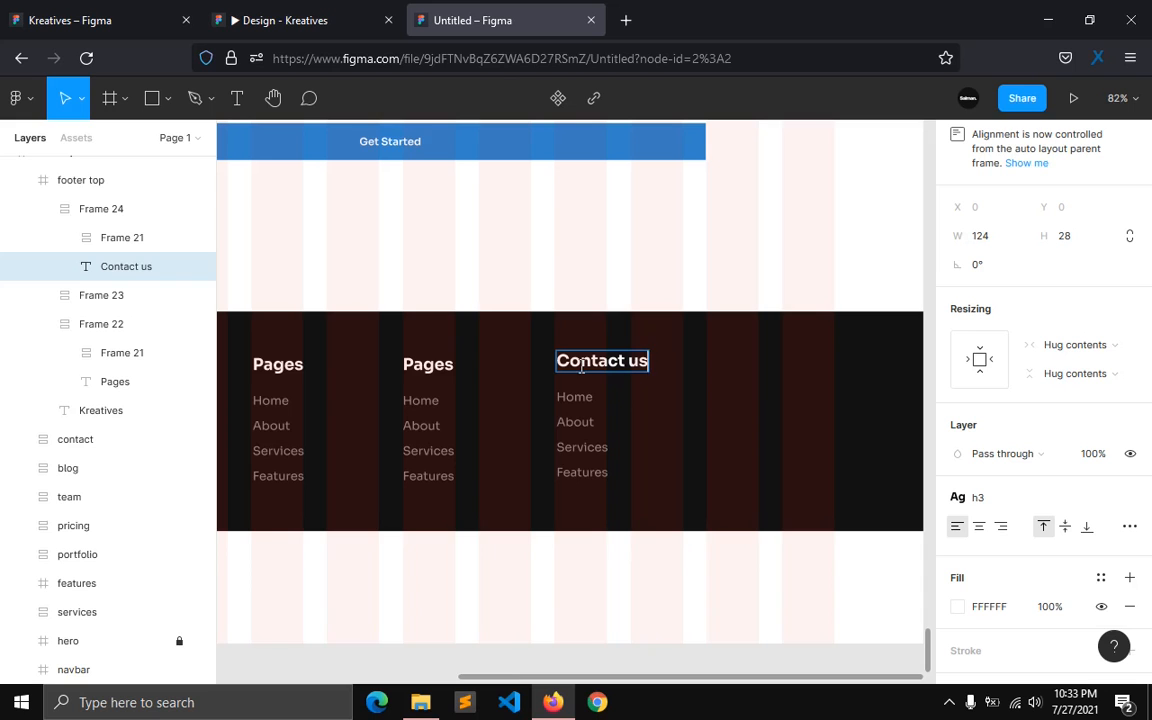
{"action": "key", "text": "Escape"}
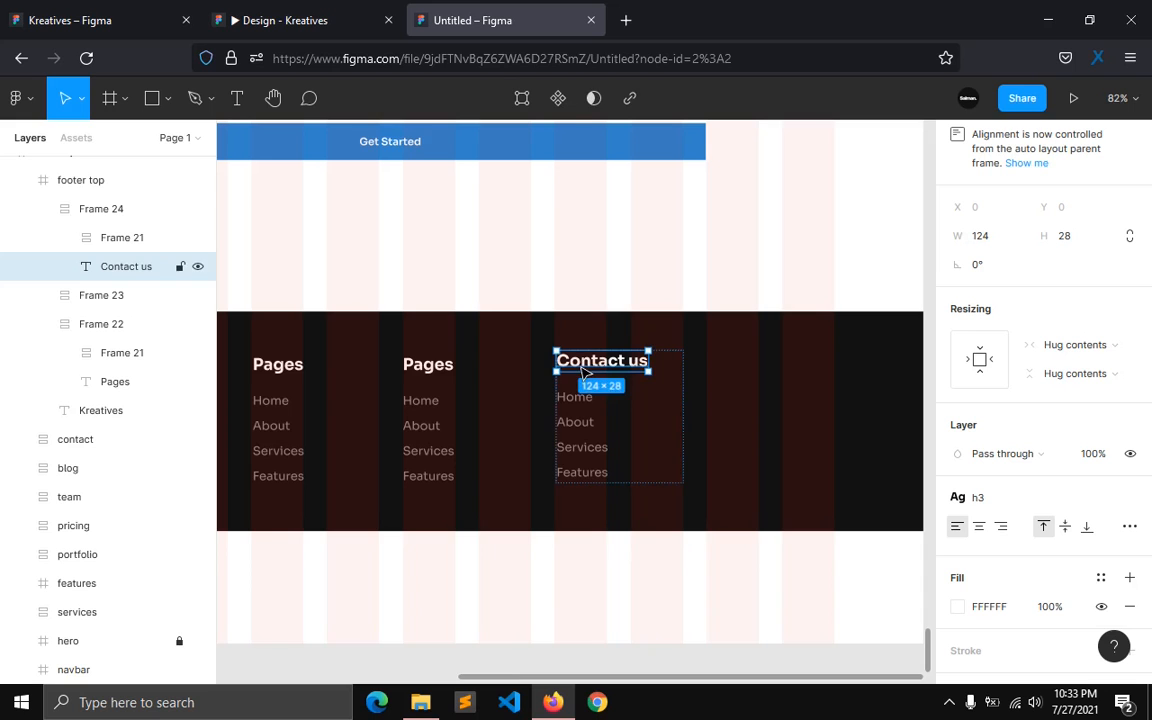
Step: Replace the Home link in the Contact us column with a sample US Full Address from the Content Reel plugin
{"action": "double_click", "coordinate": [584, 400]}
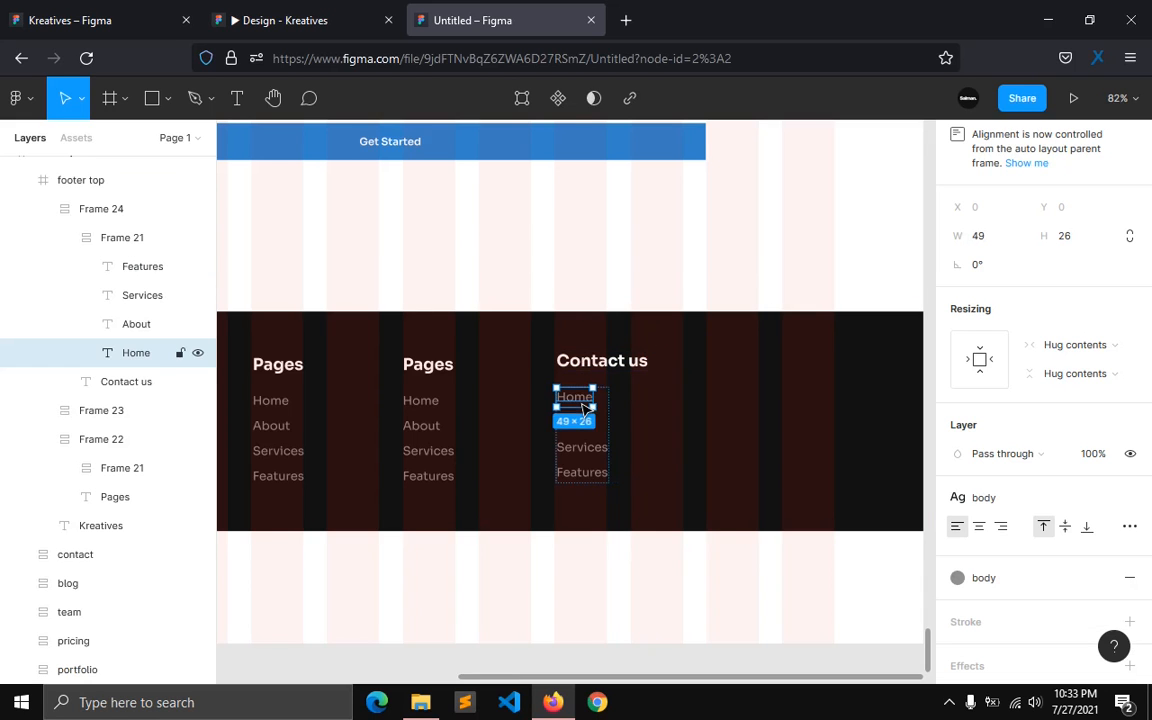
{"action": "key", "text": "ctrl+/"}
{"action": "left_click", "coordinate": [480, 211]}
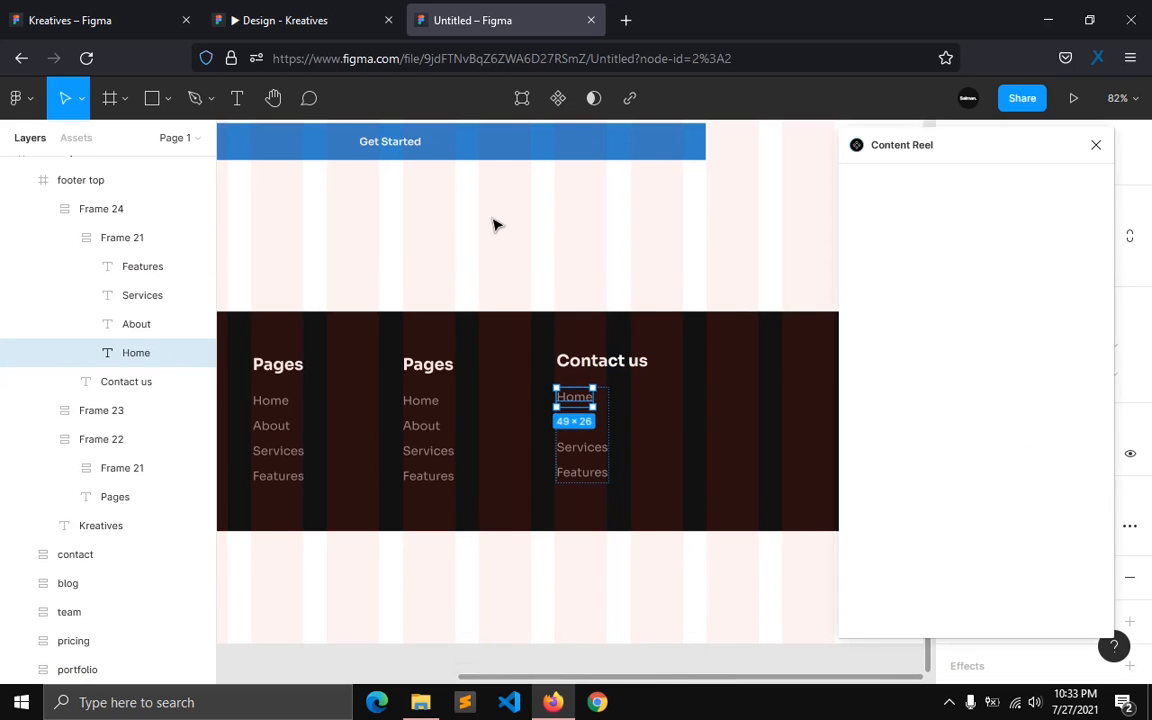
{"action": "left_click", "coordinate": [334, 25]}
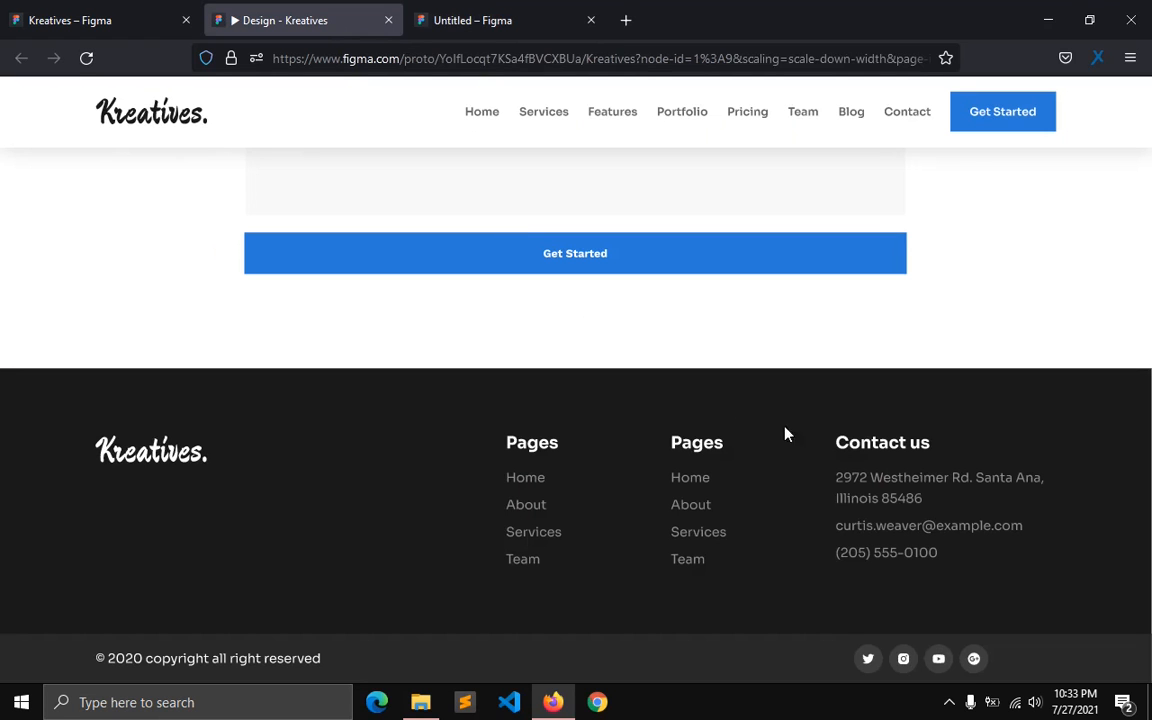
{"action": "left_click", "coordinate": [450, 8]}
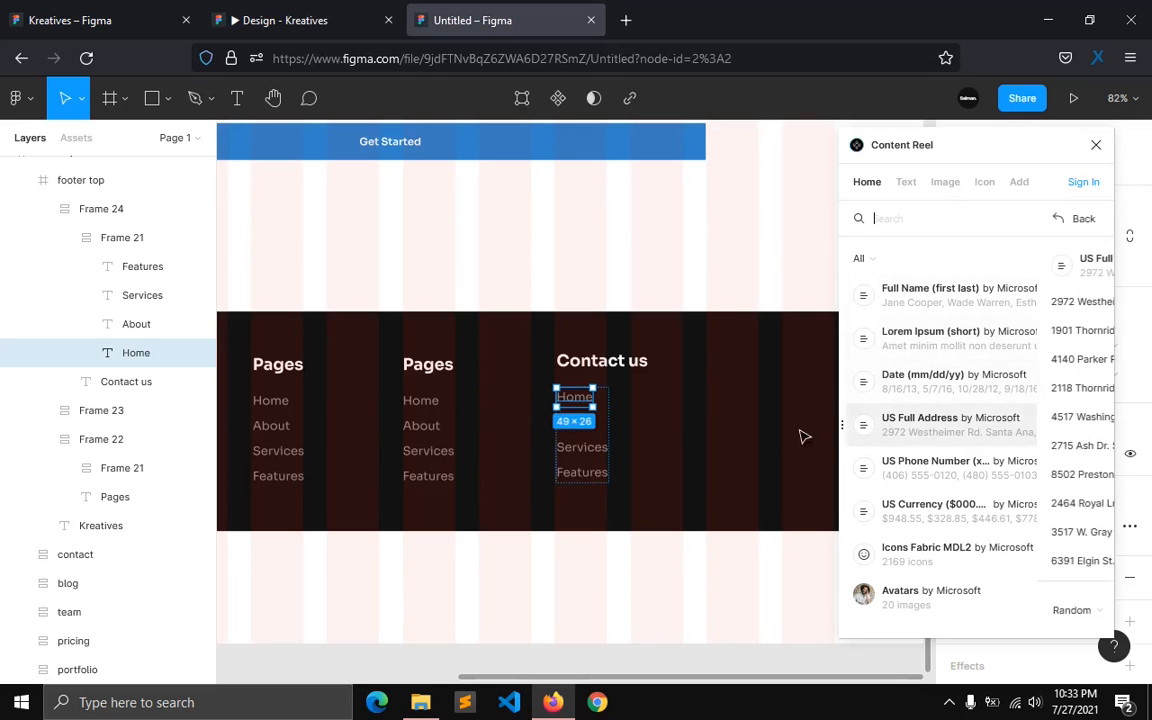
{"action": "left_click", "coordinate": [869, 430]}
{"action": "left_click", "coordinate": [866, 566]}
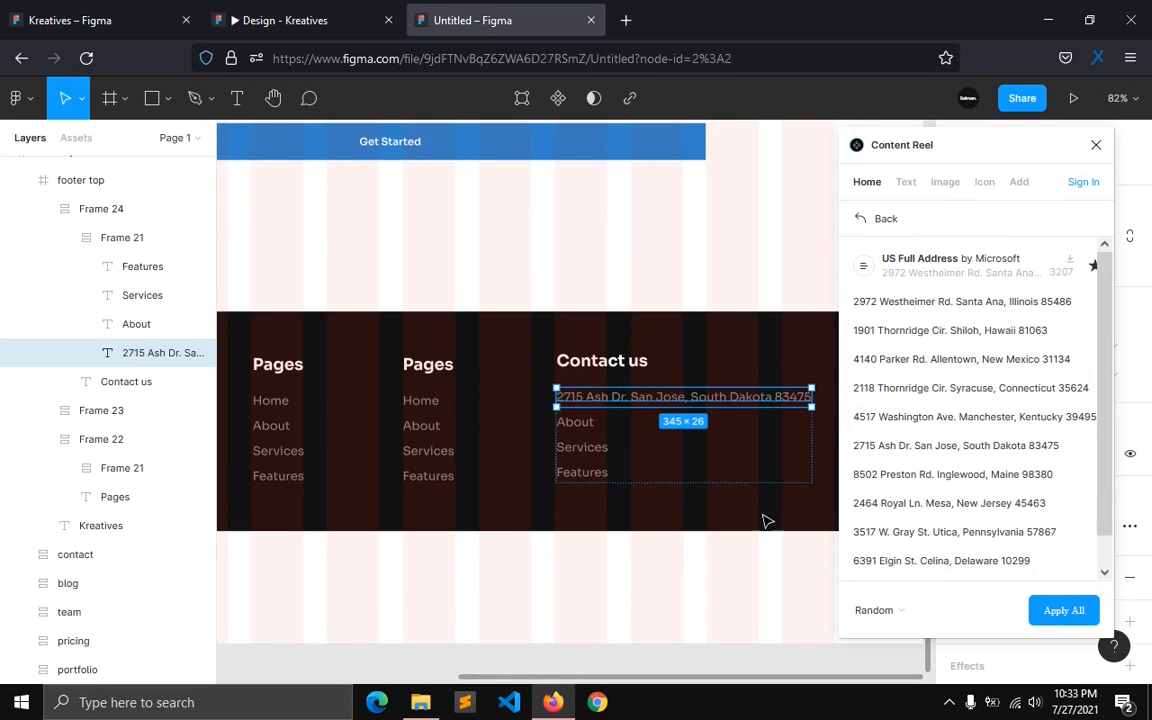
Step: Replace the About link in the Contact us column with a sample Email from Content Reel's text collections
{"action": "left_click", "coordinate": [592, 424]}
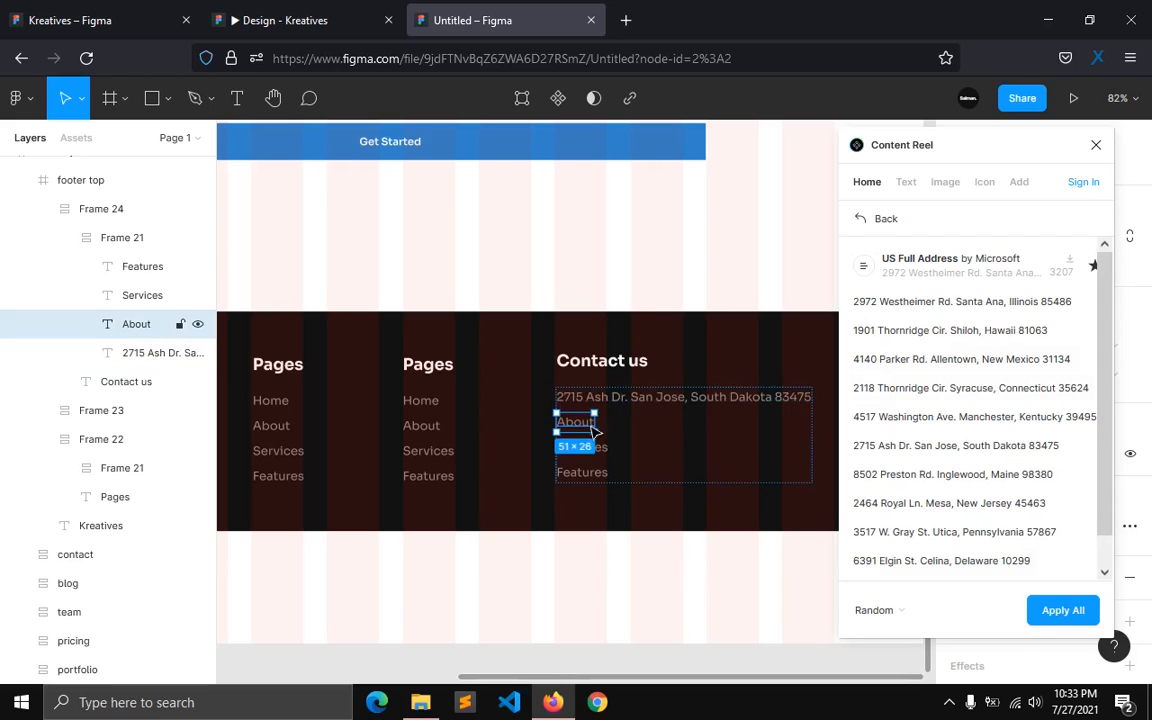
{"action": "left_click", "coordinate": [350, 22]}
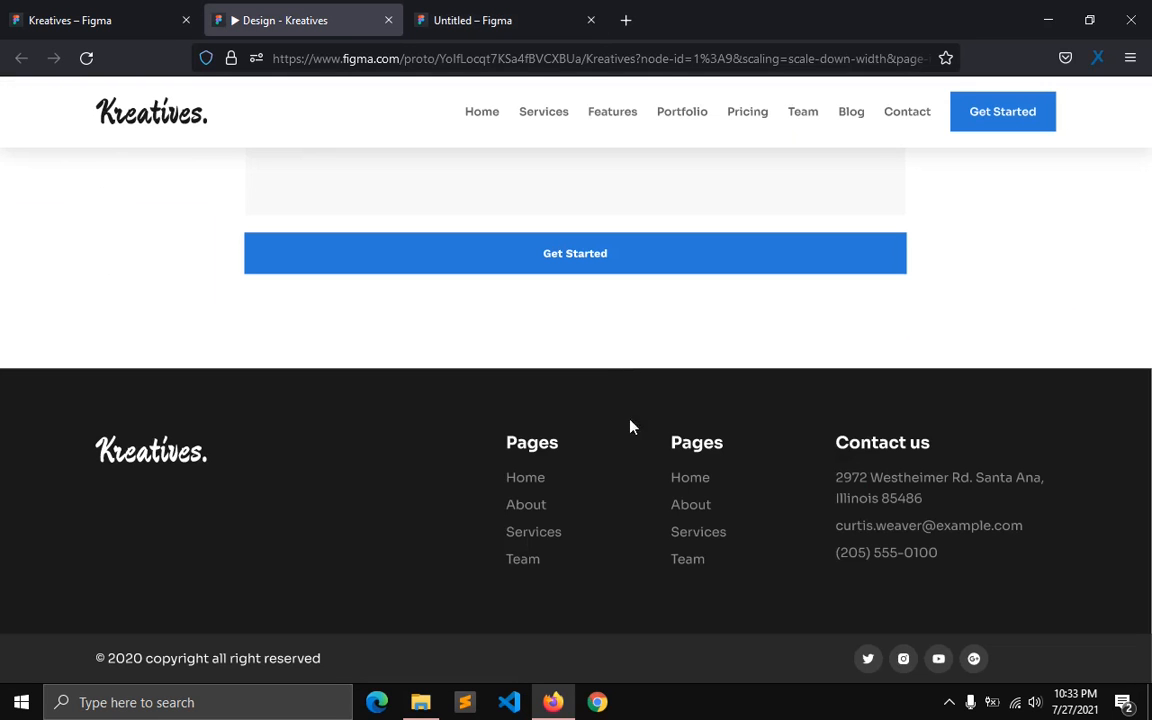
{"action": "left_click", "coordinate": [474, 21]}
{"action": "left_click", "coordinate": [863, 216]}
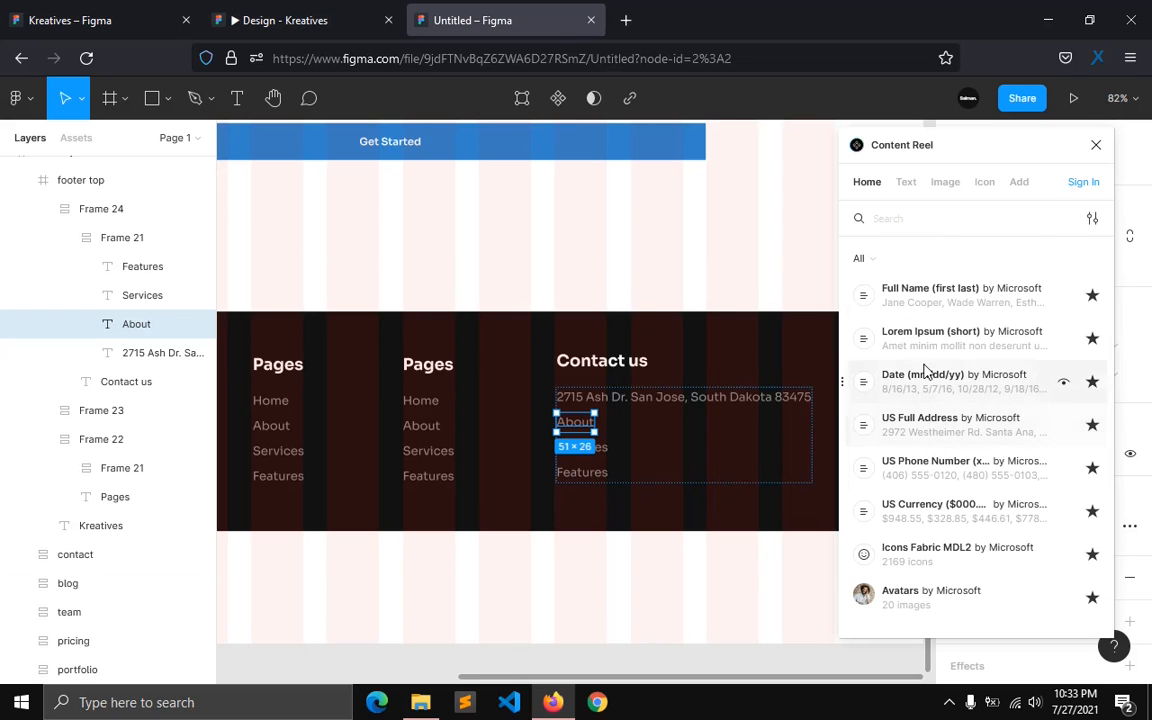
{"action": "left_click", "coordinate": [905, 183]}
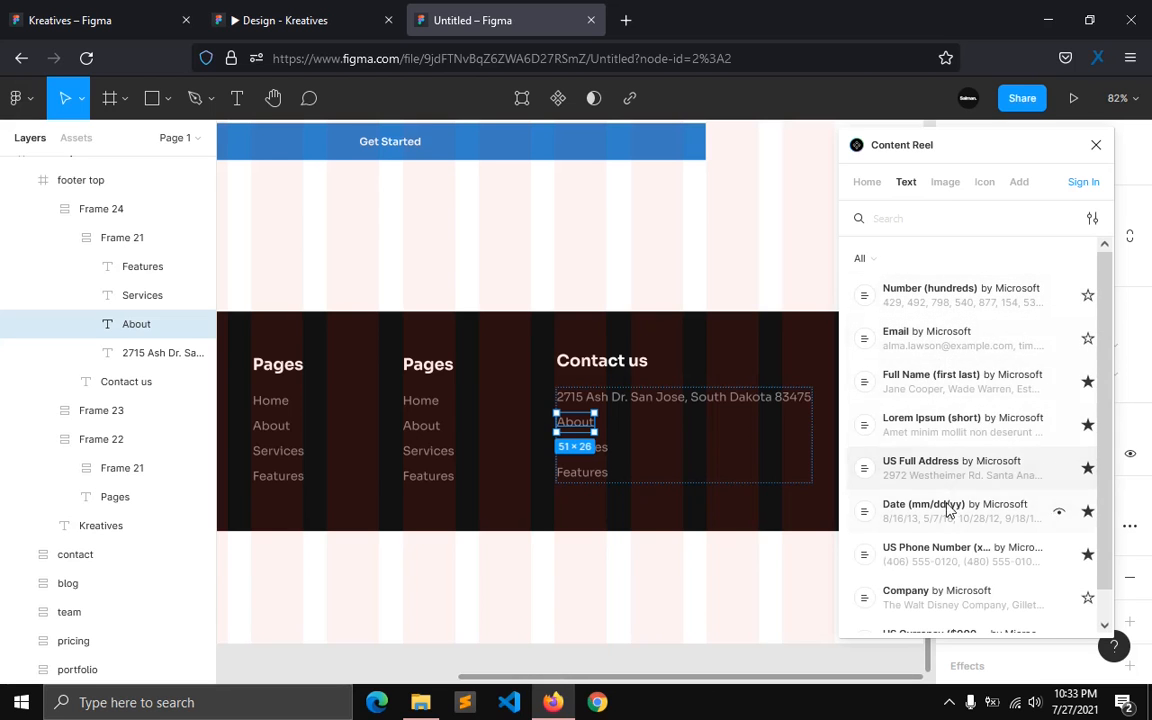
{"action": "scroll", "coordinate": [949, 505], "scroll_direction": "down", "scroll_amount": 1}
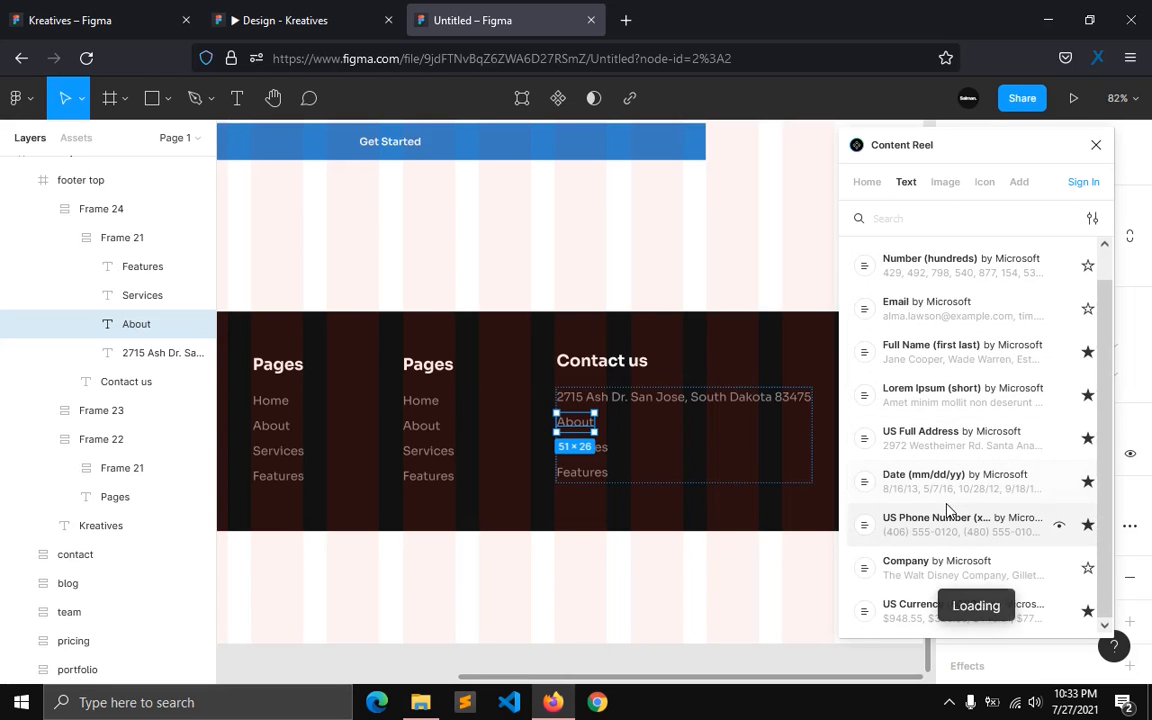
{"action": "left_click", "coordinate": [962, 561]}
{"action": "left_click", "coordinate": [929, 566]}
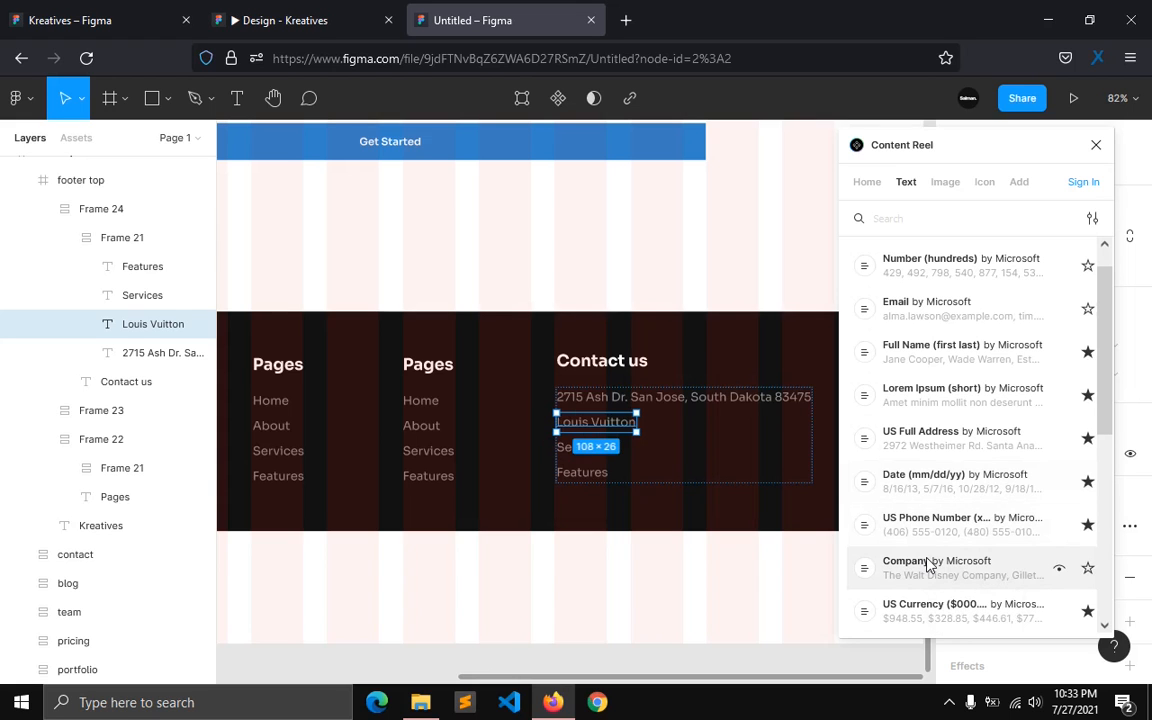
{"action": "scroll", "coordinate": [928, 540], "scroll_direction": "down", "scroll_amount": 2}
{"action": "scroll", "coordinate": [928, 470], "scroll_direction": "up", "scroll_amount": 3}
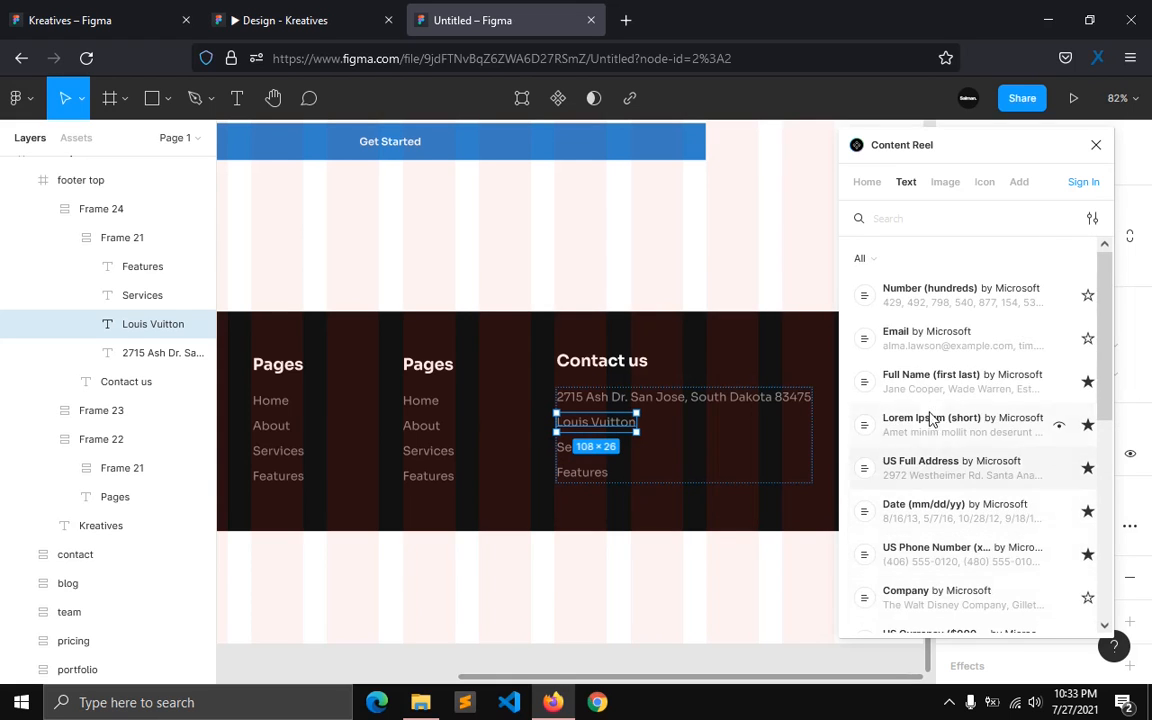
{"action": "left_click", "coordinate": [924, 333]}
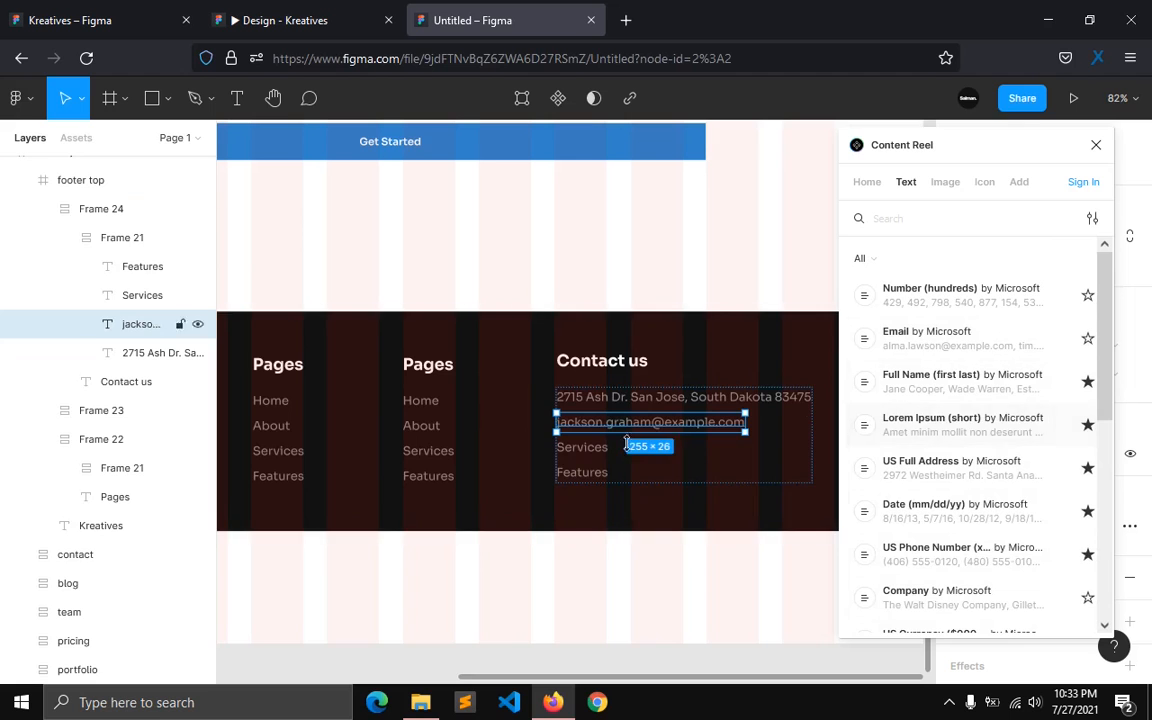
Step: Replace the Services link in the Contact us column with a sample US Phone Number and close the Content Reel plugin
{"action": "left_click", "coordinate": [590, 450]}
{"action": "key", "text": "ctrl+shift+Tab"}
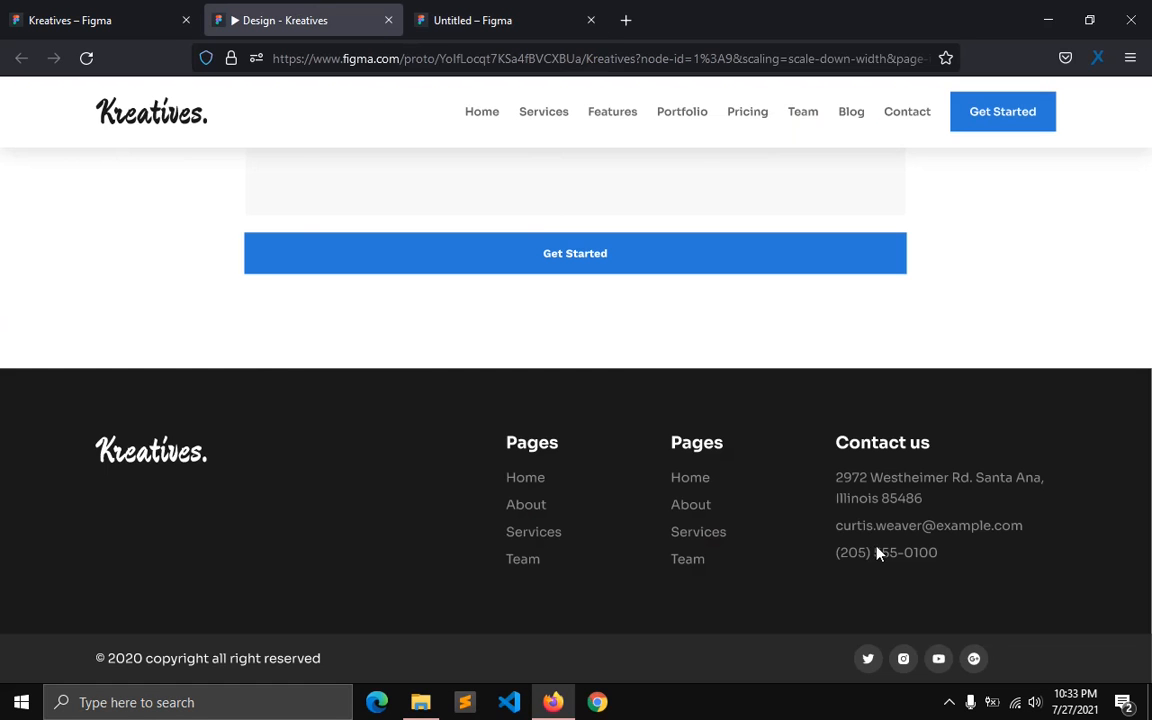
{"action": "left_click", "coordinate": [470, 20]}
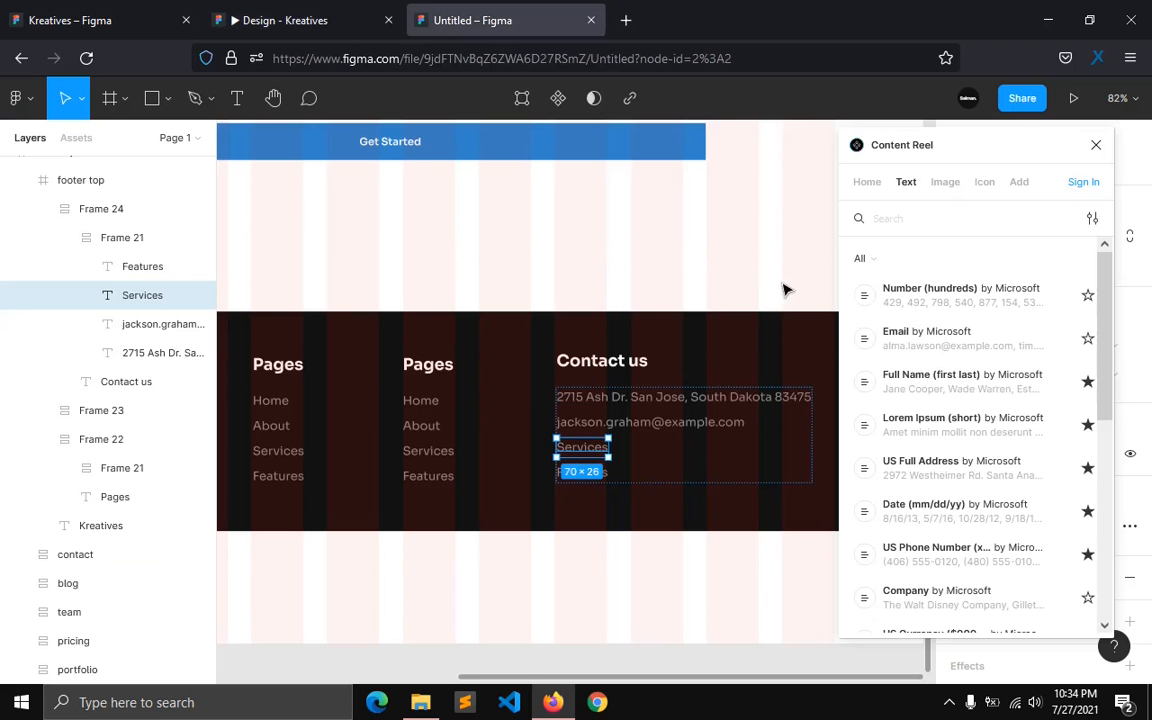
{"action": "left_click", "coordinate": [924, 303]}
{"action": "left_click", "coordinate": [924, 303]}
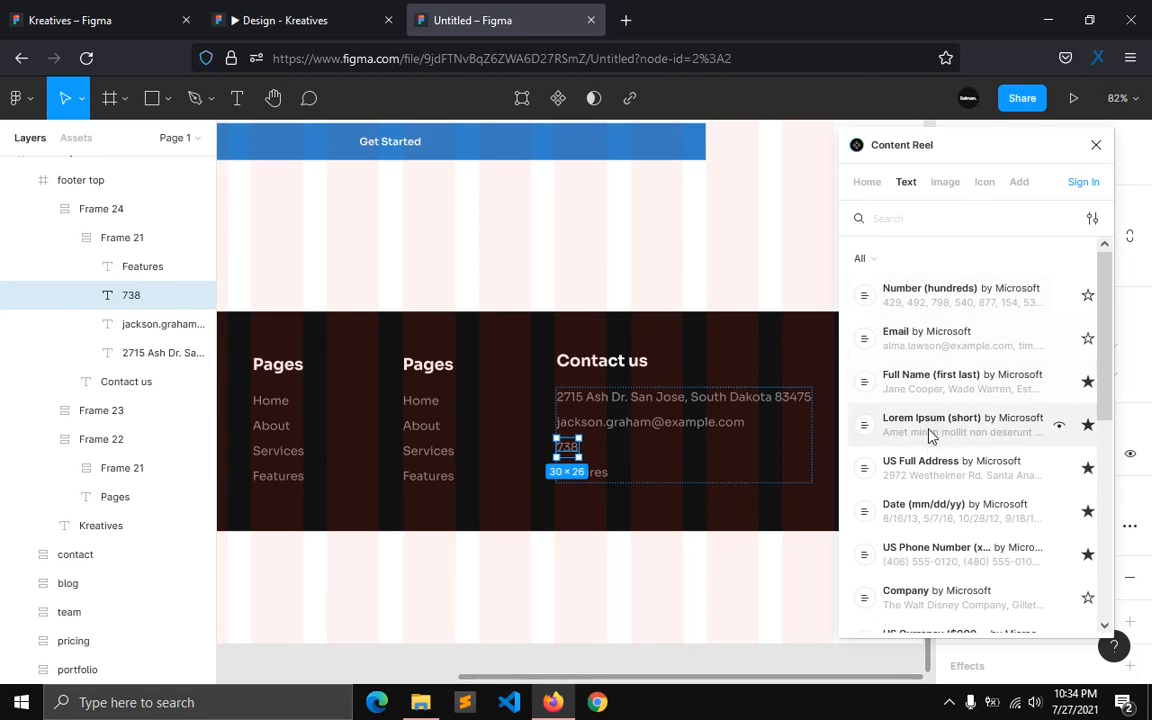
{"action": "scroll", "coordinate": [928, 465], "scroll_direction": "down", "scroll_amount": 1}
{"action": "left_click", "coordinate": [928, 480]}
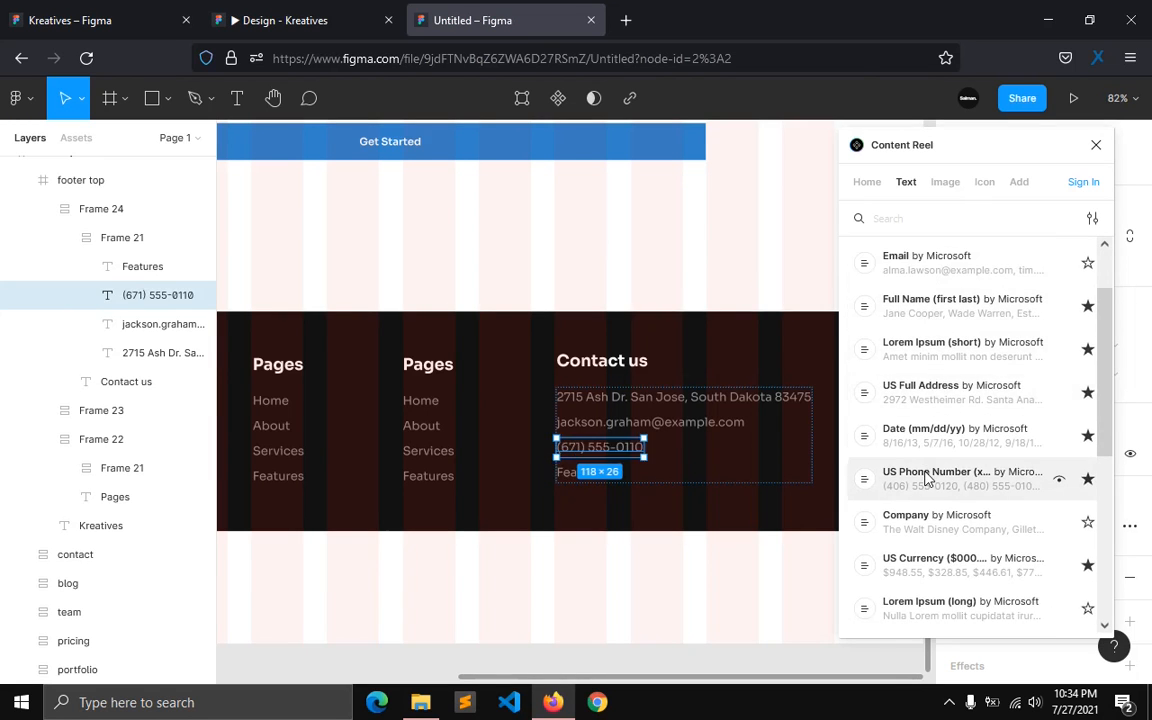
{"action": "left_click", "coordinate": [928, 480]}
{"action": "left_click", "coordinate": [1095, 146]}
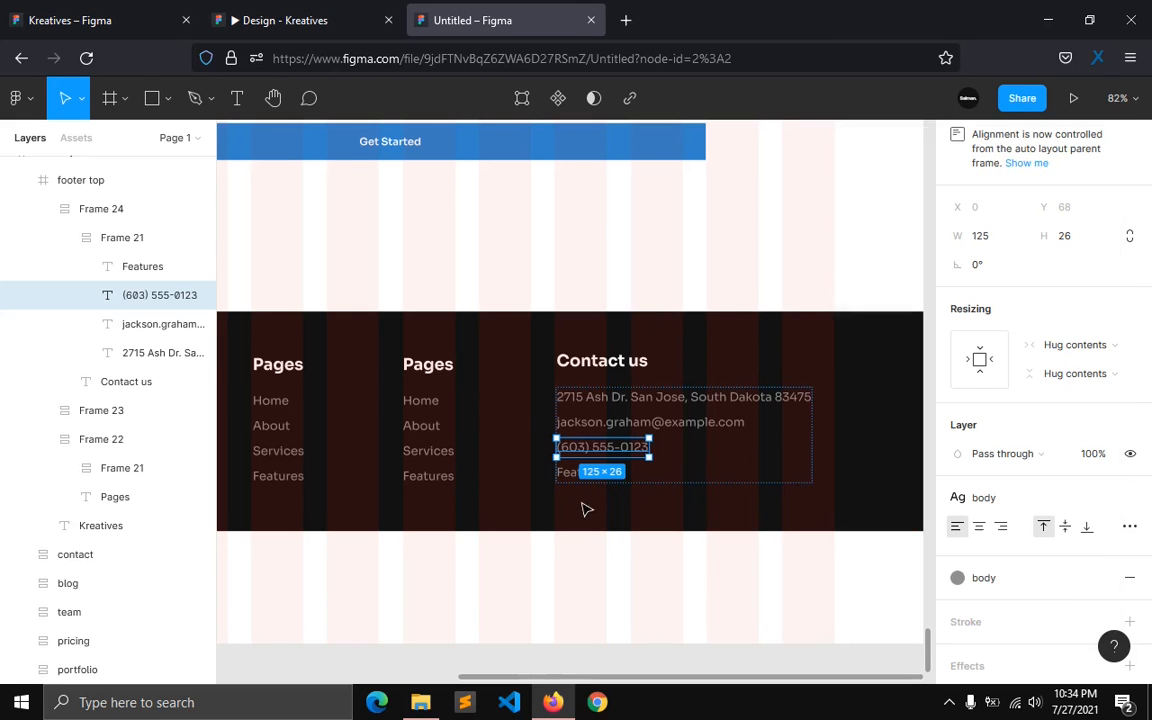
Step: Delete the leftover Features link from the Contact us column
{"action": "scroll", "coordinate": [581, 510], "scroll_direction": "up", "scroll_amount": 3}
{"action": "left_click", "coordinate": [573, 470]}
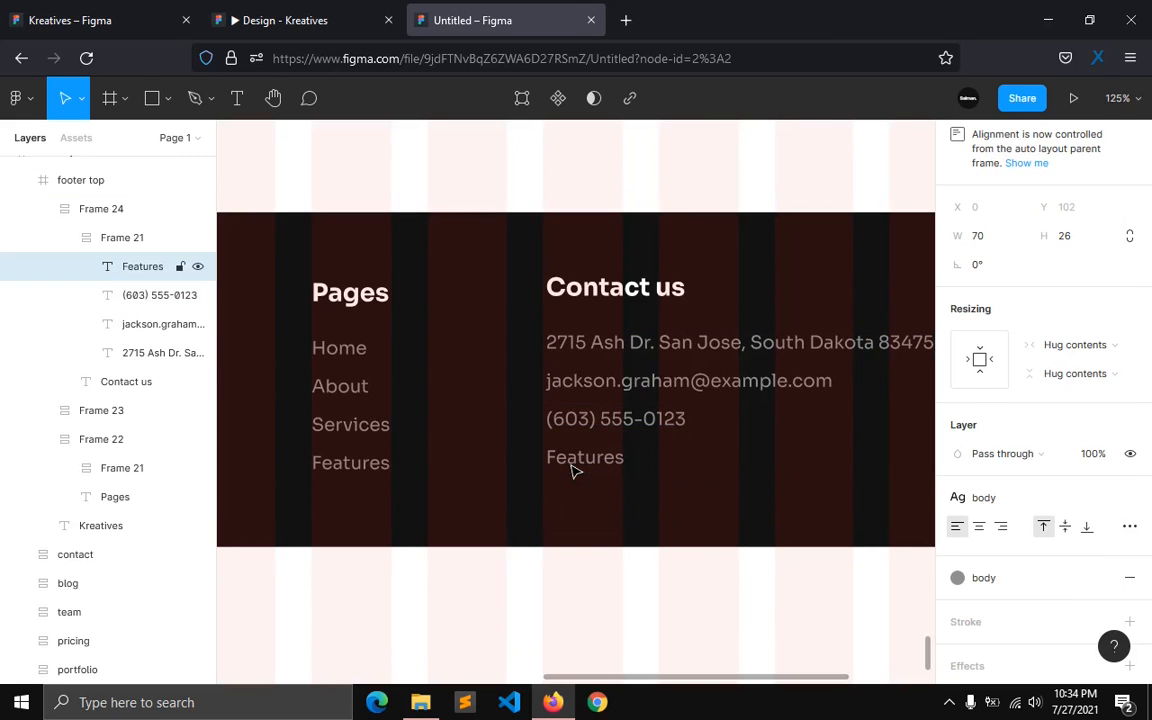
{"action": "left_click", "coordinate": [572, 472]}
{"action": "left_click", "coordinate": [572, 468], "text": "ctrl"}
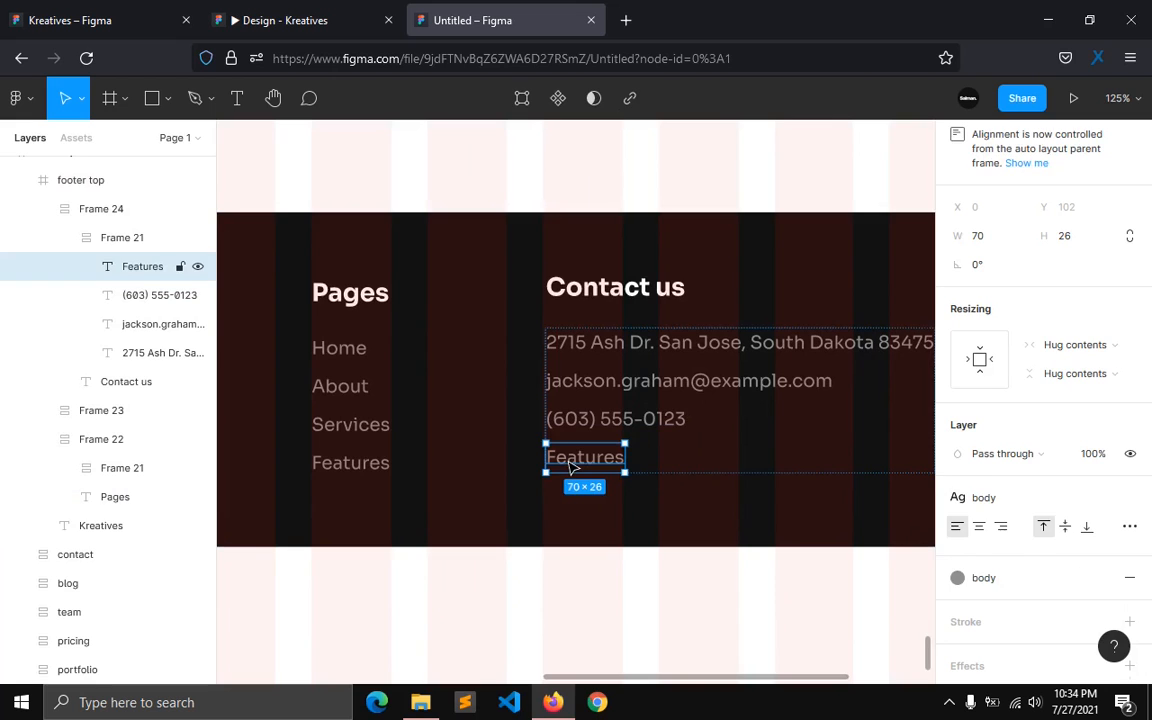
{"action": "key", "text": "Delete"}
{"action": "left_click", "coordinate": [568, 512]}
{"action": "scroll", "coordinate": [568, 512], "scroll_direction": "down", "scroll_amount": 3}
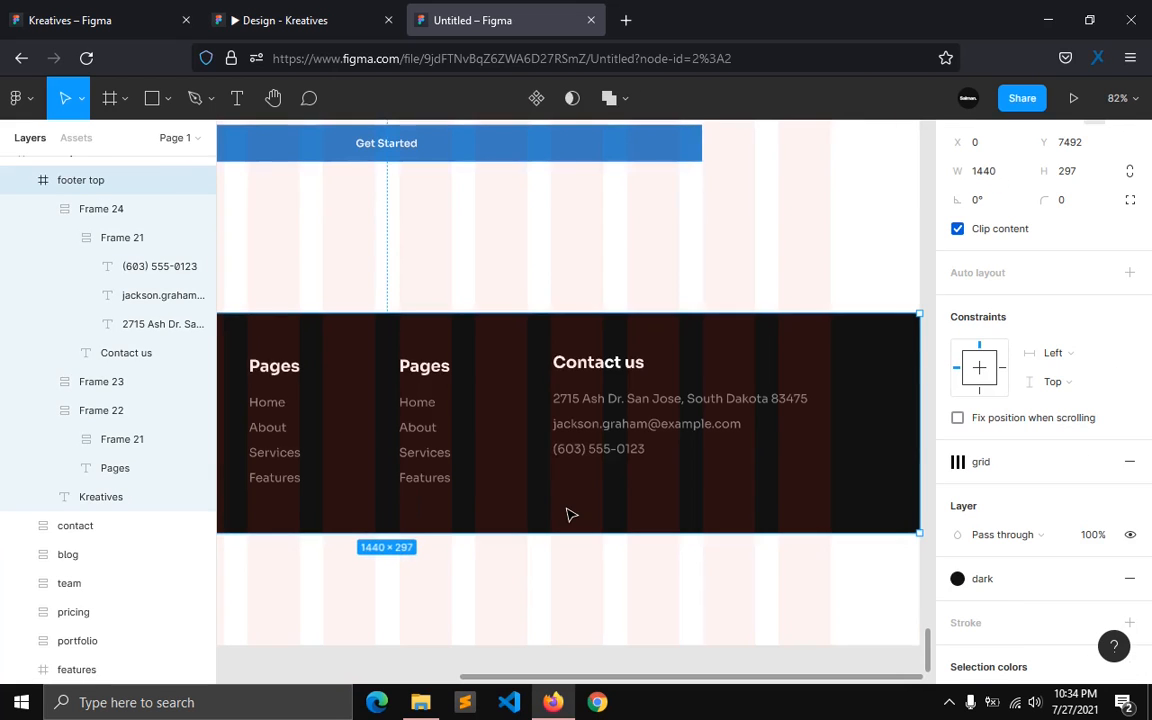
Step: Widen the Contact us column to about 273 px and set its address text's horizontal resizing to Fill container
{"action": "left_click", "coordinate": [597, 415]}
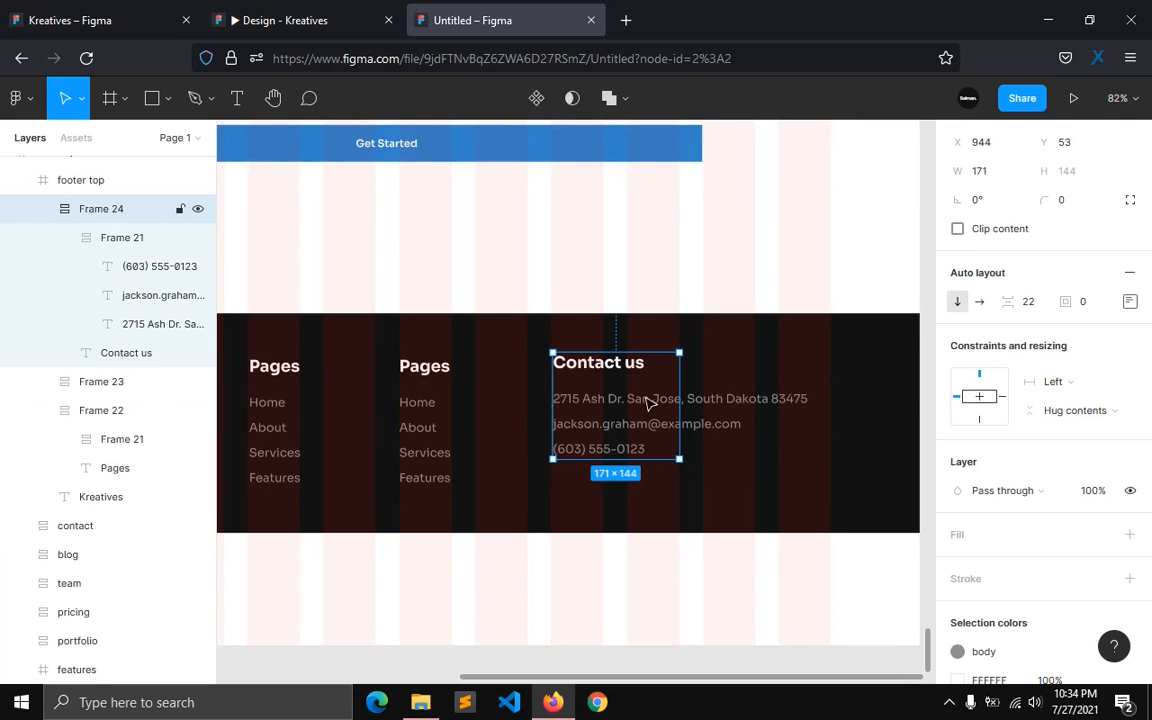
{"action": "left_click_drag", "start_coordinate": [679, 404], "coordinate": [759, 398]}
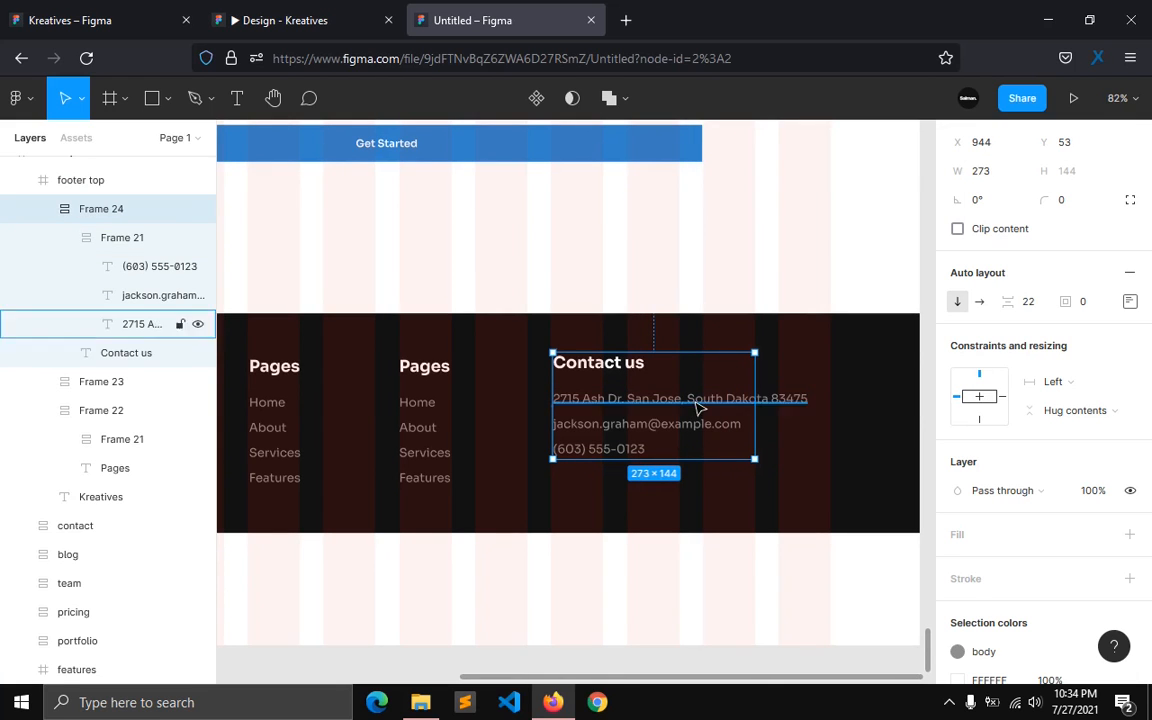
{"action": "left_click", "coordinate": [745, 399]}
{"action": "left_click", "coordinate": [1078, 342]}
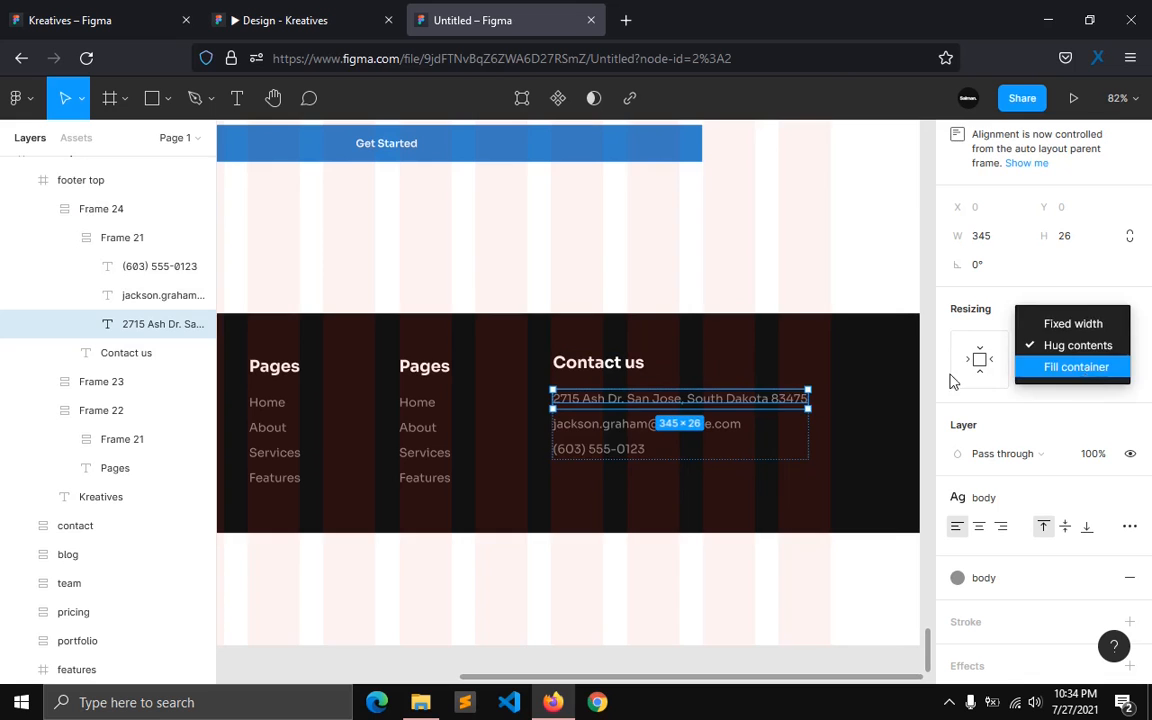
{"action": "key", "text": "Return"}
Step: Set the horizontal resizing of the e-mail text and the contact details' list frame to Fill container
{"action": "left_click", "coordinate": [658, 448]}
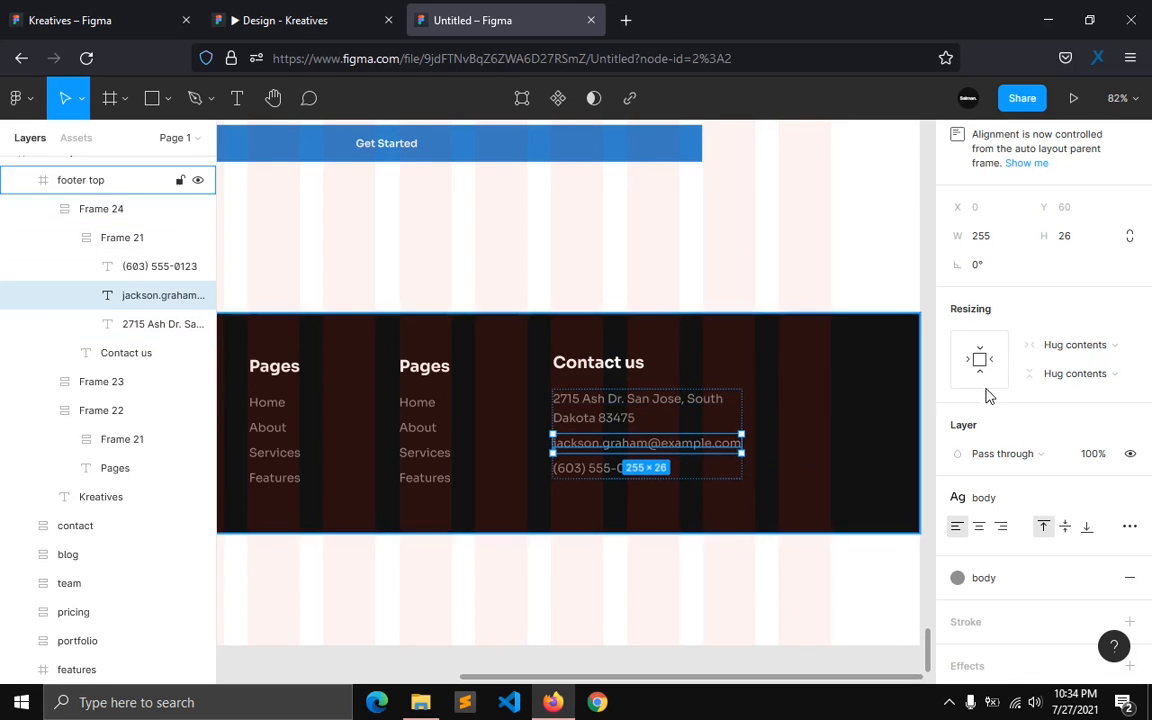
{"action": "left_click", "coordinate": [1075, 344]}
{"action": "left_click", "coordinate": [1058, 368]}
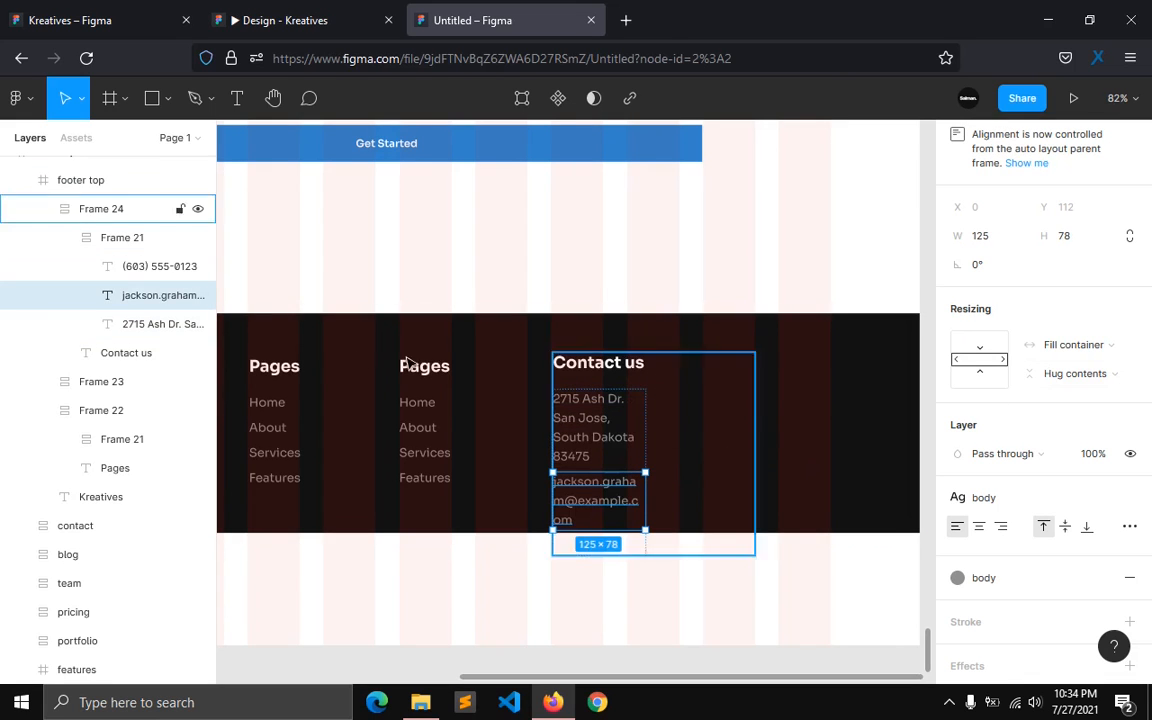
{"action": "left_click", "coordinate": [134, 240]}
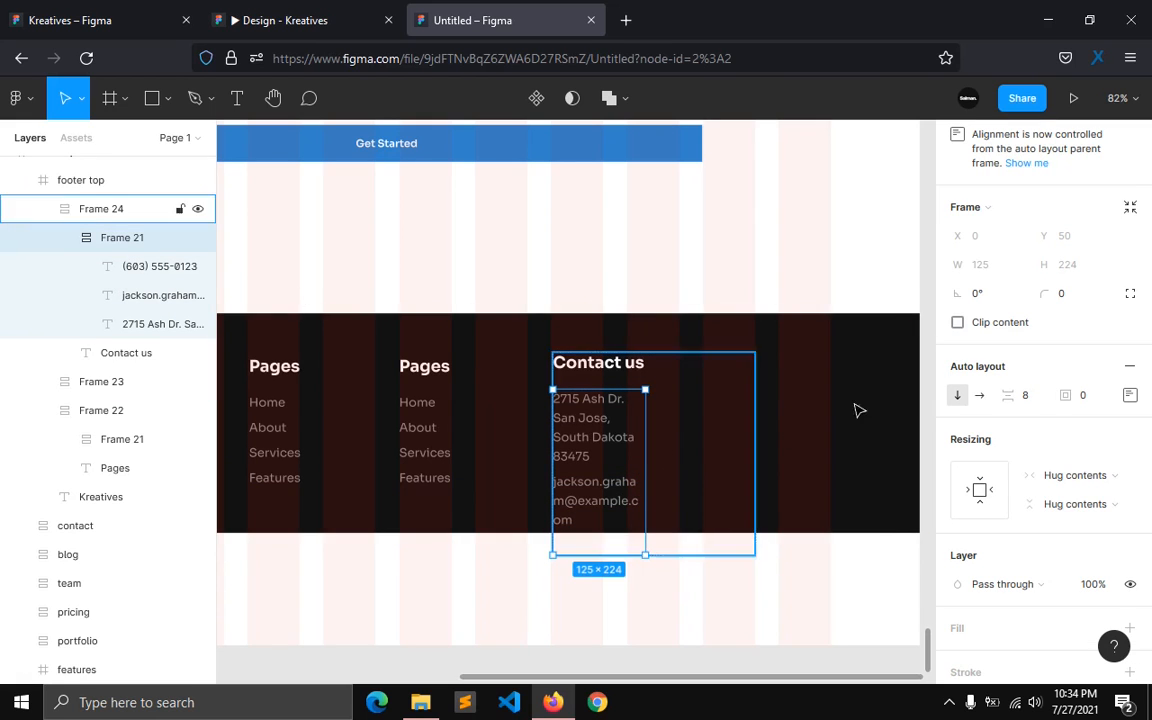
{"action": "left_click", "coordinate": [1098, 476]}
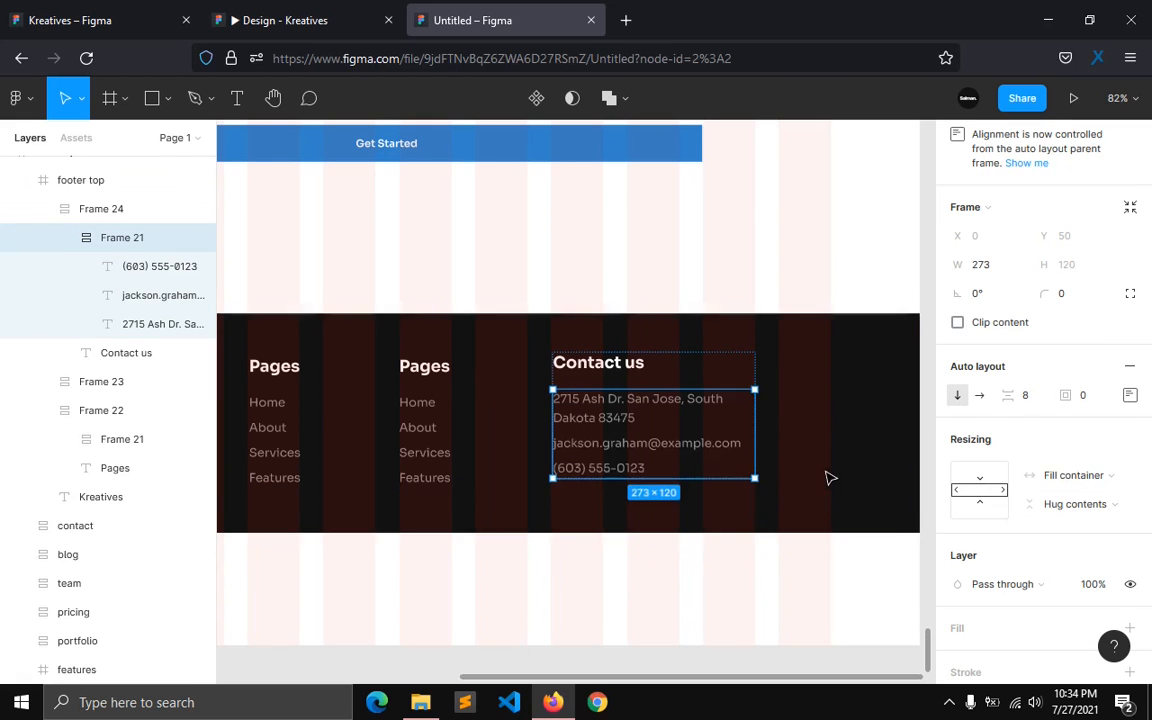
{"action": "left_click", "coordinate": [553, 522]}
{"action": "left_click_drag", "start_coordinate": [557, 684], "coordinate": [318, 610]}
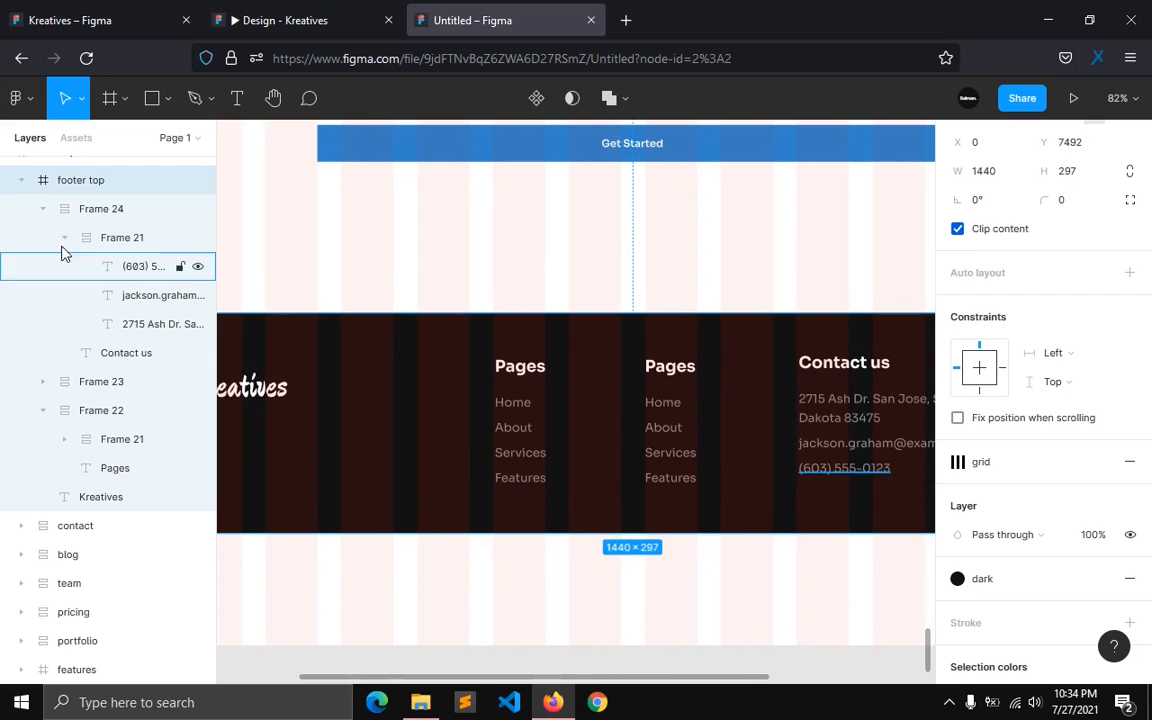
Step: Align the footer's Kreatives logo, both Pages columns and the Contact us column along their top edges
{"action": "left_click", "coordinate": [42, 209]}
{"action": "left_click", "coordinate": [40, 266]}
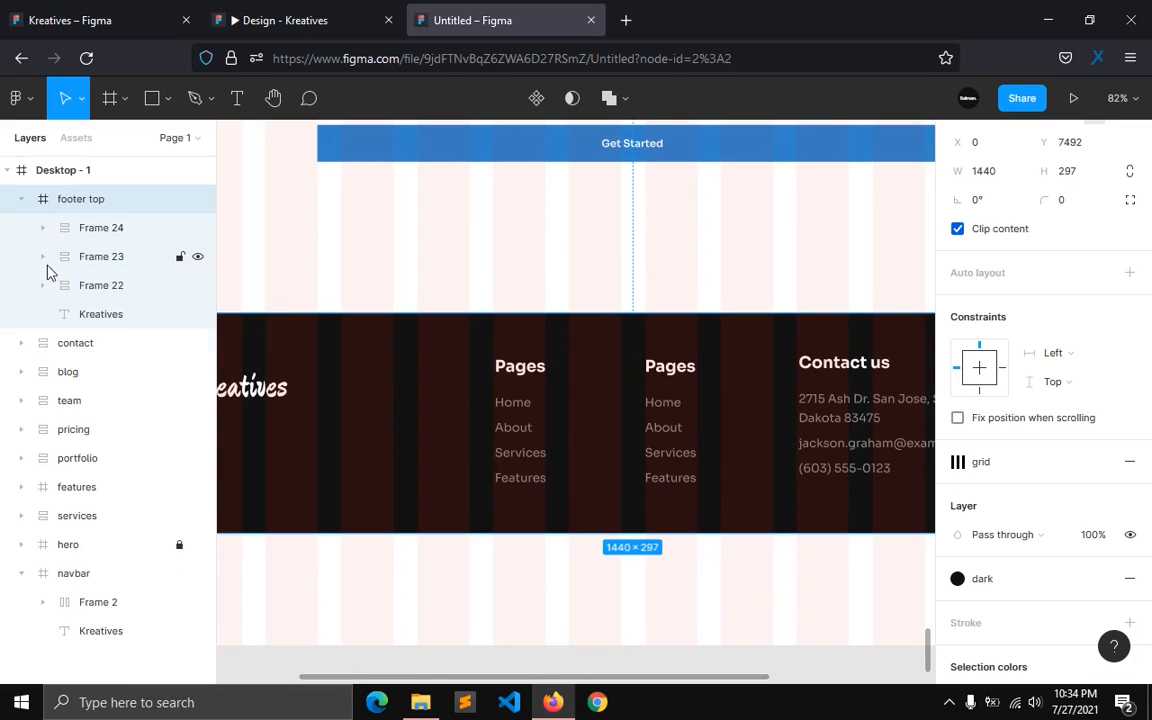
{"action": "left_click", "coordinate": [93, 285]}
{"action": "left_click", "coordinate": [105, 228], "text": "shift"}
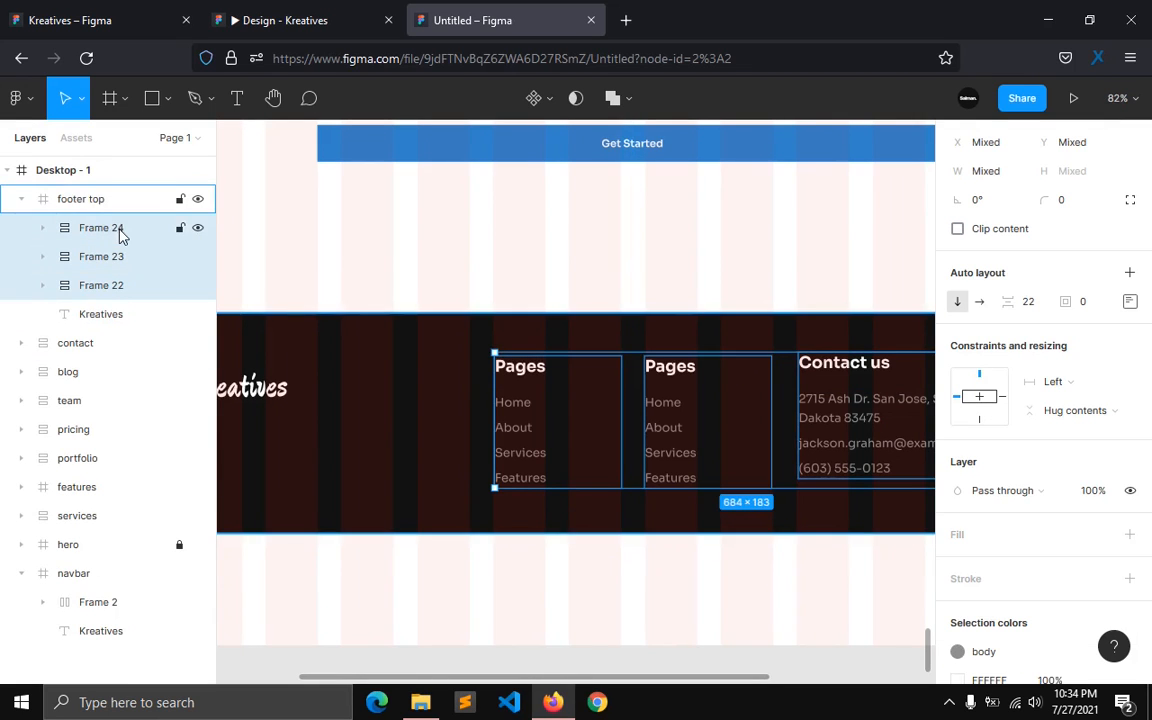
{"action": "left_click", "coordinate": [90, 314], "text": "shift"}
{"action": "scroll", "coordinate": [1126, 257], "scroll_direction": "up", "scroll_amount": 2}
{"action": "left_click", "coordinate": [1041, 173]}
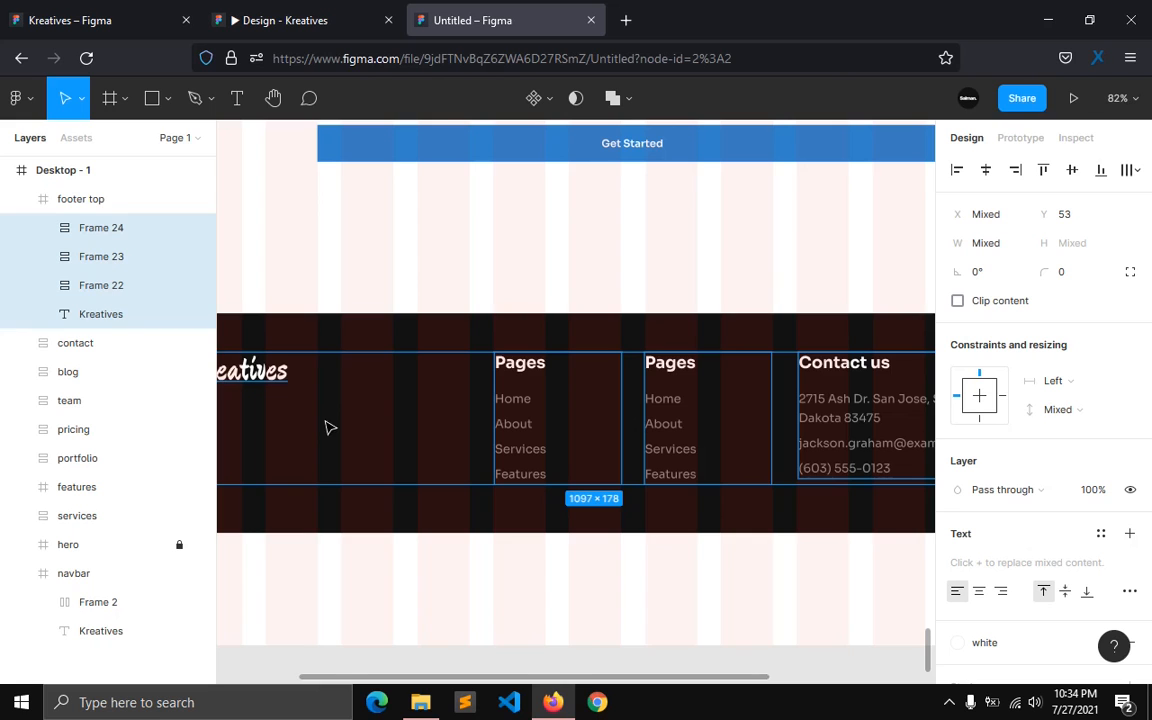
Step: Group the footer's logo, both Pages columns and the Contact us column together
{"action": "scroll", "coordinate": [630, 681], "scroll_direction": "right", "scroll_amount": 1}
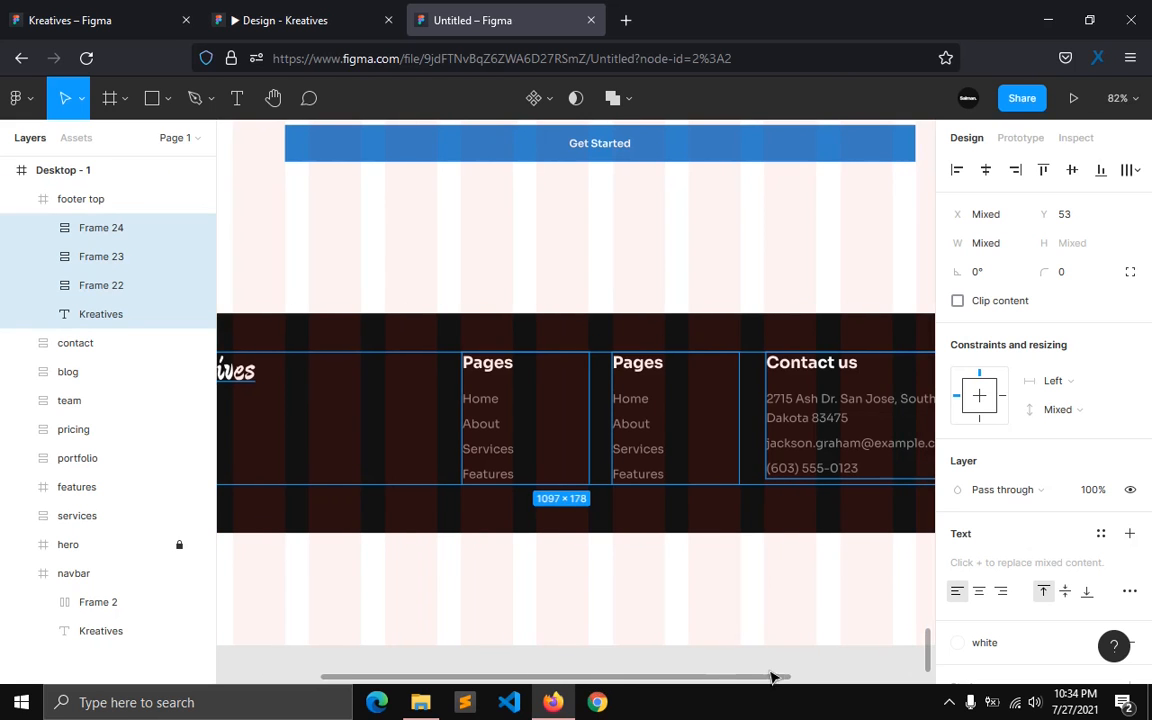
{"action": "left_click", "coordinate": [859, 669]}
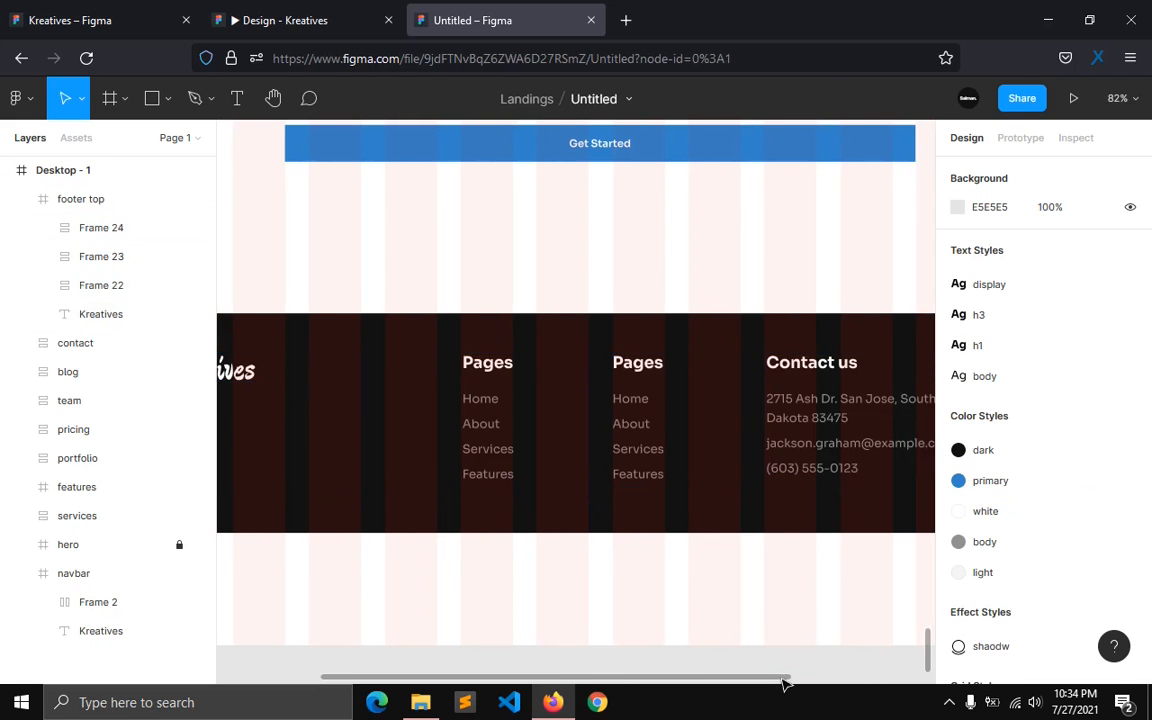
{"action": "scroll", "coordinate": [870, 682], "scroll_direction": "right", "scroll_amount": 3}
{"action": "scroll", "coordinate": [882, 684], "scroll_direction": "down", "scroll_amount": 3}
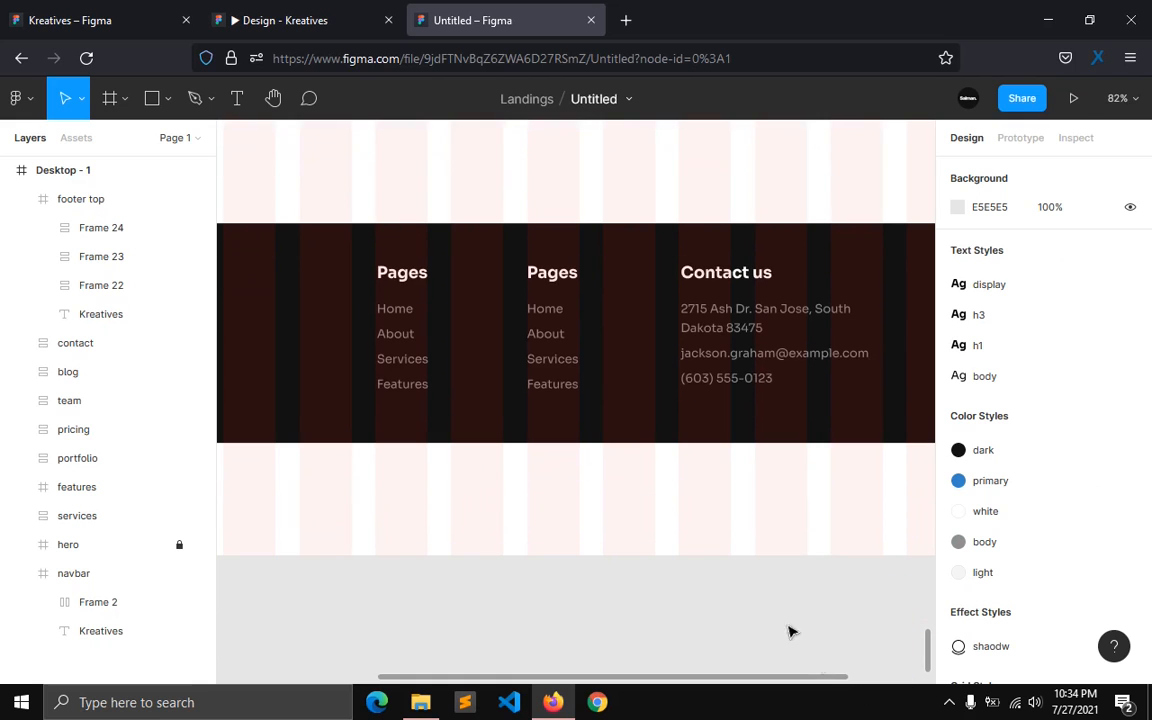
{"action": "scroll", "coordinate": [700, 670], "scroll_direction": "right", "scroll_amount": 1}
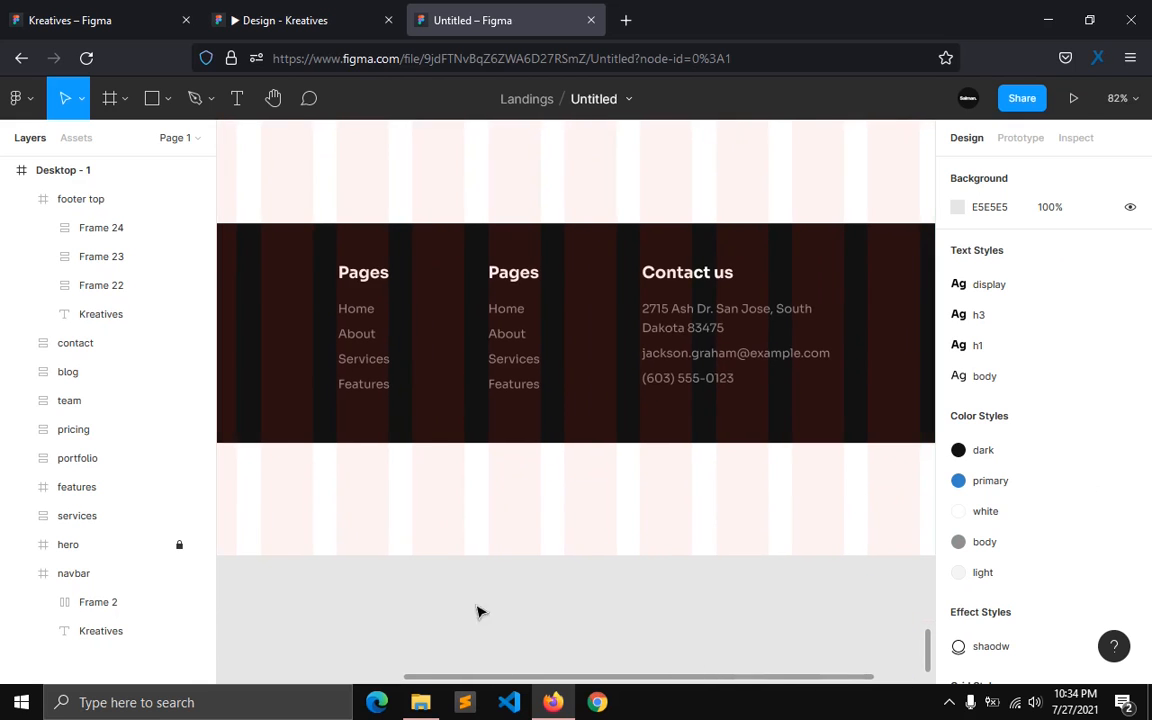
{"action": "scroll", "coordinate": [410, 600], "scroll_direction": "up", "scroll_amount": 2}
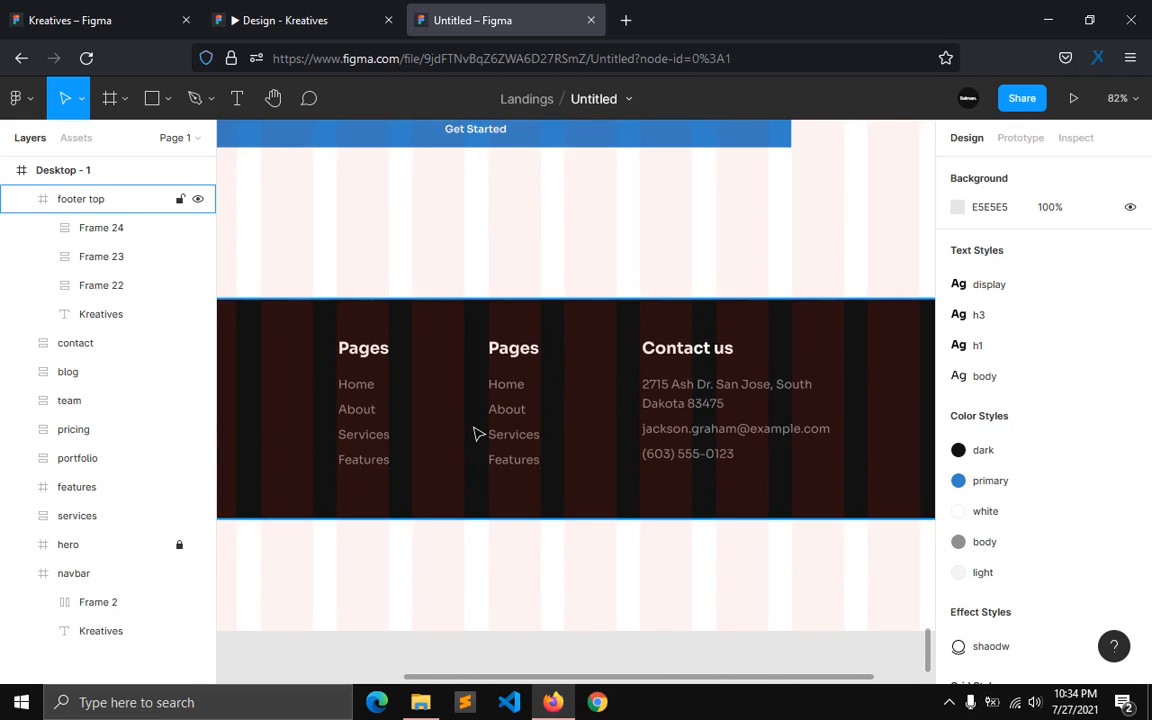
{"action": "left_click", "coordinate": [92, 229]}
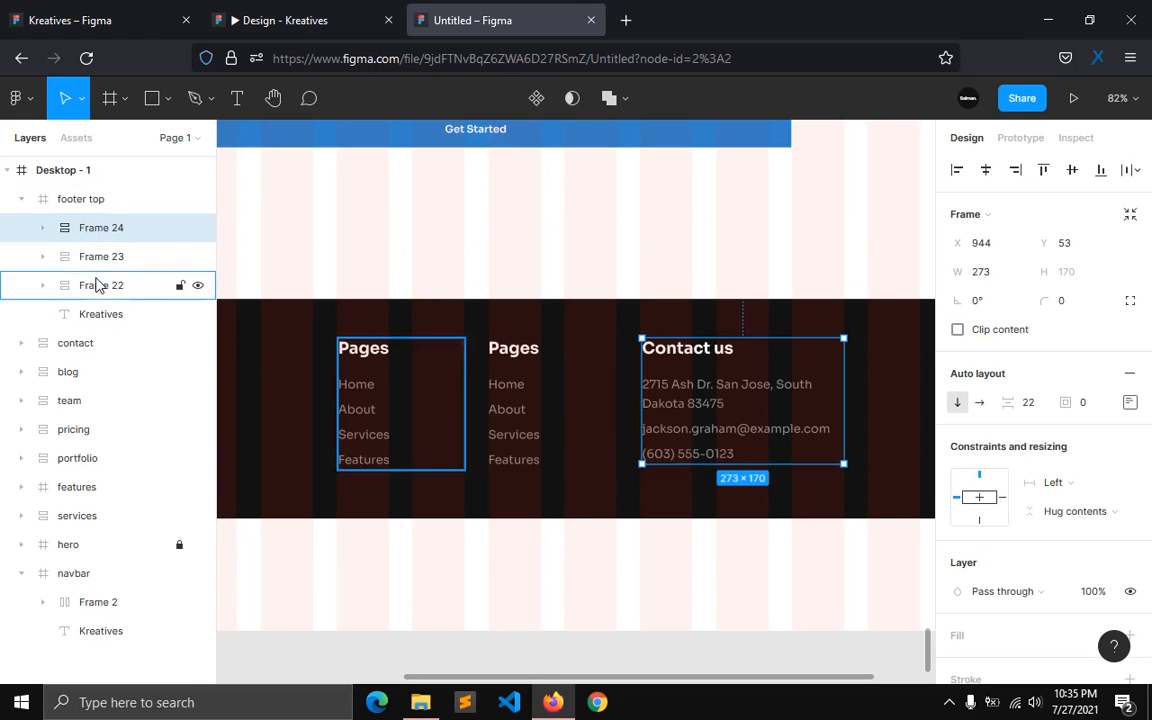
{"action": "left_click", "coordinate": [97, 287], "text": "shift"}
{"action": "left_click", "coordinate": [97, 315], "text": "shift"}
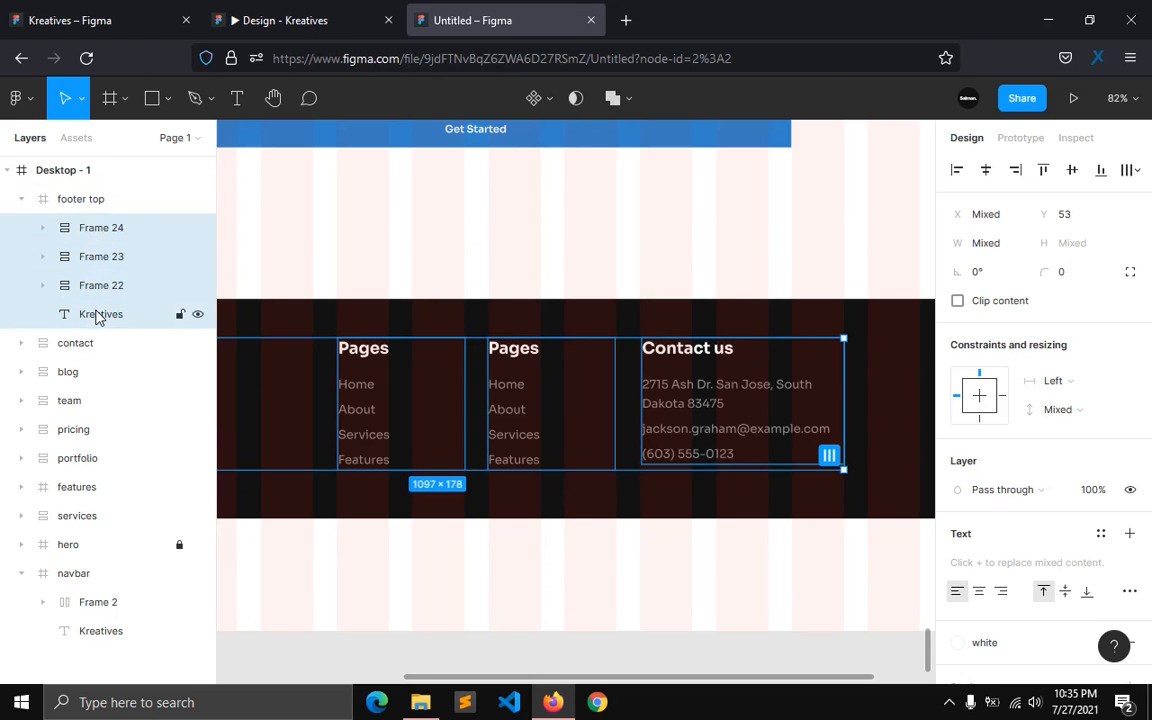
{"action": "key", "text": "ctrl+g"}
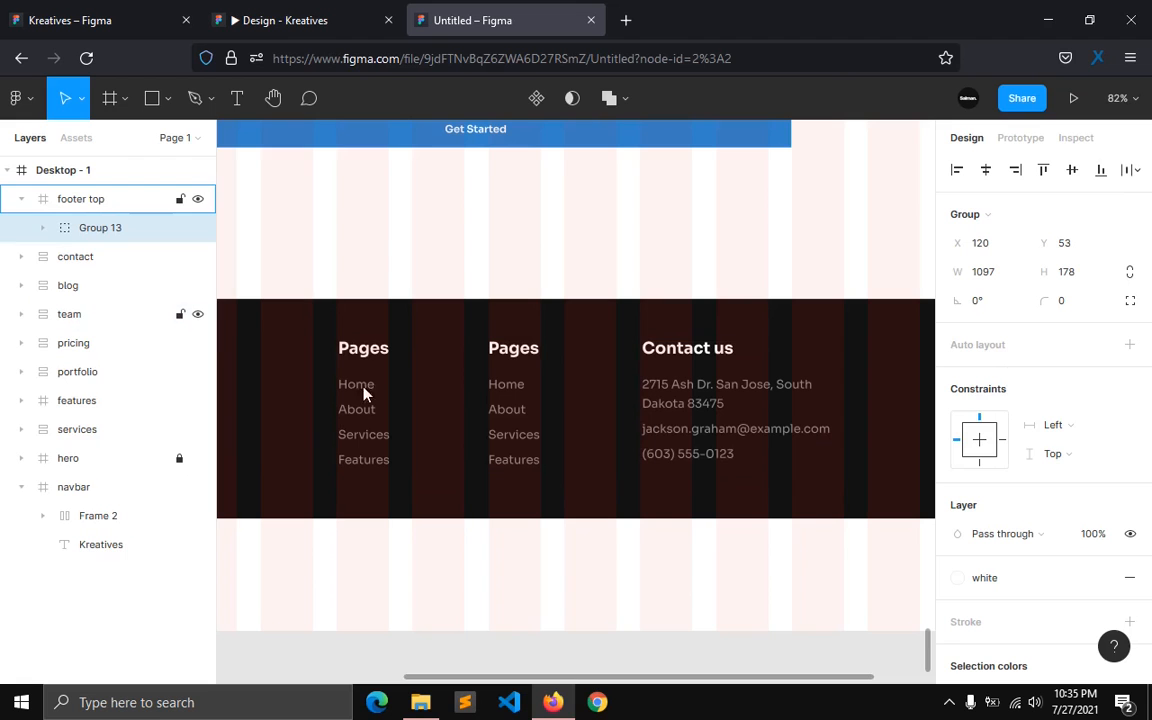
Step: Add auto layout to the footer top frame
{"action": "left_click_drag", "start_coordinate": [600, 683], "coordinate": [430, 660]}
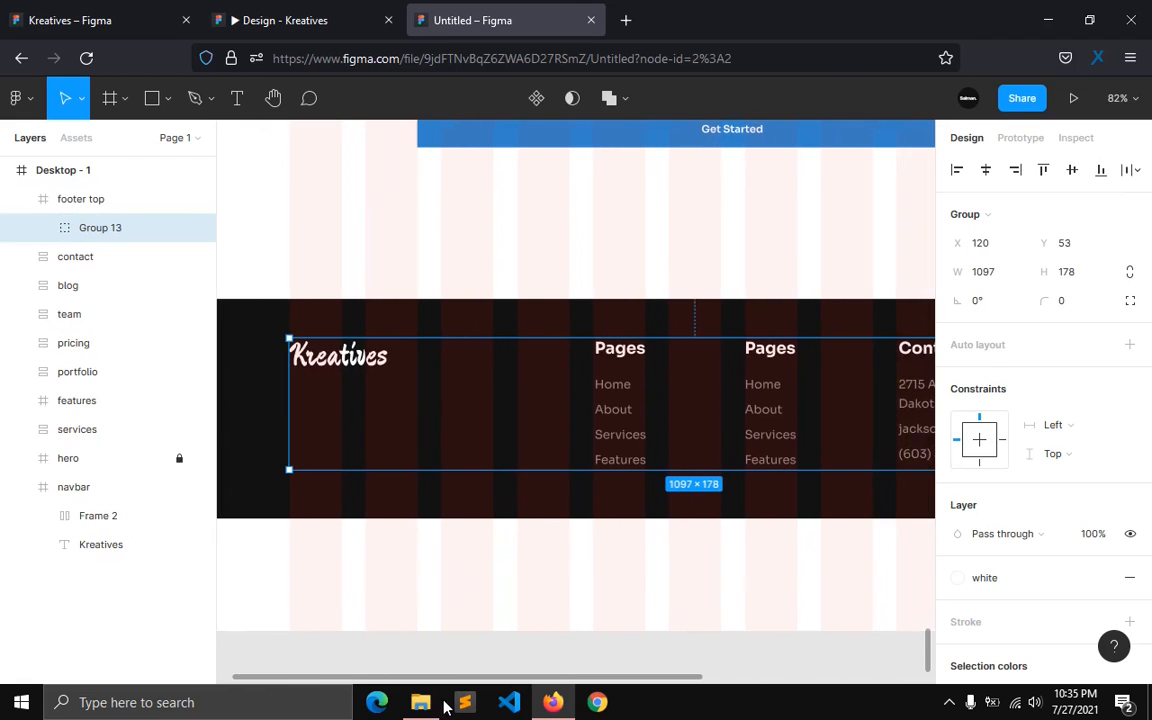
{"action": "left_click", "coordinate": [437, 632]}
{"action": "left_click", "coordinate": [22, 200]}
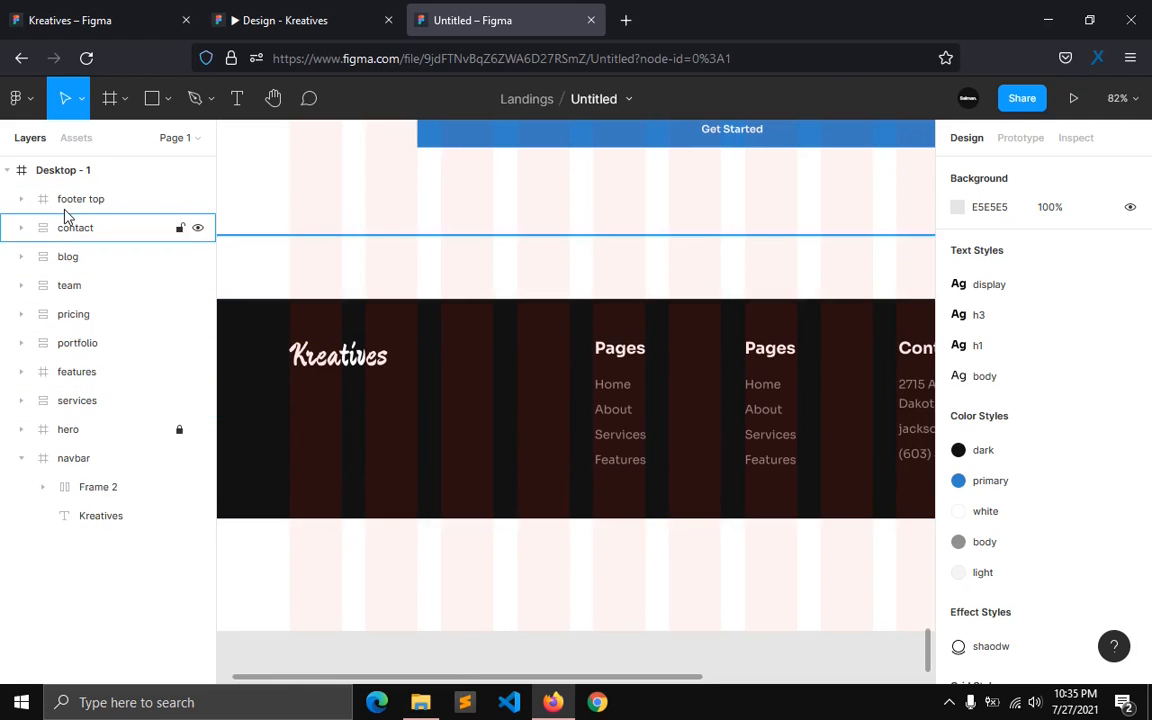
{"action": "left_click", "coordinate": [60, 208]}
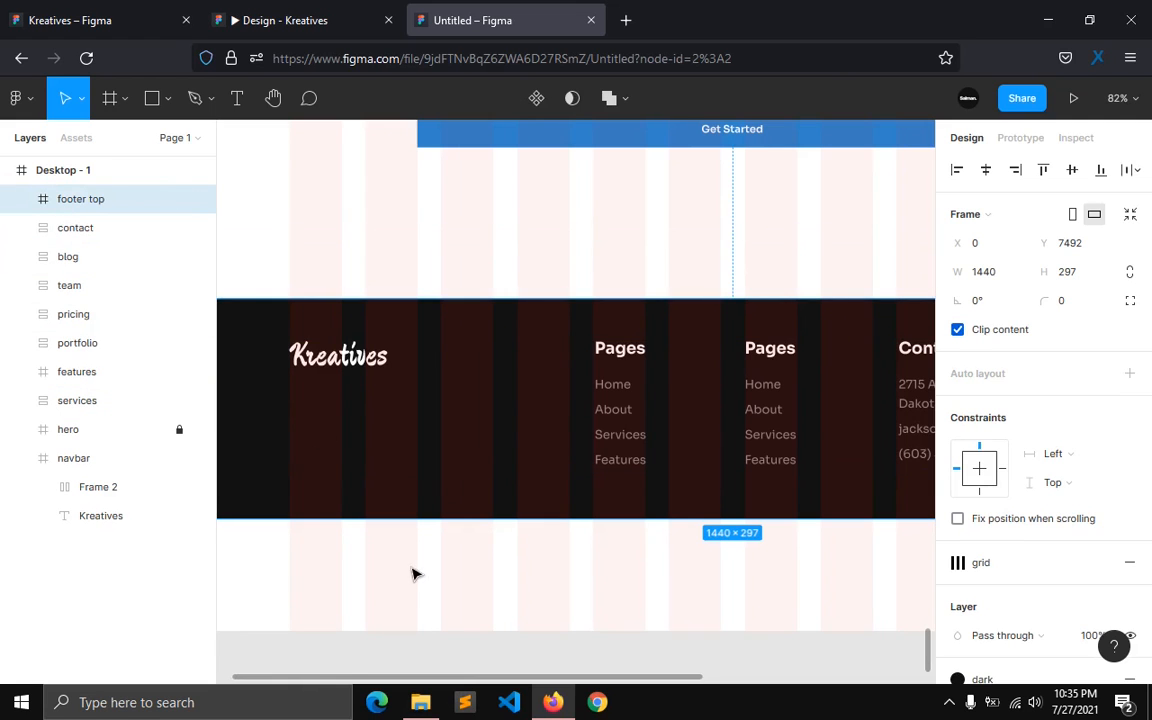
{"action": "left_click", "coordinate": [453, 657]}
{"action": "scroll", "coordinate": [275, 409], "scroll_direction": "left", "scroll_amount": 2}
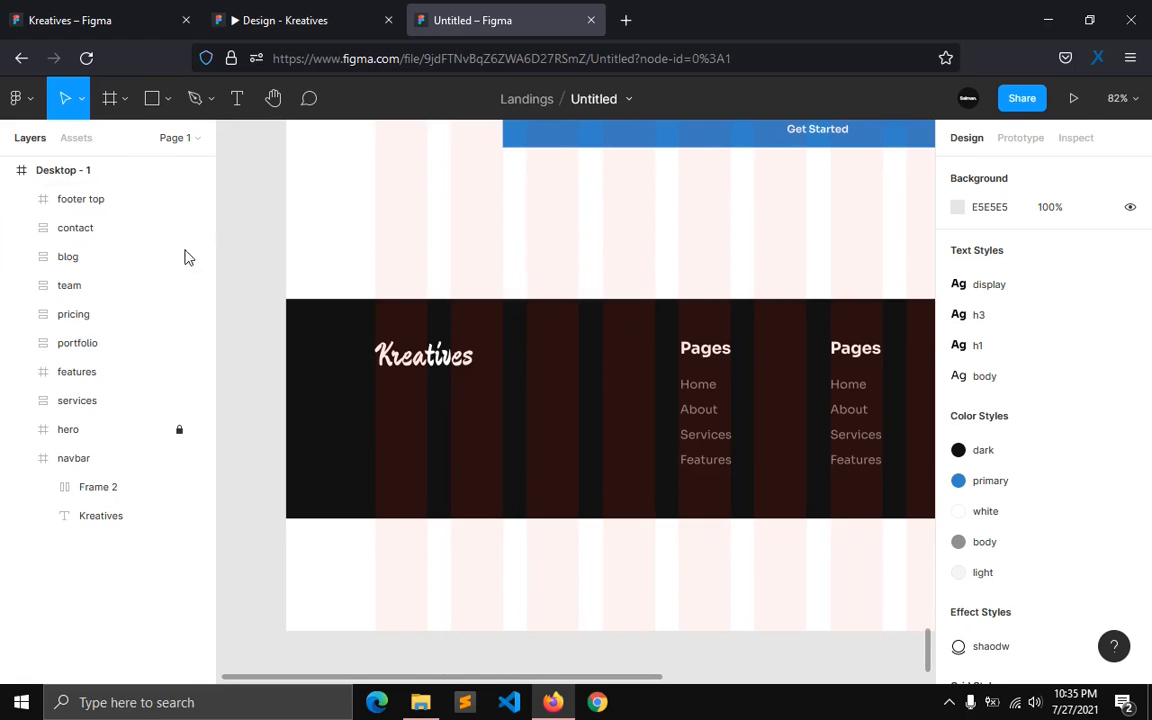
{"action": "left_click", "coordinate": [92, 198]}
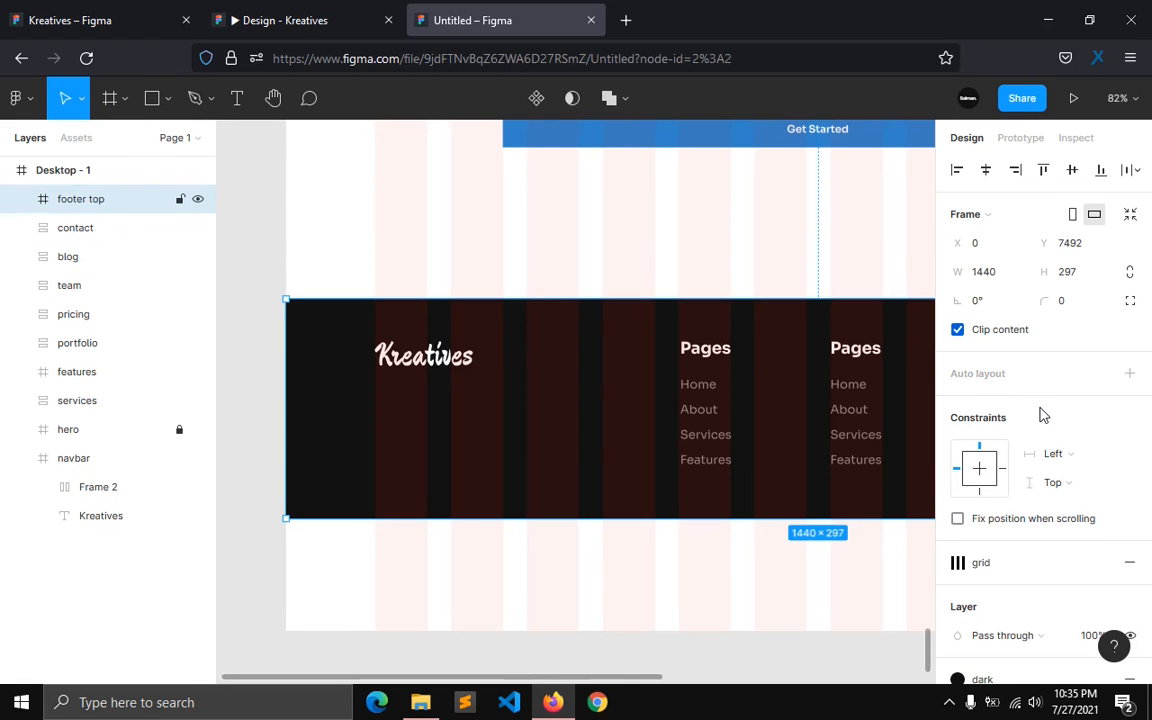
{"action": "key", "text": "shift+a"}
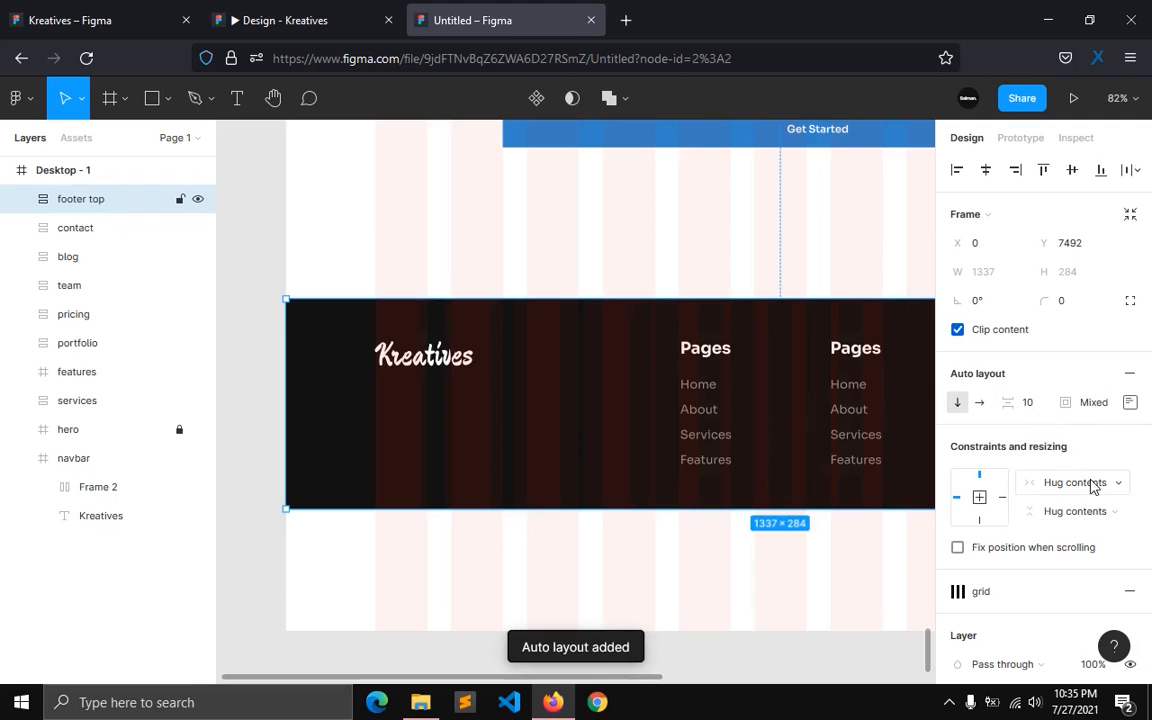
Step: Set the footer top frame's horizontal resizing to fixed width and its width to 1440
{"action": "left_click", "coordinate": [1085, 482]}
{"action": "left_click", "coordinate": [1054, 517]}
{"action": "left_click", "coordinate": [985, 273]}
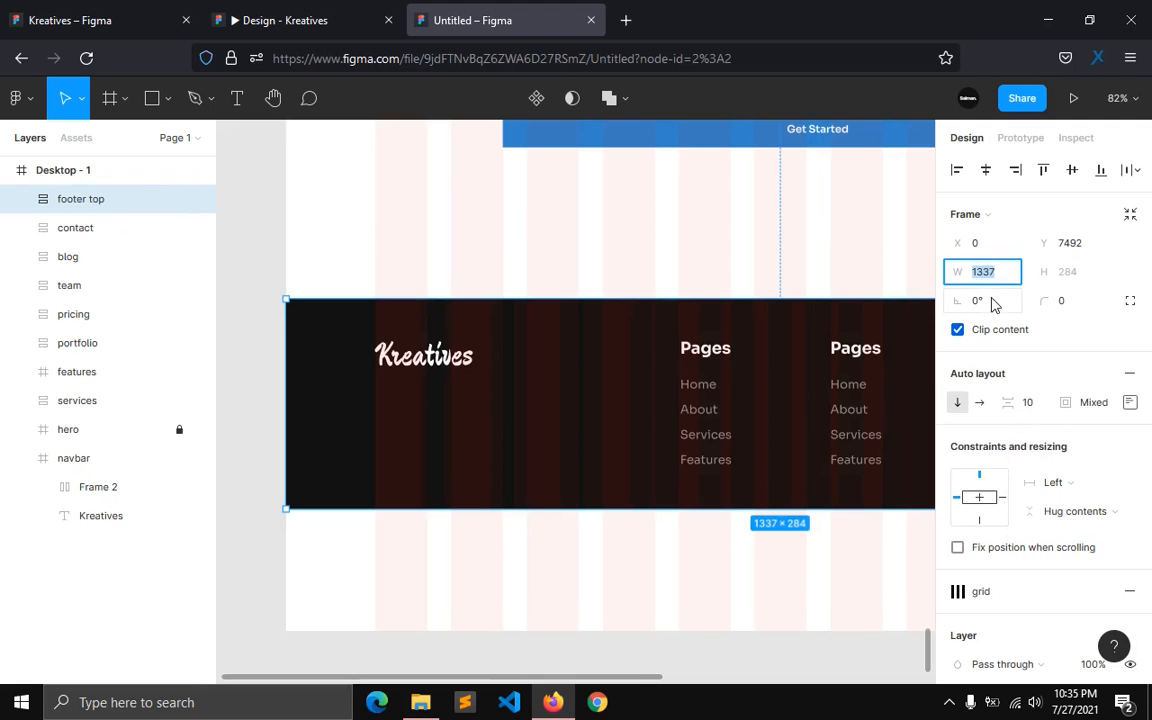
{"action": "key", "text": "Return"}
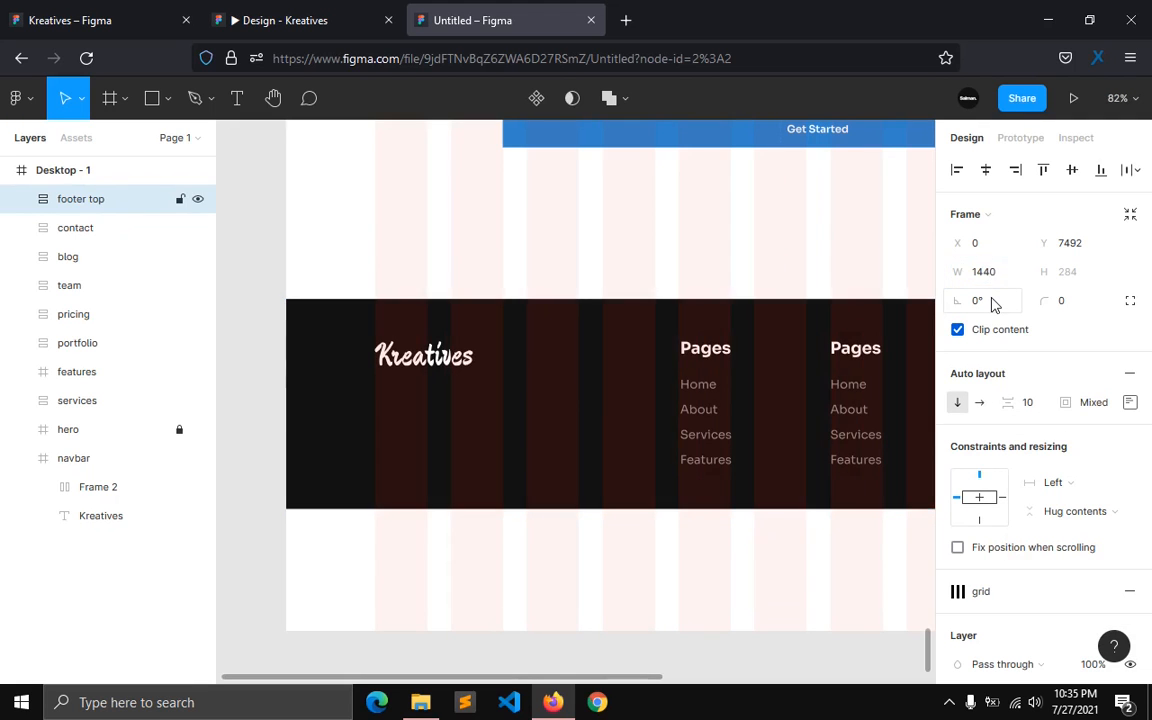
Step: Set the footer top frame's top and bottom auto layout padding to 60 each
{"action": "left_click_drag", "start_coordinate": [660, 683], "coordinate": [760, 676]}
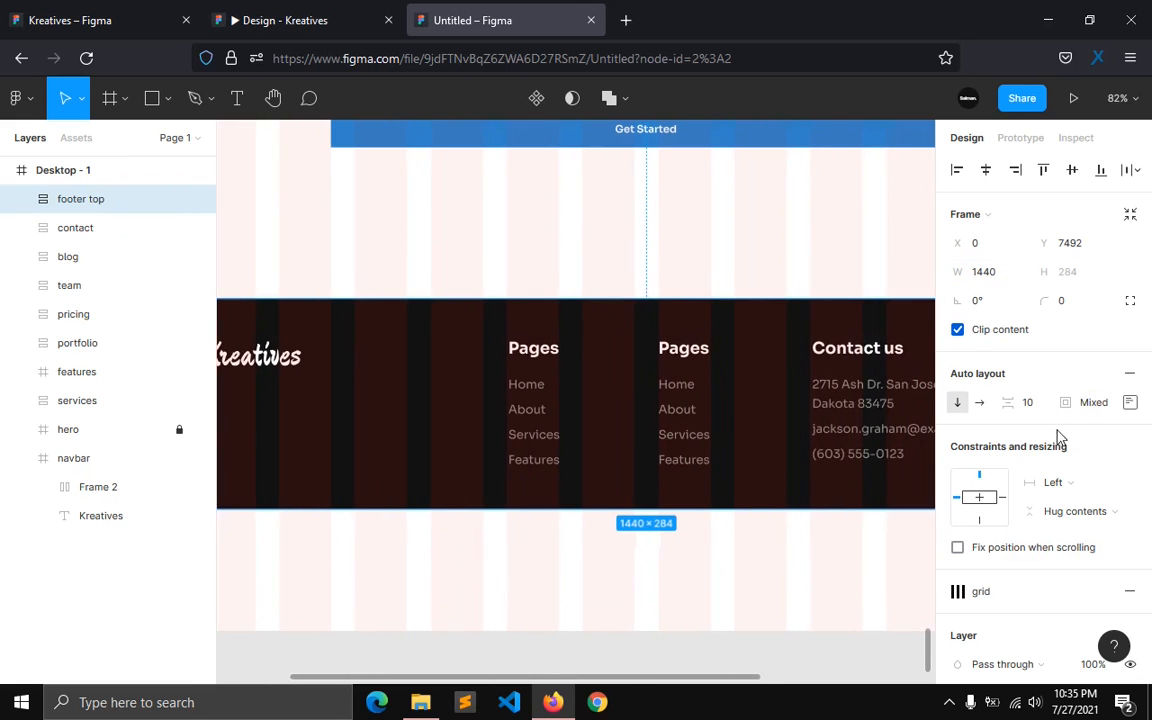
{"action": "left_click", "coordinate": [1130, 402]}
{"action": "left_click", "coordinate": [1076, 438]}
{"action": "type", "text": "6"}
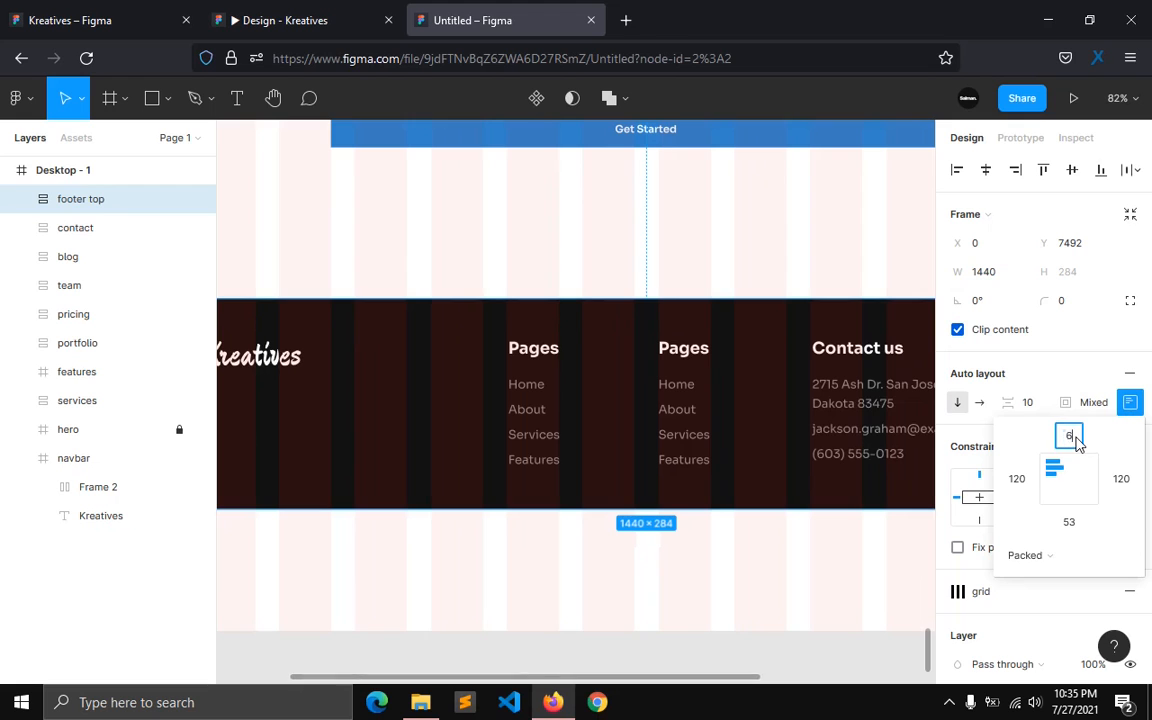
{"action": "type", "text": "0"}
{"action": "key", "text": "Return"}
{"action": "left_click", "coordinate": [1066, 522]}
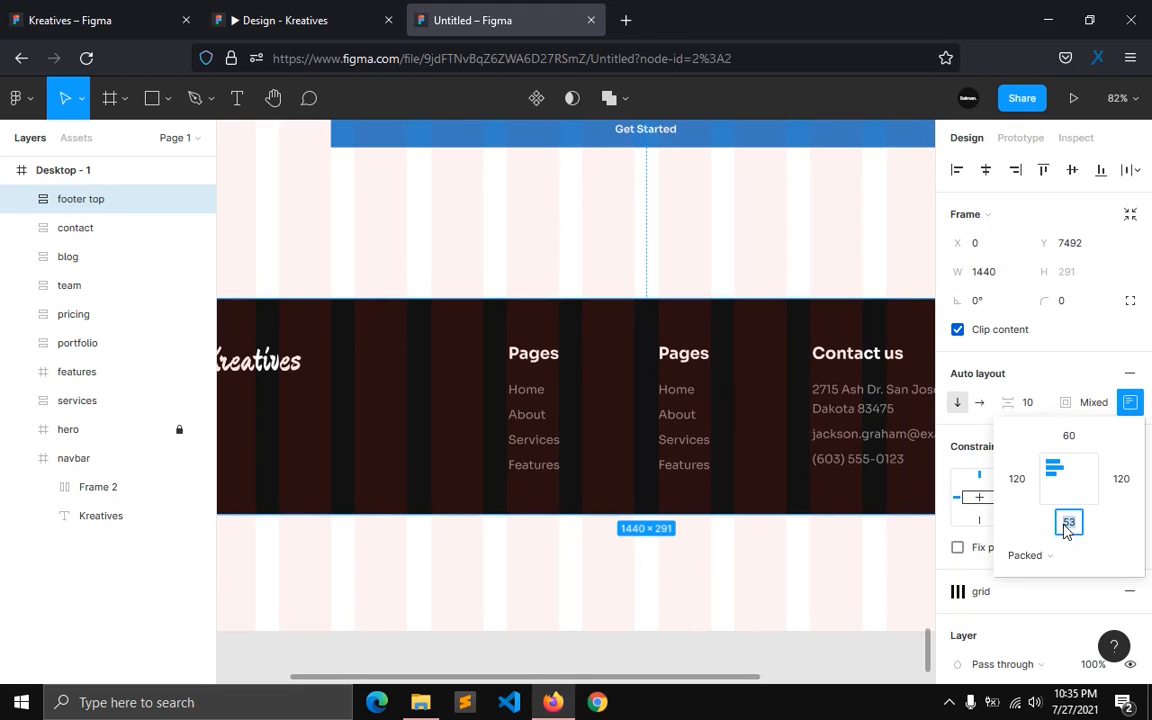
{"action": "type", "text": "60"}
{"action": "key", "text": "Return"}
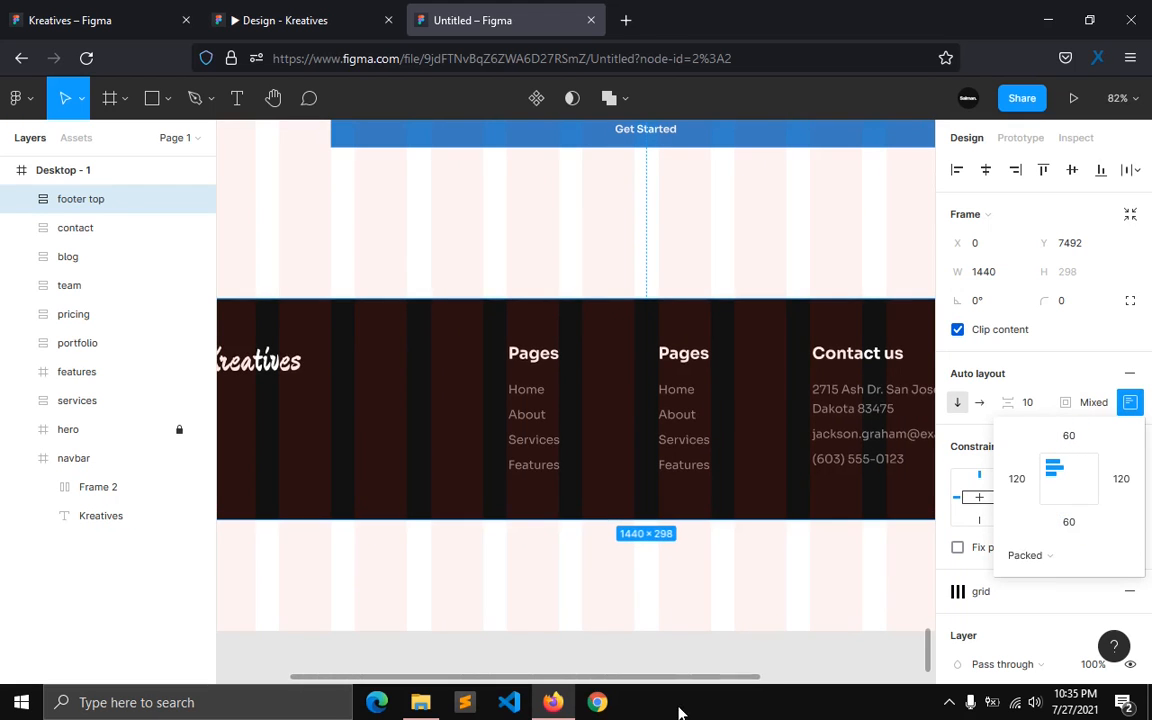
{"action": "left_click", "coordinate": [455, 581]}
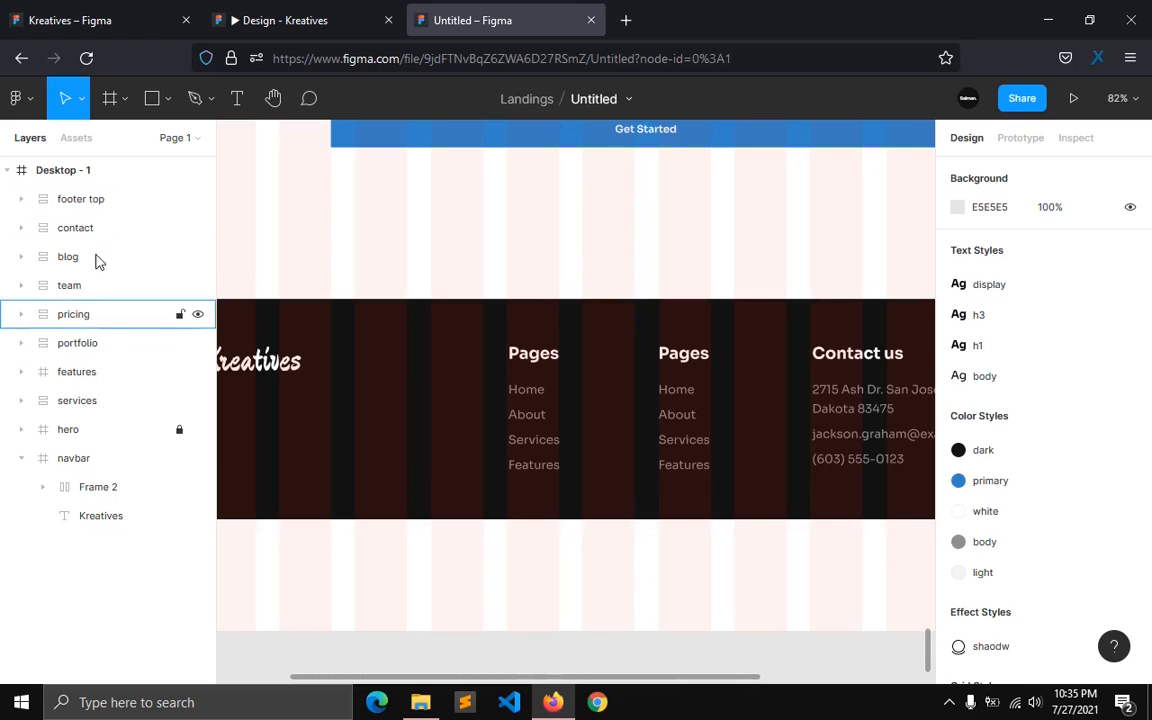
Step: Hide the layout grids and check the copyright bar below the footer in the Kreatives prototype
{"action": "left_click", "coordinate": [92, 201]}
{"action": "scroll", "coordinate": [997, 443], "scroll_direction": "down", "scroll_amount": 3}
{"action": "key", "text": "ctrl+shift+4"}
{"action": "scroll", "coordinate": [575, 648], "scroll_direction": "right", "scroll_amount": 3}
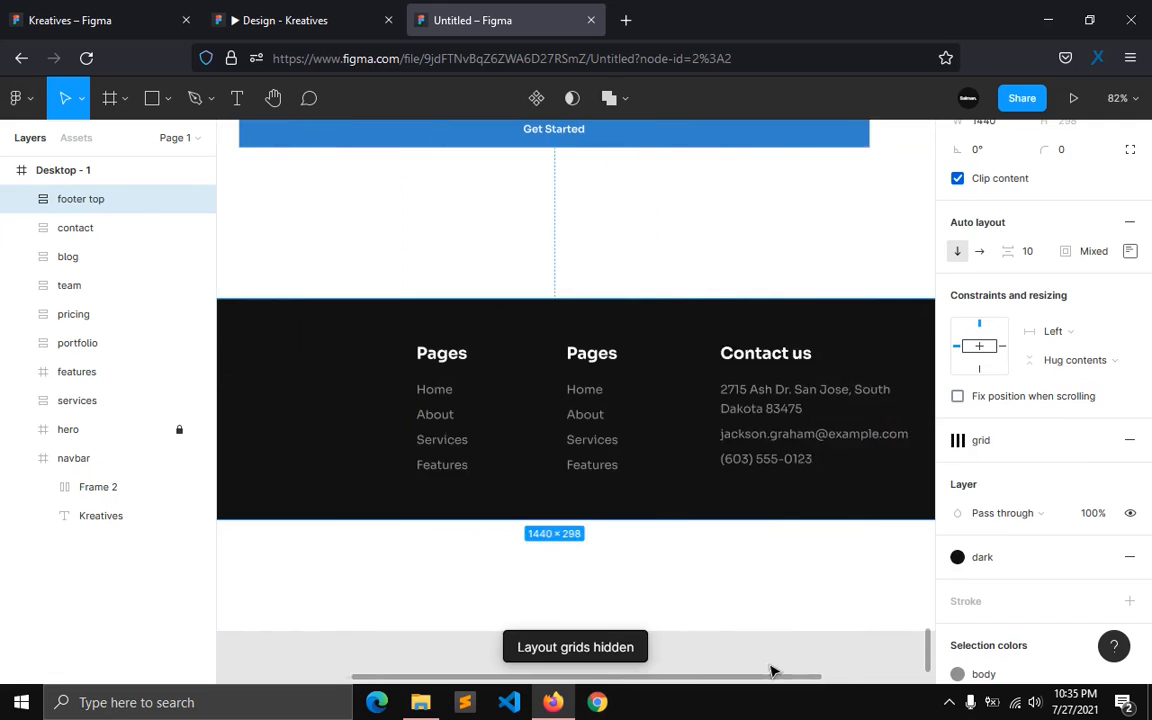
{"action": "left_click", "coordinate": [519, 647]}
{"action": "left_click_drag", "start_coordinate": [511, 678], "coordinate": [329, 681]}
{"action": "left_click", "coordinate": [242, 16]}
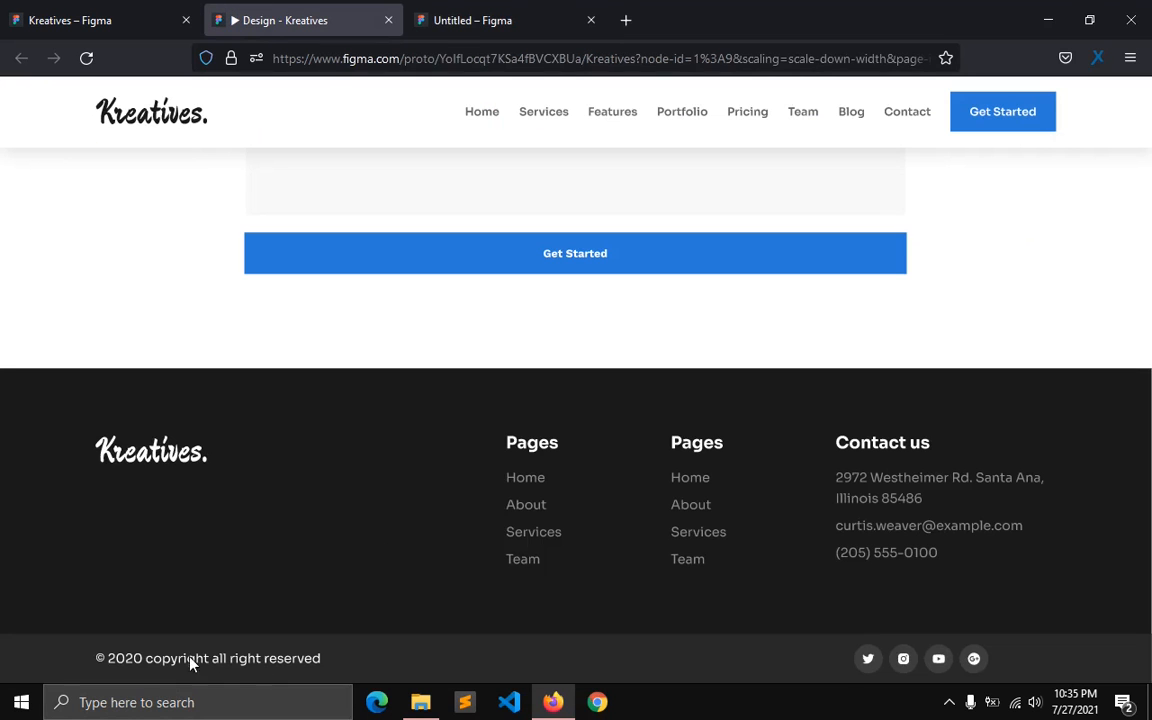
{"action": "left_click", "coordinate": [476, 22]}
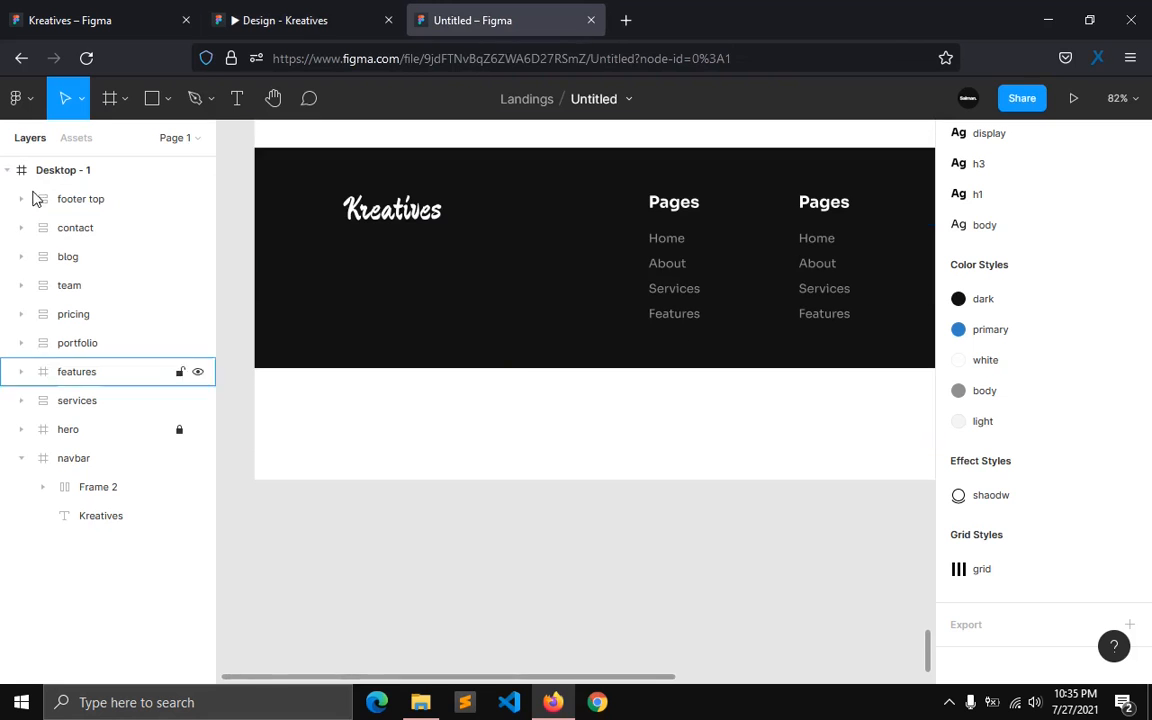
{"action": "left_click", "coordinate": [120, 98]}
{"action": "left_click", "coordinate": [110, 145]}
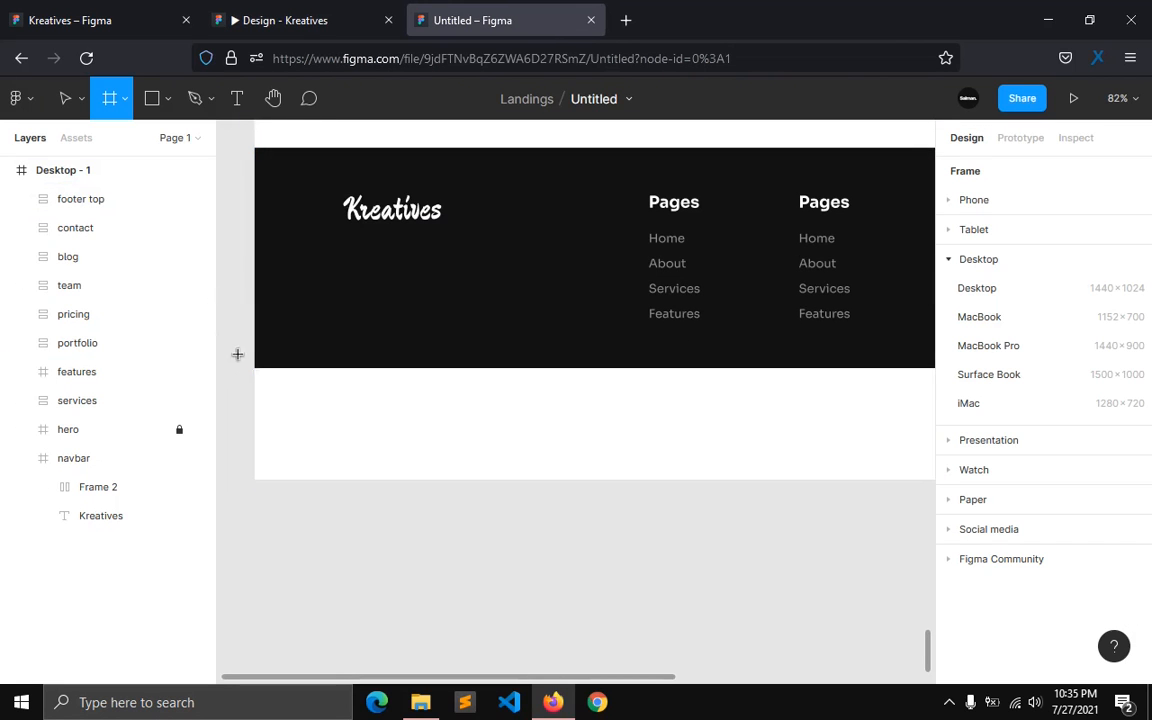
{"action": "left_click_drag", "start_coordinate": [253, 368], "coordinate": [648, 424]}
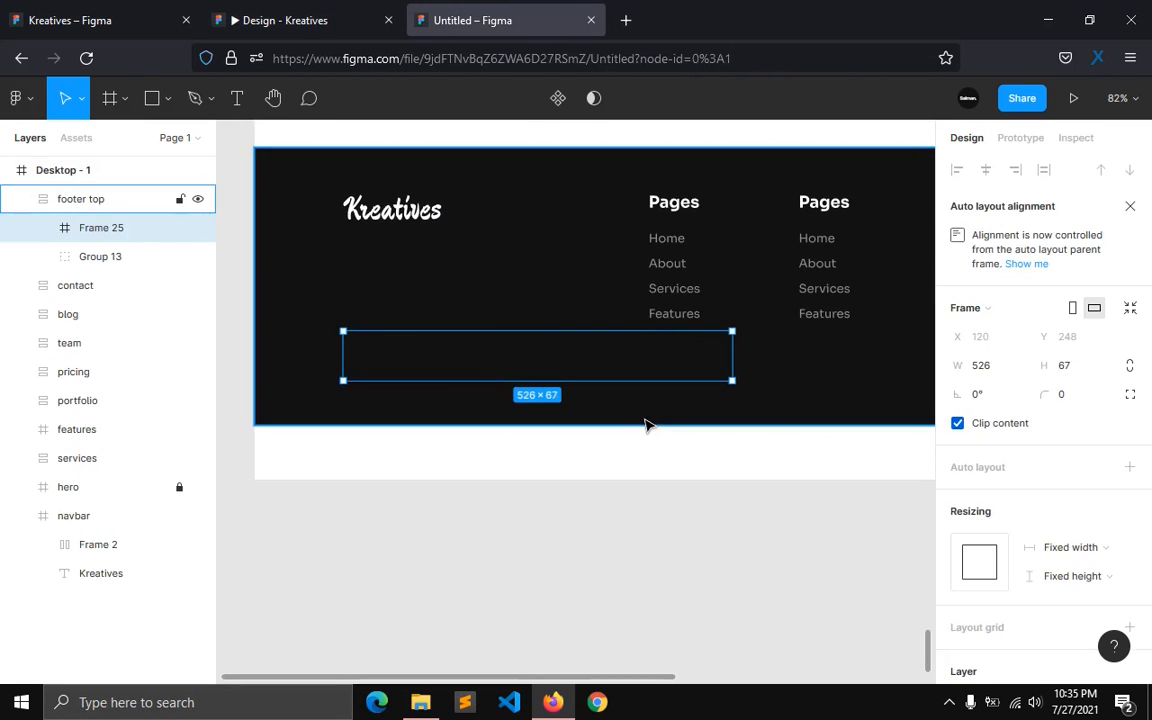
{"action": "key", "text": "ctrl+z"}
Step: Lock the footer top frame and draw a separate frame about 1175 × 72 directly beneath it, starting at the page's left edge
{"action": "left_click", "coordinate": [179, 199]}
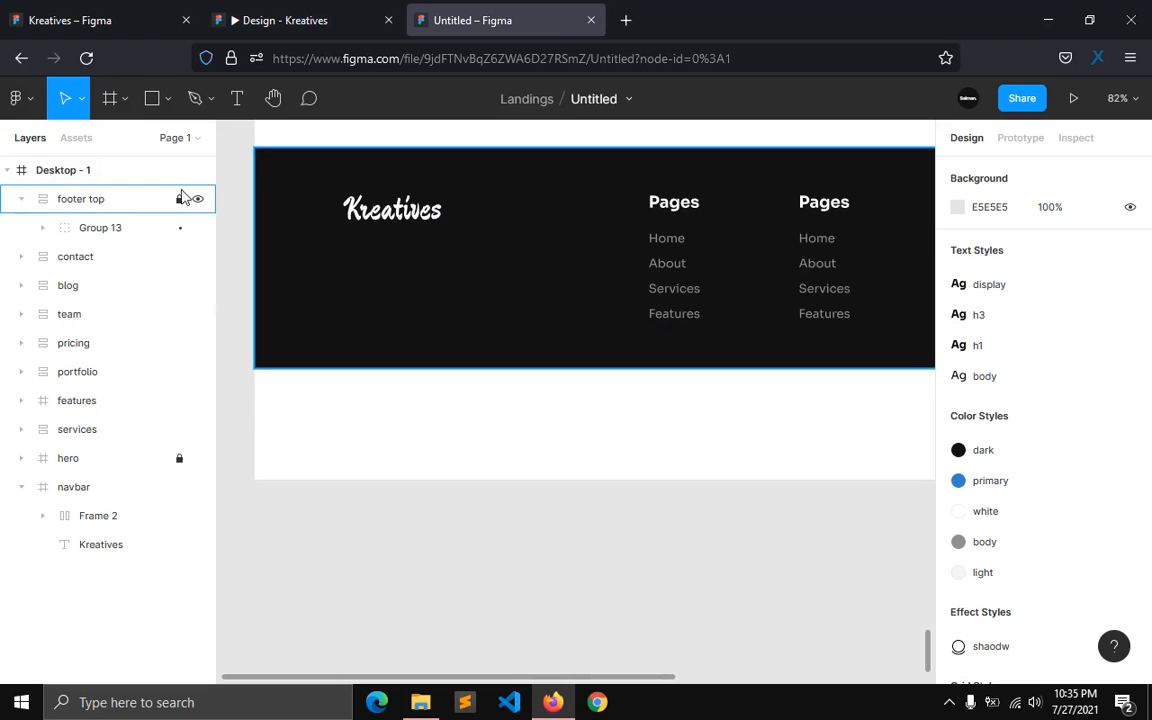
{"action": "left_click", "coordinate": [120, 98]}
{"action": "left_click", "coordinate": [106, 120]}
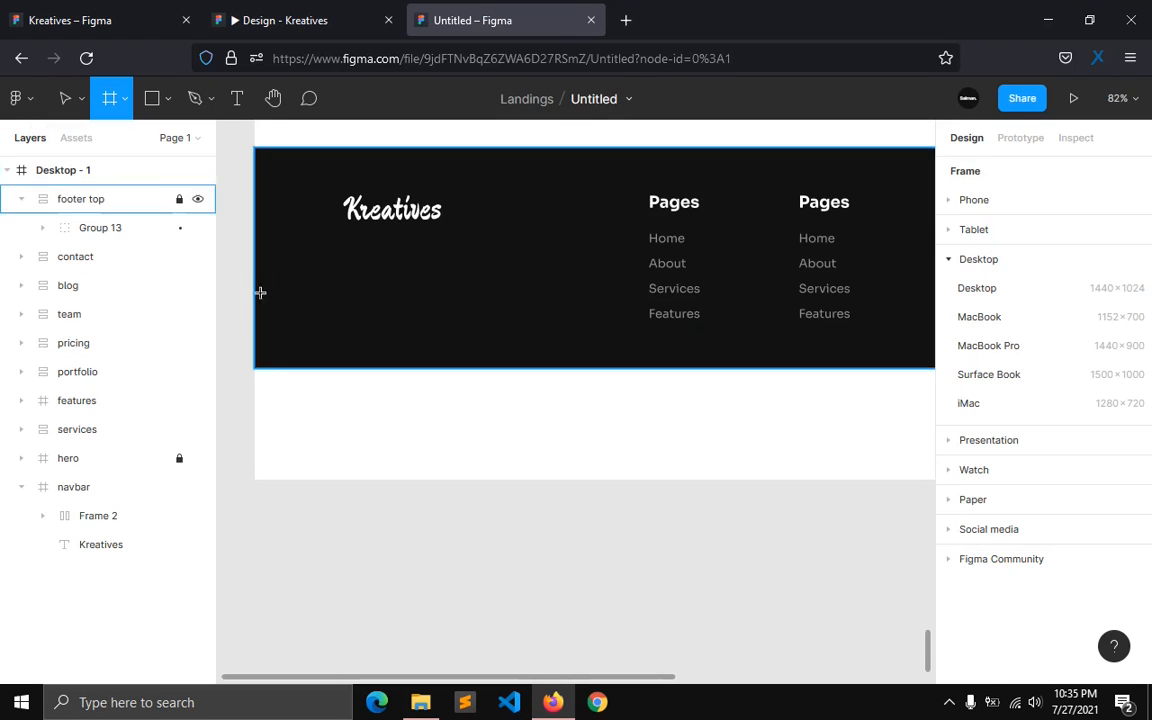
{"action": "left_click_drag", "start_coordinate": [256, 368], "coordinate": [901, 418]}
Step: Set the width of the new frame below the footer to 1440
{"action": "left_click", "coordinate": [989, 277]}
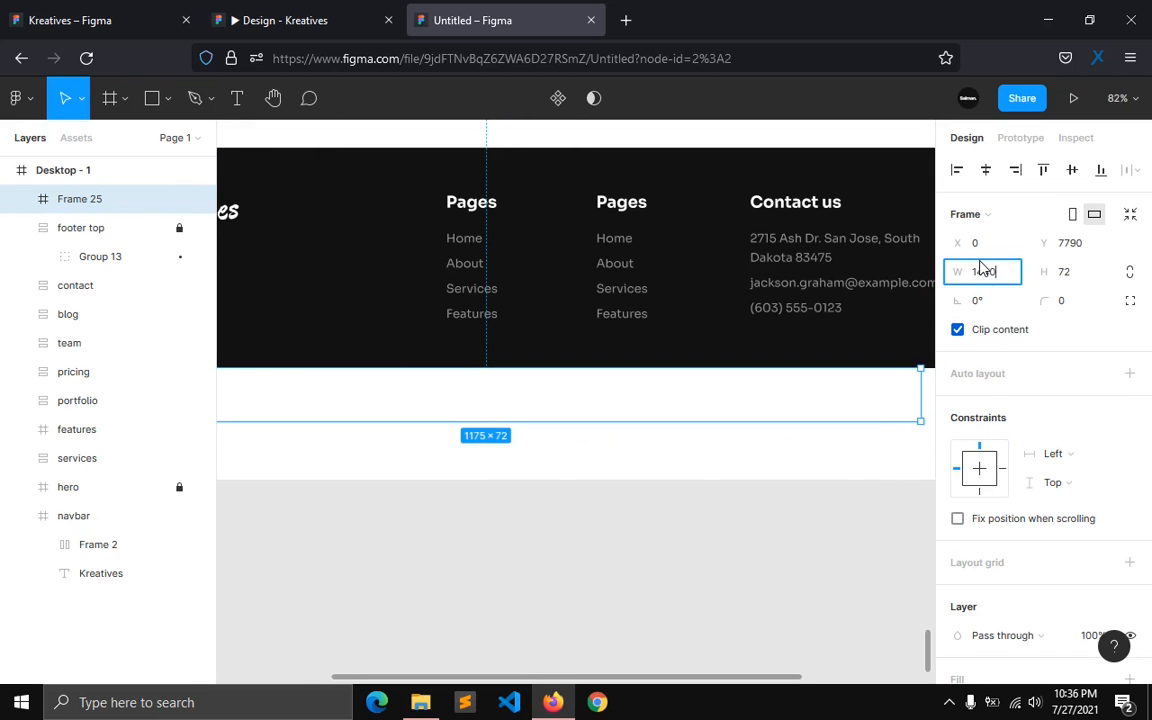
{"action": "type", "text": "1440"}
{"action": "key", "text": "Return"}
Step: Add a solid fill to the new bottom frame and sample its color, 121212, from the footer's dark background
{"action": "scroll", "coordinate": [1062, 589], "scroll_direction": "down", "scroll_amount": 3}
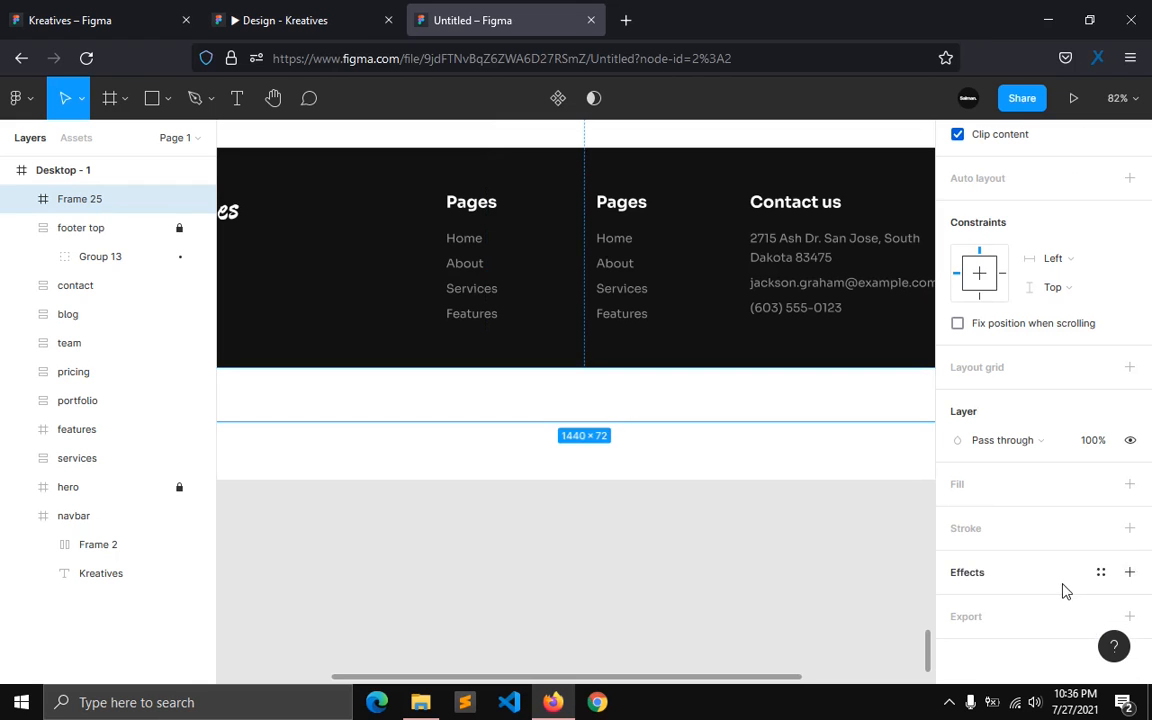
{"action": "left_click", "coordinate": [957, 513]}
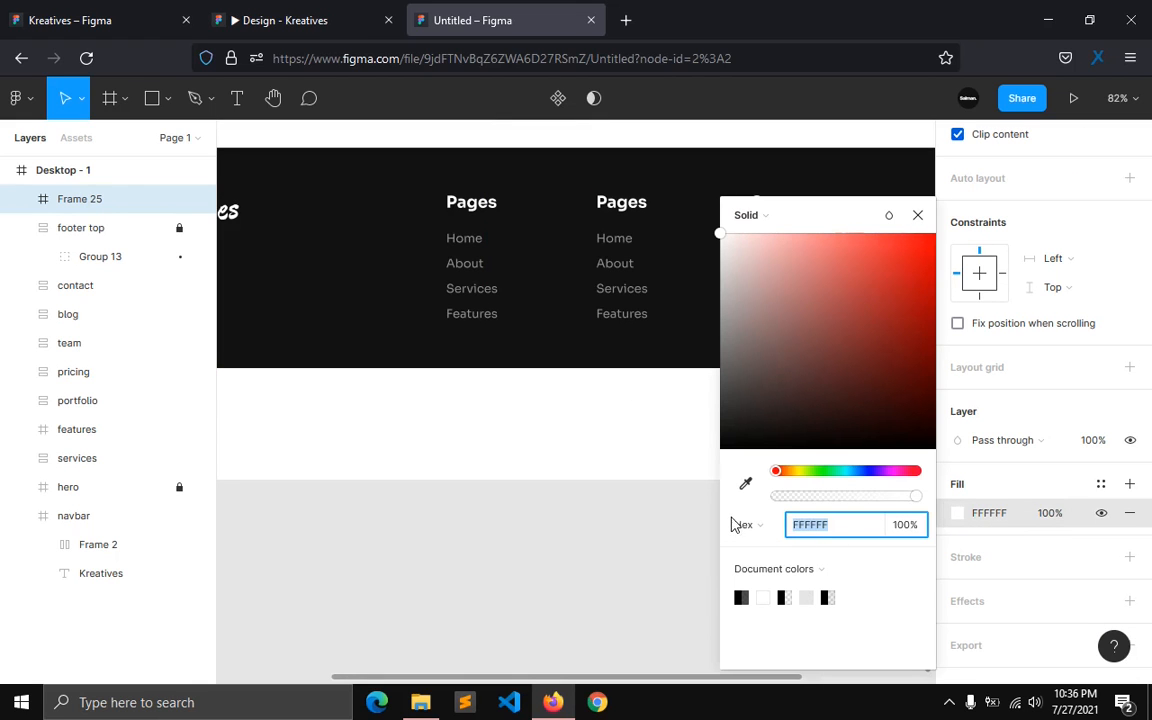
{"action": "left_click", "coordinate": [745, 484]}
{"action": "left_click", "coordinate": [400, 333]}
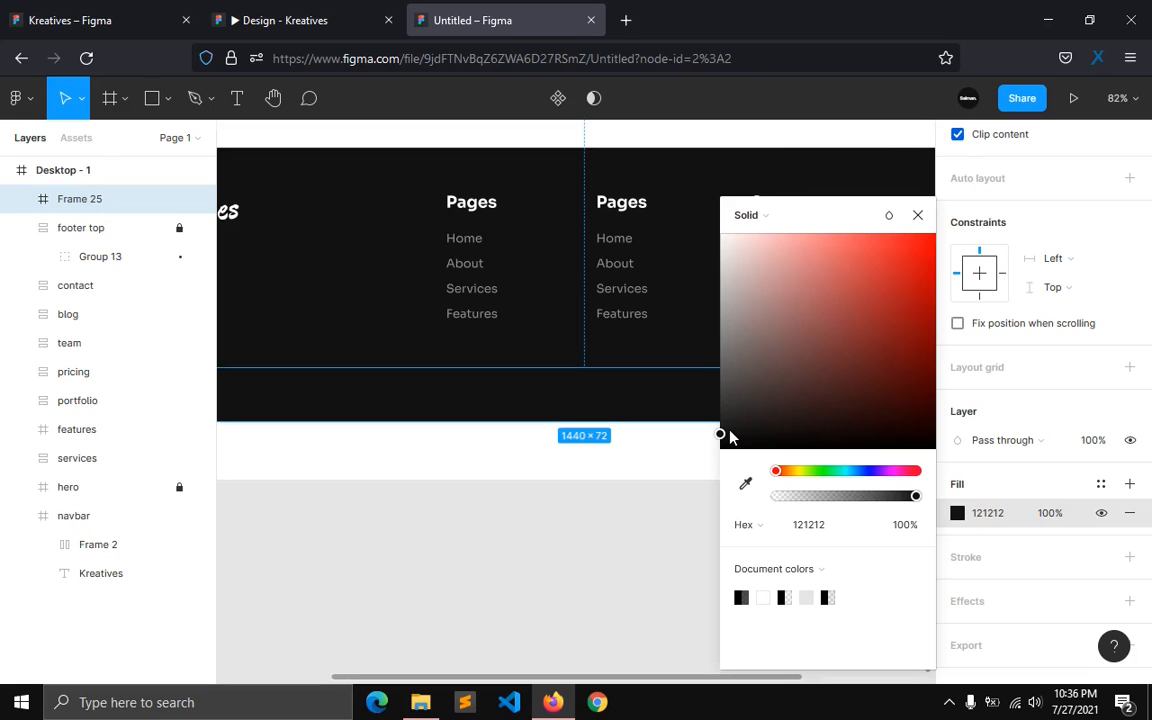
Step: Lighten the solid fill of the new bottom frame to 212121 and close its color settings
{"action": "left_click_drag", "start_coordinate": [721, 436], "coordinate": [722, 430]}
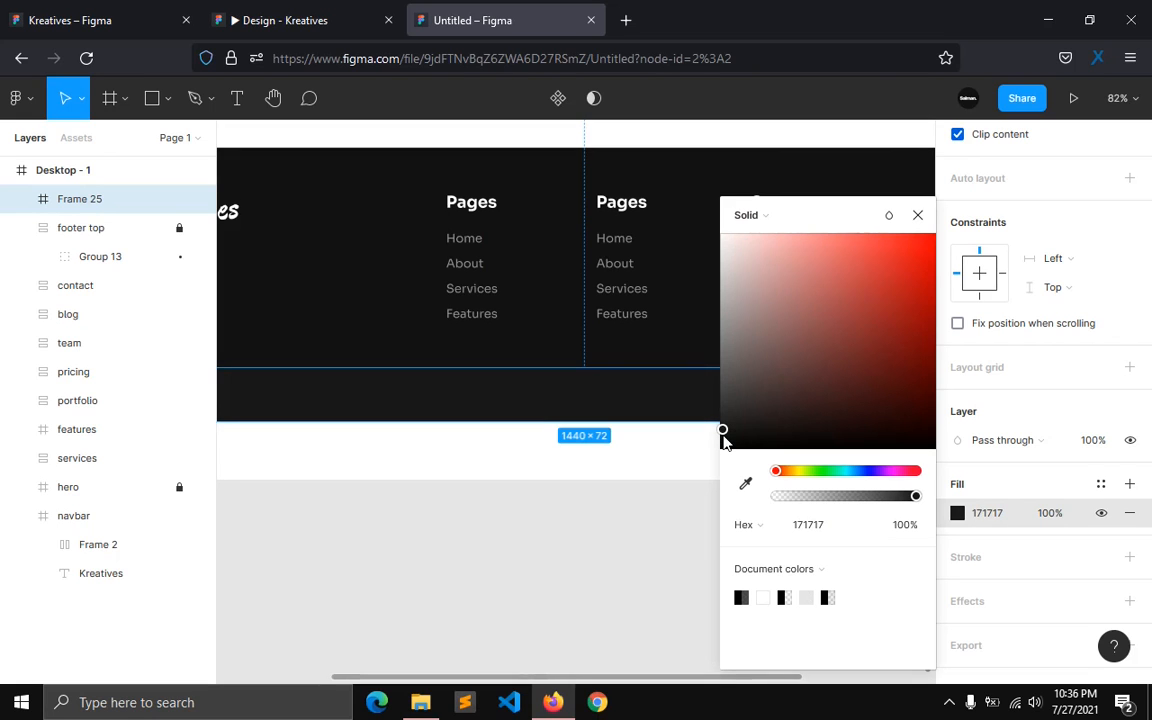
{"action": "left_click_drag", "start_coordinate": [723, 429], "coordinate": [722, 422]}
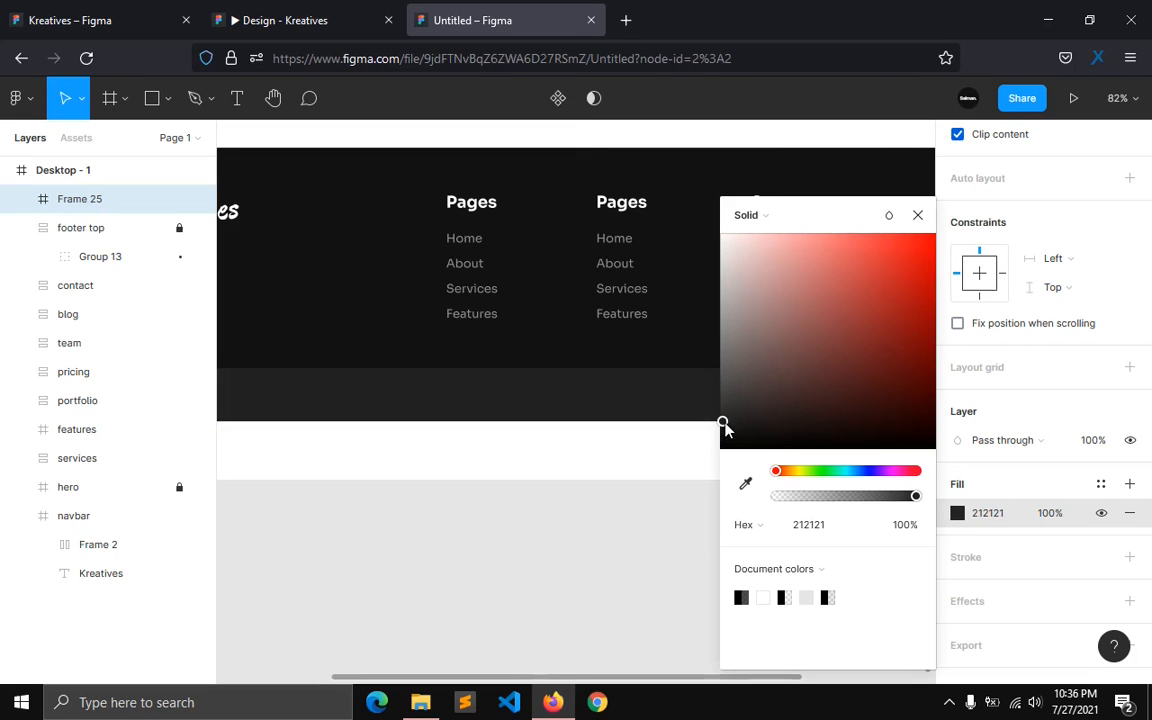
{"action": "left_click", "coordinate": [917, 215]}
{"action": "left_click", "coordinate": [681, 526]}
{"action": "left_click_drag", "start_coordinate": [570, 683], "coordinate": [437, 681]}
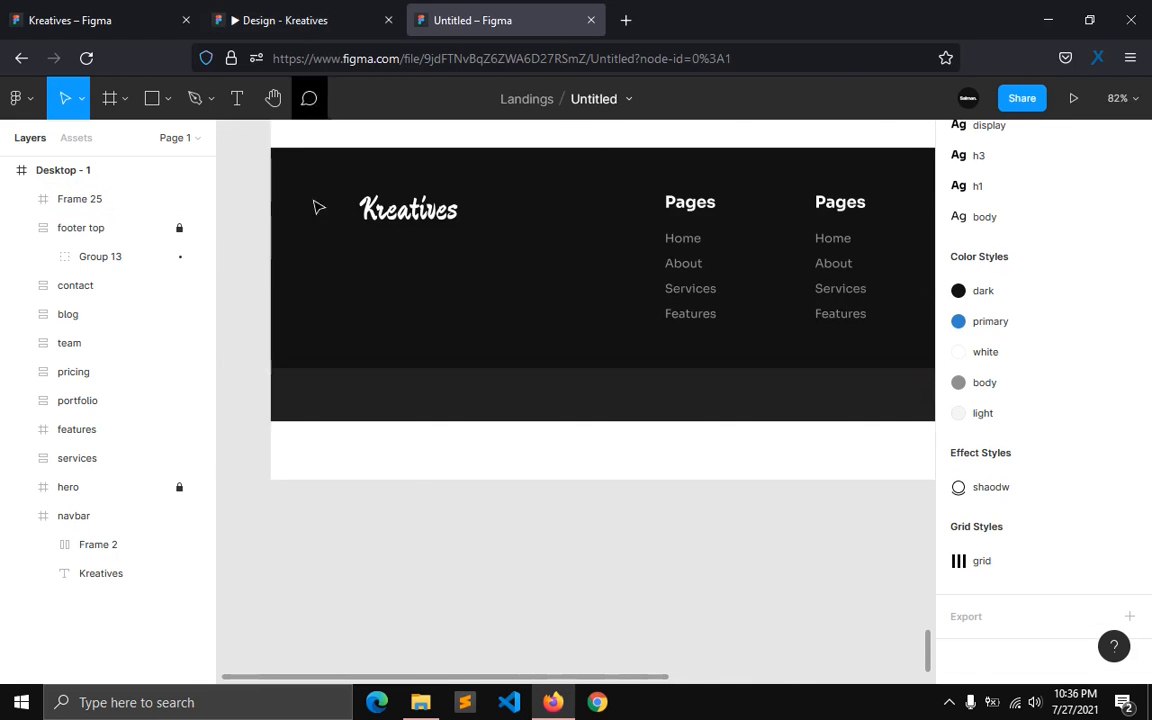
Step: Copy the "© 2020 copyright all right reserved" text from the Kreatives design file and paste it into the bottom footer frame
{"action": "left_click", "coordinate": [285, 20]}
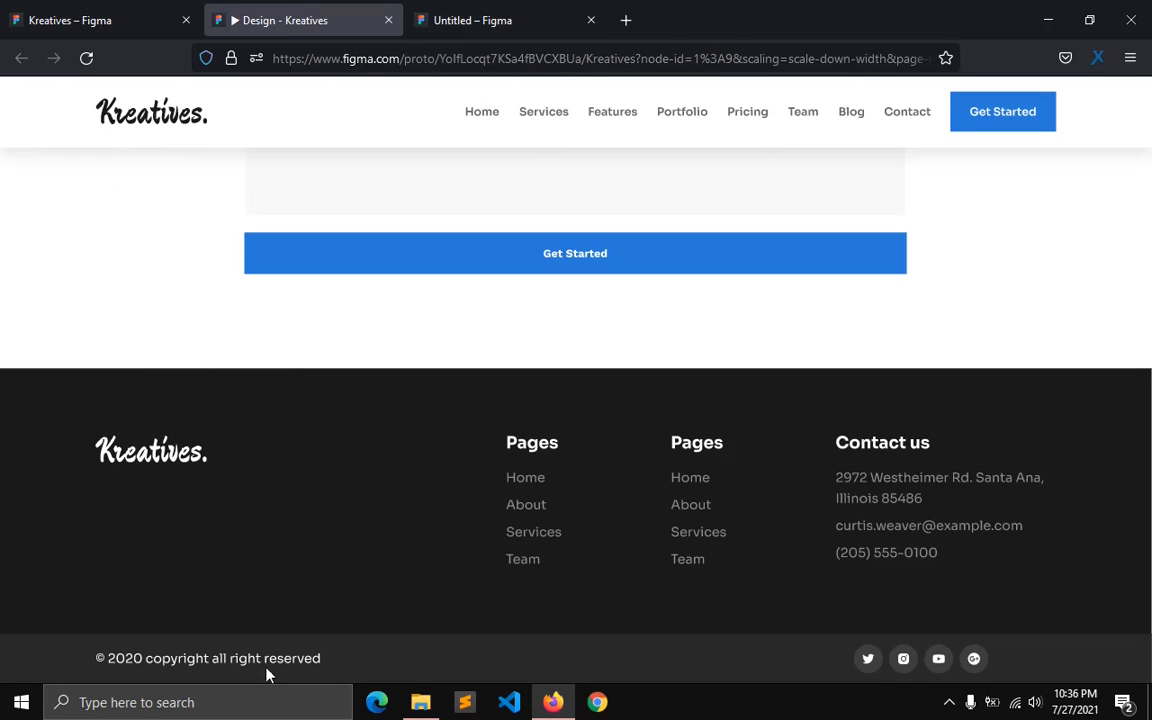
{"action": "left_click", "coordinate": [150, 18]}
{"action": "scroll", "coordinate": [560, 490], "scroll_direction": "down", "scroll_amount": 10}
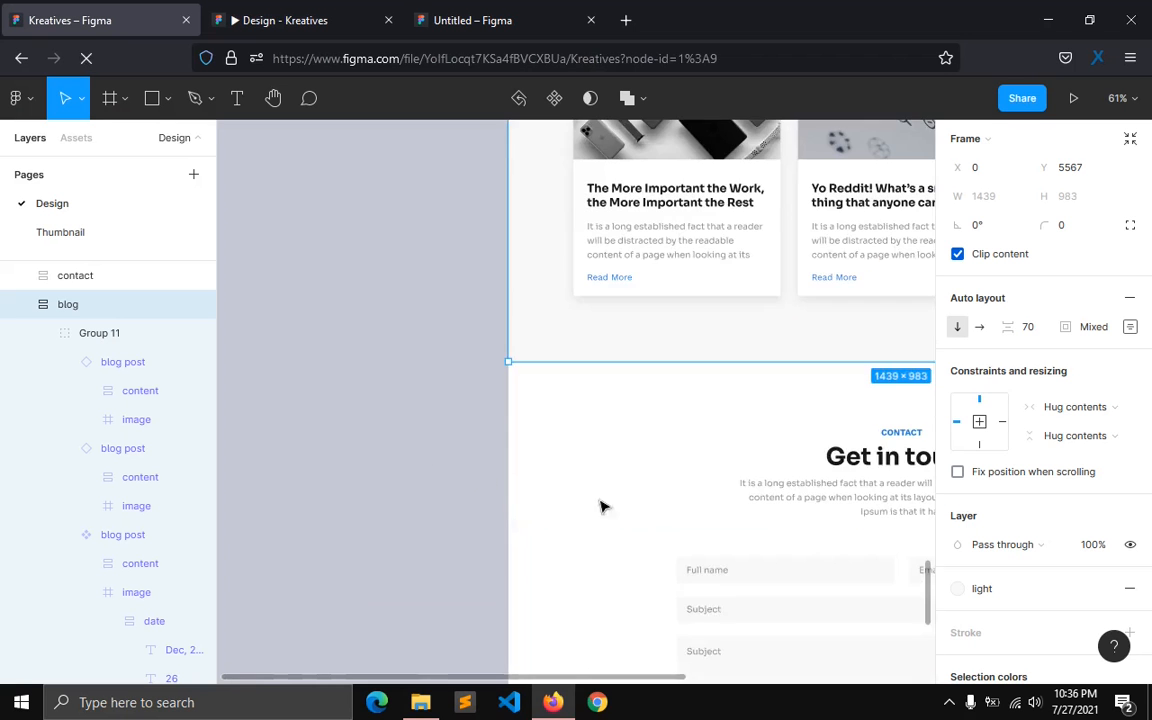
{"action": "scroll", "coordinate": [660, 490], "scroll_direction": "down", "scroll_amount": 5}
{"action": "scroll", "coordinate": [640, 380], "scroll_direction": "up", "scroll_amount": 1}
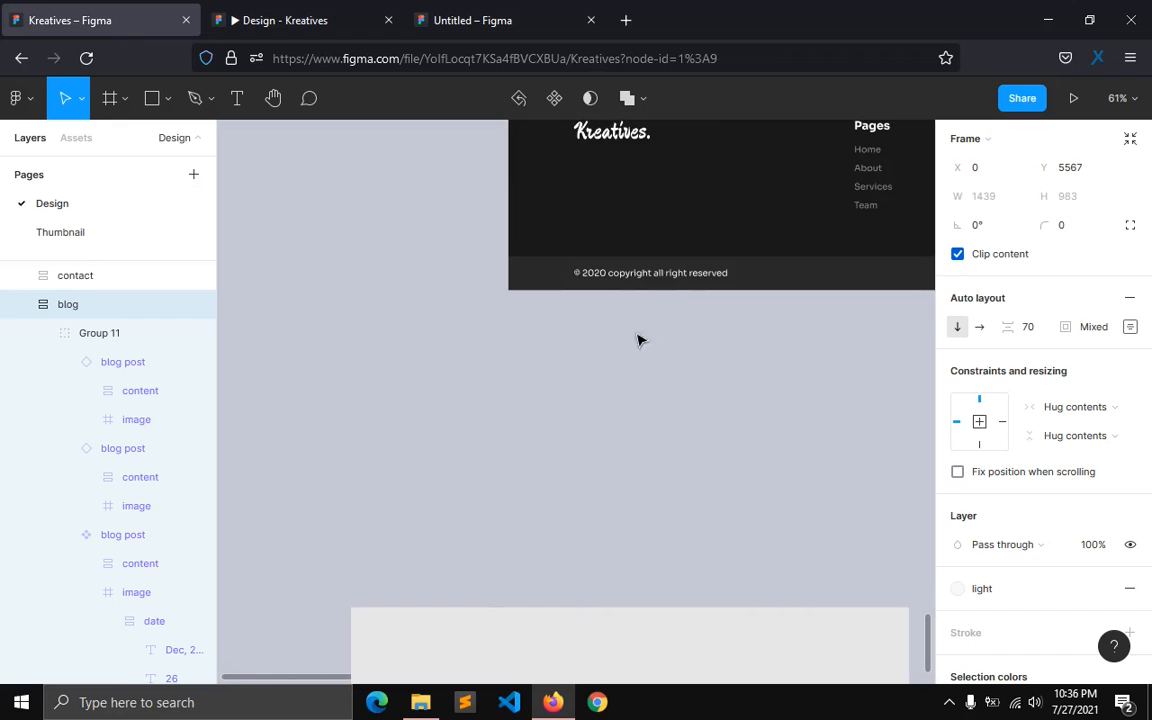
{"action": "left_click", "coordinate": [635, 273]}
{"action": "left_click", "coordinate": [433, 10]}
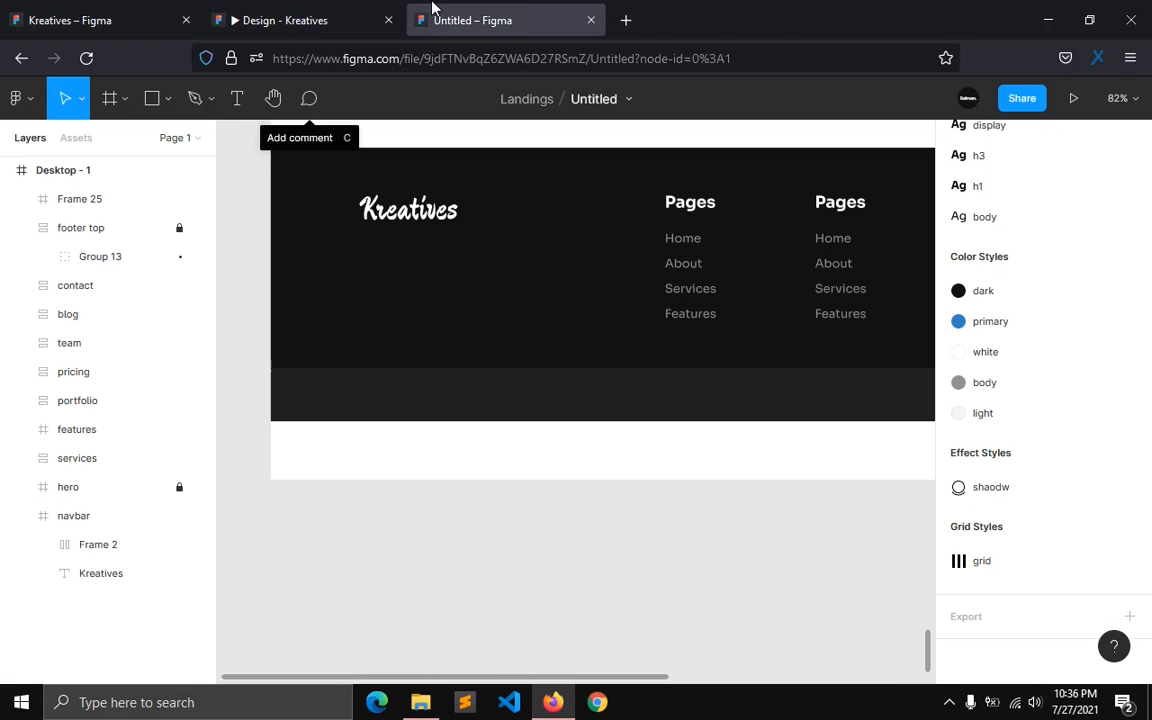
{"action": "left_click", "coordinate": [386, 386]}
{"action": "key", "text": "ctrl+v"}
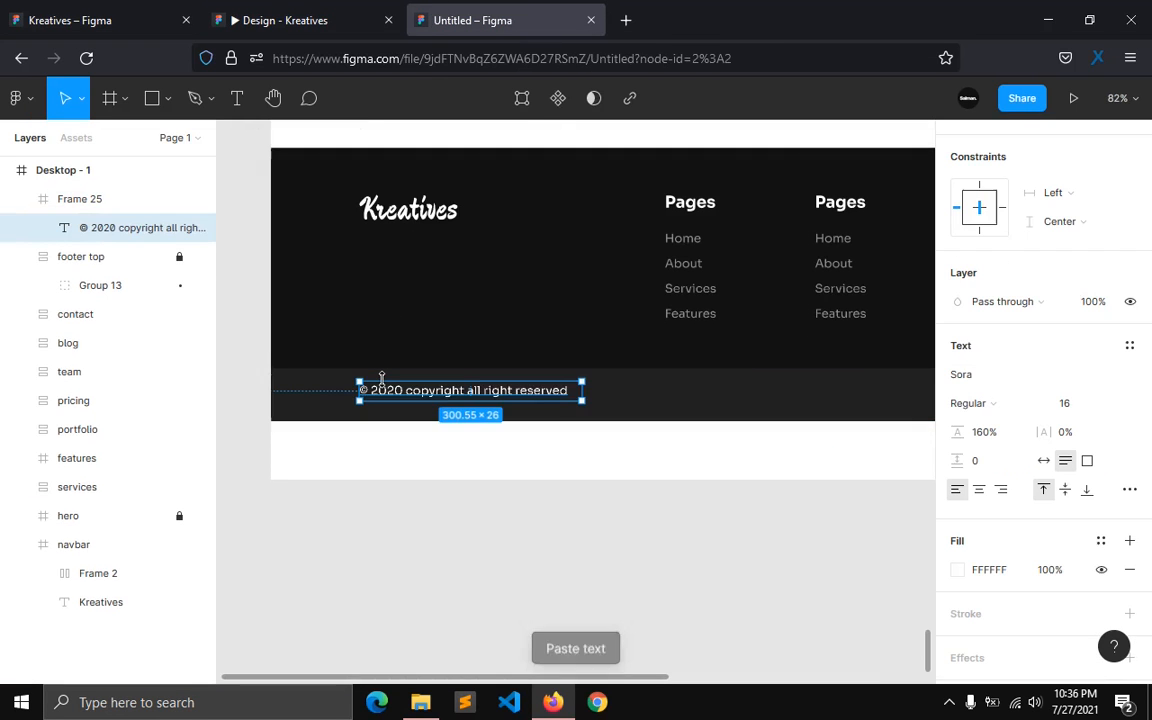
Step: Apply the saved "grid" layout style to the bottom frame and center the copyright text vertically, starting at the first column
{"action": "left_click", "coordinate": [327, 393]}
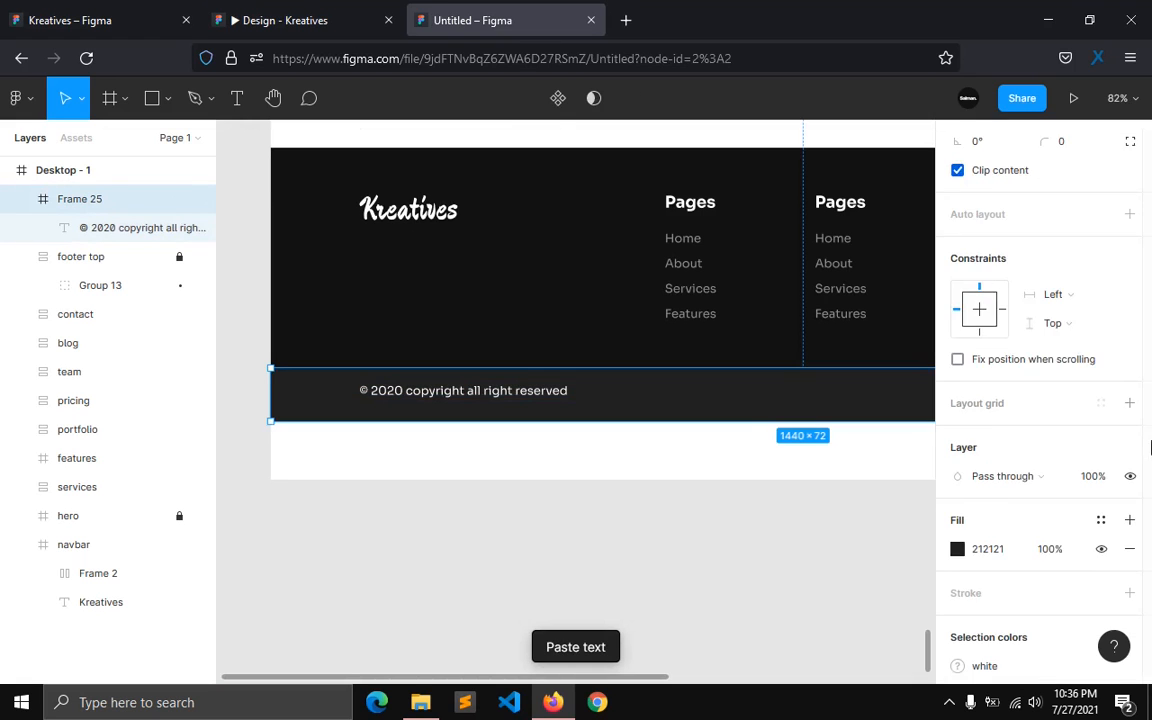
{"action": "left_click", "coordinate": [1100, 327]}
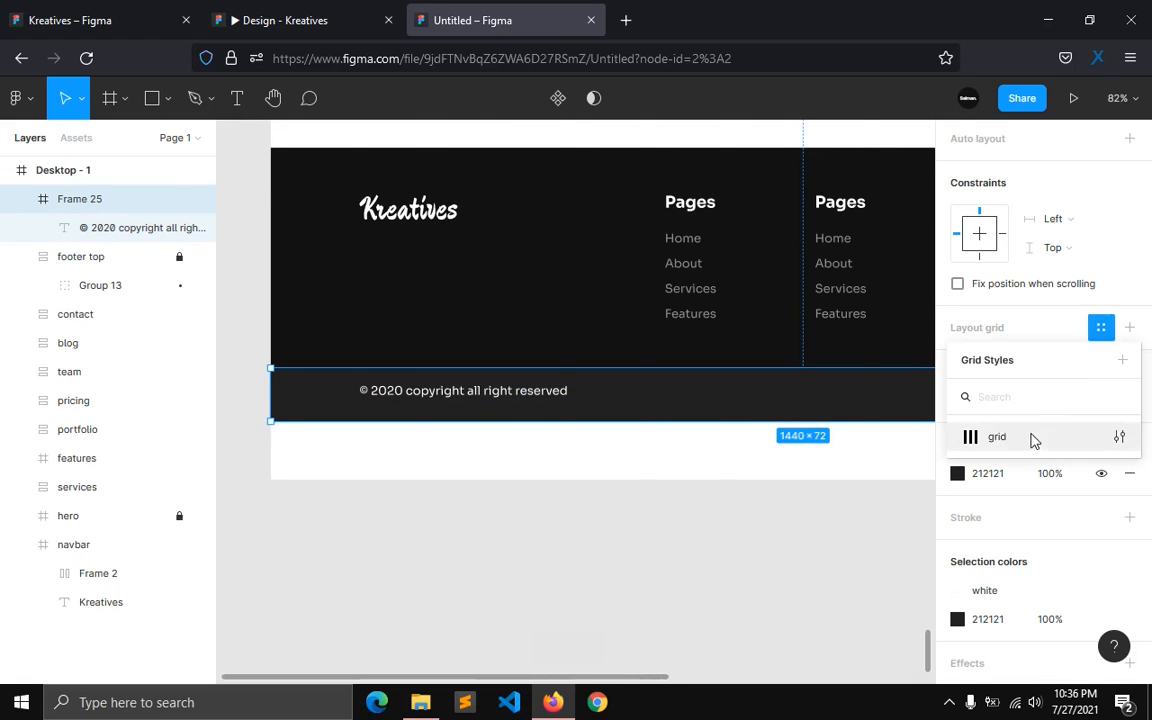
{"action": "left_click", "coordinate": [990, 435]}
{"action": "mouse_move", "coordinate": [440, 390]}
{"action": "left_mouse_down"}
{"action": "mouse_move", "coordinate": [452, 400]}
{"action": "mouse_move", "coordinate": [422, 402]}
{"action": "left_mouse_up"}
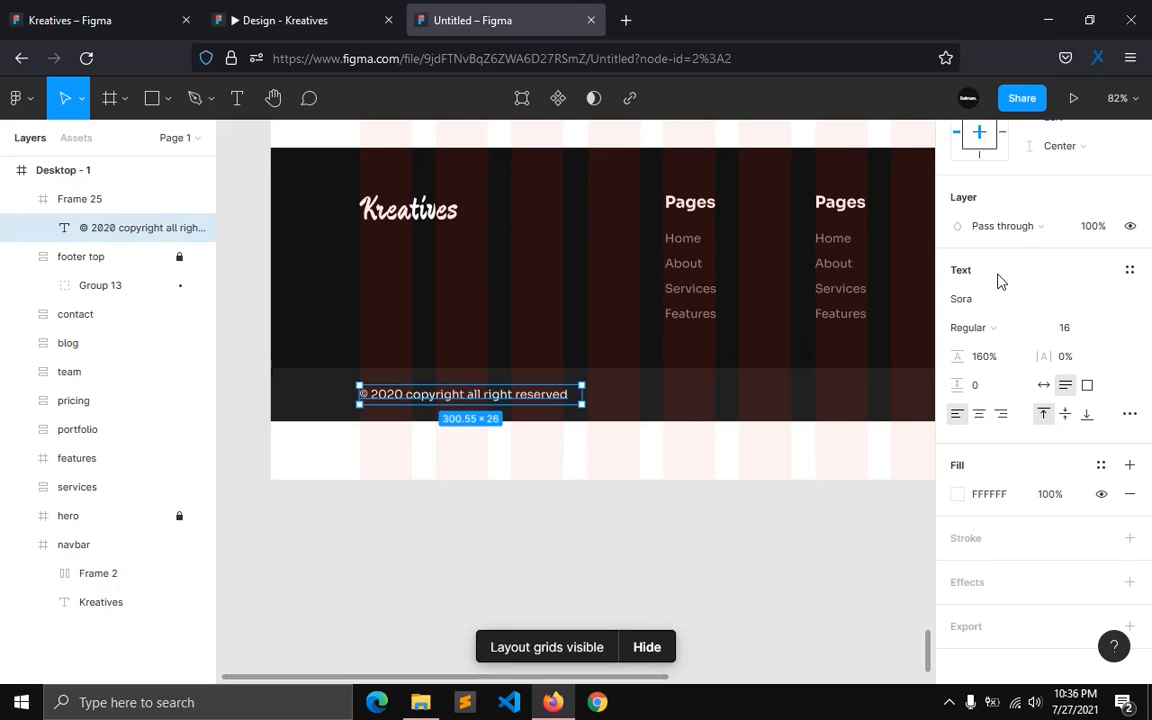
{"action": "scroll", "coordinate": [1088, 210], "scroll_direction": "up", "scroll_amount": 3}
{"action": "left_click", "coordinate": [588, 552]}
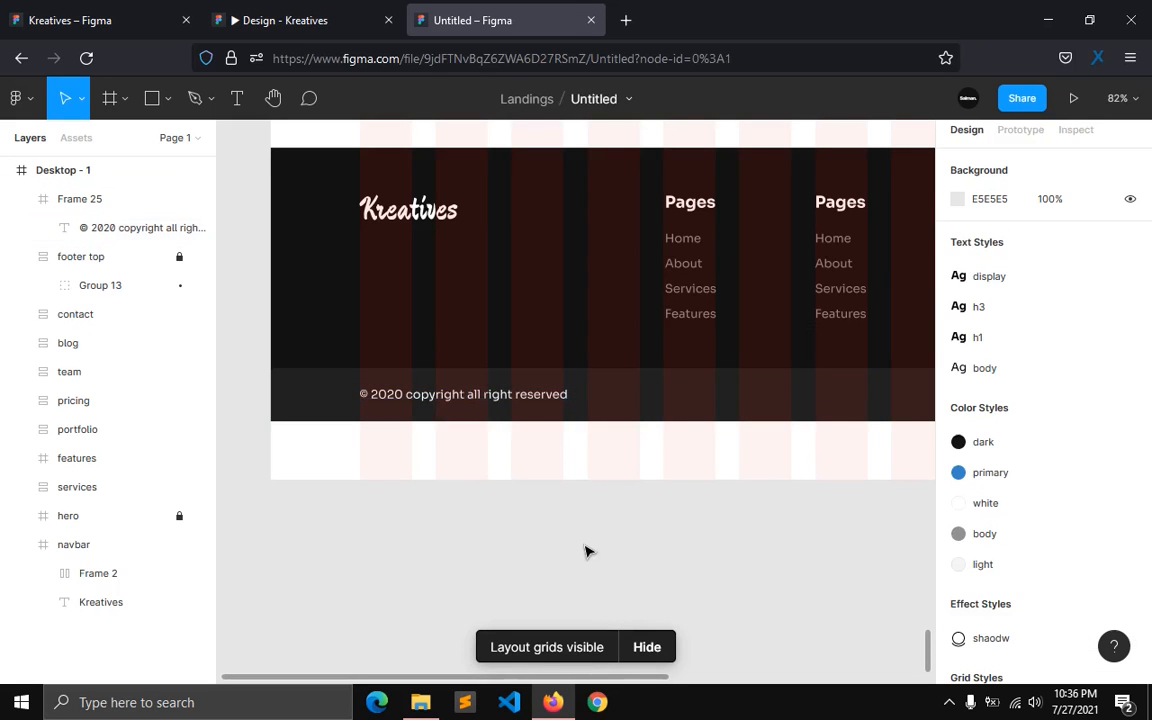
Step: Duplicate the social icon row from the third team member card and move the copy into the bottom footer frame
{"action": "scroll", "coordinate": [588, 552], "scroll_direction": "down", "scroll_amount": 3}
{"action": "left_click_drag", "start_coordinate": [500, 677], "coordinate": [763, 671]}
{"action": "scroll", "coordinate": [470, 499], "scroll_direction": "up", "scroll_amount": 6}
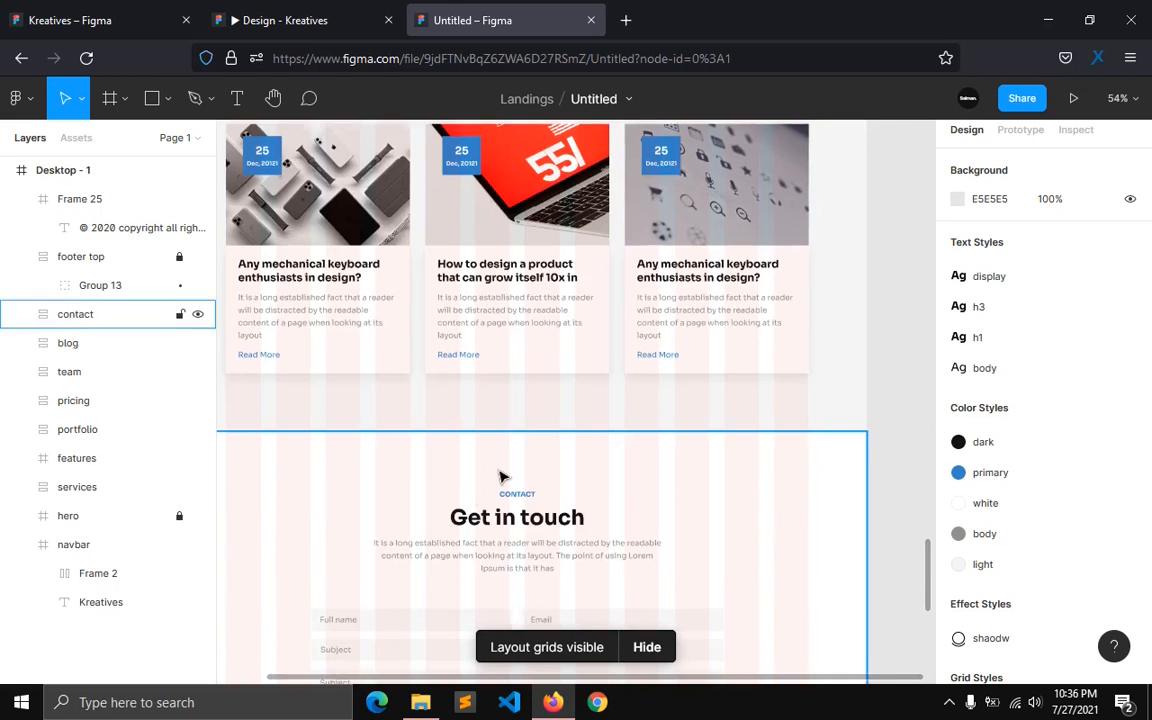
{"action": "scroll", "coordinate": [470, 499], "scroll_direction": "up", "scroll_amount": 5}
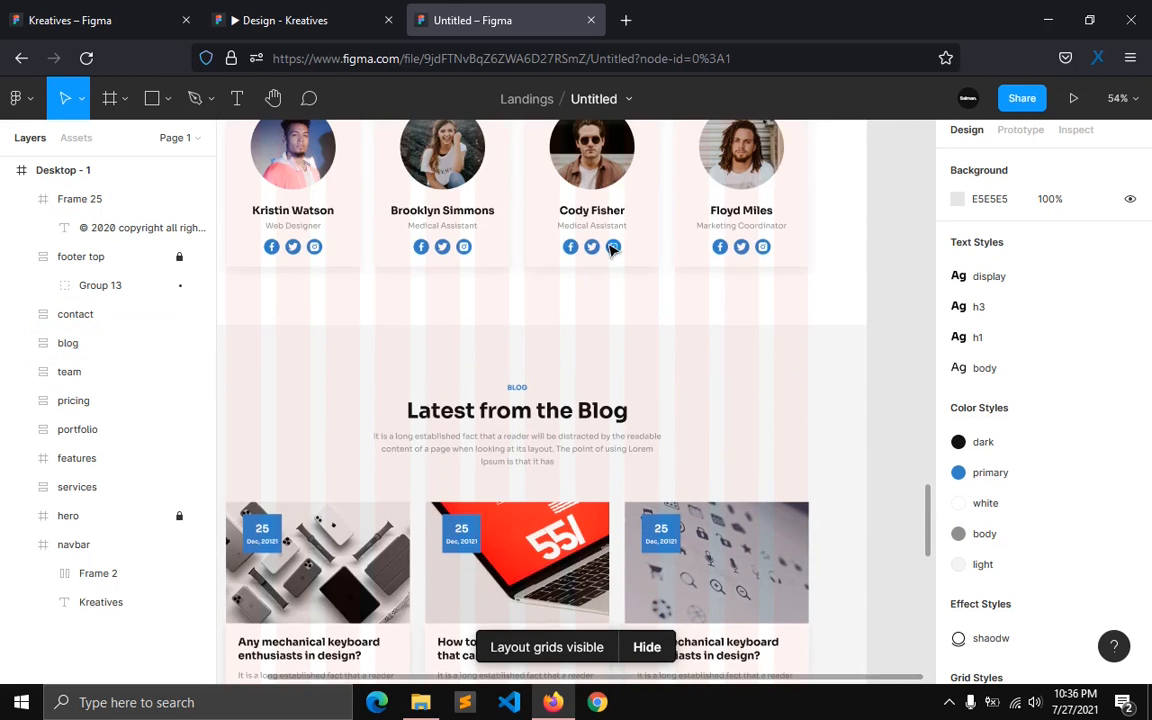
{"action": "left_click", "coordinate": [570, 247], "text": "ctrl"}
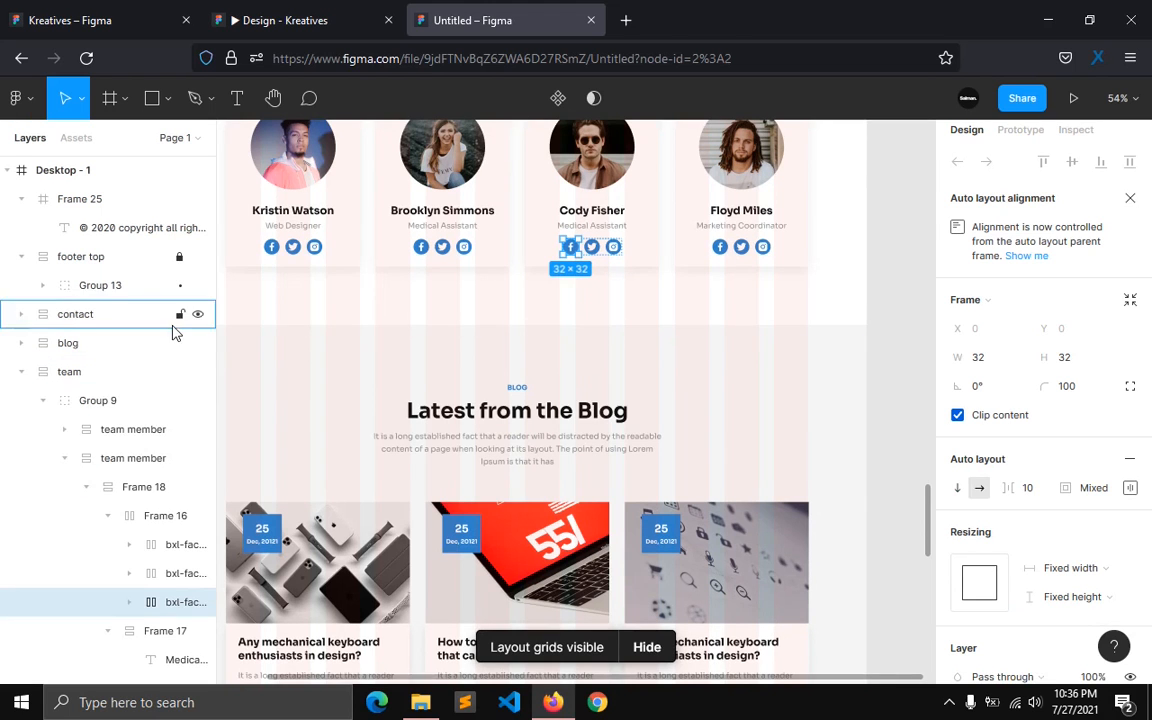
{"action": "left_click", "coordinate": [143, 490]}
{"action": "key", "text": "ctrl+d"}
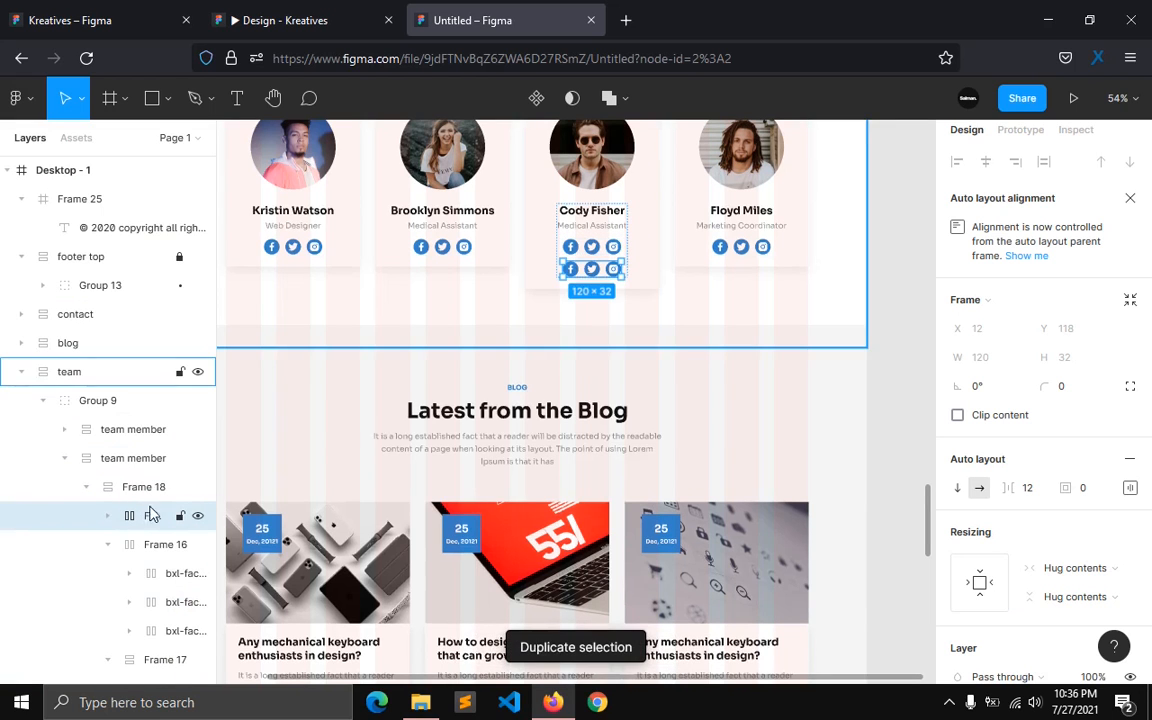
{"action": "left_click_drag", "start_coordinate": [150, 517], "coordinate": [84, 222]}
{"action": "scroll", "coordinate": [672, 408], "scroll_direction": "down", "scroll_amount": 4}
{"action": "scroll", "coordinate": [673, 408], "scroll_direction": "down", "scroll_amount": 10}
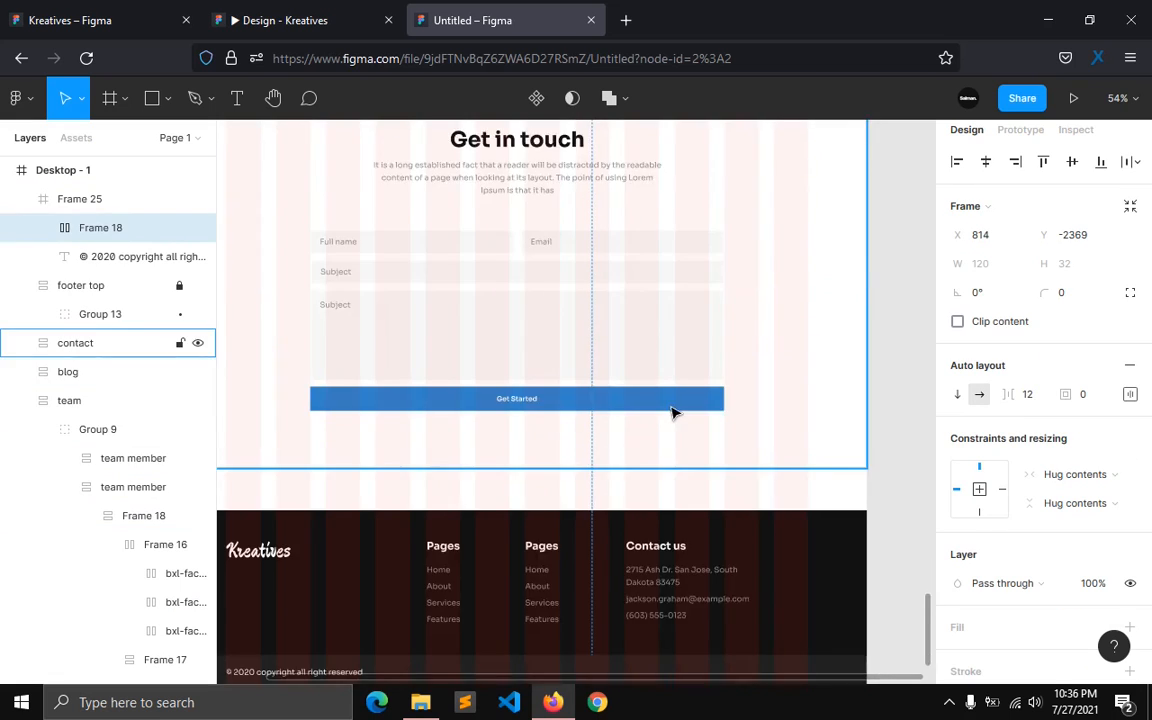
Step: Center the social icon row vertically in the copyright bar and place it under the Contact us column, at X 941
{"action": "left_click", "coordinate": [1072, 162]}
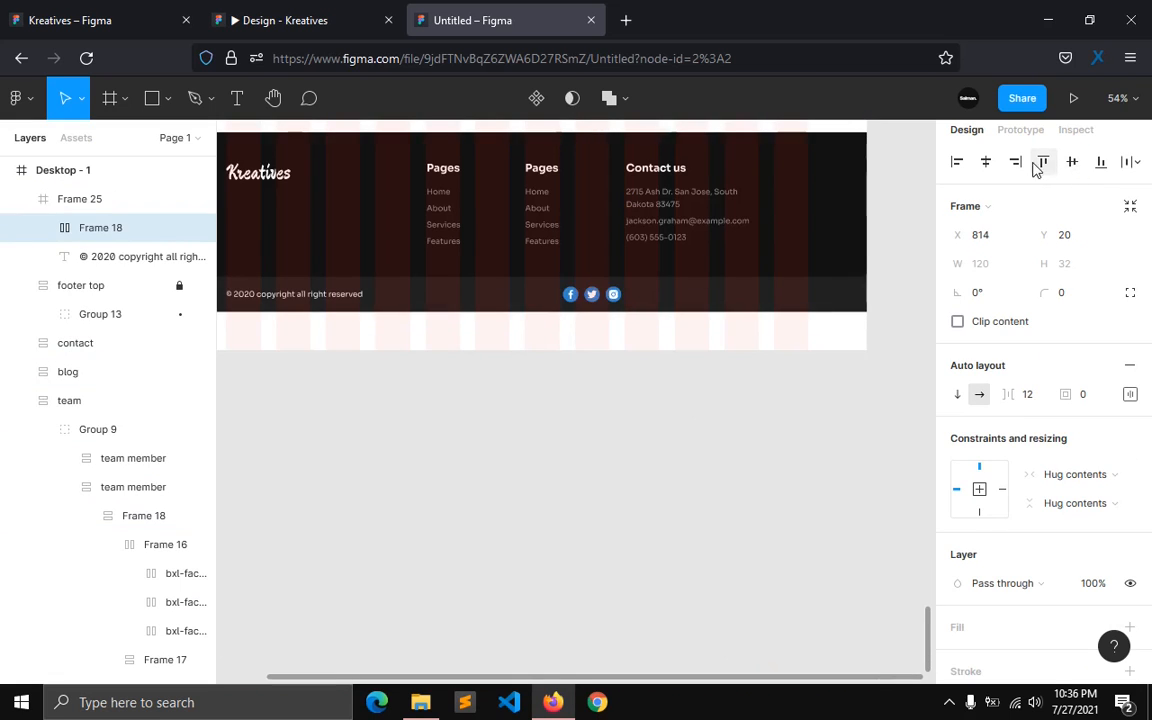
{"action": "left_click", "coordinate": [1015, 161]}
{"action": "left_click_drag", "start_coordinate": [845, 302], "coordinate": [661, 300]}
{"action": "scroll", "coordinate": [672, 325], "scroll_direction": "up", "scroll_amount": 2}
{"action": "left_click", "coordinate": [1072, 162]}
{"action": "scroll", "coordinate": [733, 419], "scroll_direction": "up", "scroll_amount": 3}
{"action": "scroll", "coordinate": [724, 428], "scroll_direction": "up", "scroll_amount": 2}
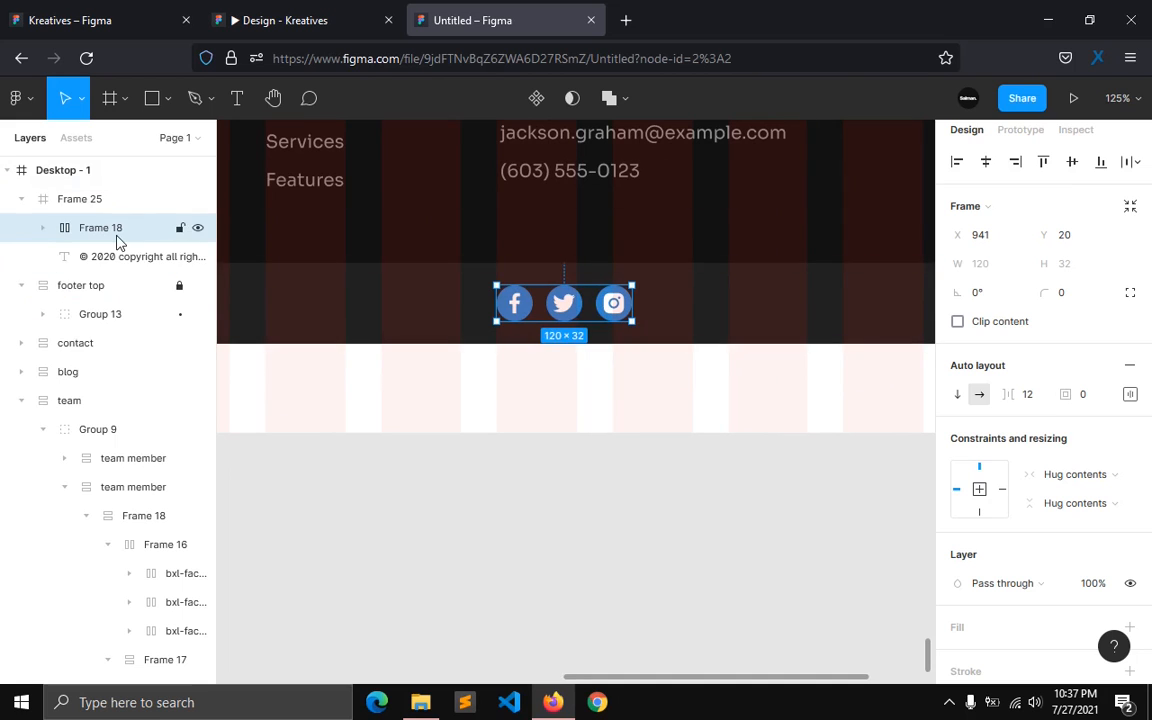
Step: Detach the primary color style from the copied social icons and change their circles to light gray D8D8D8
{"action": "scroll", "coordinate": [951, 520], "scroll_direction": "down", "scroll_amount": 3}
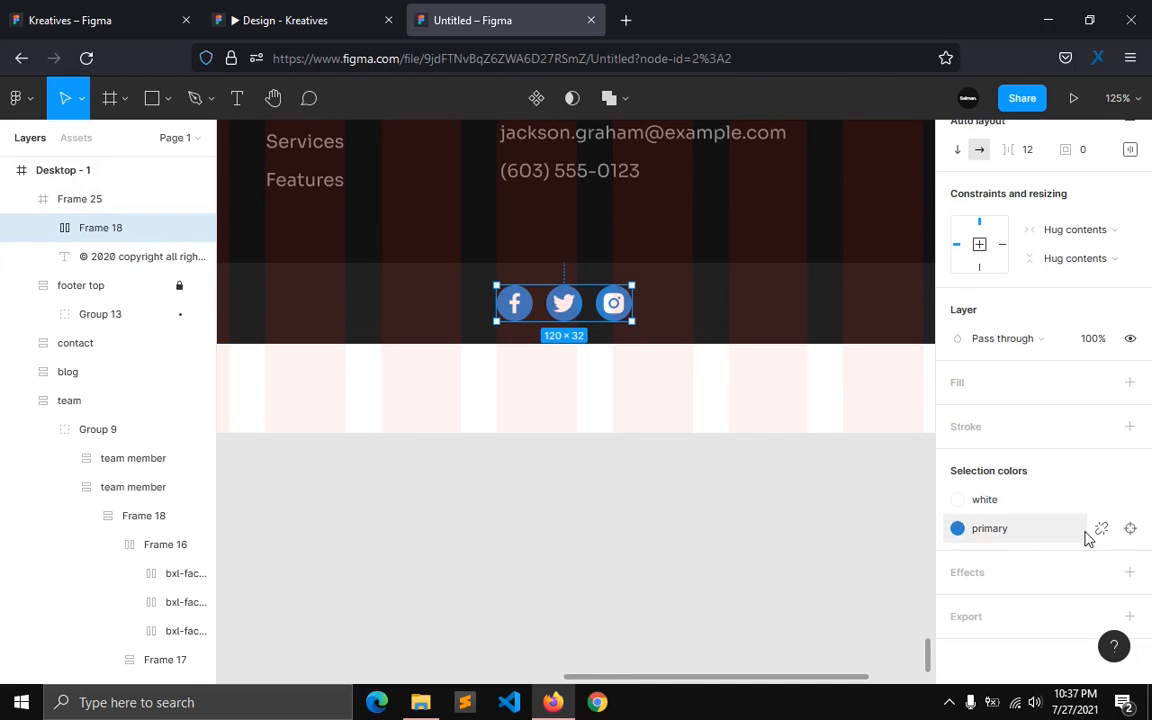
{"action": "left_click", "coordinate": [1097, 528]}
{"action": "left_click", "coordinate": [957, 528]}
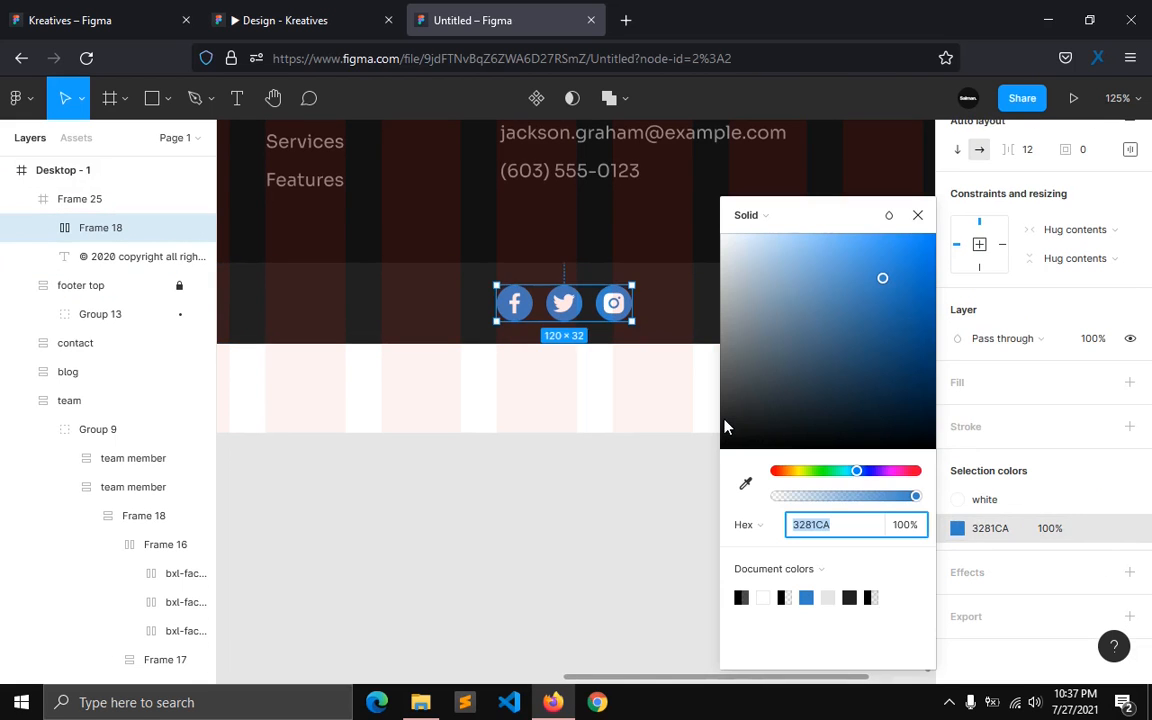
{"action": "type", "text": "ACACAC"}
{"action": "key", "text": "Return"}
{"action": "left_click", "coordinate": [678, 207]}
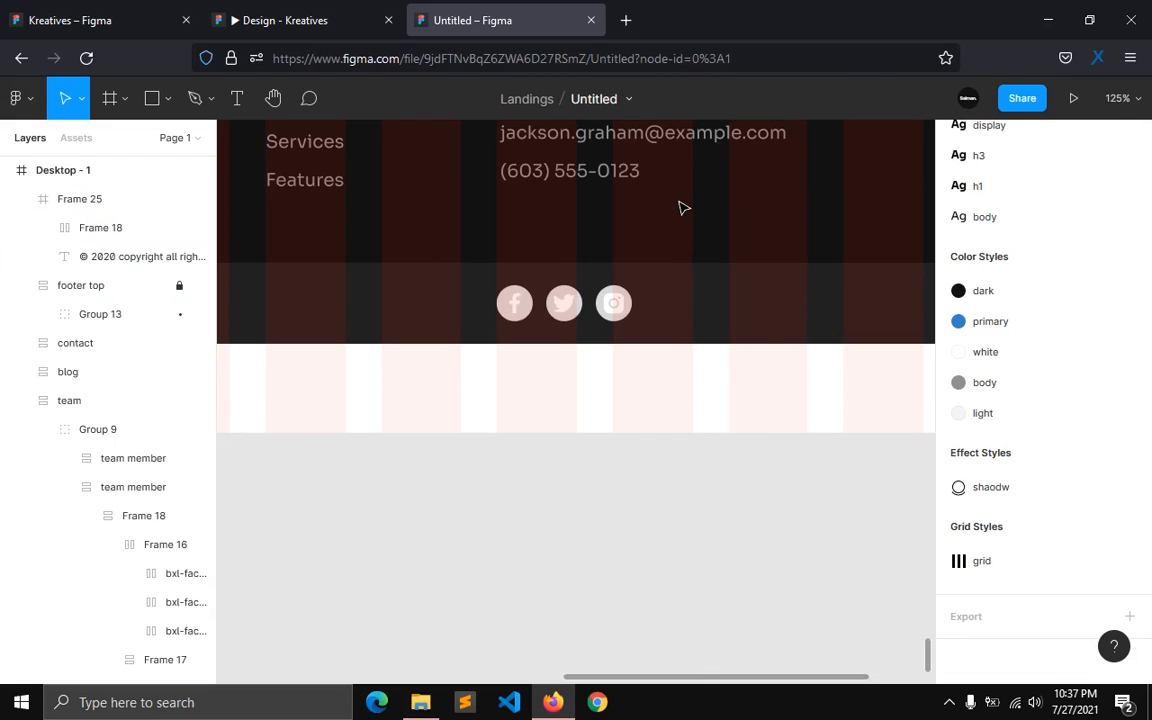
Step: Set the social icon circles' color to FFFFFF at 12% opacity
{"action": "left_click", "coordinate": [63, 224]}
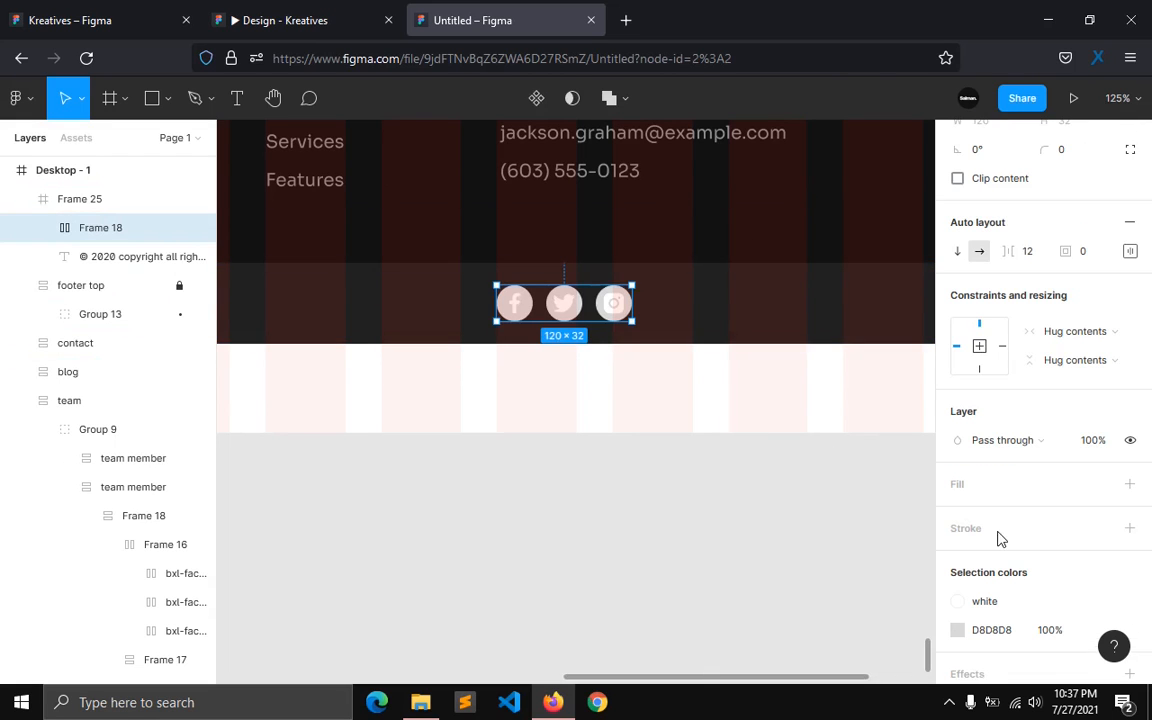
{"action": "left_click", "coordinate": [957, 630]}
{"action": "left_click_drag", "start_coordinate": [725, 267], "coordinate": [702, 224]}
{"action": "left_click_drag", "start_coordinate": [884, 498], "coordinate": [797, 500]}
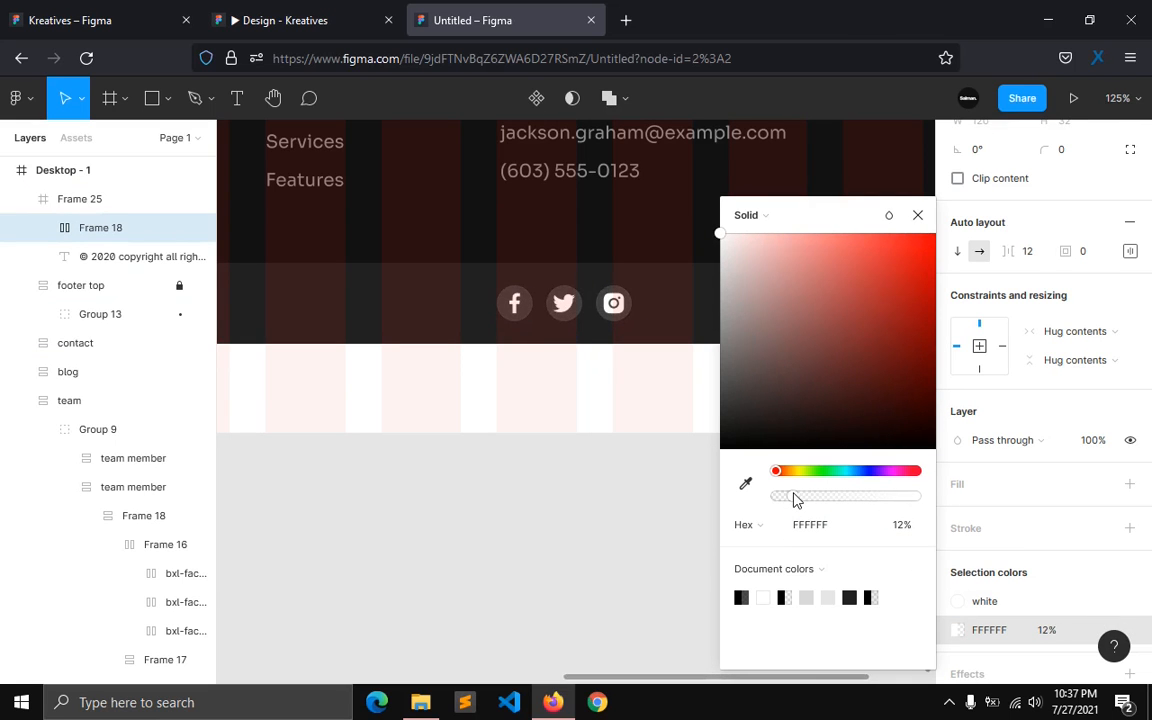
{"action": "left_click", "coordinate": [625, 537]}
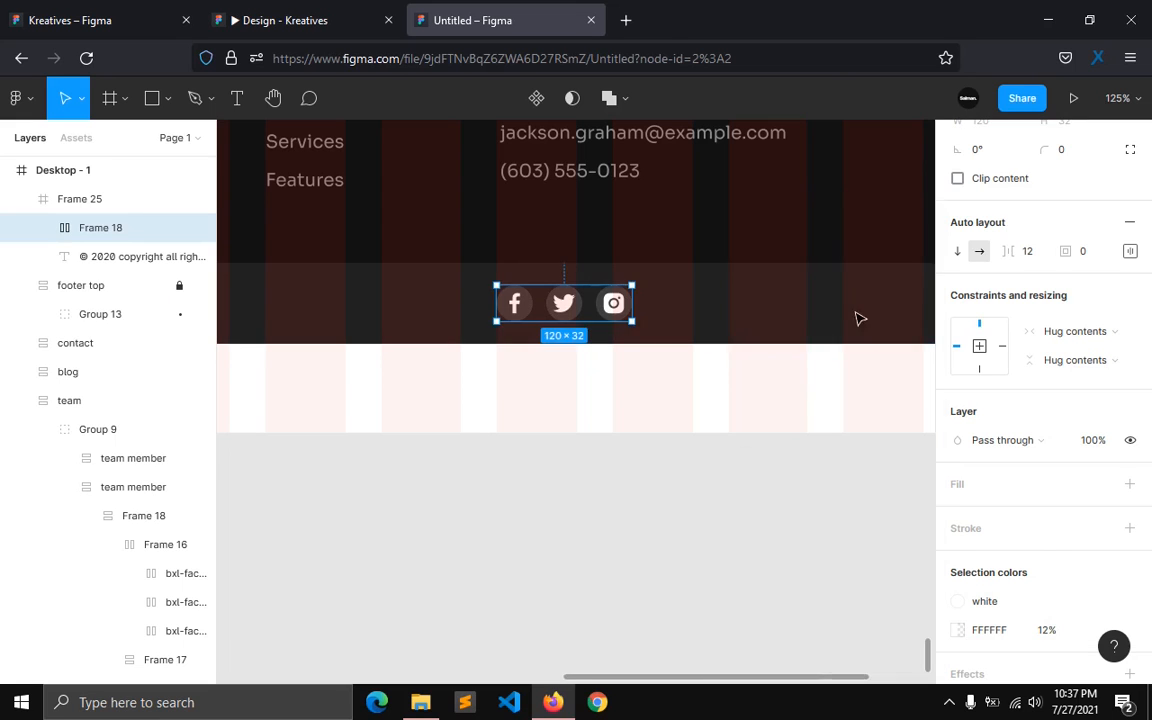
Step: Collapse the copyright bar's frame in the layer list and rename it "footer bottom"
{"action": "scroll", "coordinate": [625, 537], "scroll_direction": "down", "scroll_amount": 5}
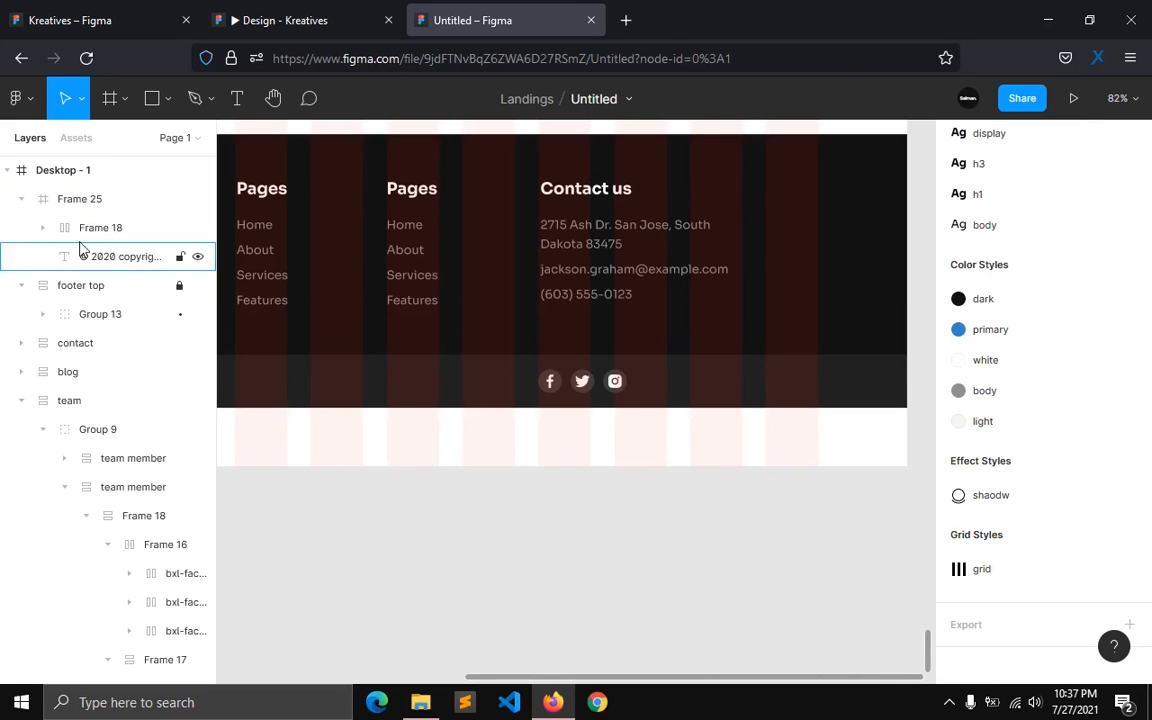
{"action": "left_click", "coordinate": [22, 198]}
{"action": "double_click", "coordinate": [103, 198]}
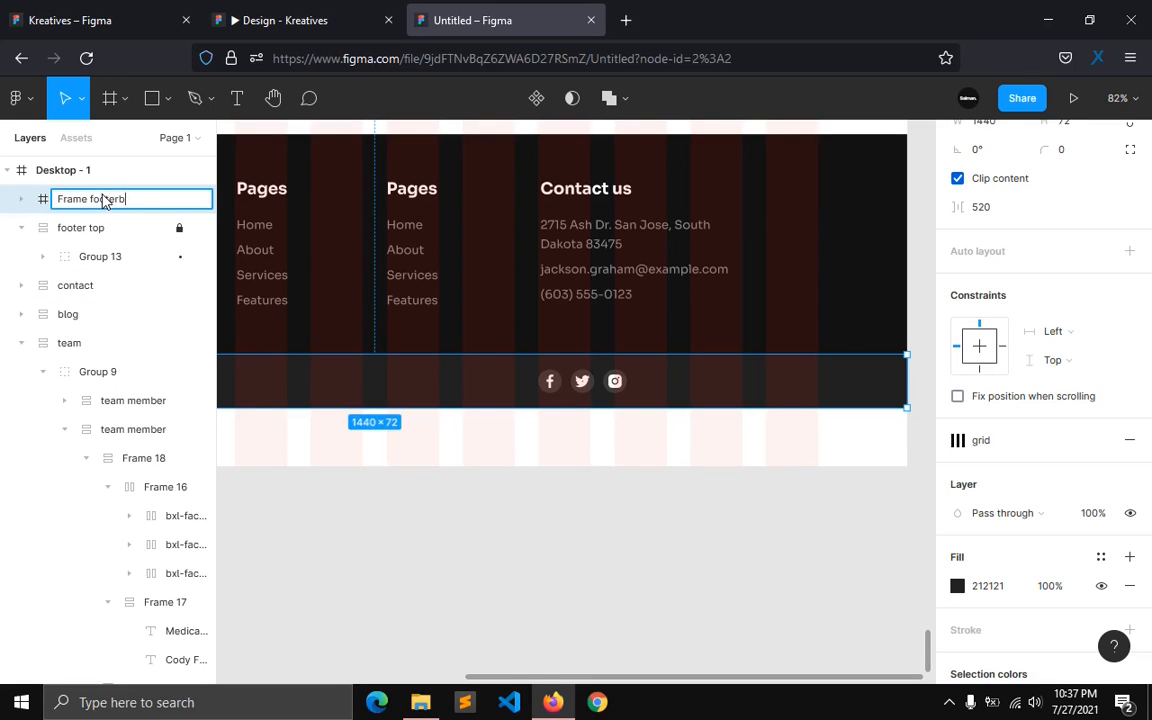
{"action": "type", "text": "footer"}
{"action": "key", "text": "ctrl+a"}
{"action": "type", "text": "fo"}
{"action": "key", "text": "Return"}
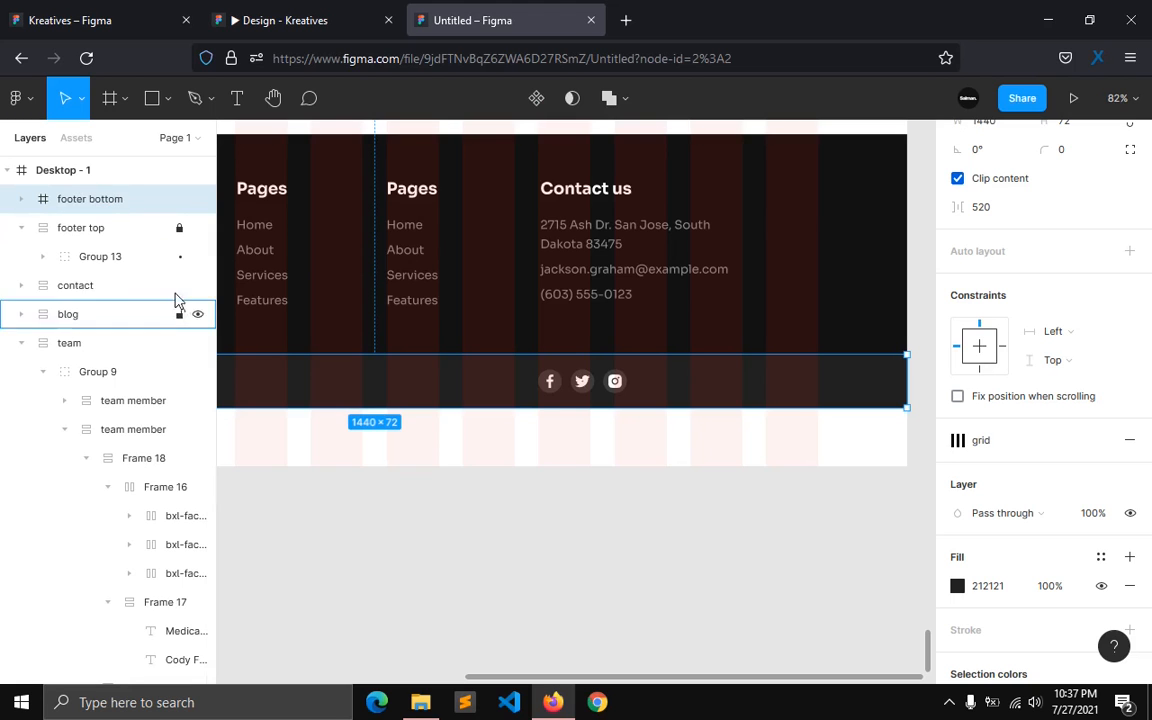
Step: Wrap the footer top and footer bottom layers together in one new frame
{"action": "left_click", "coordinate": [30, 229]}
{"action": "left_click_drag", "start_coordinate": [474, 672], "coordinate": [226, 682]}
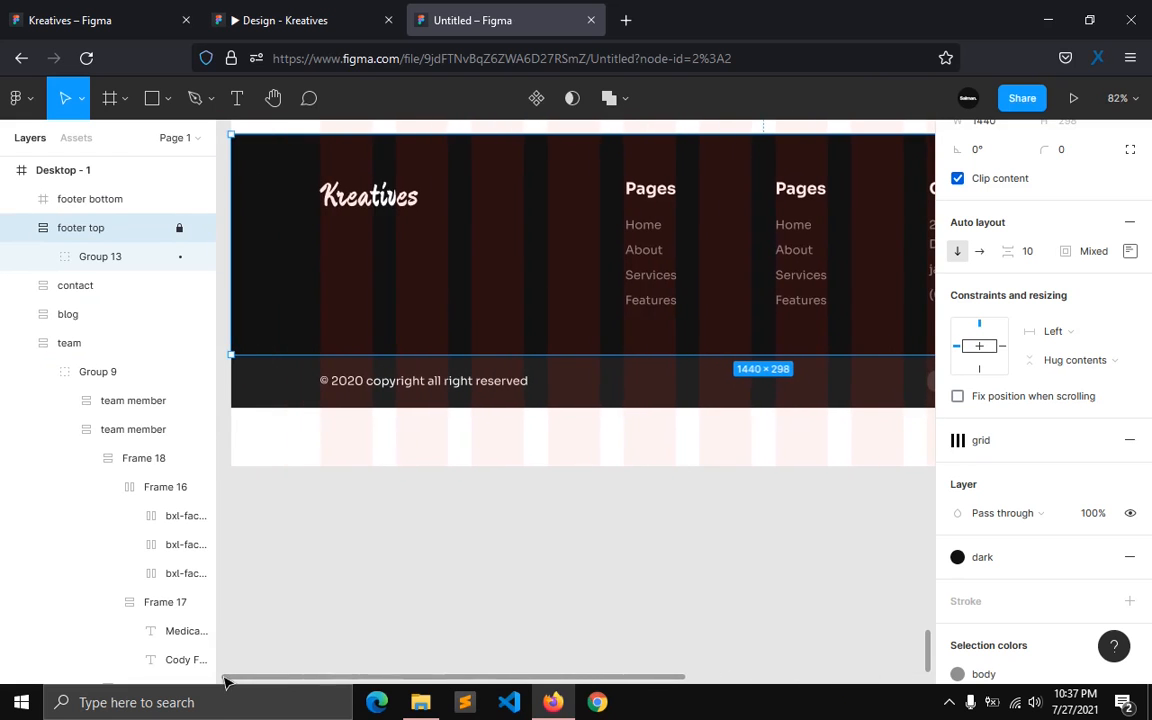
{"action": "left_click", "coordinate": [22, 229]}
{"action": "left_click", "coordinate": [96, 204], "text": "shift"}
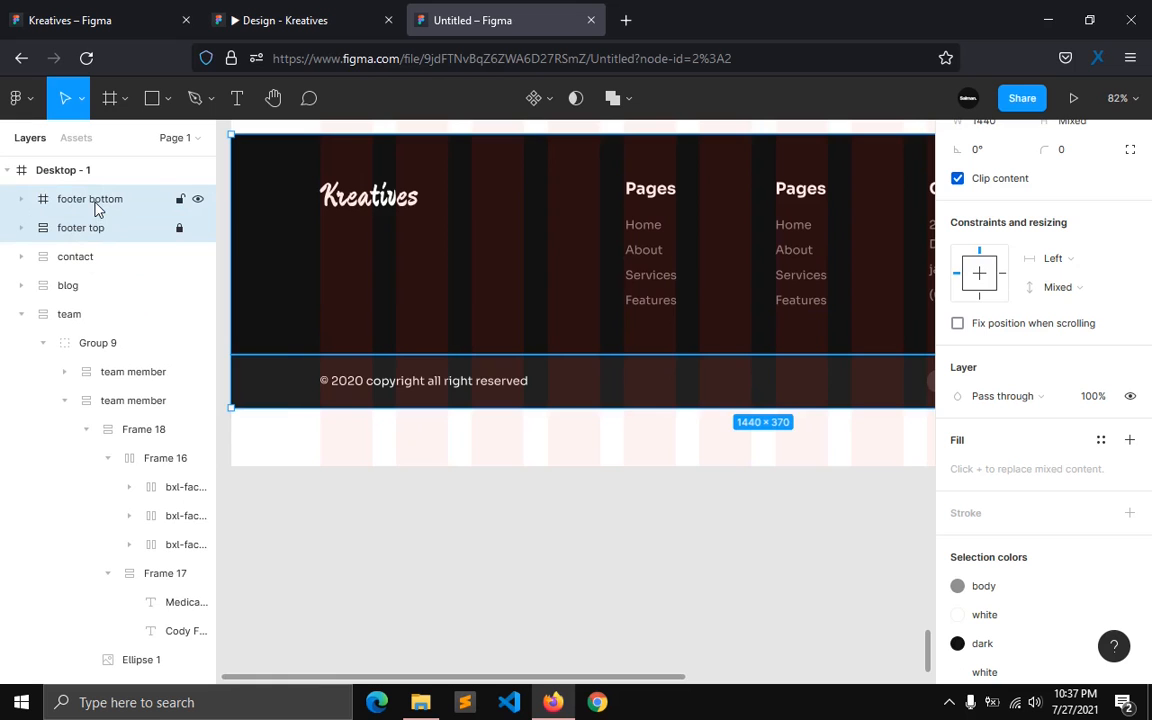
{"action": "right_click", "coordinate": [96, 204]}
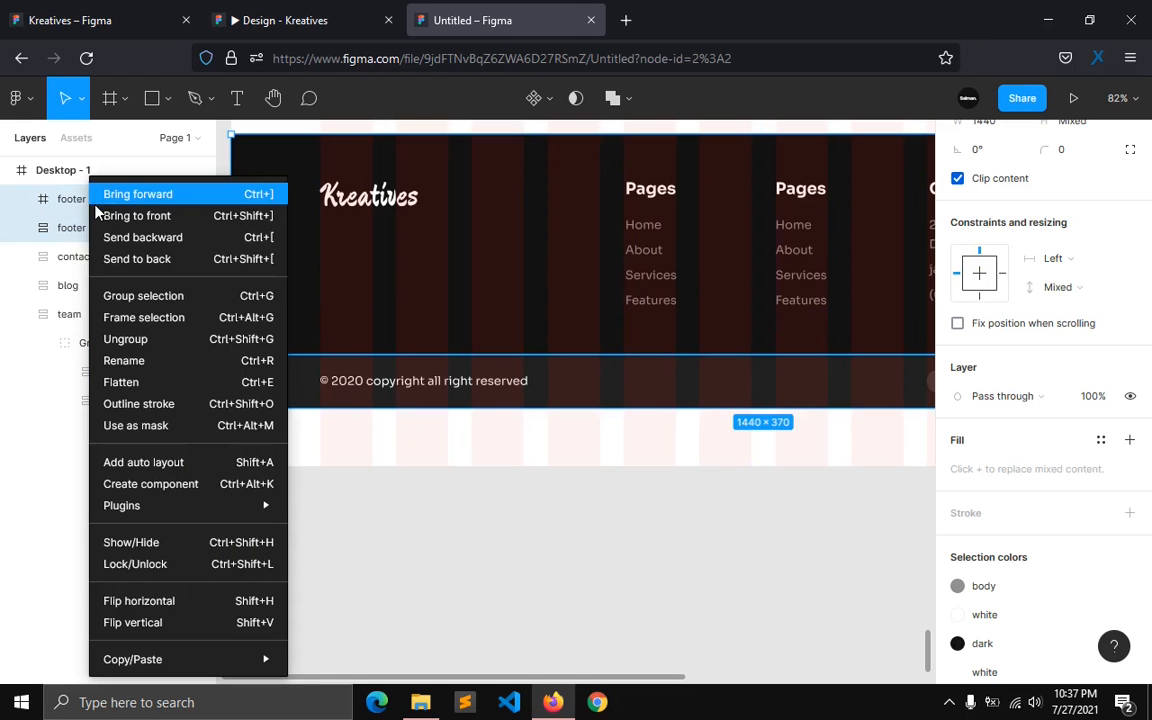
{"action": "left_click", "coordinate": [108, 317]}
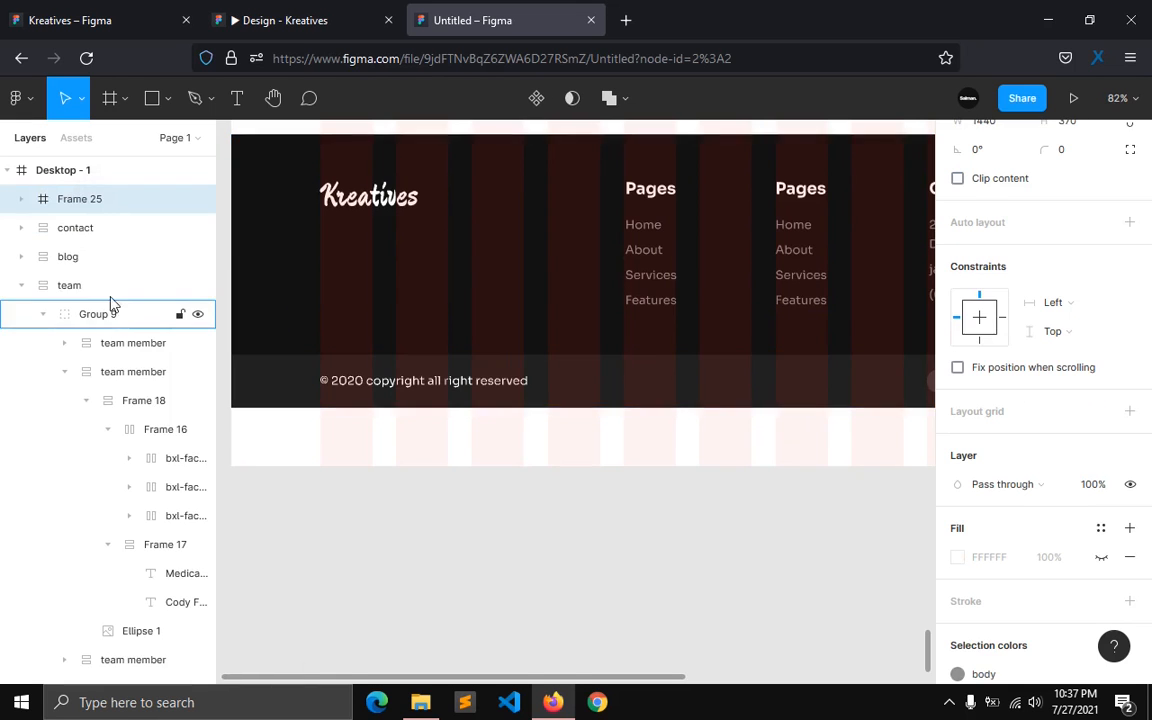
Step: Rename the frame enclosing both footer parts as "footer"
{"action": "key", "text": "f"}
{"action": "key", "text": "r"}
{"action": "key", "text": "t"}
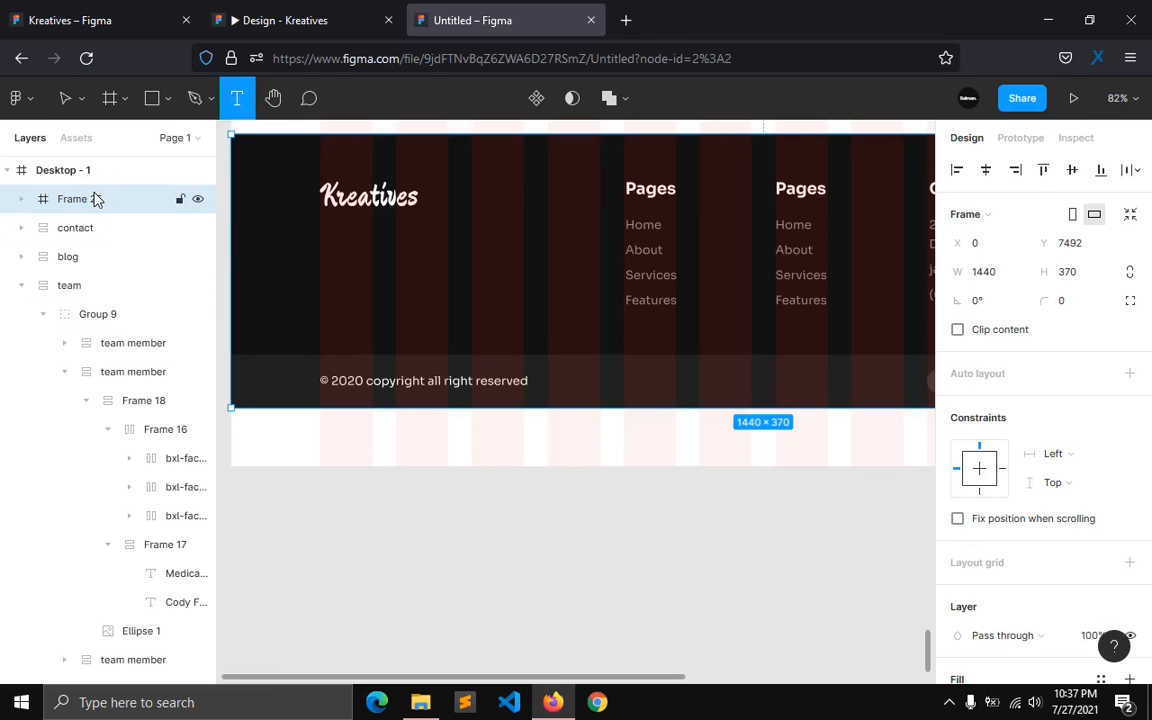
{"action": "key", "text": "r"}
{"action": "double_click", "coordinate": [95, 200]}
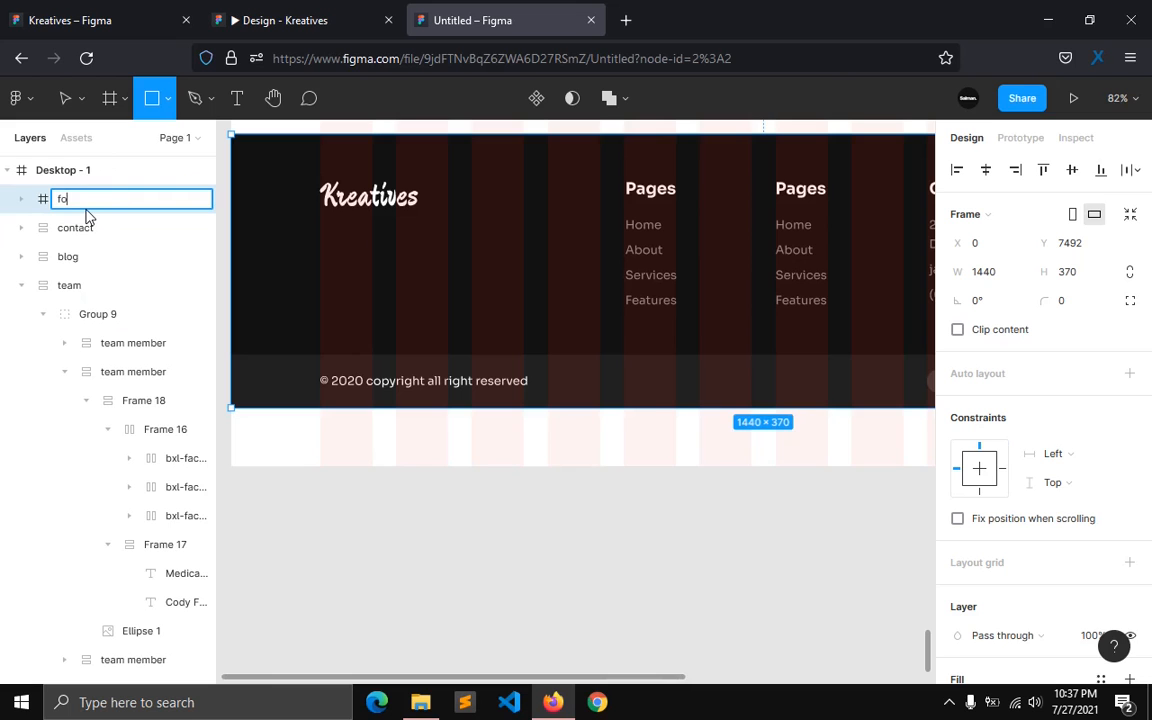
{"action": "key", "text": "Return"}
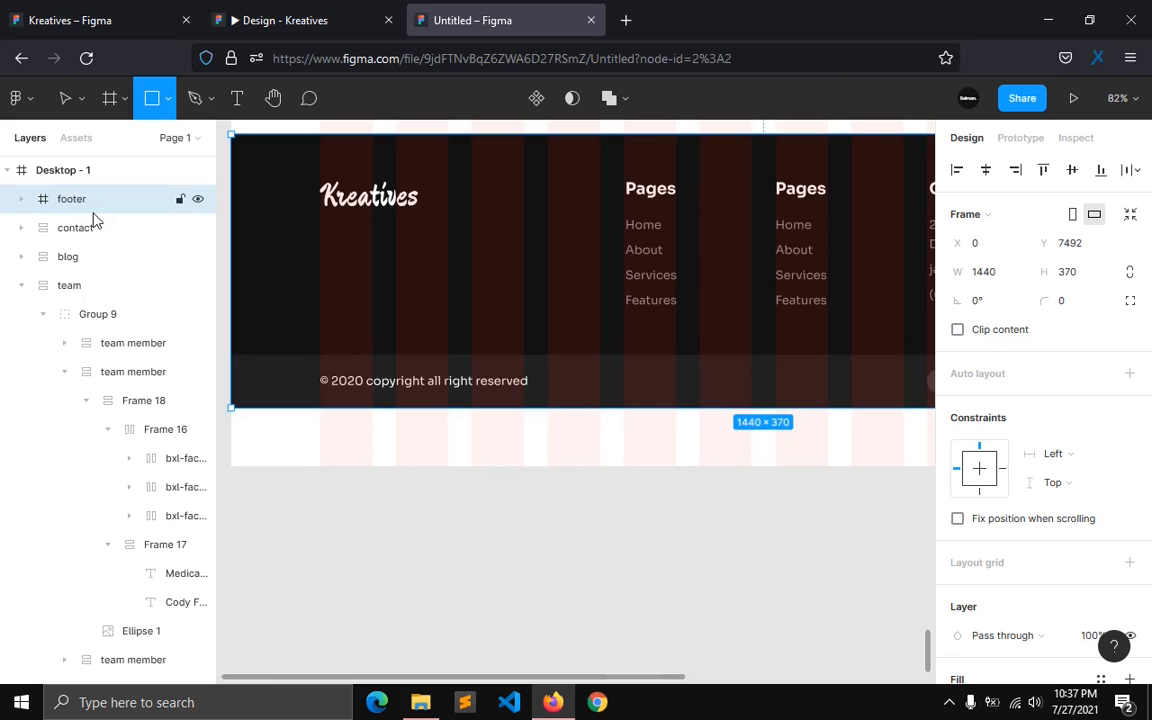
Step: Inspect the fill settings of the footer frame and of its nested footer bottom layer
{"action": "left_click", "coordinate": [685, 470]}
{"action": "key", "text": "Delete"}
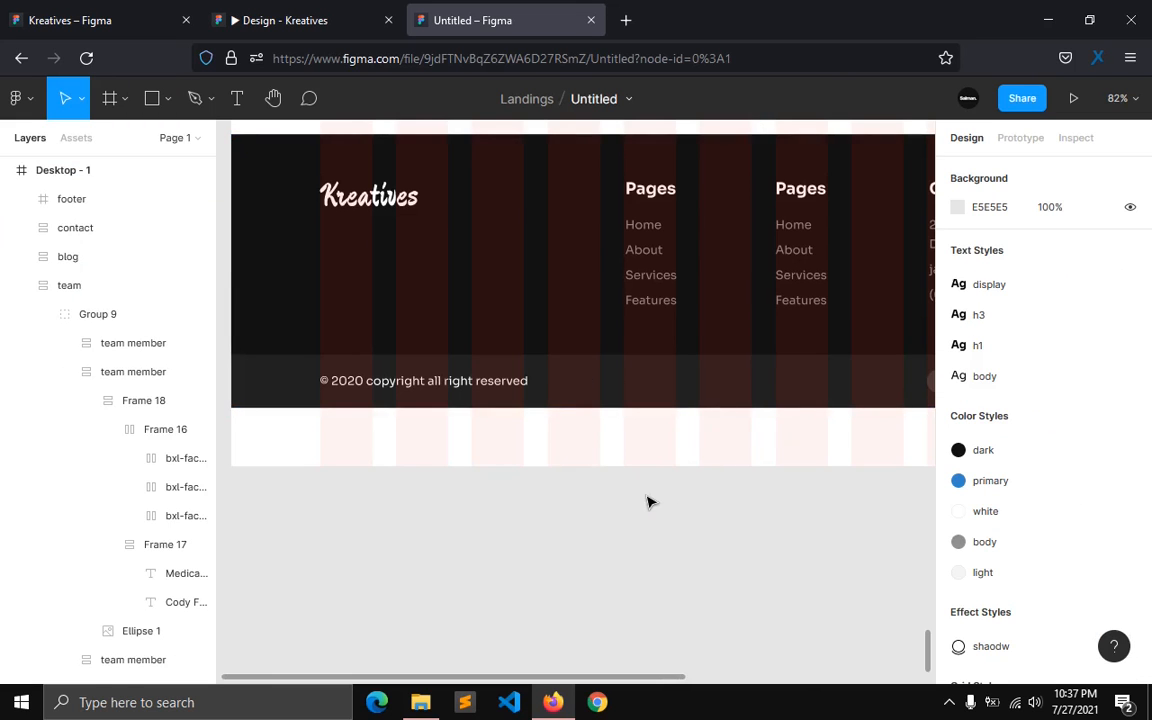
{"action": "scroll", "coordinate": [650, 501], "scroll_direction": "down", "scroll_amount": 3}
{"action": "left_click", "coordinate": [449, 420]}
{"action": "left_click", "coordinate": [449, 420]}
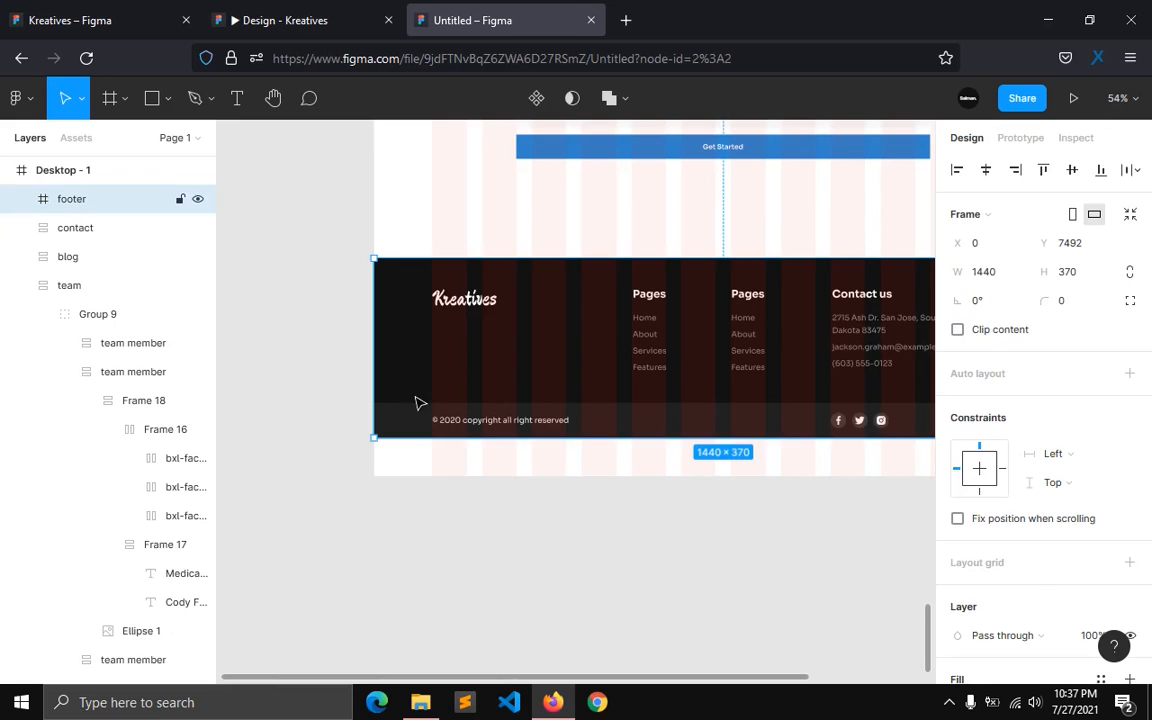
{"action": "scroll", "coordinate": [1034, 566], "scroll_direction": "down", "scroll_amount": 3}
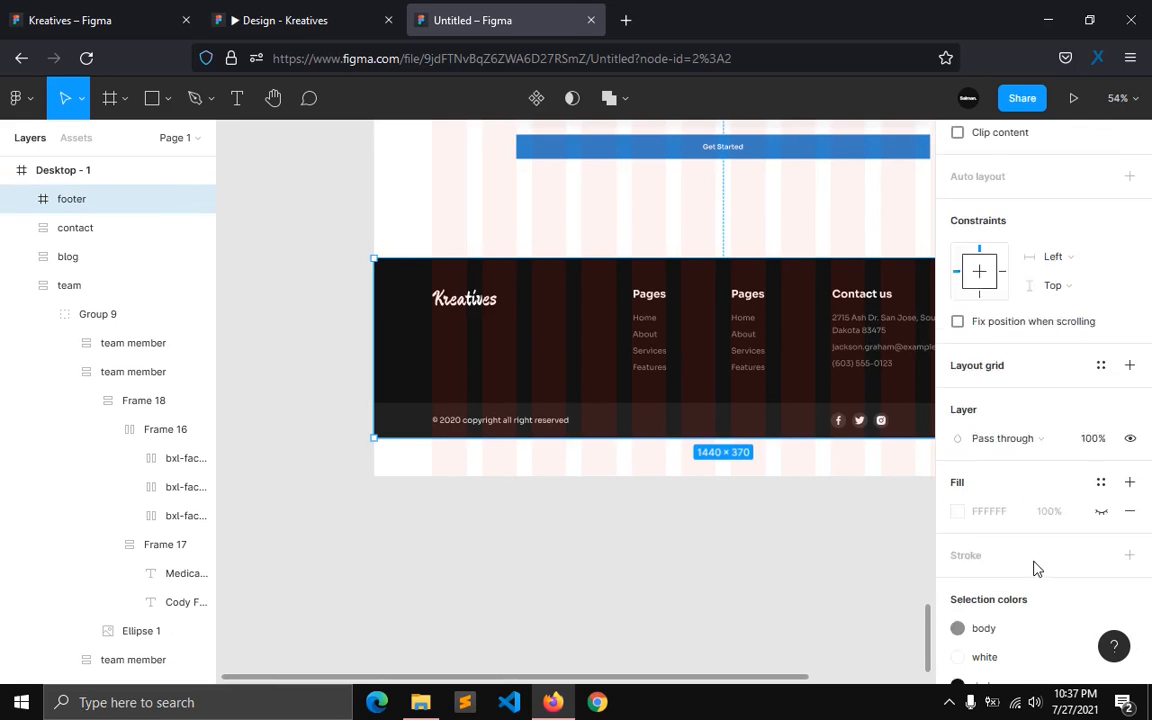
{"action": "left_click", "coordinate": [22, 201]}
{"action": "left_click", "coordinate": [88, 255]}
{"action": "left_click", "coordinate": [97, 228]}
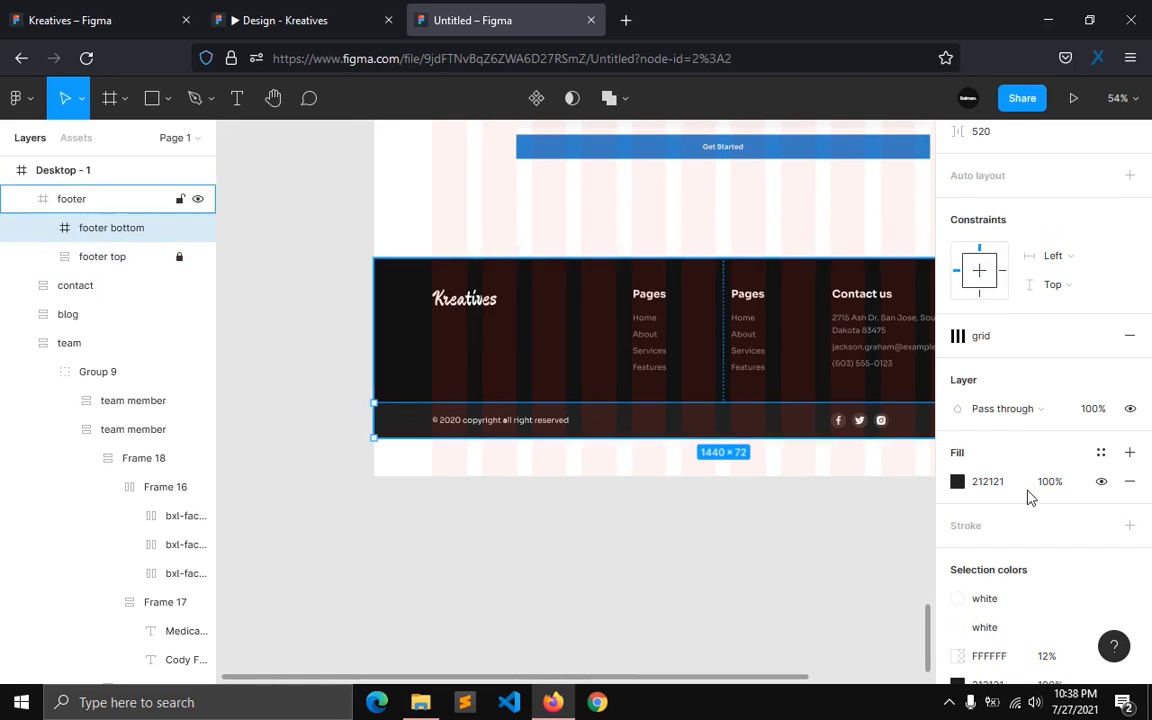
Step: Hide the layout grids on the canvas
{"action": "key", "text": "ctrl+shift+4"}
{"action": "left_click", "coordinate": [540, 557]}
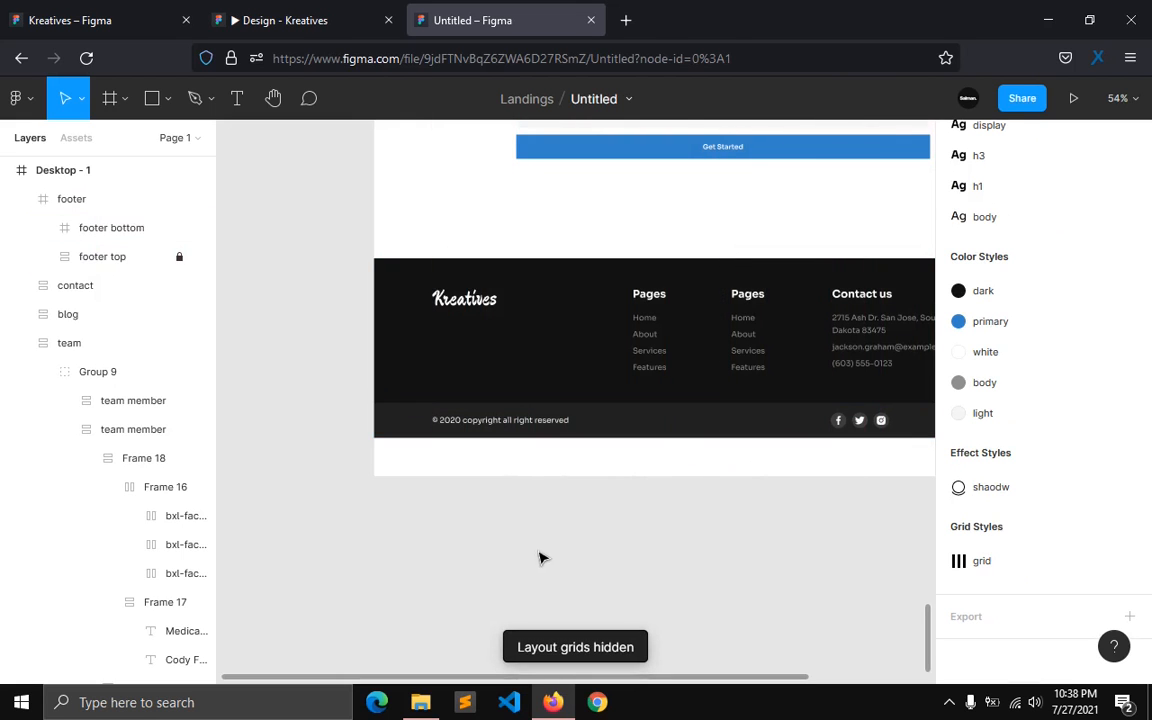
{"action": "scroll", "coordinate": [501, 582], "scroll_direction": "down", "scroll_amount": 3}
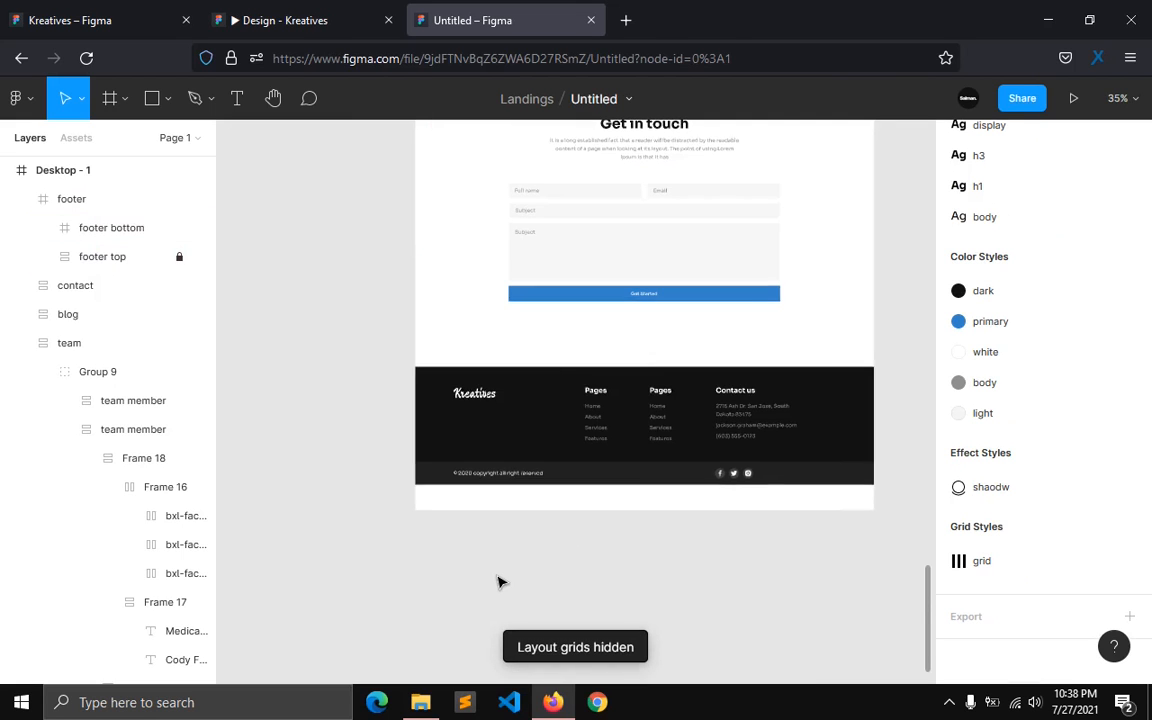
Step: Apply vertical auto layout to the footer frame that holds footer top and footer bottom
{"action": "left_click", "coordinate": [95, 218]}
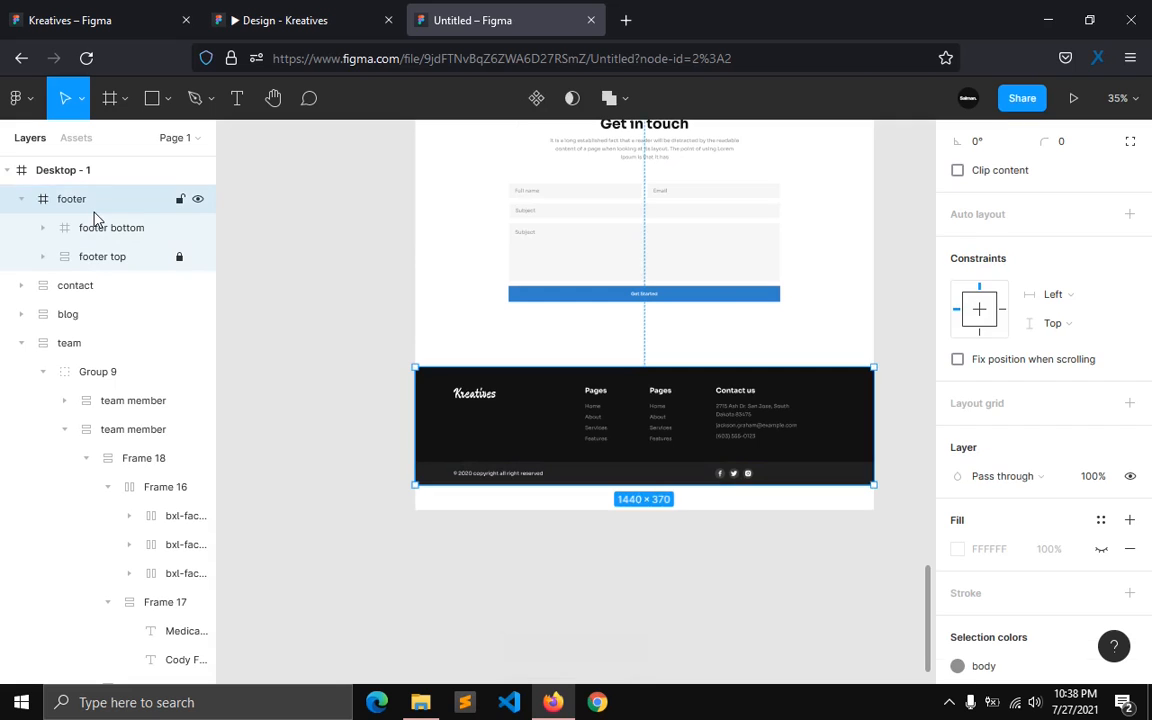
{"action": "key", "text": "shift+a"}
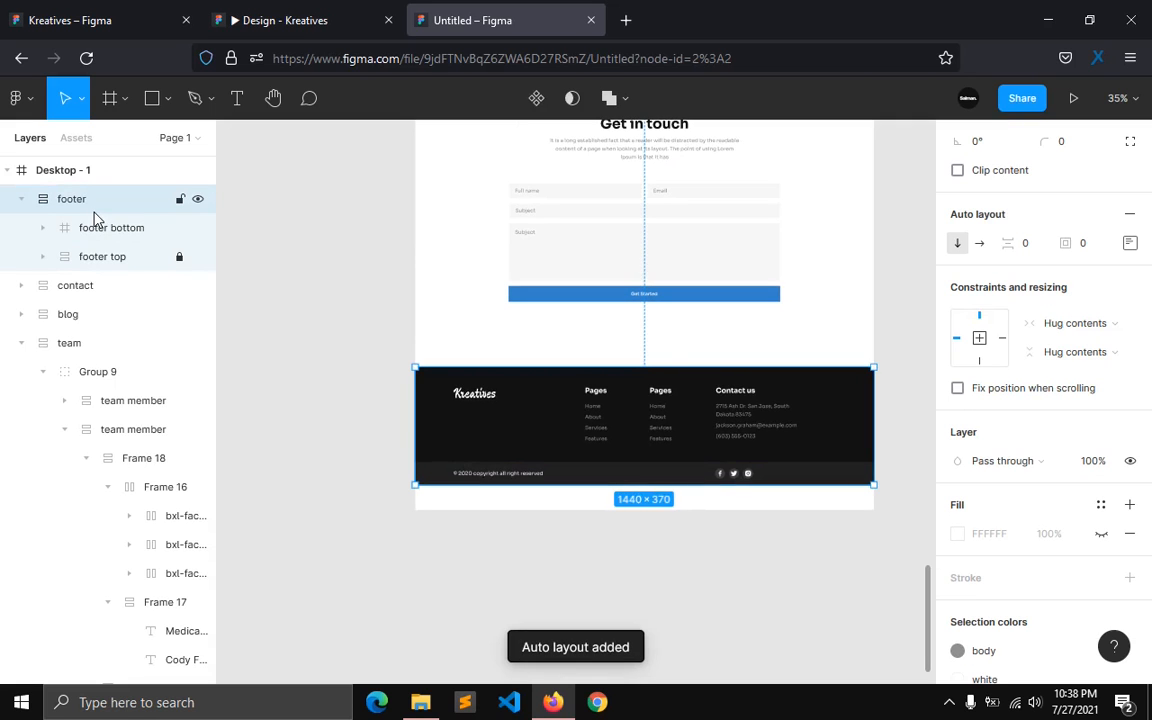
{"action": "scroll", "coordinate": [808, 439], "scroll_direction": "up", "scroll_amount": 3}
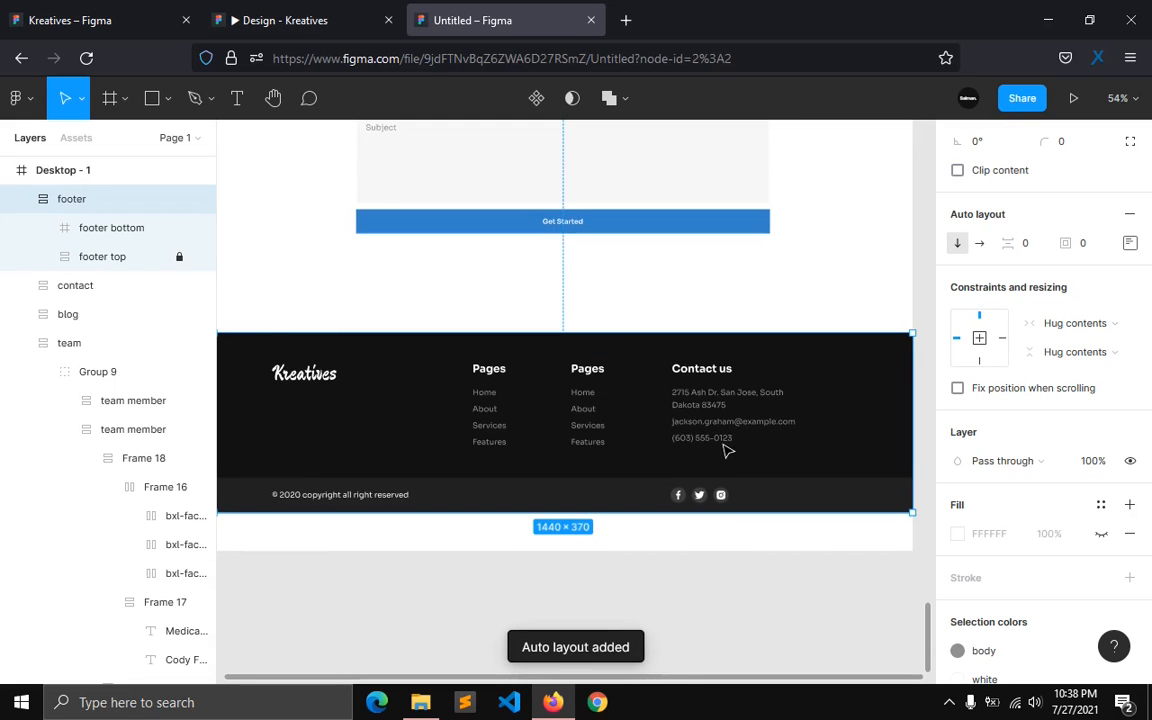
Step: Try a top padding of 4 on the footer frame's auto layout and reset it to 0
{"action": "left_click", "coordinate": [110, 257]}
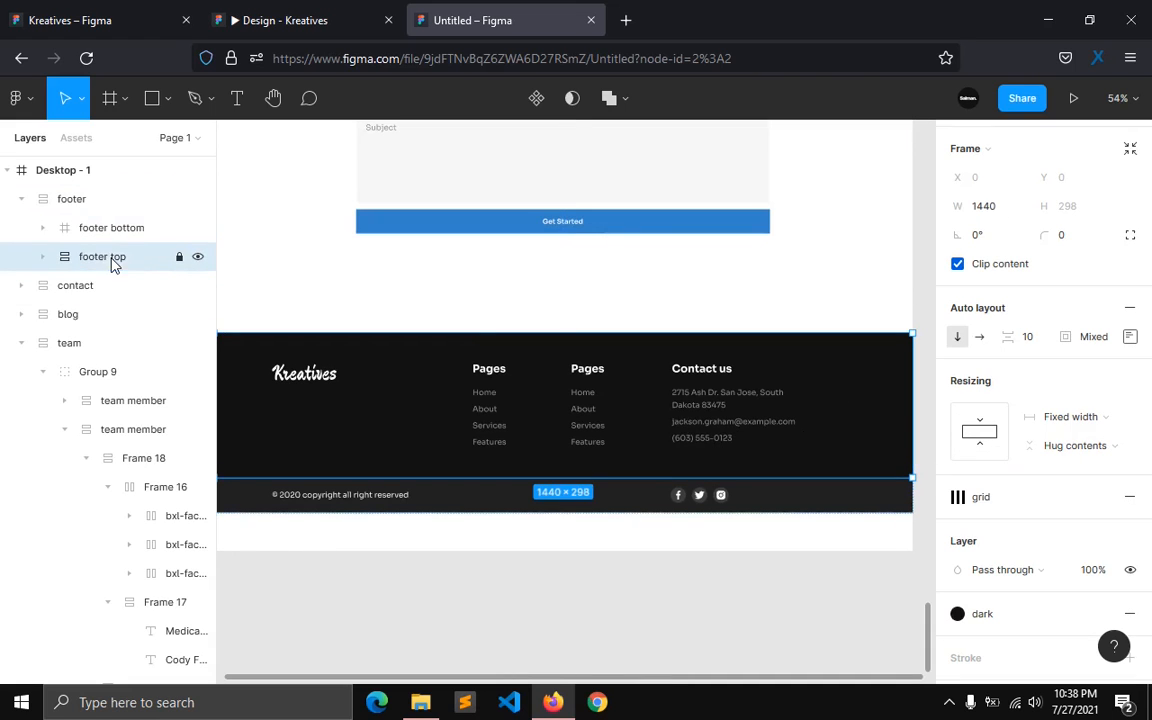
{"action": "left_click", "coordinate": [90, 228]}
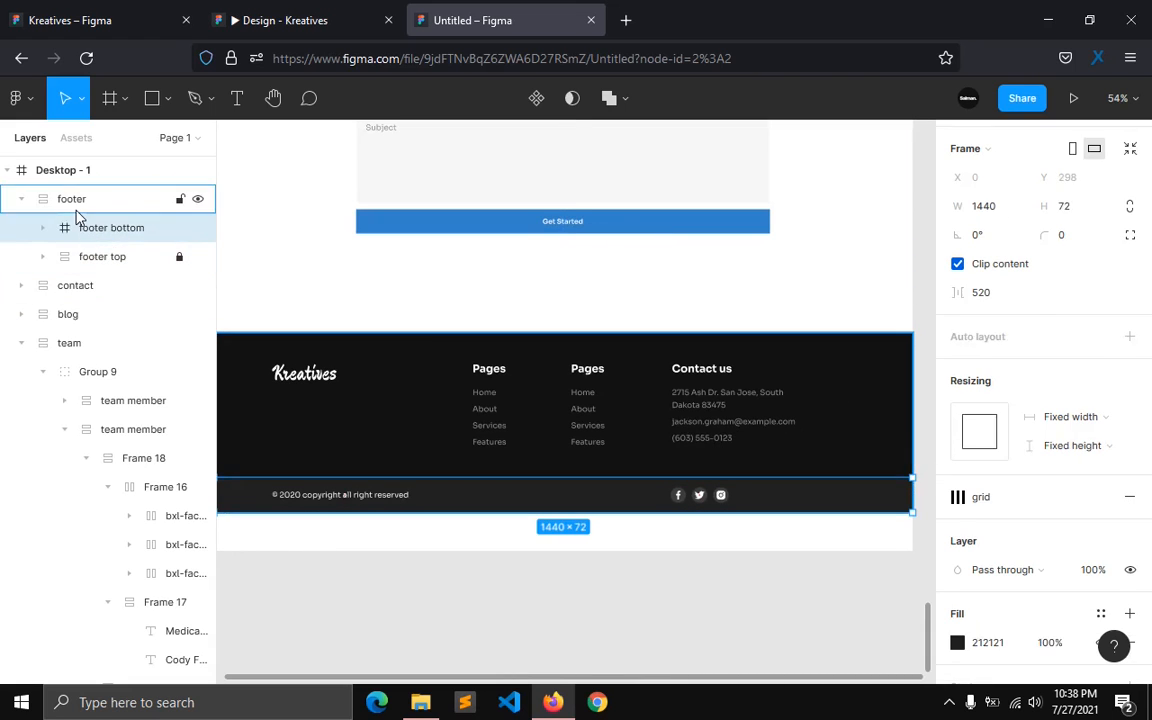
{"action": "key", "text": "shift+Return"}
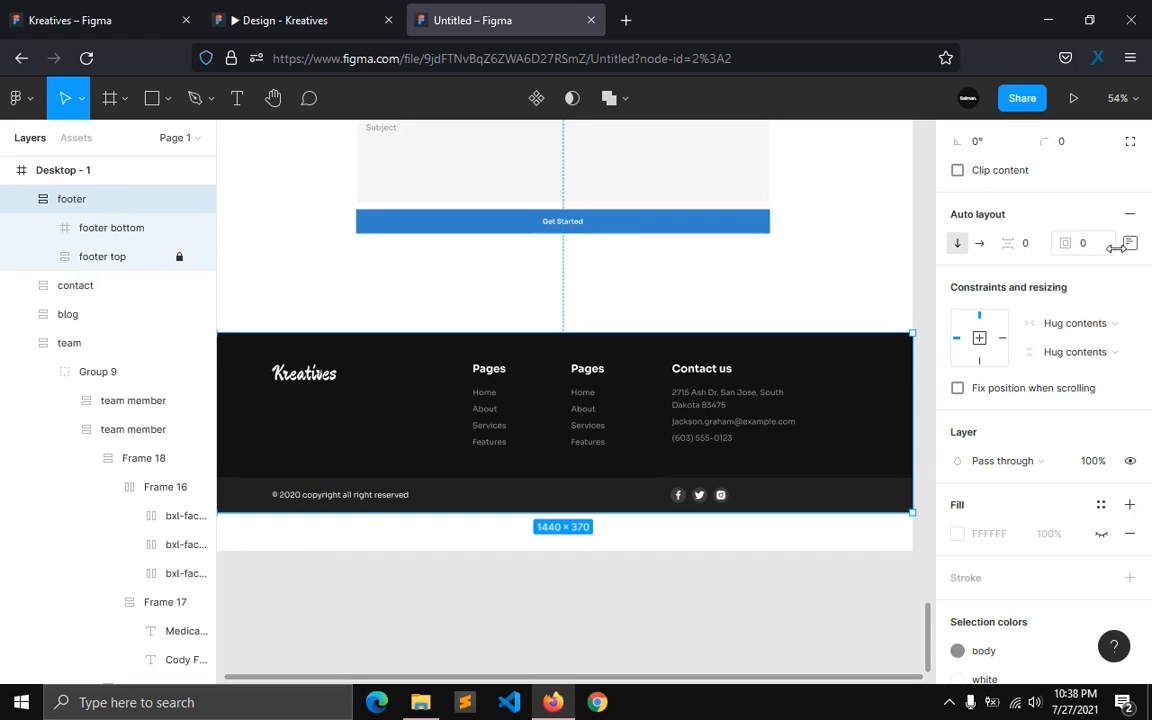
{"action": "left_click", "coordinate": [1130, 243]}
{"action": "left_click", "coordinate": [1068, 276]}
{"action": "type", "text": "1"}
{"action": "key", "text": "Return"}
{"action": "key", "text": "Up"}
{"action": "key", "text": "Up"}
{"action": "key", "text": "Up"}
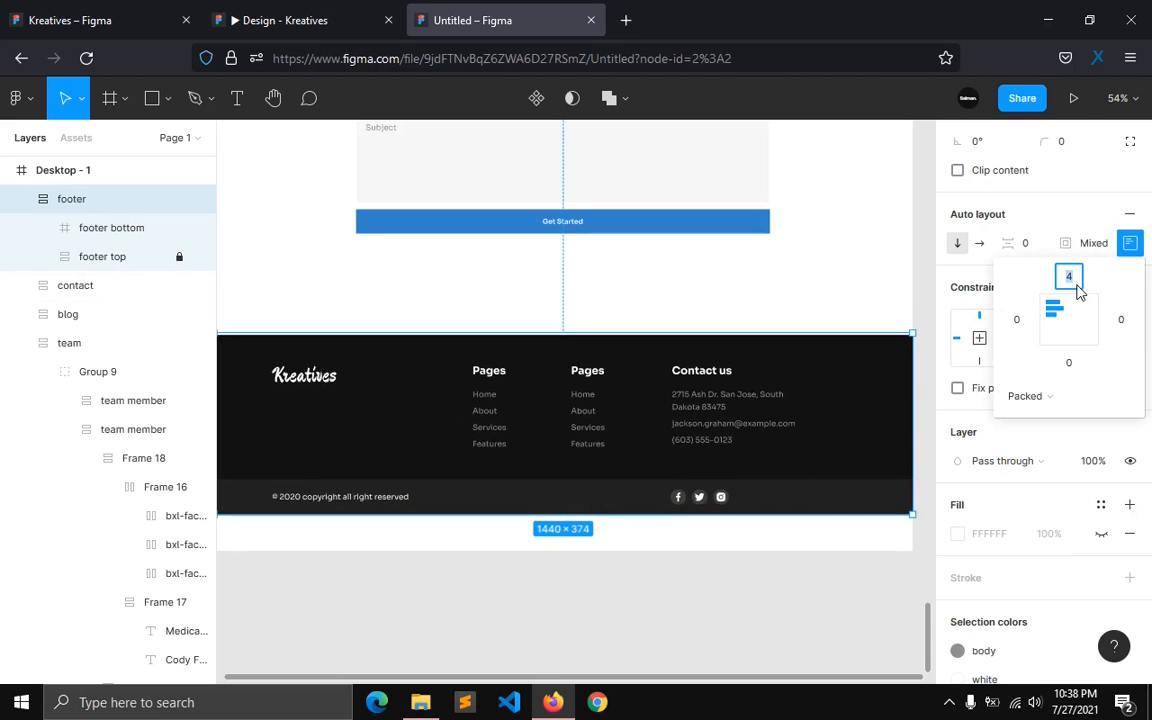
{"action": "type", "text": "0"}
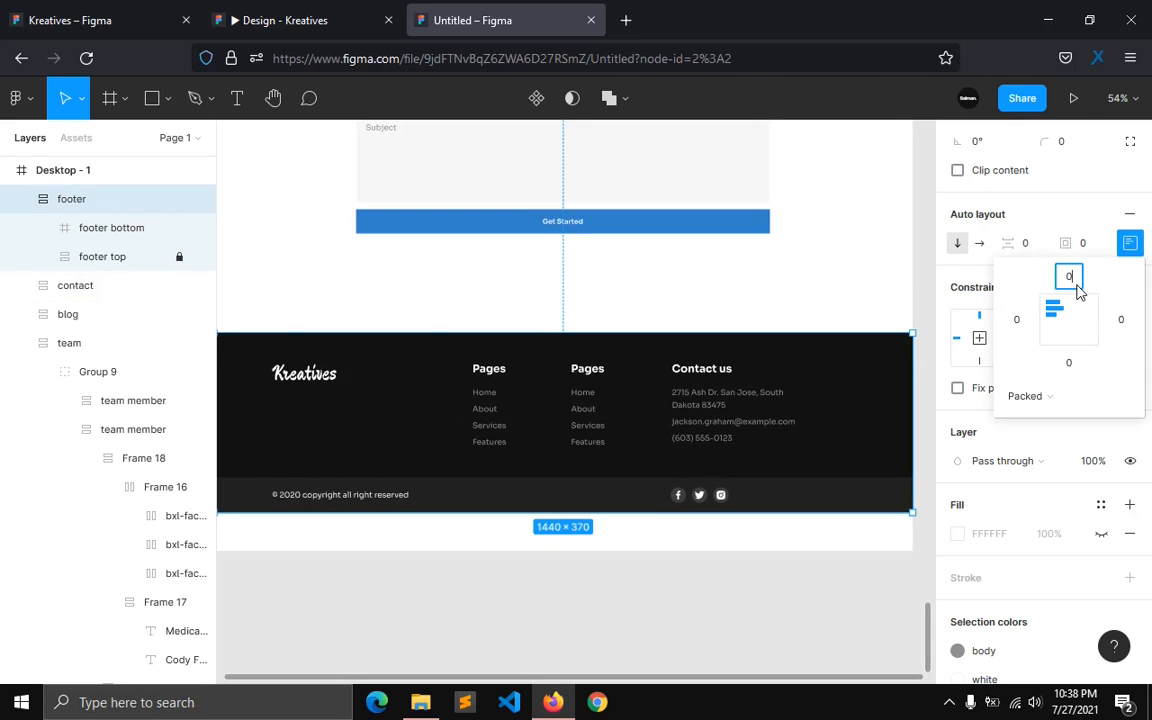
Step: Set the footer top layer's top and bottom auto layout padding to 80 each
{"action": "left_click", "coordinate": [131, 236]}
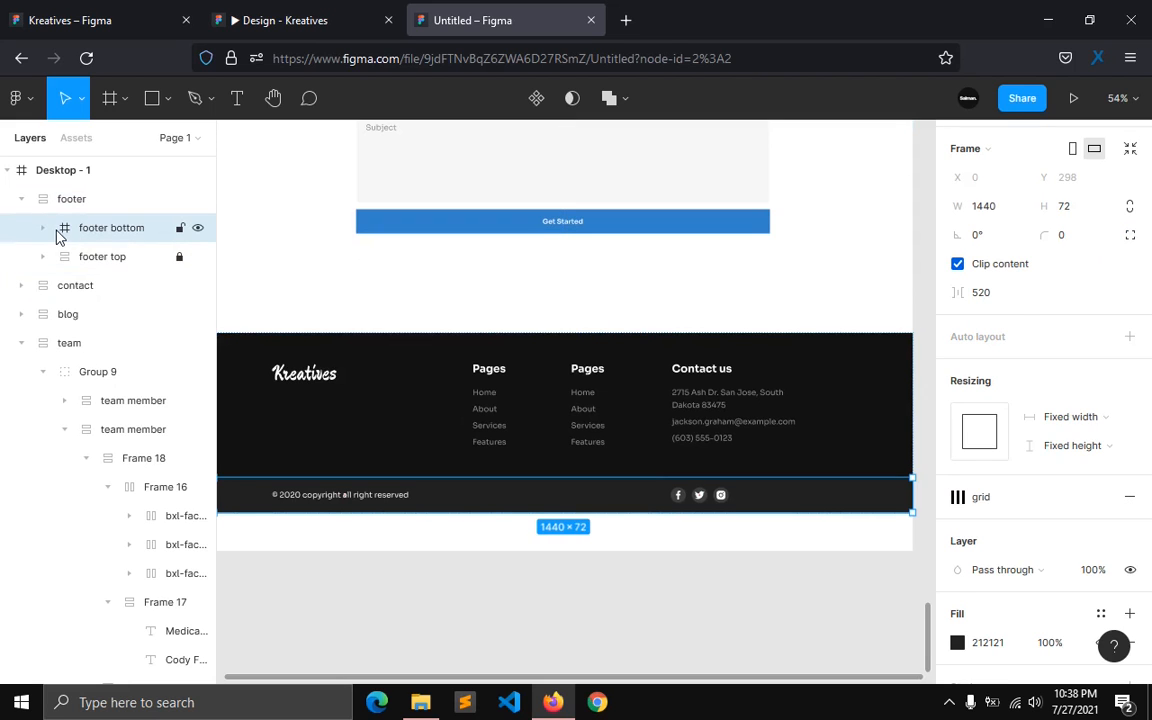
{"action": "left_click", "coordinate": [96, 257]}
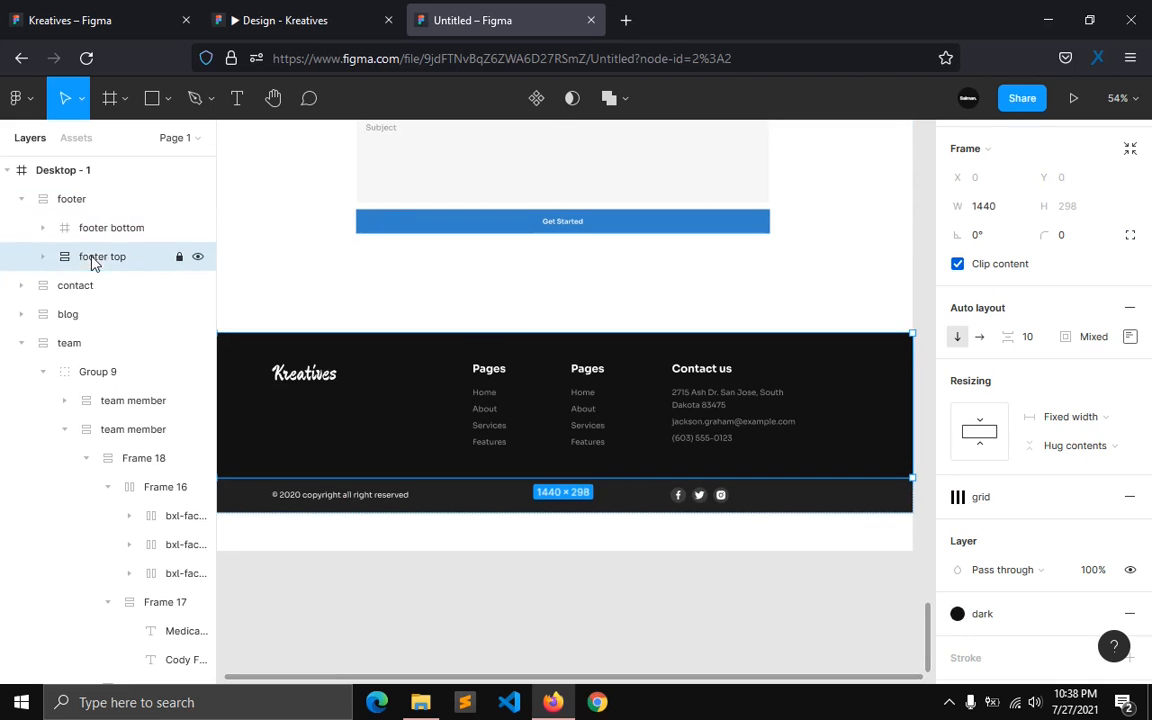
{"action": "left_click", "coordinate": [1106, 342]}
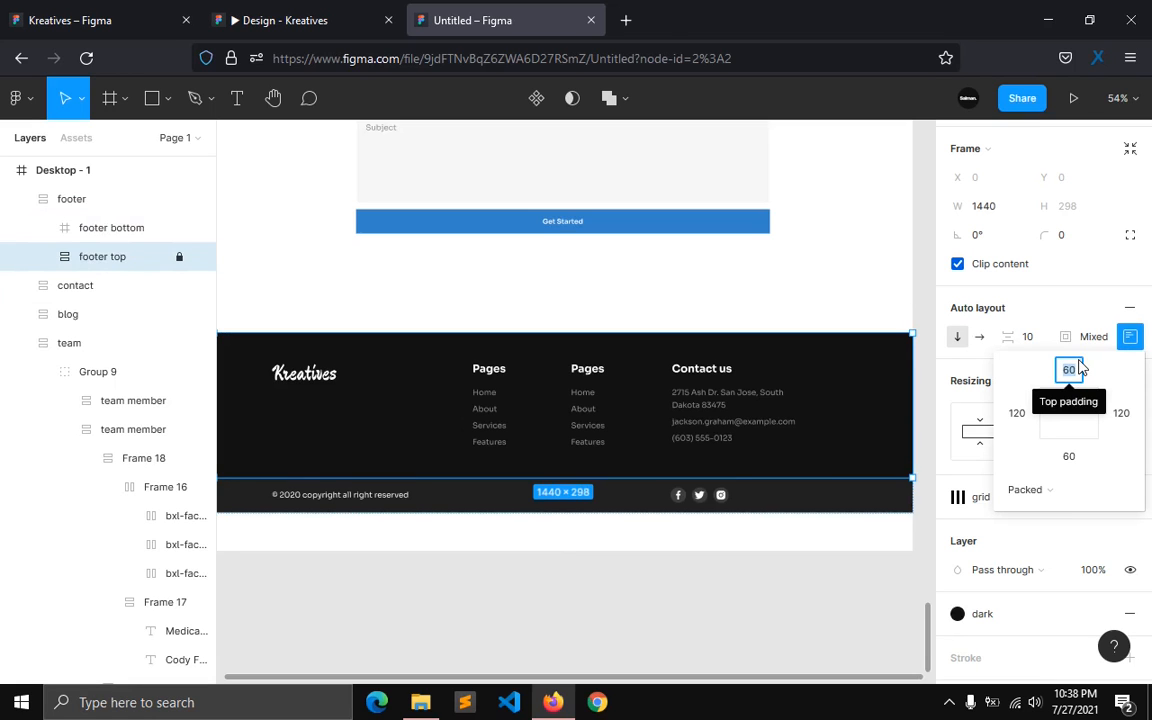
{"action": "type", "text": "80"}
{"action": "key", "text": "Return"}
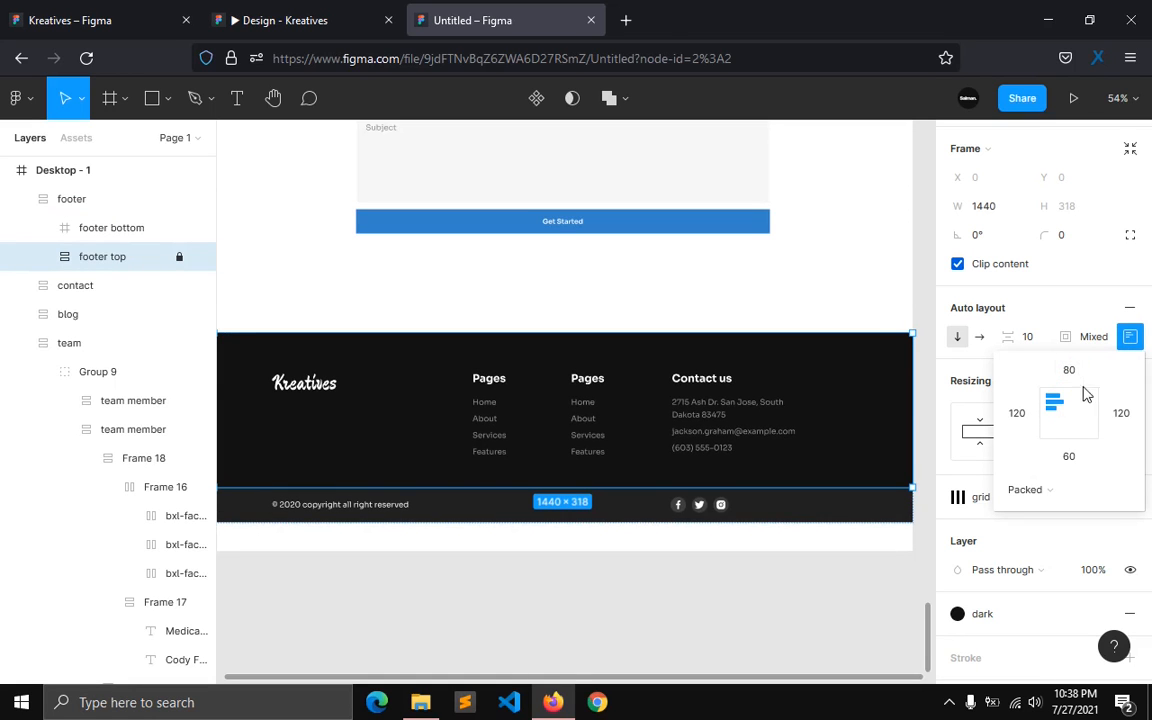
{"action": "left_click", "coordinate": [1069, 457]}
{"action": "type", "text": "80"}
{"action": "key", "text": "Return"}
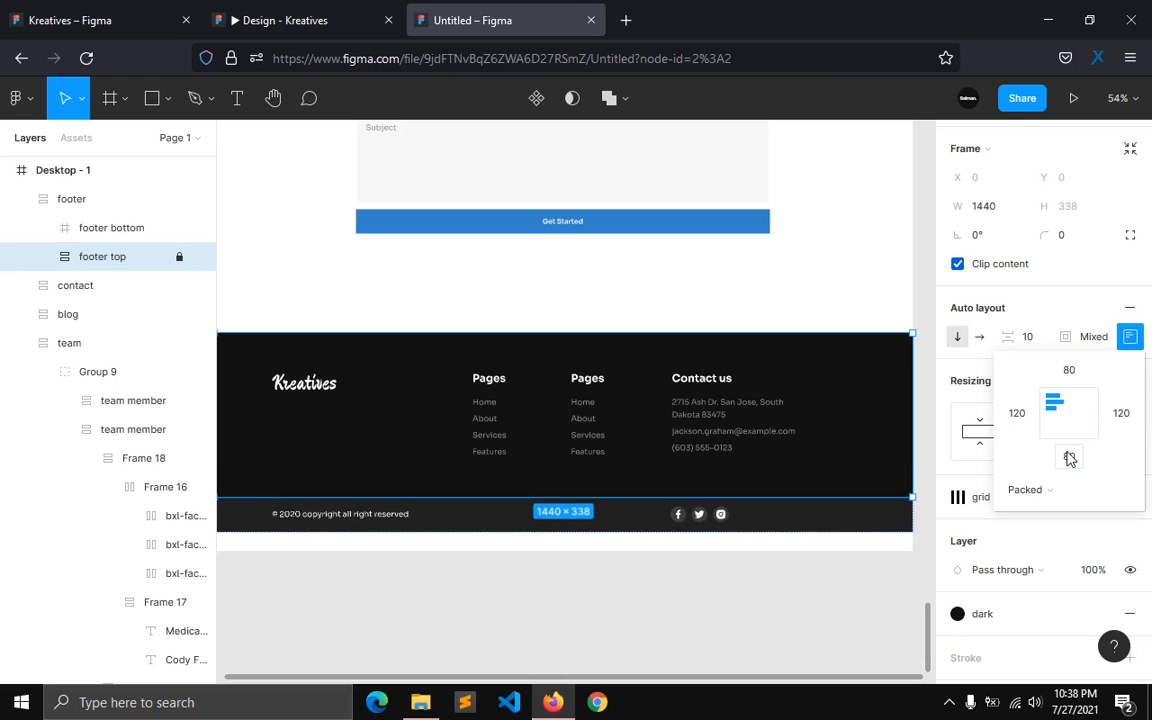
{"action": "left_click", "coordinate": [620, 638]}
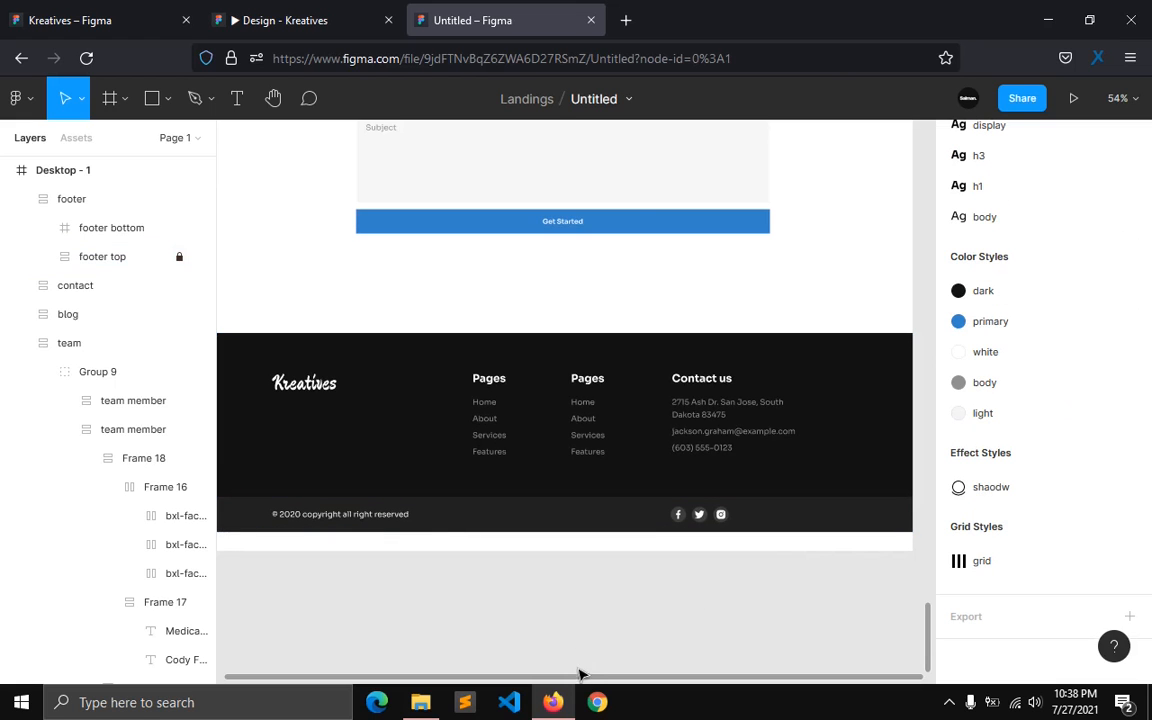
{"action": "scroll", "coordinate": [570, 660], "scroll_direction": "left", "scroll_amount": 2}
{"action": "left_click_drag", "start_coordinate": [556, 702], "coordinate": [598, 700]}
{"action": "scroll", "coordinate": [638, 684], "scroll_direction": "right", "scroll_amount": 2}
{"action": "scroll", "coordinate": [597, 684], "scroll_direction": "left", "scroll_amount": 2}
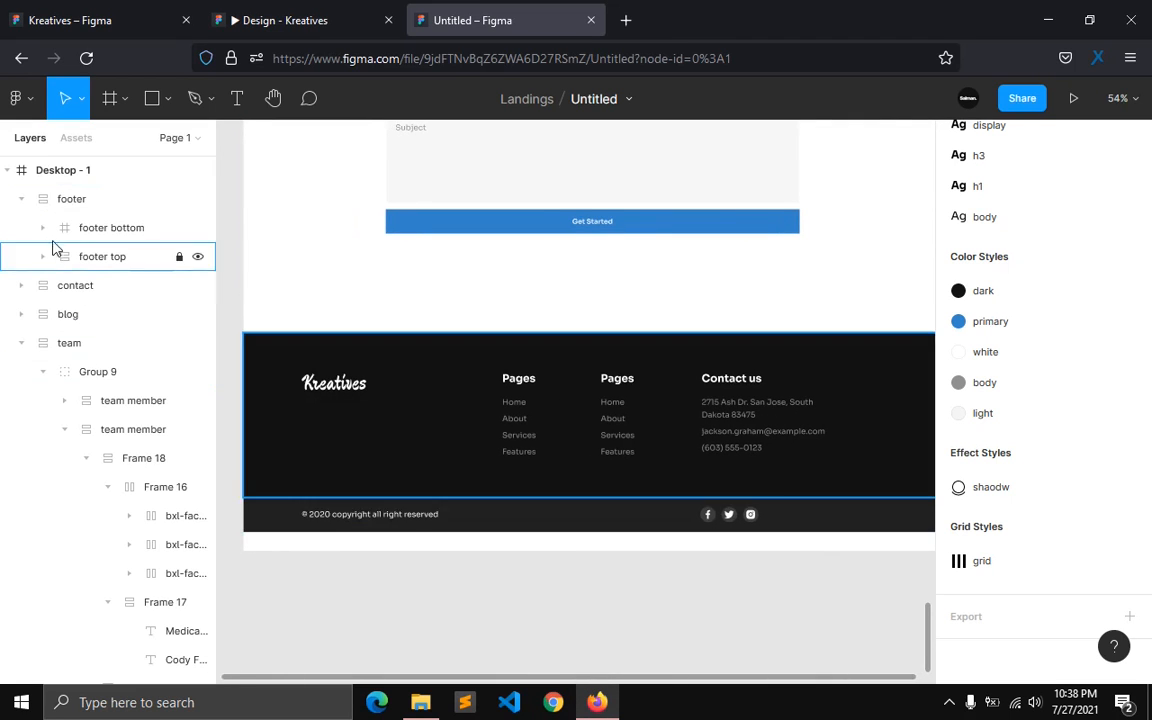
Step: Collapse the footer, team and navbar layers in the layer list
{"action": "left_click", "coordinate": [21, 199]}
{"action": "left_click", "coordinate": [21, 285]}
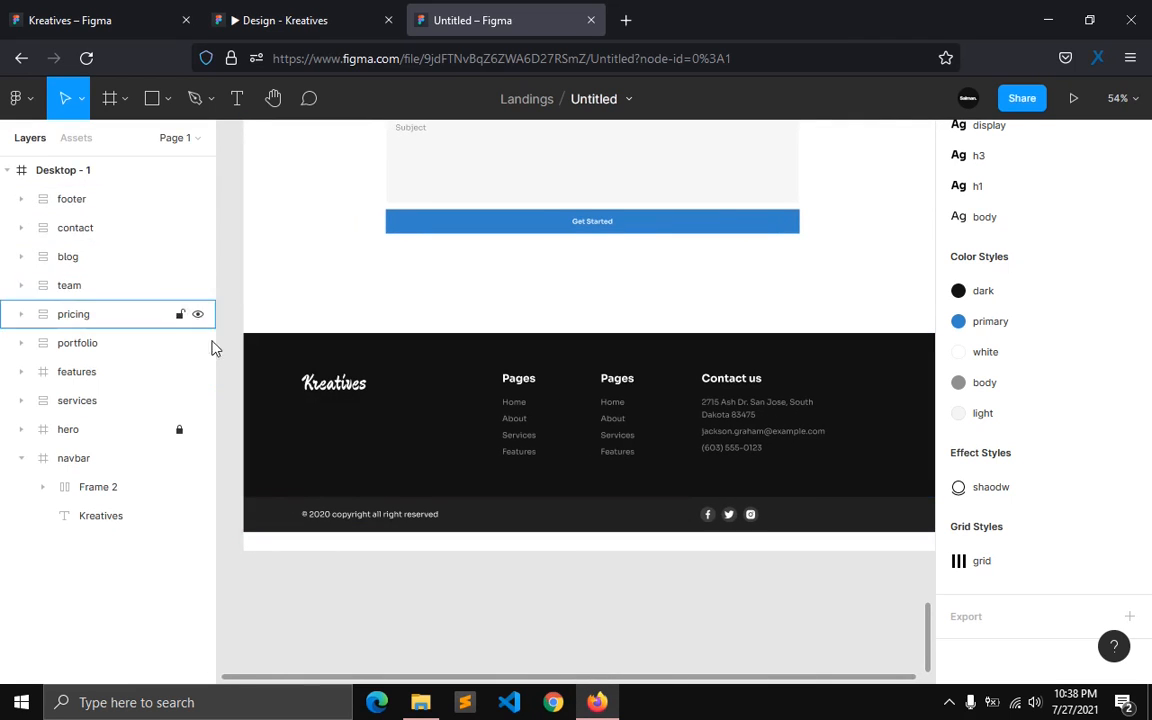
{"action": "scroll", "coordinate": [437, 360], "scroll_direction": "up", "scroll_amount": 5}
{"action": "scroll", "coordinate": [432, 359], "scroll_direction": "up", "scroll_amount": 10}
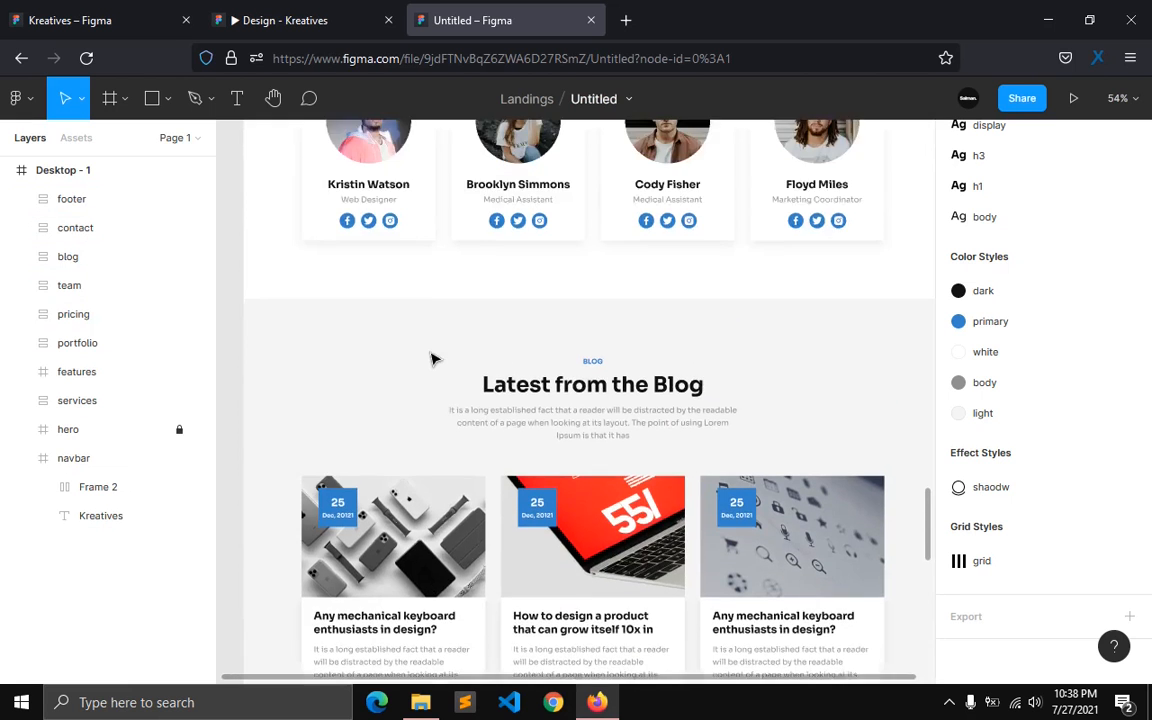
{"action": "scroll", "coordinate": [437, 360], "scroll_direction": "up", "scroll_amount": 1}
{"action": "scroll", "coordinate": [437, 358], "scroll_direction": "down", "scroll_amount": 3}
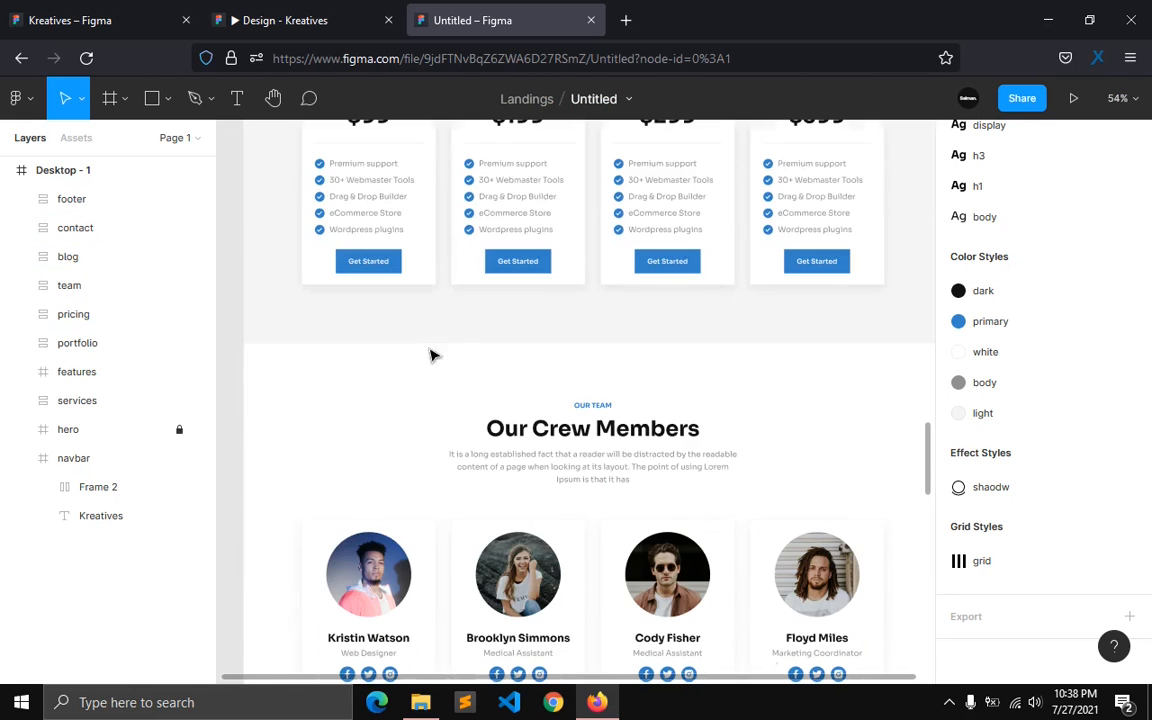
{"action": "left_click", "coordinate": [21, 458]}
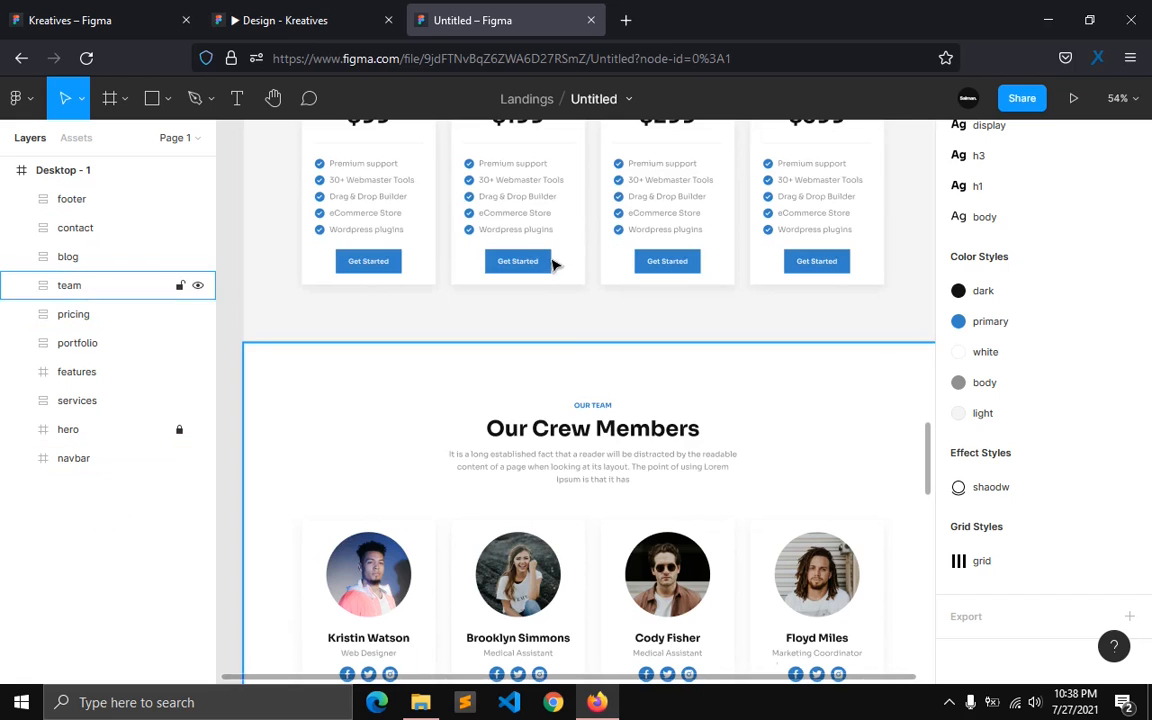
Step: Unlock the hero layer and stack all sections from hero through footer with 0 vertical spacing between them
{"action": "scroll", "coordinate": [553, 260], "scroll_direction": "down", "scroll_amount": 5}
{"action": "scroll", "coordinate": [560, 337], "scroll_direction": "down", "scroll_amount": 5, "text": "ctrl"}
{"action": "scroll", "coordinate": [341, 465], "scroll_direction": "up", "scroll_amount": 10}
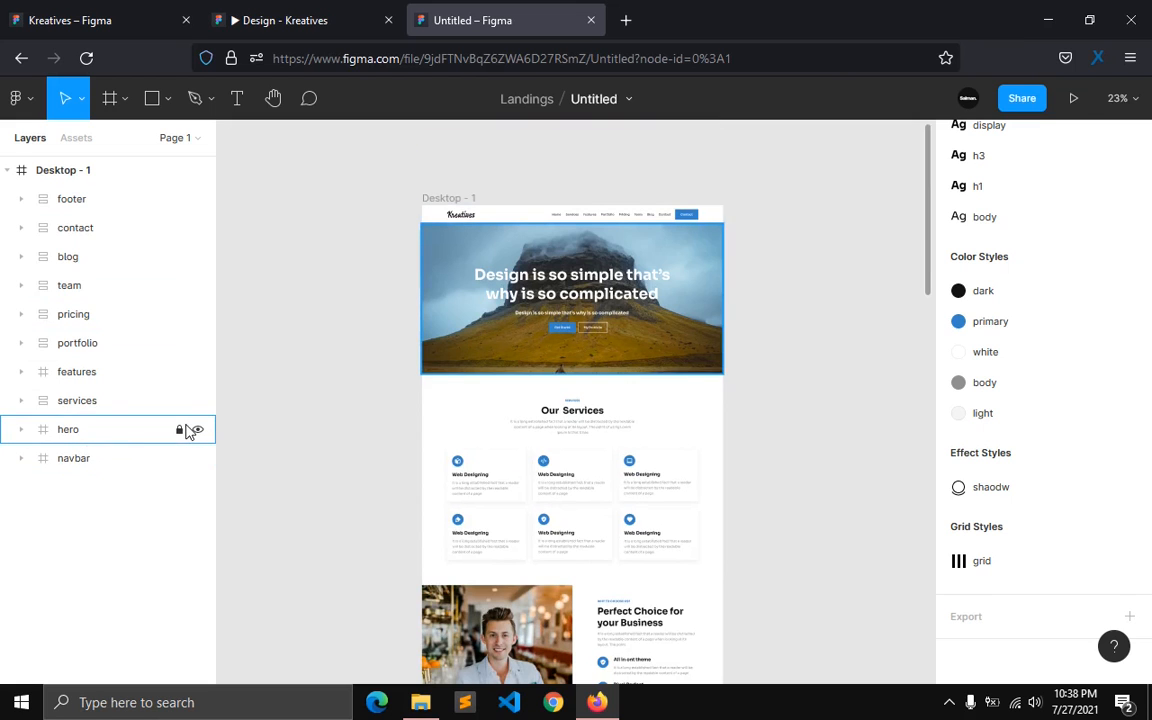
{"action": "left_click", "coordinate": [72, 432]}
{"action": "left_click", "coordinate": [60, 199], "text": "shift"}
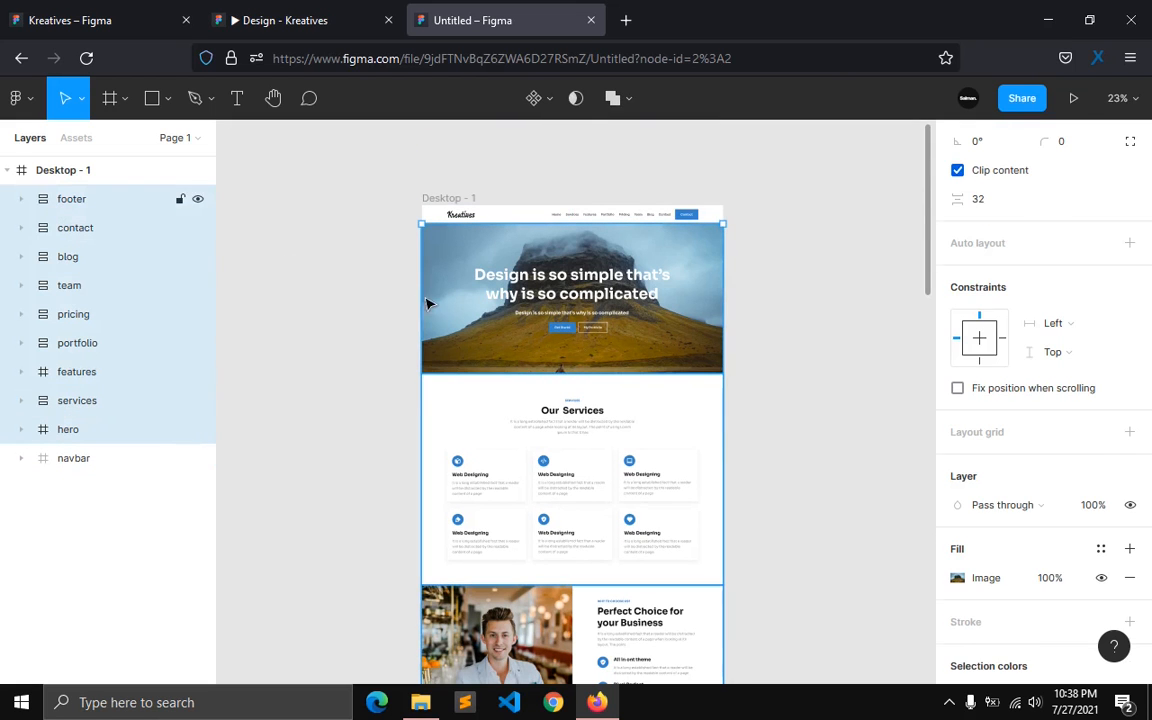
{"action": "scroll", "coordinate": [1031, 306], "scroll_direction": "up", "scroll_amount": 3}
{"action": "left_click", "coordinate": [1130, 170]}
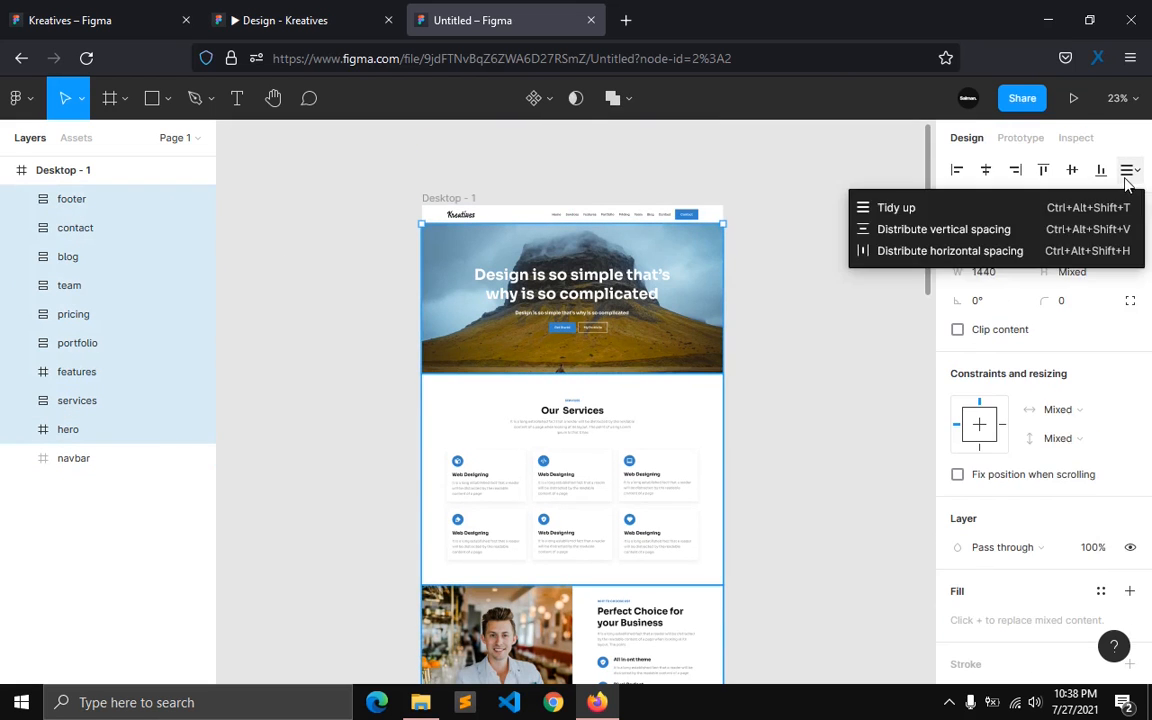
{"action": "left_click", "coordinate": [940, 218]}
{"action": "left_click", "coordinate": [977, 359]}
{"action": "scroll", "coordinate": [566, 342], "scroll_direction": "down", "scroll_amount": 10}
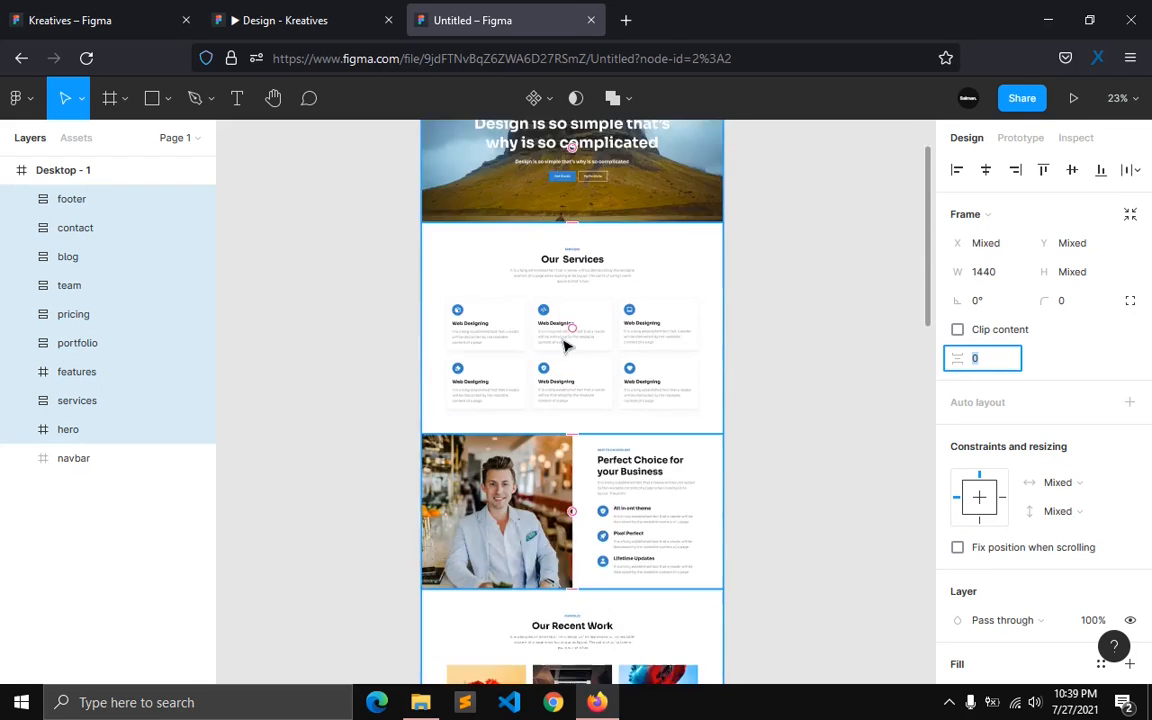
{"action": "scroll", "coordinate": [573, 390], "scroll_direction": "down", "scroll_amount": 8}
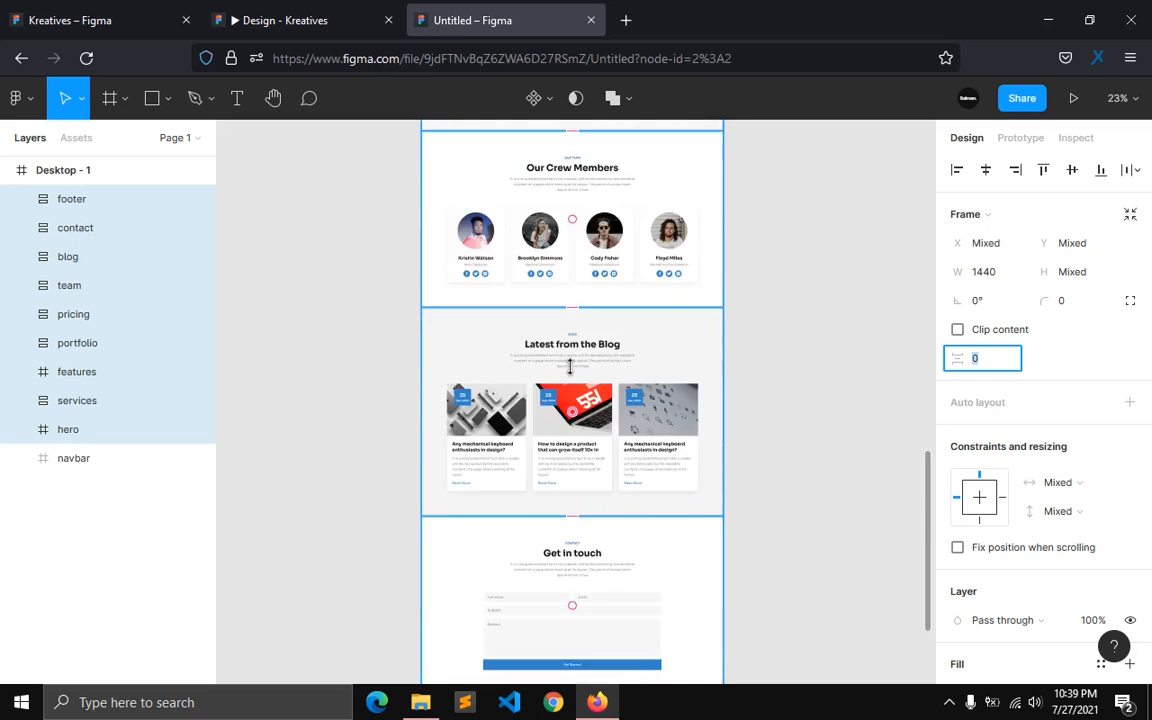
Step: Shorten the Desktop - 1 frame to about 7815 high so it ends at the footer's bottom edge
{"action": "left_click", "coordinate": [88, 172]}
{"action": "left_click_drag", "start_coordinate": [451, 504], "coordinate": [451, 478]}
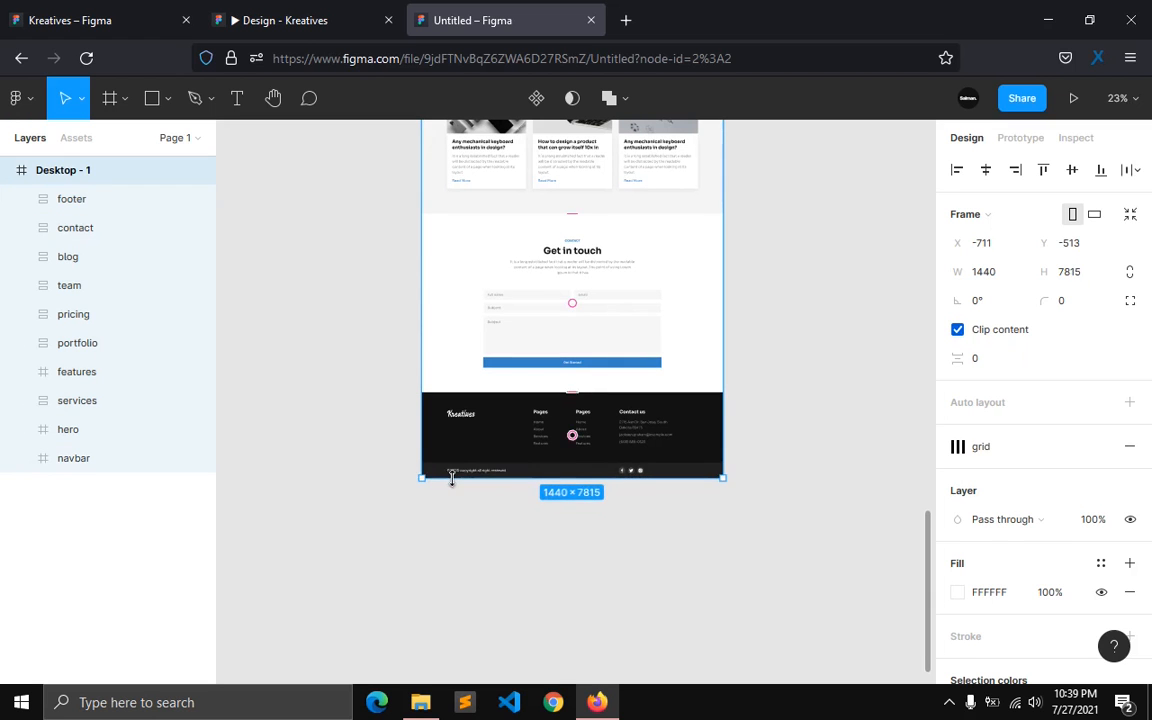
{"action": "left_click", "coordinate": [455, 505]}
Step: Select the whole Desktop - 1 frame and present it as a prototype preview
{"action": "scroll", "coordinate": [548, 506], "scroll_direction": "up", "scroll_amount": 3}
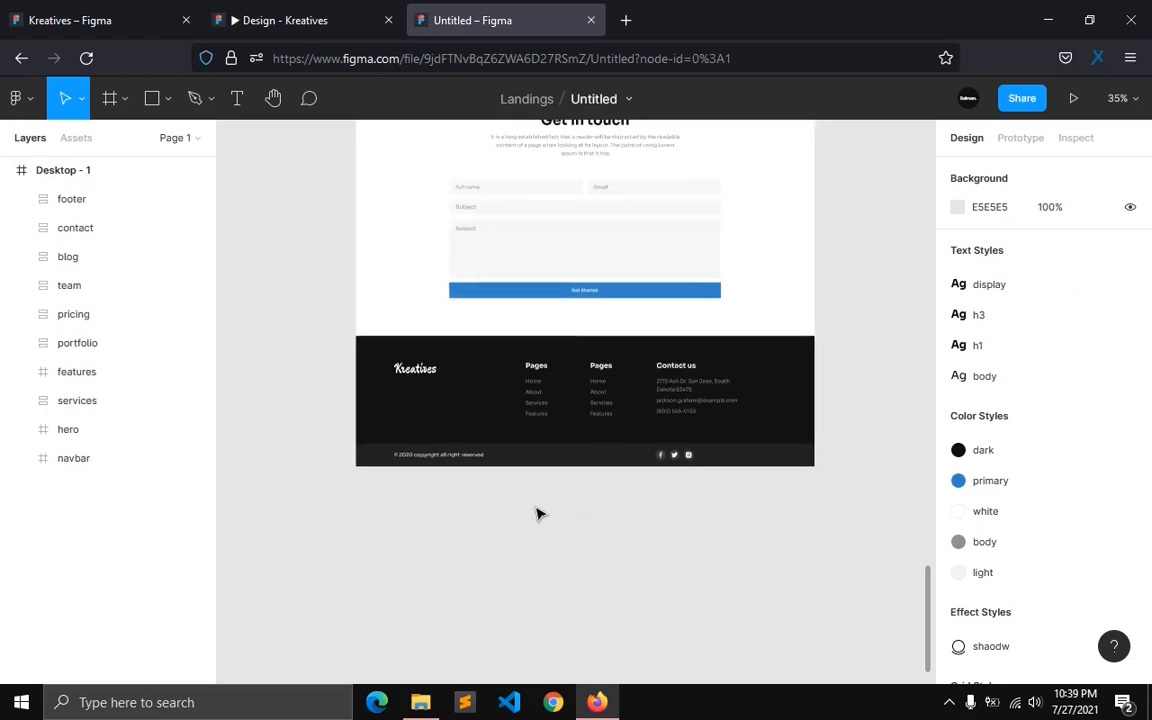
{"action": "scroll", "coordinate": [522, 523], "scroll_direction": "up", "scroll_amount": 20}
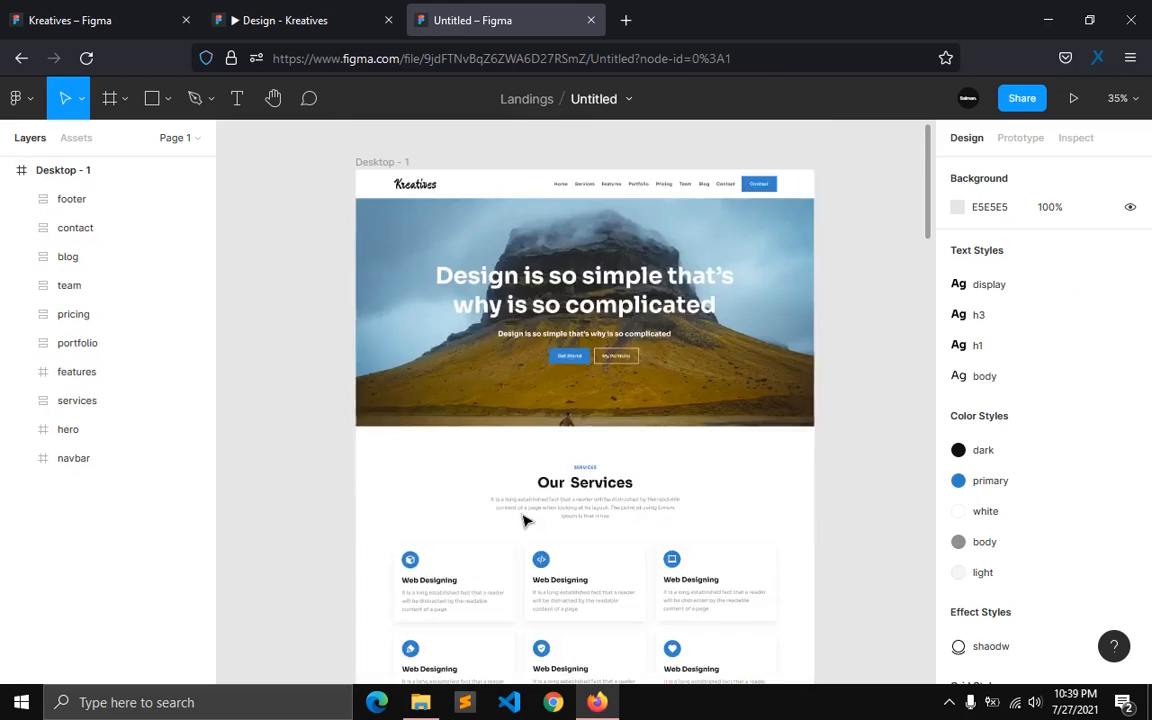
{"action": "left_click", "coordinate": [408, 466]}
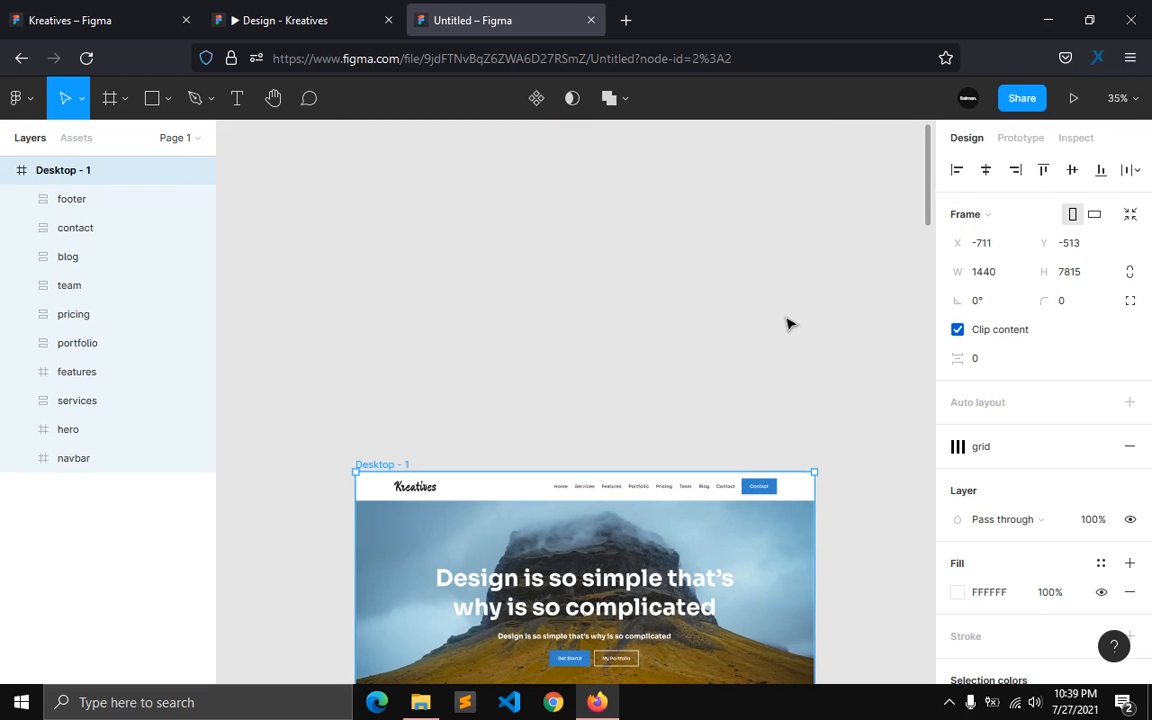
{"action": "key", "text": "ctrl+alt+Return"}
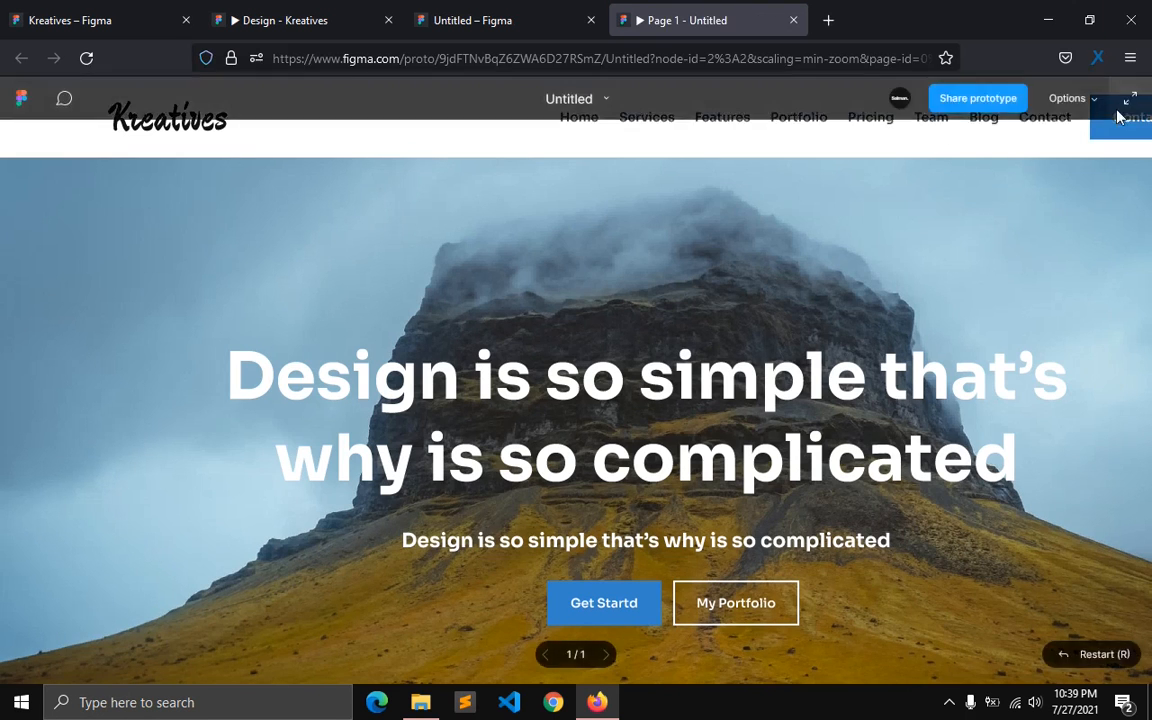
Step: Scale the prototype preview down to fit the width and review the whole landing page from hero to footer
{"action": "left_click", "coordinate": [1095, 100]}
{"action": "left_click", "coordinate": [1035, 210]}
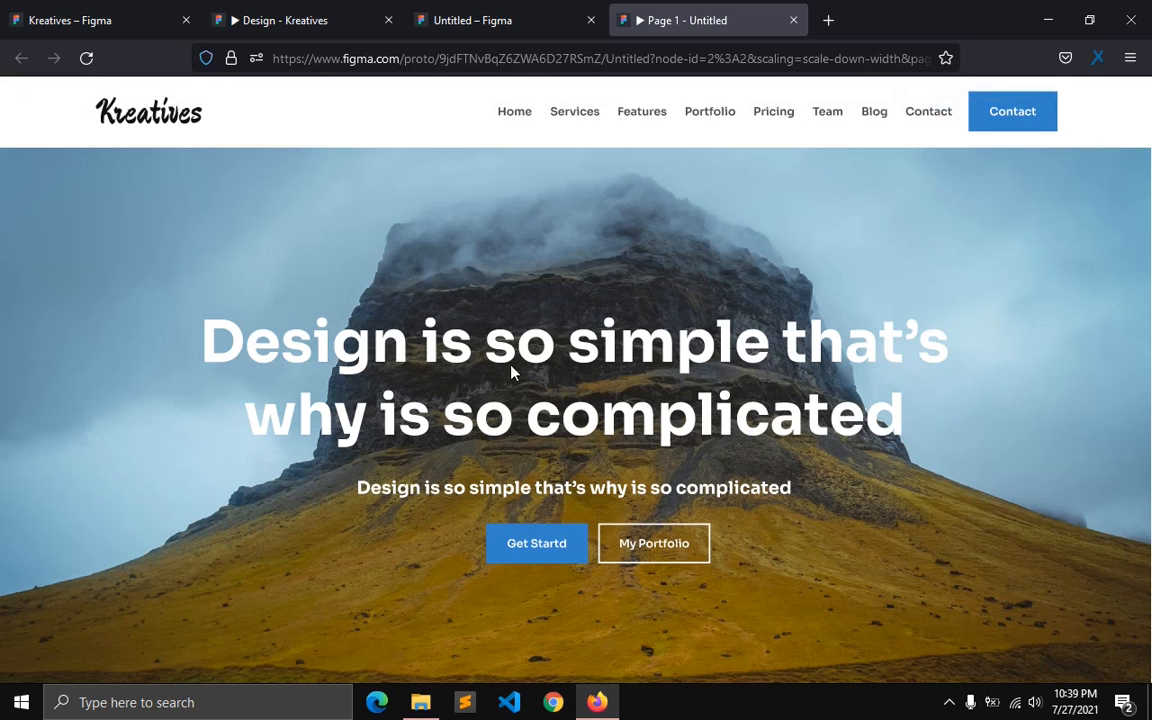
{"action": "scroll", "coordinate": [435, 378], "scroll_direction": "down", "scroll_amount": 4}
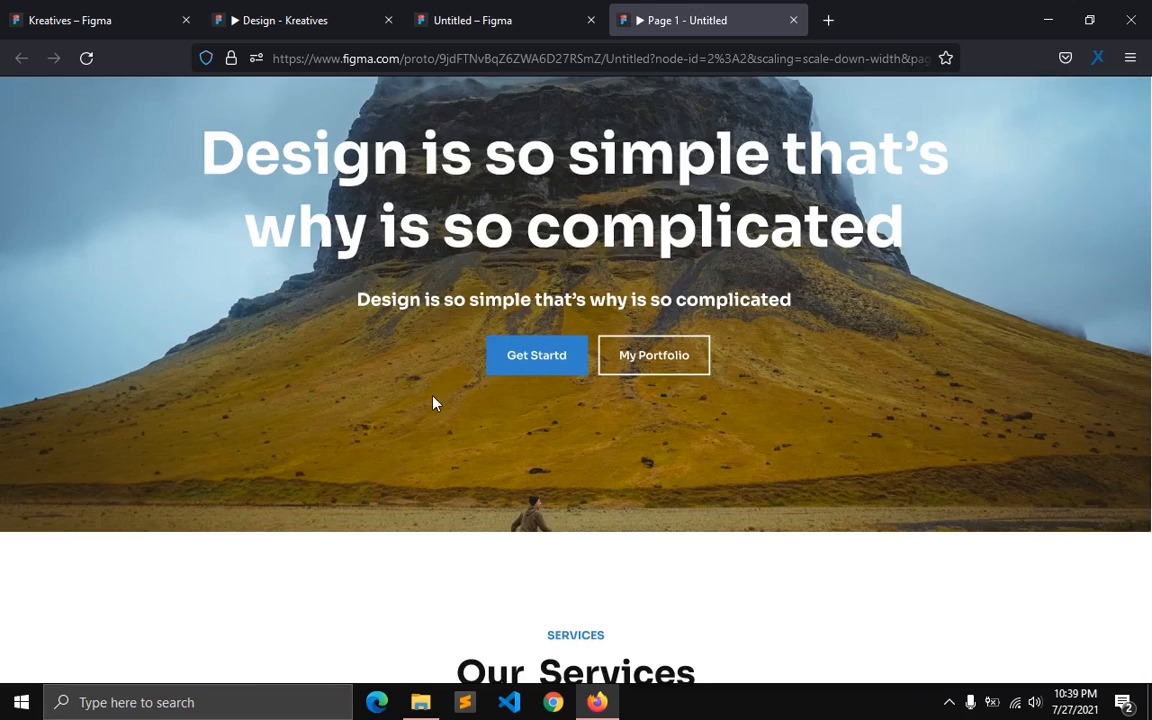
{"action": "scroll", "coordinate": [457, 424], "scroll_direction": "down", "scroll_amount": 5}
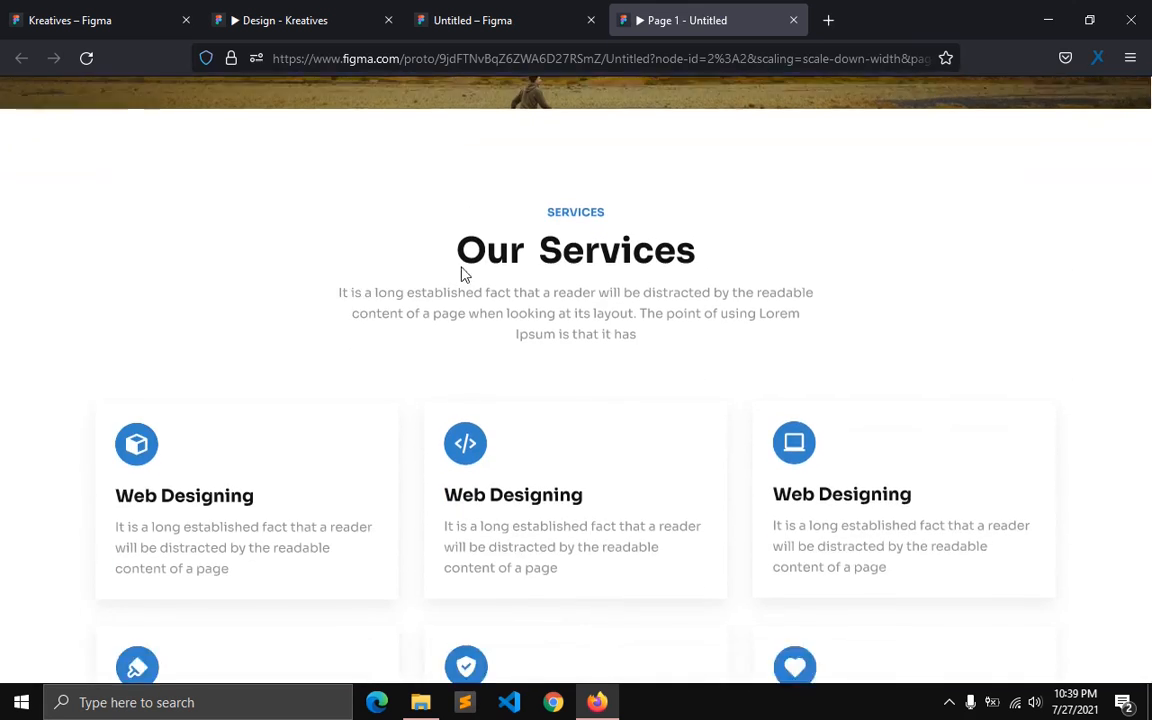
{"action": "scroll", "coordinate": [468, 290], "scroll_direction": "down", "scroll_amount": 4}
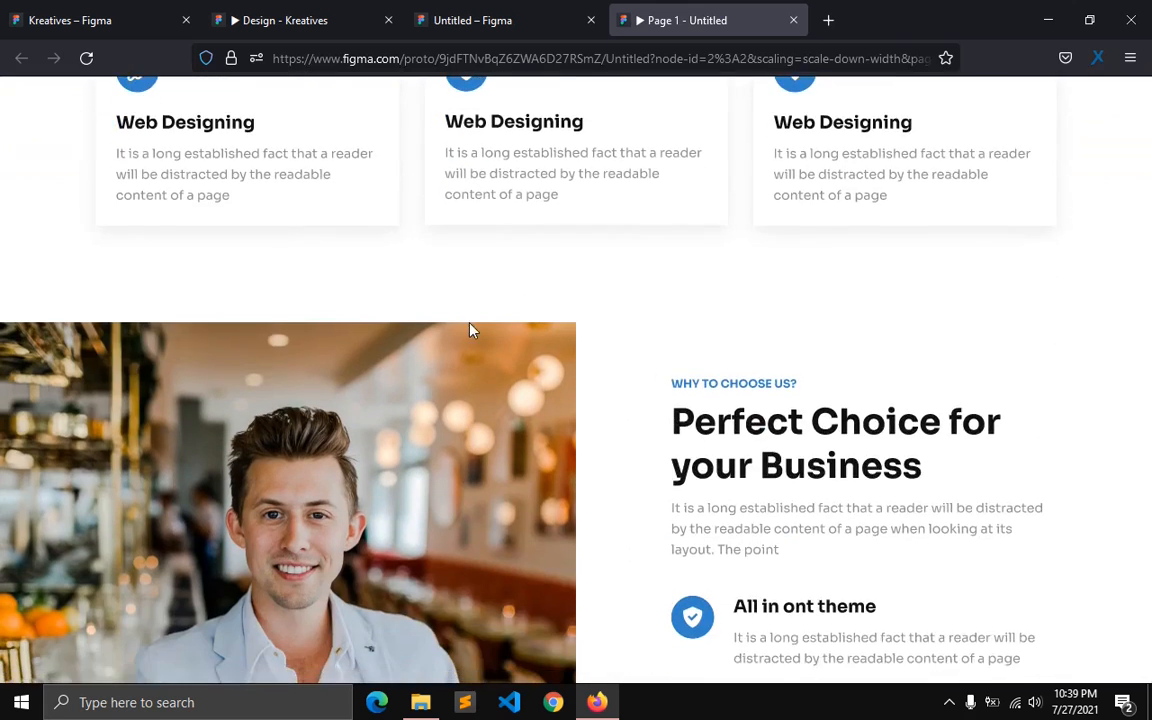
{"action": "scroll", "coordinate": [500, 480], "scroll_direction": "down", "scroll_amount": 2}
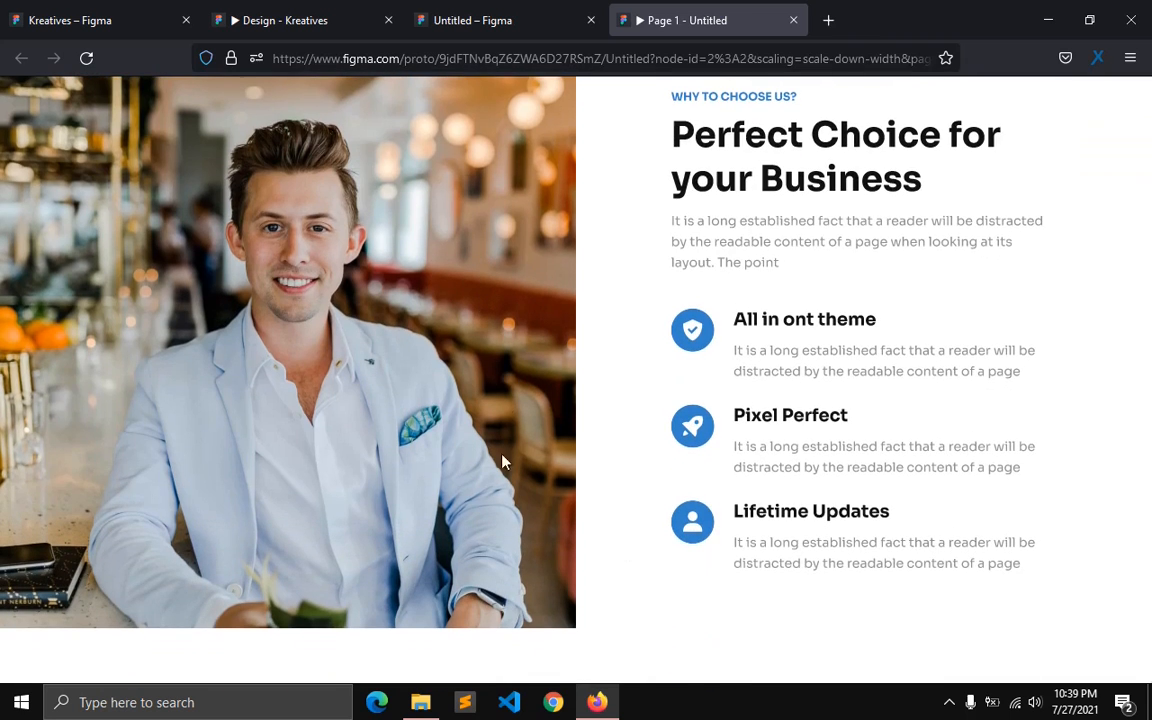
{"action": "scroll", "coordinate": [530, 560], "scroll_direction": "down", "scroll_amount": 8}
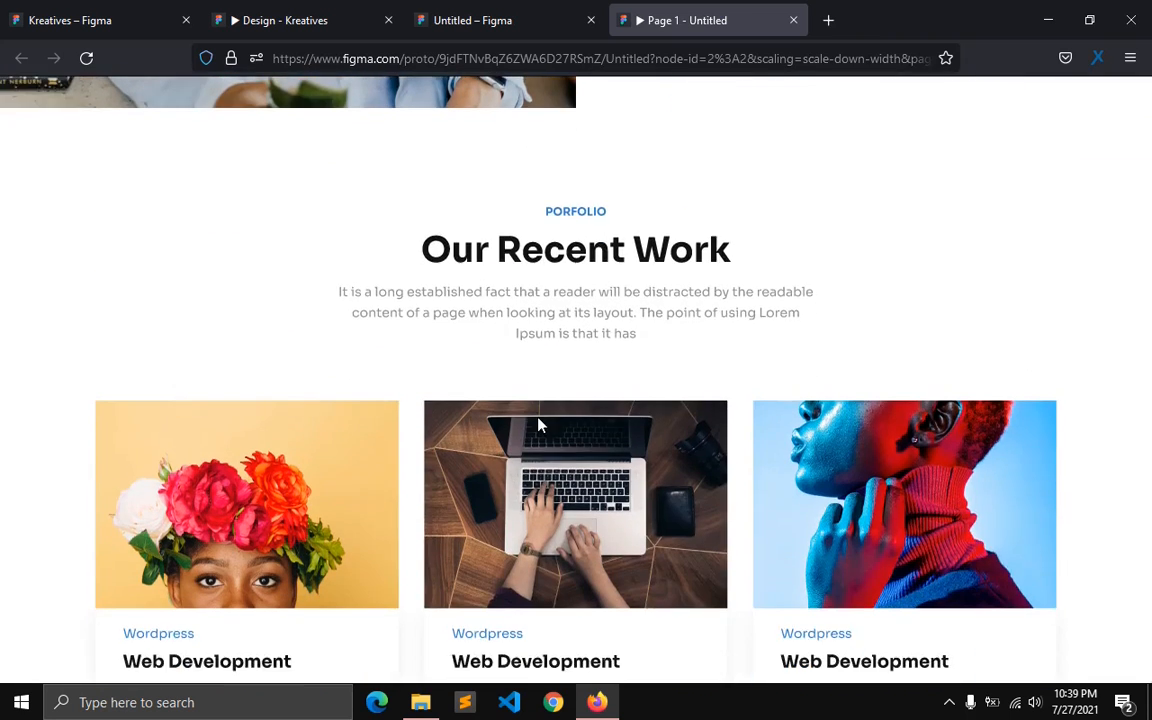
{"action": "scroll", "coordinate": [534, 402], "scroll_direction": "down", "scroll_amount": 5}
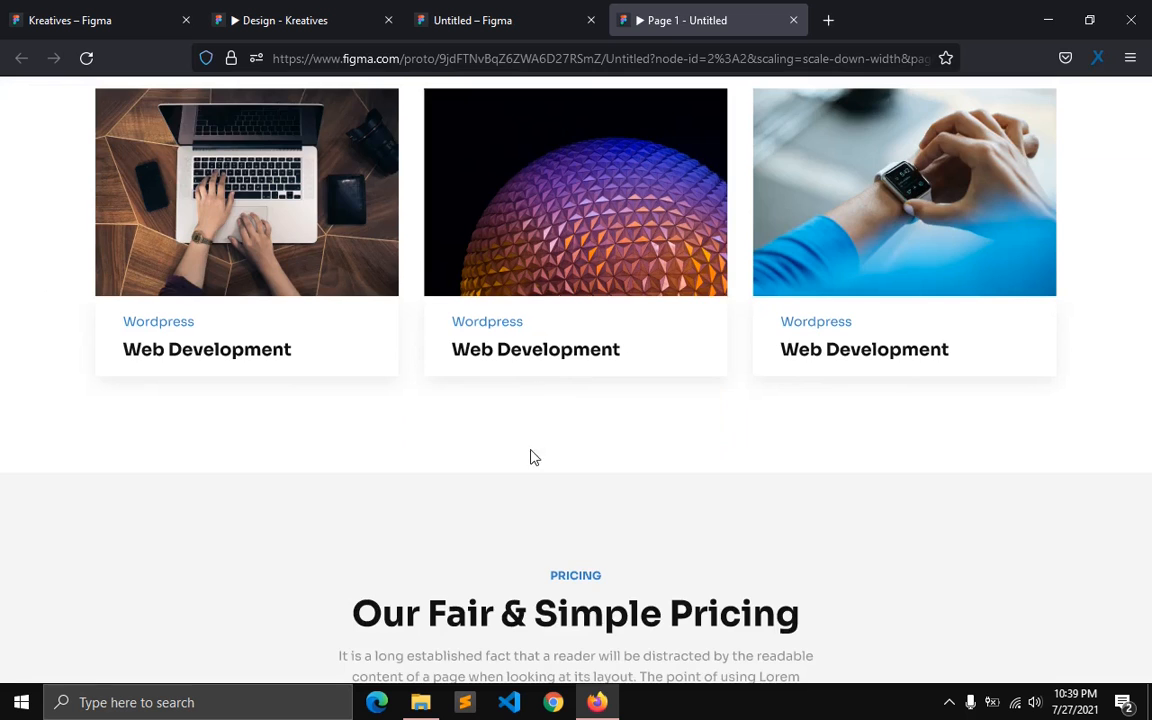
{"action": "scroll", "coordinate": [540, 495], "scroll_direction": "down", "scroll_amount": 3}
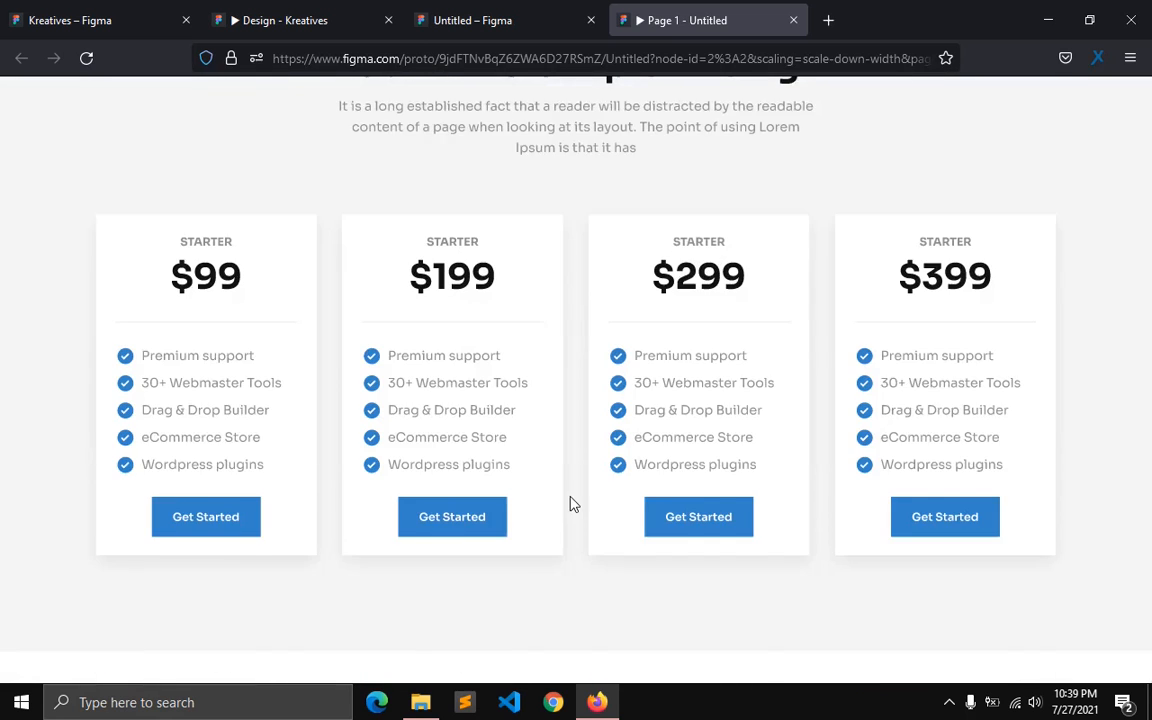
{"action": "scroll", "coordinate": [570, 504], "scroll_direction": "down", "scroll_amount": 6}
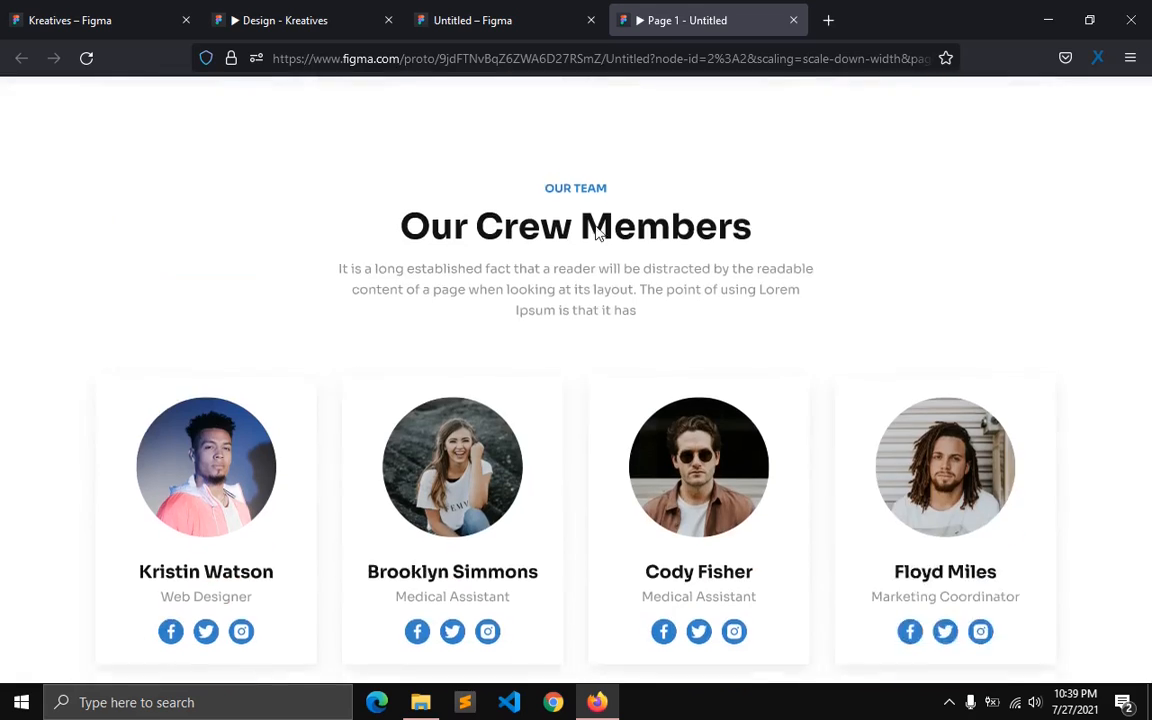
{"action": "scroll", "coordinate": [548, 501], "scroll_direction": "down", "scroll_amount": 3}
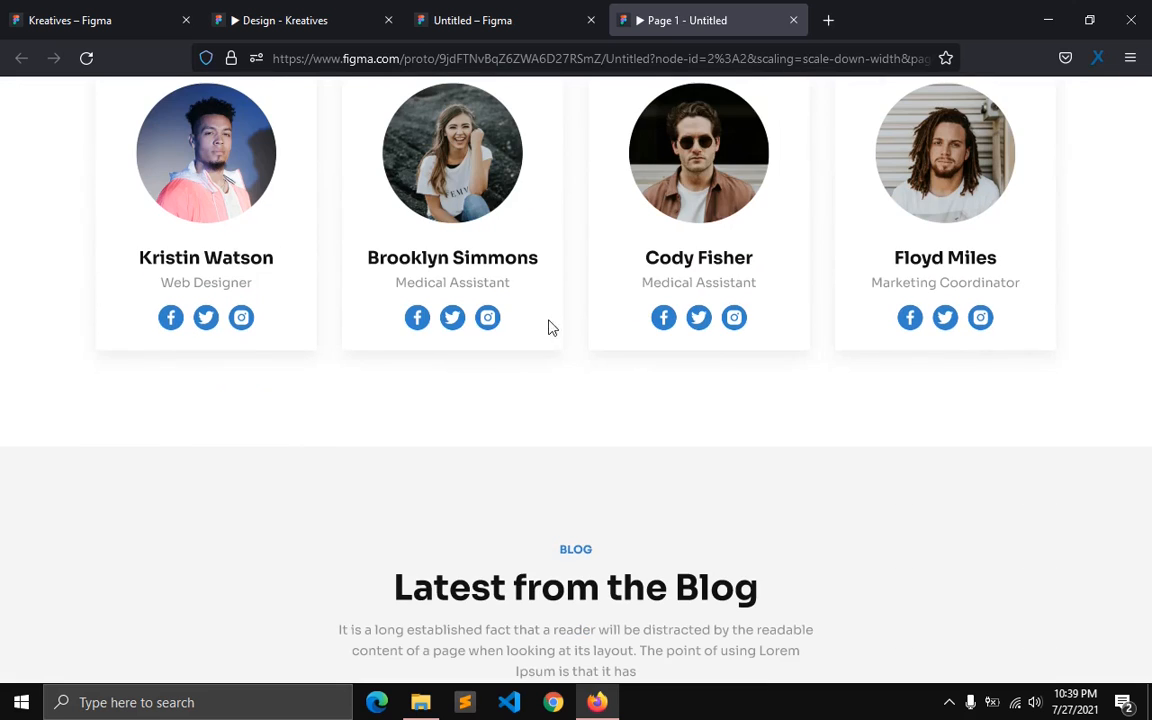
{"action": "scroll", "coordinate": [535, 481], "scroll_direction": "down", "scroll_amount": 6}
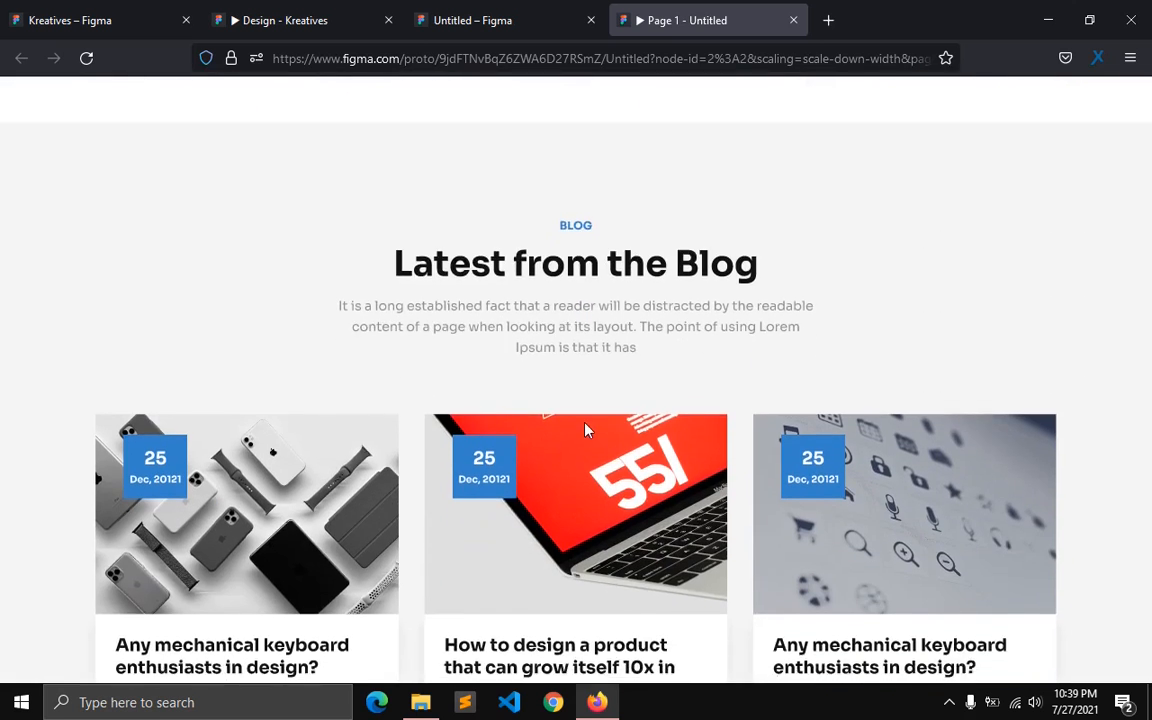
{"action": "scroll", "coordinate": [607, 406], "scroll_direction": "down", "scroll_amount": 9}
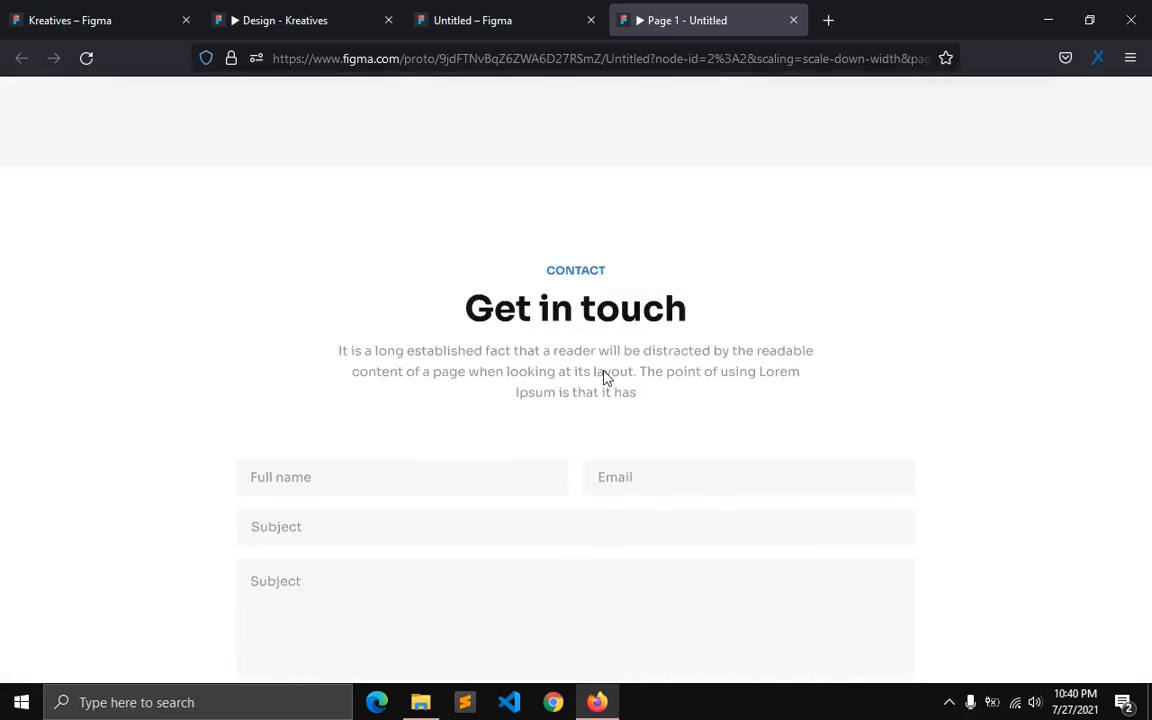
{"action": "scroll", "coordinate": [605, 352], "scroll_direction": "up", "scroll_amount": 1}
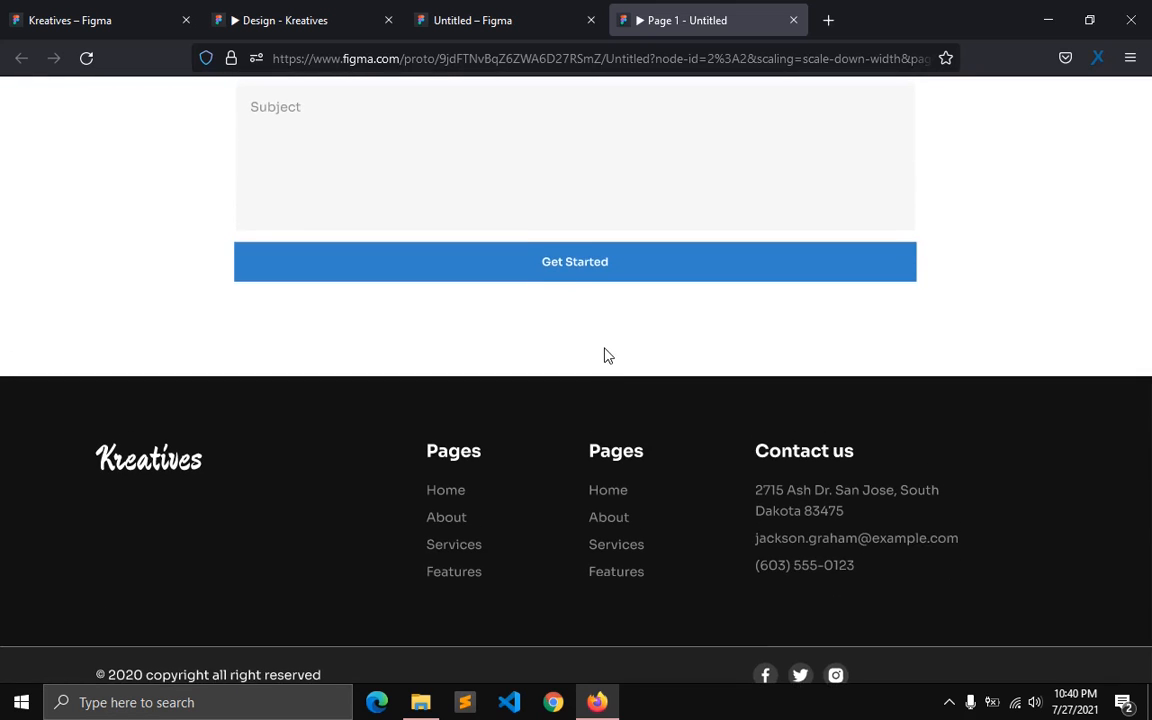
{"action": "scroll", "coordinate": [606, 355], "scroll_direction": "down", "scroll_amount": 1}
{"action": "scroll", "coordinate": [612, 352], "scroll_direction": "up", "scroll_amount": 20}
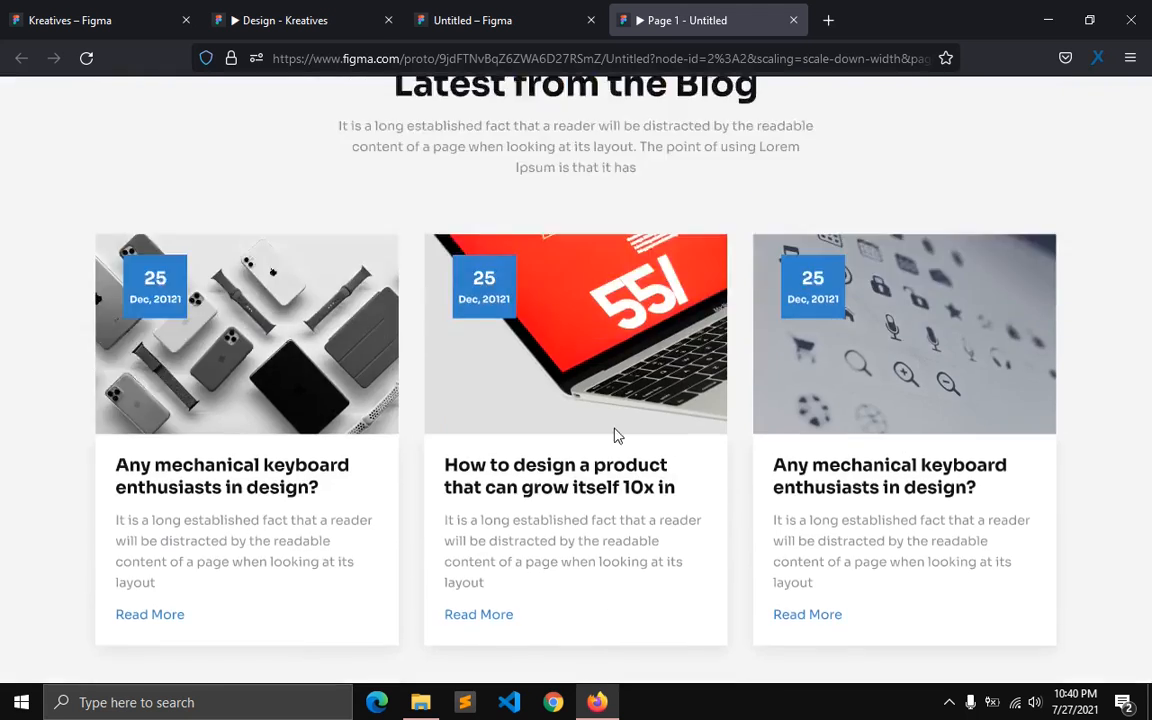
{"action": "scroll", "coordinate": [622, 400], "scroll_direction": "up", "scroll_amount": 20}
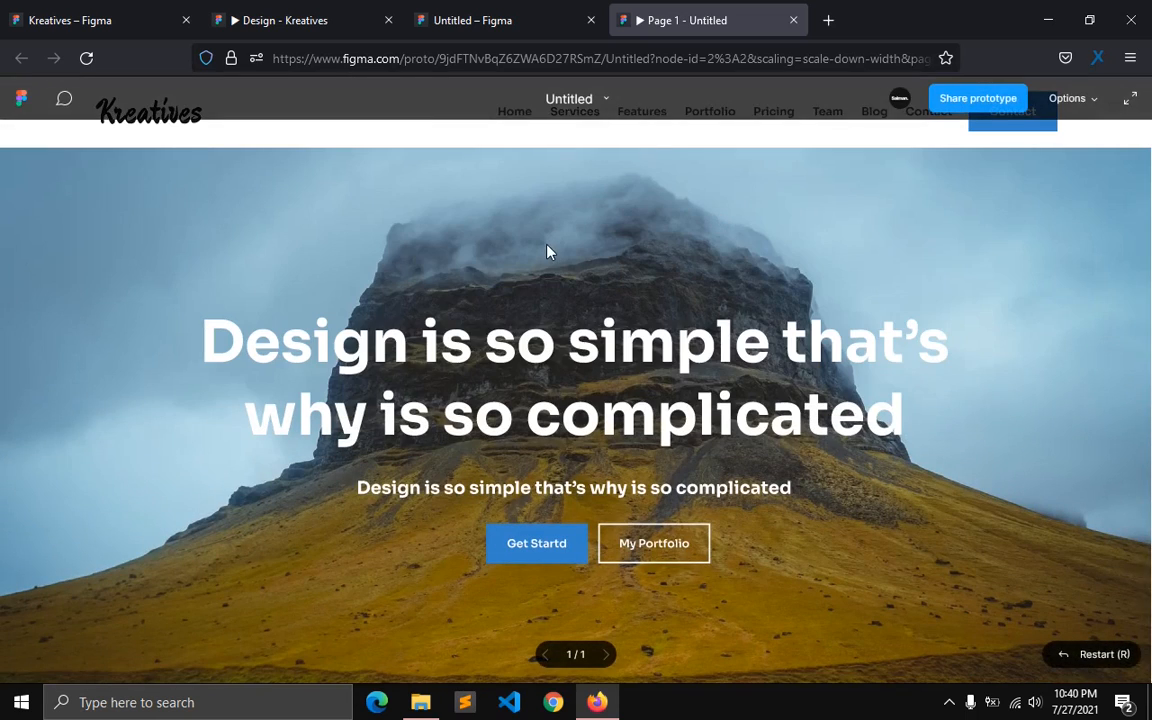
Step: Return to the Untitled design file, deselect the Desktop - 1 frame and examine the page down to the footer and back up
{"action": "left_click", "coordinate": [440, 18]}
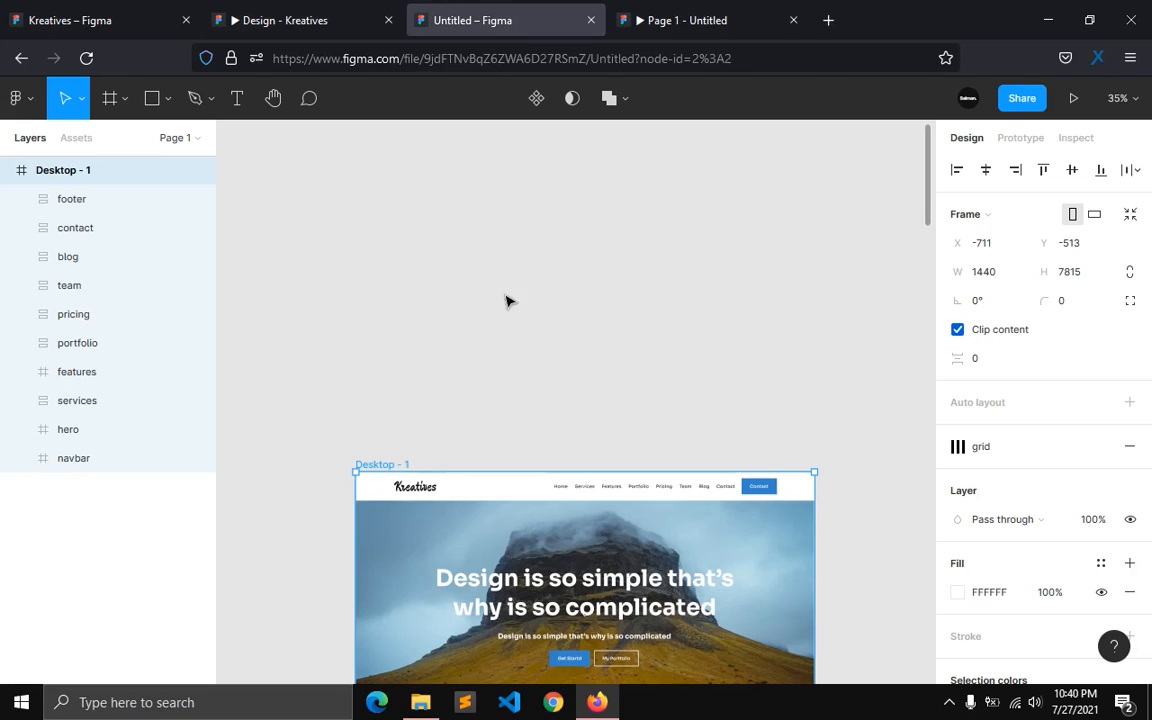
{"action": "scroll", "coordinate": [506, 301], "scroll_direction": "down", "scroll_amount": 6}
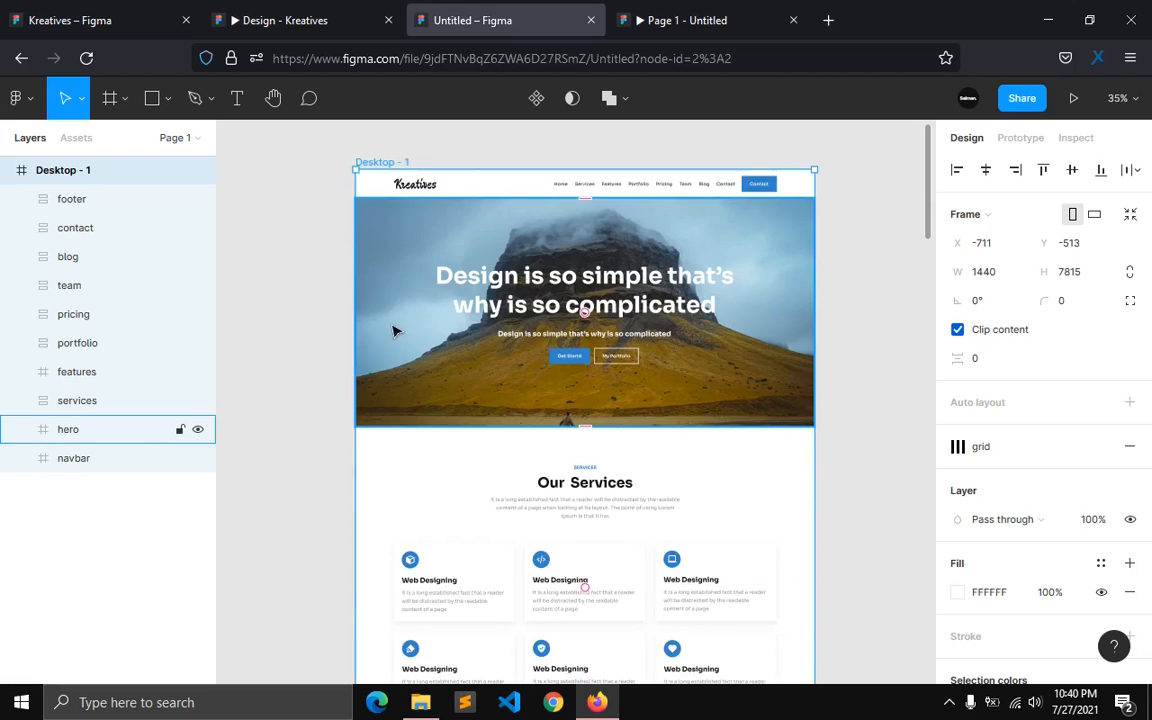
{"action": "left_click", "coordinate": [325, 322]}
{"action": "scroll", "coordinate": [330, 327], "scroll_direction": "down", "scroll_amount": 15}
{"action": "scroll", "coordinate": [518, 466], "scroll_direction": "down", "scroll_amount": 10}
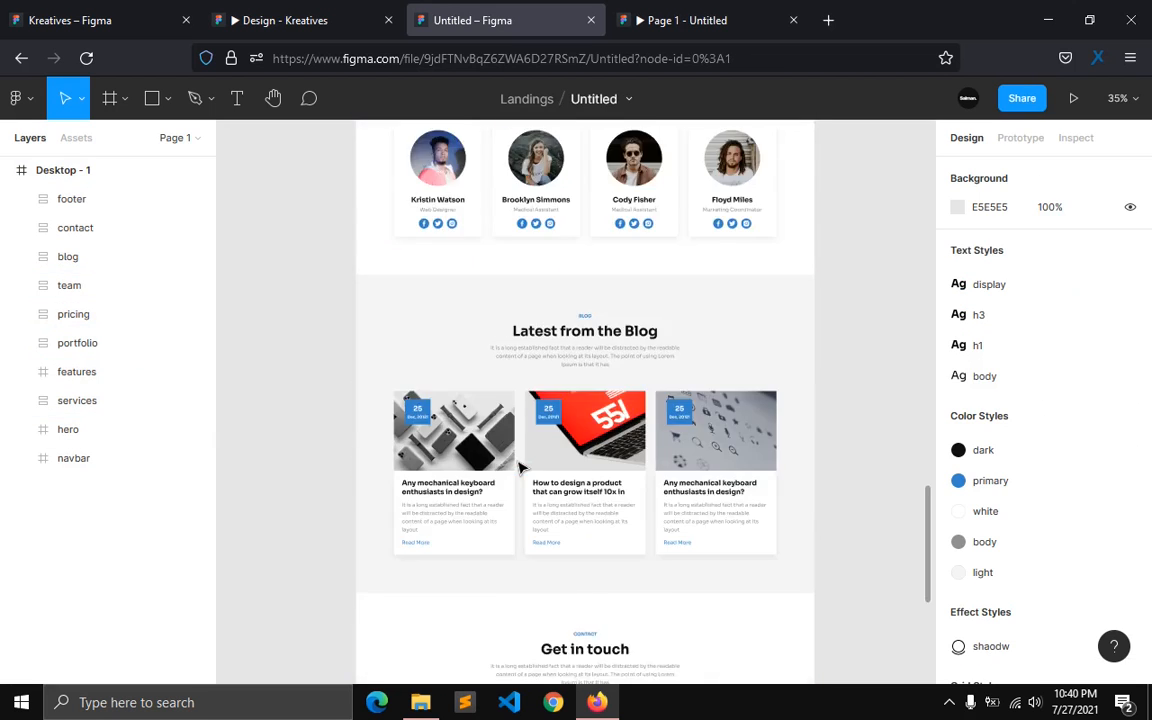
{"action": "scroll", "coordinate": [550, 414], "scroll_direction": "up", "scroll_amount": 5}
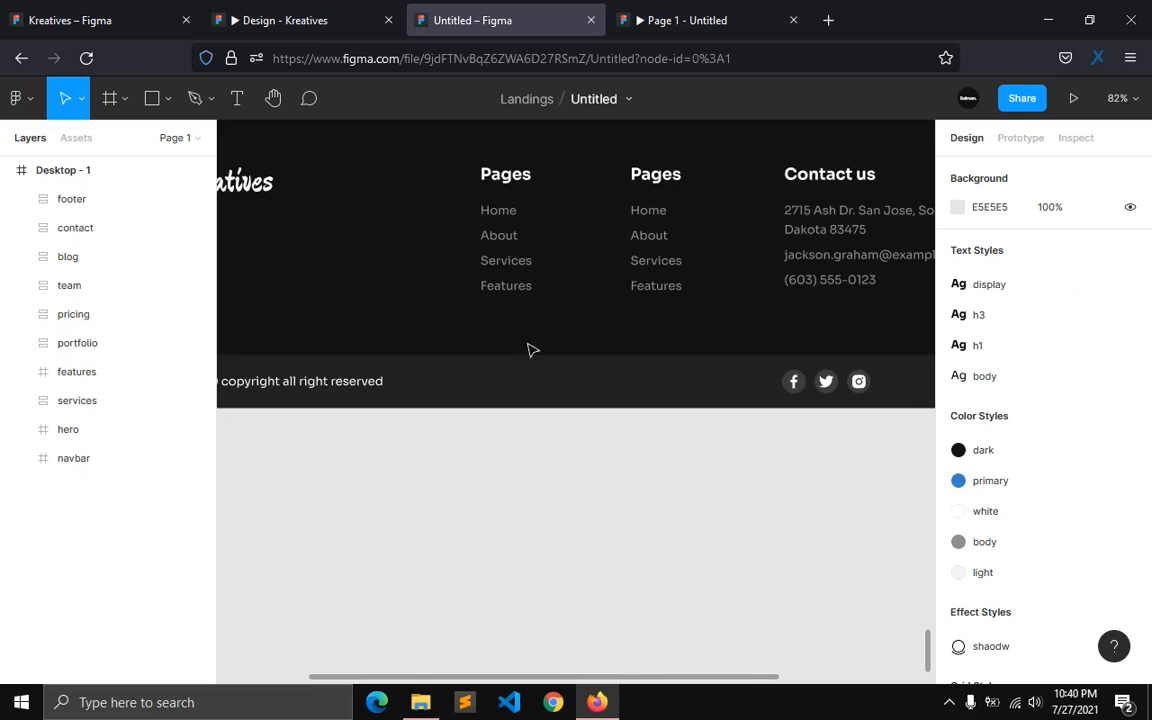
{"action": "scroll", "coordinate": [481, 475], "scroll_direction": "down", "scroll_amount": 3}
{"action": "scroll", "coordinate": [482, 487], "scroll_direction": "up", "scroll_amount": 6}
{"action": "scroll", "coordinate": [481, 487], "scroll_direction": "up", "scroll_amount": 12}
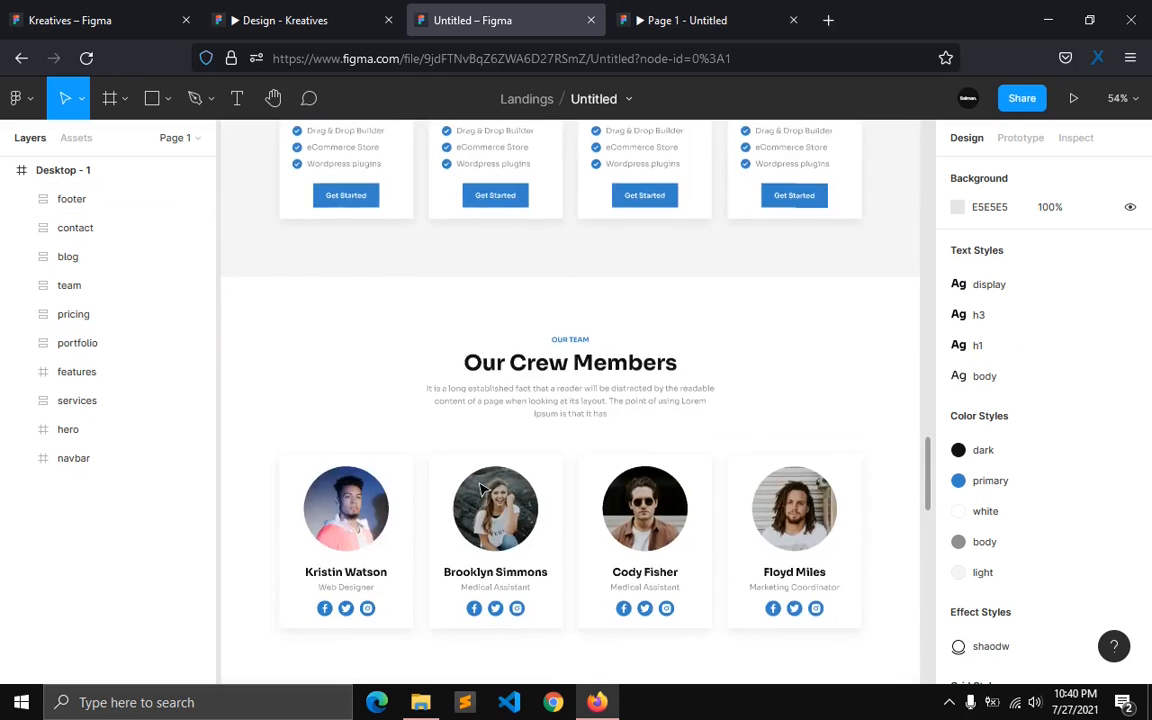
{"action": "scroll", "coordinate": [481, 489], "scroll_direction": "up", "scroll_amount": 12}
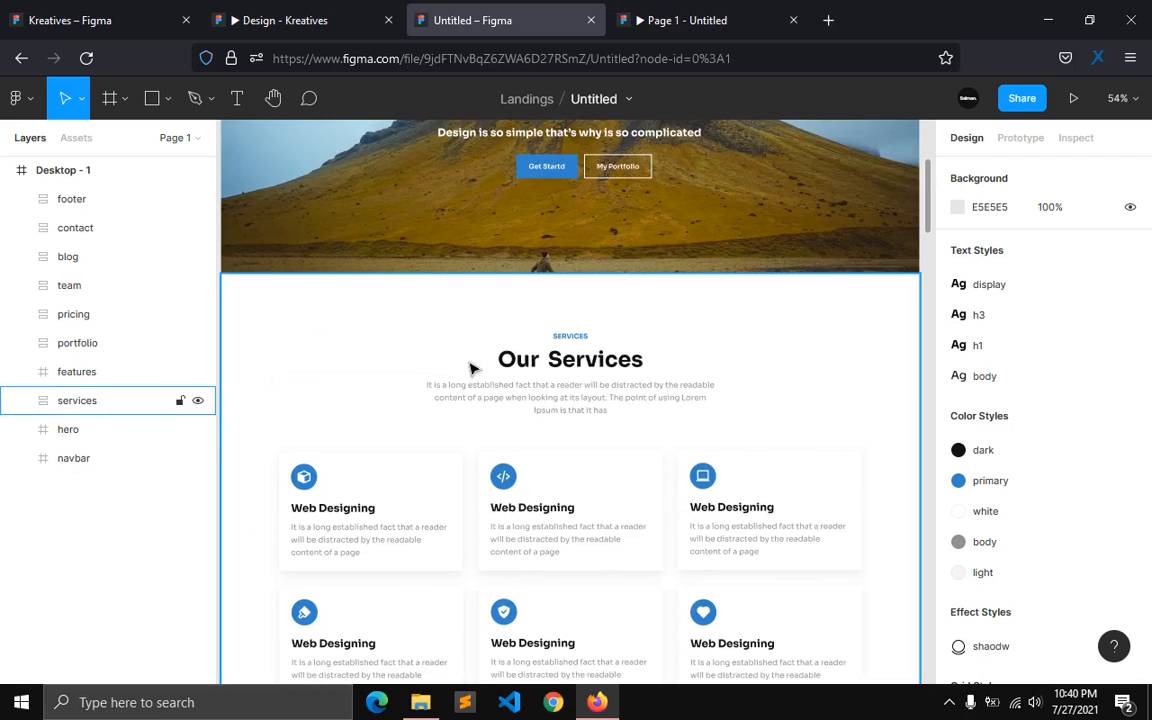
{"action": "scroll", "coordinate": [470, 368], "scroll_direction": "up", "scroll_amount": 3}
{"action": "scroll", "coordinate": [420, 255], "scroll_direction": "up", "scroll_amount": 2}
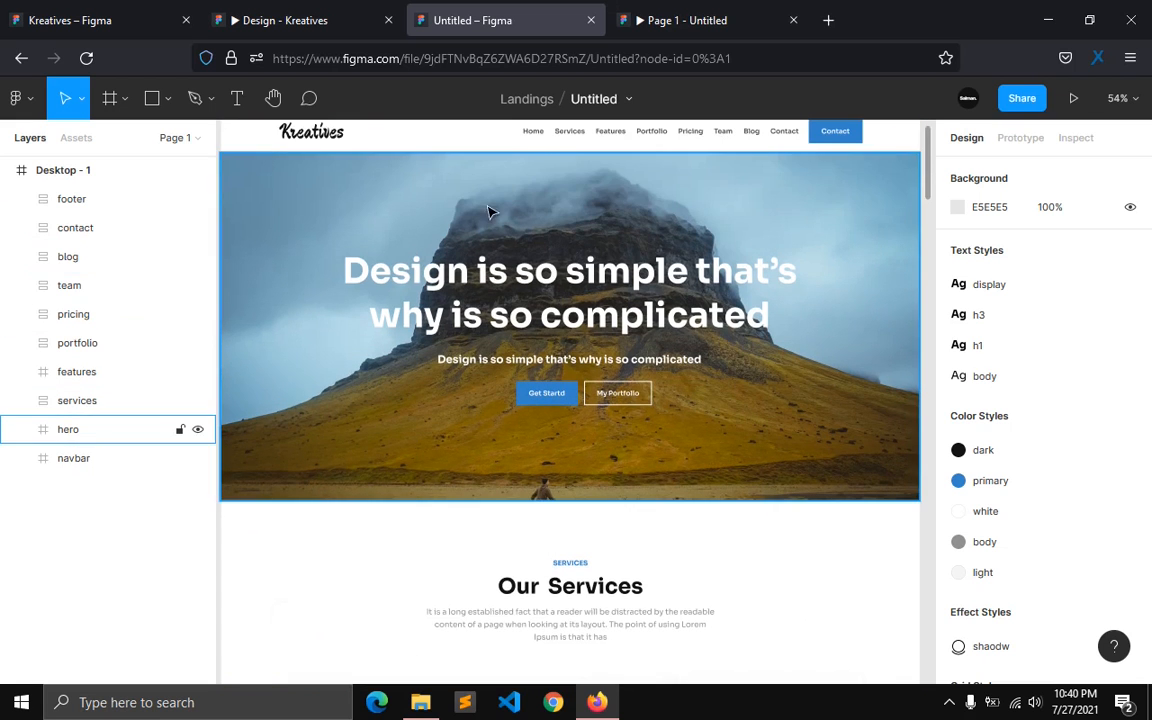
Step: Add a prototype connection from the navbar's Services link to the services section so it scrolls there on click
{"action": "left_click", "coordinate": [567, 132], "text": "ctrl"}
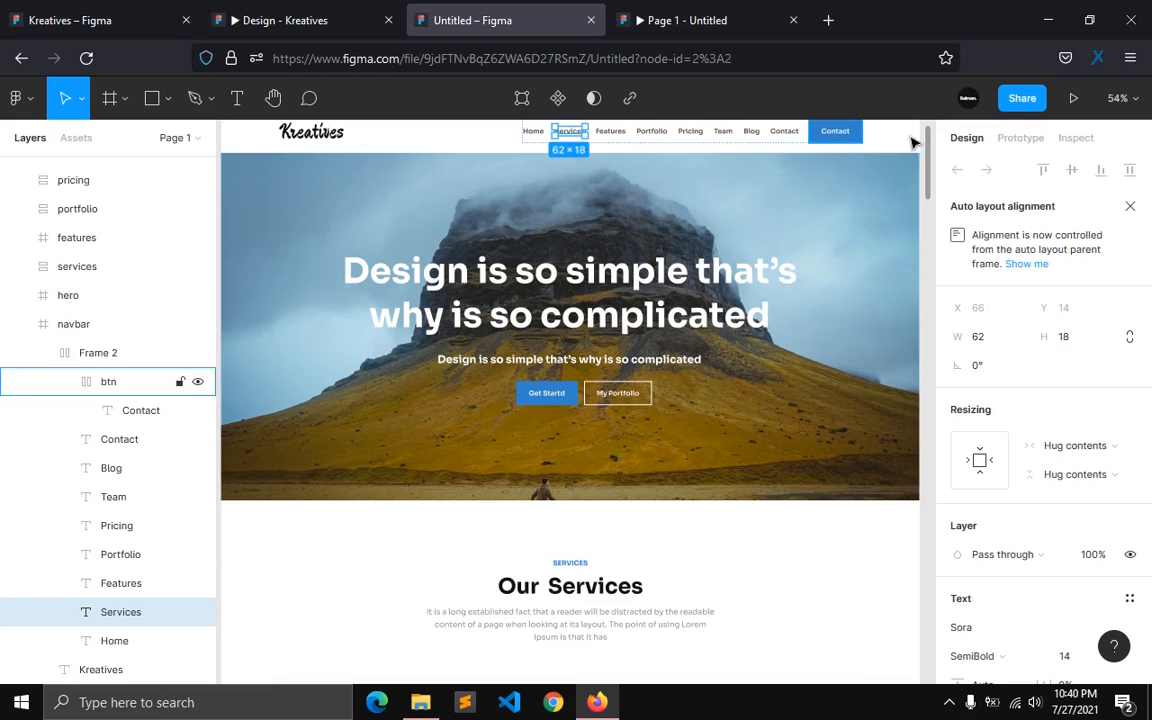
{"action": "left_click", "coordinate": [1020, 137]}
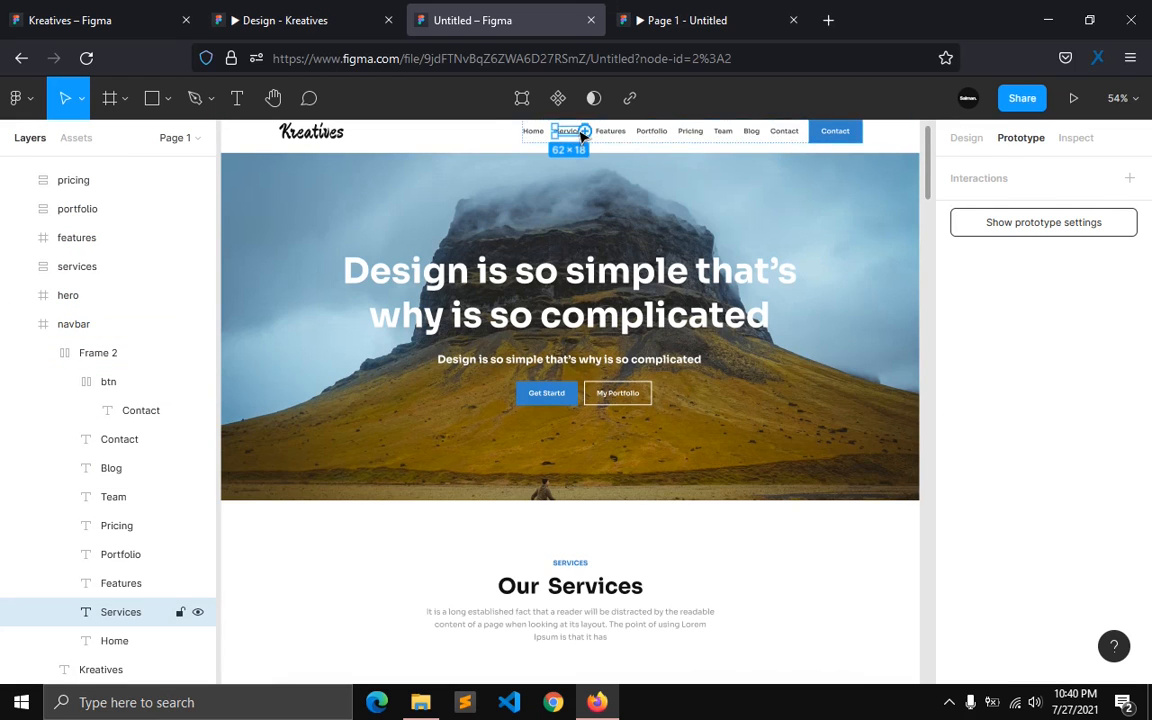
{"action": "scroll", "coordinate": [588, 132], "scroll_direction": "up", "scroll_amount": 4}
{"action": "left_click_drag", "start_coordinate": [589, 132], "coordinate": [510, 545]}
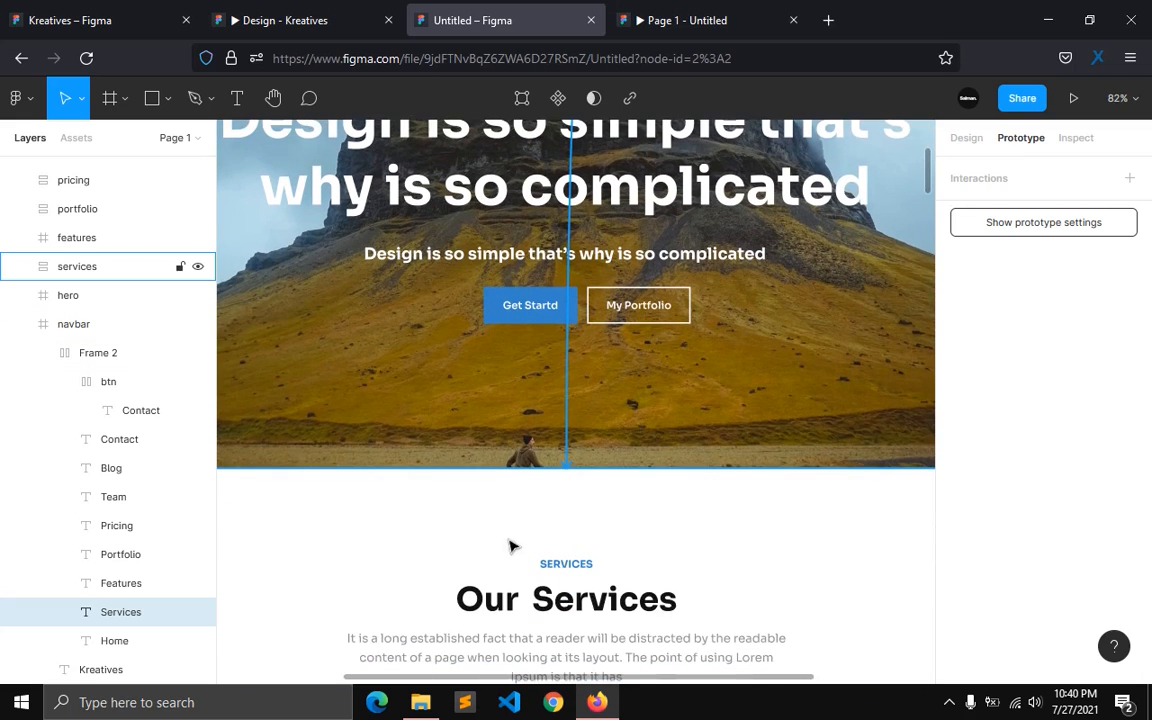
{"action": "left_click_drag", "start_coordinate": [511, 500], "coordinate": [514, 496]}
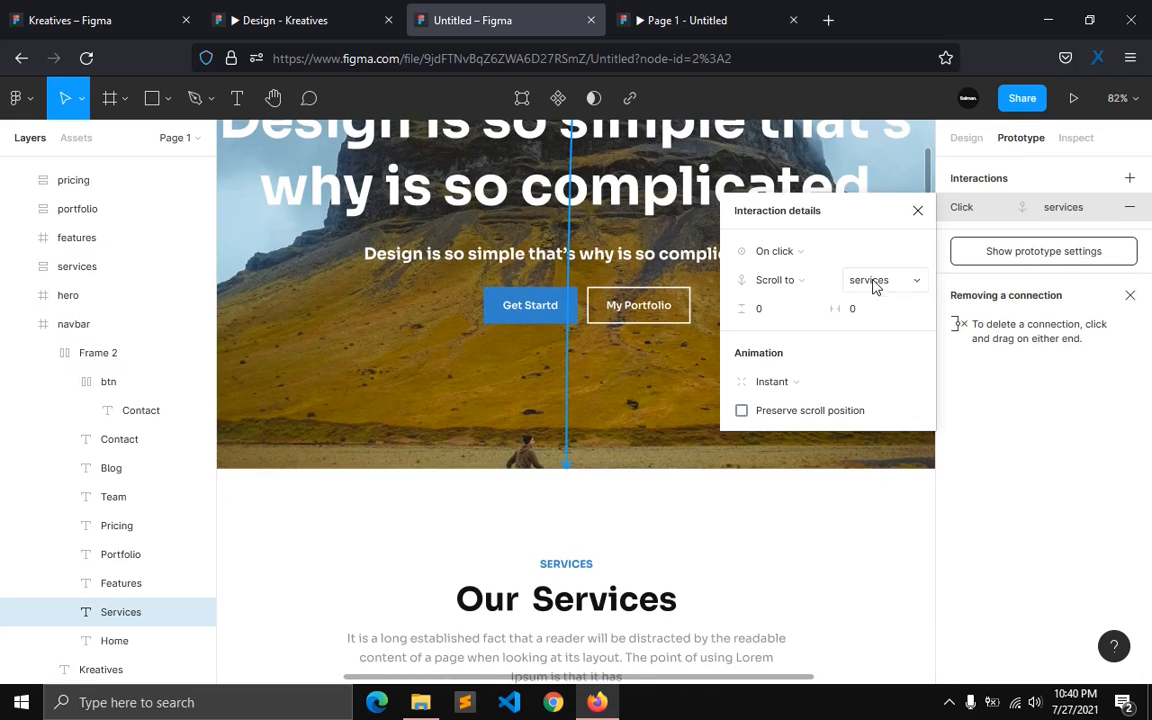
Step: Set the Services interaction's vertical offset to -80 and its animation to Animate, Ease in and out, 1000 ms
{"action": "left_click", "coordinate": [771, 315]}
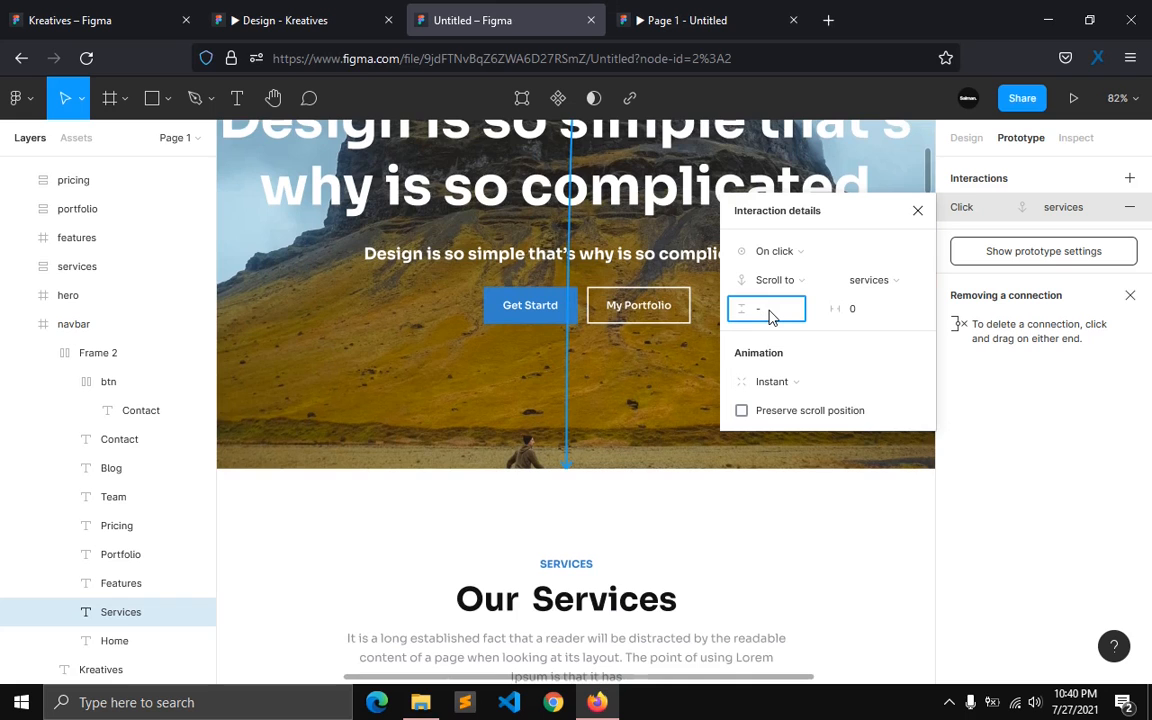
{"action": "key", "text": "Return"}
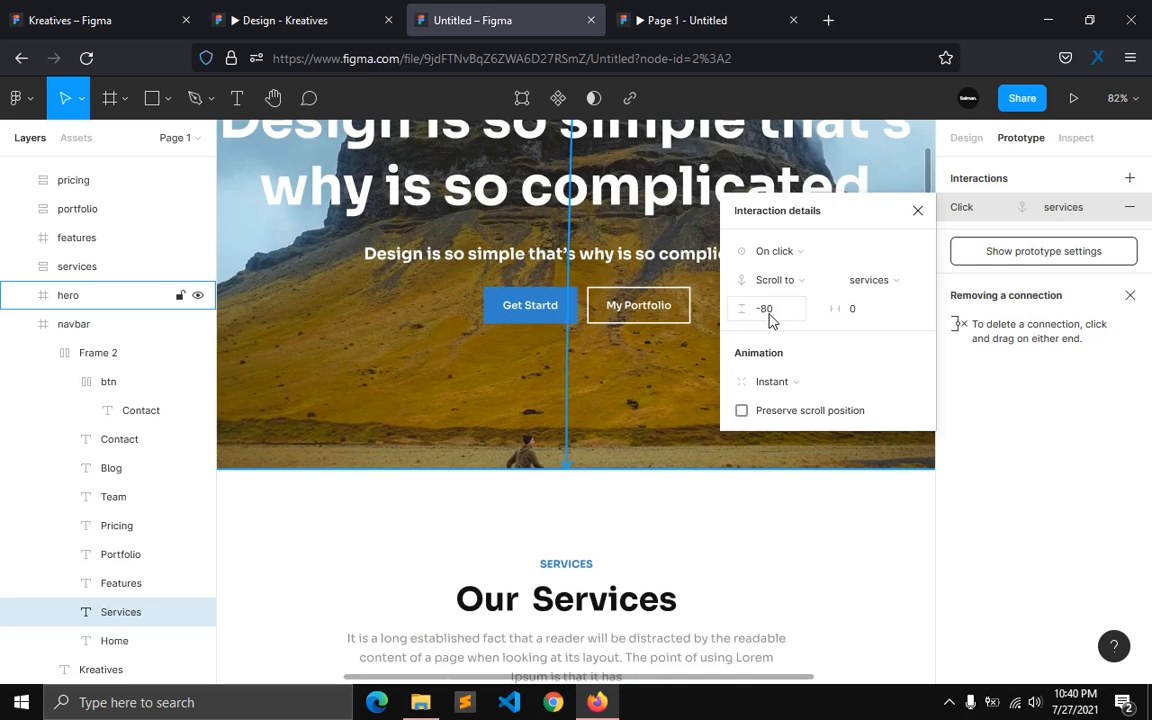
{"action": "left_click", "coordinate": [778, 386]}
{"action": "left_click", "coordinate": [778, 405]}
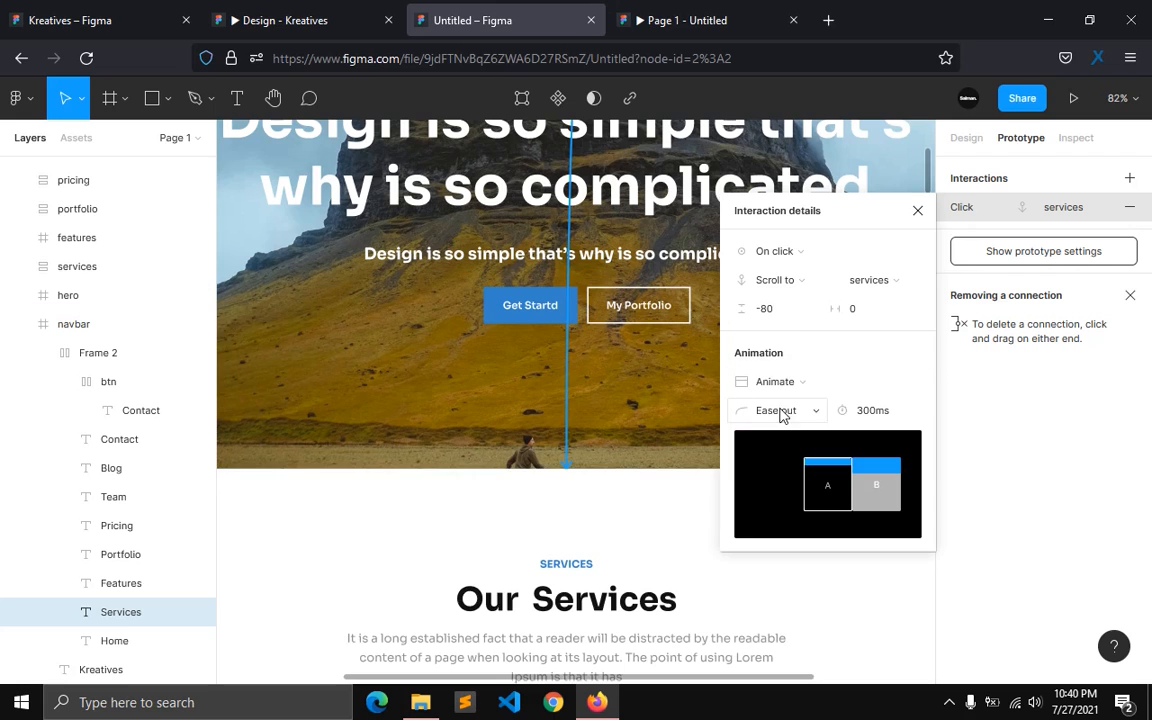
{"action": "left_click", "coordinate": [862, 418]}
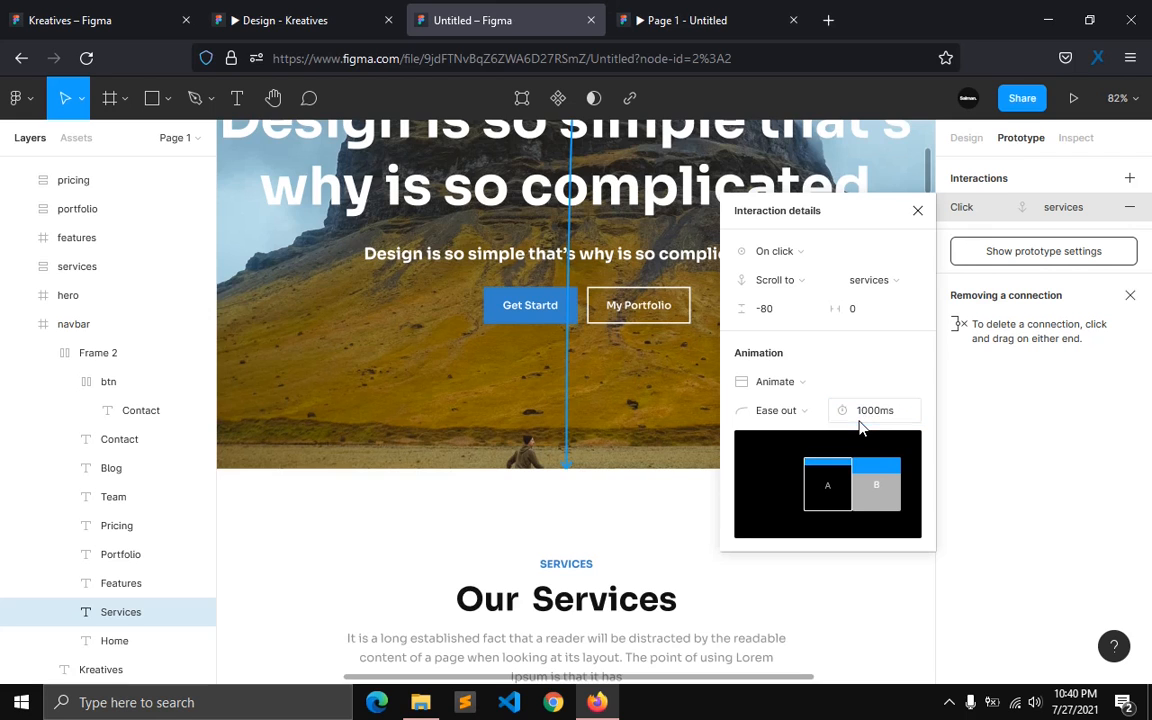
{"action": "key", "text": "Return"}
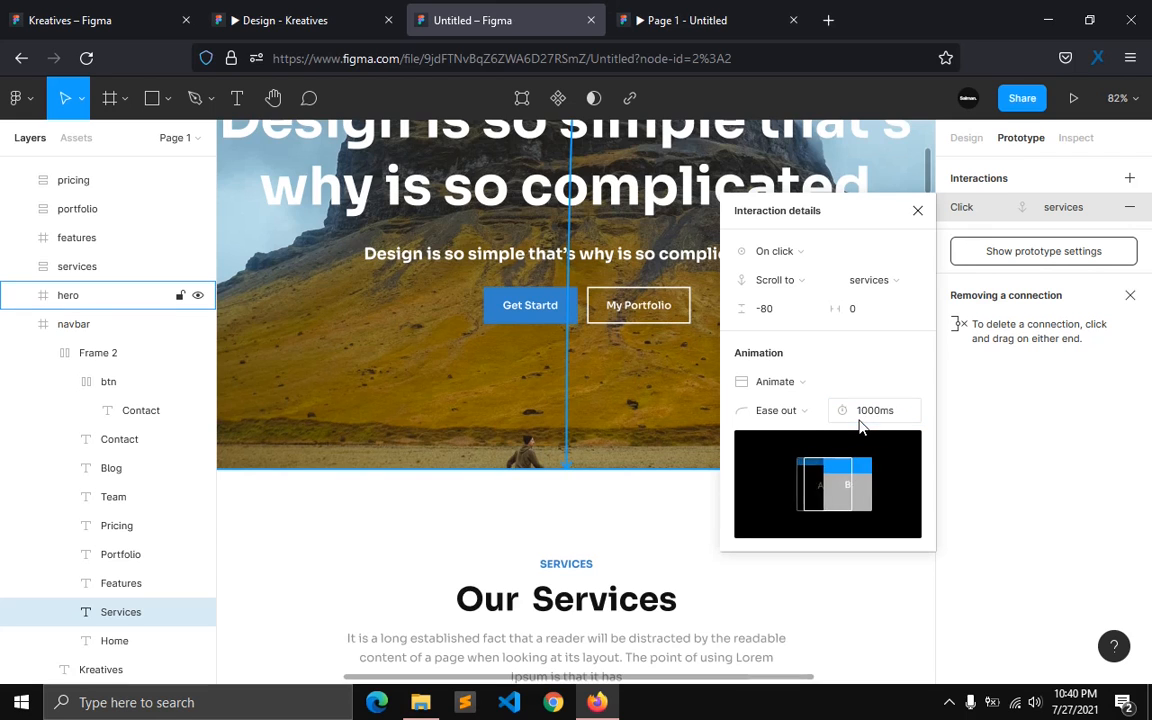
{"action": "left_click", "coordinate": [784, 420]}
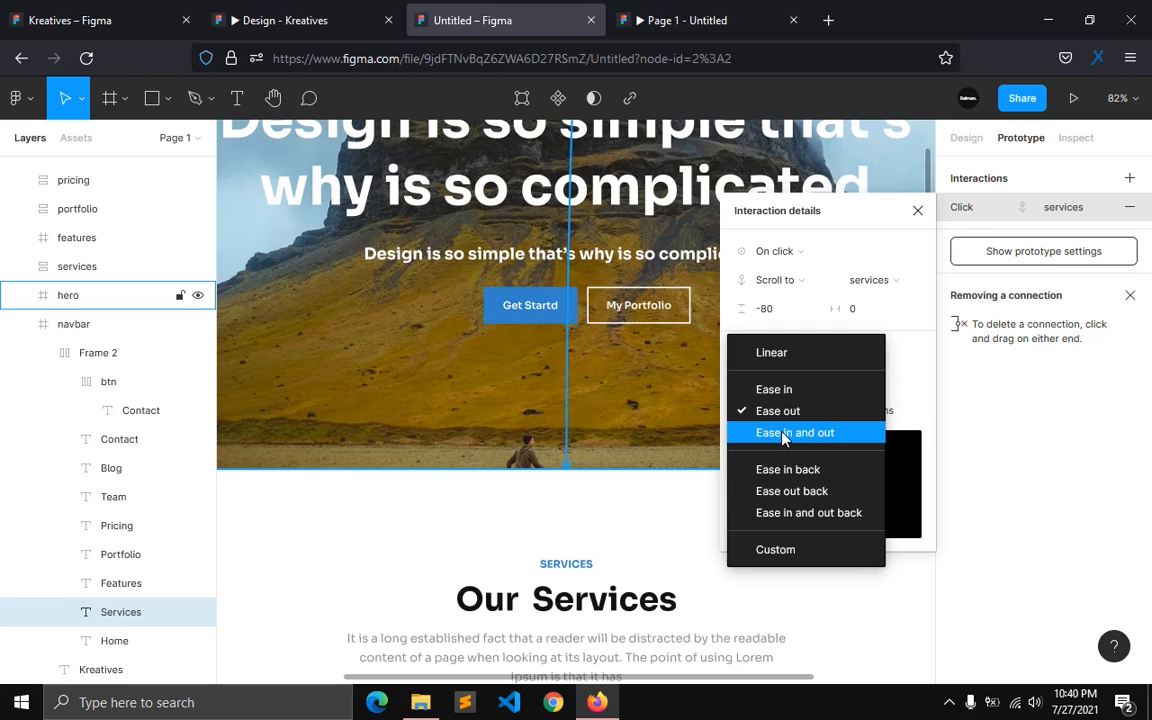
{"action": "left_click", "coordinate": [783, 434]}
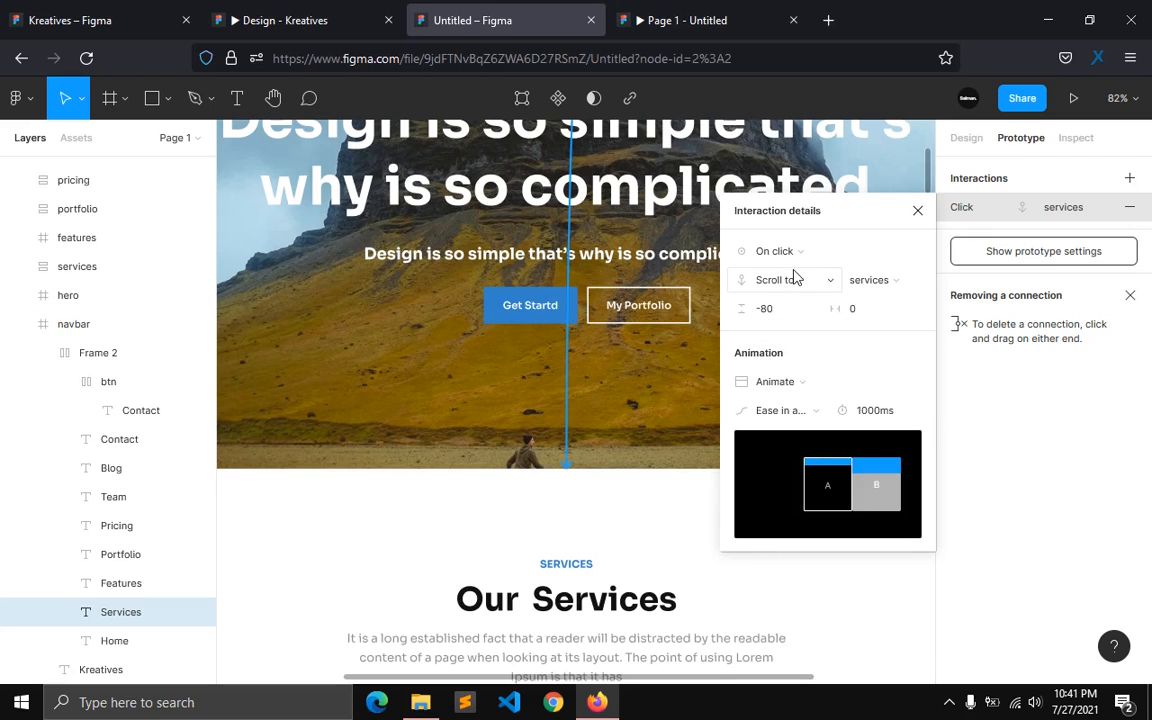
{"action": "left_click", "coordinate": [917, 210]}
Step: Switch to the prototype preview, hide the Figma interface and test the navbar's Services link
{"action": "left_click", "coordinate": [690, 28]}
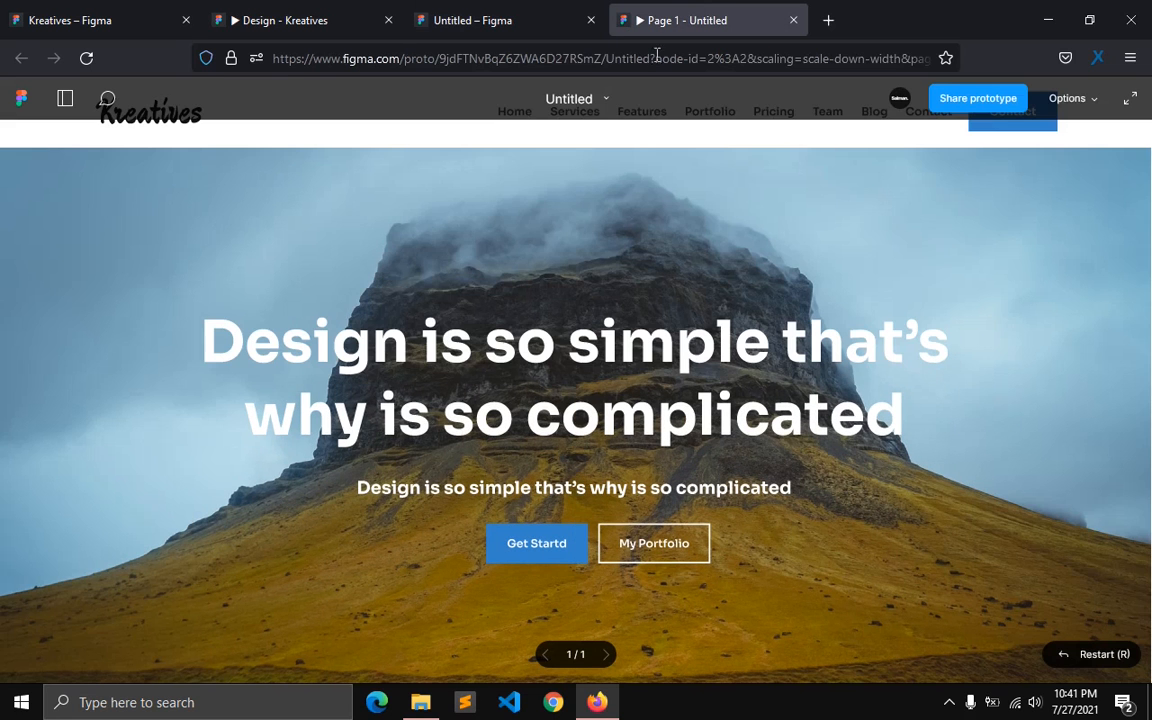
{"action": "key", "text": "ctrl+backslash"}
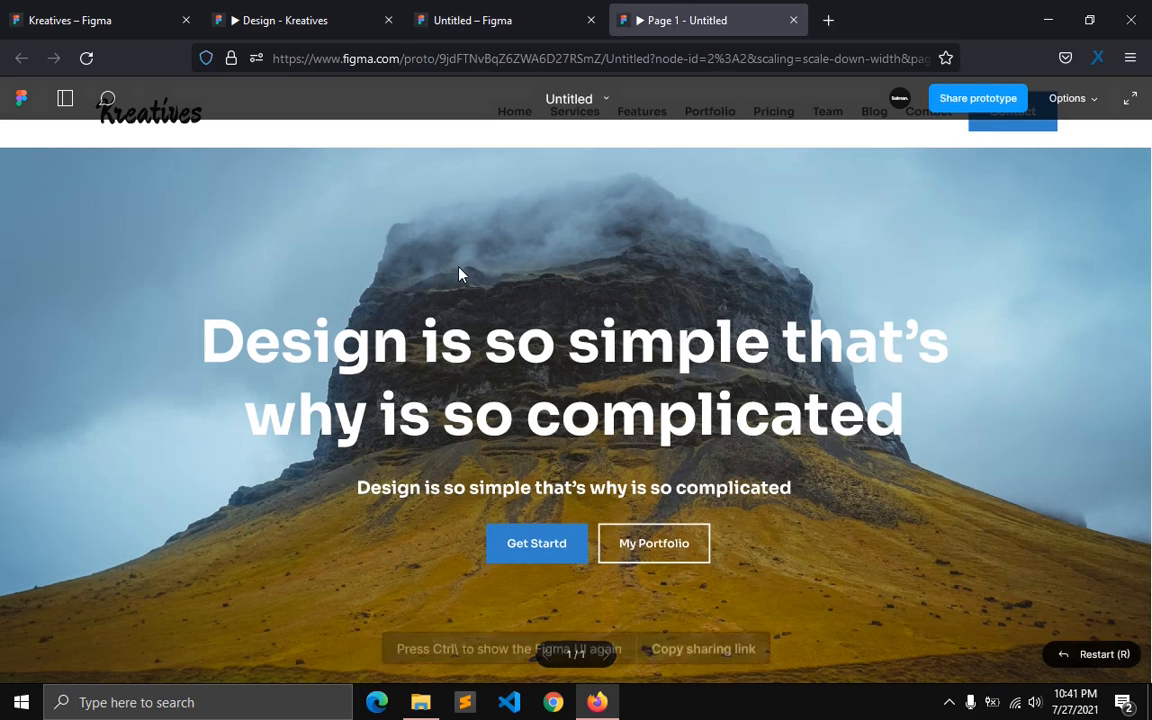
{"action": "left_click", "coordinate": [575, 118]}
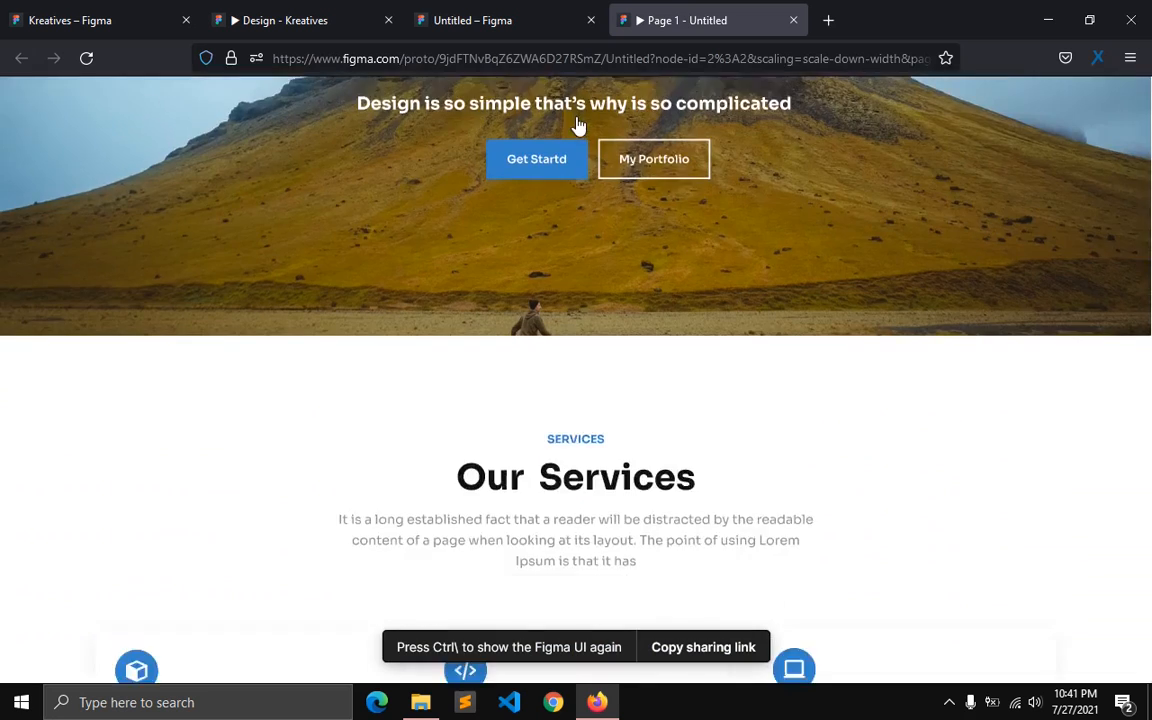
{"action": "scroll", "coordinate": [578, 124], "scroll_direction": "up", "scroll_amount": 3}
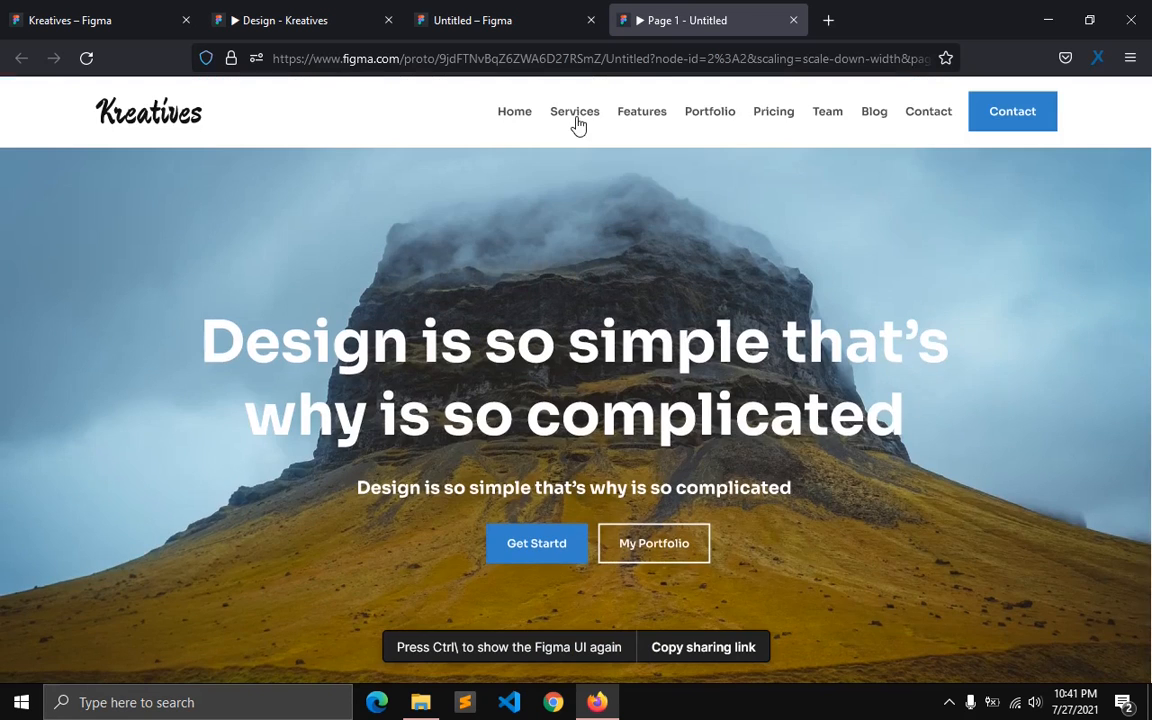
Step: Return to the Untitled design file and fix the navbar frame's position when scrolling
{"action": "left_click", "coordinate": [445, 18]}
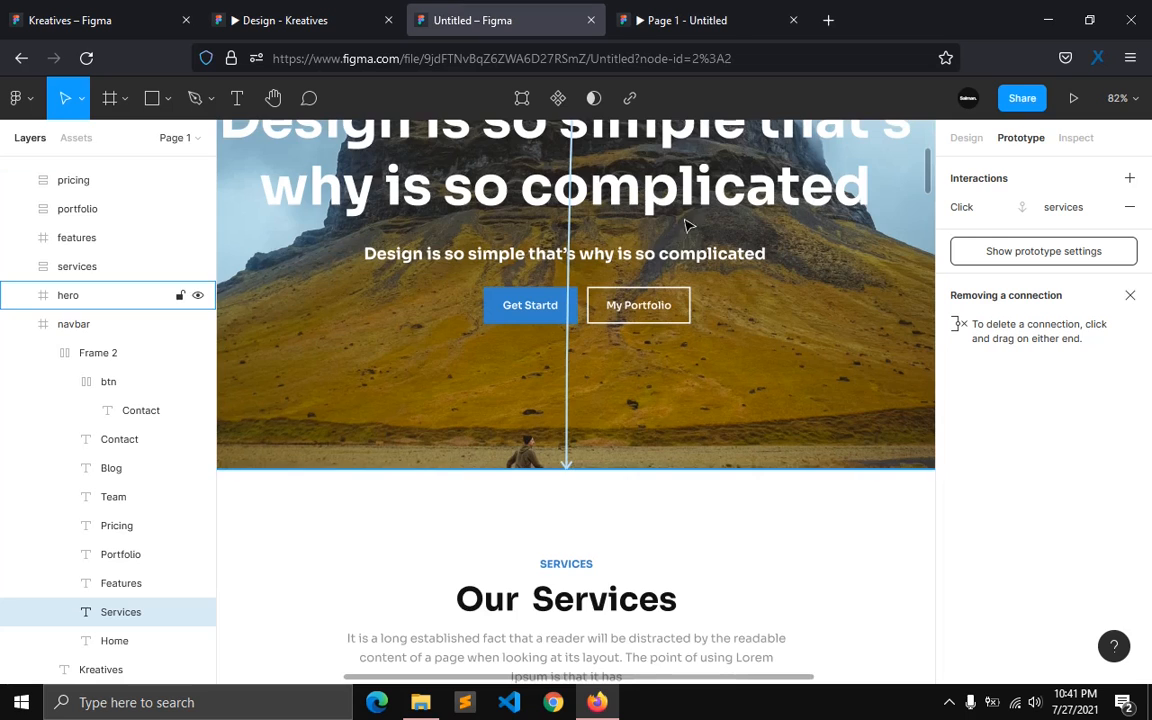
{"action": "scroll", "coordinate": [497, 246], "scroll_direction": "up", "scroll_amount": 3}
{"action": "left_click", "coordinate": [962, 139]}
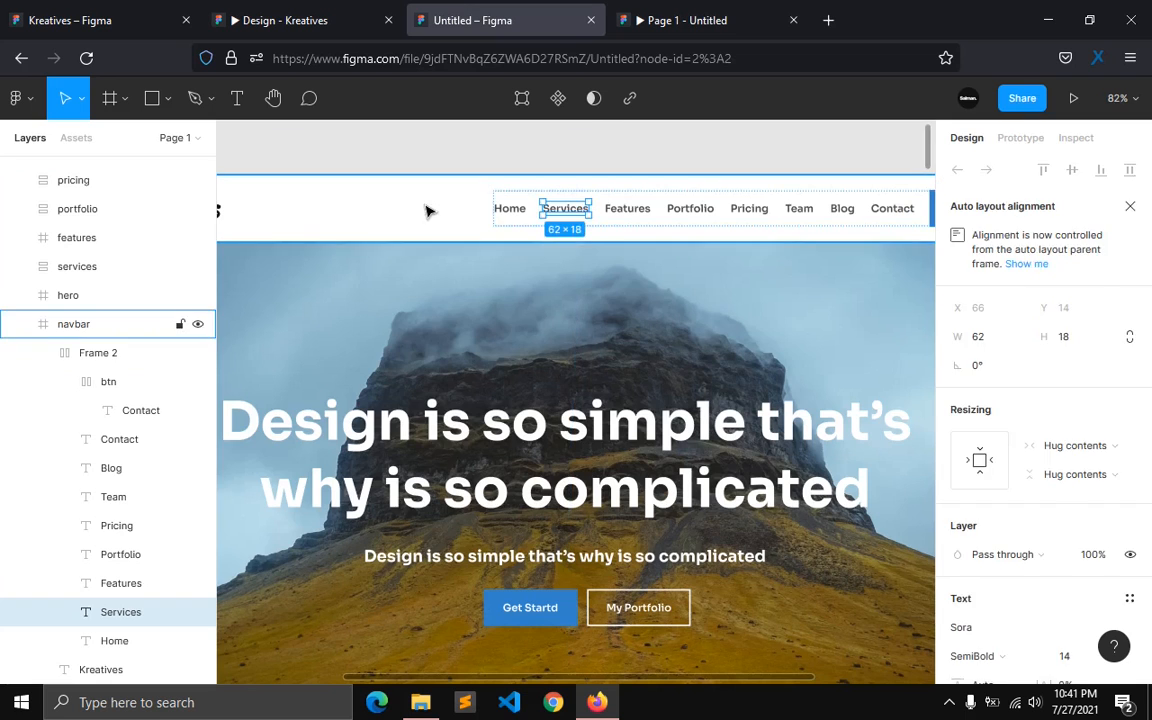
{"action": "left_click", "coordinate": [55, 324]}
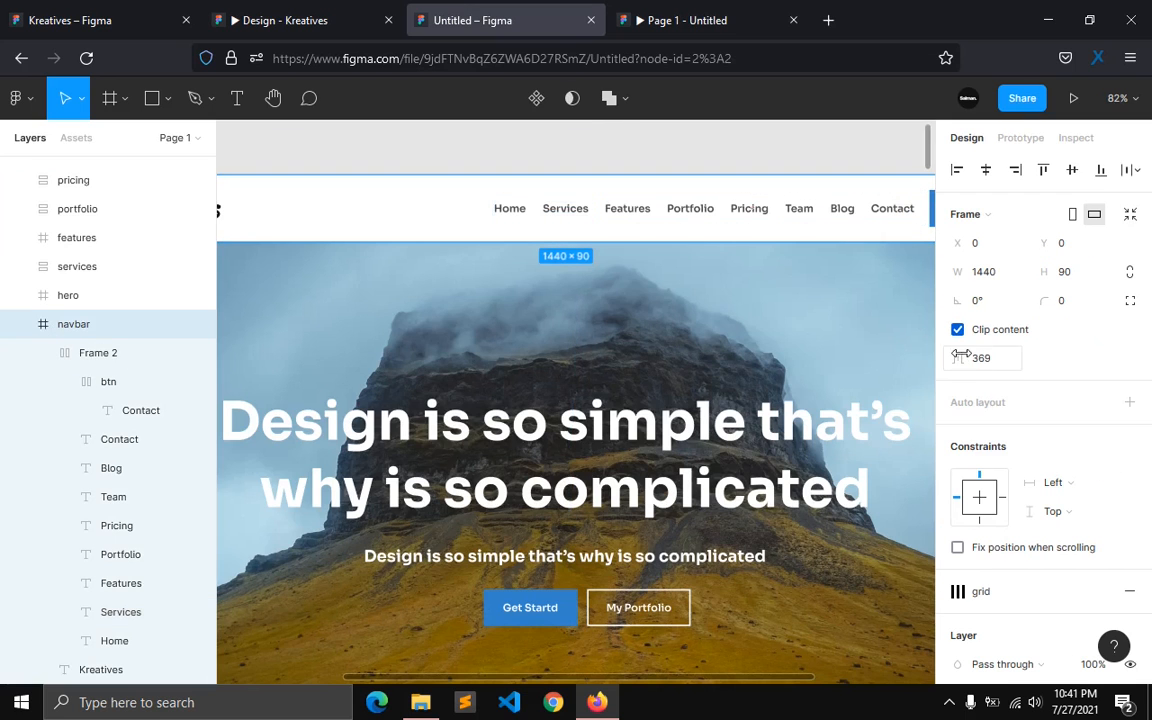
{"action": "scroll", "coordinate": [958, 468], "scroll_direction": "down", "scroll_amount": 2}
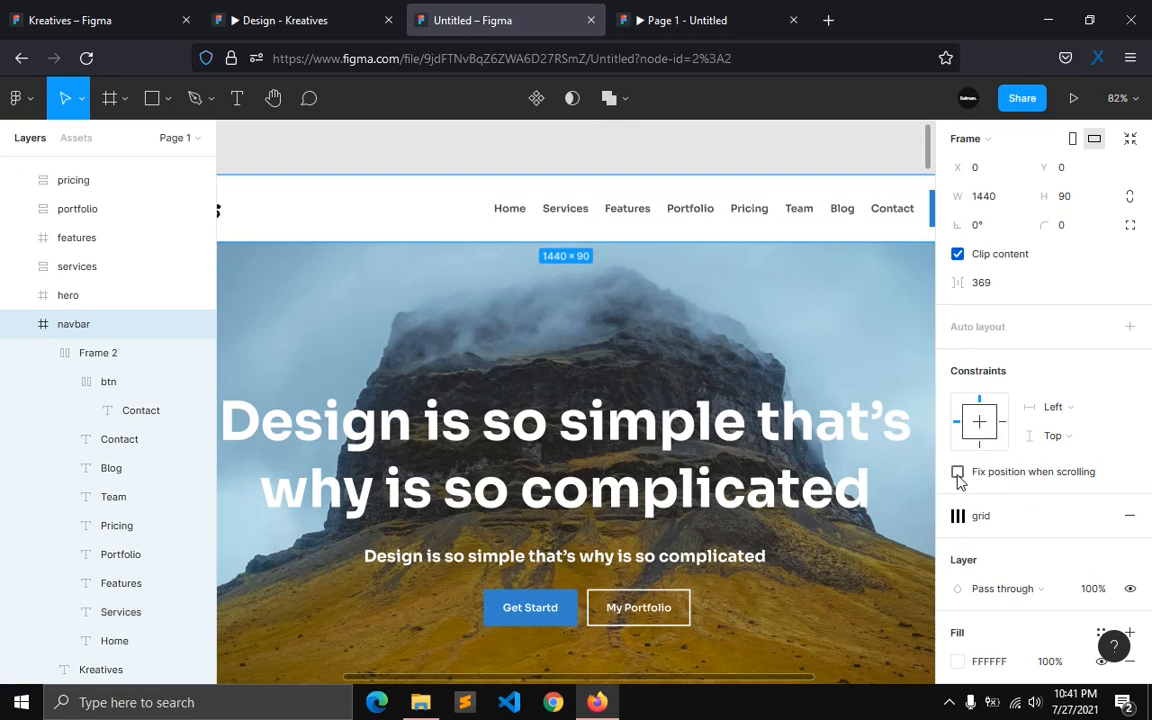
{"action": "left_click", "coordinate": [957, 473]}
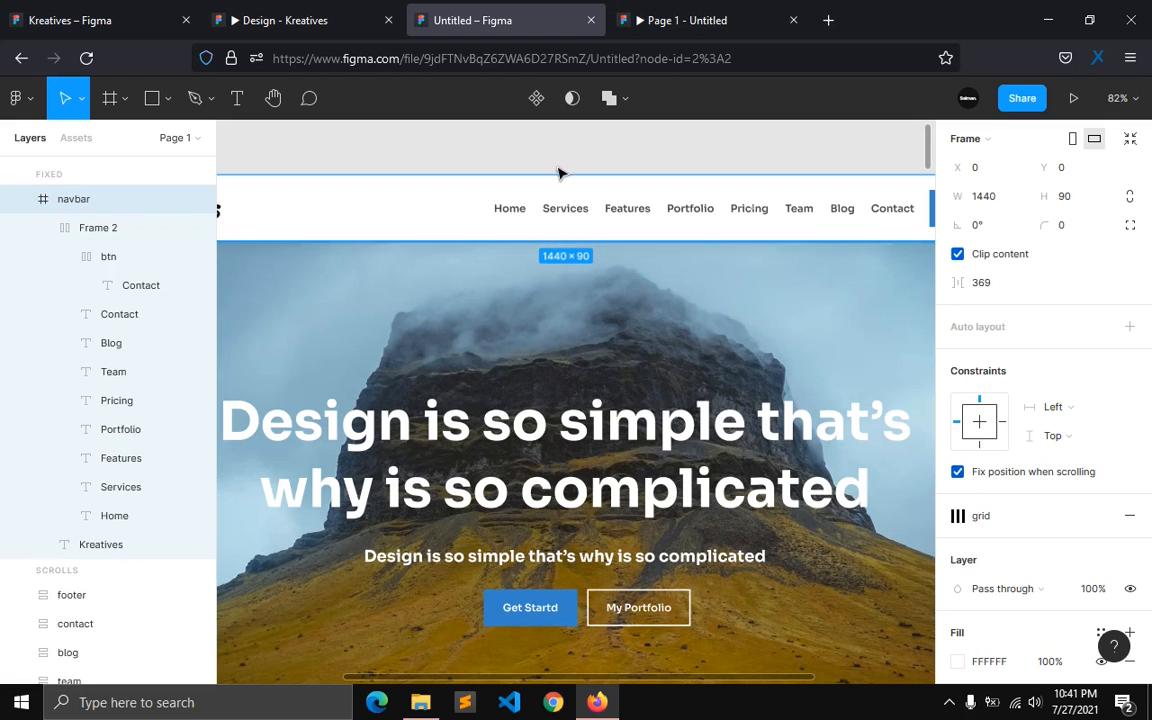
Step: Test the navbar while scrolling in the prototype preview and follow its Services link
{"action": "left_click", "coordinate": [722, 22]}
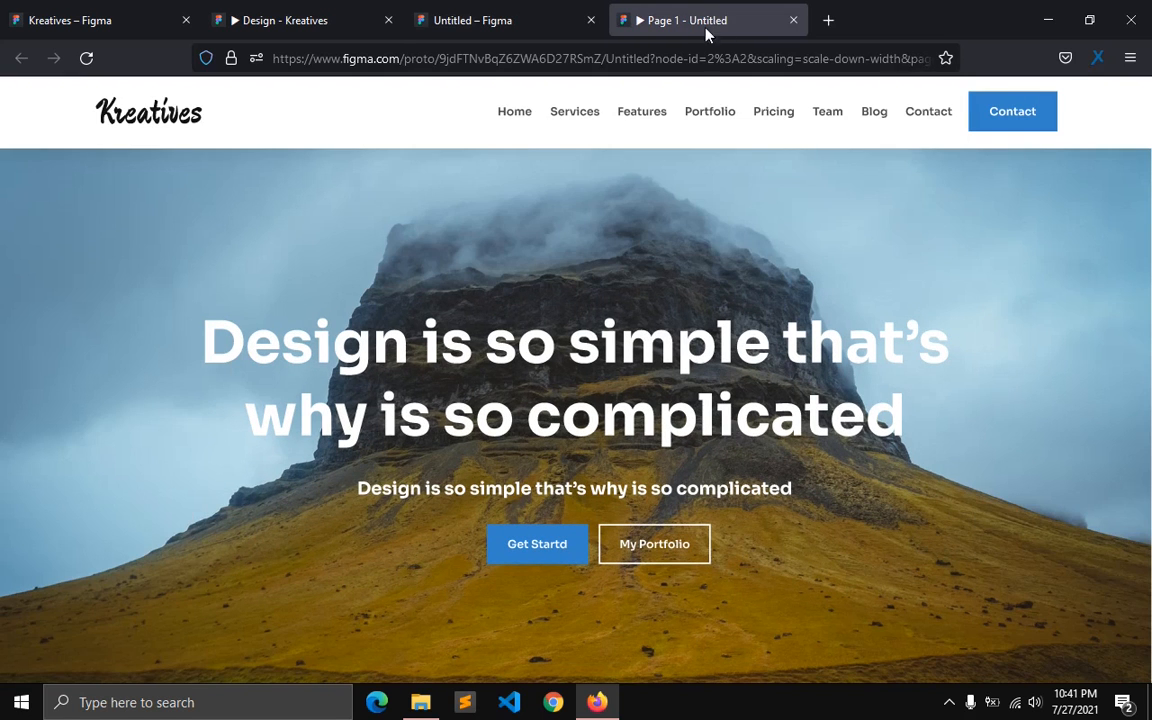
{"action": "scroll", "coordinate": [573, 121], "scroll_direction": "down", "scroll_amount": 1}
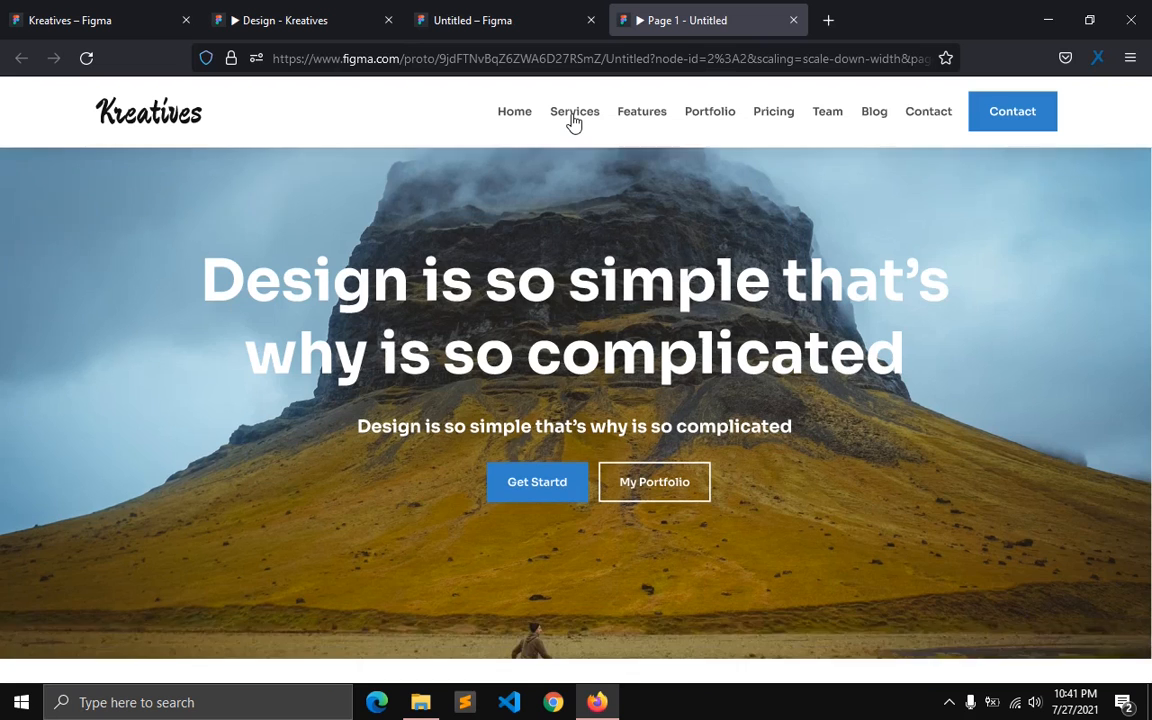
{"action": "left_click", "coordinate": [573, 121]}
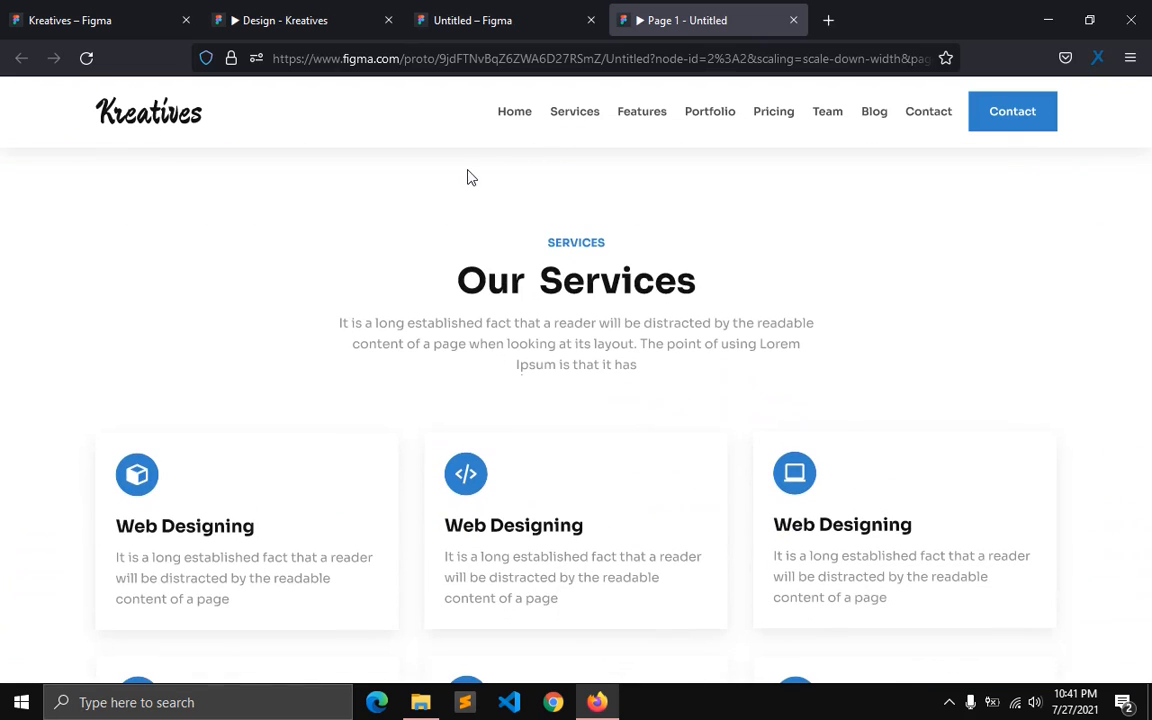
Step: Back in the Untitled file, add an on-click scroll connection from the navbar's Home link to the Kreatives logo
{"action": "left_click", "coordinate": [512, 19]}
{"action": "scroll", "coordinate": [1025, 148], "scroll_direction": "up", "scroll_amount": 2}
{"action": "left_click", "coordinate": [1020, 137]}
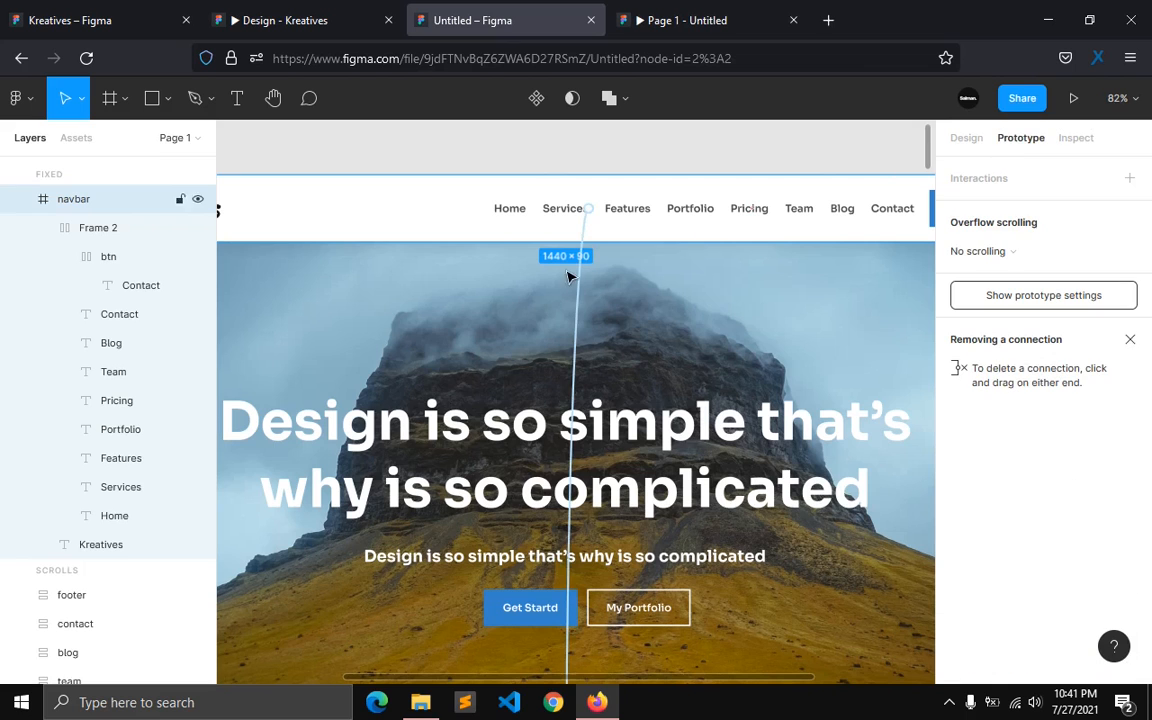
{"action": "left_click", "coordinate": [516, 219]}
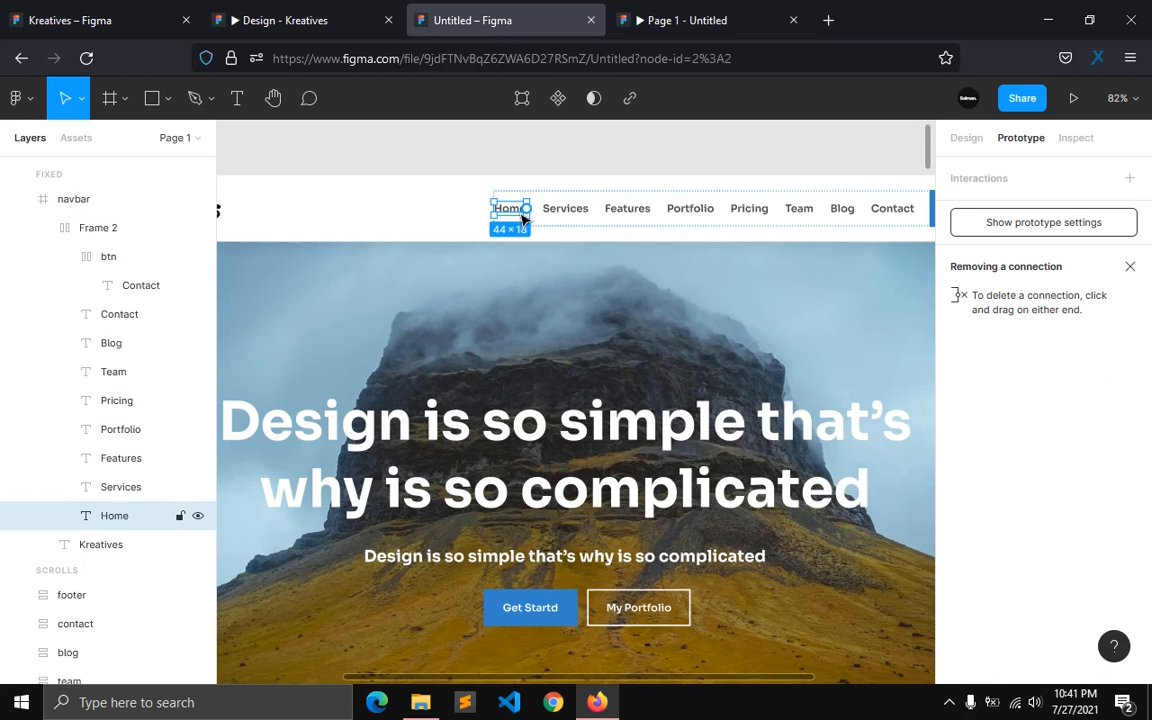
{"action": "left_click", "coordinate": [265, 218]}
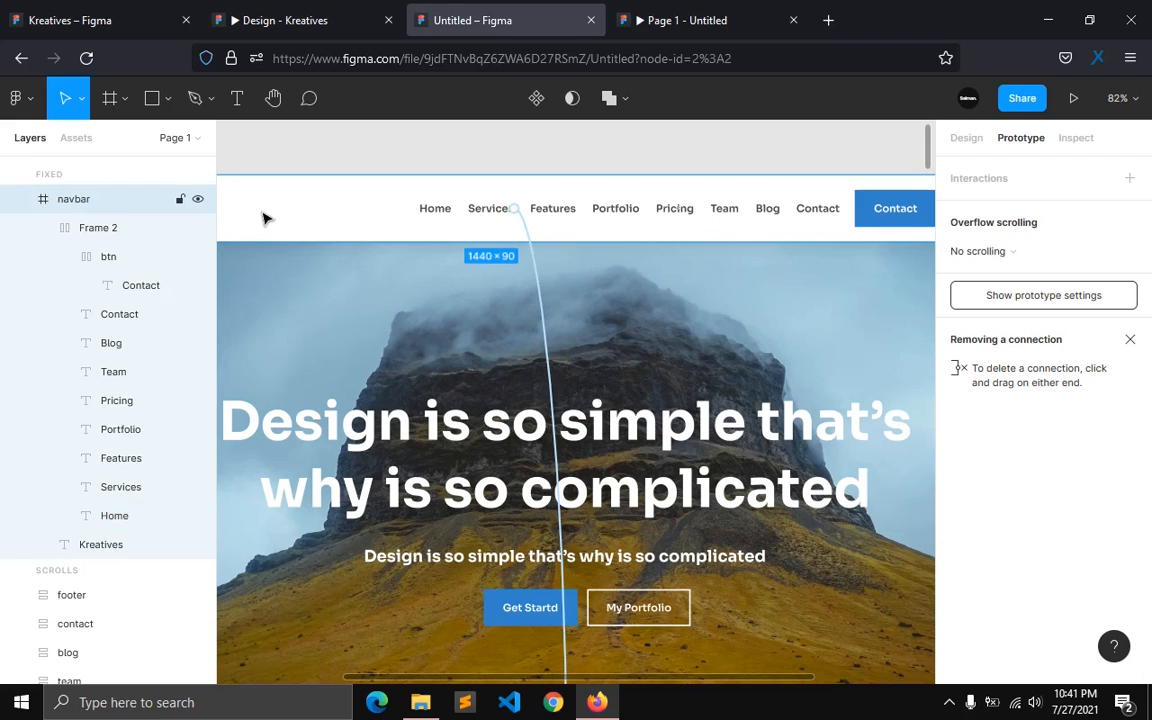
{"action": "key", "text": "ctrl+z"}
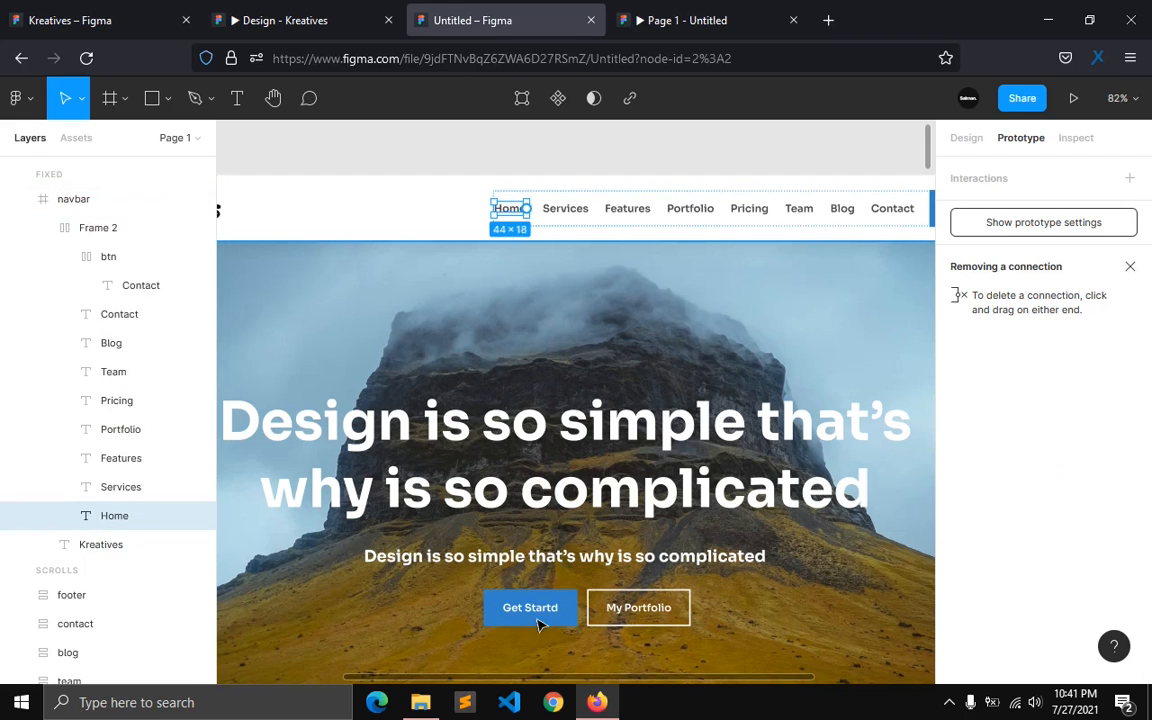
{"action": "left_click_drag", "start_coordinate": [530, 679], "coordinate": [456, 679]}
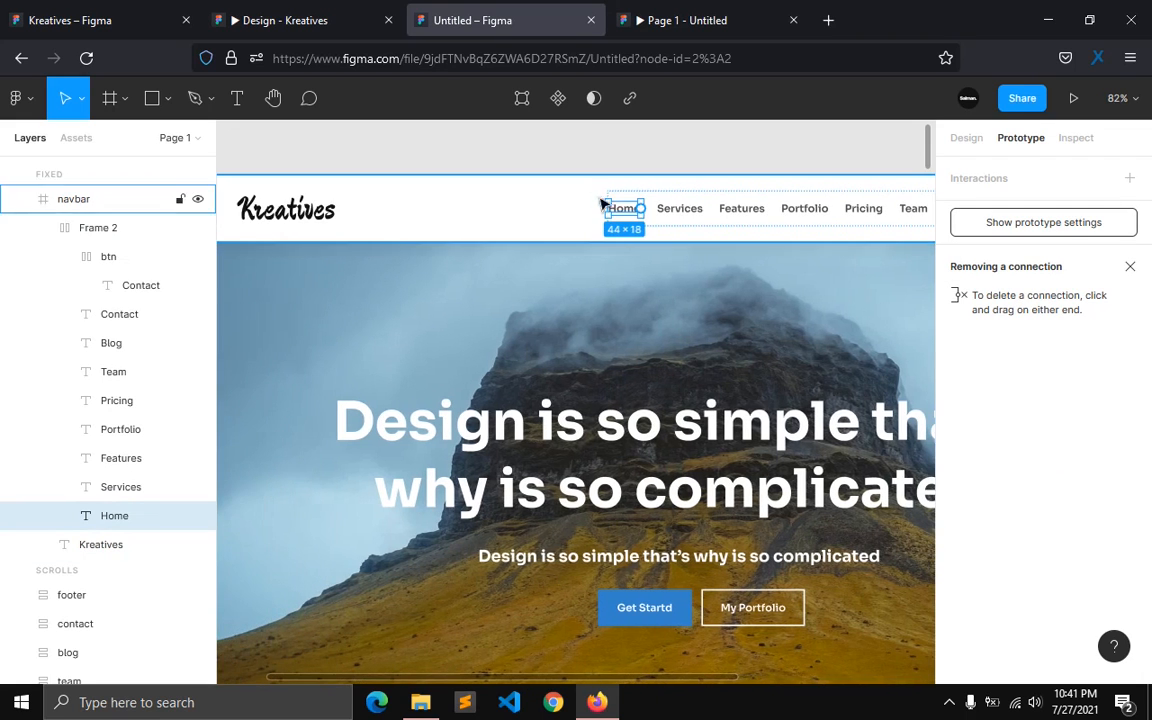
{"action": "left_click_drag", "start_coordinate": [633, 213], "coordinate": [285, 200]}
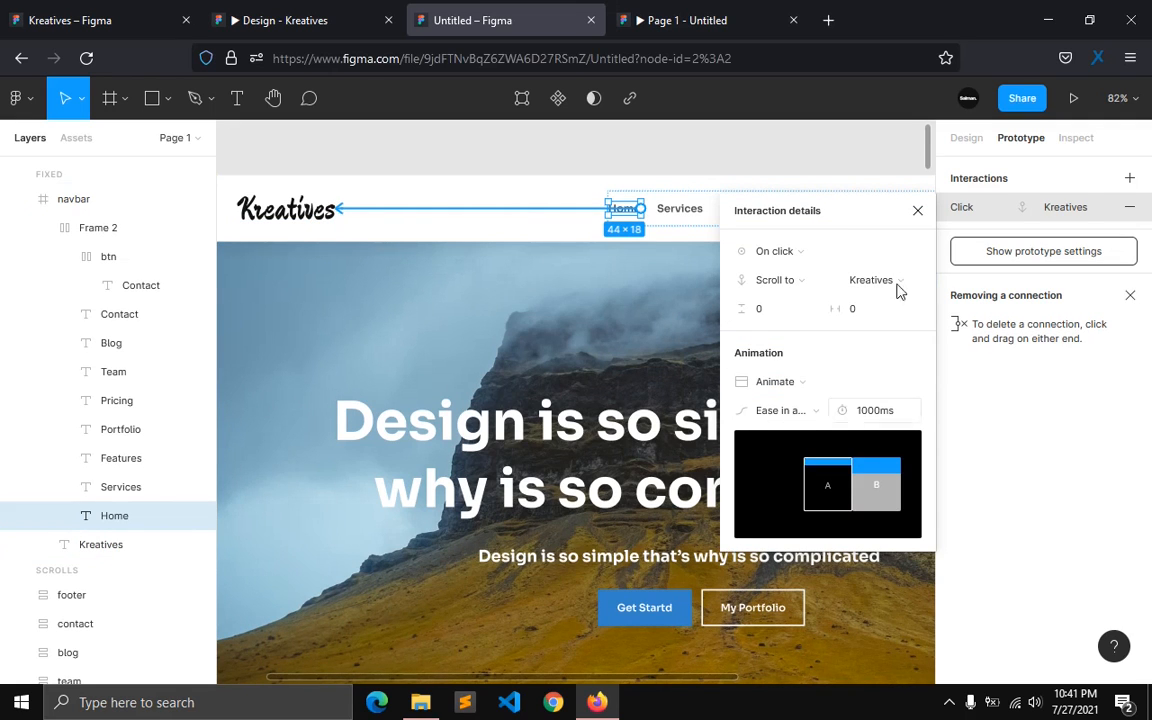
{"action": "left_click", "coordinate": [918, 210]}
Step: Test the Home and Services links by alternating between them in the prototype preview
{"action": "left_click", "coordinate": [674, 20]}
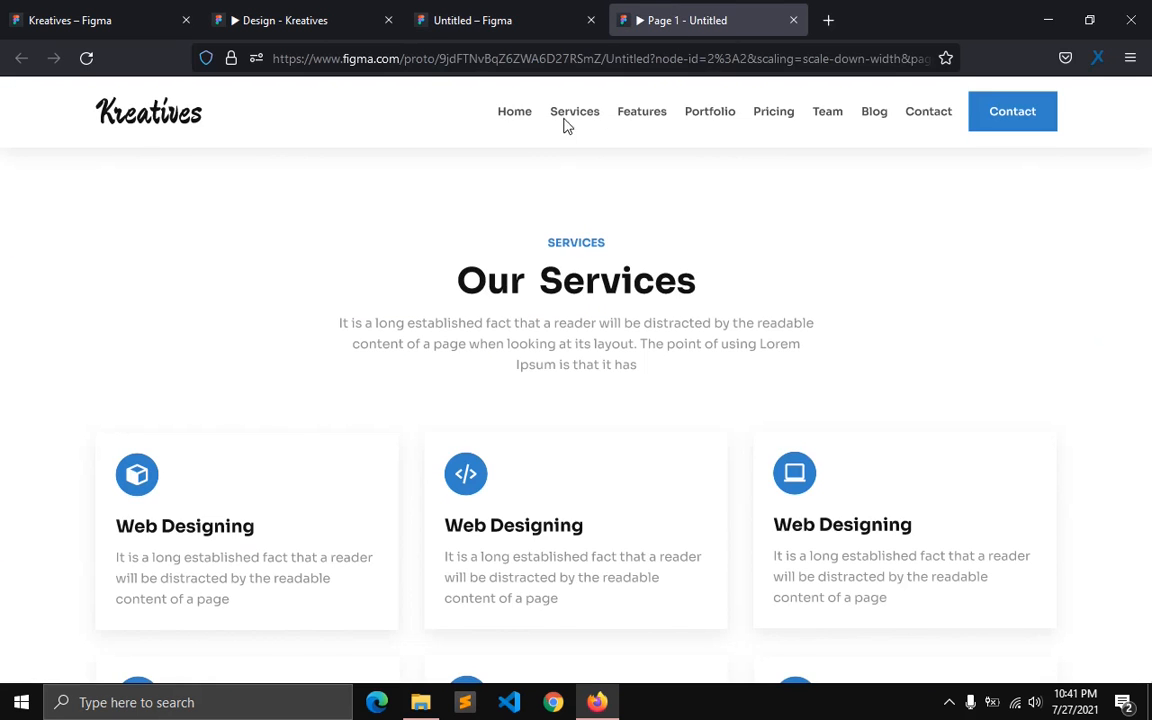
{"action": "left_click", "coordinate": [522, 121]}
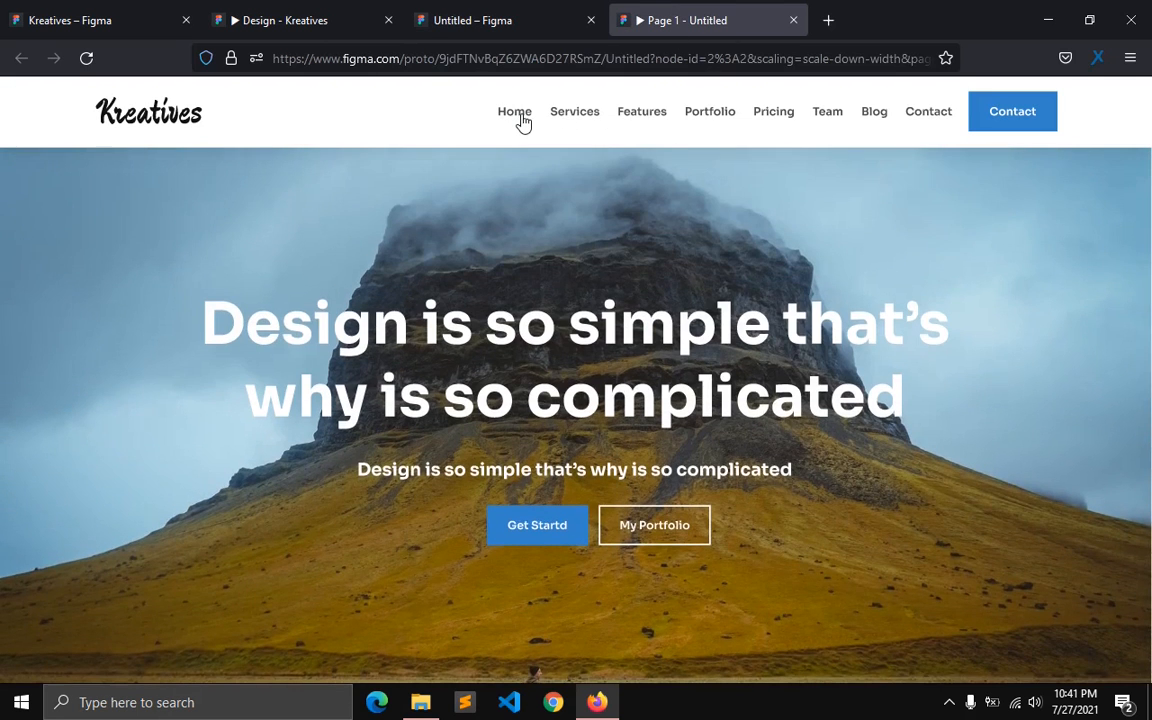
{"action": "left_click", "coordinate": [565, 121]}
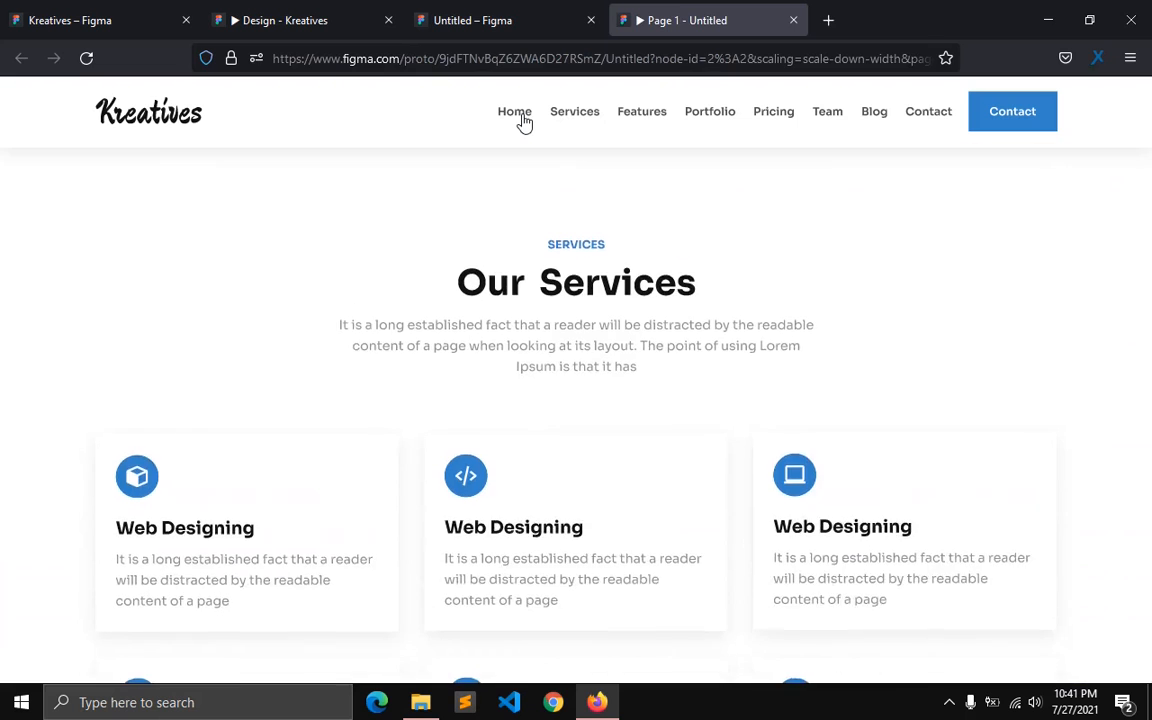
{"action": "left_click", "coordinate": [522, 121]}
Step: Return to the Untitled file and add an on-click scroll connection from the navbar's Features link to the services section
{"action": "left_click", "coordinate": [512, 18]}
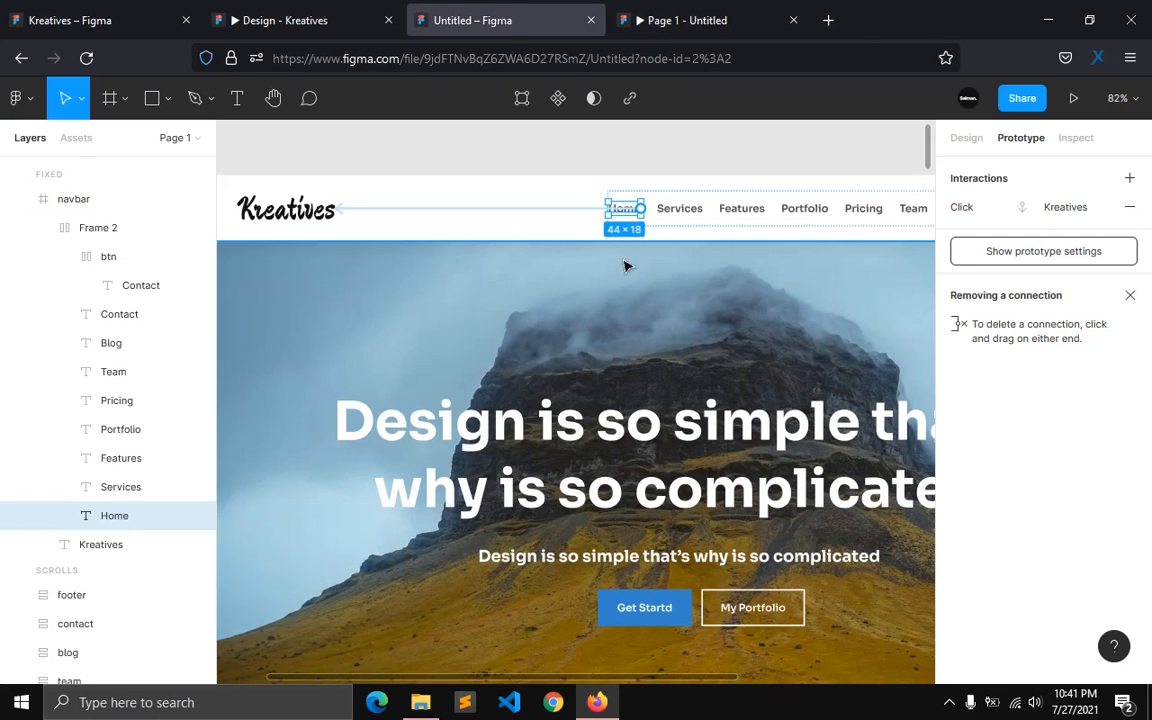
{"action": "scroll", "coordinate": [670, 307], "scroll_direction": "down", "scroll_amount": 3}
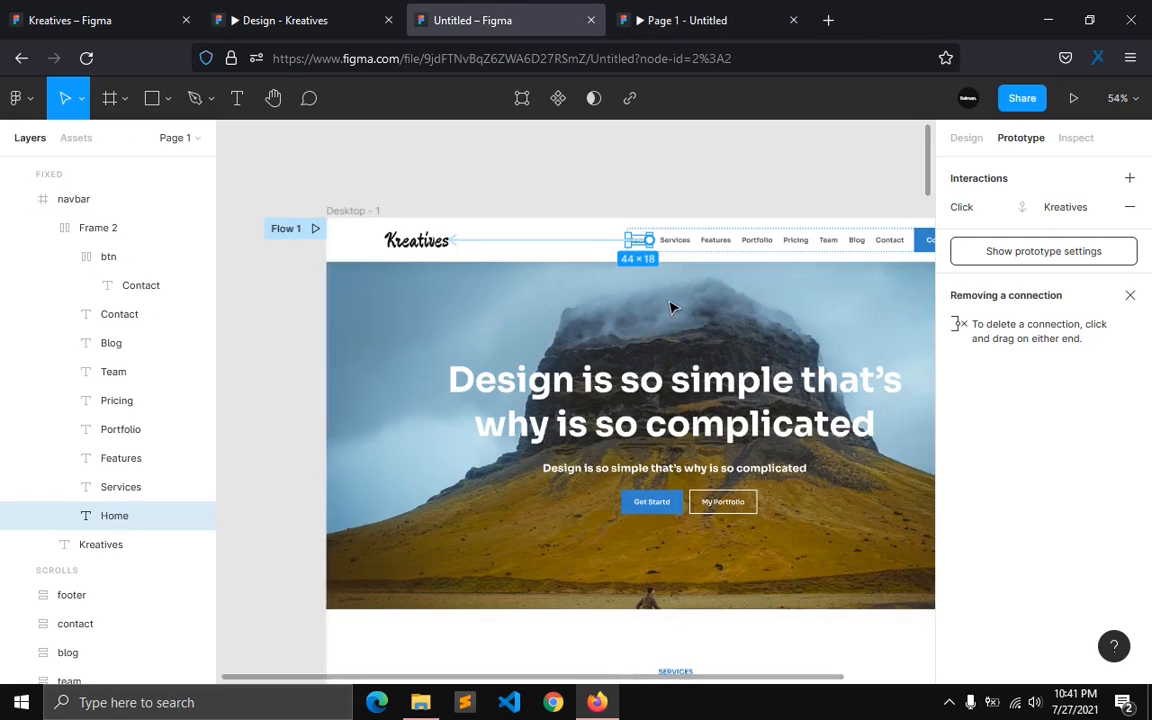
{"action": "left_click", "coordinate": [718, 242]}
{"action": "left_click_drag", "start_coordinate": [731, 242], "coordinate": [705, 655]}
{"action": "left_click_drag", "start_coordinate": [841, 221], "coordinate": [915, 228]}
{"action": "left_click", "coordinate": [886, 258]}
{"action": "left_click", "coordinate": [882, 260]}
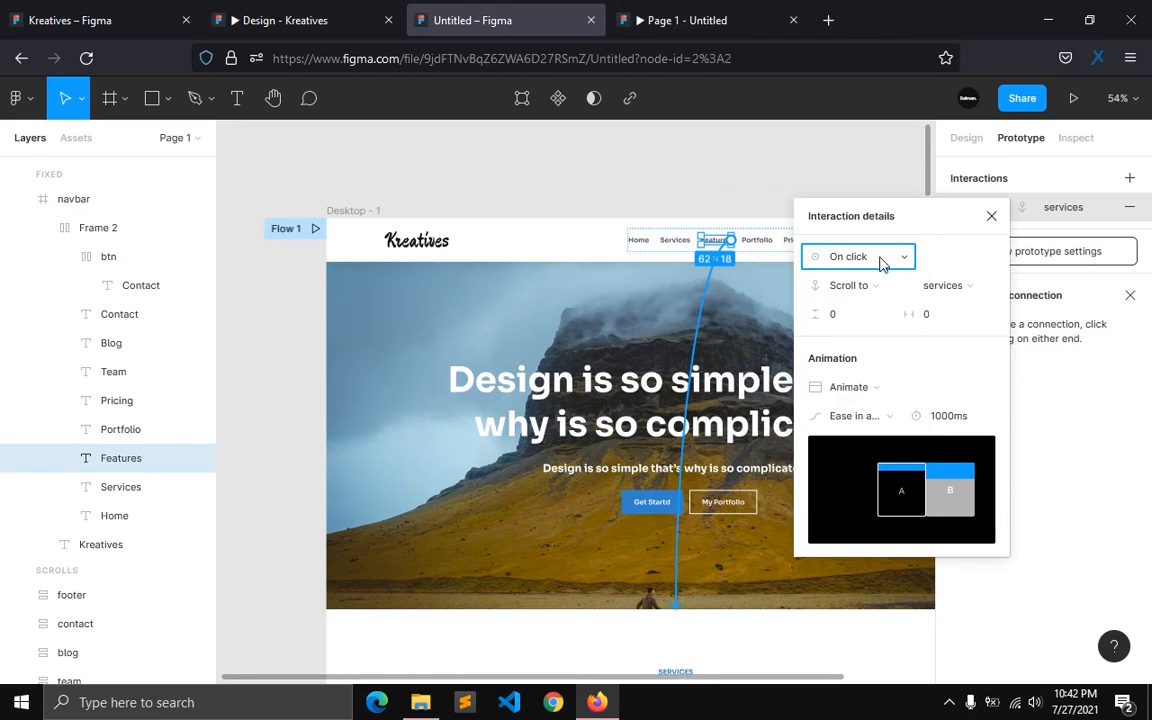
Step: Set the Features interaction's vertical offset to -80 and its scroll target to features, then check its easing options
{"action": "scroll", "coordinate": [712, 245], "scroll_direction": "up", "scroll_amount": 4}
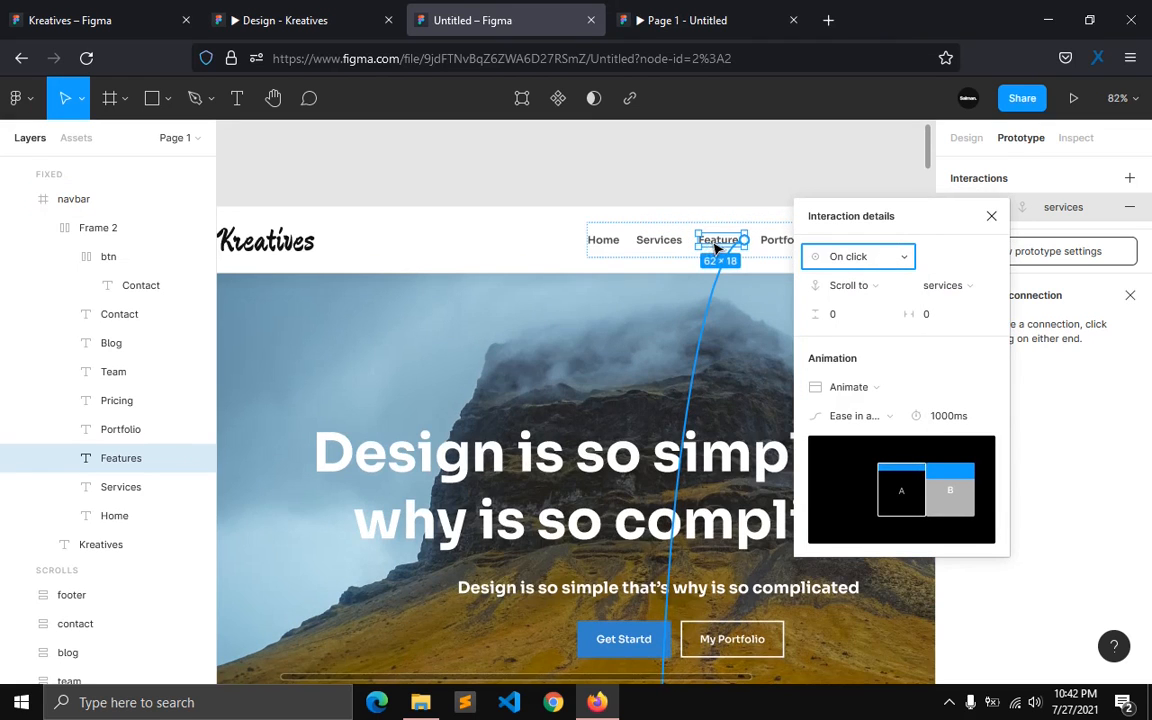
{"action": "left_click", "coordinate": [850, 318]}
{"action": "type", "text": "-80"}
{"action": "key", "text": "Return"}
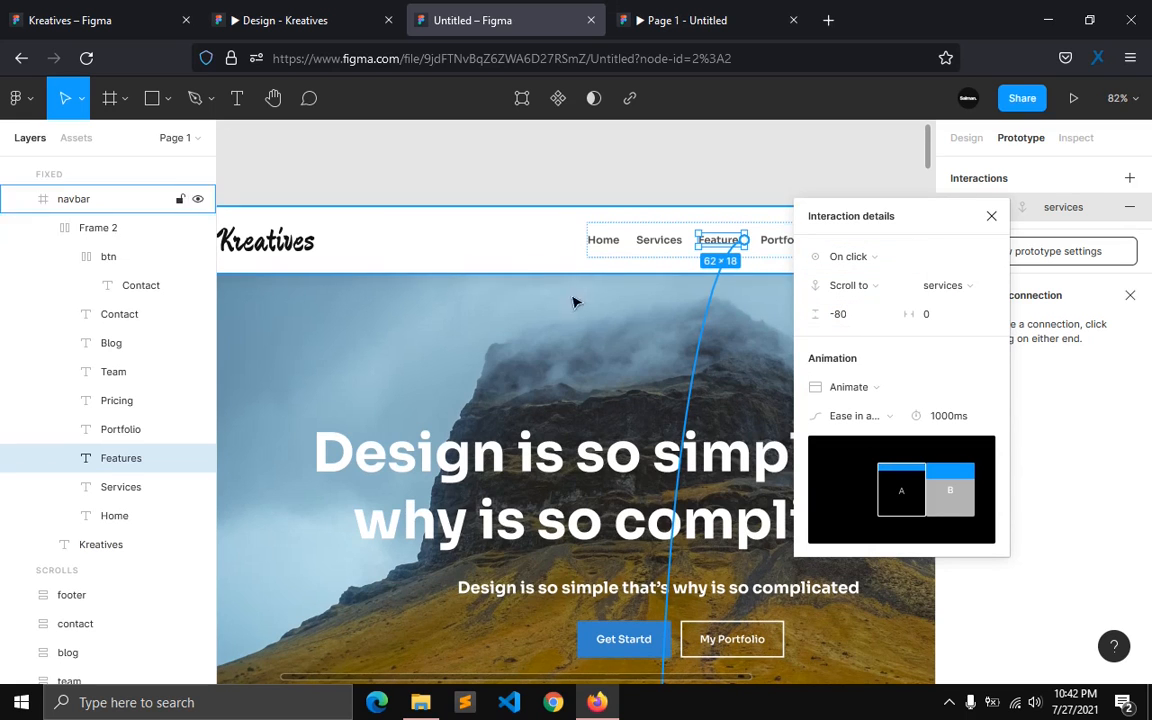
{"action": "left_click", "coordinate": [940, 289]}
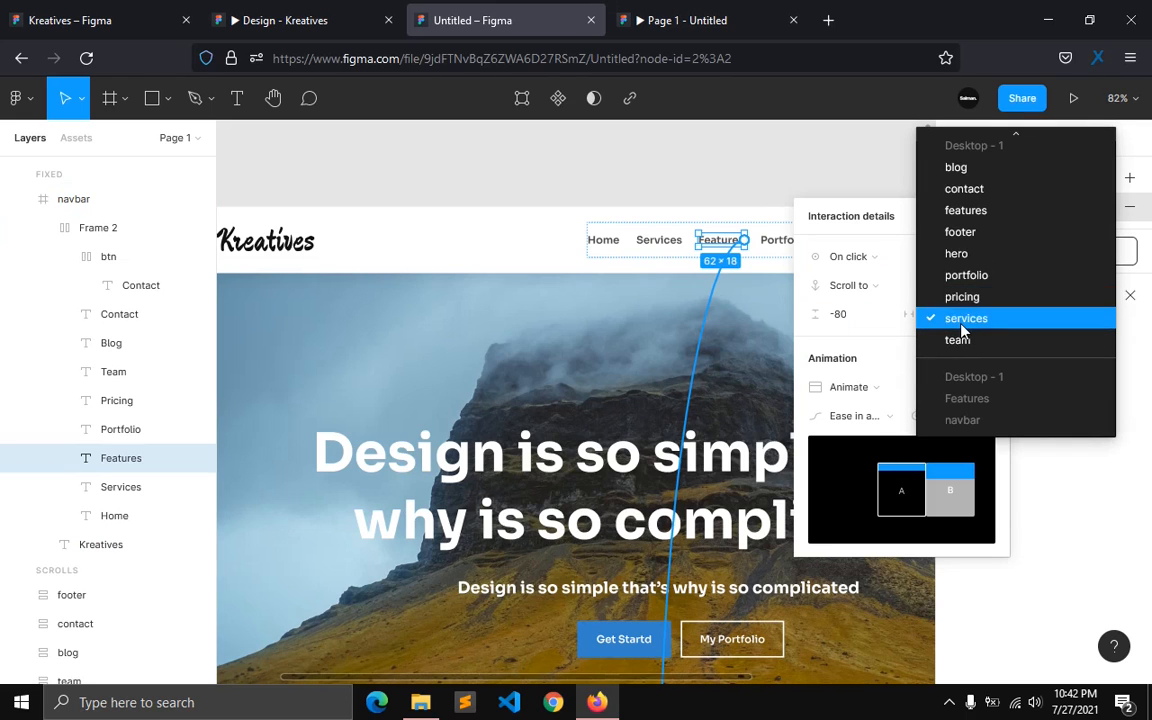
{"action": "left_click", "coordinate": [965, 210]}
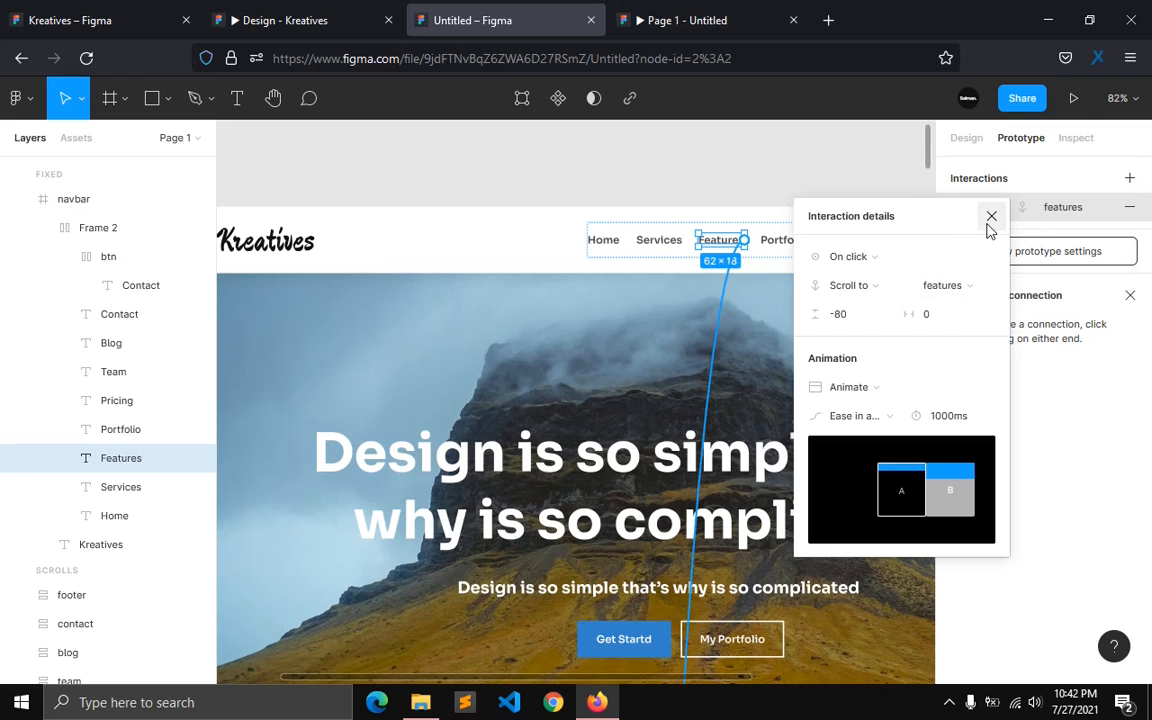
{"action": "left_click", "coordinate": [991, 216]}
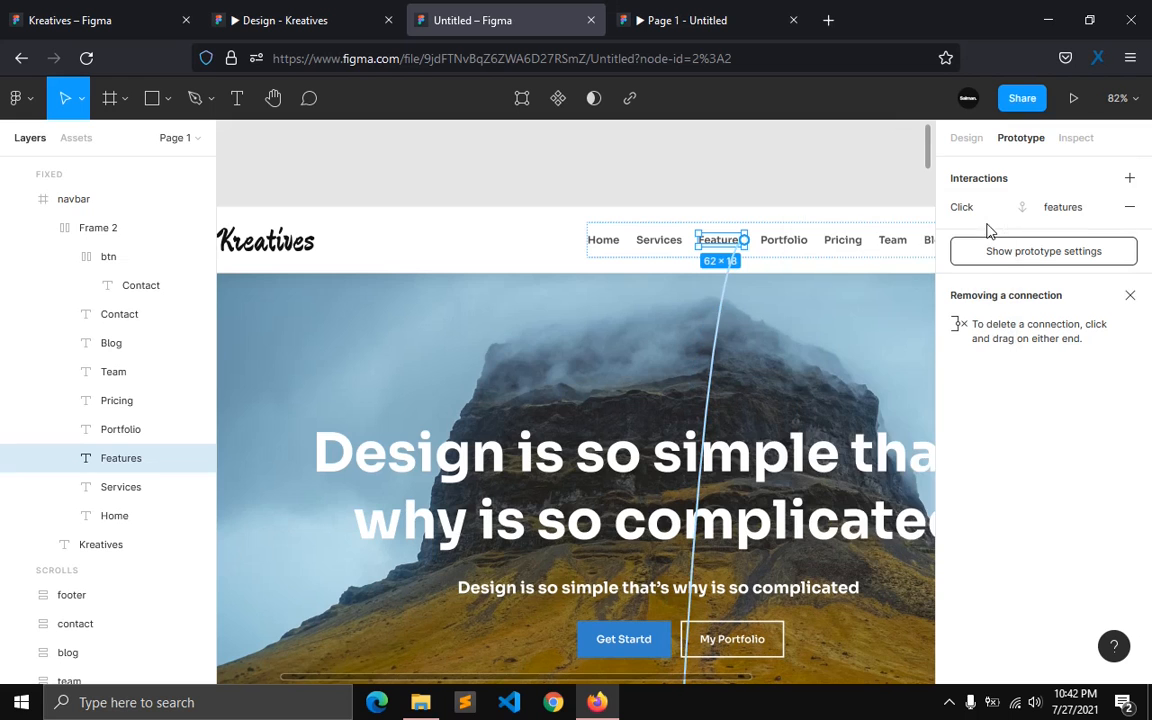
{"action": "left_click", "coordinate": [716, 292]}
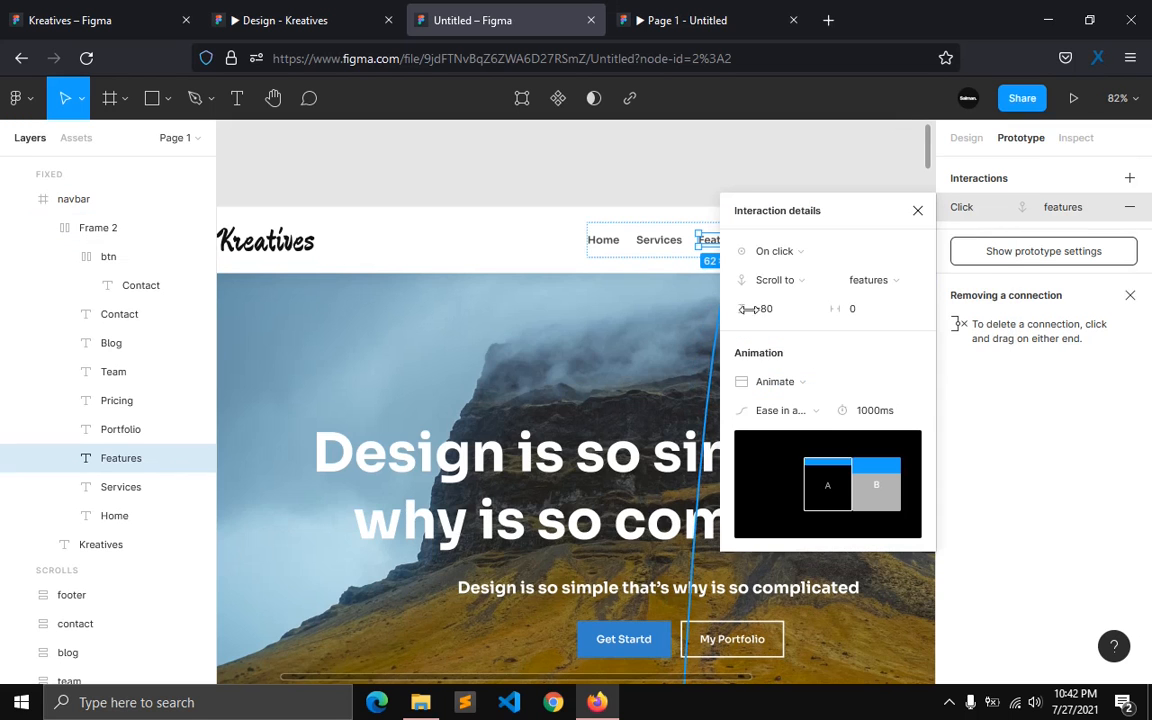
{"action": "left_click", "coordinate": [779, 411]}
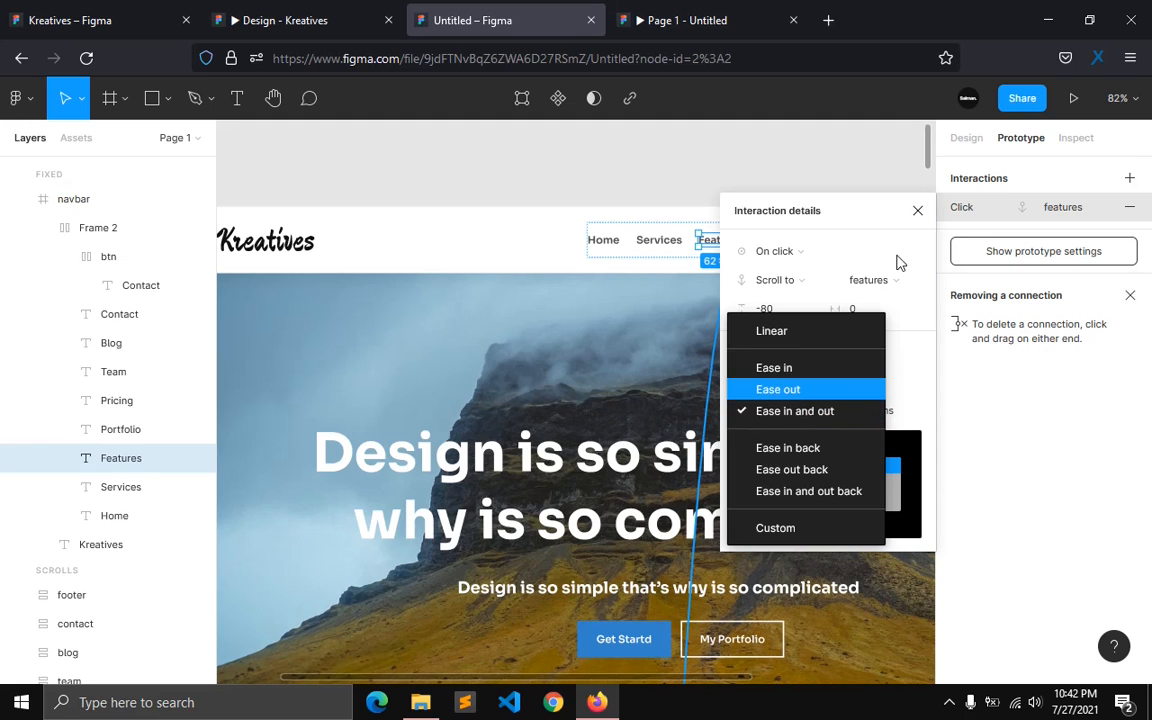
{"action": "left_click", "coordinate": [886, 193]}
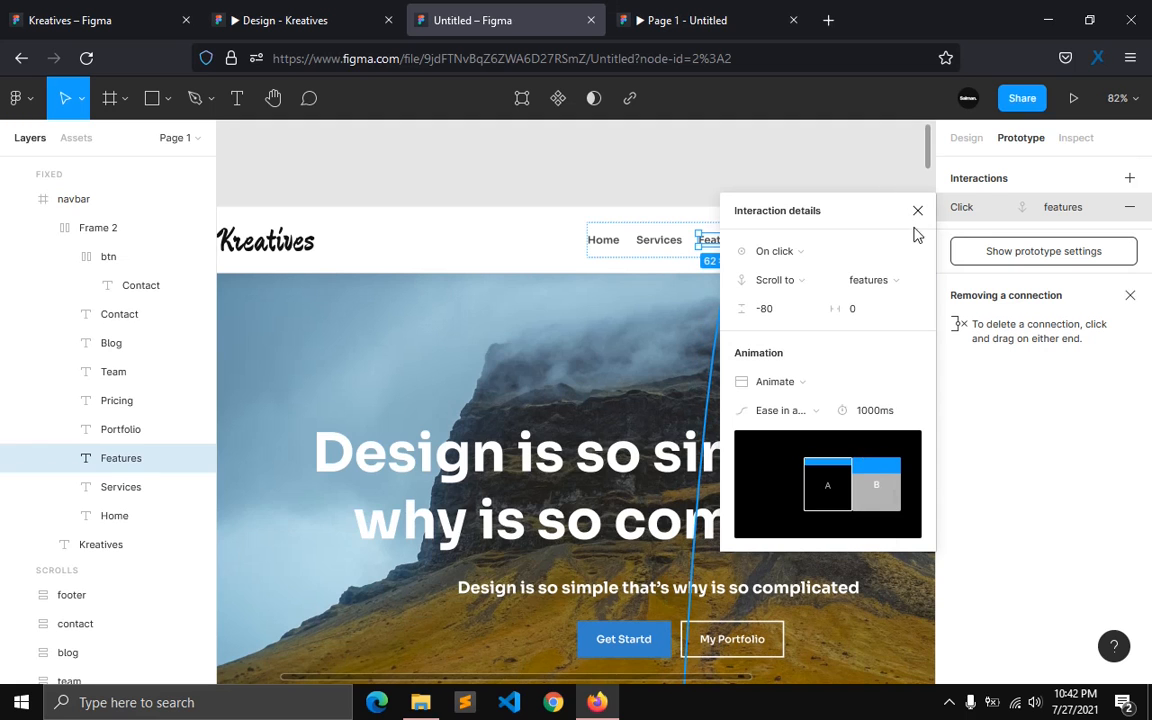
{"action": "left_click", "coordinate": [917, 211]}
Step: Add an on-click scroll interaction from the navbar's Portfolio link to the portfolio section with a vertical offset of -80
{"action": "left_click", "coordinate": [790, 245]}
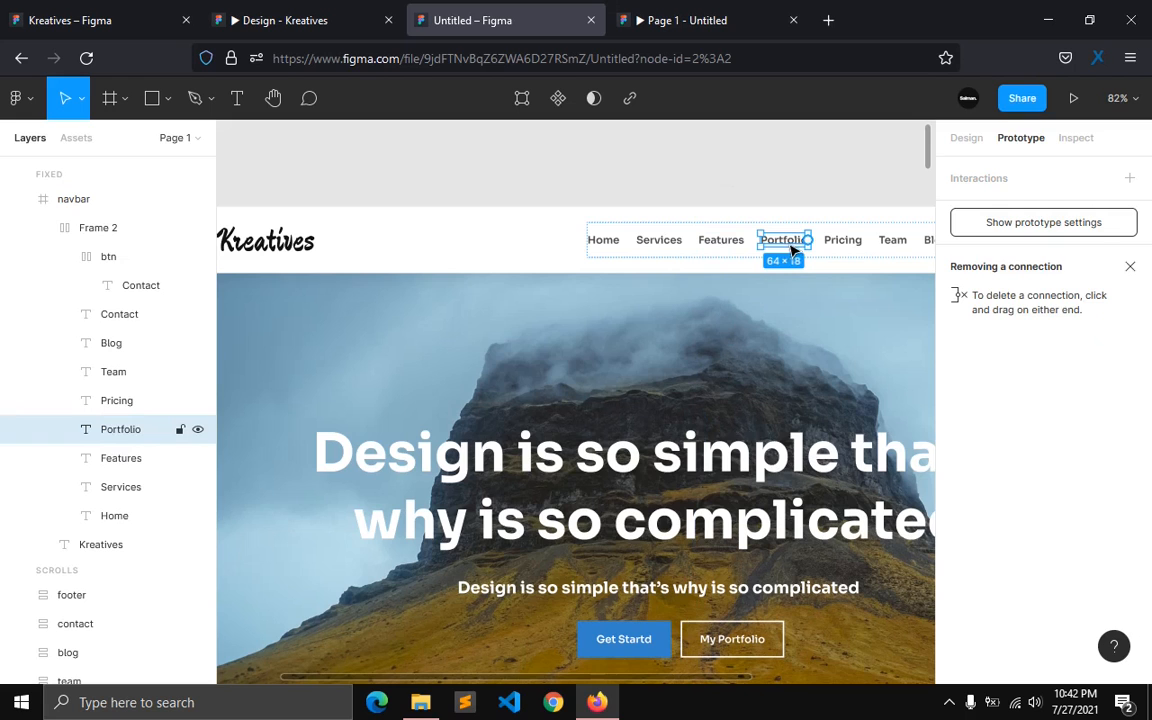
{"action": "left_click_drag", "start_coordinate": [808, 240], "coordinate": [760, 481]}
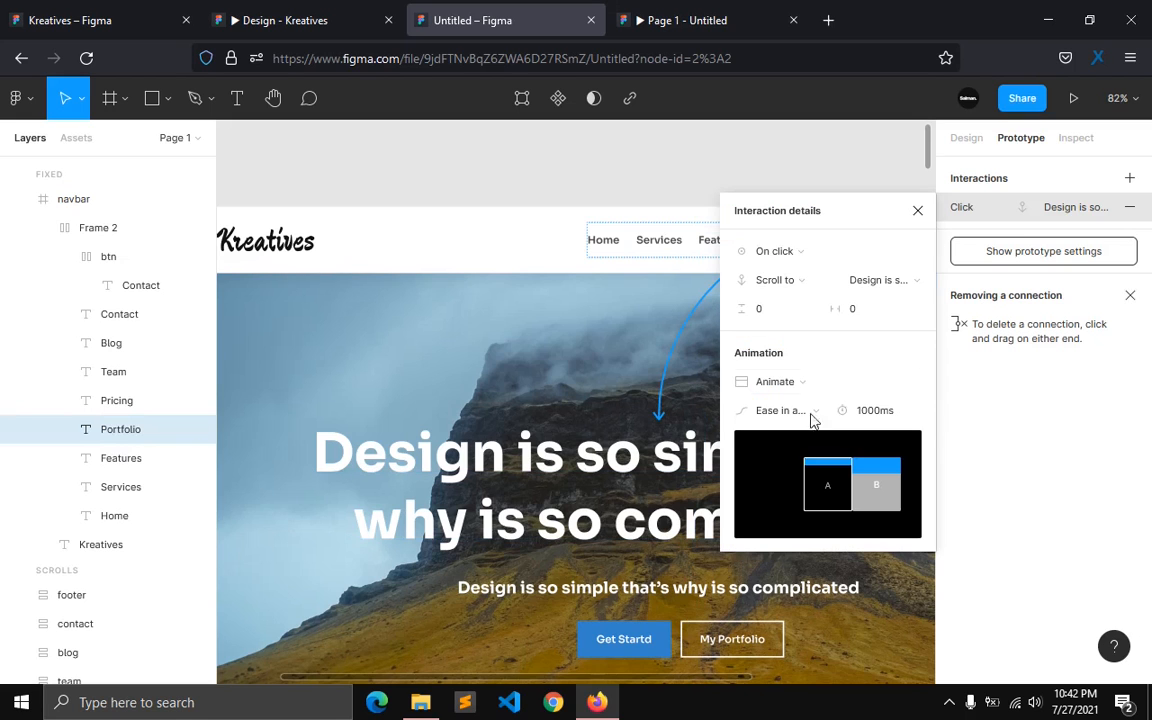
{"action": "left_click", "coordinate": [798, 282]}
{"action": "left_click", "coordinate": [800, 286]}
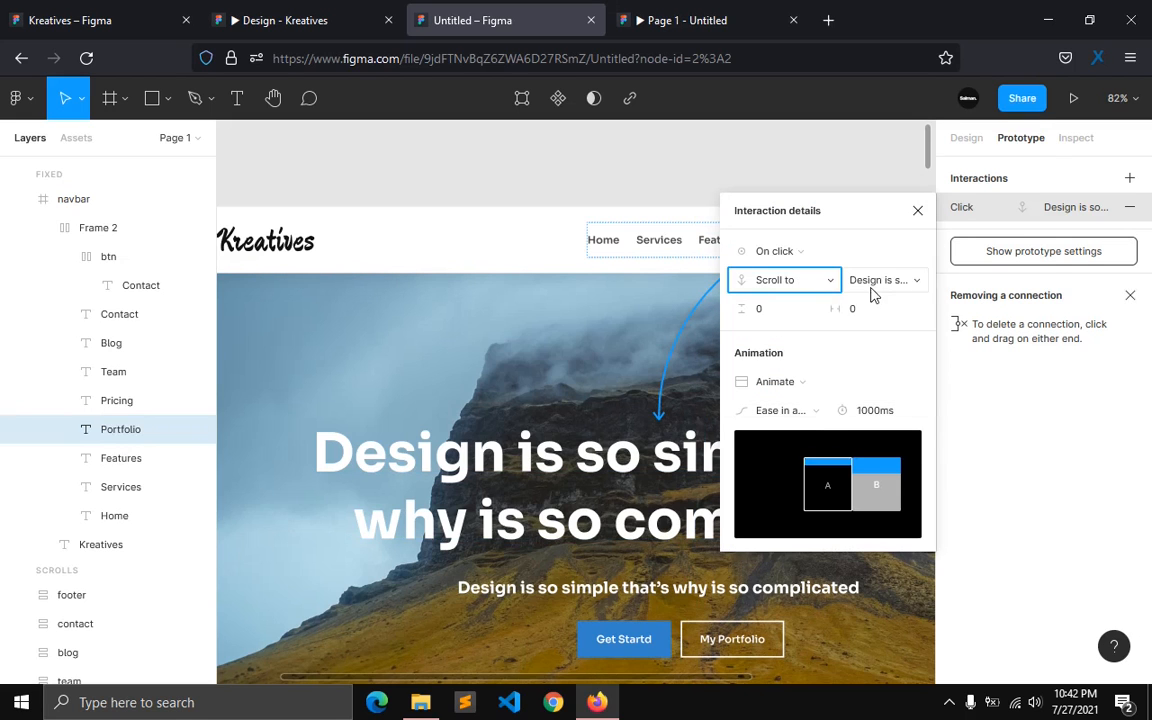
{"action": "left_click", "coordinate": [872, 288]}
{"action": "left_click", "coordinate": [885, 273]}
{"action": "left_click", "coordinate": [785, 317]}
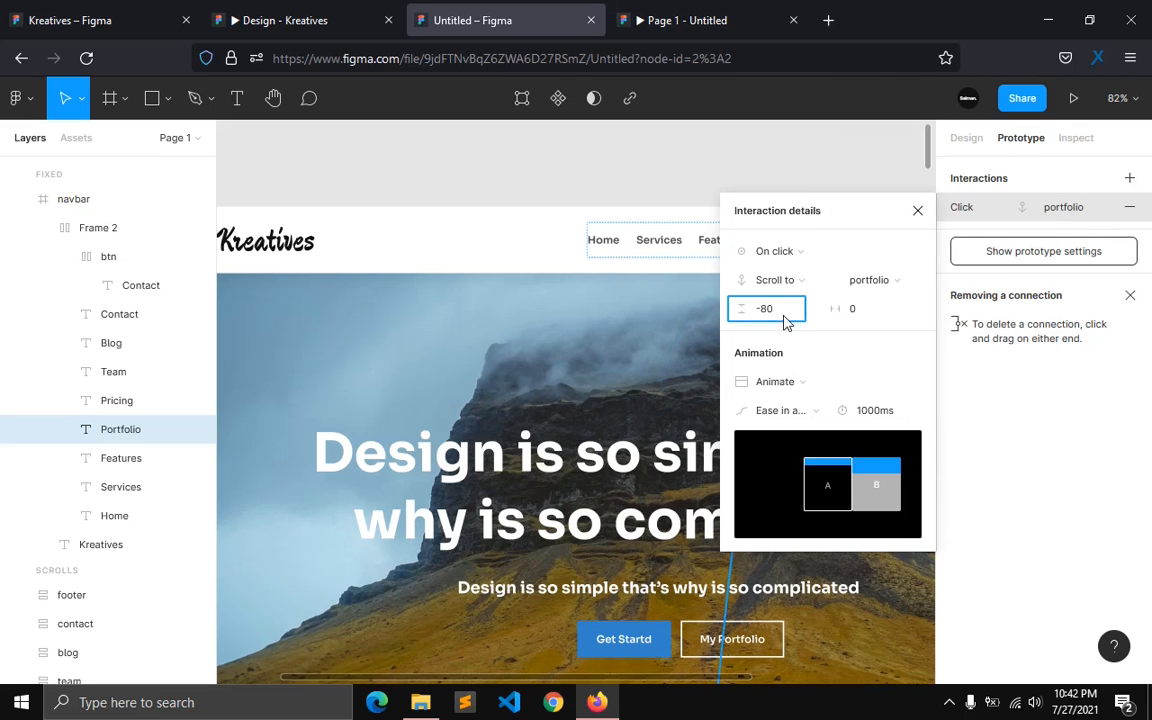
{"action": "left_click", "coordinate": [905, 229]}
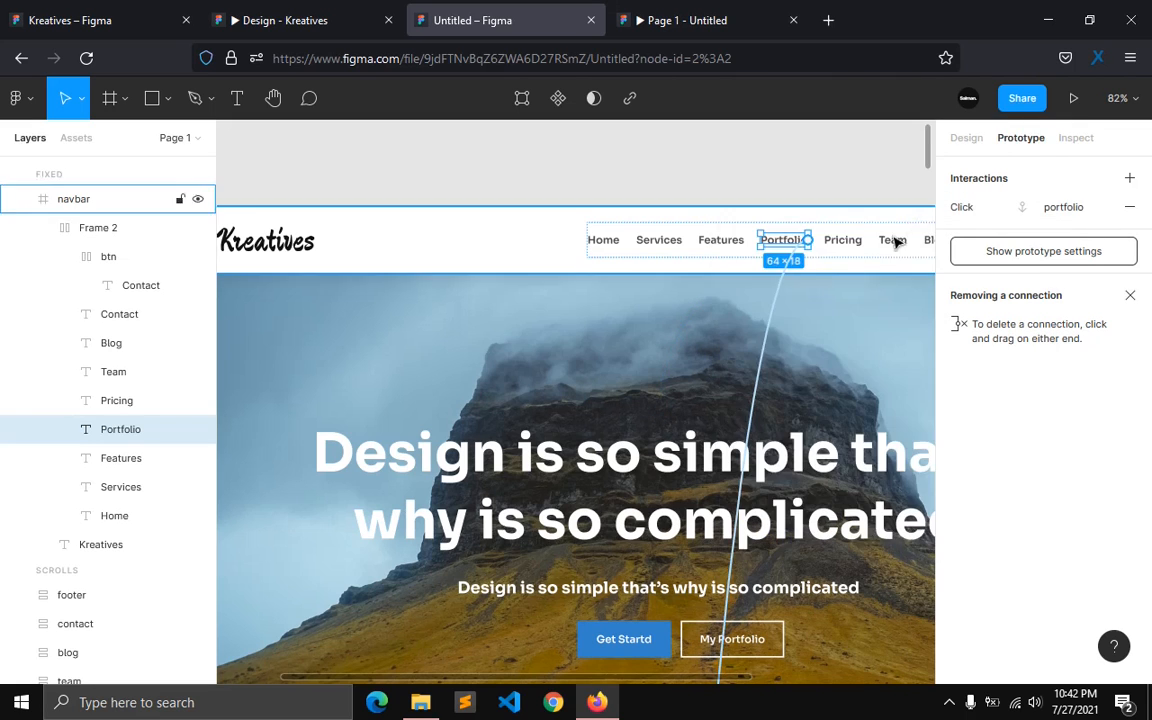
Step: Add an on-click scroll connection from the navbar's Pricing link to the hero heading, glance at the prototype preview and return to the Untitled file
{"action": "left_click", "coordinate": [843, 250]}
{"action": "left_click_drag", "start_coordinate": [862, 240], "coordinate": [657, 412]}
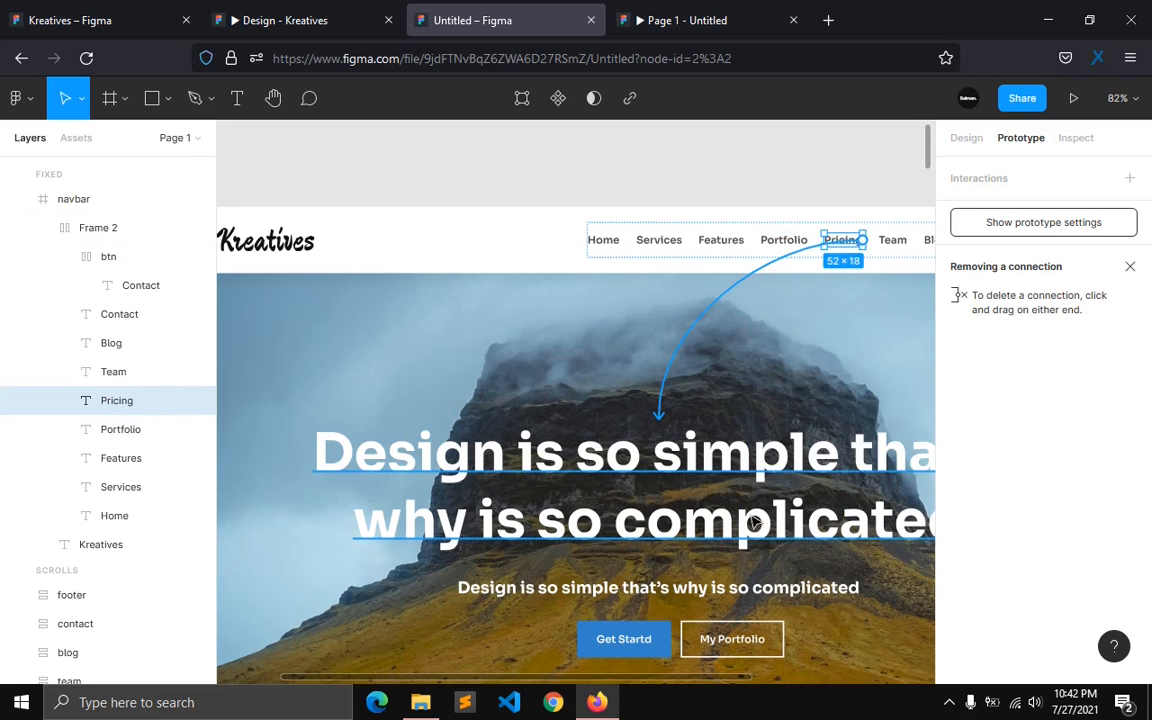
{"action": "left_click", "coordinate": [868, 283]}
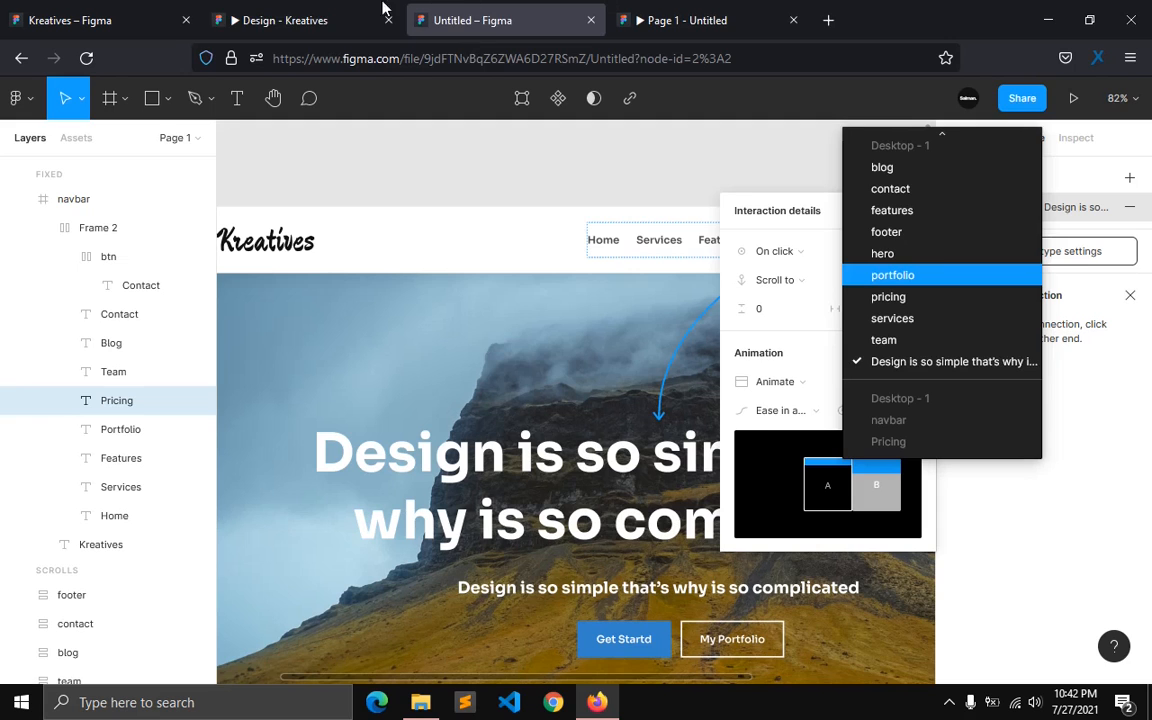
{"action": "left_click", "coordinate": [656, 14]}
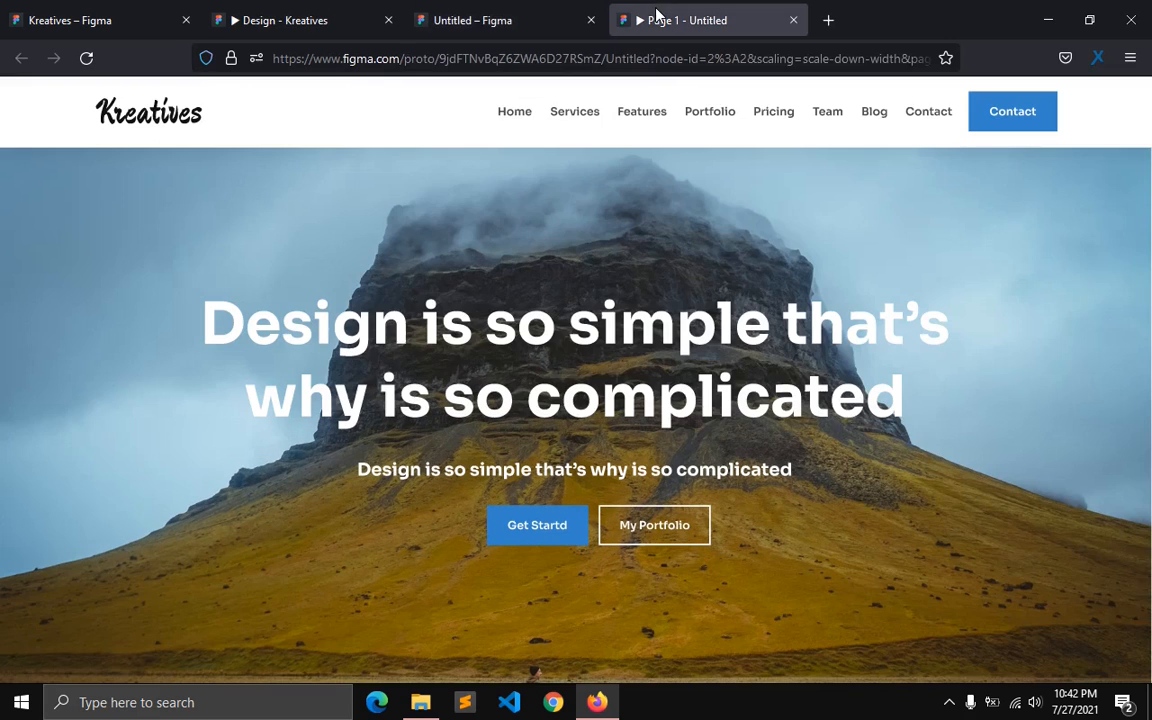
{"action": "left_click", "coordinate": [478, 18]}
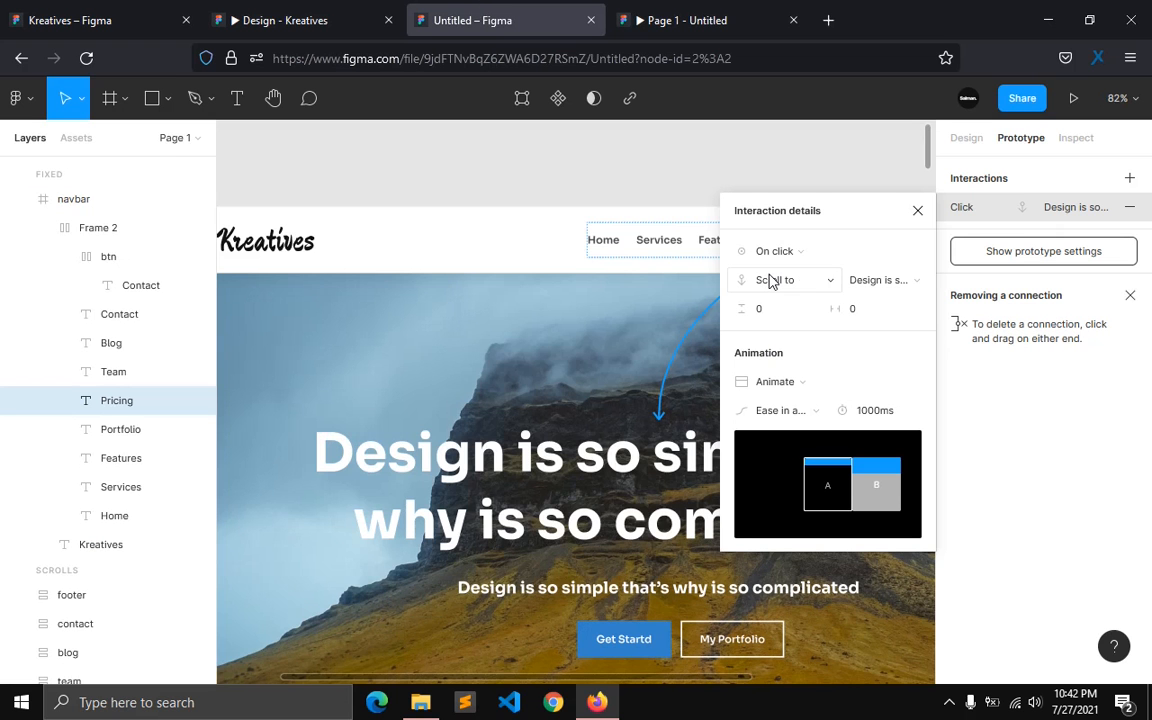
Step: Set the Pricing interaction's scroll target to pricing and its vertical offset to -80, then close the interaction details
{"action": "left_click_drag", "start_coordinate": [789, 230], "coordinate": [442, 226]}
{"action": "scroll", "coordinate": [853, 272], "scroll_direction": "up", "scroll_amount": 3}
{"action": "scroll", "coordinate": [853, 265], "scroll_direction": "down", "scroll_amount": 3}
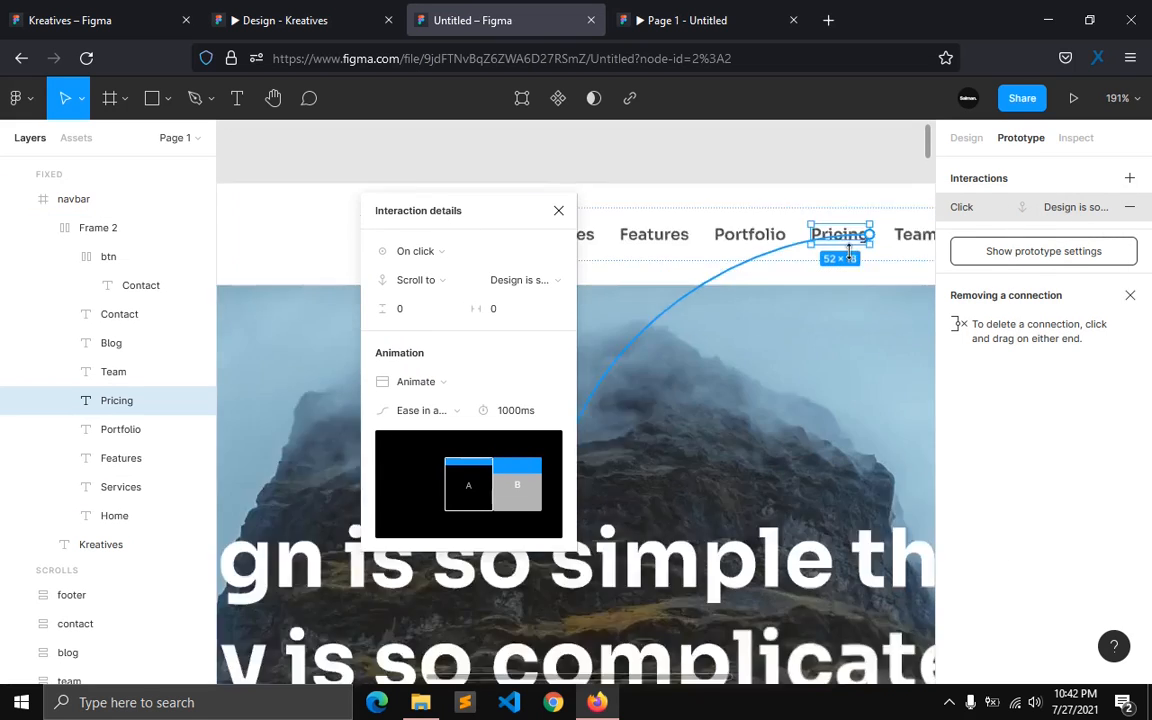
{"action": "left_click", "coordinate": [521, 281]}
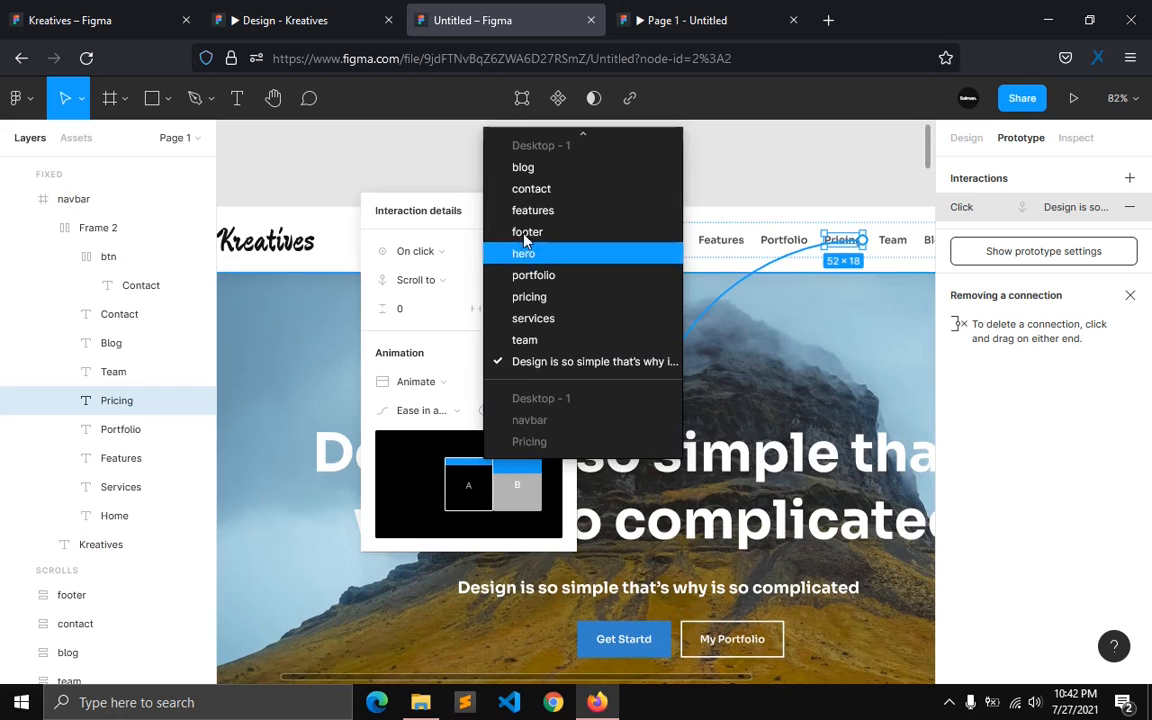
{"action": "left_click", "coordinate": [528, 298]}
{"action": "left_click", "coordinate": [407, 316]}
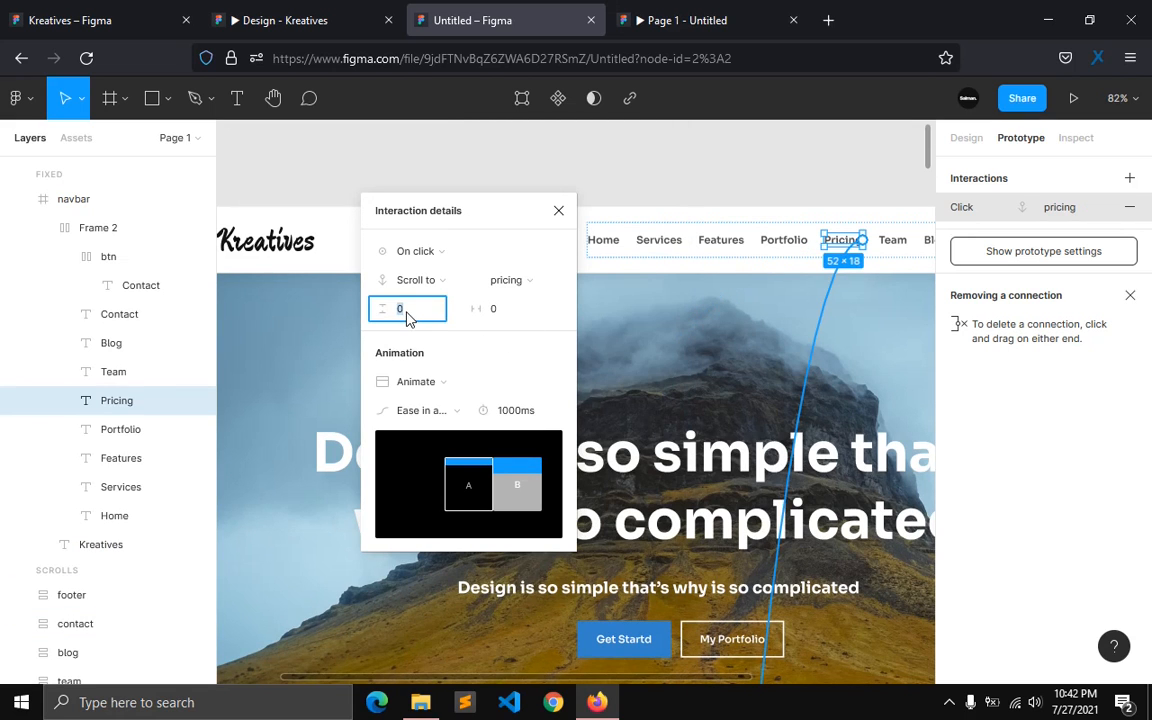
{"action": "key", "text": "Return"}
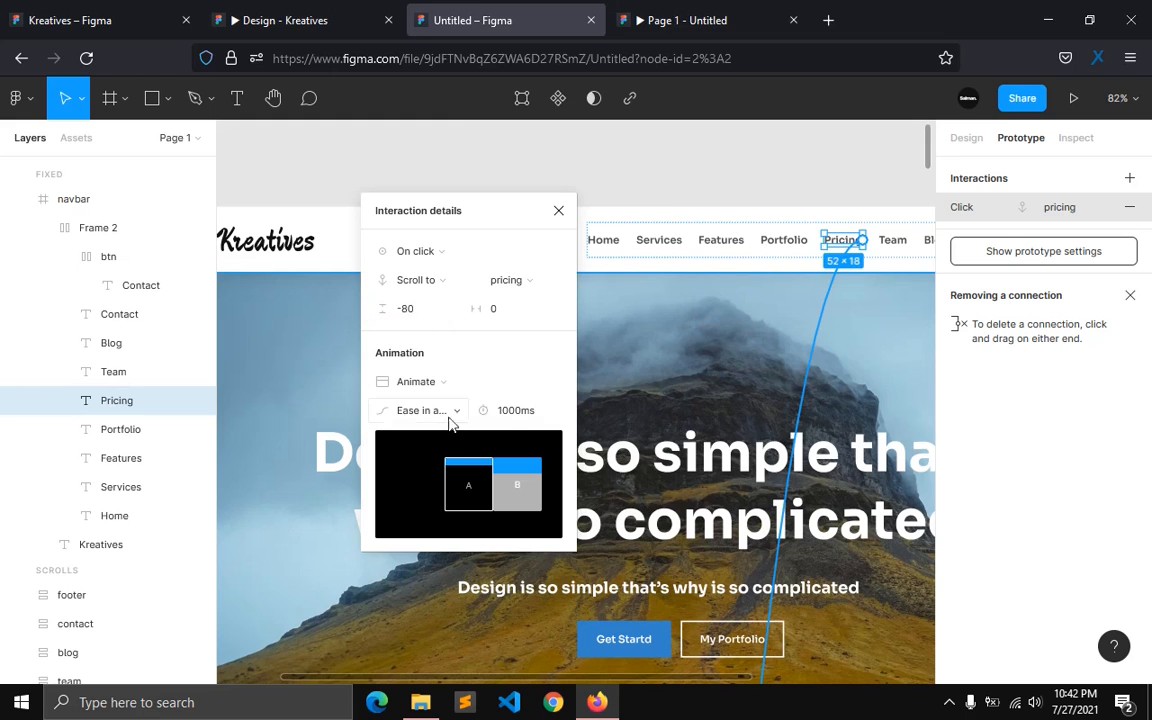
{"action": "left_click", "coordinate": [560, 211]}
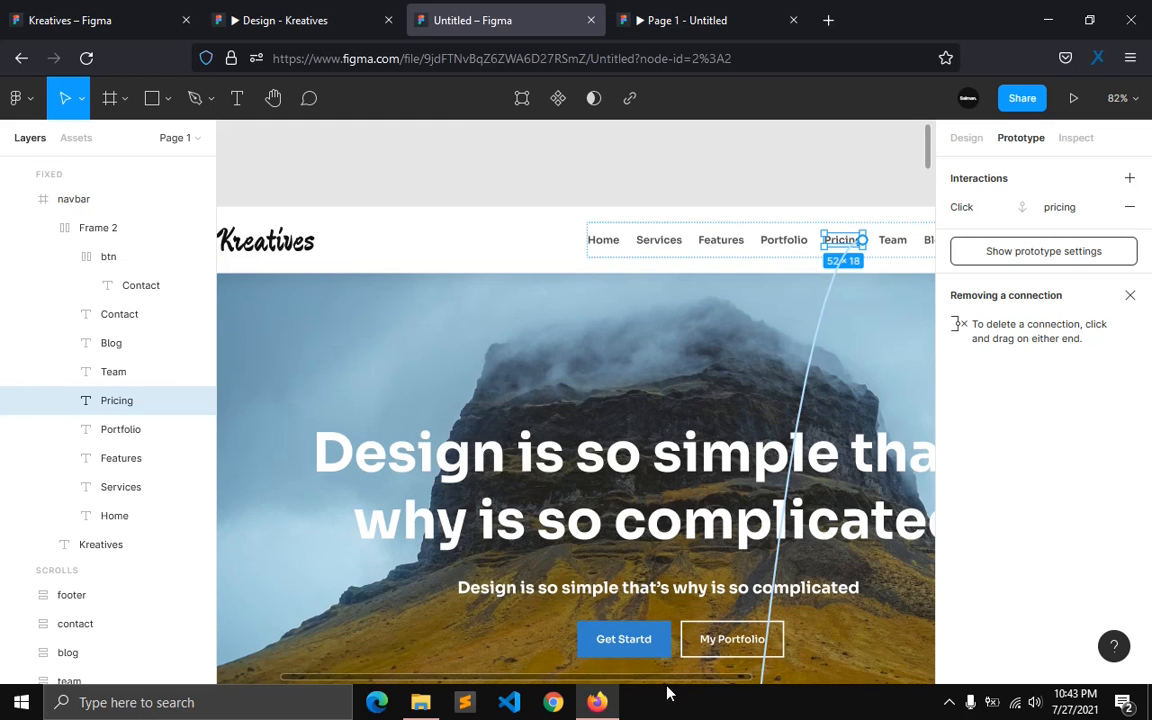
Step: Add an on-click scroll interaction from the navbar's Team link to the team section with a vertical offset of -80
{"action": "left_click_drag", "start_coordinate": [714, 679], "coordinate": [812, 678]}
{"action": "left_click", "coordinate": [816, 293]}
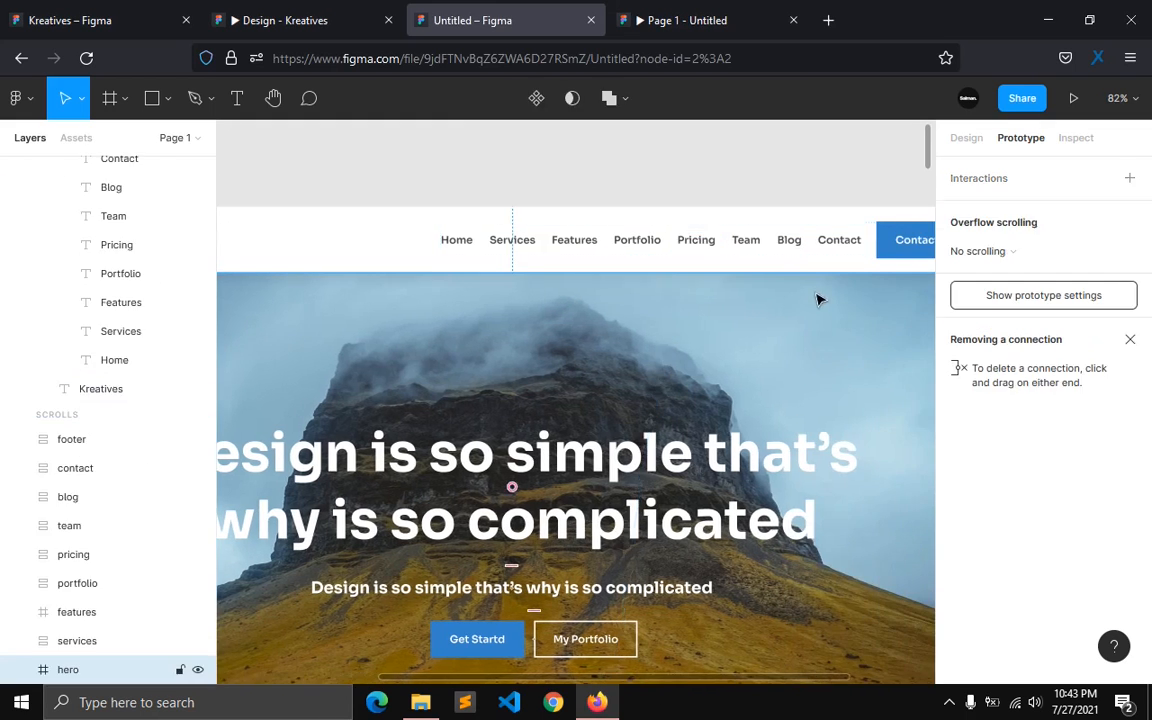
{"action": "left_click", "coordinate": [753, 244], "text": "ctrl"}
{"action": "left_click_drag", "start_coordinate": [757, 244], "coordinate": [512, 415]}
{"action": "left_click", "coordinate": [875, 280]}
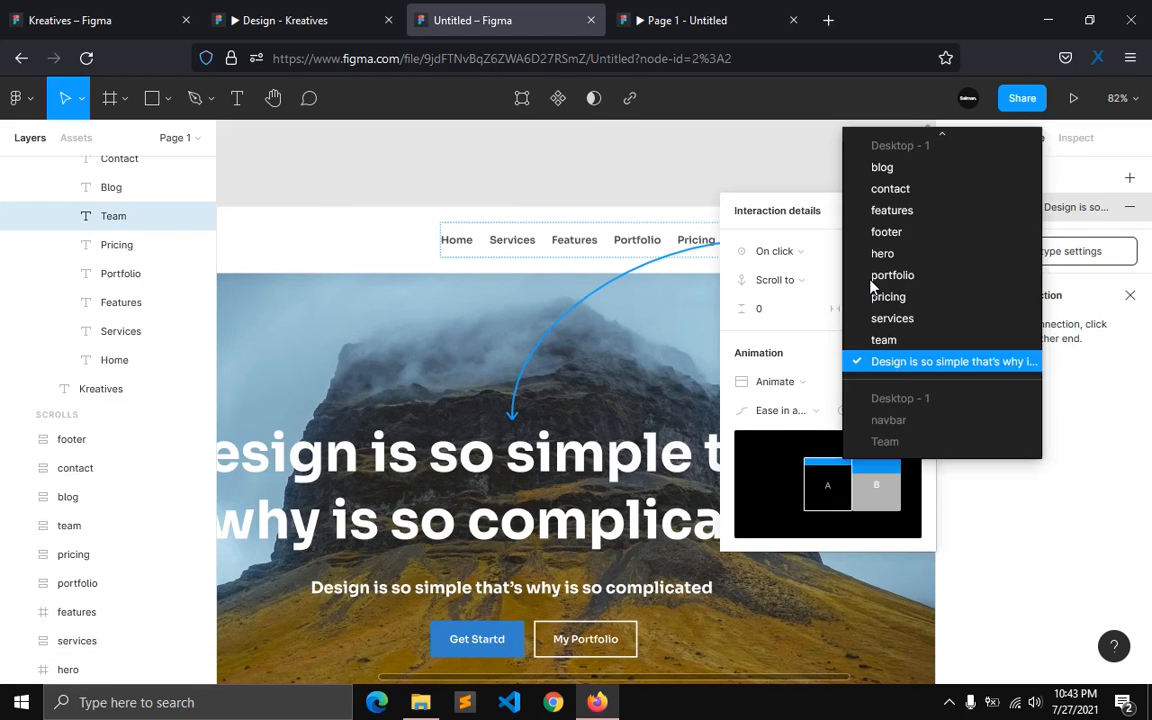
{"action": "left_click", "coordinate": [884, 340]}
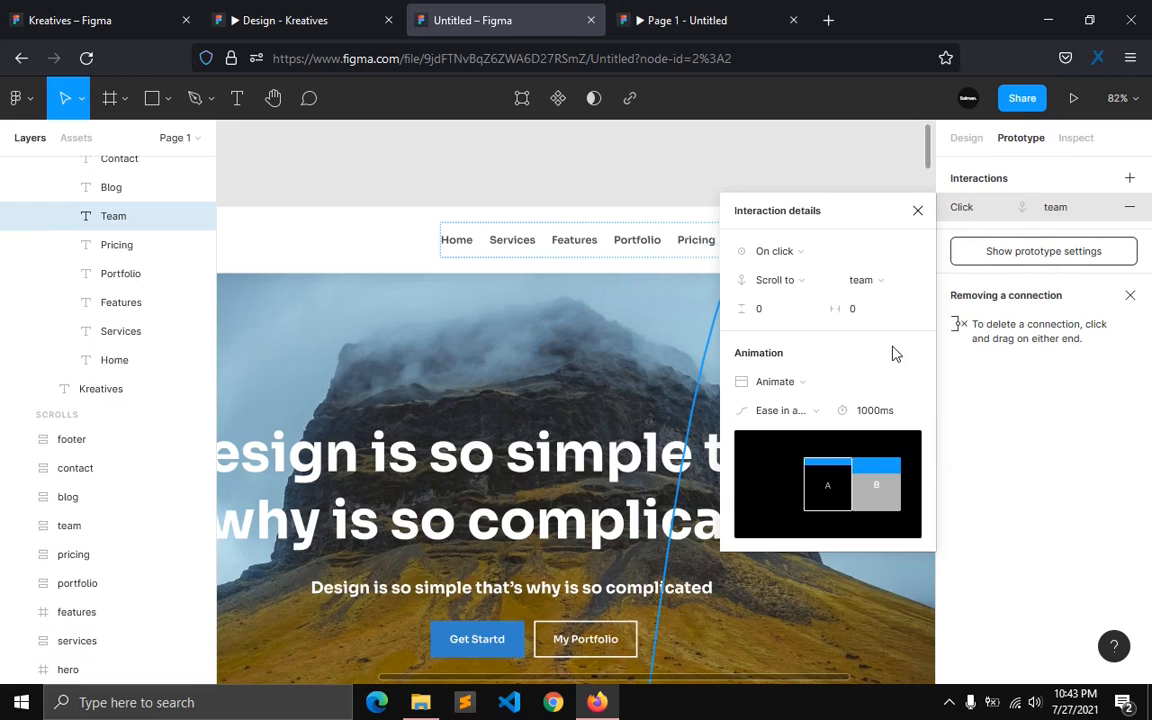
{"action": "left_click", "coordinate": [794, 314]}
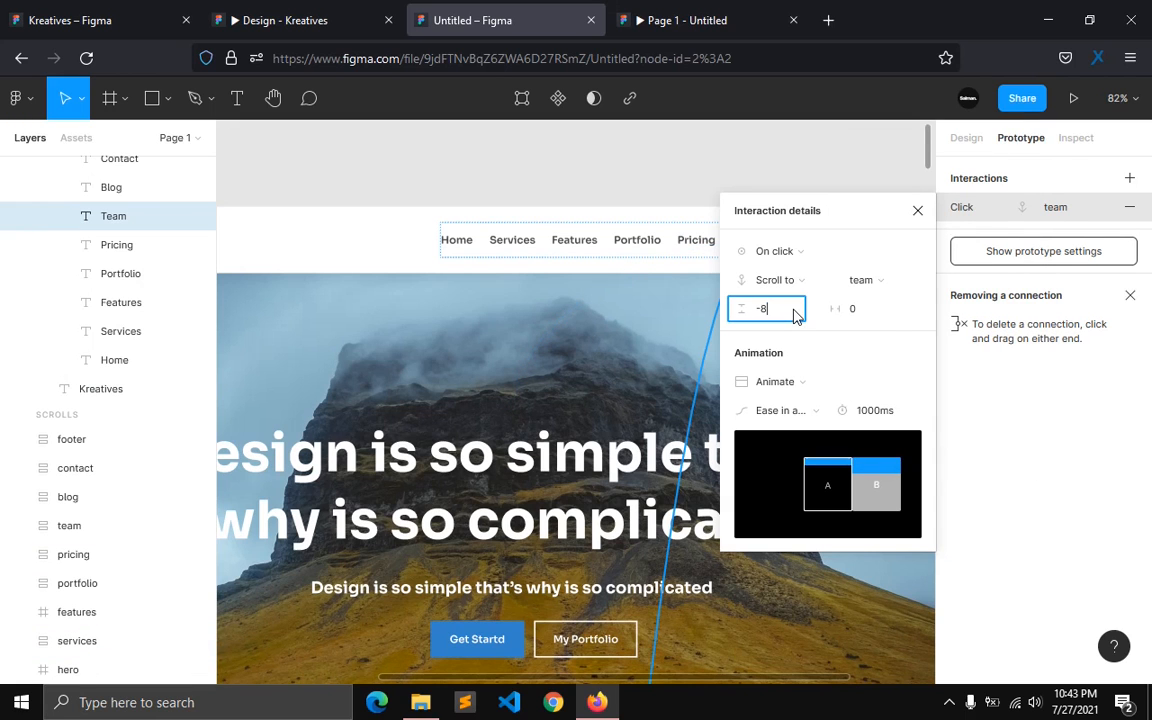
{"action": "left_click", "coordinate": [917, 210]}
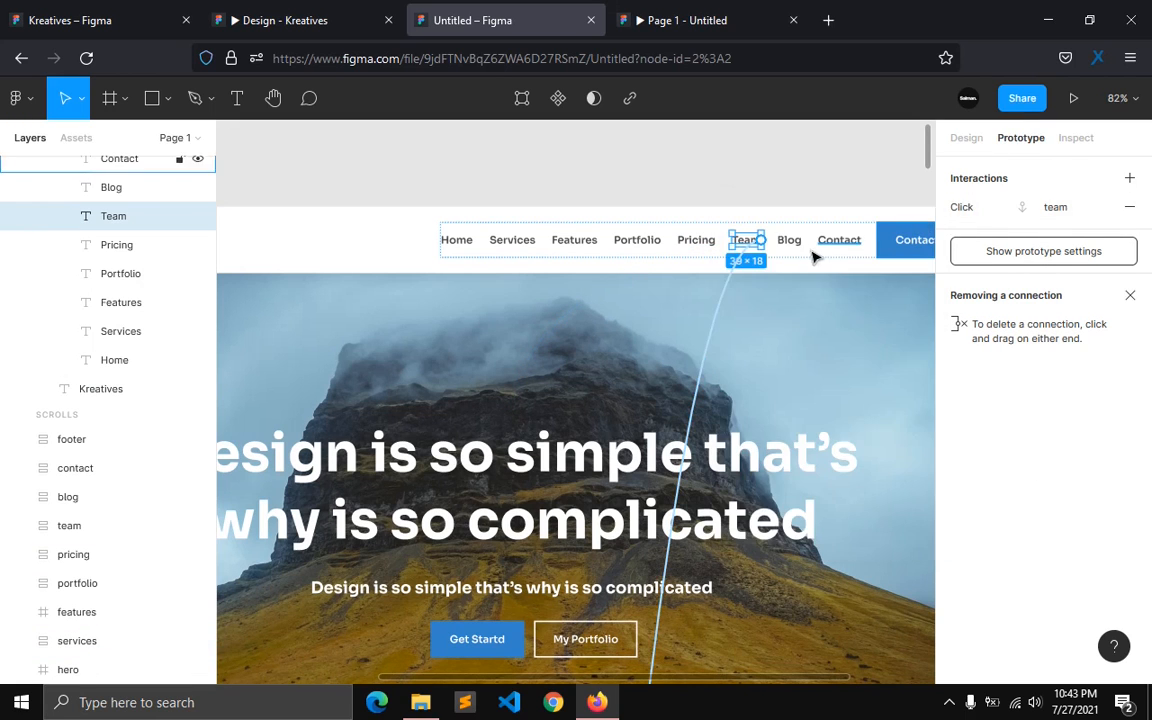
Step: Add an on-click scroll interaction from the navbar's Blog link to the blog section with a vertical offset of -80
{"action": "left_click", "coordinate": [793, 243]}
{"action": "left_click_drag", "start_coordinate": [810, 245], "coordinate": [712, 492]}
{"action": "left_click", "coordinate": [870, 284]}
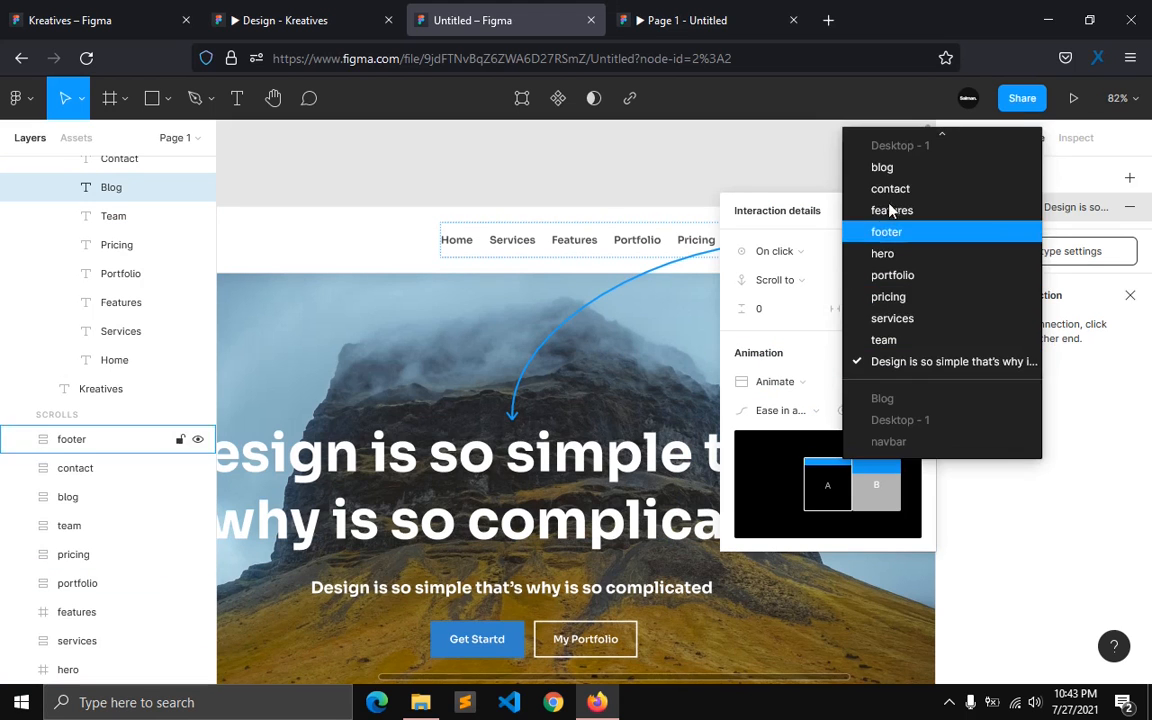
{"action": "left_click", "coordinate": [884, 167]}
{"action": "left_click", "coordinate": [779, 317]}
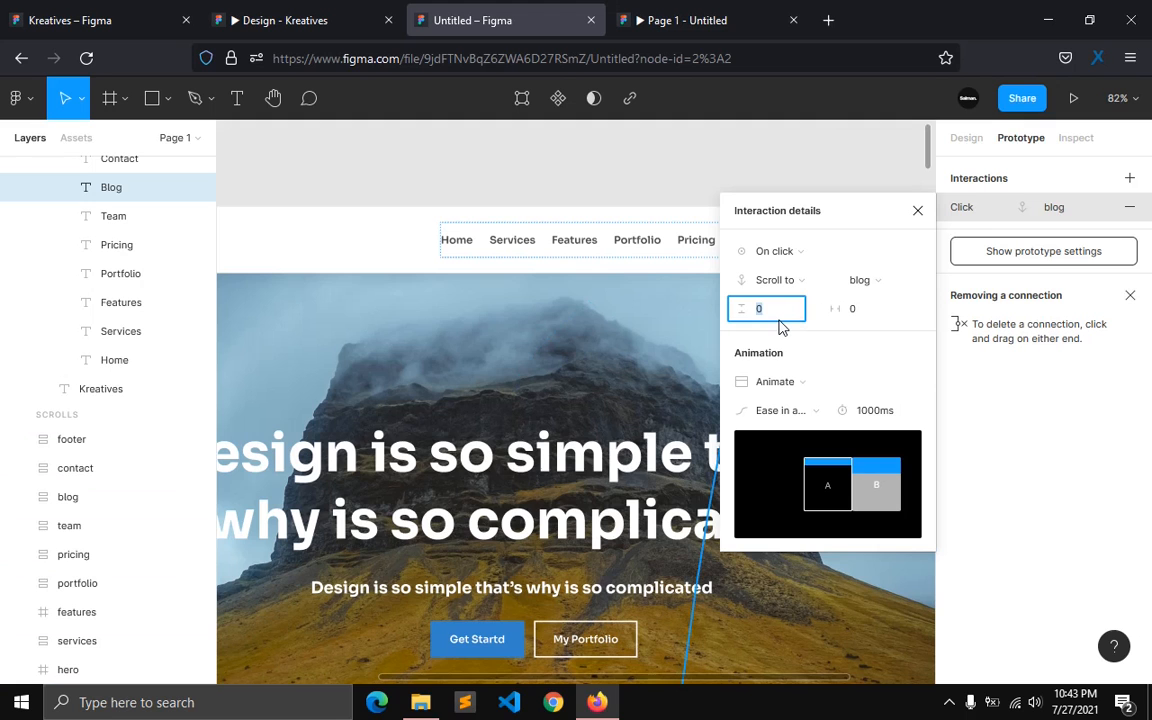
{"action": "left_click", "coordinate": [917, 210]}
Step: Link the navbar's plain Contact text to the contact section with an on-click scroll at -80 vertical offset, then return to the design properties
{"action": "left_click", "coordinate": [838, 241]}
{"action": "left_click_drag", "start_coordinate": [862, 247], "coordinate": [740, 483]}
{"action": "left_click", "coordinate": [859, 283]}
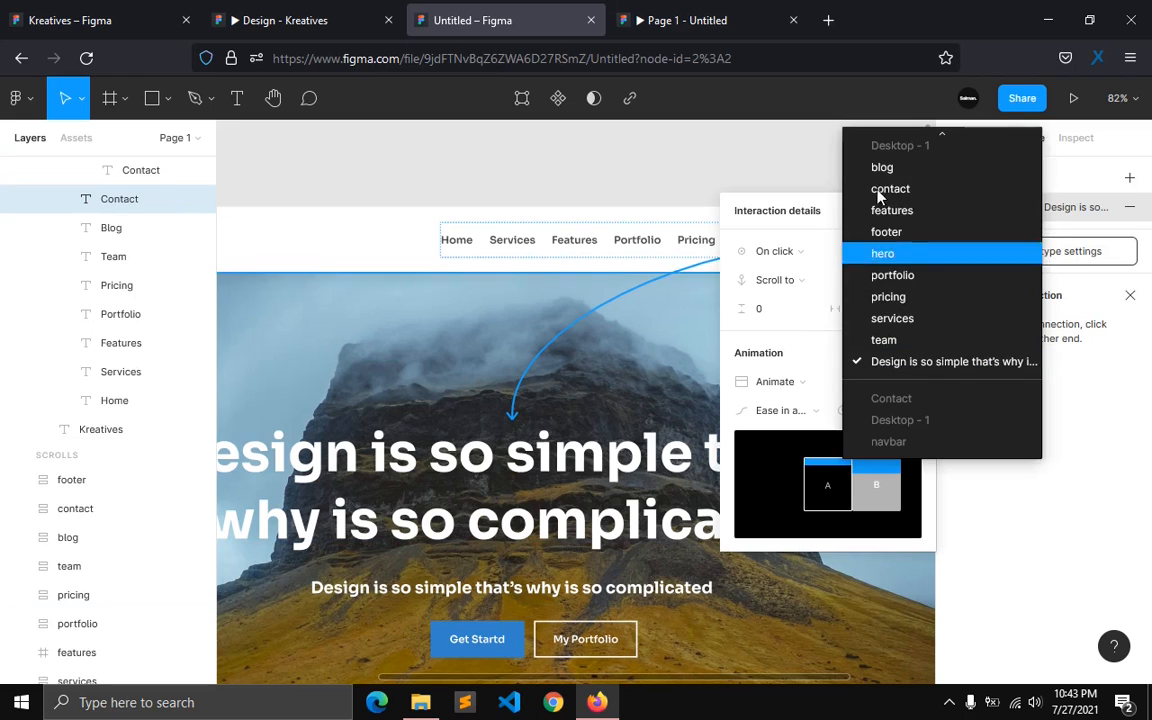
{"action": "left_click", "coordinate": [880, 188]}
{"action": "left_click", "coordinate": [800, 318]}
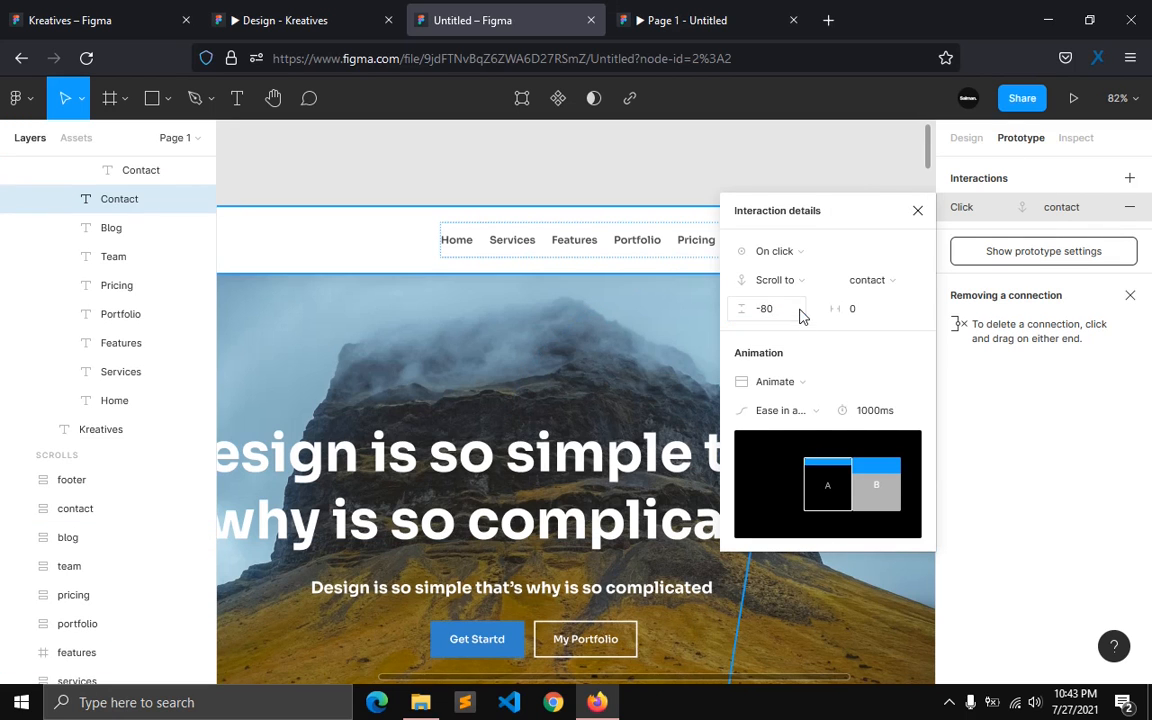
{"action": "left_click", "coordinate": [917, 210]}
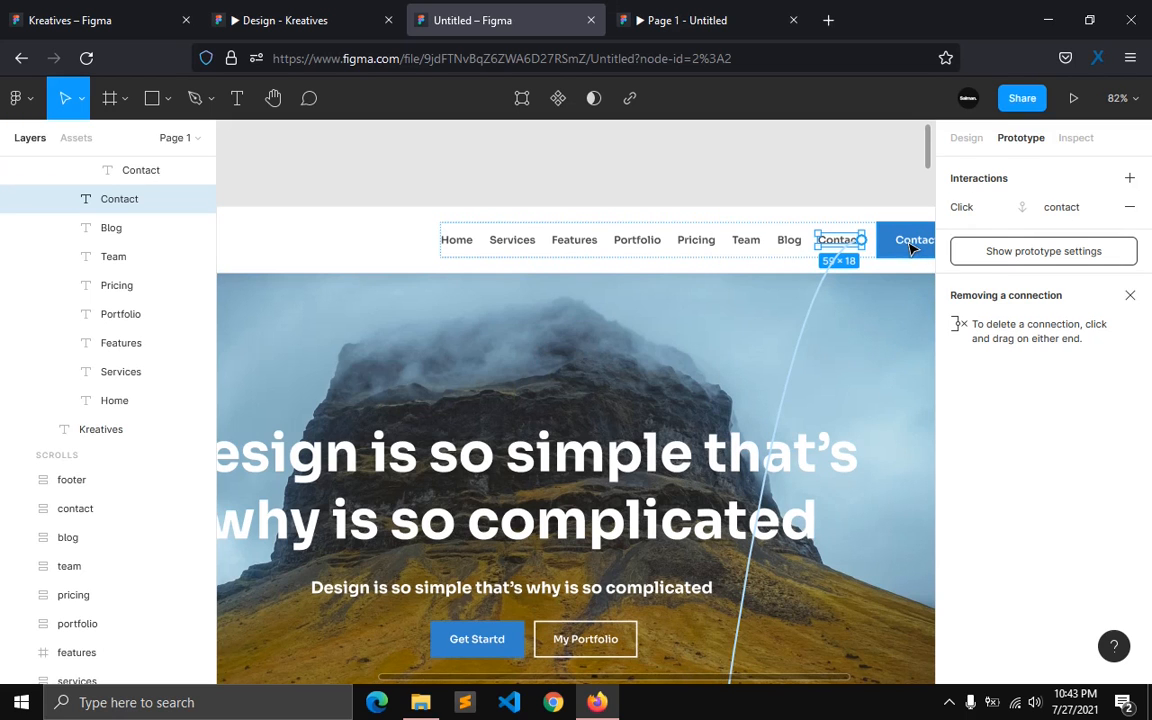
{"action": "left_click", "coordinate": [963, 141]}
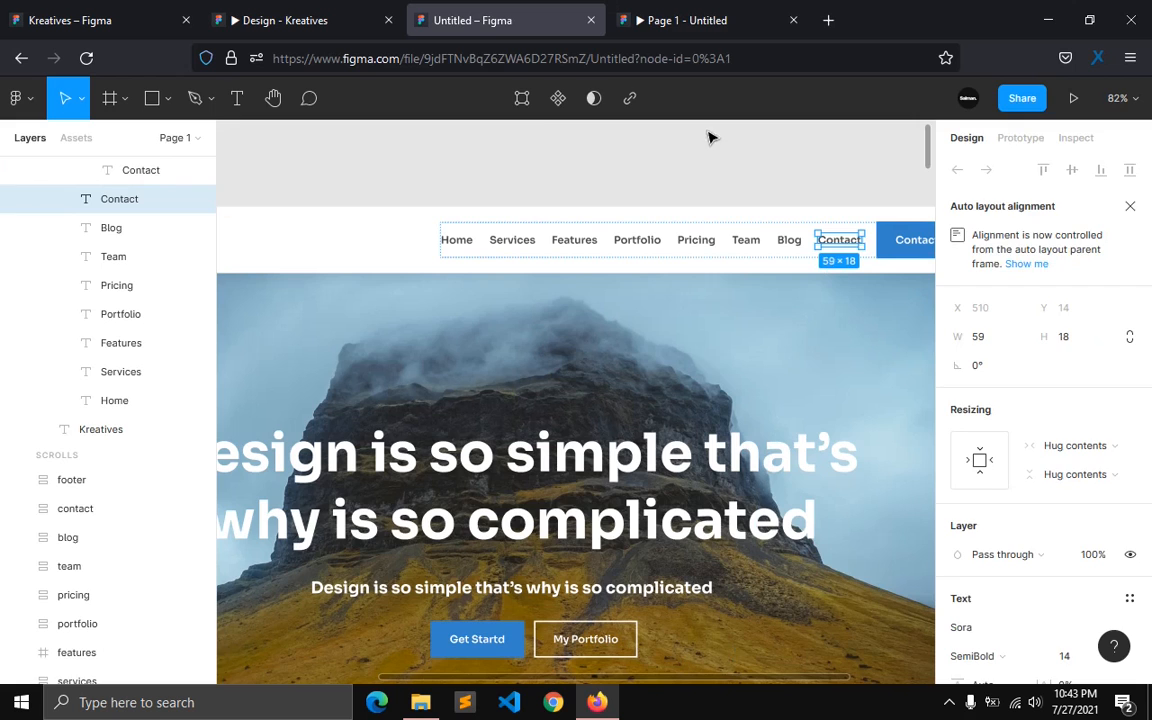
Step: Test the Services, Features and Portfolio links in the prototype preview and look through the portfolio section
{"action": "left_click", "coordinate": [698, 8]}
{"action": "left_click", "coordinate": [507, 263]}
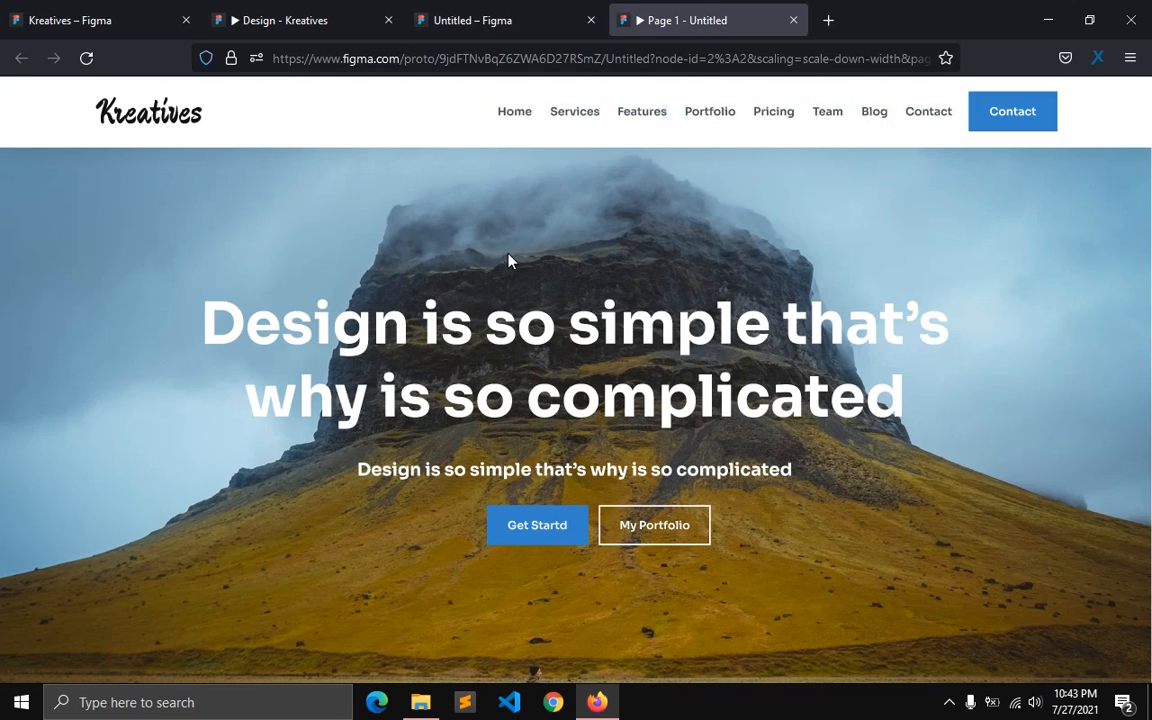
{"action": "left_click", "coordinate": [574, 113]}
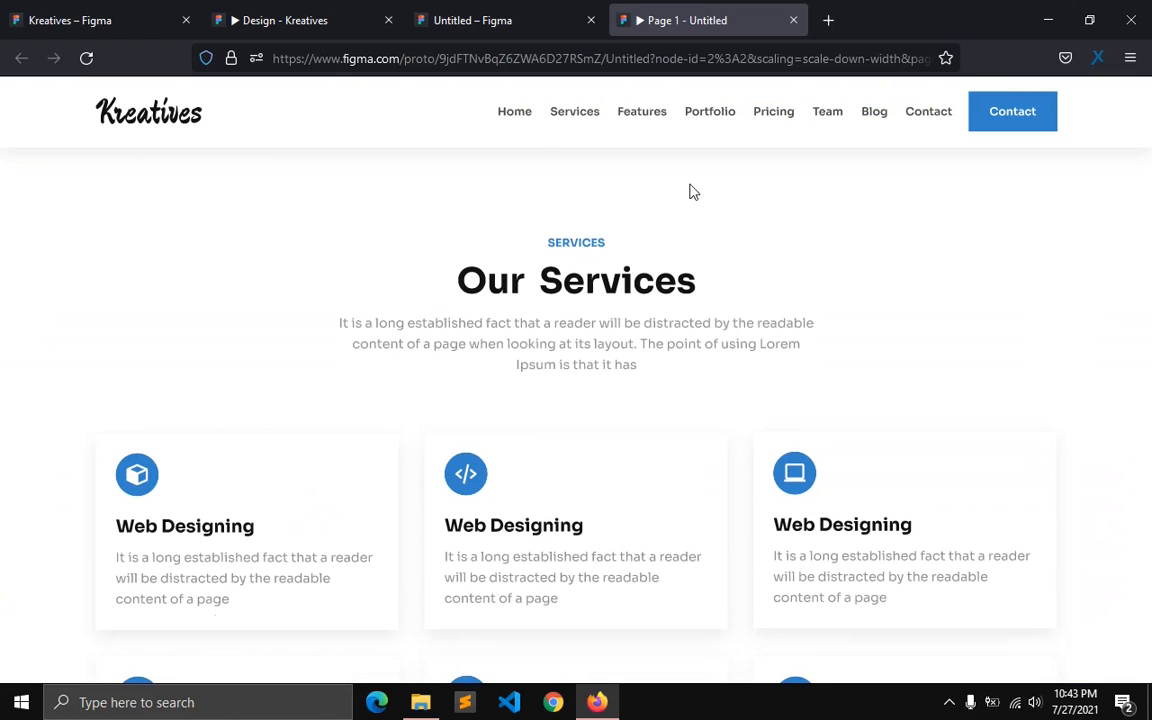
{"action": "left_click", "coordinate": [648, 114]}
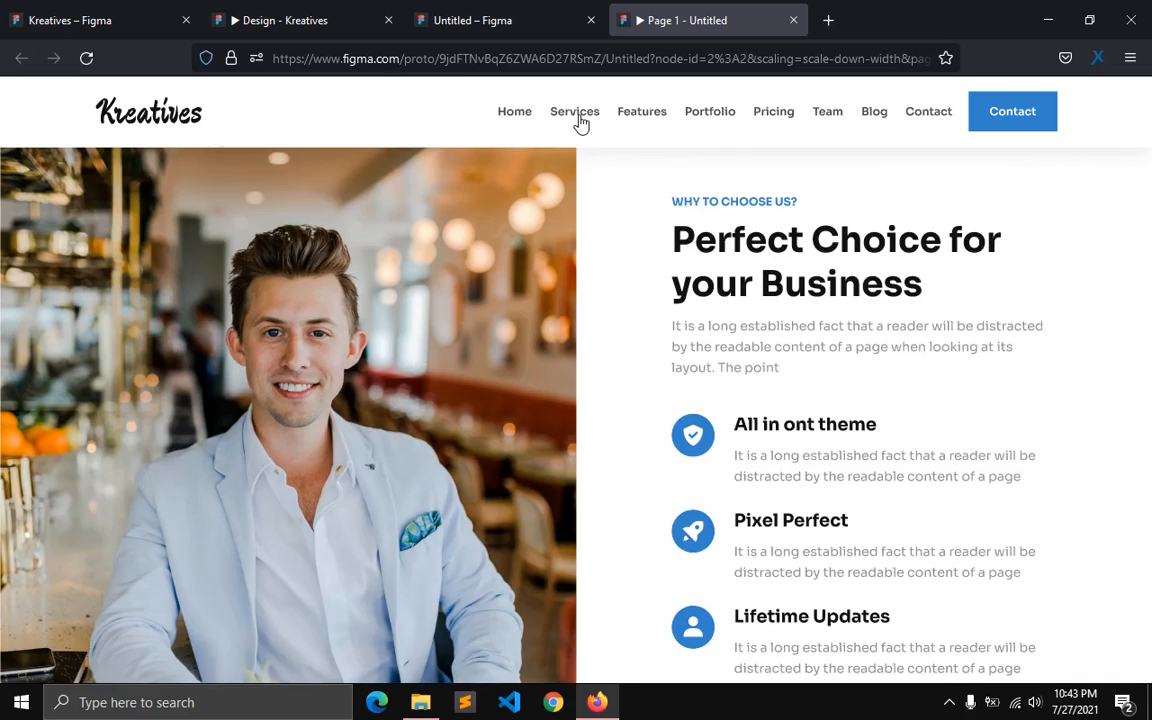
{"action": "left_click", "coordinate": [580, 120]}
{"action": "left_click", "coordinate": [633, 121]}
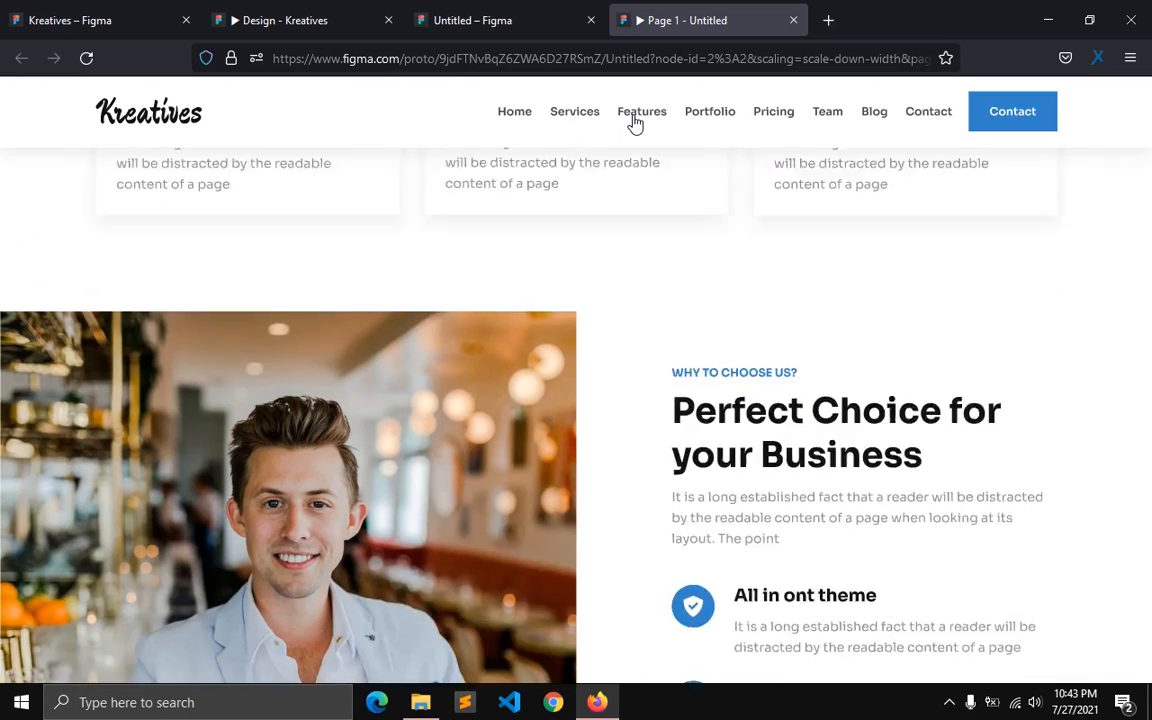
{"action": "left_click", "coordinate": [707, 117]}
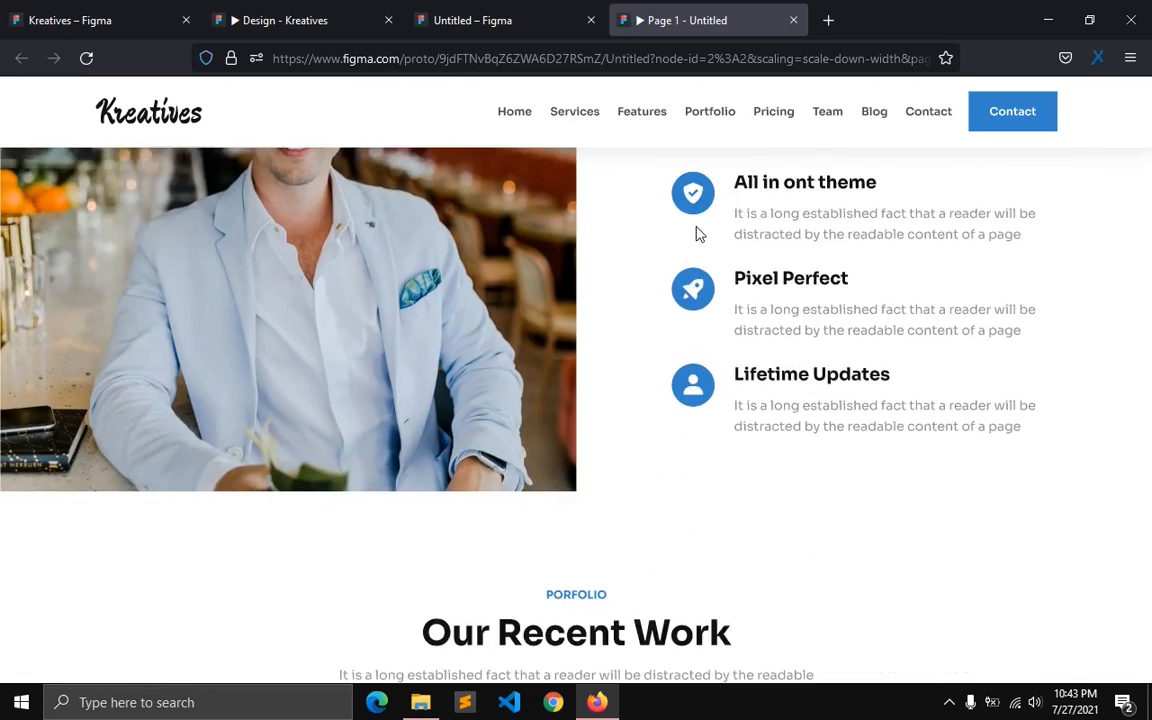
{"action": "scroll", "coordinate": [597, 324], "scroll_direction": "down", "scroll_amount": 4}
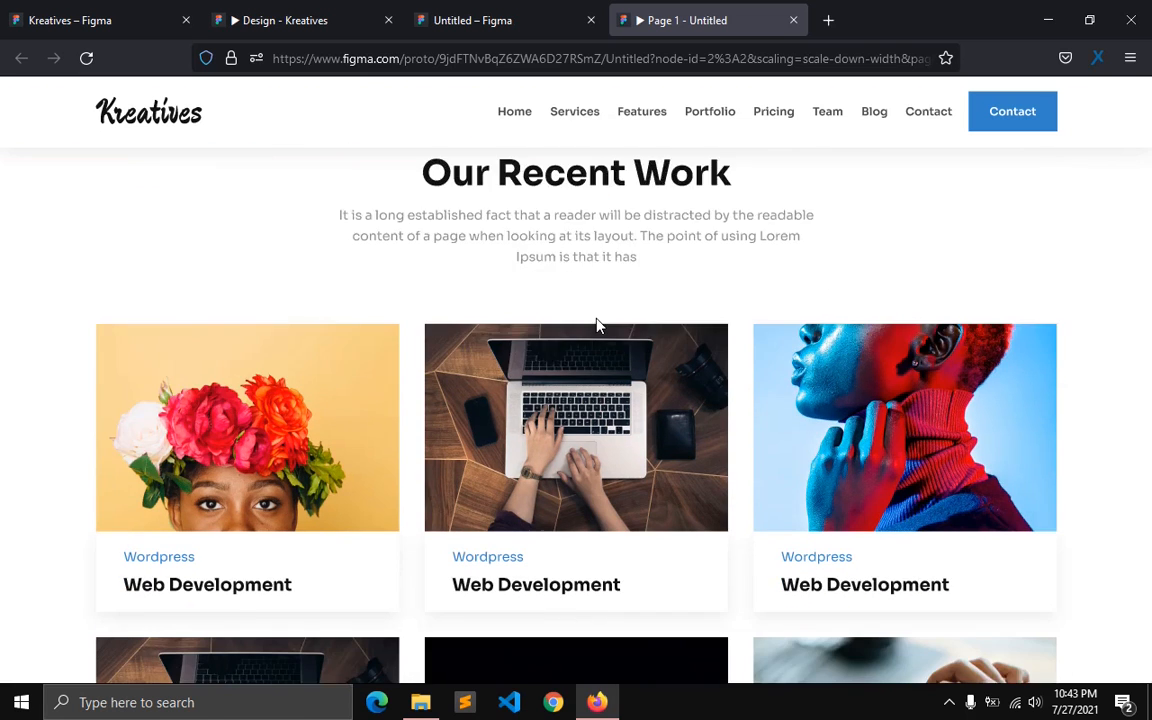
{"action": "scroll", "coordinate": [597, 324], "scroll_direction": "down", "scroll_amount": 3}
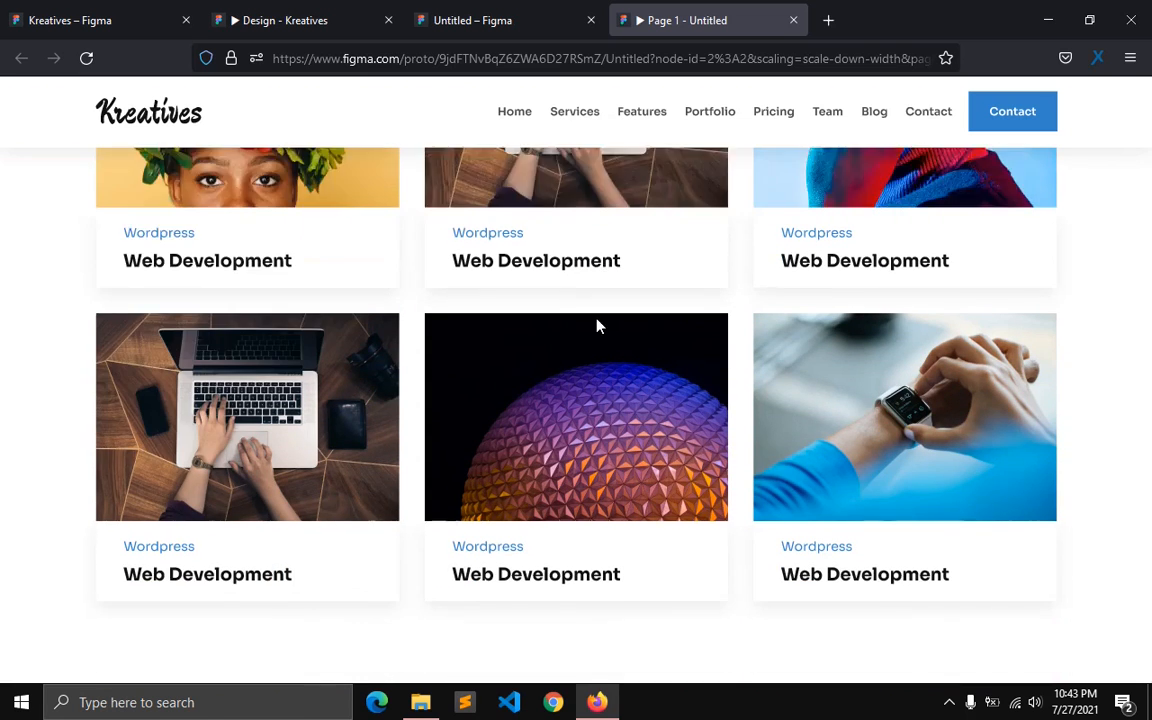
{"action": "scroll", "coordinate": [597, 326], "scroll_direction": "up", "scroll_amount": 3}
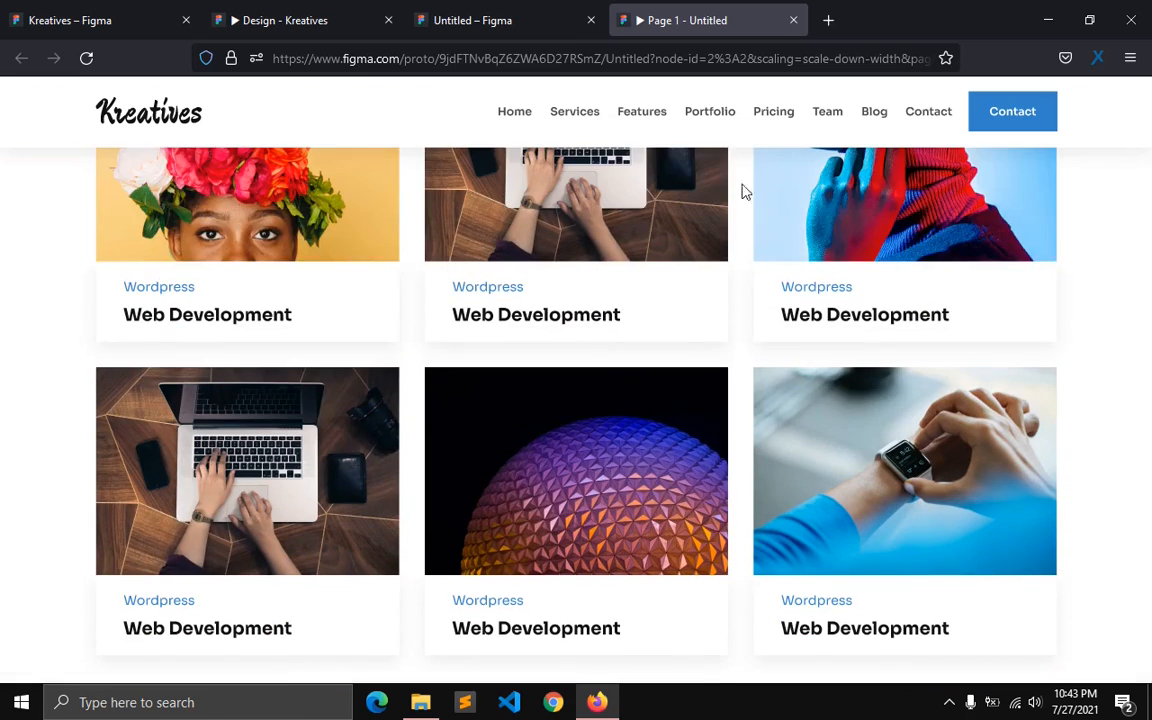
Step: Test the Pricing, Team, Blog and Contact links in the preview, then go back to the hero with the Home link
{"action": "left_click", "coordinate": [770, 118]}
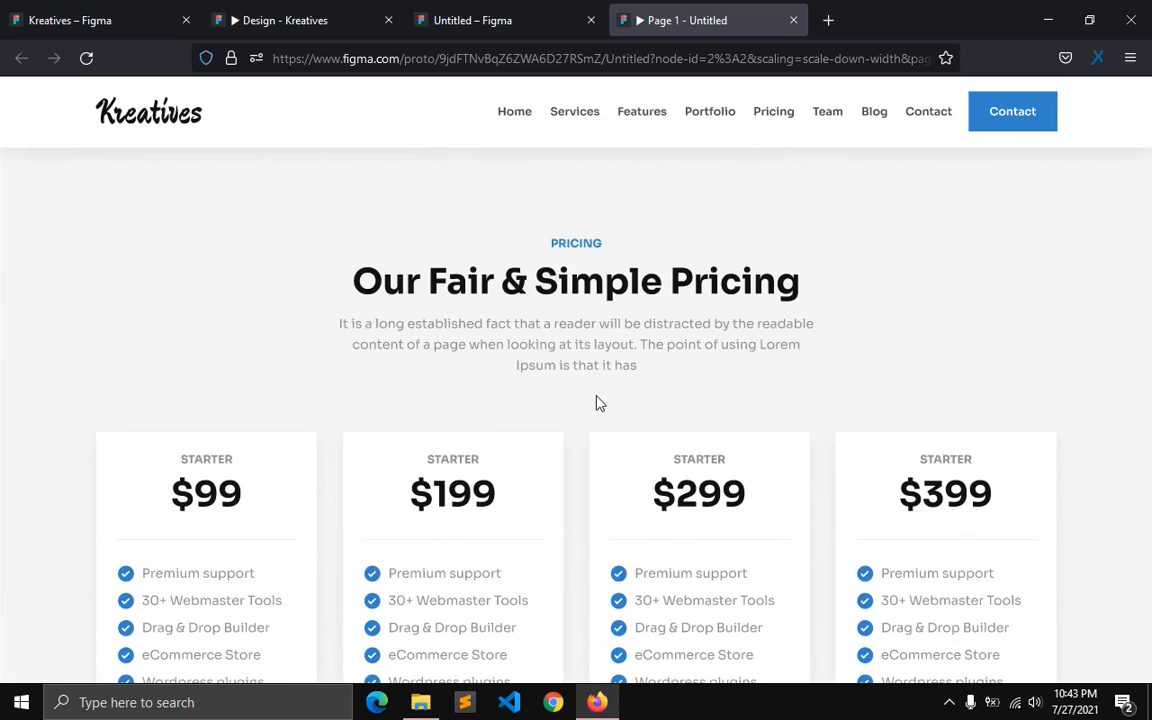
{"action": "scroll", "coordinate": [597, 403], "scroll_direction": "down", "scroll_amount": 3}
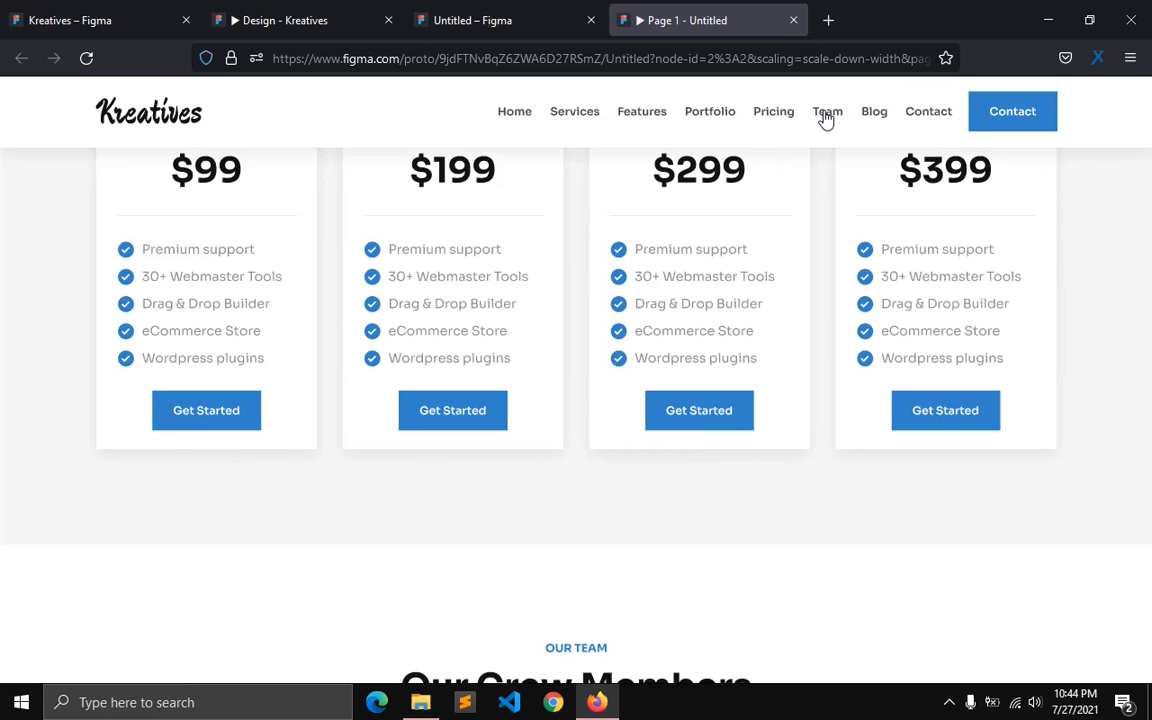
{"action": "left_click", "coordinate": [823, 113]}
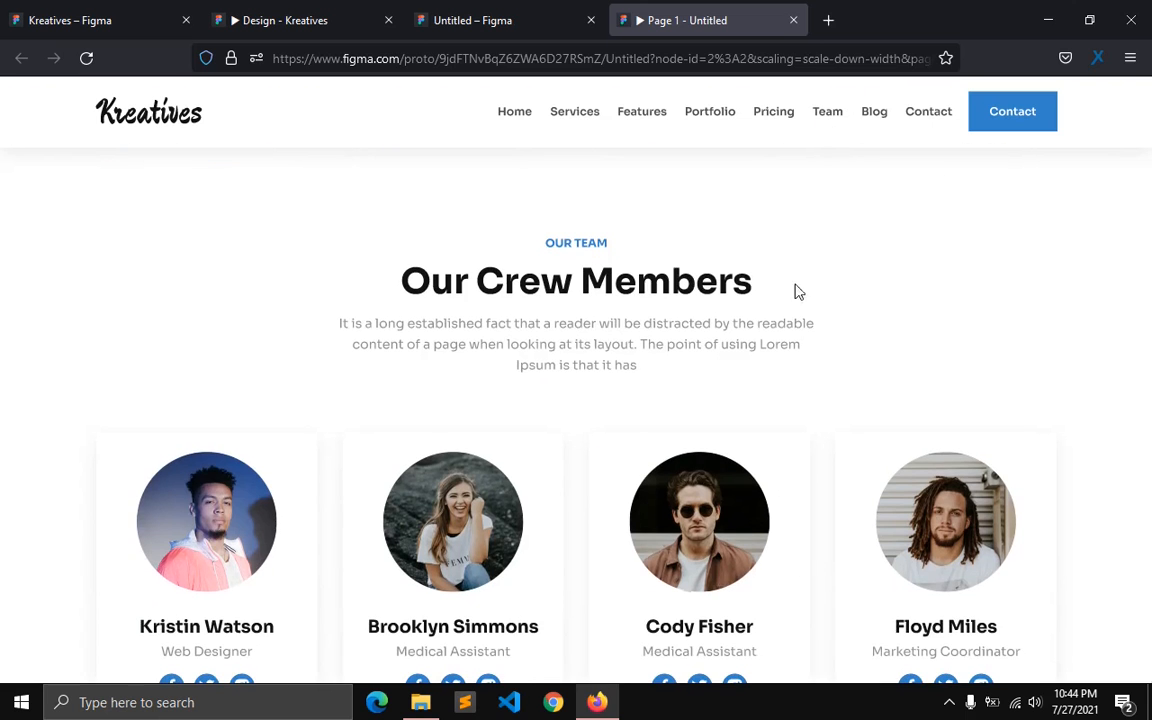
{"action": "left_click", "coordinate": [876, 118]}
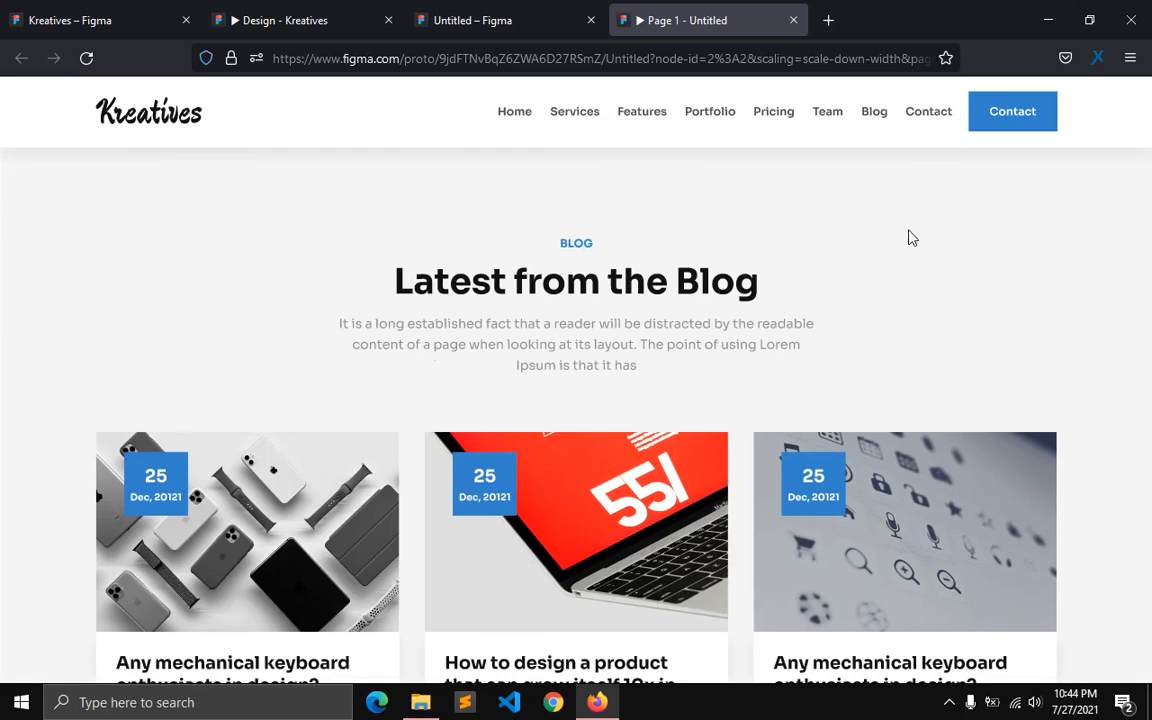
{"action": "left_click", "coordinate": [940, 112]}
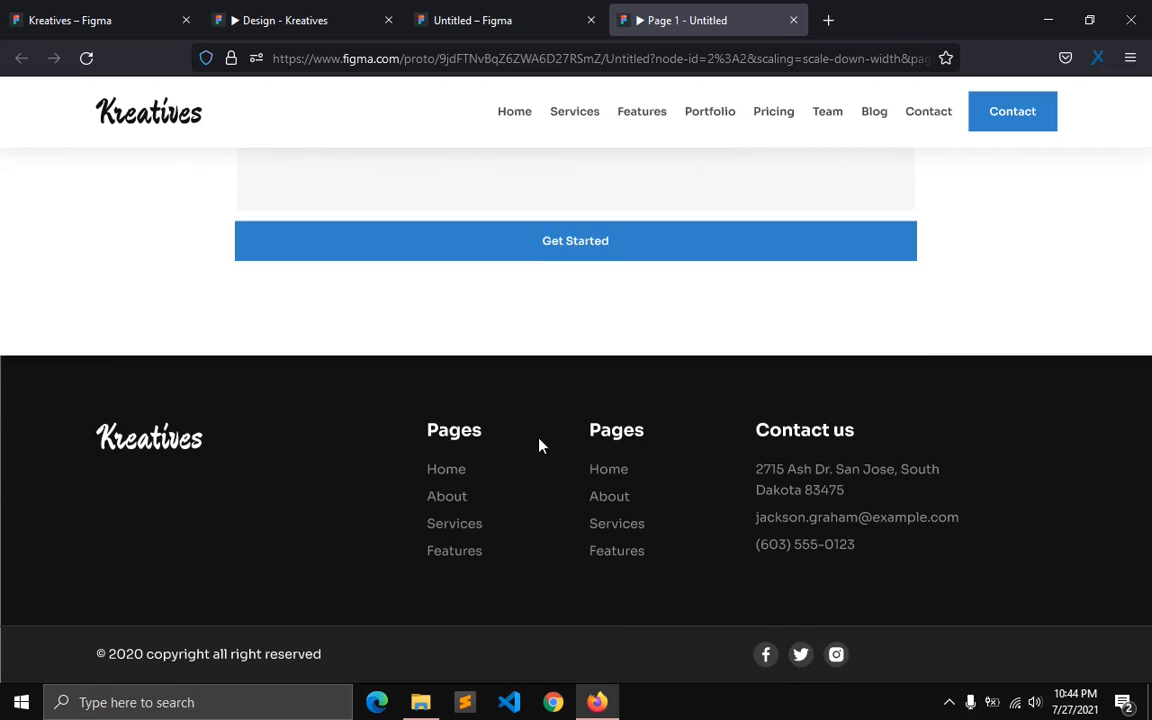
{"action": "left_click", "coordinate": [515, 120]}
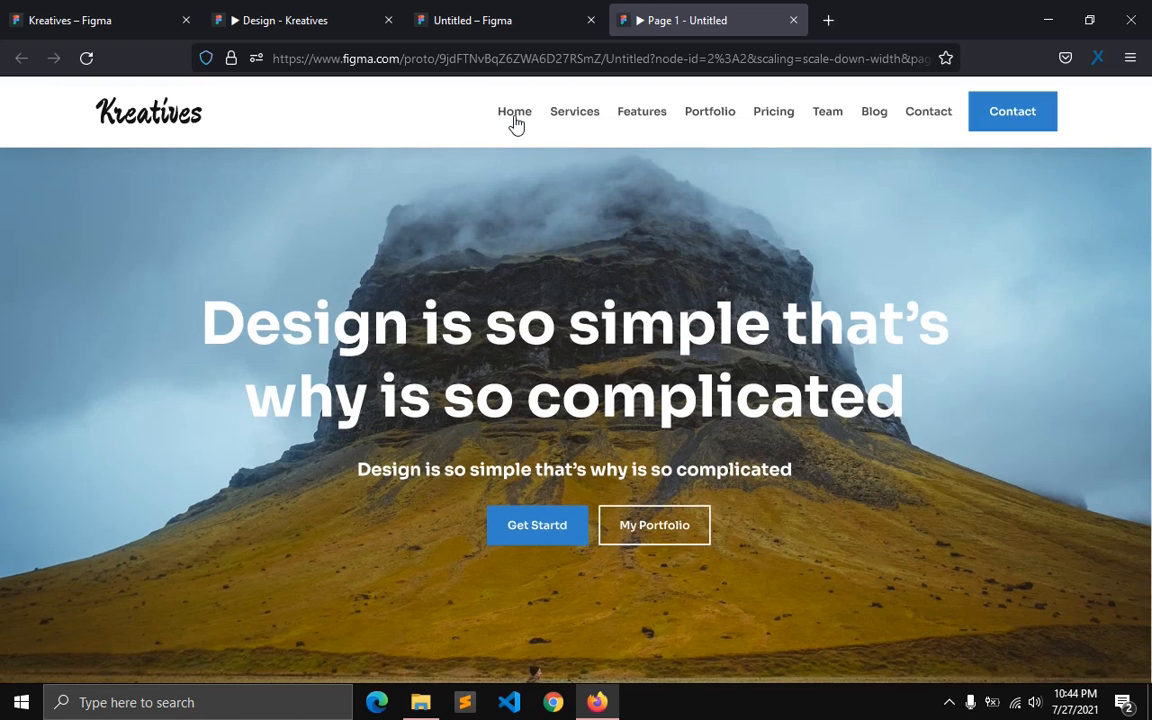